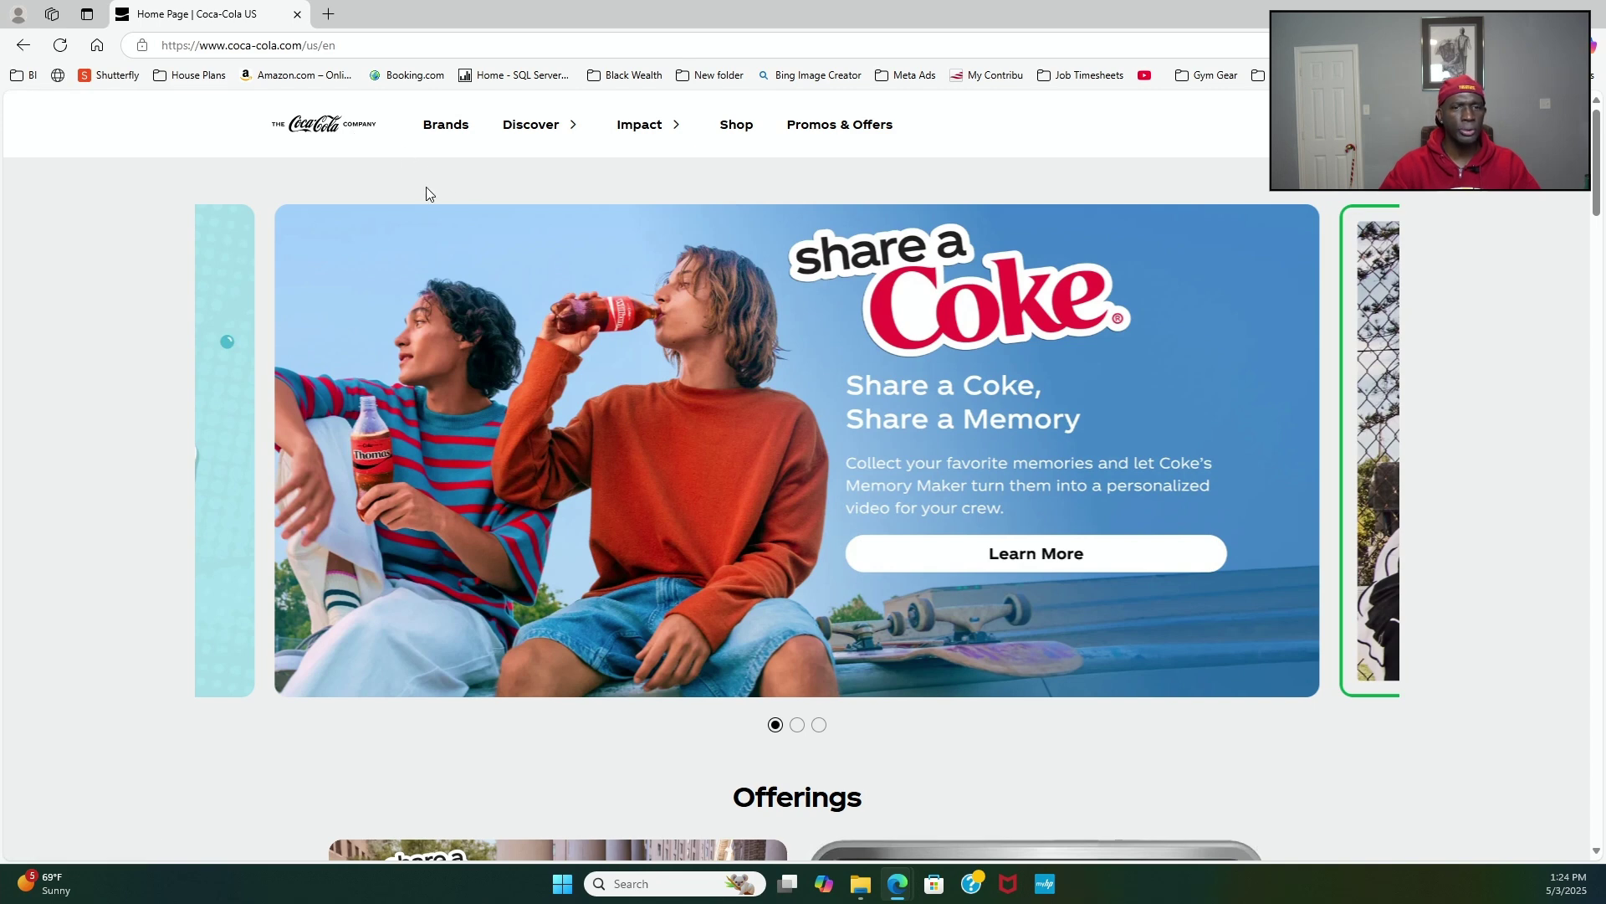
Step: Look over the Coca-Cola home page from the Share a Coke banner down to the Offerings cards
{"action": "scroll", "coordinate": [412, 452], "scroll_direction": "down", "scroll_amount": 3}
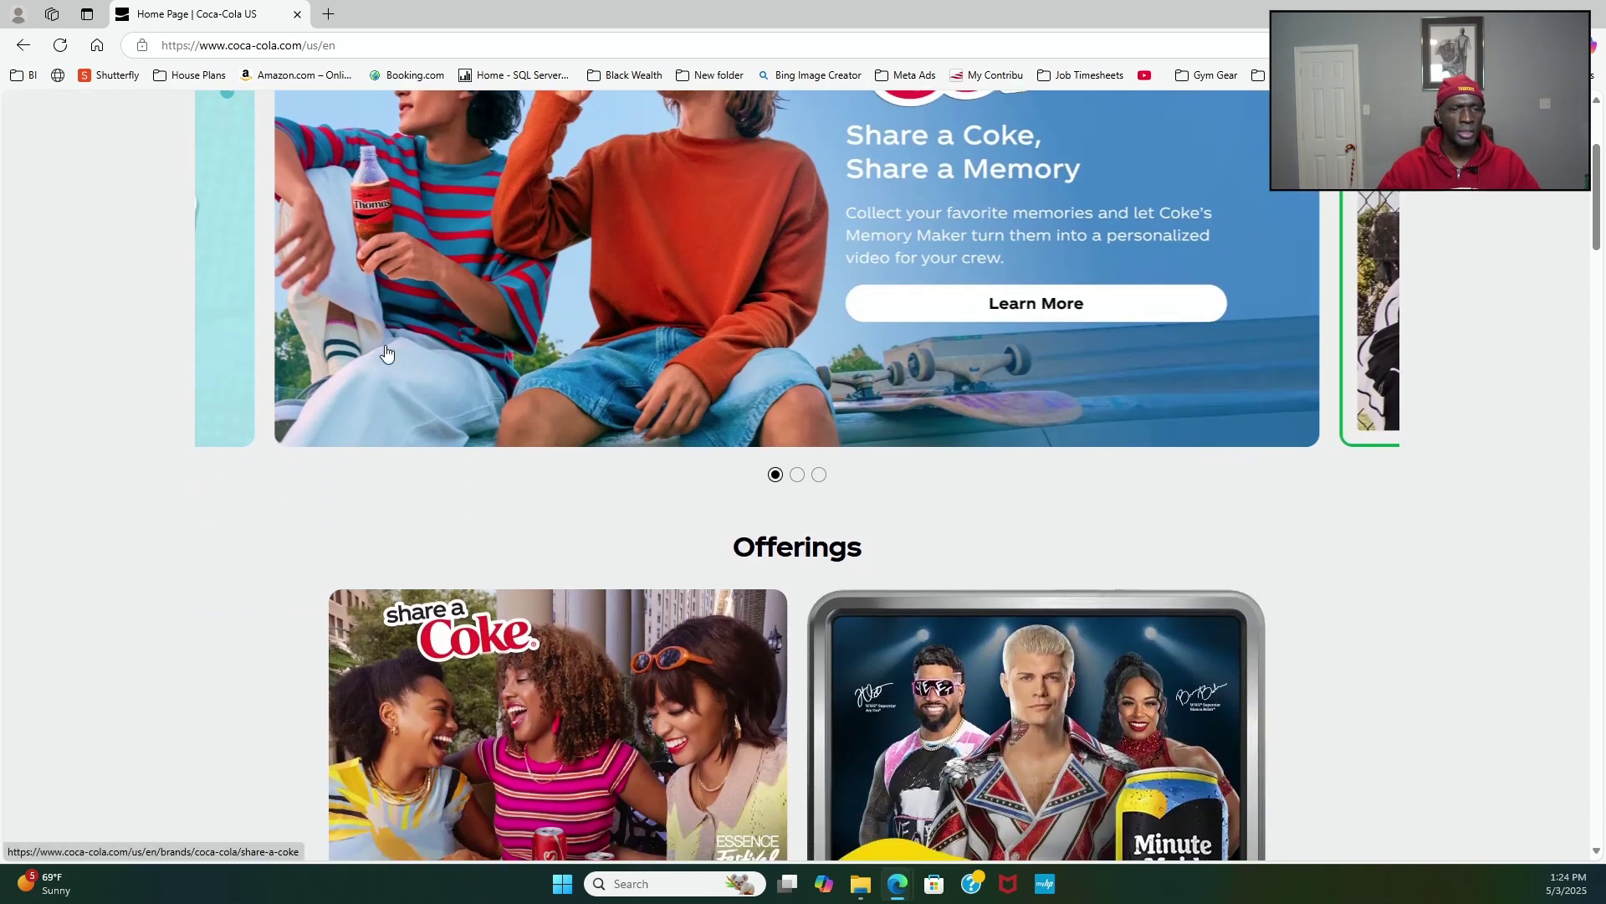
{"action": "scroll", "coordinate": [387, 346], "scroll_direction": "down", "scroll_amount": 1}
{"action": "scroll", "coordinate": [385, 339], "scroll_direction": "down", "scroll_amount": 2}
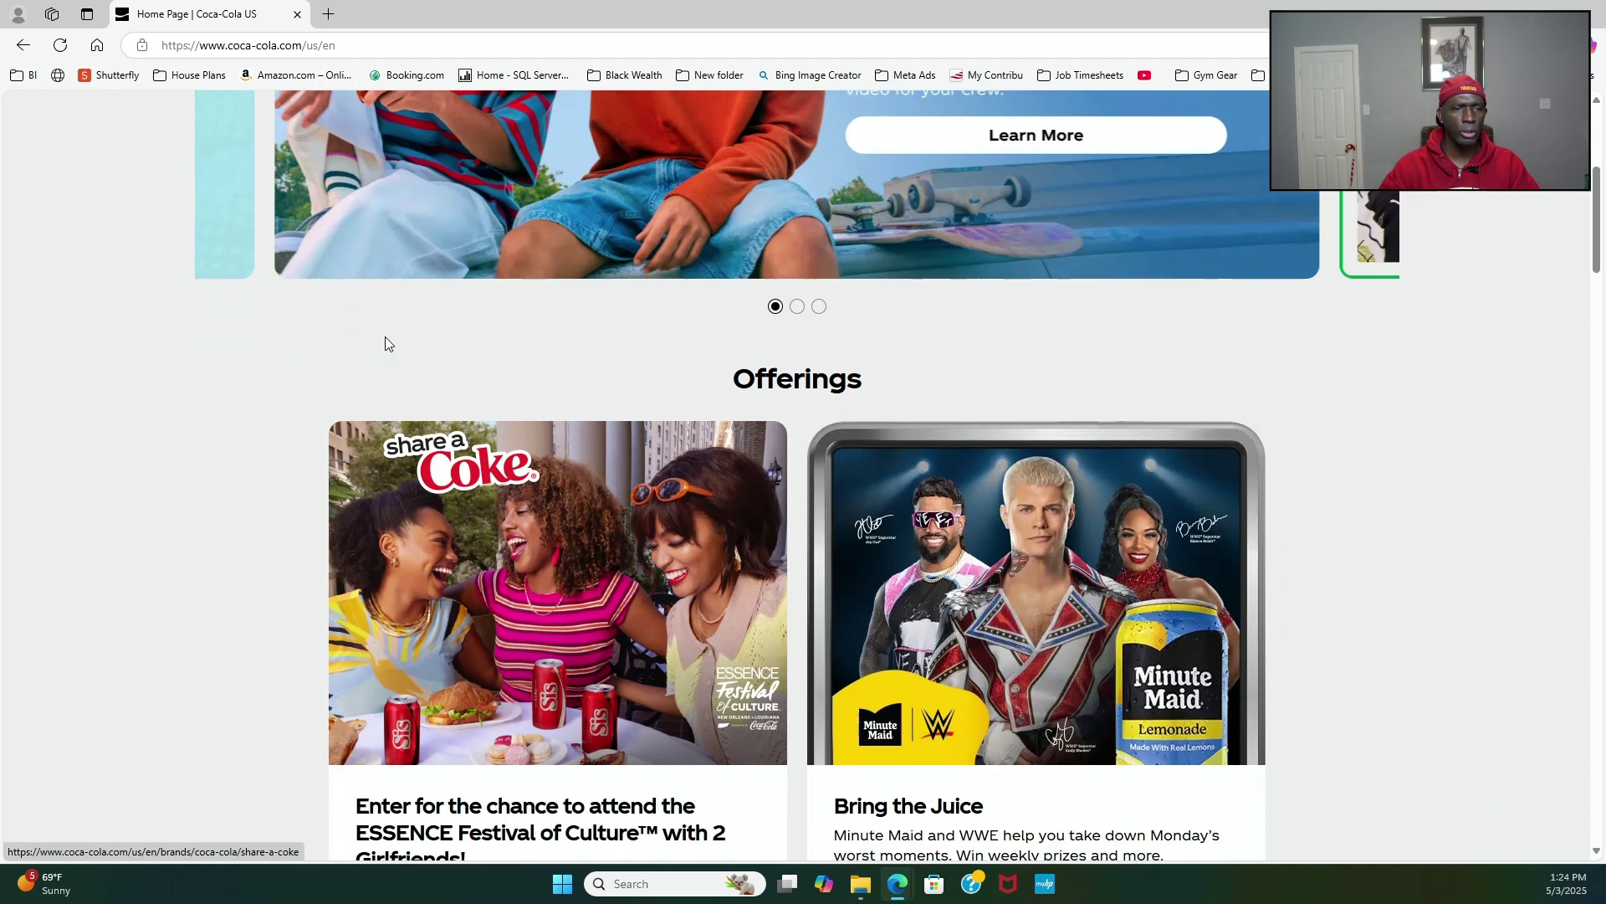
{"action": "scroll", "coordinate": [385, 339], "scroll_direction": "down", "scroll_amount": 1}
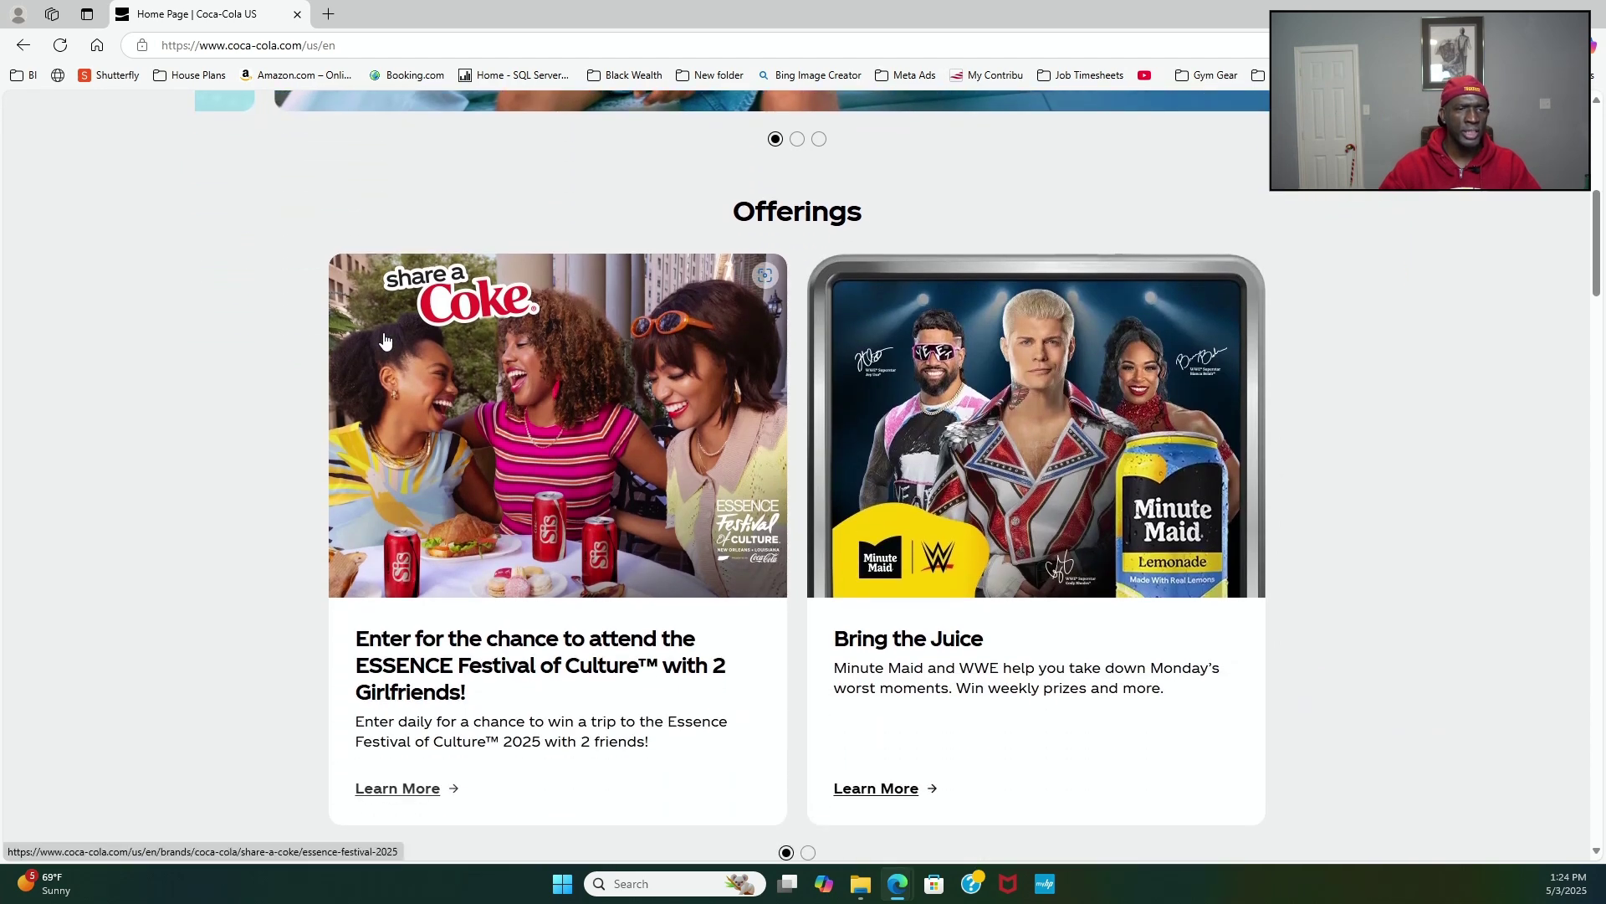
{"action": "scroll", "coordinate": [636, 355], "scroll_direction": "down", "scroll_amount": 1}
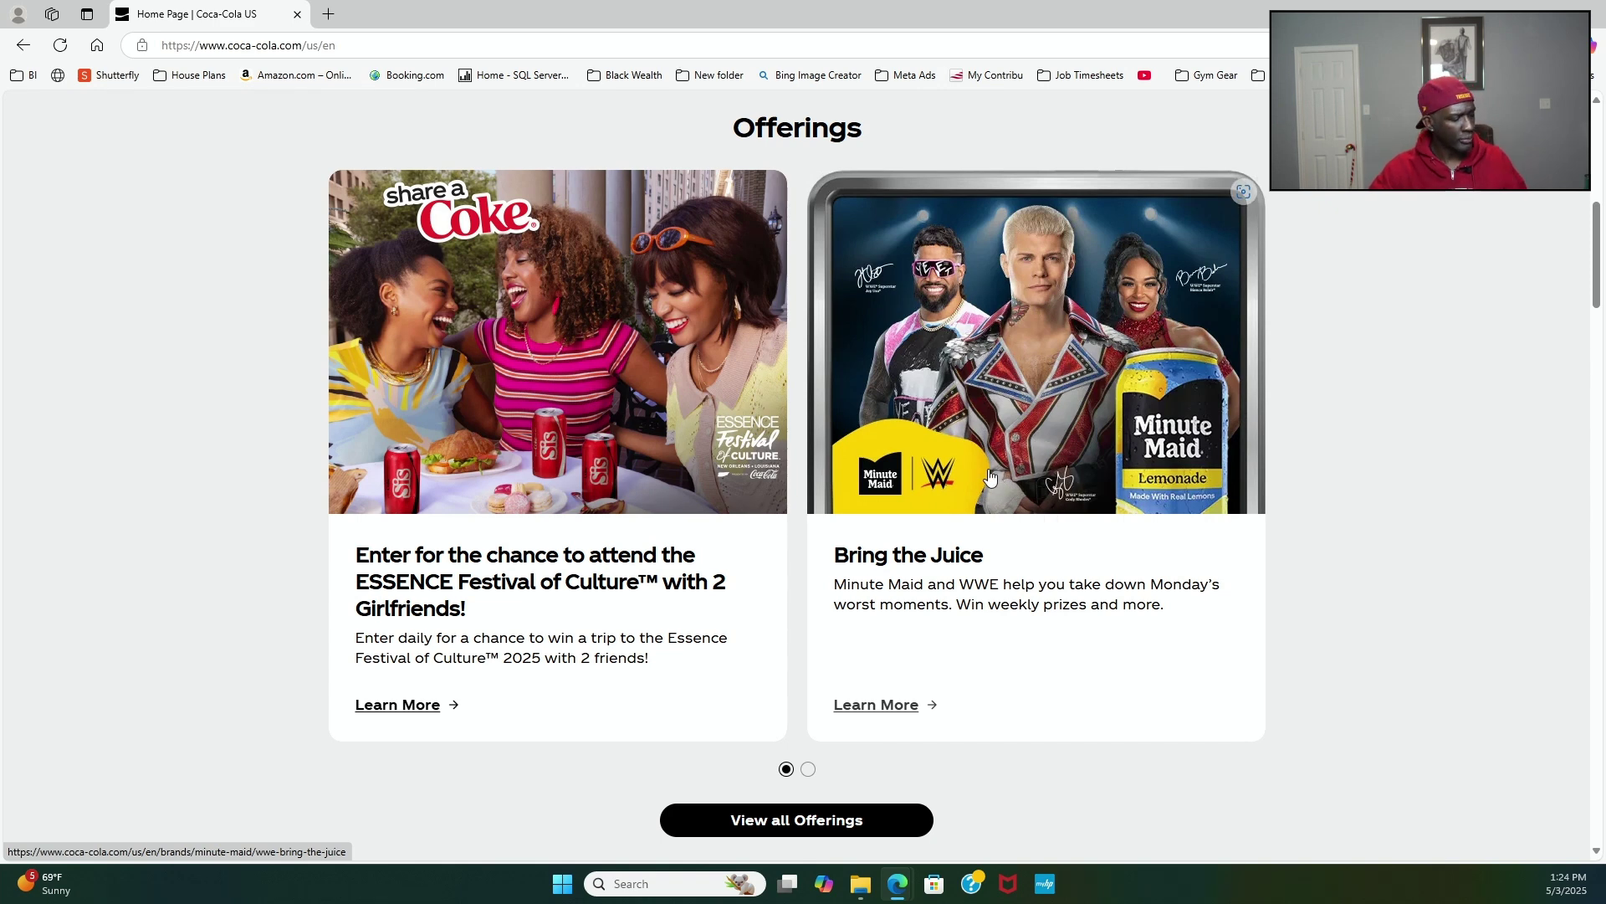
Step: Enlarge the page and examine the Share a Coke banner, the ESSENCE Festival offer and the start of the Features section
{"action": "scroll", "coordinate": [988, 463], "scroll_direction": "up", "scroll_amount": 5, "text": "ctrl"}
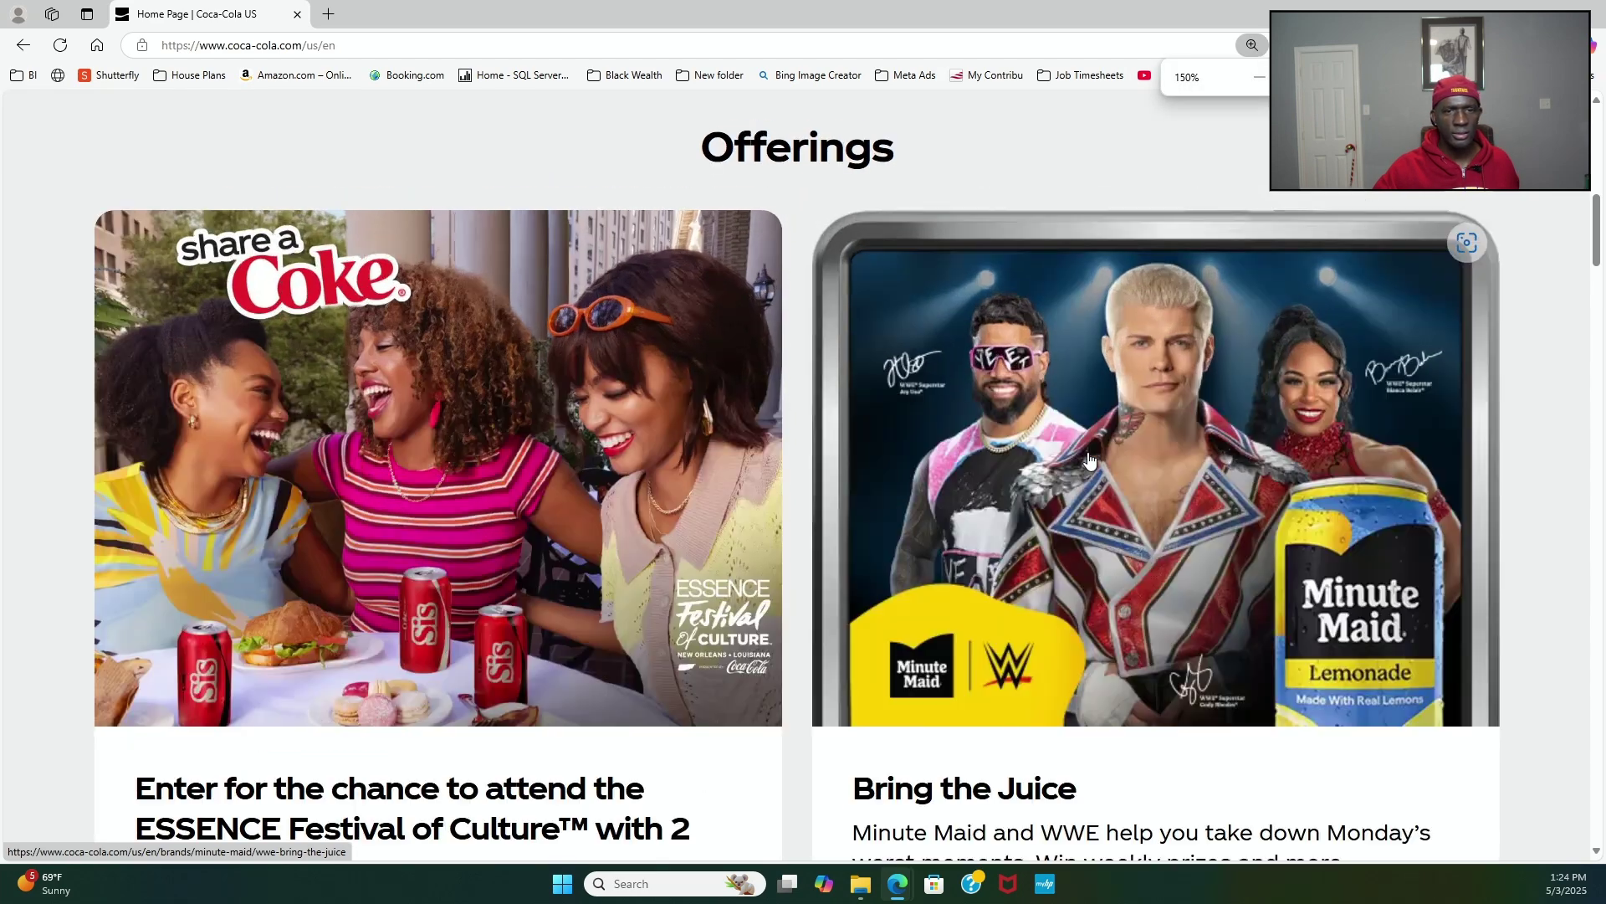
{"action": "scroll", "coordinate": [1088, 458], "scroll_direction": "up", "scroll_amount": 4}
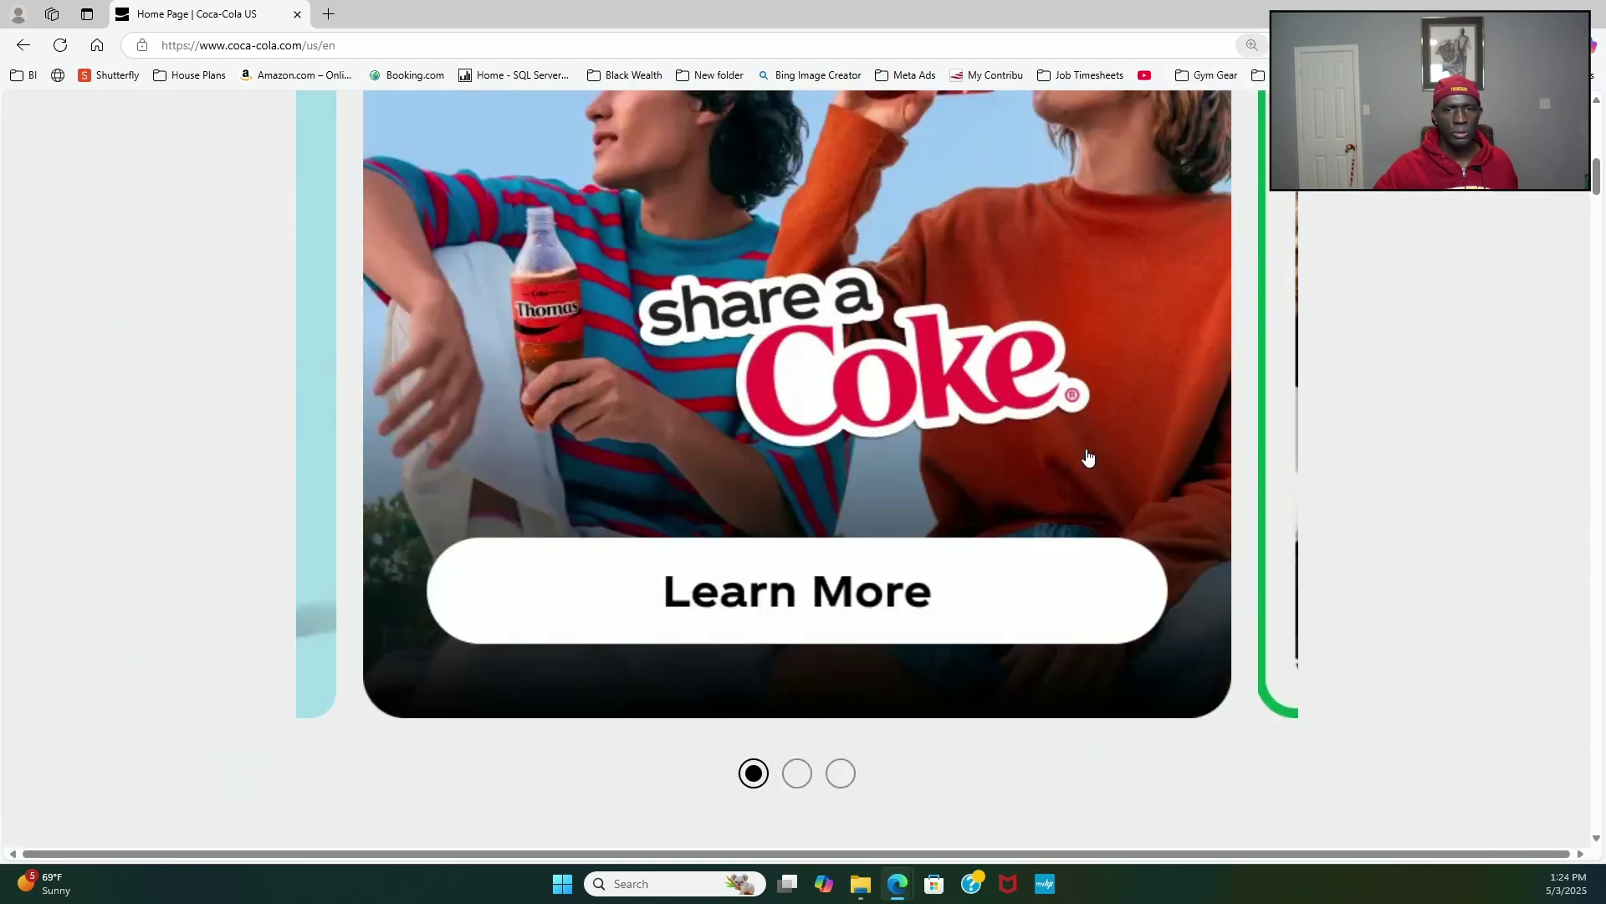
{"action": "scroll", "coordinate": [1089, 455], "scroll_direction": "up", "scroll_amount": 2}
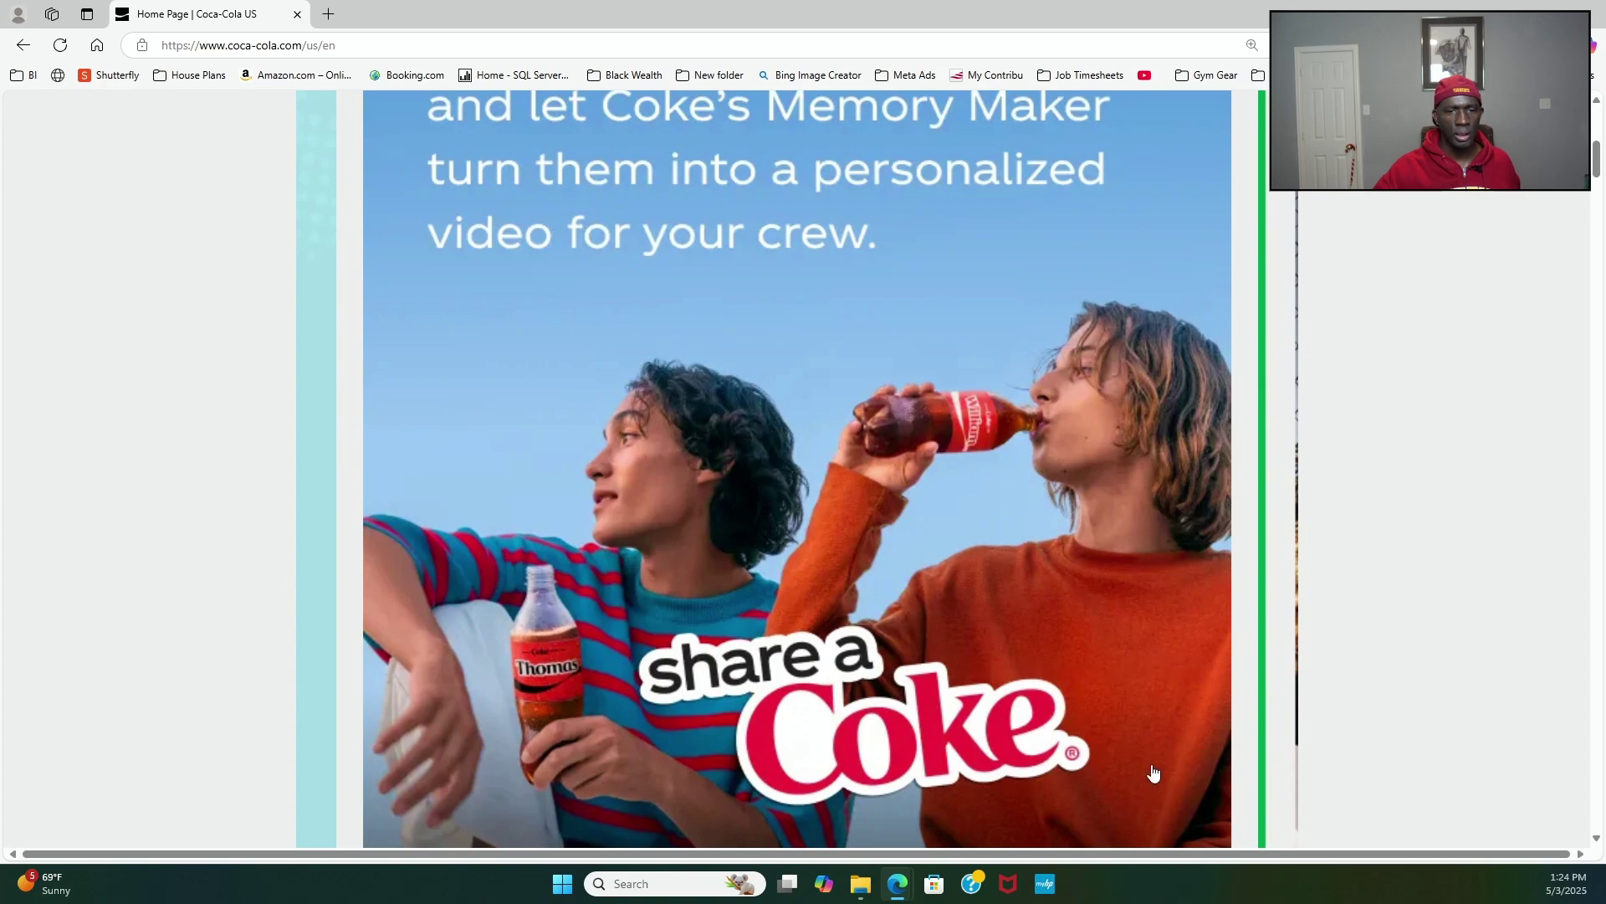
{"action": "scroll", "coordinate": [1217, 755], "scroll_direction": "down", "scroll_amount": 12}
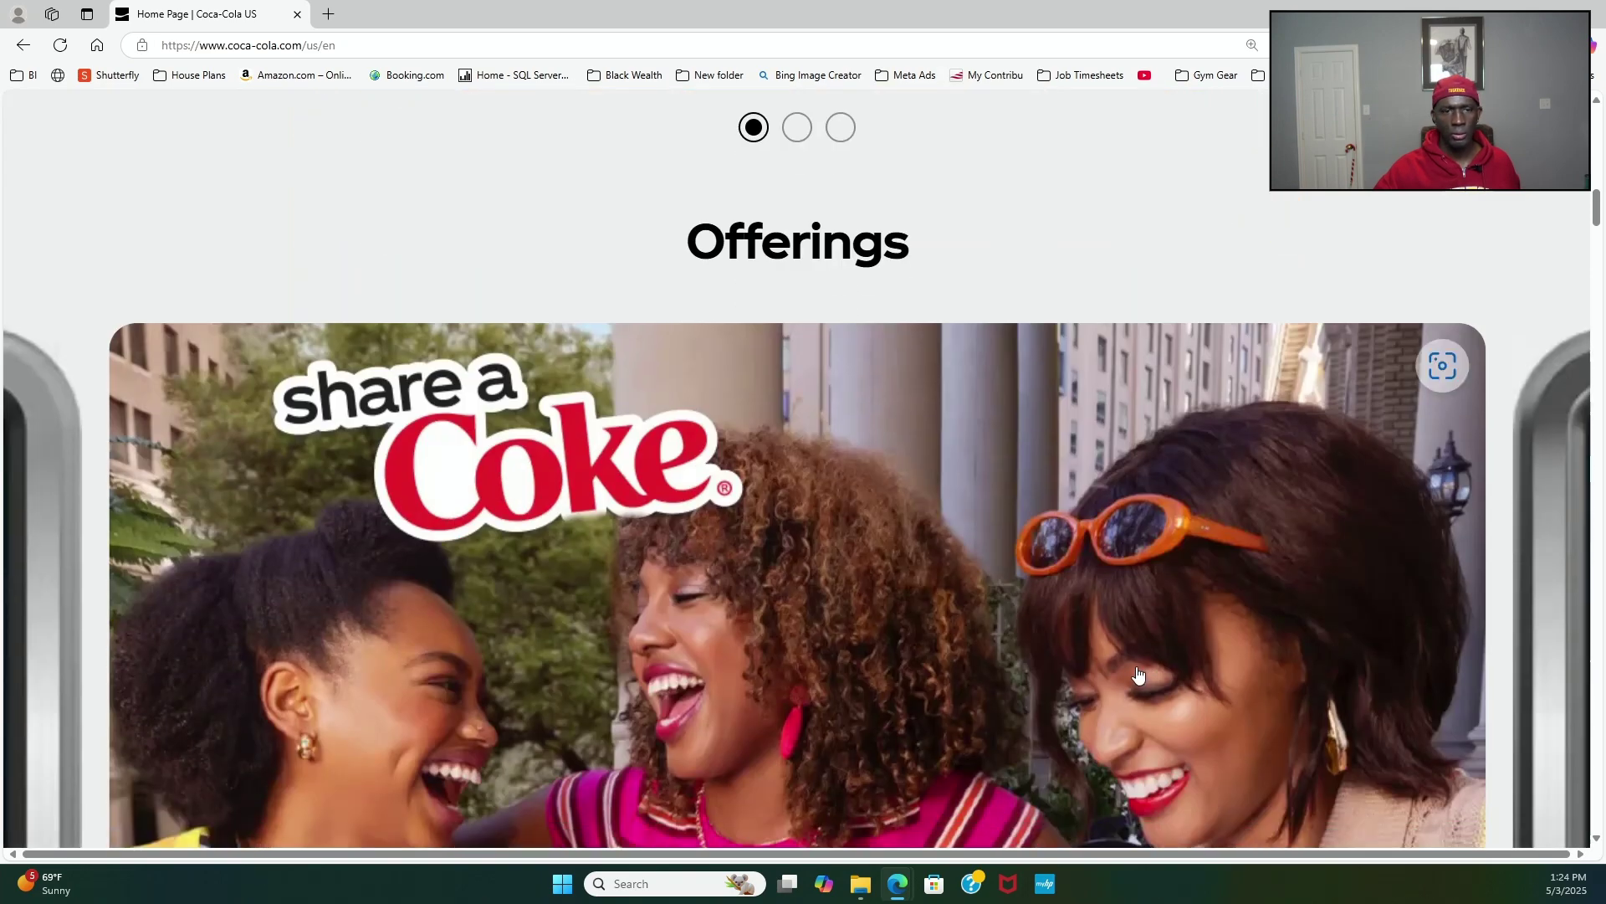
{"action": "scroll", "coordinate": [1163, 734], "scroll_direction": "down", "scroll_amount": 7}
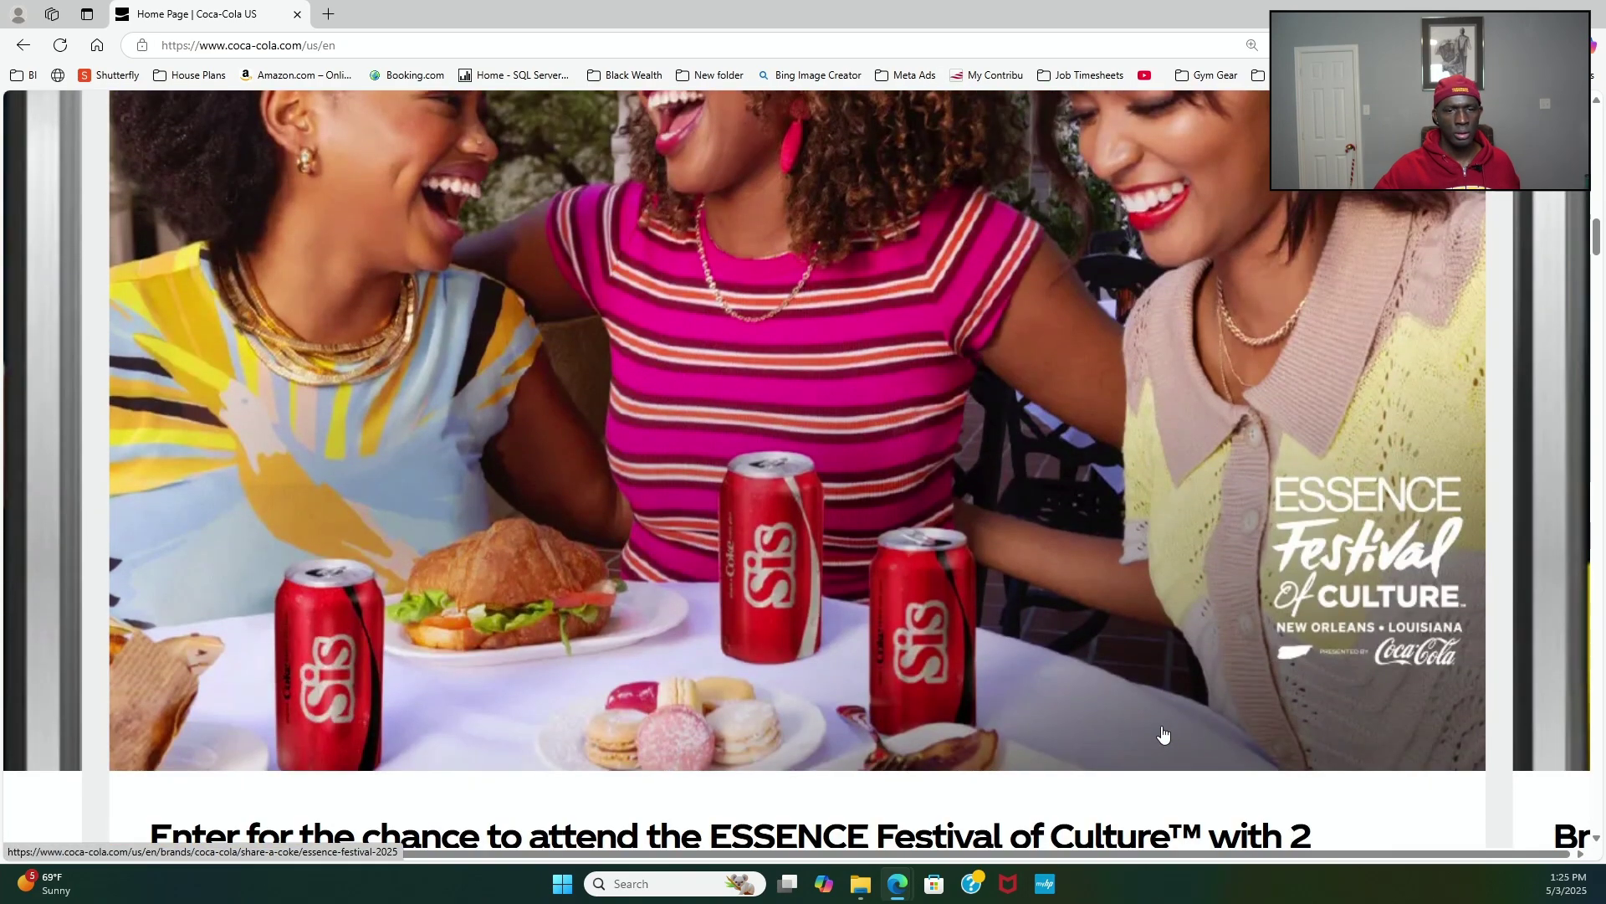
{"action": "scroll", "coordinate": [1159, 730], "scroll_direction": "down", "scroll_amount": 6}
{"action": "scroll", "coordinate": [1152, 715], "scroll_direction": "up", "scroll_amount": 3}
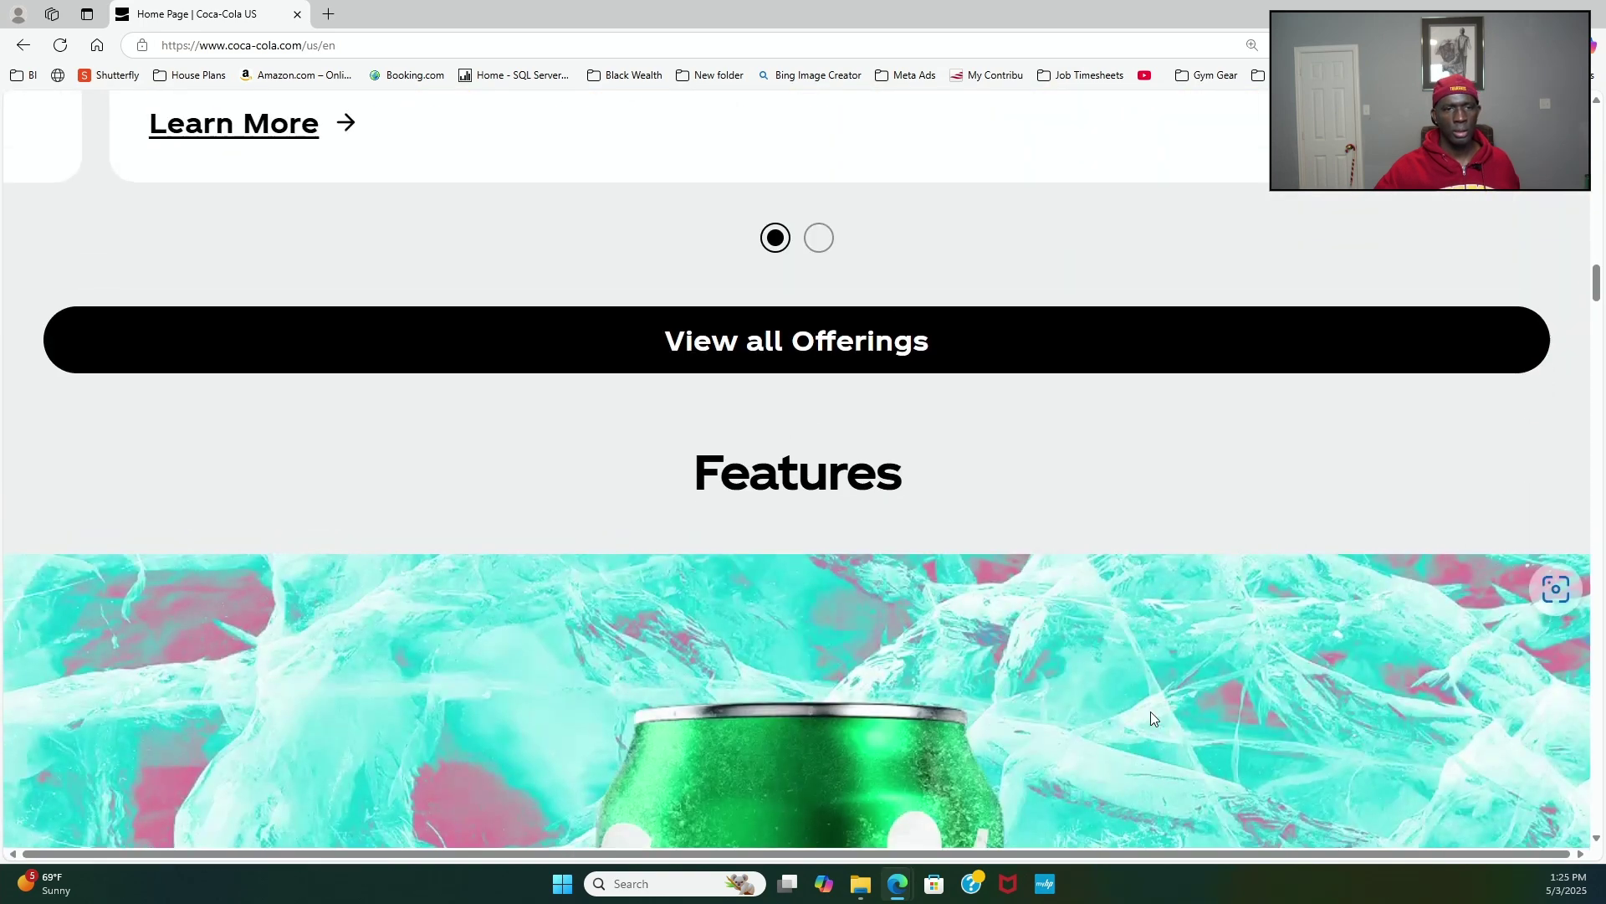
{"action": "scroll", "coordinate": [1145, 708], "scroll_direction": "down", "scroll_amount": 5}
{"action": "scroll", "coordinate": [1145, 703], "scroll_direction": "up", "scroll_amount": 10}
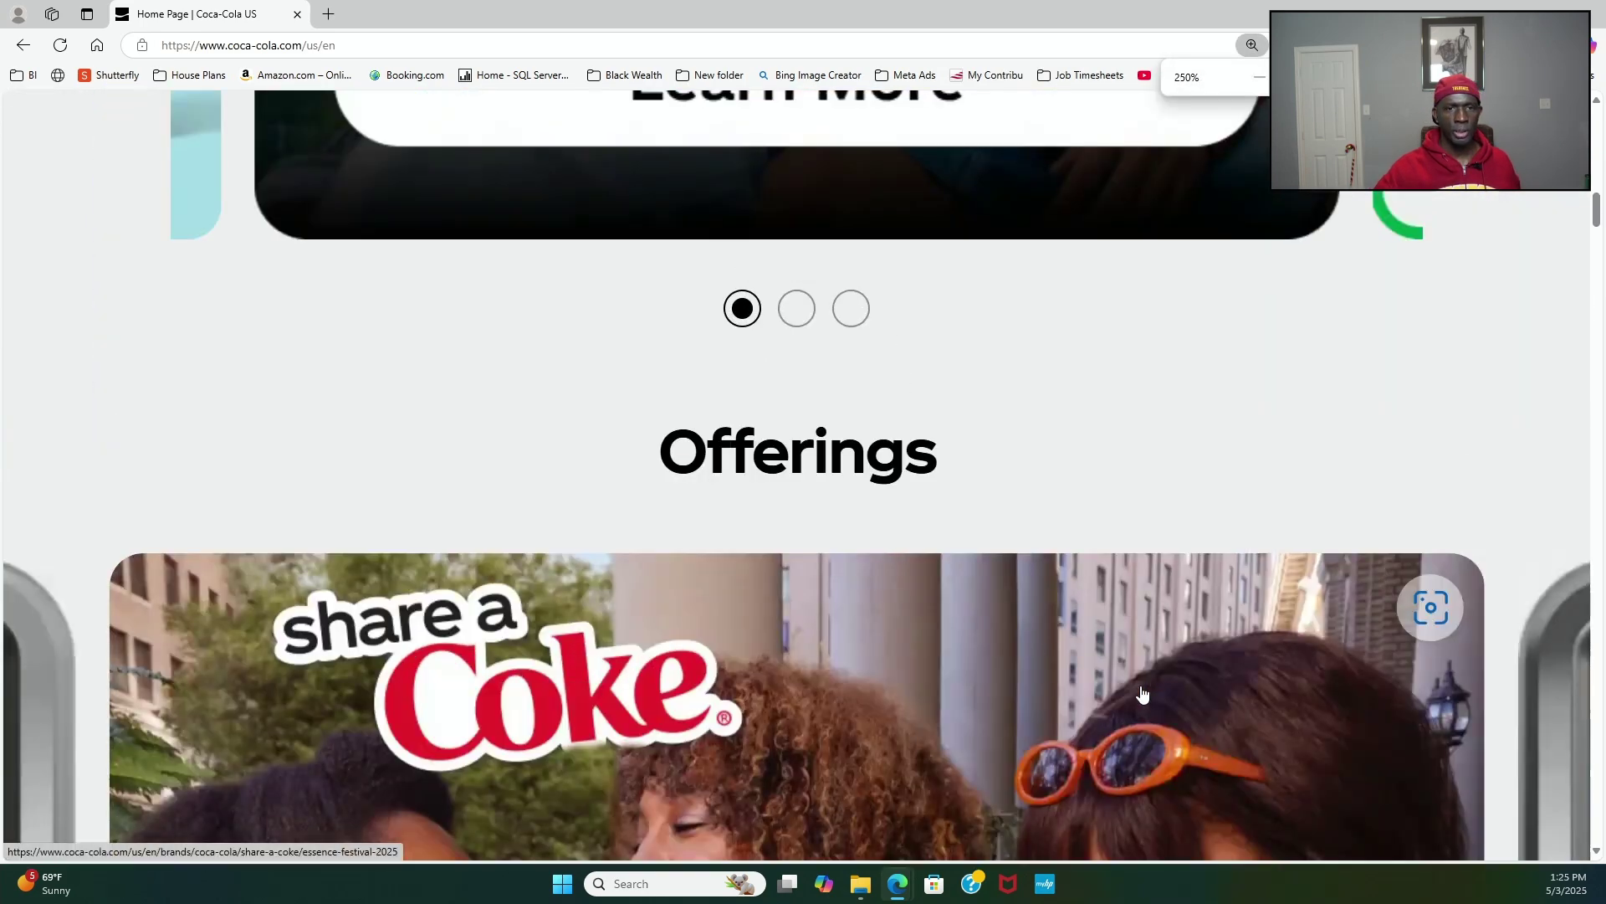
Step: Adjust the page zoom until both Offerings cards fit, and examine the ESSENCE Festival and Bring the Juice promotions side by side
{"action": "scroll", "coordinate": [1142, 694], "scroll_direction": "down", "scroll_amount": 4}
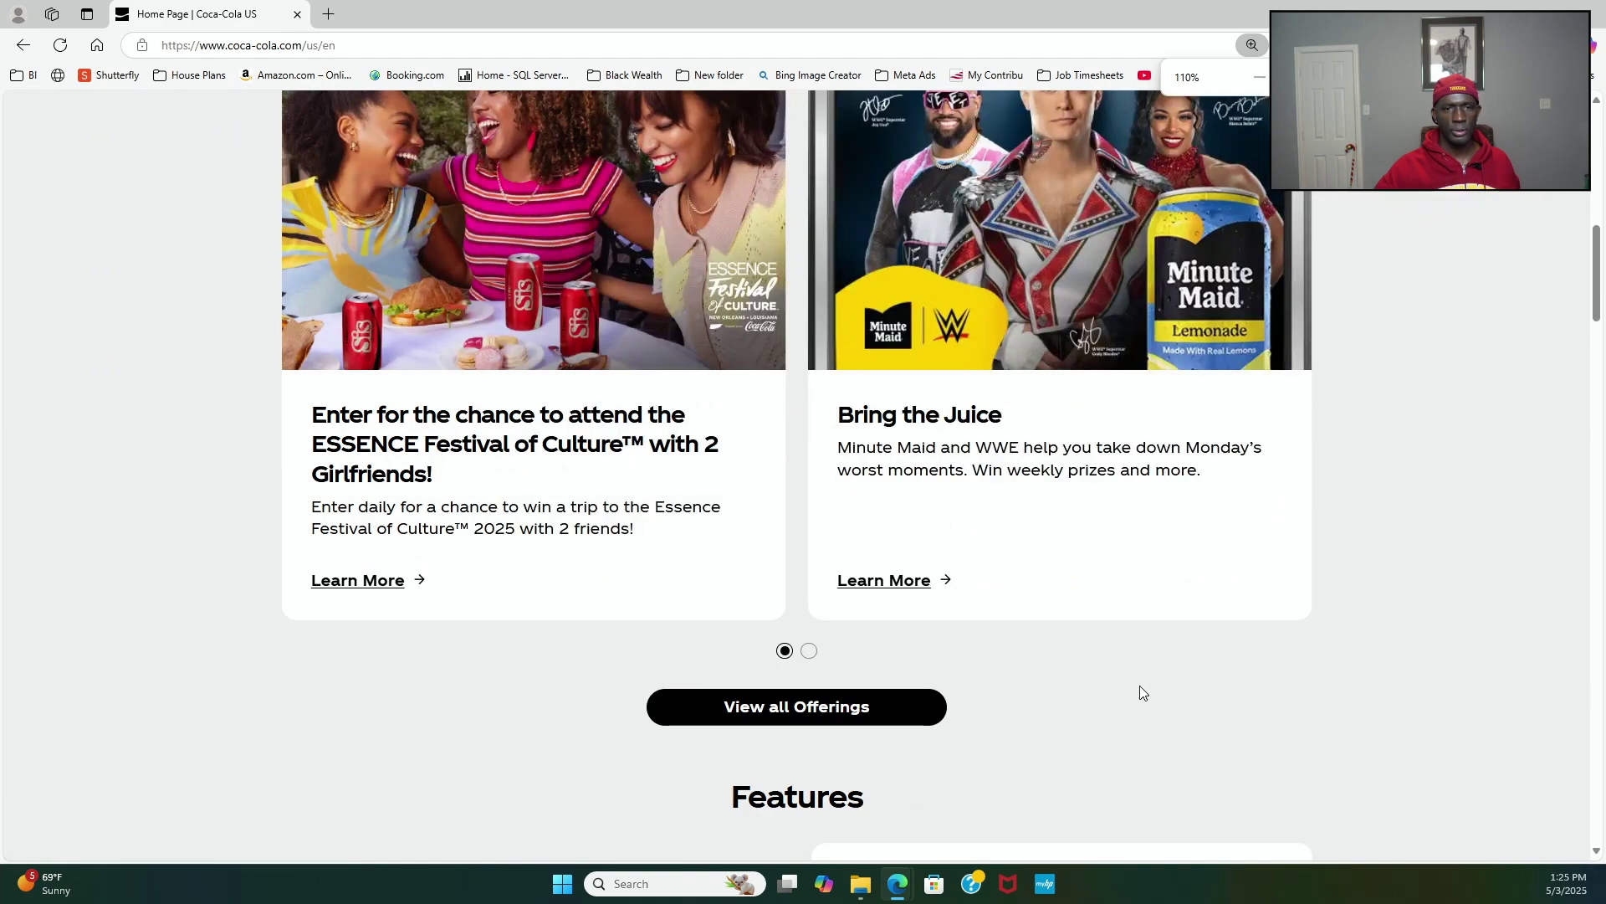
{"action": "scroll", "coordinate": [1164, 649], "scroll_direction": "up", "scroll_amount": 4}
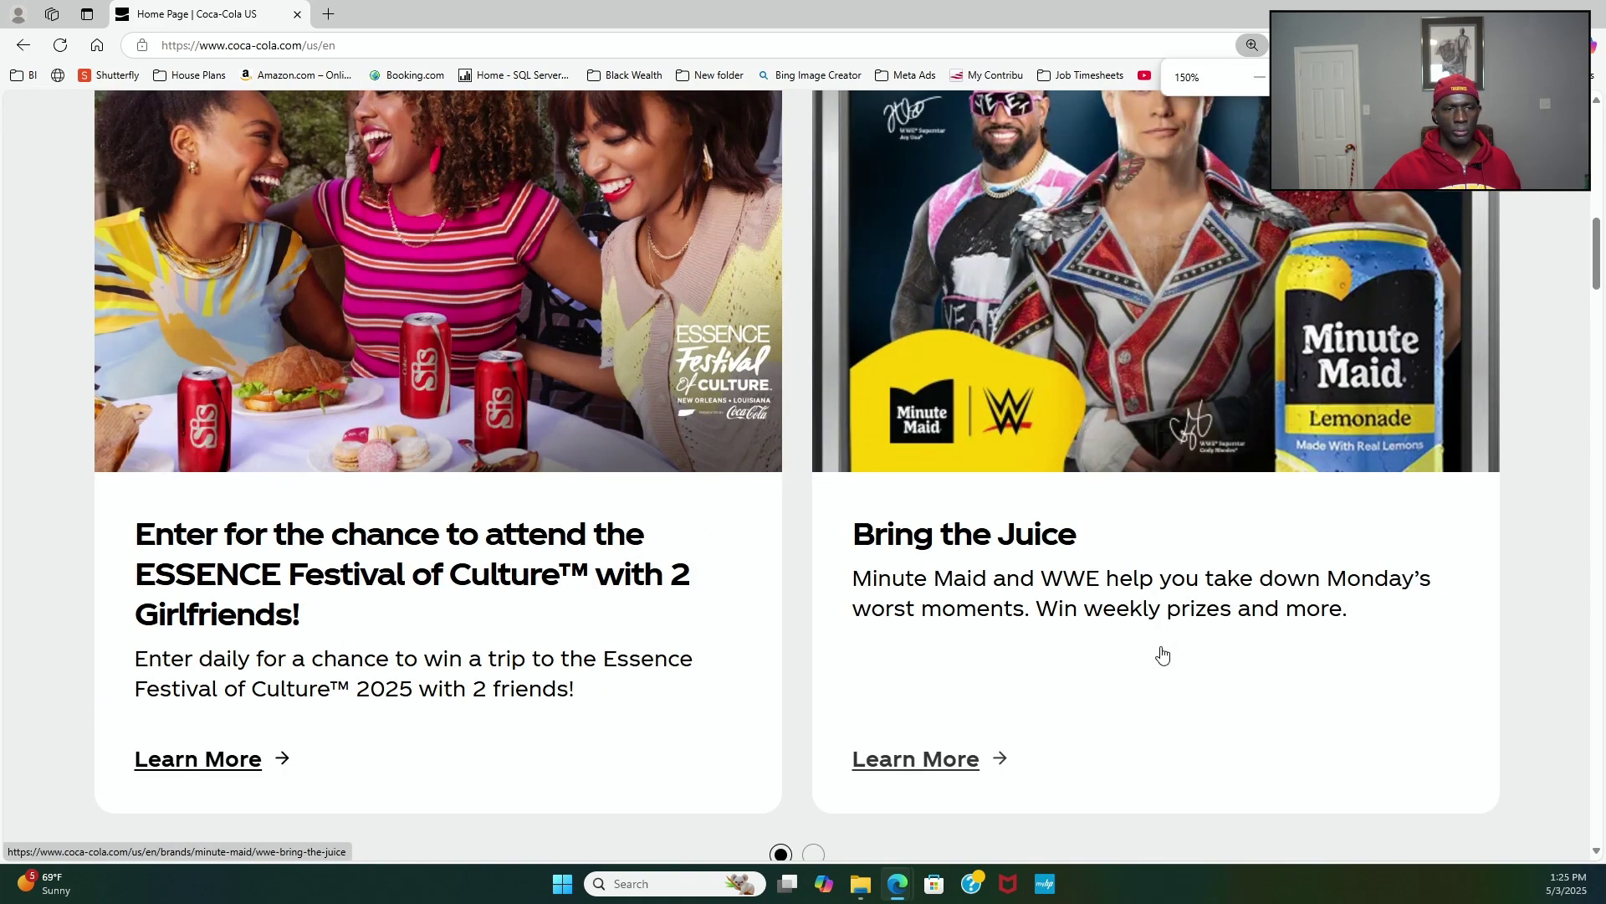
{"action": "scroll", "coordinate": [1160, 654], "scroll_direction": "down", "scroll_amount": 2}
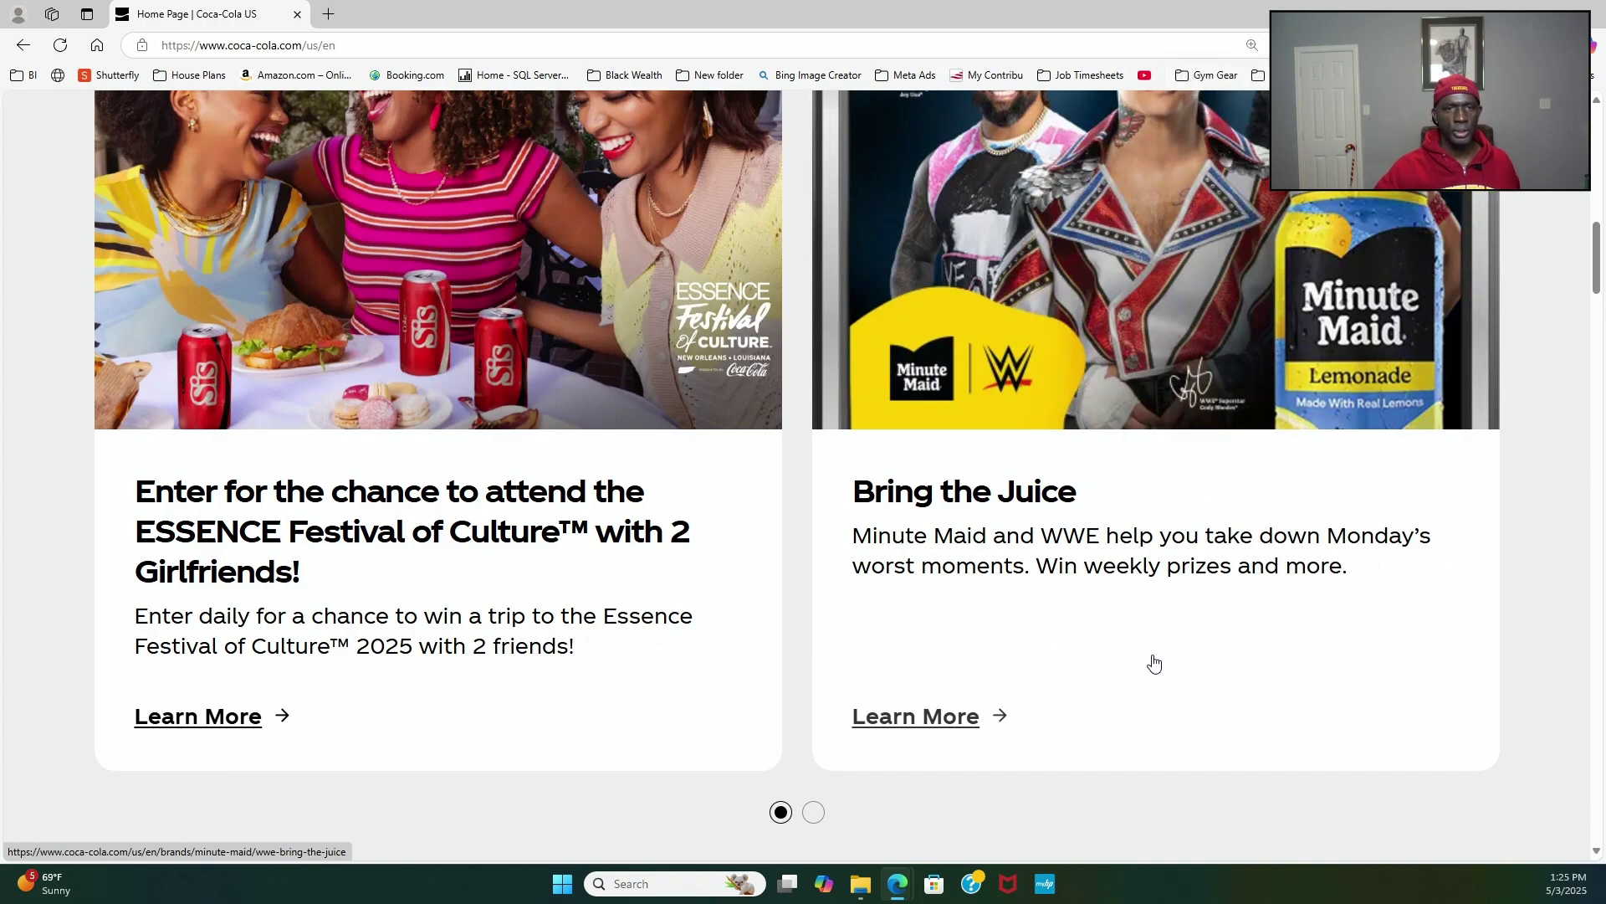
{"action": "scroll", "coordinate": [1153, 655], "scroll_direction": "up", "scroll_amount": 1}
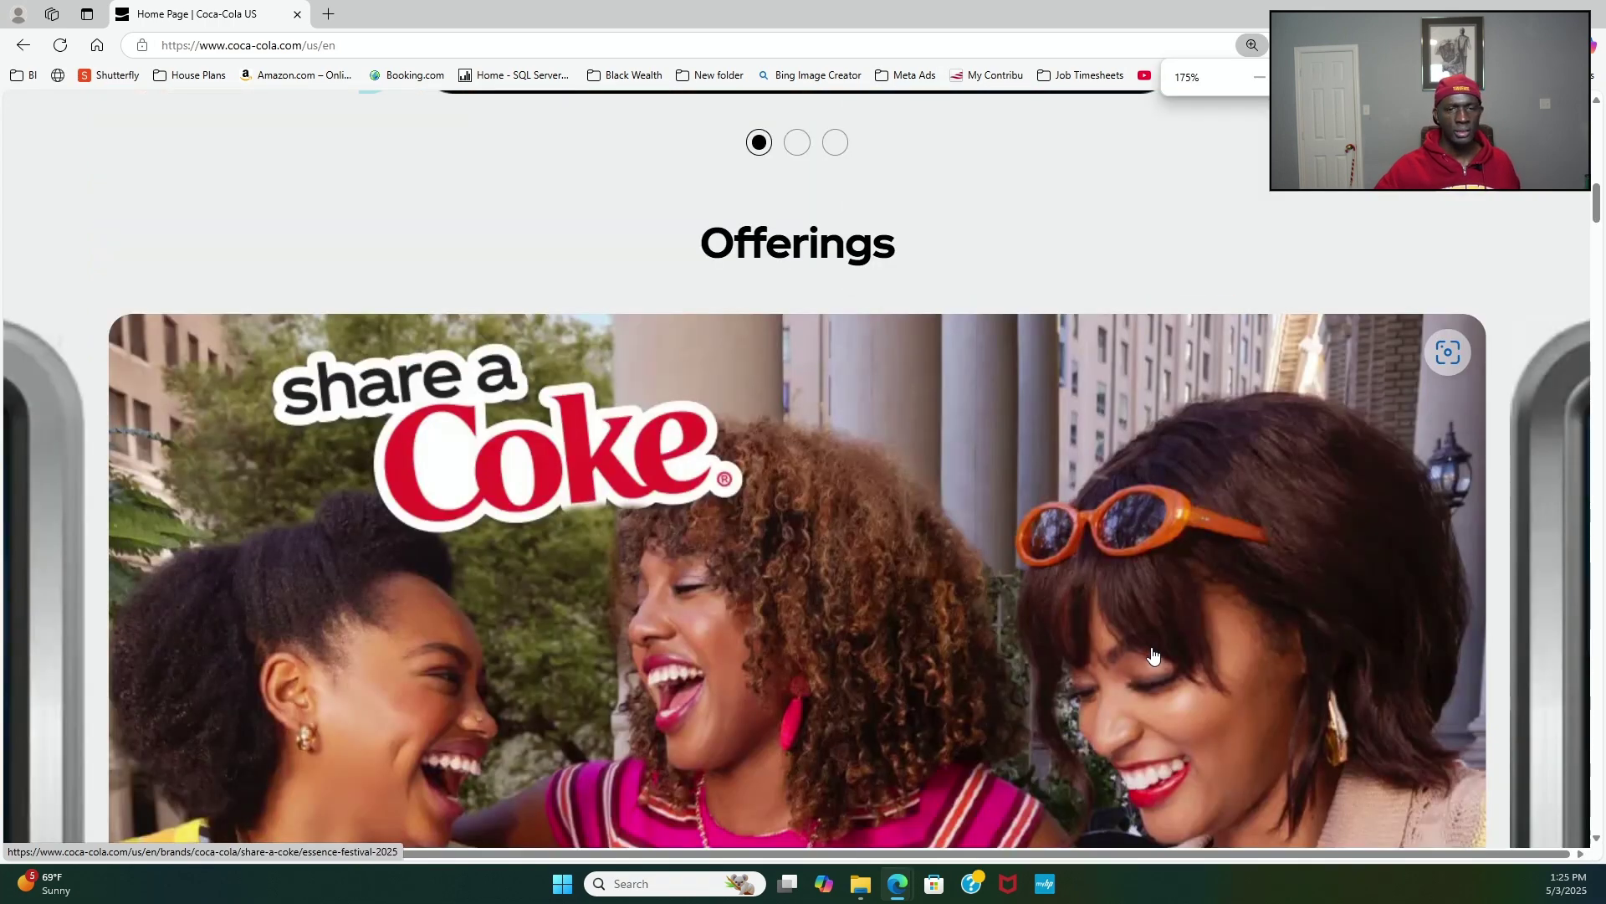
{"action": "scroll", "coordinate": [1153, 655], "scroll_direction": "down", "scroll_amount": 1}
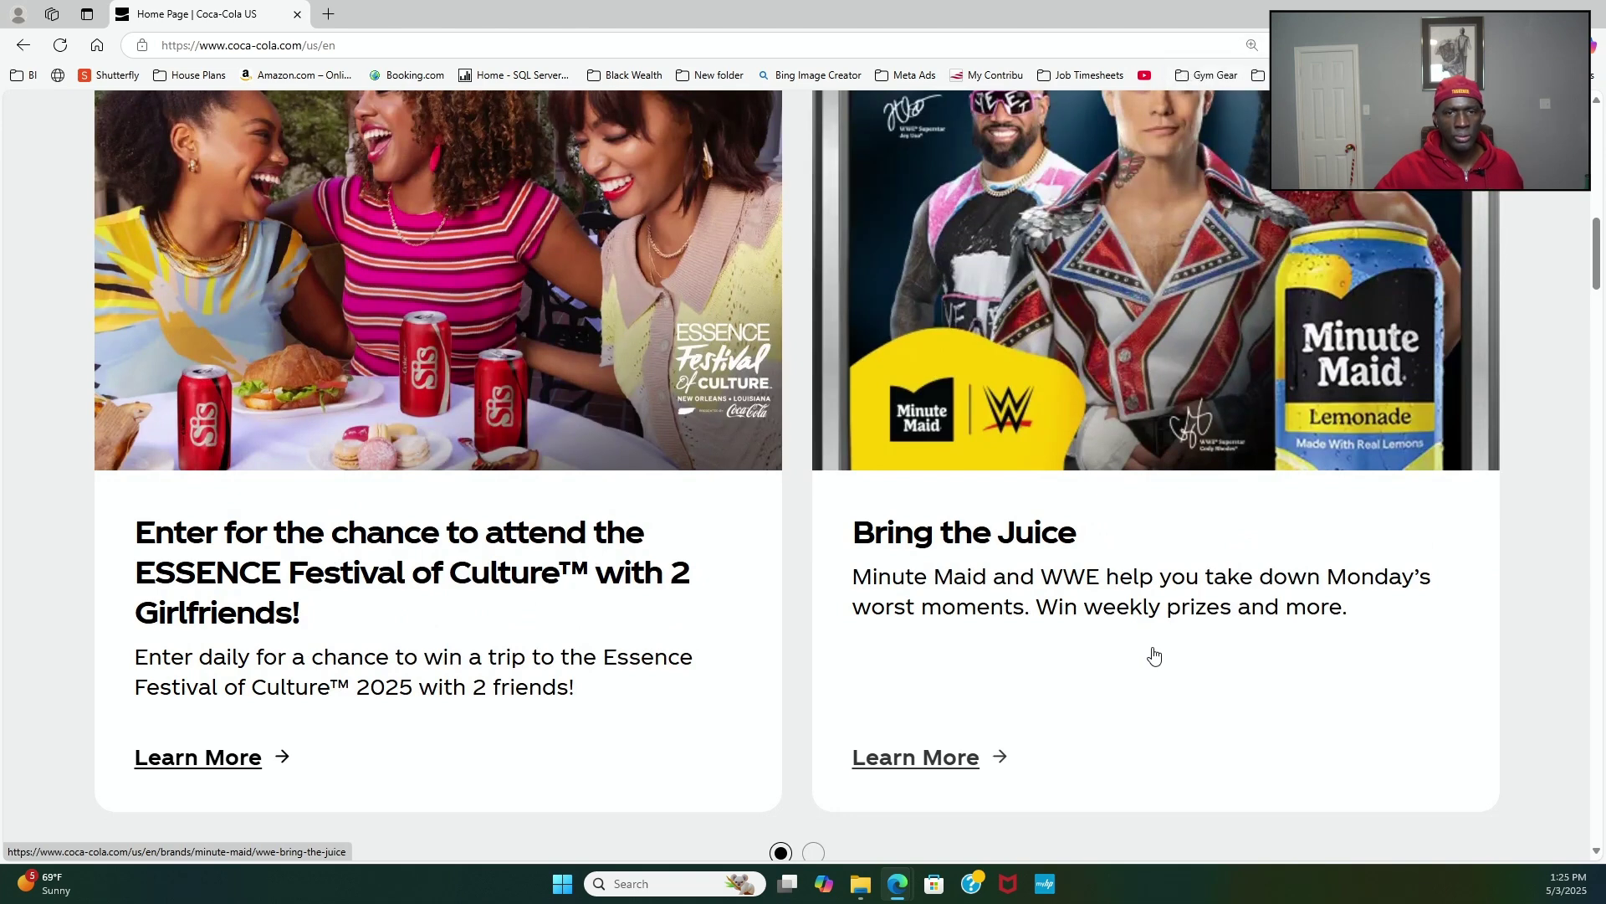
{"action": "scroll", "coordinate": [1152, 657], "scroll_direction": "up", "scroll_amount": 2}
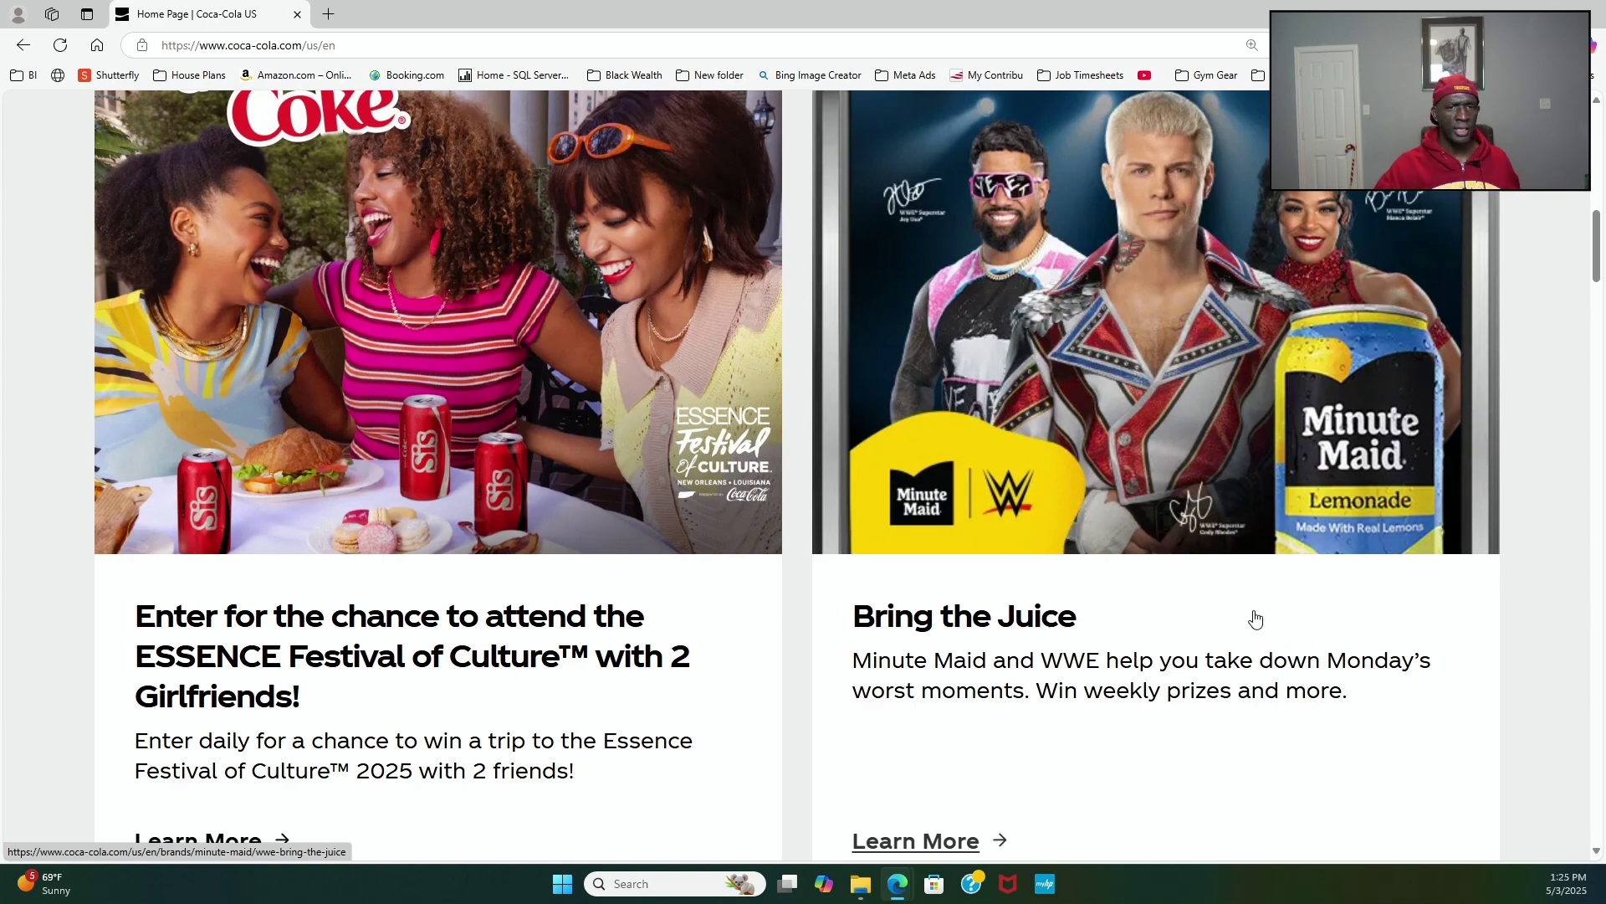
{"action": "key", "text": "ctrl+minus"}
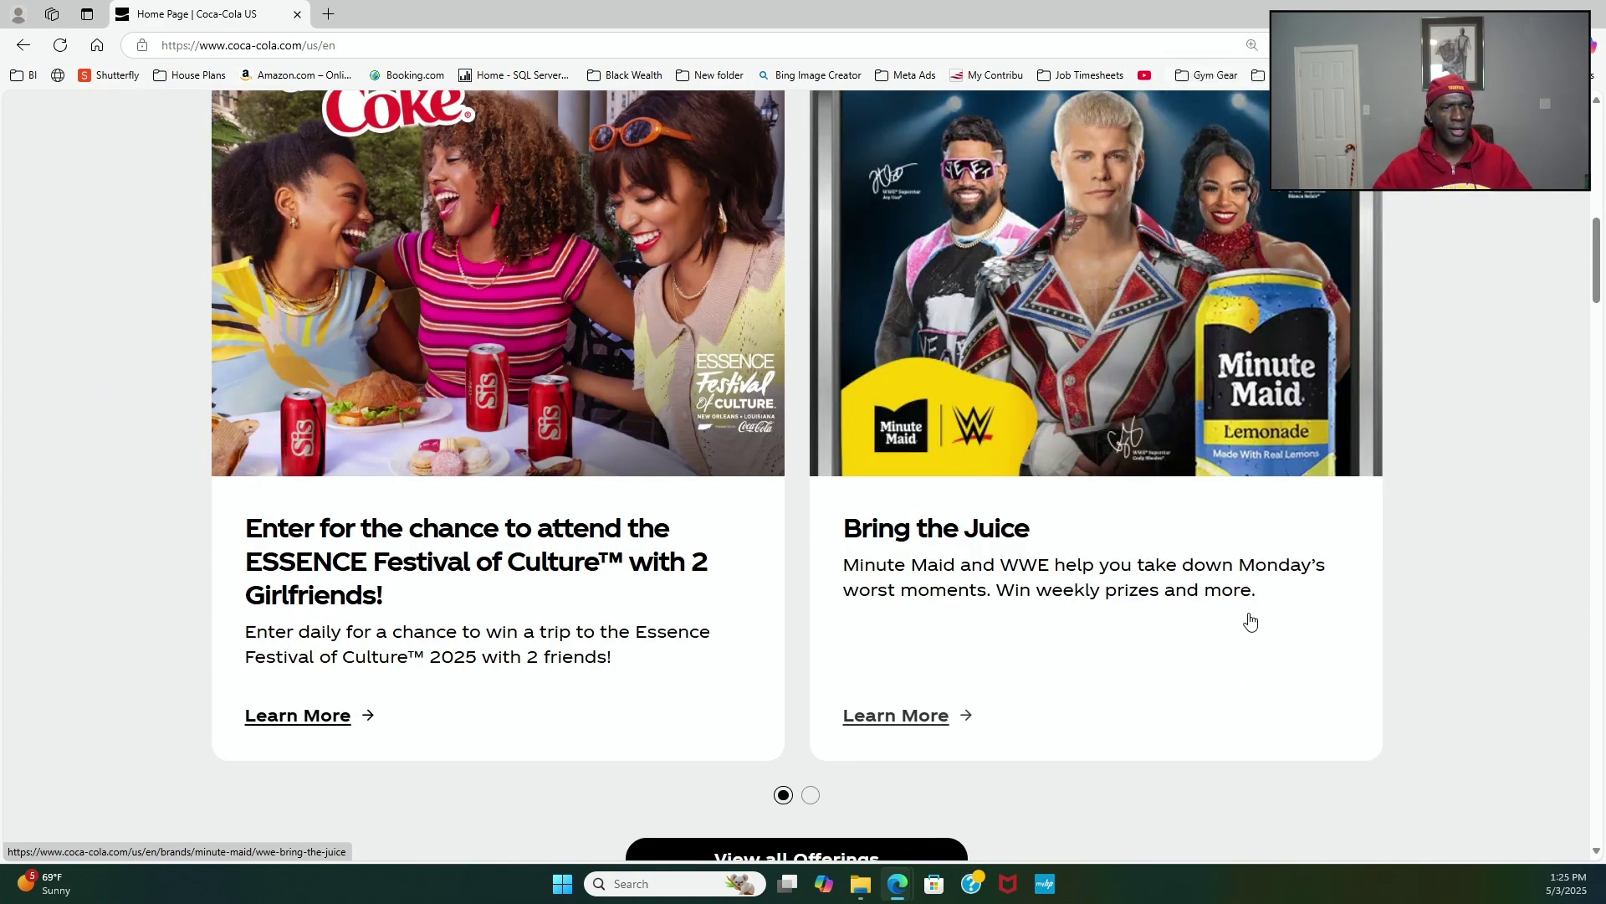
{"action": "scroll", "coordinate": [1196, 641], "scroll_direction": "up", "scroll_amount": 1}
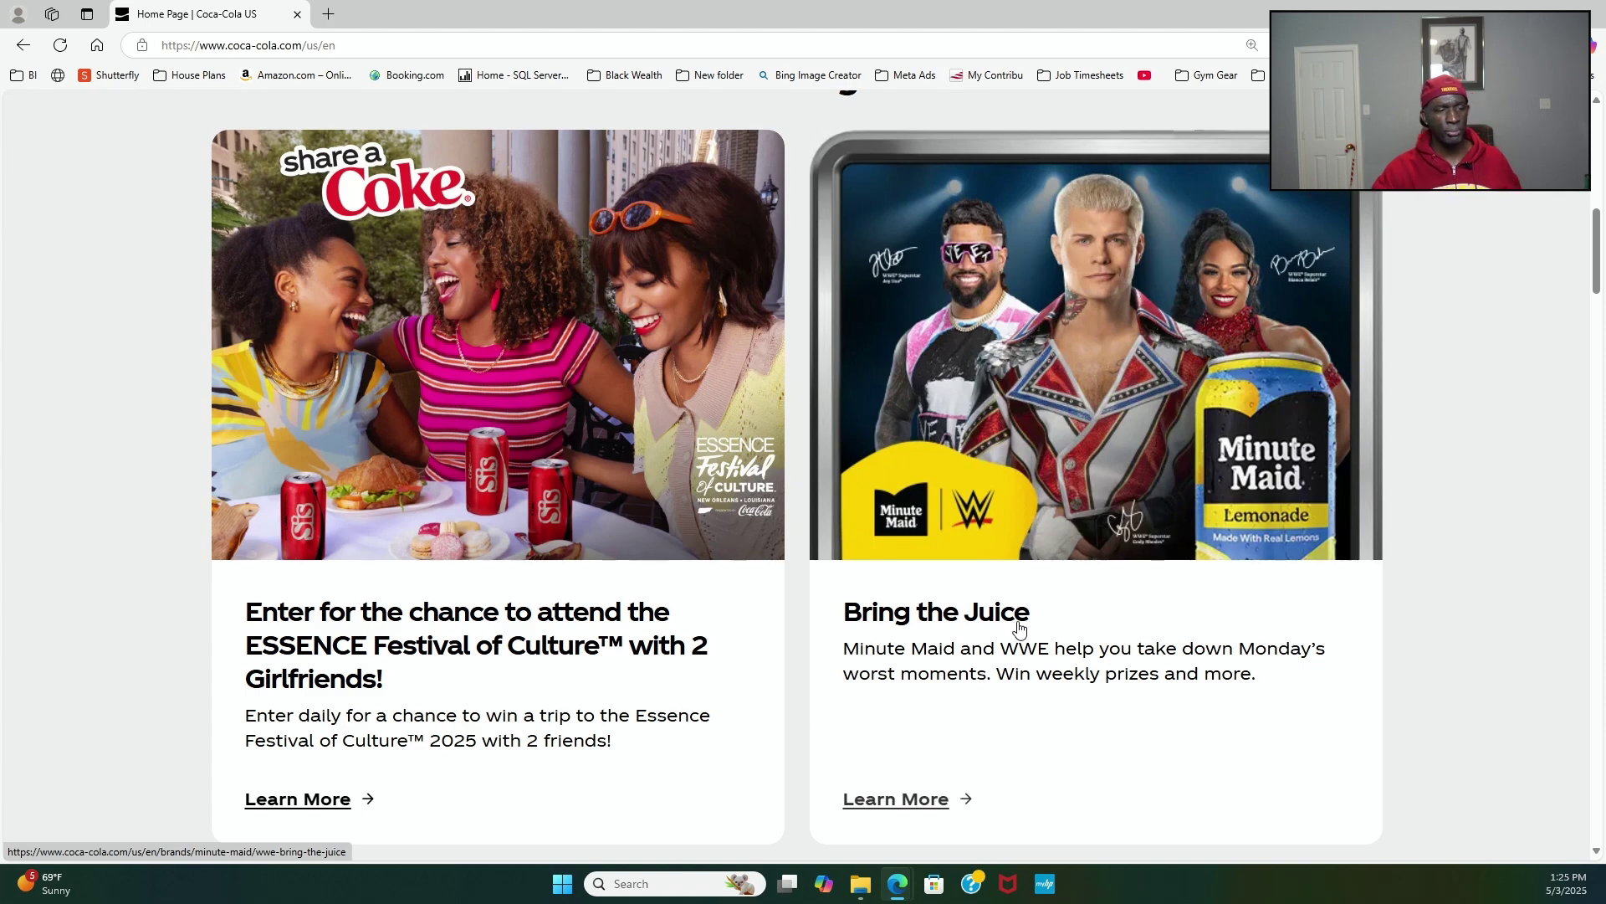
{"action": "key", "text": "ctrl+minus"}
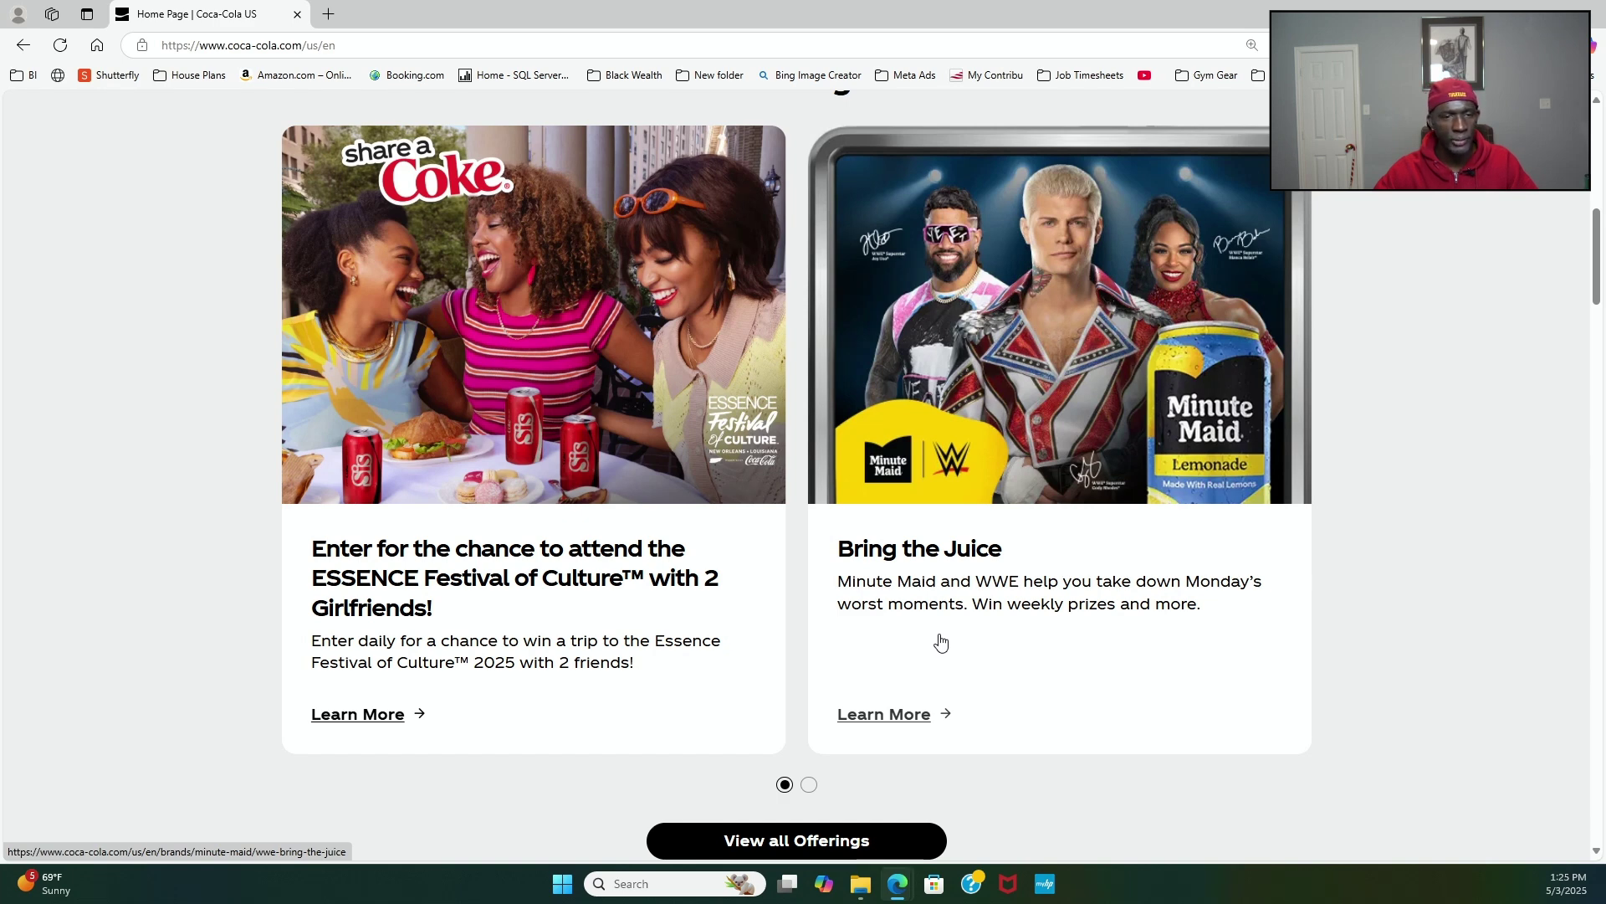
Step: Examine how the page moves from the Offerings cards to the Sprite Chill feature, and reduce the page zoom one level
{"action": "scroll", "coordinate": [941, 636], "scroll_direction": "down", "scroll_amount": 4}
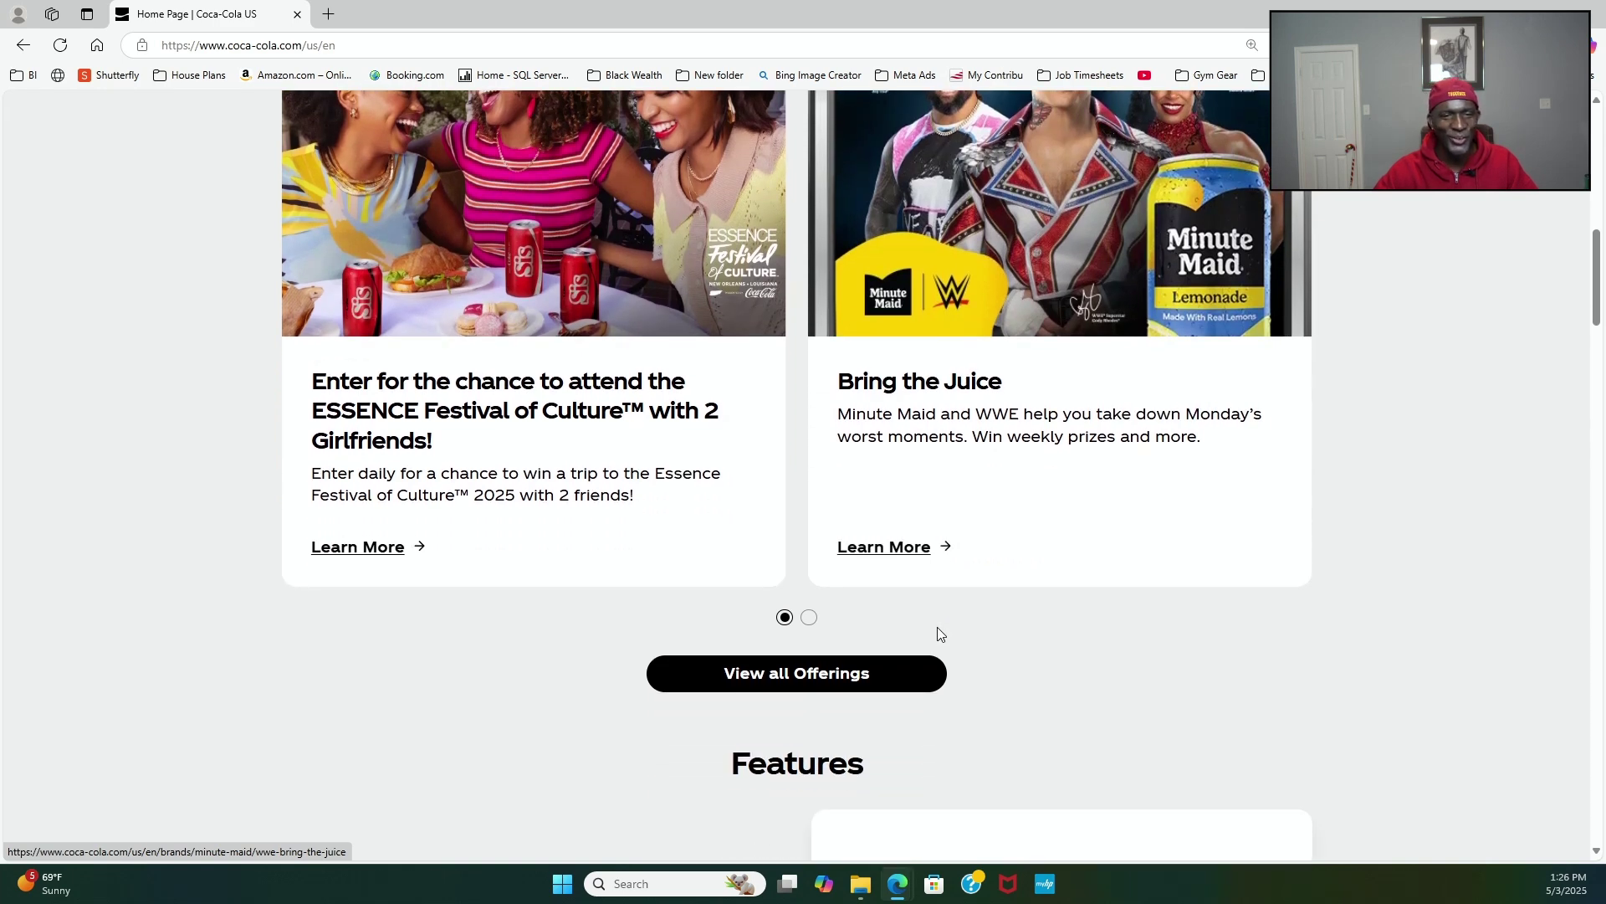
{"action": "scroll", "coordinate": [938, 636], "scroll_direction": "down", "scroll_amount": 5}
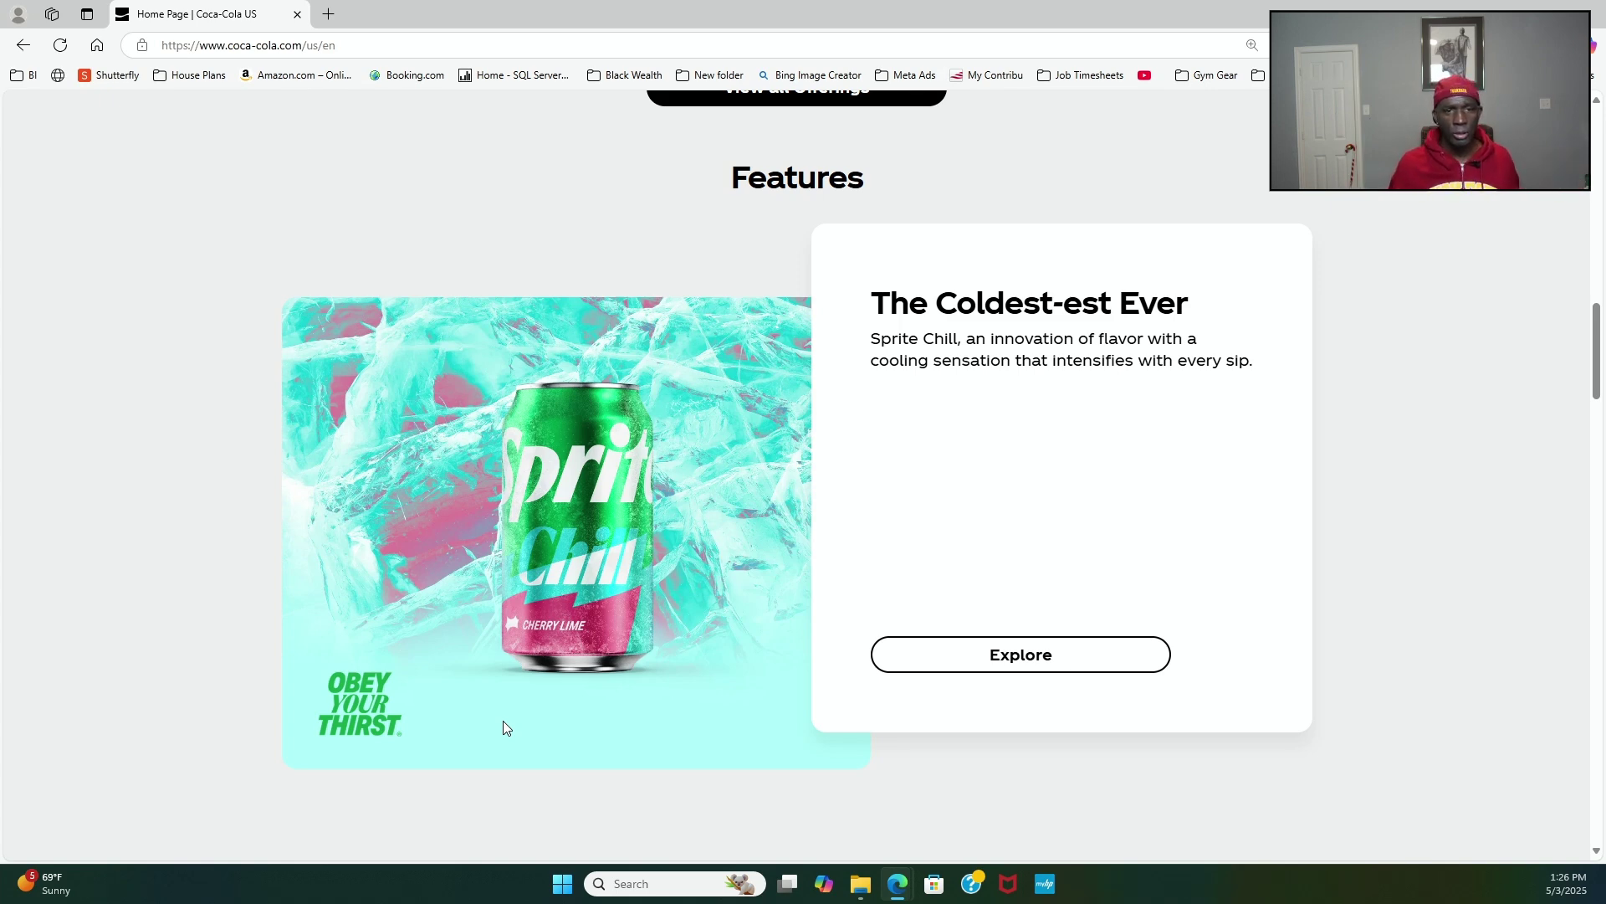
{"action": "scroll", "coordinate": [500, 659], "scroll_direction": "up", "scroll_amount": 3}
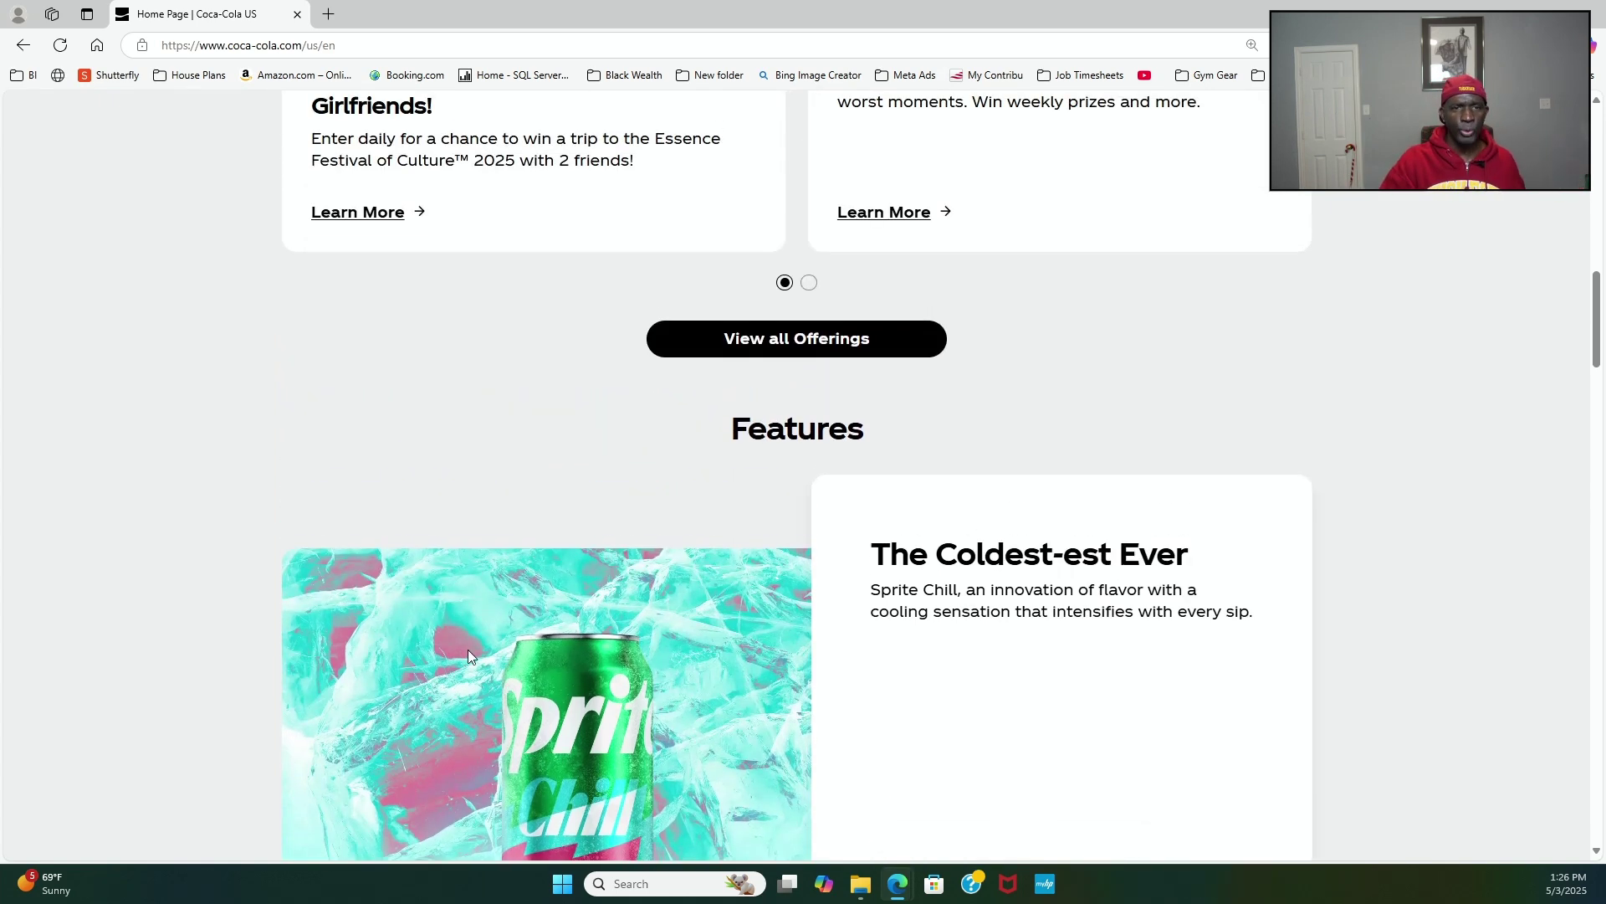
{"action": "scroll", "coordinate": [469, 649], "scroll_direction": "down", "scroll_amount": 1}
{"action": "scroll", "coordinate": [465, 628], "scroll_direction": "up", "scroll_amount": 4}
{"action": "scroll", "coordinate": [466, 625], "scroll_direction": "up", "scroll_amount": 1}
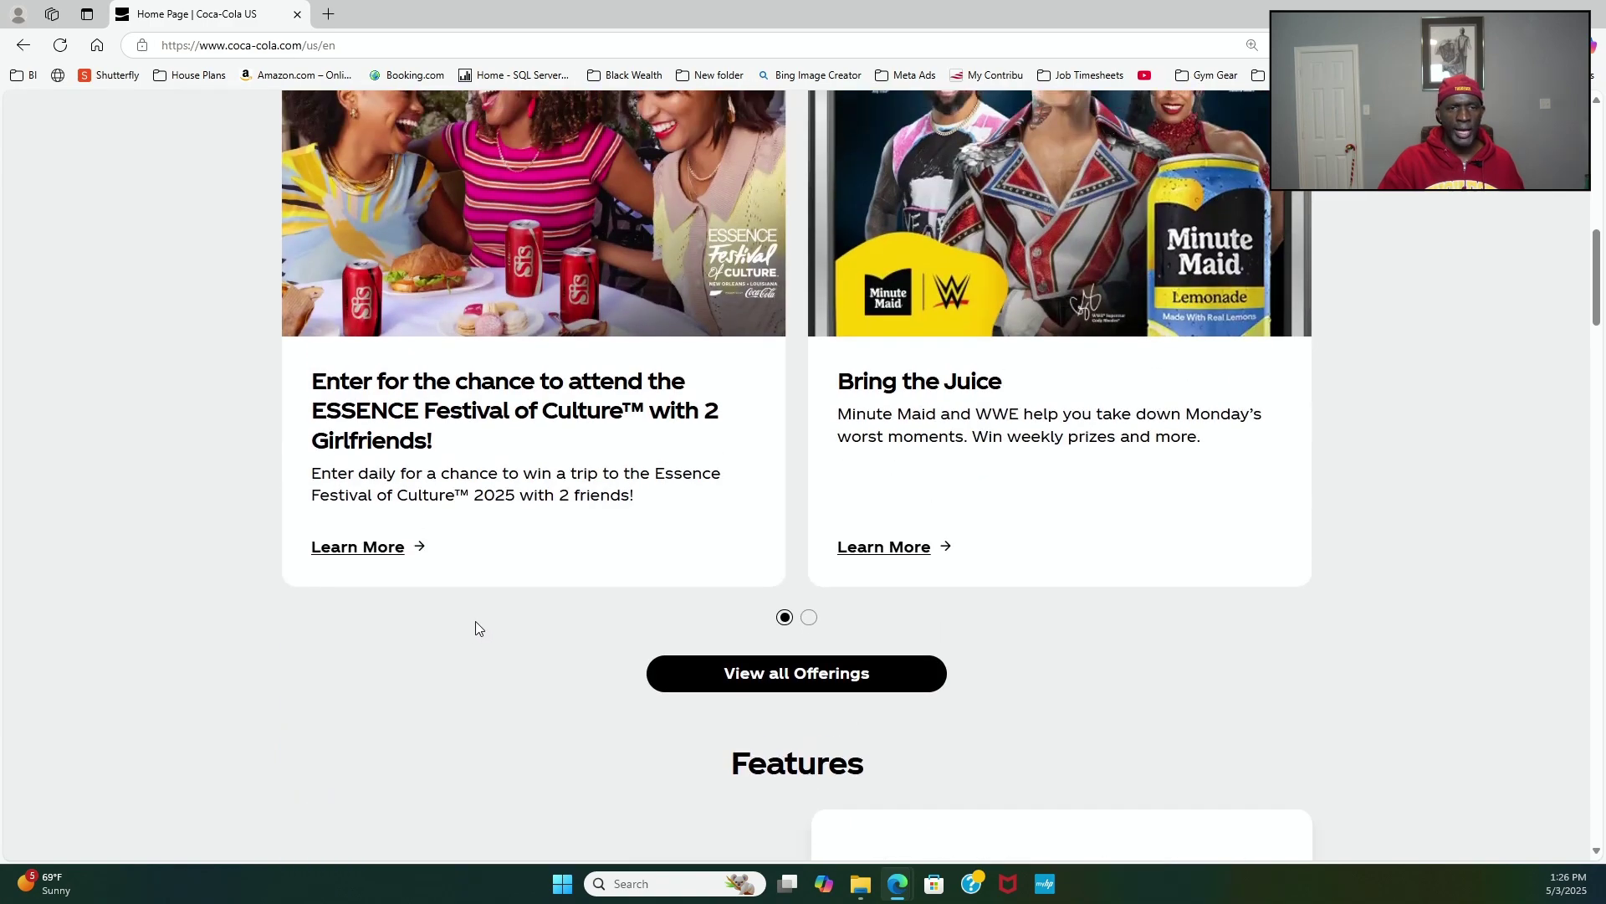
{"action": "scroll", "coordinate": [477, 627], "scroll_direction": "down", "scroll_amount": 3}
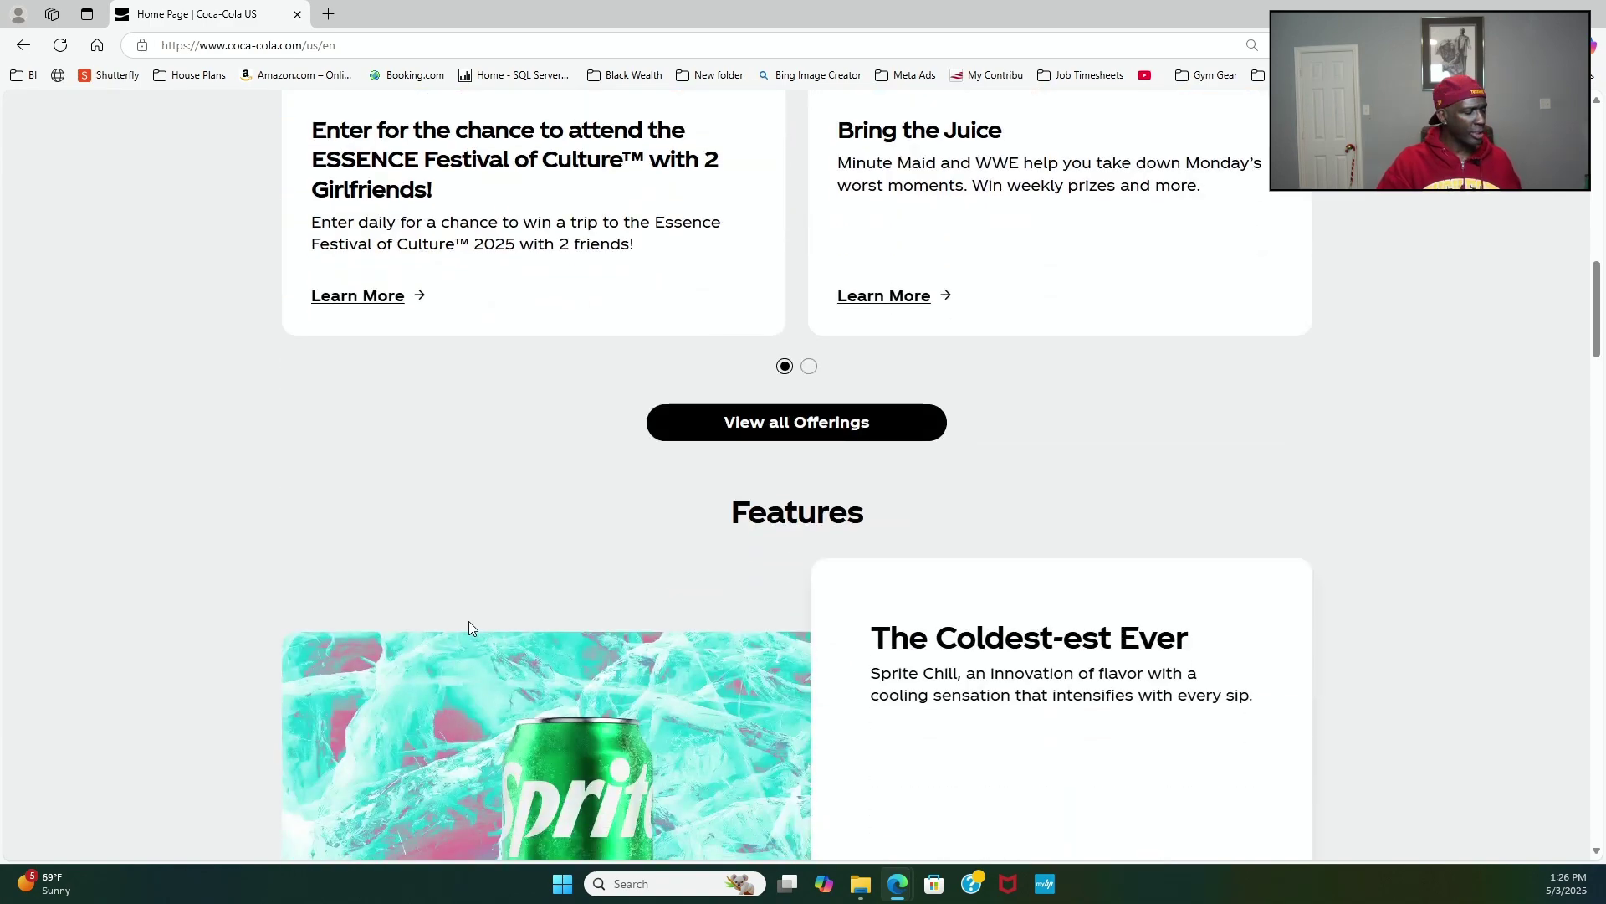
{"action": "key", "text": "ctrl+minus"}
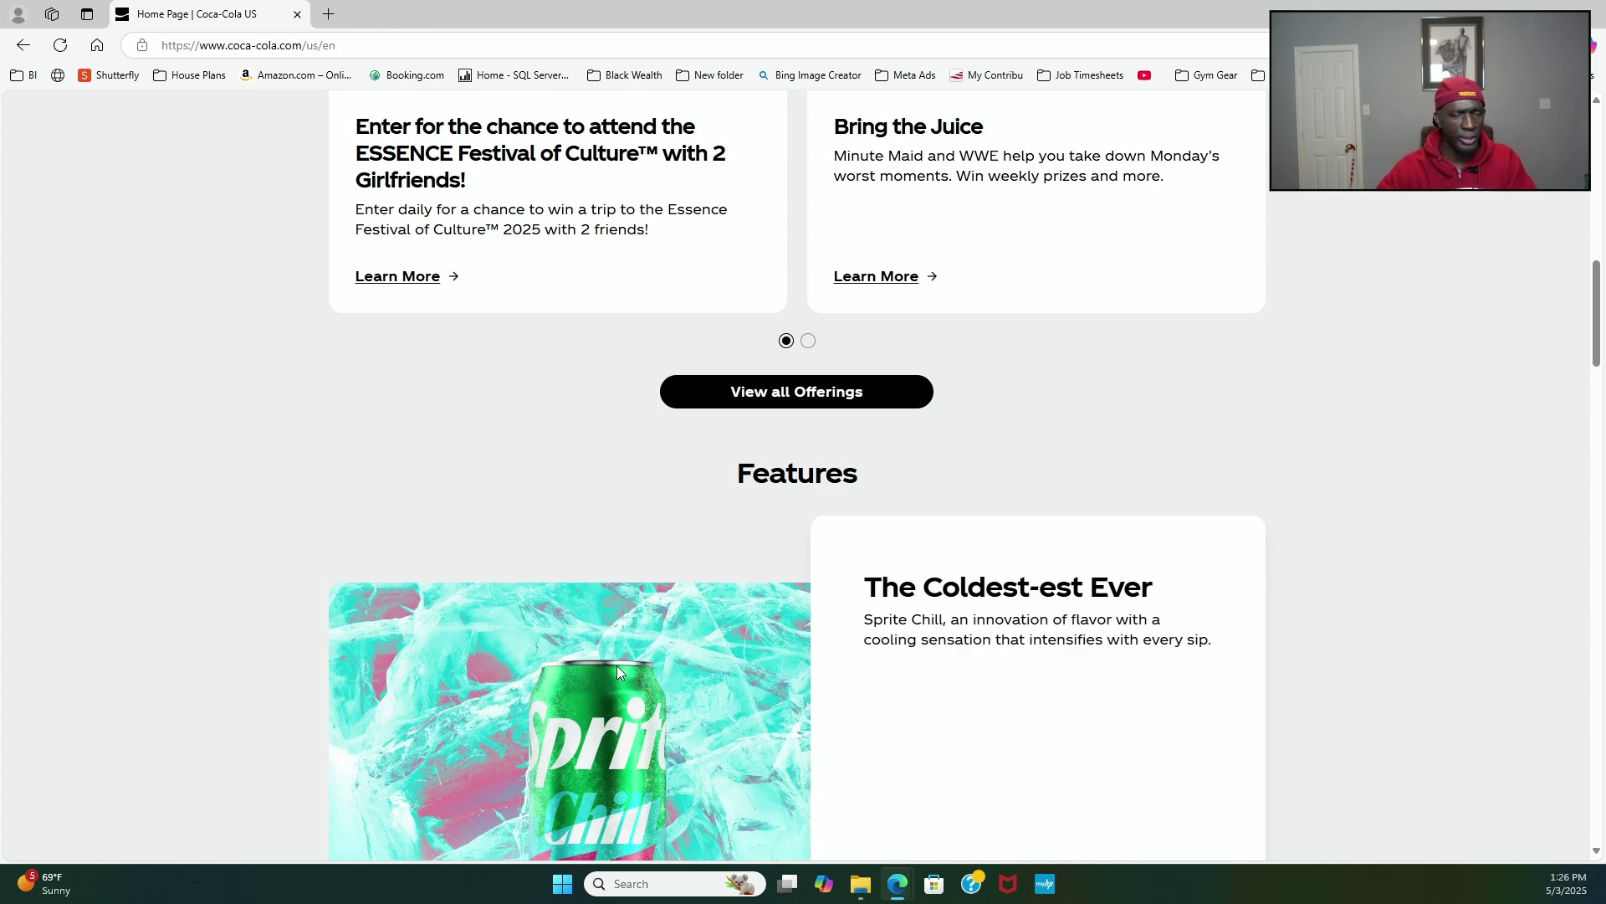
Step: Examine the Sprite Chill and vitaminwater promotions in the Features section, including their headlines, images and call-to-action buttons
{"action": "scroll", "coordinate": [582, 656], "scroll_direction": "down", "scroll_amount": 1}
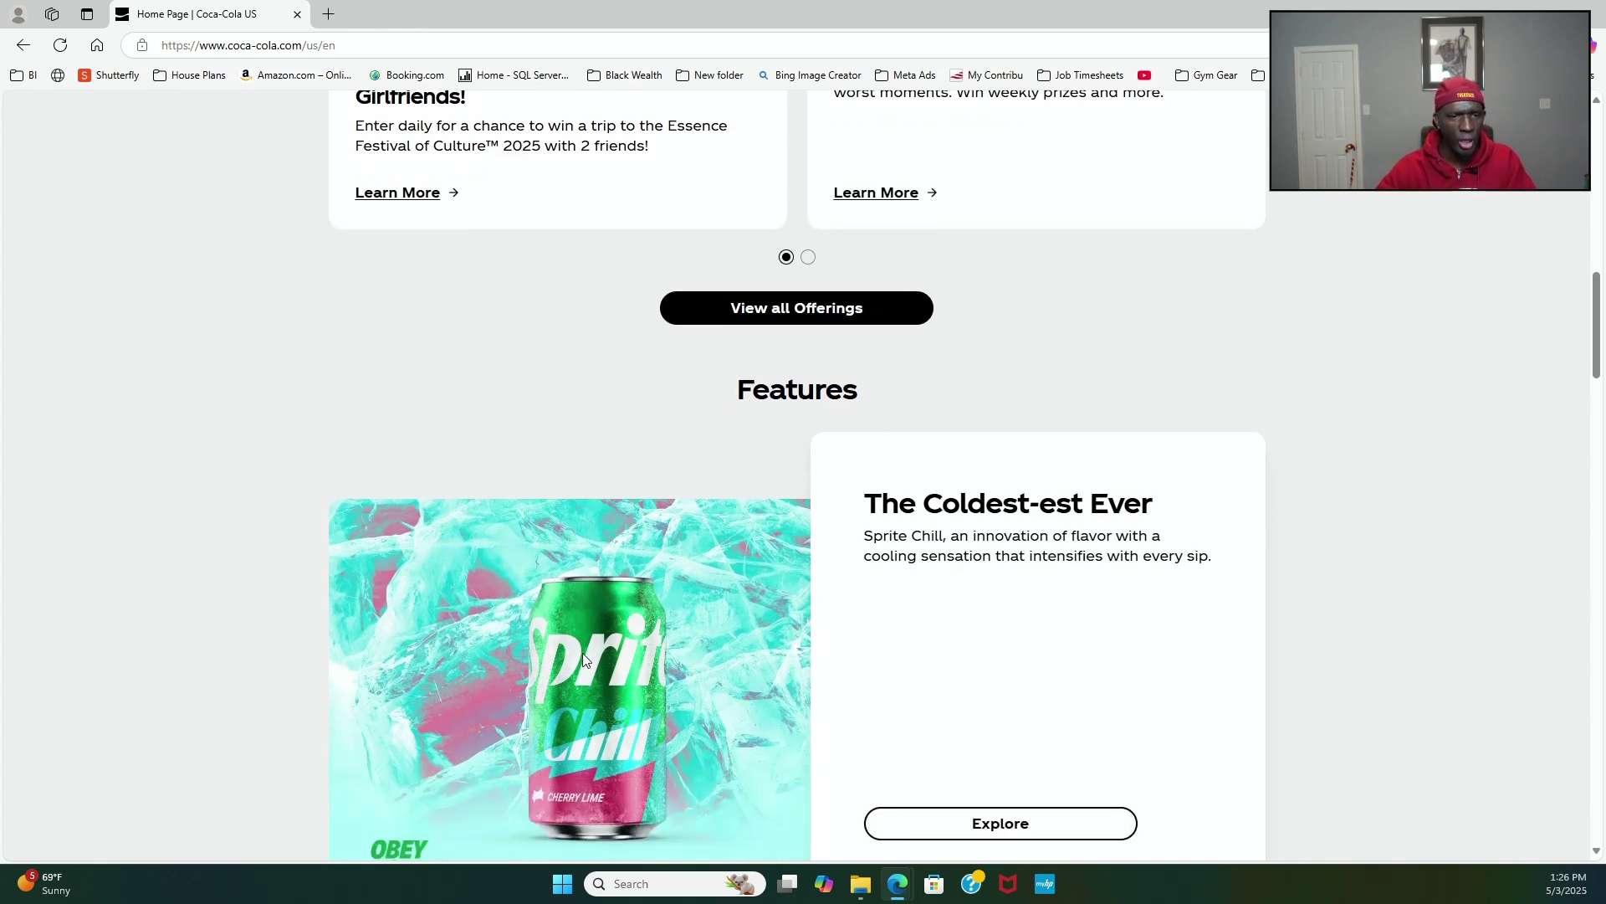
{"action": "scroll", "coordinate": [584, 653], "scroll_direction": "down", "scroll_amount": 1}
{"action": "scroll", "coordinate": [565, 634], "scroll_direction": "down", "scroll_amount": 3}
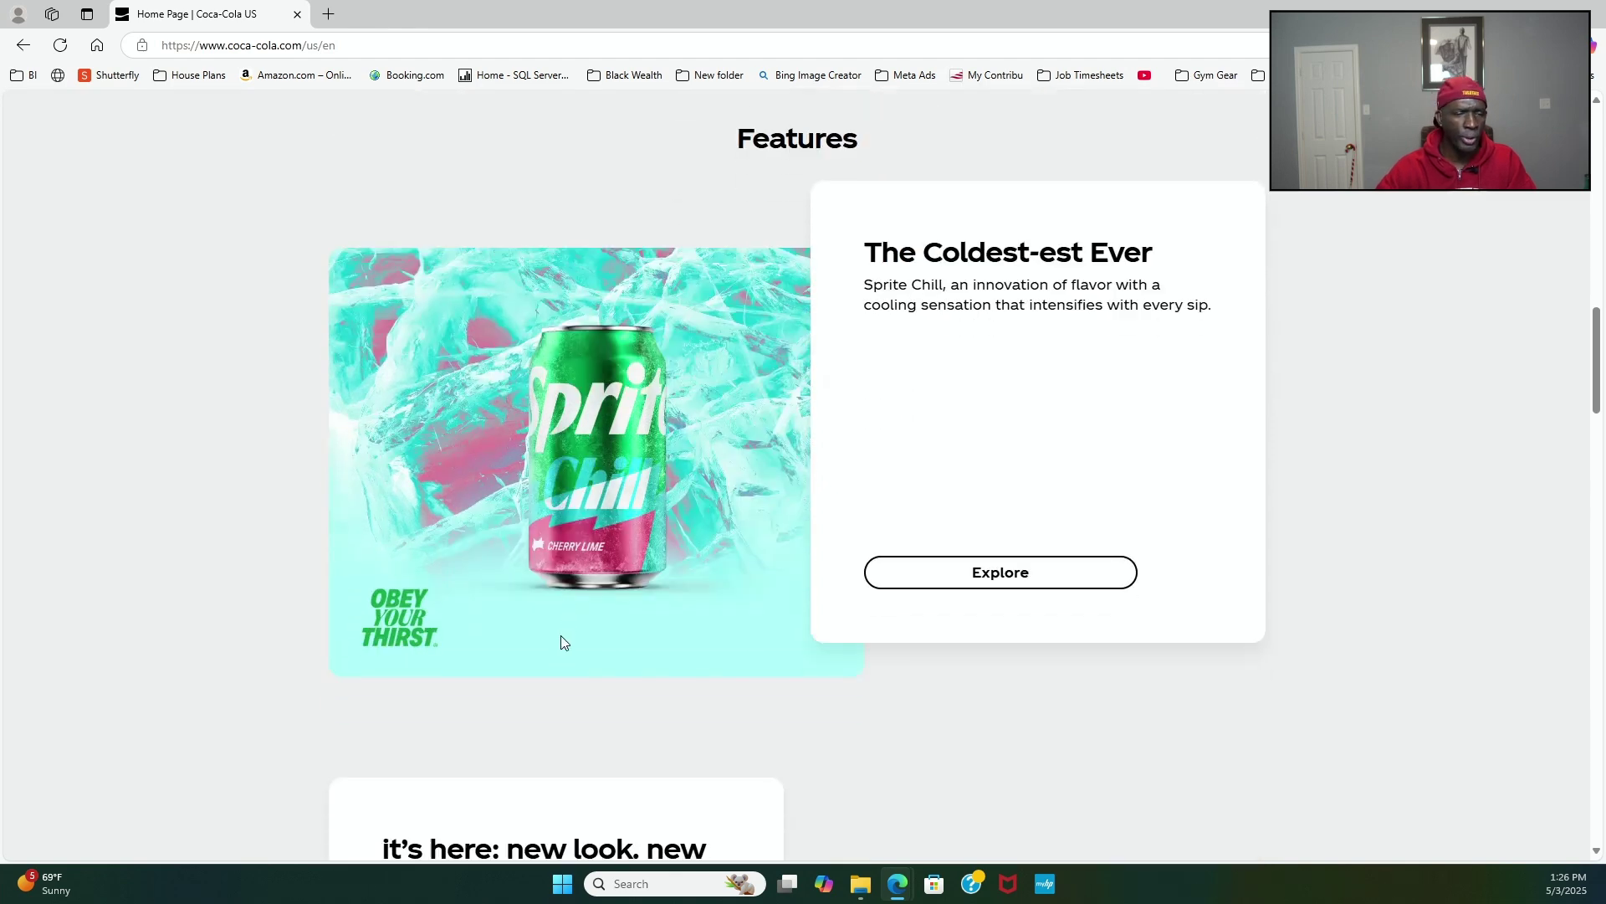
{"action": "scroll", "coordinate": [559, 644], "scroll_direction": "down", "scroll_amount": 2}
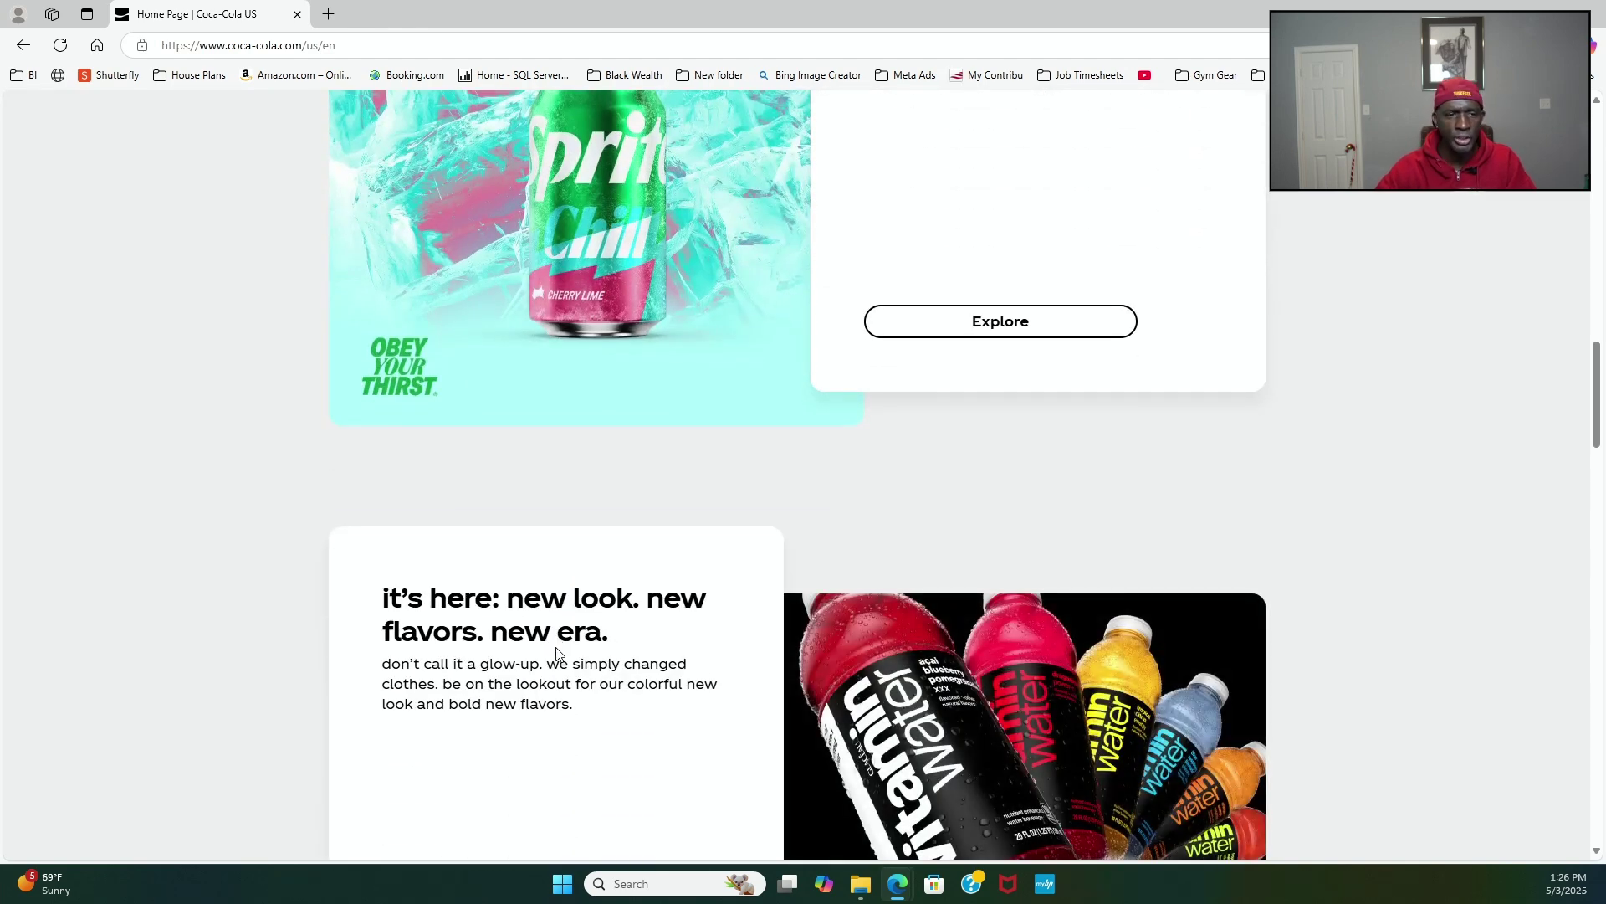
{"action": "scroll", "coordinate": [559, 652], "scroll_direction": "down", "scroll_amount": 1}
{"action": "scroll", "coordinate": [558, 652], "scroll_direction": "down", "scroll_amount": 1}
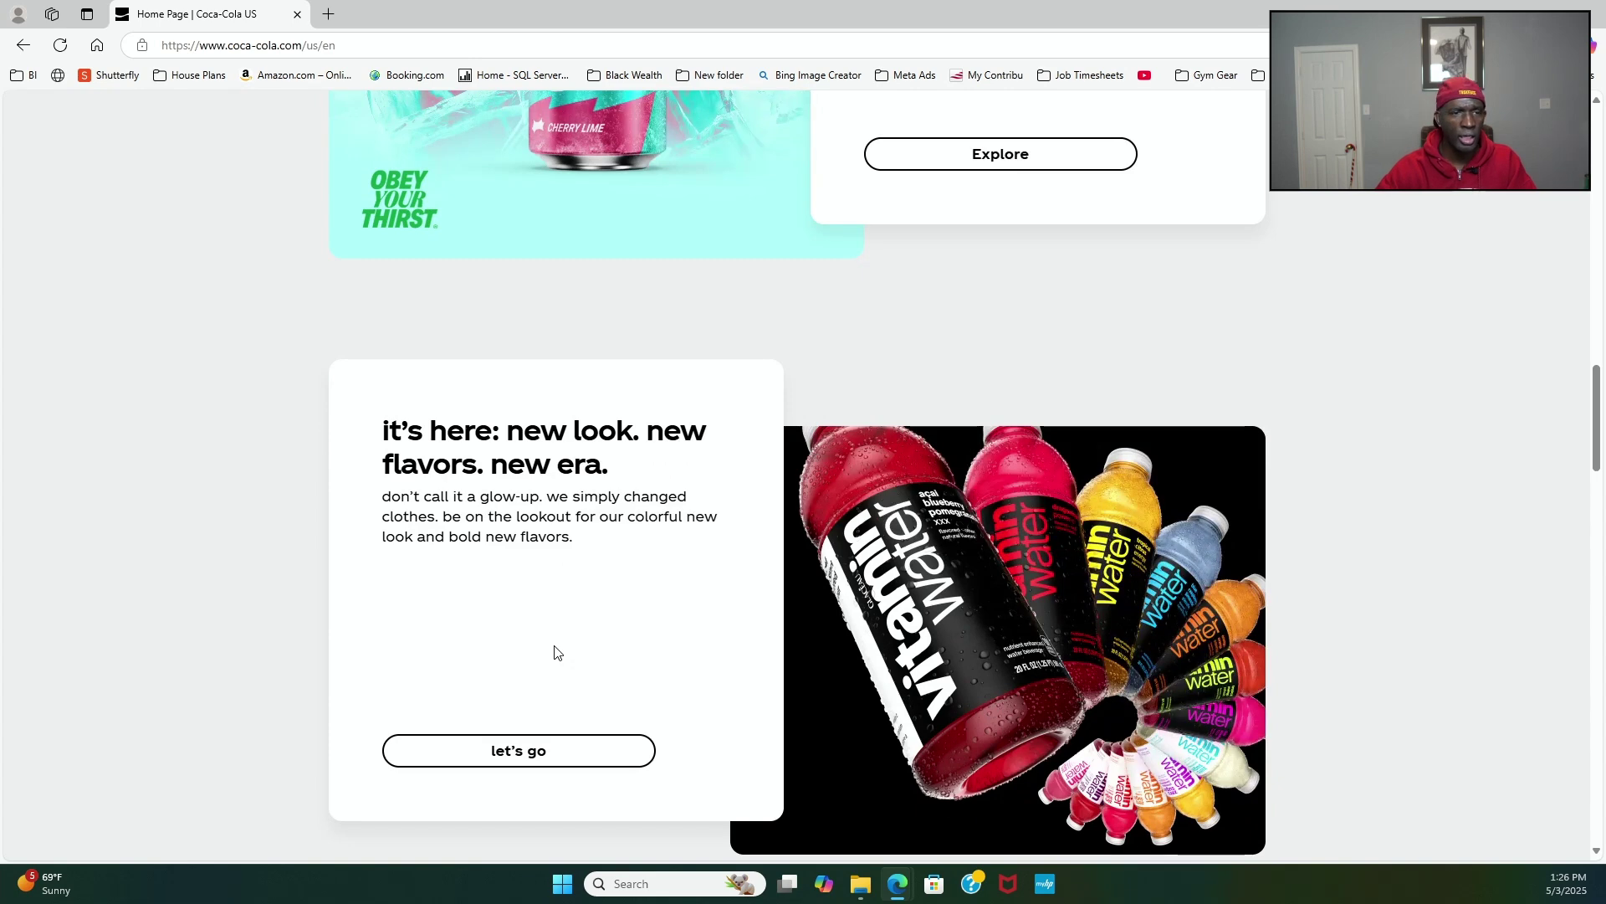
{"action": "scroll", "coordinate": [526, 579], "scroll_direction": "down", "scroll_amount": 1}
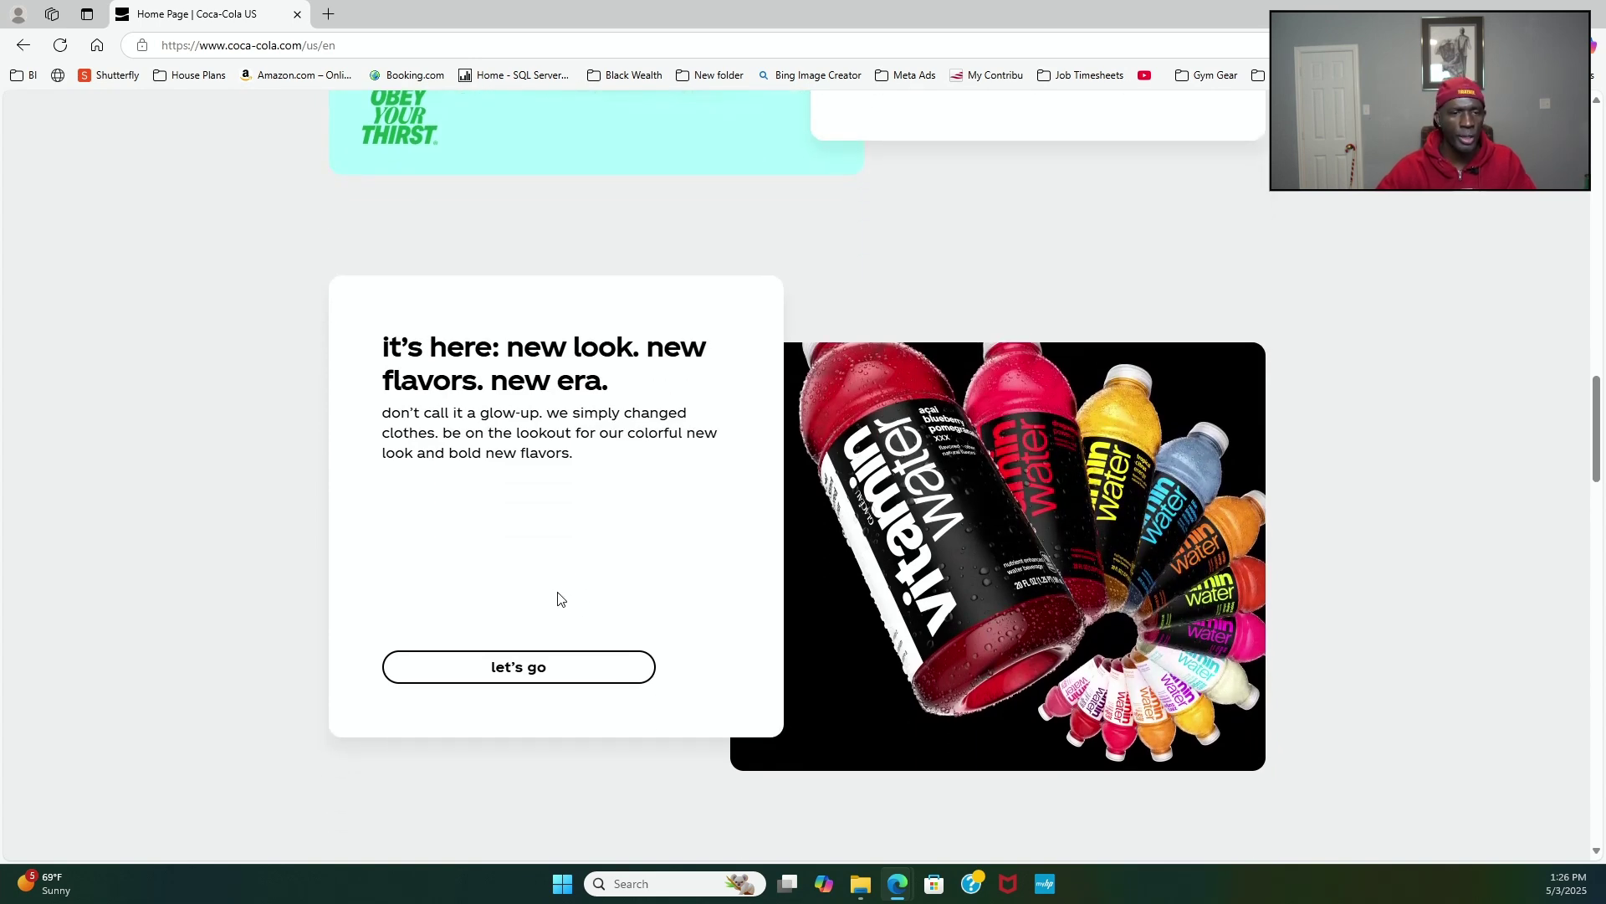
{"action": "scroll", "coordinate": [560, 558], "scroll_direction": "down", "scroll_amount": 1}
{"action": "scroll", "coordinate": [559, 568], "scroll_direction": "down", "scroll_amount": 1}
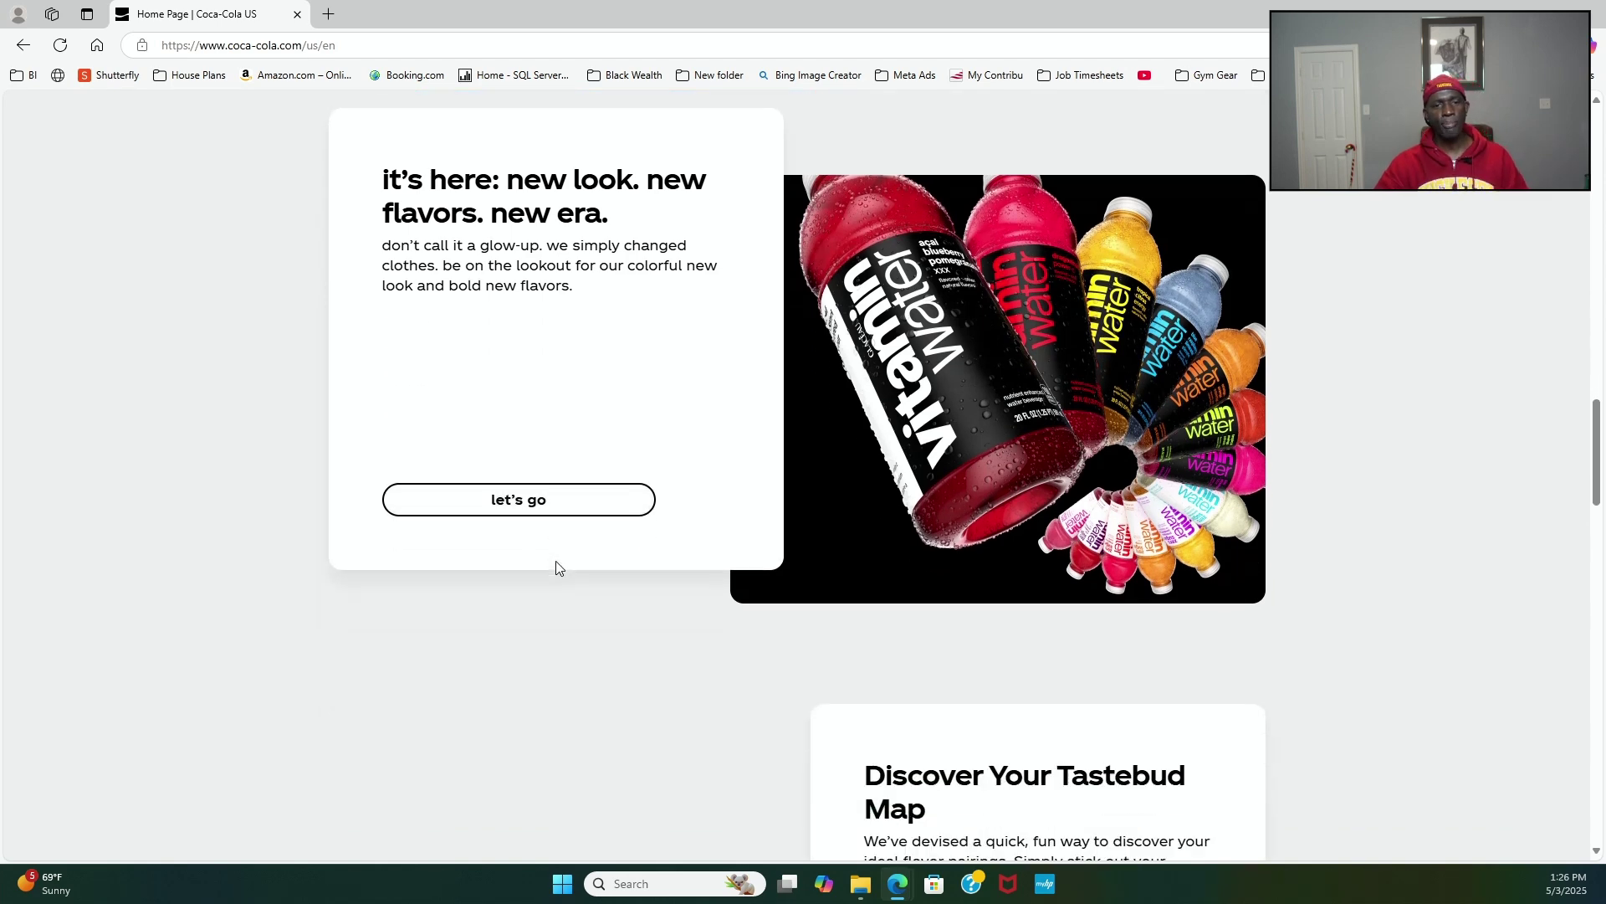
Step: Look over the Discover Your Tastebud Map feature and the cards under More from Coca-Cola
{"action": "scroll", "coordinate": [544, 574], "scroll_direction": "down", "scroll_amount": 3}
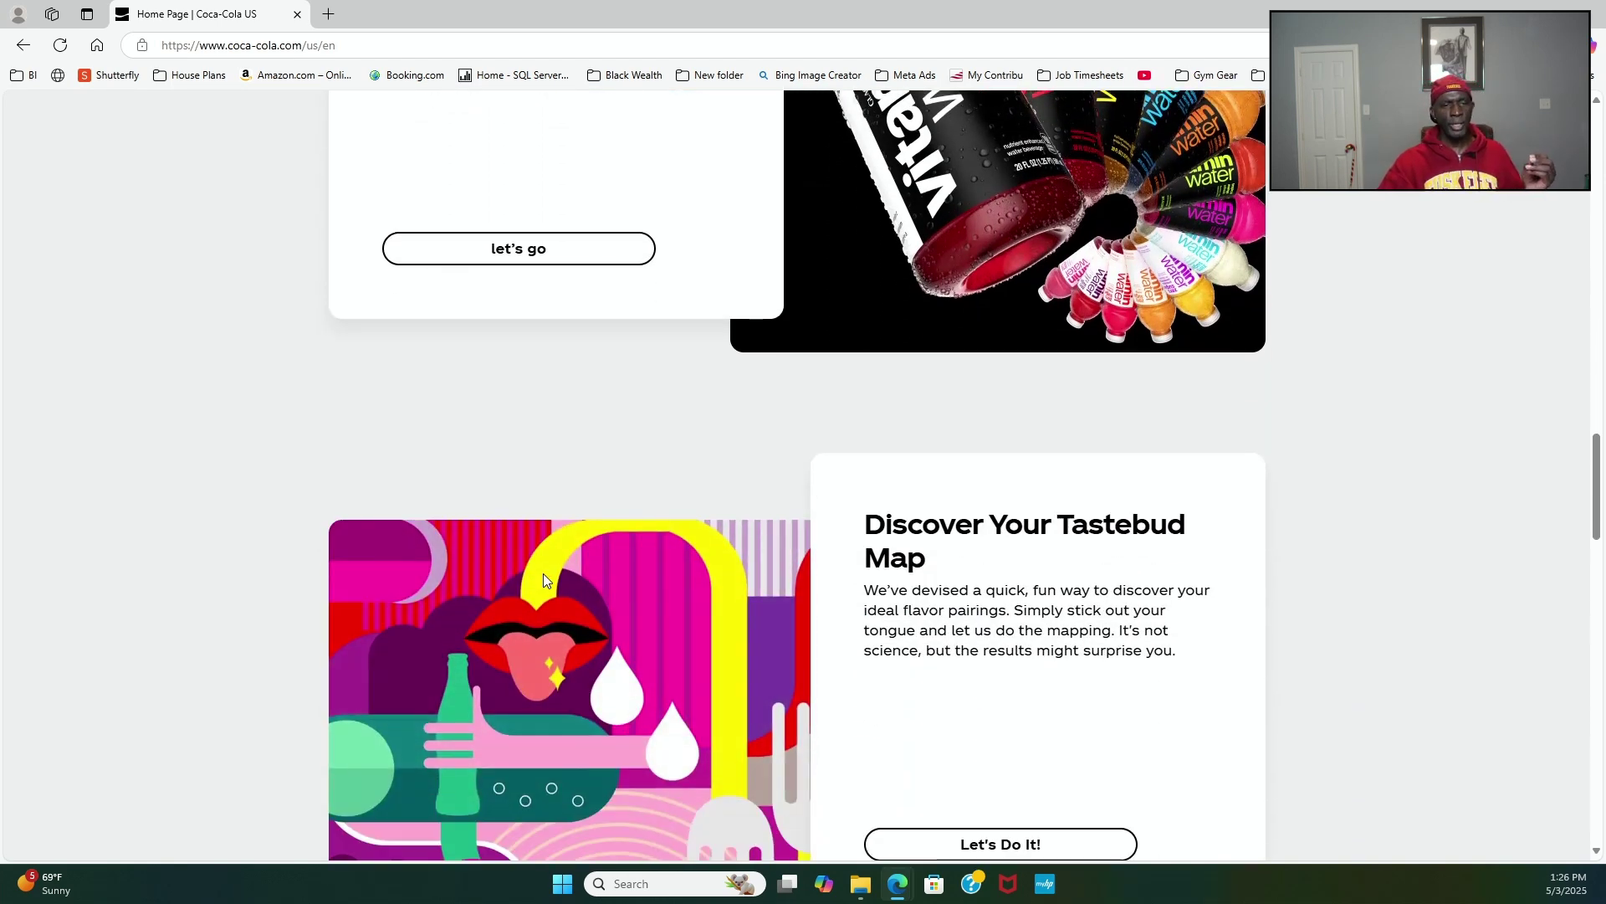
{"action": "scroll", "coordinate": [544, 577], "scroll_direction": "down", "scroll_amount": 4}
{"action": "scroll", "coordinate": [537, 594], "scroll_direction": "down", "scroll_amount": 5}
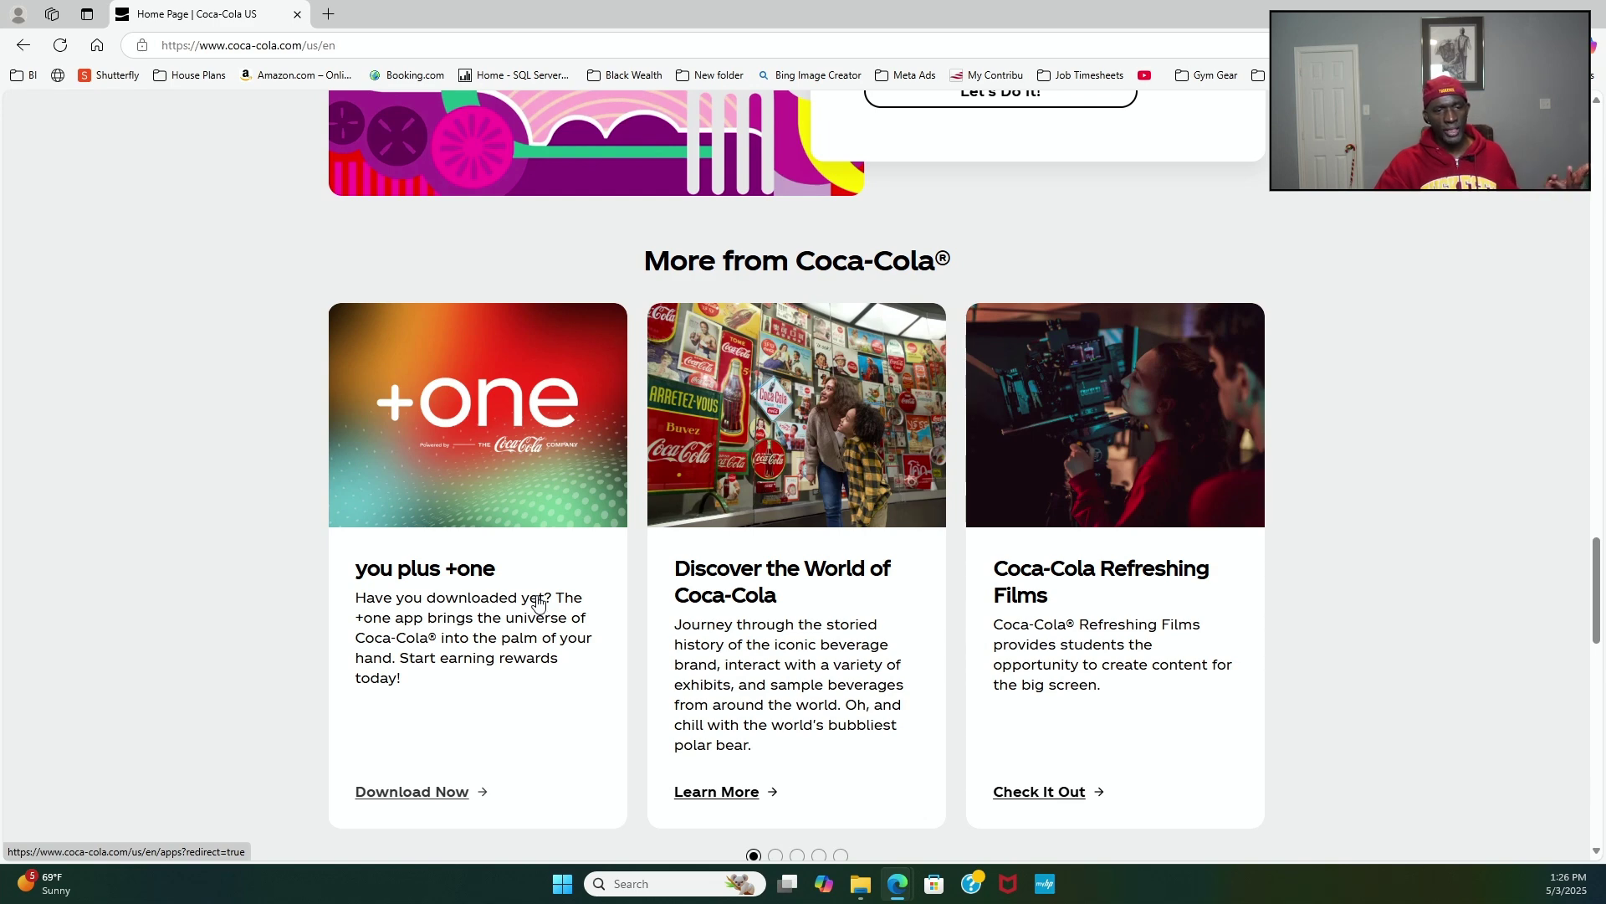
{"action": "scroll", "coordinate": [539, 609], "scroll_direction": "down", "scroll_amount": 1}
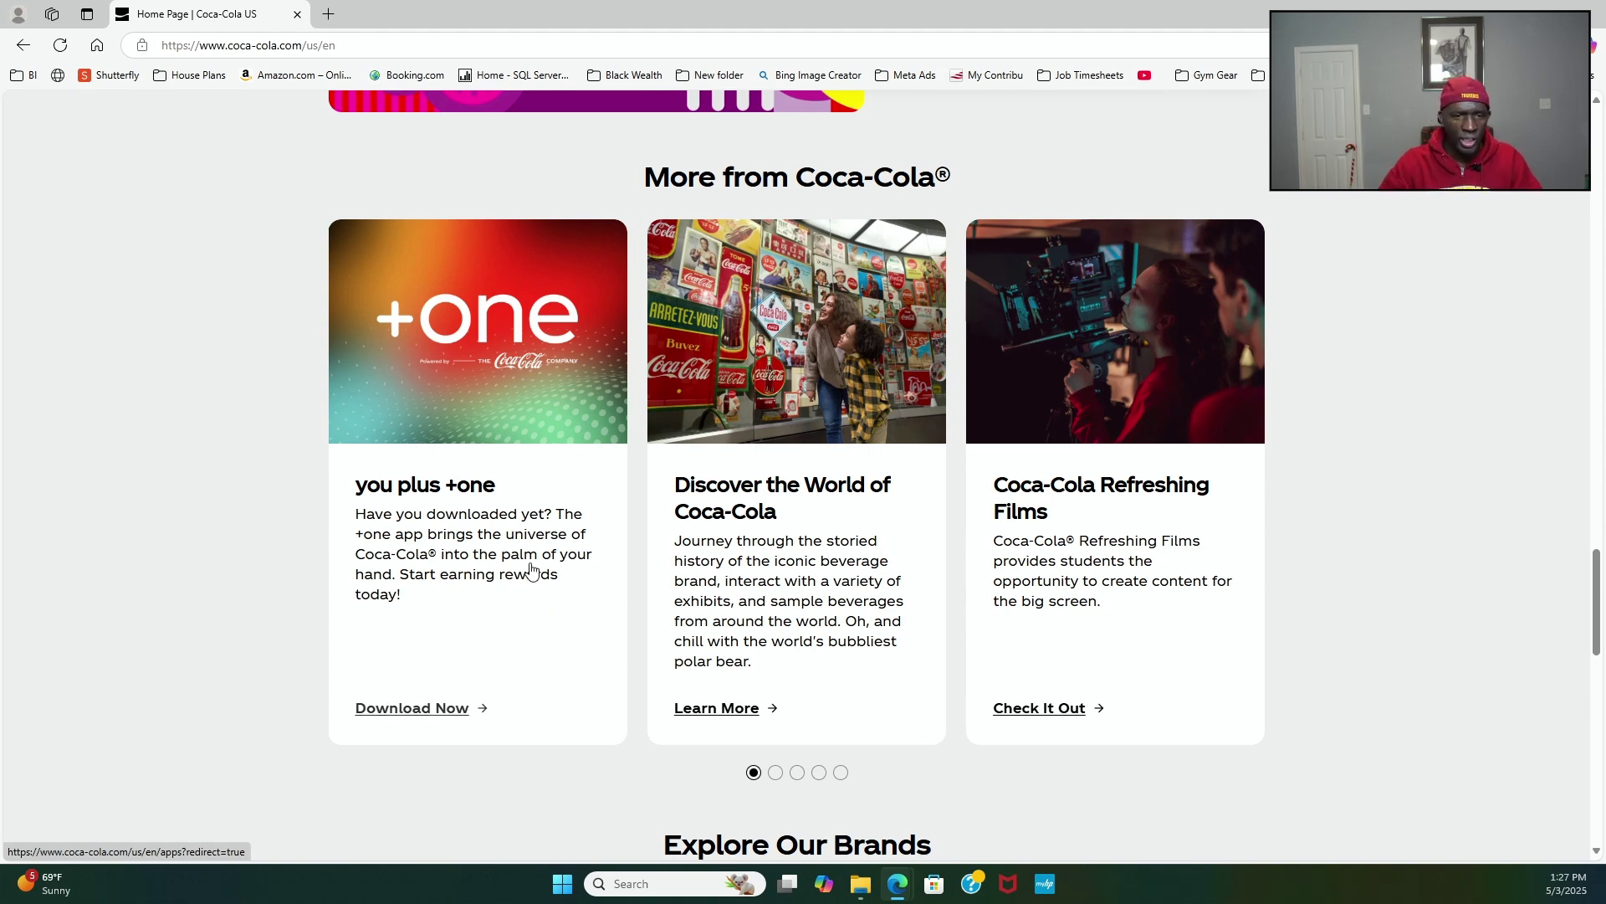
Step: Look over the Explore Our Brands section on the home page and open the full list of brands
{"action": "scroll", "coordinate": [539, 569], "scroll_direction": "down", "scroll_amount": 5}
{"action": "scroll", "coordinate": [548, 583], "scroll_direction": "down", "scroll_amount": 2}
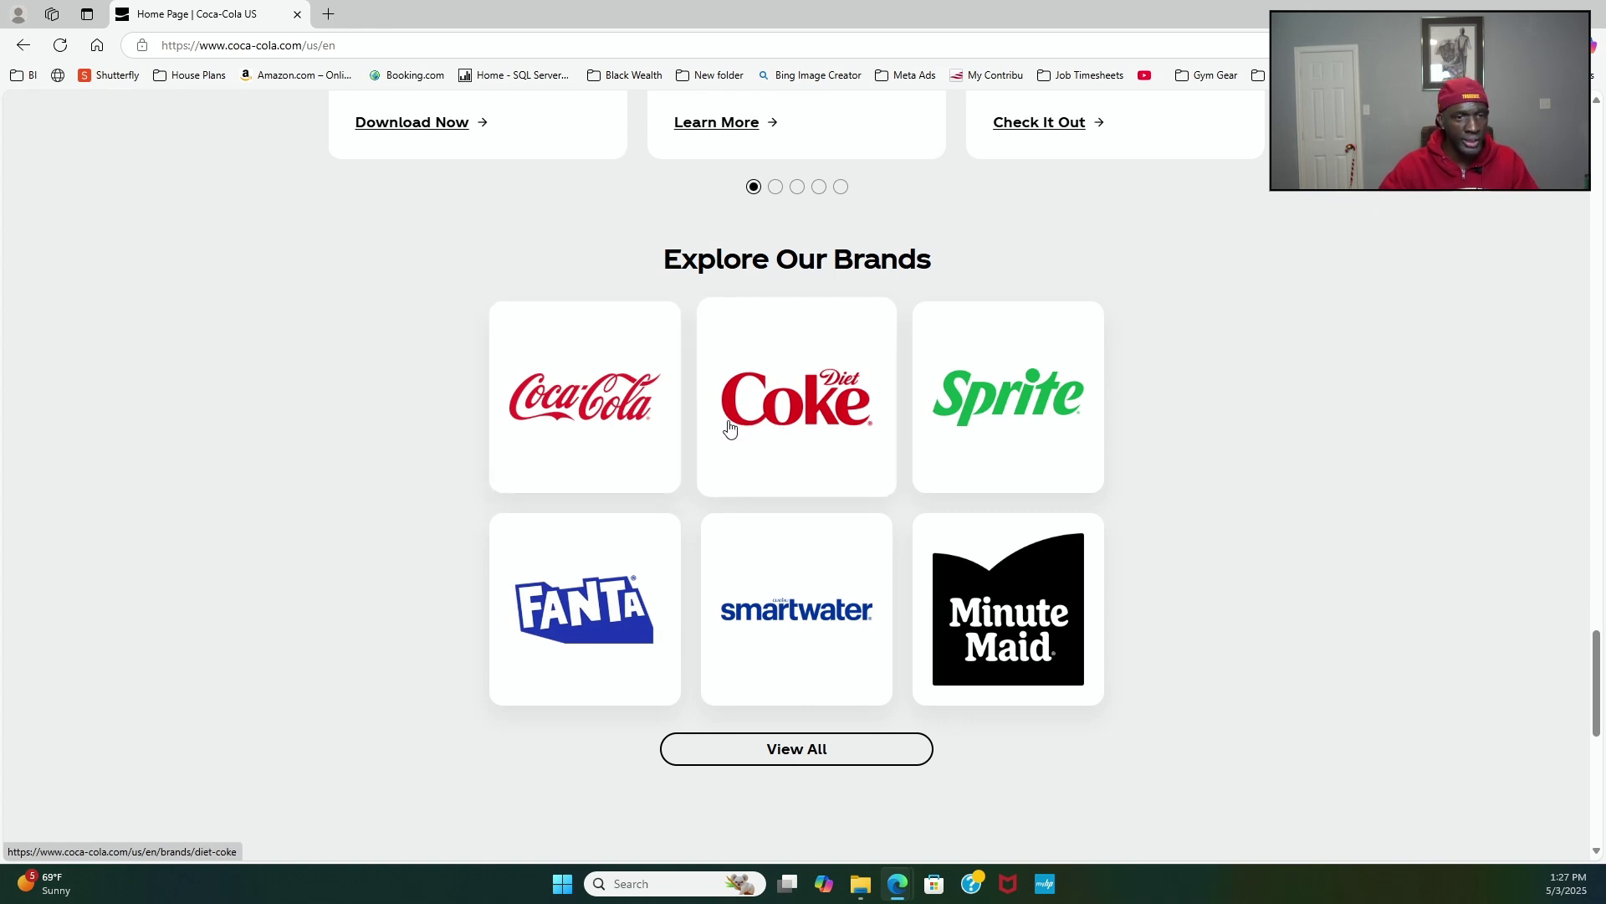
{"action": "scroll", "coordinate": [889, 405], "scroll_direction": "down", "scroll_amount": 1}
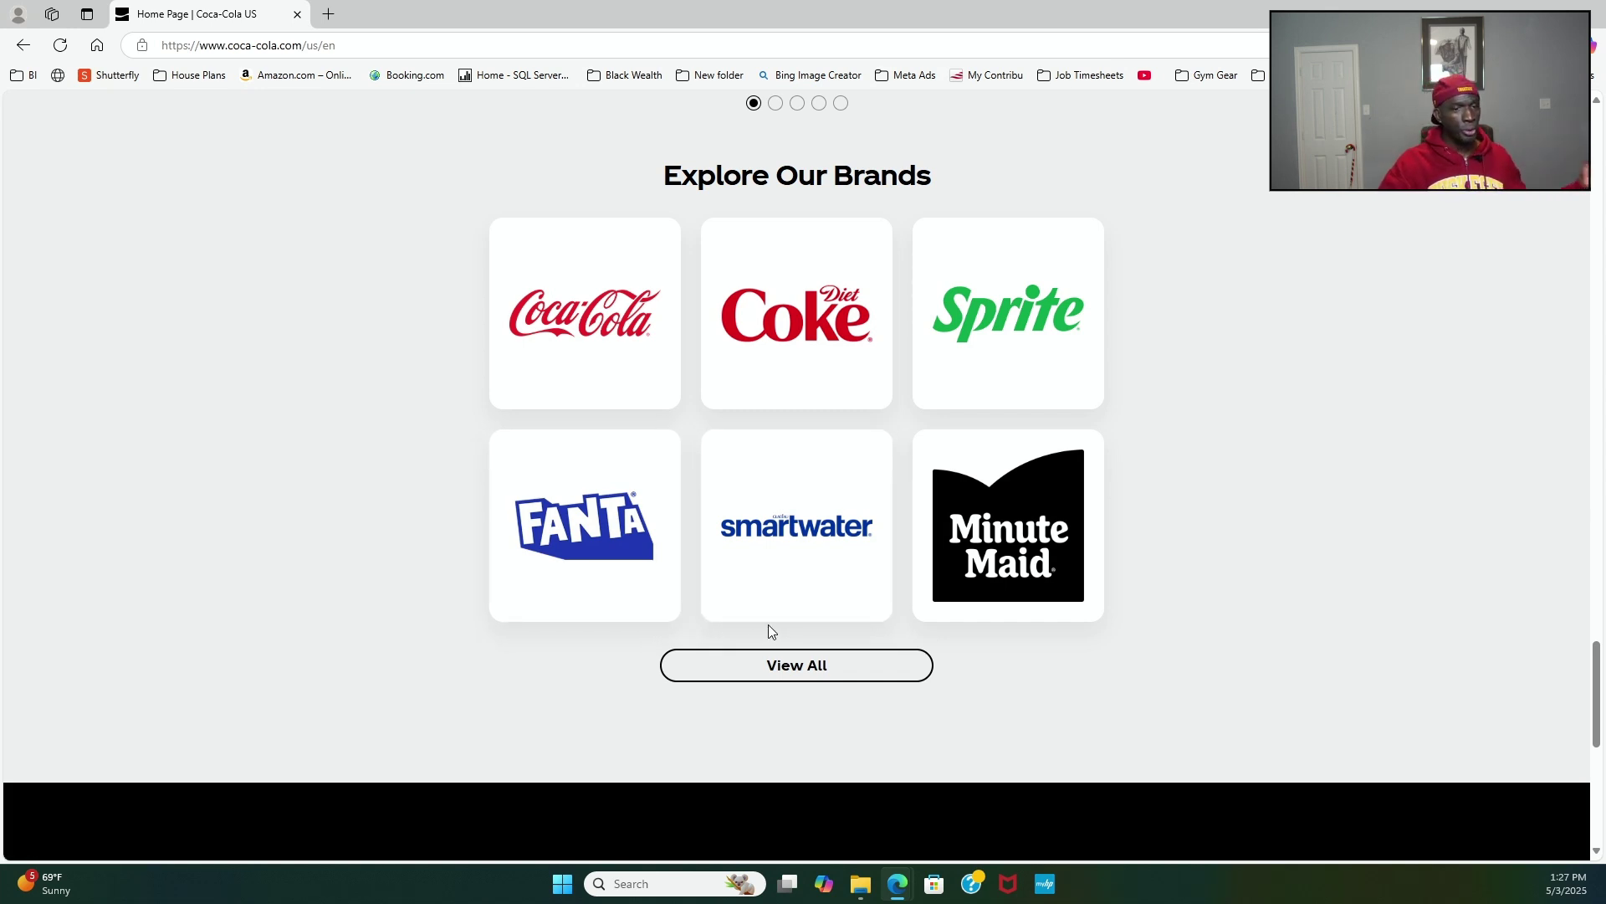
{"action": "left_click", "coordinate": [833, 685]}
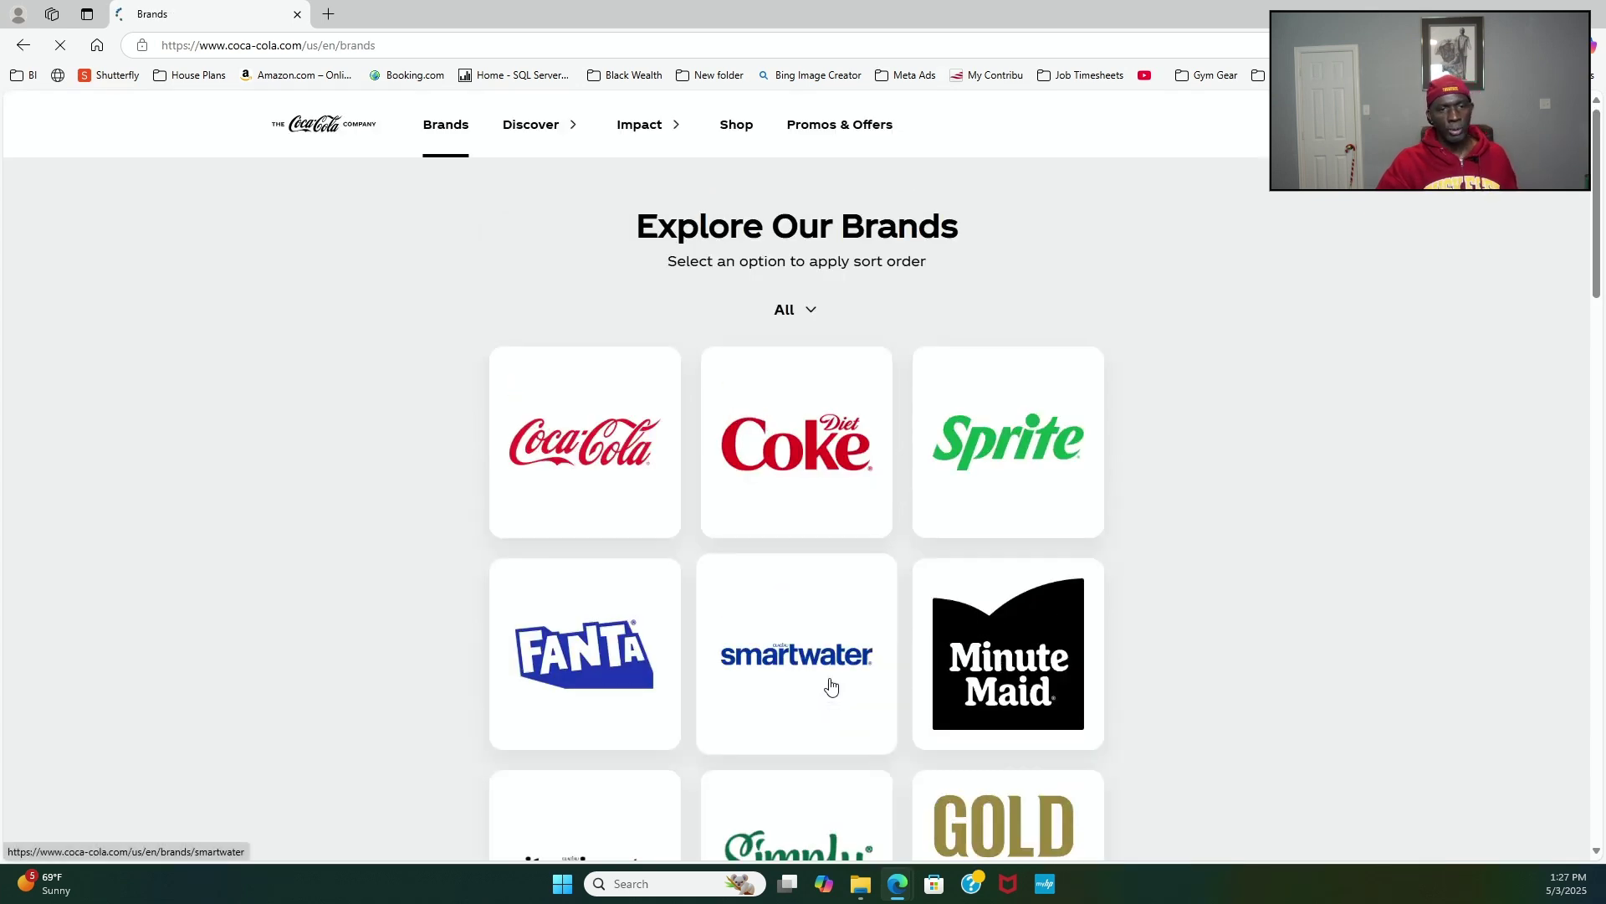
Step: Examine the upper rows of the brand grid, from Coca-Cola and Fanta down to Powerade, Barq's and Fresca
{"action": "scroll", "coordinate": [806, 655], "scroll_direction": "down", "scroll_amount": 2}
{"action": "scroll", "coordinate": [799, 640], "scroll_direction": "down", "scroll_amount": 1}
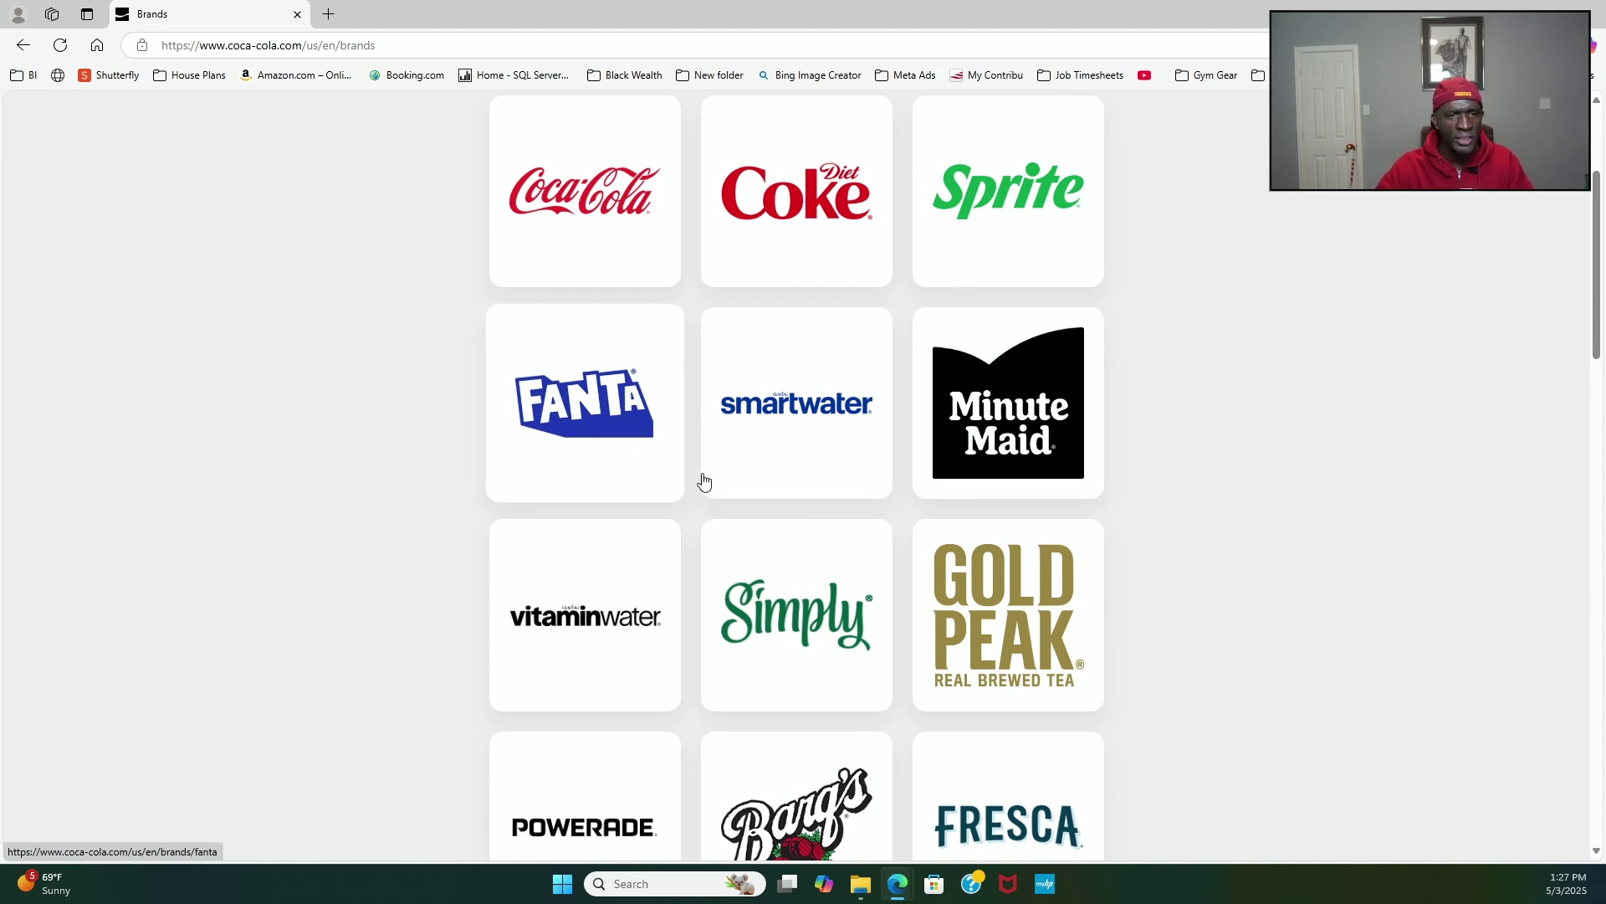
{"action": "scroll", "coordinate": [690, 530], "scroll_direction": "down", "scroll_amount": 1}
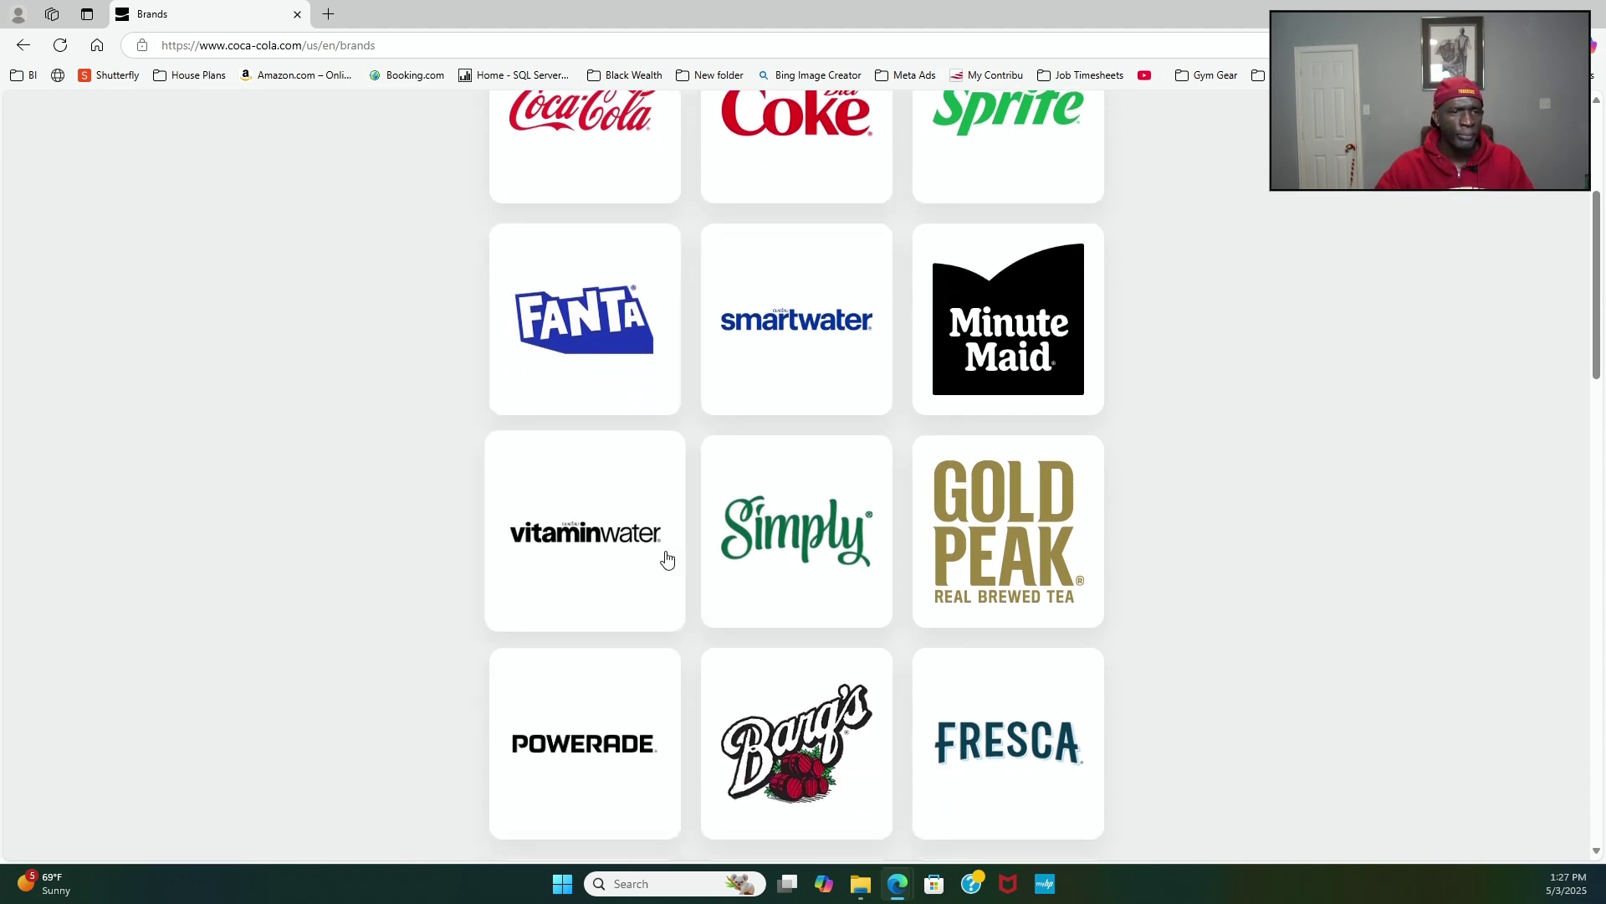
{"action": "scroll", "coordinate": [661, 552], "scroll_direction": "down", "scroll_amount": 1}
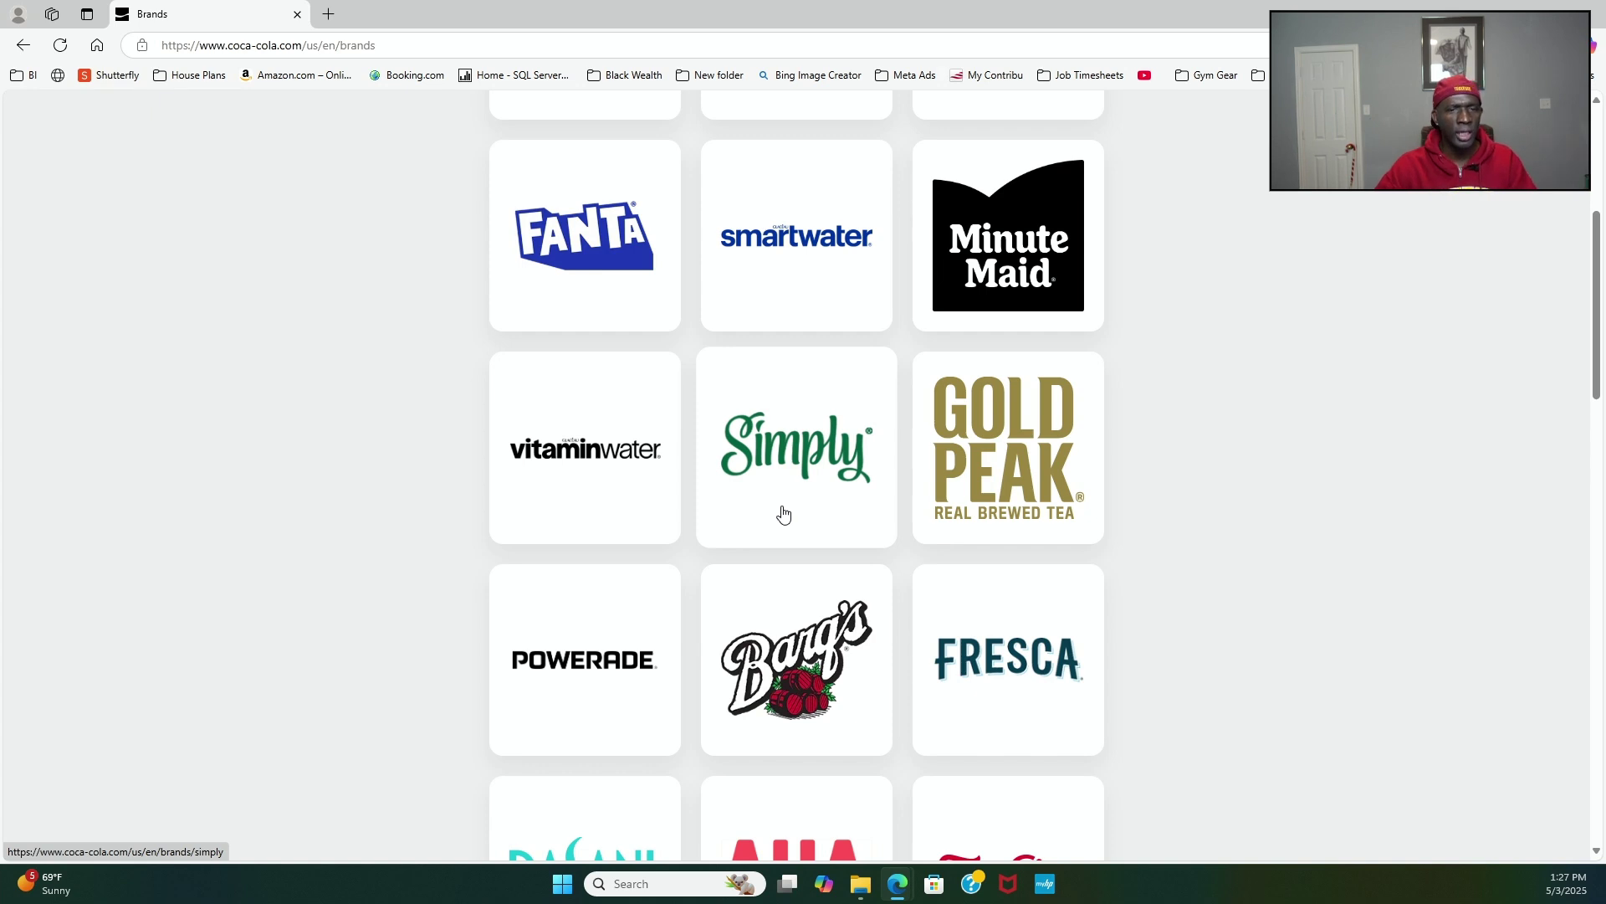
{"action": "scroll", "coordinate": [910, 465], "scroll_direction": "down", "scroll_amount": 1}
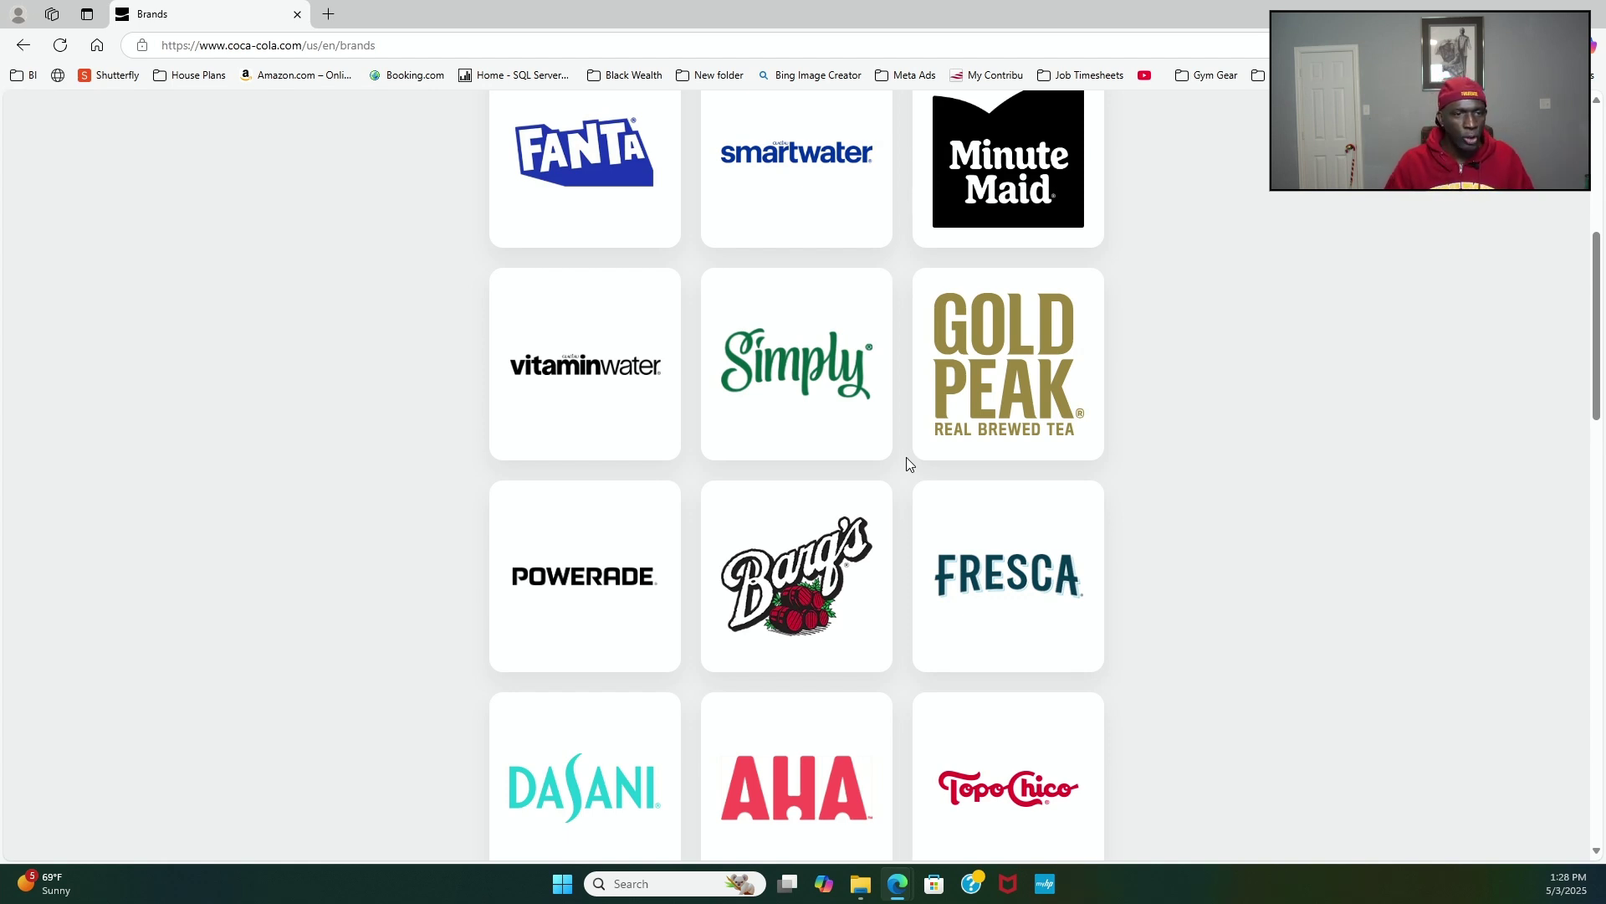
{"action": "scroll", "coordinate": [764, 436], "scroll_direction": "down", "scroll_amount": 2}
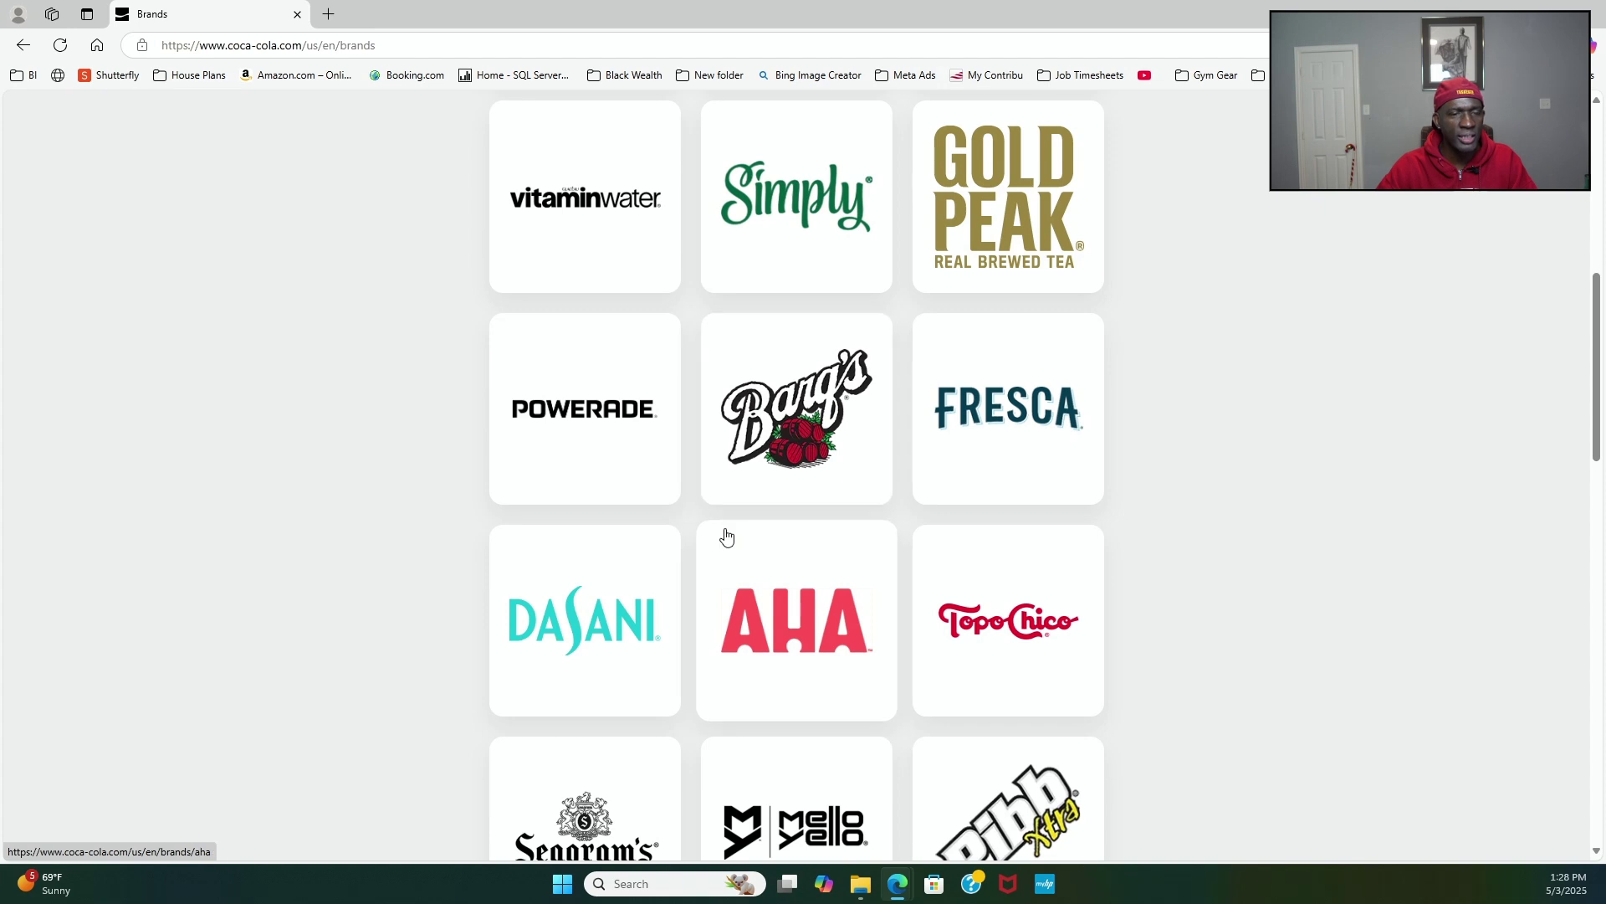
Step: Examine the remaining brand tiles, from Dasani, AHA and Topo Chico down to Tum-E Yummies and the page footer
{"action": "scroll", "coordinate": [666, 549], "scroll_direction": "down", "scroll_amount": 1}
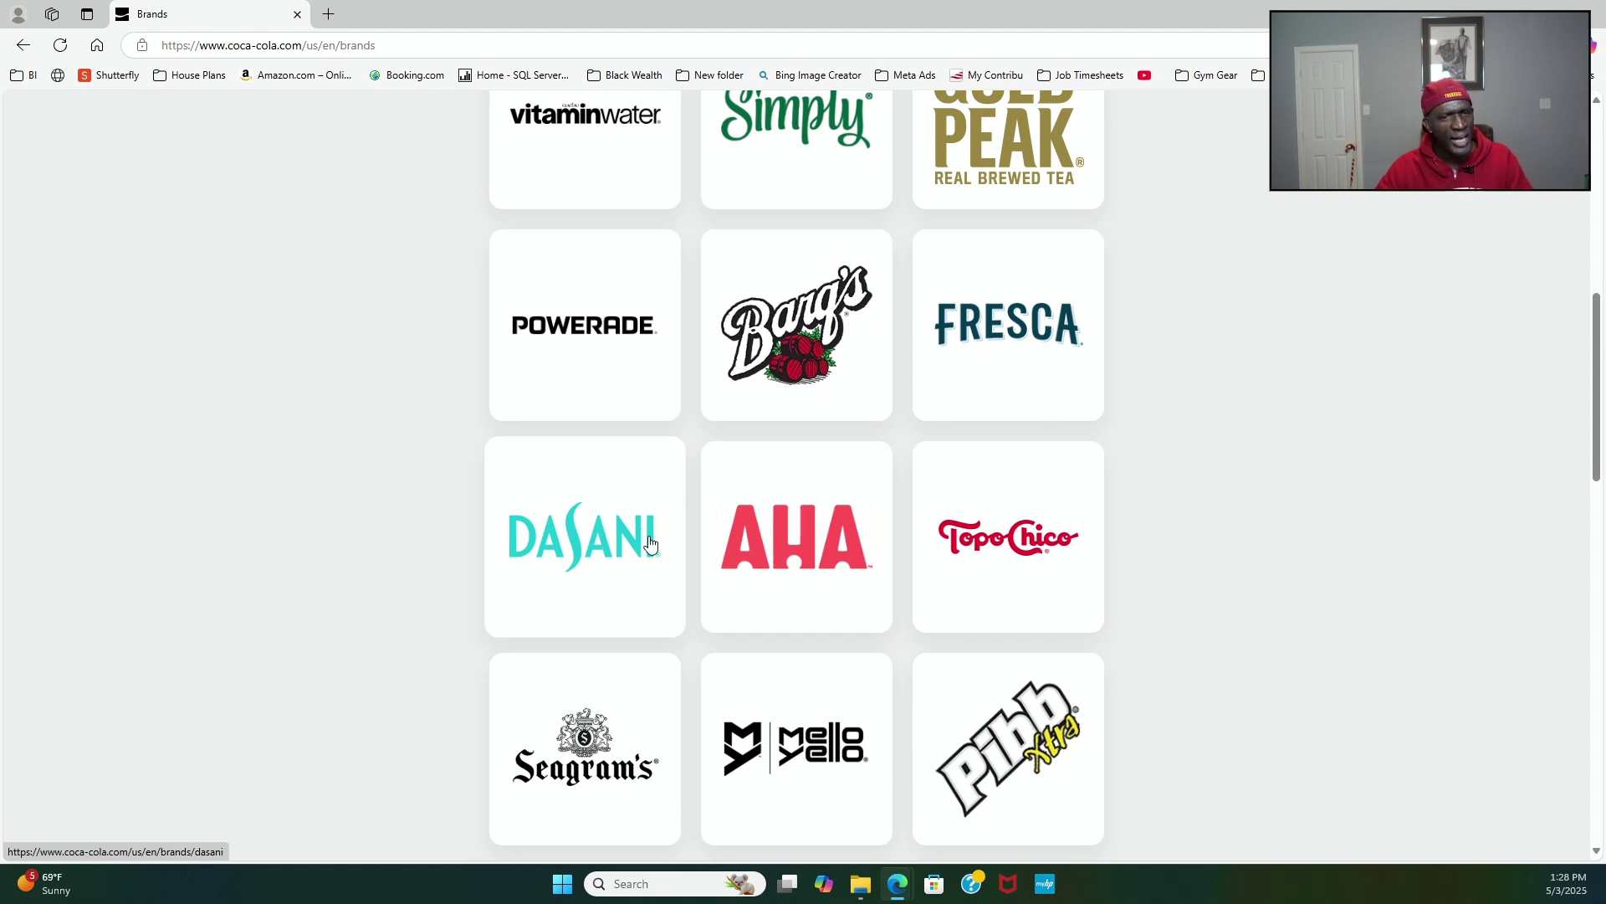
{"action": "scroll", "coordinate": [875, 552], "scroll_direction": "down", "scroll_amount": 1}
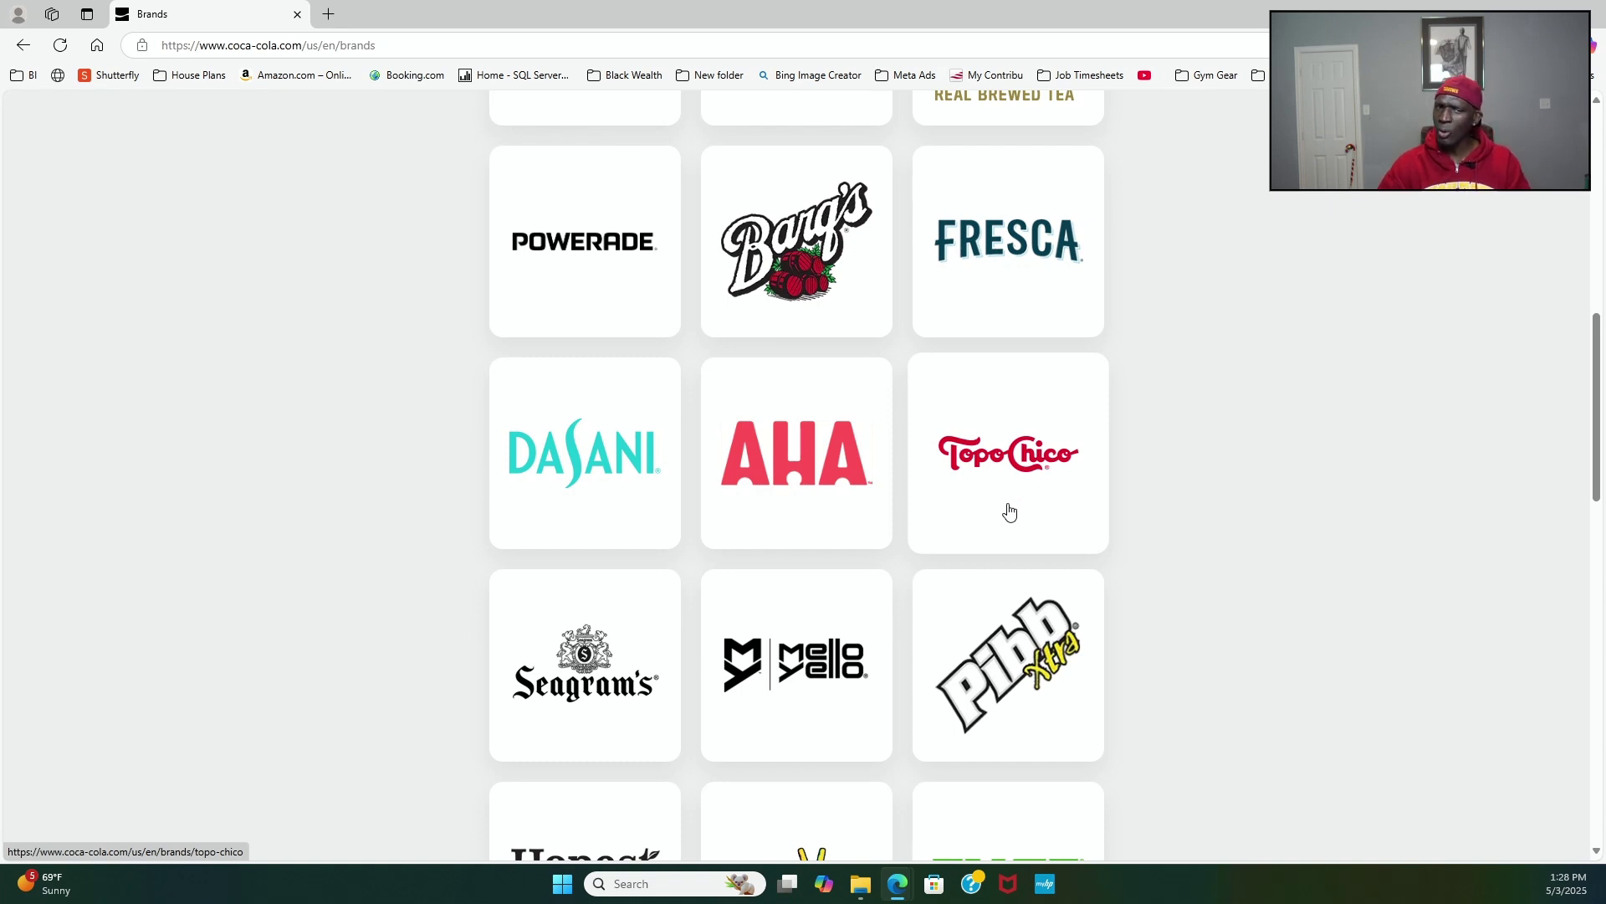
{"action": "scroll", "coordinate": [1010, 512], "scroll_direction": "down", "scroll_amount": 2}
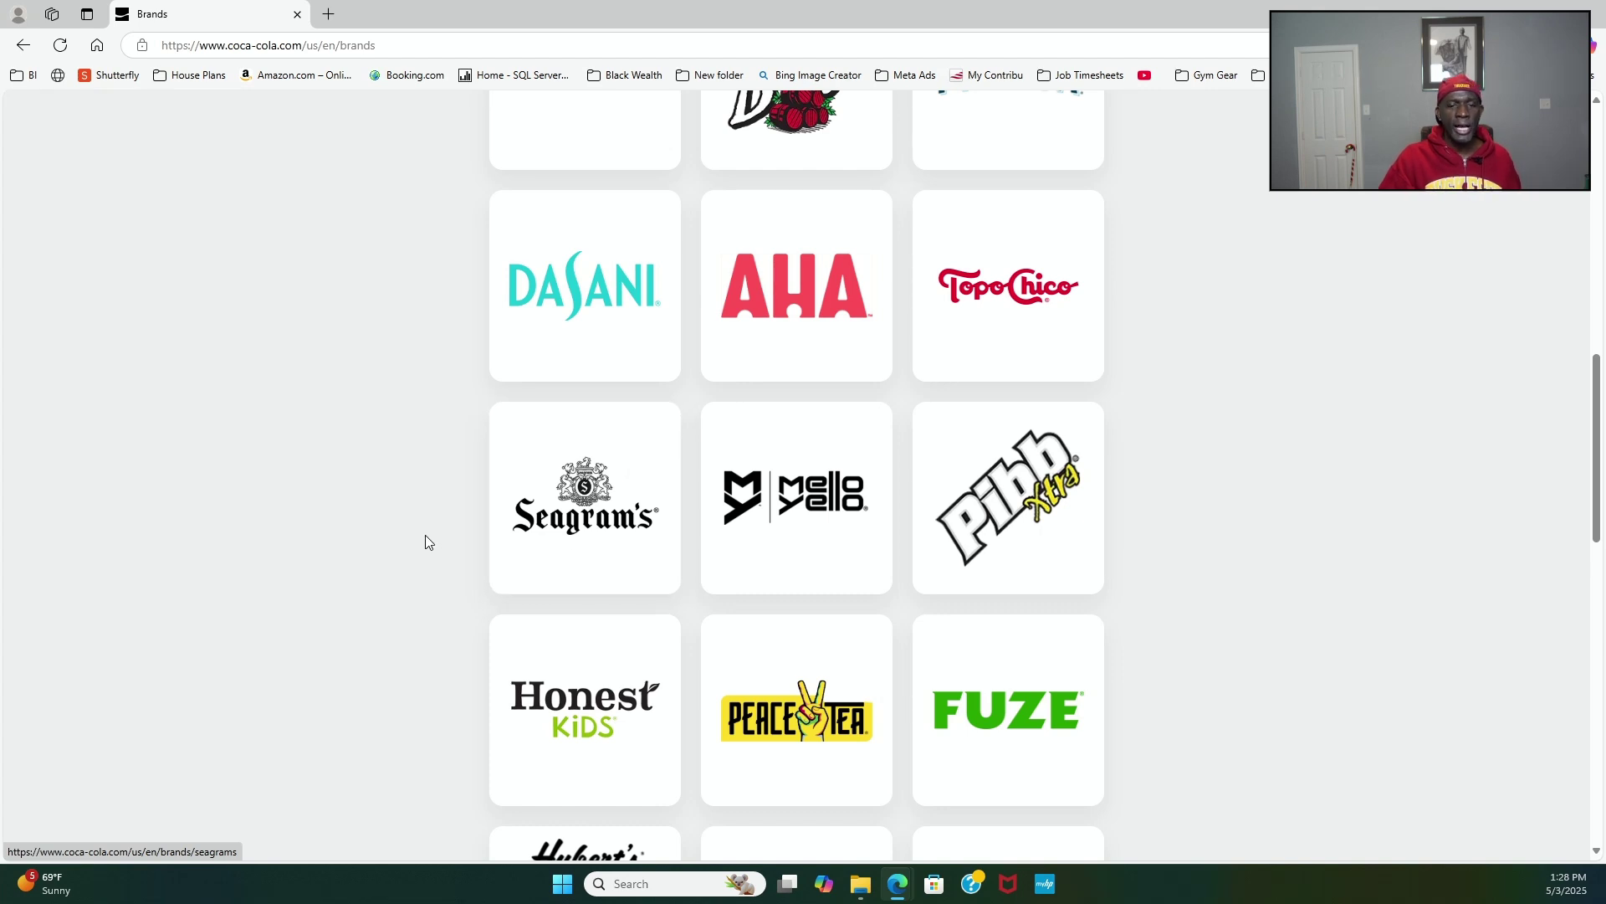
{"action": "scroll", "coordinate": [476, 500], "scroll_direction": "down", "scroll_amount": 5}
{"action": "scroll", "coordinate": [475, 500], "scroll_direction": "down", "scroll_amount": 1}
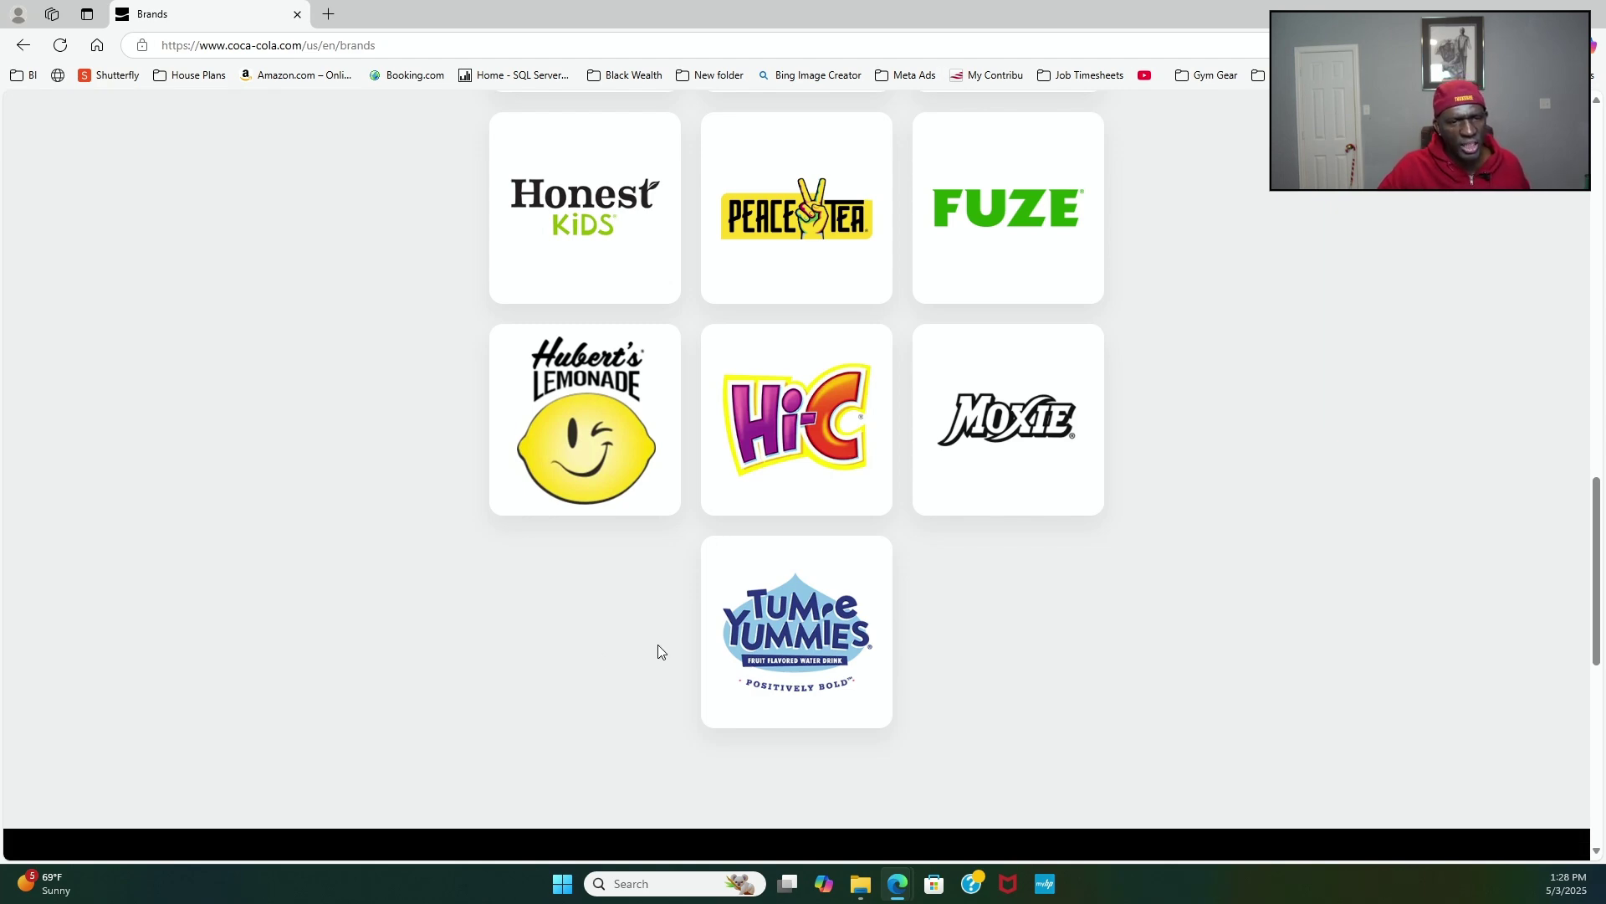
{"action": "scroll", "coordinate": [711, 649], "scroll_direction": "down", "scroll_amount": 4}
Step: Return to the site navigation above the brand grid and open the +one App page from Discover
{"action": "scroll", "coordinate": [755, 666], "scroll_direction": "up", "scroll_amount": 18}
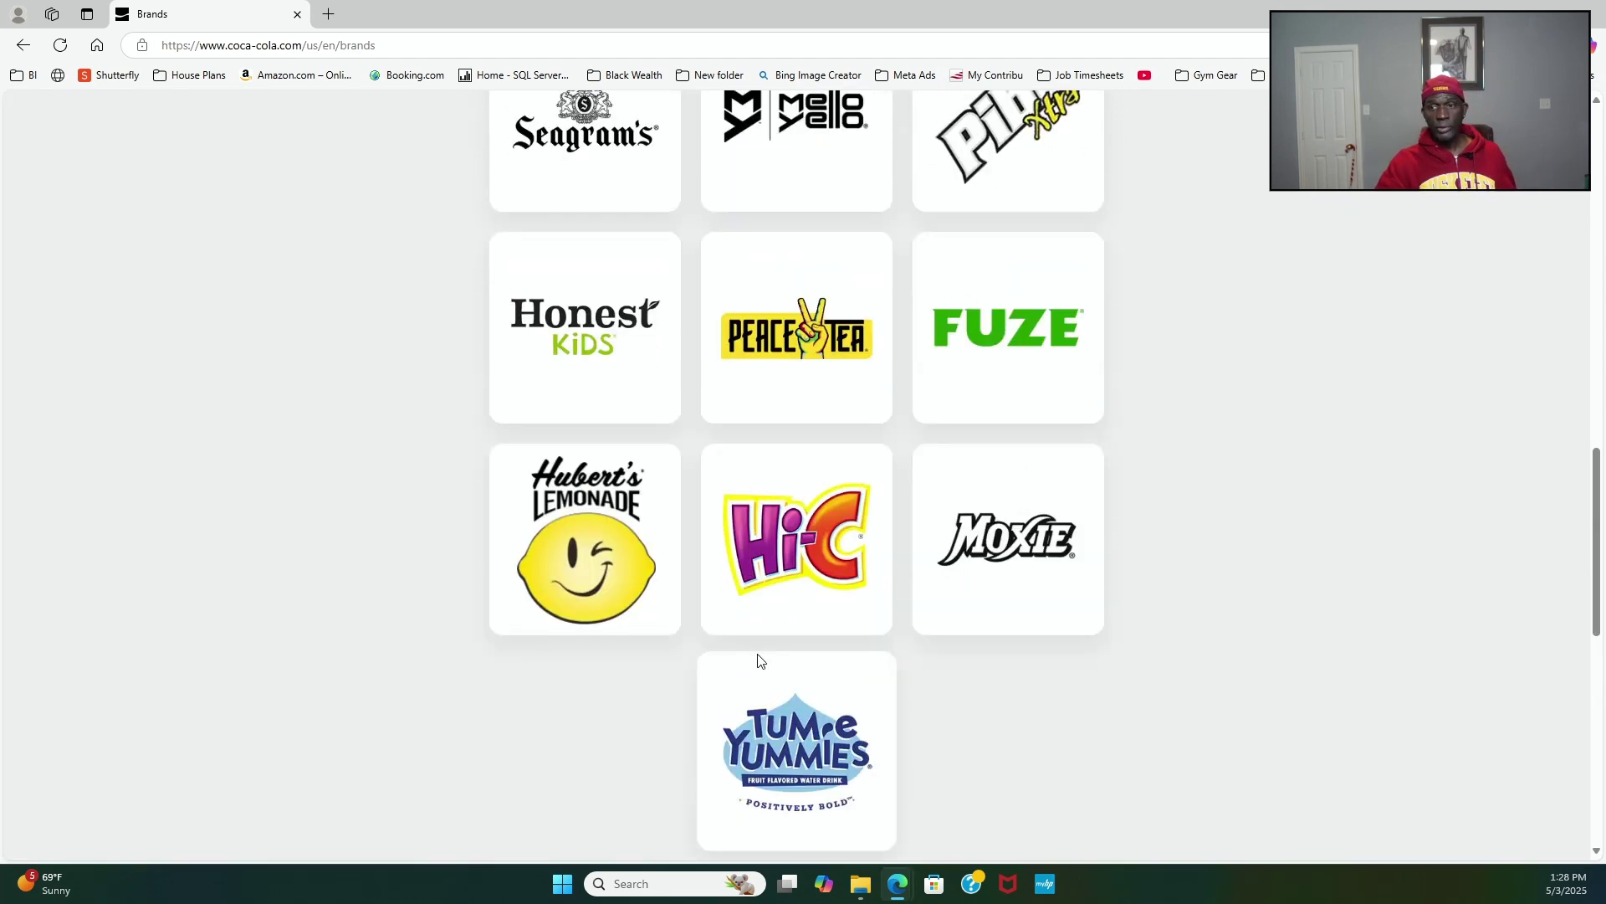
{"action": "scroll", "coordinate": [732, 652], "scroll_direction": "up", "scroll_amount": 4}
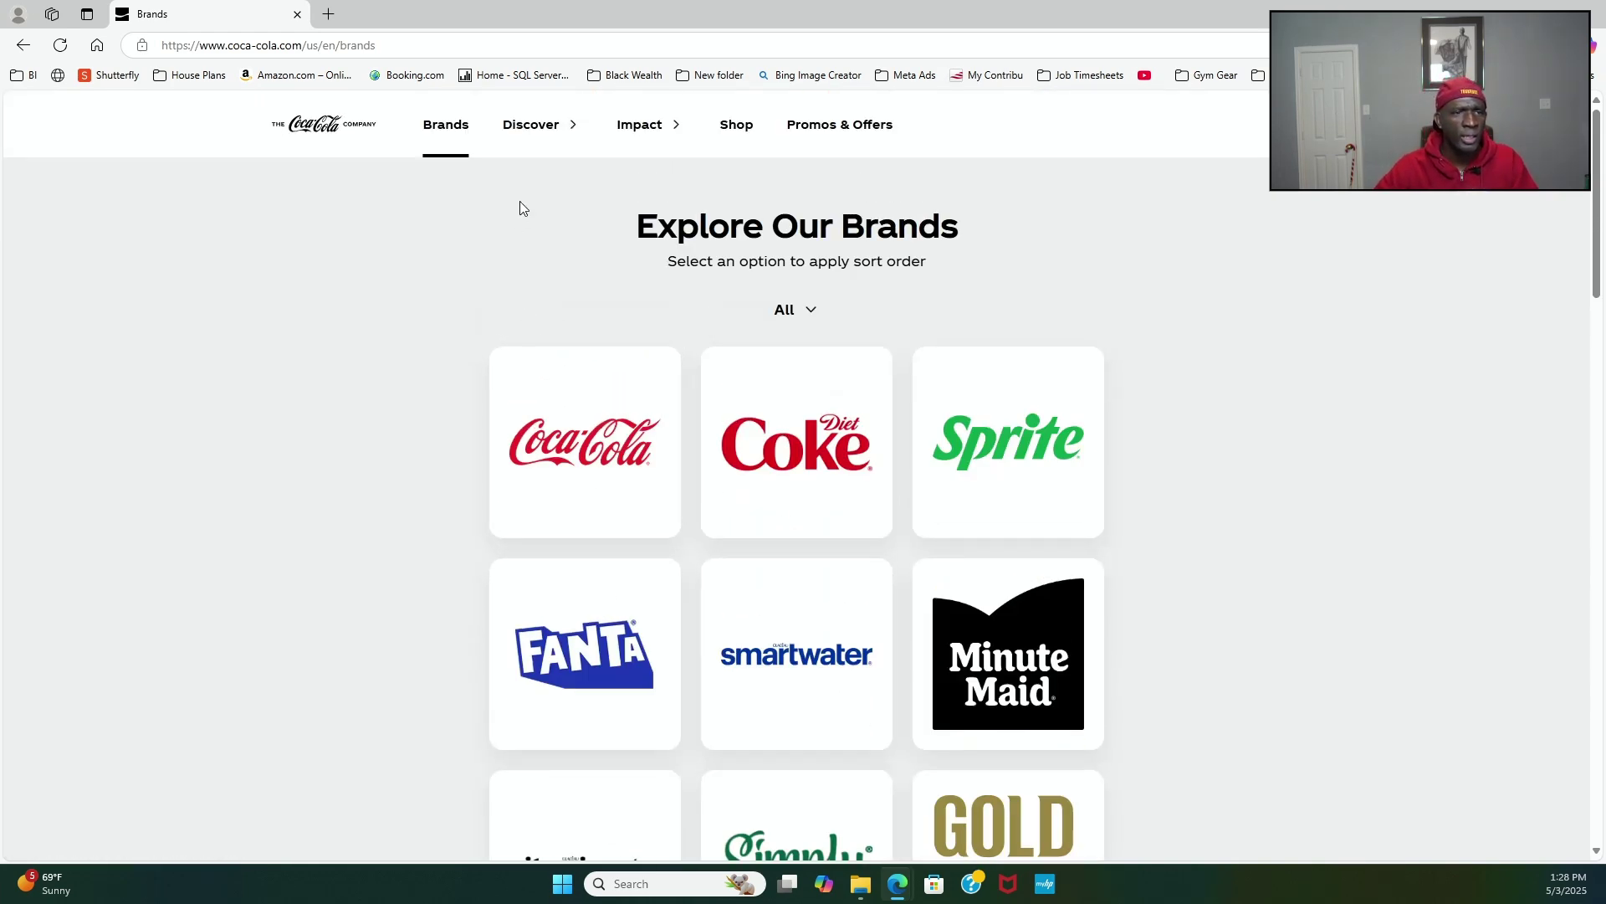
{"action": "mouse_move", "coordinate": [530, 151]}
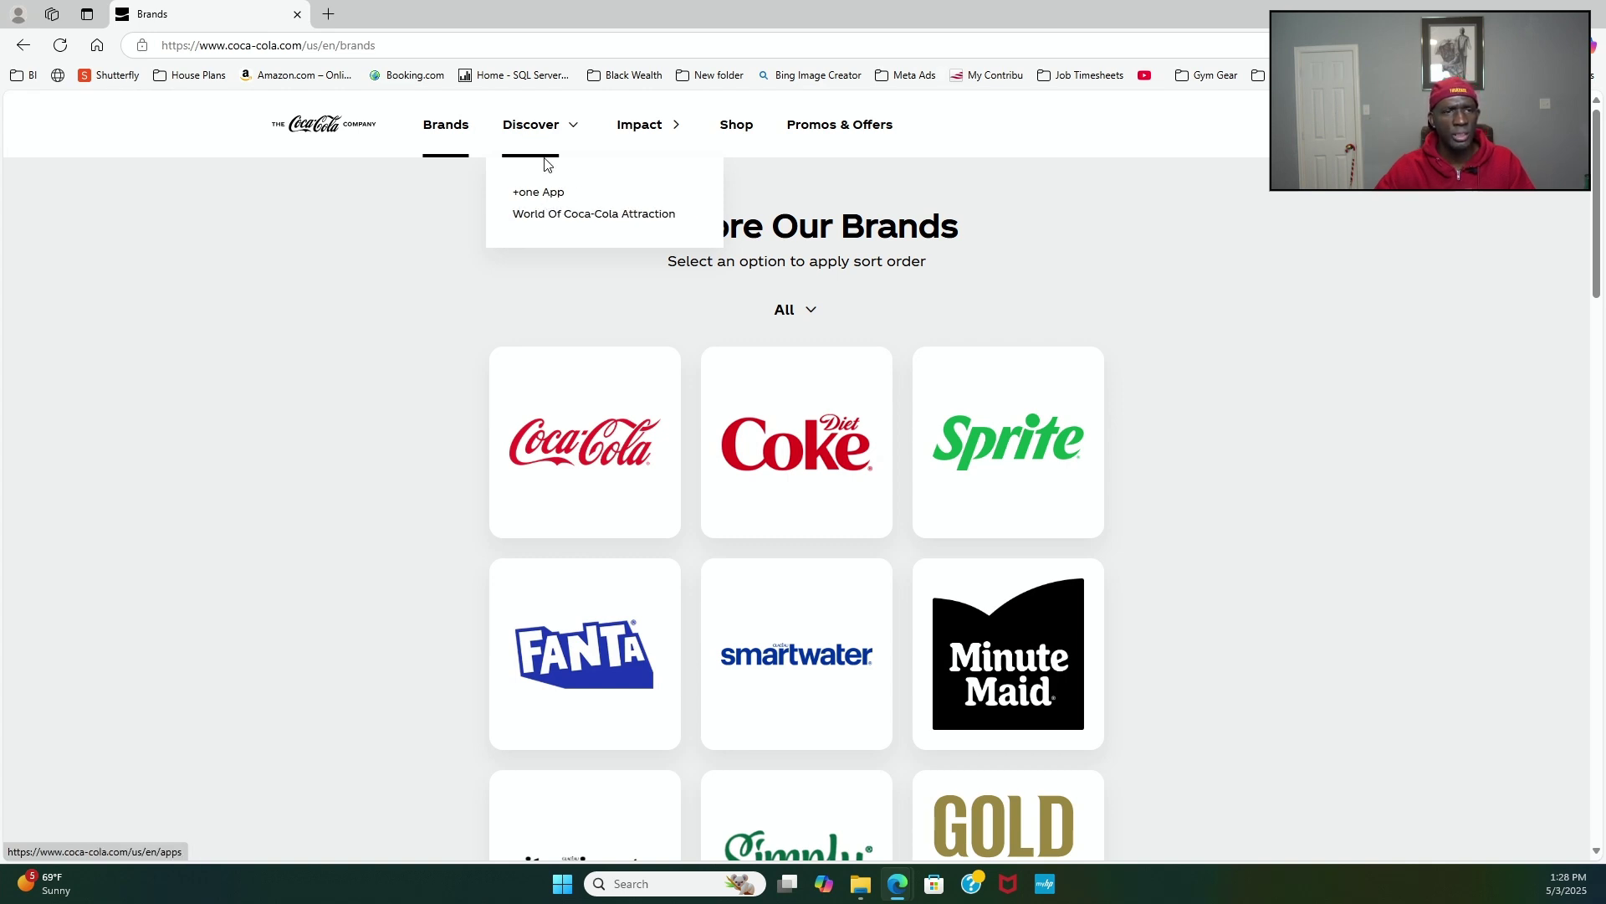
{"action": "left_click", "coordinate": [543, 193]}
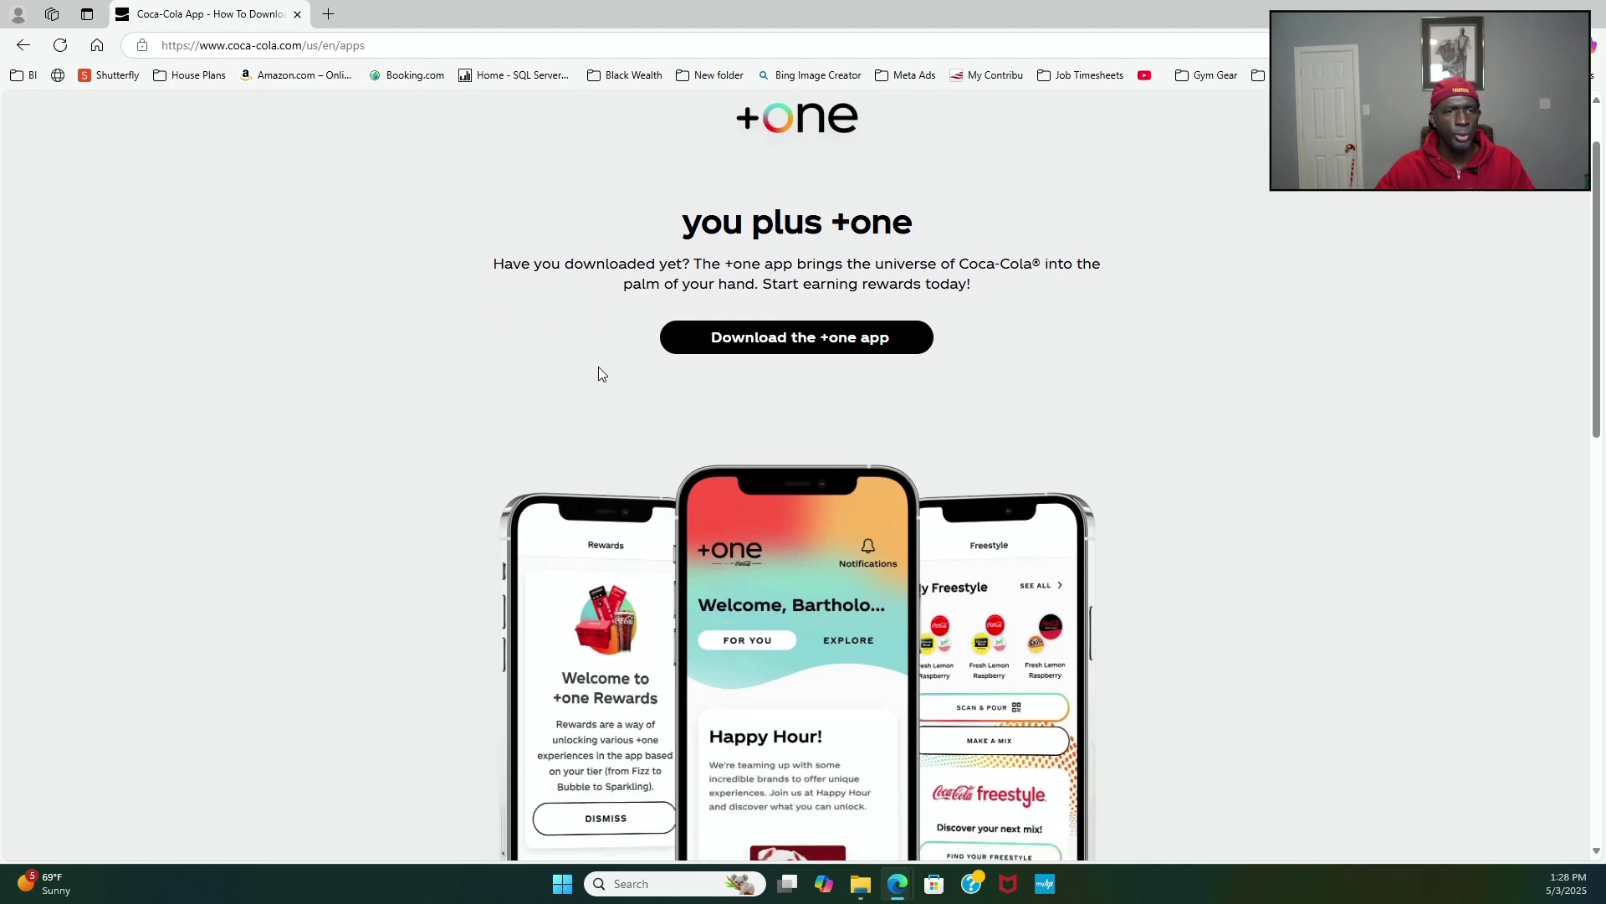
Step: Look through the +one app page, from the download section and phone previews to the footer links
{"action": "scroll", "coordinate": [599, 367], "scroll_direction": "down", "scroll_amount": 5}
{"action": "scroll", "coordinate": [598, 377], "scroll_direction": "down", "scroll_amount": 2}
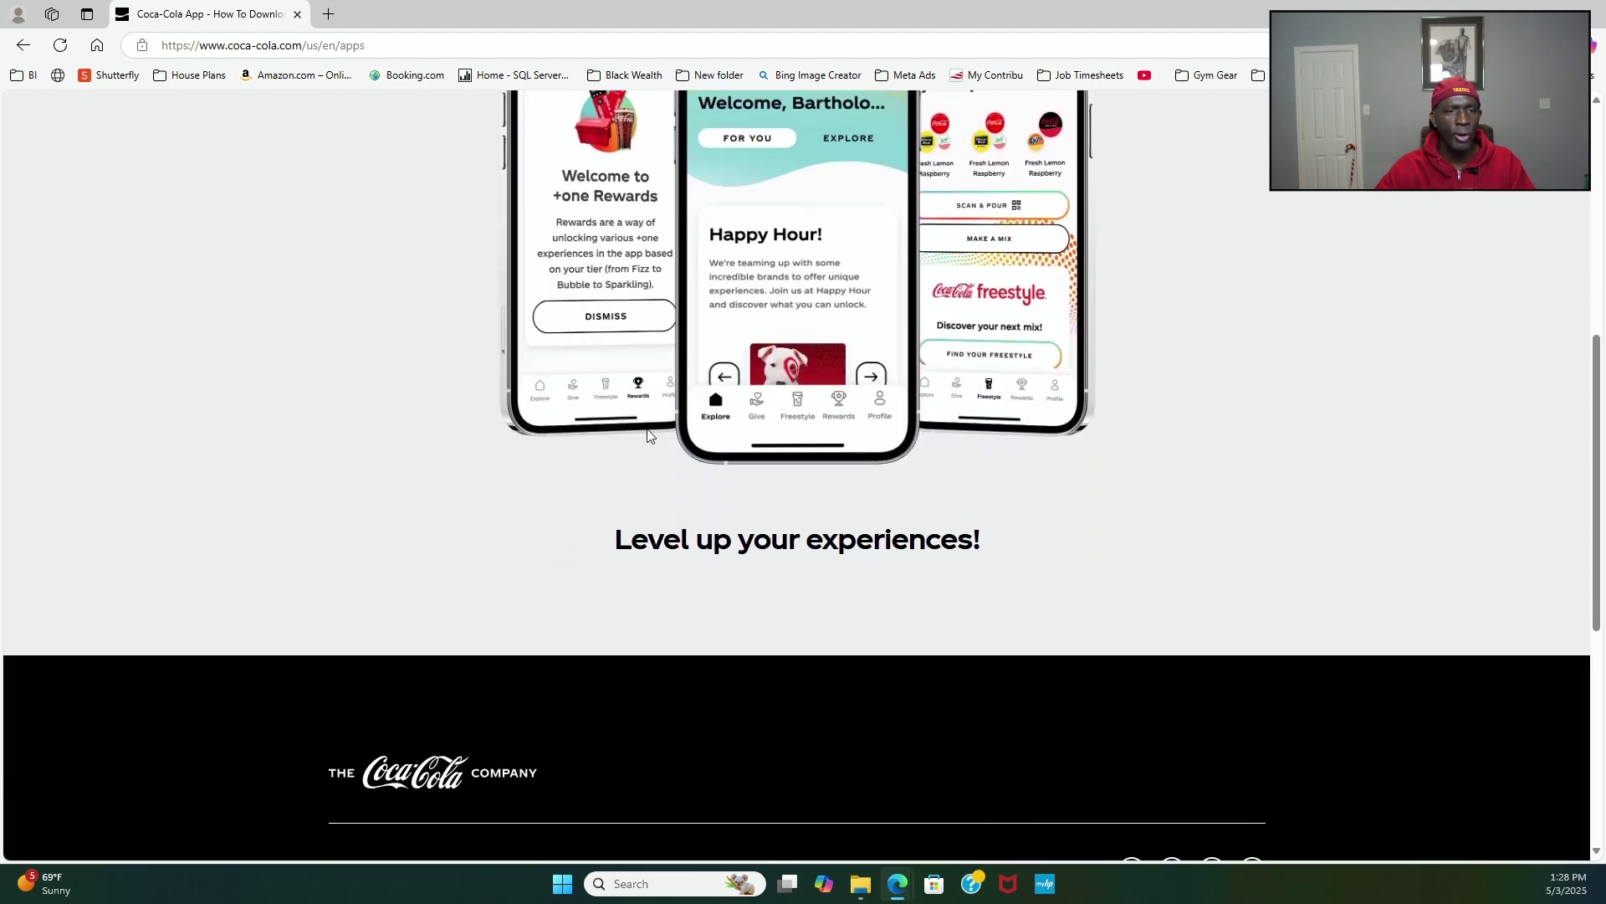
{"action": "scroll", "coordinate": [635, 439], "scroll_direction": "down", "scroll_amount": 5}
{"action": "scroll", "coordinate": [630, 439], "scroll_direction": "down", "scroll_amount": 1}
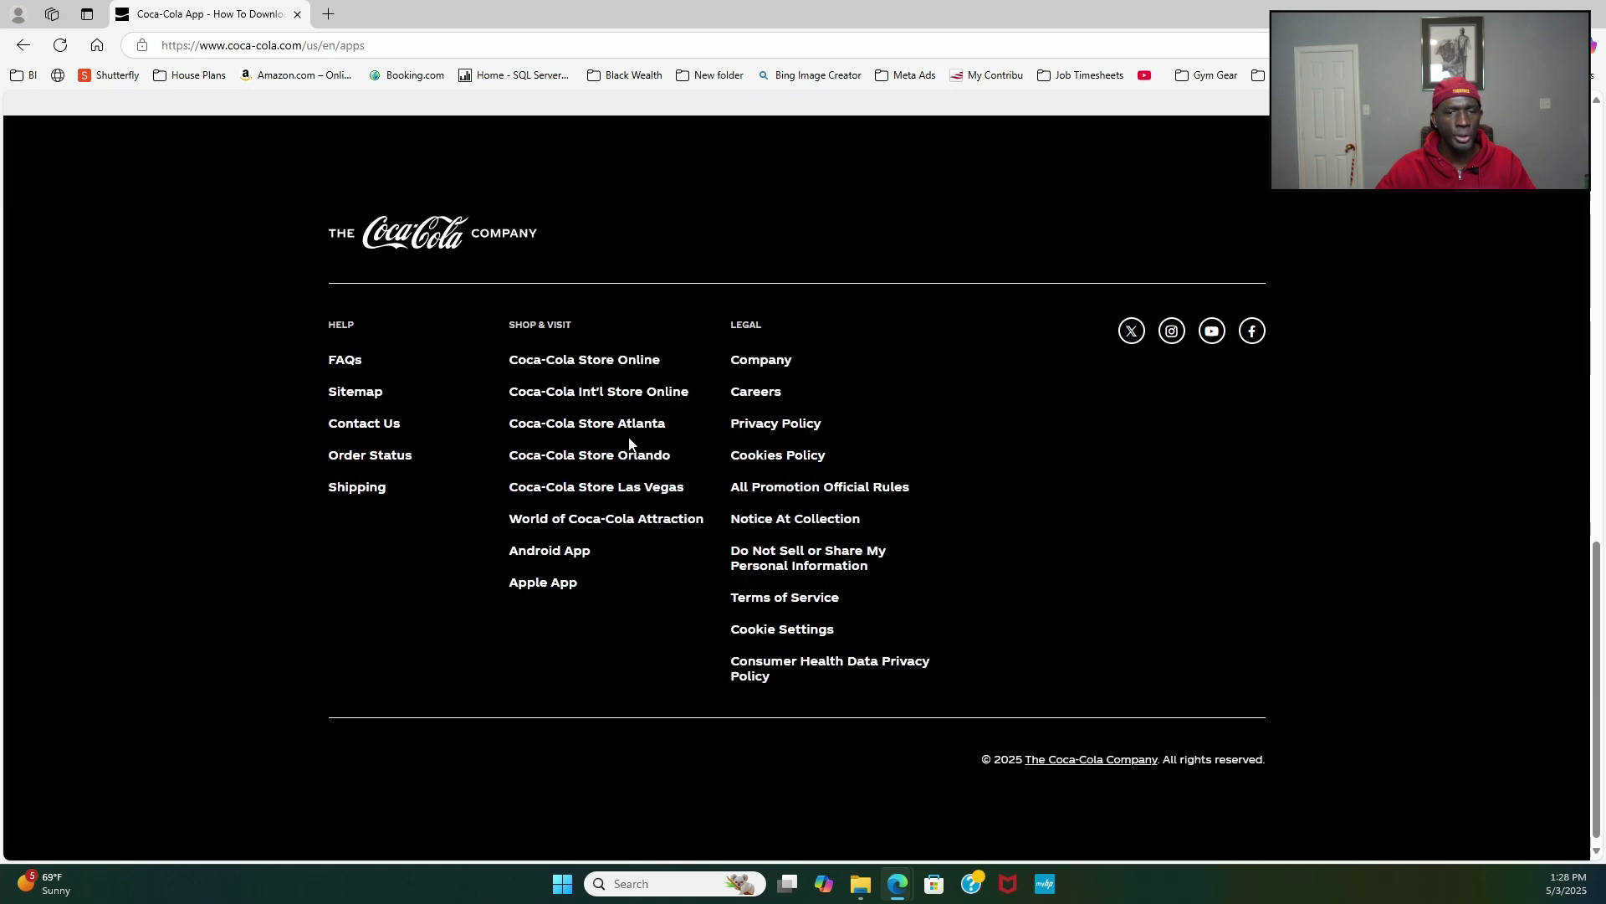
Step: Open the Social page from the Impact options and dismiss the Privacy Preference Center without changing any cookie settings
{"action": "scroll", "coordinate": [623, 436], "scroll_direction": "up", "scroll_amount": 6}
{"action": "scroll", "coordinate": [623, 437], "scroll_direction": "up", "scroll_amount": 6}
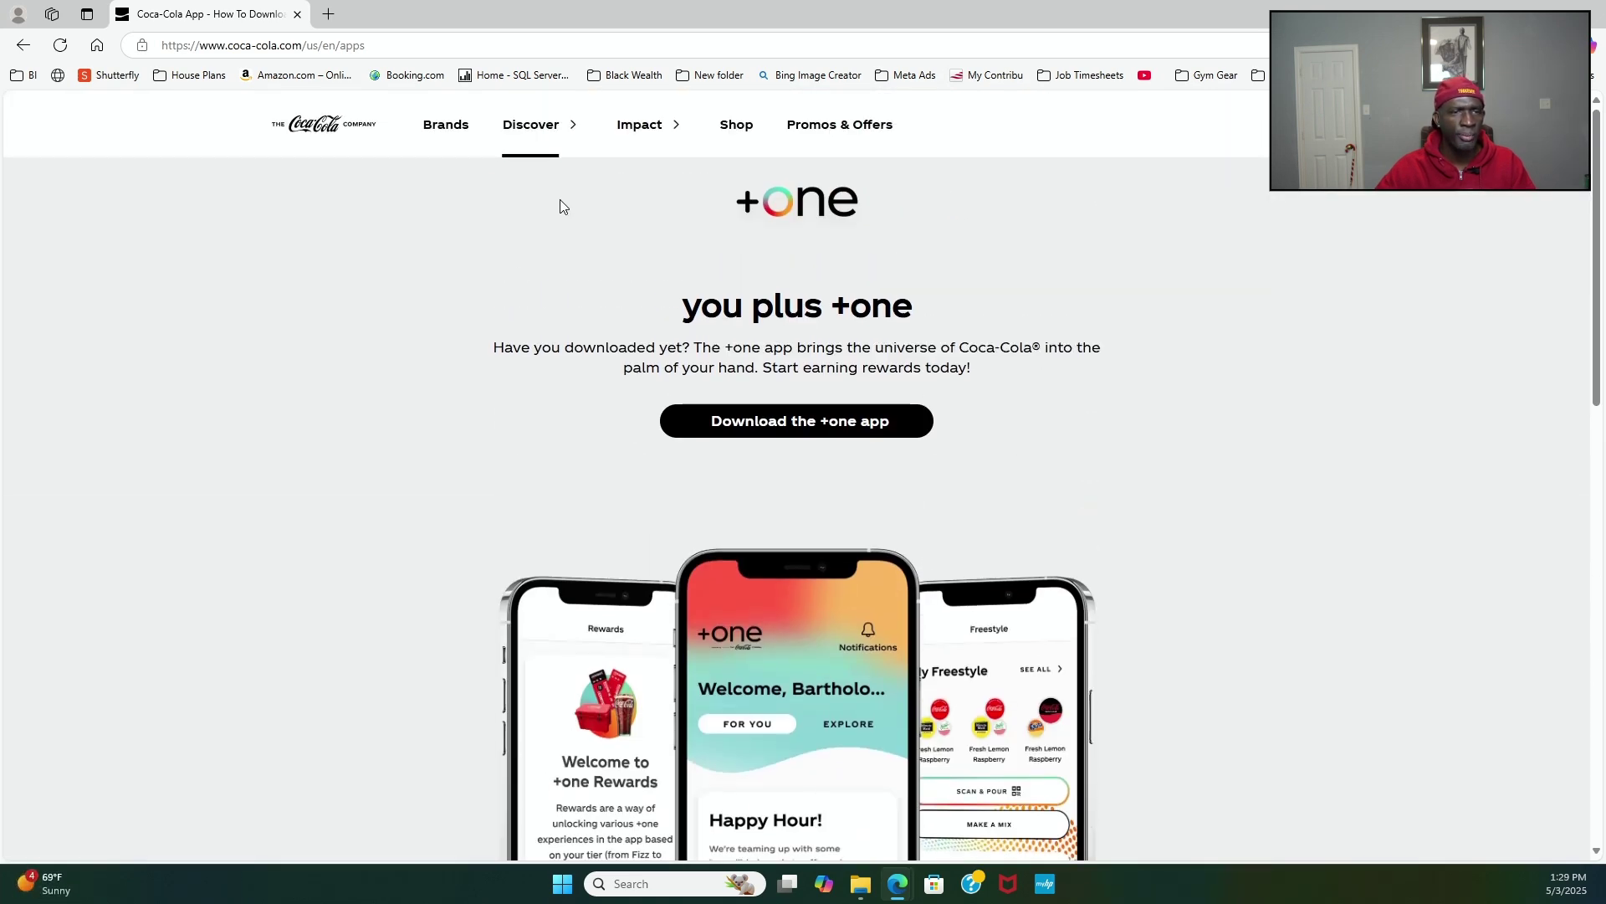
{"action": "mouse_move", "coordinate": [618, 156]}
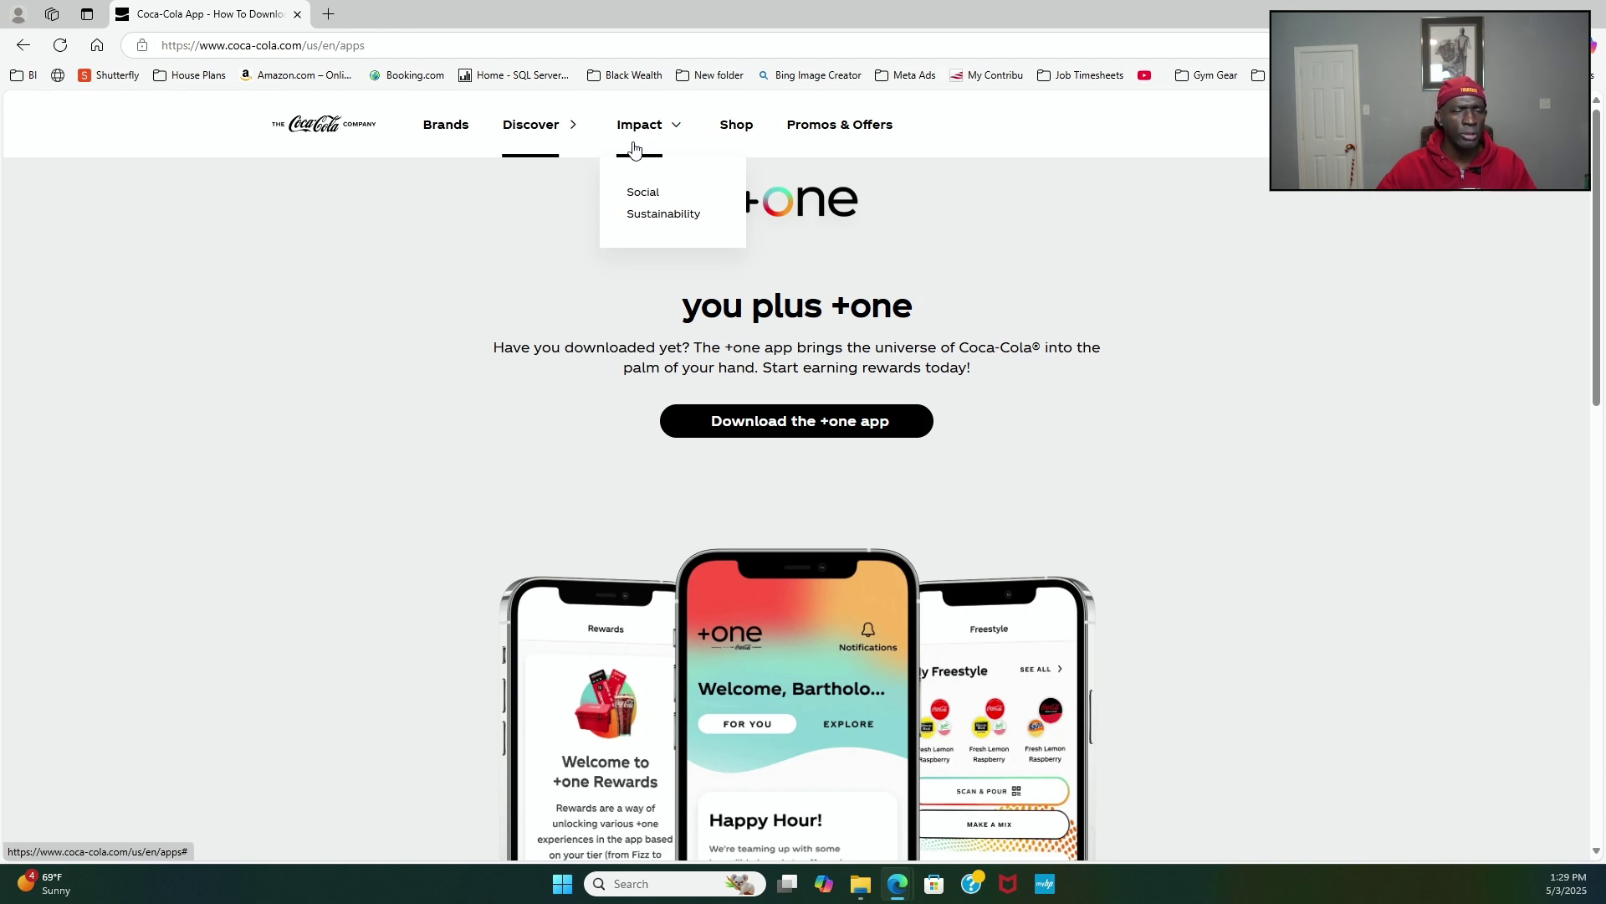
{"action": "left_click", "coordinate": [650, 201]}
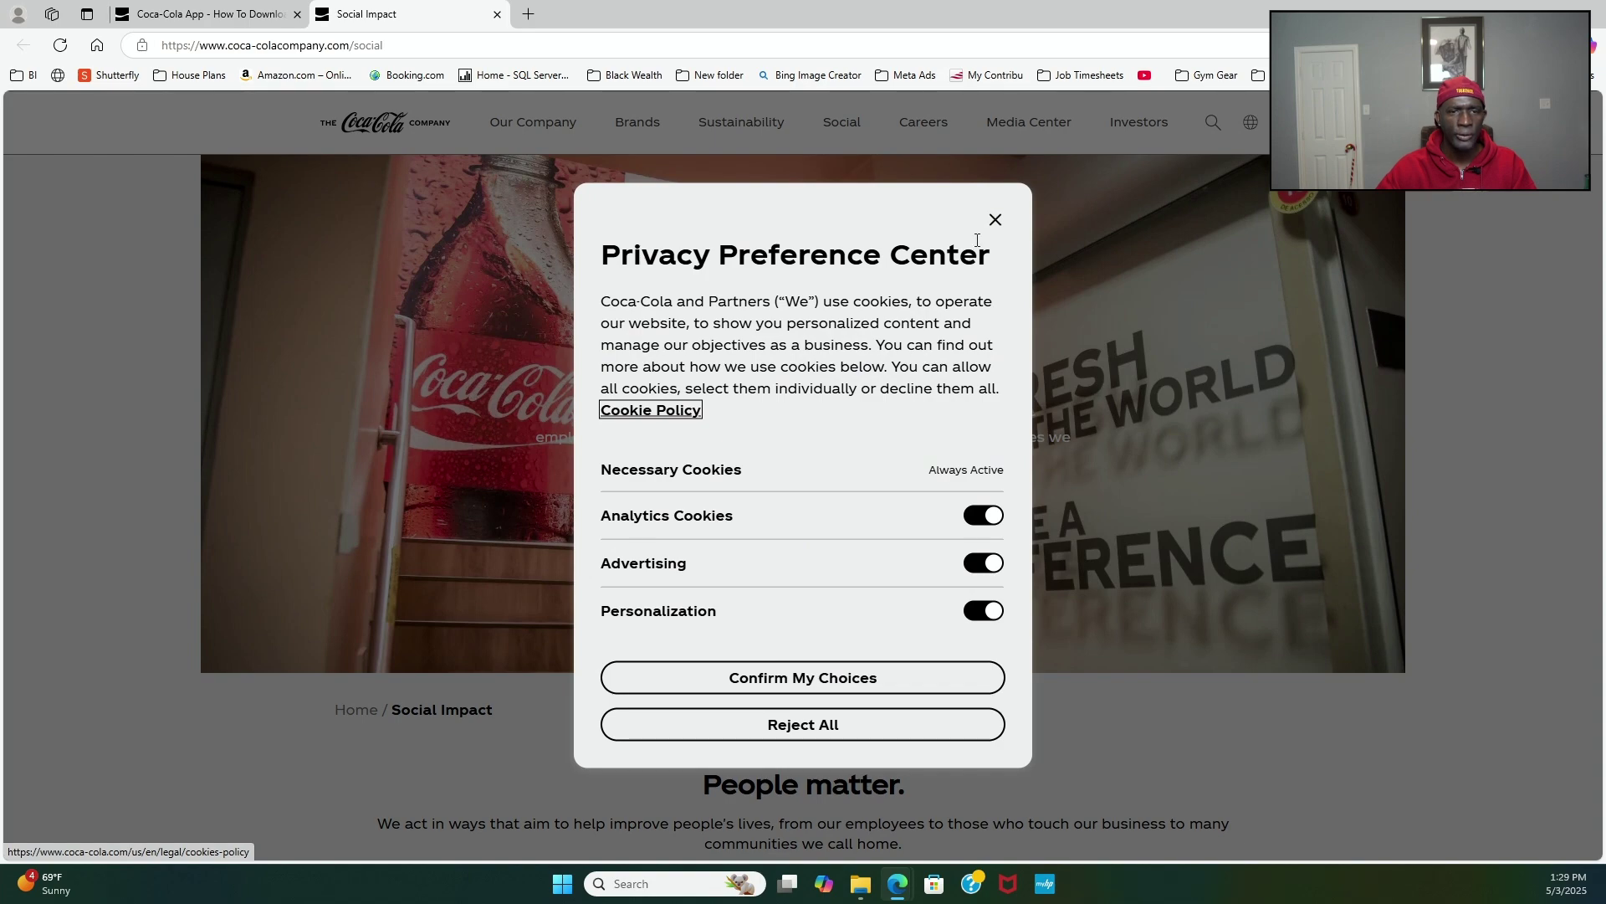
{"action": "left_click", "coordinate": [995, 225]}
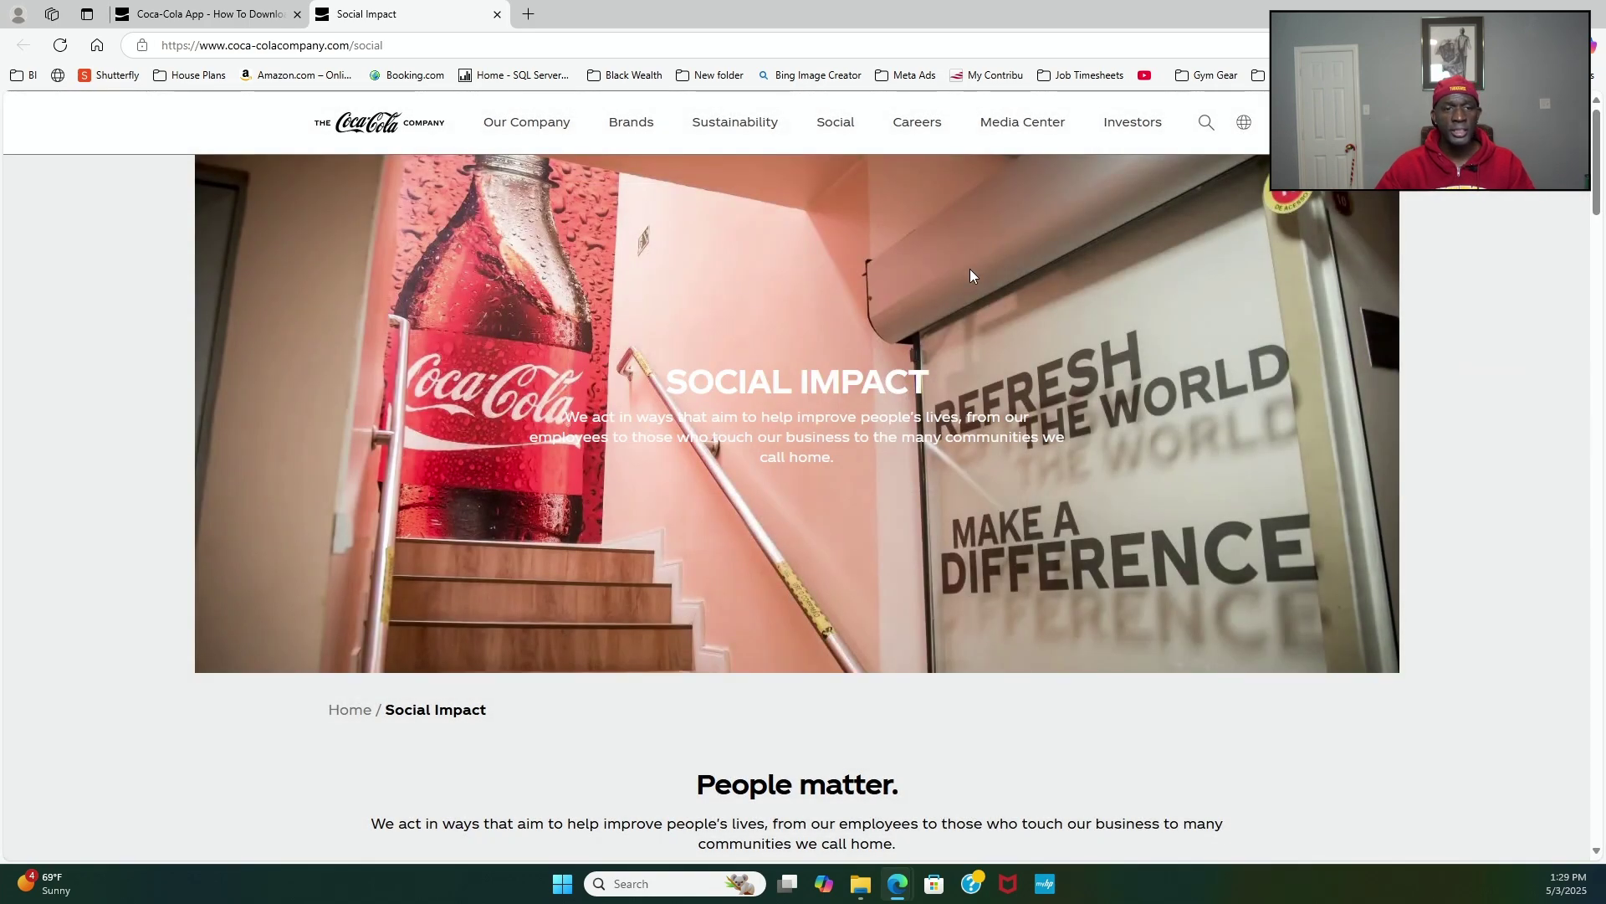
Step: Skim the Social Impact page from its banner through the safe drinking water section to We Aspire To Reflect The Markets We Serve
{"action": "scroll", "coordinate": [942, 350], "scroll_direction": "down", "scroll_amount": 3}
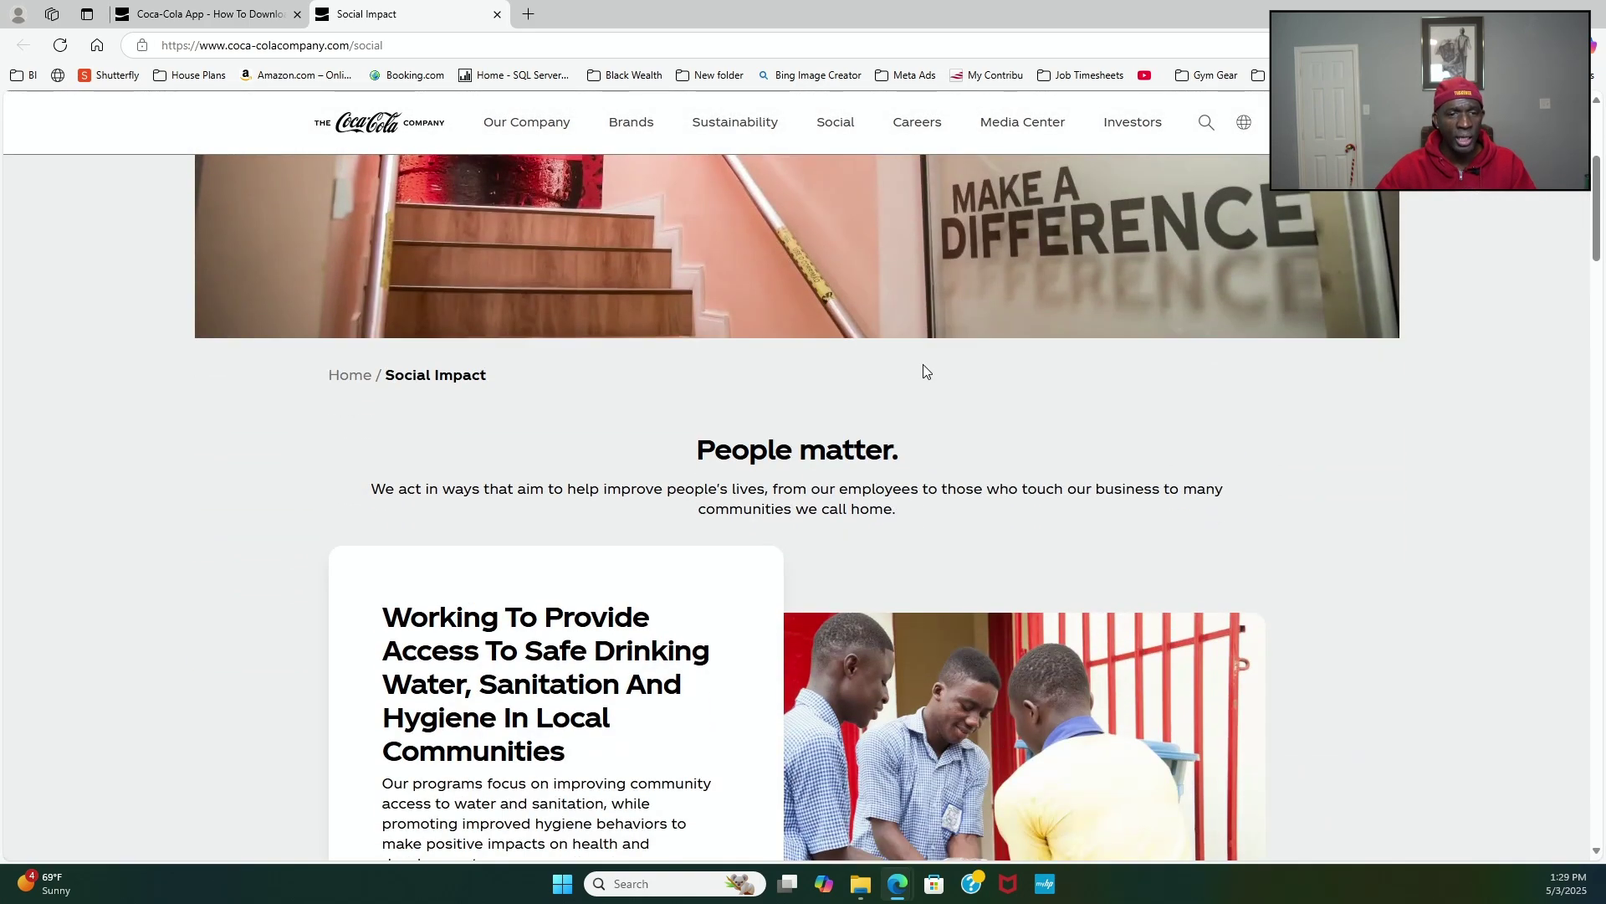
{"action": "scroll", "coordinate": [923, 368], "scroll_direction": "down", "scroll_amount": 3}
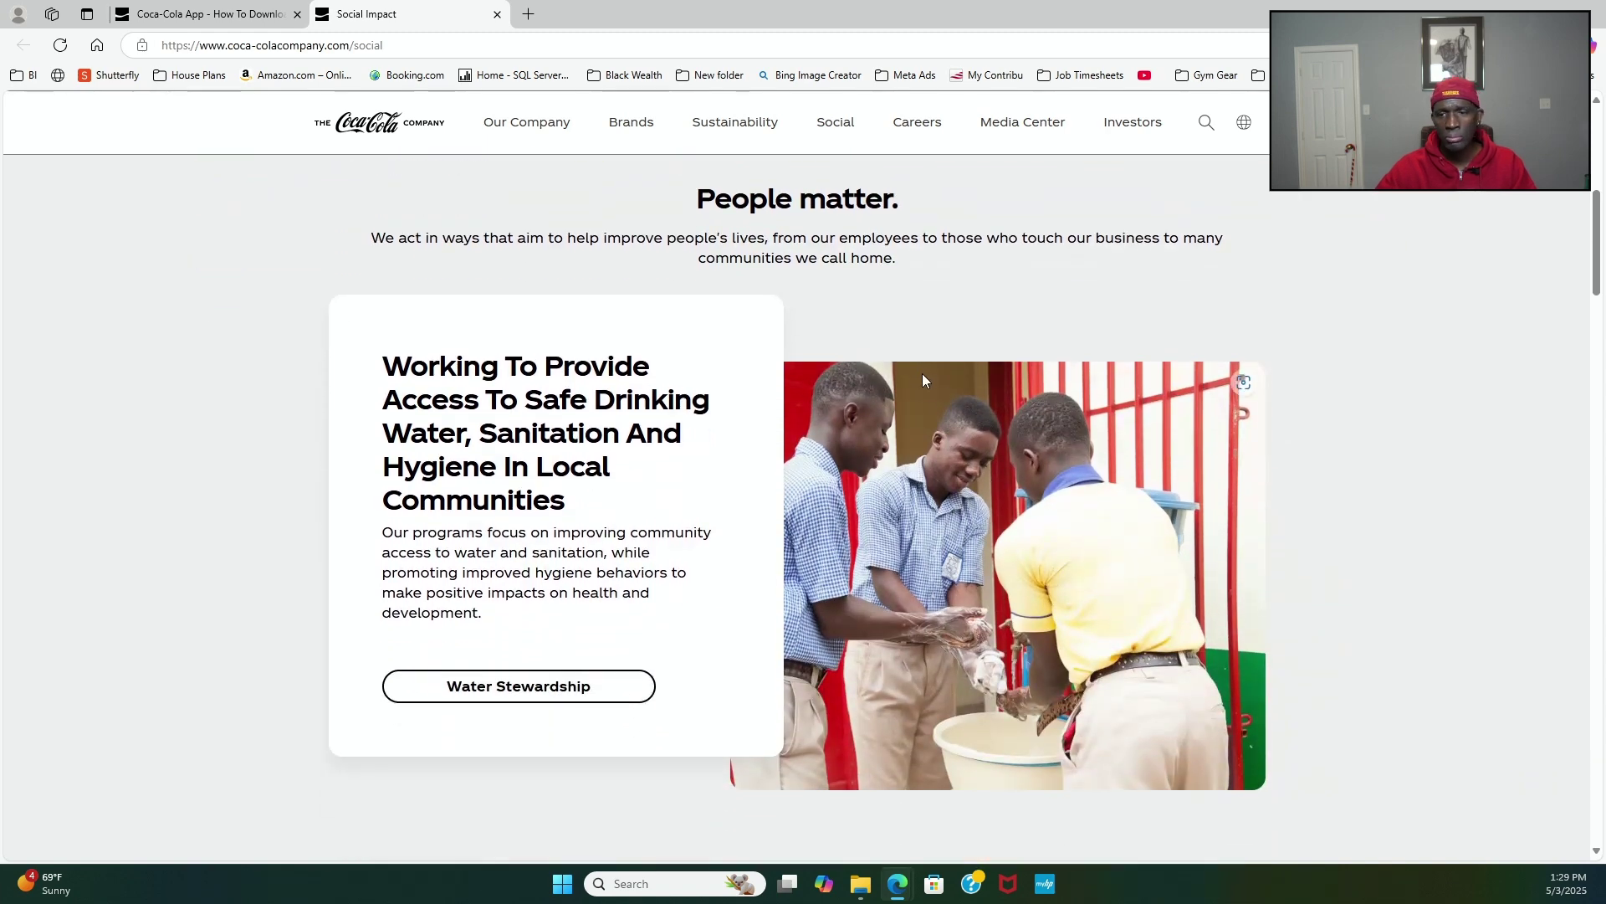
{"action": "scroll", "coordinate": [912, 402], "scroll_direction": "down", "scroll_amount": 5}
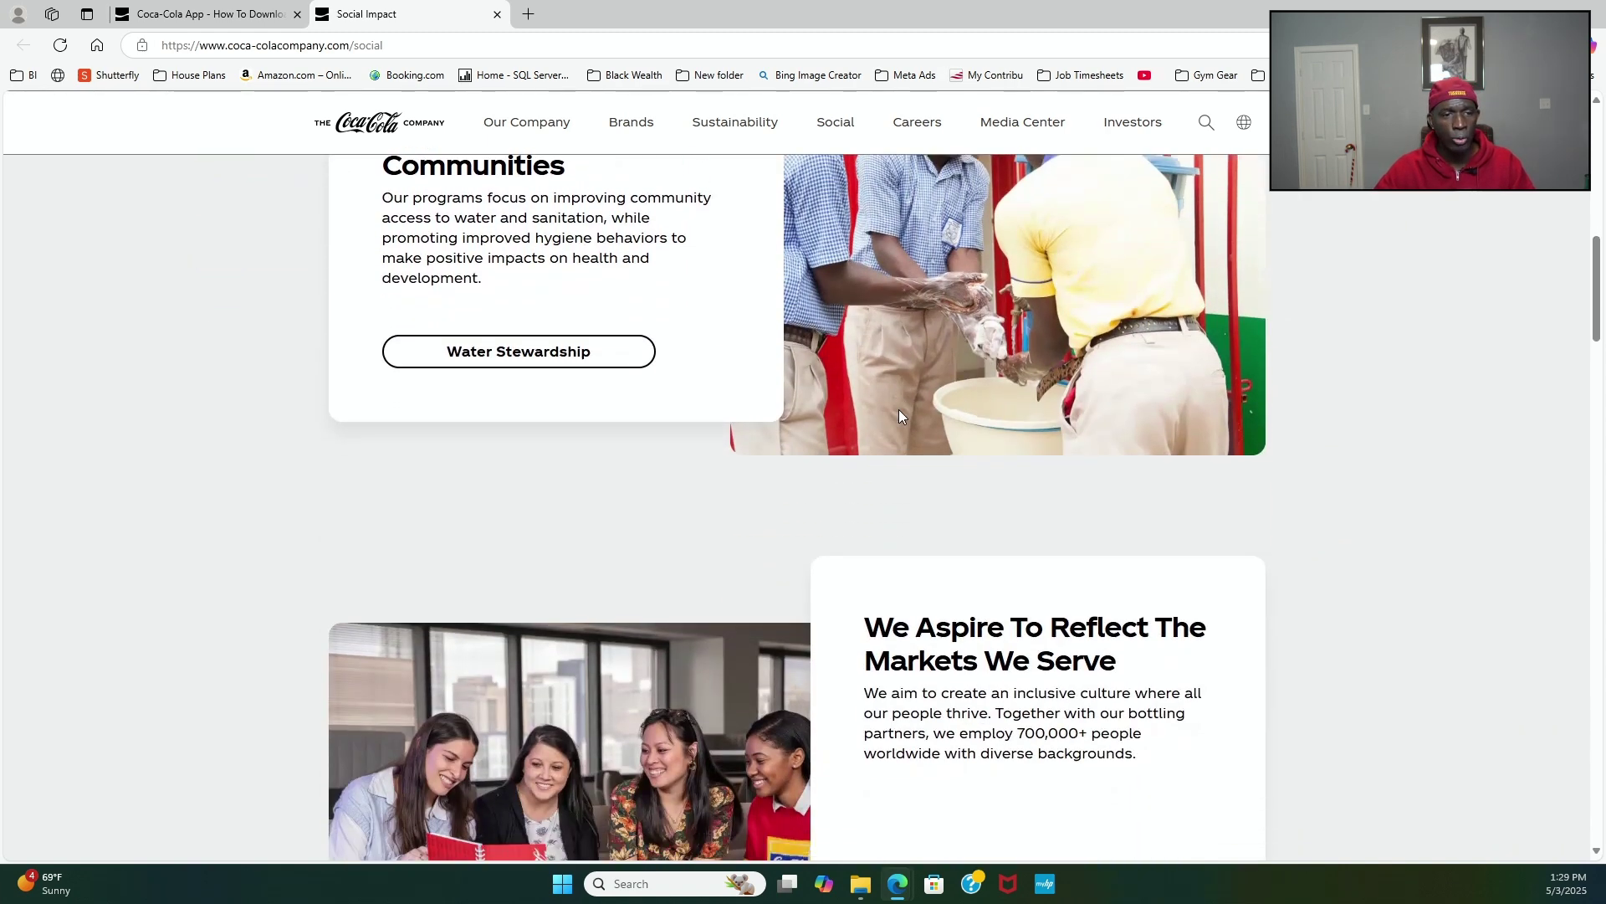
{"action": "scroll", "coordinate": [896, 419], "scroll_direction": "down", "scroll_amount": 3}
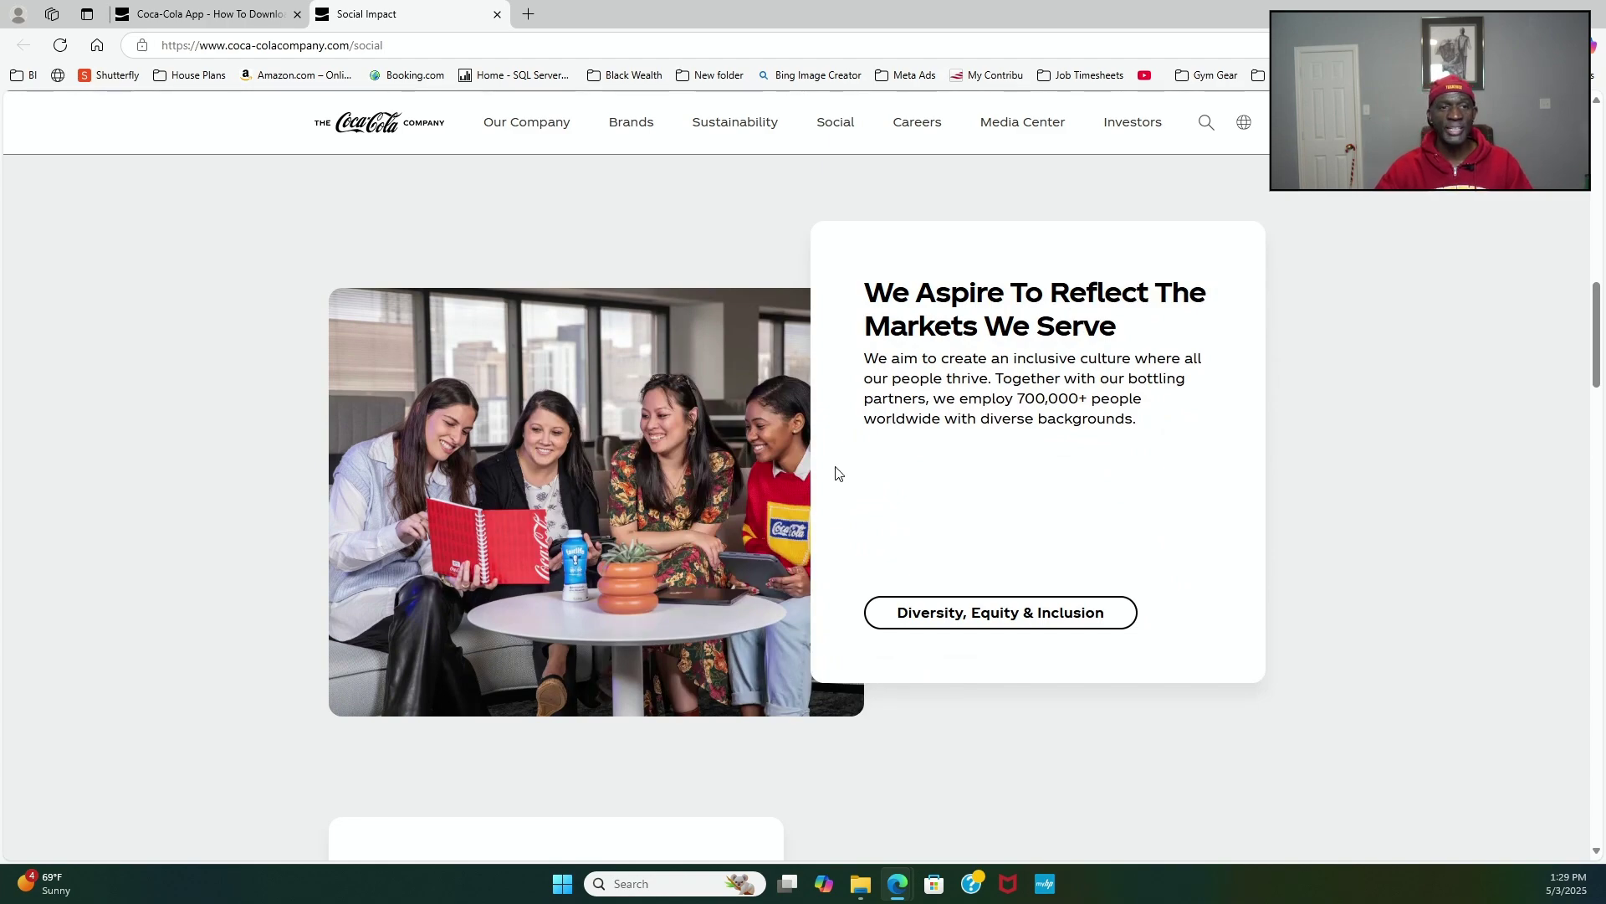
Step: Go back to the People matter introduction and reread it together with the safe drinking water and sanitation section
{"action": "scroll", "coordinate": [837, 460], "scroll_direction": "up", "scroll_amount": 10}
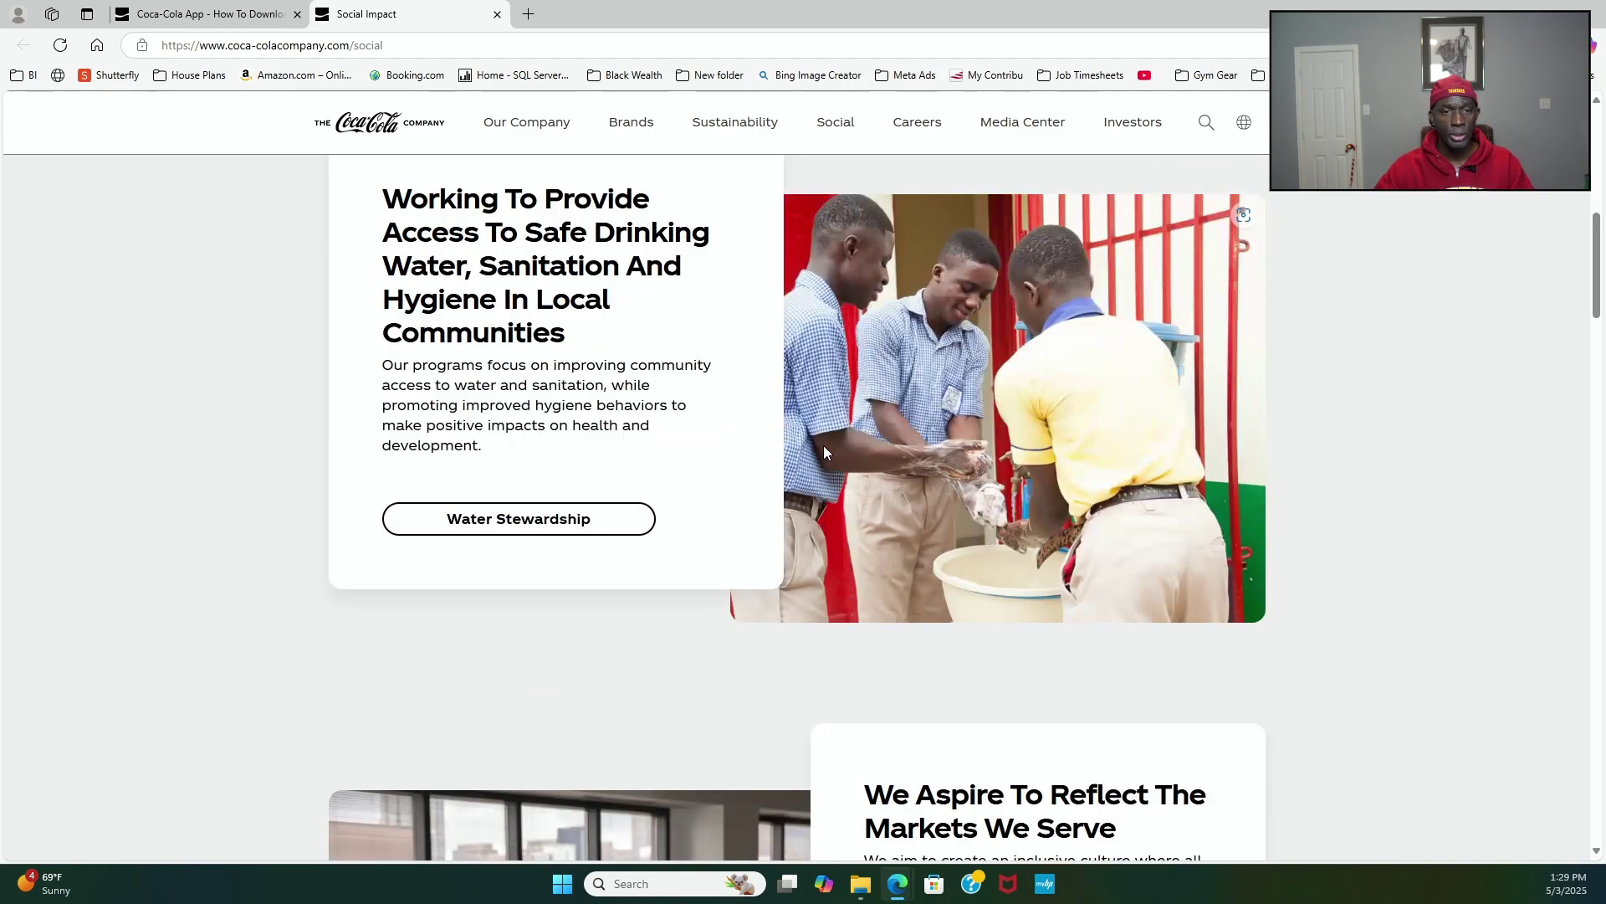
{"action": "scroll", "coordinate": [805, 599], "scroll_direction": "up", "scroll_amount": 2}
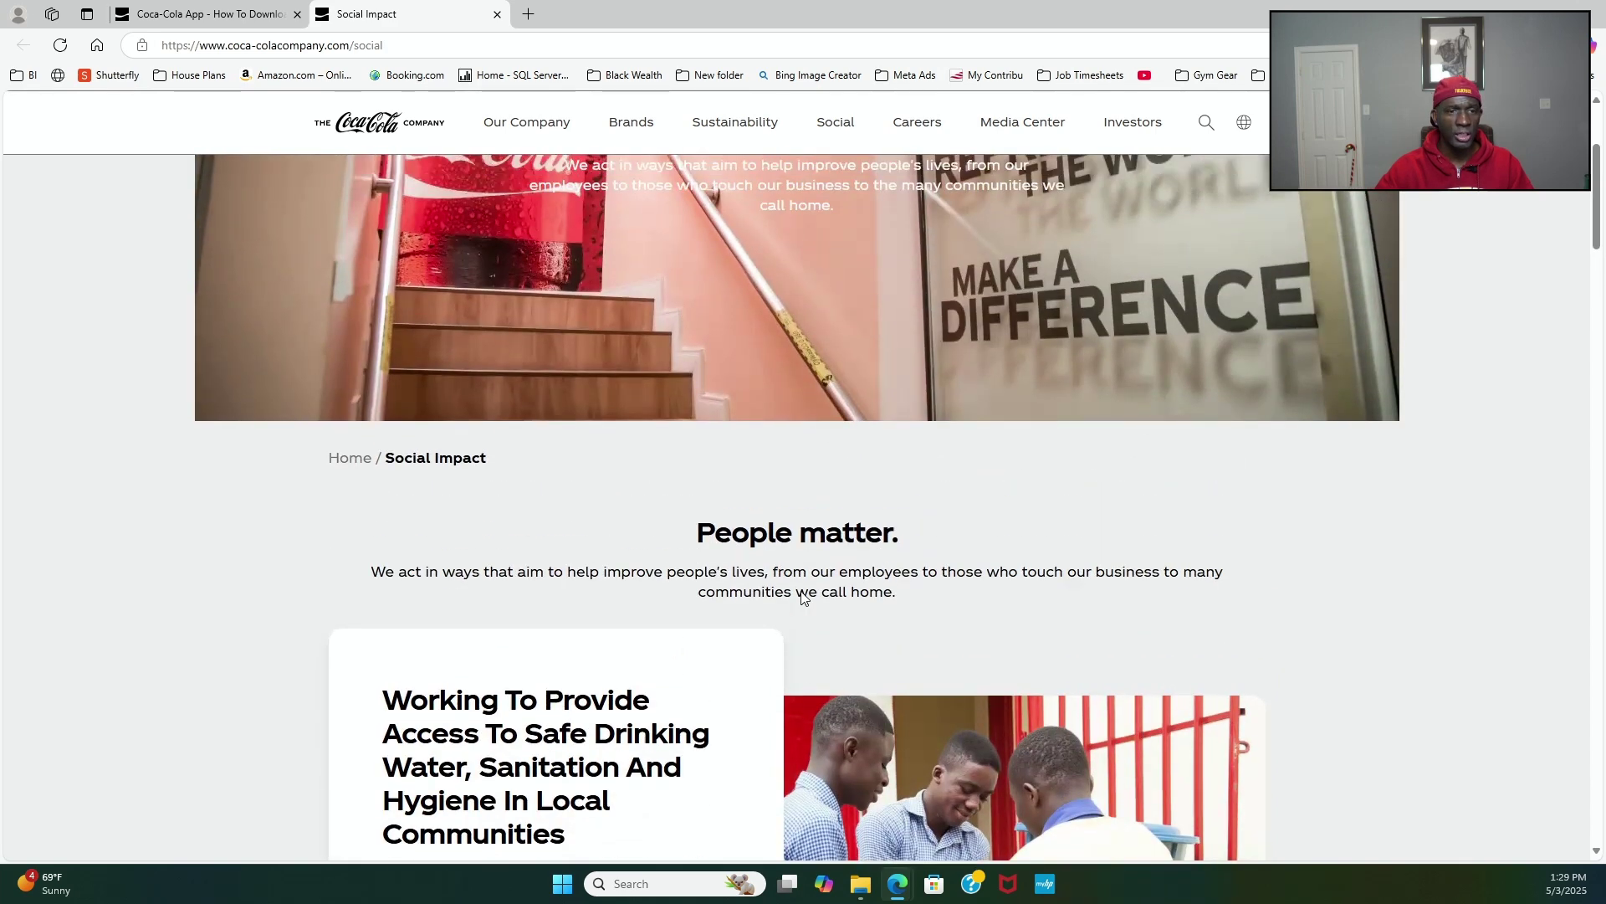
{"action": "scroll", "coordinate": [798, 592], "scroll_direction": "down", "scroll_amount": 2}
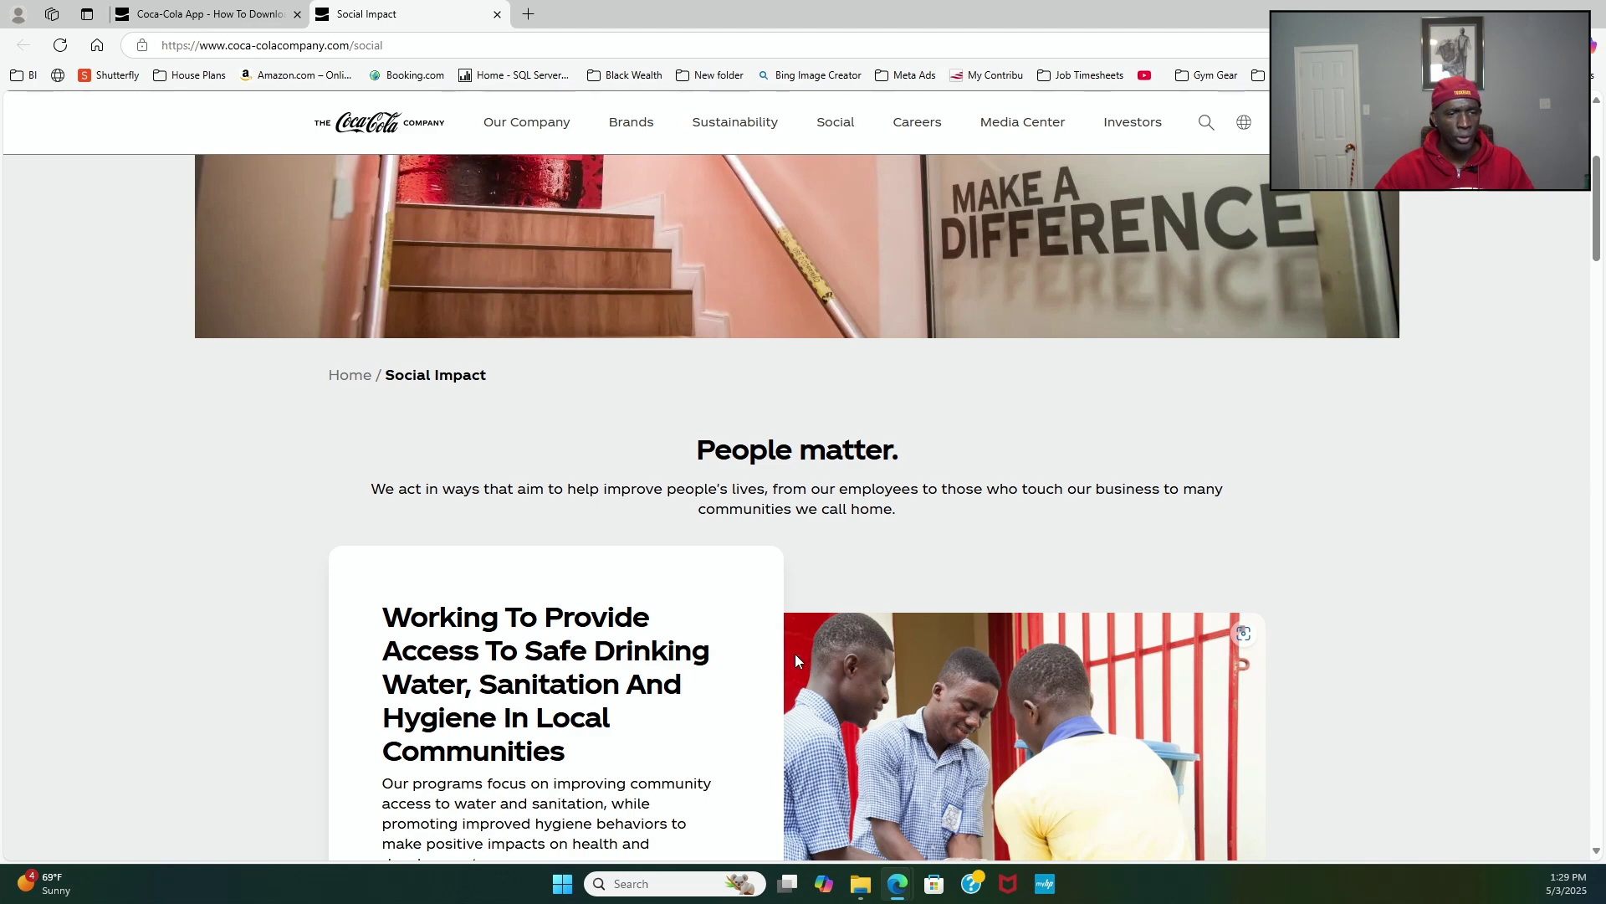
{"action": "scroll", "coordinate": [782, 657], "scroll_direction": "down", "scroll_amount": 1}
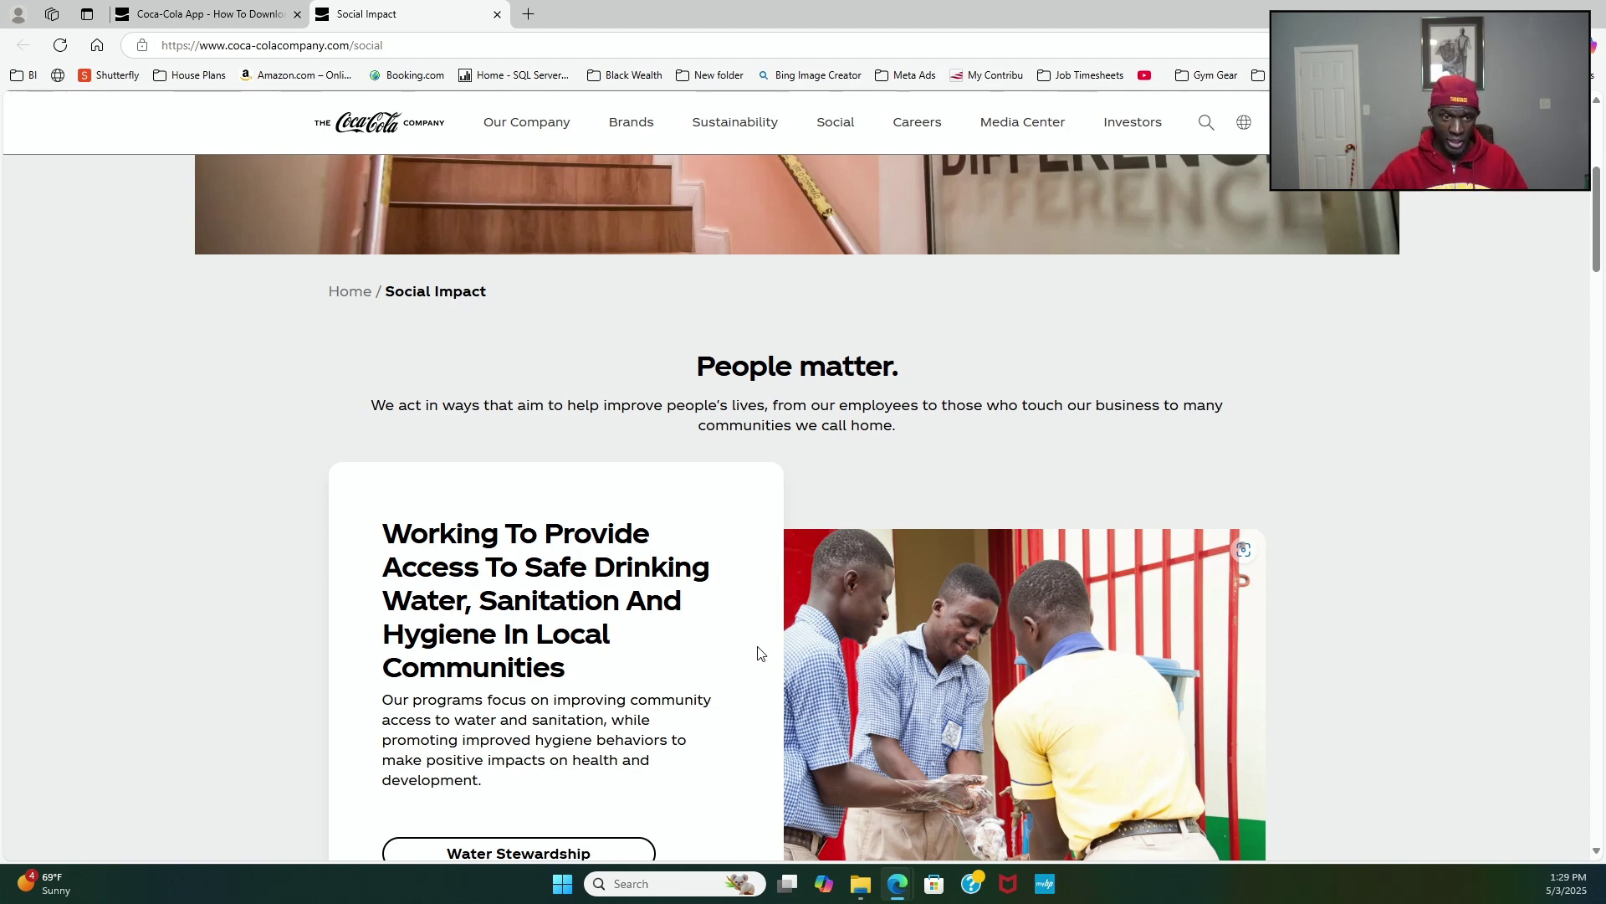
Step: Examine the sections on reflecting the markets served and supporting communities, including their text, photos and call-to-action buttons
{"action": "scroll", "coordinate": [758, 653], "scroll_direction": "down", "scroll_amount": 7}
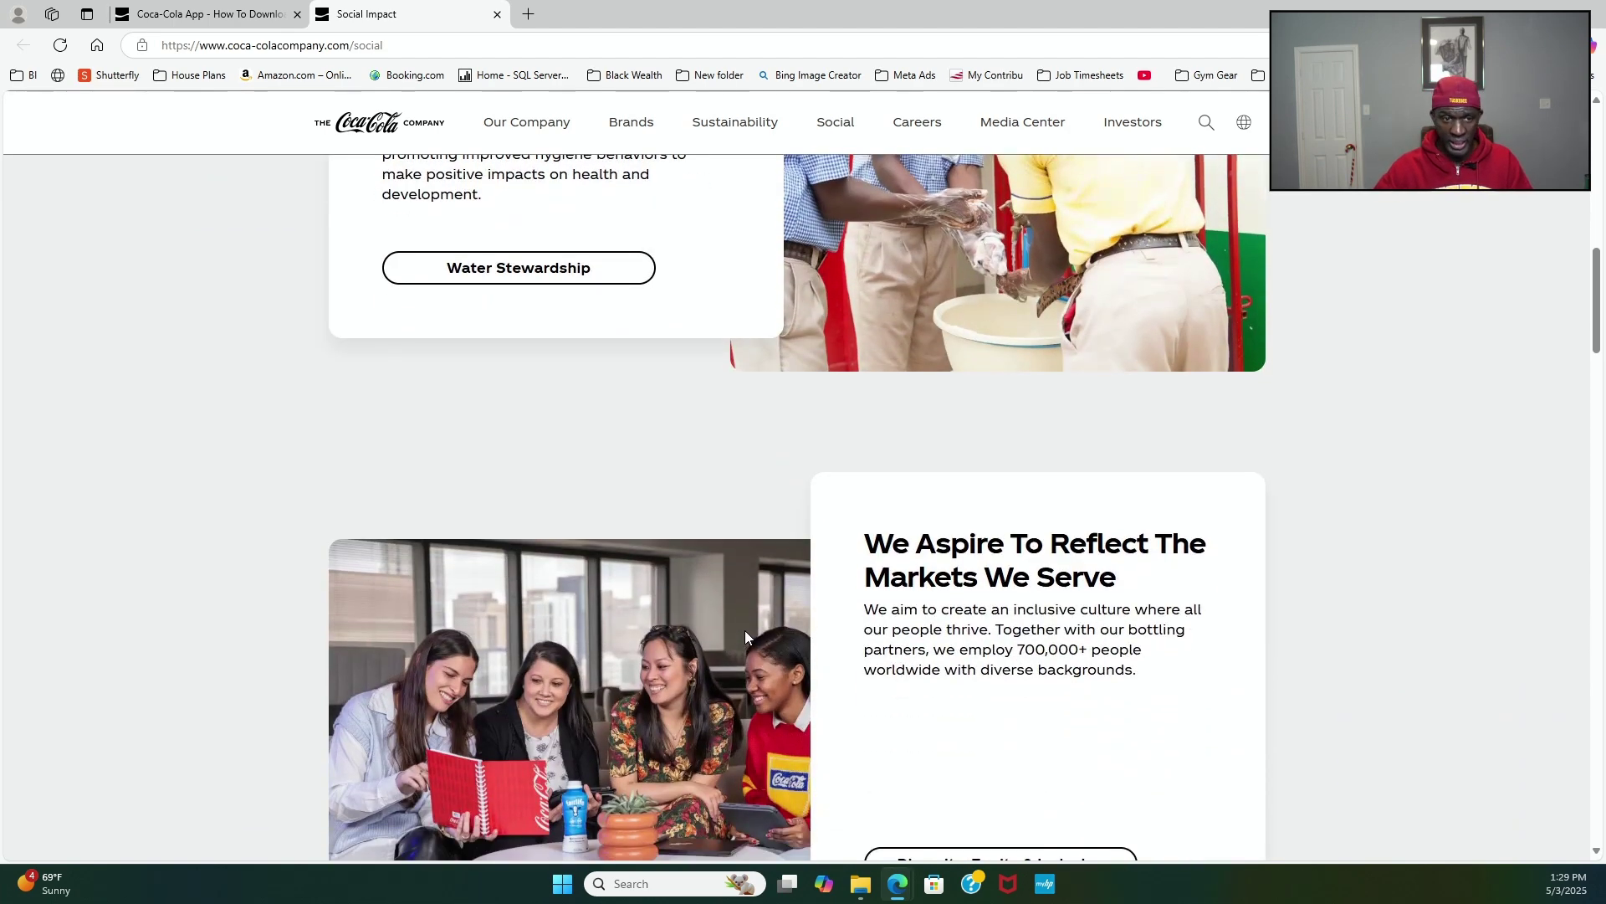
{"action": "scroll", "coordinate": [745, 631], "scroll_direction": "down", "scroll_amount": 1}
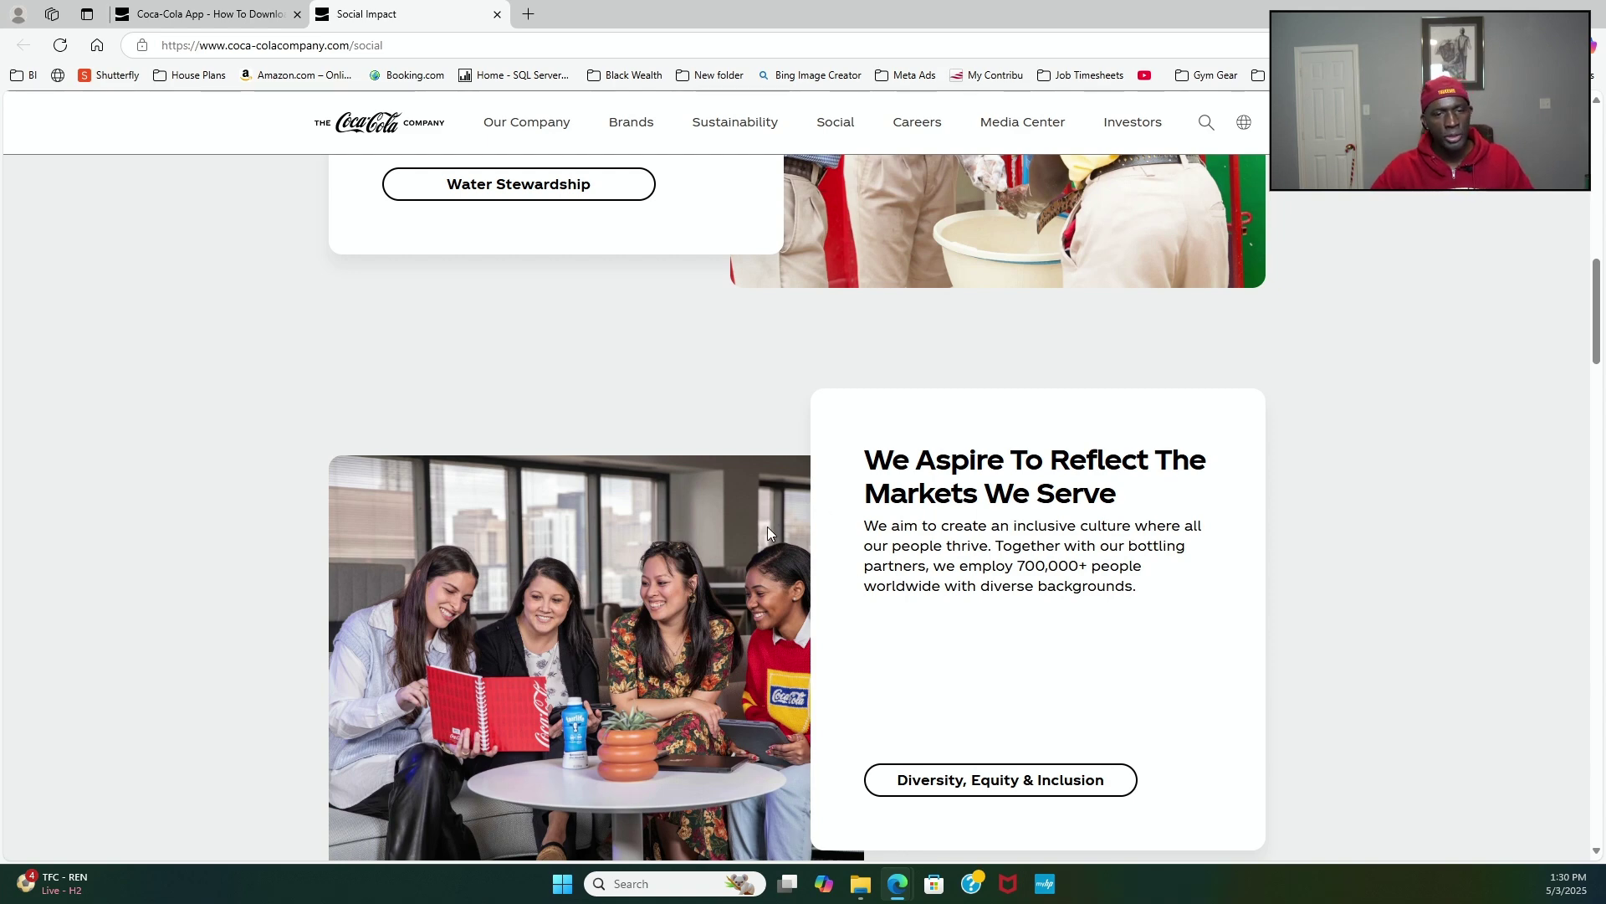
{"action": "scroll", "coordinate": [792, 535], "scroll_direction": "down", "scroll_amount": 4}
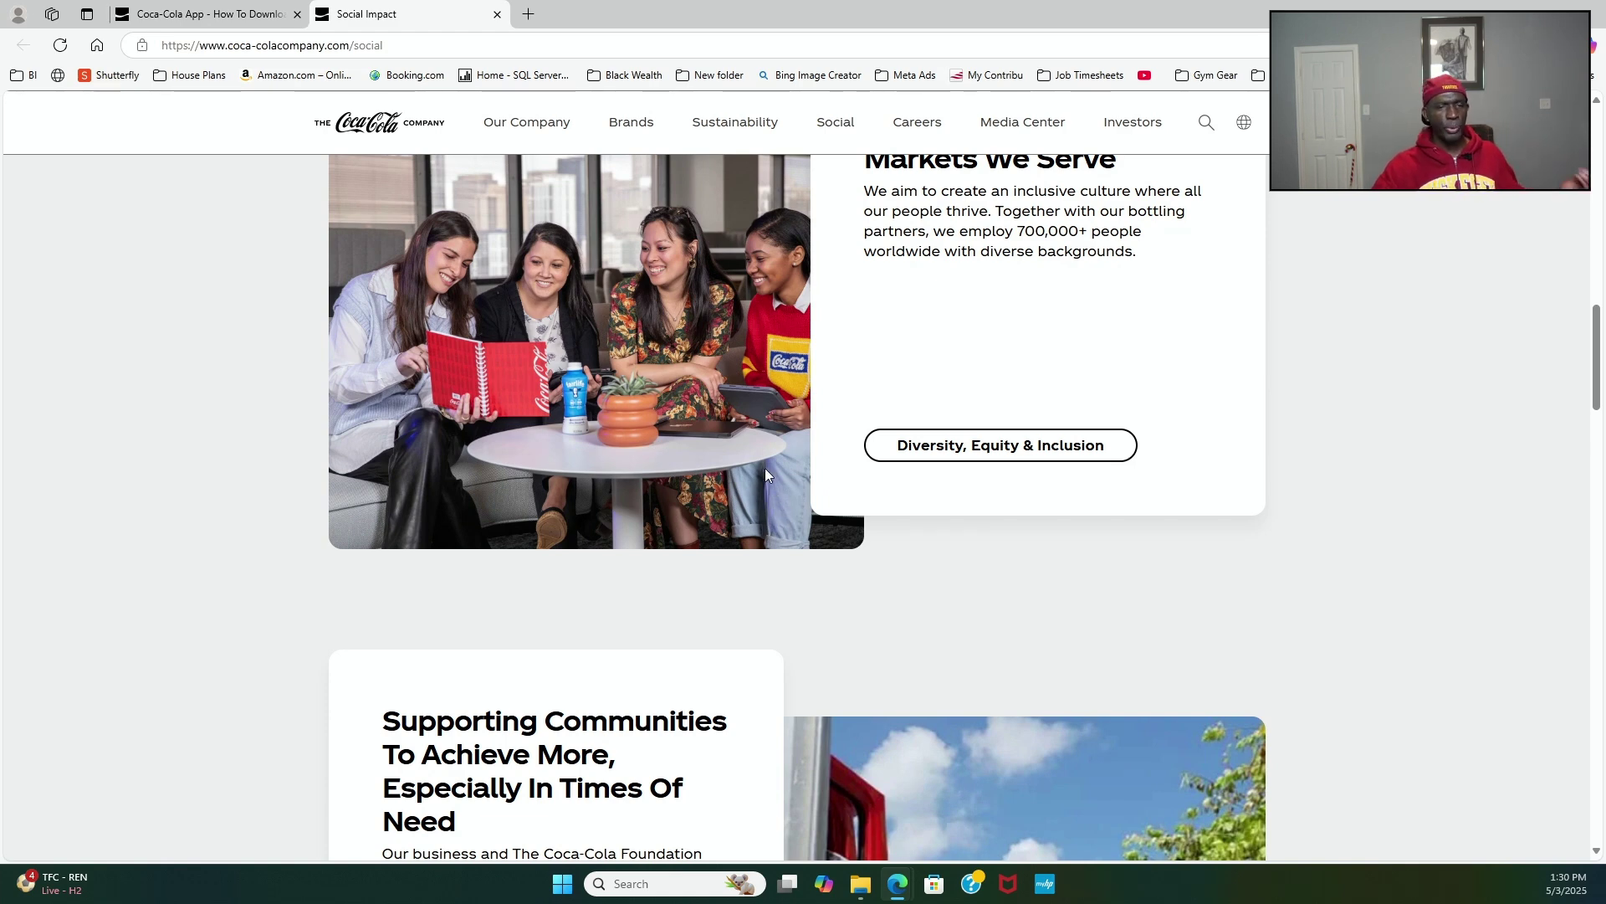
{"action": "scroll", "coordinate": [770, 460], "scroll_direction": "down", "scroll_amount": 2}
{"action": "scroll", "coordinate": [770, 464], "scroll_direction": "down", "scroll_amount": 2}
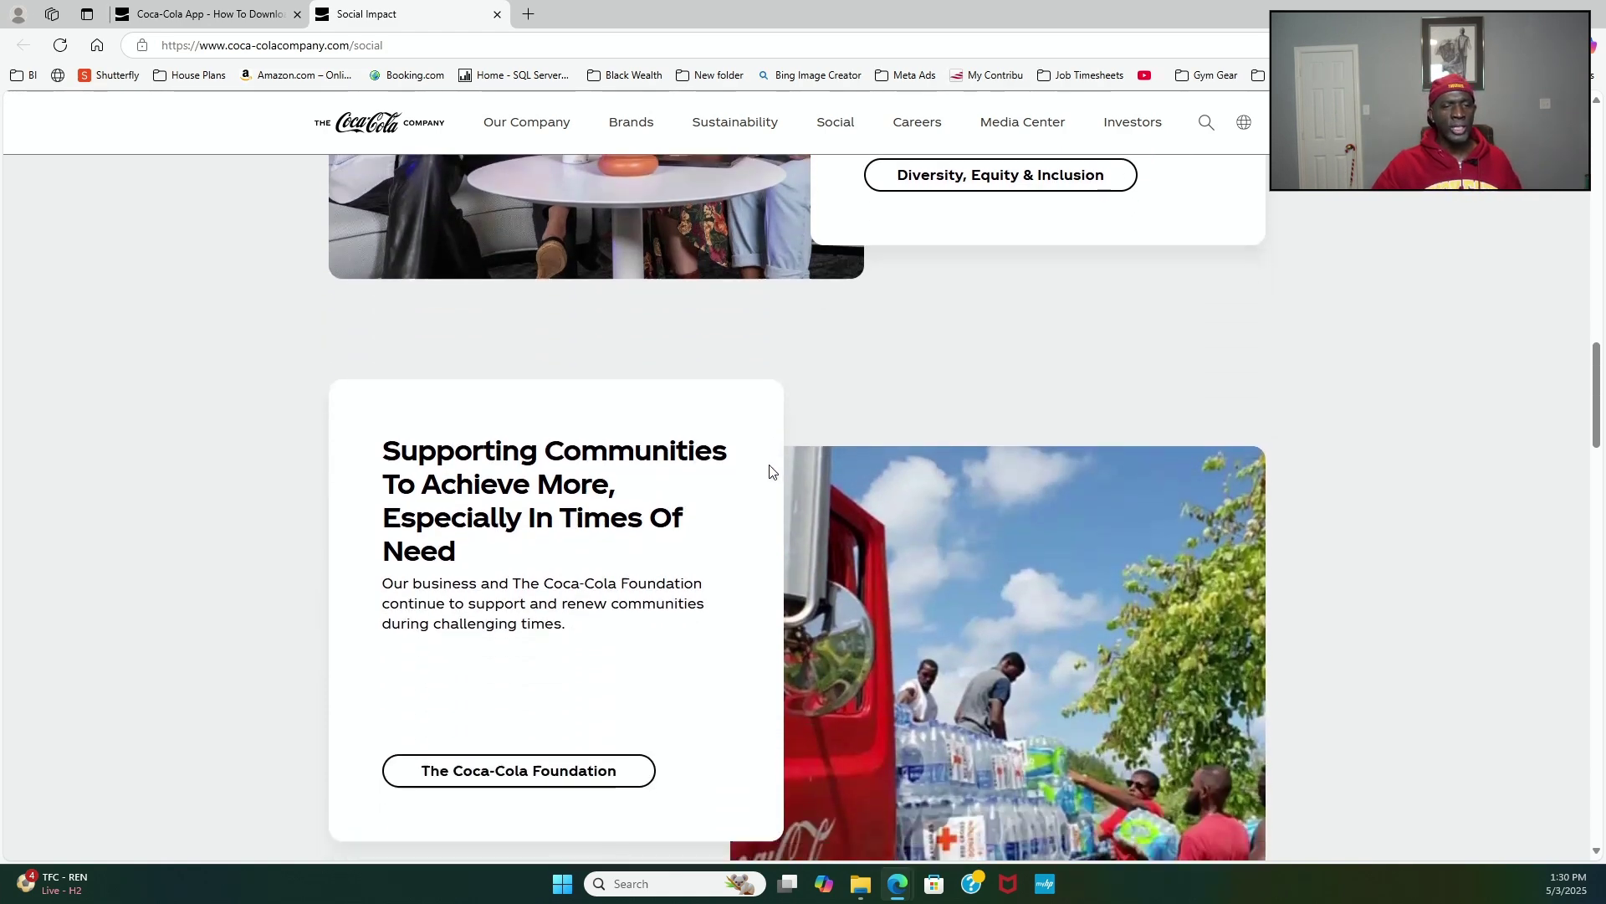
{"action": "scroll", "coordinate": [796, 502], "scroll_direction": "down", "scroll_amount": 2}
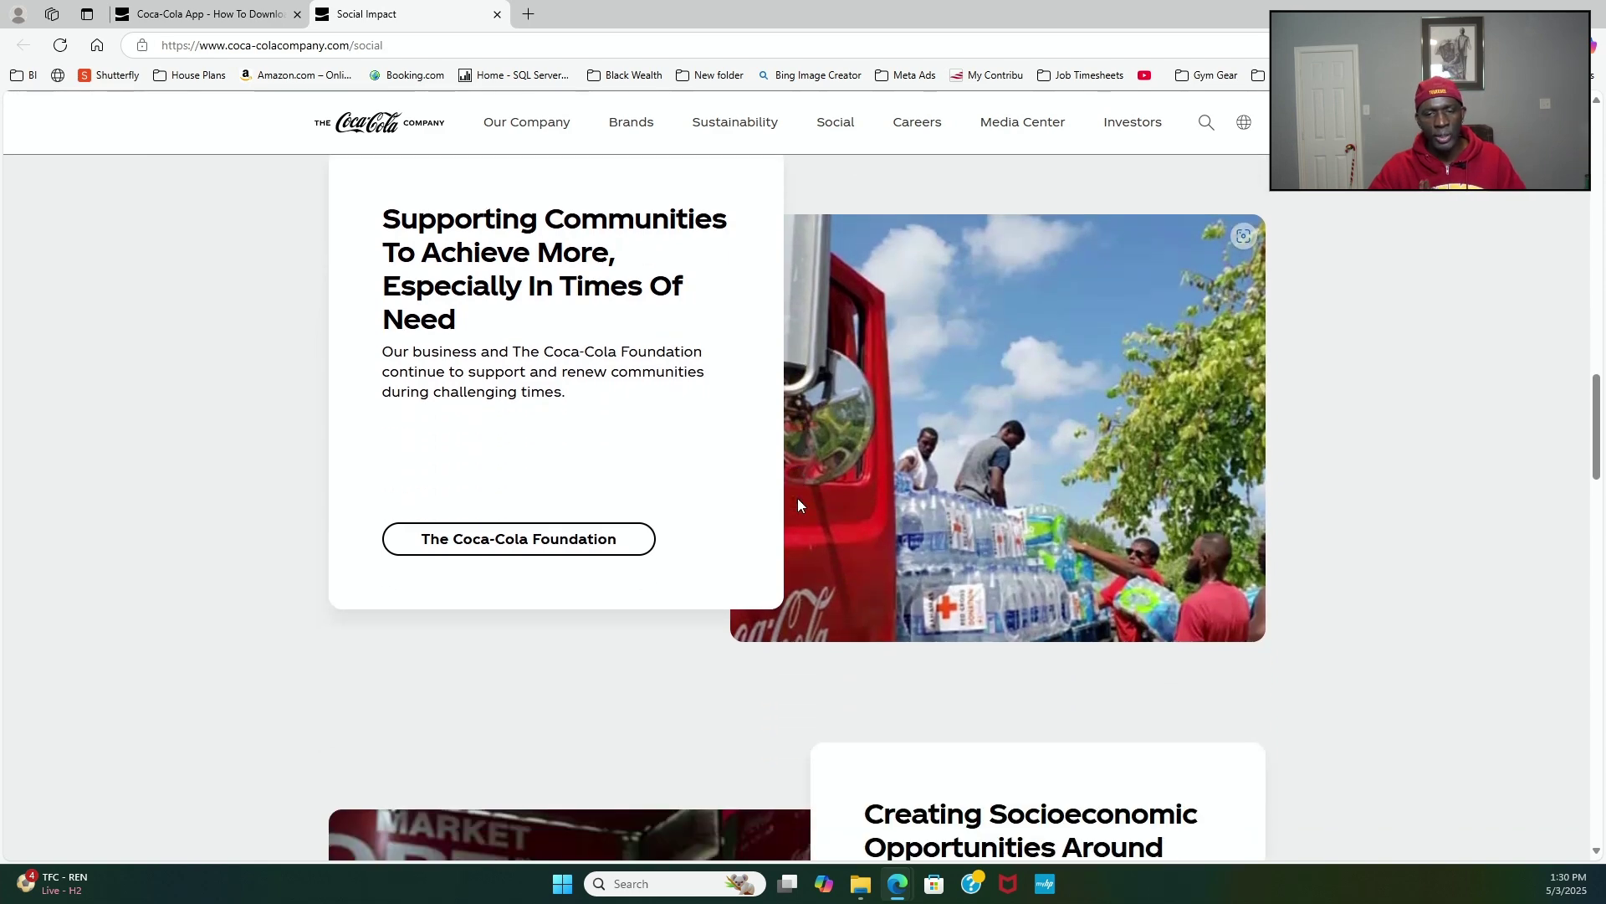
Step: Examine the Creating Socioeconomic Opportunities Around The World section, including its photo and text about The Coca-Cola Foundation
{"action": "scroll", "coordinate": [796, 501], "scroll_direction": "down", "scroll_amount": 2}
{"action": "scroll", "coordinate": [797, 511], "scroll_direction": "down", "scroll_amount": 2}
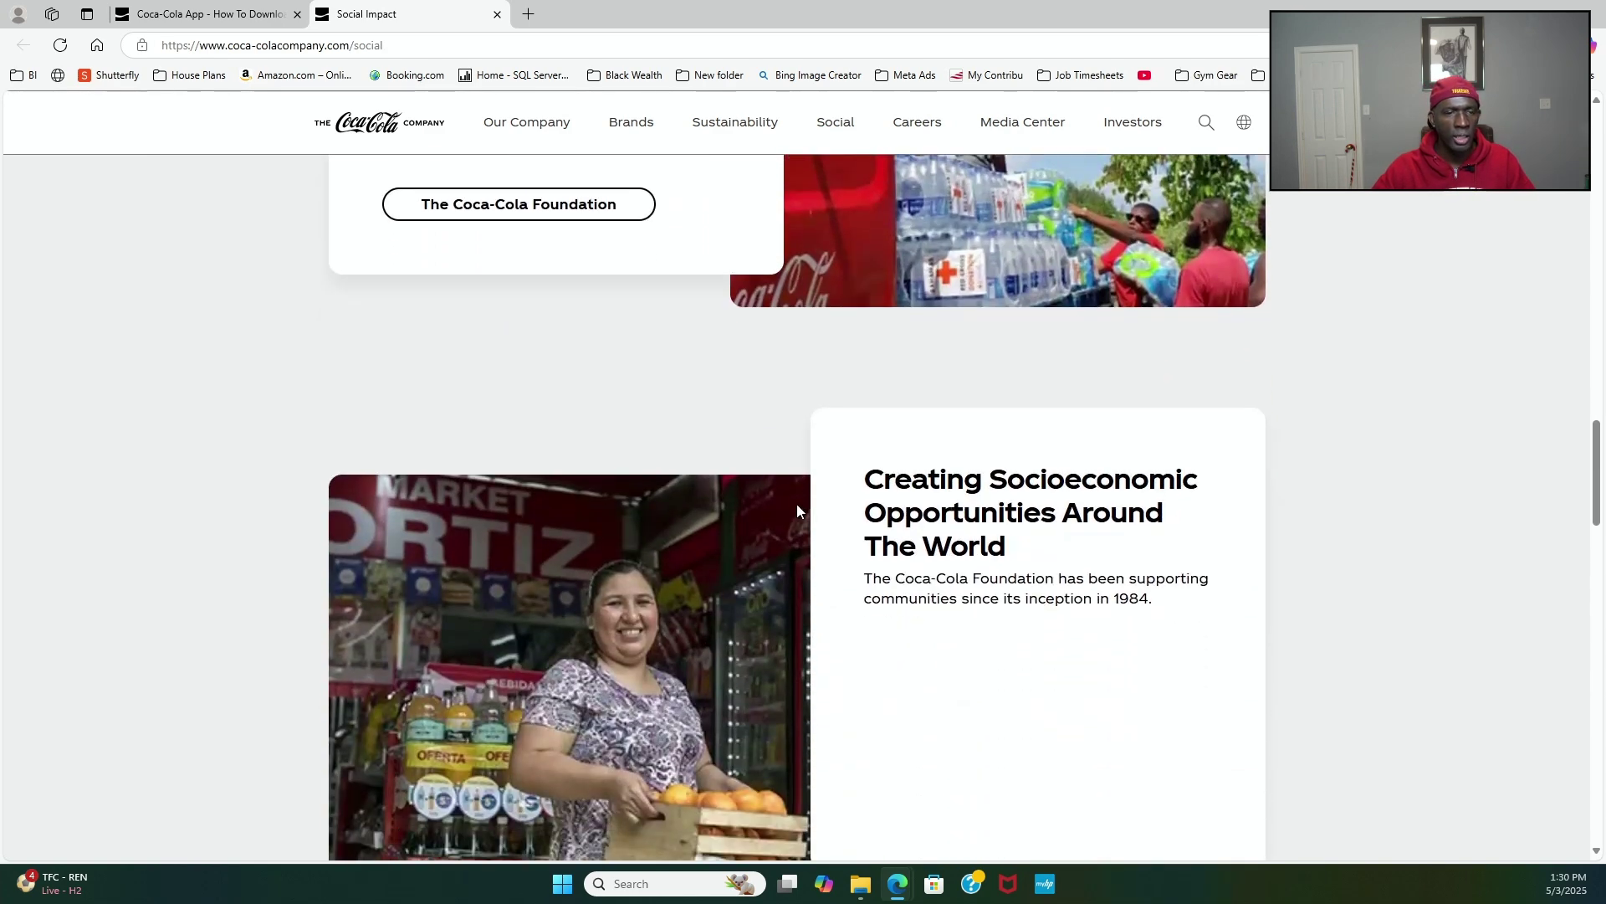
{"action": "scroll", "coordinate": [796, 511], "scroll_direction": "down", "scroll_amount": 2}
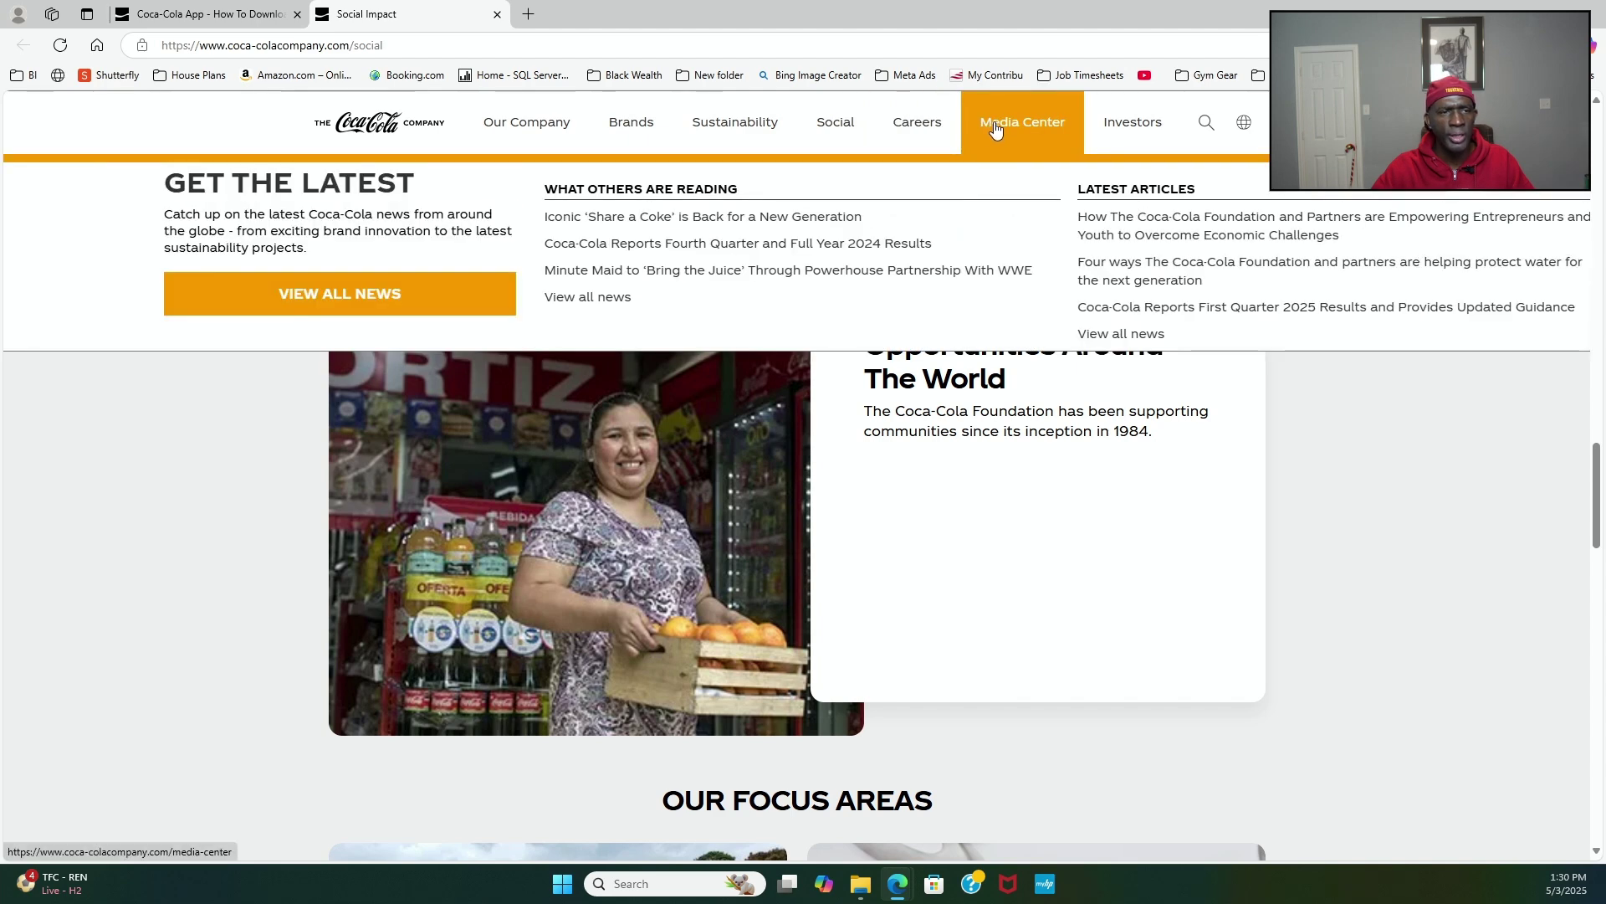
Step: Open the Media Center page and skim its news list from the quarterly dividend article to the First Quarter 2025 earnings timing release
{"action": "left_click", "coordinate": [991, 127]}
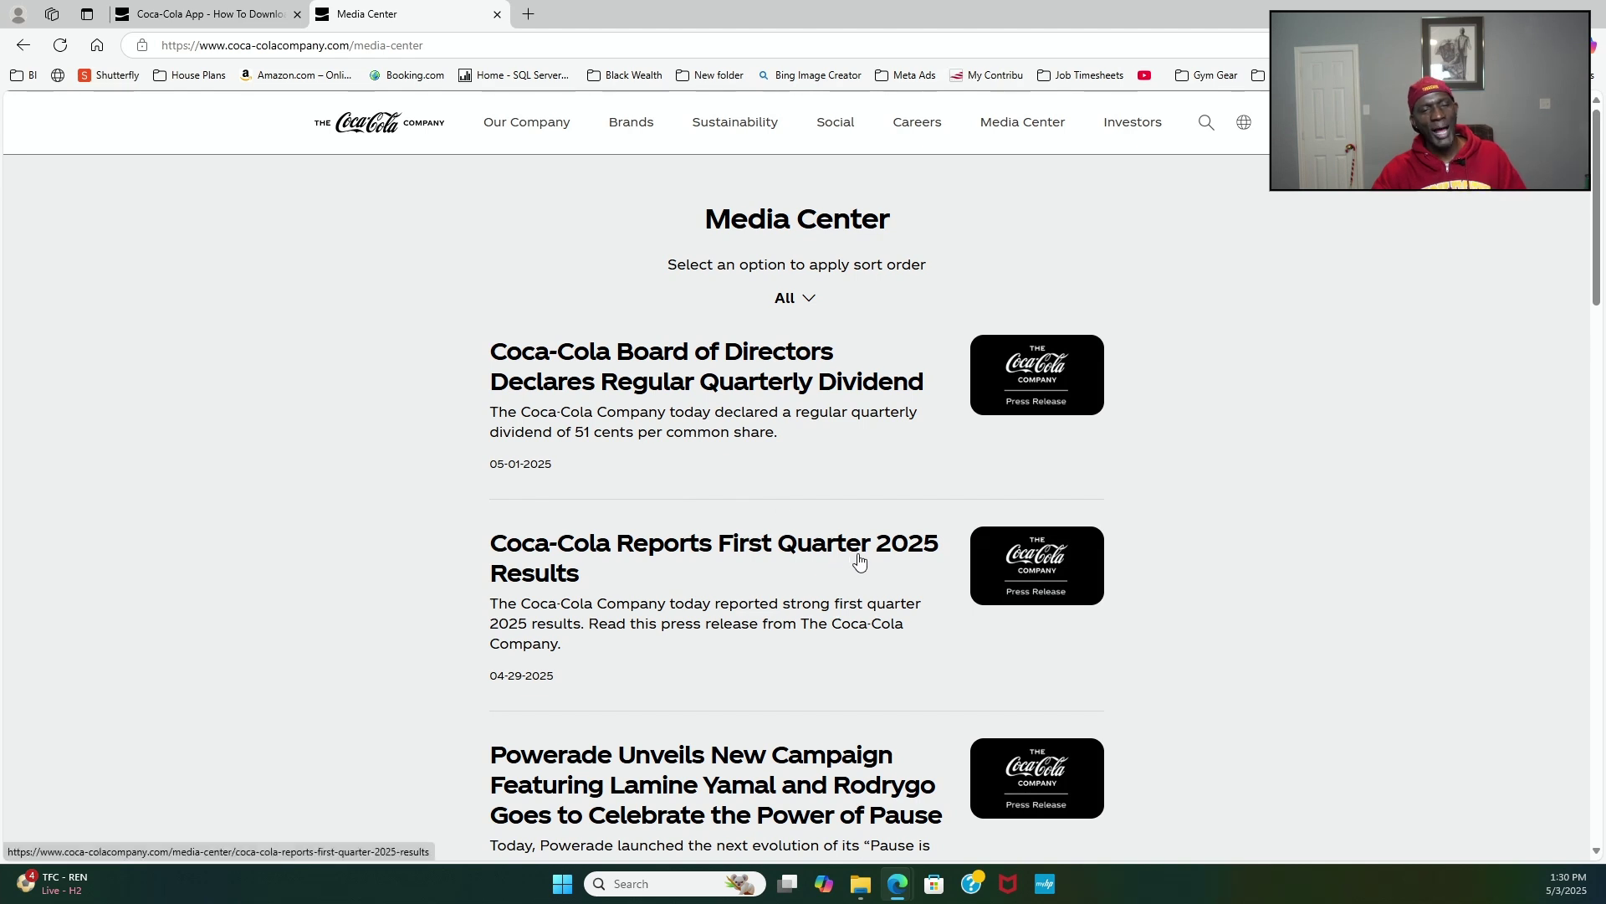
{"action": "scroll", "coordinate": [849, 574], "scroll_direction": "down", "scroll_amount": 2}
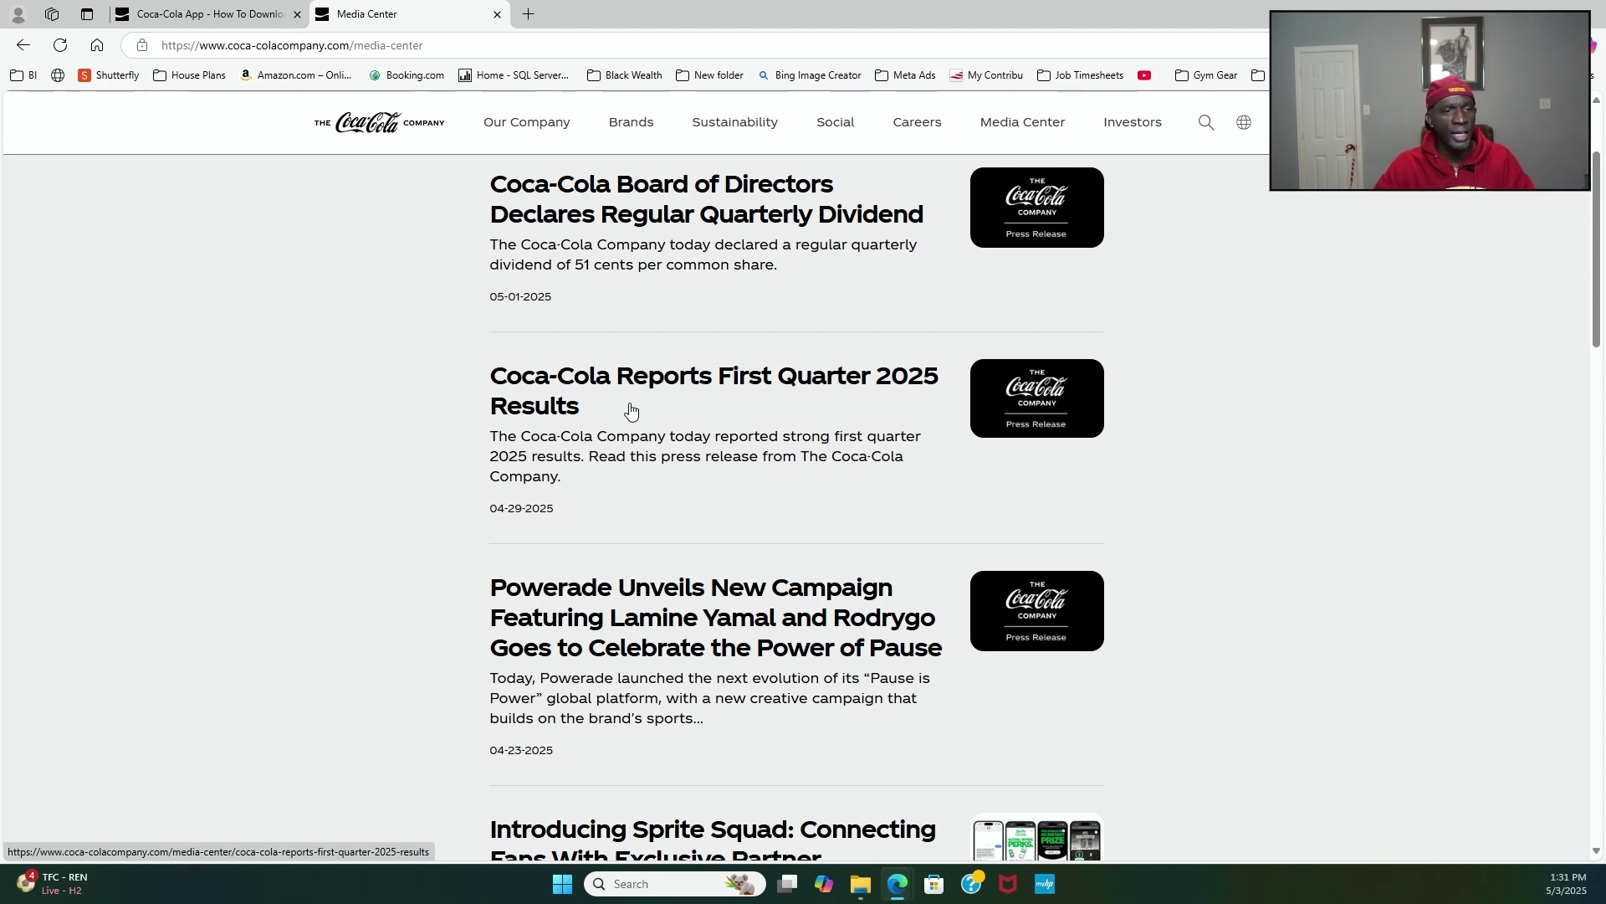
{"action": "scroll", "coordinate": [657, 456], "scroll_direction": "down", "scroll_amount": 1}
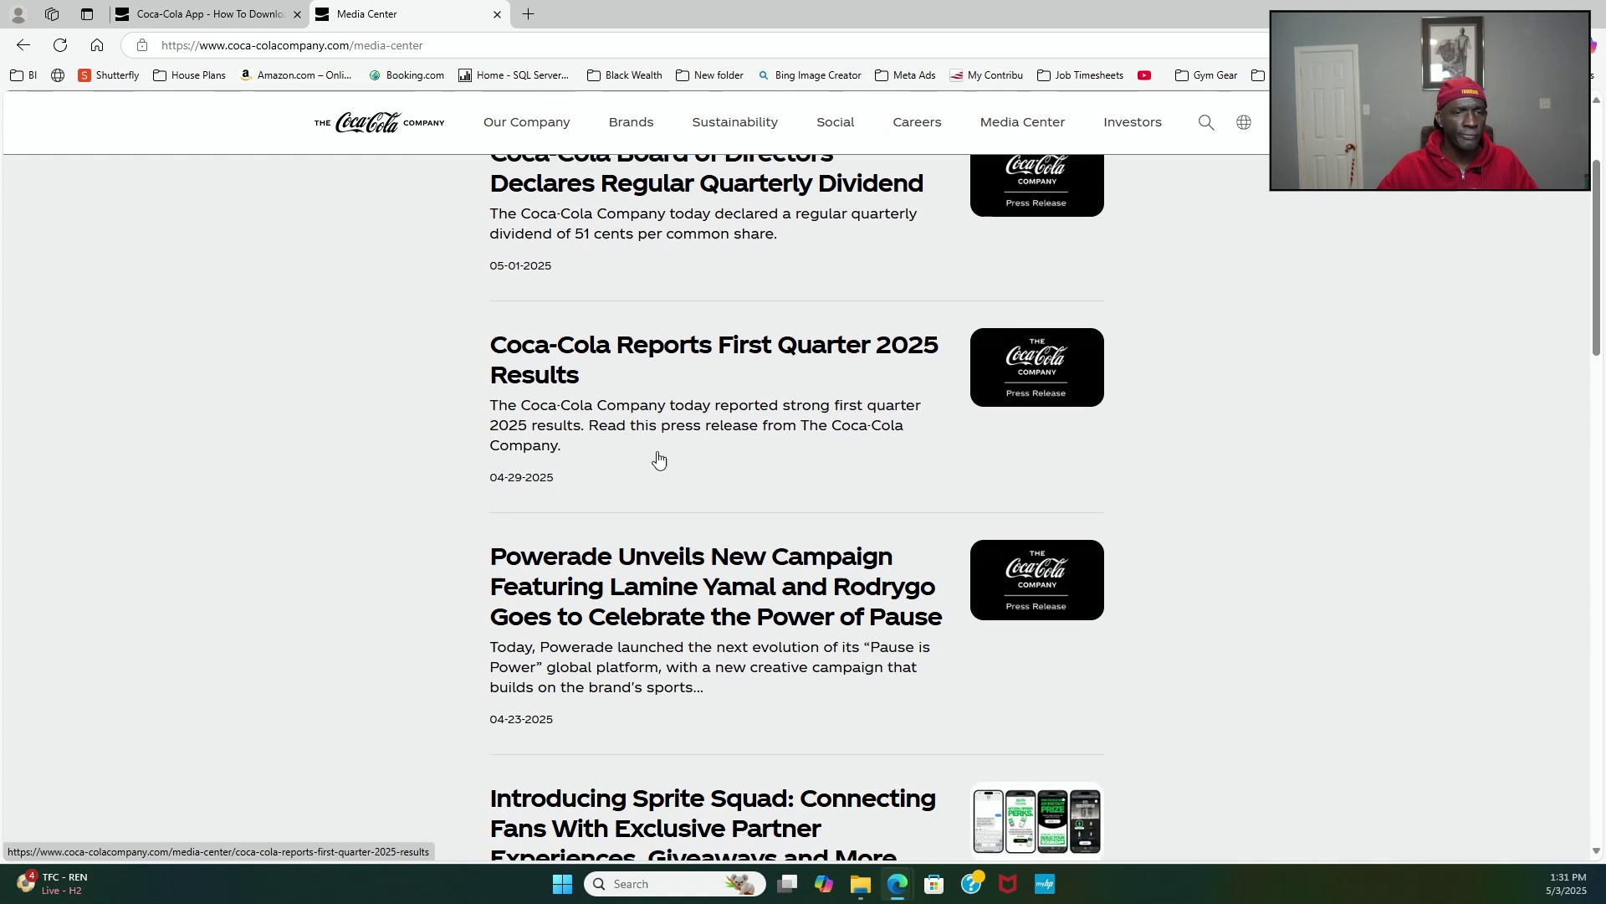
{"action": "scroll", "coordinate": [661, 461], "scroll_direction": "down", "scroll_amount": 1}
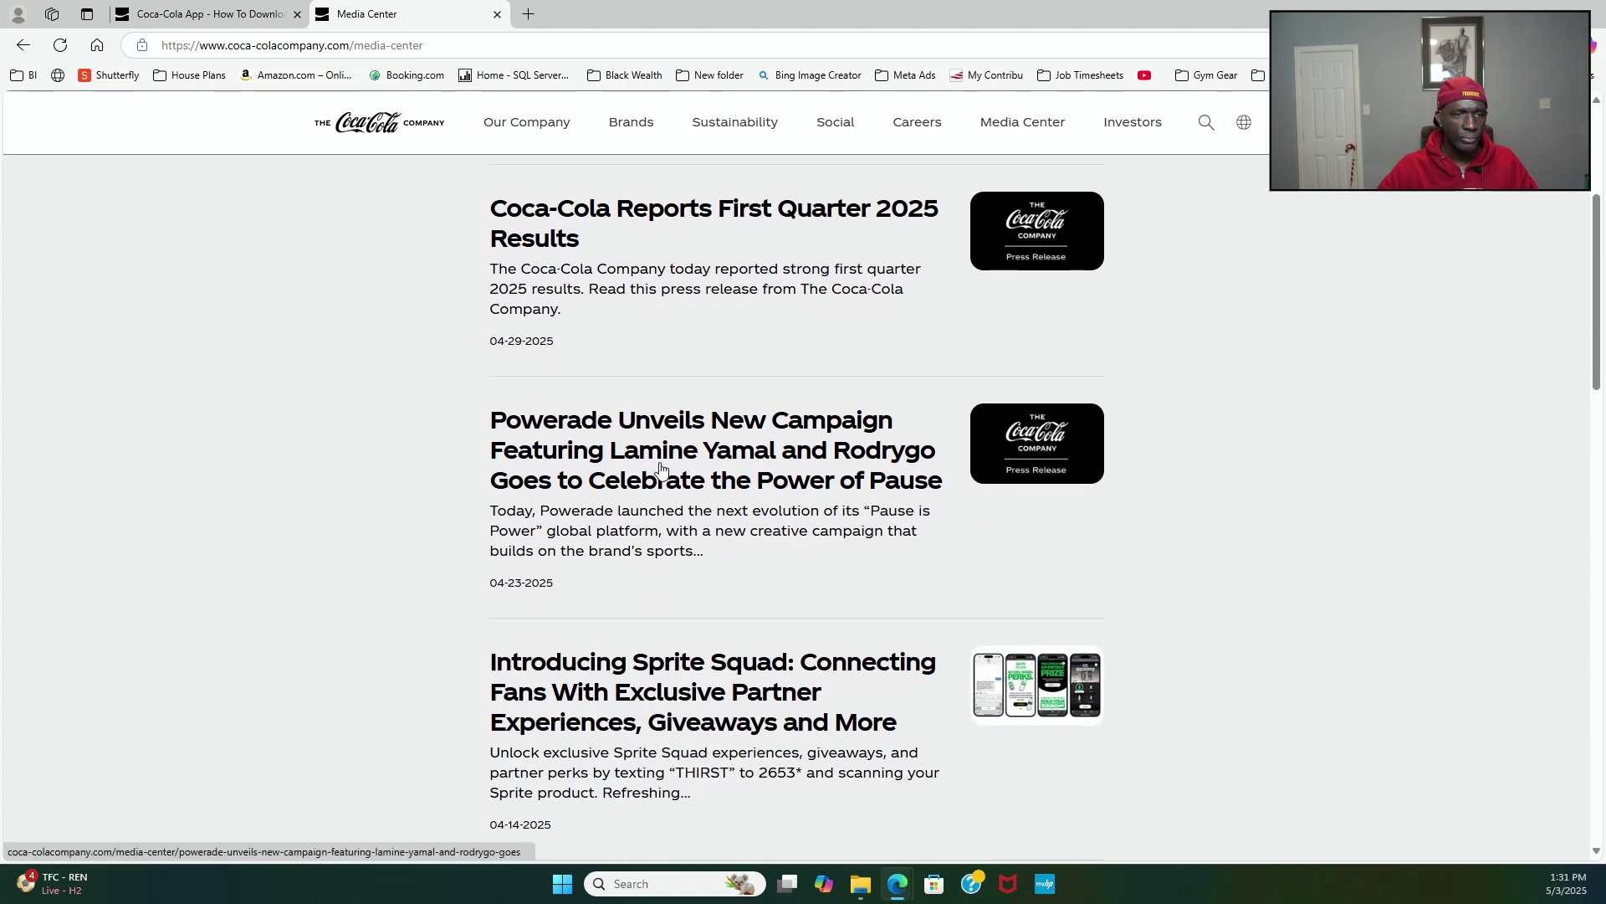
{"action": "scroll", "coordinate": [657, 471], "scroll_direction": "down", "scroll_amount": 1}
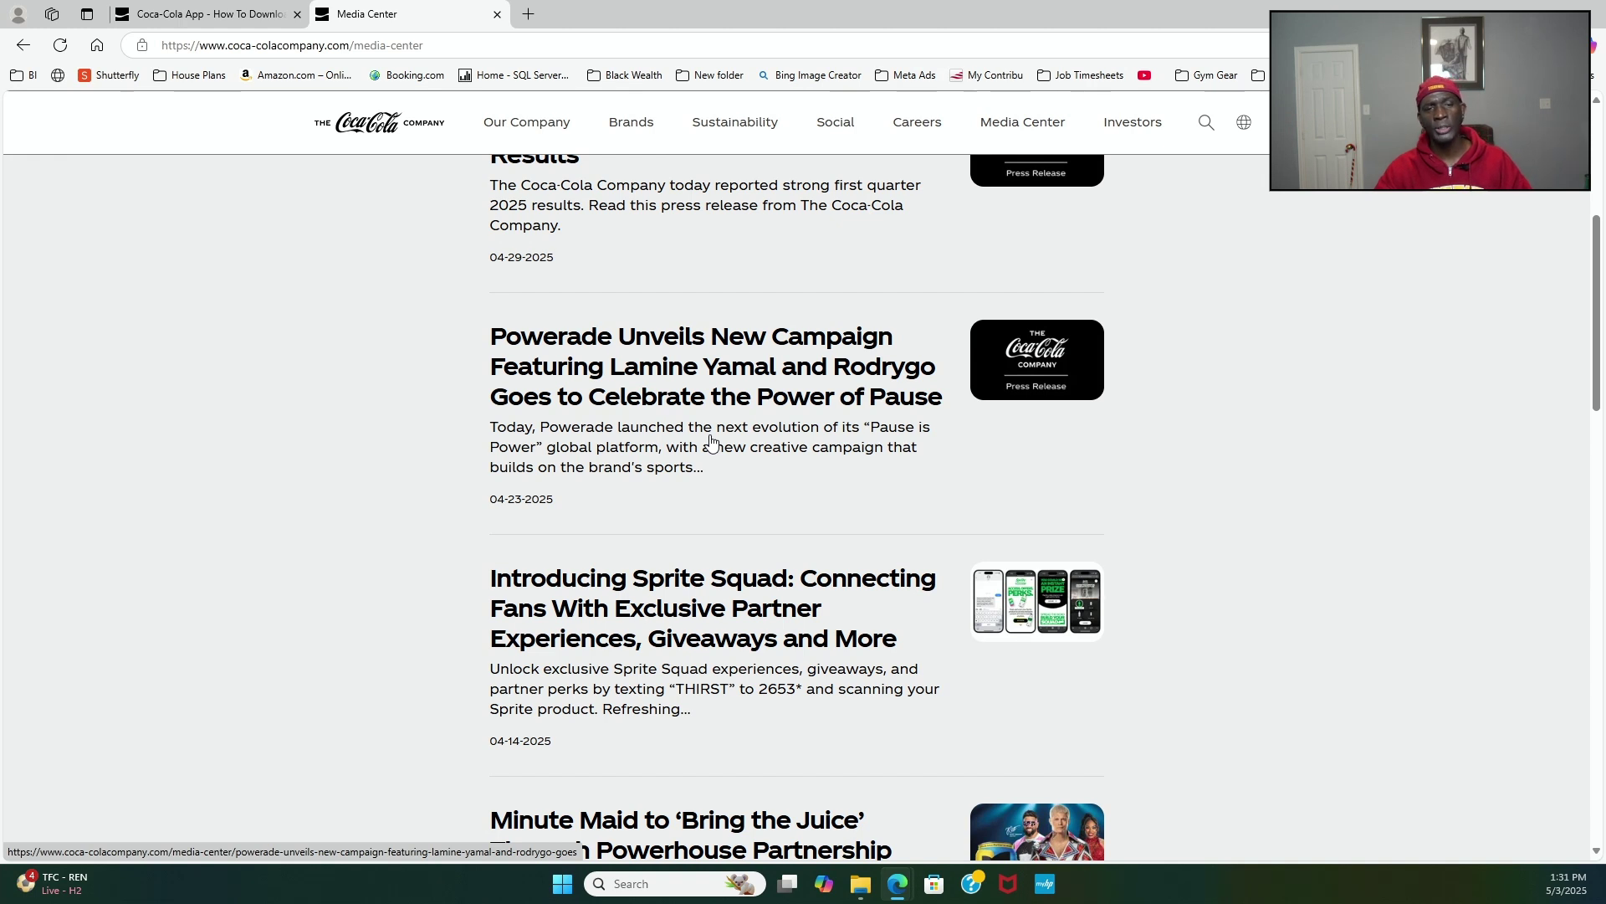
{"action": "scroll", "coordinate": [717, 441], "scroll_direction": "down", "scroll_amount": 1}
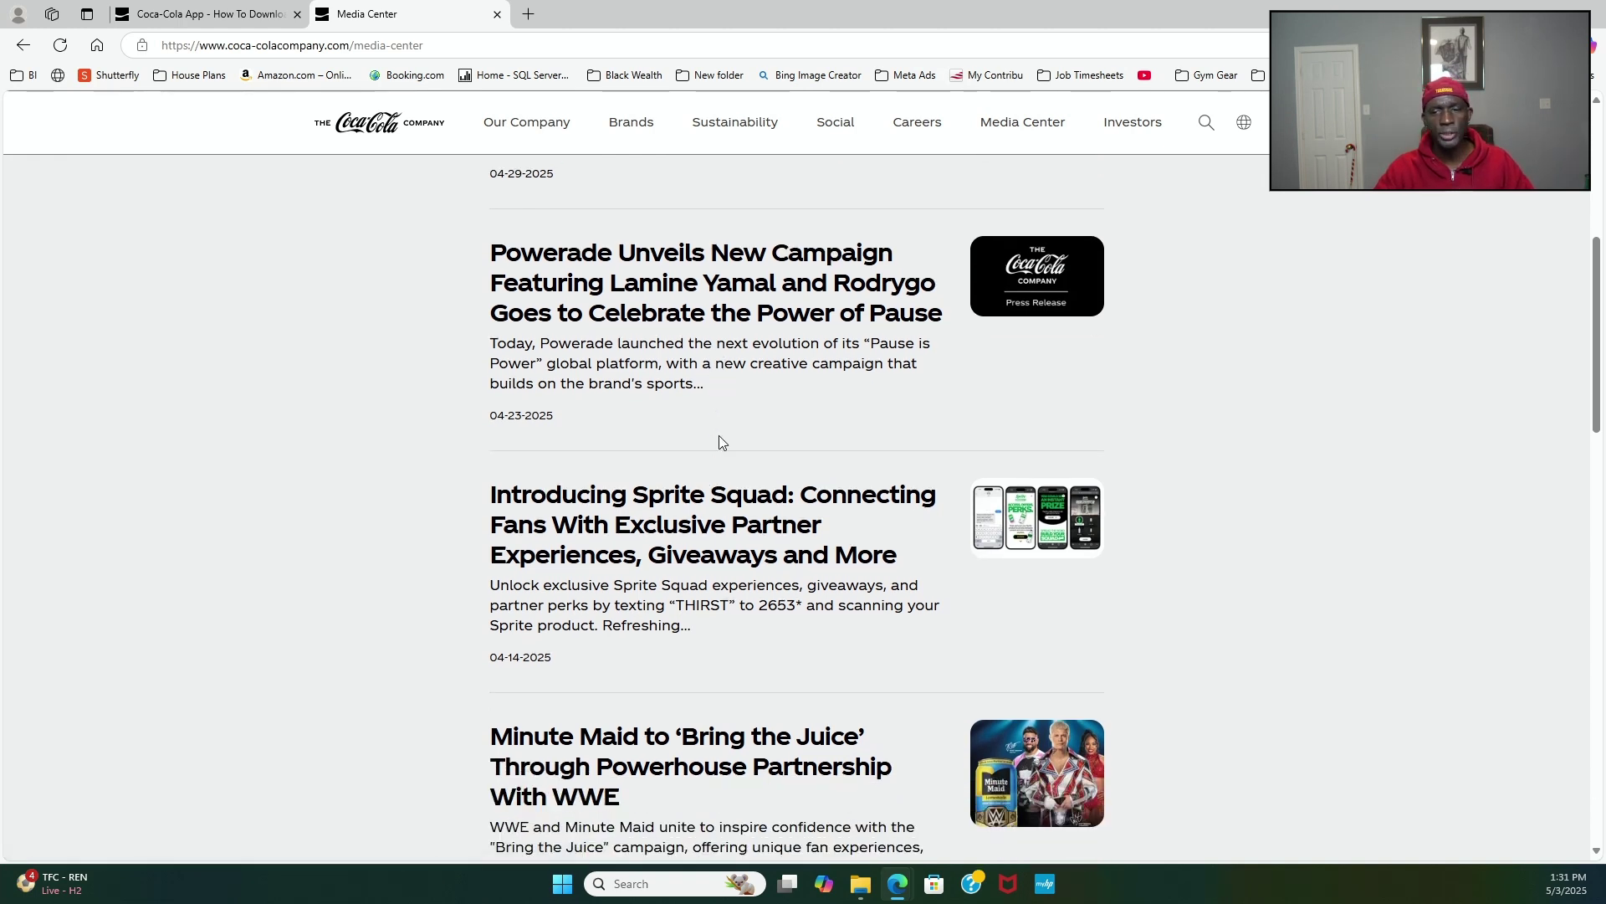
{"action": "scroll", "coordinate": [714, 452], "scroll_direction": "down", "scroll_amount": 2}
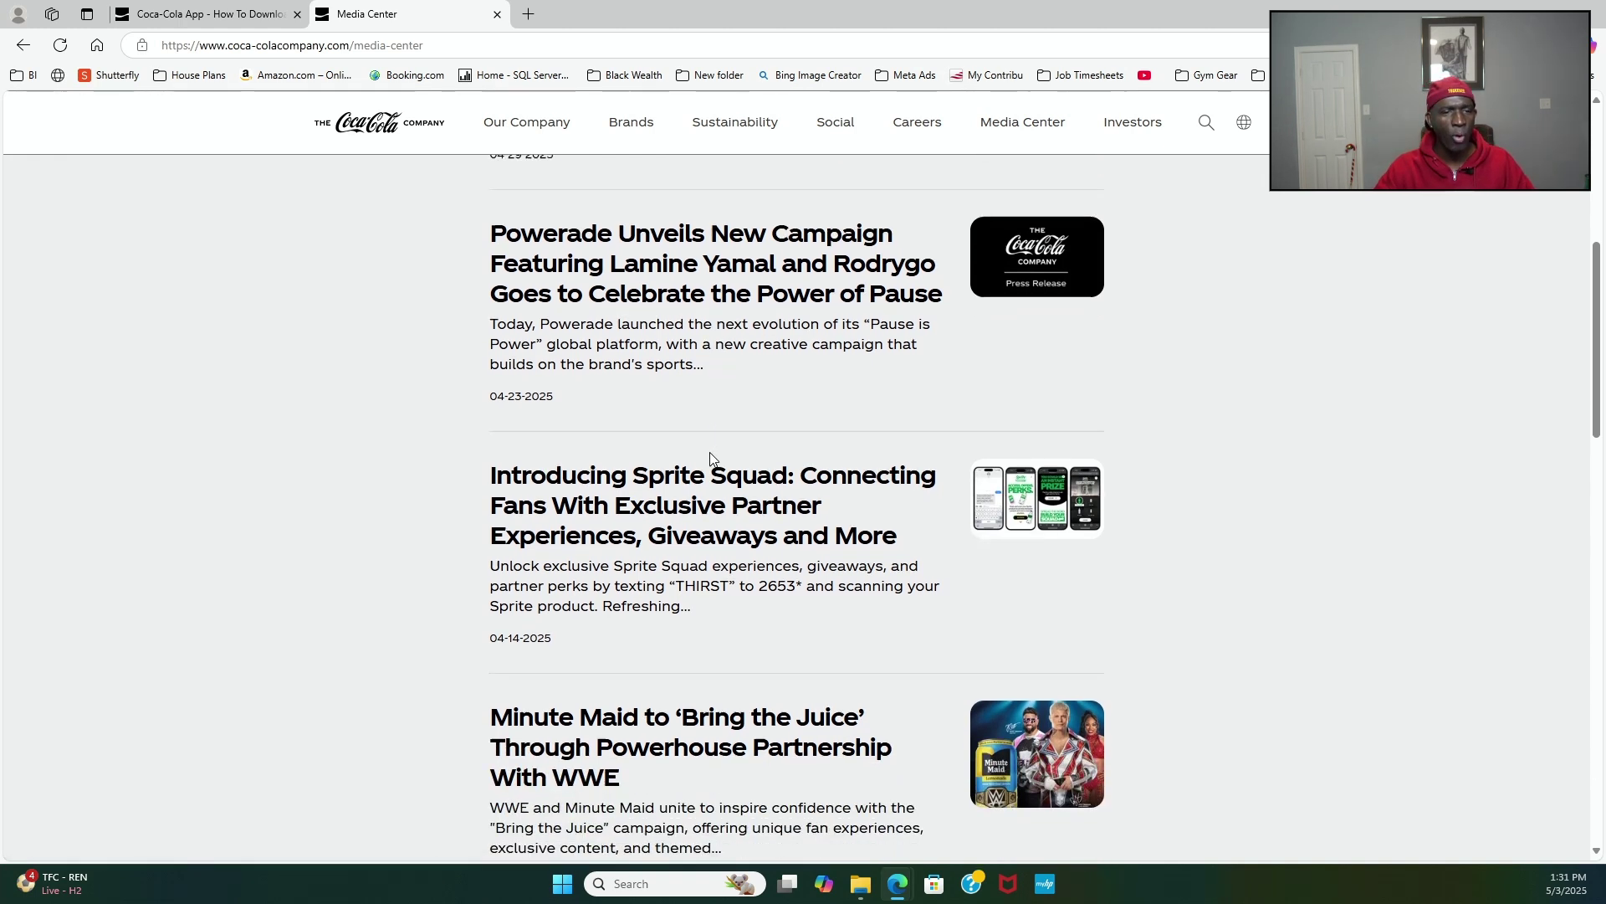
{"action": "scroll", "coordinate": [712, 460], "scroll_direction": "down", "scroll_amount": 1}
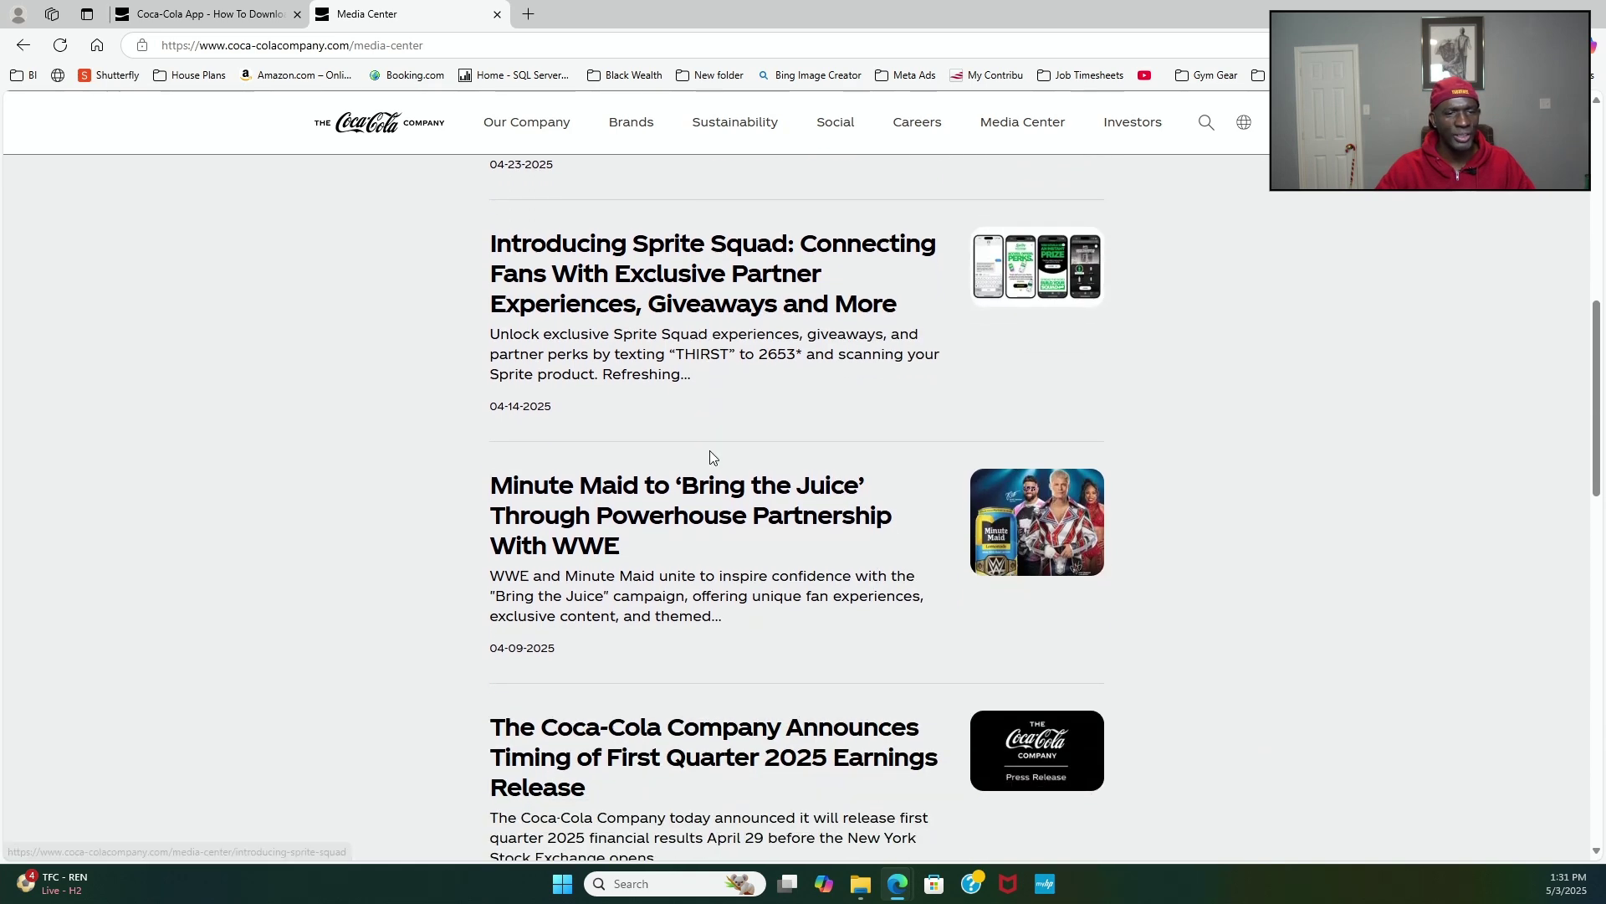
{"action": "scroll", "coordinate": [712, 460], "scroll_direction": "down", "scroll_amount": 3}
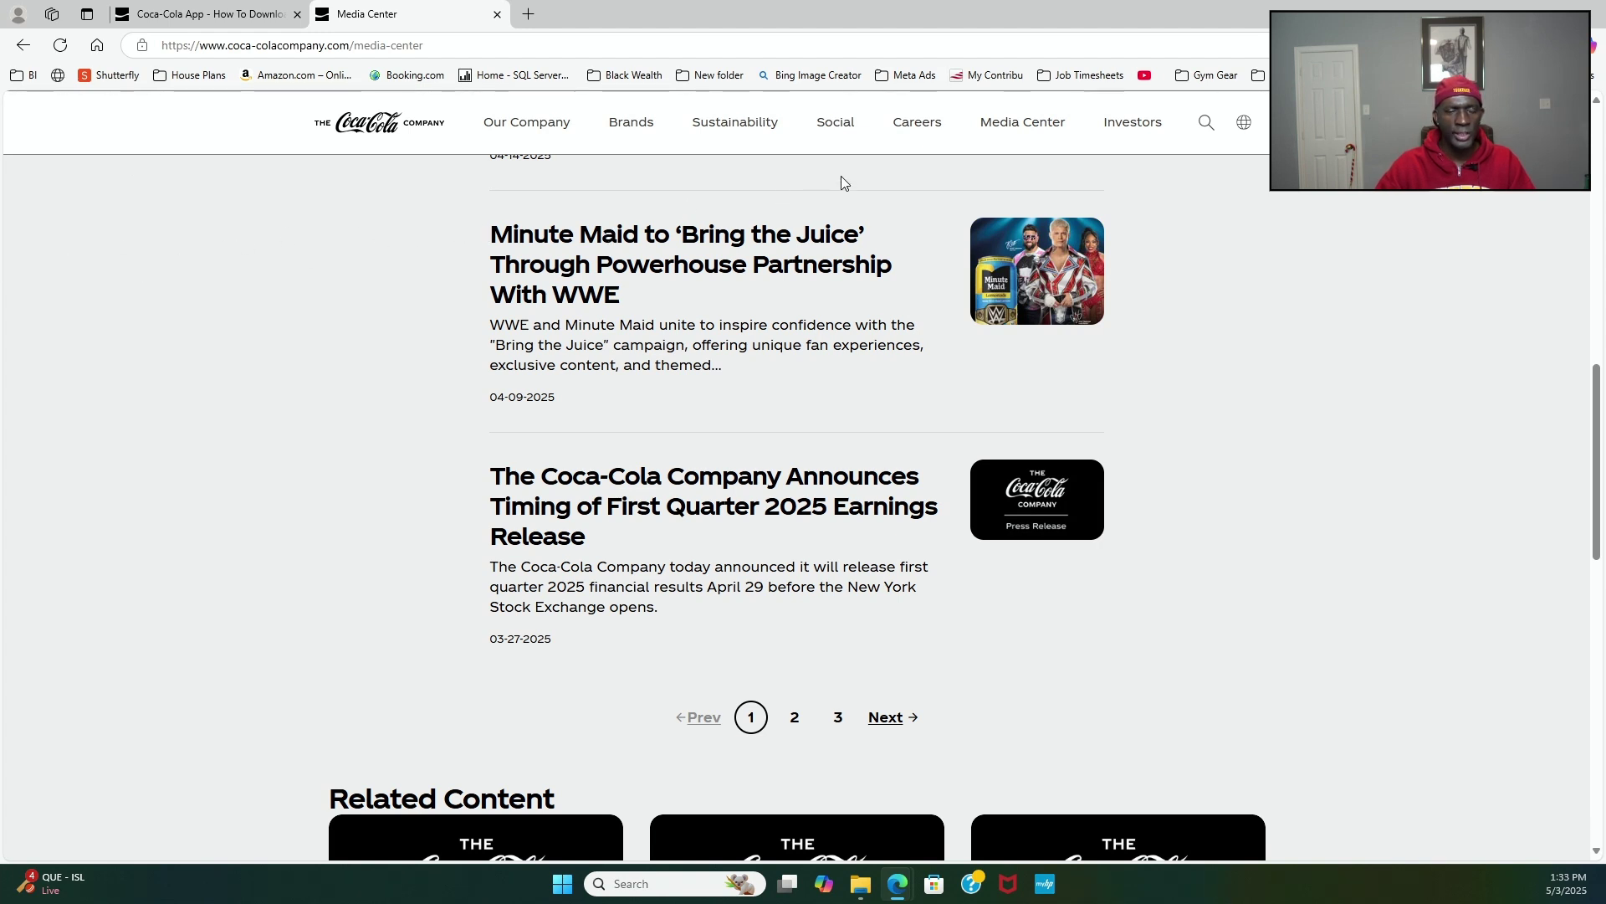
Step: Open the Investors site and look over its banner, navigation options and Latest Financial Results section
{"action": "mouse_move", "coordinate": [1024, 159]}
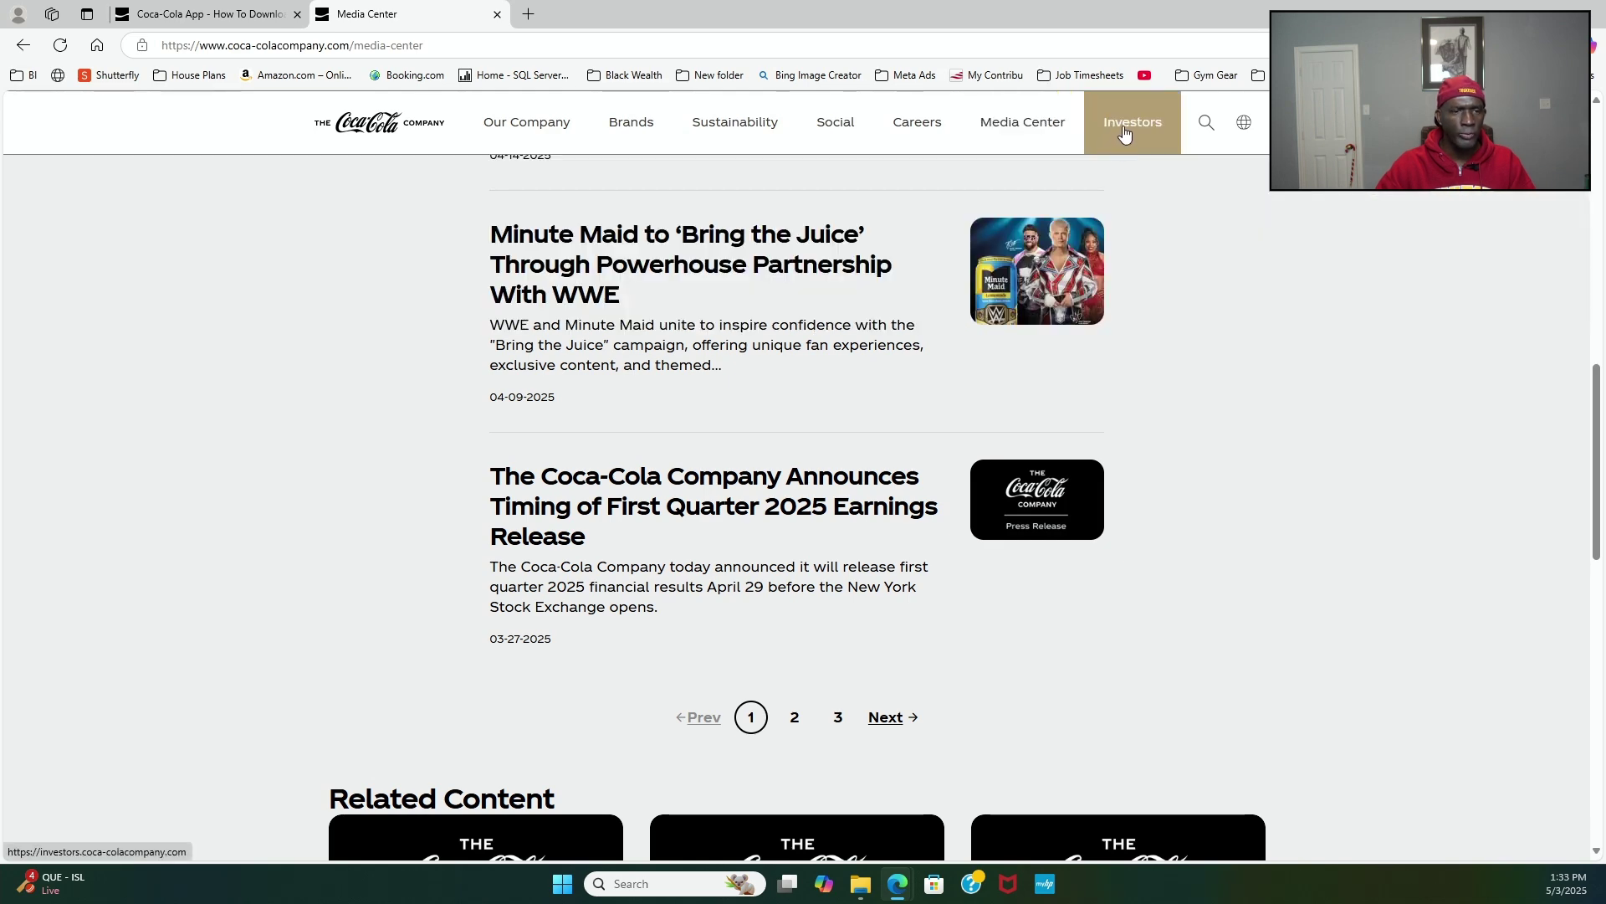
{"action": "left_click", "coordinate": [1124, 127]}
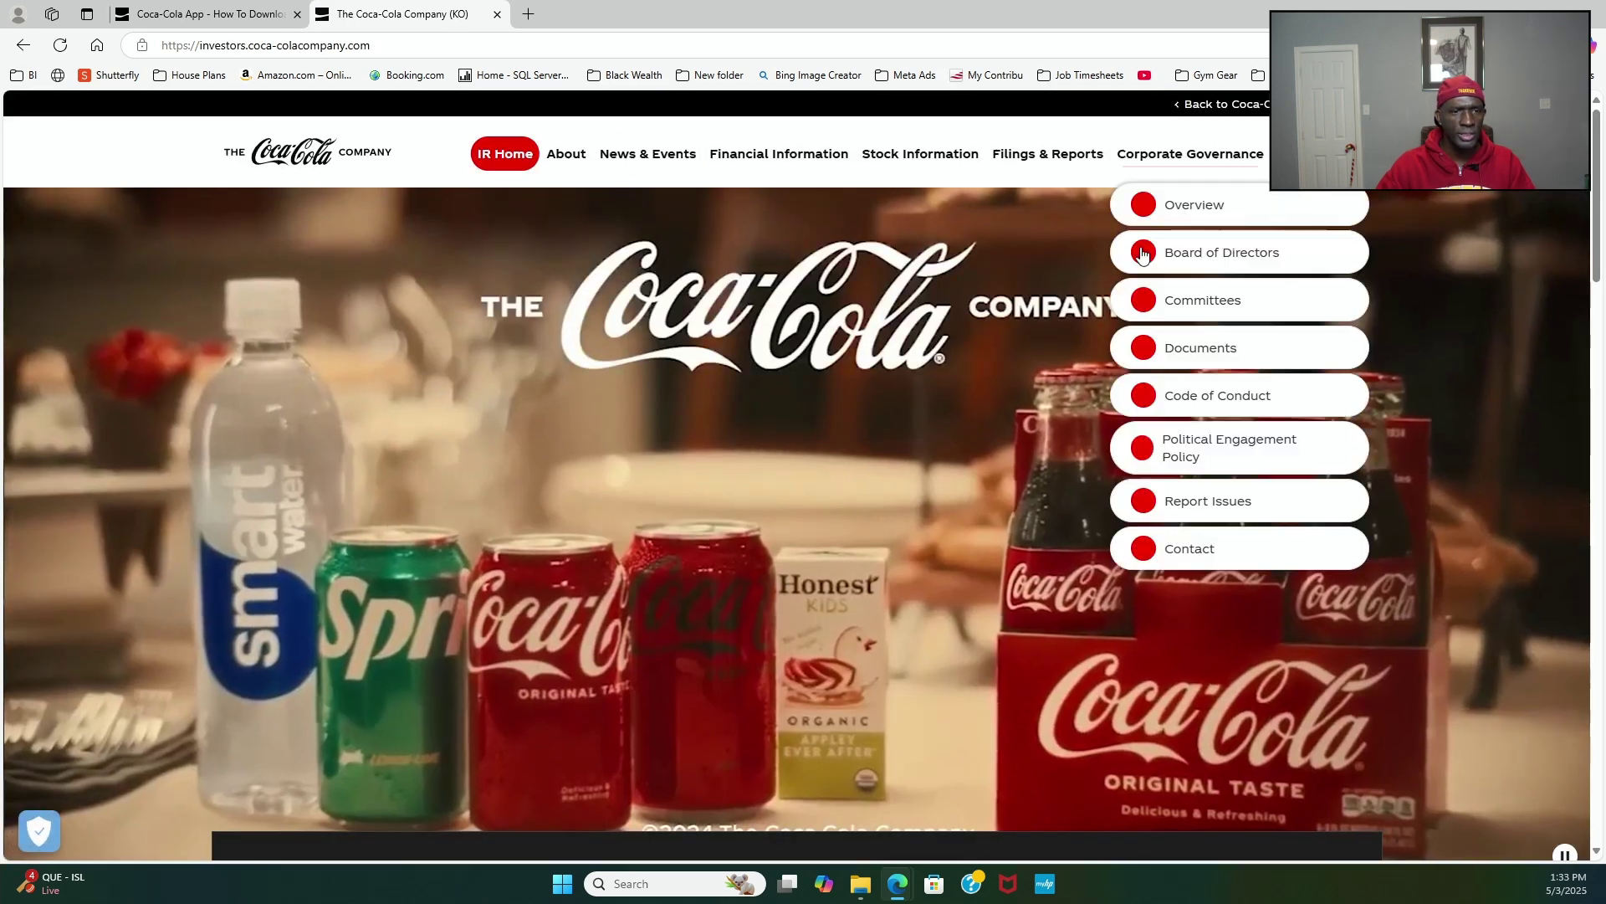
{"action": "scroll", "coordinate": [1098, 299], "scroll_direction": "down", "scroll_amount": 5}
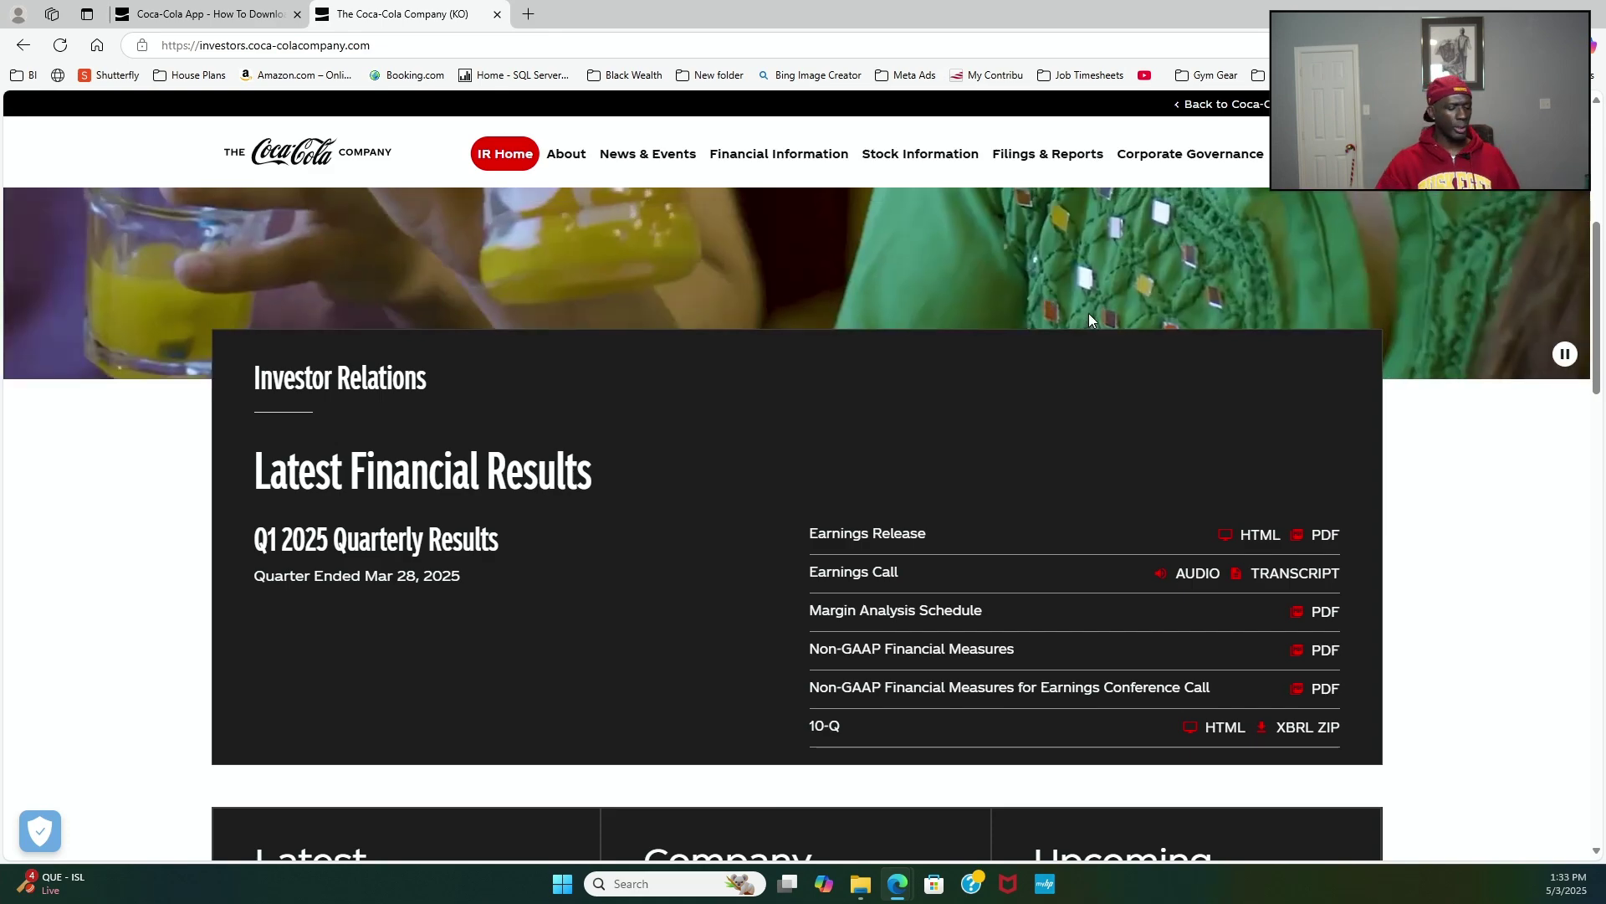
{"action": "scroll", "coordinate": [1089, 316], "scroll_direction": "up", "scroll_amount": 2}
{"action": "mouse_move", "coordinate": [567, 154]}
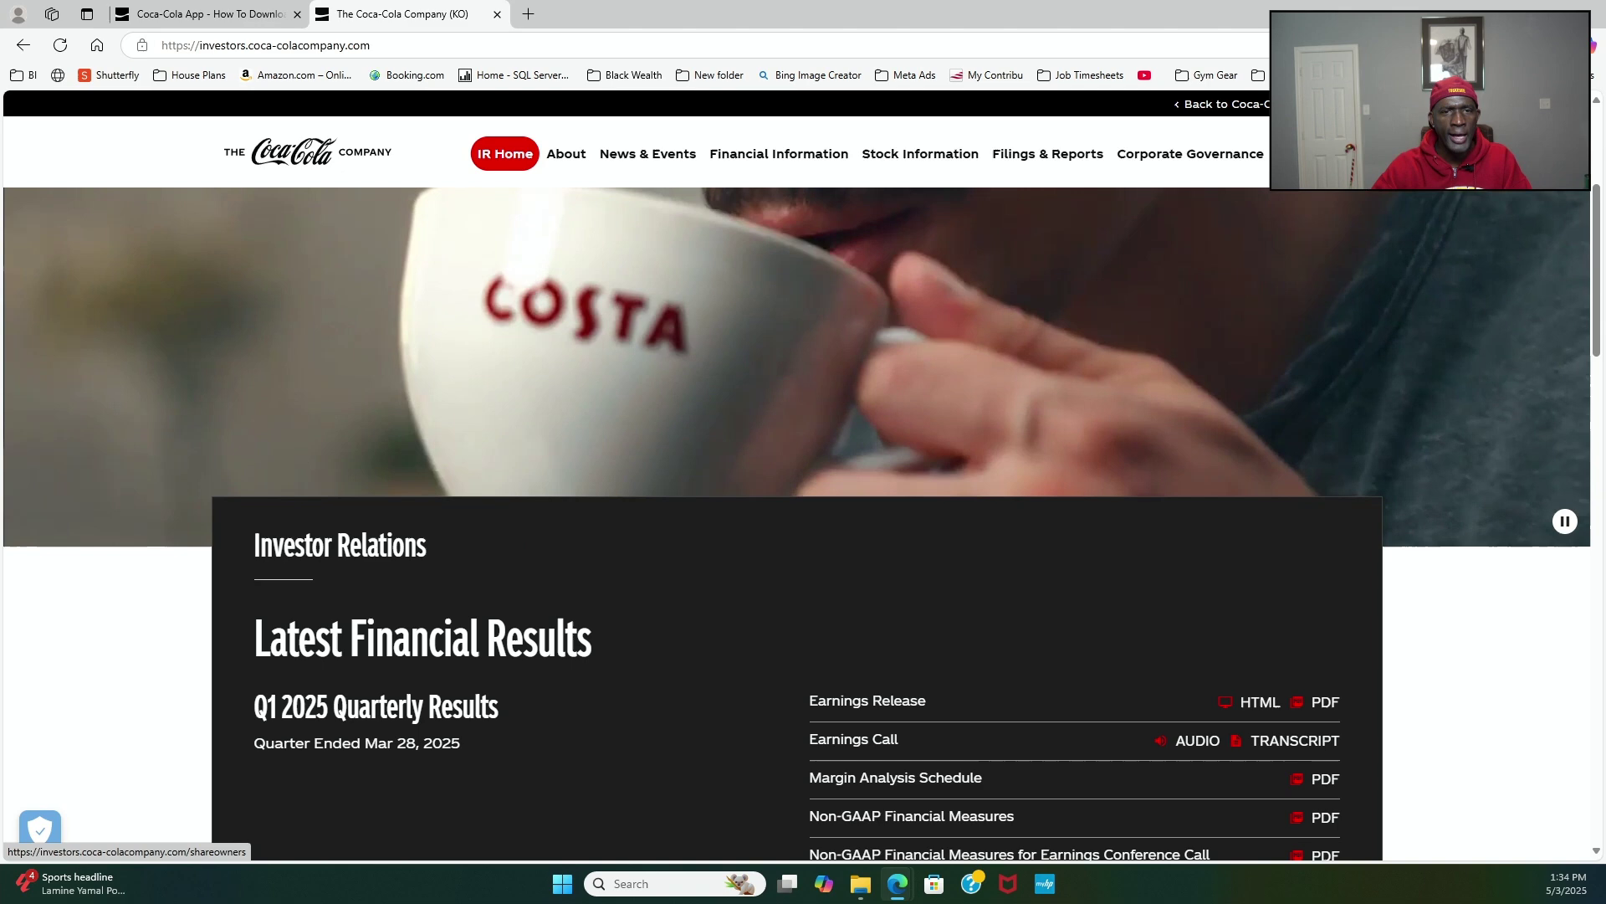
{"action": "mouse_move", "coordinate": [1305, 204]}
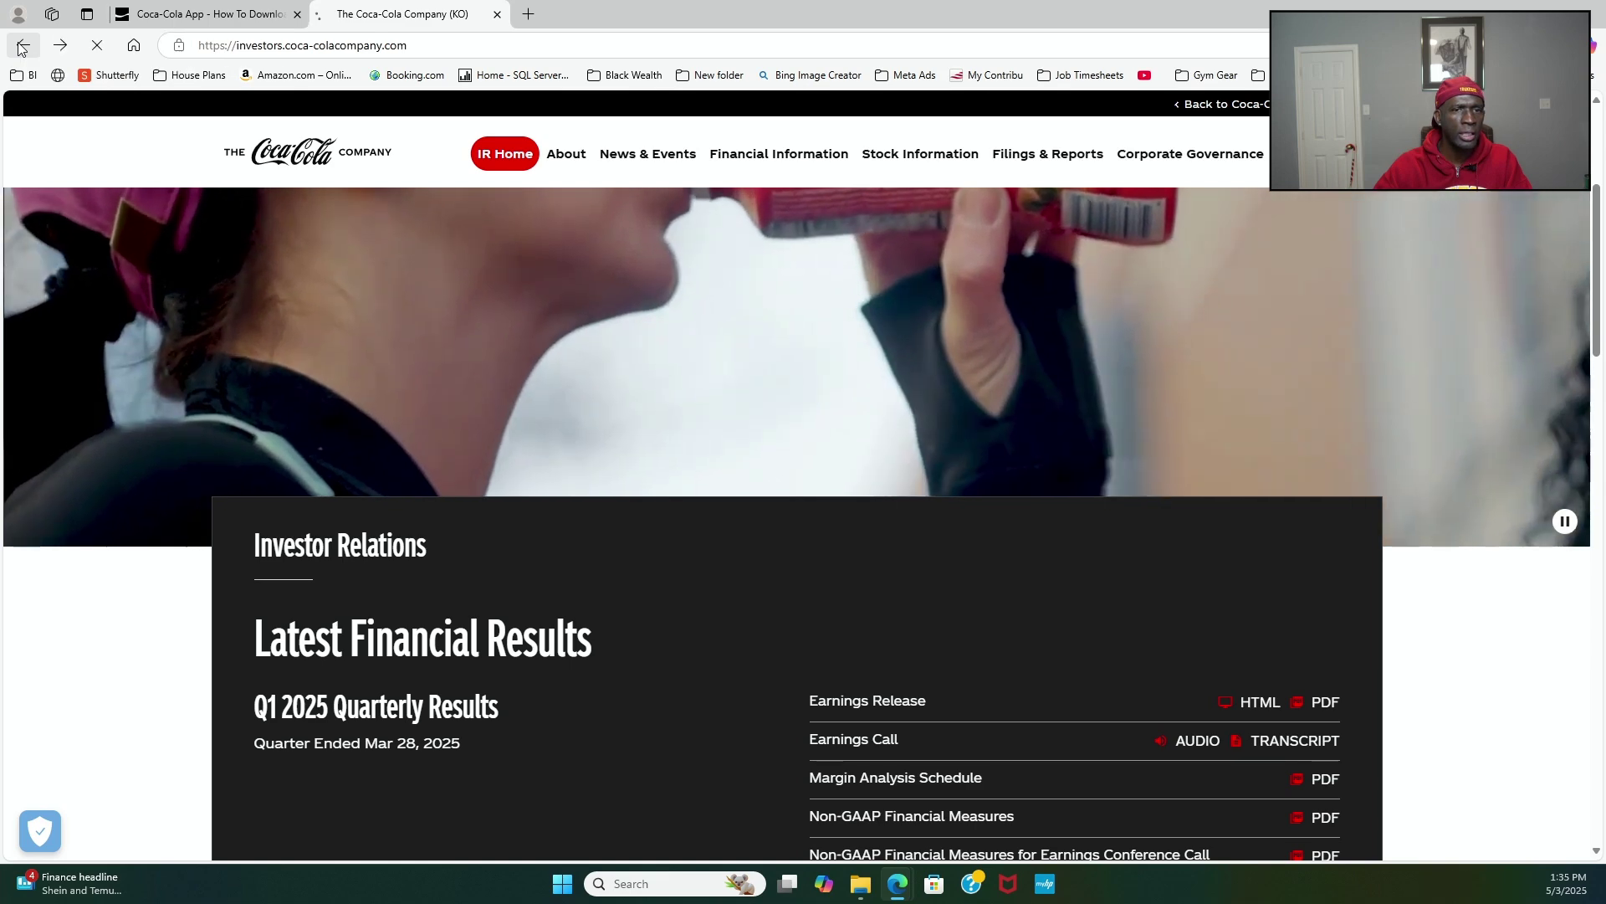
Step: Go back to the Media Center page and preview the Social and Media Center navigation options
{"action": "left_click", "coordinate": [23, 48]}
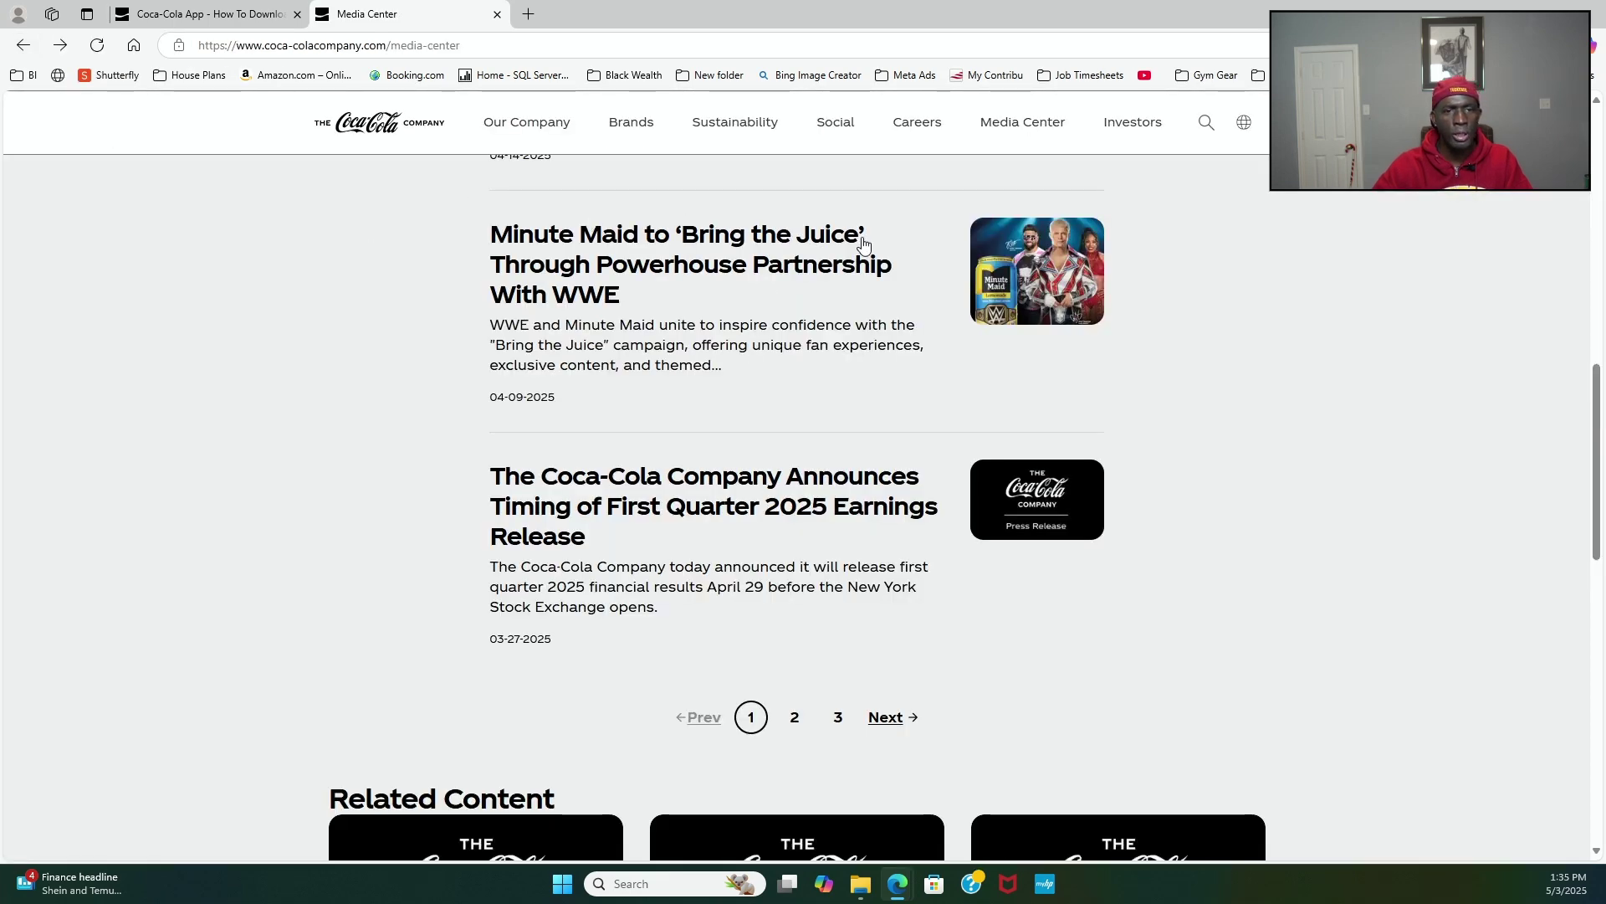
{"action": "mouse_move", "coordinate": [804, 160]}
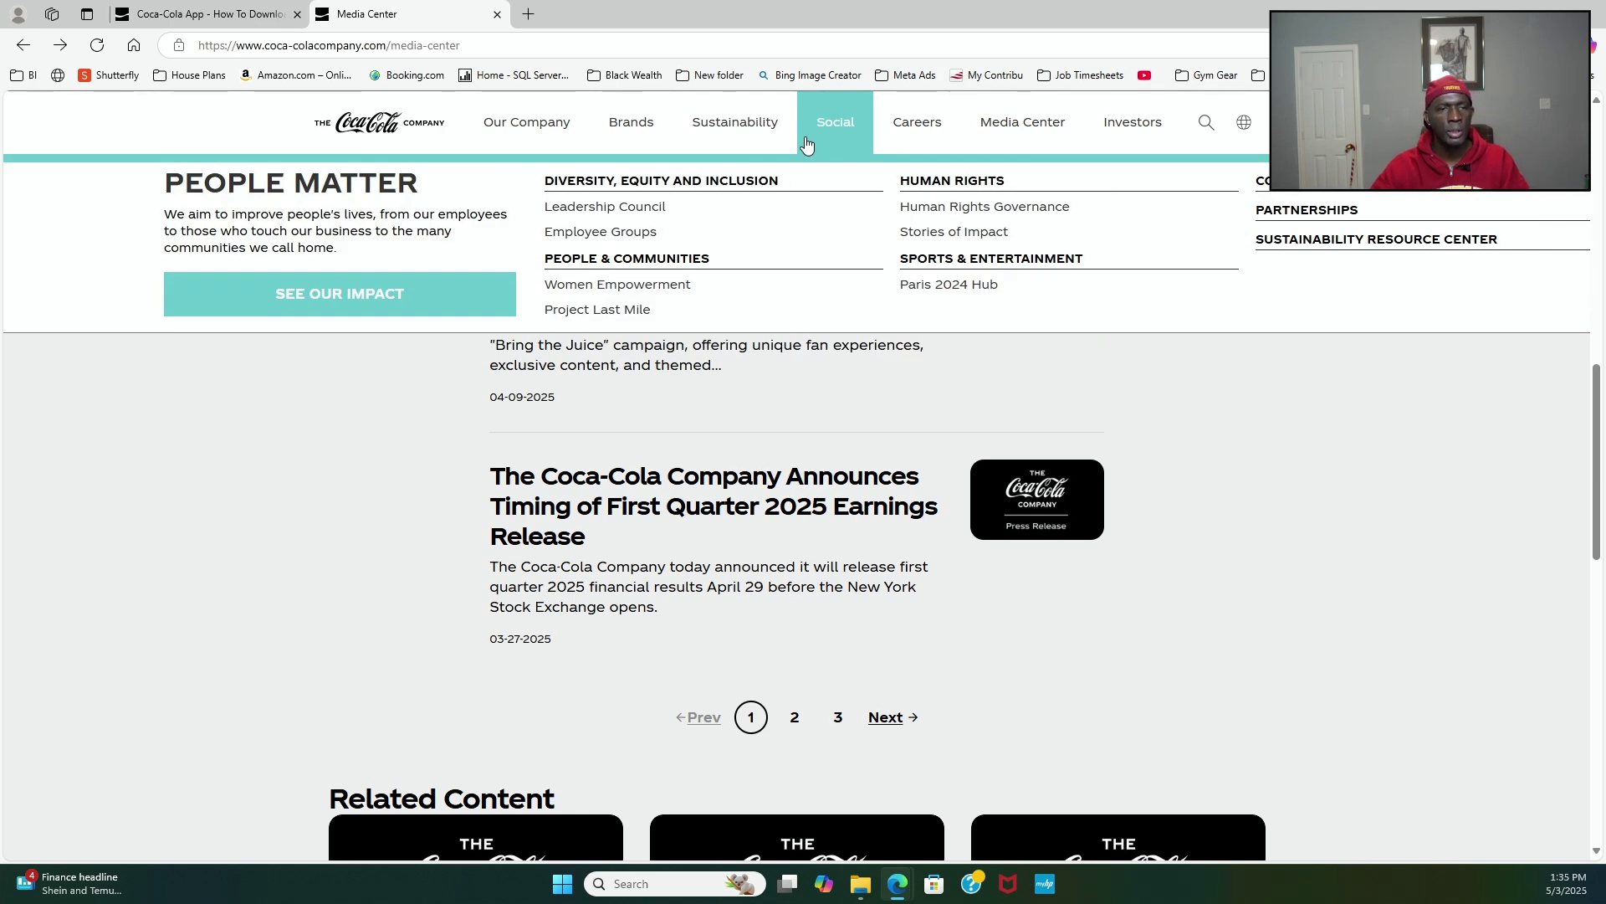
{"action": "mouse_move", "coordinate": [1029, 137]}
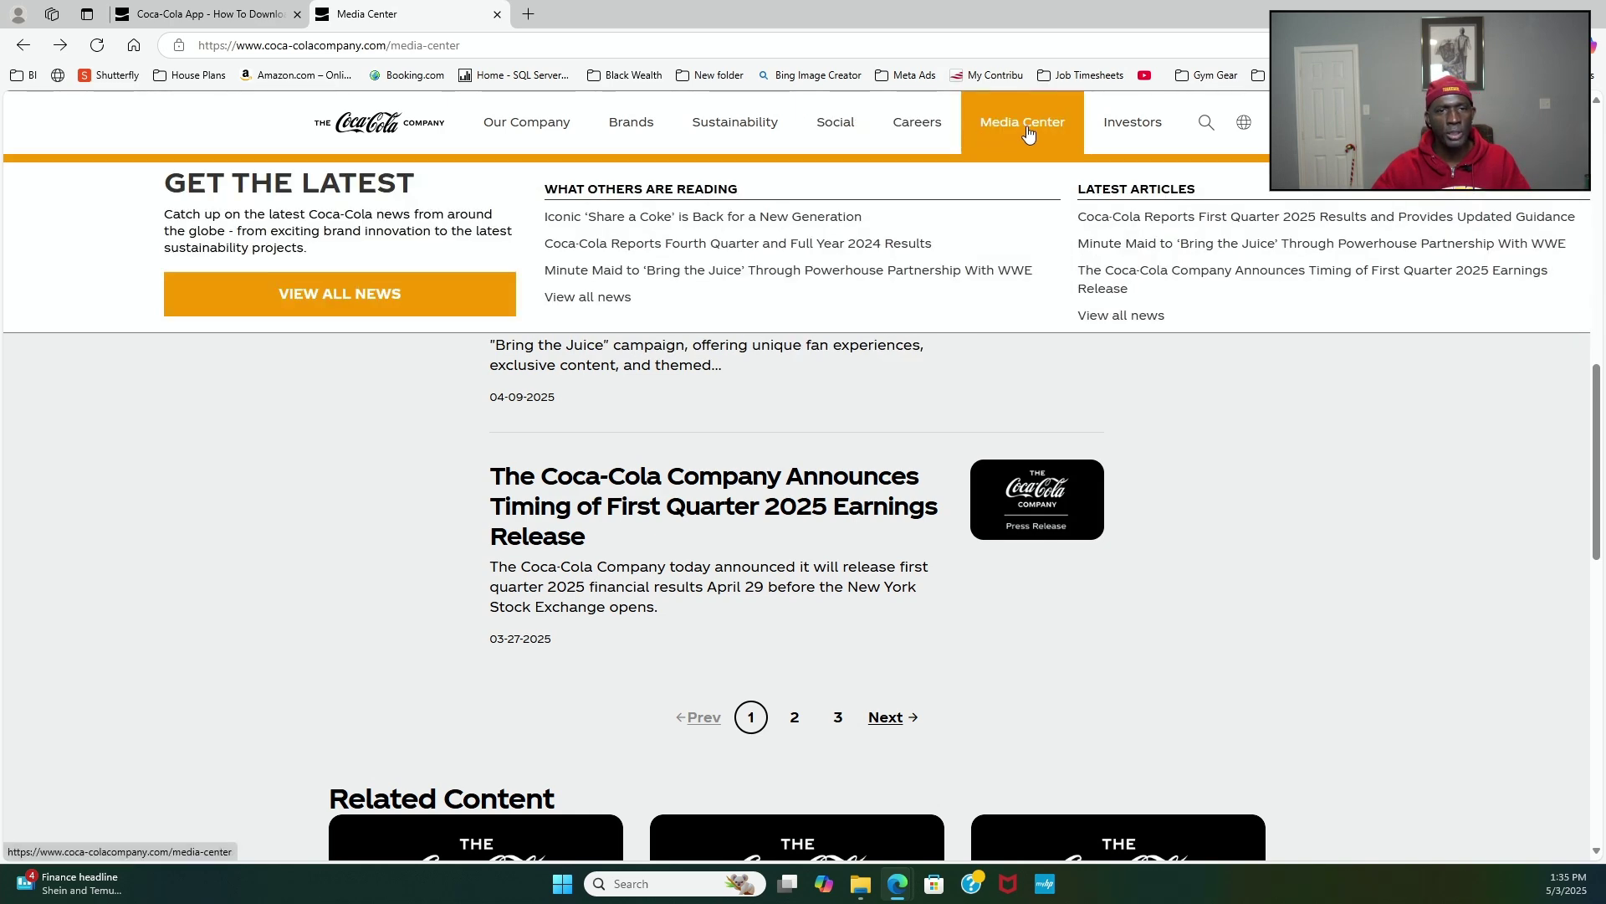
Step: Reopen the Investors site and review its Q1 2025 results, company updates, upcoming events and latest news
{"action": "left_click", "coordinate": [1127, 131]}
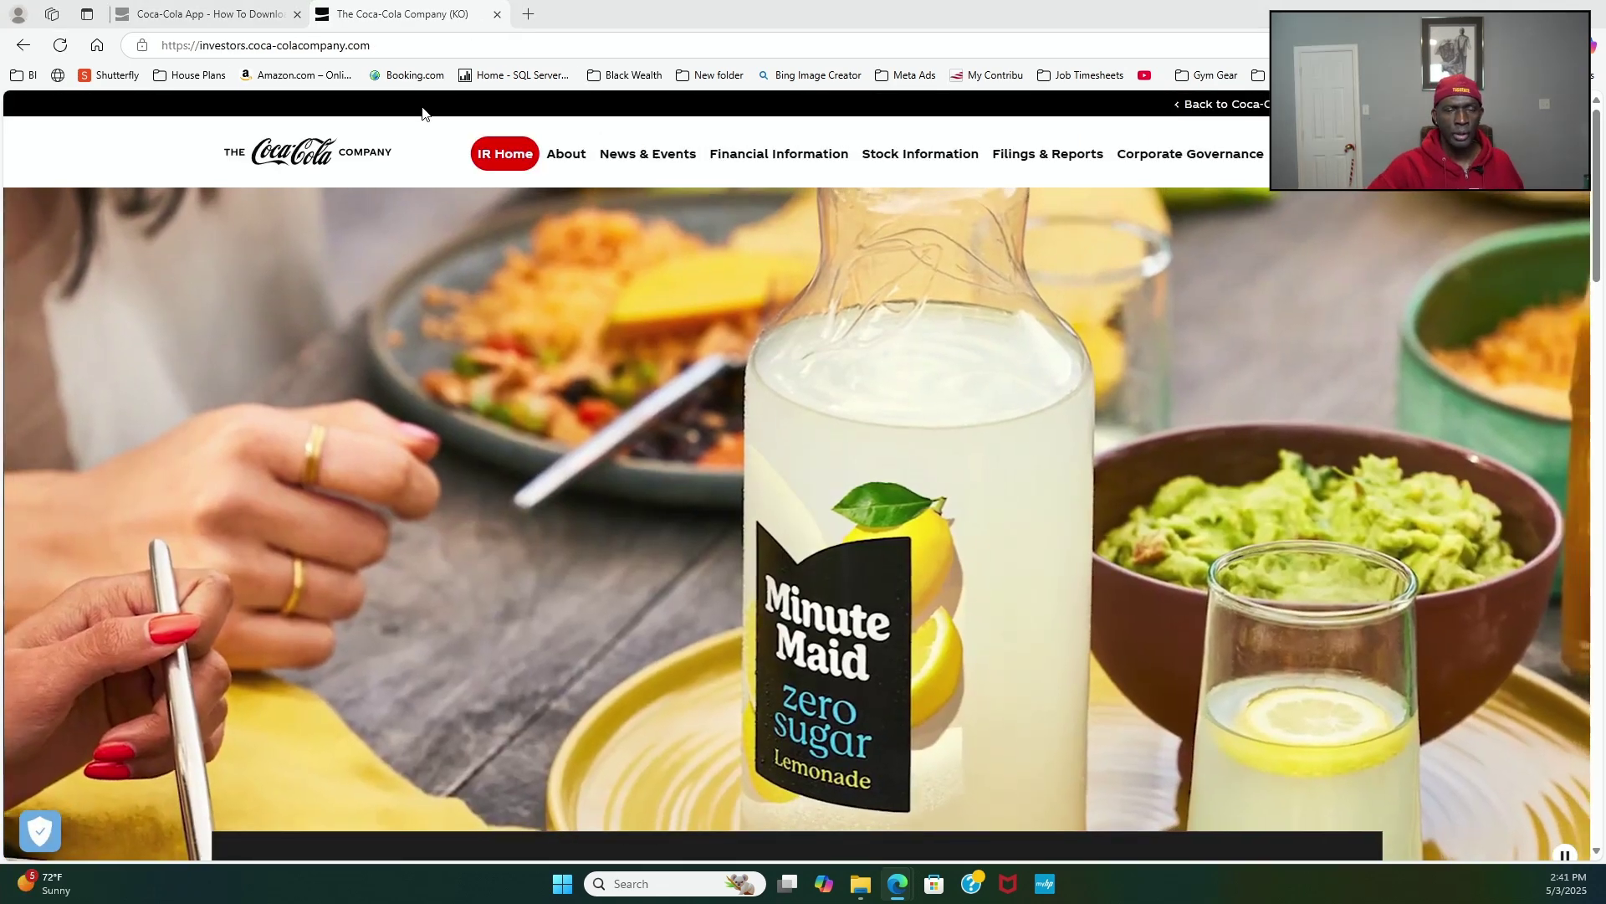
{"action": "mouse_move", "coordinate": [784, 227]}
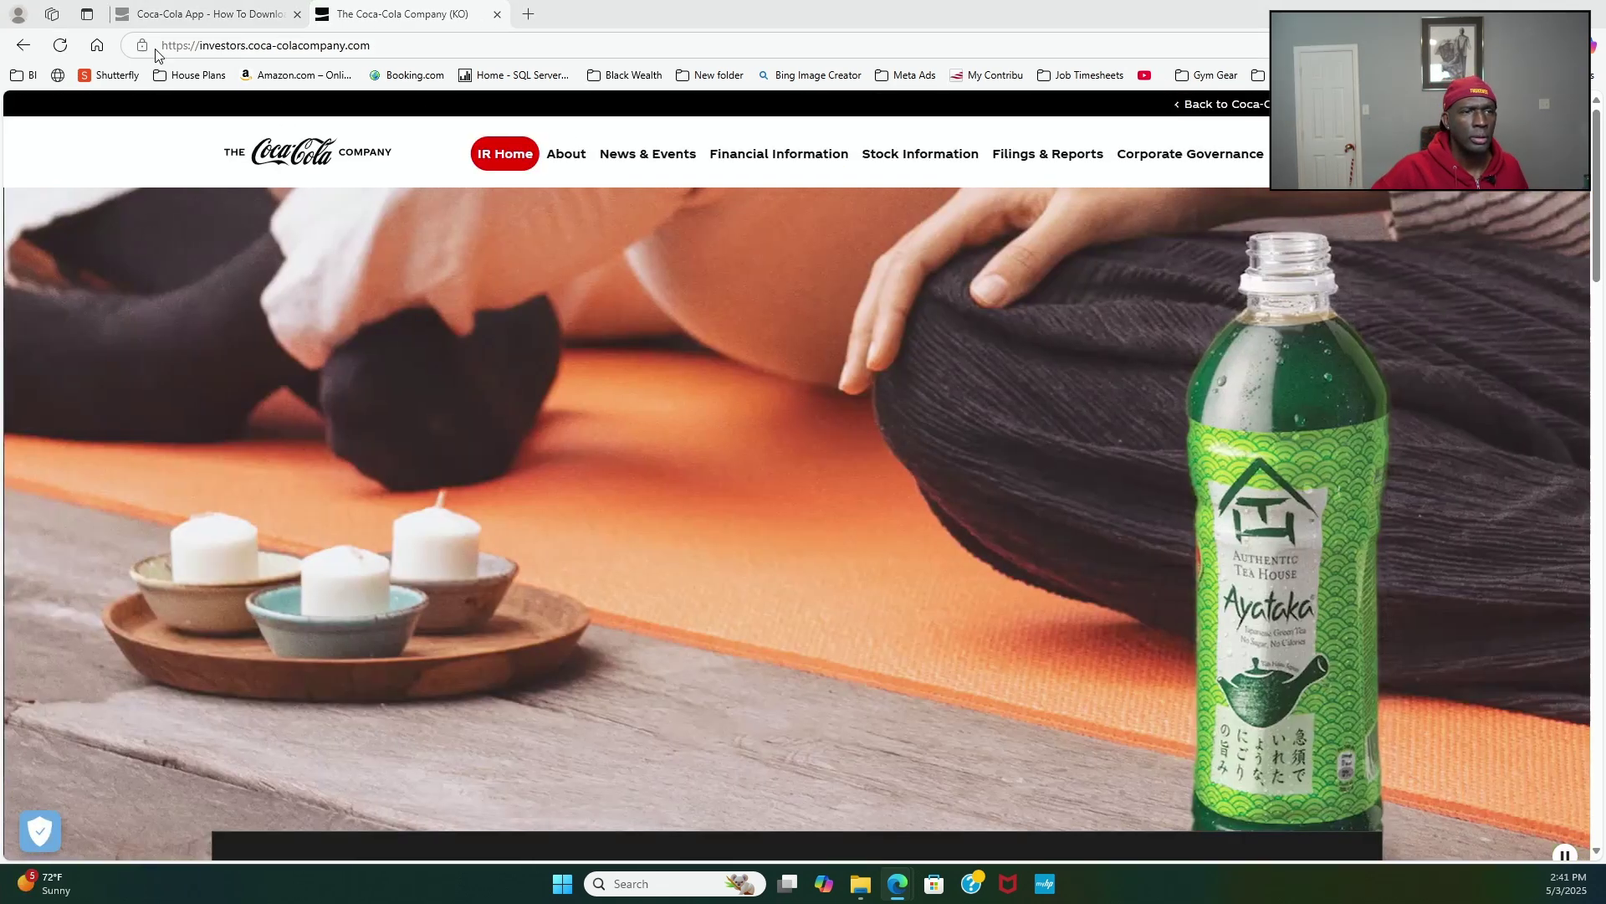
{"action": "scroll", "coordinate": [577, 402], "scroll_direction": "down", "scroll_amount": 4}
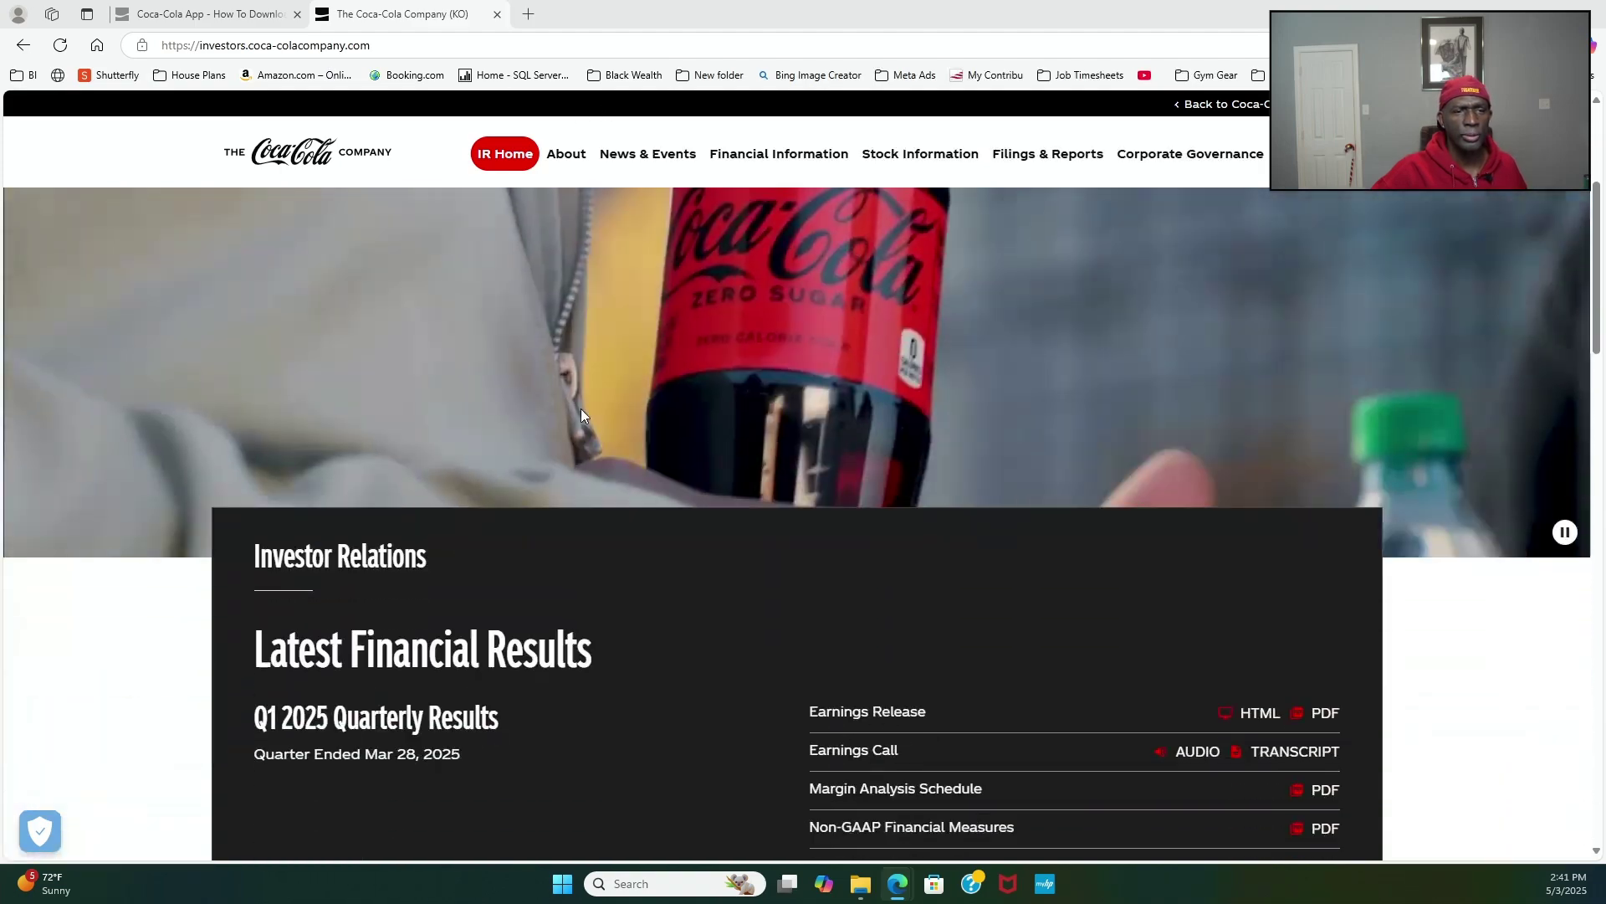
{"action": "scroll", "coordinate": [575, 433], "scroll_direction": "down", "scroll_amount": 3}
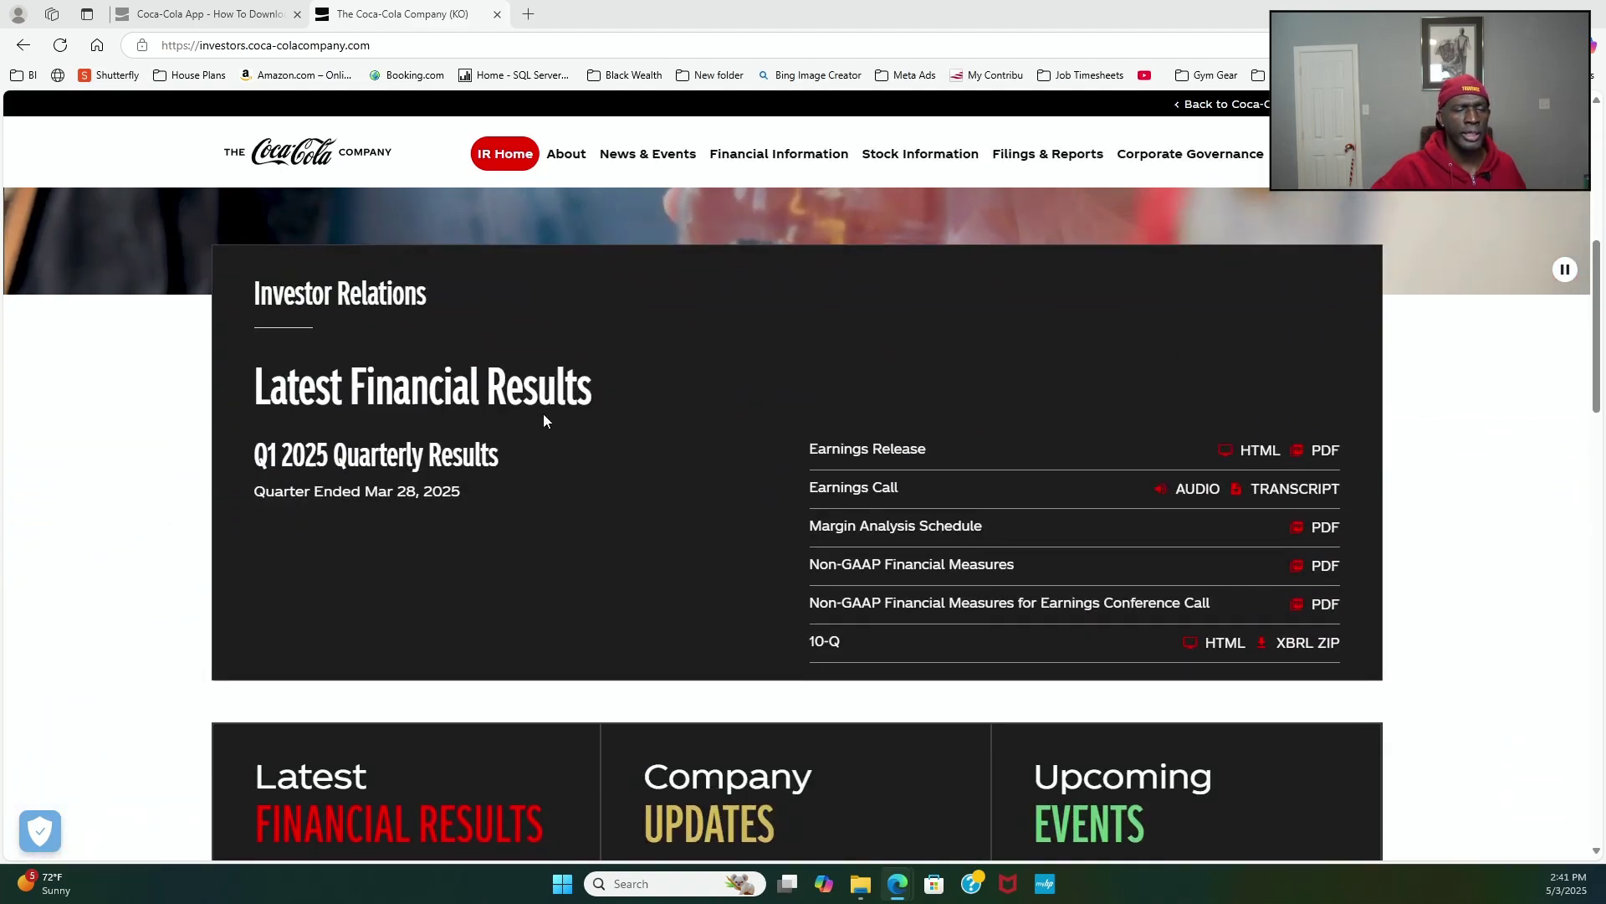
{"action": "scroll", "coordinate": [544, 419], "scroll_direction": "down", "scroll_amount": 3}
{"action": "scroll", "coordinate": [535, 443], "scroll_direction": "down", "scroll_amount": 4}
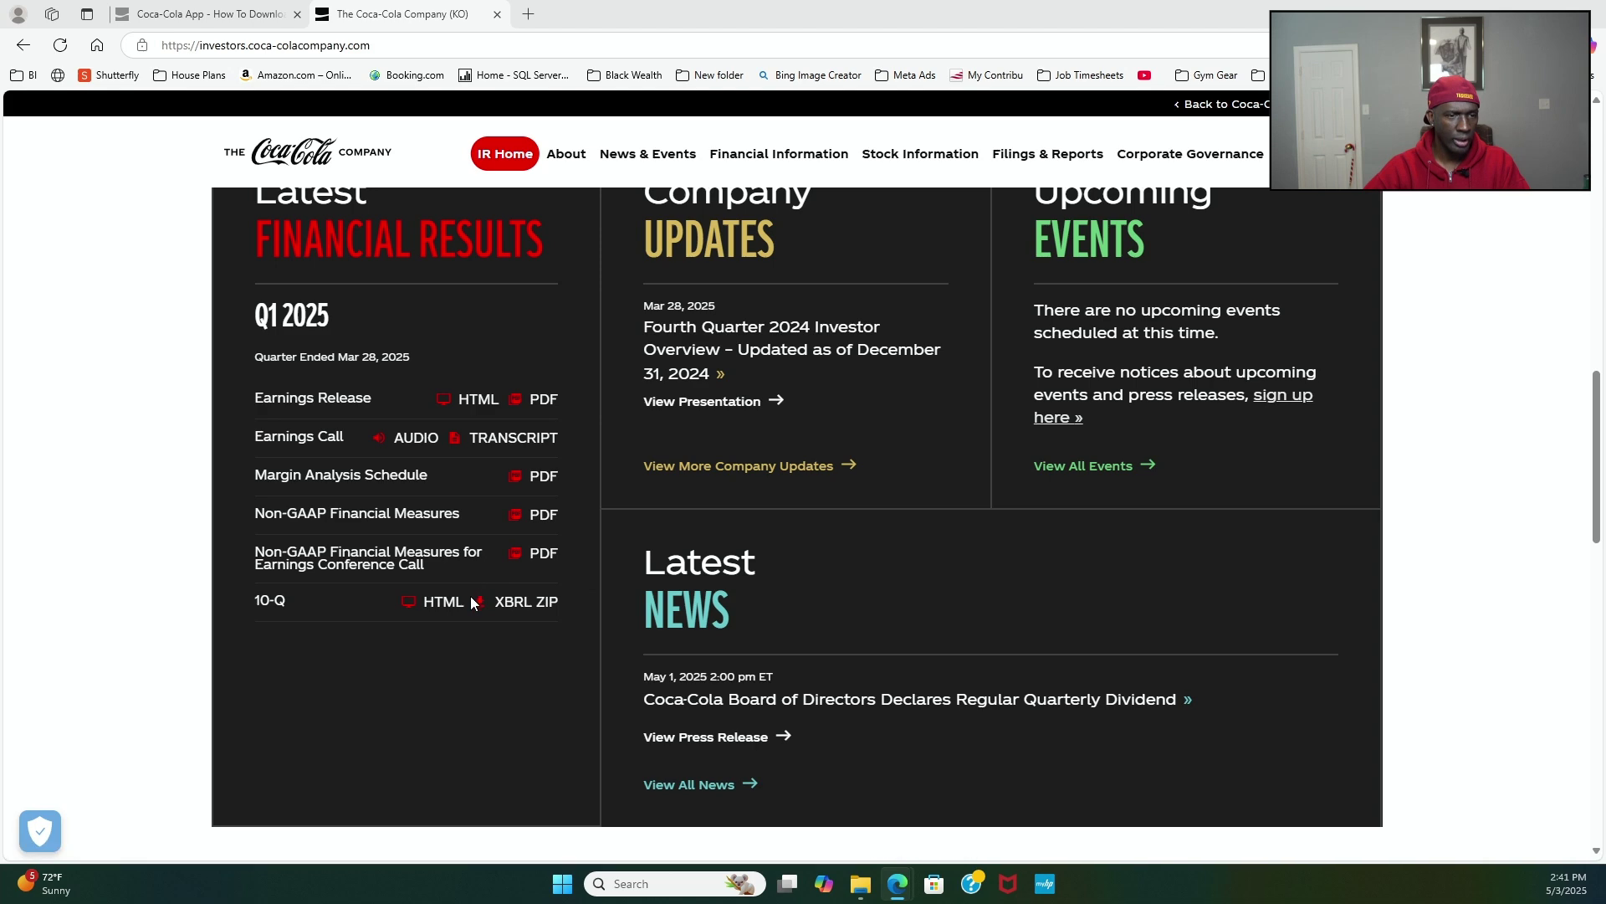
Step: Open the HTML version of the Q1 2025 10-Q and enlarge the page view to 175%
{"action": "left_click", "coordinate": [443, 602]}
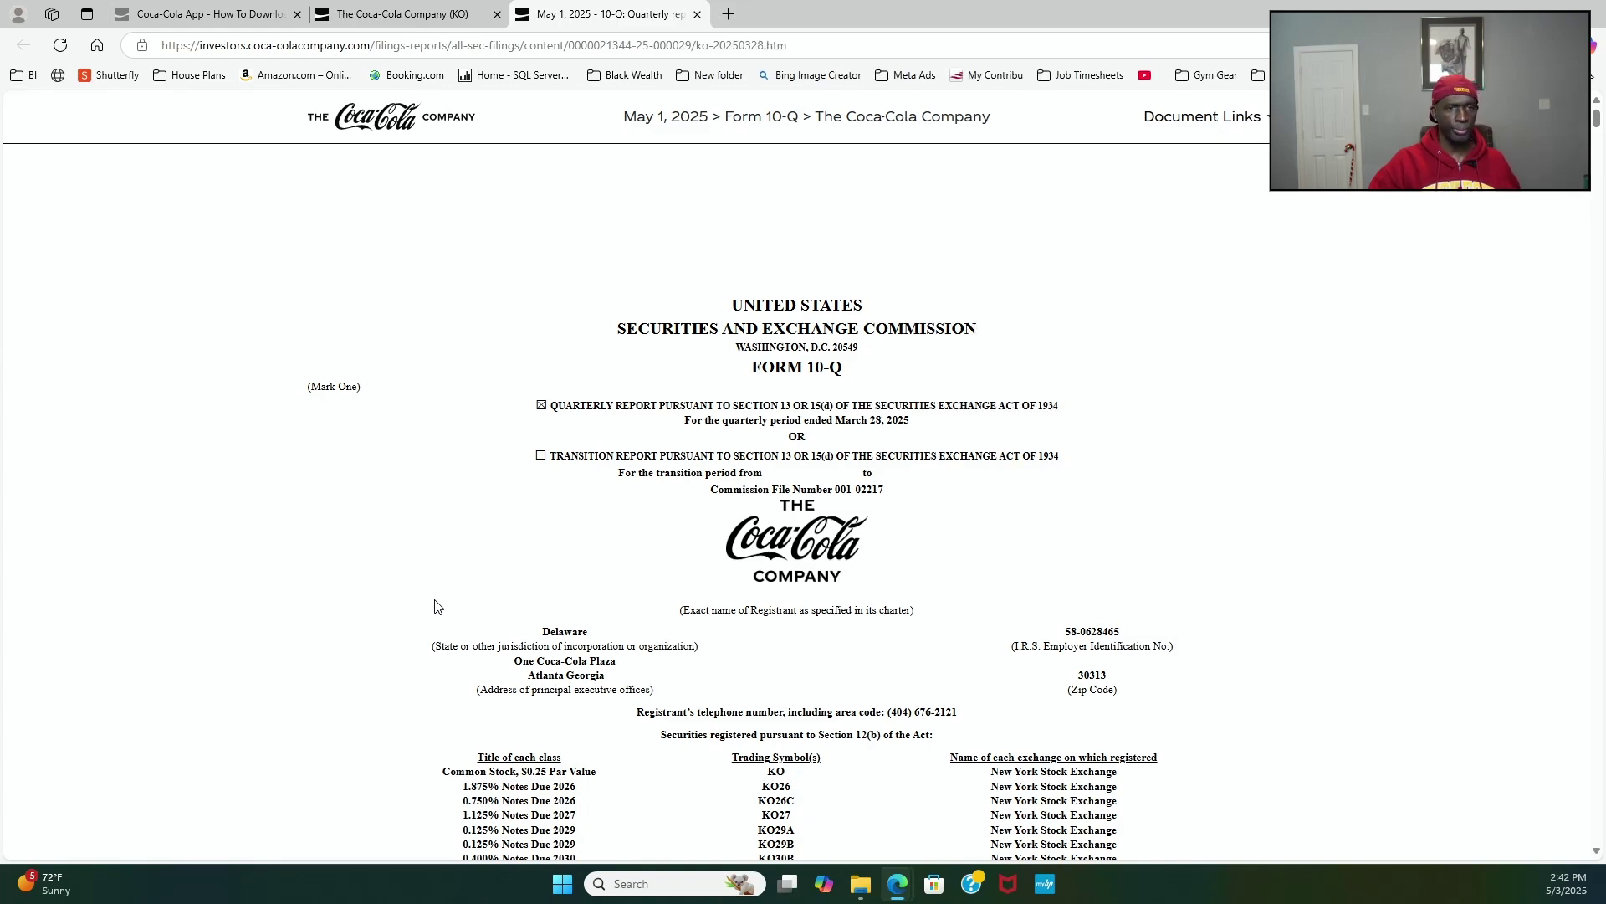
{"action": "key", "text": "ctrl+plus"}
{"action": "key", "text": "ctrl+plus"}
{"action": "key", "text": "ctrl+plus"}
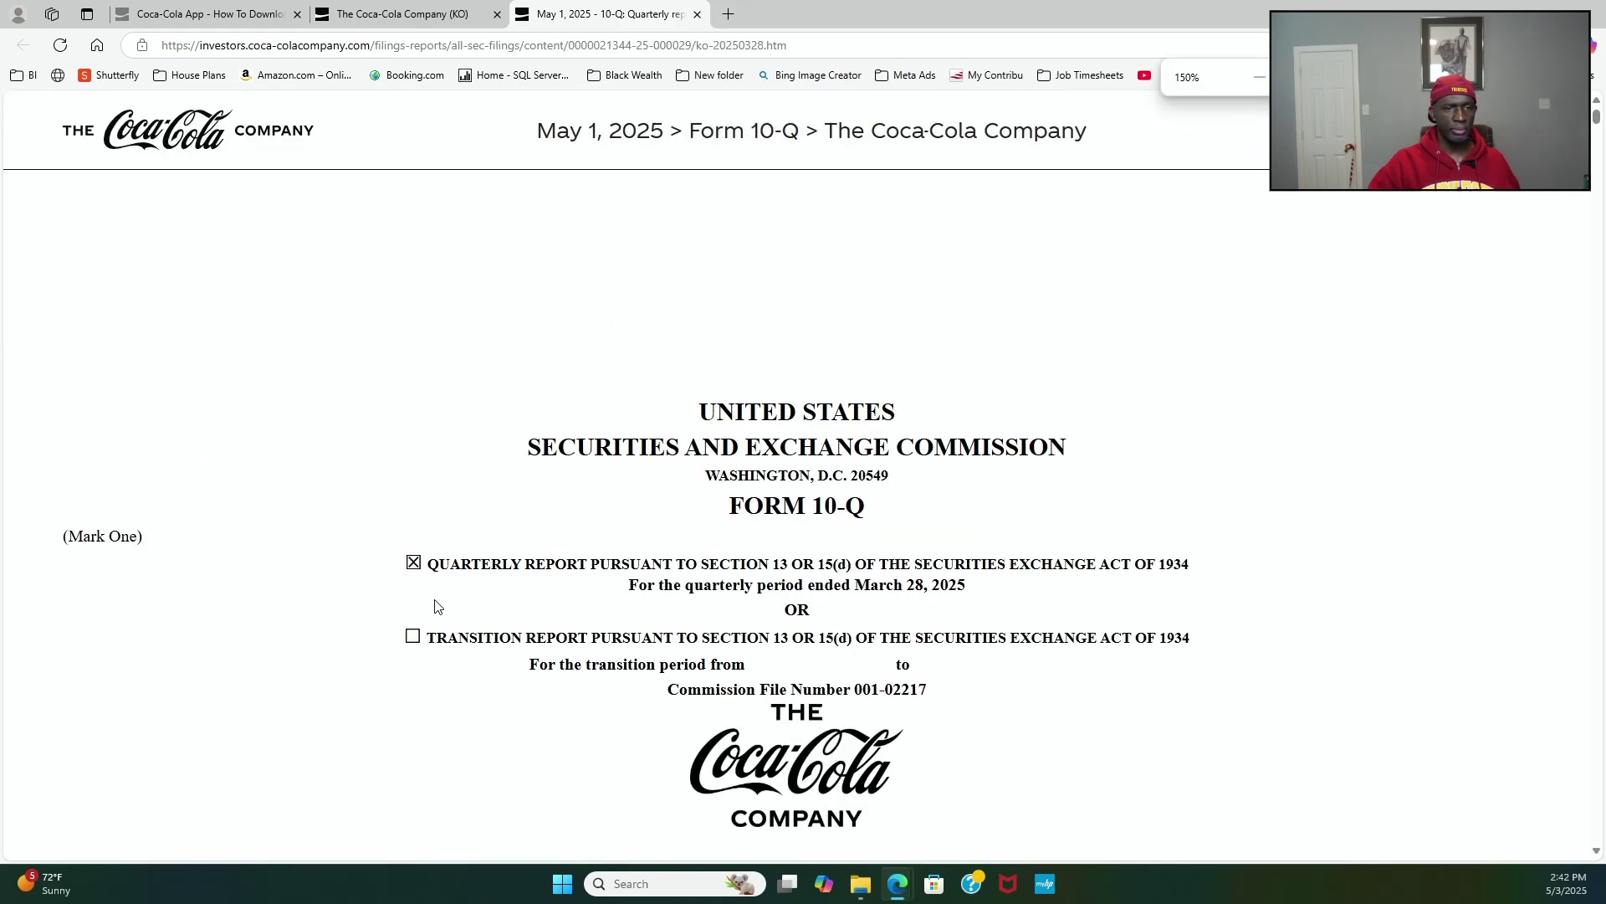
{"action": "key", "text": "ctrl+plus"}
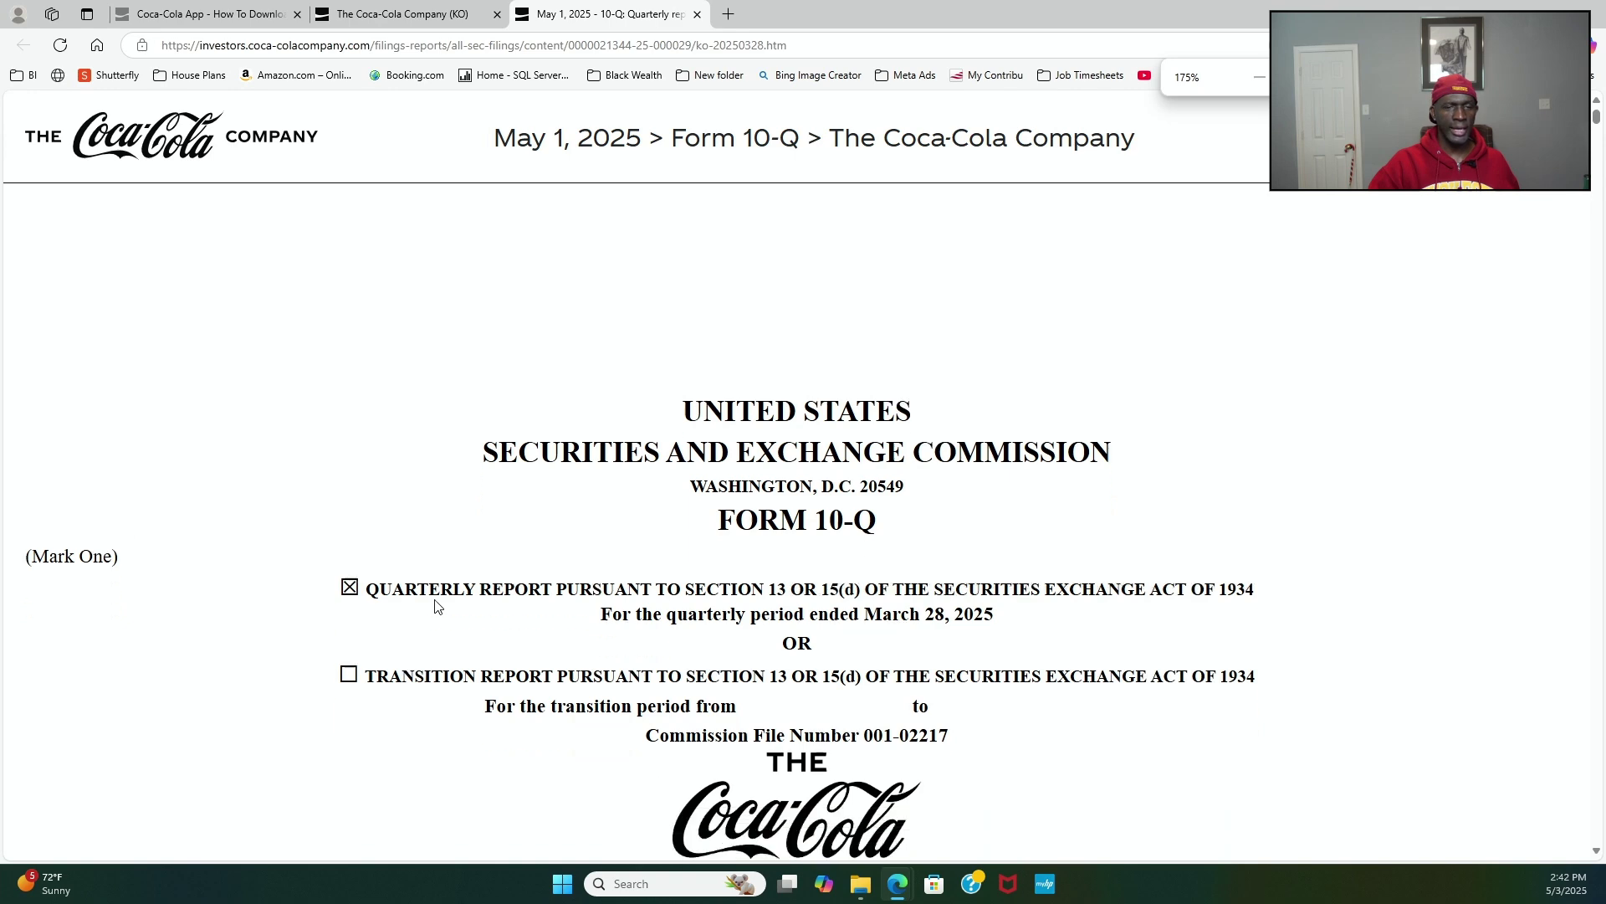
Step: Read the Form 10-Q cover page, from the reporting period and registrant details to the start of the registered securities table
{"action": "scroll", "coordinate": [435, 605], "scroll_direction": "down", "scroll_amount": 5}
{"action": "scroll", "coordinate": [435, 605], "scroll_direction": "down", "scroll_amount": 2}
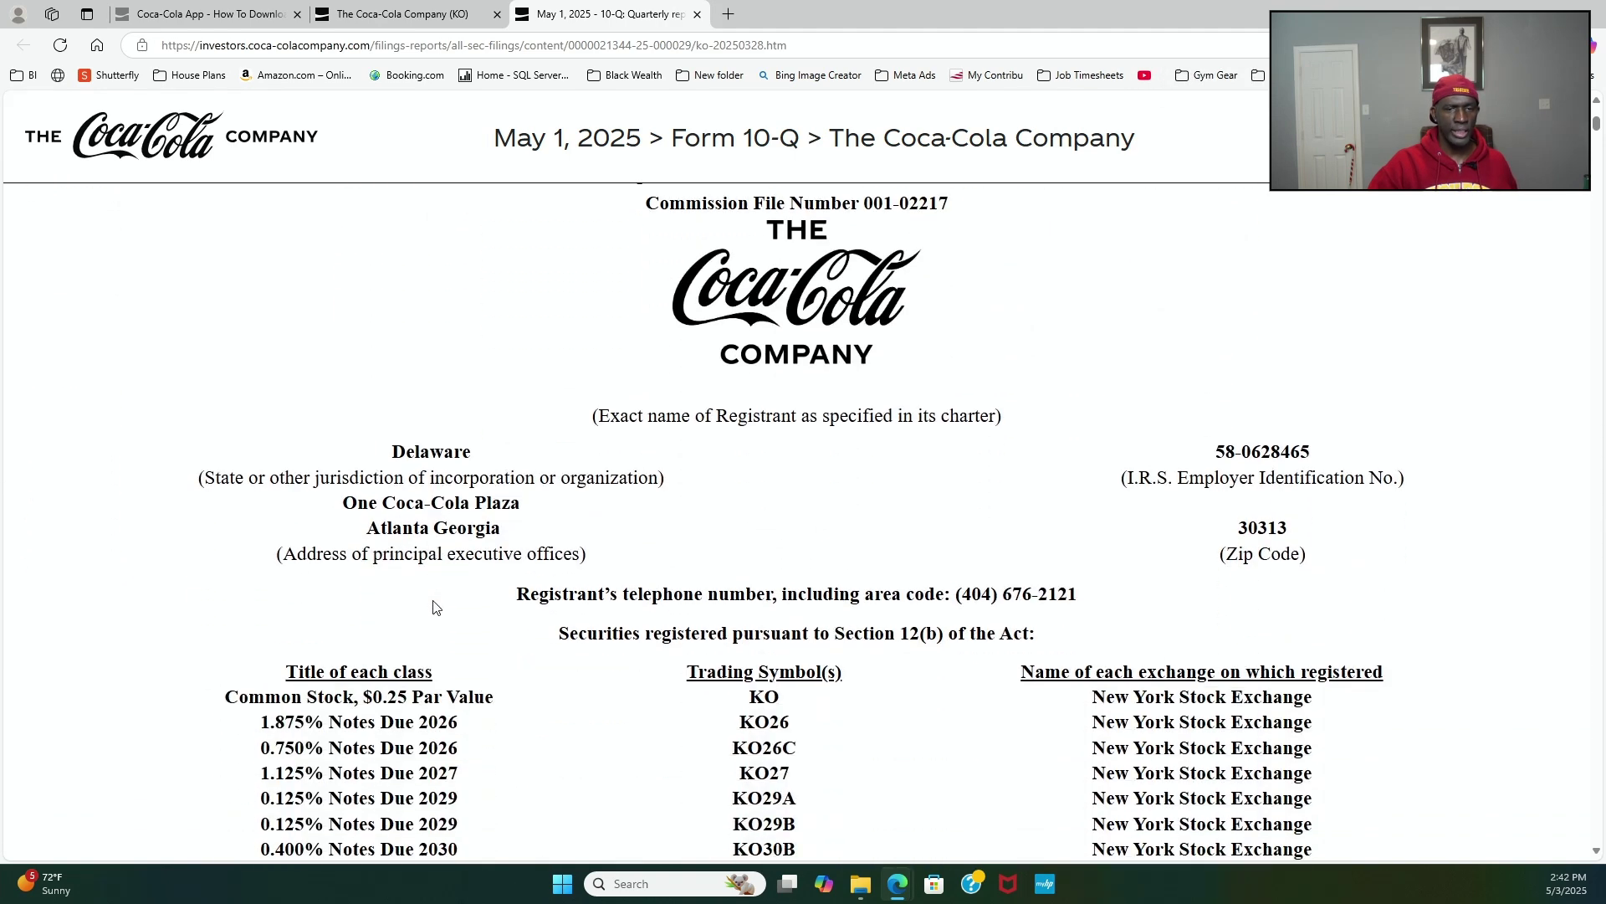
{"action": "scroll", "coordinate": [435, 604], "scroll_direction": "up", "scroll_amount": 2}
{"action": "scroll", "coordinate": [435, 605], "scroll_direction": "up", "scroll_amount": 2}
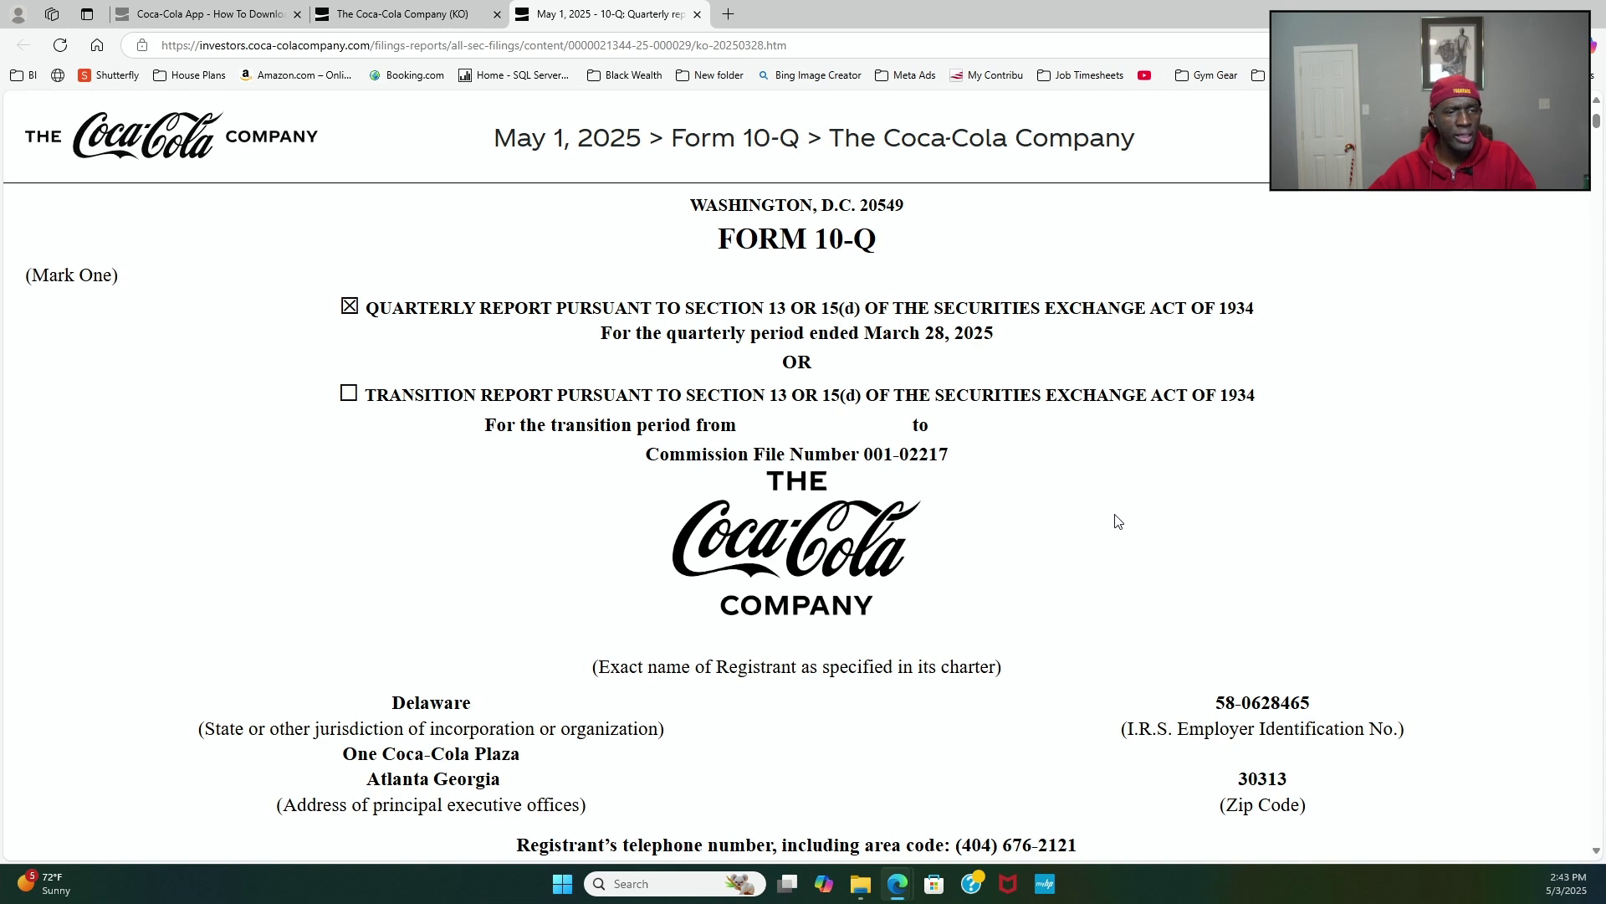
{"action": "scroll", "coordinate": [1103, 518], "scroll_direction": "down", "scroll_amount": 3}
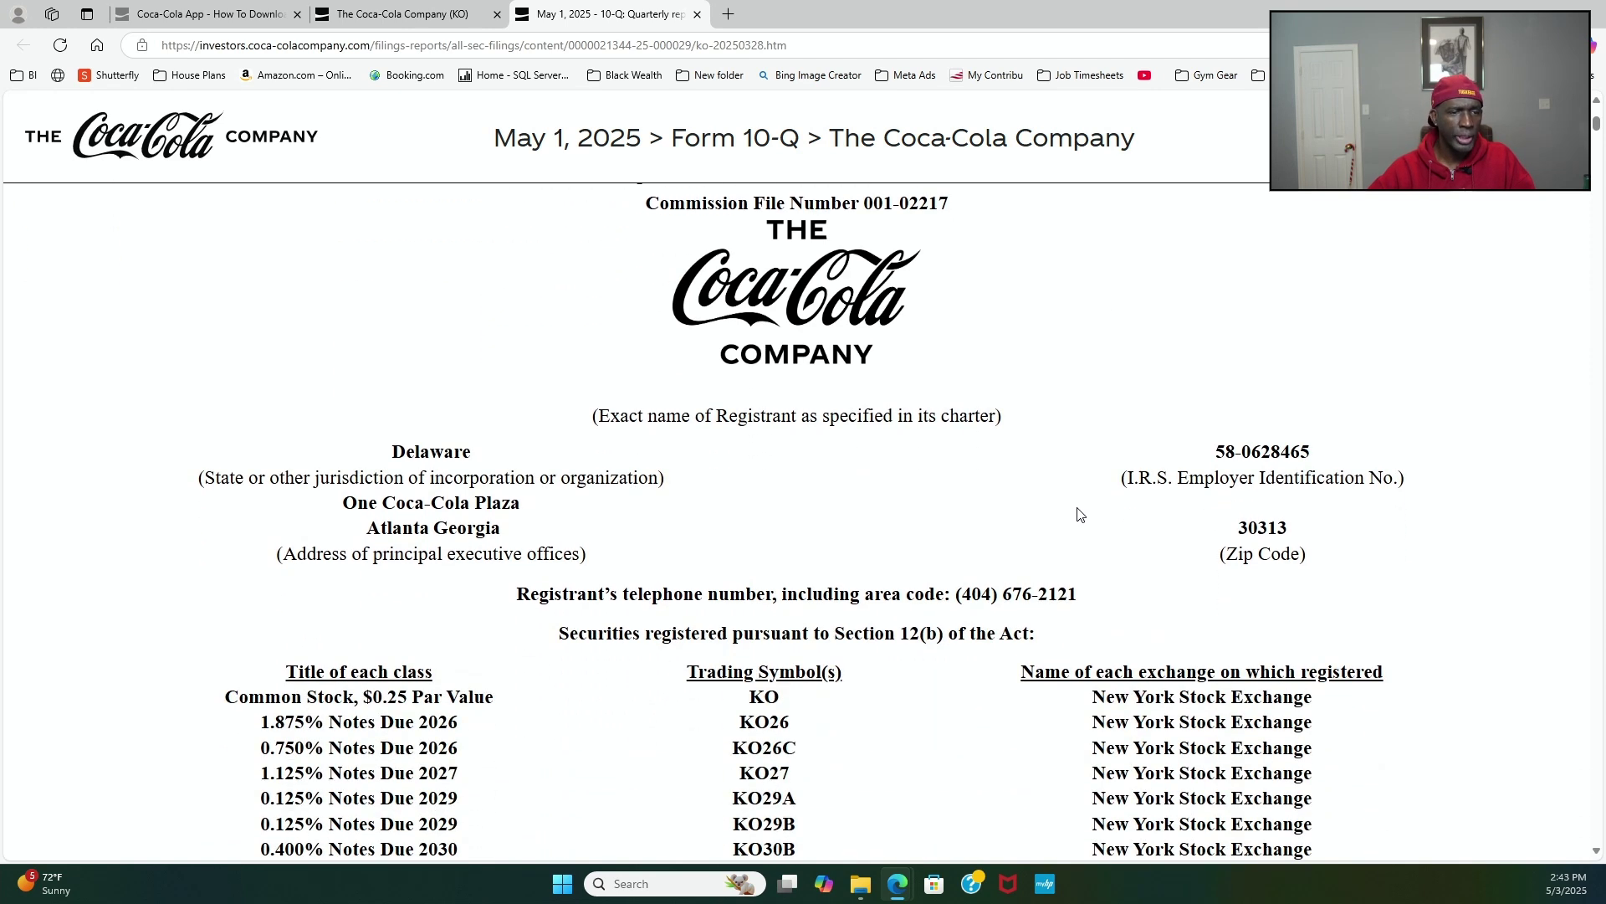
{"action": "scroll", "coordinate": [1076, 510], "scroll_direction": "down", "scroll_amount": 1}
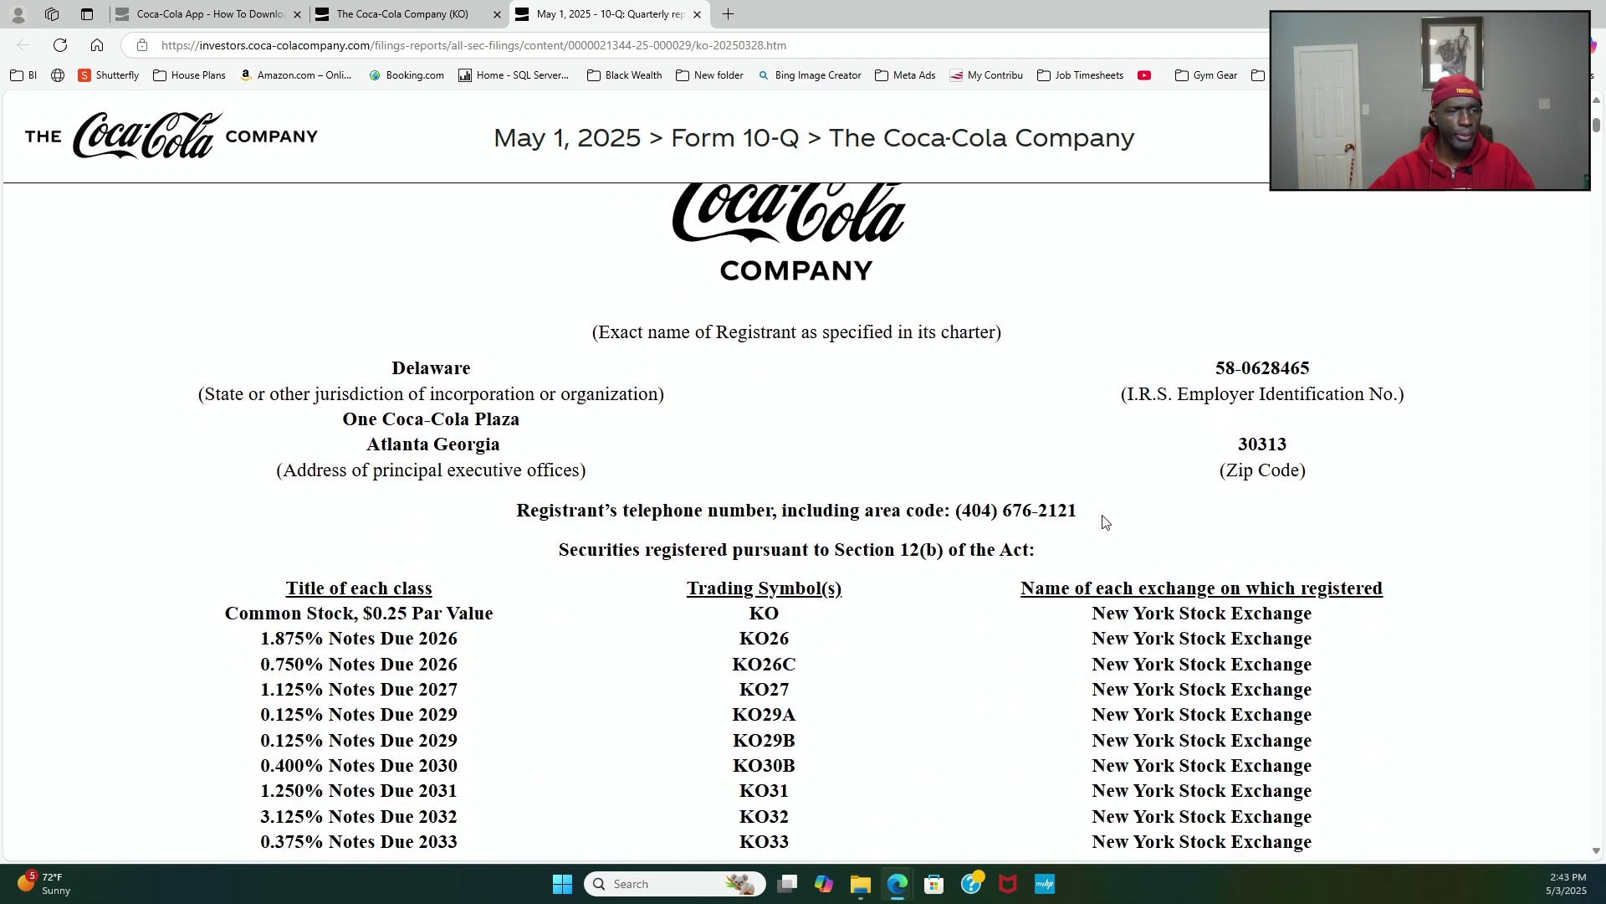
Step: Skim the remaining registered securities and filer status statements of the 10-Q down to its Table of Contents
{"action": "scroll", "coordinate": [1088, 510], "scroll_direction": "down", "scroll_amount": 3}
{"action": "scroll", "coordinate": [1103, 517], "scroll_direction": "down", "scroll_amount": 7}
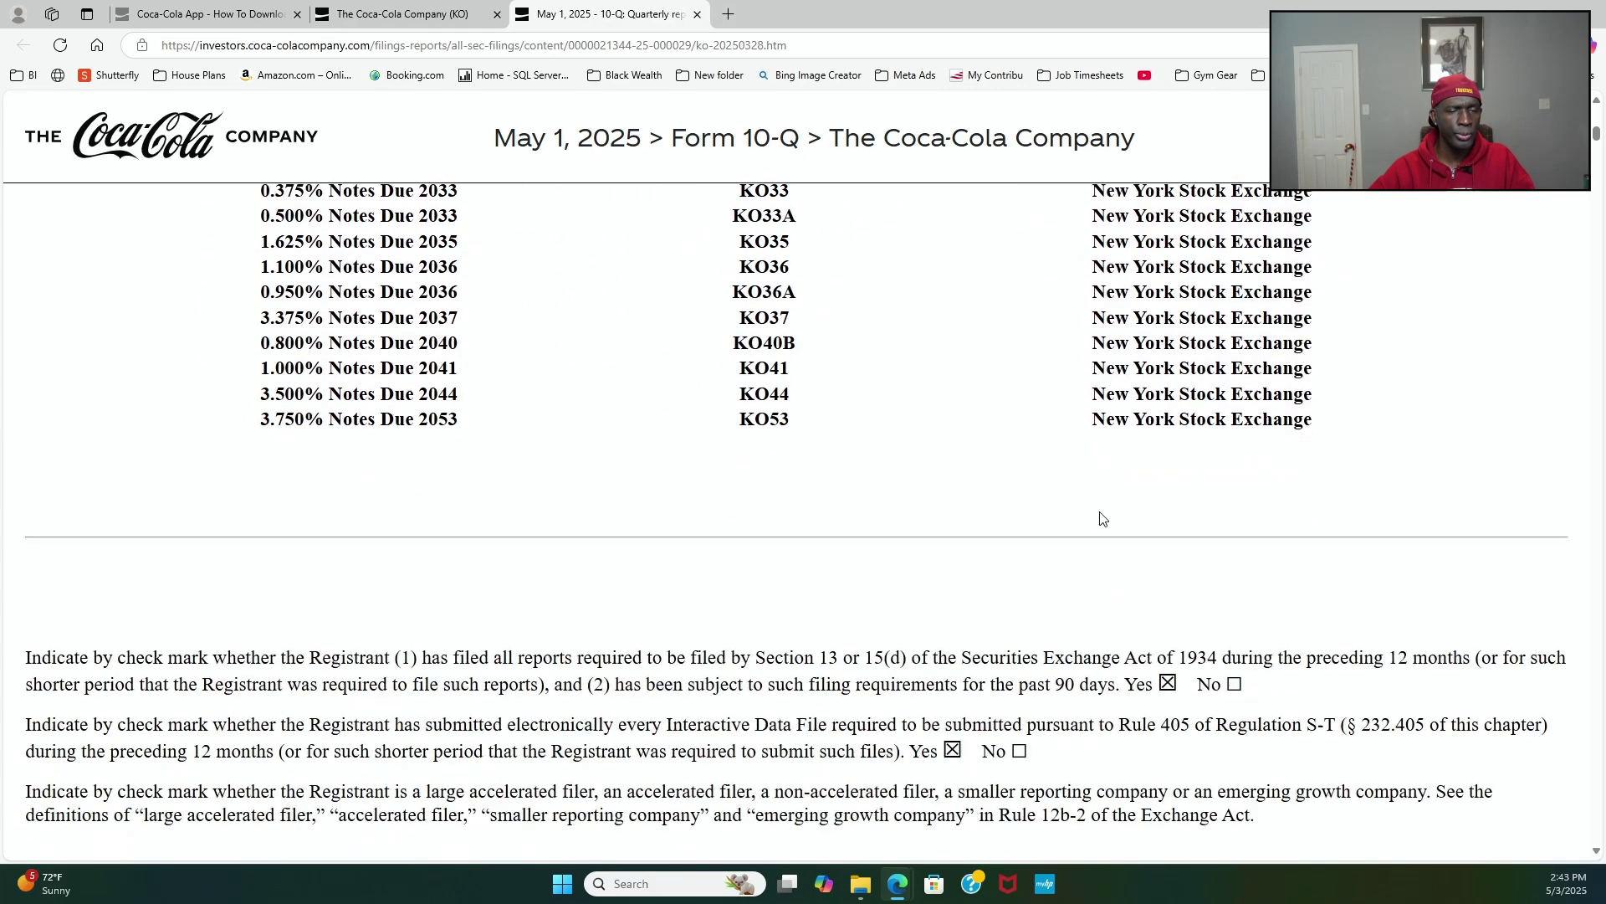
{"action": "scroll", "coordinate": [1102, 517], "scroll_direction": "down", "scroll_amount": 5}
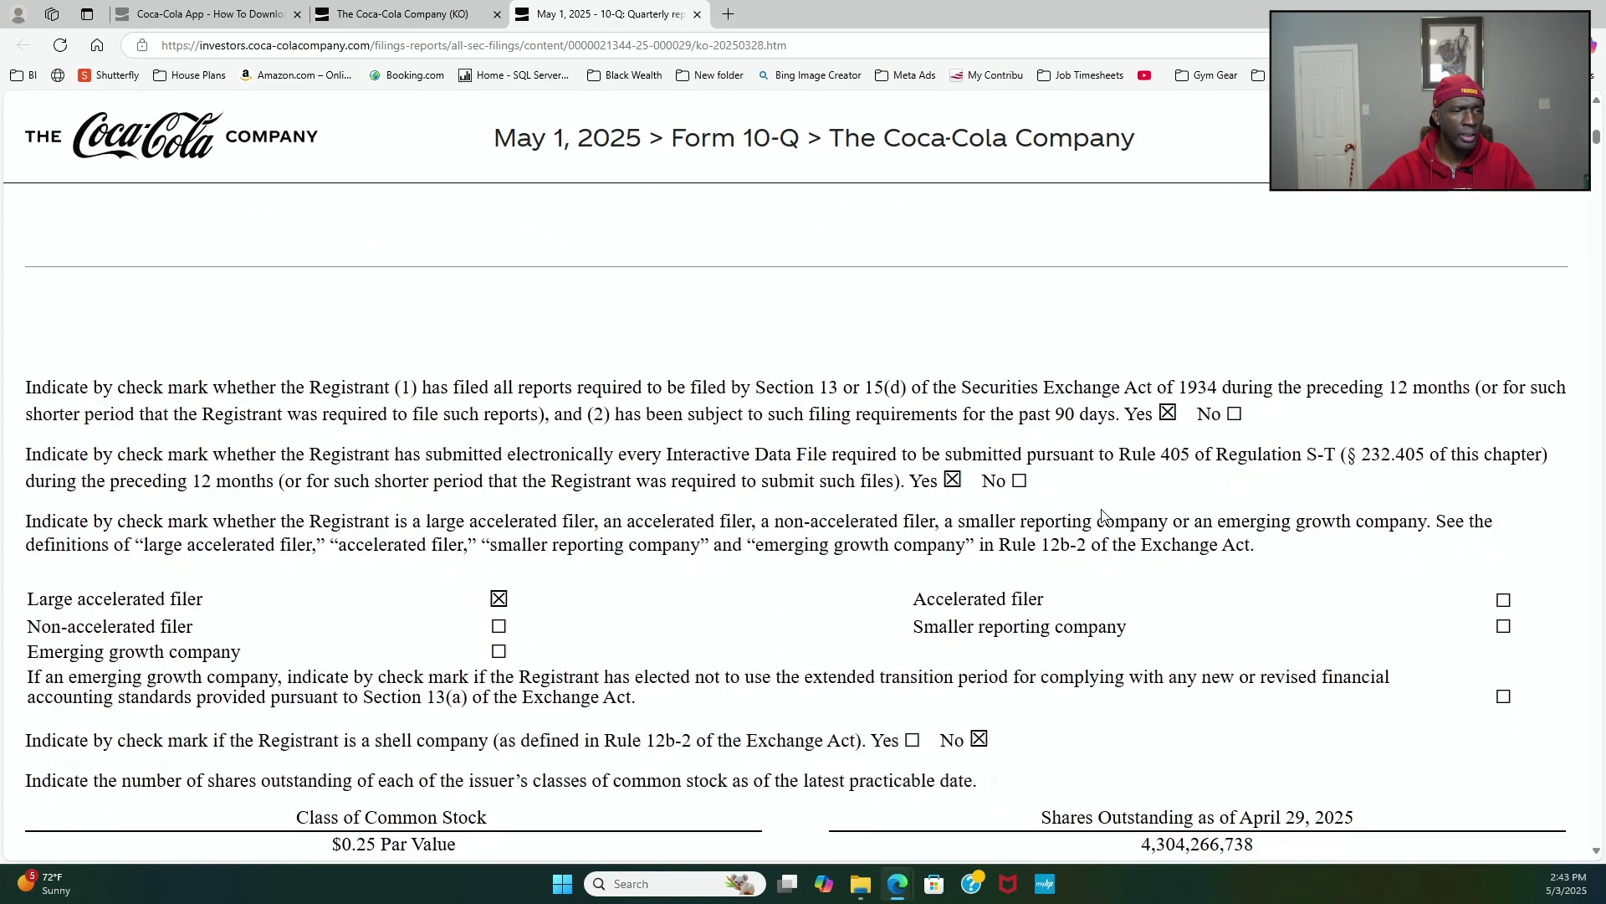
{"action": "scroll", "coordinate": [1102, 515], "scroll_direction": "down", "scroll_amount": 2}
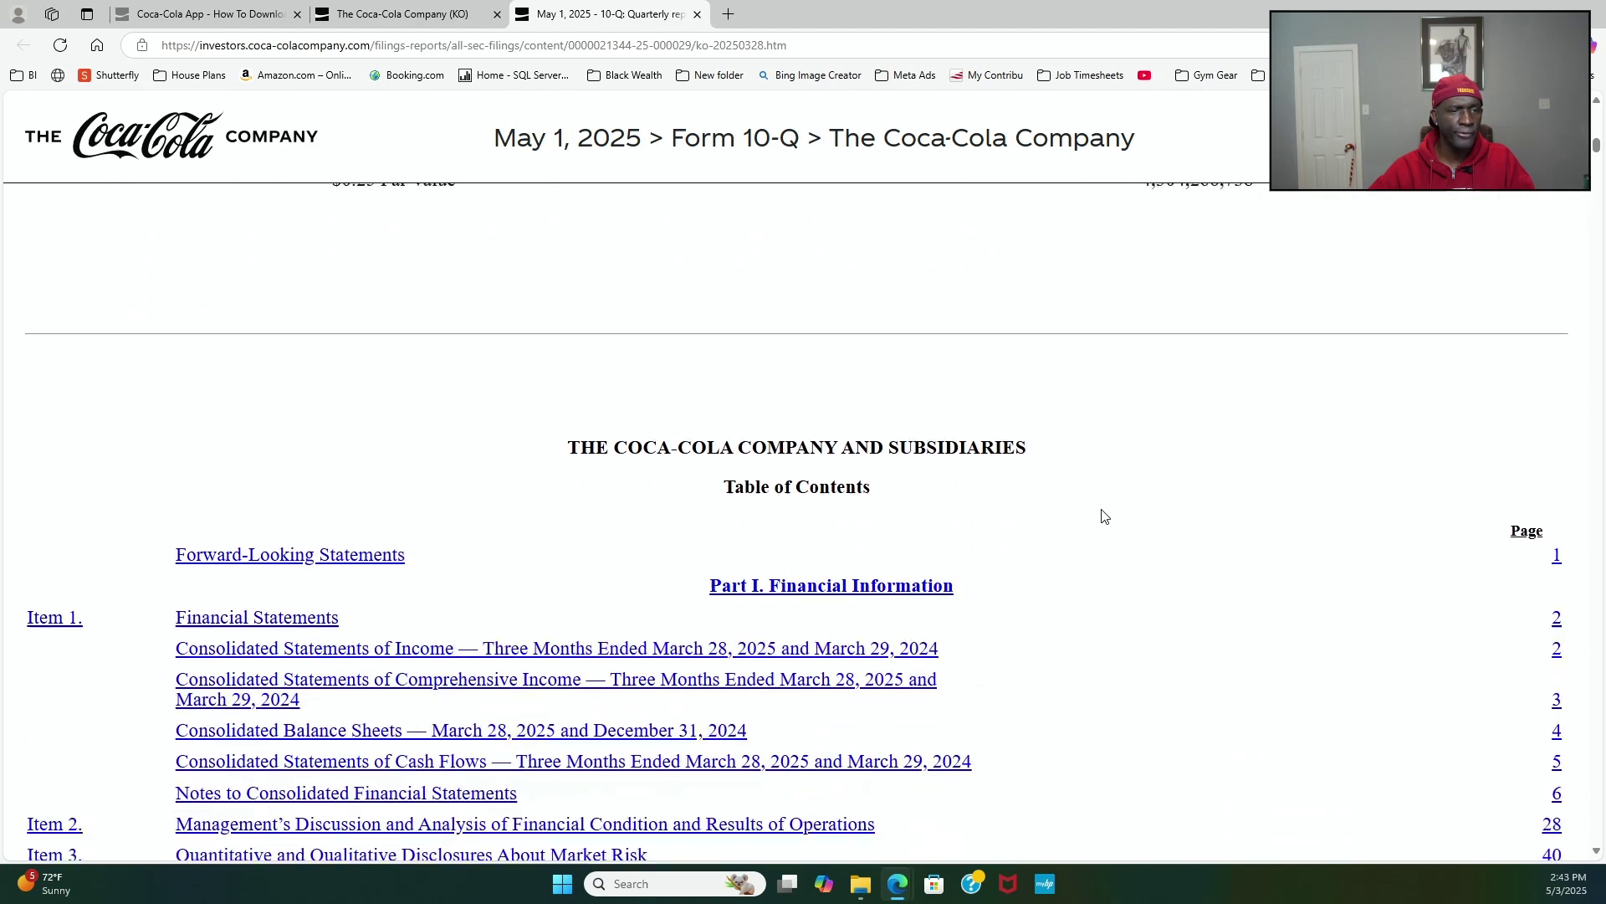
{"action": "scroll", "coordinate": [1101, 515], "scroll_direction": "down", "scroll_amount": 2}
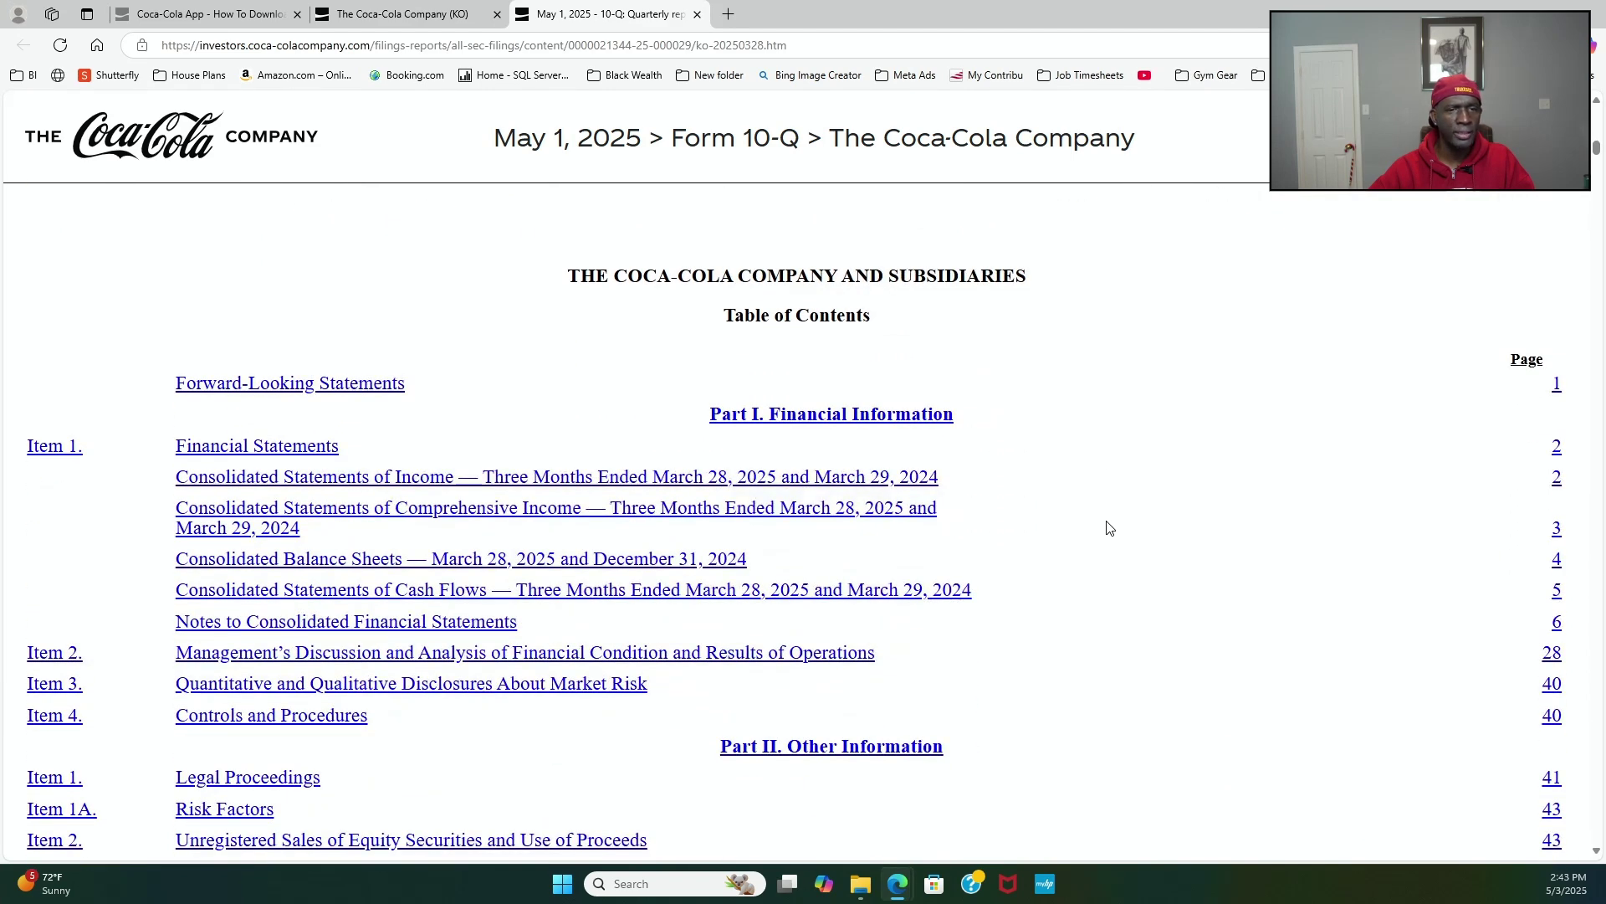
Step: Look through the 10-Q's Table of Contents and its Forward-Looking Statements section
{"action": "scroll", "coordinate": [1098, 551], "scroll_direction": "down", "scroll_amount": 1}
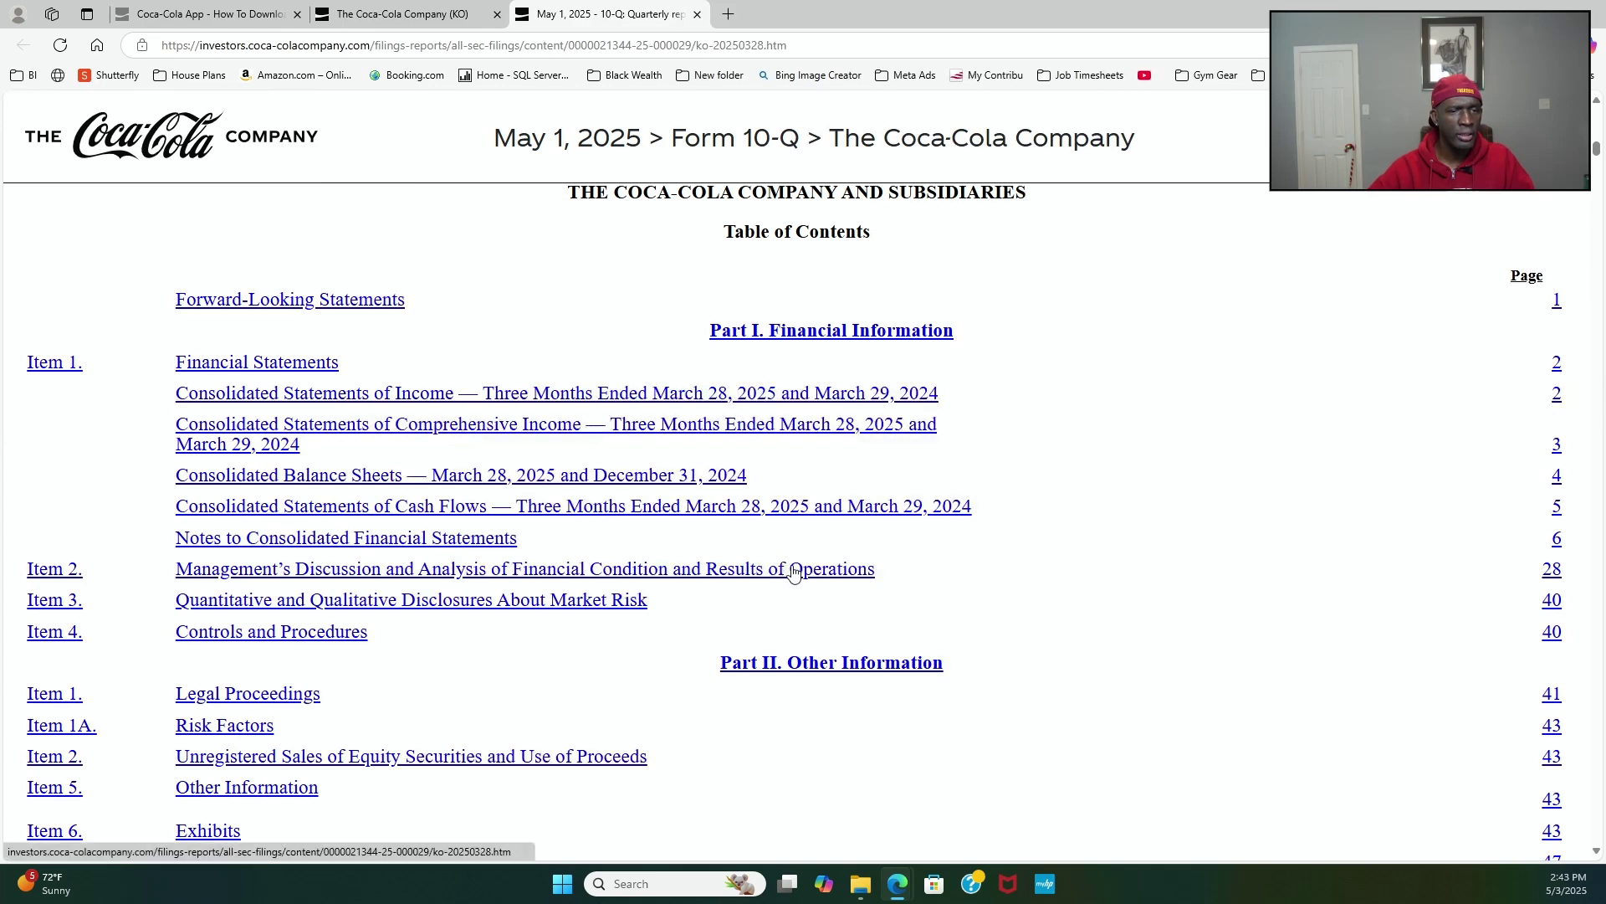
{"action": "scroll", "coordinate": [404, 584], "scroll_direction": "down", "scroll_amount": 1}
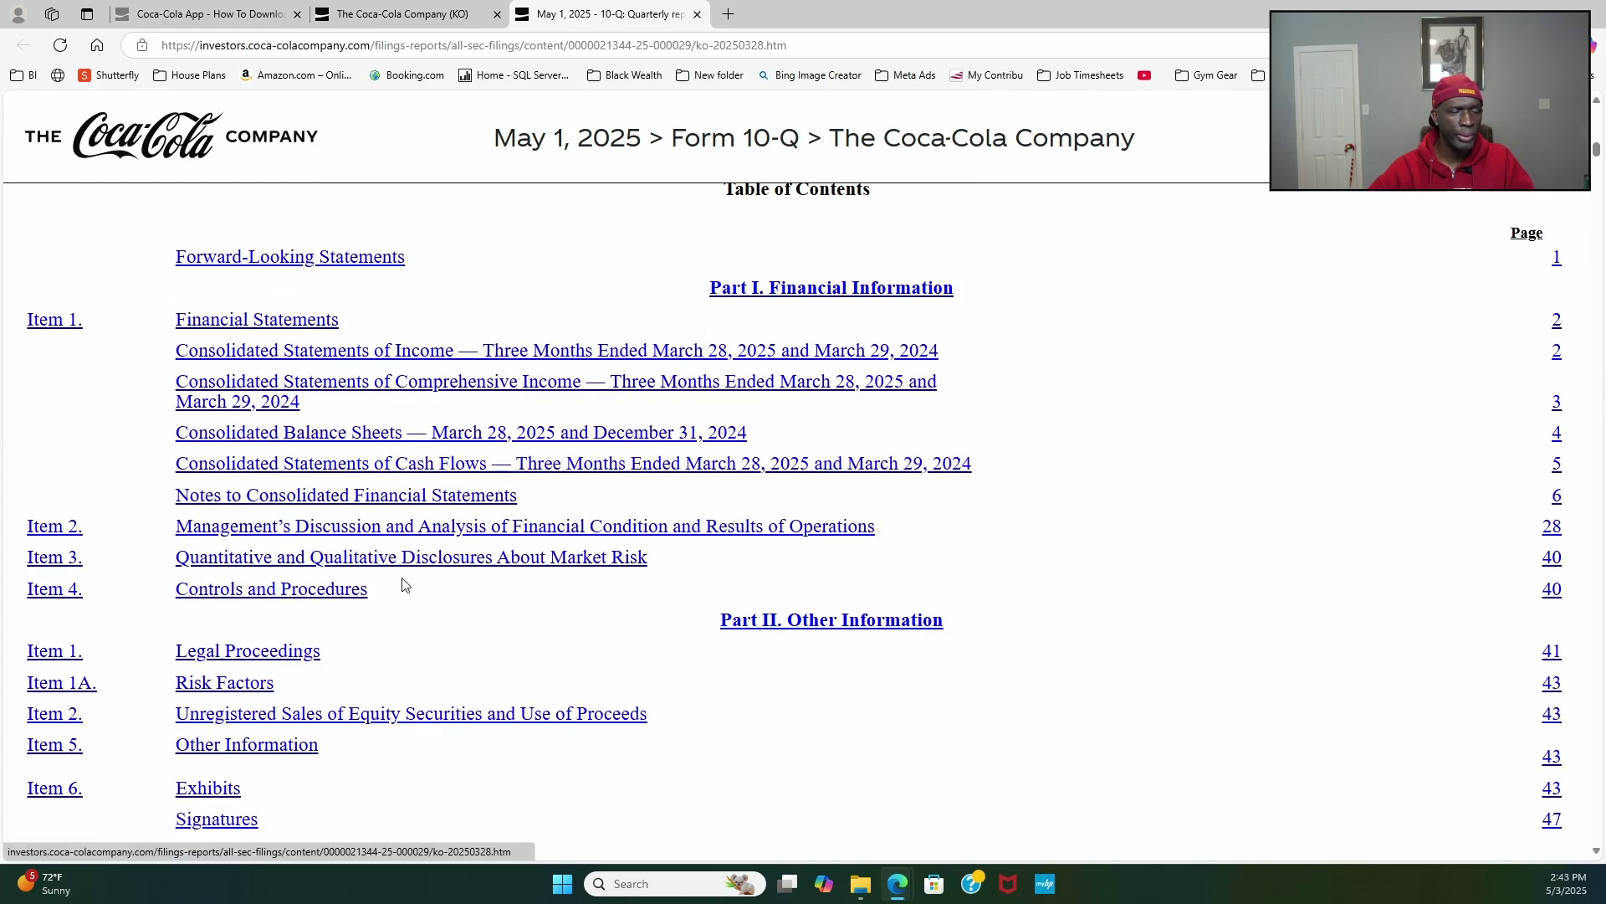
{"action": "scroll", "coordinate": [404, 584], "scroll_direction": "down", "scroll_amount": 6}
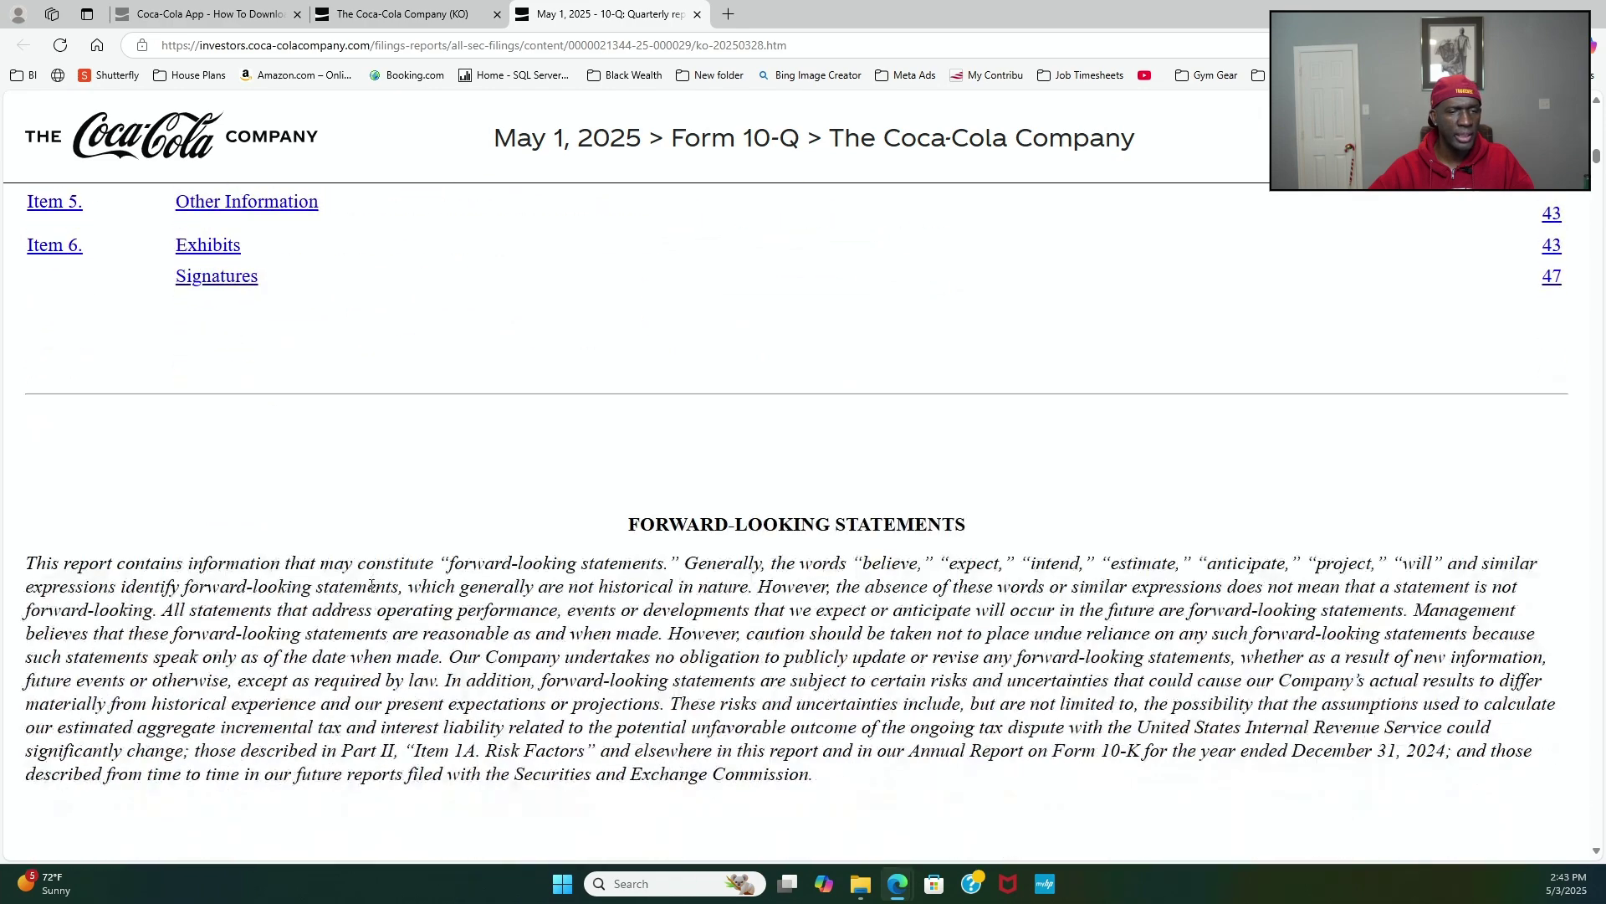
{"action": "scroll", "coordinate": [370, 586], "scroll_direction": "down", "scroll_amount": 5}
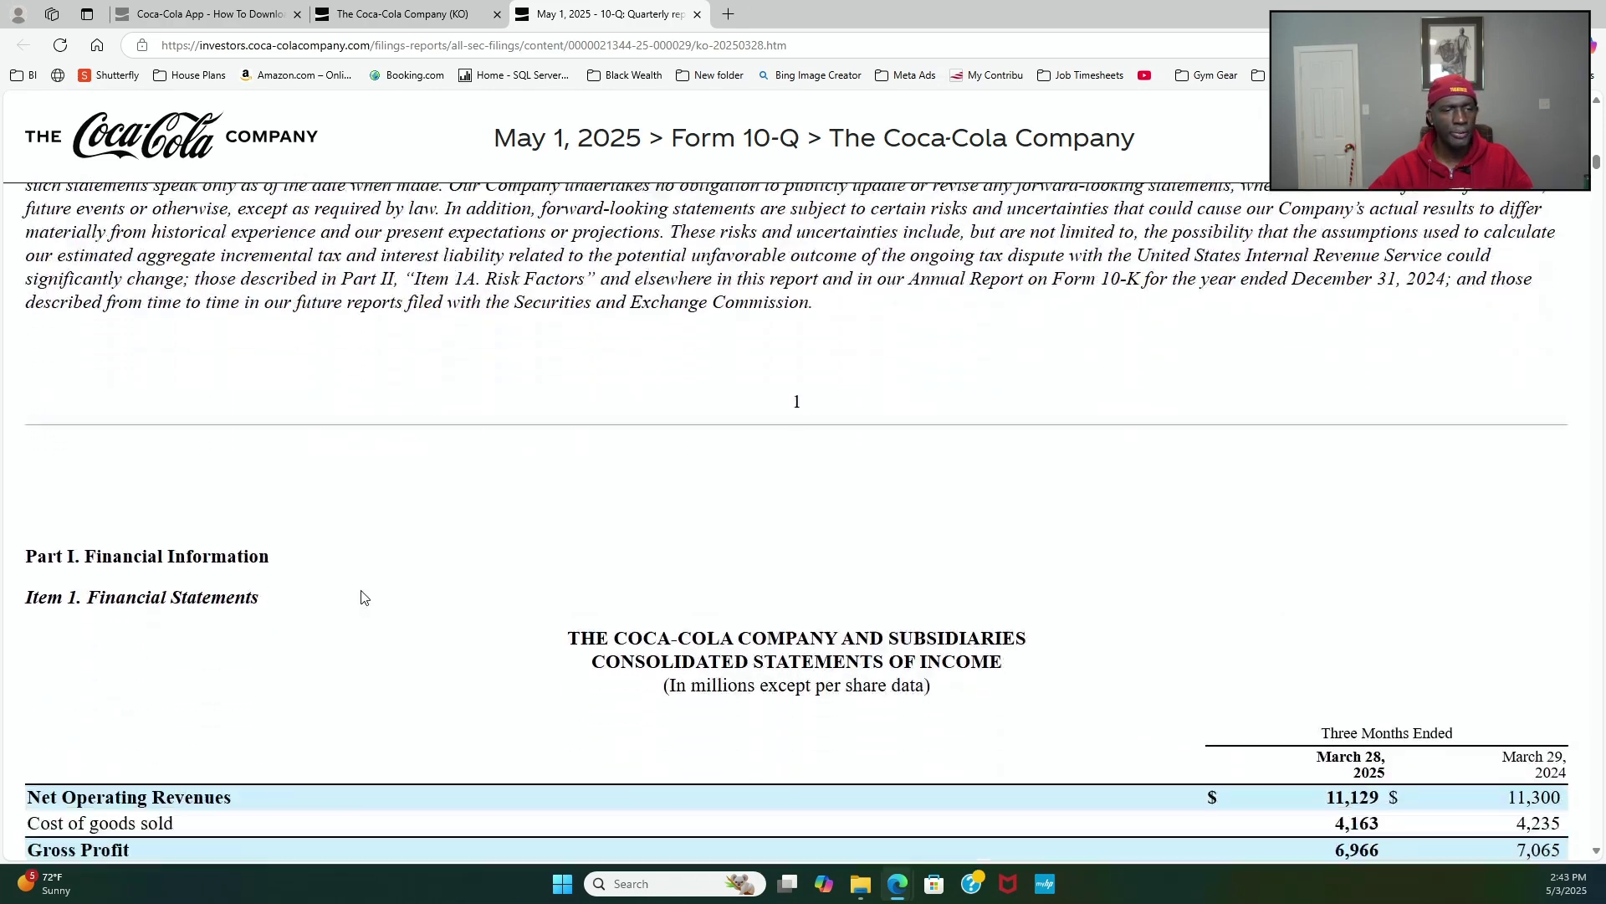
Step: Read the Consolidated Statements of Income, from net operating revenues down to average diluted shares outstanding and the footnote
{"action": "scroll", "coordinate": [363, 597], "scroll_direction": "down", "scroll_amount": 2}
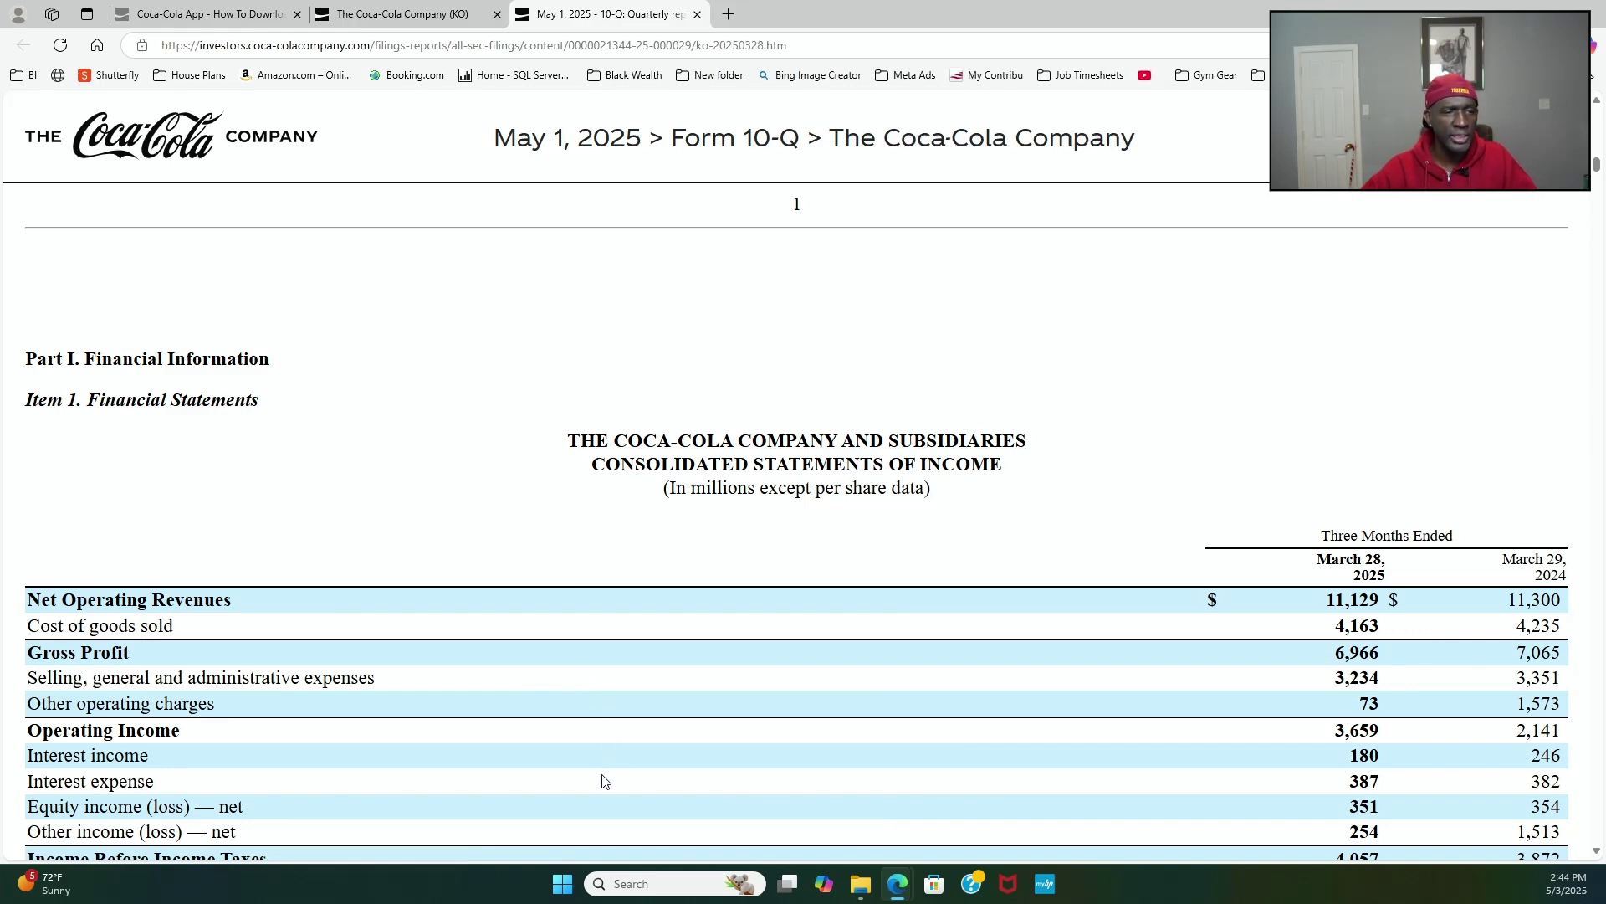
{"action": "scroll", "coordinate": [607, 778], "scroll_direction": "down", "scroll_amount": 1}
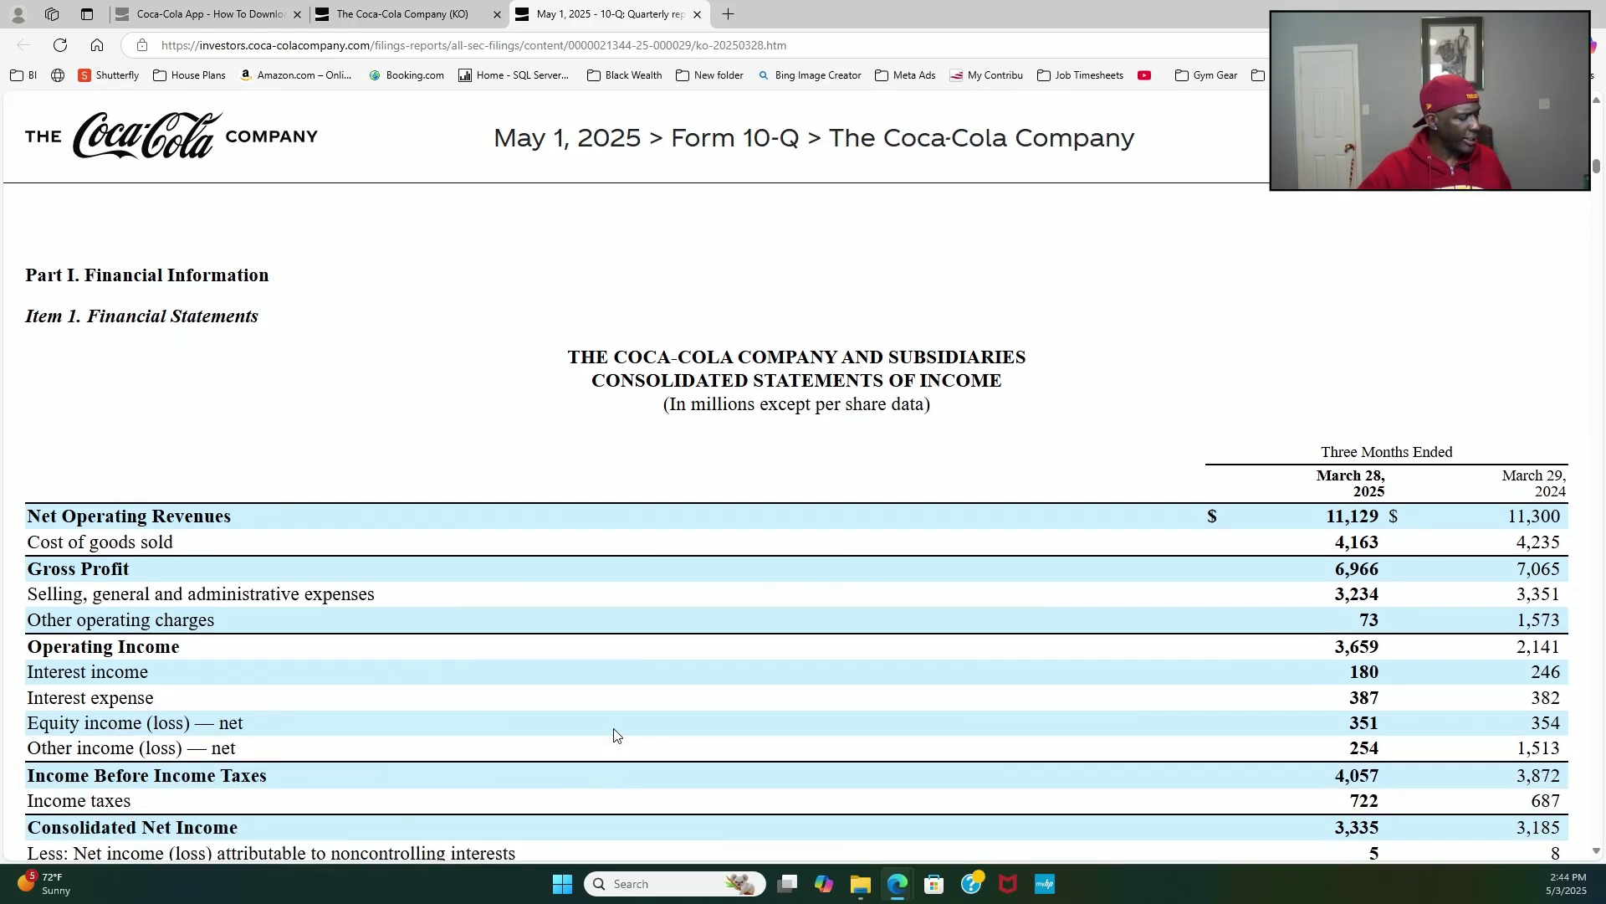
{"action": "key", "text": "ctrl+minus"}
{"action": "key", "text": "ctrl+plus"}
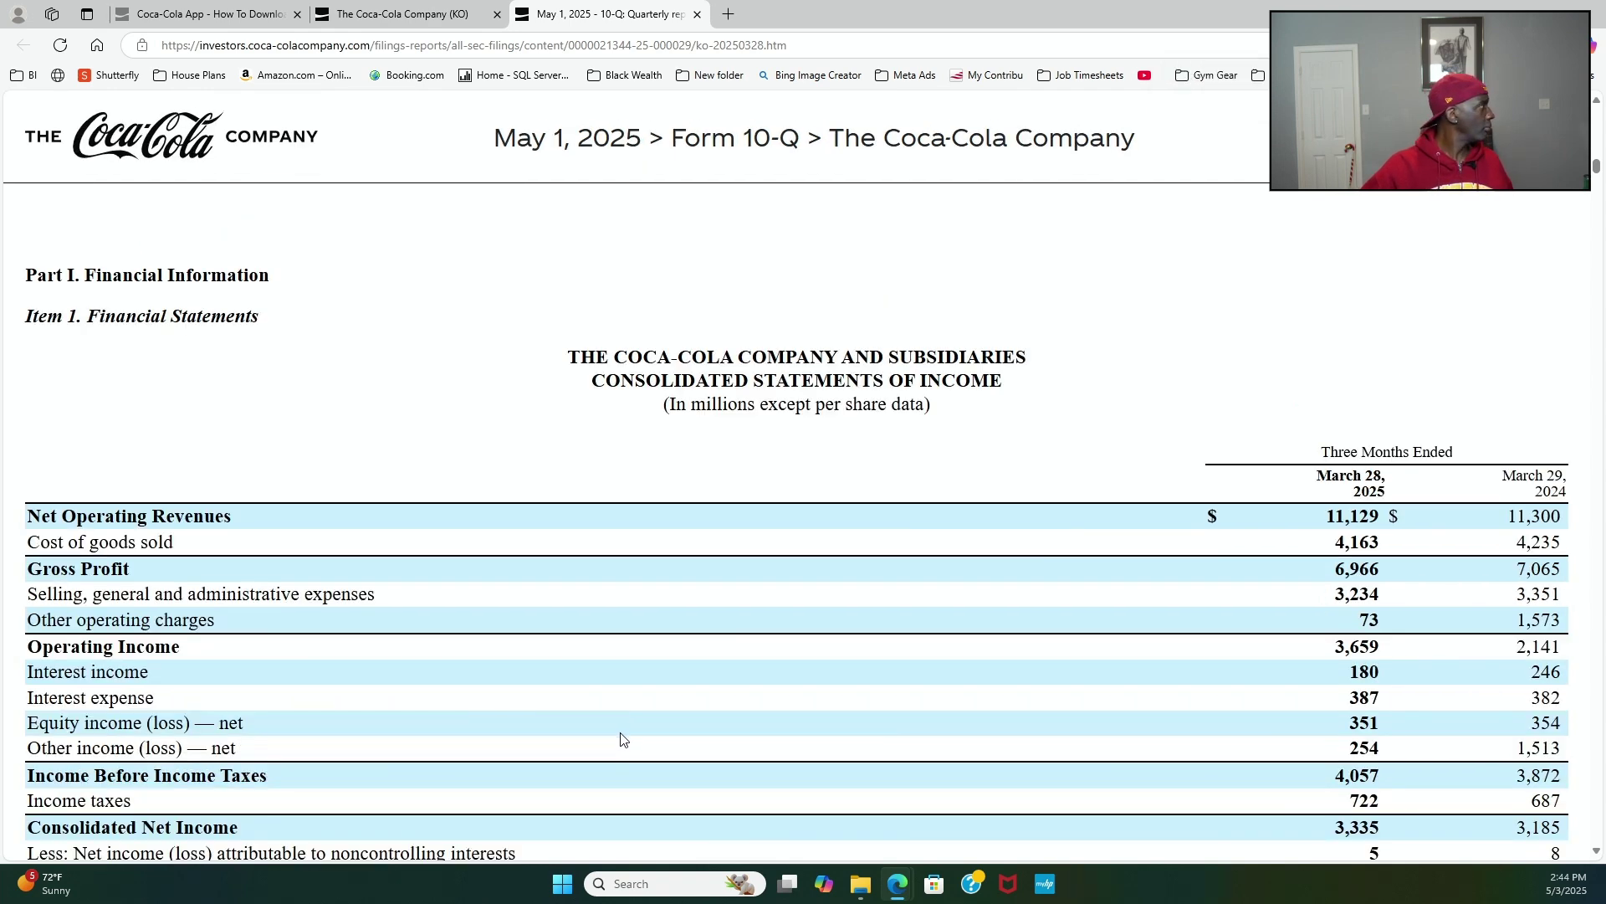
{"action": "scroll", "coordinate": [615, 740], "scroll_direction": "down", "scroll_amount": 1}
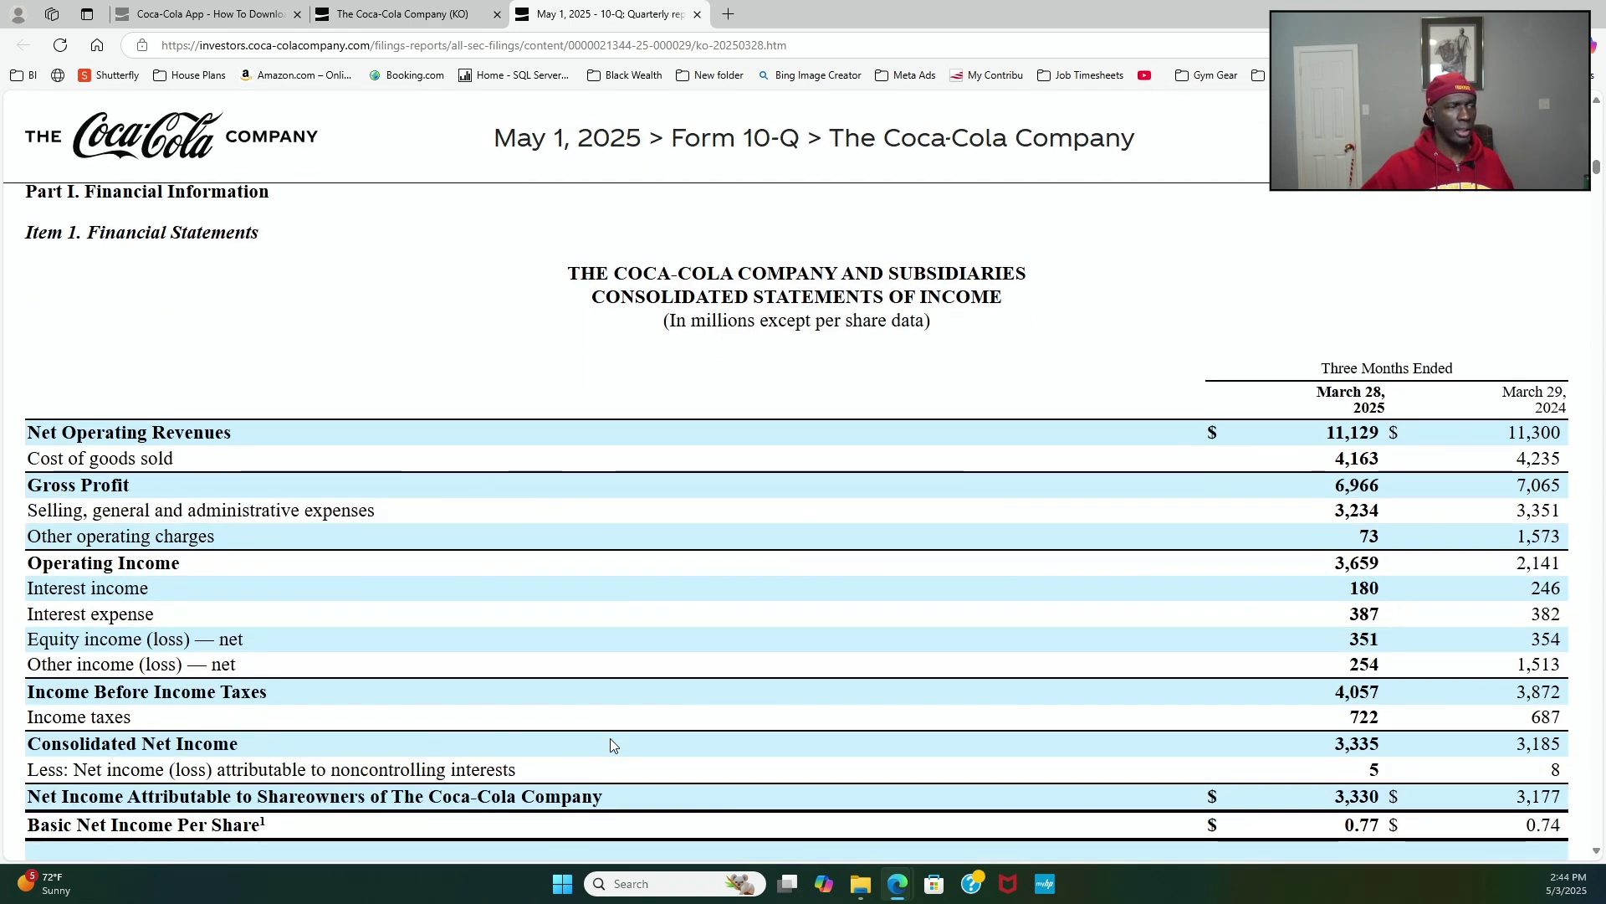
{"action": "scroll", "coordinate": [613, 741], "scroll_direction": "down", "scroll_amount": 1}
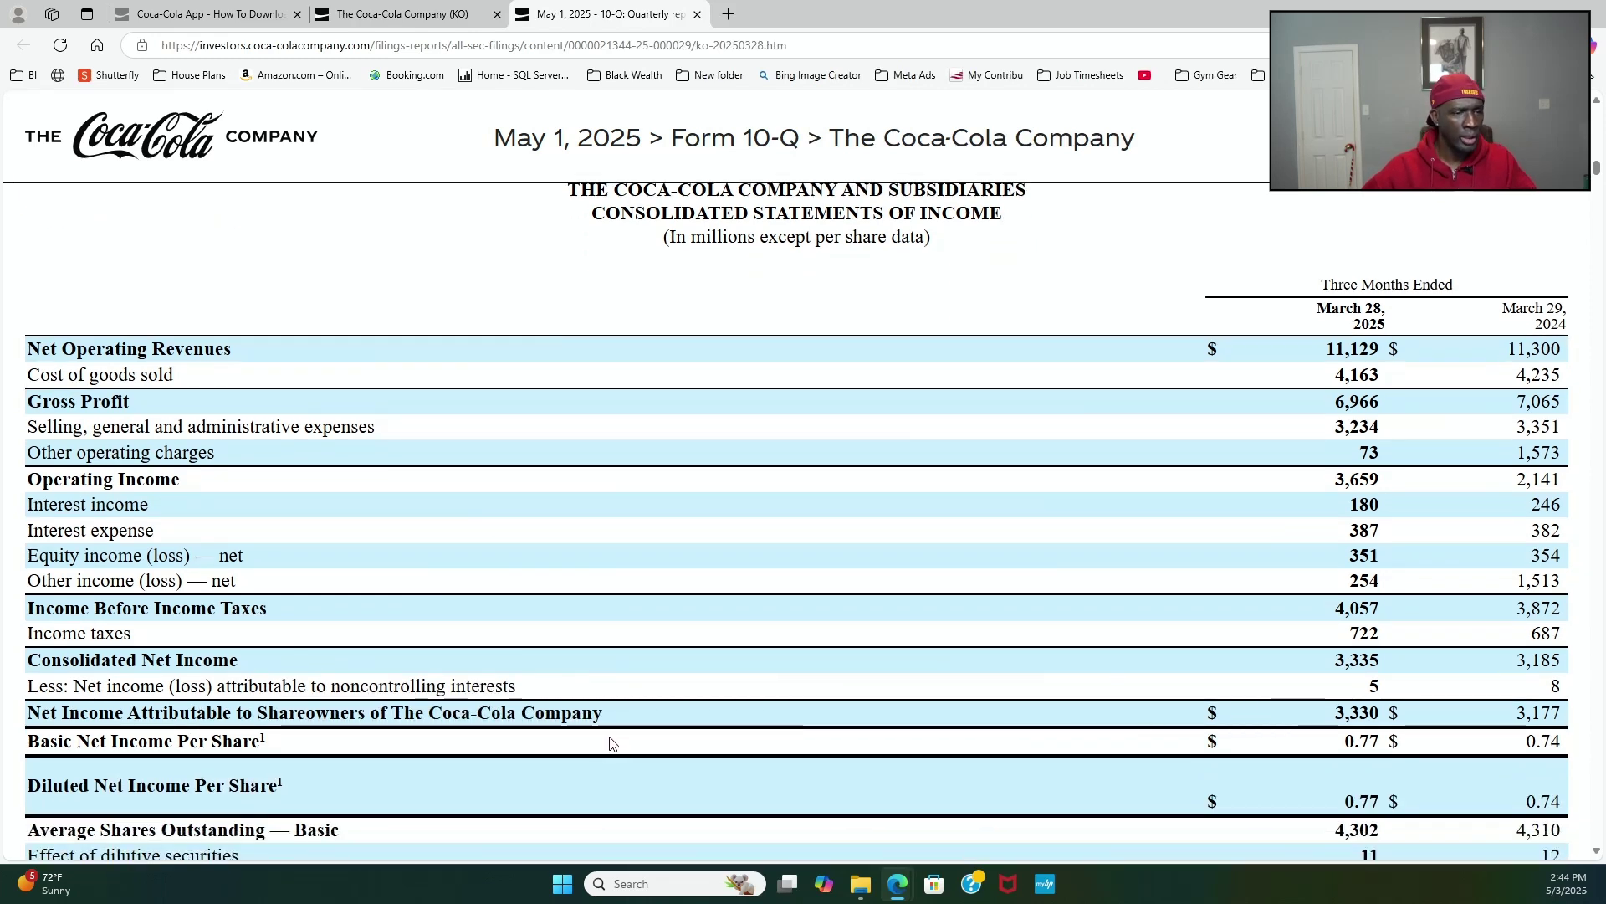
{"action": "scroll", "coordinate": [613, 742], "scroll_direction": "down", "scroll_amount": 1}
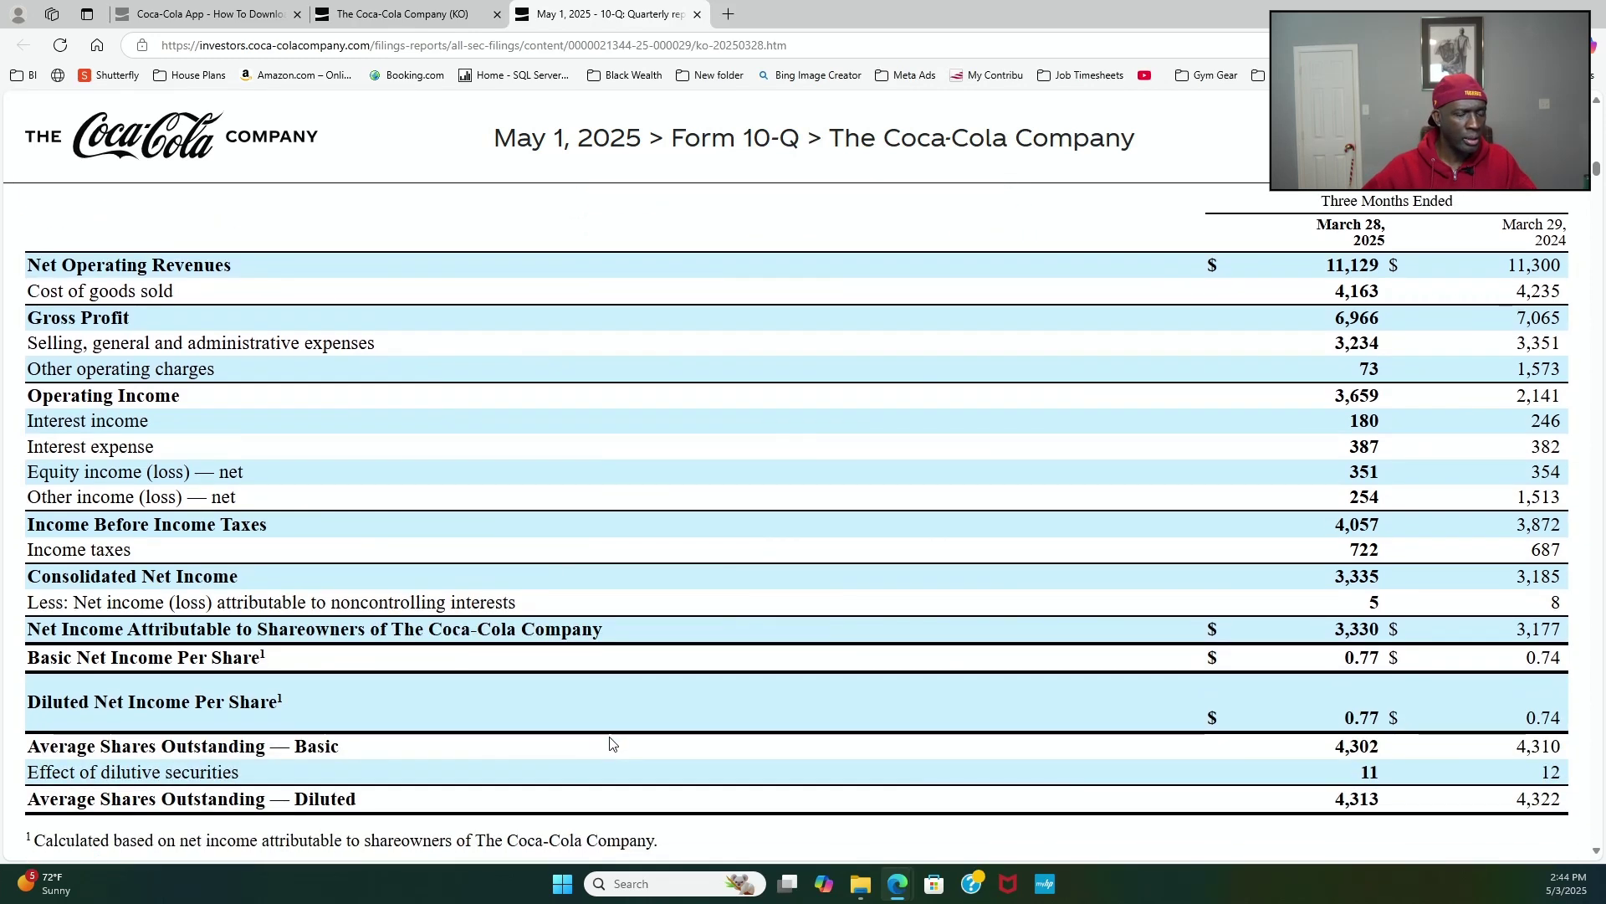
{"action": "scroll", "coordinate": [614, 743], "scroll_direction": "down", "scroll_amount": 1}
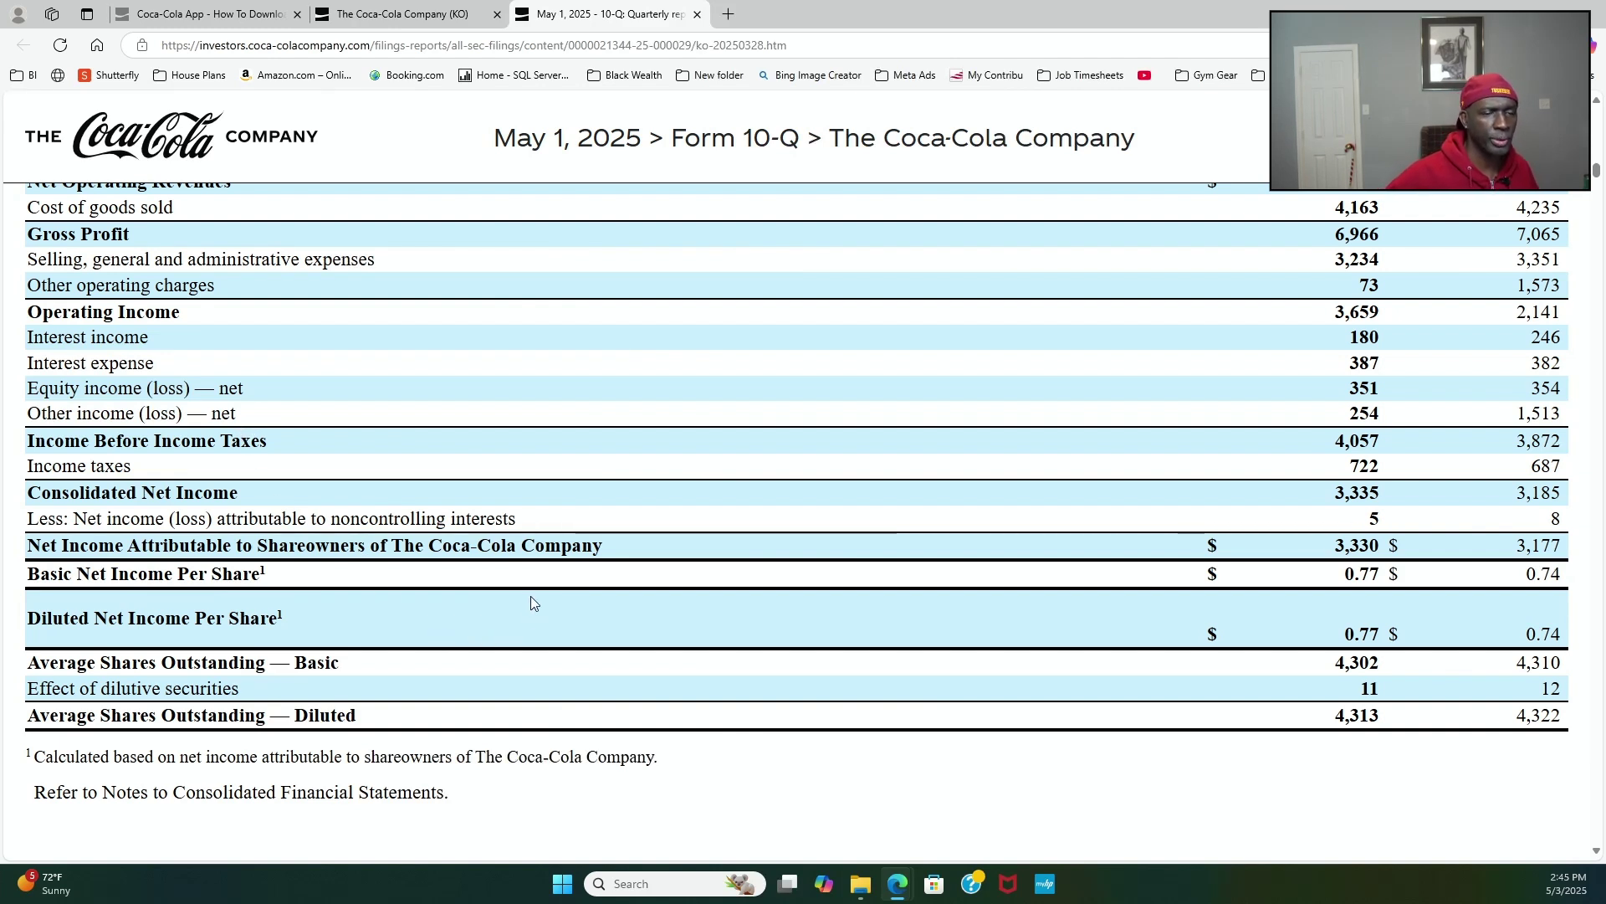
{"action": "scroll", "coordinate": [532, 579], "scroll_direction": "down", "scroll_amount": 1}
{"action": "scroll", "coordinate": [571, 539], "scroll_direction": "down", "scroll_amount": 1}
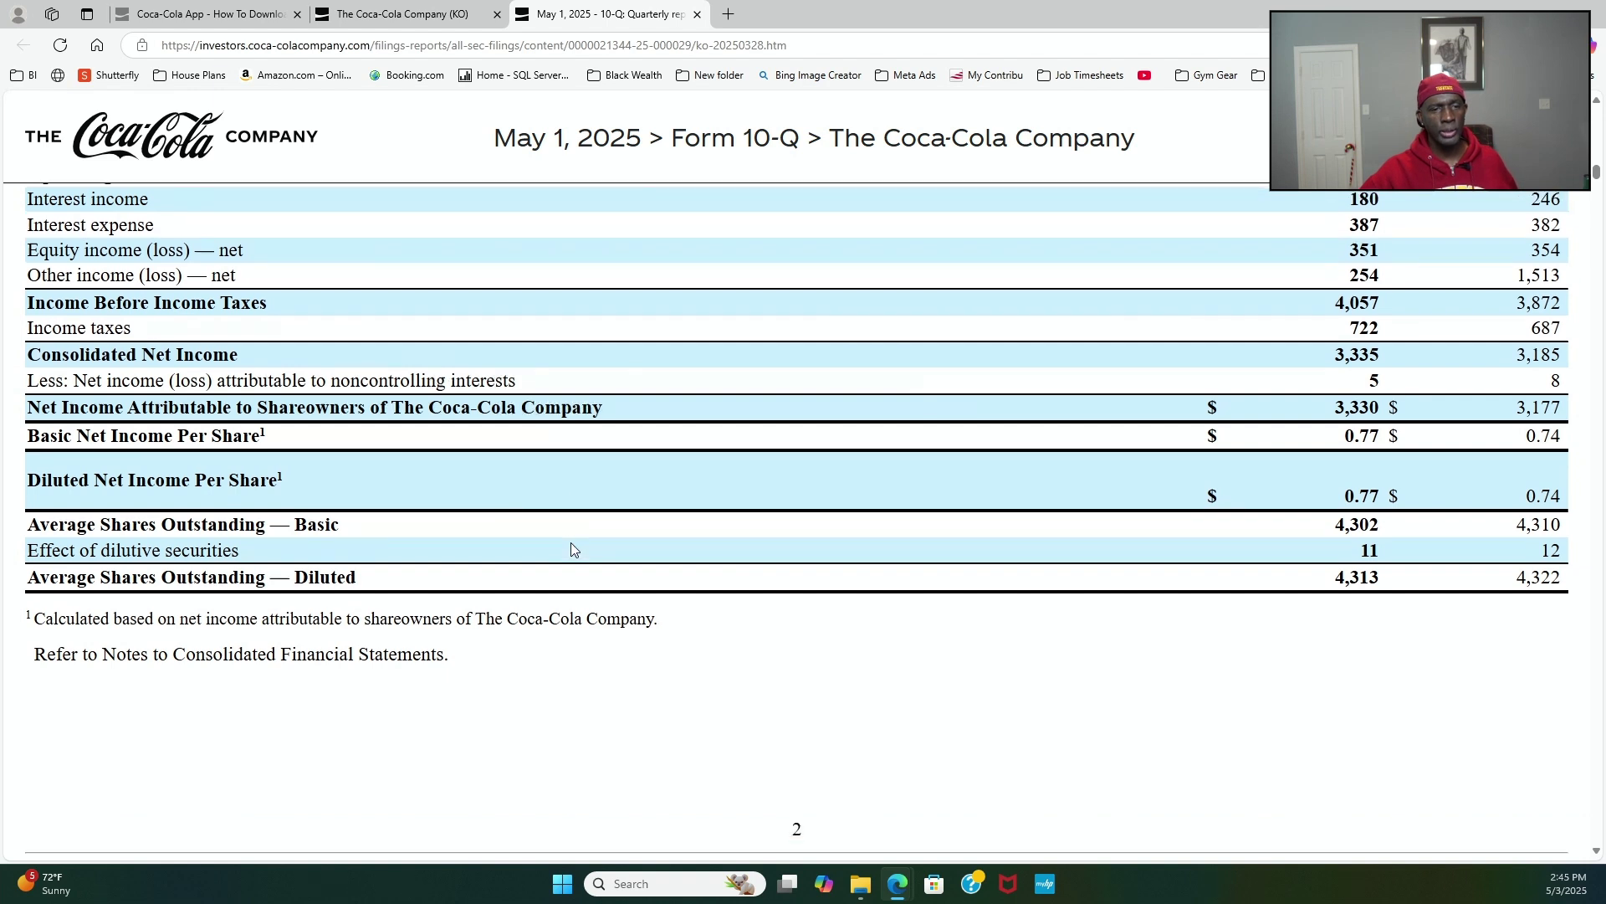
{"action": "scroll", "coordinate": [571, 543], "scroll_direction": "down", "scroll_amount": 1}
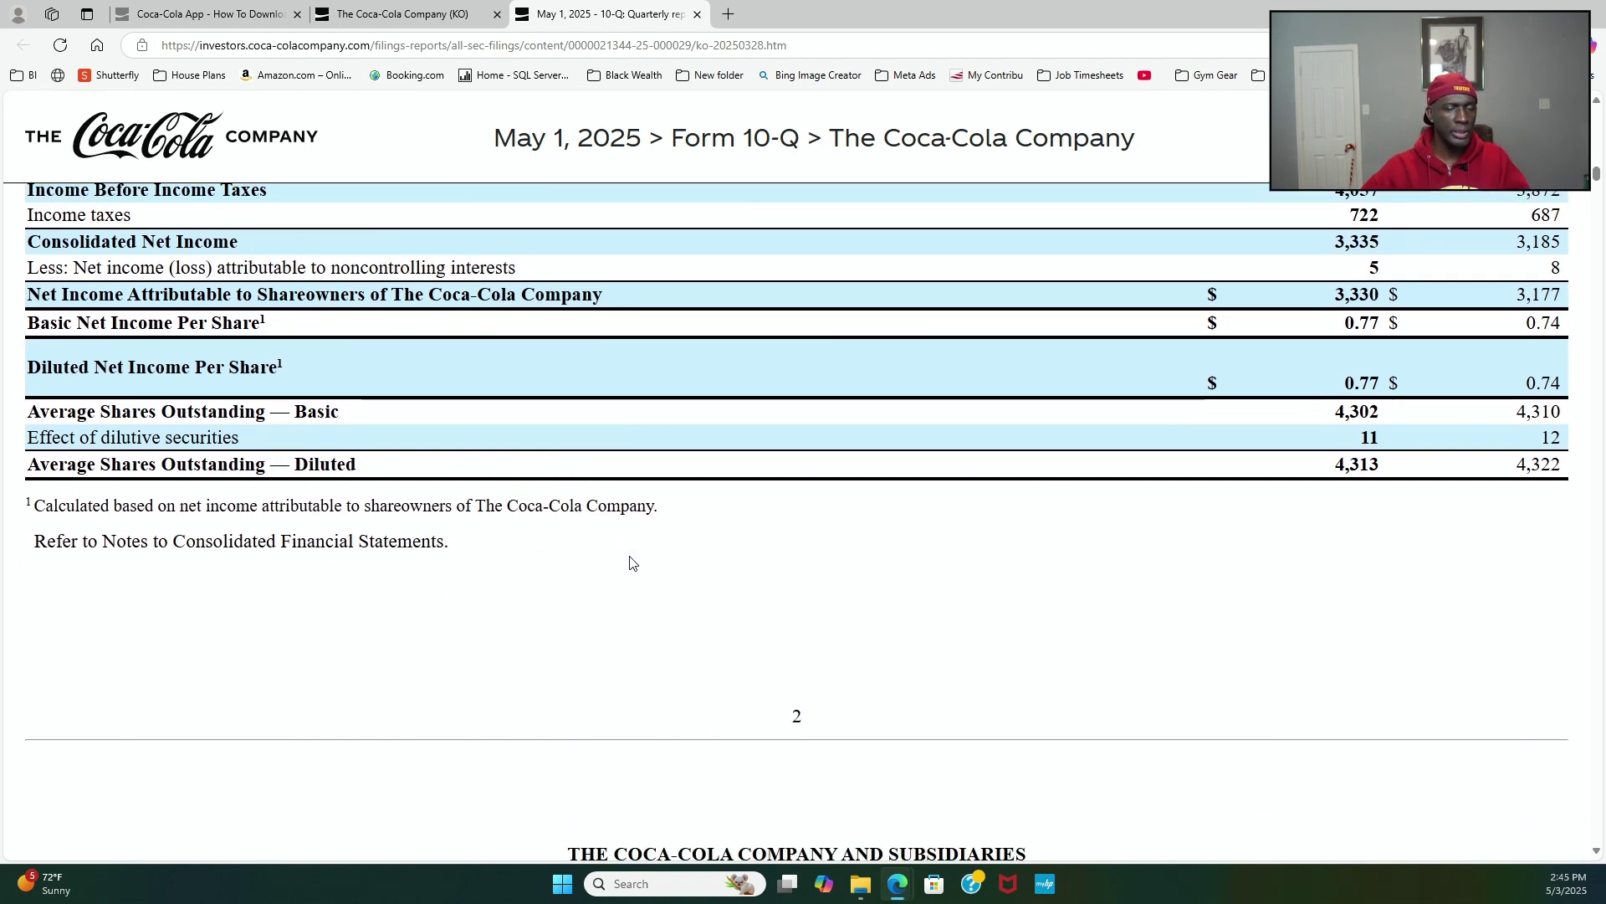
Step: Review the Consolidated Statements of Comprehensive Income for the quarters ended March 28, 2025 and March 29, 2024
{"action": "scroll", "coordinate": [634, 563], "scroll_direction": "down", "scroll_amount": 4}
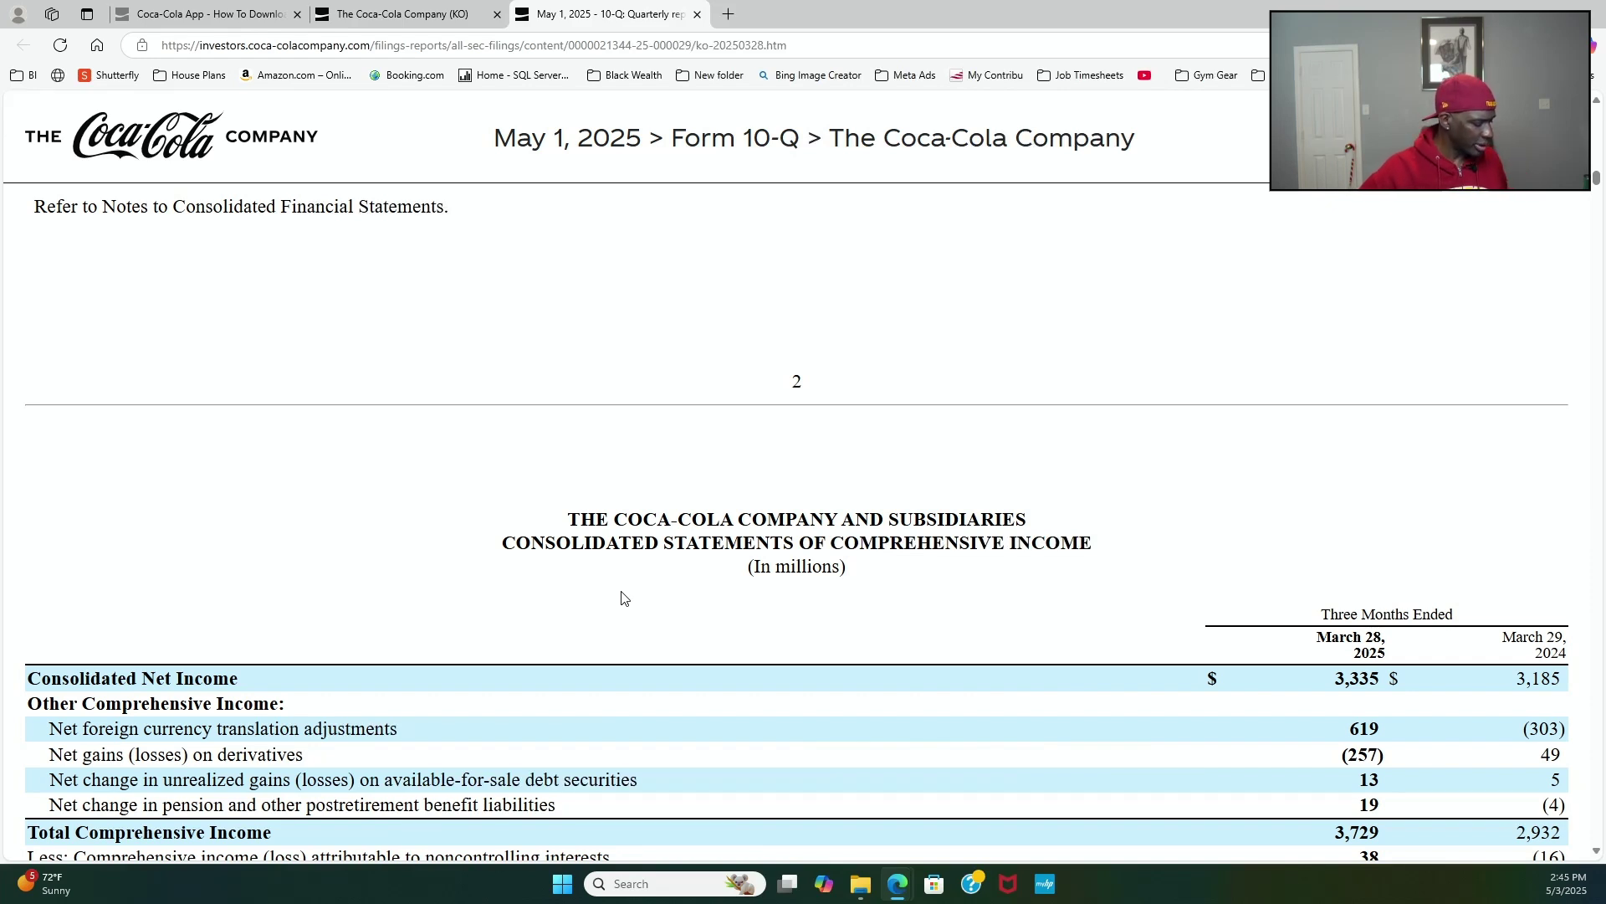
{"action": "scroll", "coordinate": [673, 604], "scroll_direction": "down", "scroll_amount": 1}
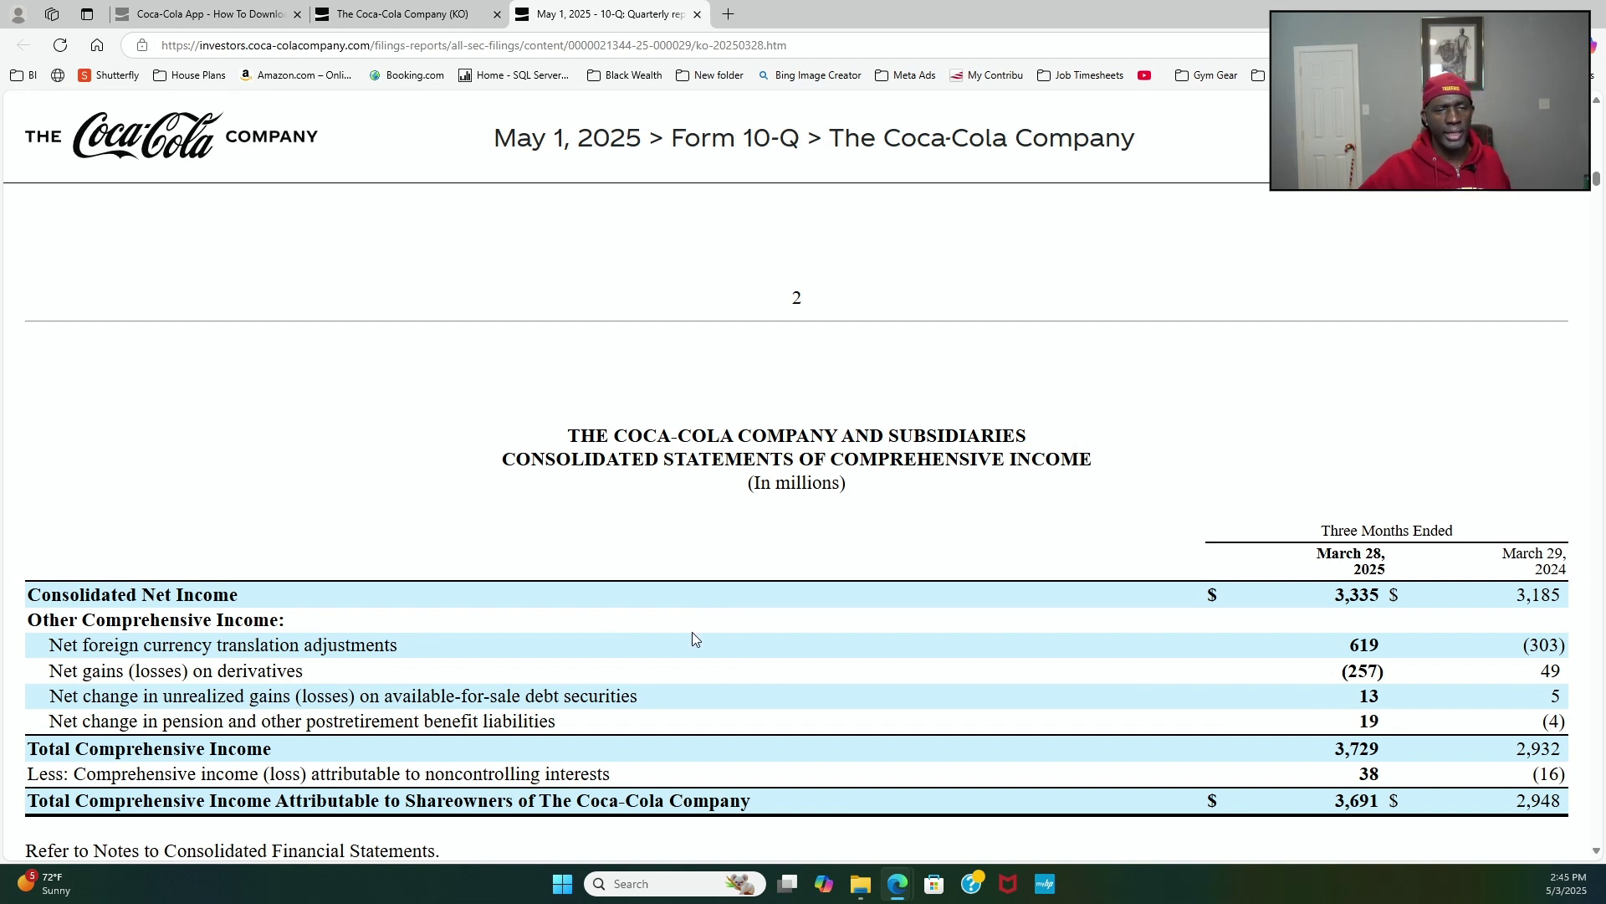
{"action": "scroll", "coordinate": [694, 632], "scroll_direction": "down", "scroll_amount": 2}
{"action": "scroll", "coordinate": [698, 632], "scroll_direction": "down", "scroll_amount": 1}
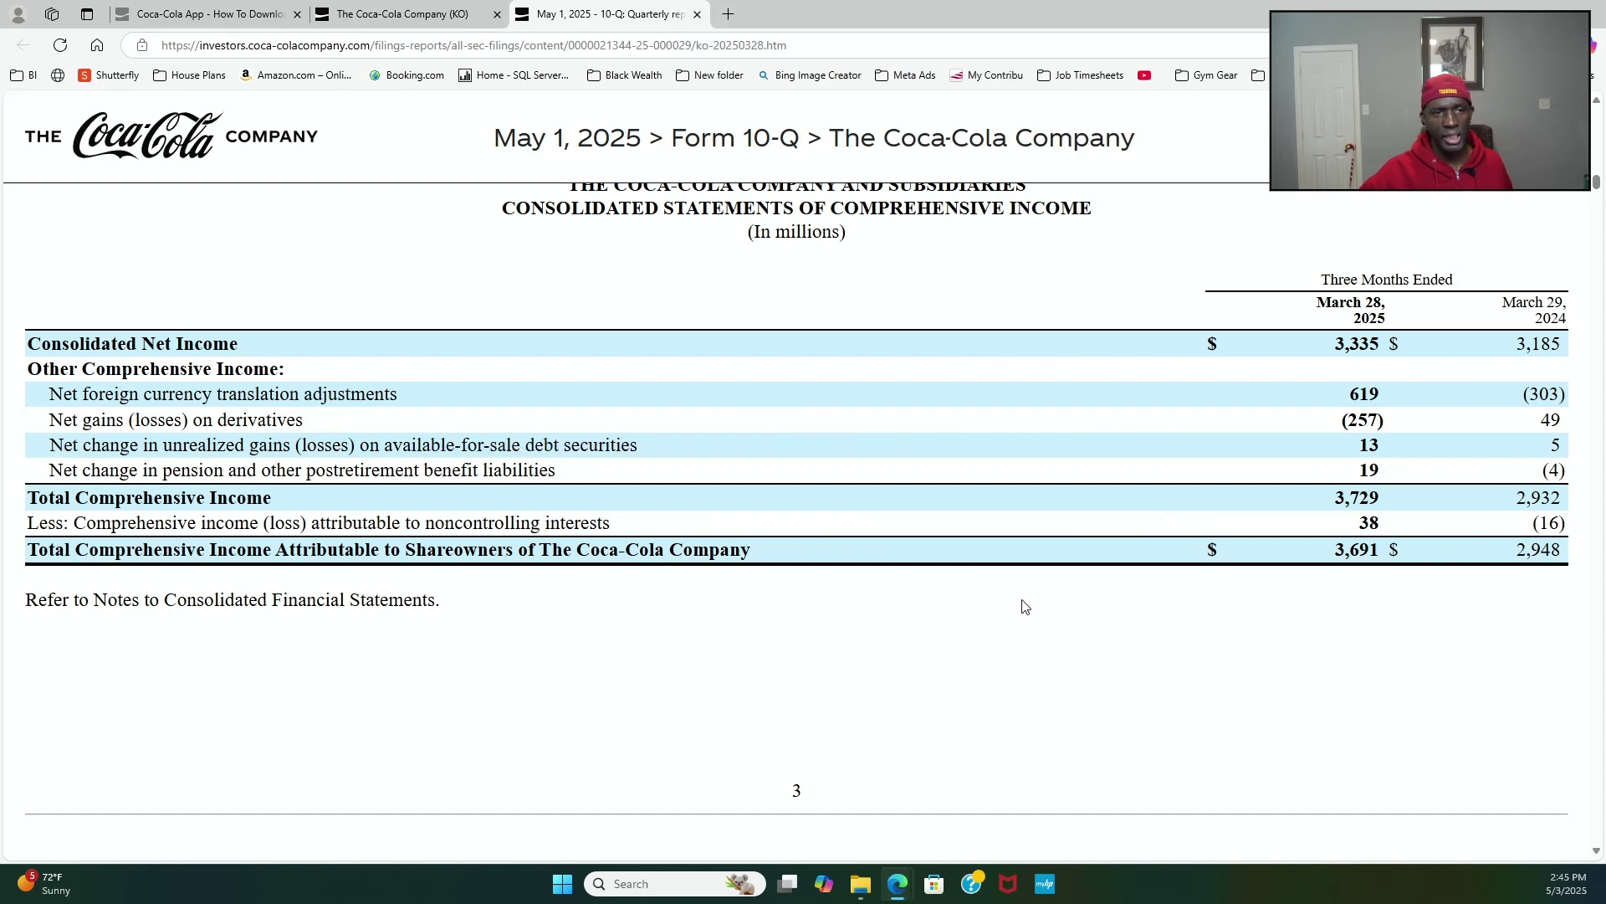
Step: Skim the Consolidated Balance Sheets, covering assets, liabilities and shareowners' equity
{"action": "scroll", "coordinate": [1024, 607], "scroll_direction": "down", "scroll_amount": 3}
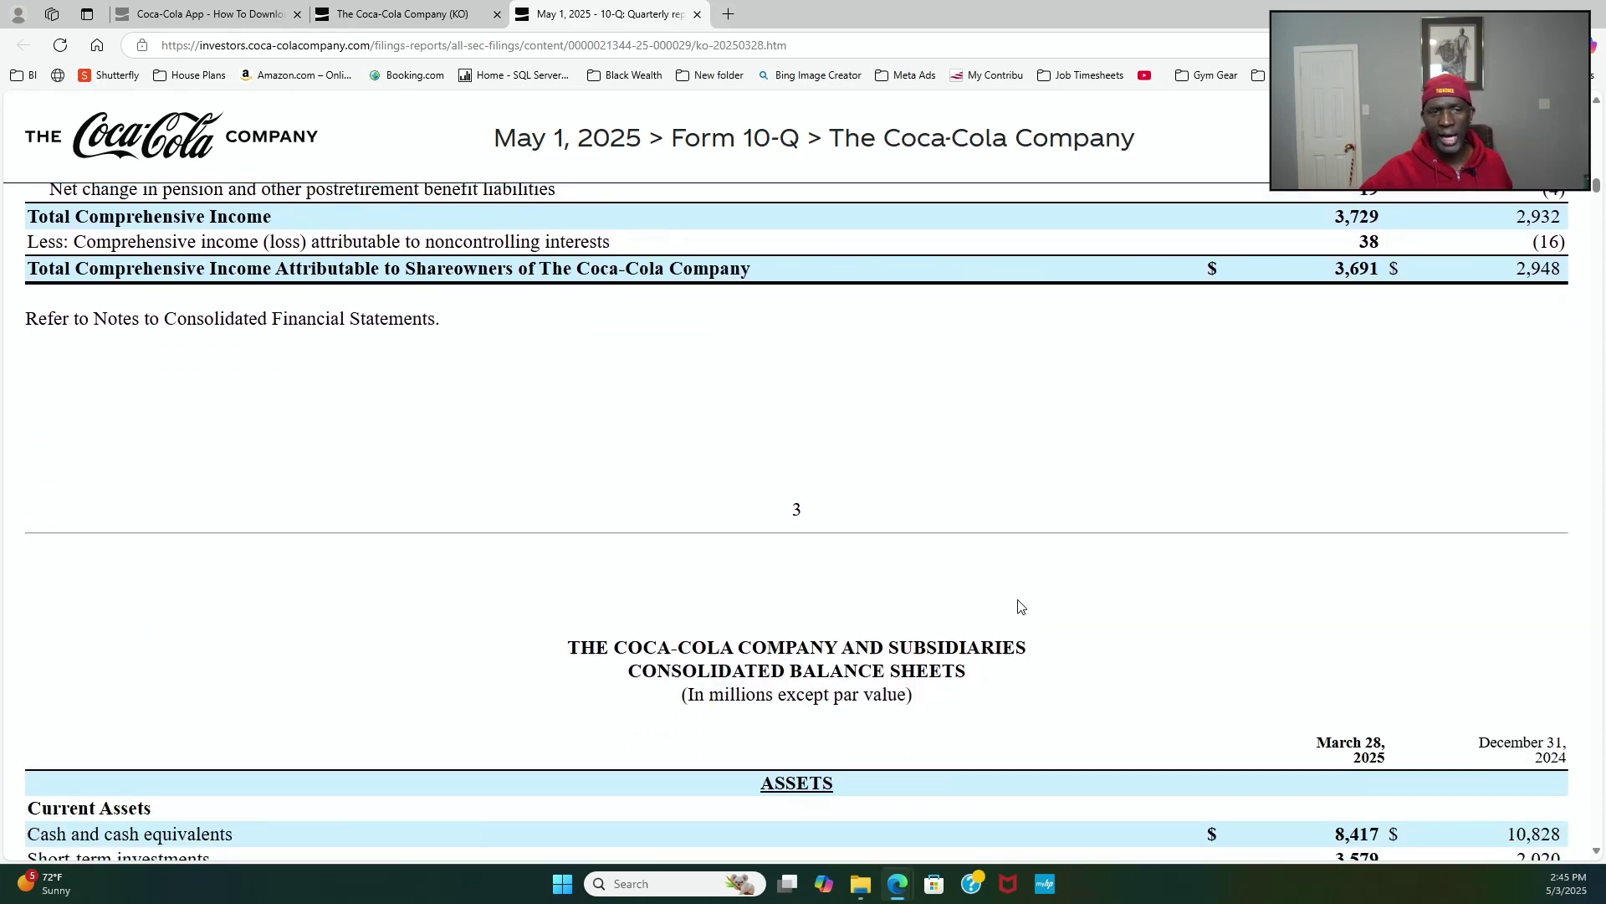
{"action": "scroll", "coordinate": [1021, 606], "scroll_direction": "down", "scroll_amount": 6}
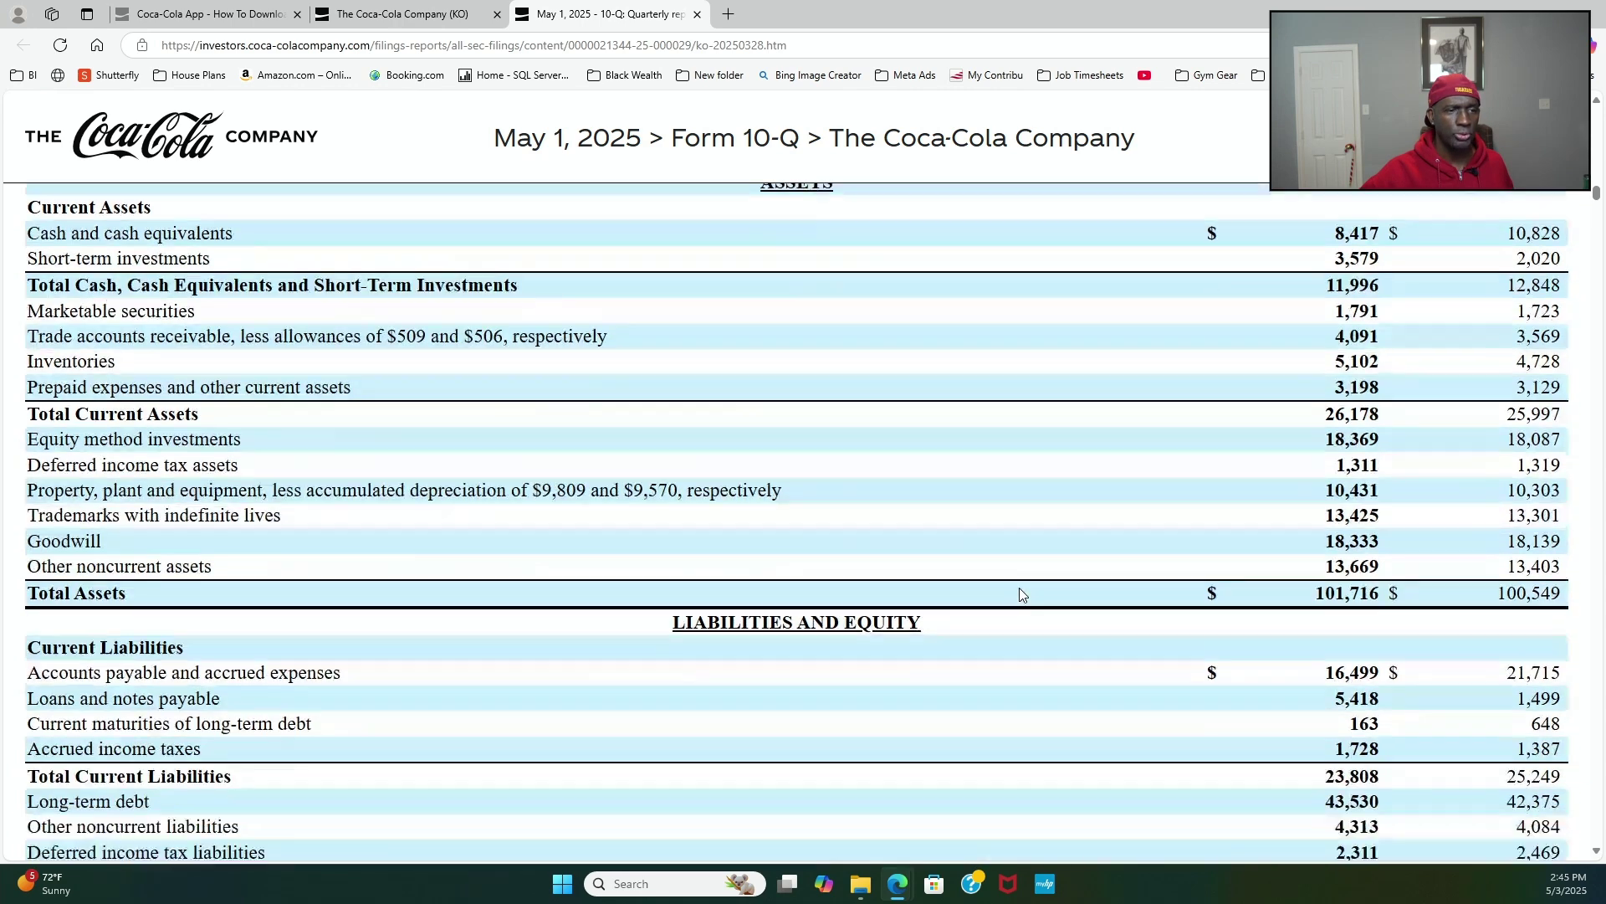
{"action": "scroll", "coordinate": [1021, 594], "scroll_direction": "down", "scroll_amount": 5}
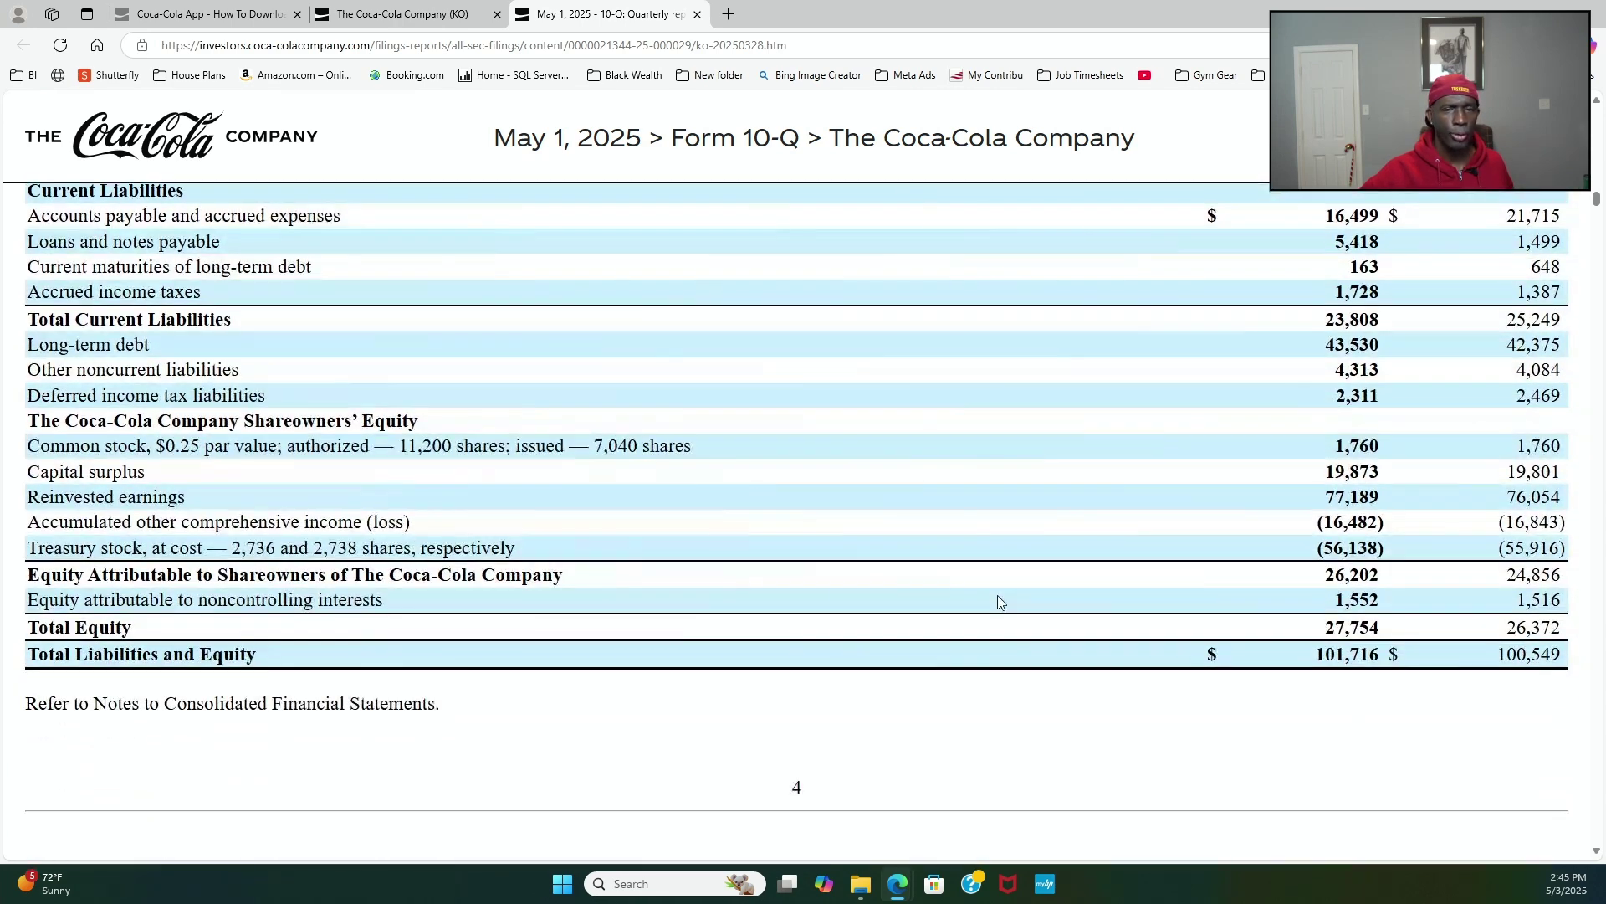
Step: Go through the Consolidated Statements of Cash Flows, covering operating, investing and financing activities and end-of-period cash
{"action": "scroll", "coordinate": [999, 602], "scroll_direction": "down", "scroll_amount": 6}
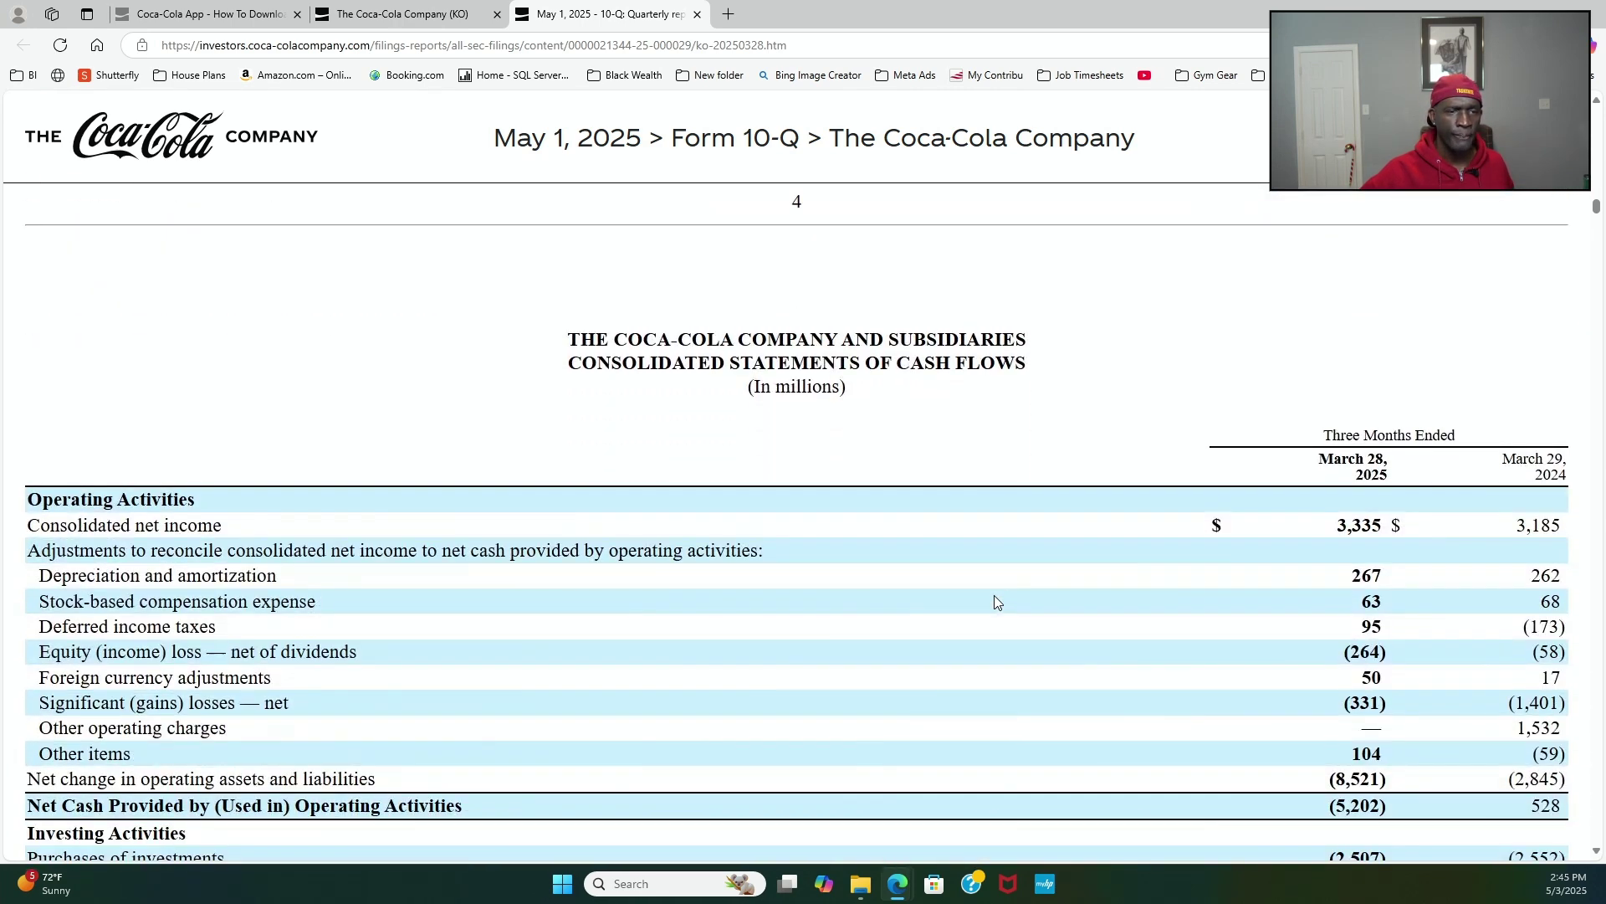
{"action": "scroll", "coordinate": [994, 600], "scroll_direction": "down", "scroll_amount": 1}
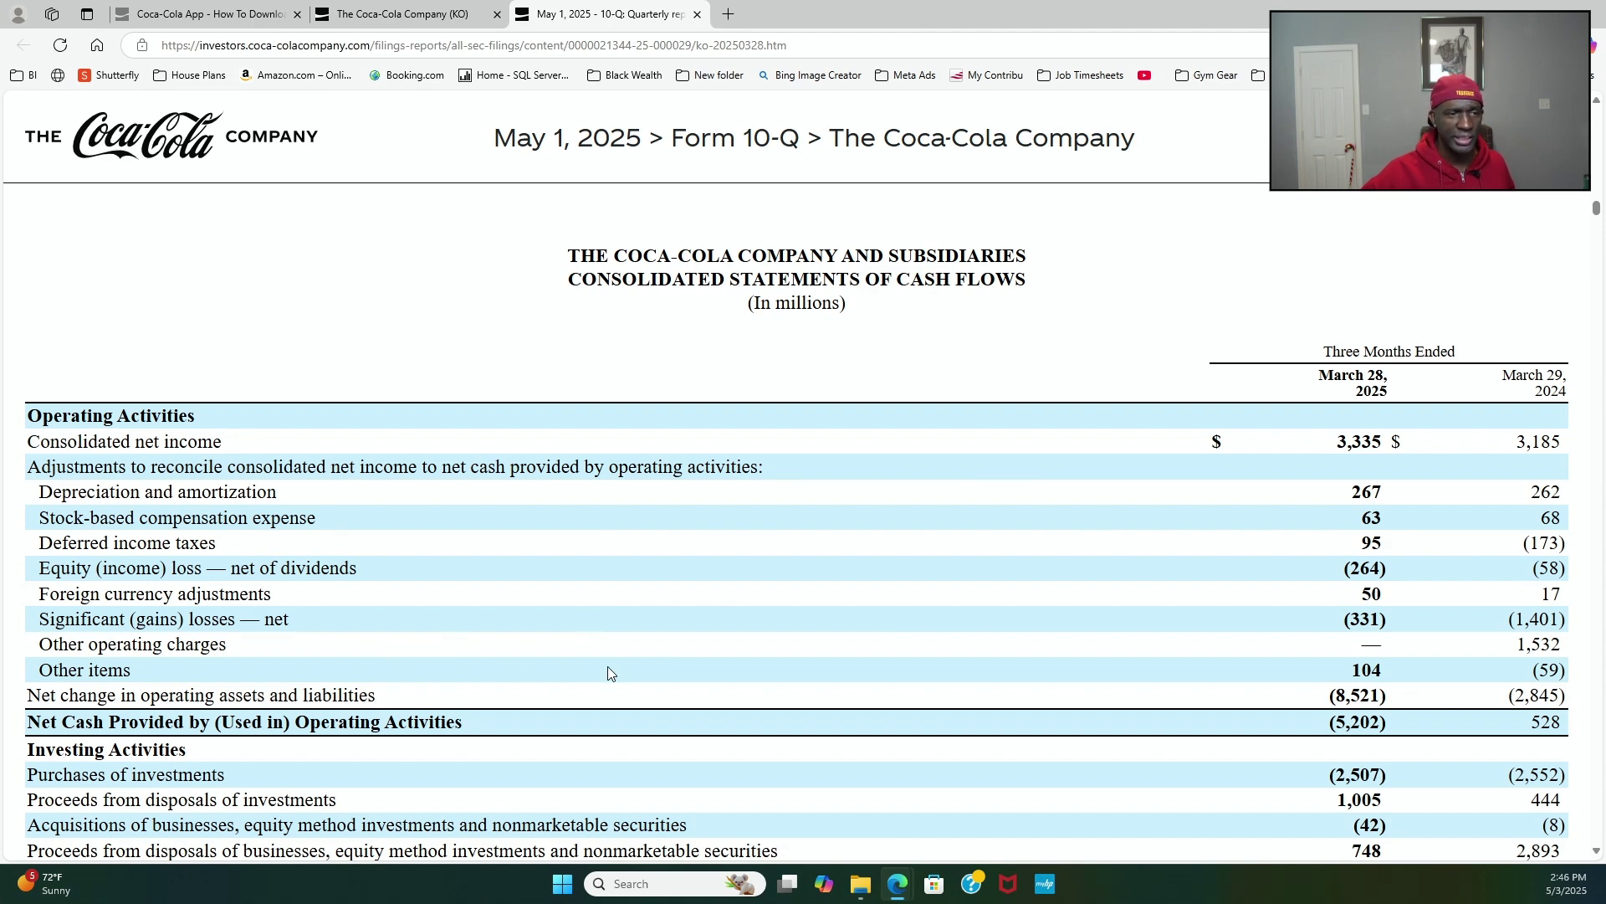
{"action": "scroll", "coordinate": [606, 672], "scroll_direction": "down", "scroll_amount": 4}
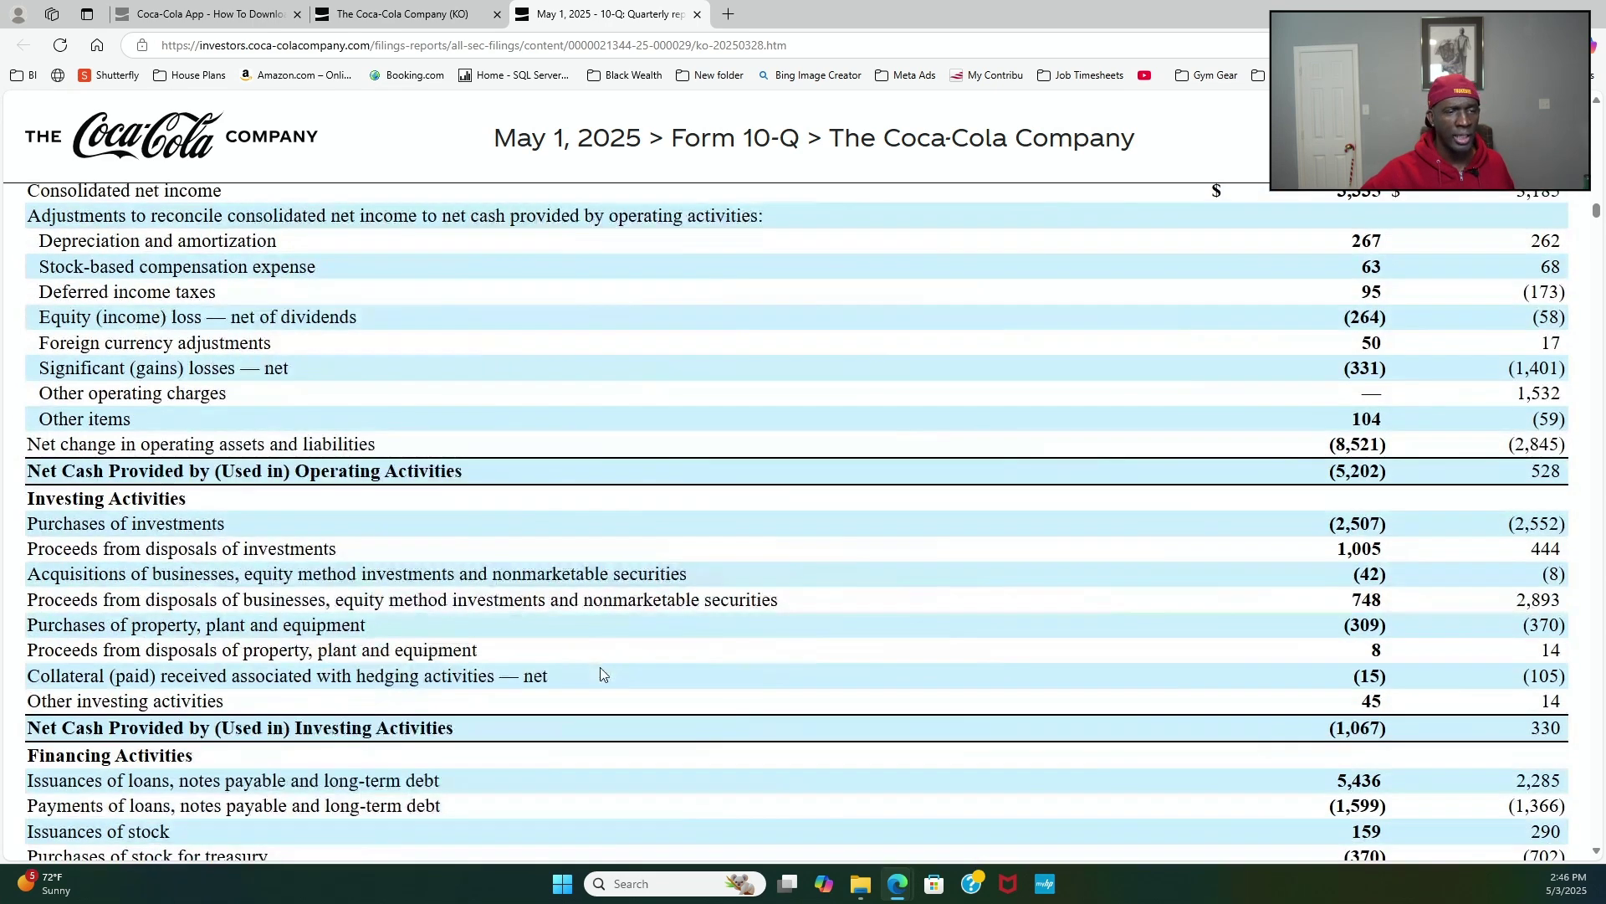
{"action": "scroll", "coordinate": [601, 674], "scroll_direction": "down", "scroll_amount": 2}
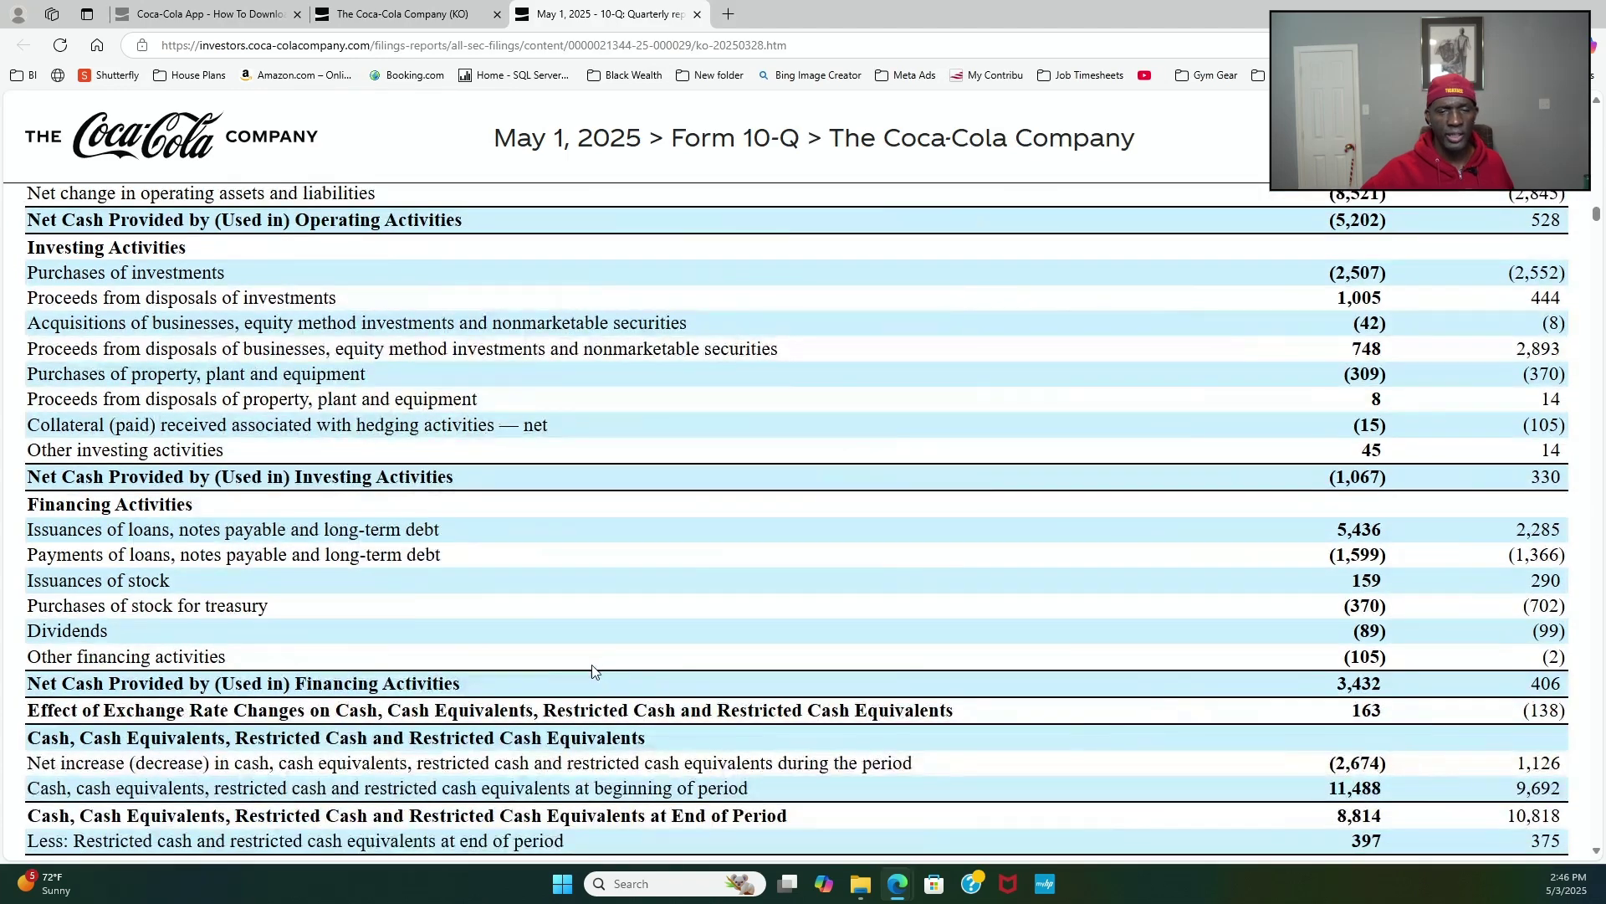
{"action": "scroll", "coordinate": [590, 678], "scroll_direction": "down", "scroll_amount": 3}
{"action": "scroll", "coordinate": [575, 681], "scroll_direction": "down", "scroll_amount": 5}
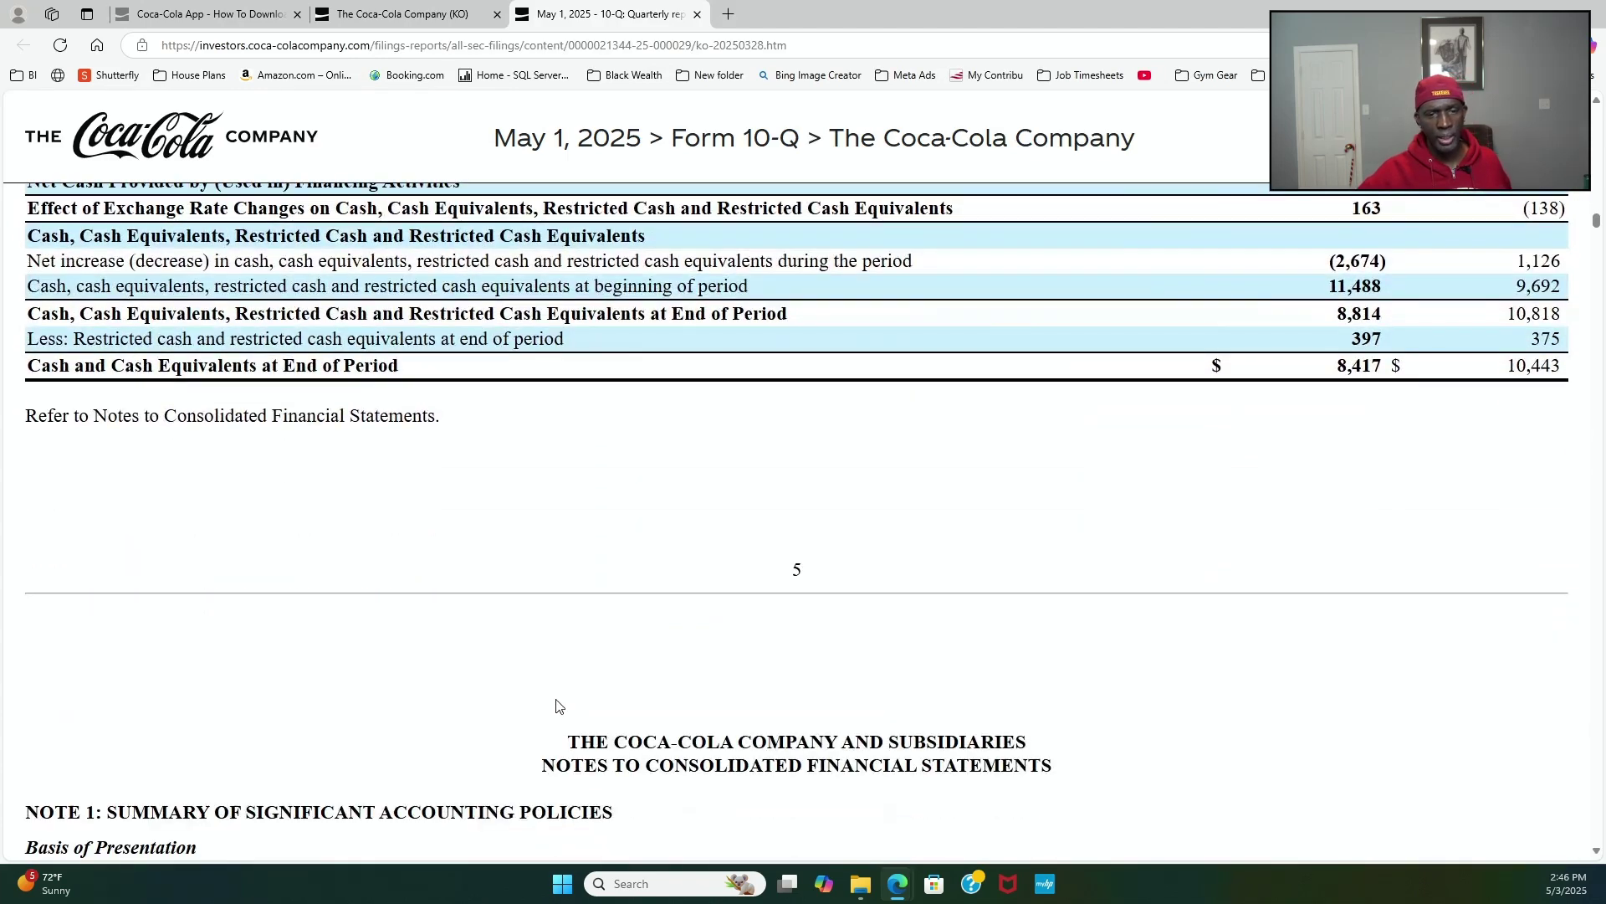
Step: Skim Note 1 on significant accounting policies and Note 2 on acquisitions, divestitures and assets held for sale
{"action": "scroll", "coordinate": [559, 699], "scroll_direction": "down", "scroll_amount": 5}
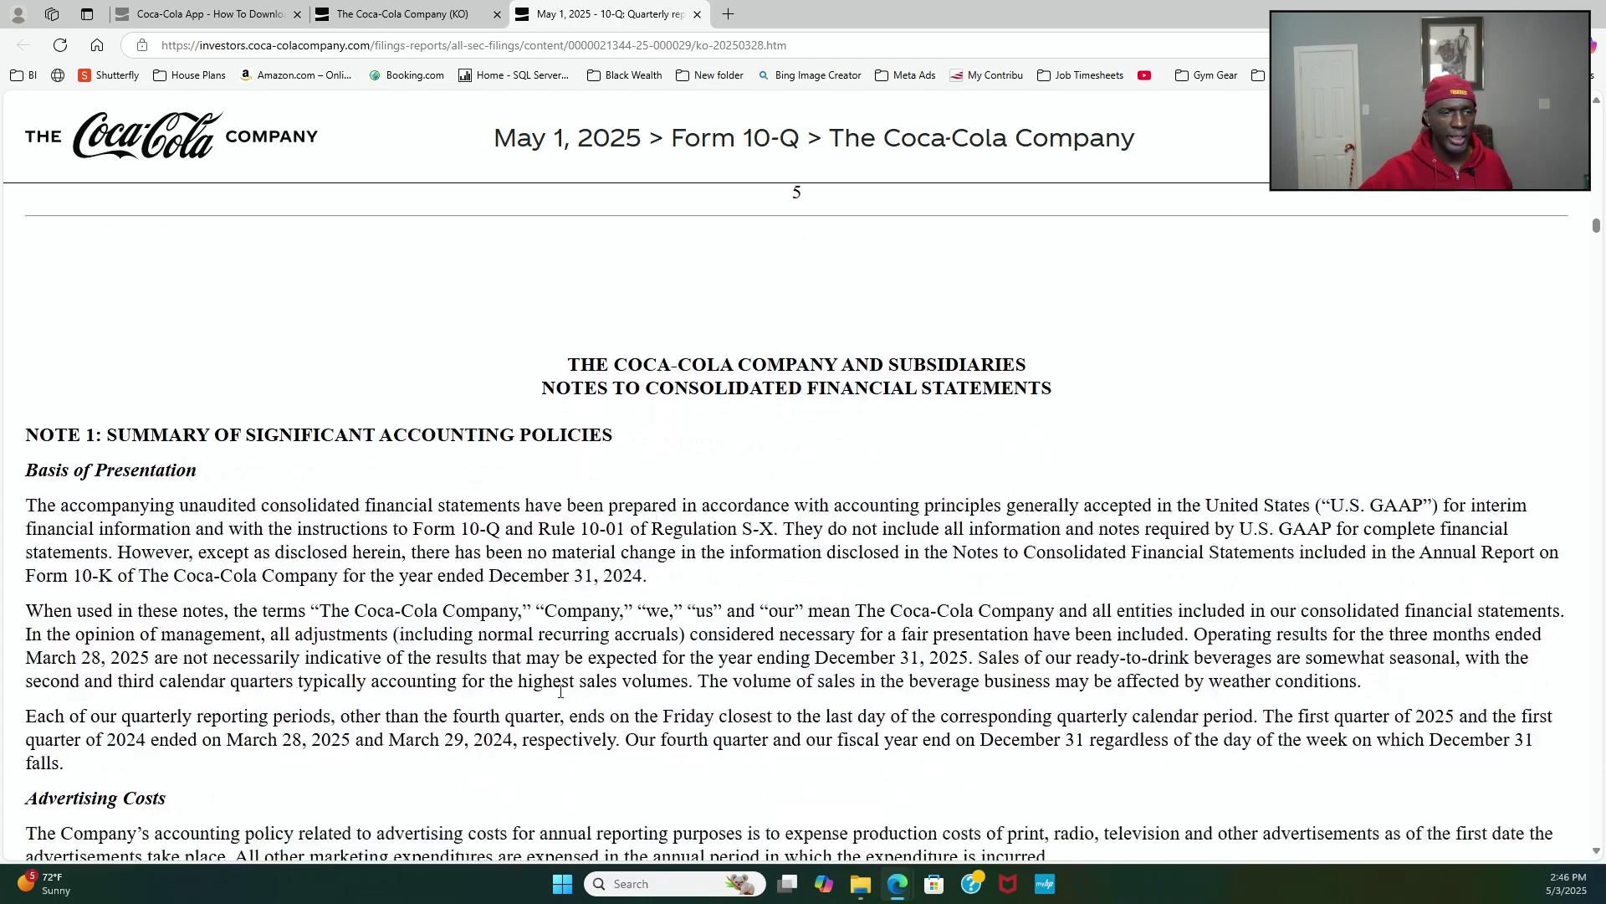
{"action": "scroll", "coordinate": [559, 686], "scroll_direction": "down", "scroll_amount": 6}
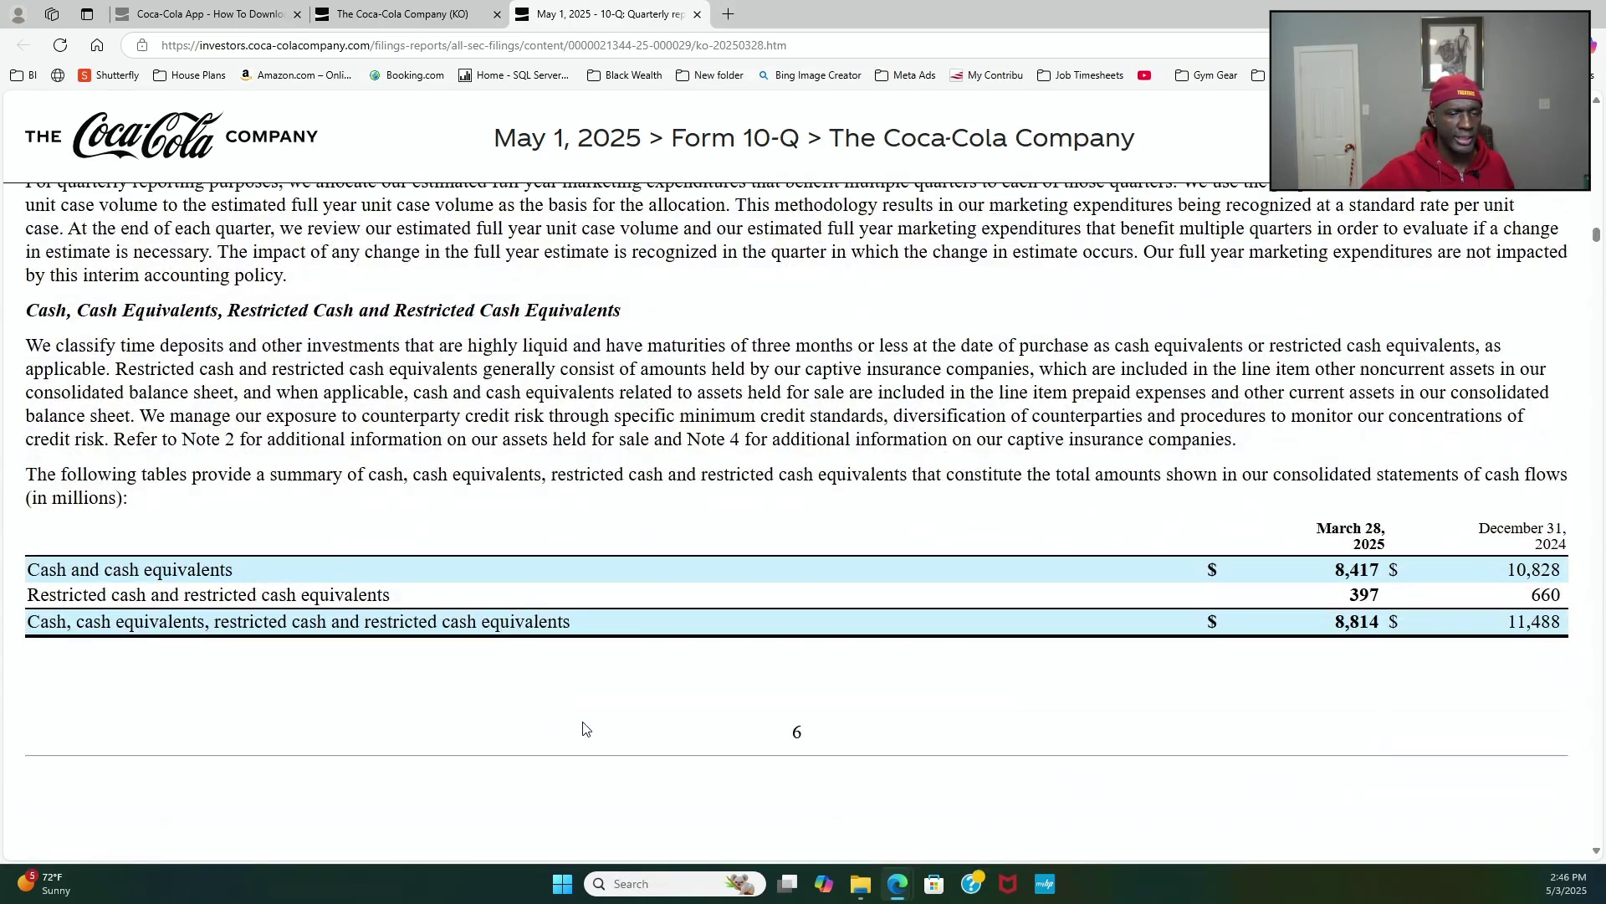
{"action": "scroll", "coordinate": [593, 743], "scroll_direction": "down", "scroll_amount": 5}
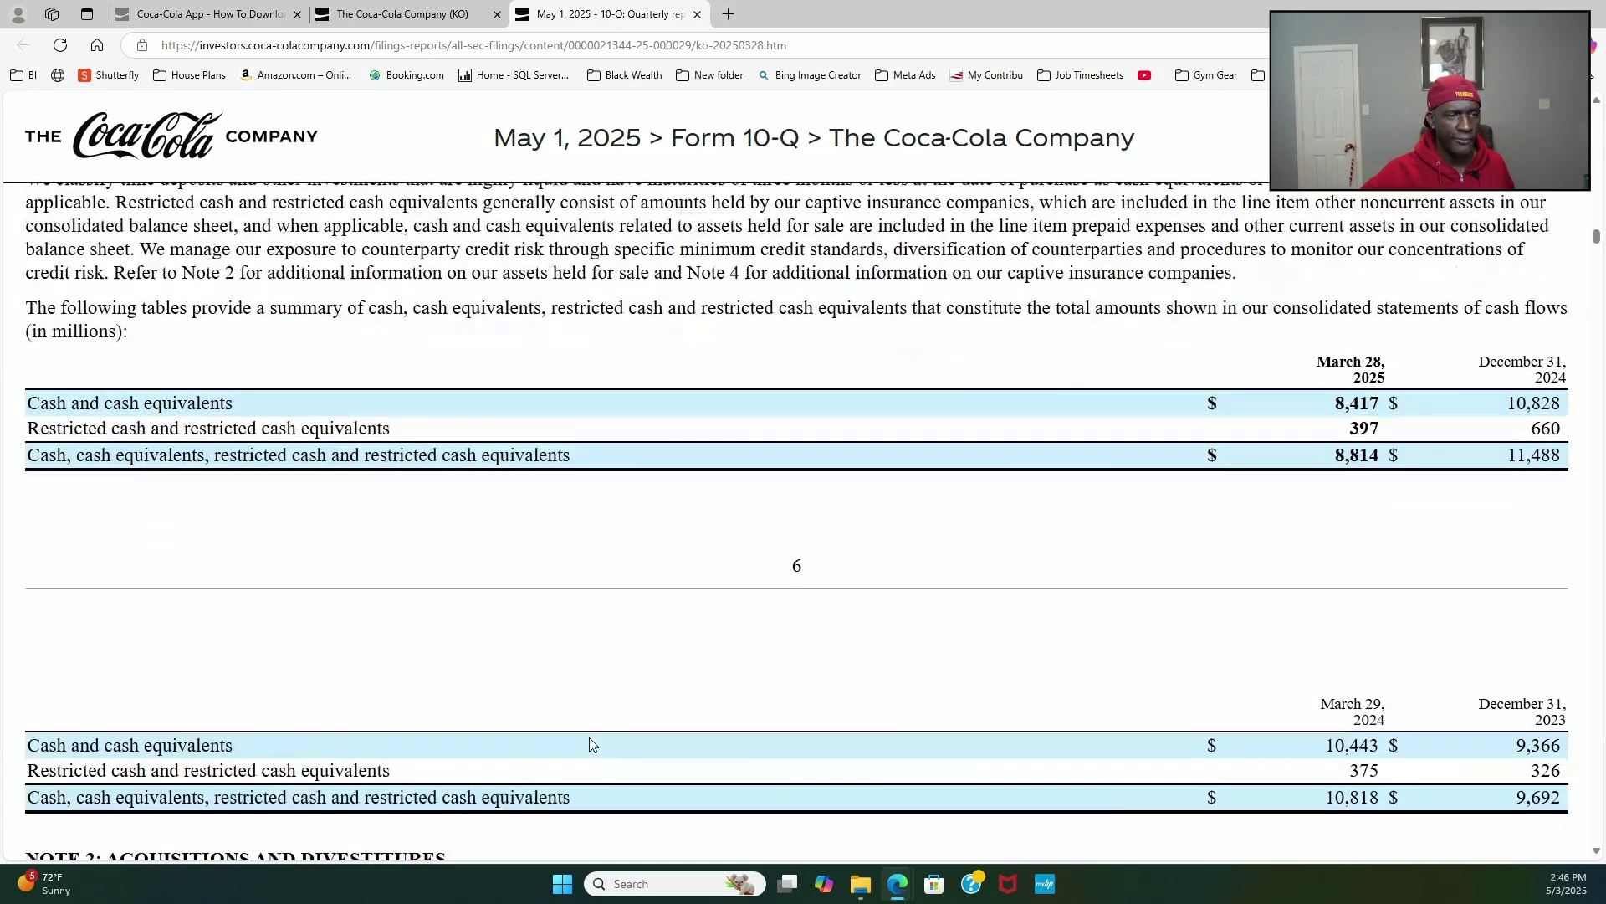
{"action": "scroll", "coordinate": [588, 740], "scroll_direction": "down", "scroll_amount": 7}
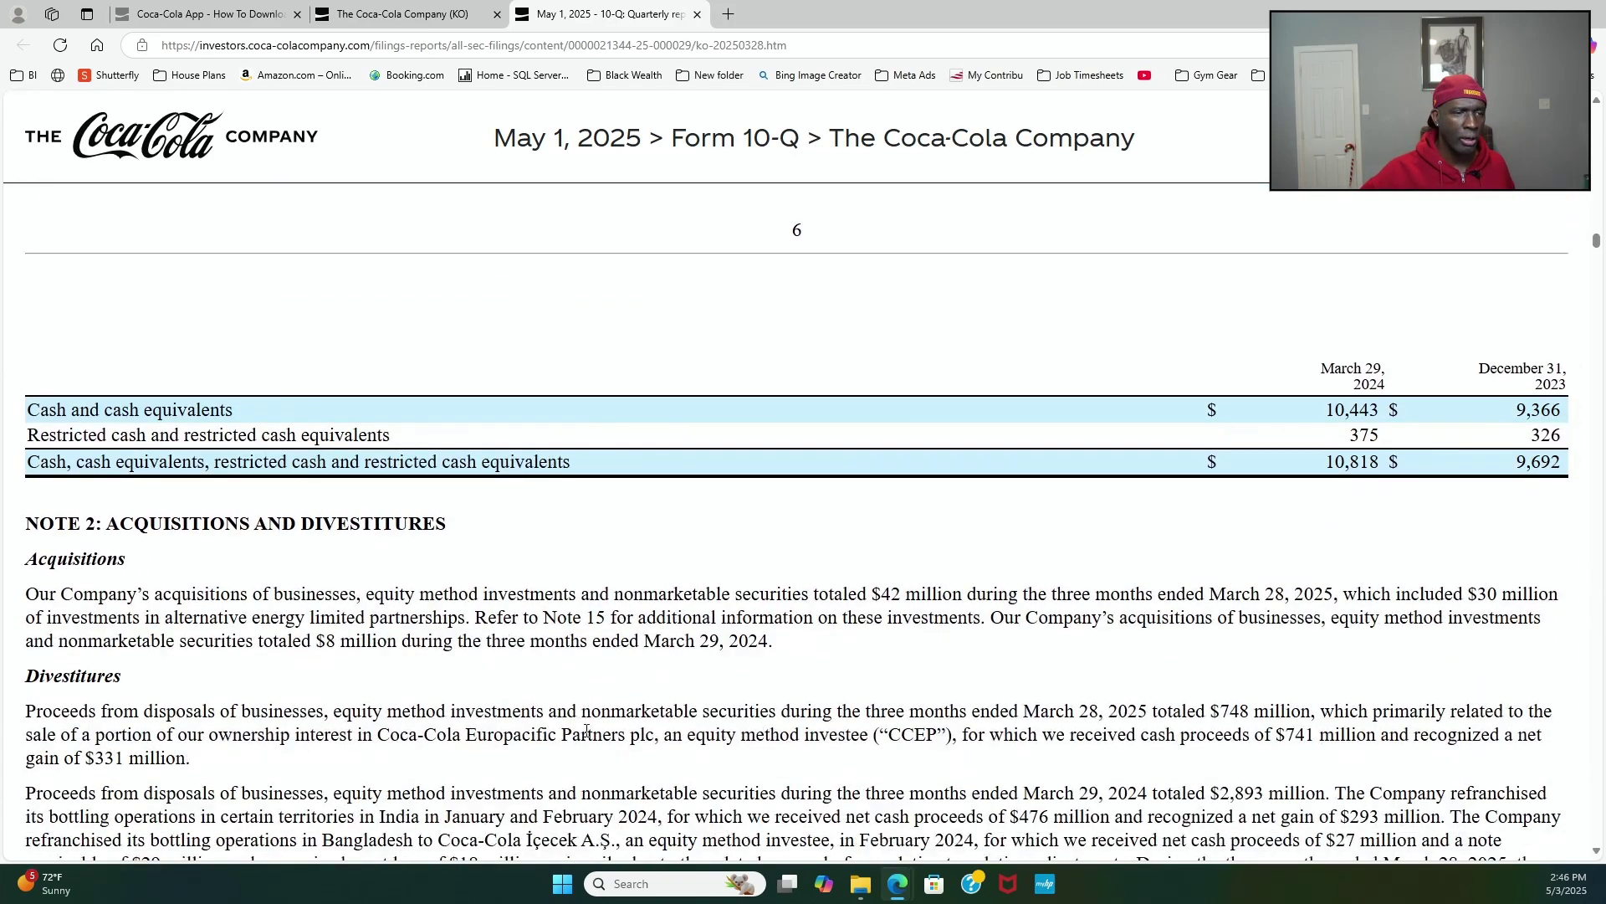
{"action": "scroll", "coordinate": [586, 734], "scroll_direction": "down", "scroll_amount": 2}
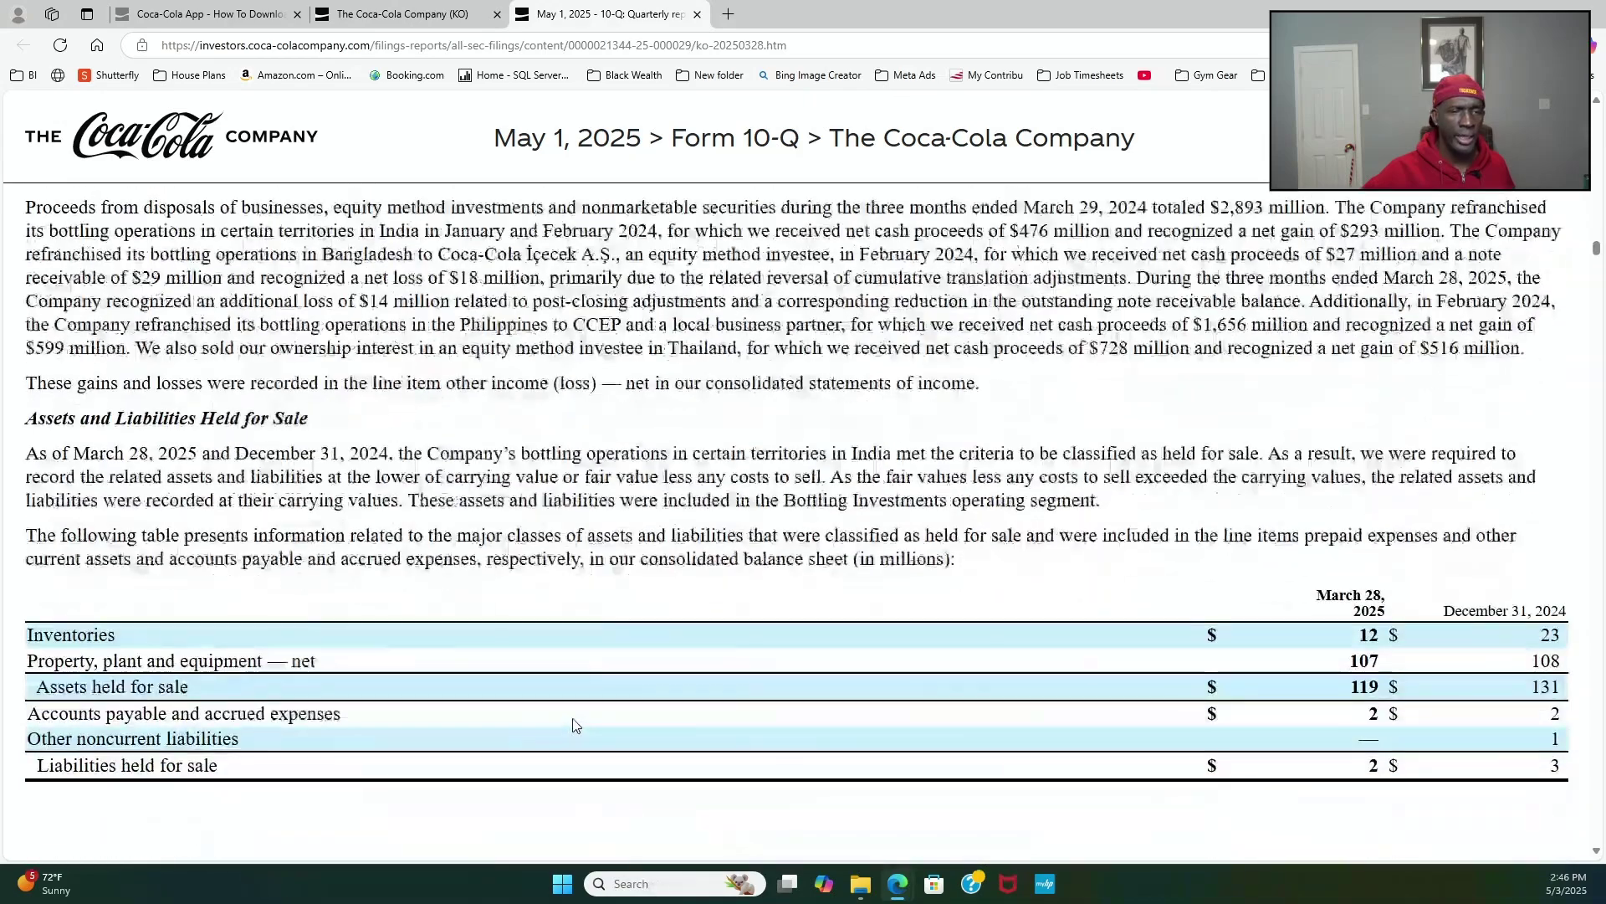
{"action": "scroll", "coordinate": [569, 734], "scroll_direction": "down", "scroll_amount": 3}
Step: Examine the Note 3 net operating revenues table and the equity and debt securities tables in Note 4
{"action": "scroll", "coordinate": [569, 734], "scroll_direction": "down", "scroll_amount": 4}
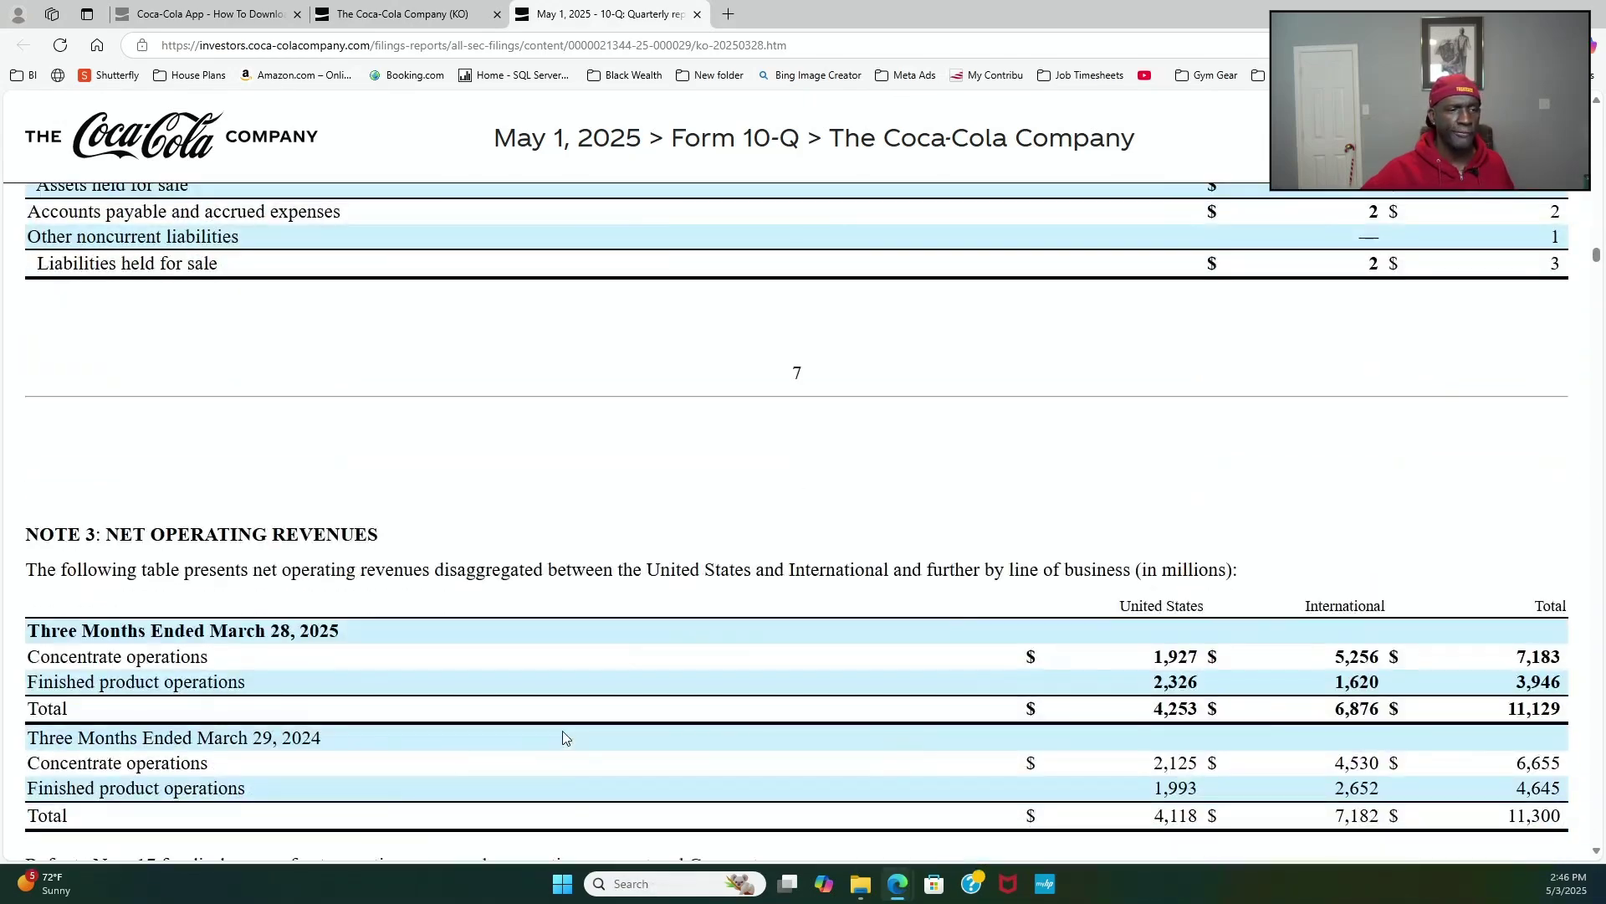
{"action": "scroll", "coordinate": [566, 734], "scroll_direction": "down", "scroll_amount": 1}
{"action": "scroll", "coordinate": [566, 733], "scroll_direction": "down", "scroll_amount": 1}
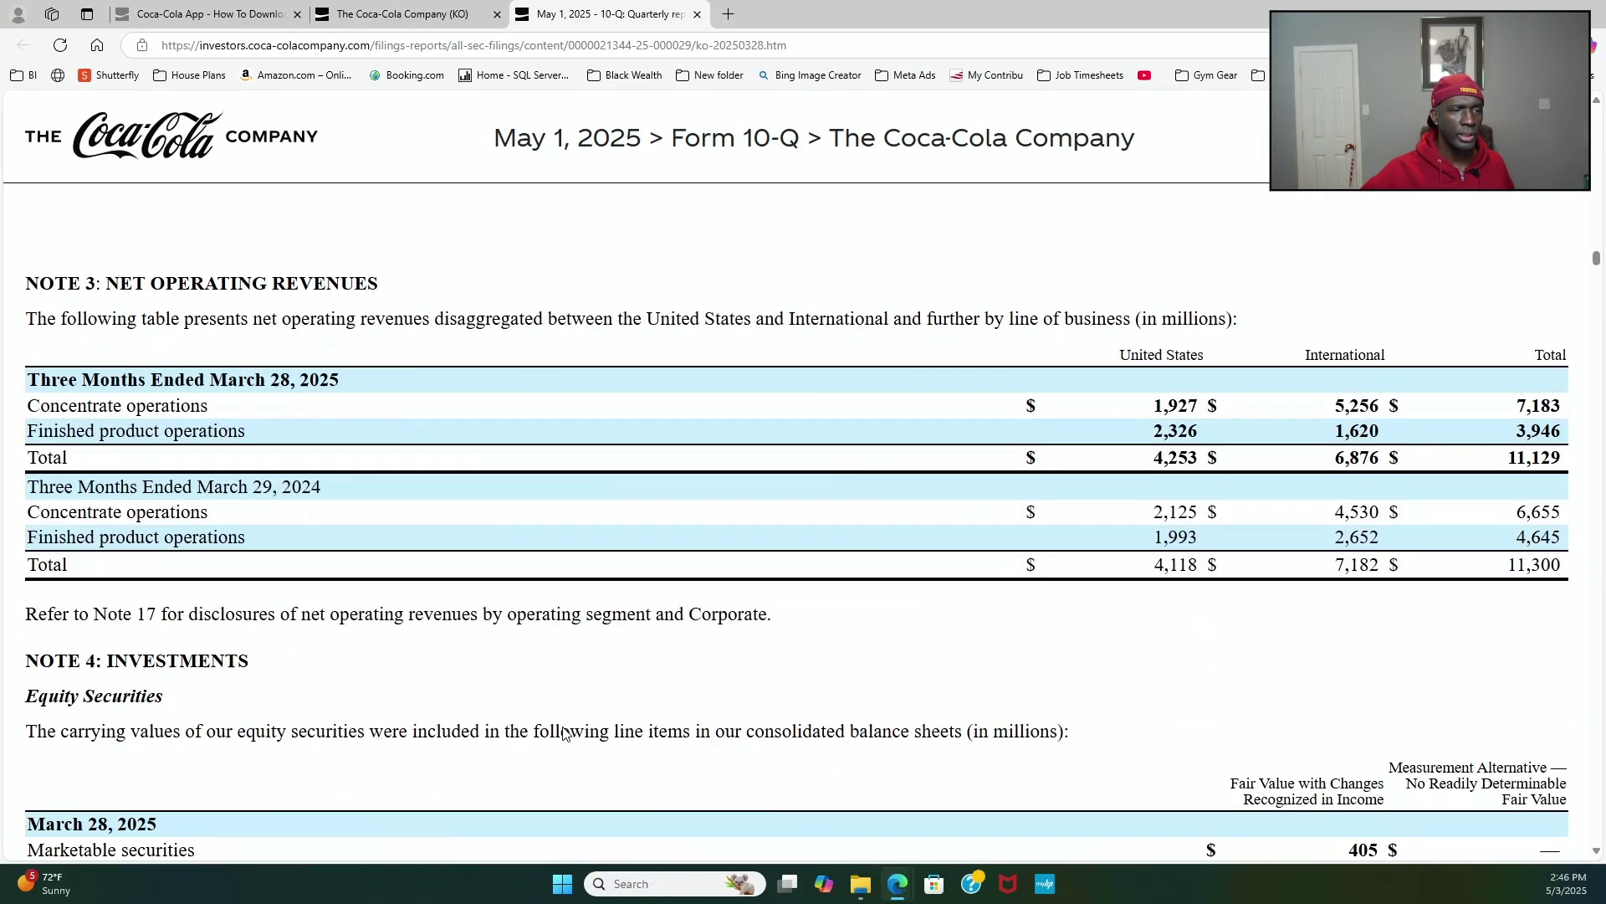
{"action": "scroll", "coordinate": [563, 725], "scroll_direction": "down", "scroll_amount": 2}
{"action": "scroll", "coordinate": [563, 732], "scroll_direction": "down", "scroll_amount": 2}
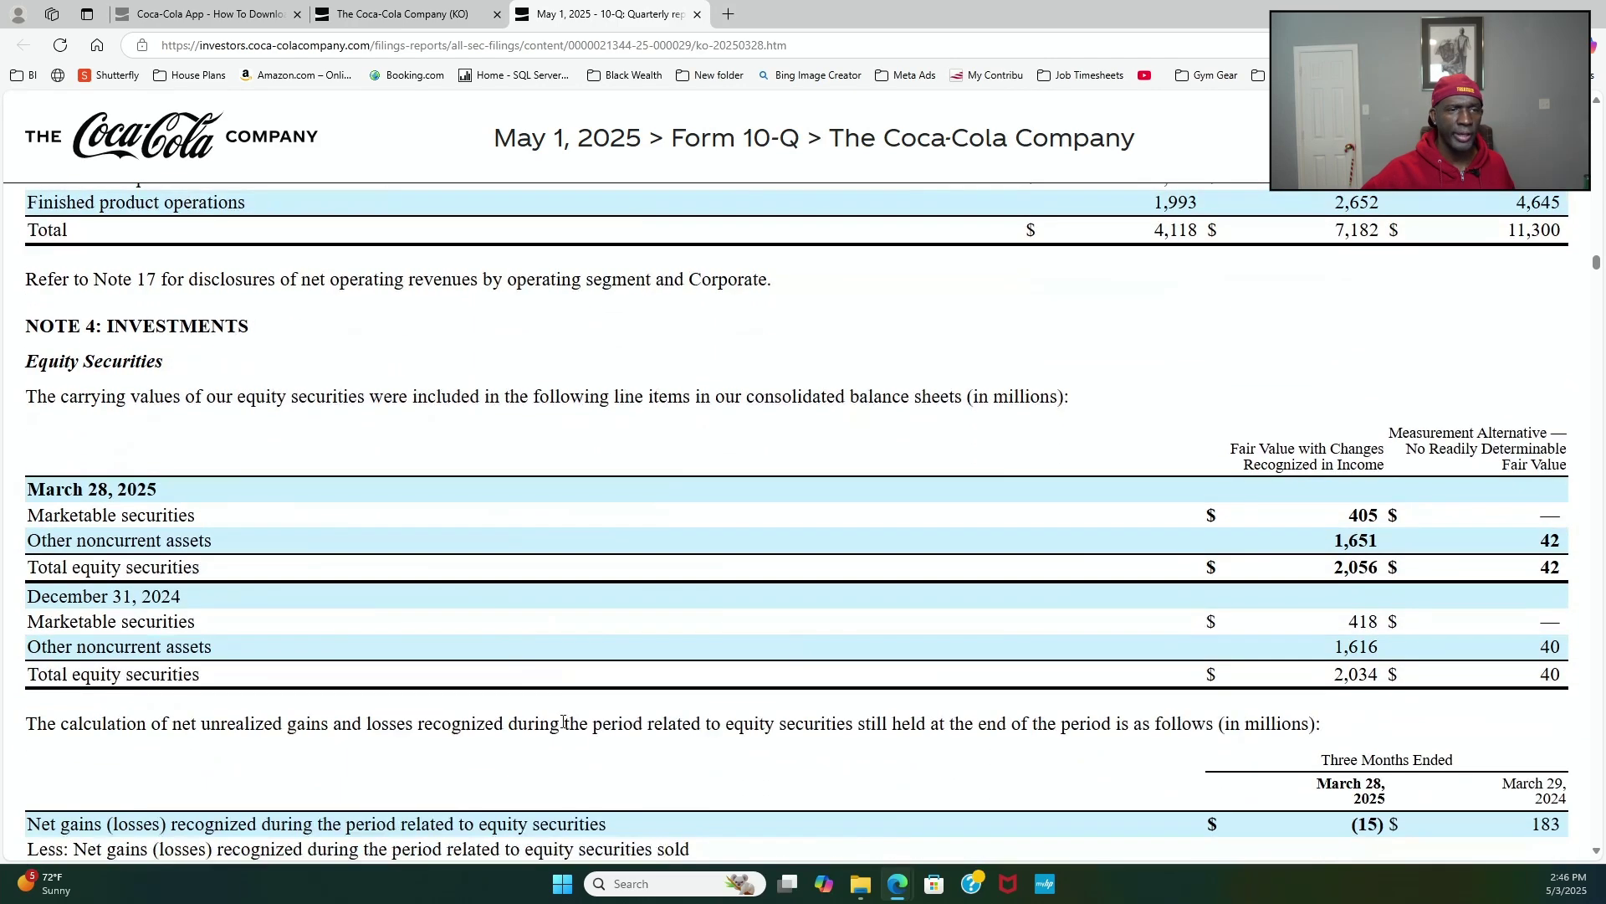
{"action": "scroll", "coordinate": [564, 721], "scroll_direction": "down", "scroll_amount": 1}
{"action": "scroll", "coordinate": [559, 730], "scroll_direction": "down", "scroll_amount": 2}
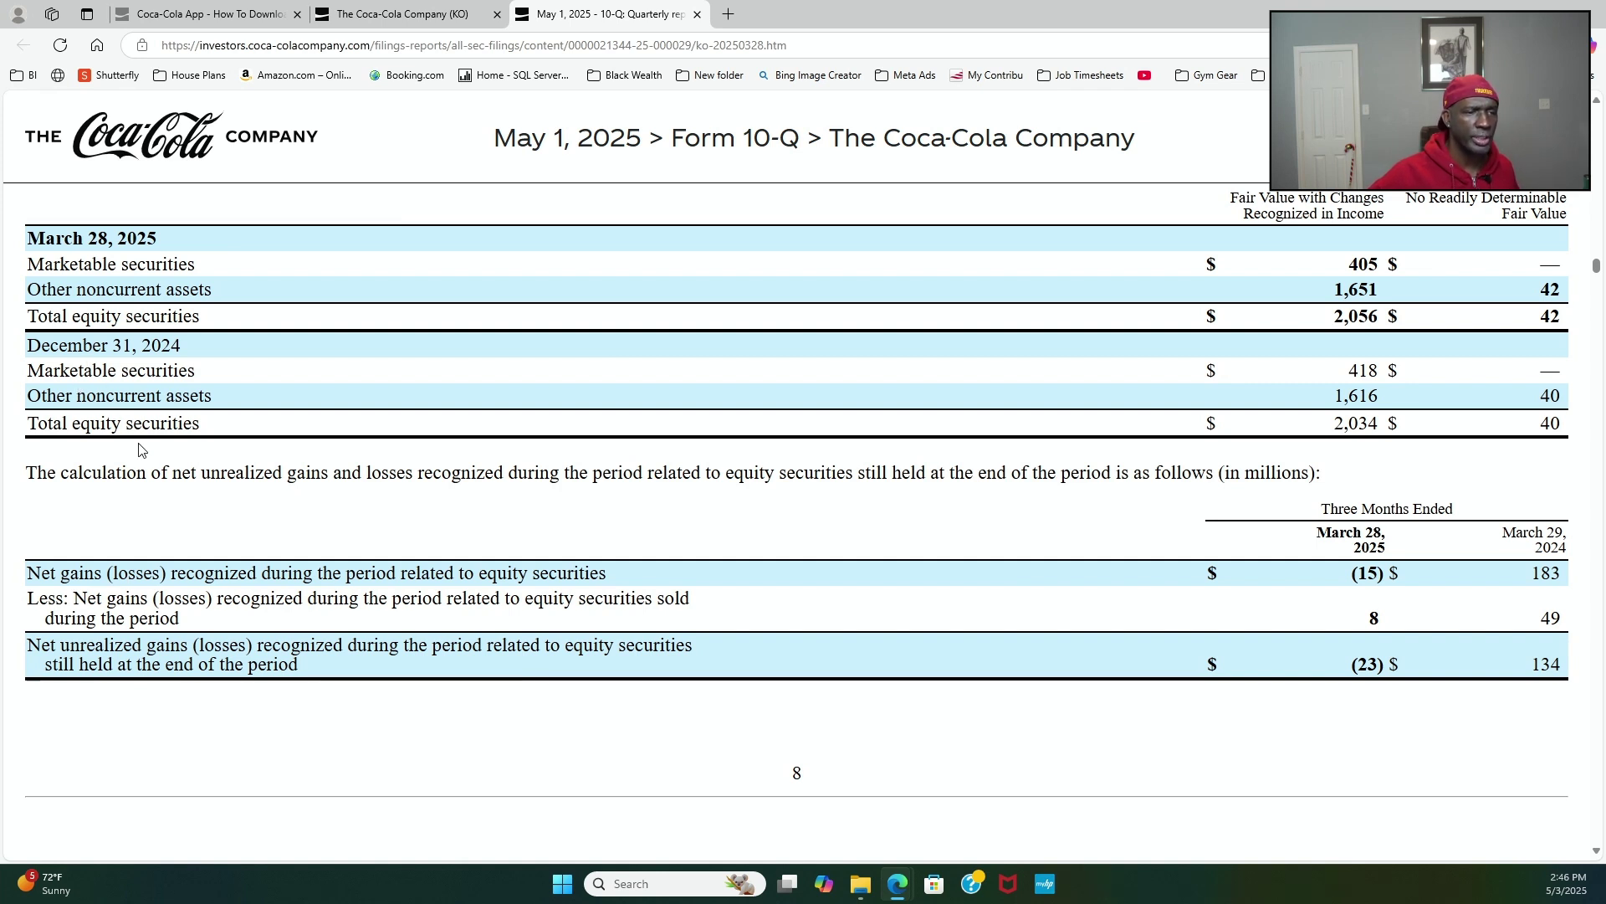
{"action": "scroll", "coordinate": [153, 503], "scroll_direction": "down", "scroll_amount": 1}
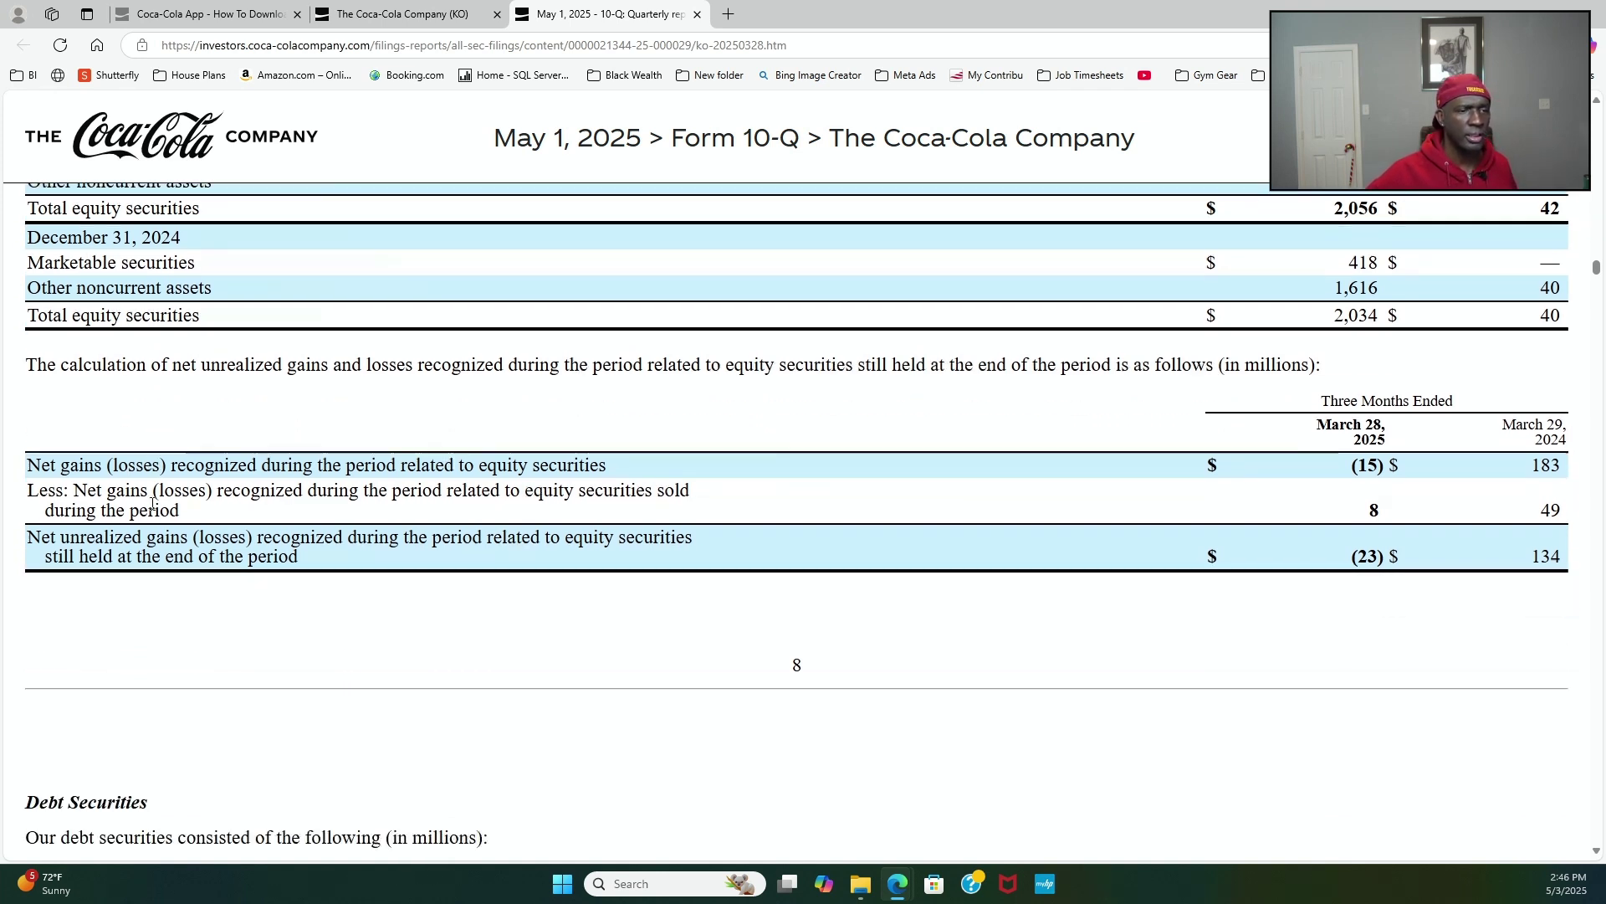
{"action": "scroll", "coordinate": [153, 503], "scroll_direction": "down", "scroll_amount": 5}
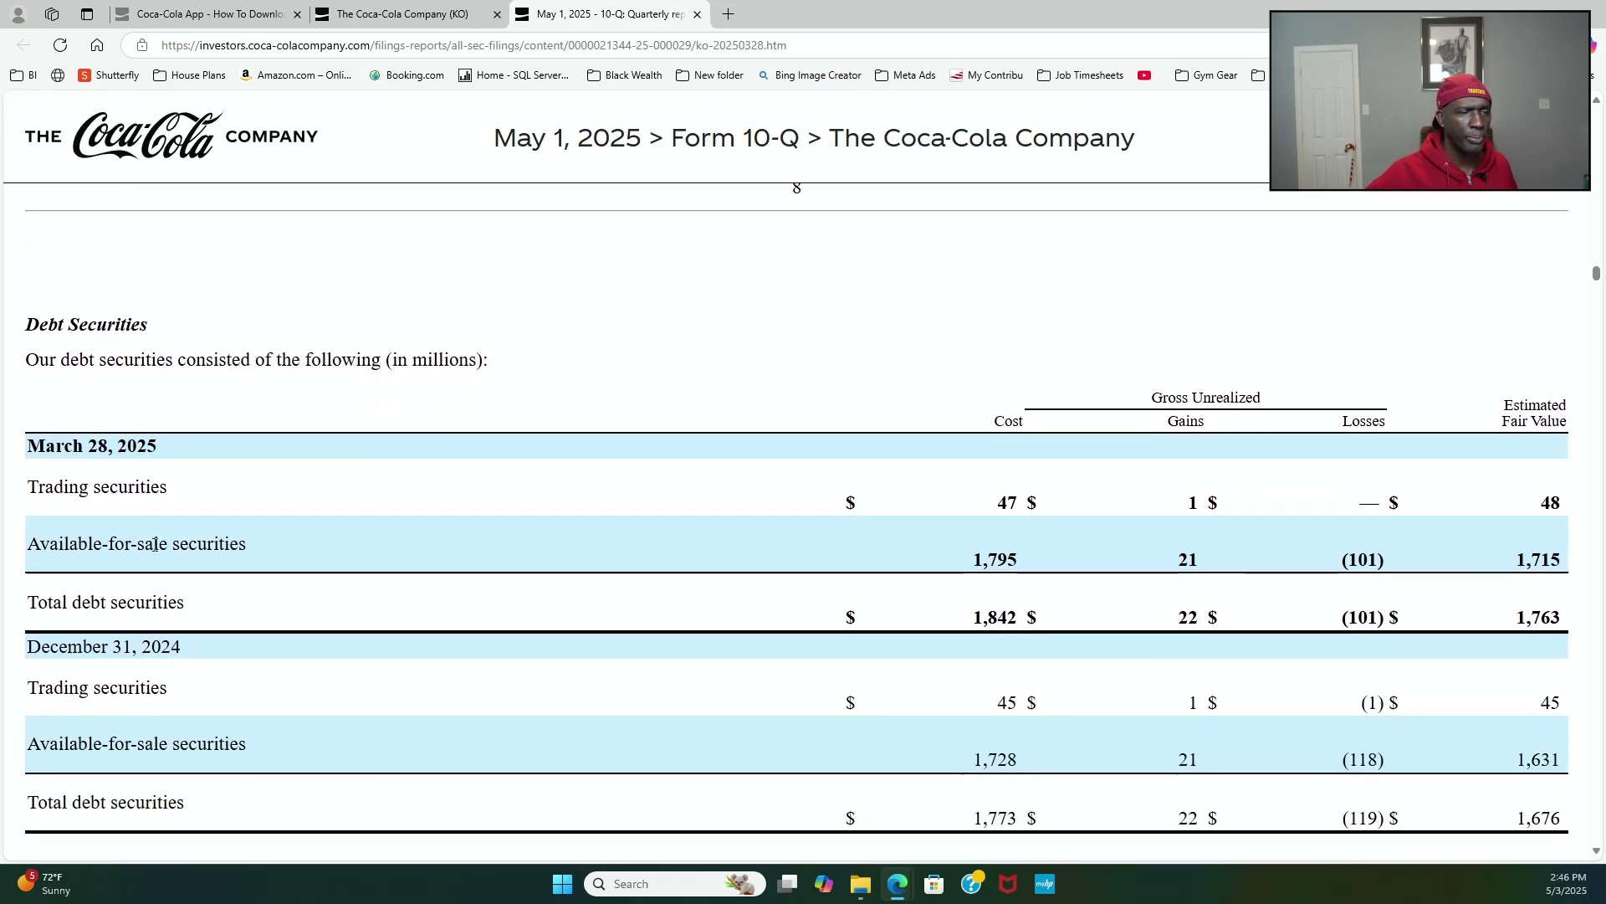
Step: Examine the debt securities tables in Note 4, covering carrying values, contractual maturities and realized gains and losses
{"action": "scroll", "coordinate": [154, 544], "scroll_direction": "down", "scroll_amount": 2}
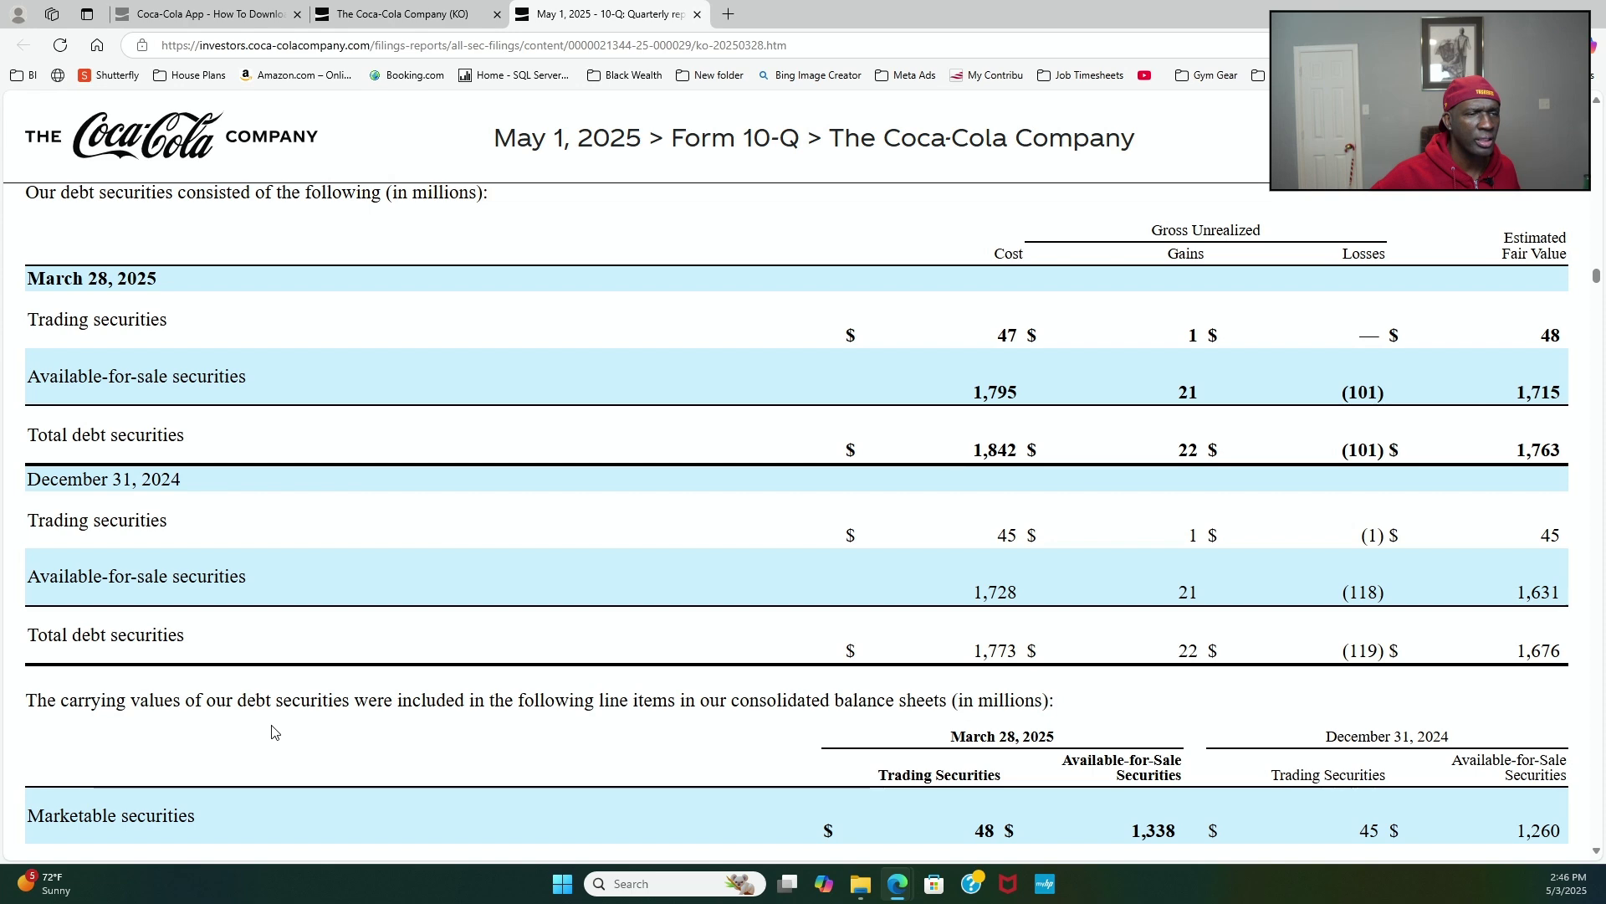
{"action": "scroll", "coordinate": [314, 743], "scroll_direction": "down", "scroll_amount": 1}
{"action": "scroll", "coordinate": [312, 738], "scroll_direction": "down", "scroll_amount": 3}
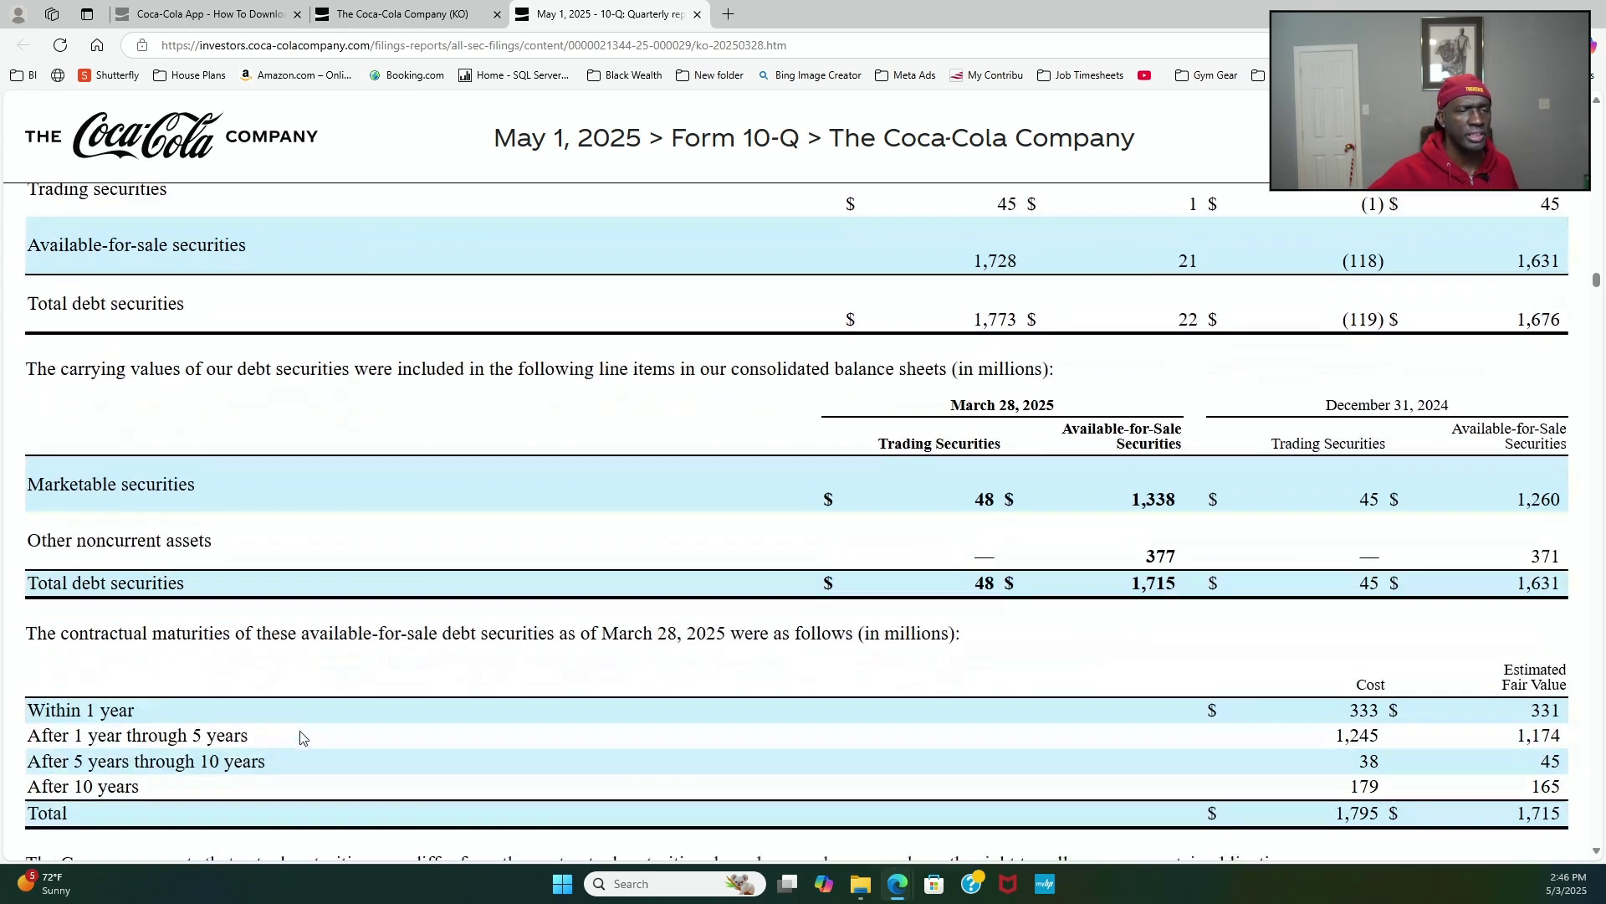
{"action": "scroll", "coordinate": [301, 735], "scroll_direction": "down", "scroll_amount": 4}
{"action": "scroll", "coordinate": [293, 729], "scroll_direction": "down", "scroll_amount": 7}
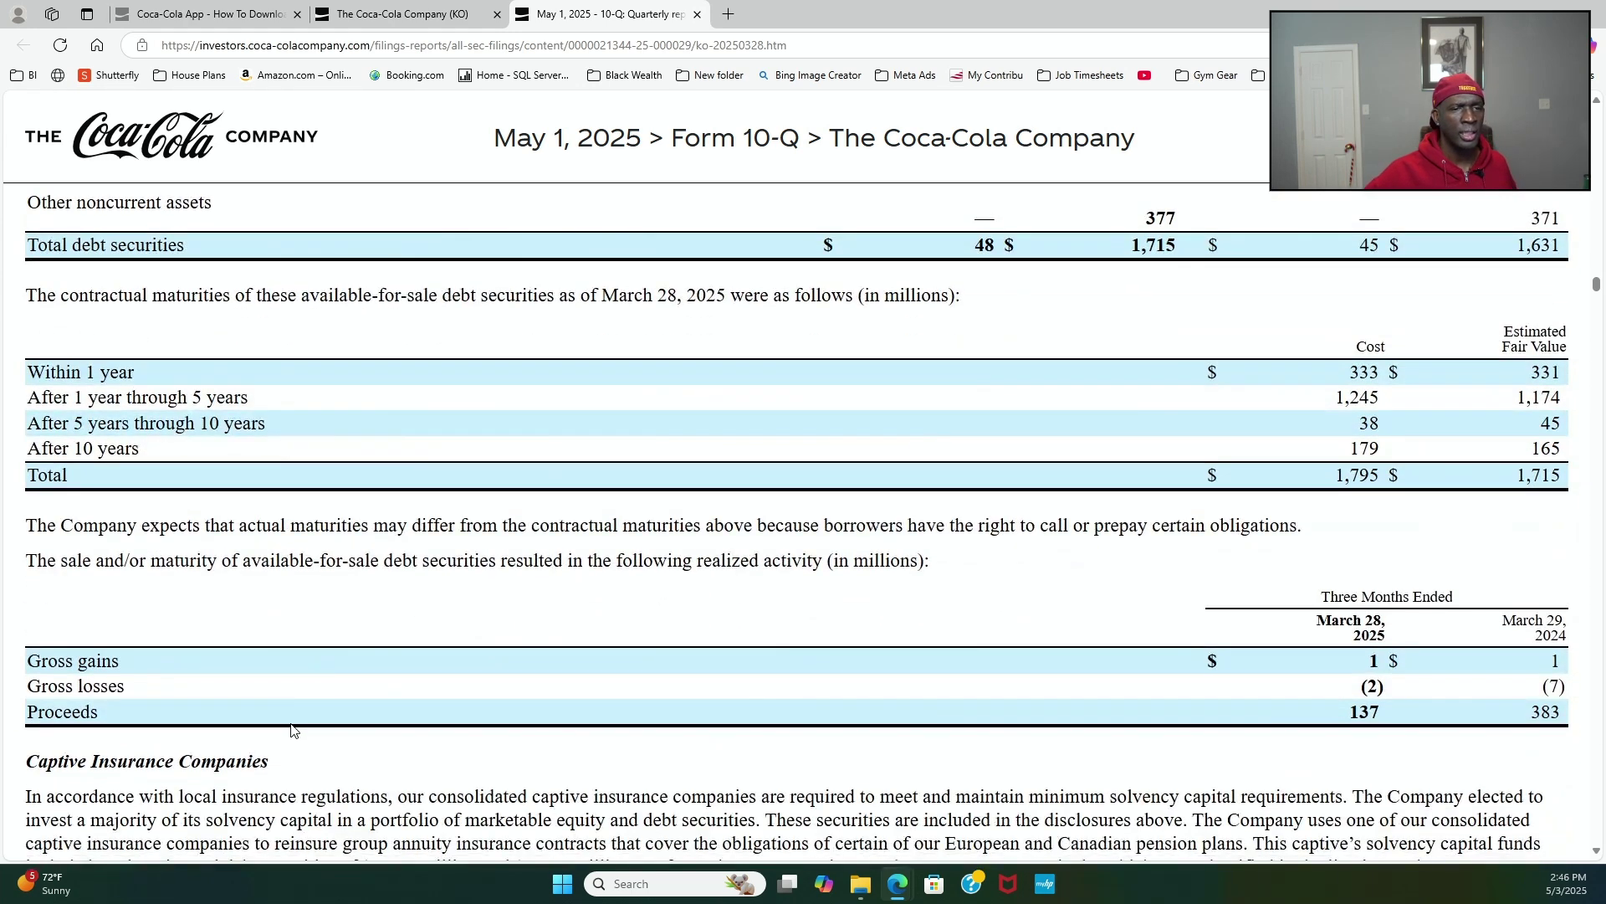
Step: Look over the Note 5 inventories table and the Note 6 fair value tables for designated and non-designated derivative instruments
{"action": "scroll", "coordinate": [290, 721], "scroll_direction": "down", "scroll_amount": 2}
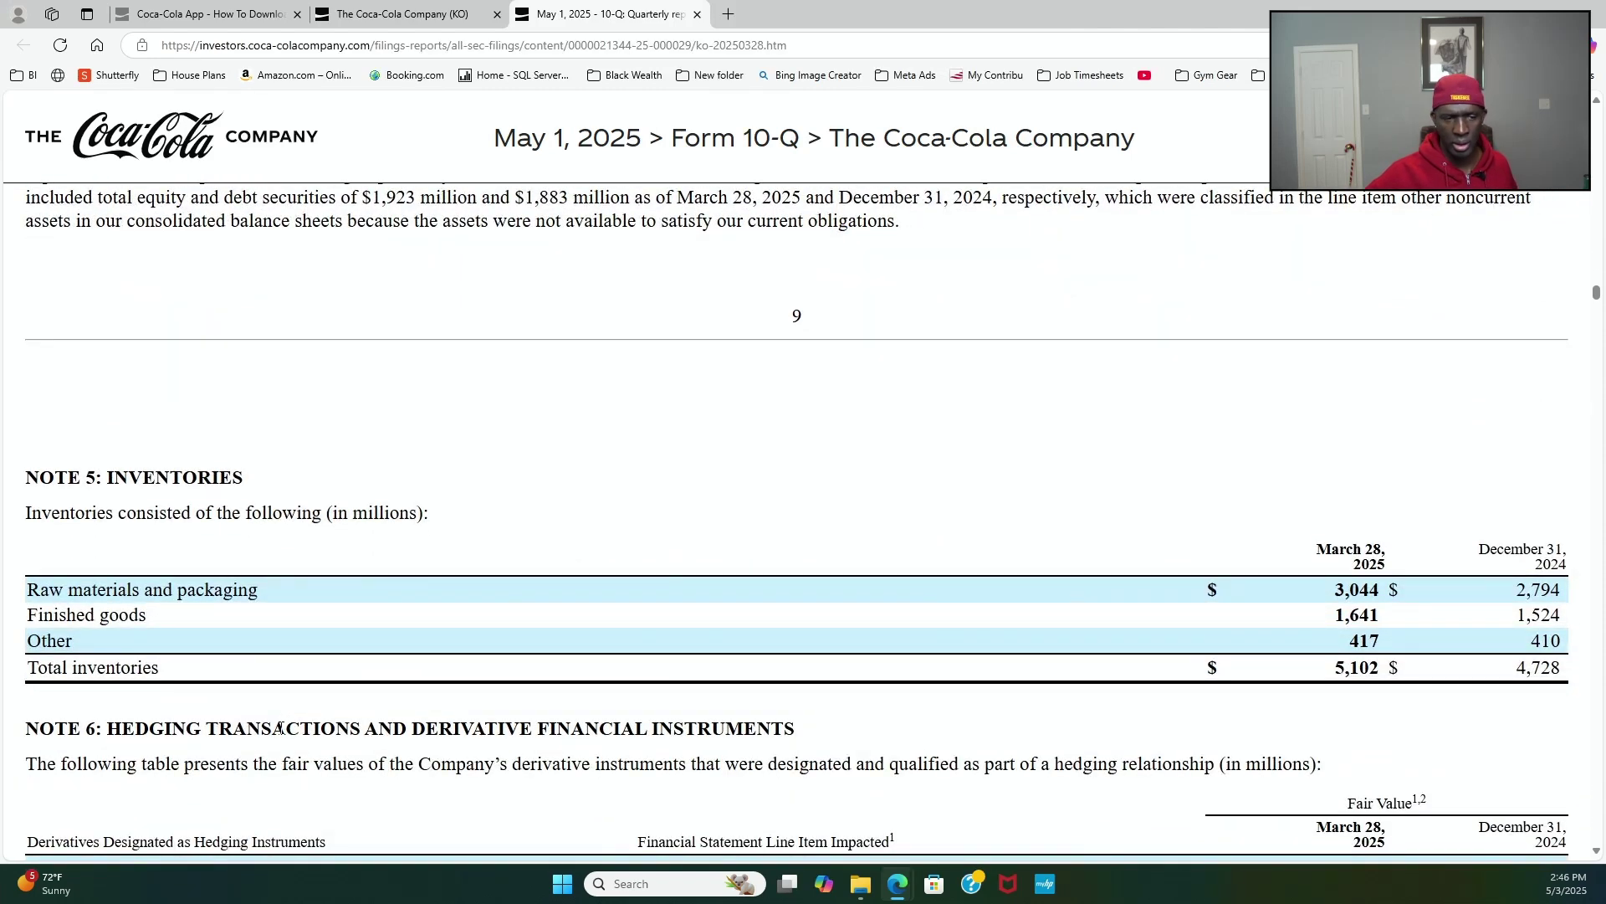
{"action": "scroll", "coordinate": [284, 729], "scroll_direction": "down", "scroll_amount": 1}
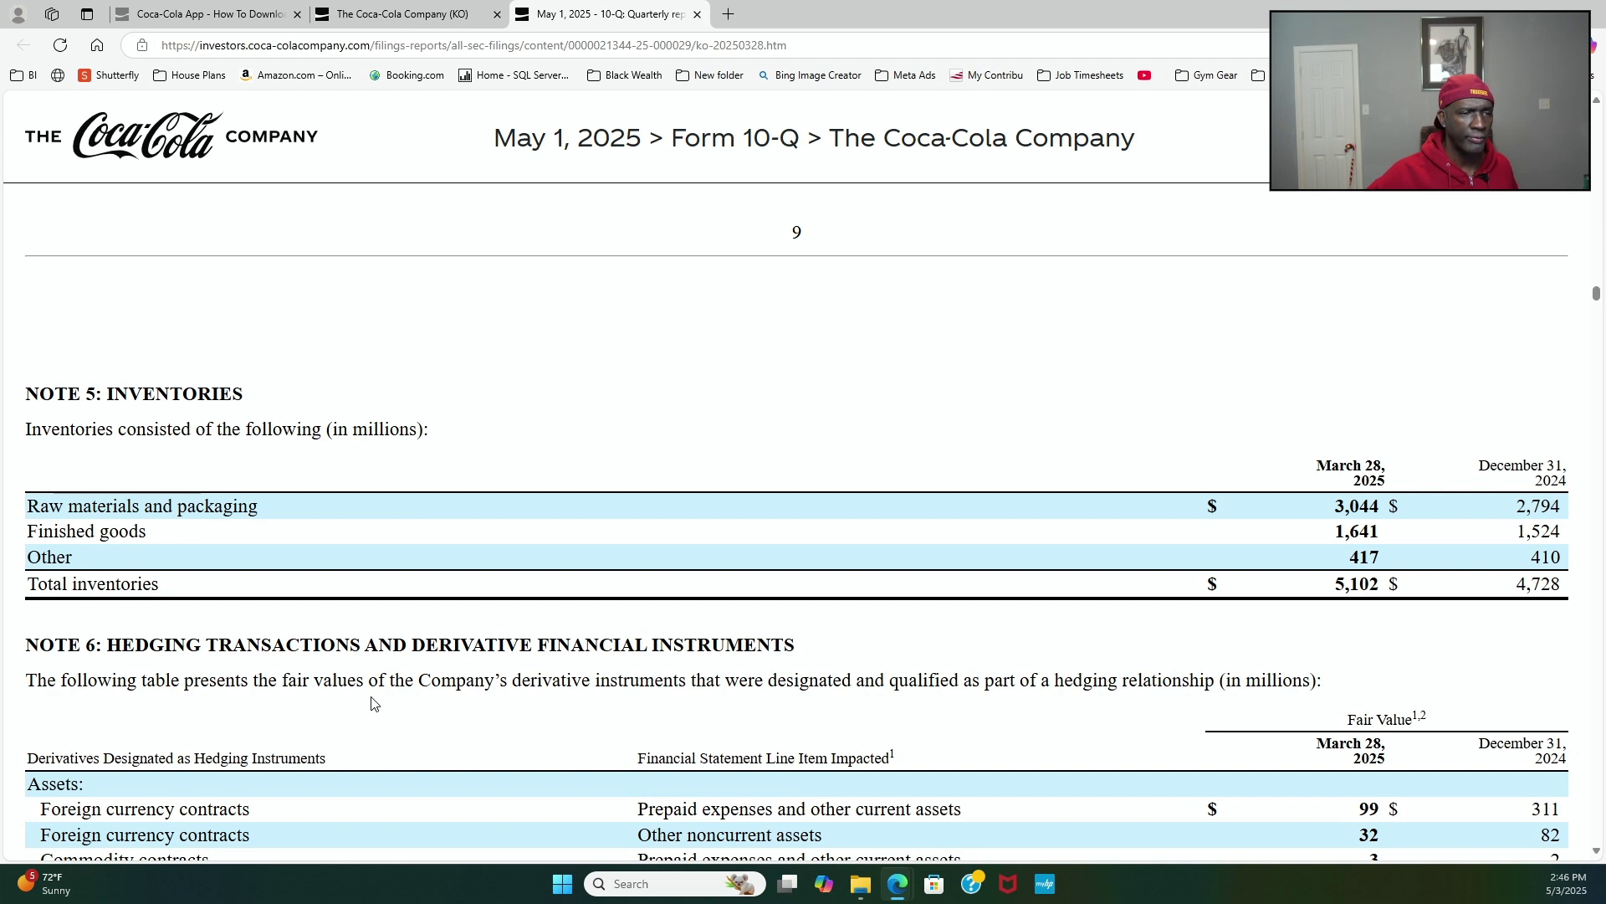
{"action": "scroll", "coordinate": [373, 703], "scroll_direction": "down", "scroll_amount": 2}
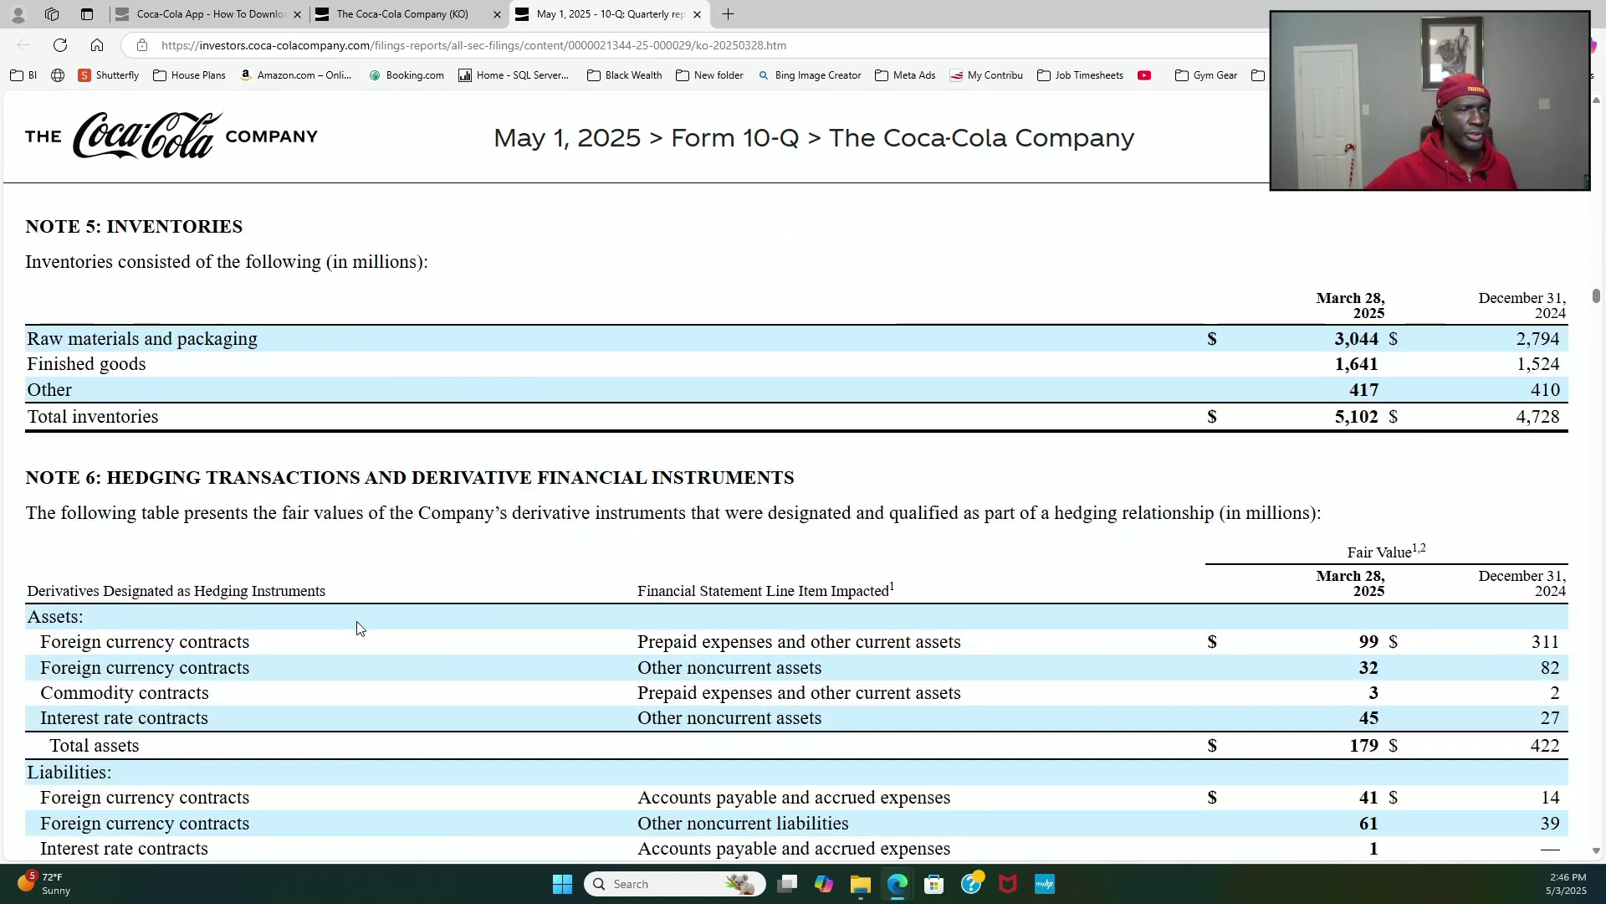
{"action": "scroll", "coordinate": [358, 627], "scroll_direction": "down", "scroll_amount": 1}
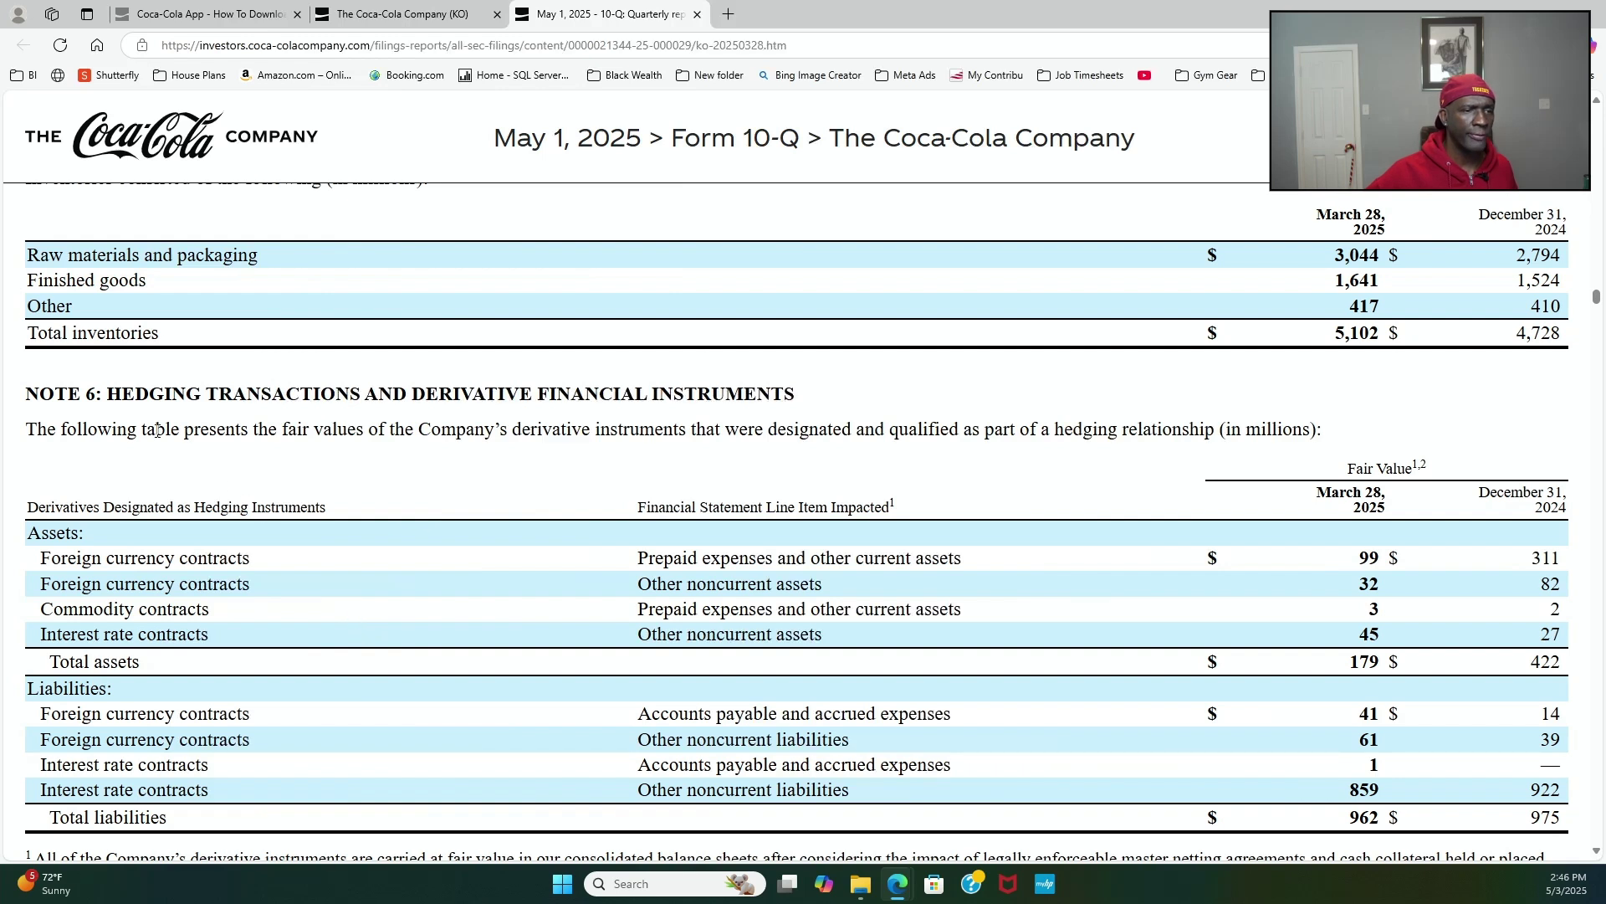
{"action": "scroll", "coordinate": [184, 495], "scroll_direction": "down", "scroll_amount": 2}
{"action": "scroll", "coordinate": [261, 559], "scroll_direction": "down", "scroll_amount": 1}
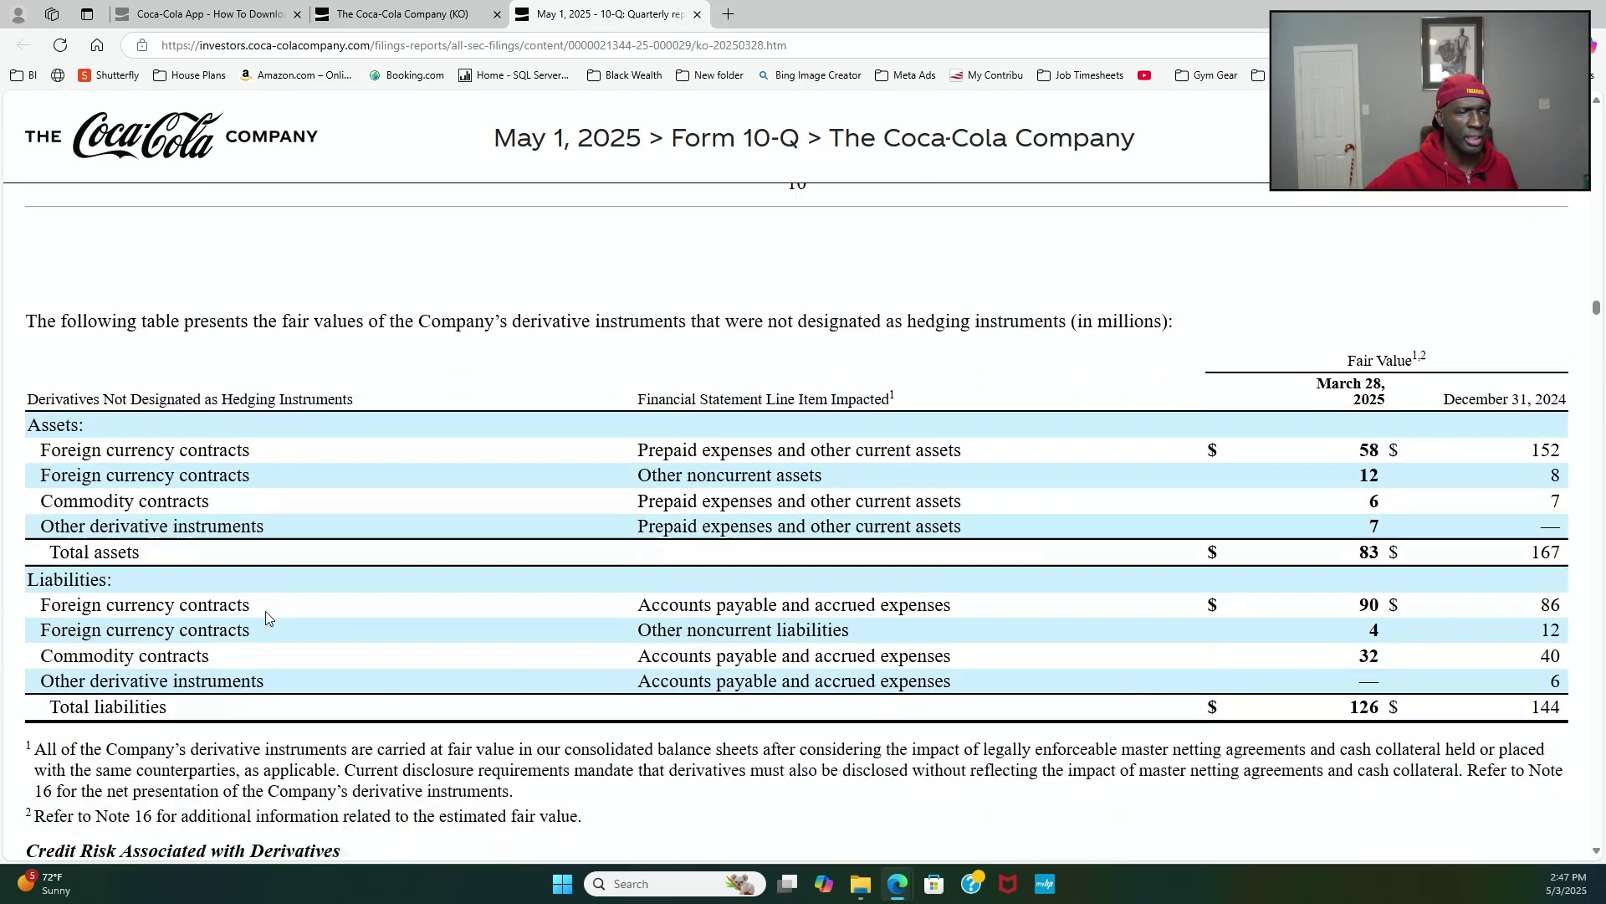
Step: Skim the rest of Note 6, covering derivative credit risk and the cash flow, fair value, net investment and economic hedging strategies
{"action": "scroll", "coordinate": [268, 617], "scroll_direction": "down", "scroll_amount": 5}
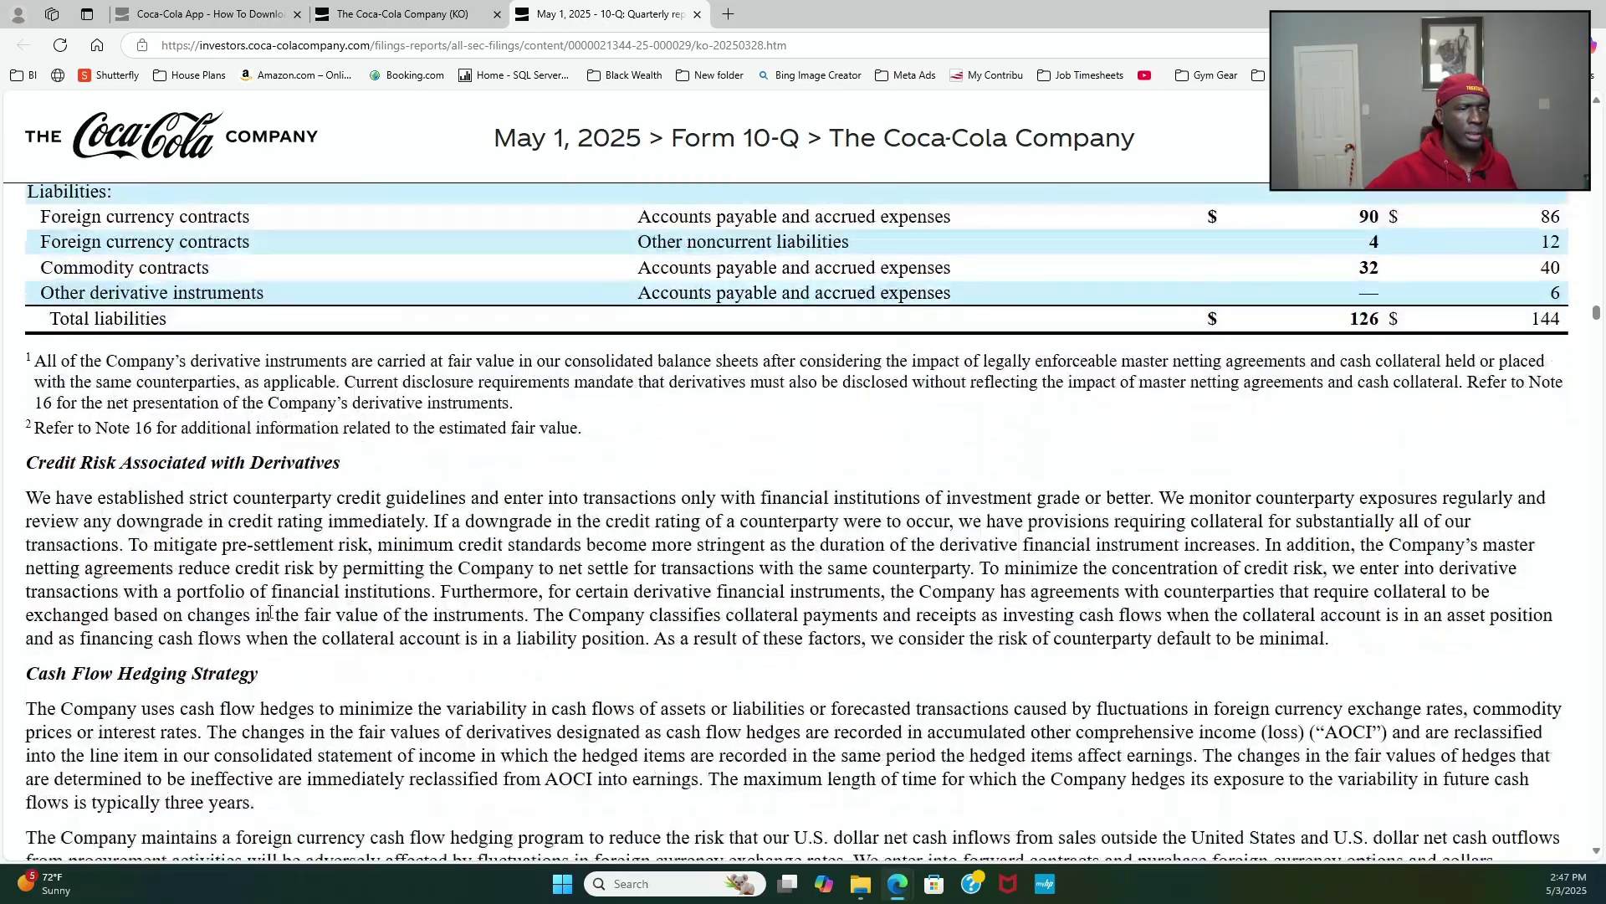
{"action": "scroll", "coordinate": [270, 613], "scroll_direction": "down", "scroll_amount": 15}
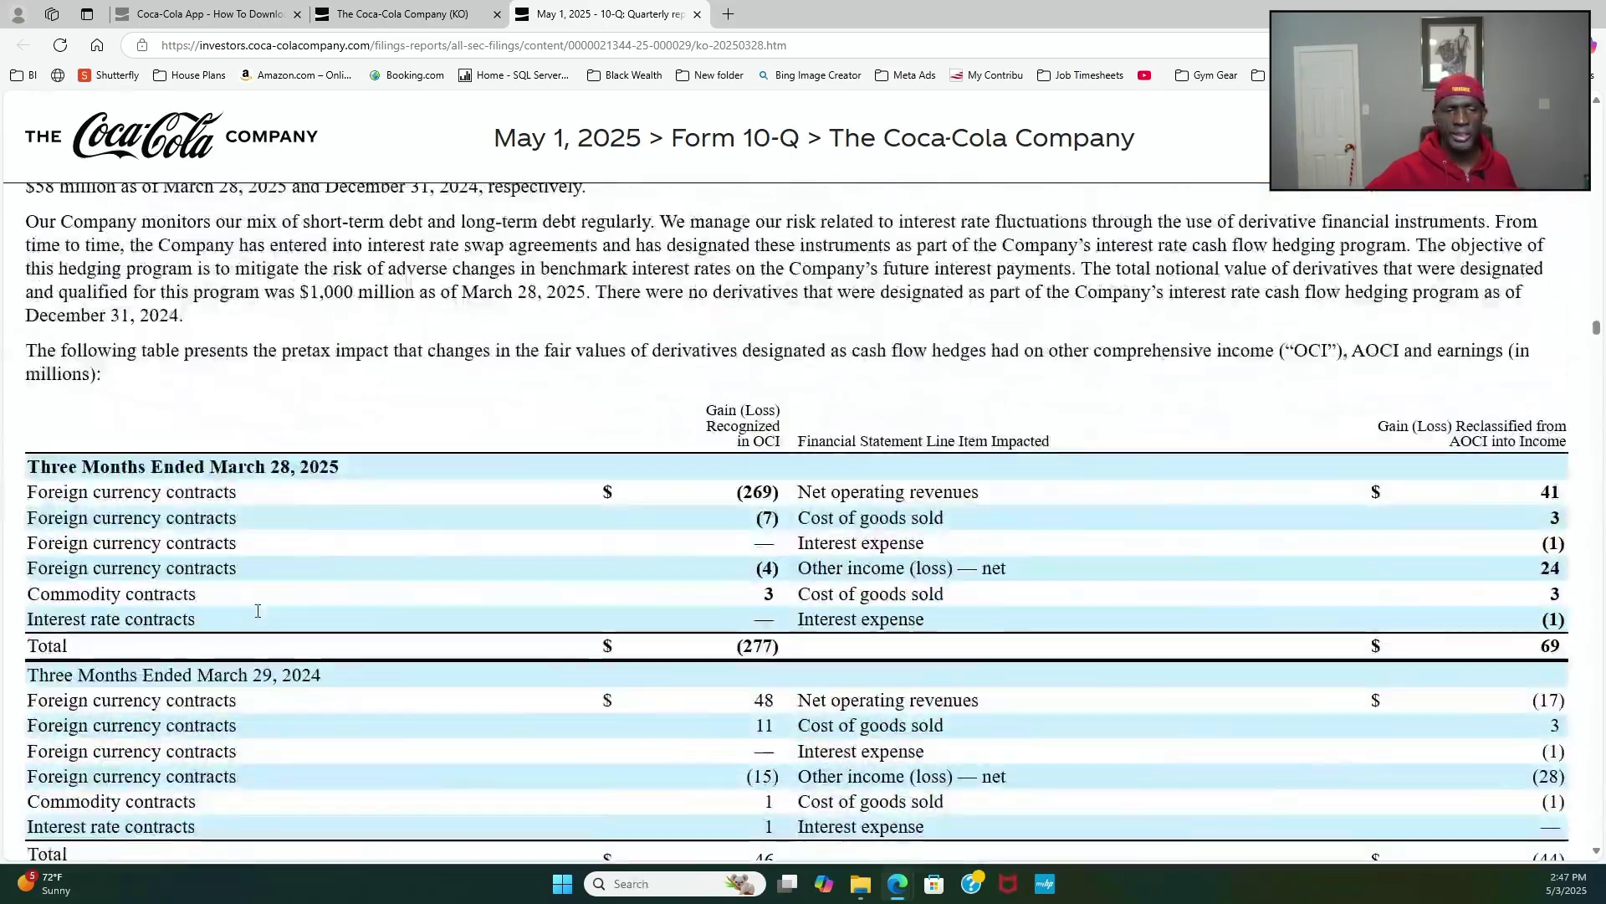
{"action": "scroll", "coordinate": [261, 616], "scroll_direction": "down", "scroll_amount": 10}
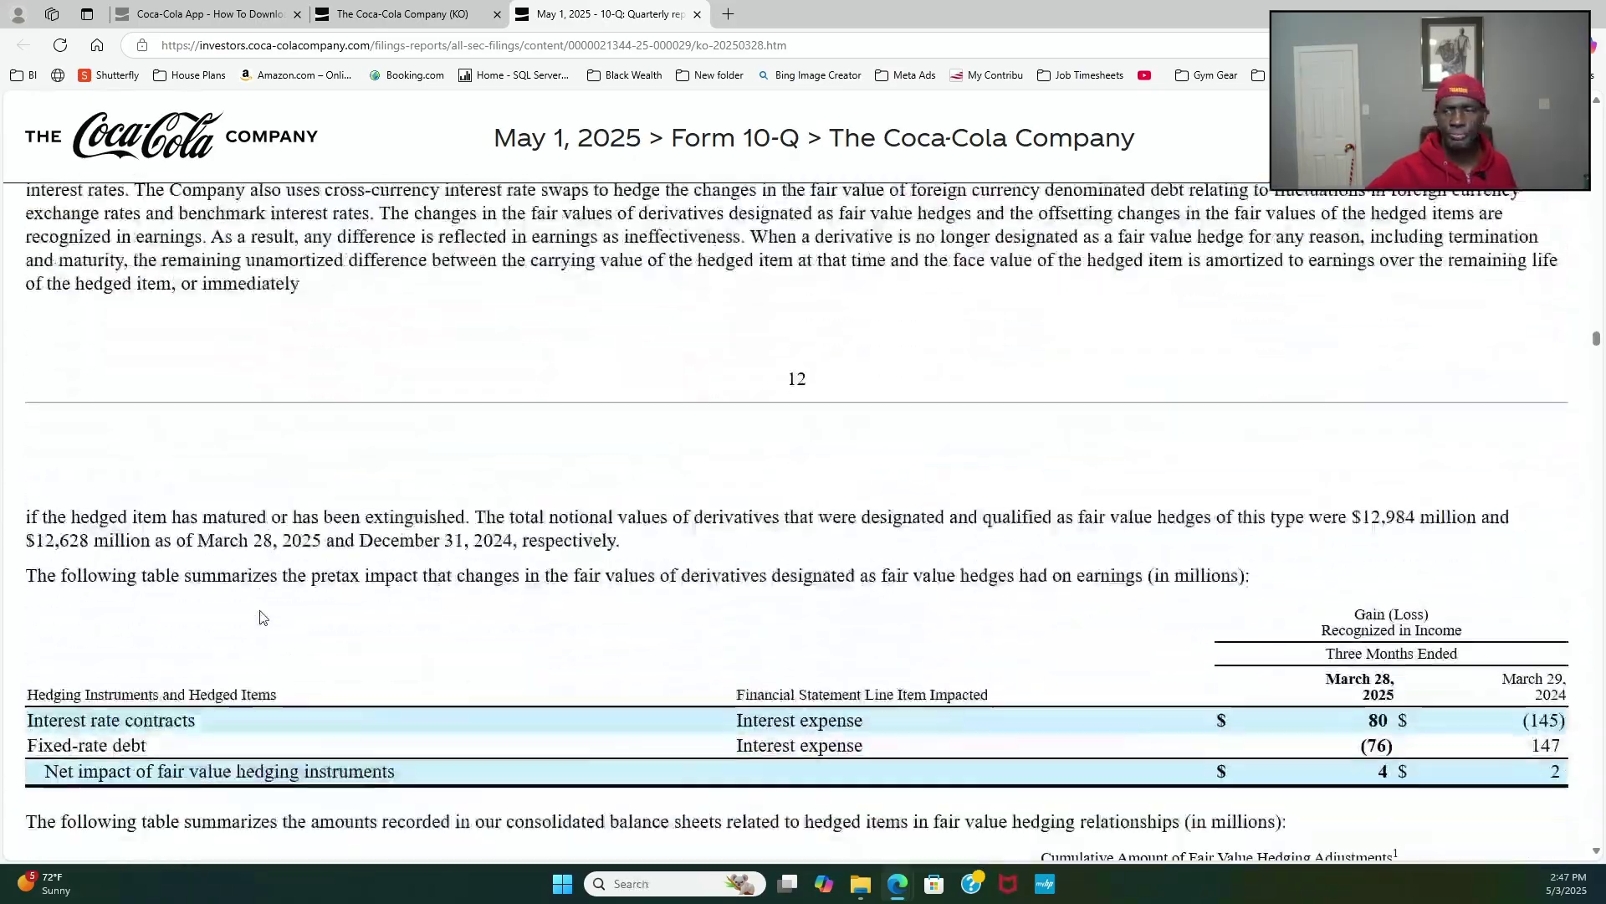
{"action": "scroll", "coordinate": [261, 618], "scroll_direction": "down", "scroll_amount": 9}
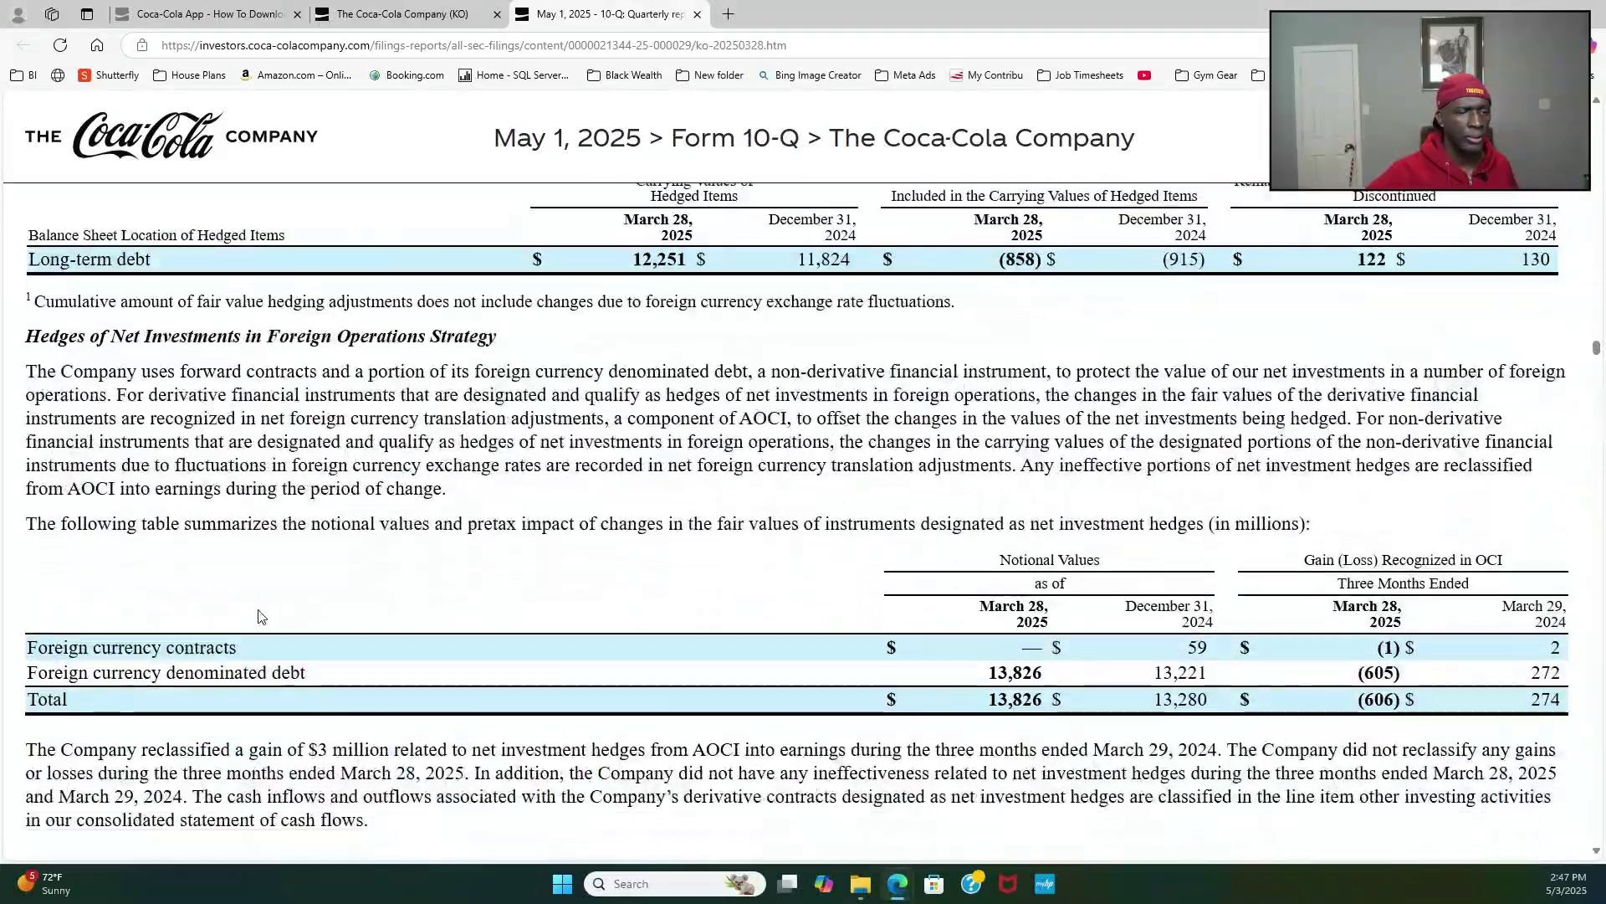
{"action": "scroll", "coordinate": [261, 604], "scroll_direction": "down", "scroll_amount": 4}
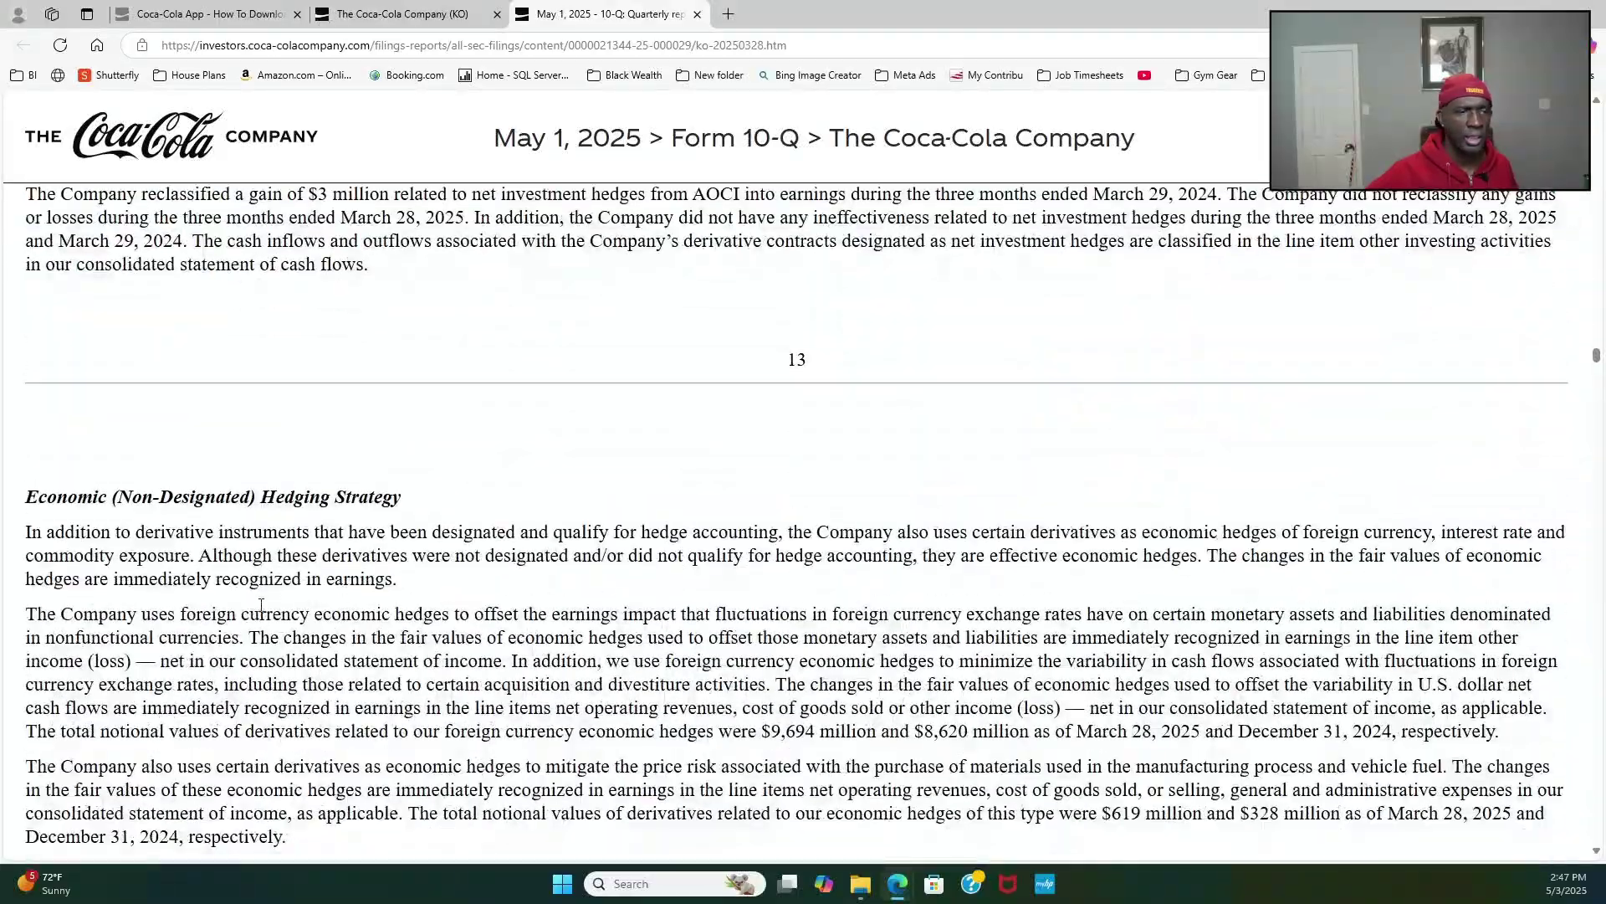
Step: Skim Note 7 on supply chain finance, Note 8 on debt and Note 9 on commitments, legal contingencies and tax audits
{"action": "scroll", "coordinate": [264, 602], "scroll_direction": "down", "scroll_amount": 12}
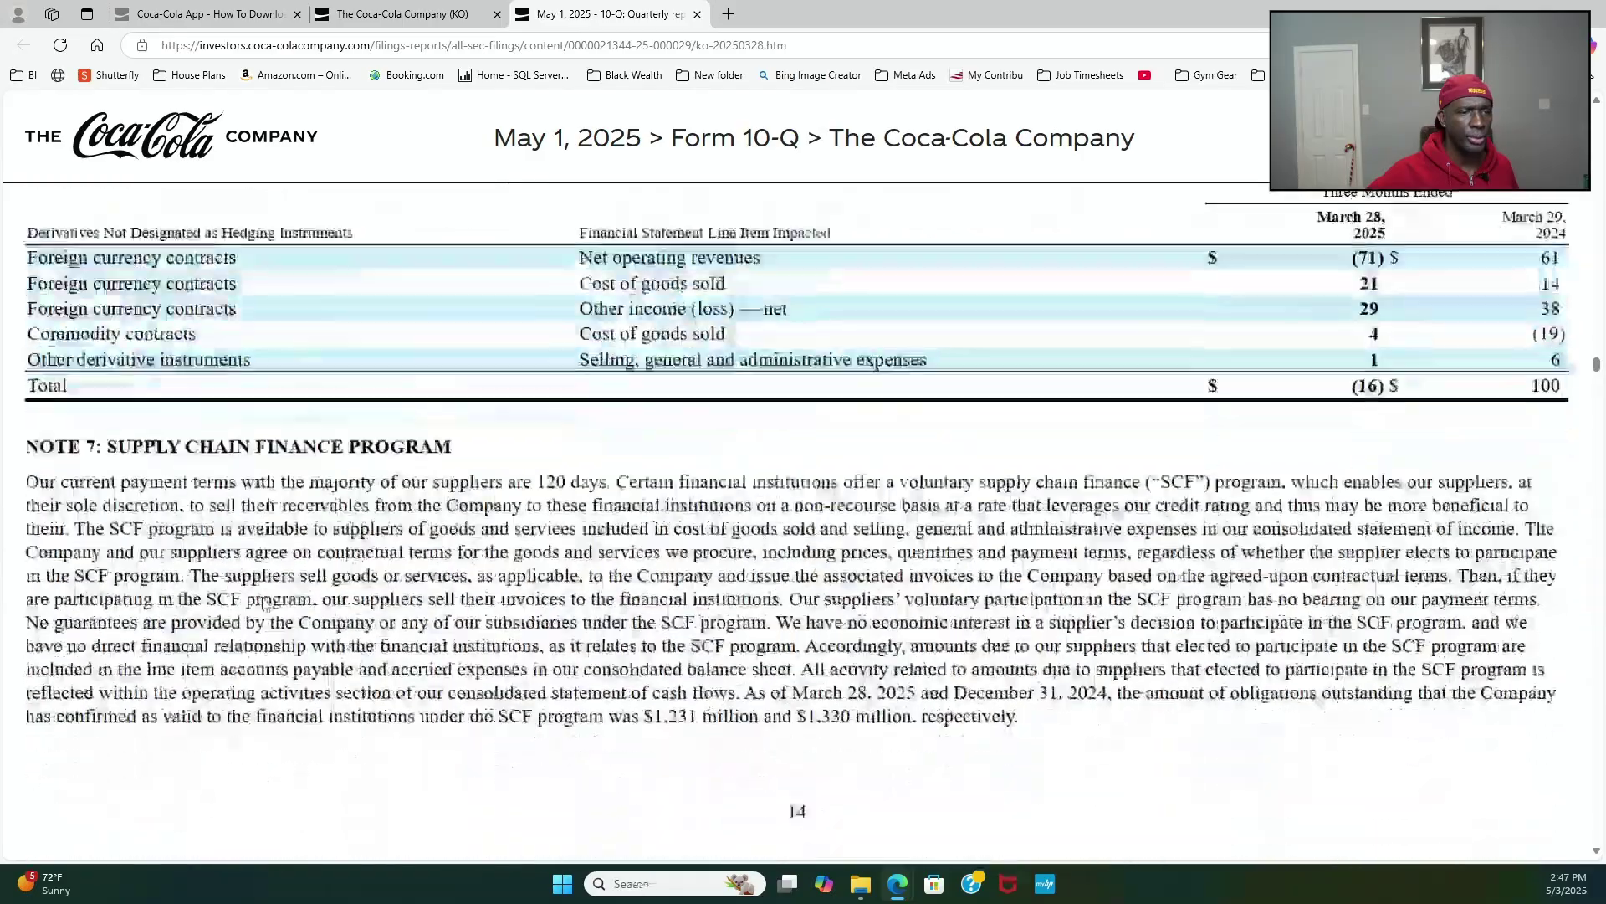
{"action": "scroll", "coordinate": [263, 596], "scroll_direction": "down", "scroll_amount": 4}
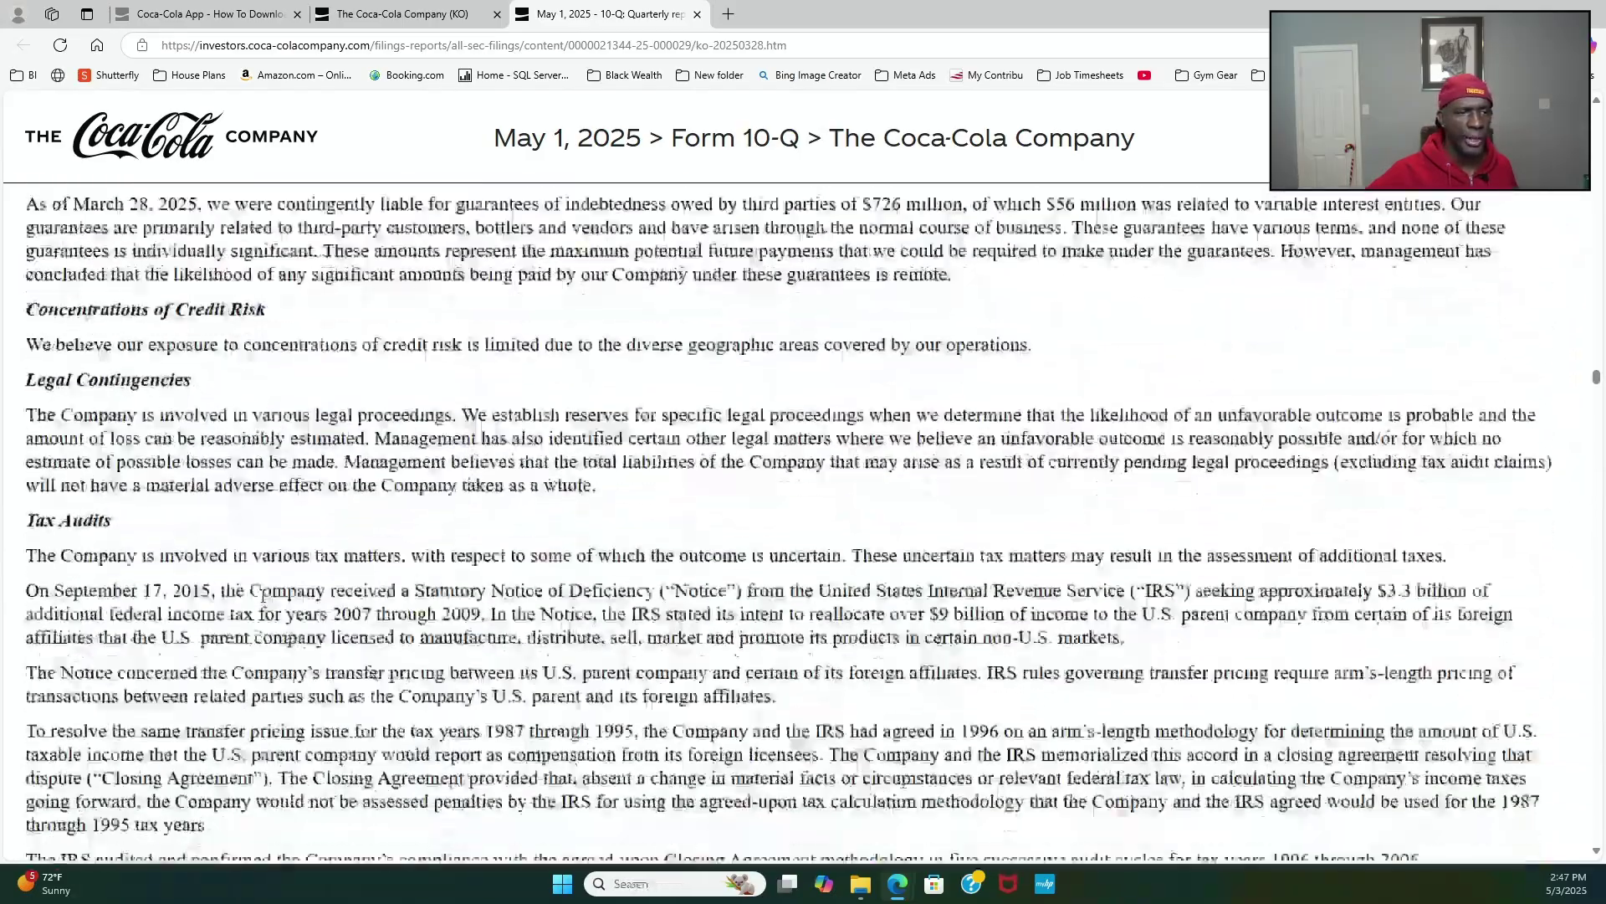
{"action": "scroll", "coordinate": [276, 636], "scroll_direction": "up", "scroll_amount": 3}
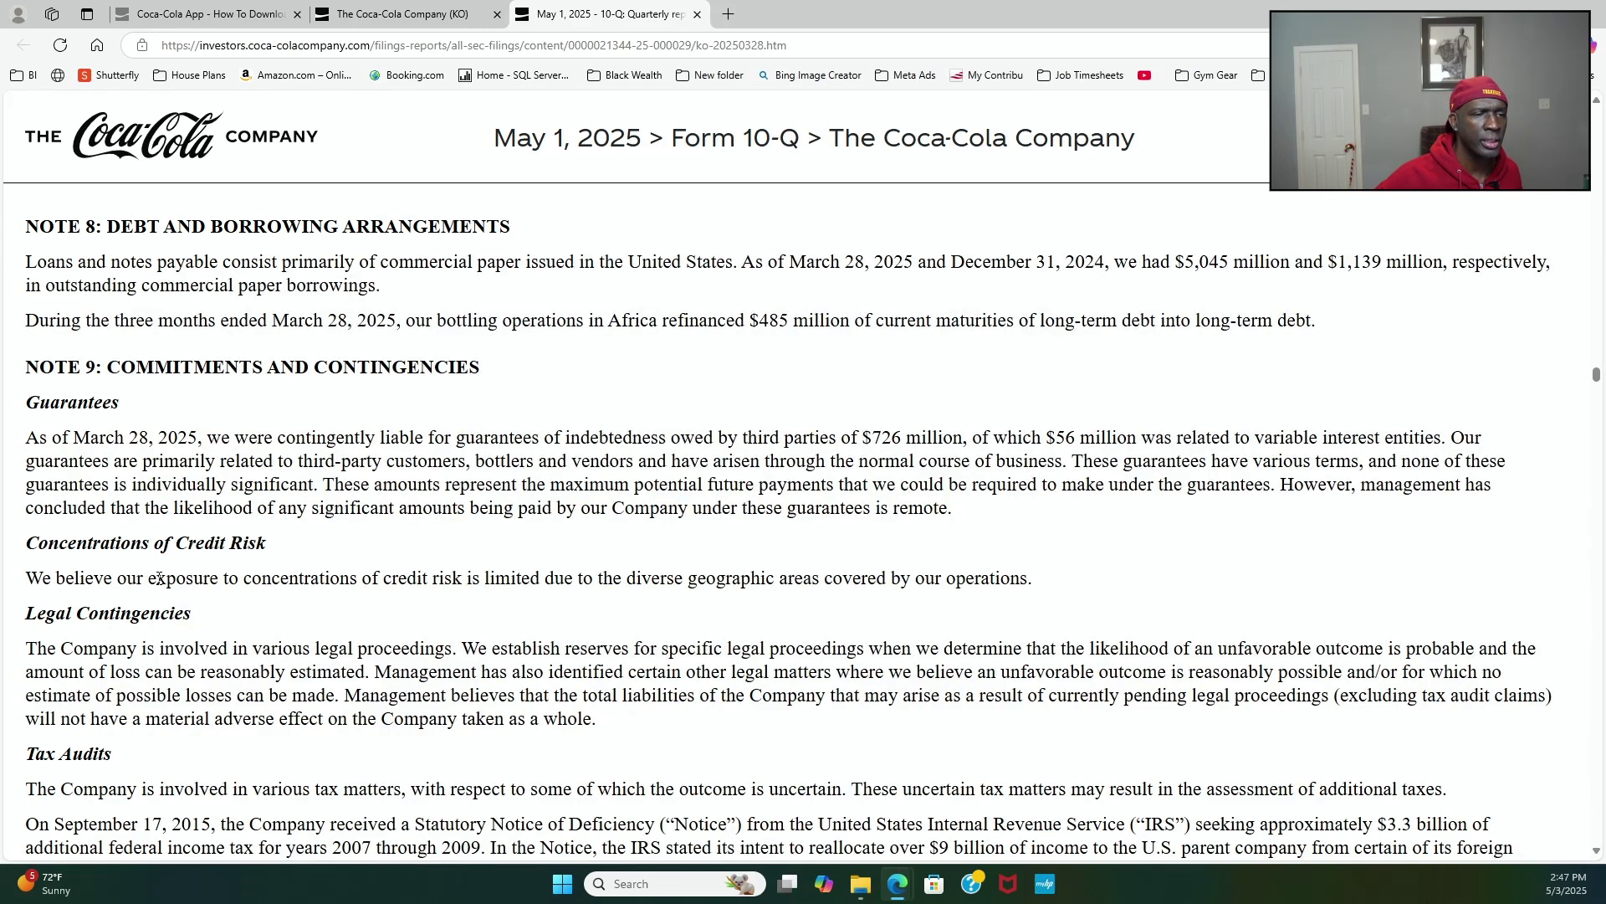
{"action": "scroll", "coordinate": [167, 579], "scroll_direction": "down", "scroll_amount": 10}
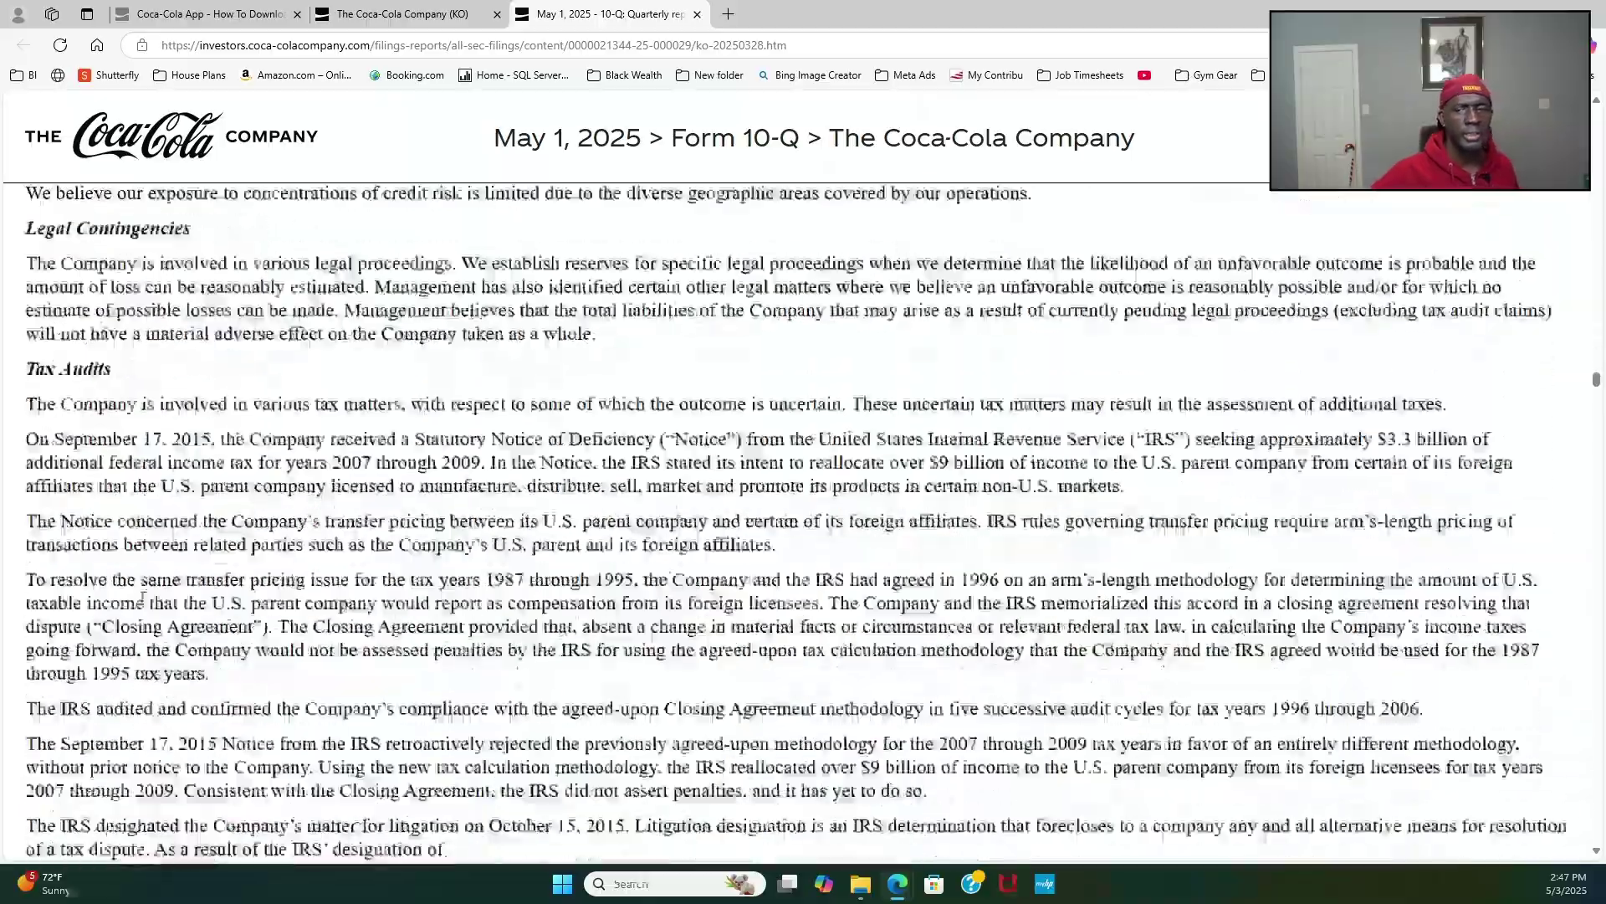
{"action": "scroll", "coordinate": [134, 598], "scroll_direction": "down", "scroll_amount": 15}
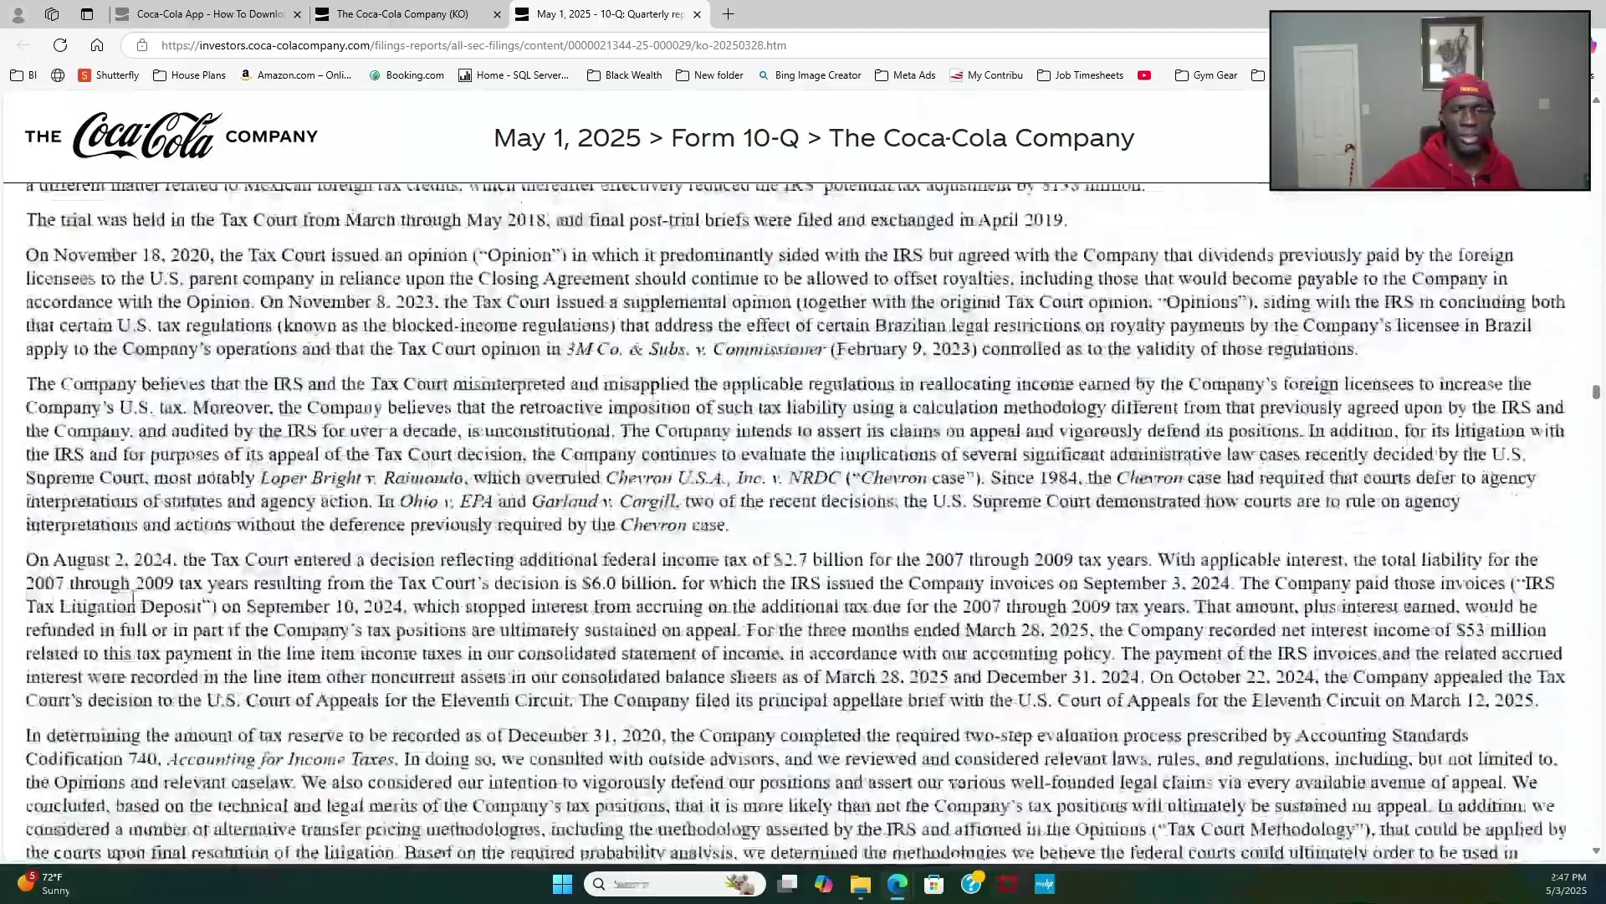
{"action": "scroll", "coordinate": [147, 591], "scroll_direction": "down", "scroll_amount": 15}
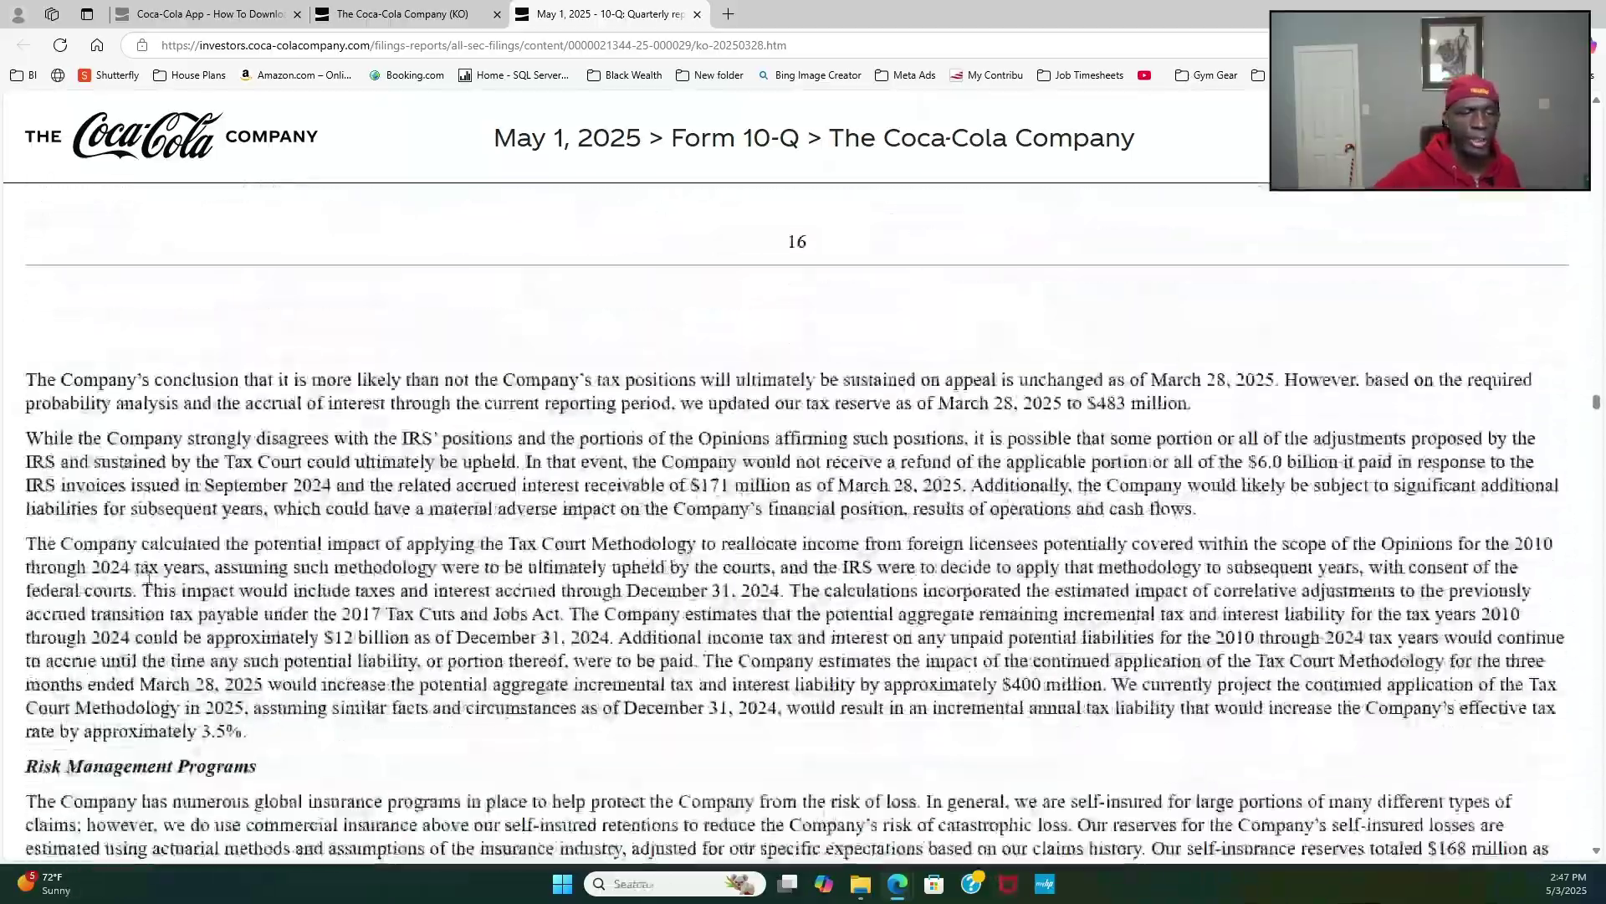
Step: Review the accumulated other comprehensive income tables, including the shareowner and noncontrolling interest allocation, before-tax and after-tax amounts, and reclassifications
{"action": "scroll", "coordinate": [150, 583], "scroll_direction": "down", "scroll_amount": 2}
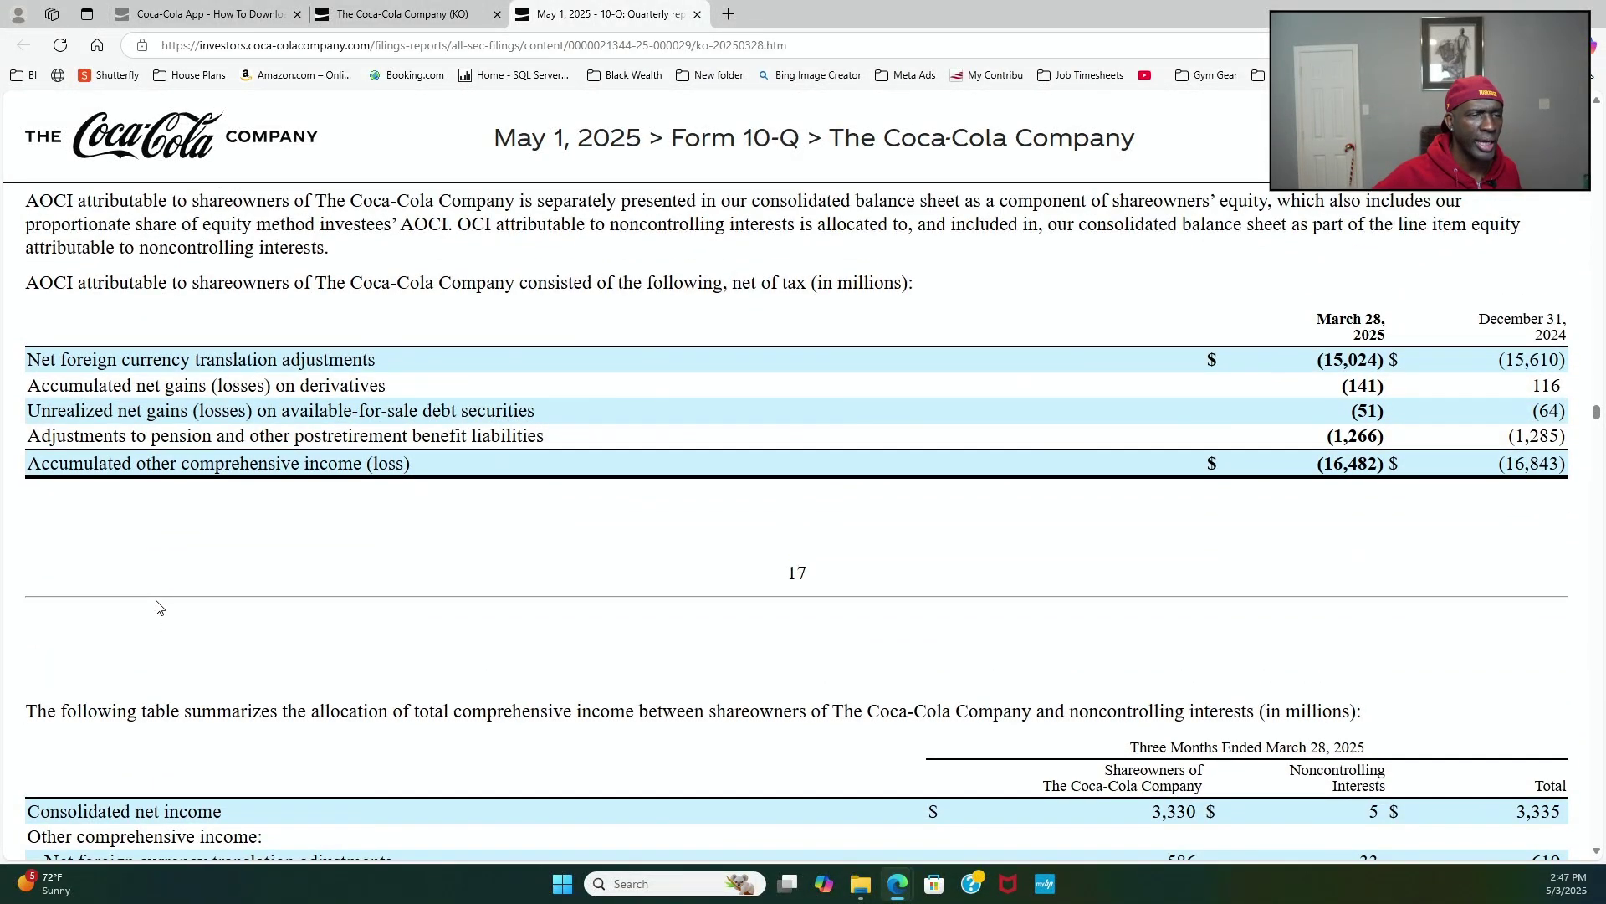
{"action": "scroll", "coordinate": [161, 611], "scroll_direction": "up", "scroll_amount": 1}
{"action": "scroll", "coordinate": [170, 642], "scroll_direction": "down", "scroll_amount": 4}
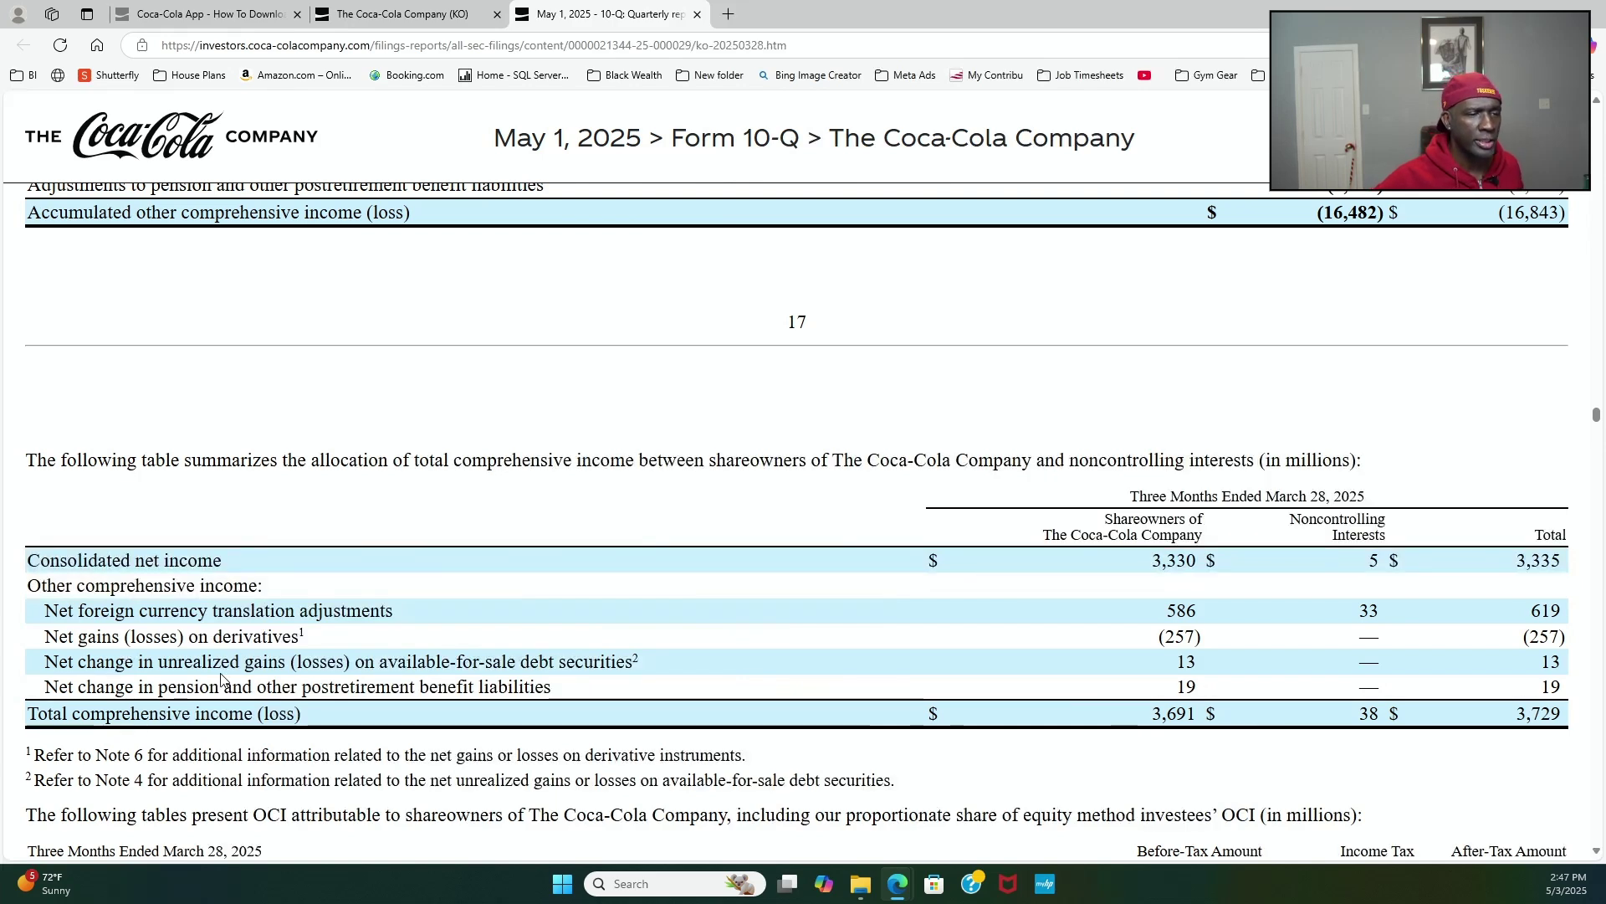
{"action": "scroll", "coordinate": [222, 679], "scroll_direction": "down", "scroll_amount": 2}
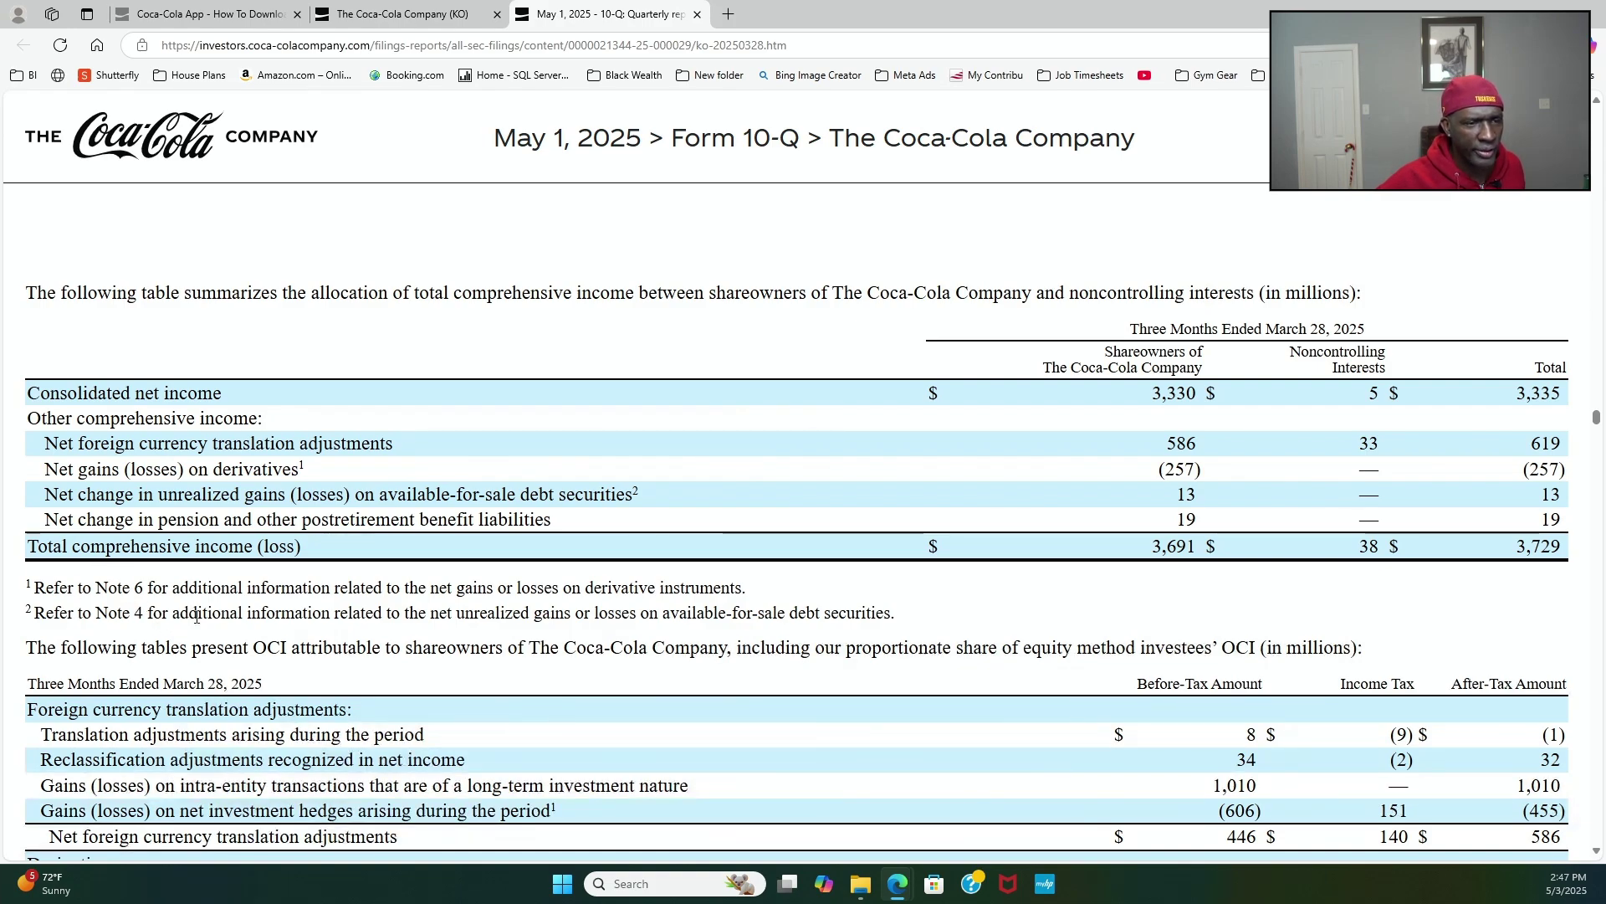
{"action": "scroll", "coordinate": [223, 646], "scroll_direction": "down", "scroll_amount": 10}
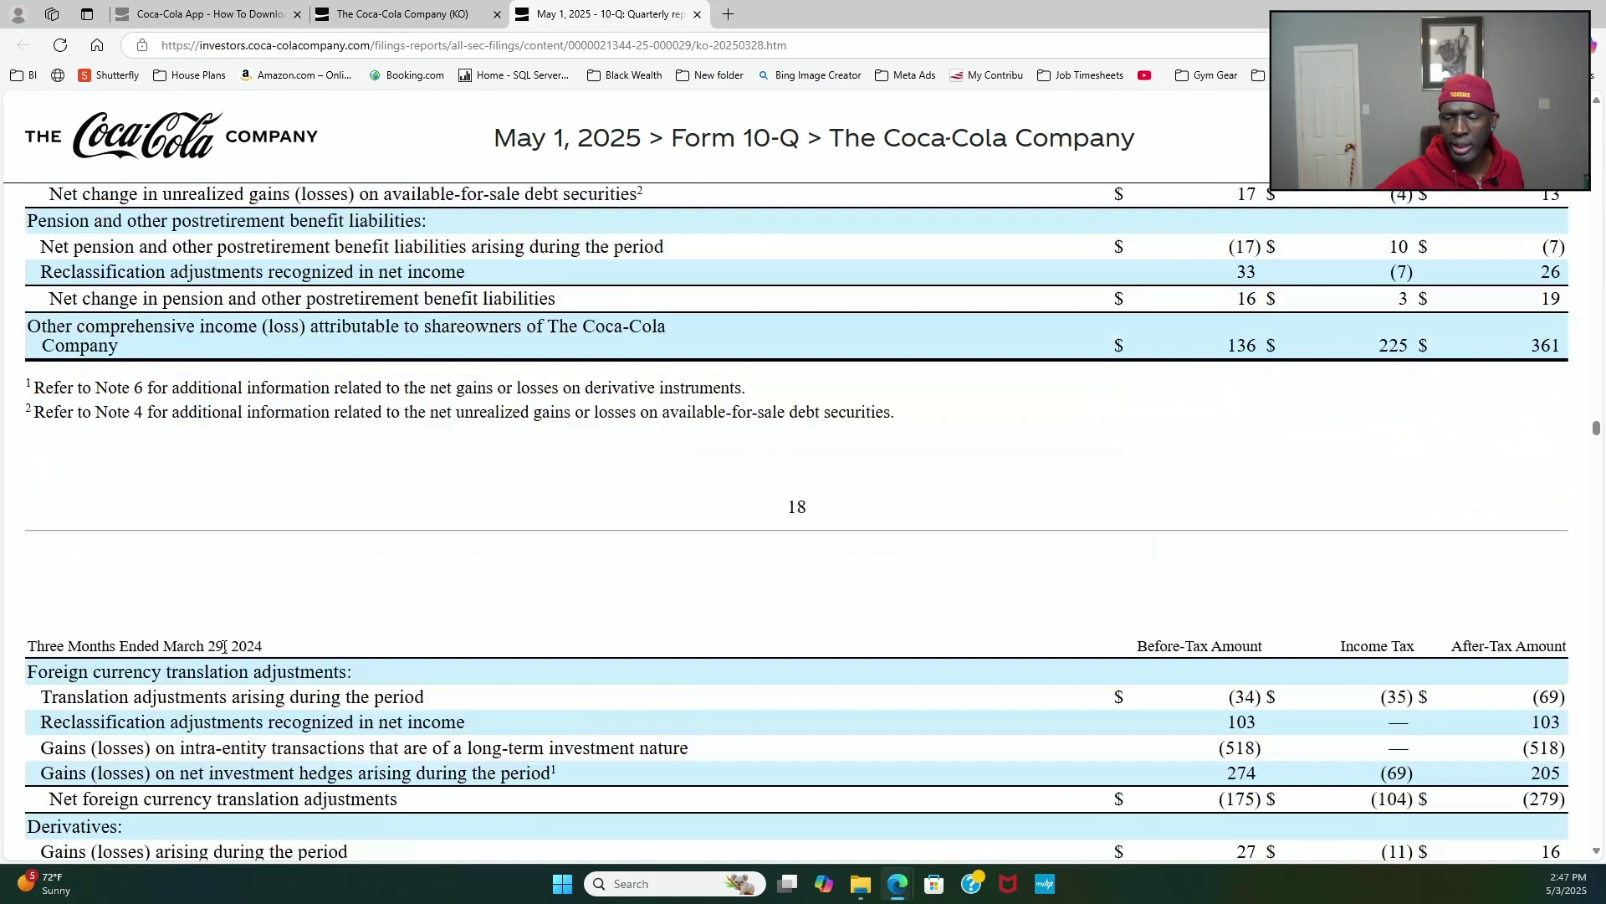
{"action": "scroll", "coordinate": [223, 646], "scroll_direction": "down", "scroll_amount": 15}
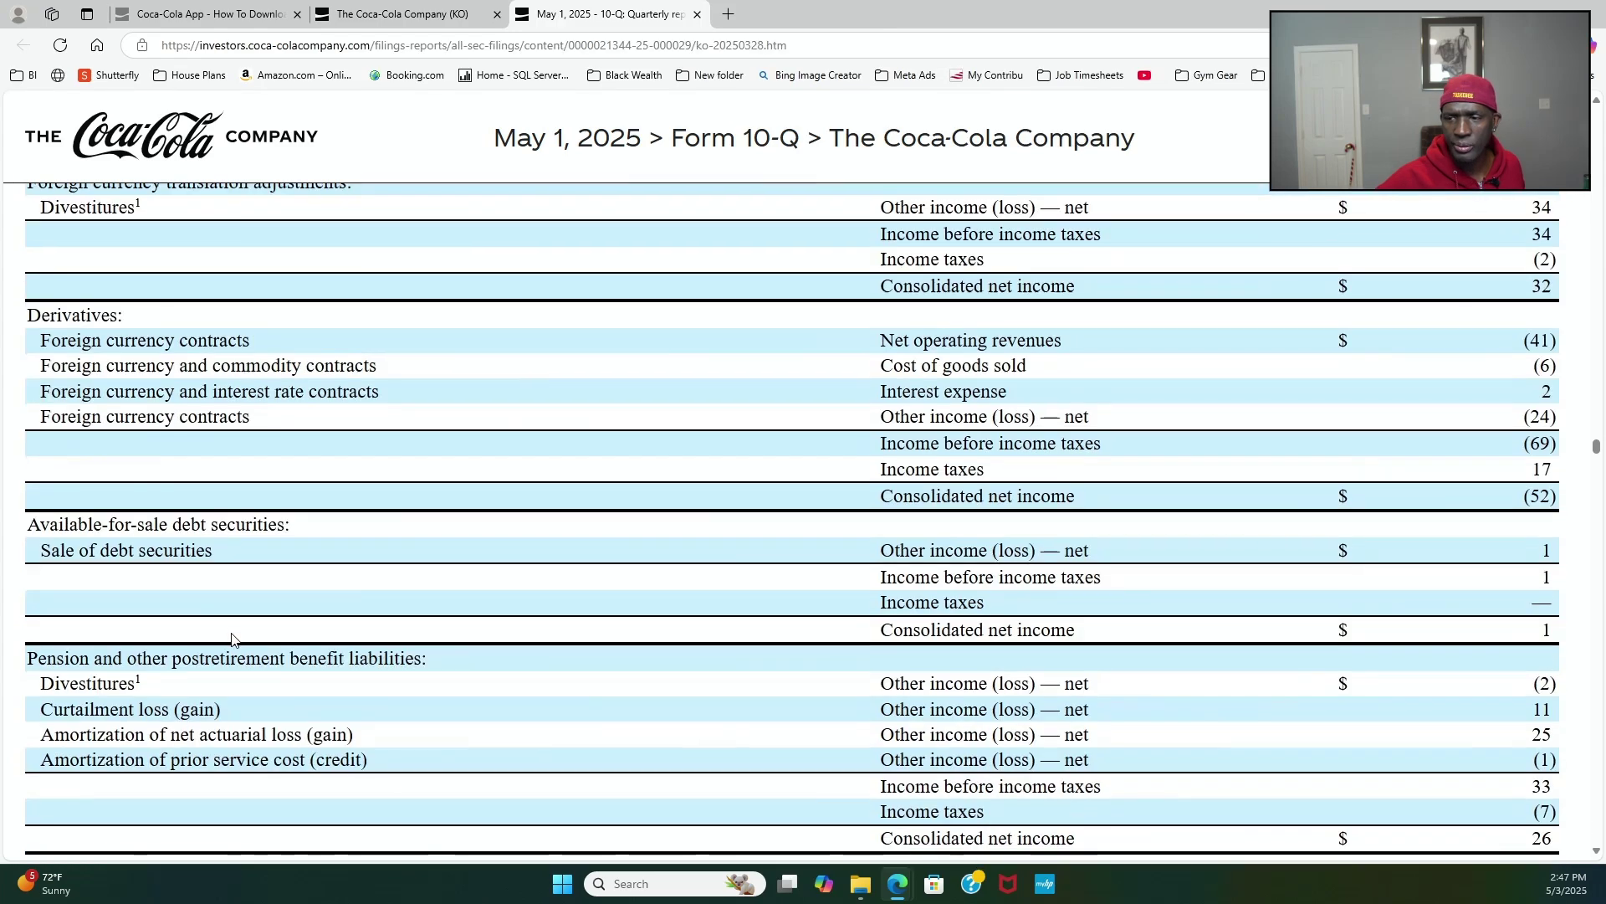
Step: Examine the Note 11 changes in equity tables for both quarters and the Note 12 other operating charges
{"action": "scroll", "coordinate": [231, 638], "scroll_direction": "down", "scroll_amount": 10}
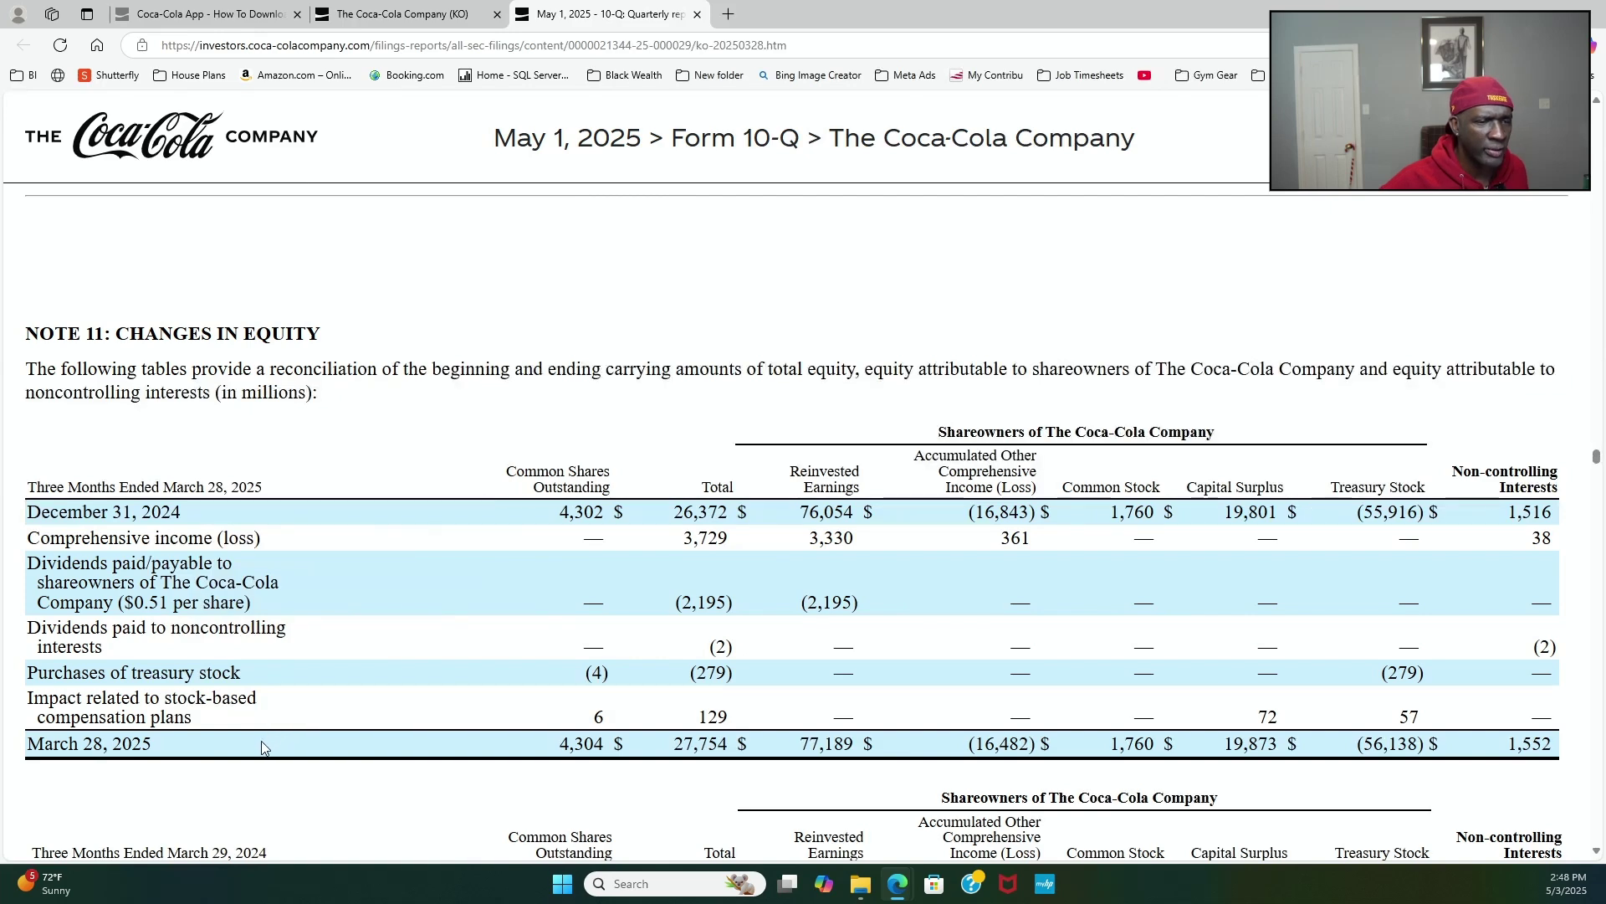
{"action": "scroll", "coordinate": [261, 740], "scroll_direction": "down", "scroll_amount": 4}
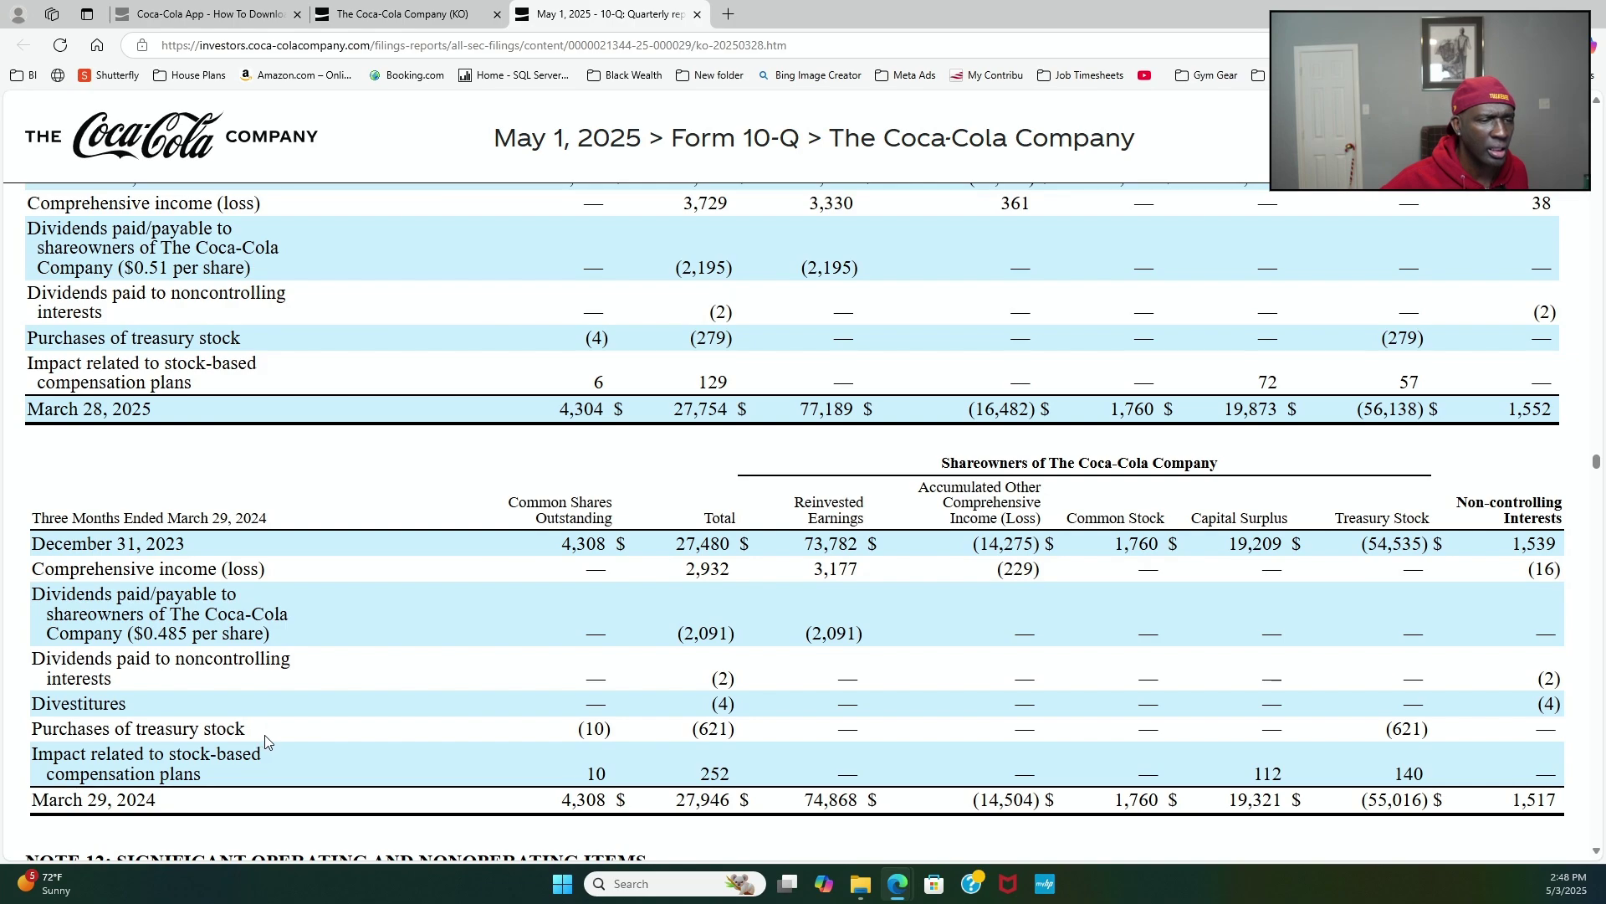
{"action": "scroll", "coordinate": [266, 741], "scroll_direction": "down", "scroll_amount": 1}
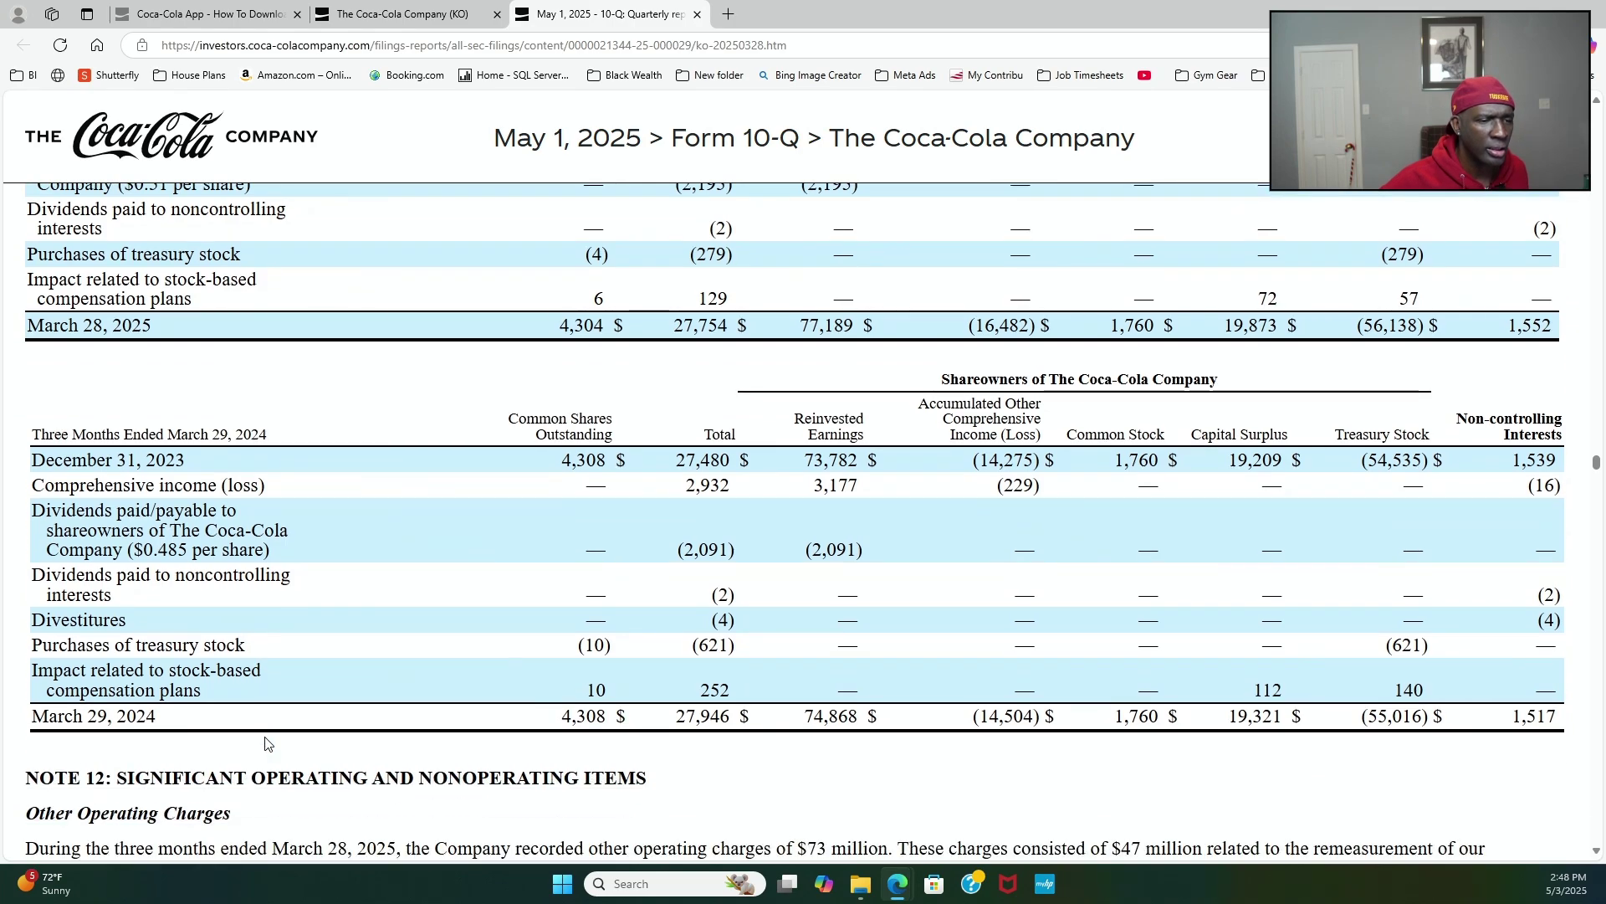
{"action": "scroll", "coordinate": [268, 743], "scroll_direction": "down", "scroll_amount": 5}
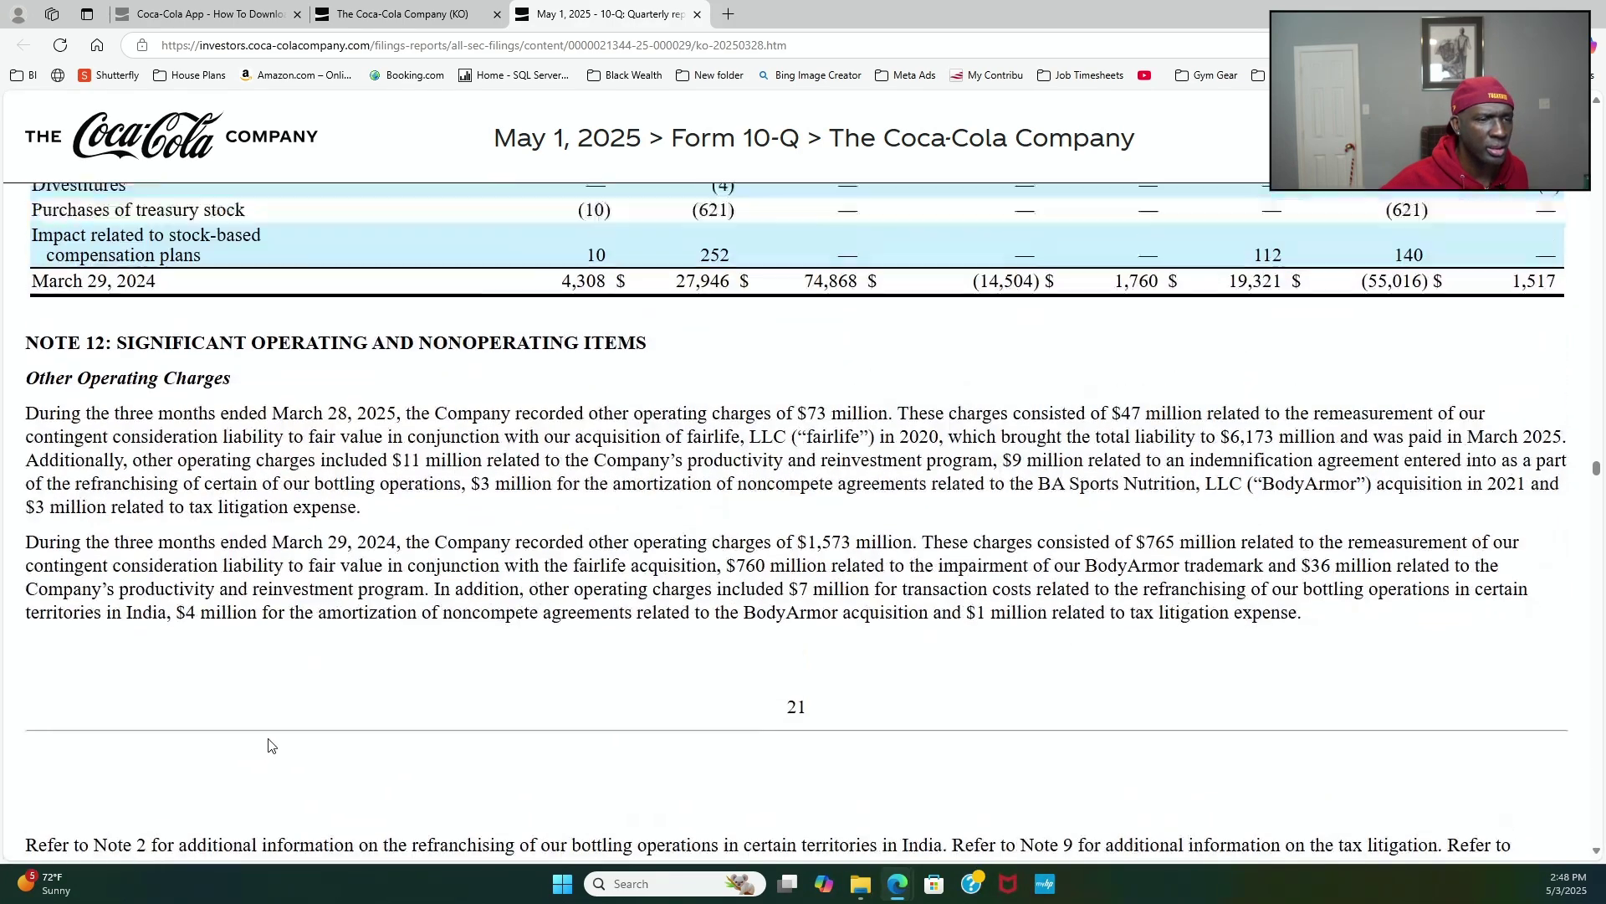
{"action": "scroll", "coordinate": [269, 745], "scroll_direction": "up", "scroll_amount": 2}
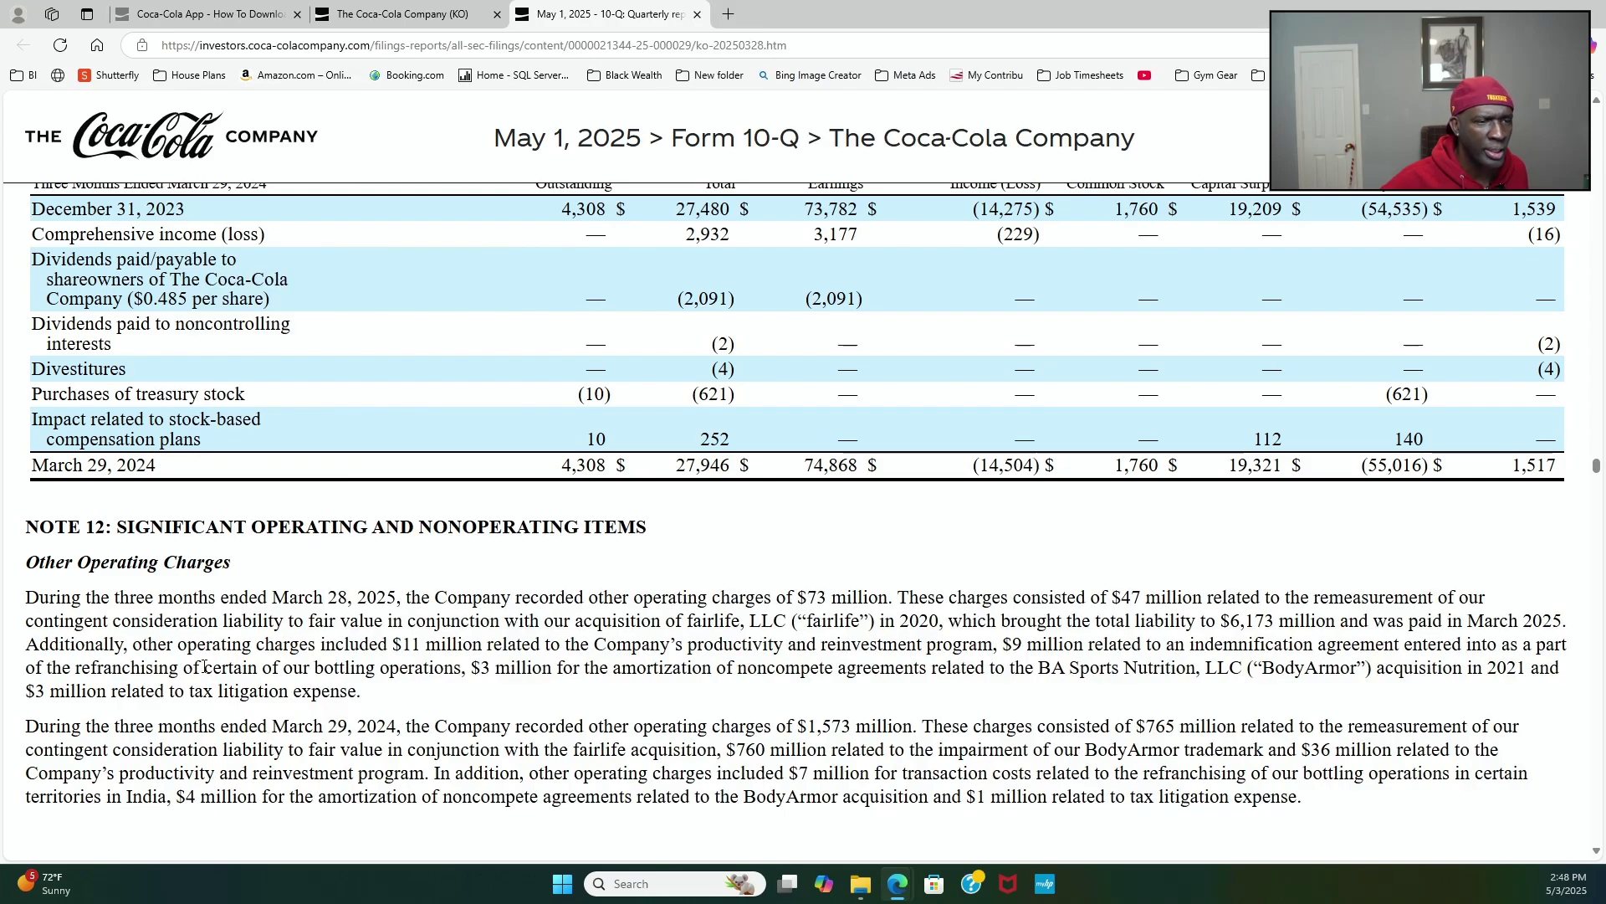
{"action": "scroll", "coordinate": [193, 674], "scroll_direction": "down", "scroll_amount": 5}
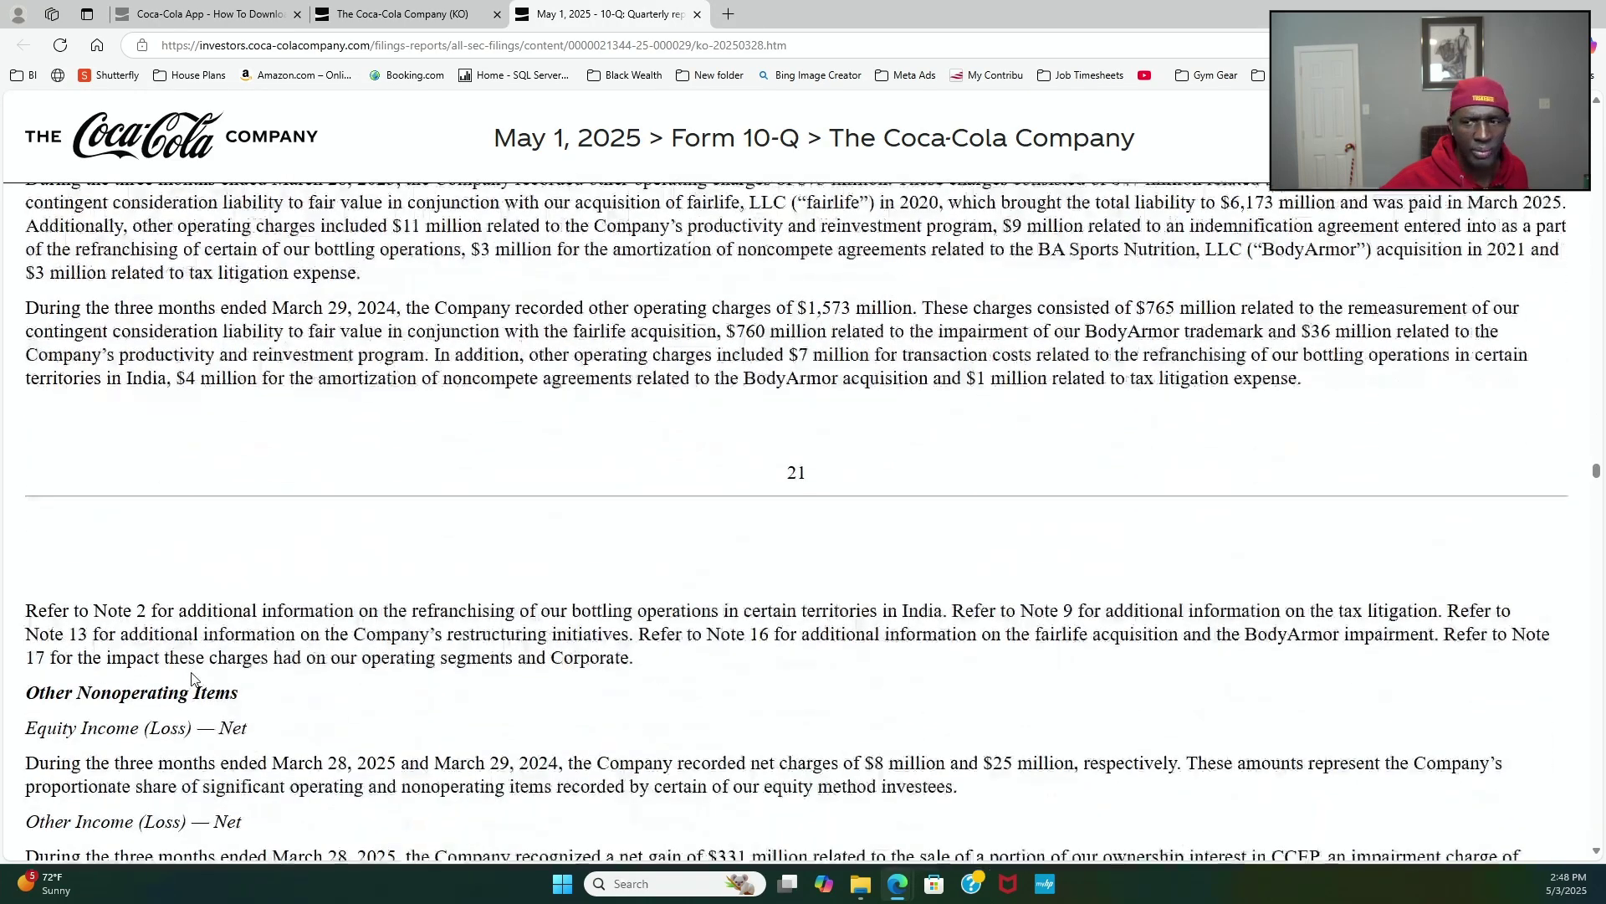
Step: Look through Note 14 on pension benefit costs, Note 15 on income taxes and the recurring fair value measurements table
{"action": "scroll", "coordinate": [191, 677], "scroll_direction": "down", "scroll_amount": 17}
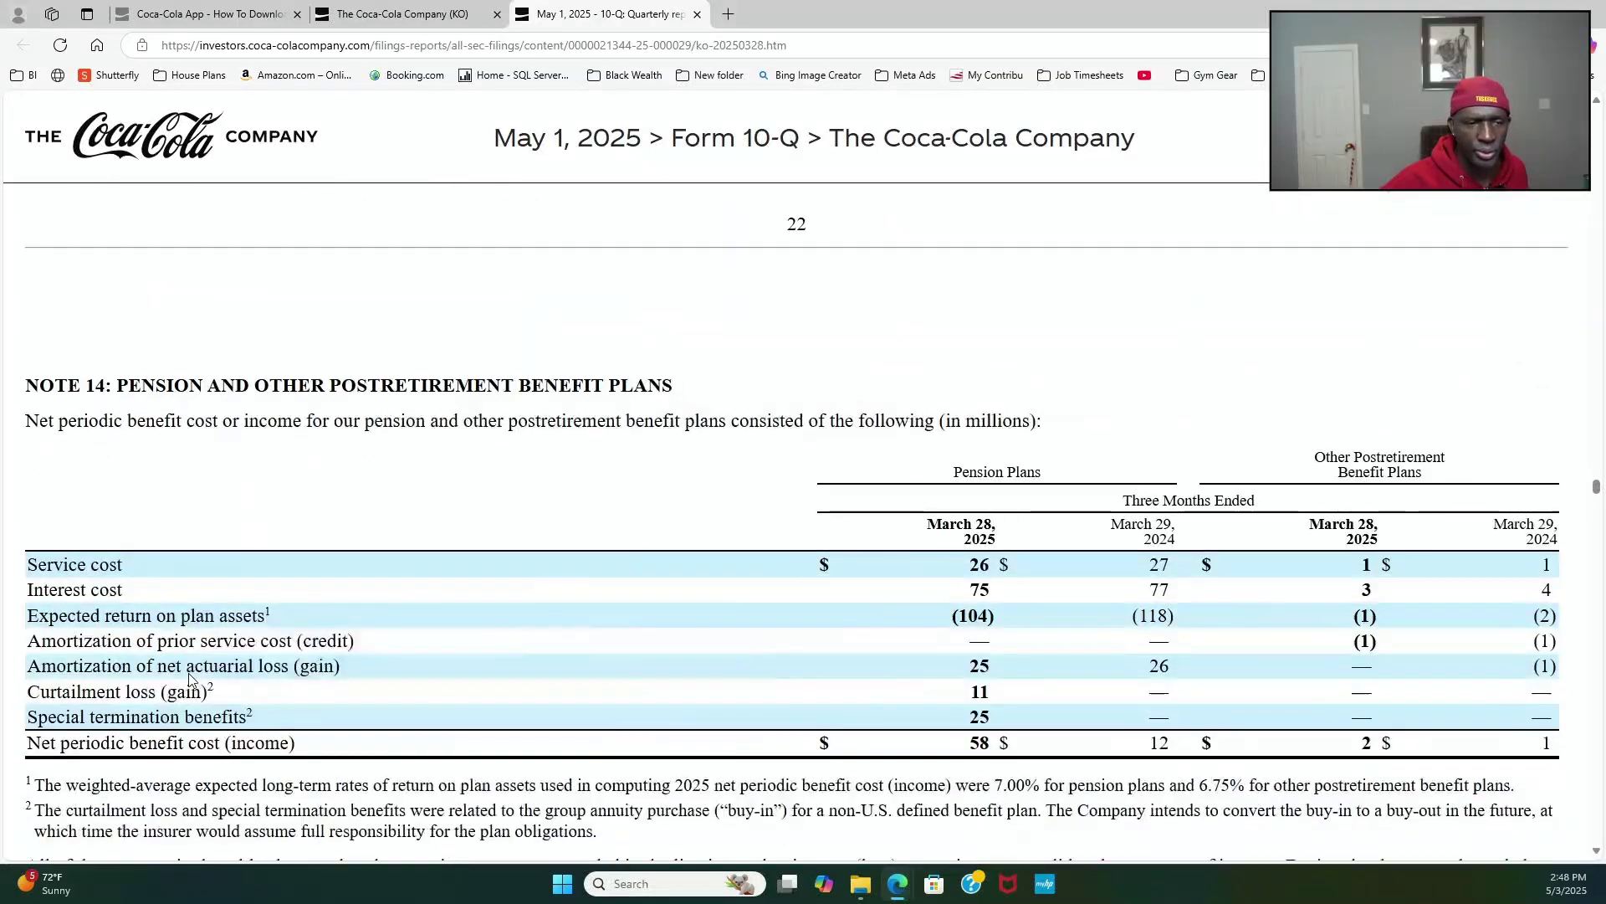
{"action": "scroll", "coordinate": [191, 677], "scroll_direction": "down", "scroll_amount": 2}
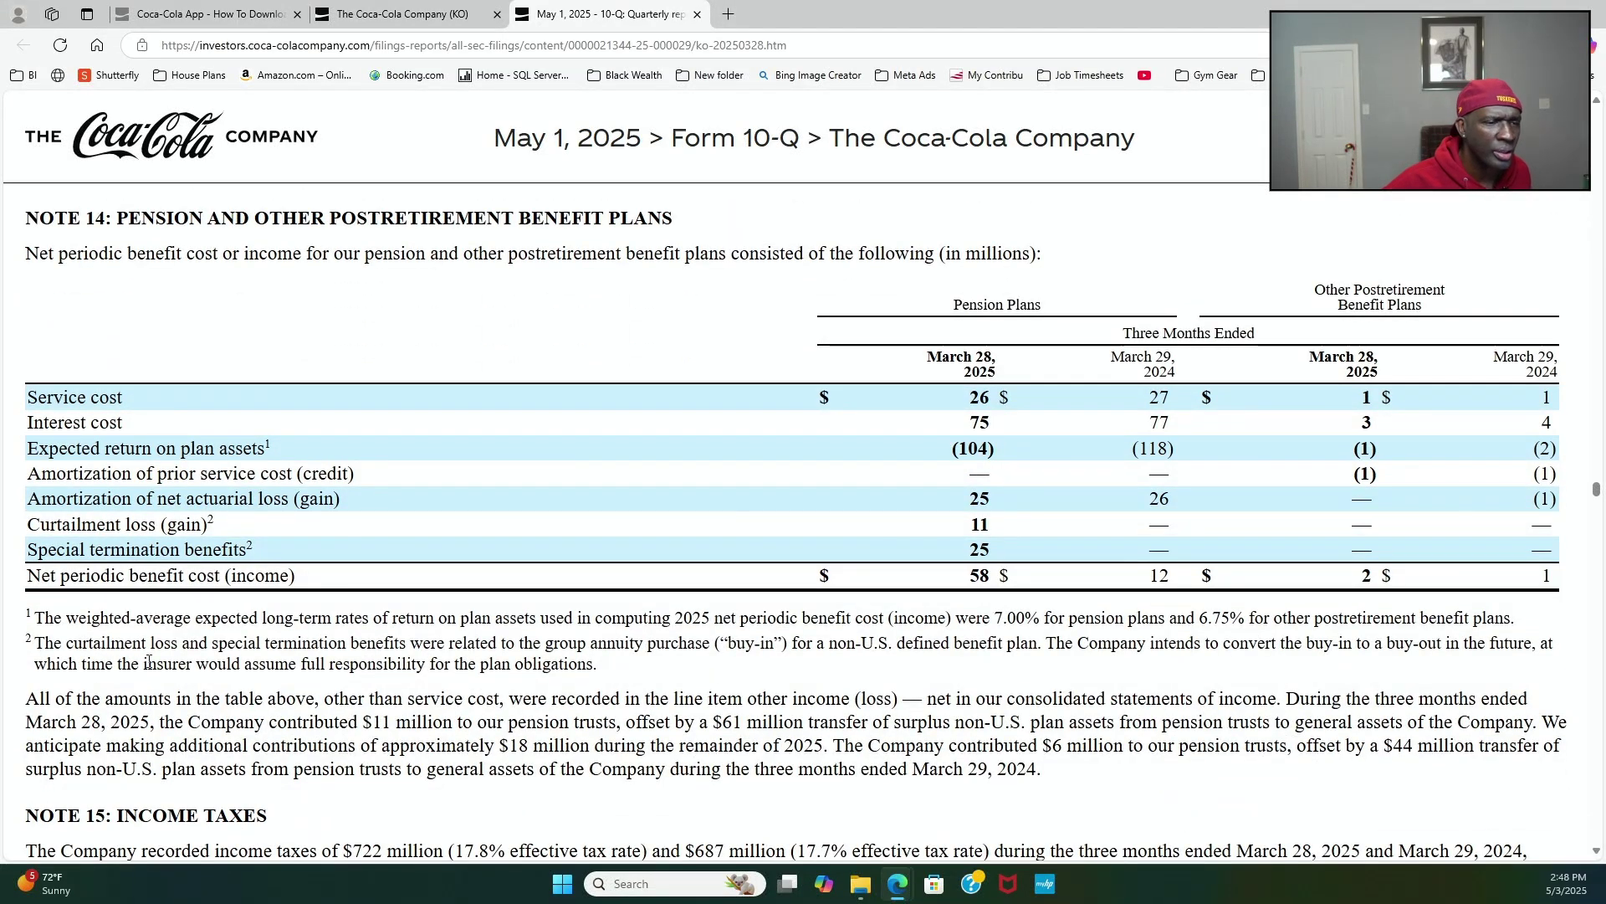
{"action": "scroll", "coordinate": [128, 583], "scroll_direction": "down", "scroll_amount": 1}
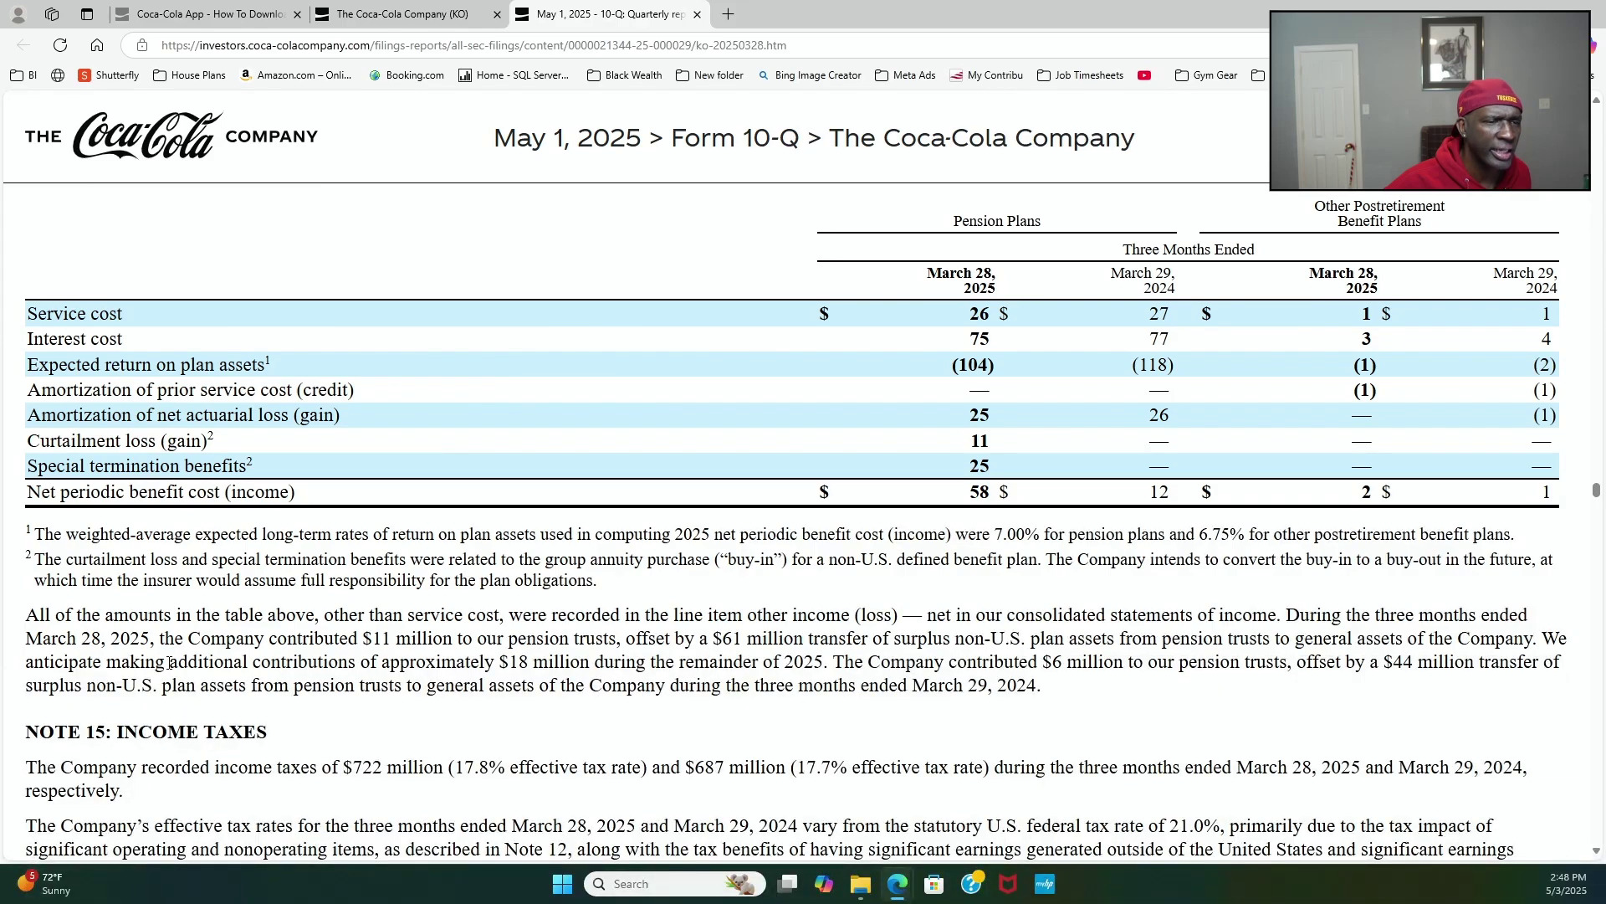
{"action": "scroll", "coordinate": [169, 663], "scroll_direction": "down", "scroll_amount": 18}
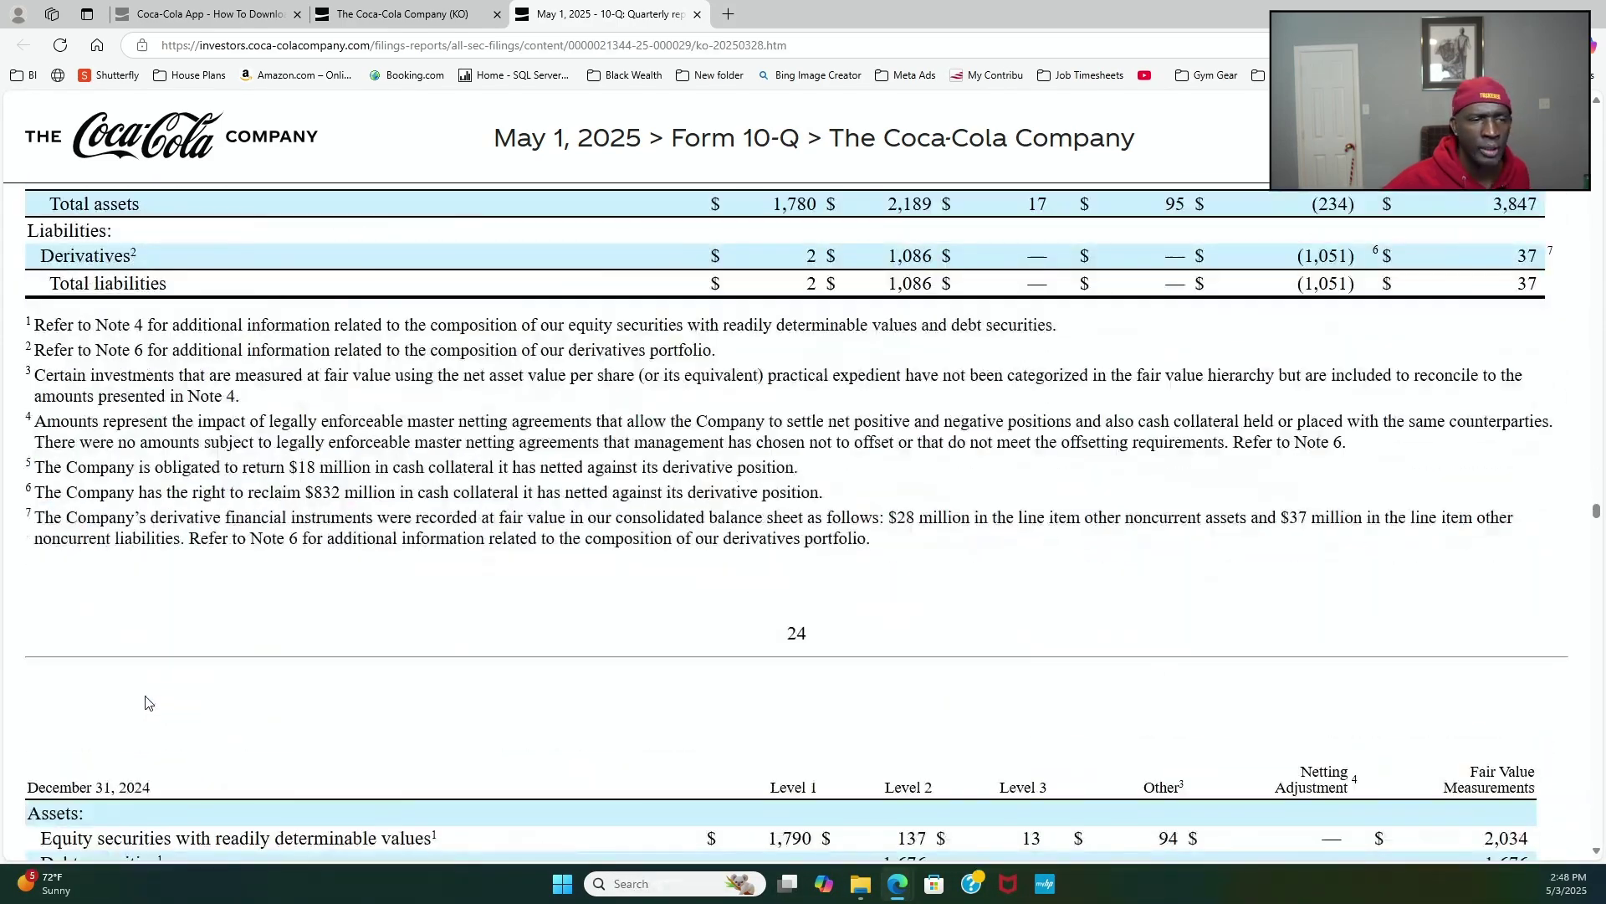
{"action": "scroll", "coordinate": [148, 702], "scroll_direction": "up", "scroll_amount": 2}
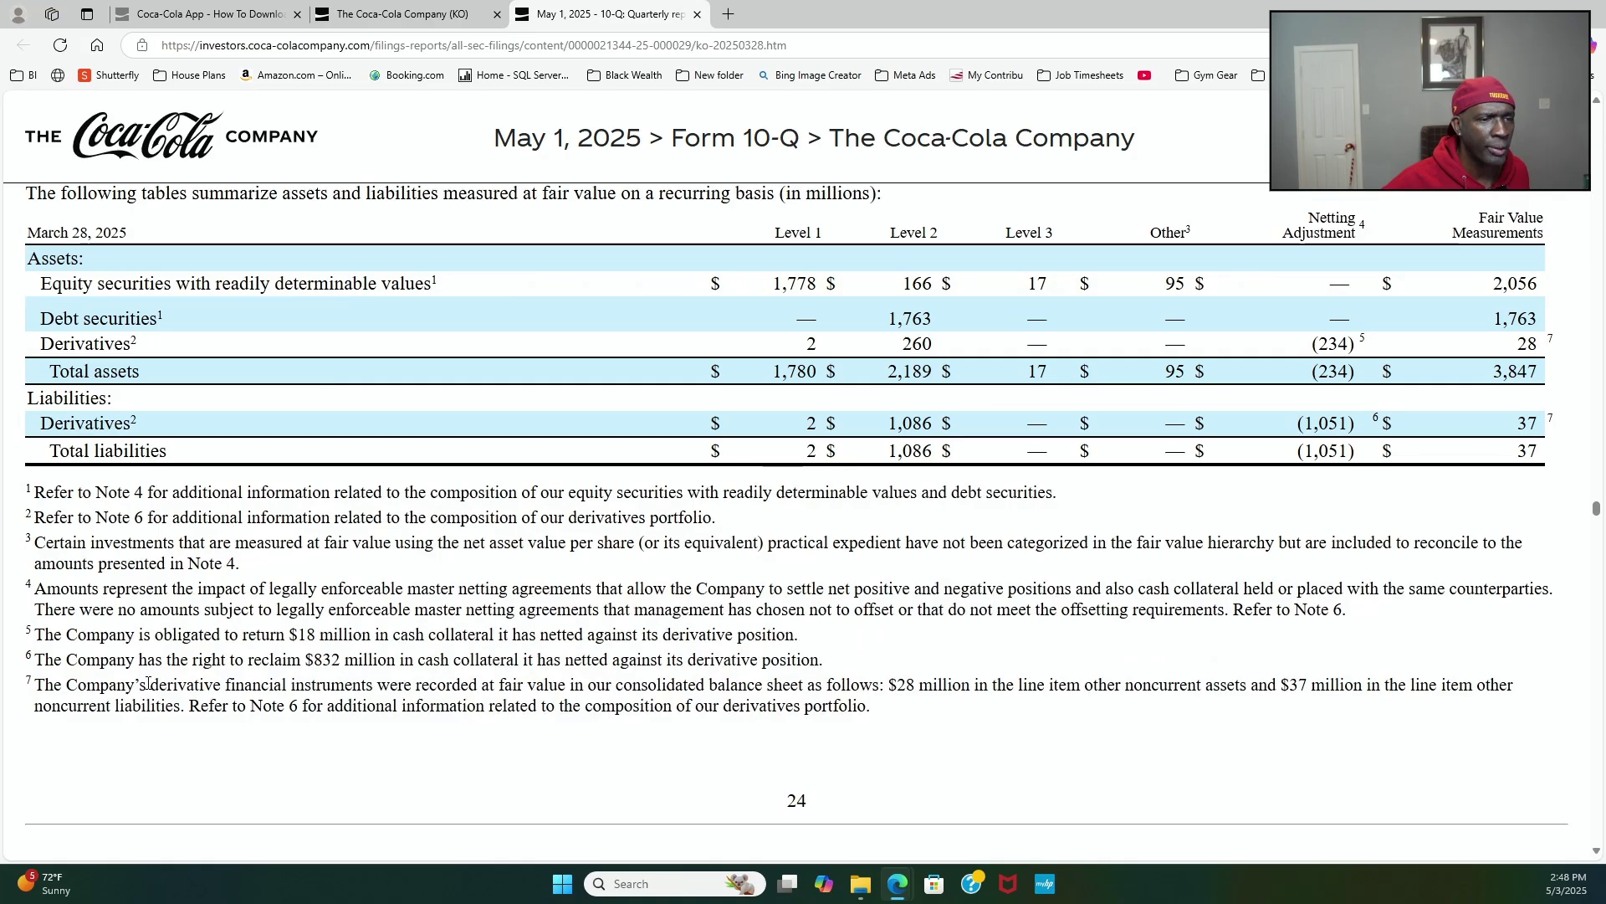
Step: Review the December 31, 2024 fair value table, the nonrecurring fair value disclosures and the operating segment results for both quarters
{"action": "scroll", "coordinate": [148, 683], "scroll_direction": "down", "scroll_amount": 6}
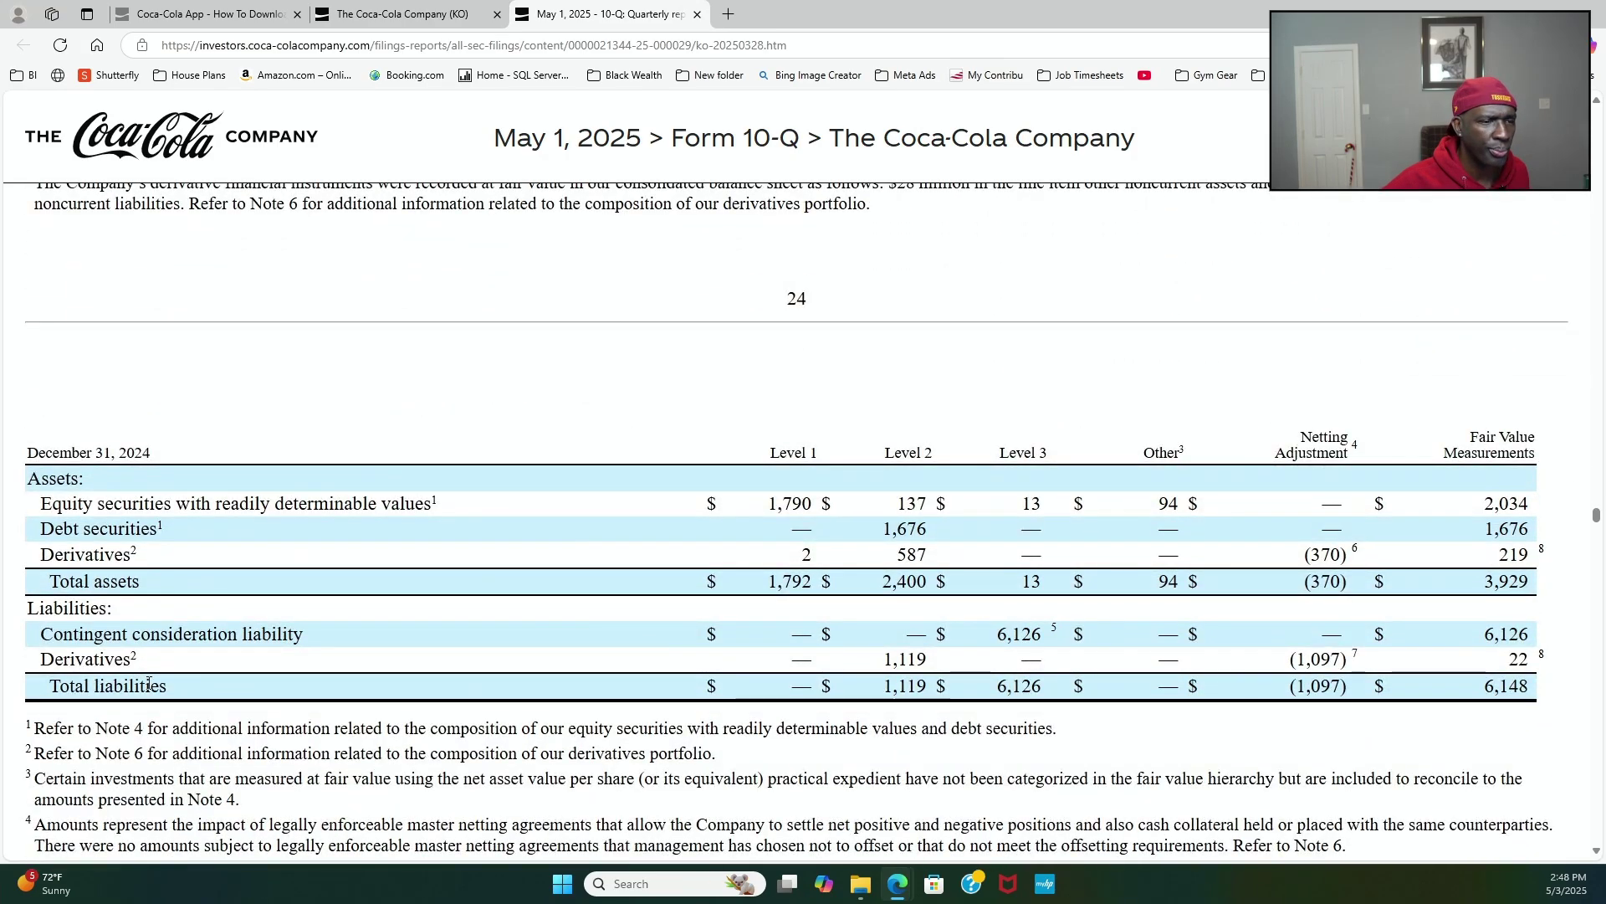
{"action": "scroll", "coordinate": [148, 683], "scroll_direction": "down", "scroll_amount": 9}
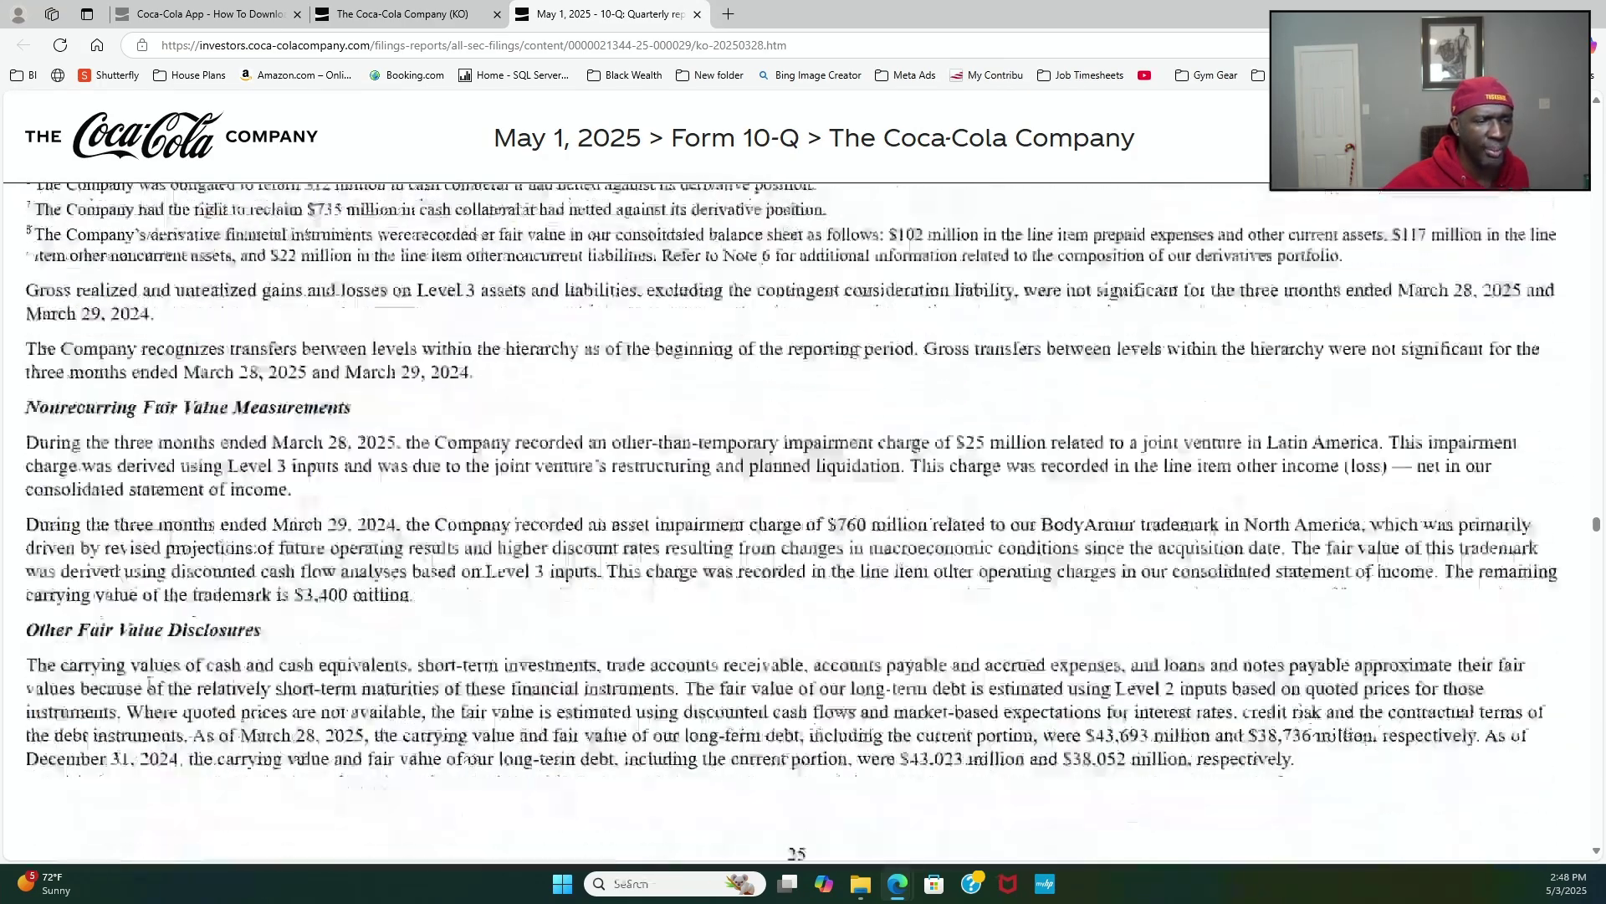
{"action": "scroll", "coordinate": [149, 685], "scroll_direction": "down", "scroll_amount": 10}
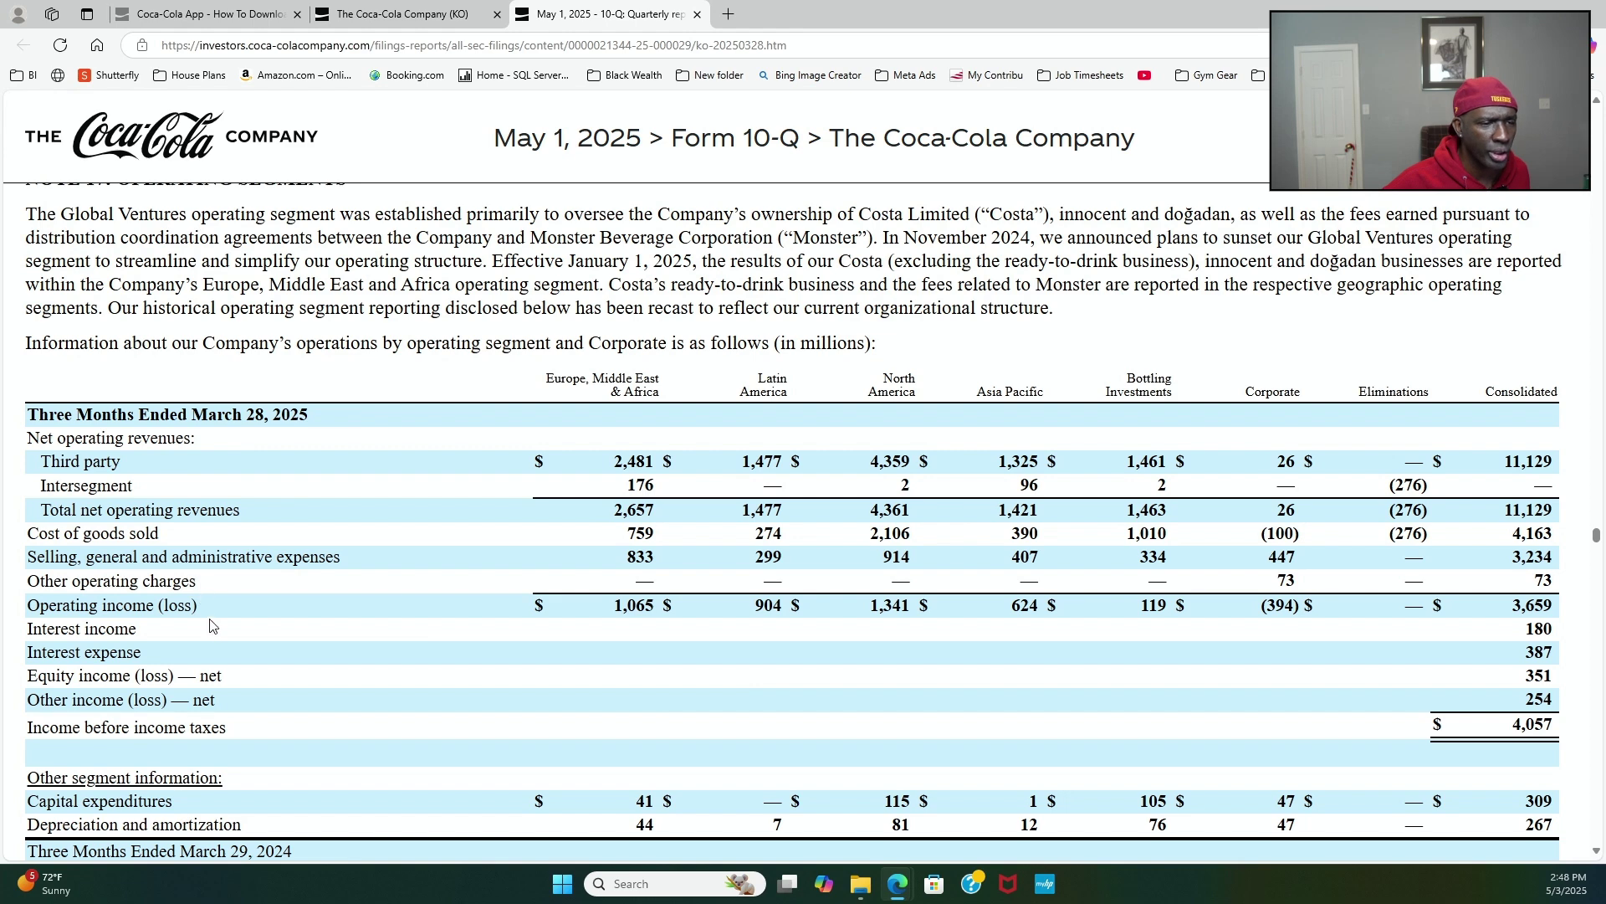
{"action": "scroll", "coordinate": [247, 717], "scroll_direction": "down", "scroll_amount": 4}
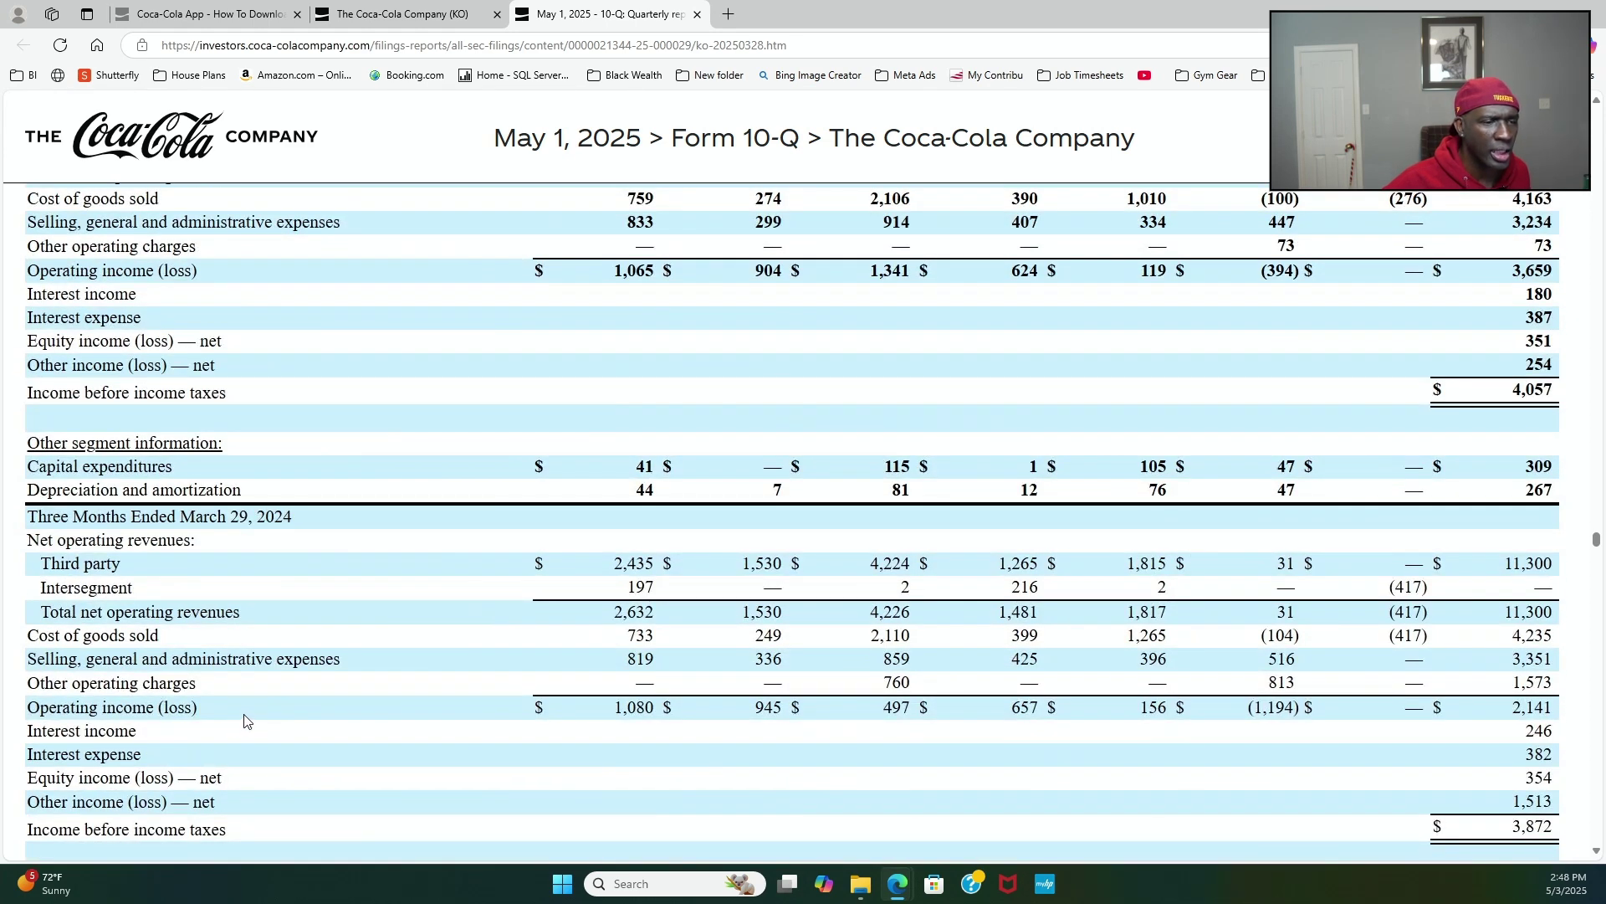
{"action": "scroll", "coordinate": [247, 721], "scroll_direction": "down", "scroll_amount": 16}
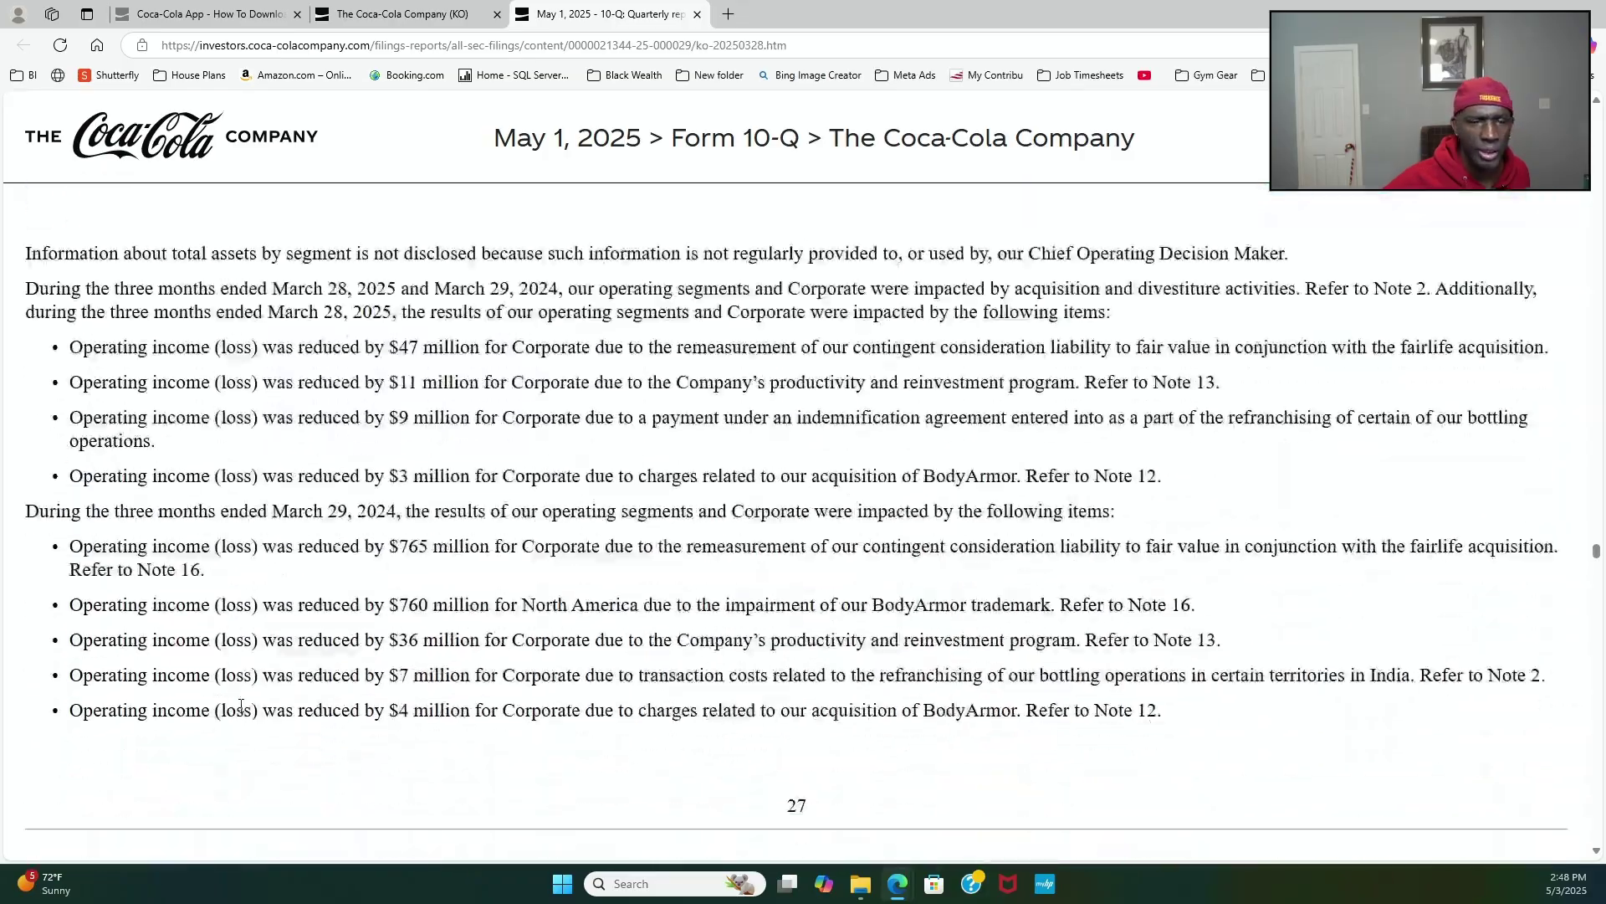
Step: Skim the Operations Review and structural changes discussion, and examine the volume growth table for worldwide and each operating segment
{"action": "scroll", "coordinate": [241, 703], "scroll_direction": "down", "scroll_amount": 15}
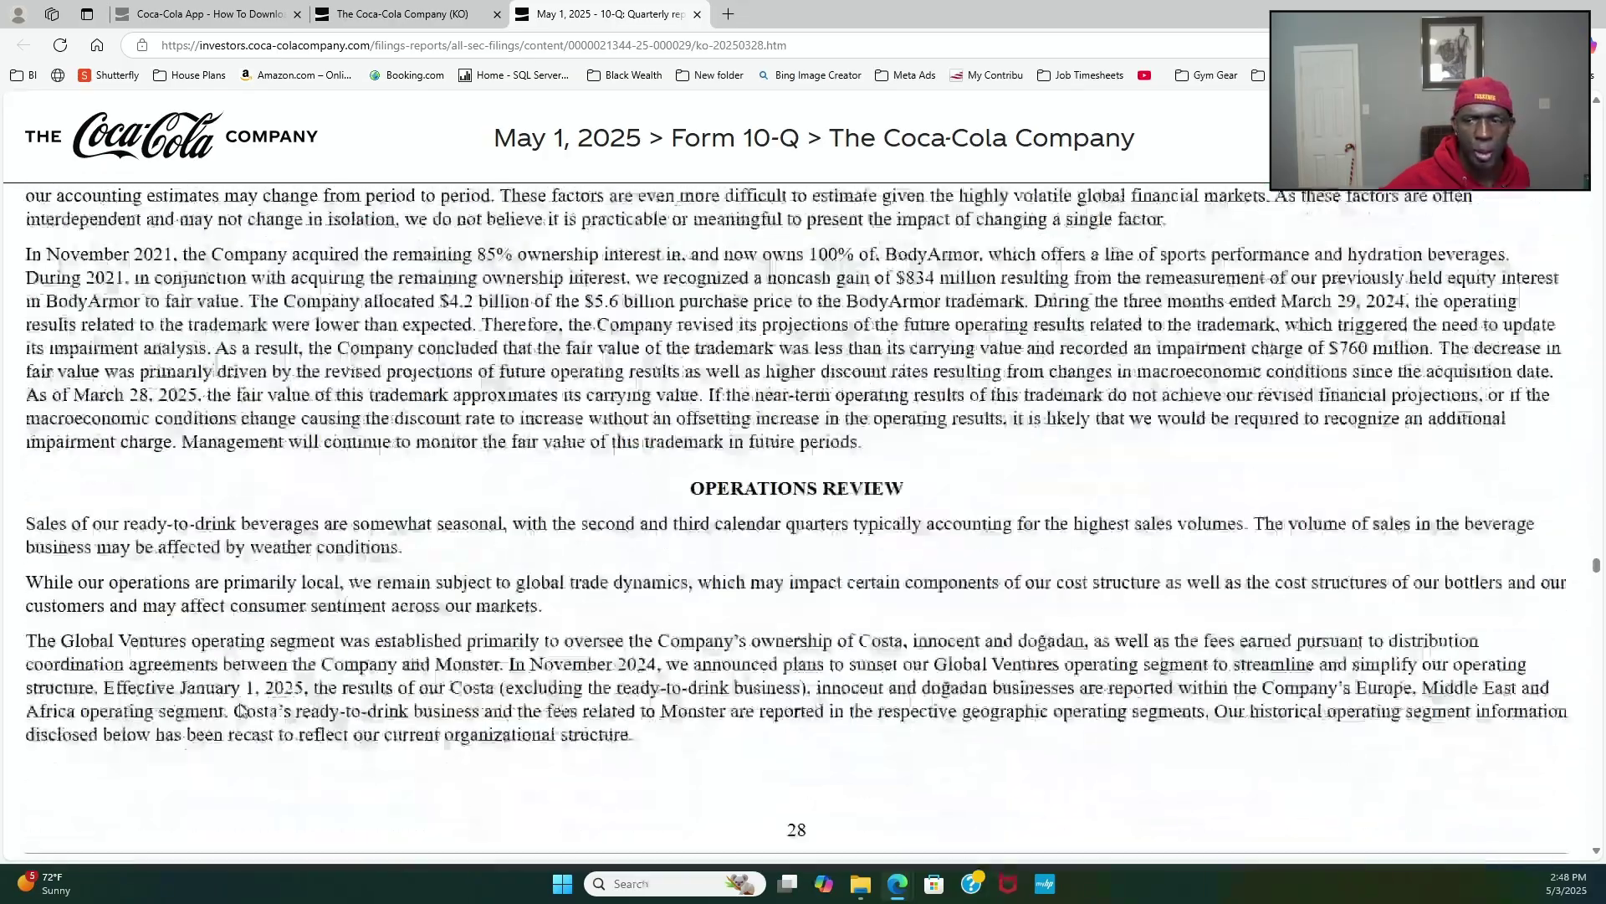
{"action": "scroll", "coordinate": [241, 709], "scroll_direction": "down", "scroll_amount": 10}
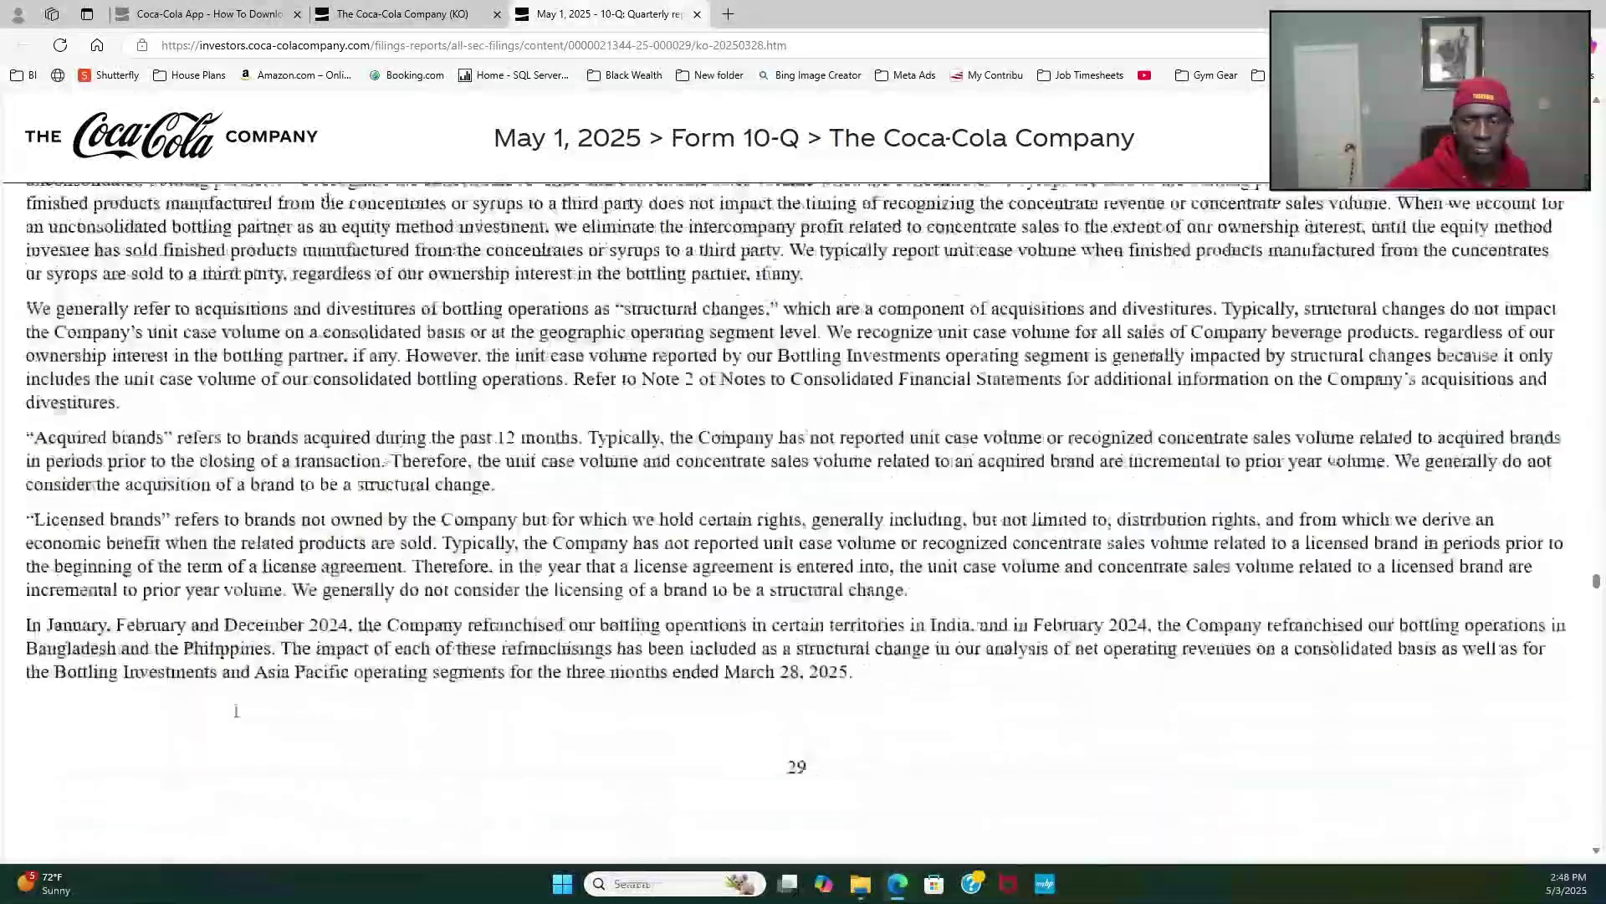
{"action": "scroll", "coordinate": [236, 709], "scroll_direction": "down", "scroll_amount": 7}
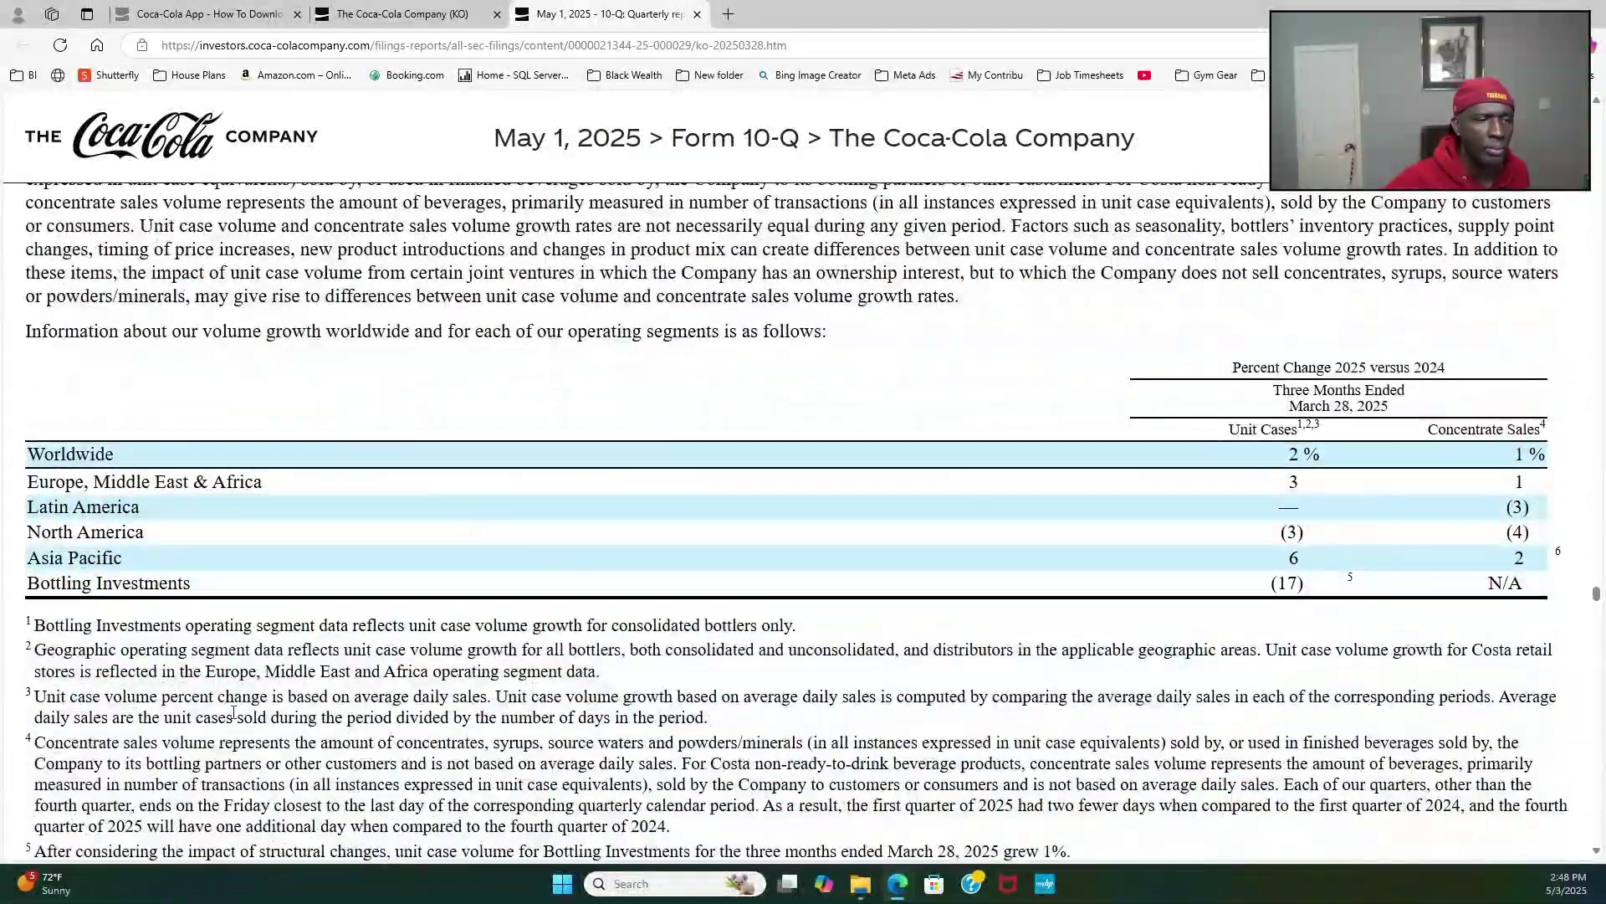
{"action": "scroll", "coordinate": [219, 711], "scroll_direction": "down", "scroll_amount": 1}
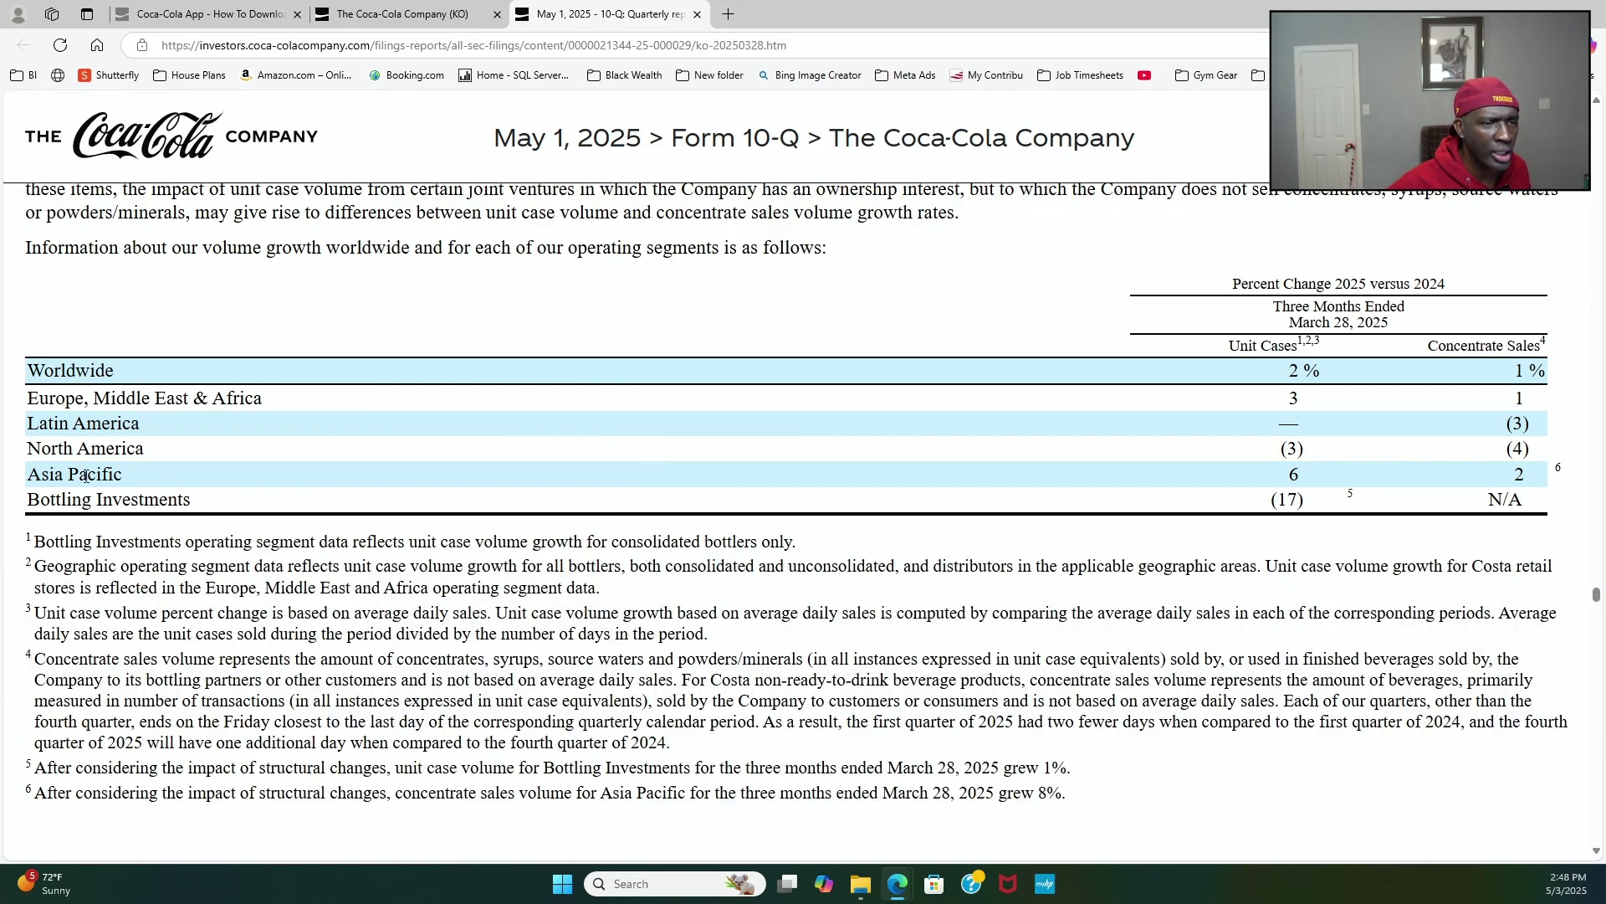
{"action": "scroll", "coordinate": [256, 576], "scroll_direction": "down", "scroll_amount": 1}
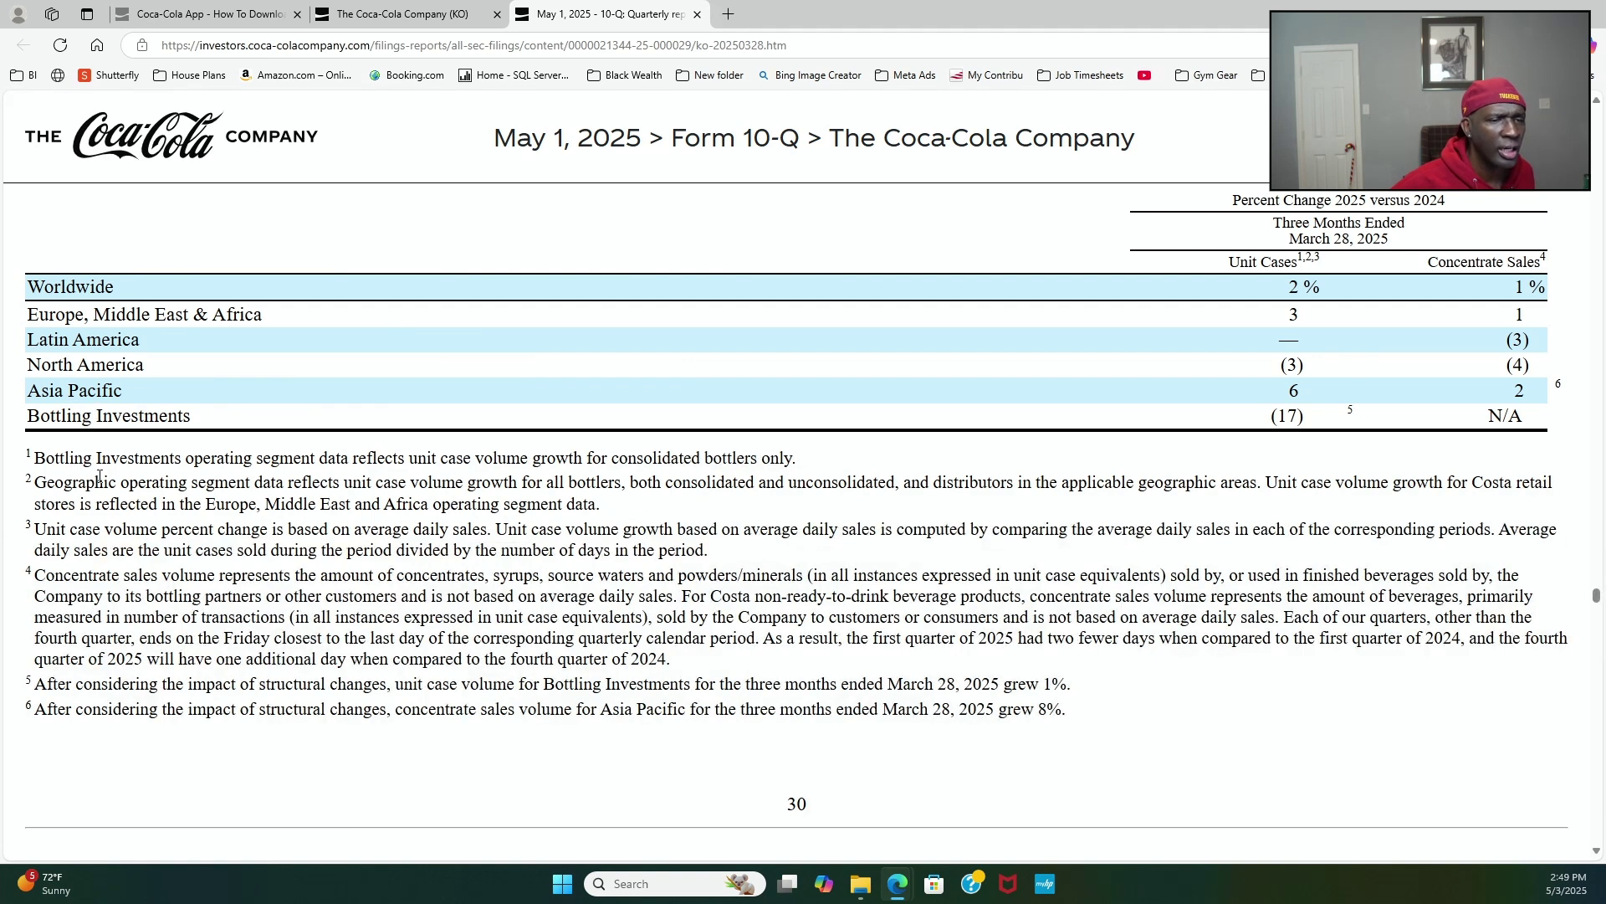
{"action": "scroll", "coordinate": [100, 475], "scroll_direction": "up", "scroll_amount": 3}
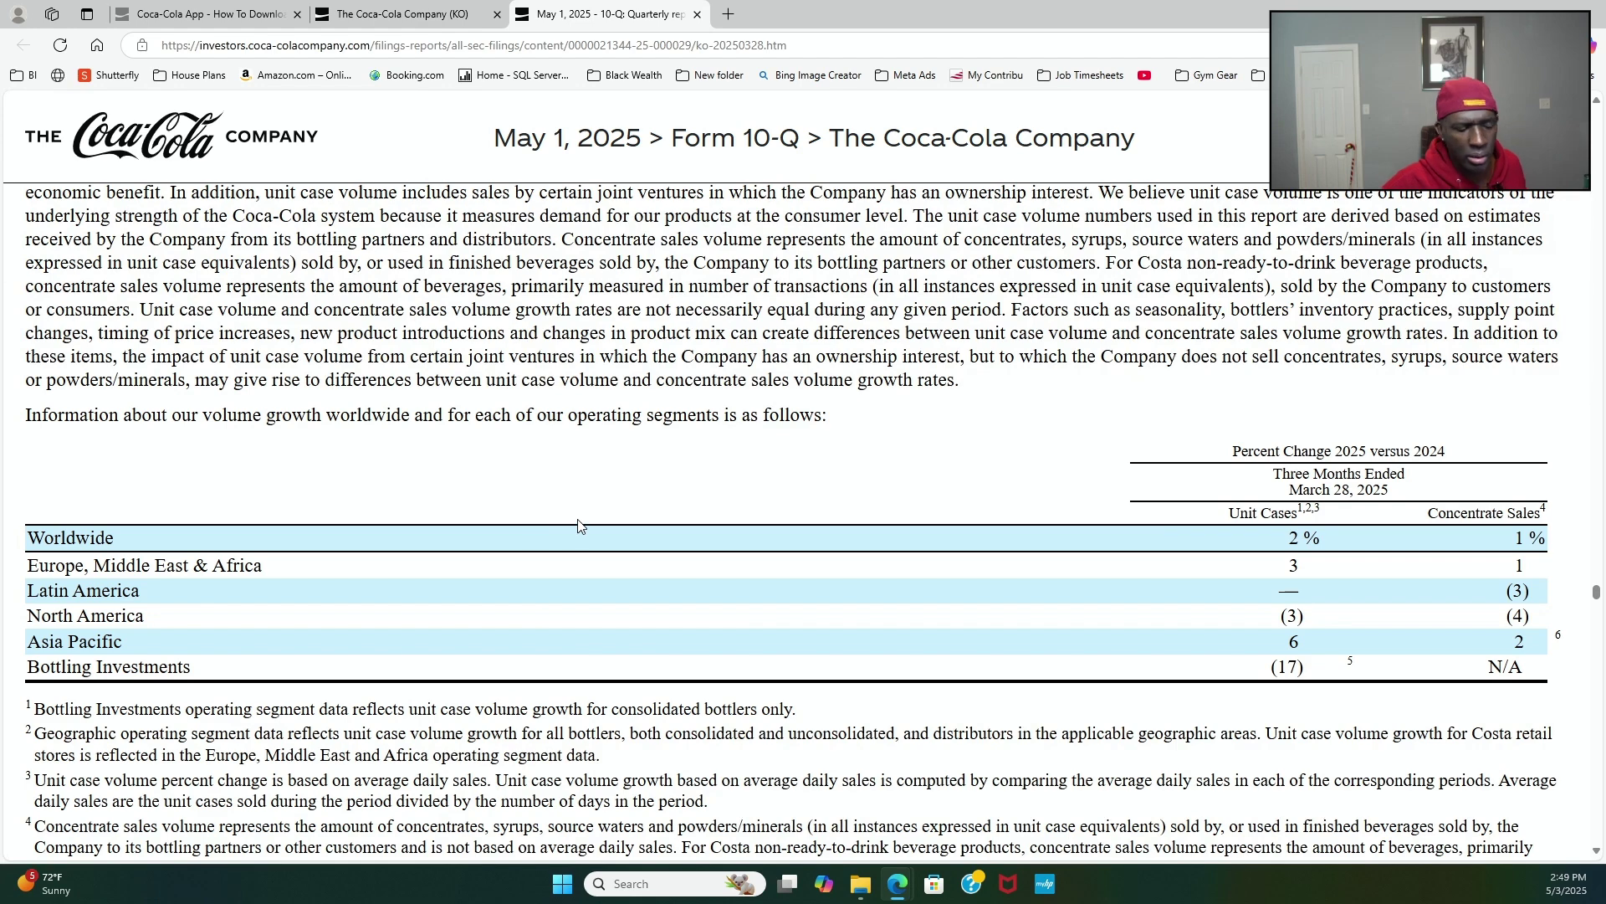
{"action": "key", "text": "ctrl+plus"}
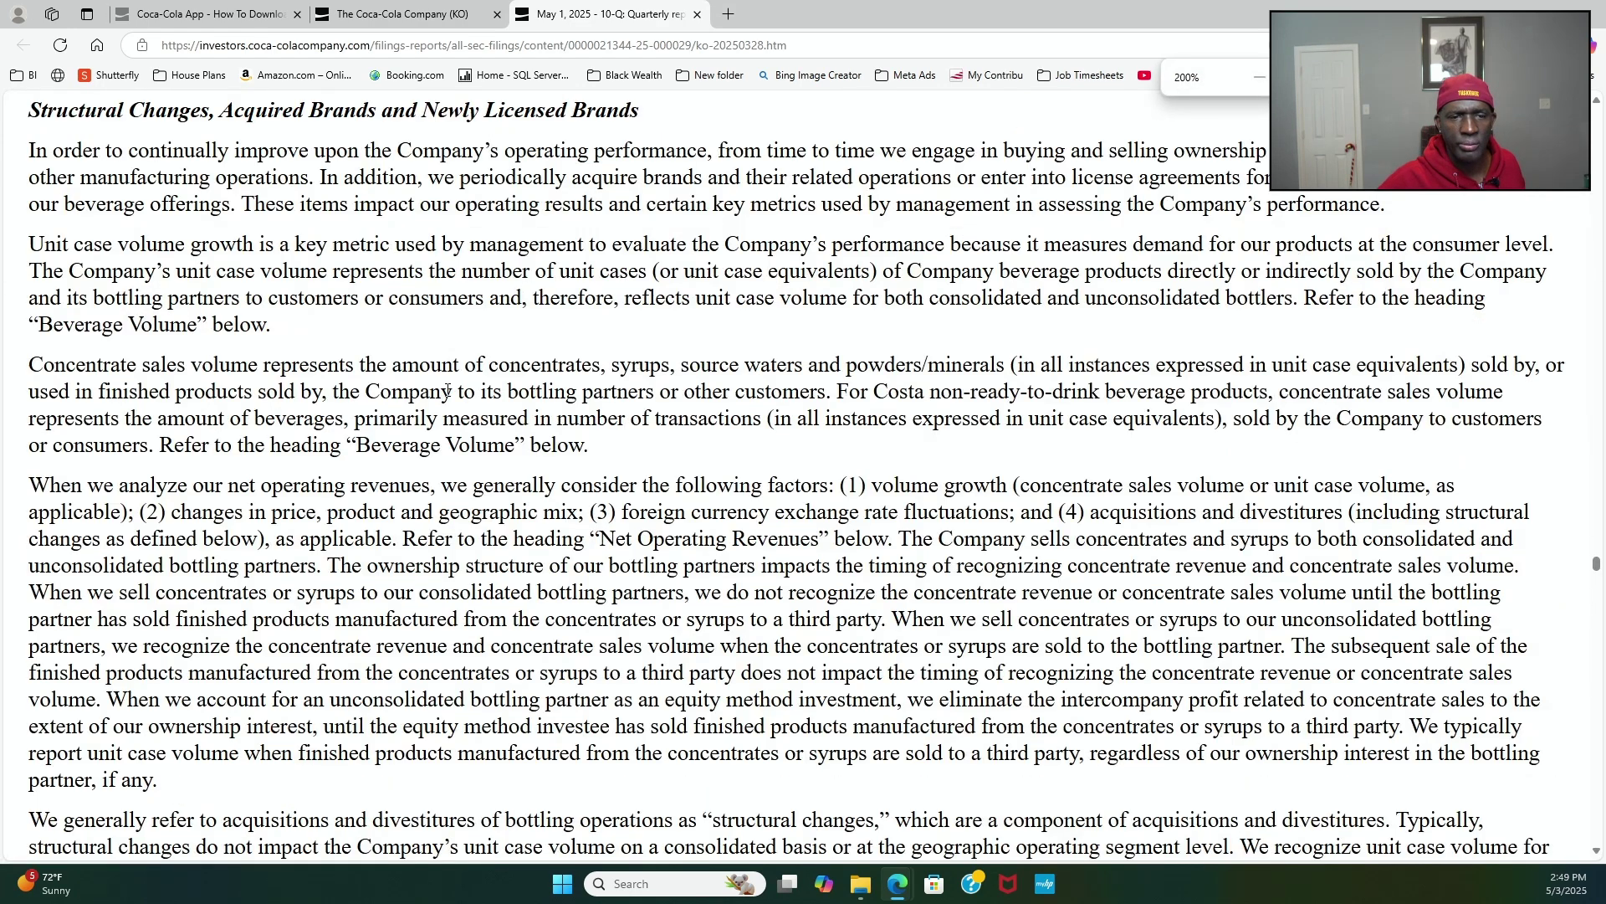
{"action": "key", "text": "ctrl+0"}
{"action": "scroll", "coordinate": [789, 420], "scroll_direction": "down", "scroll_amount": 5}
{"action": "scroll", "coordinate": [789, 420], "scroll_direction": "up", "scroll_amount": 2}
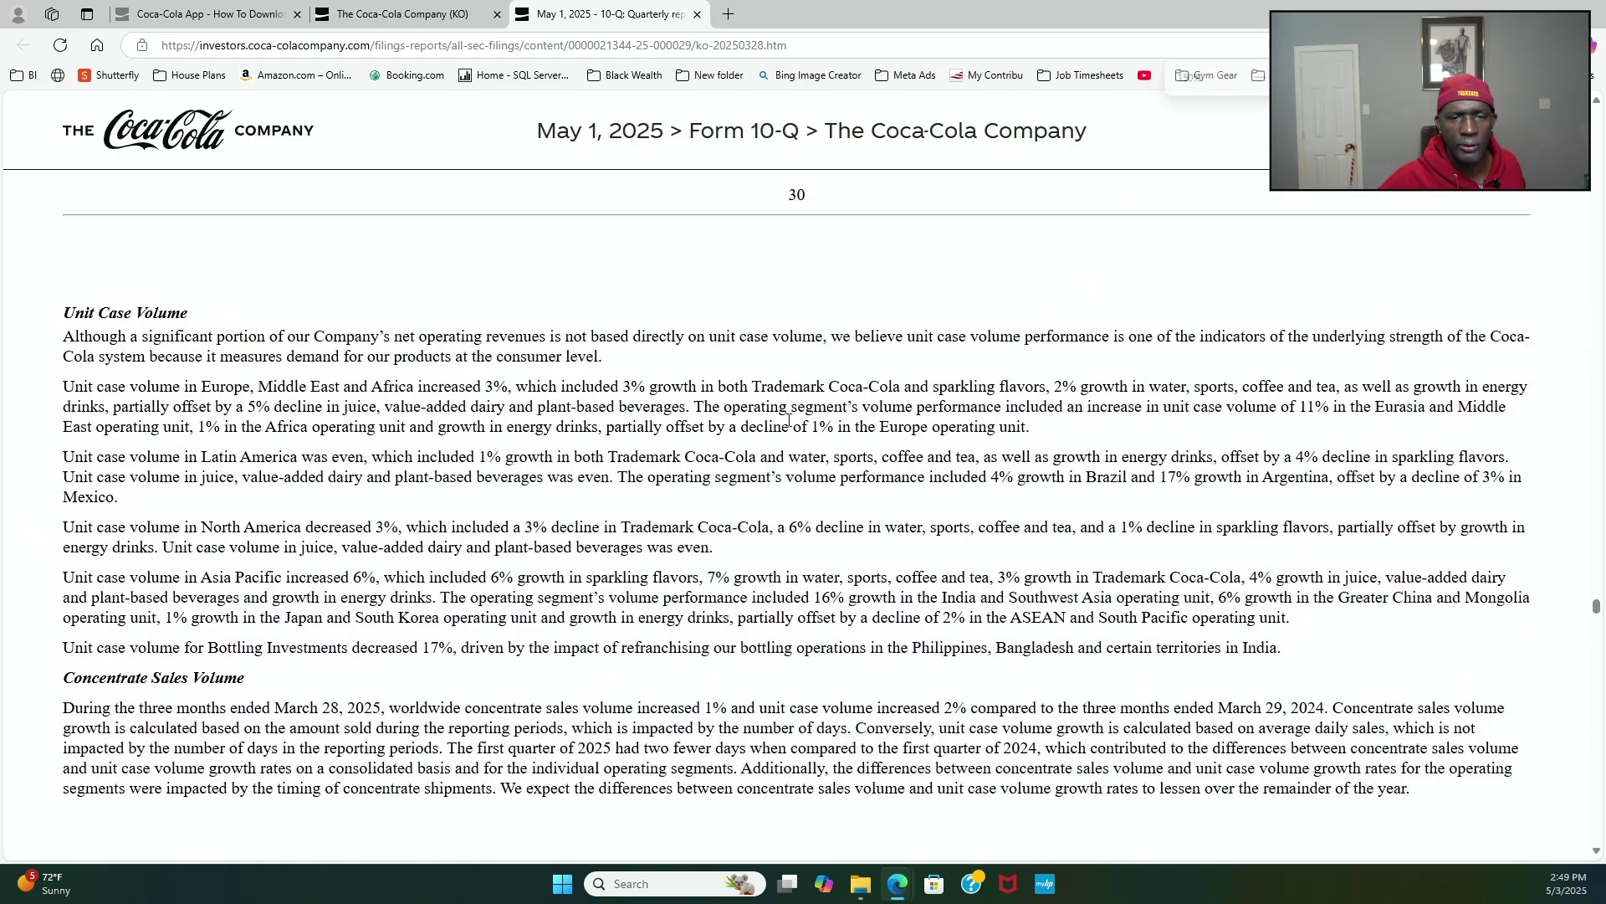
{"action": "scroll", "coordinate": [789, 420], "scroll_direction": "up", "scroll_amount": 1}
{"action": "key", "text": "ctrl+minus"}
{"action": "scroll", "coordinate": [784, 427], "scroll_direction": "up", "scroll_amount": 2}
{"action": "scroll", "coordinate": [783, 428], "scroll_direction": "down", "scroll_amount": 1}
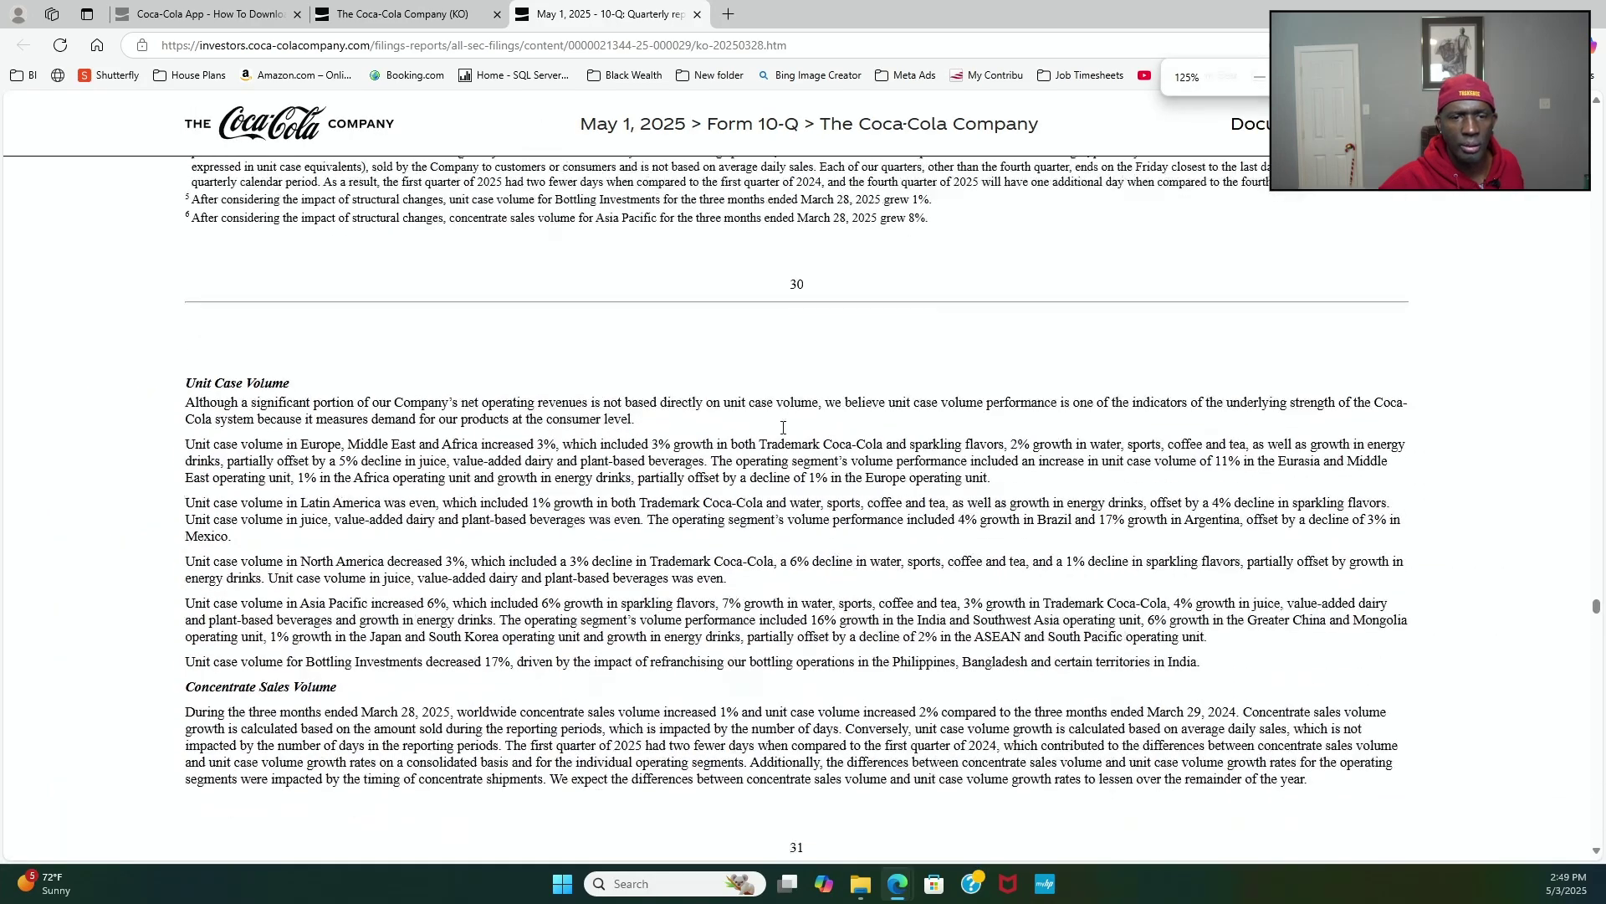
{"action": "scroll", "coordinate": [783, 427], "scroll_direction": "down", "scroll_amount": 3}
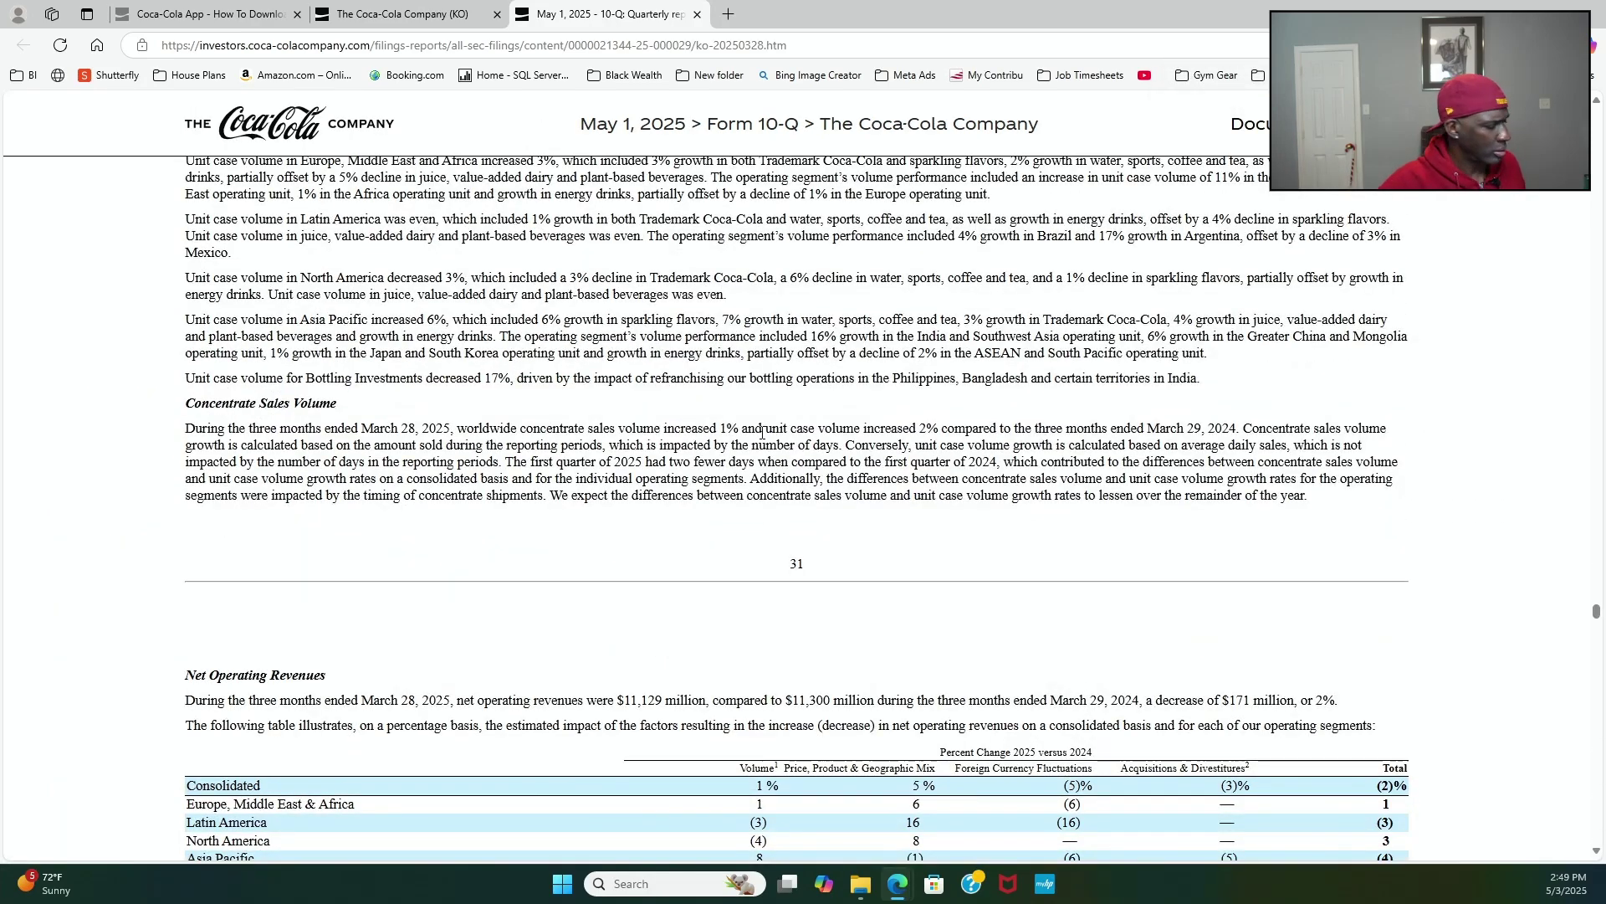
{"action": "scroll", "coordinate": [762, 433], "scroll_direction": "up", "scroll_amount": 2}
{"action": "scroll", "coordinate": [761, 433], "scroll_direction": "down", "scroll_amount": 2}
{"action": "key", "text": "ctrl+minus"}
{"action": "key", "text": "ctrl+minus"}
{"action": "key", "text": "ctrl+minus"}
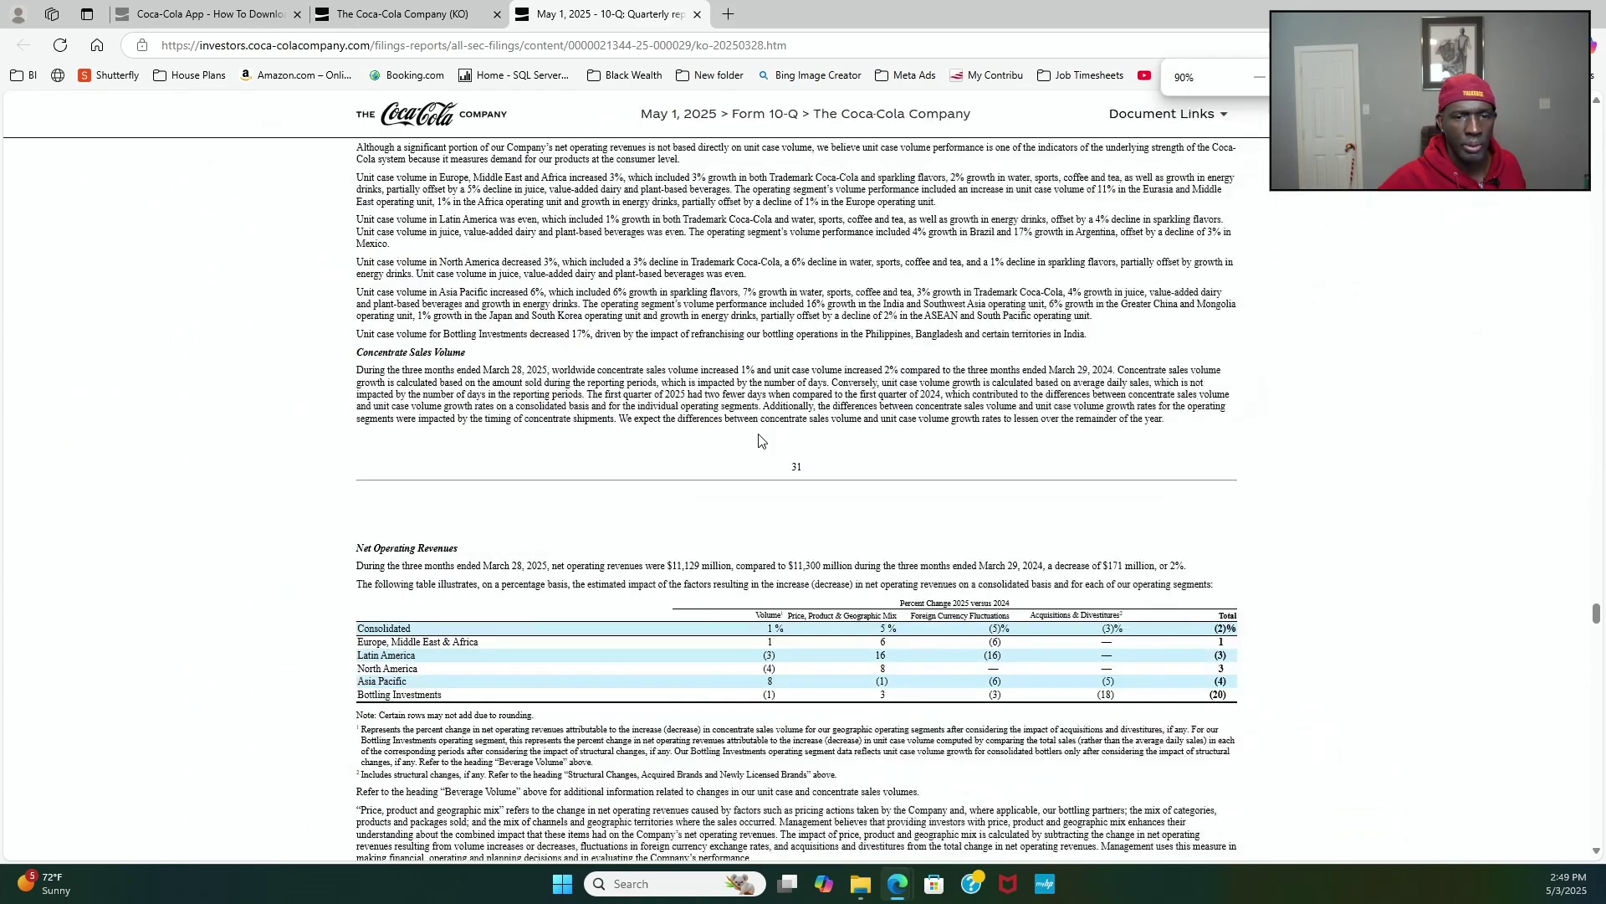
Step: Enlarge the filing page to 200% zoom
{"action": "key", "text": "ctrl+plus"}
{"action": "key", "text": "ctrl+plus"}
{"action": "key", "text": "ctrl+plus"}
{"action": "key", "text": "ctrl+plus"}
{"action": "key", "text": "ctrl+plus"}
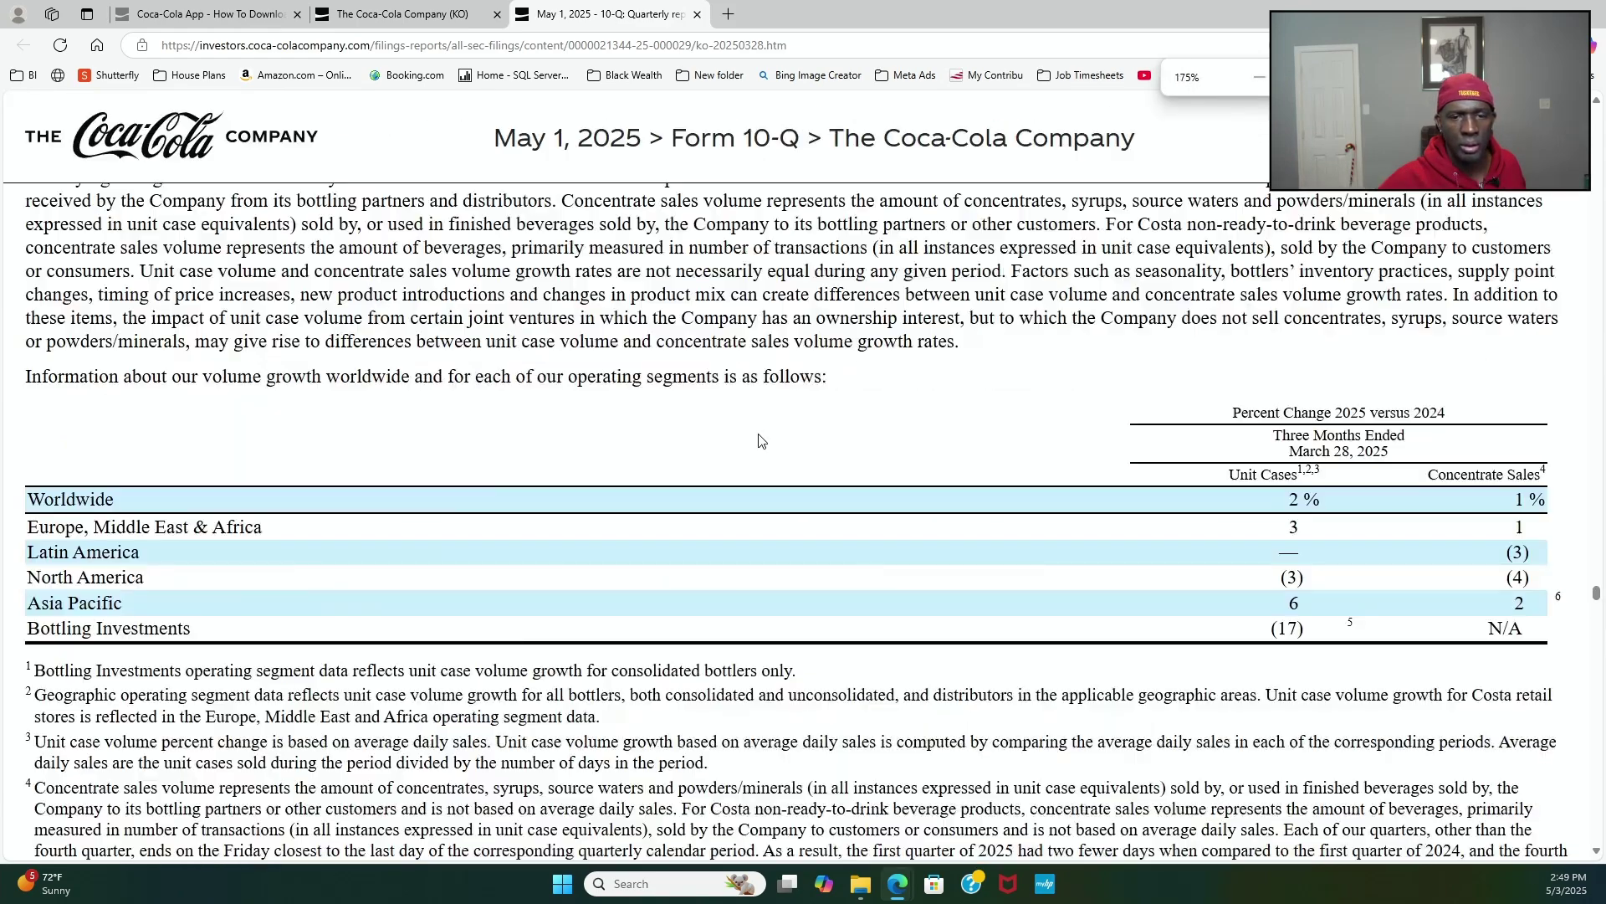
{"action": "key", "text": "ctrl+plus"}
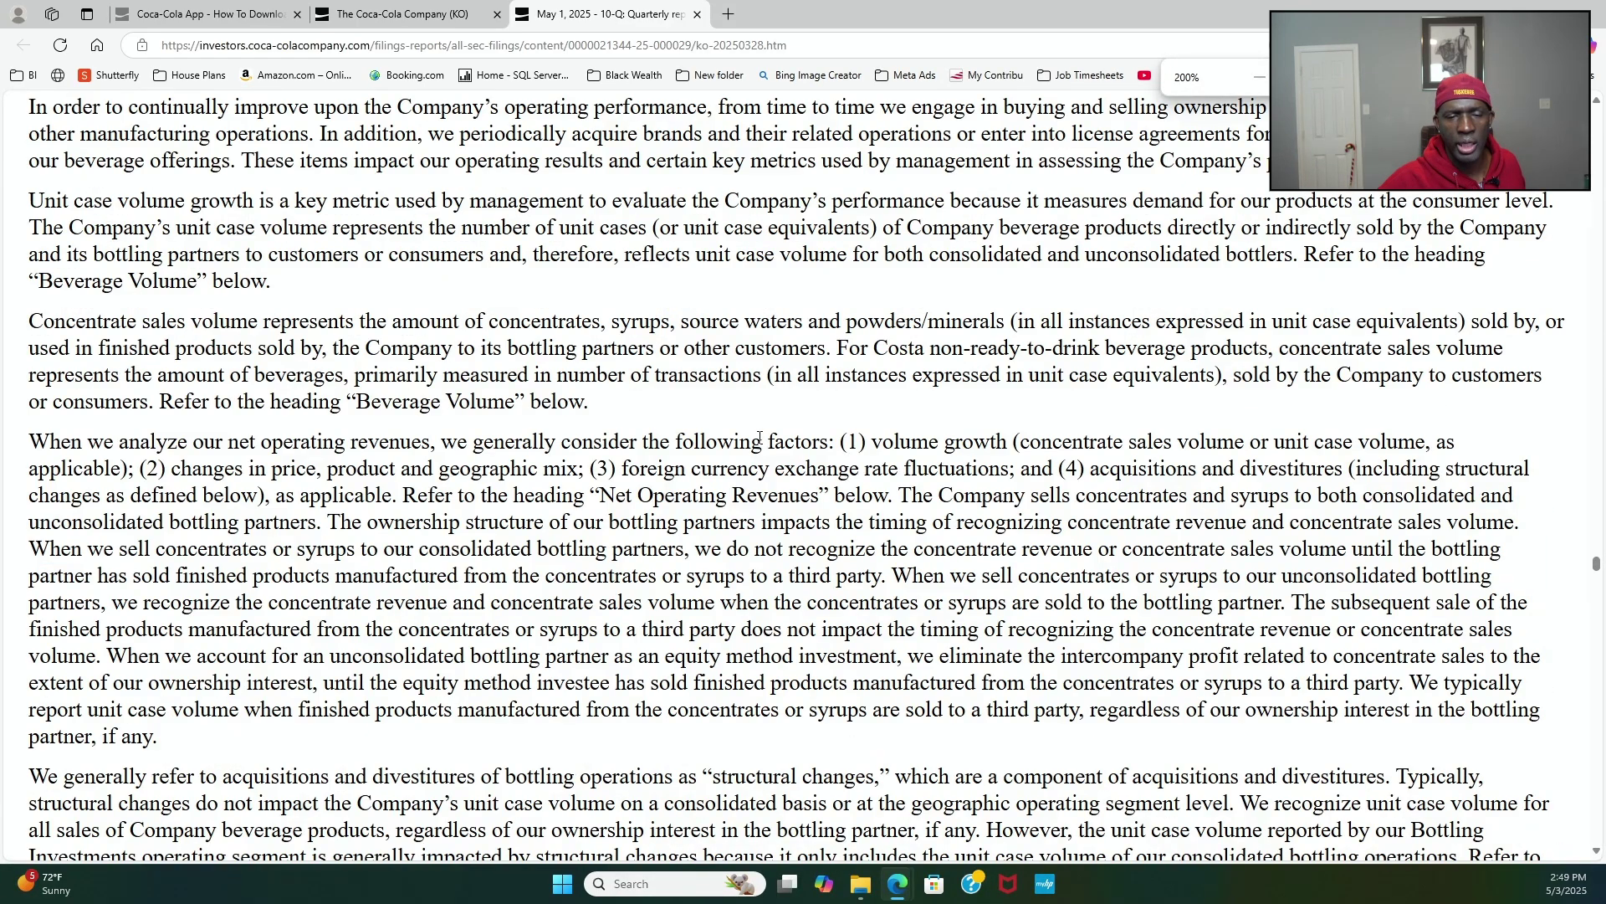
Step: Review the Beverage Volume section with its unit case and concentrate sales discussion, and the Net Operating Revenues table and pricing mix factors
{"action": "scroll", "coordinate": [760, 436], "scroll_direction": "down", "scroll_amount": 12}
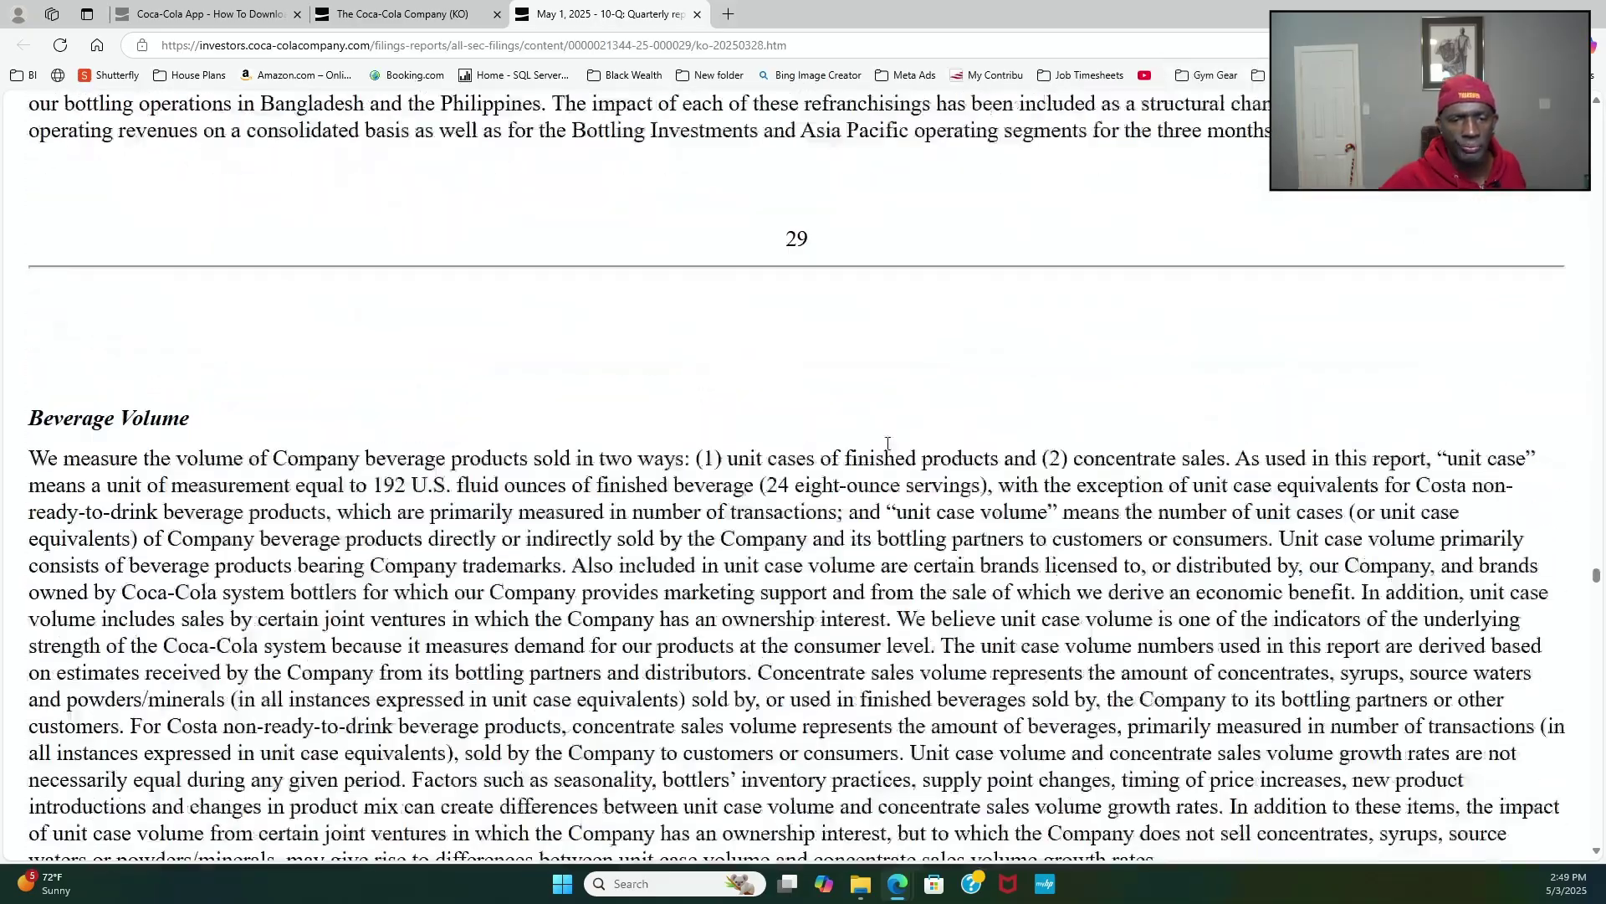
{"action": "scroll", "coordinate": [888, 443], "scroll_direction": "down", "scroll_amount": 8}
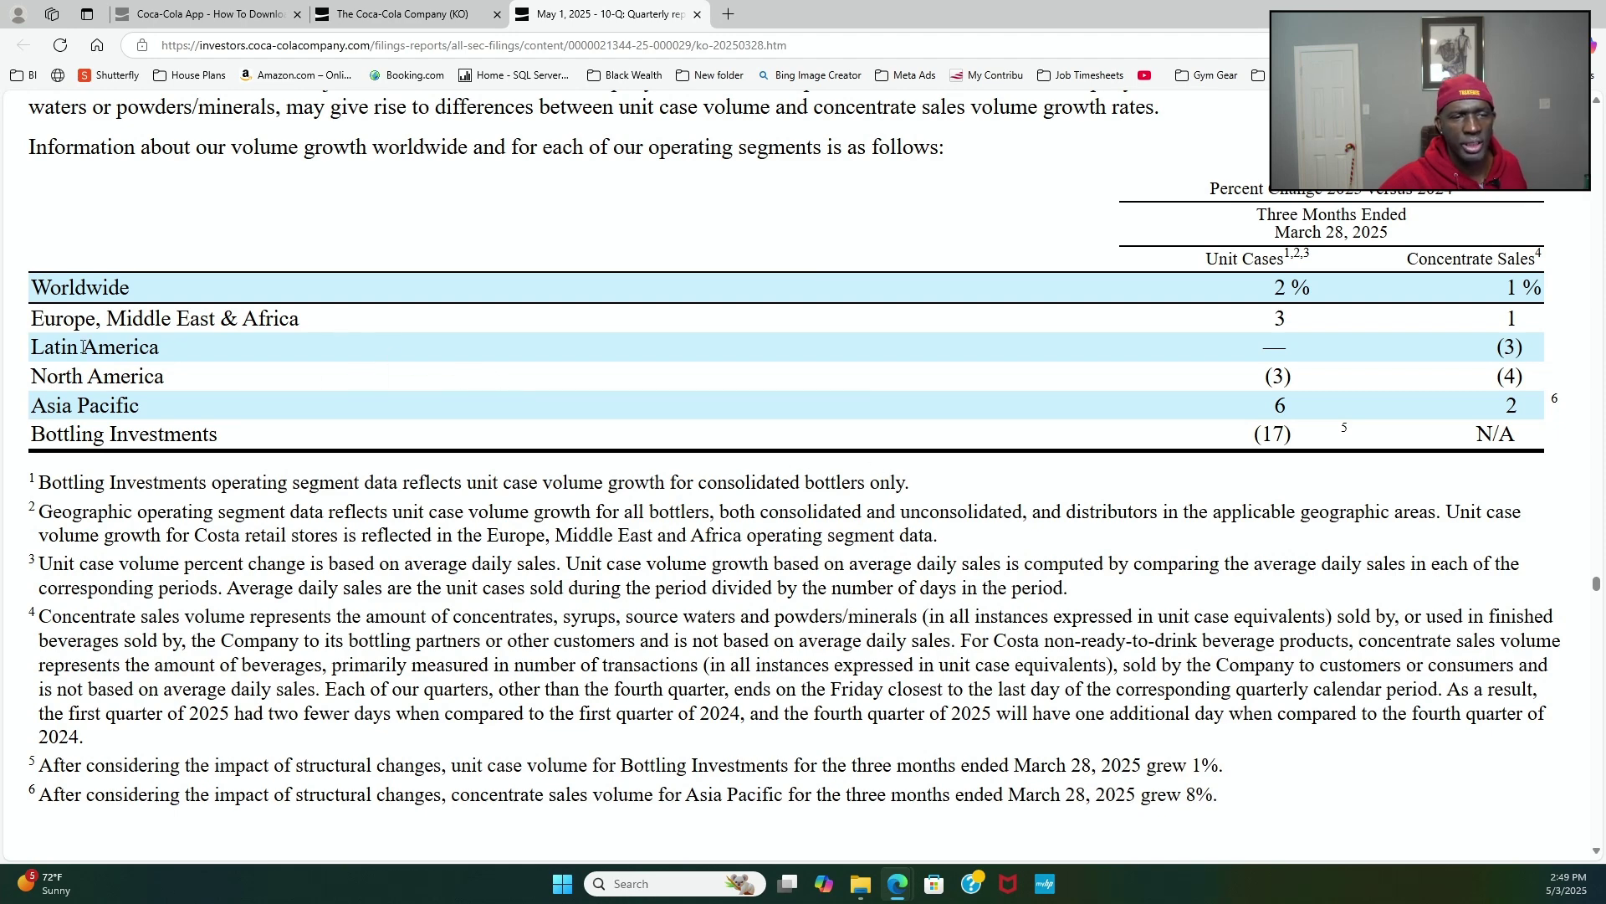
{"action": "scroll", "coordinate": [273, 408], "scroll_direction": "down", "scroll_amount": 10}
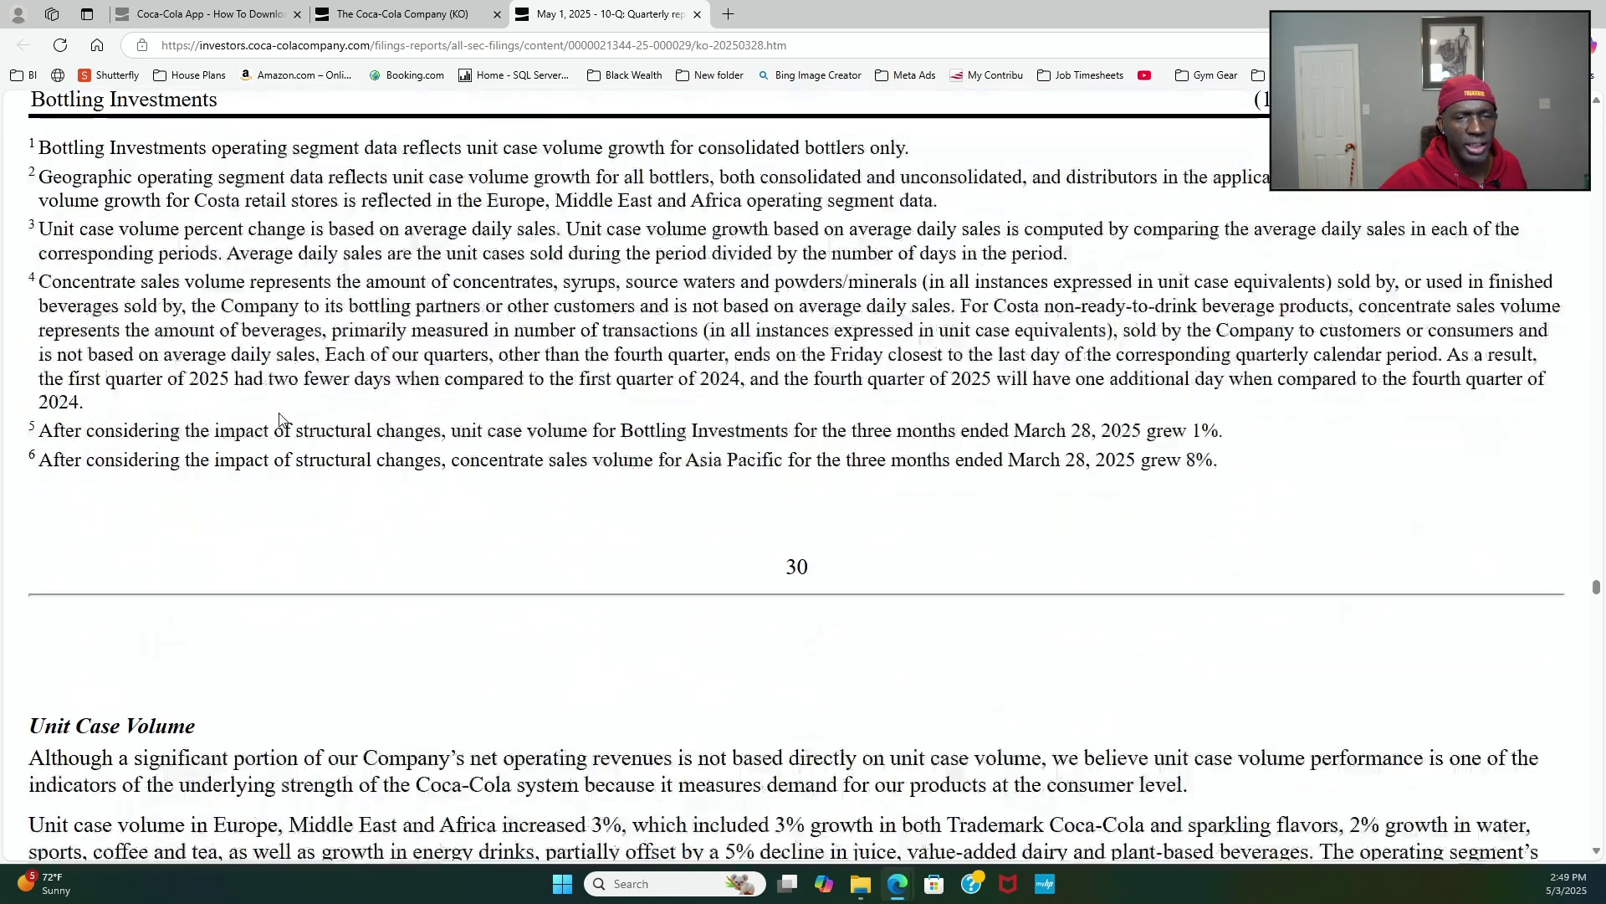
{"action": "scroll", "coordinate": [278, 416], "scroll_direction": "down", "scroll_amount": 9}
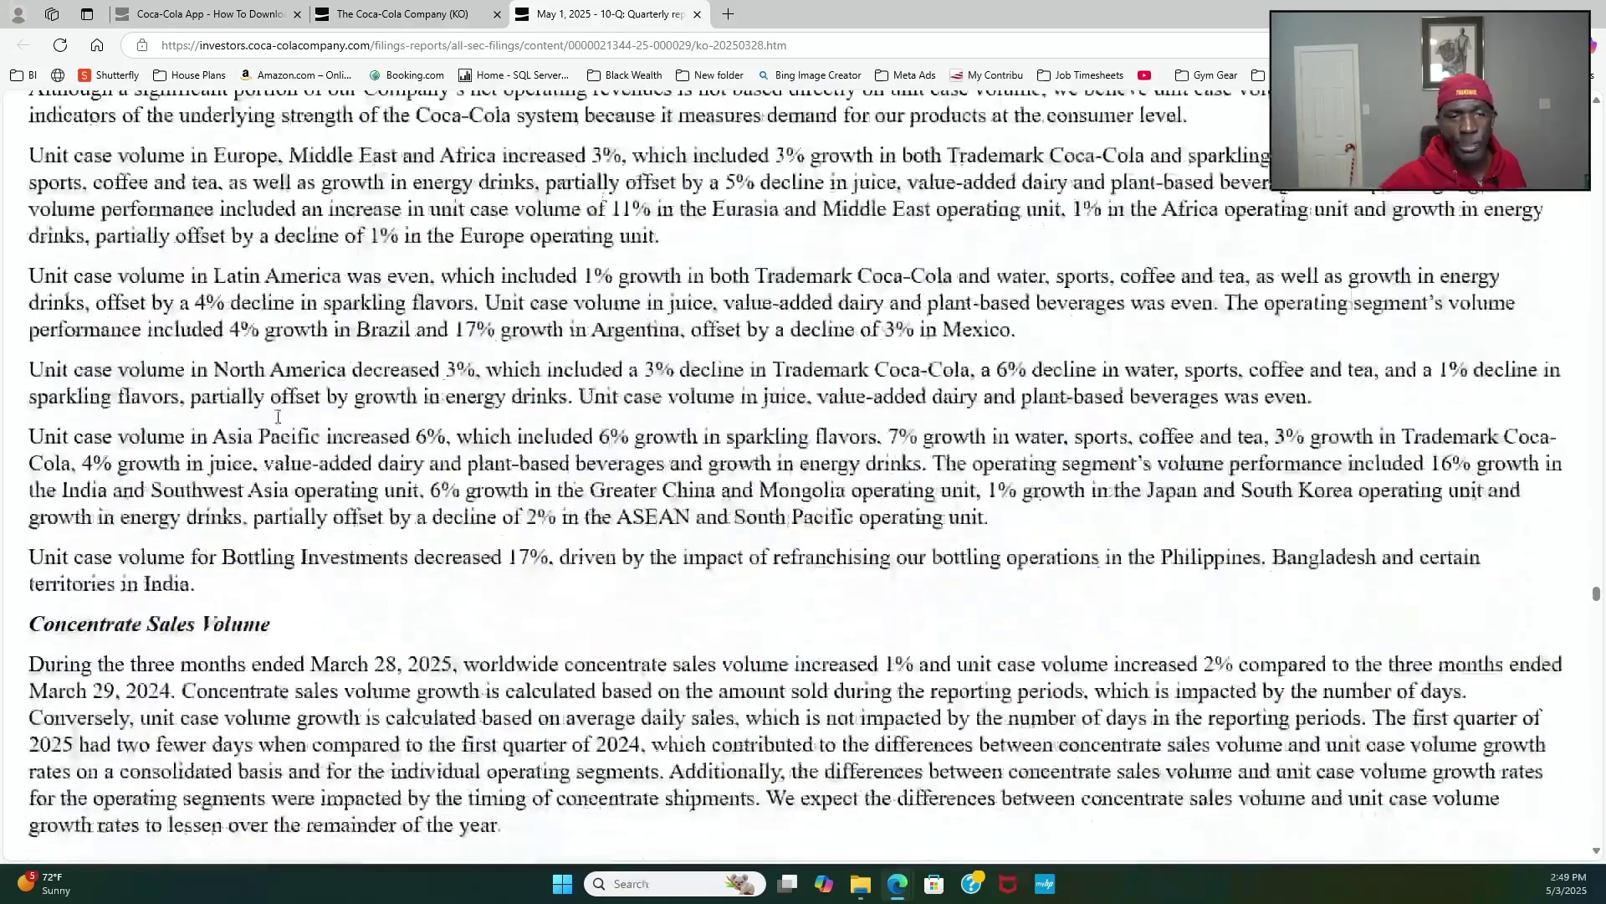
{"action": "scroll", "coordinate": [277, 410], "scroll_direction": "down", "scroll_amount": 4}
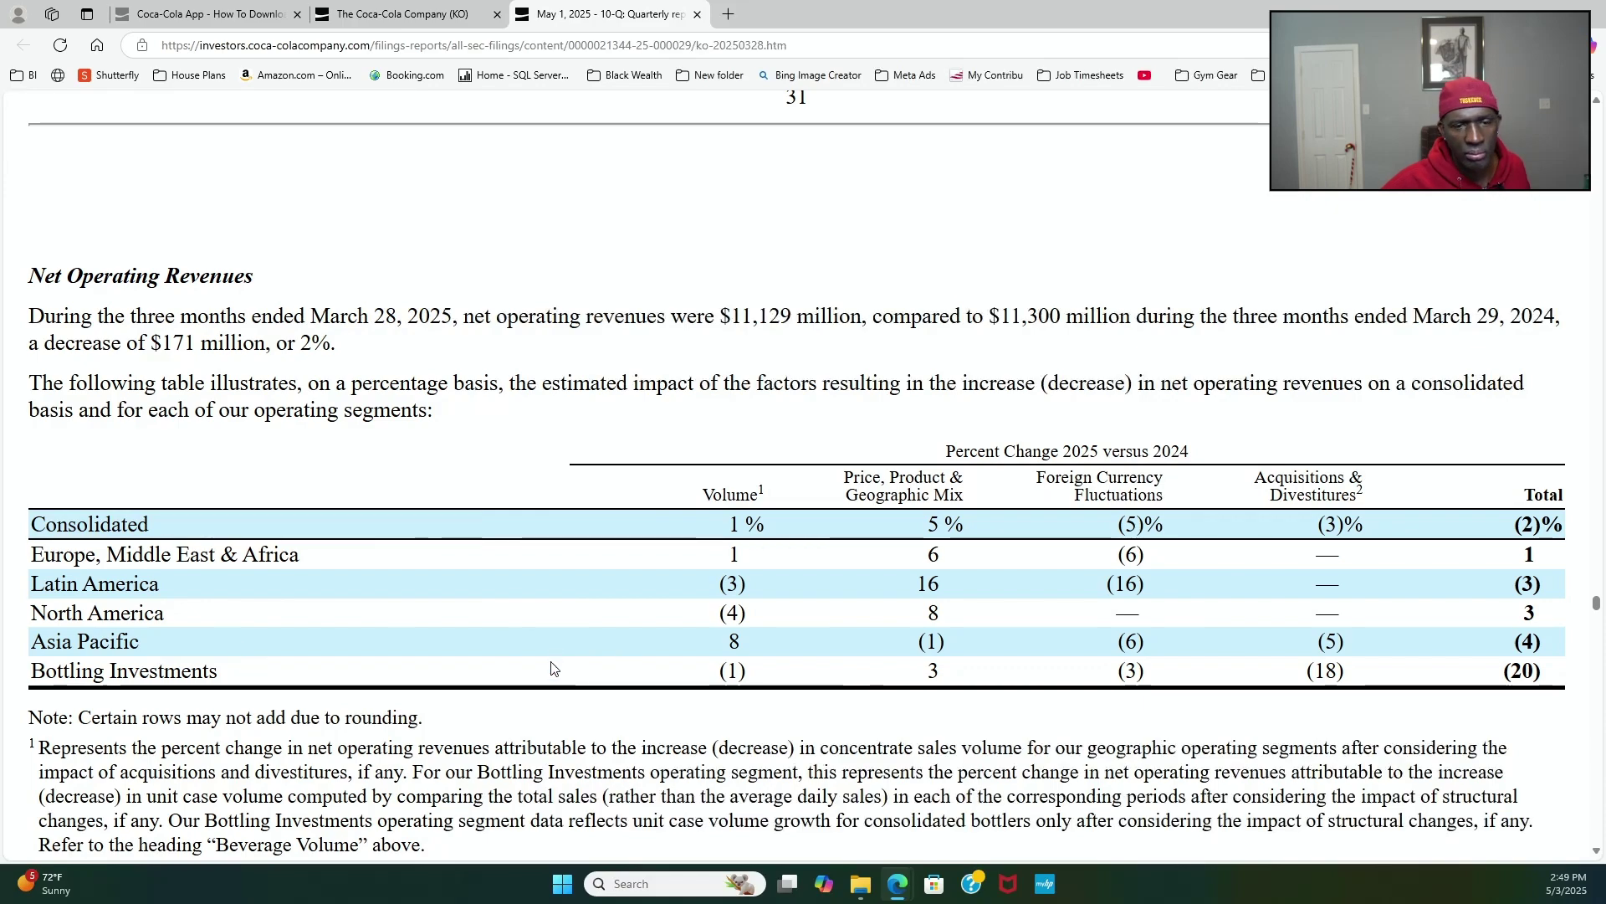
{"action": "scroll", "coordinate": [552, 668], "scroll_direction": "down", "scroll_amount": 8}
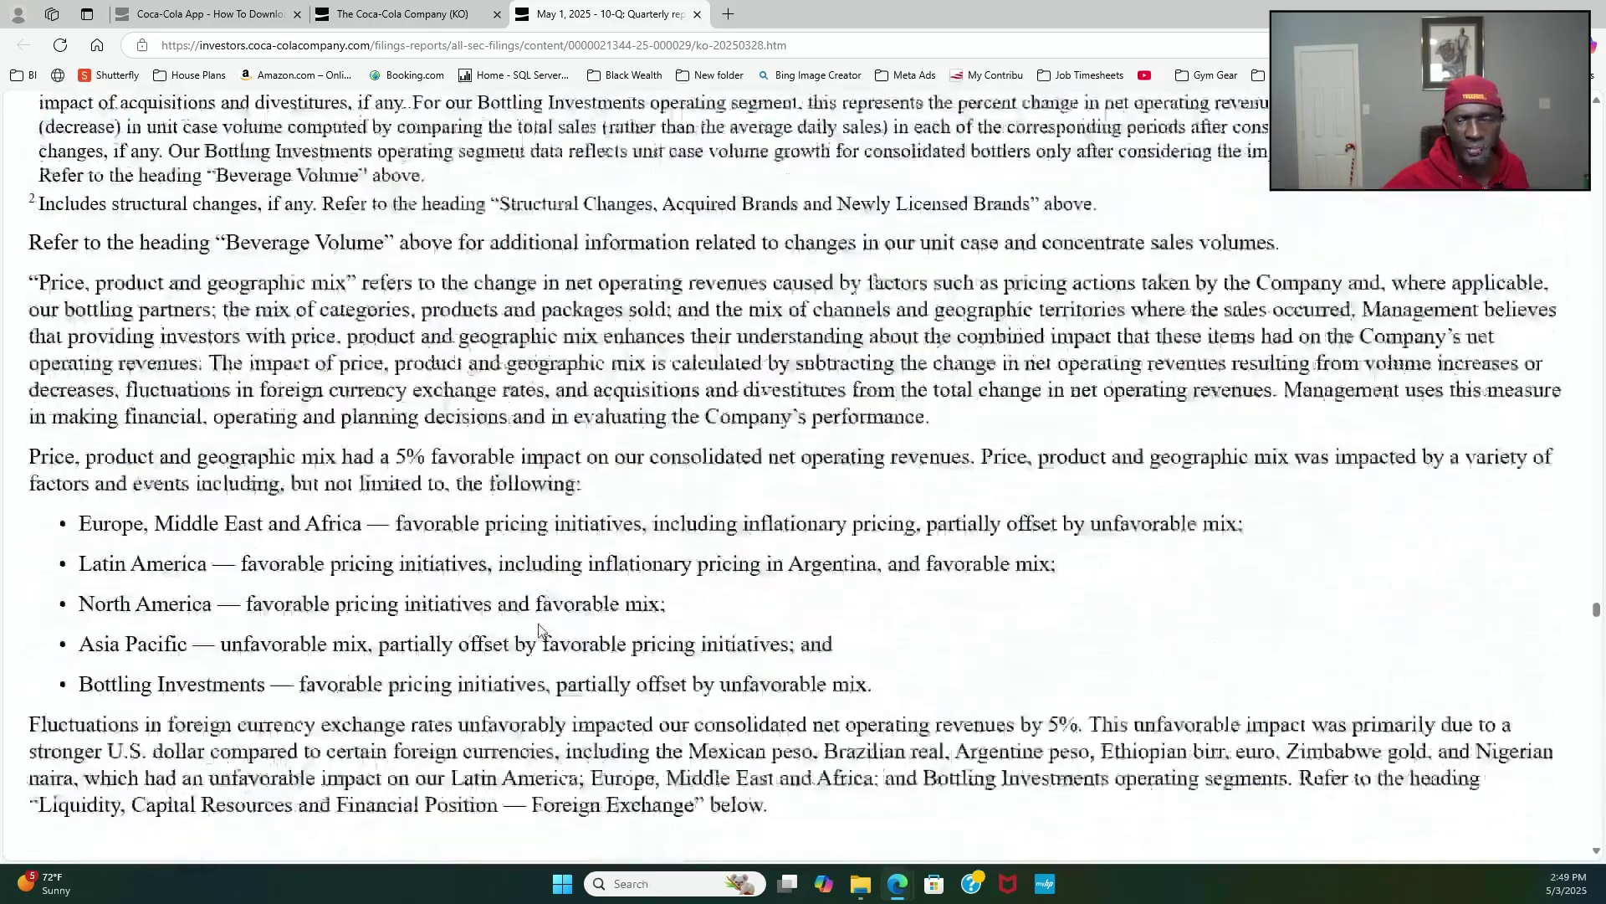
Step: Examine the other operating charges table and the operating income contribution and operating margin tables by segment, including the segment explanations
{"action": "scroll", "coordinate": [540, 631], "scroll_direction": "down", "scroll_amount": 15}
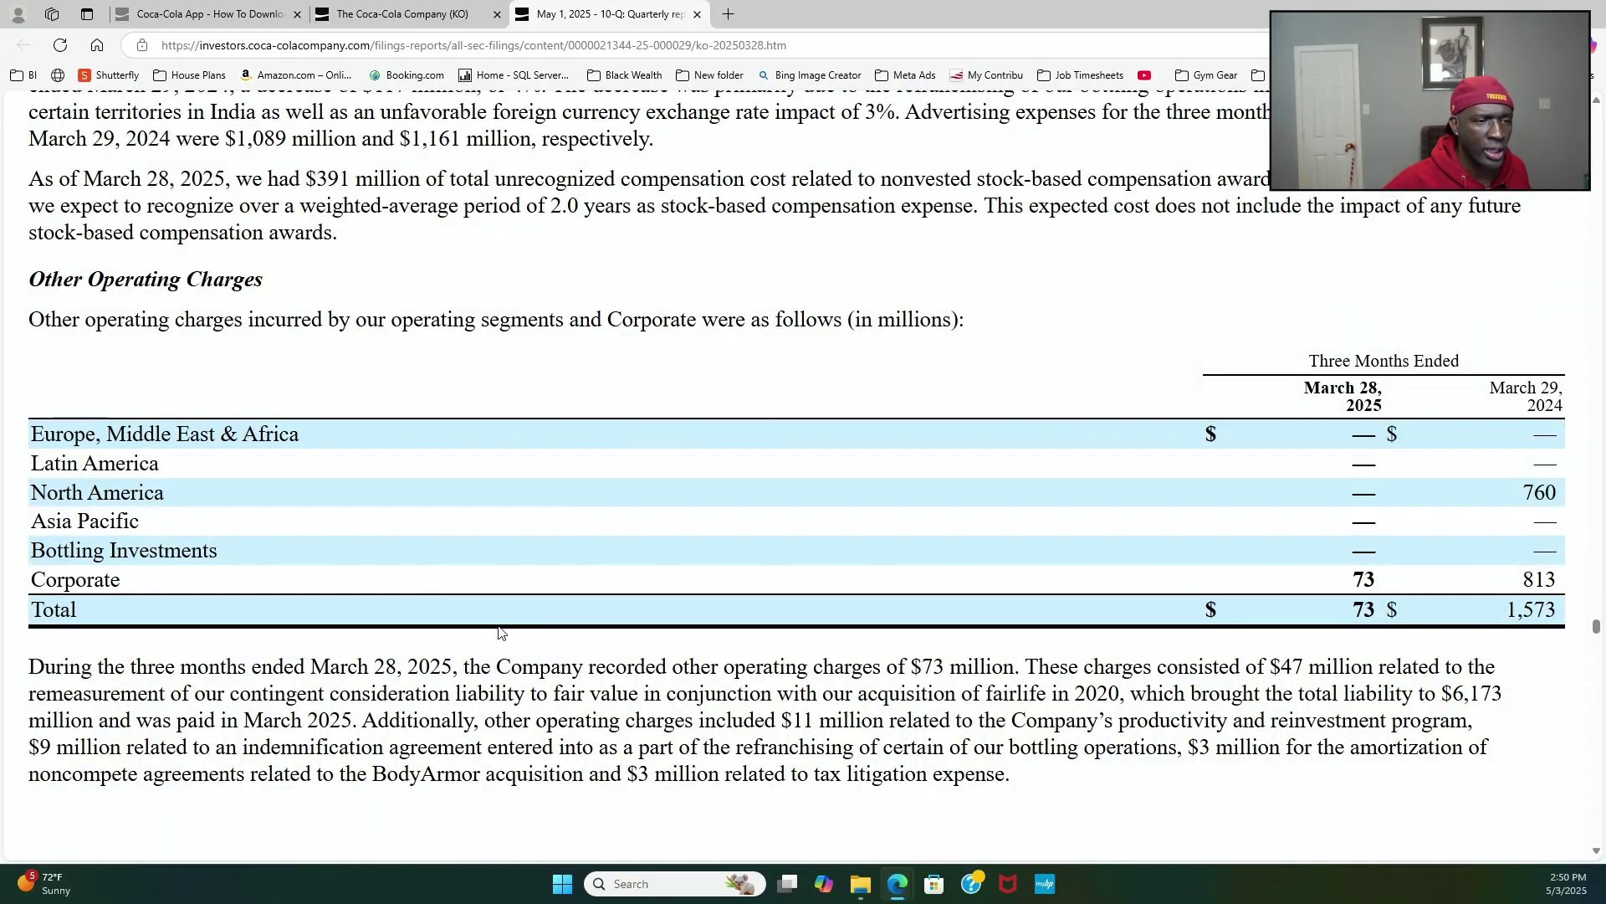
{"action": "scroll", "coordinate": [510, 632], "scroll_direction": "down", "scroll_amount": 10}
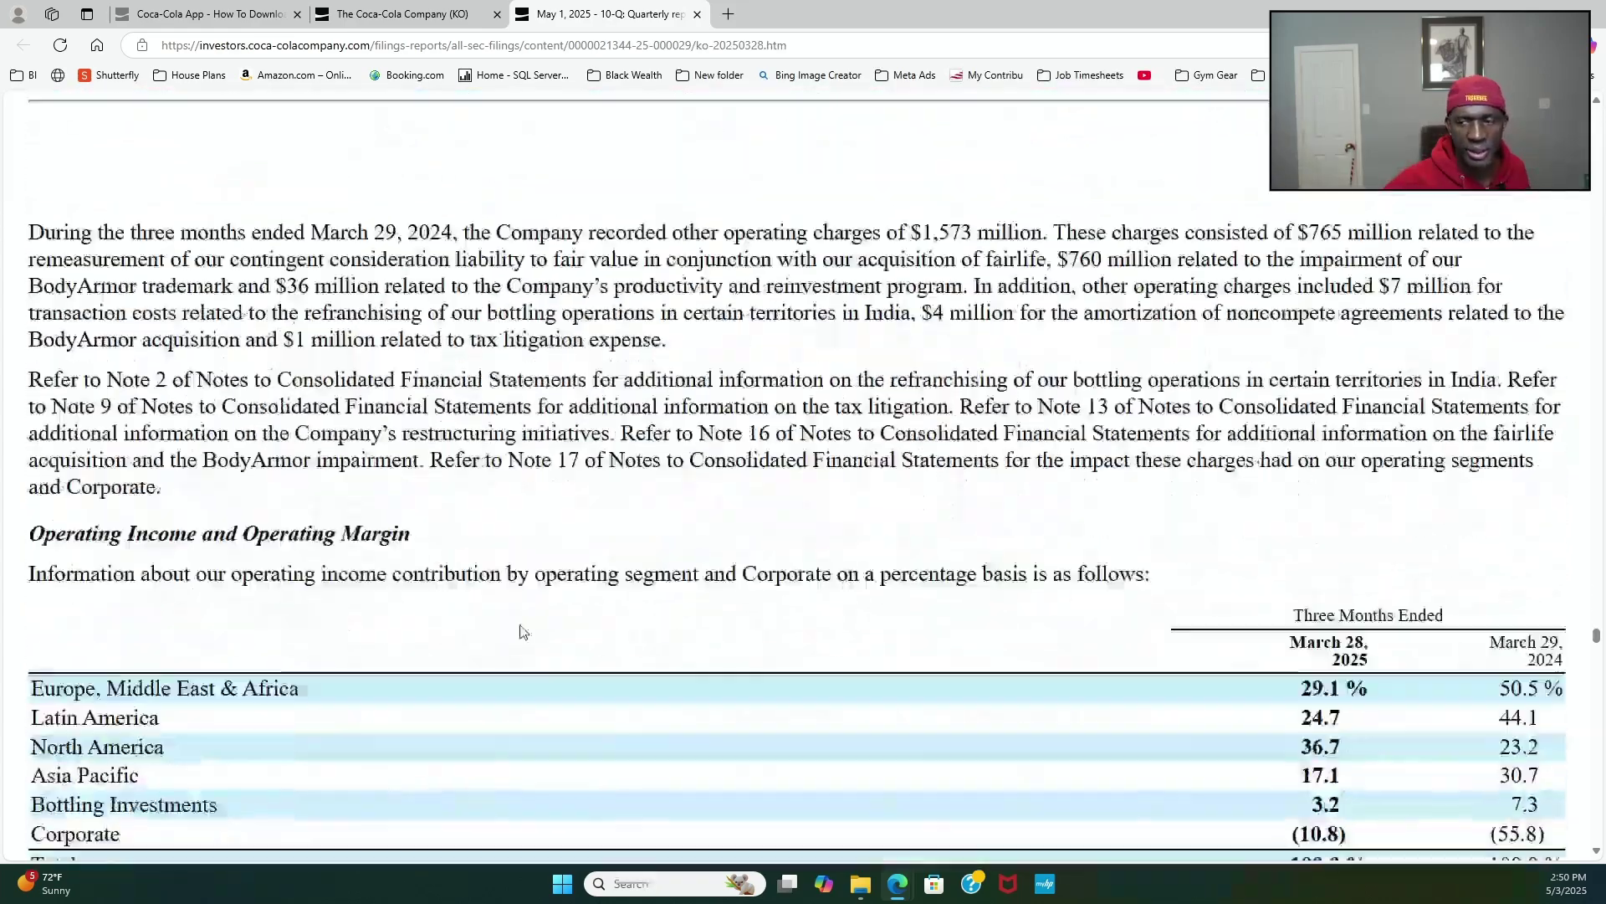
{"action": "scroll", "coordinate": [521, 632], "scroll_direction": "down", "scroll_amount": 2}
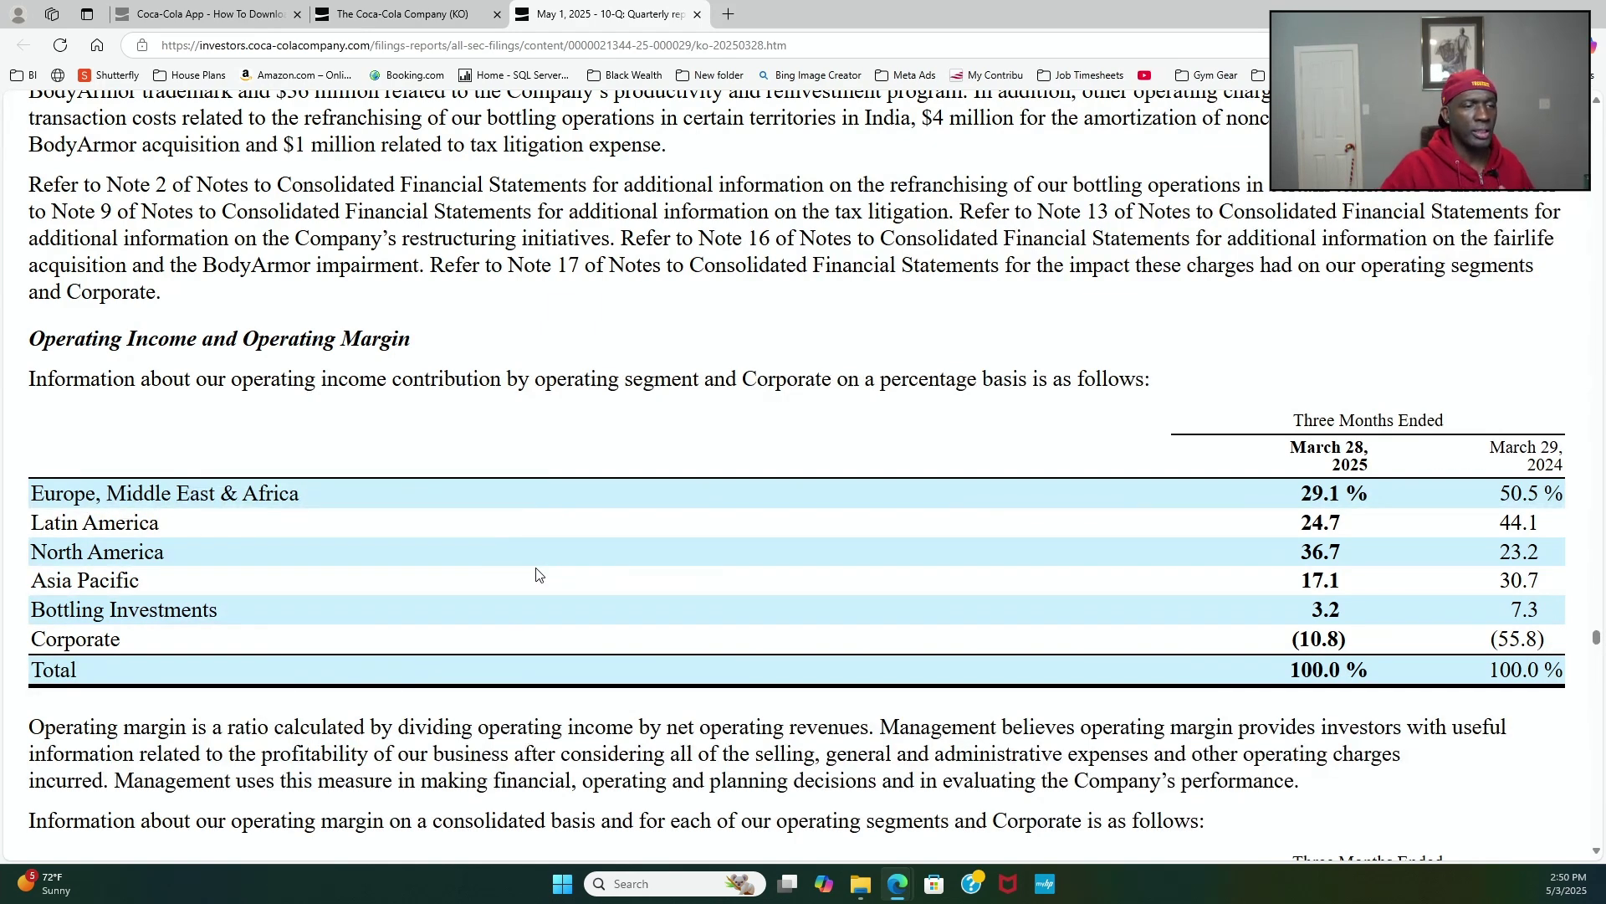
{"action": "scroll", "coordinate": [747, 528], "scroll_direction": "down", "scroll_amount": 4}
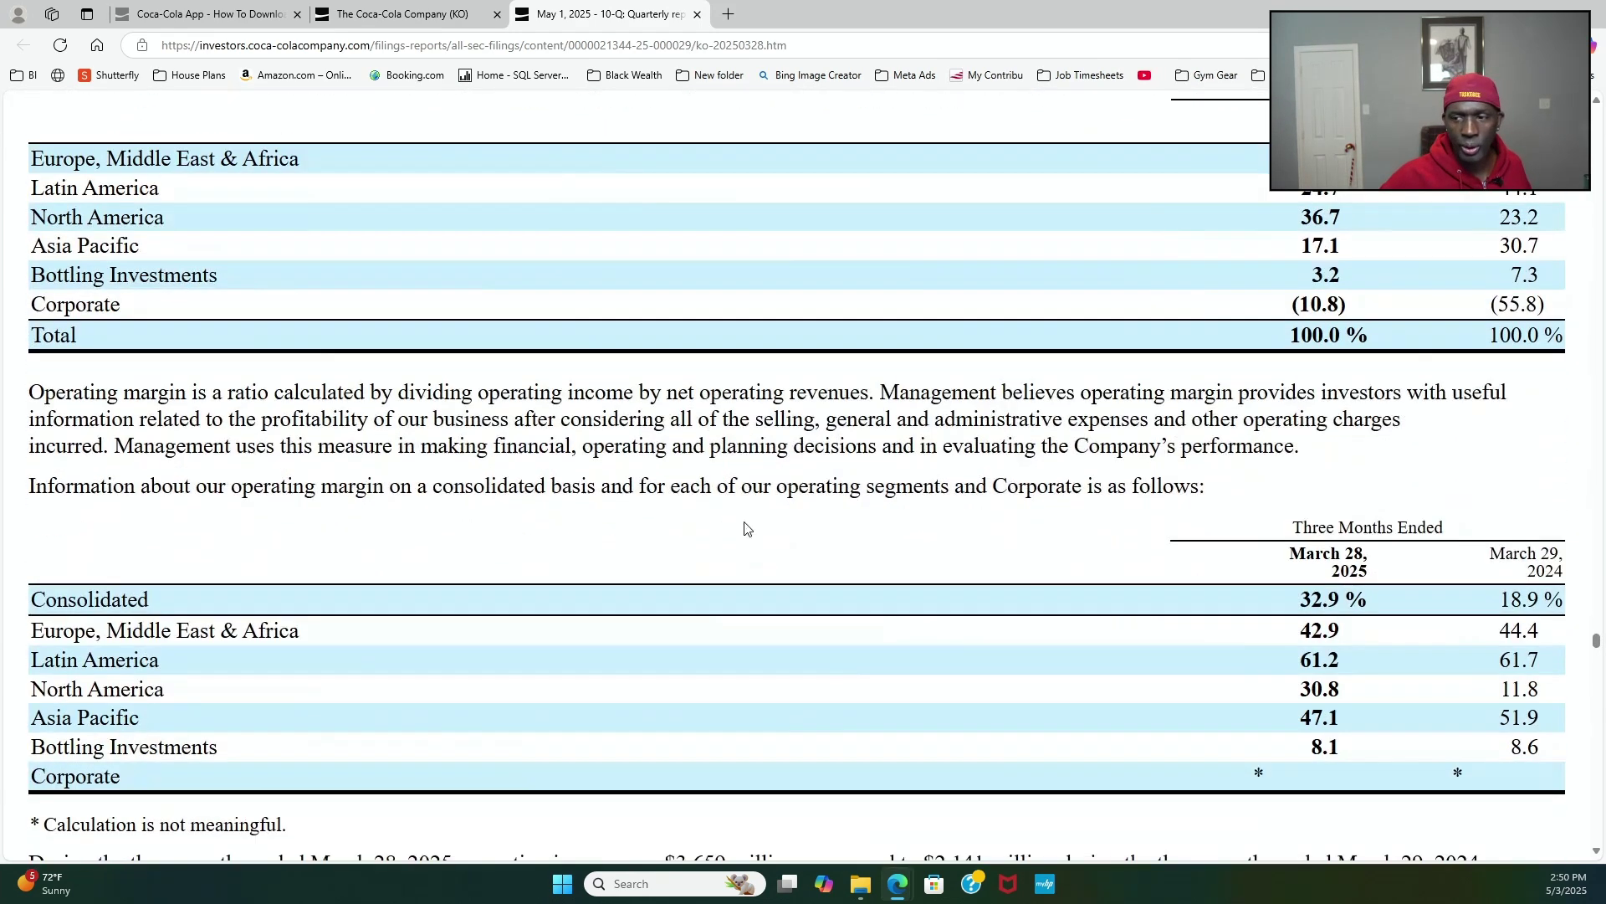
{"action": "scroll", "coordinate": [747, 528], "scroll_direction": "down", "scroll_amount": 3}
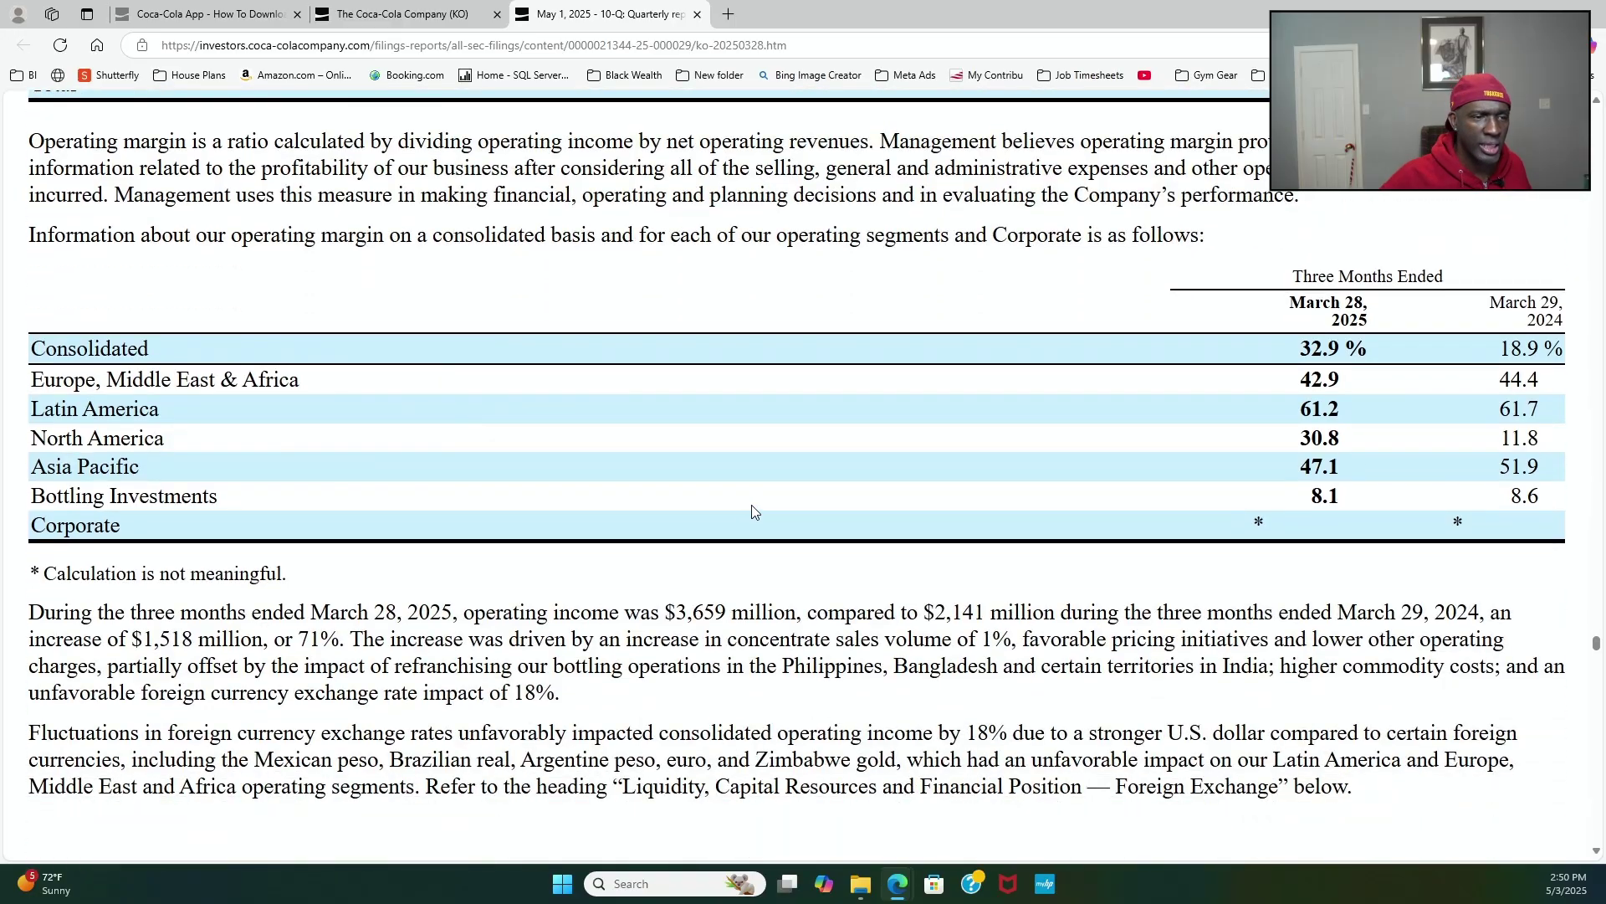
{"action": "scroll", "coordinate": [752, 512], "scroll_direction": "down", "scroll_amount": 10}
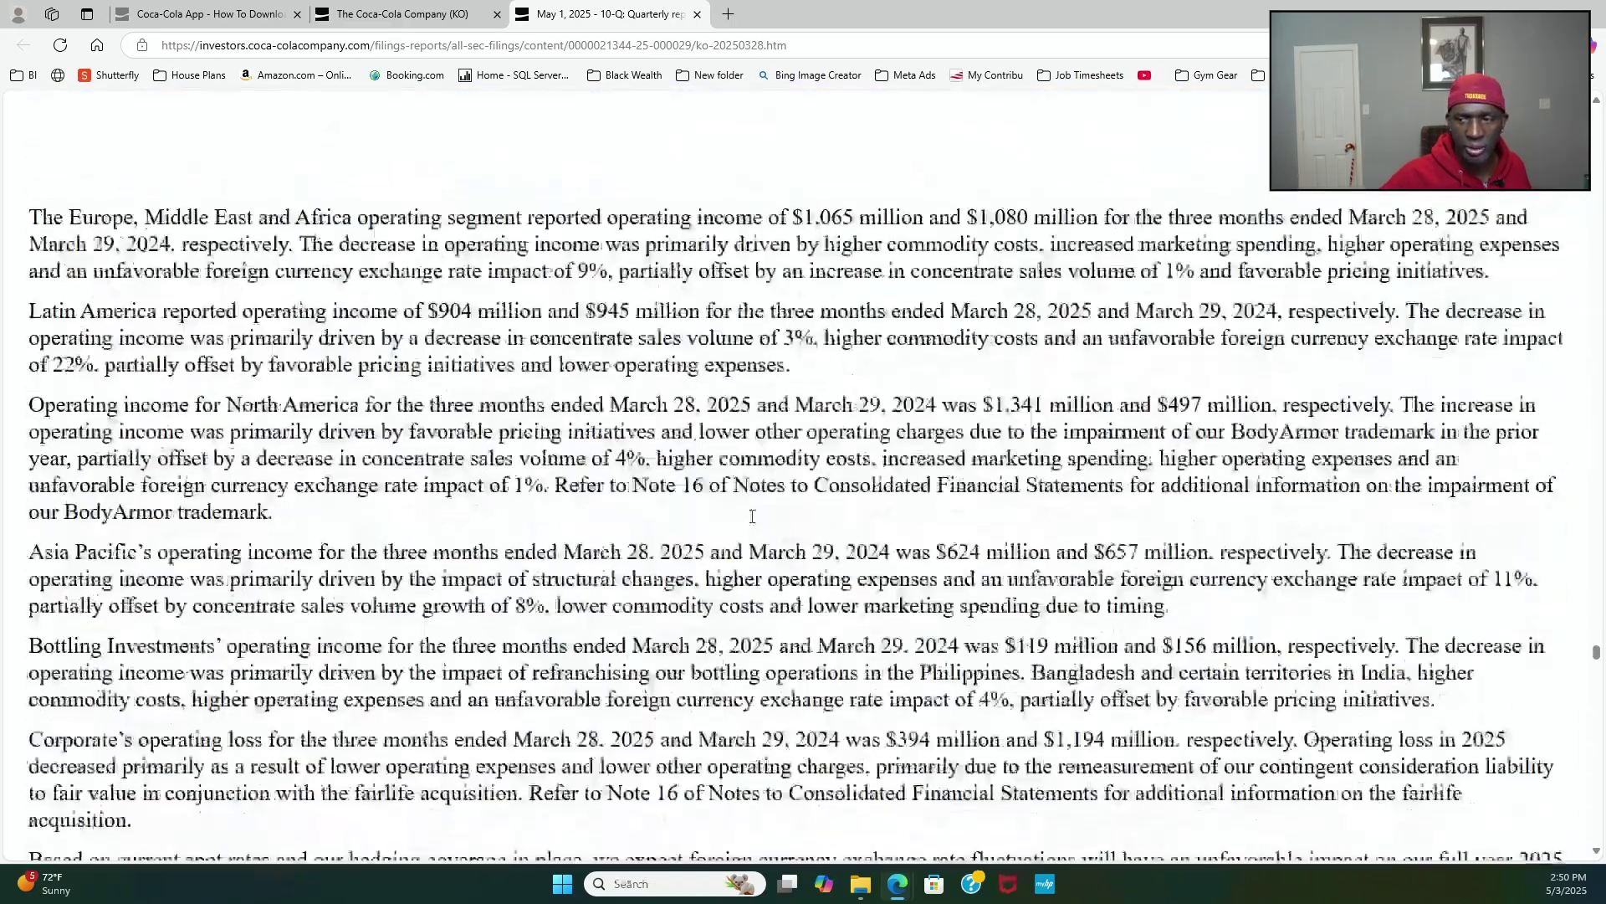
Step: Skim the tax litigation and cash flow sections, treasury stock purchases, dividends, Items 3 and 4, and the start of Part II Legal Proceedings
{"action": "scroll", "coordinate": [752, 516], "scroll_direction": "down", "scroll_amount": 4}
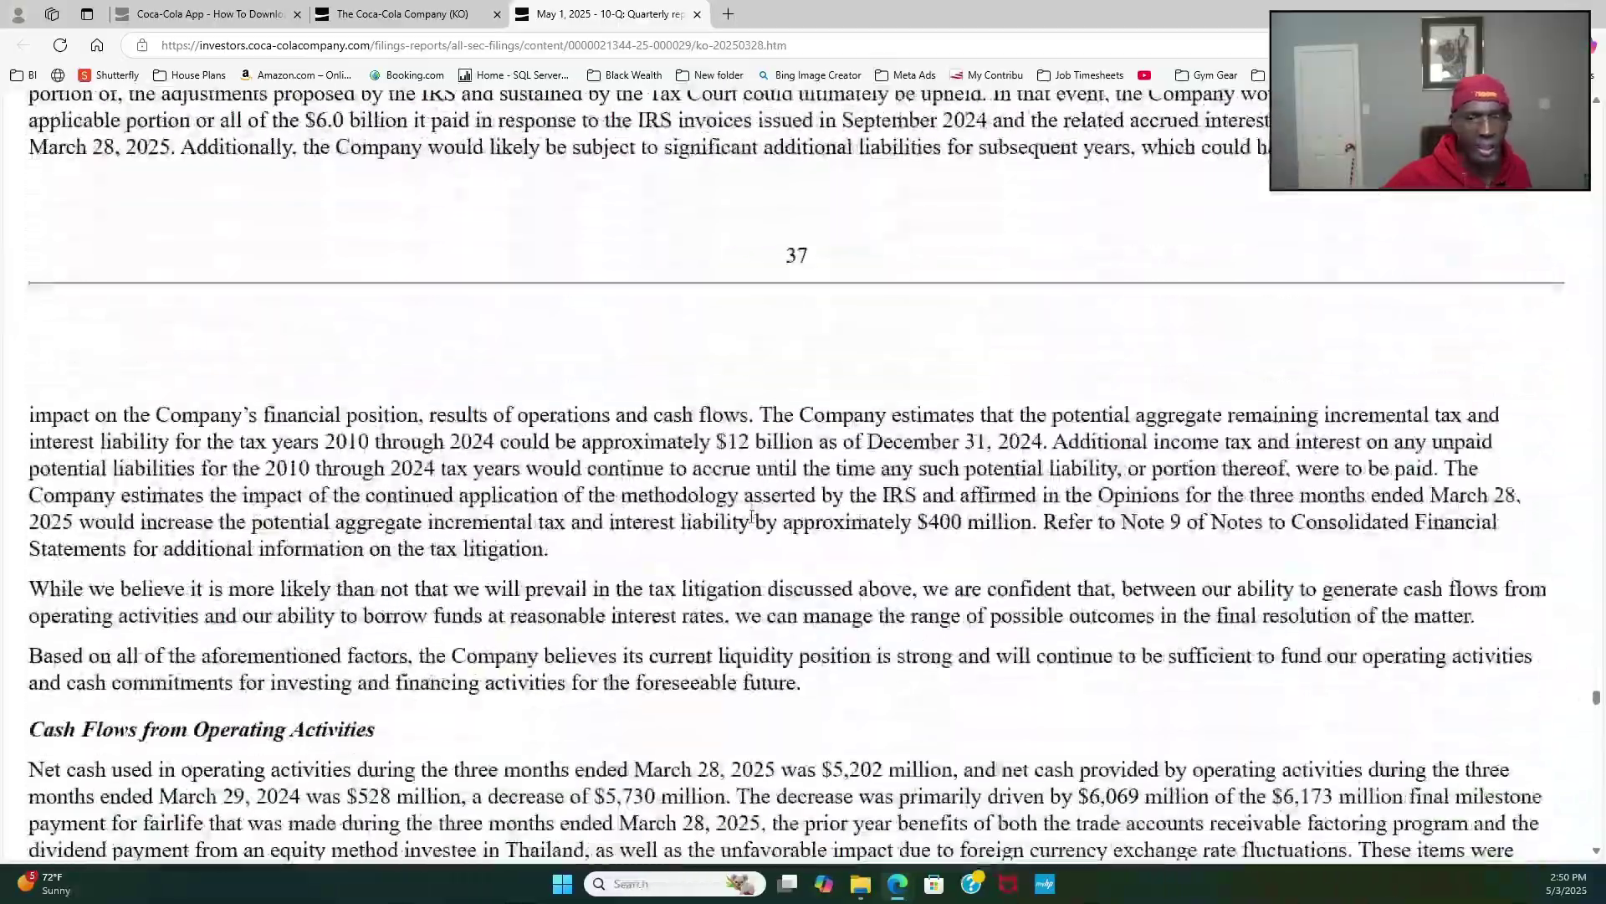
{"action": "scroll", "coordinate": [749, 516], "scroll_direction": "down", "scroll_amount": 10}
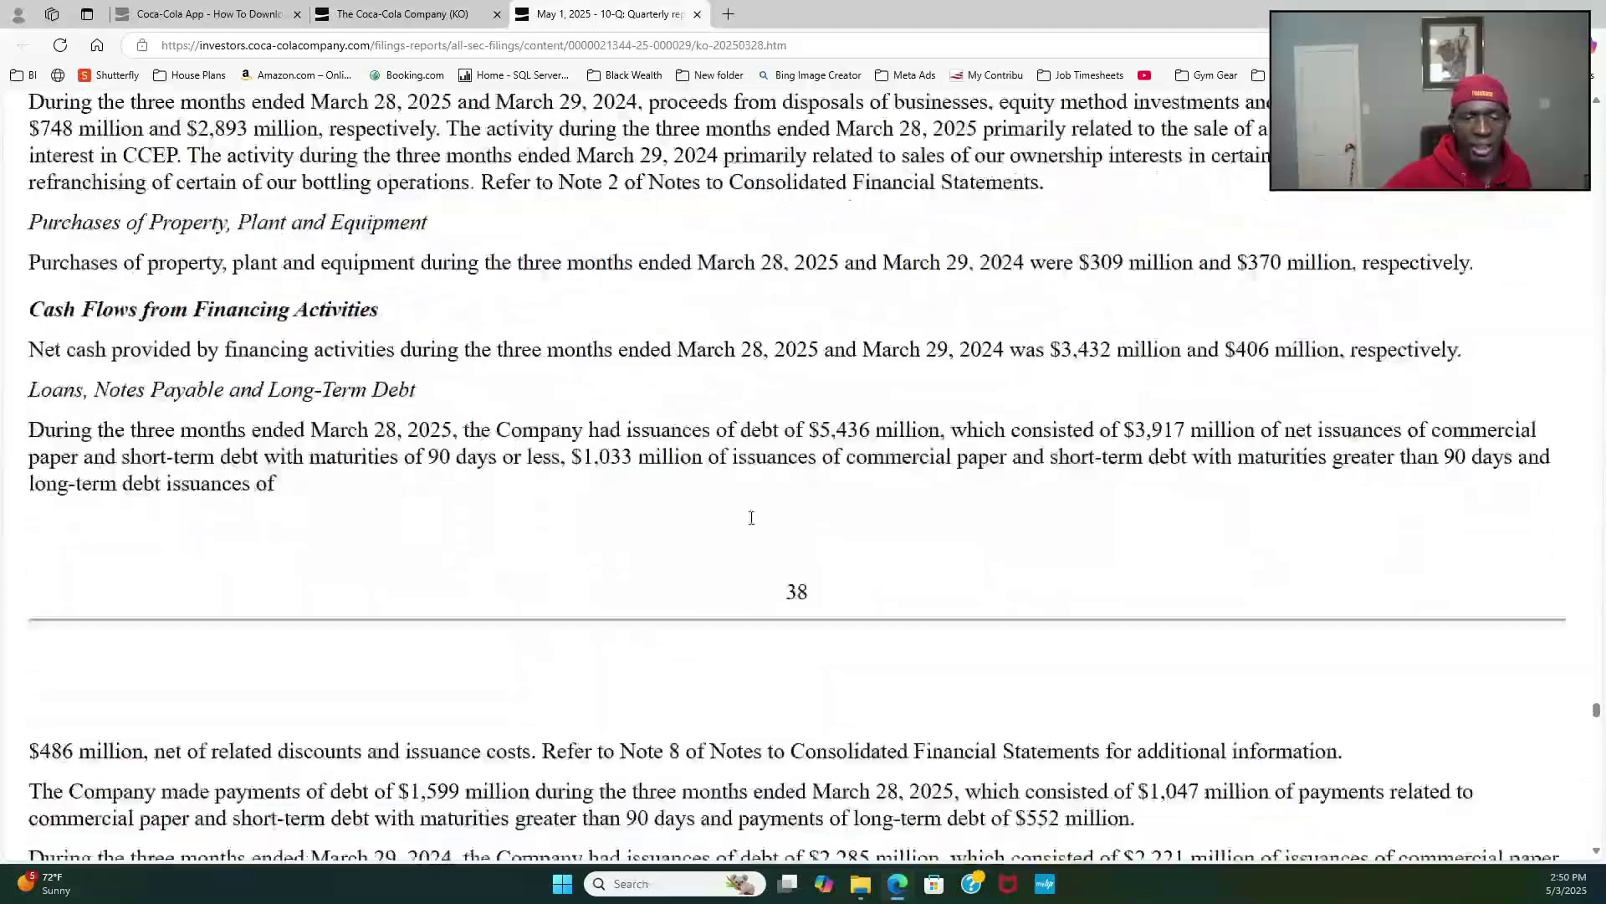
{"action": "scroll", "coordinate": [751, 523], "scroll_direction": "down", "scroll_amount": 15}
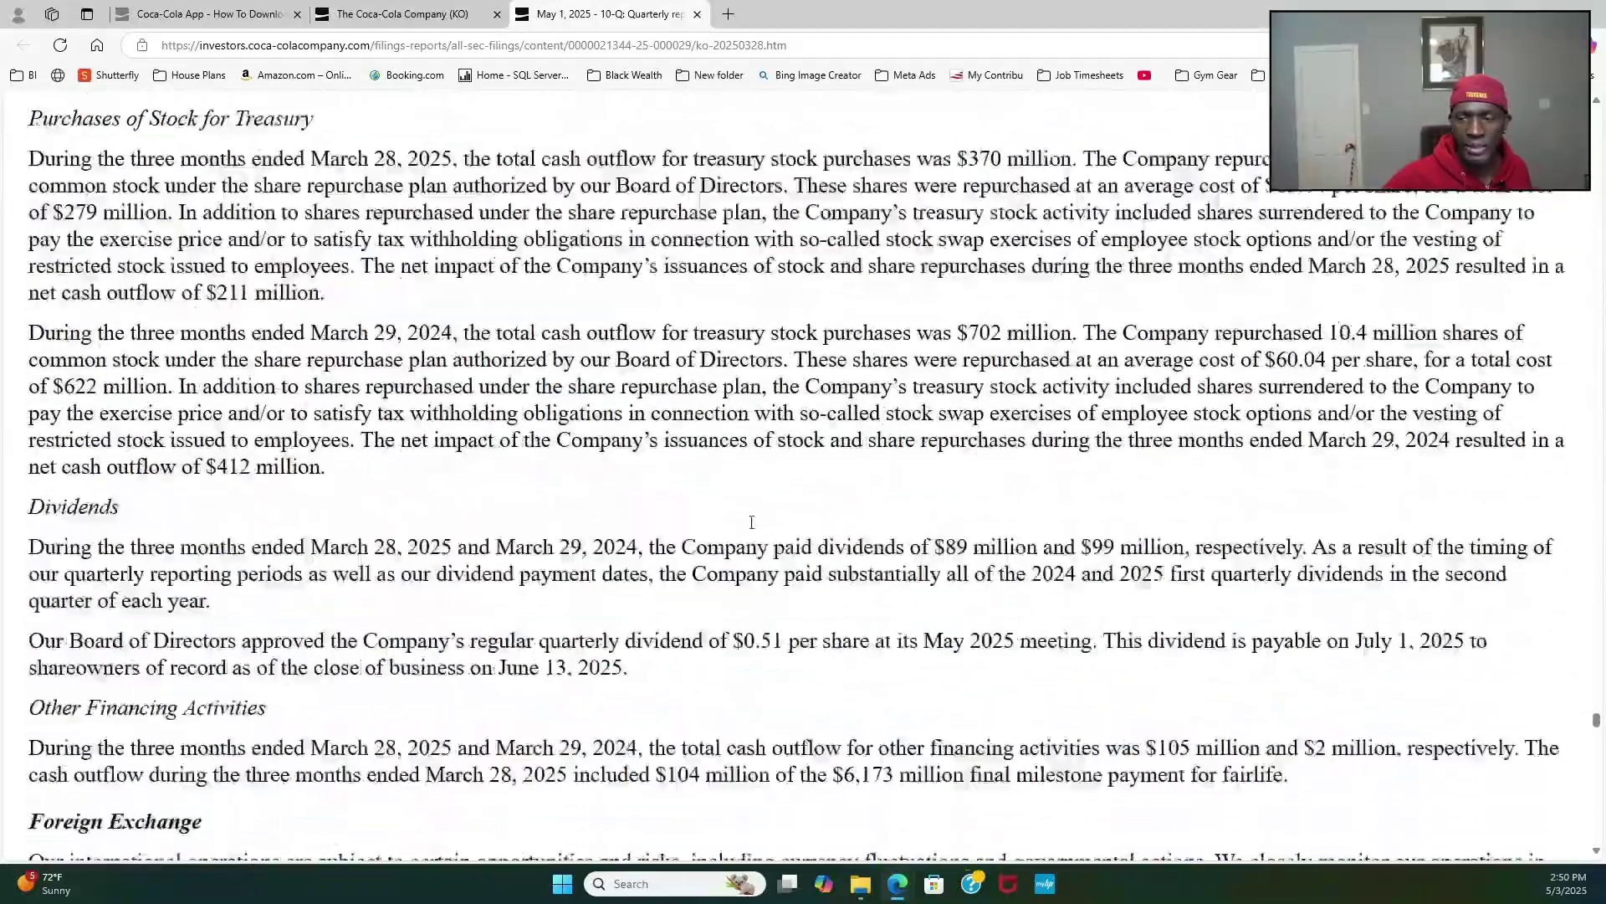
{"action": "scroll", "coordinate": [752, 529], "scroll_direction": "down", "scroll_amount": 9}
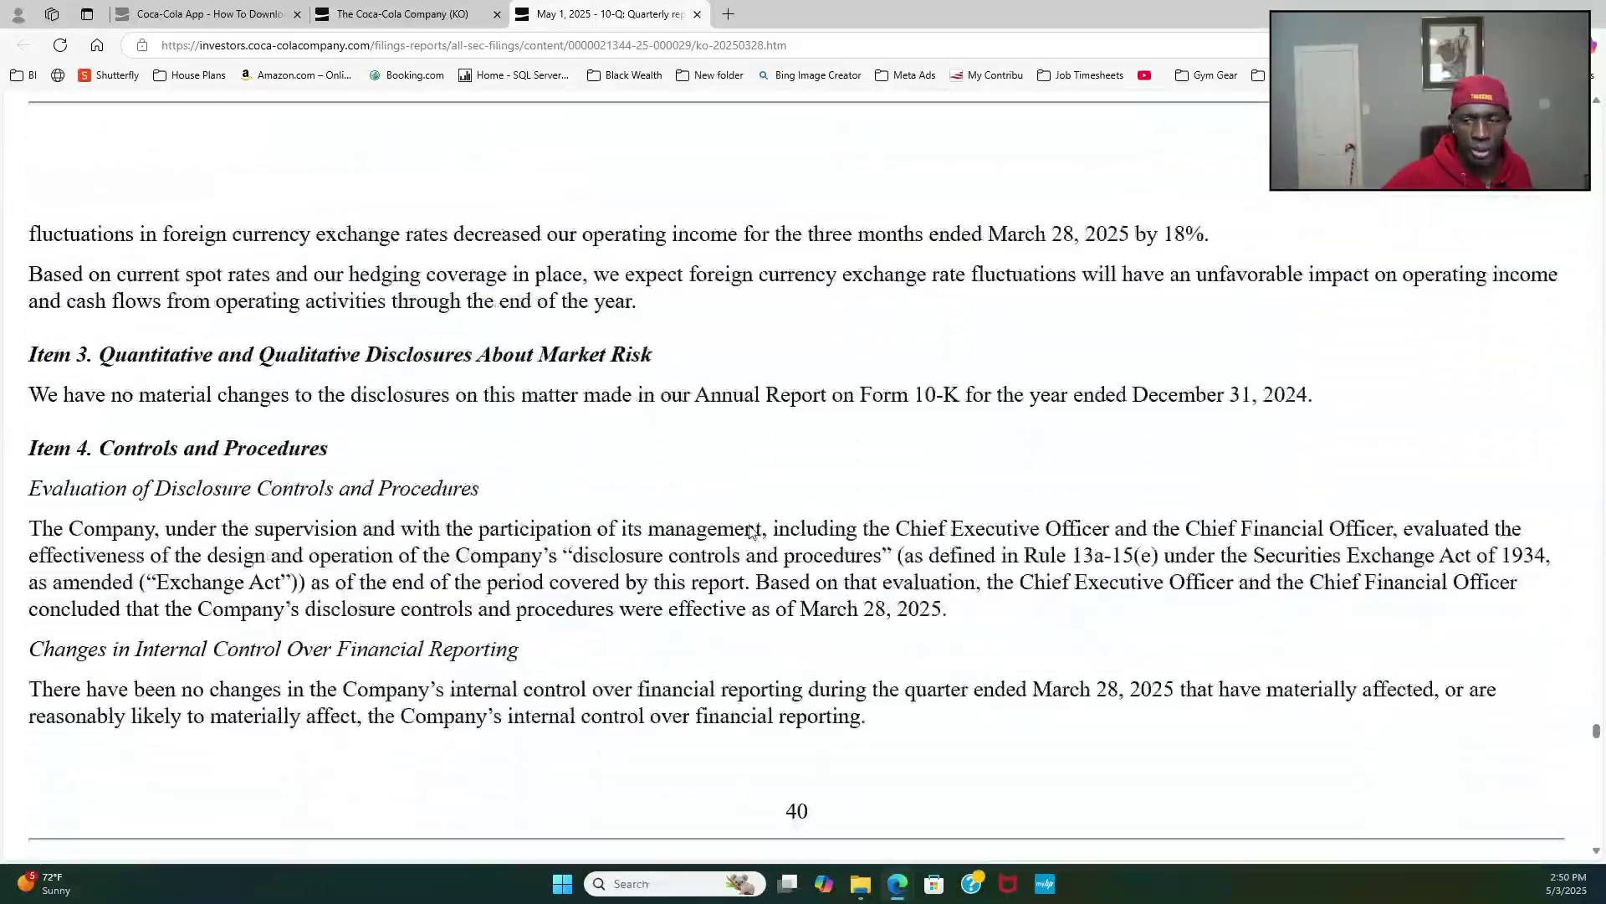
{"action": "scroll", "coordinate": [752, 531], "scroll_direction": "down", "scroll_amount": 15}
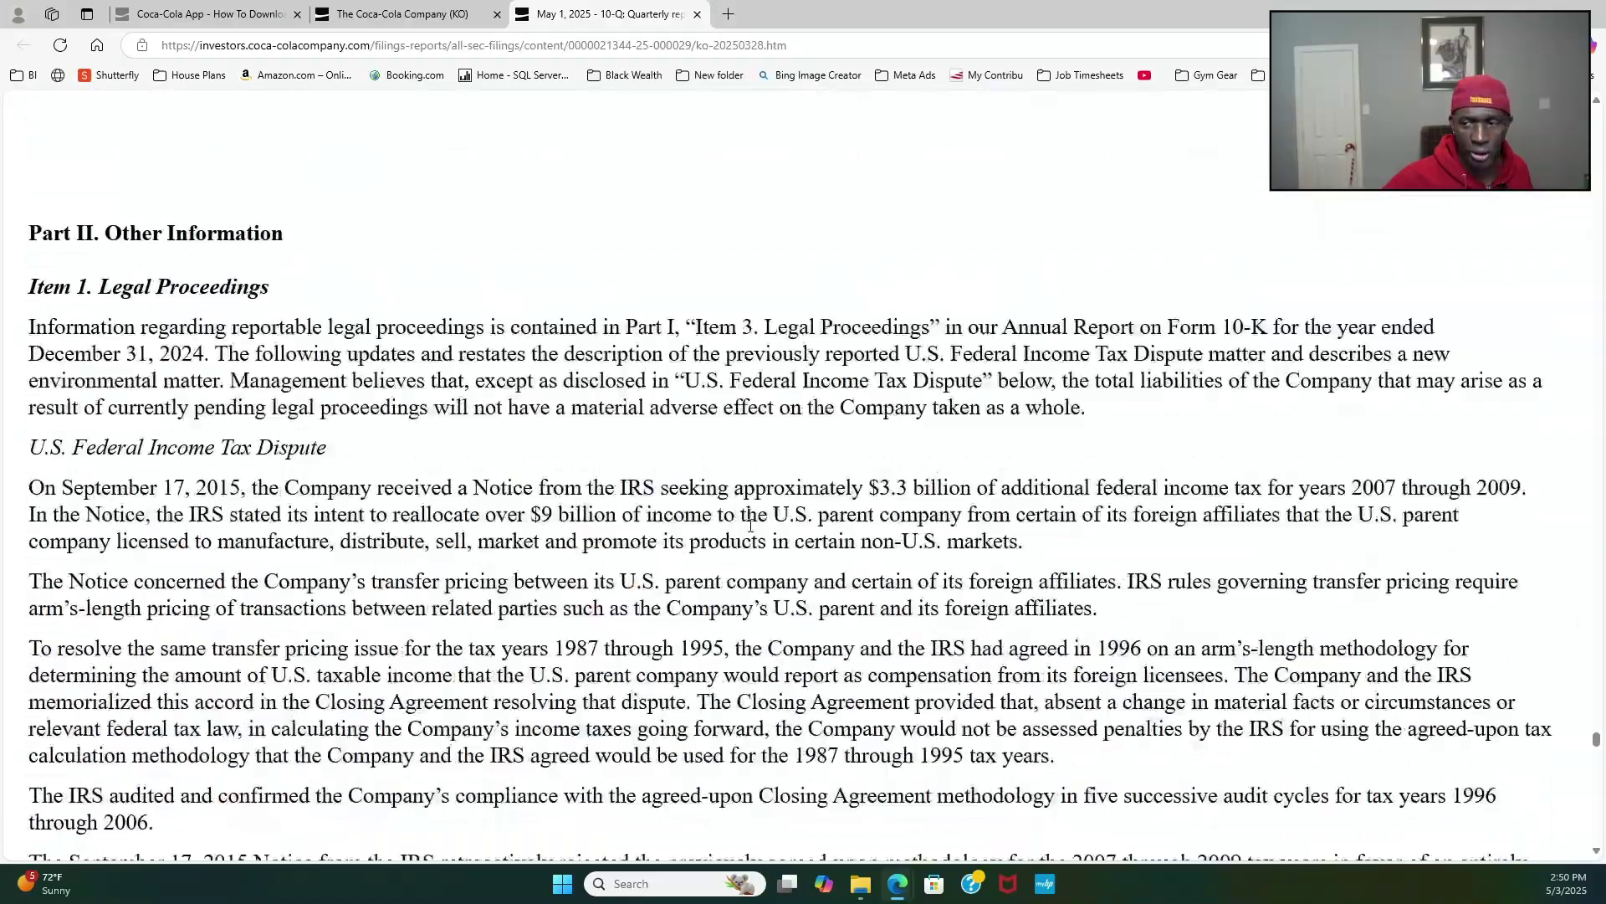
Step: Skim the rest of Part II: the tax dispute, environmental matter, risk factors, share purchase table, Item 5 trading arrangements and the Exhibit Index
{"action": "scroll", "coordinate": [749, 530], "scroll_direction": "down", "scroll_amount": 10}
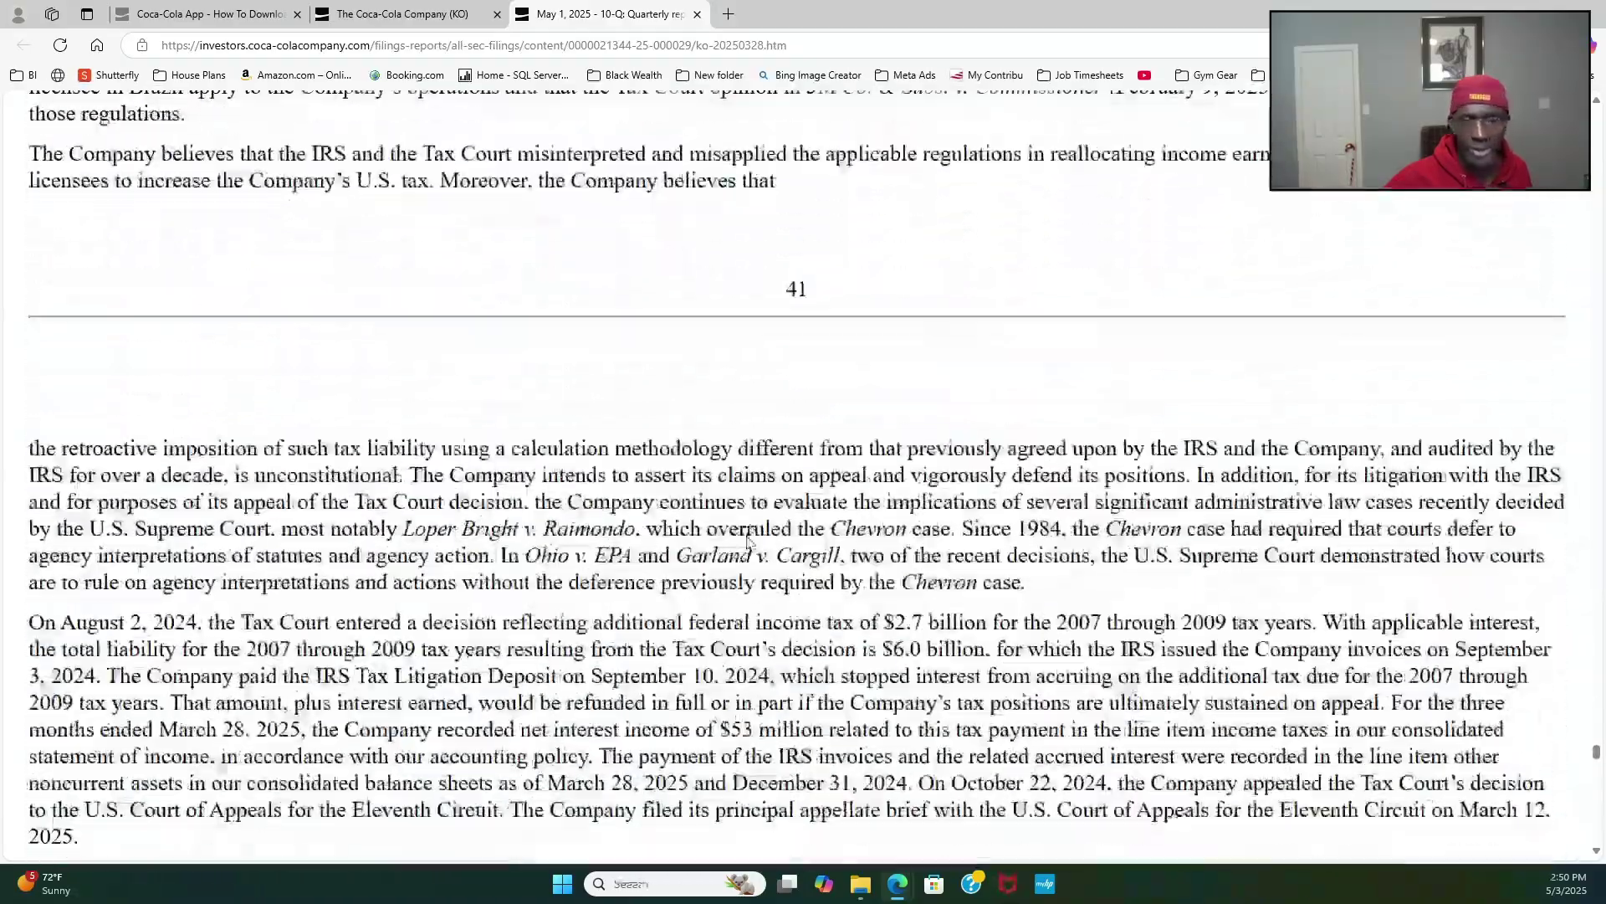
{"action": "scroll", "coordinate": [748, 536], "scroll_direction": "down", "scroll_amount": 10}
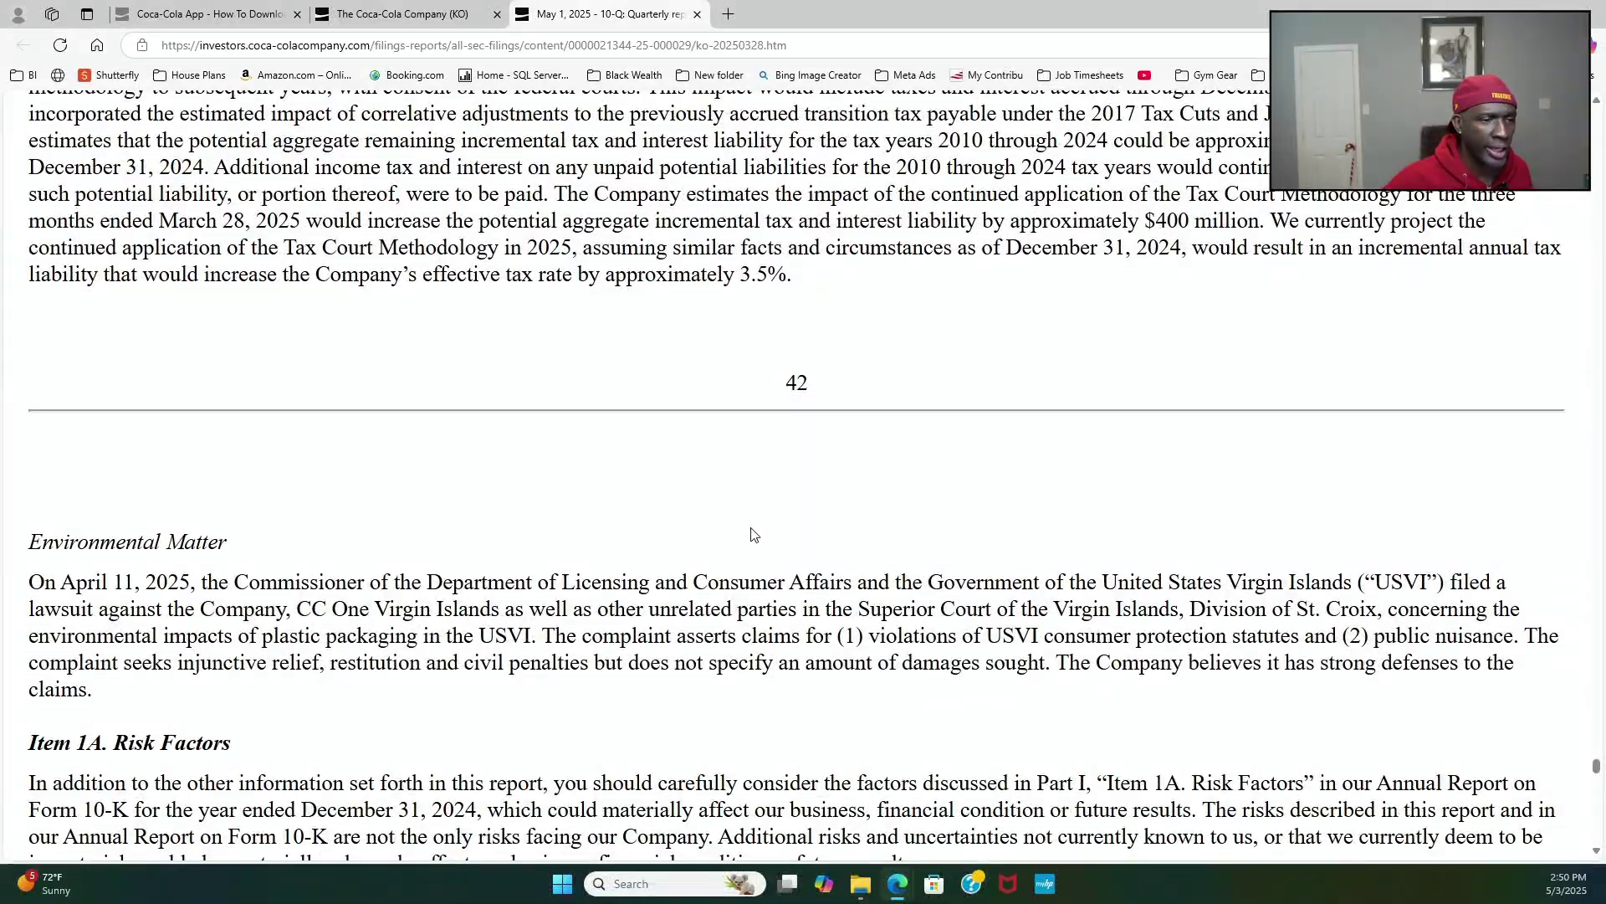
{"action": "scroll", "coordinate": [754, 534], "scroll_direction": "down", "scroll_amount": 6}
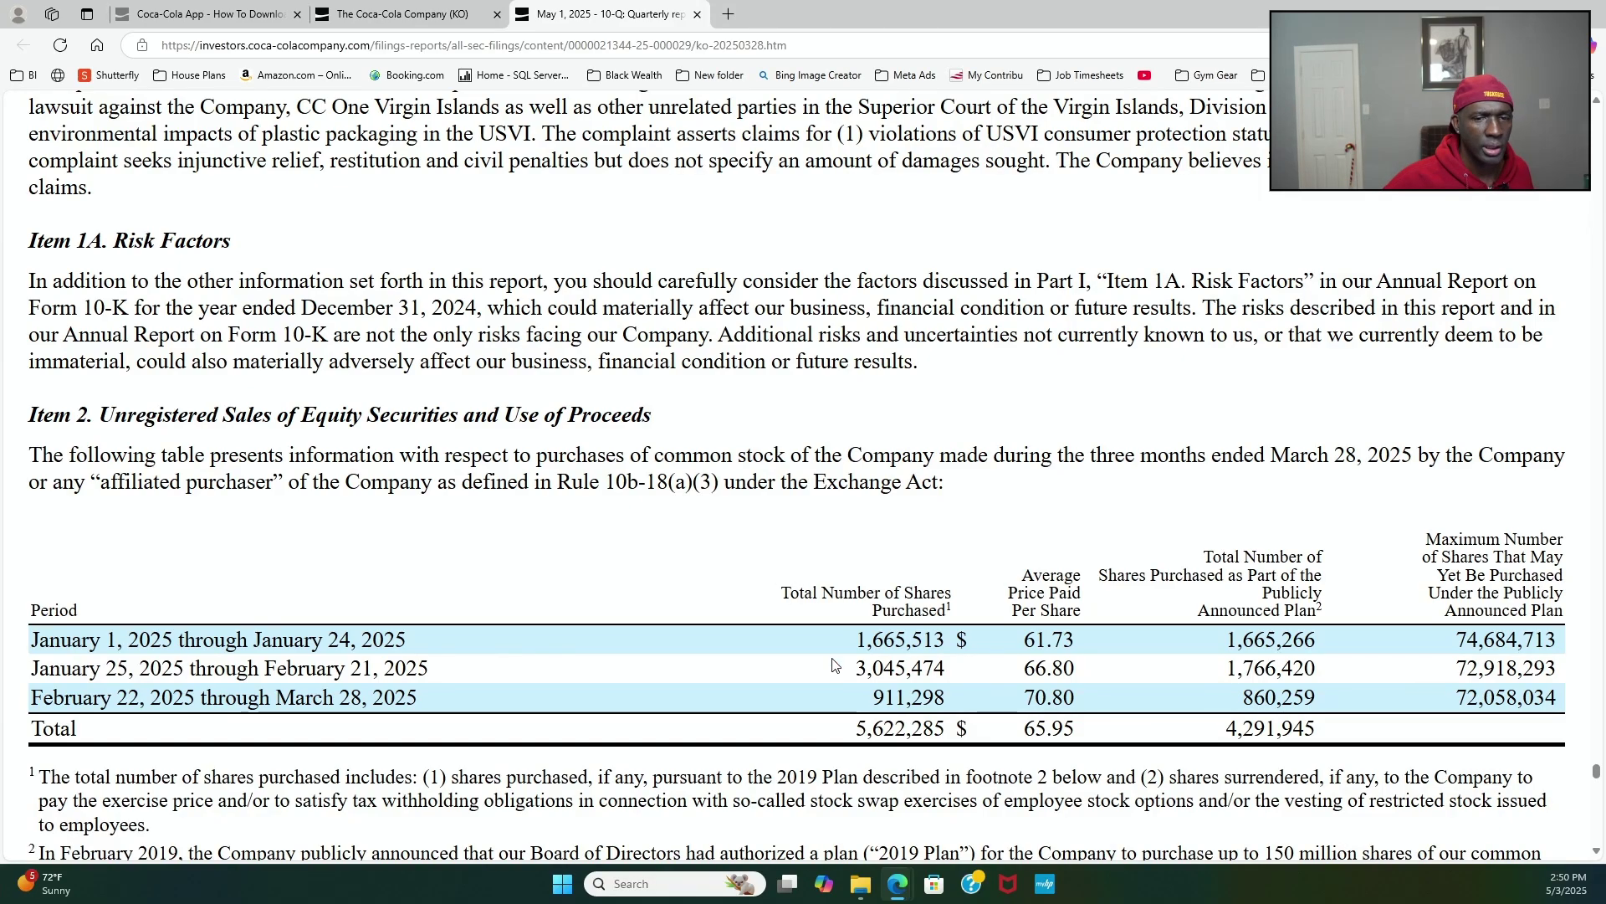
{"action": "scroll", "coordinate": [820, 642], "scroll_direction": "down", "scroll_amount": 4}
{"action": "scroll", "coordinate": [826, 651], "scroll_direction": "down", "scroll_amount": 15}
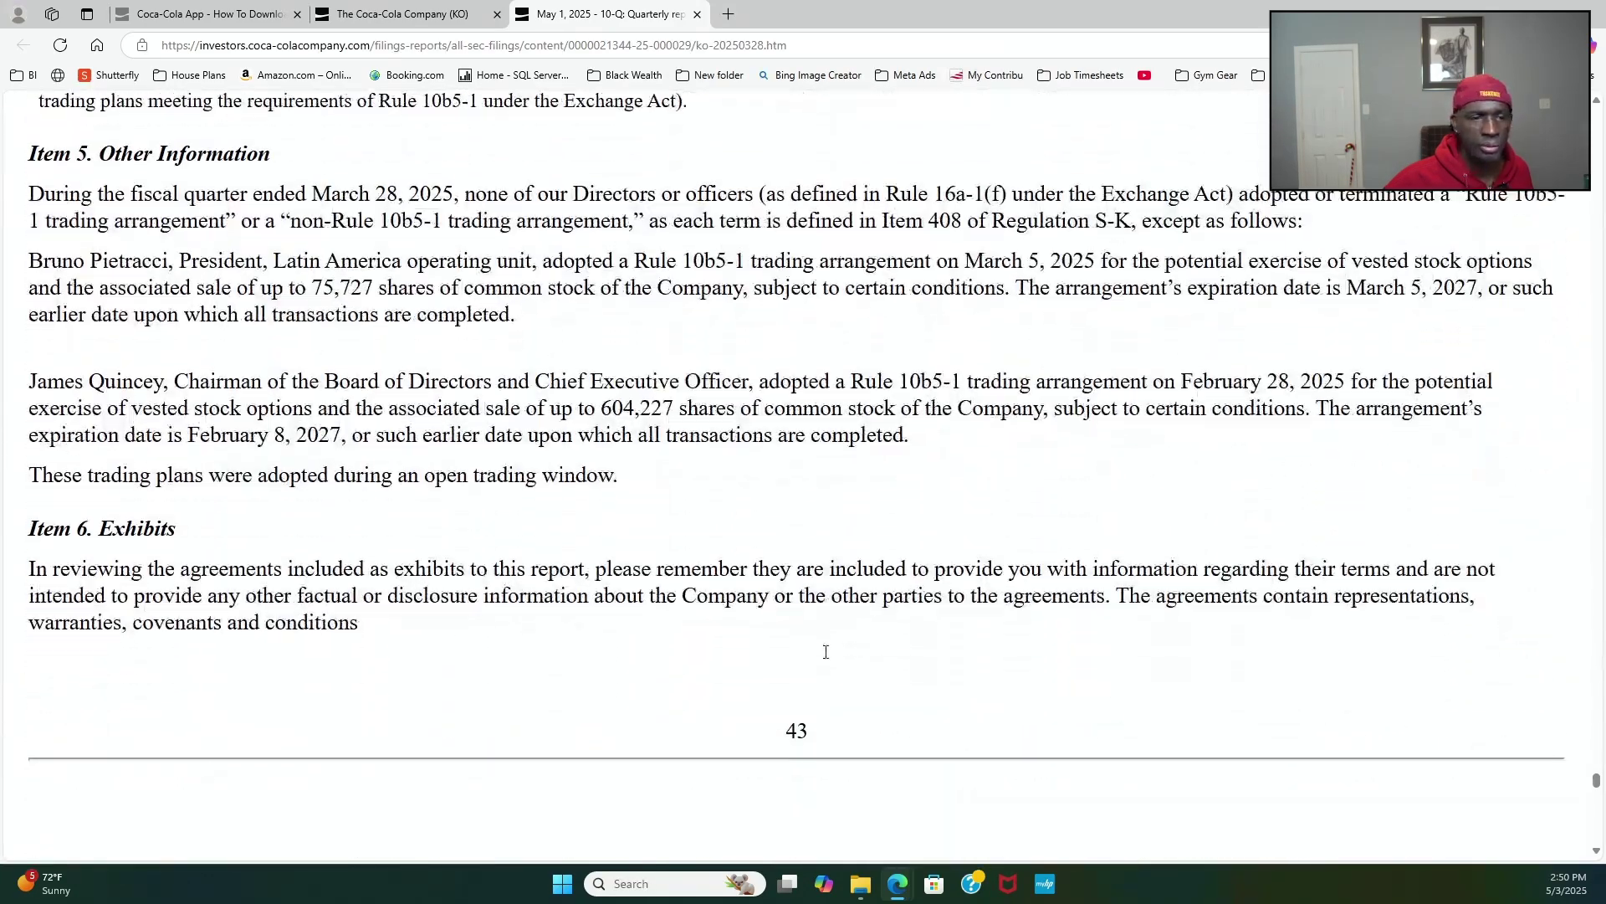
{"action": "scroll", "coordinate": [826, 650], "scroll_direction": "down", "scroll_amount": 7}
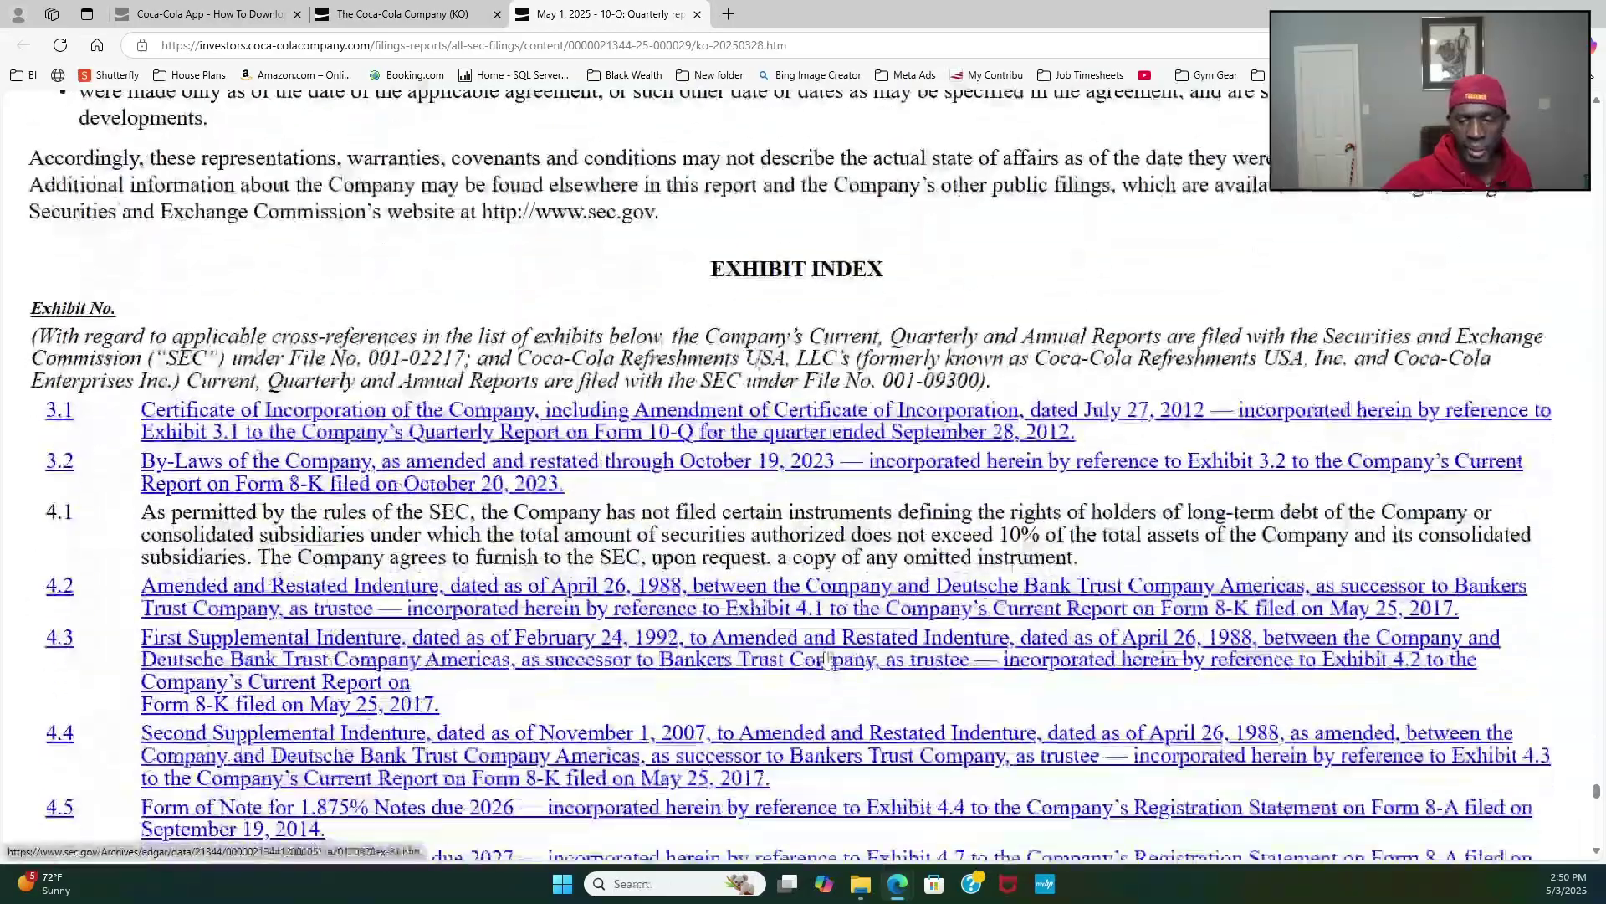
{"action": "scroll", "coordinate": [827, 660], "scroll_direction": "down", "scroll_amount": 11}
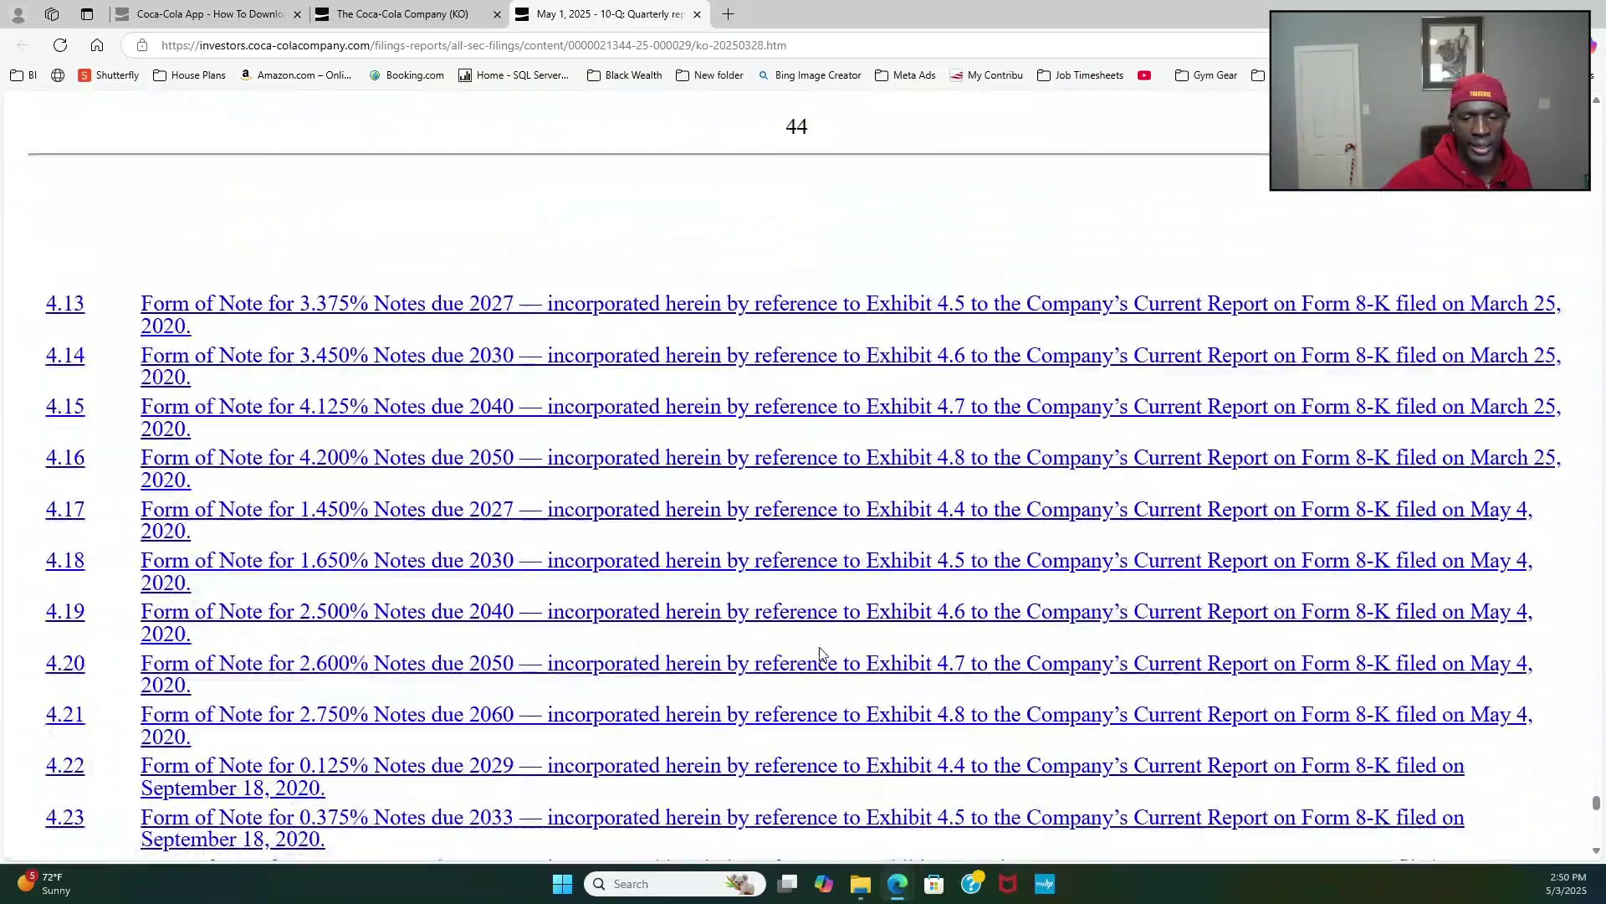
Step: Go back through the filing from the Exhibit Index to the Net Operating Revenues percent change table, skimming the sections in between
{"action": "scroll", "coordinate": [820, 653], "scroll_direction": "up", "scroll_amount": 9}
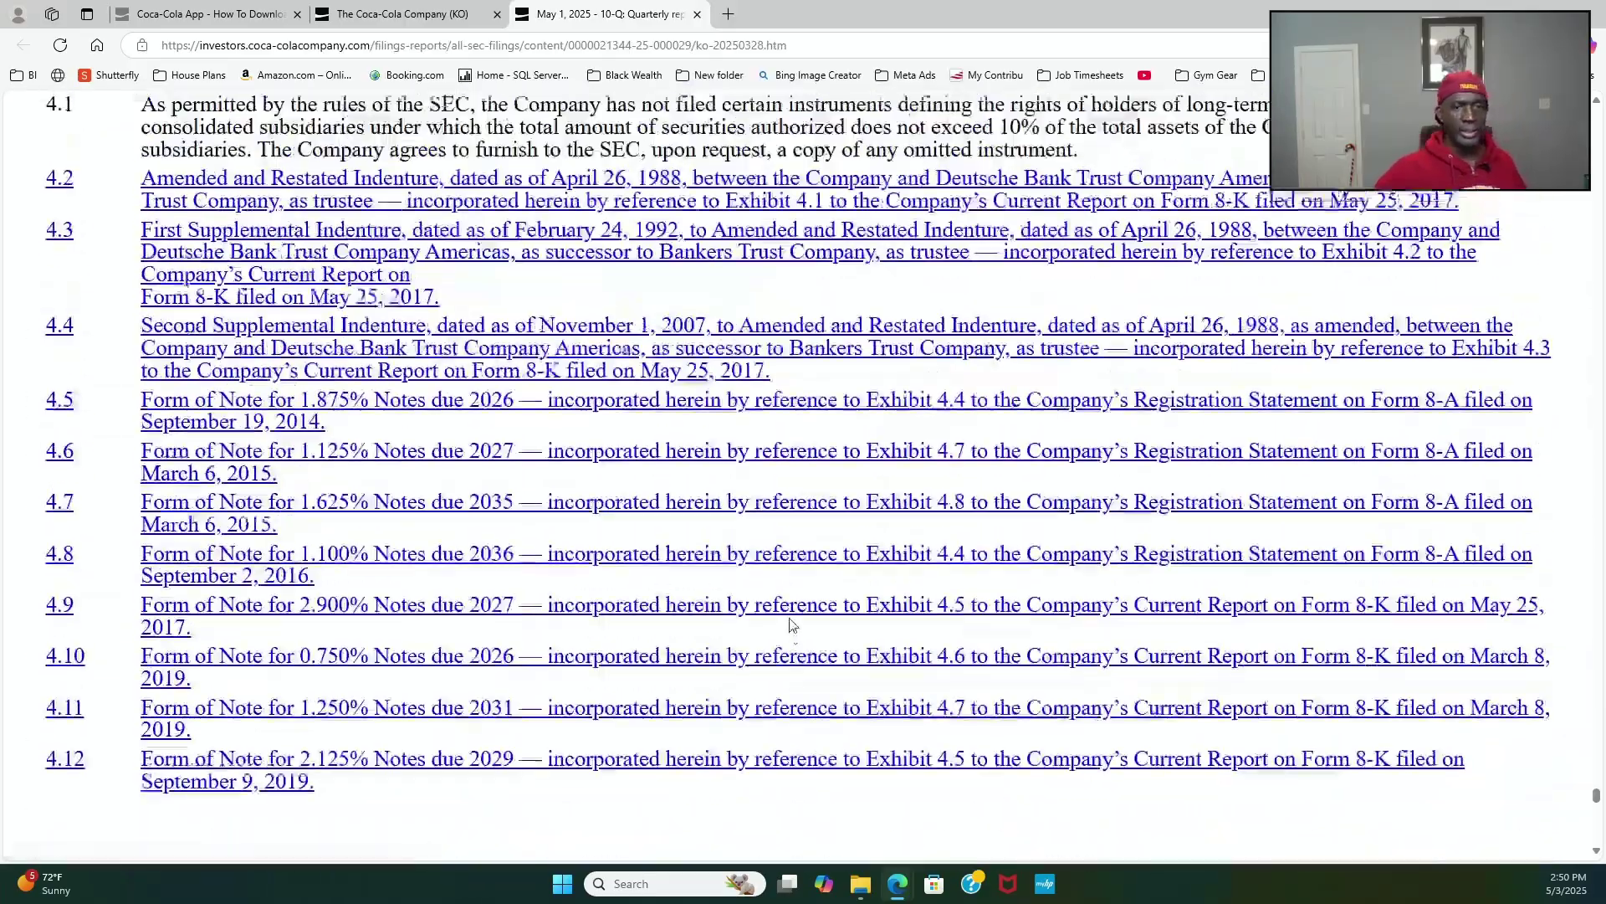
{"action": "scroll", "coordinate": [793, 625], "scroll_direction": "up", "scroll_amount": 18}
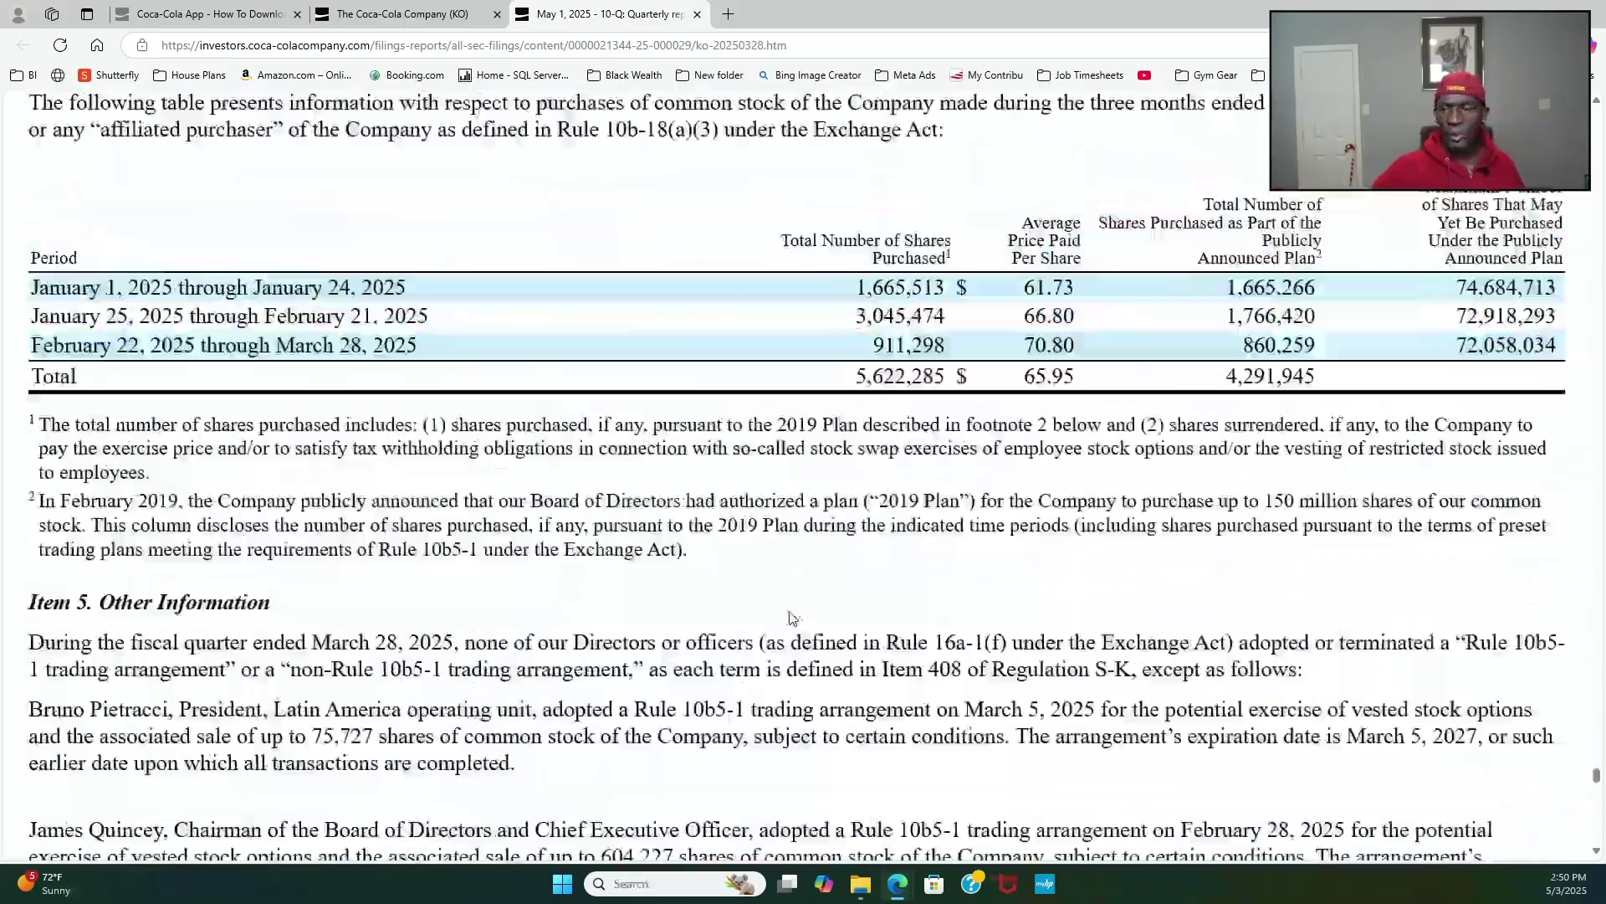
{"action": "scroll", "coordinate": [794, 617], "scroll_direction": "up", "scroll_amount": 2}
{"action": "scroll", "coordinate": [792, 614], "scroll_direction": "up", "scroll_amount": 5}
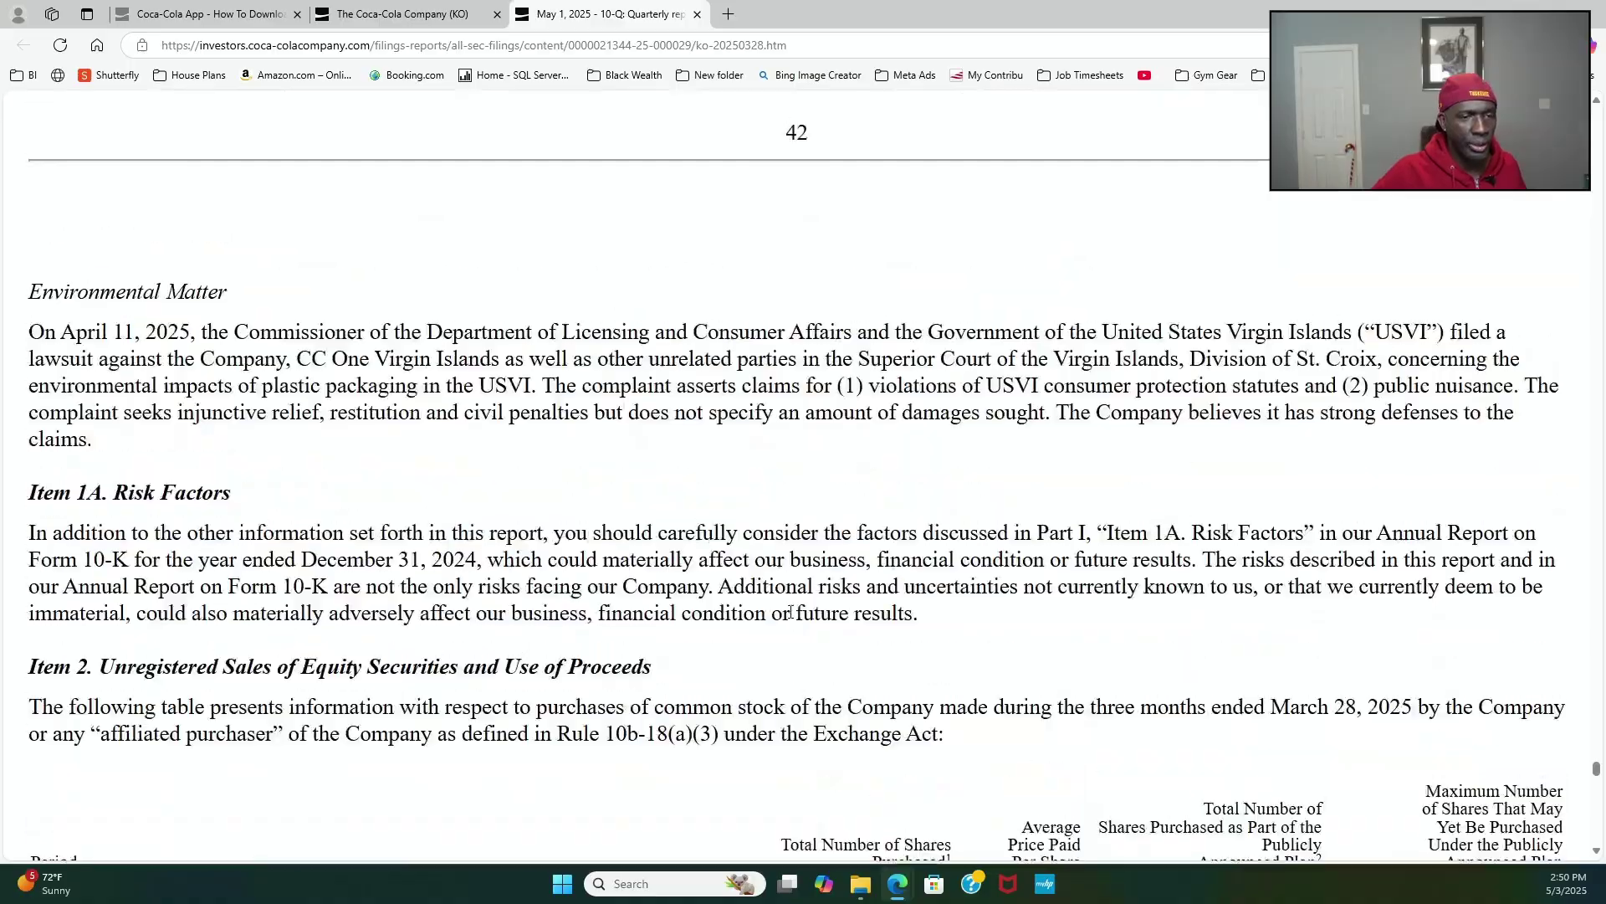
{"action": "scroll", "coordinate": [791, 612], "scroll_direction": "up", "scroll_amount": 20}
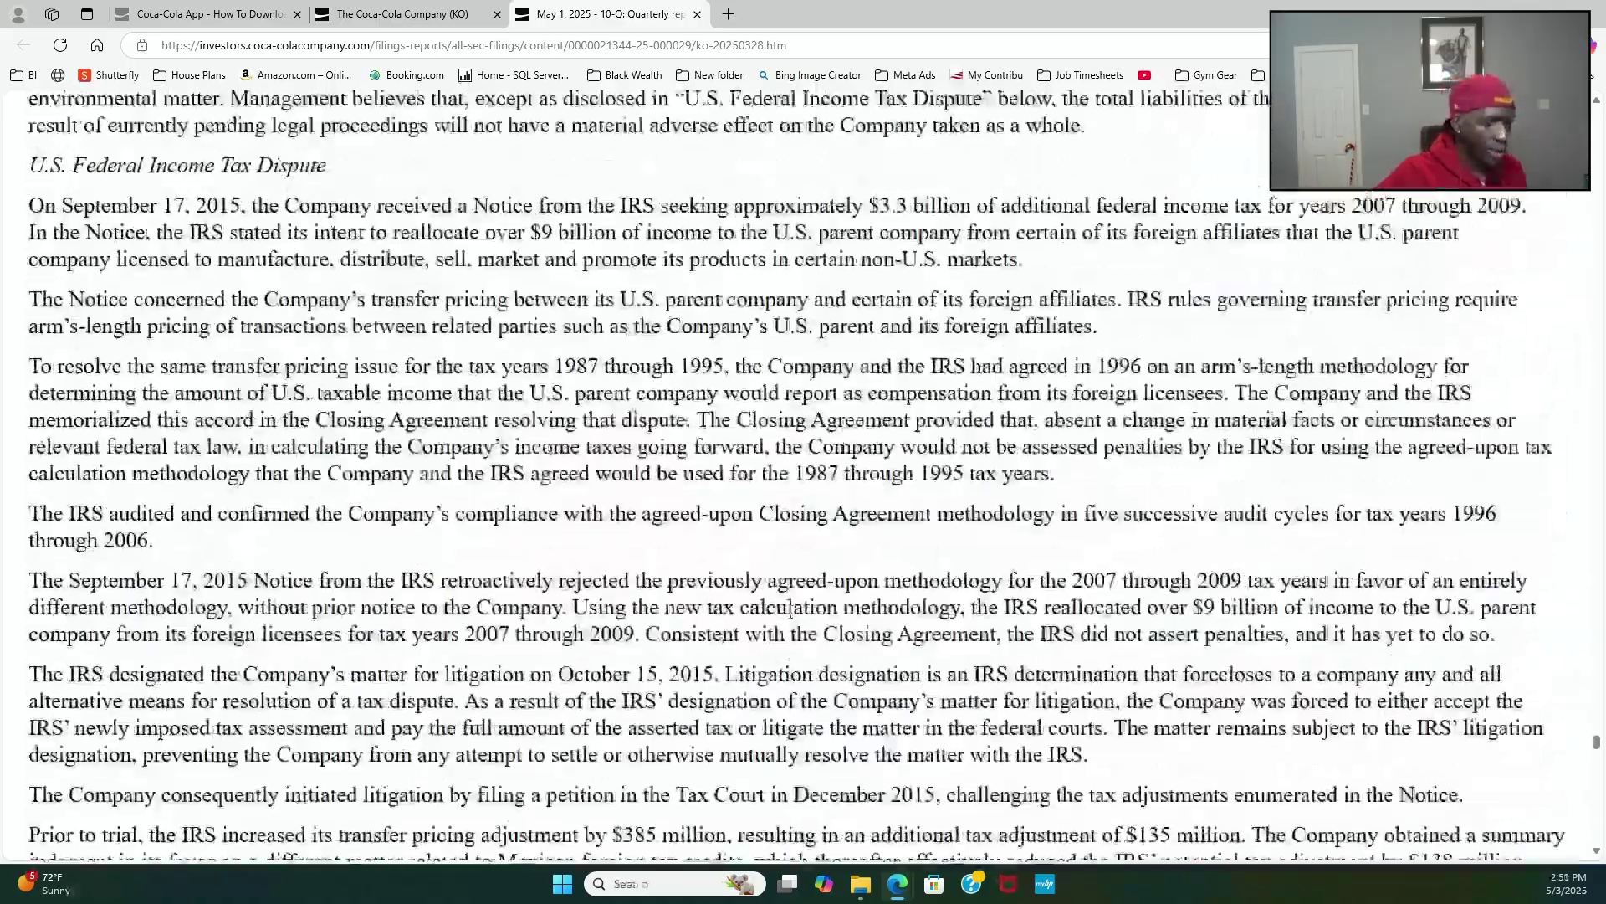
{"action": "scroll", "coordinate": [790, 611], "scroll_direction": "up", "scroll_amount": 20}
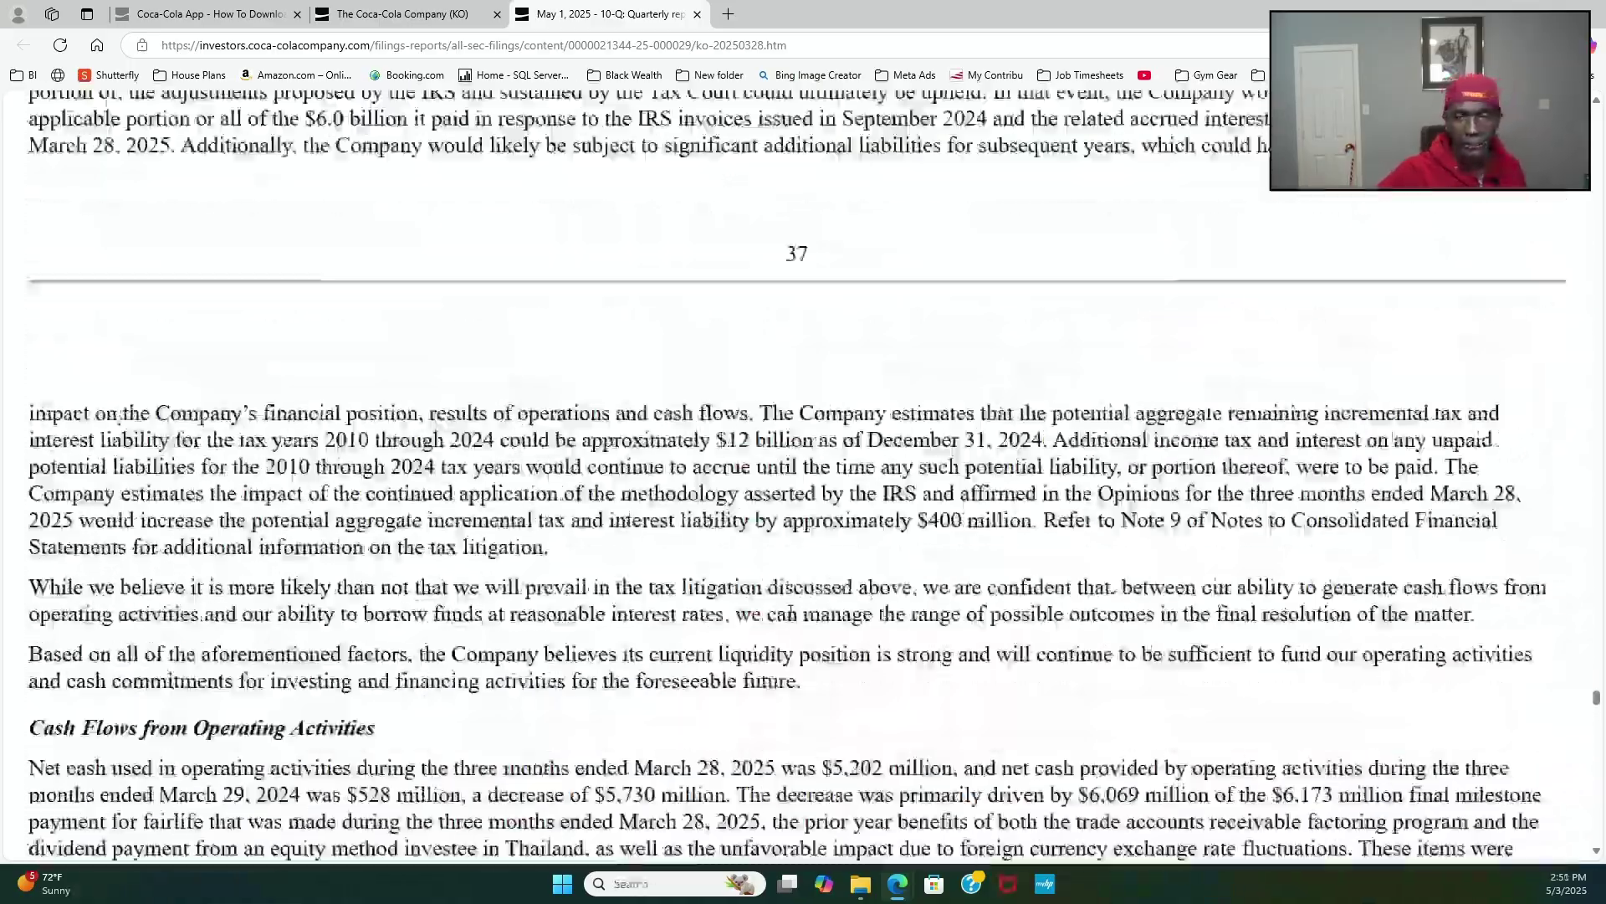
{"action": "scroll", "coordinate": [791, 611], "scroll_direction": "up", "scroll_amount": 20}
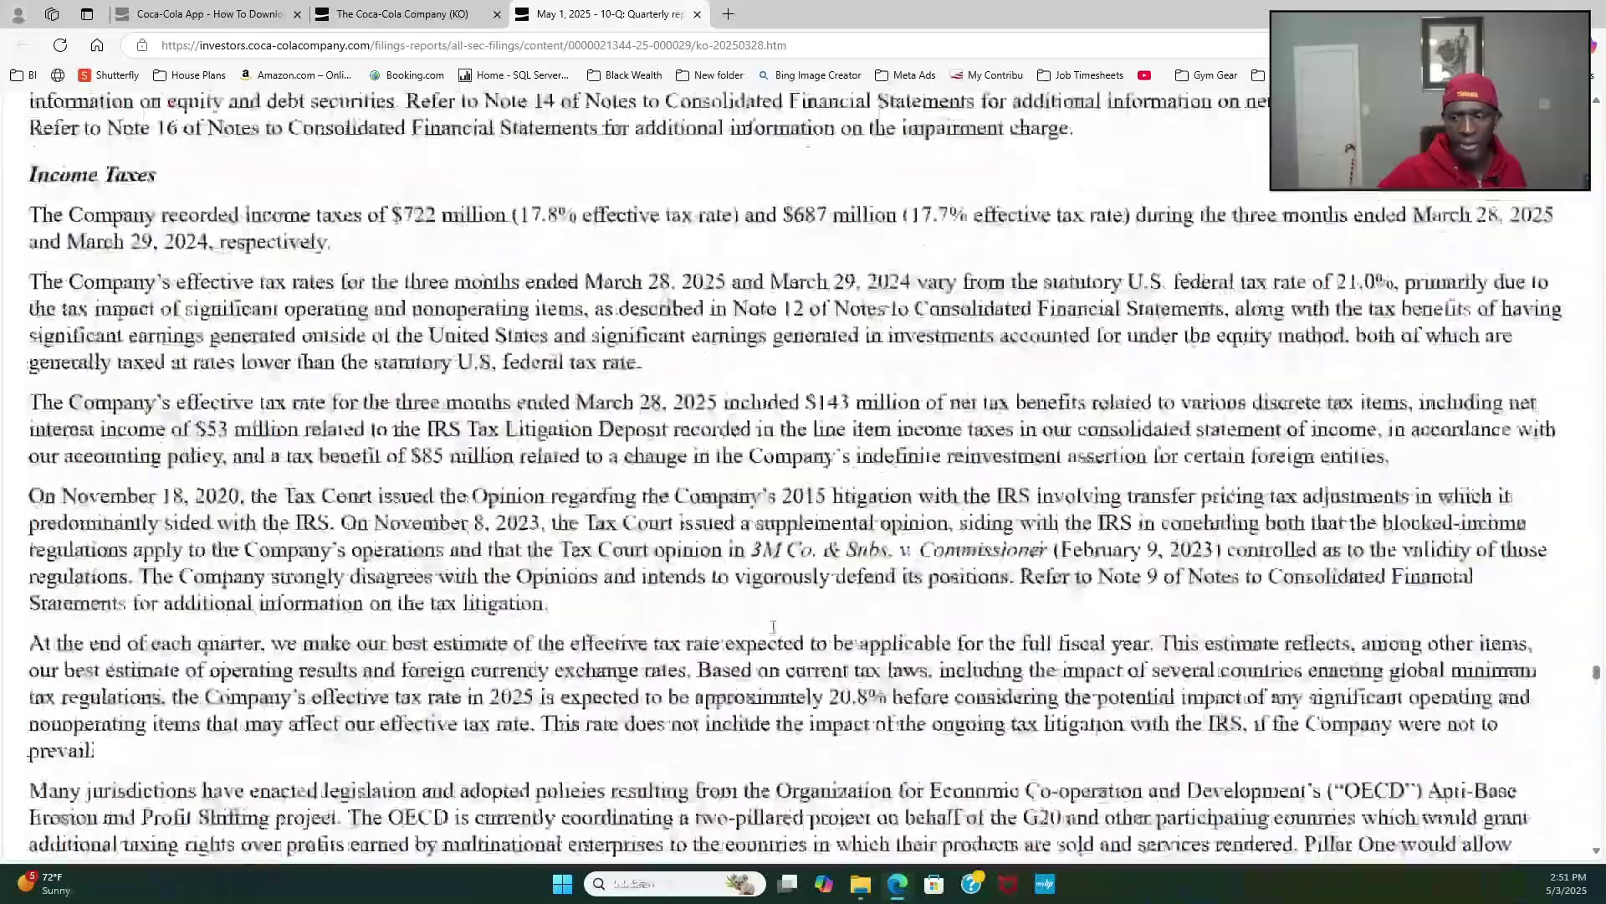
{"action": "scroll", "coordinate": [774, 627], "scroll_direction": "up", "scroll_amount": 20}
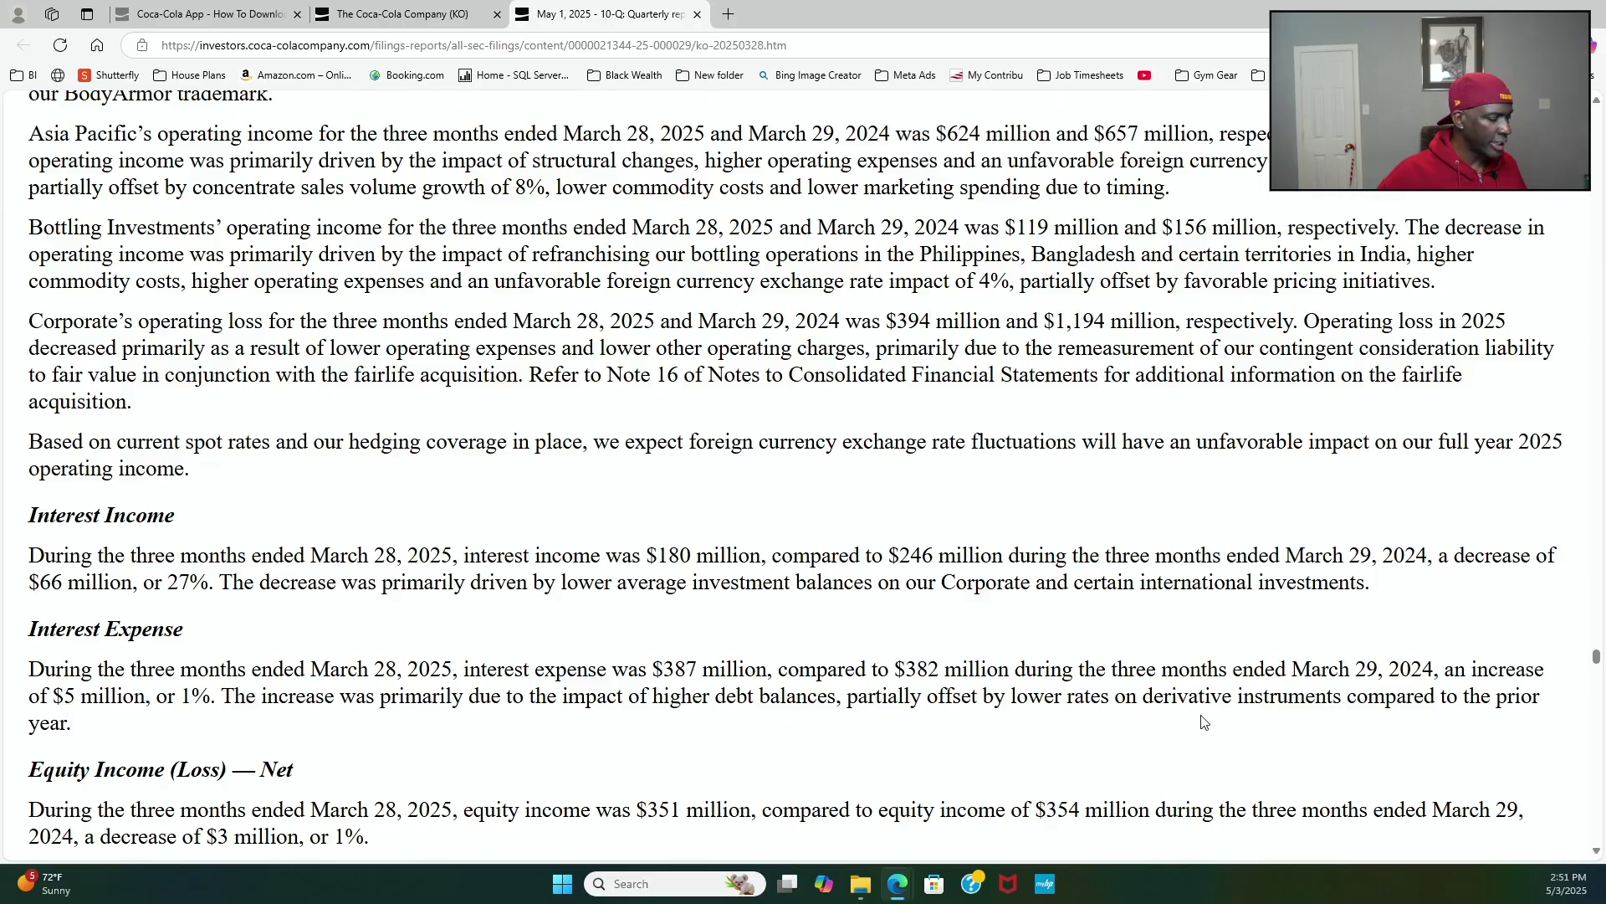
{"action": "scroll", "coordinate": [1203, 721], "scroll_direction": "up", "scroll_amount": 20}
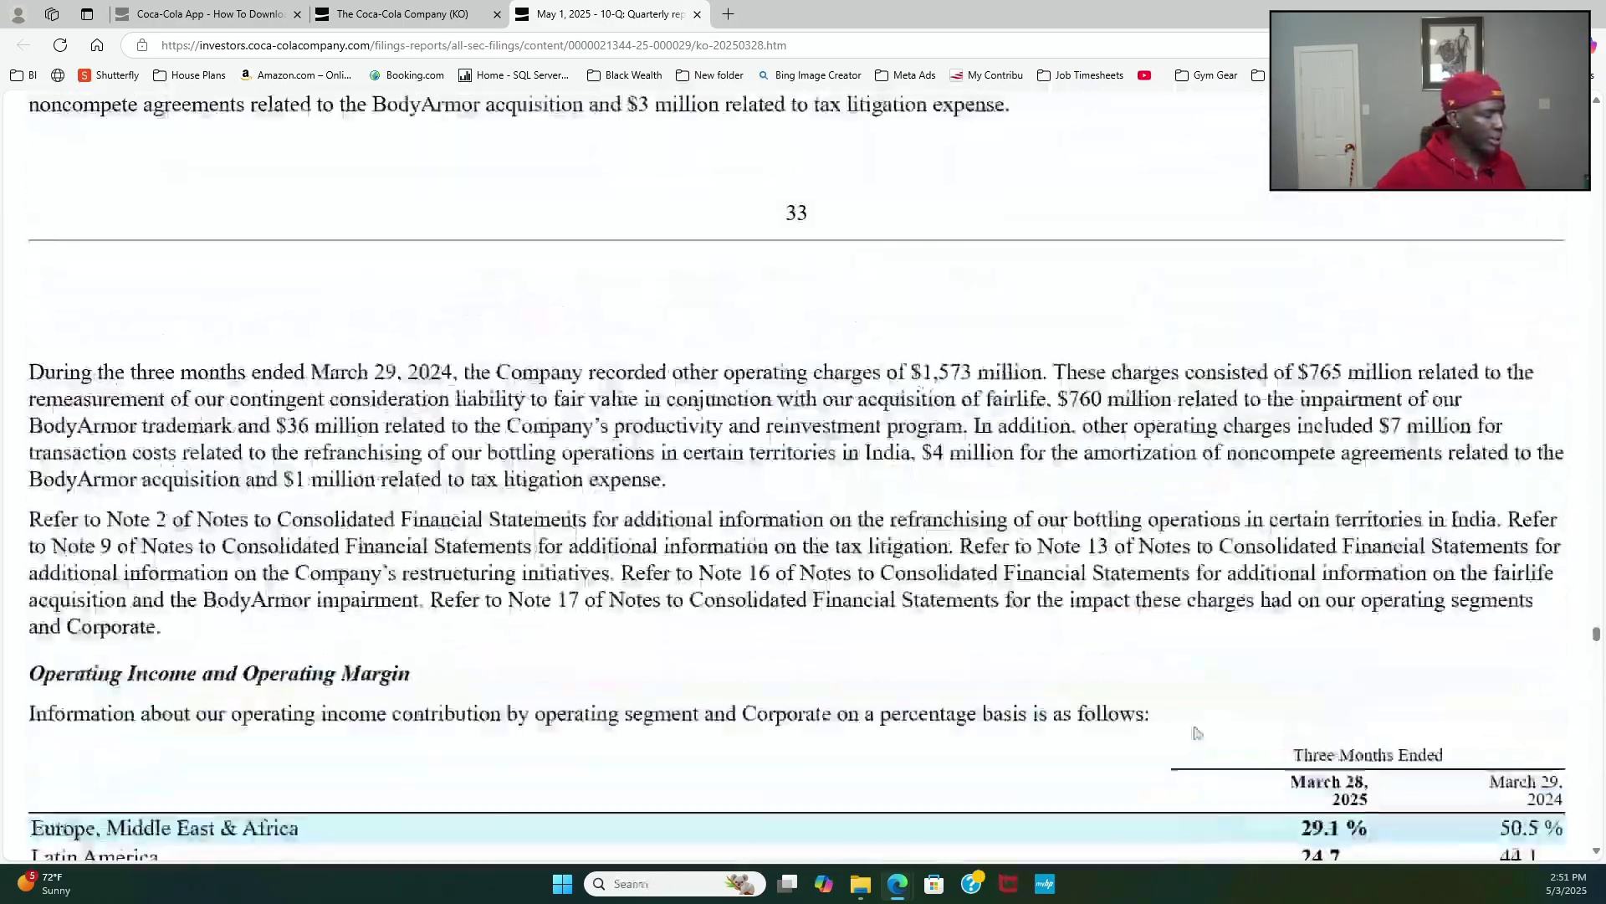
{"action": "scroll", "coordinate": [1382, 657], "scroll_direction": "up", "scroll_amount": 10}
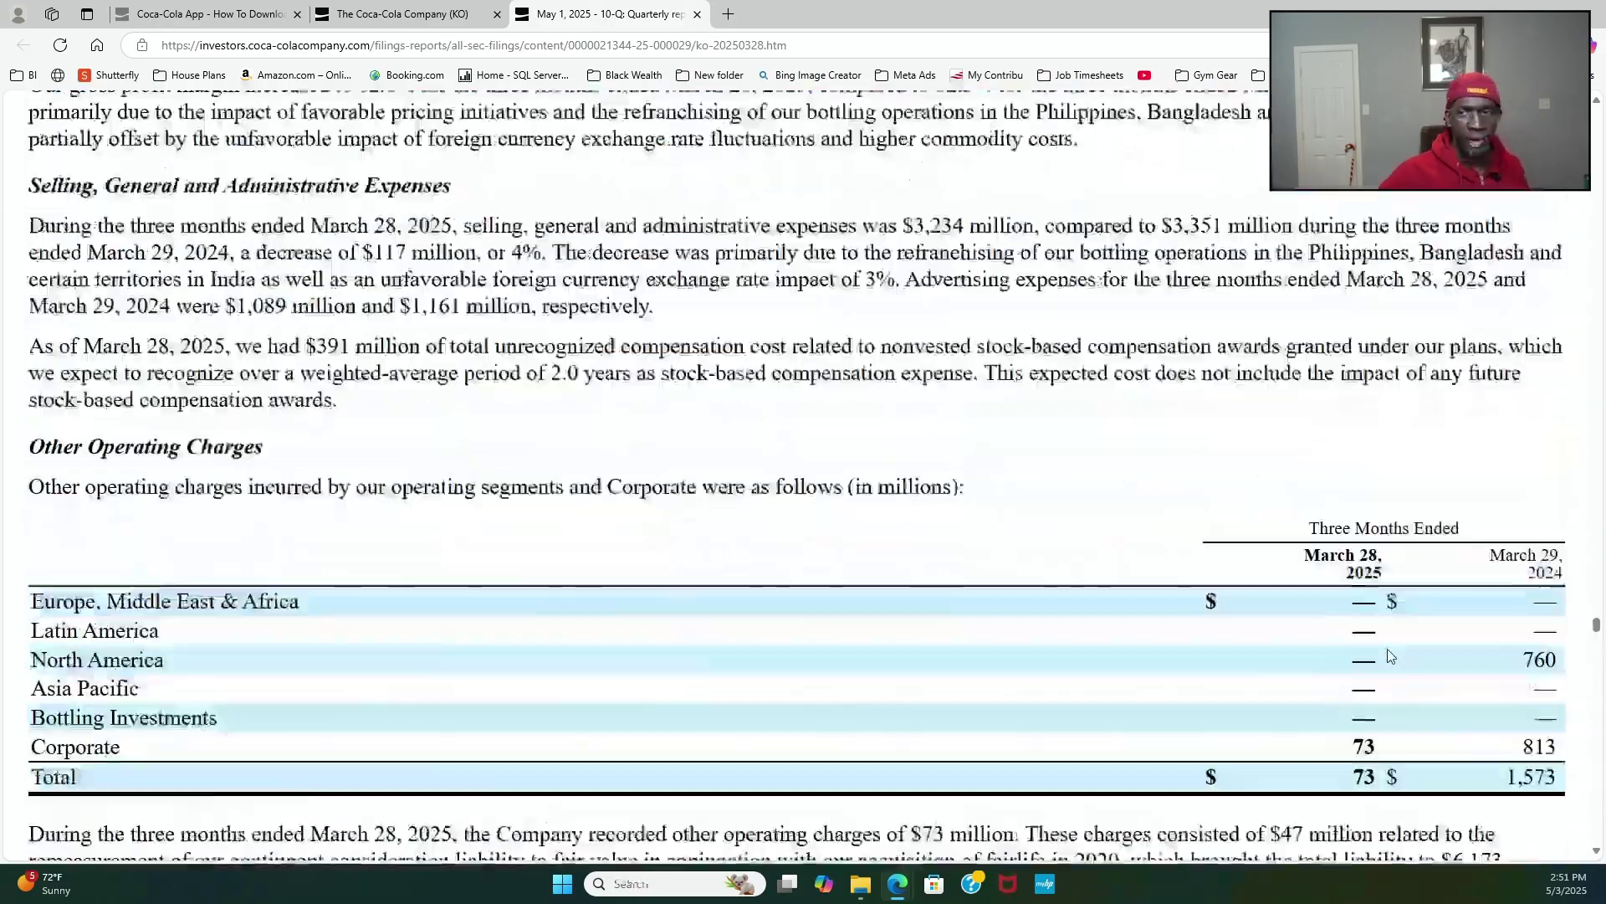
{"action": "scroll", "coordinate": [1391, 655], "scroll_direction": "up", "scroll_amount": 15}
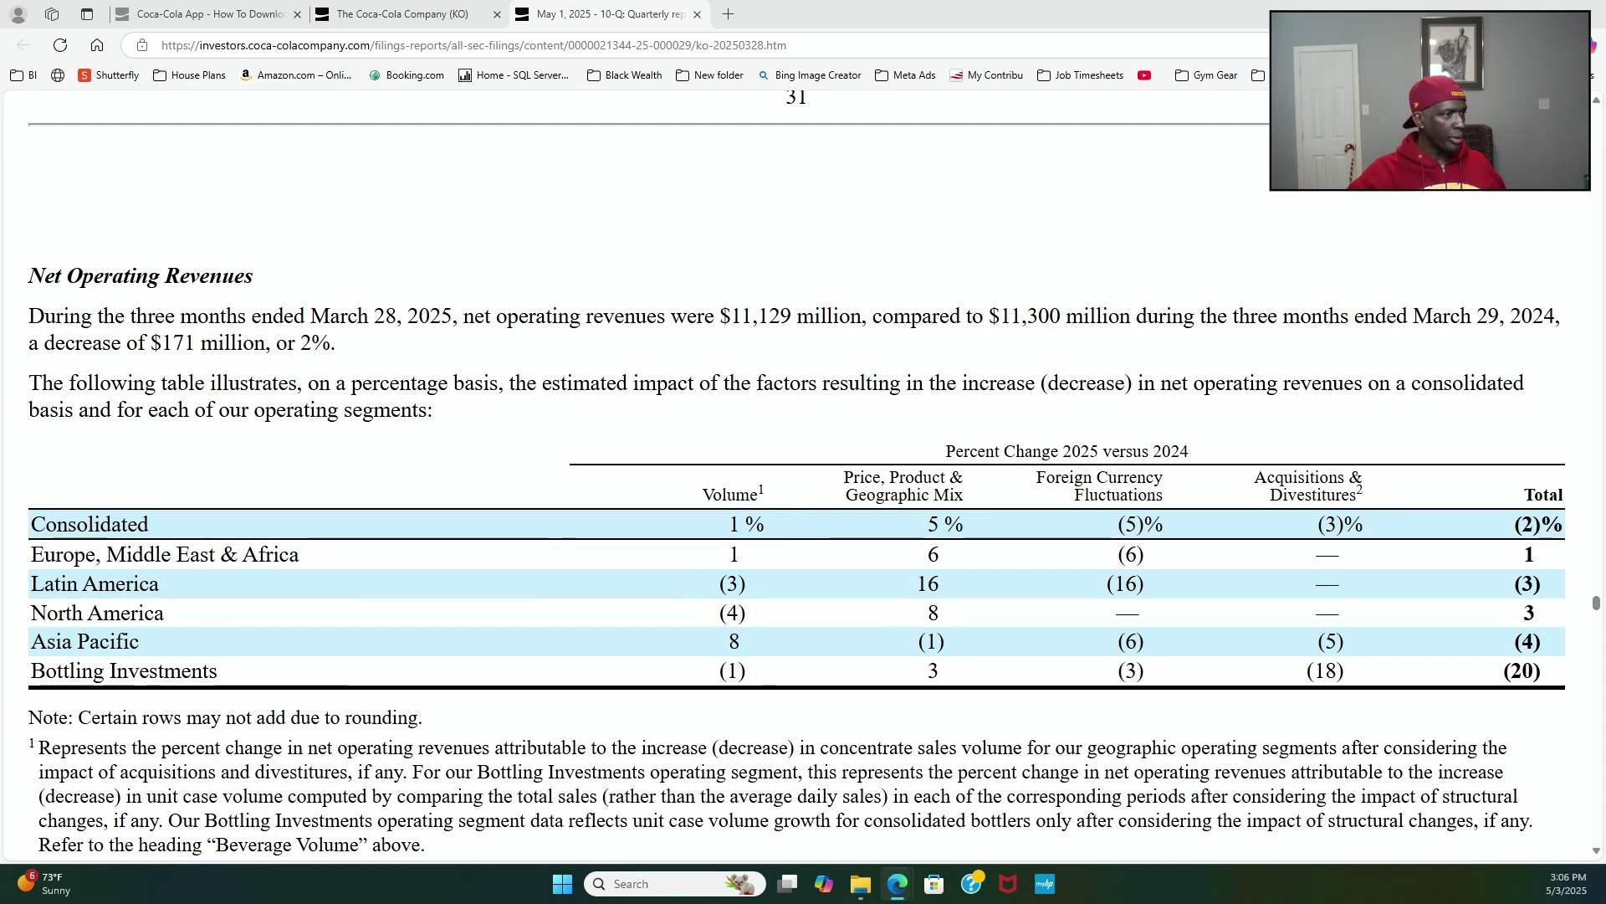
Step: Switch to the Yahoo Finance window with the Coca-Cola Consolidated (COKE) quote, maximize it and return to the price chart
{"action": "left_click_drag", "start_coordinate": [108, 172], "coordinate": [935, 169]}
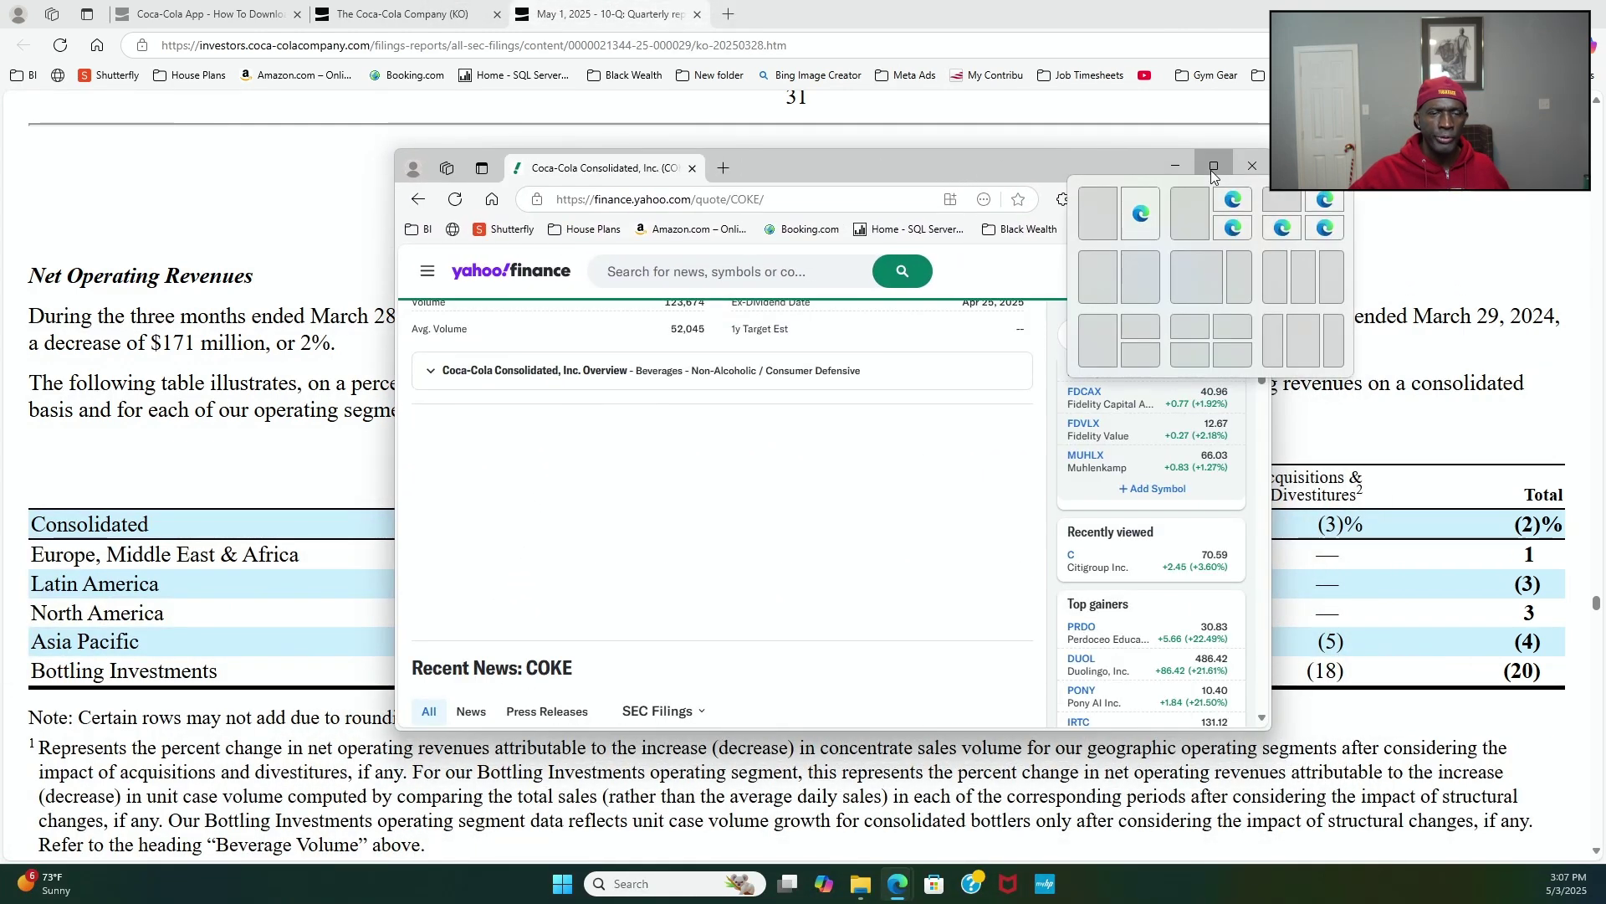
{"action": "left_click", "coordinate": [1212, 168]}
{"action": "scroll", "coordinate": [736, 365], "scroll_direction": "up", "scroll_amount": 10}
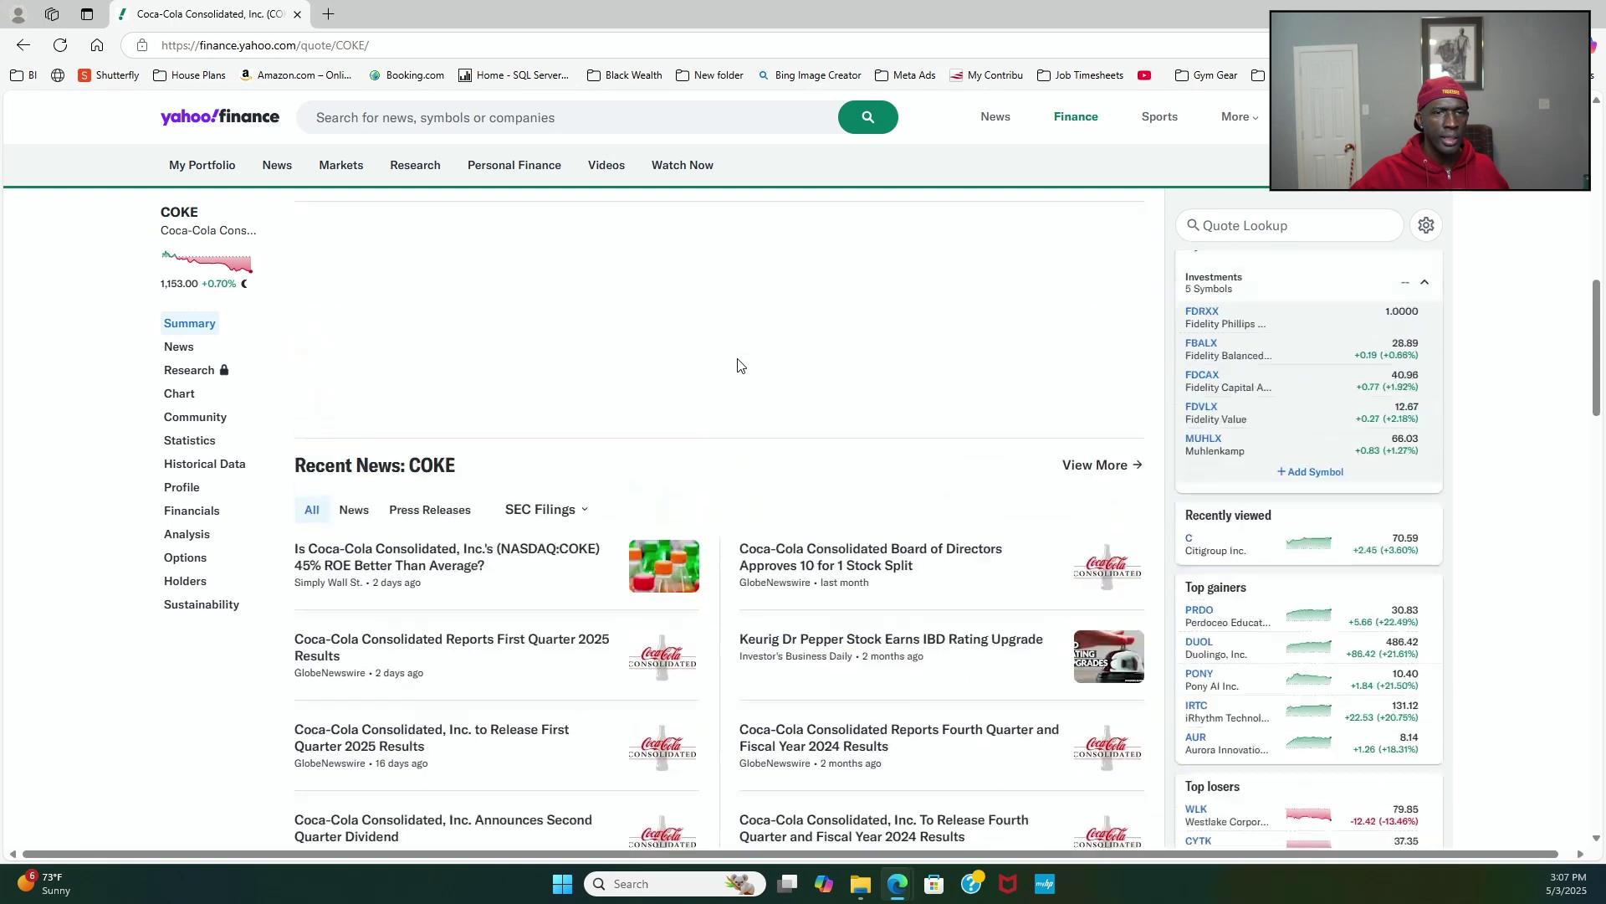
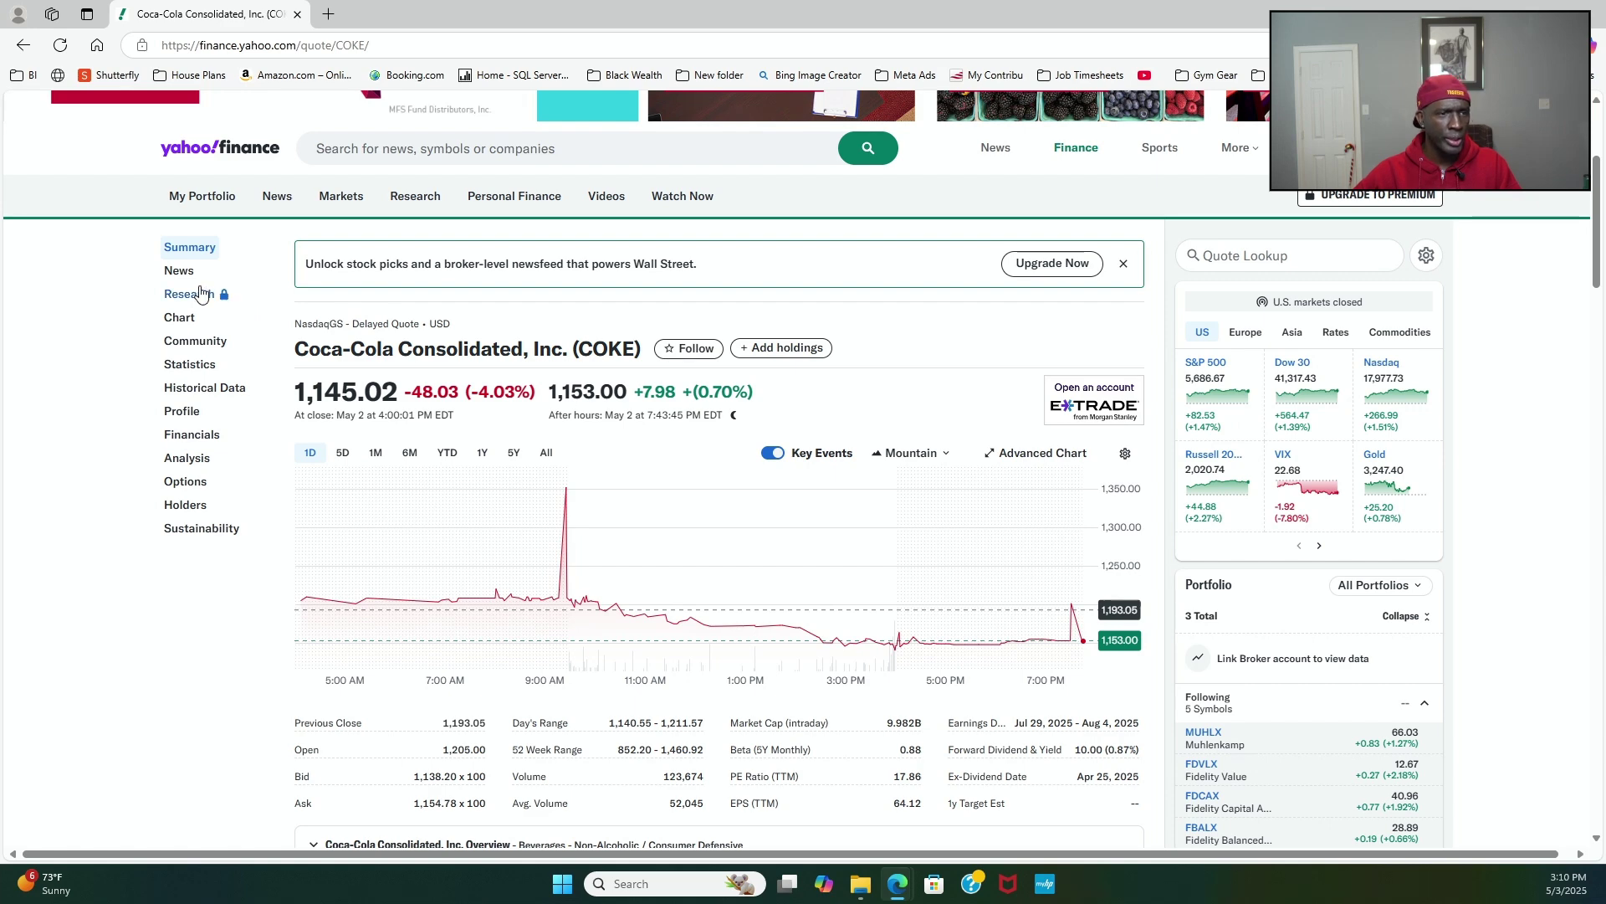
Step: Review the COKE summary page, including the price chart, key statistics, recent news, performance overview and comparison with similar companies
{"action": "scroll", "coordinate": [446, 443], "scroll_direction": "down", "scroll_amount": 5}
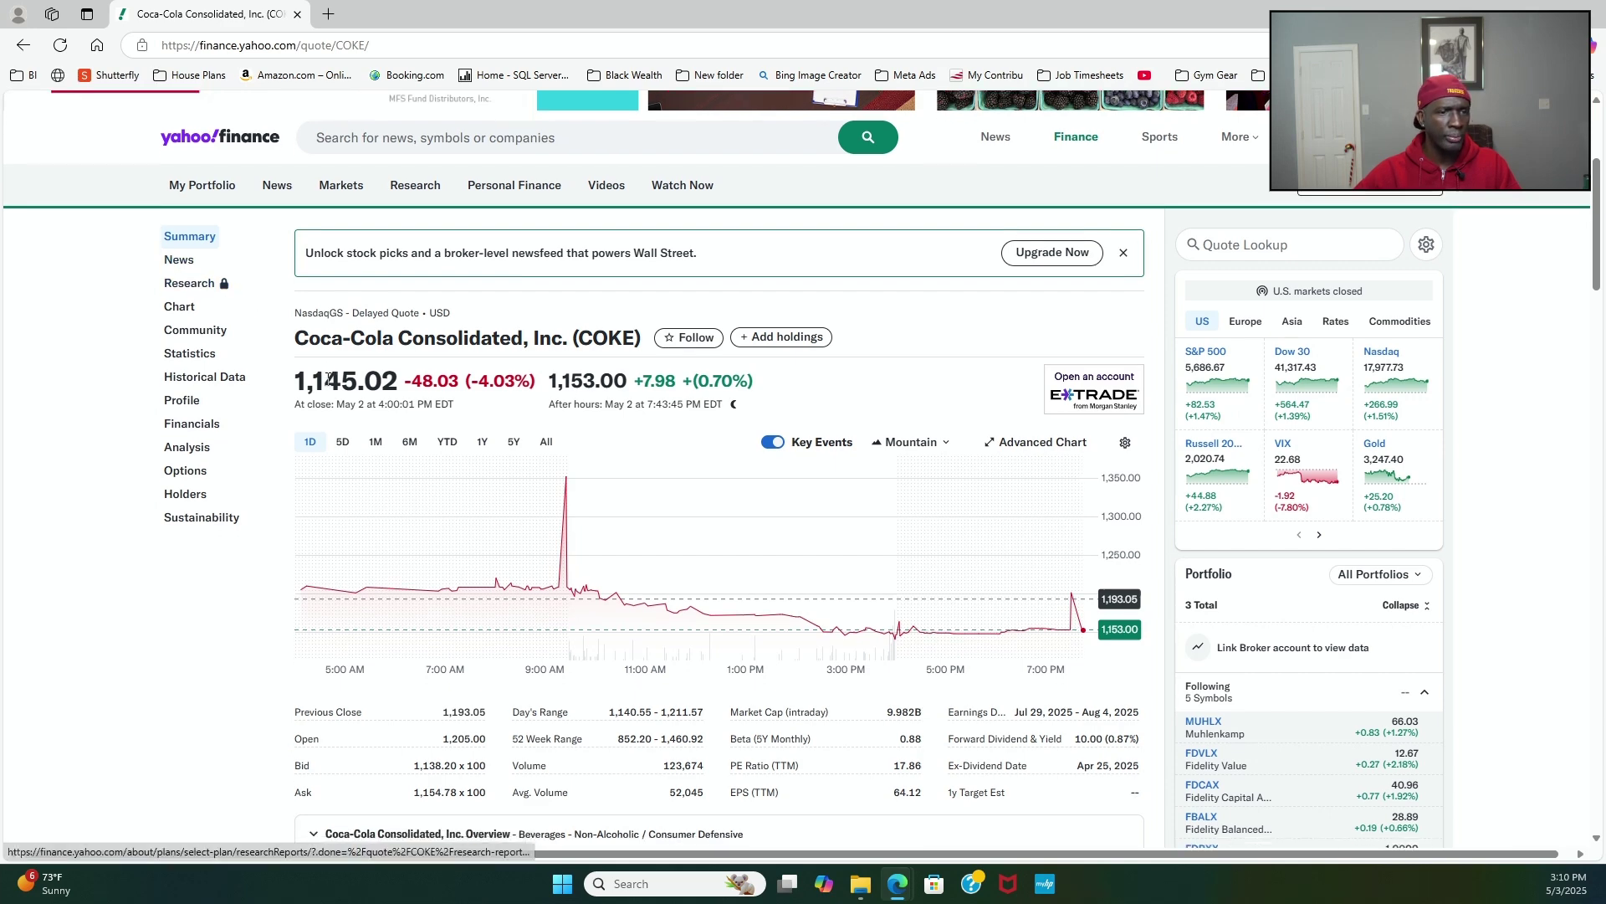
{"action": "scroll", "coordinate": [446, 444], "scroll_direction": "down", "scroll_amount": 3}
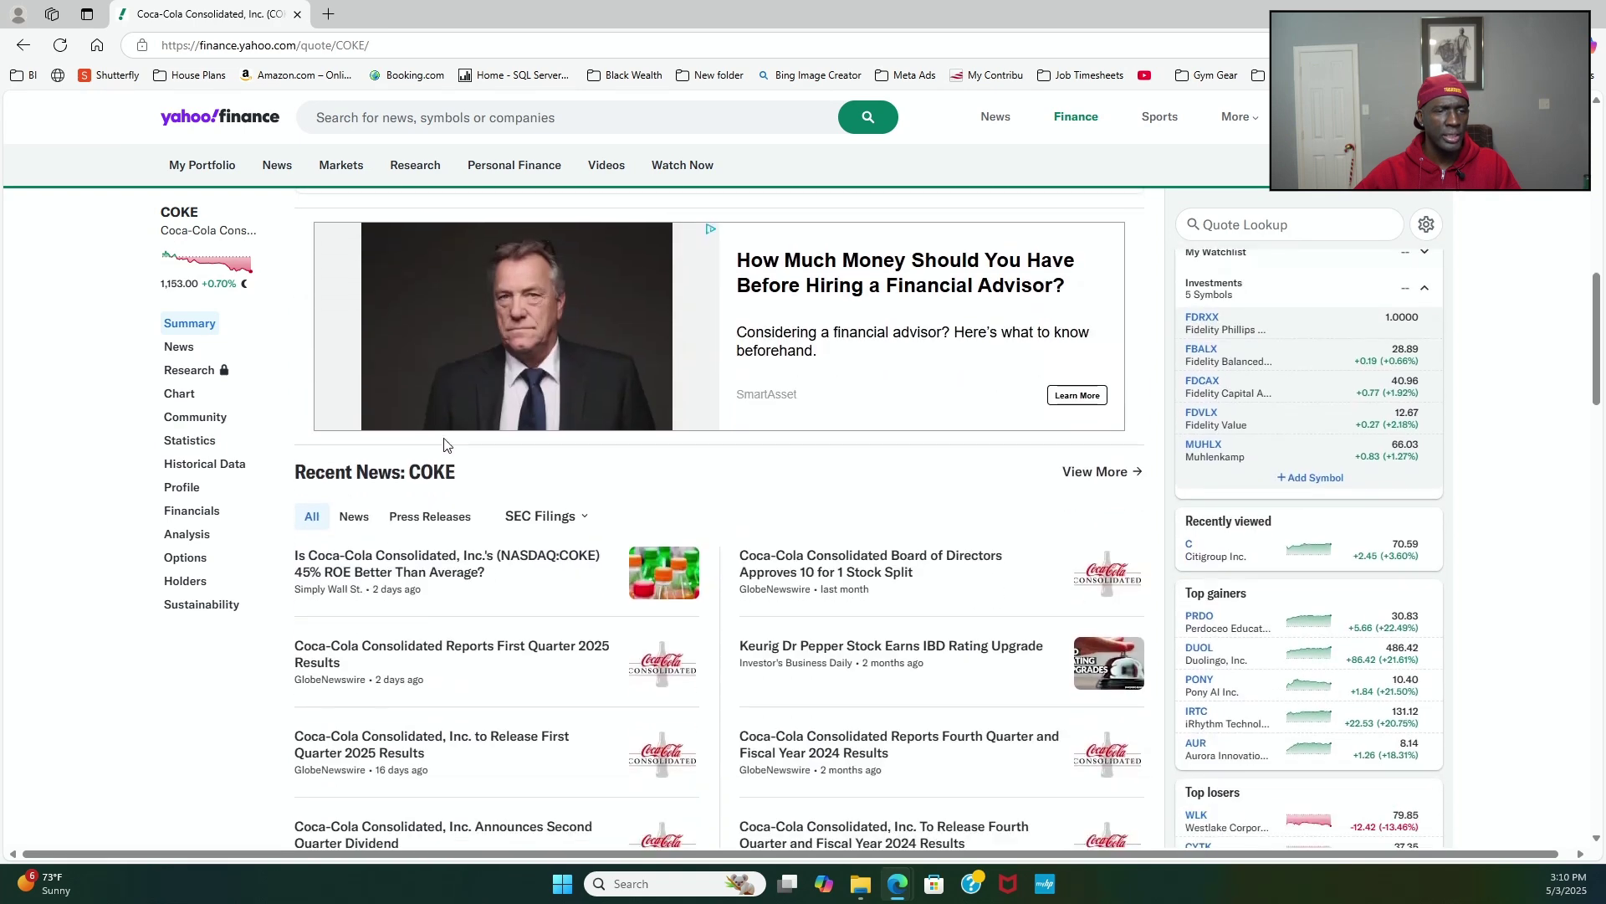
{"action": "scroll", "coordinate": [446, 443], "scroll_direction": "down", "scroll_amount": 2}
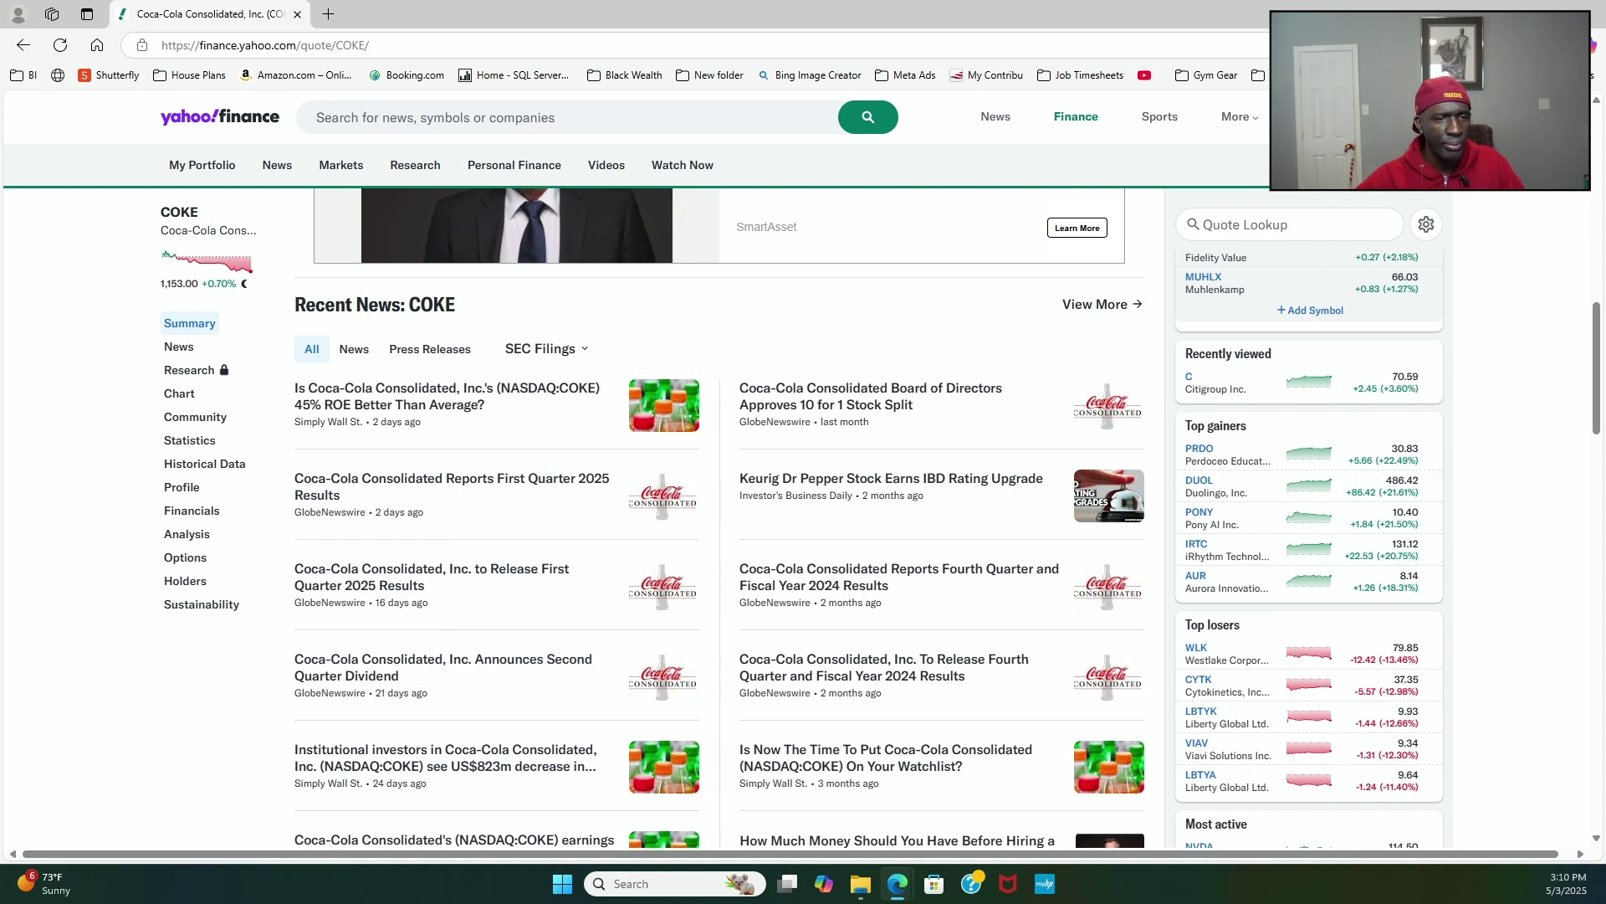
{"action": "scroll", "coordinate": [419, 758], "scroll_direction": "down", "scroll_amount": 1}
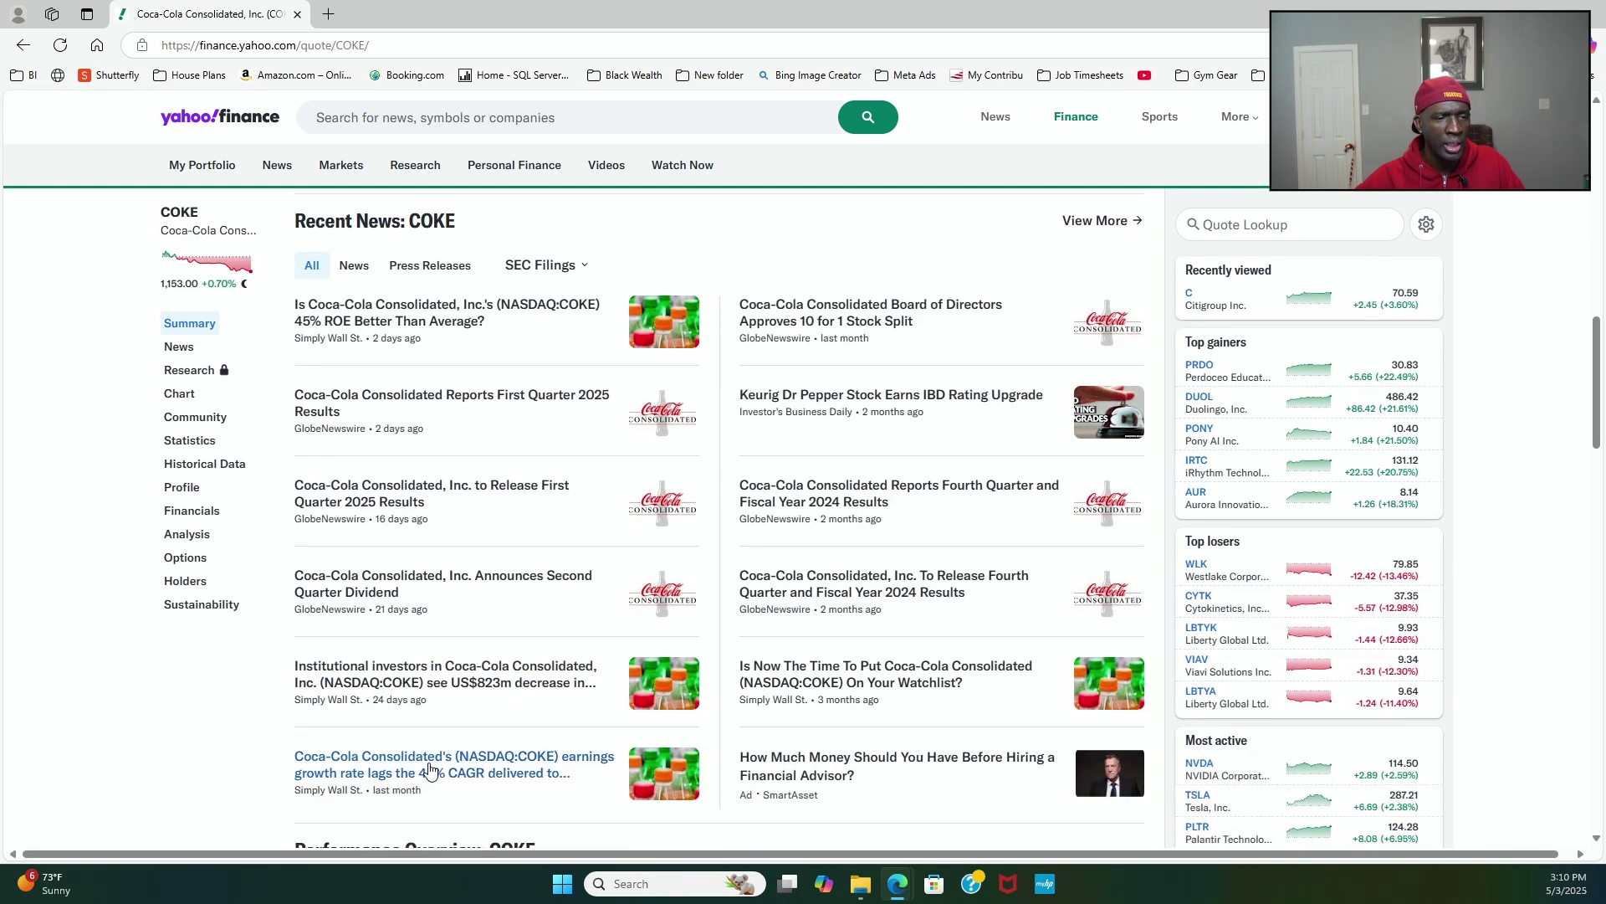
{"action": "scroll", "coordinate": [422, 761], "scroll_direction": "down", "scroll_amount": 2}
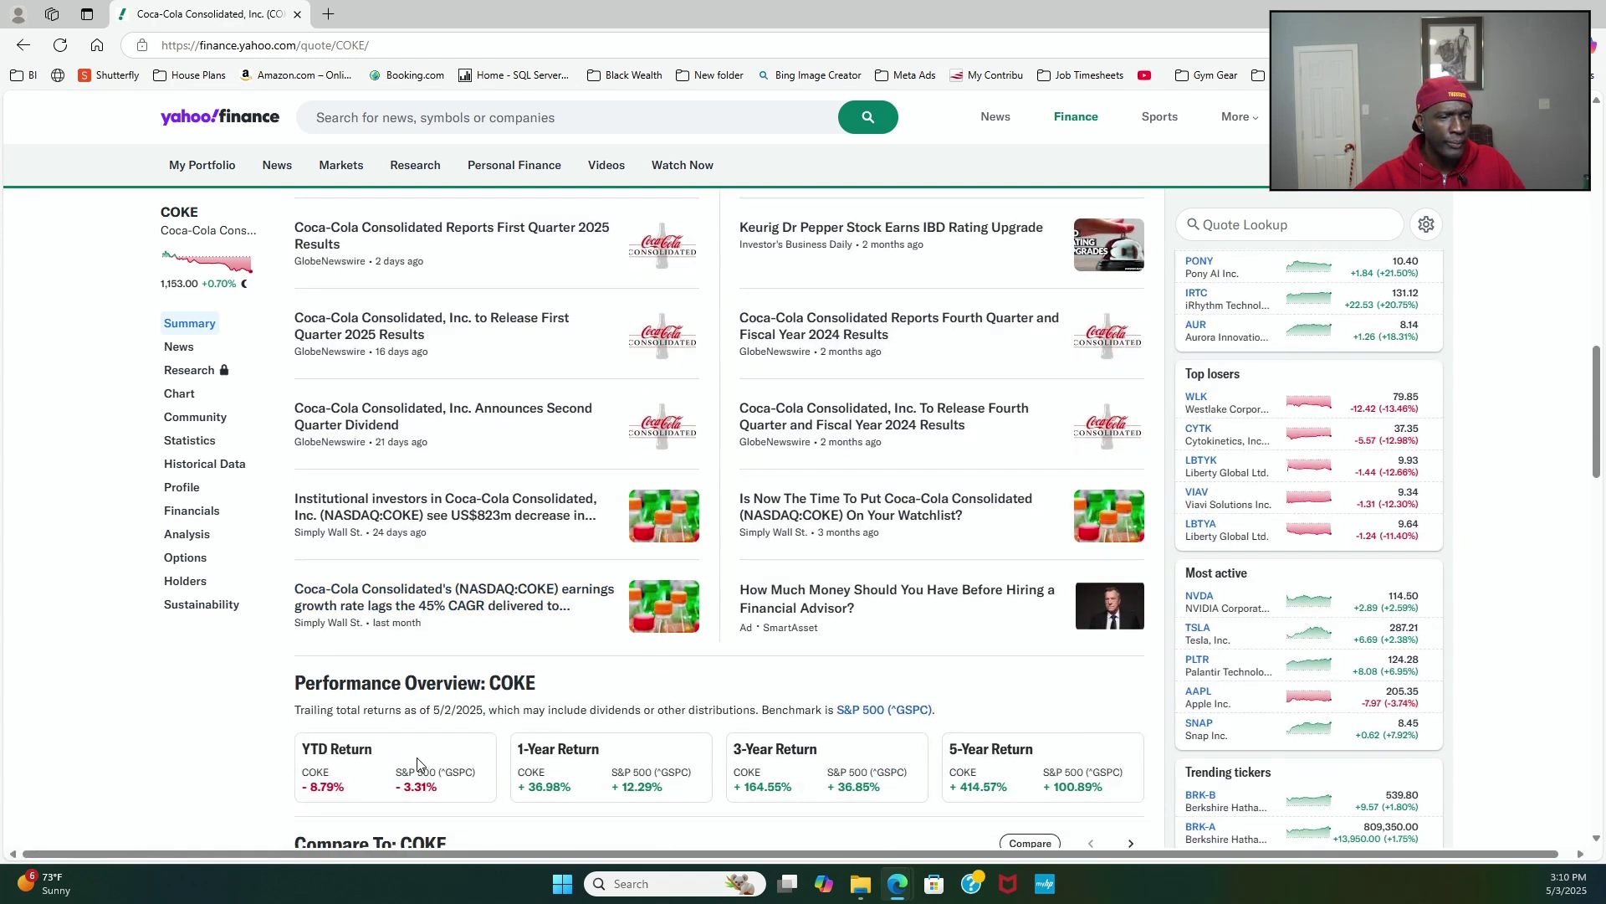
{"action": "scroll", "coordinate": [443, 768], "scroll_direction": "down", "scroll_amount": 1}
{"action": "scroll", "coordinate": [410, 733], "scroll_direction": "down", "scroll_amount": 1}
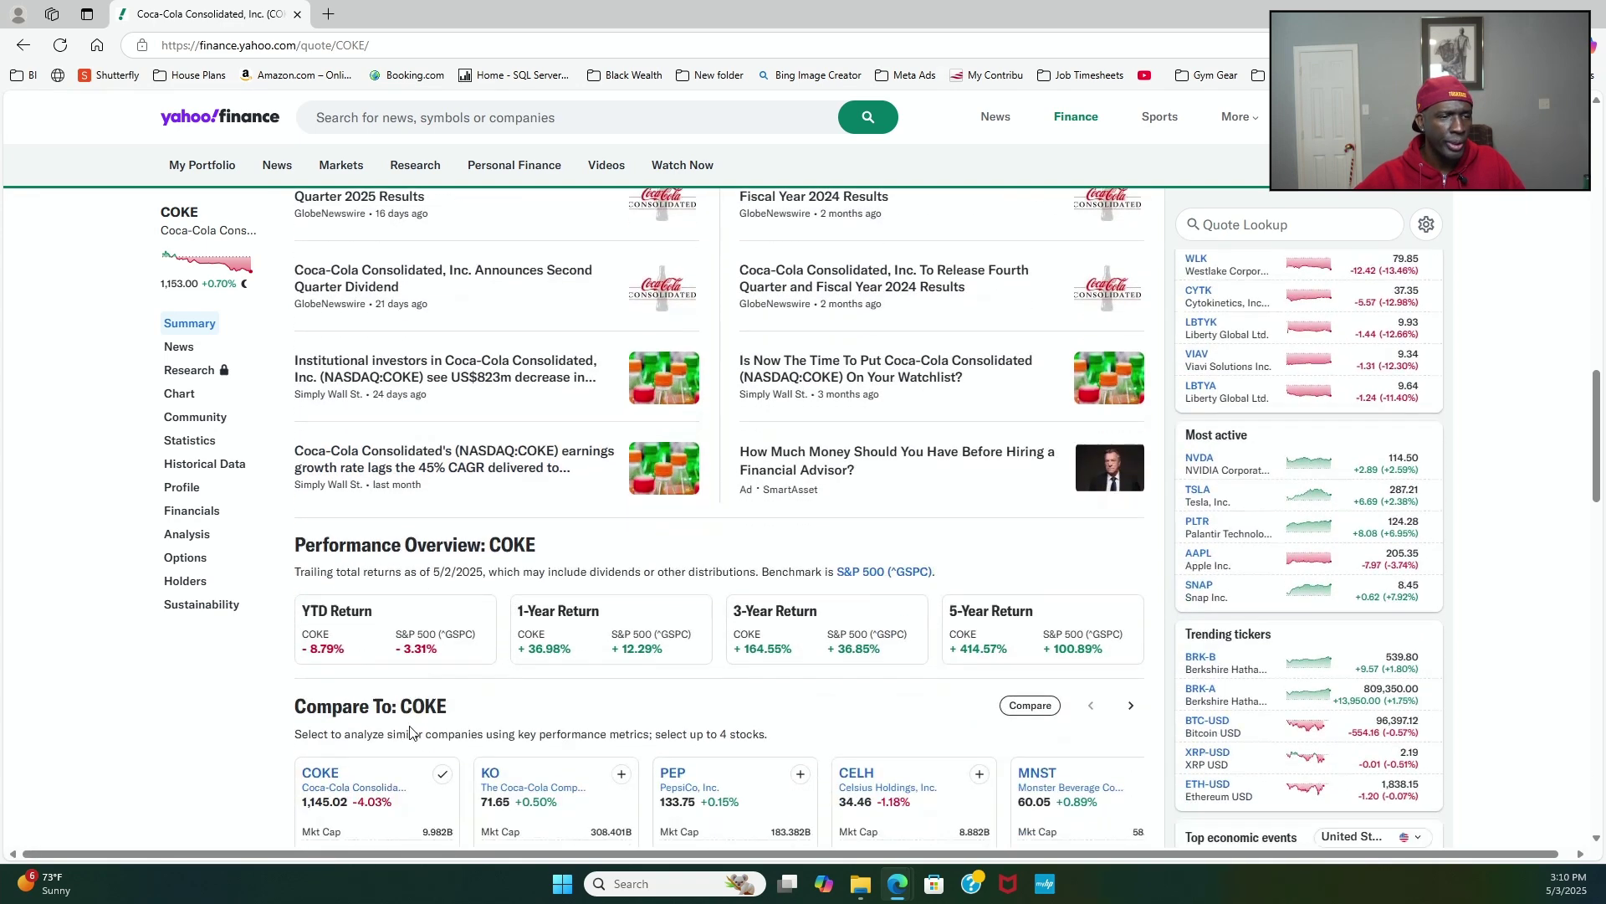
{"action": "scroll", "coordinate": [409, 733], "scroll_direction": "up", "scroll_amount": 2}
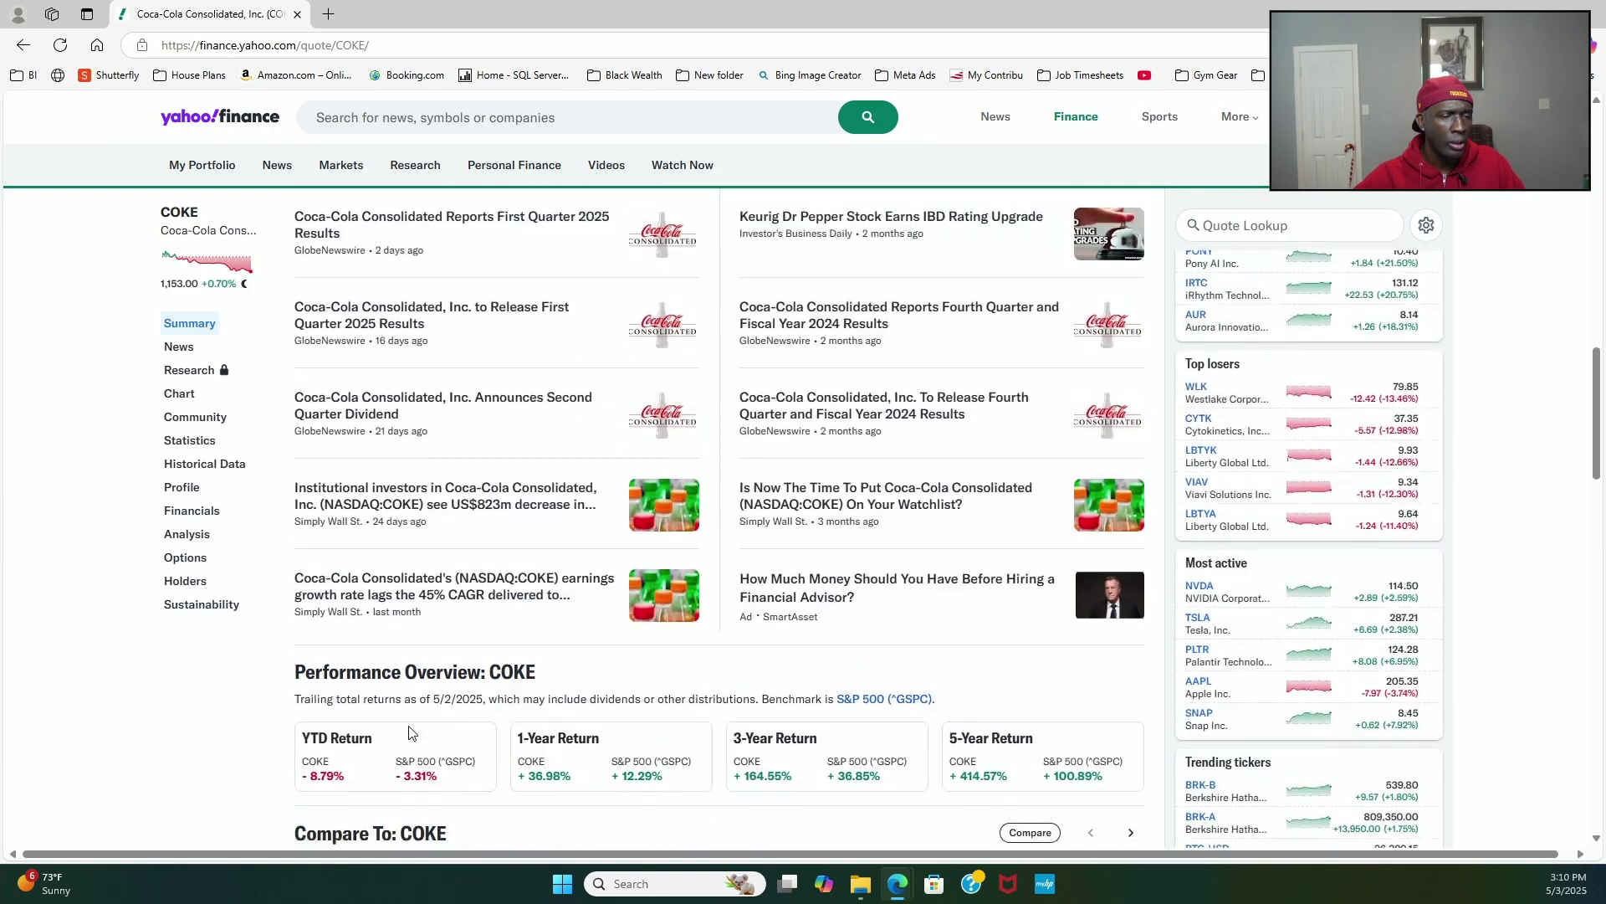
{"action": "scroll", "coordinate": [409, 732], "scroll_direction": "down", "scroll_amount": 4}
{"action": "scroll", "coordinate": [409, 727], "scroll_direction": "up", "scroll_amount": 5}
{"action": "scroll", "coordinate": [409, 727], "scroll_direction": "up", "scroll_amount": 10}
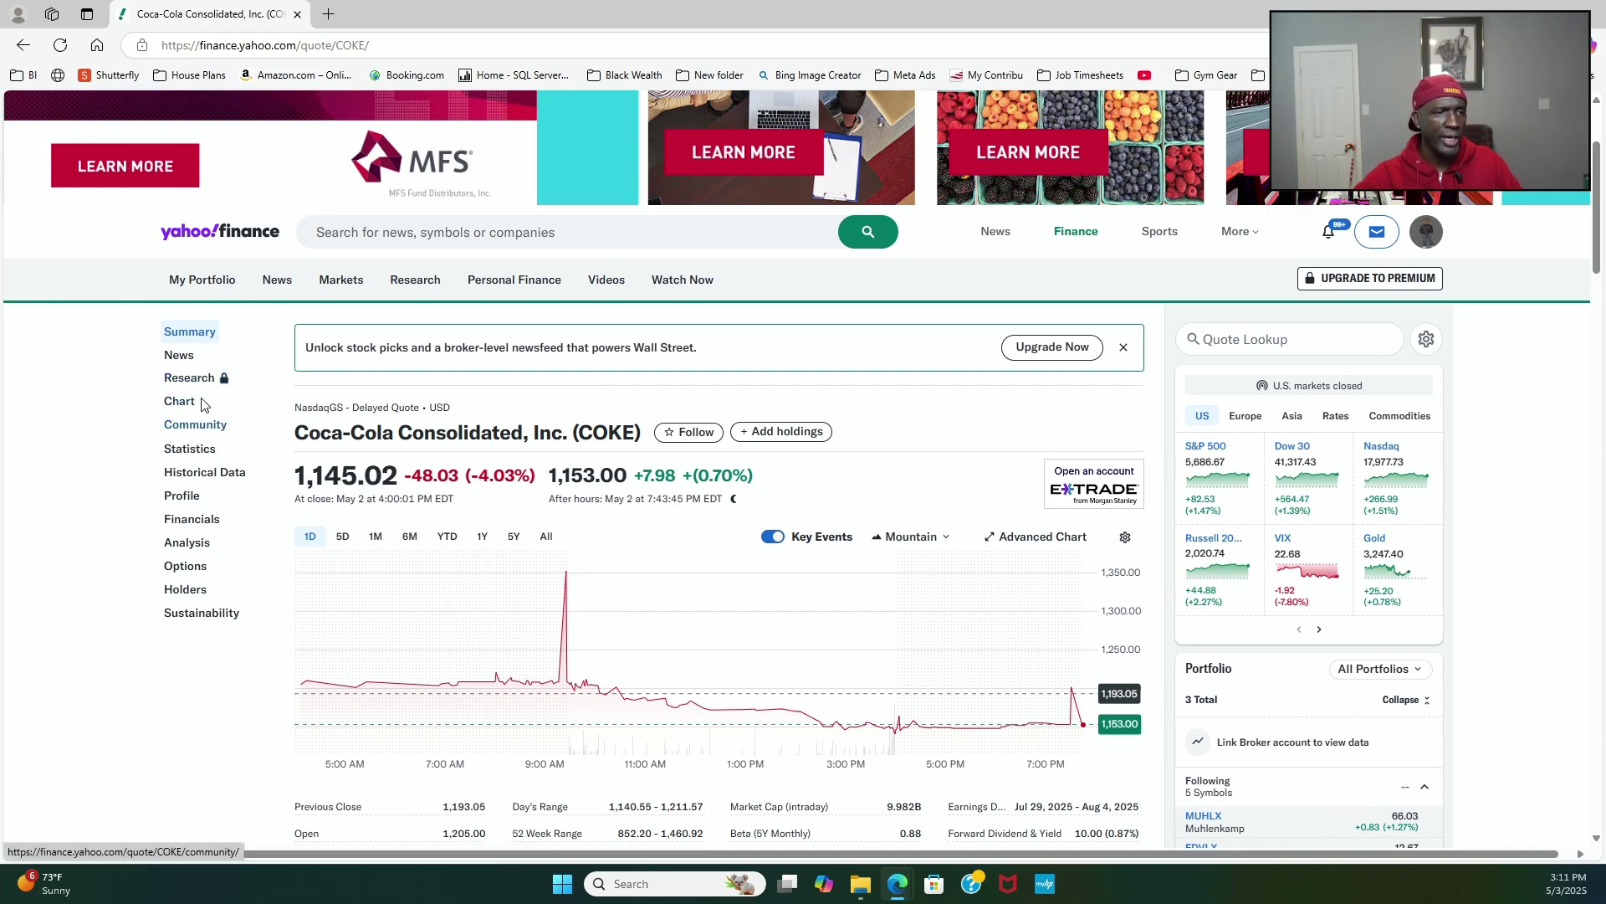
Step: Open the COKE news page and read through its headlines on first-quarter results, the dividend, institutional investors, earnings growth and the stock split
{"action": "left_click", "coordinate": [182, 357]}
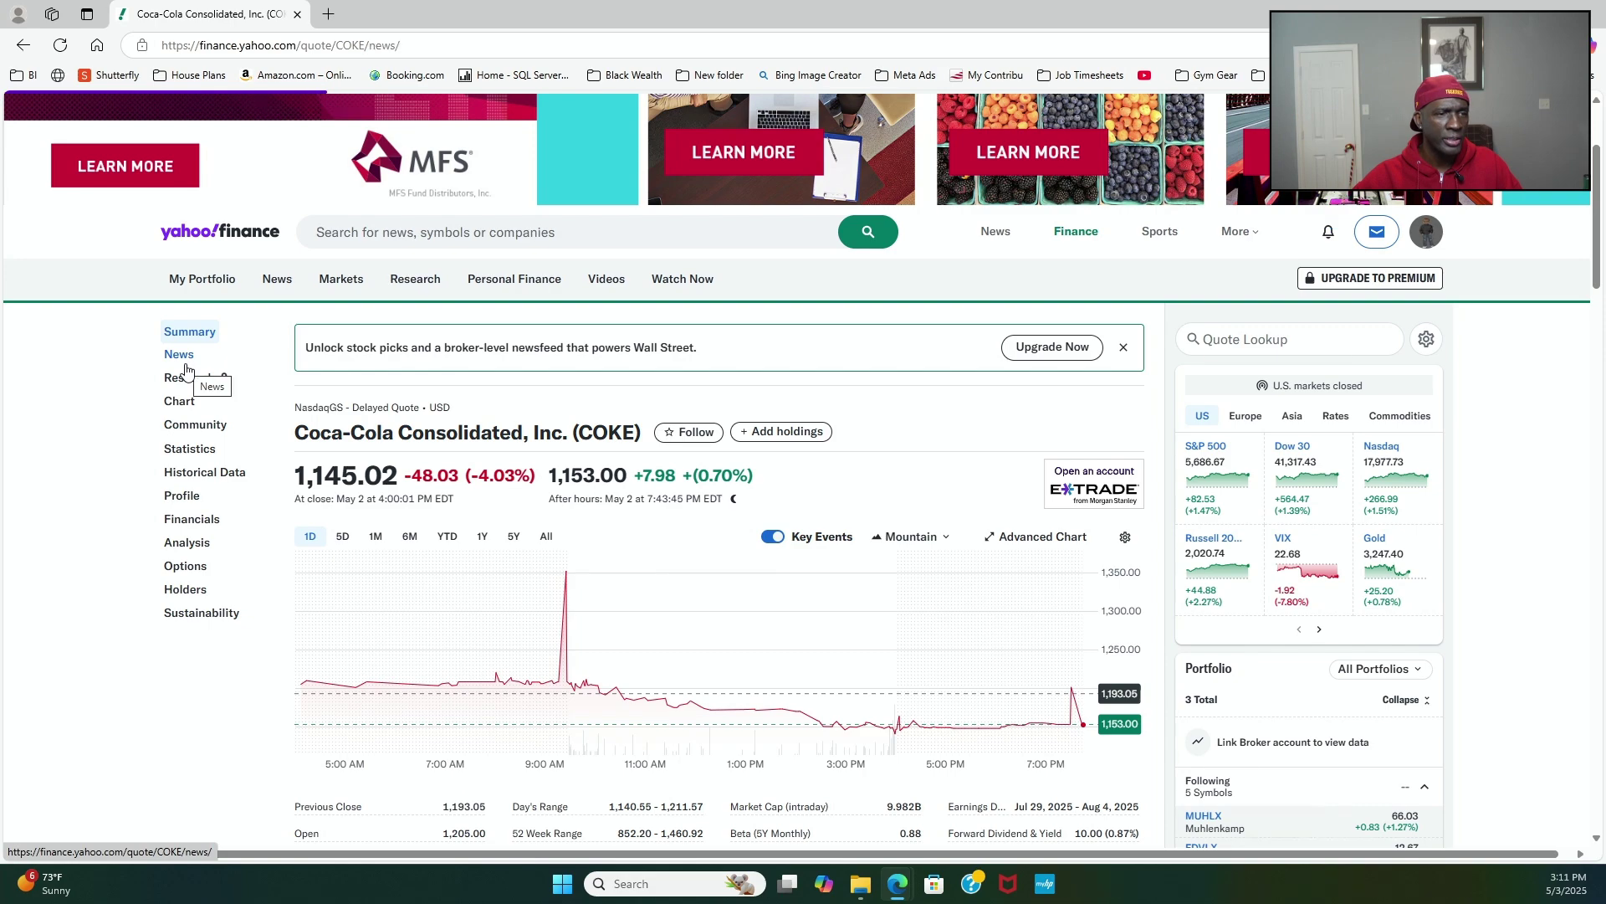
{"action": "scroll", "coordinate": [381, 552], "scroll_direction": "down", "scroll_amount": 3}
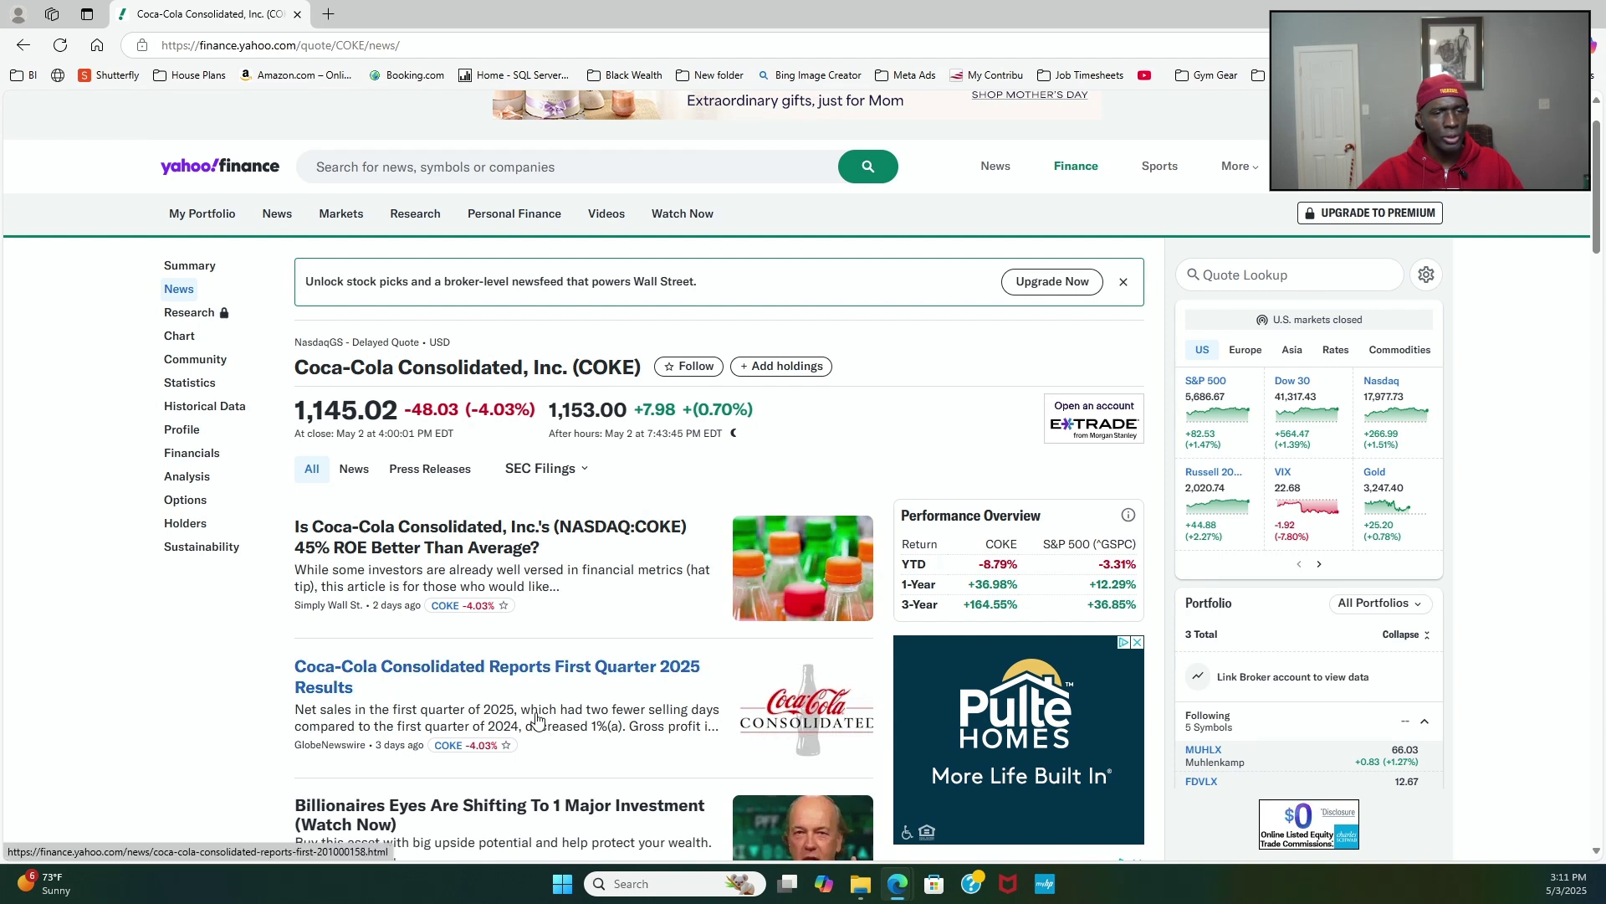
{"action": "scroll", "coordinate": [540, 732], "scroll_direction": "down", "scroll_amount": 2}
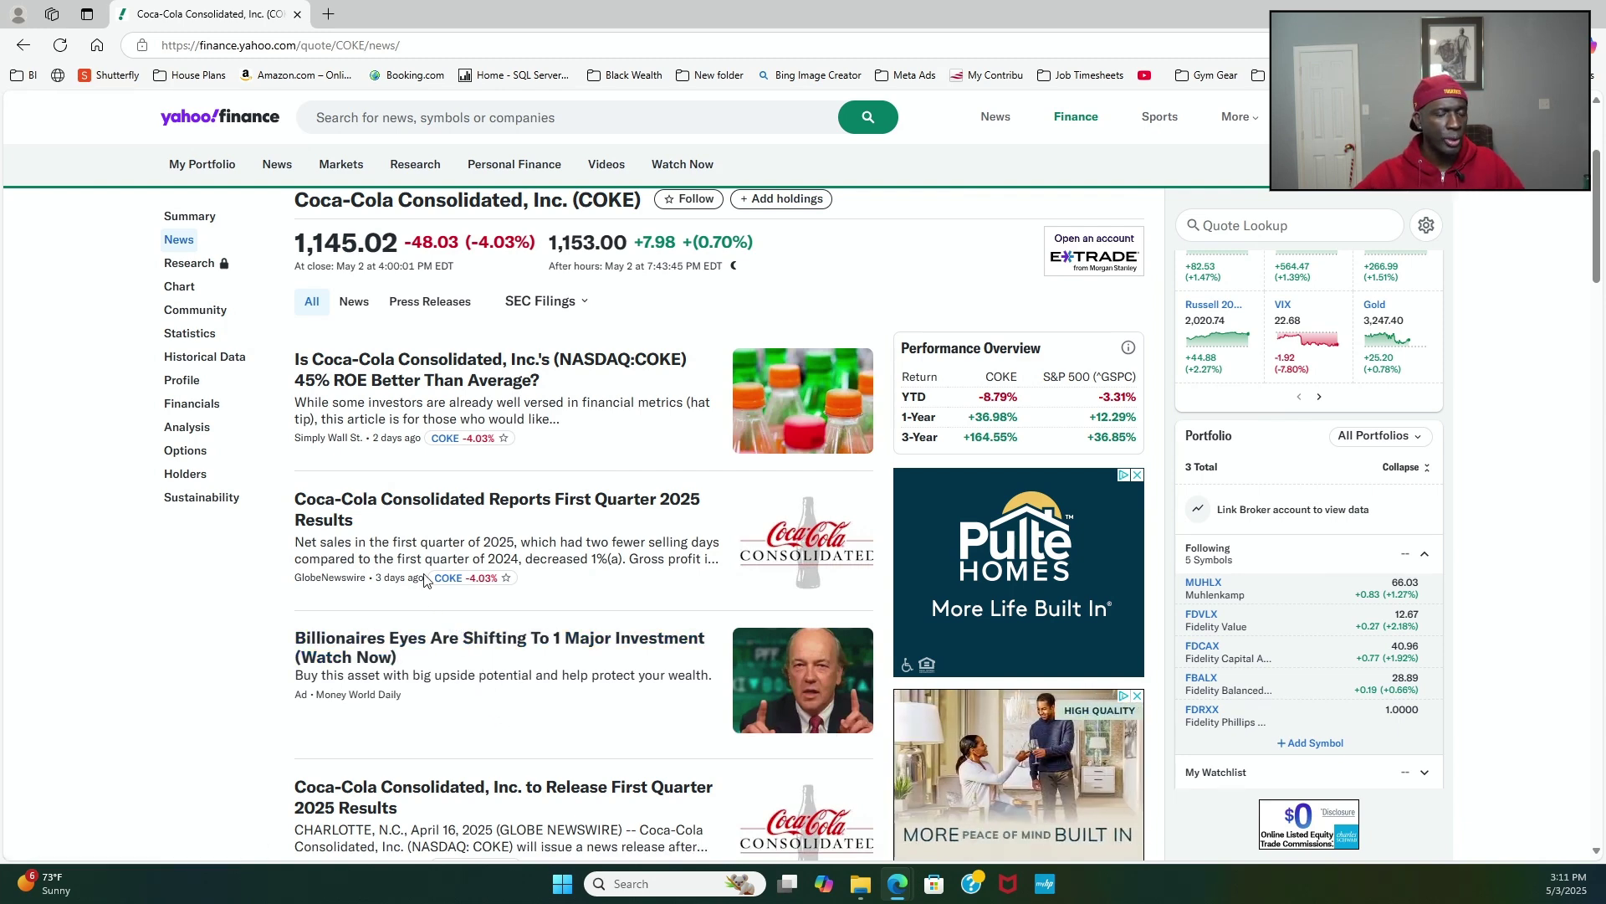
{"action": "scroll", "coordinate": [538, 595], "scroll_direction": "down", "scroll_amount": 1}
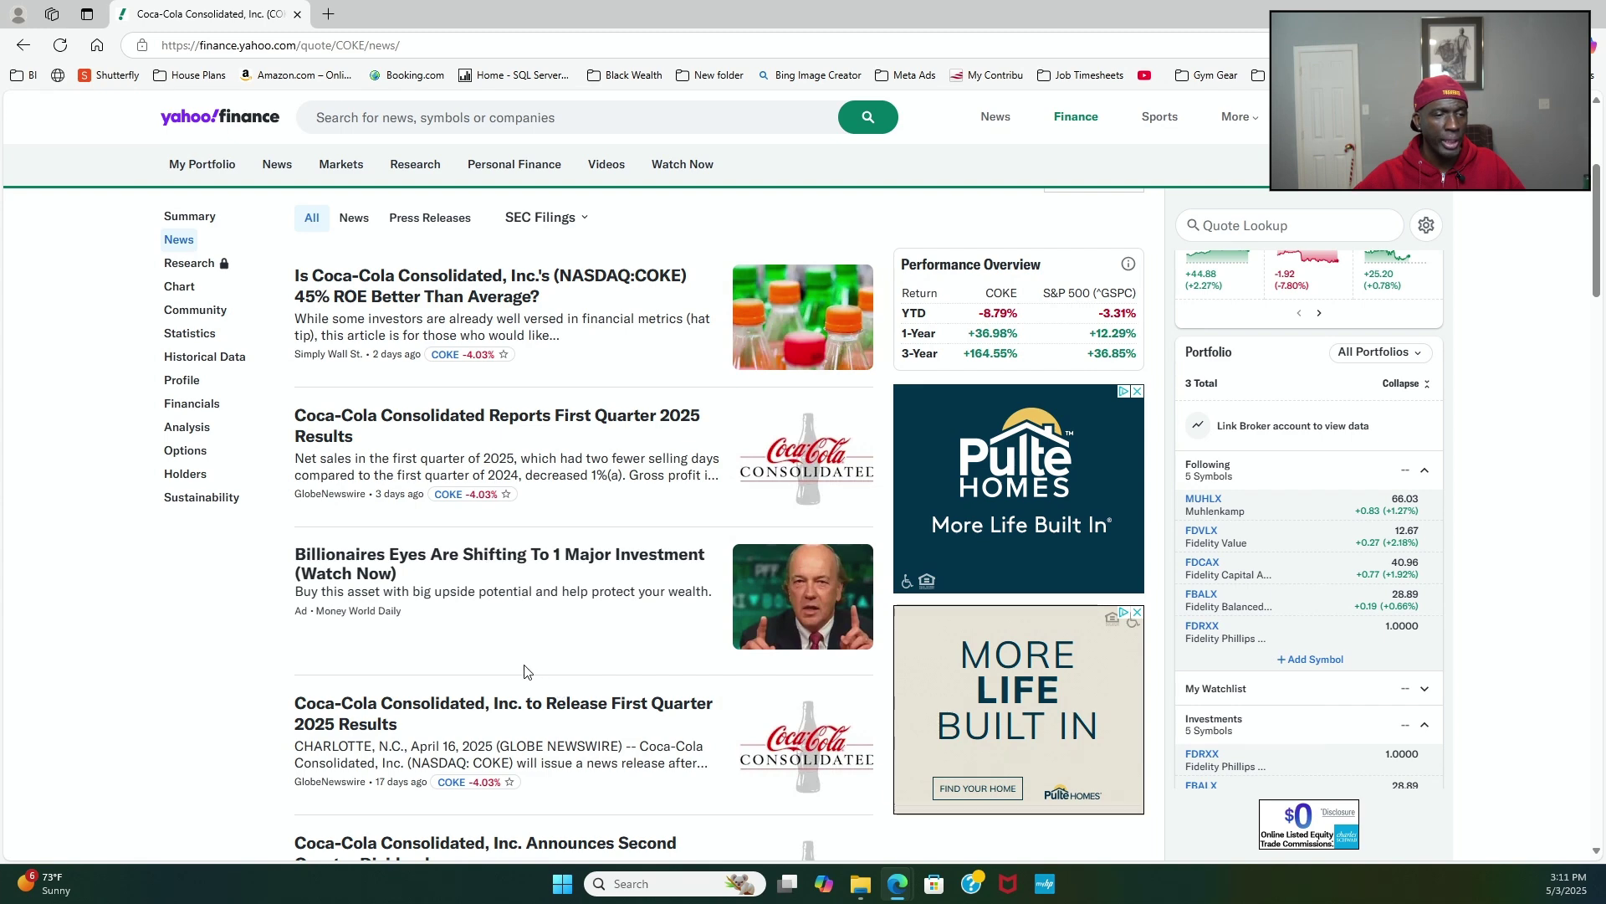
{"action": "scroll", "coordinate": [524, 671], "scroll_direction": "down", "scroll_amount": 2}
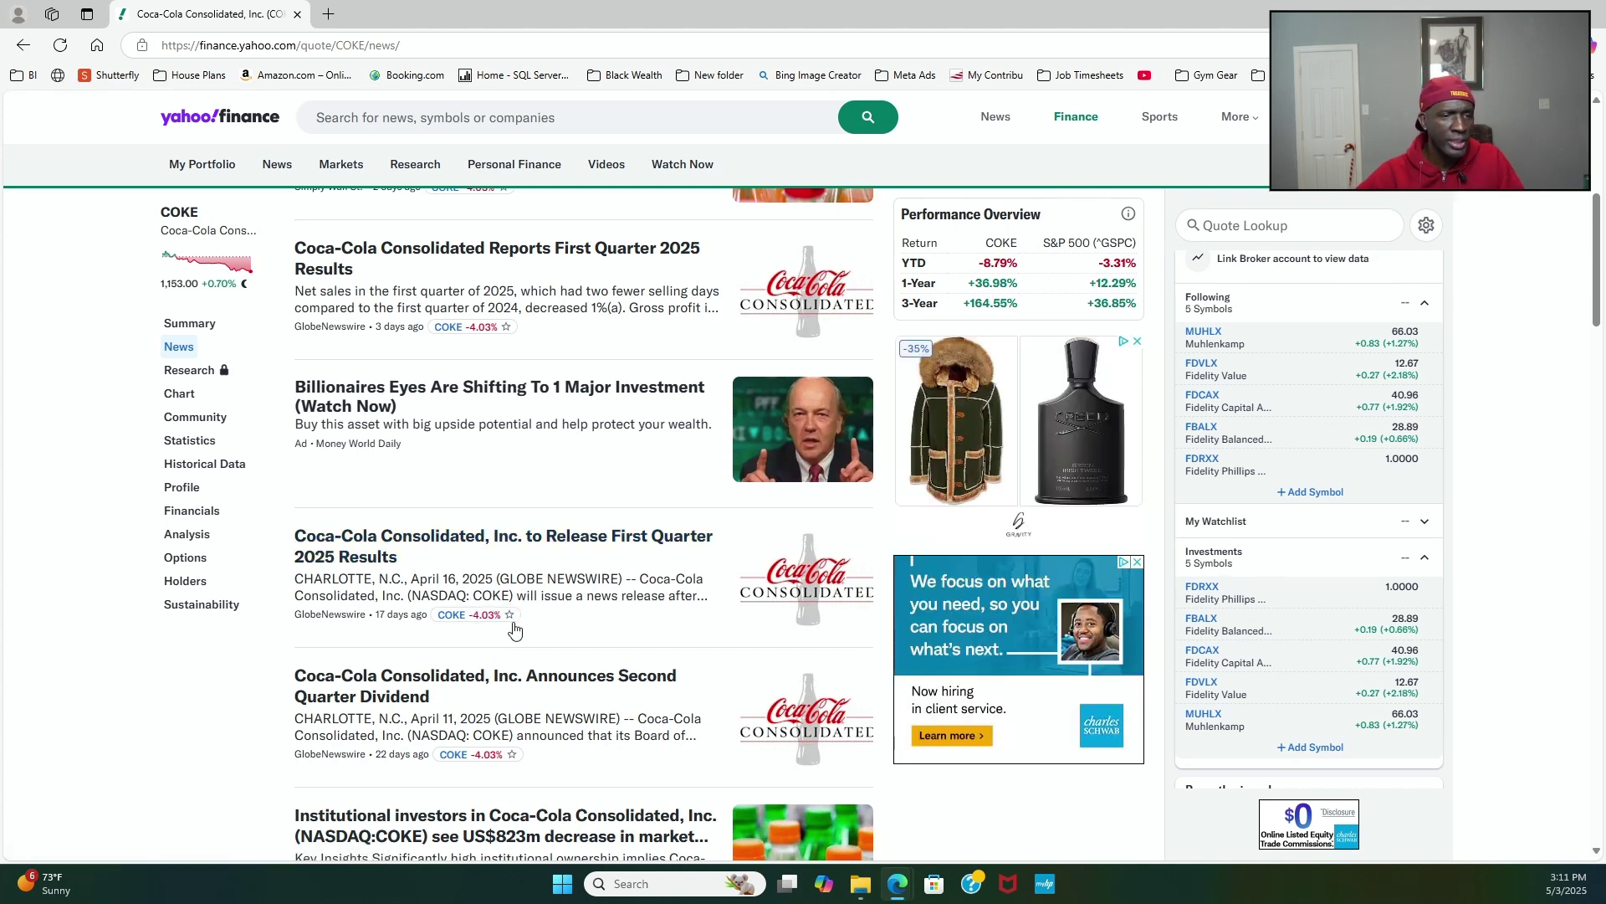
{"action": "scroll", "coordinate": [516, 647], "scroll_direction": "down", "scroll_amount": 2}
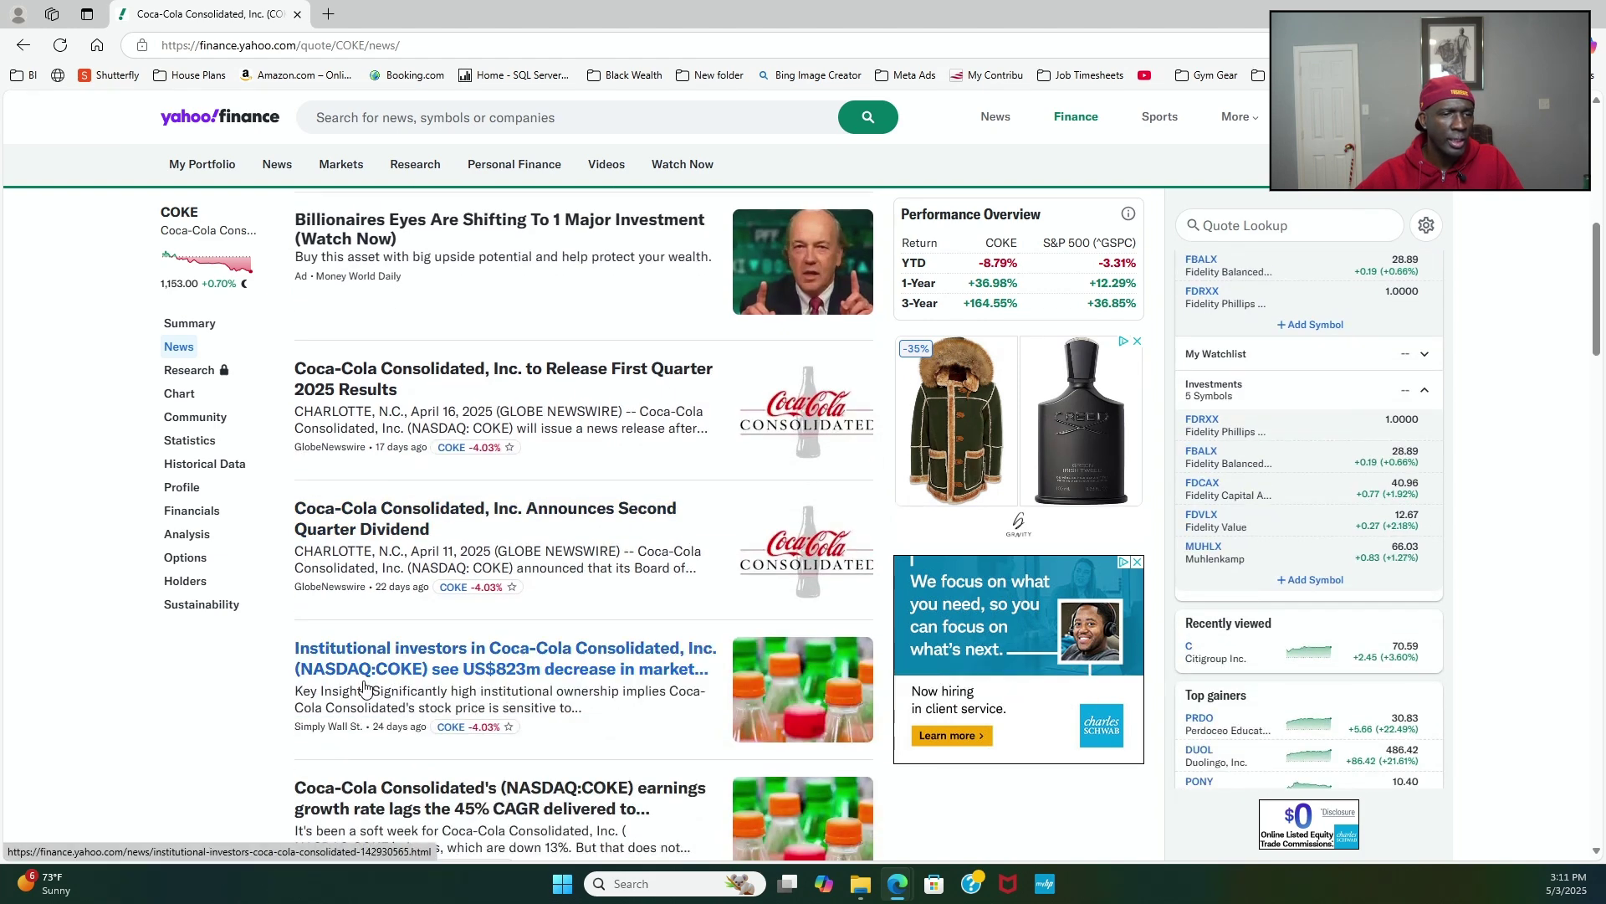
{"action": "scroll", "coordinate": [325, 691], "scroll_direction": "down", "scroll_amount": 1}
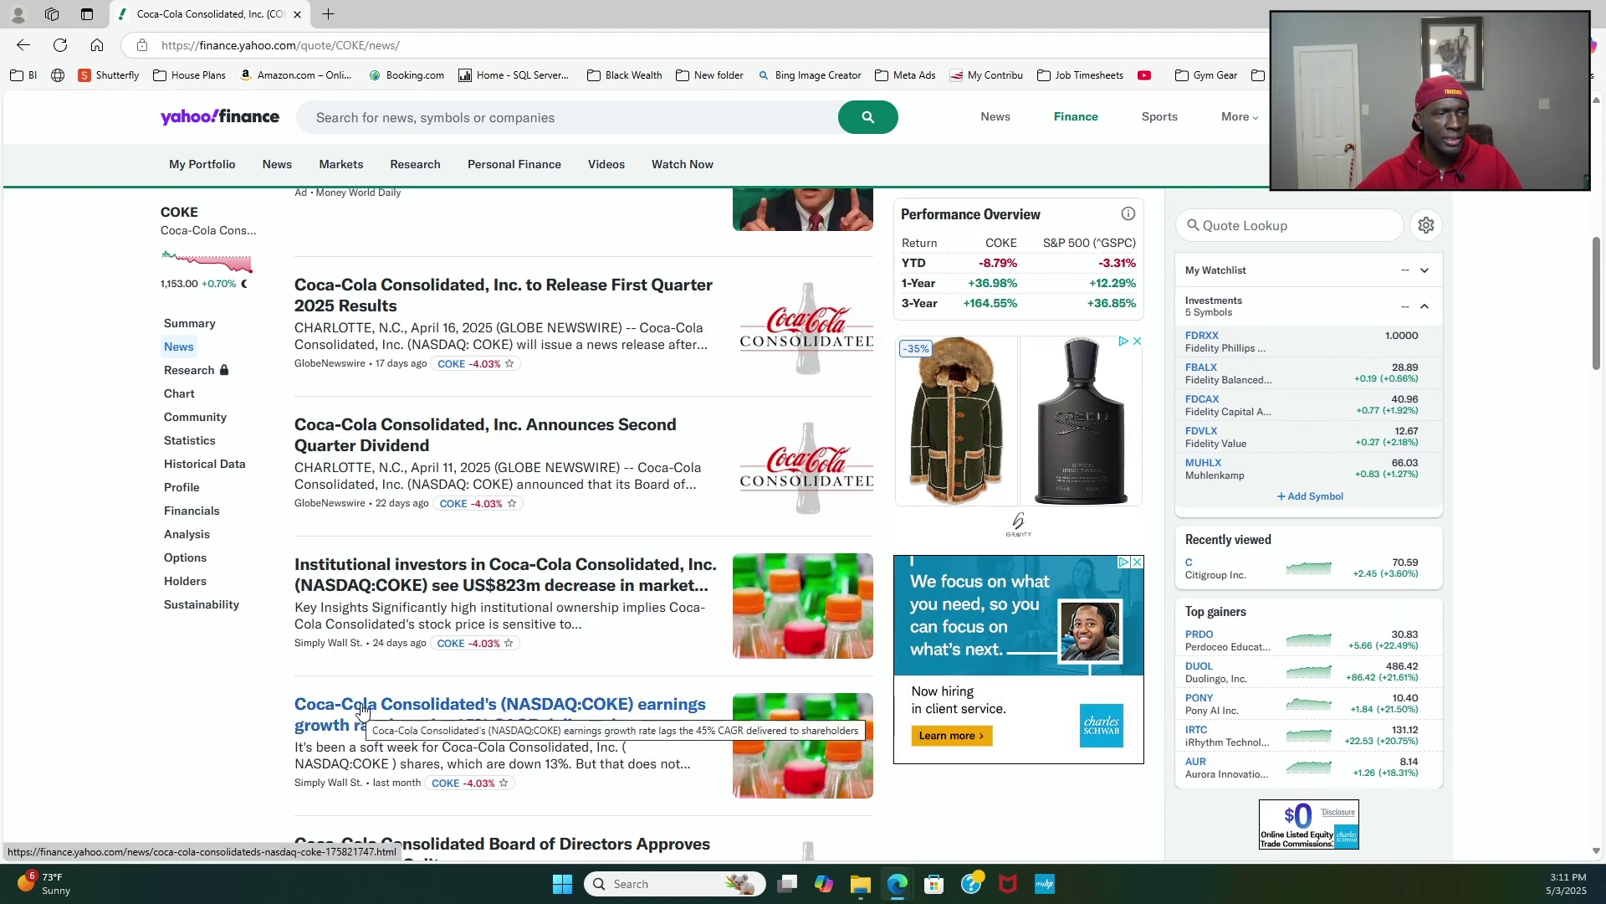
{"action": "scroll", "coordinate": [384, 661], "scroll_direction": "down", "scroll_amount": 1}
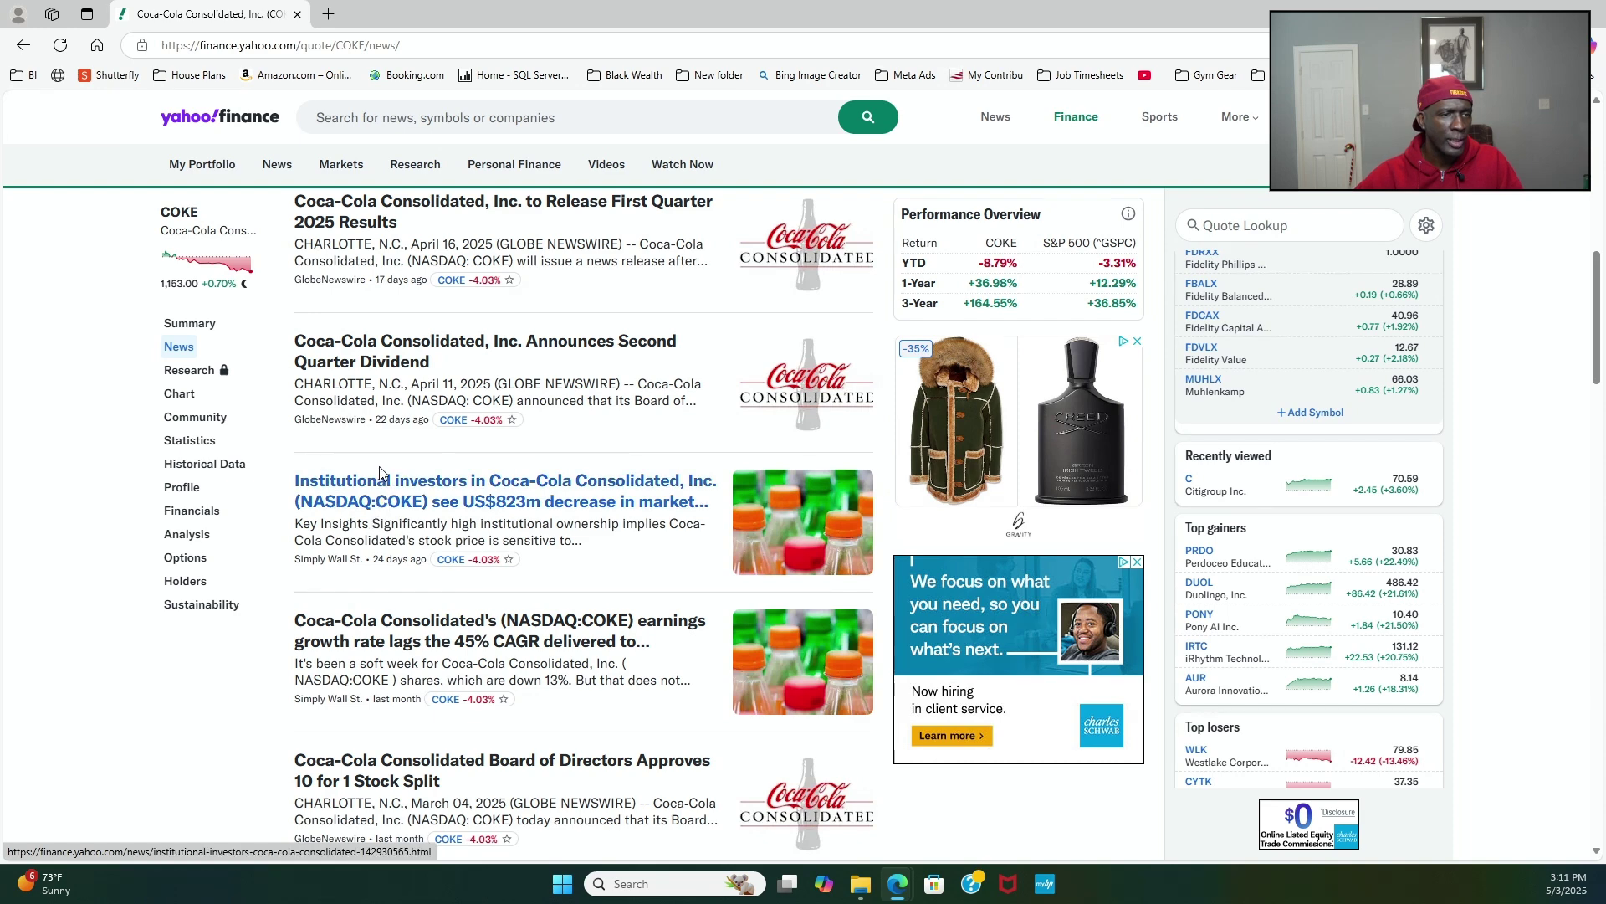
Step: Open the COKE chart page and examine the full intraday price chart with its volume bars
{"action": "left_click", "coordinate": [183, 399]}
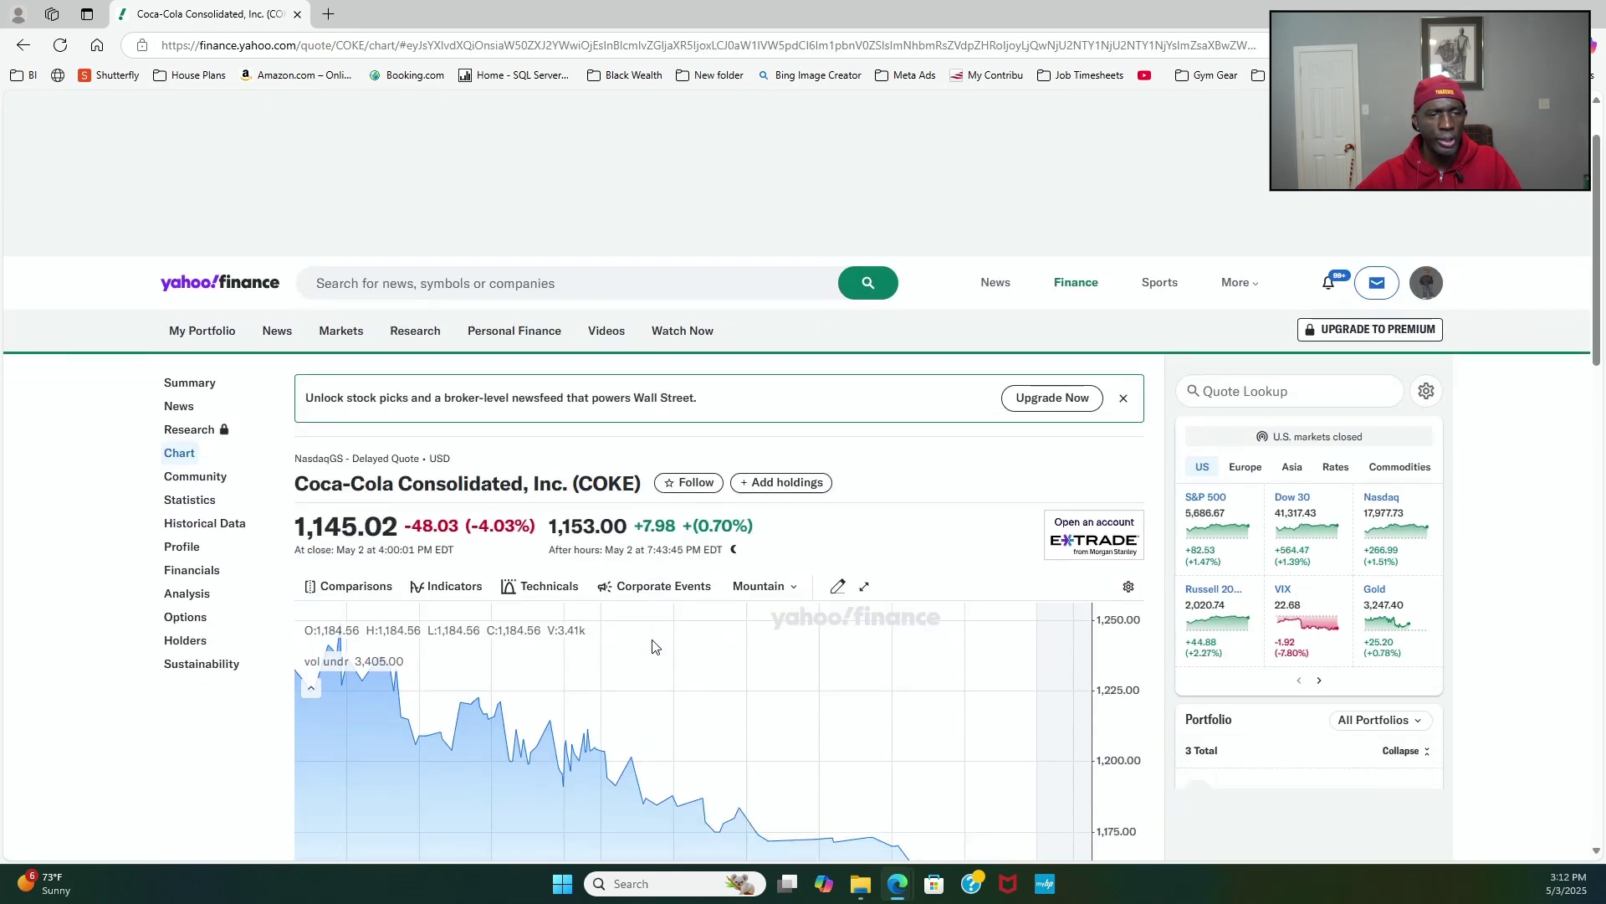
{"action": "scroll", "coordinate": [903, 519], "scroll_direction": "down", "scroll_amount": 3}
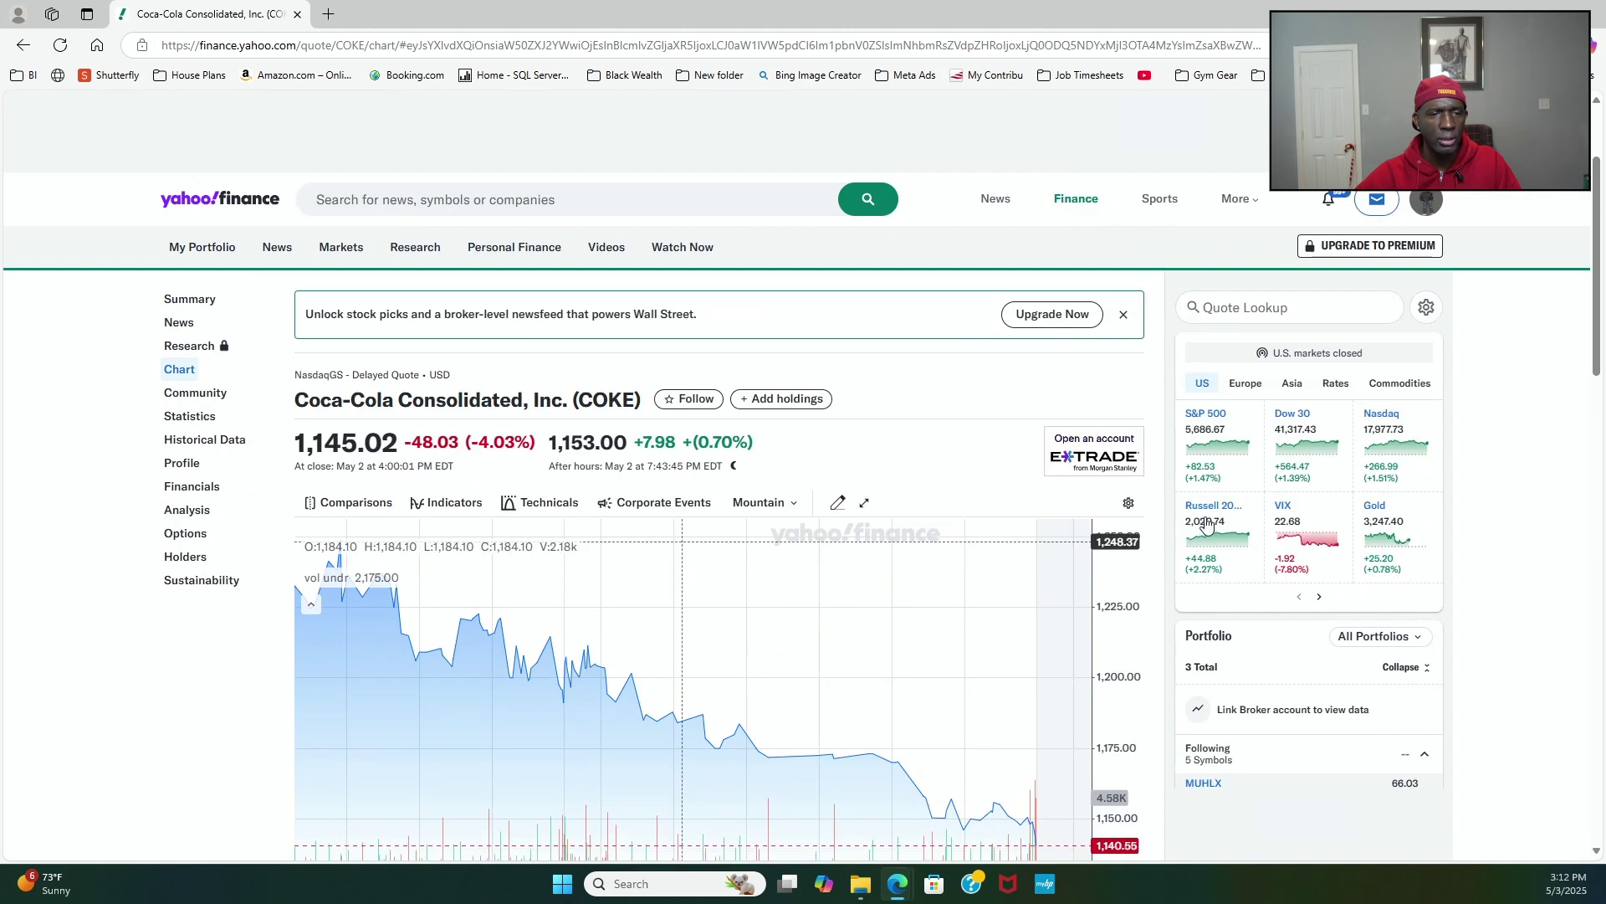
{"action": "scroll", "coordinate": [1247, 544], "scroll_direction": "down", "scroll_amount": 1}
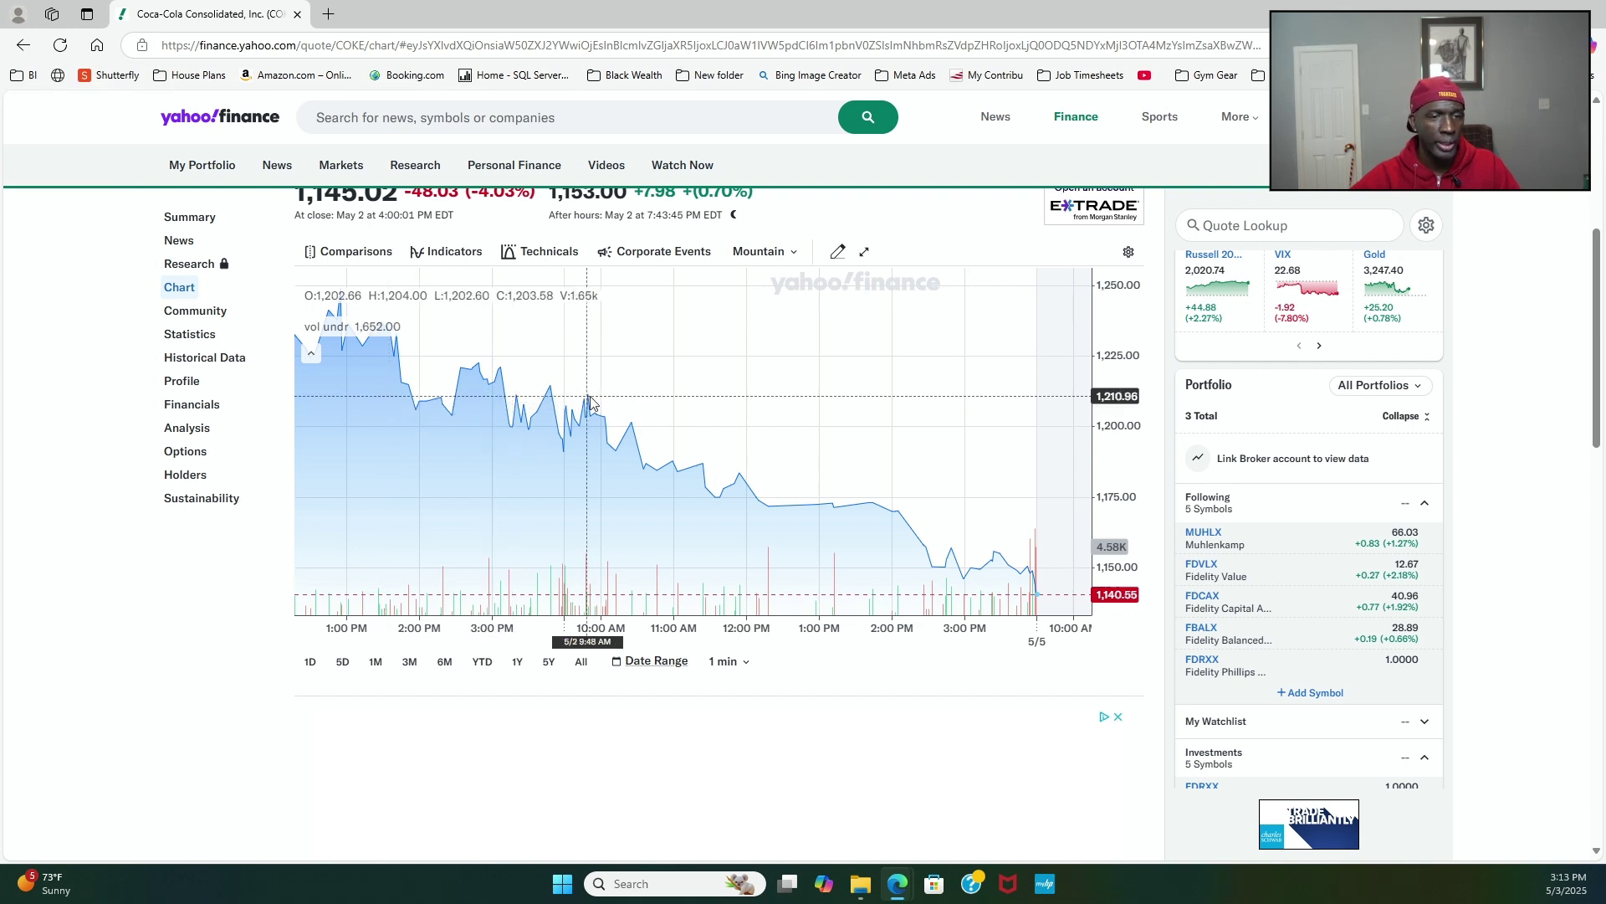
Step: Open the COKE statistics page and glance at its Valuation Measures table
{"action": "left_click", "coordinate": [200, 333]}
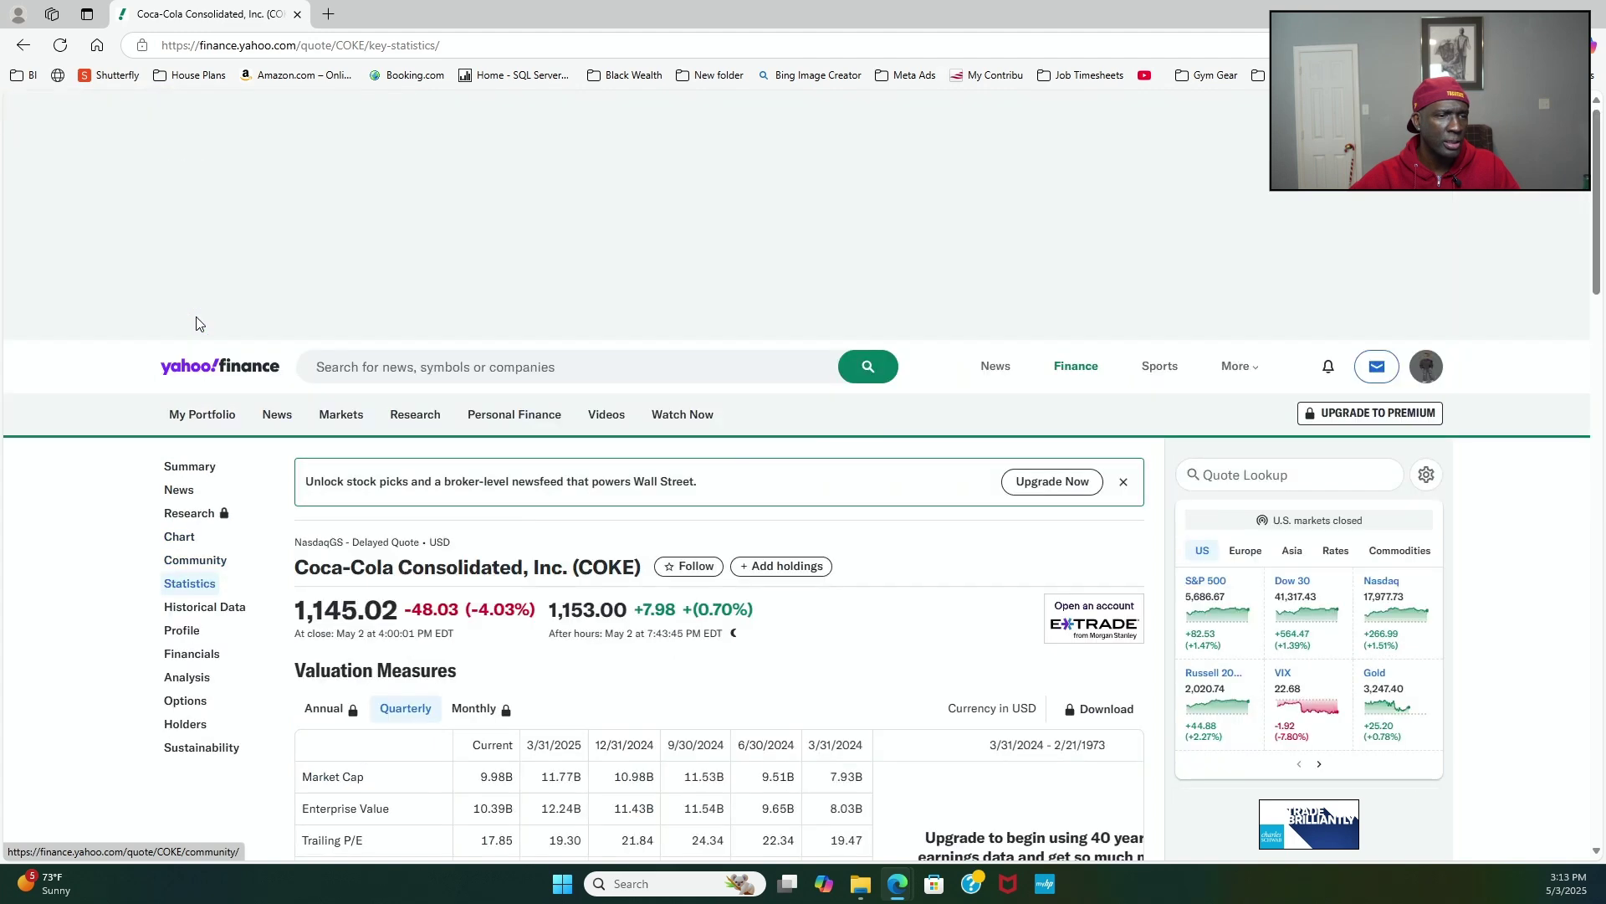
{"action": "mouse_move", "coordinate": [452, 449]}
{"action": "scroll", "coordinate": [452, 450], "scroll_direction": "down", "scroll_amount": 2}
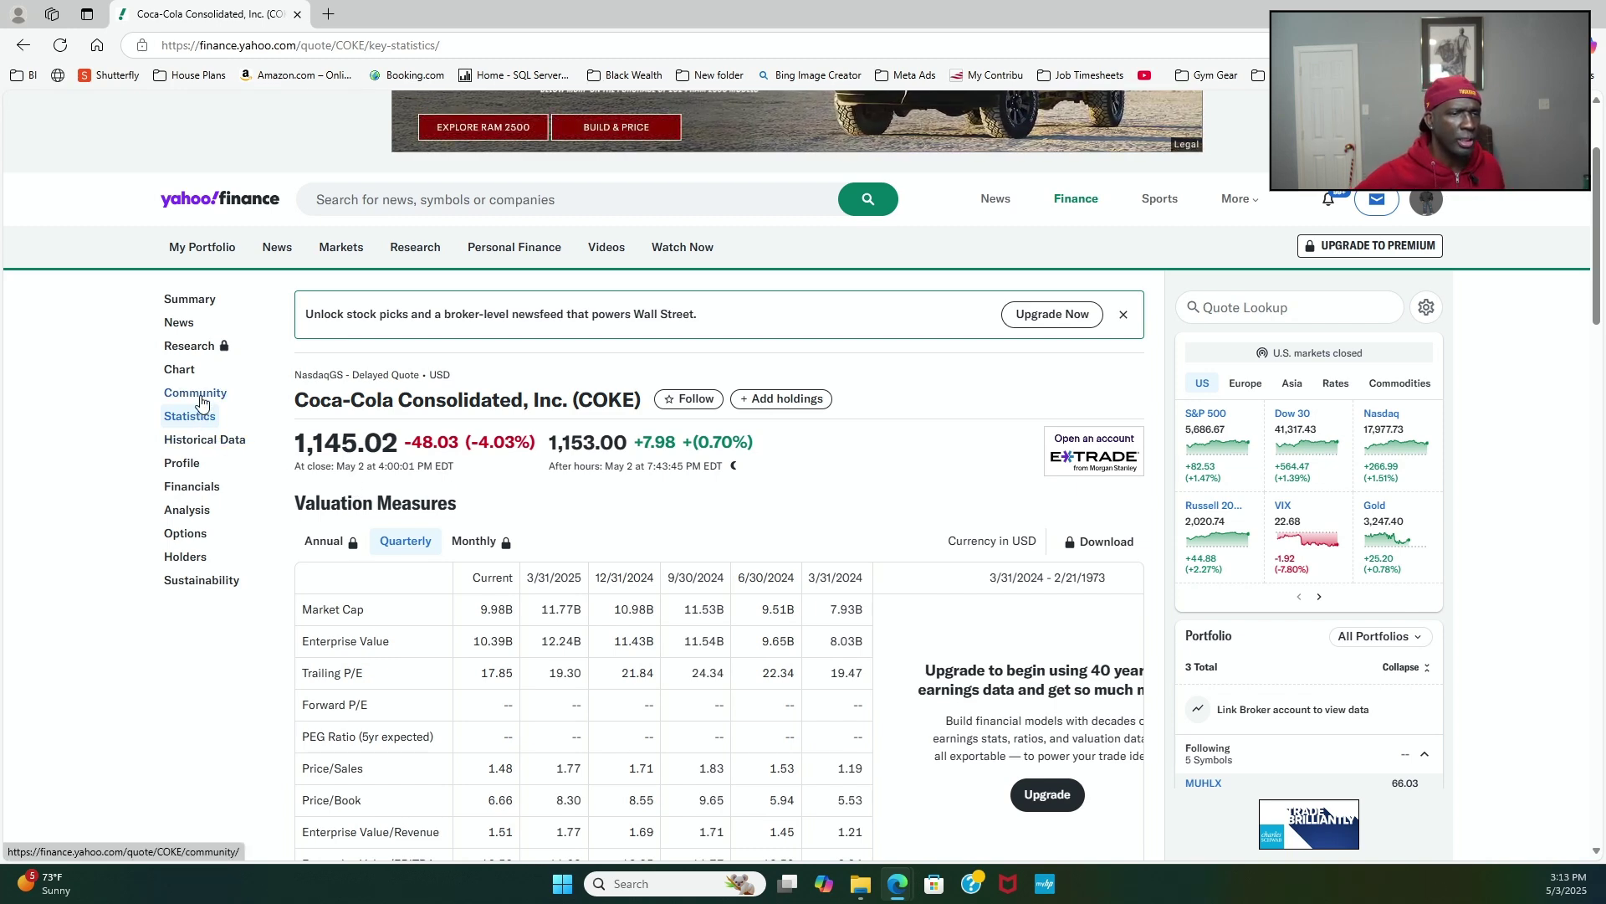
Step: Open the COKE community page, skim the investor comments down to the last one loaded, and return to the start of the discussion
{"action": "left_click", "coordinate": [199, 400]}
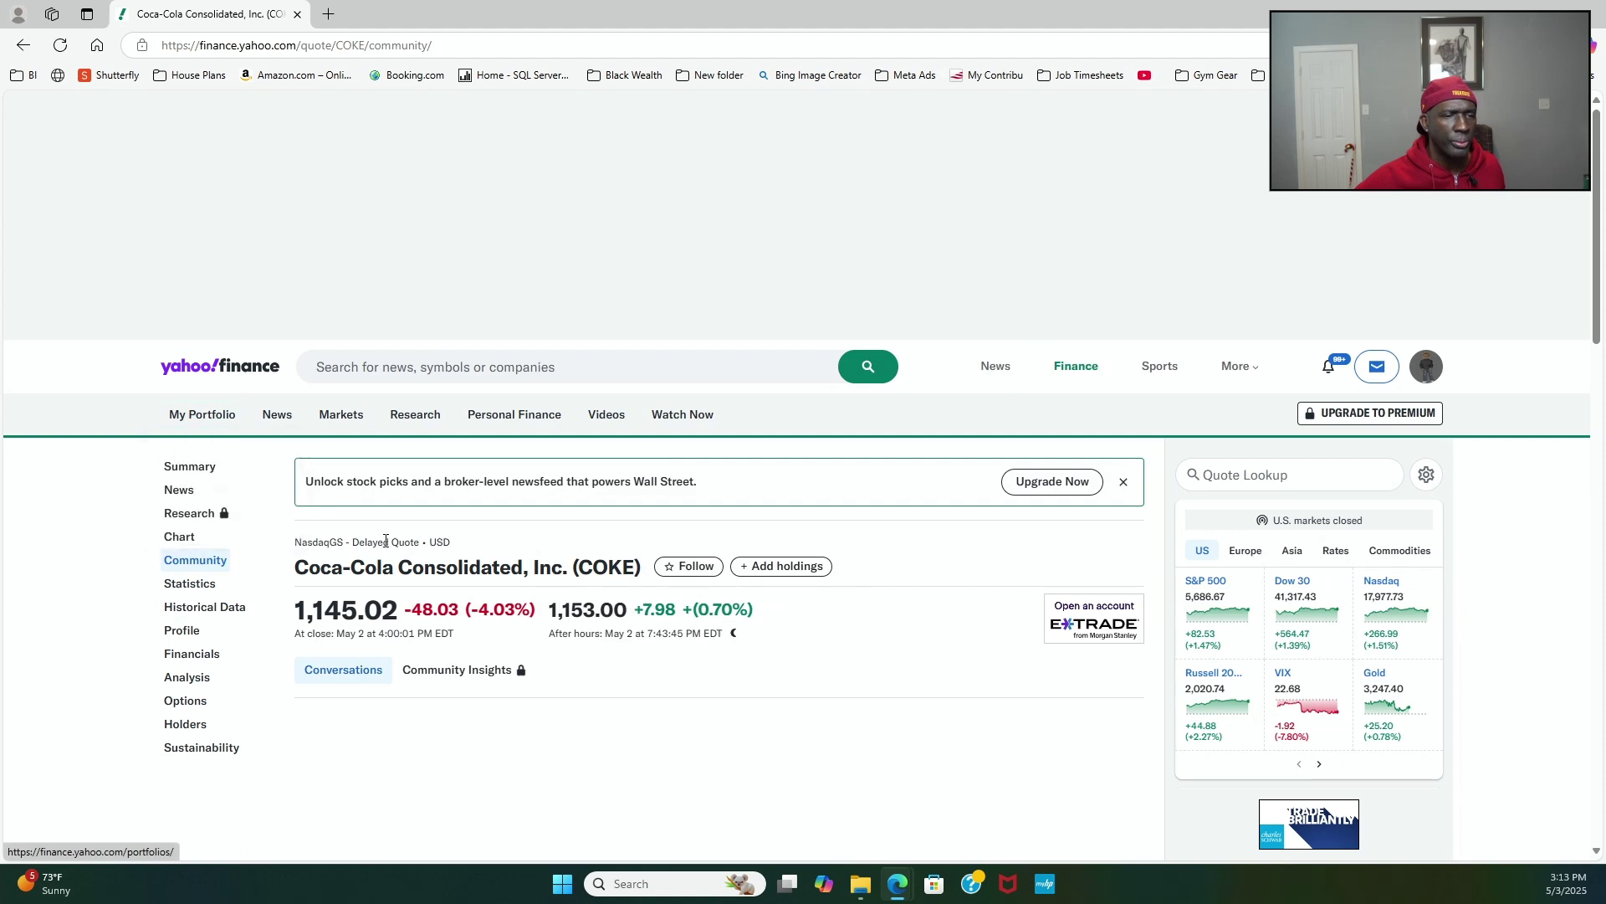
{"action": "scroll", "coordinate": [431, 599], "scroll_direction": "down", "scroll_amount": 3}
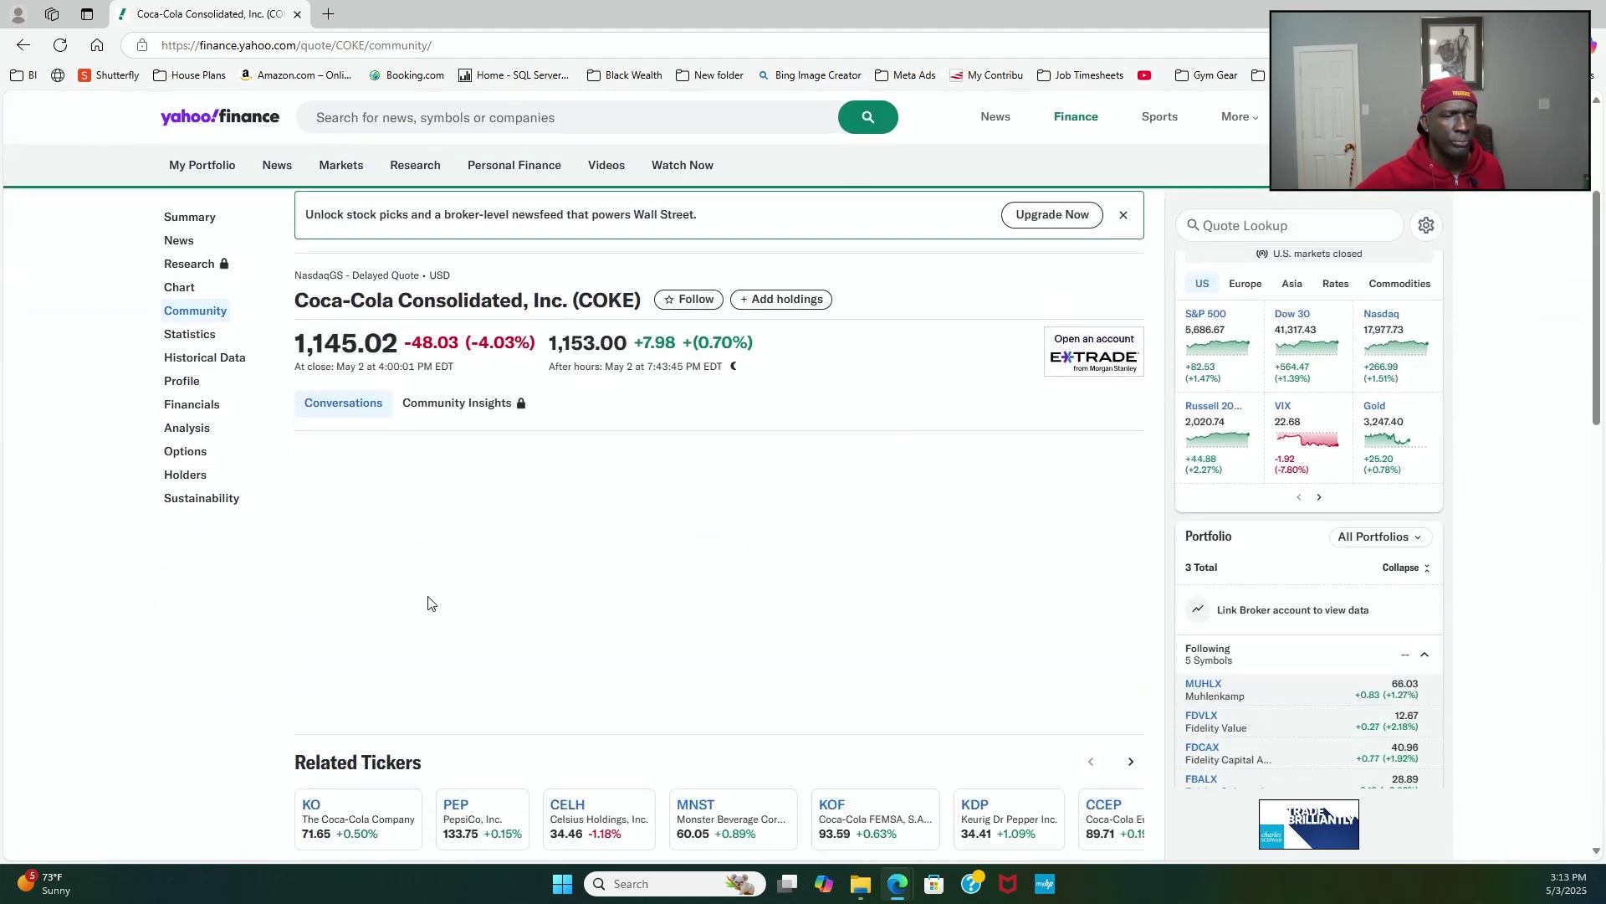
{"action": "scroll", "coordinate": [505, 587], "scroll_direction": "down", "scroll_amount": 6}
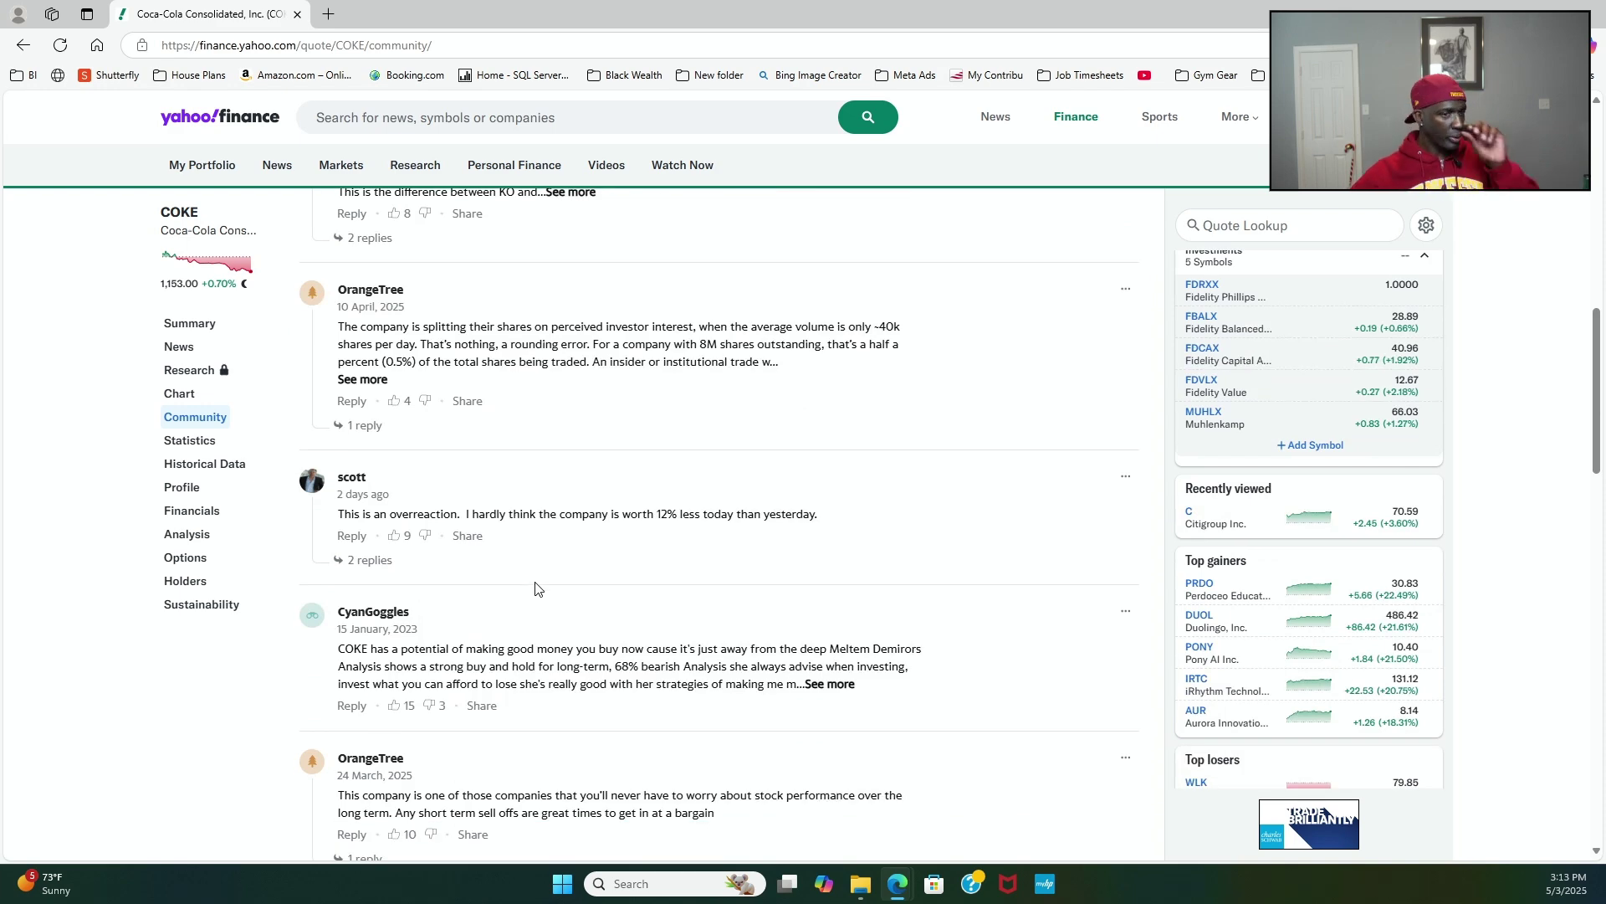
{"action": "scroll", "coordinate": [686, 519], "scroll_direction": "down", "scroll_amount": 2}
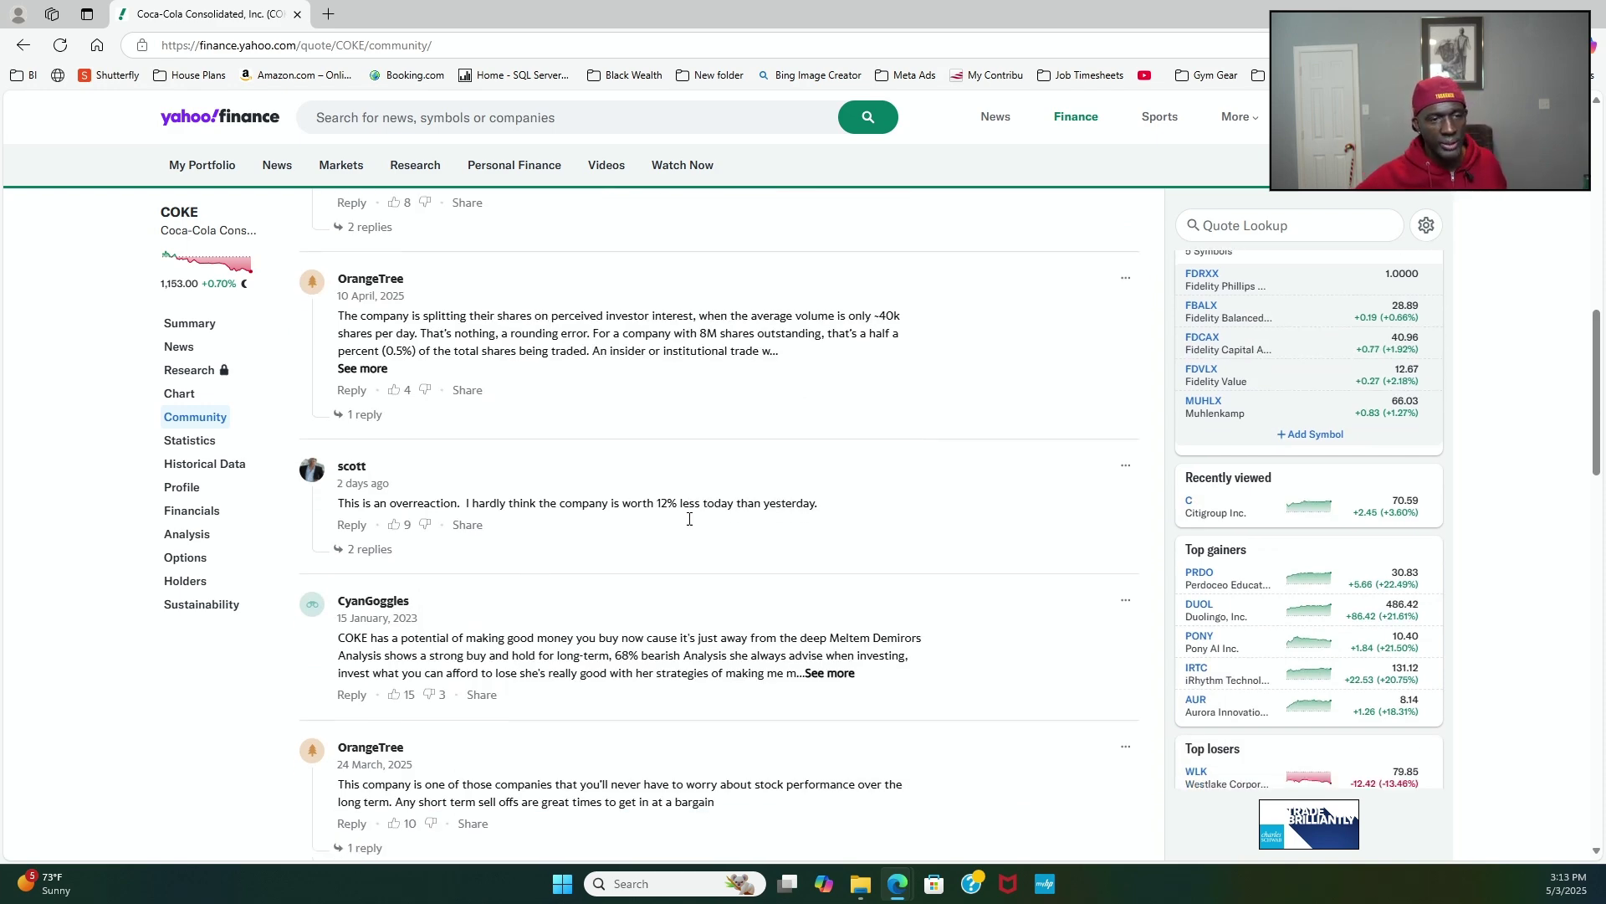
{"action": "scroll", "coordinate": [782, 552], "scroll_direction": "down", "scroll_amount": 2}
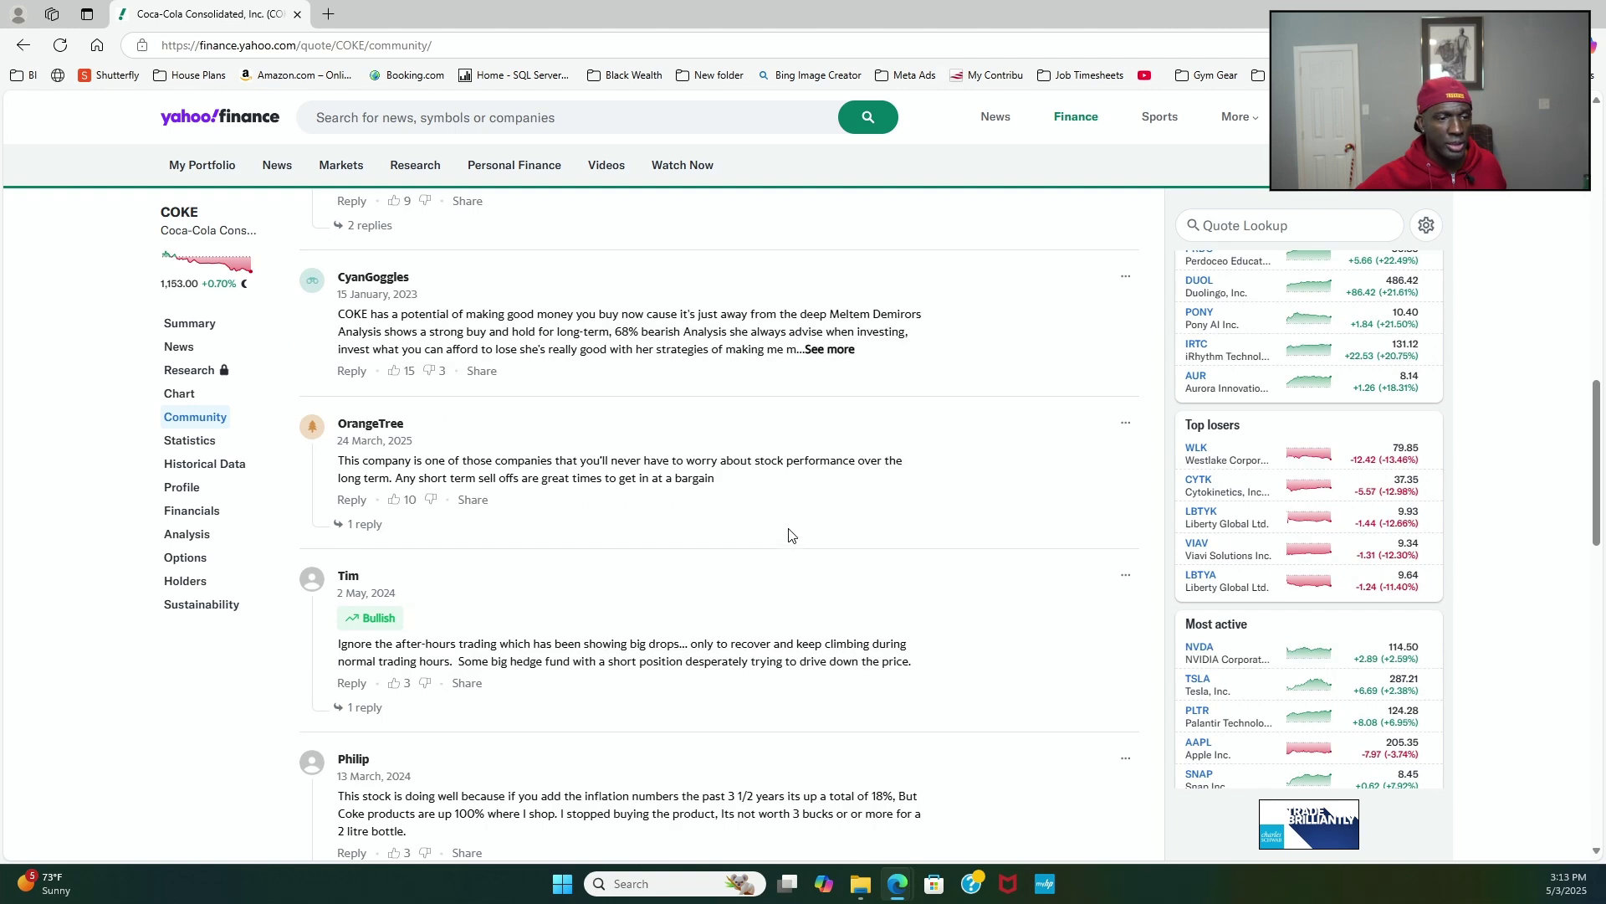
{"action": "scroll", "coordinate": [809, 544], "scroll_direction": "down", "scroll_amount": 4}
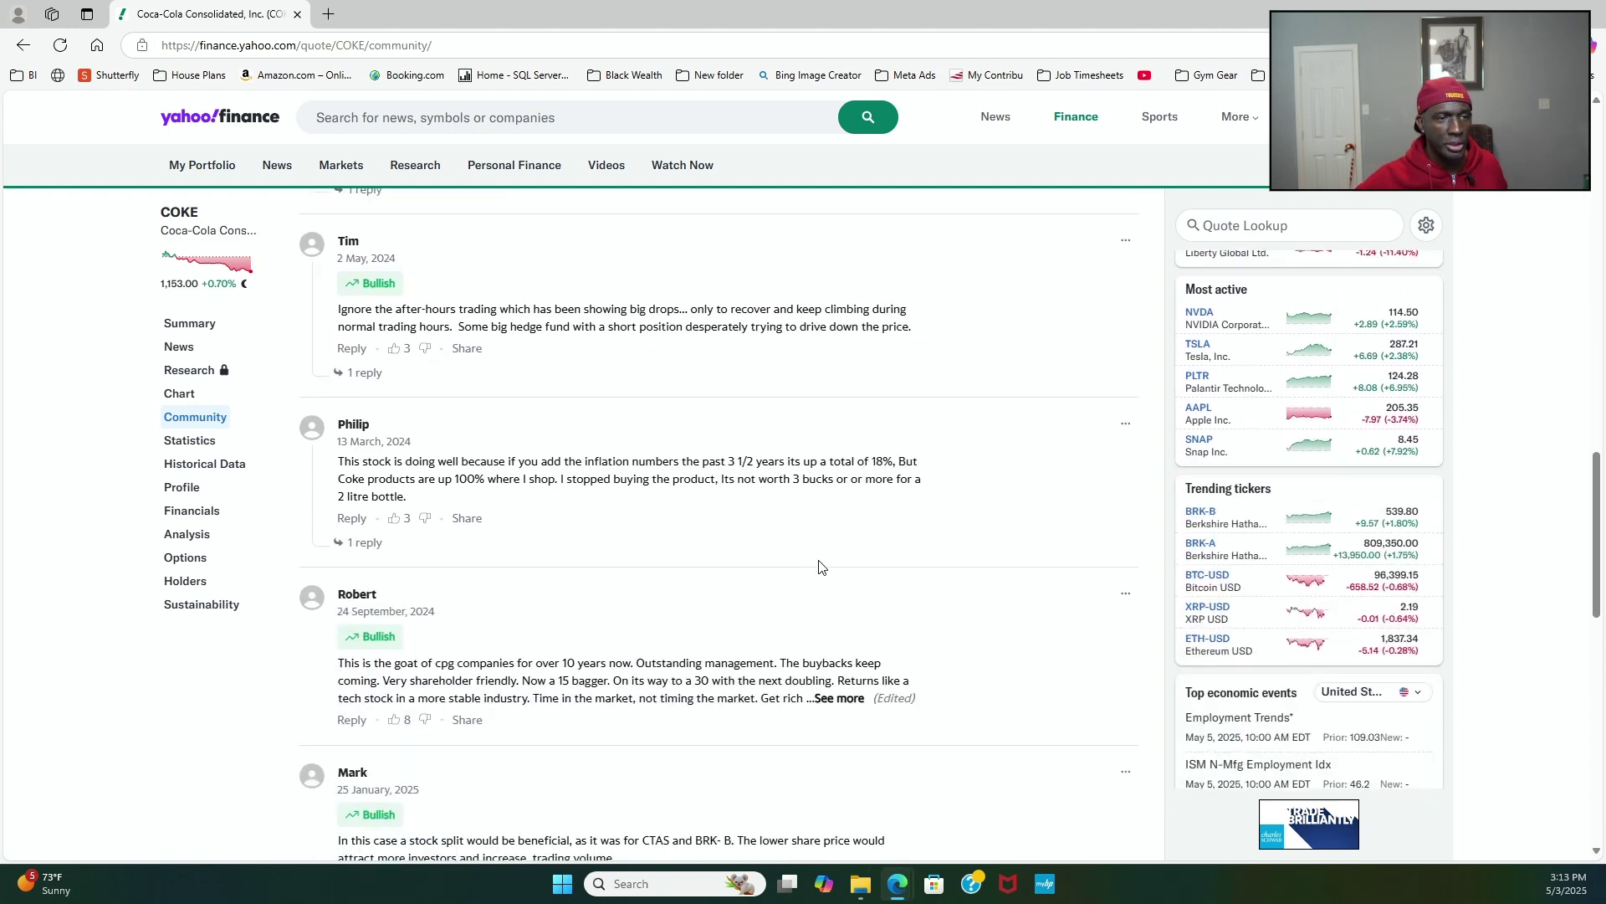
{"action": "scroll", "coordinate": [845, 565], "scroll_direction": "down", "scroll_amount": 6}
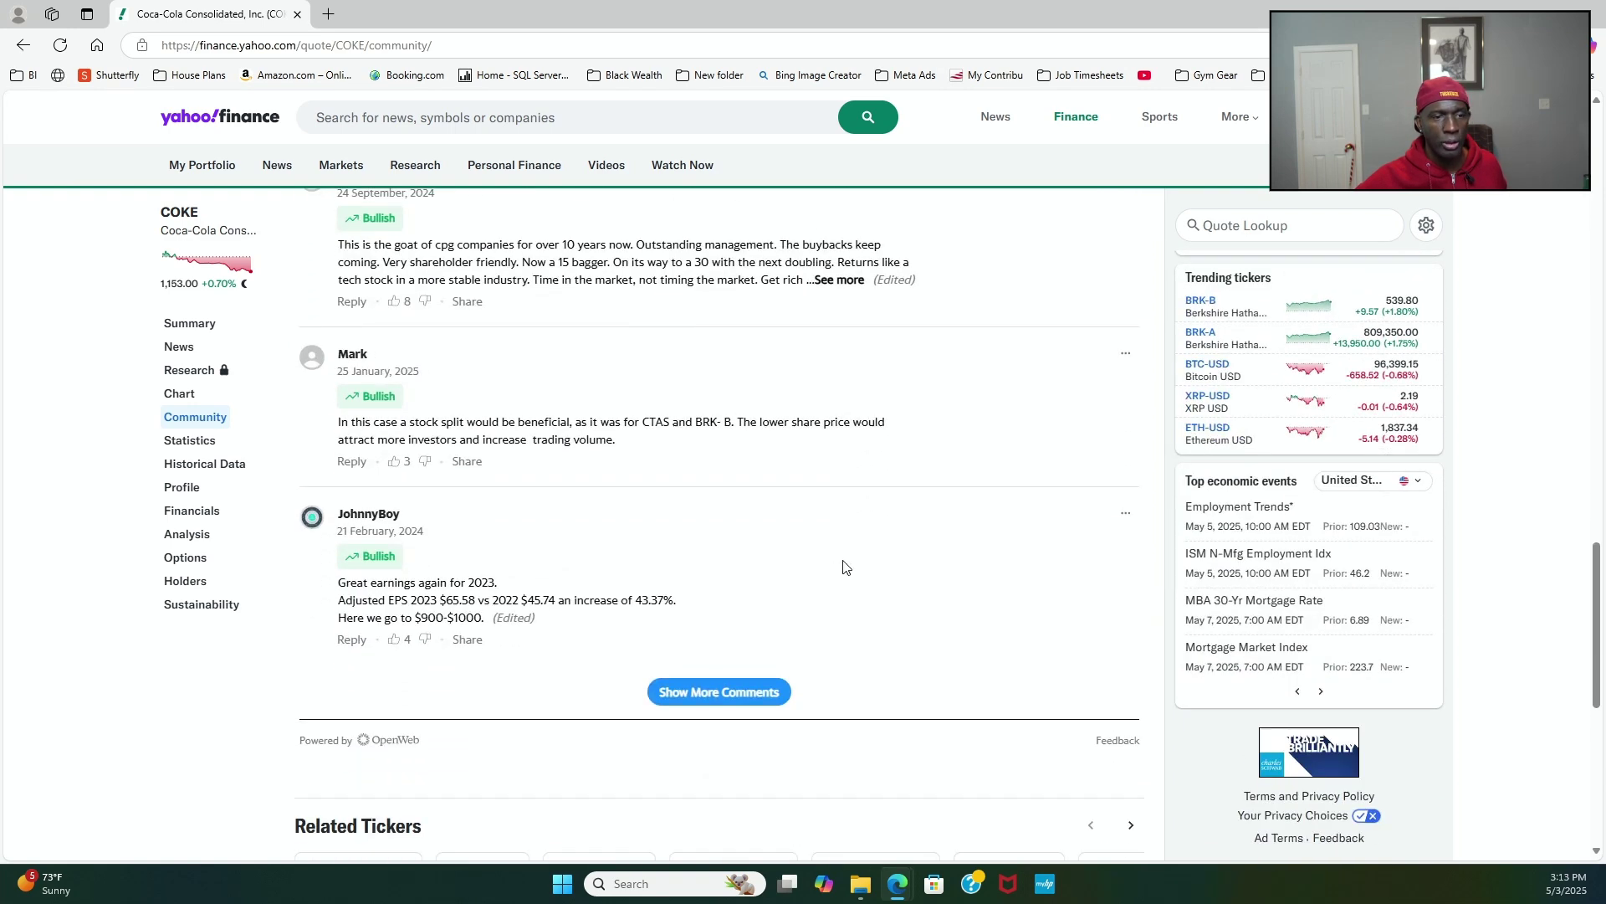
{"action": "scroll", "coordinate": [849, 560], "scroll_direction": "up", "scroll_amount": 12}
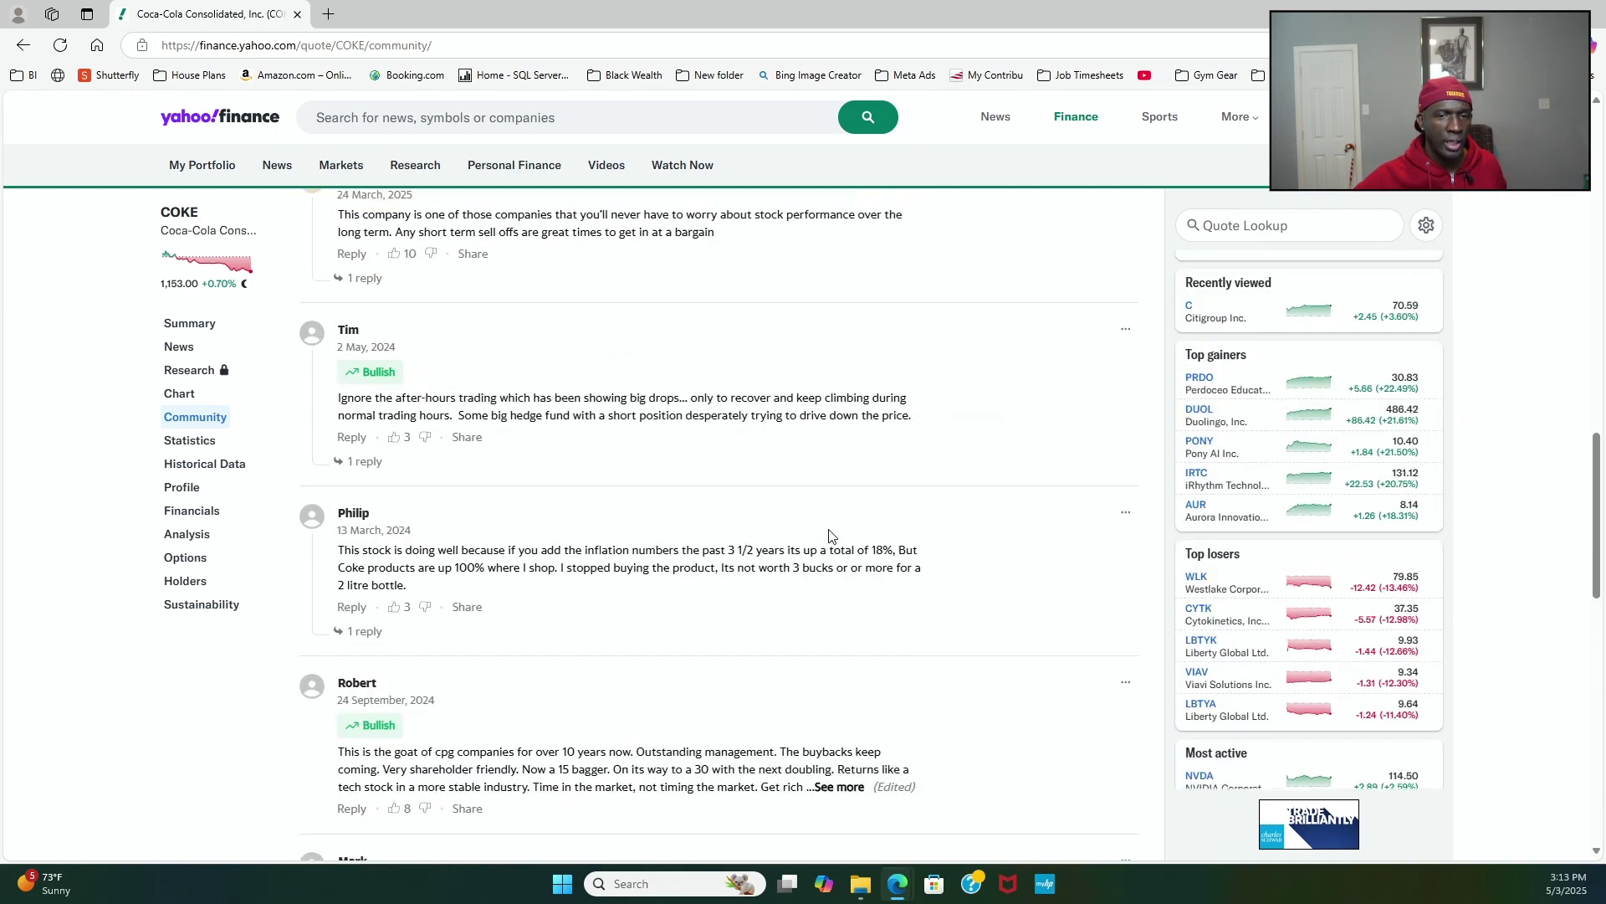
{"action": "scroll", "coordinate": [845, 458], "scroll_direction": "up", "scroll_amount": 7}
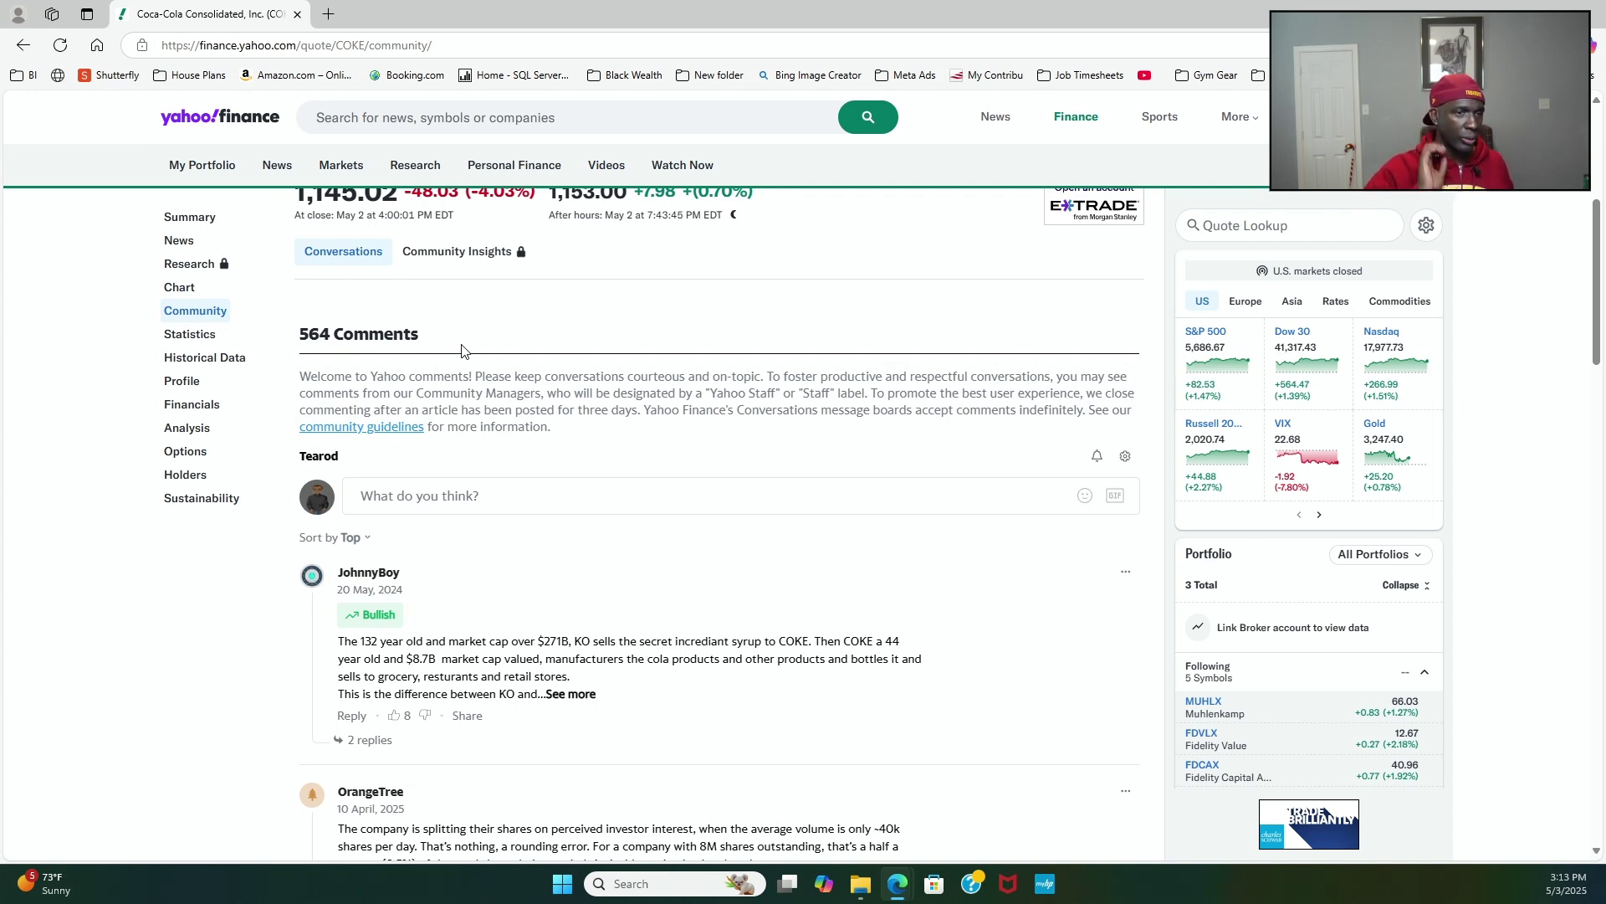
Step: Return to the COKE statistics page and enlarge the page to 150% to read the quarterly Valuation Measures table
{"action": "left_click", "coordinate": [209, 339]}
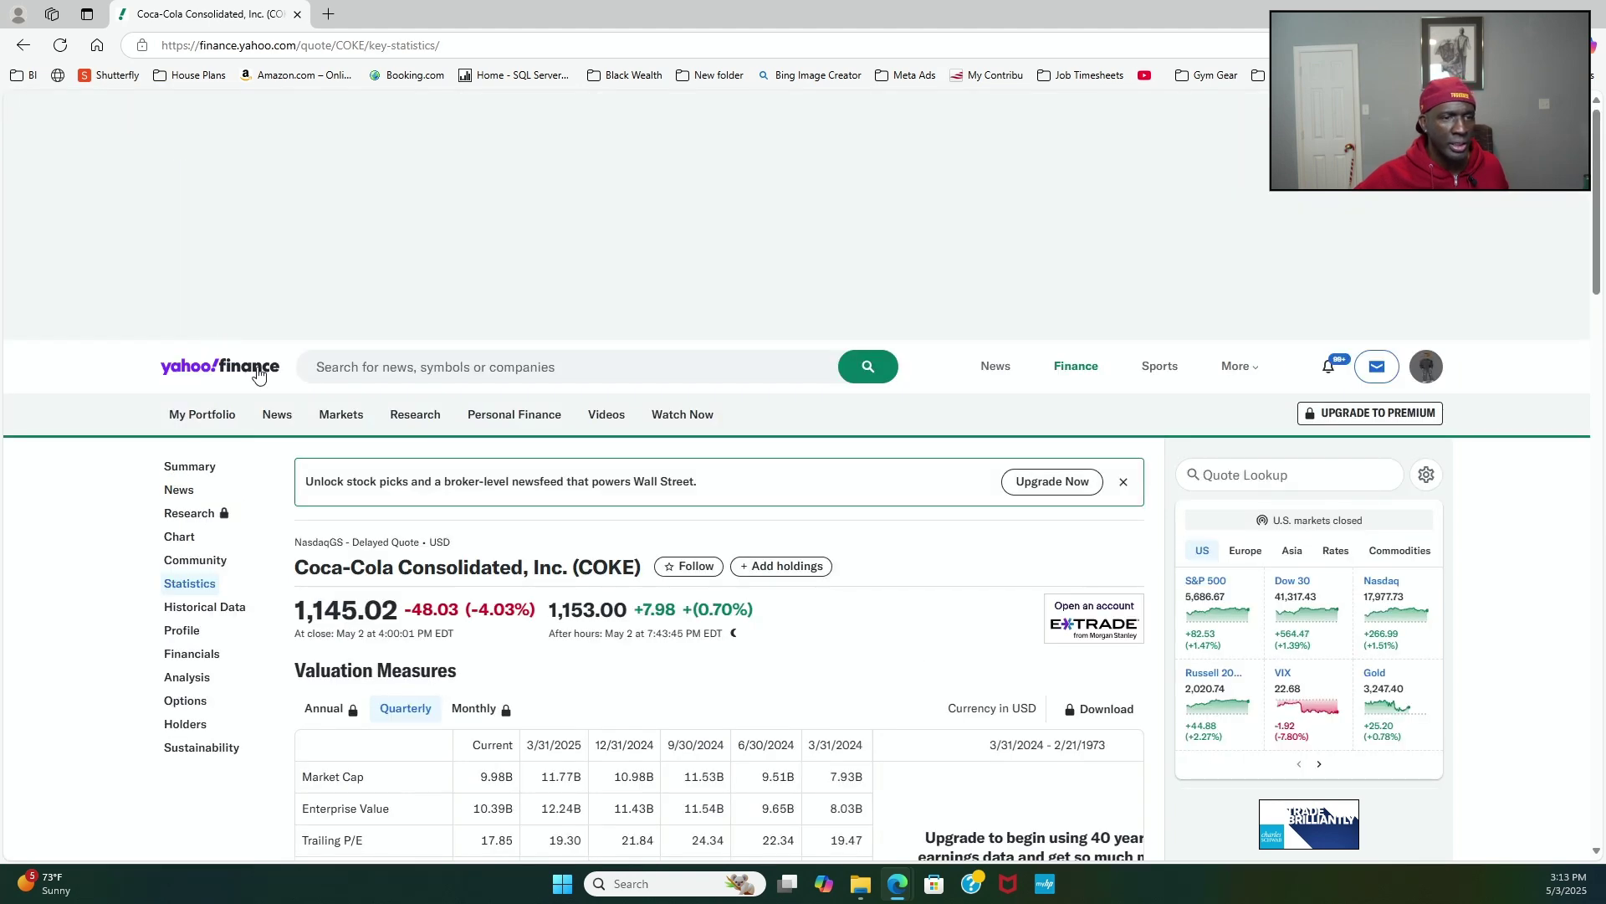
{"action": "mouse_move", "coordinate": [416, 275]}
{"action": "scroll", "coordinate": [670, 422], "scroll_direction": "down", "scroll_amount": 2}
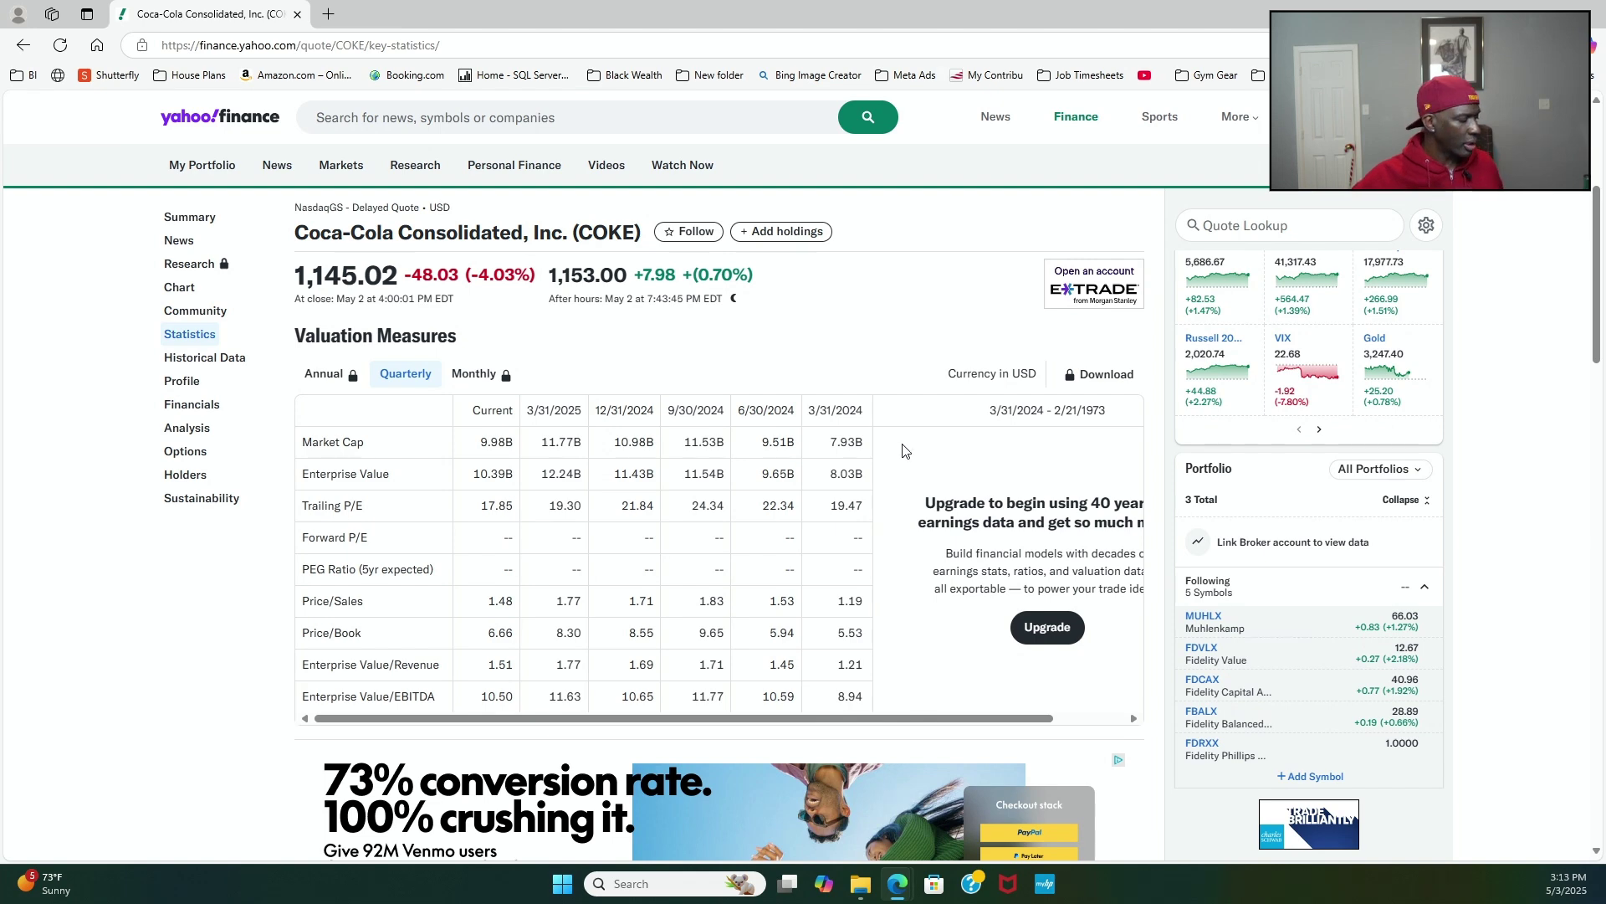
{"action": "key", "text": "ctrl+plus"}
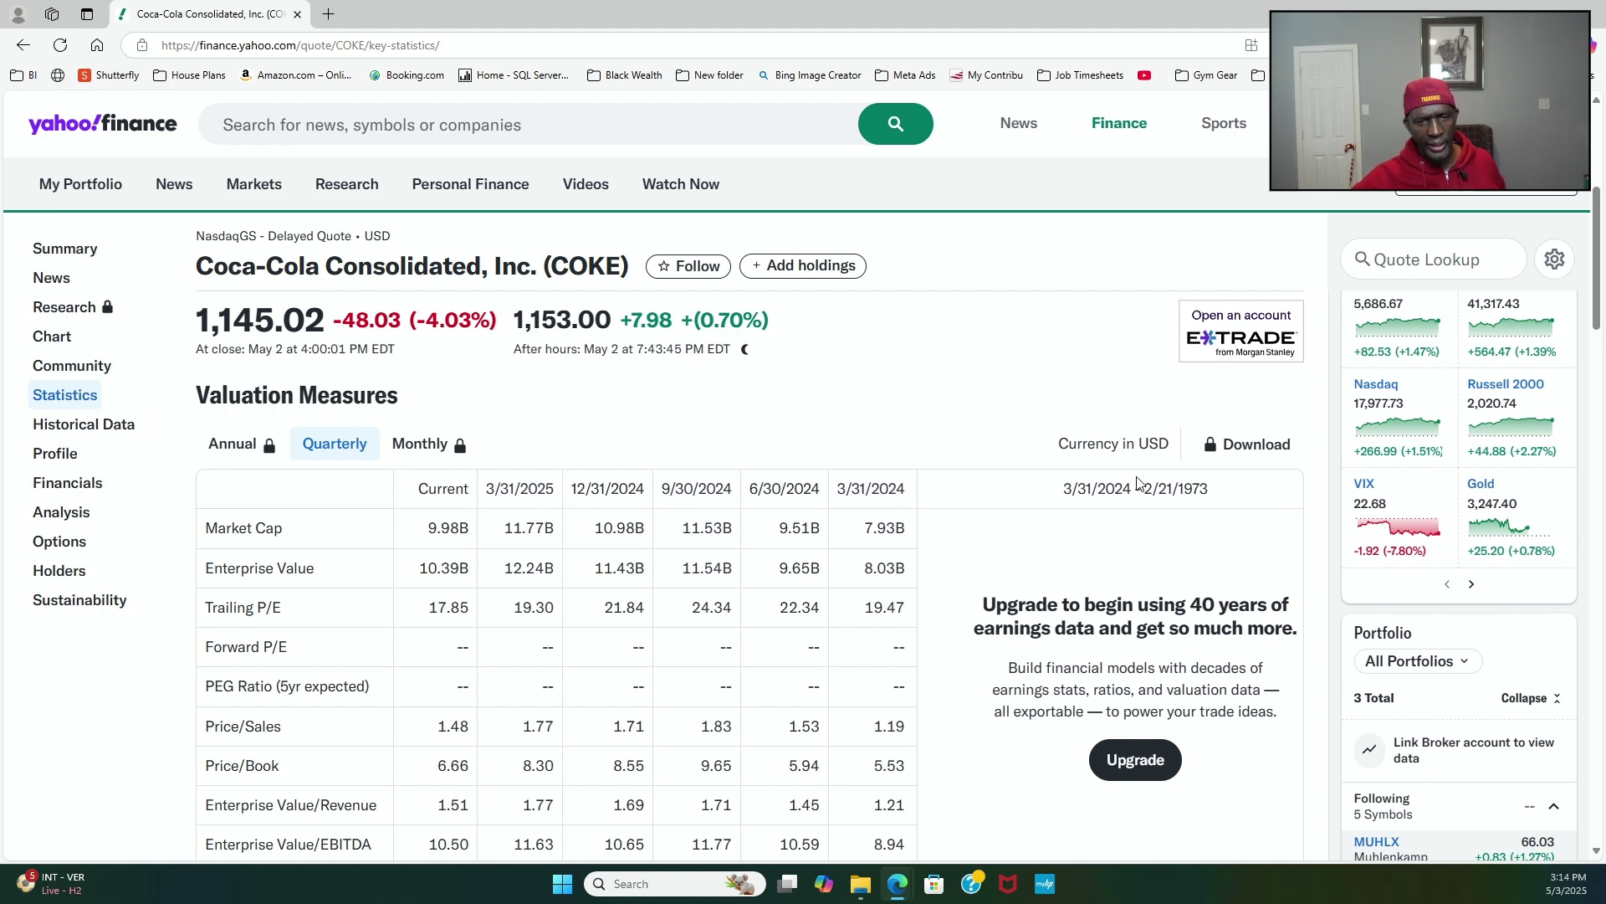
{"action": "scroll", "coordinate": [1180, 484], "scroll_direction": "down", "scroll_amount": 1}
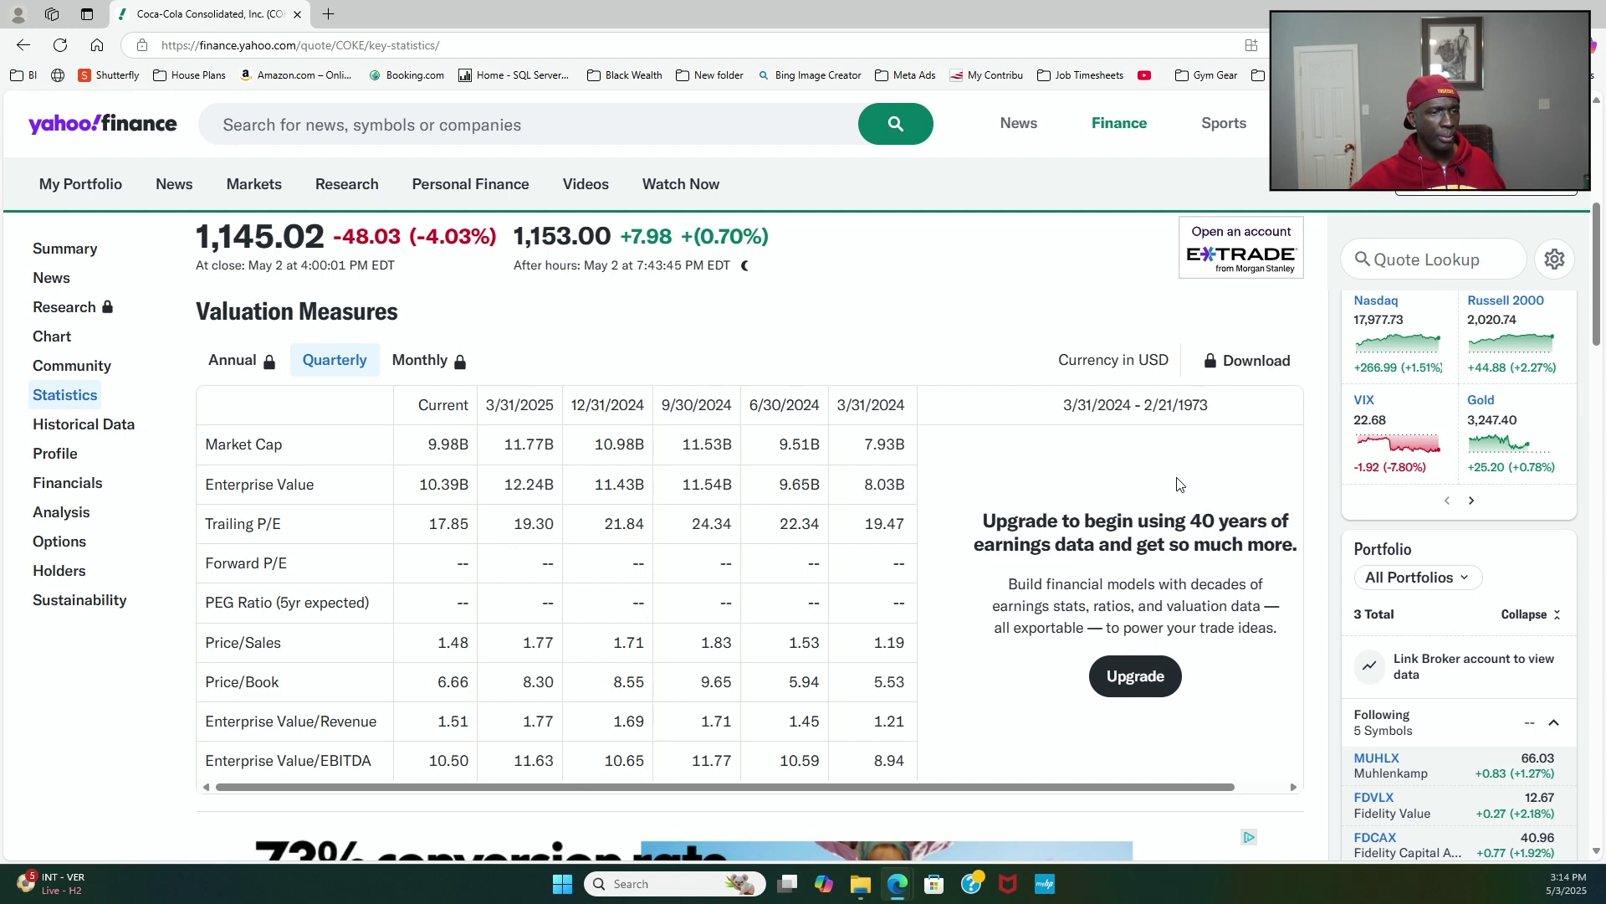
{"action": "key", "text": "ctrl+plus"}
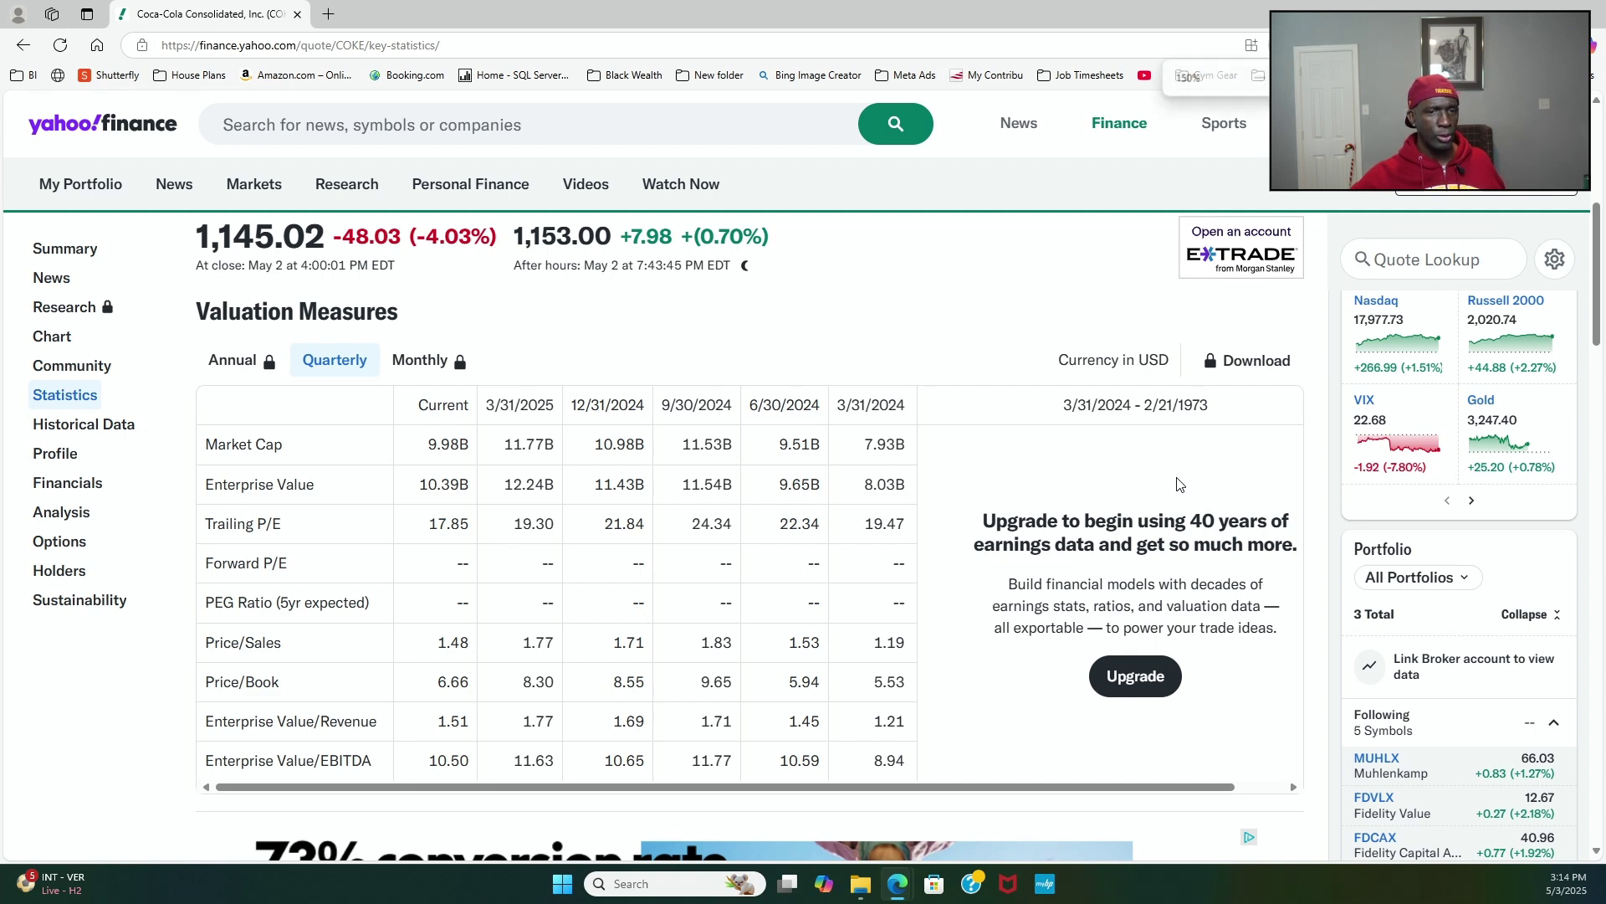
{"action": "scroll", "coordinate": [1180, 483], "scroll_direction": "down", "scroll_amount": 1}
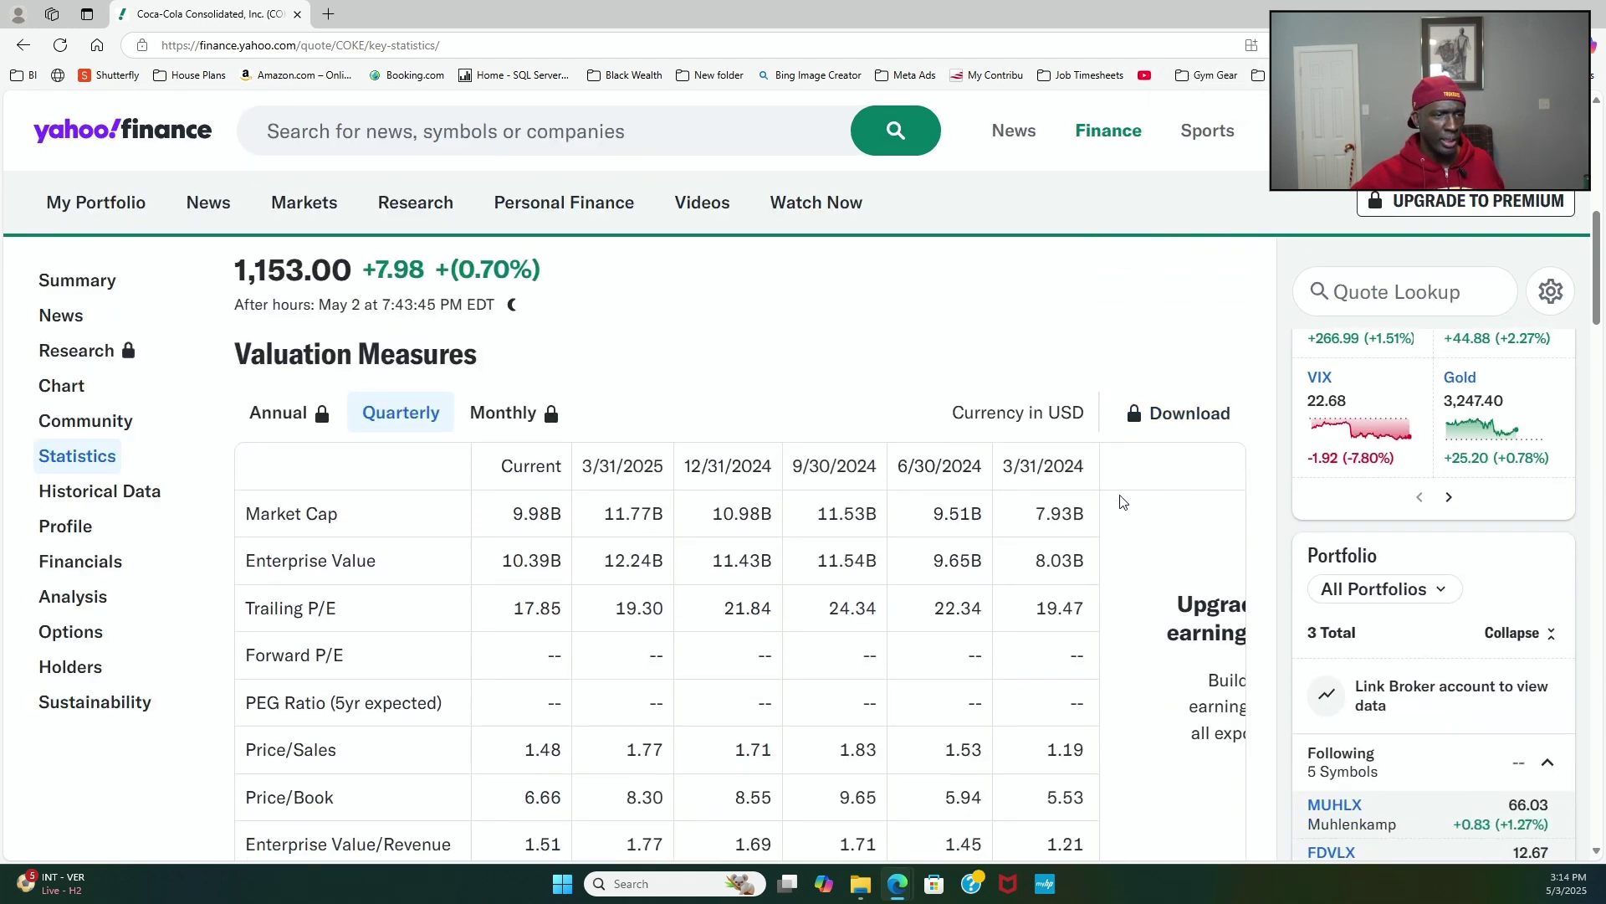
Step: Examine the quarterly valuation measures row by row, from Market Cap and Trailing P/E to Price/Book and Enterprise Value/EBITDA
{"action": "scroll", "coordinate": [1092, 481], "scroll_direction": "down", "scroll_amount": 1}
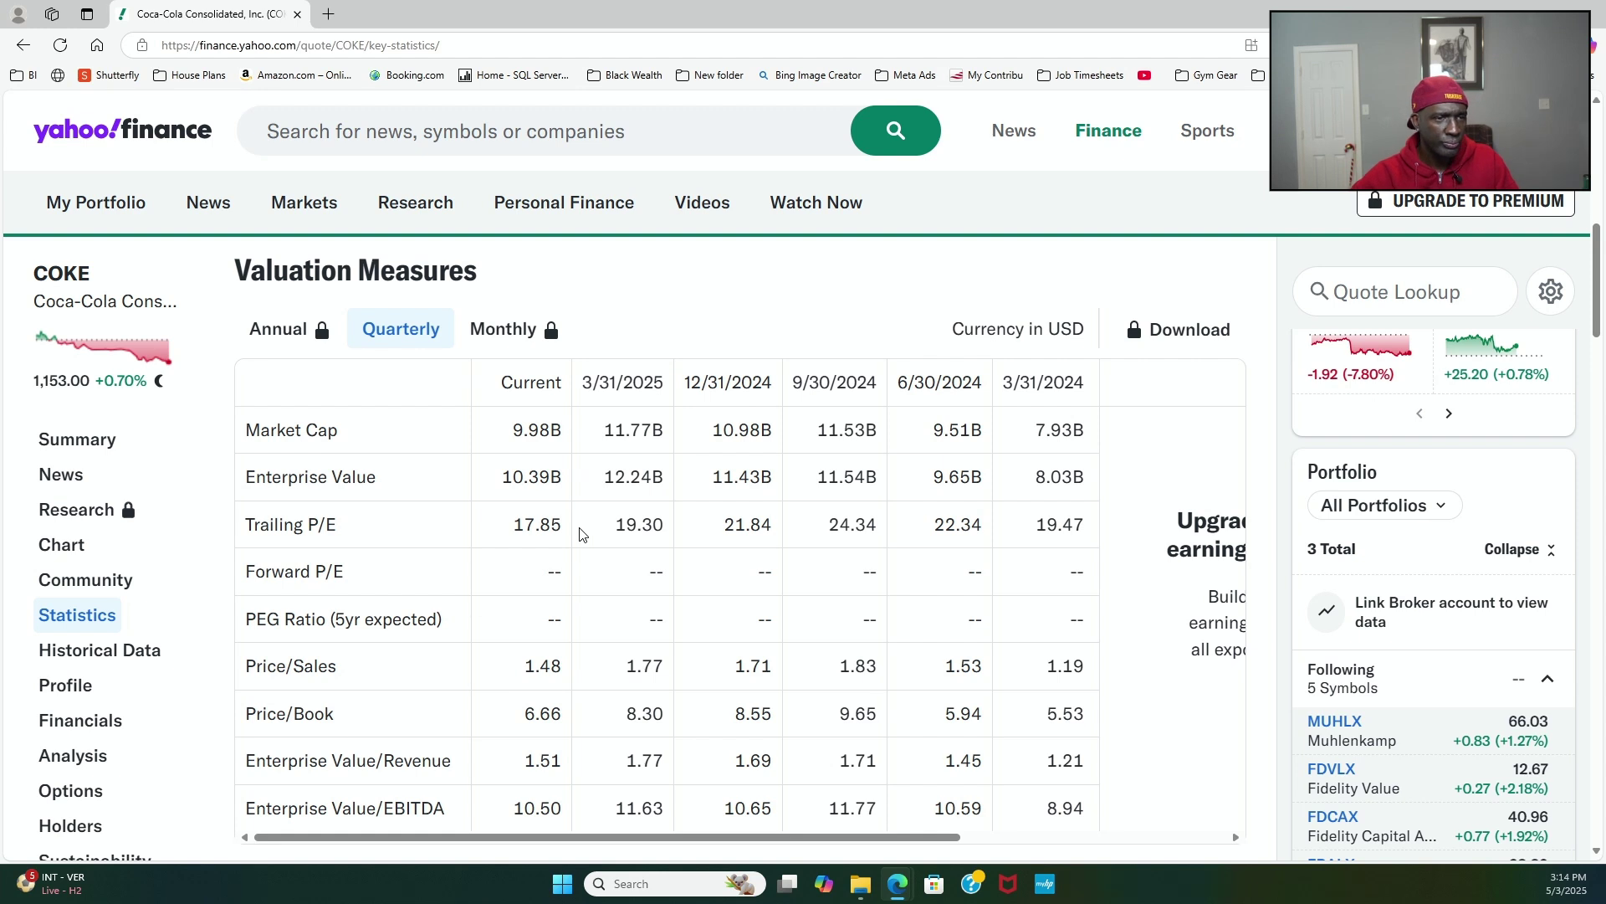
{"action": "scroll", "coordinate": [519, 510], "scroll_direction": "down", "scroll_amount": 1}
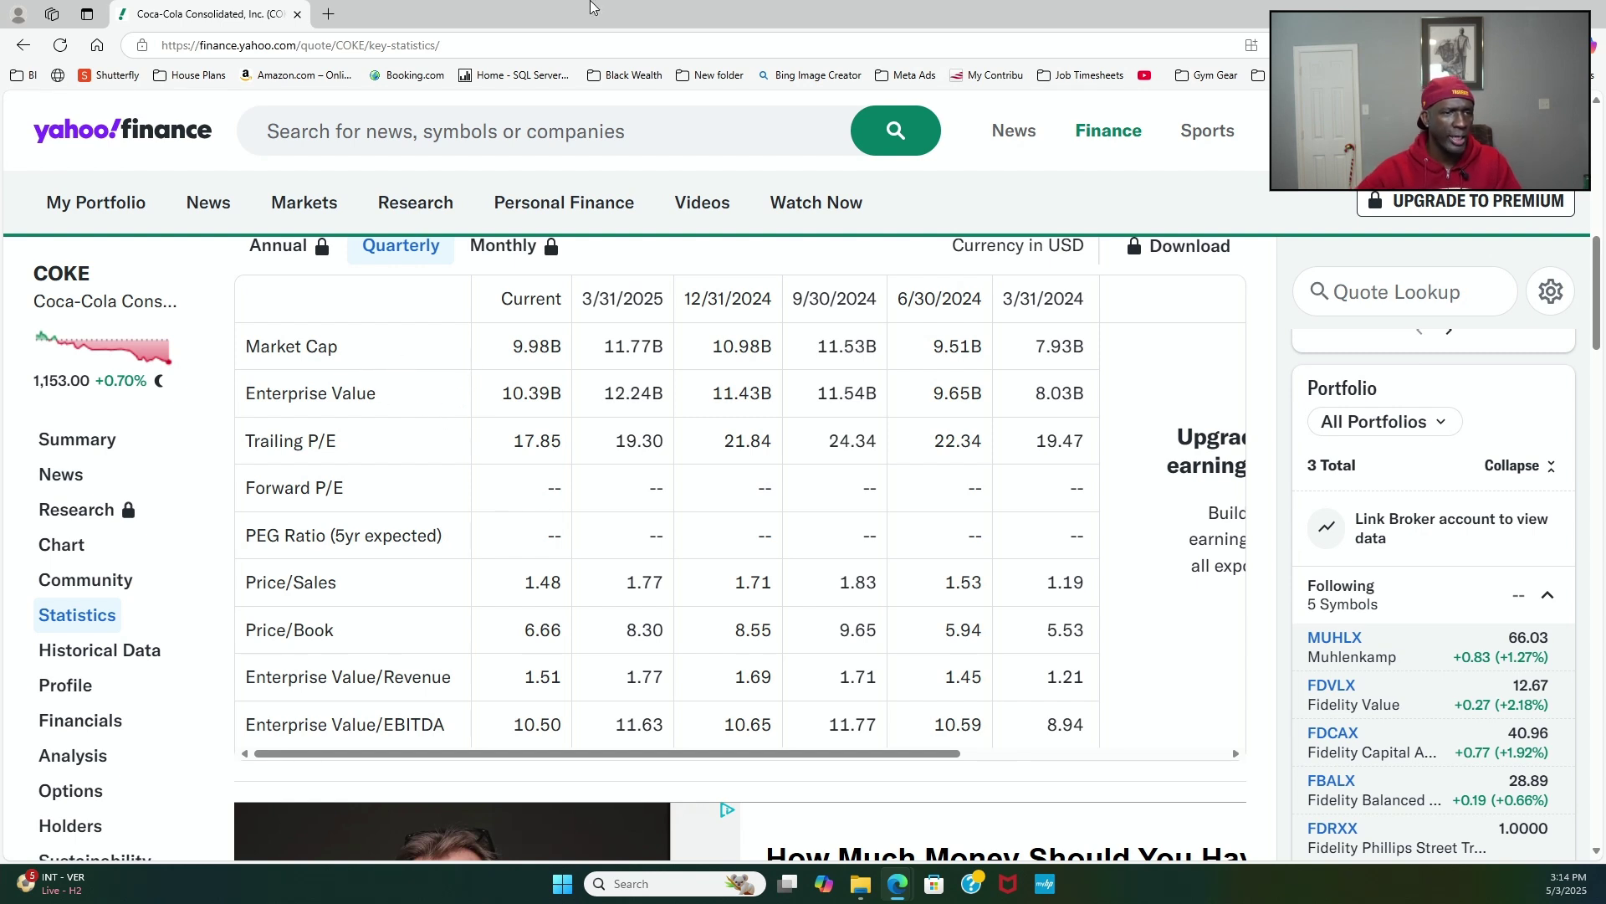
{"action": "mouse_move", "coordinate": [568, 223]}
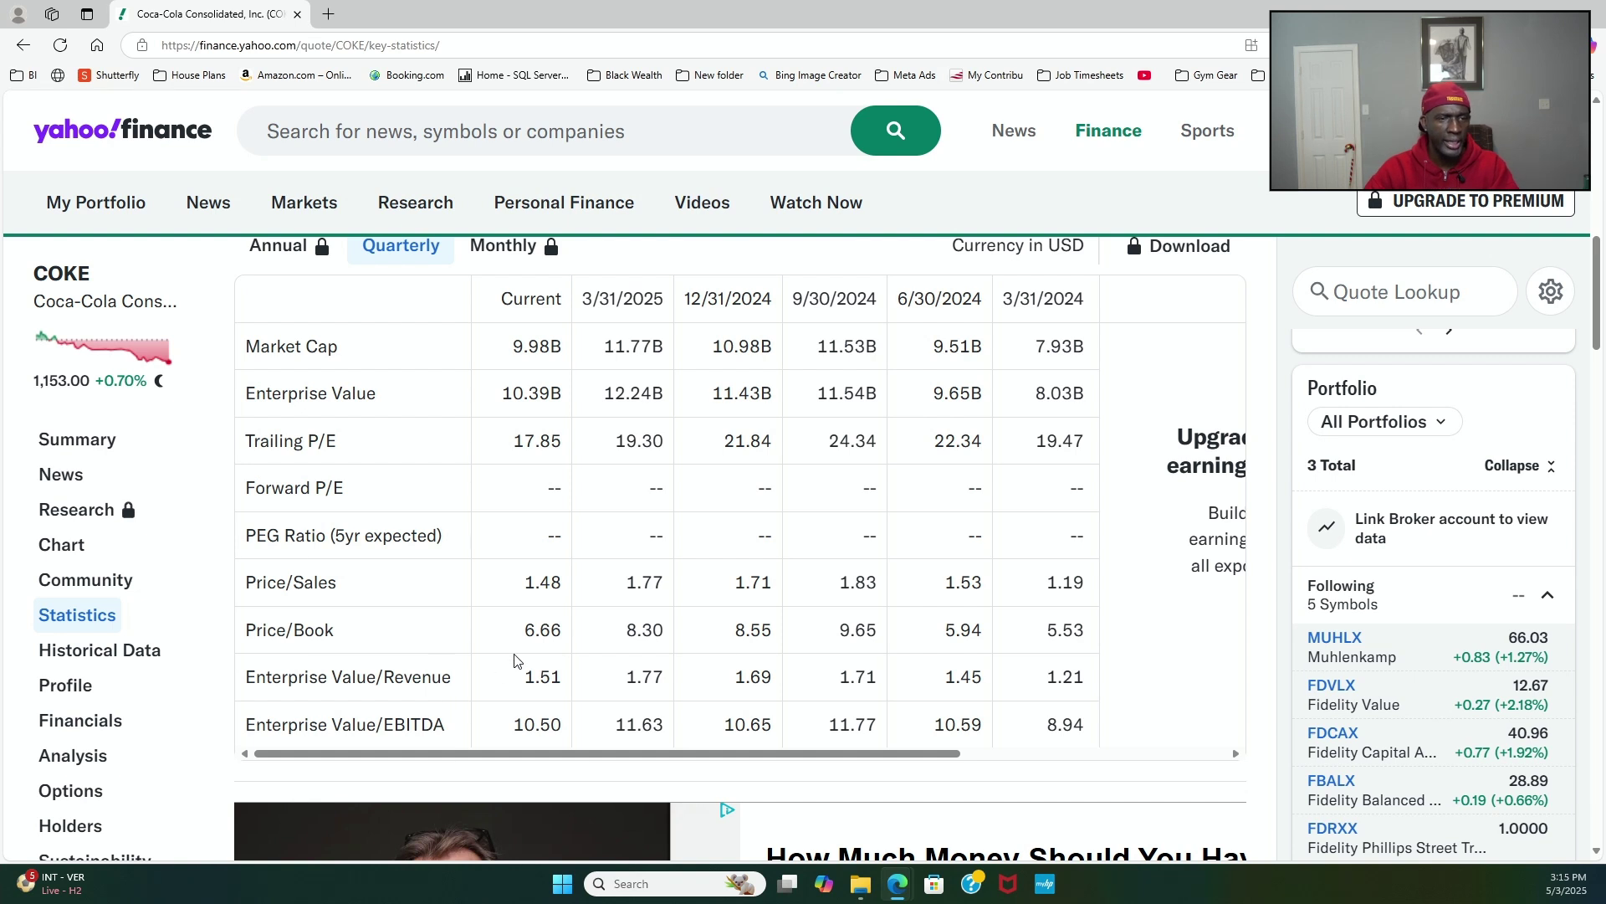
{"action": "scroll", "coordinate": [535, 654], "scroll_direction": "down", "scroll_amount": 2}
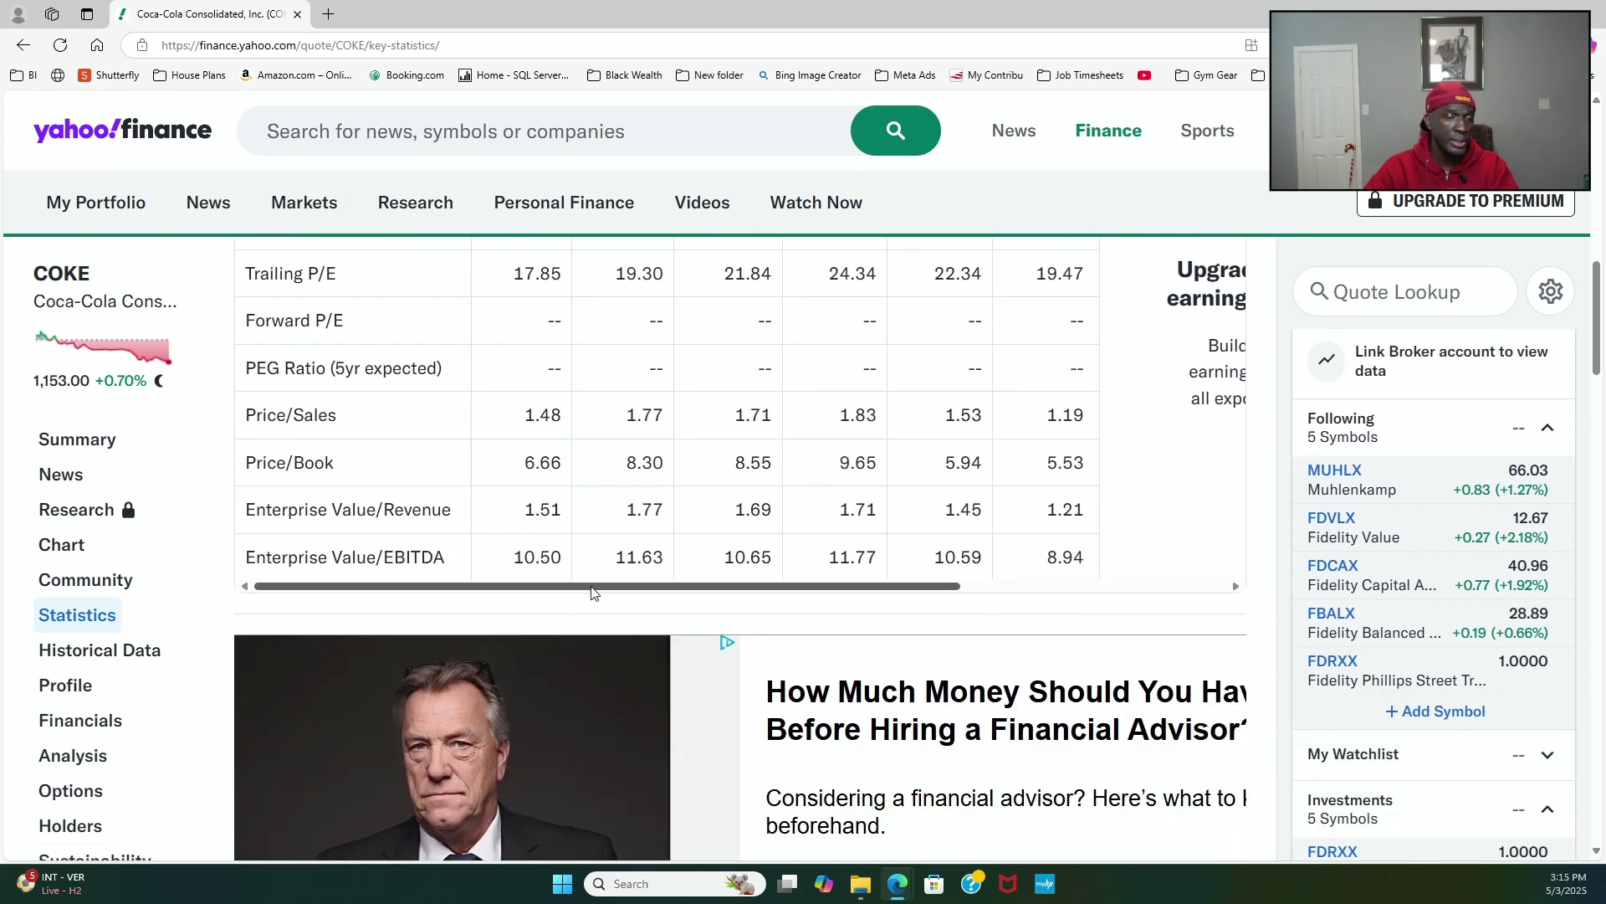
{"action": "scroll", "coordinate": [594, 552], "scroll_direction": "up", "scroll_amount": 2}
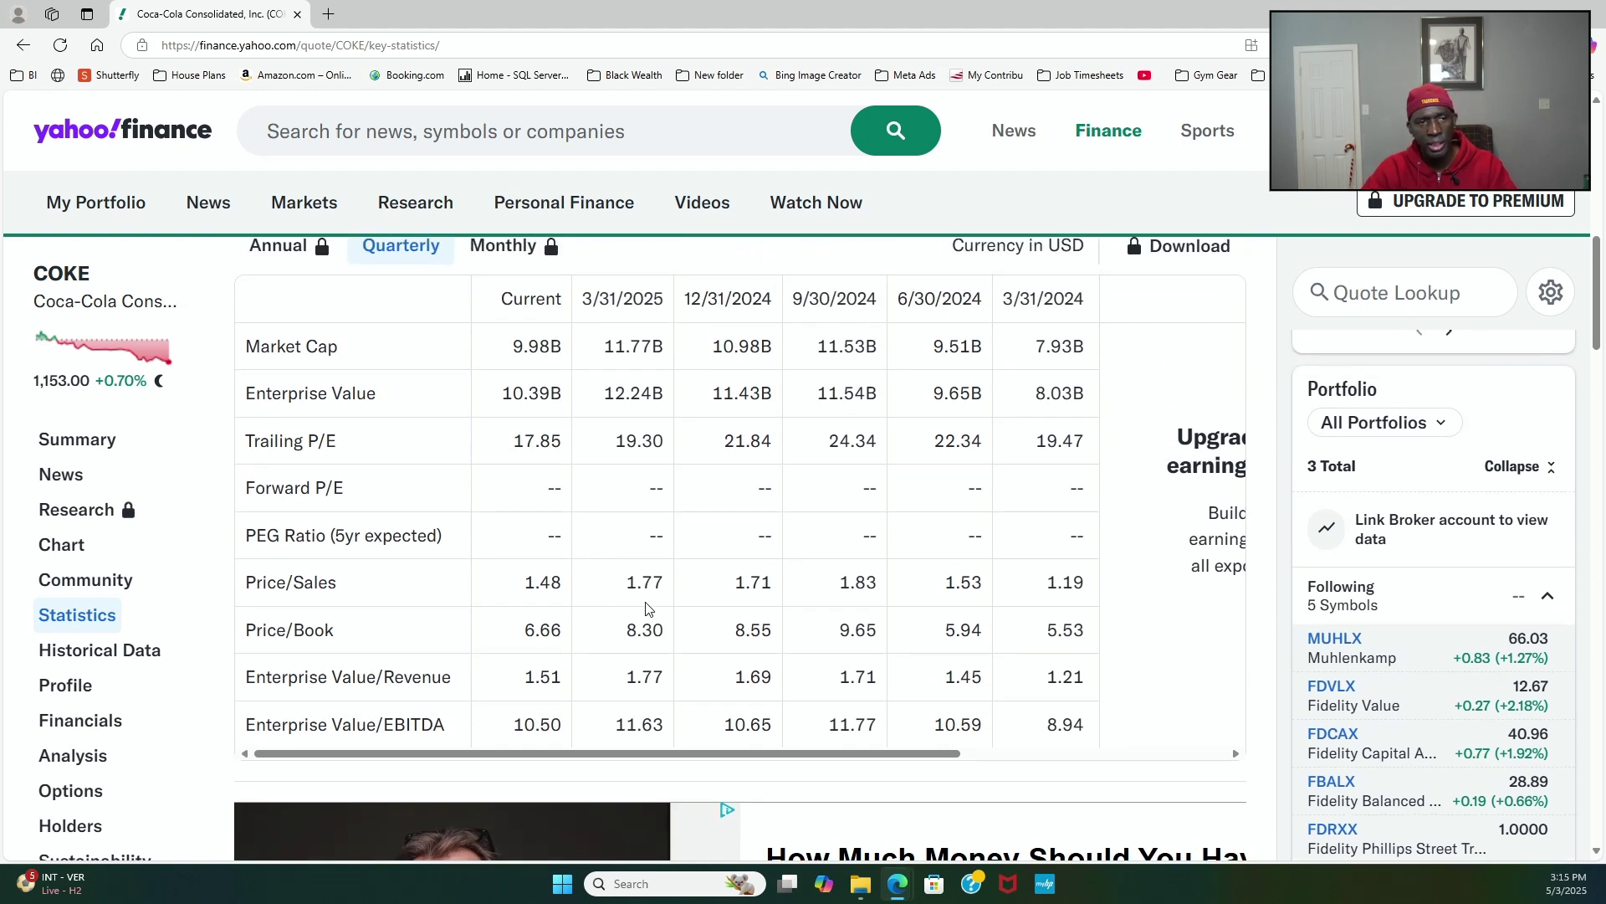
{"action": "scroll", "coordinate": [649, 608], "scroll_direction": "up", "scroll_amount": 1}
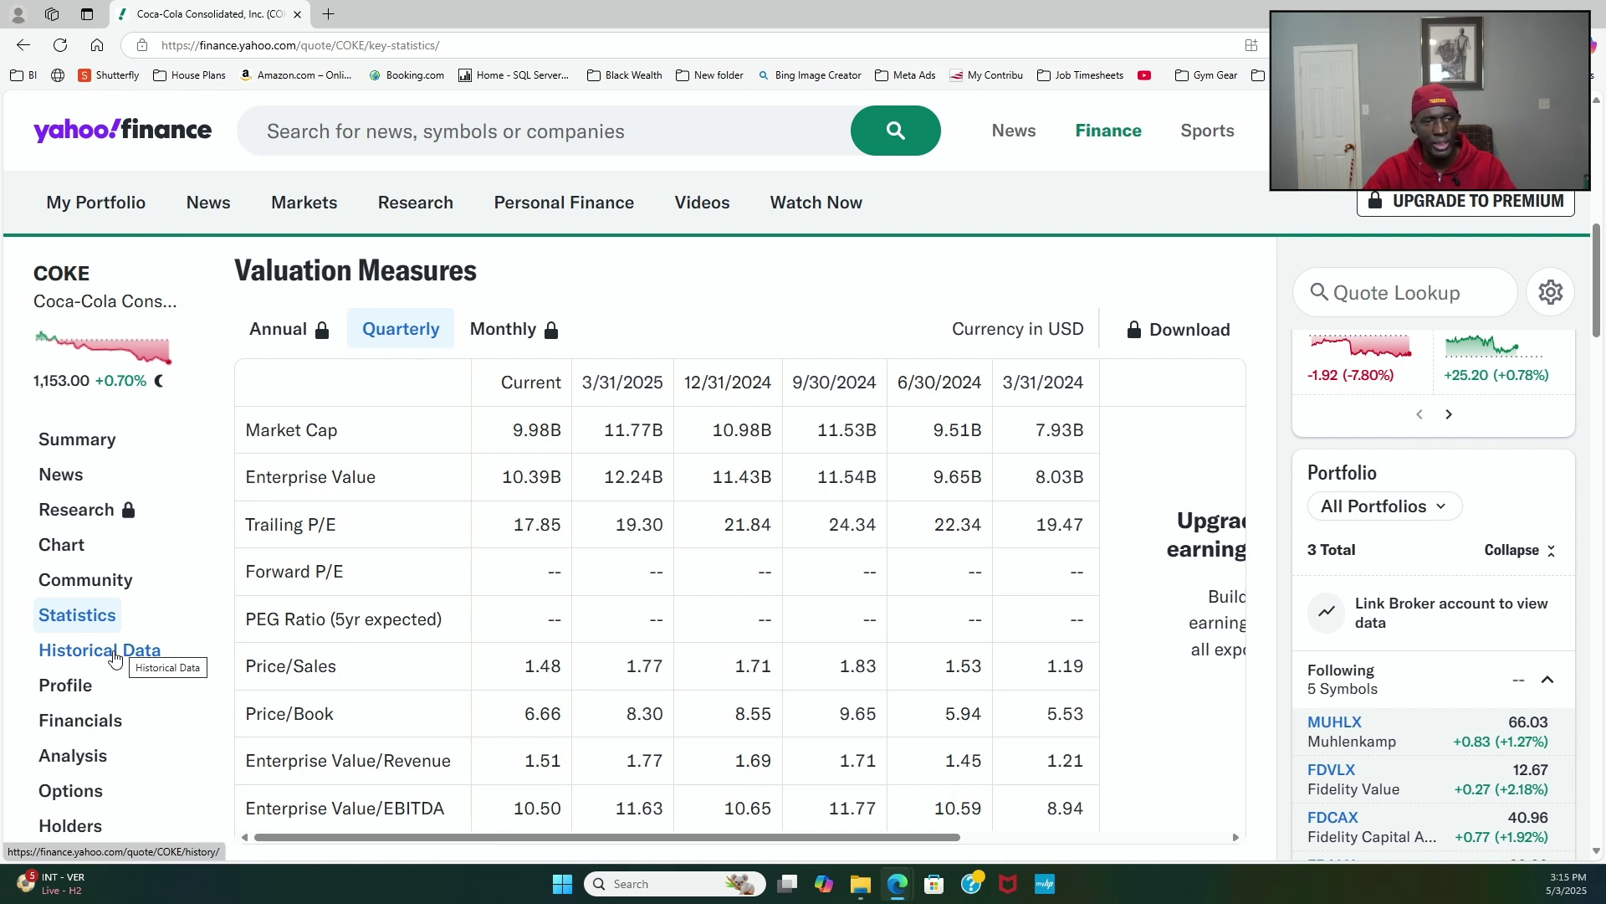
Step: Open the COKE historical data page and examine the most recent daily prices and the April 2025 dividend entry
{"action": "left_click", "coordinate": [116, 658]}
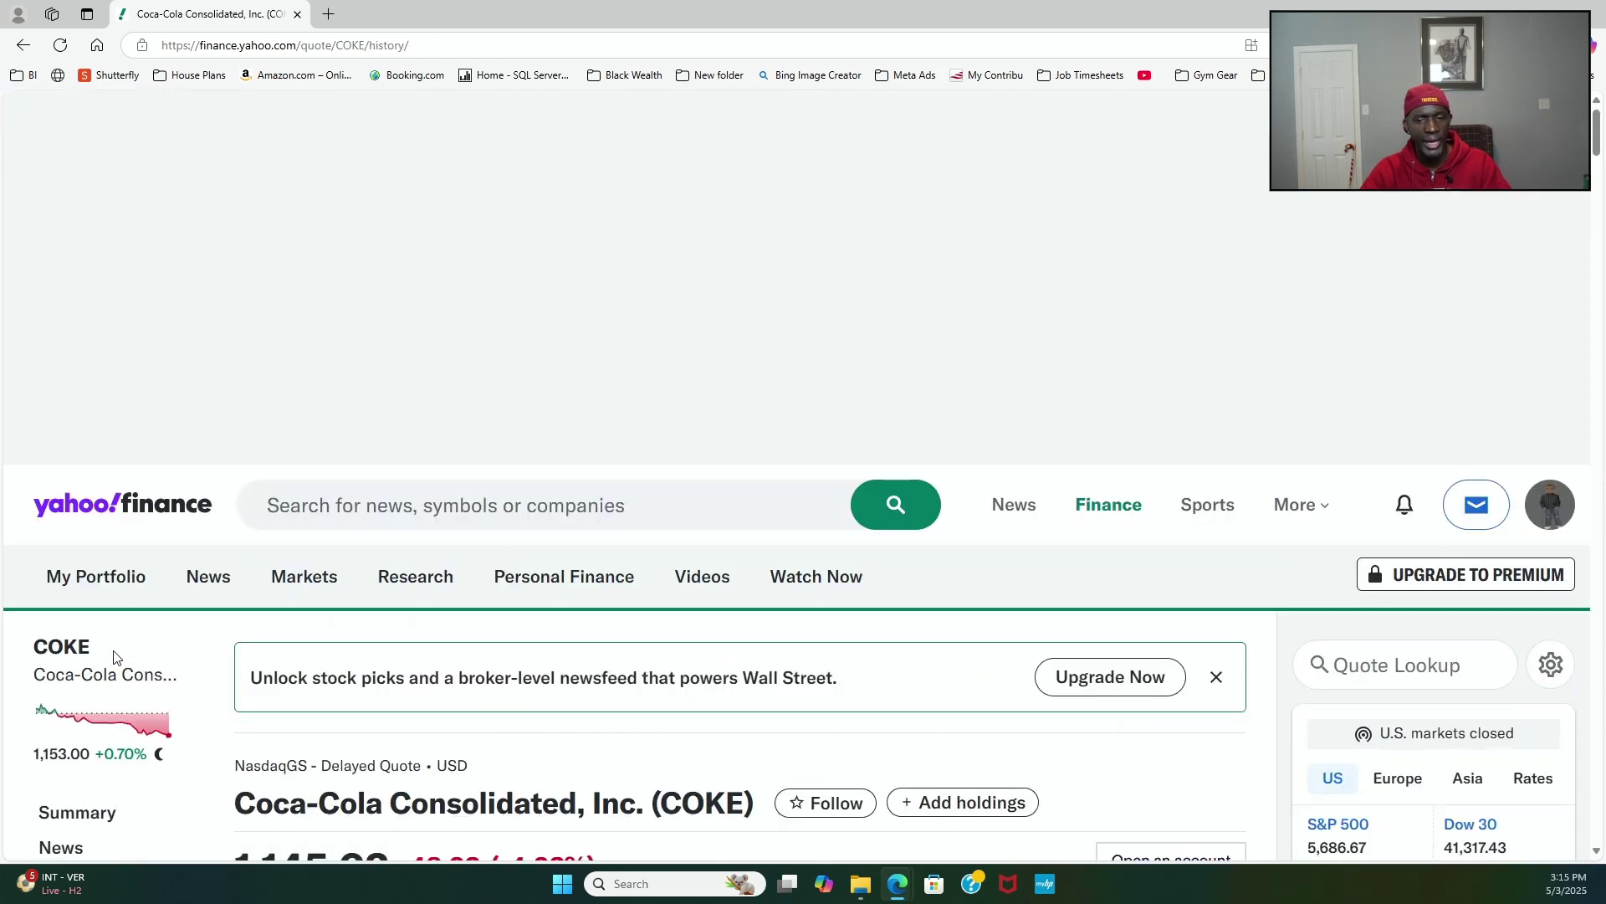
{"action": "scroll", "coordinate": [482, 644], "scroll_direction": "down", "scroll_amount": 5}
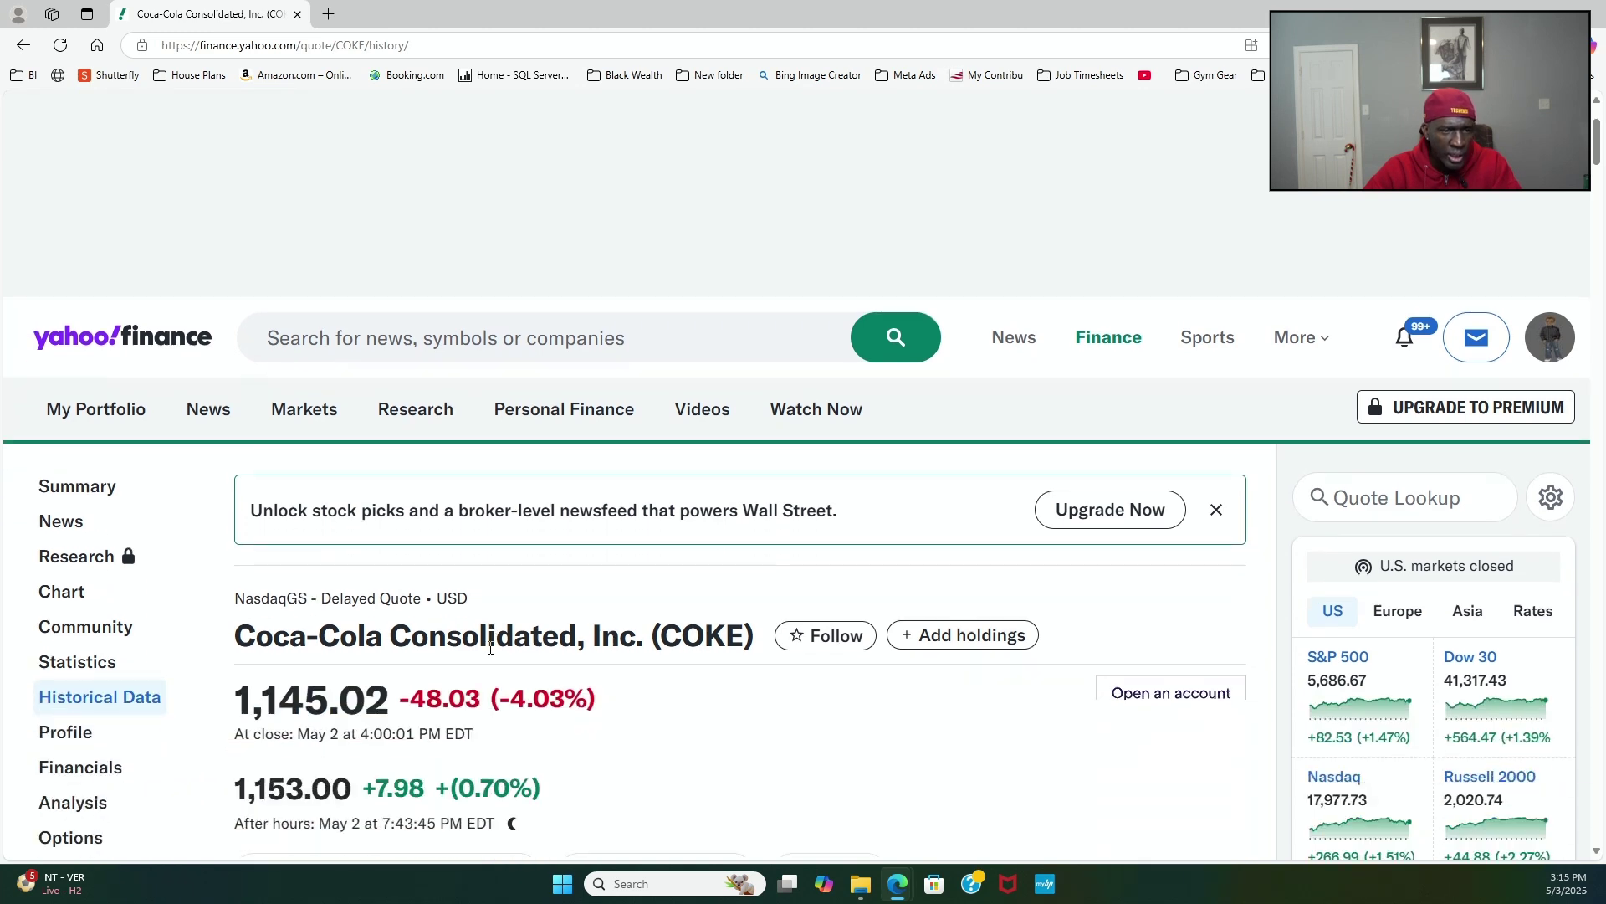
{"action": "scroll", "coordinate": [481, 658], "scroll_direction": "down", "scroll_amount": 2}
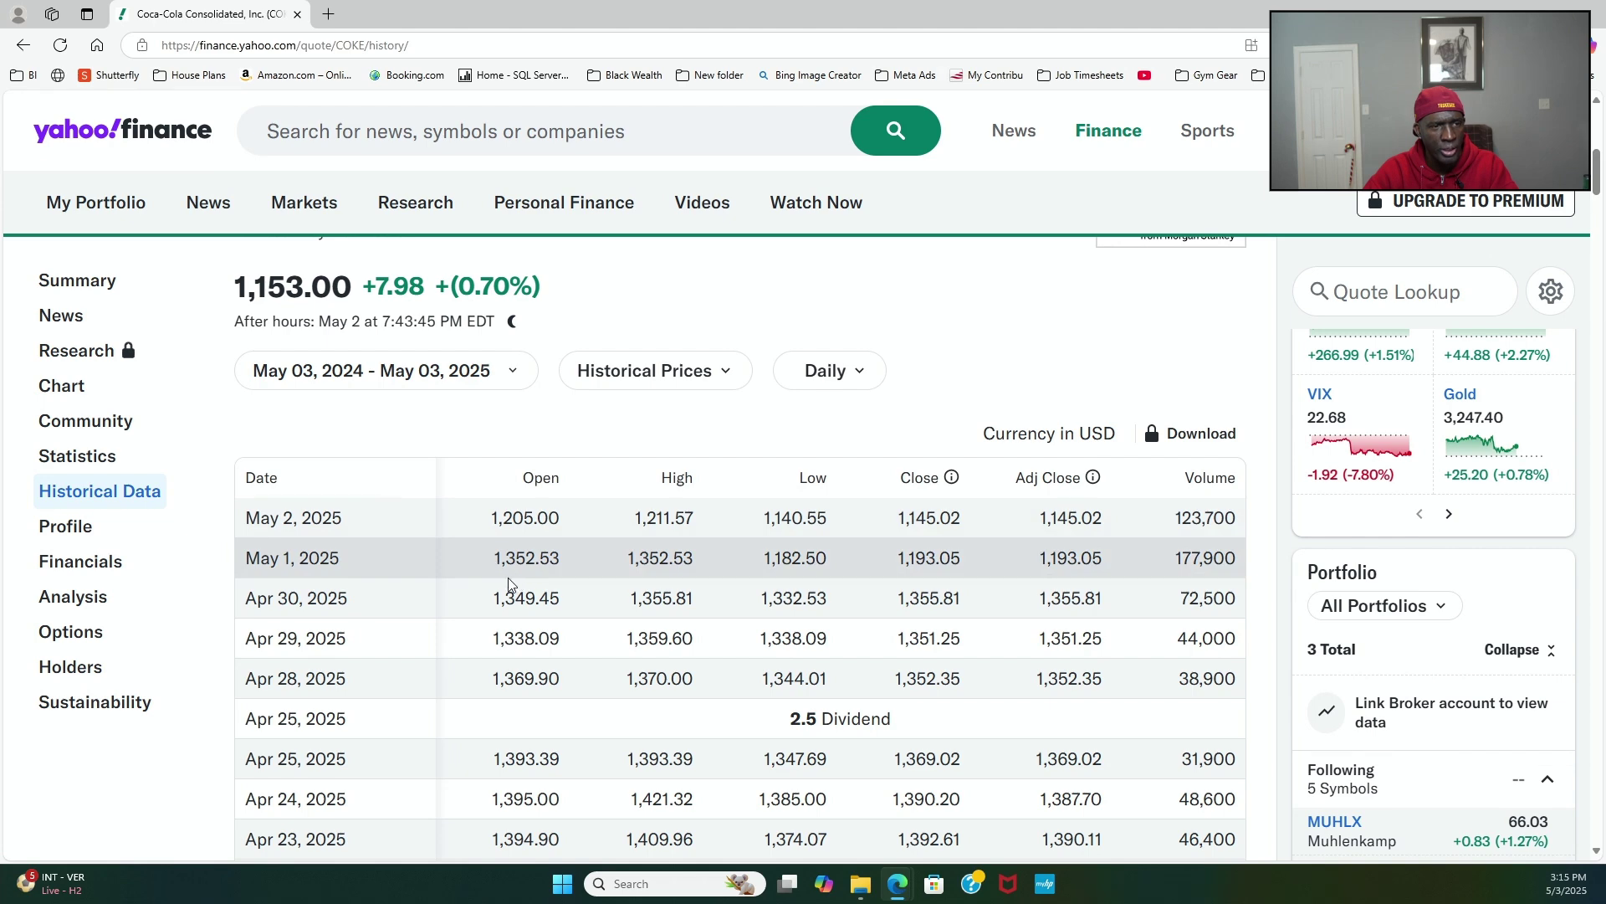
{"action": "scroll", "coordinate": [393, 543], "scroll_direction": "down", "scroll_amount": 2}
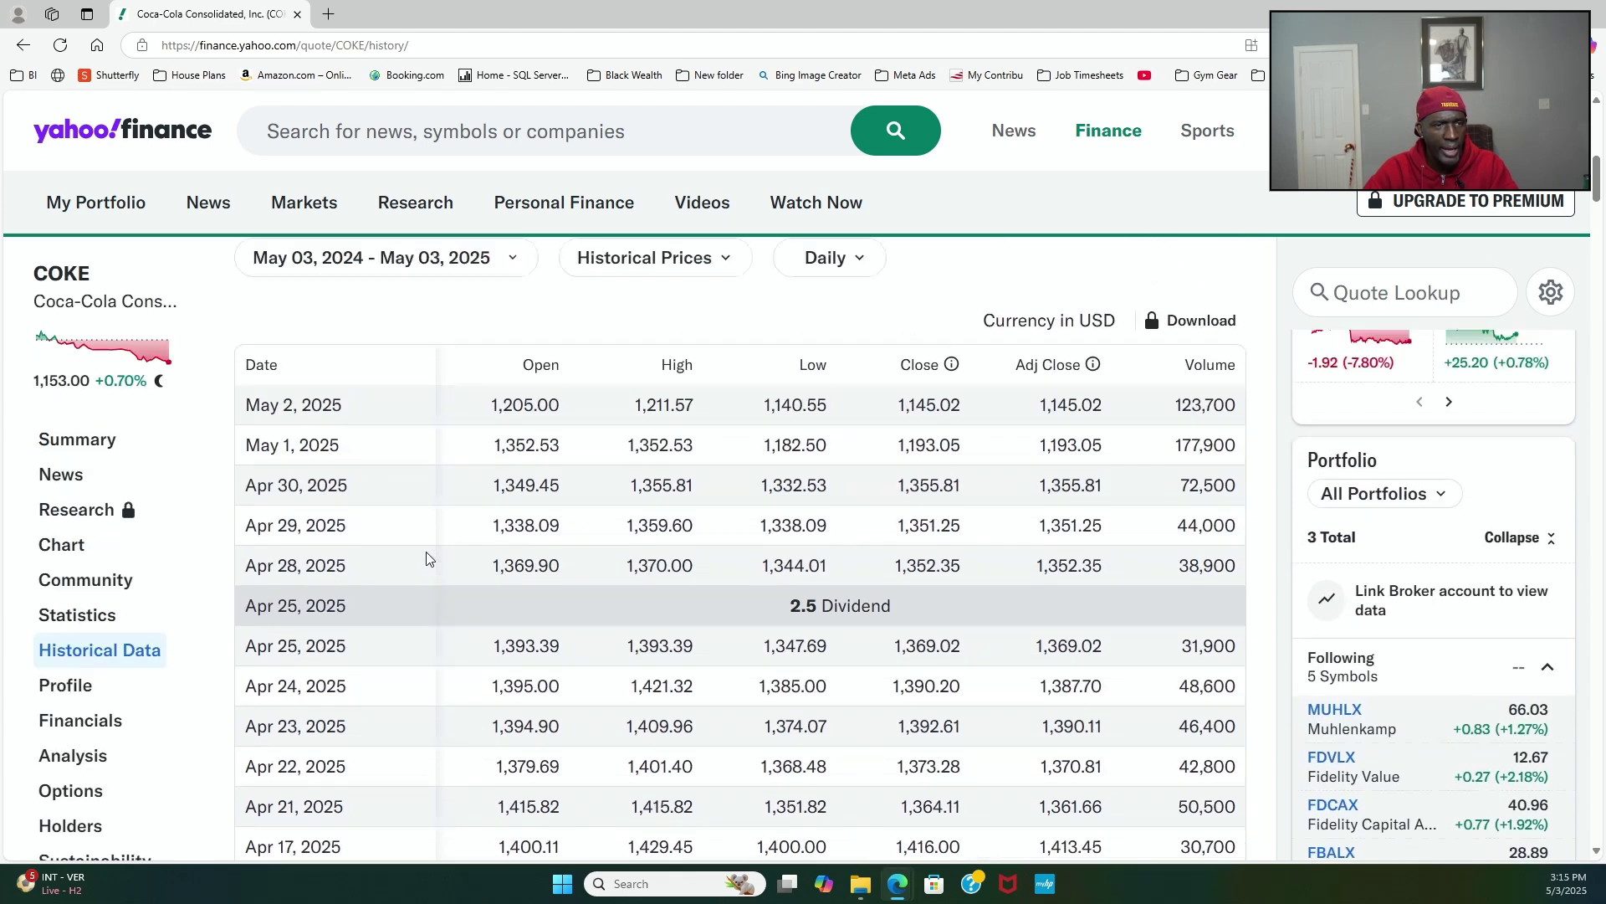
{"action": "scroll", "coordinate": [418, 550], "scroll_direction": "up", "scroll_amount": 2}
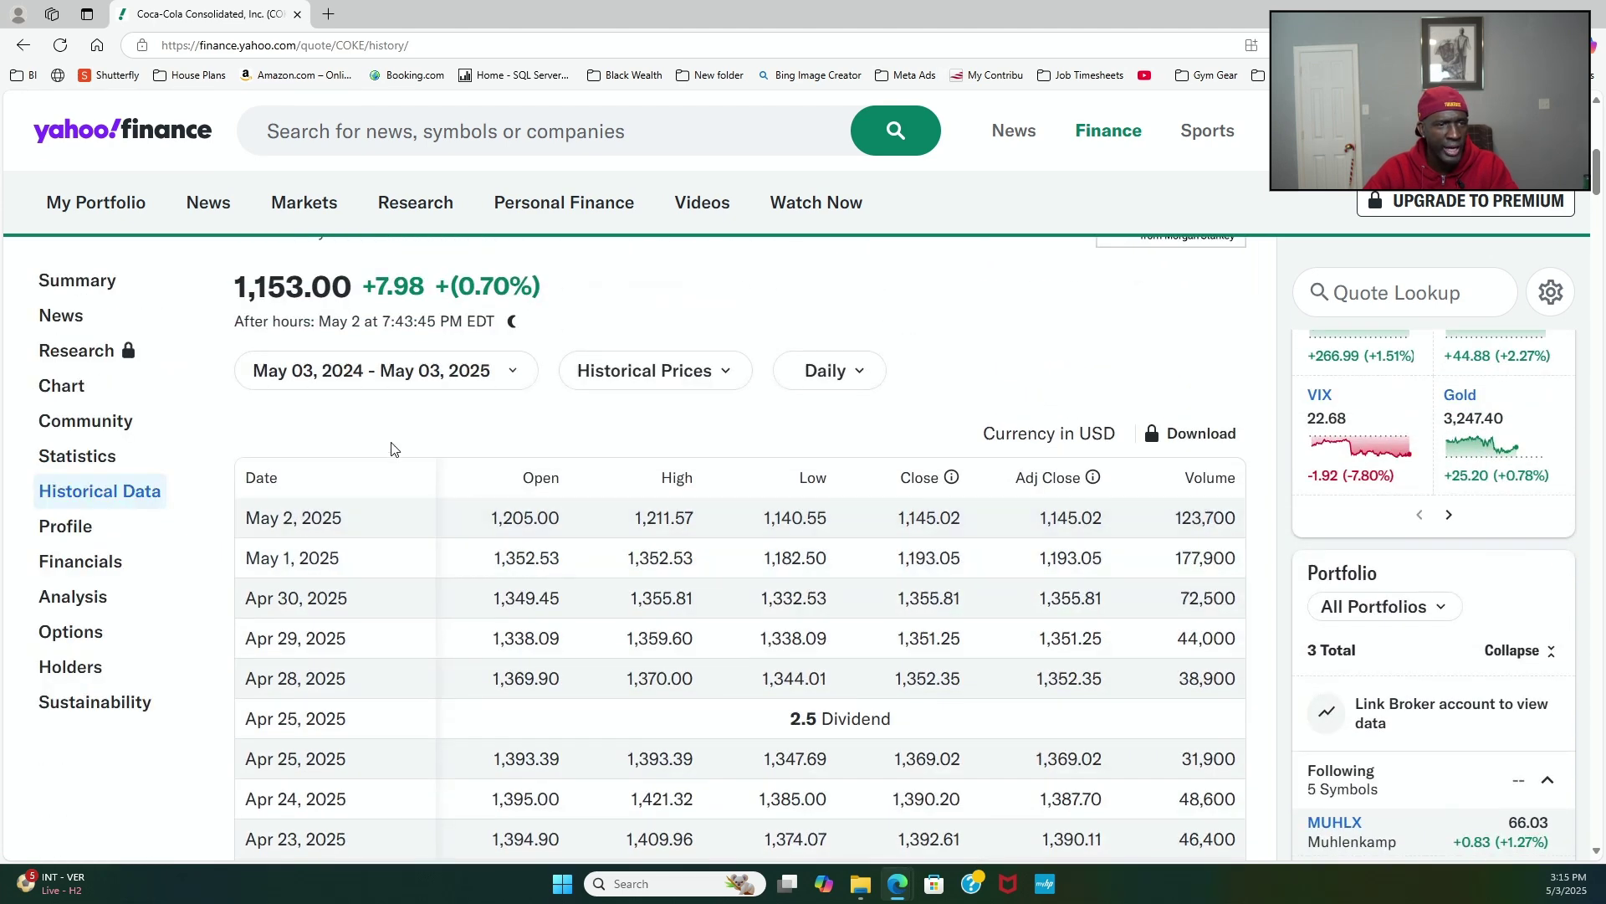
Step: Go through the daily price history to its oldest rows and examine the early May 2024 prices
{"action": "scroll", "coordinate": [410, 477], "scroll_direction": "down", "scroll_amount": 8}
{"action": "scroll", "coordinate": [426, 500], "scroll_direction": "down", "scroll_amount": 15}
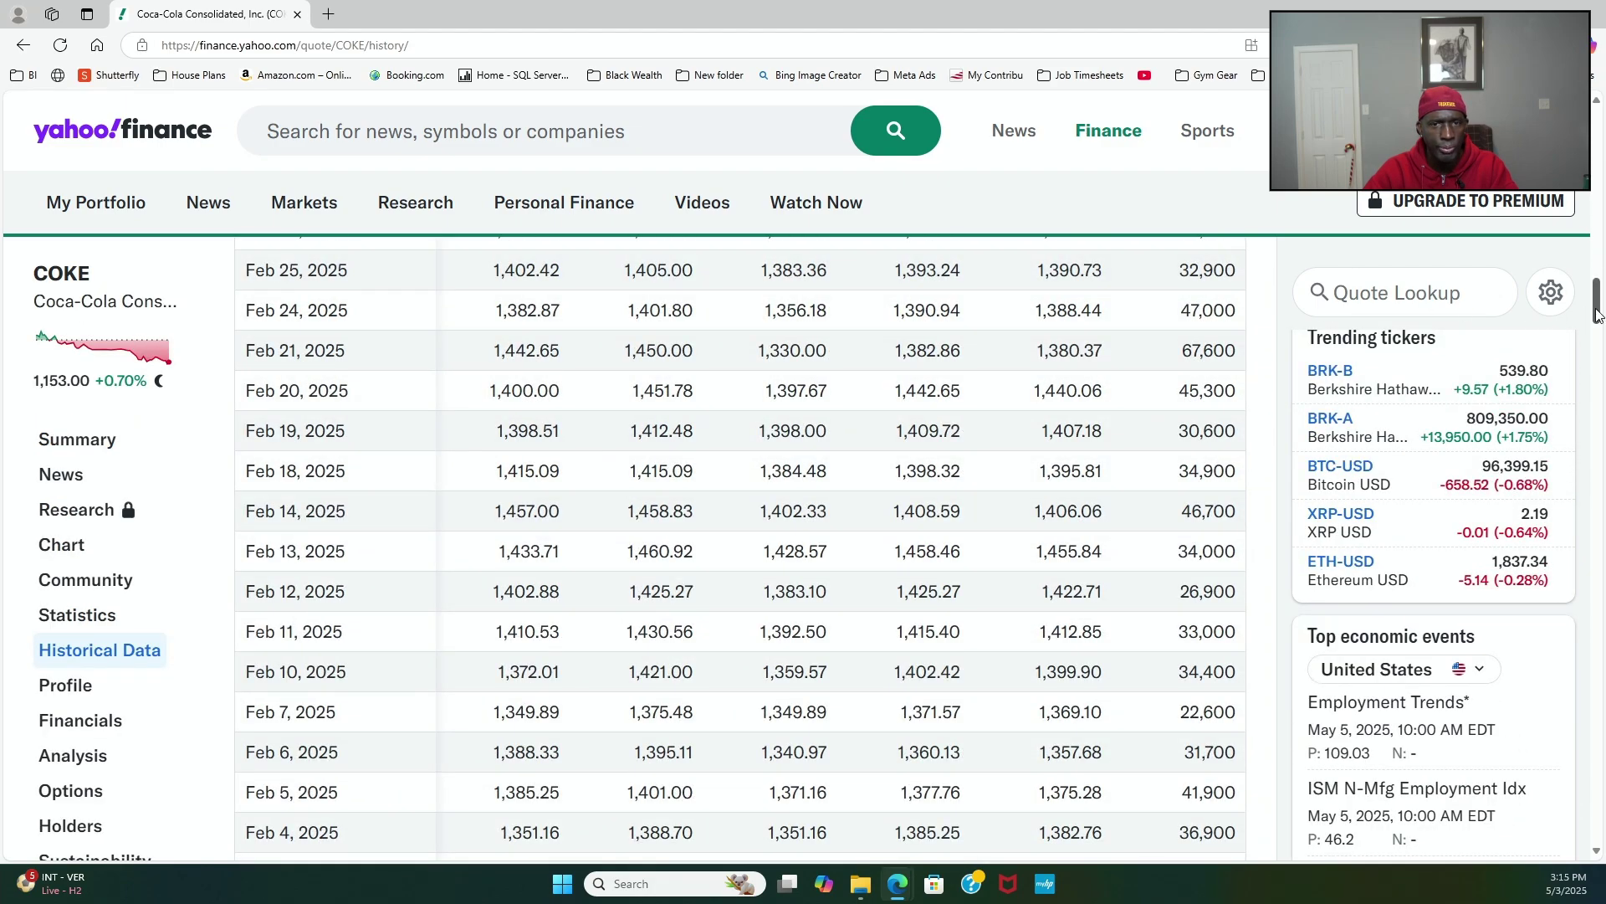
{"action": "left_click_drag", "start_coordinate": [1587, 325], "coordinate": [1584, 636]}
{"action": "scroll", "coordinate": [1584, 787], "scroll_direction": "down", "scroll_amount": 7}
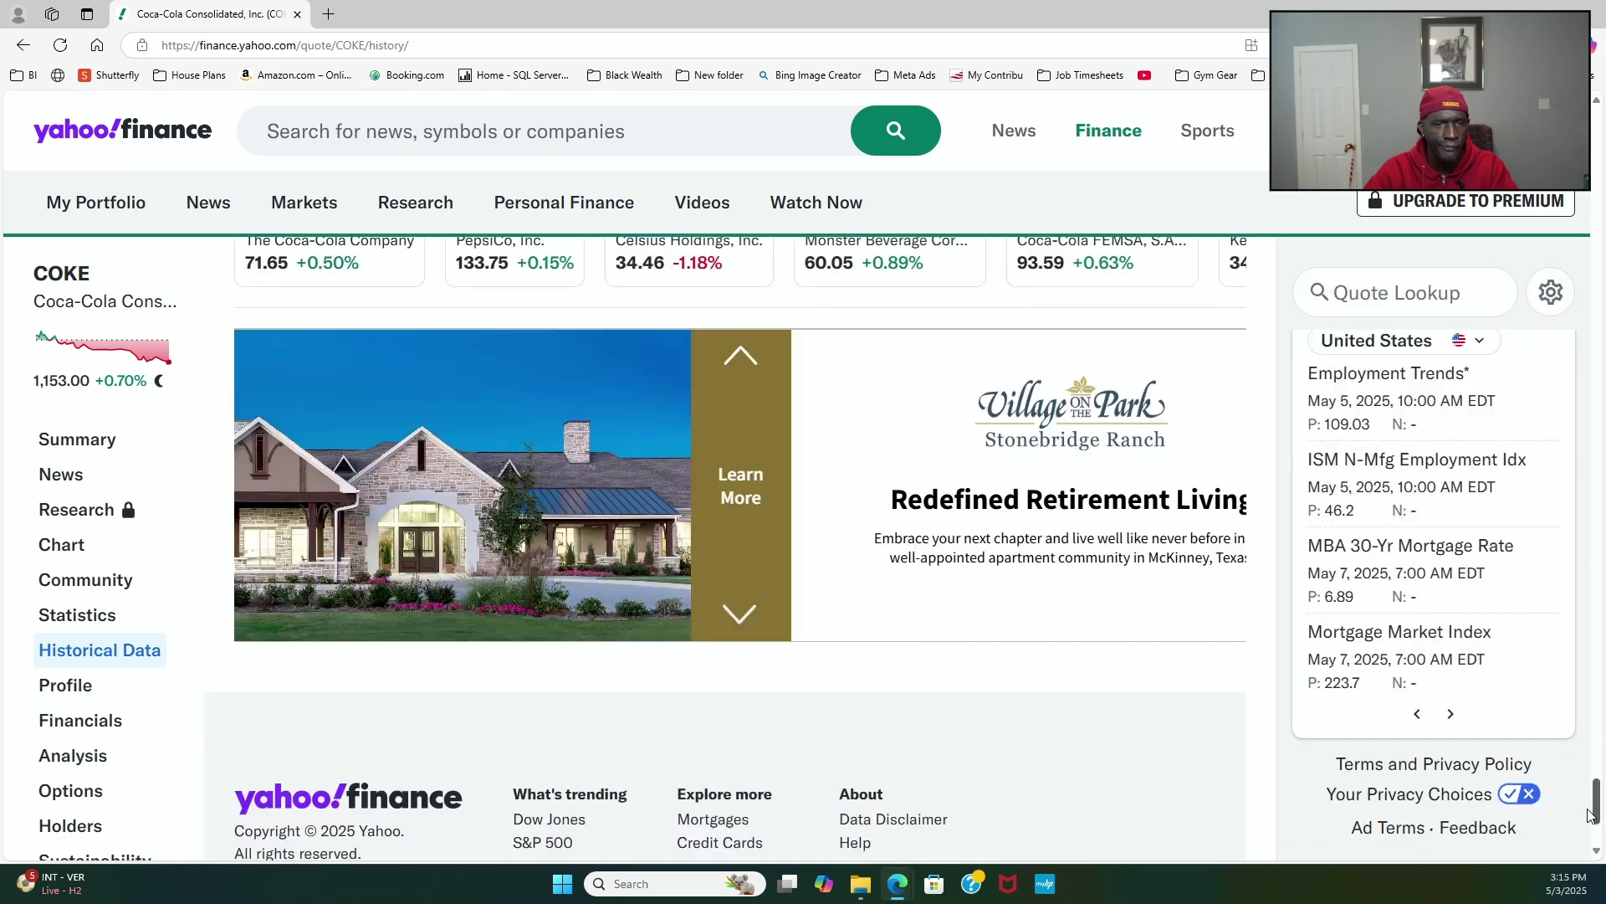
{"action": "scroll", "coordinate": [1548, 762], "scroll_direction": "up", "scroll_amount": 4}
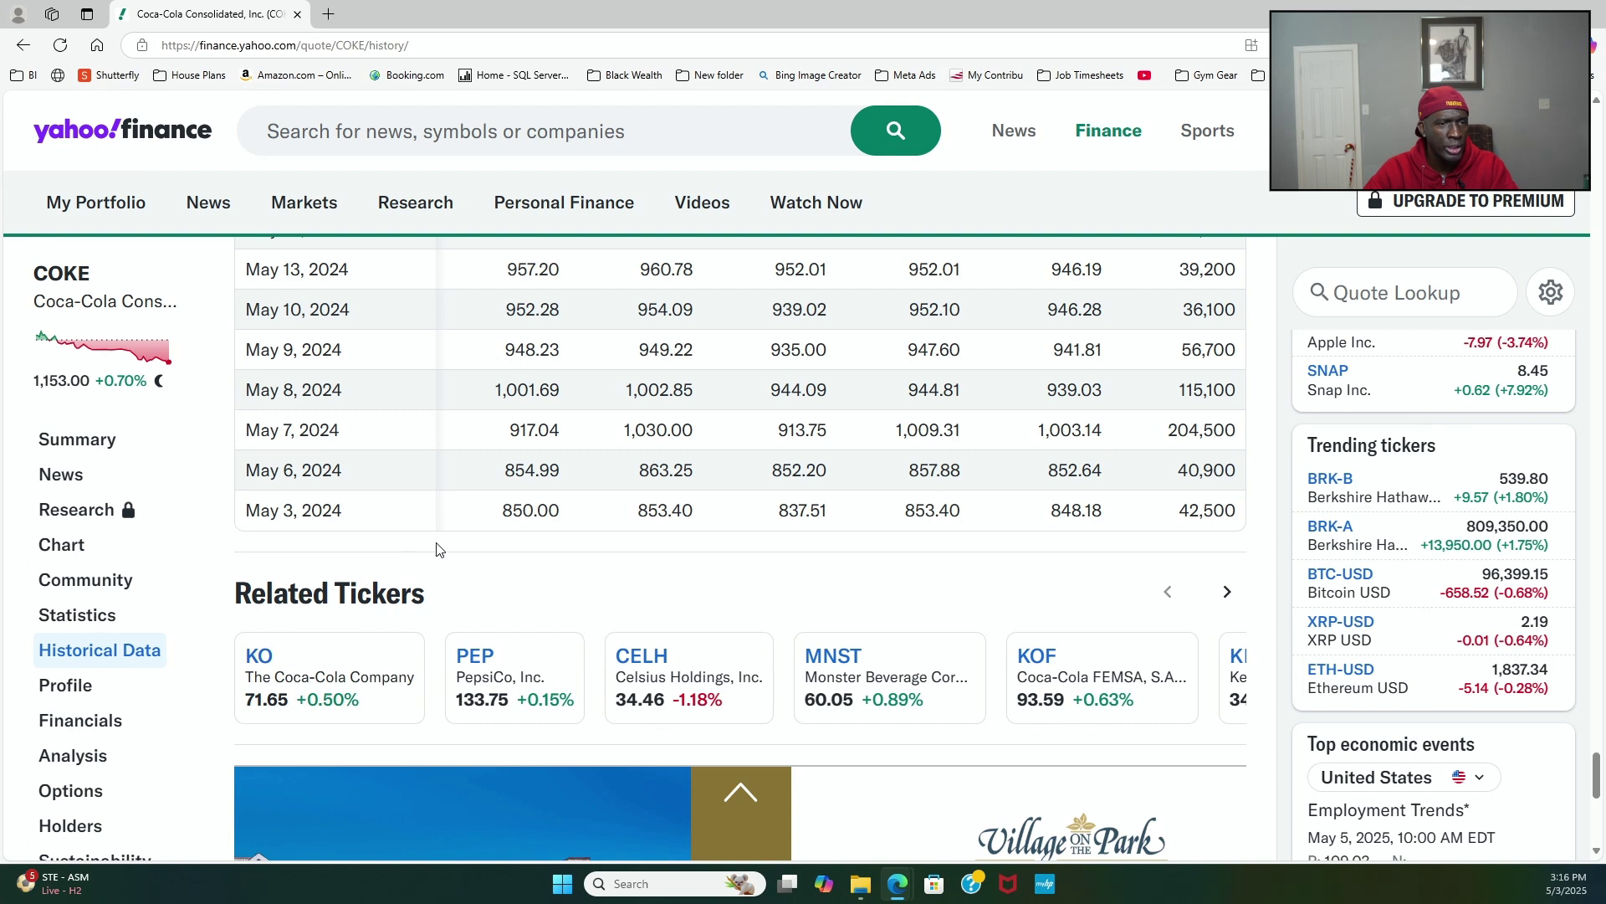
{"action": "scroll", "coordinate": [495, 552], "scroll_direction": "up", "scroll_amount": 1}
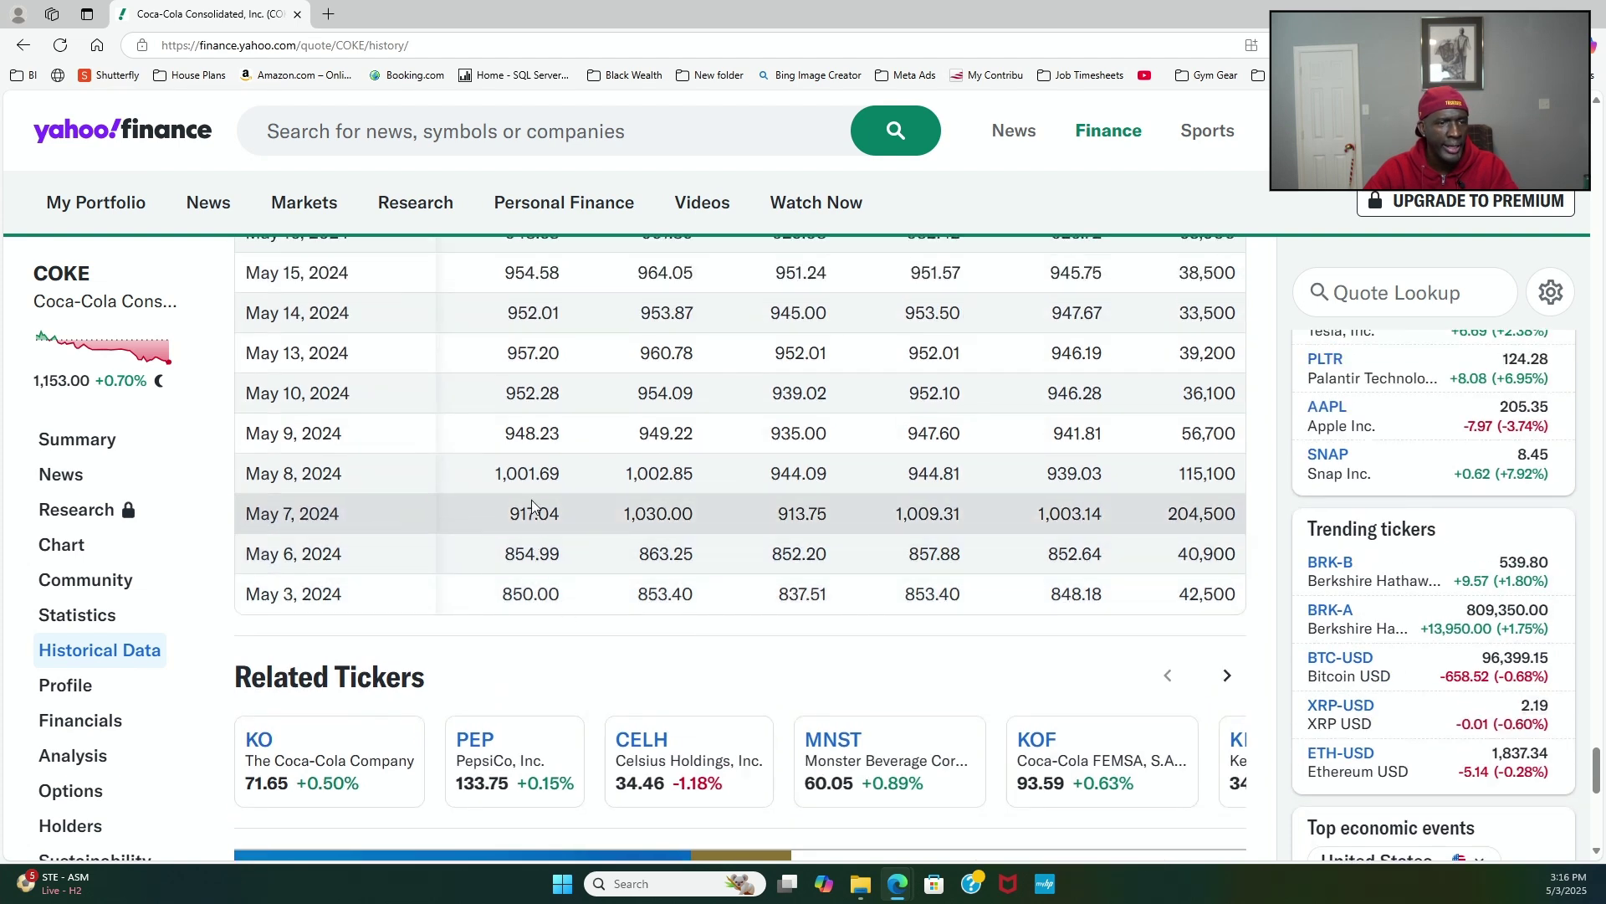
Step: Go back through the COKE daily price history from May 2024 to the most recent rows and examine the price trend
{"action": "scroll", "coordinate": [533, 500], "scroll_direction": "up", "scroll_amount": 6}
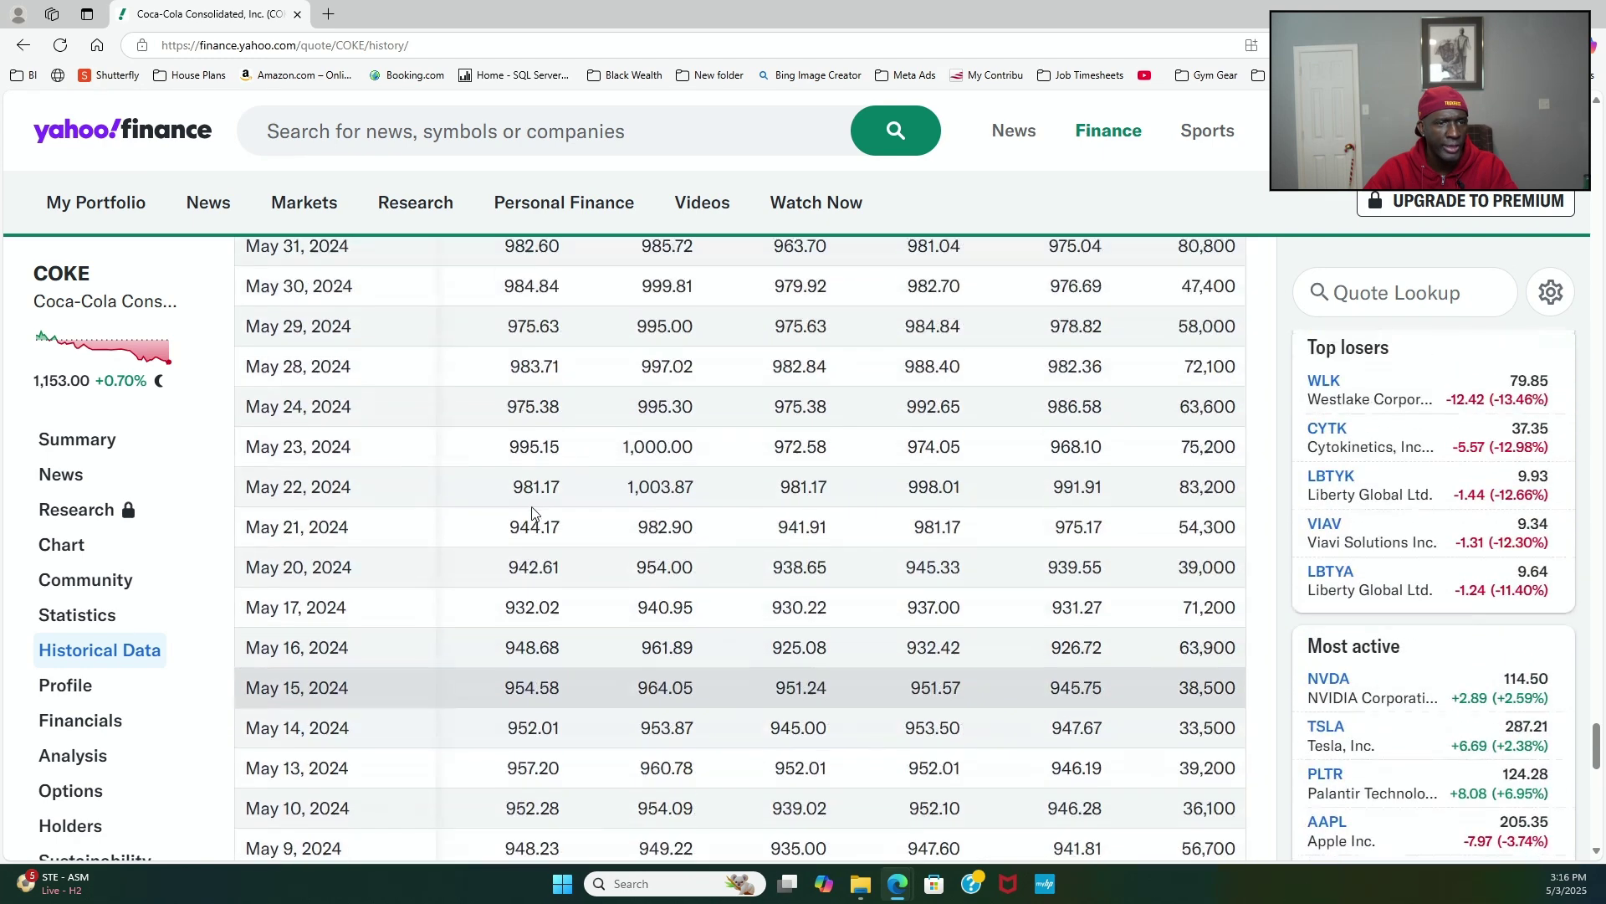
{"action": "scroll", "coordinate": [535, 512], "scroll_direction": "up", "scroll_amount": 3}
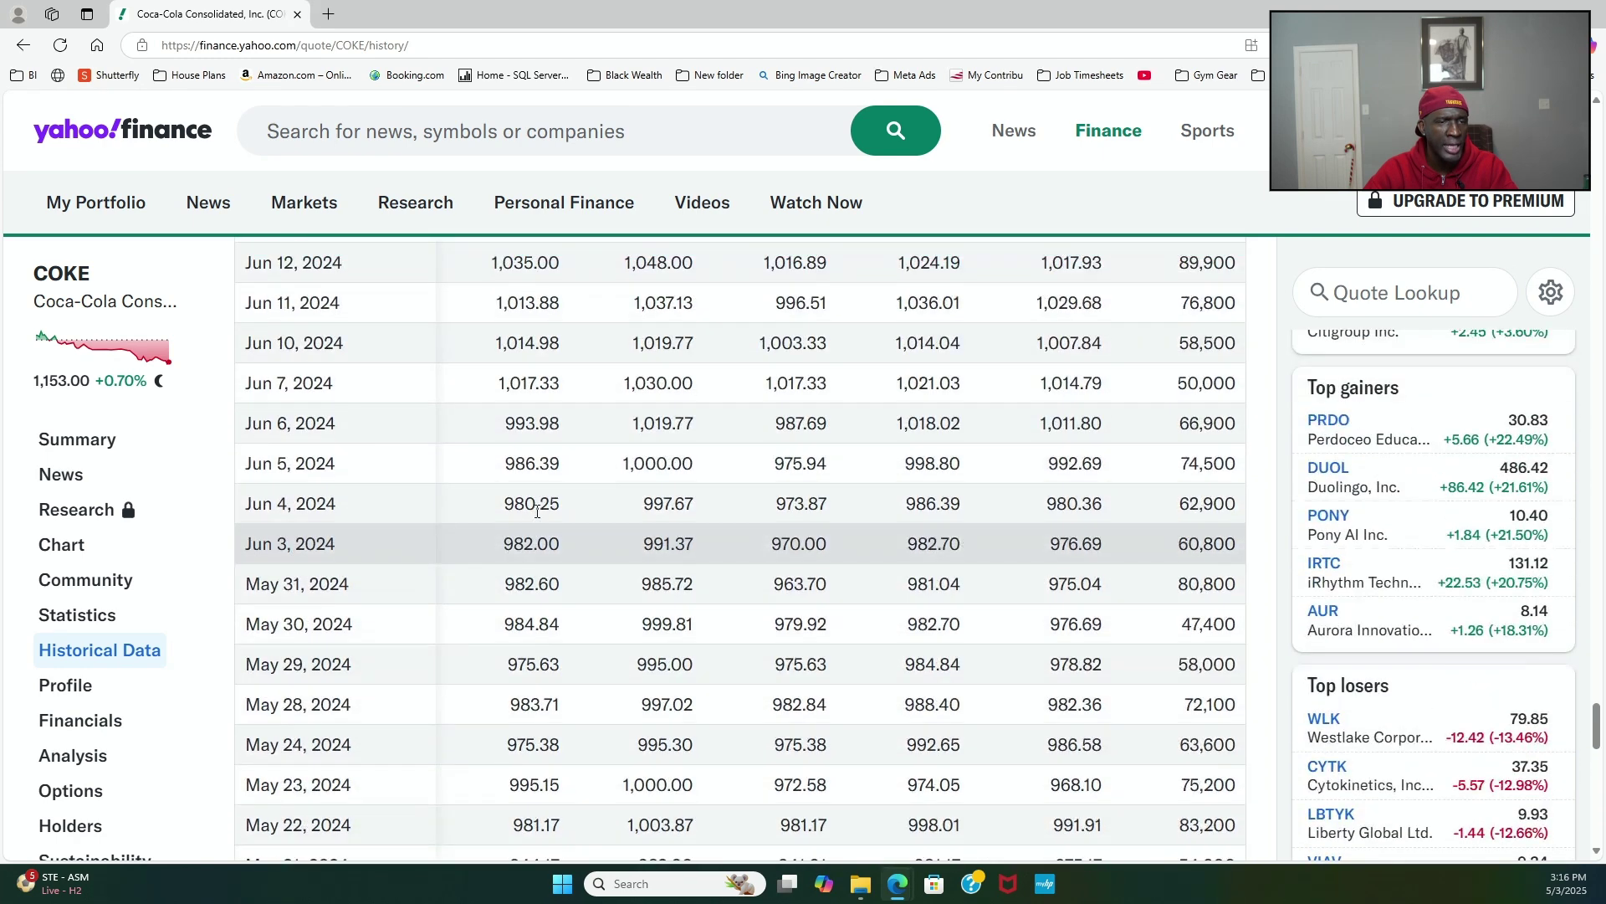
{"action": "scroll", "coordinate": [538, 512], "scroll_direction": "up", "scroll_amount": 10}
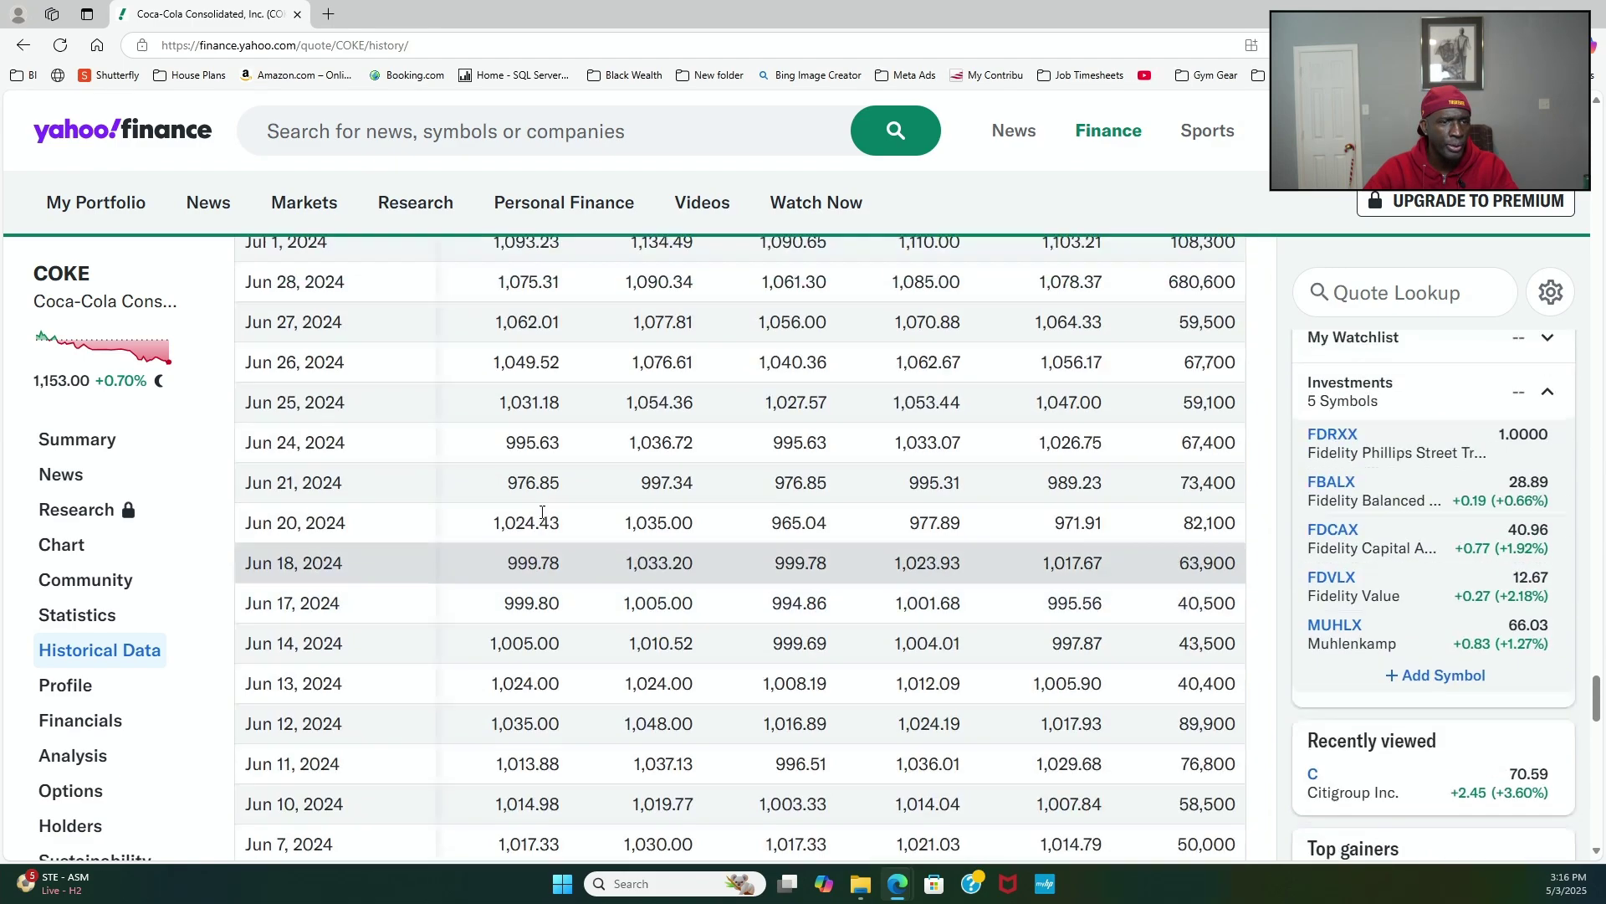
{"action": "scroll", "coordinate": [541, 512], "scroll_direction": "up", "scroll_amount": 12}
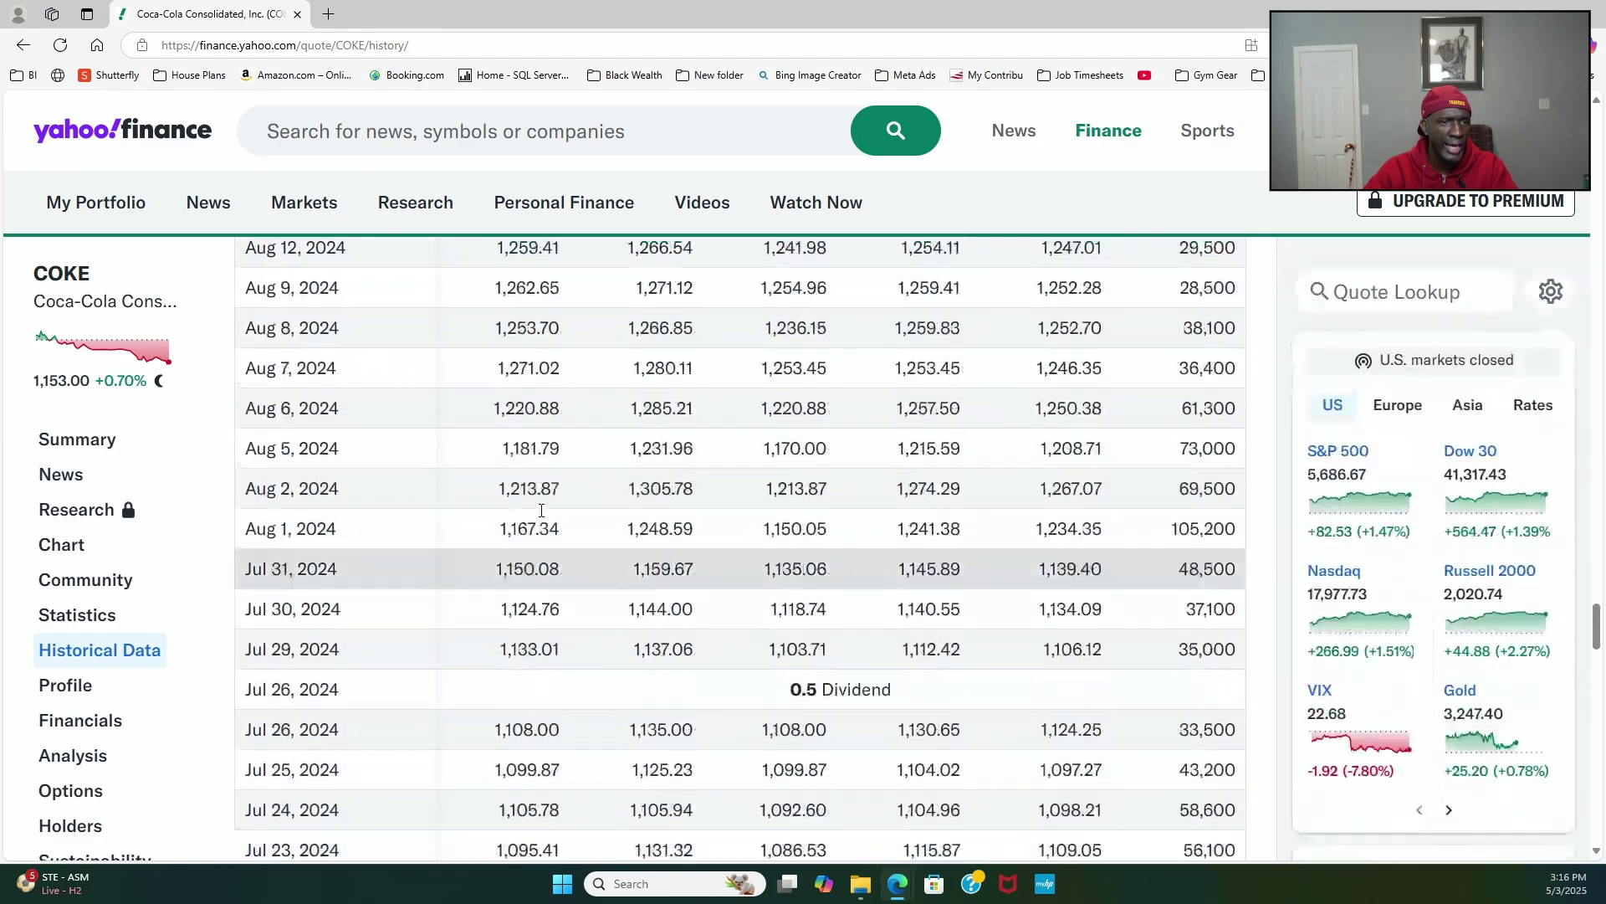
{"action": "scroll", "coordinate": [542, 510], "scroll_direction": "up", "scroll_amount": 20}
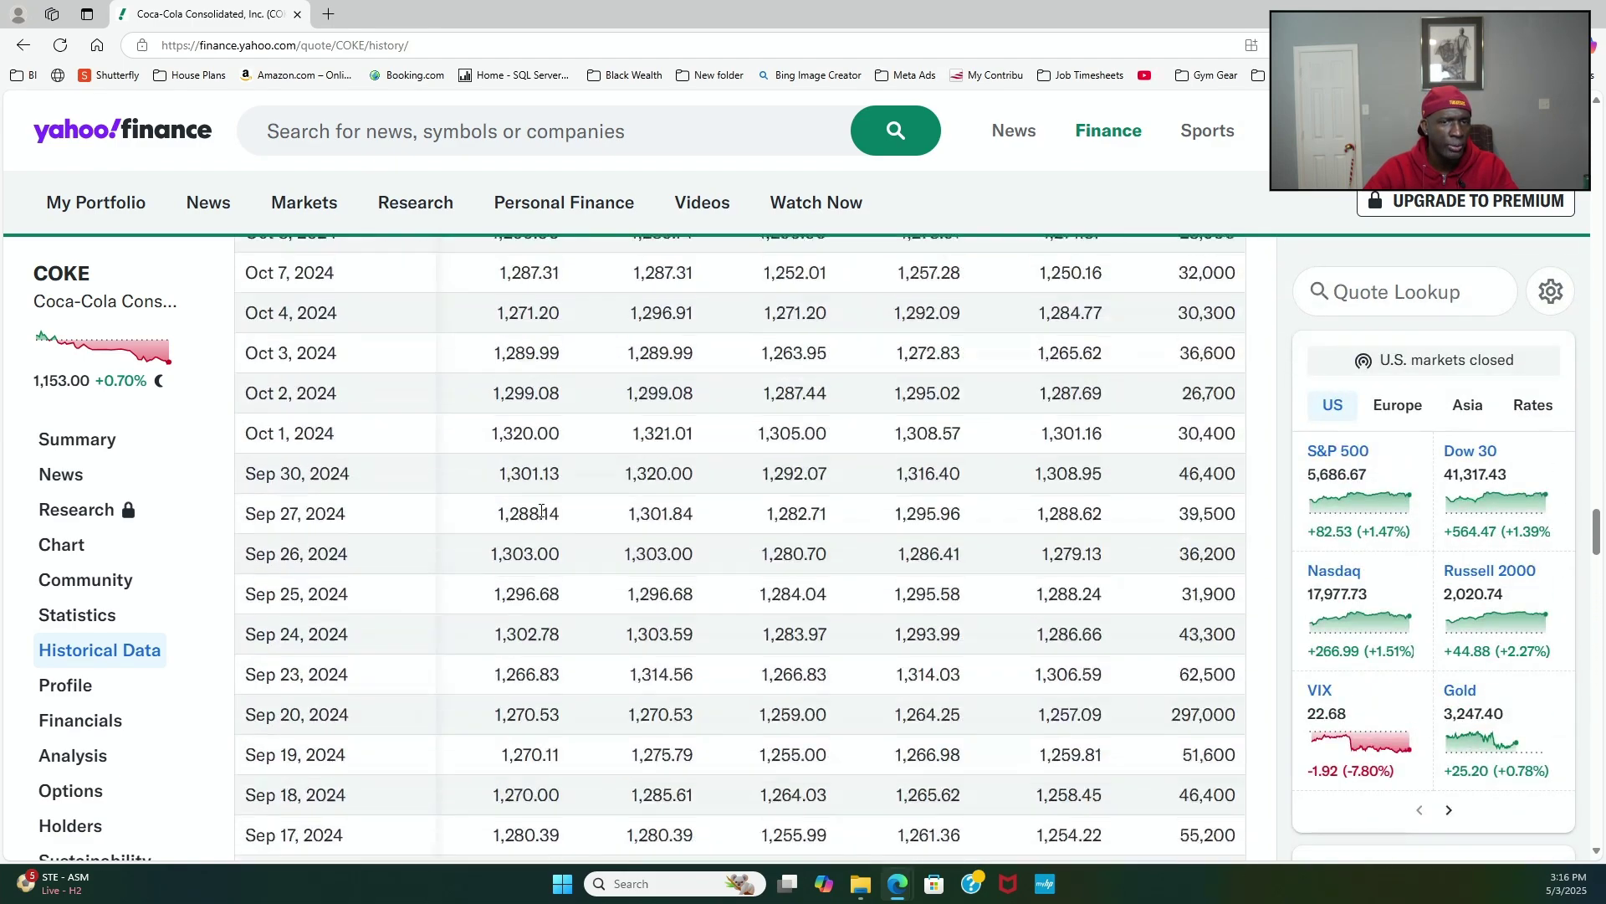
{"action": "scroll", "coordinate": [541, 510], "scroll_direction": "up", "scroll_amount": 20}
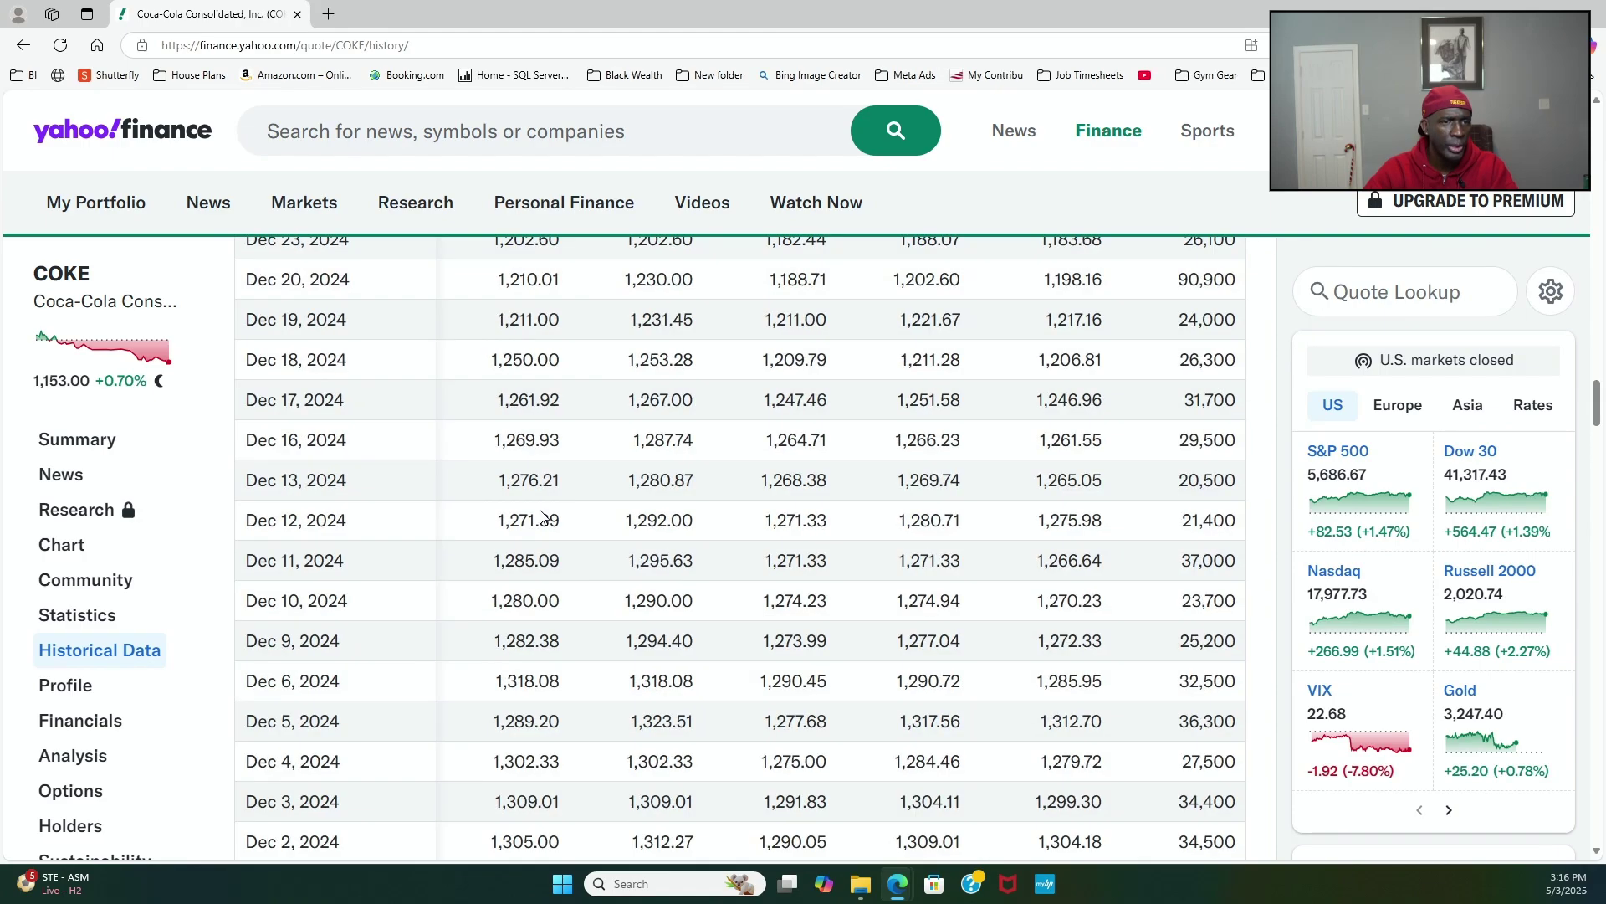
{"action": "scroll", "coordinate": [542, 510], "scroll_direction": "up", "scroll_amount": 20}
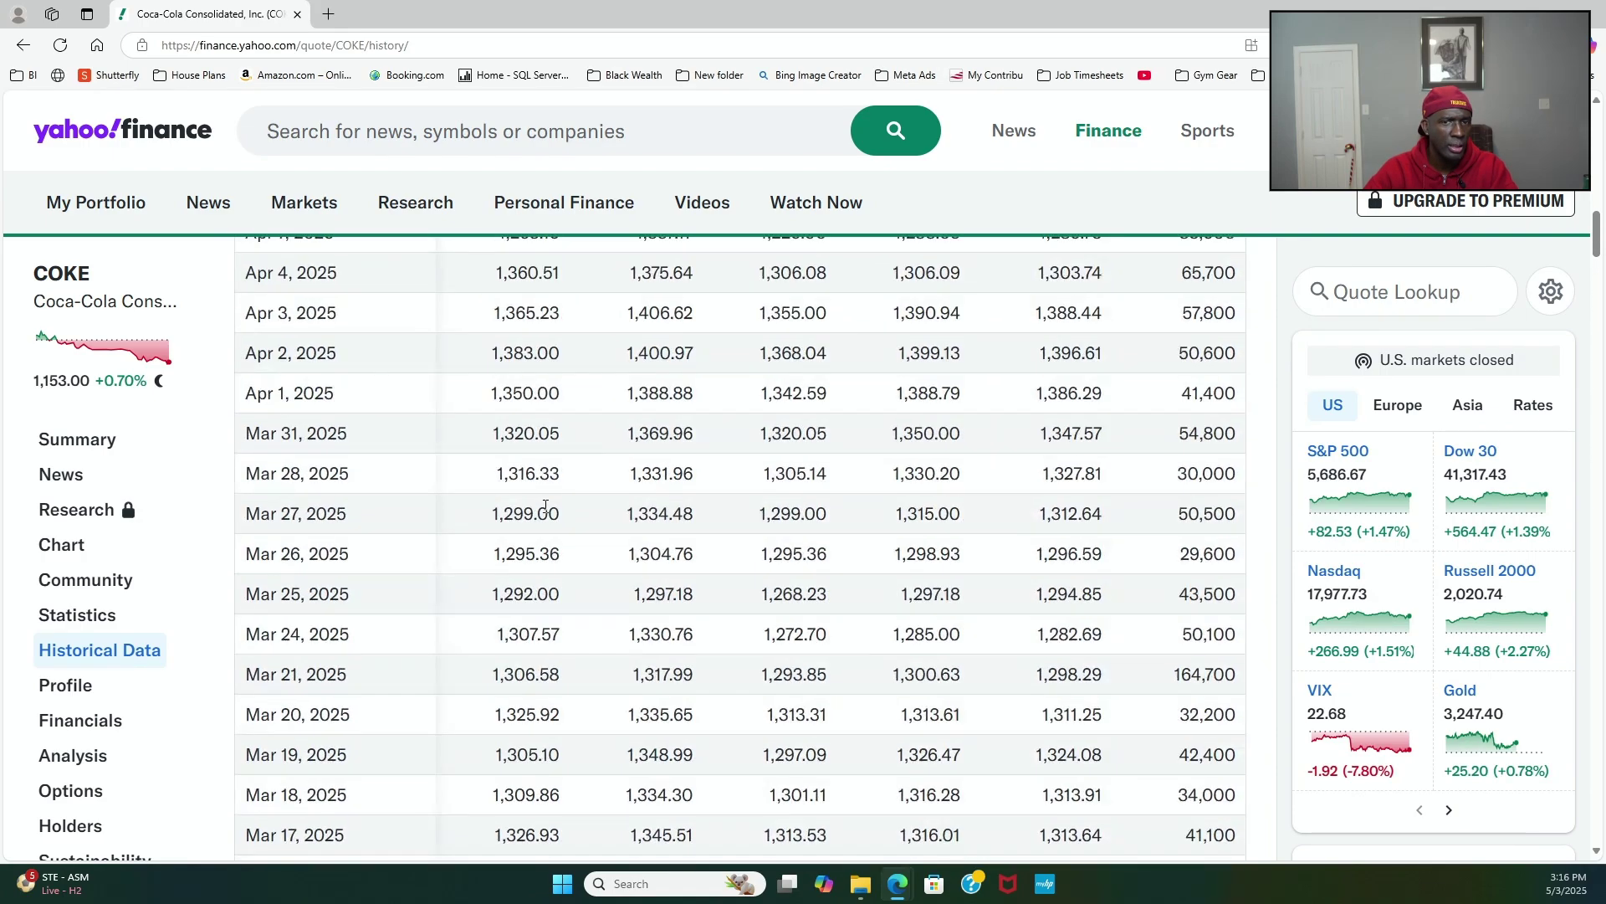
{"action": "scroll", "coordinate": [545, 506], "scroll_direction": "up", "scroll_amount": 14}
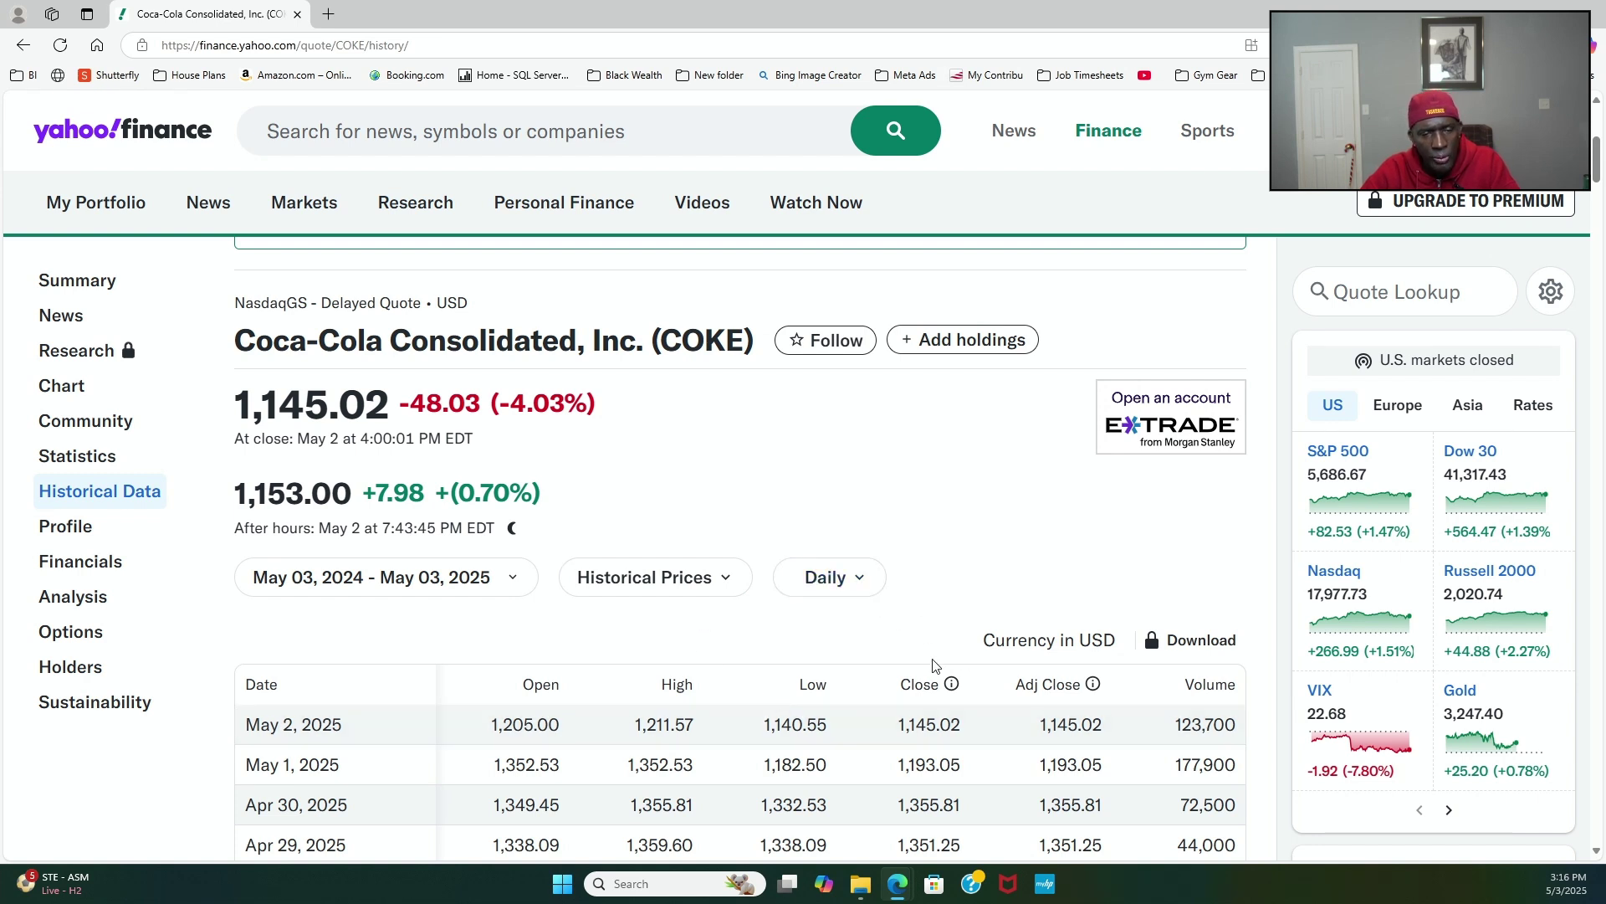
{"action": "scroll", "coordinate": [638, 623], "scroll_direction": "down", "scroll_amount": 3}
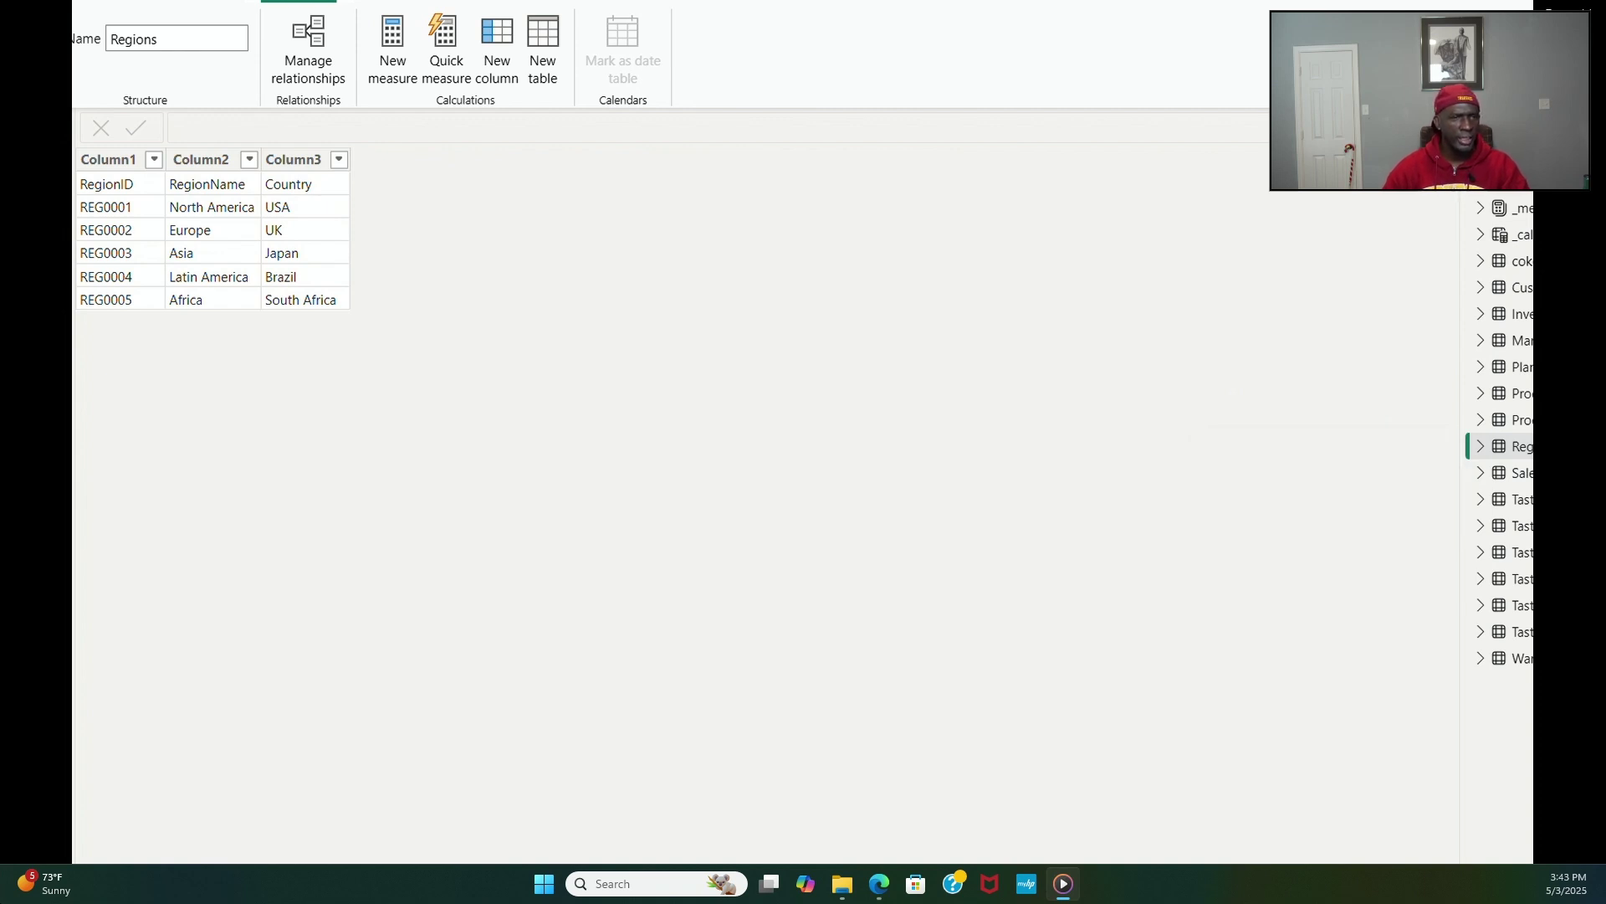
Step: Switch to the Power BI table view and examine the SalesTransactions table, the taste test tables for Brazil, Canada, Japan, Mexico, UK and US, and Warehouses
{"action": "left_click", "coordinate": [1521, 473]}
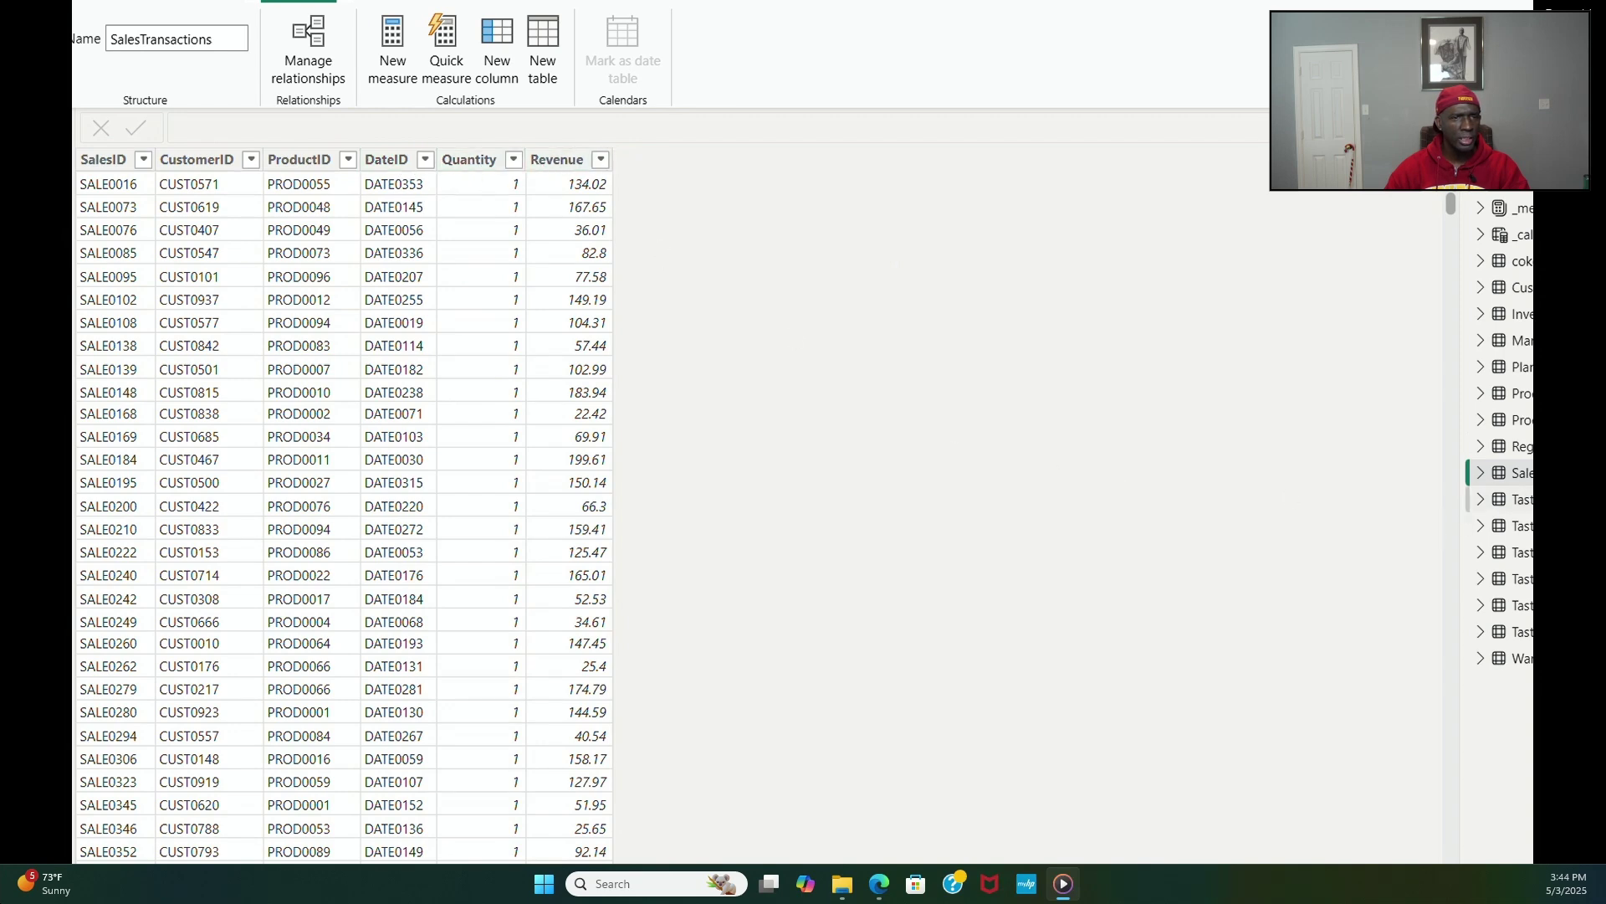
{"action": "left_click", "coordinate": [1519, 499]}
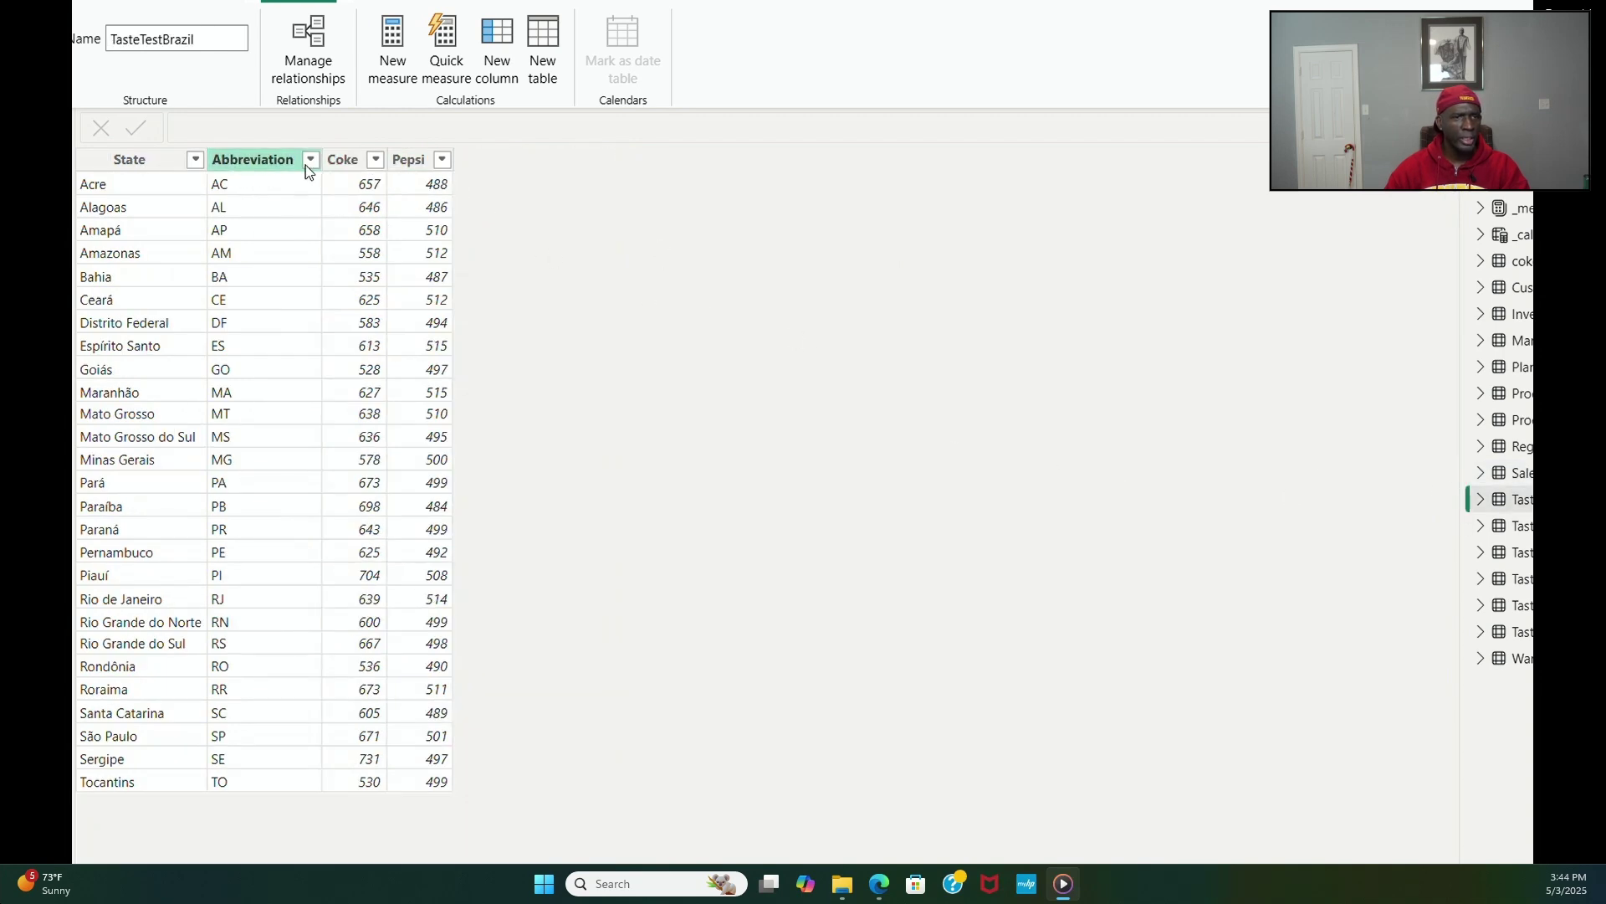
{"action": "left_click", "coordinate": [1519, 525]}
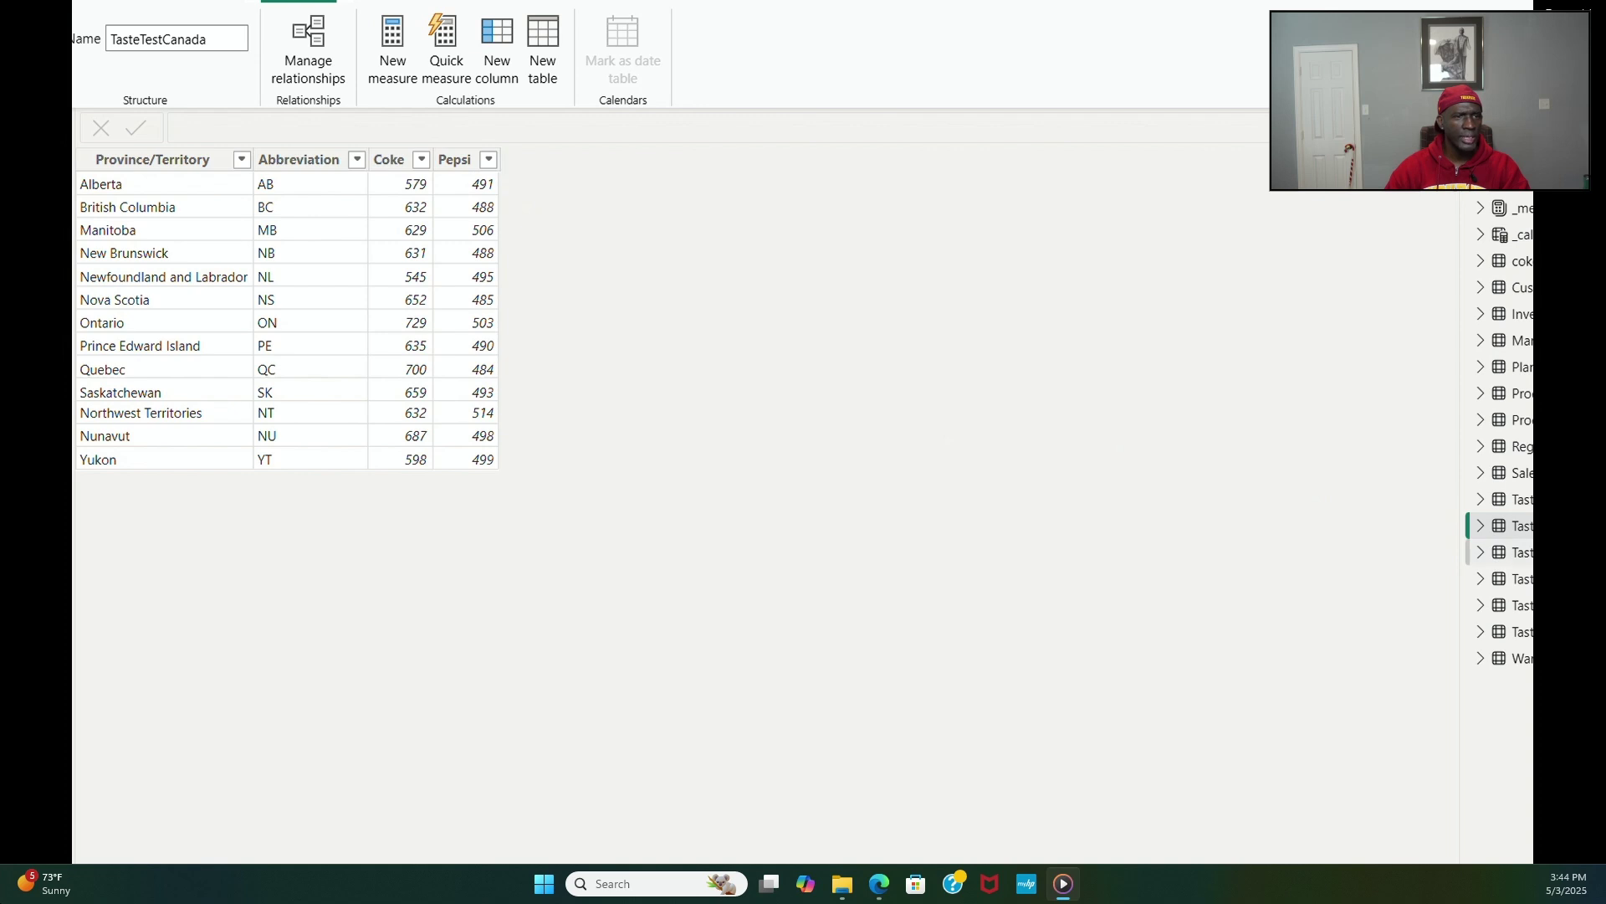
{"action": "left_click", "coordinate": [1519, 552]}
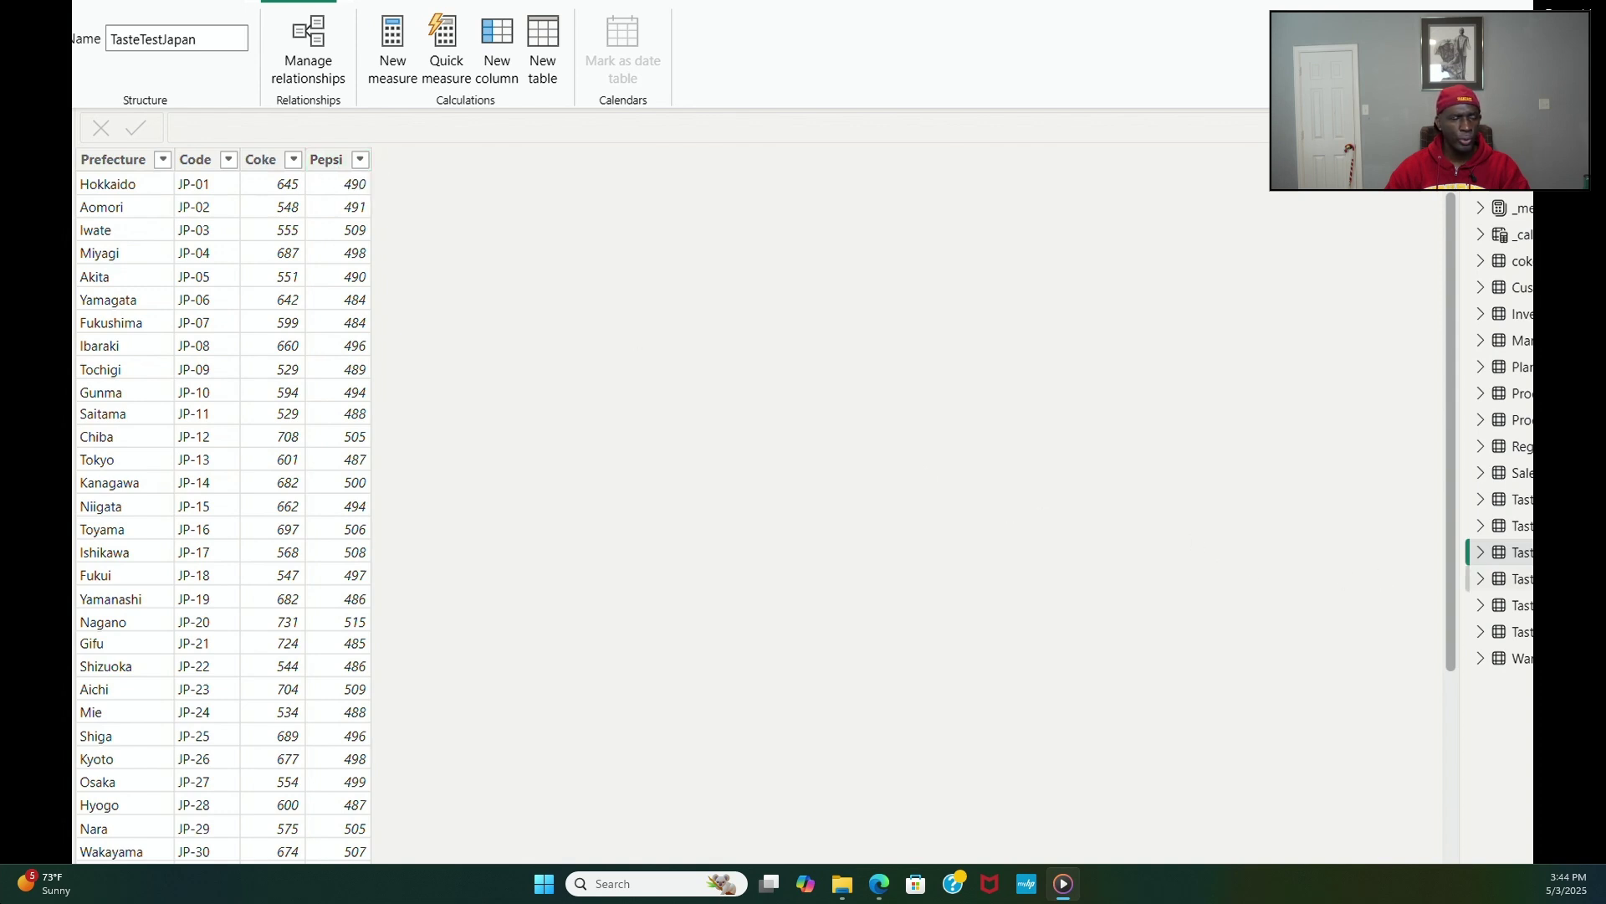
{"action": "left_click", "coordinate": [1522, 579]}
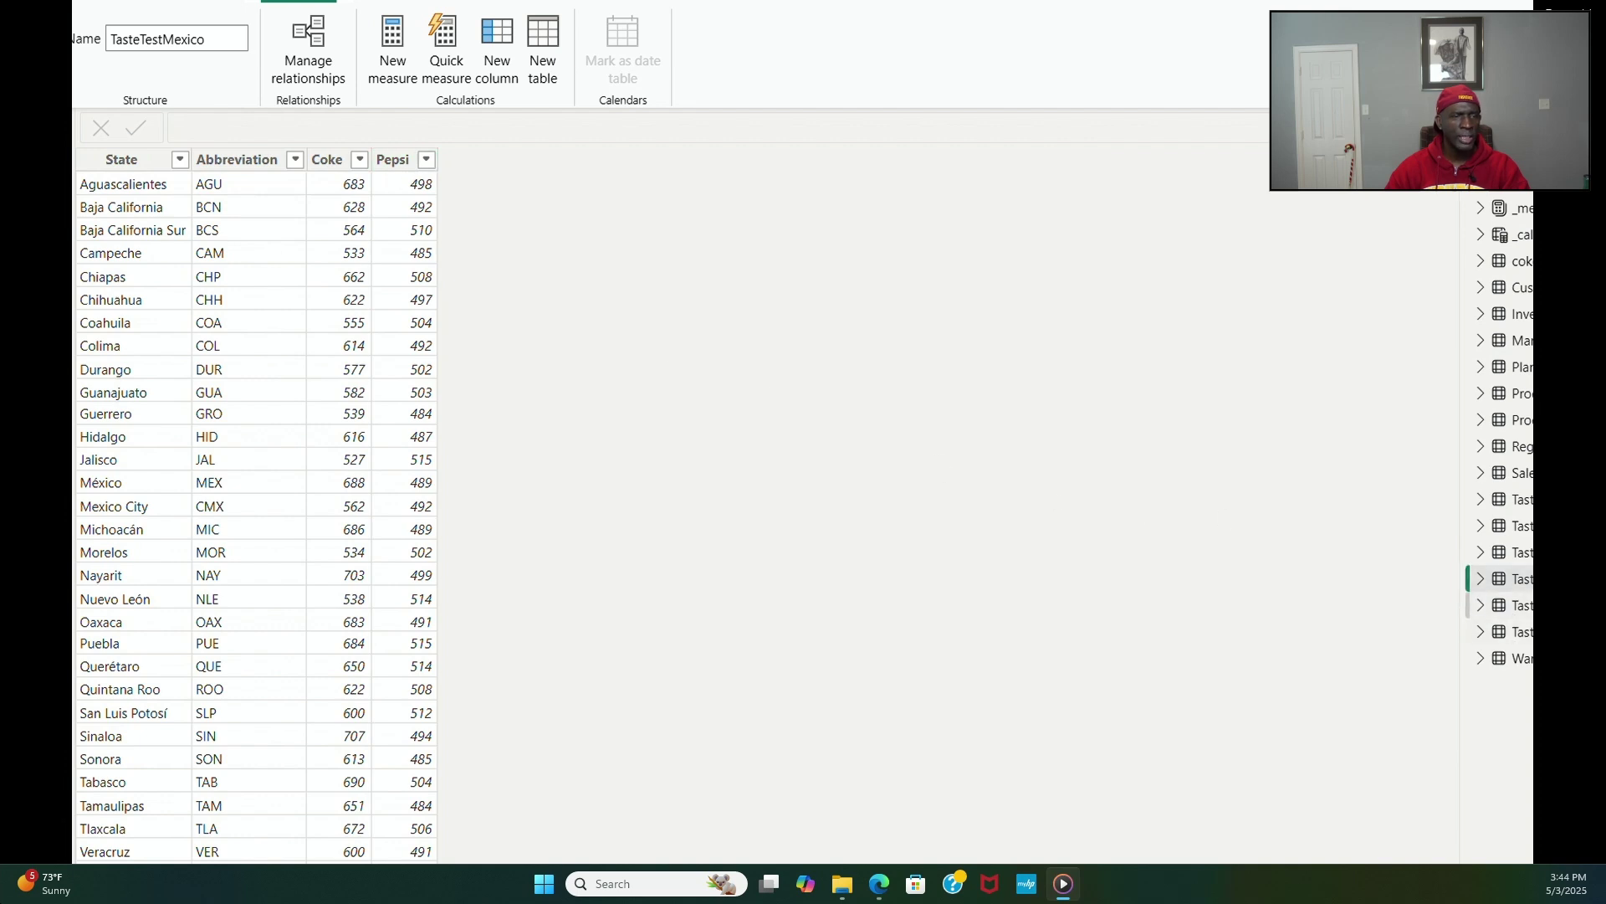
{"action": "left_click", "coordinate": [1523, 605]}
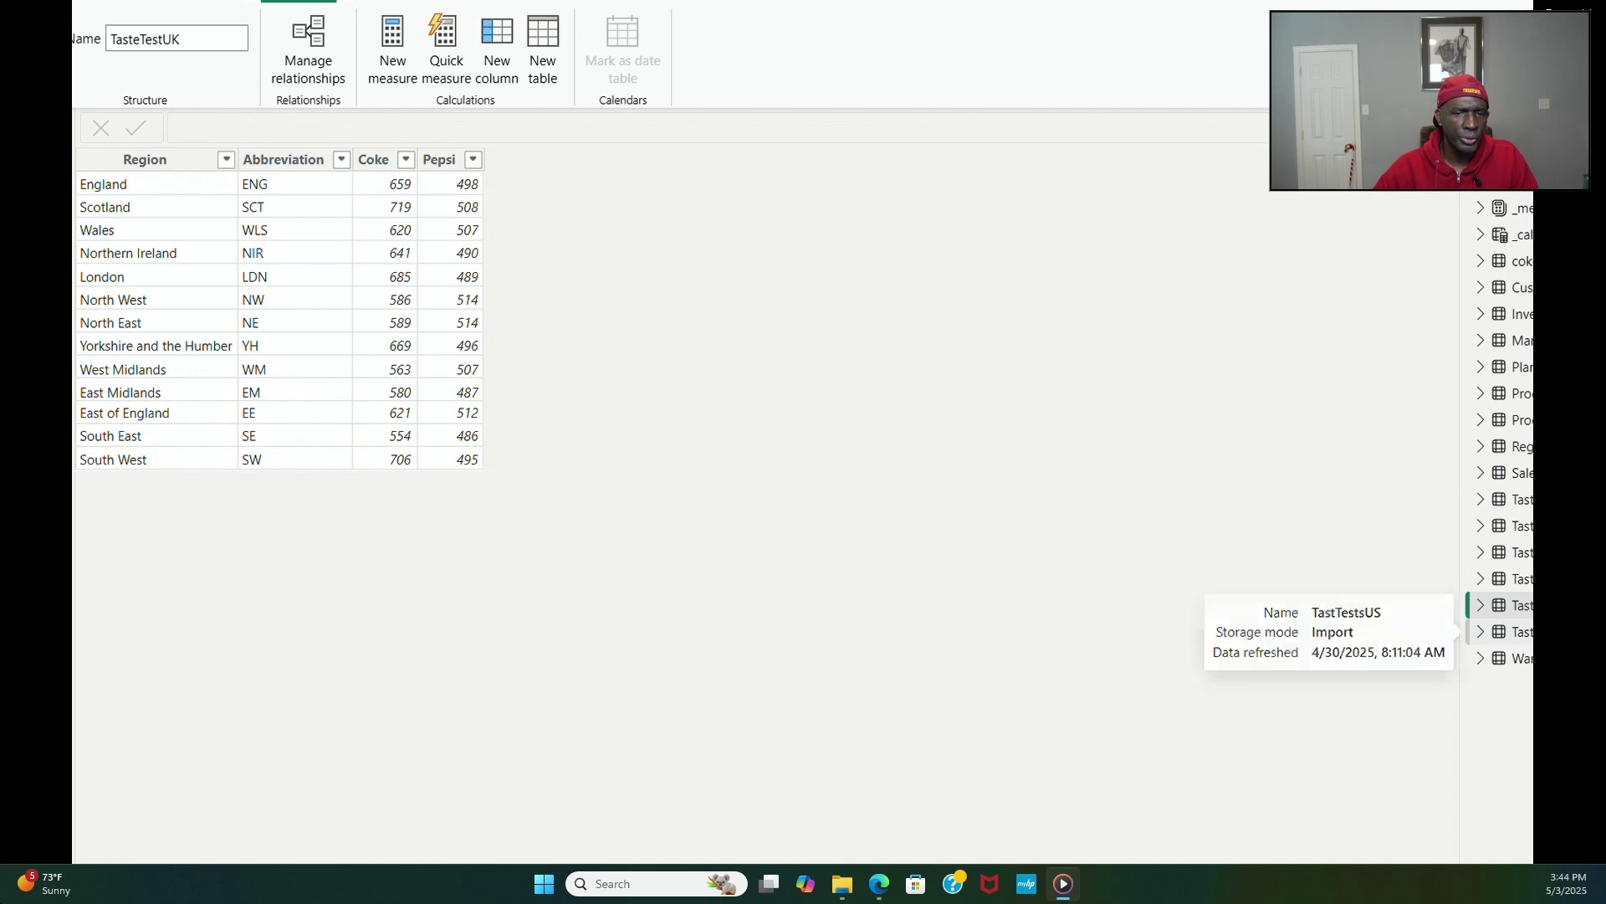
{"action": "left_click", "coordinate": [1519, 632]}
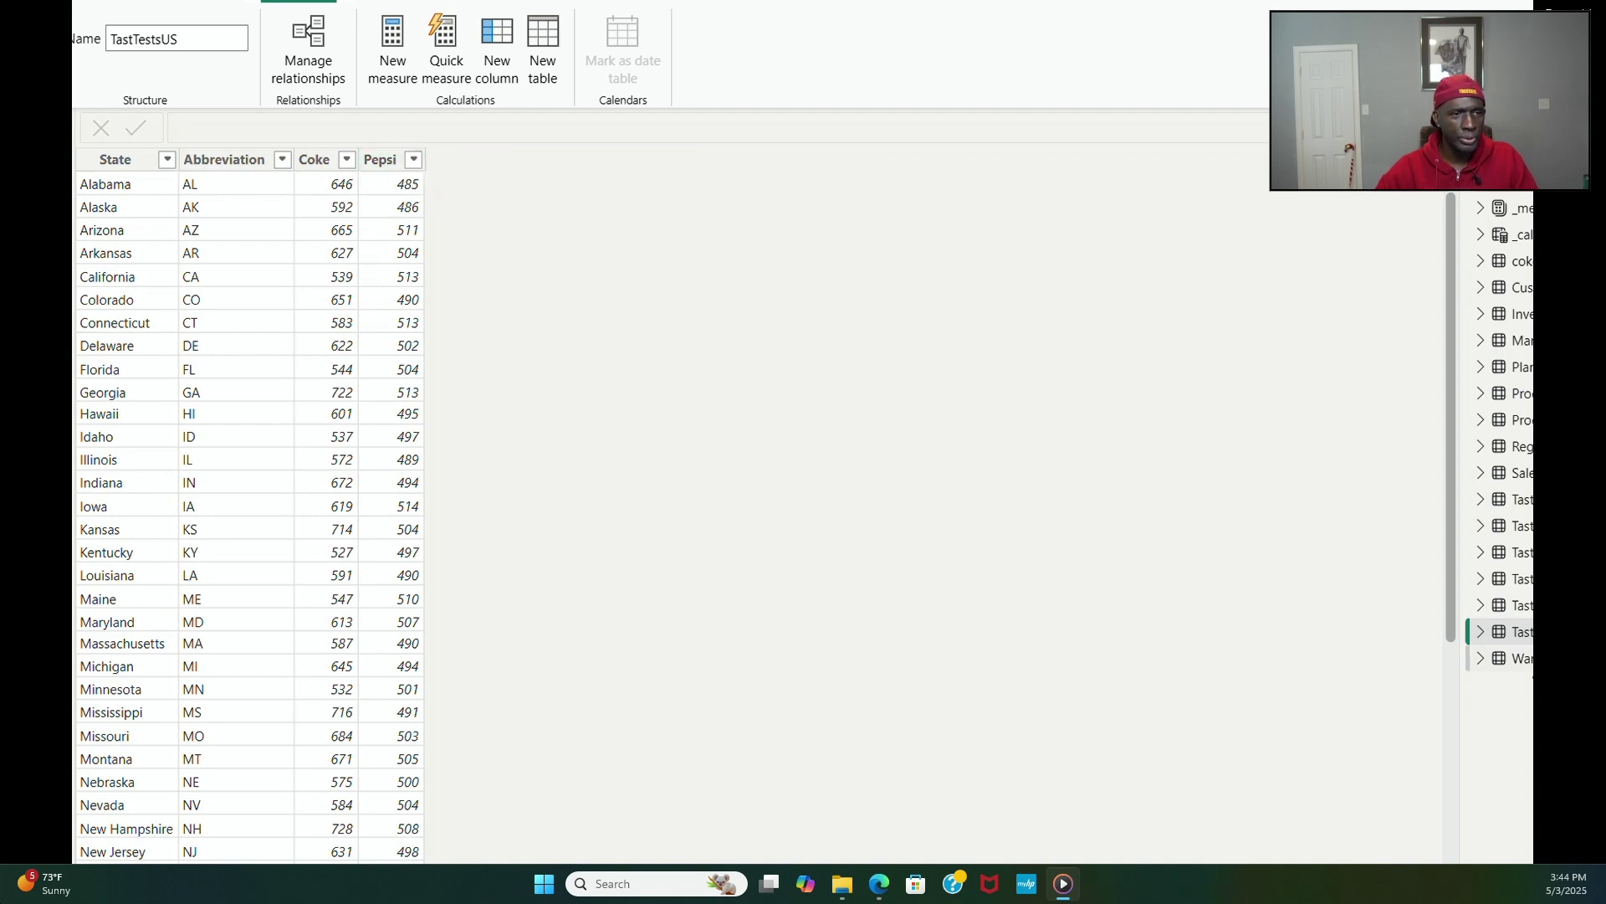
{"action": "left_click", "coordinate": [1518, 657]}
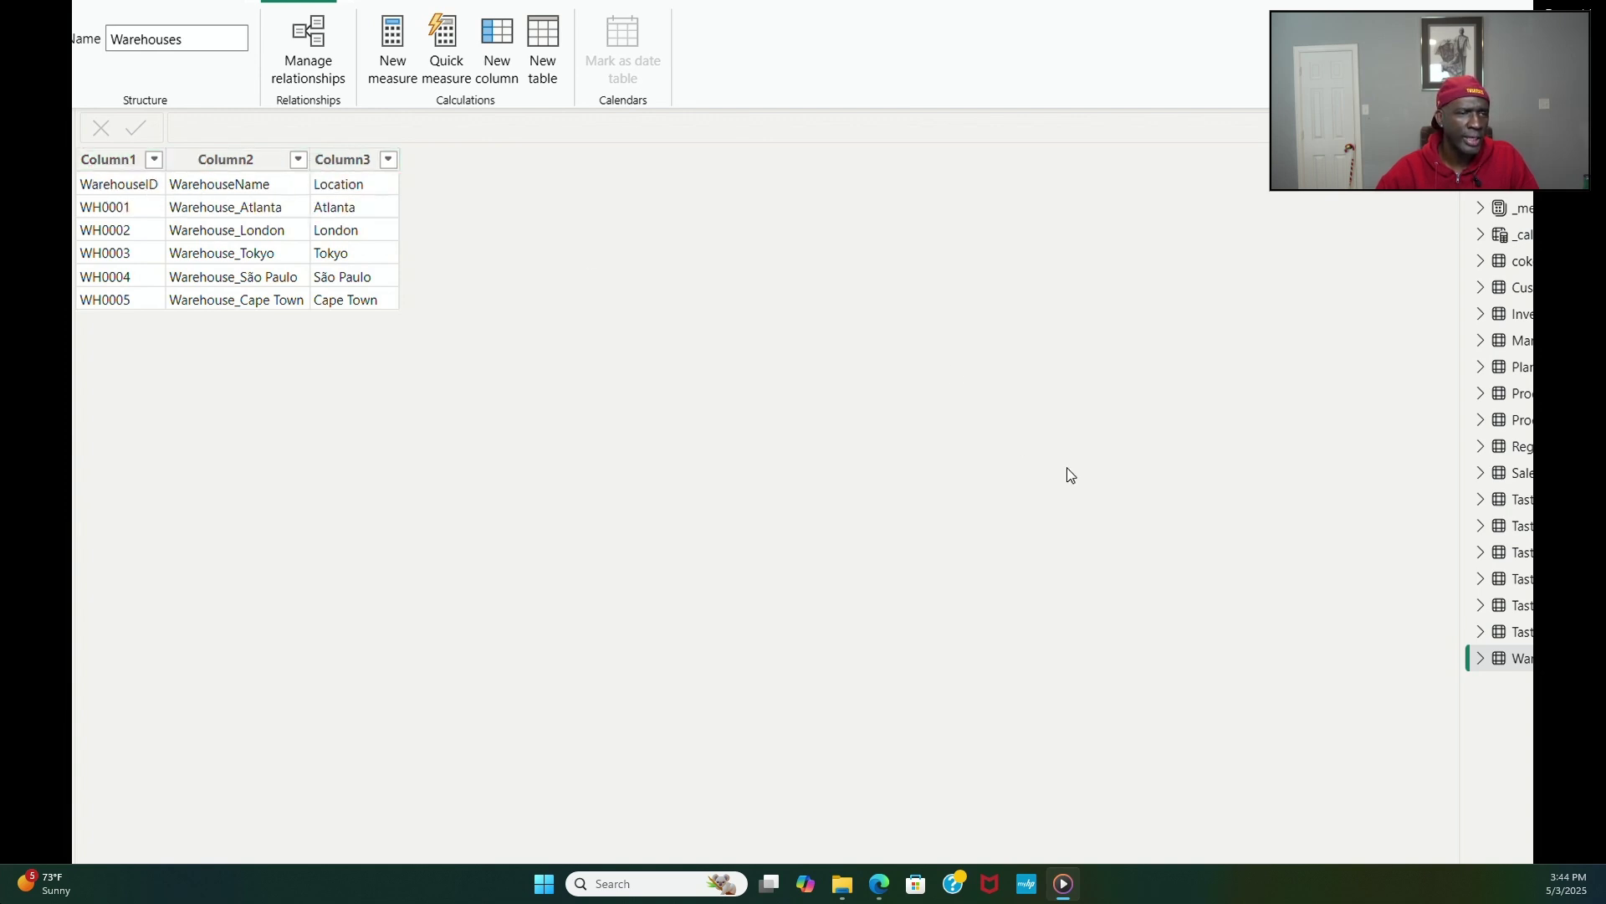
Step: Examine the Regions, _calendar and coke_stock tables and the generic column headers of the Customers table
{"action": "left_click", "coordinate": [1518, 446]}
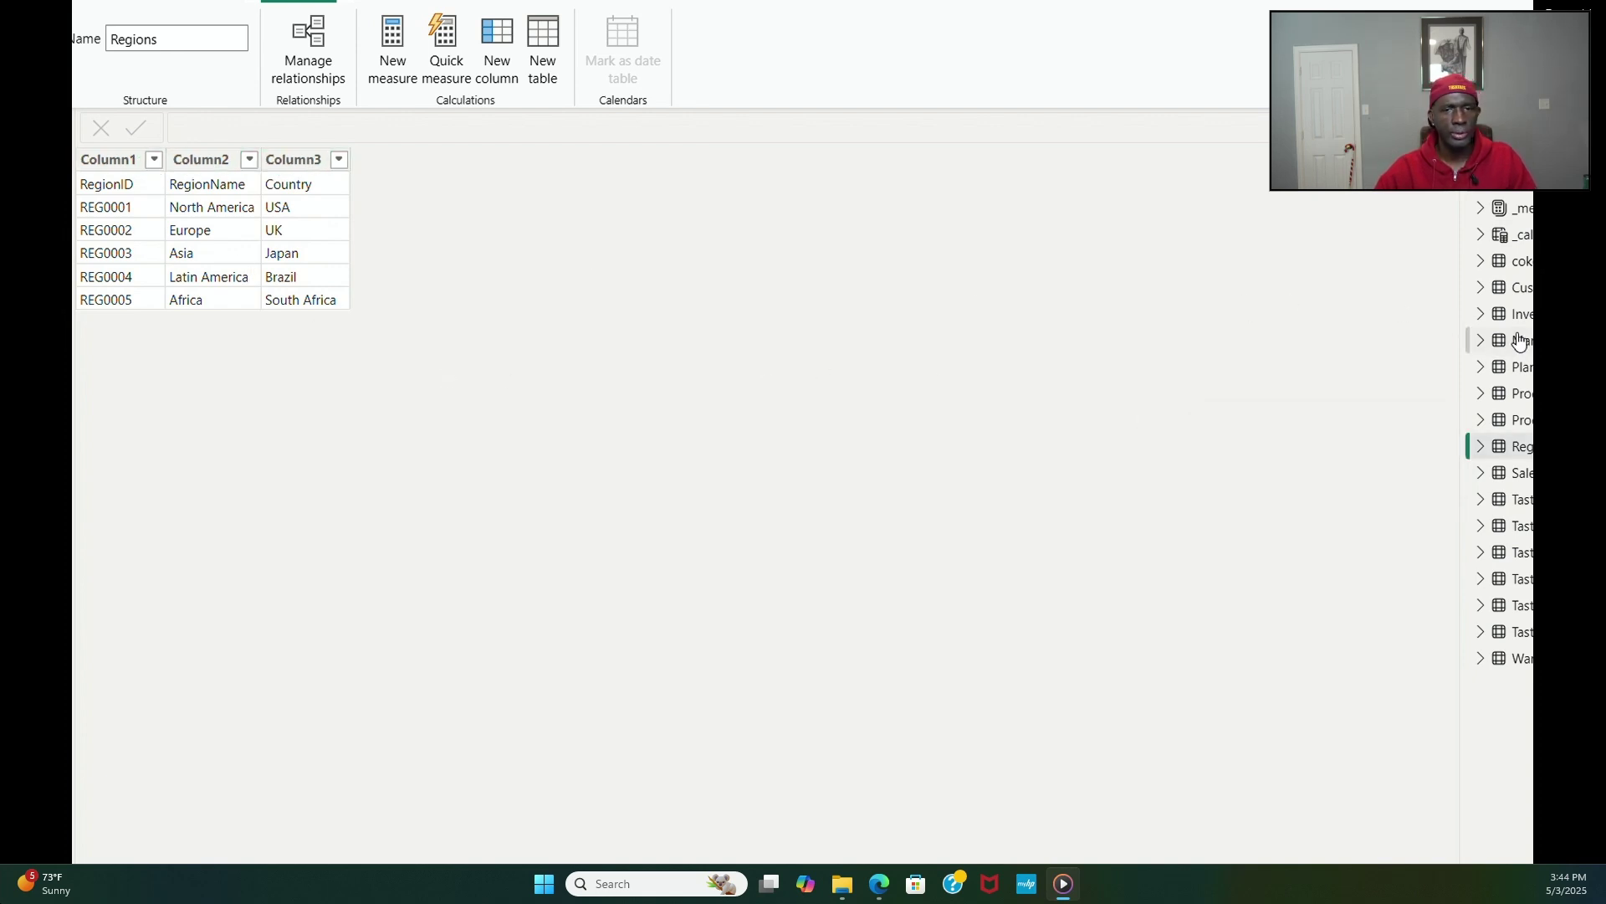
{"action": "left_click", "coordinate": [1526, 292]}
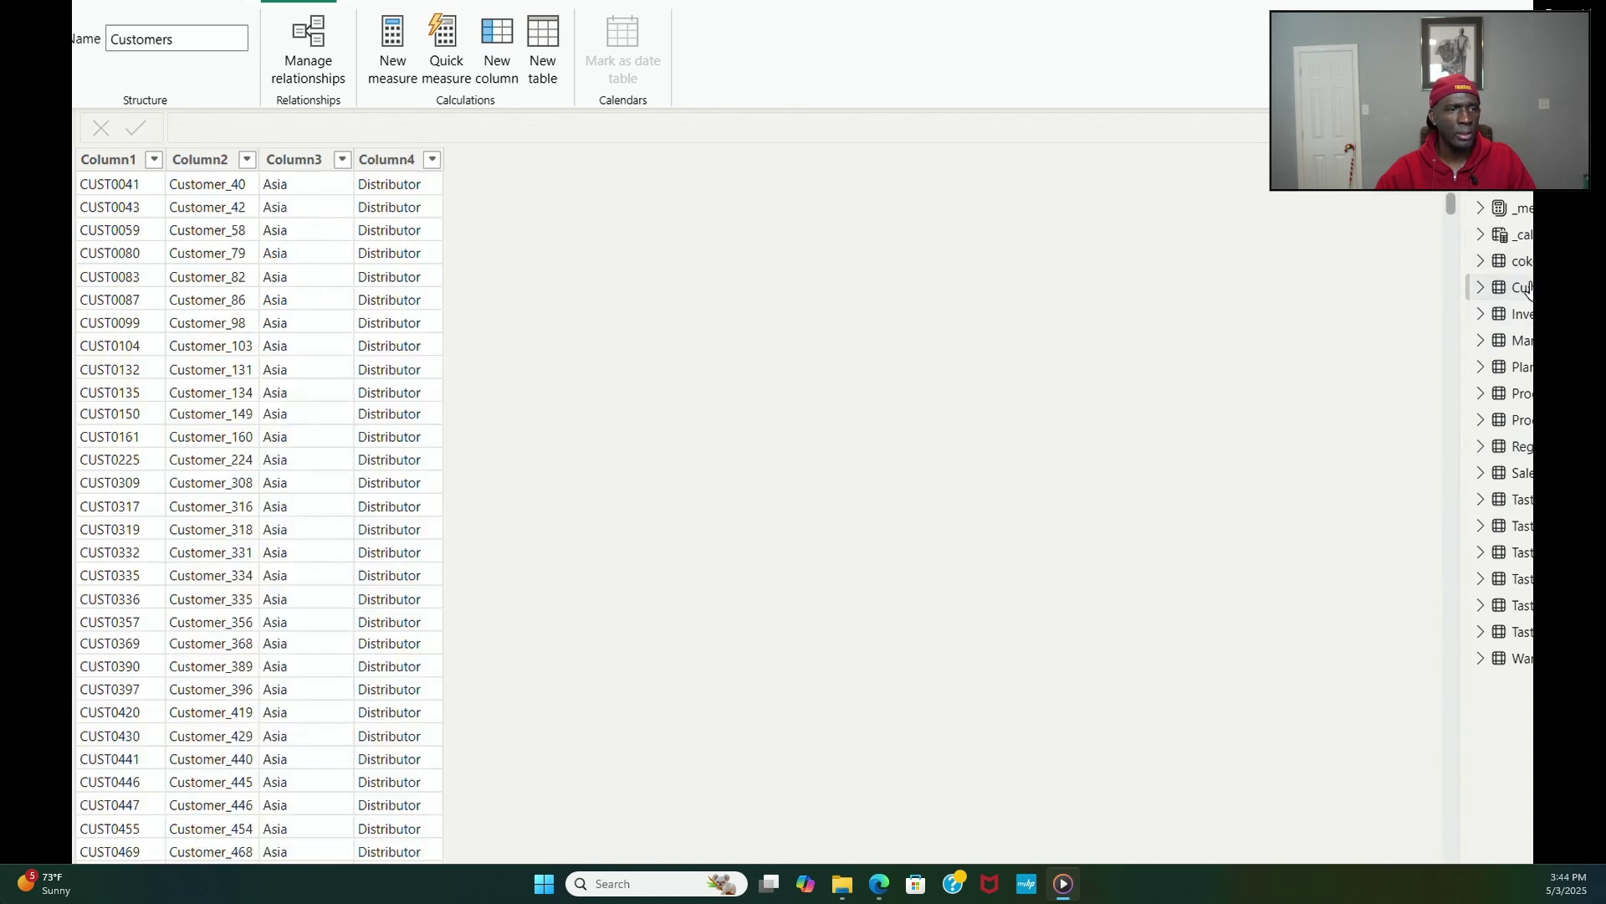
{"action": "left_click", "coordinate": [1525, 212]}
{"action": "left_click", "coordinate": [1525, 238]}
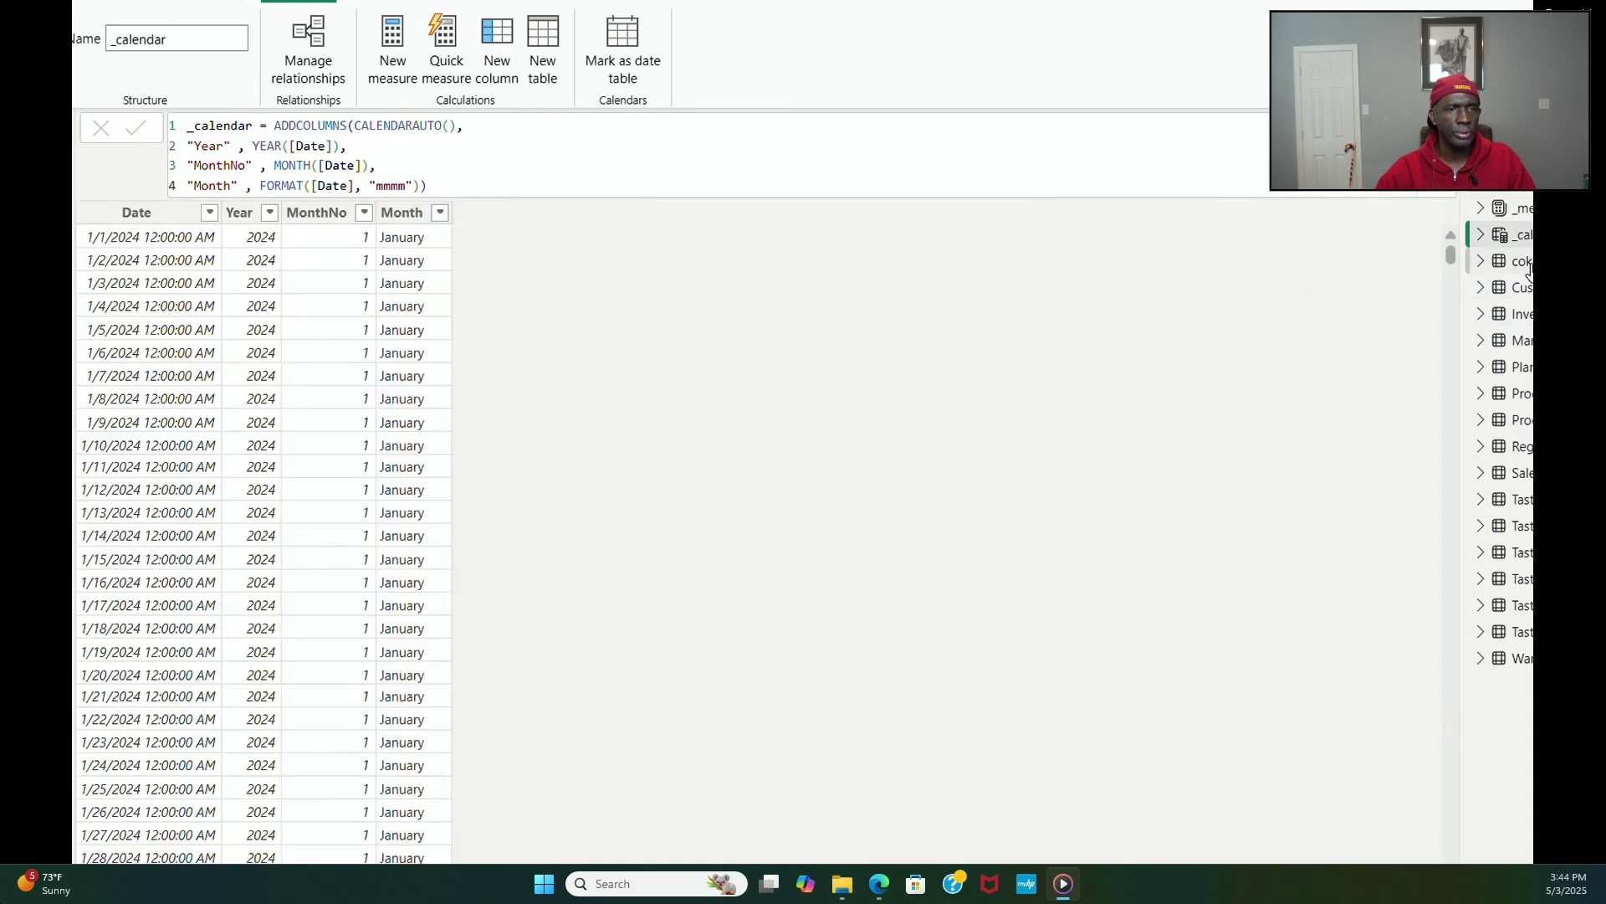
{"action": "left_click", "coordinate": [1525, 263]}
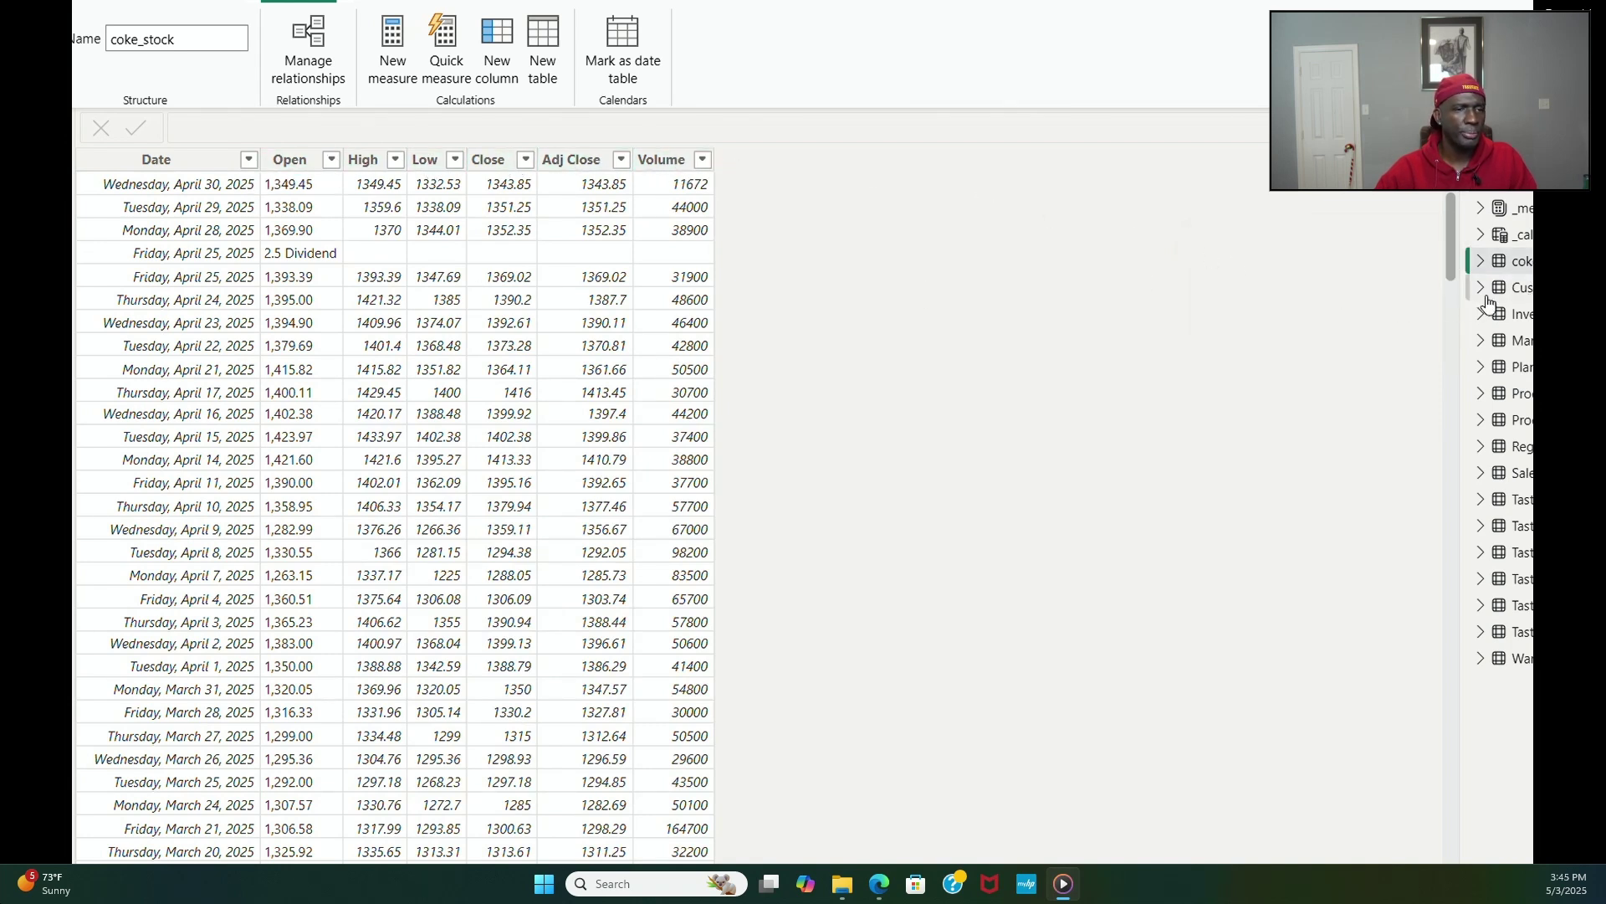
{"action": "left_click", "coordinate": [1525, 292]}
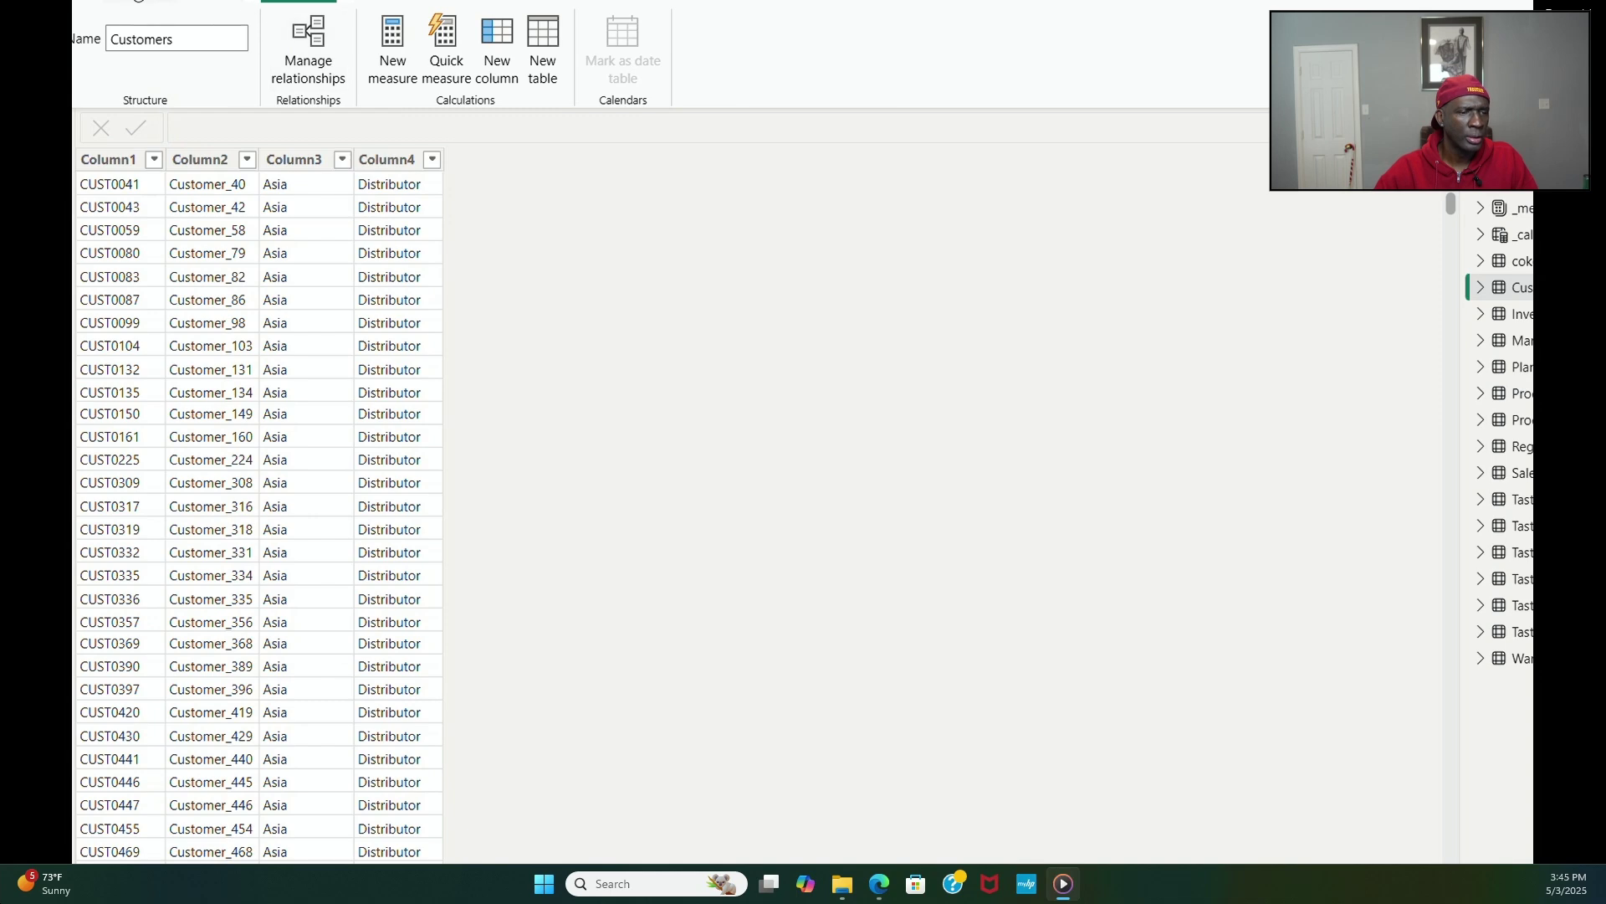
Step: Open the Power Query Editor to transform the Customers table's data
{"action": "left_click", "coordinate": [144, 1]}
{"action": "left_click", "coordinate": [595, 82]}
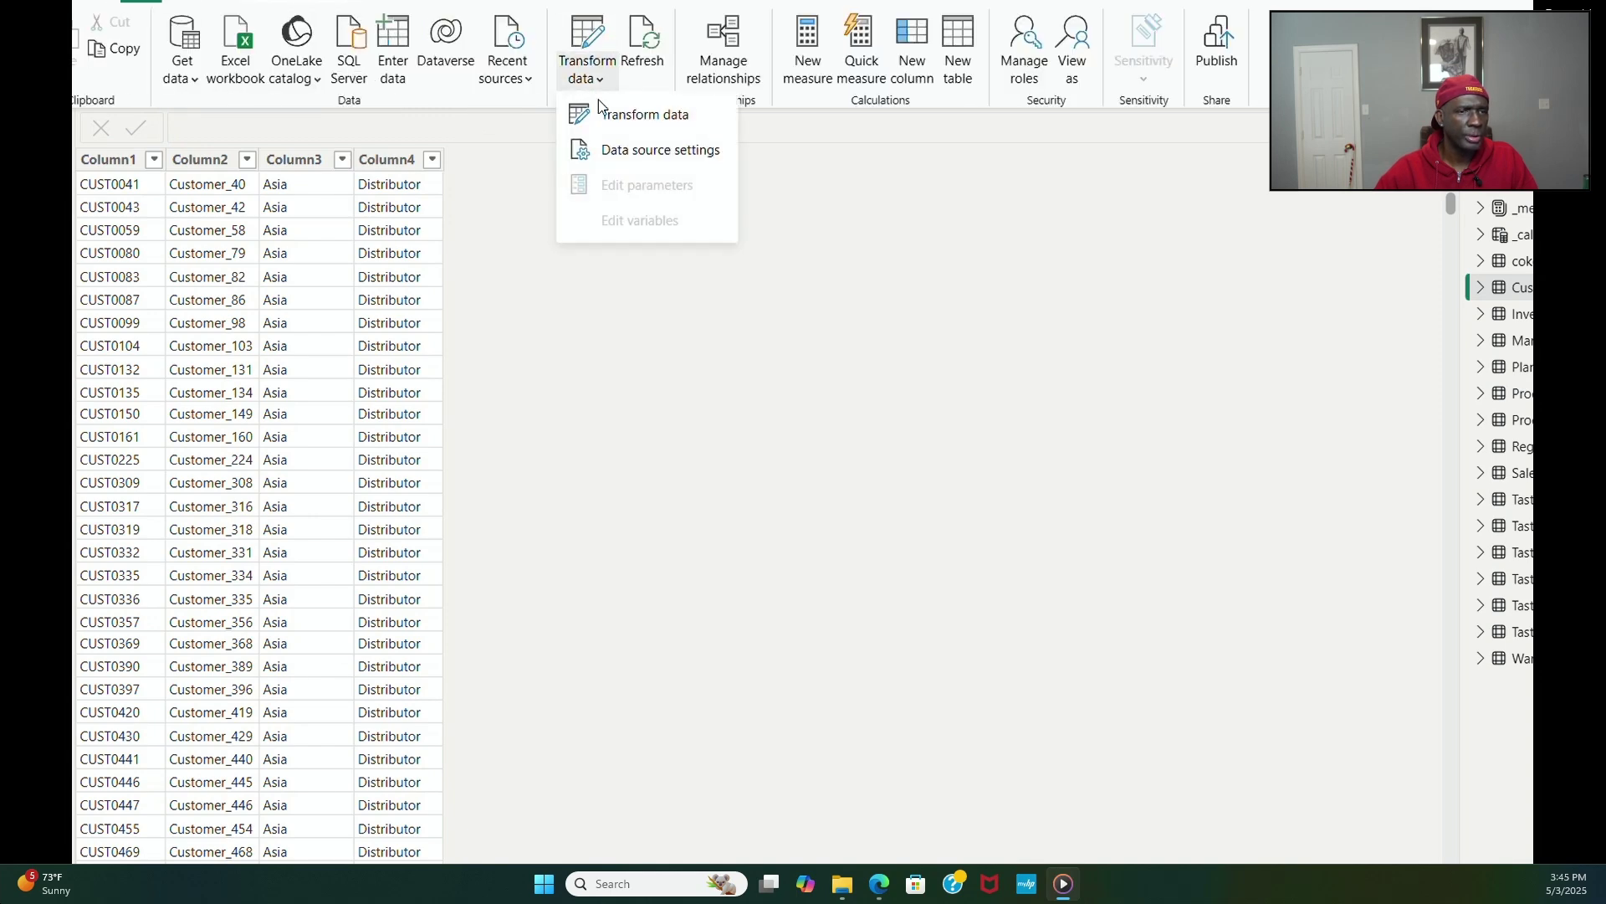
{"action": "left_click", "coordinate": [620, 113]}
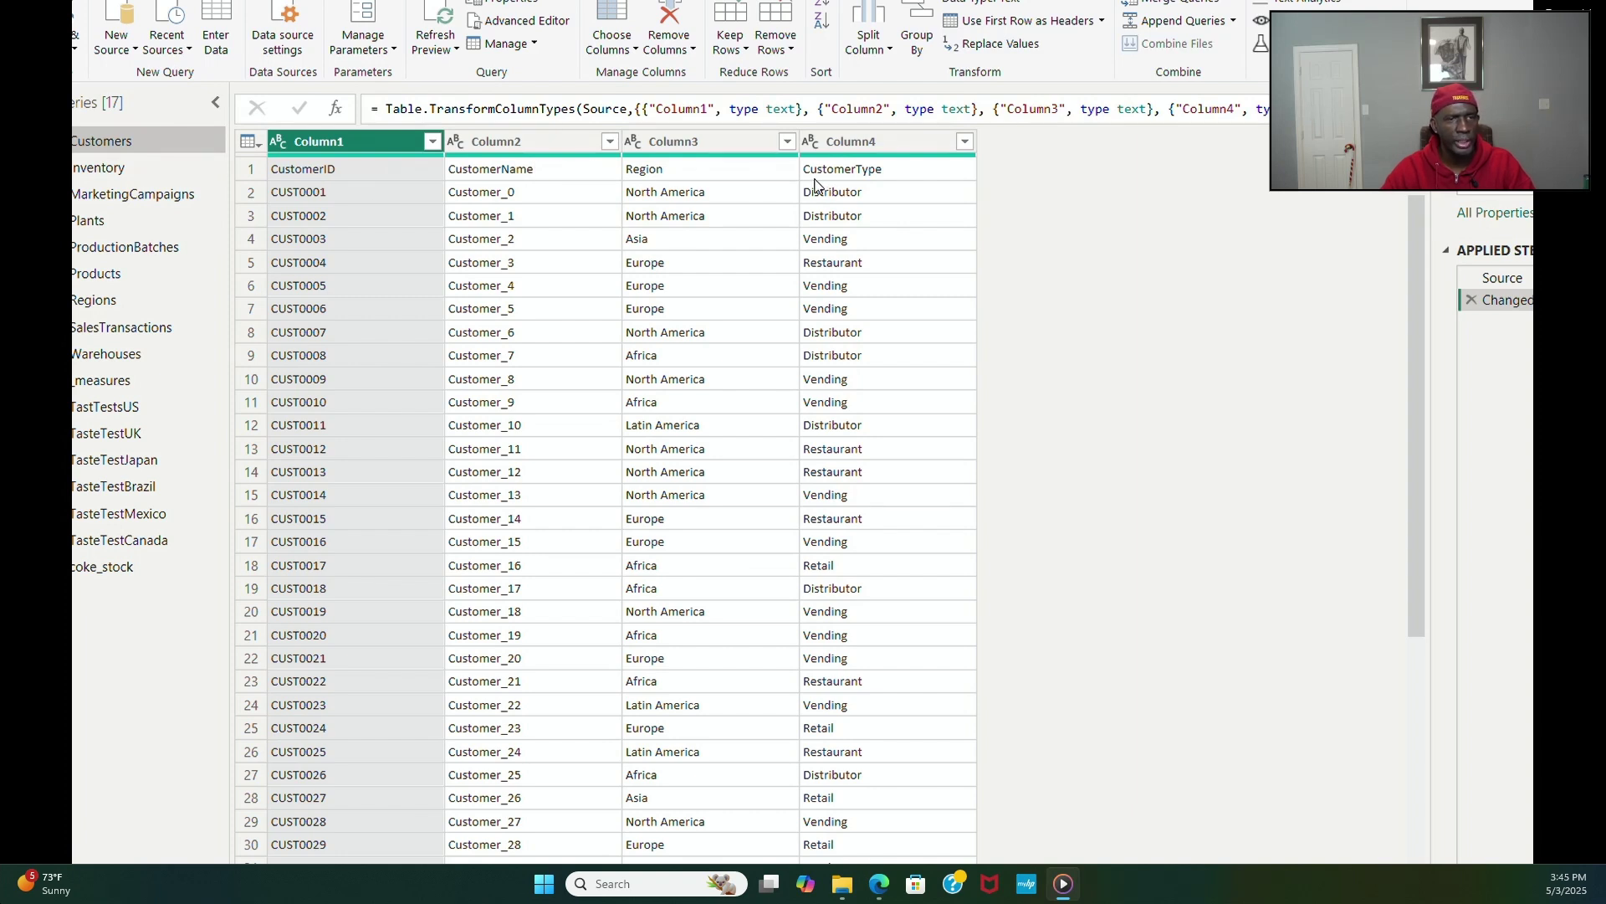
Step: Promote the first row of the Customers query to column headers
{"action": "left_click", "coordinate": [169, 2]}
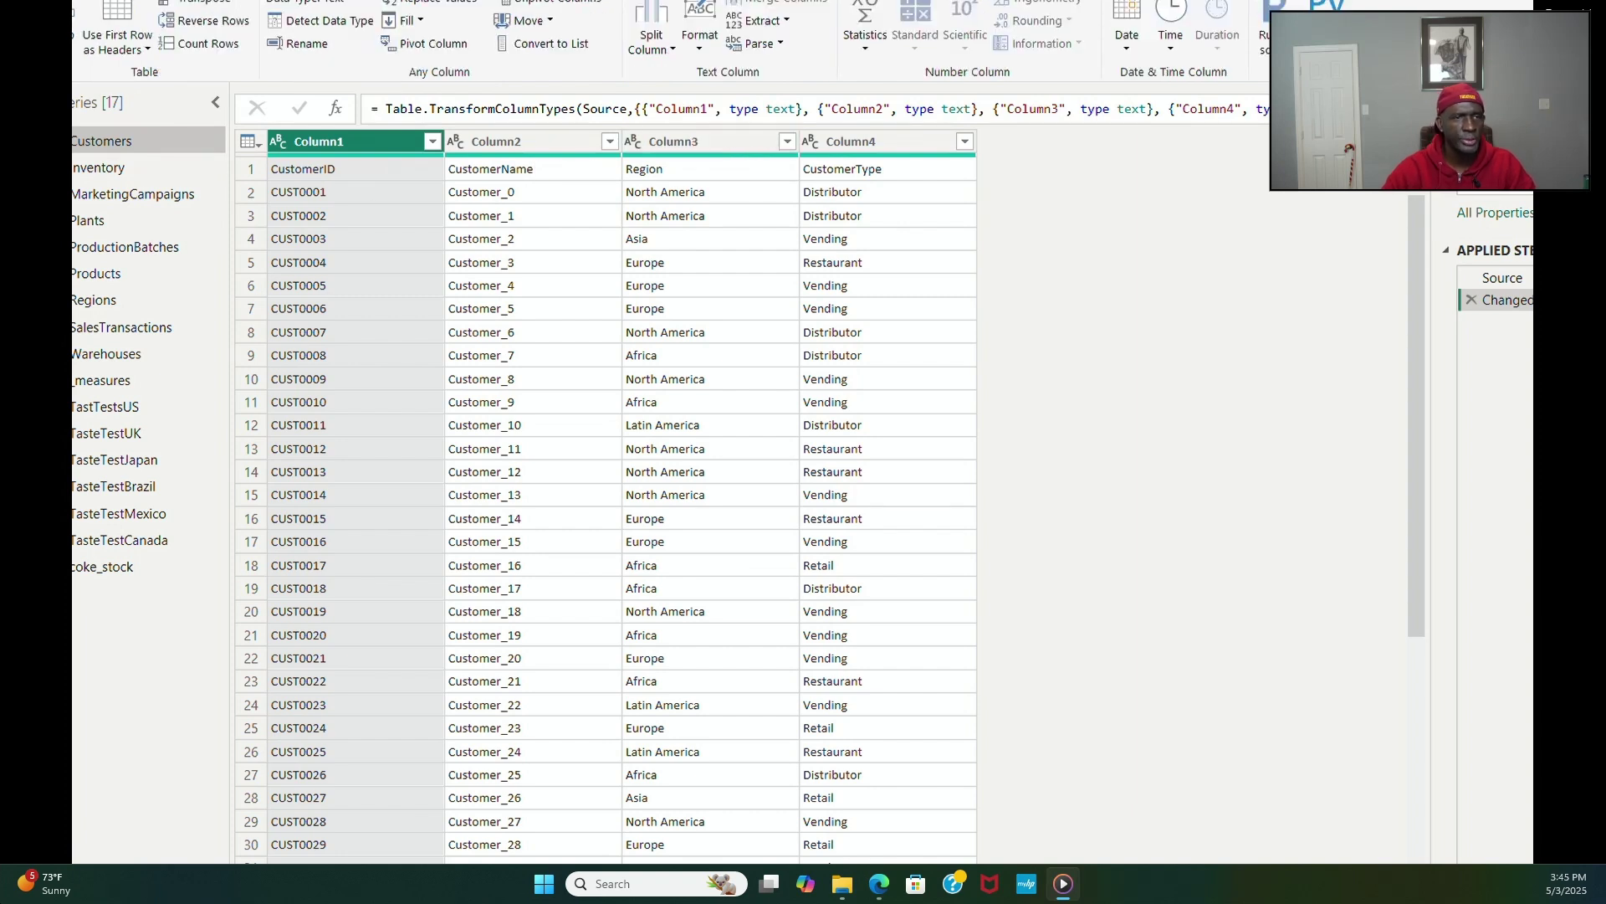
{"action": "left_click", "coordinate": [142, 48]}
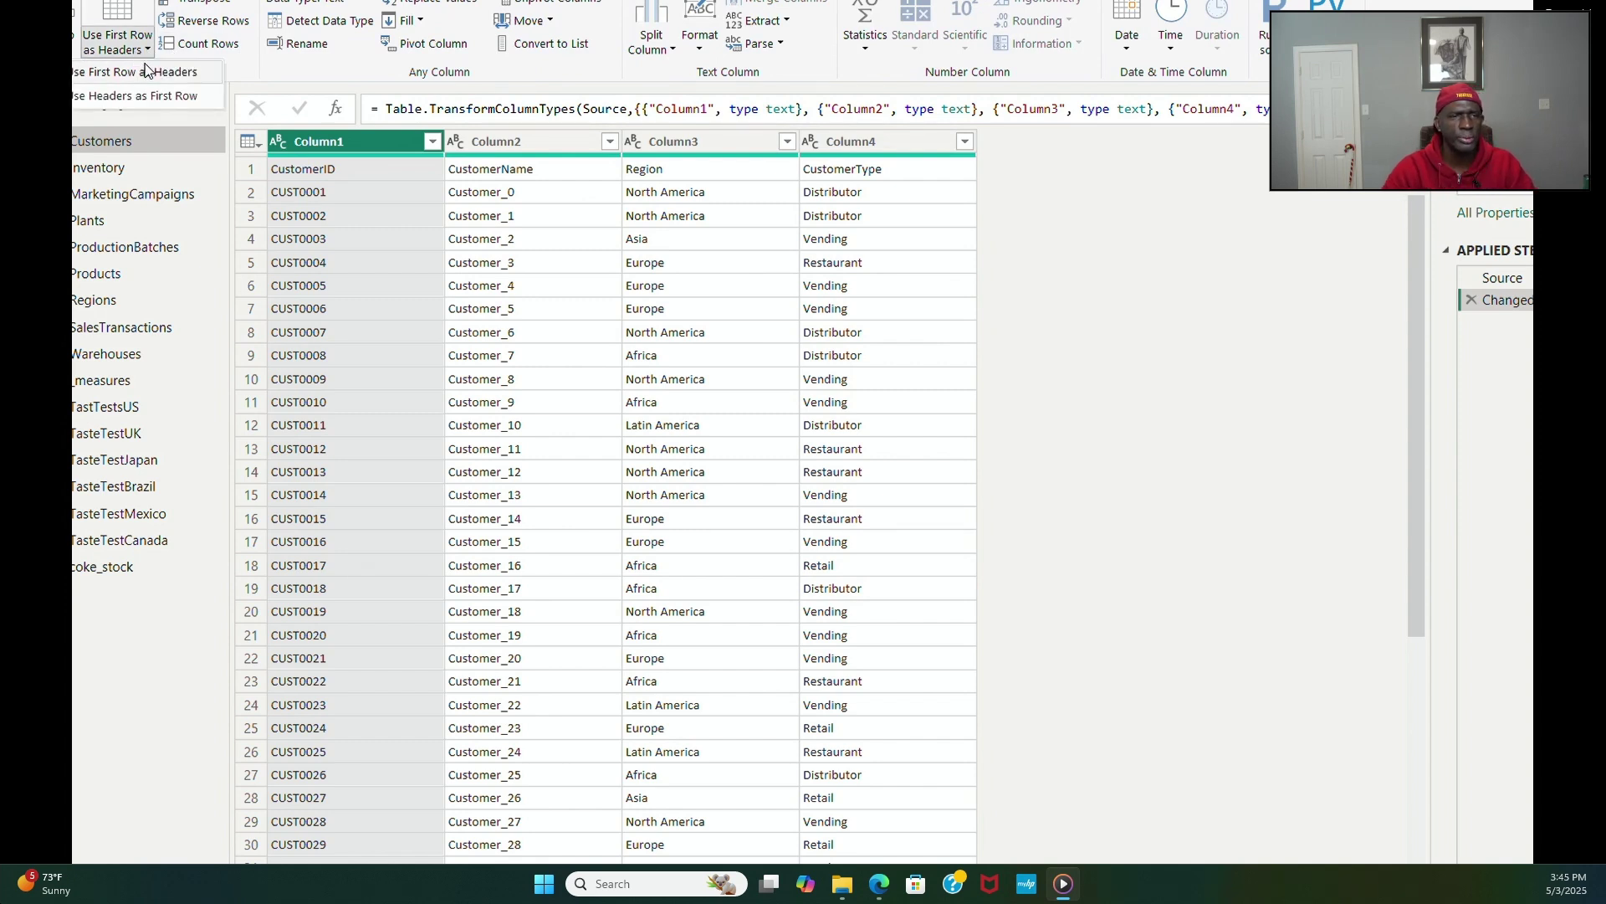
{"action": "left_click", "coordinate": [140, 49]}
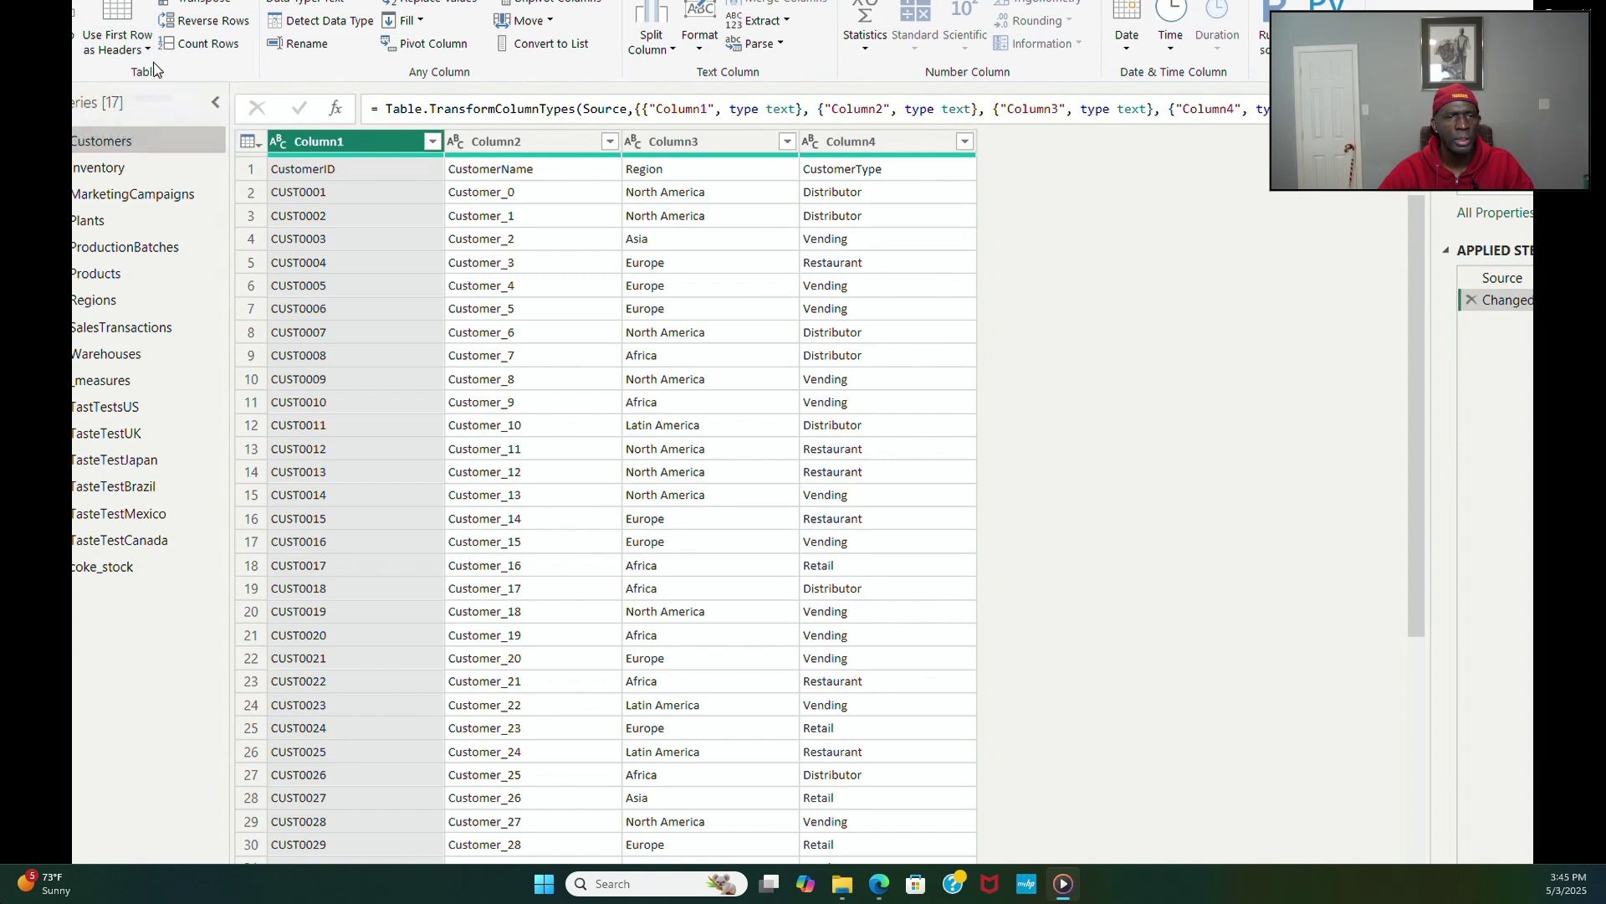
{"action": "left_click", "coordinate": [144, 50]}
{"action": "left_click", "coordinate": [147, 72]}
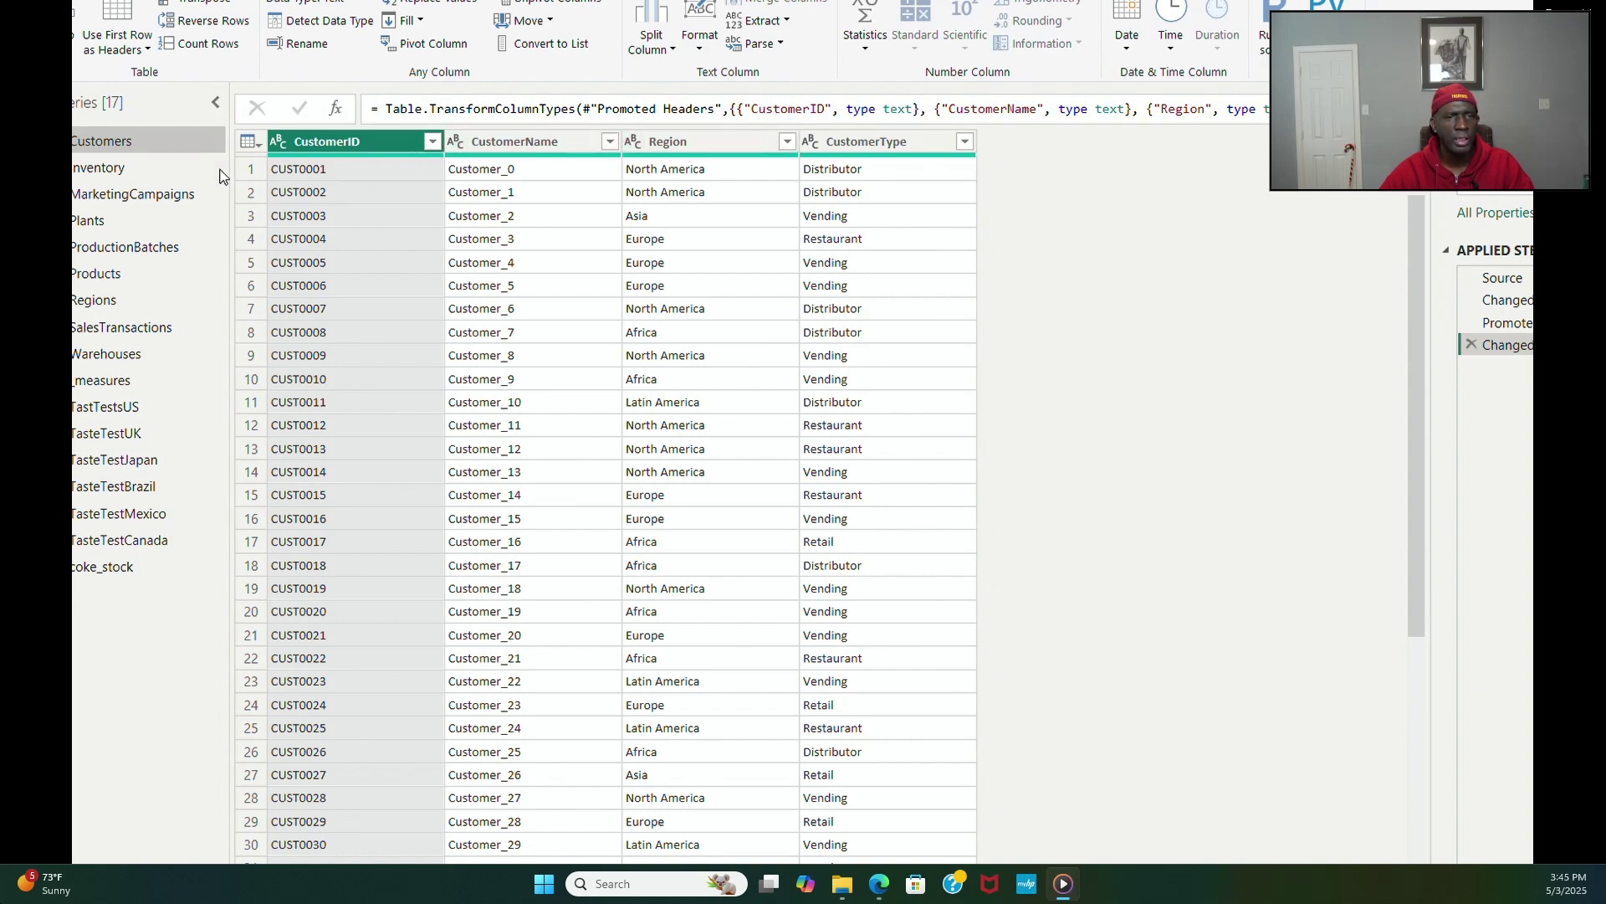
Step: Check the column headers of the Inventory and MarketingCampaigns queries, and promote the first row of the Plants query to headers
{"action": "left_click", "coordinate": [102, 172]}
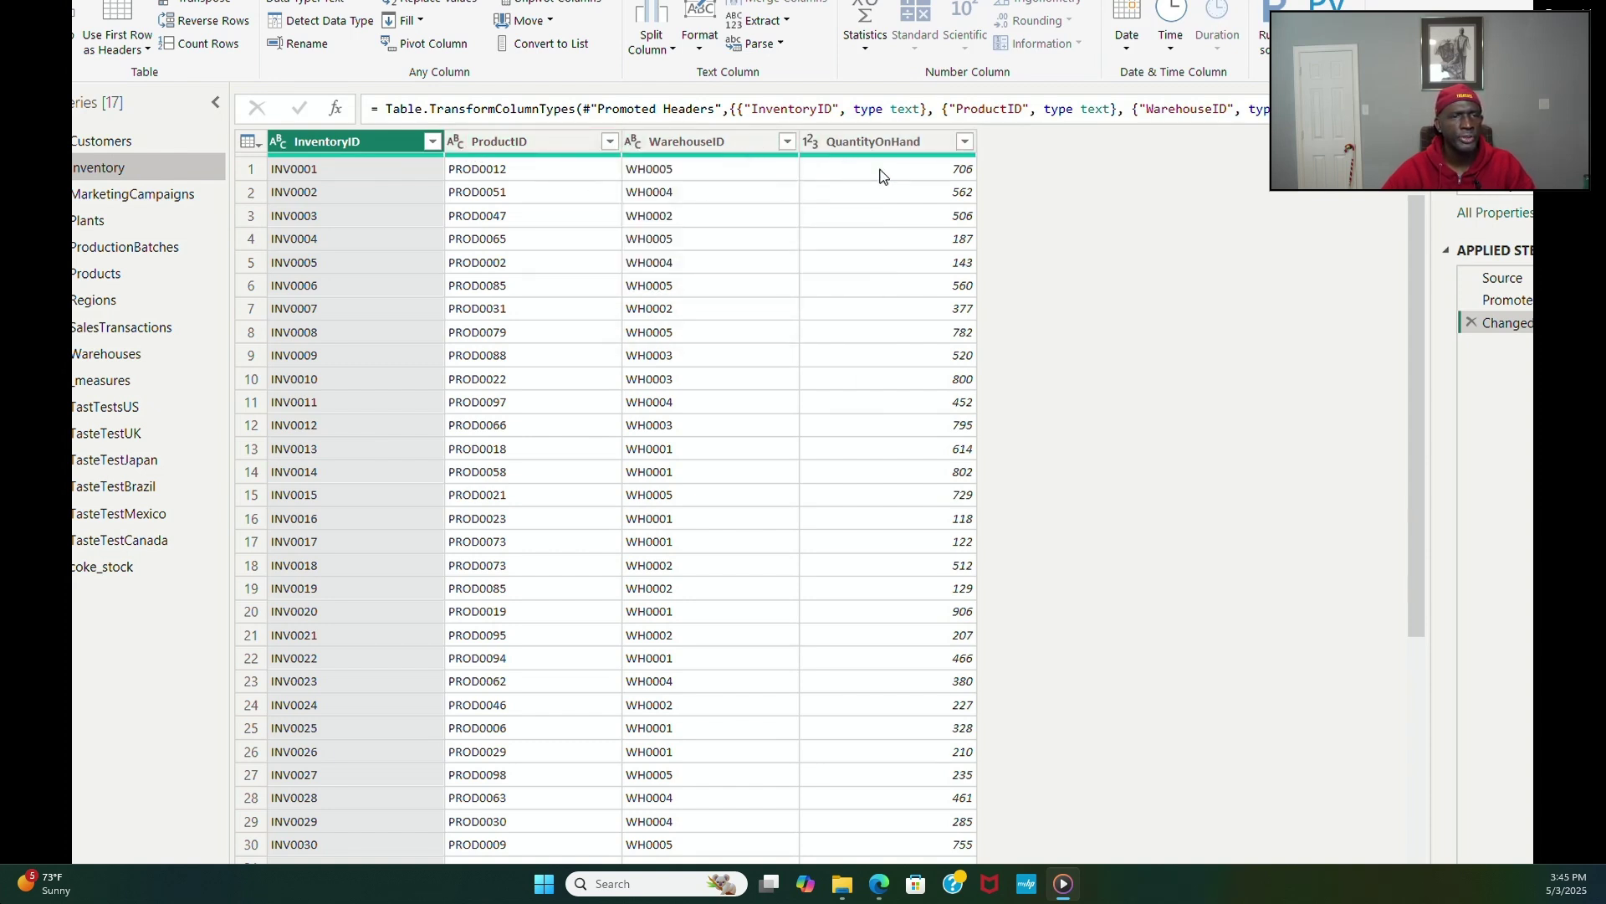
{"action": "left_click", "coordinate": [174, 201]}
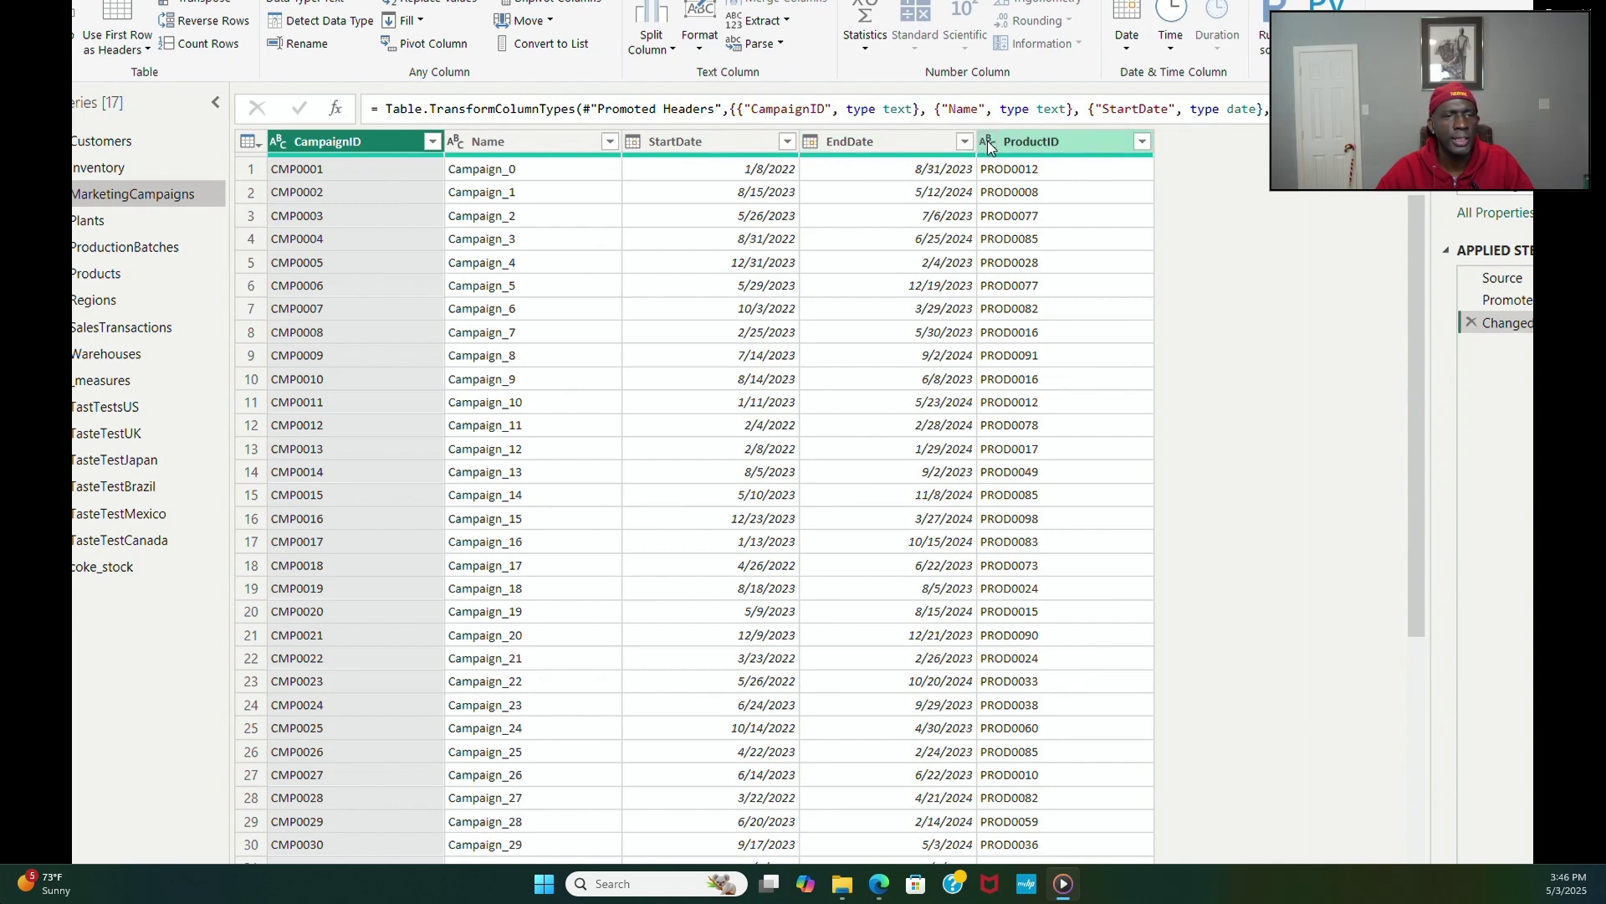
{"action": "left_click", "coordinate": [89, 223]}
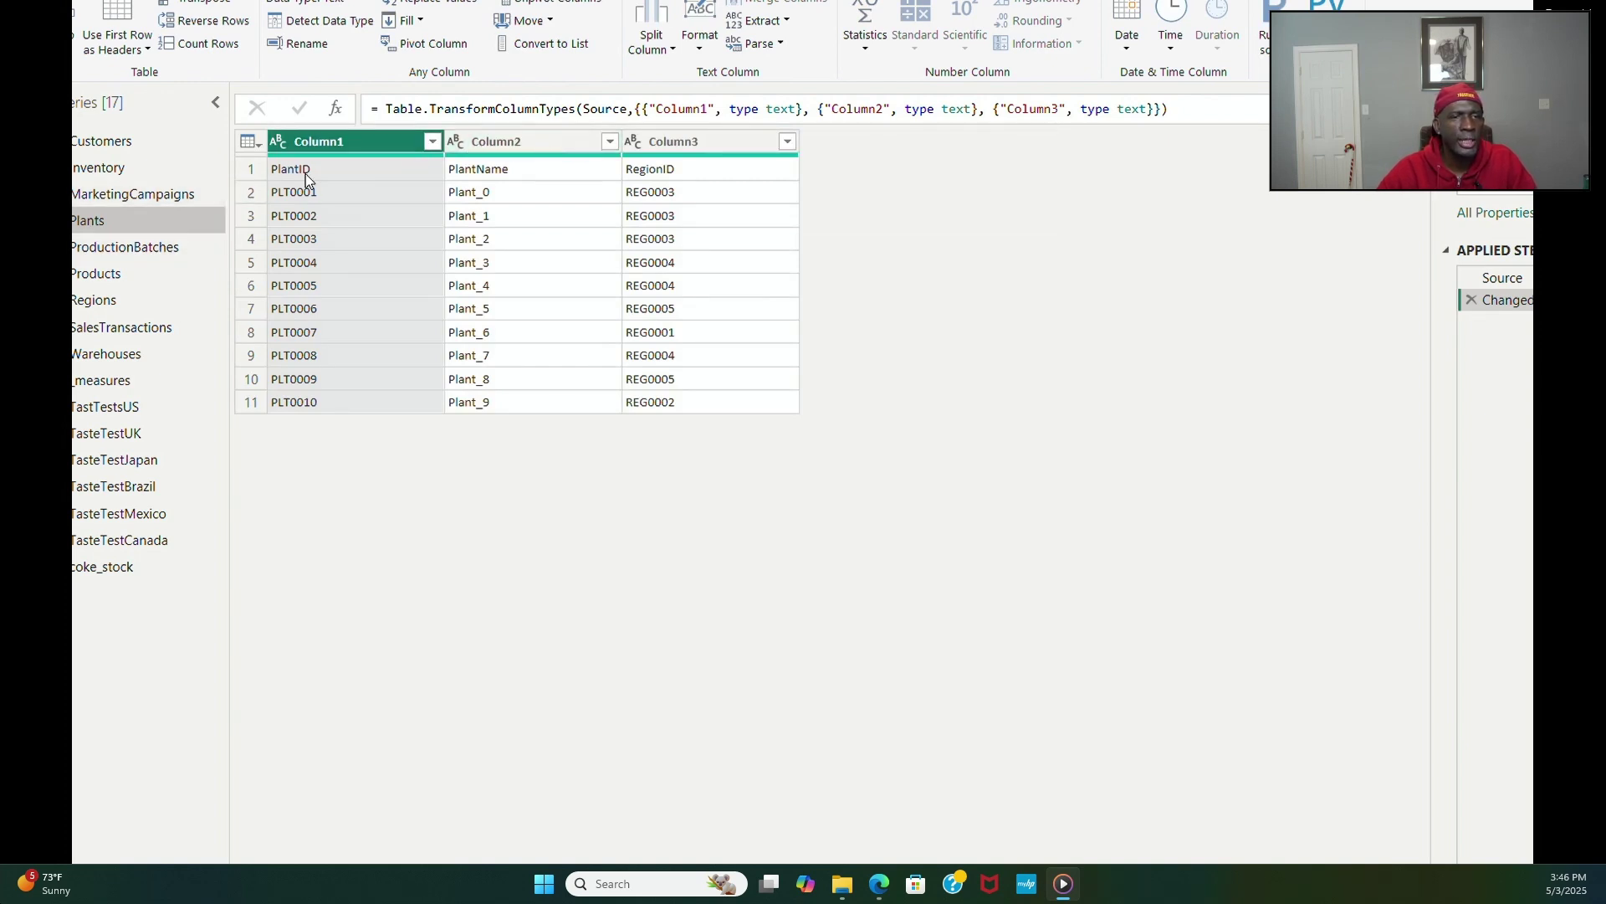
{"action": "left_click", "coordinate": [147, 50]}
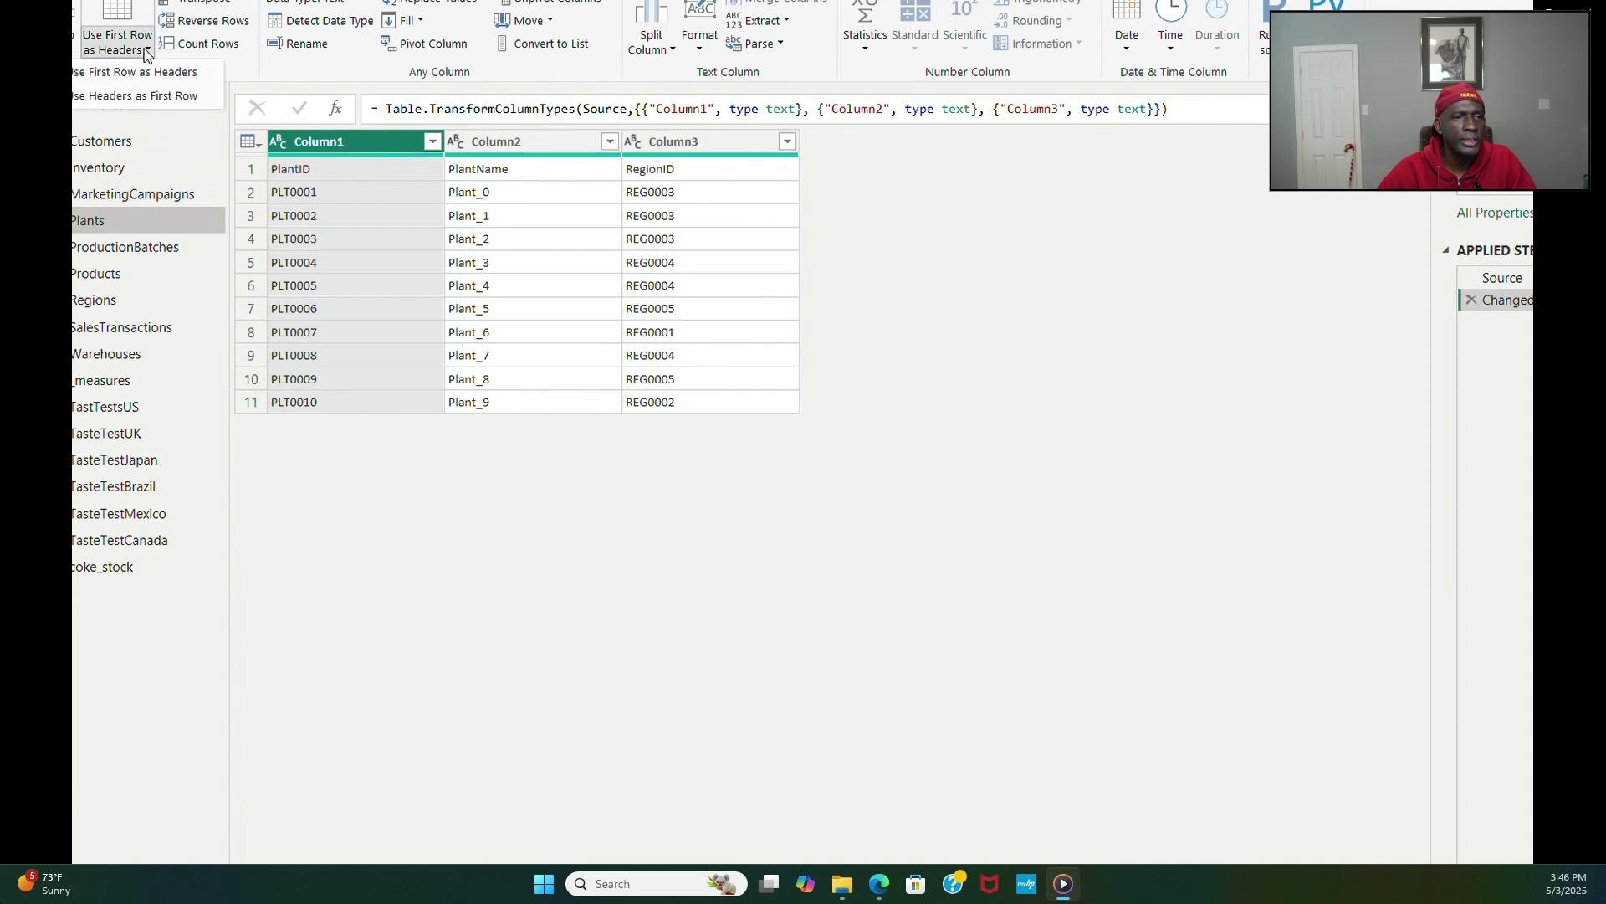
{"action": "left_click", "coordinate": [144, 74]}
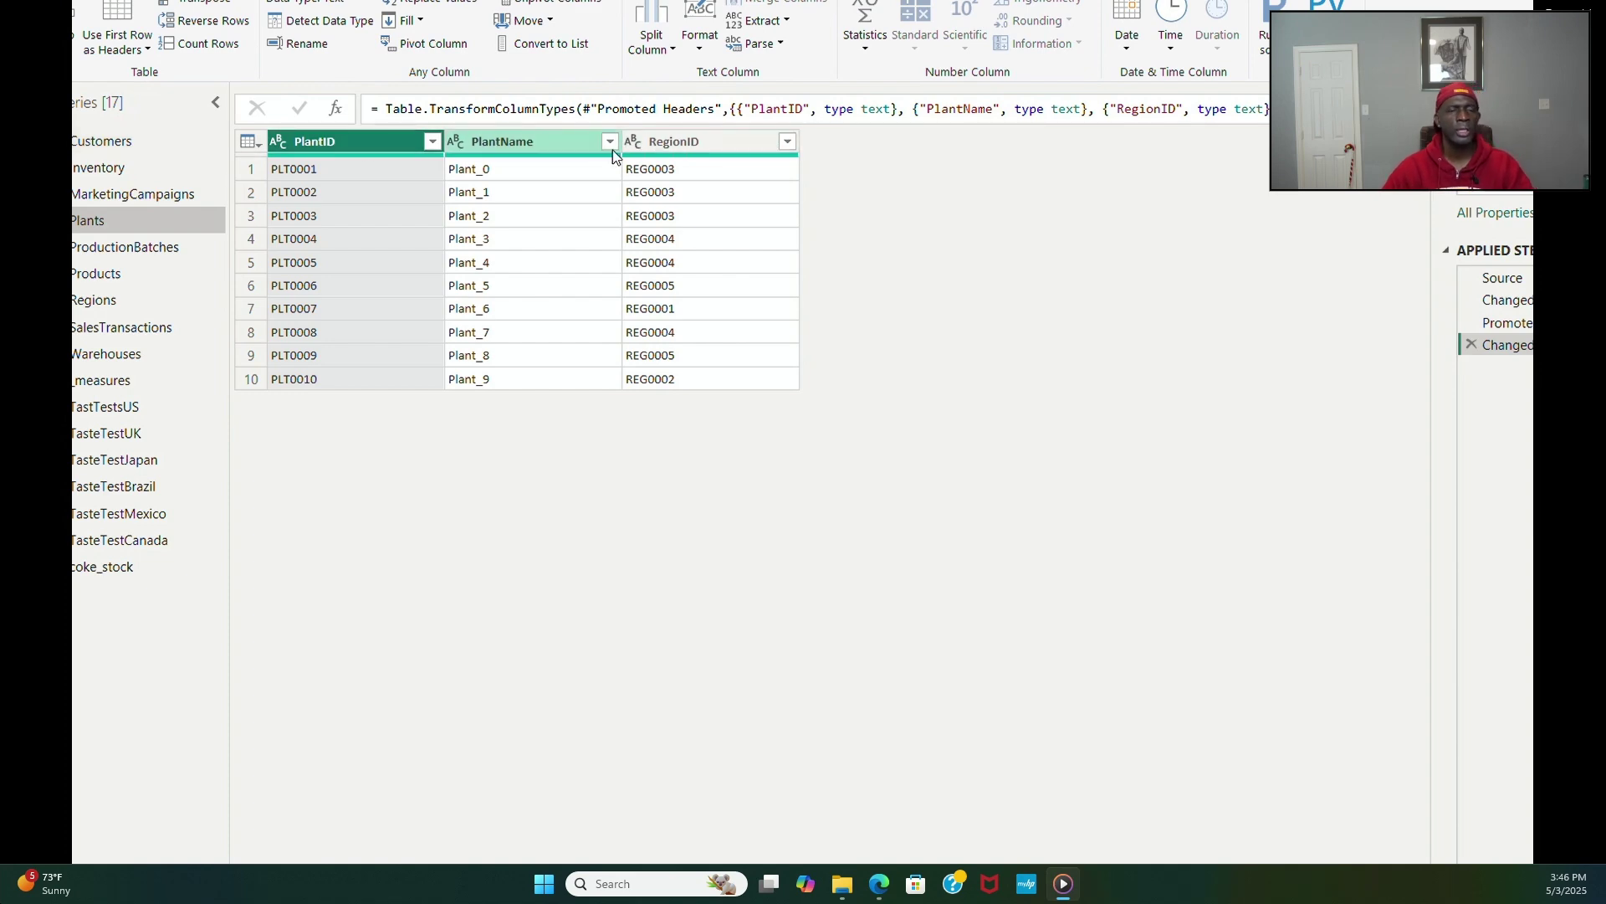
Step: Open the ProductionBatches query and examine the ProductionBatches table's fields in the model diagram
{"action": "left_click", "coordinate": [115, 251]}
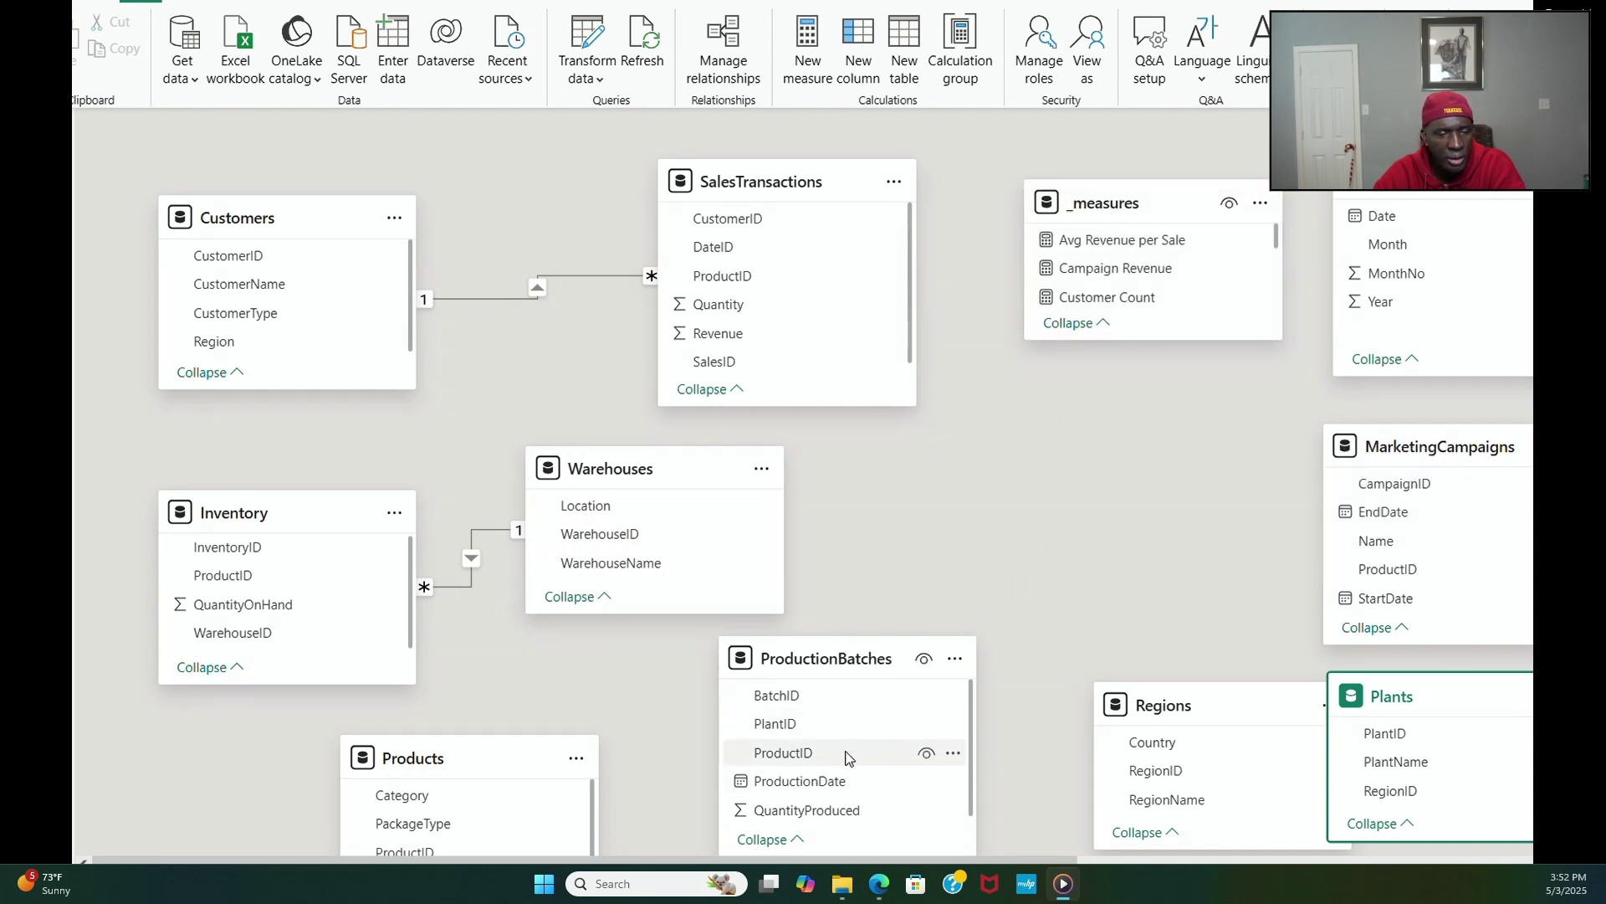
{"action": "scroll", "coordinate": [849, 803], "scroll_direction": "down", "scroll_amount": 1}
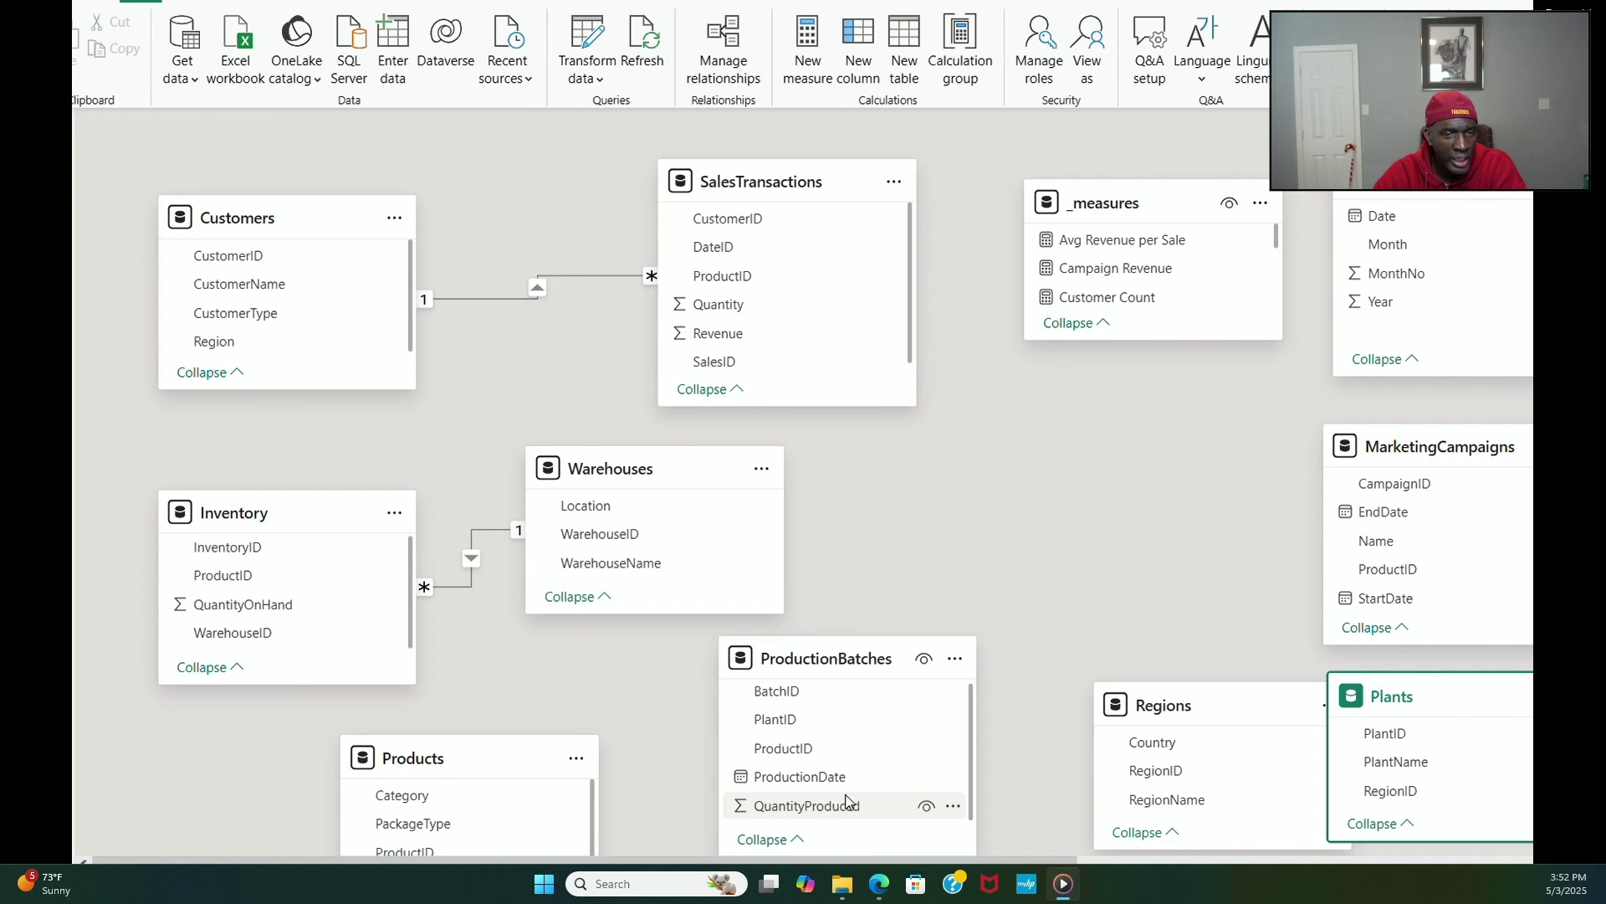
Step: Move the Regions table into the free space directly beneath the _measures table in the model diagram
{"action": "left_click", "coordinate": [1190, 710]}
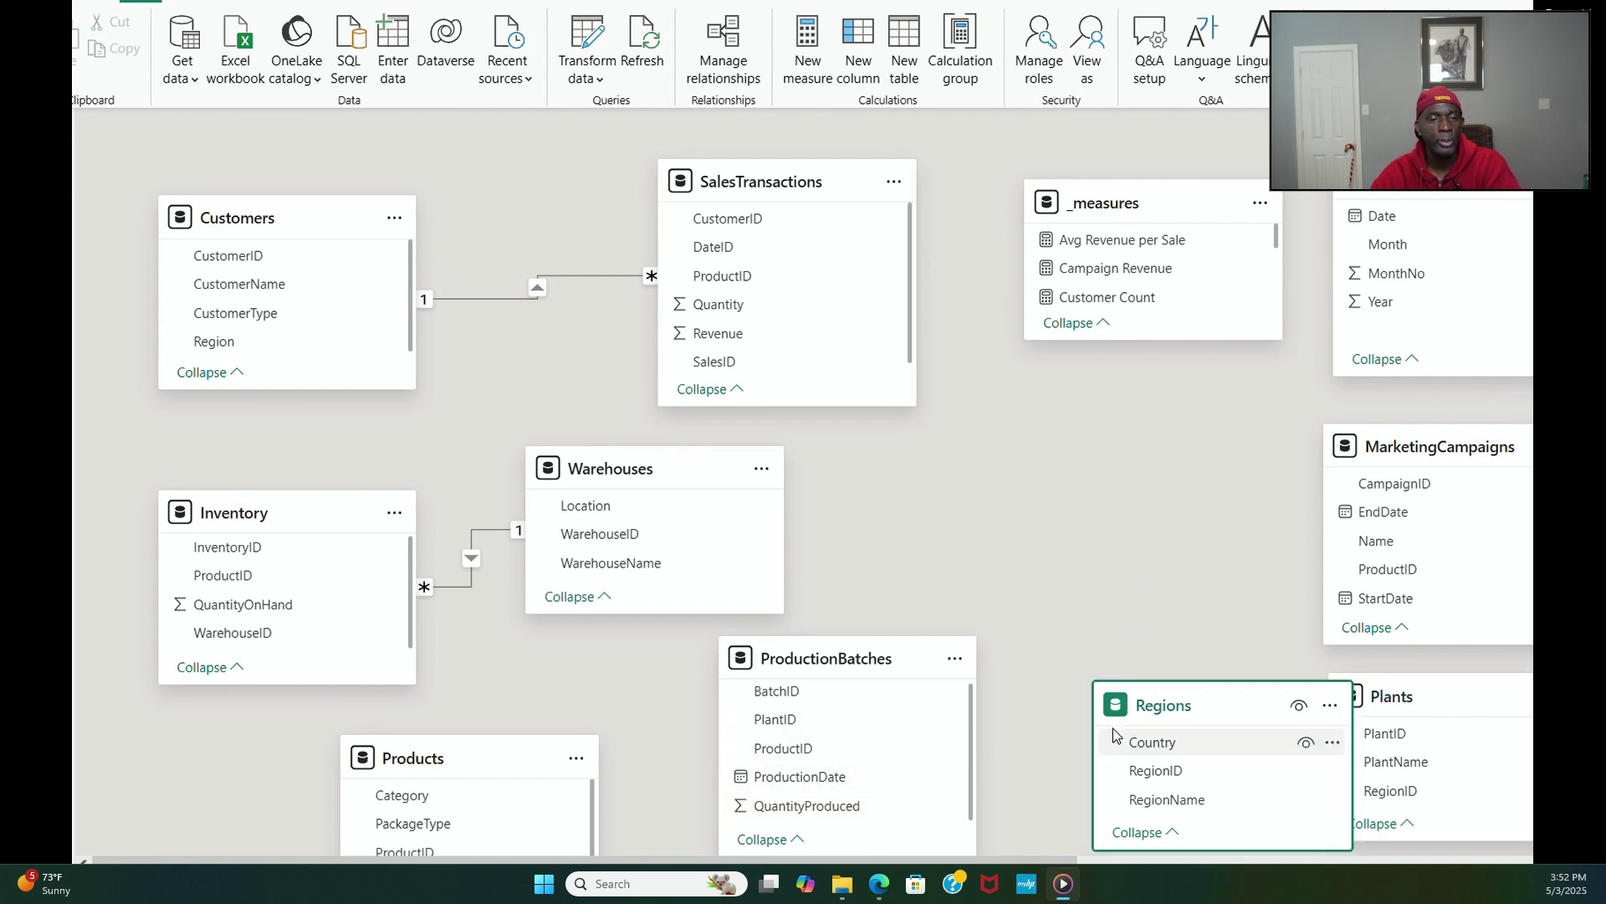
{"action": "left_click_drag", "start_coordinate": [1165, 710], "coordinate": [1097, 469]}
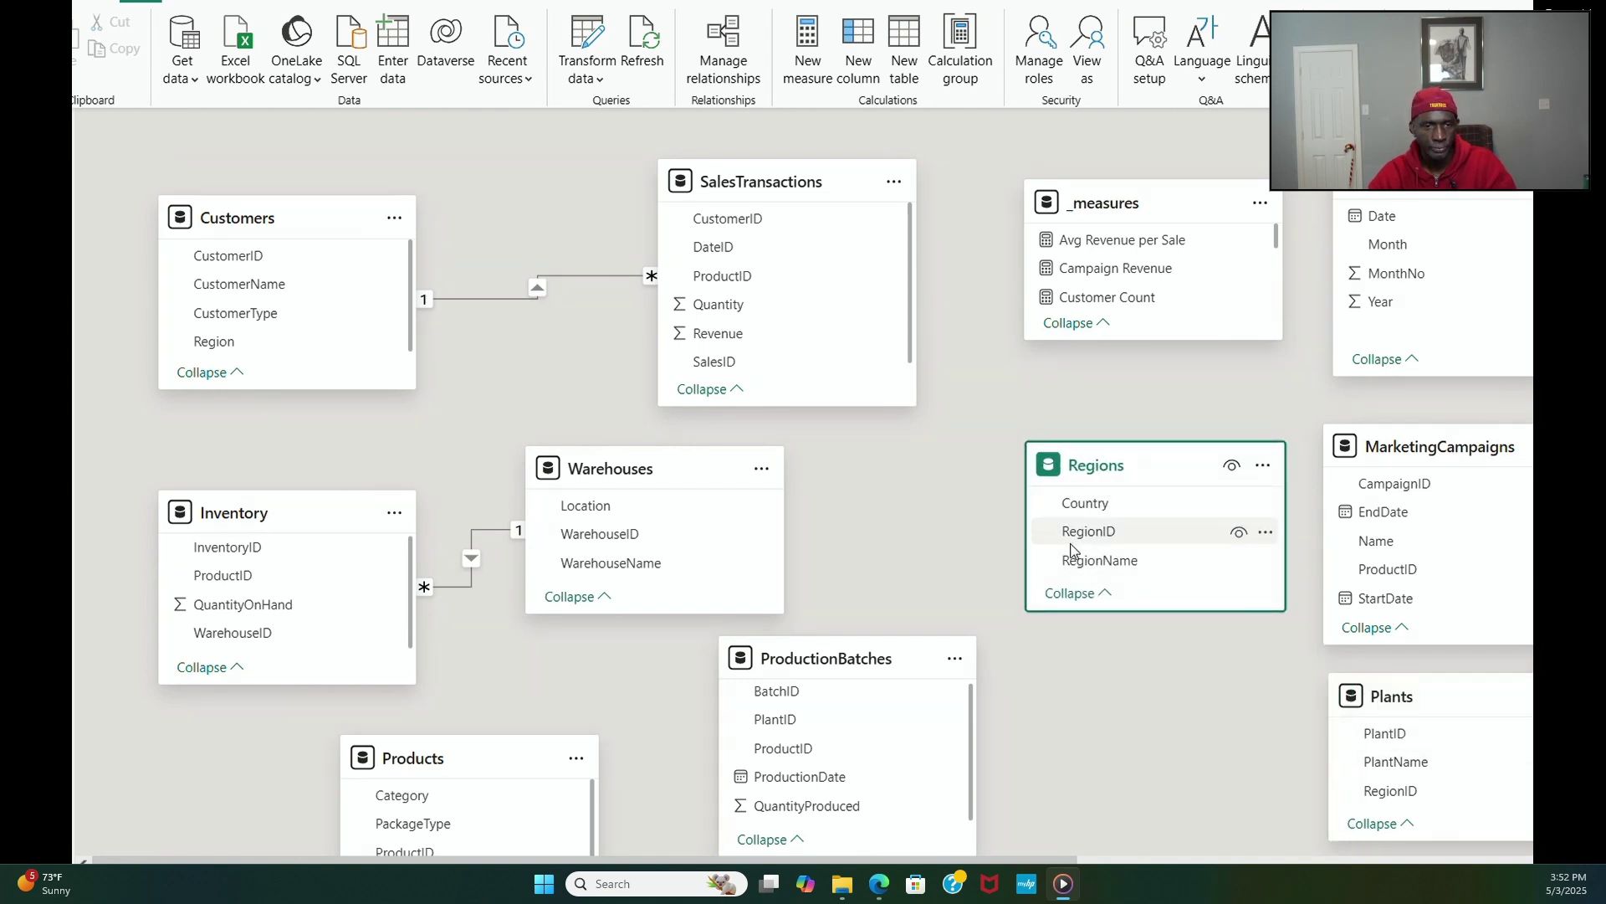
Step: Move the Plants table into the free space below Regions, beside the ProductionBatches table
{"action": "scroll", "coordinate": [854, 770], "scroll_direction": "down", "scroll_amount": 1}
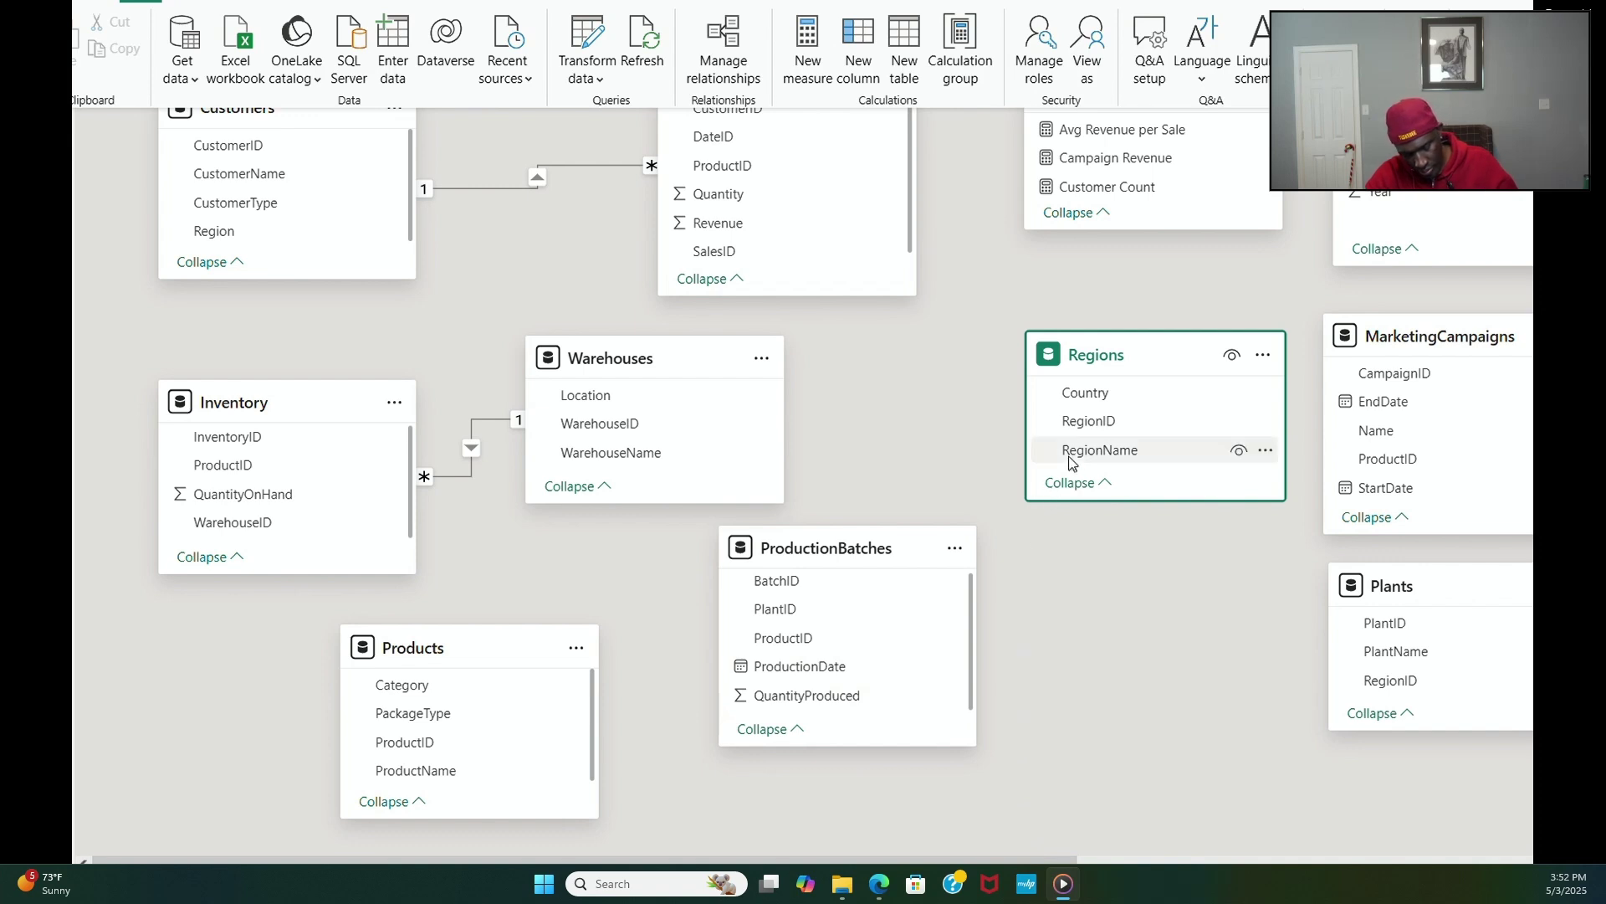
{"action": "scroll", "coordinate": [1054, 493], "scroll_direction": "down", "scroll_amount": 1}
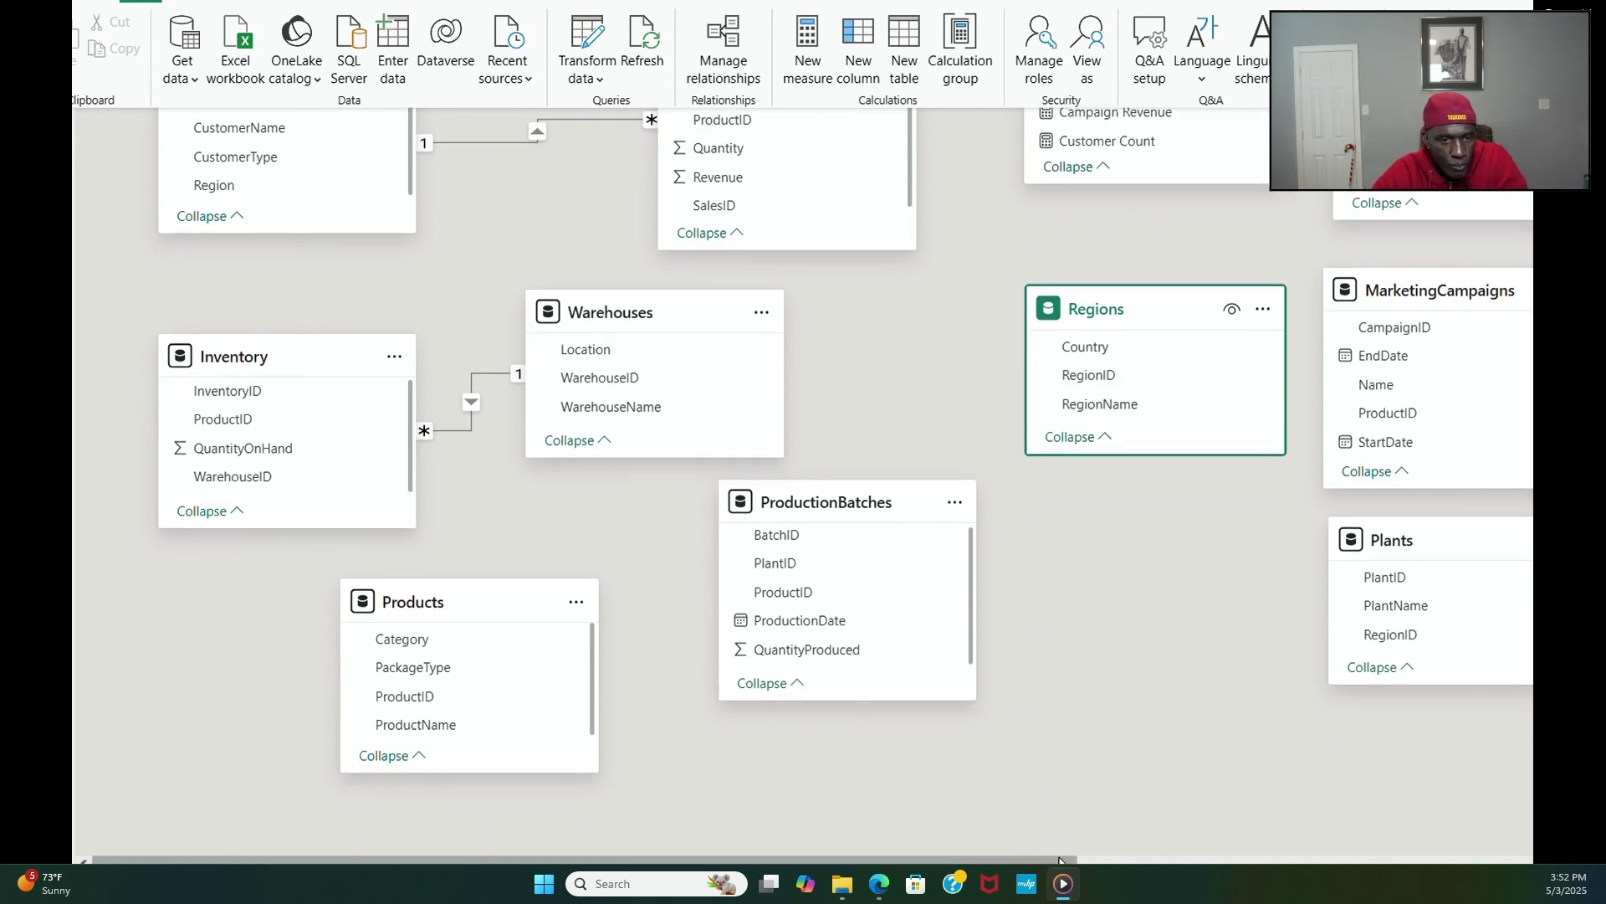
{"action": "left_click_drag", "start_coordinate": [1061, 862], "coordinate": [1598, 862]}
{"action": "scroll", "coordinate": [1454, 691], "scroll_direction": "up", "scroll_amount": 2}
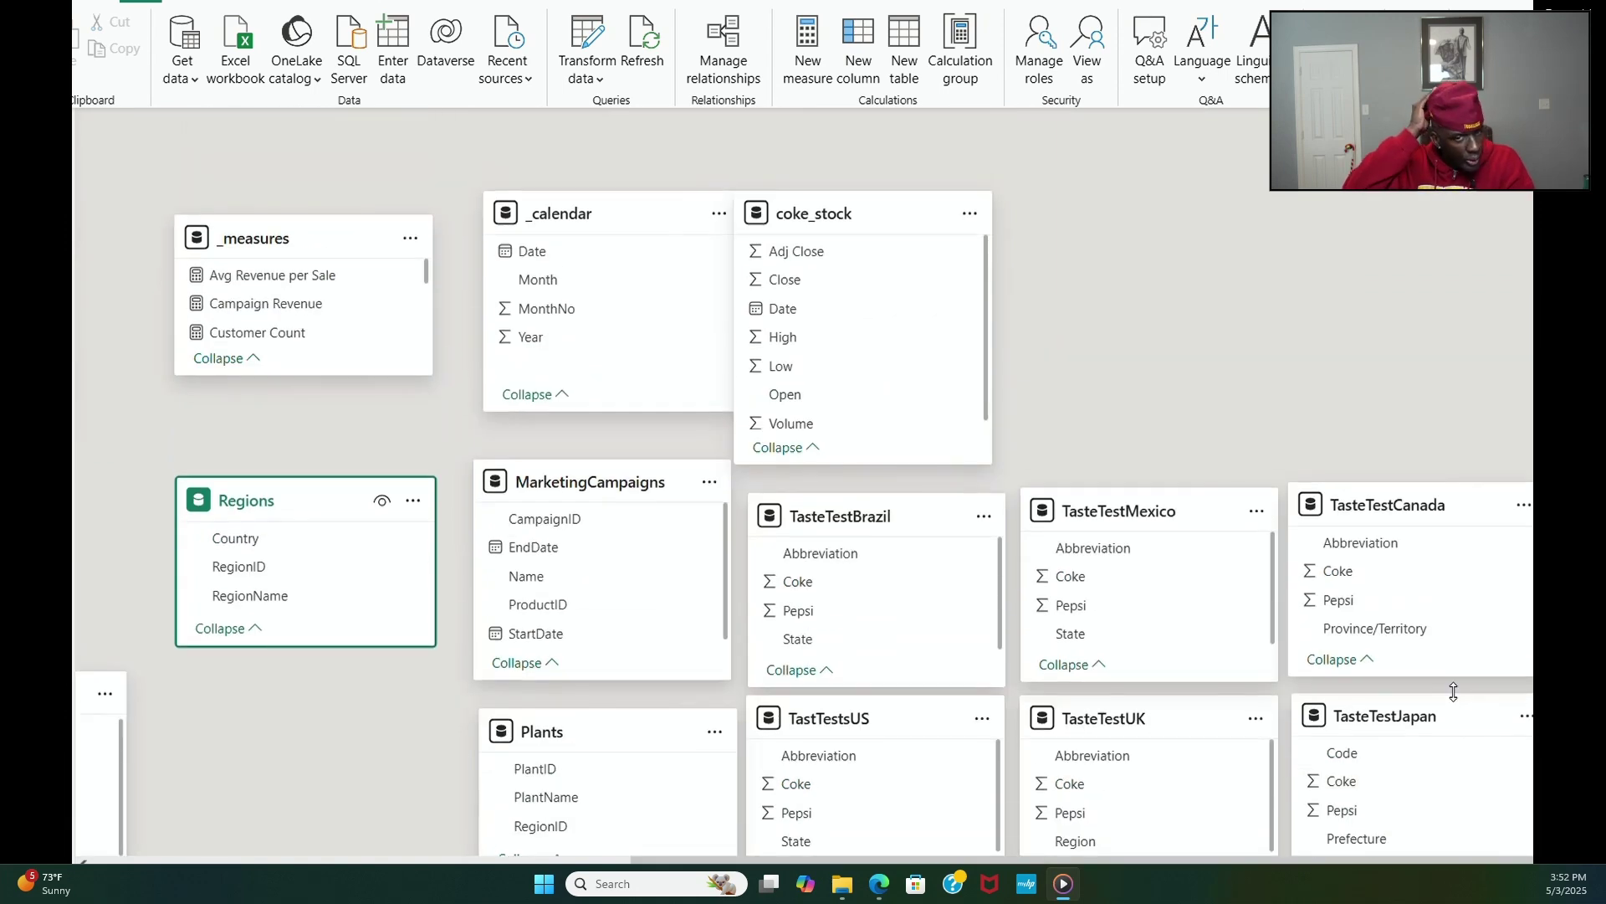
{"action": "scroll", "coordinate": [1448, 711], "scroll_direction": "down", "scroll_amount": 2}
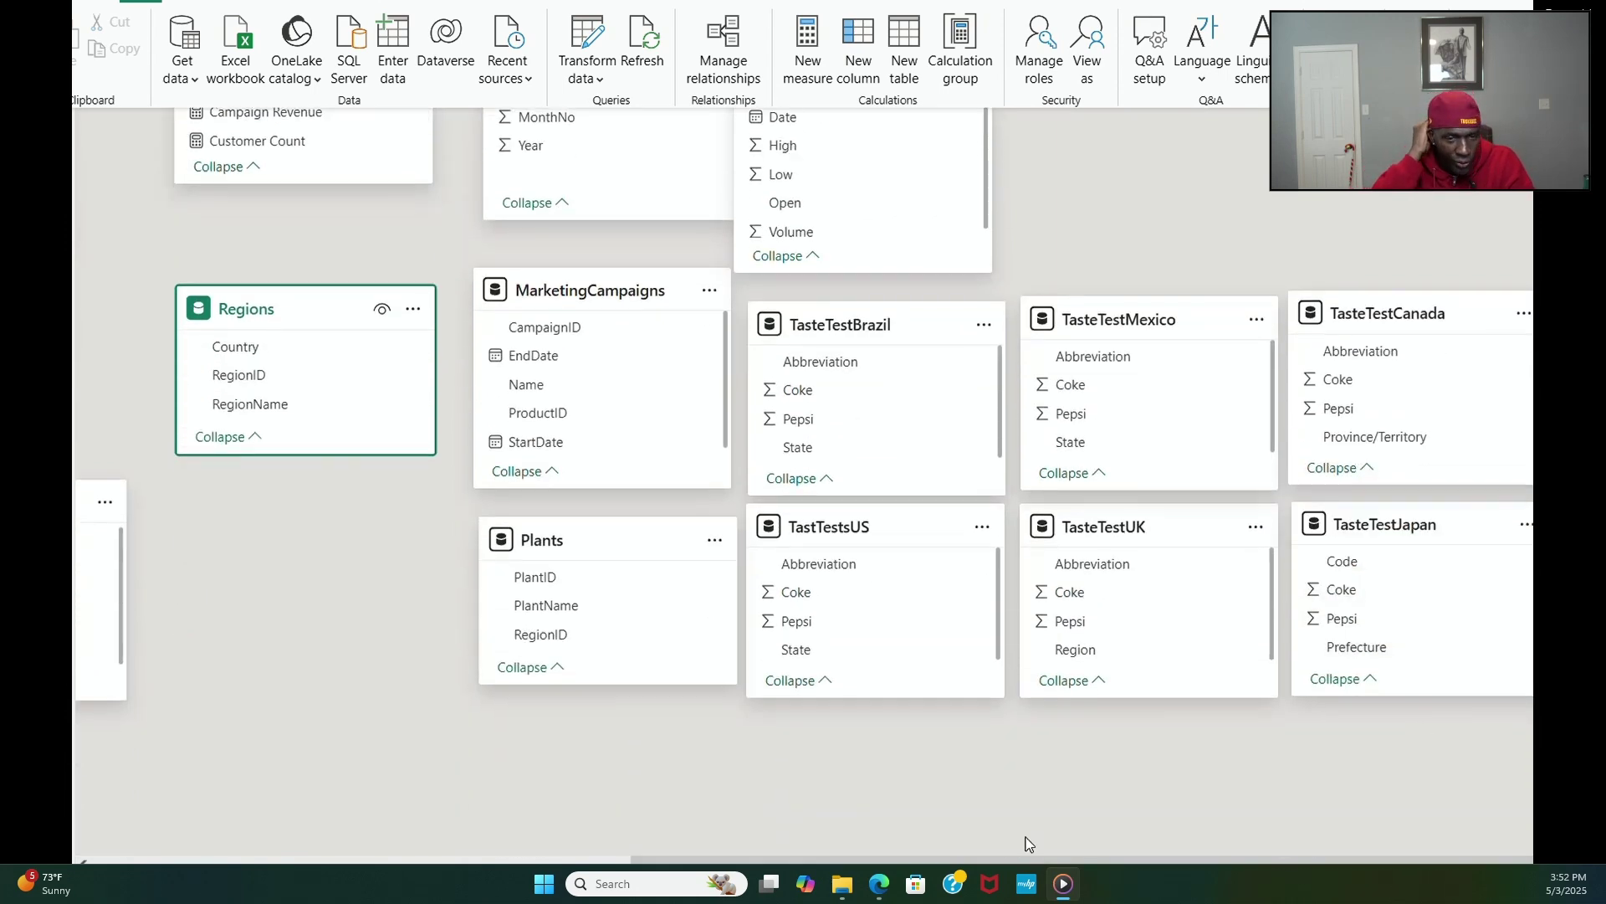
{"action": "scroll", "coordinate": [805, 485], "scroll_direction": "left", "scroll_amount": 7}
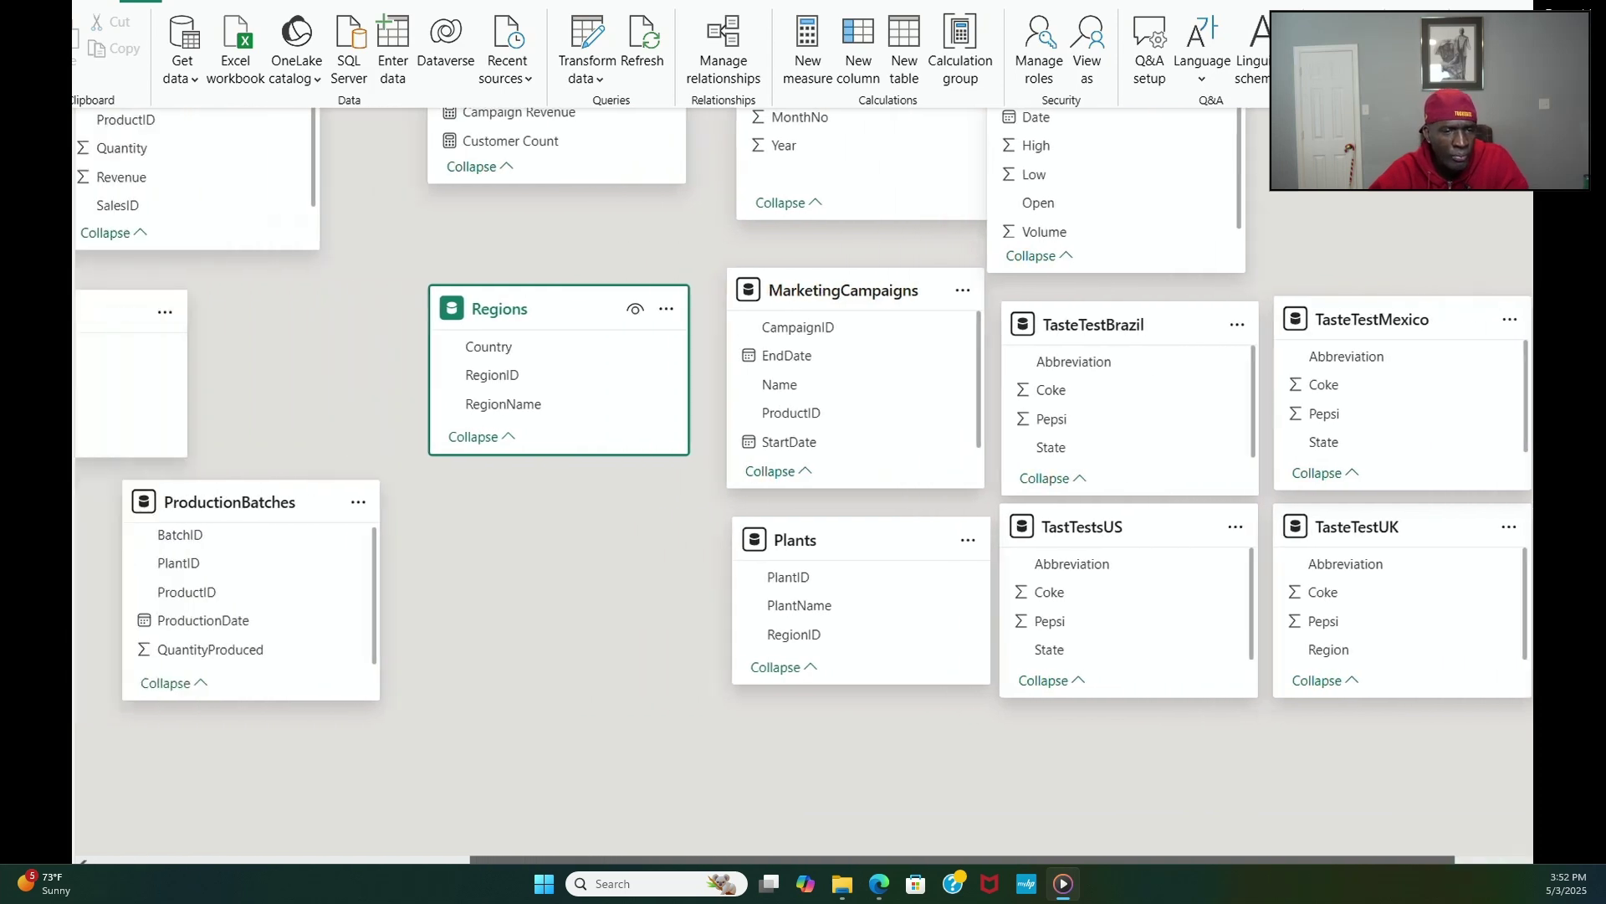
{"action": "scroll", "coordinate": [805, 484], "scroll_direction": "right", "scroll_amount": 1}
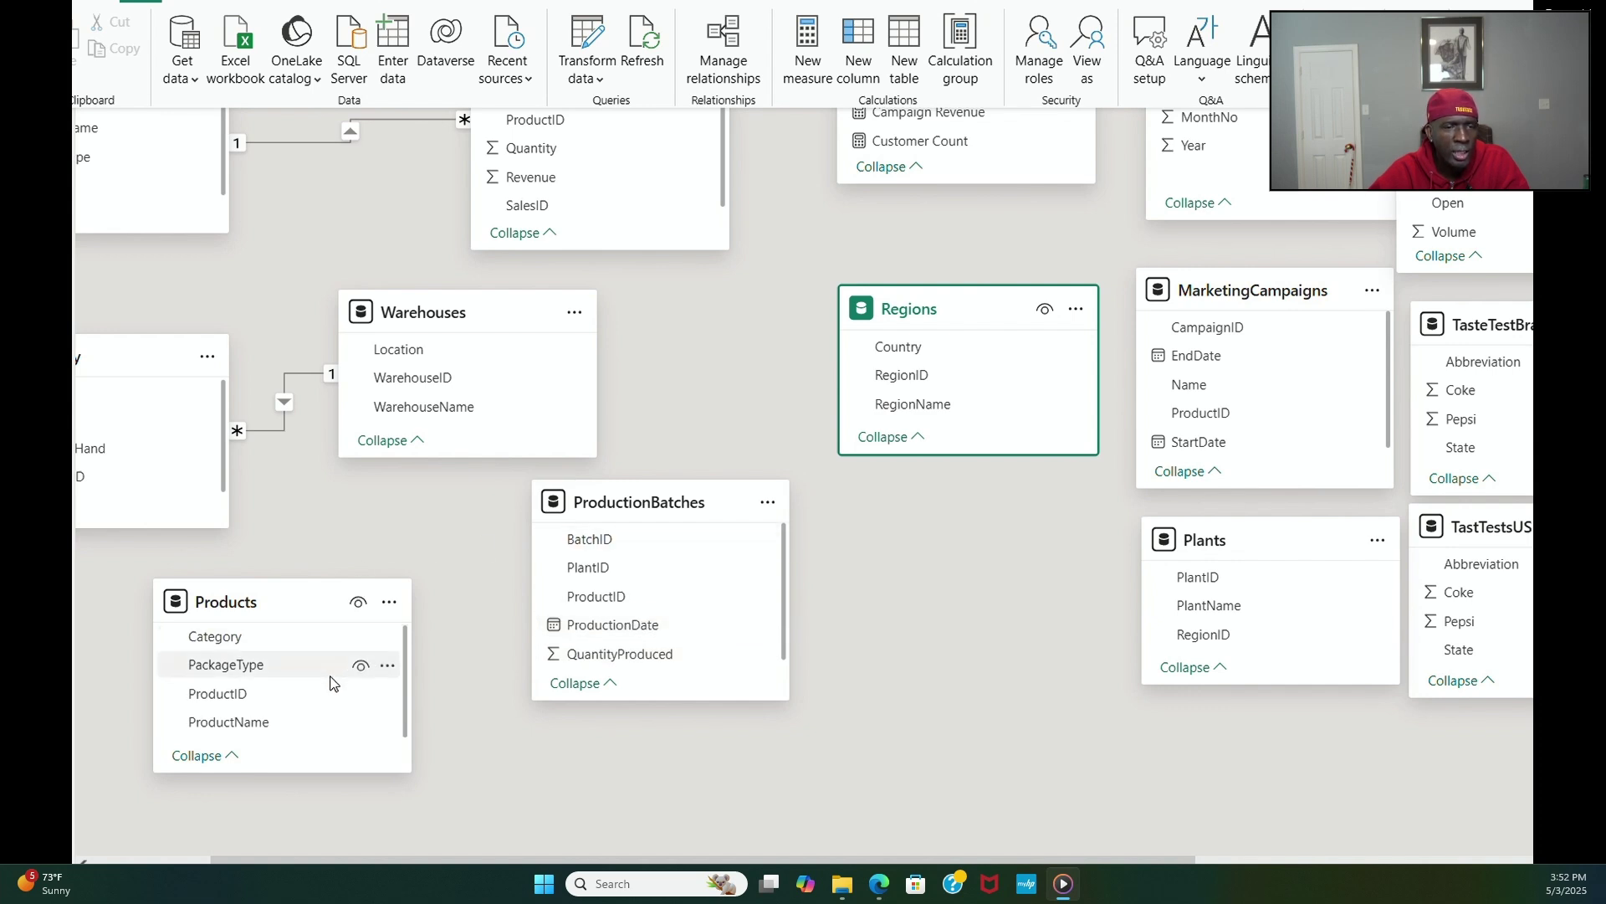
{"action": "left_click_drag", "start_coordinate": [703, 859], "coordinate": [601, 859]}
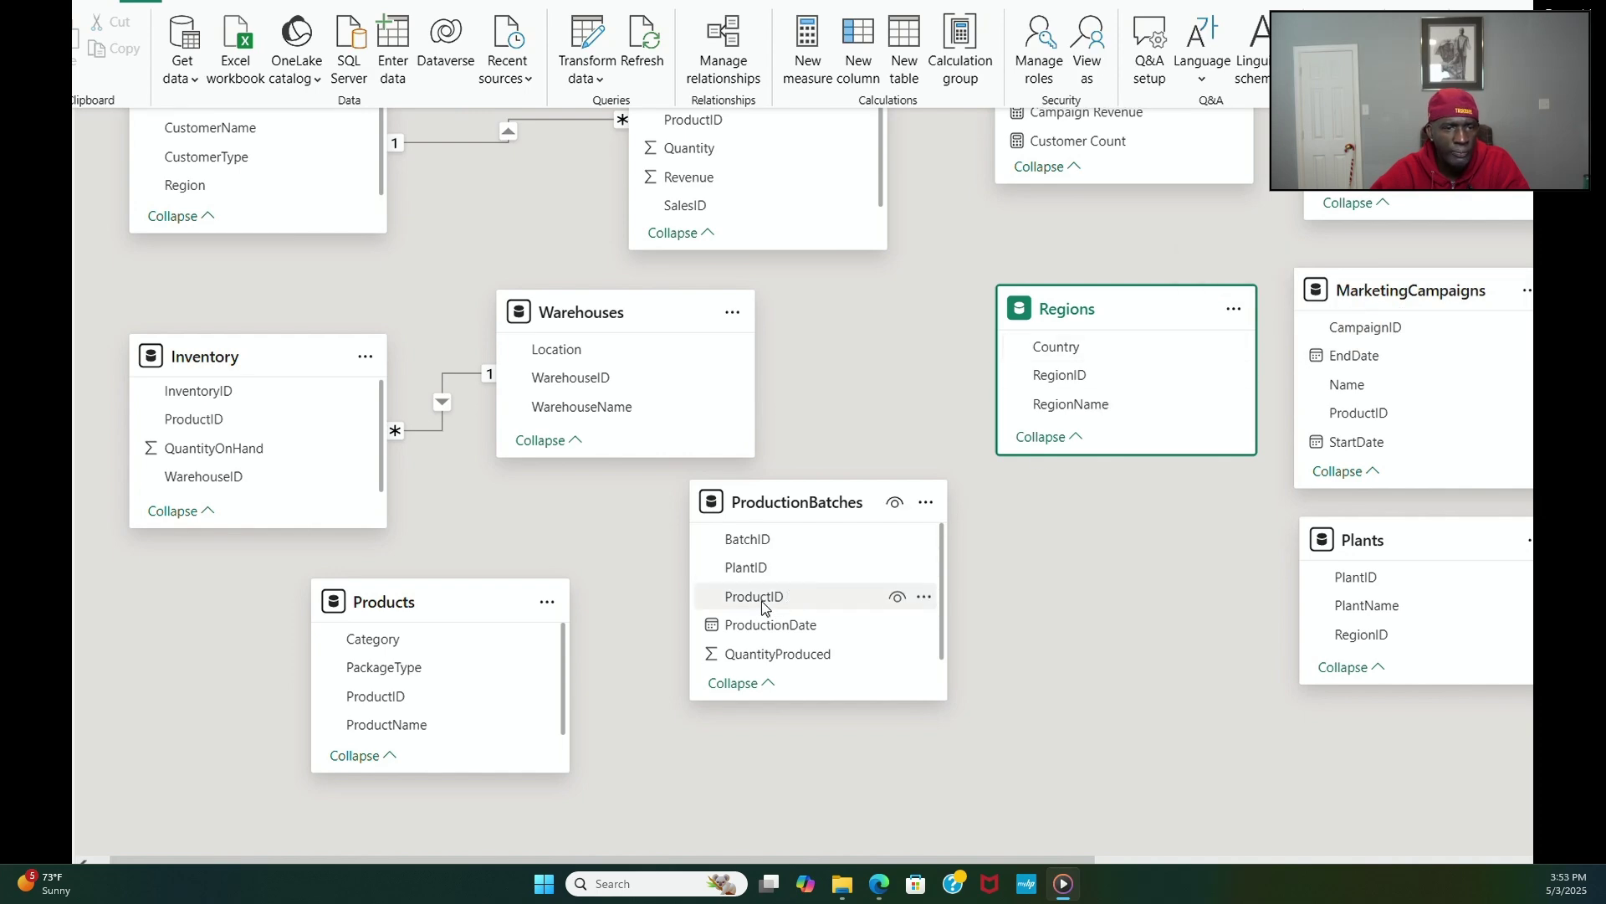
{"action": "scroll", "coordinate": [892, 603], "scroll_direction": "up", "scroll_amount": 2}
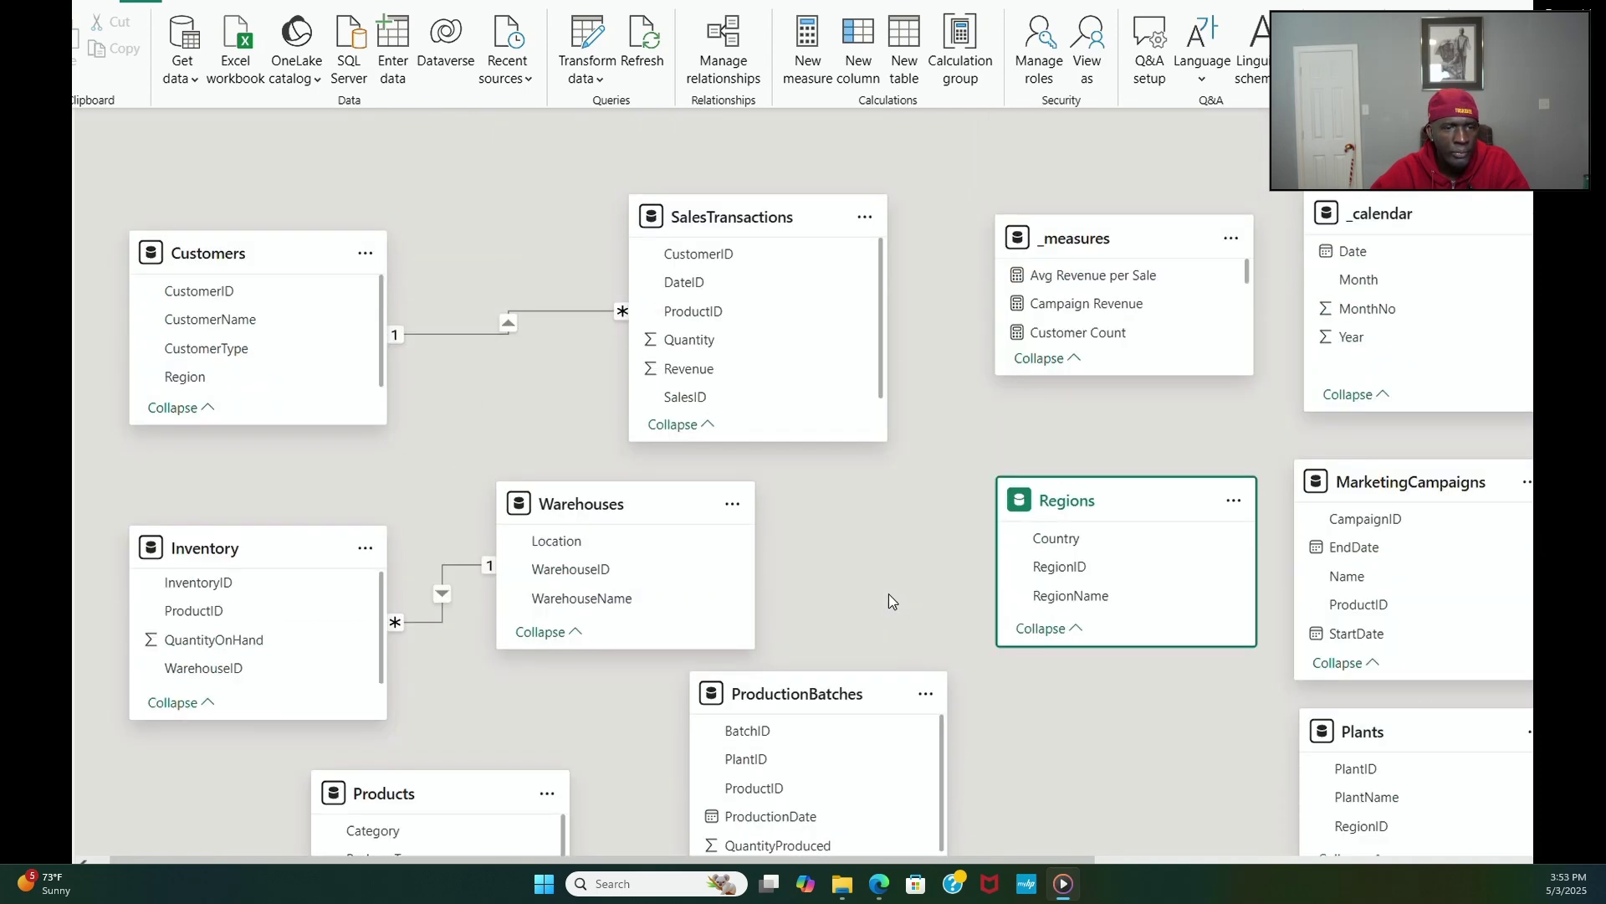
{"action": "scroll", "coordinate": [1063, 635], "scroll_direction": "down", "scroll_amount": 1}
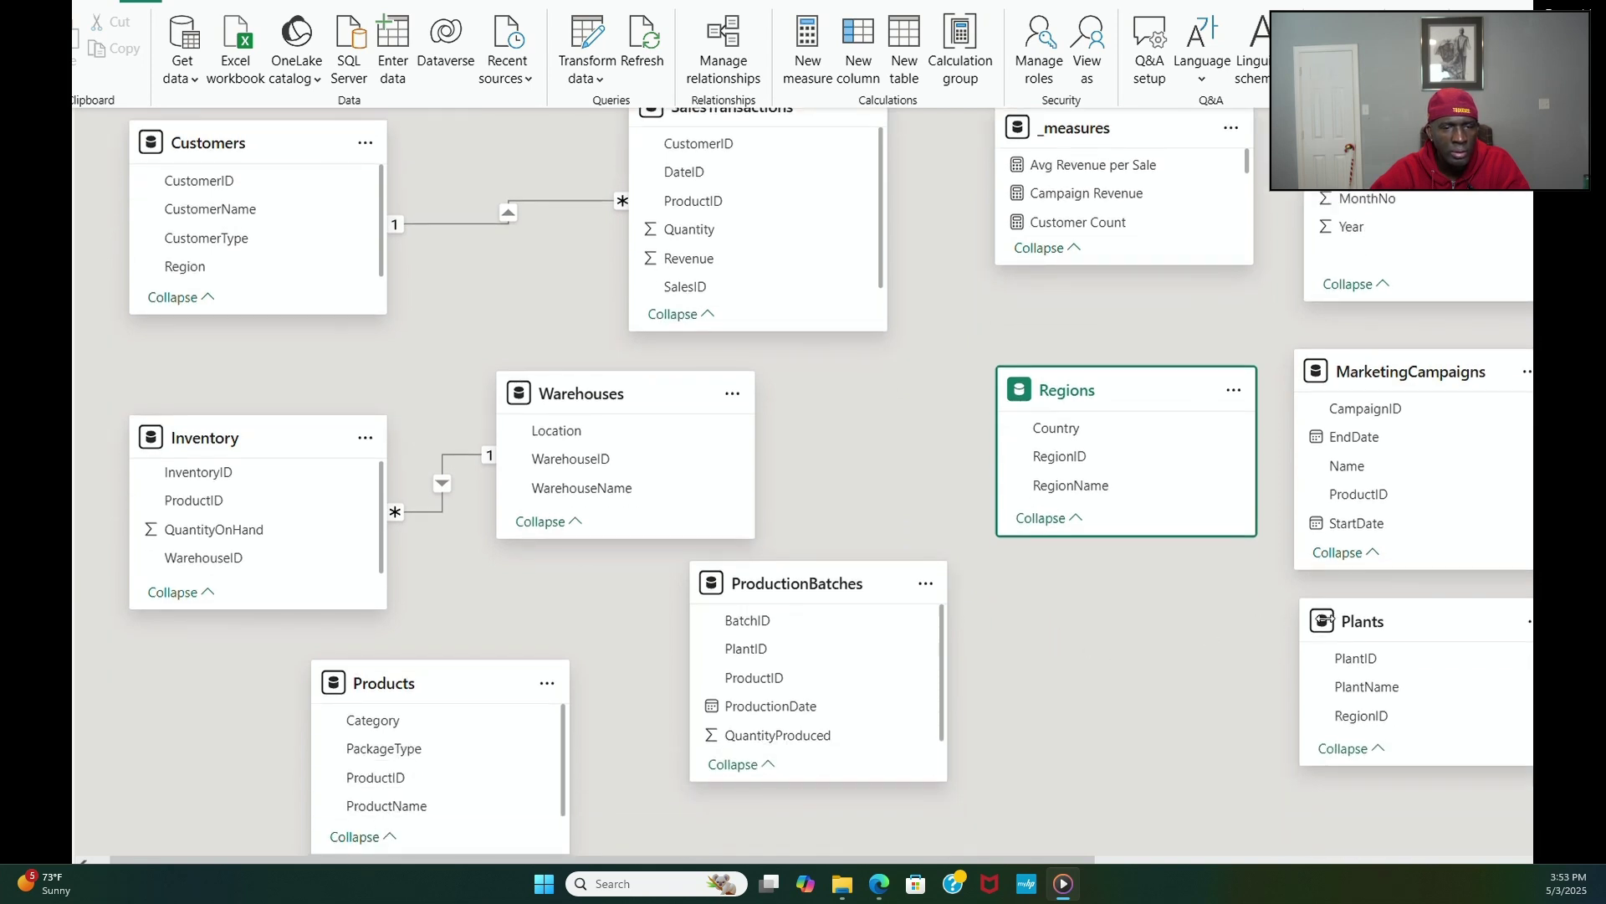
{"action": "left_click_drag", "start_coordinate": [1362, 627], "coordinate": [1116, 659]}
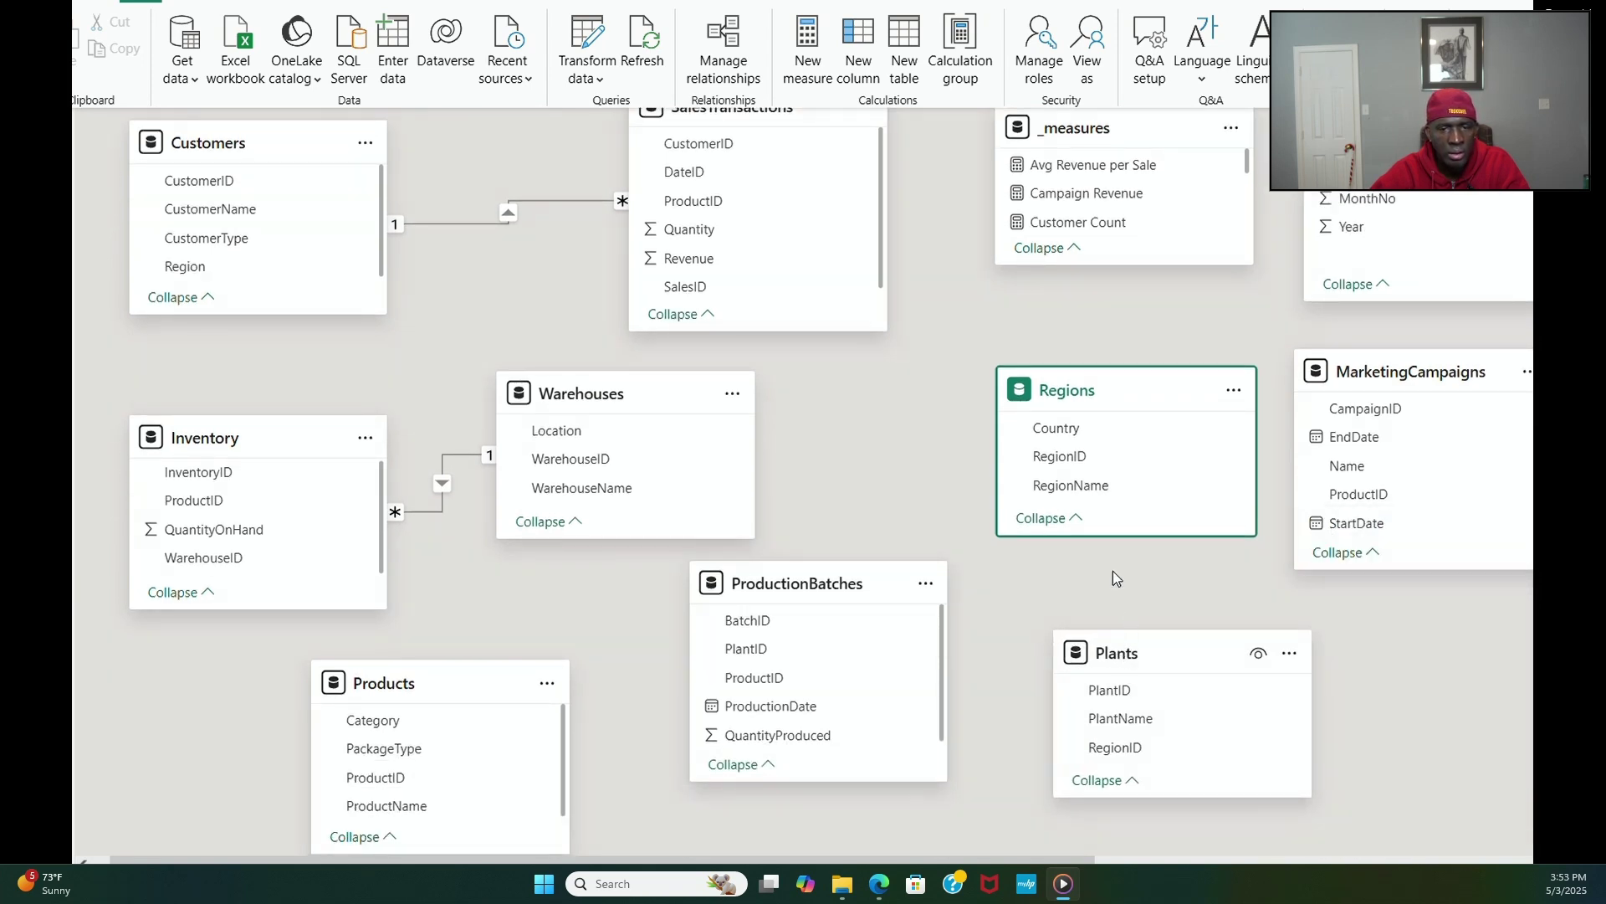
Step: Create an active one-to-many relationship from RegionID in Regions to RegionID in Plants, with single cross-filter direction
{"action": "left_click", "coordinate": [1079, 465]}
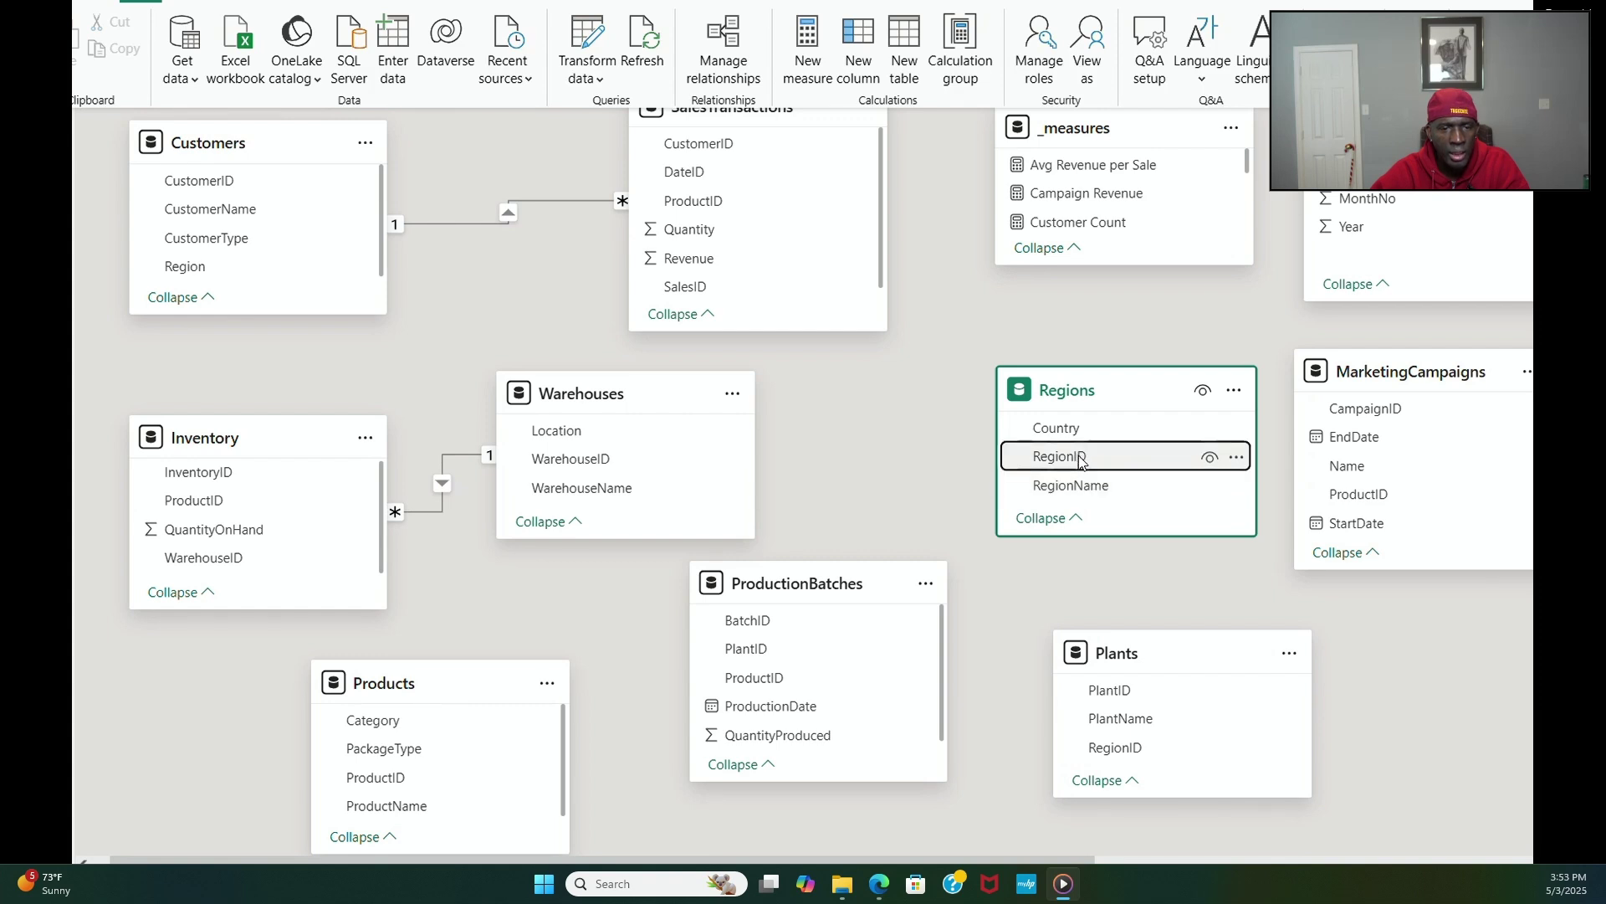
{"action": "left_click_drag", "start_coordinate": [1081, 462], "coordinate": [1150, 748]}
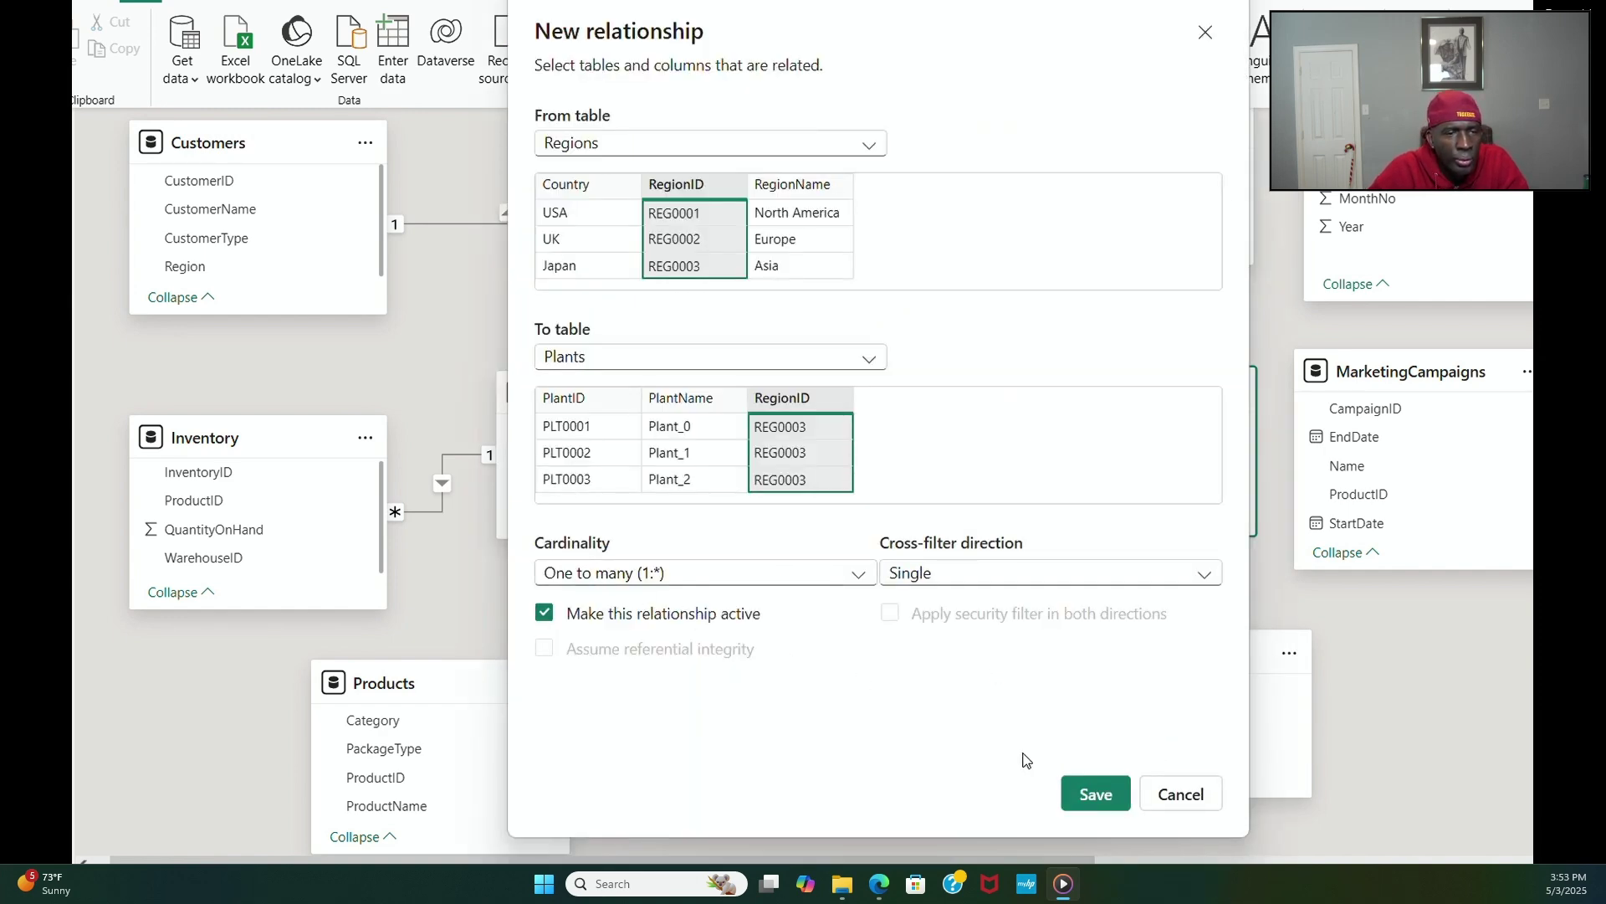
{"action": "left_click", "coordinate": [1094, 793]}
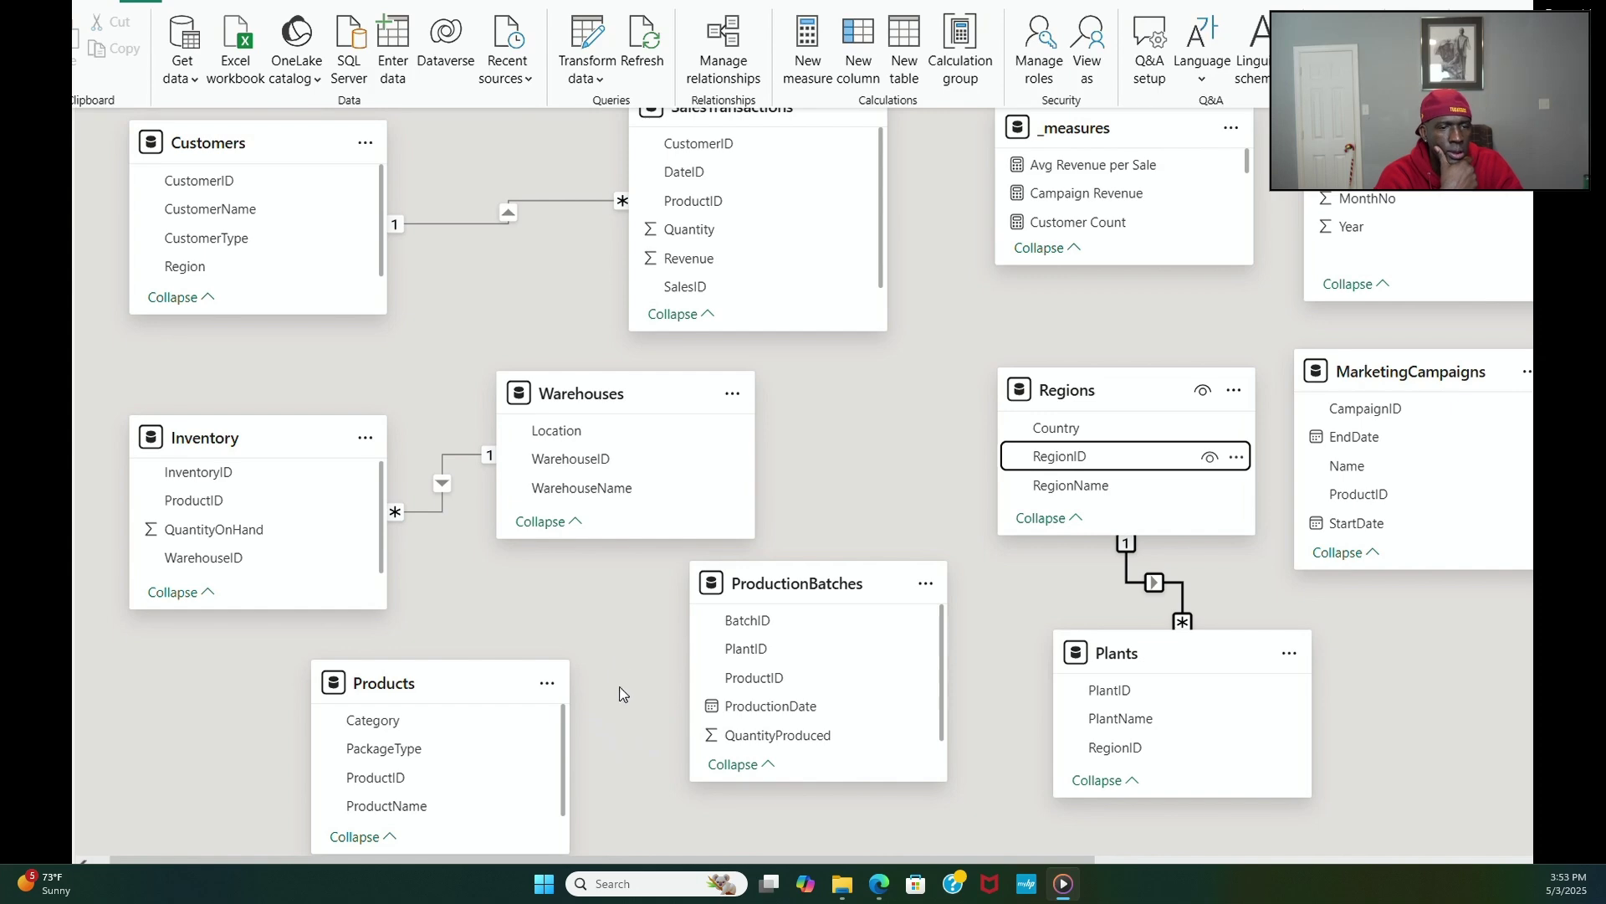
Step: Examine the unconnected tables in the diagram and the data rows of the Plants table, and return to the model diagram
{"action": "scroll", "coordinate": [619, 693], "scroll_direction": "up", "scroll_amount": 1}
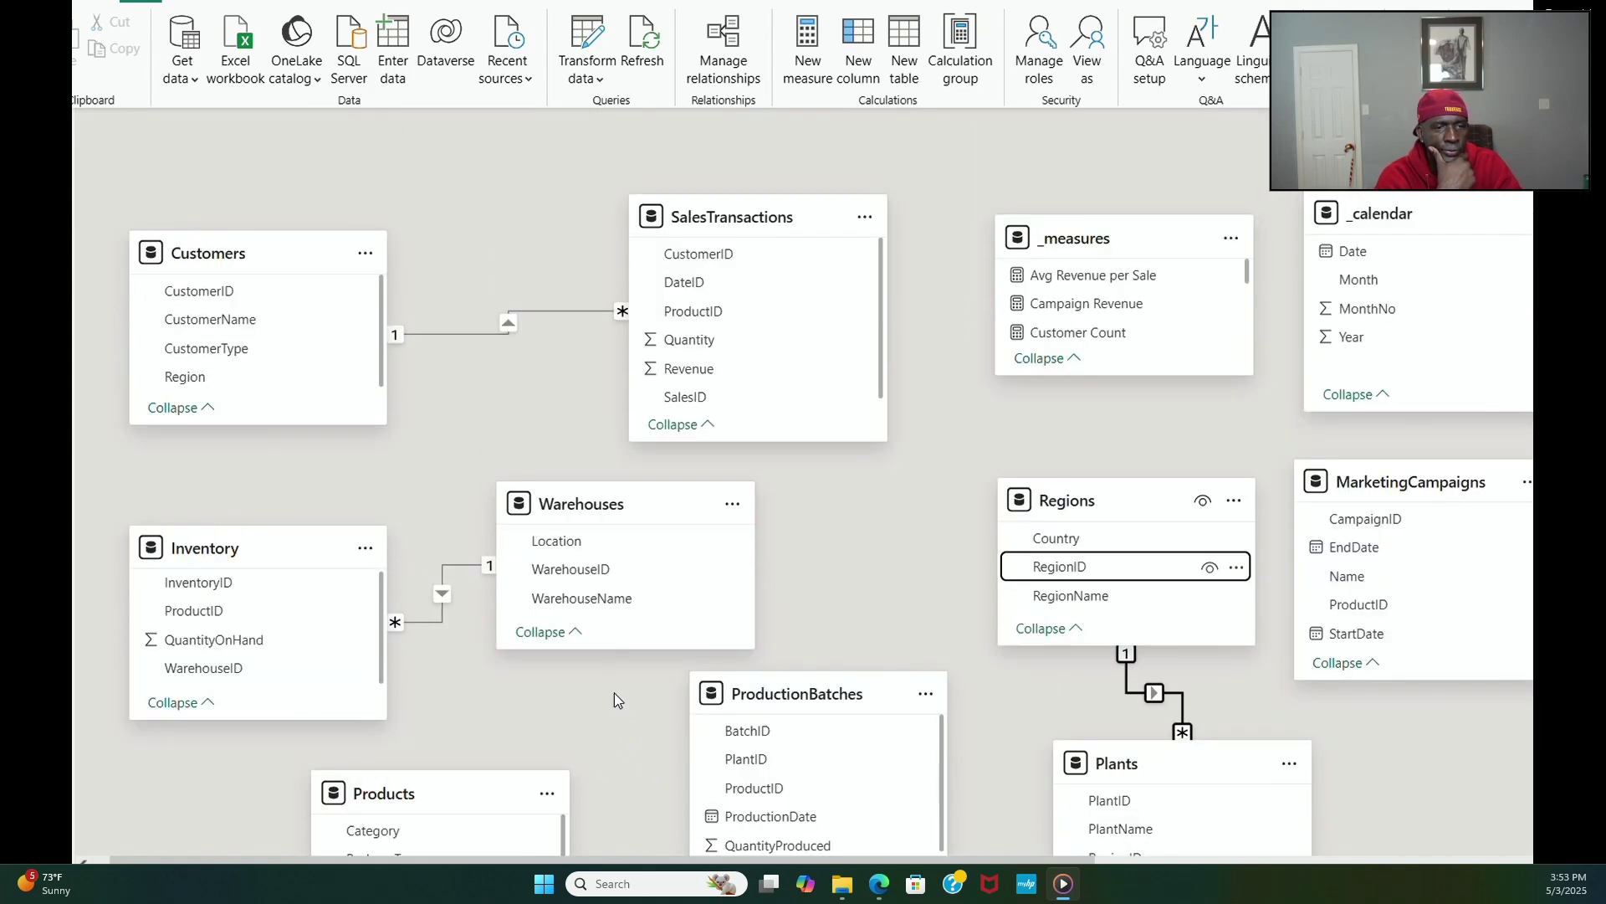
{"action": "scroll", "coordinate": [615, 691], "scroll_direction": "down", "scroll_amount": 1}
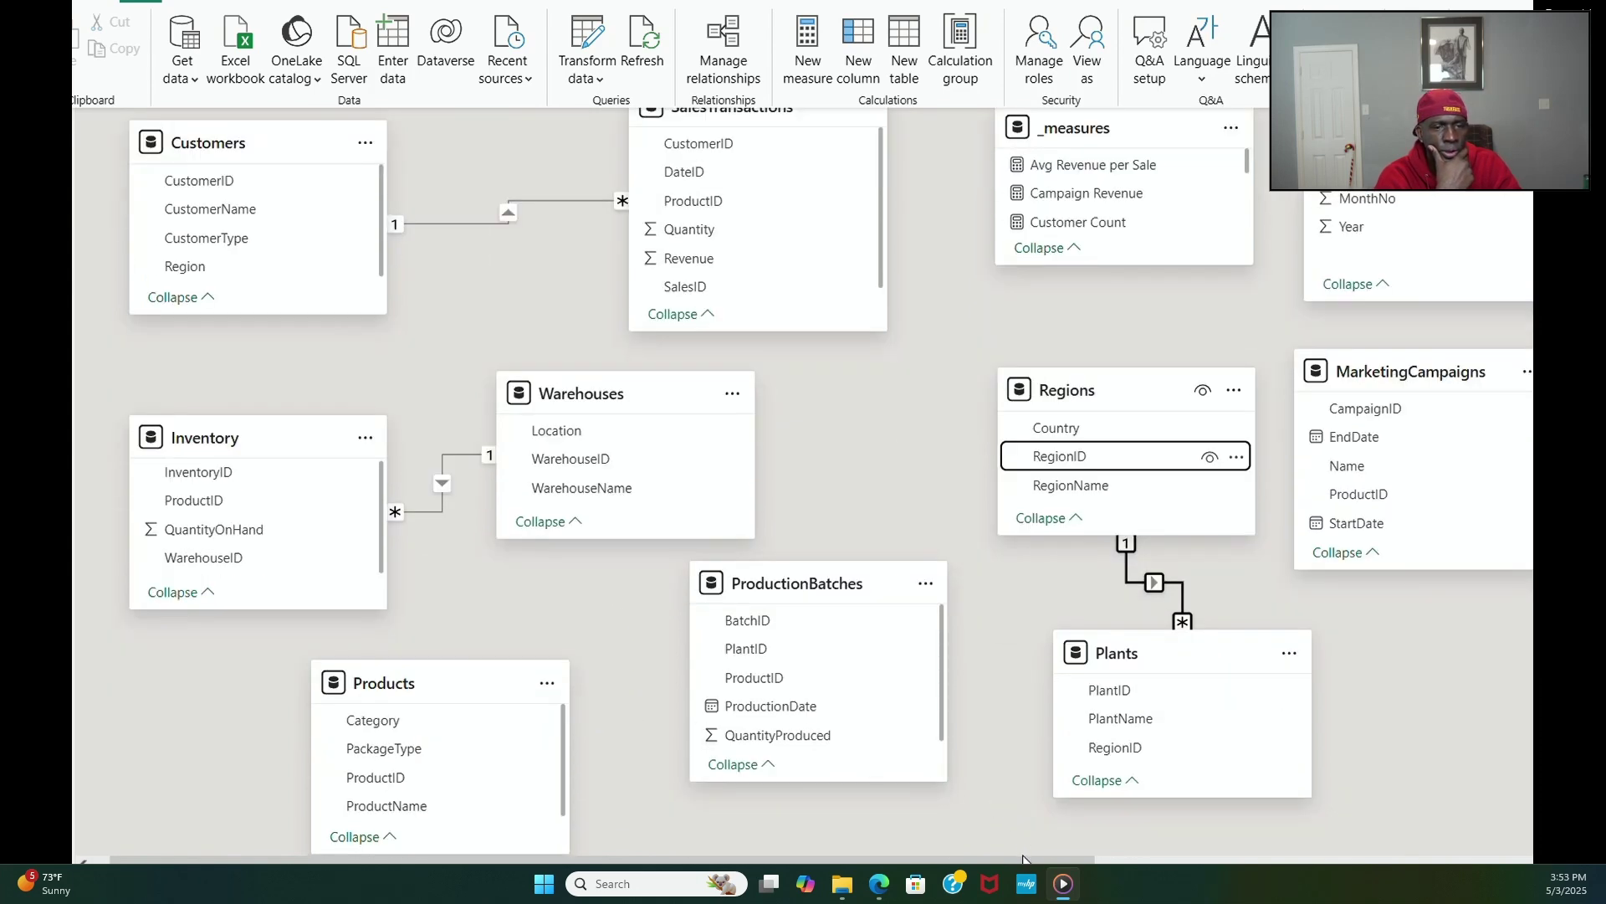
{"action": "left_click_drag", "start_coordinate": [1022, 860], "coordinate": [1481, 836]}
{"action": "scroll", "coordinate": [1481, 737], "scroll_direction": "up", "scroll_amount": 1}
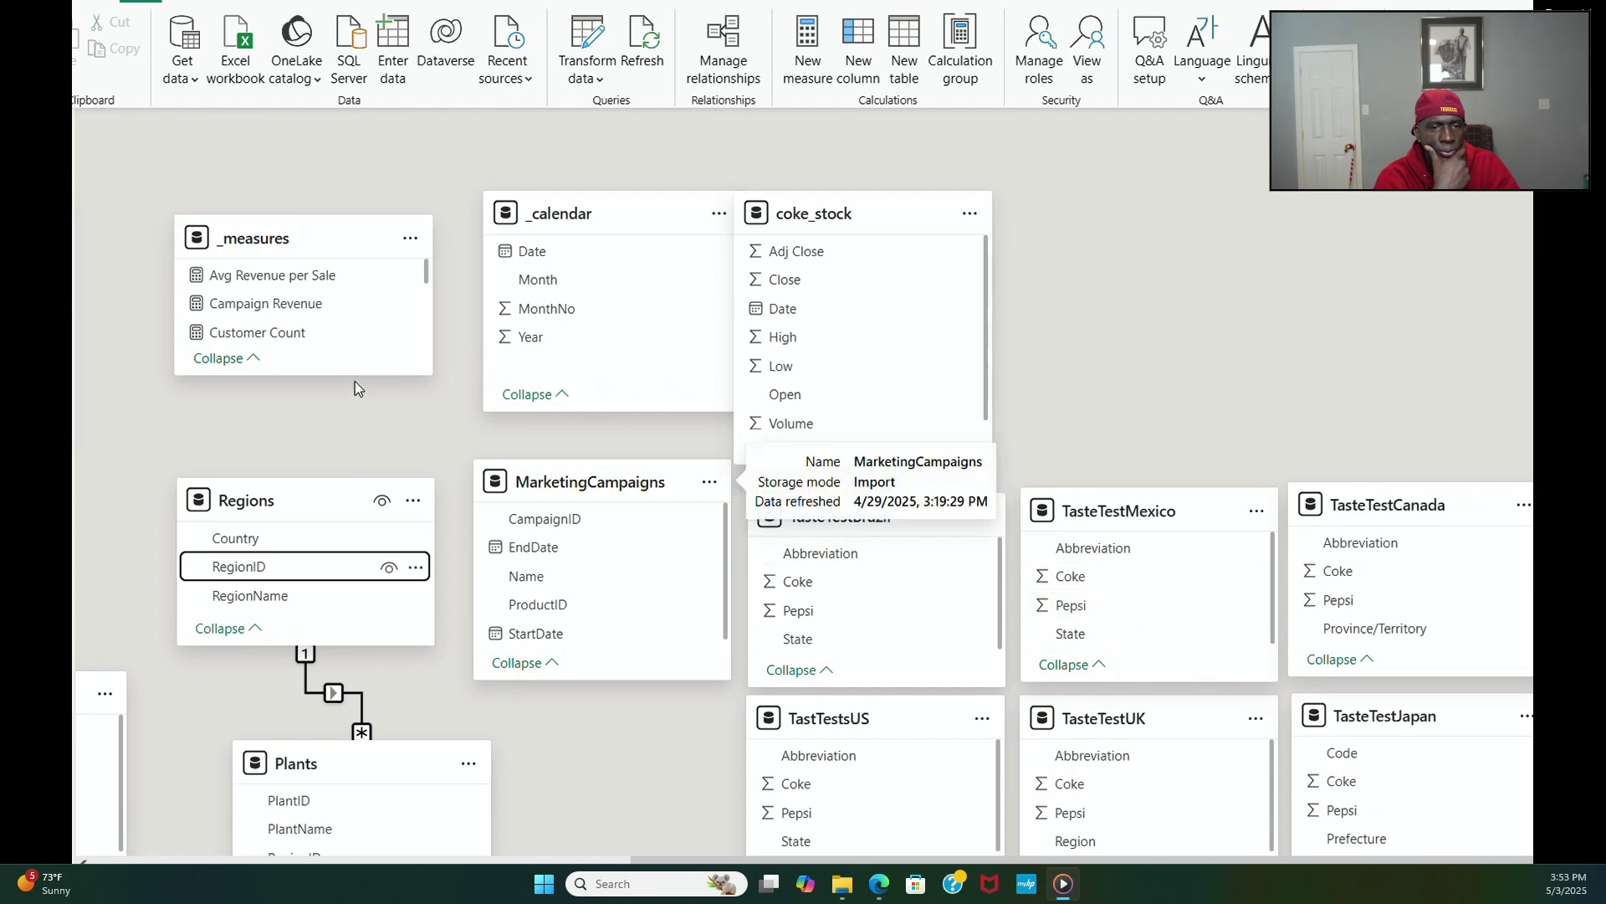
{"action": "left_click", "coordinate": [106, 213]}
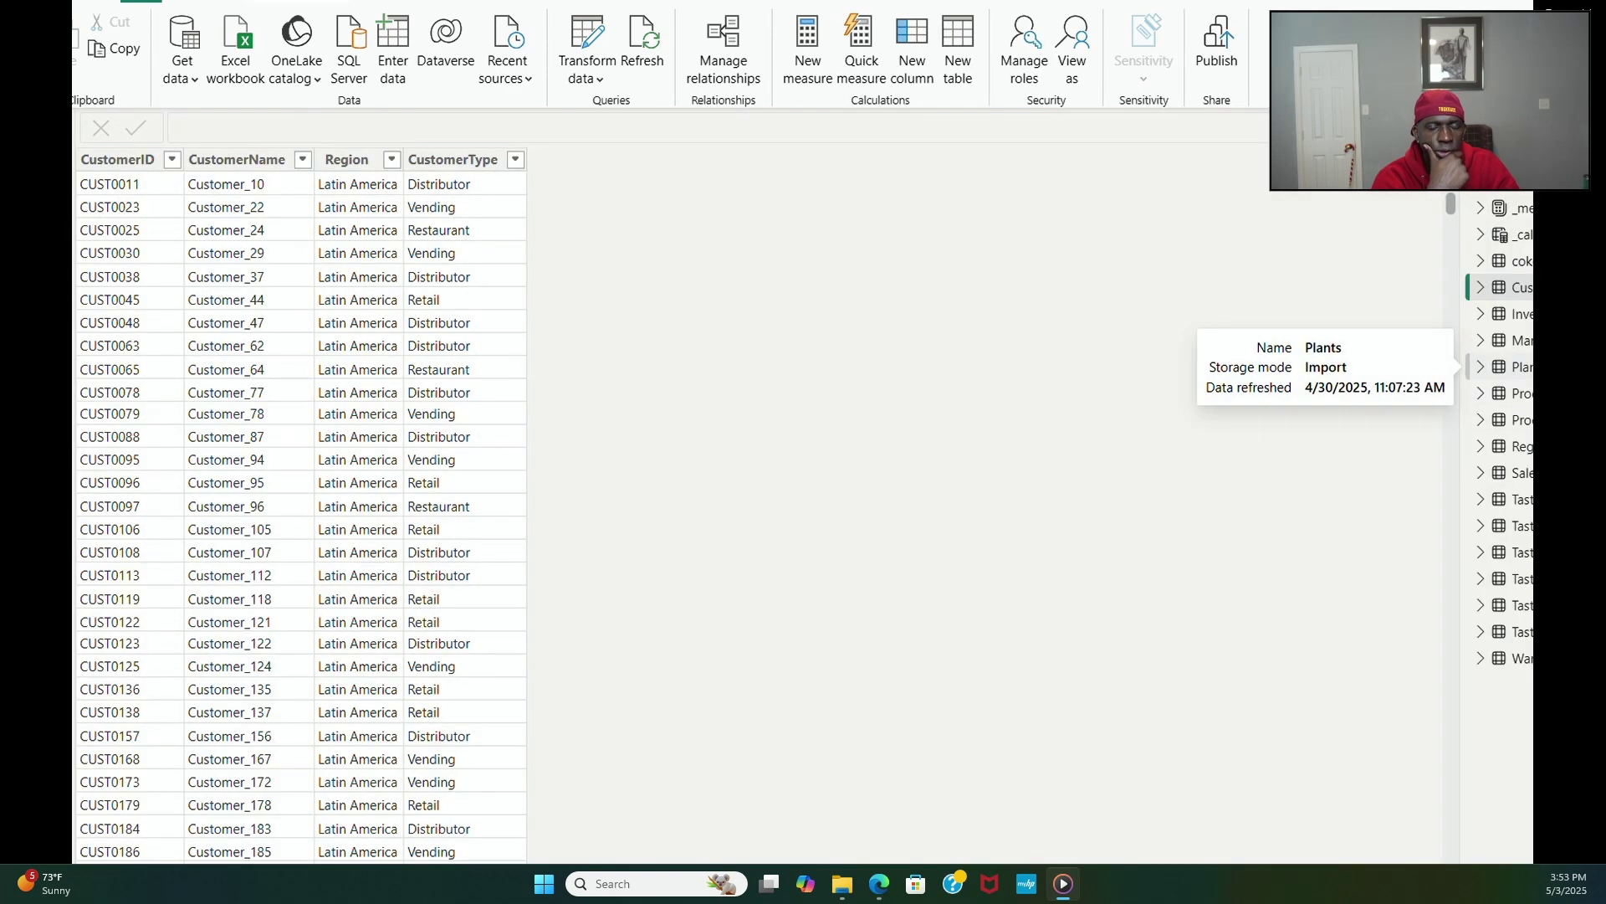
{"action": "left_click", "coordinate": [1518, 366]}
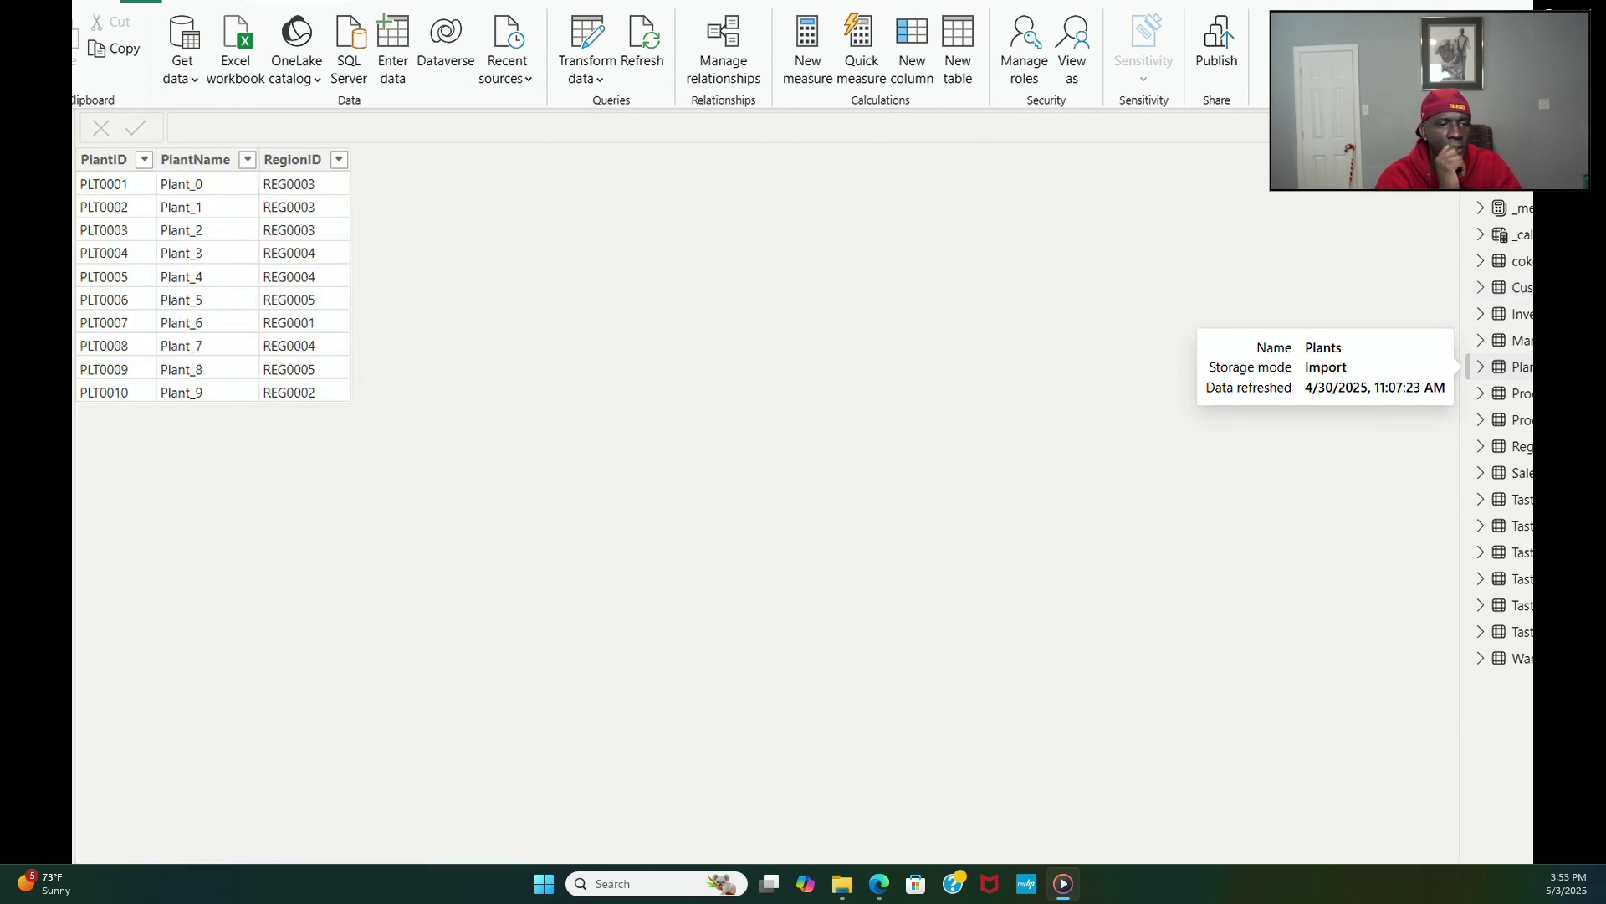
{"action": "left_click", "coordinate": [50, 214]}
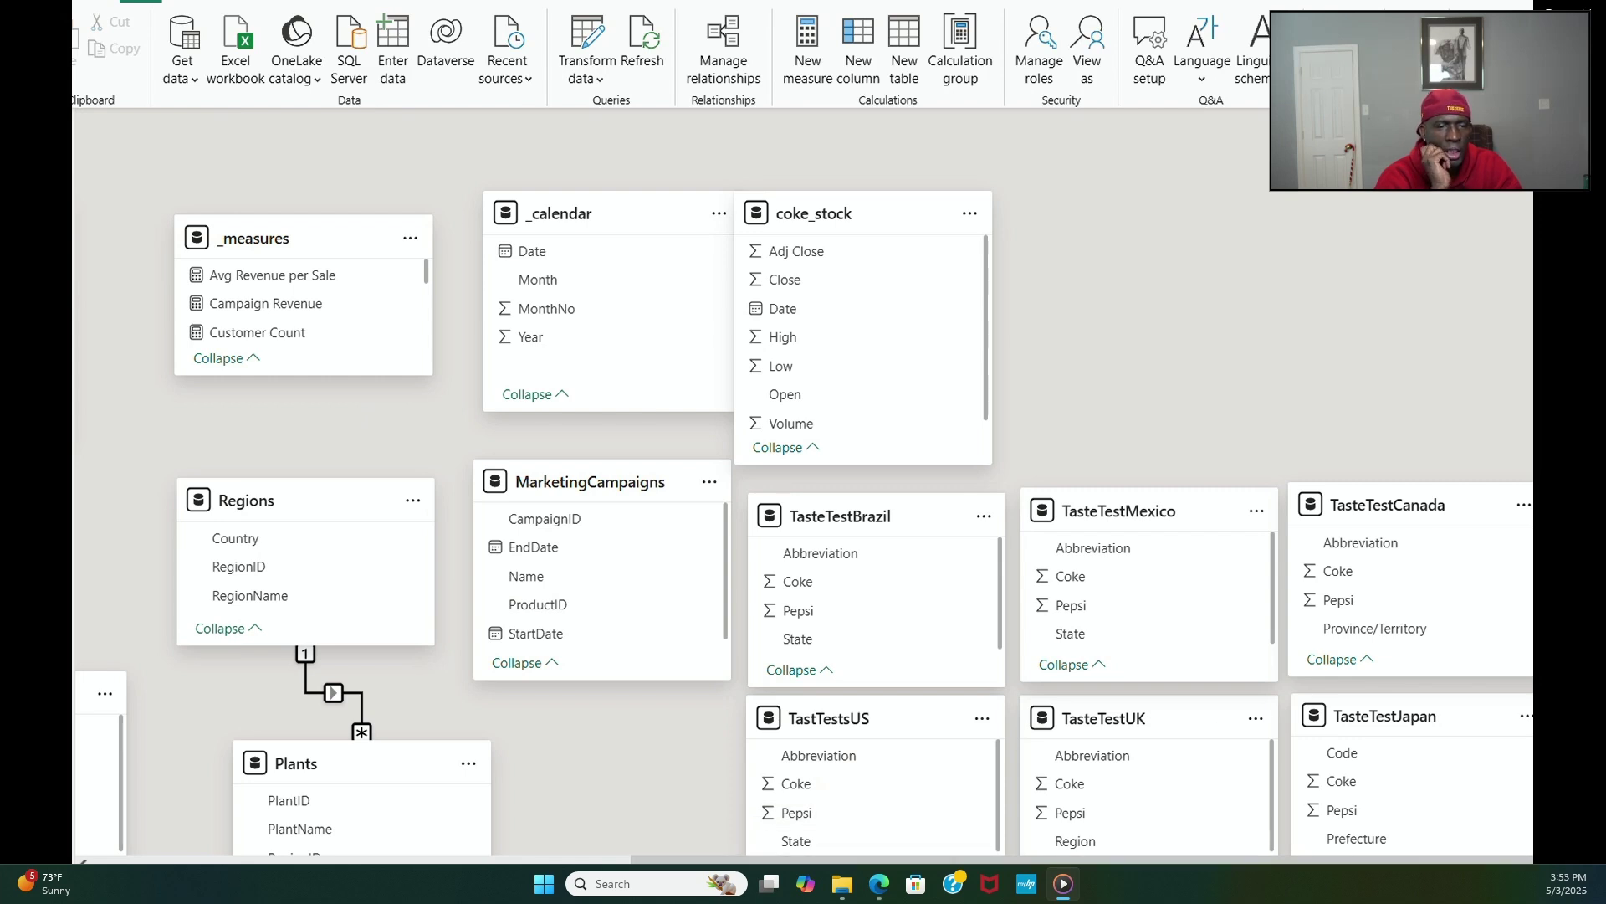
Step: Create an active one-to-many relationship from PlantID in Plants to PlantID in ProductionBatches, with single cross-filter direction
{"action": "scroll", "coordinate": [803, 460], "scroll_direction": "down", "scroll_amount": 3}
{"action": "scroll", "coordinate": [1513, 859], "scroll_direction": "left", "scroll_amount": 10}
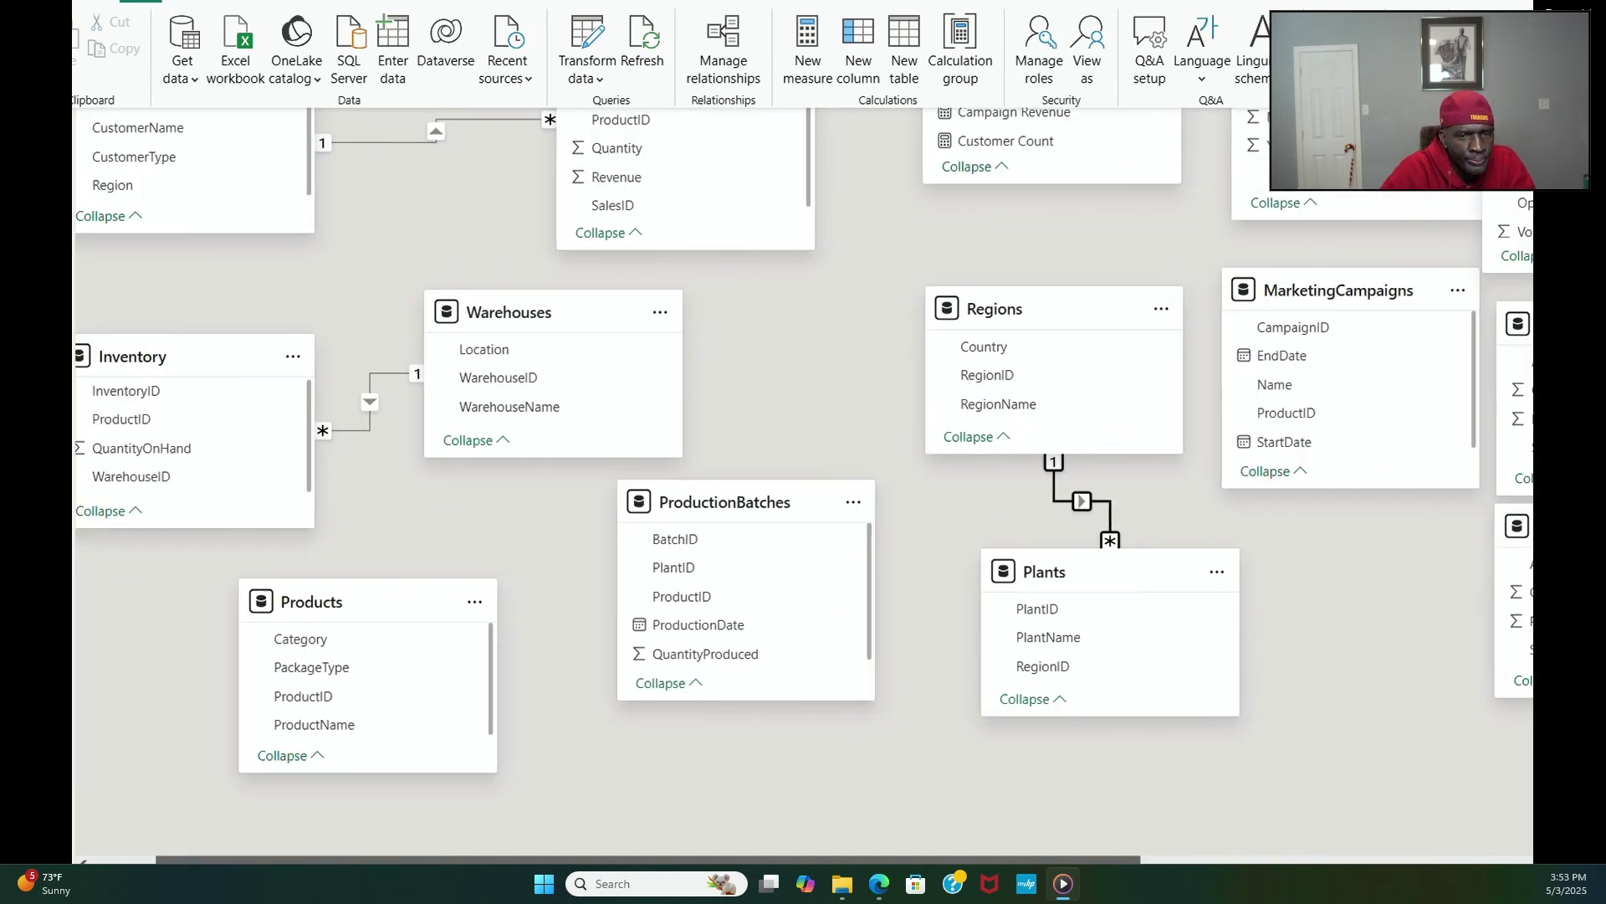
{"action": "scroll", "coordinate": [1040, 817], "scroll_direction": "right", "scroll_amount": 1}
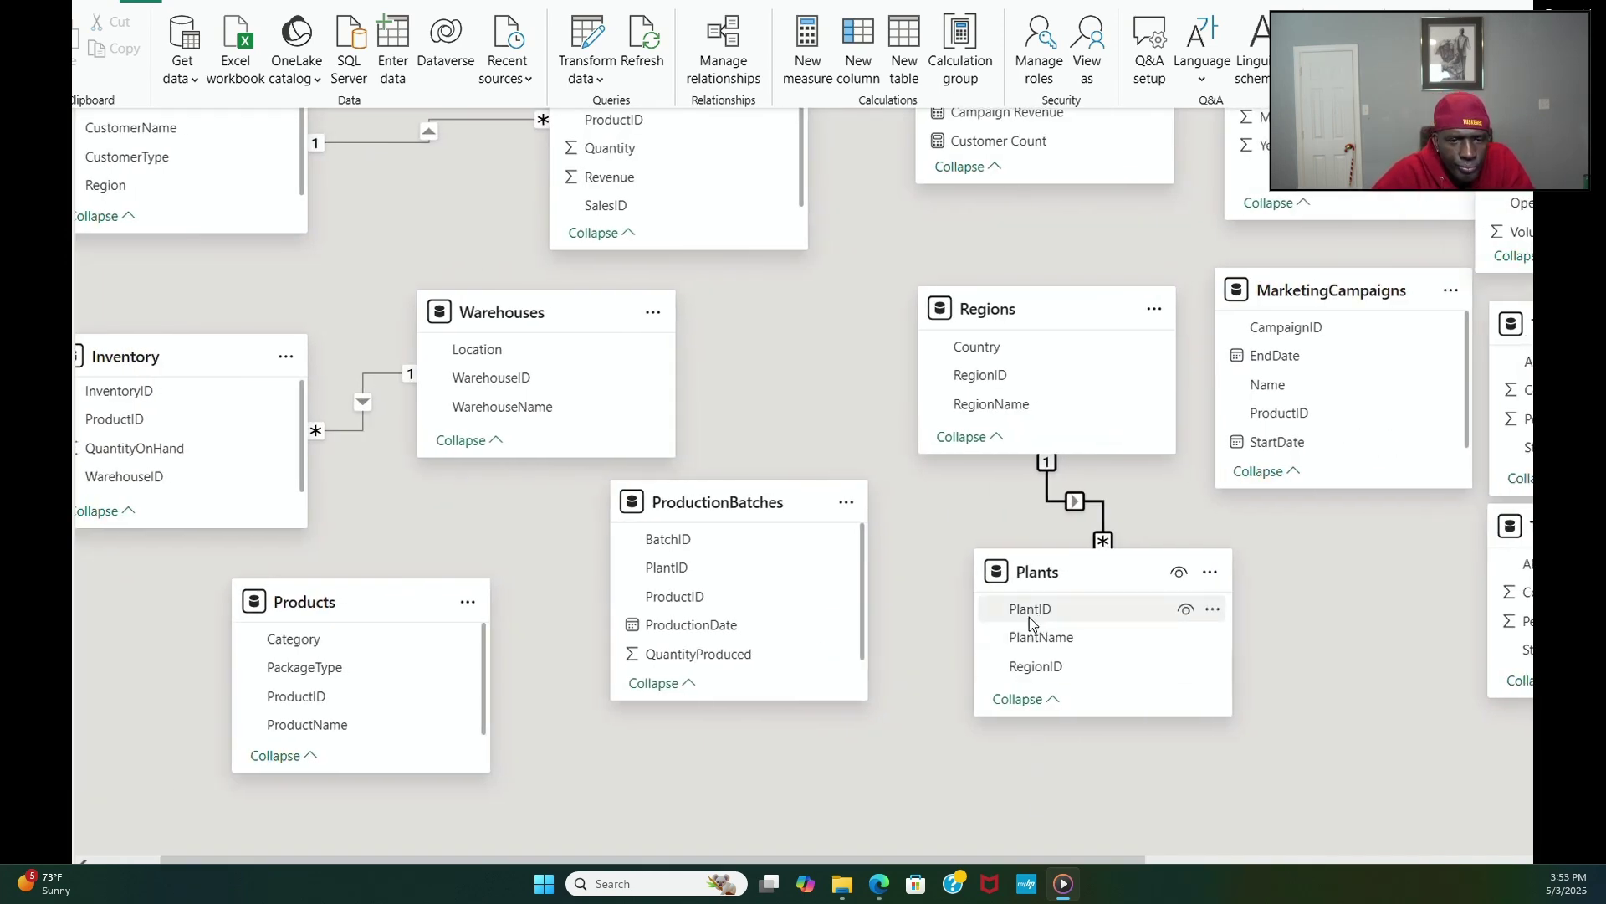
{"action": "left_click_drag", "start_coordinate": [1030, 619], "coordinate": [719, 573]}
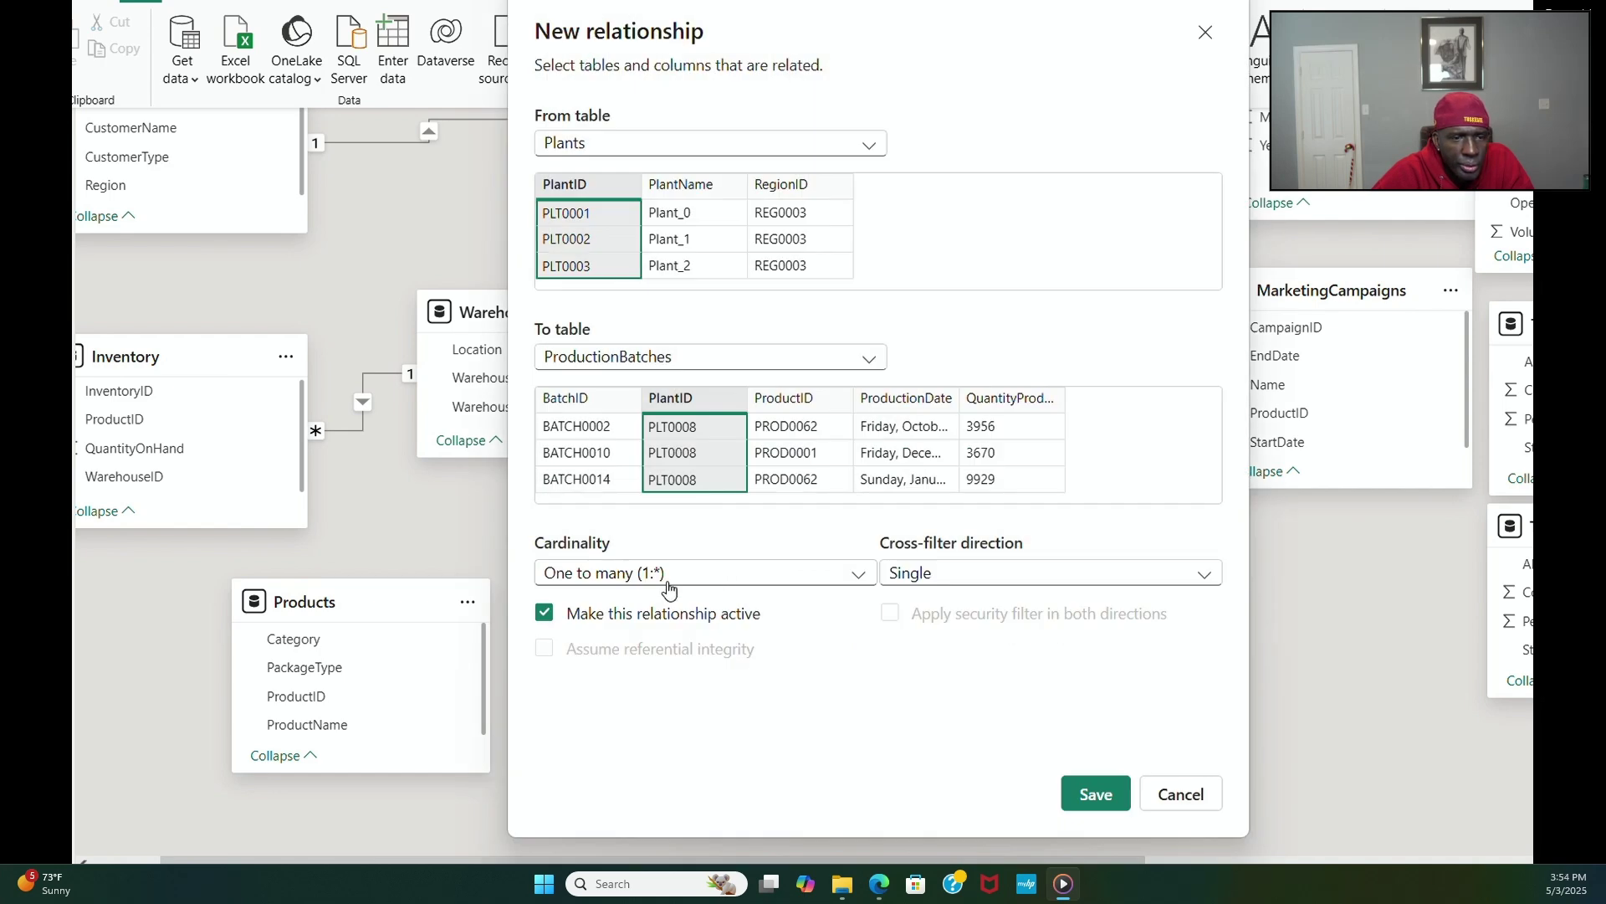
{"action": "left_click", "coordinate": [1094, 792]}
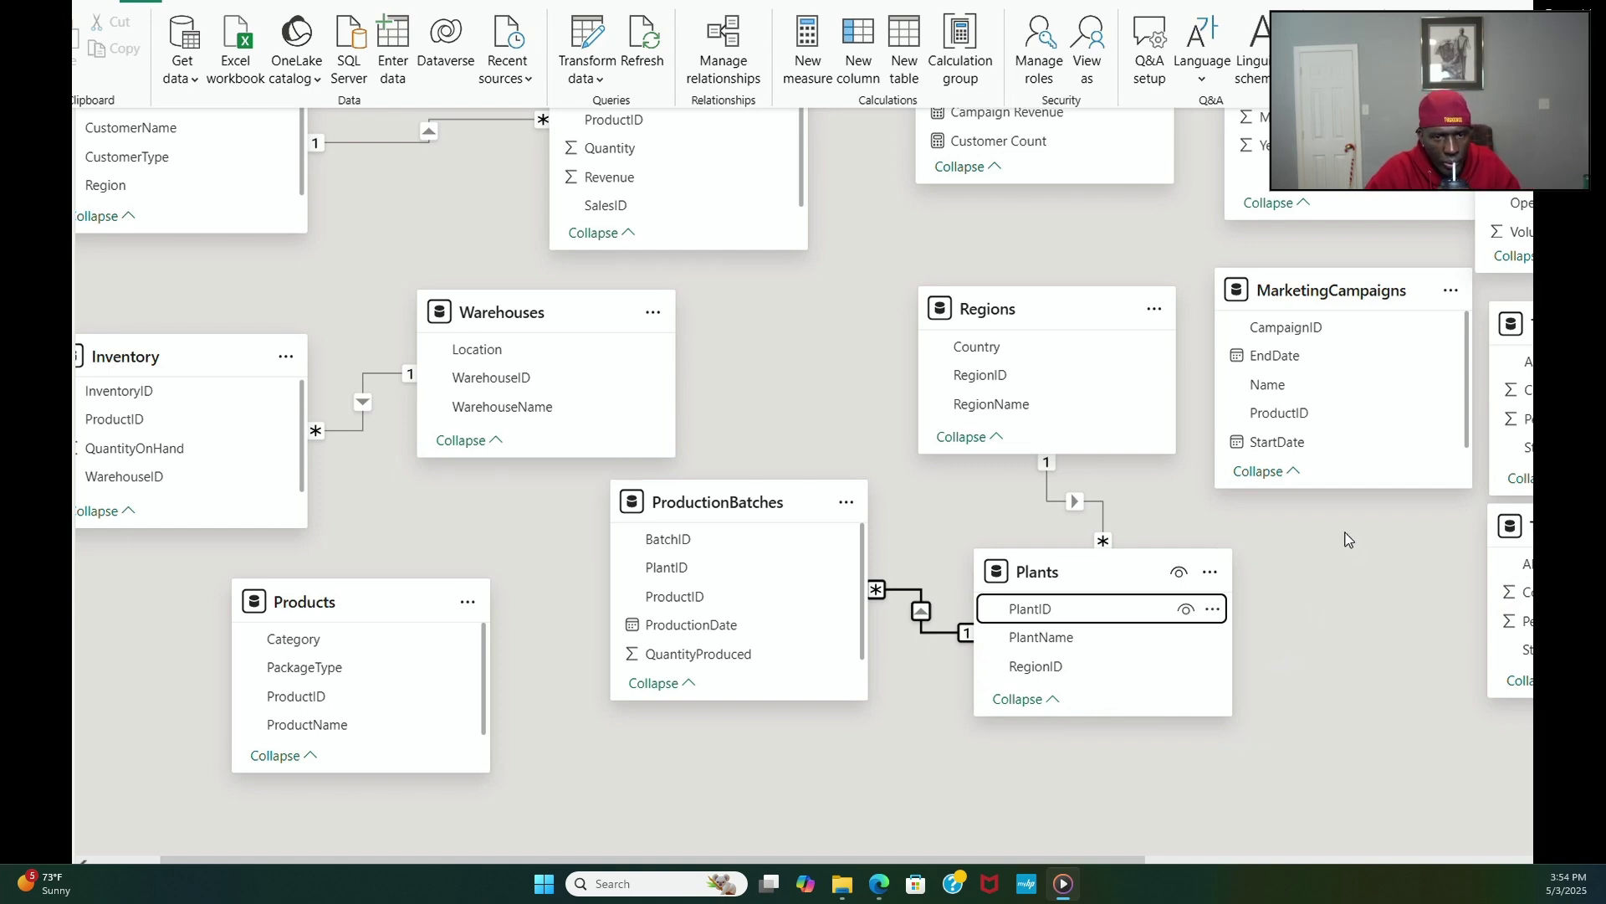
{"action": "scroll", "coordinate": [1364, 443], "scroll_direction": "up", "scroll_amount": 3}
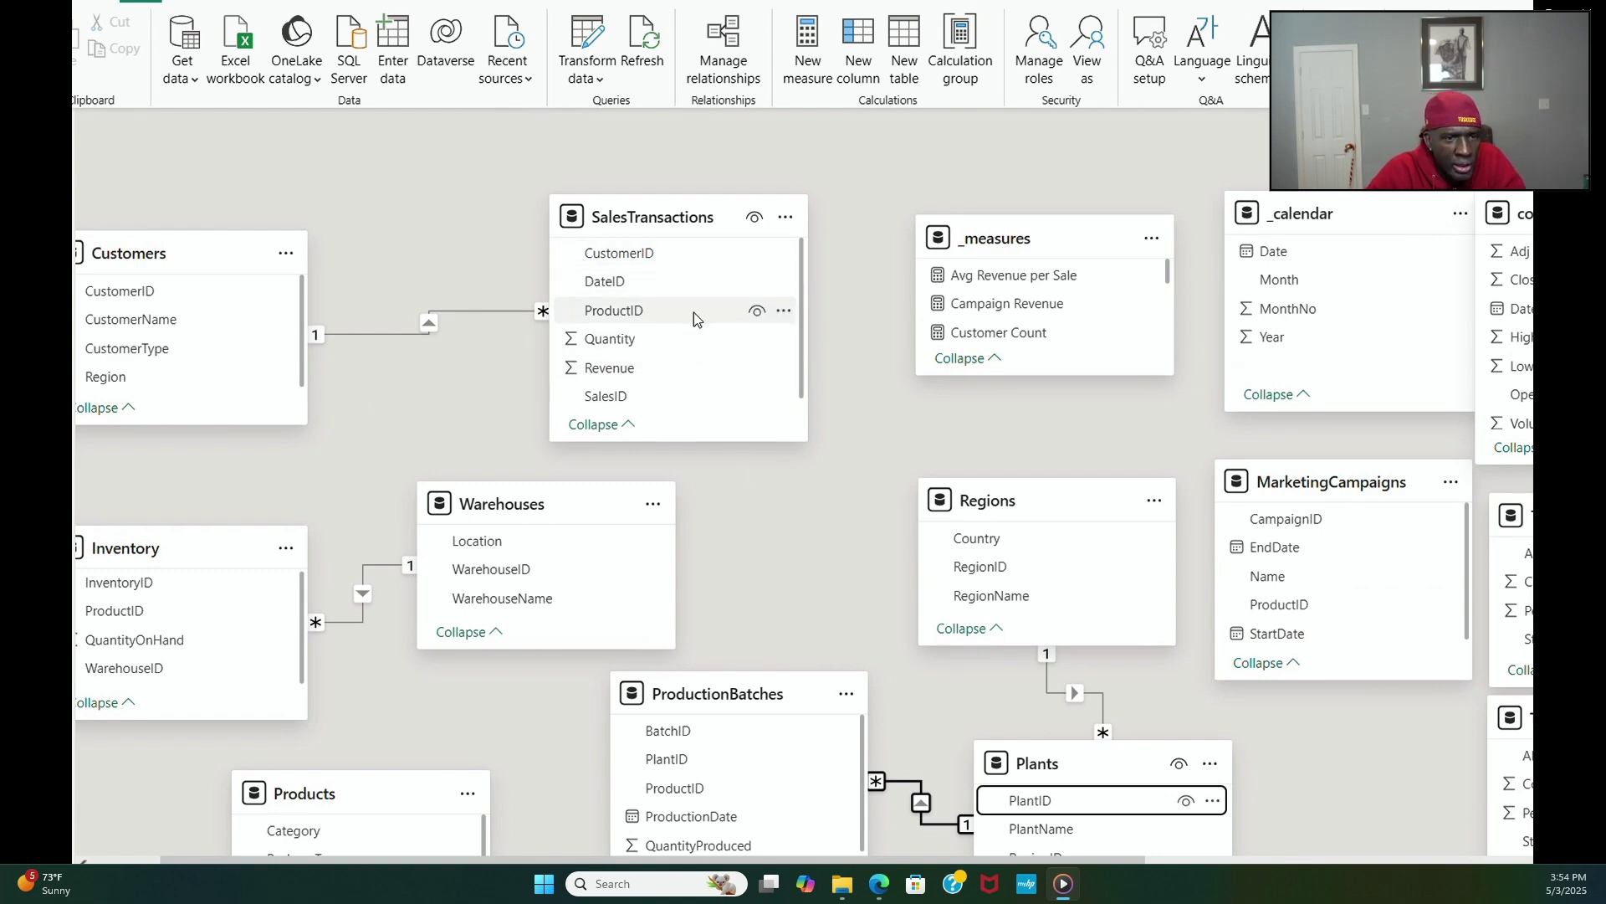
{"action": "scroll", "coordinate": [819, 454], "scroll_direction": "down", "scroll_amount": 2}
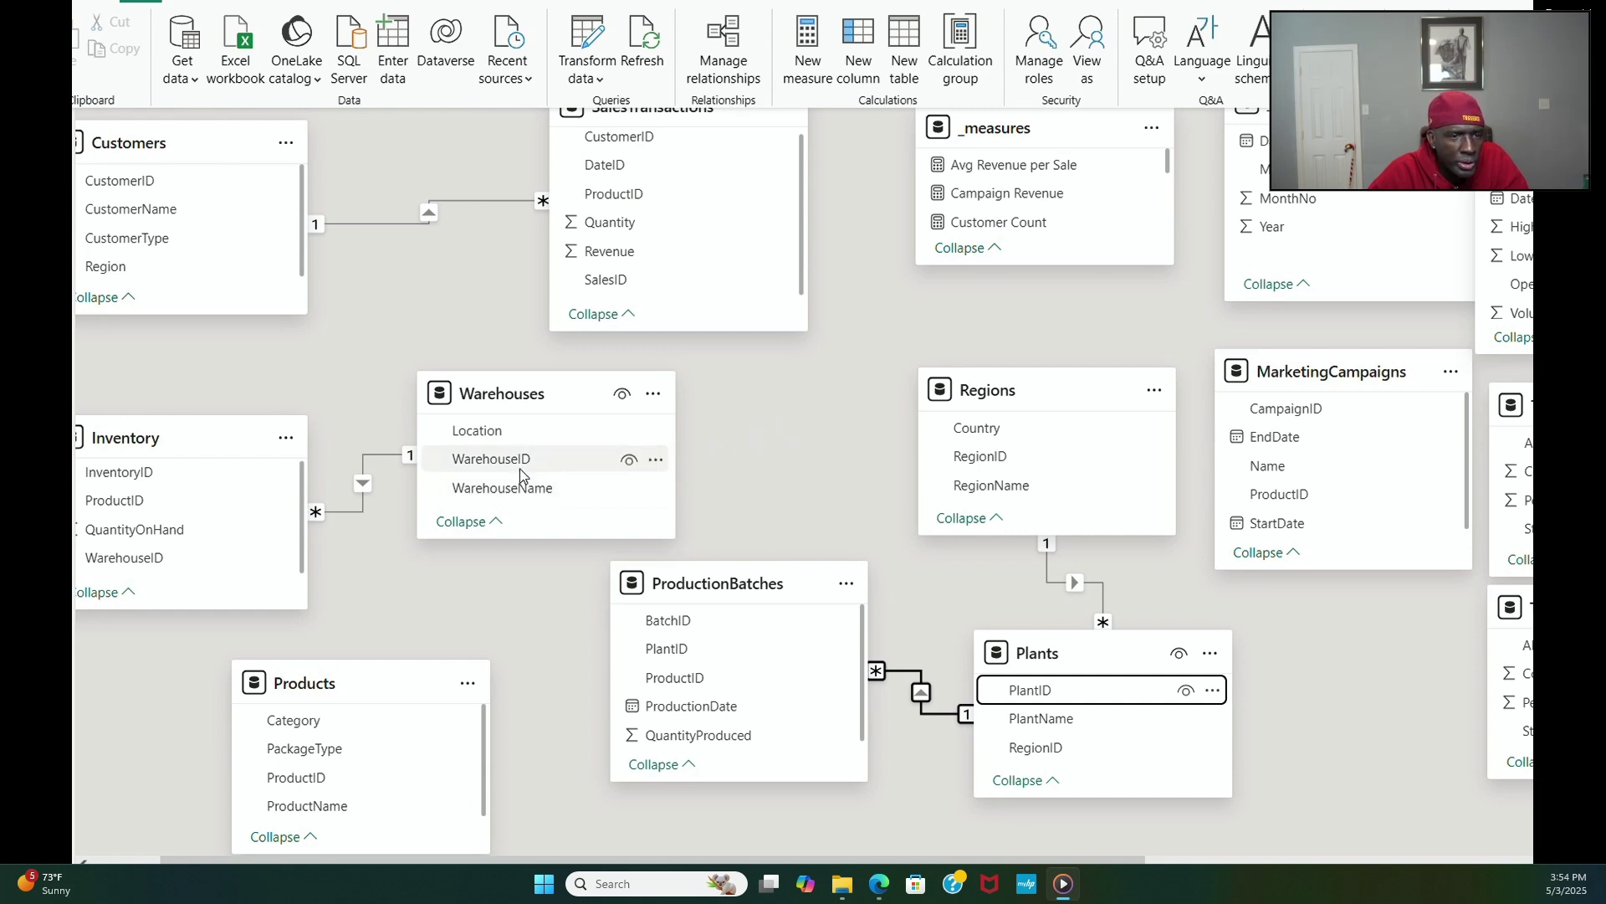
{"action": "scroll", "coordinate": [499, 481], "scroll_direction": "down", "scroll_amount": 1}
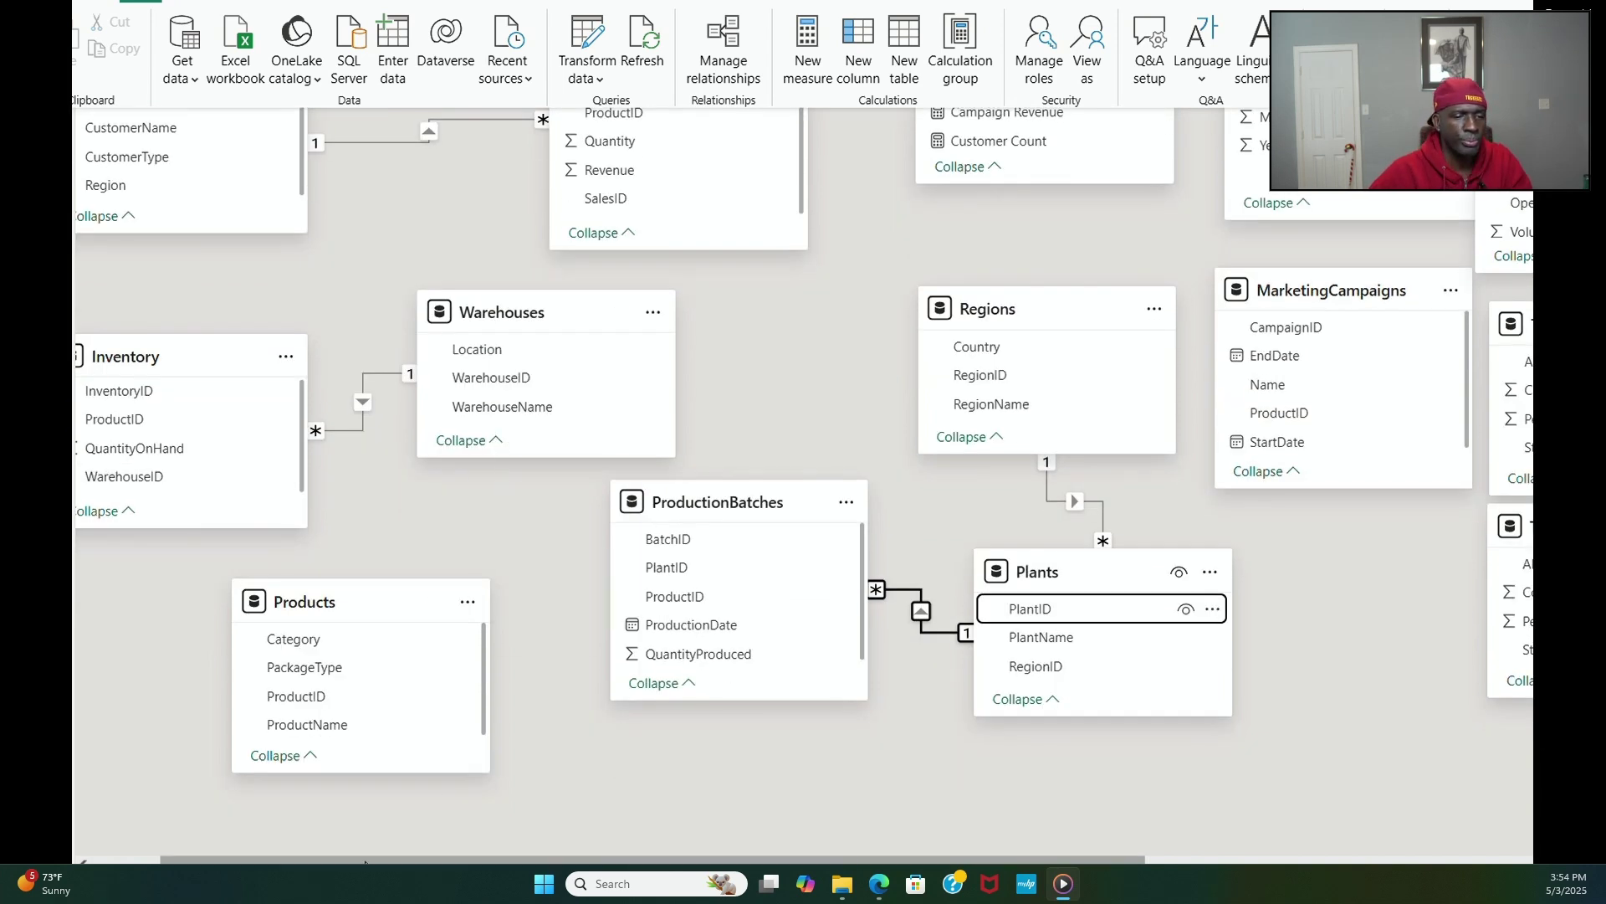
{"action": "left_click_drag", "start_coordinate": [365, 862], "coordinate": [308, 862]}
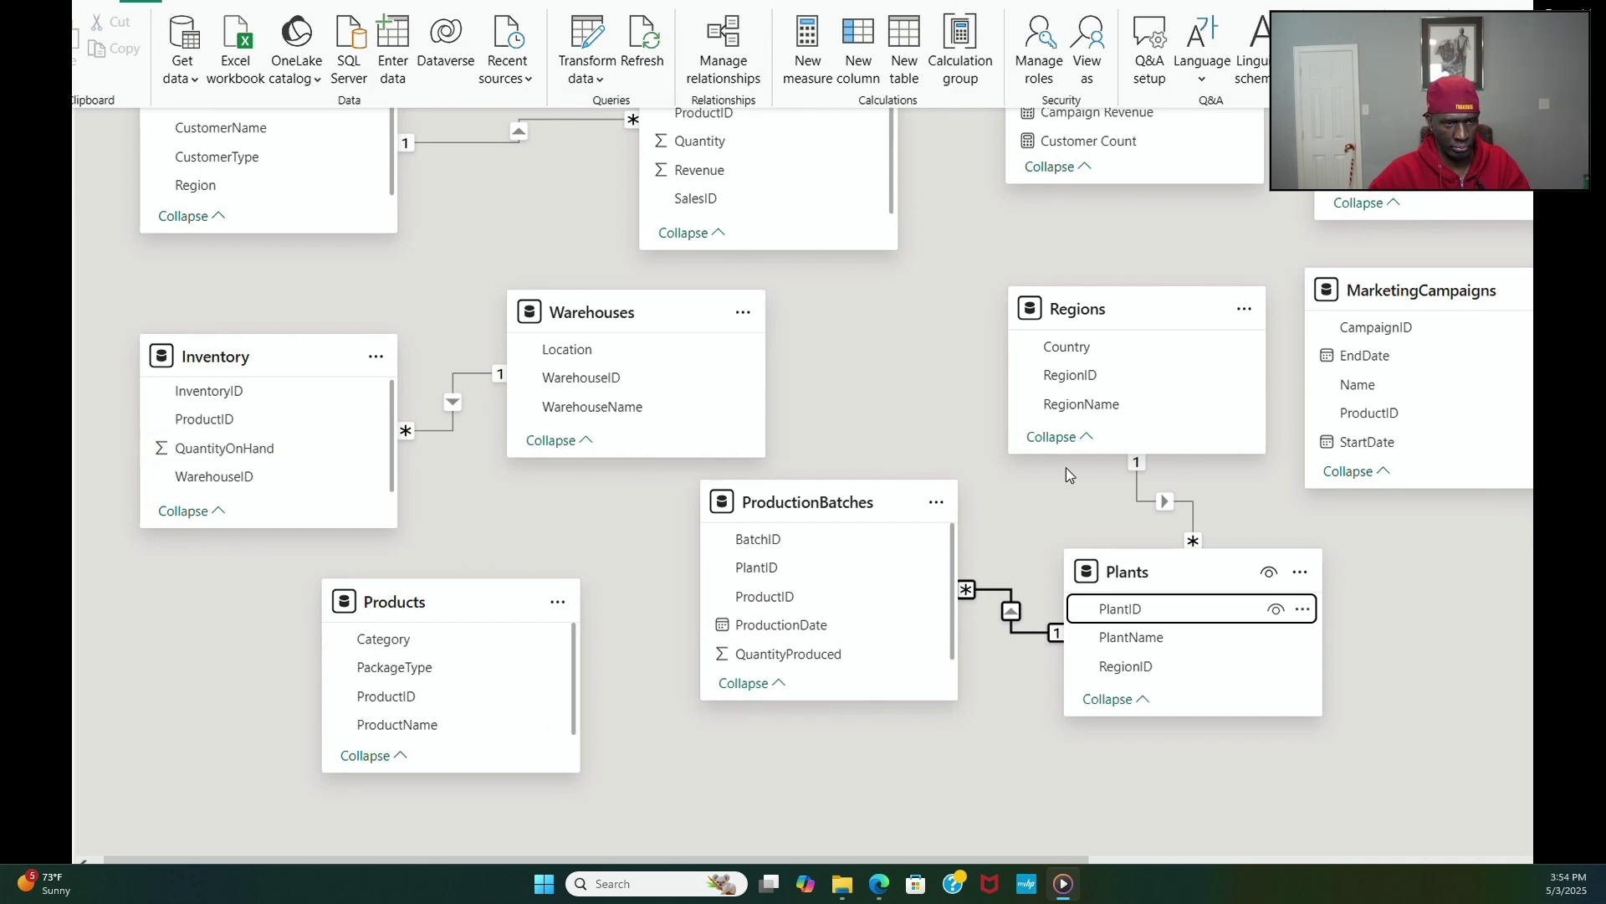
{"action": "scroll", "coordinate": [1267, 576], "scroll_direction": "up", "scroll_amount": 2}
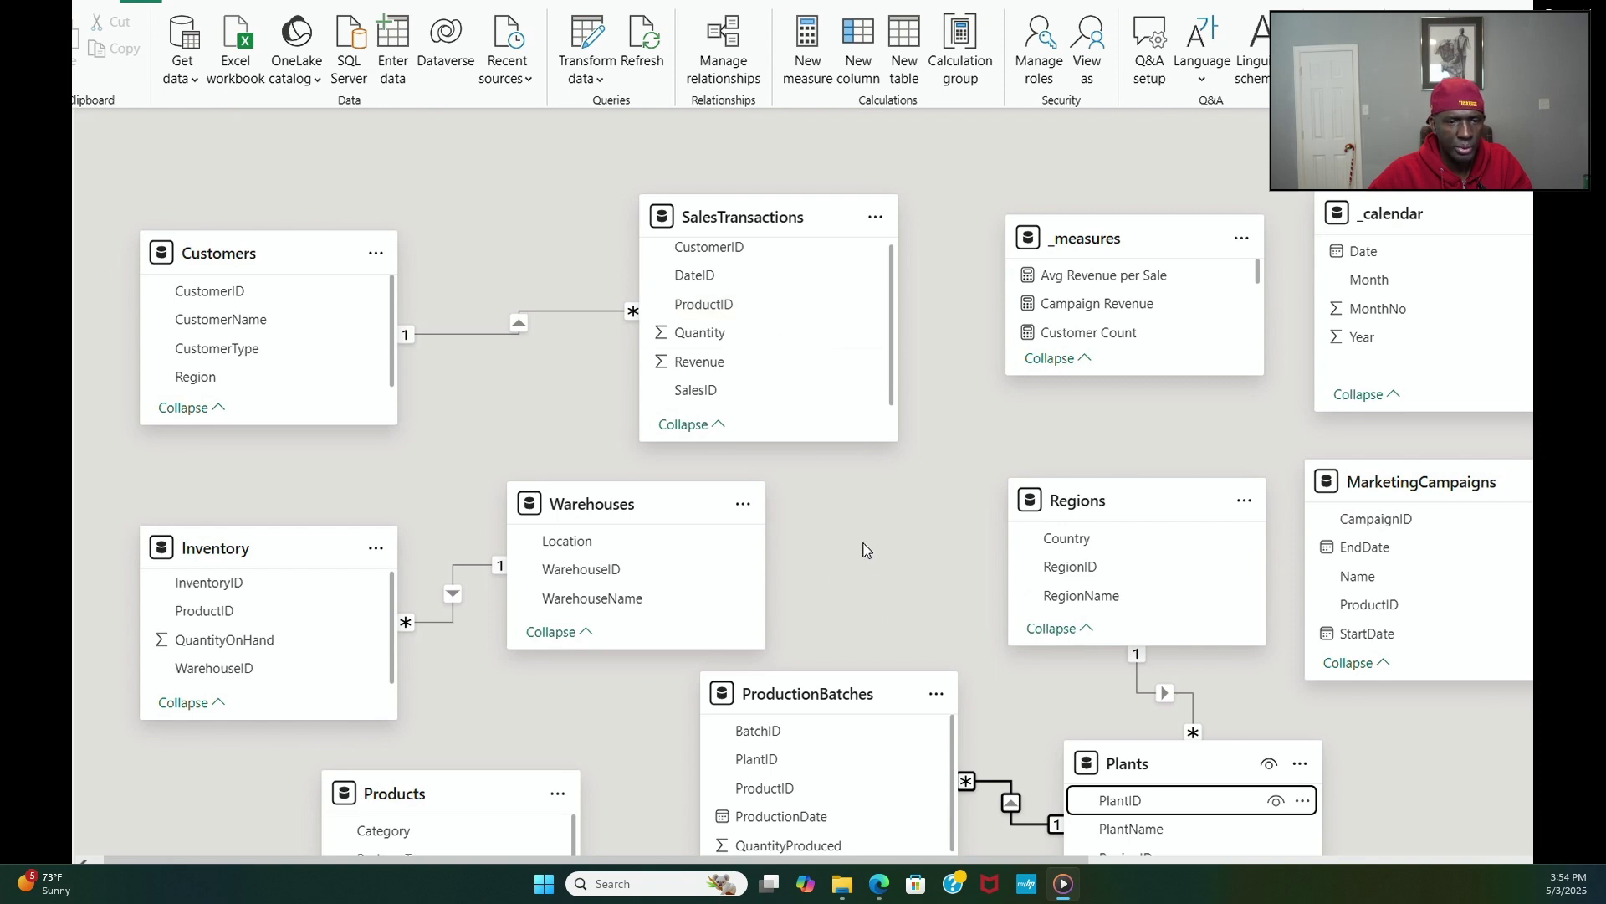
{"action": "scroll", "coordinate": [866, 550], "scroll_direction": "down", "scroll_amount": 1}
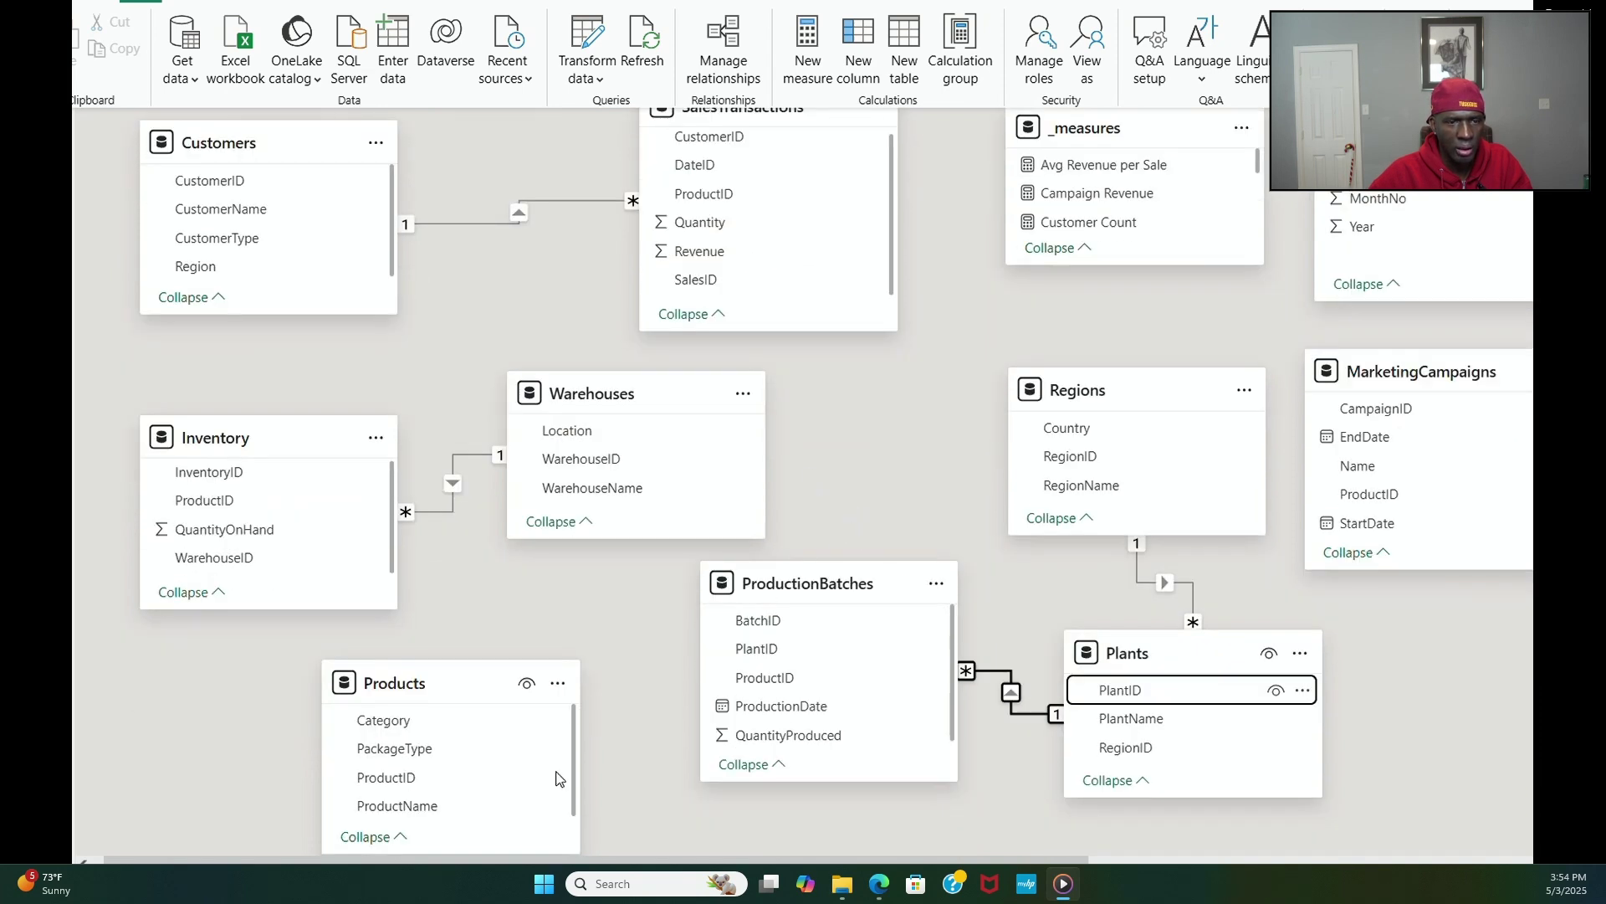
{"action": "left_click_drag", "start_coordinate": [705, 195], "coordinate": [465, 777]}
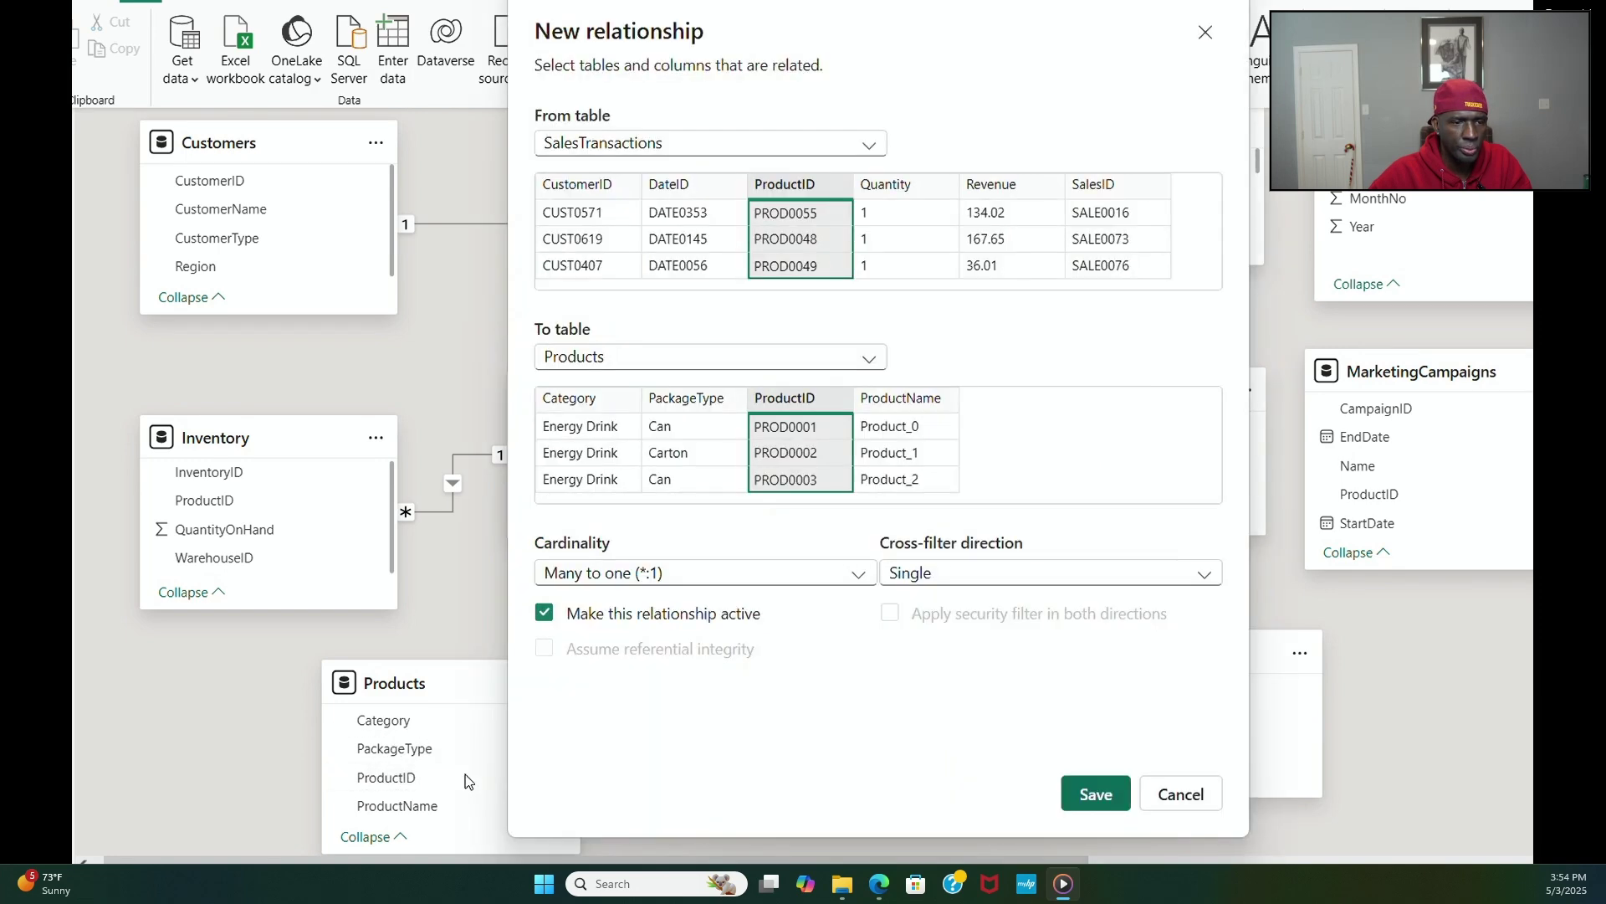
{"action": "left_click", "coordinate": [1175, 795]}
Step: Create an active one-to-many relationship from ProductID in Products to ProductID in SalesTransactions, with single cross-filter direction
{"action": "scroll", "coordinate": [851, 460], "scroll_direction": "up", "scroll_amount": 1}
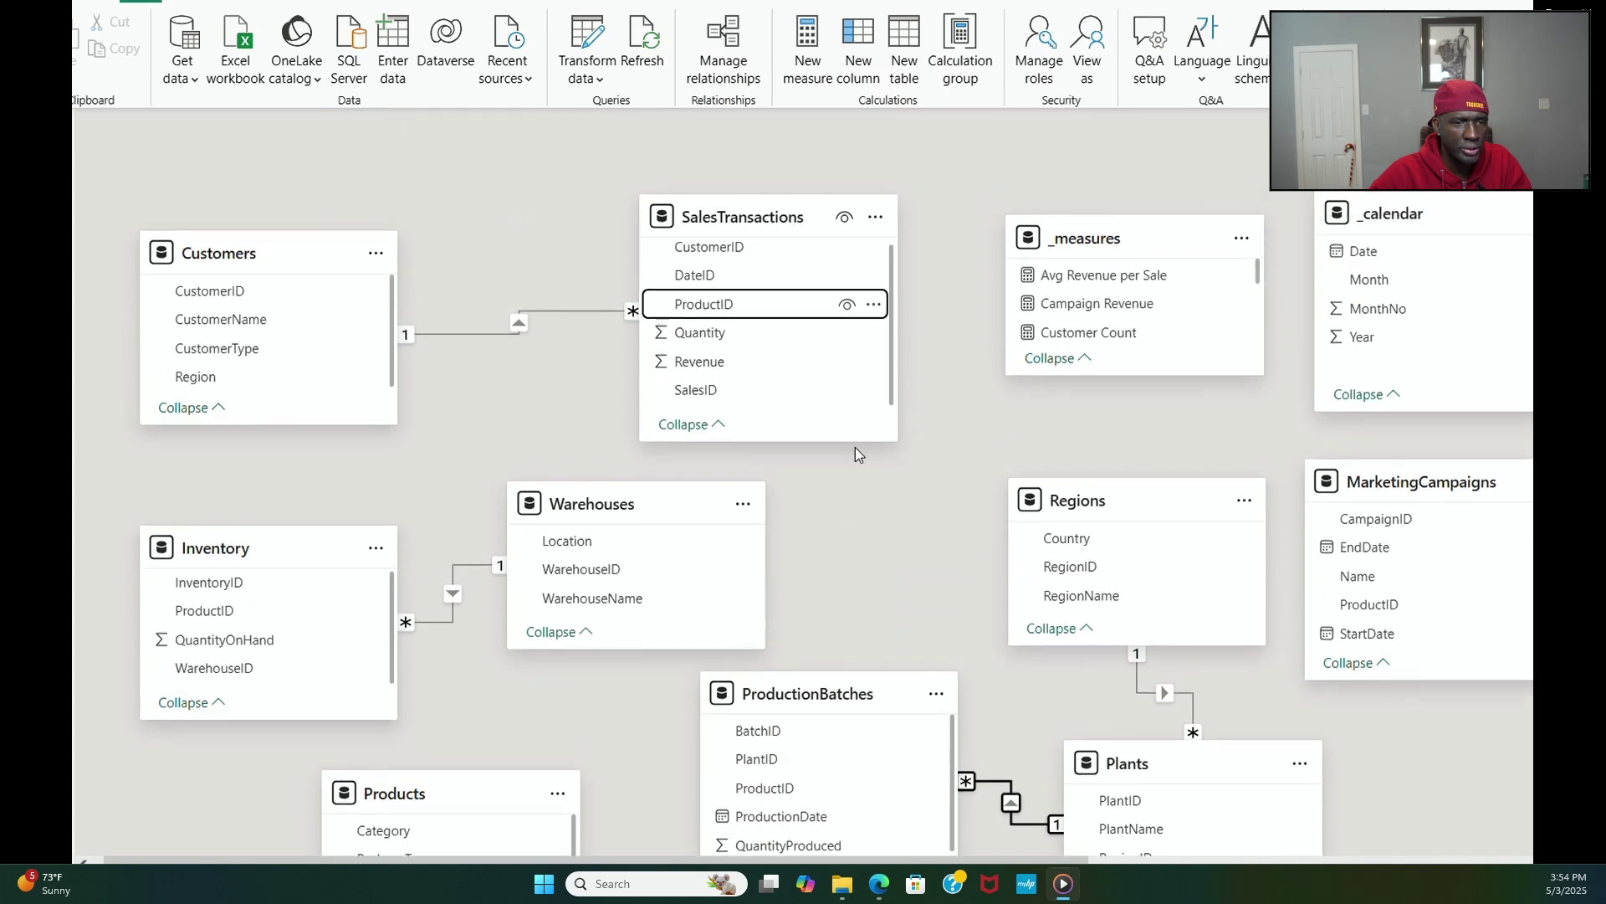
{"action": "scroll", "coordinate": [857, 460], "scroll_direction": "down", "scroll_amount": 1}
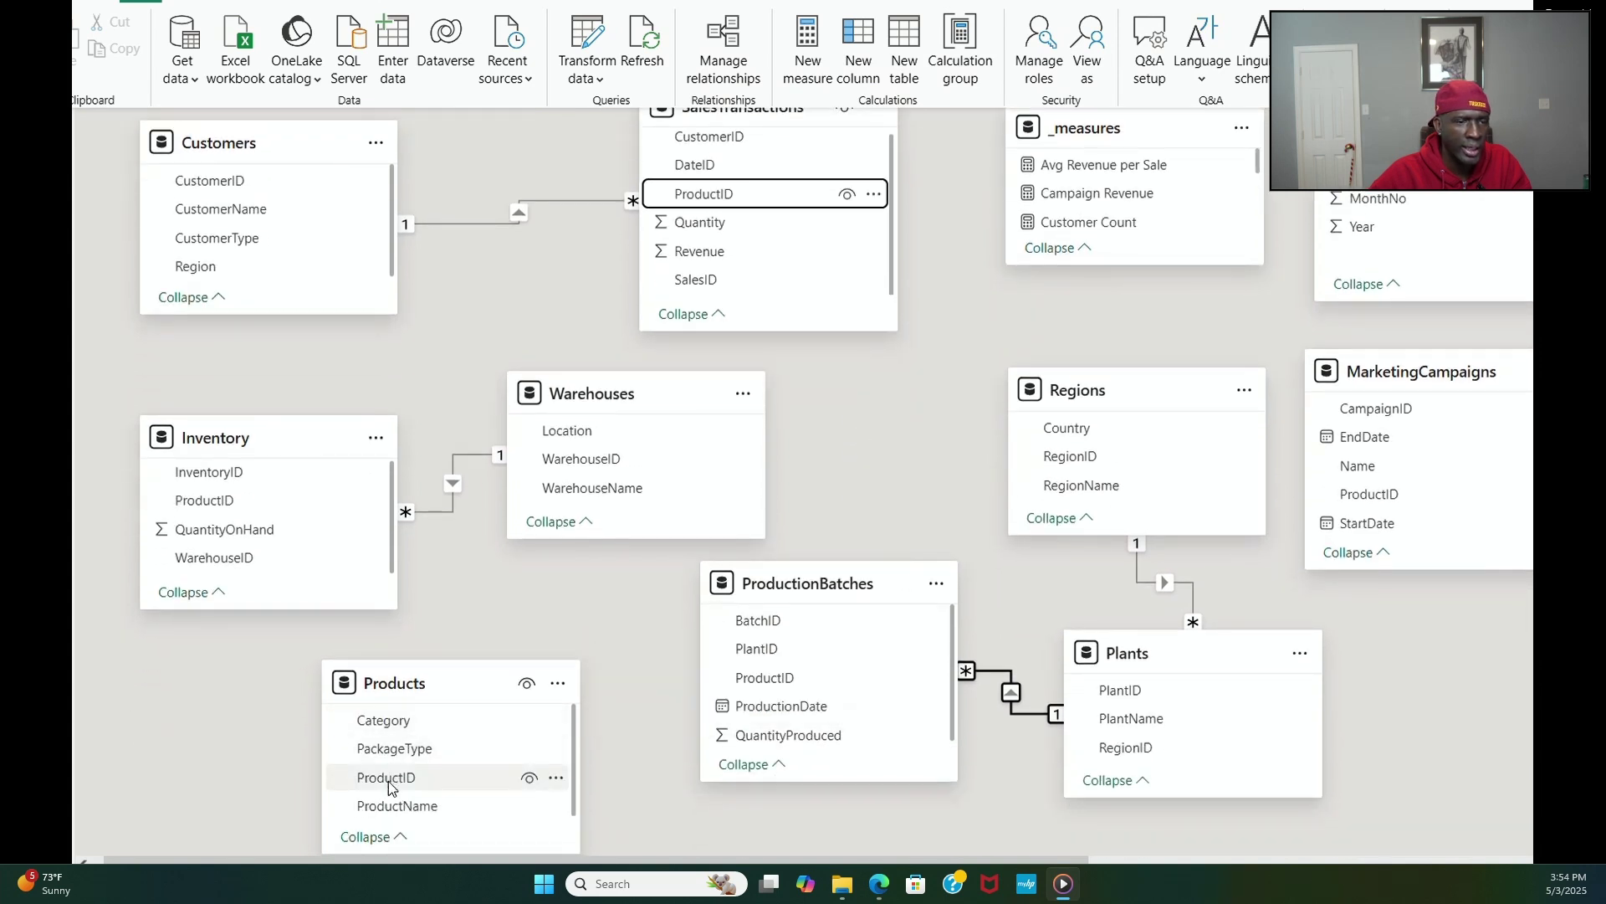
{"action": "left_click_drag", "start_coordinate": [394, 775], "coordinate": [724, 210]}
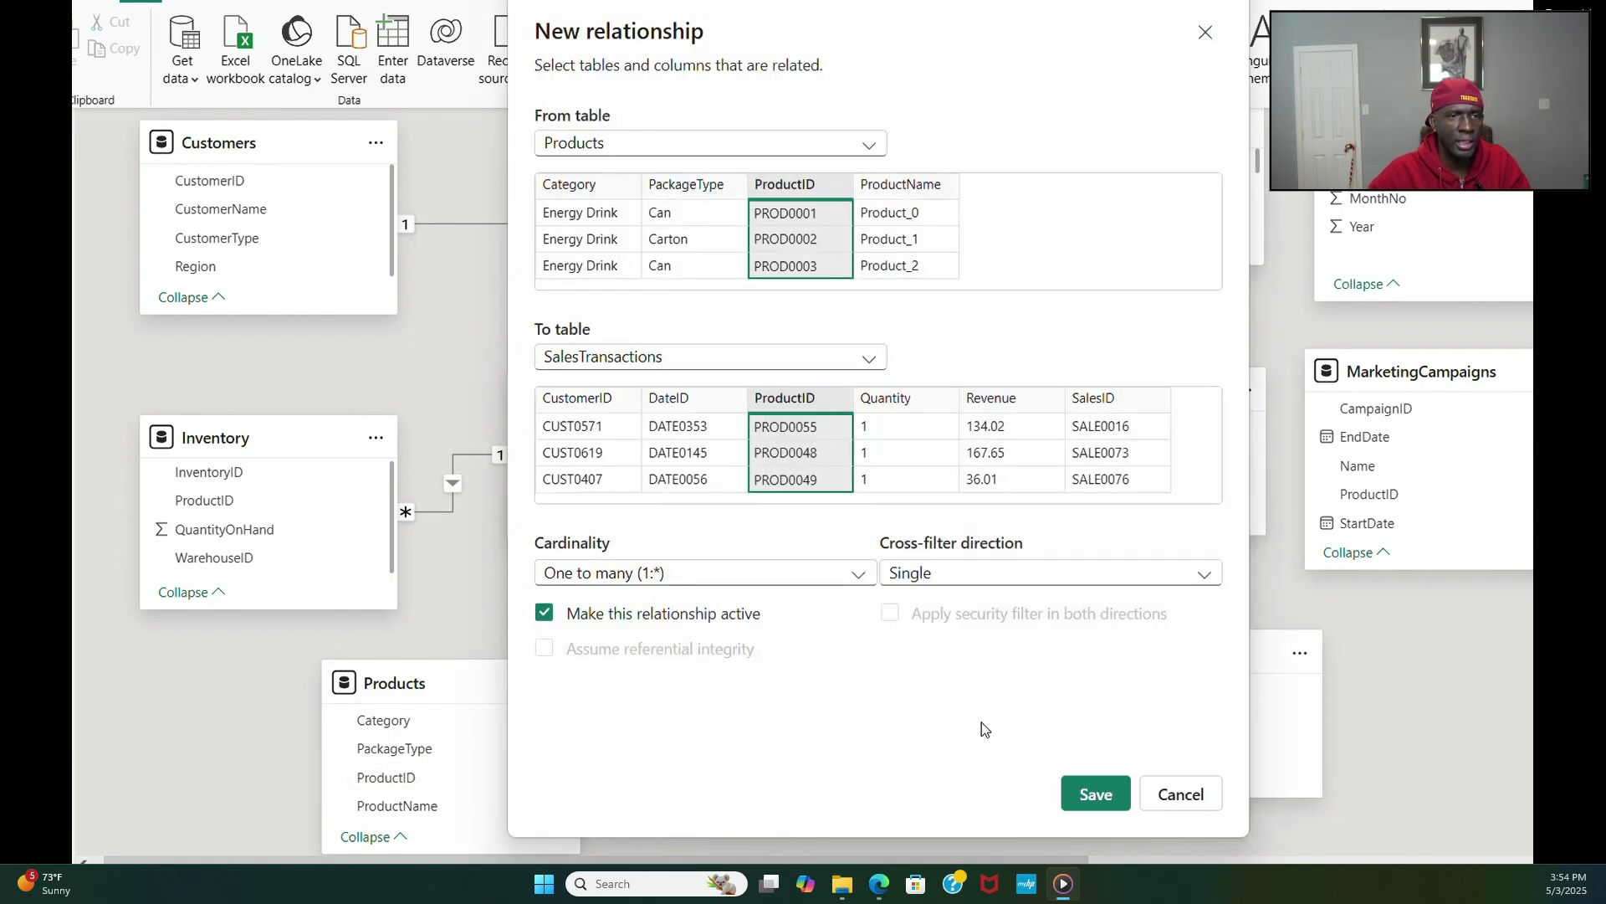
{"action": "left_click", "coordinate": [1092, 795]}
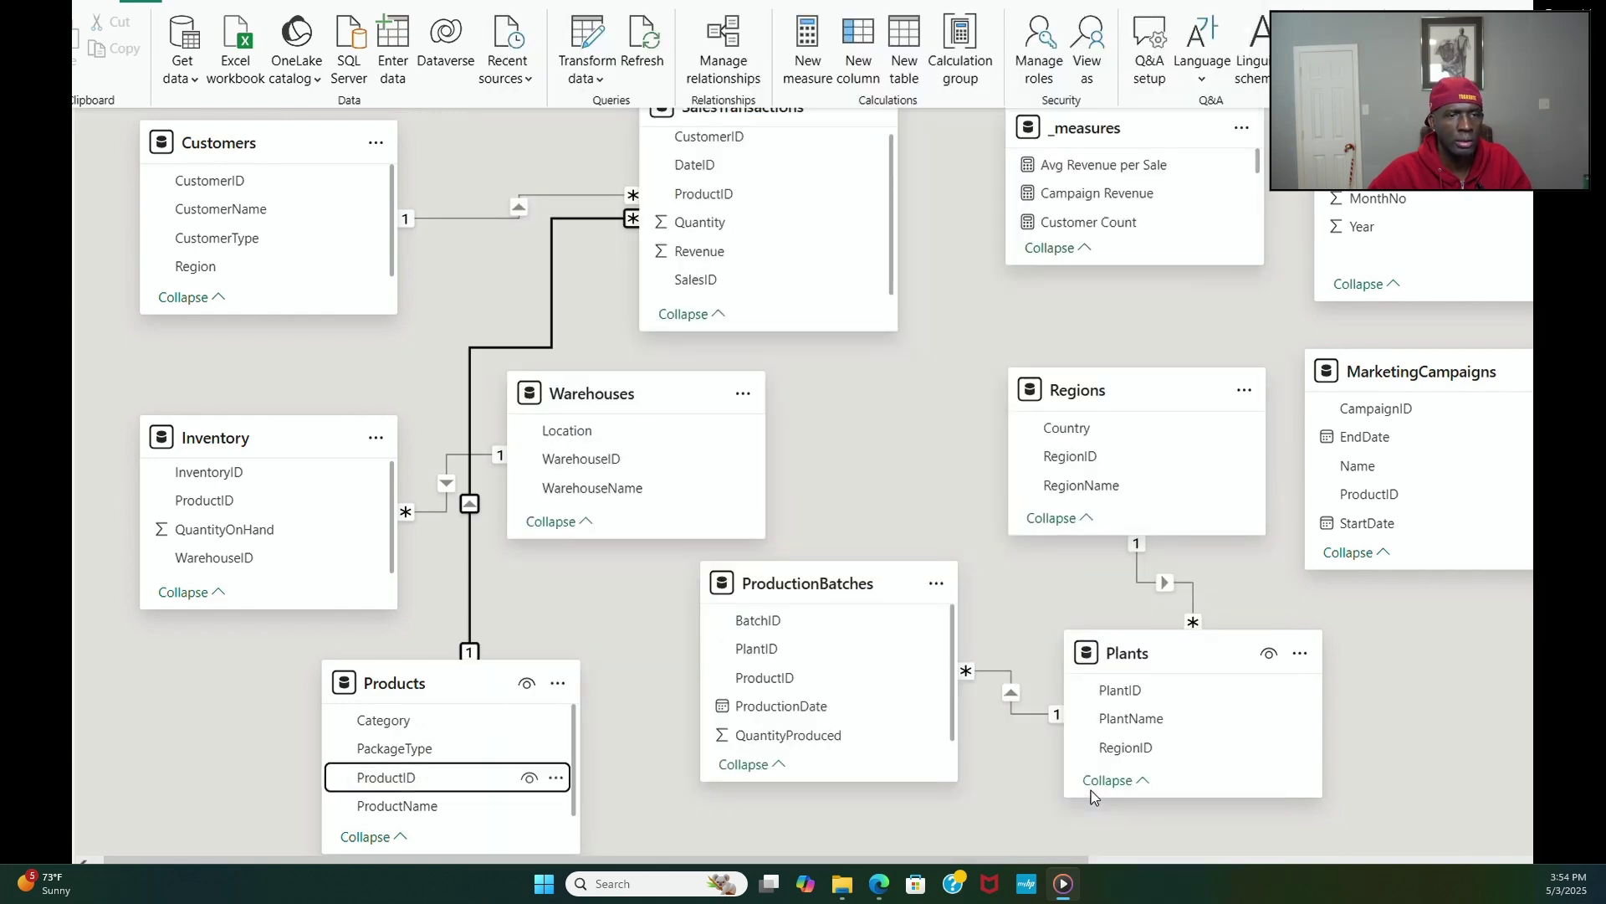
Step: Move SalesTransactions down between Warehouses and Regions, and shift ProductionBatches and Warehouses clear of it
{"action": "scroll", "coordinate": [915, 377], "scroll_direction": "up", "scroll_amount": 2}
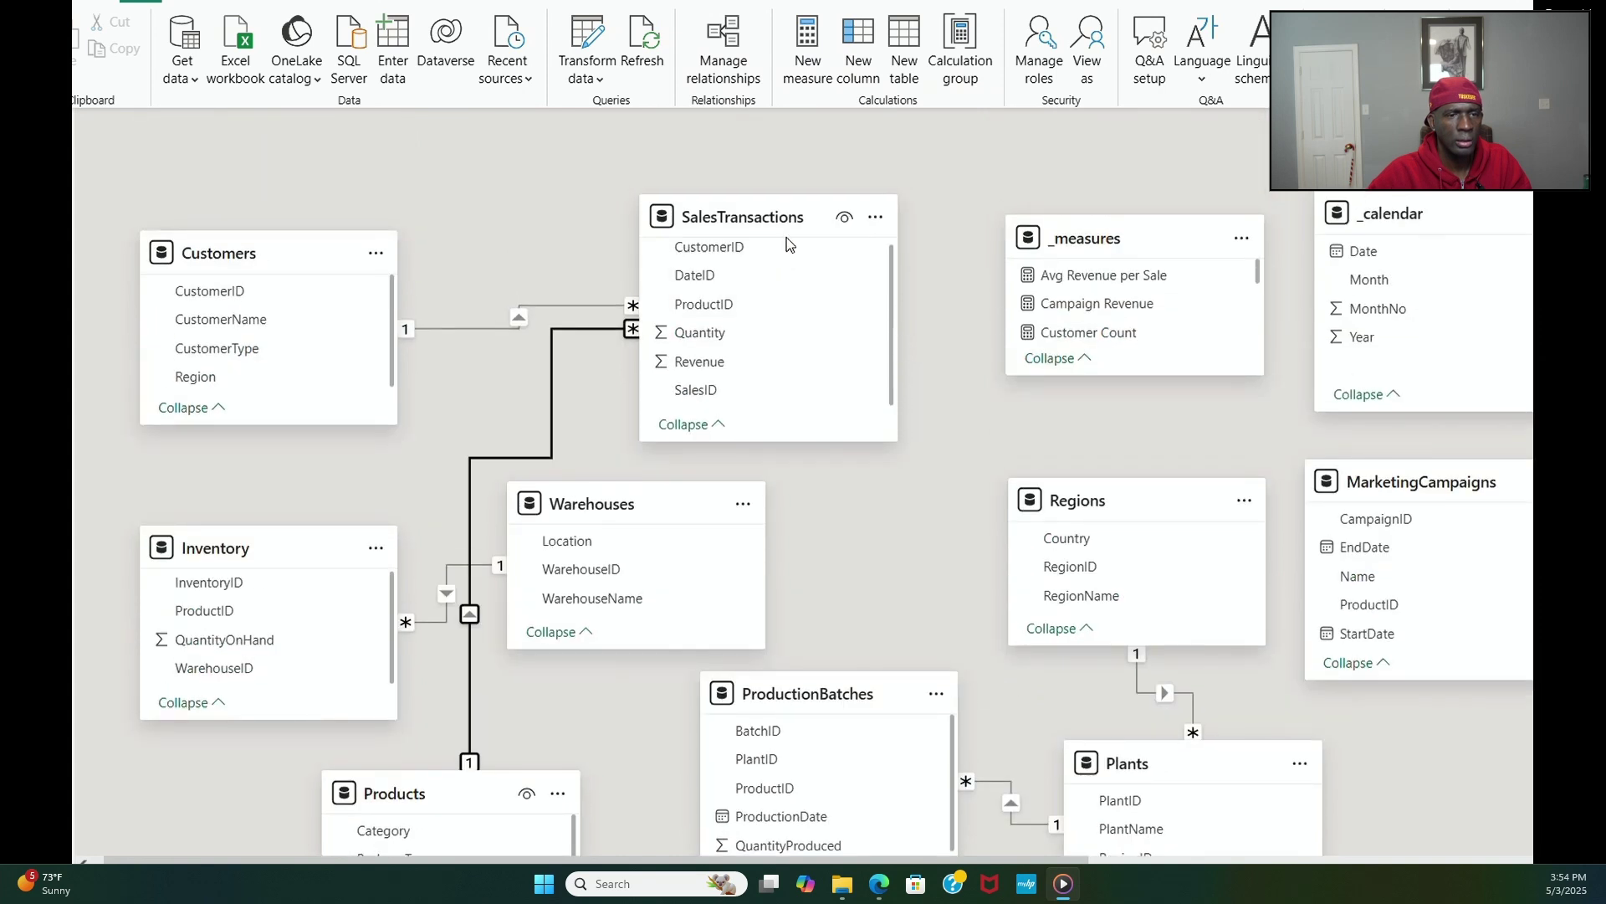
{"action": "left_click_drag", "start_coordinate": [787, 241], "coordinate": [907, 473]}
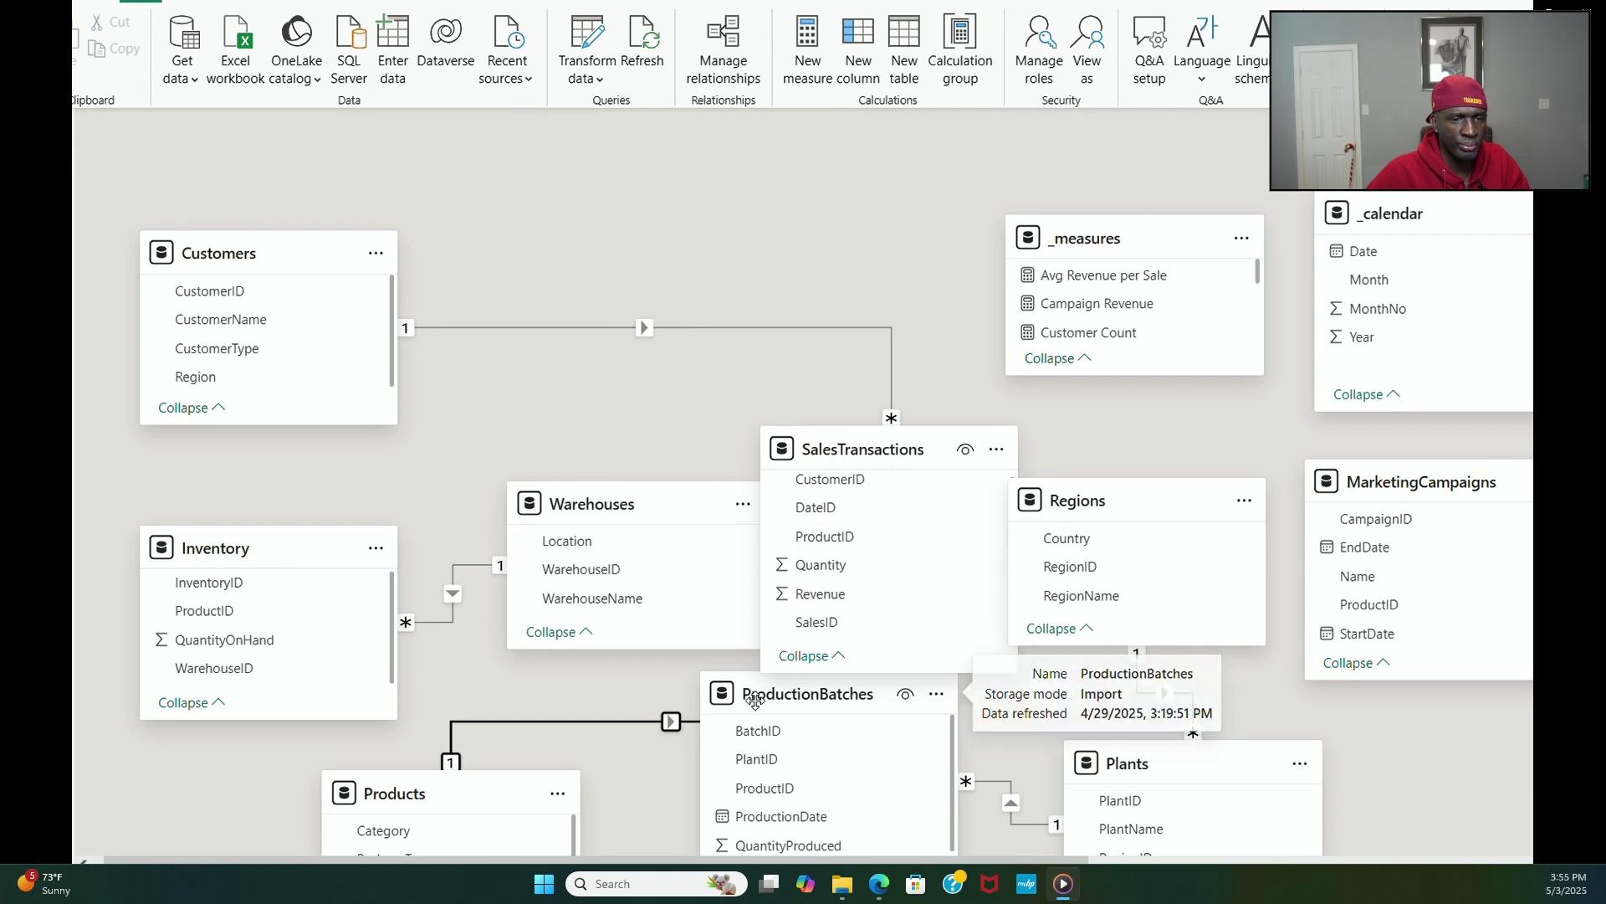
{"action": "left_click_drag", "start_coordinate": [754, 704], "coordinate": [742, 752]}
{"action": "left_click_drag", "start_coordinate": [596, 502], "coordinate": [561, 441]}
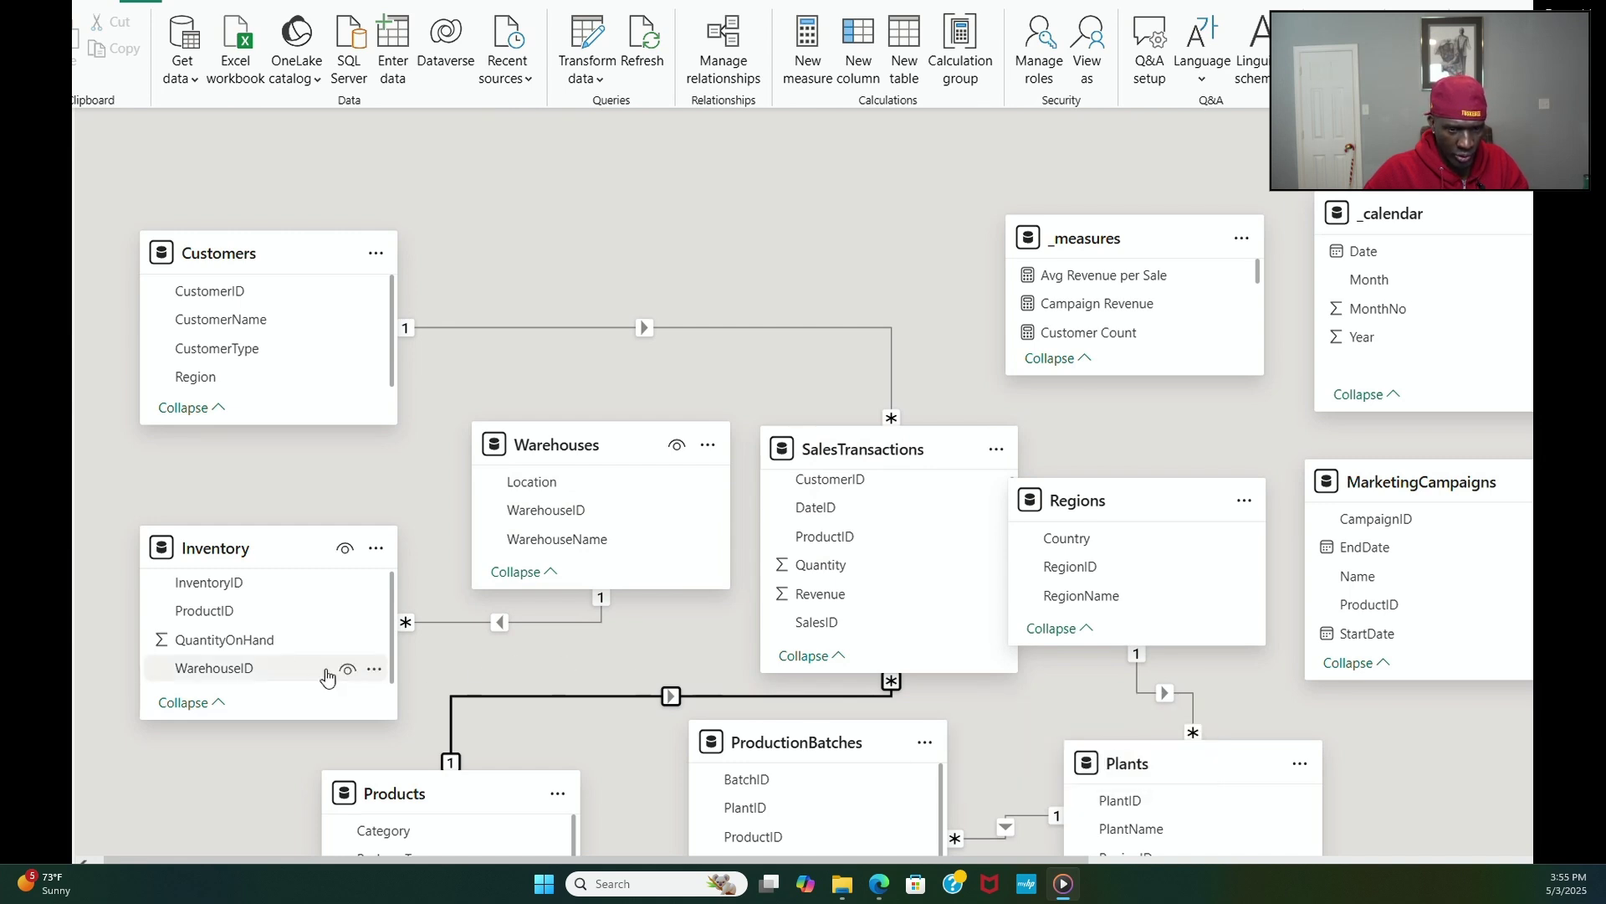
Step: Place Inventory beside SalesTransactions and try to relate its ProductID to ProductID in SalesTransactions
{"action": "mouse_move", "coordinate": [252, 629]}
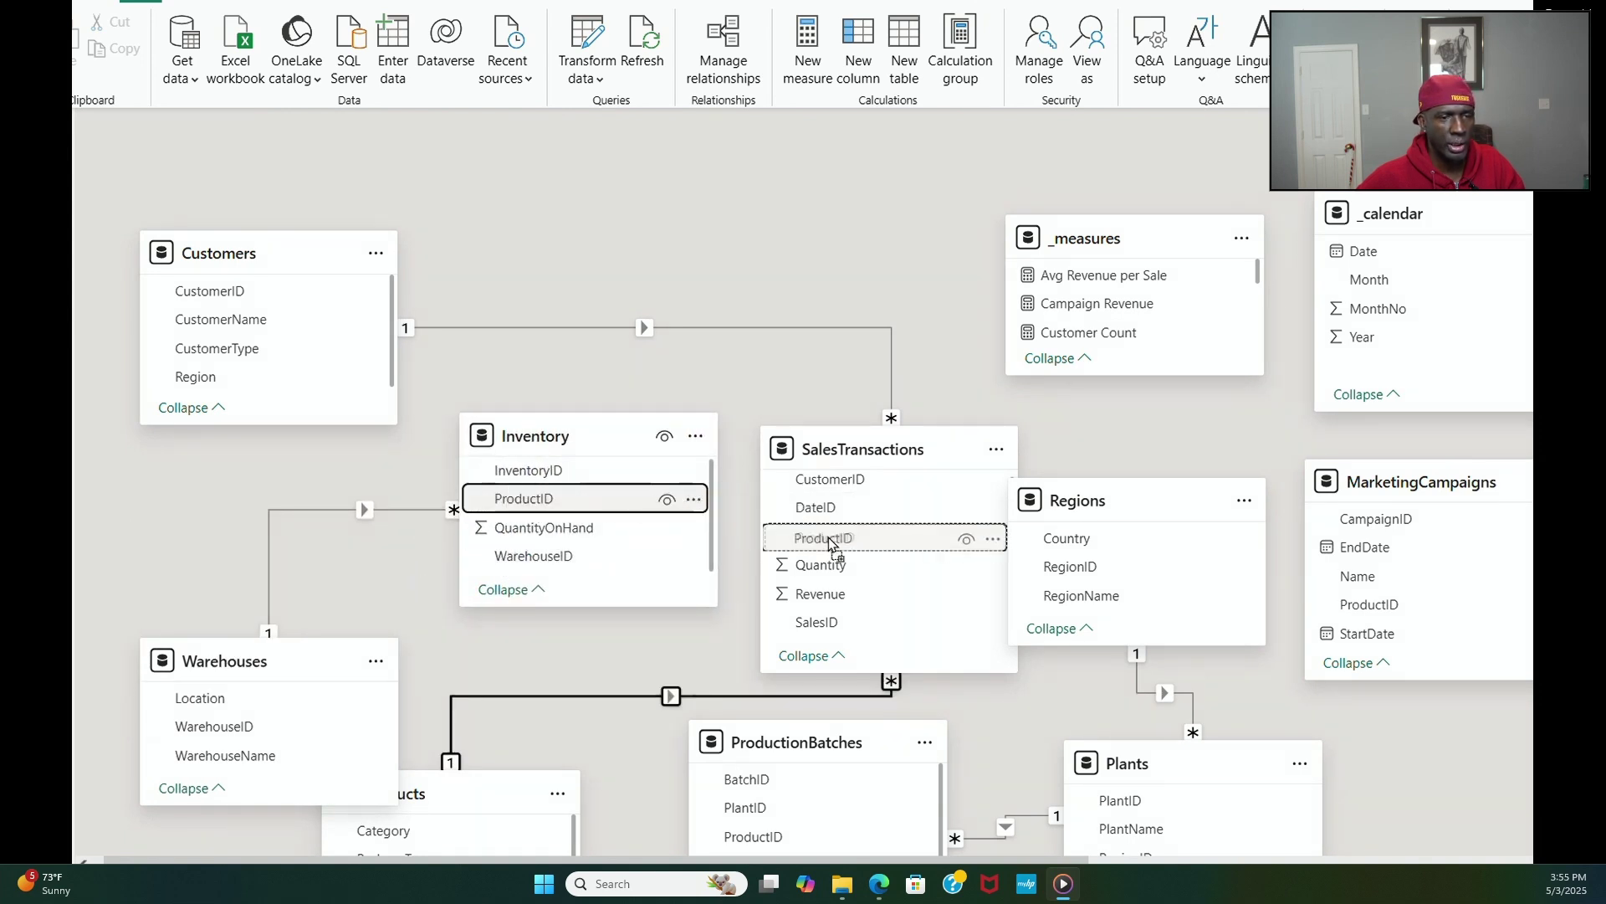
{"action": "left_click_drag", "start_coordinate": [842, 545], "coordinate": [841, 542]}
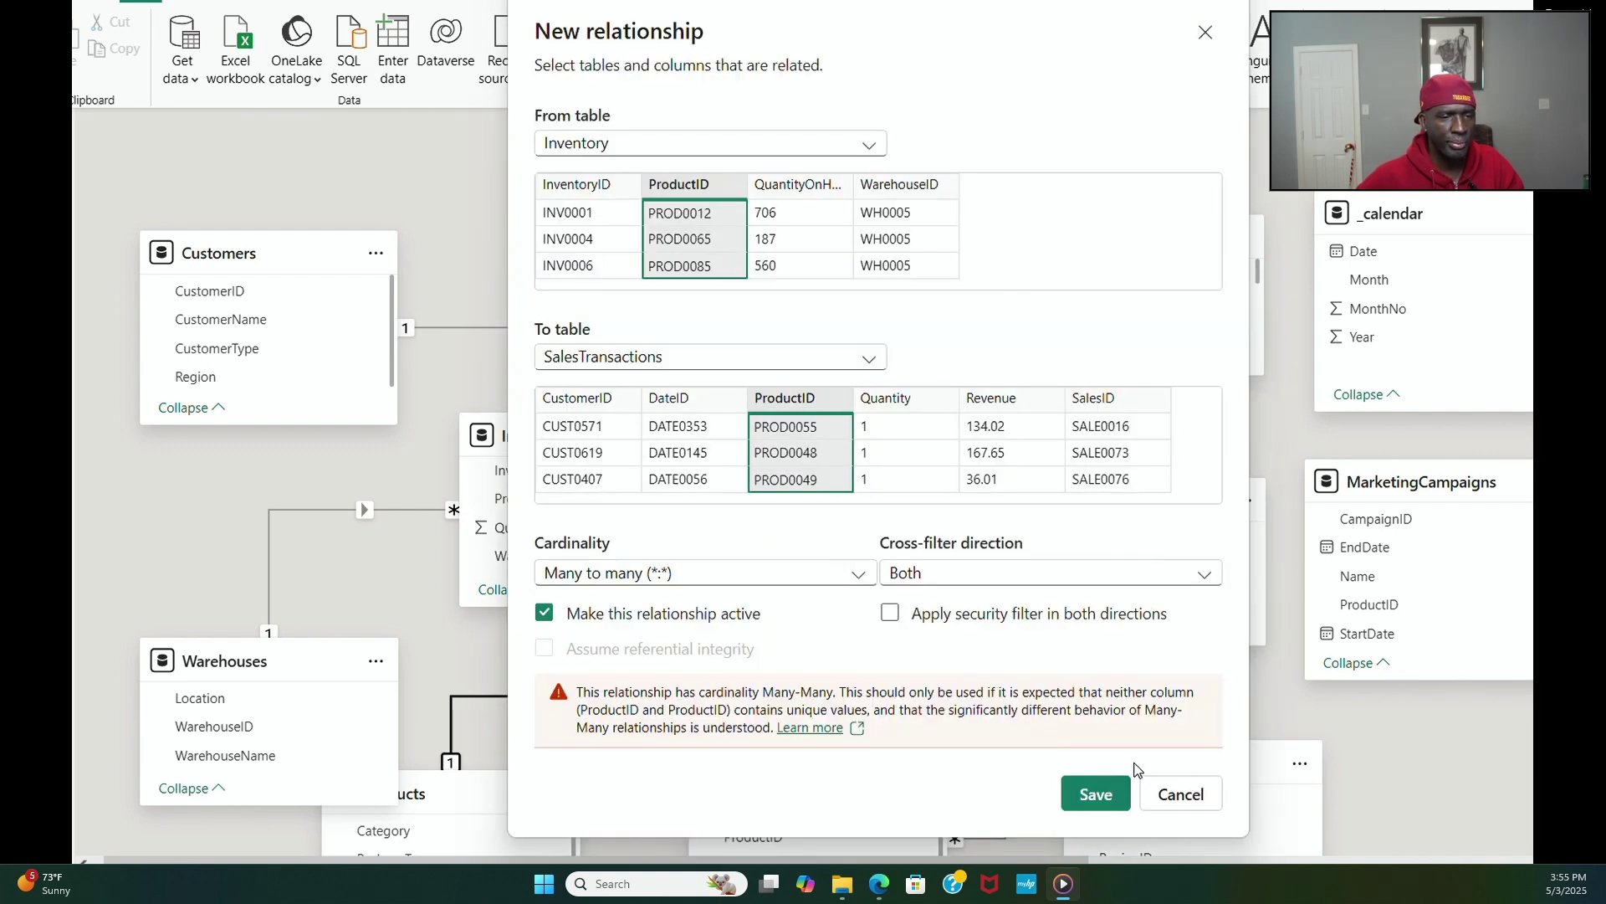
{"action": "left_click", "coordinate": [1181, 795]}
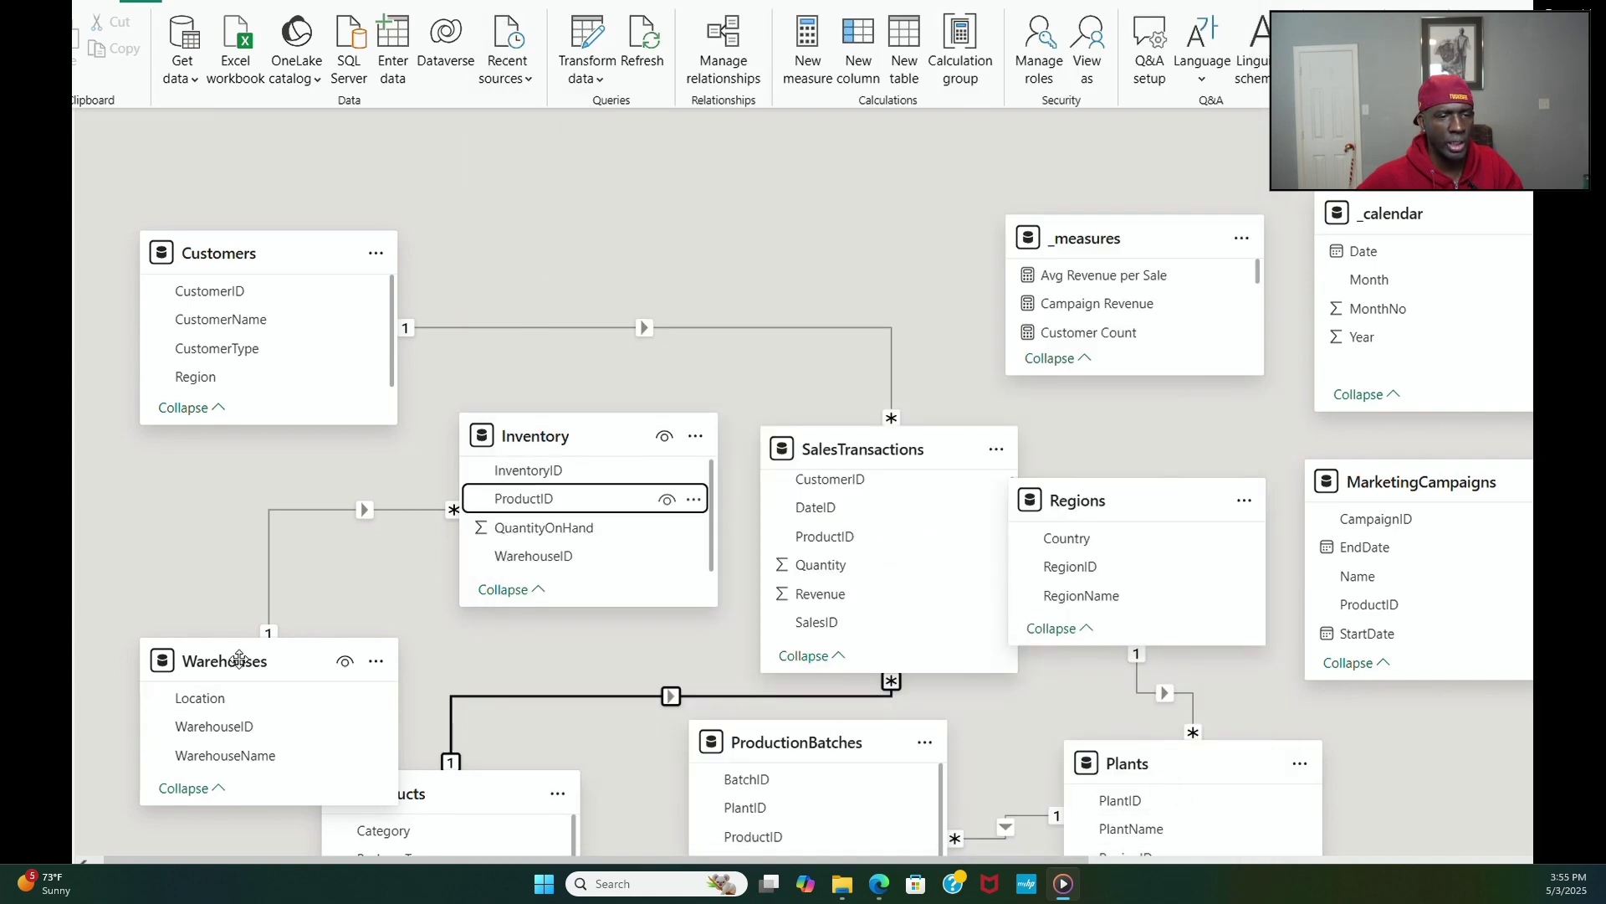
Step: Move Warehouses up below Customers and create an active one-to-many, single-direction relationship from ProductID in Products to ProductID in Inventory
{"action": "left_click_drag", "start_coordinate": [232, 662], "coordinate": [231, 552]}
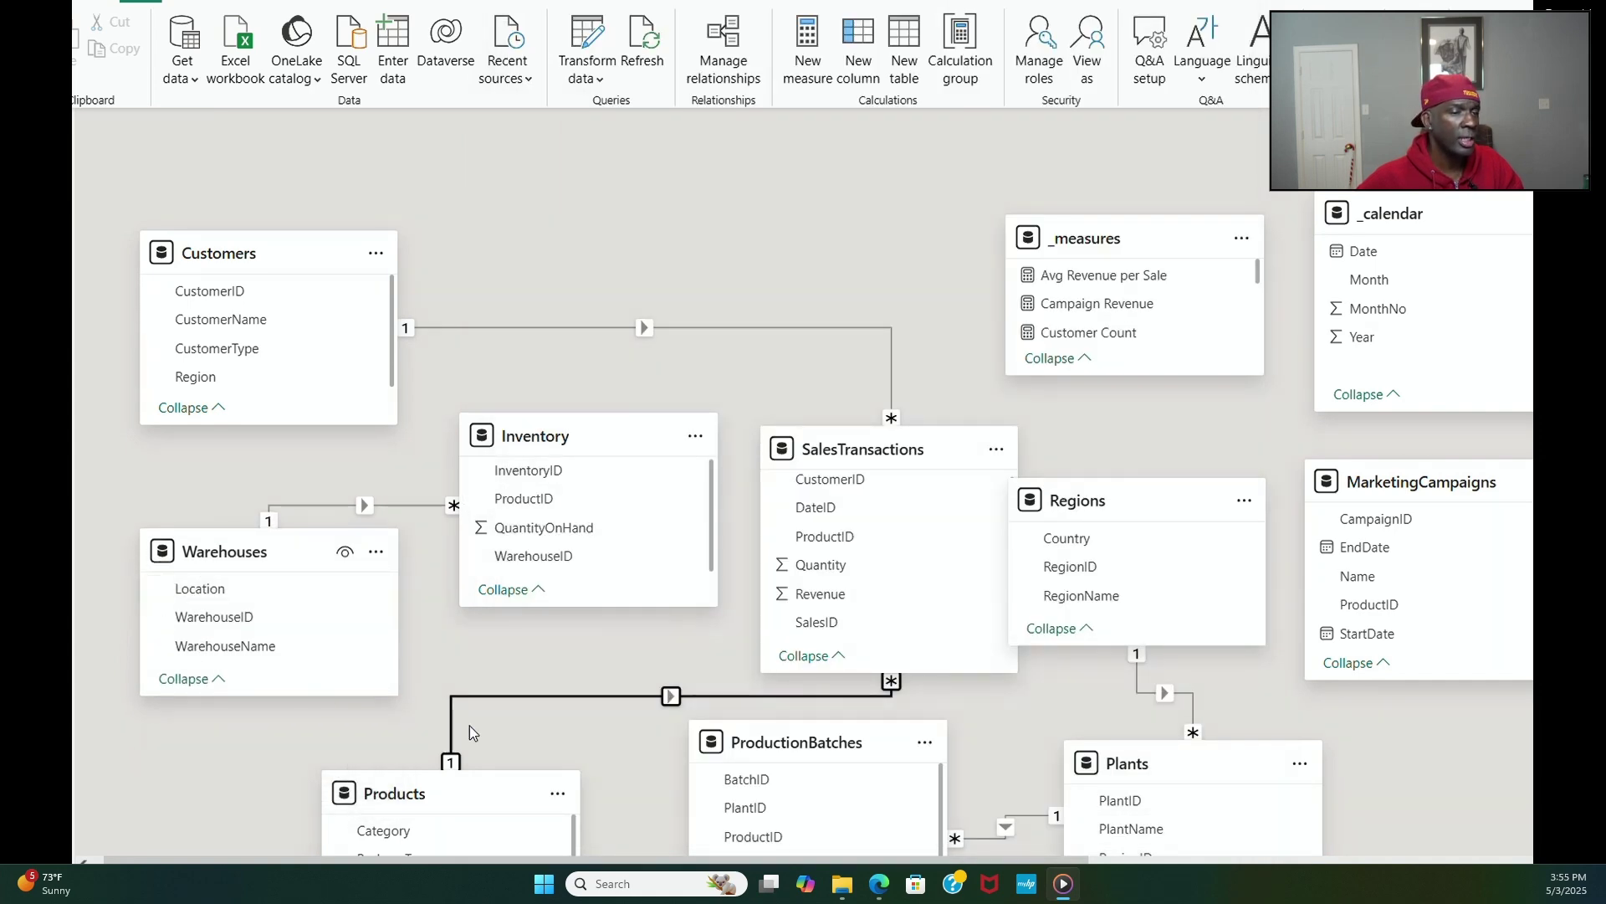
{"action": "scroll", "coordinate": [517, 746], "scroll_direction": "down", "scroll_amount": 1}
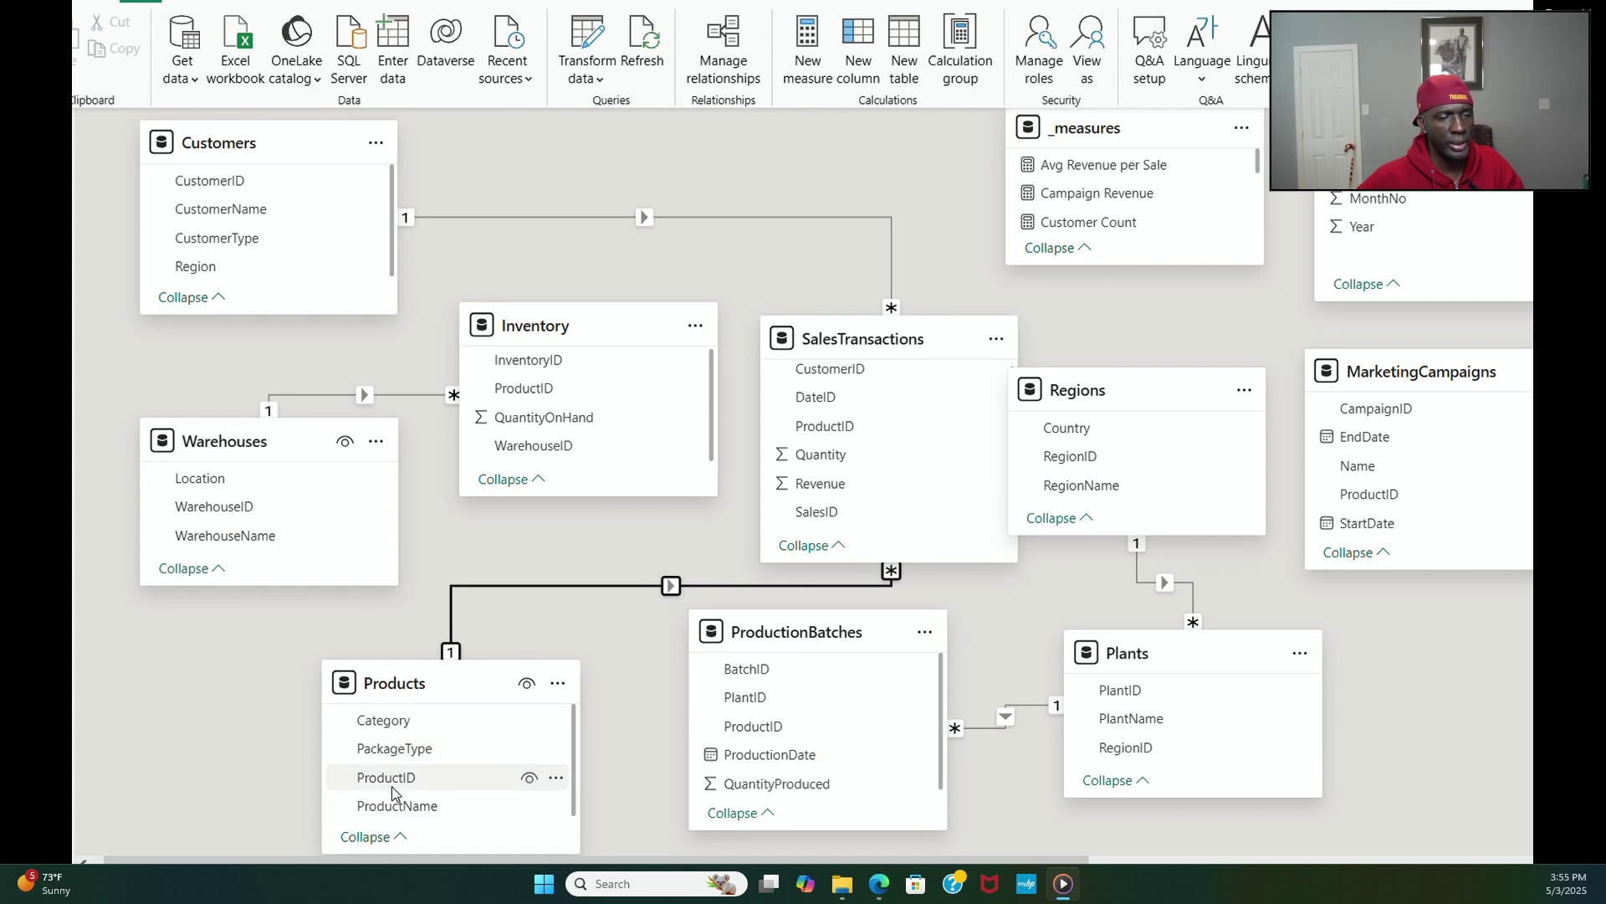
{"action": "left_click_drag", "start_coordinate": [391, 784], "coordinate": [535, 398]}
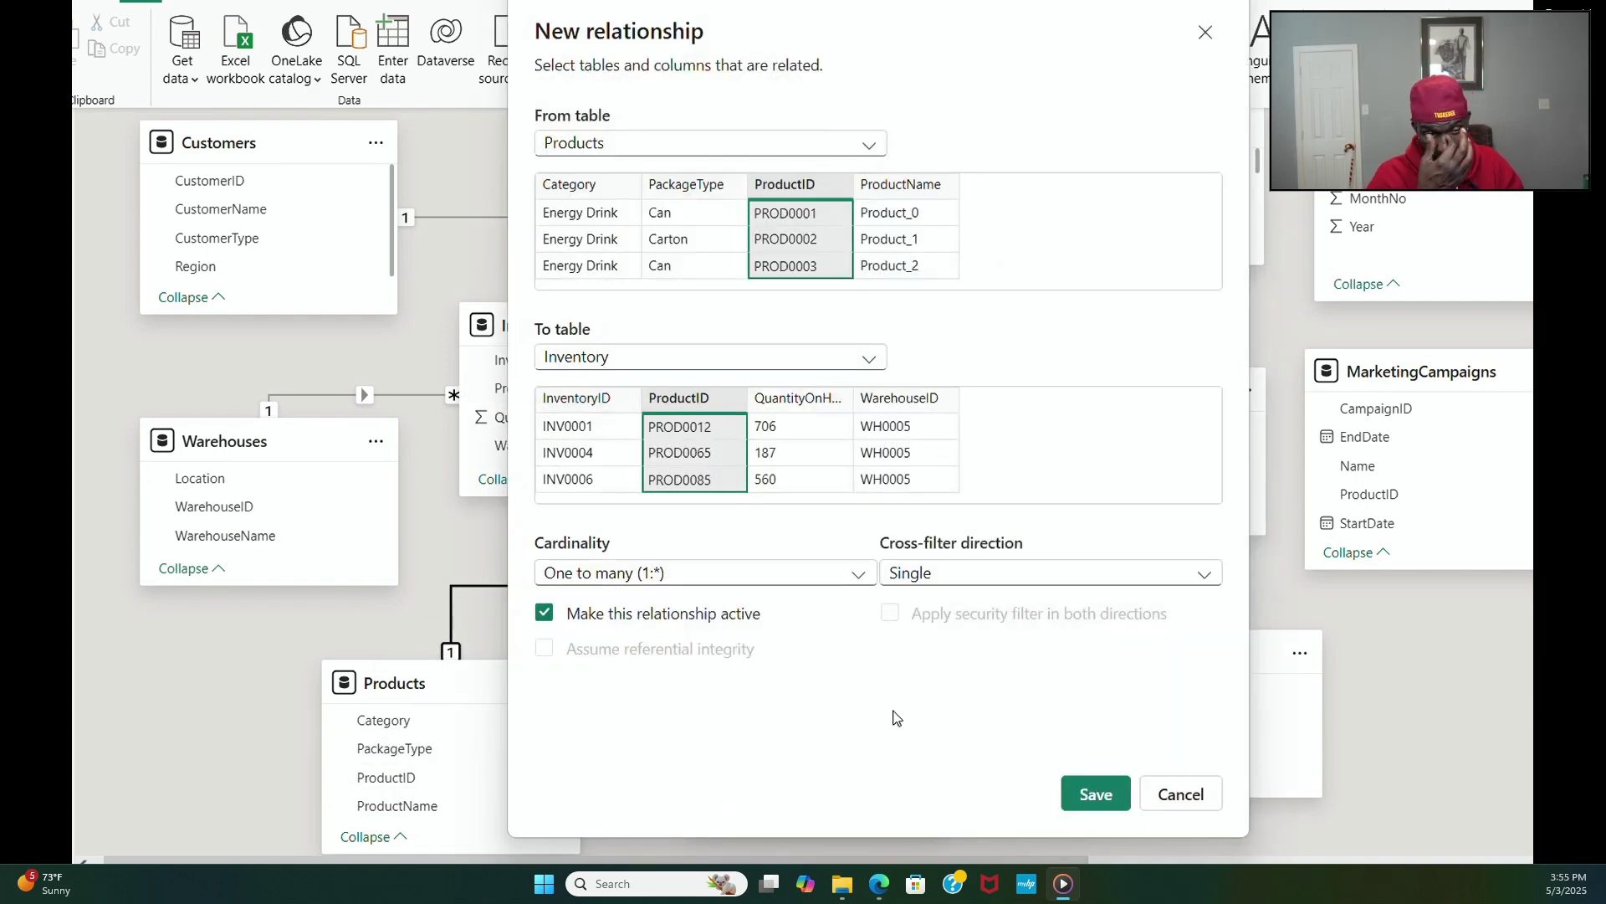
{"action": "left_click", "coordinate": [1080, 794]}
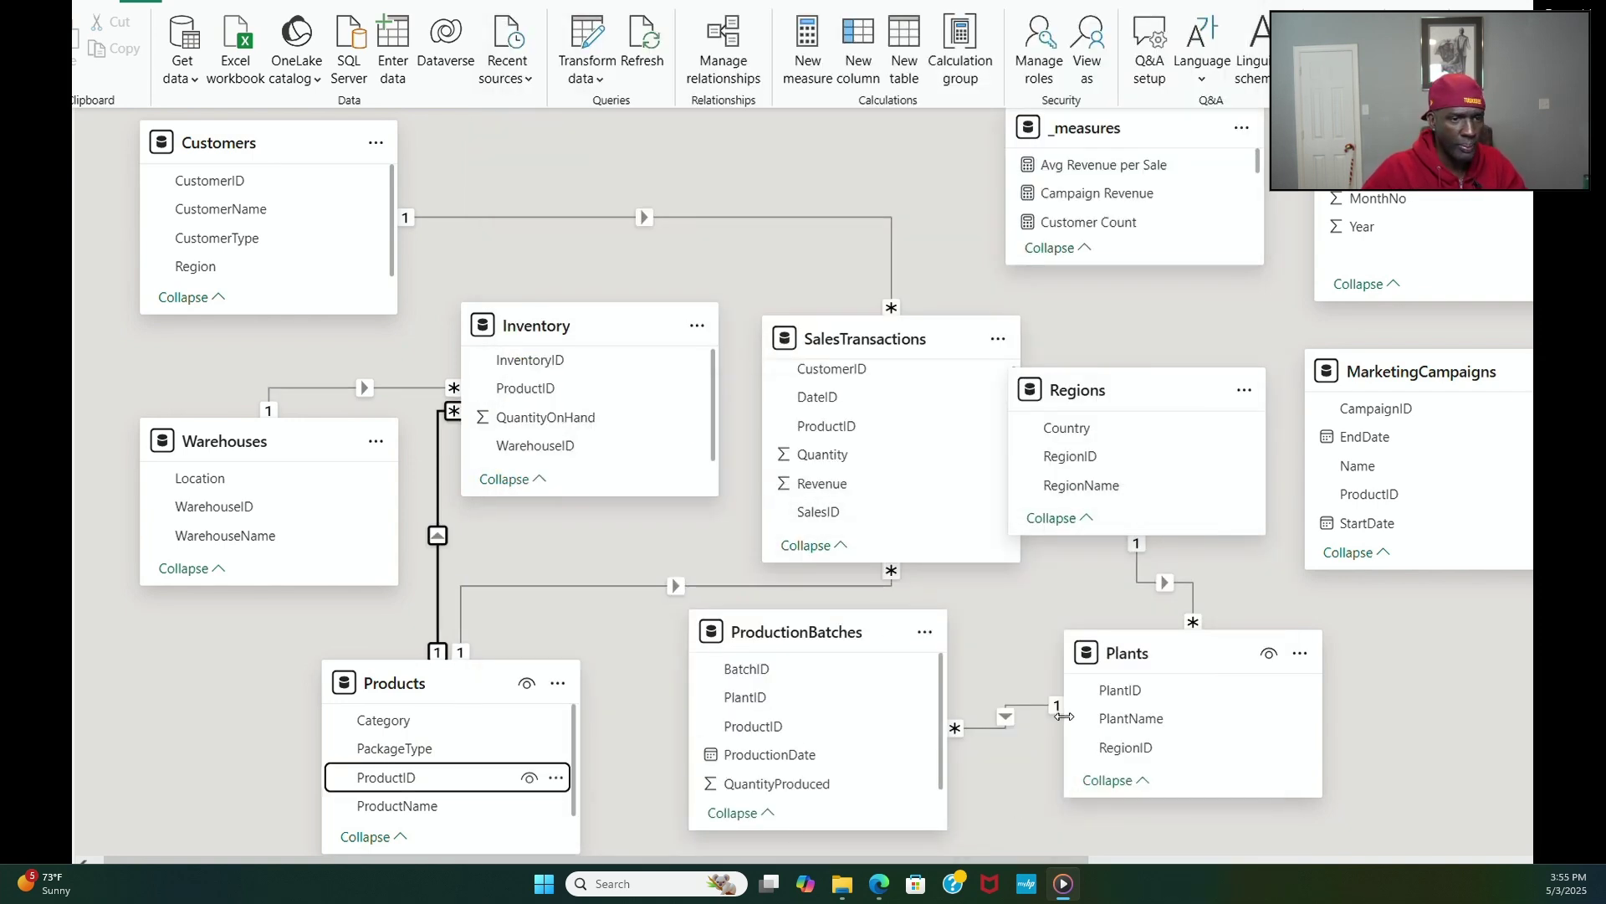
Step: Move Inventory below Warehouses and place Products in the freed space beside SalesTransactions
{"action": "left_click_drag", "start_coordinate": [562, 326], "coordinate": [287, 755]}
{"action": "left_click_drag", "start_coordinate": [457, 684], "coordinate": [587, 345]}
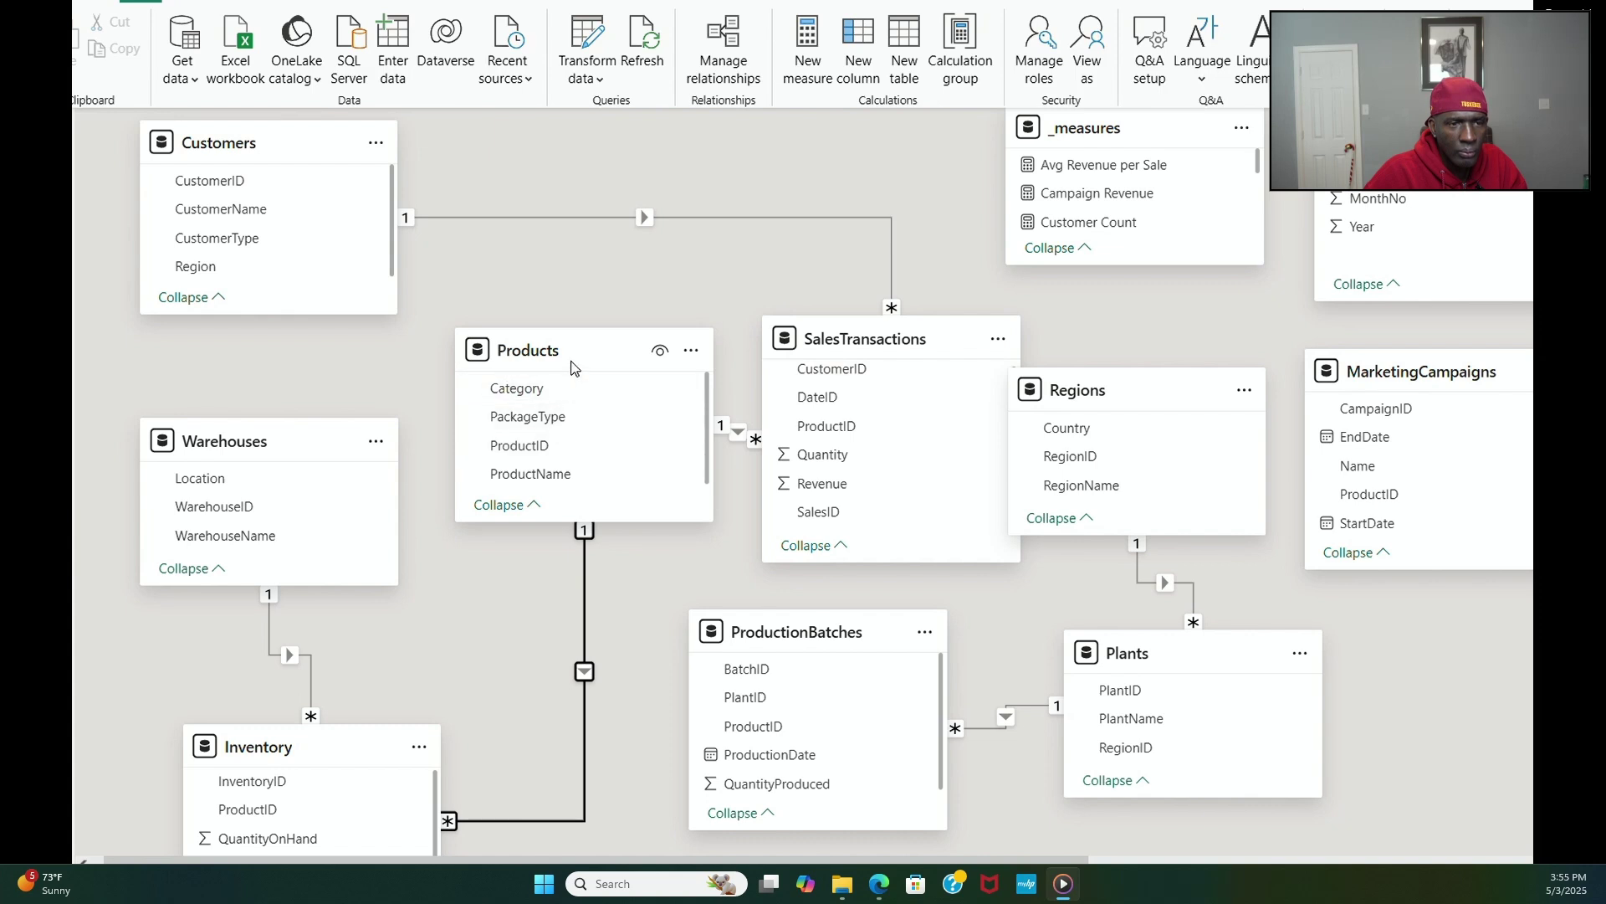
{"action": "left_click_drag", "start_coordinate": [573, 366], "coordinate": [546, 366]}
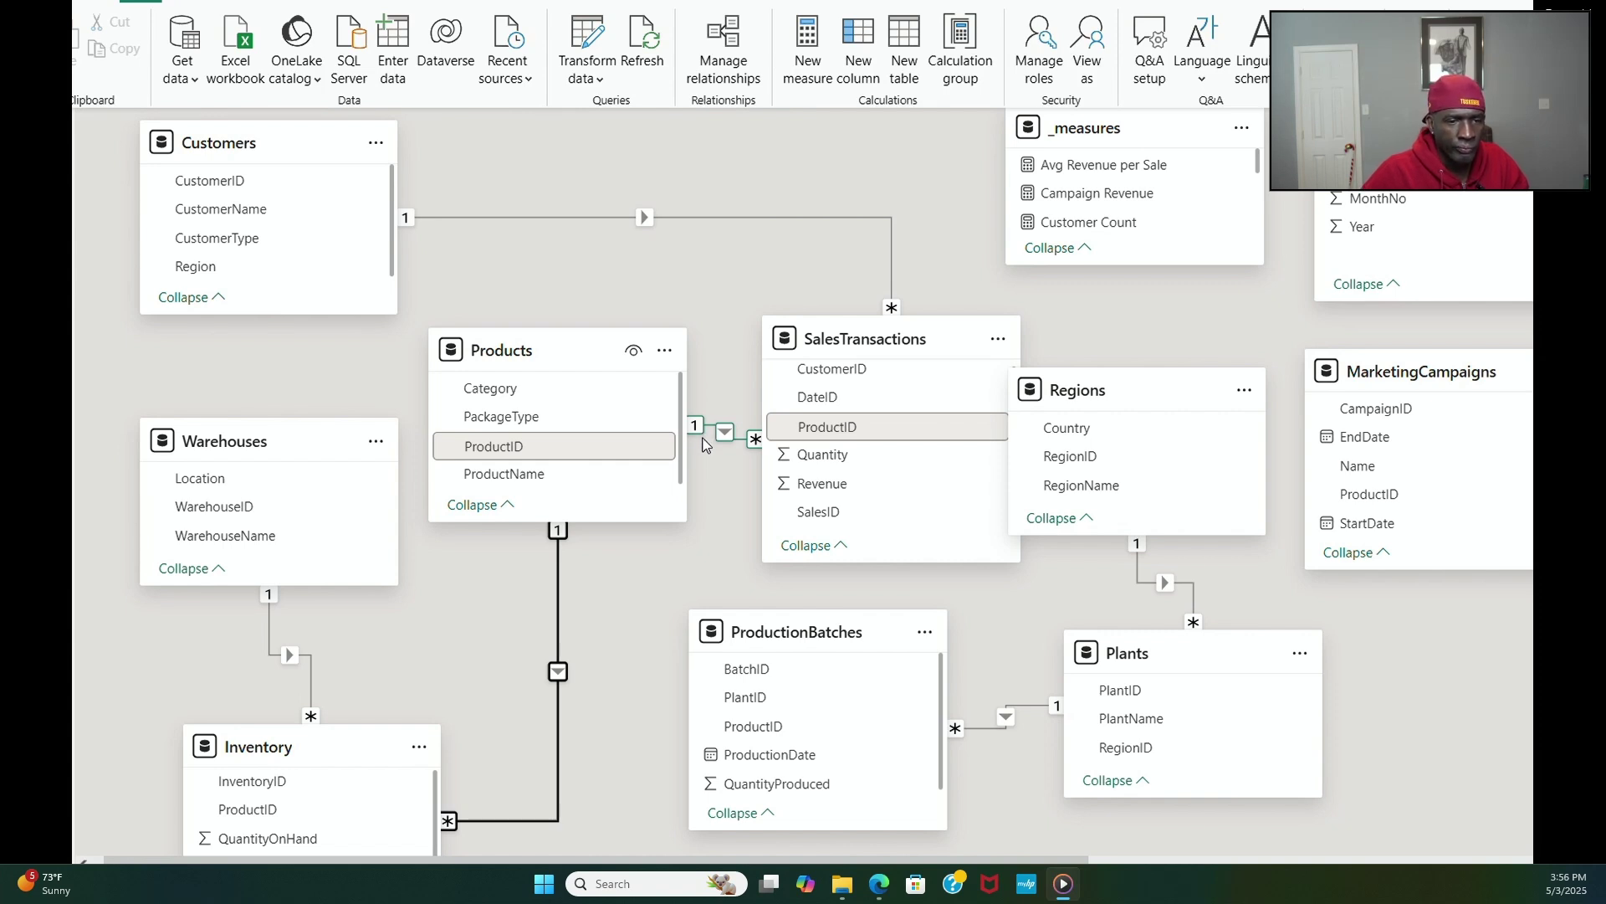
Step: Swap Inventory and Warehouses so that Inventory sits below Customers and Warehouses sits below Products, beside ProductionBatches
{"action": "scroll", "coordinate": [527, 742], "scroll_direction": "down", "scroll_amount": 3}
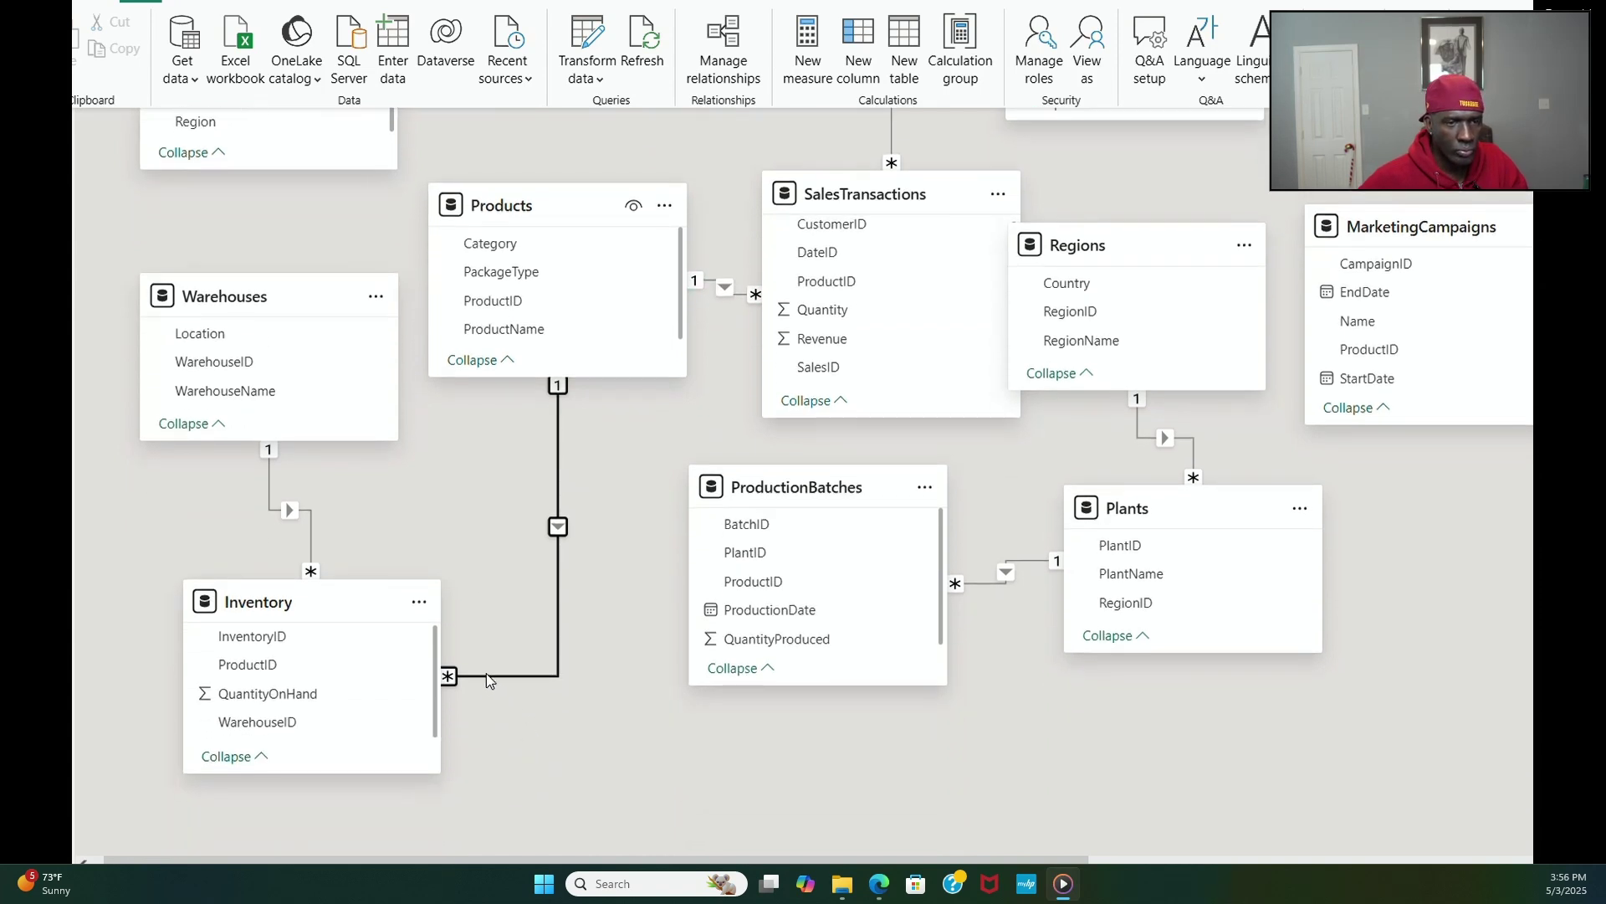
{"action": "left_click_drag", "start_coordinate": [280, 300], "coordinate": [472, 727]}
{"action": "left_click_drag", "start_coordinate": [260, 612], "coordinate": [218, 405]}
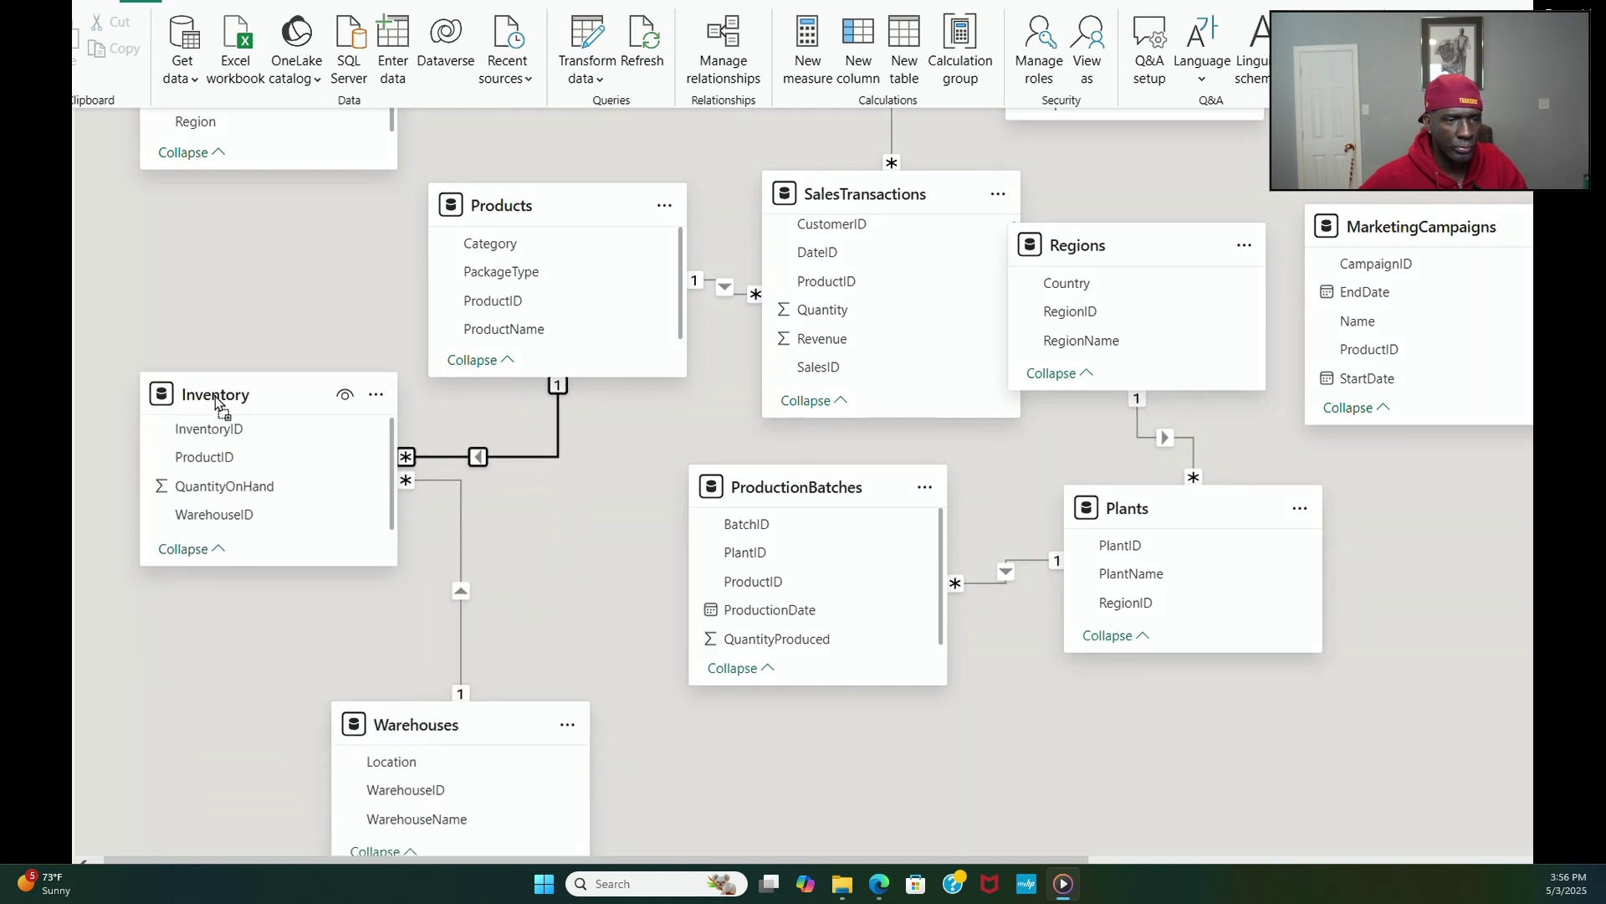
{"action": "left_click_drag", "start_coordinate": [423, 708], "coordinate": [518, 650]}
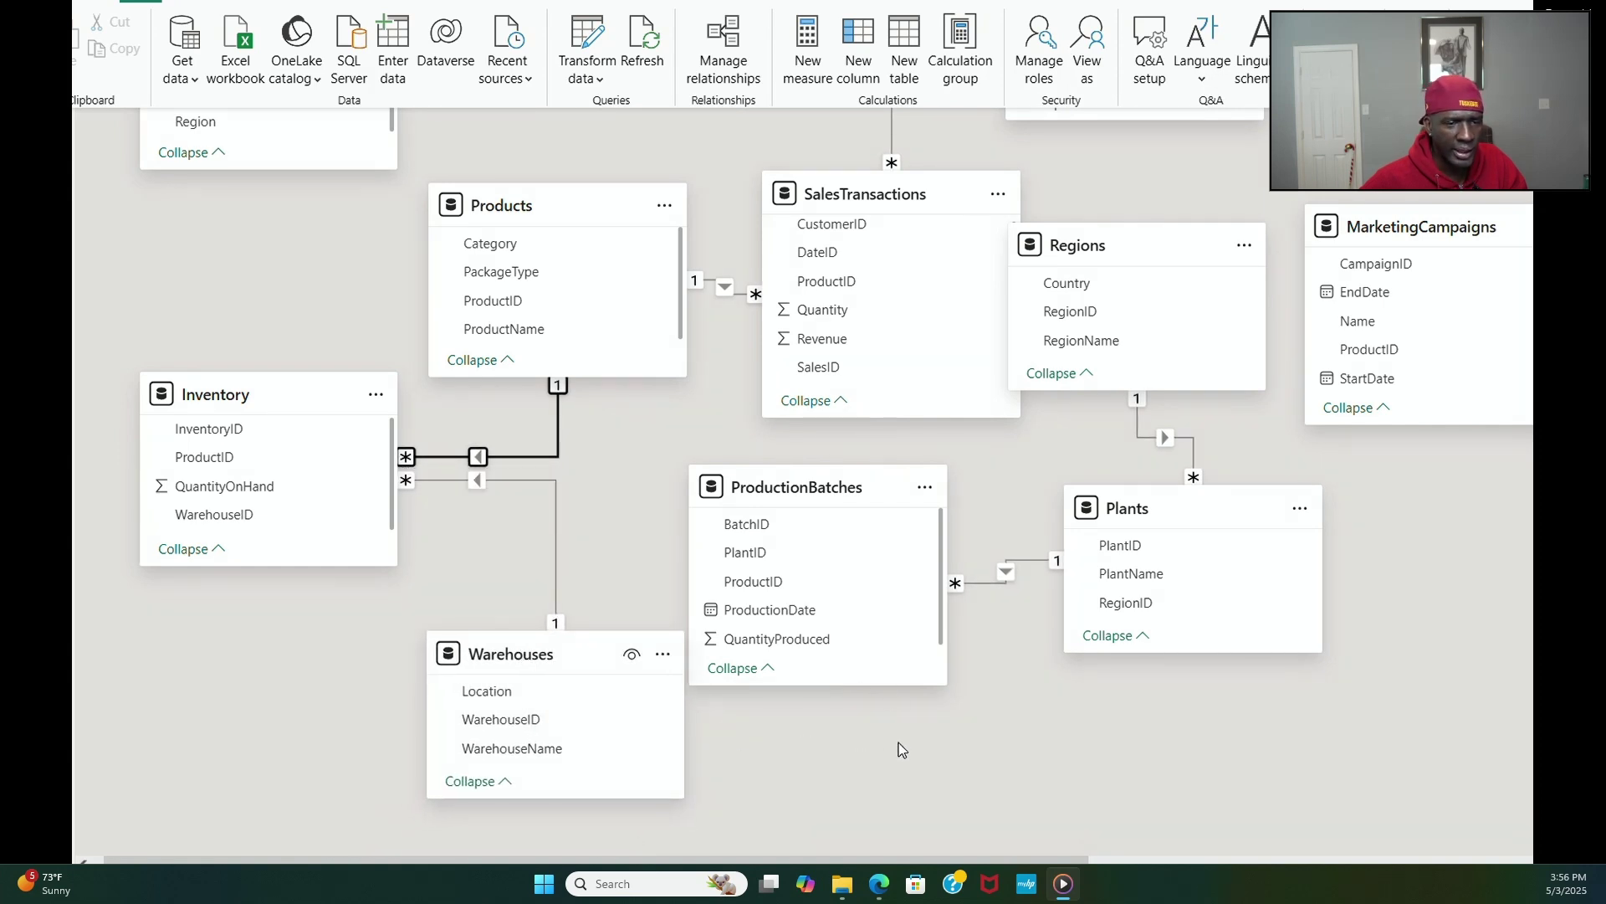
Step: Shift ProductionBatches slightly toward Plants to leave a gap between it and Warehouses
{"action": "scroll", "coordinate": [1011, 718], "scroll_direction": "up", "scroll_amount": 3}
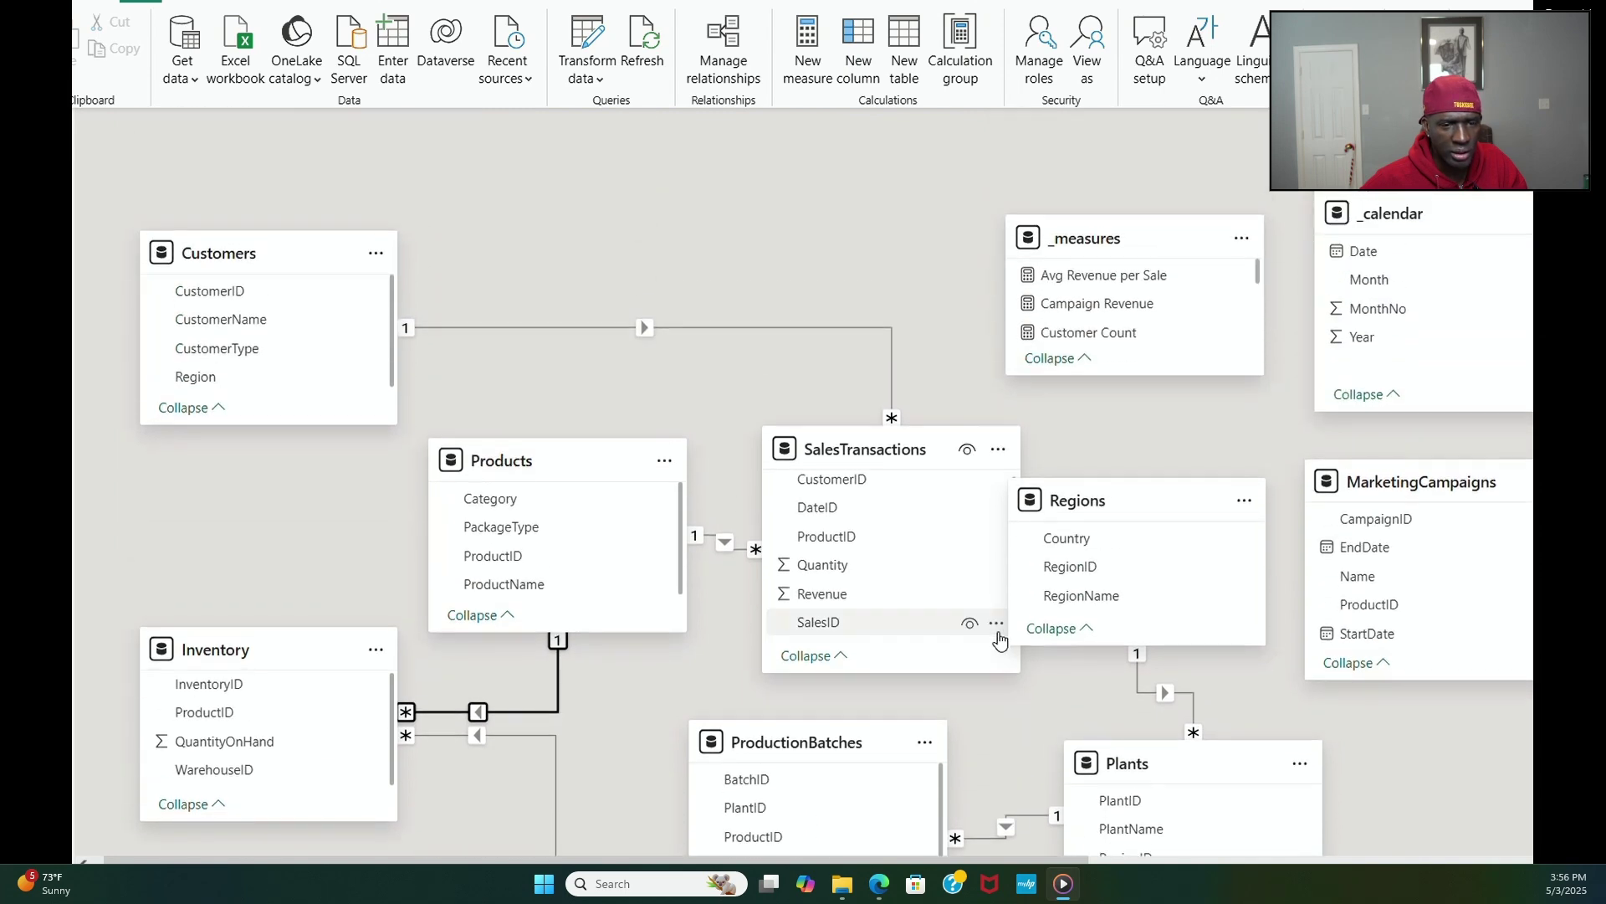
{"action": "scroll", "coordinate": [1004, 628], "scroll_direction": "down", "scroll_amount": 3}
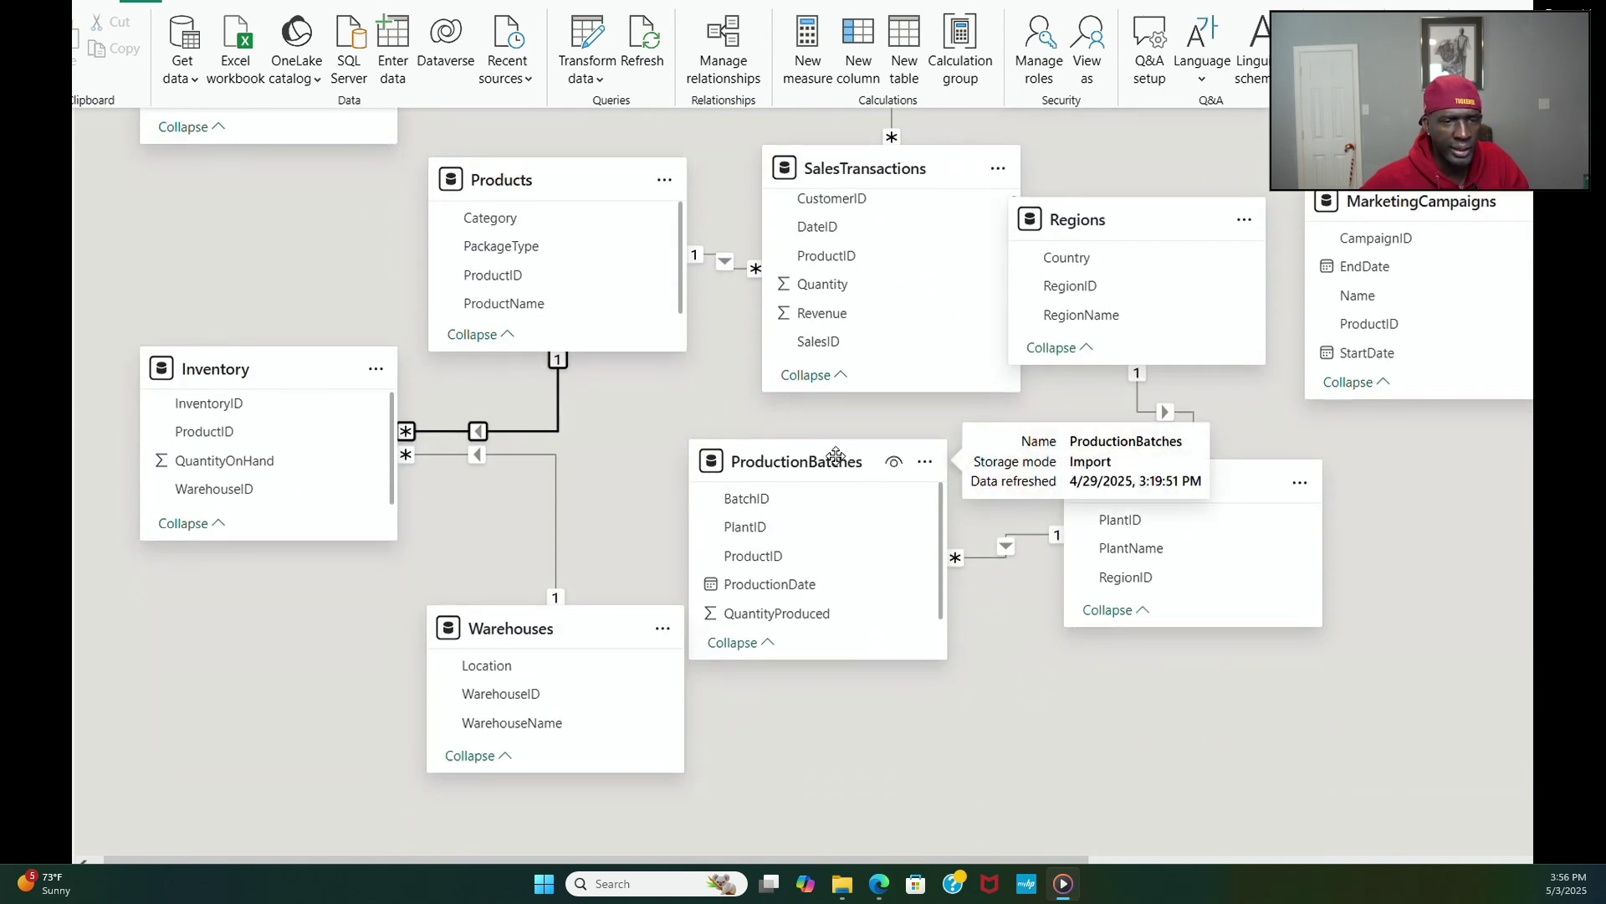
{"action": "left_click_drag", "start_coordinate": [826, 465], "coordinate": [855, 482]}
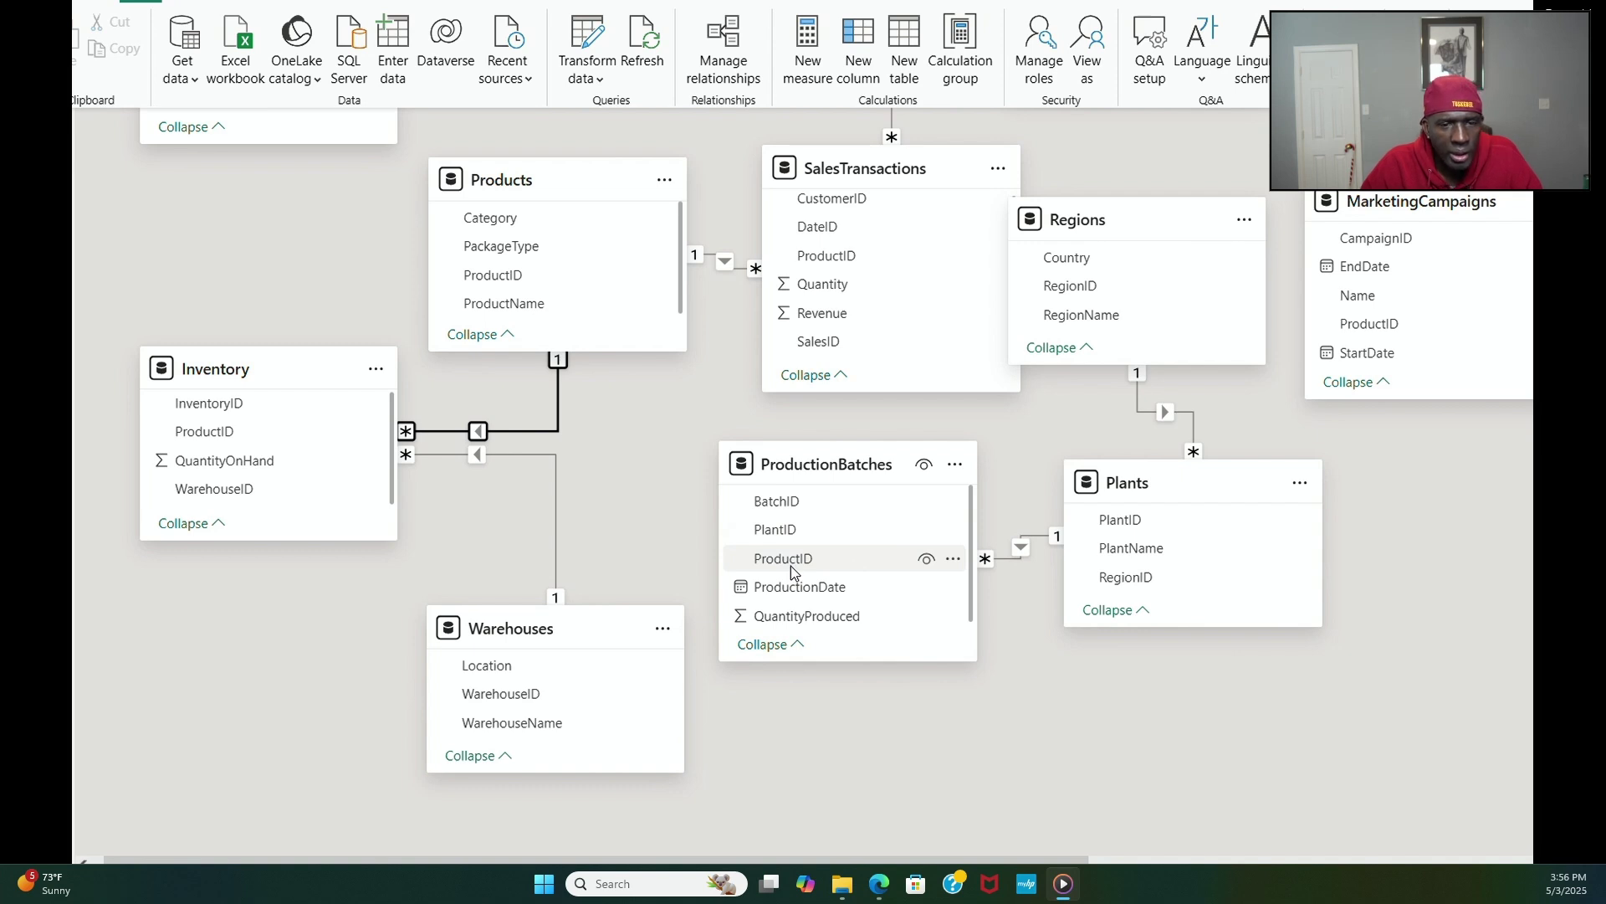
Step: Create an active one-to-many relationship from ProductID in Products to ProductID in ProductionBatches, with single cross-filter direction
{"action": "left_click_drag", "start_coordinate": [791, 566], "coordinate": [836, 267]}
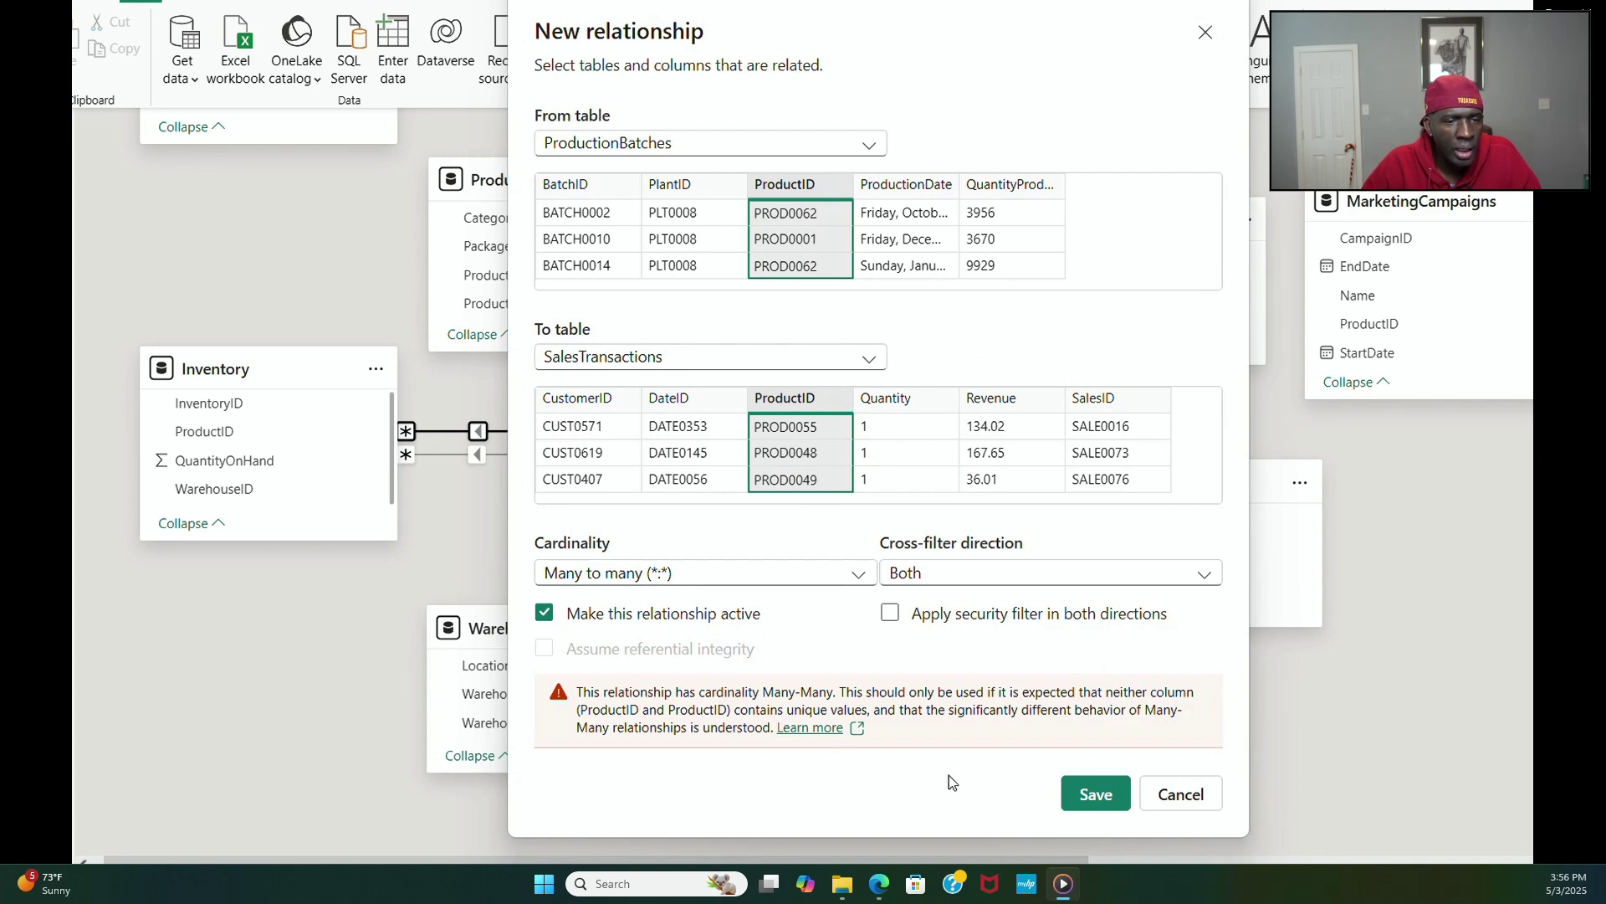
{"action": "left_click", "coordinate": [1176, 793]}
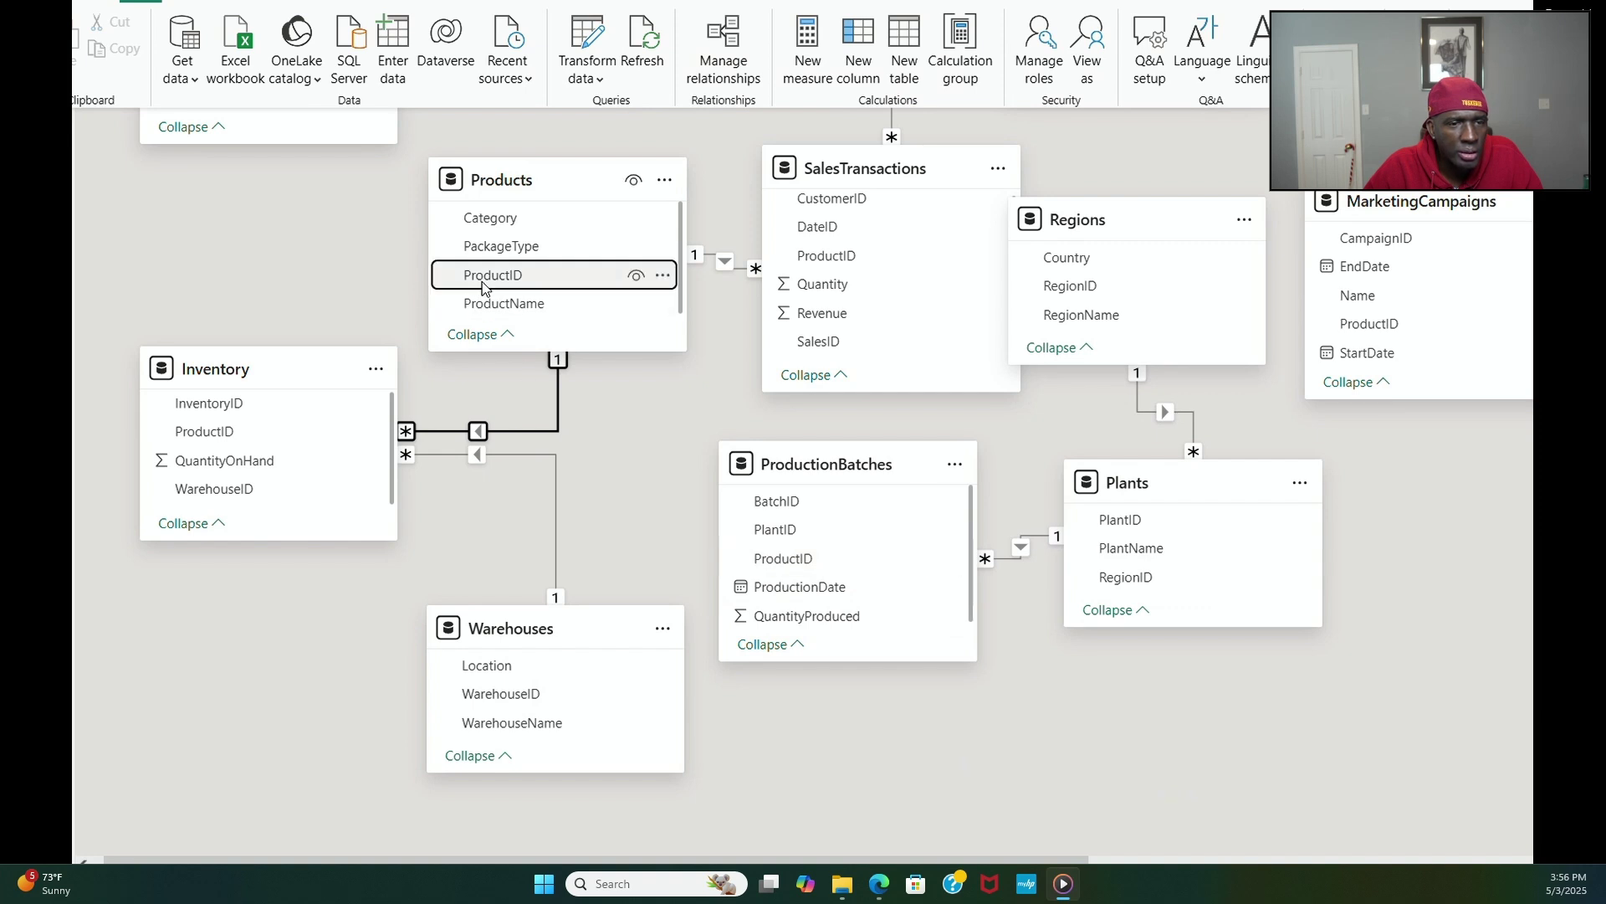
{"action": "left_click_drag", "start_coordinate": [482, 279], "coordinate": [795, 574]}
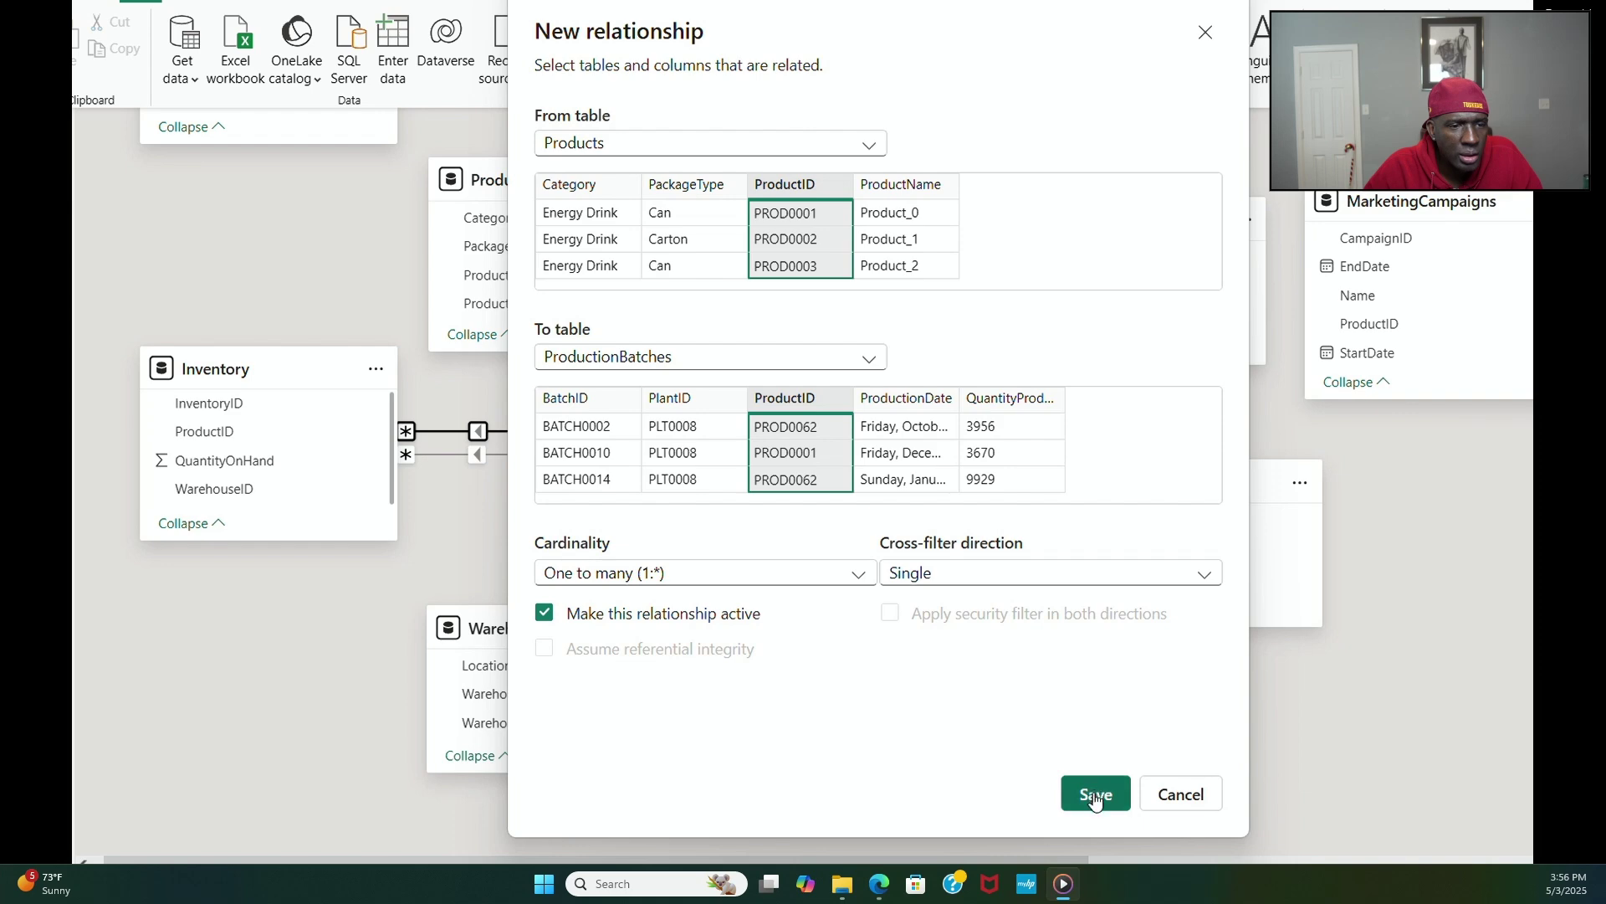
{"action": "left_click", "coordinate": [1094, 795]}
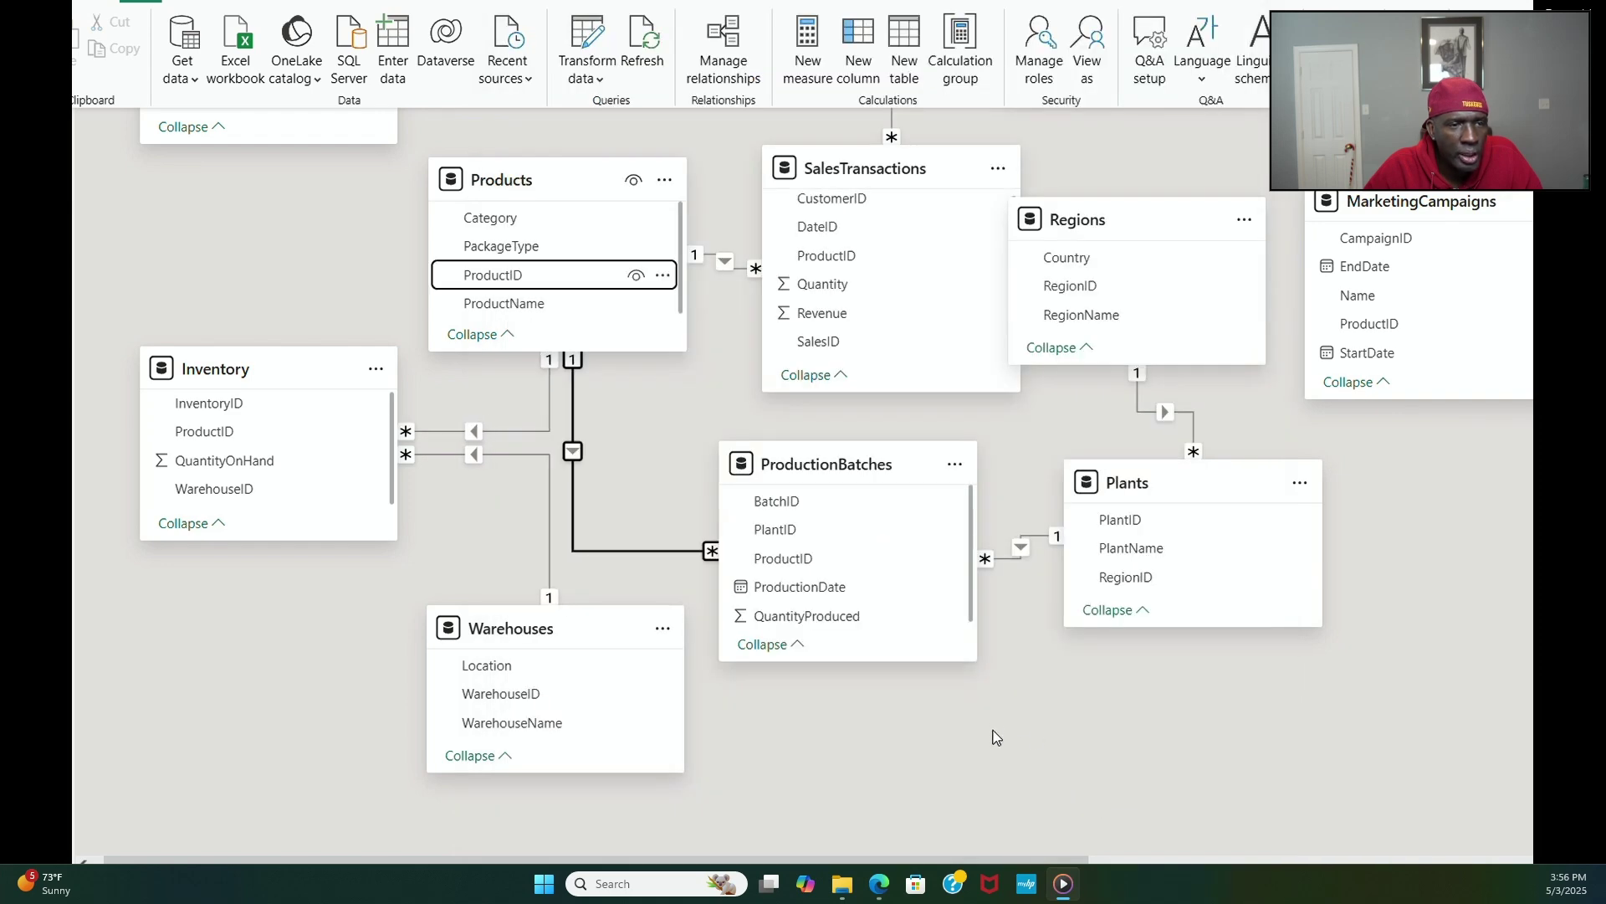
Step: Swap Products and SalesTransactions so that SalesTransactions sits beside Customers and Products sits above ProductionBatches
{"action": "scroll", "coordinate": [1070, 749], "scroll_direction": "up", "scroll_amount": 3}
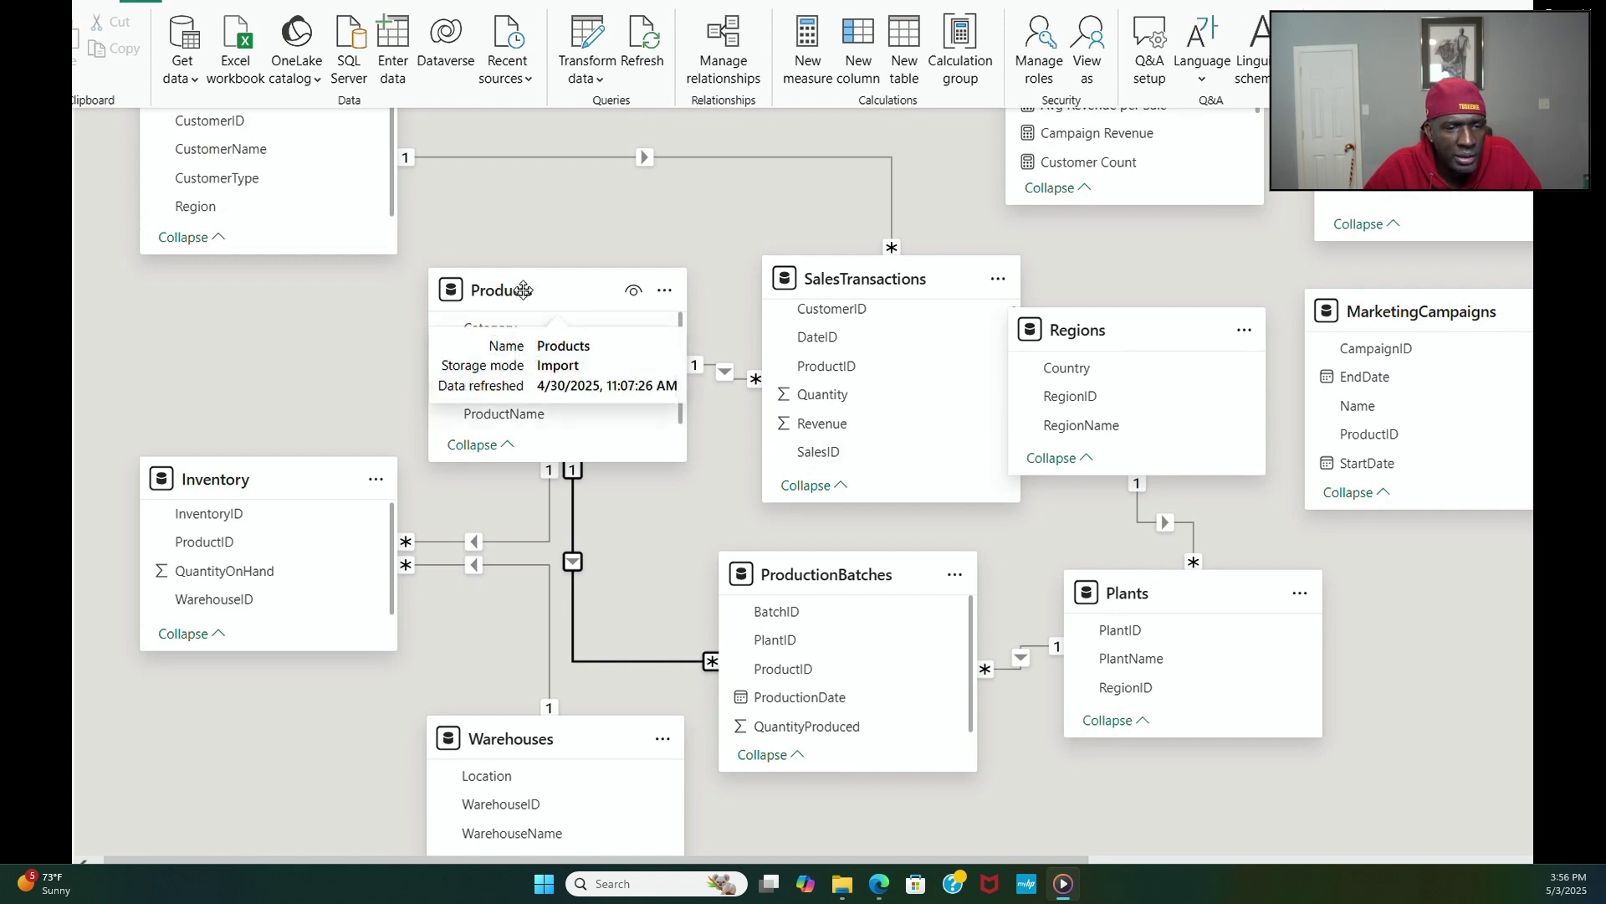
{"action": "left_click_drag", "start_coordinate": [522, 292], "coordinate": [767, 318]}
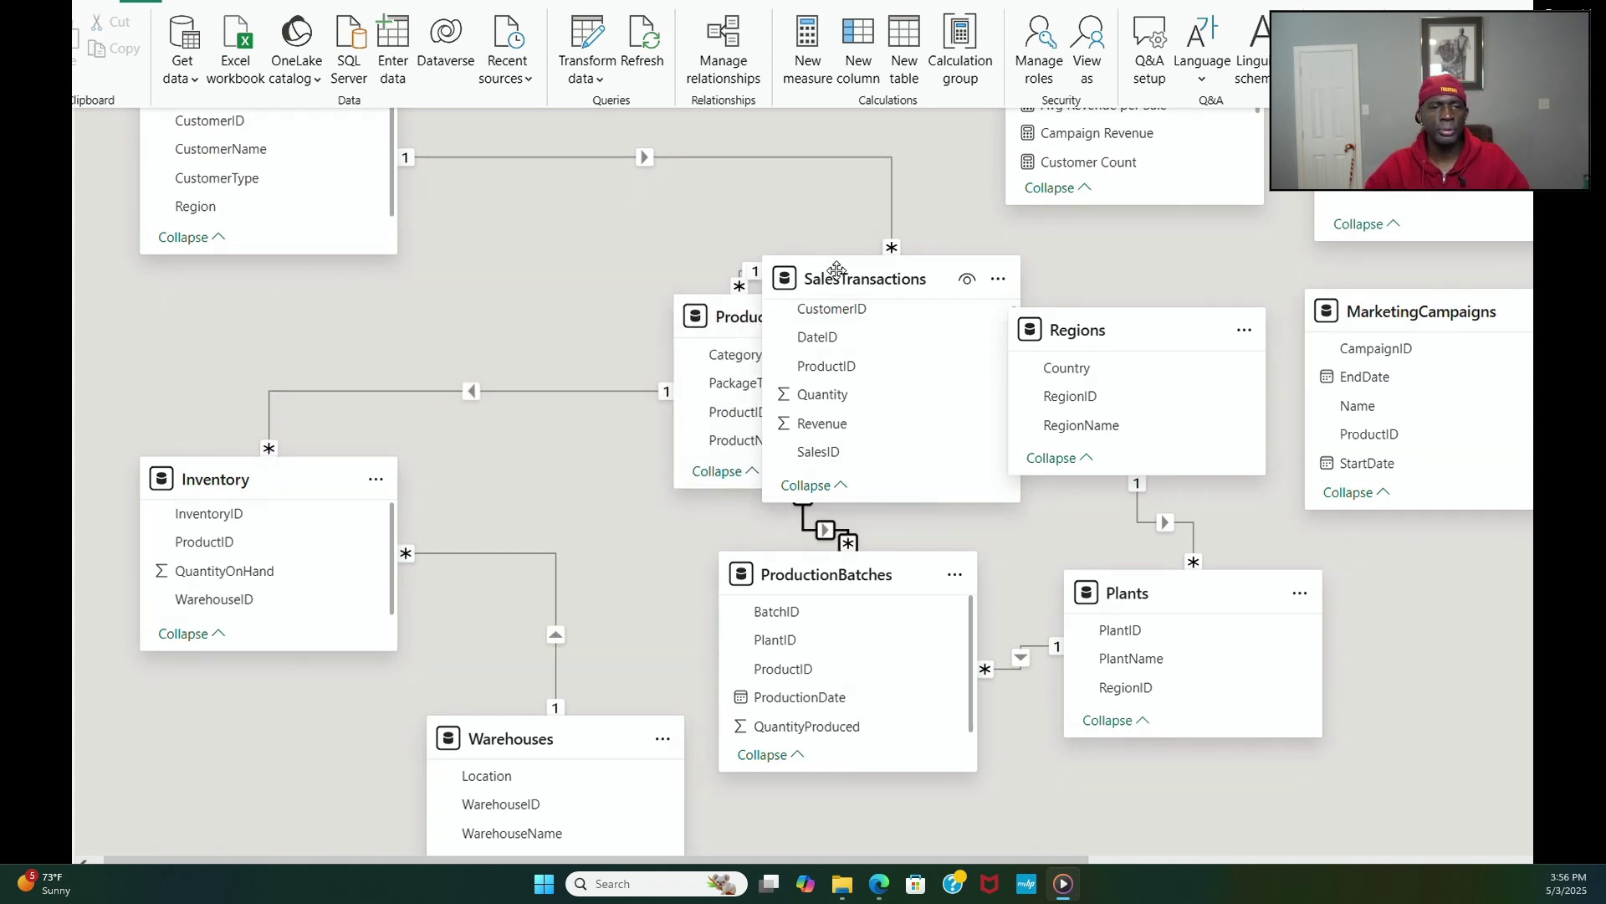
{"action": "left_click_drag", "start_coordinate": [827, 275], "coordinate": [536, 293]}
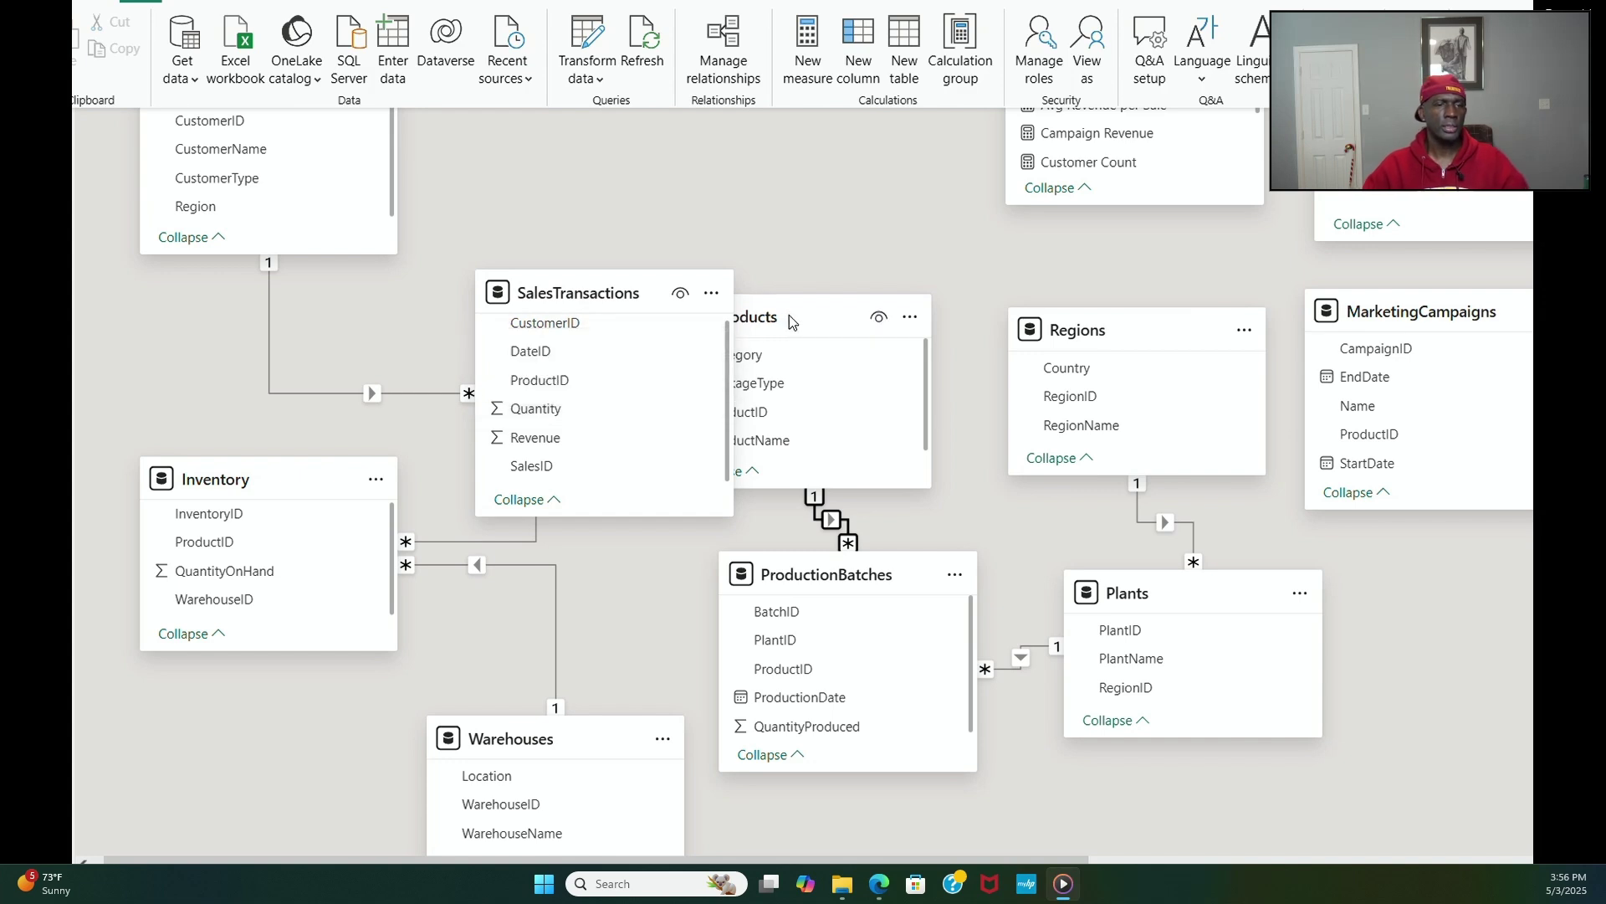
{"action": "left_click_drag", "start_coordinate": [790, 314], "coordinate": [854, 238]}
{"action": "left_click_drag", "start_coordinate": [607, 302], "coordinate": [574, 203]}
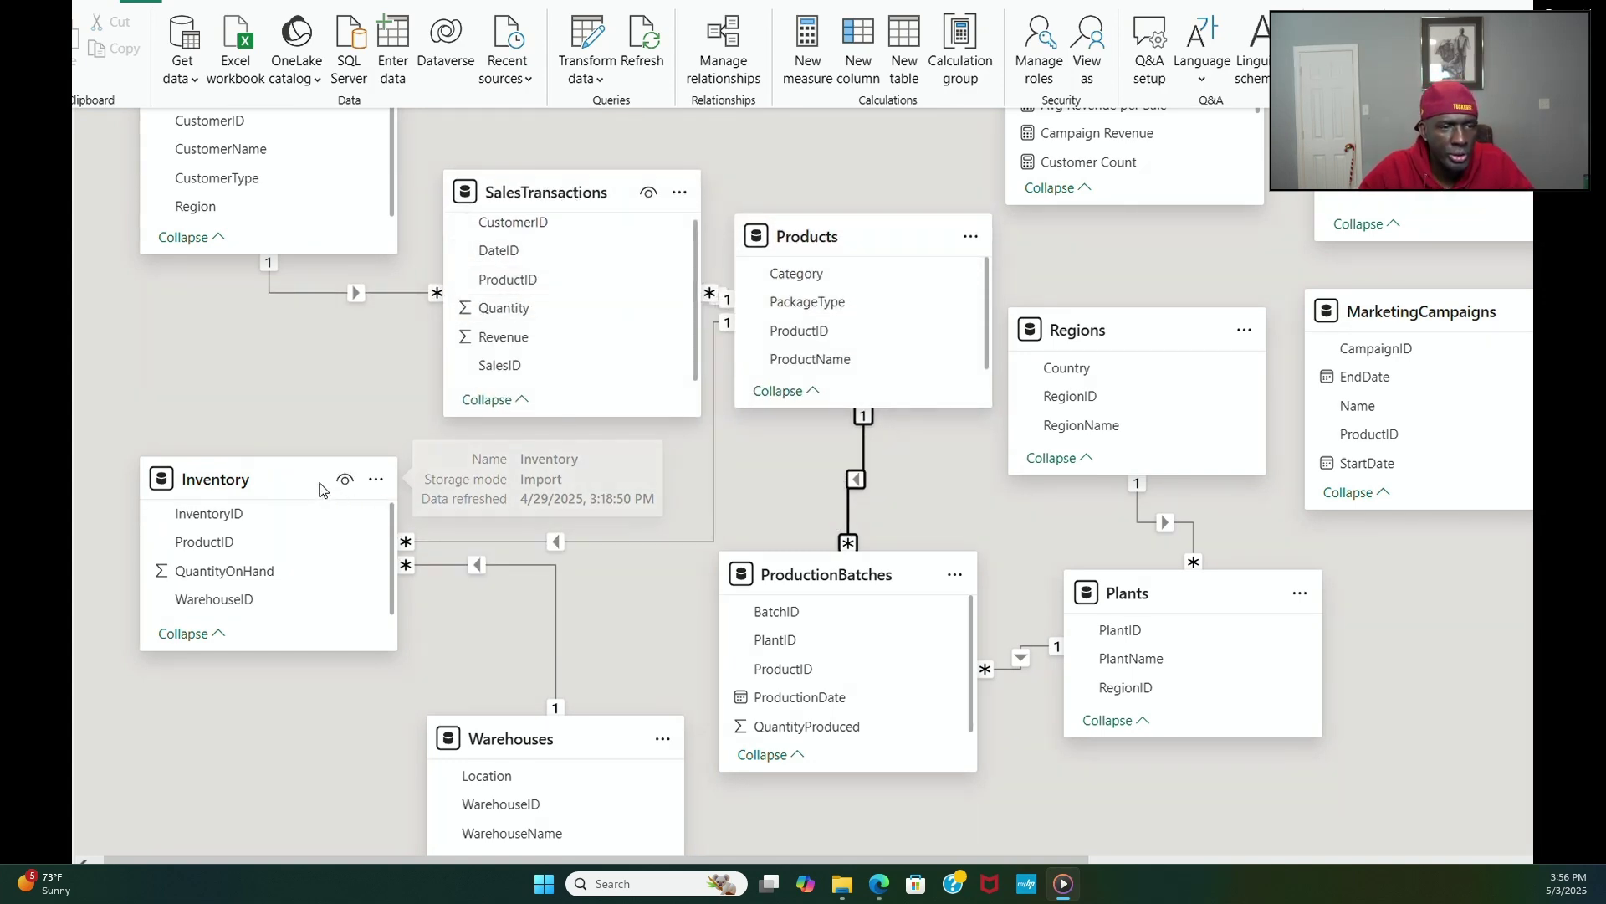
Step: Shift Inventory closer to Warehouses and adjust SalesTransactions so that it sits between Customers and Products with its relationship lines visible
{"action": "left_click_drag", "start_coordinate": [268, 490], "coordinate": [333, 483]}
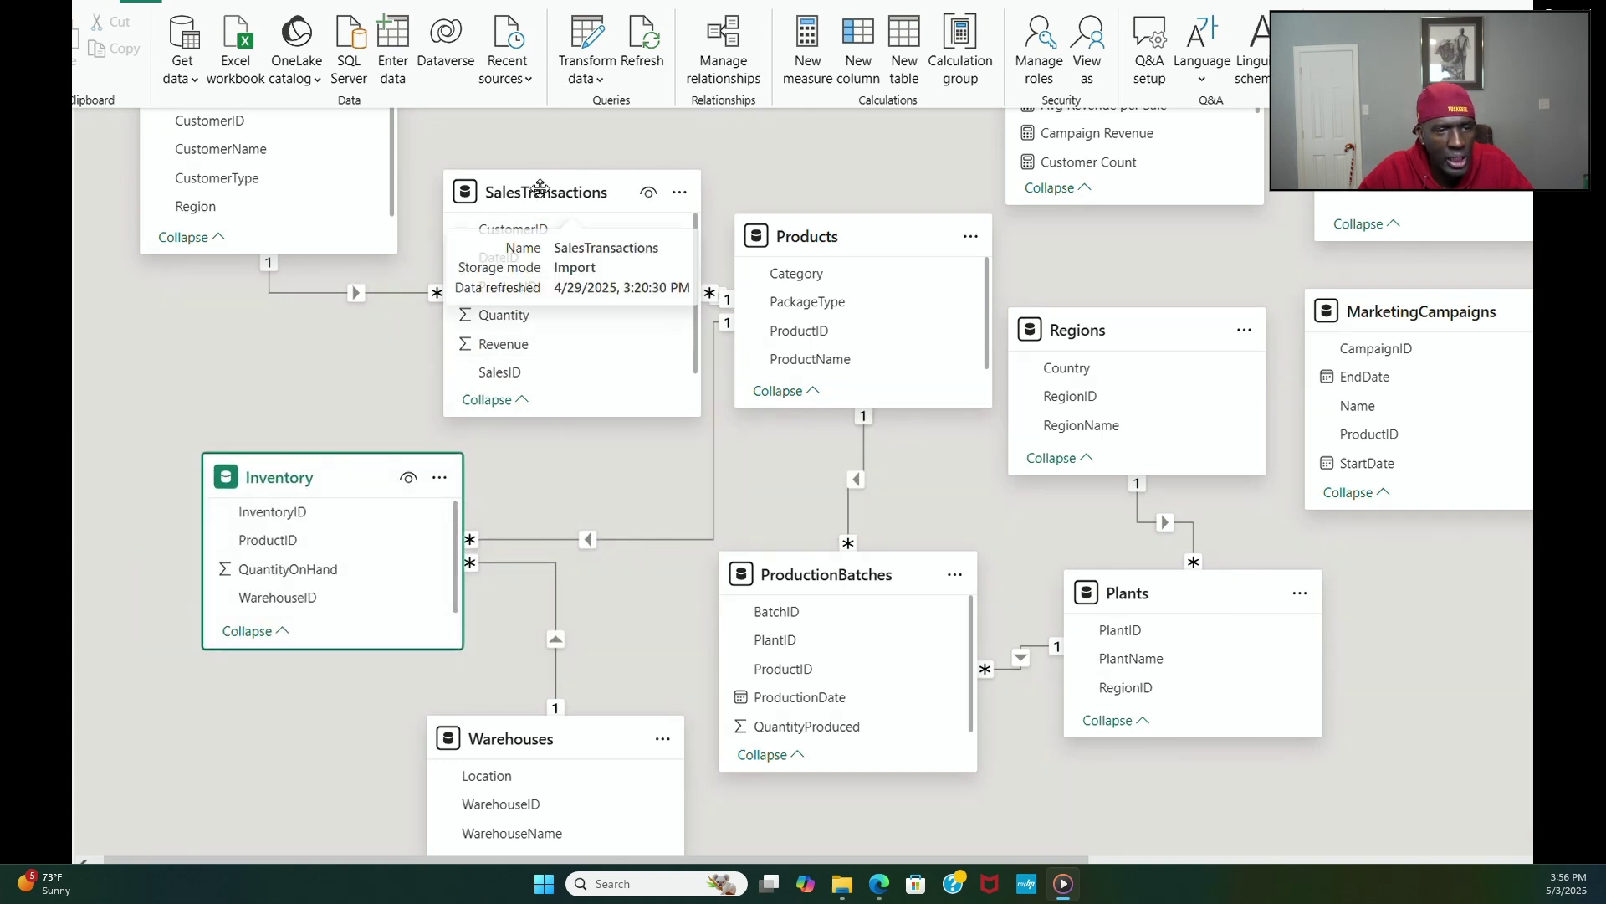
{"action": "left_click_drag", "start_coordinate": [543, 195], "coordinate": [504, 215]}
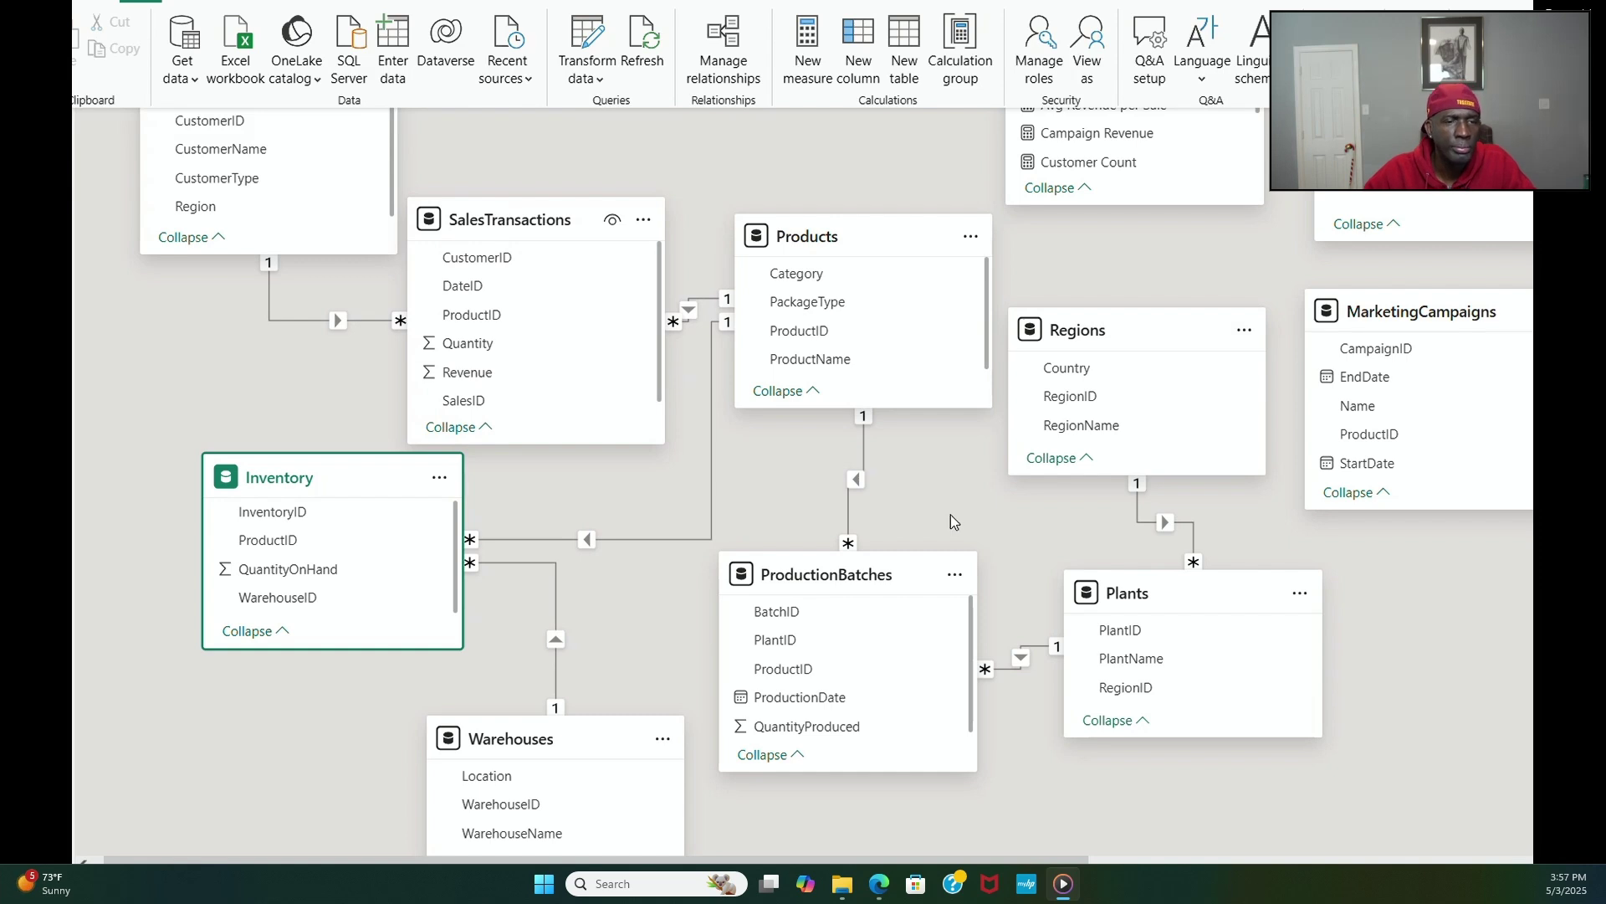
{"action": "scroll", "coordinate": [1247, 636], "scroll_direction": "up", "scroll_amount": 1}
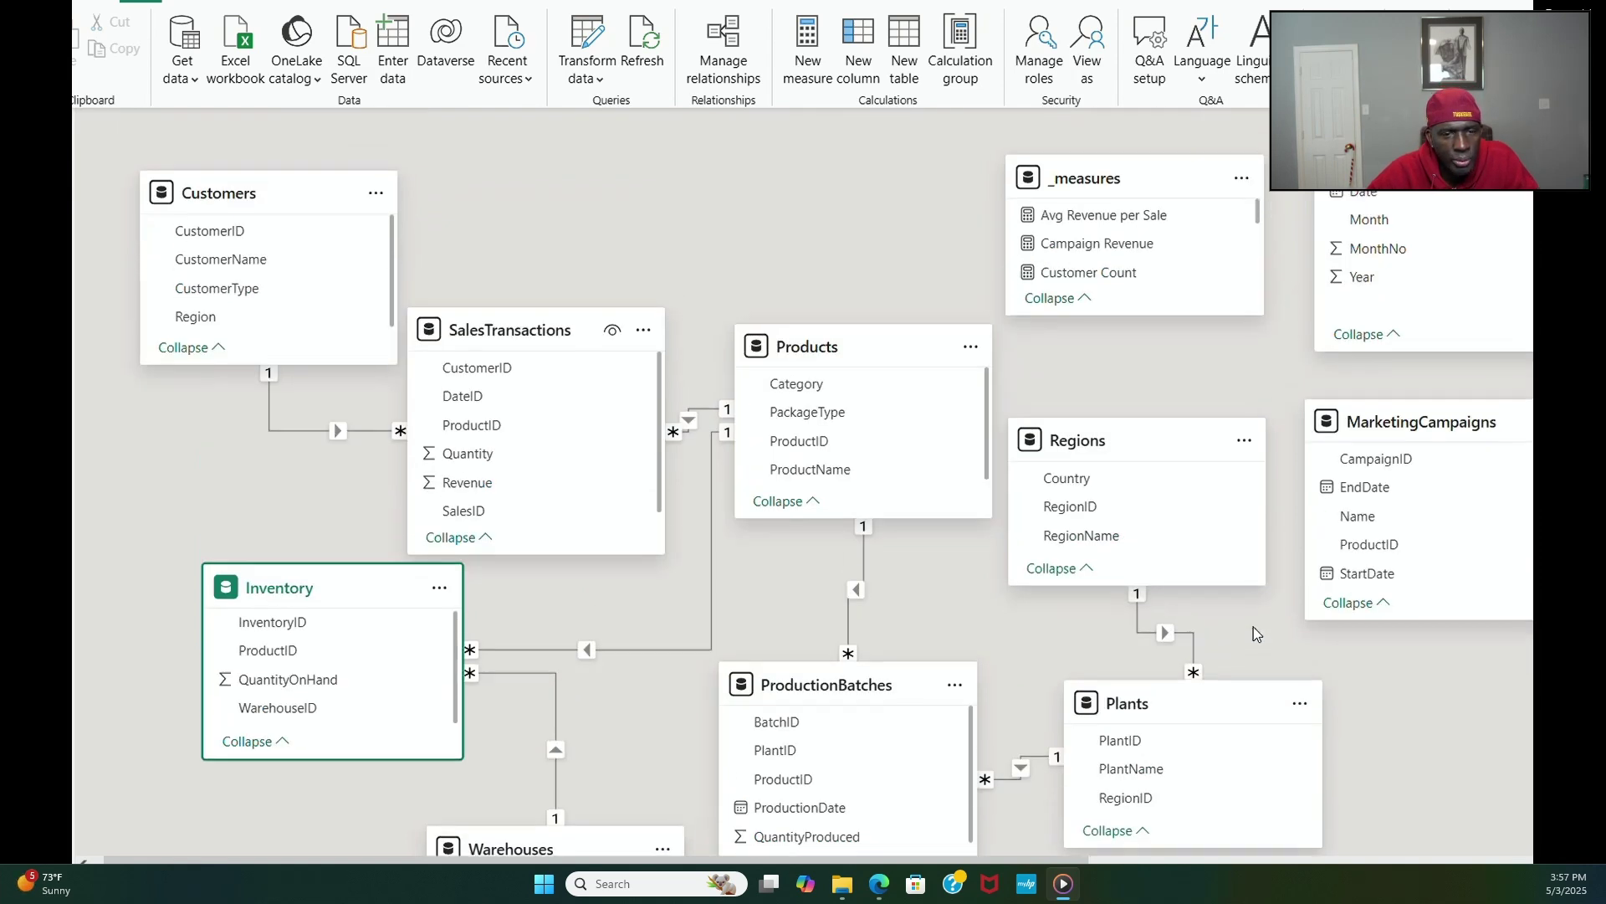
{"action": "scroll", "coordinate": [1253, 627], "scroll_direction": "up", "scroll_amount": 1}
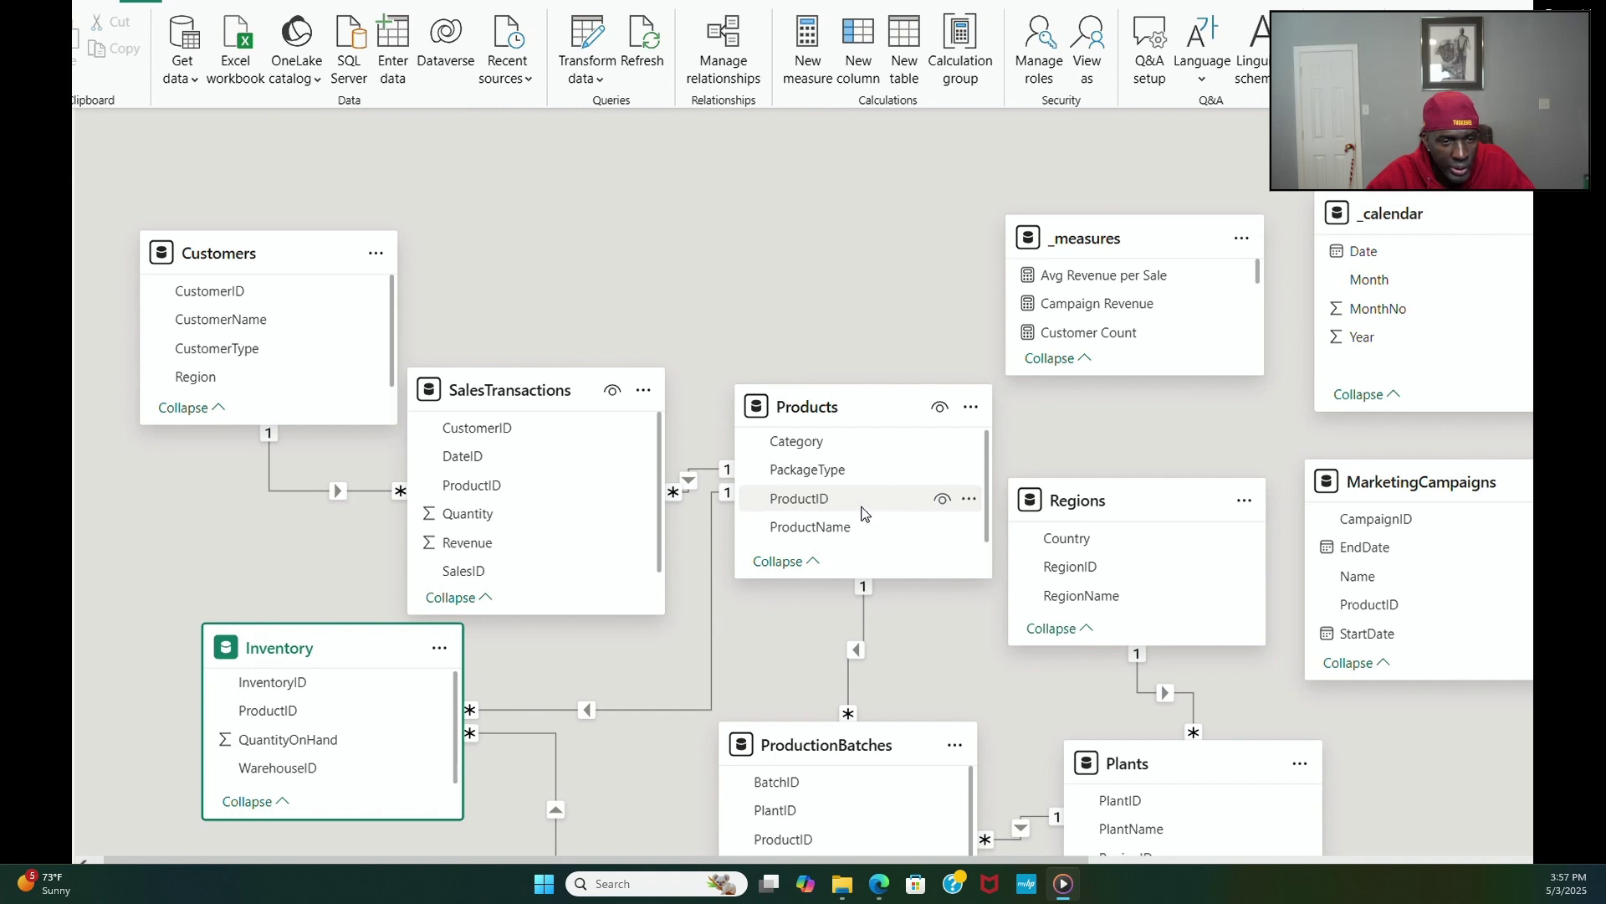
{"action": "left_click_drag", "start_coordinate": [547, 382], "coordinate": [575, 347]}
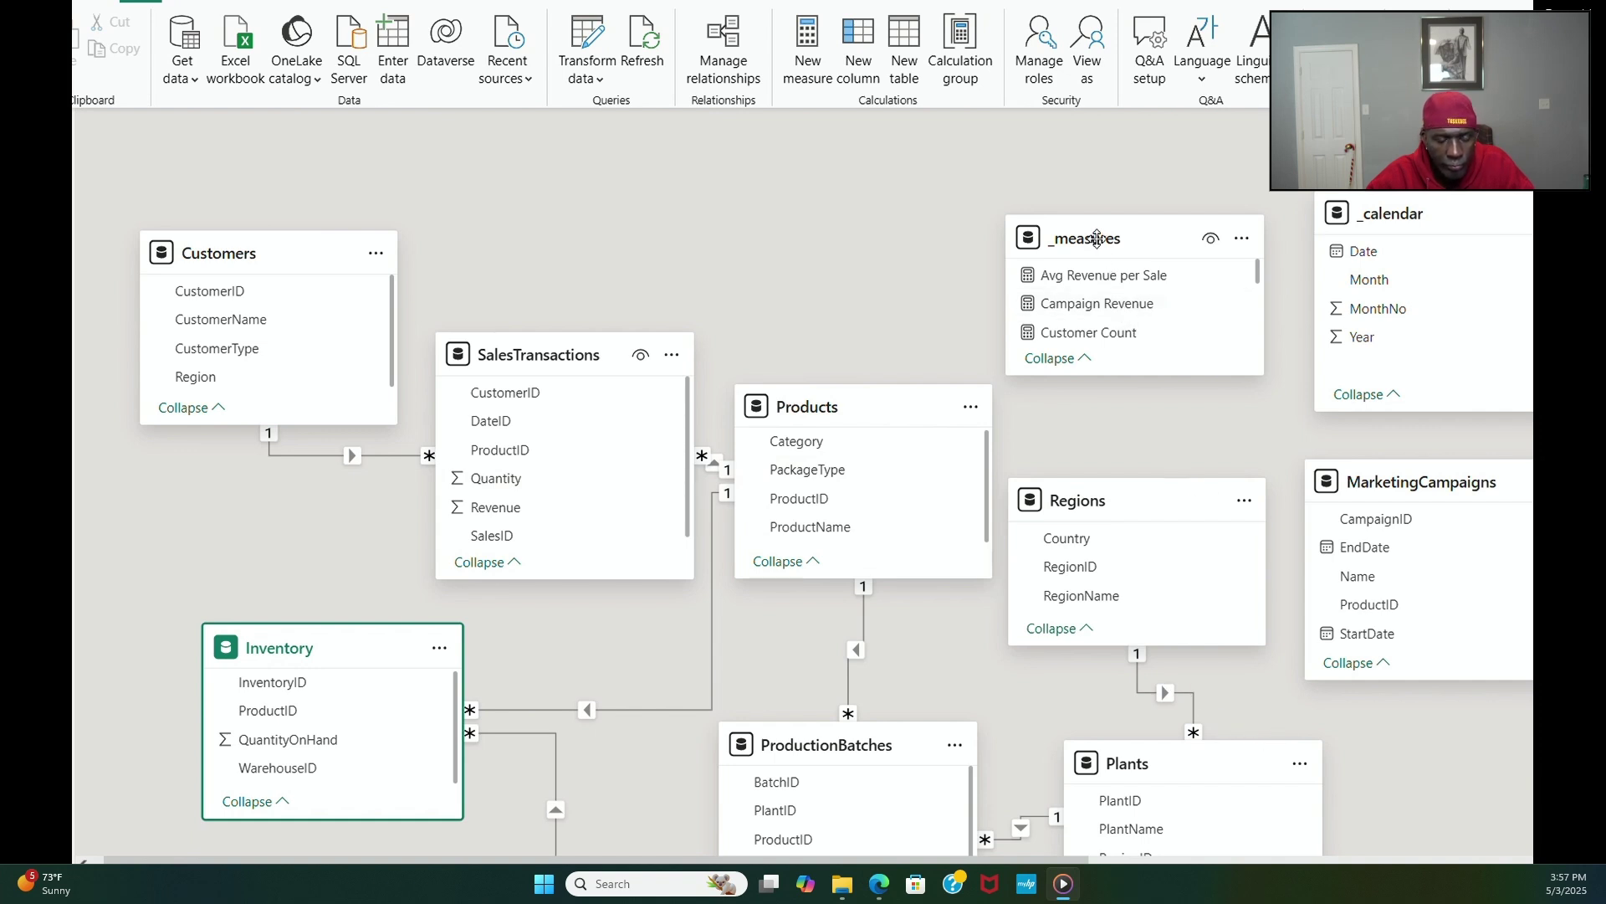
Step: Place MarketingCampaigns above Regions, clear of _measures, and create an active one-to-many ProductID relationship from Products to it with single cross-filter direction
{"action": "left_click_drag", "start_coordinate": [1096, 238], "coordinate": [1410, 746]}
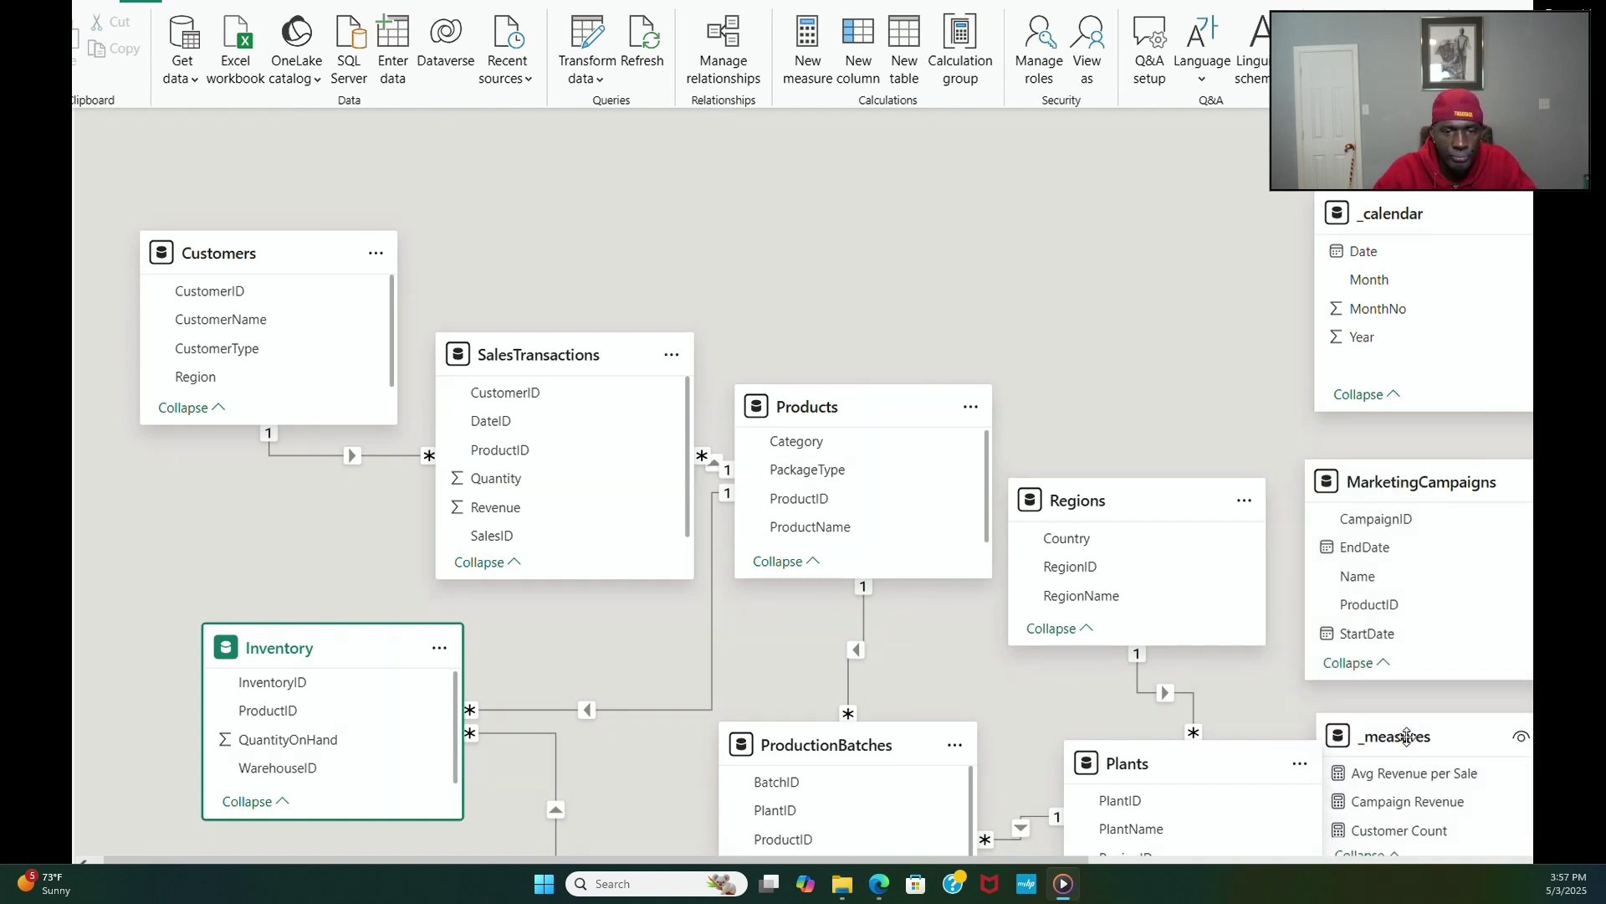
{"action": "left_click_drag", "start_coordinate": [1366, 470], "coordinate": [1072, 203]}
{"action": "left_click_drag", "start_coordinate": [1088, 338], "coordinate": [903, 502]}
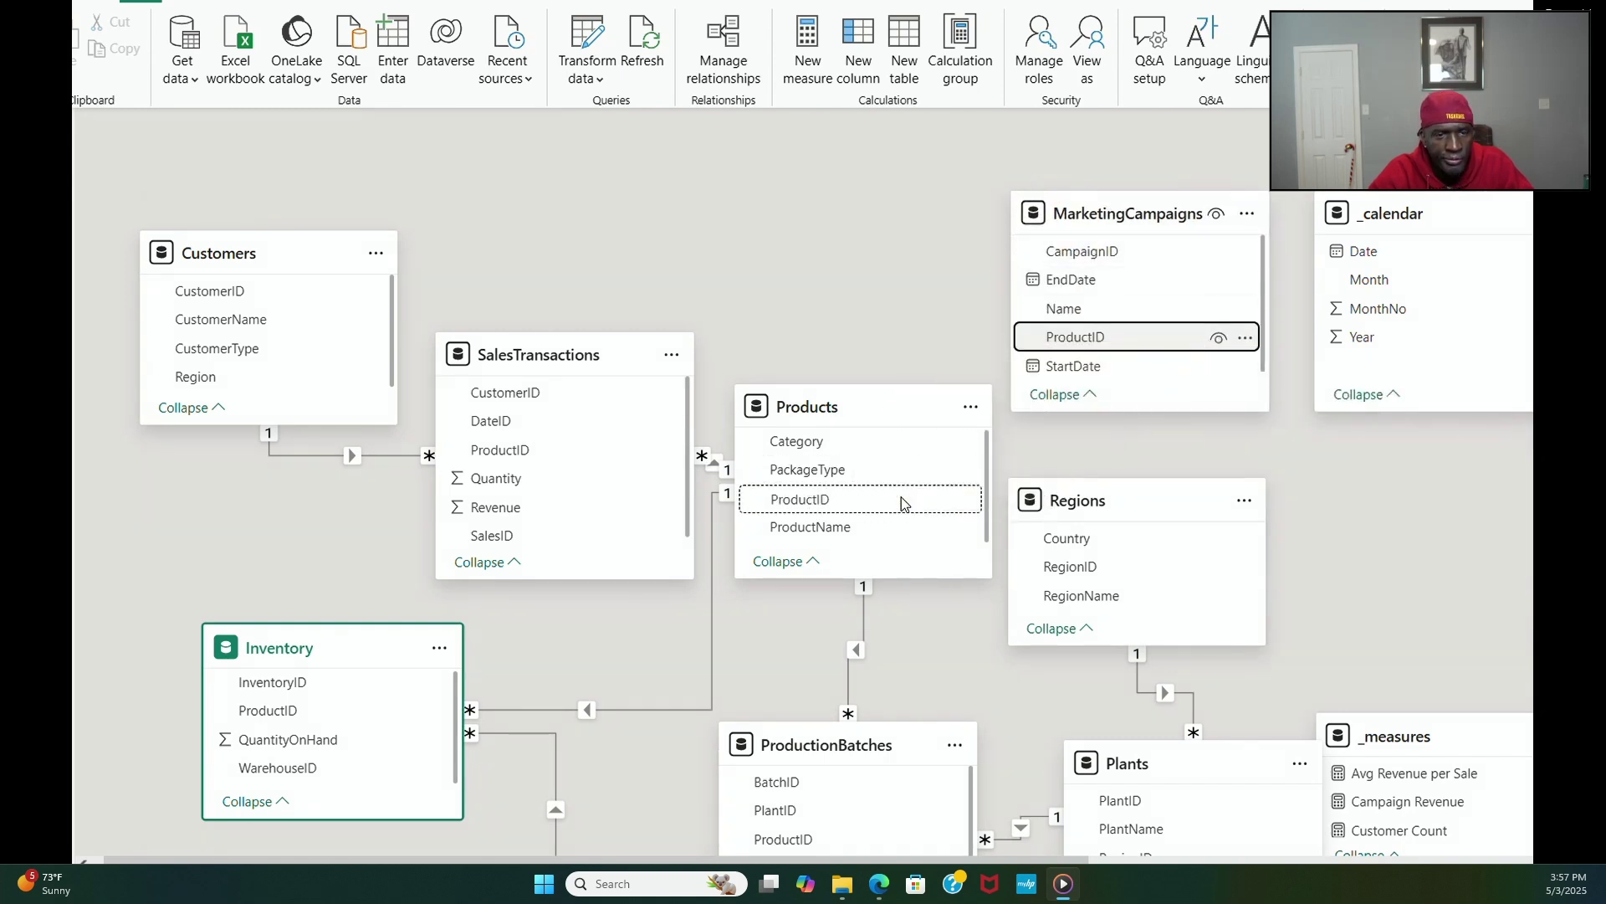
{"action": "left_click", "coordinate": [1188, 791]}
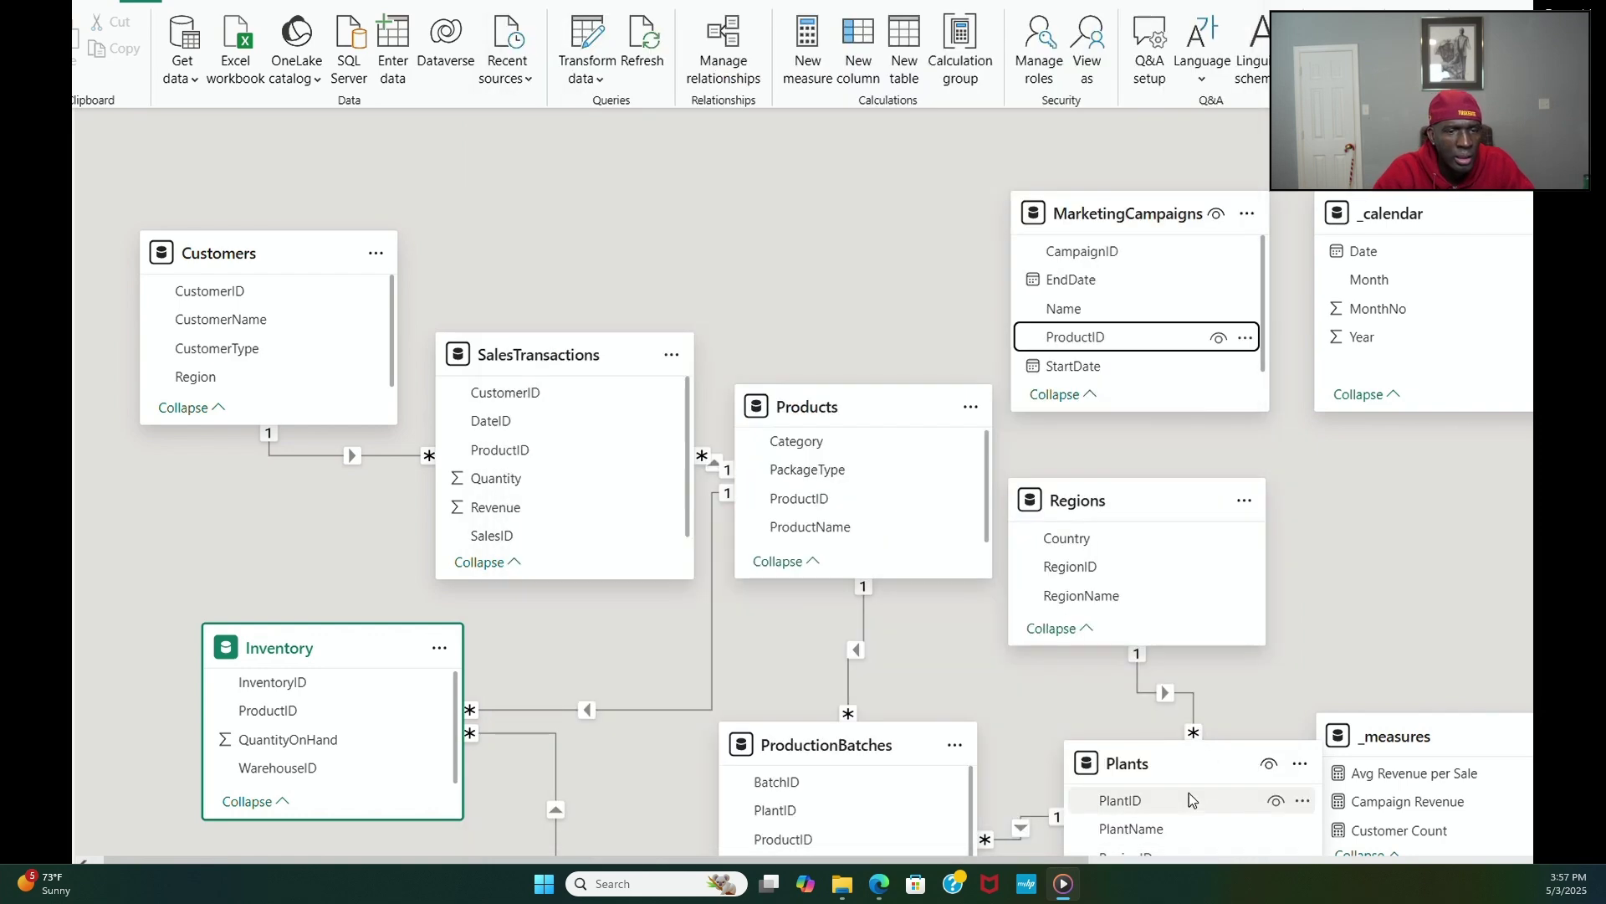
{"action": "left_click_drag", "start_coordinate": [847, 502], "coordinate": [1106, 348]}
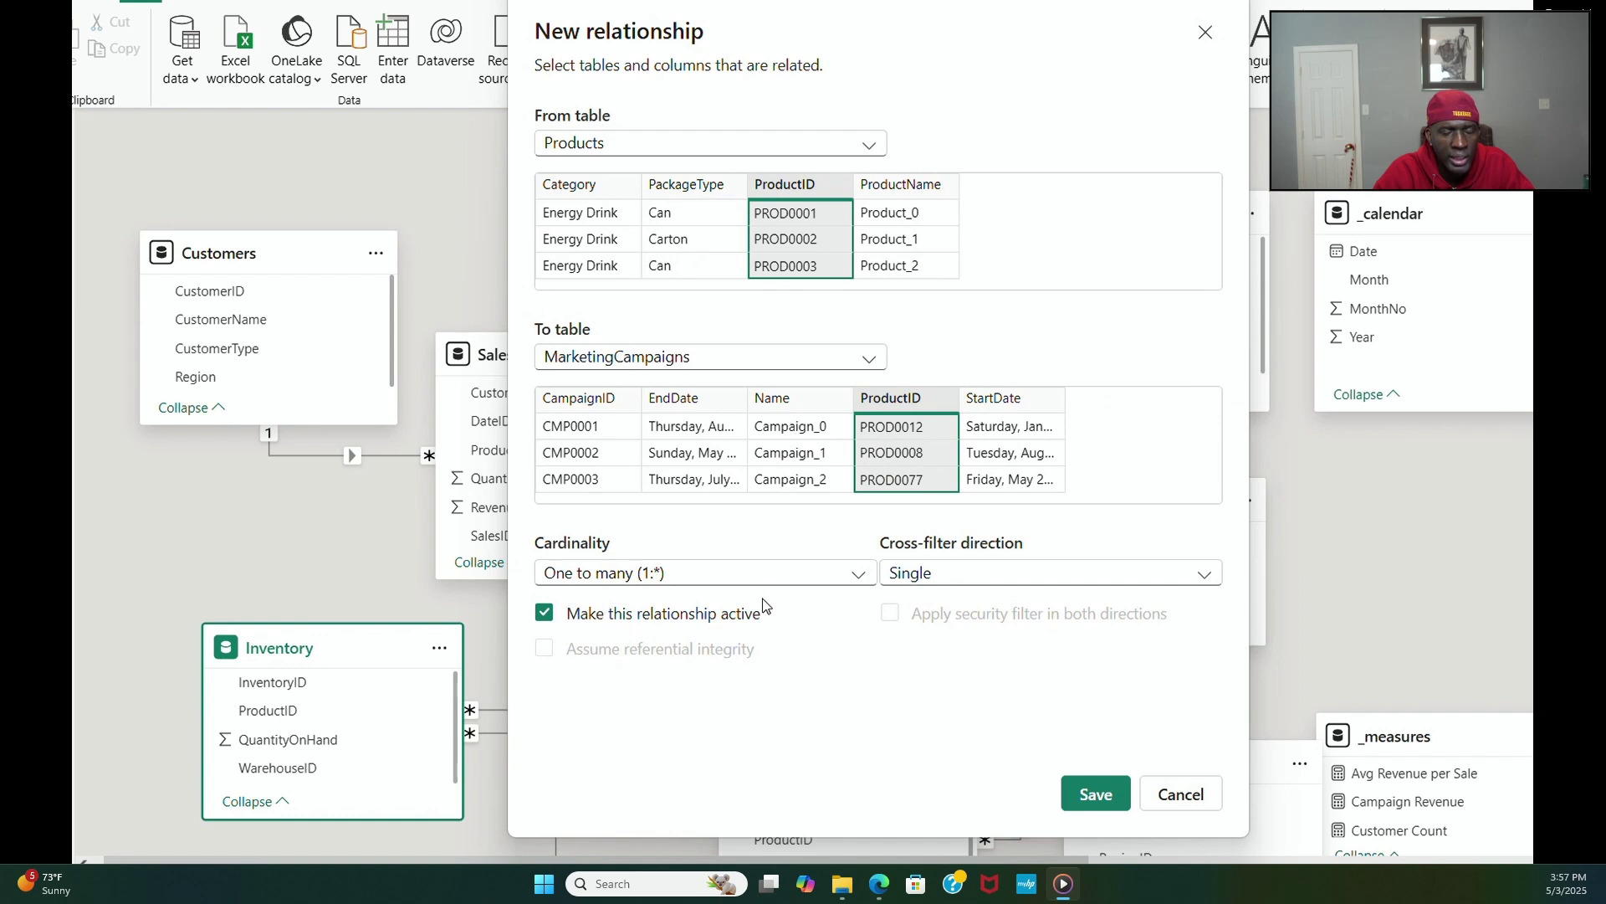
{"action": "left_click", "coordinate": [1096, 793]}
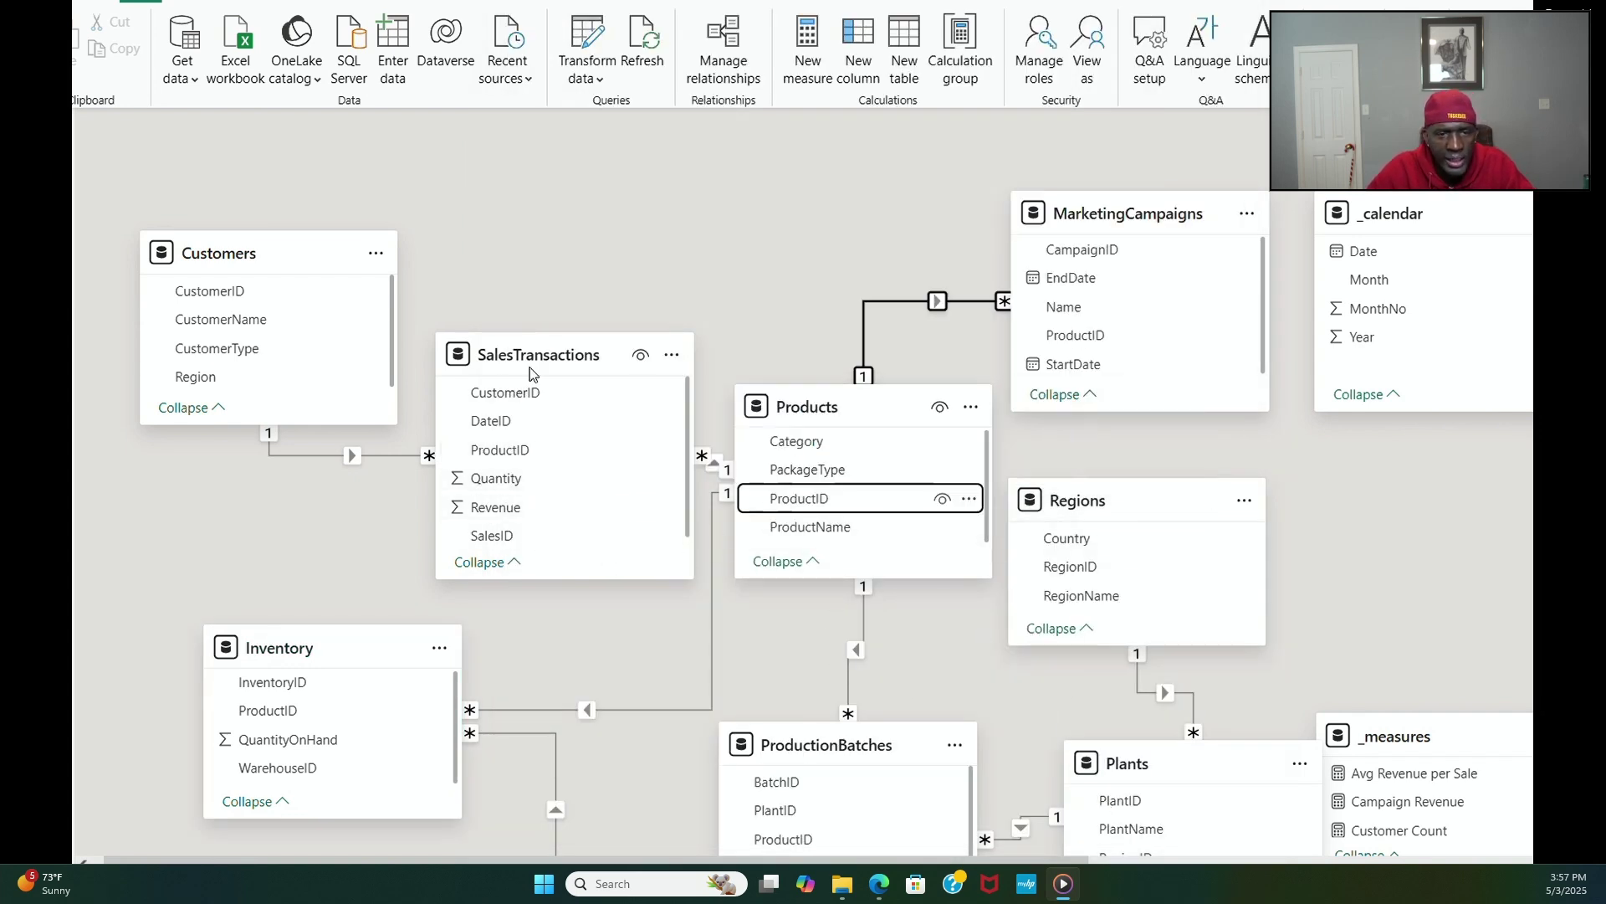
Step: Shift SalesTransactions clear of Products, and set Plants close beside ProductionBatches with Regions below it
{"action": "left_click_drag", "start_coordinate": [534, 370], "coordinate": [501, 406]}
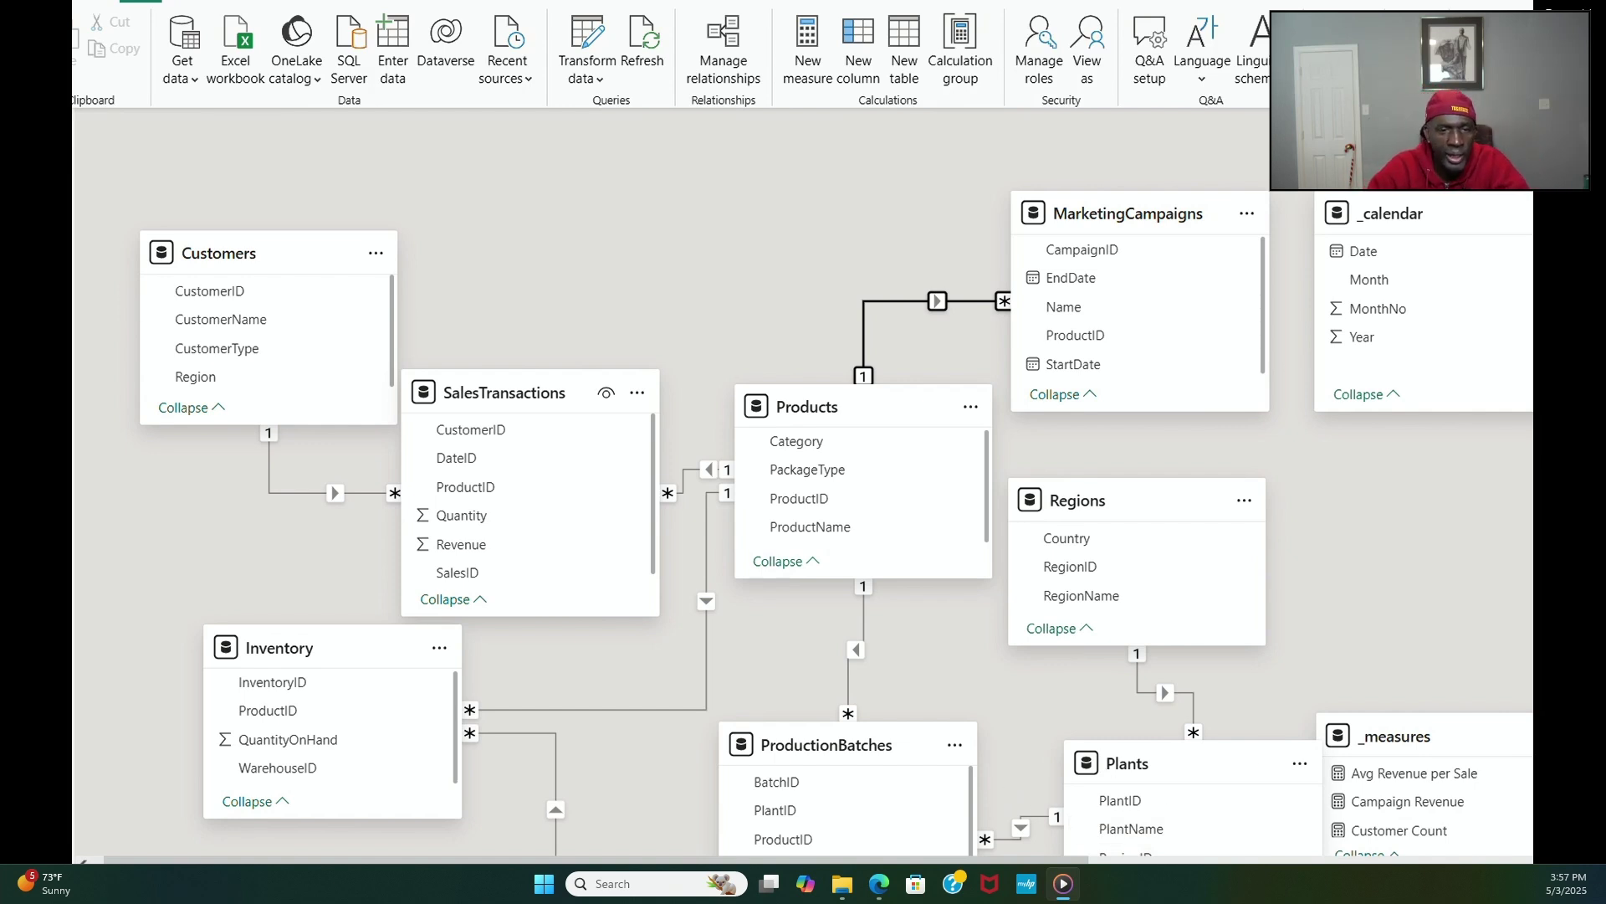
{"action": "scroll", "coordinate": [834, 481], "scroll_direction": "down", "scroll_amount": 3}
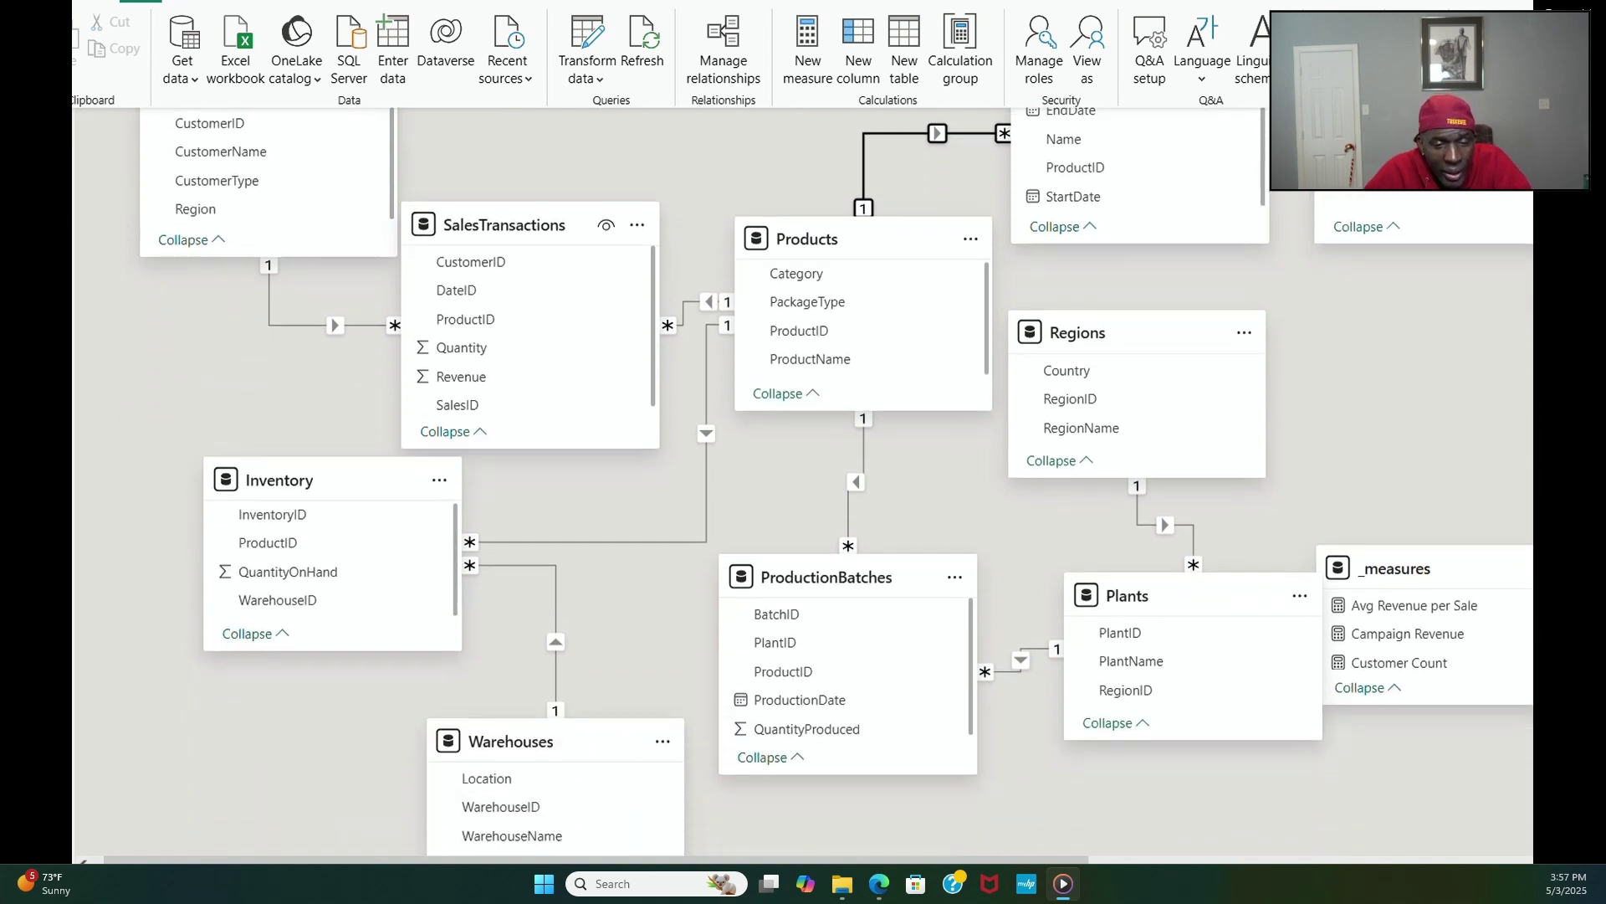
{"action": "left_click_drag", "start_coordinate": [1122, 258], "coordinate": [1194, 746]}
{"action": "left_click_drag", "start_coordinate": [1176, 519], "coordinate": [1117, 478]}
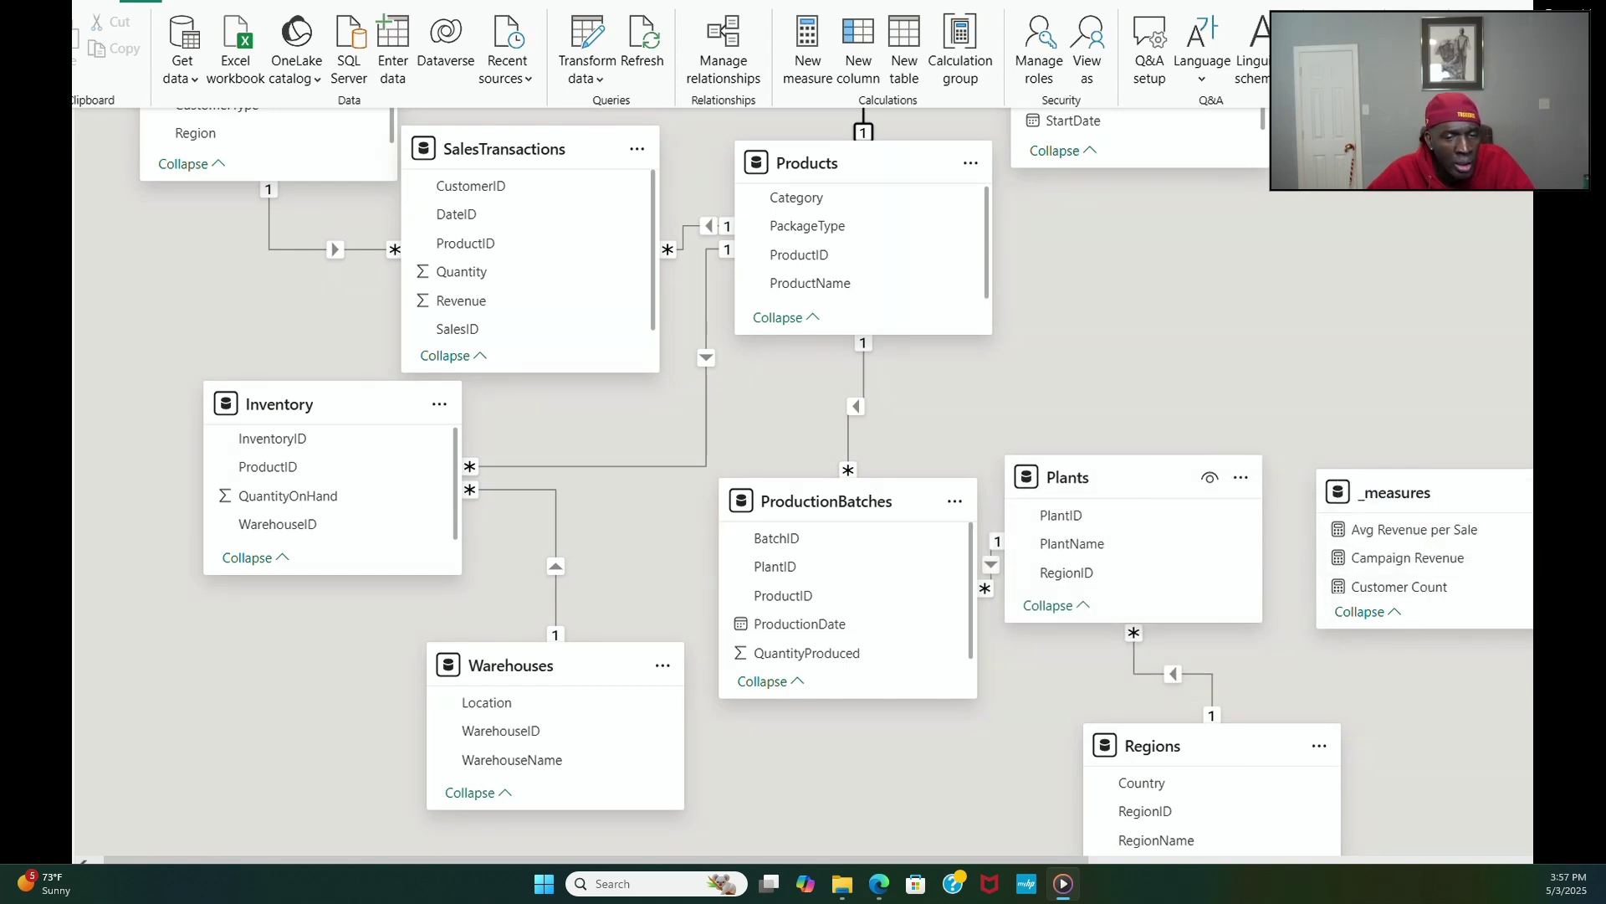
Step: Move the _measures table away from Plants into the empty space below TastTestsUS
{"action": "scroll", "coordinate": [1056, 540], "scroll_direction": "right", "scroll_amount": 5}
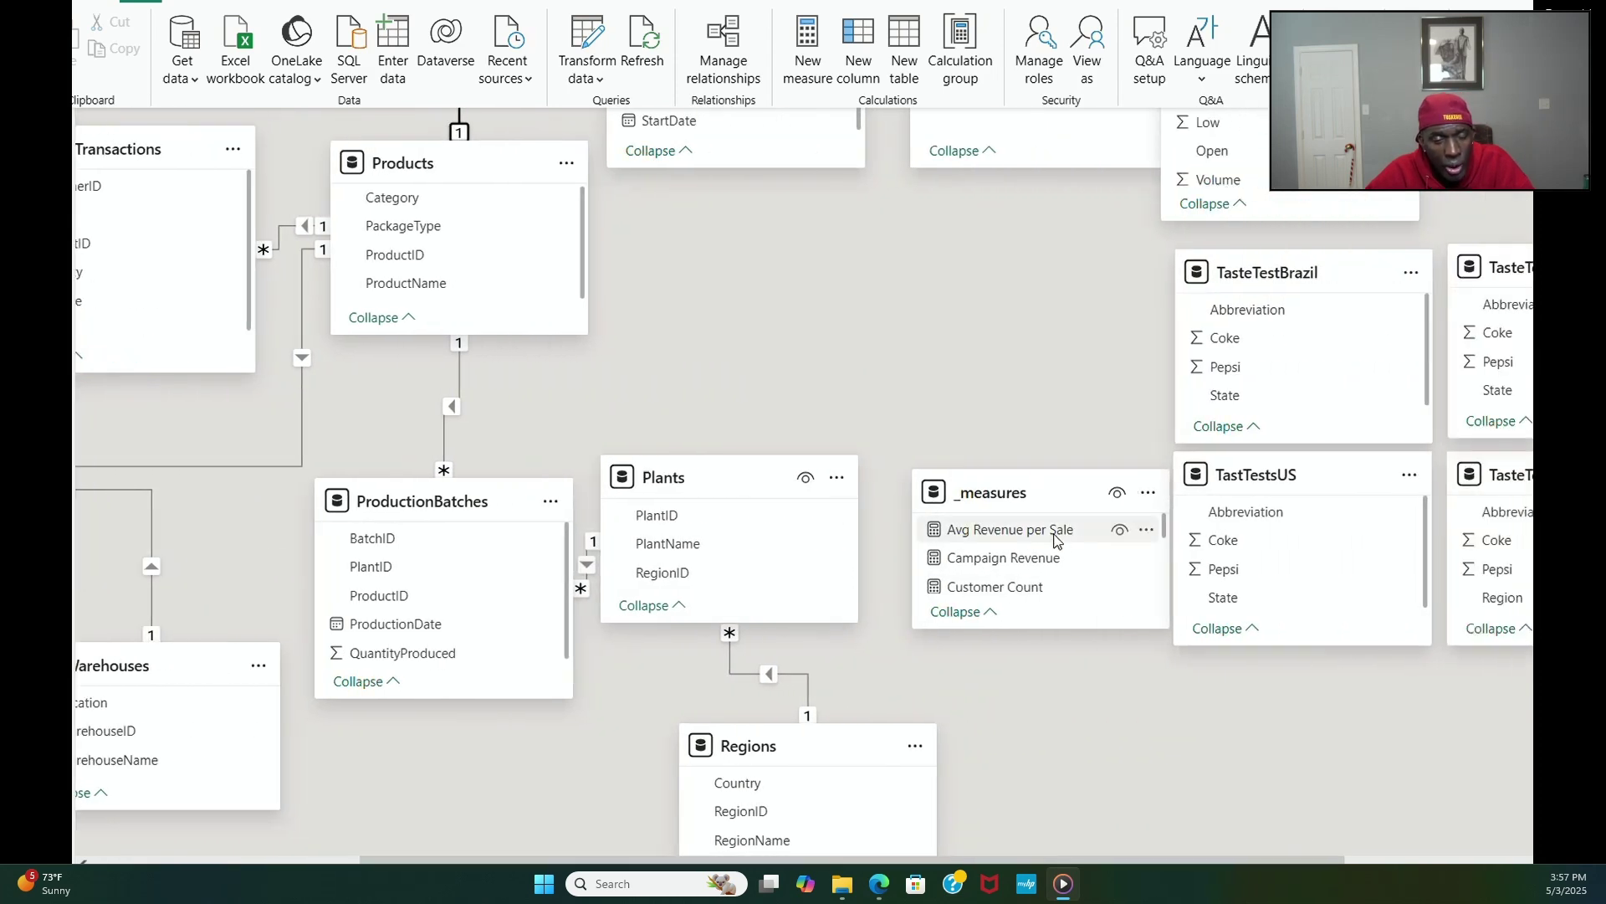
{"action": "left_click_drag", "start_coordinate": [1016, 492], "coordinate": [1345, 743]}
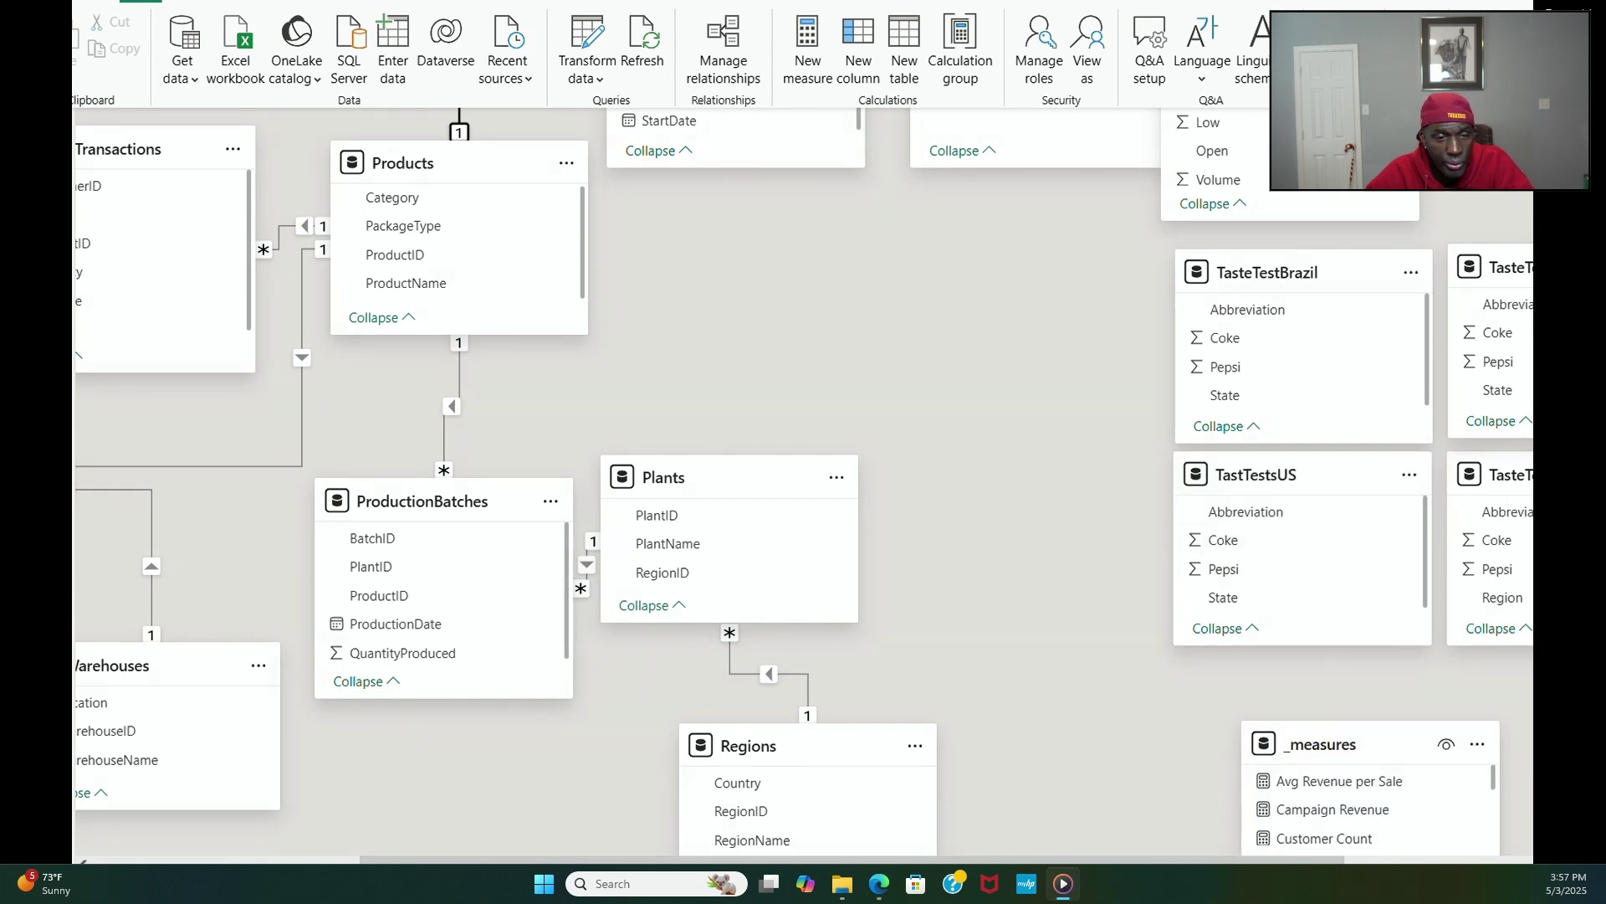
{"action": "scroll", "coordinate": [803, 481], "scroll_direction": "up", "scroll_amount": 3}
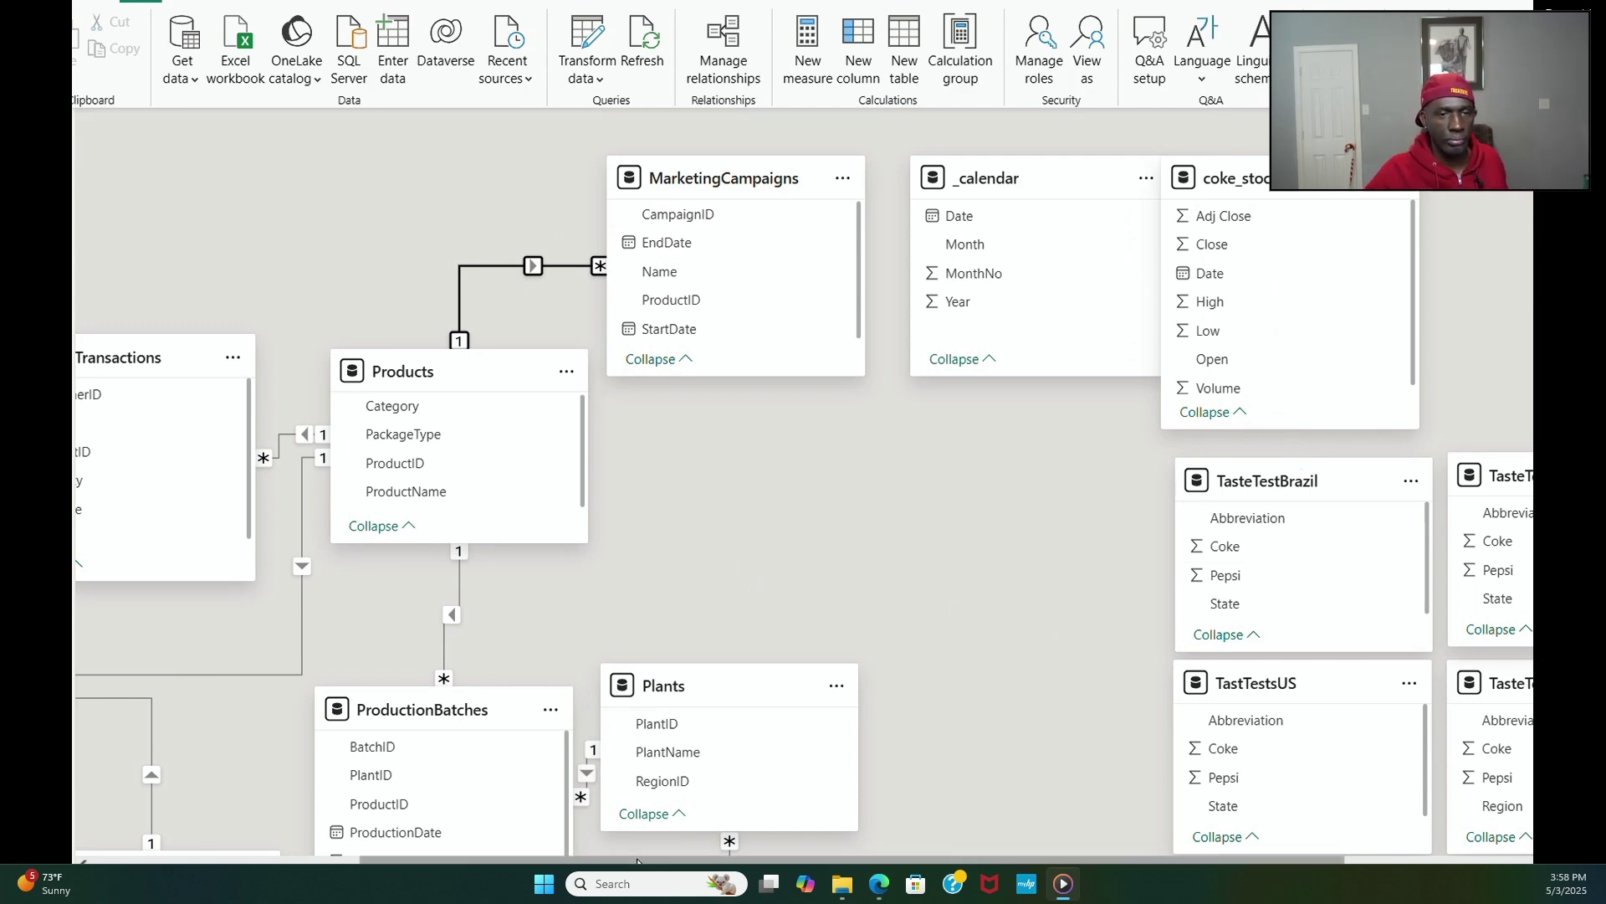
{"action": "left_click_drag", "start_coordinate": [728, 858], "coordinate": [438, 859]}
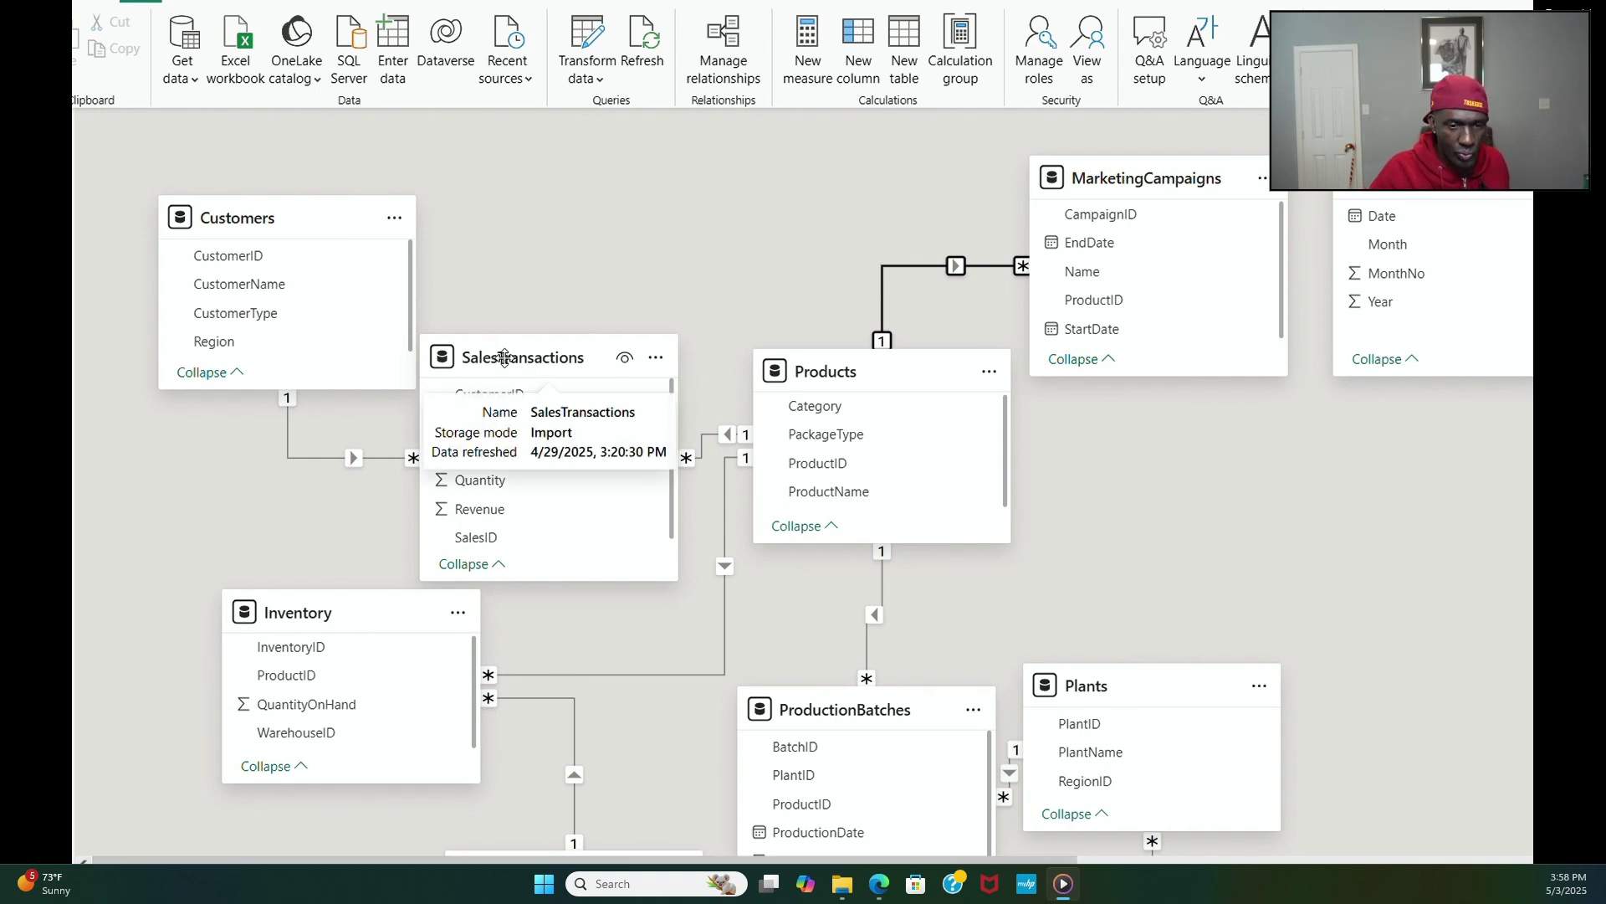
{"action": "mouse_move", "coordinate": [79, 445]}
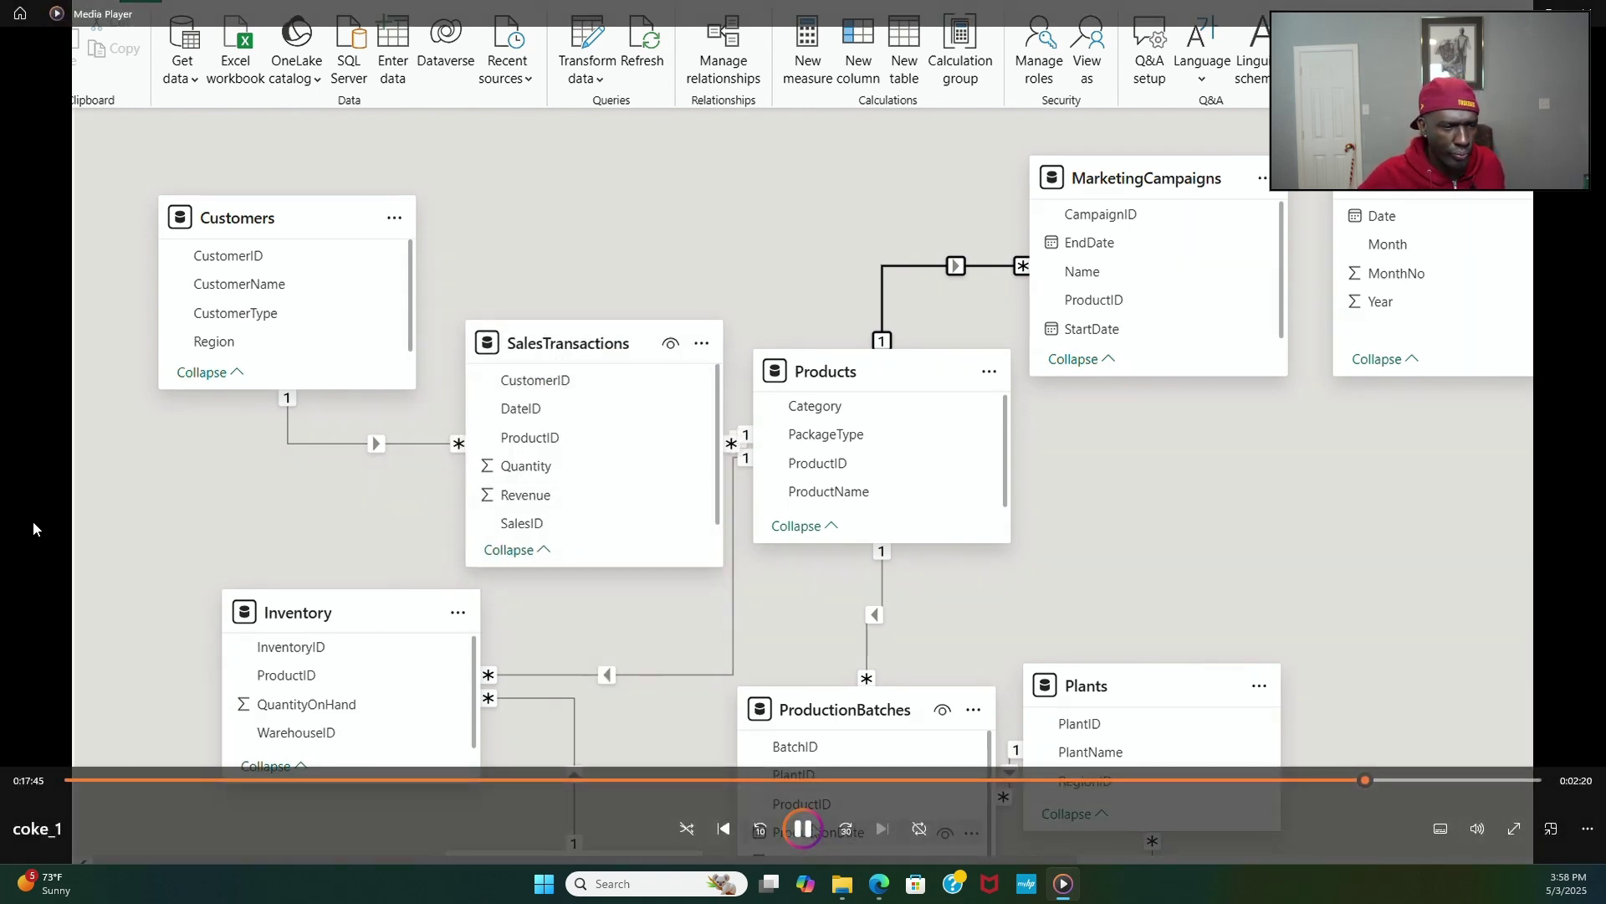
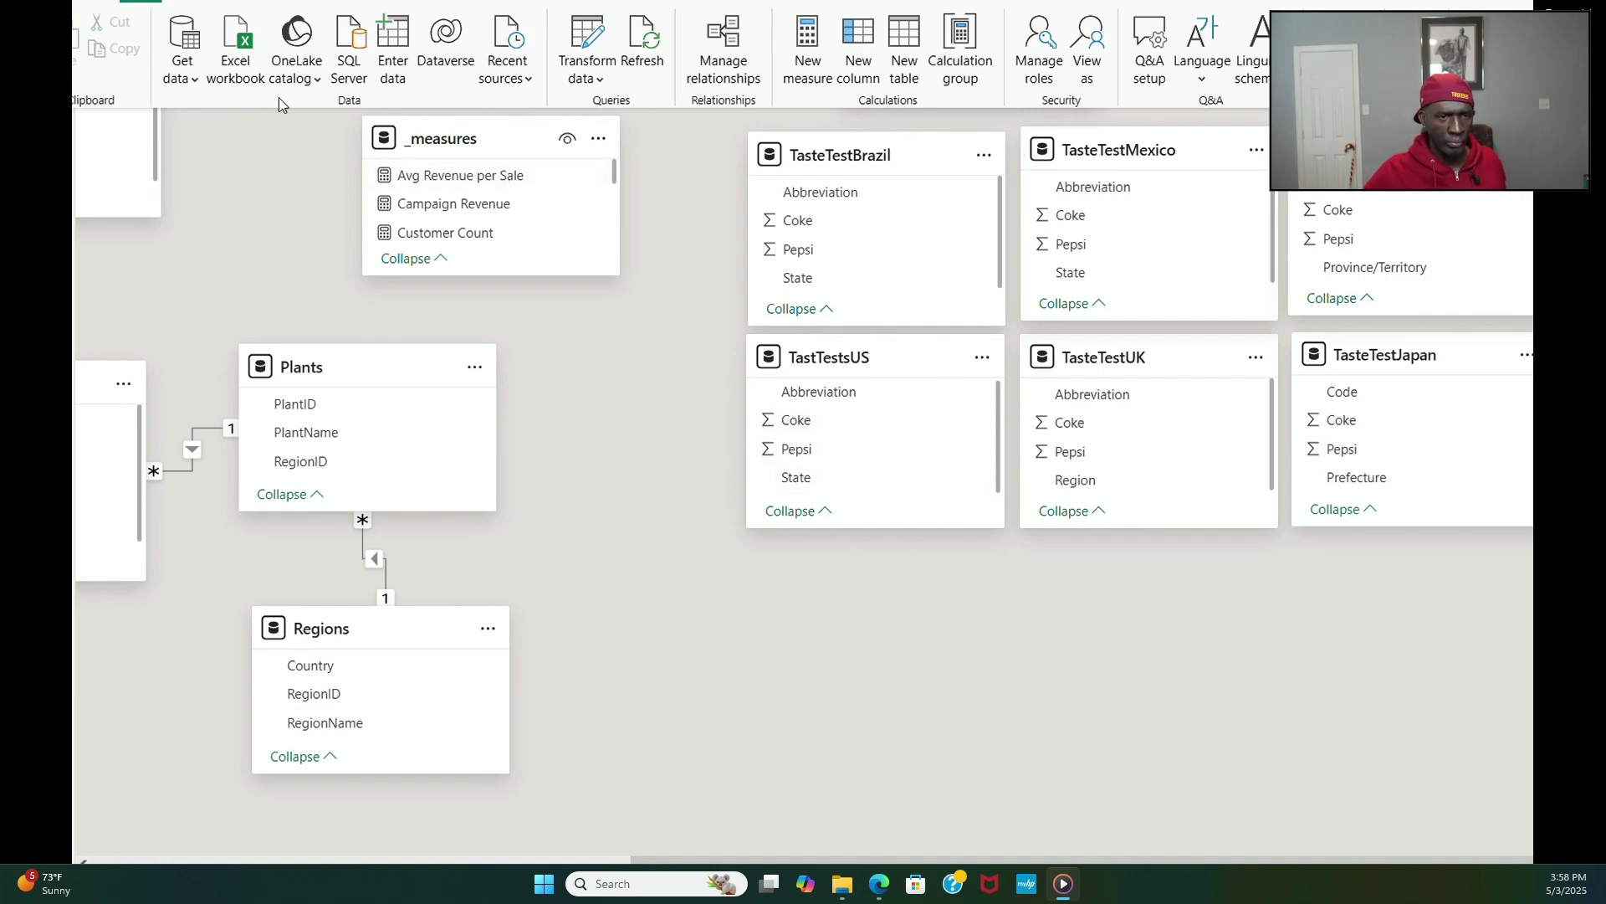
Step: Switch to the table data and examine the rows and columns of the TasteTestBrazil table
{"action": "left_click", "coordinate": [59, 185]}
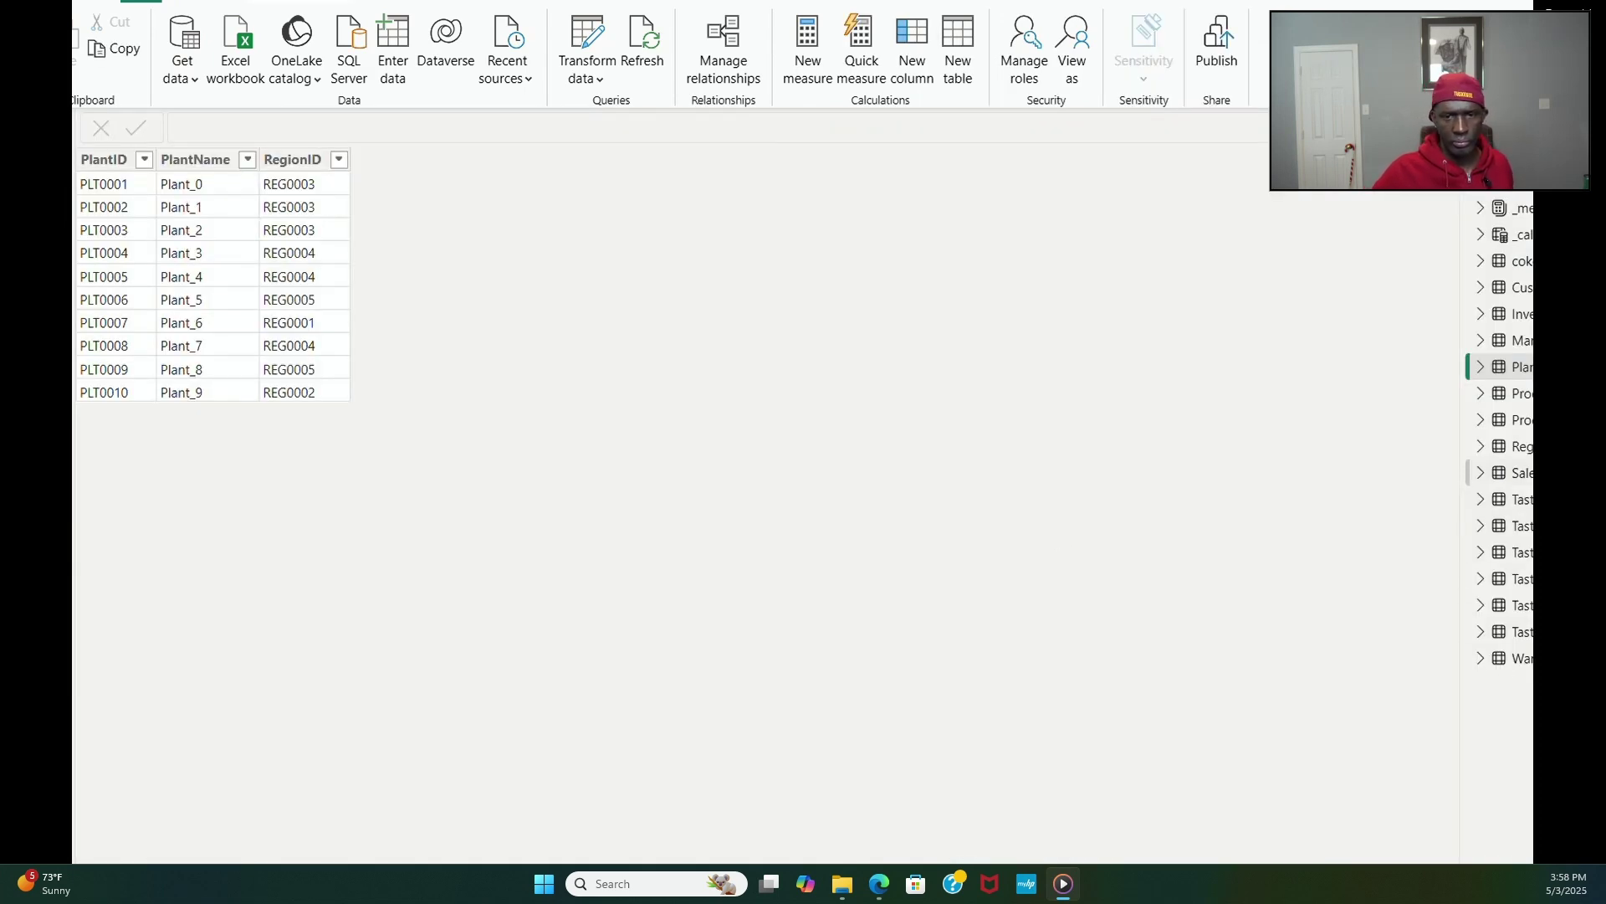
{"action": "left_click", "coordinate": [1519, 499]}
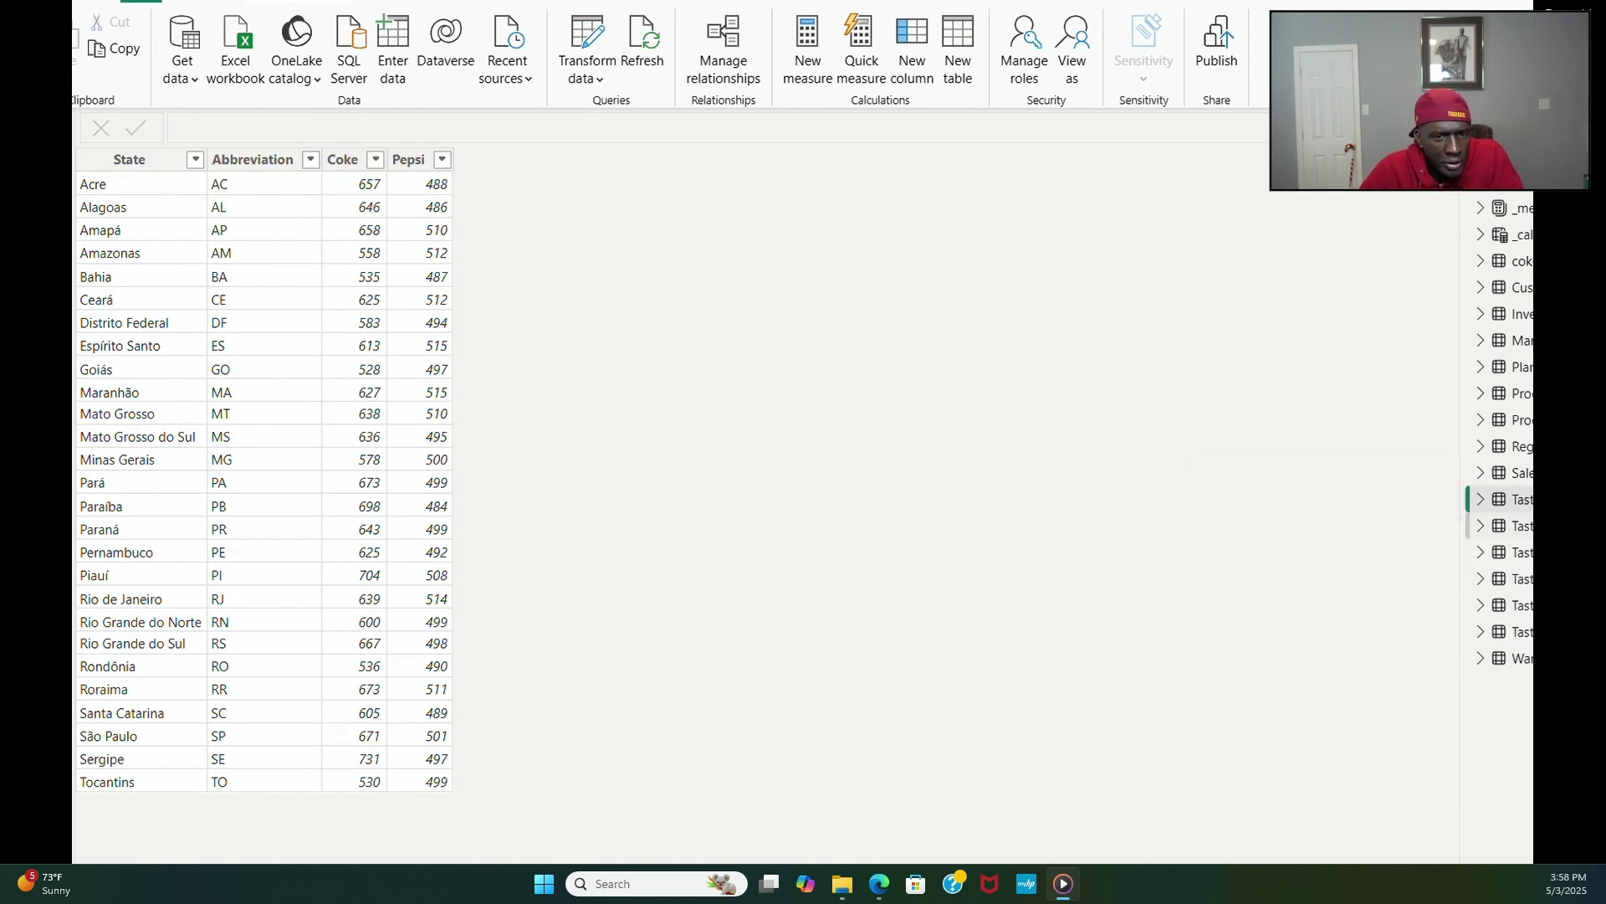
{"action": "mouse_move", "coordinate": [102, 452]}
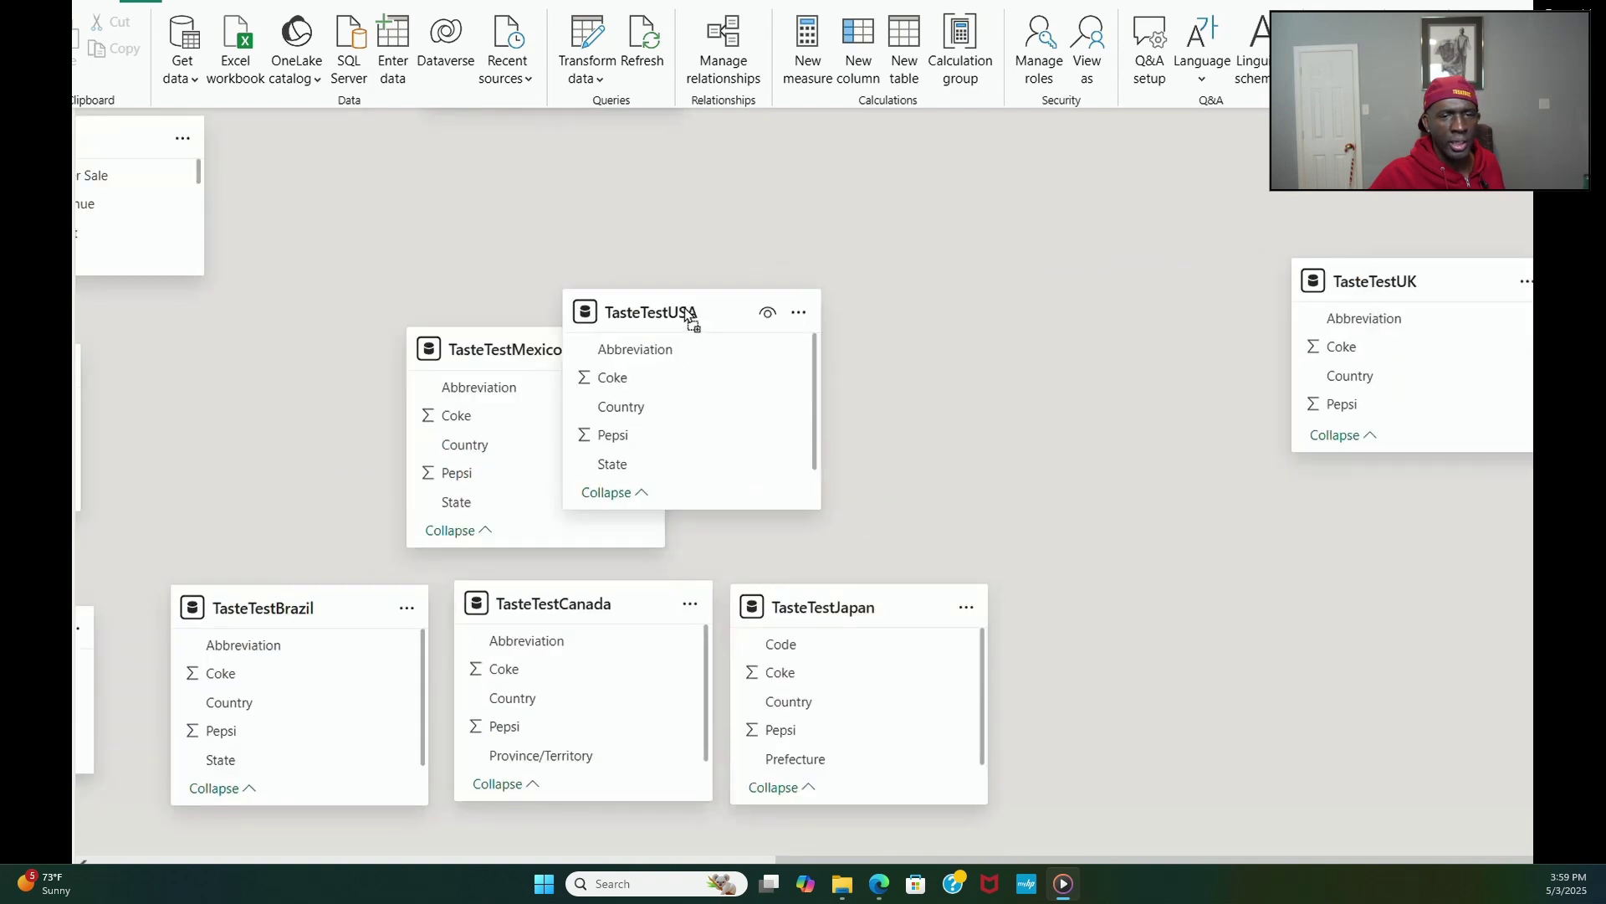
Step: Line up TasteTestMexico, TasteTestUSA and TasteTestUK in a row above TasteTestBrazil, TasteTestCanada and TasteTestJapan
{"action": "left_click_drag", "start_coordinate": [686, 313], "coordinate": [890, 312]}
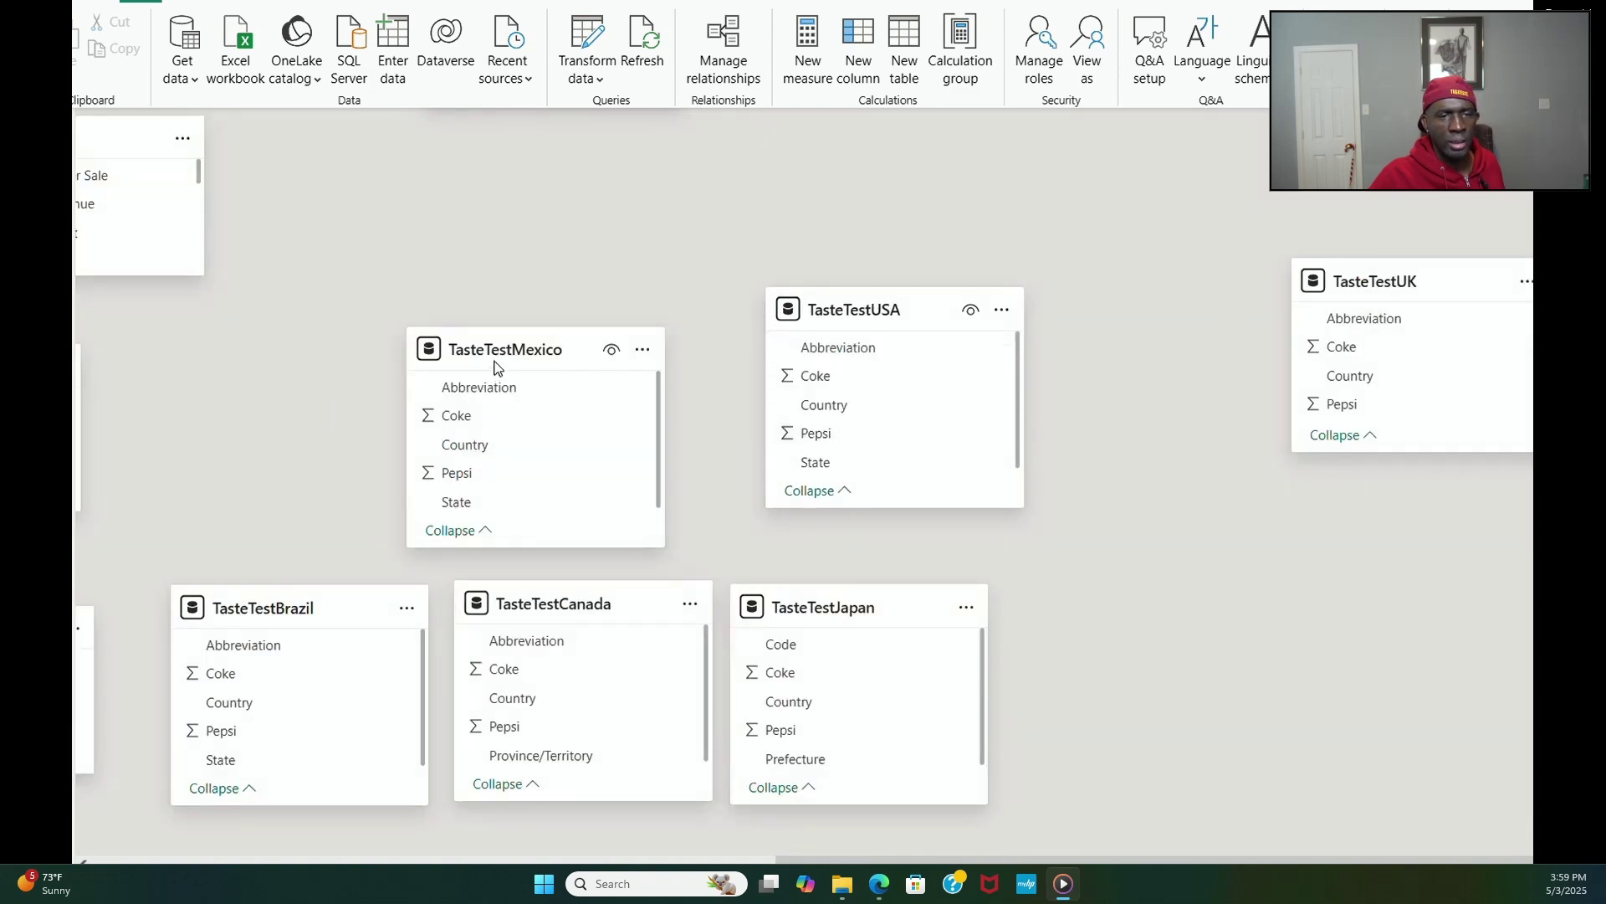
{"action": "left_click_drag", "start_coordinate": [494, 366], "coordinate": [280, 377]}
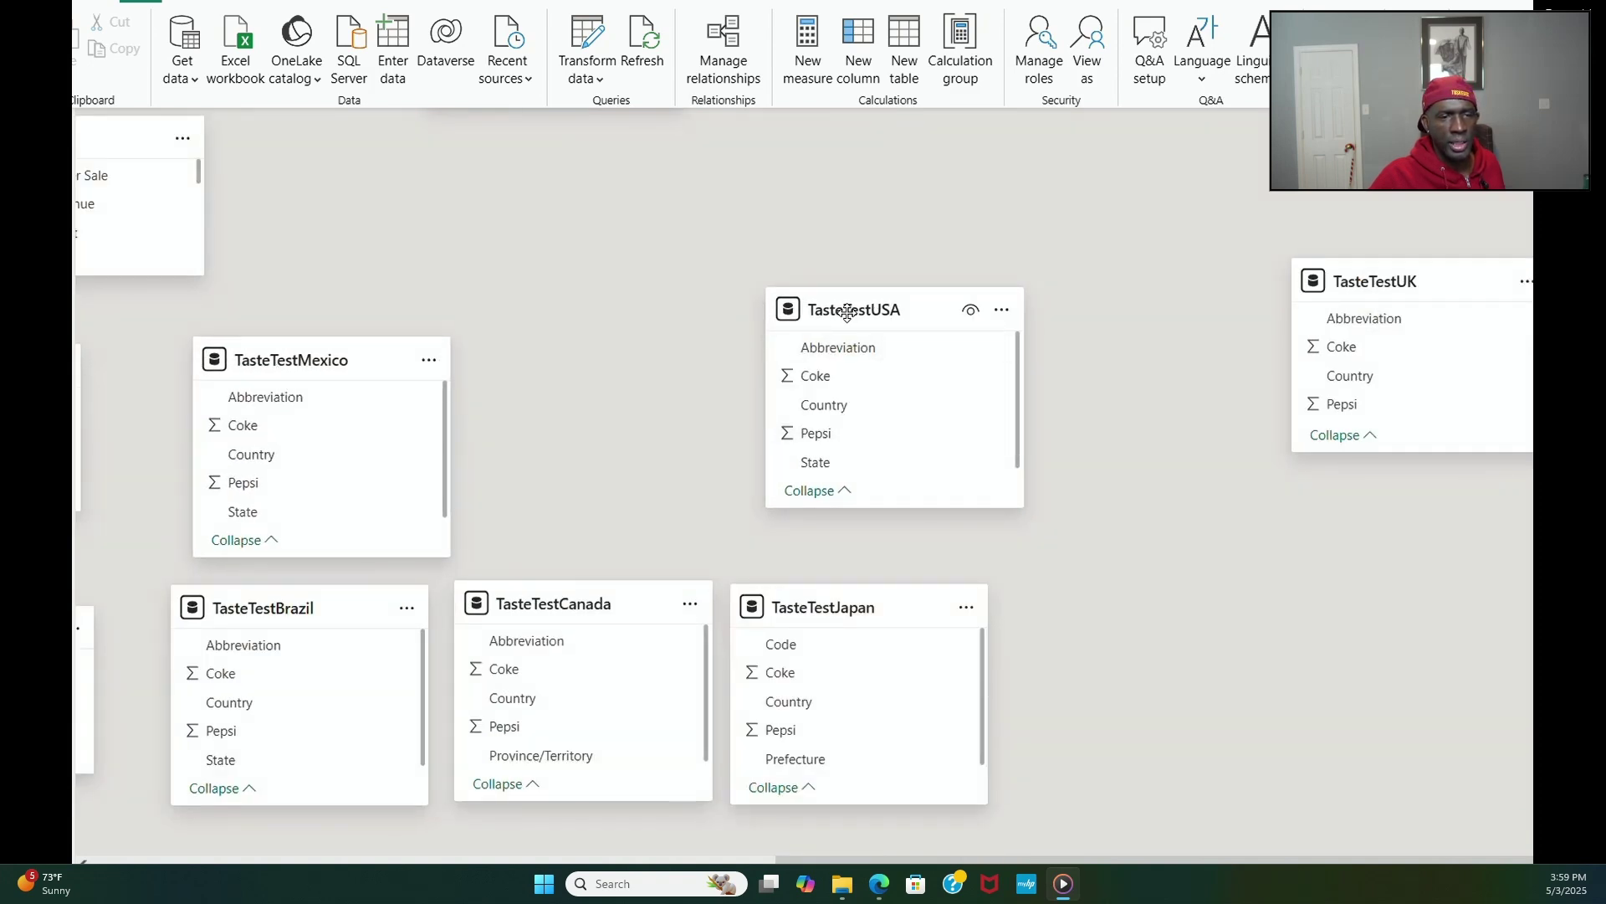
{"action": "left_click_drag", "start_coordinate": [847, 312], "coordinate": [578, 356]}
{"action": "left_click_drag", "start_coordinate": [1339, 283], "coordinate": [1411, 365]}
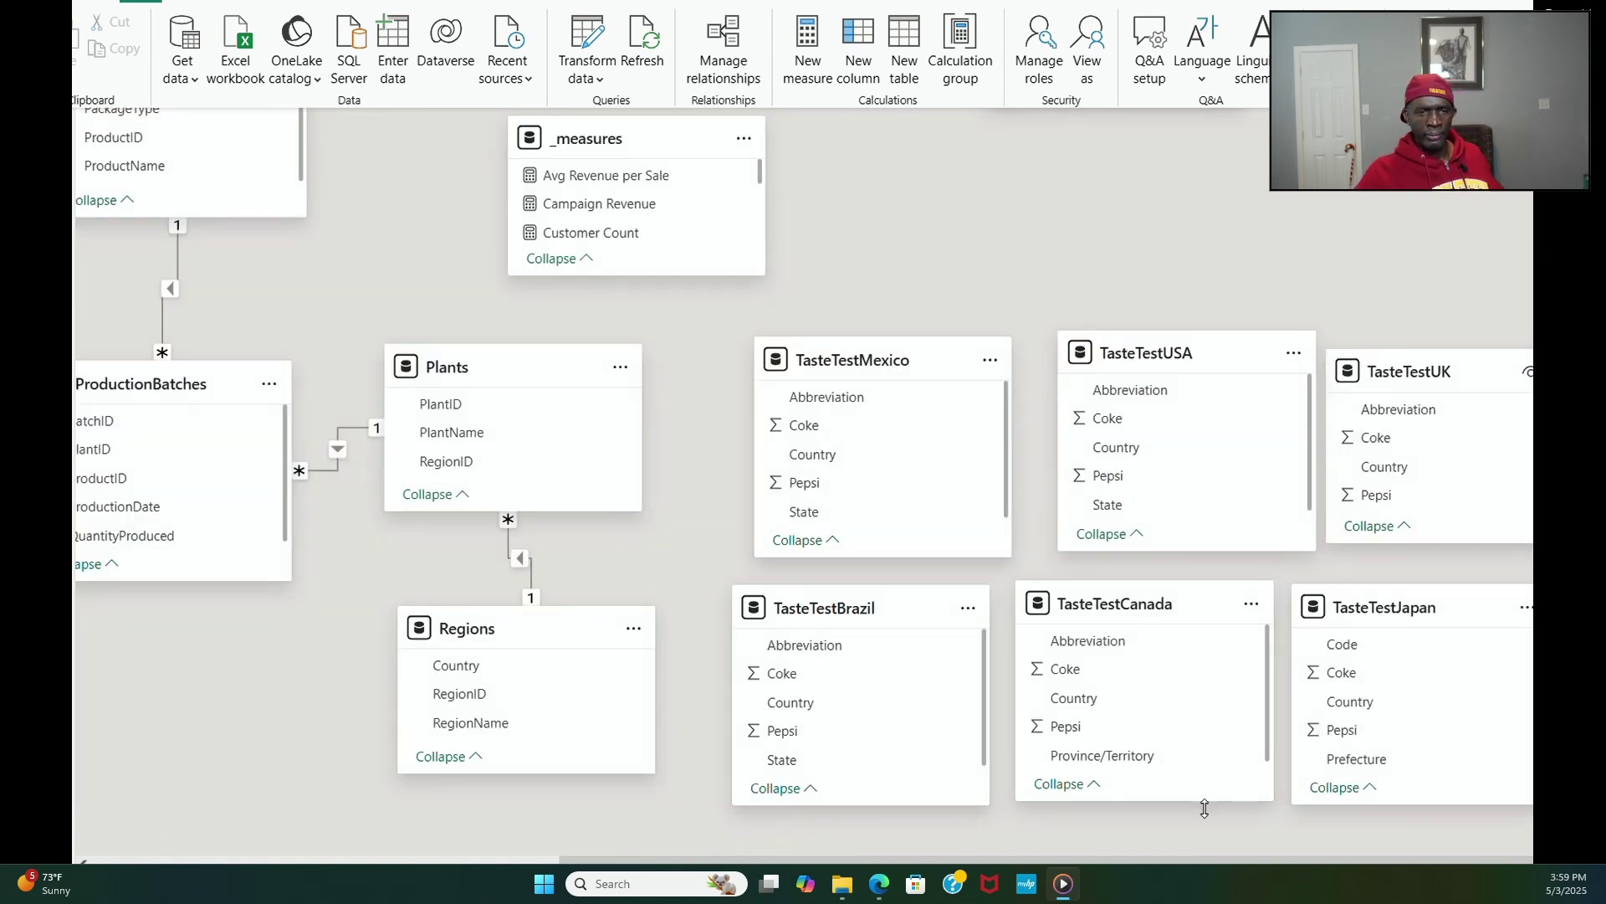
Step: Move TasteTestBrazil, TasteTestMexico and TasteTestCanada into a row beneath the Regions table
{"action": "scroll", "coordinate": [1423, 368], "scroll_direction": "right", "scroll_amount": 1}
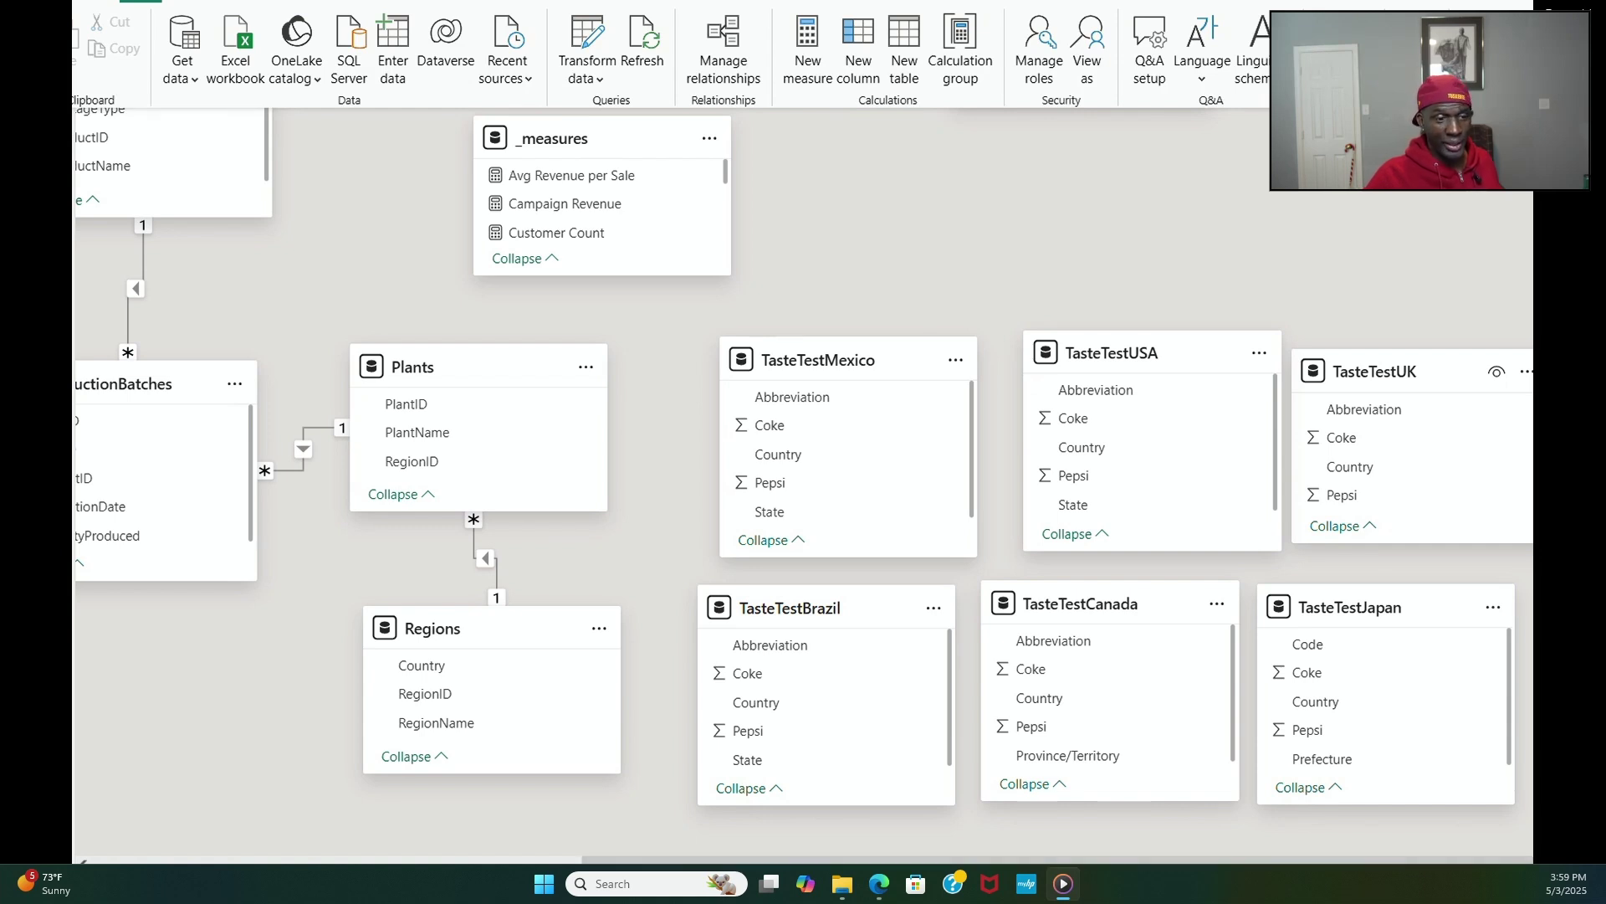
{"action": "scroll", "coordinate": [804, 463], "scroll_direction": "down", "scroll_amount": 1}
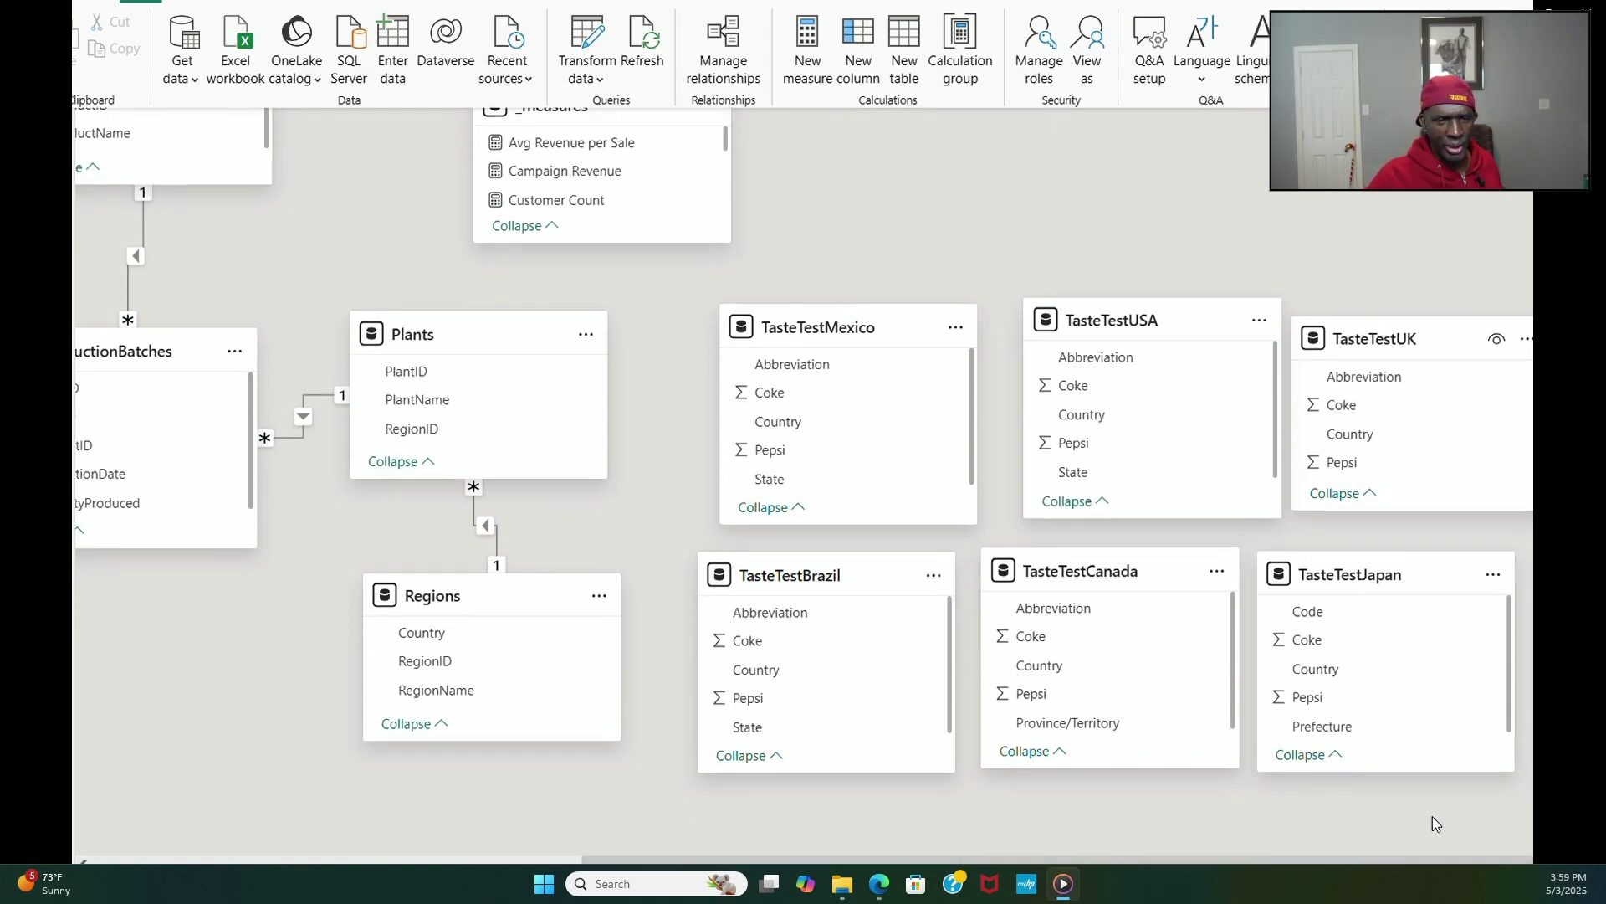
{"action": "left_click_drag", "start_coordinate": [801, 576], "coordinate": [415, 810]}
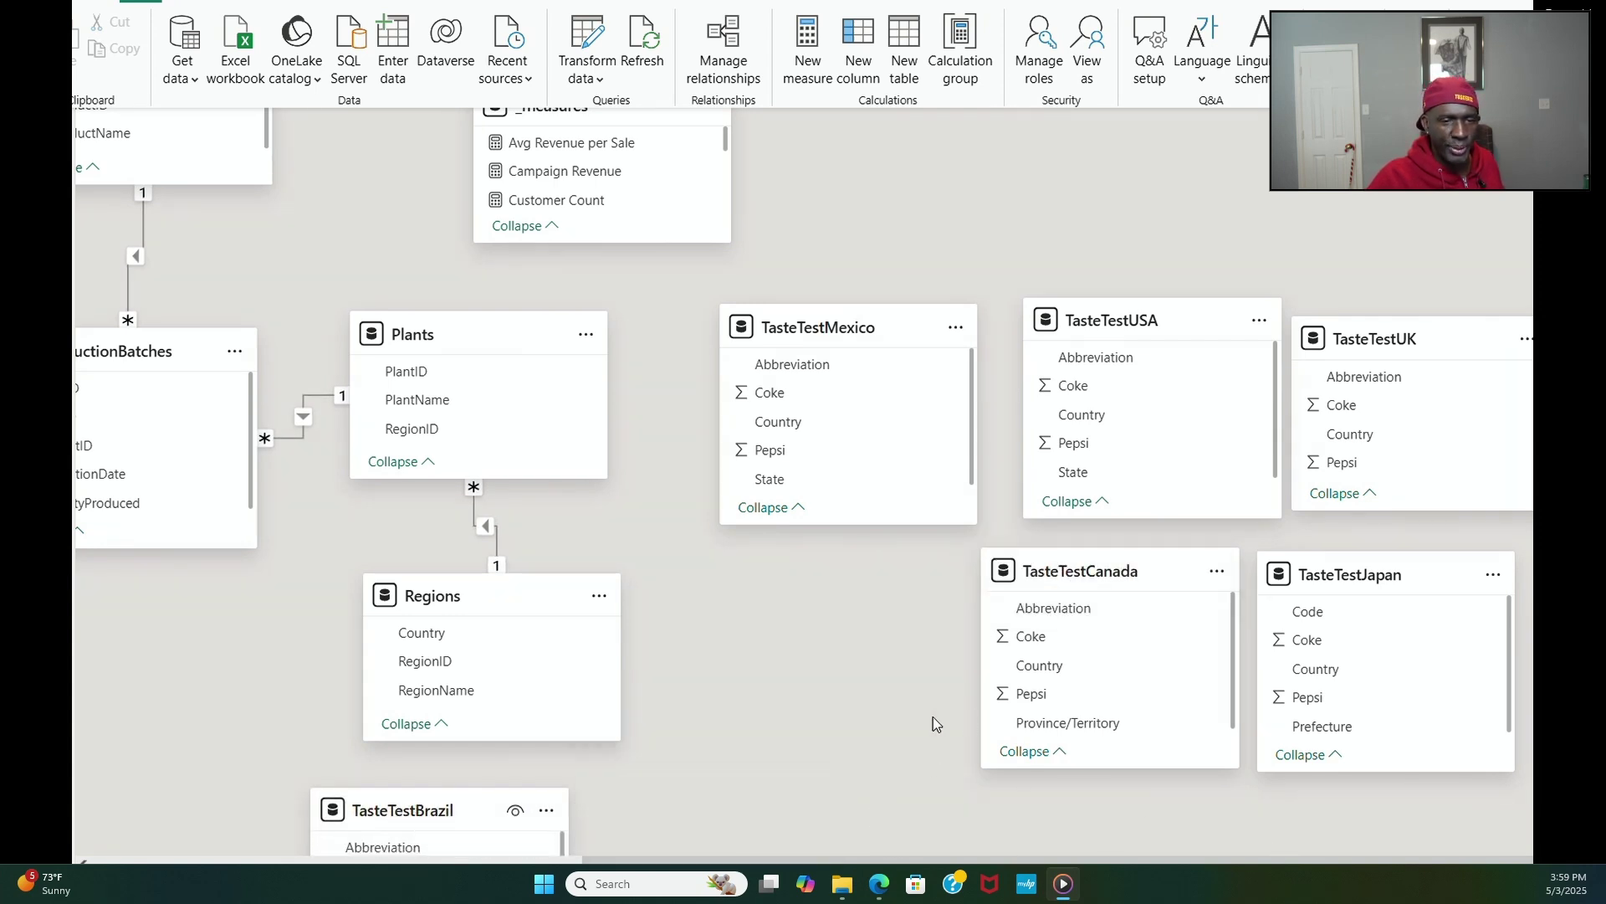
{"action": "left_click_drag", "start_coordinate": [399, 810], "coordinate": [203, 811]}
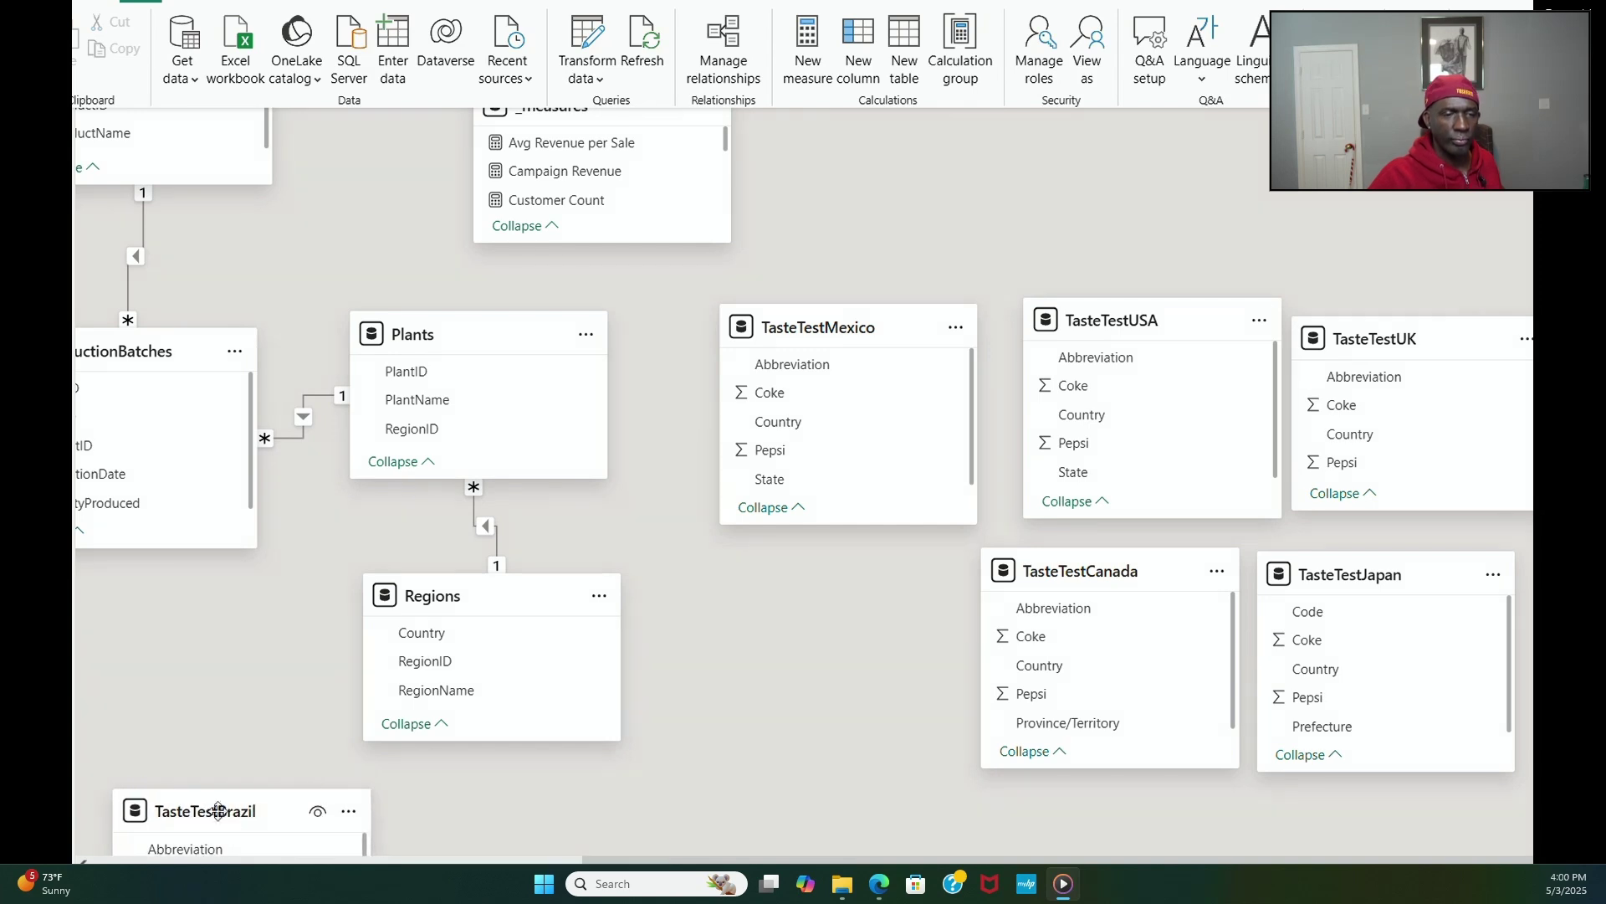
{"action": "left_click_drag", "start_coordinate": [847, 335], "coordinate": [547, 829]}
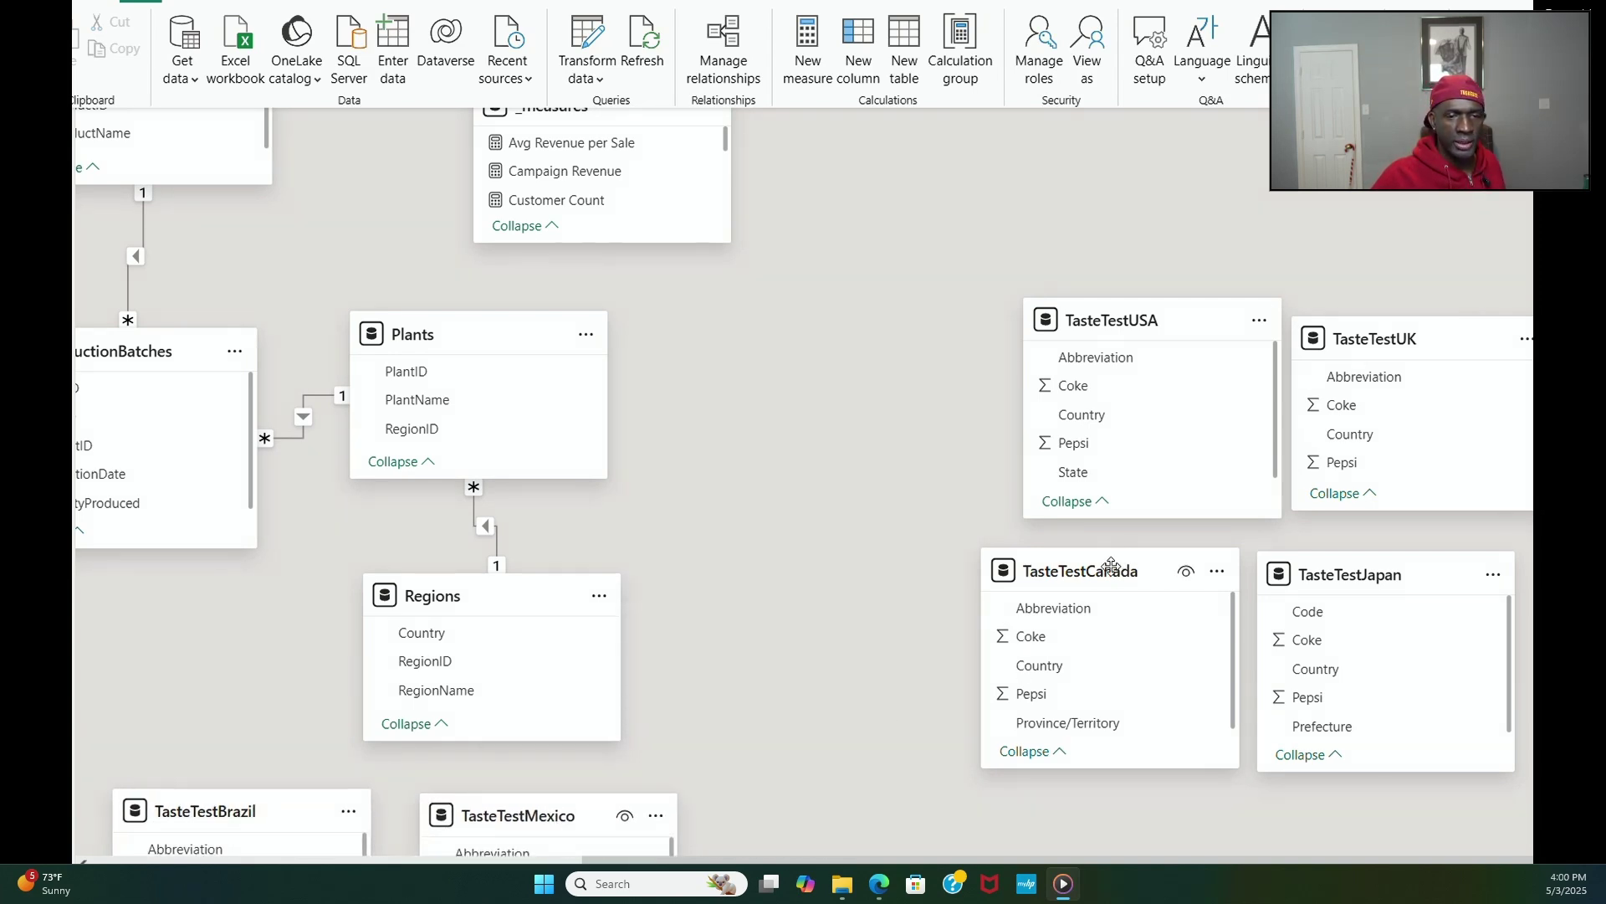
{"action": "left_click_drag", "start_coordinate": [1111, 567], "coordinate": [851, 822]}
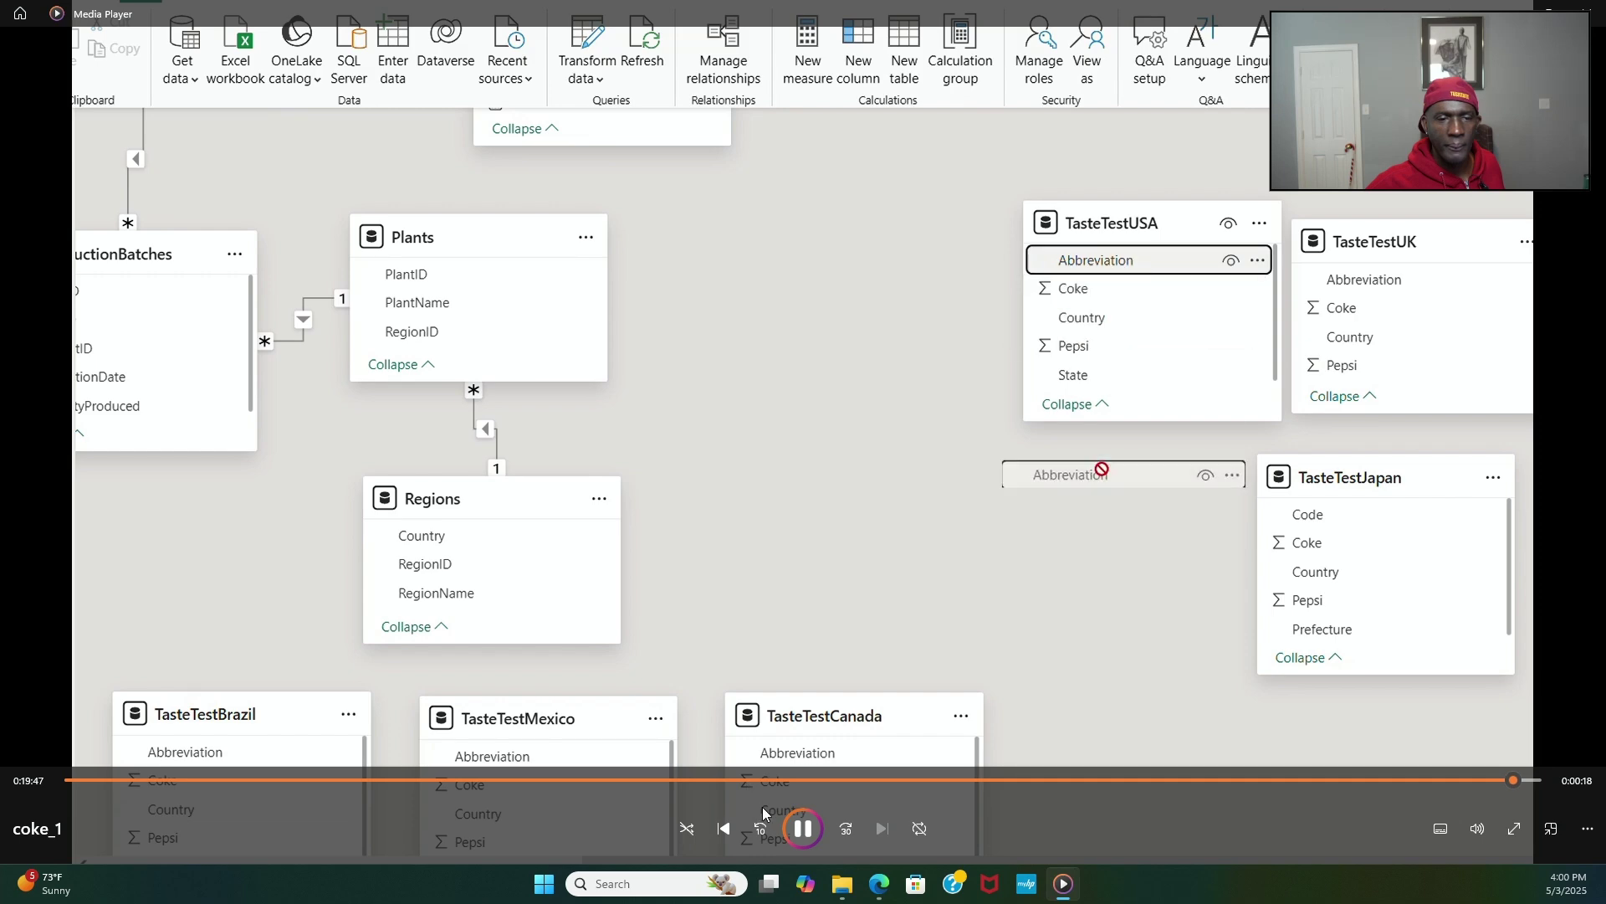
{"action": "mouse_move", "coordinate": [842, 896]}
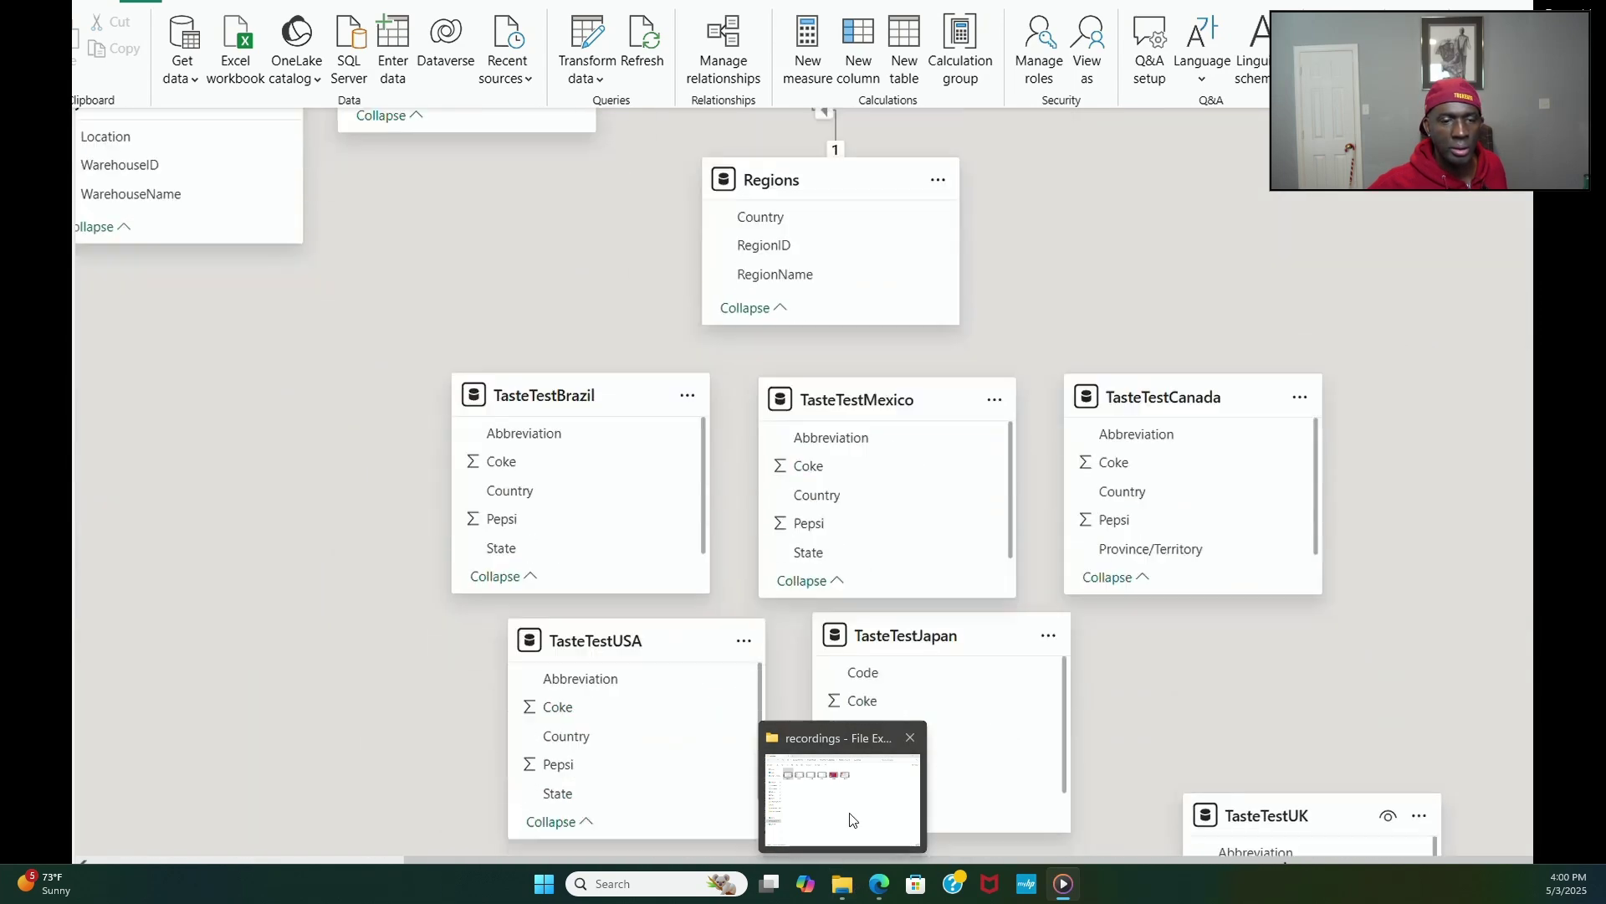
{"action": "mouse_move", "coordinate": [852, 793]}
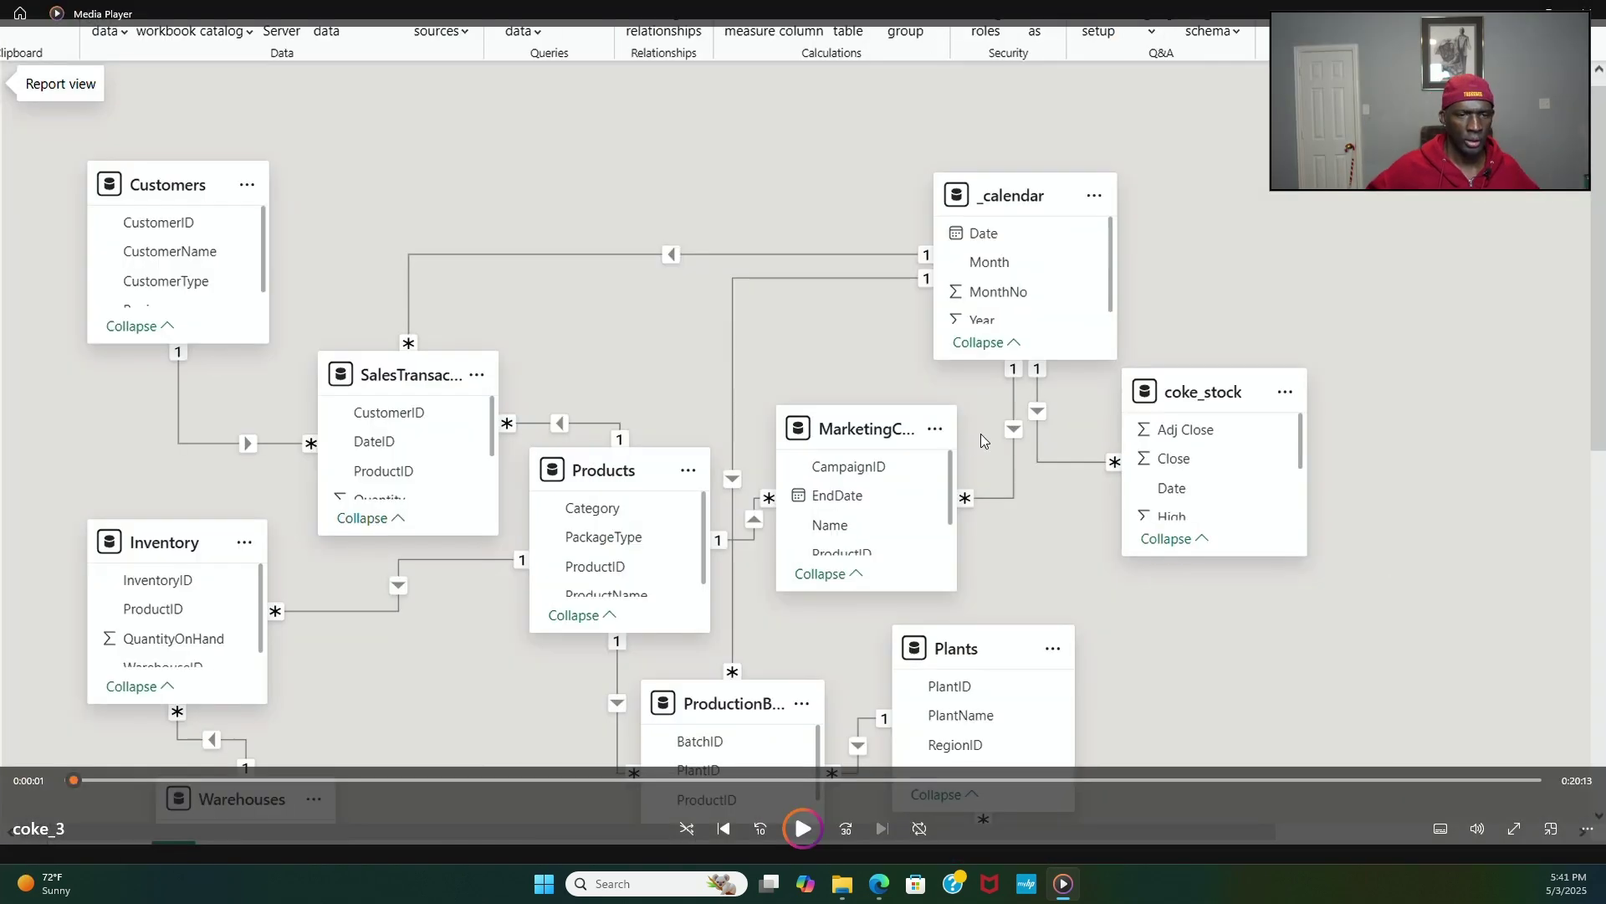
{"action": "left_click", "coordinate": [804, 827]}
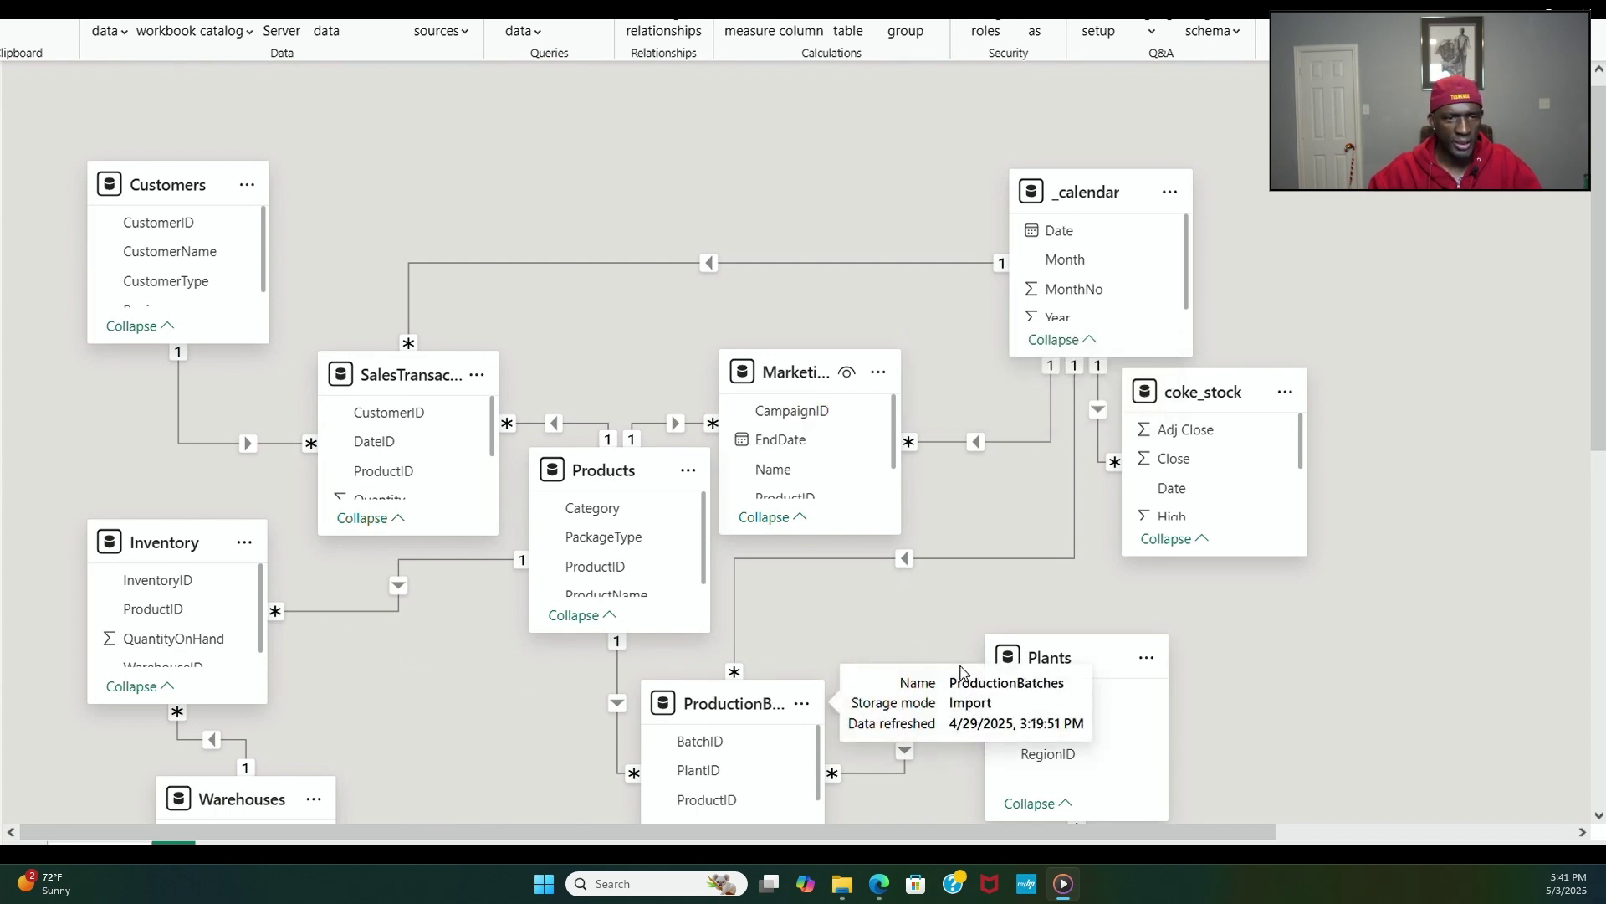
Step: Nudge MarketingCampaigns slightly higher, between Products and _calendar, keeping its relationship lines clear
{"action": "scroll", "coordinate": [1506, 627], "scroll_direction": "down", "scroll_amount": 2}
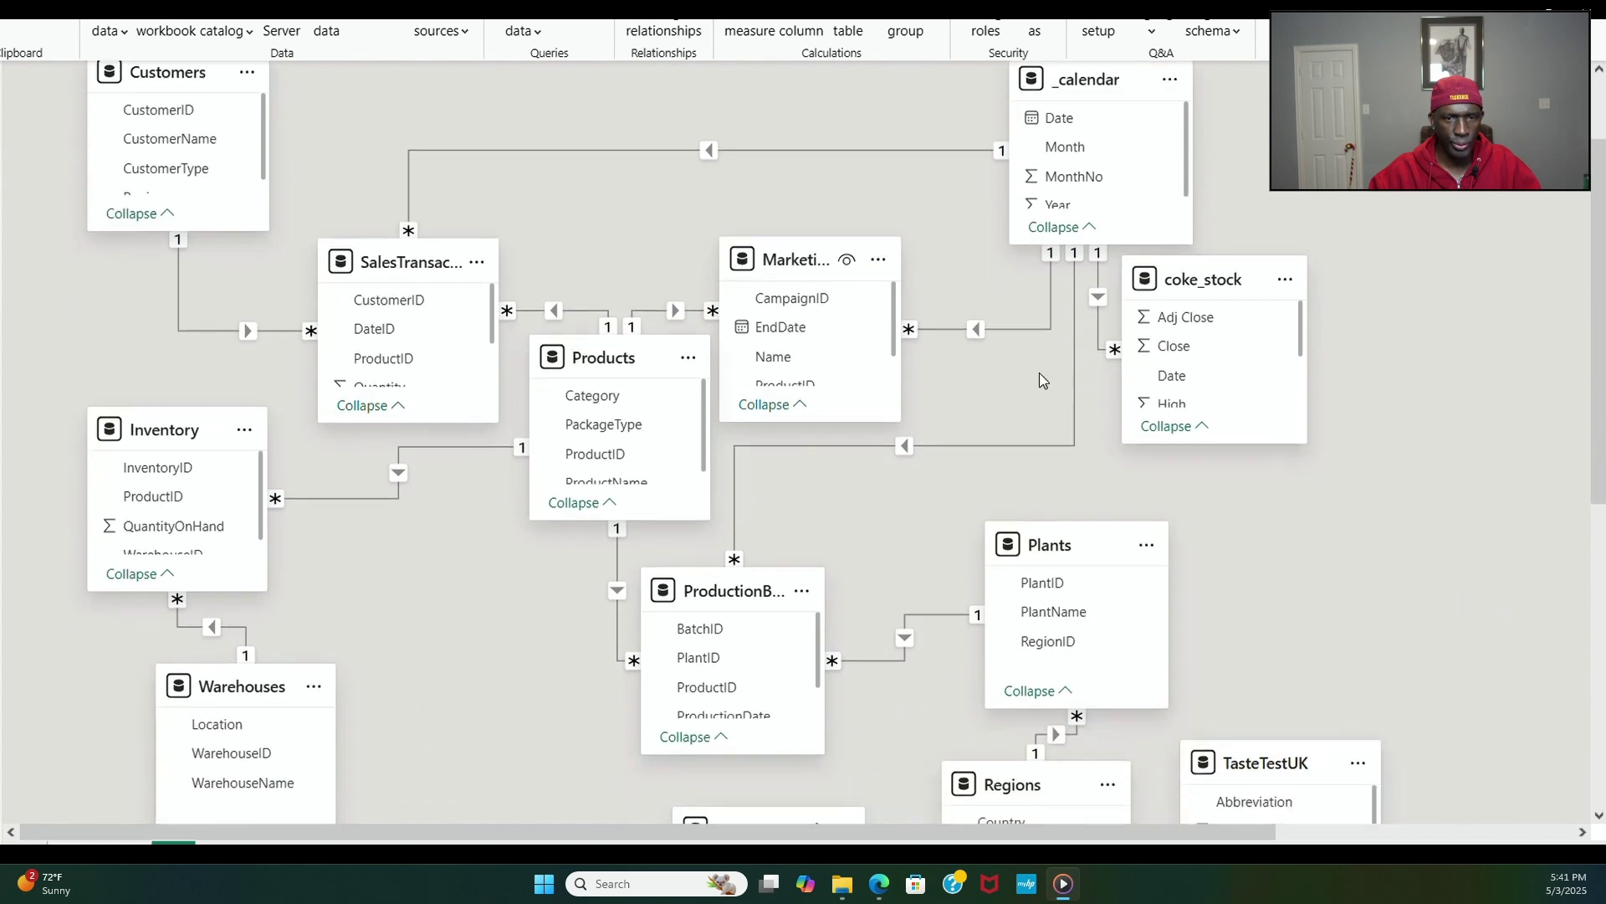
{"action": "left_click_drag", "start_coordinate": [793, 248], "coordinate": [799, 208]}
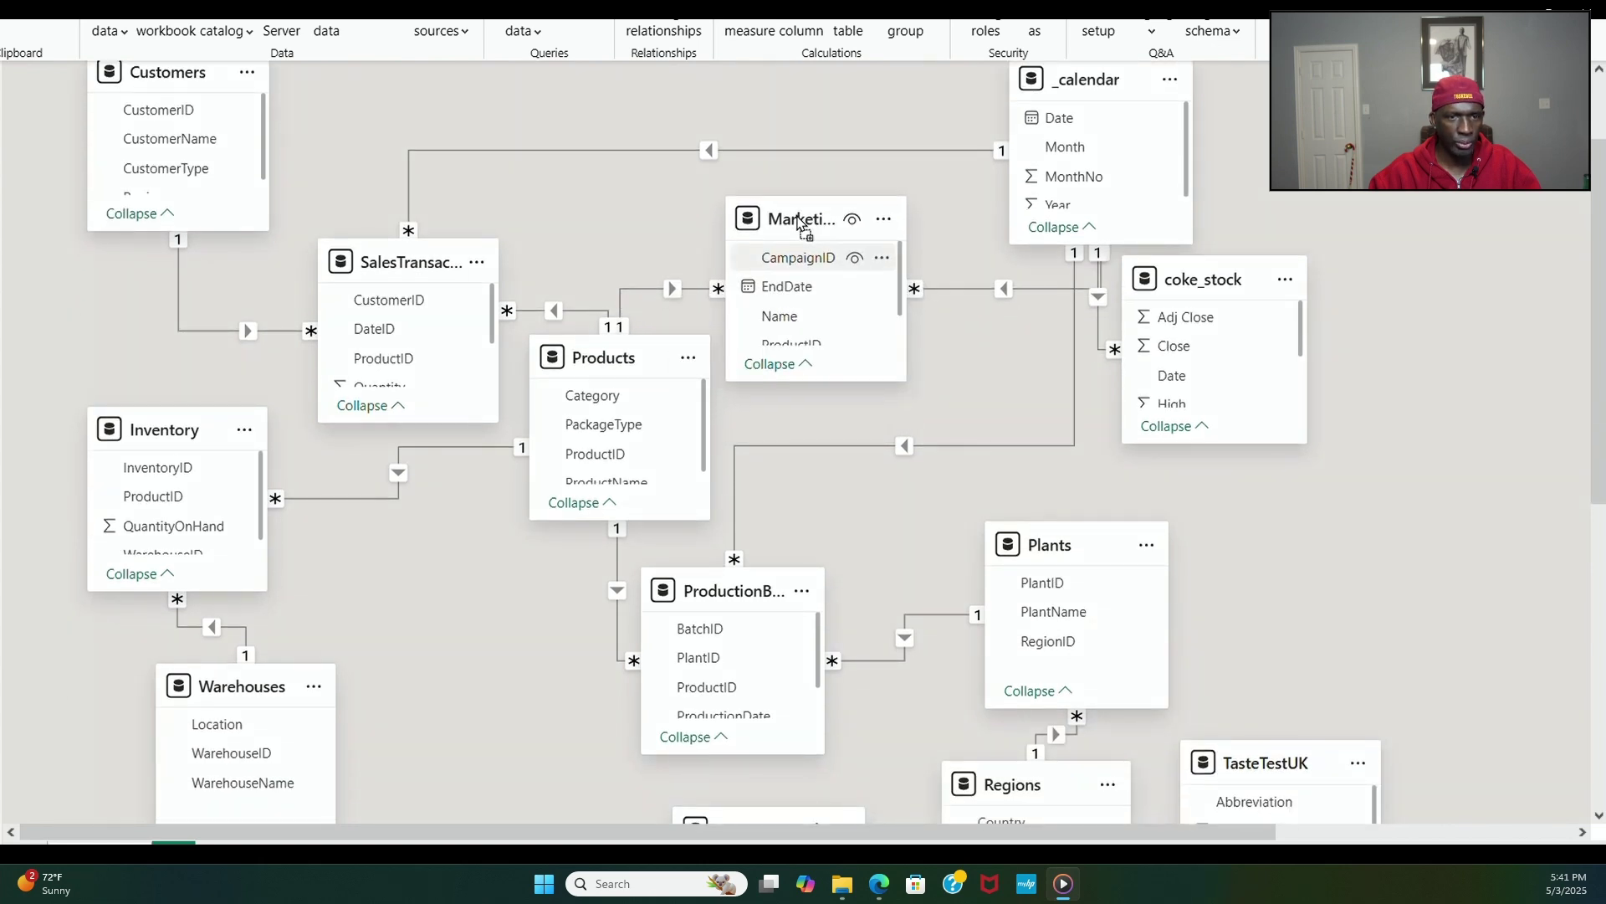
{"action": "scroll", "coordinate": [944, 423], "scroll_direction": "up", "scroll_amount": 2}
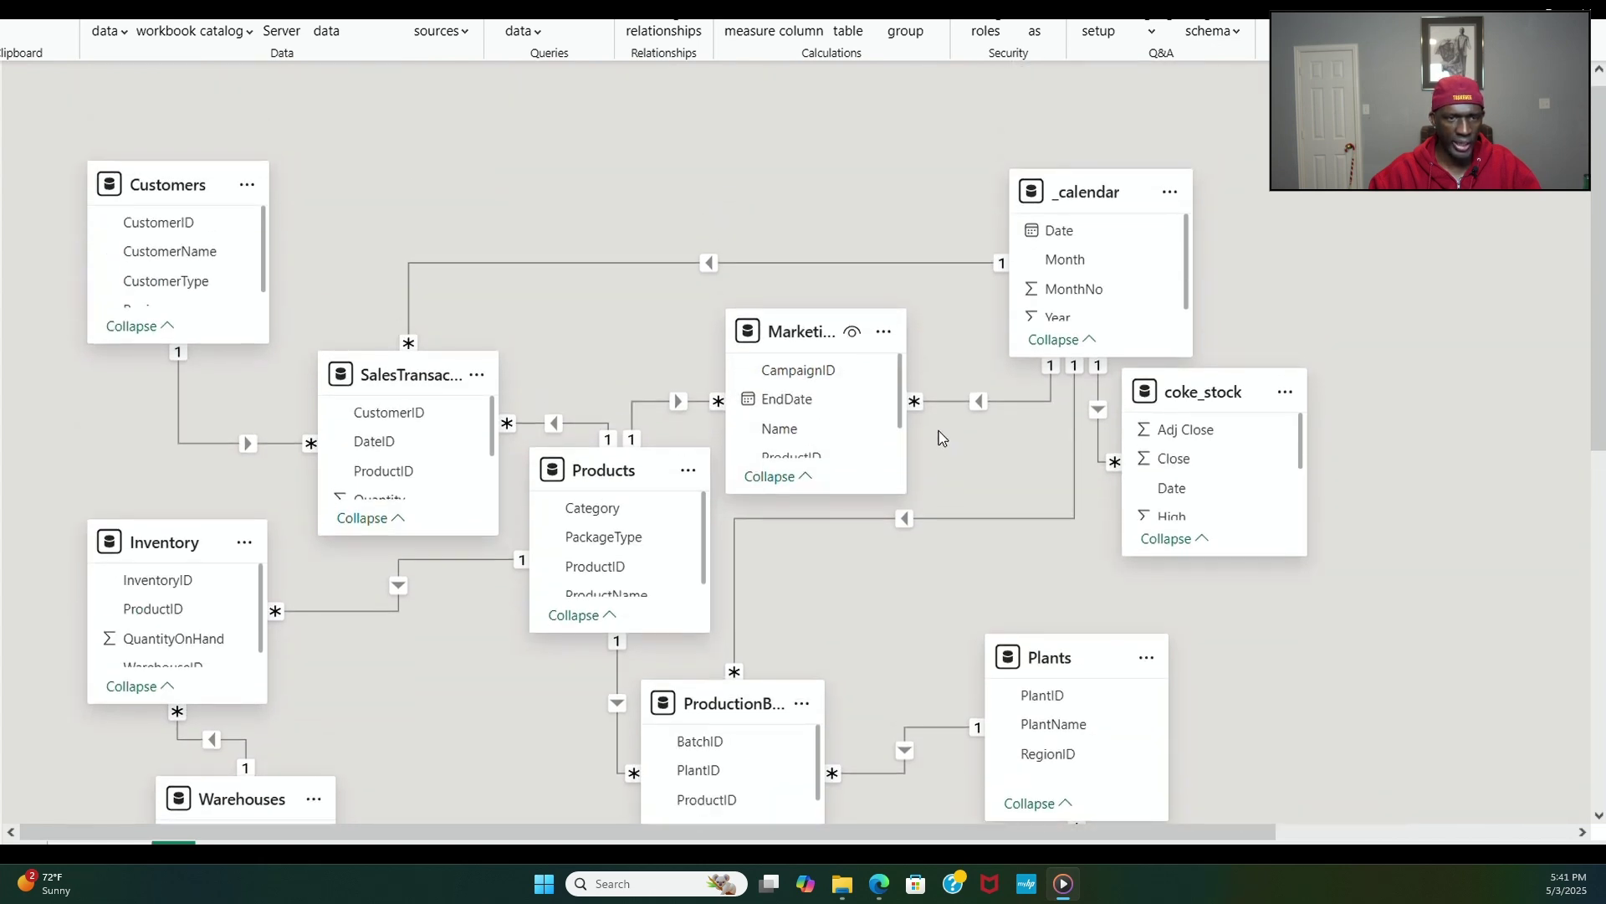
Step: Move TasteTestUK farther from Regions and select the relationship line connecting the two tables
{"action": "scroll", "coordinate": [942, 428], "scroll_direction": "down", "scroll_amount": 2}
{"action": "scroll", "coordinate": [938, 441], "scroll_direction": "down", "scroll_amount": 2}
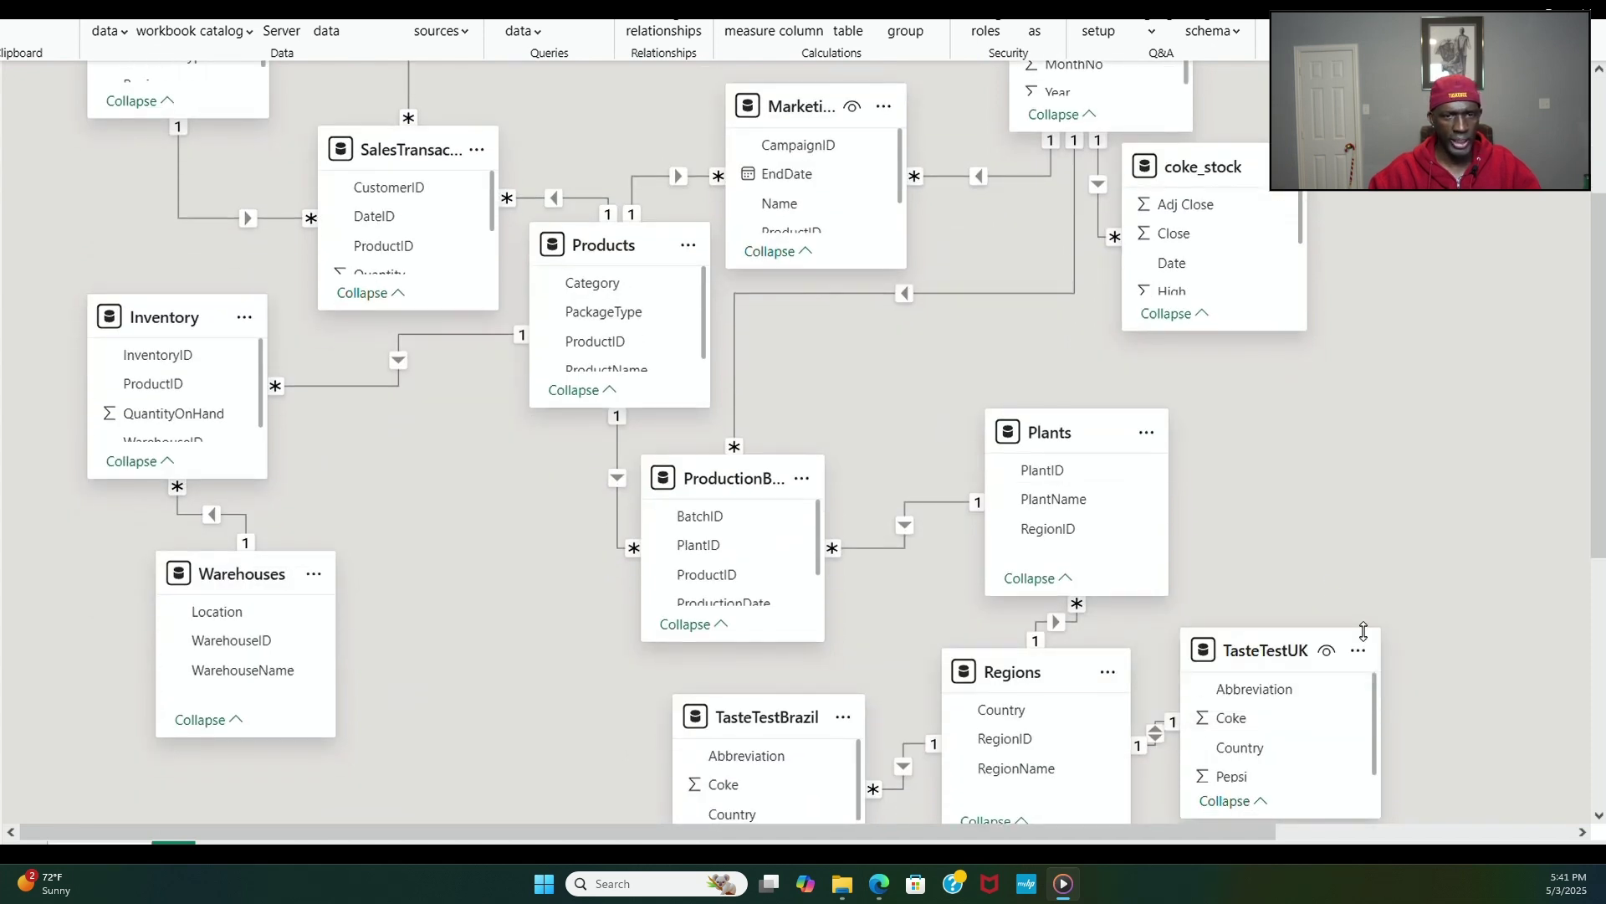
{"action": "left_click_drag", "start_coordinate": [1290, 654], "coordinate": [1337, 599]}
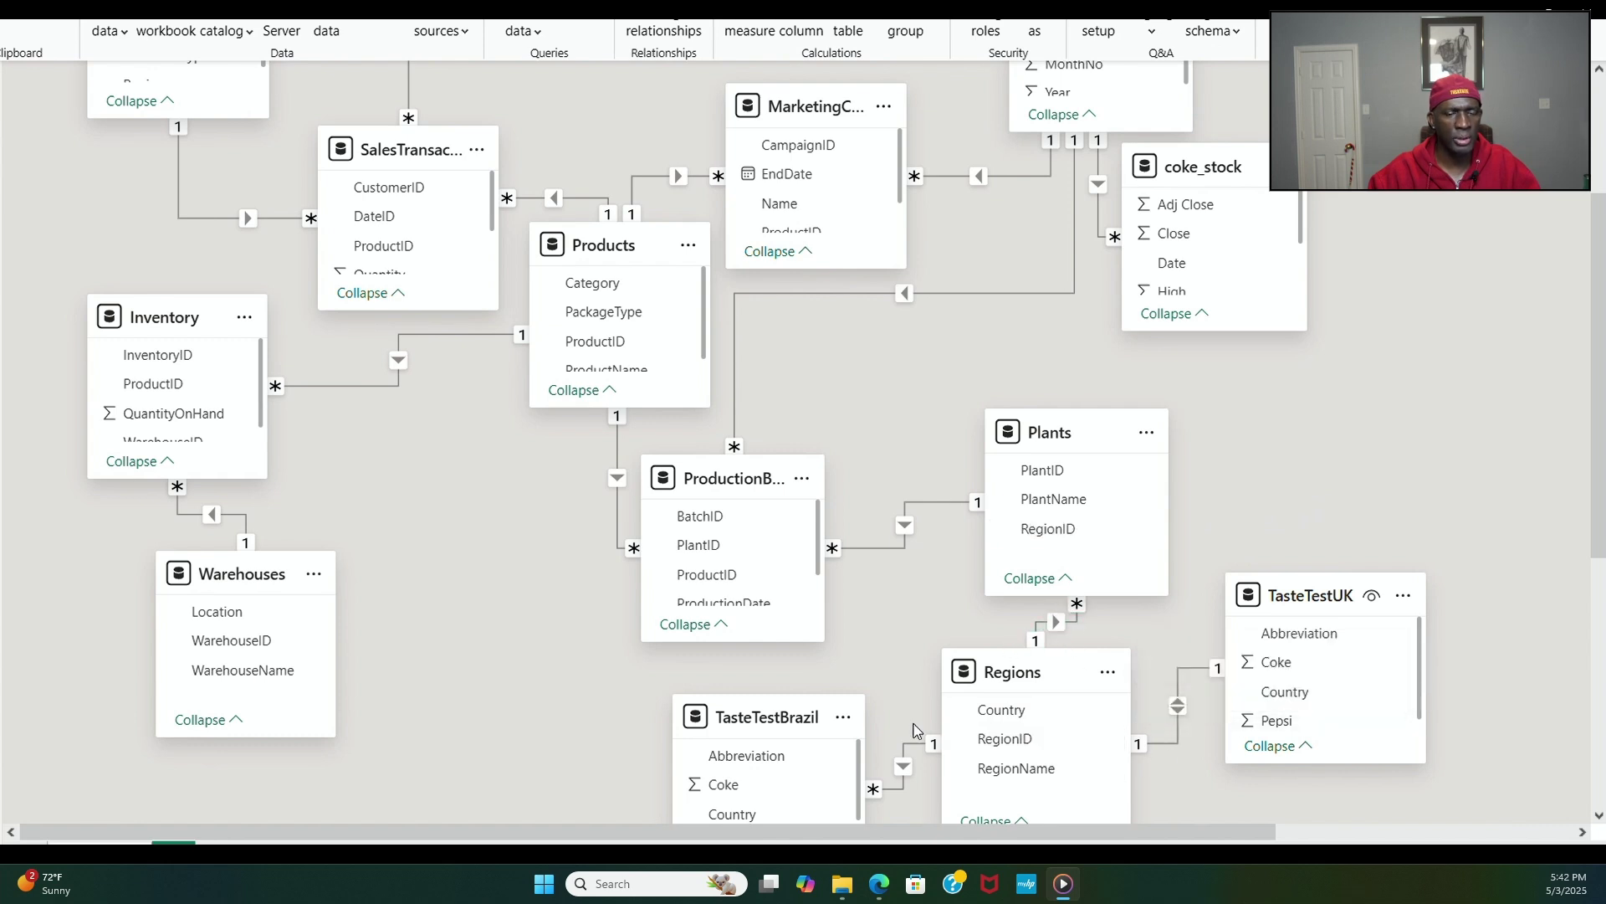
{"action": "left_click", "coordinate": [1156, 743]}
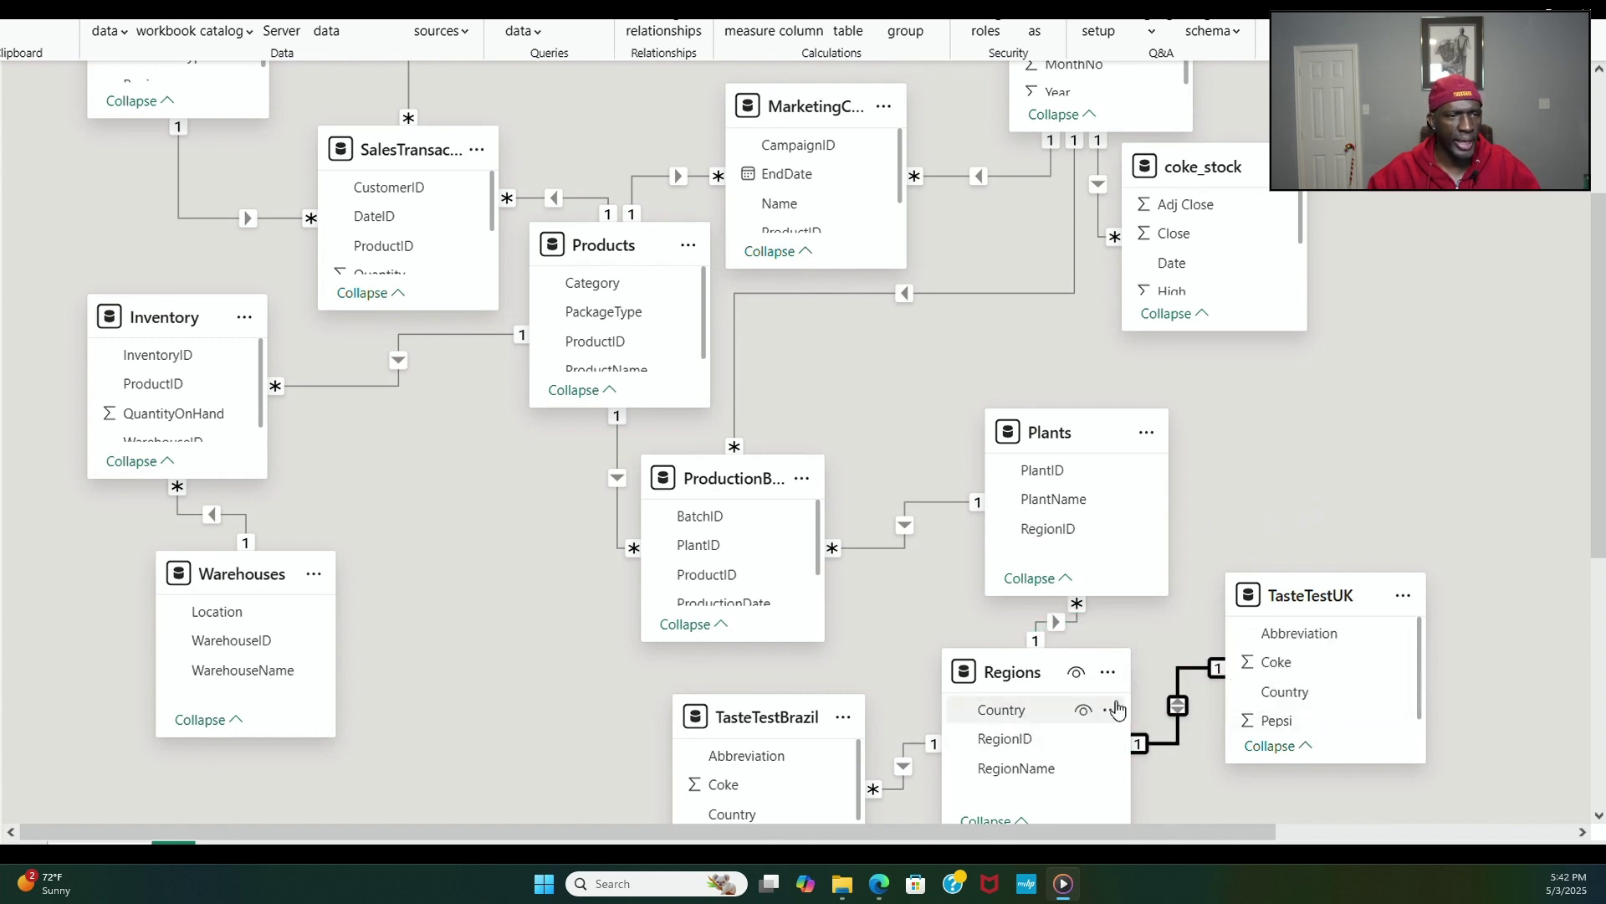
Step: Examine the relationships linking Regions, Plants, TasteTestBrazil, ProductionBatches and _calendar, and review the connections around Products, Customers, SalesTransactions and Inventory
{"action": "left_click", "coordinate": [1077, 626]}
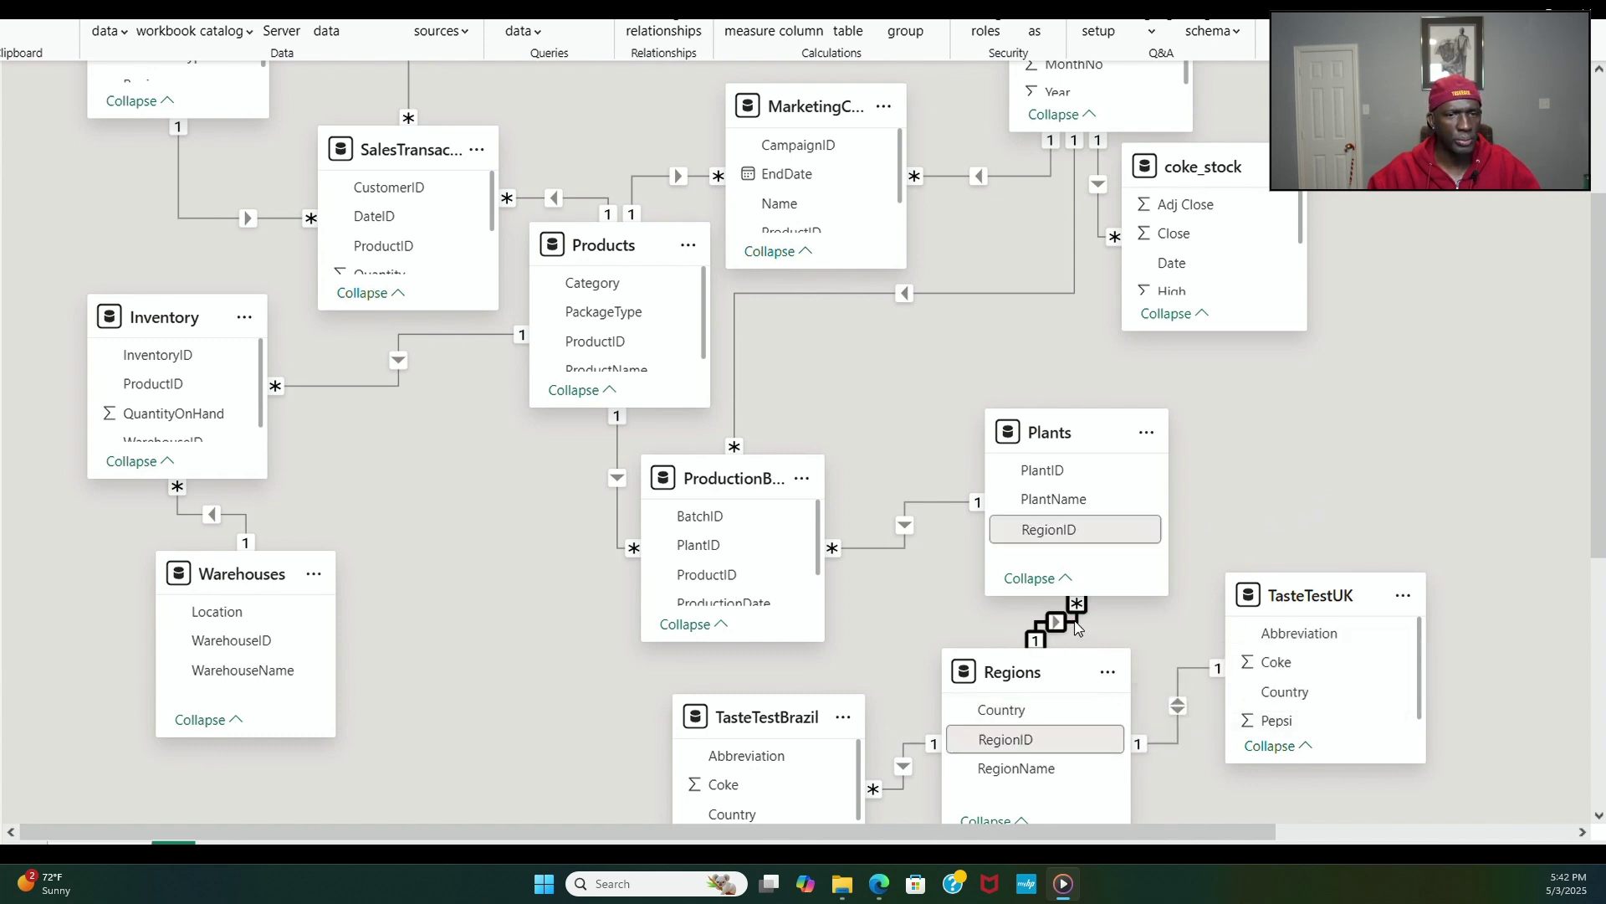
{"action": "left_click", "coordinate": [899, 790]}
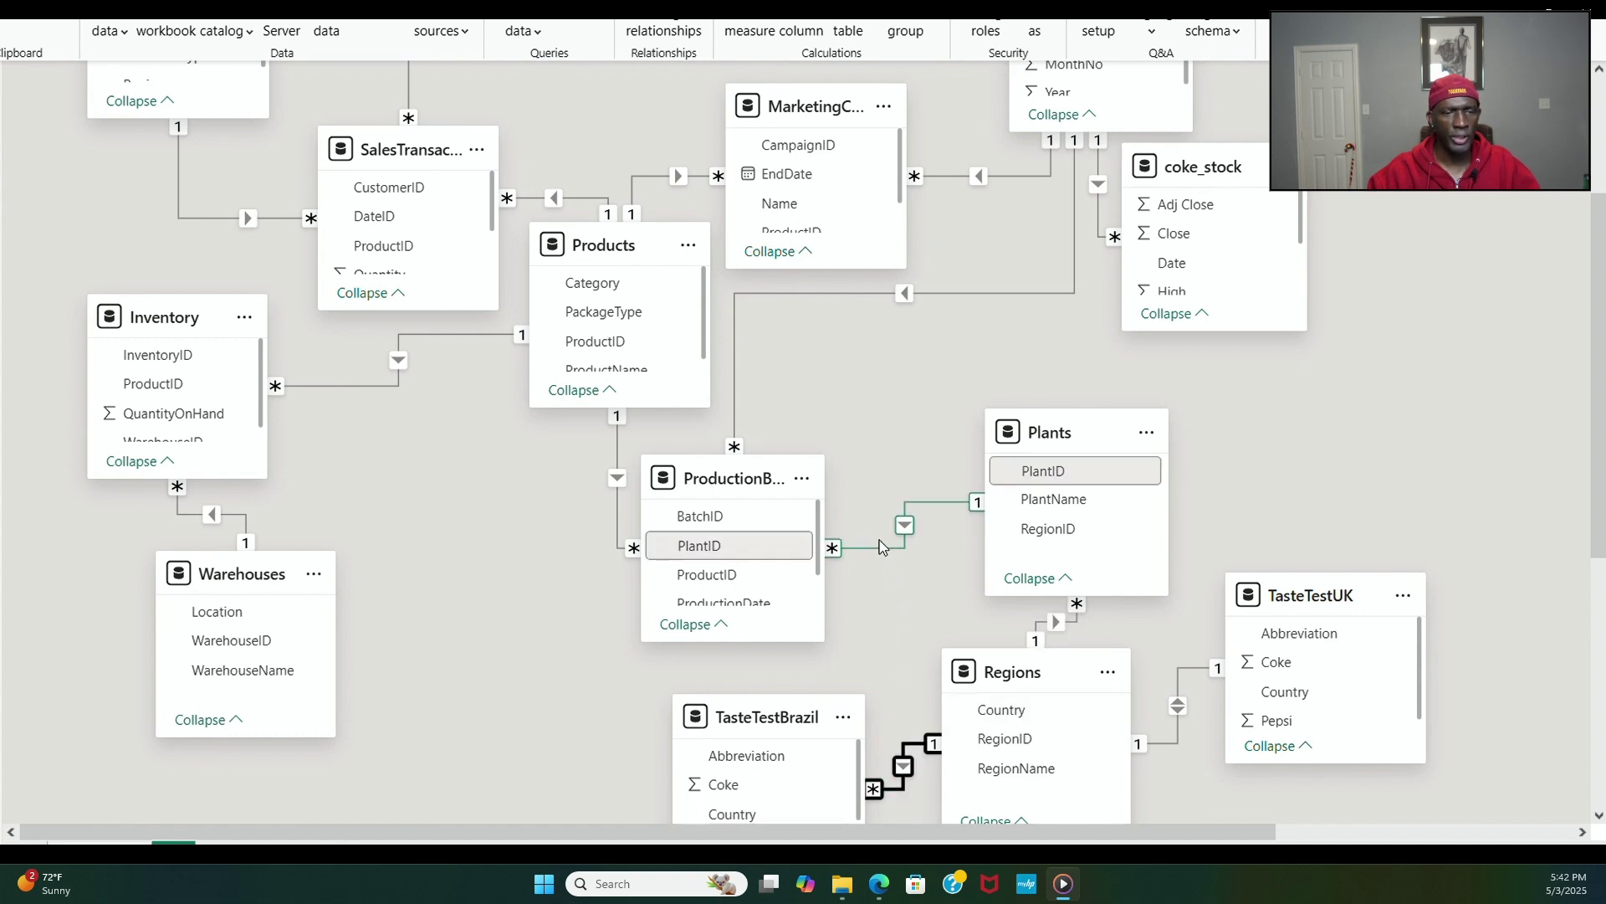
{"action": "left_click", "coordinate": [881, 548]}
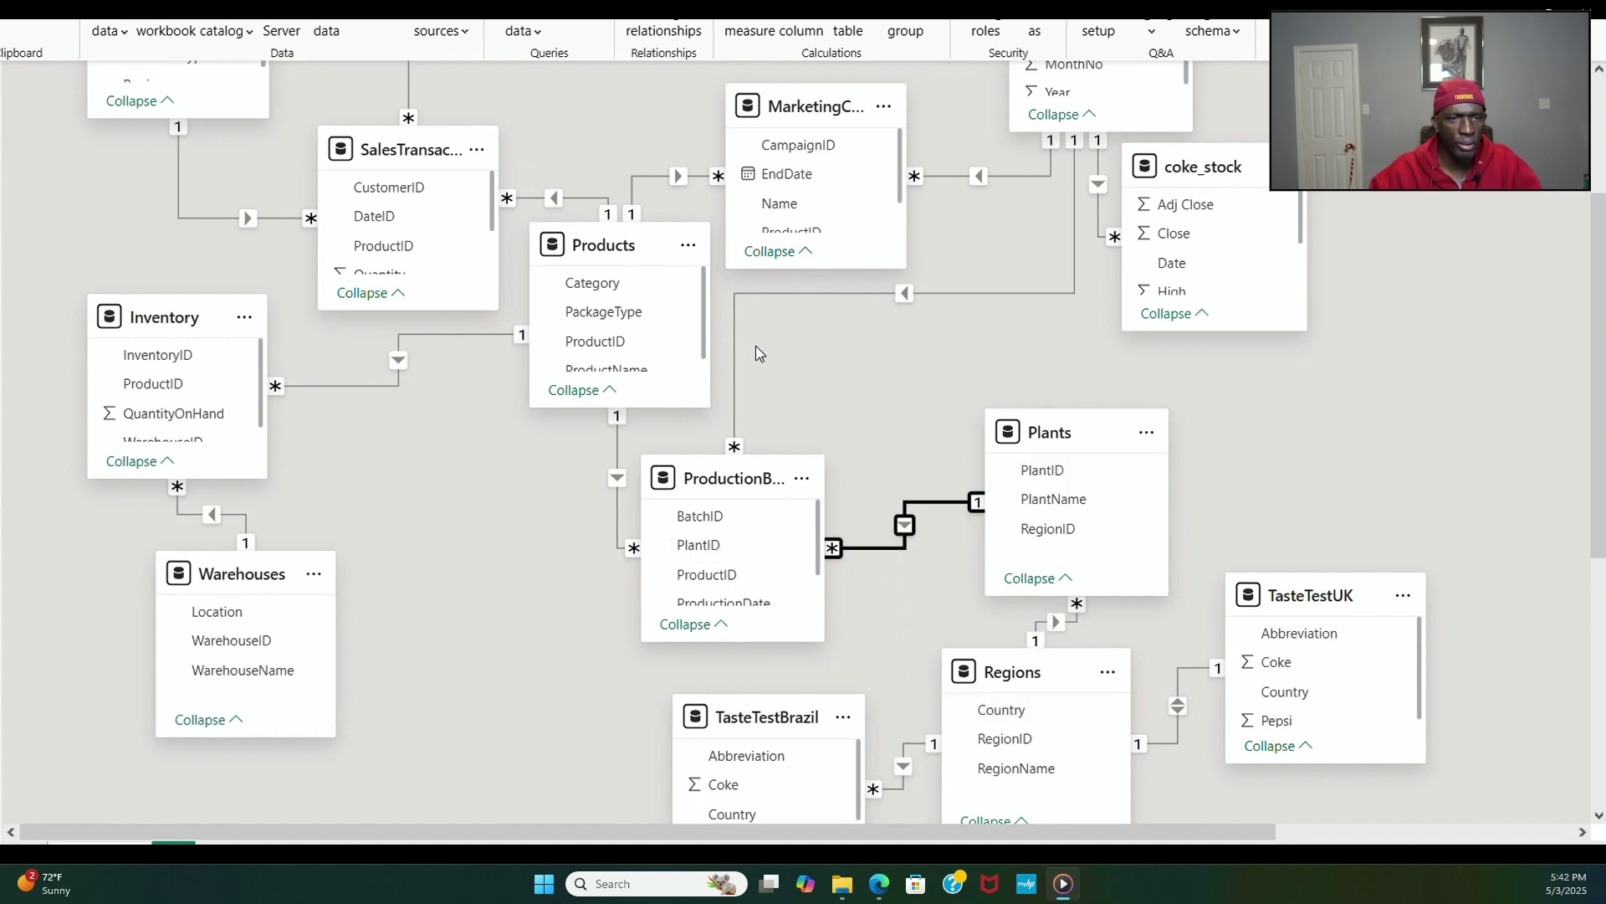
{"action": "left_click", "coordinate": [773, 294]}
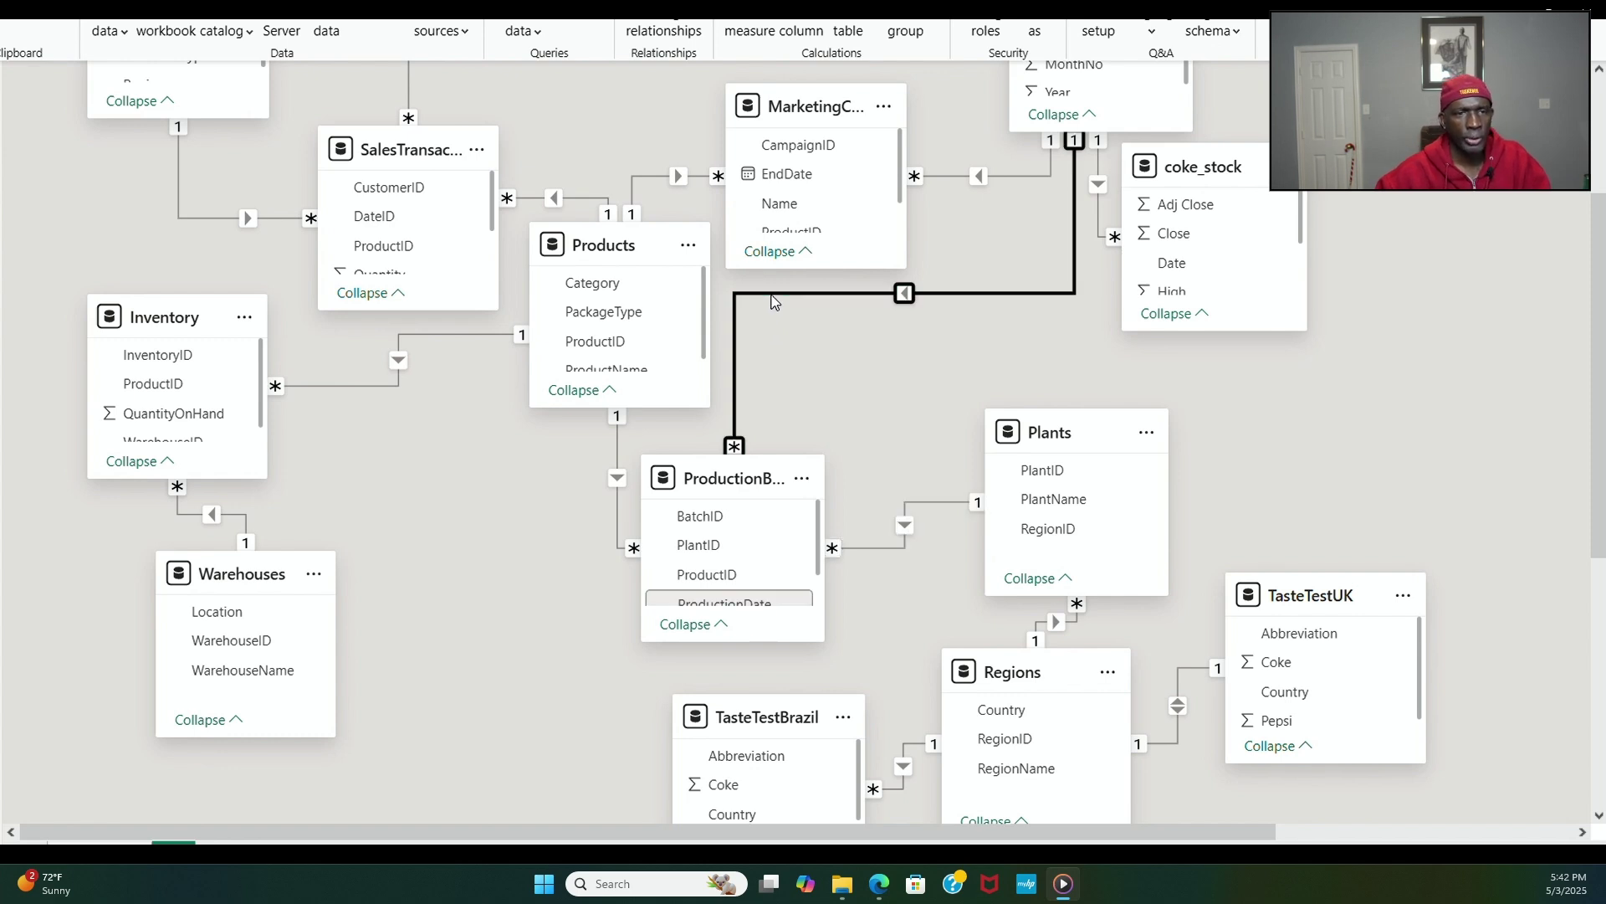
{"action": "scroll", "coordinate": [1596, 355], "scroll_direction": "up", "scroll_amount": 1}
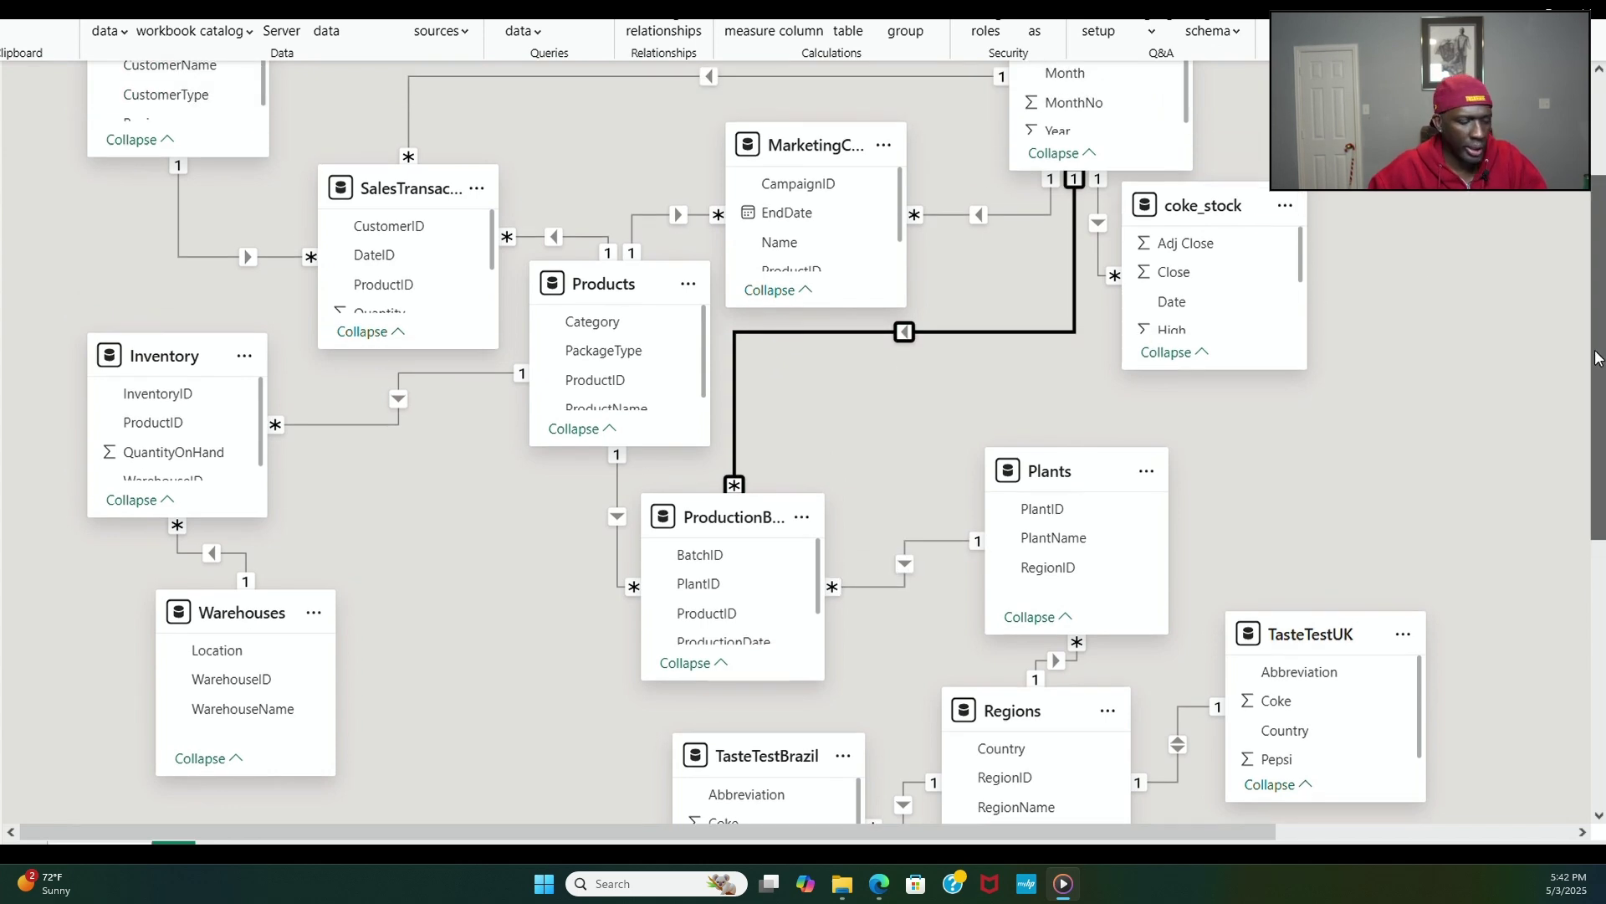
{"action": "scroll", "coordinate": [1596, 356], "scroll_direction": "up", "scroll_amount": 1}
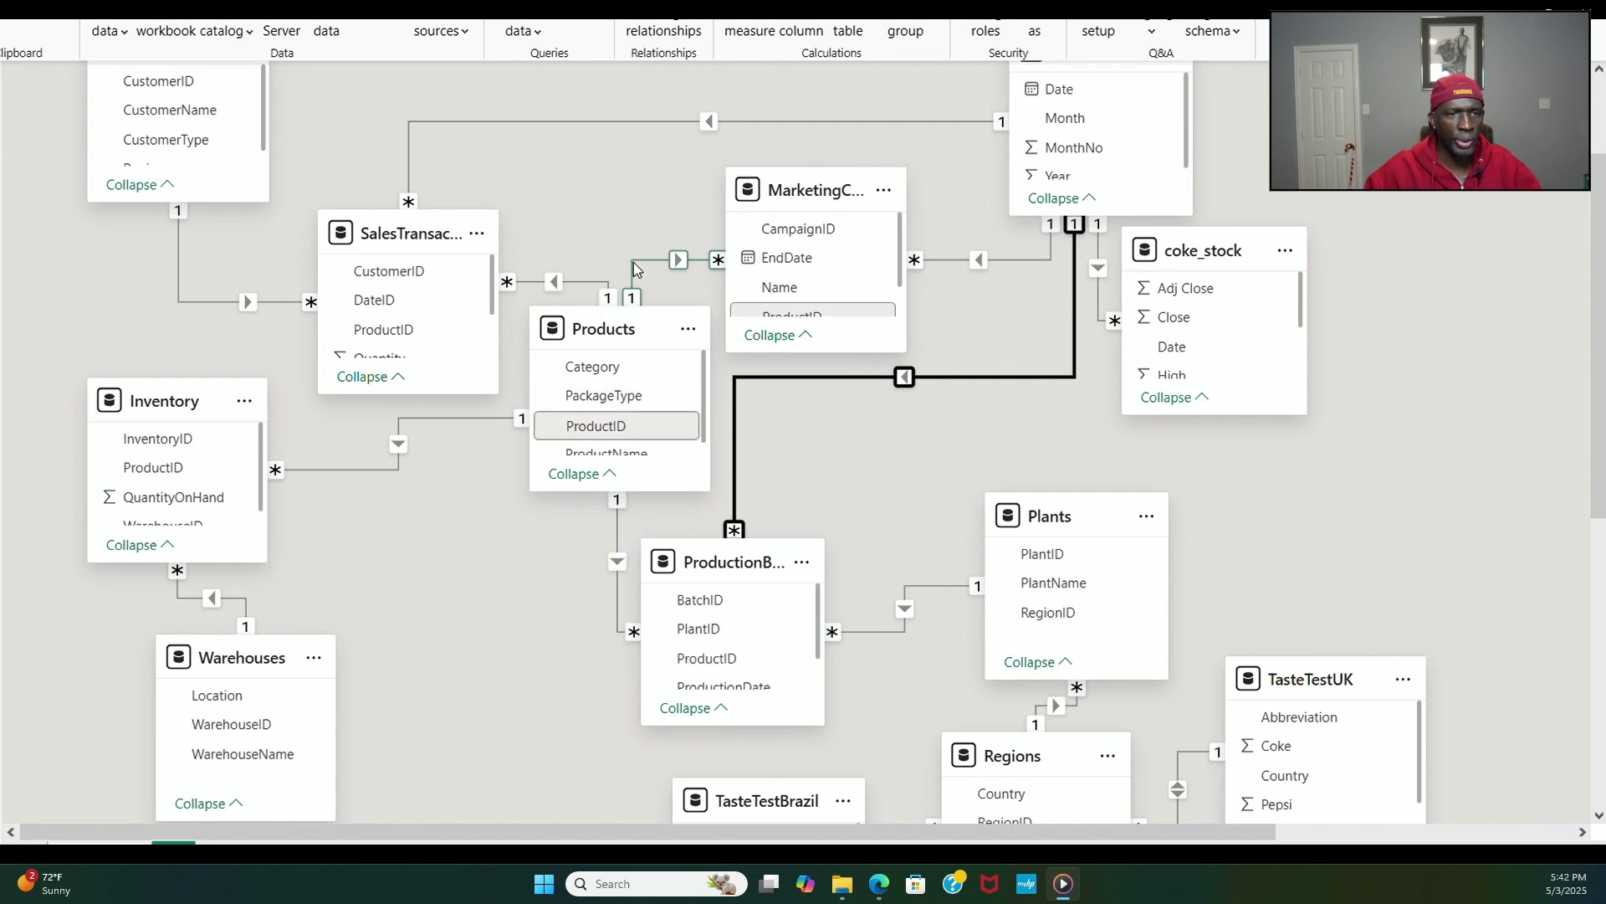
{"action": "scroll", "coordinate": [823, 284], "scroll_direction": "down", "scroll_amount": 2}
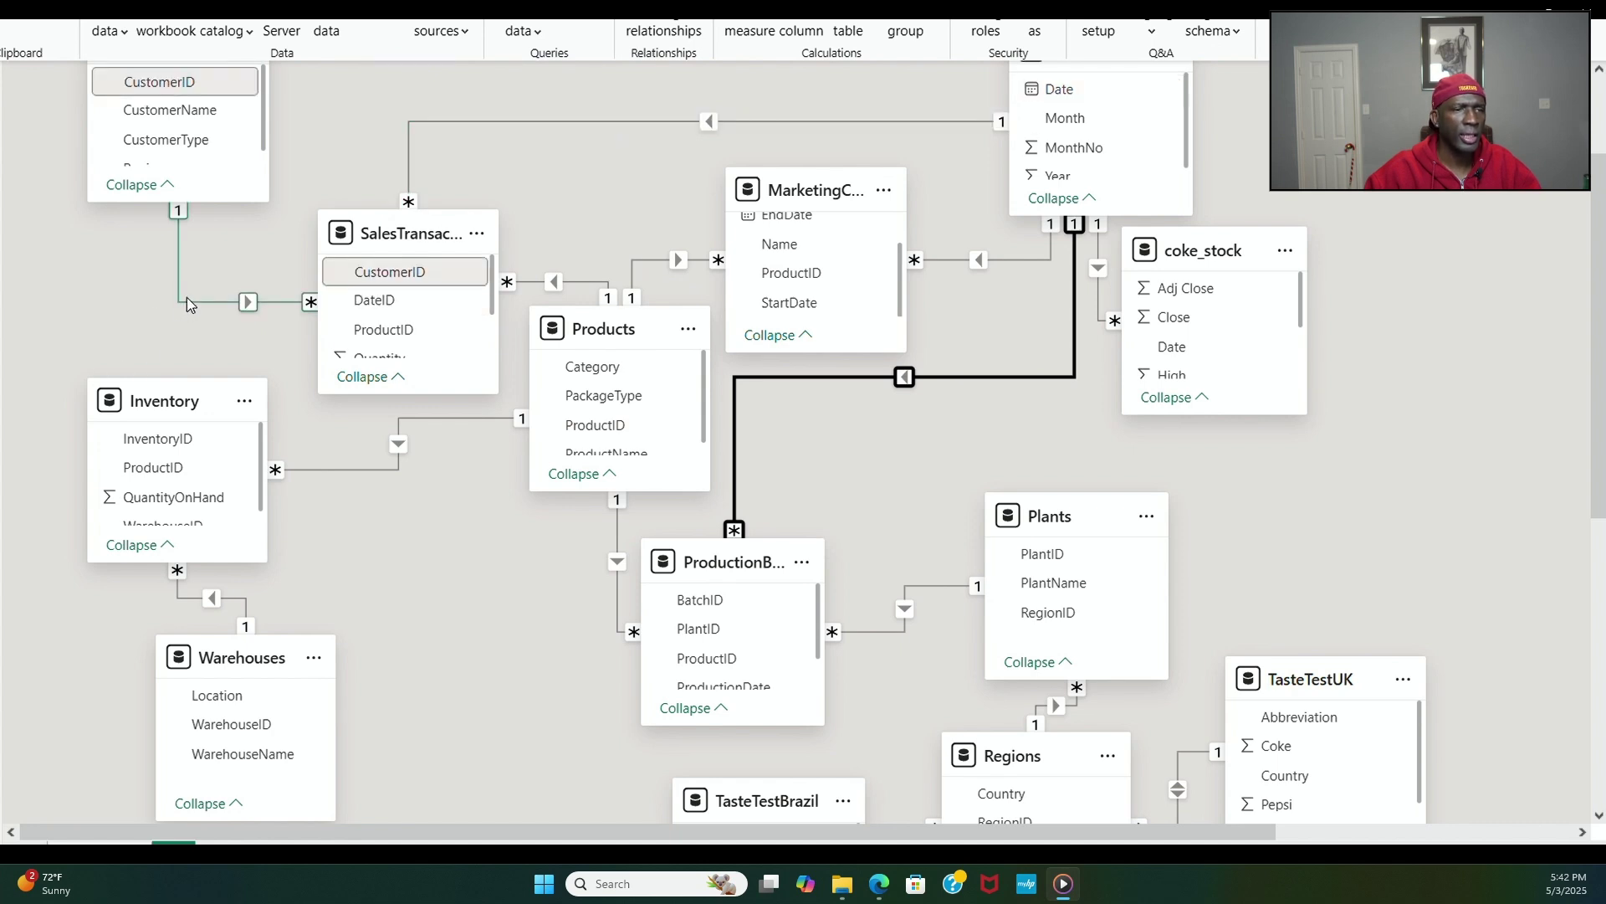
{"action": "scroll", "coordinate": [163, 309], "scroll_direction": "up", "scroll_amount": 1}
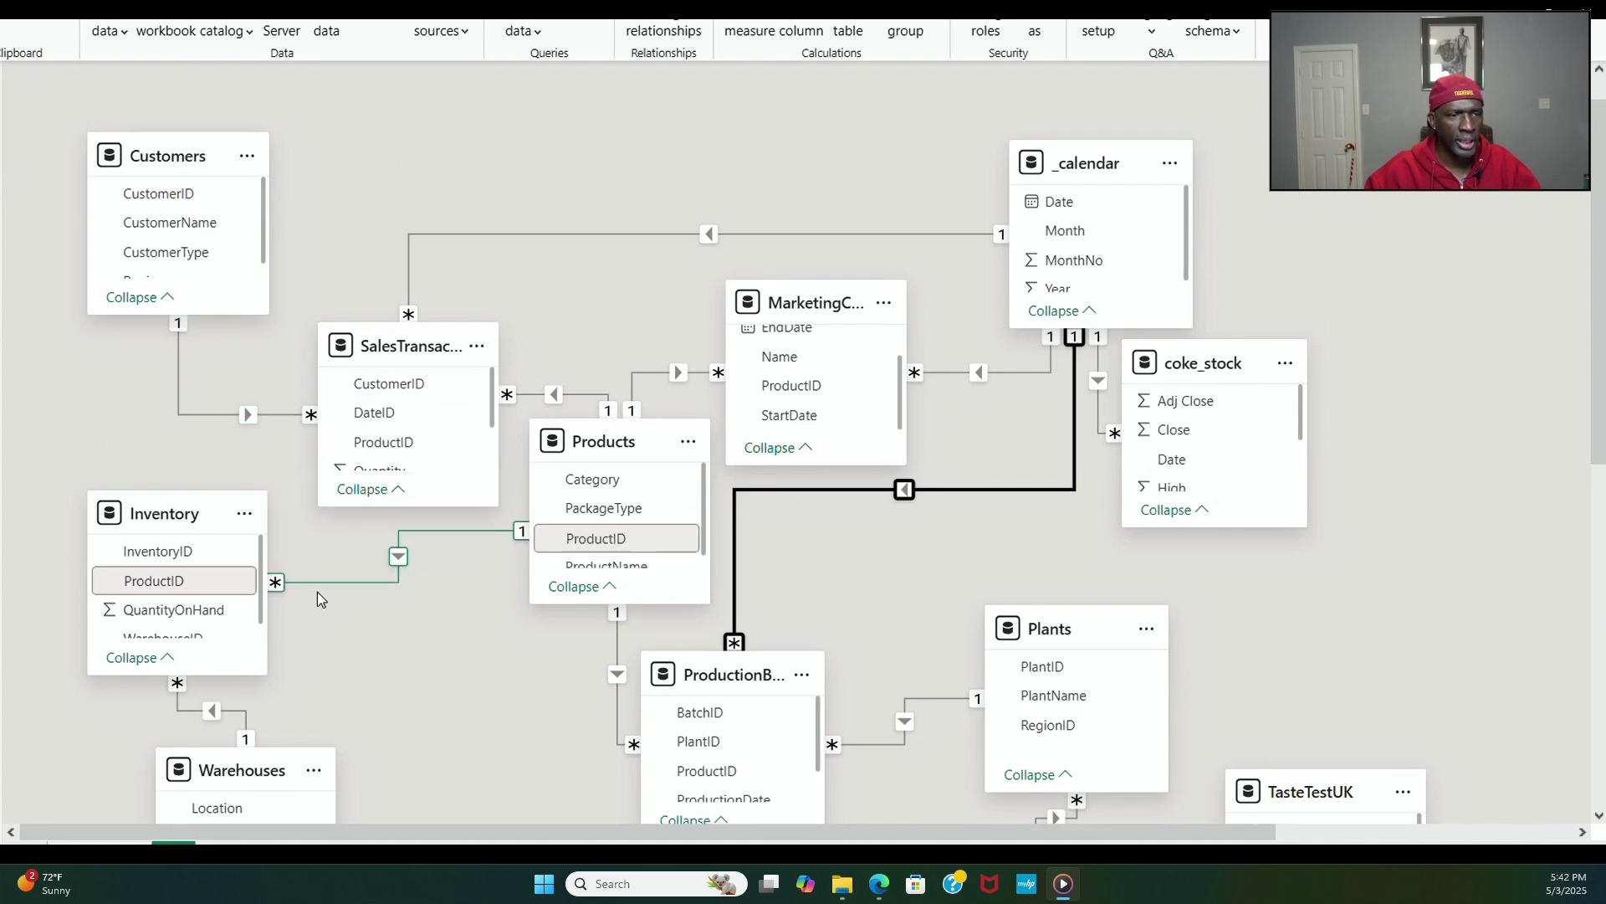
{"action": "scroll", "coordinate": [350, 646], "scroll_direction": "down", "scroll_amount": 1}
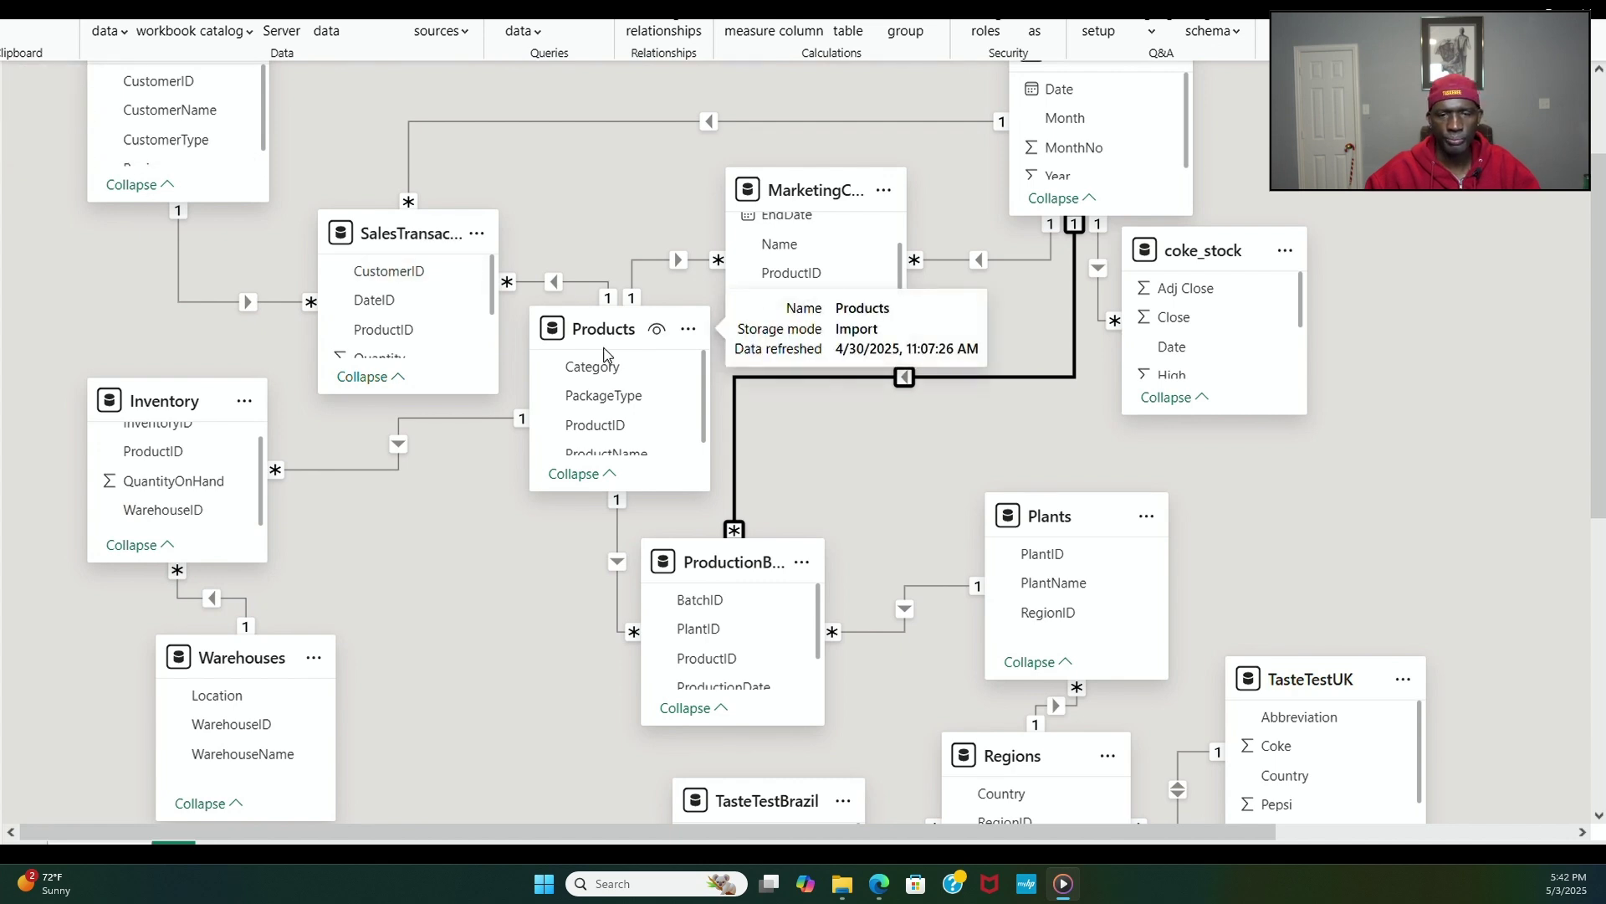
{"action": "scroll", "coordinate": [1024, 453], "scroll_direction": "right", "scroll_amount": 1}
{"action": "scroll", "coordinate": [886, 475], "scroll_direction": "down", "scroll_amount": 1}
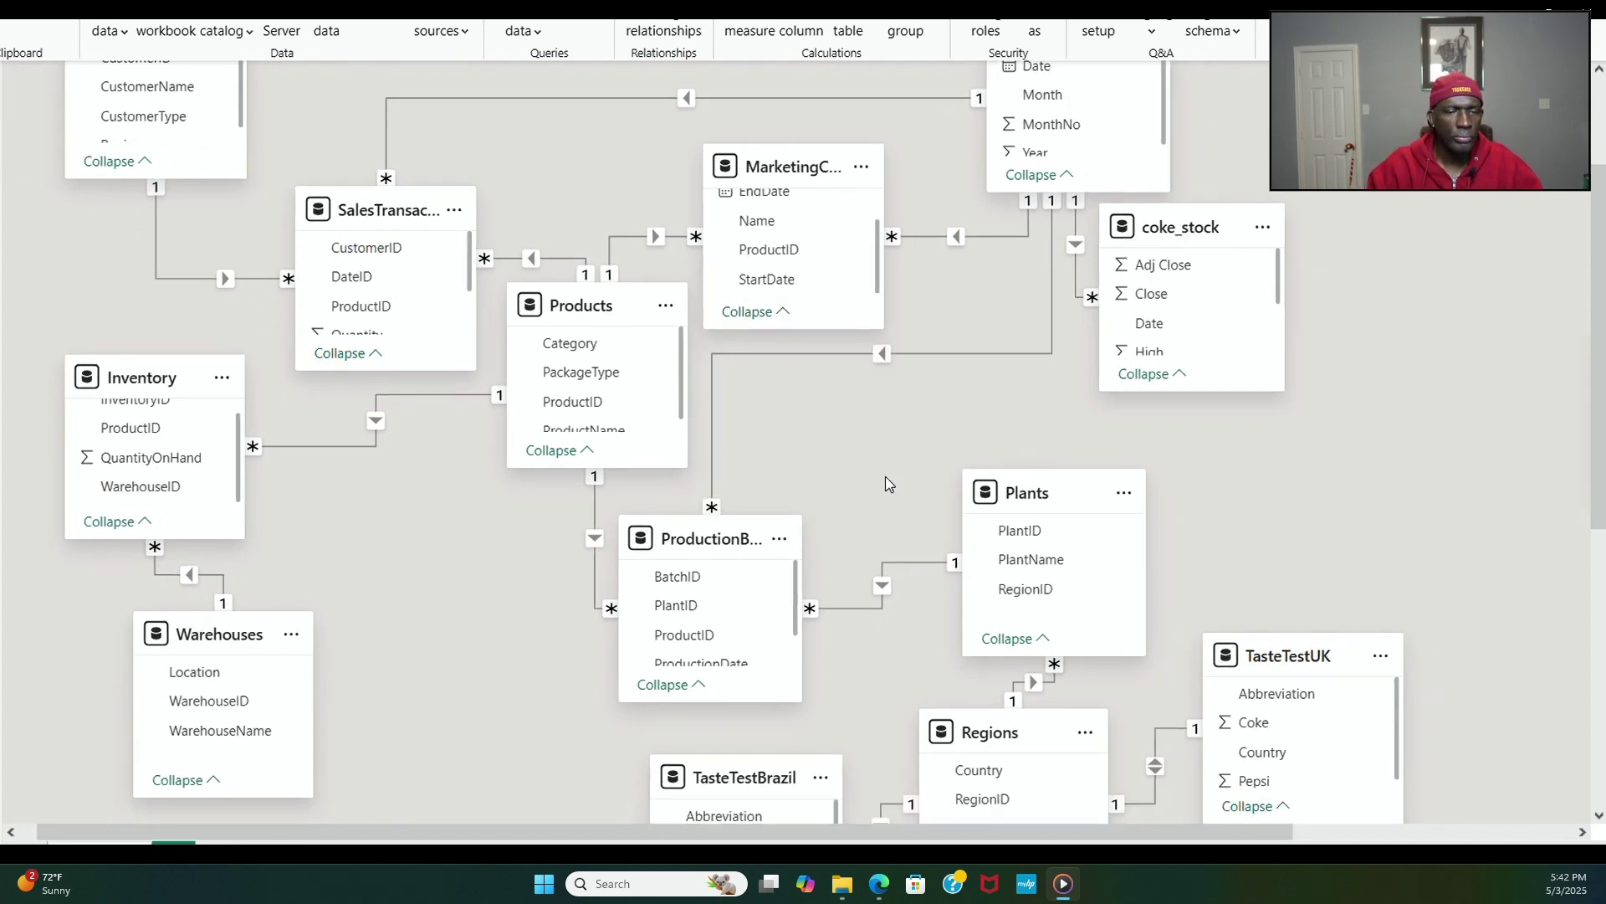
{"action": "scroll", "coordinate": [894, 476], "scroll_direction": "left", "scroll_amount": 1}
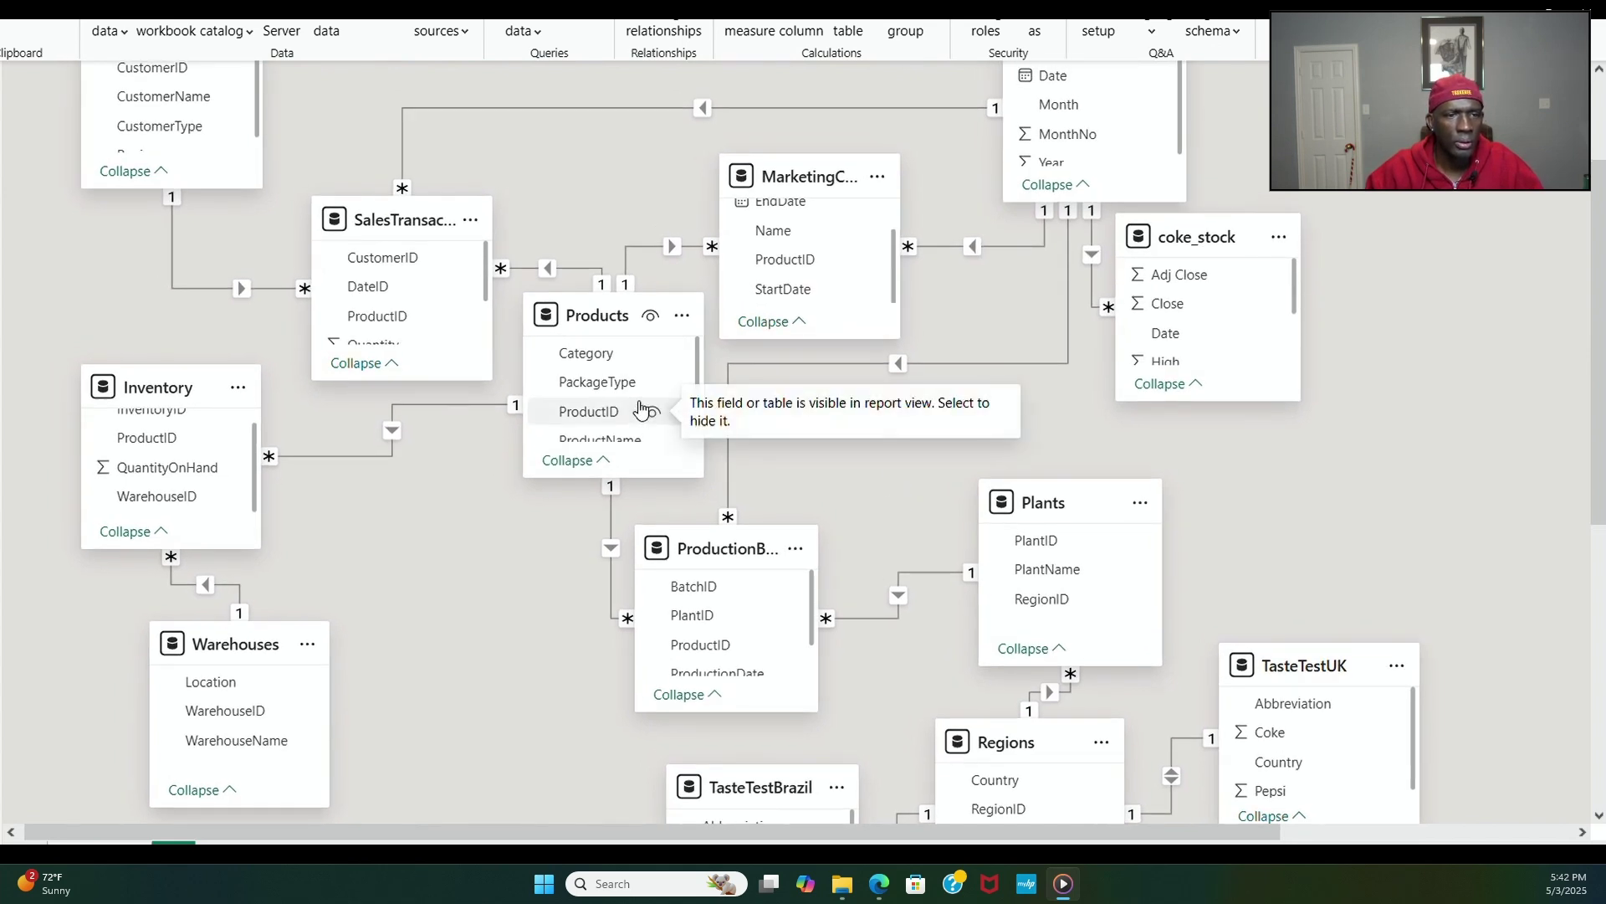
Step: Switch to the report view, insert an empty table visual and place it in the lower-left area of the page
{"action": "left_click", "coordinate": [3, 128]}
{"action": "left_click", "coordinate": [3, 79]}
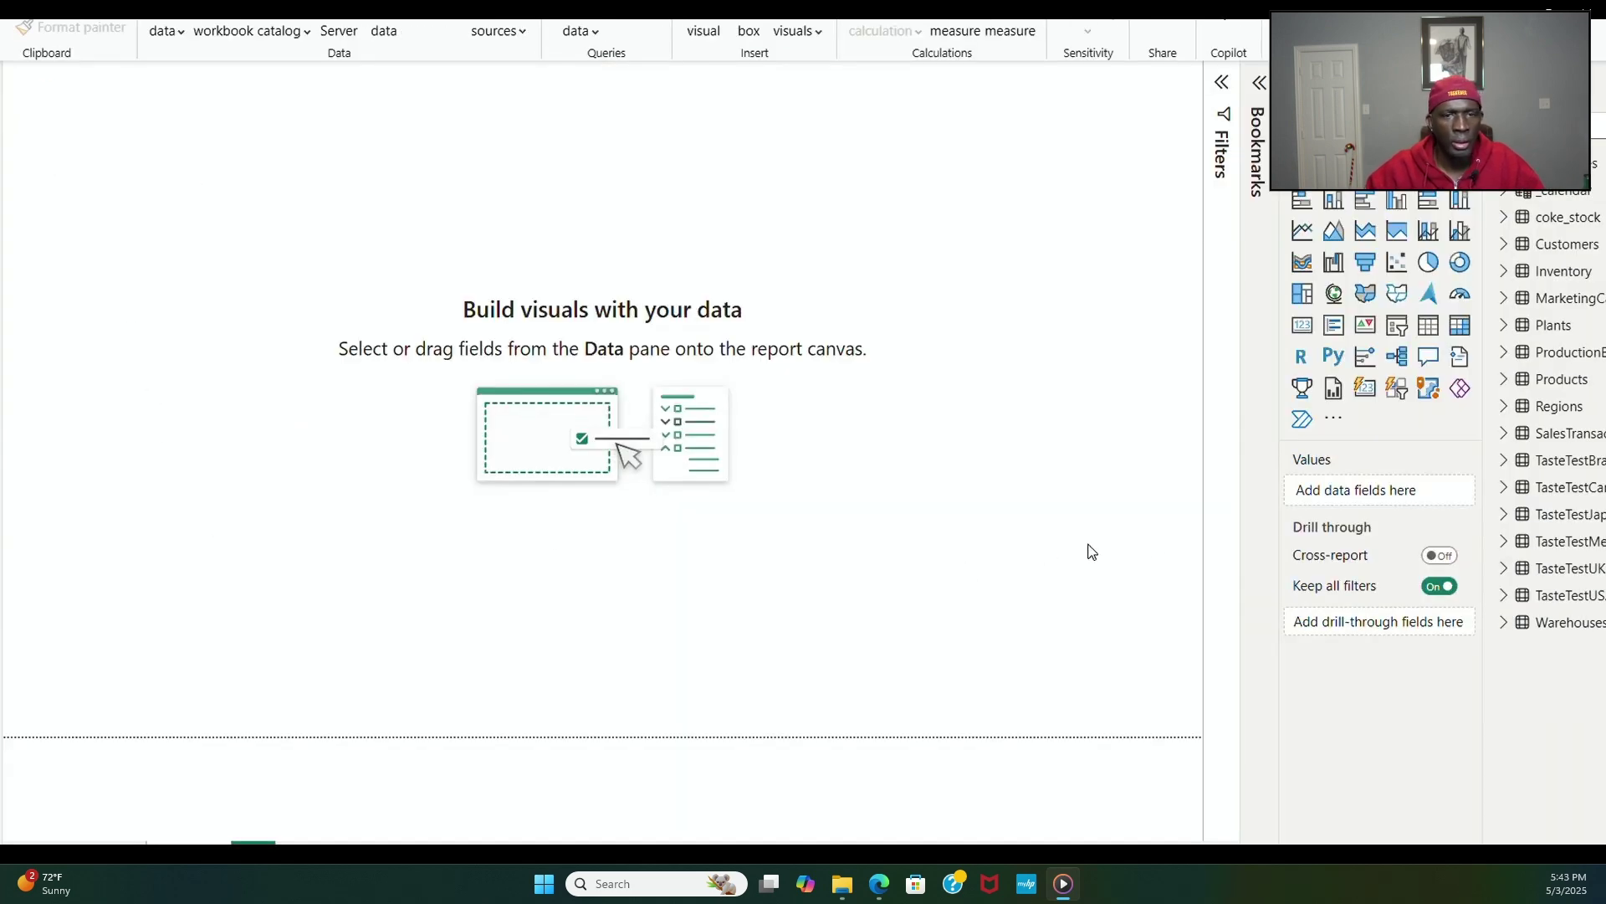
{"action": "left_click", "coordinate": [1429, 333]}
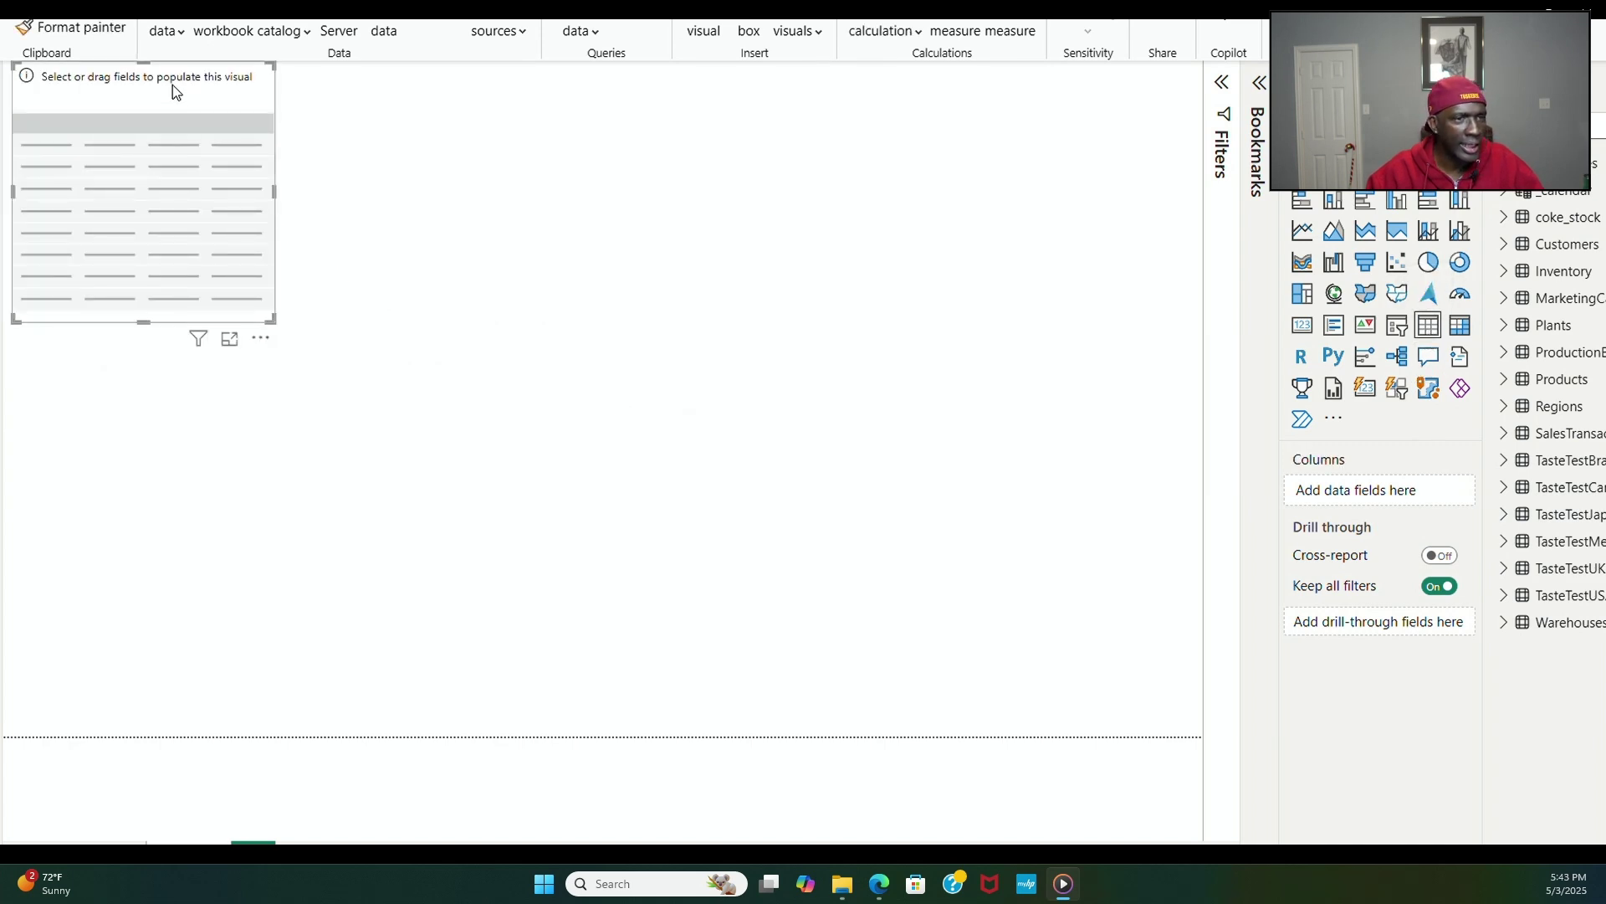
{"action": "left_click_drag", "start_coordinate": [173, 90], "coordinate": [217, 468]}
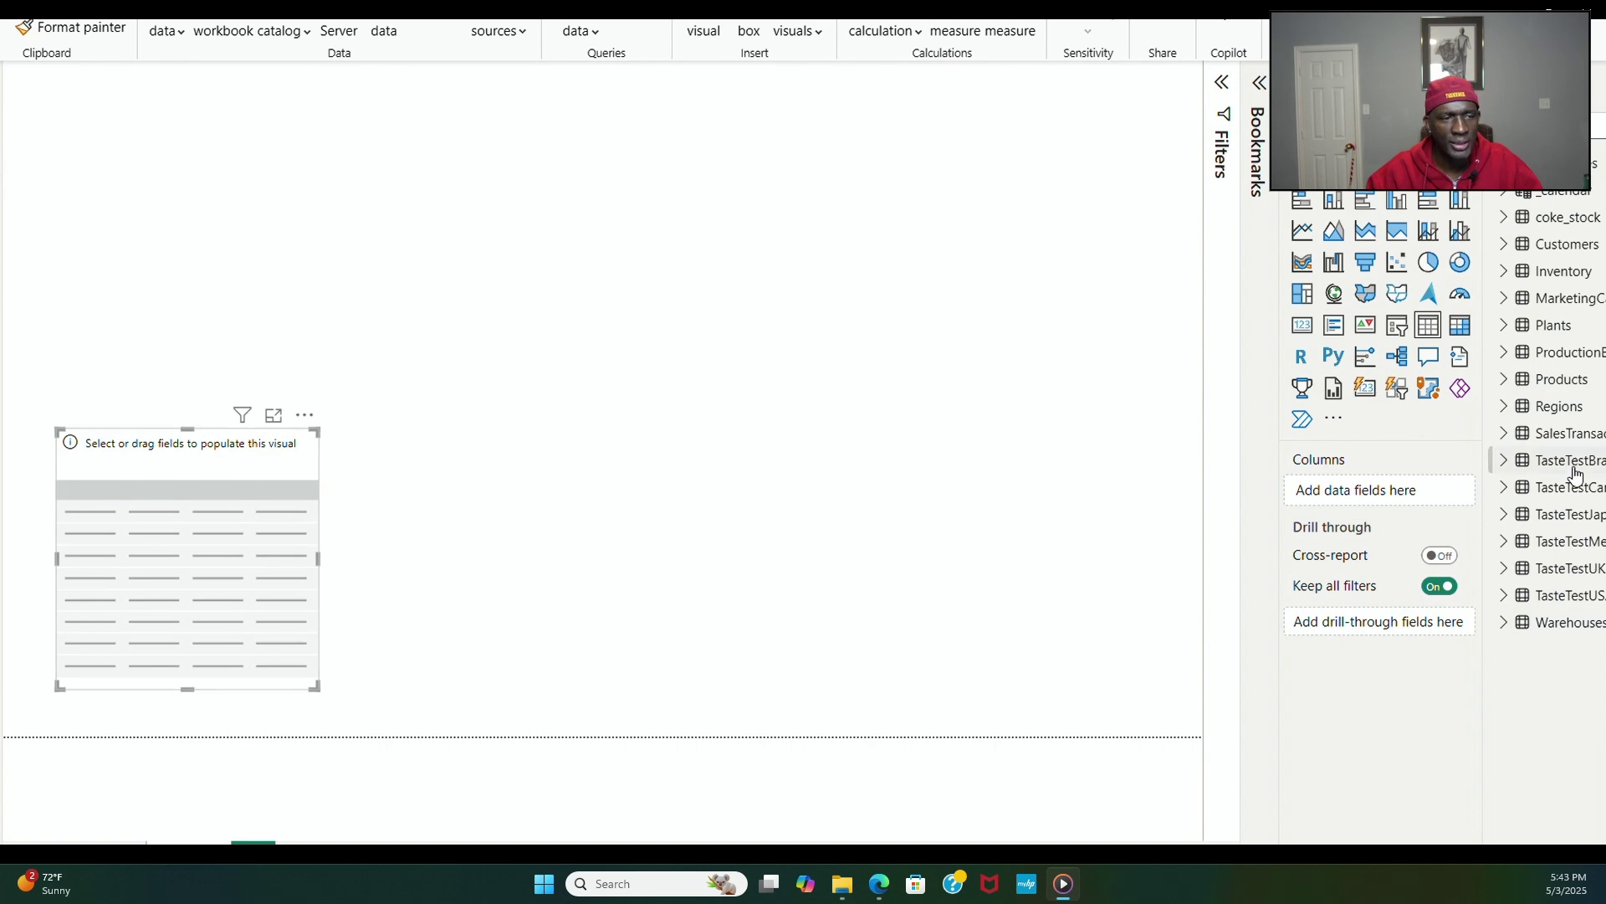
Step: Fill the table with ProductID, ProductName, Category and PackageType from Products, and widen it to fit all four columns
{"action": "left_click", "coordinate": [1558, 379]}
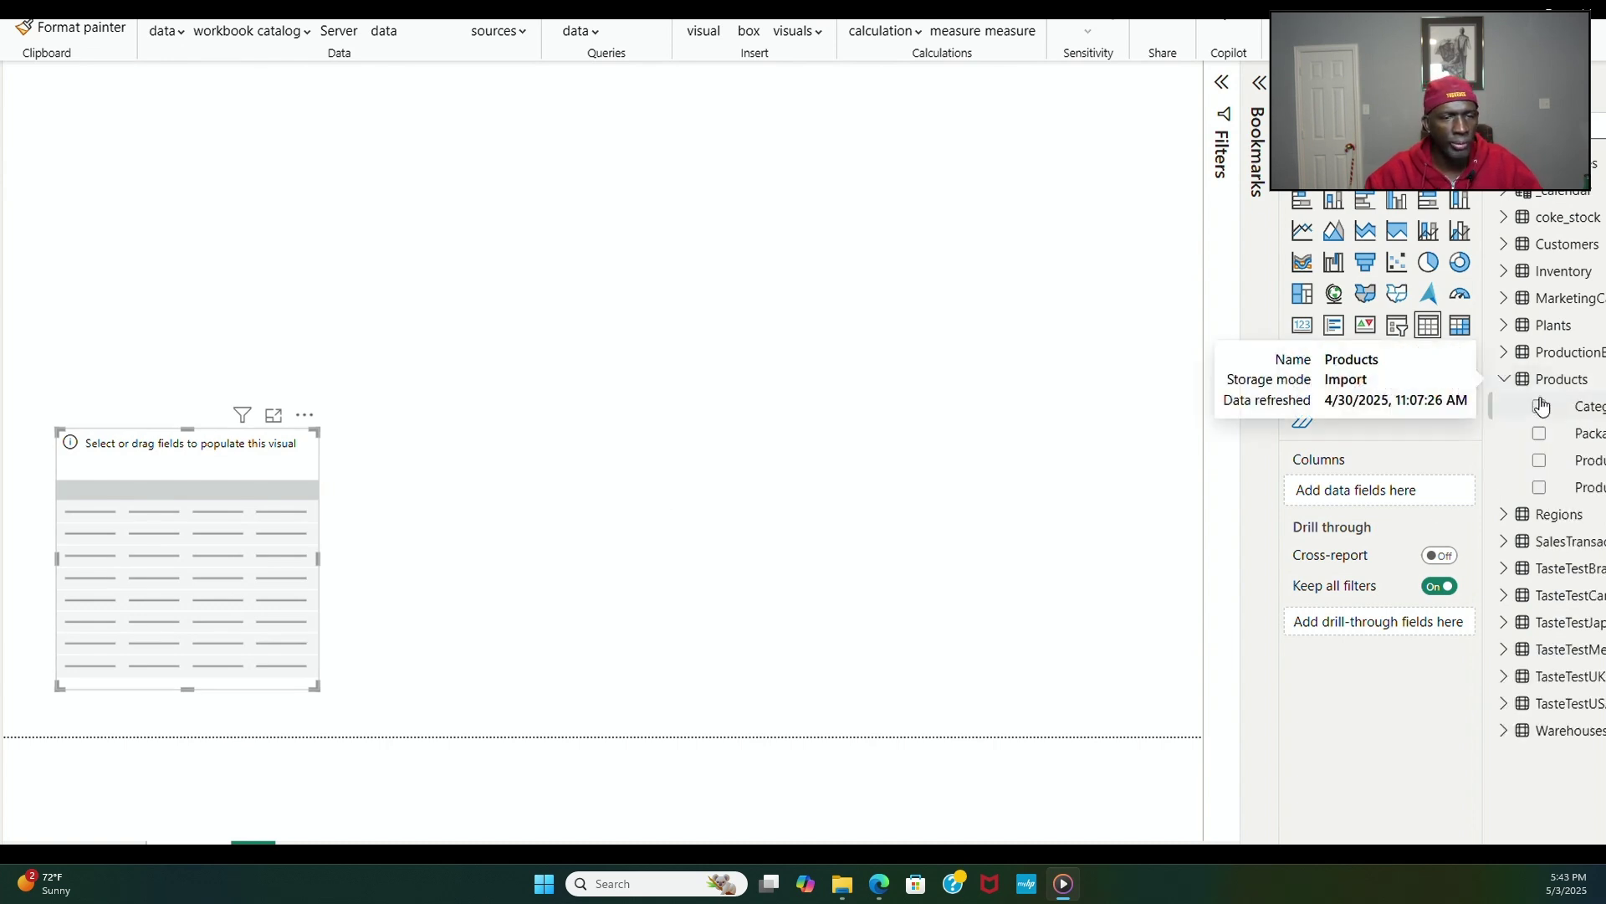
{"action": "left_click_drag", "start_coordinate": [1584, 461], "coordinate": [1448, 499]}
{"action": "left_click_drag", "start_coordinate": [1584, 406], "coordinate": [1454, 514]}
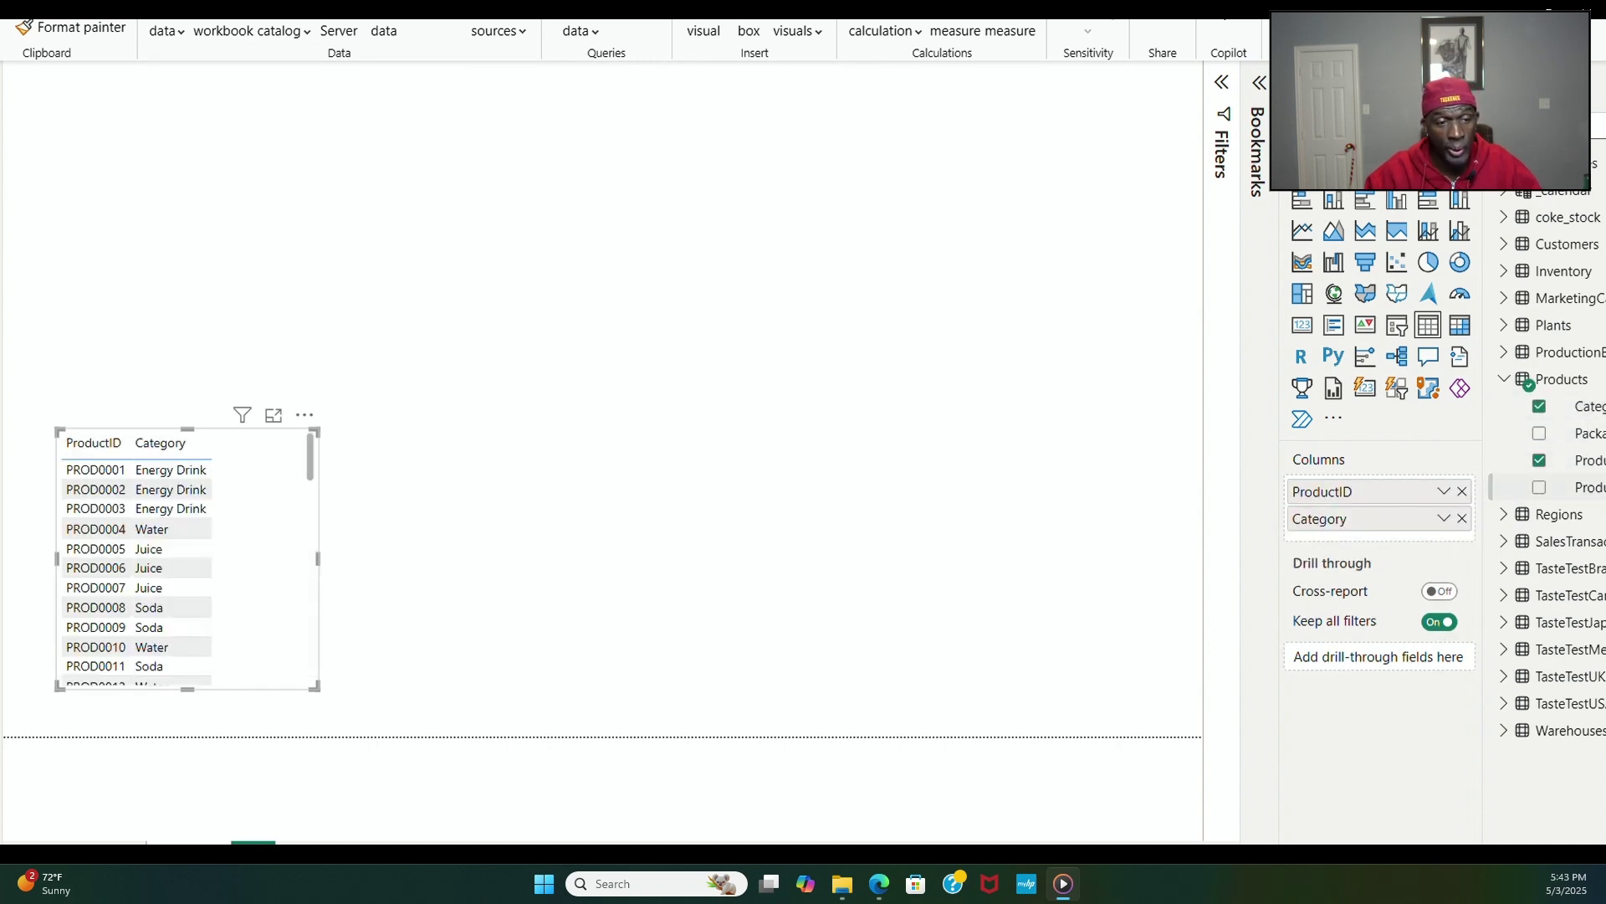
{"action": "left_click_drag", "start_coordinate": [1584, 487], "coordinate": [1460, 512]}
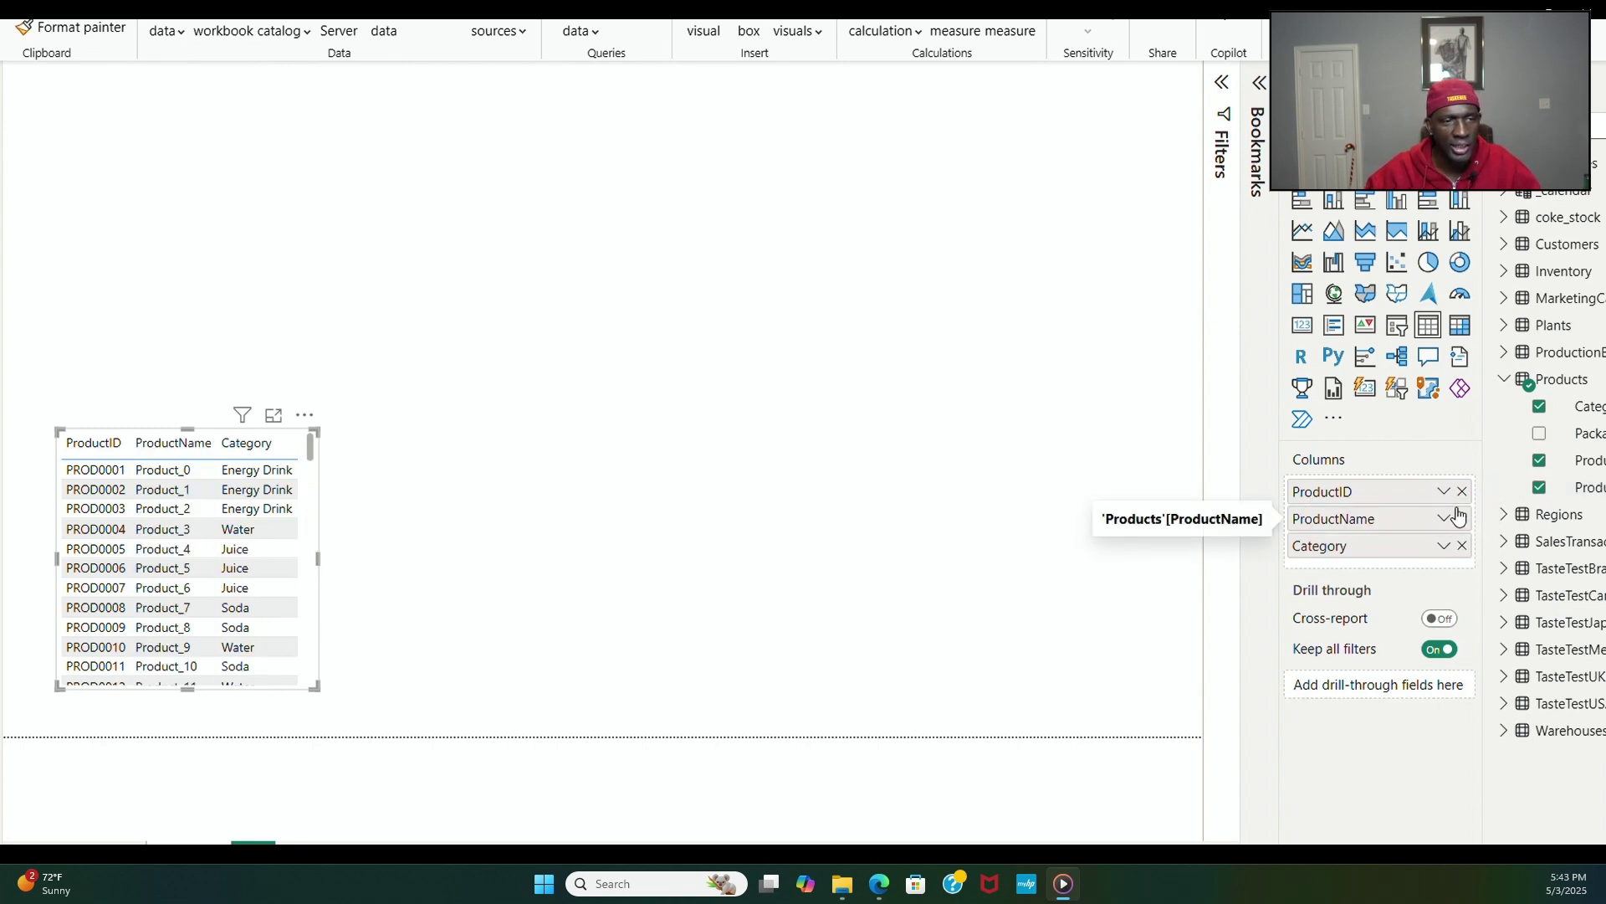
{"action": "left_click_drag", "start_coordinate": [1584, 432], "coordinate": [1447, 572]}
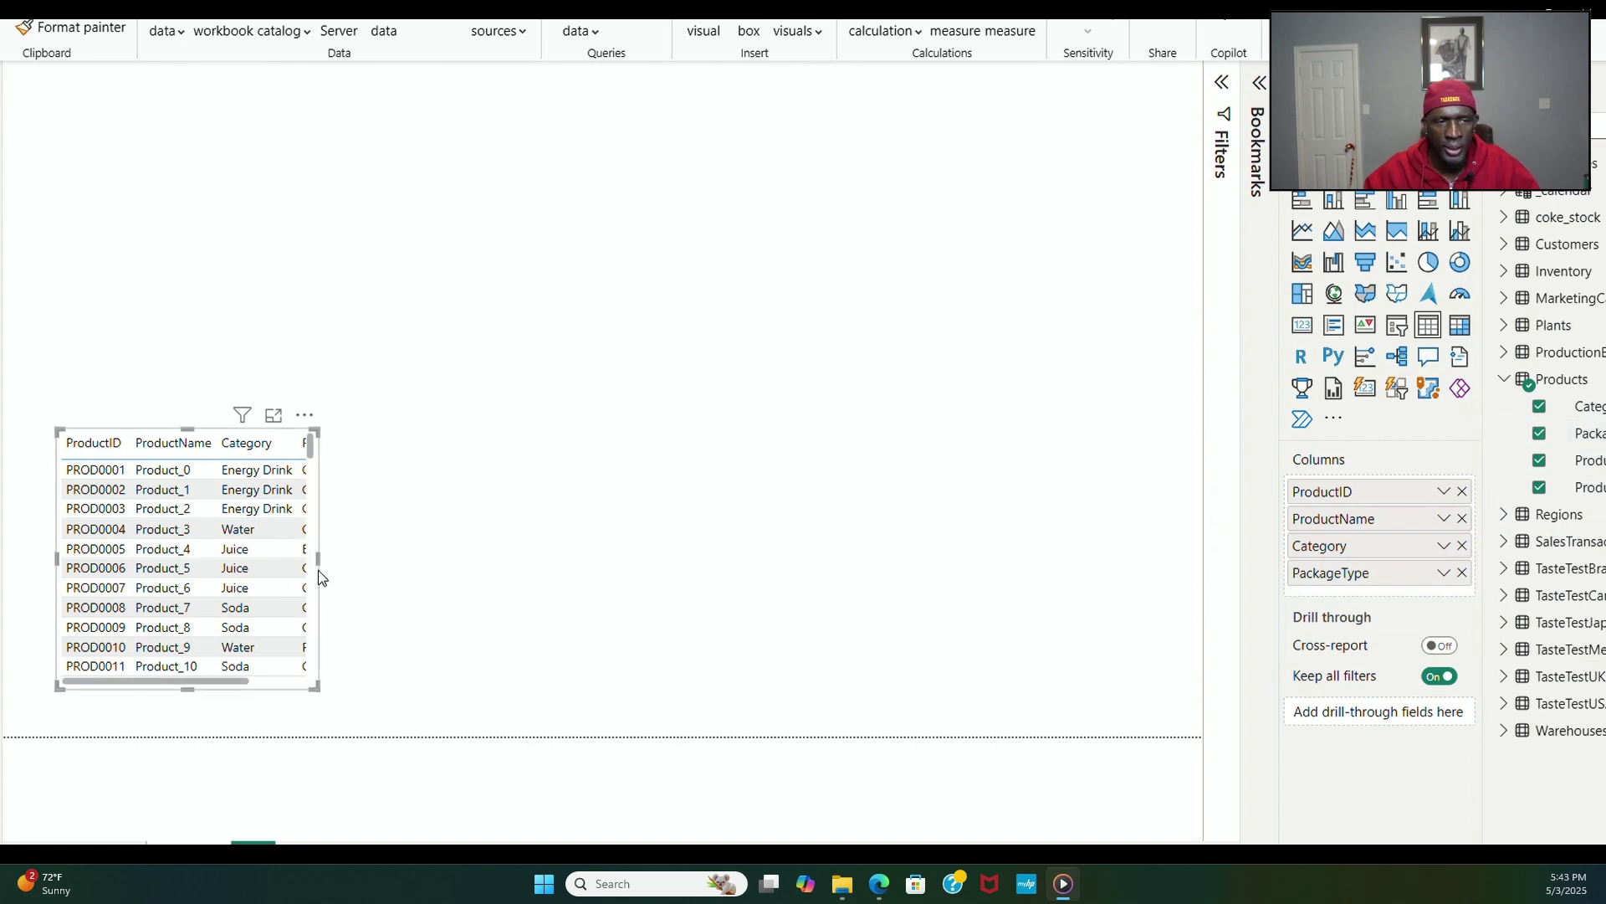
{"action": "left_click_drag", "start_coordinate": [318, 559], "coordinate": [456, 586]}
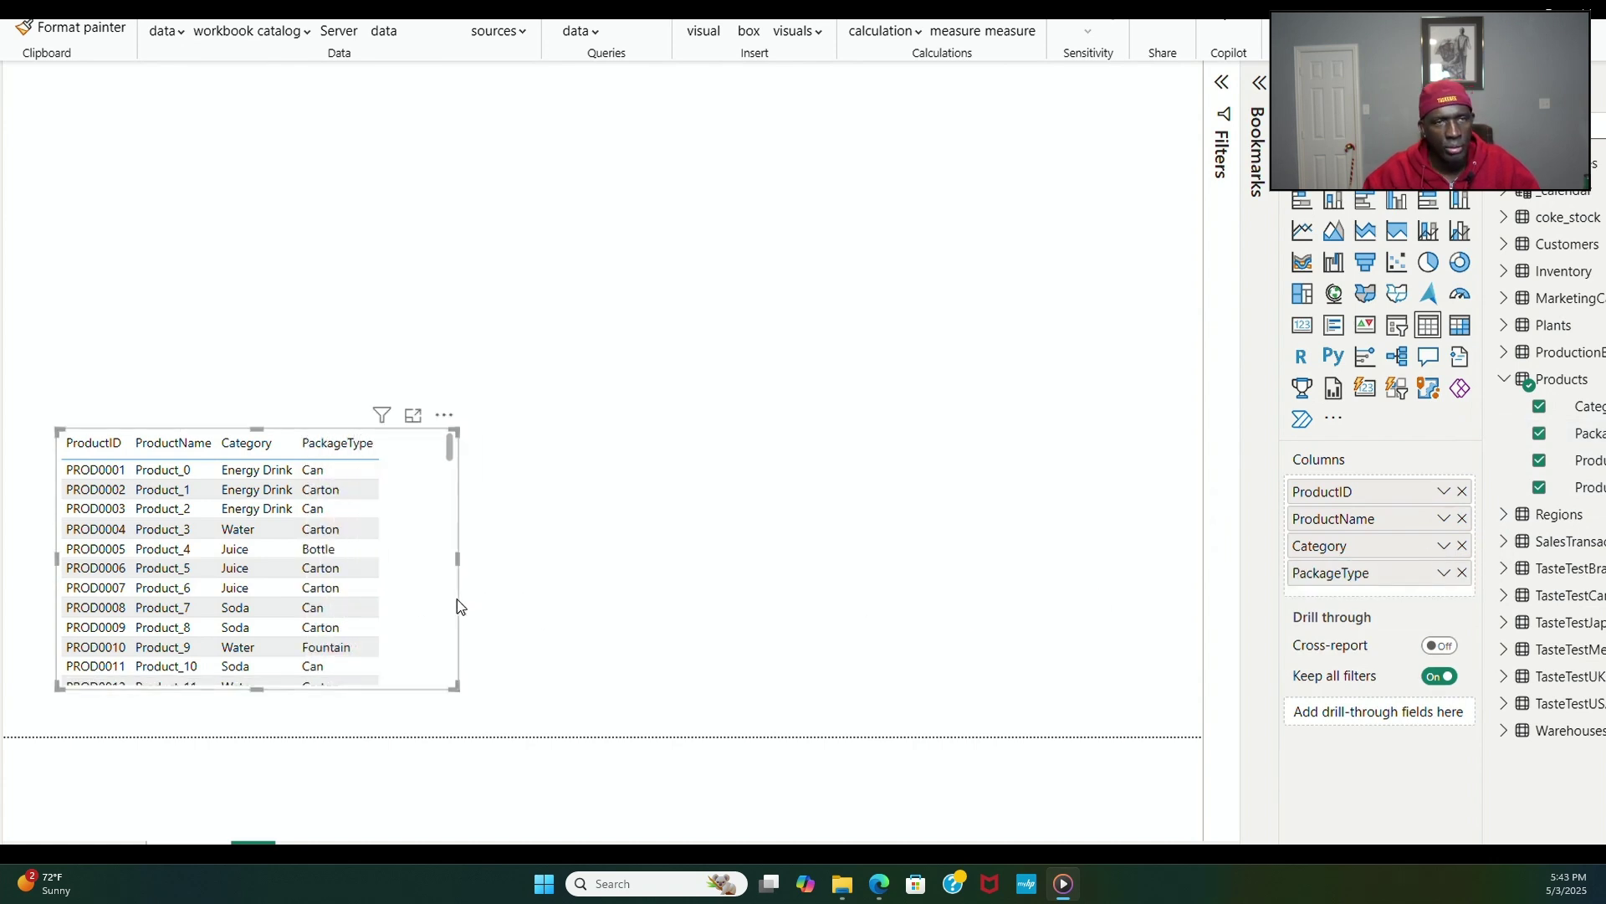
{"action": "left_click", "coordinate": [730, 595]}
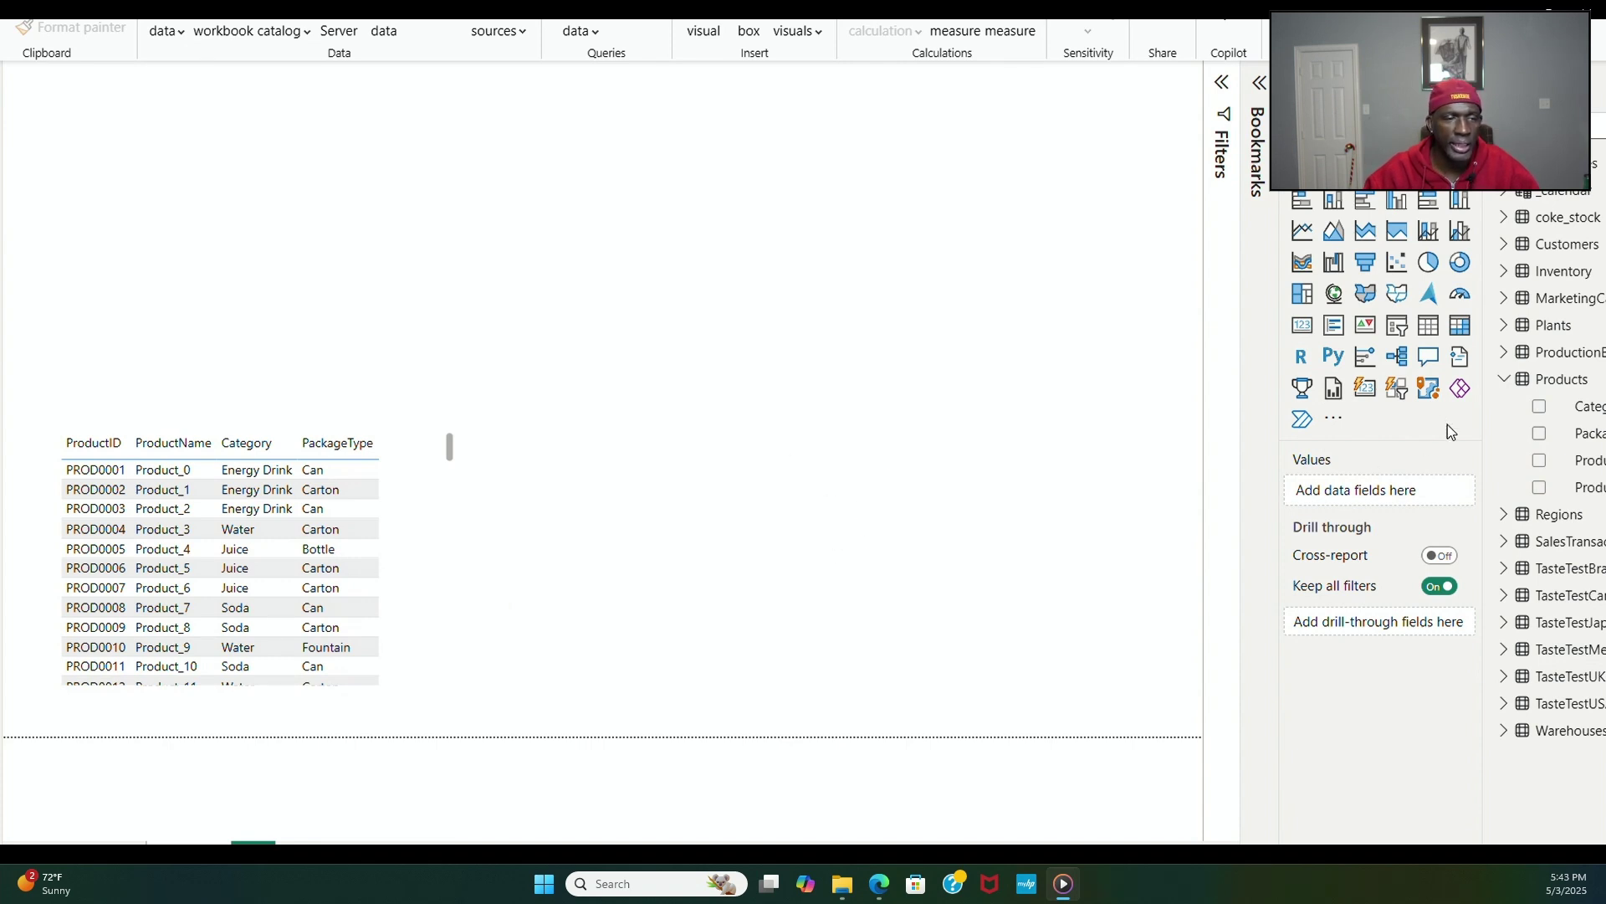
{"action": "left_click", "coordinate": [1504, 384]}
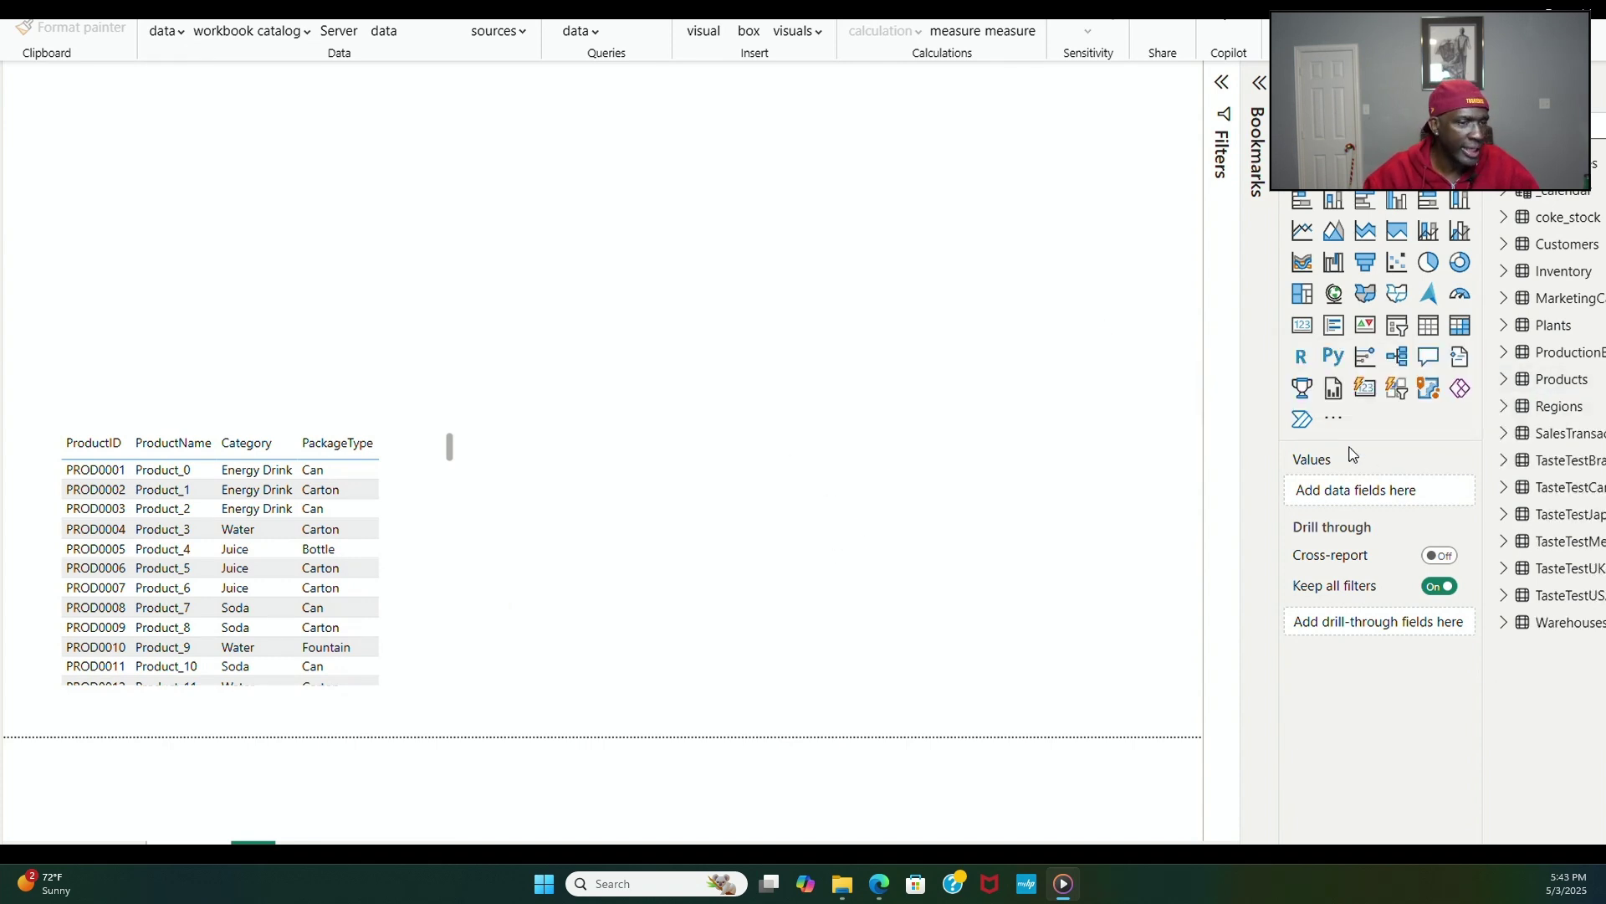
Step: Insert an empty card visual, shrink it to a small tile and place it above the product table
{"action": "left_click", "coordinate": [1301, 326]}
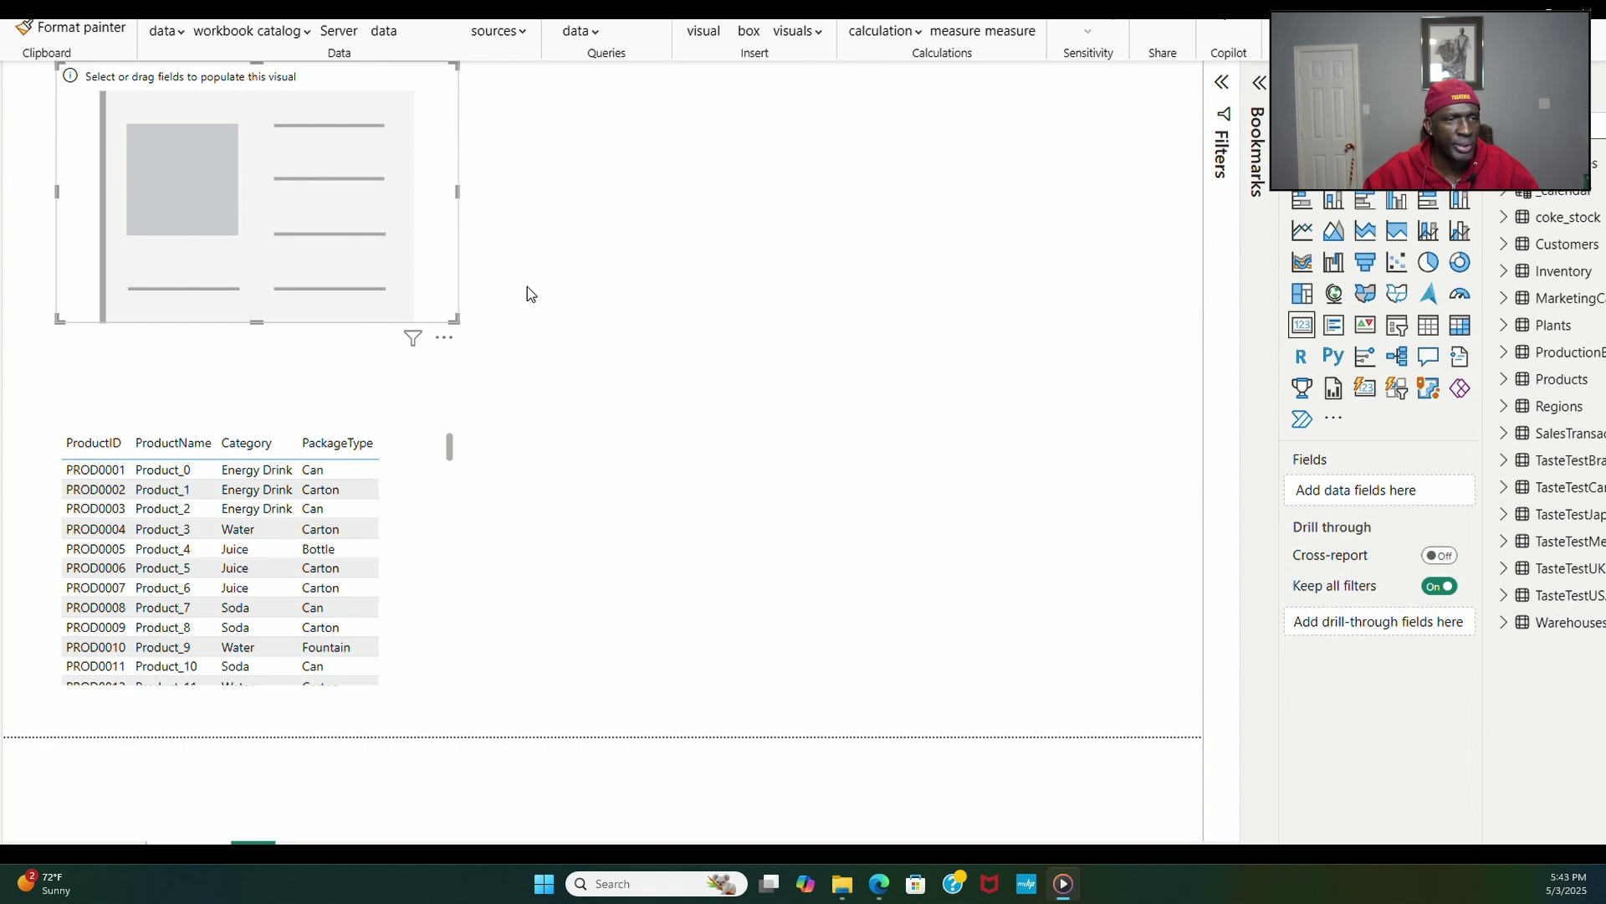
{"action": "left_click_drag", "start_coordinate": [458, 318], "coordinate": [216, 179]}
{"action": "left_click_drag", "start_coordinate": [152, 86], "coordinate": [286, 102]}
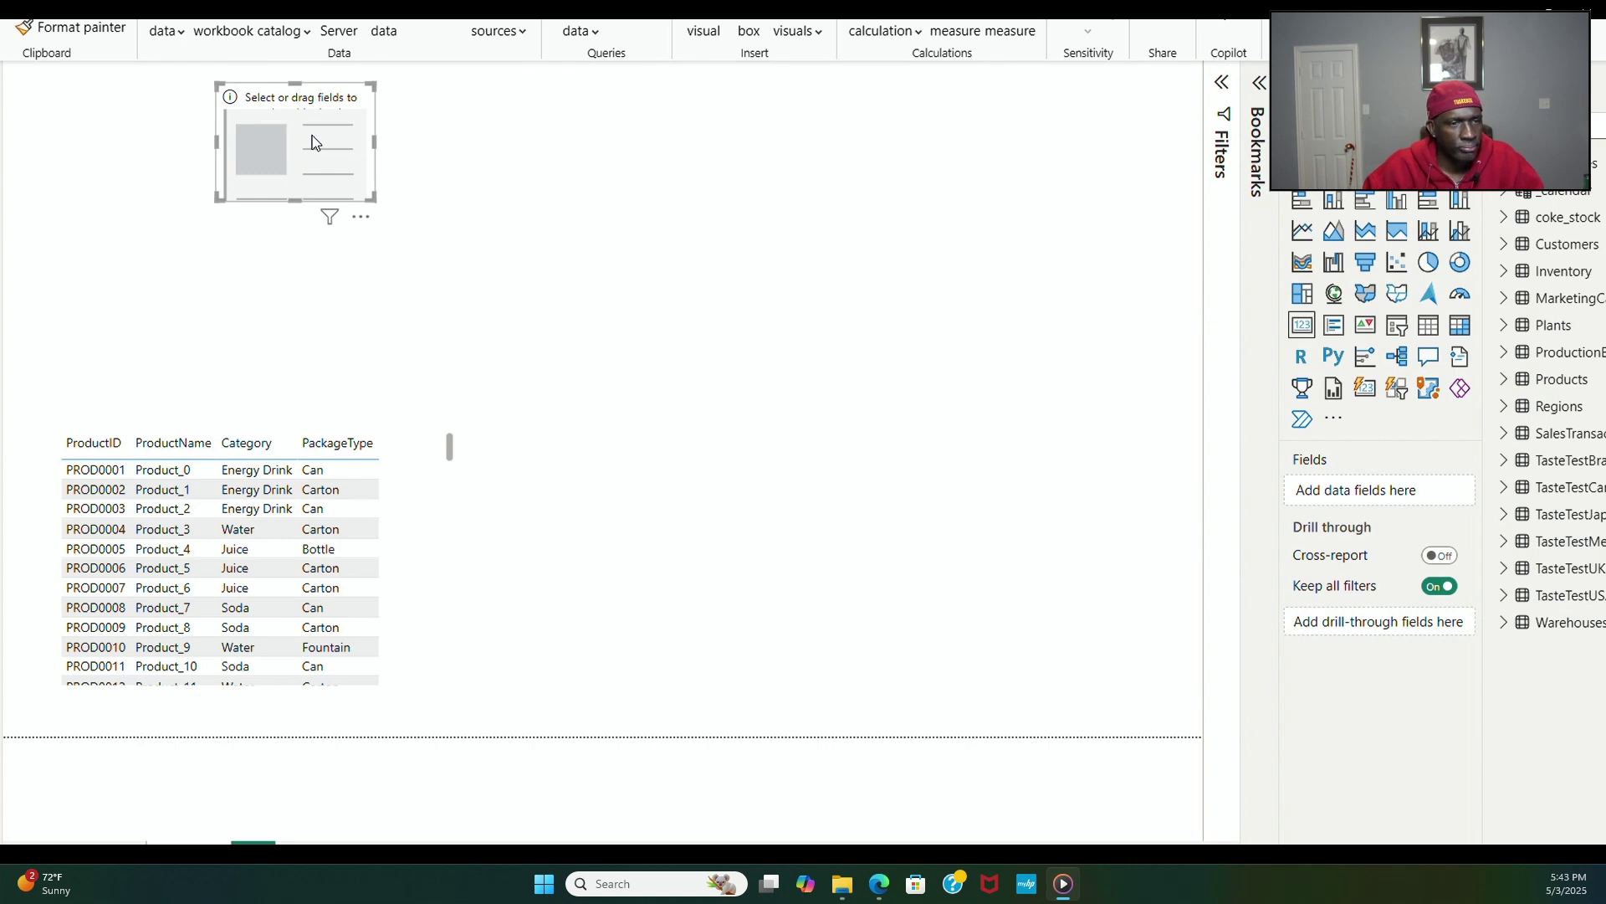
Step: Duplicate the empty card three times and spread the copies apart above the product table
{"action": "left_click", "coordinate": [473, 192]}
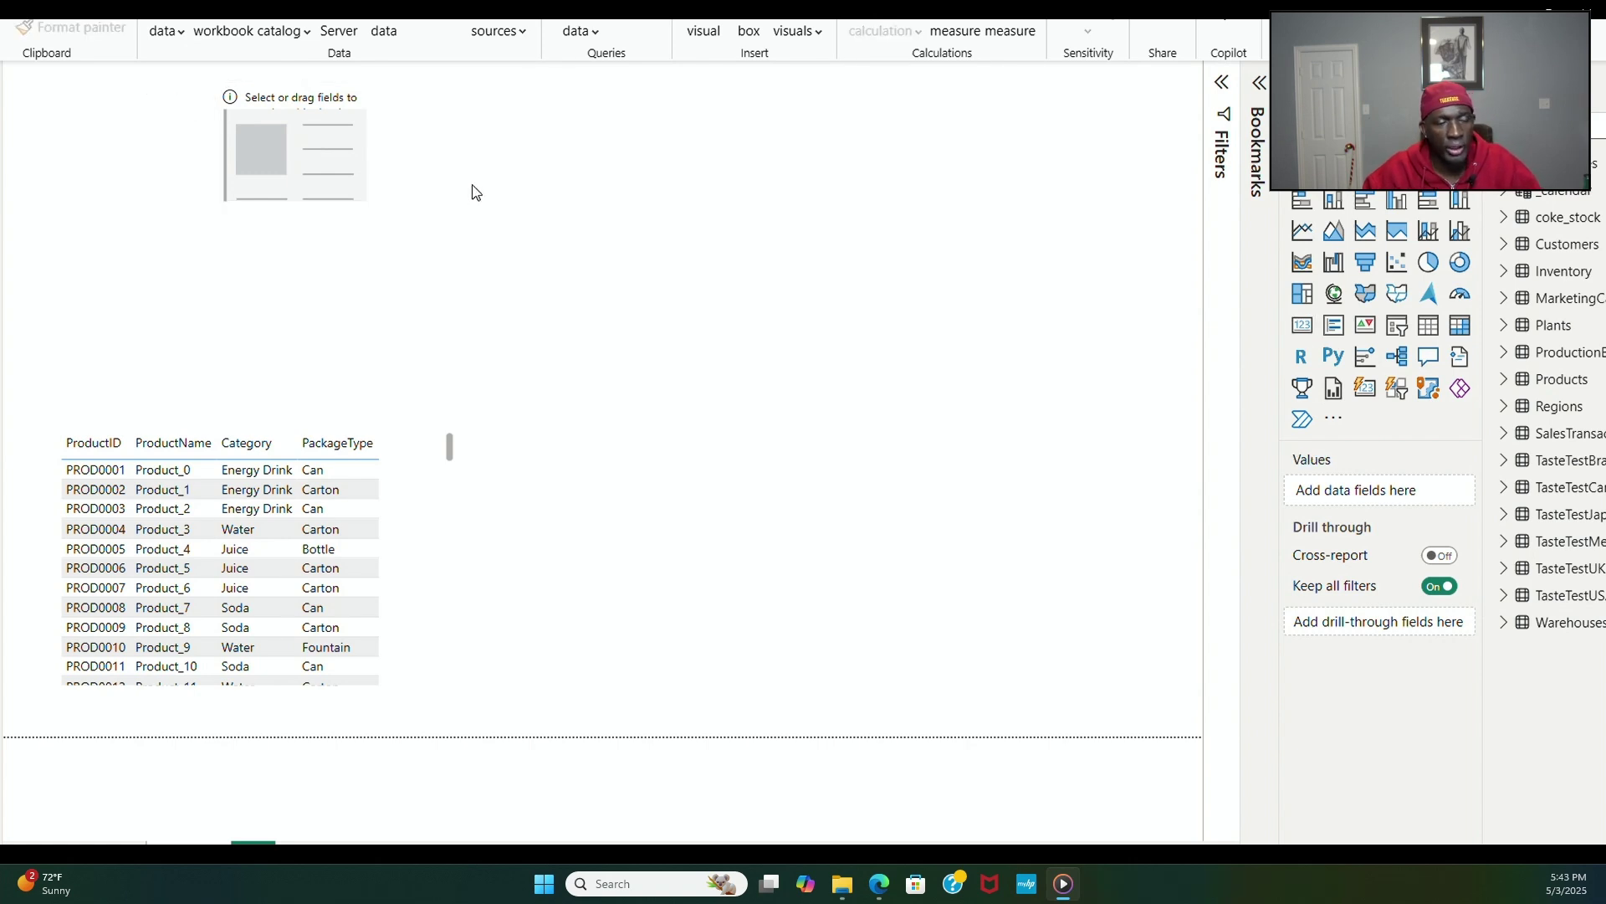
{"action": "left_click", "coordinate": [473, 192]}
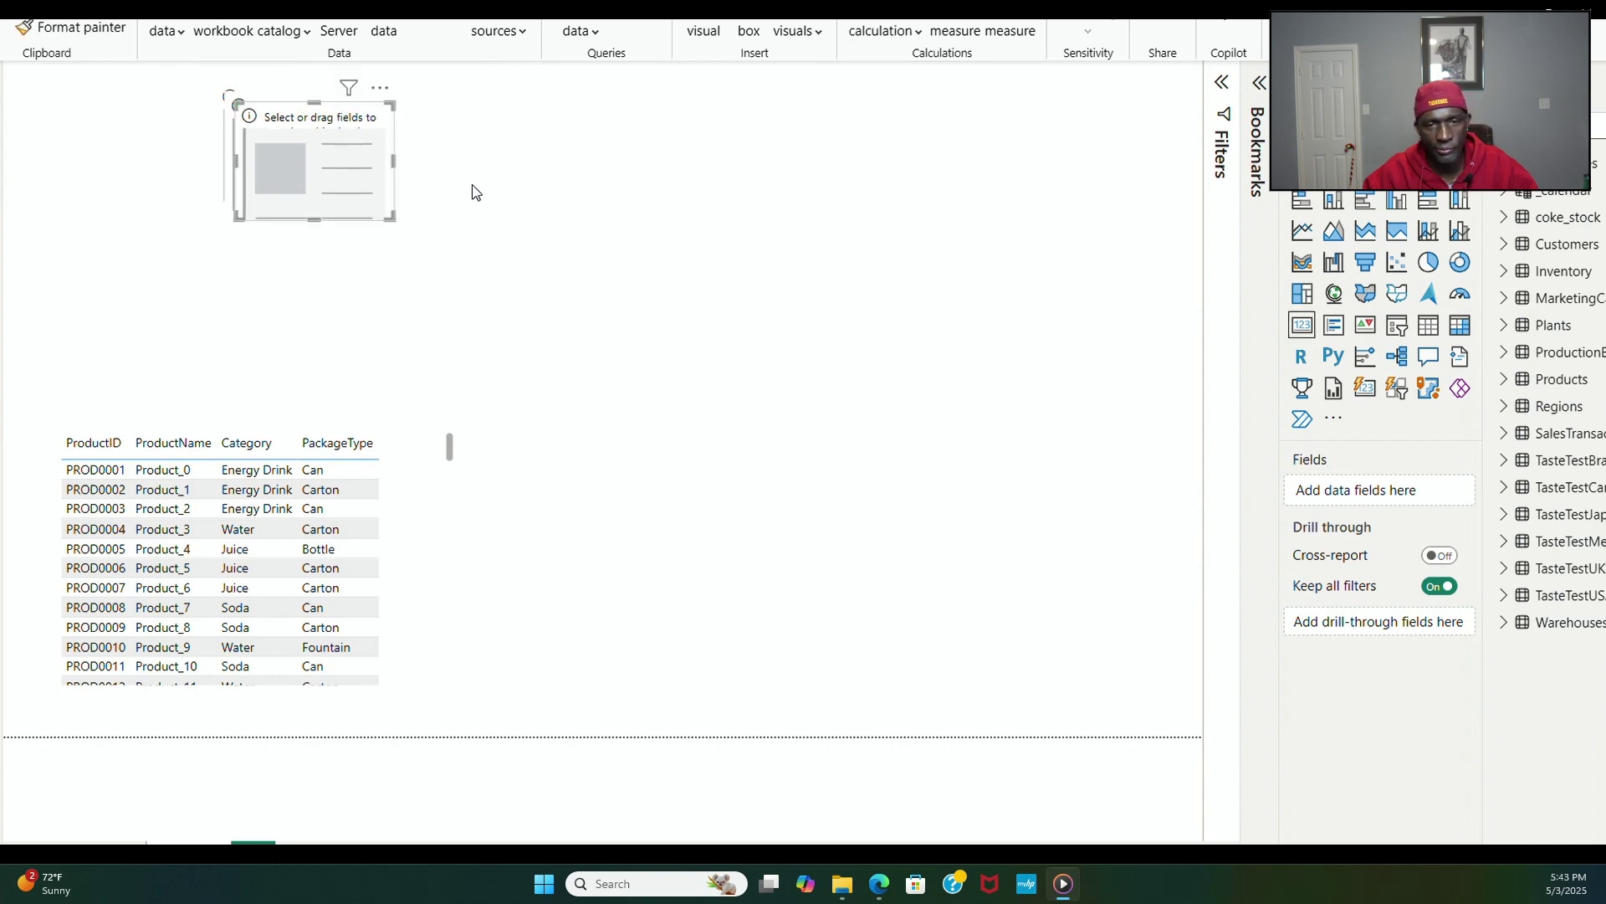
{"action": "key", "text": "ctrl+v"}
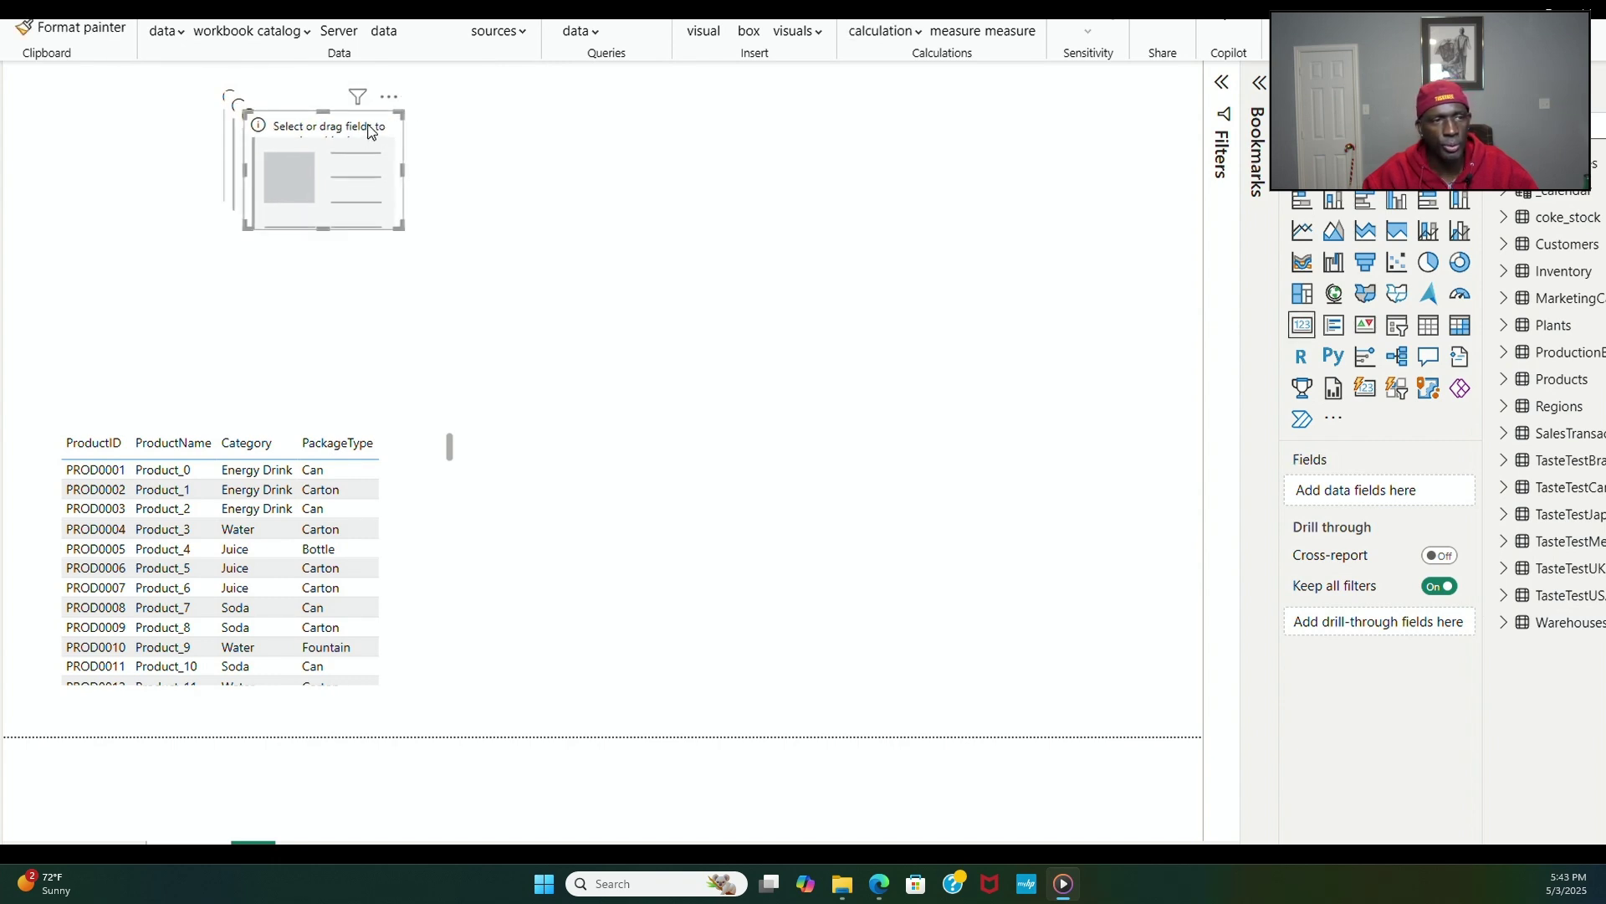
{"action": "left_click_drag", "start_coordinate": [367, 129], "coordinate": [862, 214]}
{"action": "left_click_drag", "start_coordinate": [377, 149], "coordinate": [663, 182]}
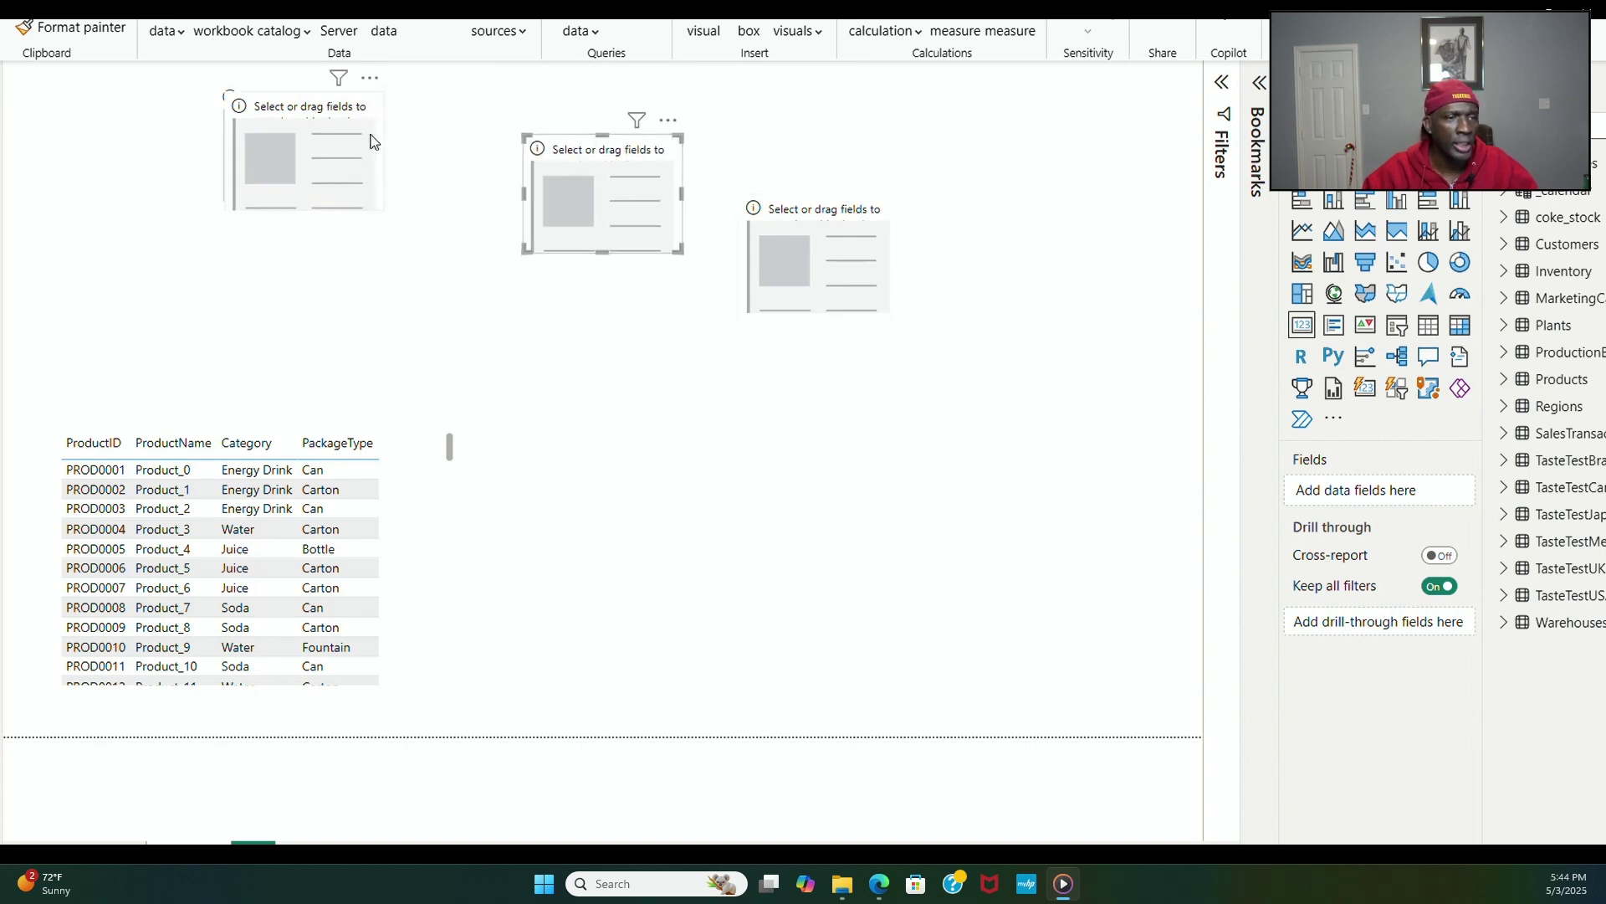
{"action": "left_click_drag", "start_coordinate": [347, 124], "coordinate": [448, 276]}
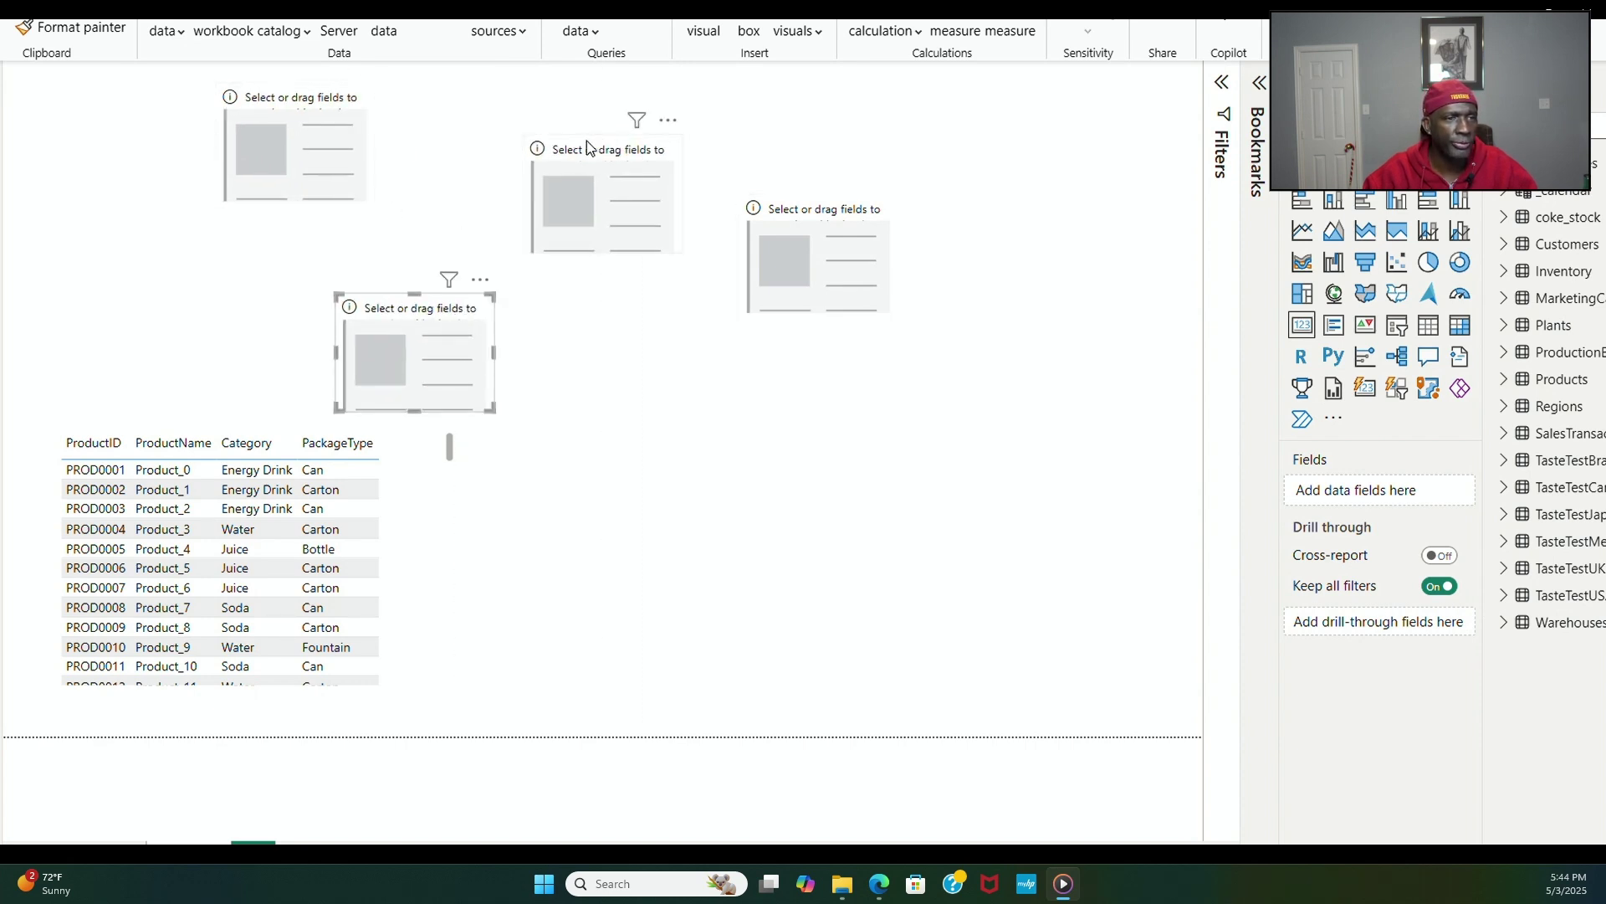
Step: Arrange the four empty cards side by side in one level row along the top of the report page
{"action": "left_click_drag", "start_coordinate": [791, 211], "coordinate": [892, 199]}
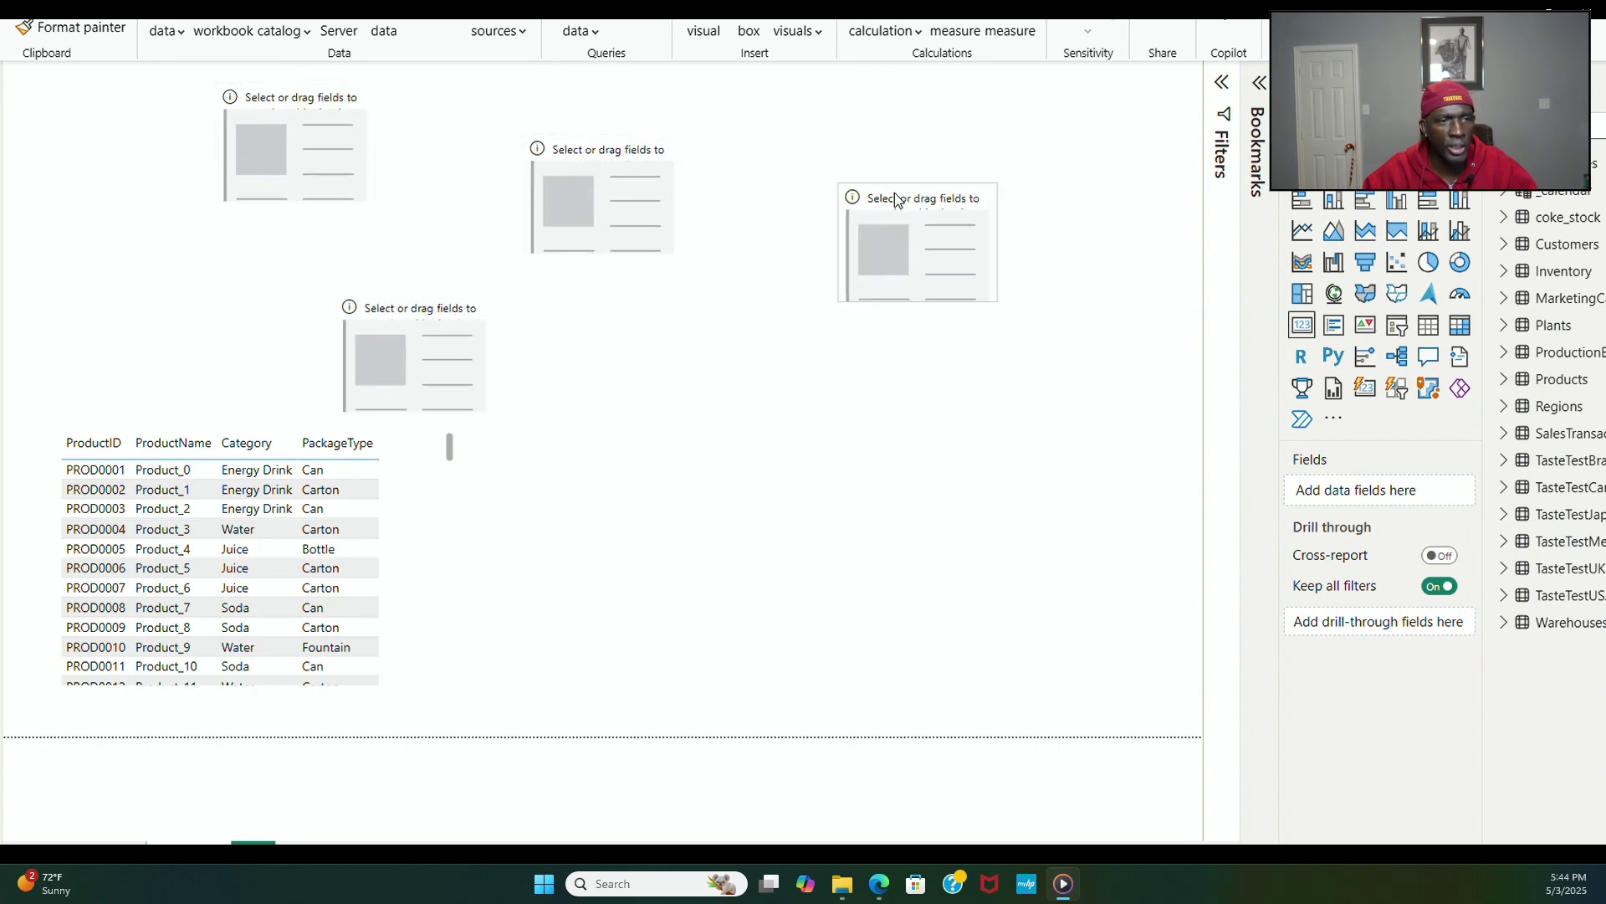
{"action": "left_click_drag", "start_coordinate": [352, 143], "coordinate": [290, 125]}
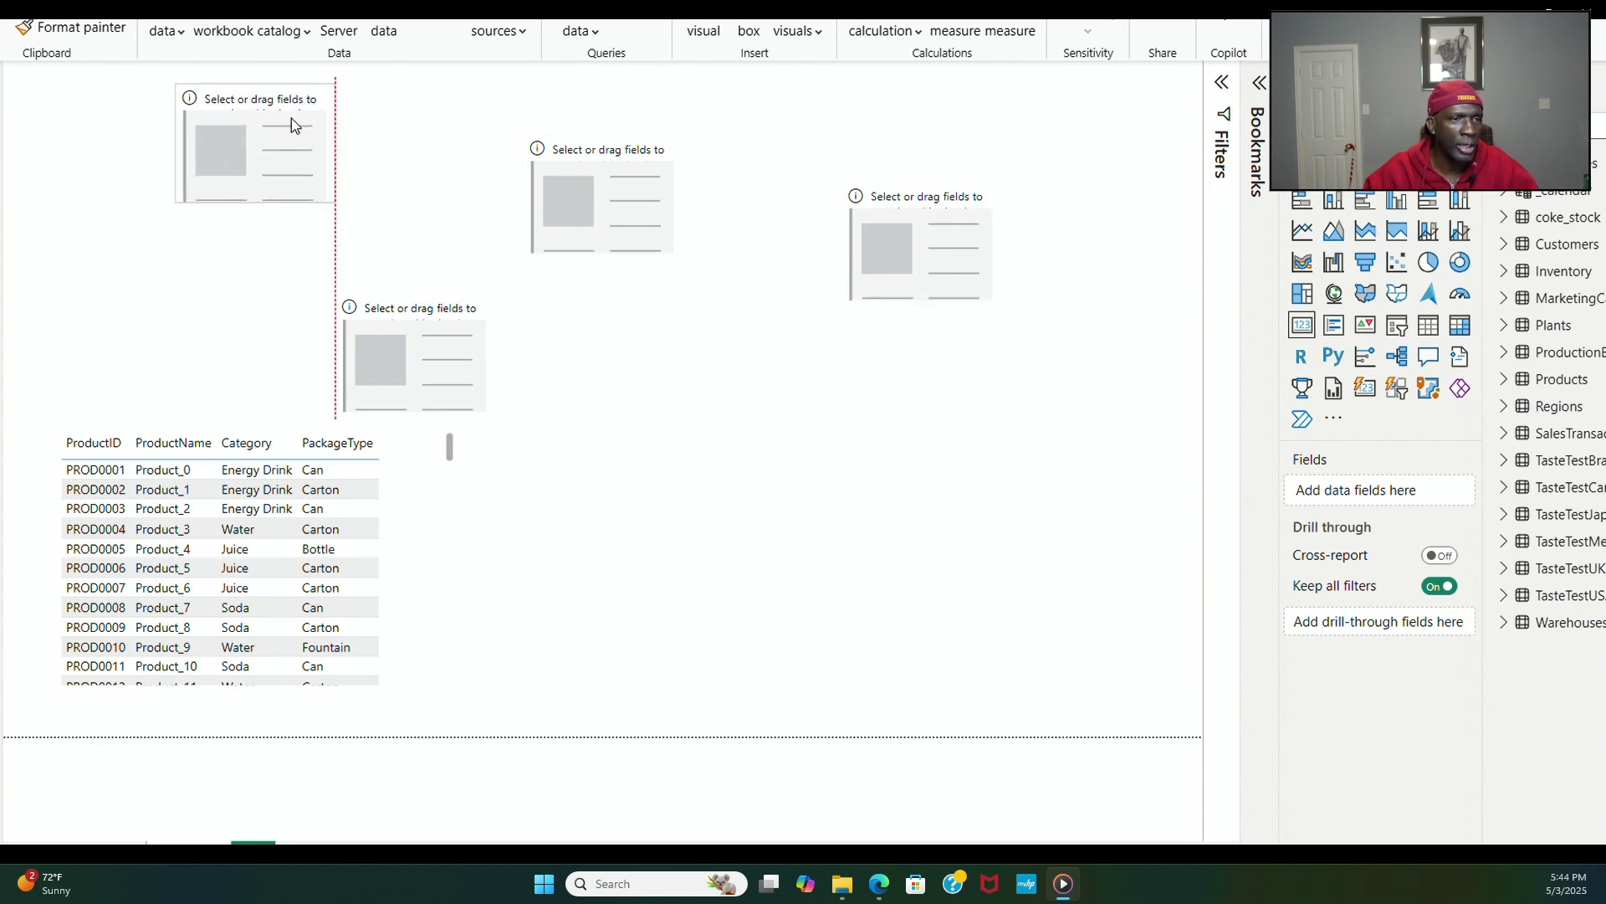
{"action": "left_click_drag", "start_coordinate": [599, 153], "coordinate": [681, 132]}
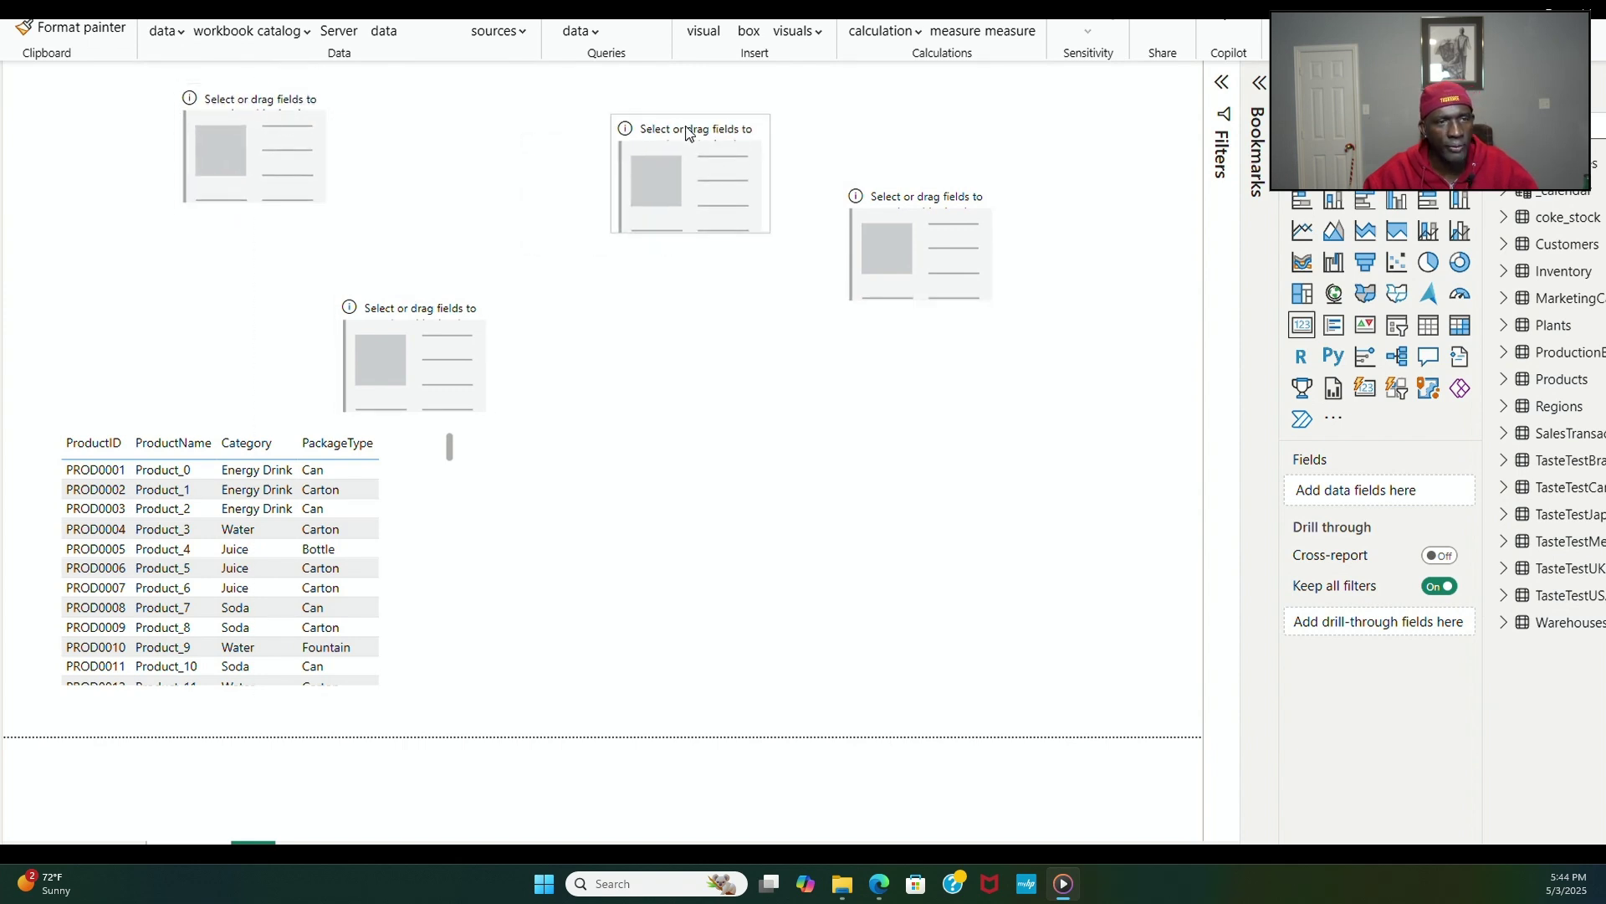
{"action": "left_click_drag", "start_coordinate": [395, 318], "coordinate": [416, 107]}
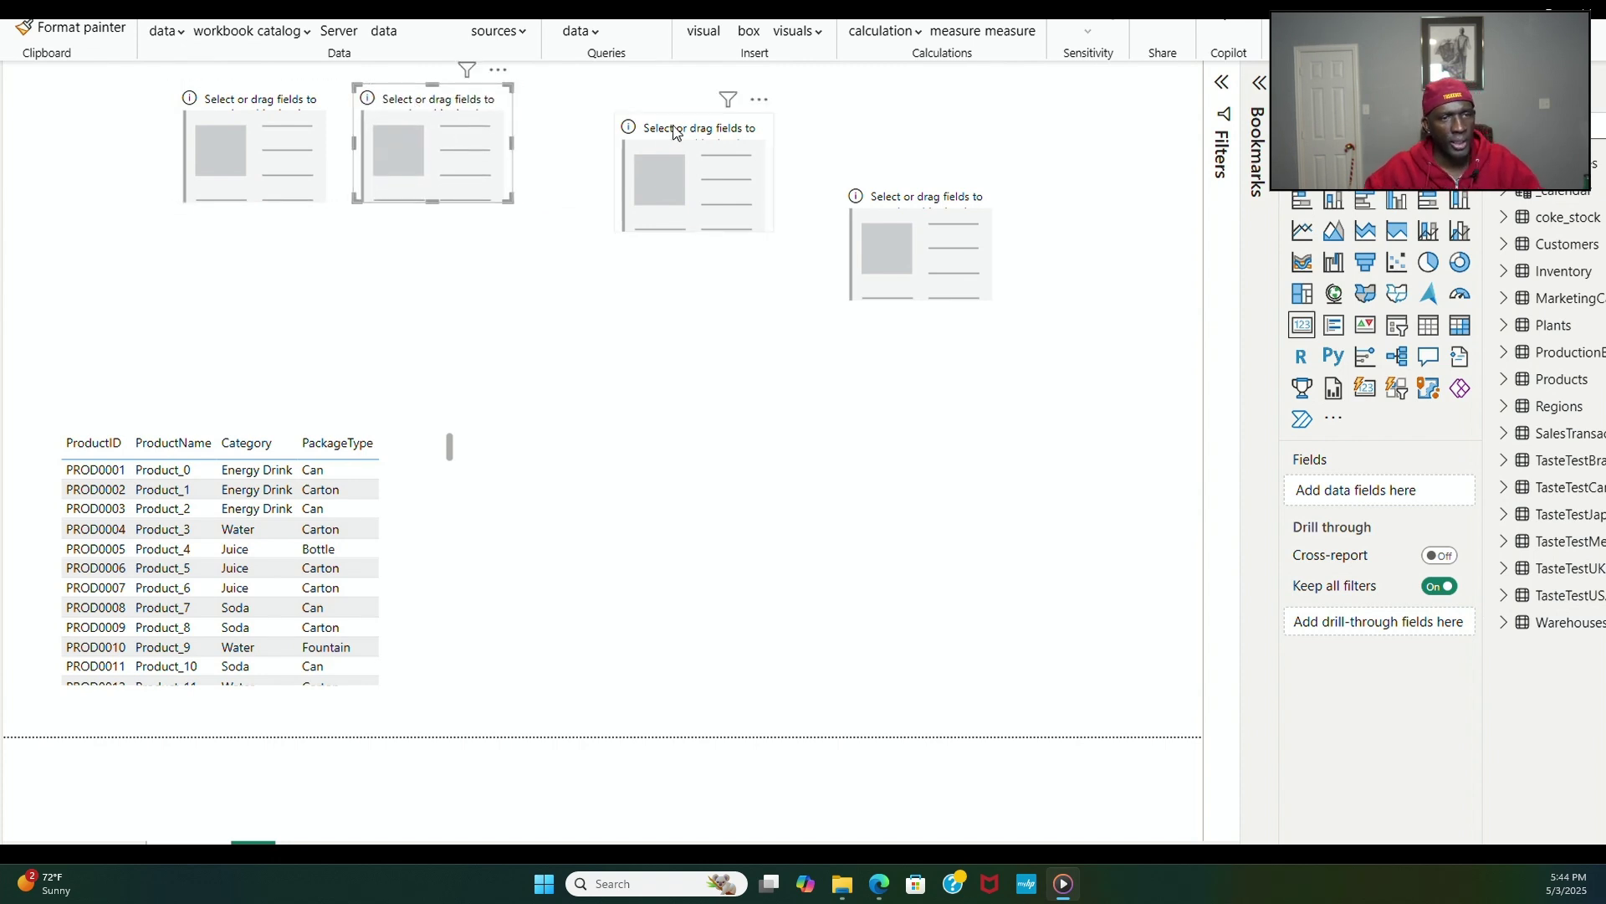
{"action": "left_click_drag", "start_coordinate": [669, 133], "coordinate": [600, 105]}
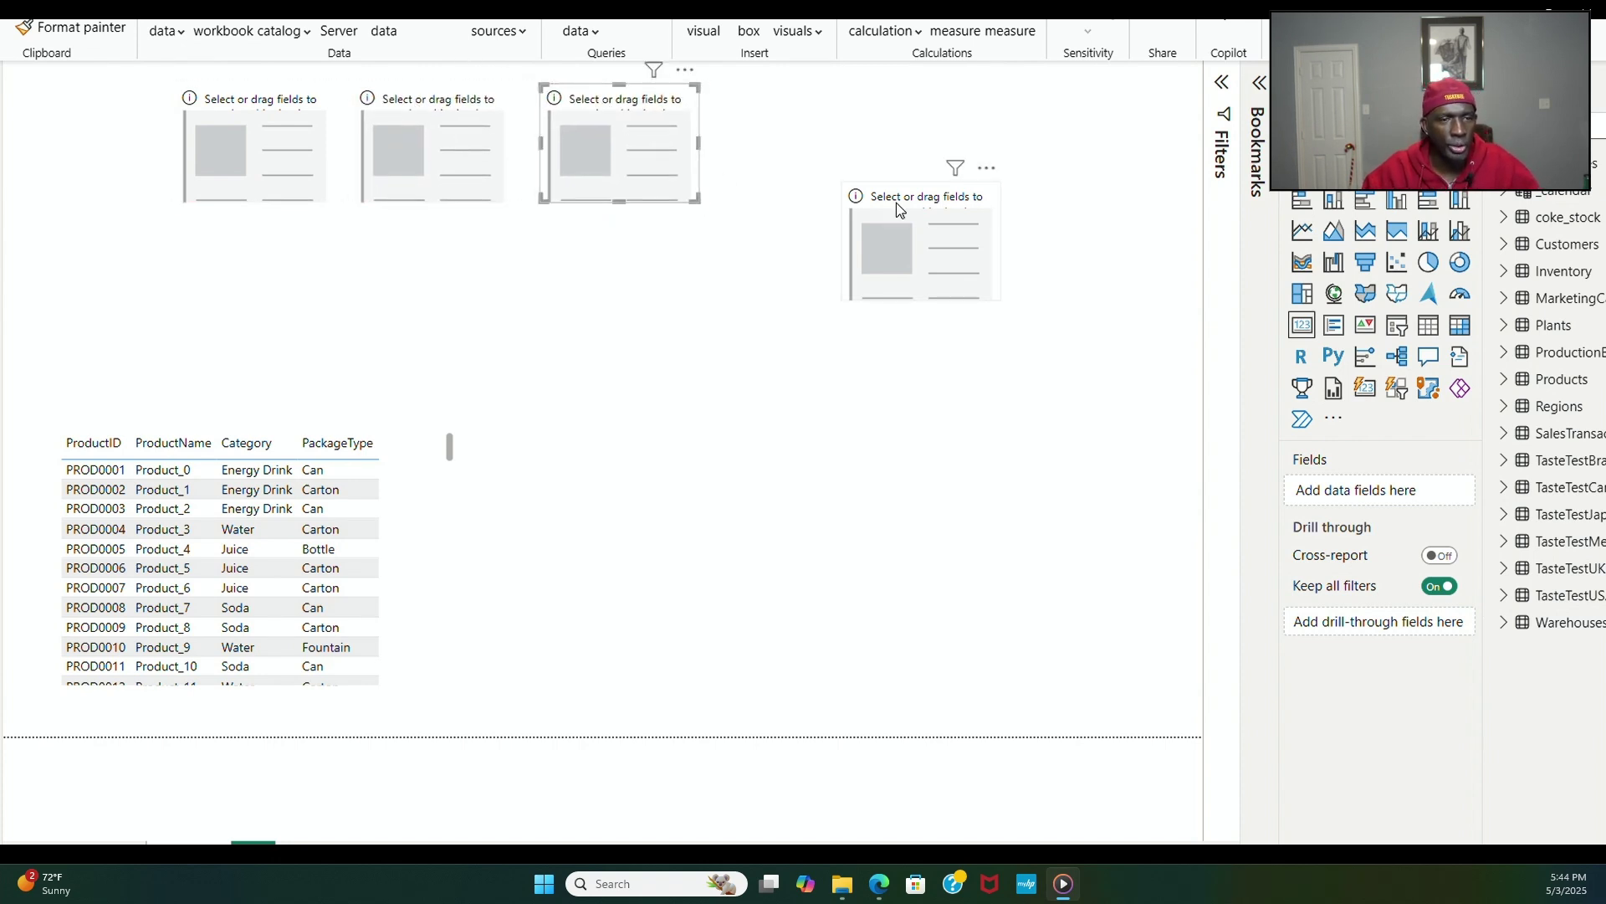
{"action": "left_click_drag", "start_coordinate": [863, 183], "coordinate": [743, 84]}
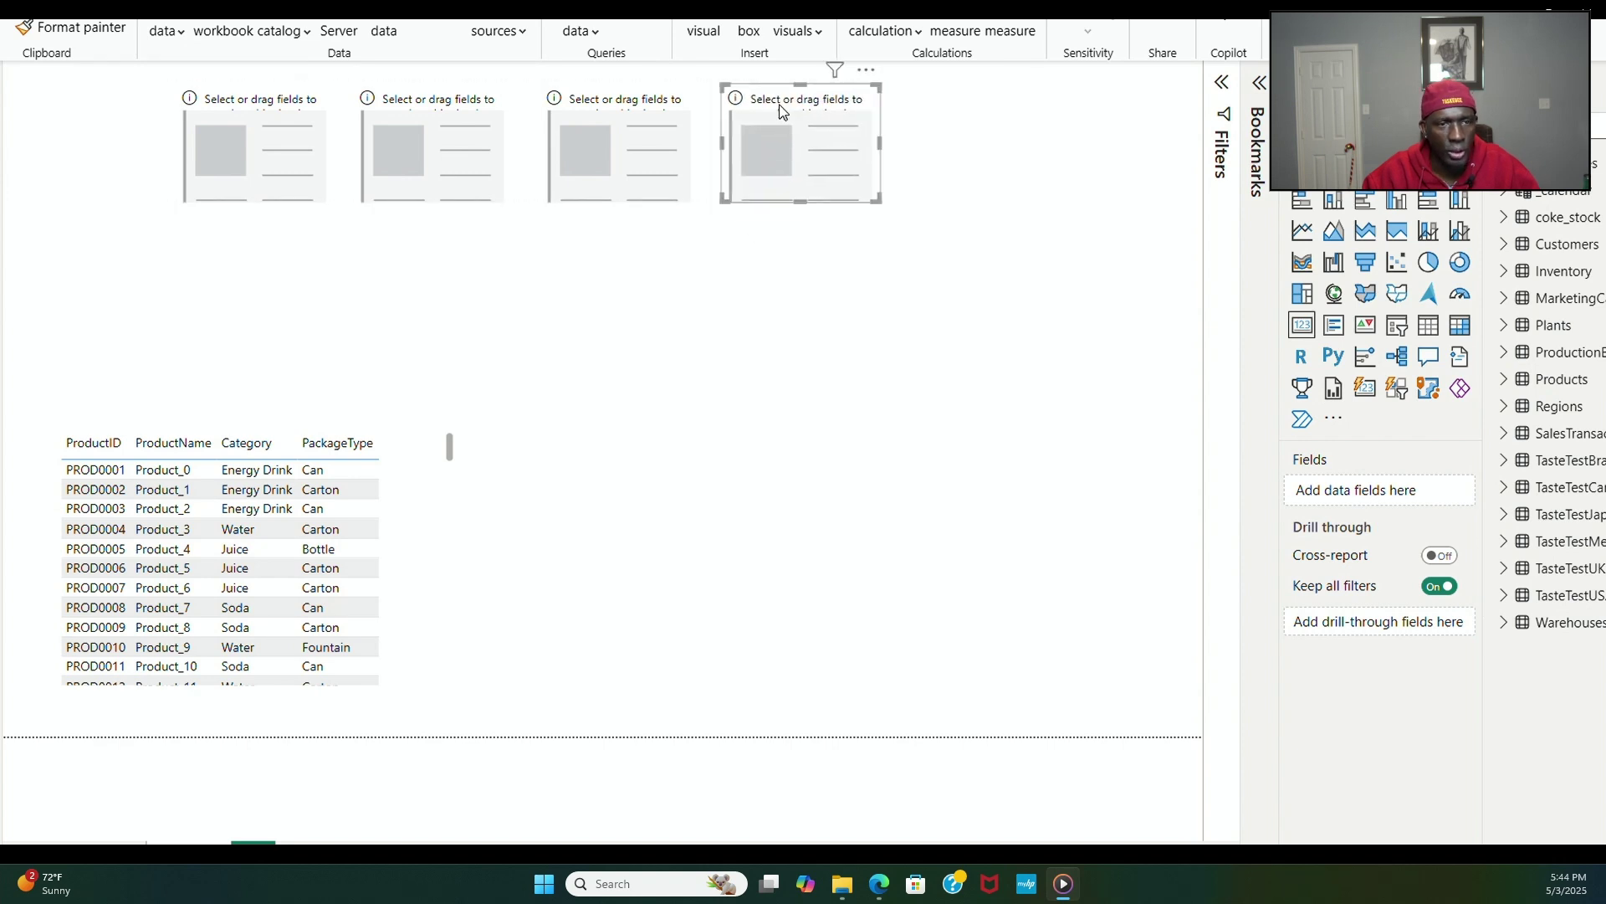
{"action": "left_click", "coordinate": [865, 286]}
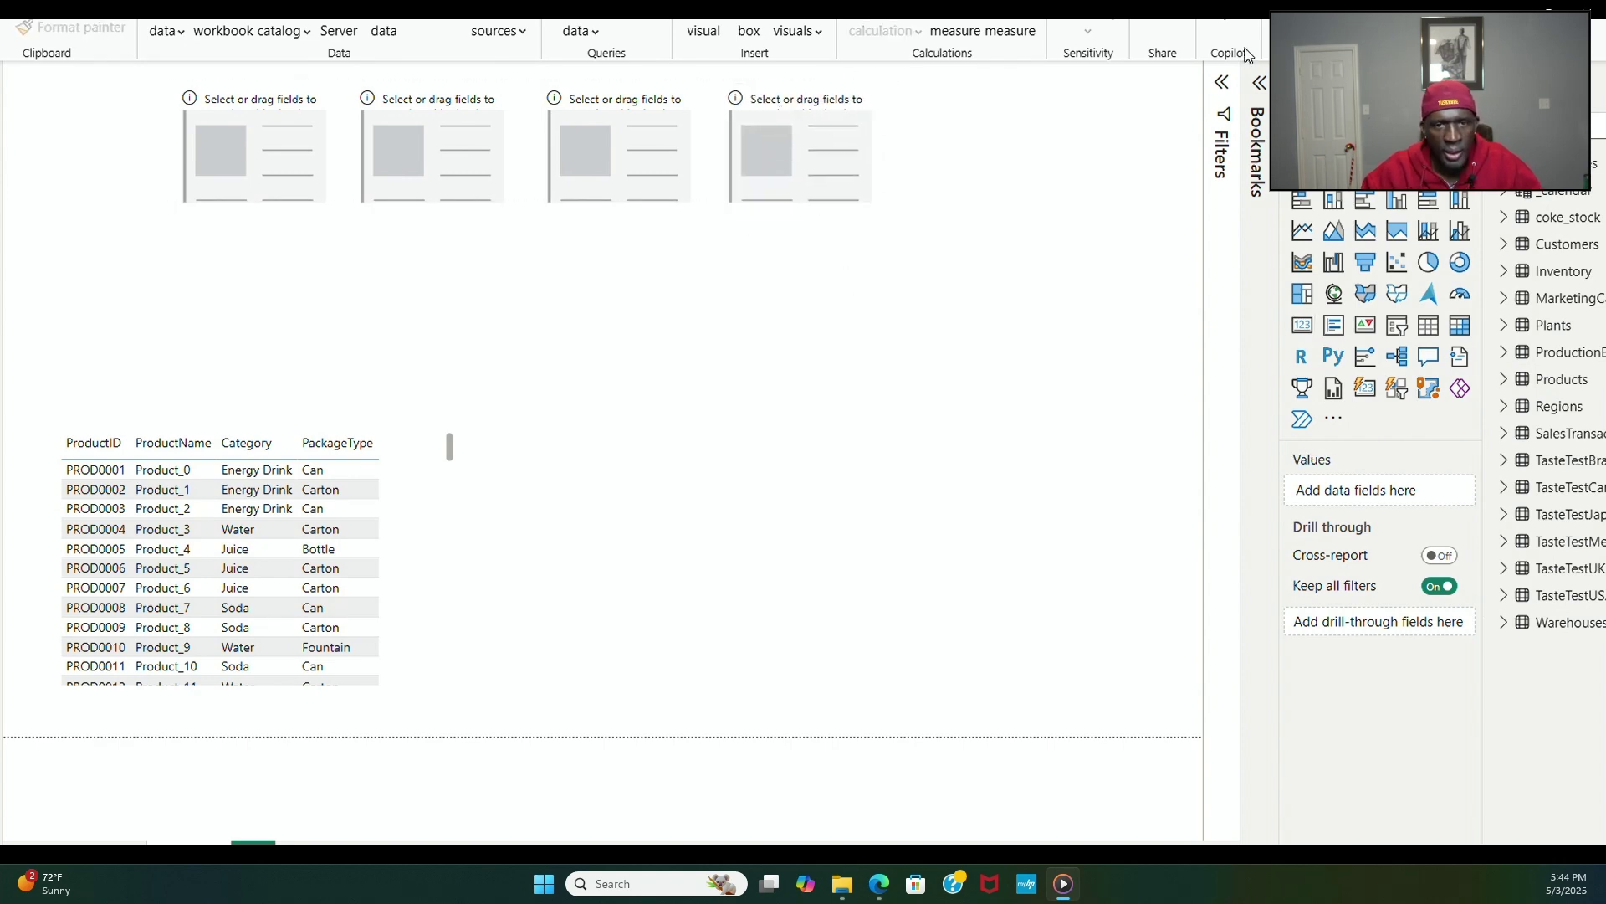
Step: Fill the four empty cards, in order, with the Open, High, Low and Close fields from coke_stock
{"action": "left_click", "coordinate": [1504, 219]}
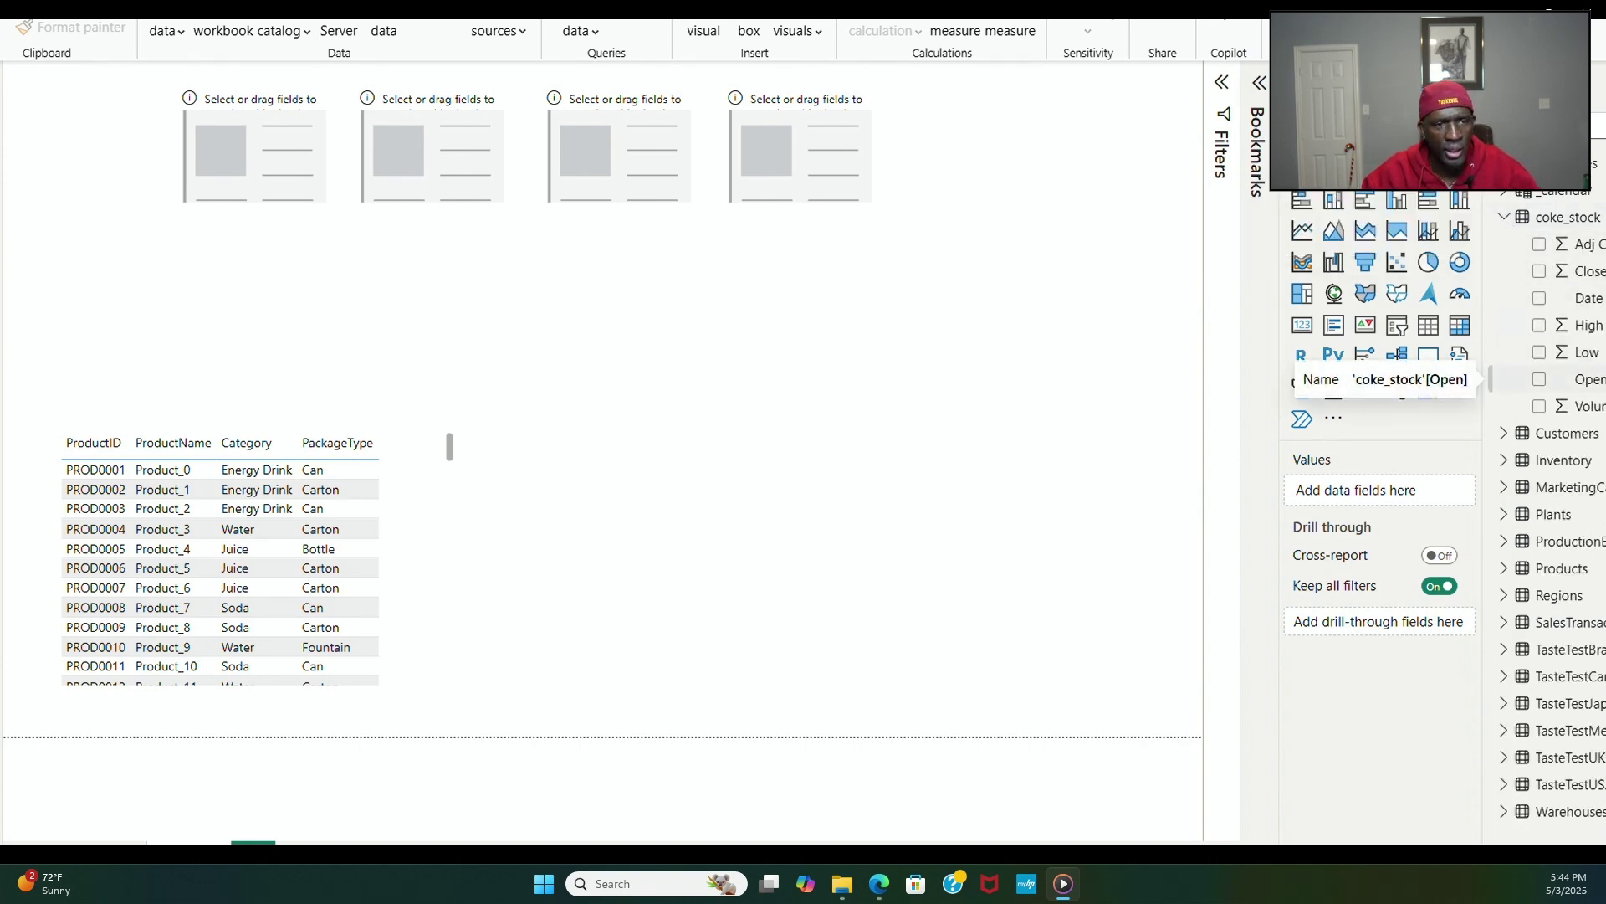
{"action": "left_click_drag", "start_coordinate": [1586, 379], "coordinate": [293, 174]}
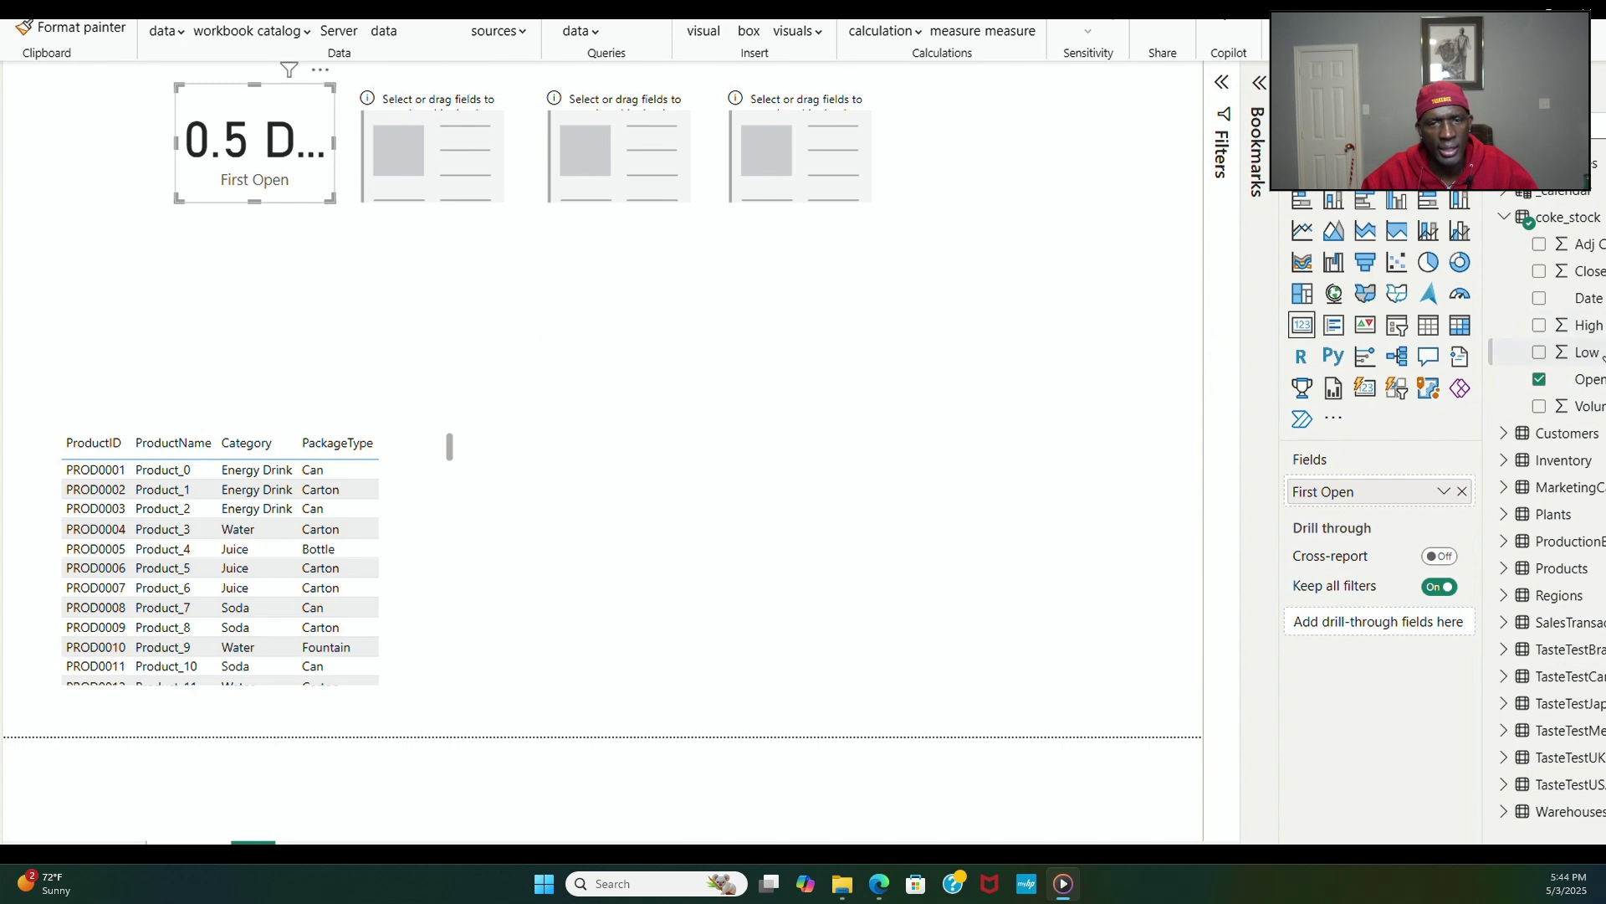
{"action": "left_click_drag", "start_coordinate": [1587, 325], "coordinate": [463, 163]}
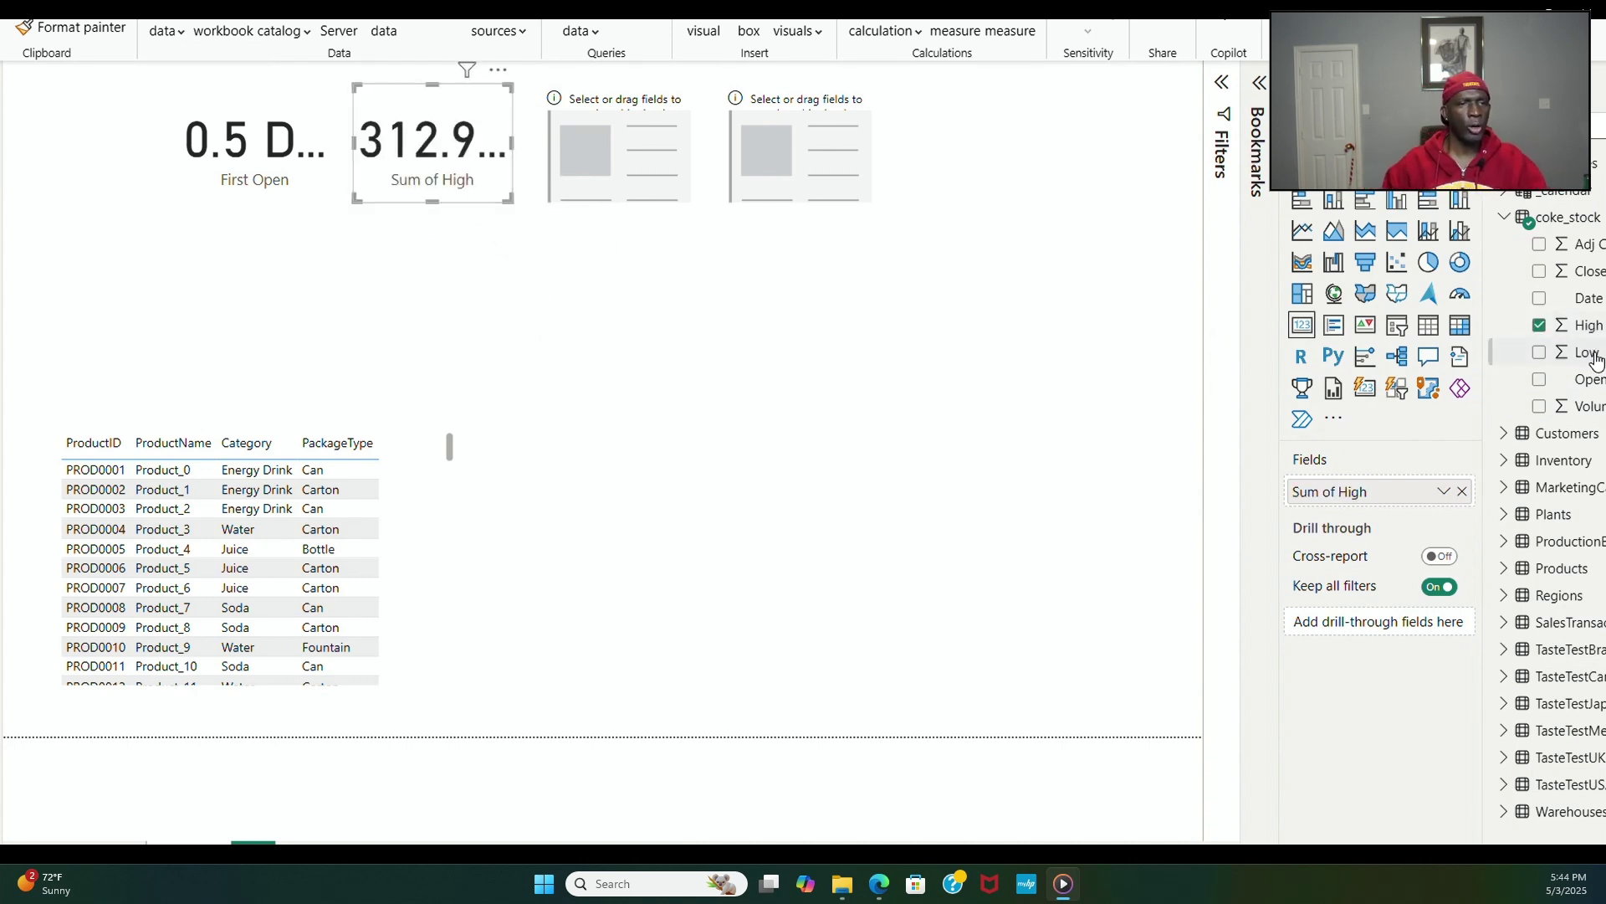
{"action": "left_click_drag", "start_coordinate": [1596, 358], "coordinate": [647, 162]}
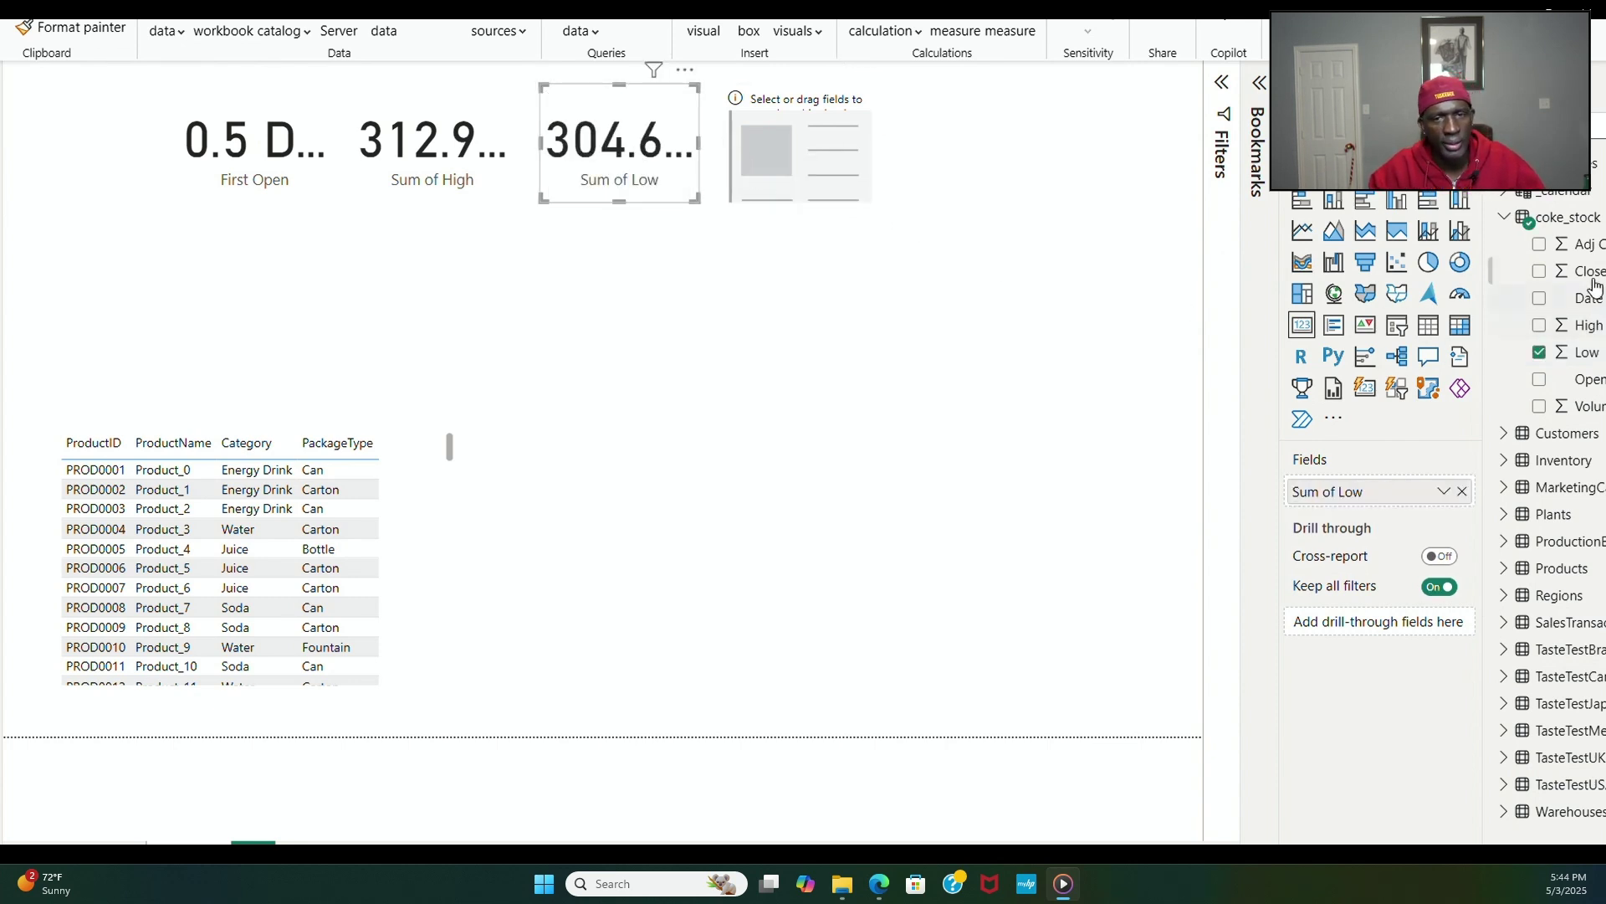
{"action": "left_click_drag", "start_coordinate": [1594, 275], "coordinate": [809, 151]}
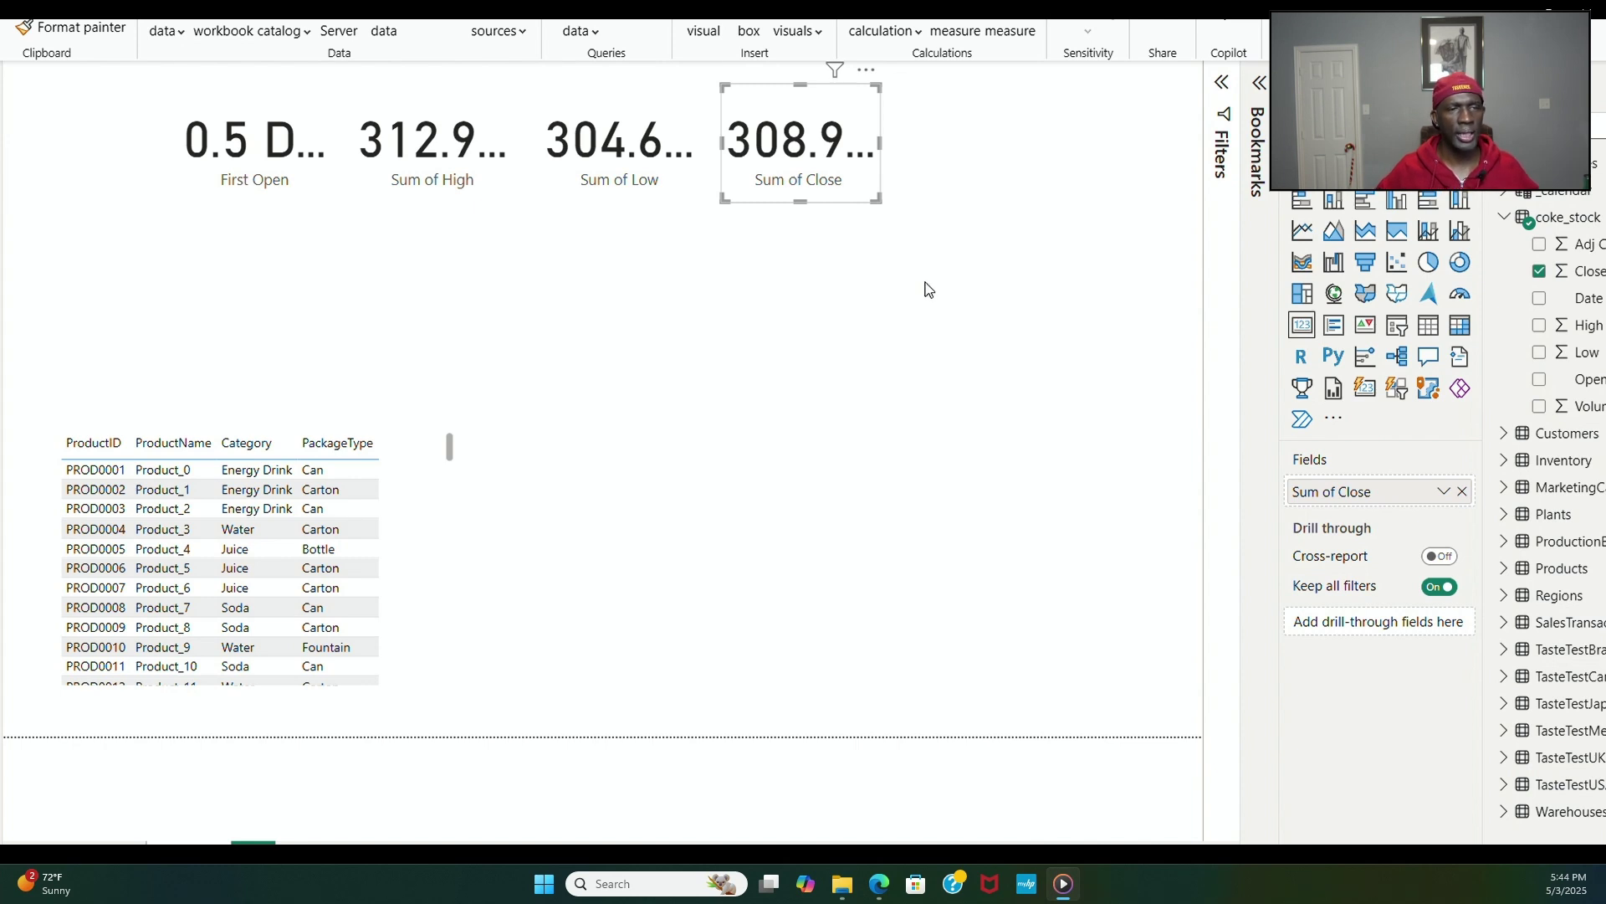
Step: Add a fifth card at the end of the card row and fill it with Volume from coke_stock
{"action": "left_click", "coordinate": [943, 189]}
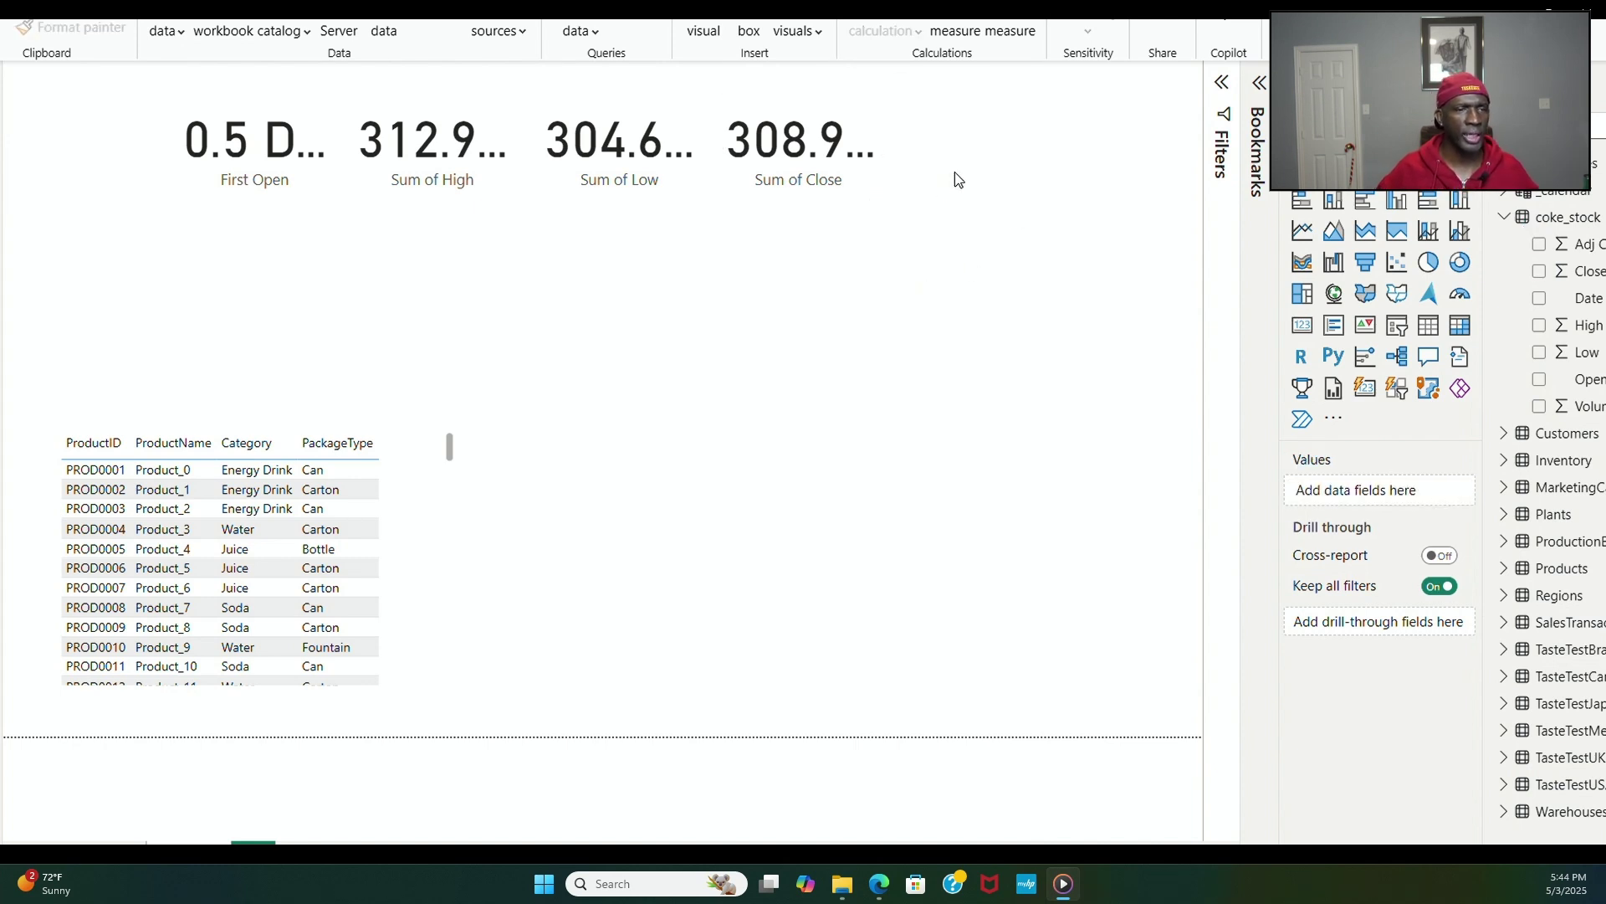
{"action": "left_click", "coordinate": [1301, 325]}
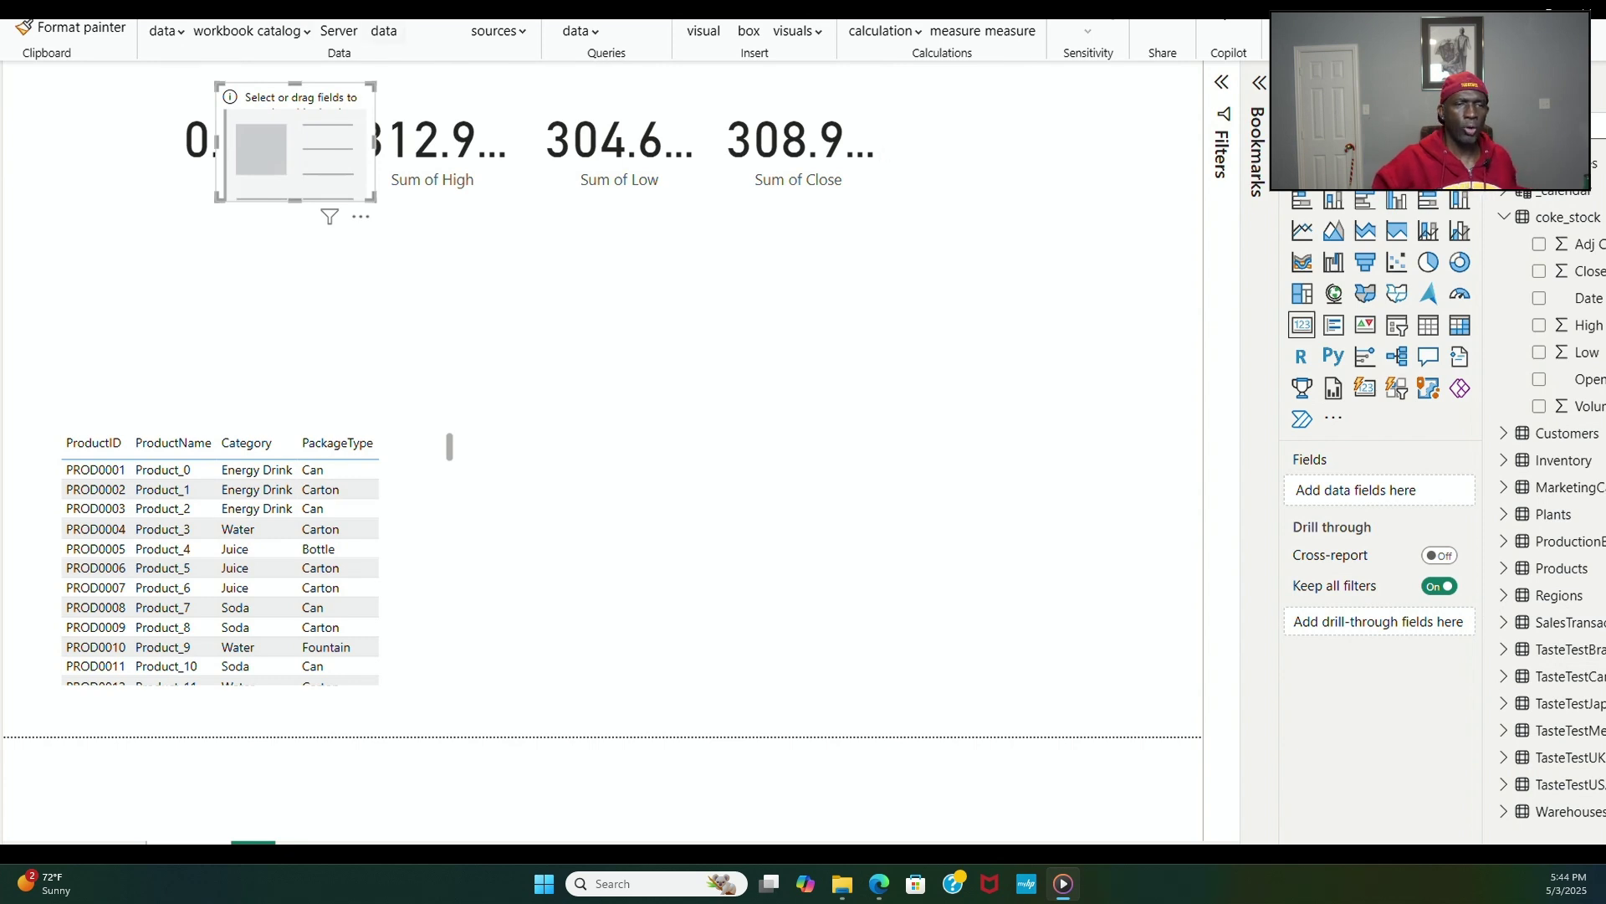
{"action": "left_click_drag", "start_coordinate": [264, 95], "coordinate": [1004, 109]}
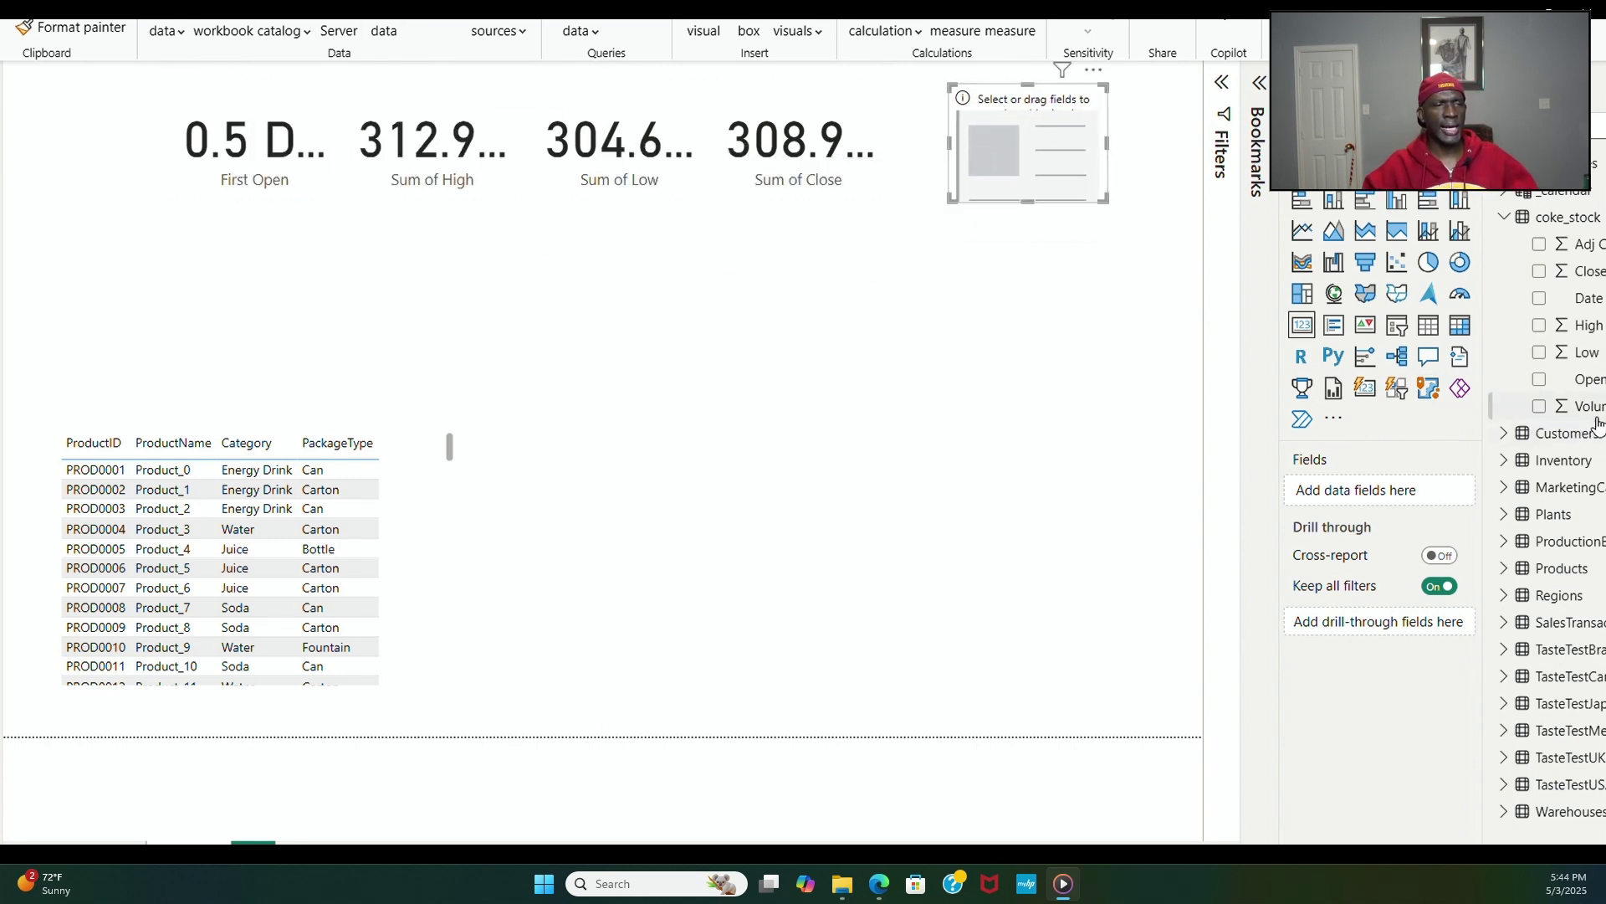
{"action": "left_click_drag", "start_coordinate": [1598, 410], "coordinate": [1049, 154]}
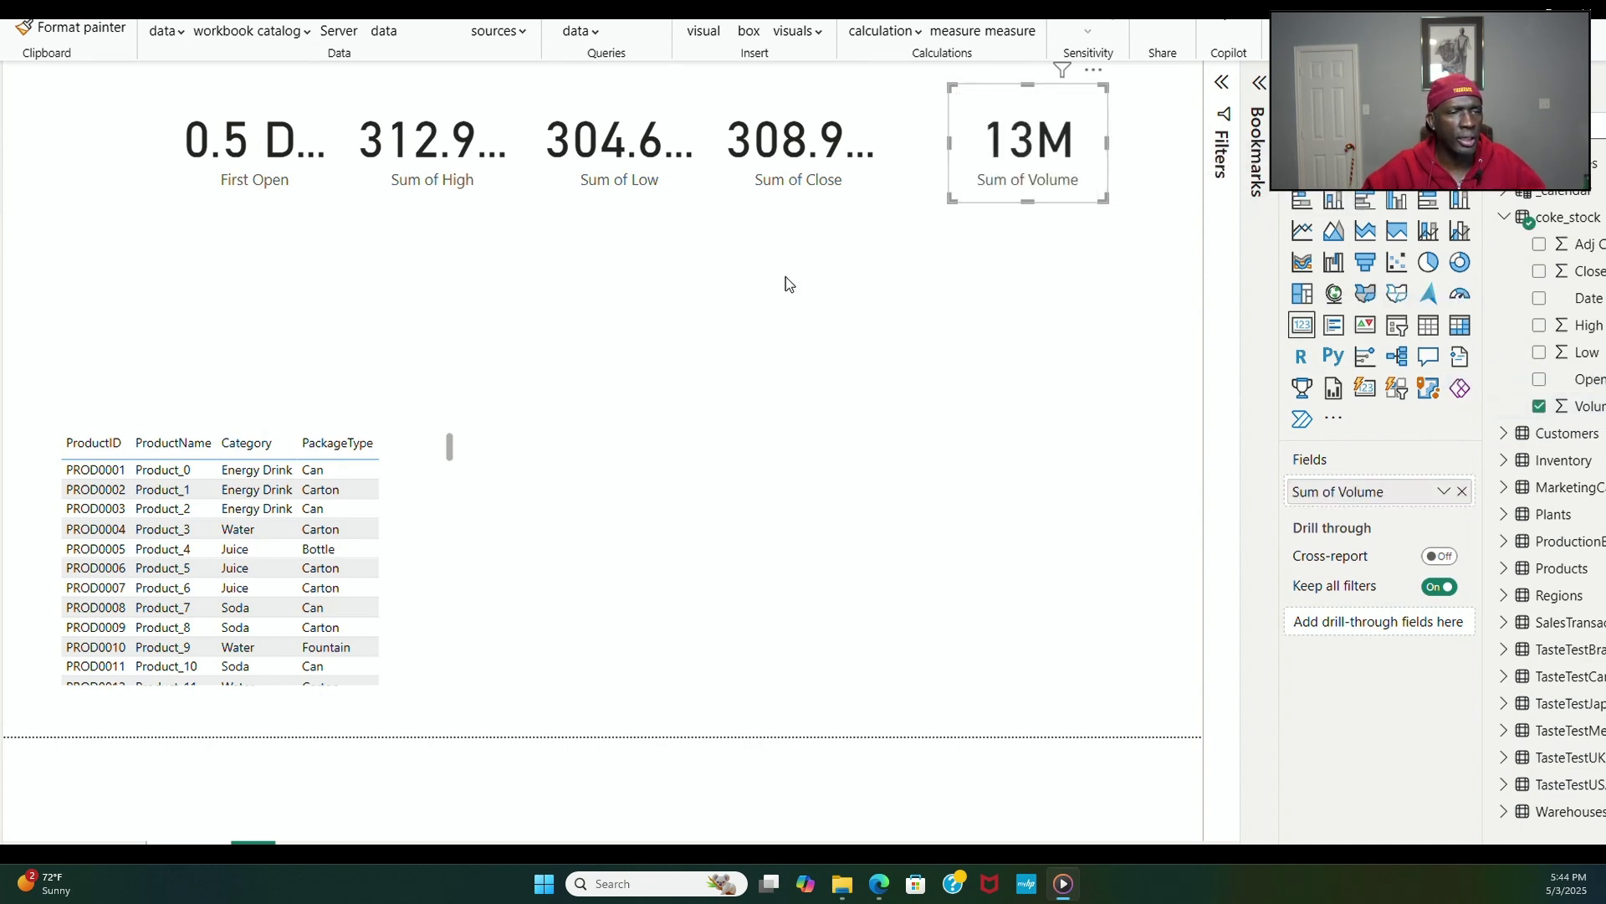
Step: Check the summarization options of the Open card and inspect the Open column in the coke_stock data
{"action": "left_click", "coordinate": [259, 170]}
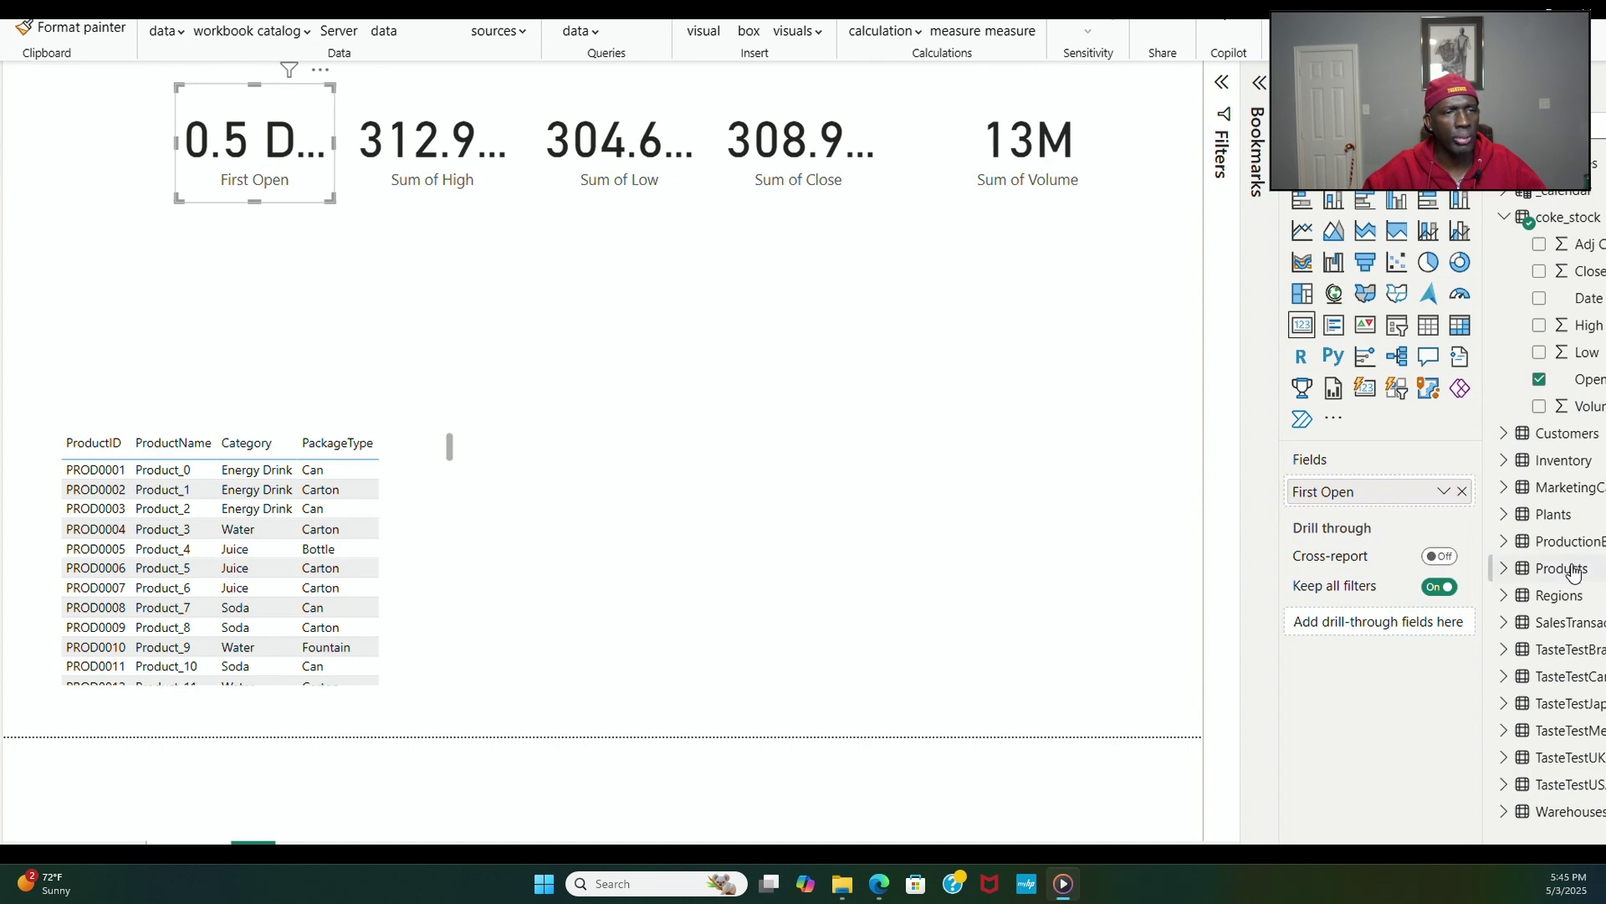
{"action": "left_click", "coordinate": [1443, 493]}
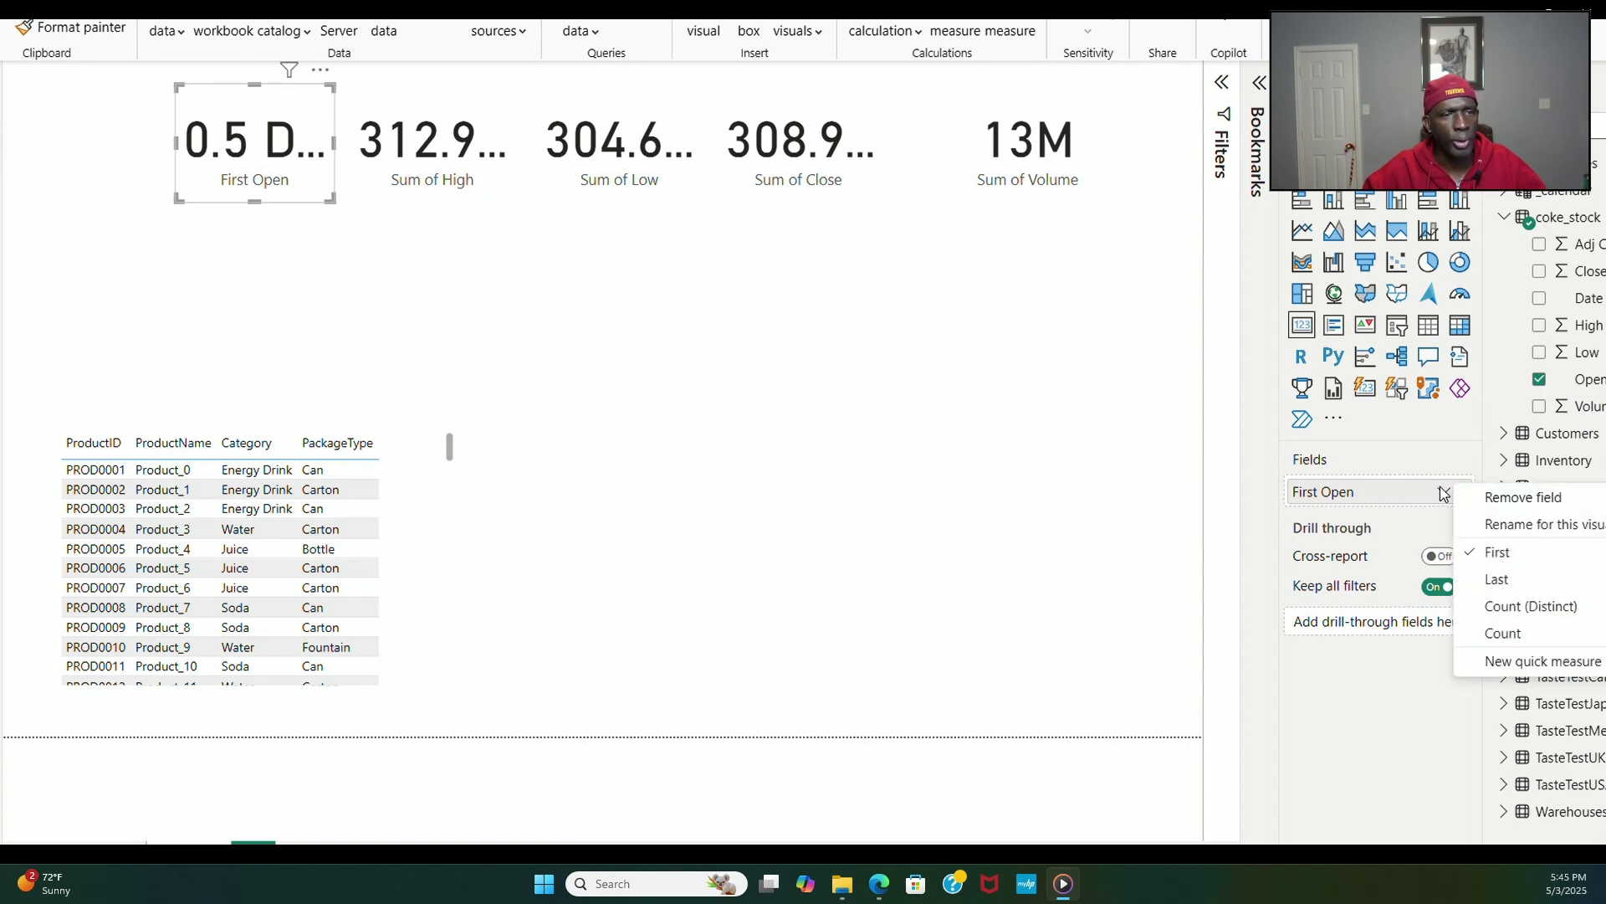
{"action": "left_click", "coordinate": [2, 110]}
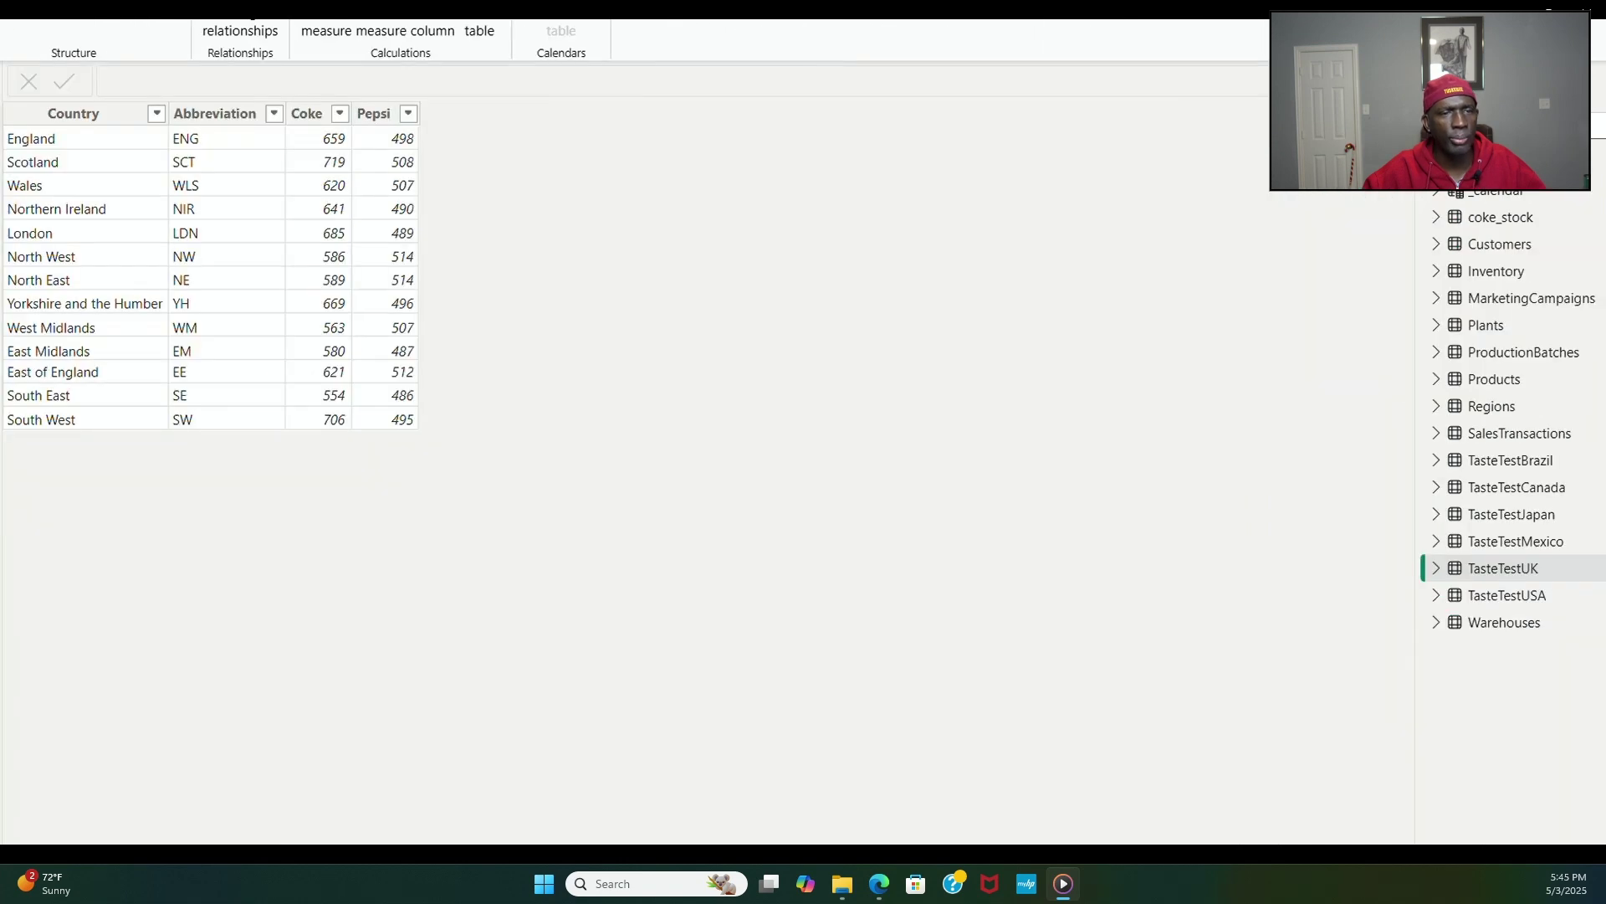
{"action": "left_click", "coordinate": [1497, 220]}
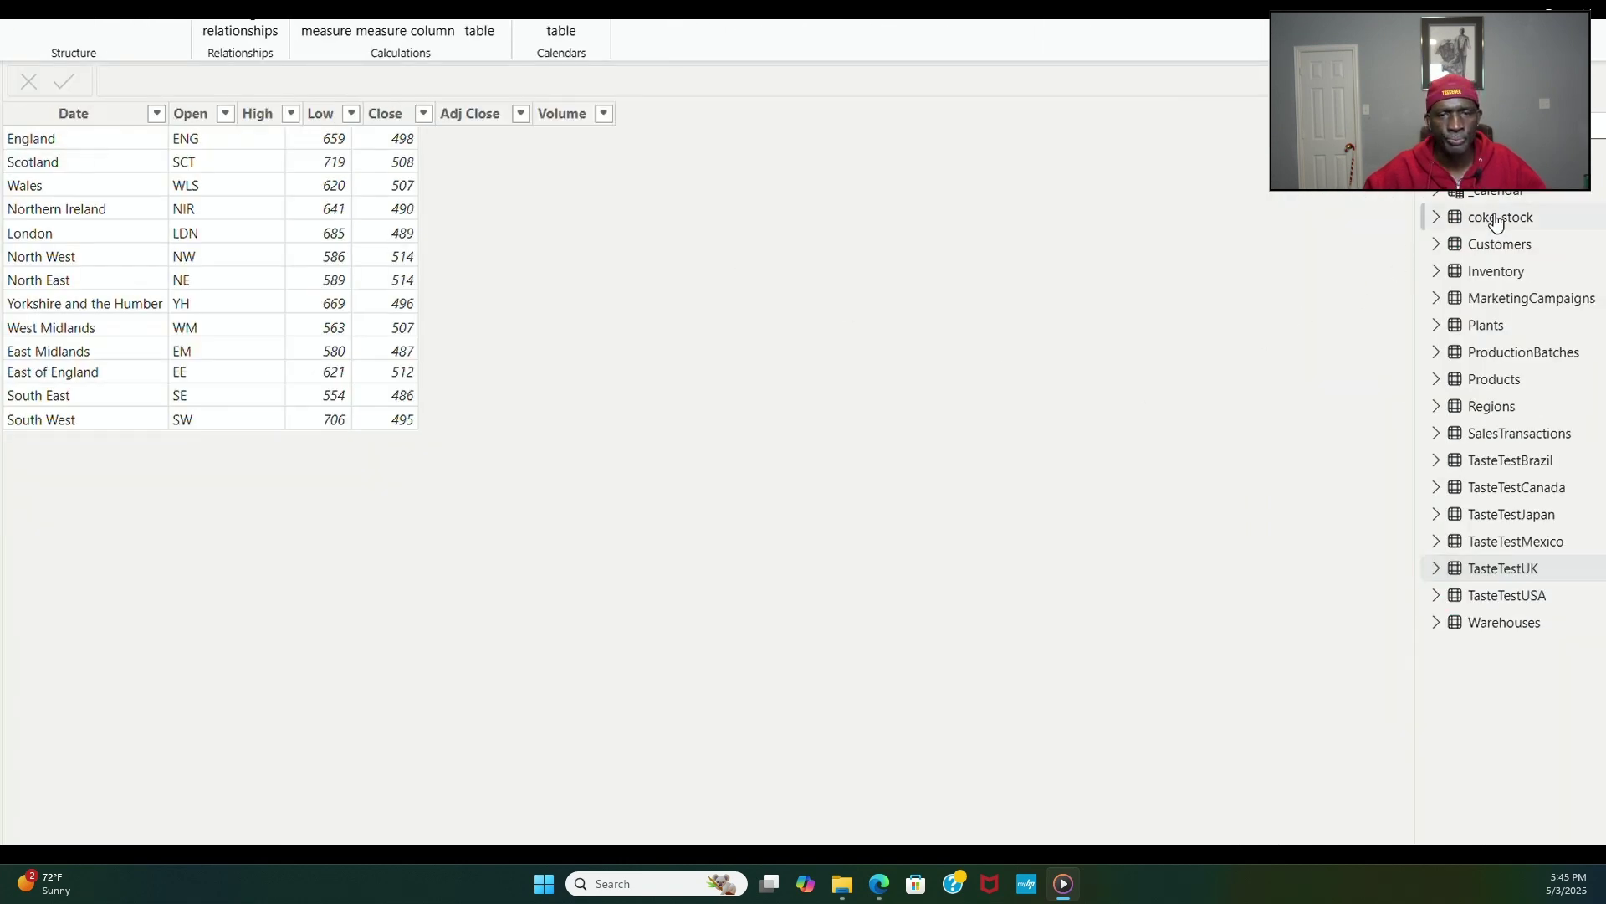
{"action": "left_click", "coordinate": [214, 115]}
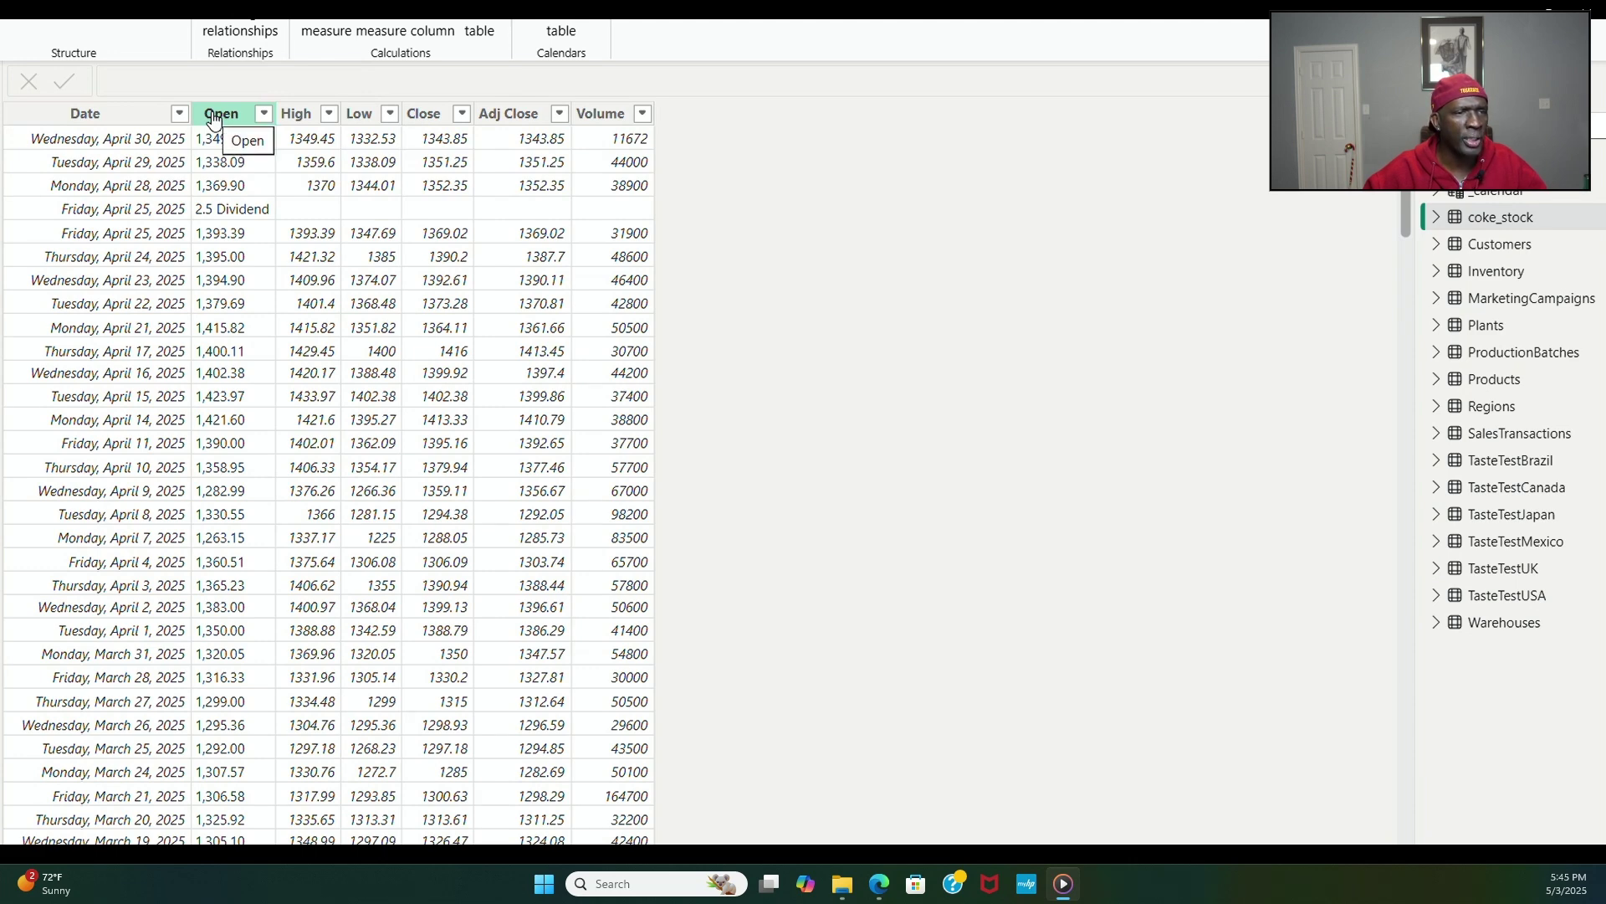
Step: Convert the coke_stock Open column to decimal number in Power Query, apply the change and dismiss the load report
{"action": "mouse_move", "coordinate": [934, 227]}
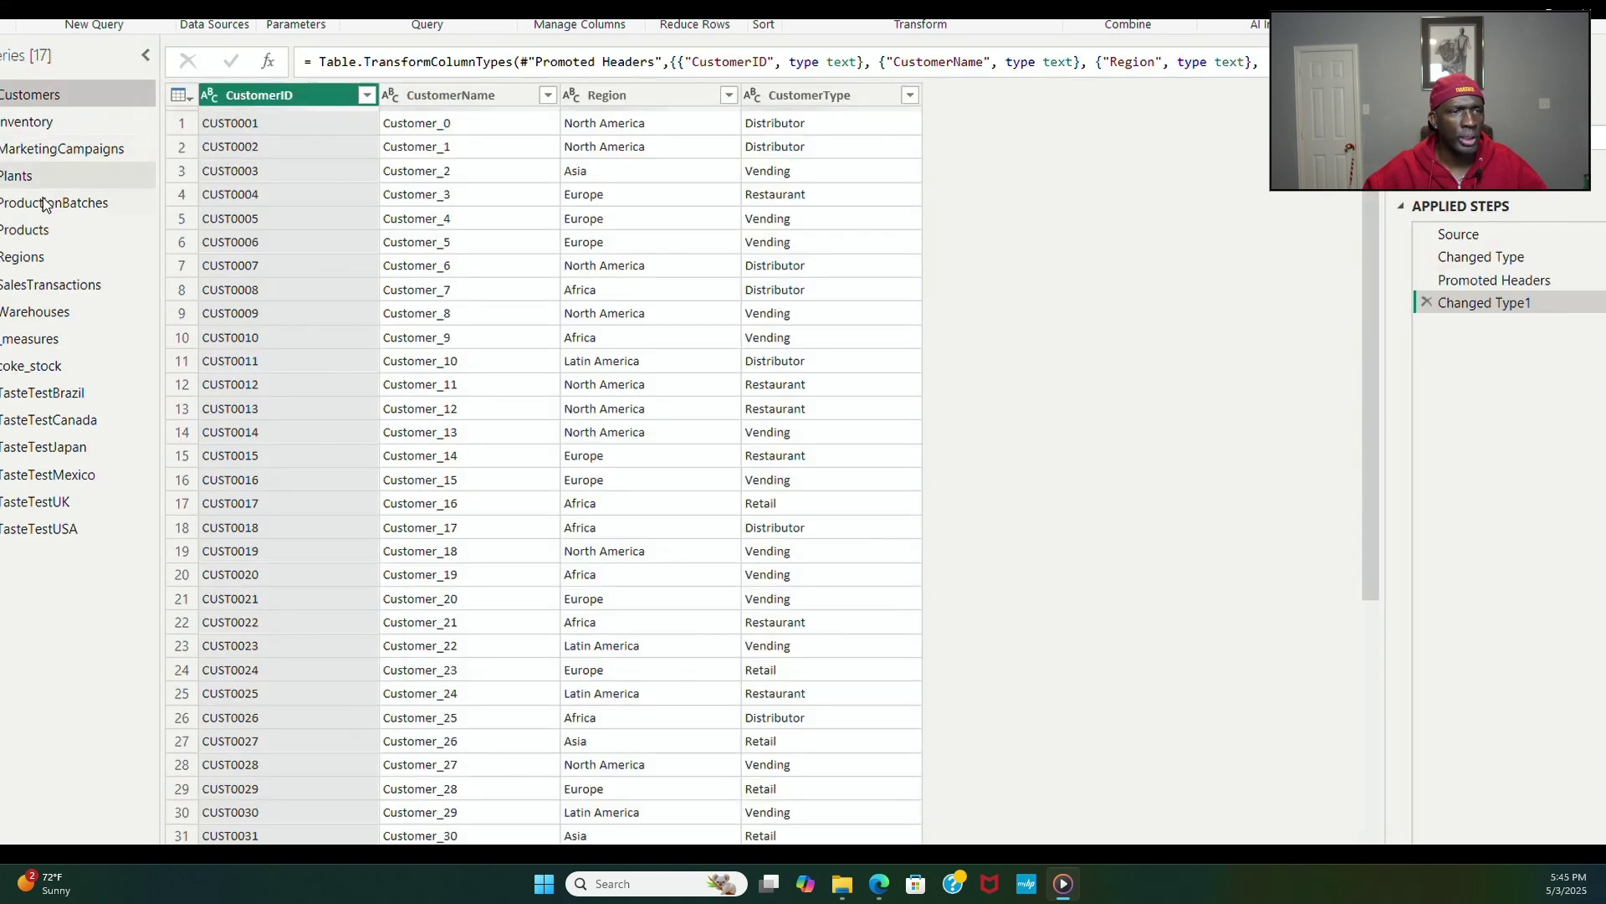
{"action": "mouse_move", "coordinate": [982, 205]}
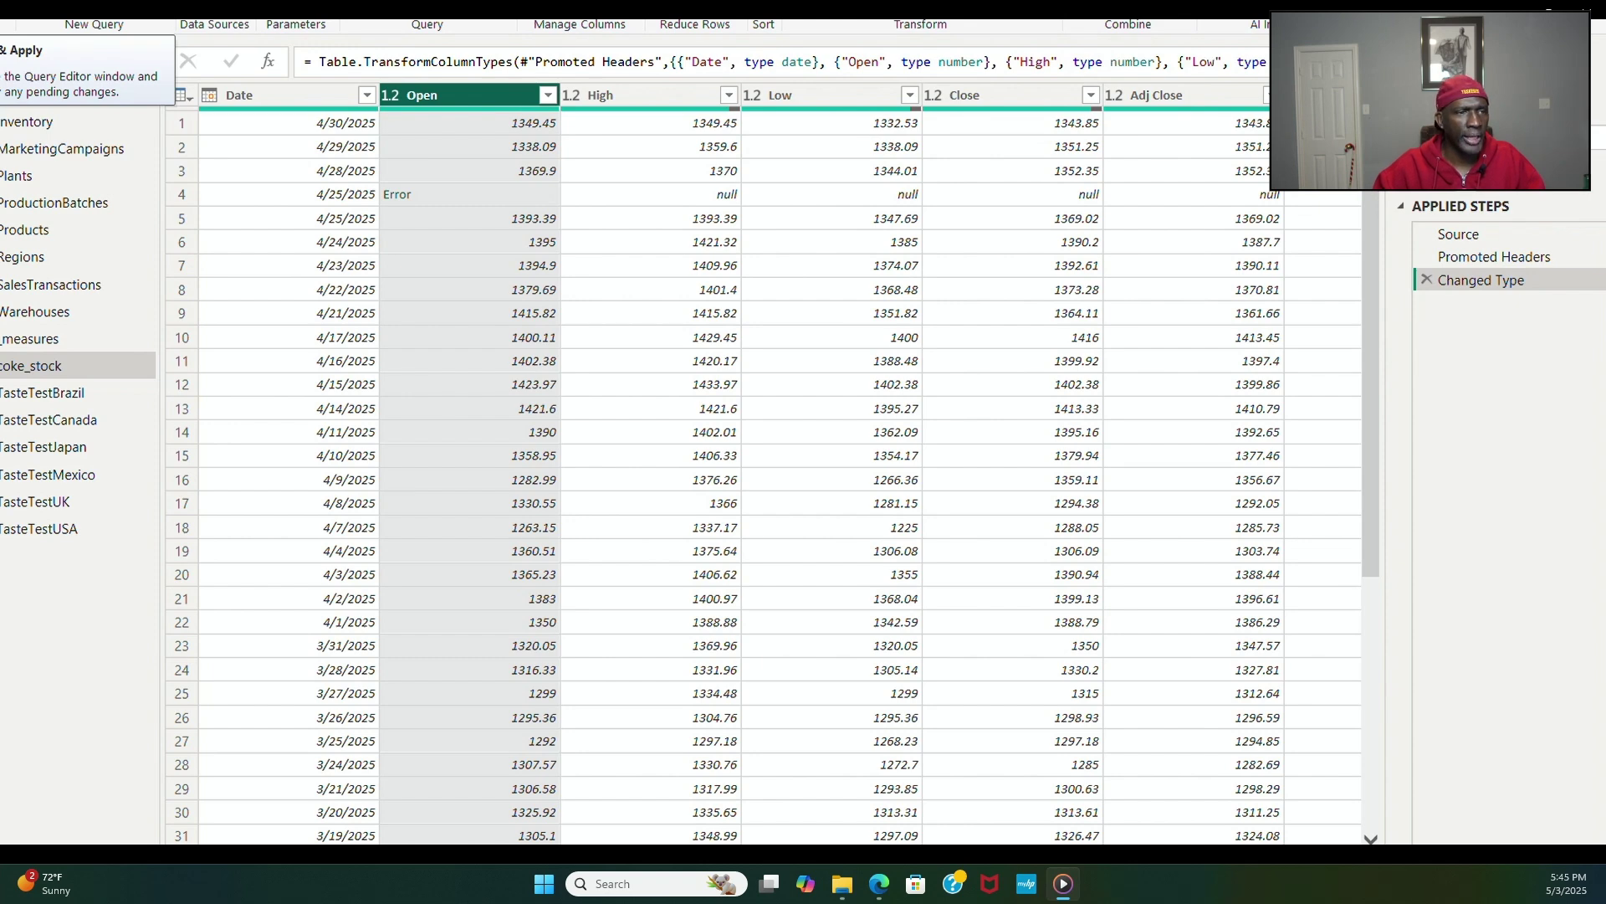
{"action": "left_click", "coordinate": [2, 9]}
{"action": "left_click", "coordinate": [18, 31]}
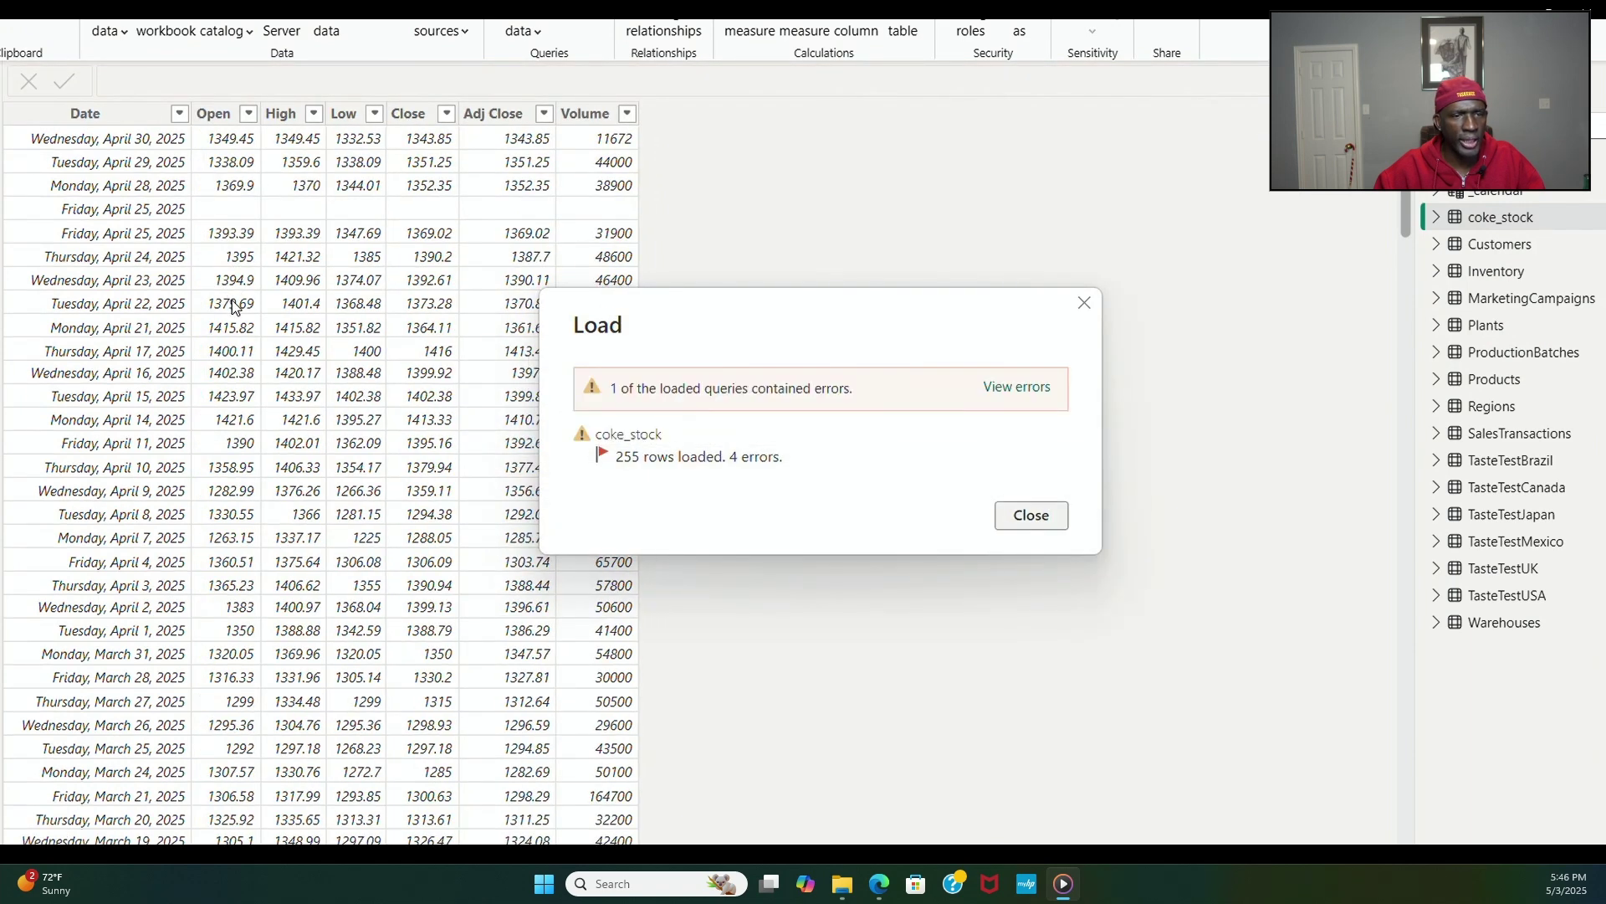
{"action": "left_click", "coordinate": [1063, 533]}
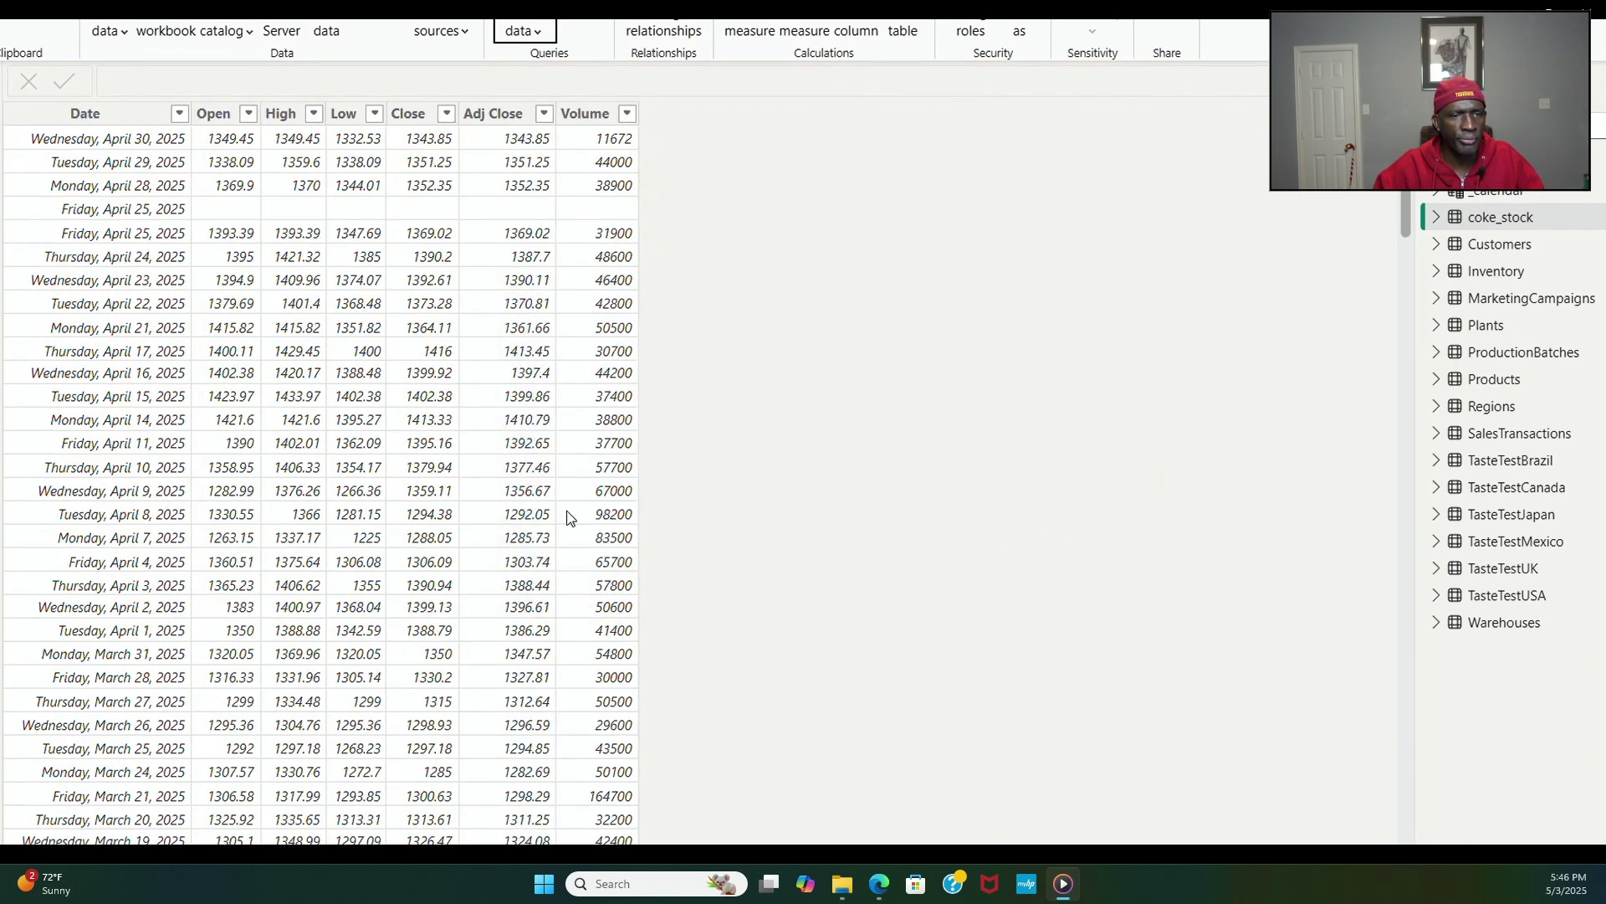
Step: Look through the reloaded coke_stock rows for blank entries and return to the report page
{"action": "scroll", "coordinate": [535, 516], "scroll_direction": "down", "scroll_amount": 20}
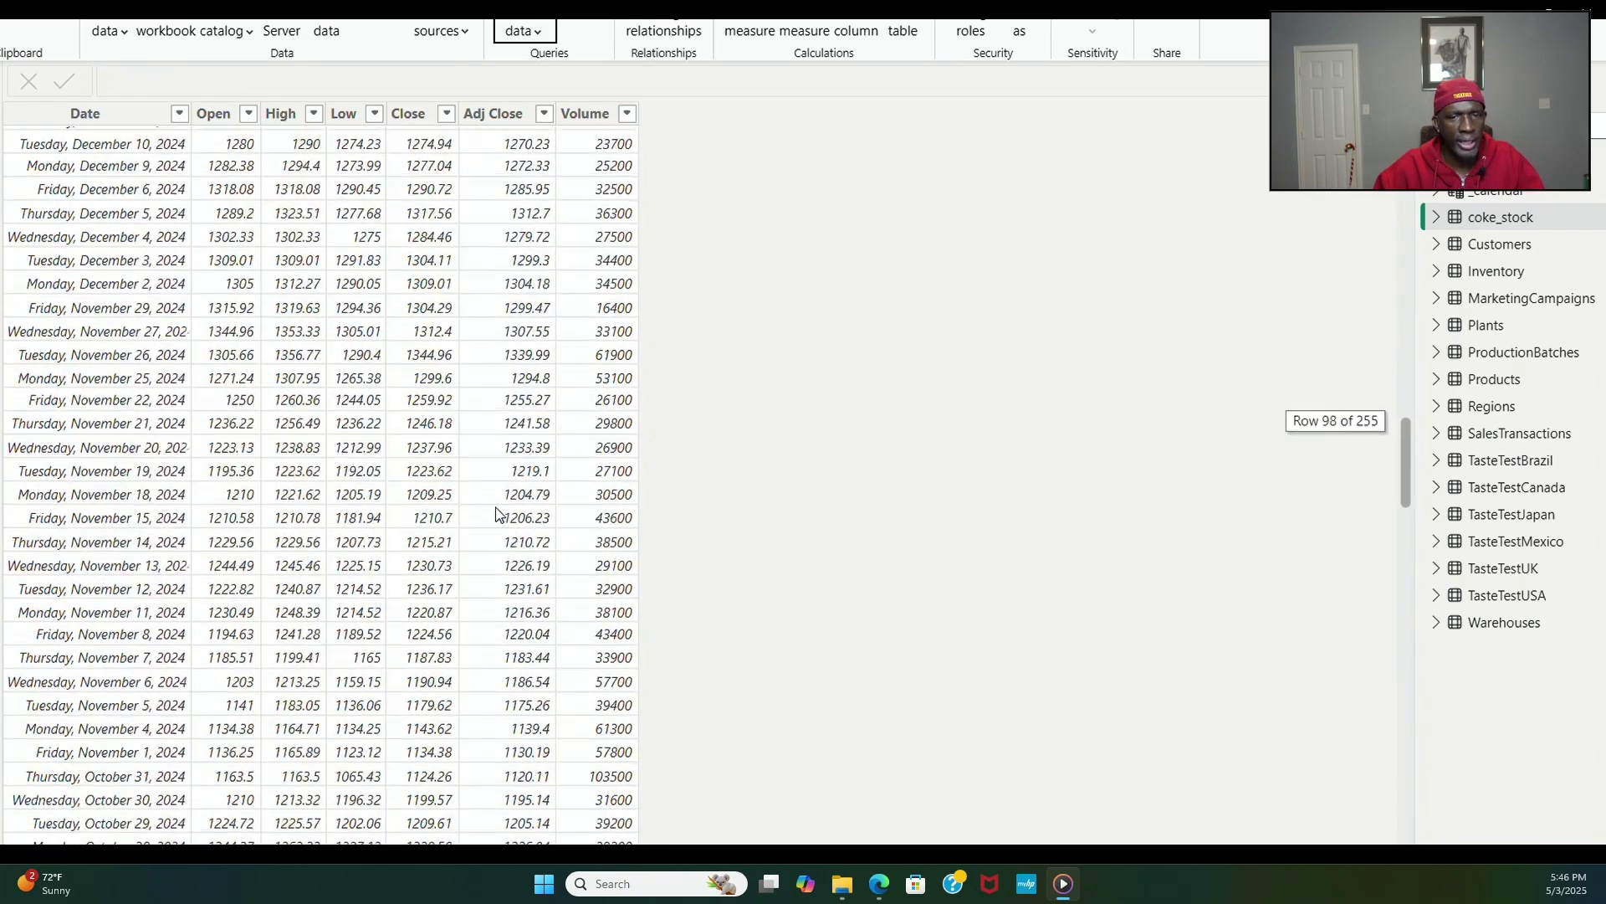
{"action": "scroll", "coordinate": [495, 513], "scroll_direction": "down", "scroll_amount": 20}
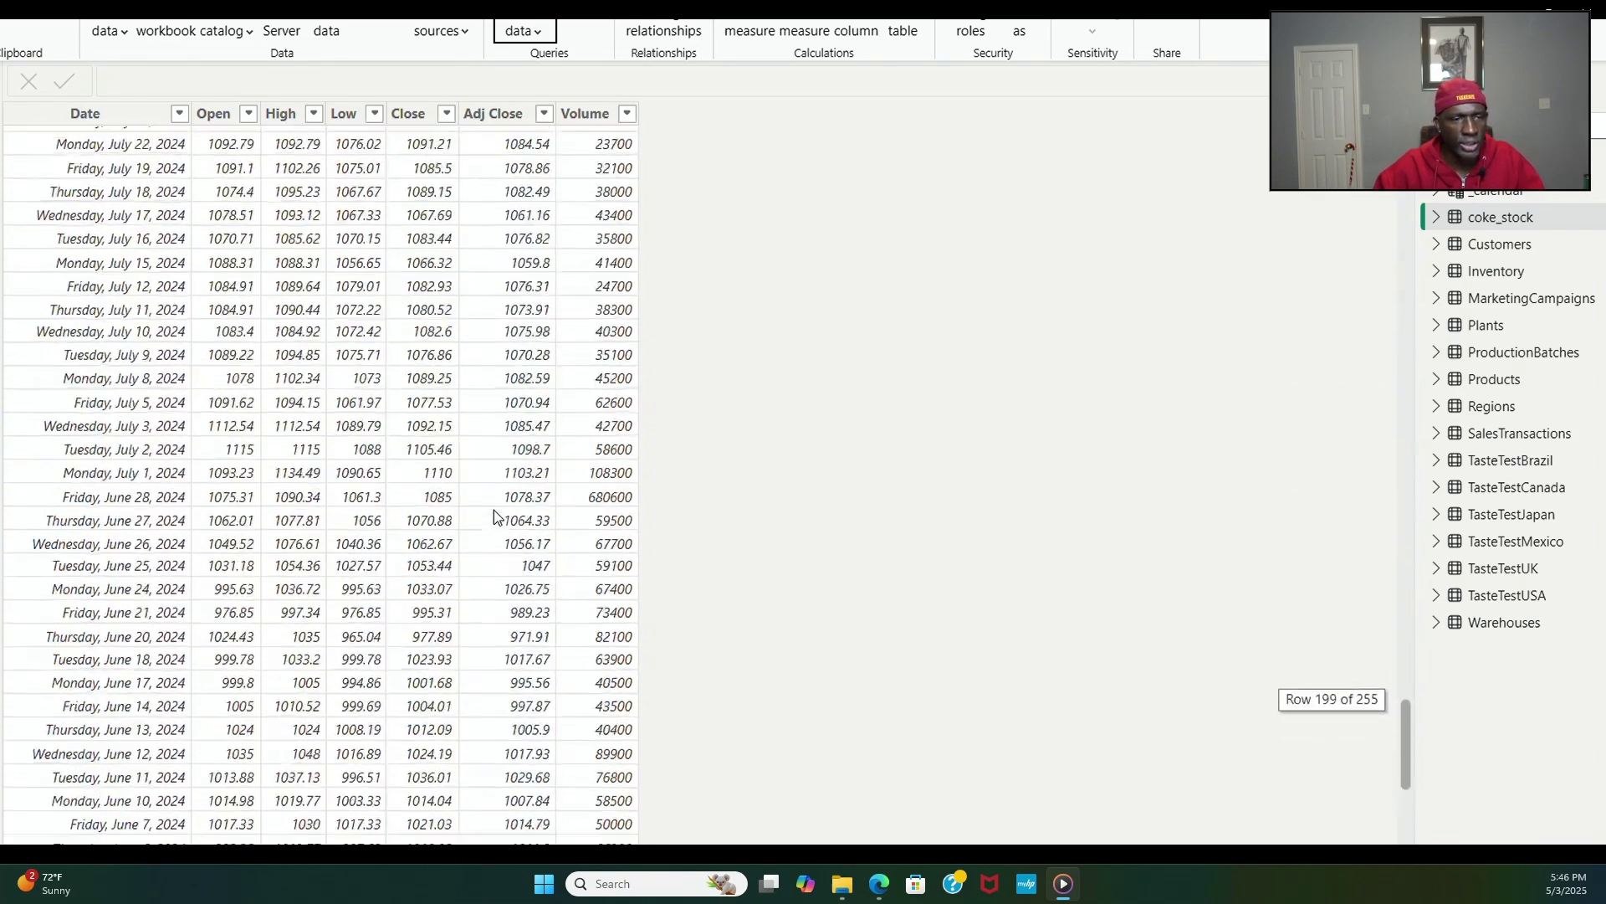
{"action": "scroll", "coordinate": [494, 514], "scroll_direction": "up", "scroll_amount": 3}
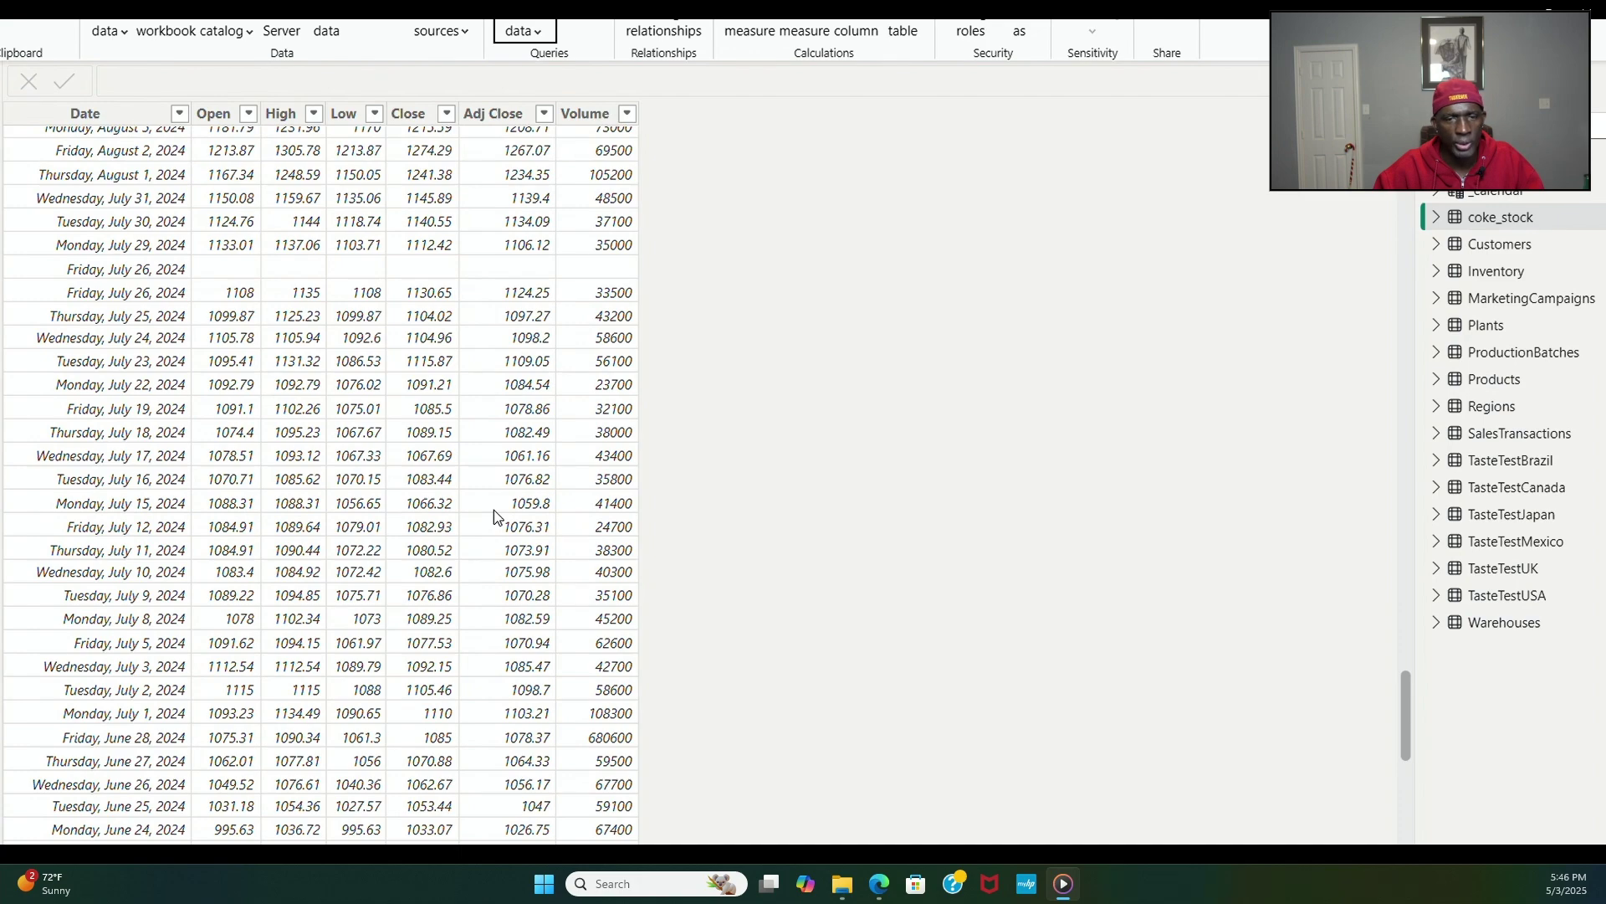
{"action": "scroll", "coordinate": [493, 510], "scroll_direction": "down", "scroll_amount": 12}
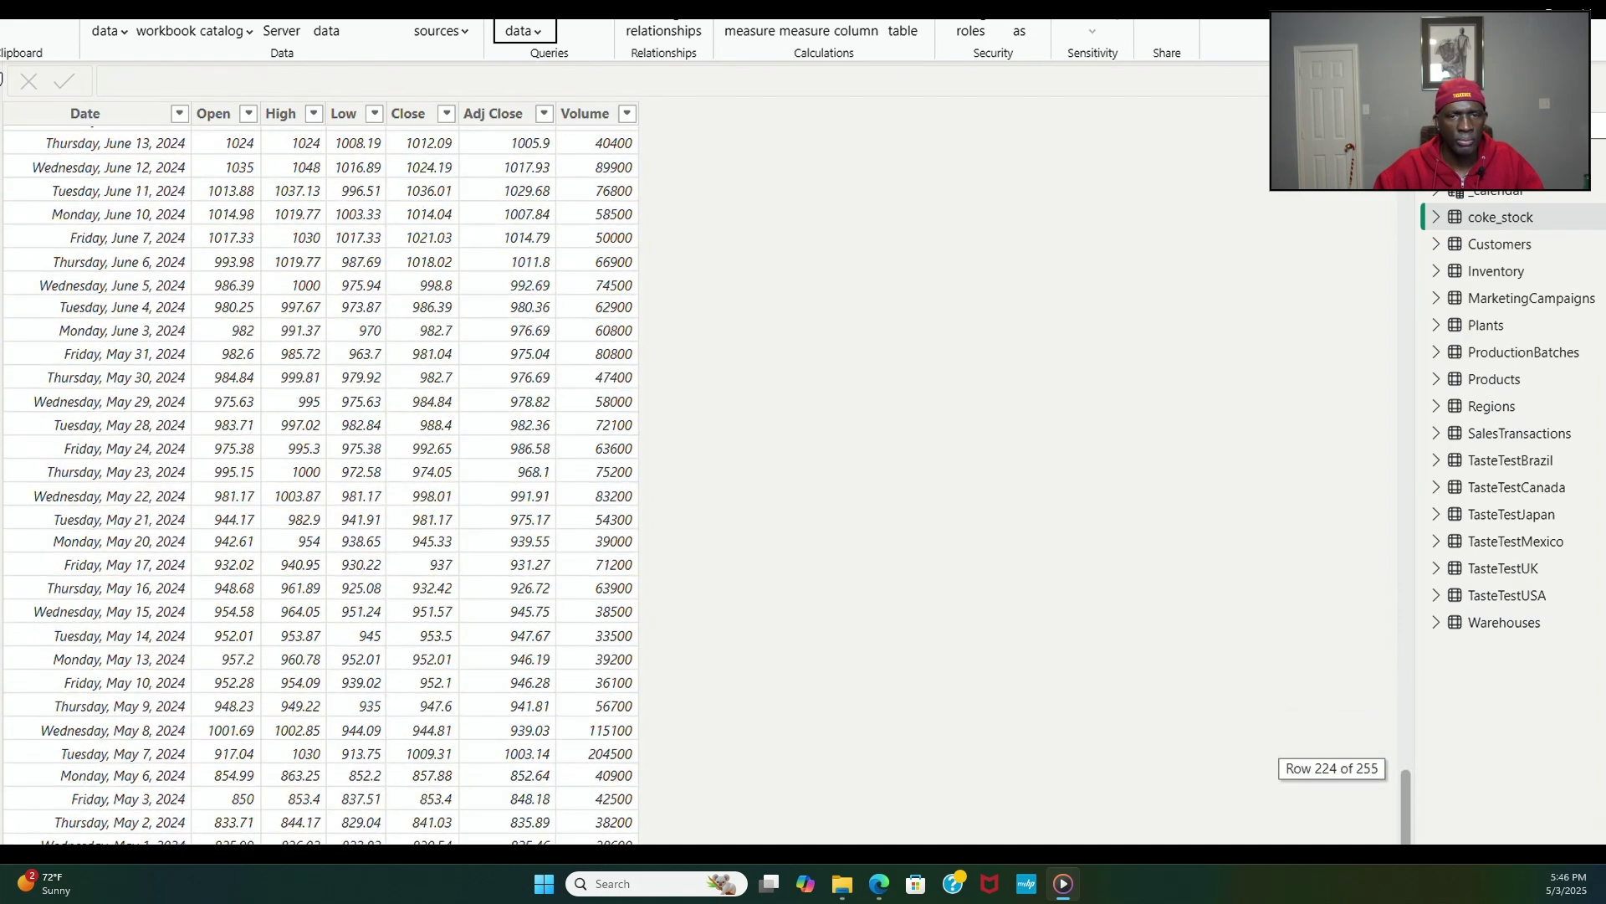
{"action": "left_click", "coordinate": [7, 83]}
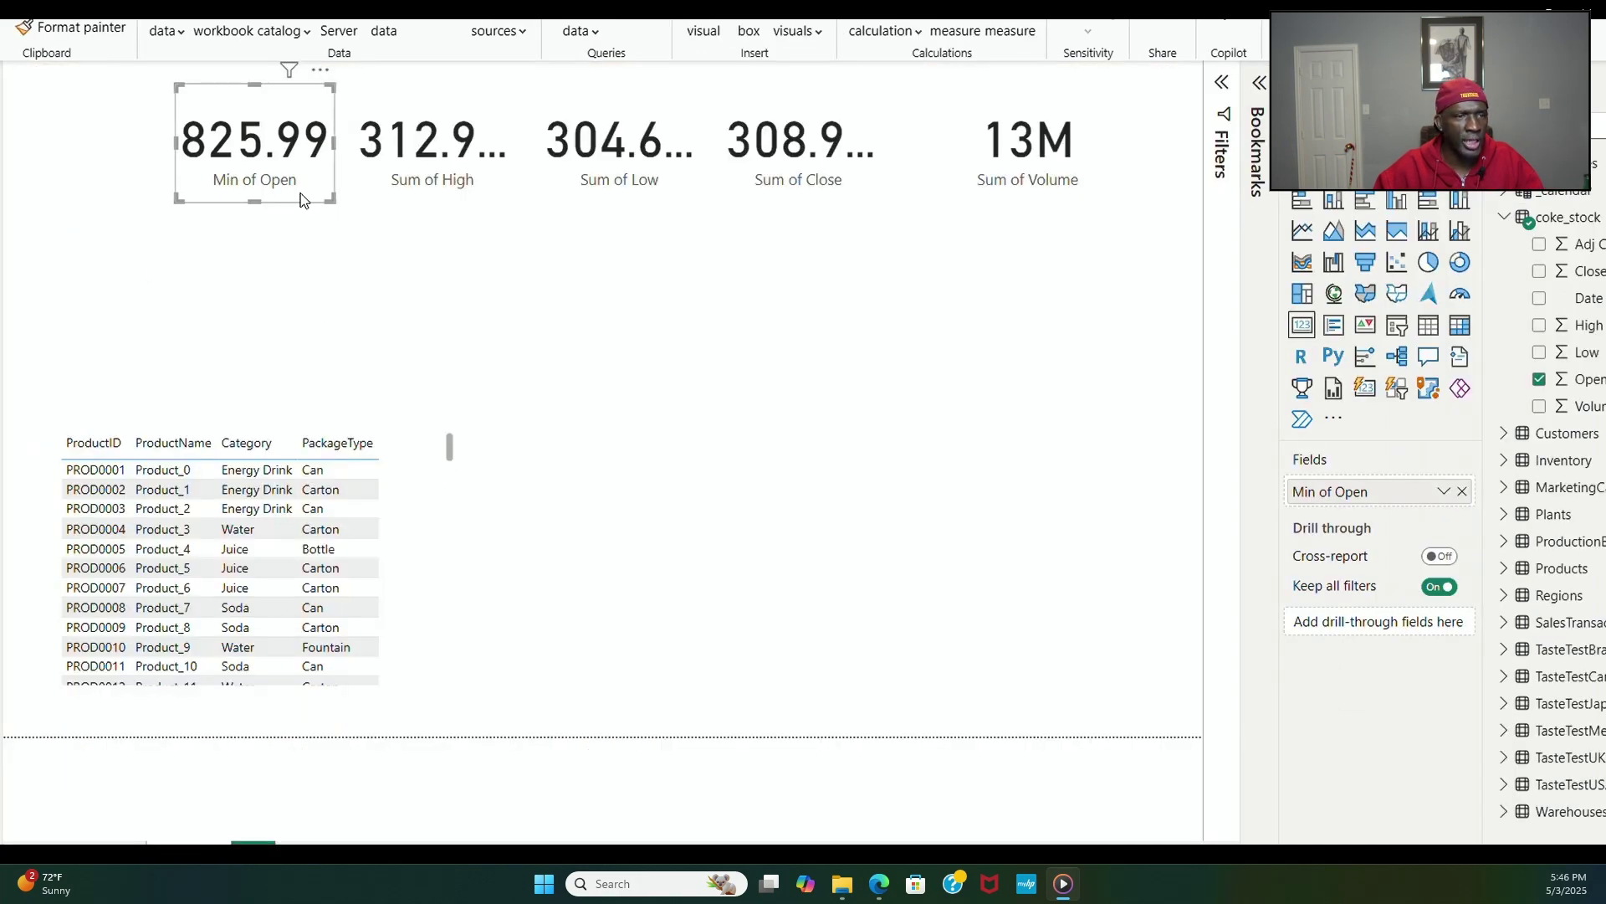
Step: Set the Open card to show the average and widen the card outward
{"action": "left_click", "coordinate": [1444, 492]}
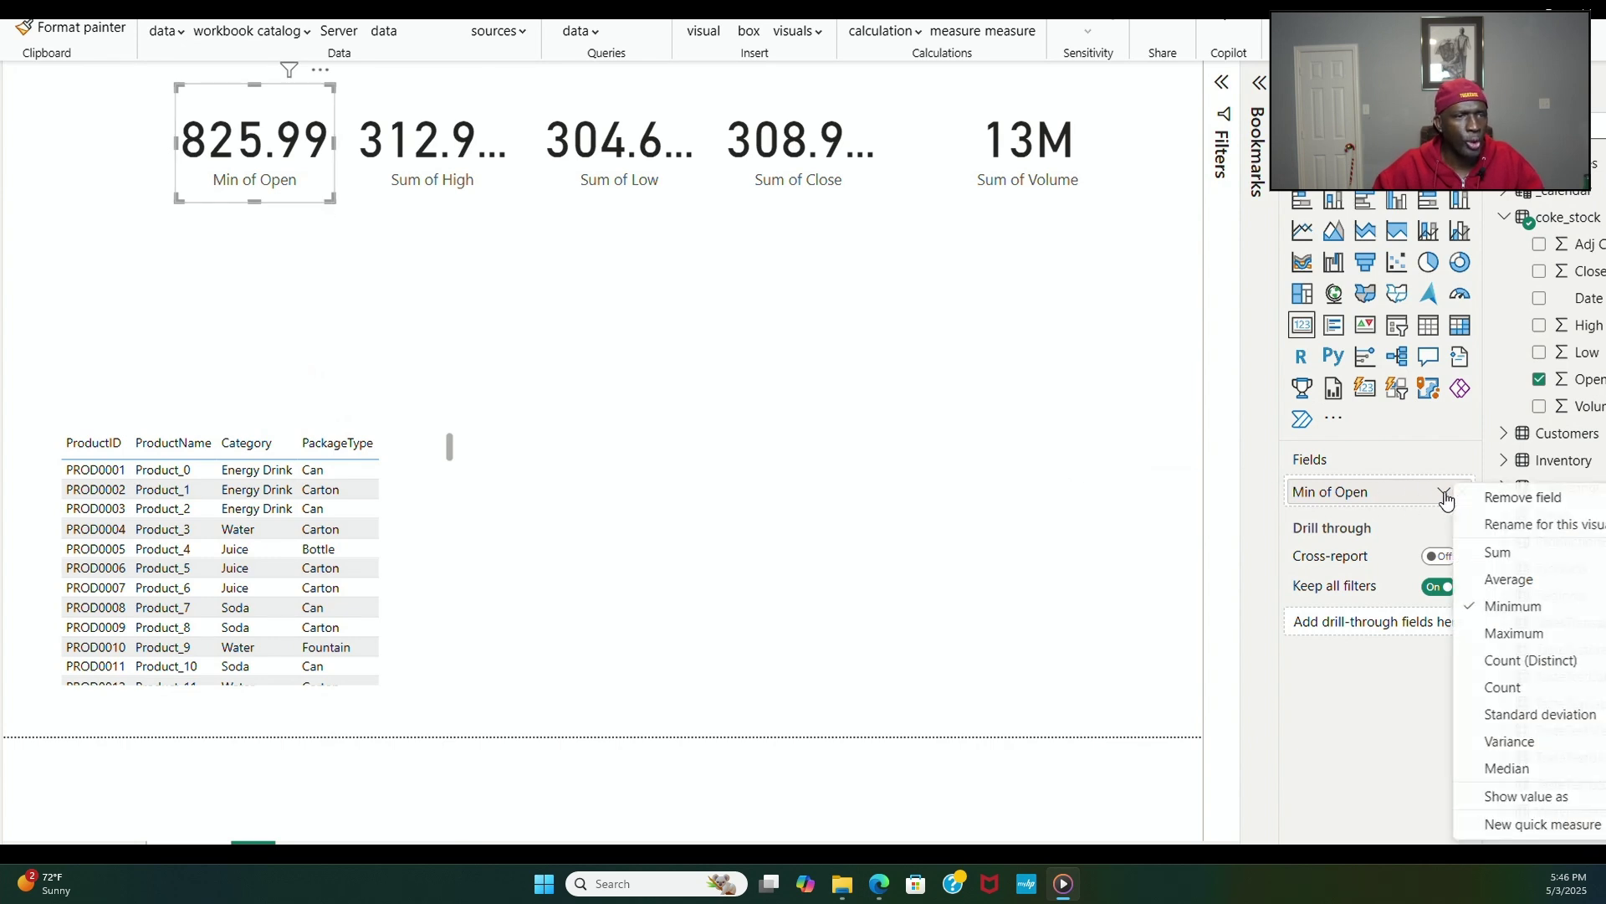
{"action": "left_click", "coordinate": [1482, 578]}
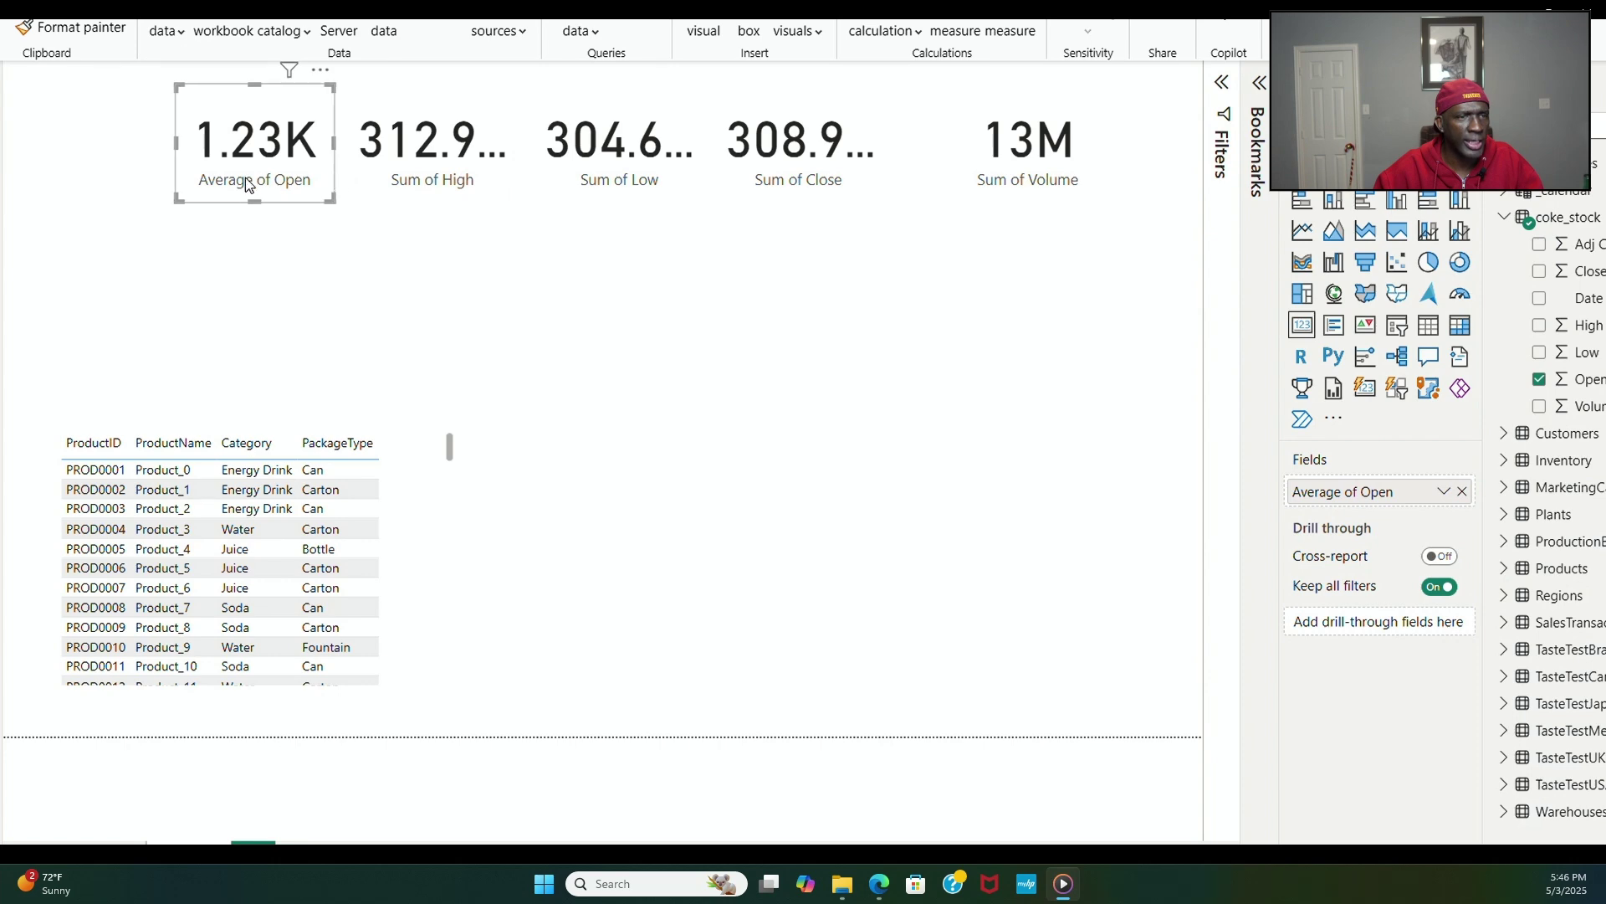
{"action": "left_click_drag", "start_coordinate": [175, 143], "coordinate": [103, 148]}
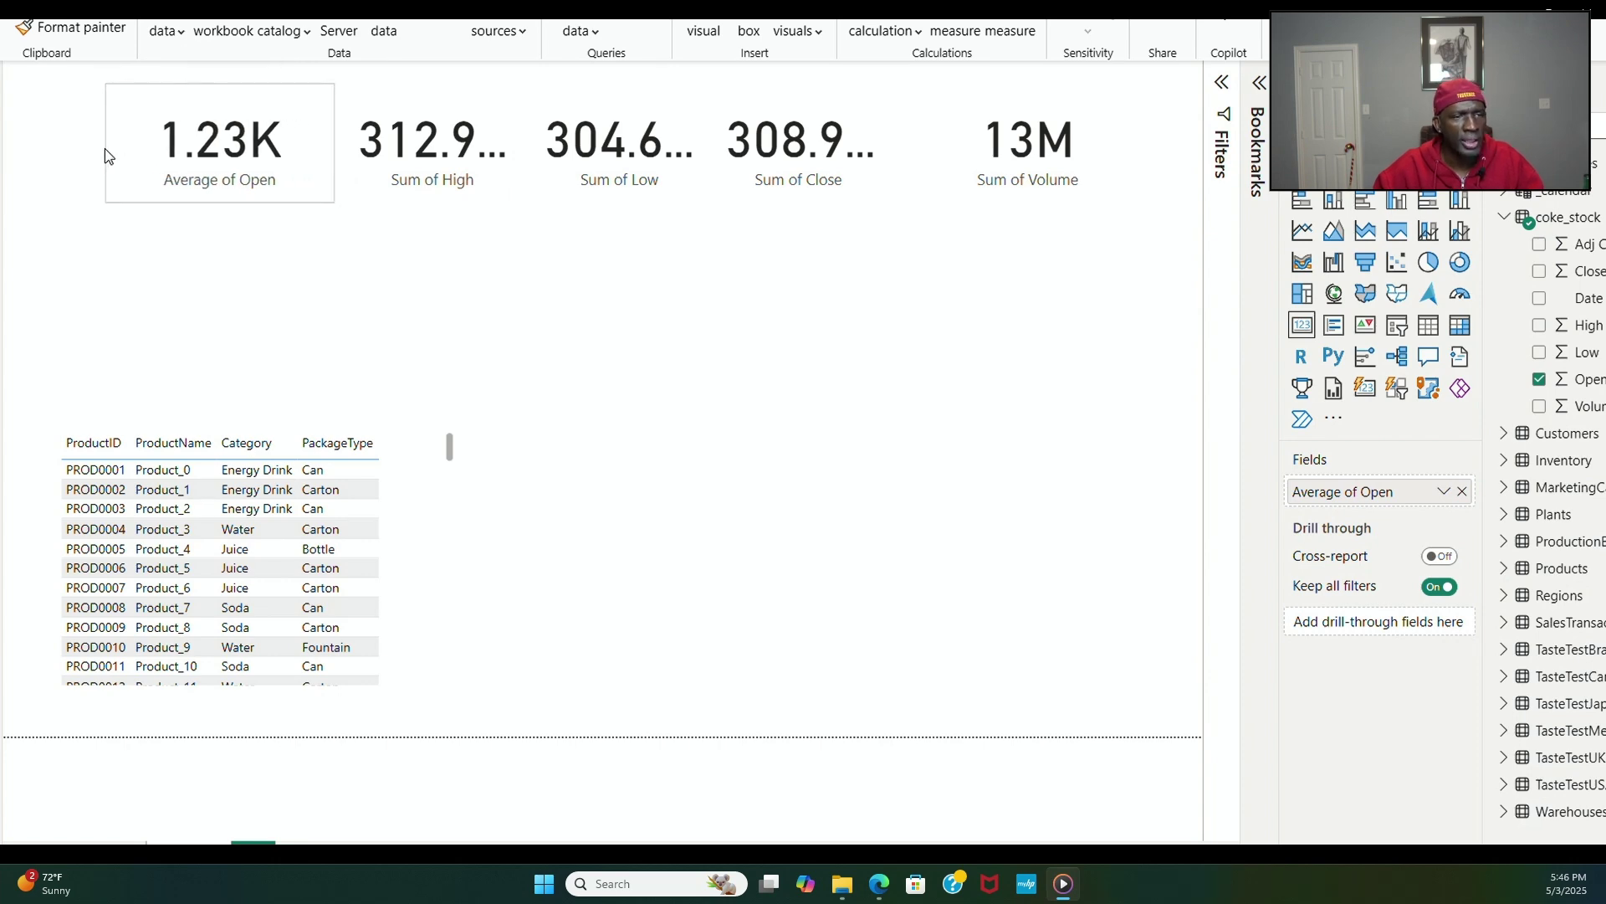
Step: Select the Open column in the coke_stock data to check its formatting settings
{"action": "left_click", "coordinate": [3, 180]}
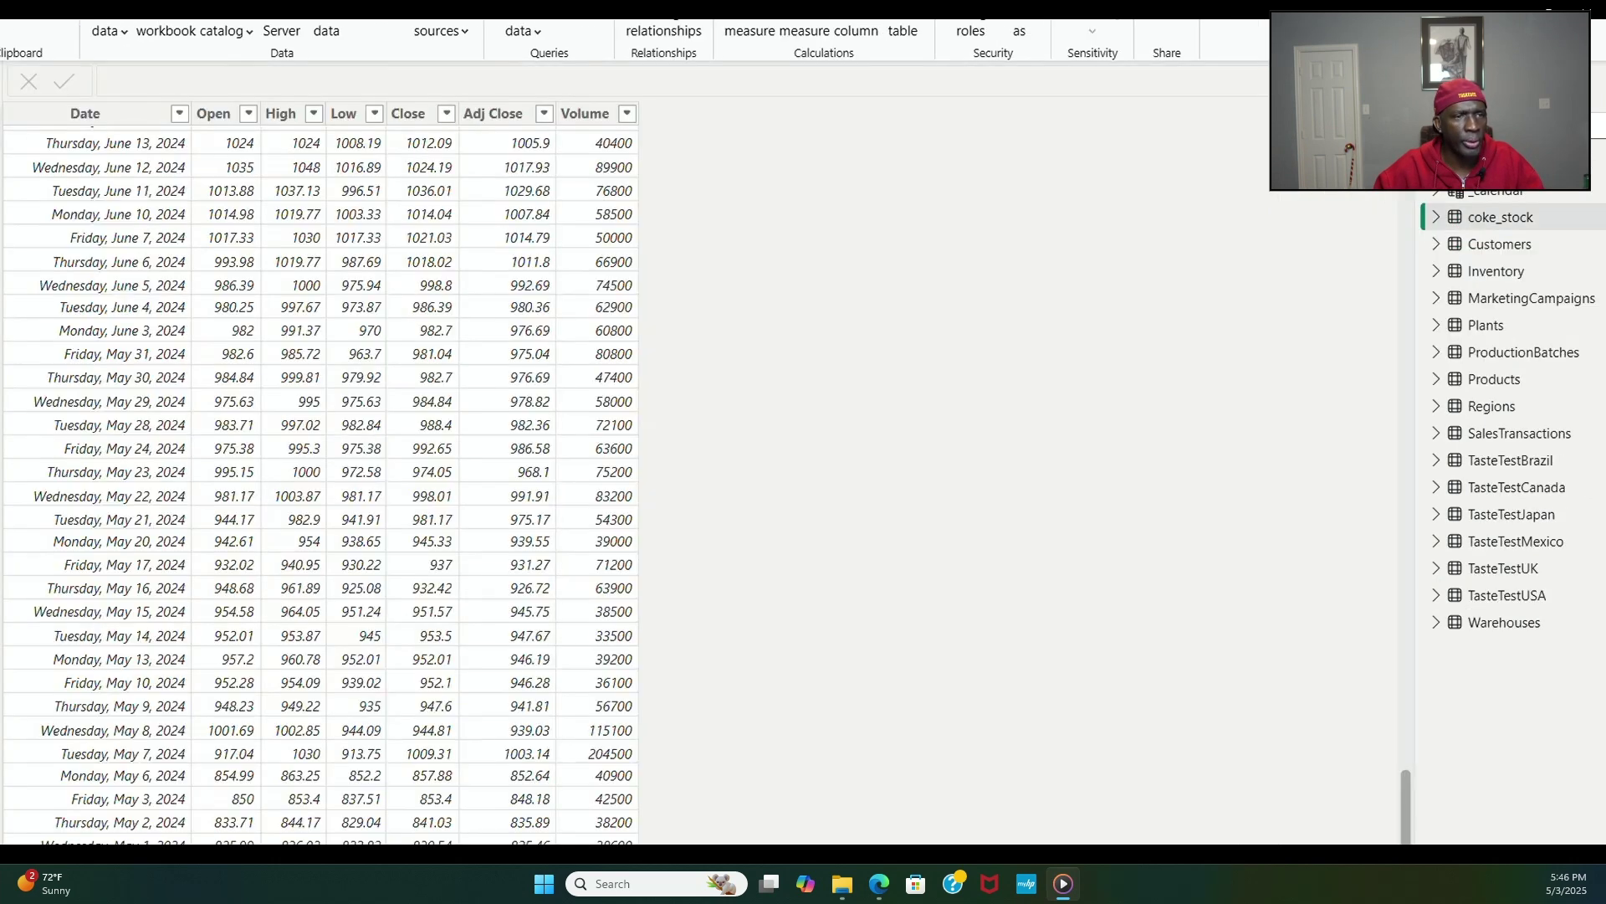
{"action": "left_click", "coordinate": [1433, 221]}
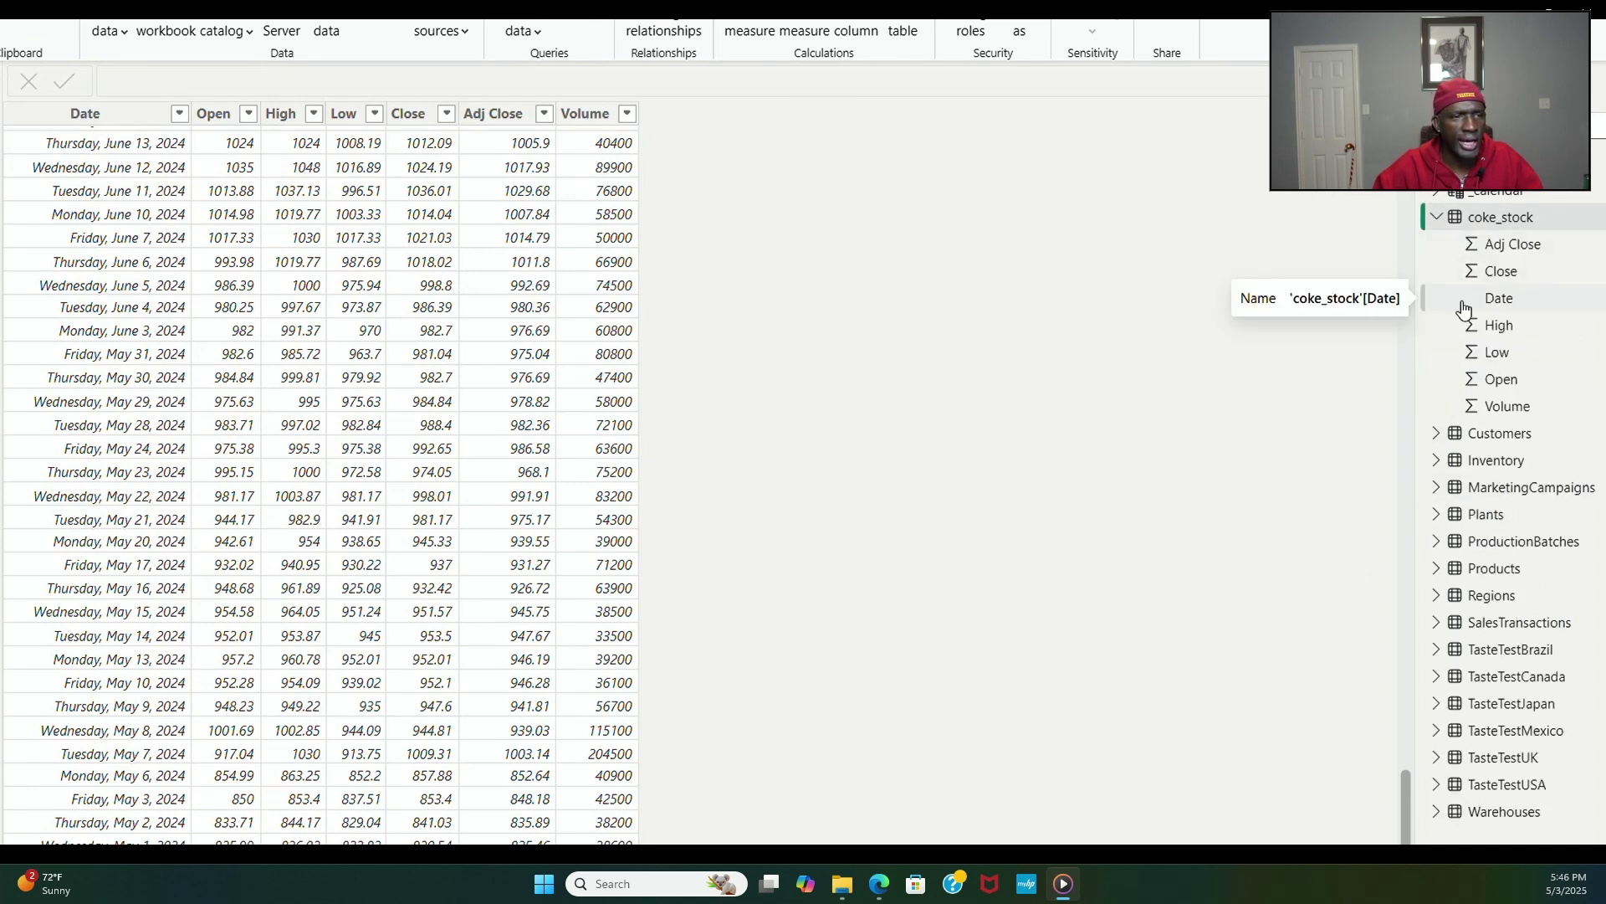
{"action": "left_click", "coordinate": [1503, 381]}
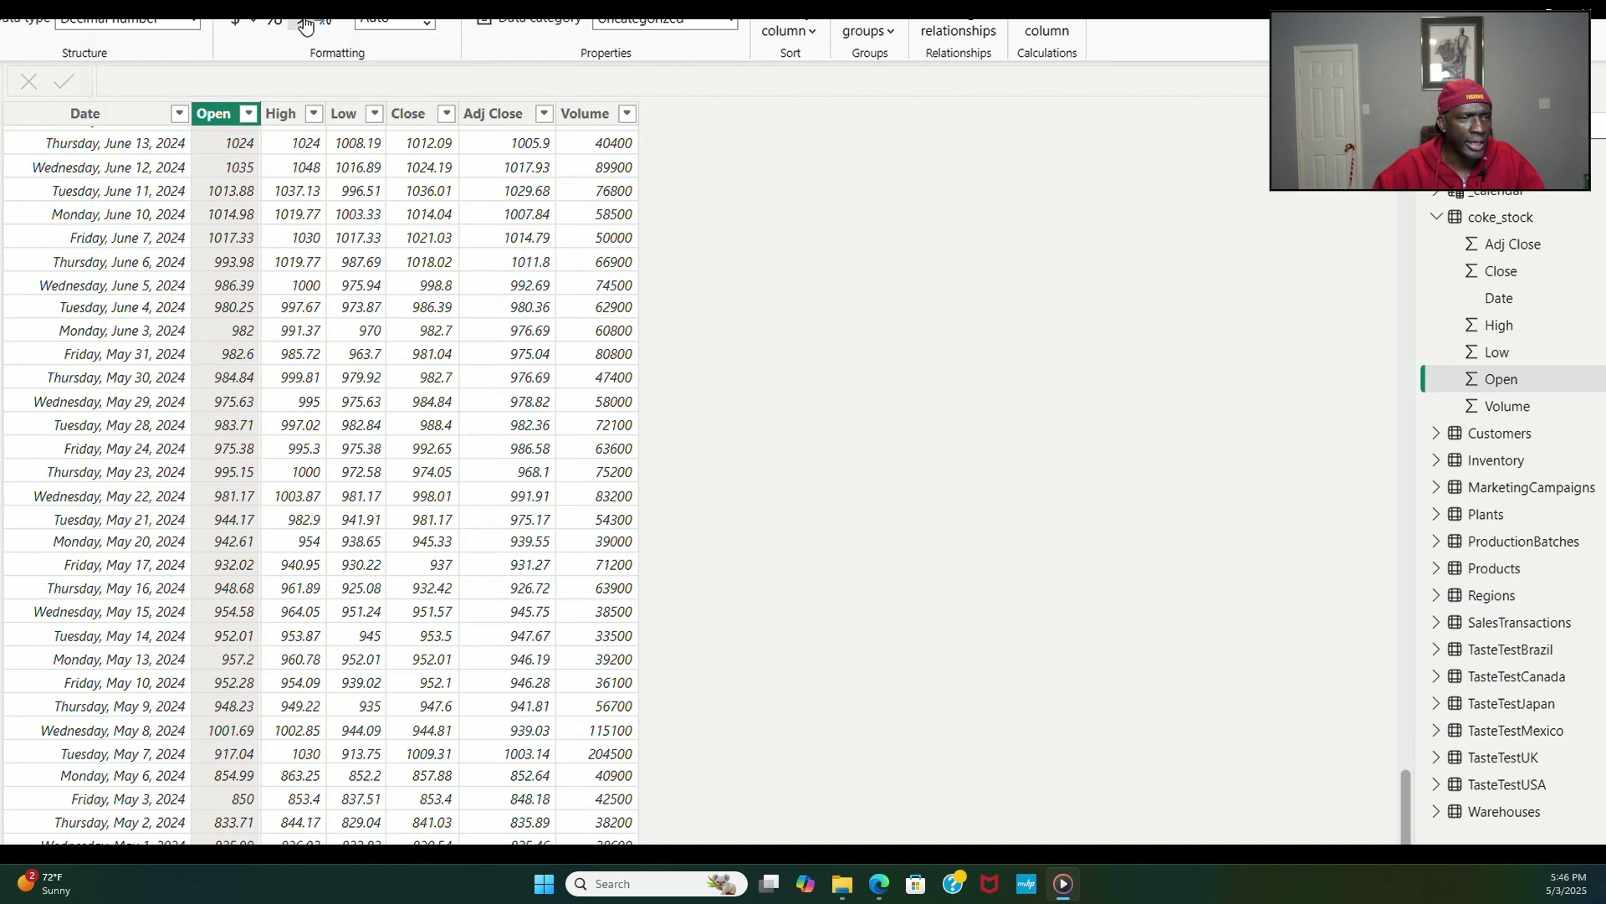
Step: Set the High, Low, Close and Volume cards on the report page to show averages
{"action": "mouse_move", "coordinate": [997, 195]}
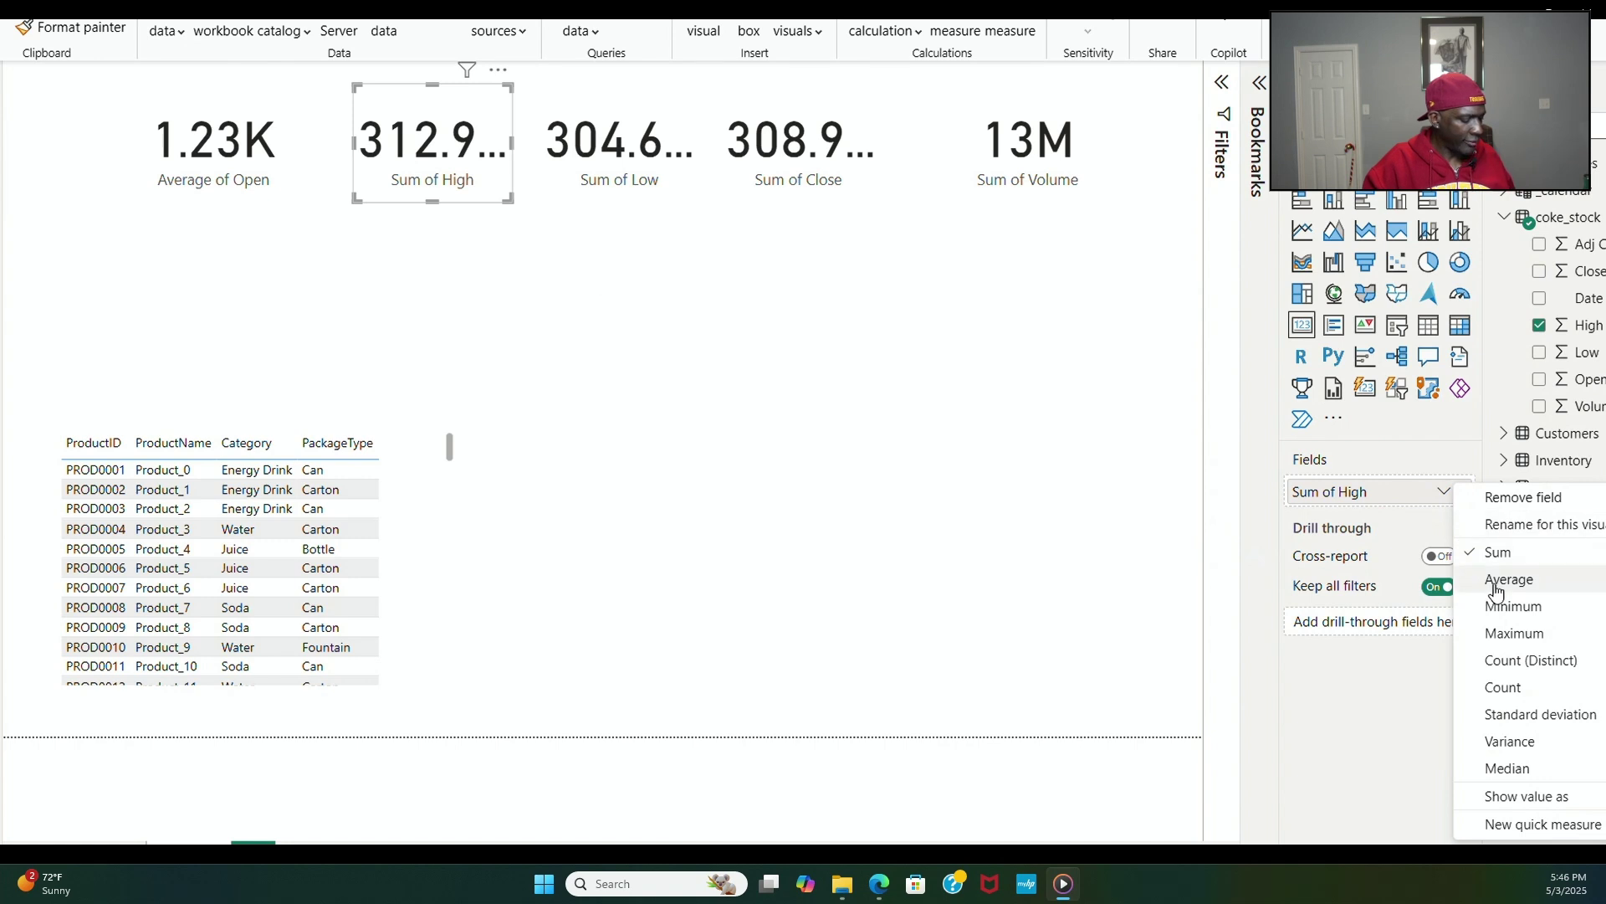
{"action": "left_click", "coordinate": [626, 149]}
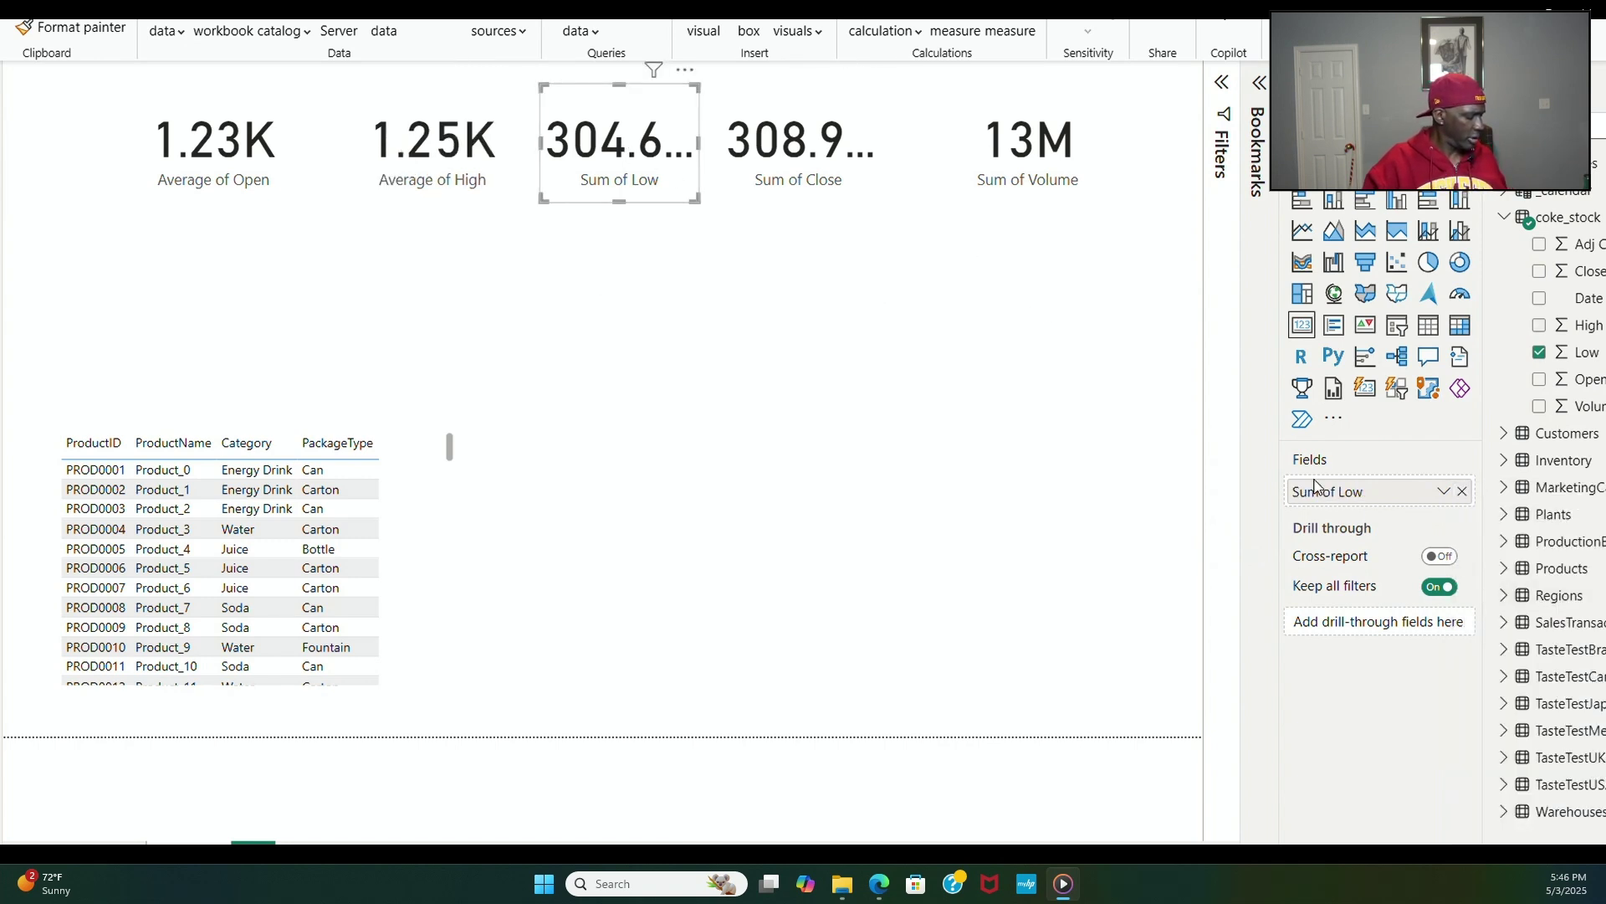
{"action": "left_click", "coordinate": [1444, 493]}
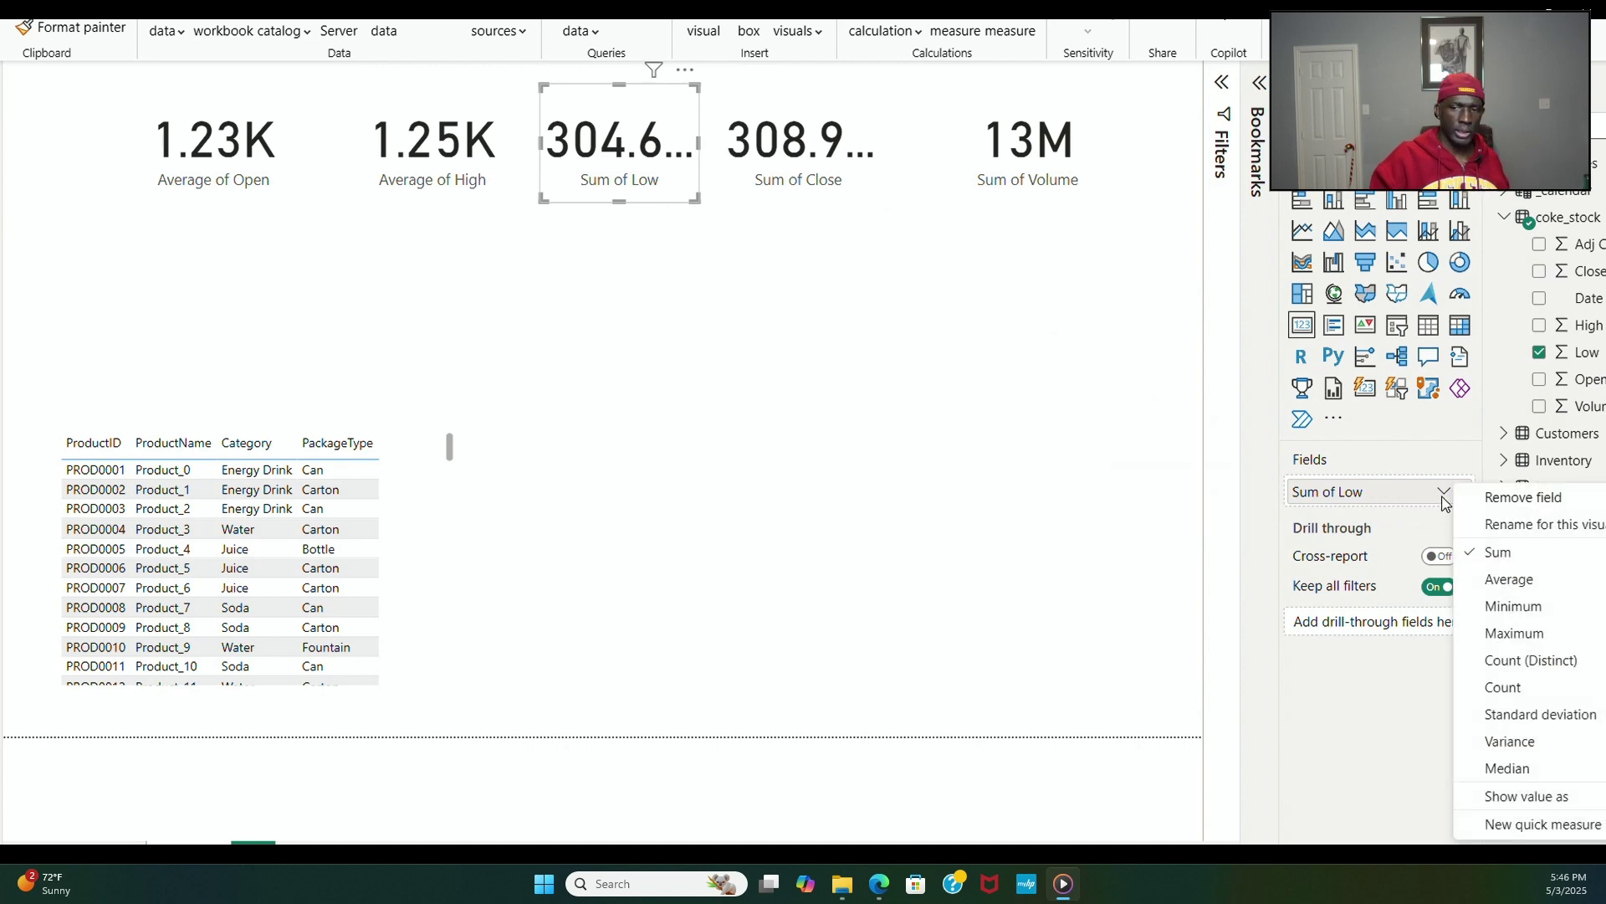
{"action": "left_click", "coordinate": [1500, 581]}
{"action": "left_click", "coordinate": [836, 163]}
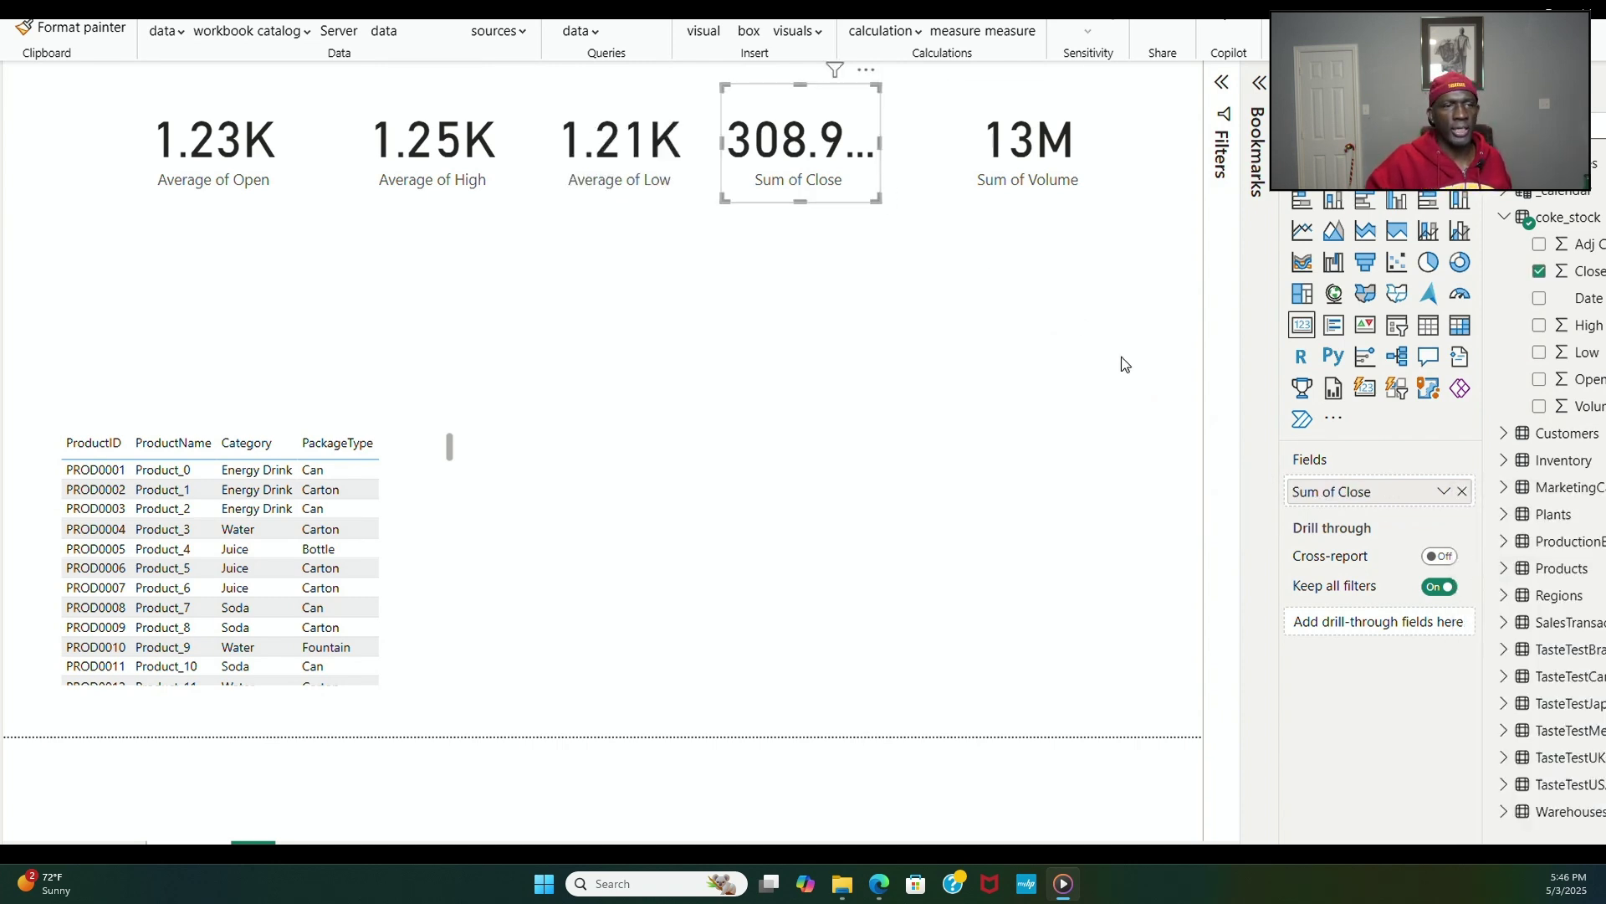
{"action": "left_click", "coordinate": [1443, 493]}
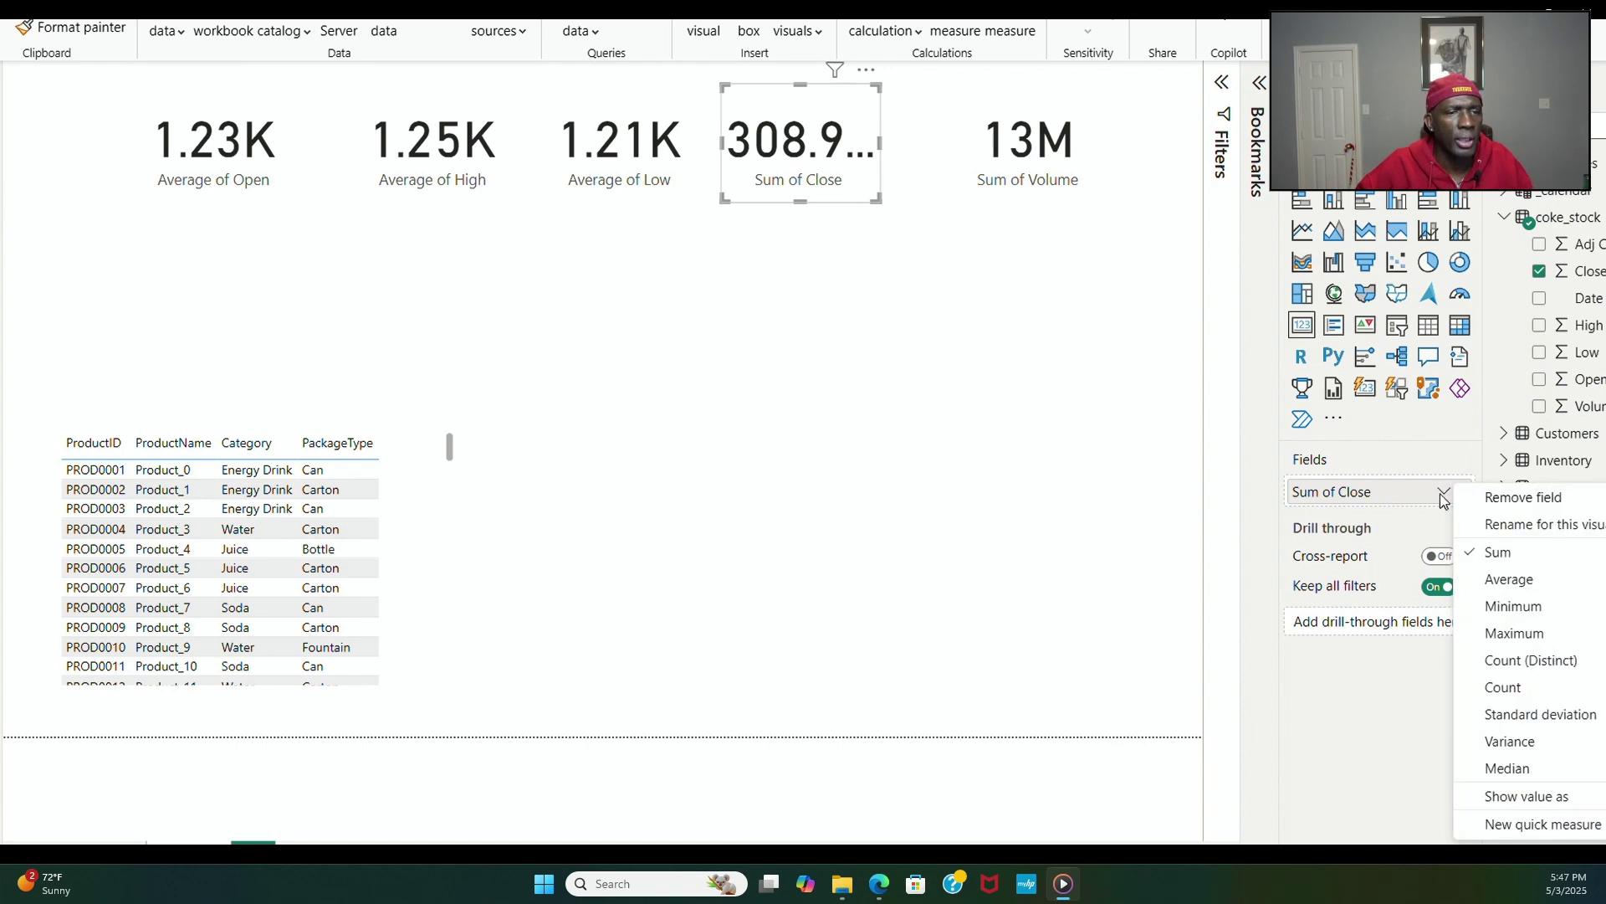
{"action": "left_click", "coordinate": [1500, 580]}
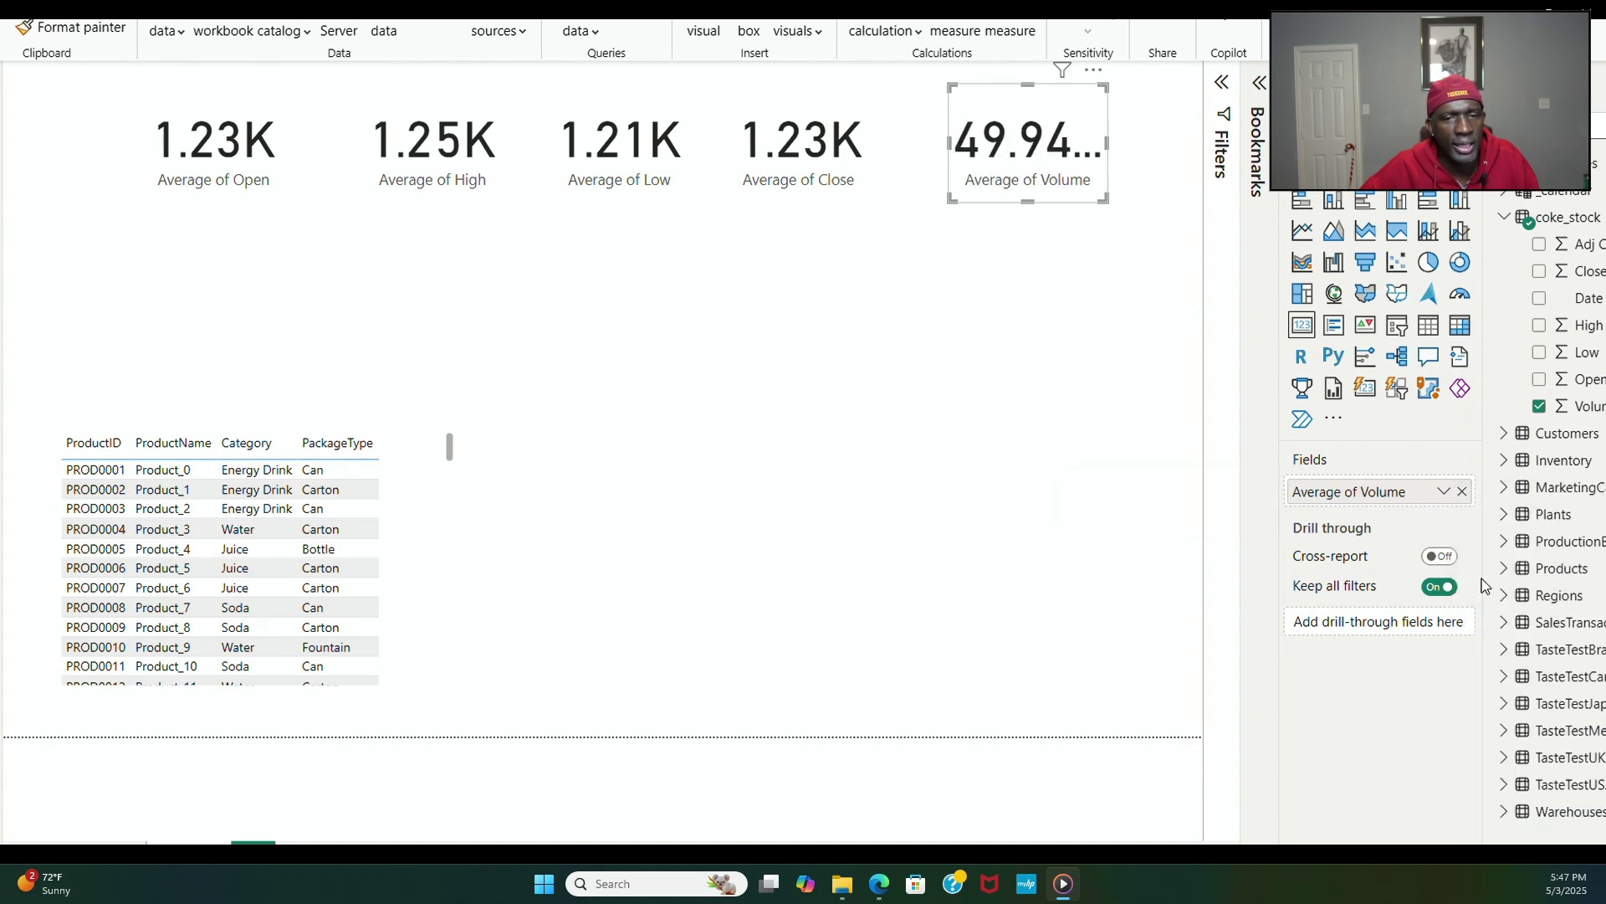
Step: Add a slicer on the coke_stock Date field, set its end date to 12/18/2024 and shrink it
{"action": "mouse_move", "coordinate": [1228, 115]}
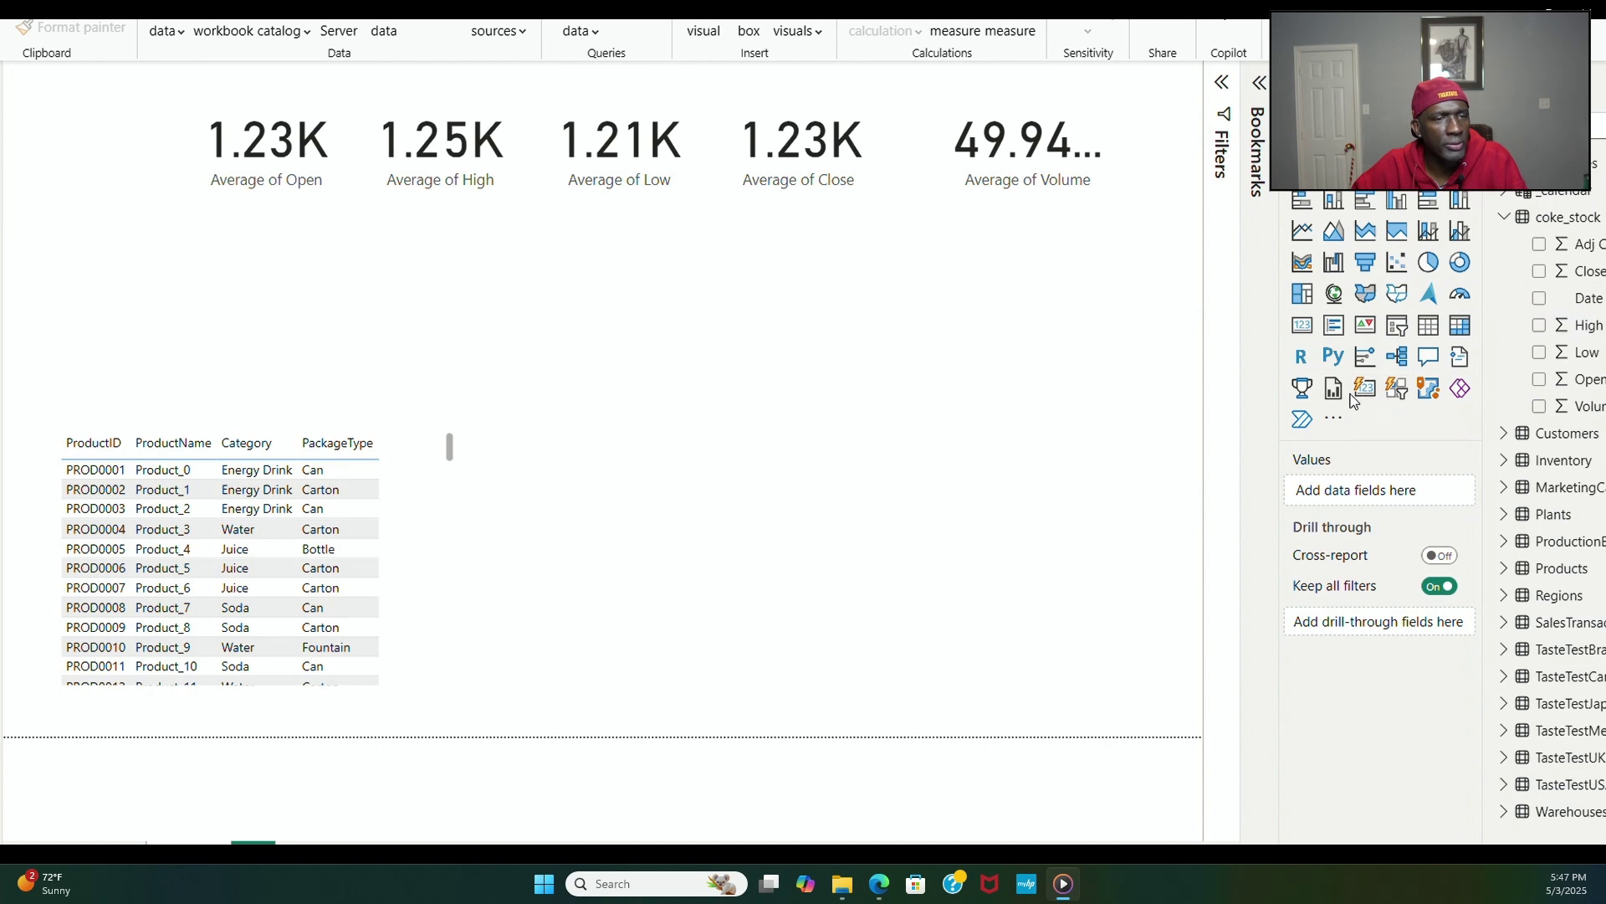
{"action": "left_click", "coordinate": [1399, 331]}
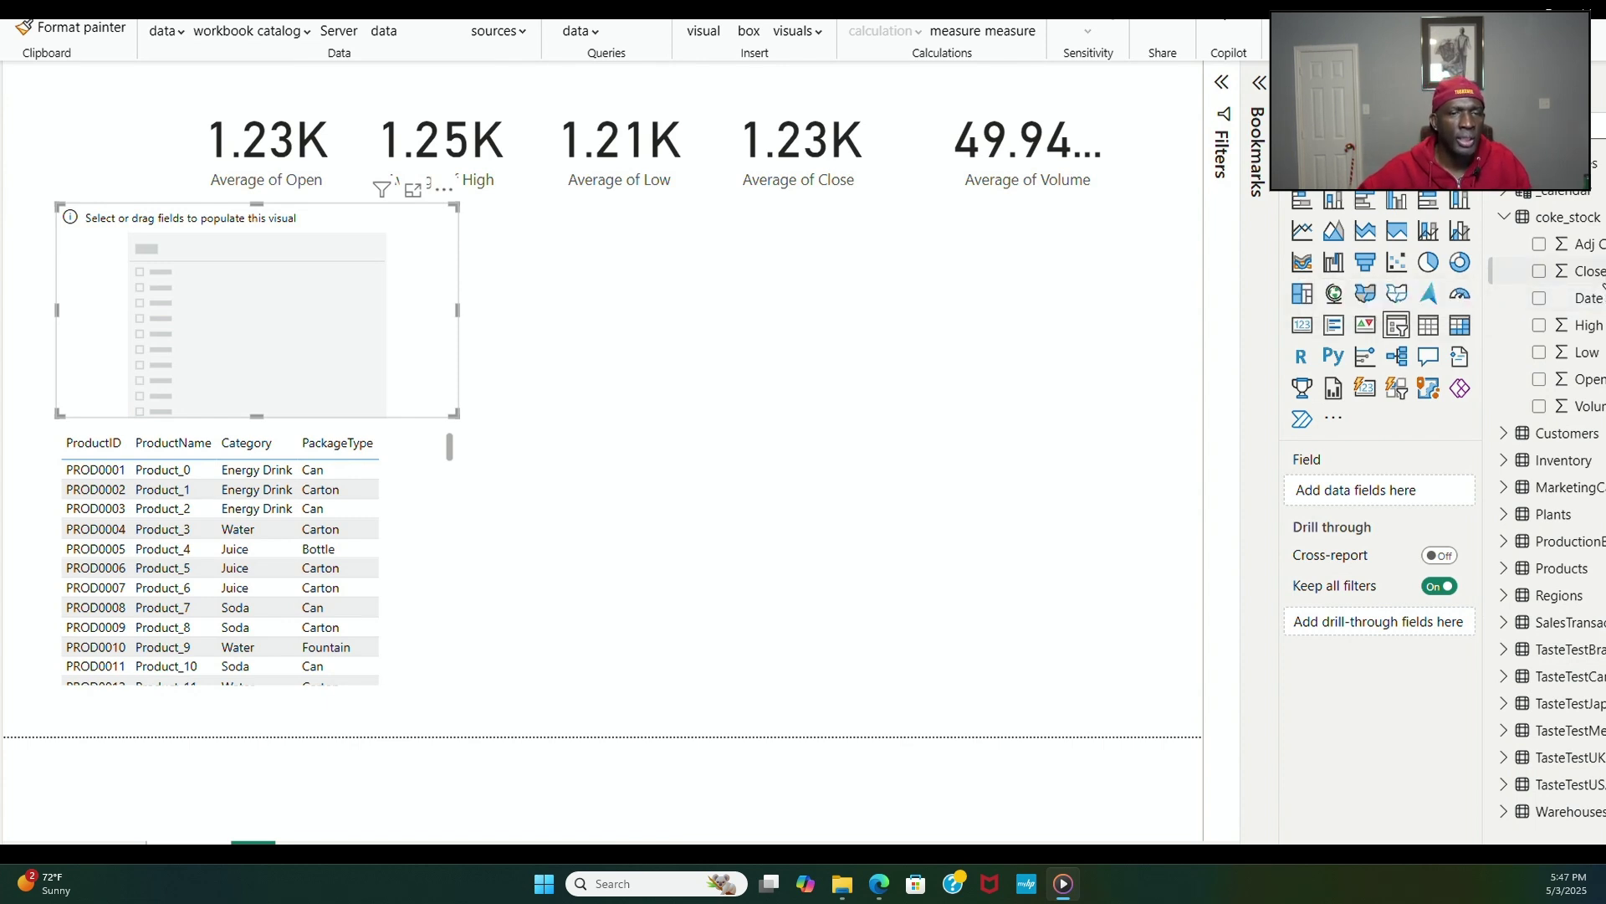
{"action": "left_click_drag", "start_coordinate": [1588, 298], "coordinate": [310, 354]}
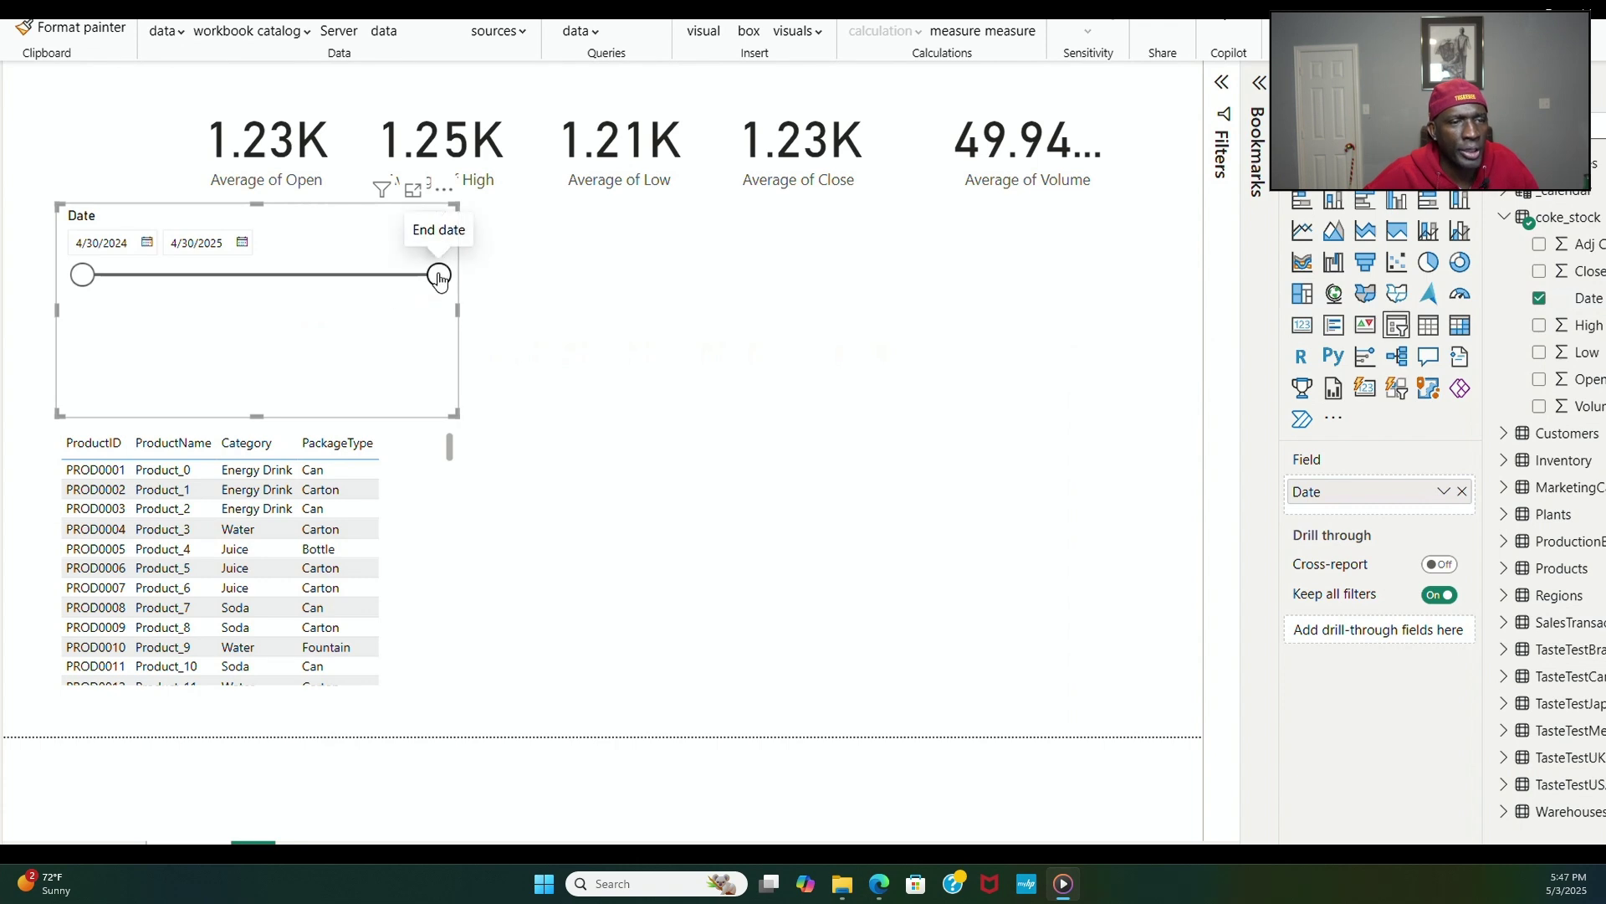
{"action": "left_click_drag", "start_coordinate": [439, 276], "coordinate": [310, 276]}
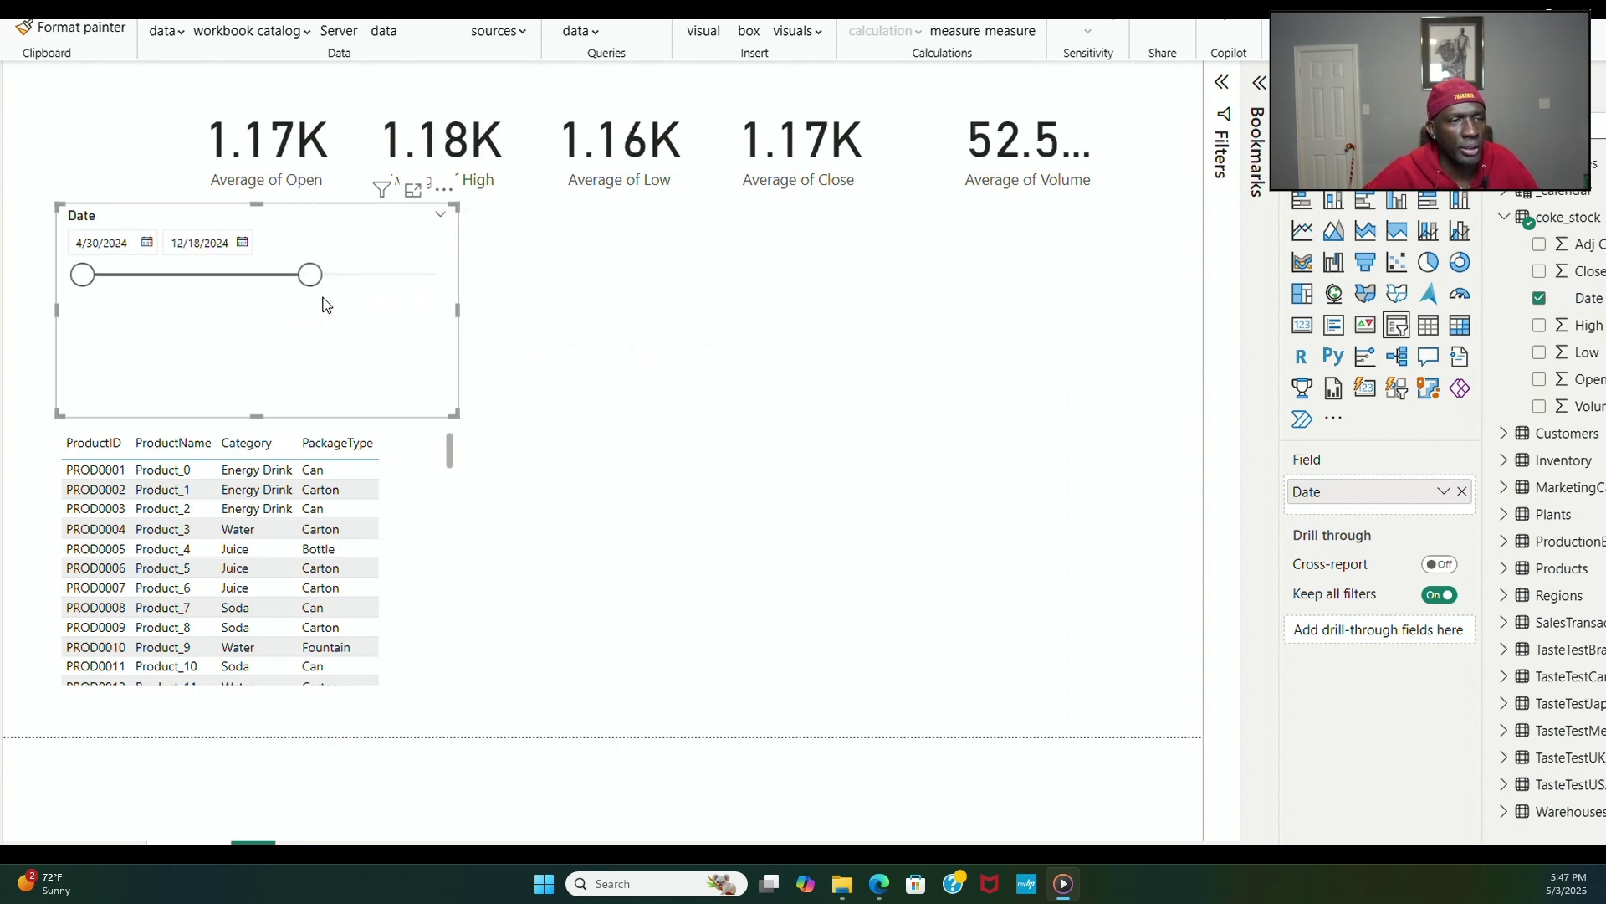
{"action": "left_click_drag", "start_coordinate": [454, 416], "coordinate": [342, 288]}
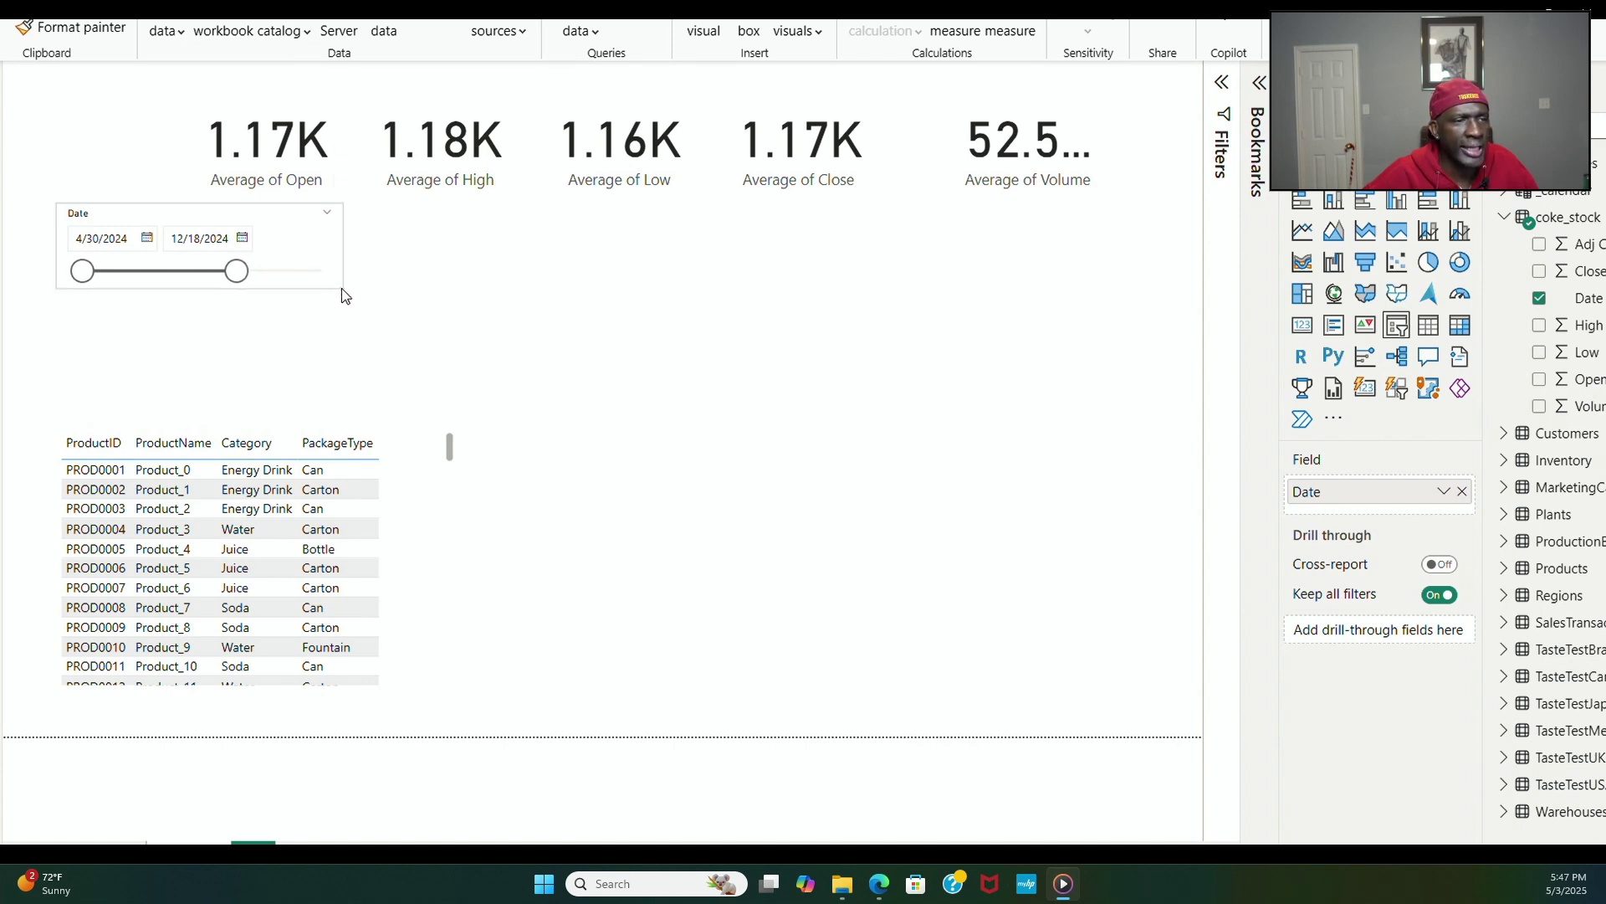
Step: Move the Open, High, Low, Close and Volume average cards down to just above the product table's level
{"action": "left_click_drag", "start_coordinate": [308, 161], "coordinate": [411, 377]}
{"action": "left_click", "coordinate": [434, 147]}
{"action": "left_click_drag", "start_coordinate": [434, 147], "coordinate": [524, 372]}
{"action": "left_click_drag", "start_coordinate": [616, 109], "coordinate": [719, 347]}
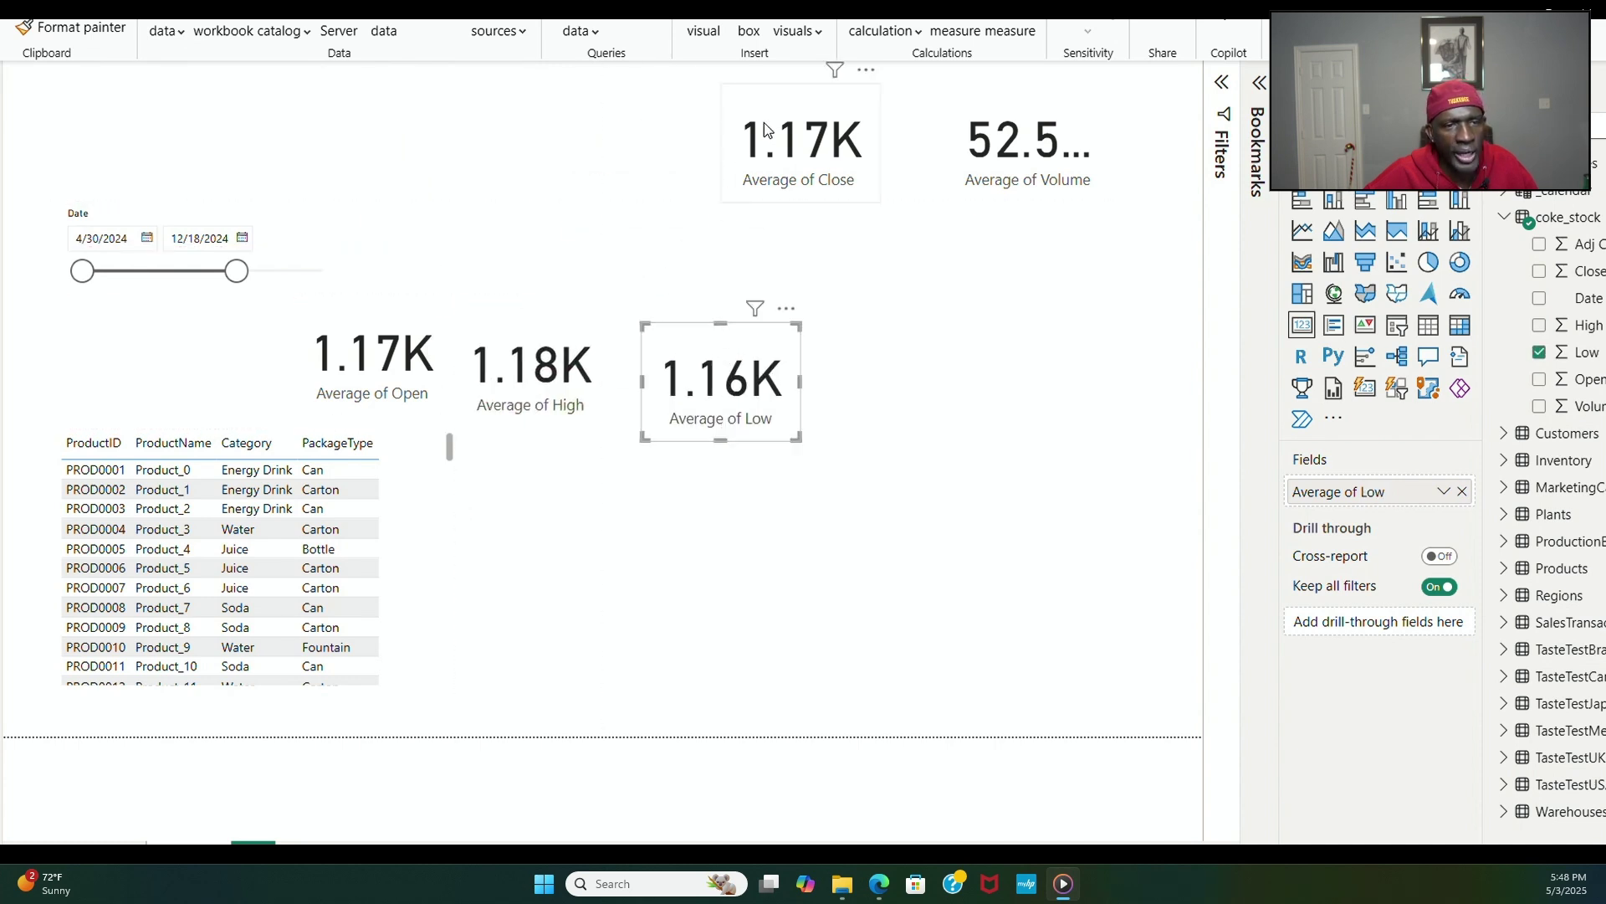
{"action": "left_click_drag", "start_coordinate": [764, 135], "coordinate": [880, 346]}
{"action": "left_click_drag", "start_coordinate": [1029, 150], "coordinate": [1108, 361]}
Step: Move the Date slicer up near the page's upper edge and narrow it from its left side
{"action": "left_click", "coordinate": [225, 228]}
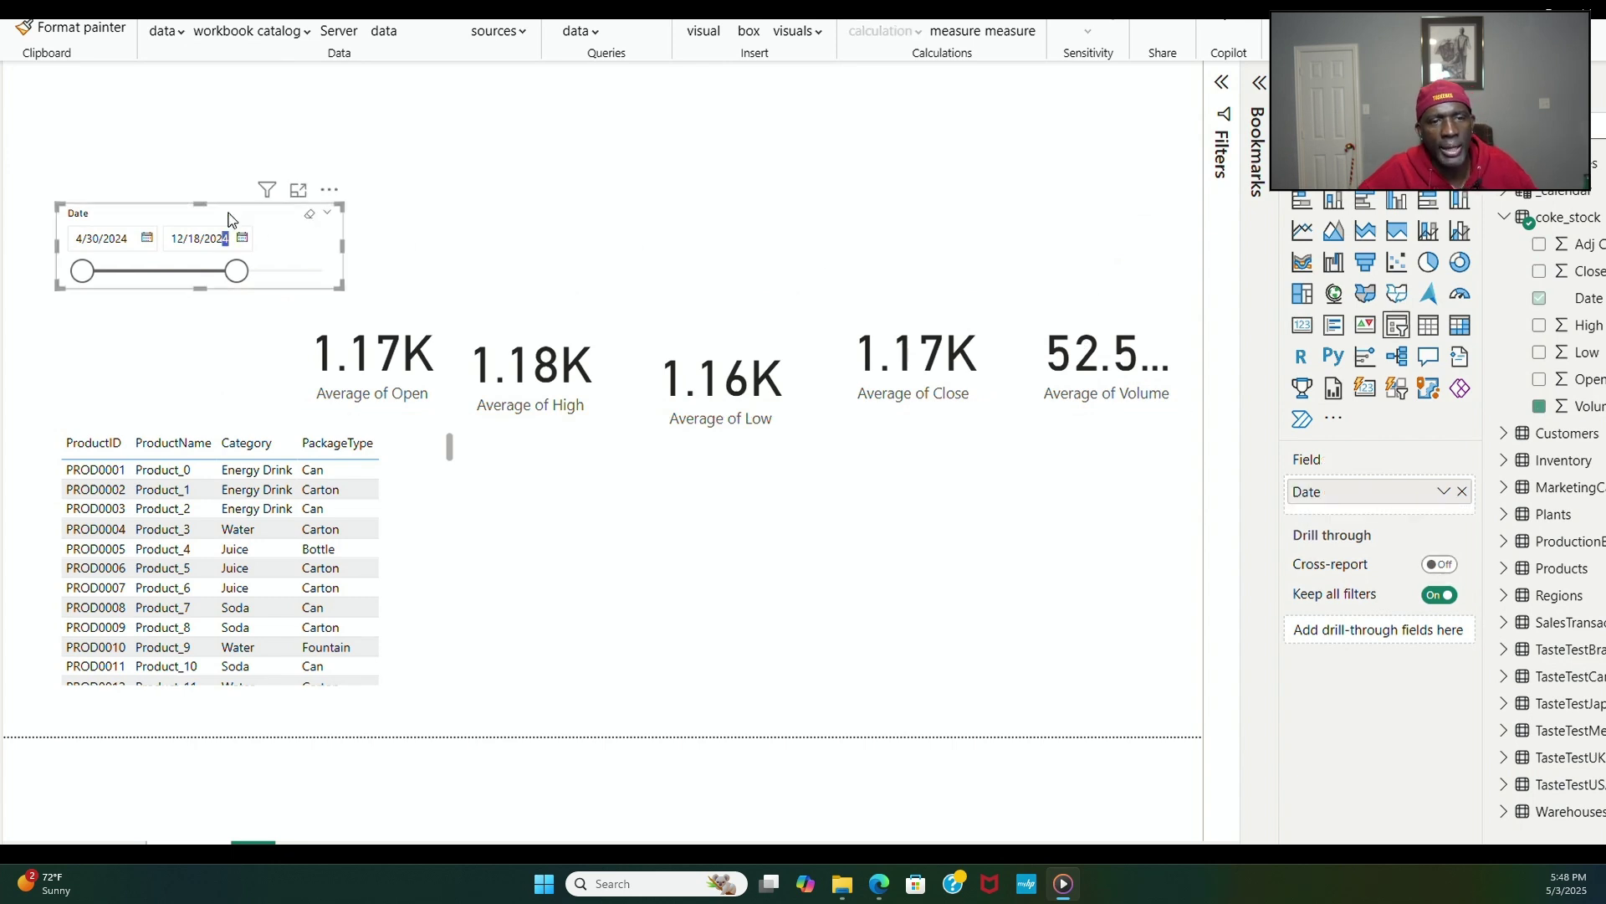
{"action": "left_click_drag", "start_coordinate": [232, 213], "coordinate": [285, 137]}
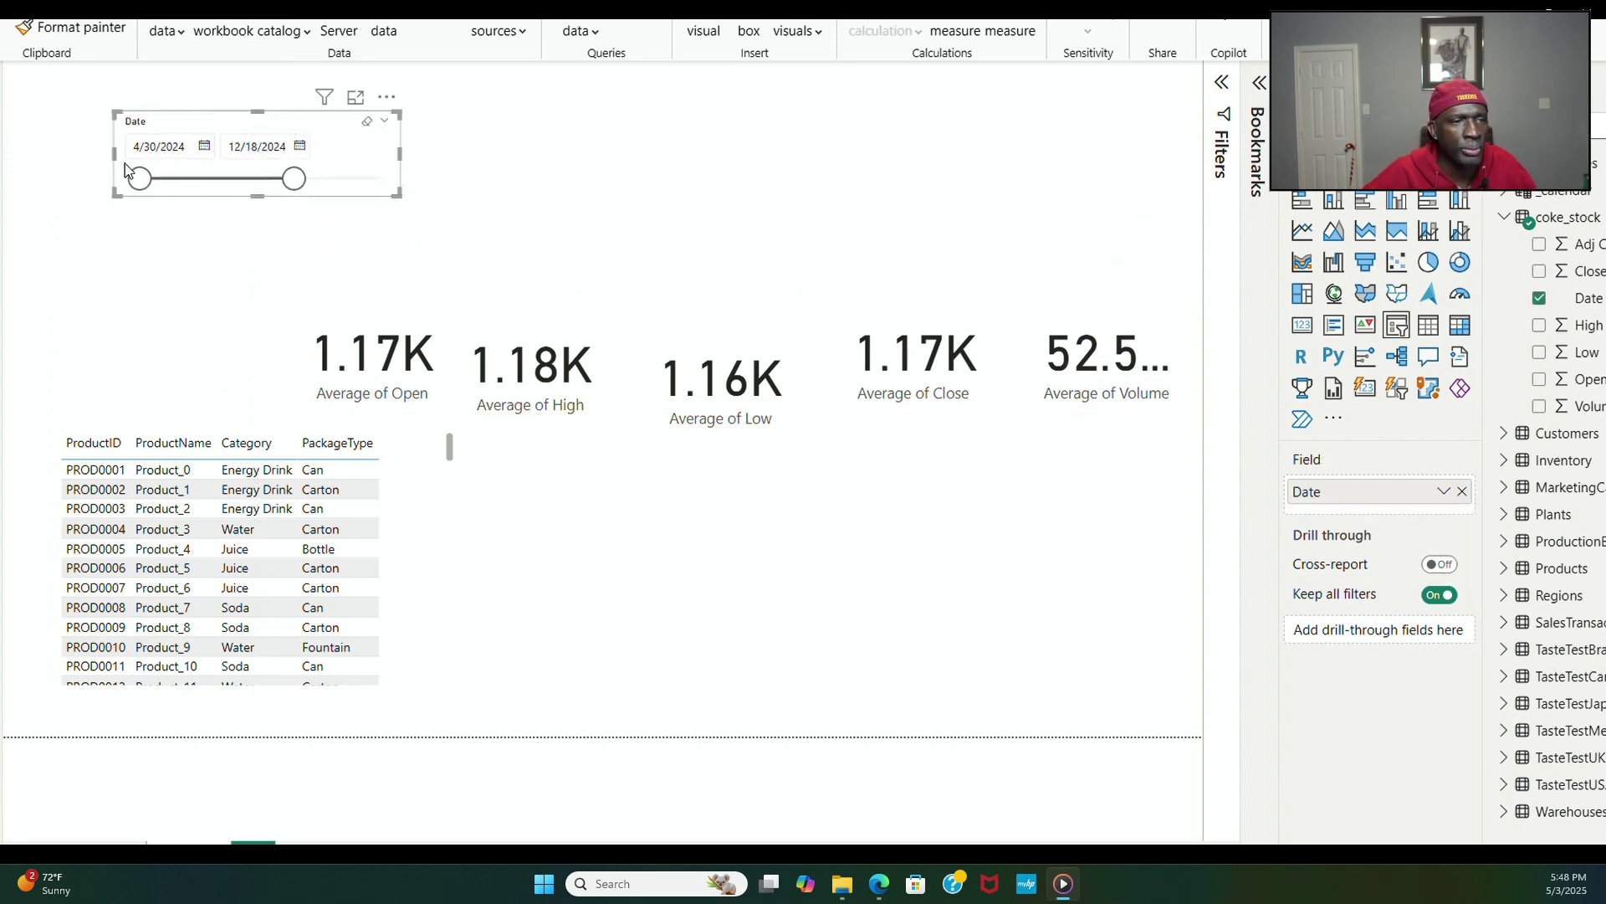
{"action": "left_click_drag", "start_coordinate": [112, 154], "coordinate": [197, 174]}
{"action": "left_click", "coordinate": [560, 248]}
{"action": "left_click", "coordinate": [1428, 358]}
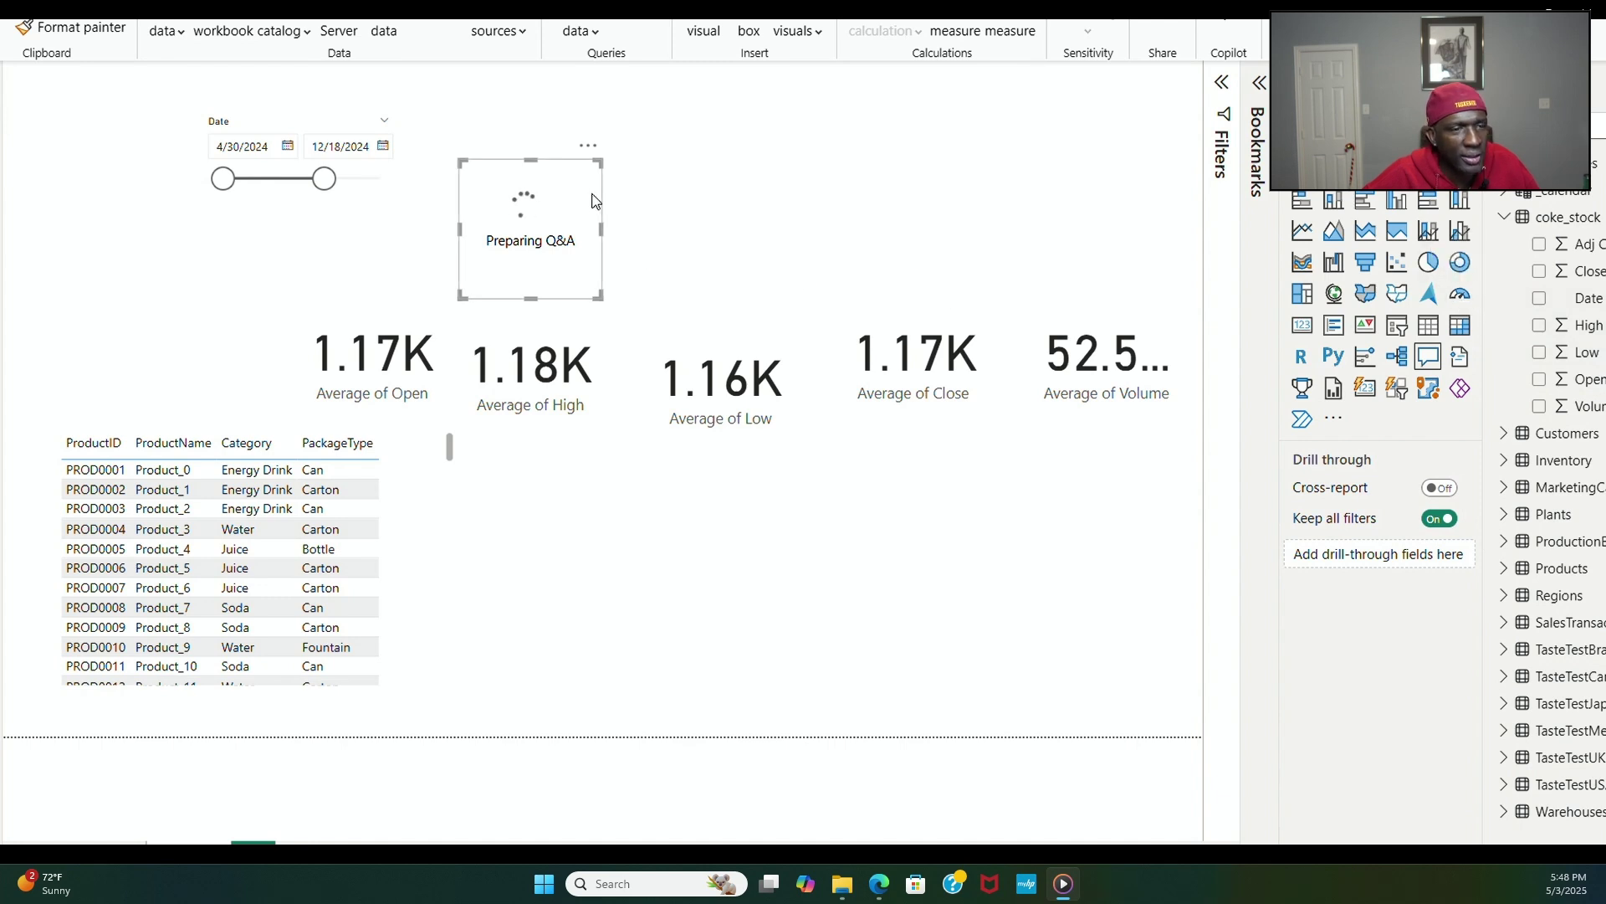
{"action": "left_click", "coordinate": [589, 149]}
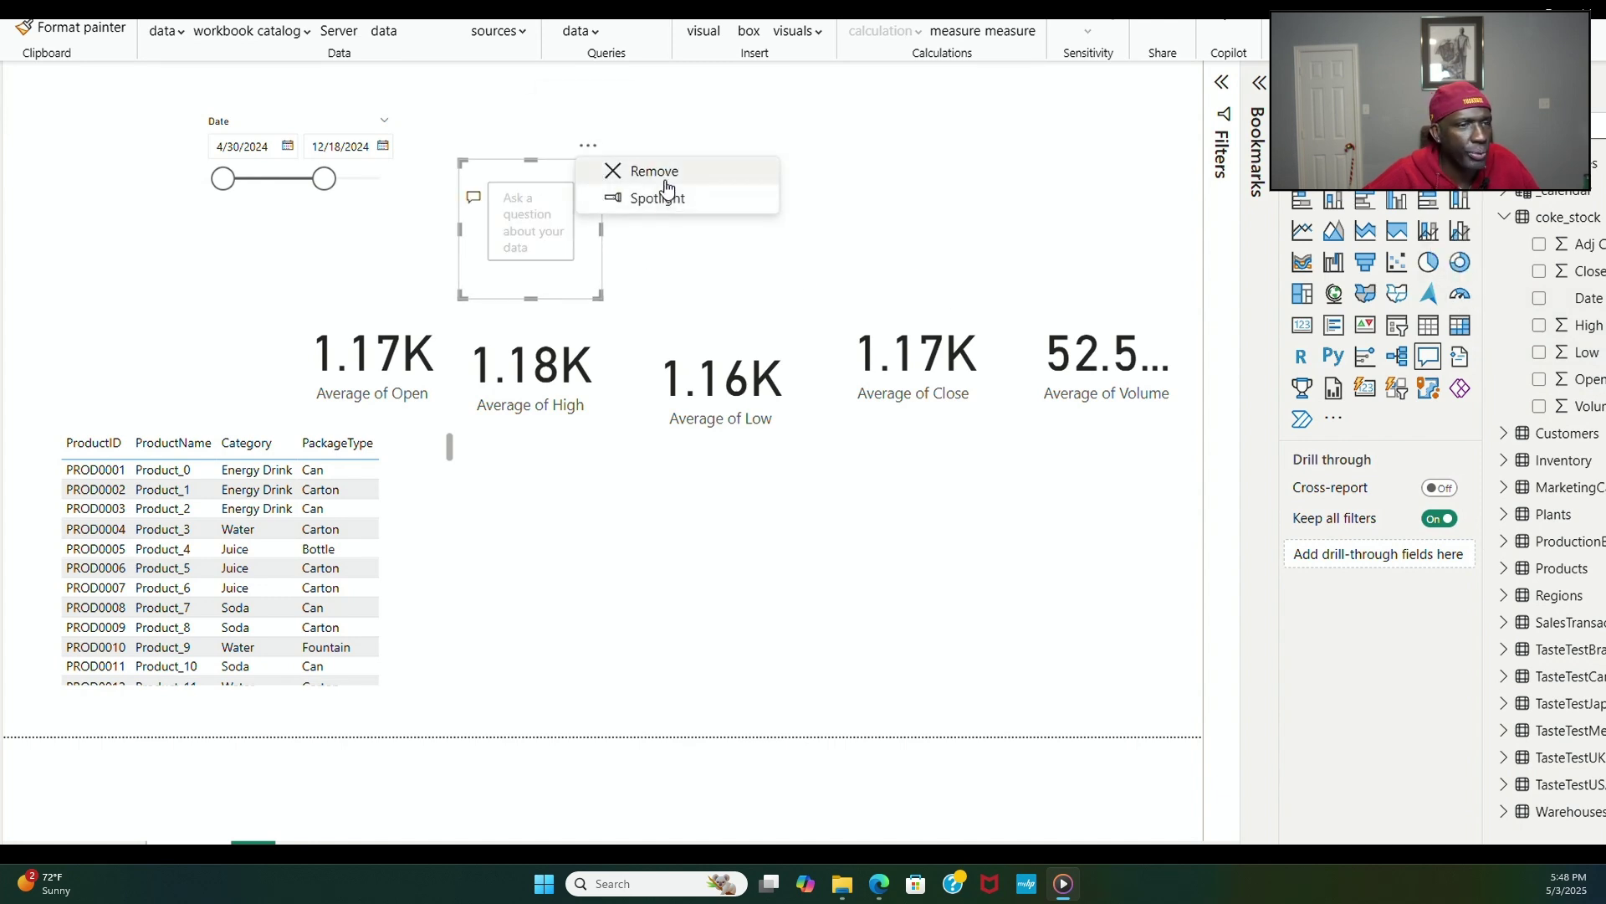
{"action": "left_click", "coordinate": [663, 176]}
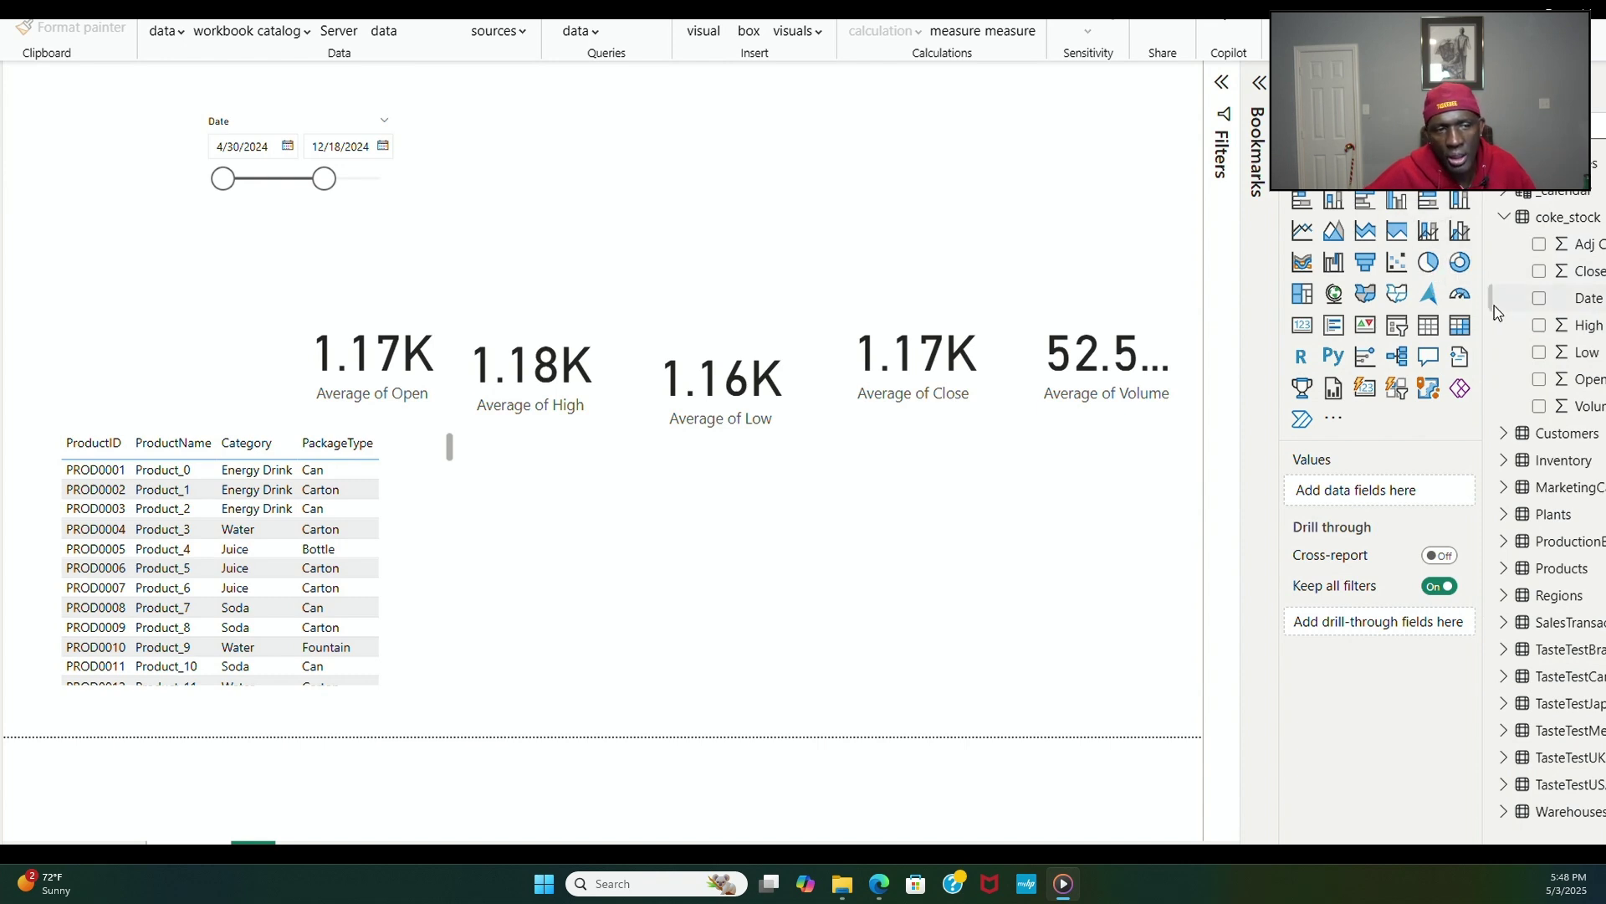
Step: Add a gauge below the Date slicer with coke_stock Open as value, Low as minimum and High as maximum
{"action": "left_click", "coordinate": [1460, 301]}
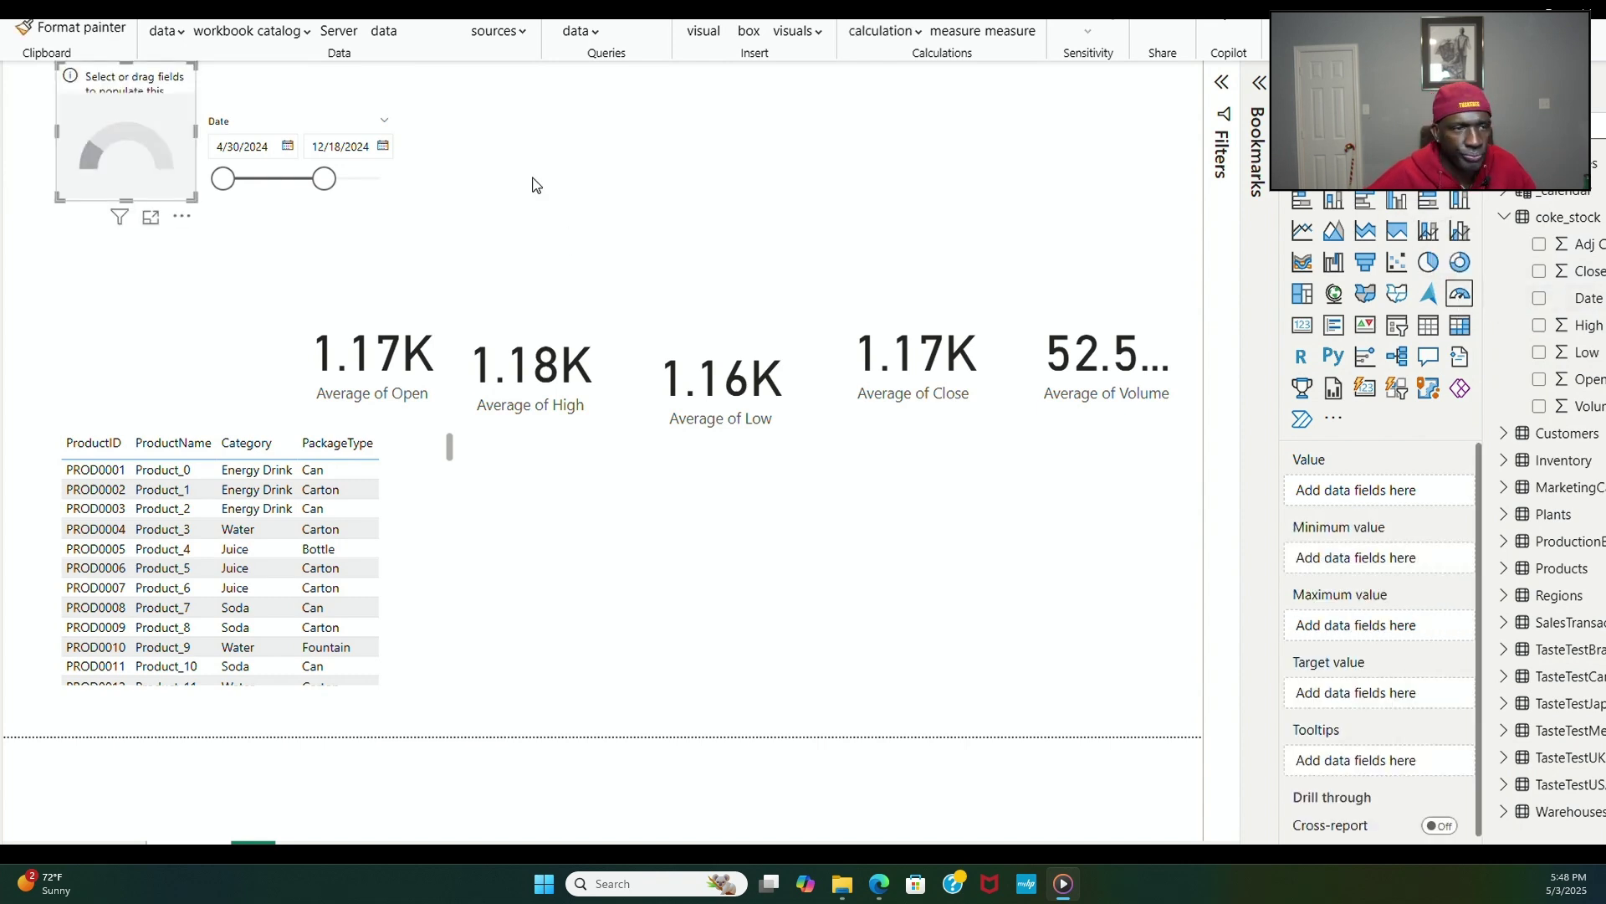
{"action": "left_click_drag", "start_coordinate": [128, 122], "coordinate": [290, 263]}
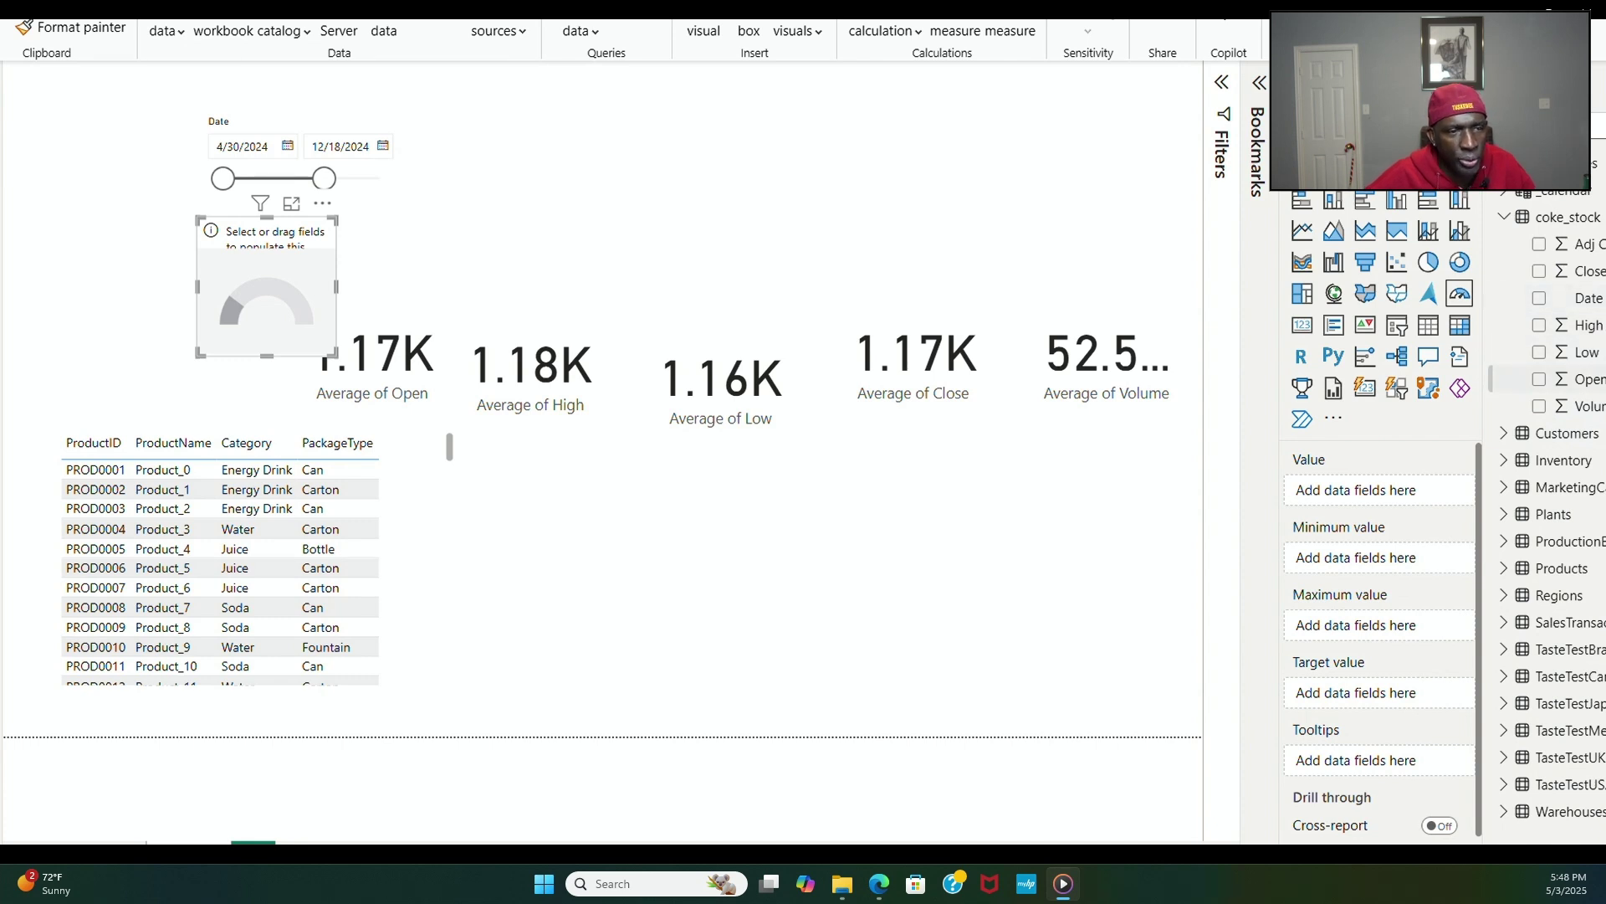
{"action": "left_click_drag", "start_coordinate": [1582, 379], "coordinate": [1410, 498]}
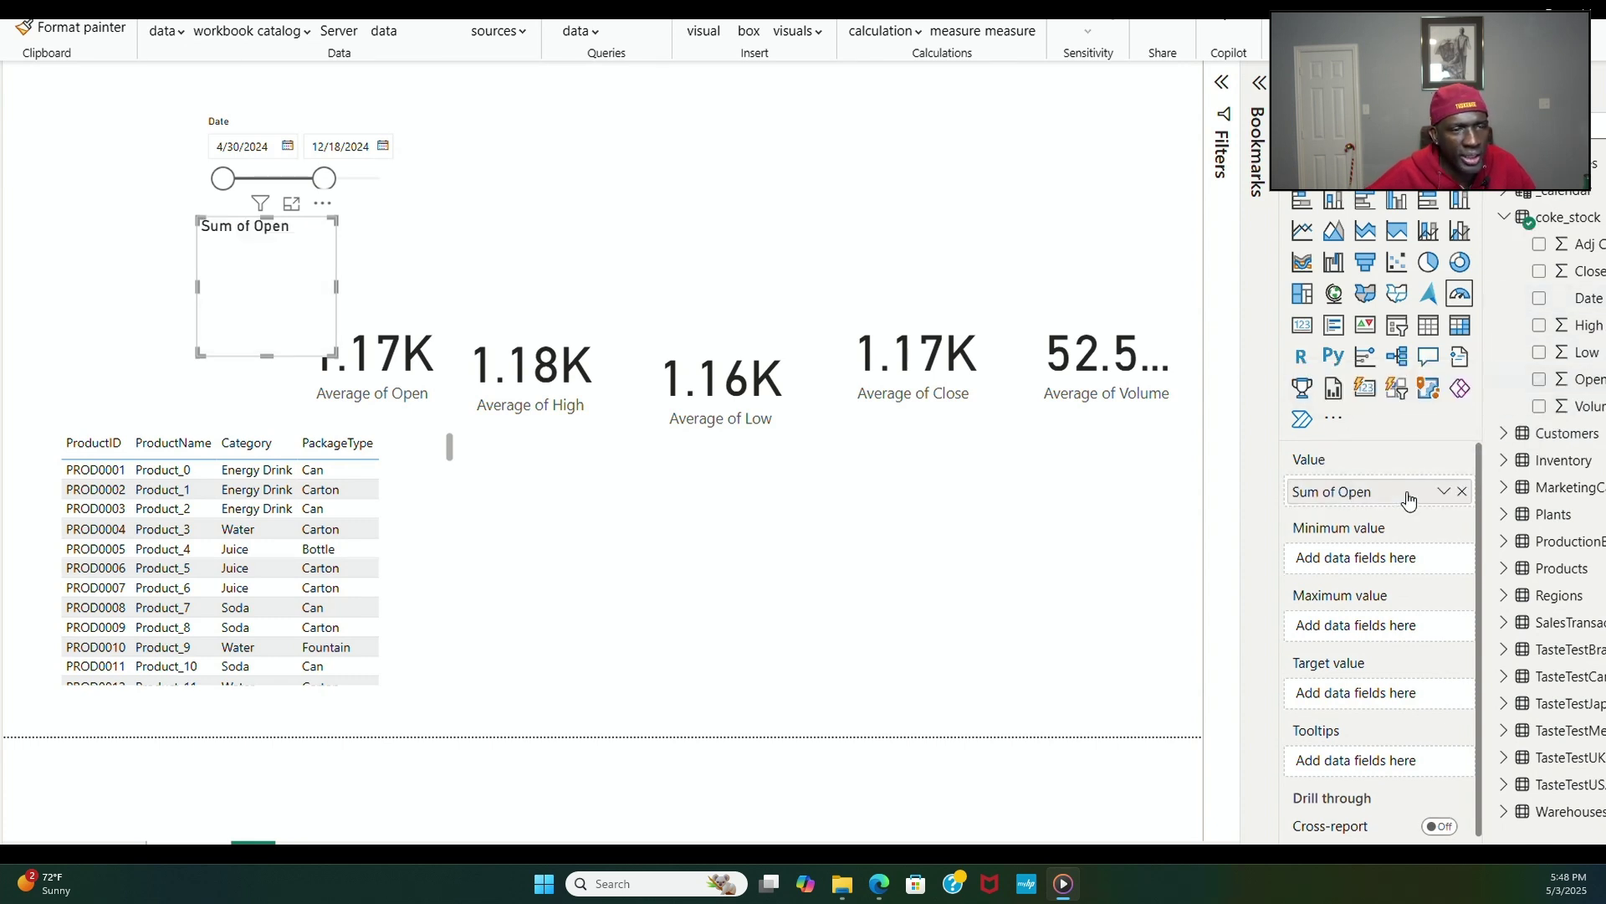
{"action": "left_click_drag", "start_coordinate": [1602, 366], "coordinate": [1406, 565]}
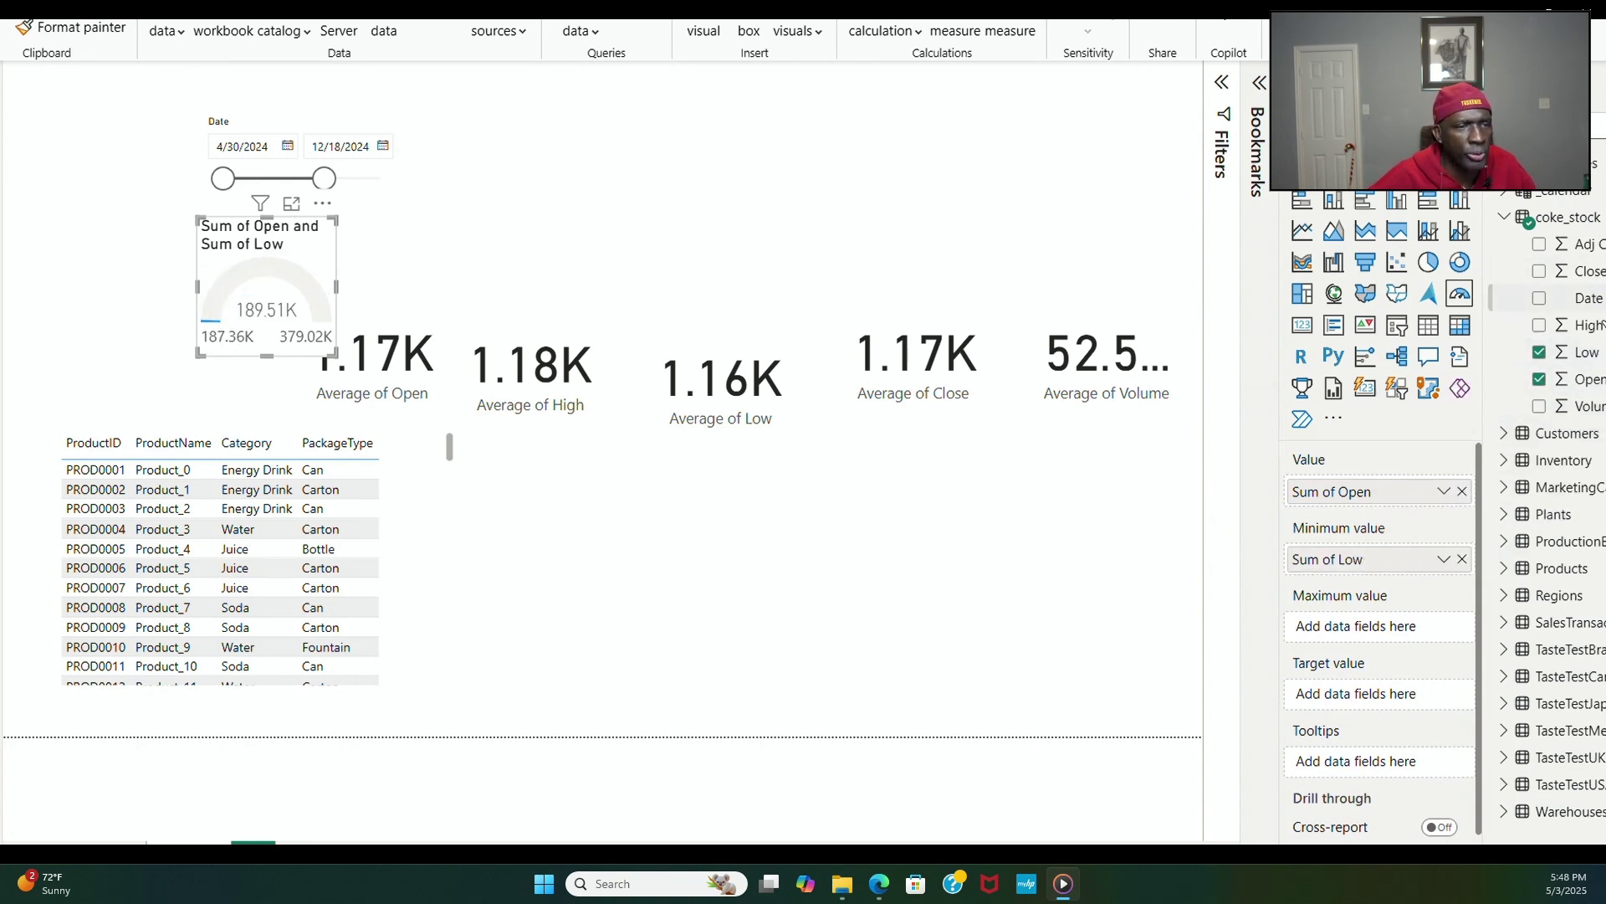
{"action": "left_click_drag", "start_coordinate": [1600, 333], "coordinate": [1406, 636]}
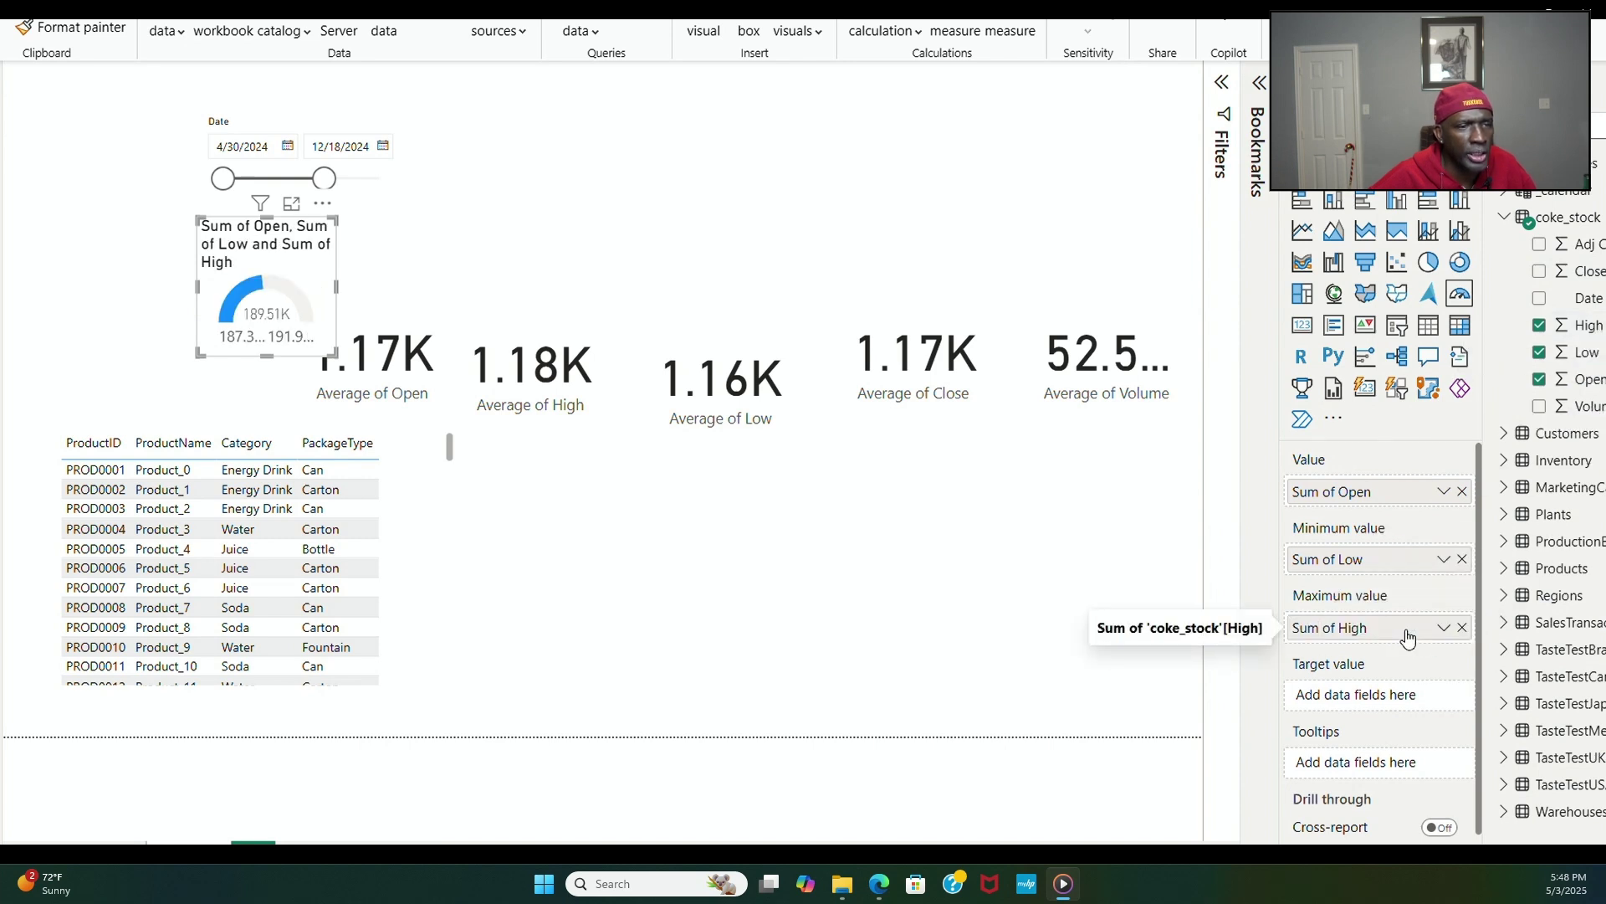
Step: Set the gauge's High, Open and Low fields to Average
{"action": "left_click", "coordinate": [1444, 629]}
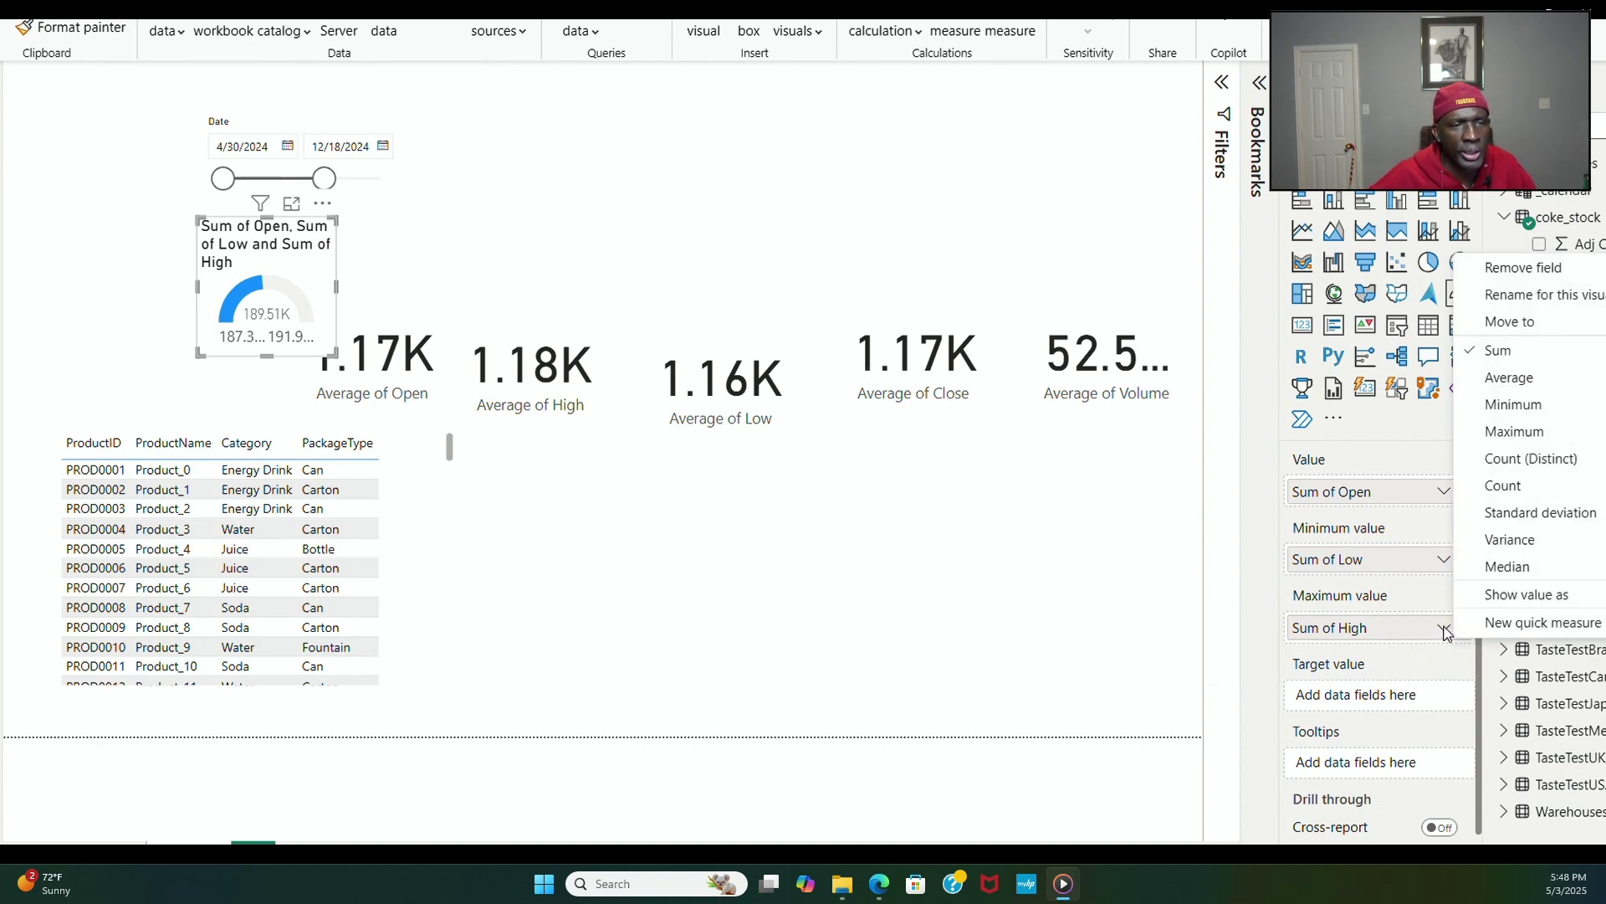
{"action": "left_click", "coordinate": [1506, 377]}
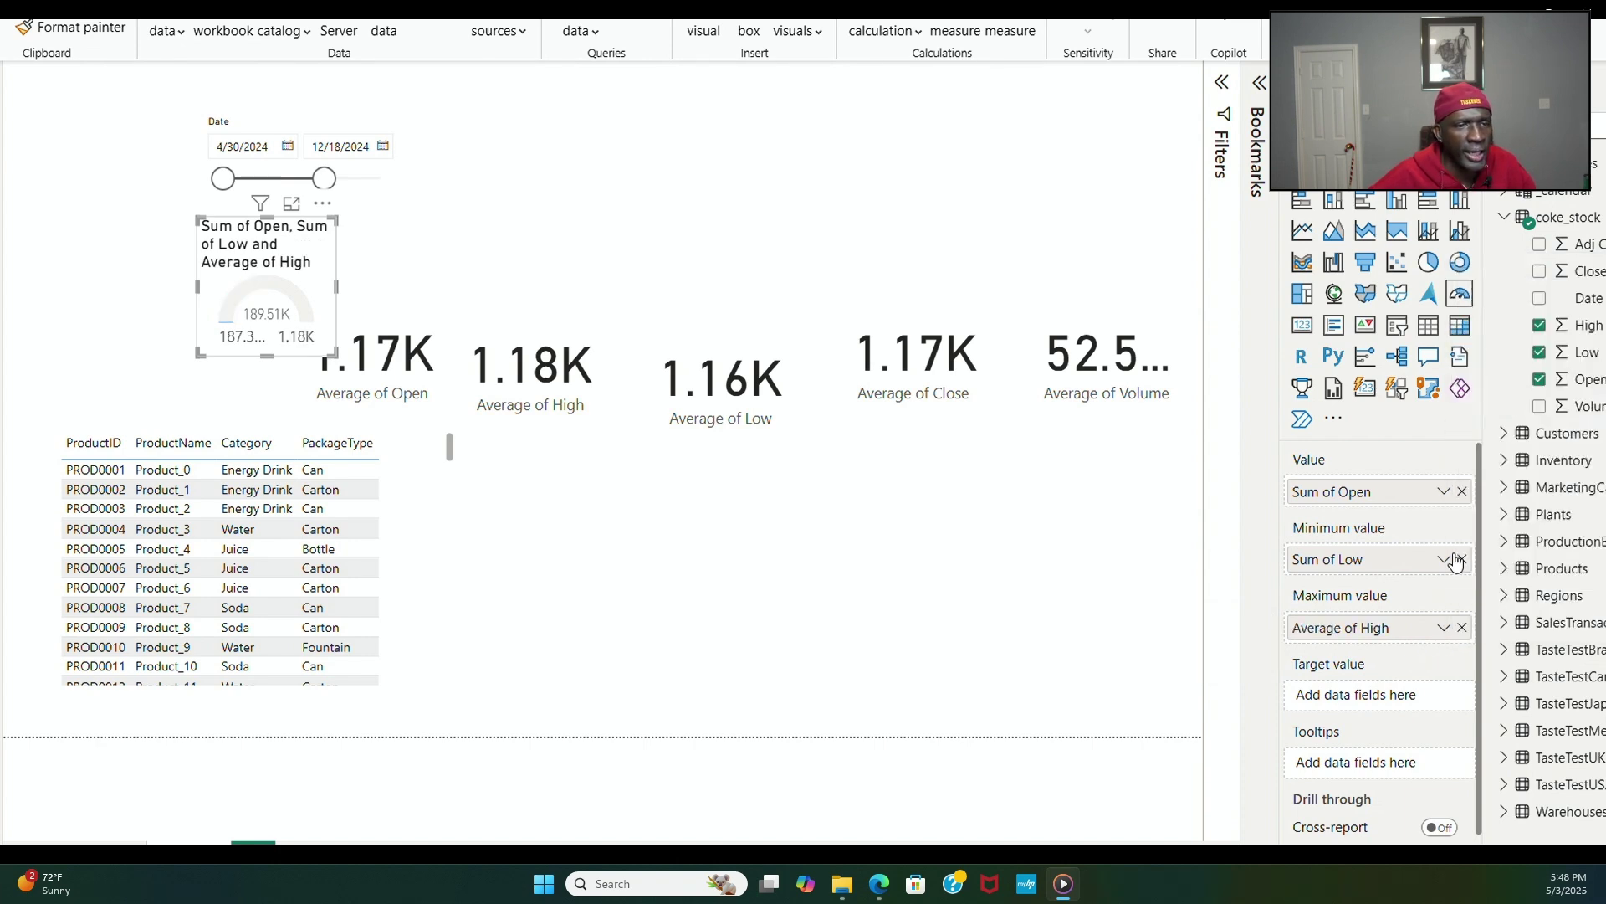
{"action": "left_click", "coordinate": [1445, 492]}
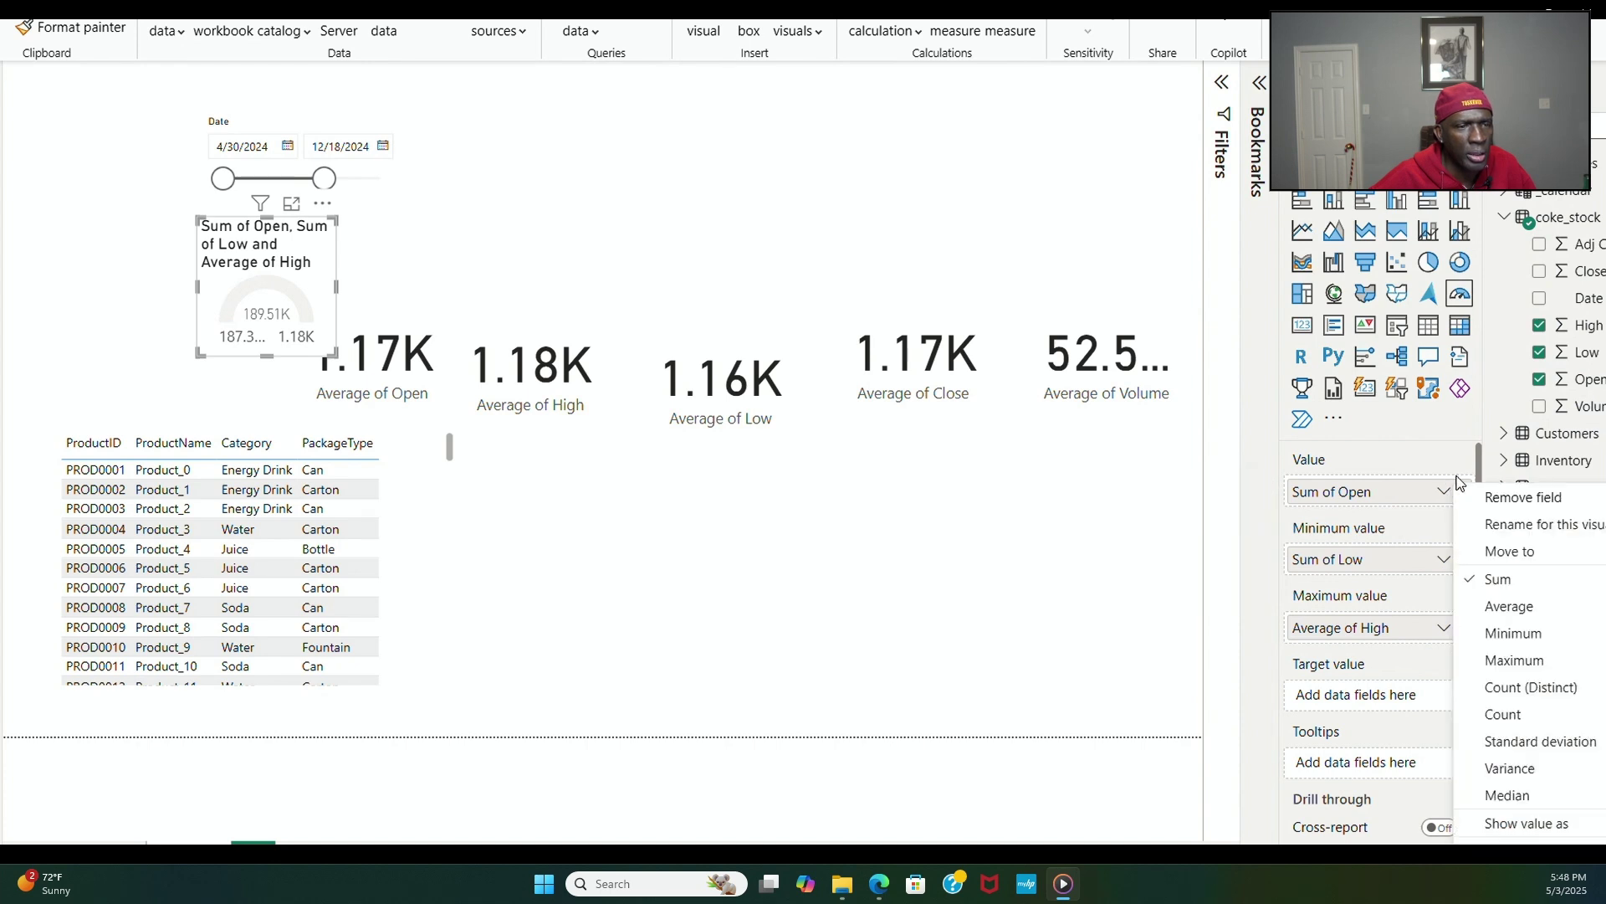
{"action": "left_click", "coordinate": [1507, 606]}
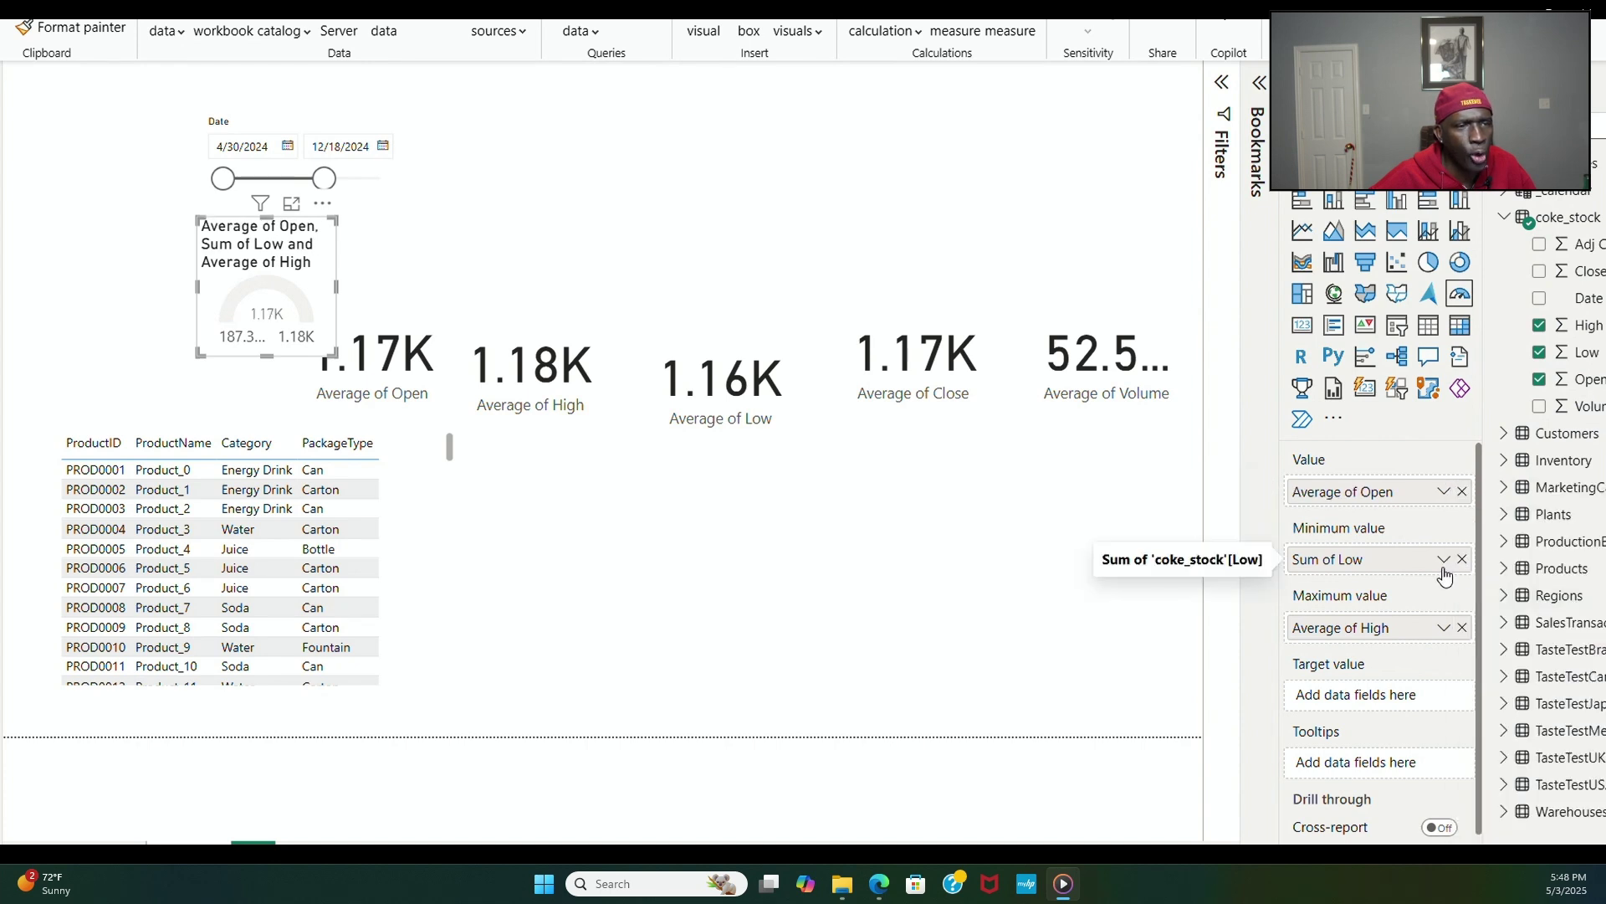
{"action": "left_click", "coordinate": [1444, 566]}
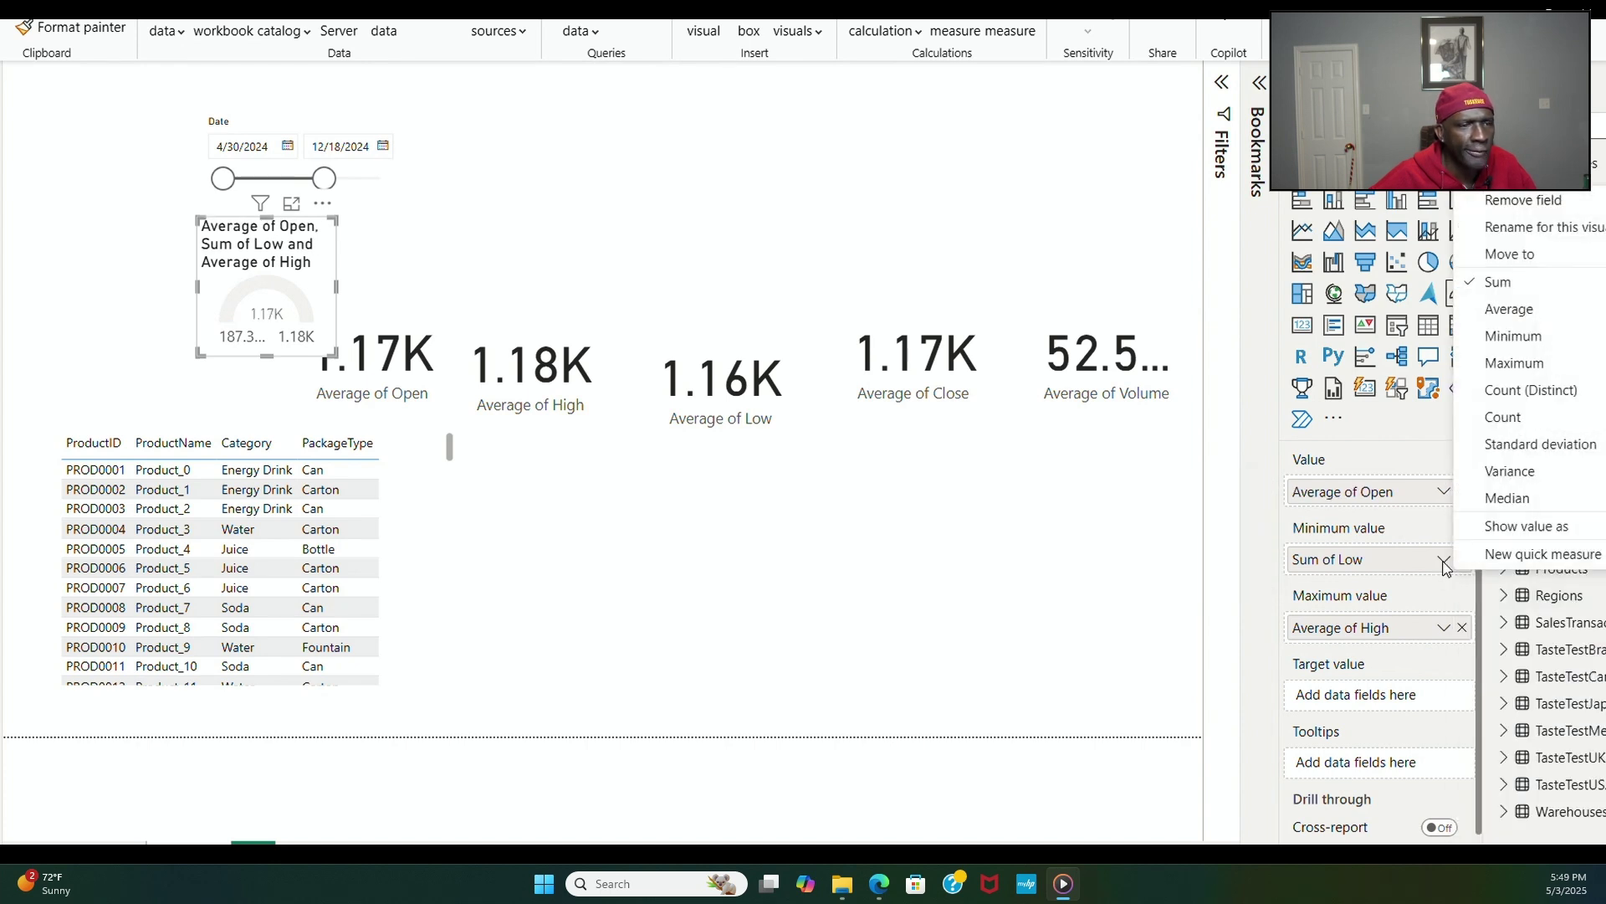
{"action": "left_click", "coordinate": [1500, 311]}
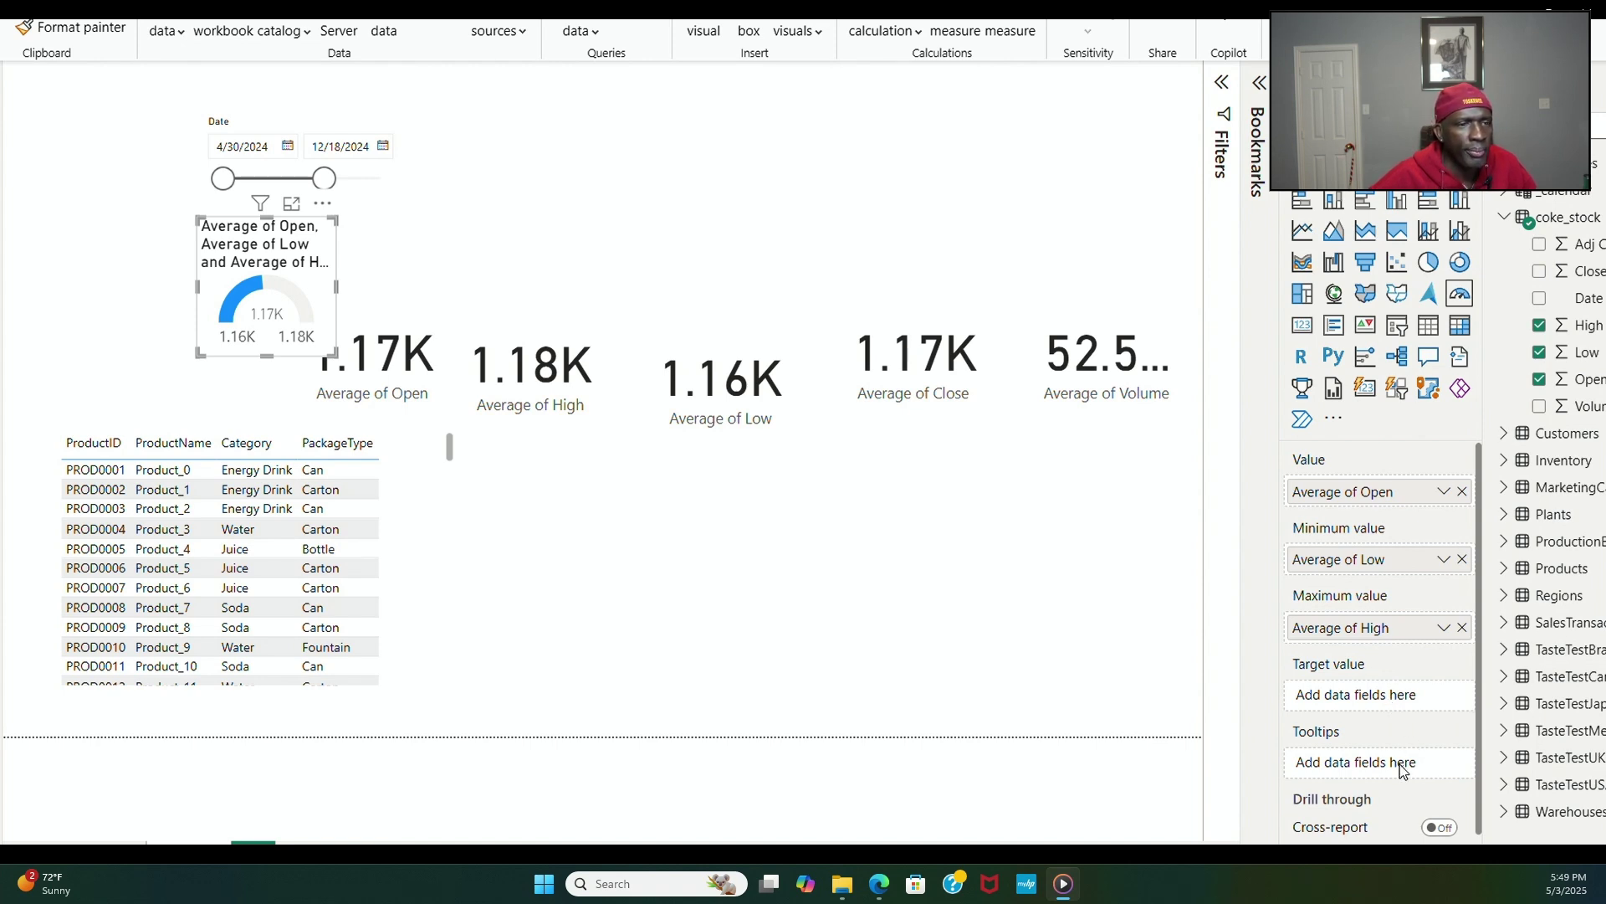
Step: Remove the Average of Open, High, Low, Close and Volume cards from the report page
{"action": "right_click", "coordinate": [422, 306]}
{"action": "left_click", "coordinate": [481, 329]}
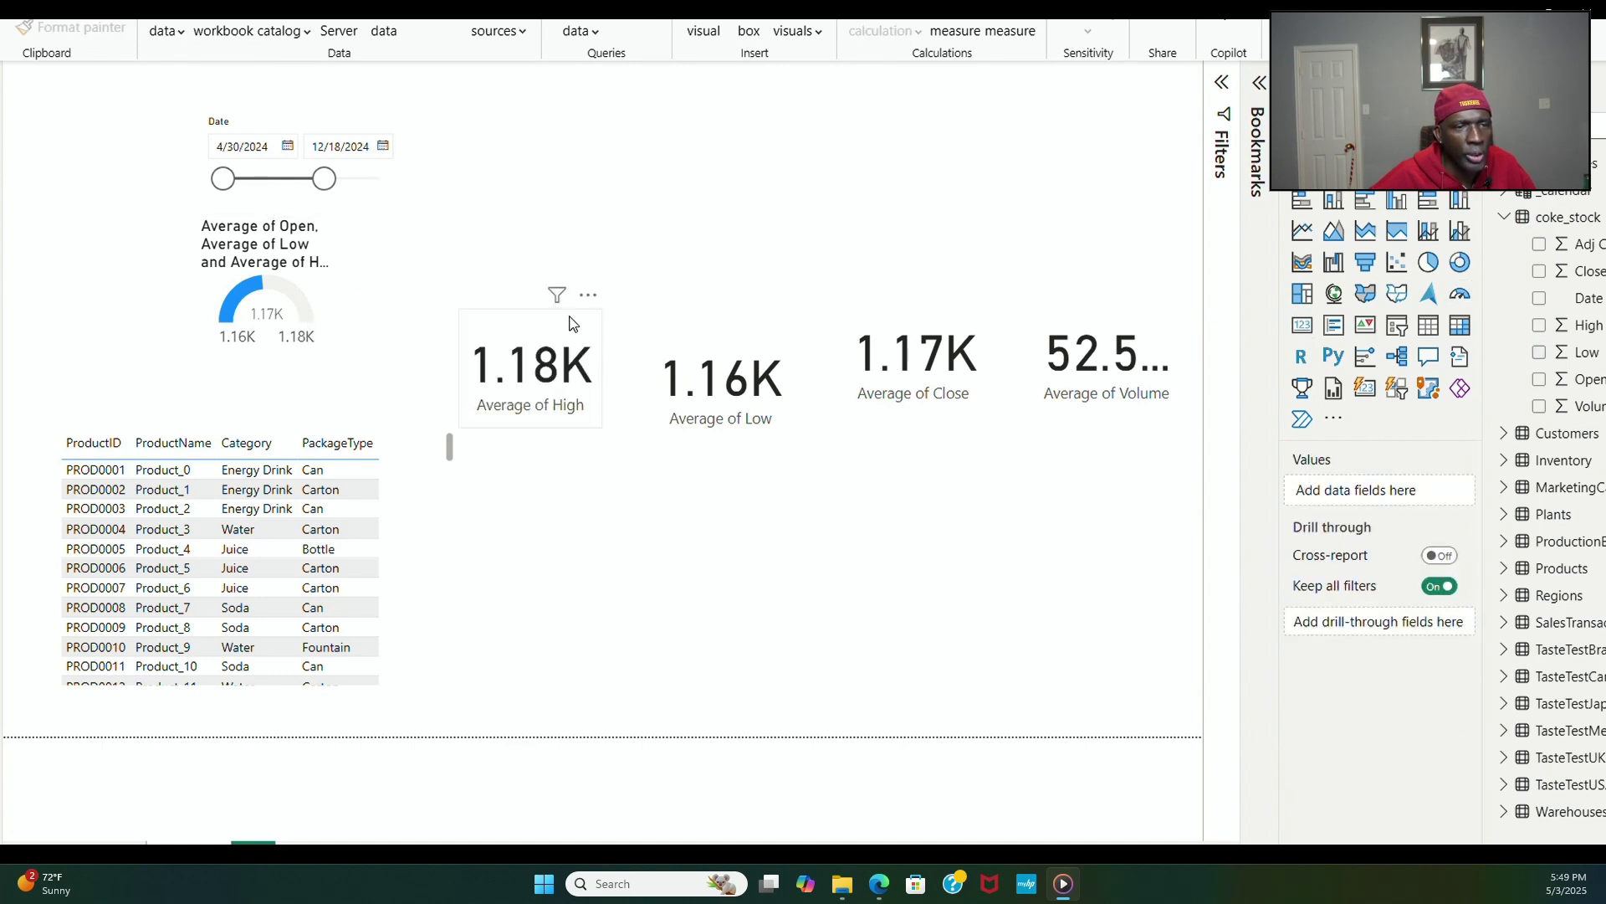
{"action": "left_click", "coordinate": [573, 324]}
{"action": "right_click", "coordinate": [576, 322]}
{"action": "left_click", "coordinate": [624, 348]}
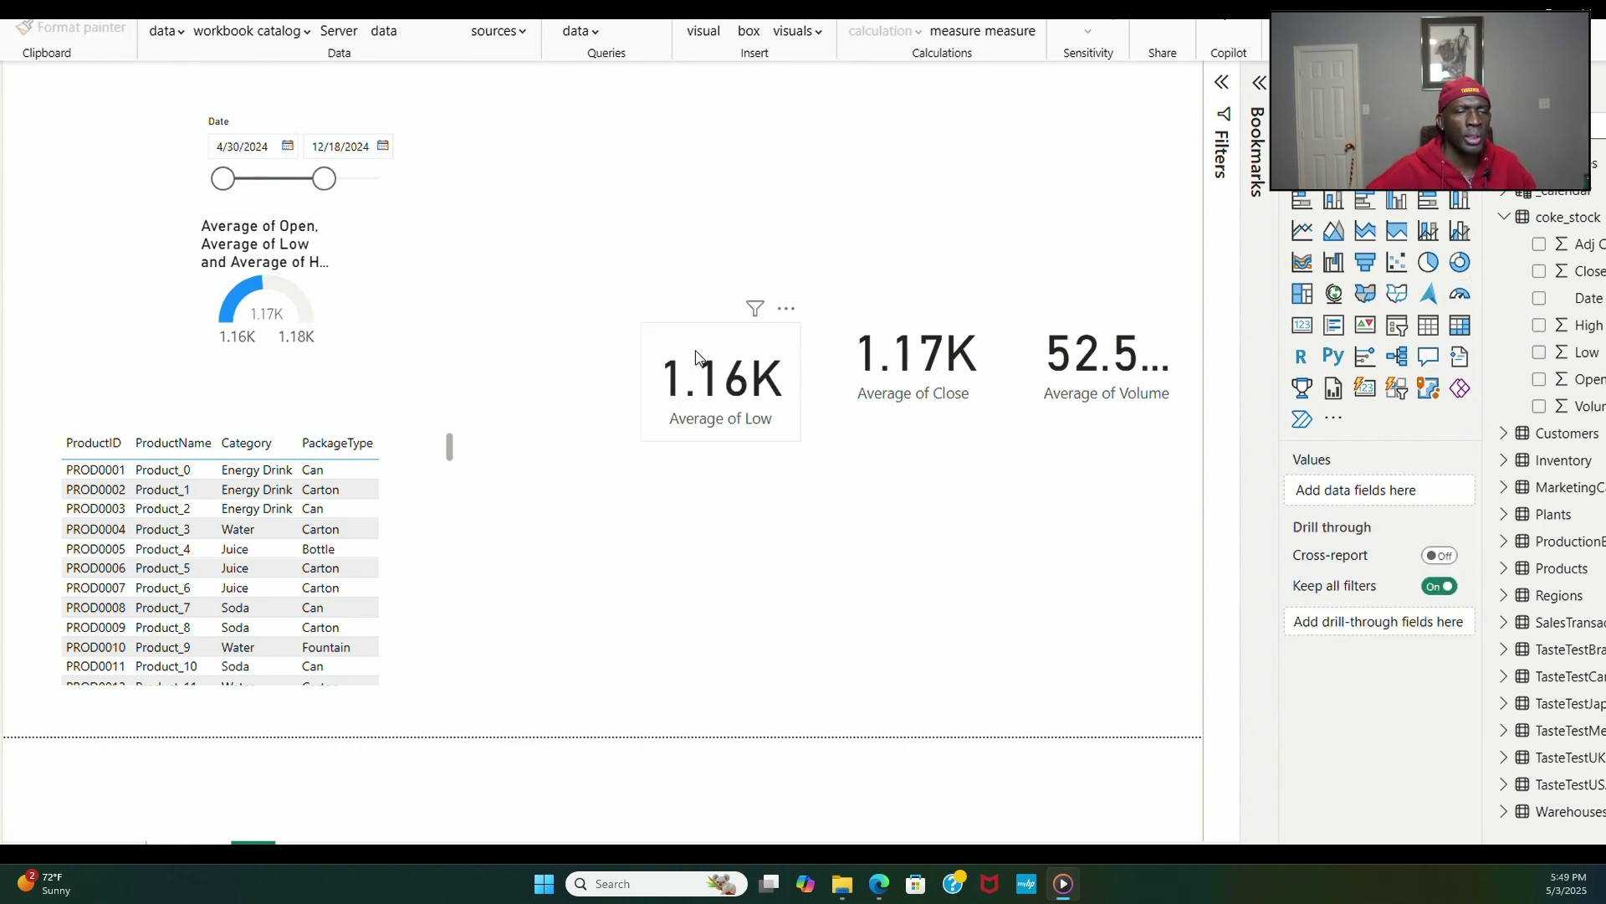
{"action": "left_click", "coordinate": [725, 343]}
{"action": "left_click", "coordinate": [789, 313]}
{"action": "left_click", "coordinate": [901, 367]}
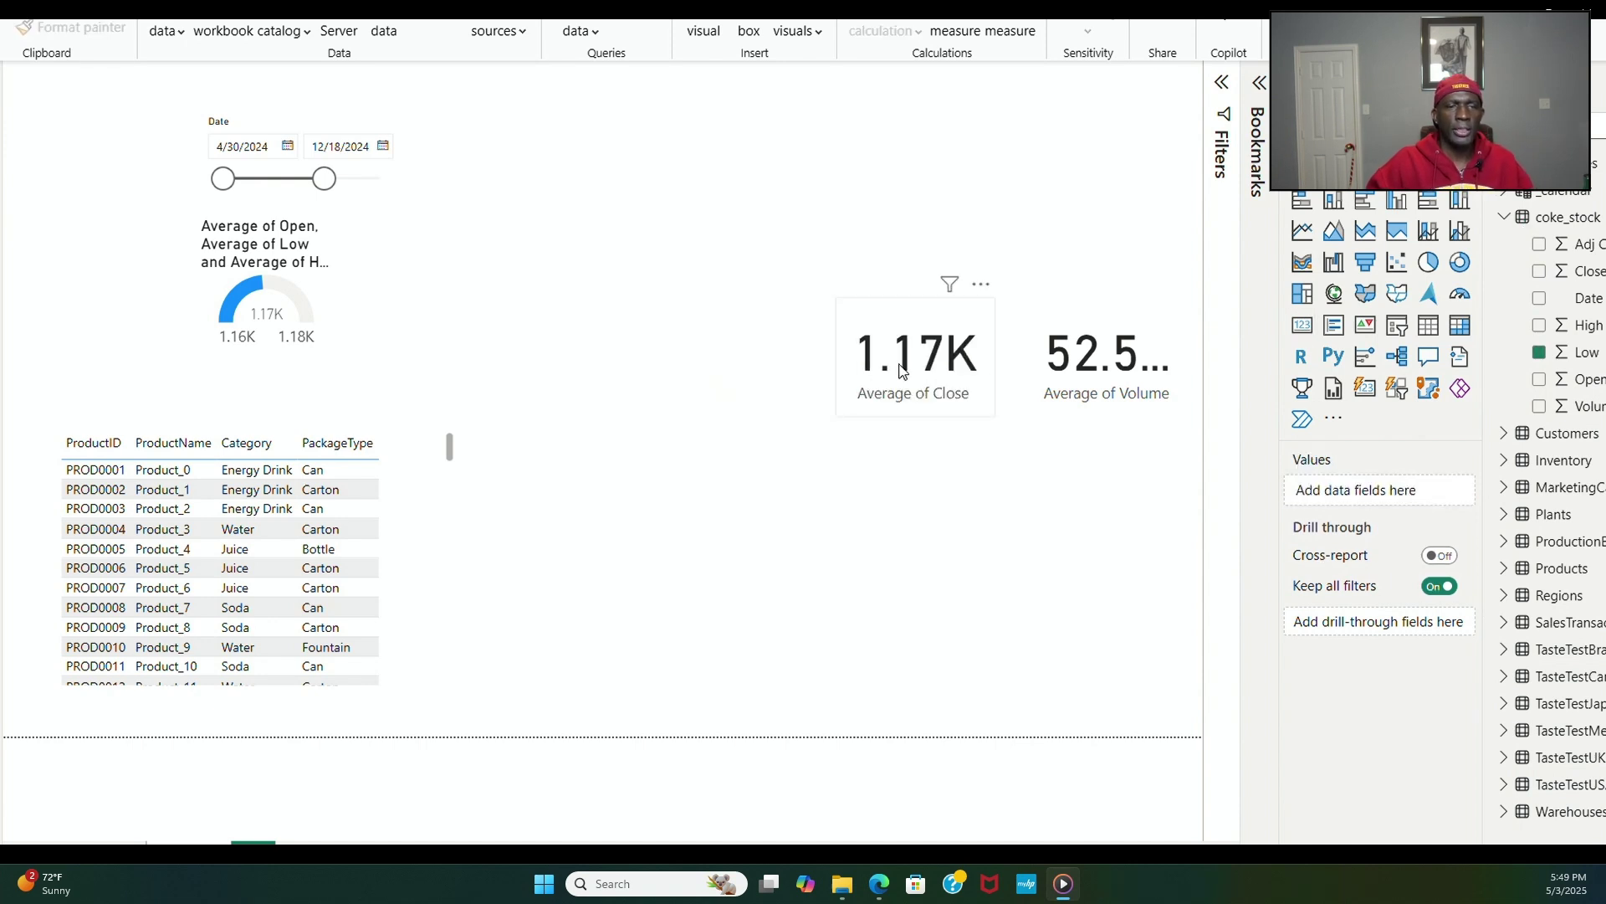
{"action": "left_click", "coordinate": [988, 335]}
{"action": "left_click", "coordinate": [981, 285]}
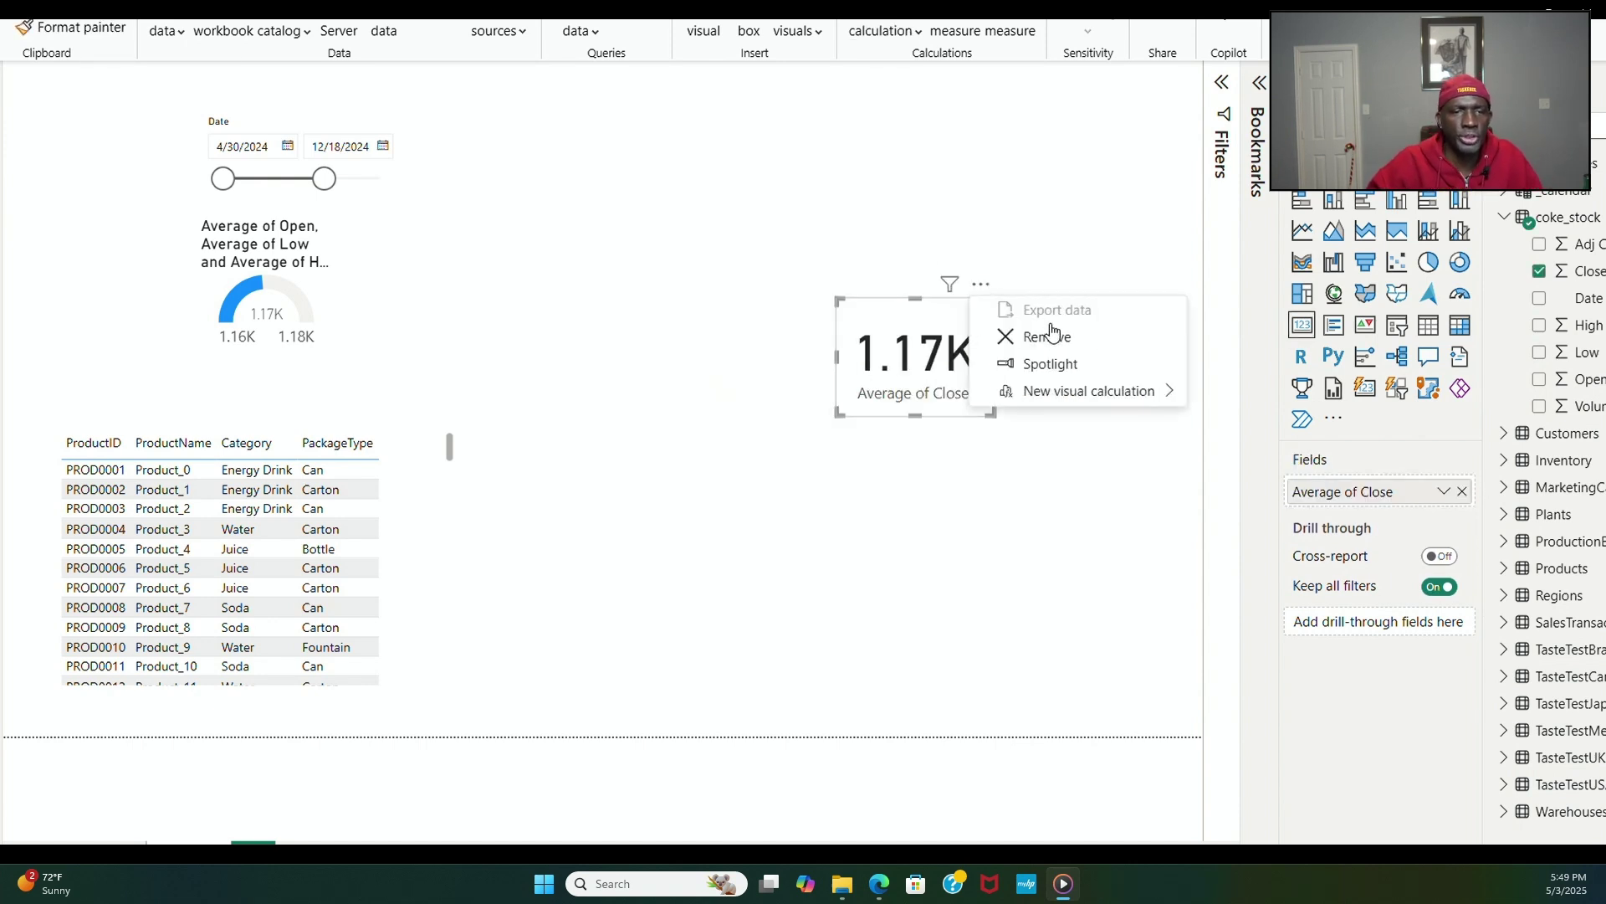
{"action": "left_click", "coordinate": [1062, 340]}
{"action": "left_click", "coordinate": [1151, 330]}
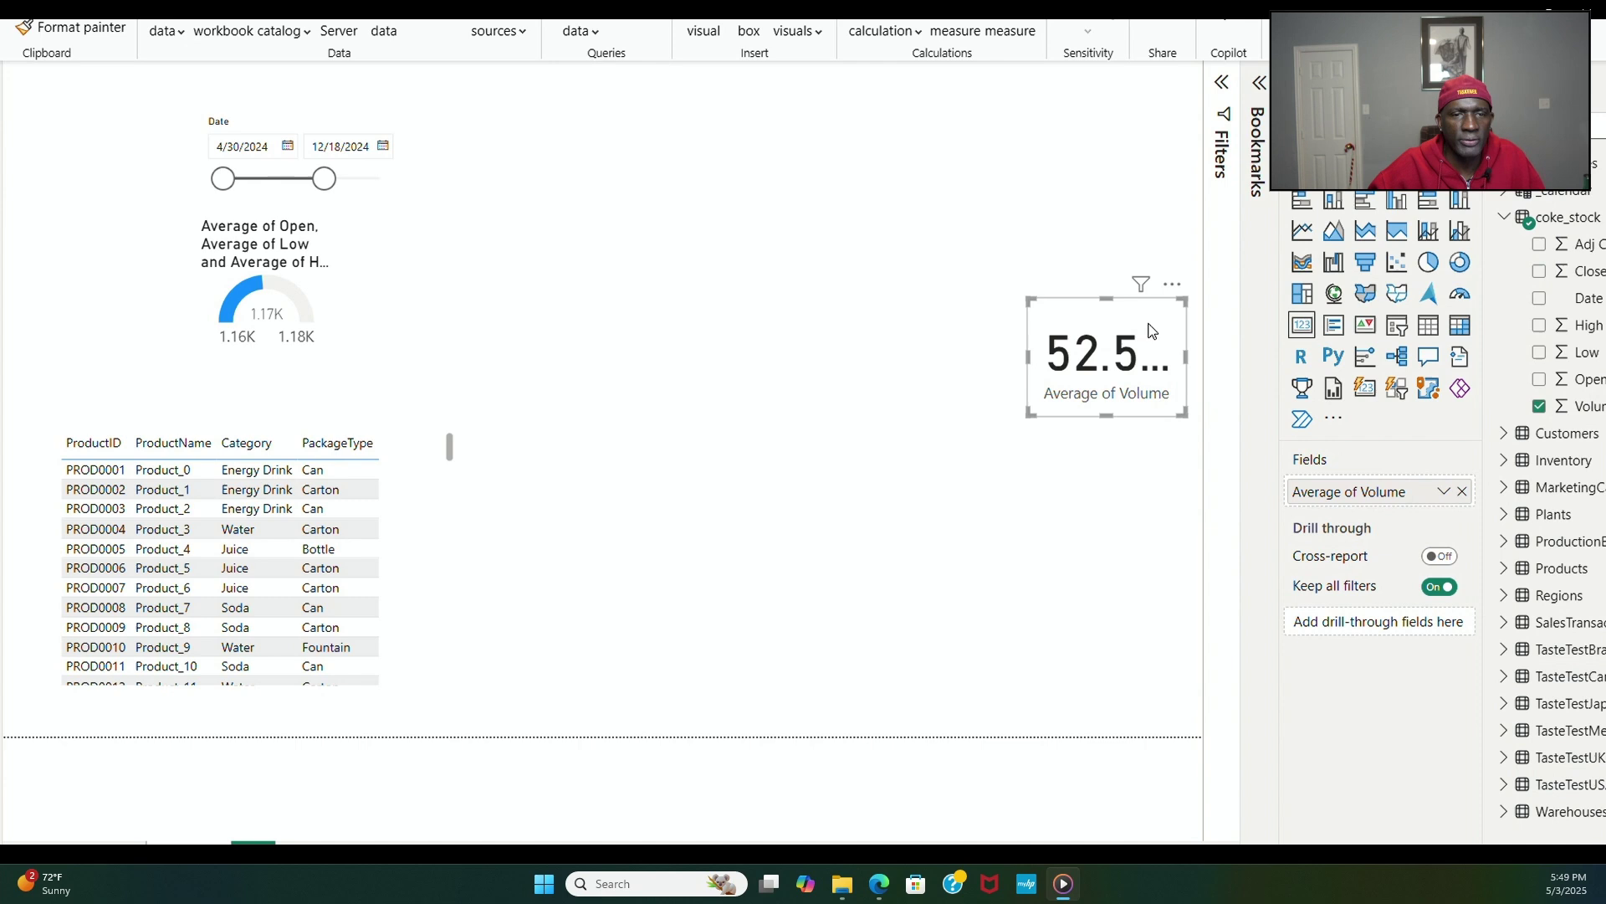
{"action": "left_click", "coordinate": [1173, 286]}
{"action": "left_click", "coordinate": [1219, 337]}
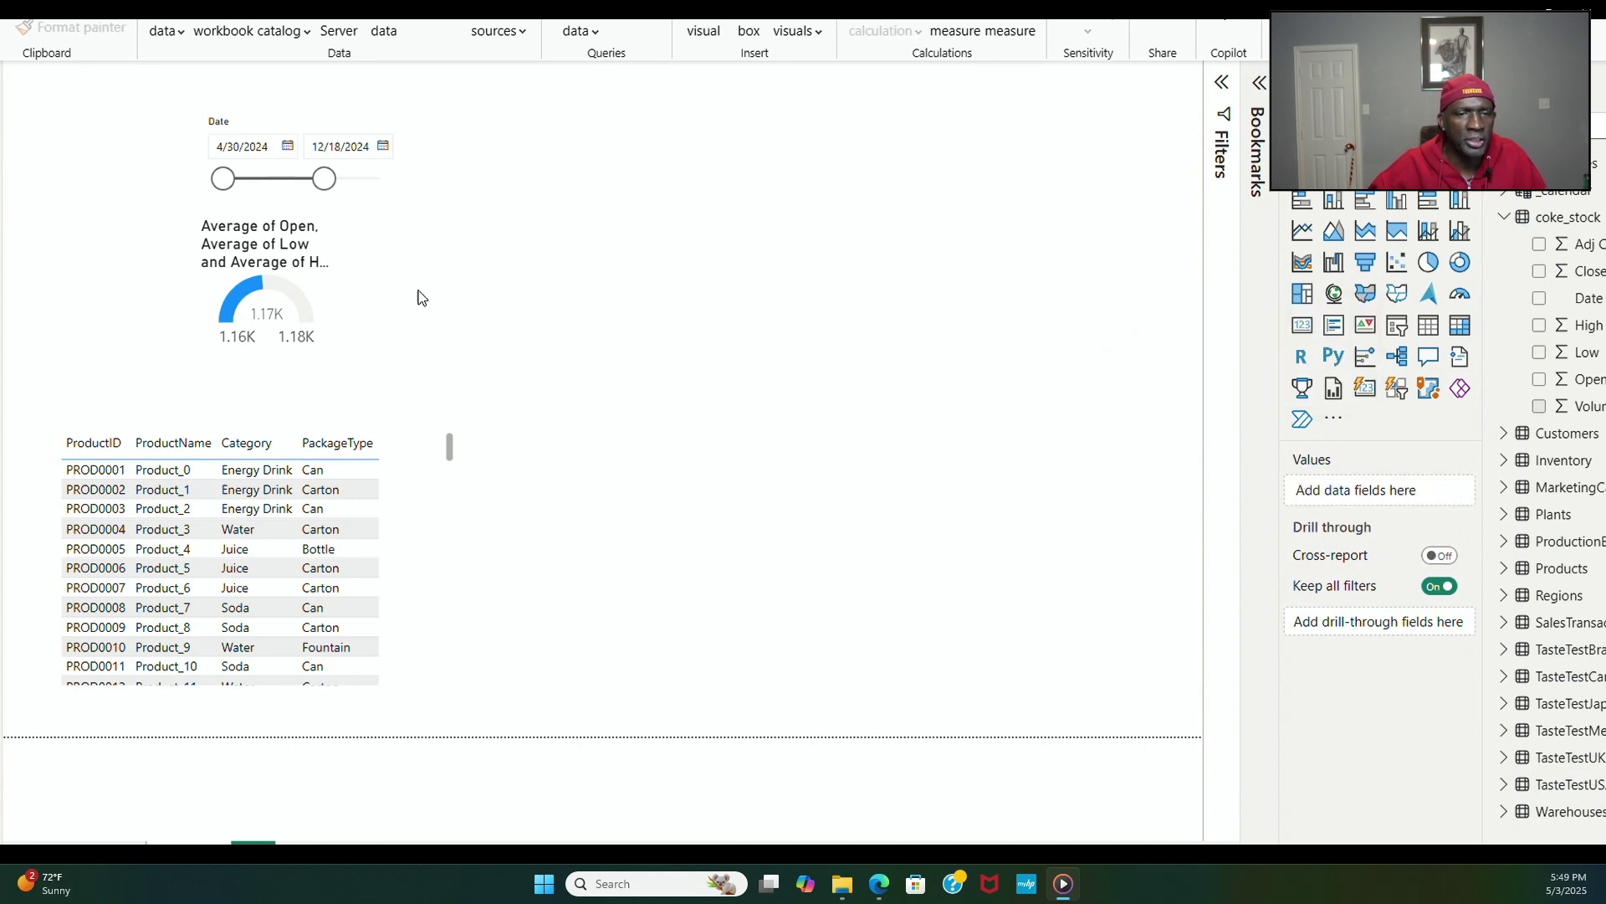
Step: Widen the gauge to the right and stretch the Date slicer to the same width
{"action": "left_click", "coordinate": [328, 276]}
{"action": "left_click_drag", "start_coordinate": [336, 289], "coordinate": [603, 315]}
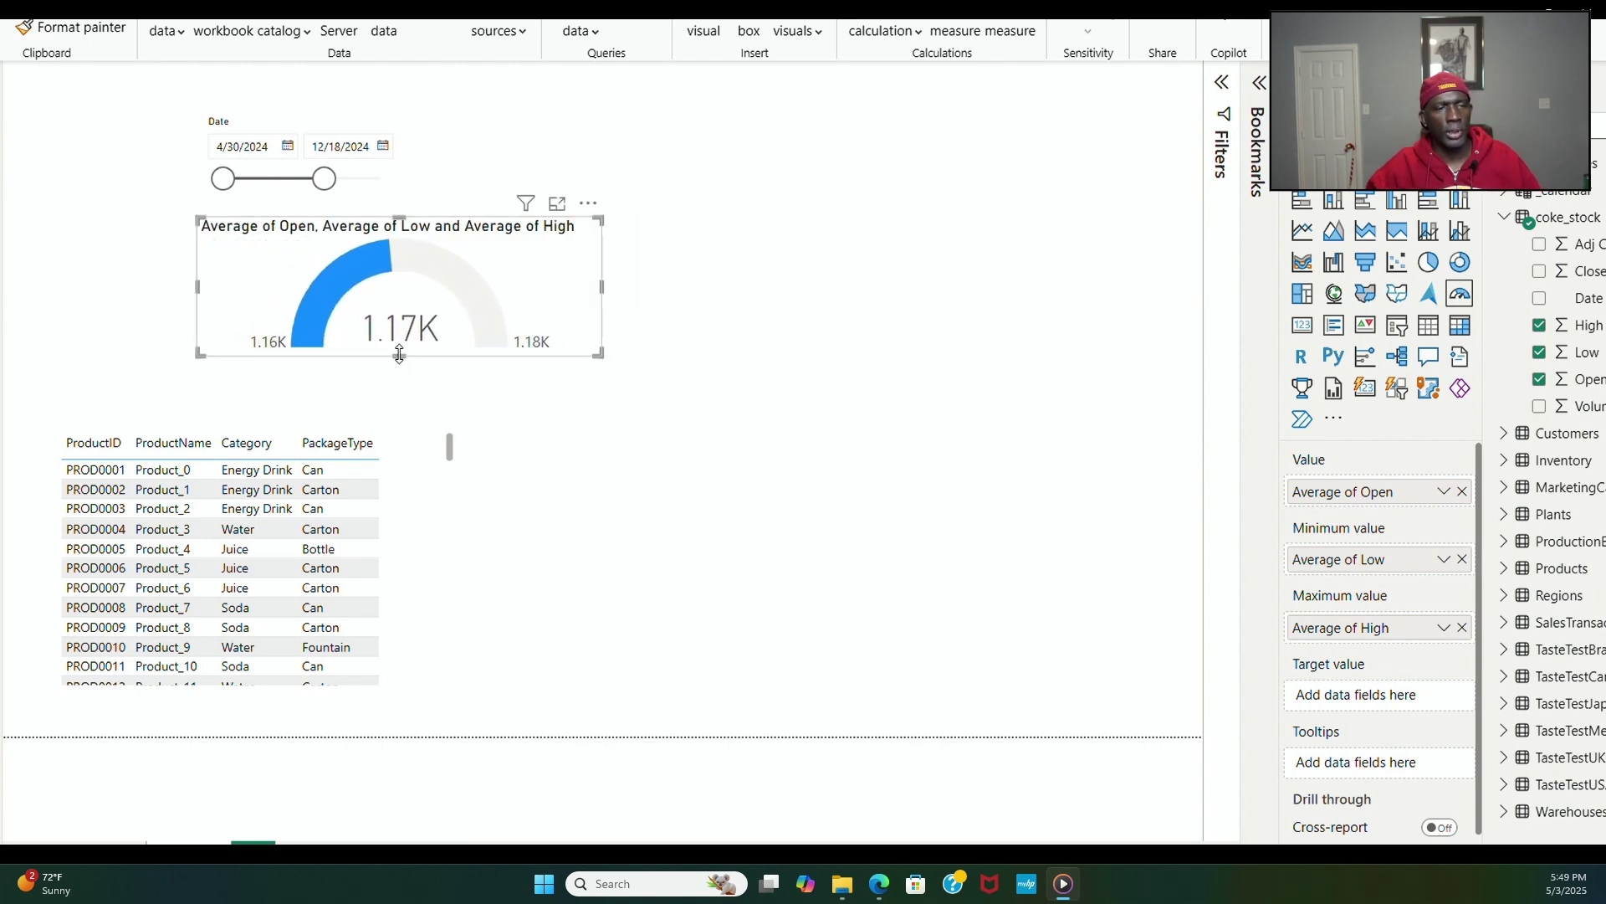
{"action": "left_click", "coordinate": [388, 179]}
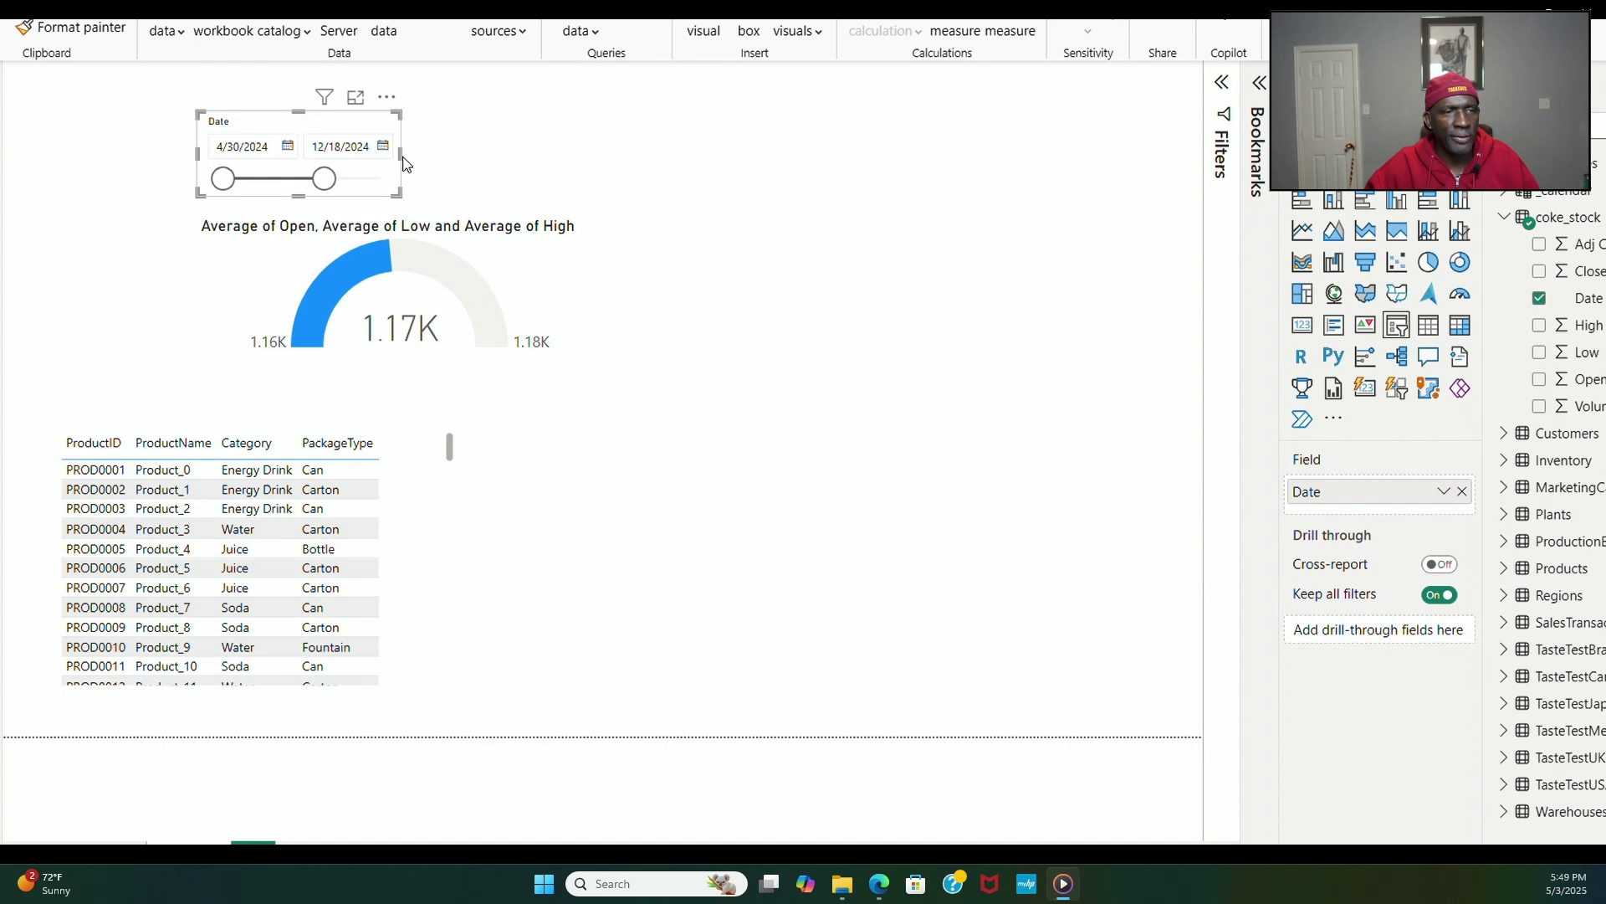
{"action": "left_click_drag", "start_coordinate": [403, 159], "coordinate": [603, 193]}
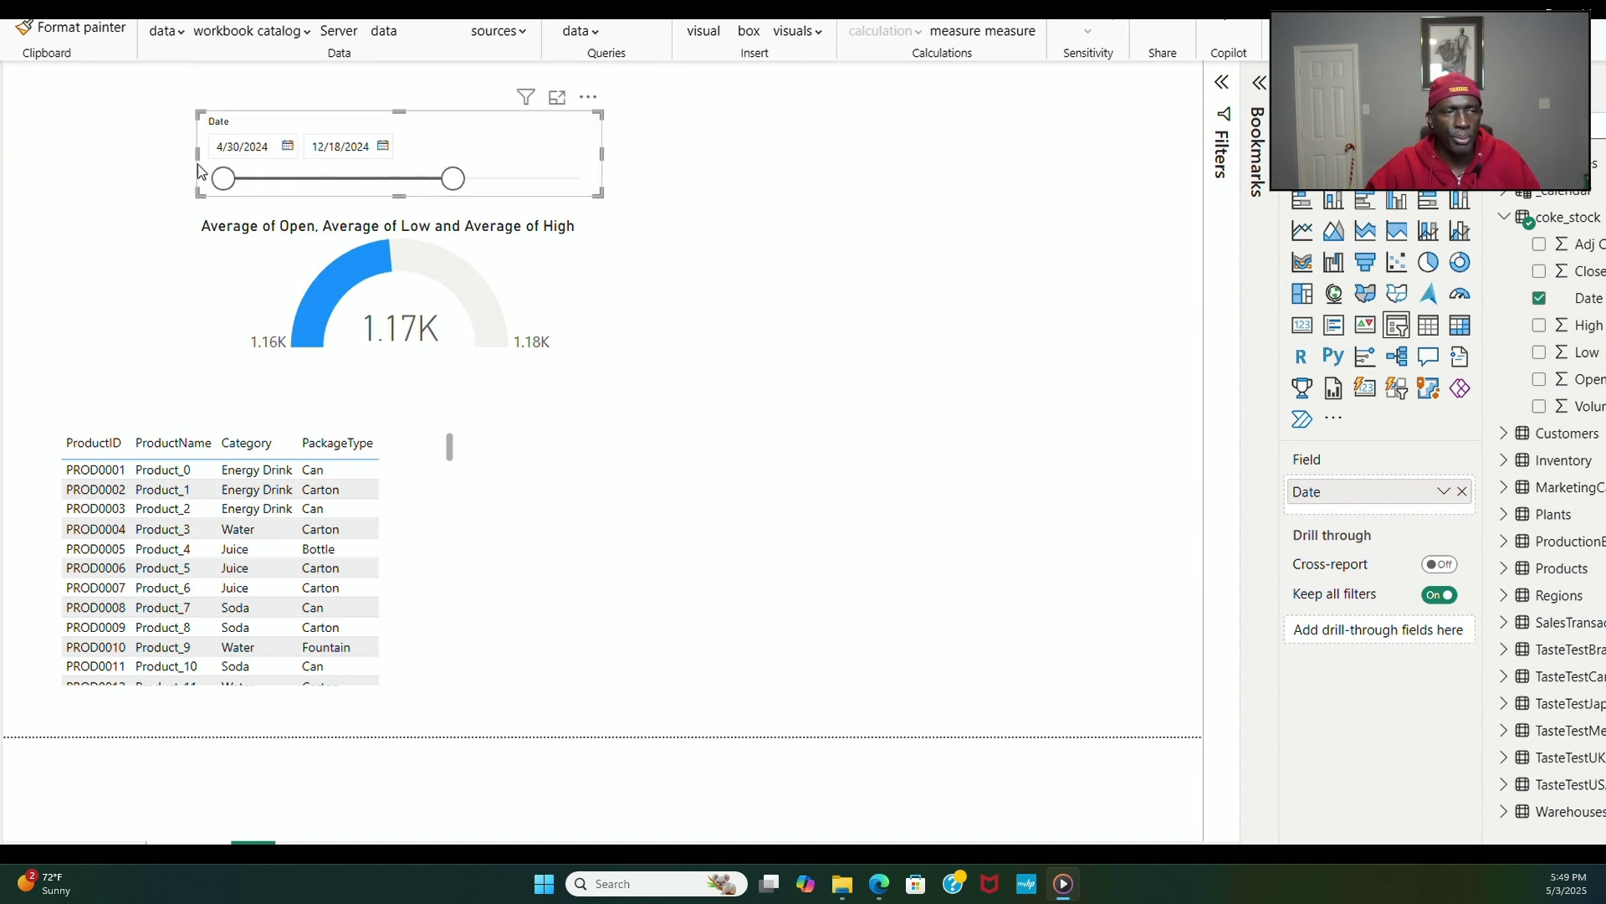
{"action": "mouse_move", "coordinate": [197, 155]}
{"action": "left_mouse_down"}
{"action": "mouse_move", "coordinate": [258, 155]}
{"action": "mouse_move", "coordinate": [197, 155]}
{"action": "left_mouse_up"}
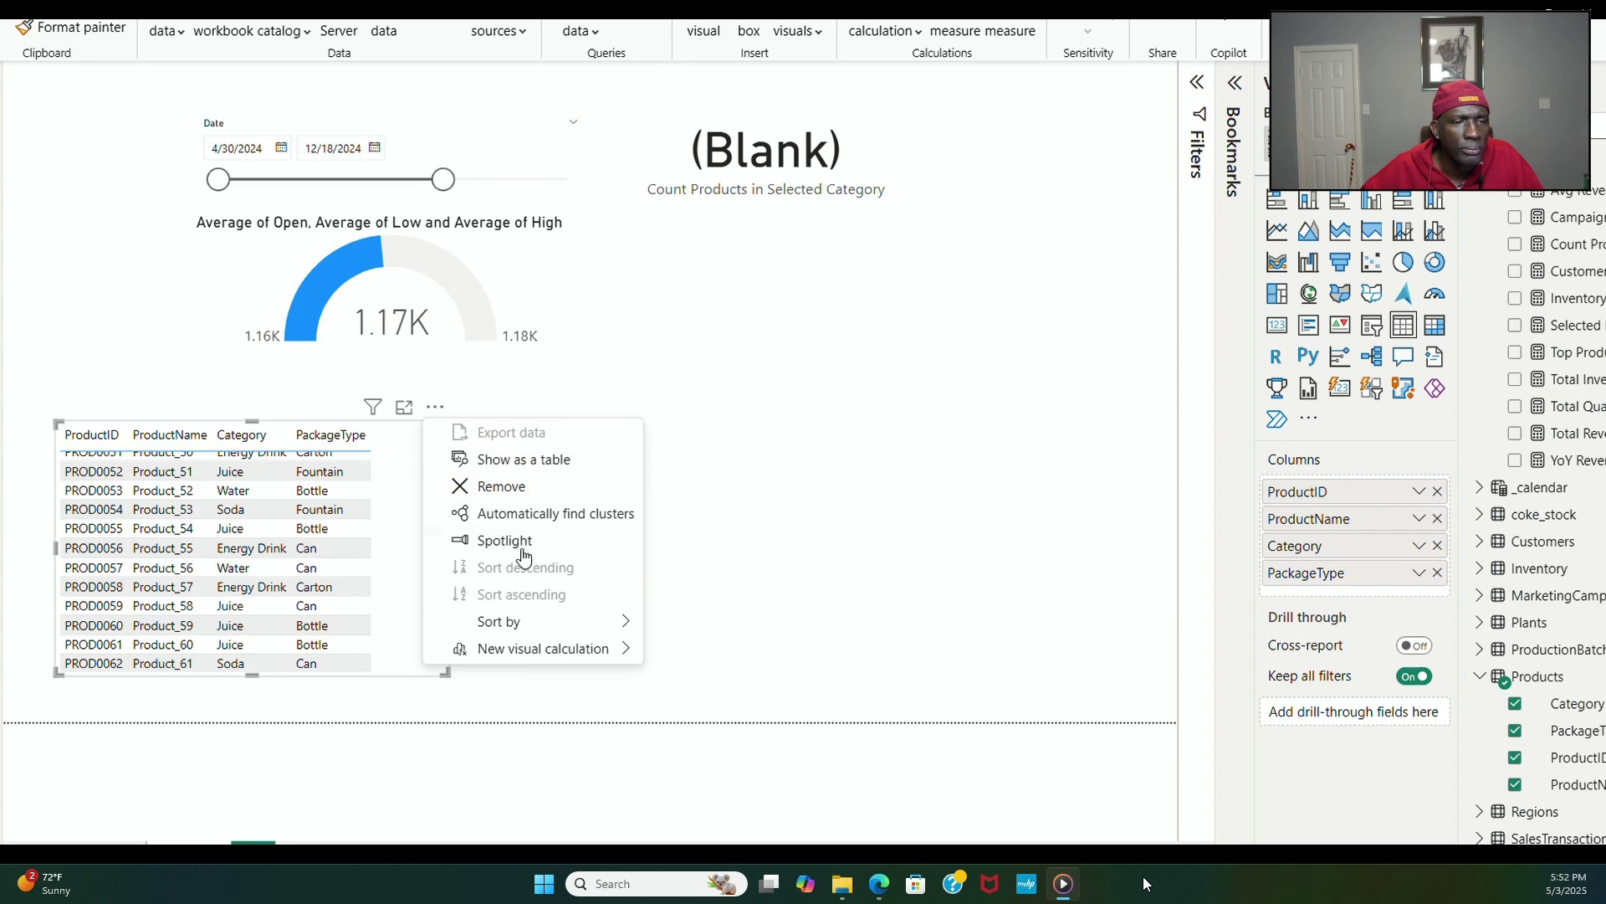
Step: Replace the product details table with an empty table visual stretched across the lower part of the report page
{"action": "left_click", "coordinate": [522, 494]}
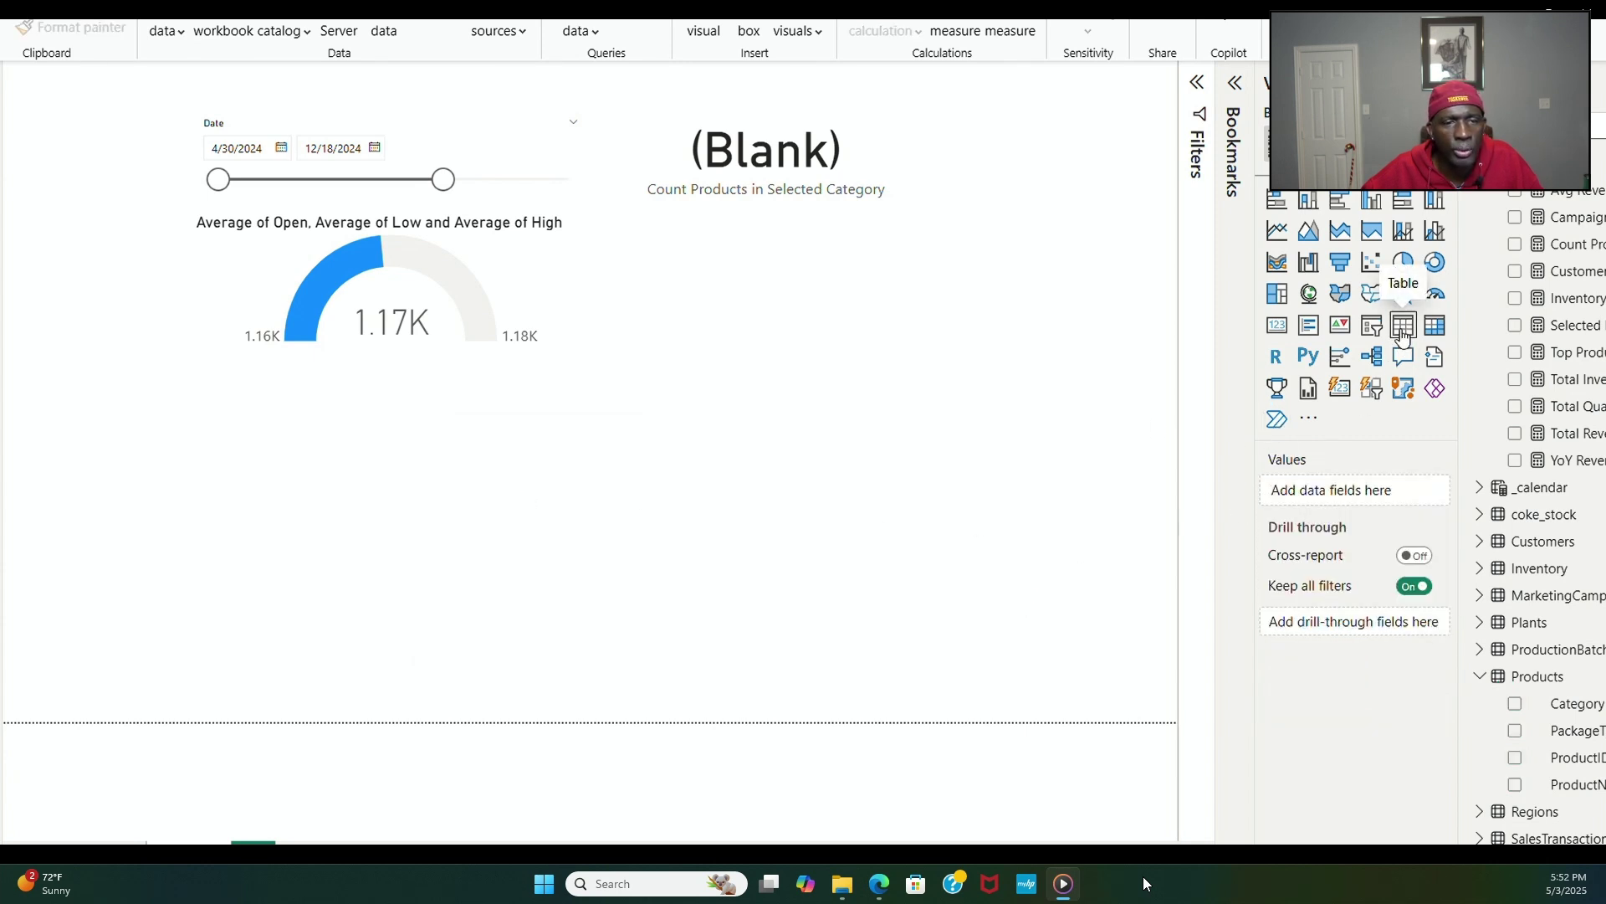
{"action": "left_click", "coordinate": [1403, 324]}
{"action": "left_click_drag", "start_coordinate": [1049, 104], "coordinate": [297, 546]}
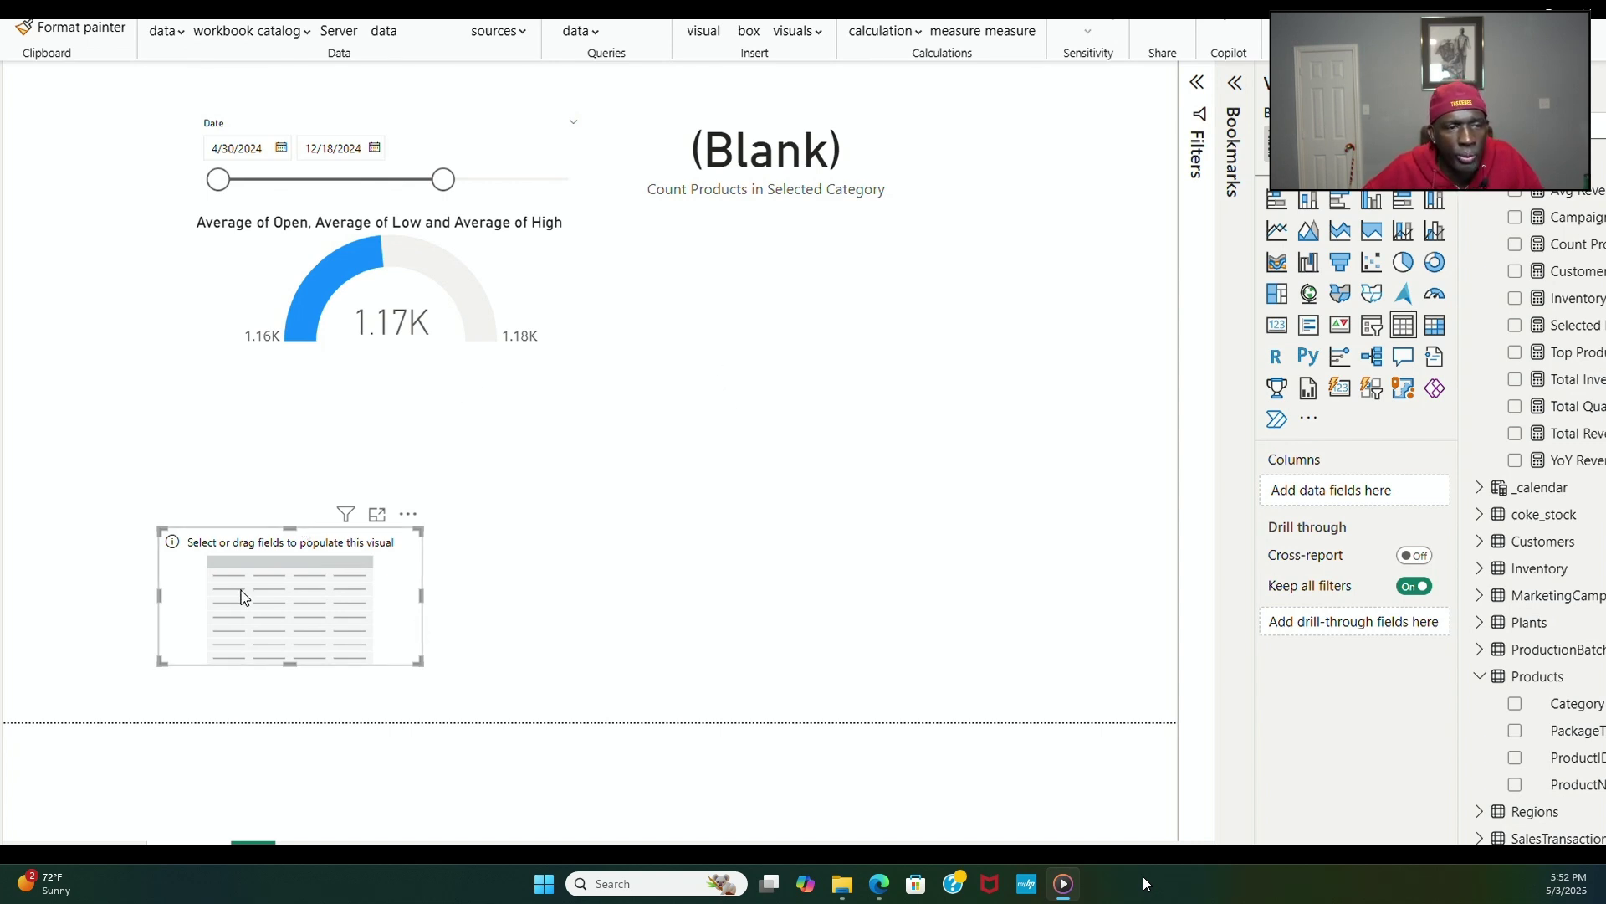
{"action": "left_click_drag", "start_coordinate": [287, 529], "coordinate": [289, 420]}
{"action": "left_click_drag", "start_coordinate": [422, 541], "coordinate": [1077, 594]}
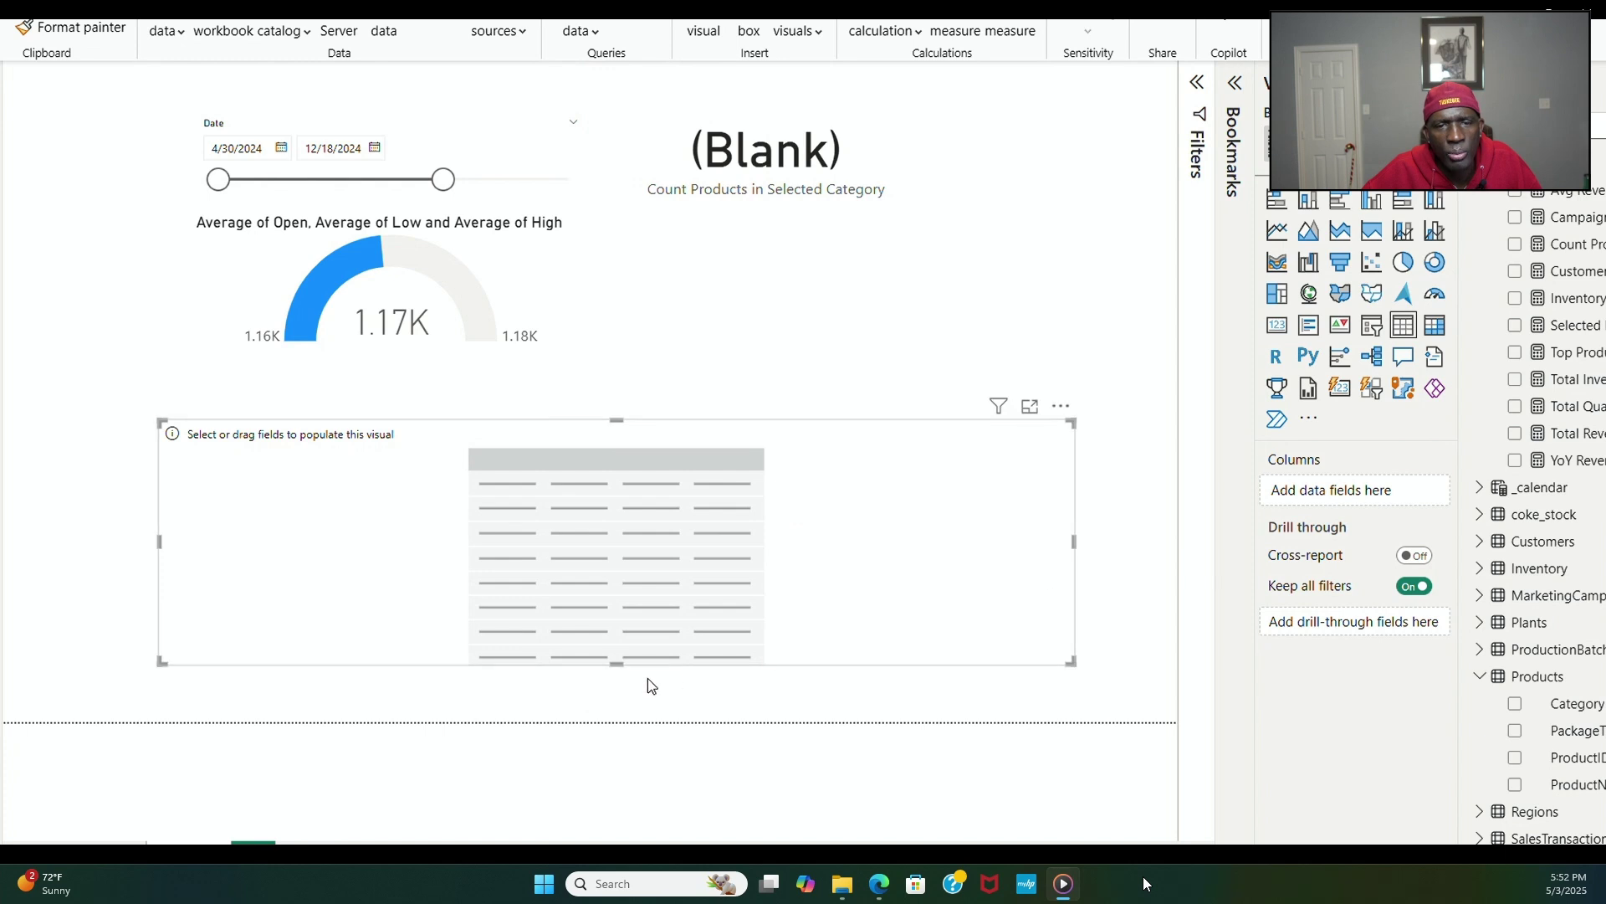
Step: Make the empty table visual taller and add CustomerID, ProductID and DateID from the sales transactions table, with DateID as the first column
{"action": "left_click_drag", "start_coordinate": [621, 663], "coordinate": [621, 701]}
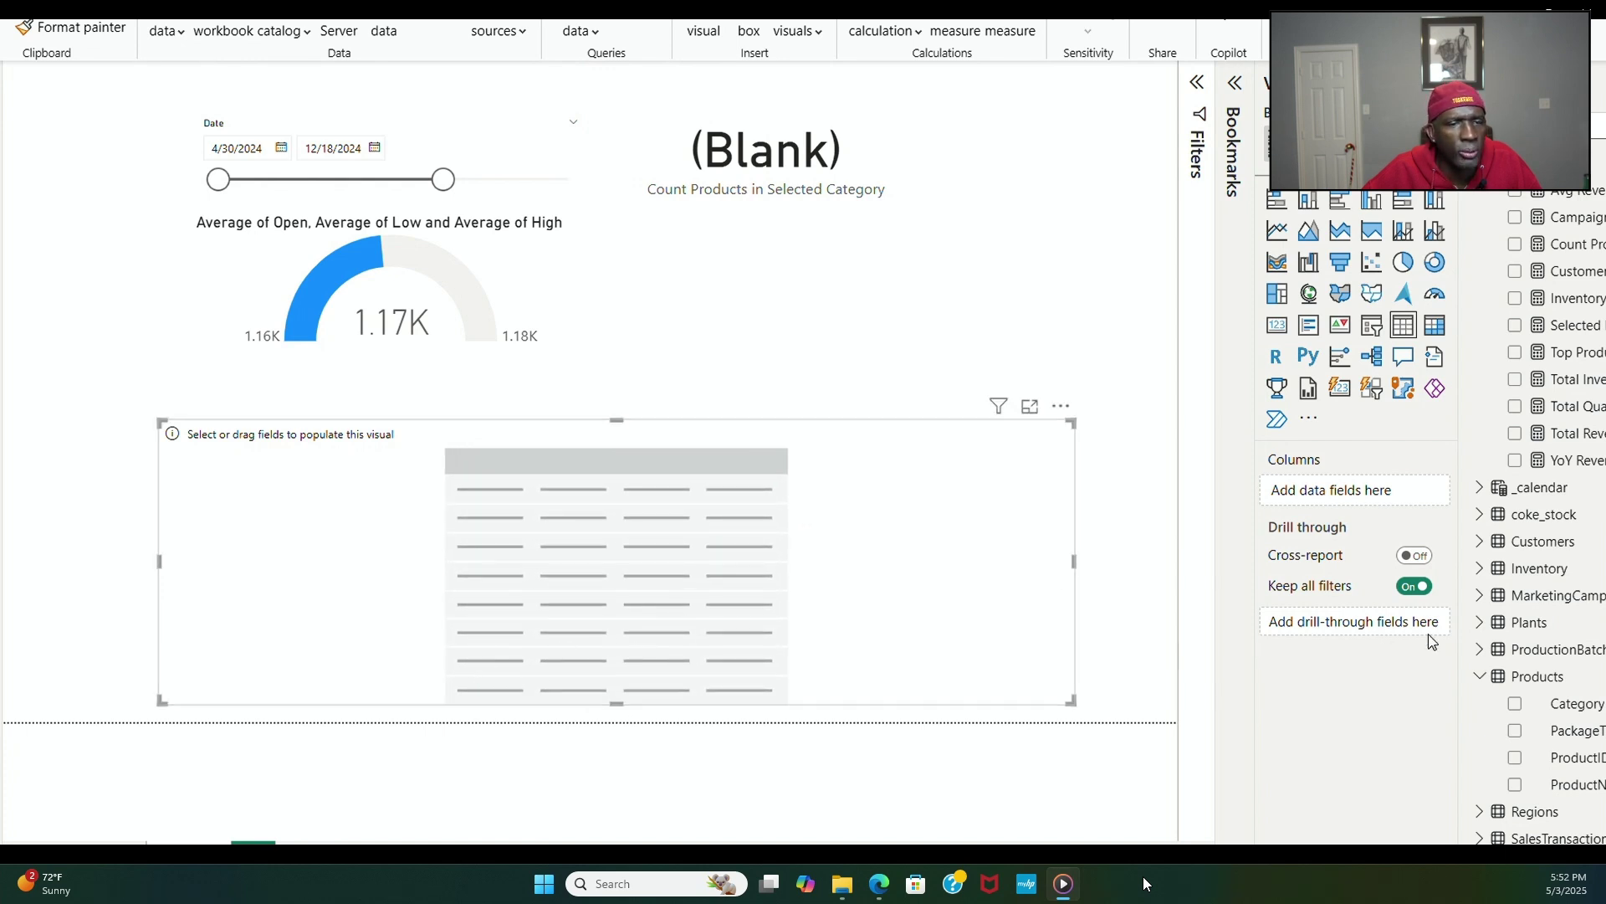
{"action": "left_click", "coordinate": [1482, 678]}
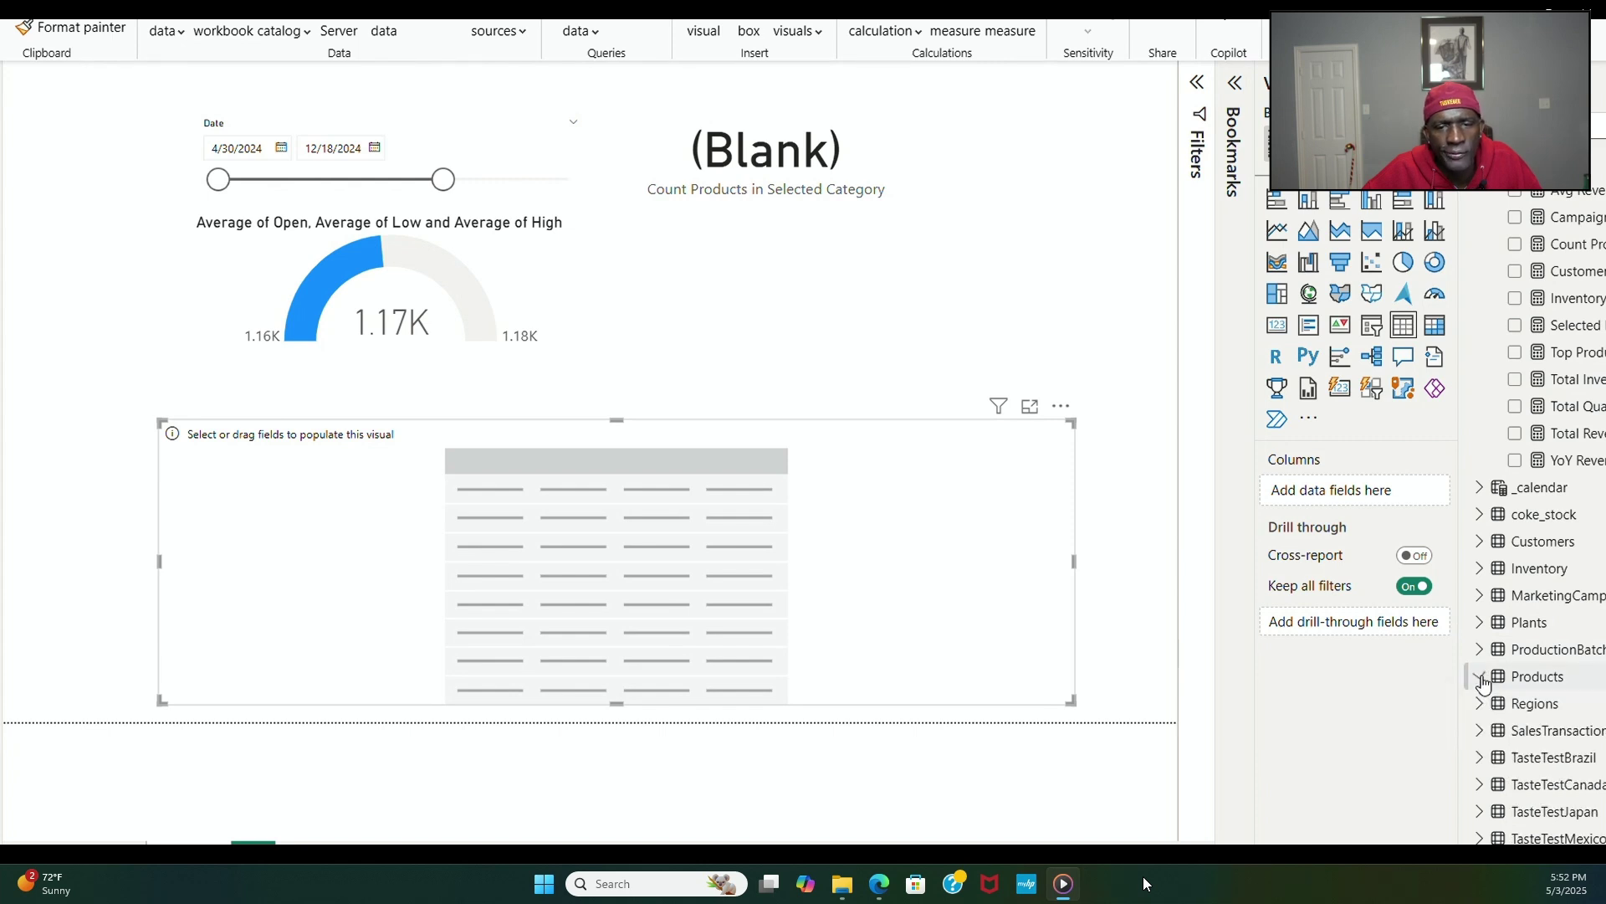
{"action": "left_click", "coordinate": [1479, 731]}
{"action": "scroll", "coordinate": [1581, 670], "scroll_direction": "down", "scroll_amount": 3}
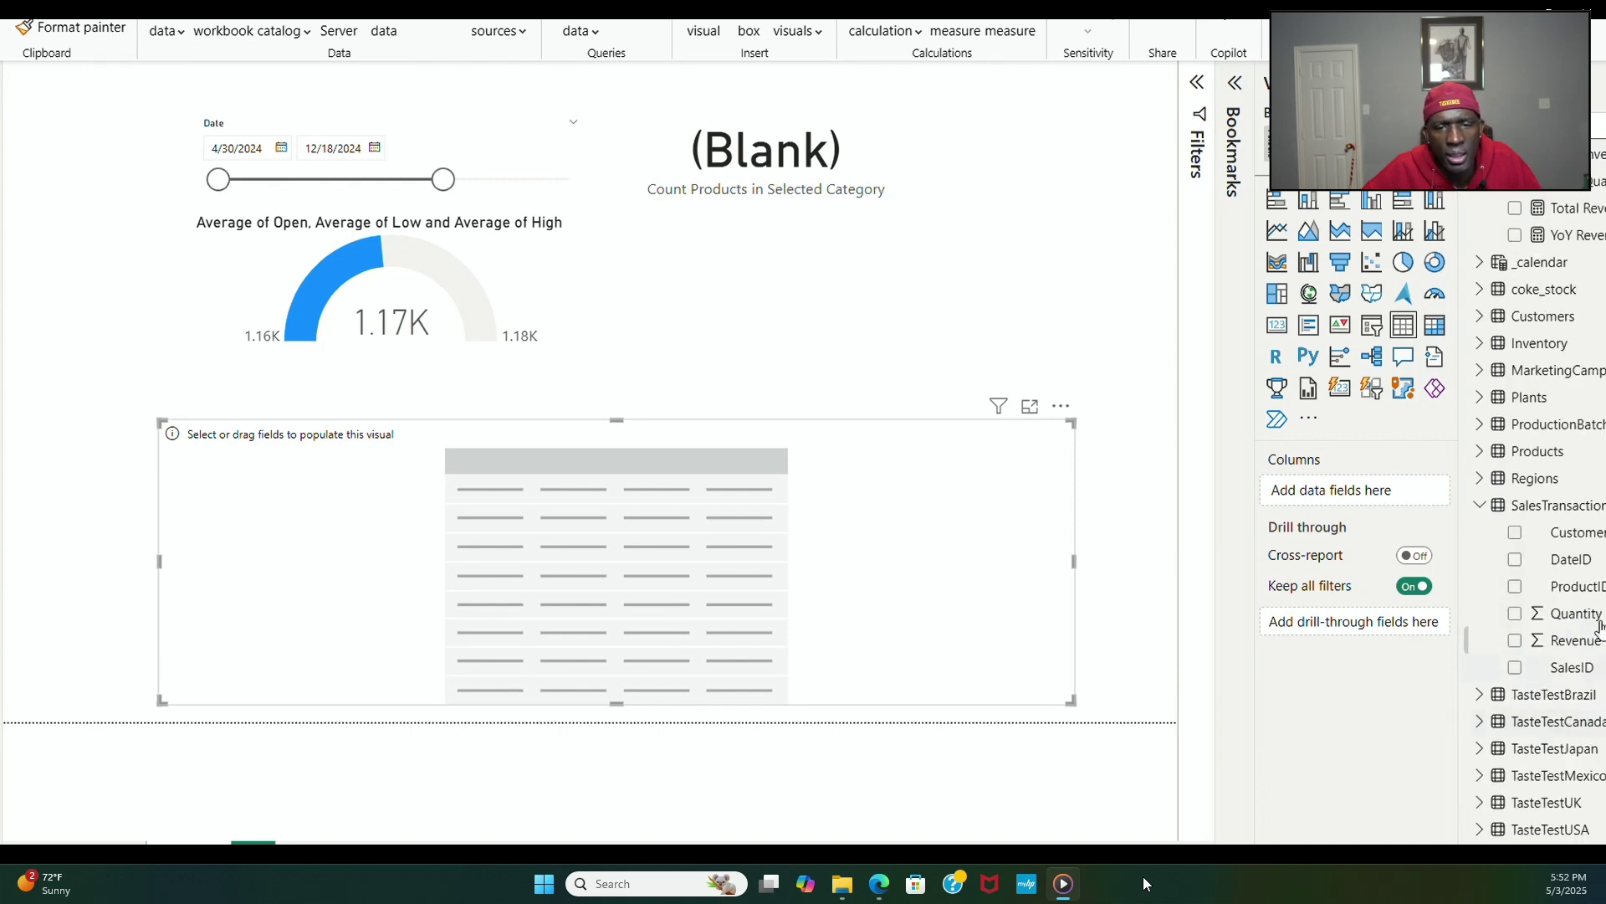
{"action": "left_click_drag", "start_coordinate": [1577, 534], "coordinate": [1373, 500]}
{"action": "left_click_drag", "start_coordinate": [1571, 587], "coordinate": [1370, 506]}
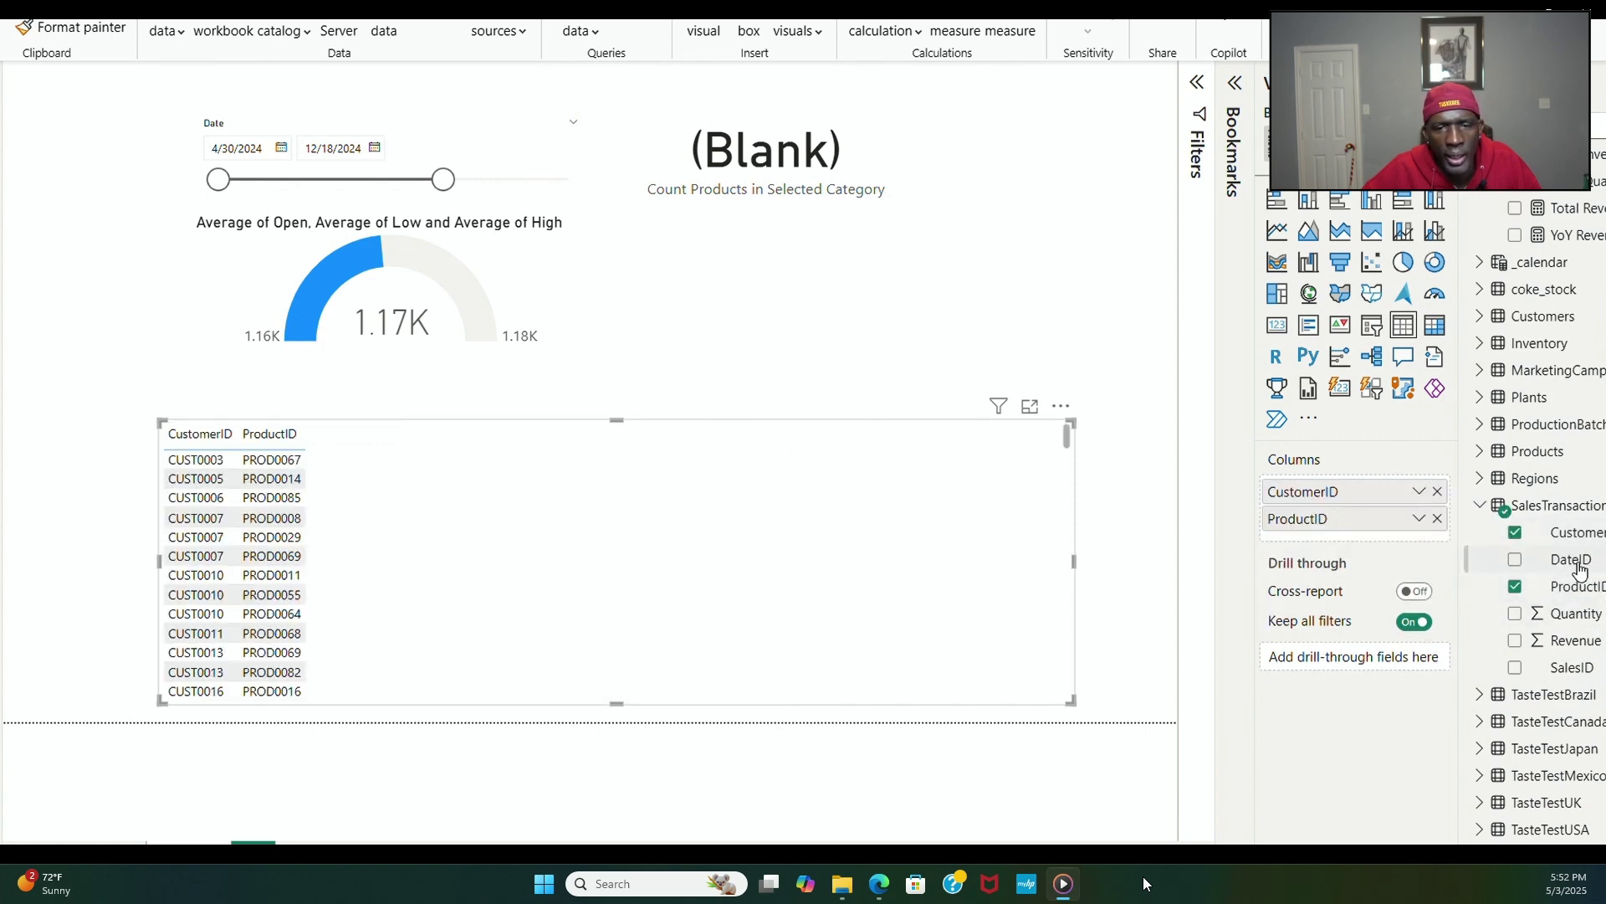
{"action": "left_click_drag", "start_coordinate": [1580, 568], "coordinate": [1423, 492]}
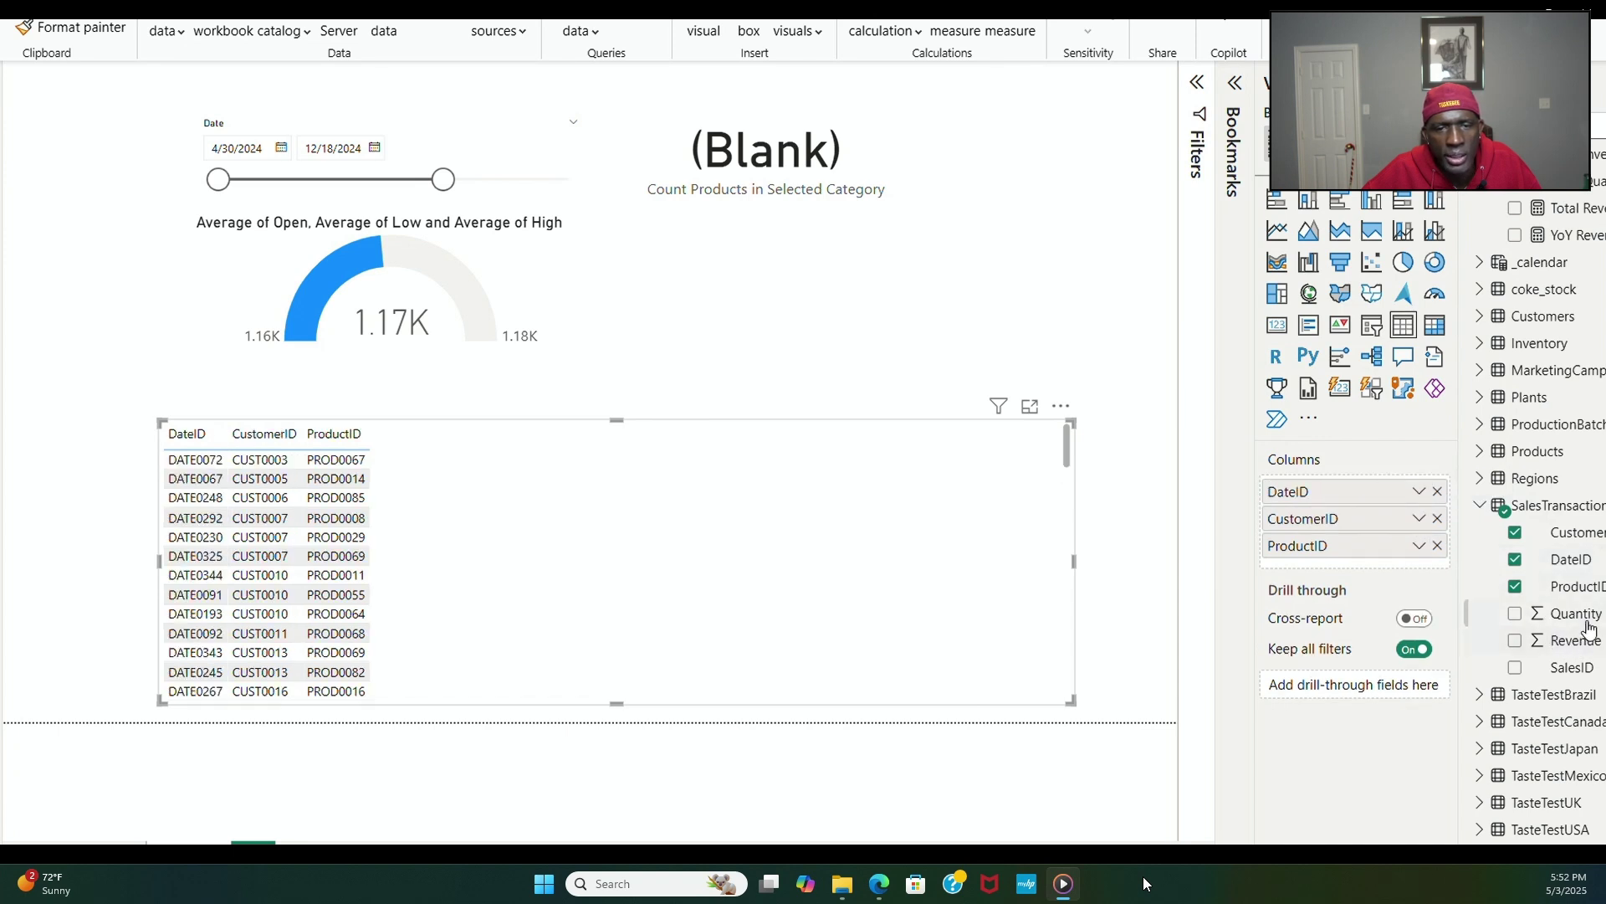
Step: Add Quantity and Revenue as the table's last columns and insert SalesID between CustomerID and ProductID
{"action": "left_click_drag", "start_coordinate": [1589, 629], "coordinate": [1417, 559]}
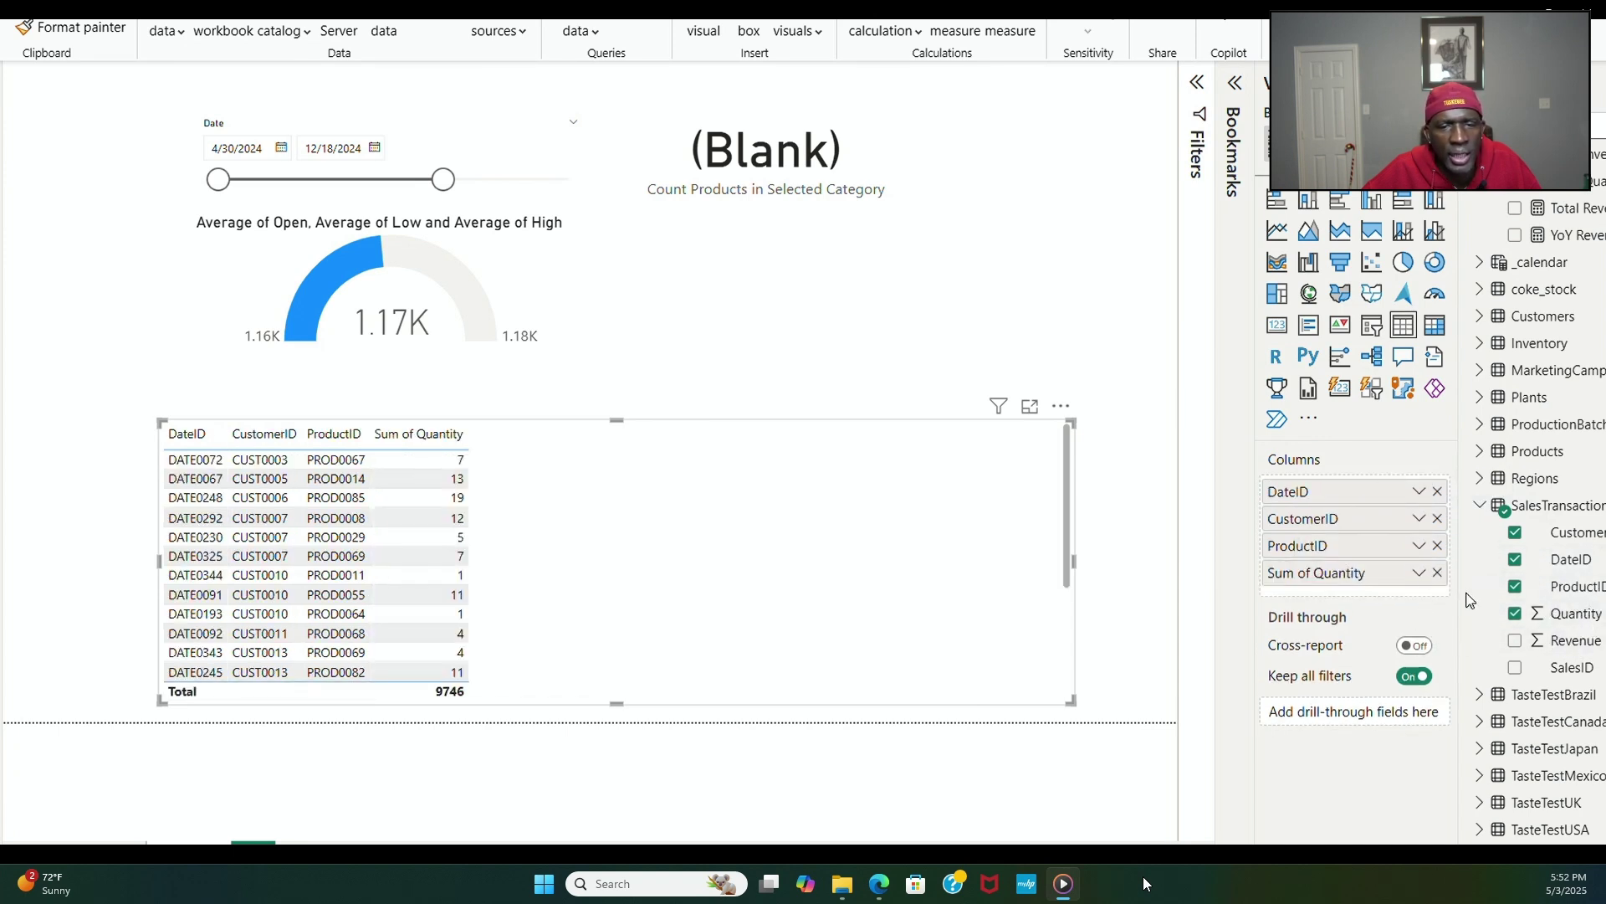
{"action": "left_click_drag", "start_coordinate": [1554, 640], "coordinate": [1506, 608]}
{"action": "left_click_drag", "start_coordinate": [1425, 585], "coordinate": [1425, 587]}
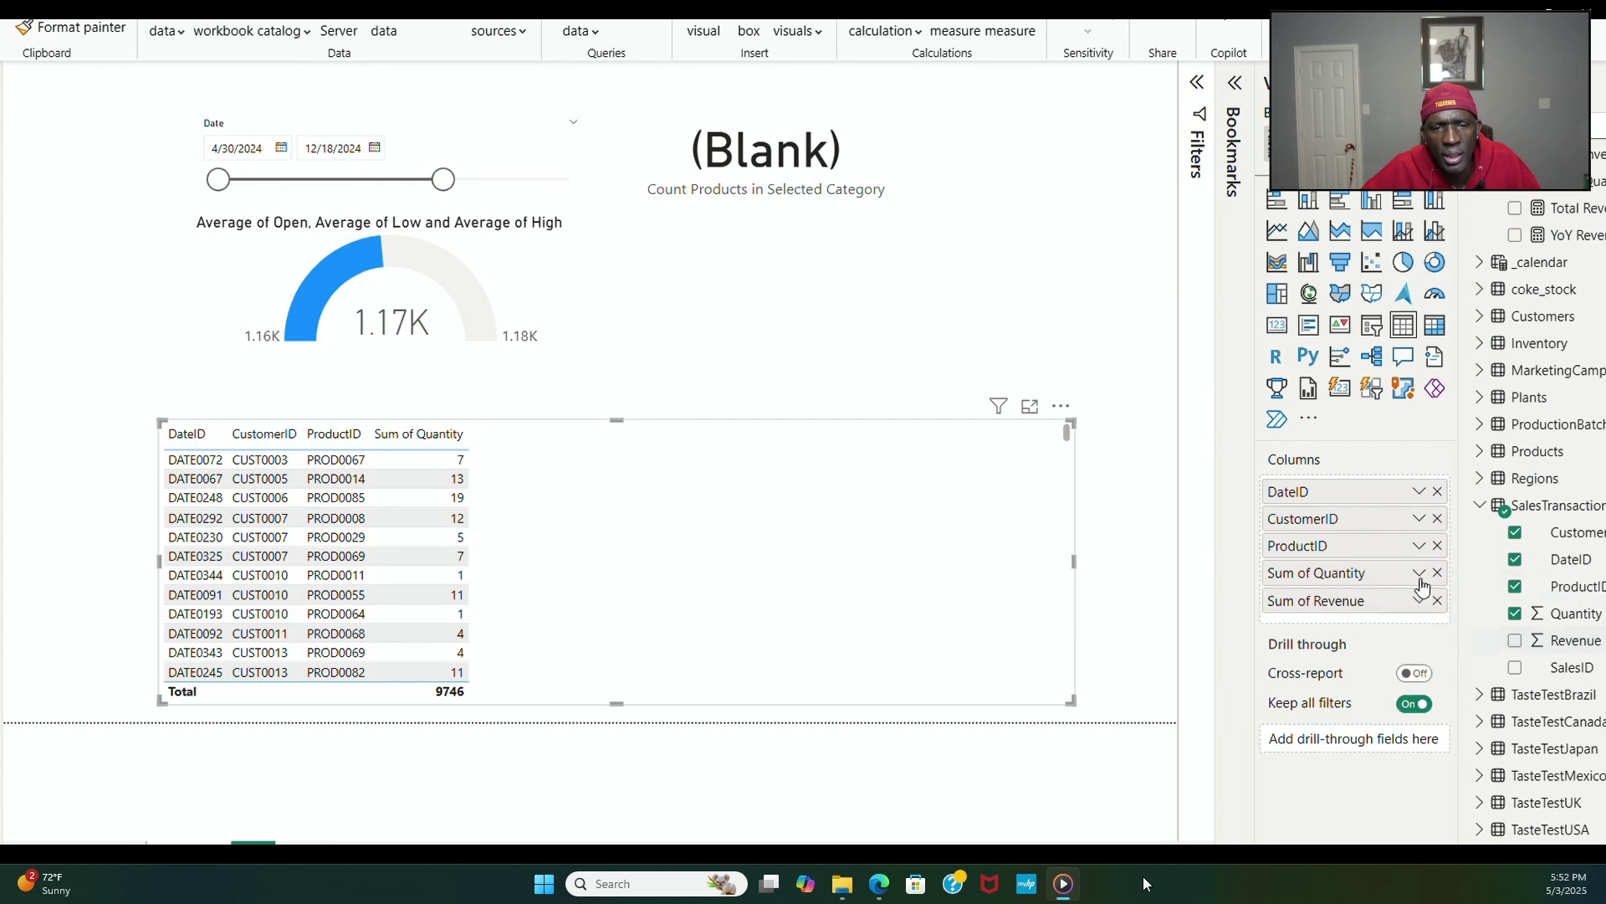
{"action": "left_click_drag", "start_coordinate": [1571, 667], "coordinate": [1388, 545]}
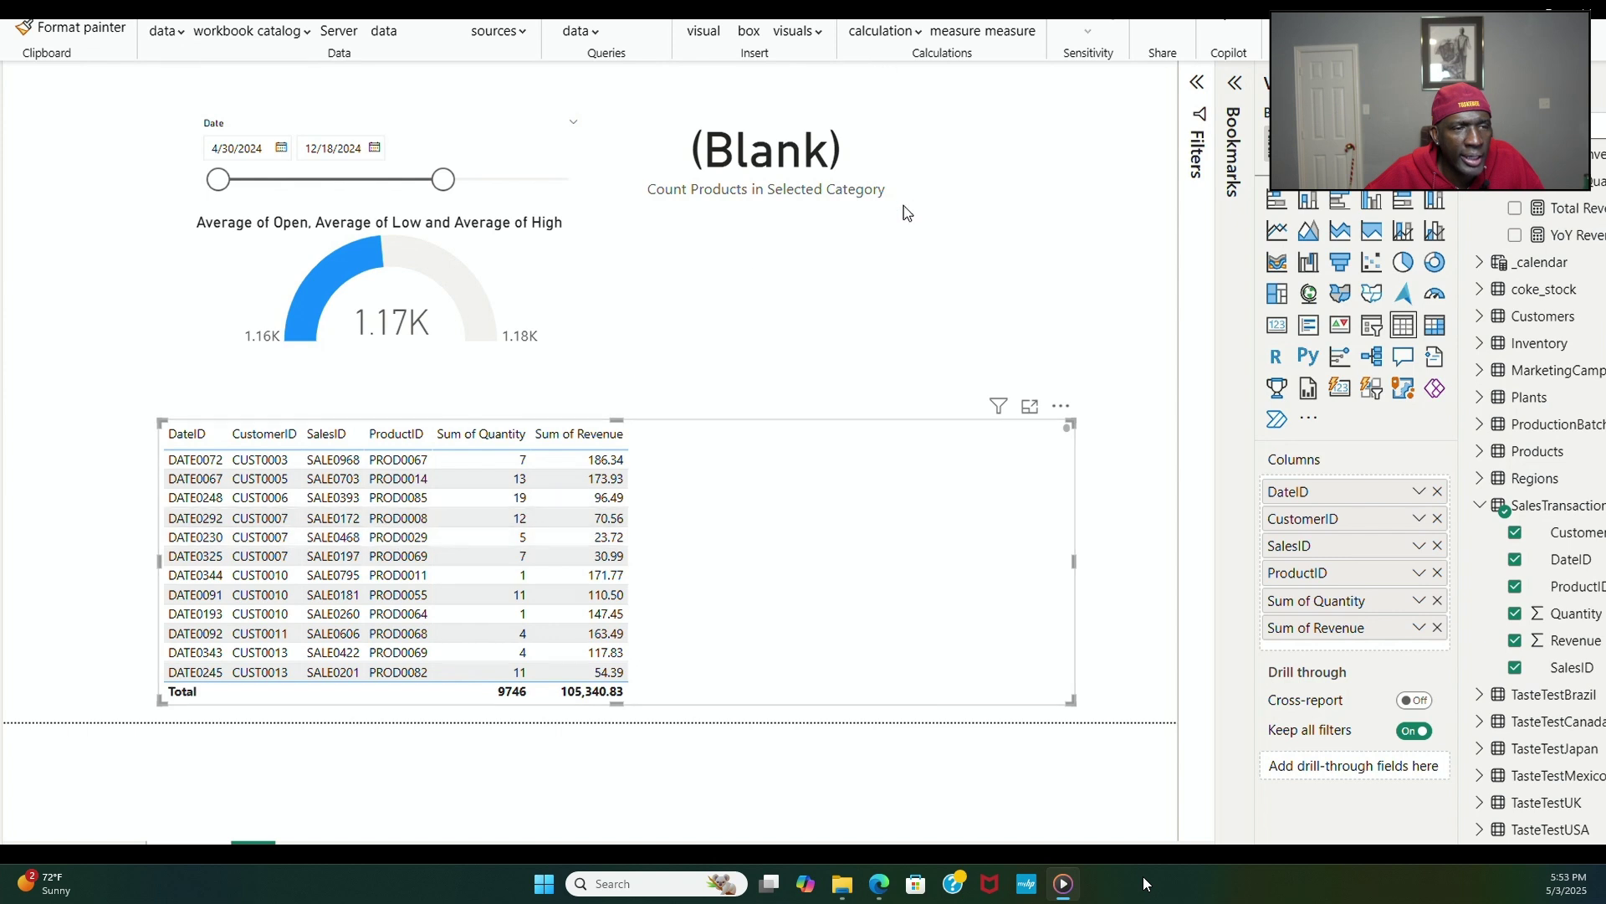
Step: Remove the Count Products in Selected Category card from the report page
{"action": "left_click", "coordinate": [950, 294]}
{"action": "left_click", "coordinate": [864, 154]}
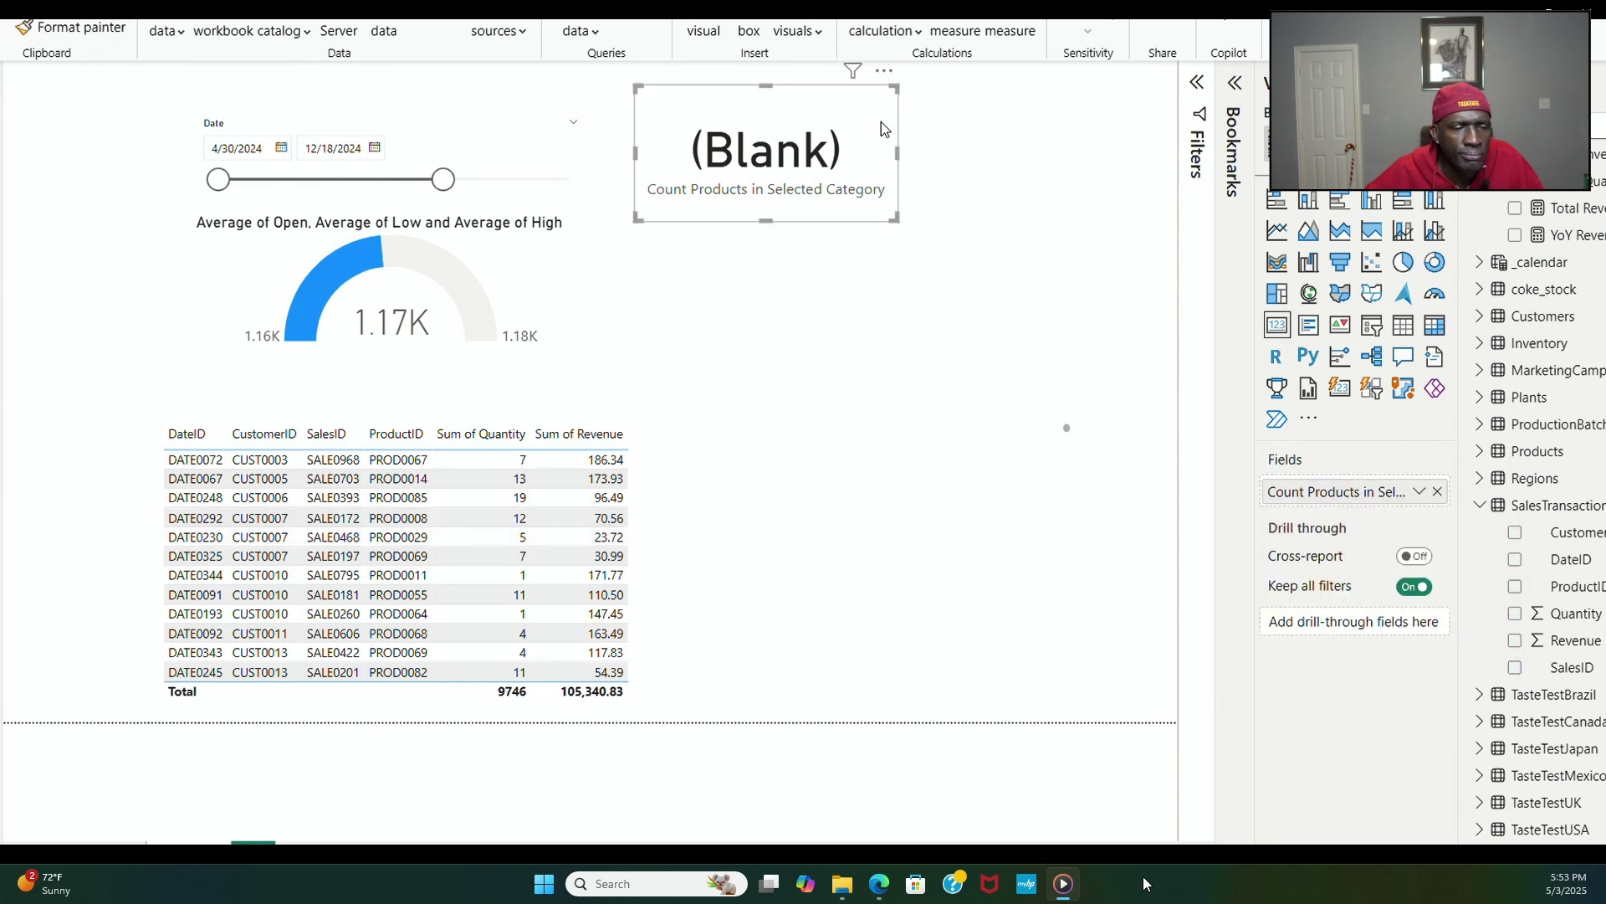
{"action": "left_click", "coordinate": [882, 77]}
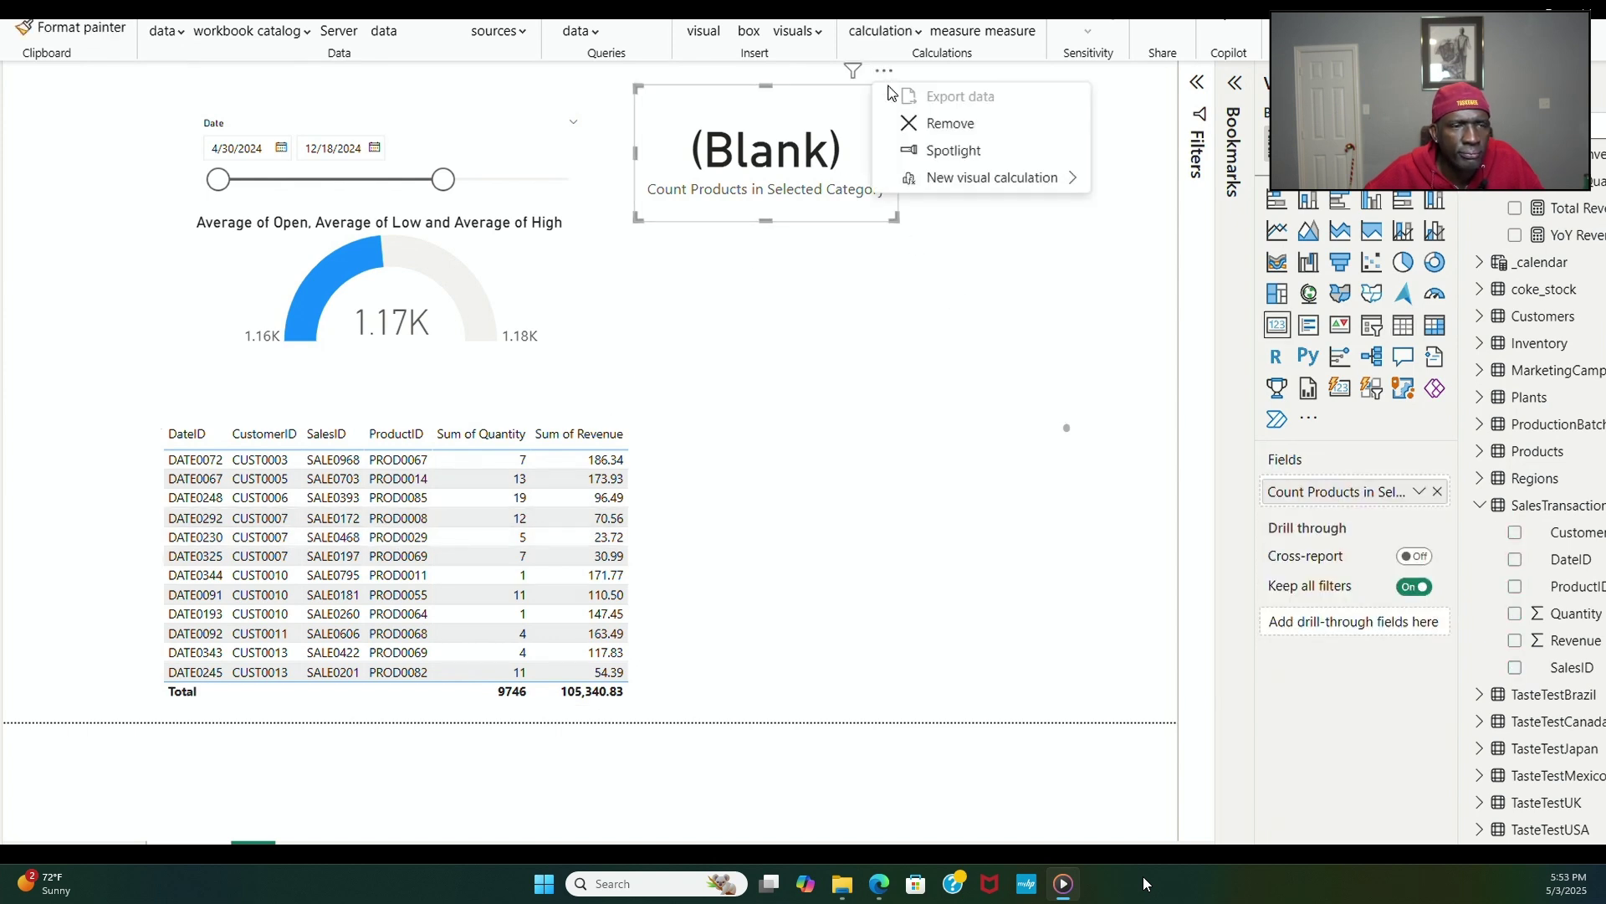
{"action": "left_click", "coordinate": [946, 124]}
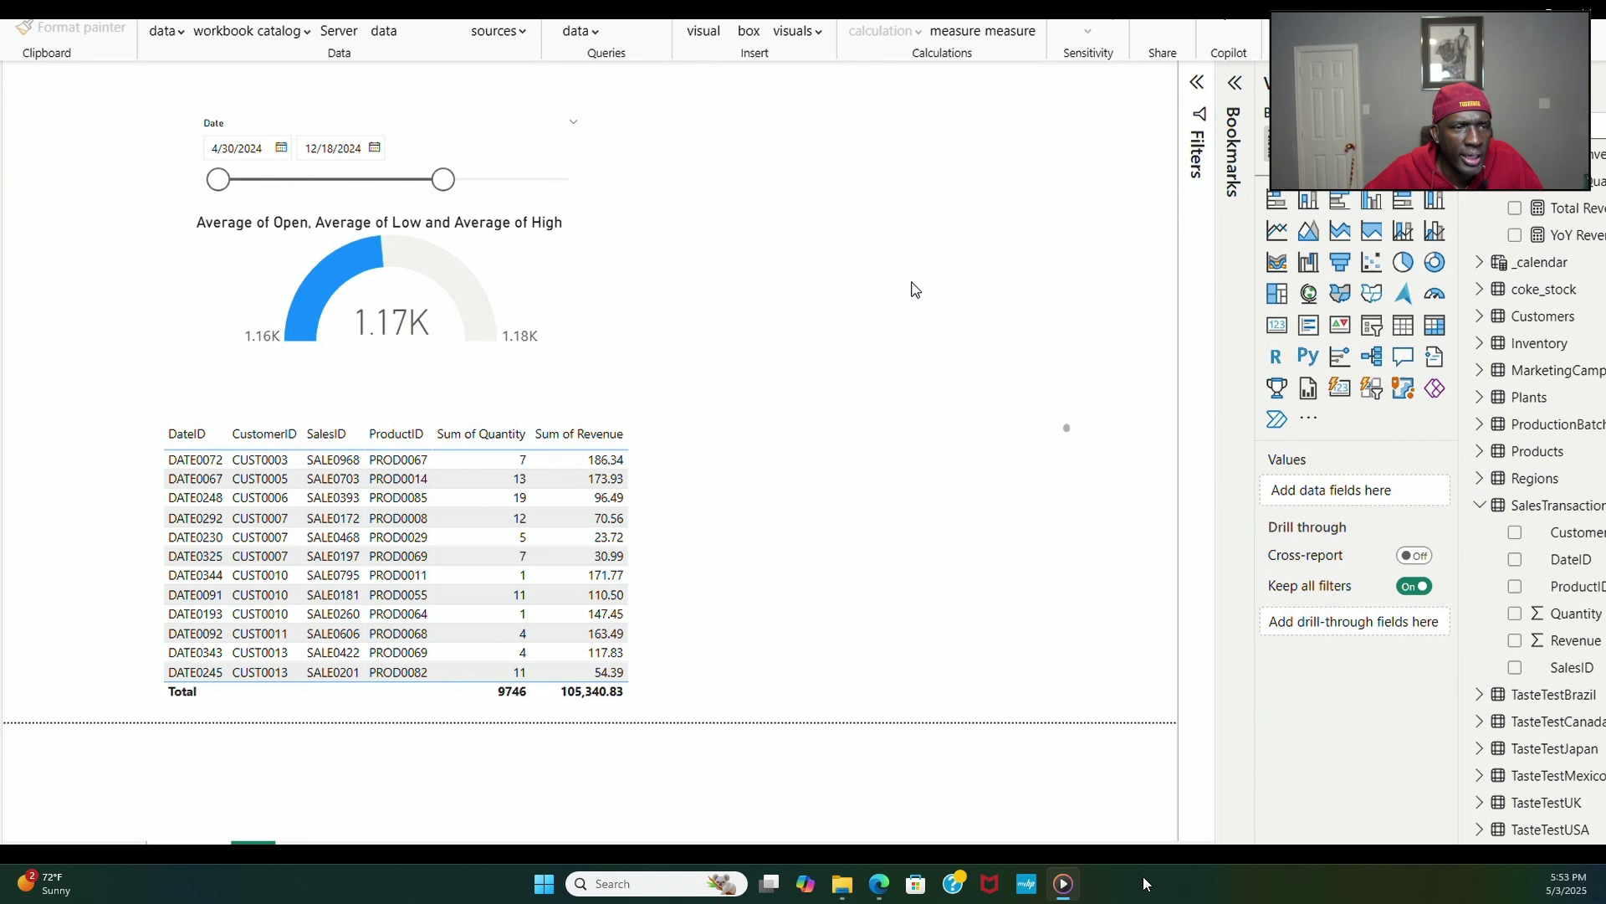
Step: Add a slicer beside the Date slicer and fill it with the Category field from Products
{"action": "left_click", "coordinate": [1372, 325]}
{"action": "left_click_drag", "start_coordinate": [334, 113], "coordinate": [988, 136]}
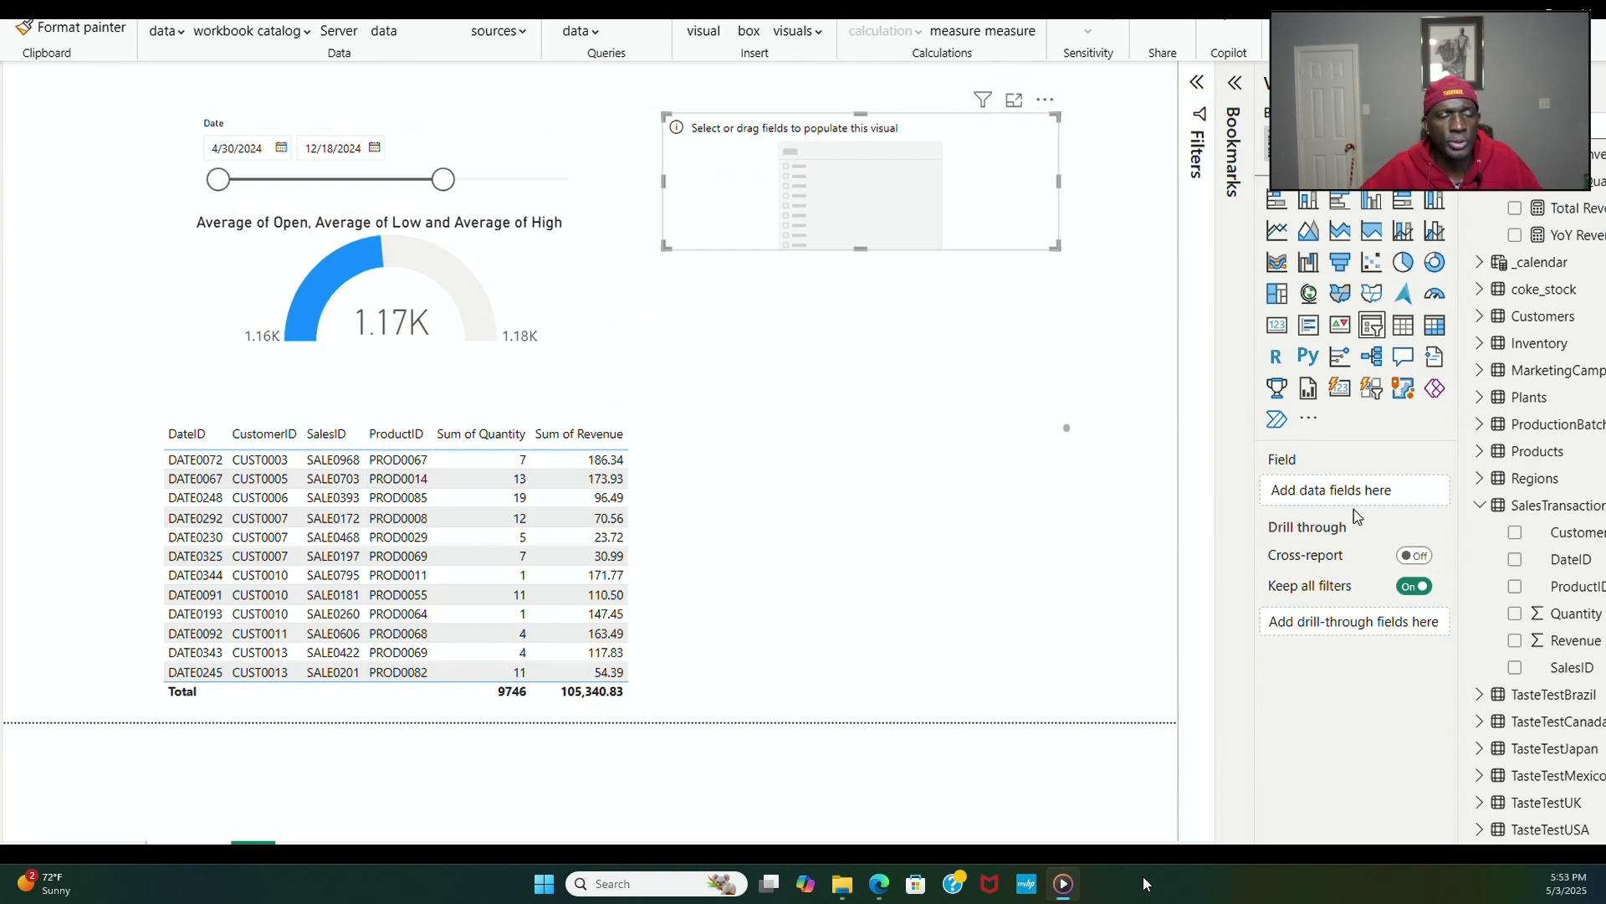
{"action": "left_click", "coordinate": [1481, 506]}
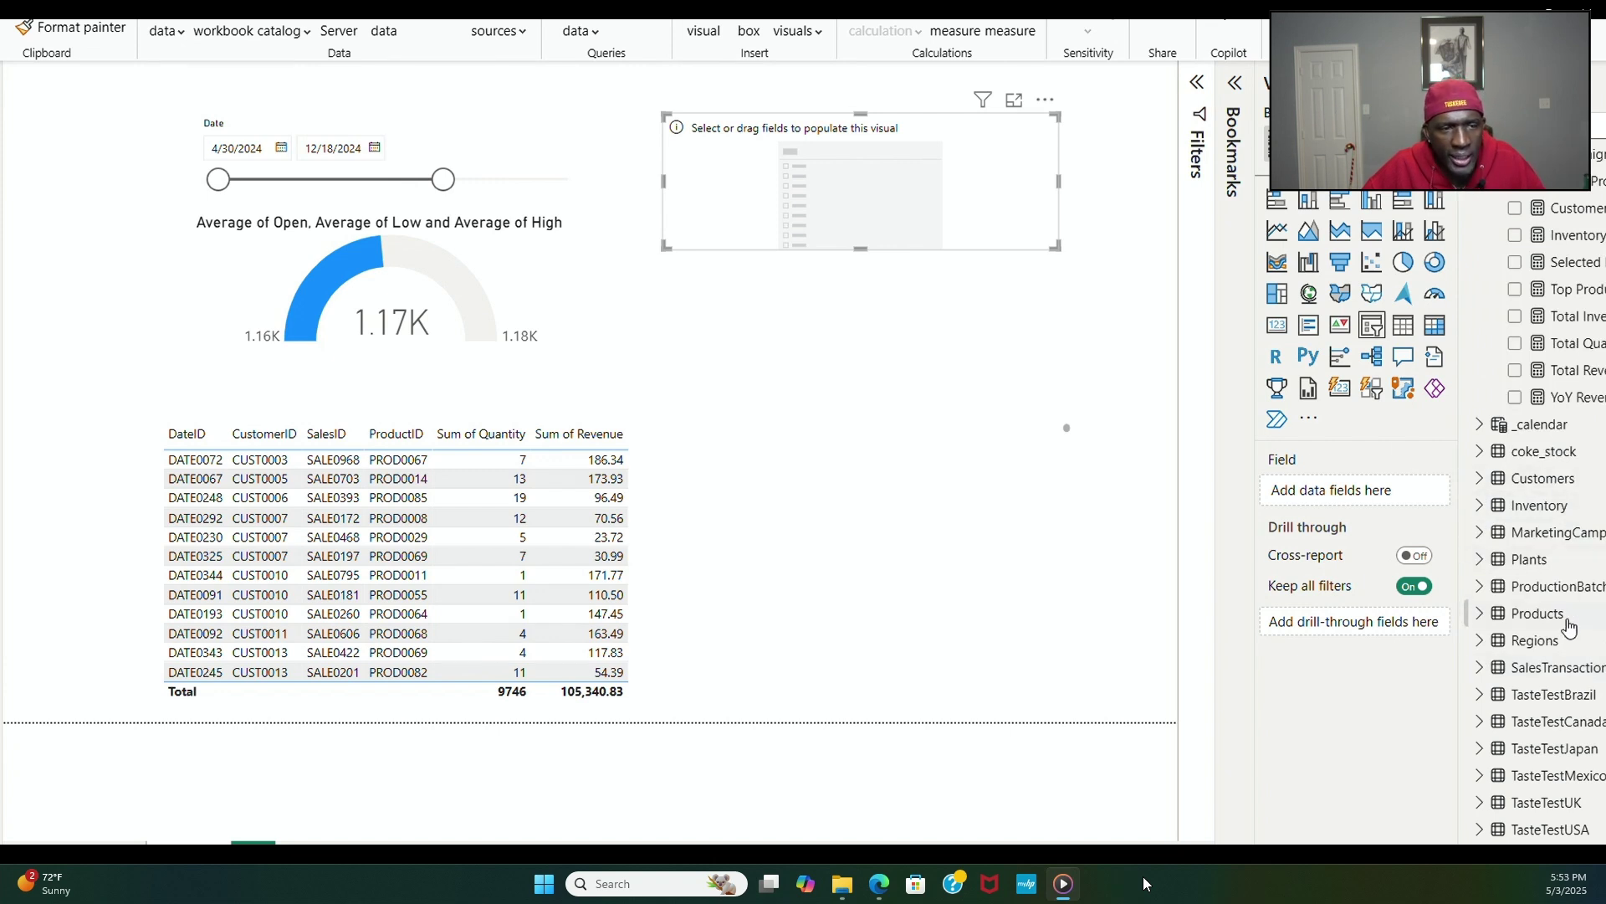
{"action": "left_click", "coordinate": [1481, 615]}
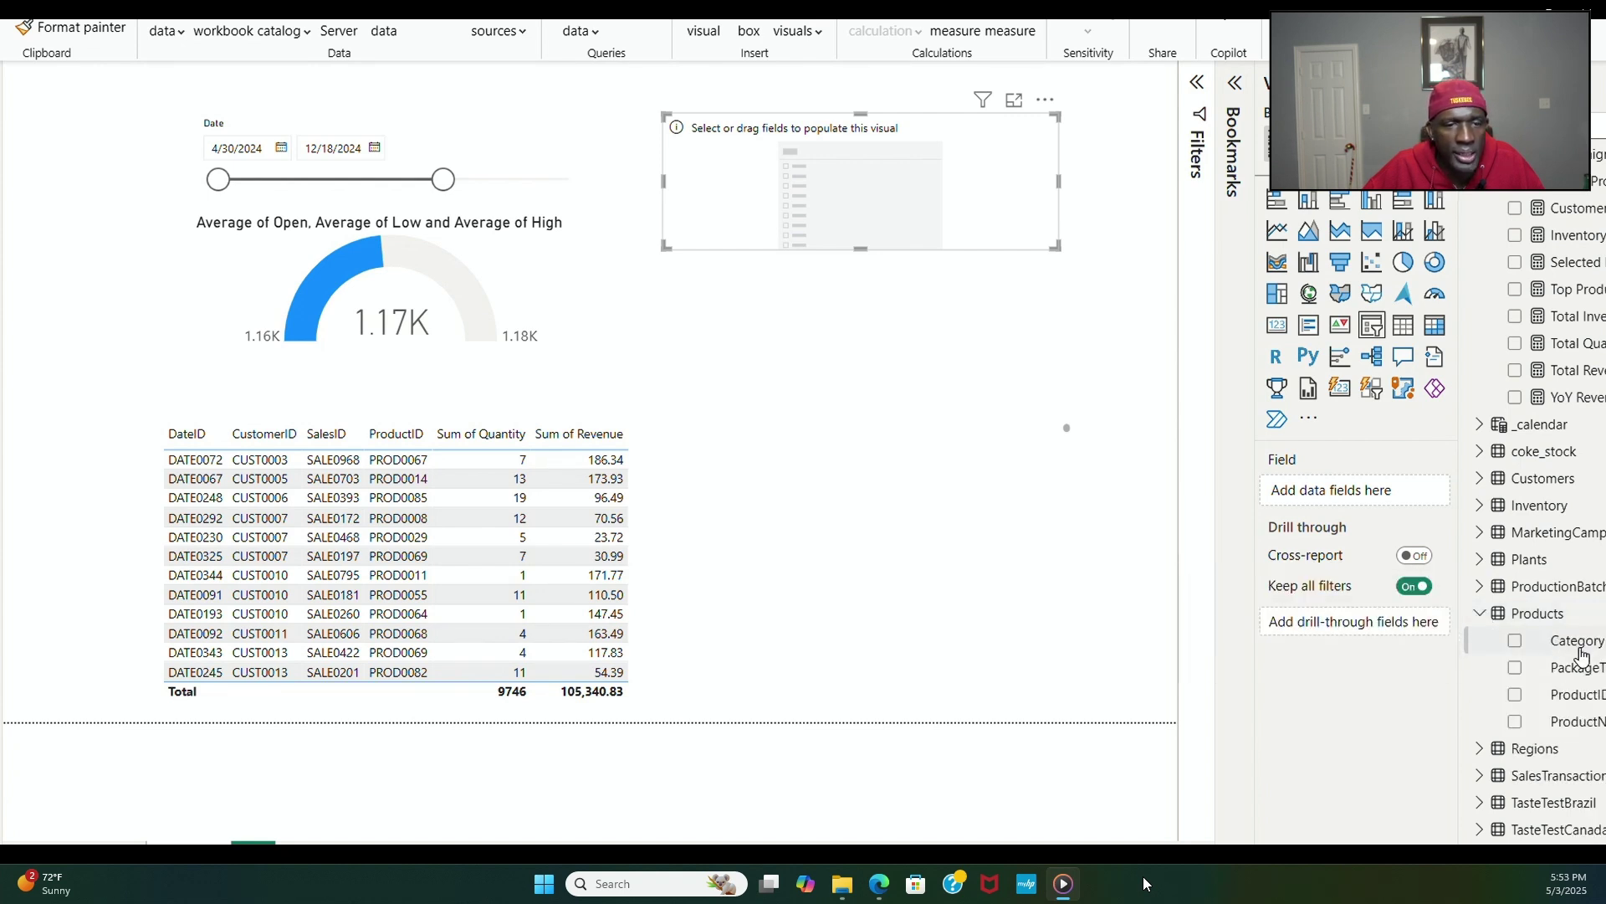
{"action": "left_click_drag", "start_coordinate": [1579, 657], "coordinate": [832, 216]}
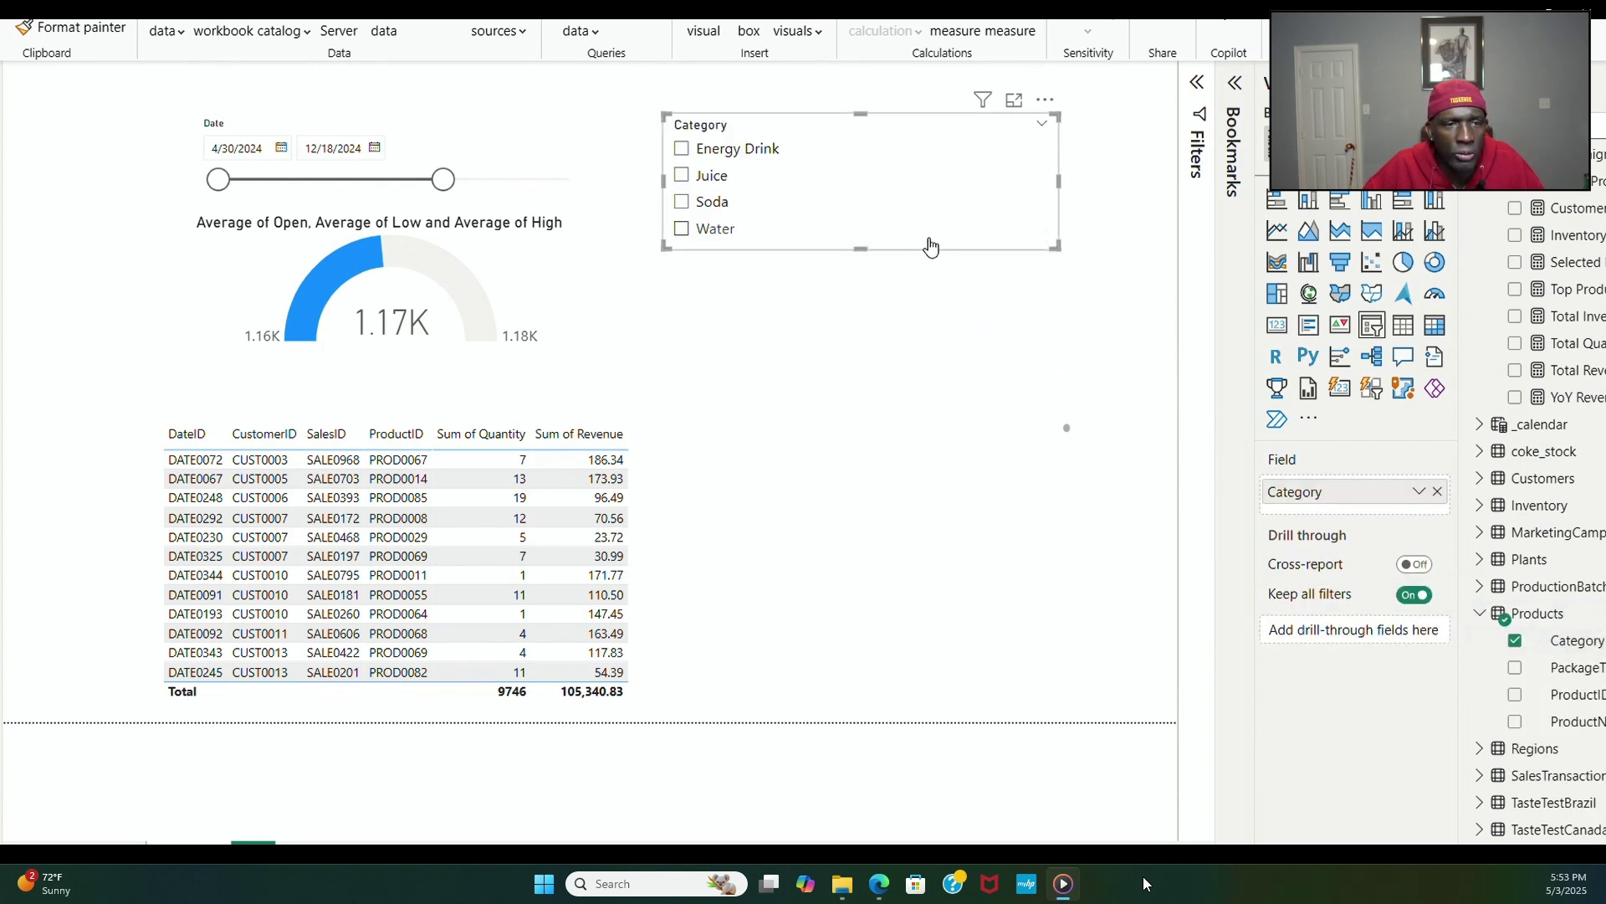
Step: Filter the table by Water, Soda, Juice and Energy Drink in turn with the Category slicer
{"action": "left_click", "coordinate": [681, 233]}
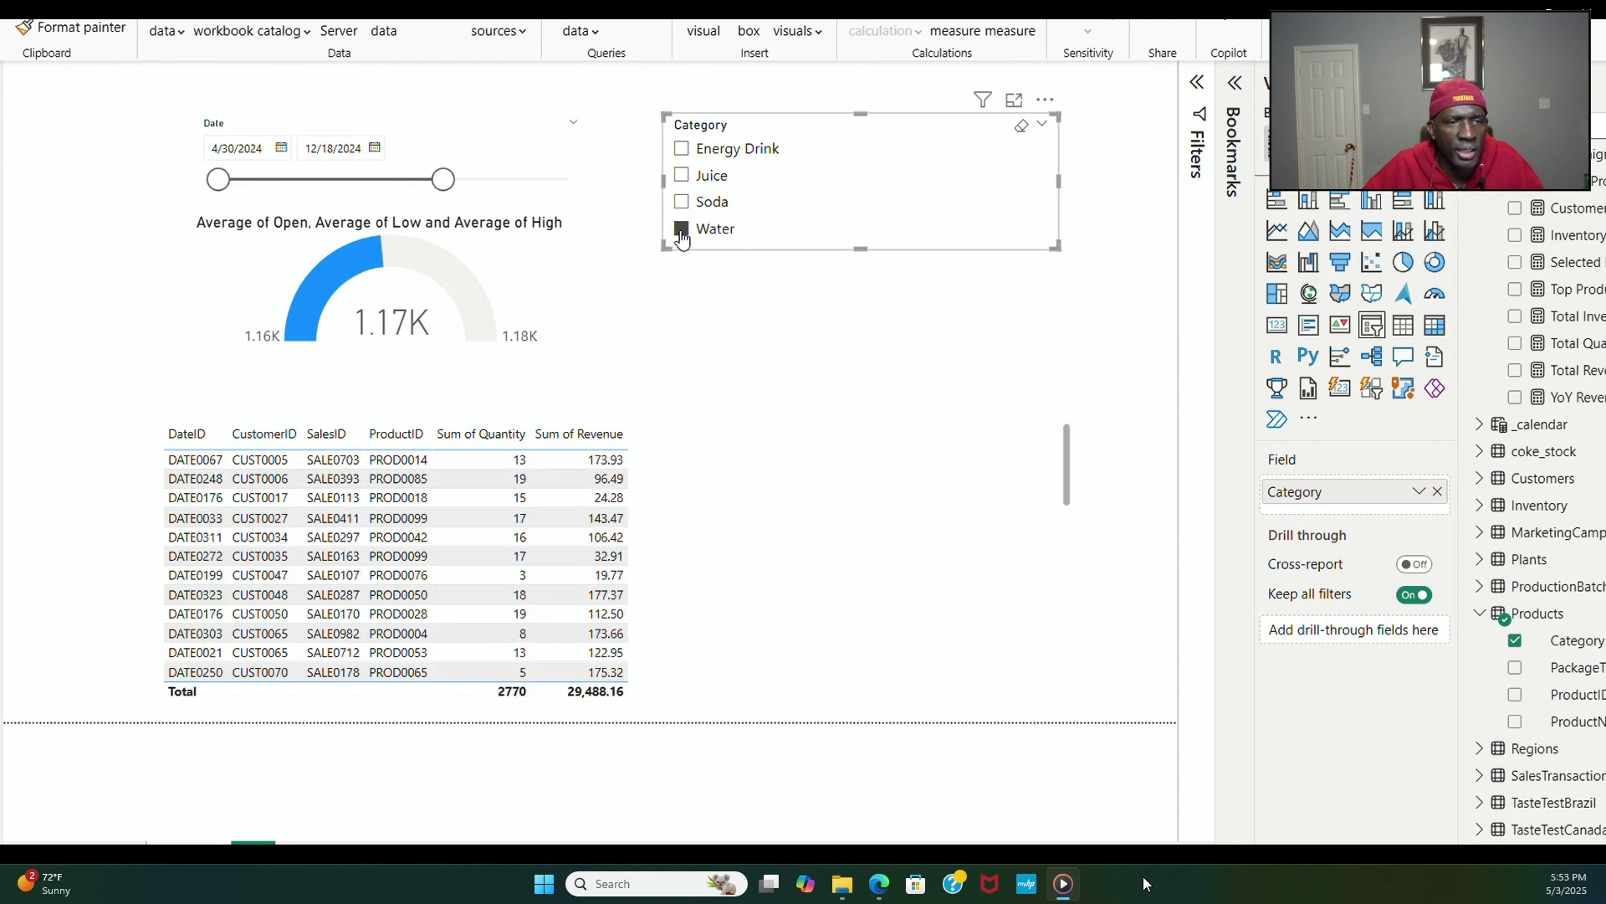
{"action": "left_click", "coordinate": [682, 204]}
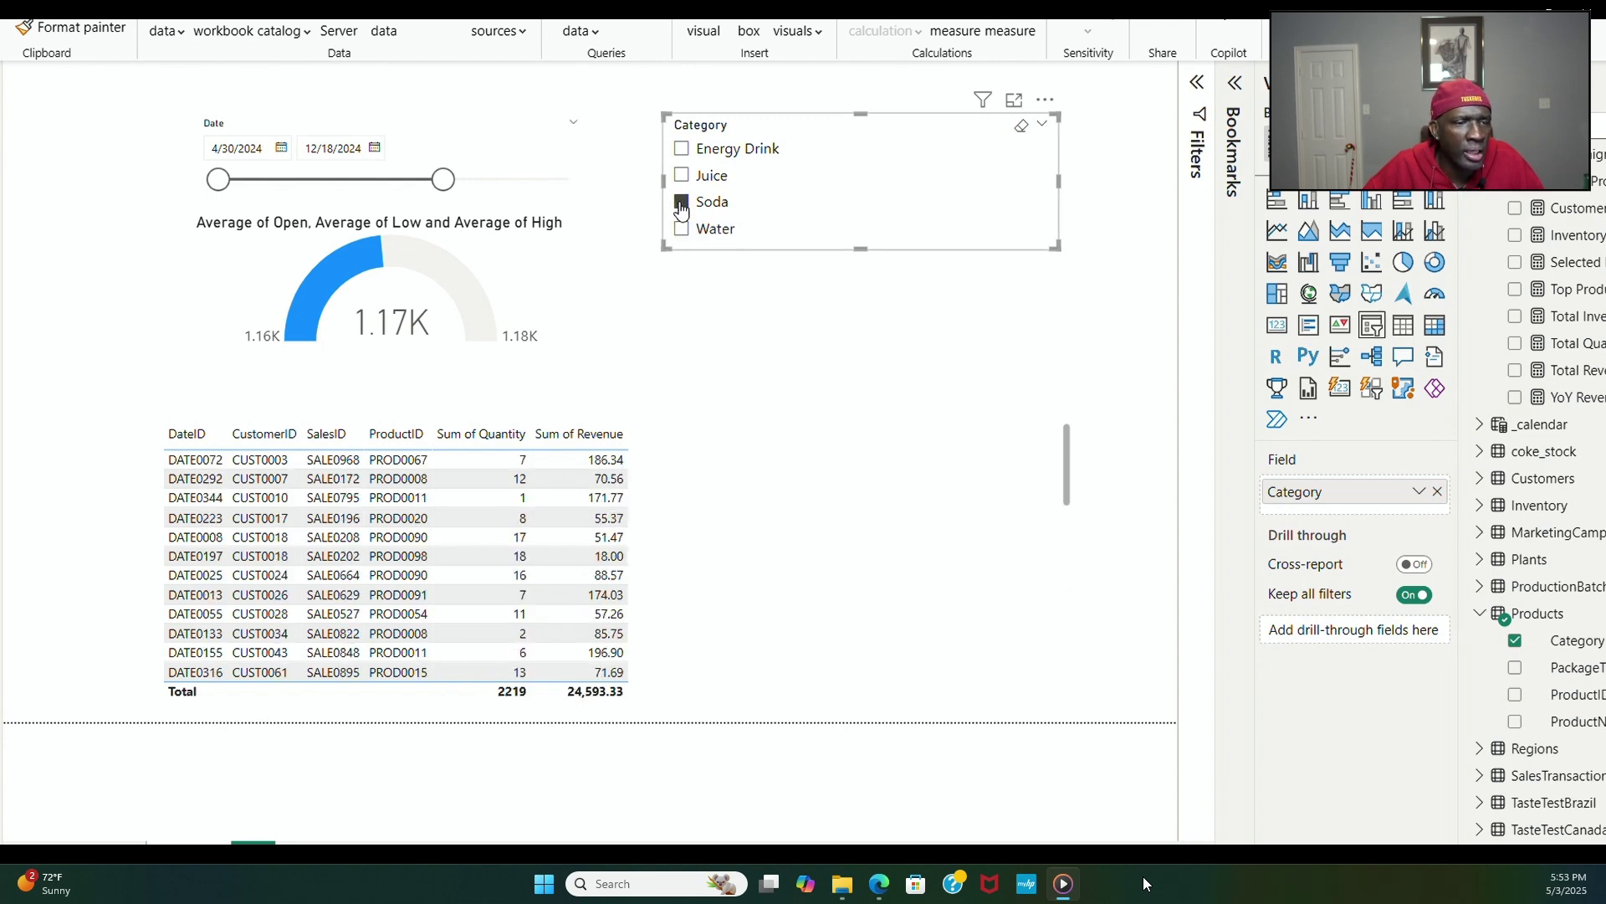
{"action": "left_click", "coordinate": [681, 177]}
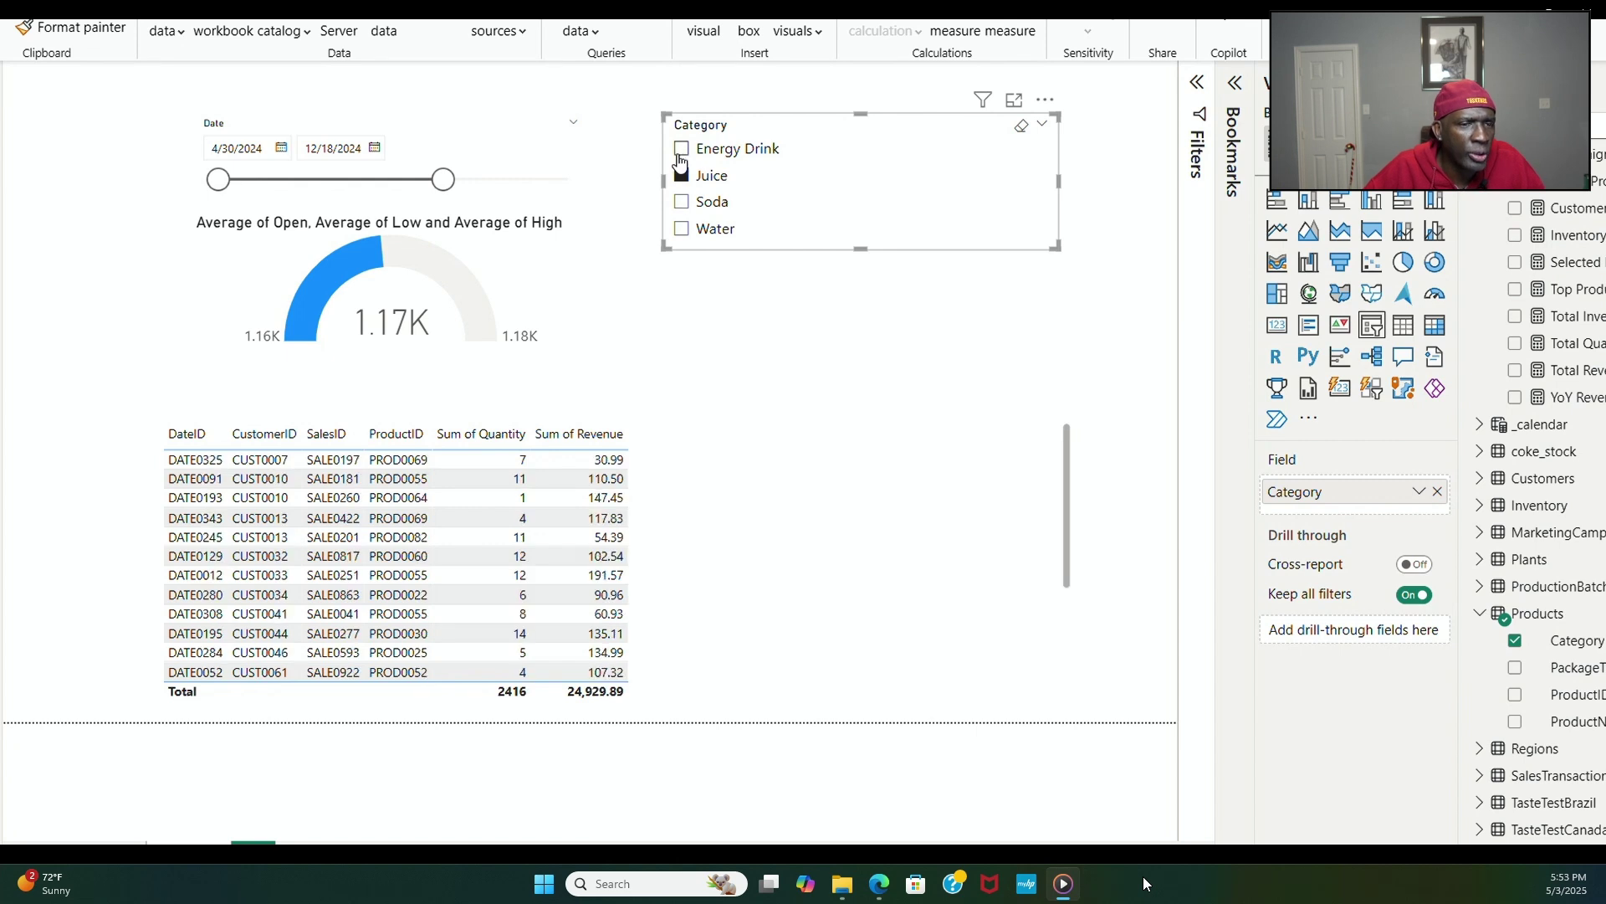
{"action": "left_click", "coordinate": [681, 151]}
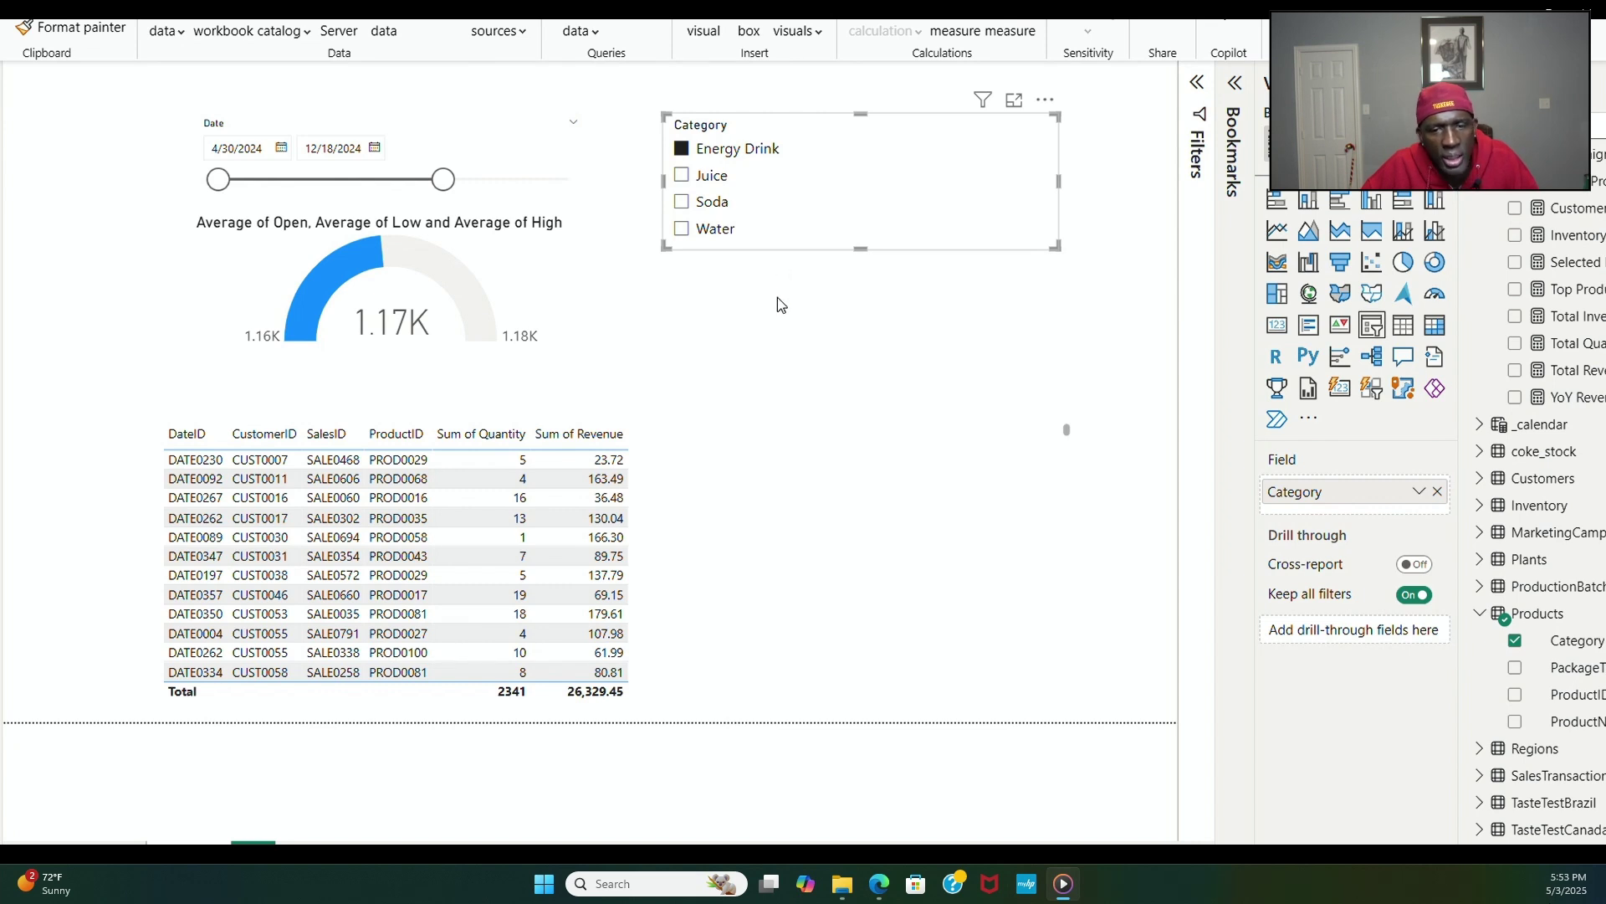
Step: Move the Category slicer down beside the table and add a card showing Count Products in Selected Category above it
{"action": "left_click_drag", "start_coordinate": [835, 122], "coordinate": [860, 368]}
{"action": "left_click", "coordinate": [850, 151]}
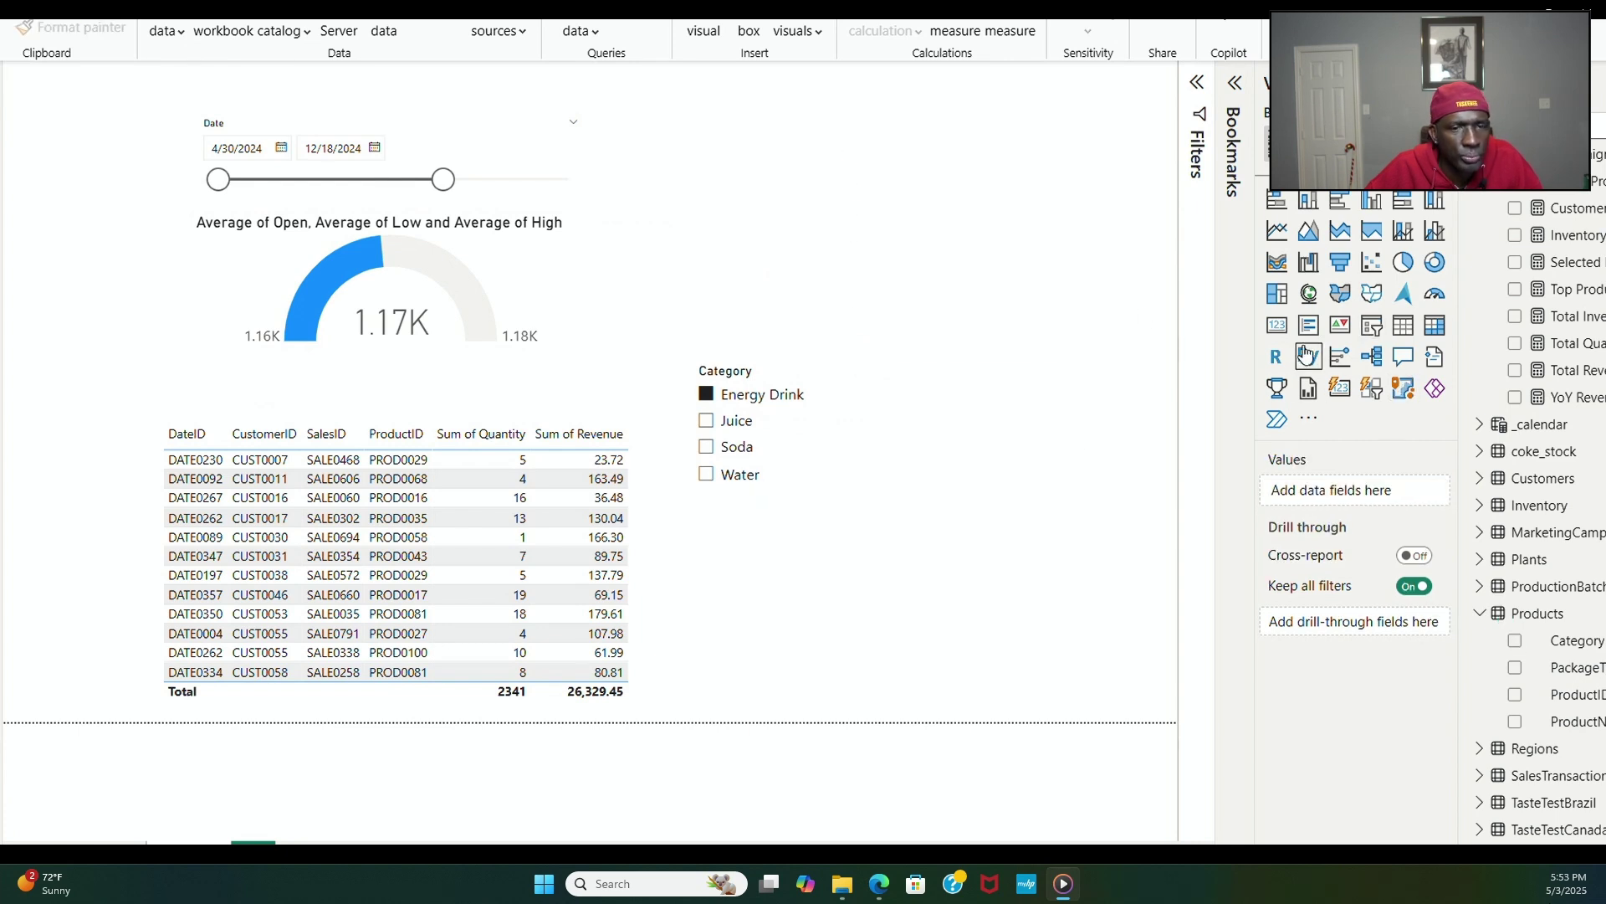
{"action": "left_click", "coordinate": [1277, 326]}
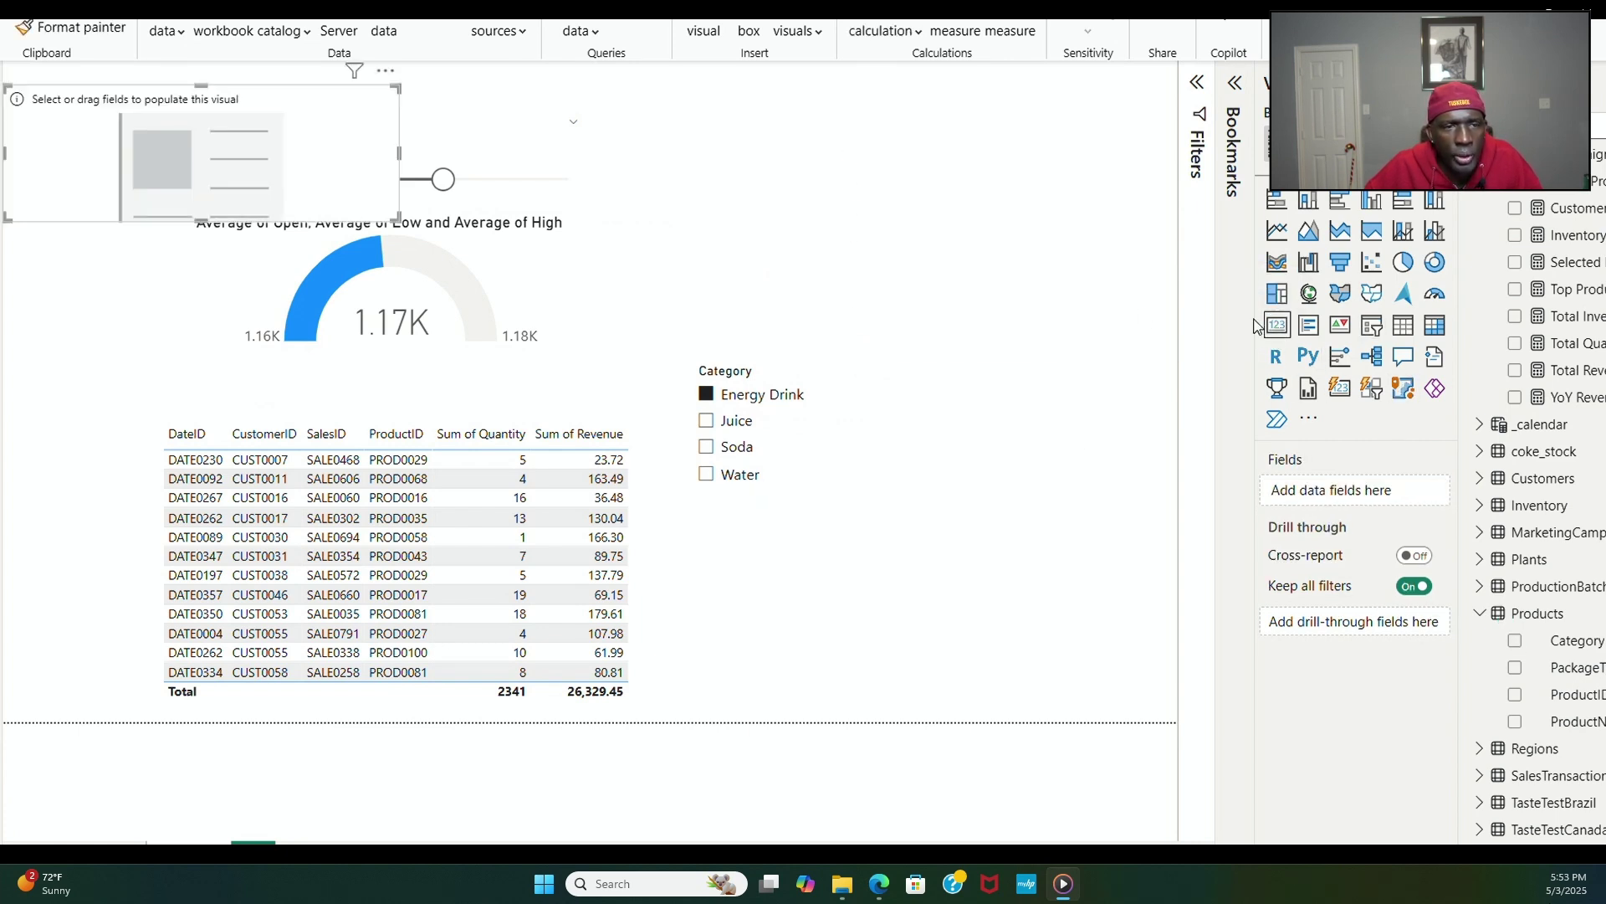
{"action": "left_click_drag", "start_coordinate": [199, 113], "coordinate": [823, 138]}
{"action": "left_click_drag", "start_coordinate": [1540, 263], "coordinate": [872, 195]}
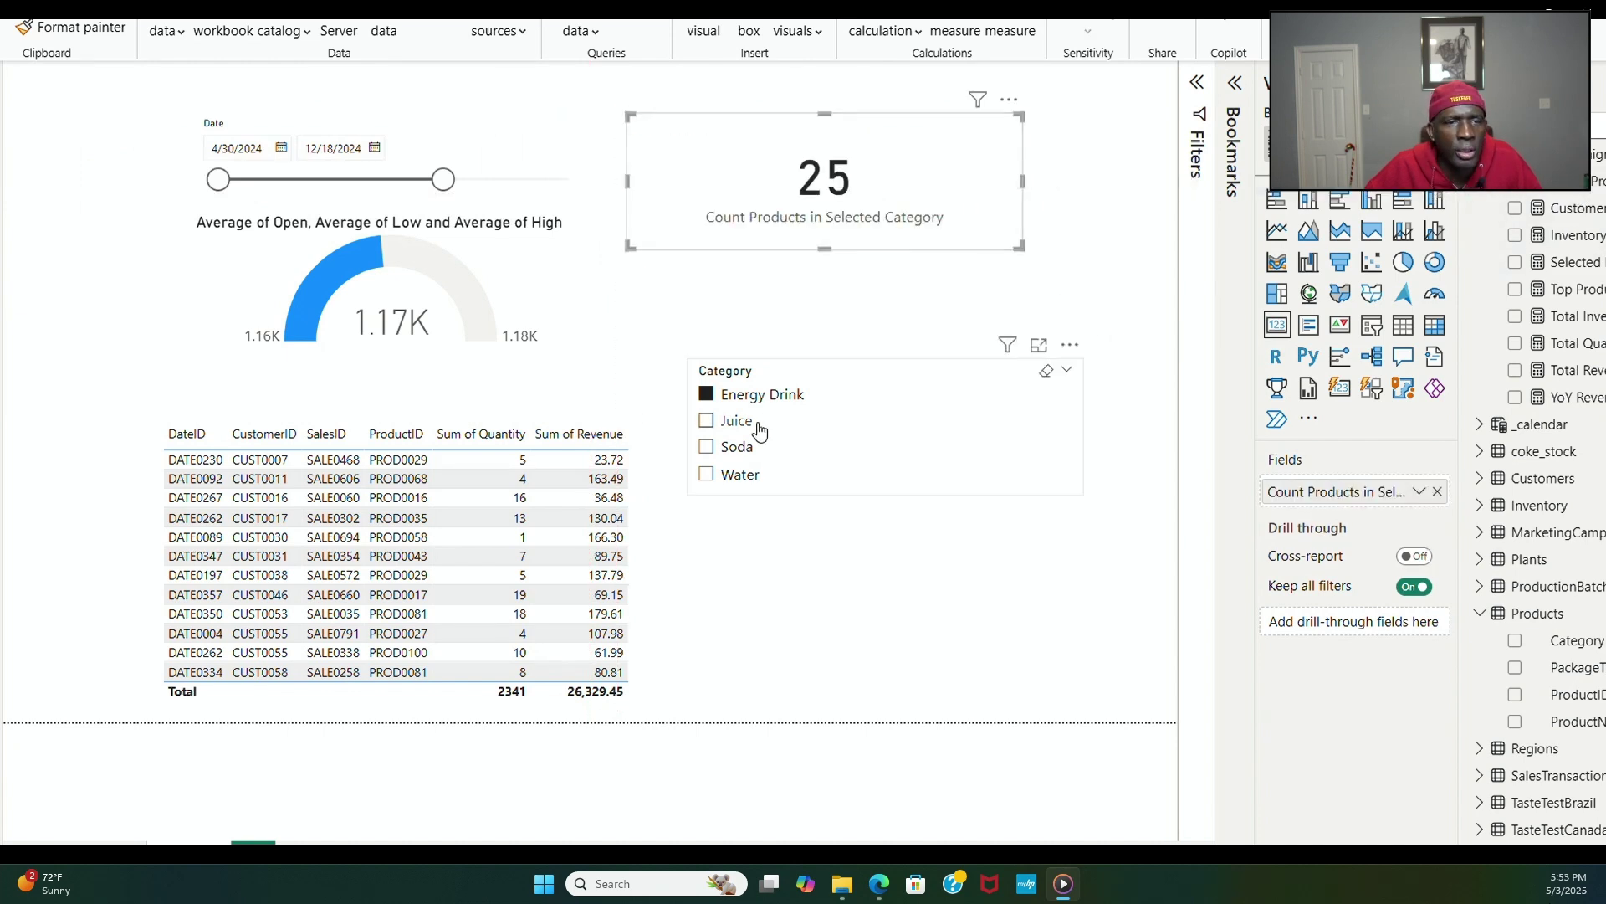
Step: Check the product count card for Juice, Soda and Water by selecting each category in turn
{"action": "left_click", "coordinate": [710, 424]}
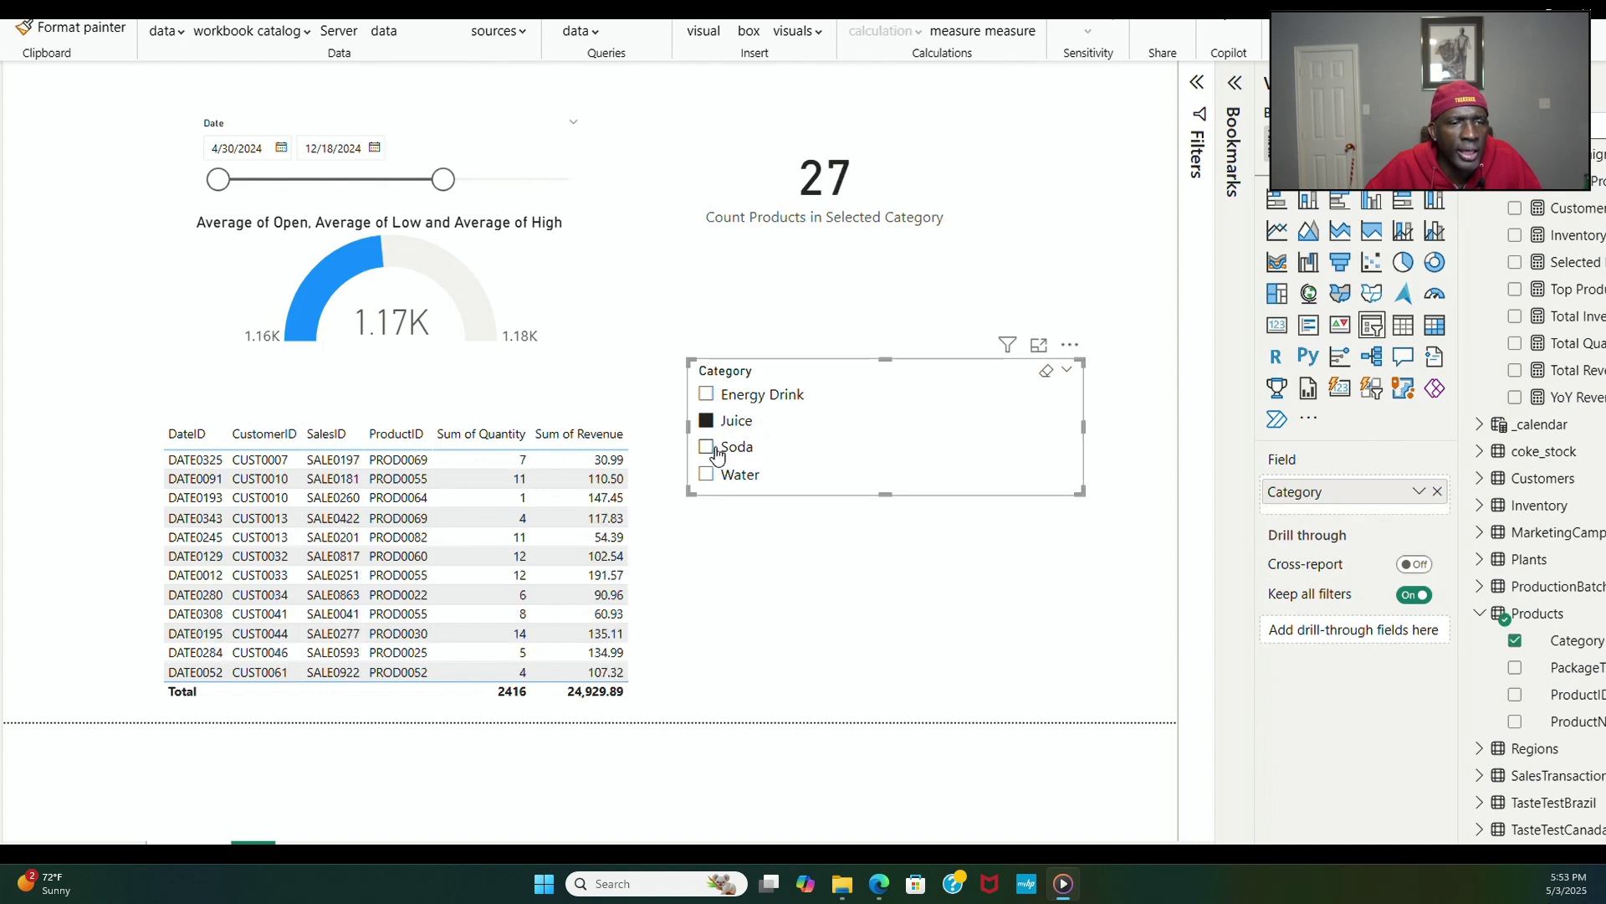
{"action": "left_click", "coordinate": [711, 450]}
{"action": "left_click", "coordinate": [710, 477]}
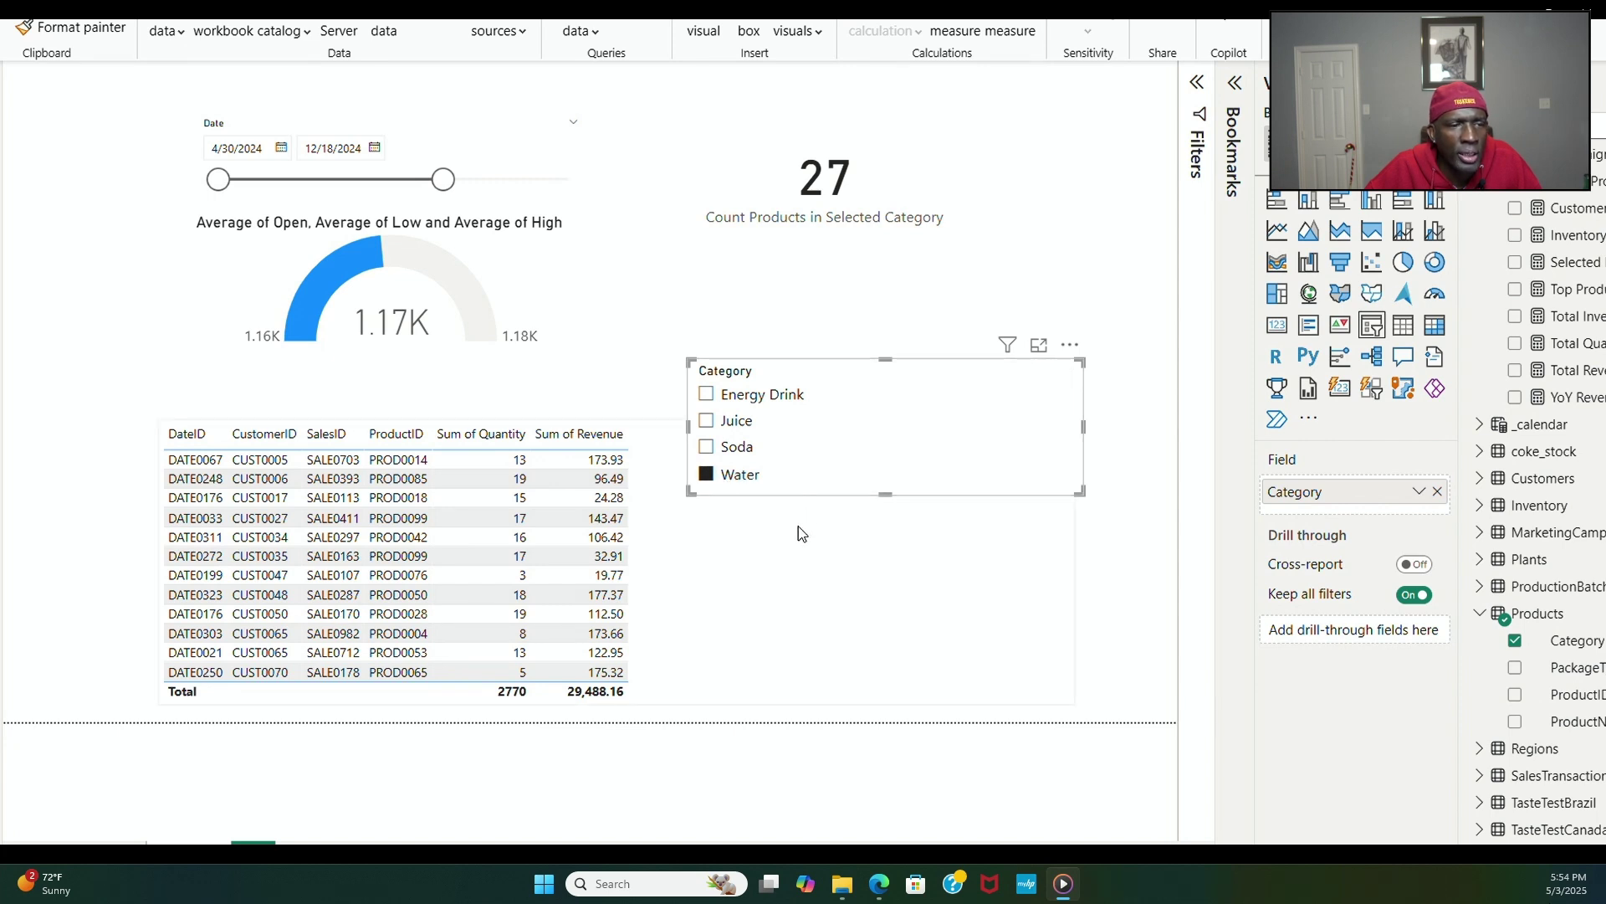
Step: Narrow the sales table to fit its columns and move it slightly left and down, clear of the Category slicer
{"action": "left_click", "coordinate": [1020, 608]}
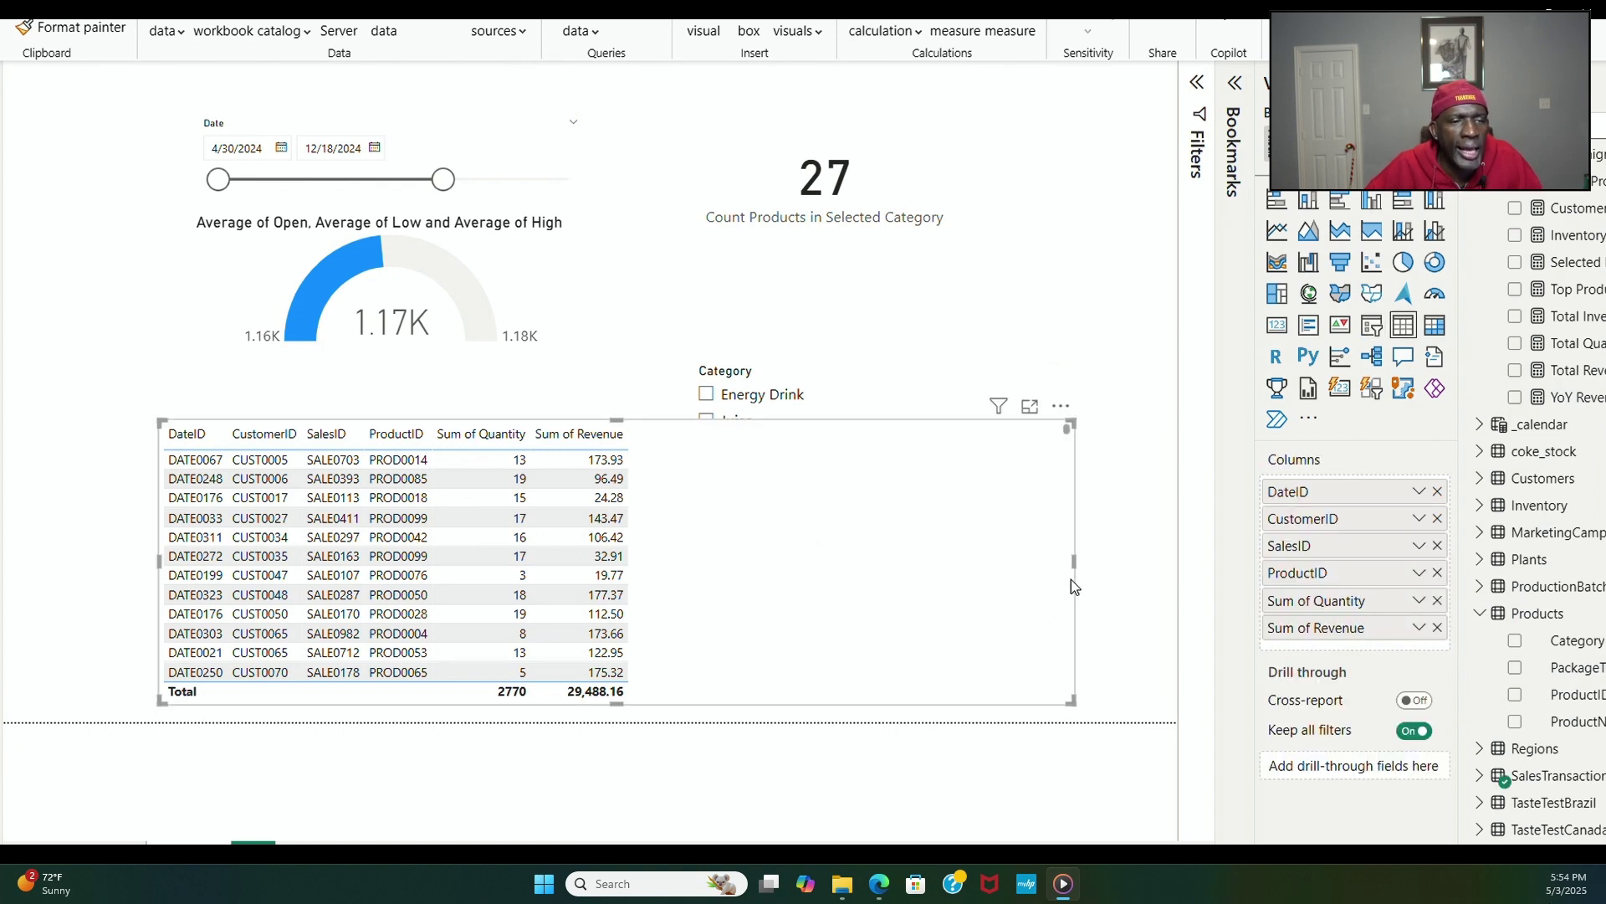
{"action": "left_click_drag", "start_coordinate": [1073, 586], "coordinate": [680, 561]}
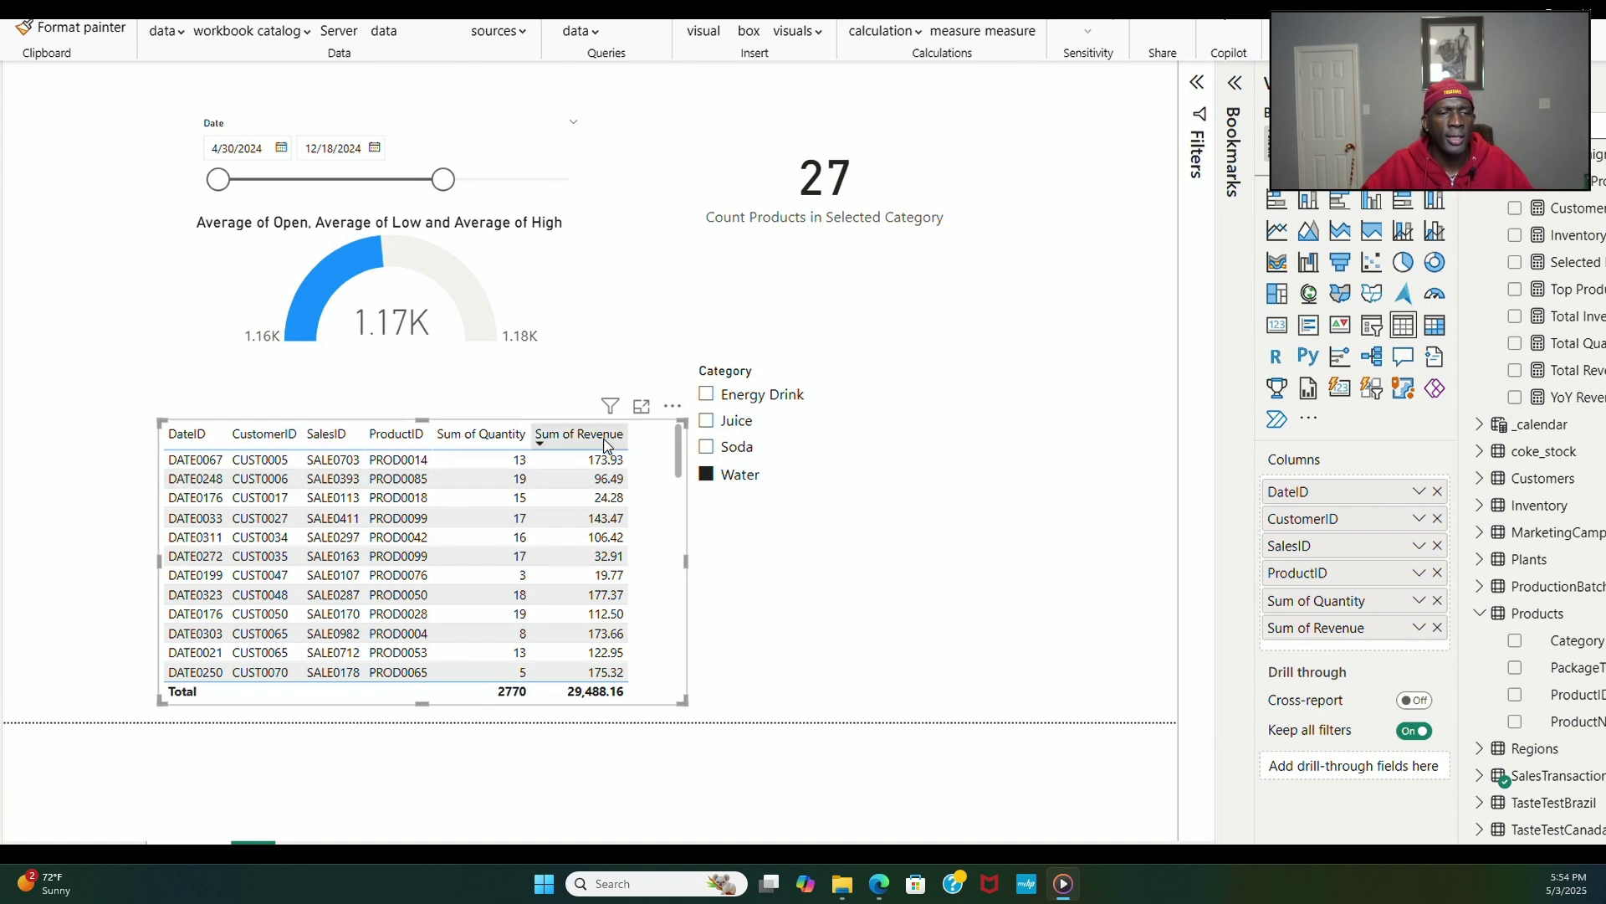
{"action": "left_click_drag", "start_coordinate": [561, 431], "coordinate": [497, 435]}
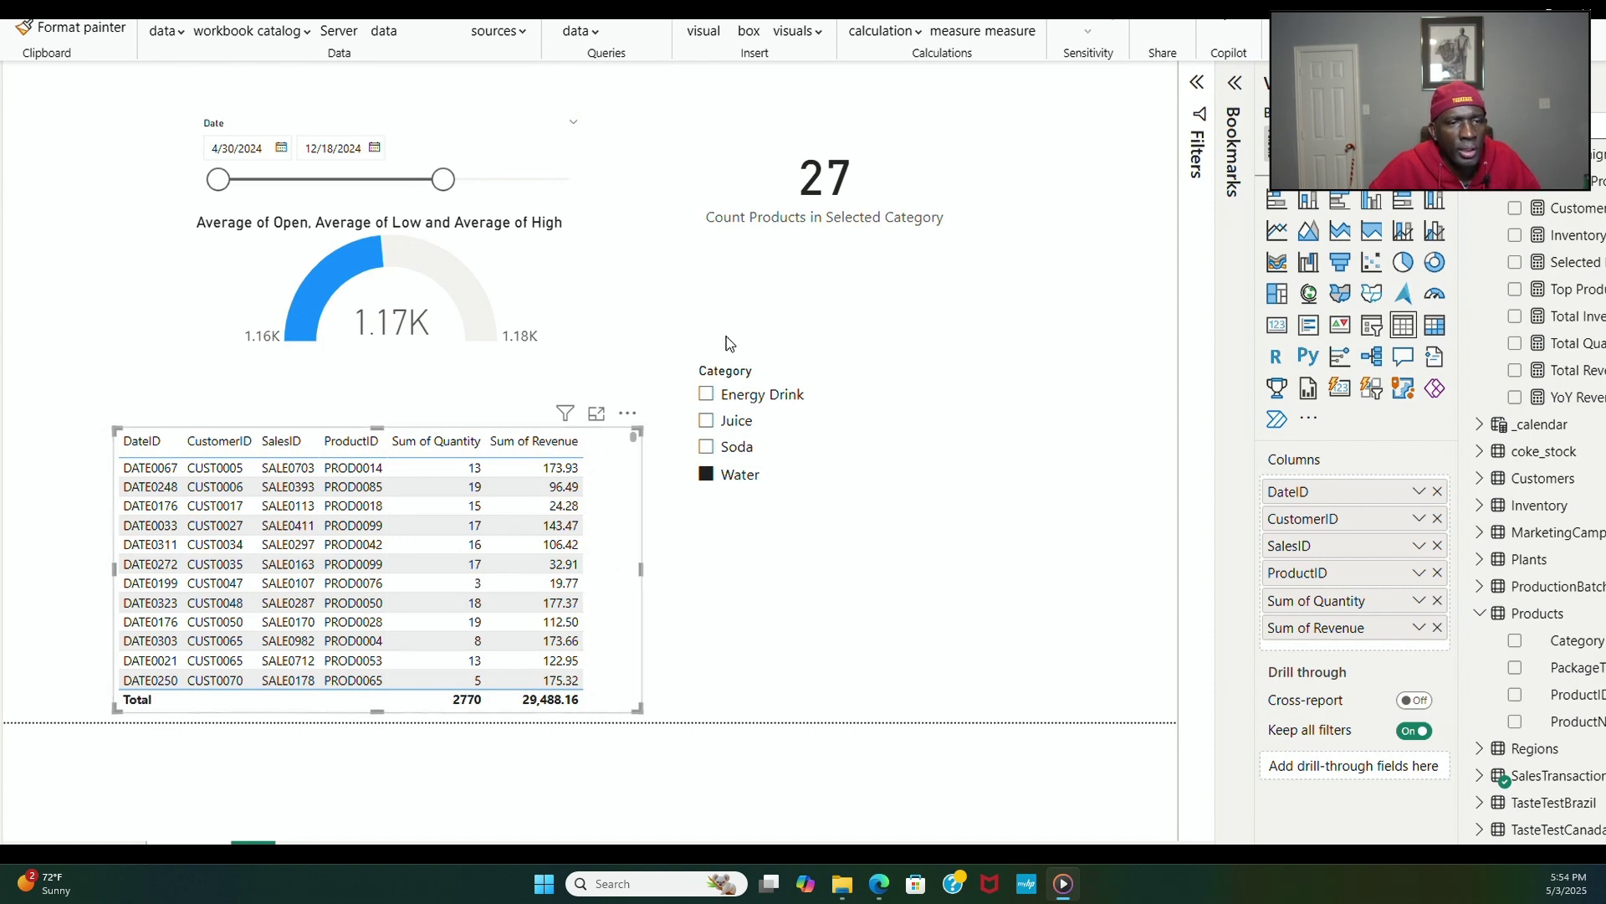
Step: Filter the report to Soda, and expand the Energy Drink row in the Category and PackageType matrix
{"action": "left_click", "coordinate": [708, 447]}
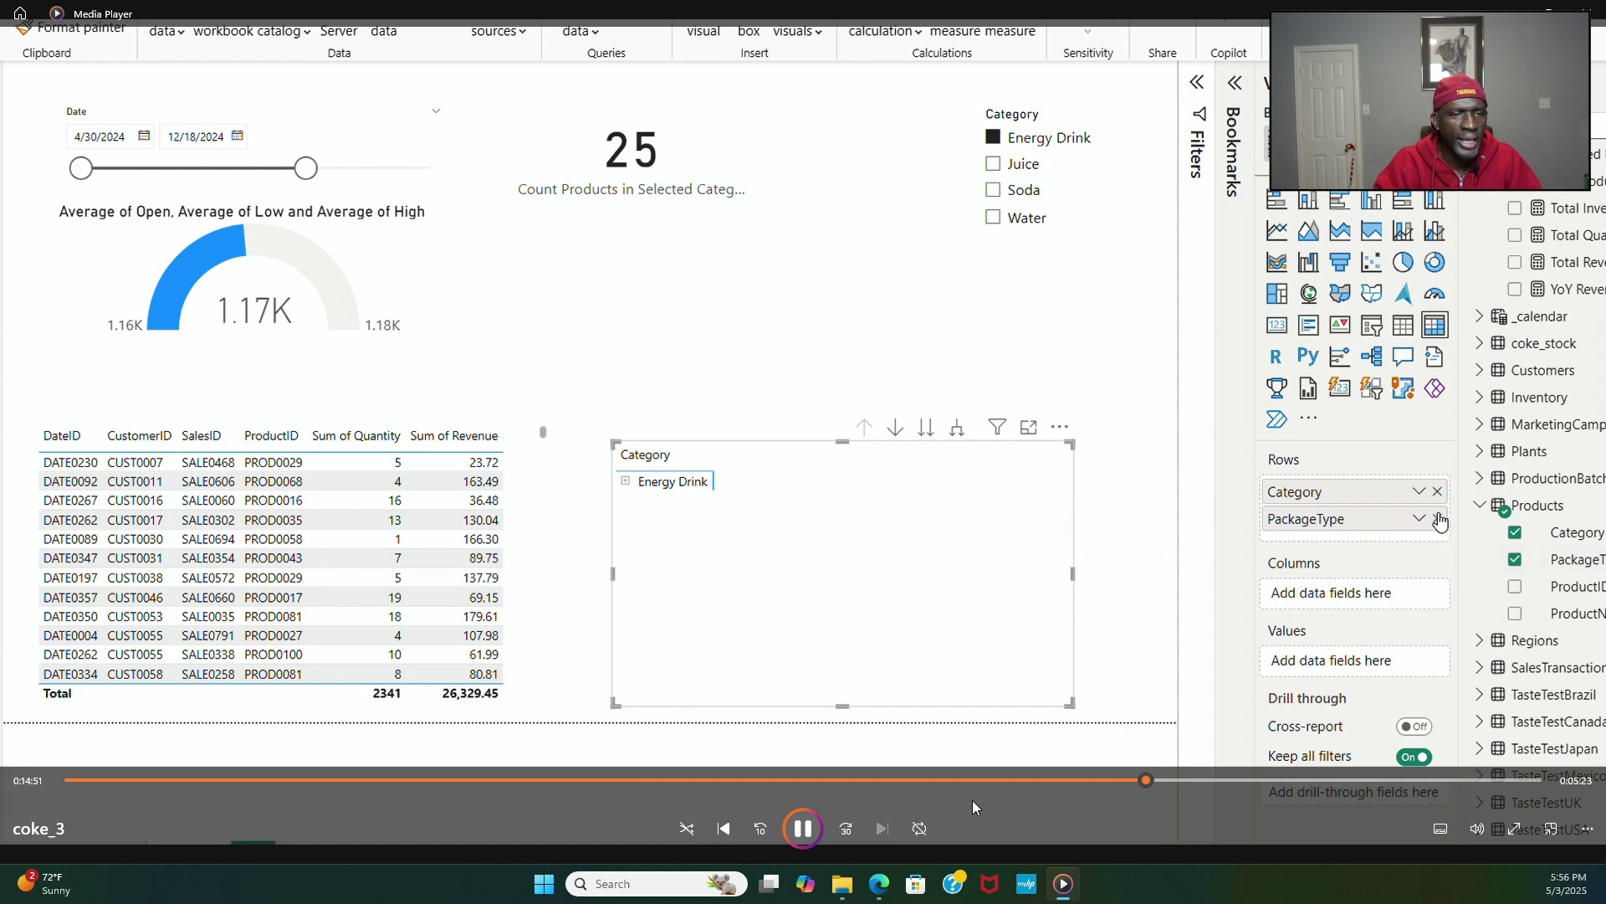
{"action": "left_click", "coordinate": [626, 482]}
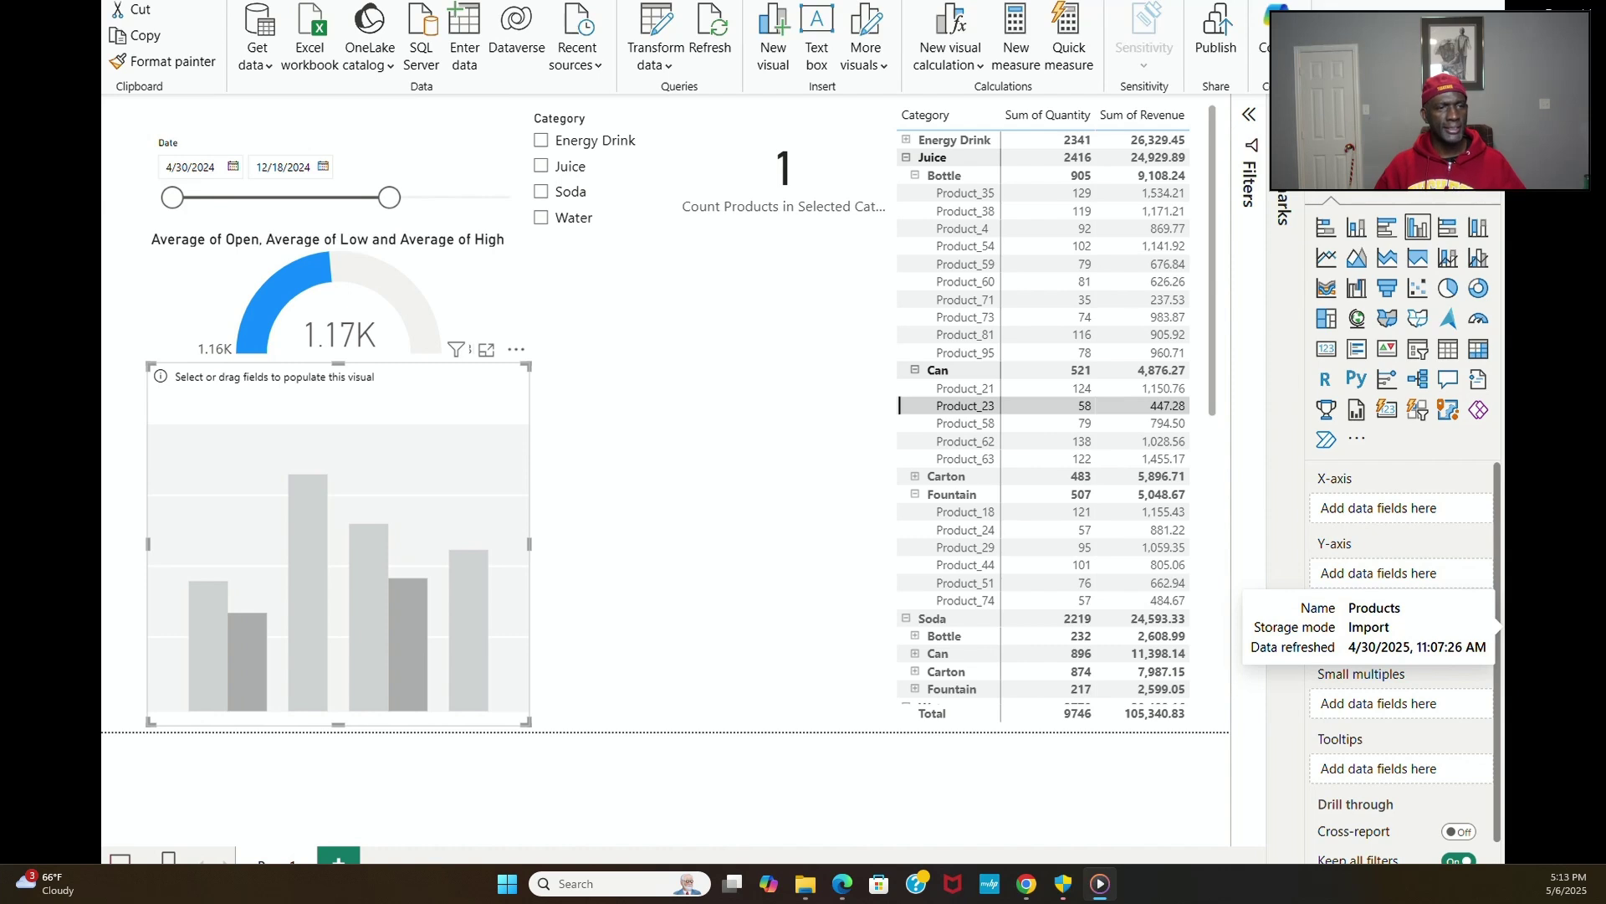
Step: Fill the empty column chart with Category on the X-axis and the count of PackageType on the Y-axis
{"action": "left_click_drag", "start_coordinate": [1498, 648], "coordinate": [1404, 513]}
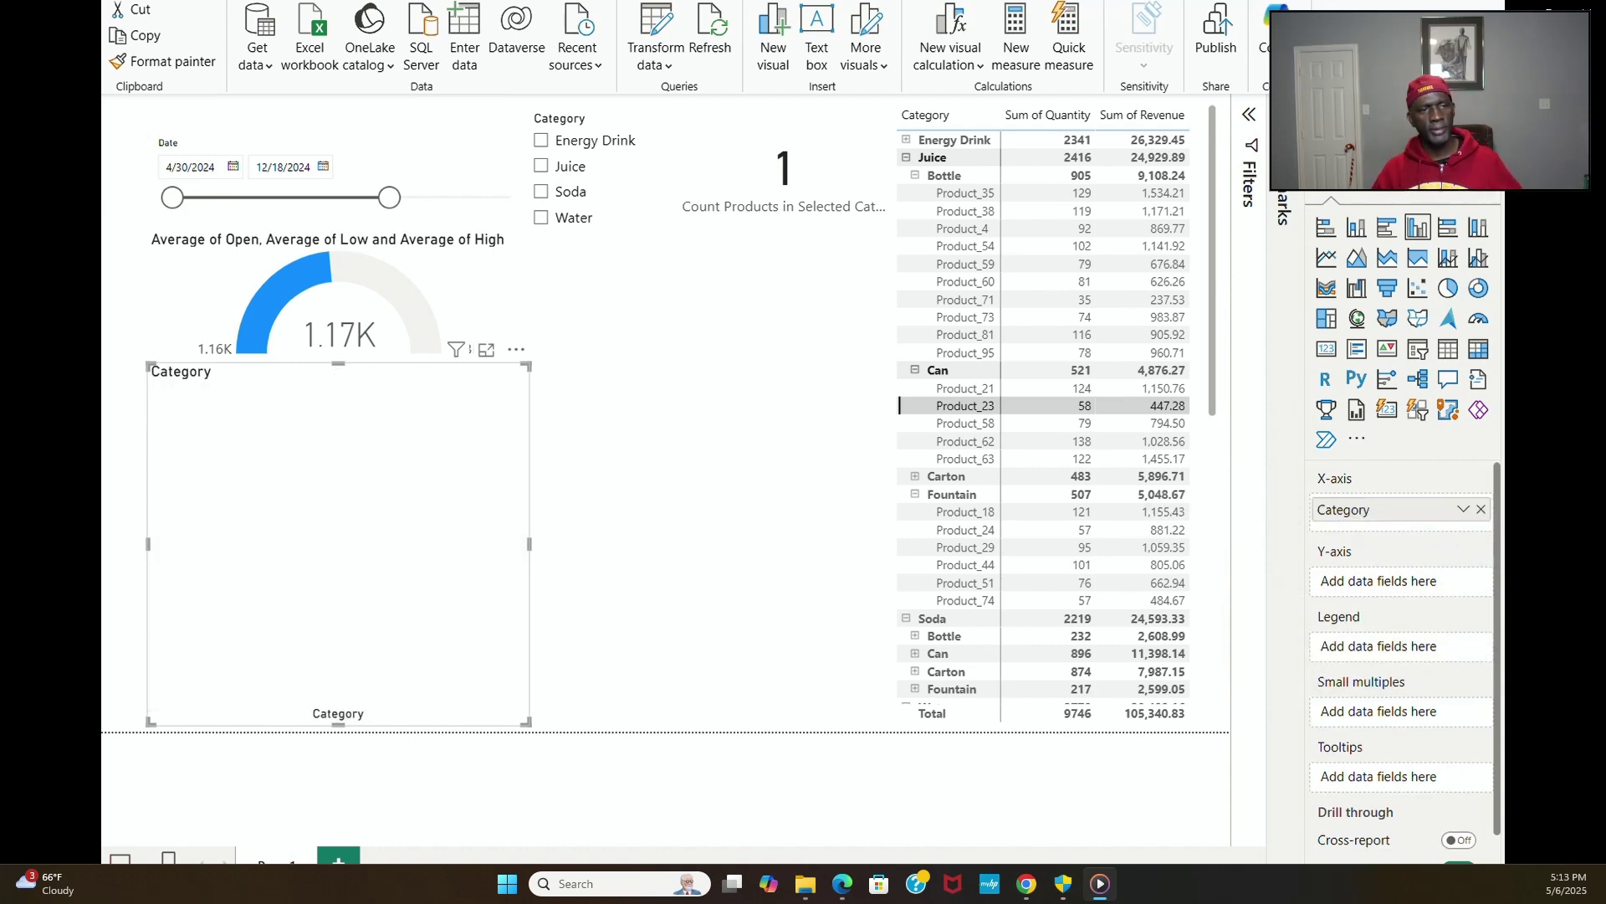
{"action": "left_click_drag", "start_coordinate": [1502, 673], "coordinate": [1427, 590]}
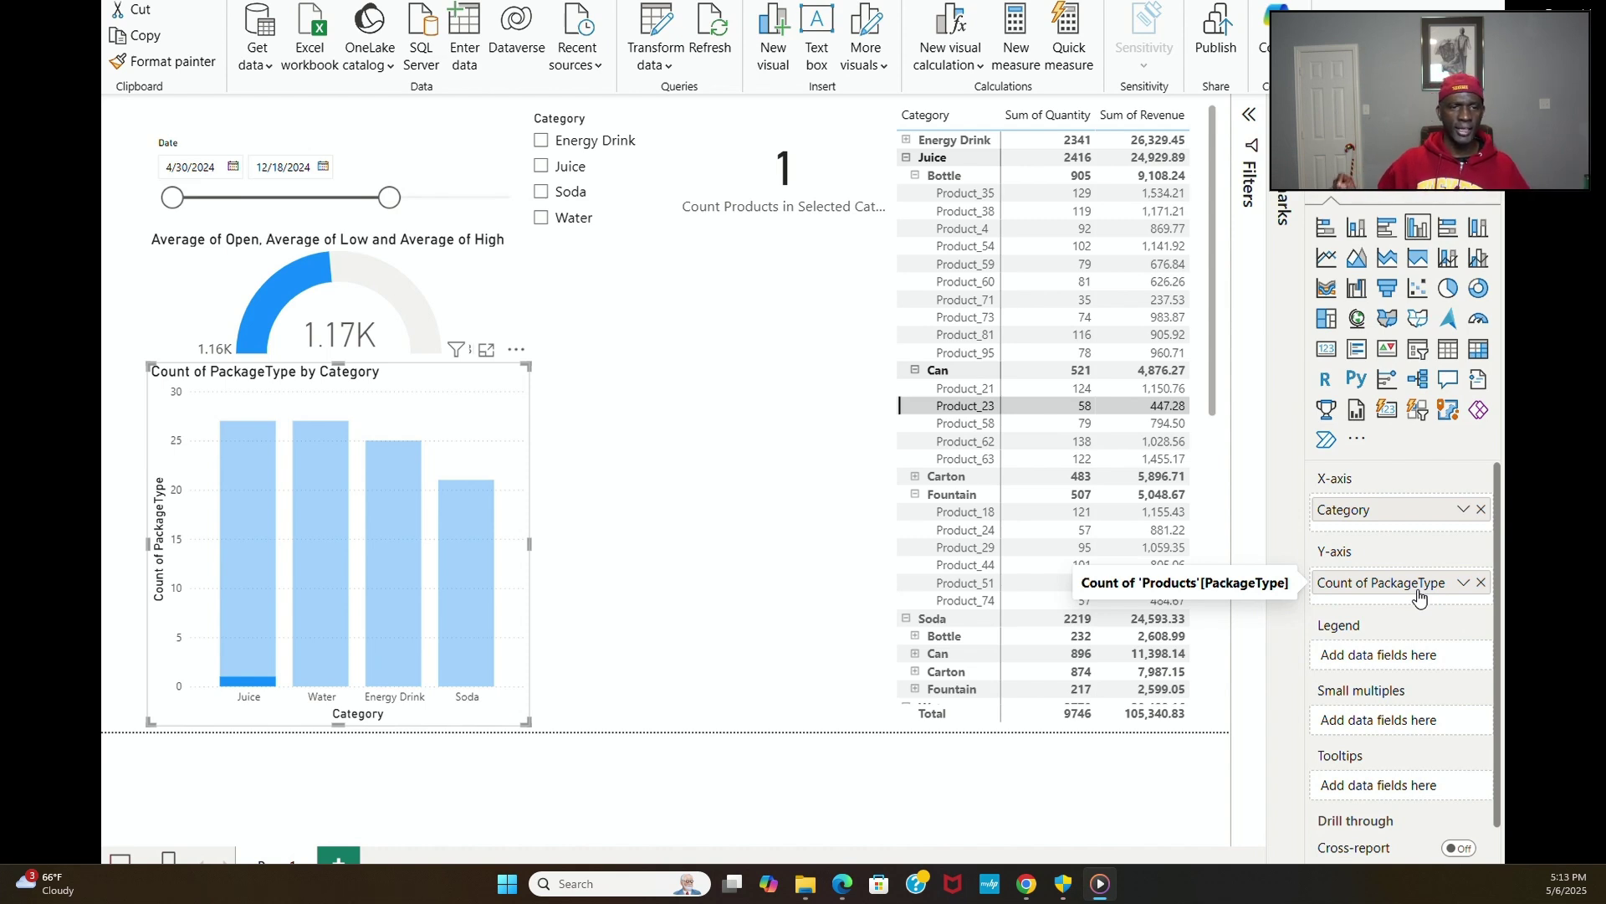
{"action": "left_click", "coordinate": [764, 675]}
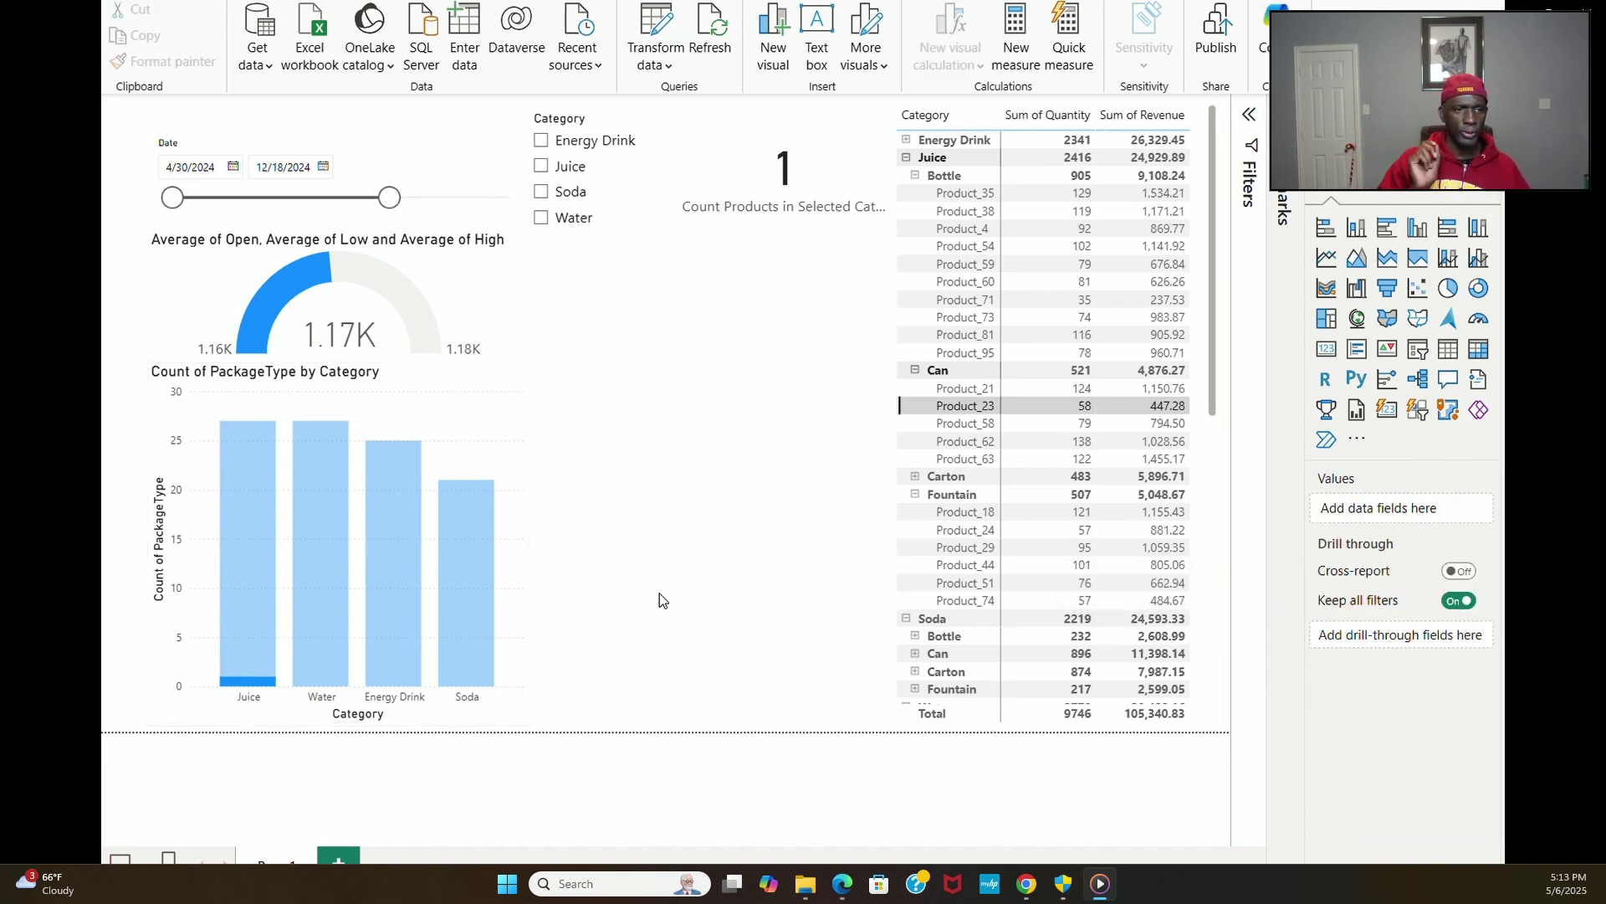
Step: Cross-filter the report by the chart's Juice and Soda columns in turn, and clear the selection
{"action": "left_click", "coordinate": [241, 656]}
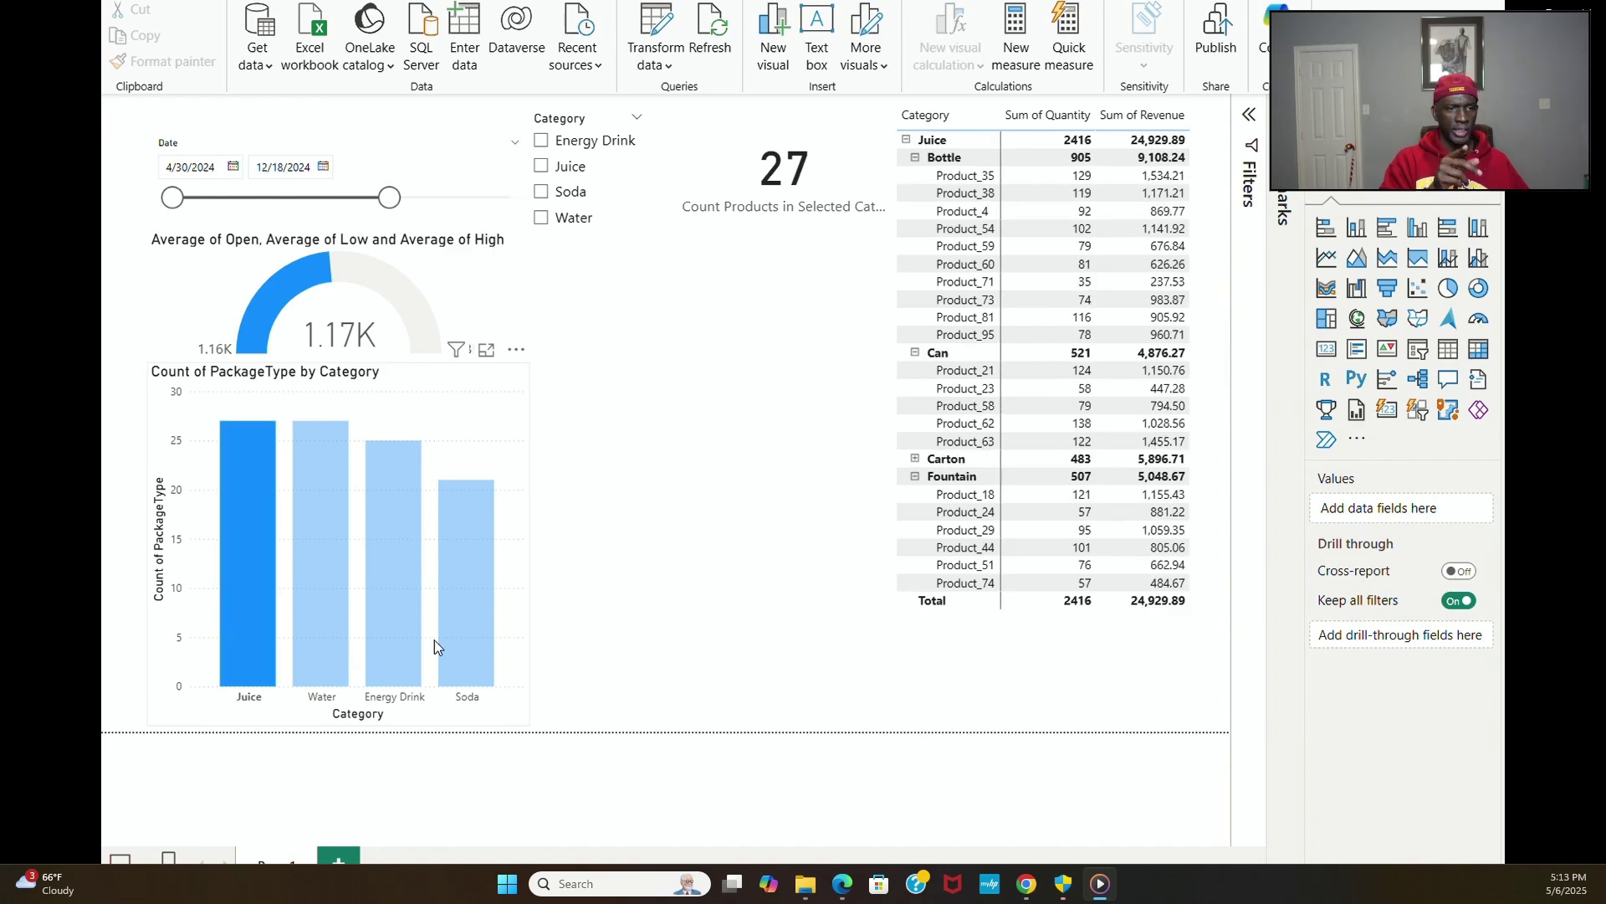
{"action": "left_click", "coordinate": [476, 639]}
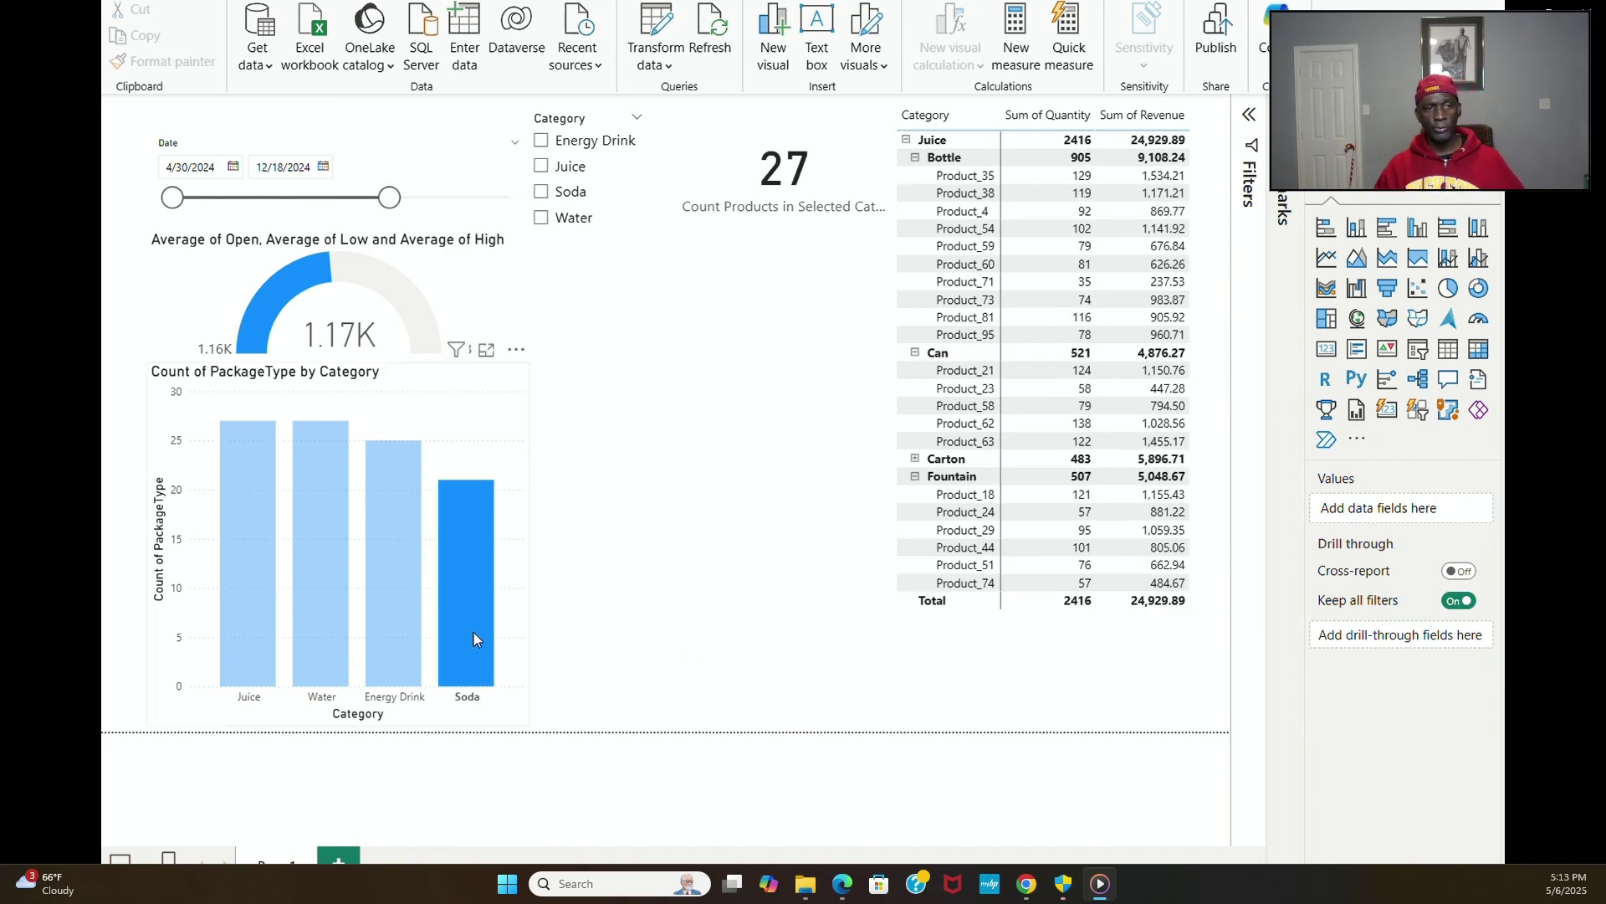
{"action": "left_click", "coordinate": [474, 639]}
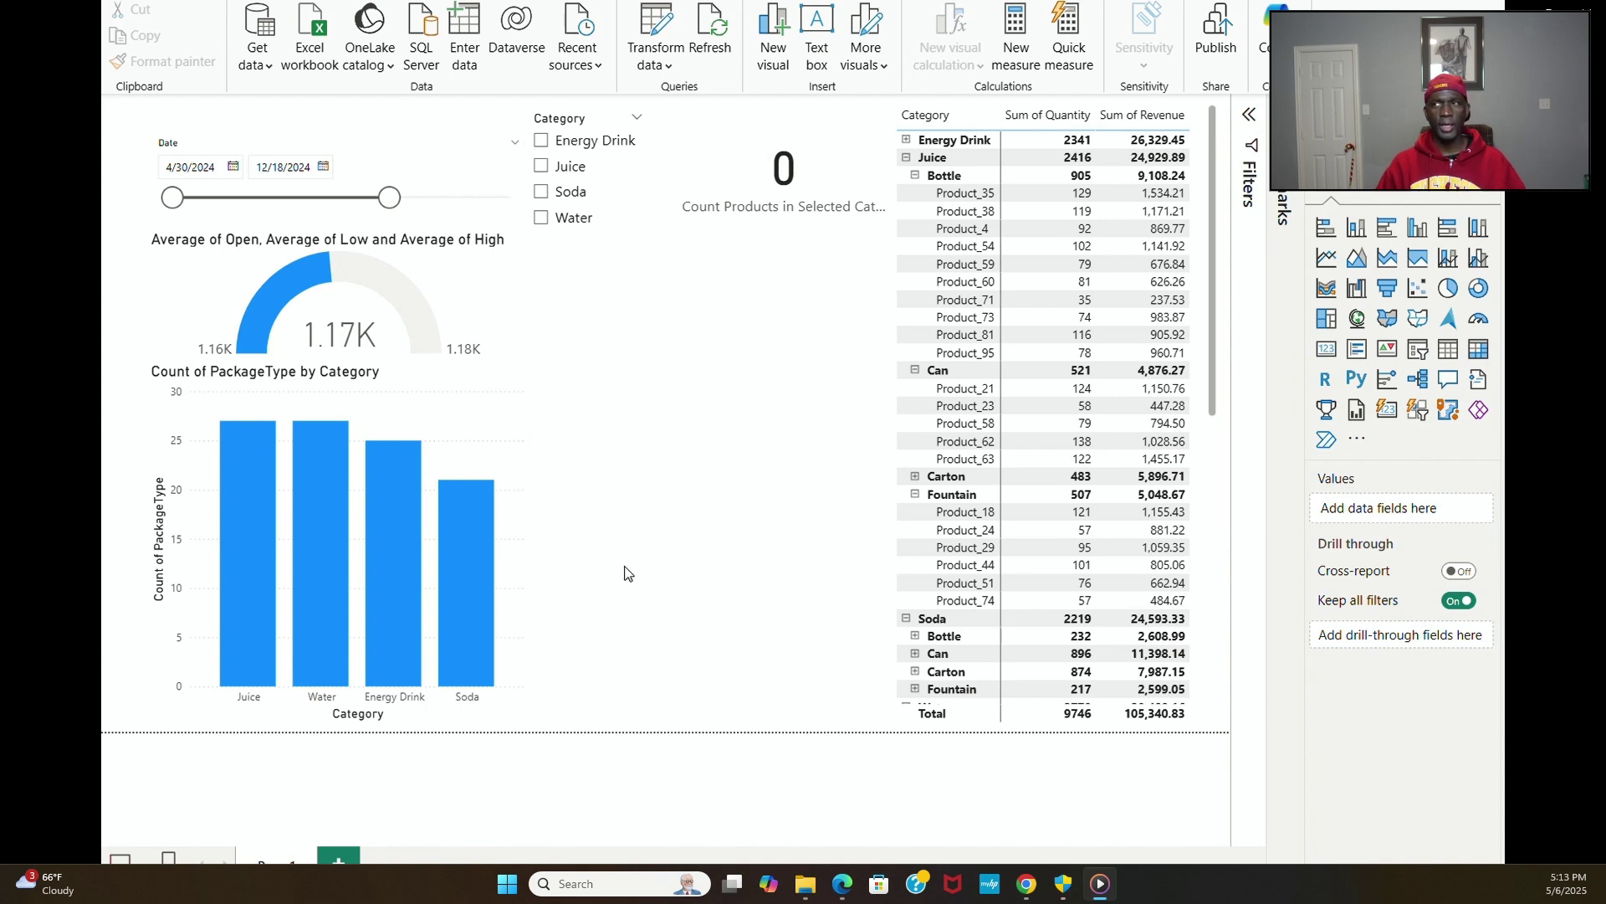
Step: Cross-filter the report by the column chart's Soda, Energy Drink, Water and Juice columns in turn, and clear the selection
{"action": "left_click", "coordinate": [467, 623]}
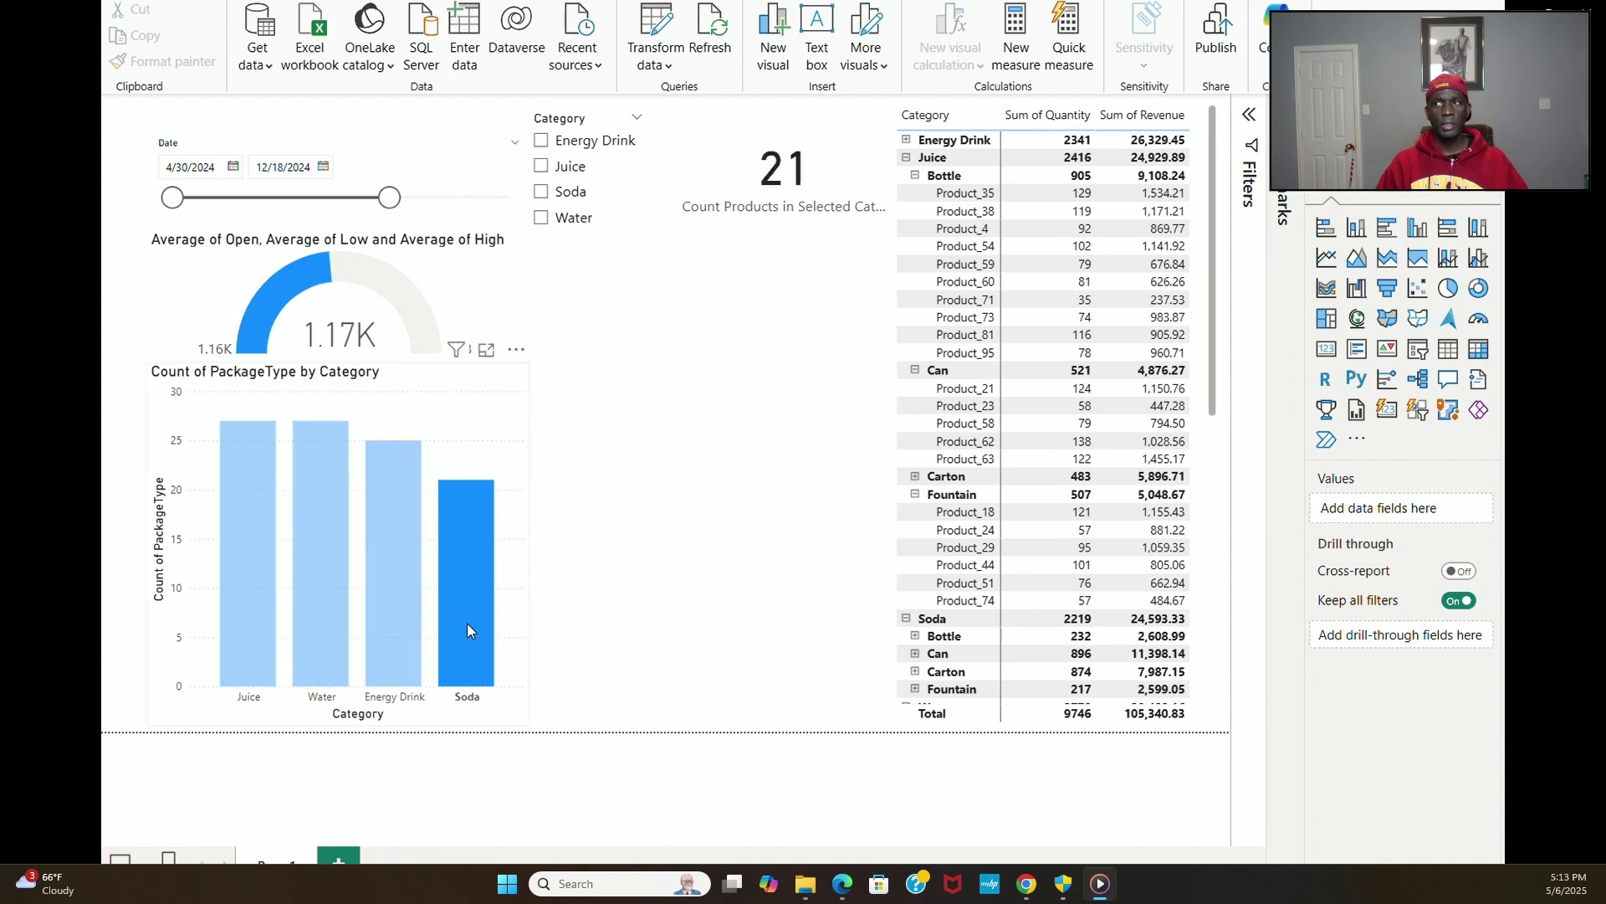
{"action": "left_click", "coordinate": [414, 610]}
{"action": "left_click", "coordinate": [314, 611]}
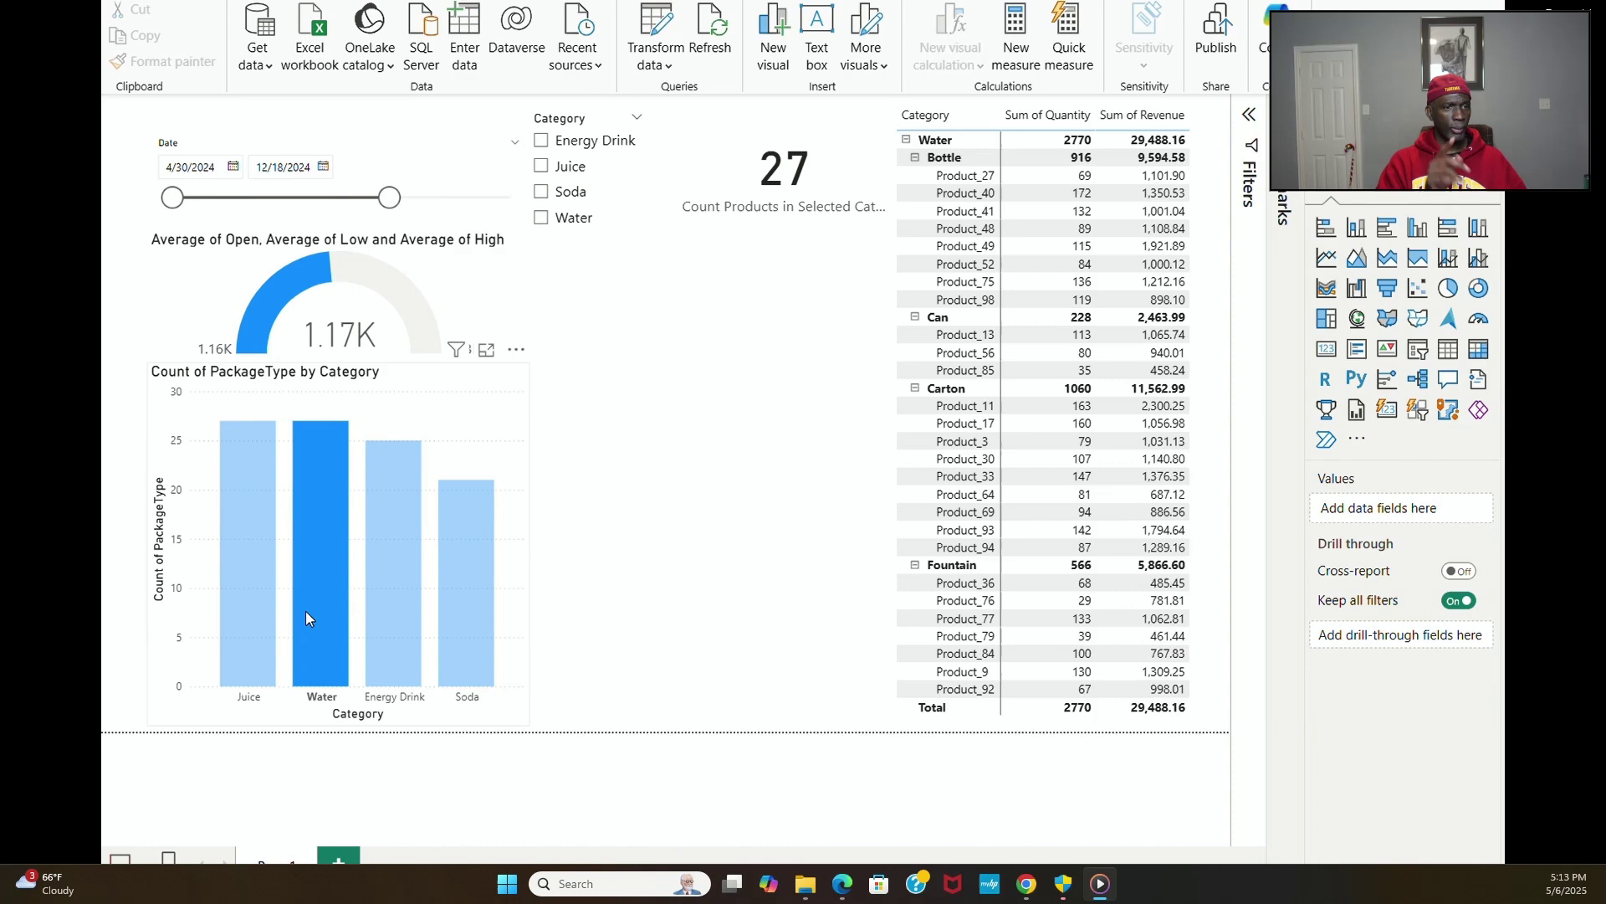
{"action": "left_click", "coordinate": [248, 610]}
{"action": "left_click", "coordinate": [252, 592]}
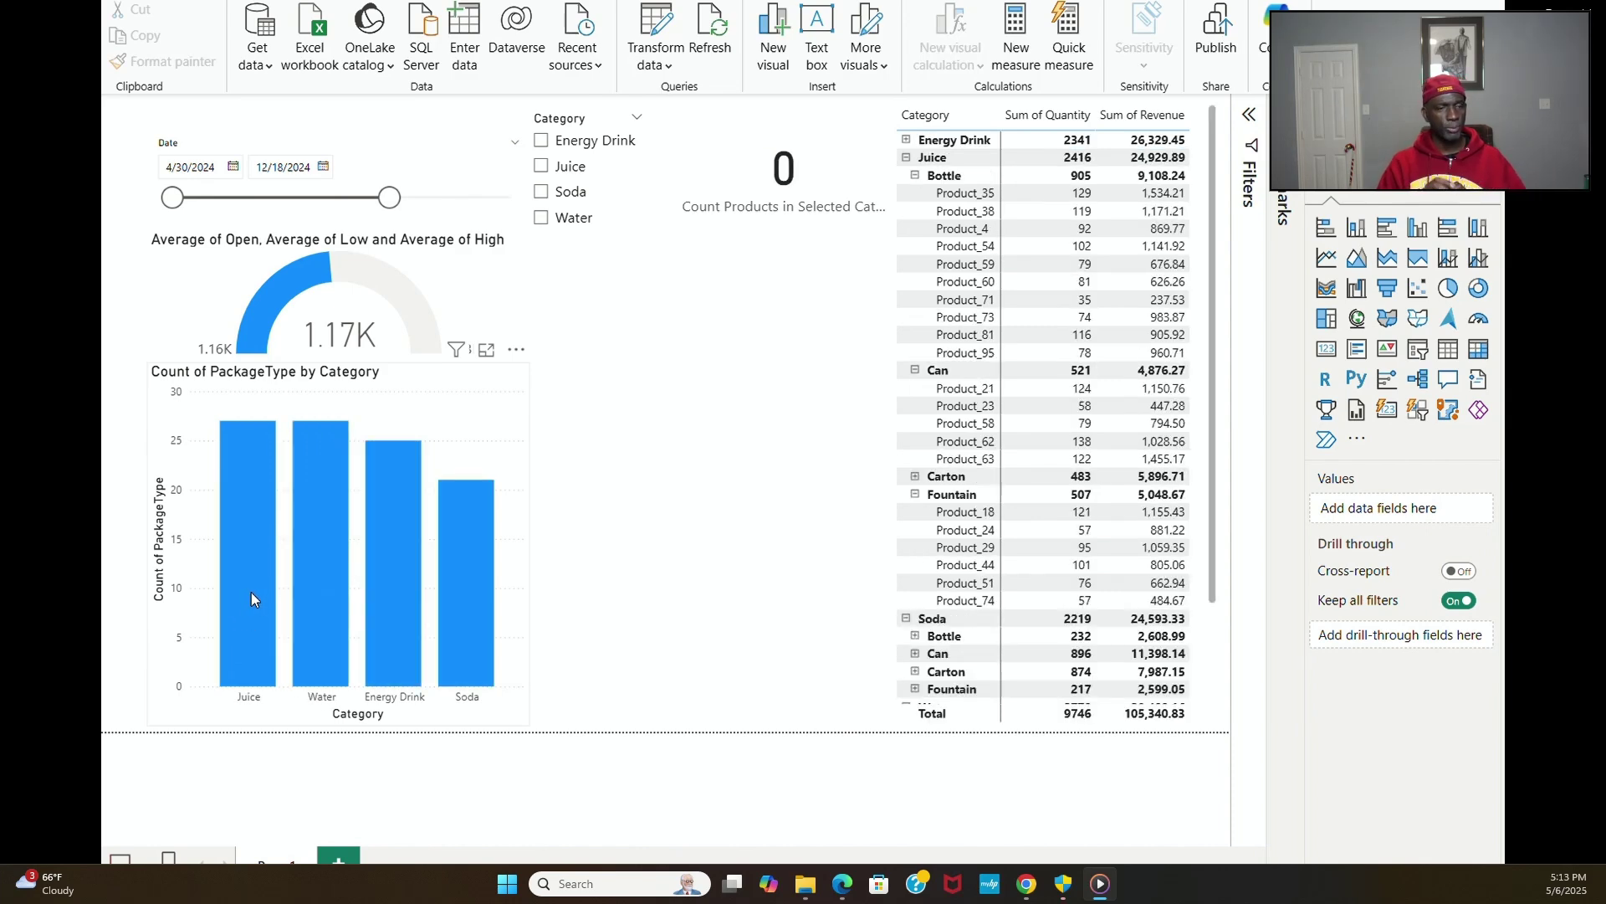
{"action": "left_click", "coordinate": [249, 592]}
{"action": "left_click", "coordinate": [249, 594]}
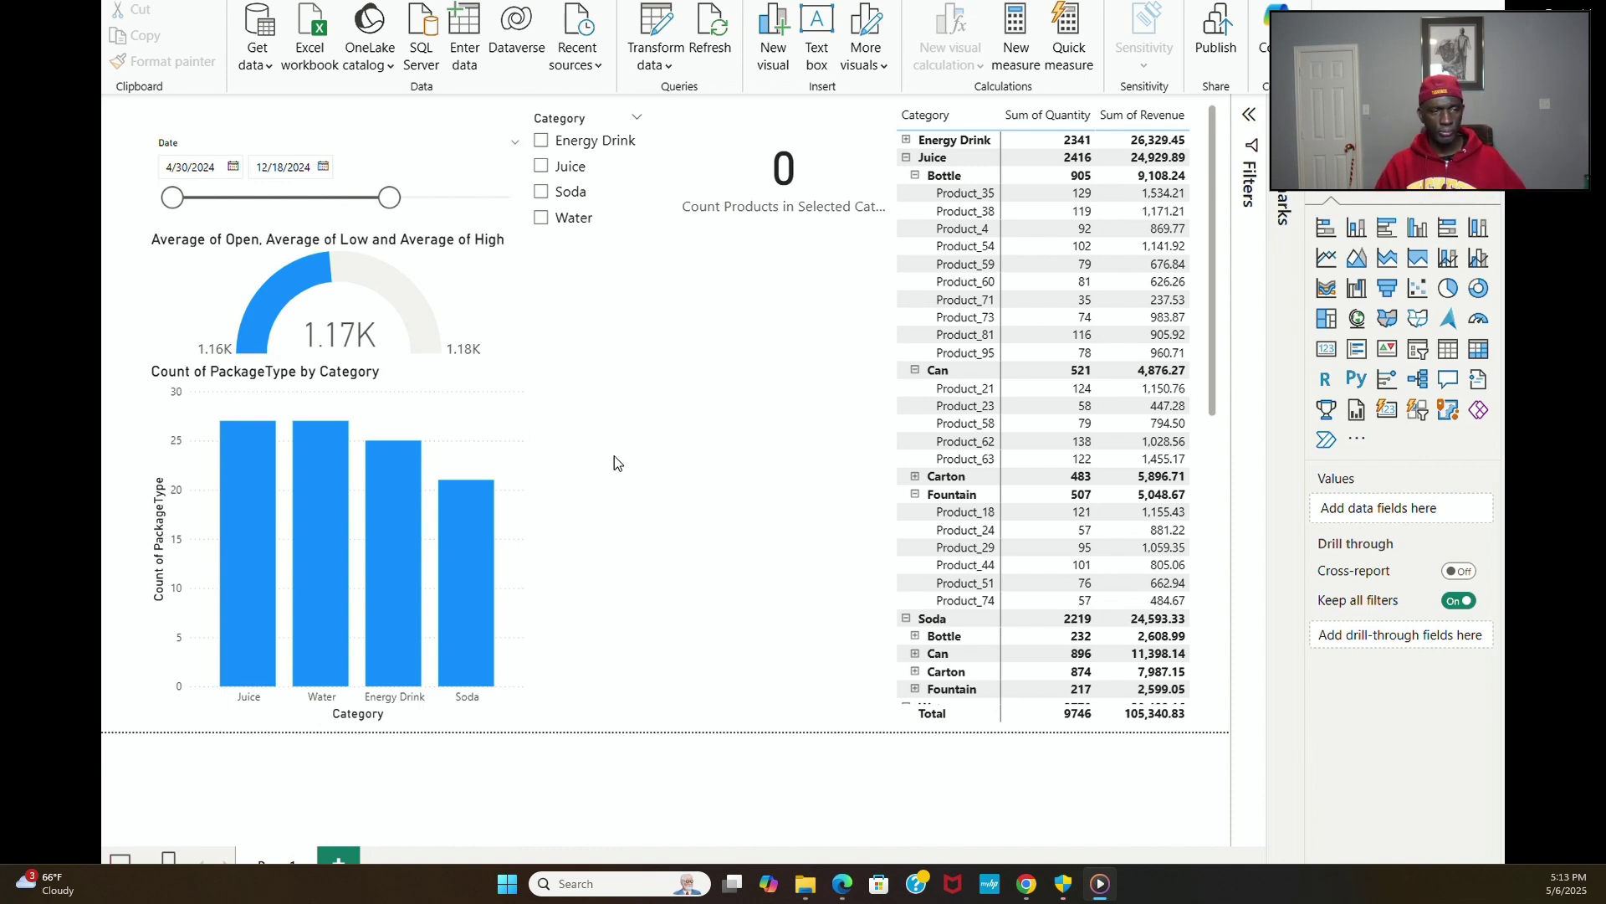
Step: Filter the report with the Category slicer by Water, Juice and Soda in turn, and clear the filter
{"action": "left_click", "coordinate": [540, 218]}
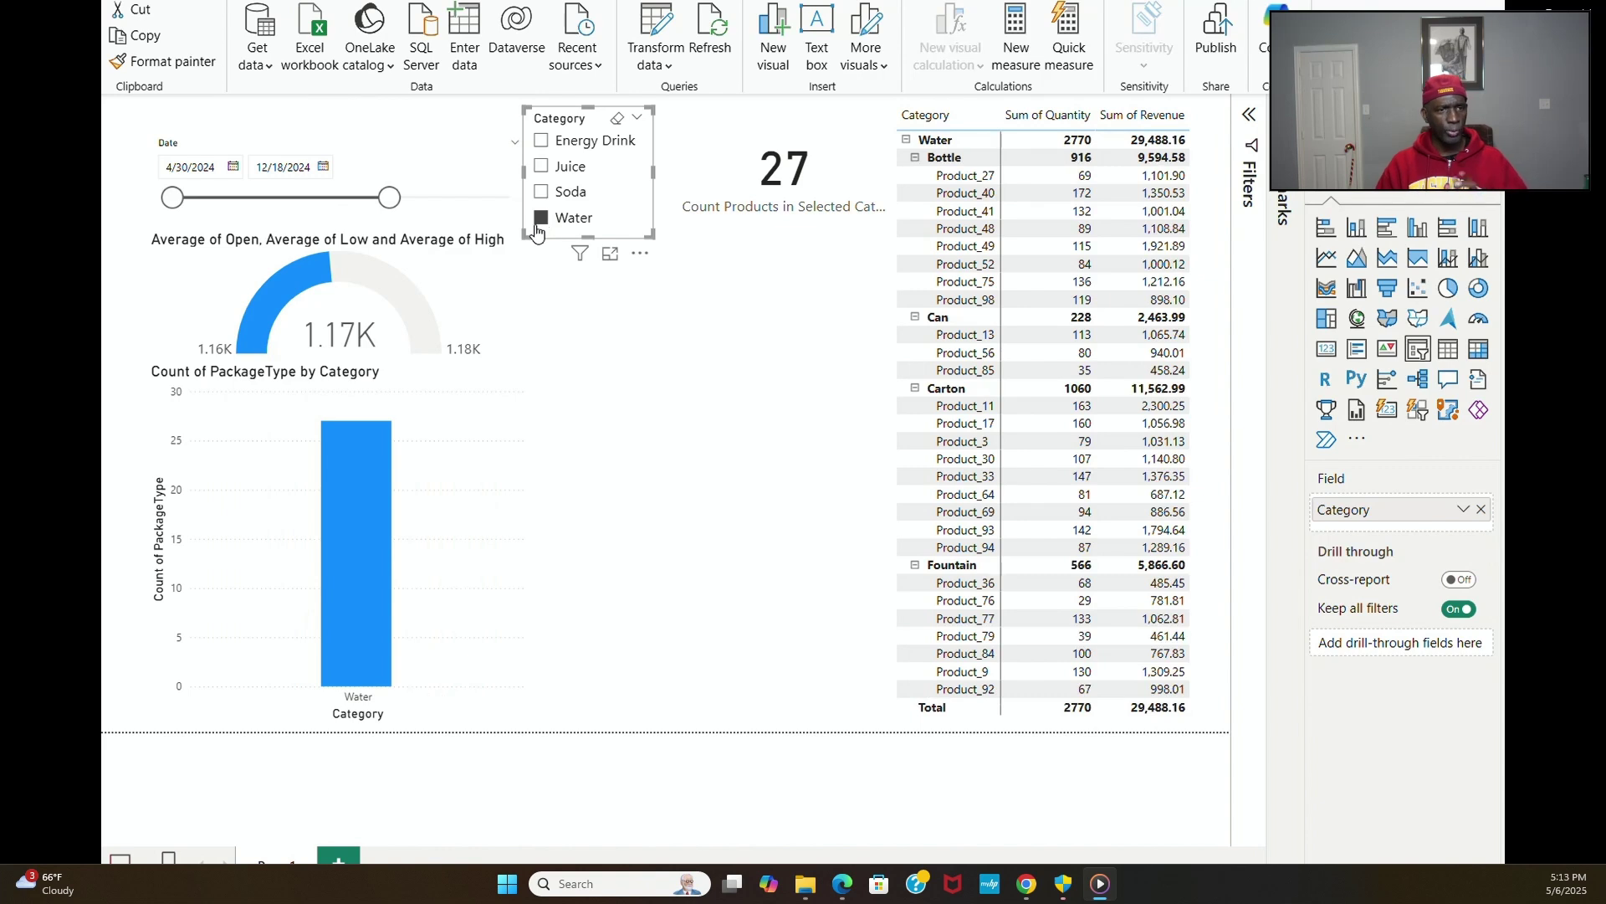
{"action": "left_click", "coordinate": [540, 167]}
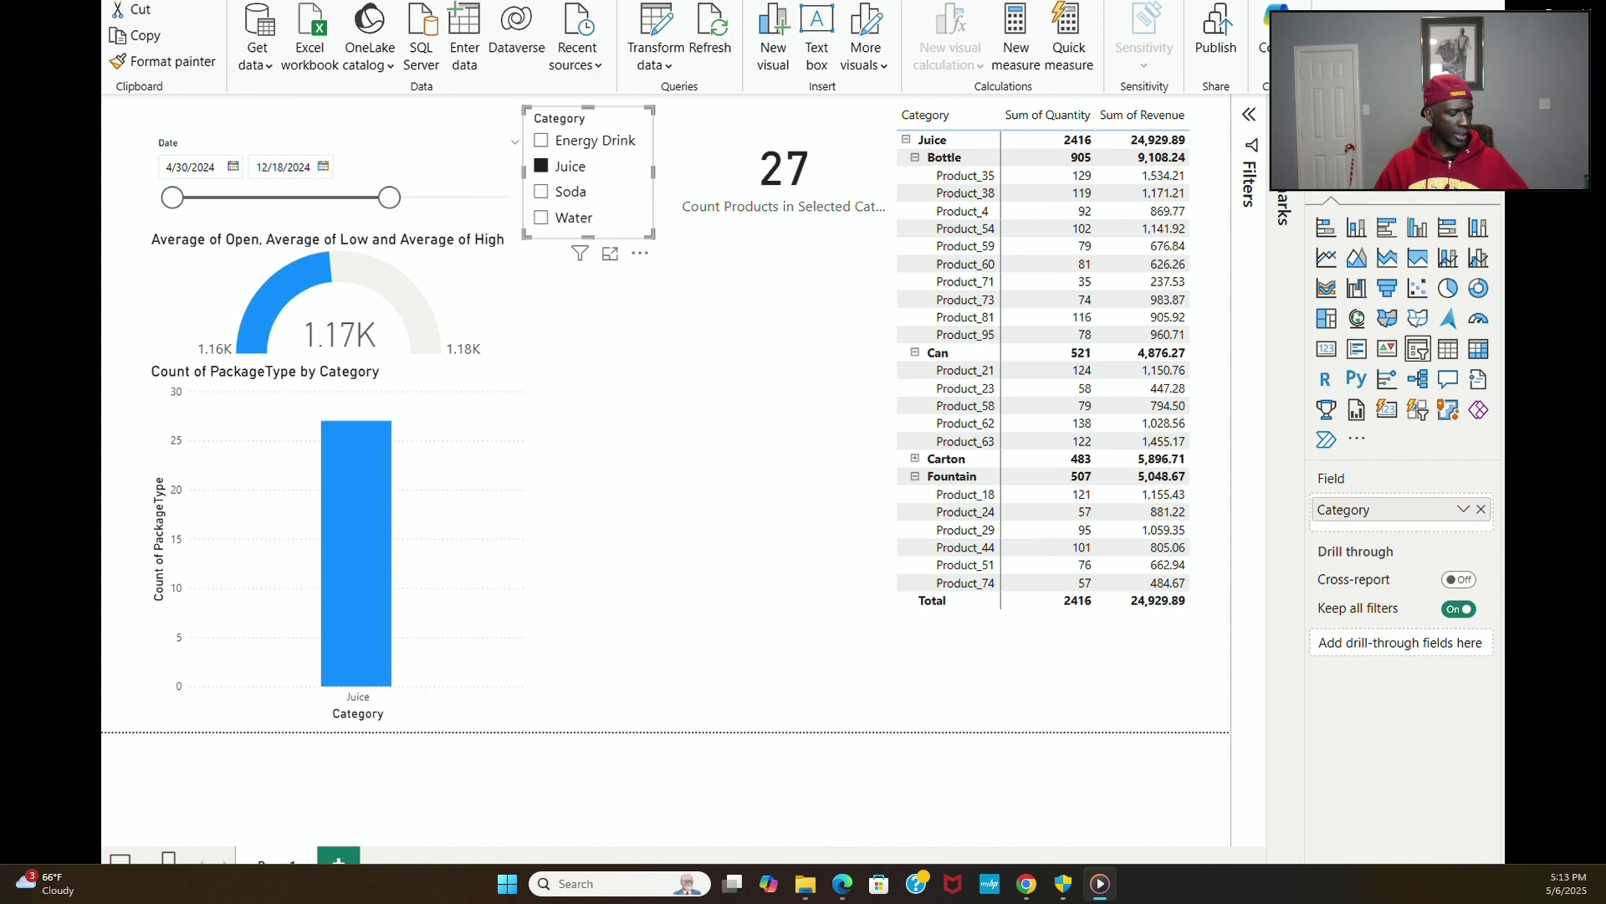
{"action": "left_click", "coordinate": [539, 192]}
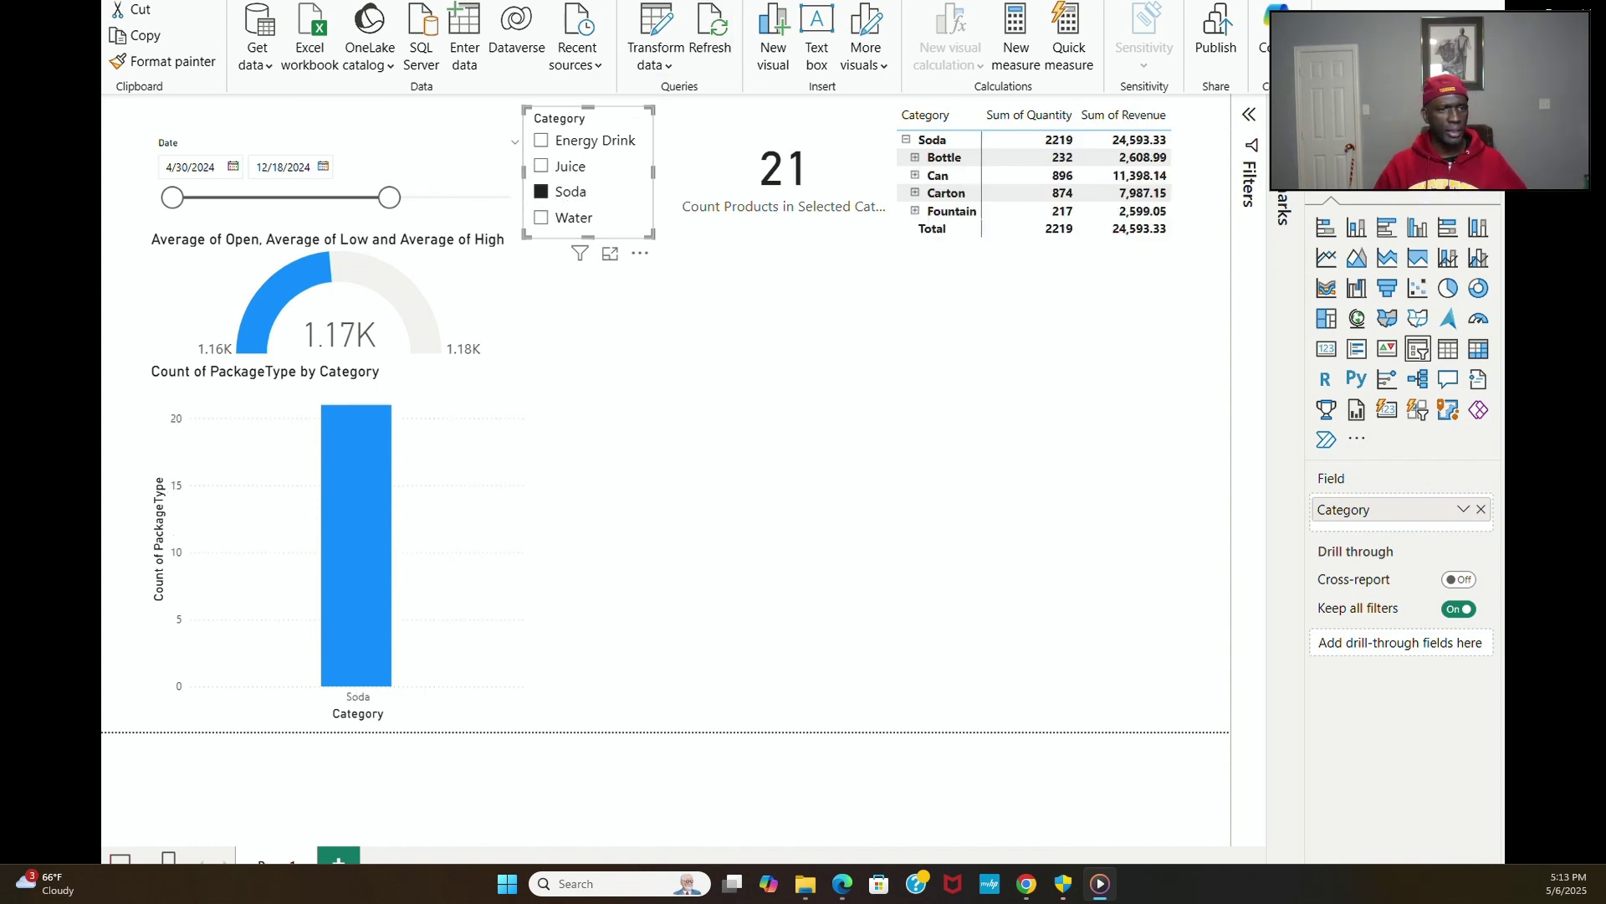
{"action": "left_click", "coordinate": [542, 197]}
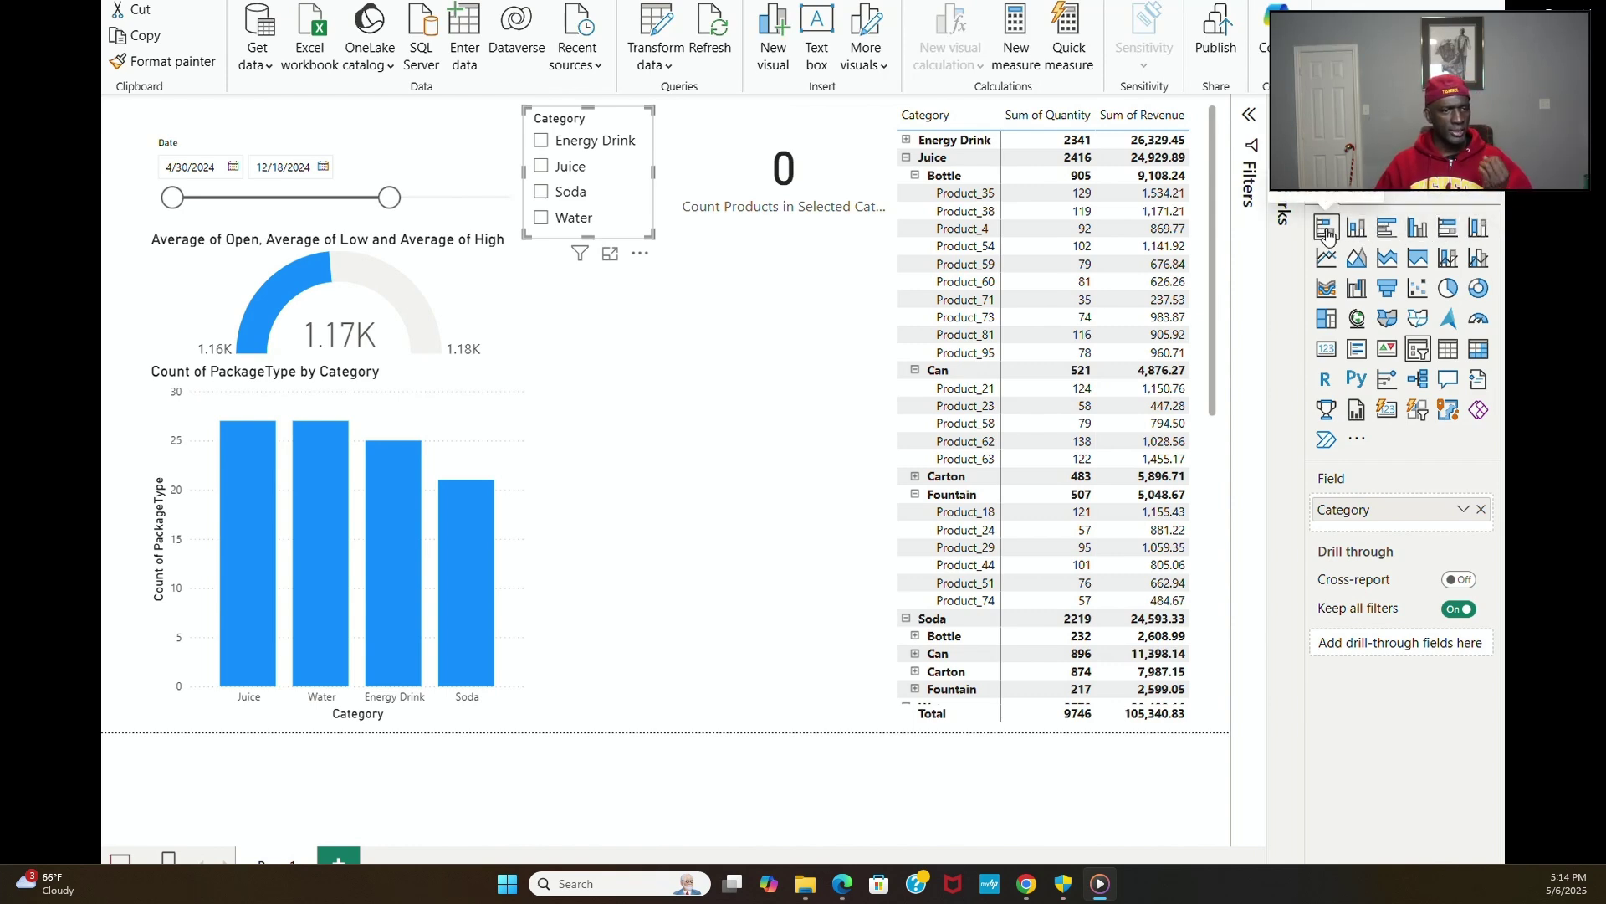
{"action": "left_click", "coordinate": [1386, 229]}
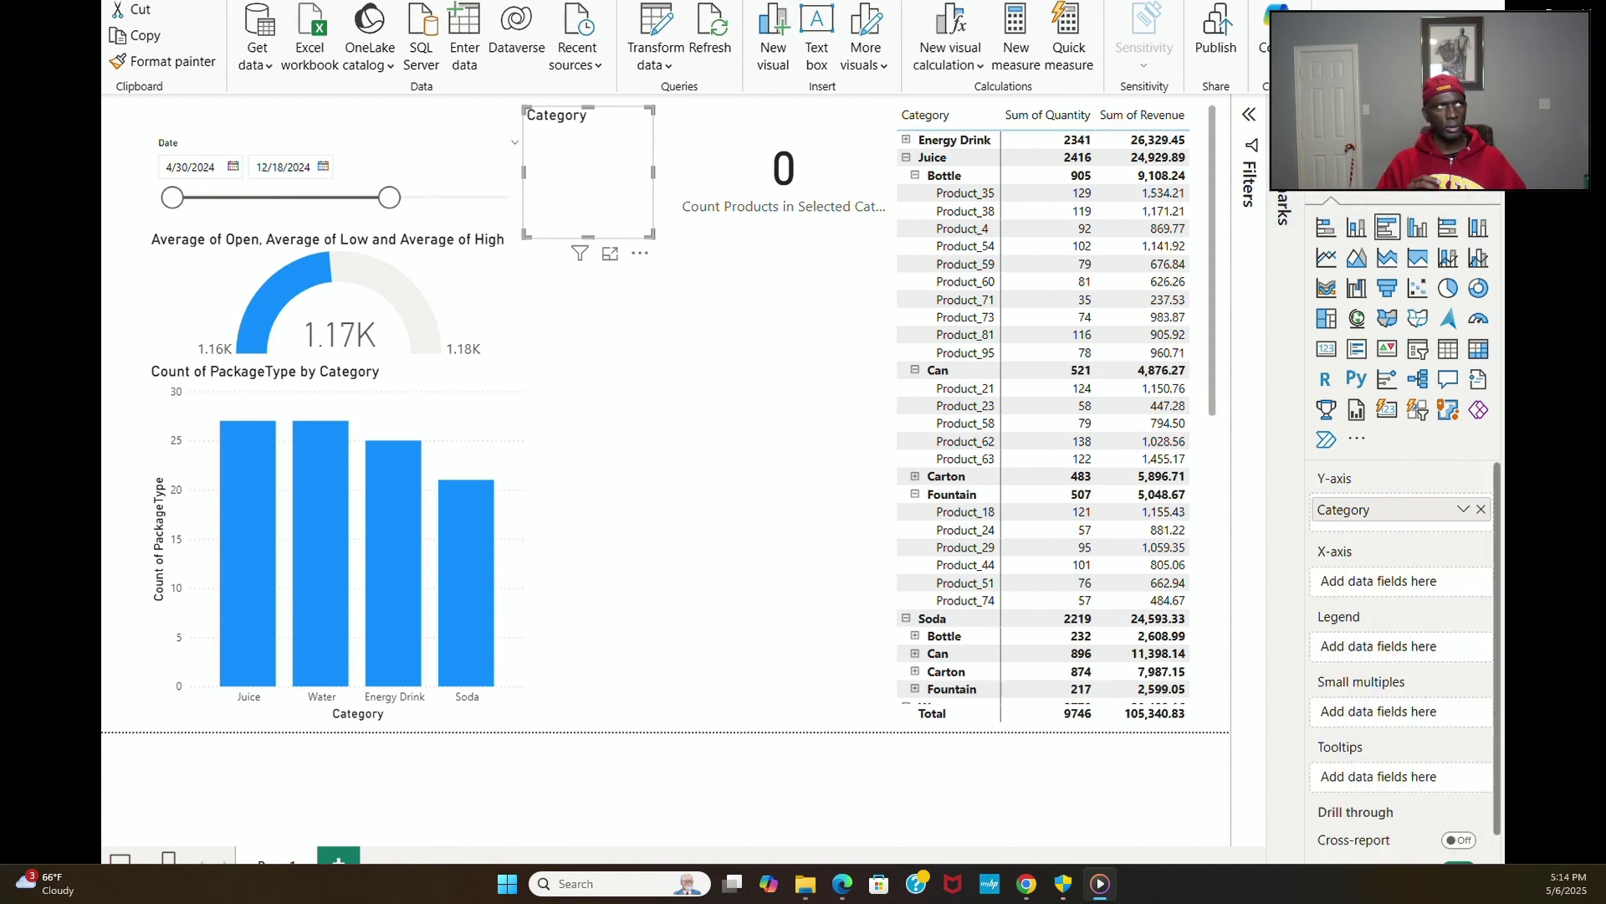
{"action": "key", "text": "ctrl+z"}
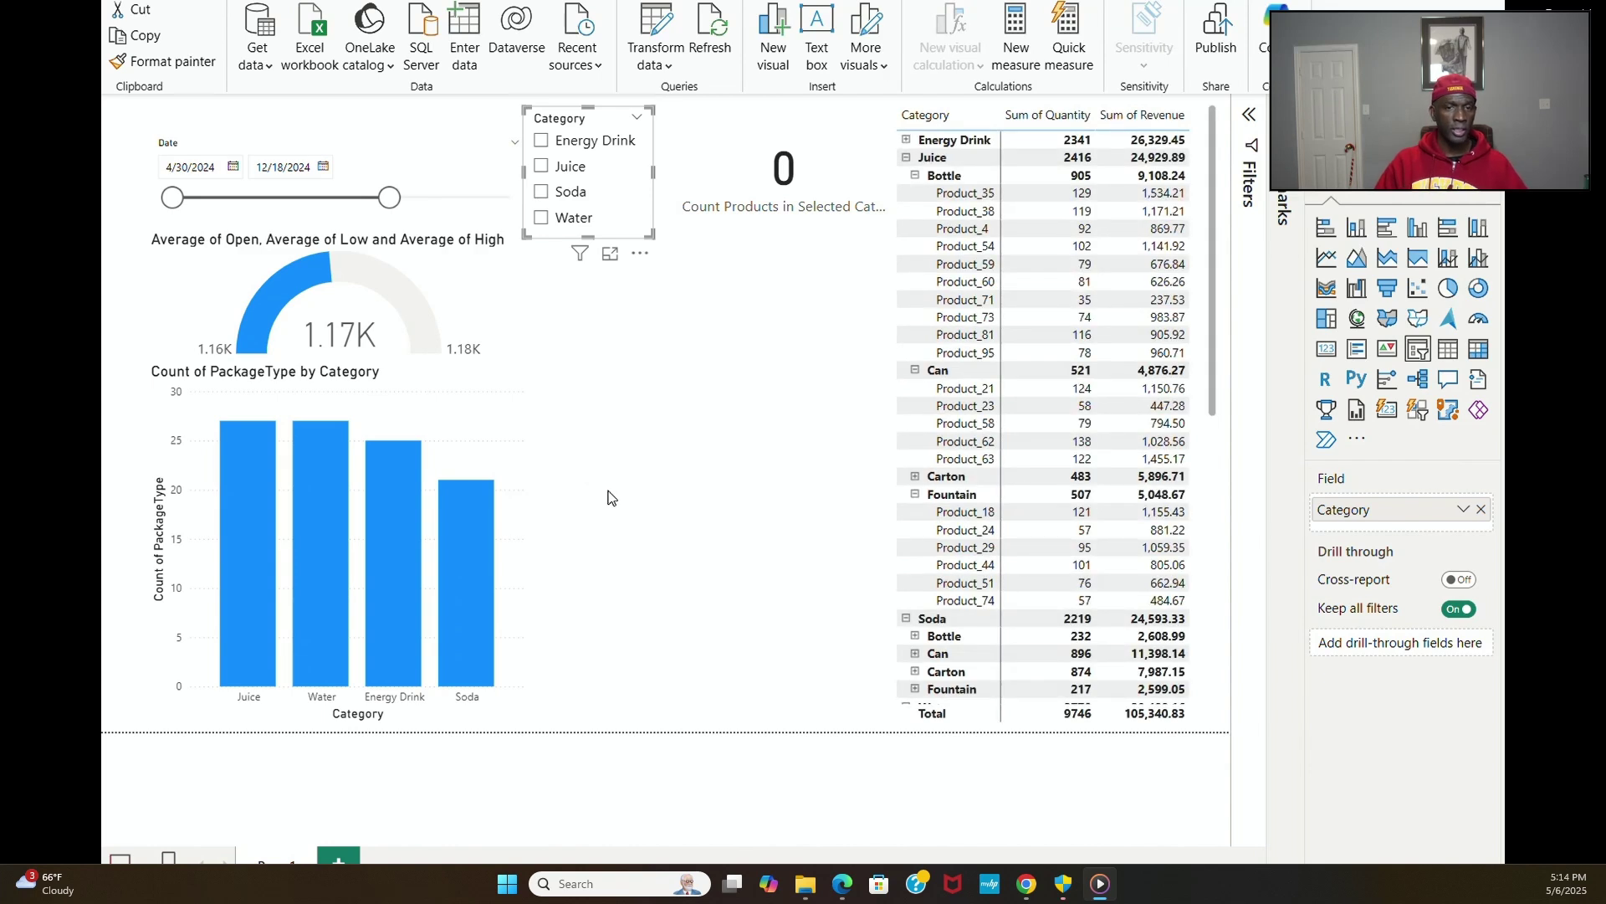
{"action": "left_click", "coordinate": [608, 497]}
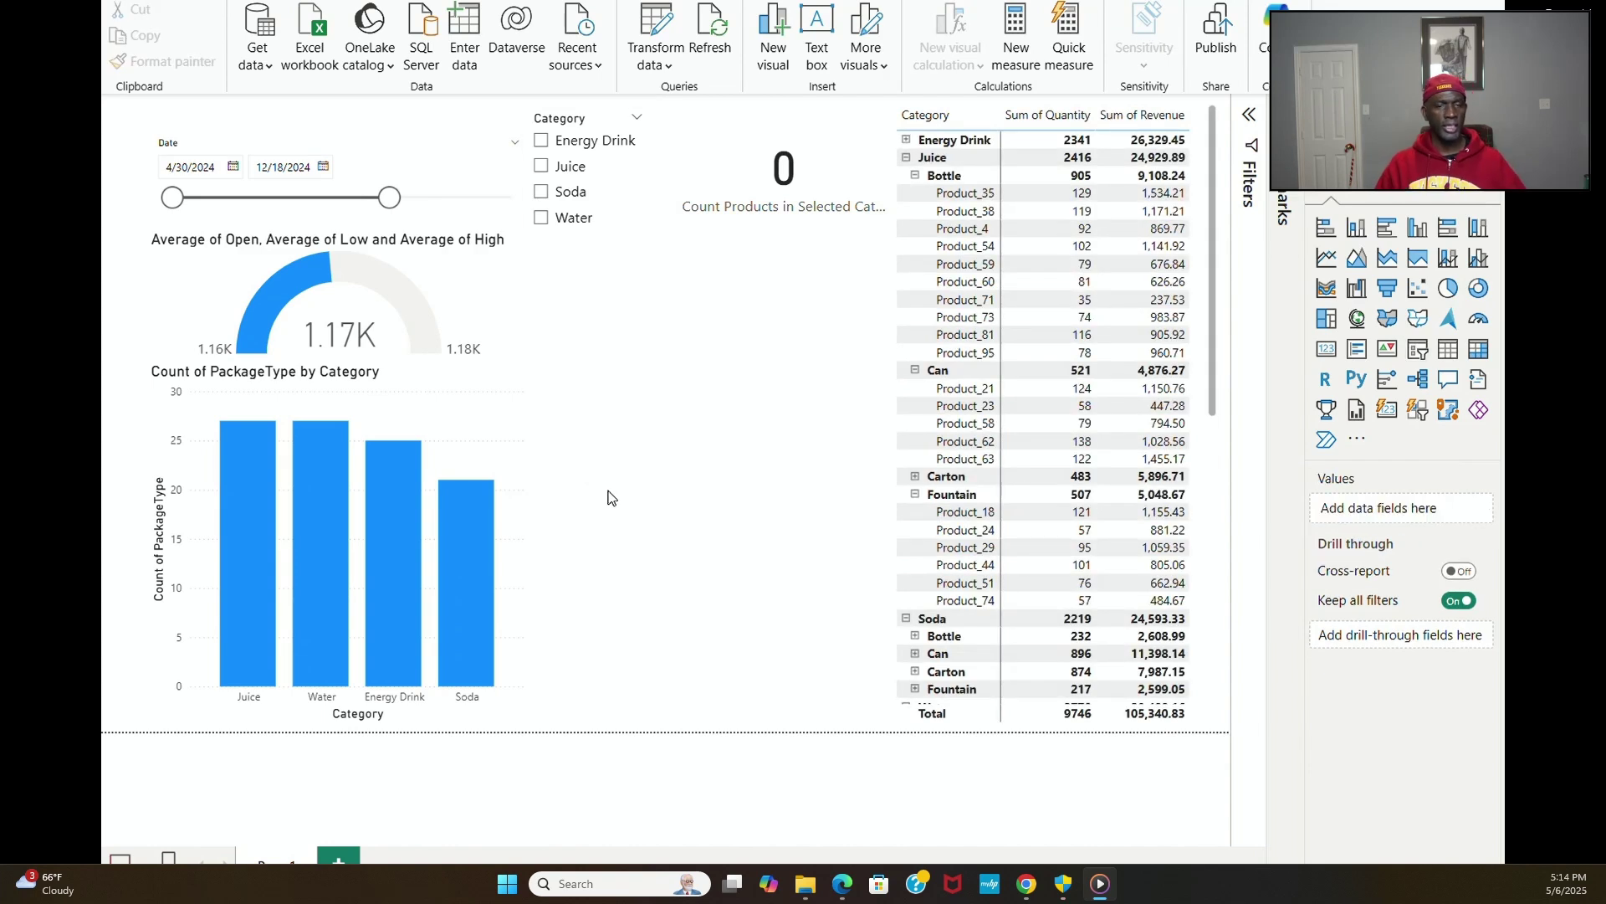
Step: Add an empty clustered bar chart and place it in the free space between the column chart and the matrix
{"action": "left_click", "coordinate": [1387, 242]}
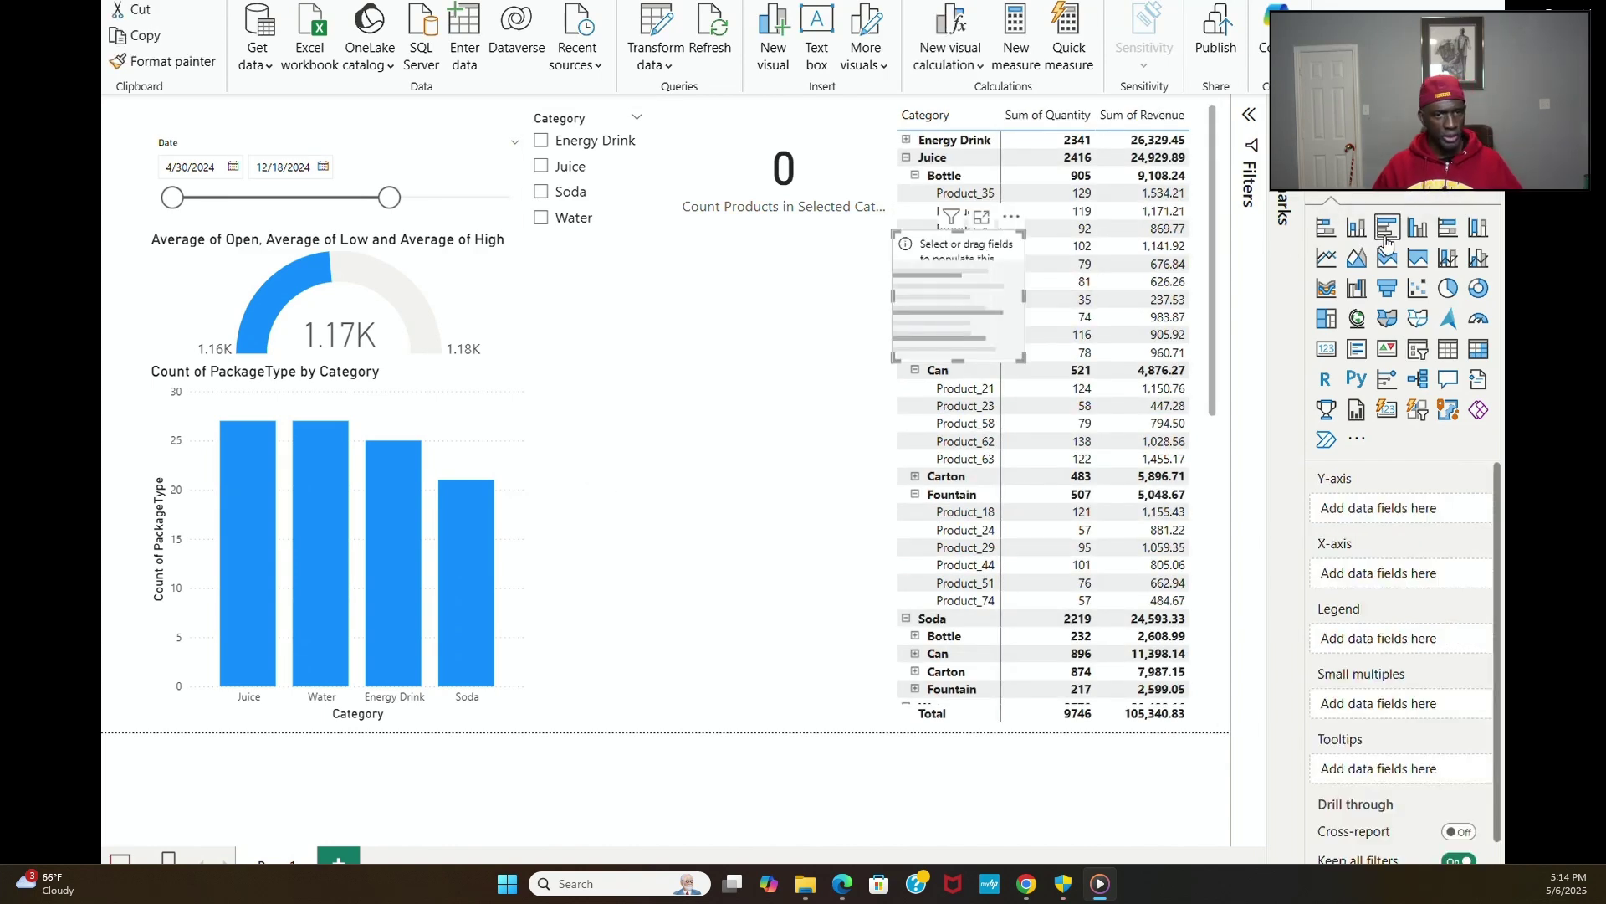
{"action": "left_click_drag", "start_coordinate": [958, 243], "coordinate": [656, 460]}
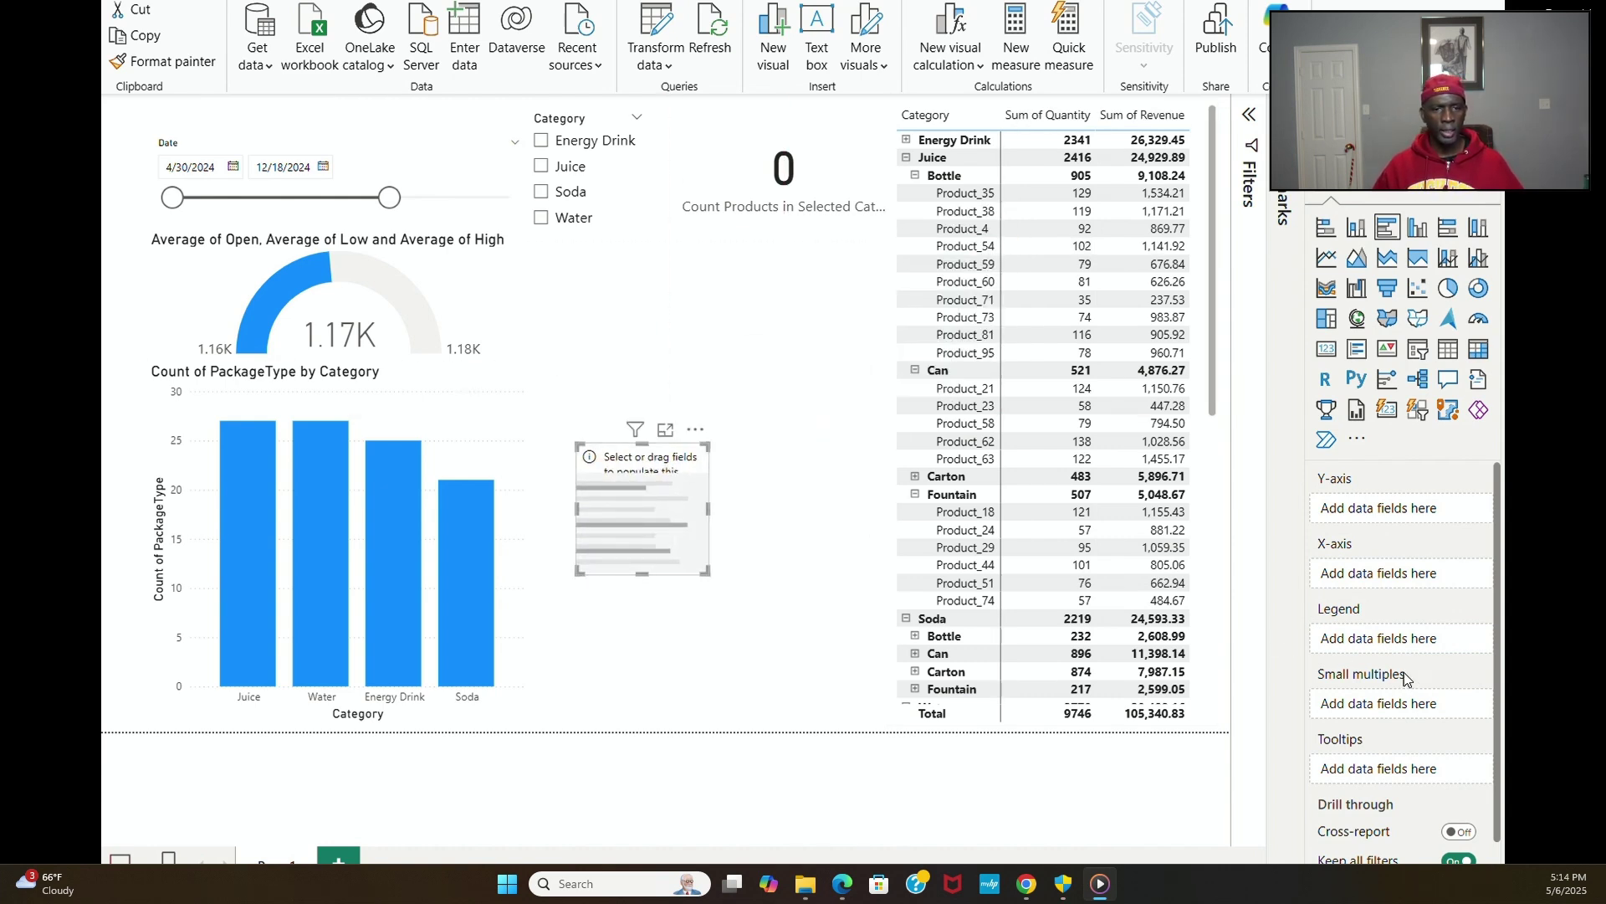
Step: Try the count of Category on the bar chart's X-axis, with Quantity and then ProductID on the Y-axis
{"action": "mouse_move", "coordinate": [1408, 676]}
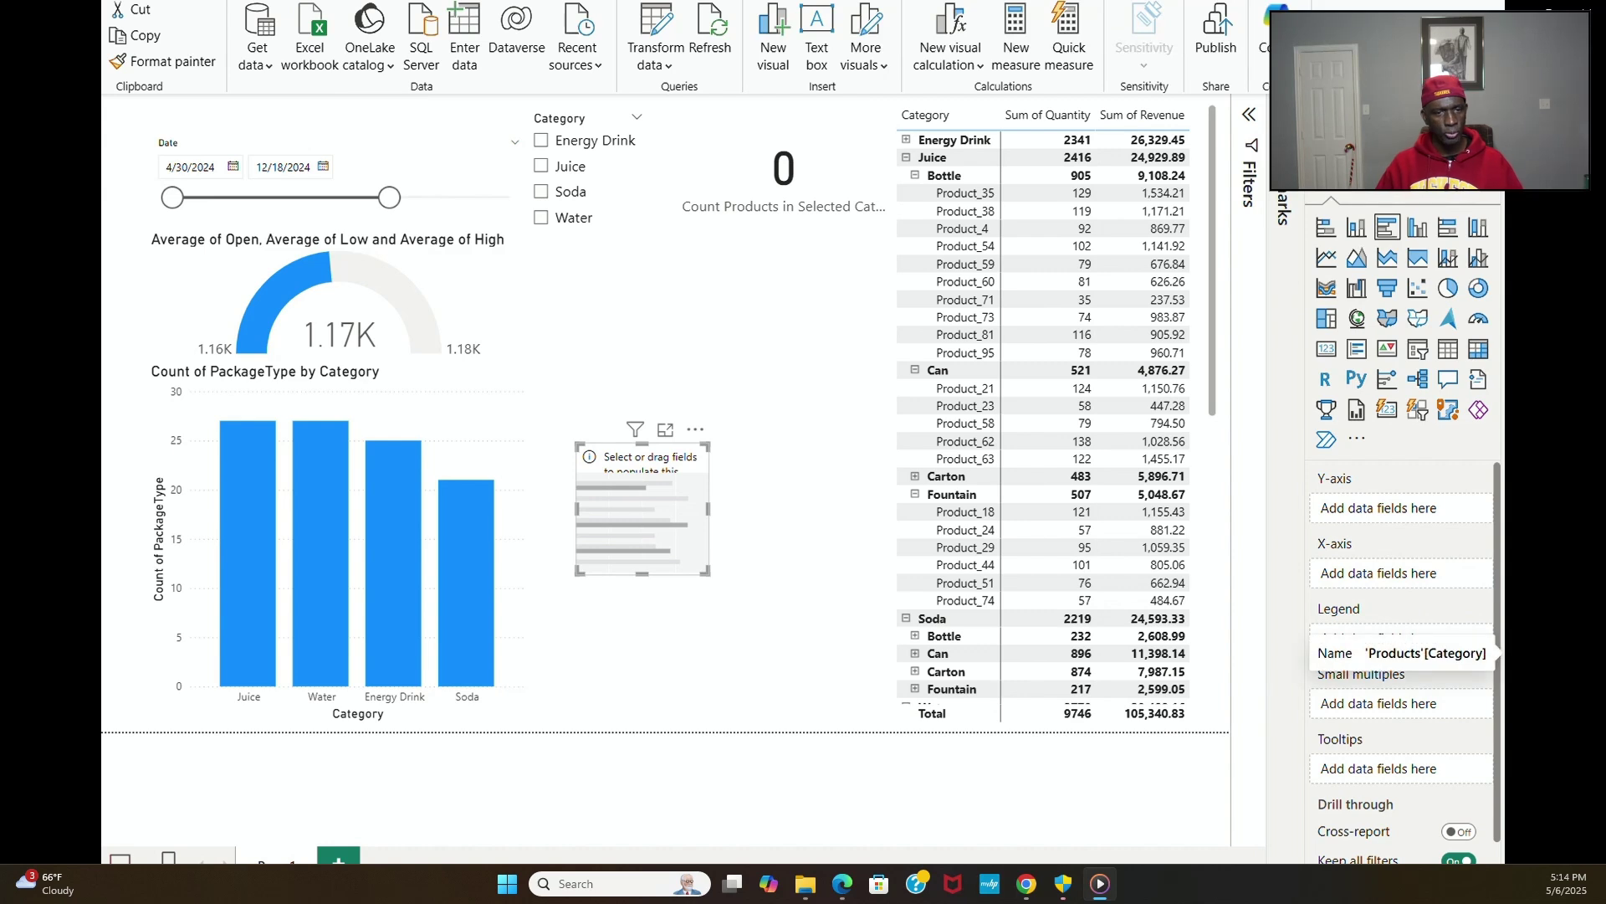
{"action": "left_click_drag", "start_coordinate": [1498, 653], "coordinate": [1448, 576]}
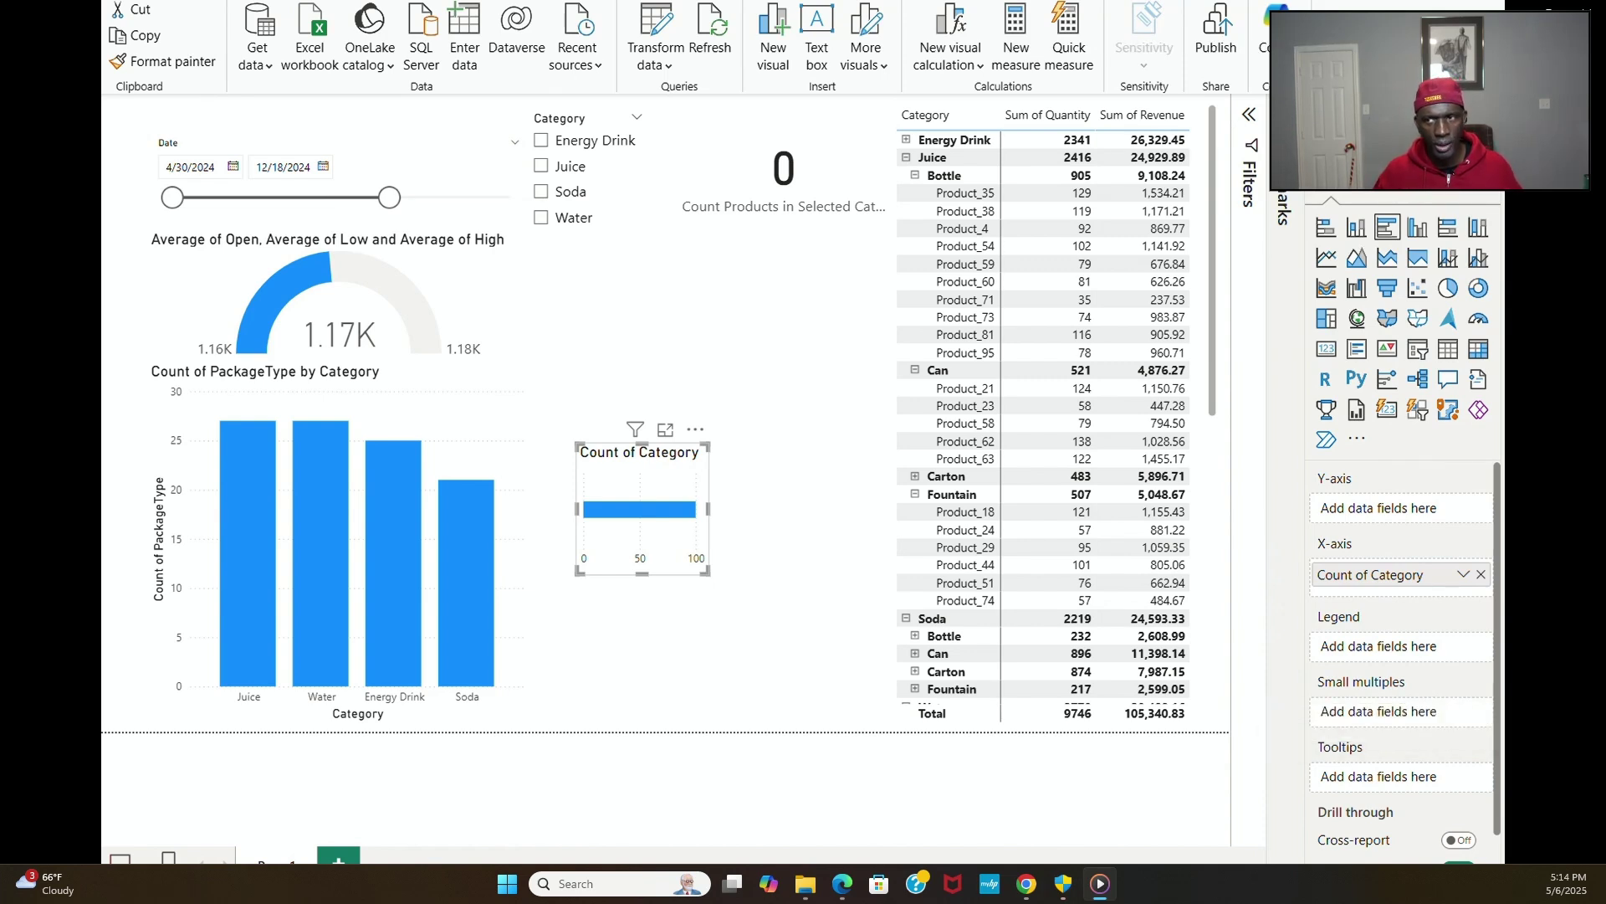
{"action": "mouse_move", "coordinate": [1490, 686]}
{"action": "left_mouse_down"}
{"action": "mouse_move", "coordinate": [1414, 665]}
{"action": "mouse_move", "coordinate": [1426, 515]}
{"action": "left_mouse_up"}
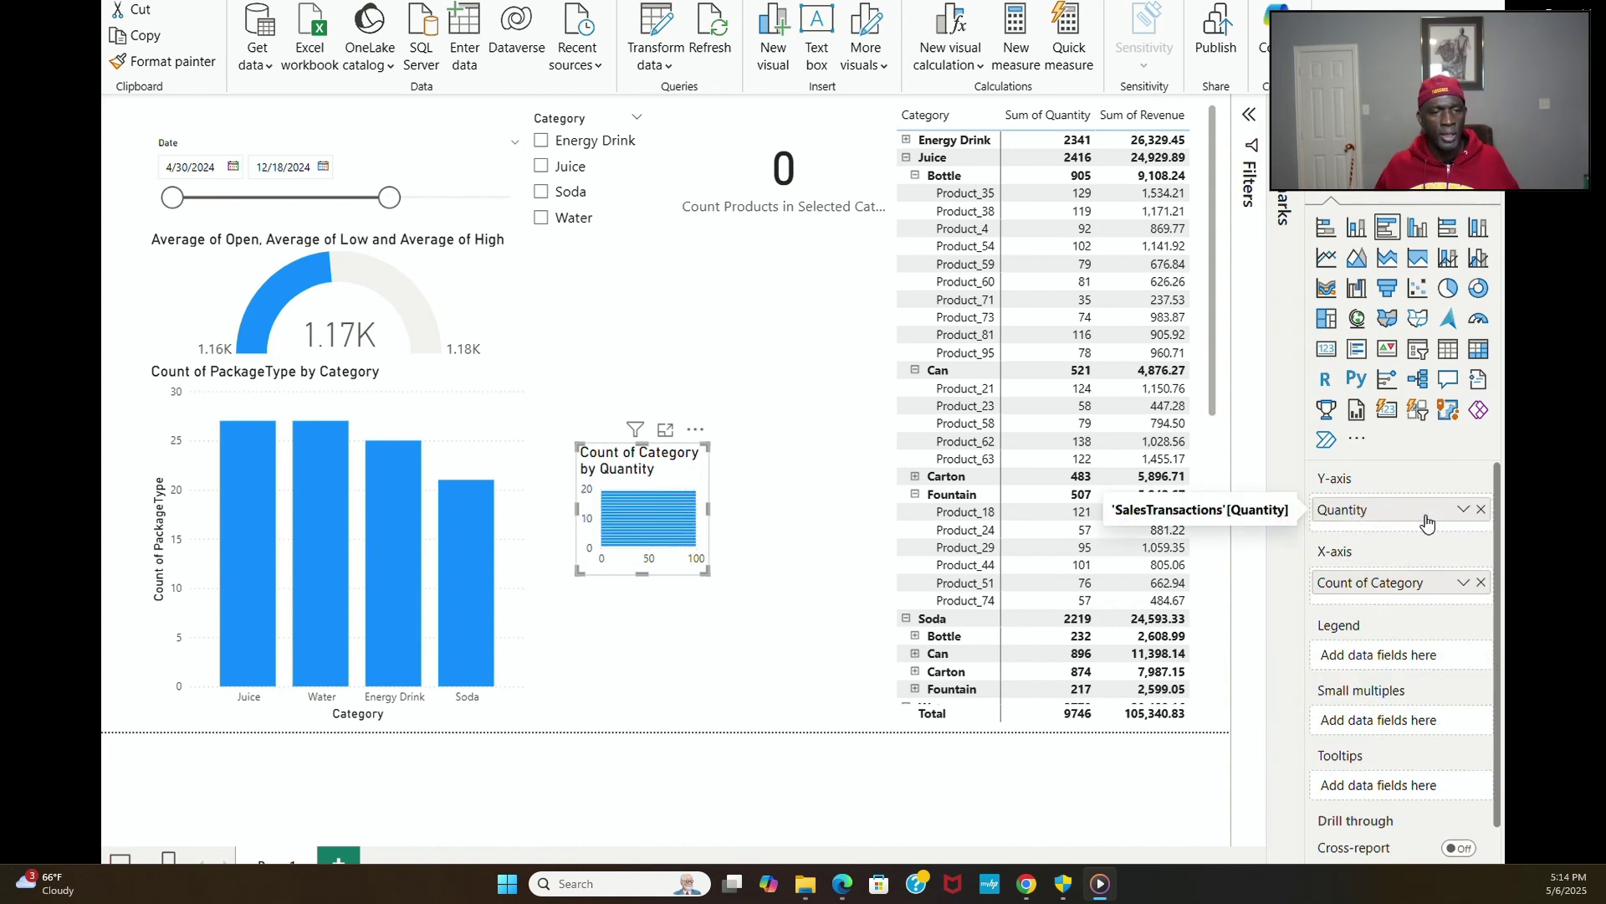
{"action": "left_click", "coordinate": [1481, 508]}
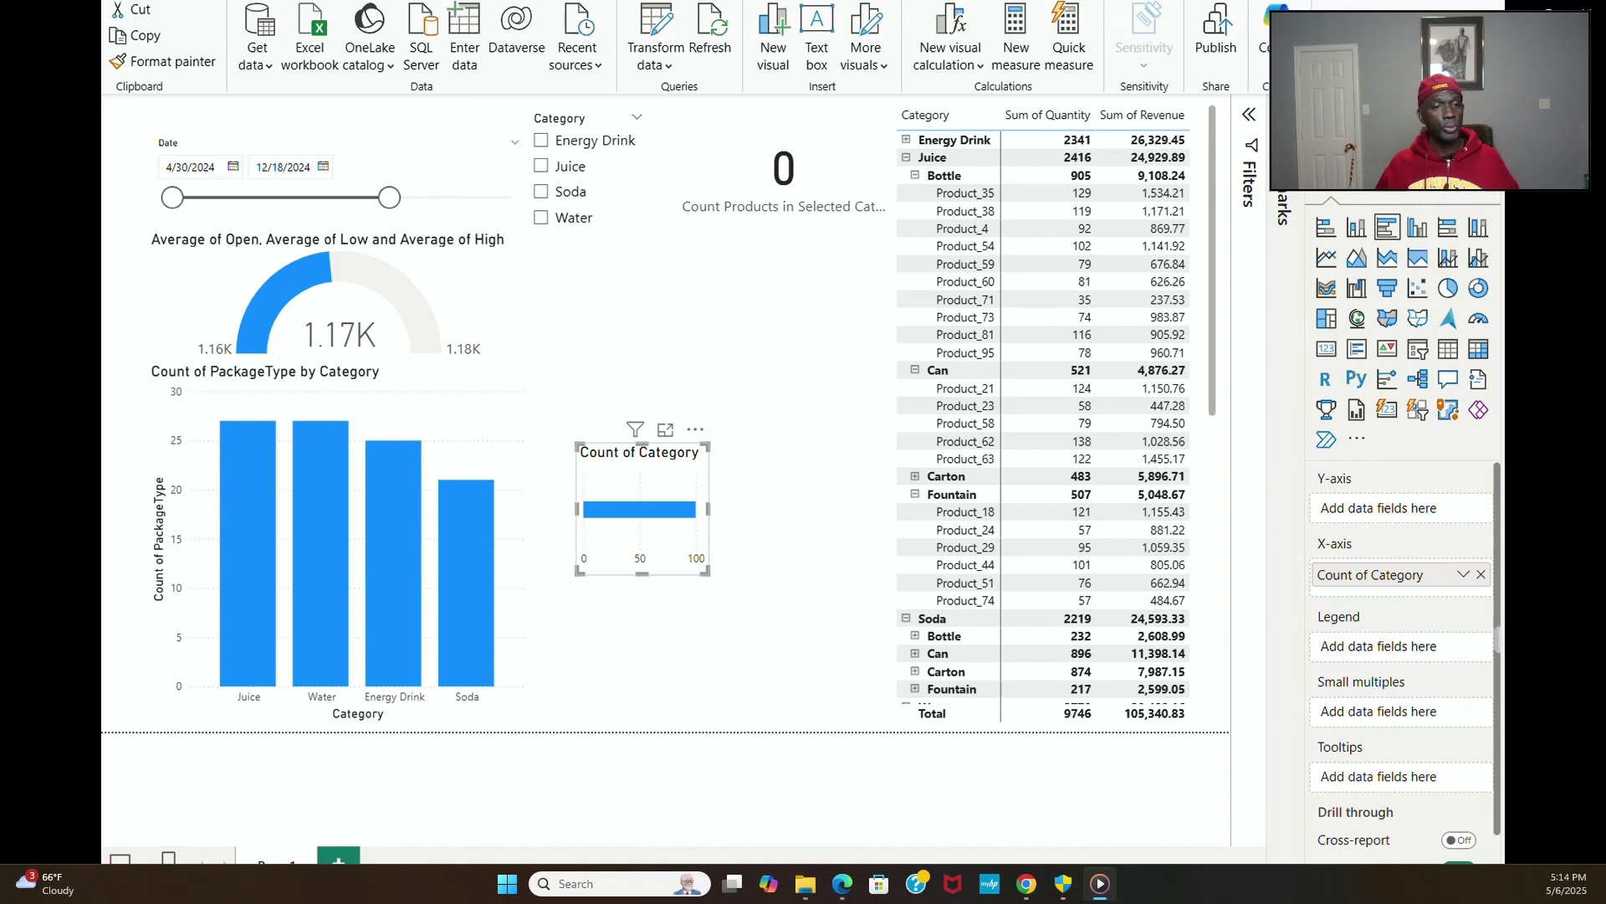
{"action": "left_click_drag", "start_coordinate": [1473, 544], "coordinate": [1437, 515]}
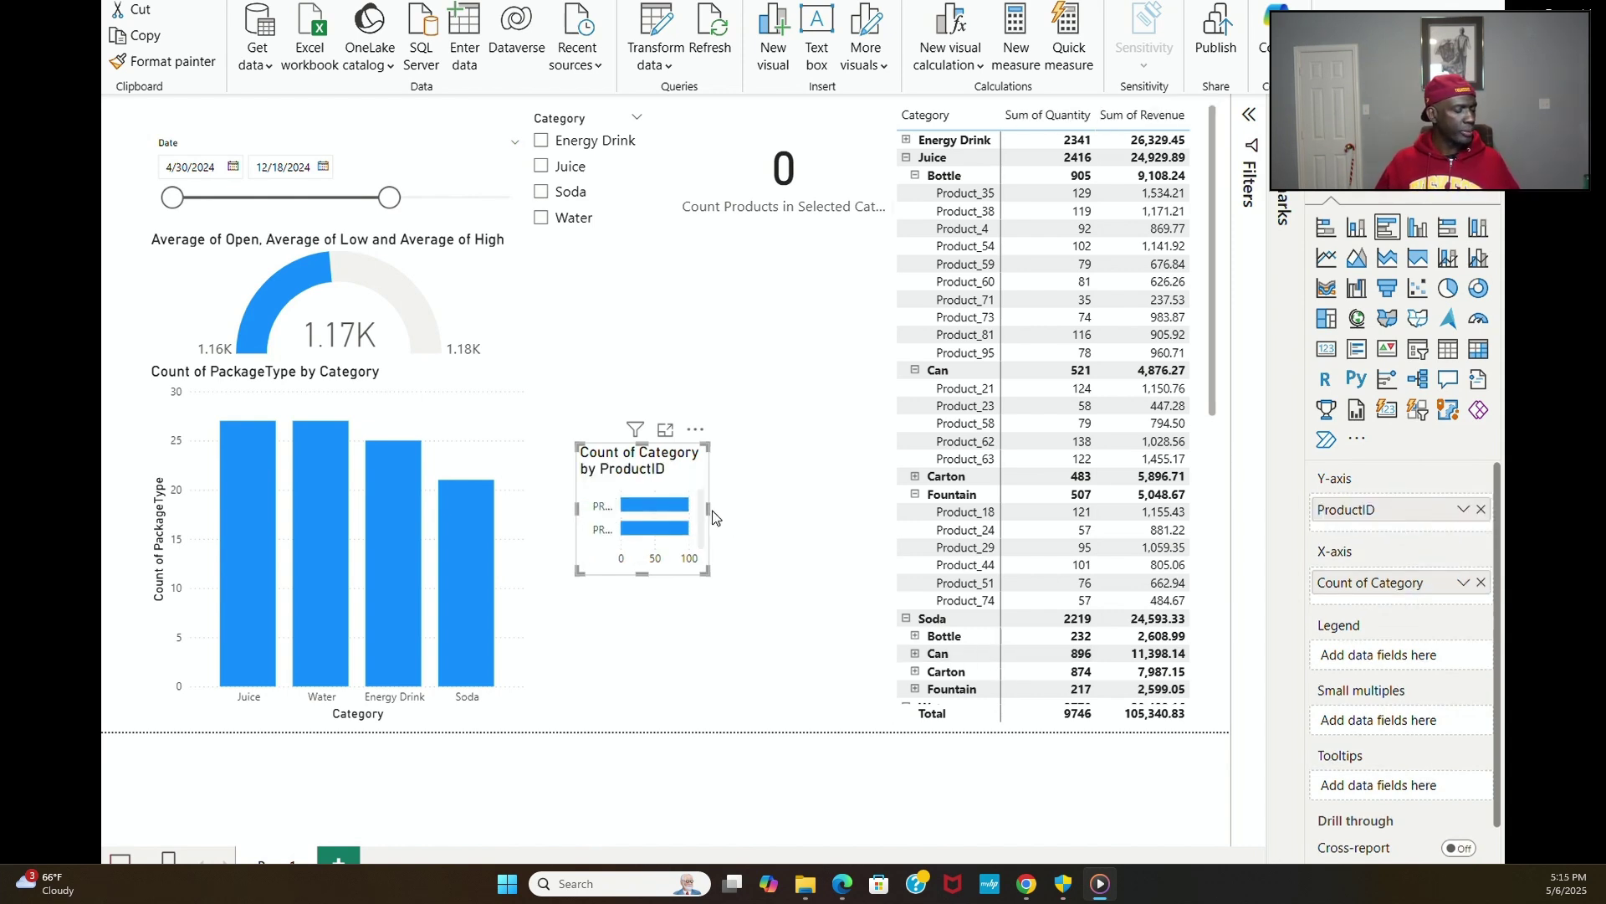
Step: Widen the bar chart to fill the gap up to the matrix, and remove its X-axis and Y-axis fields
{"action": "left_click_drag", "start_coordinate": [709, 513], "coordinate": [871, 564]}
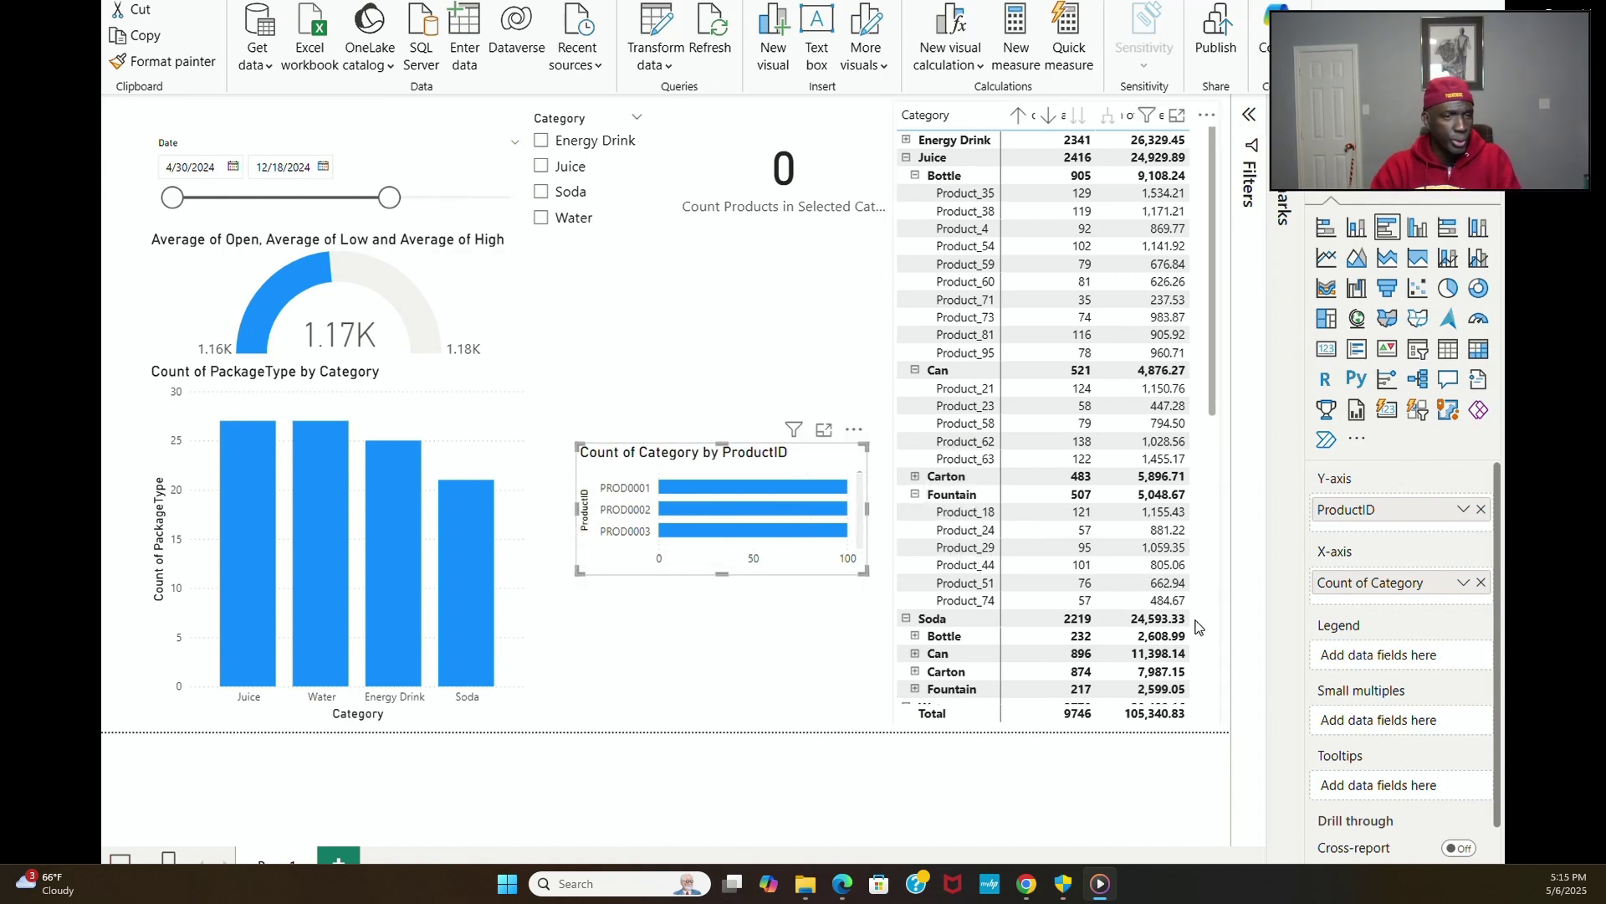
{"action": "mouse_move", "coordinate": [1333, 510]}
{"action": "left_mouse_down"}
{"action": "mouse_move", "coordinate": [1343, 596]}
{"action": "mouse_move", "coordinate": [1353, 515]}
{"action": "left_mouse_up"}
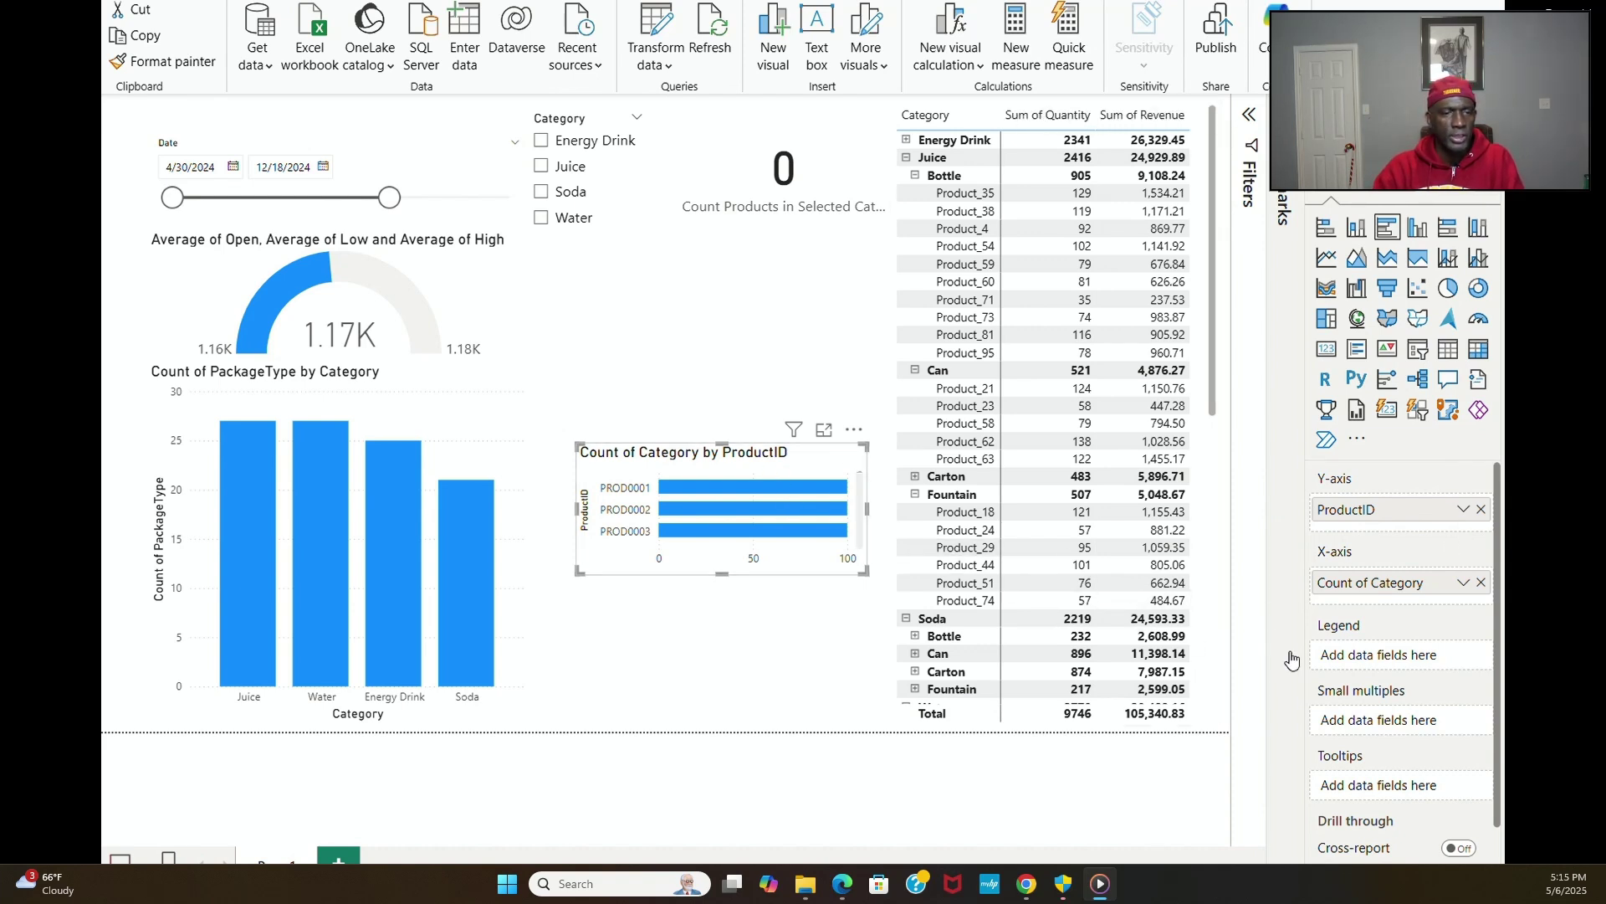
{"action": "left_click", "coordinate": [1481, 582]}
{"action": "left_click", "coordinate": [1481, 509]}
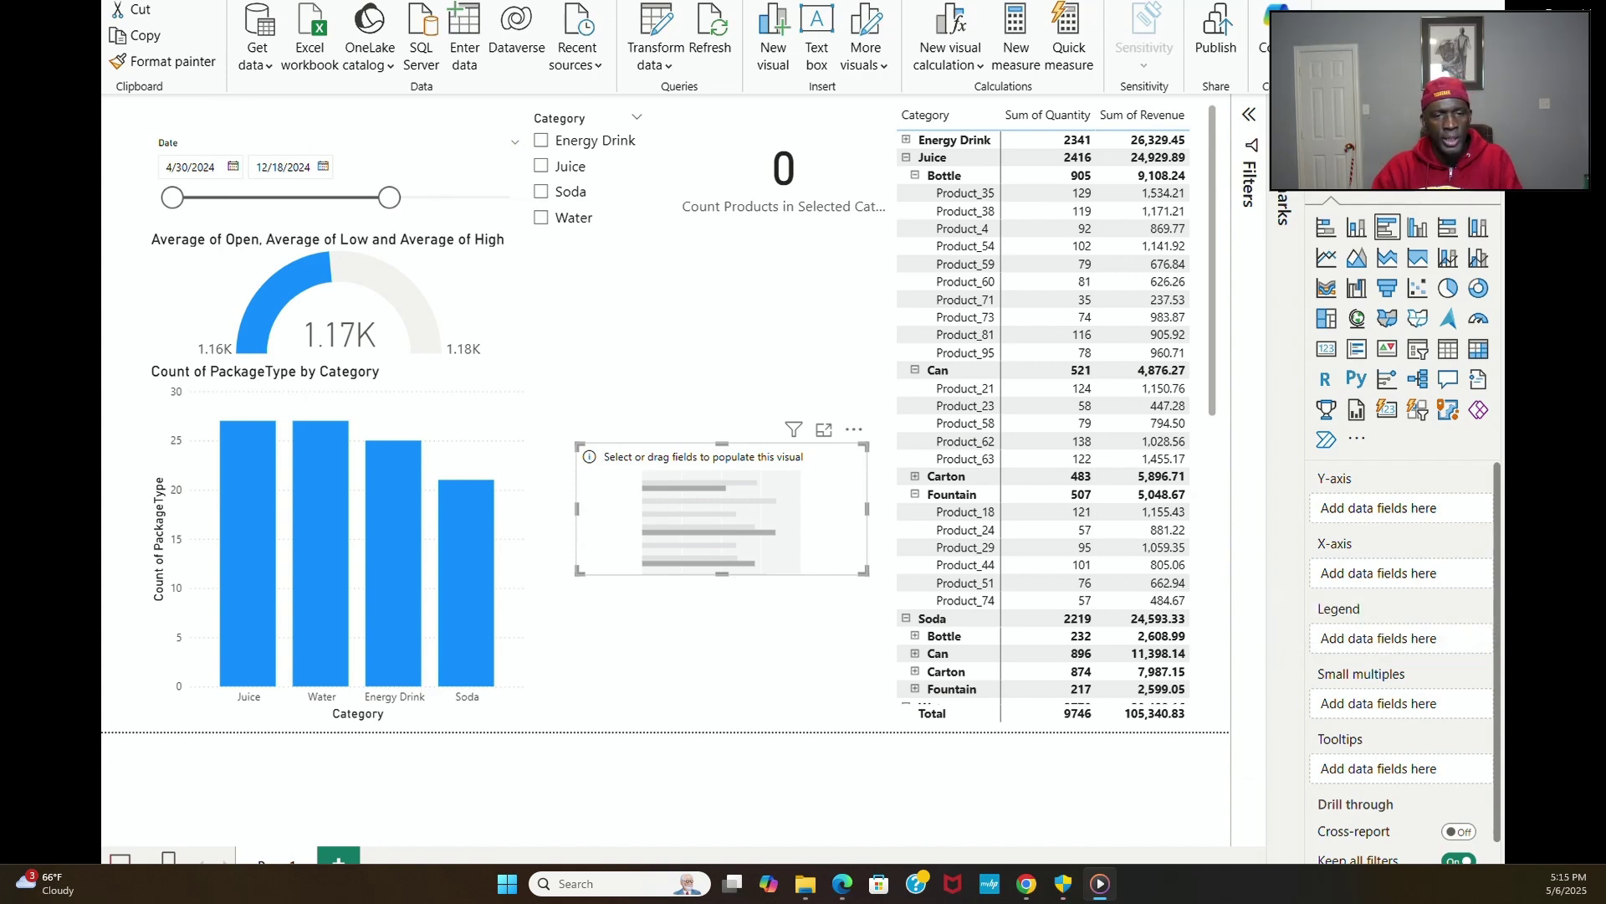
Step: Fill the bar chart with ProductID on the Y-axis and the sum of Revenue on the X-axis
{"action": "left_click_drag", "start_coordinate": [1547, 609], "coordinate": [1436, 578]}
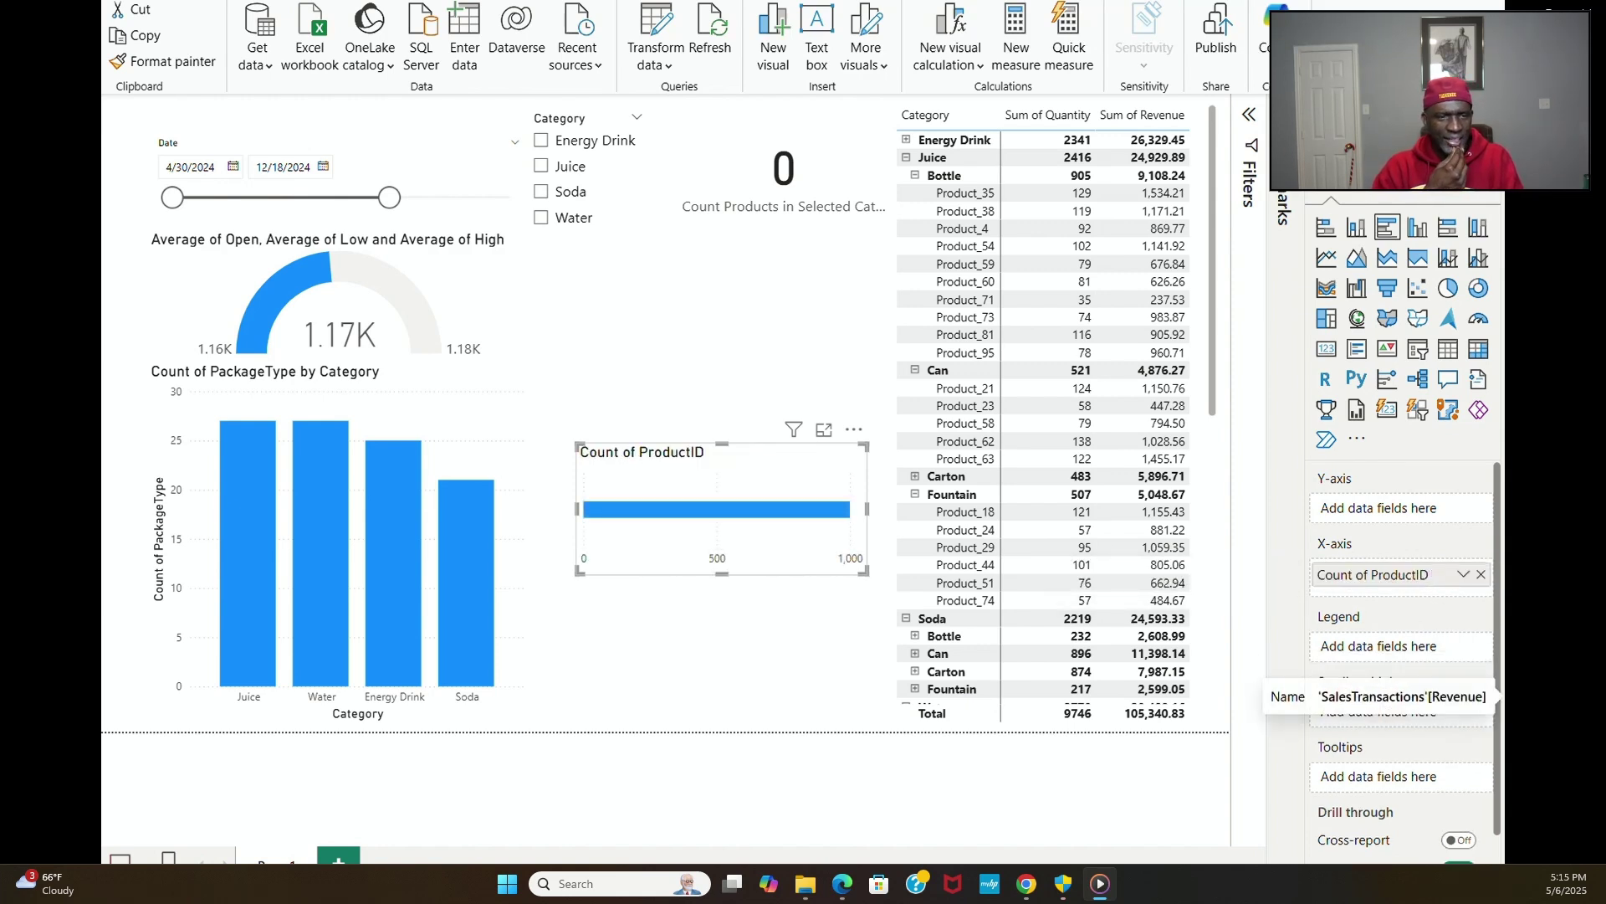
{"action": "left_click_drag", "start_coordinate": [1499, 696], "coordinate": [1395, 522]}
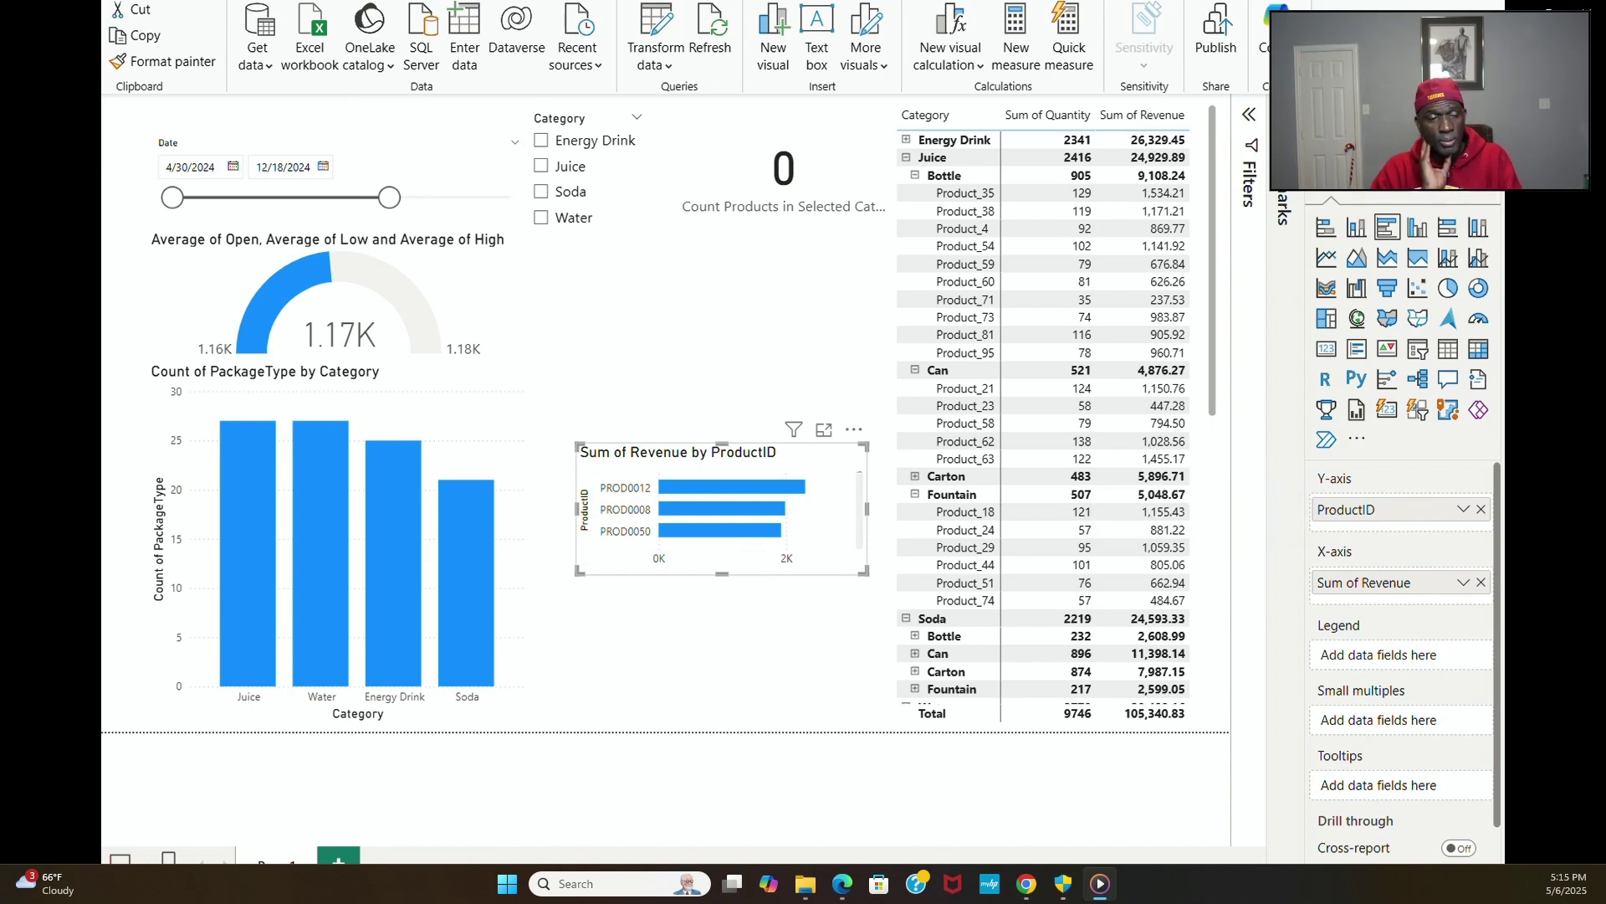
Step: Replace Revenue on the bar chart's X-axis with the count of SalesID, keep ProductID on the Y-axis, and extend the chart down near the page's lower edge
{"action": "left_click", "coordinate": [1481, 581]}
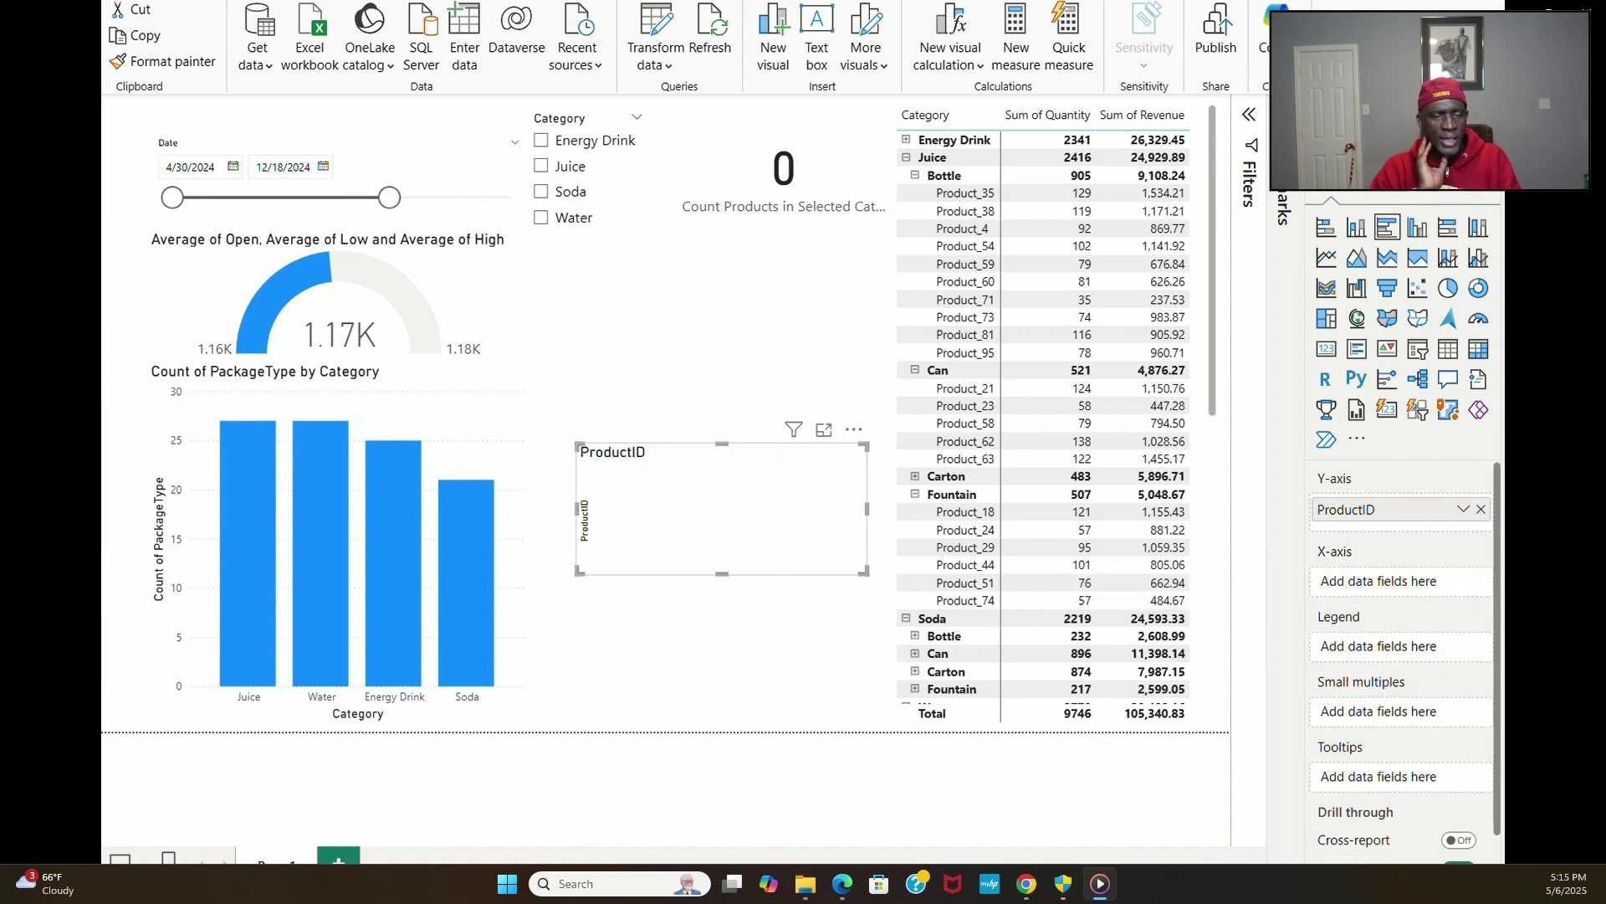
{"action": "left_click_drag", "start_coordinate": [1493, 710], "coordinate": [1411, 598]}
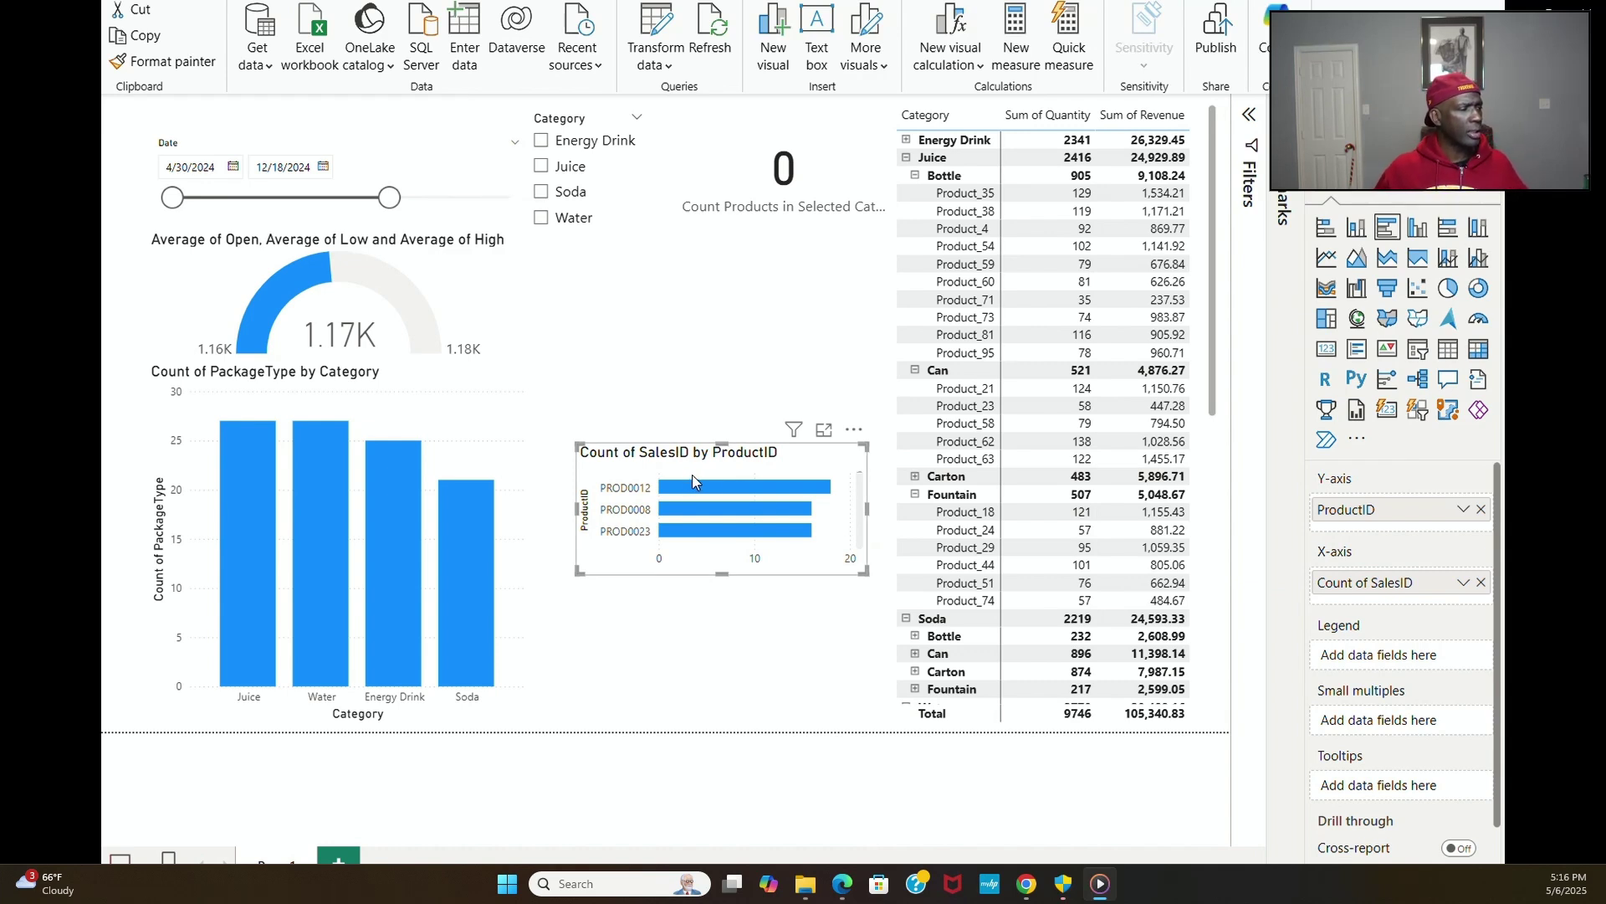
{"action": "mouse_move", "coordinate": [1354, 512]}
{"action": "left_mouse_down"}
{"action": "mouse_move", "coordinate": [1366, 582]}
{"action": "mouse_move", "coordinate": [1378, 515]}
{"action": "left_mouse_up"}
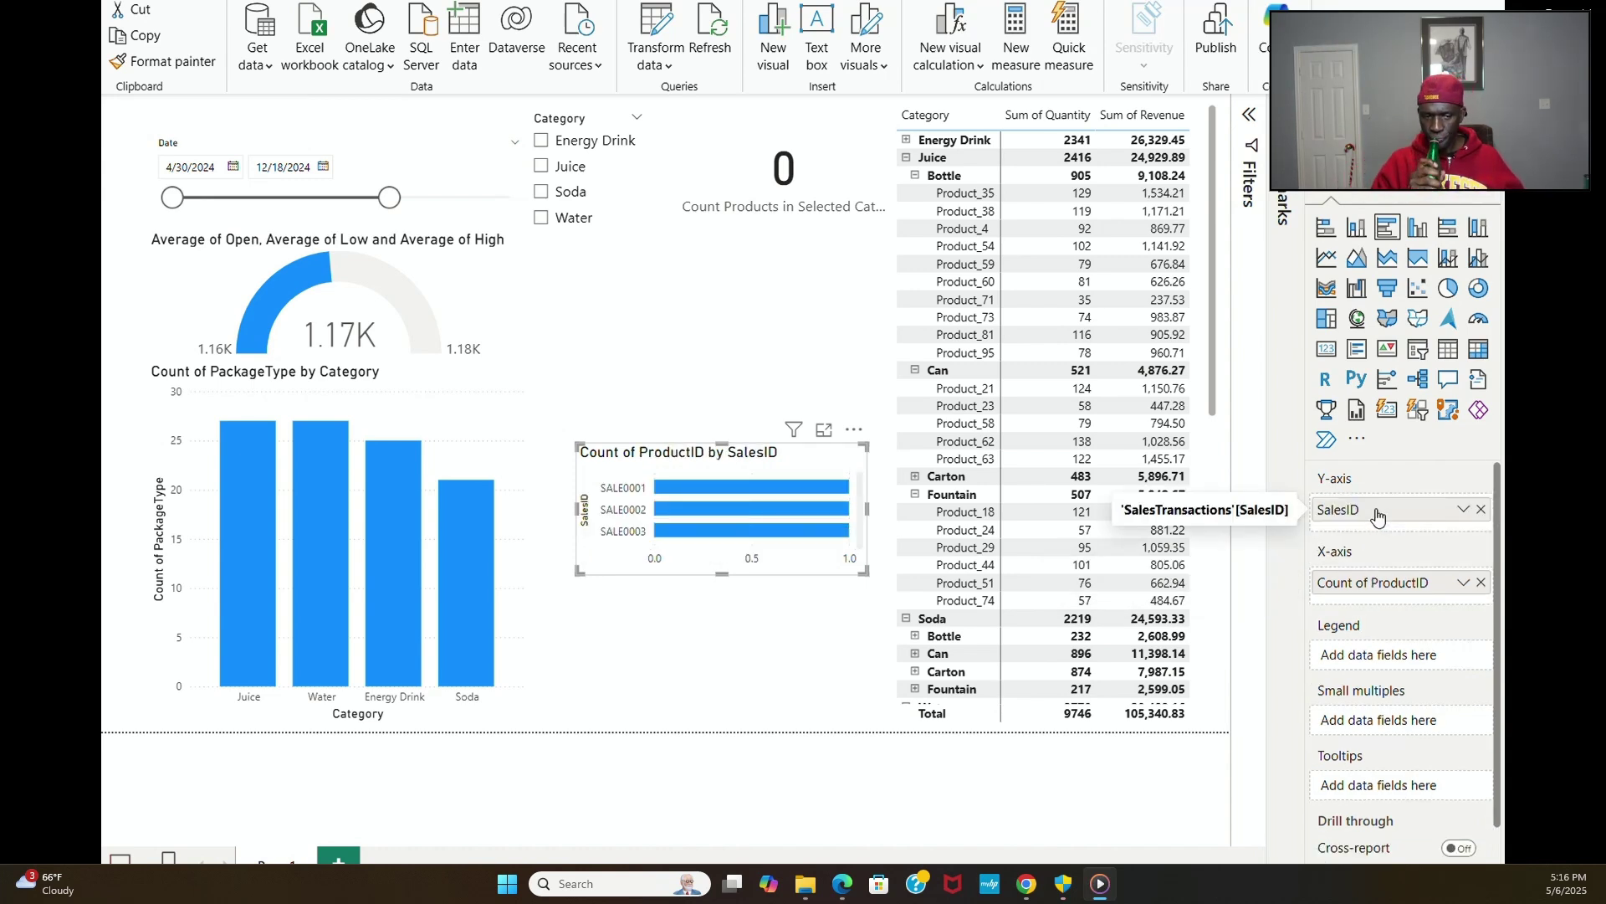
{"action": "mouse_move", "coordinate": [1372, 512]}
{"action": "left_mouse_down"}
{"action": "mouse_move", "coordinate": [1389, 588]}
{"action": "mouse_move", "coordinate": [1372, 510]}
{"action": "left_mouse_up"}
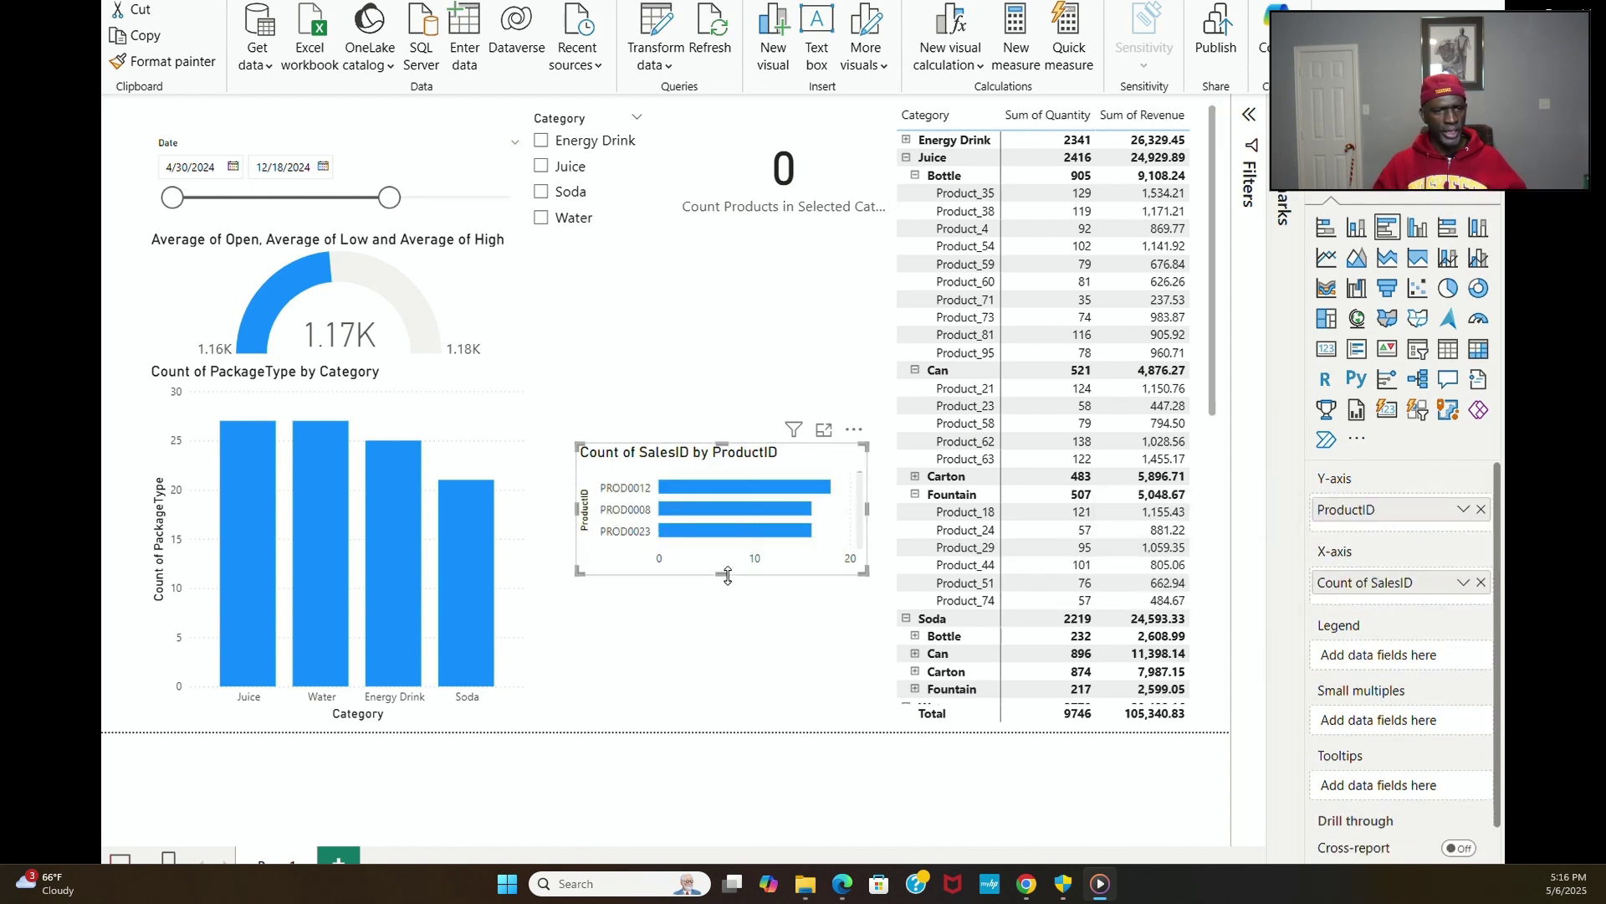
{"action": "left_click_drag", "start_coordinate": [730, 581], "coordinate": [746, 706]}
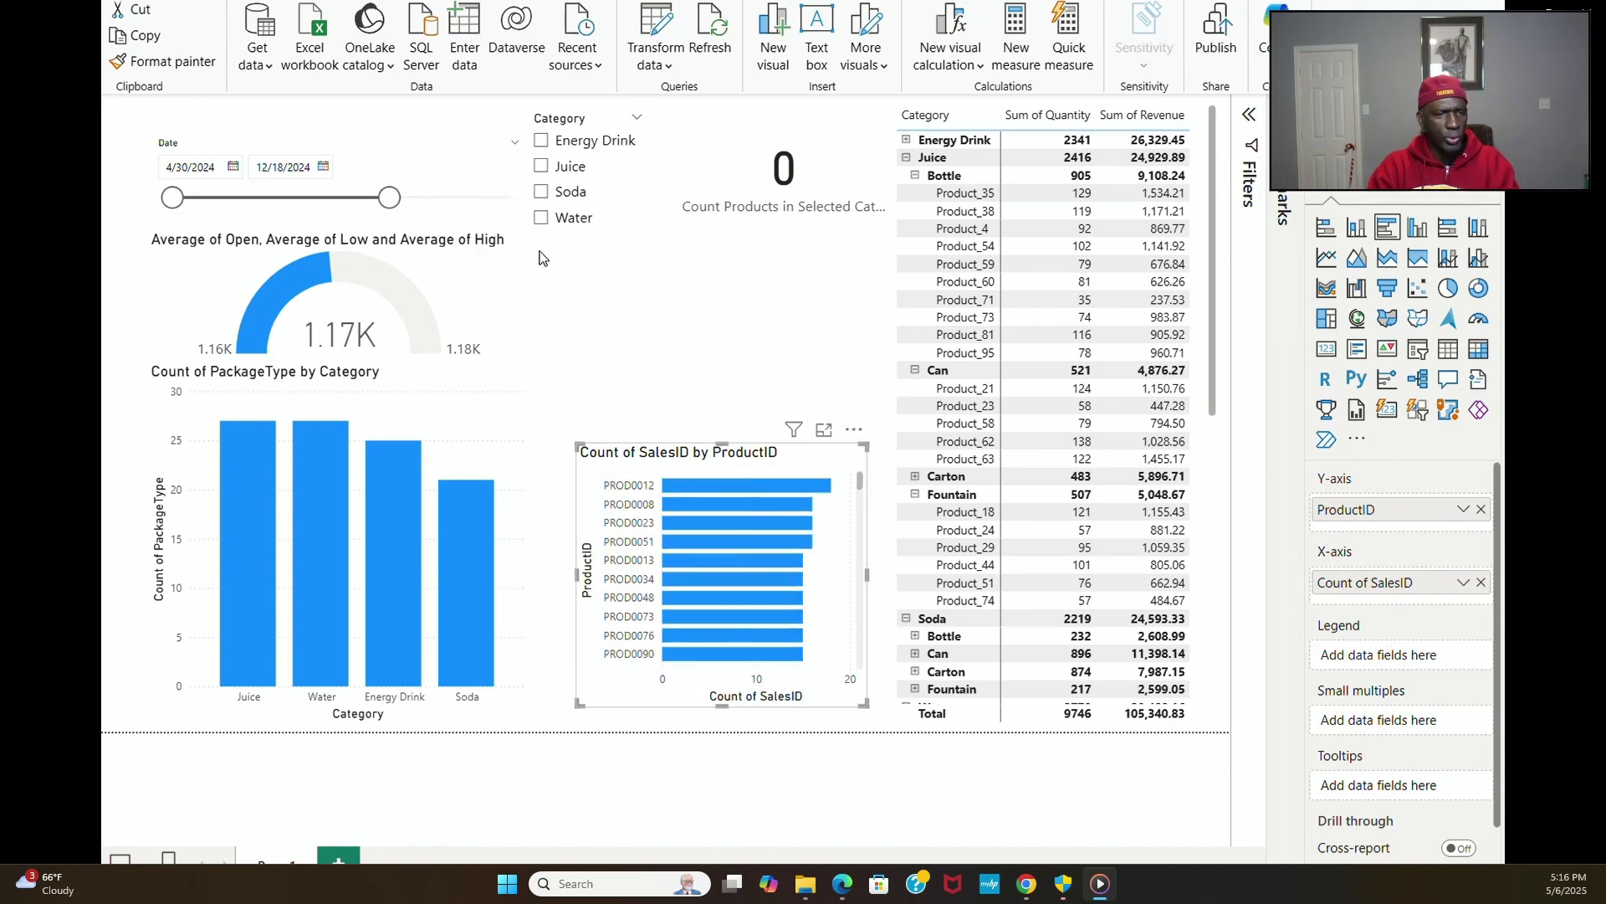
Step: Filter the report with the Category slicer by Water, Juice, Energy Drink, Juice, Soda and Water in turn, and clear the filter
{"action": "left_click", "coordinate": [541, 218]}
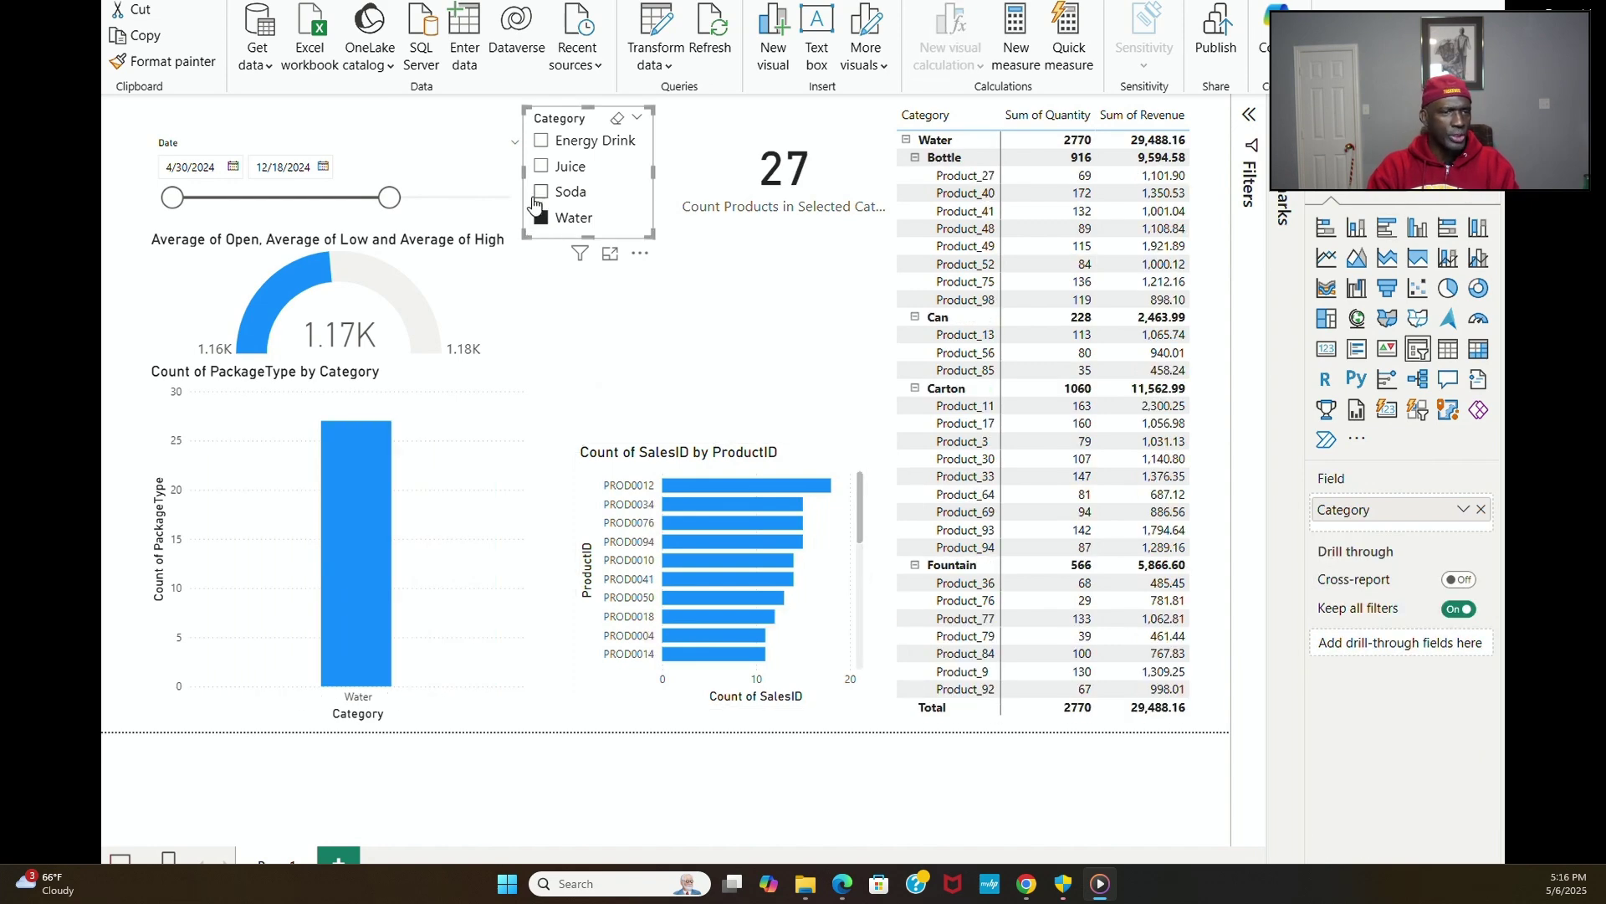
{"action": "left_click", "coordinate": [541, 169]}
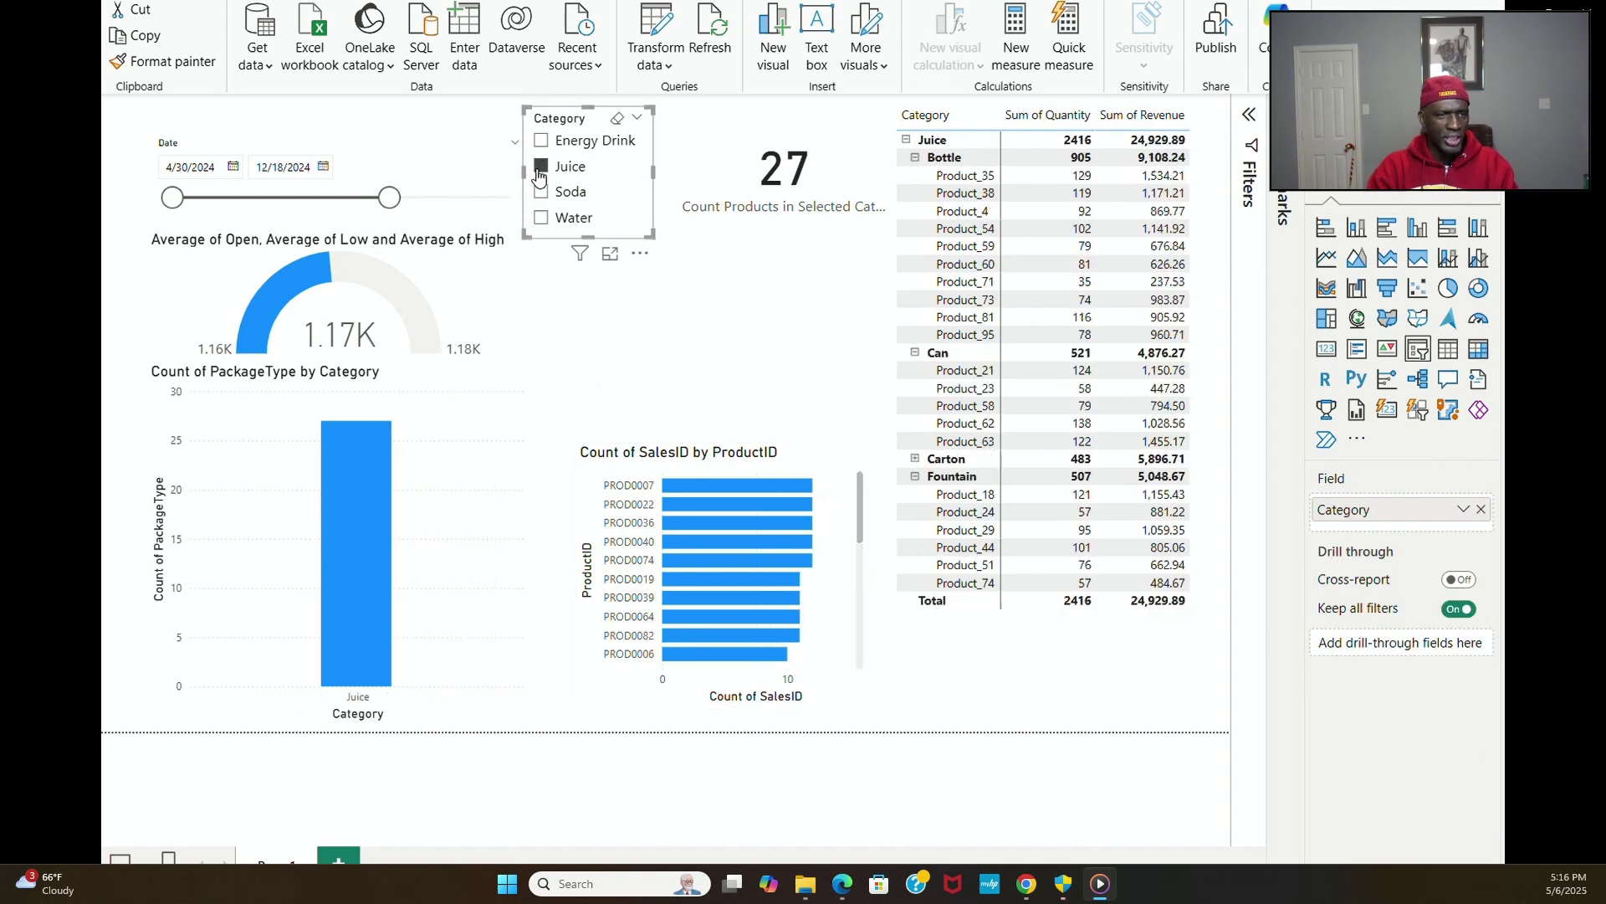
{"action": "left_click", "coordinate": [541, 142]}
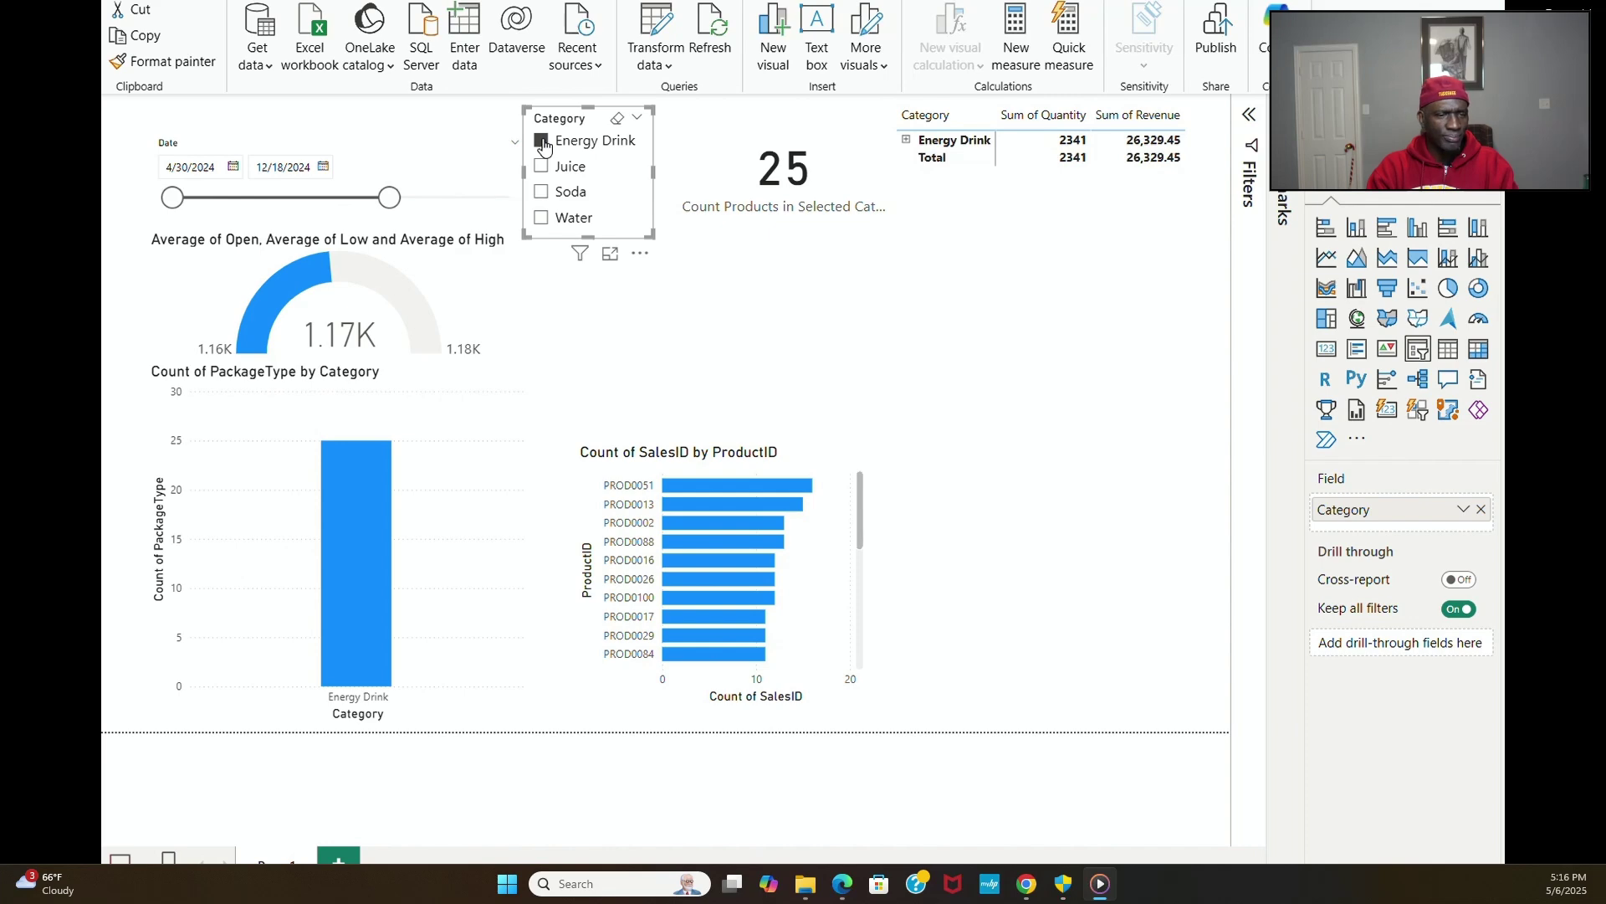
{"action": "left_click", "coordinate": [542, 167]}
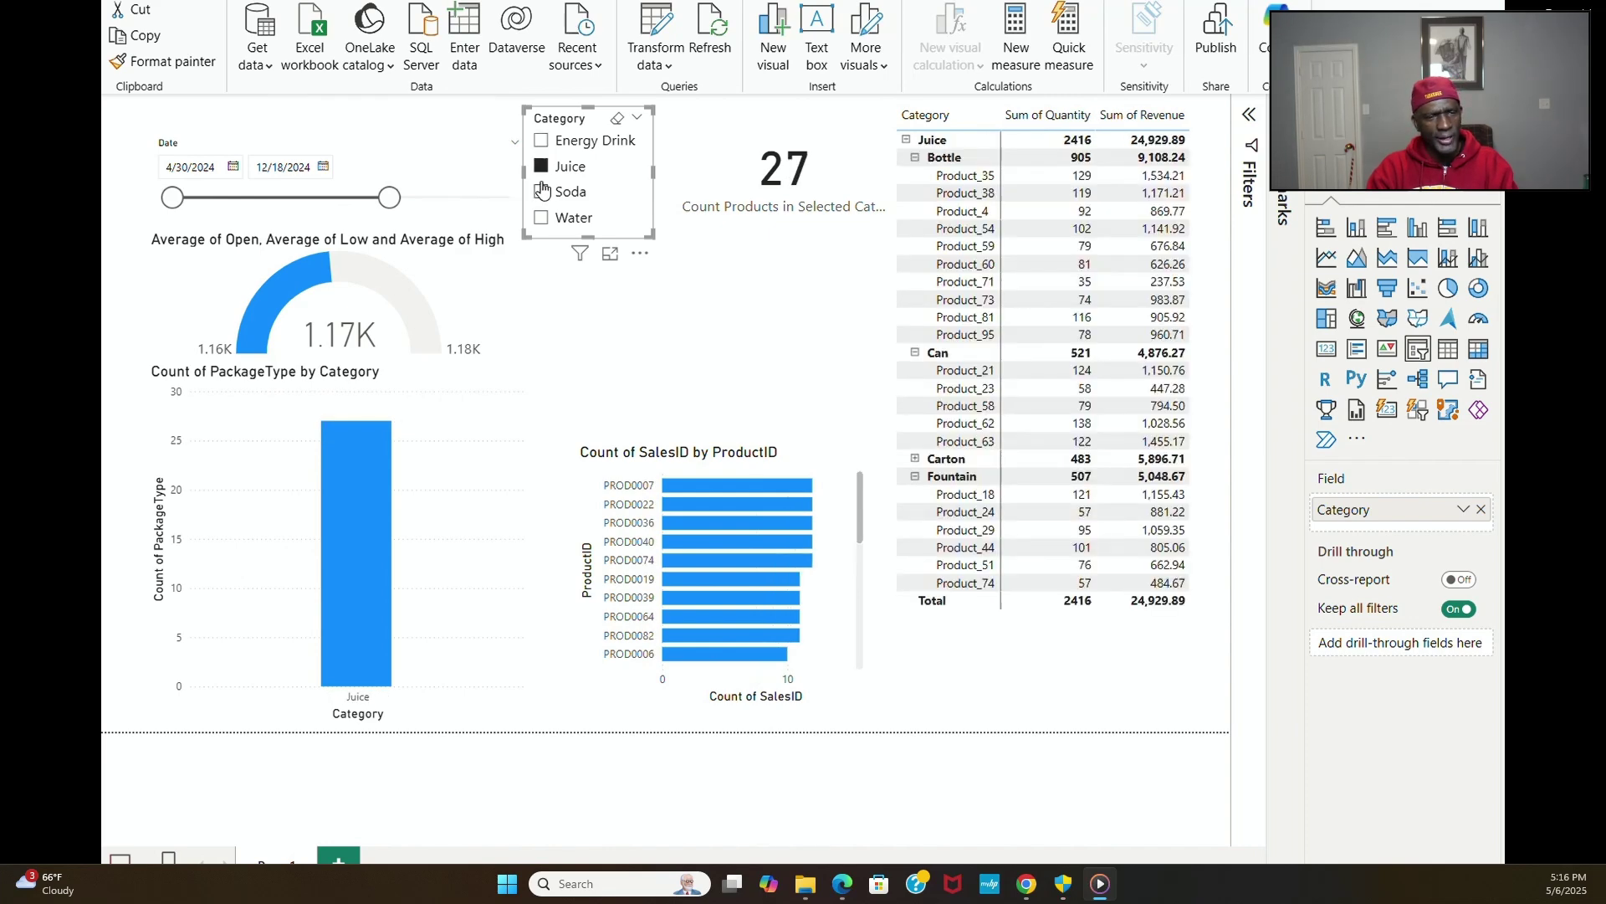
{"action": "left_click", "coordinate": [544, 197]}
{"action": "left_click", "coordinate": [543, 222]}
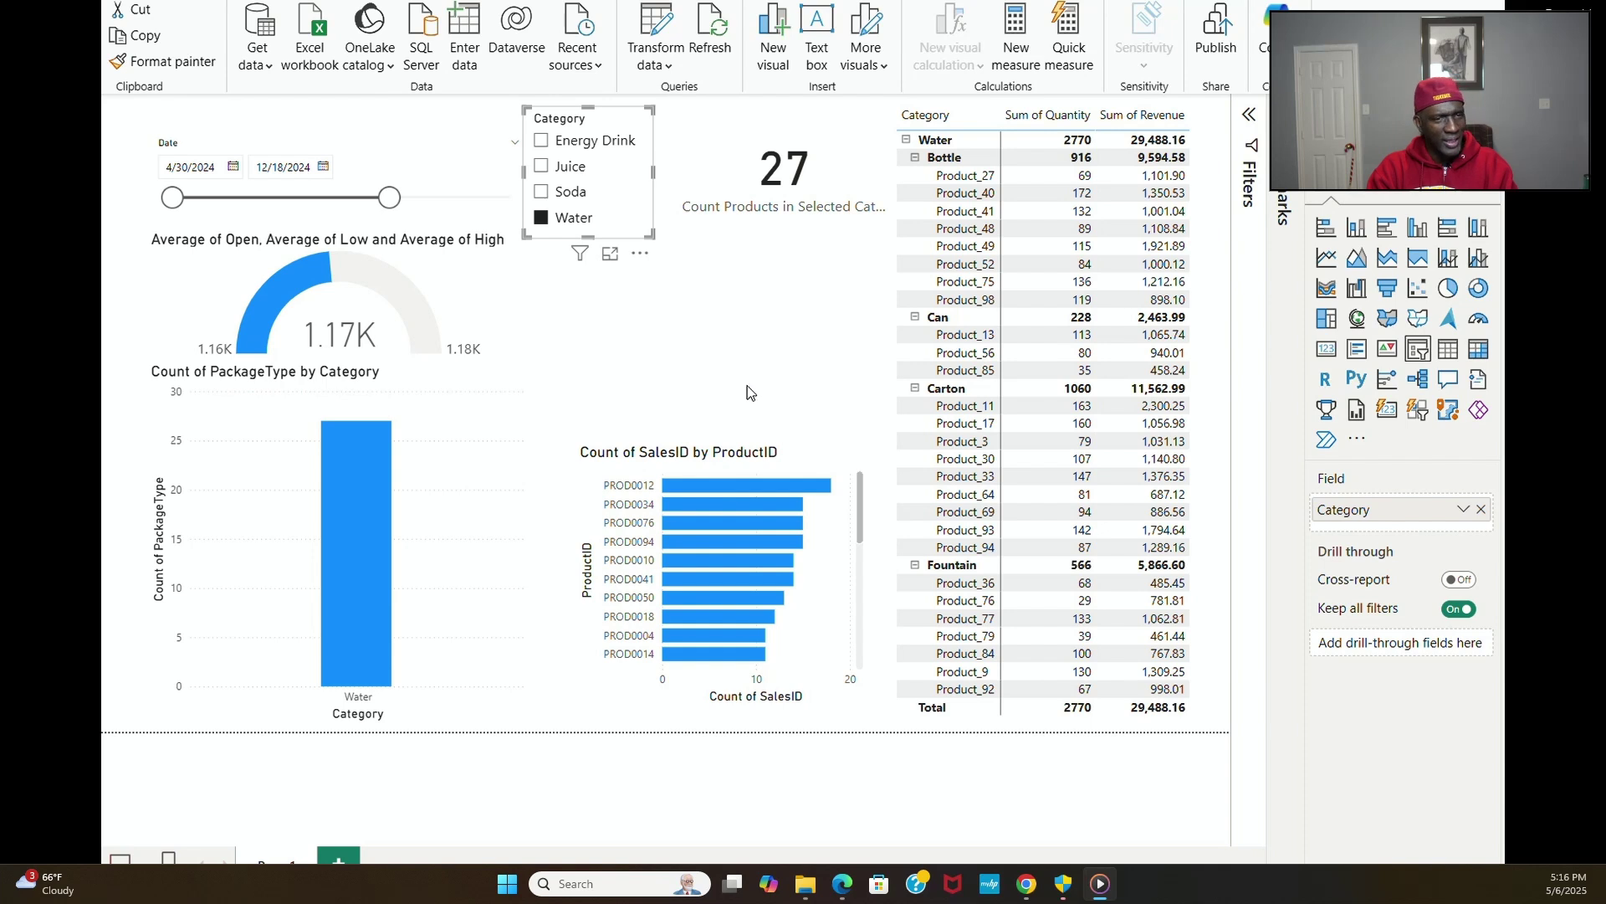
{"action": "left_click", "coordinate": [726, 343]}
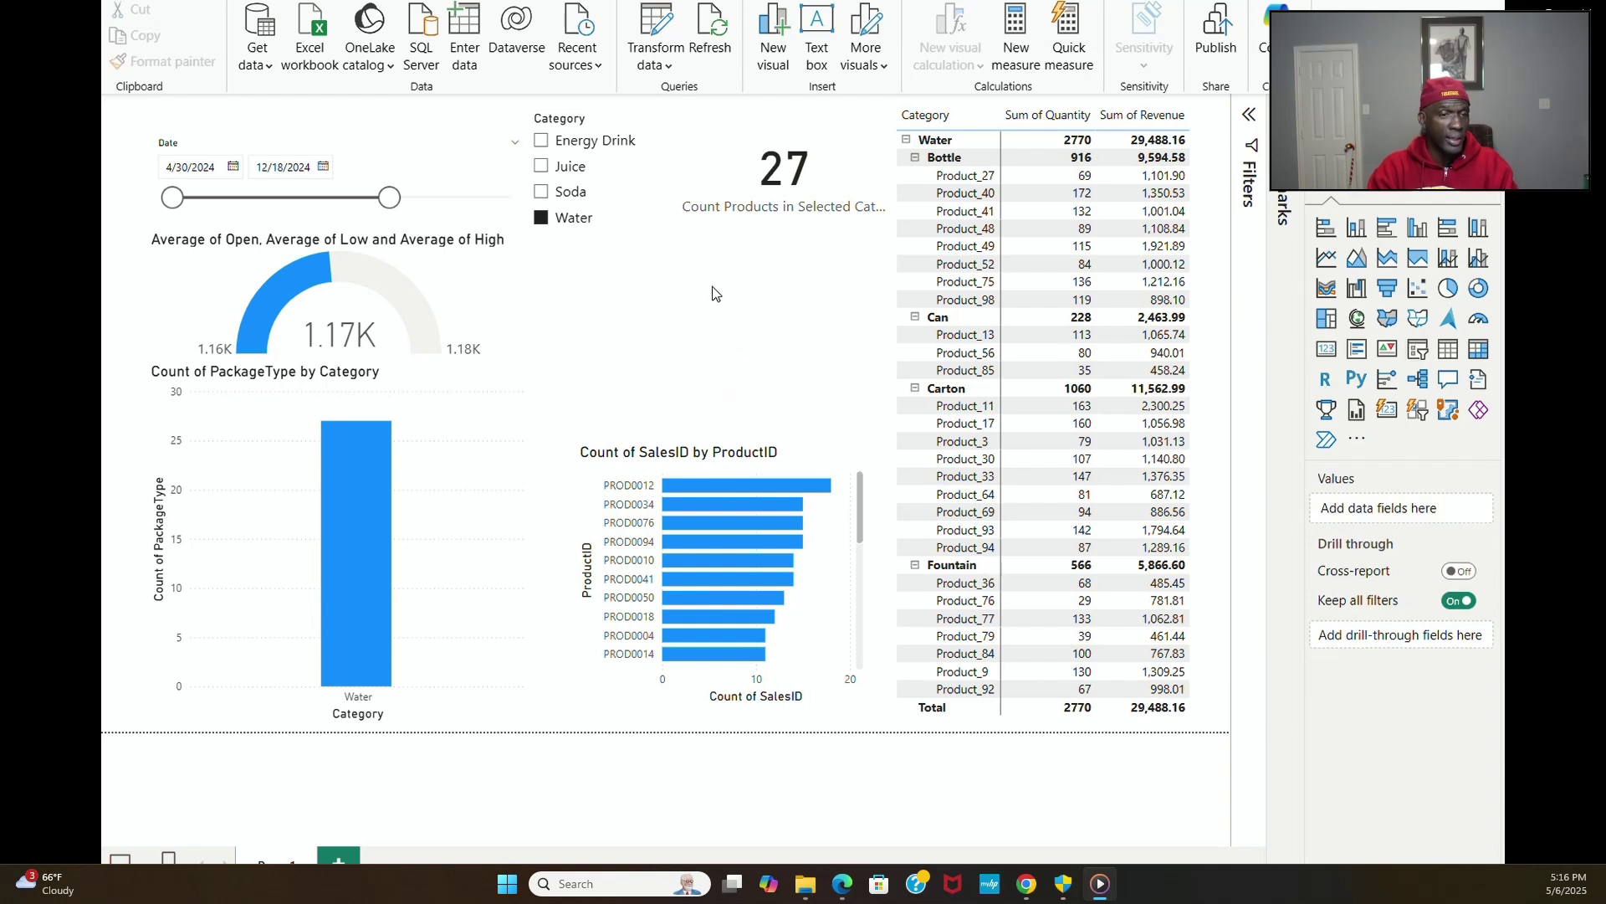
{"action": "left_click", "coordinate": [542, 218]}
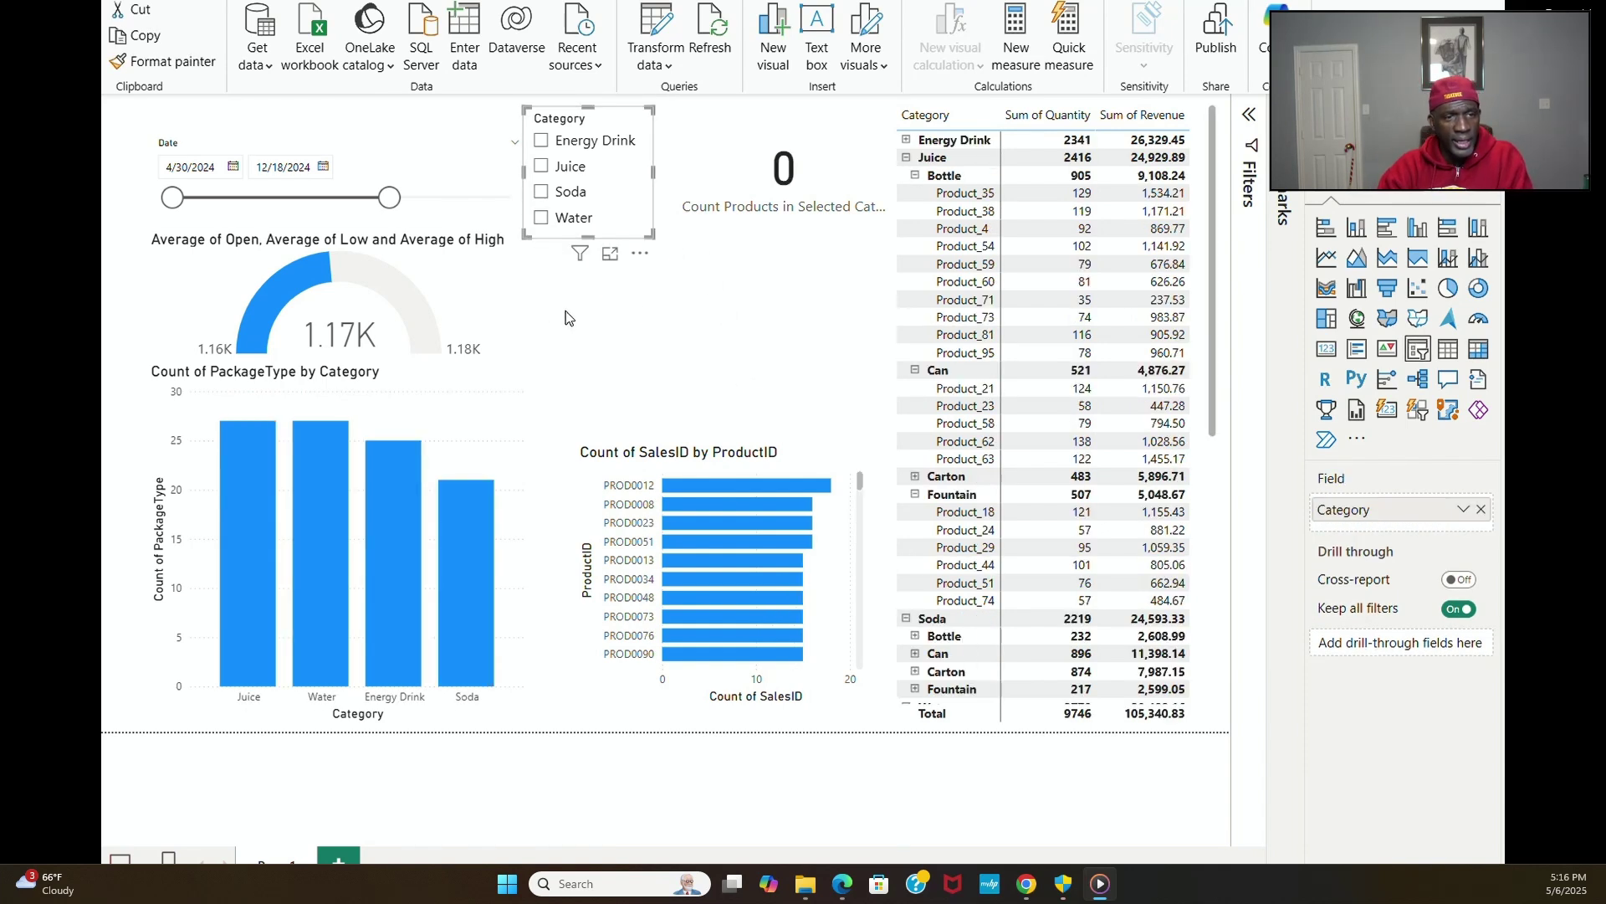
Step: Filter the report by the Water category and set the Date slicer to 1/3/2025 through 4/30/2025
{"action": "left_click", "coordinate": [574, 218]}
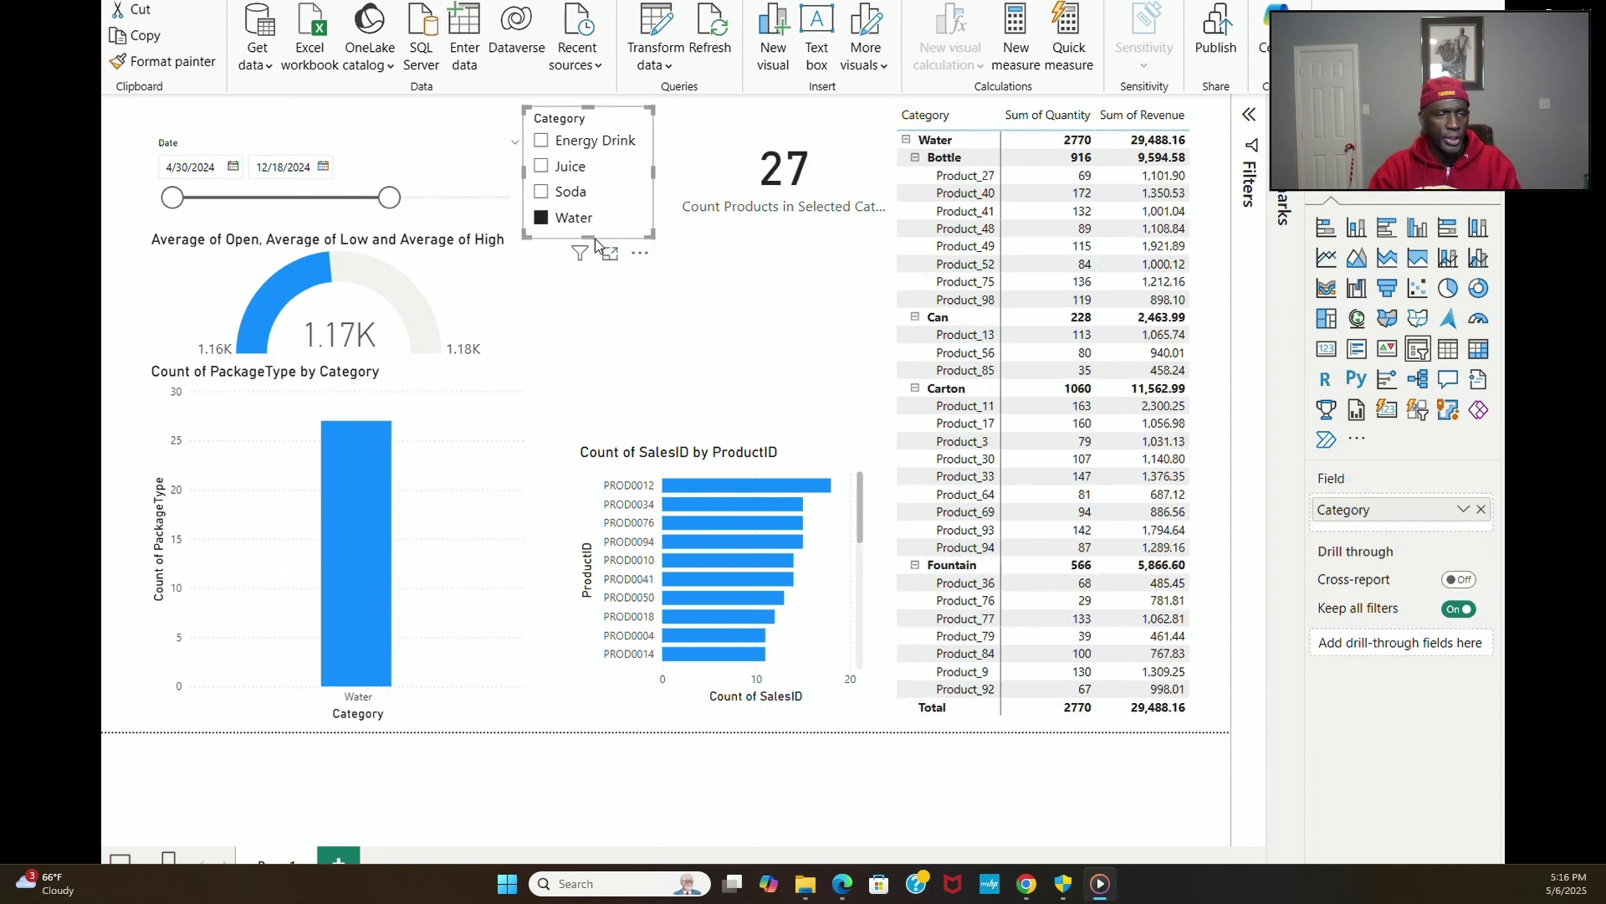
{"action": "left_click_drag", "start_coordinate": [389, 199], "coordinate": [512, 201]}
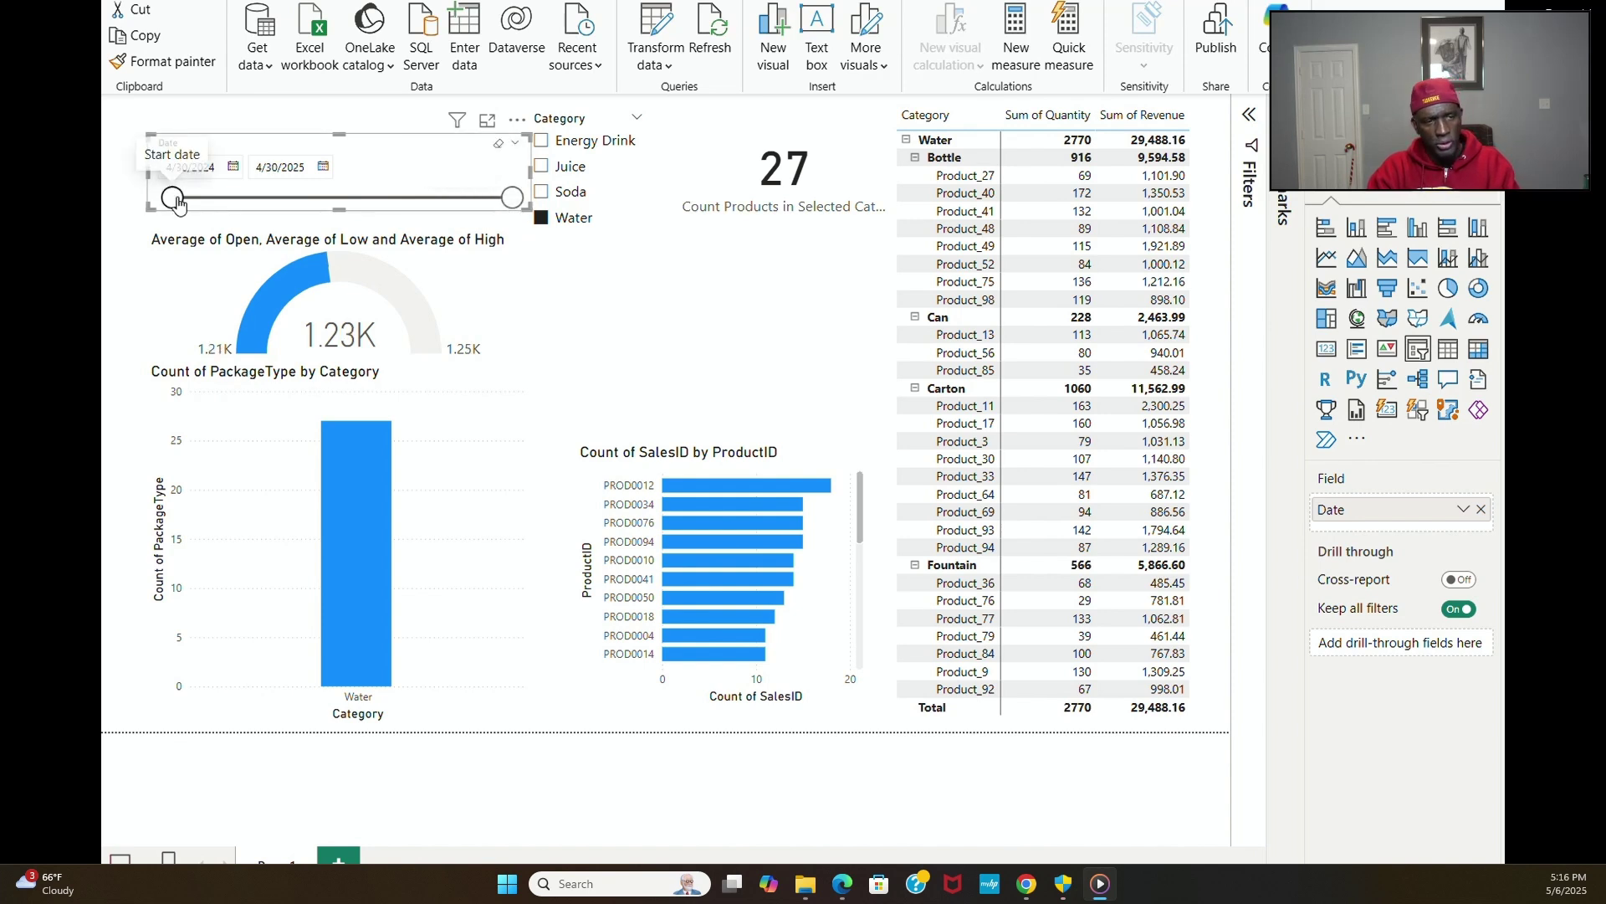
{"action": "left_click_drag", "start_coordinate": [172, 200], "coordinate": [385, 219]}
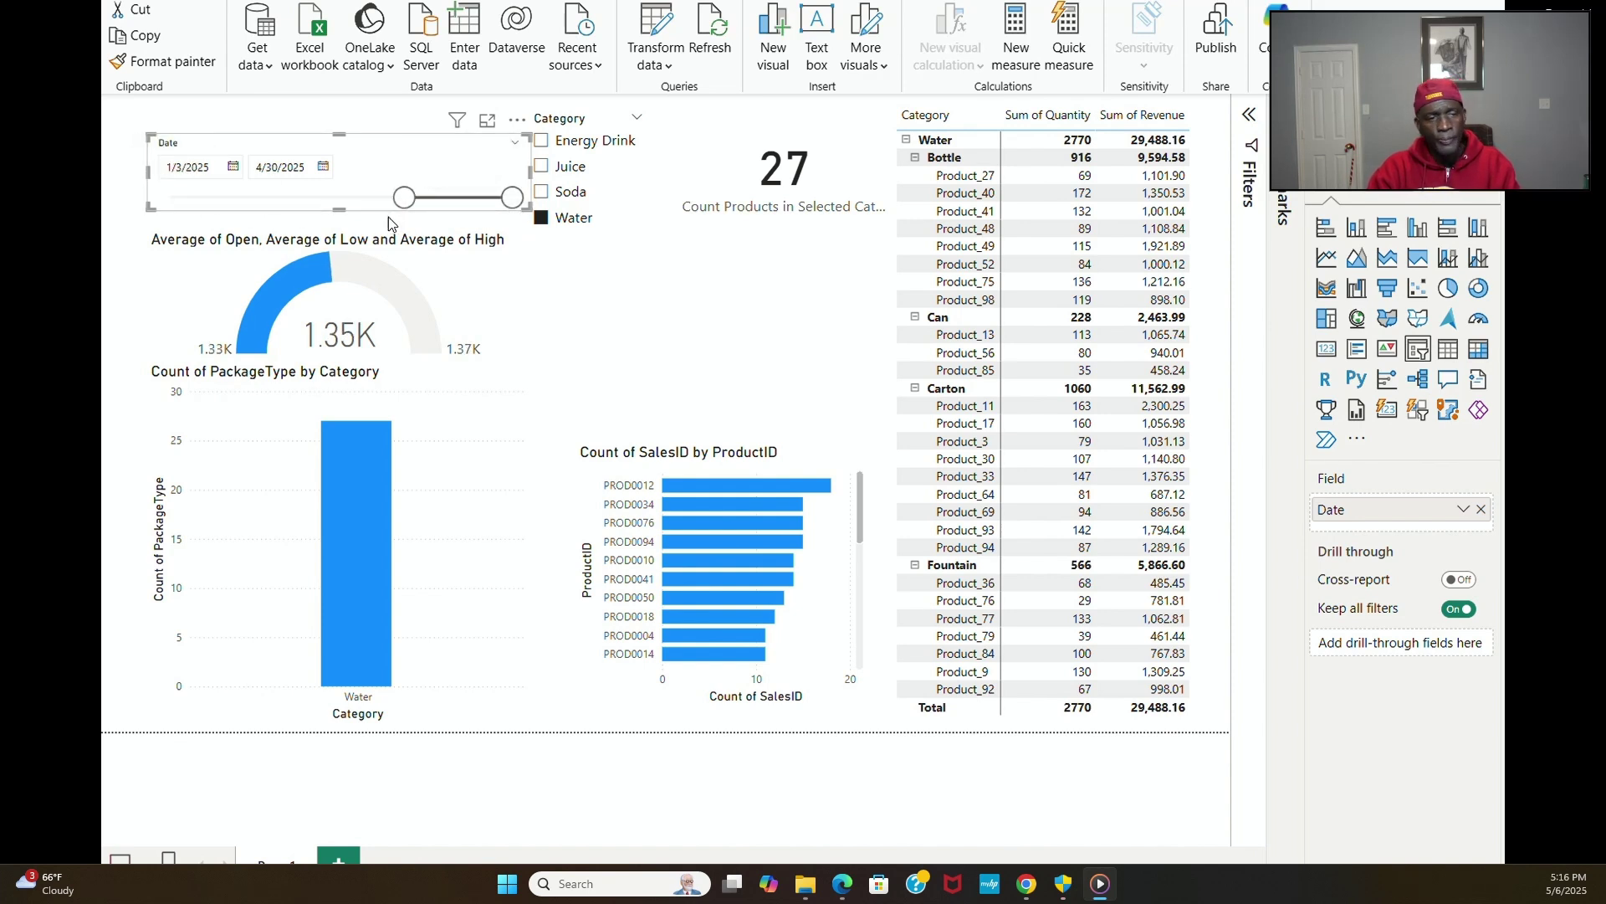
Step: Clear the Water filter and set the Date slicer's start back to 4/30/2024
{"action": "left_click", "coordinate": [541, 217]}
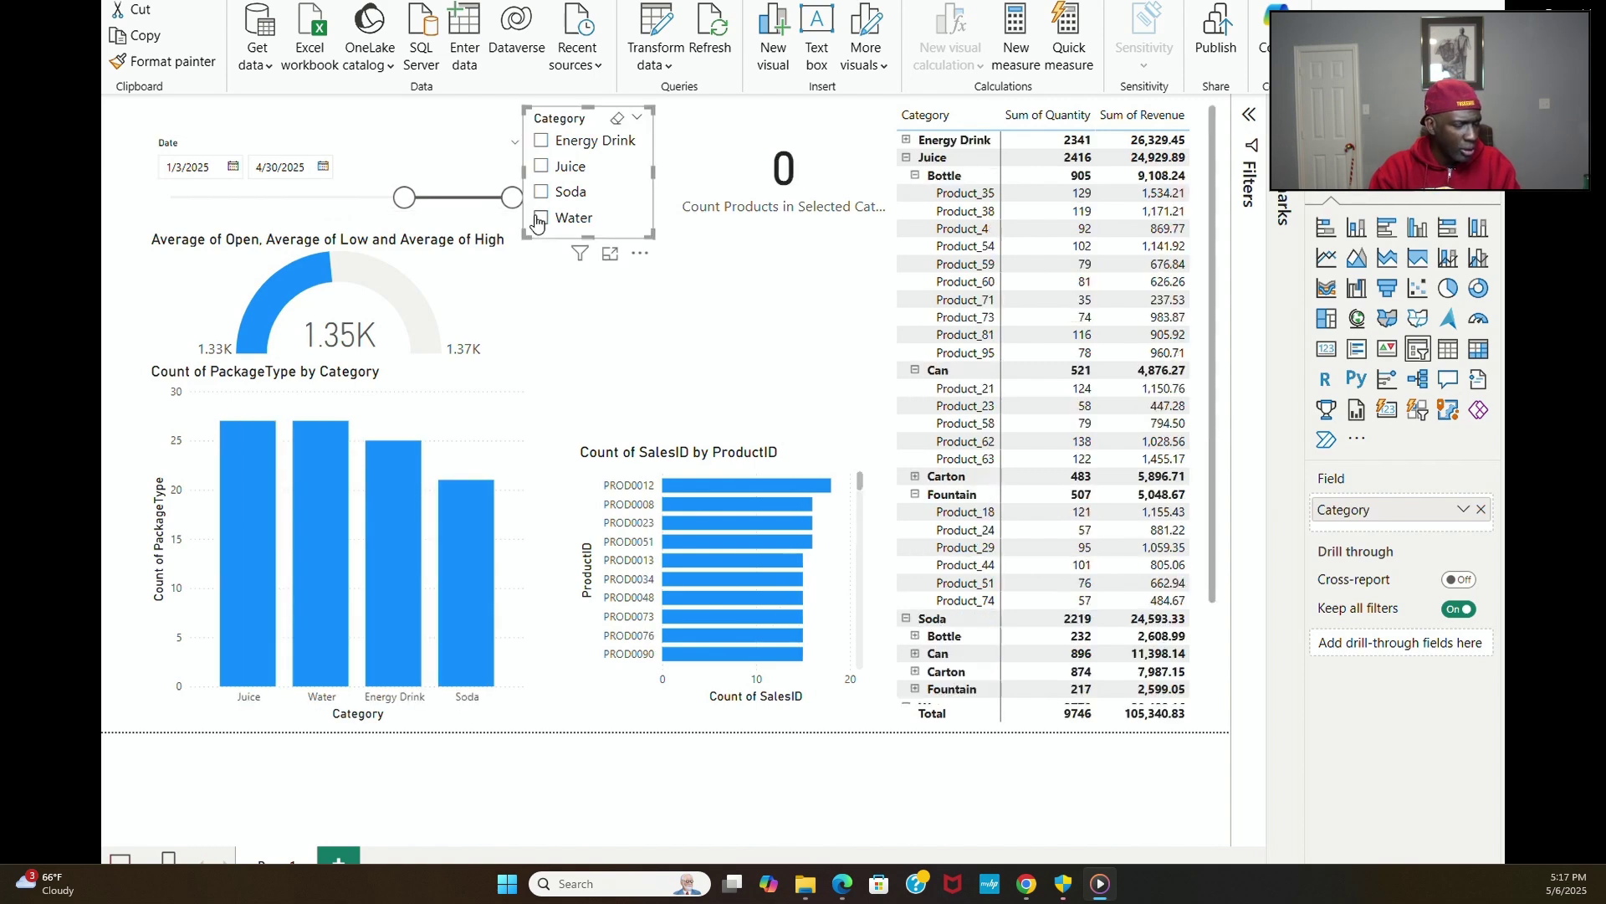
{"action": "left_click_drag", "start_coordinate": [403, 201], "coordinate": [154, 243]}
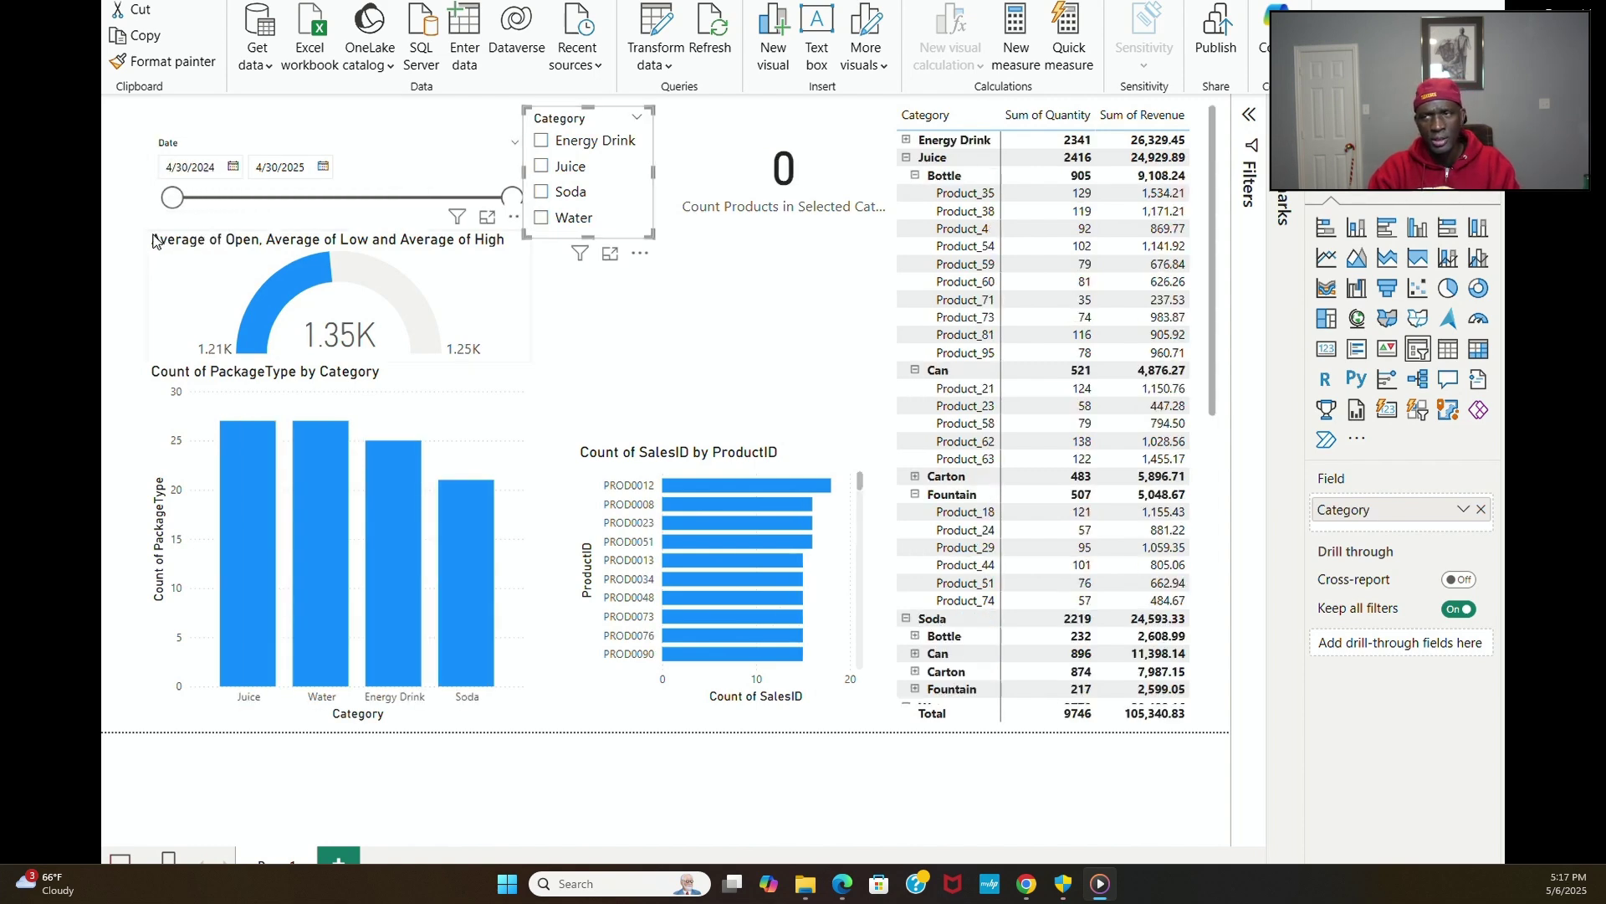
{"action": "left_click", "coordinate": [512, 201]}
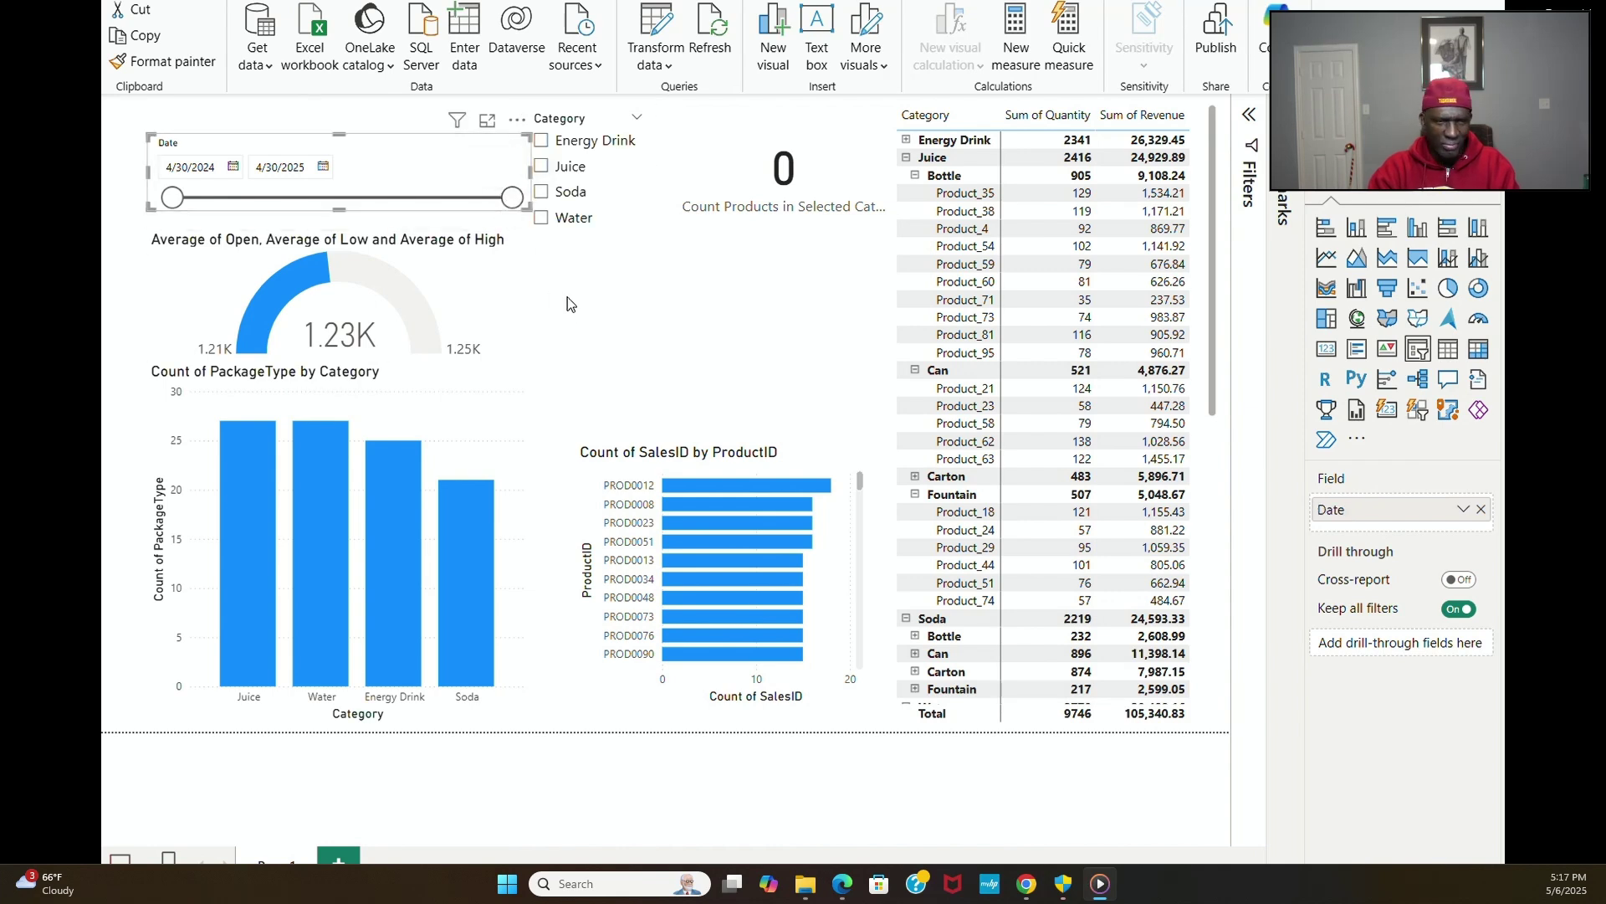
Step: Shorten the package type column chart from its upper edge, and shift the gauge and Date slicer down toward it
{"action": "left_click", "coordinate": [525, 299]}
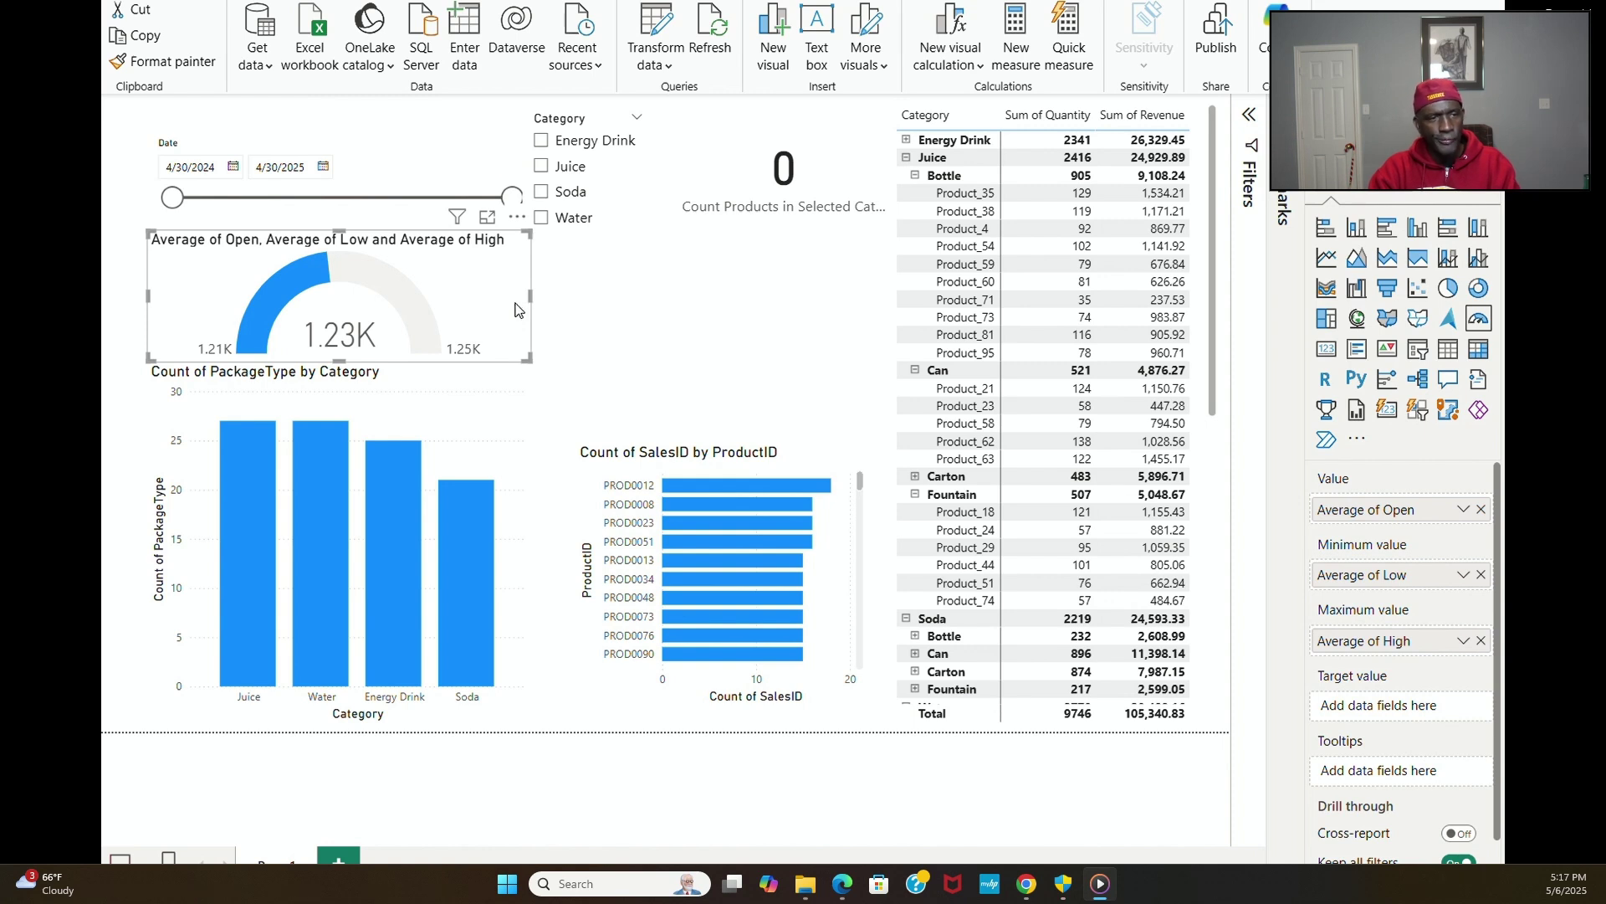
{"action": "left_click", "coordinate": [518, 419]}
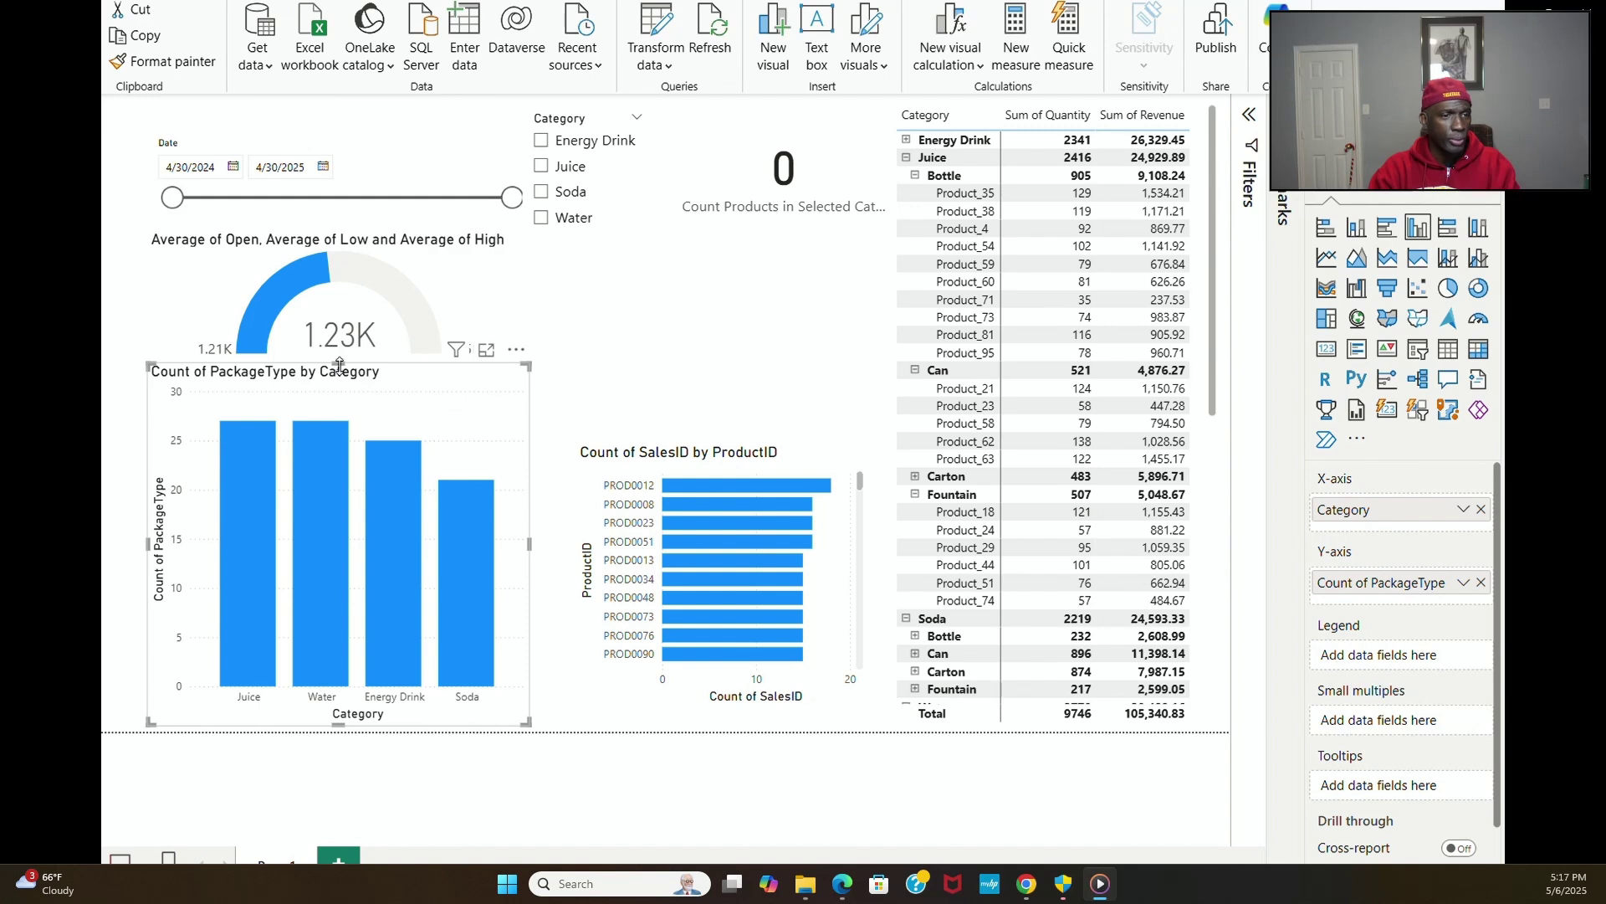
{"action": "left_click_drag", "start_coordinate": [339, 364], "coordinate": [339, 443]}
{"action": "left_click", "coordinate": [461, 269]}
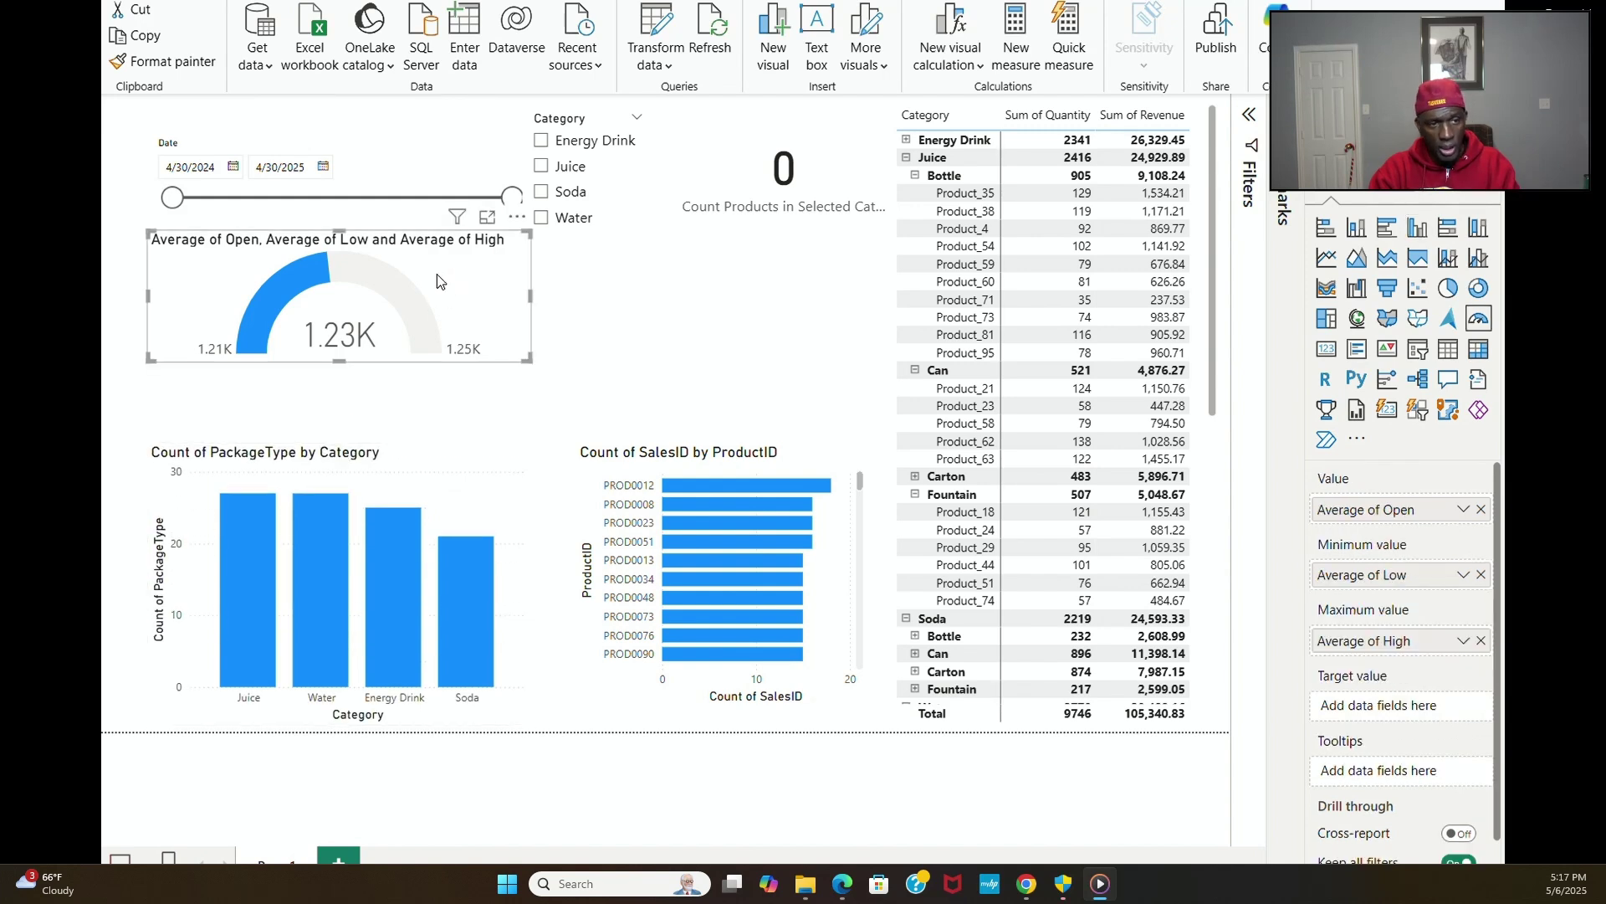
{"action": "left_click_drag", "start_coordinate": [437, 274], "coordinate": [445, 334]}
{"action": "left_click_drag", "start_coordinate": [450, 161], "coordinate": [446, 210]}
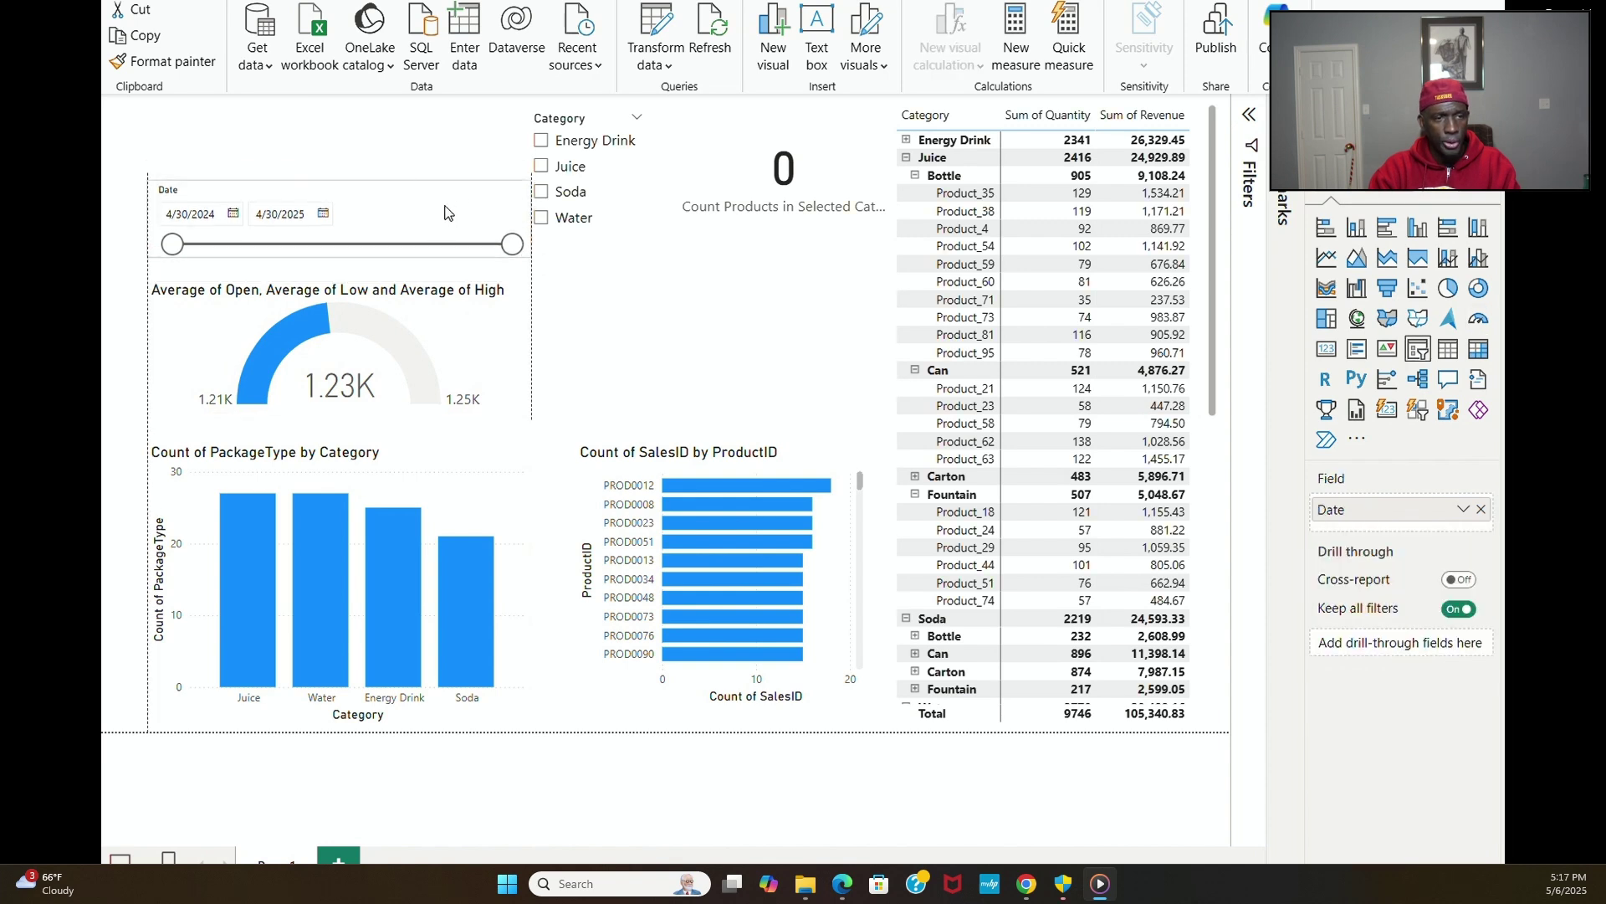
Step: Enlarge the ProductID bar chart up to just below the product count card, out toward the matrix, and down to the page's lower edge
{"action": "left_click", "coordinate": [649, 194]}
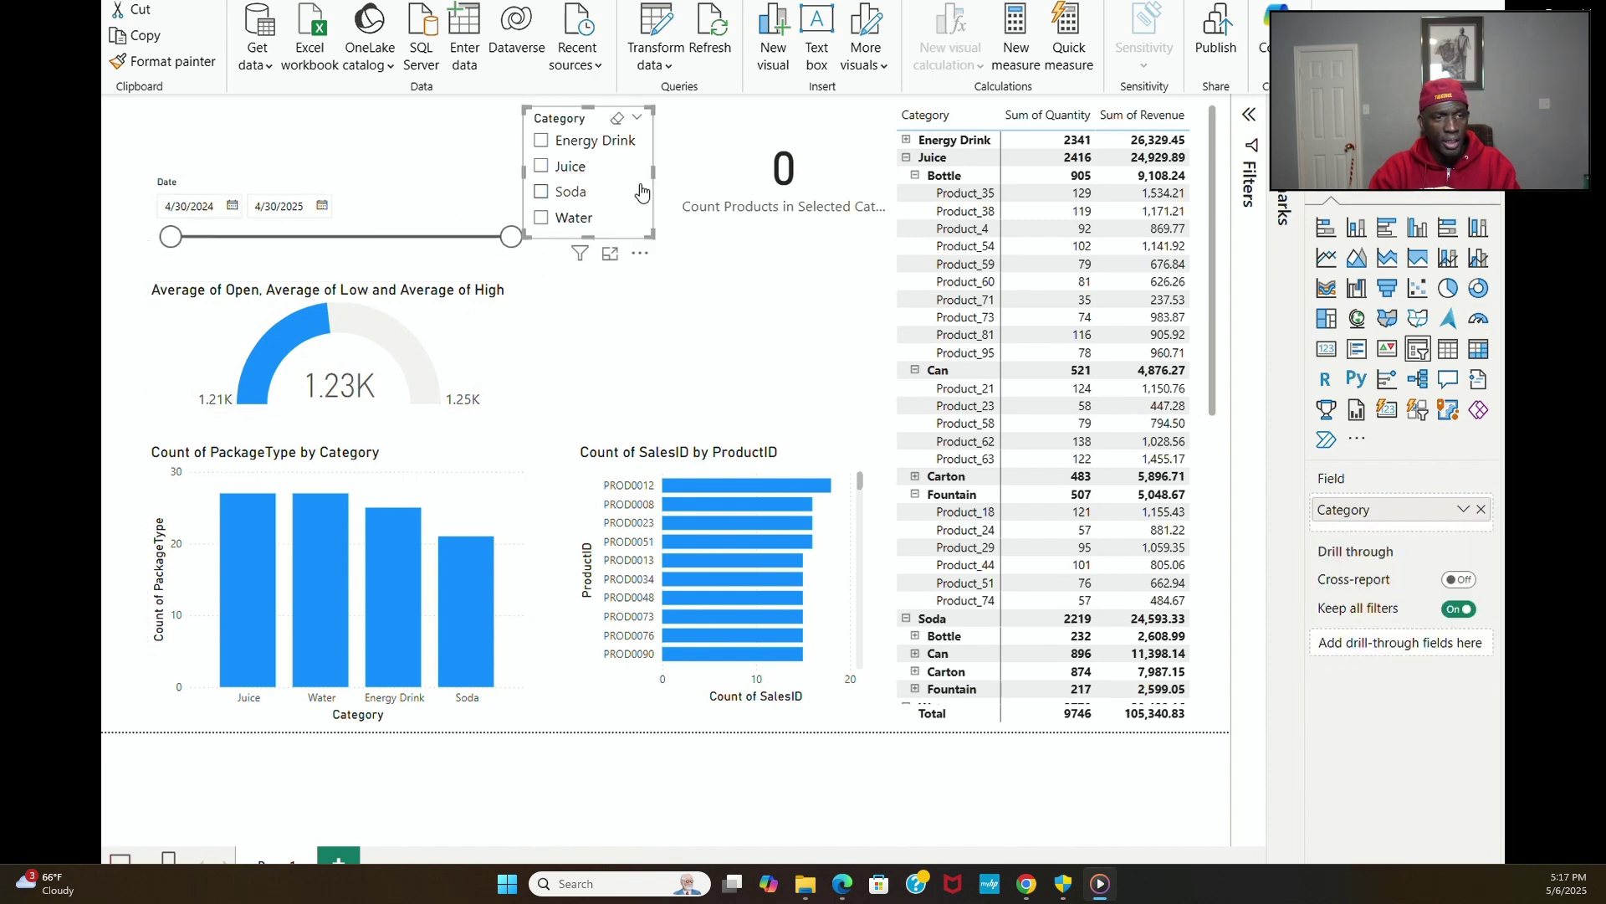
{"action": "left_click", "coordinate": [736, 452]}
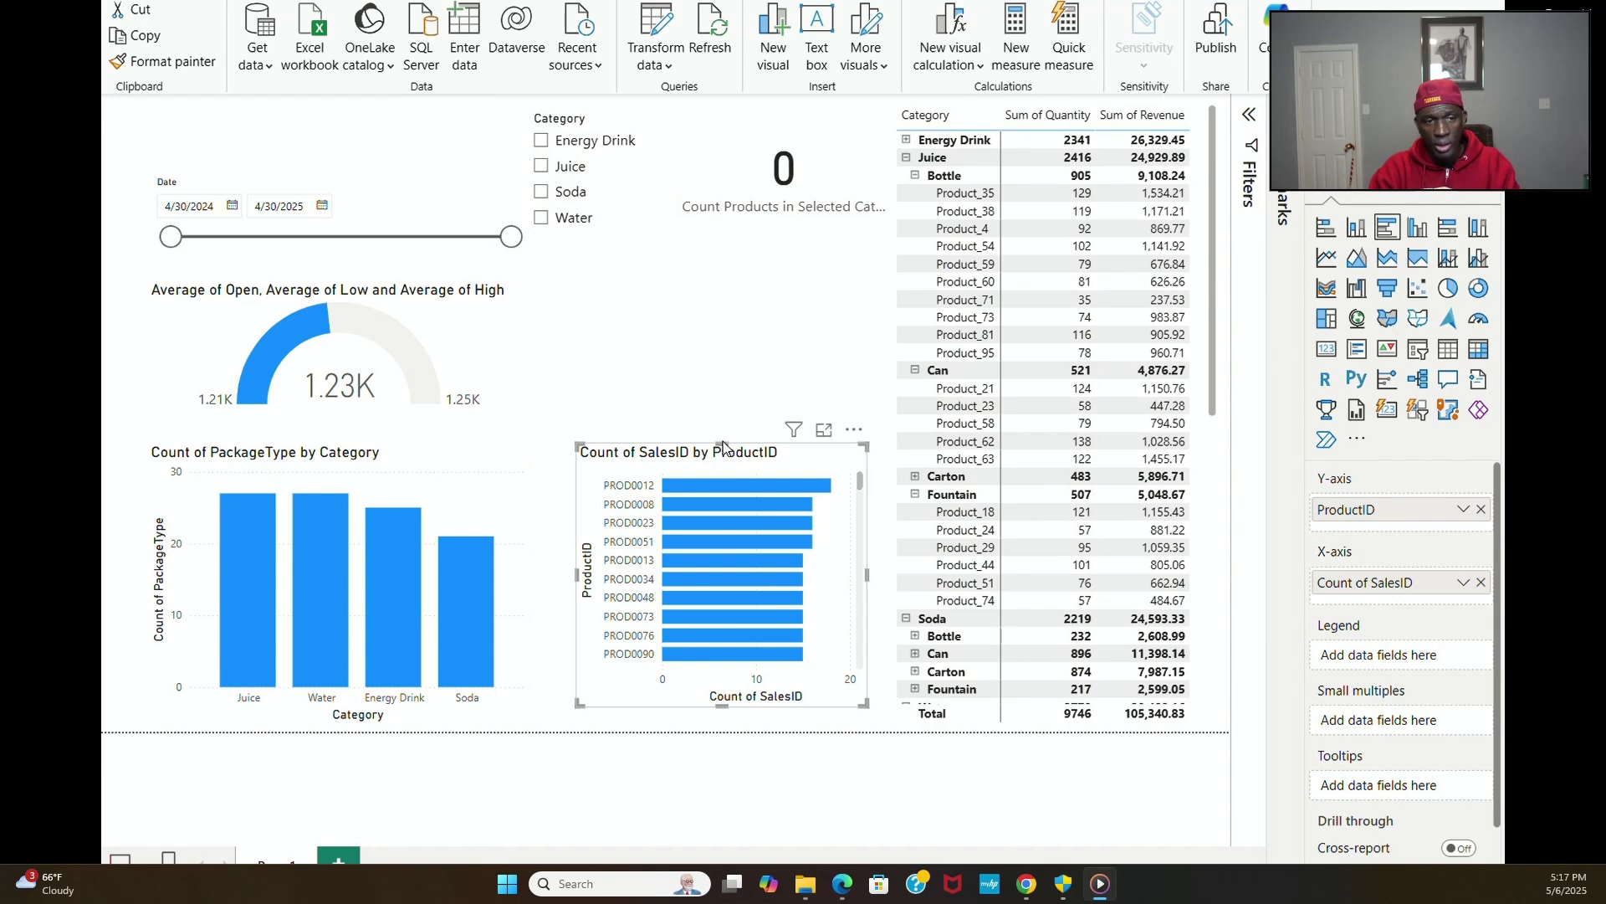
{"action": "left_click_drag", "start_coordinate": [721, 443], "coordinate": [710, 239]}
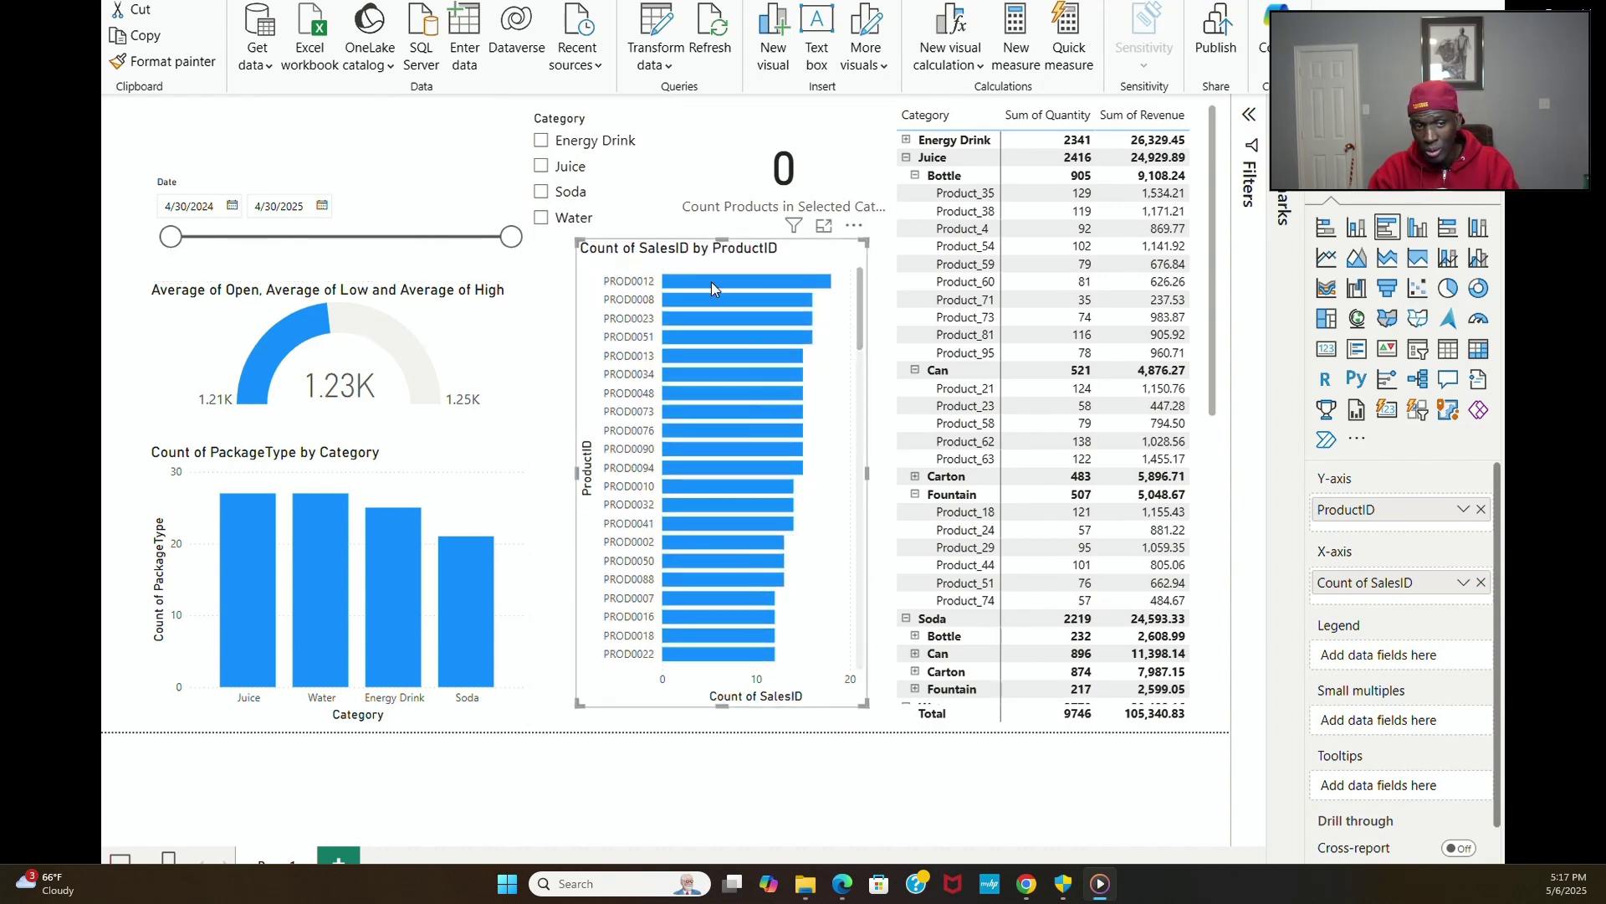
{"action": "left_click_drag", "start_coordinate": [869, 469], "coordinate": [890, 472]}
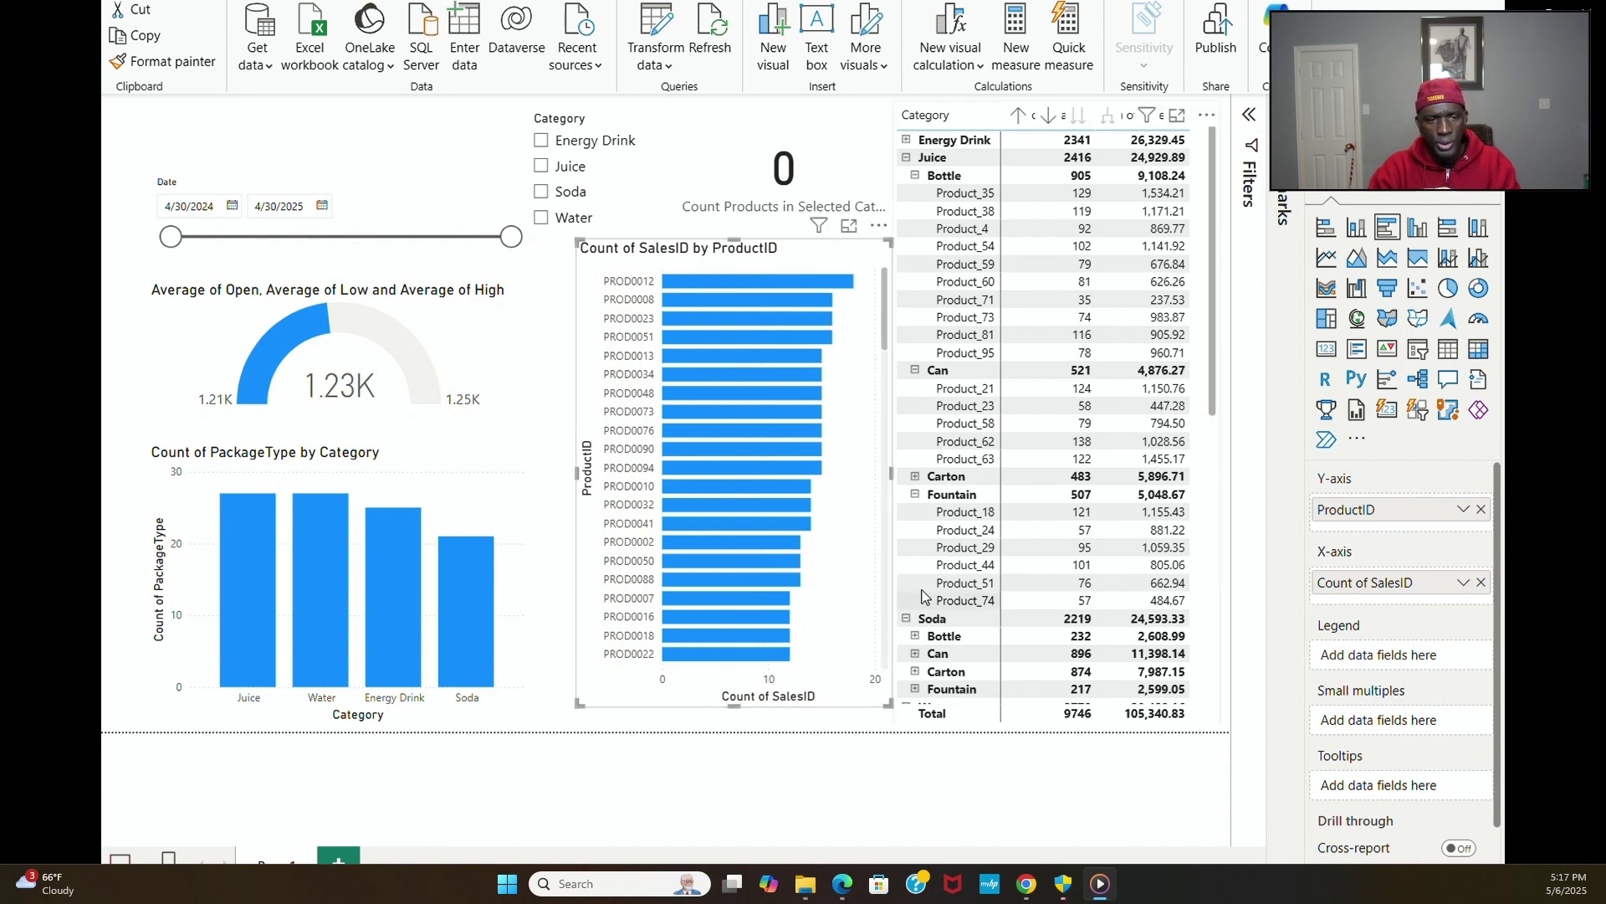
{"action": "left_click", "coordinate": [885, 473]}
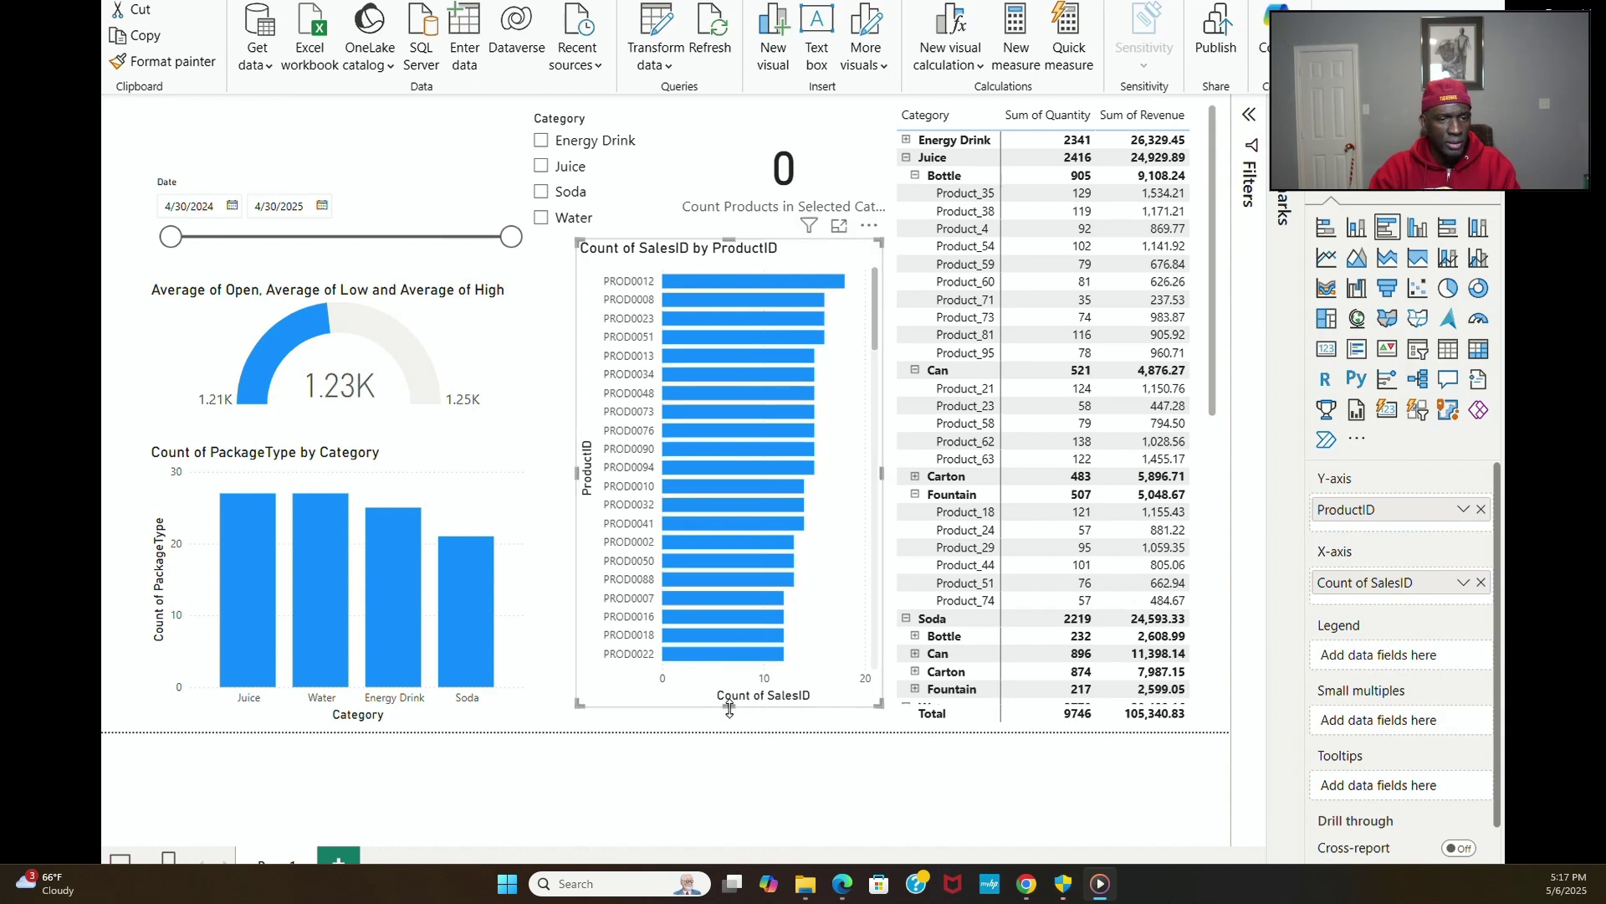
{"action": "left_click_drag", "start_coordinate": [730, 709], "coordinate": [731, 721]}
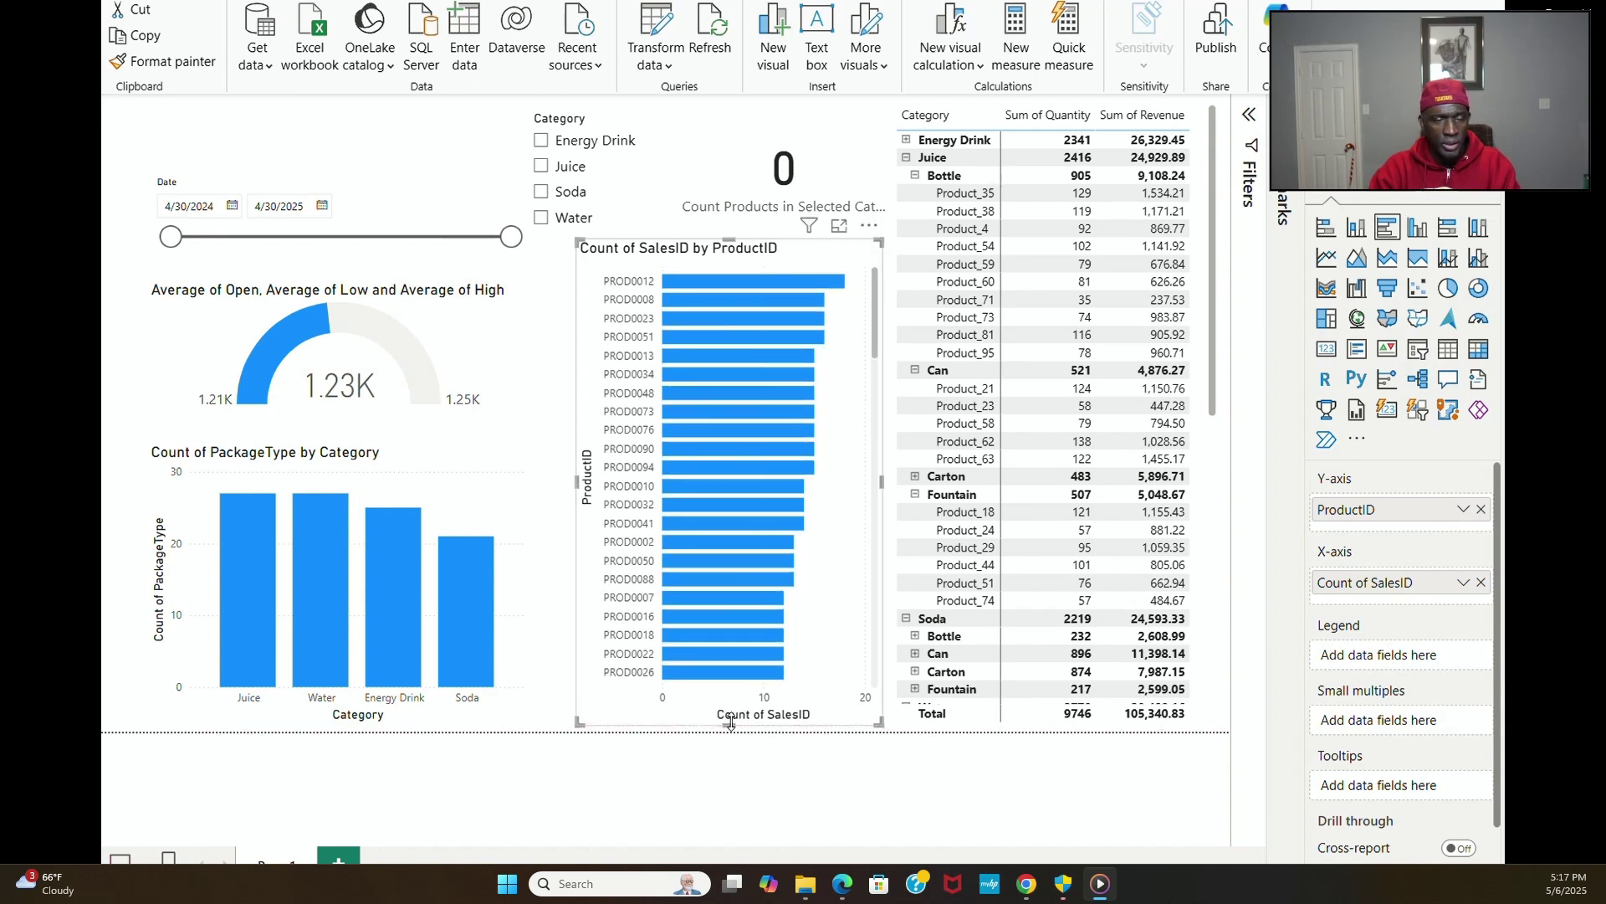
Step: Move the gauge down directly above the column chart and the Date slicer down directly above the gauge
{"action": "left_click", "coordinate": [490, 473]}
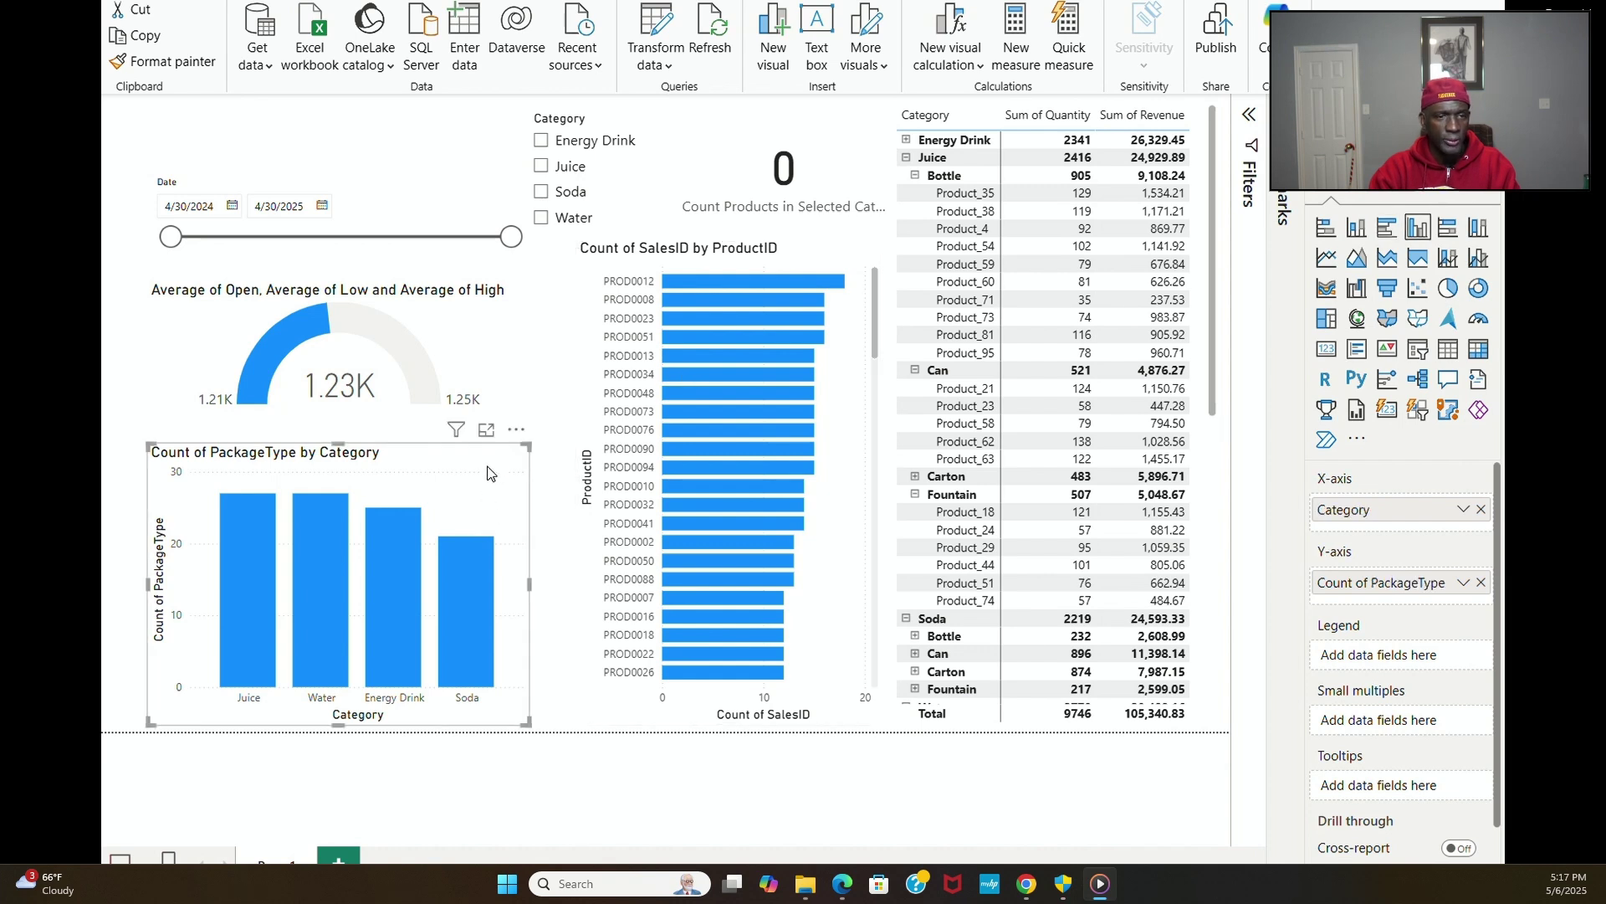
{"action": "left_click", "coordinate": [509, 401]}
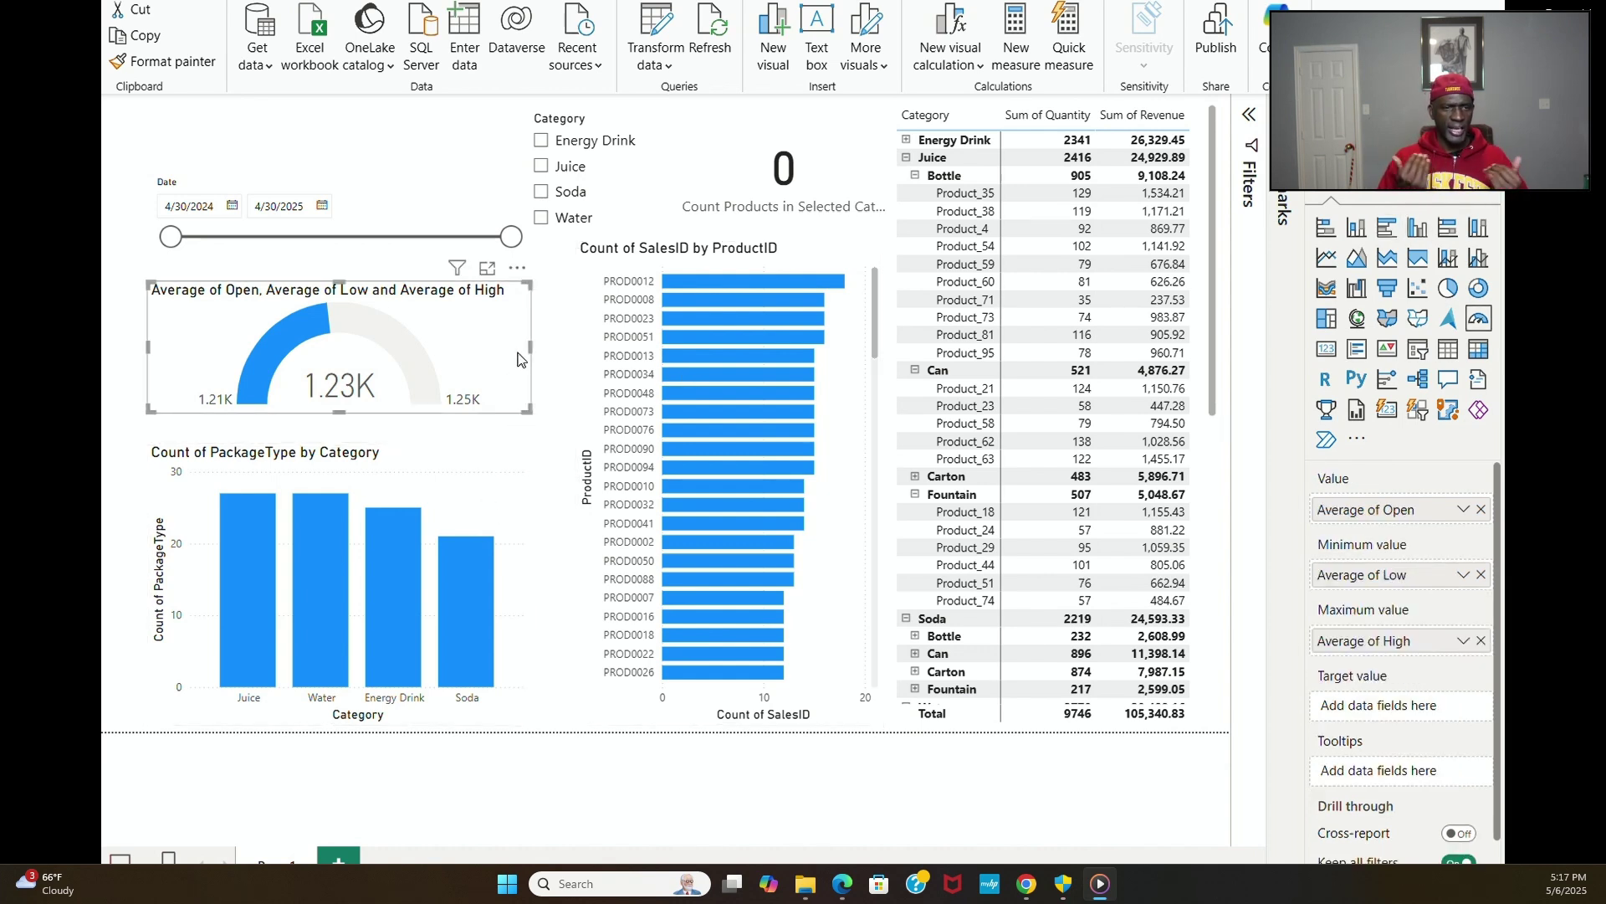
{"action": "left_click_drag", "start_coordinate": [525, 380], "coordinate": [525, 409]}
{"action": "left_click", "coordinate": [485, 201]}
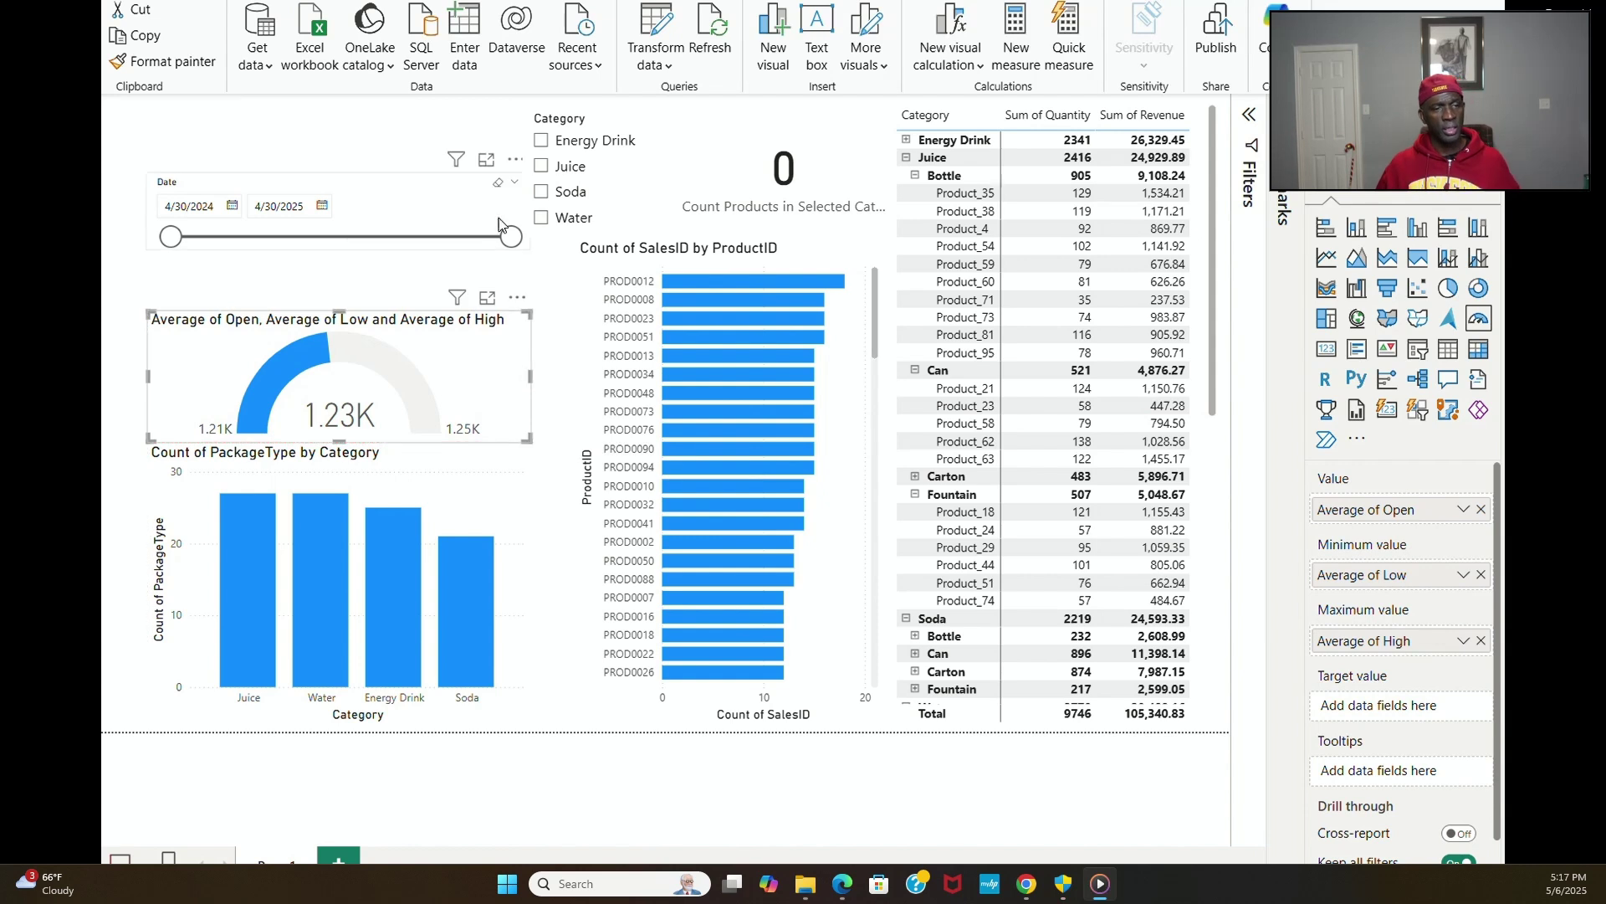
{"action": "left_click_drag", "start_coordinate": [485, 201], "coordinate": [486, 247]}
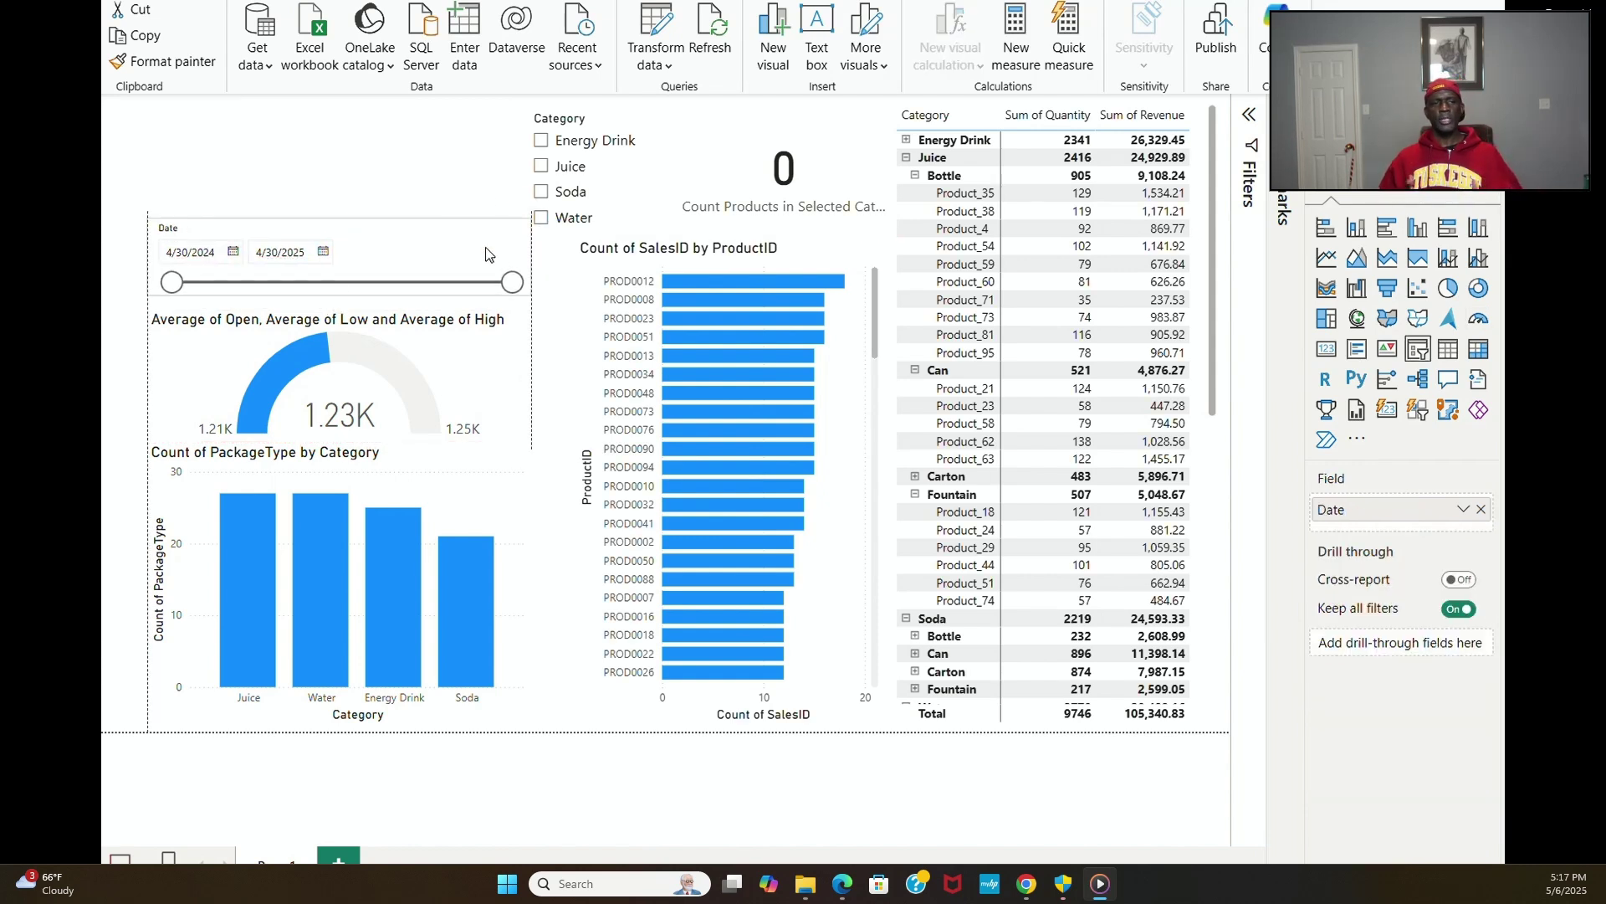
Step: Insert the Coca-Cola logo picture from the Images folder, shrink it and place it in the page's upper-left corner above the Date slicer
{"action": "left_click", "coordinate": [436, 156]}
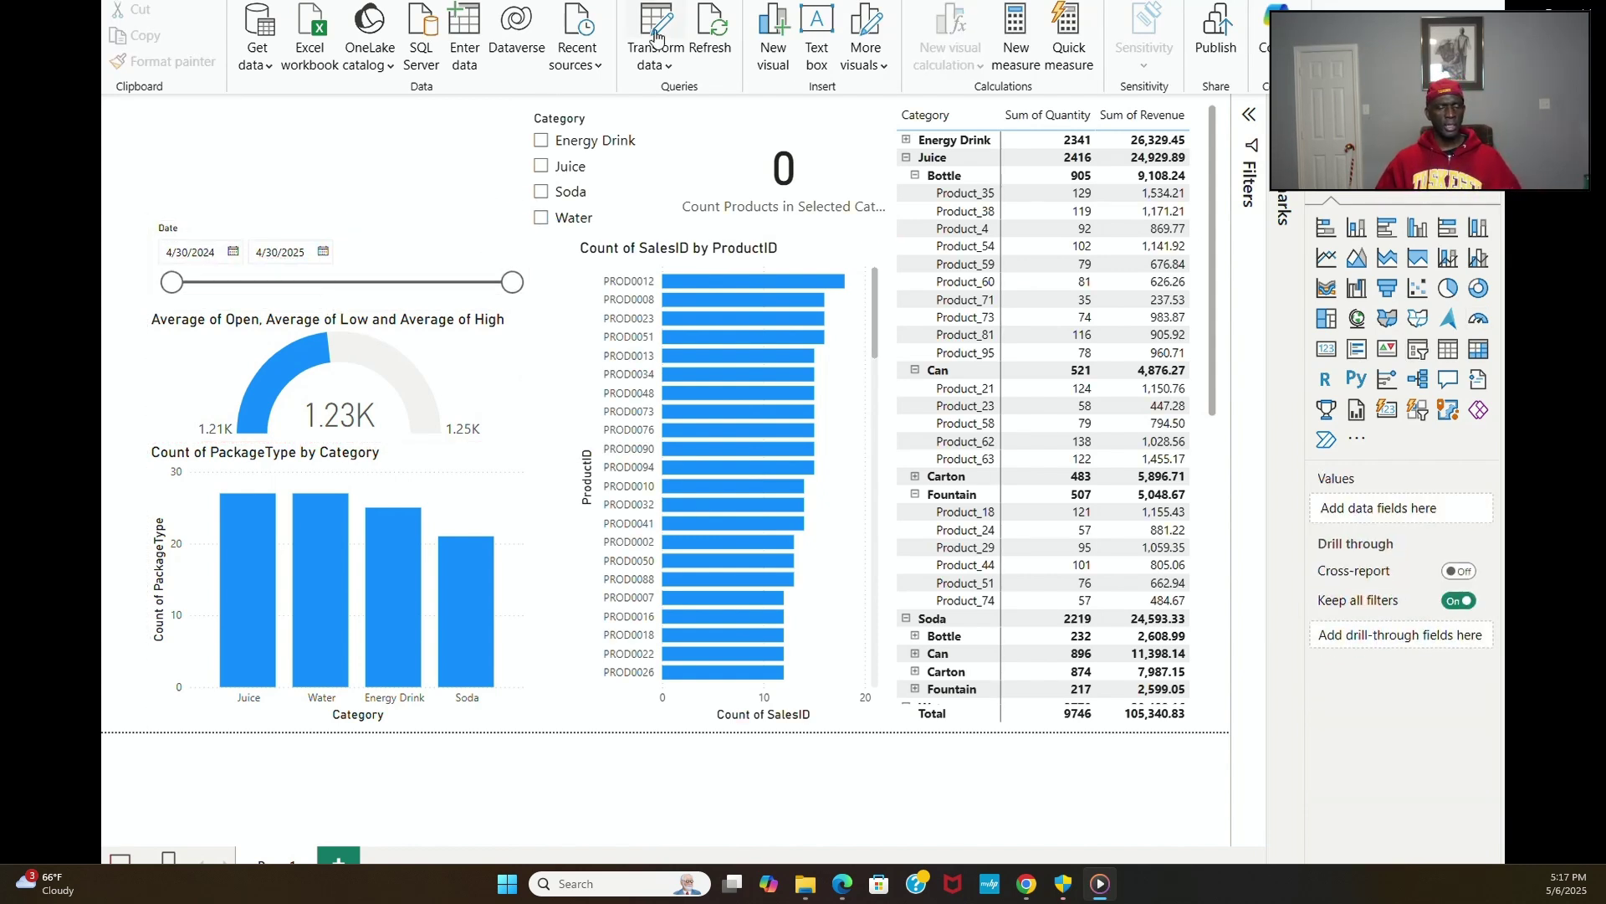
{"action": "left_click", "coordinate": [248, 2]}
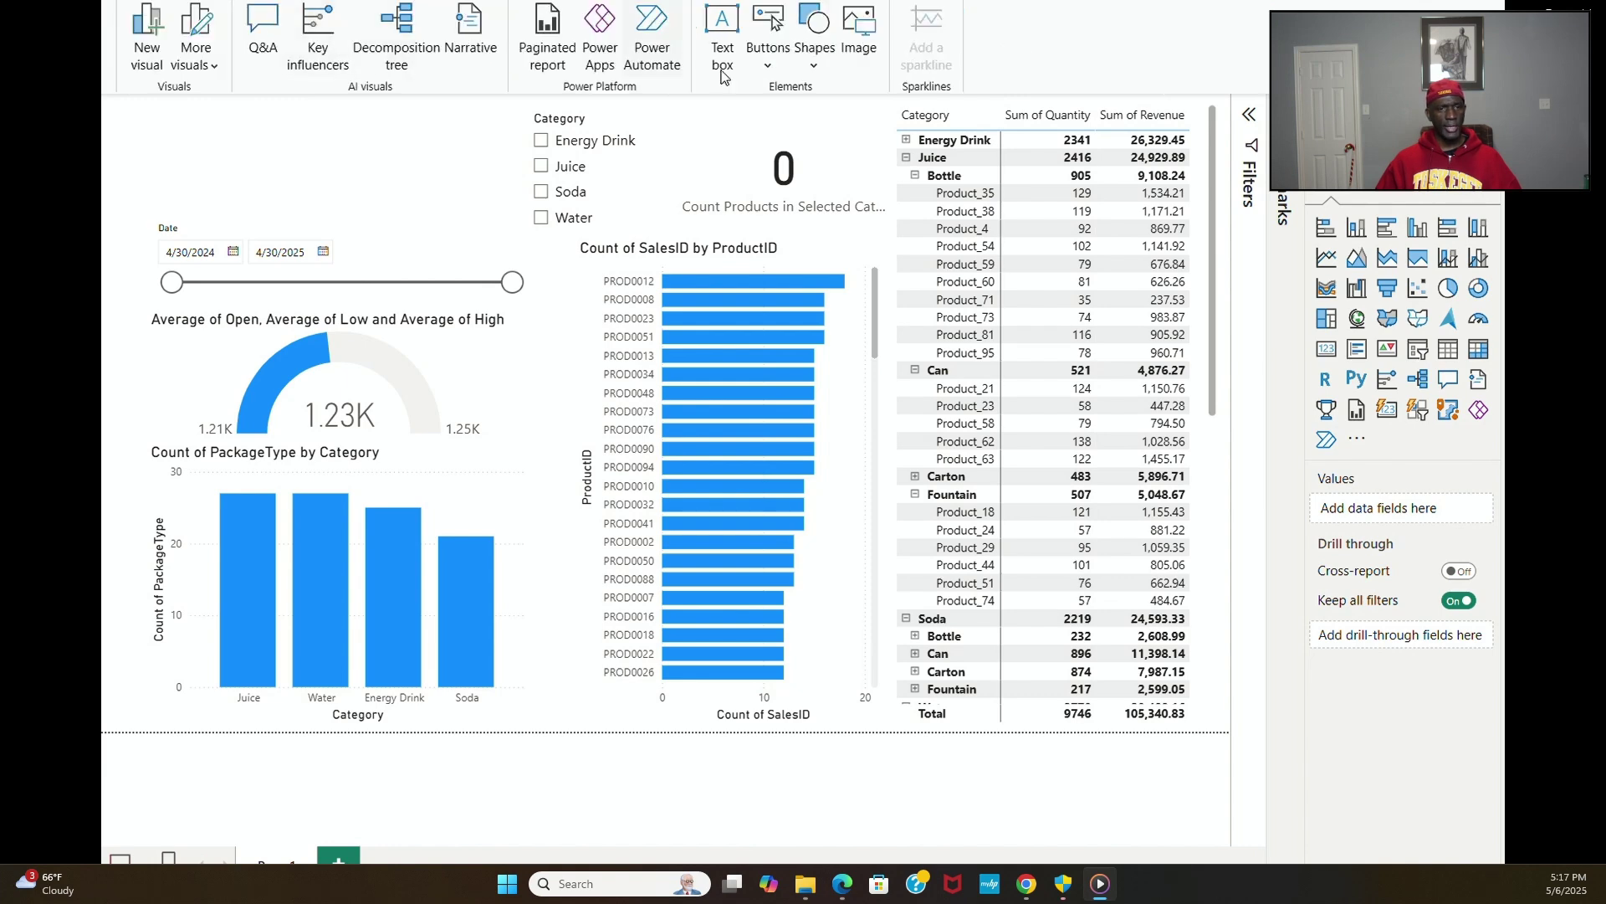
{"action": "left_click", "coordinate": [850, 54]}
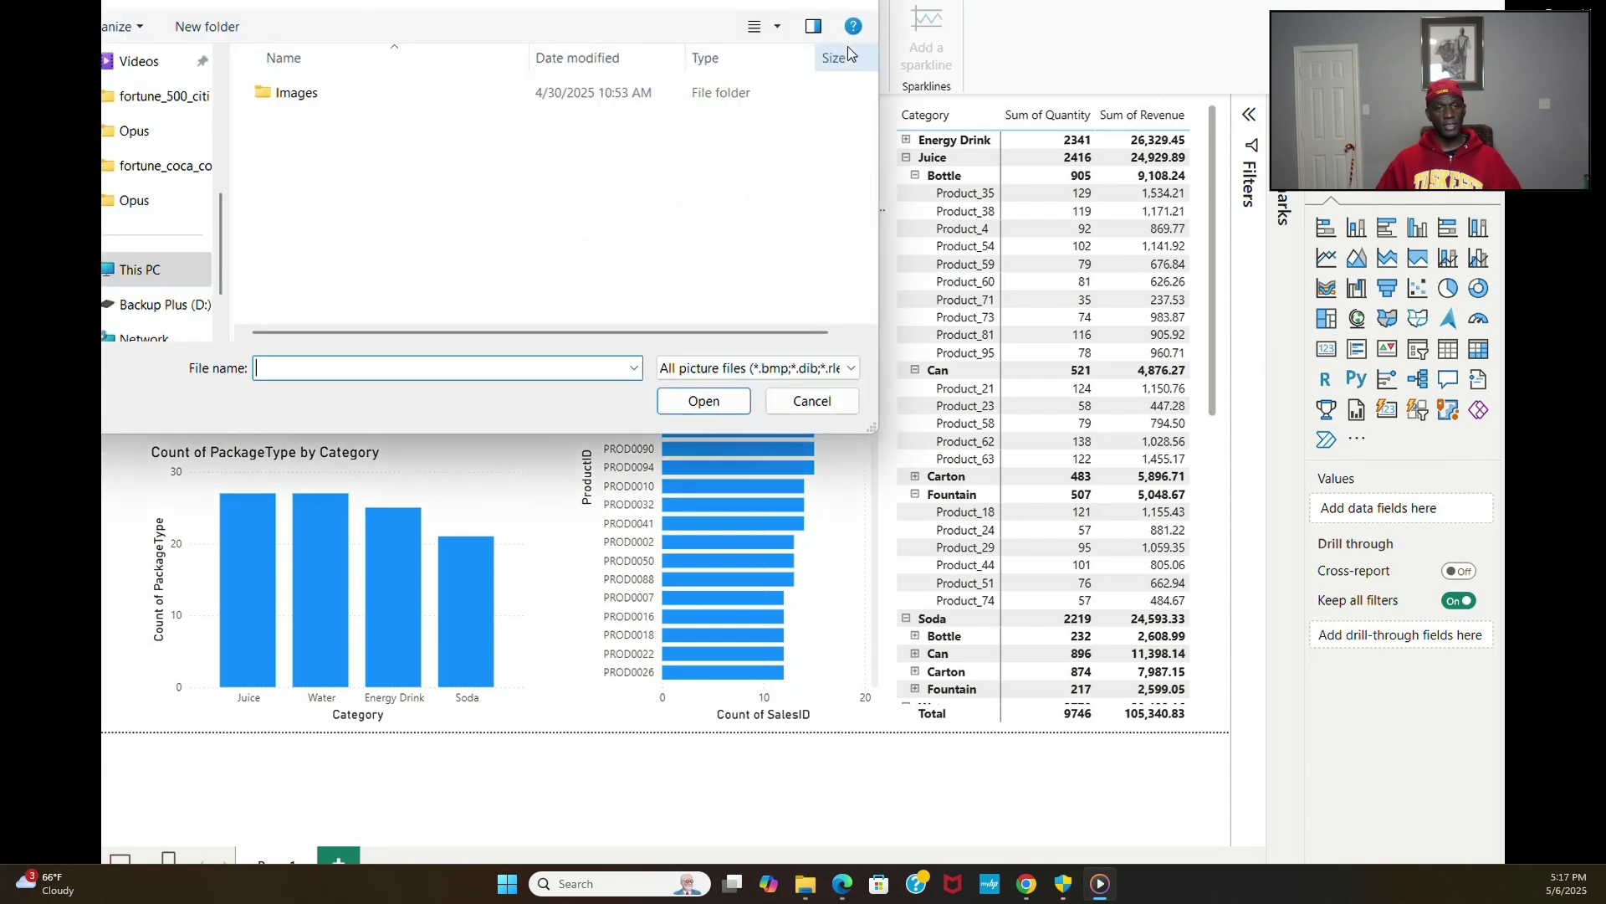
{"action": "double_click", "coordinate": [332, 102]}
{"action": "double_click", "coordinate": [325, 95]}
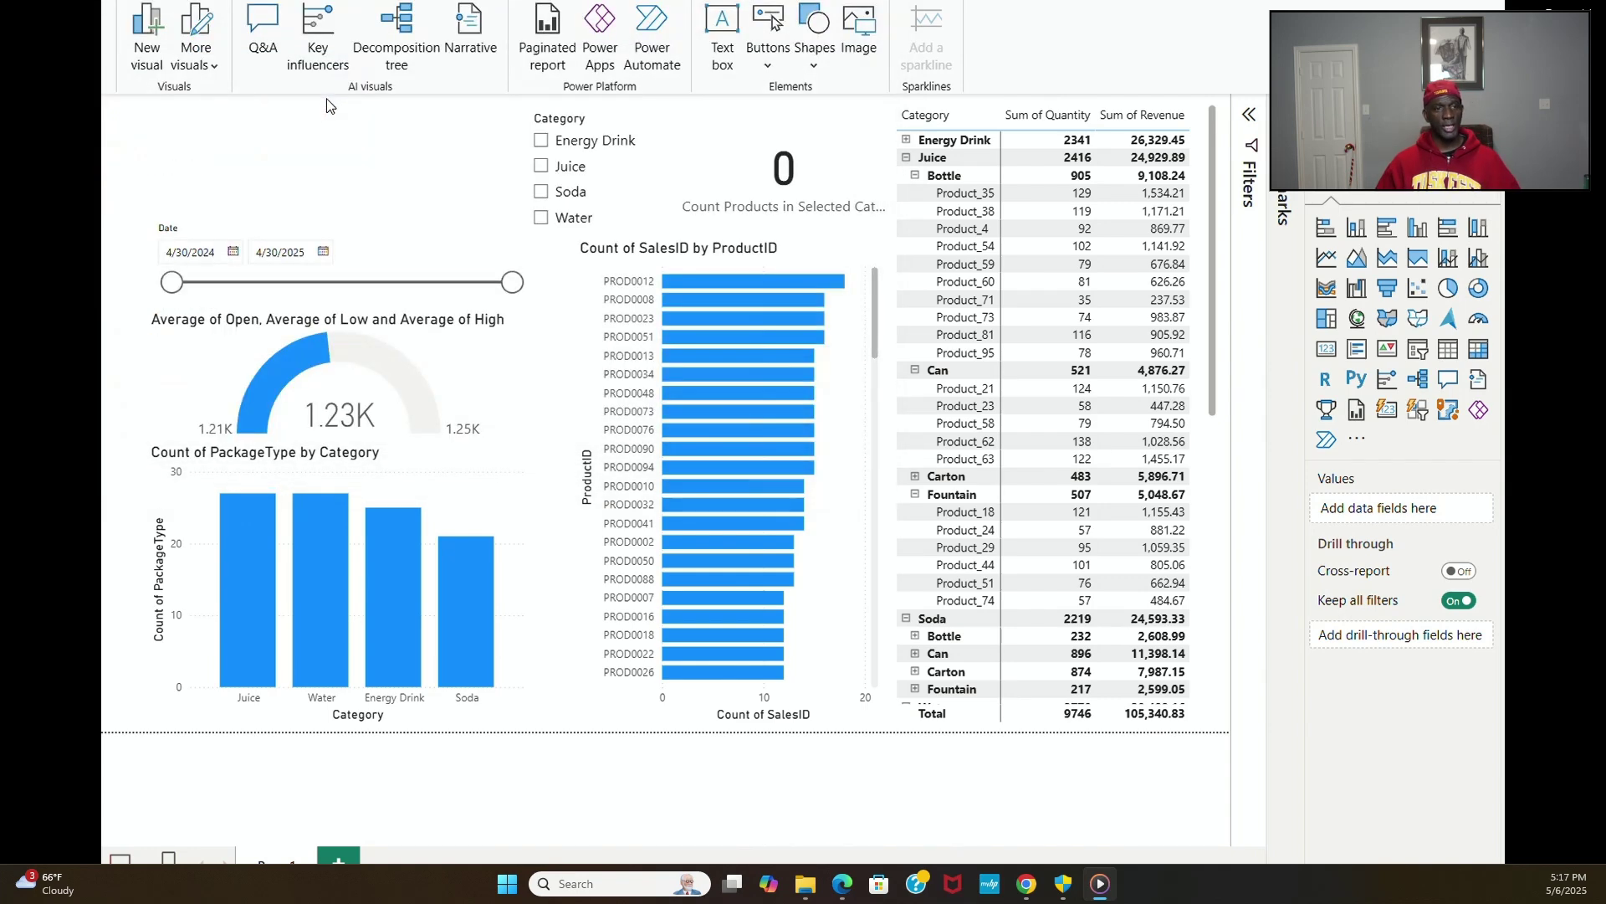
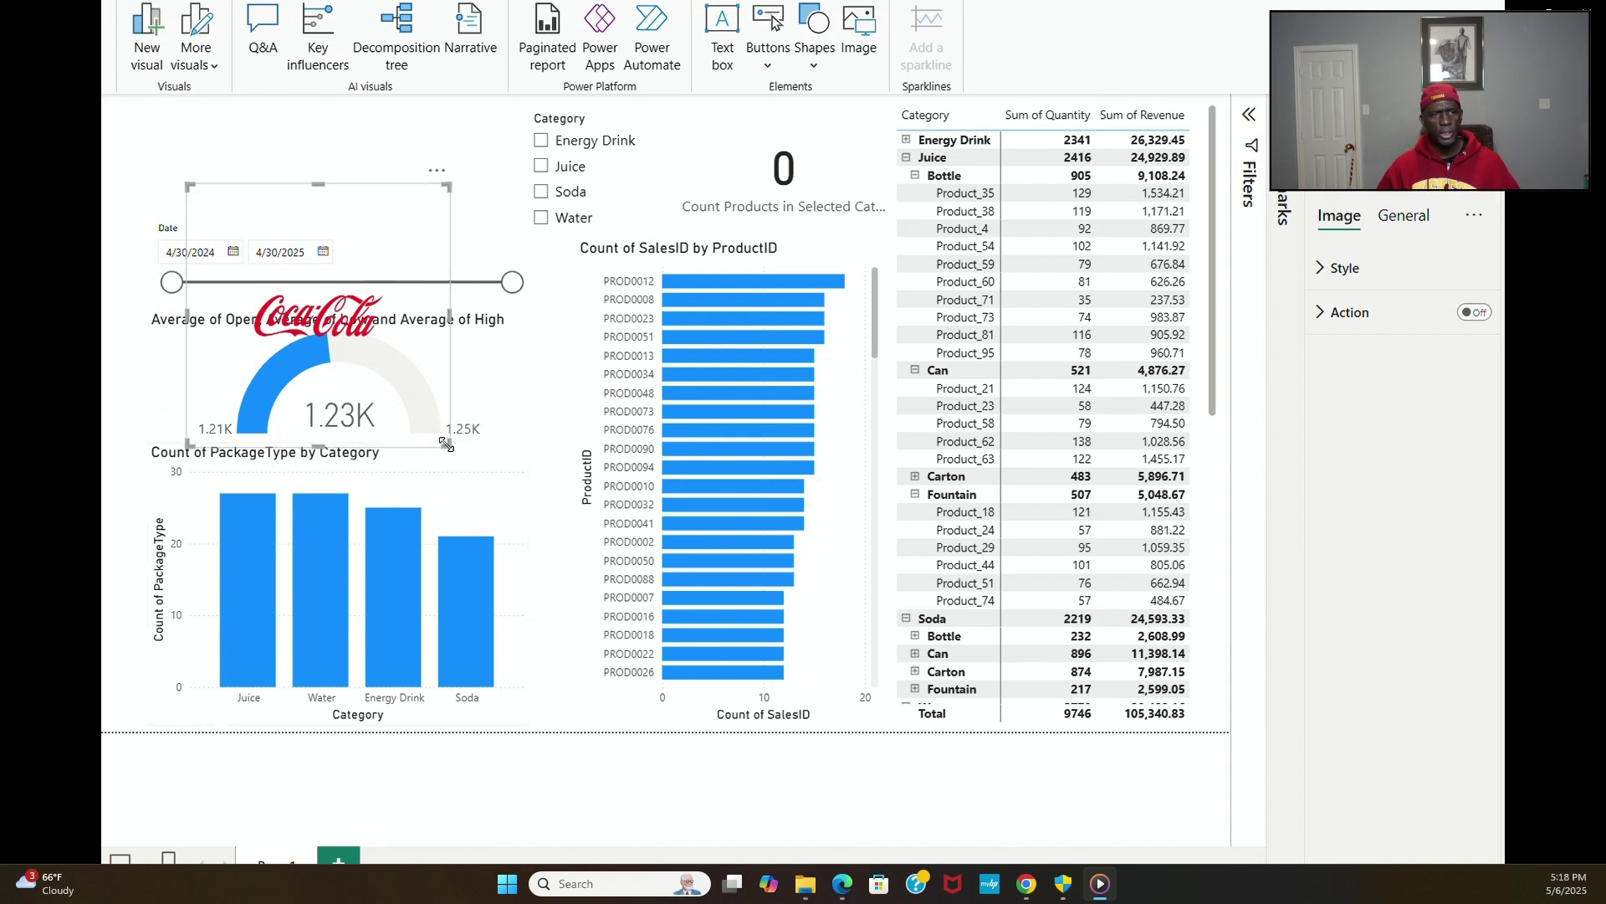
{"action": "left_click_drag", "start_coordinate": [446, 444], "coordinate": [267, 203]}
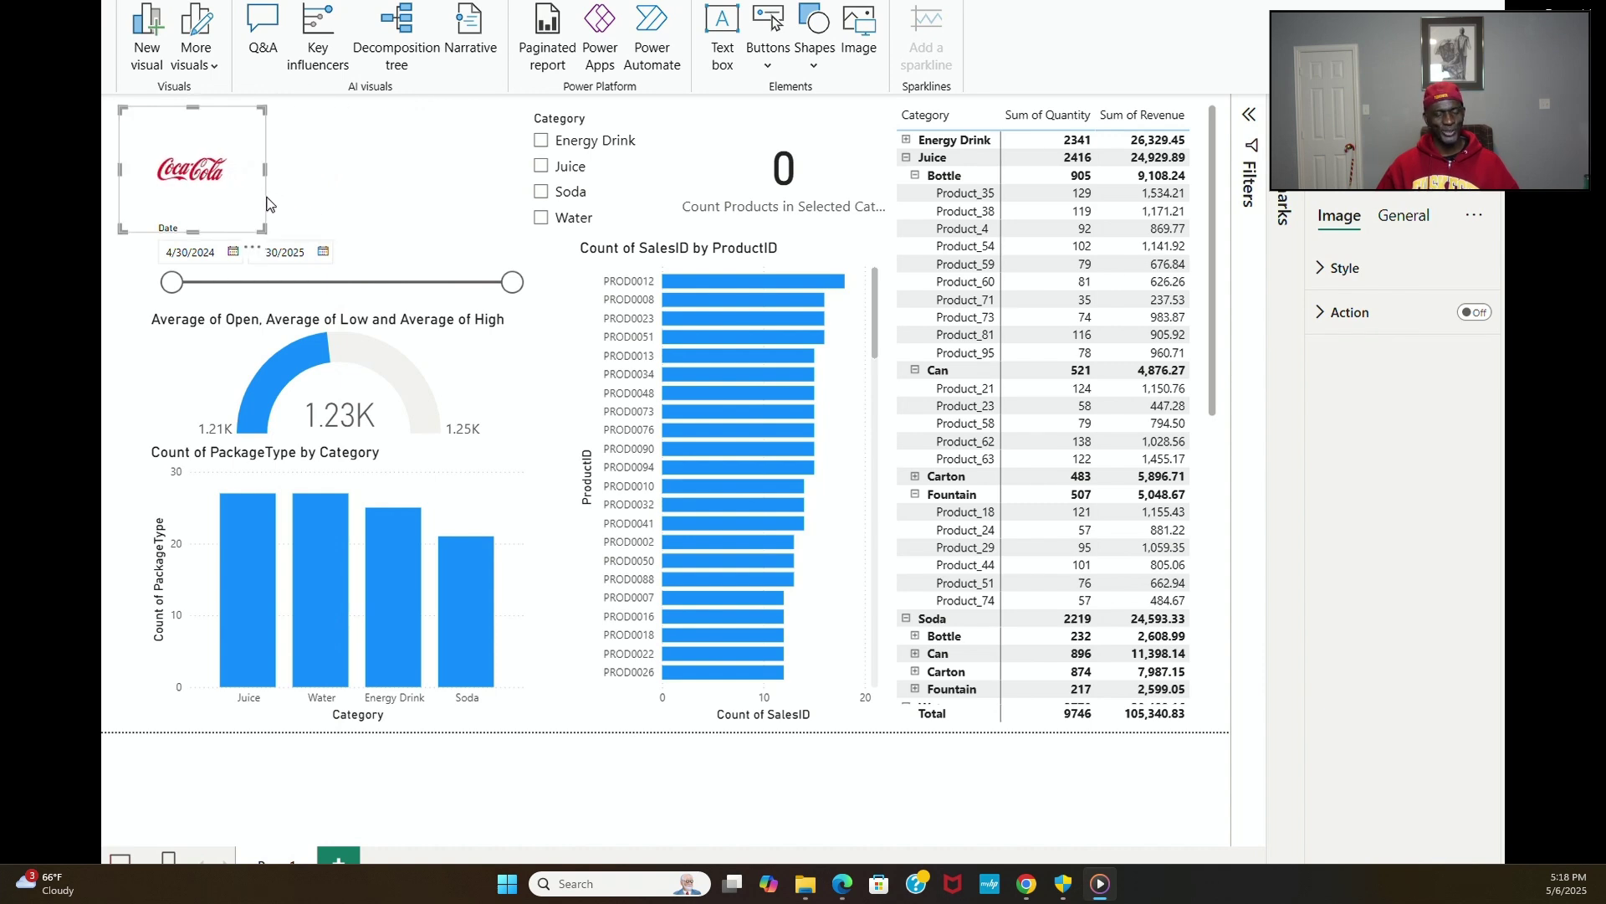
{"action": "mouse_move", "coordinate": [219, 154]}
{"action": "left_mouse_down"}
{"action": "mouse_move", "coordinate": [223, 131]}
{"action": "mouse_move", "coordinate": [244, 132]}
{"action": "mouse_move", "coordinate": [207, 134]}
{"action": "mouse_move", "coordinate": [227, 125]}
{"action": "left_mouse_up"}
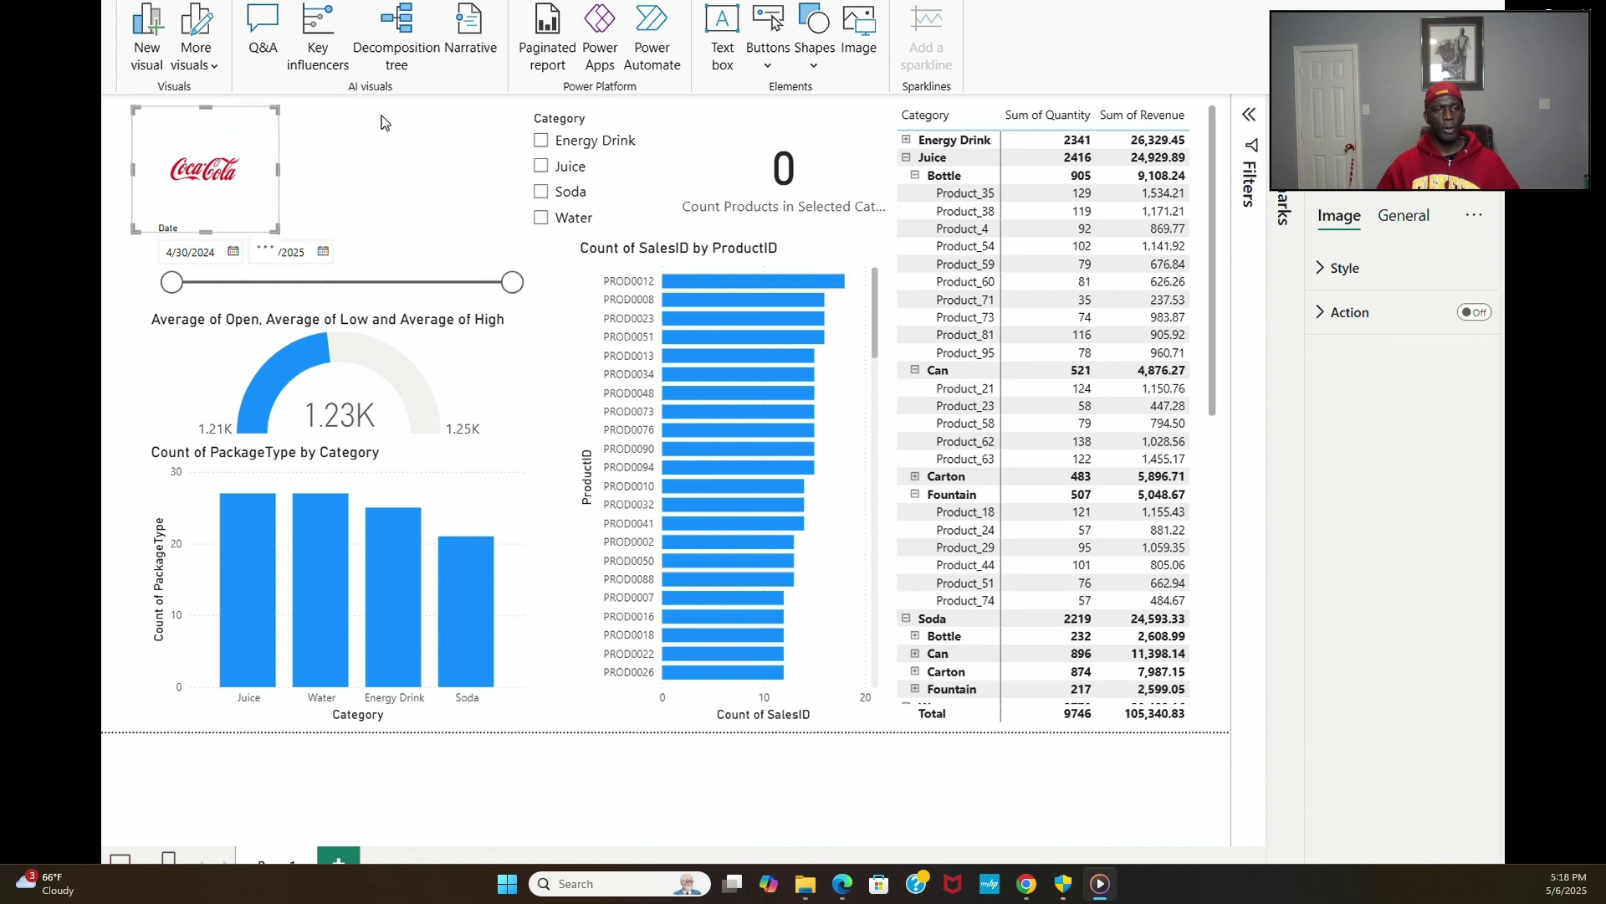
Step: Move the Category slicer beside the Coca-Cola logo, above the Date slicer
{"action": "left_click", "coordinate": [641, 169]}
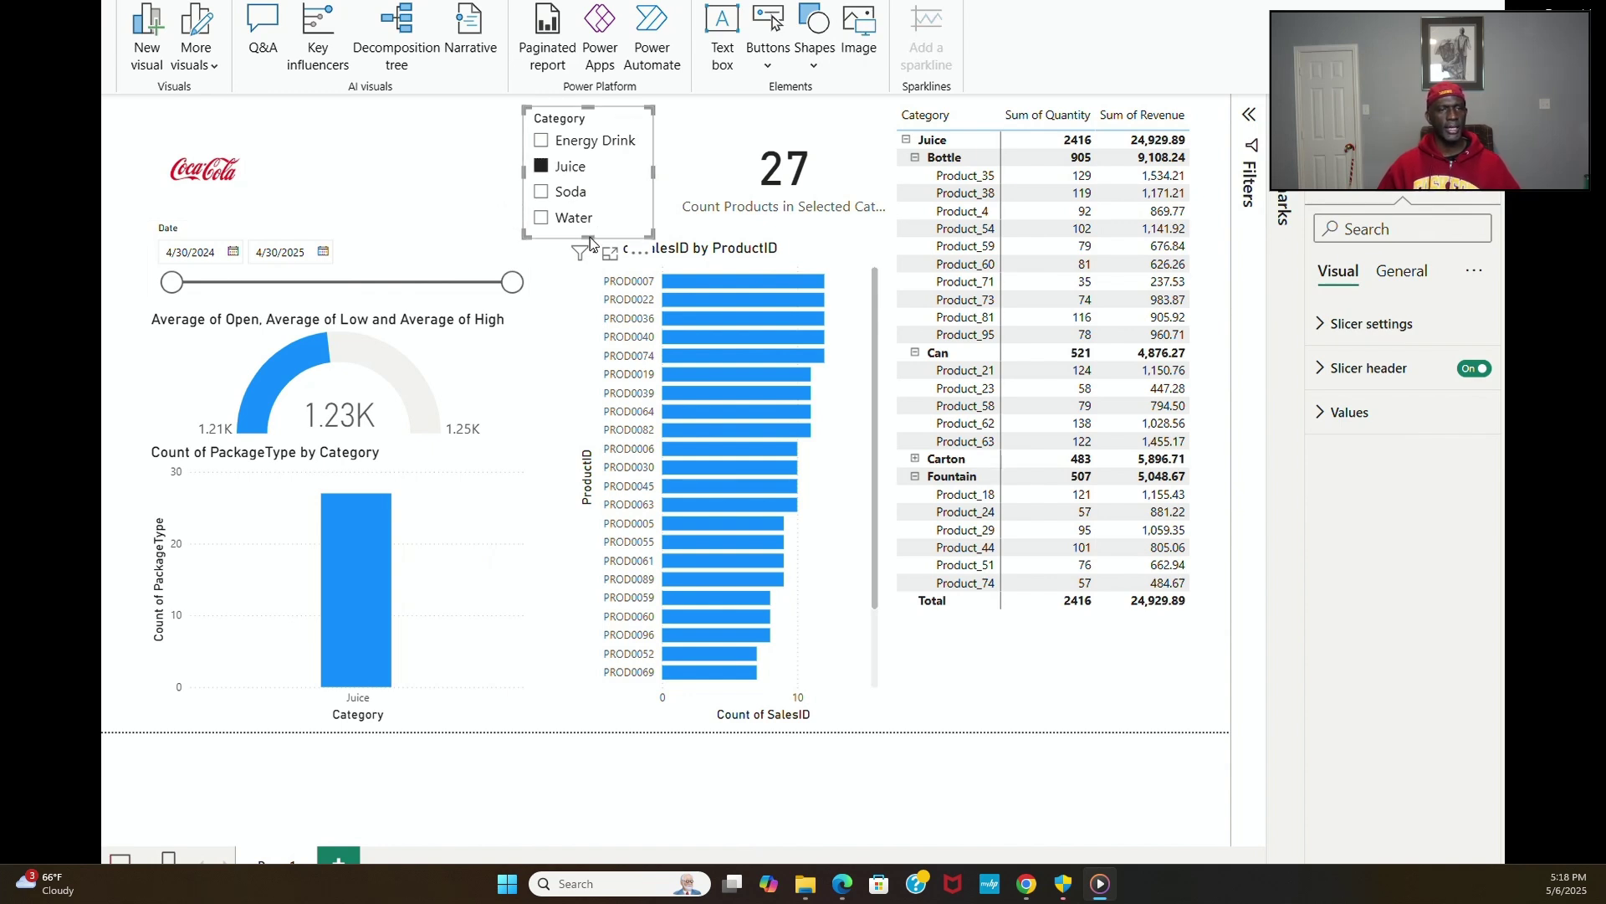
{"action": "left_click_drag", "start_coordinate": [590, 231], "coordinate": [584, 243]}
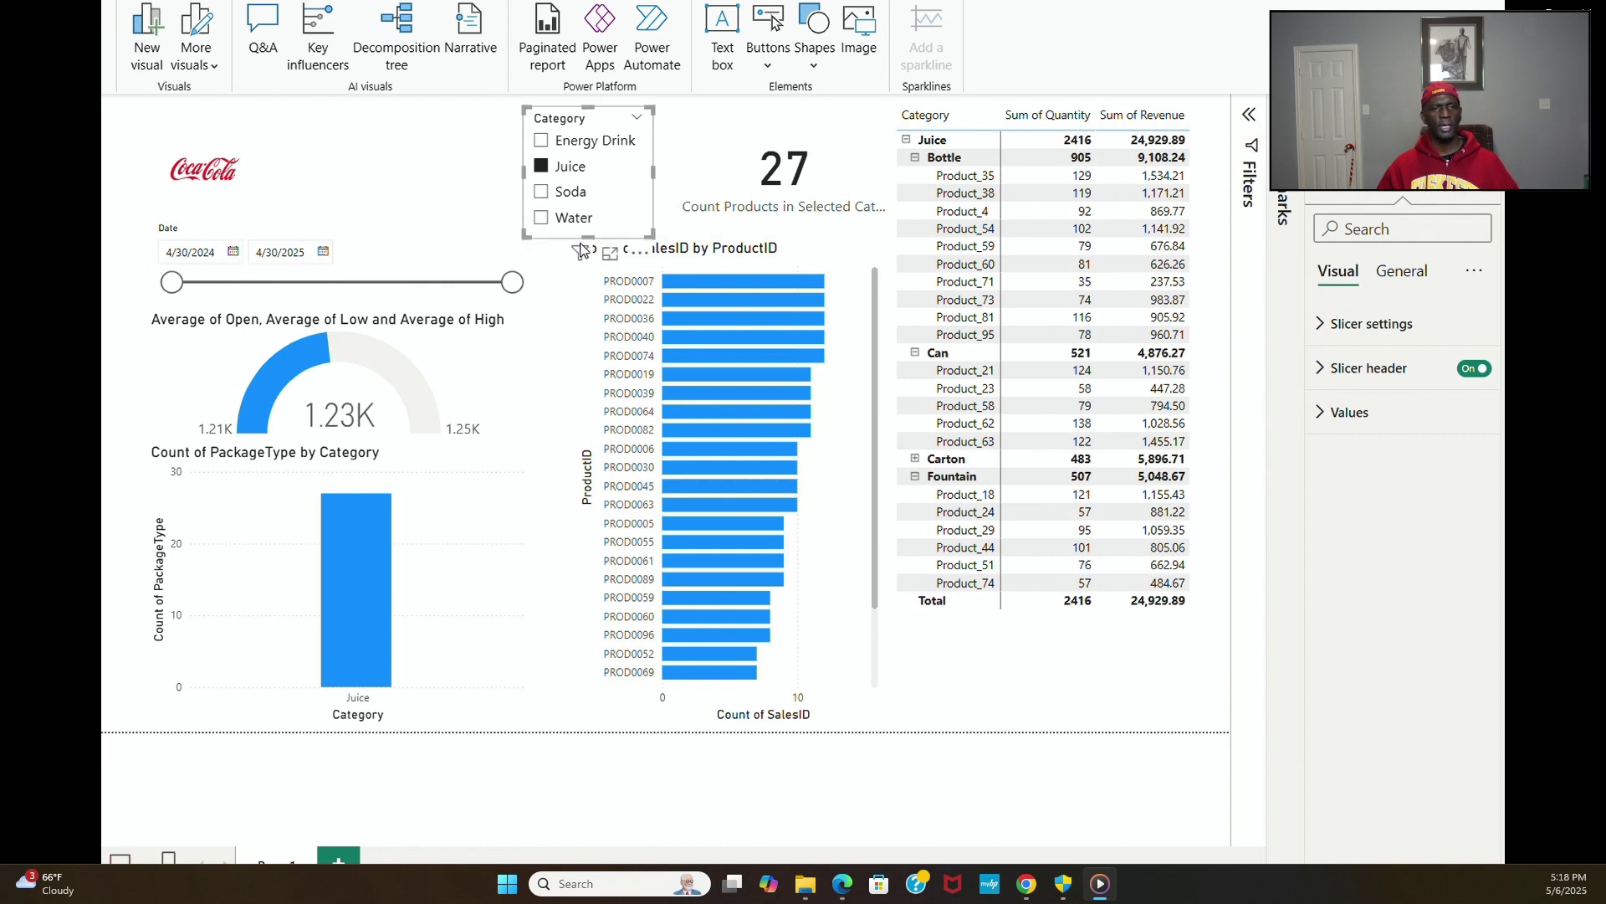
{"action": "left_click", "coordinate": [611, 191]}
{"action": "left_click_drag", "start_coordinate": [611, 192], "coordinate": [373, 182]}
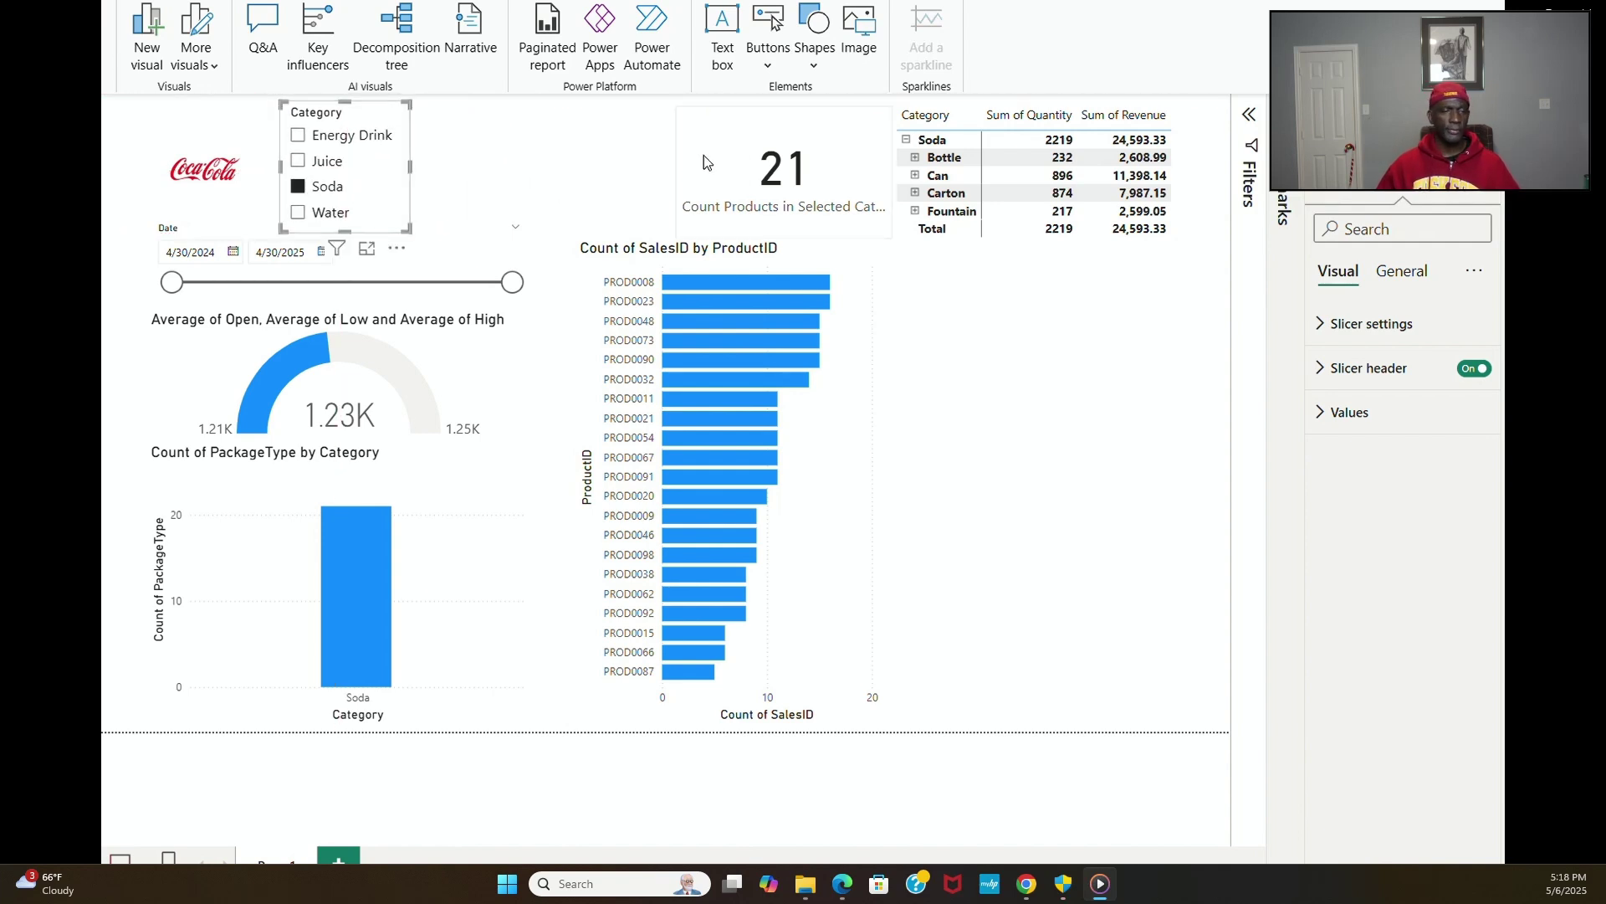
Step: Move the product count card next to the Category slicer, and clear the slicer's Soda selection
{"action": "left_click_drag", "start_coordinate": [801, 156], "coordinate": [536, 155]}
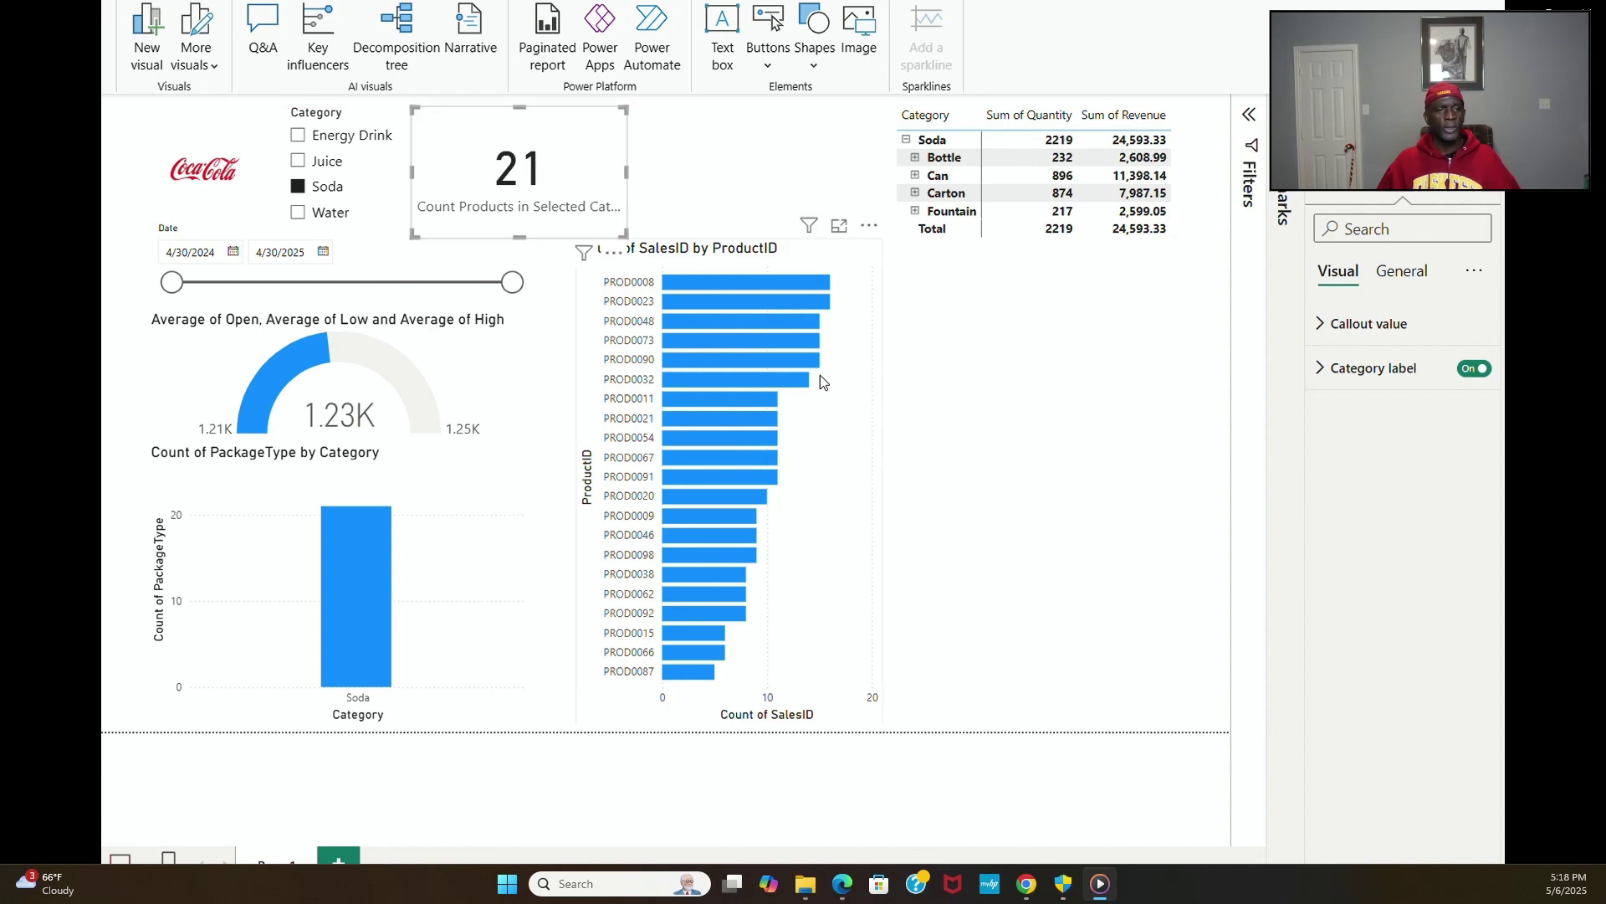
{"action": "left_click", "coordinate": [926, 418]}
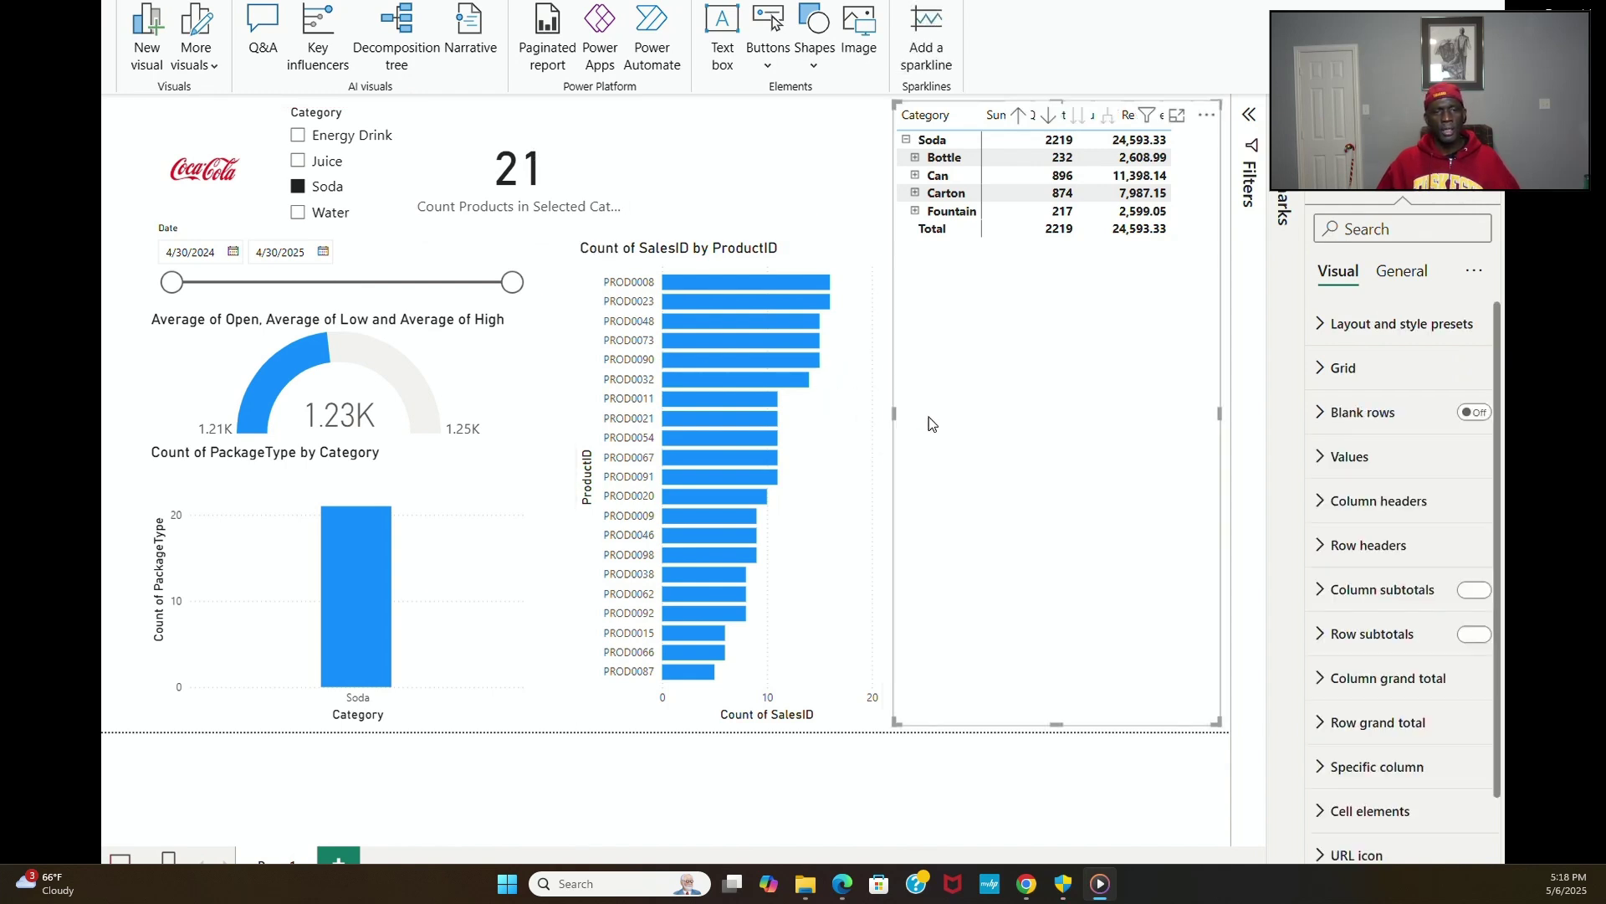
{"action": "left_click", "coordinate": [343, 201]}
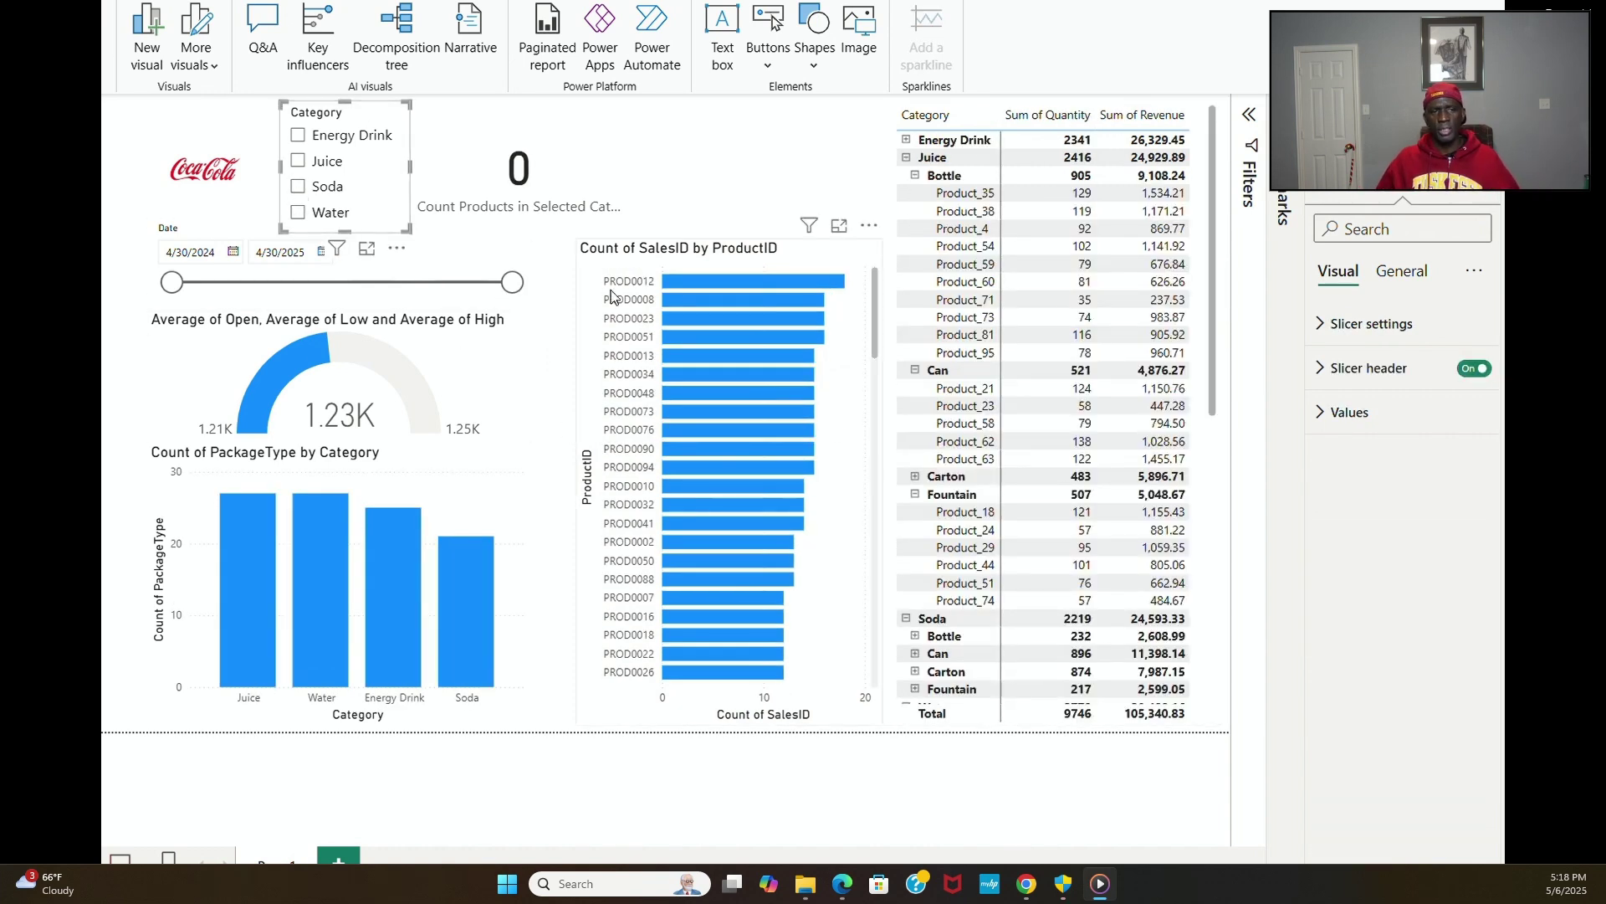
Step: Turn on the product count card's title and start its text with "Products in"
{"action": "left_click", "coordinate": [620, 178]}
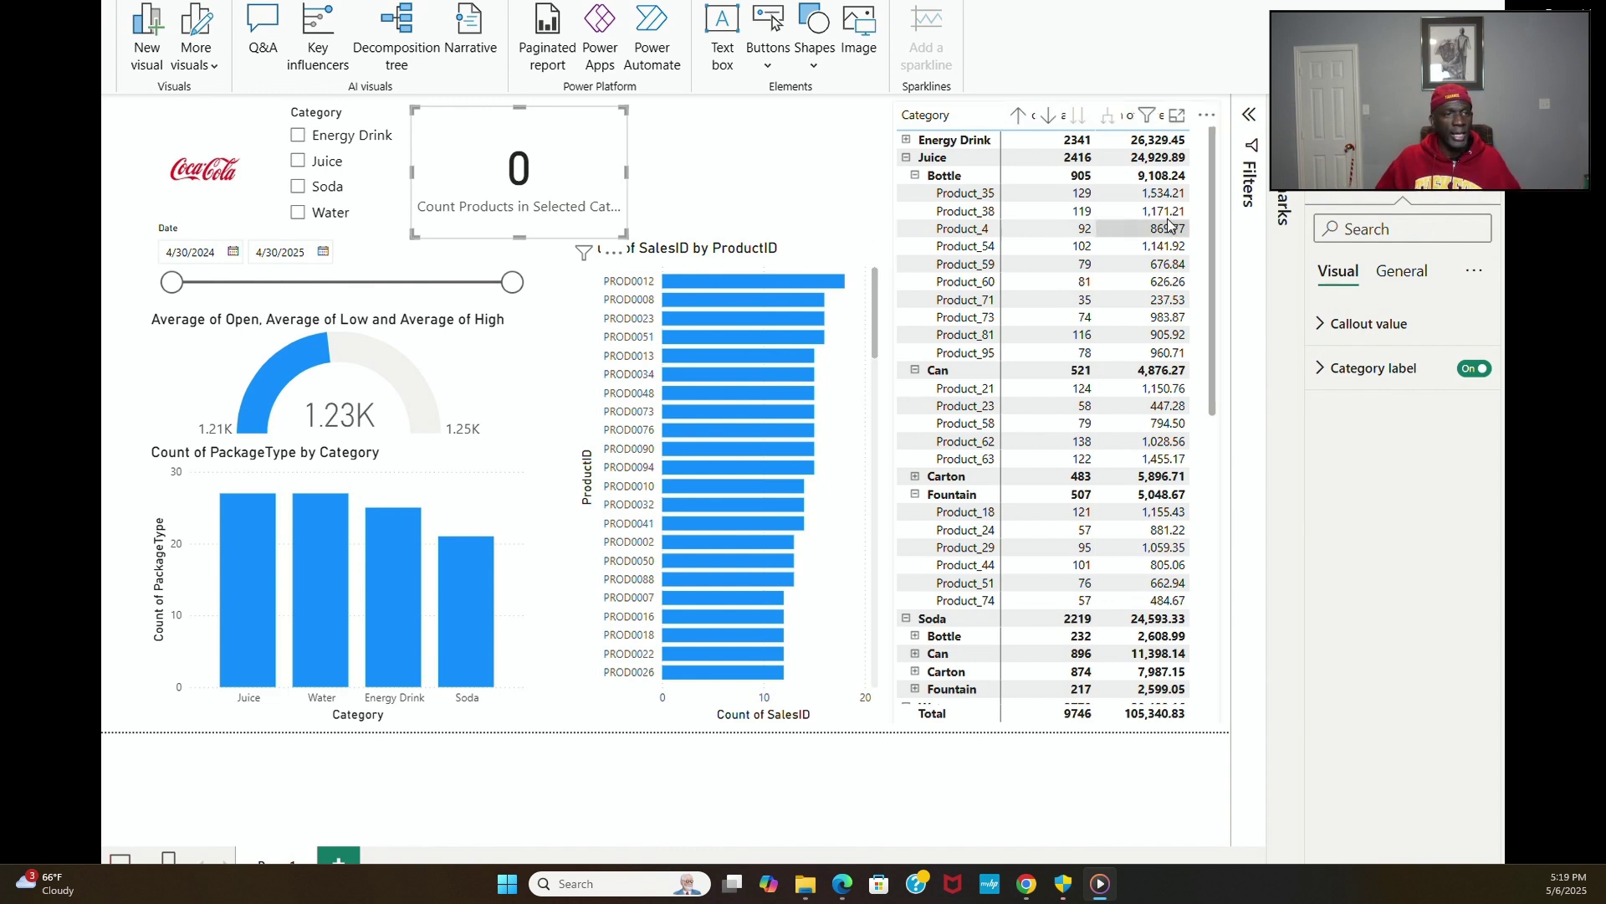
{"action": "left_click", "coordinate": [1414, 282]}
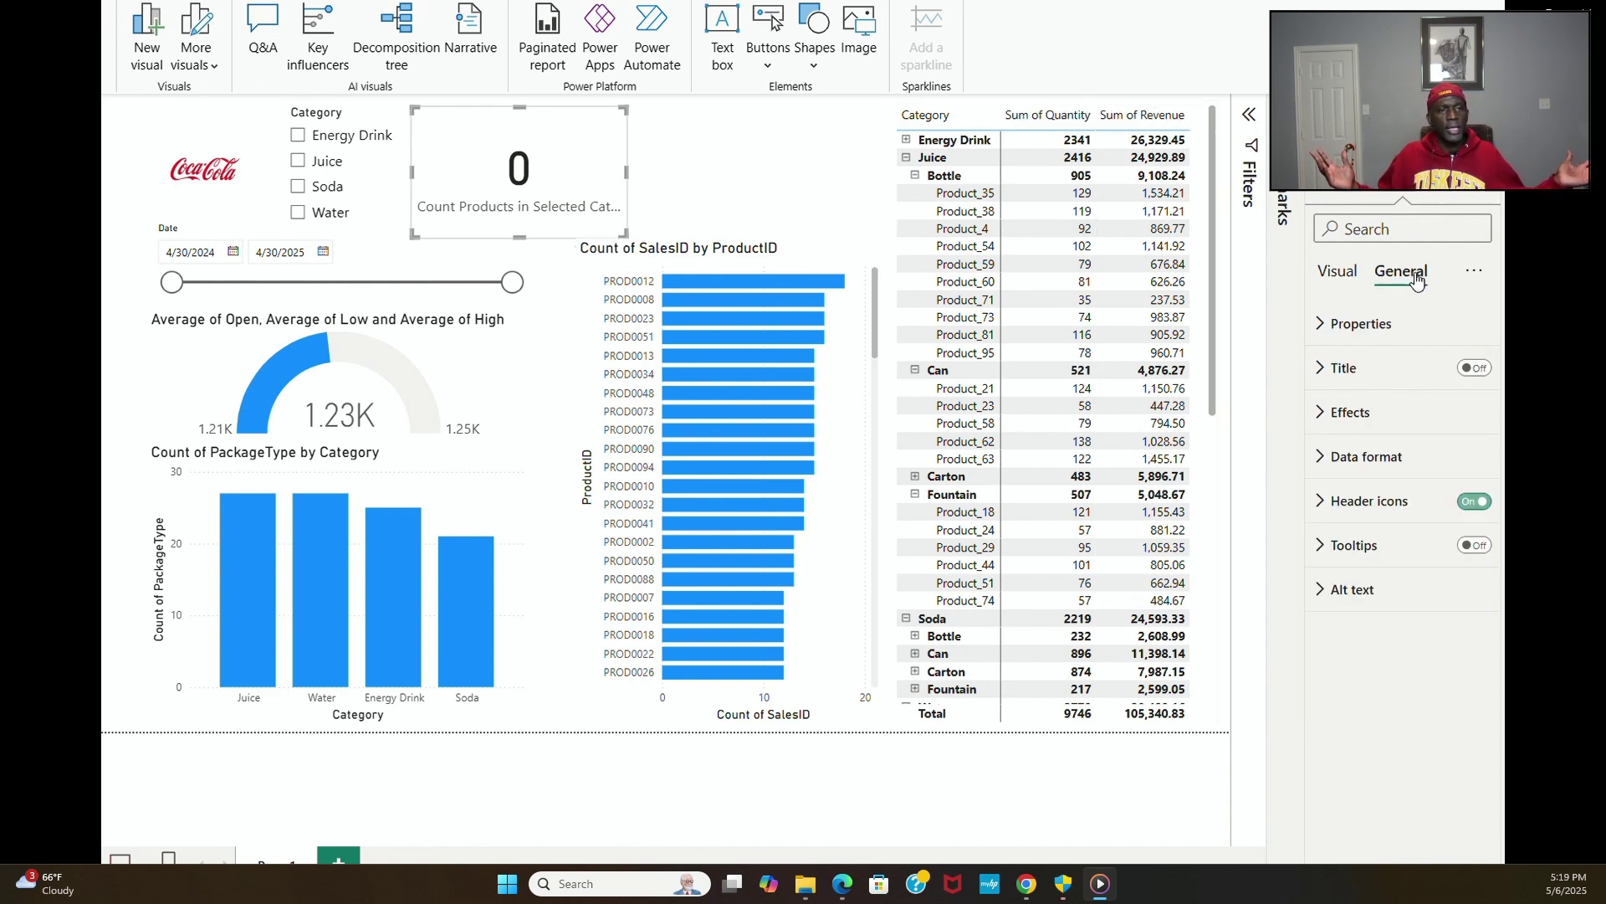
{"action": "left_click", "coordinate": [1322, 374]}
{"action": "left_click", "coordinate": [1370, 471]}
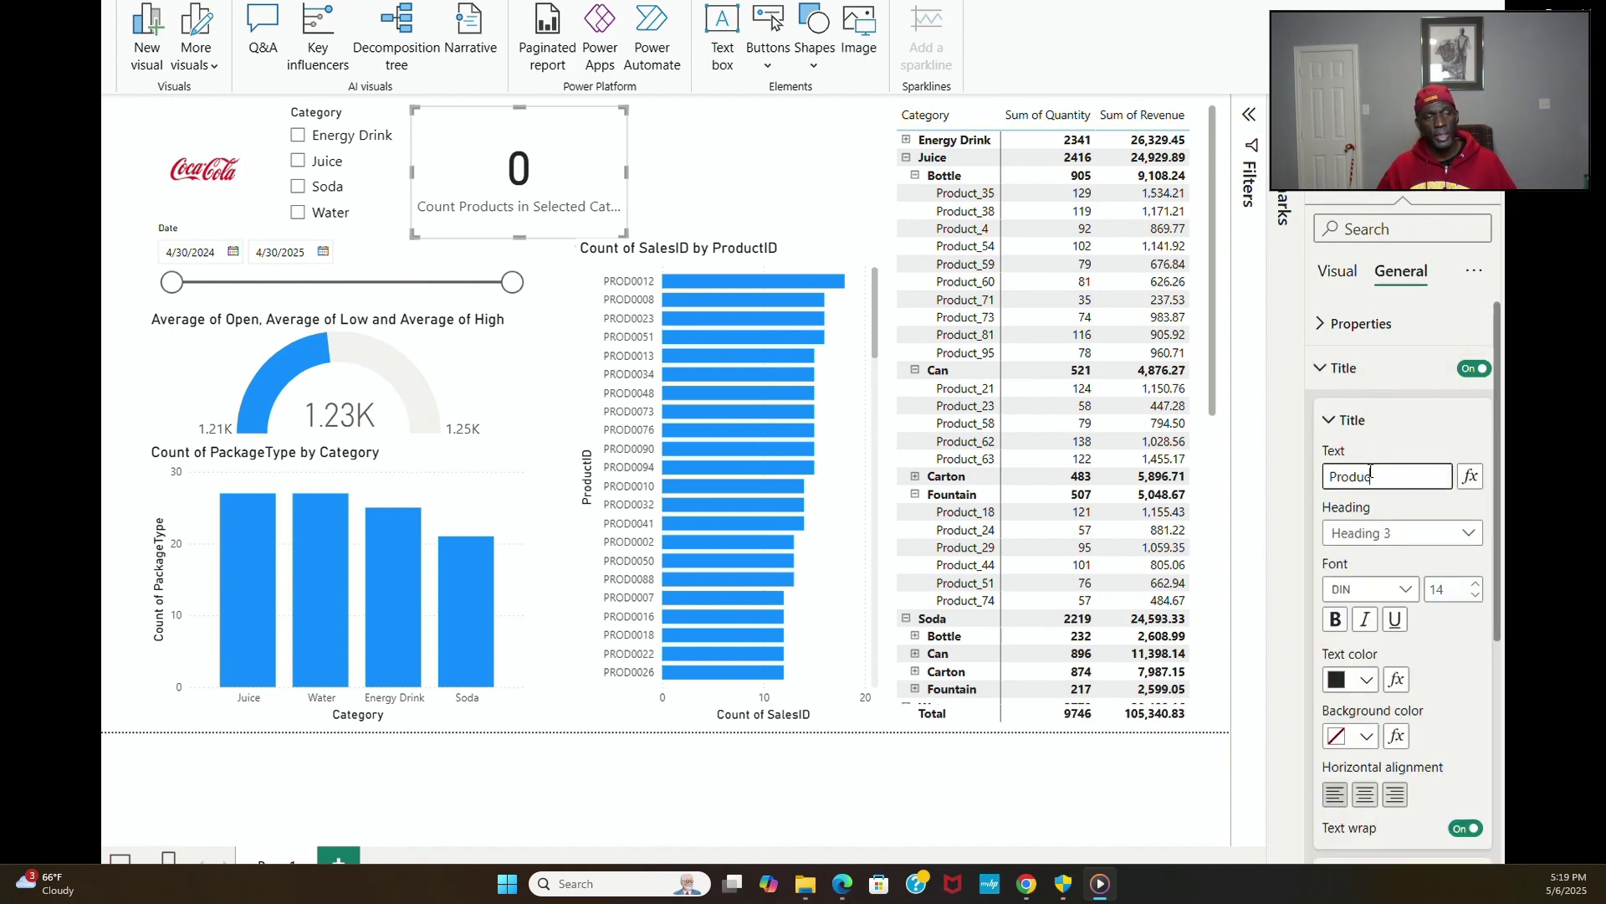
{"action": "type", "text": "Products "}
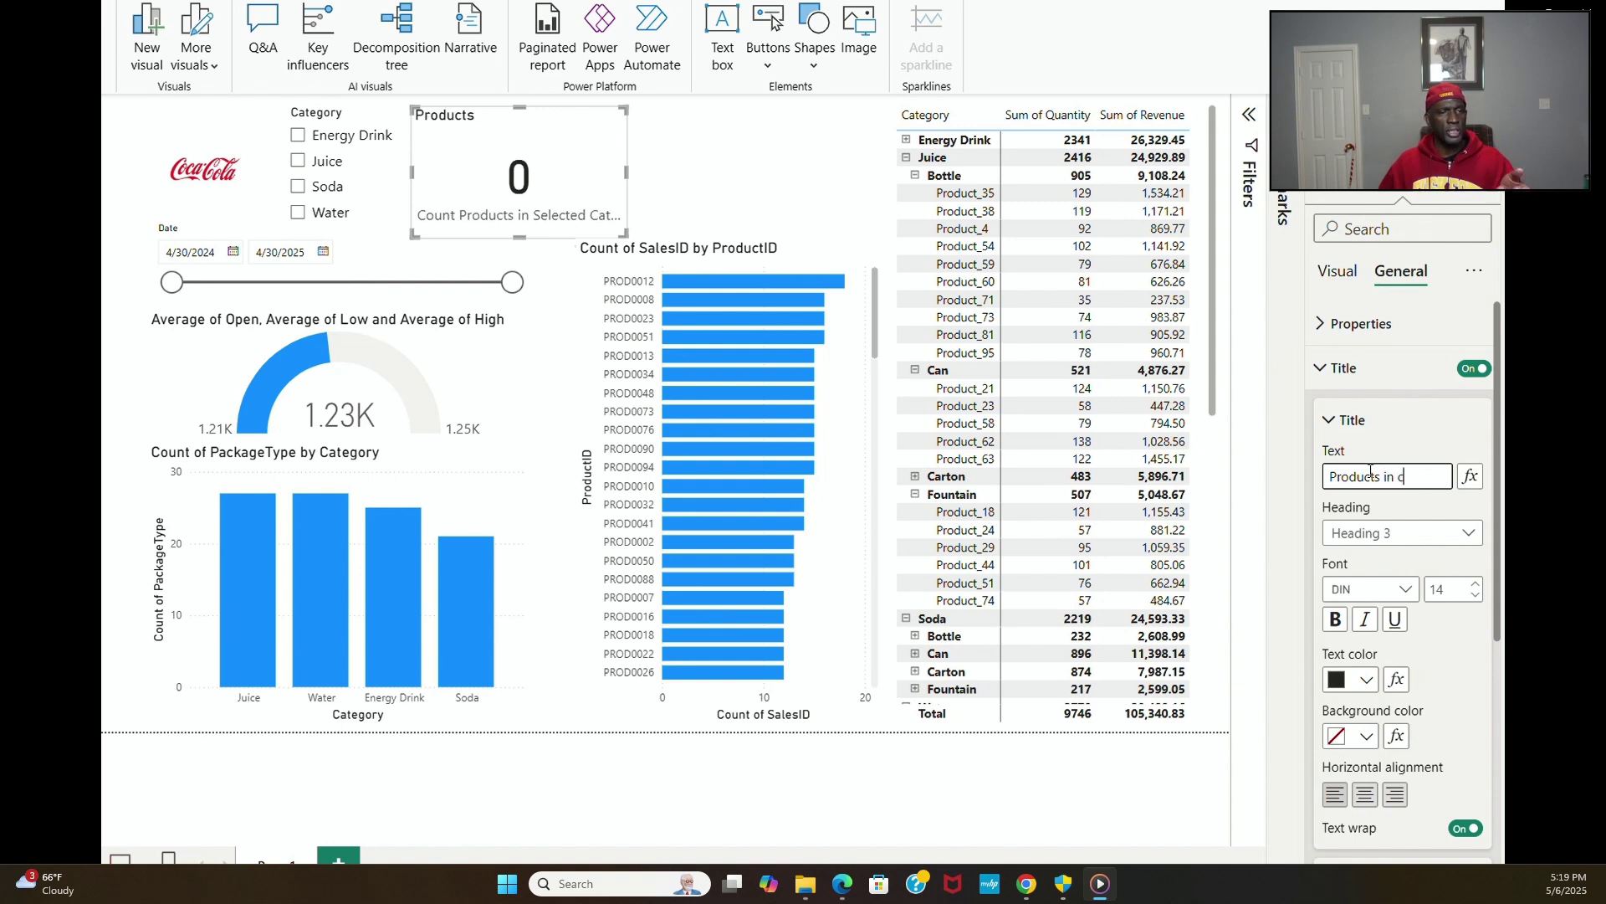
{"action": "type", "text": "in c"}
{"action": "key", "text": "BackSpace"}
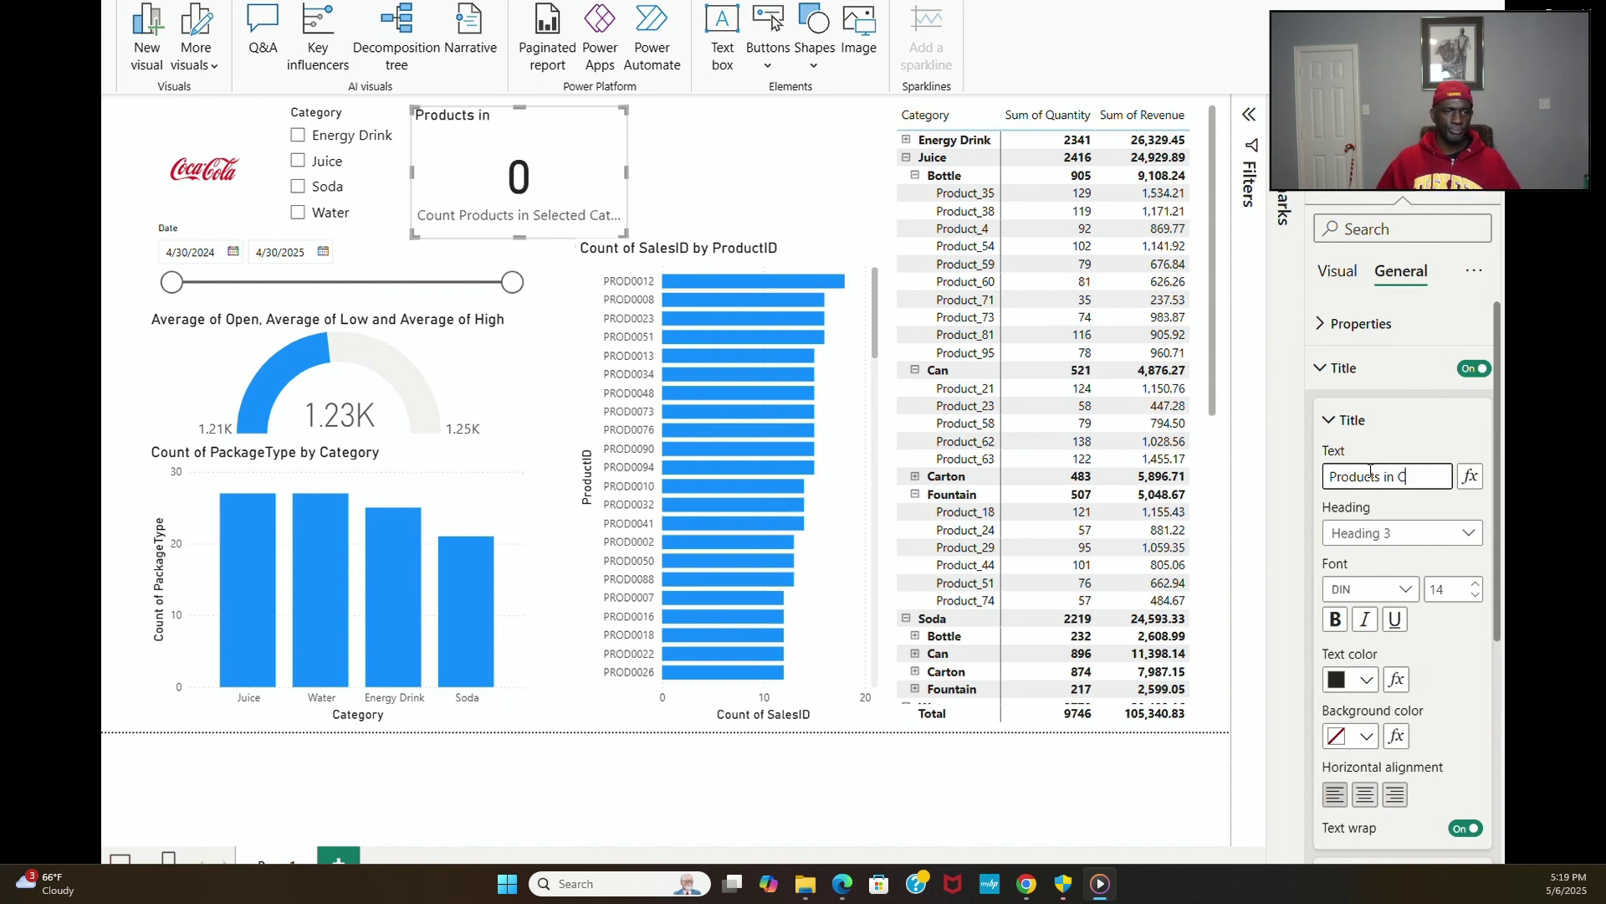
Step: Complete the card's title as "Products in Category" and turn off its category label
{"action": "type", "text": "Category"}
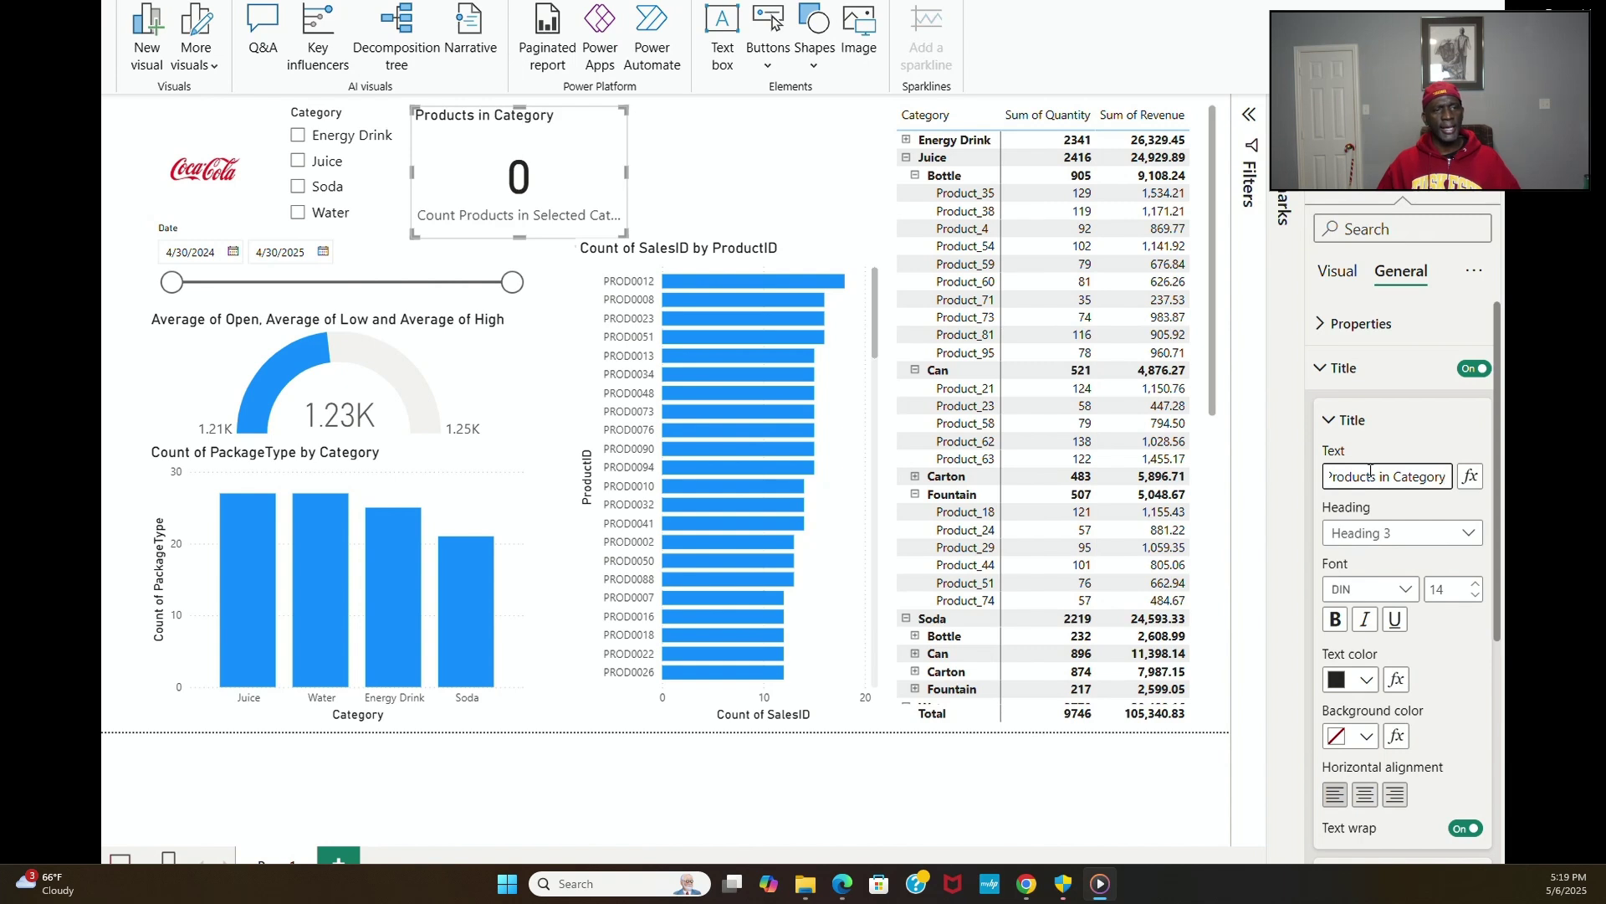
{"action": "left_click", "coordinate": [1338, 270]}
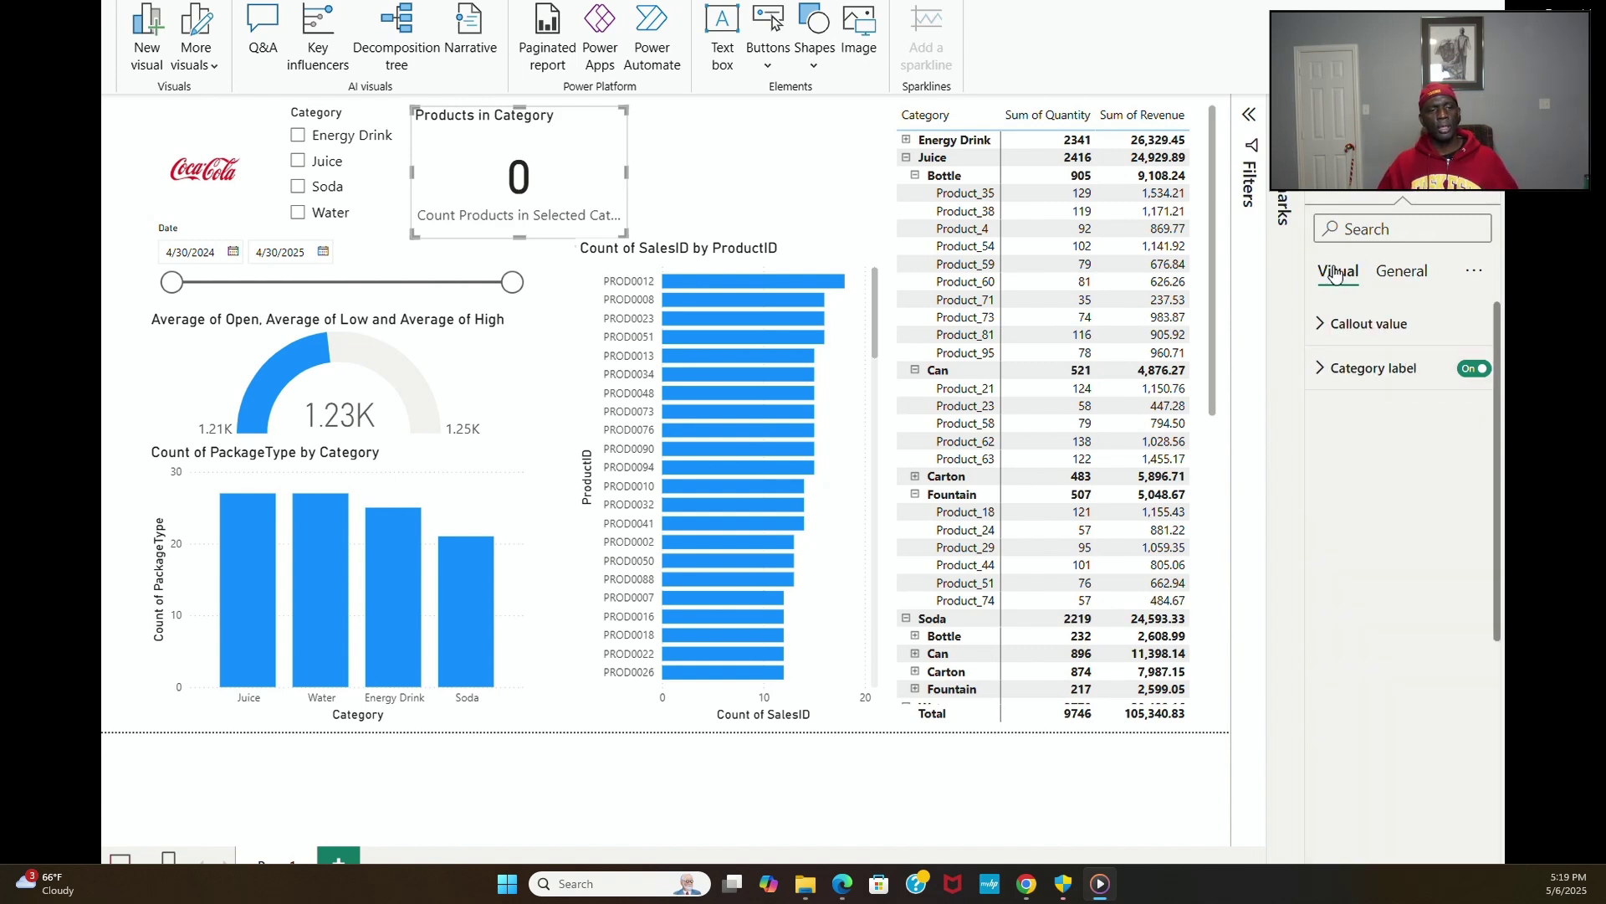
{"action": "left_click", "coordinate": [1473, 369]}
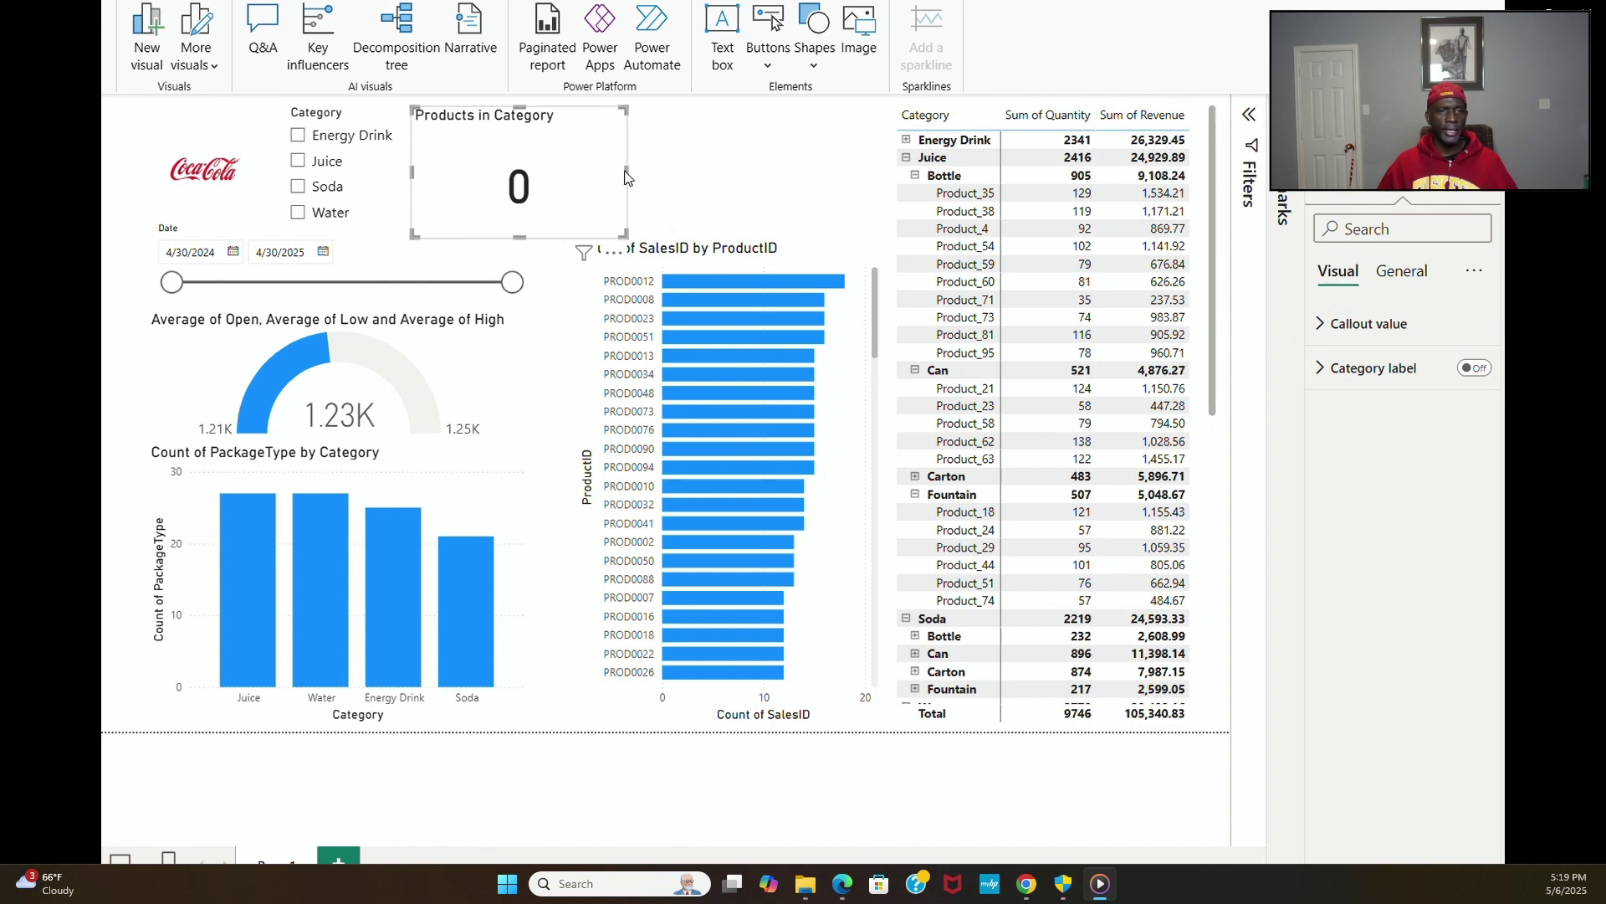
Step: Narrow the Products in Category card and extend the Count of SalesID by ProductID chart upward to align with the card's top
{"action": "left_click_drag", "start_coordinate": [626, 175], "coordinate": [563, 180]}
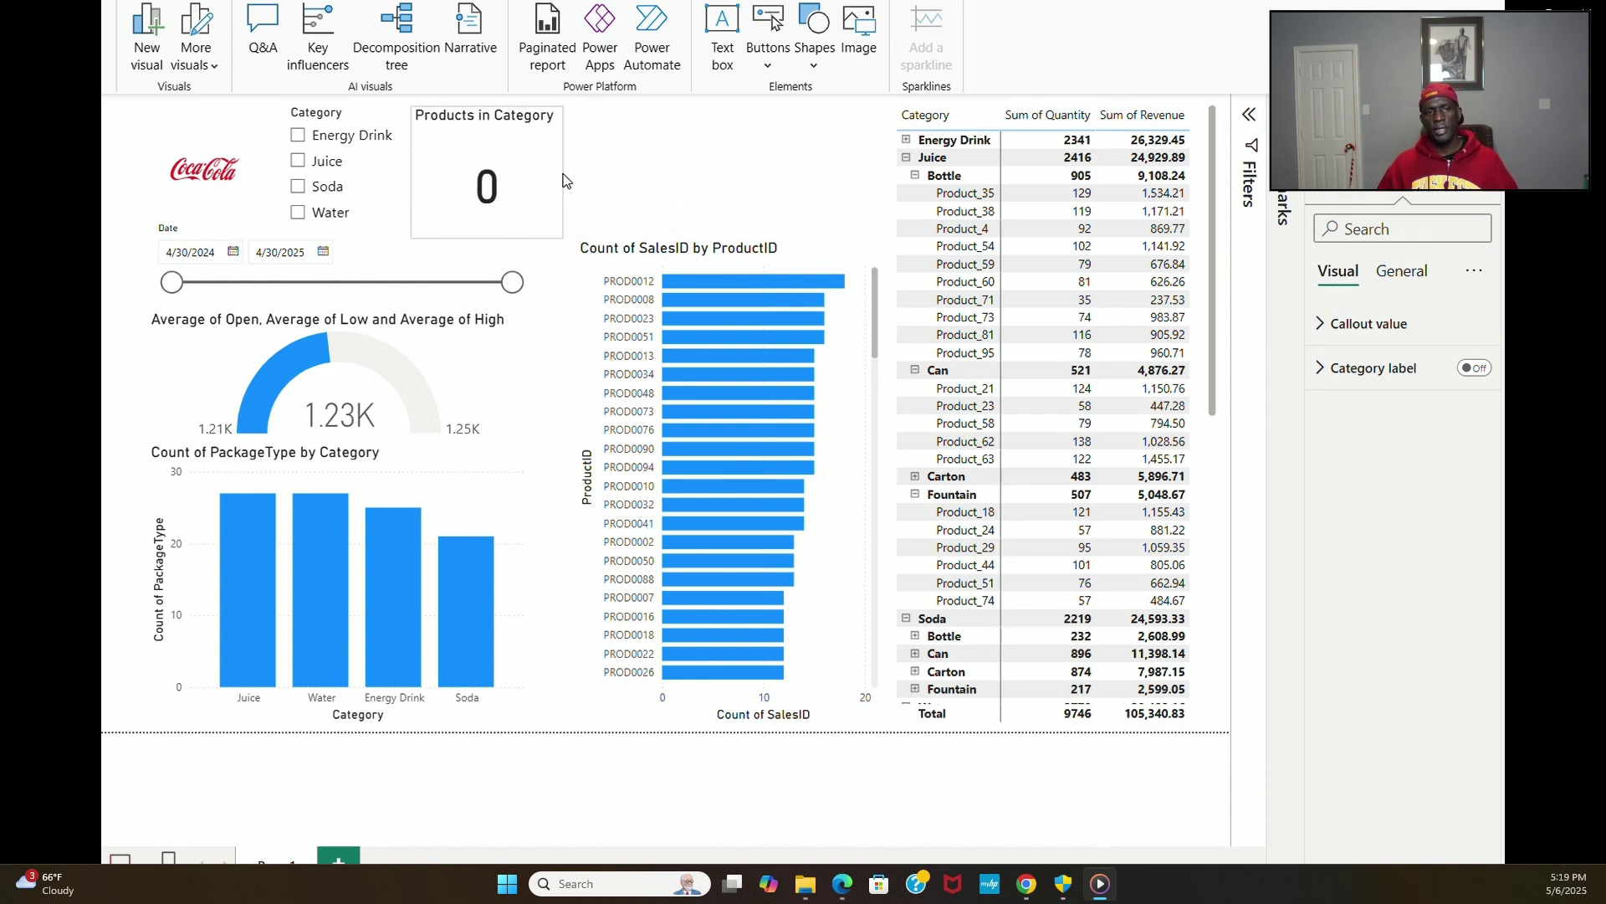
{"action": "left_click", "coordinate": [741, 242]}
{"action": "left_click_drag", "start_coordinate": [727, 238], "coordinate": [735, 117]}
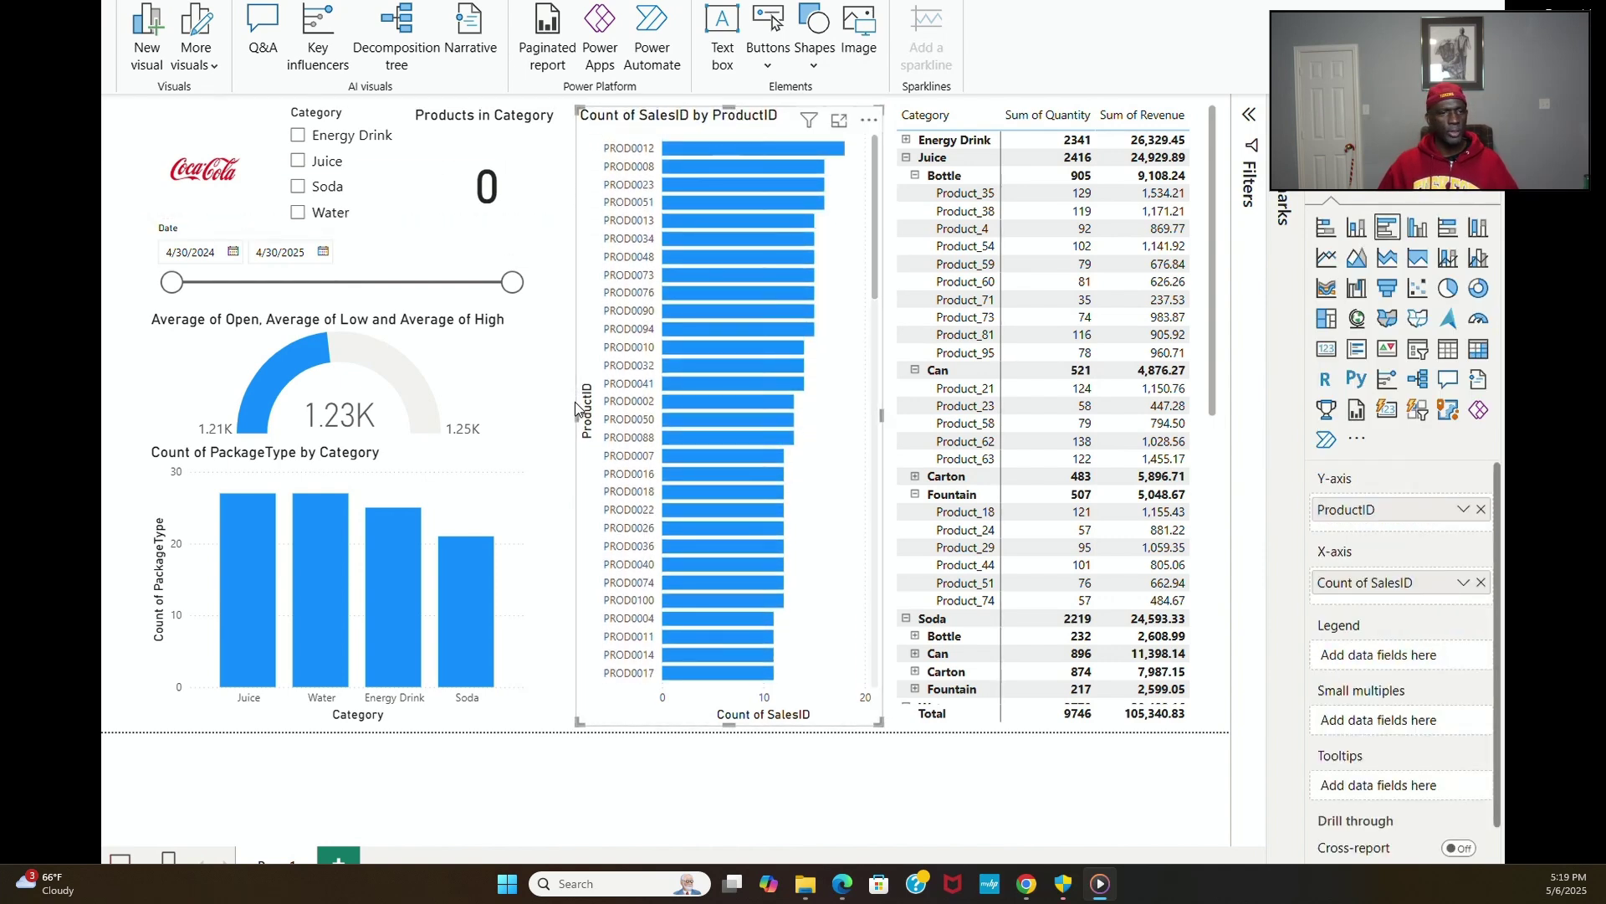
{"action": "left_click", "coordinate": [566, 427]}
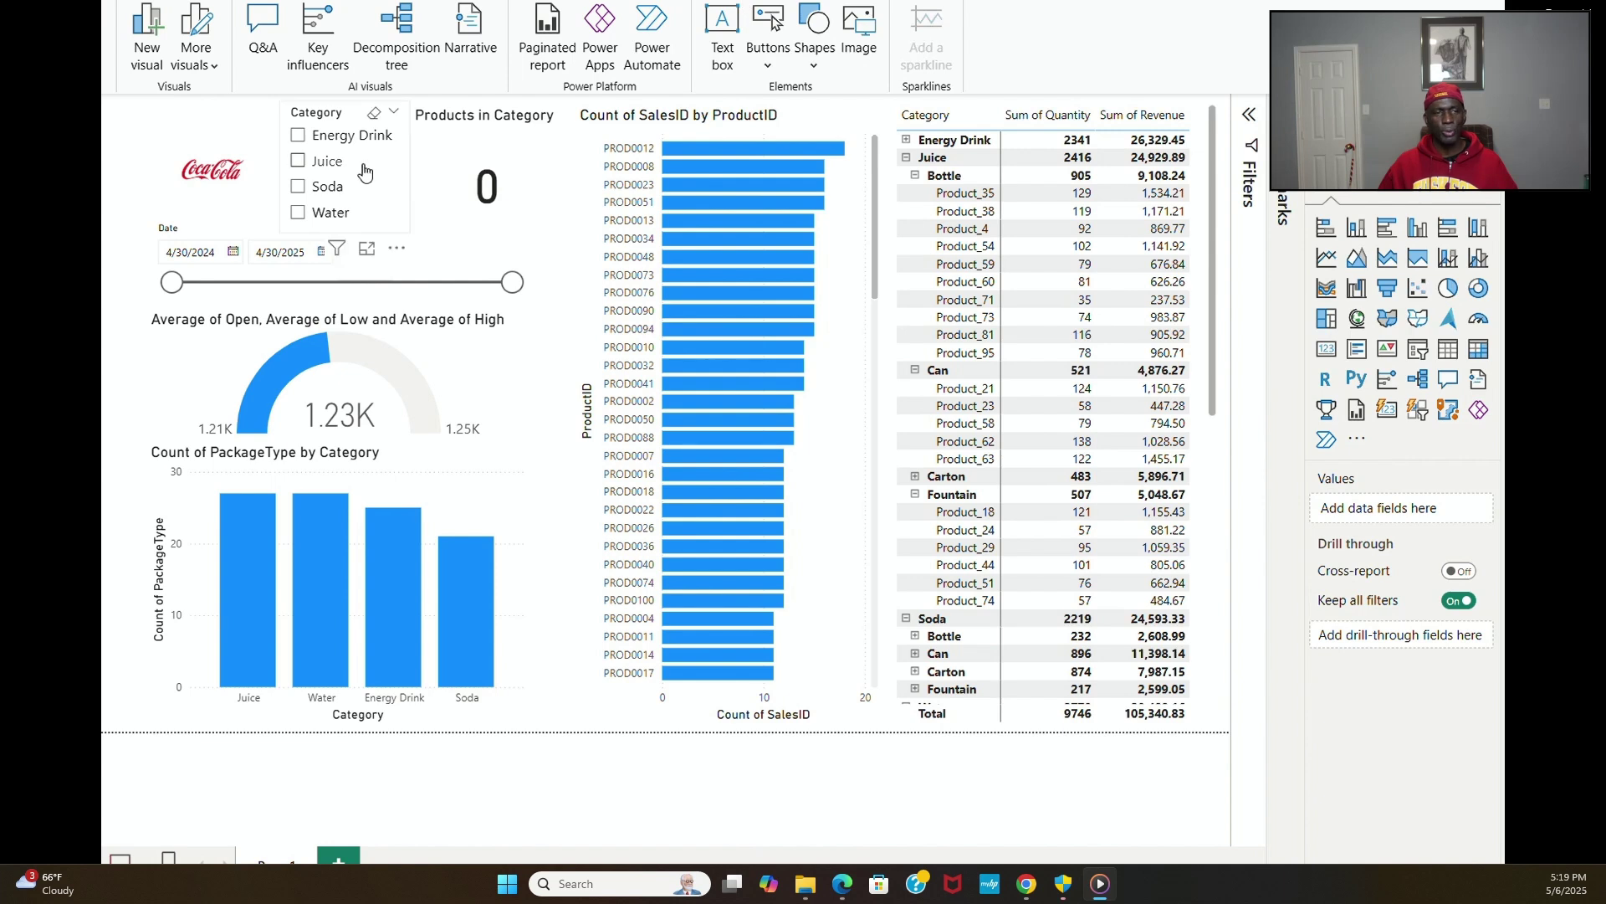
Step: Replace the existing Coca-Cola logo with the coca-cola_white image
{"action": "left_click", "coordinate": [213, 165]}
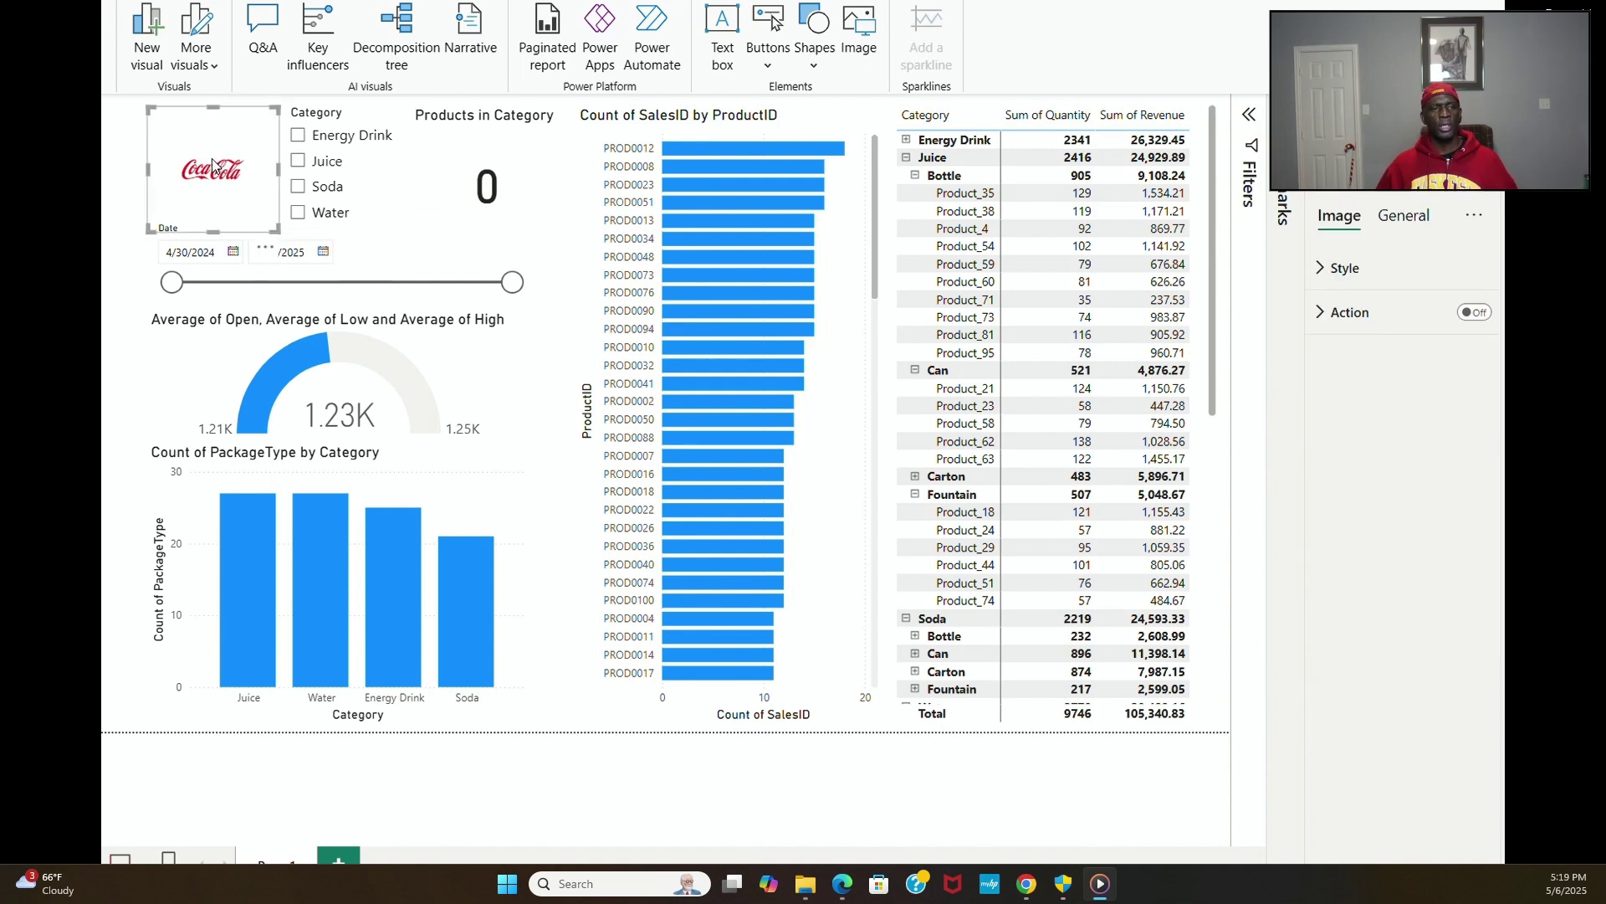
{"action": "key", "text": "Delete"}
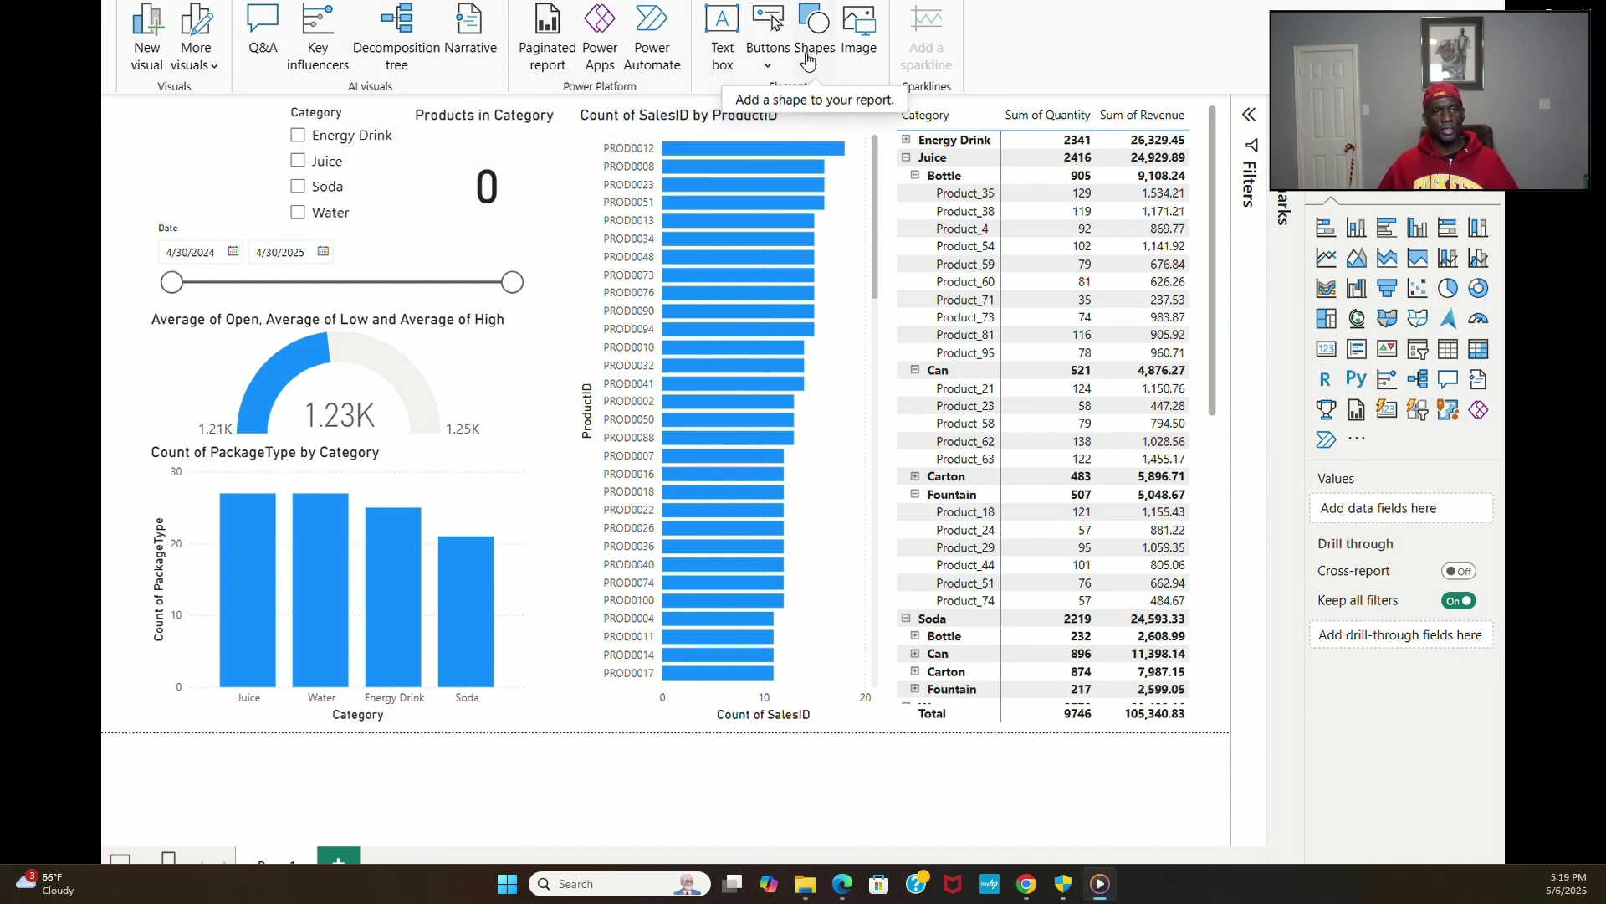
{"action": "left_click", "coordinate": [857, 65]}
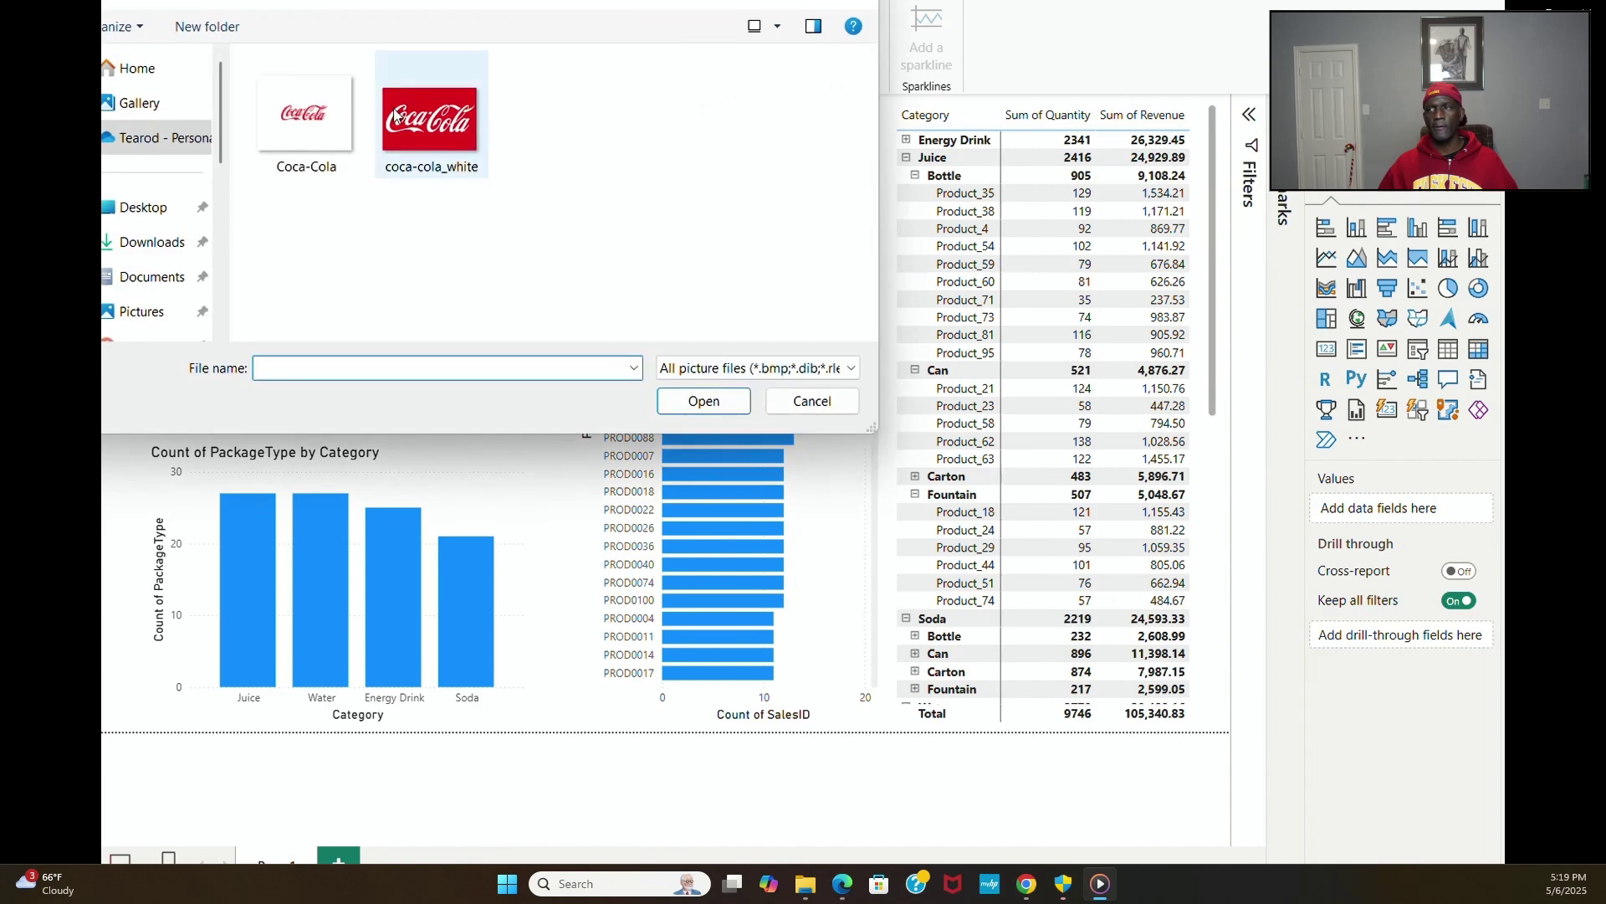
{"action": "double_click", "coordinate": [429, 117]}
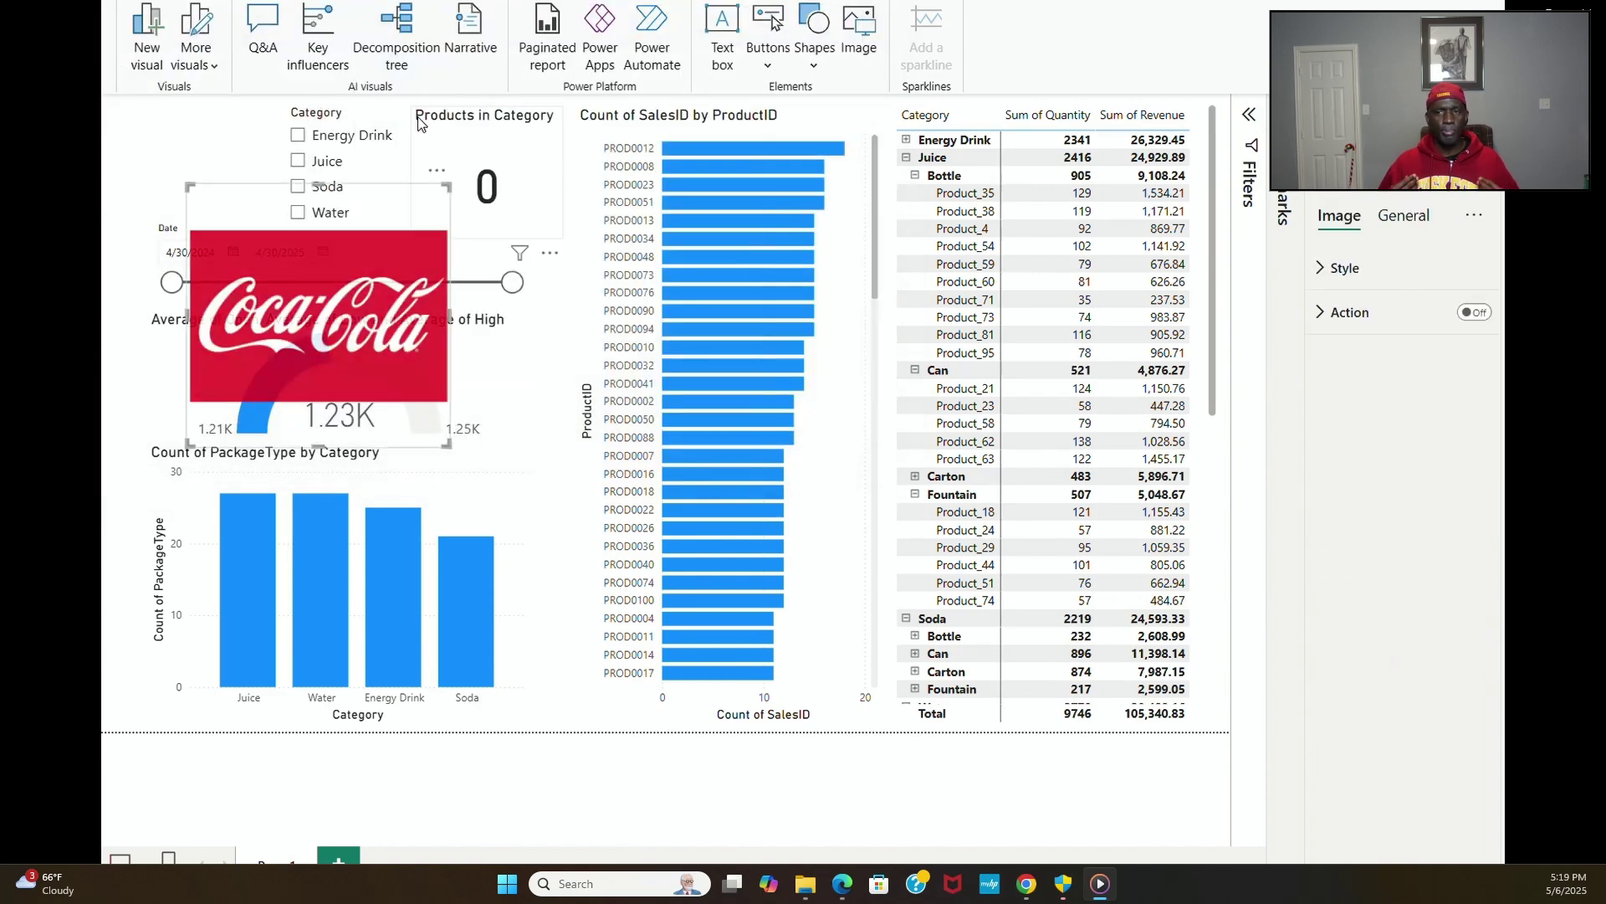
Step: Move the new logo to the report page's upper-left corner and shrink it to fit beside the Category slicer
{"action": "left_click_drag", "start_coordinate": [334, 261], "coordinate": [287, 135]}
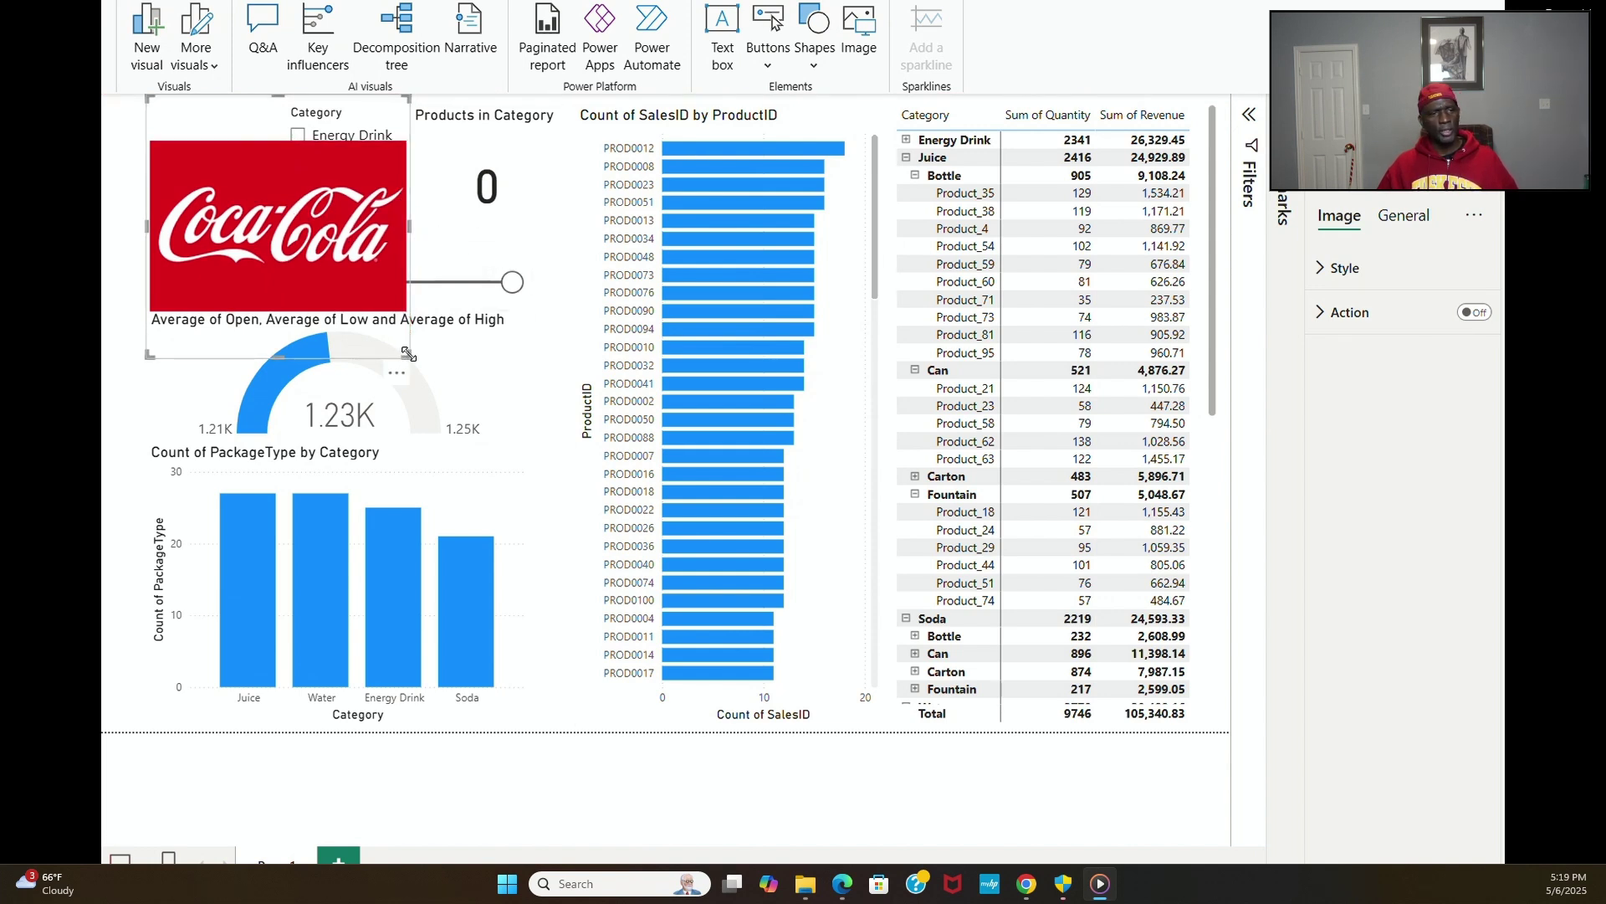
{"action": "left_click_drag", "start_coordinate": [409, 354], "coordinate": [281, 236]}
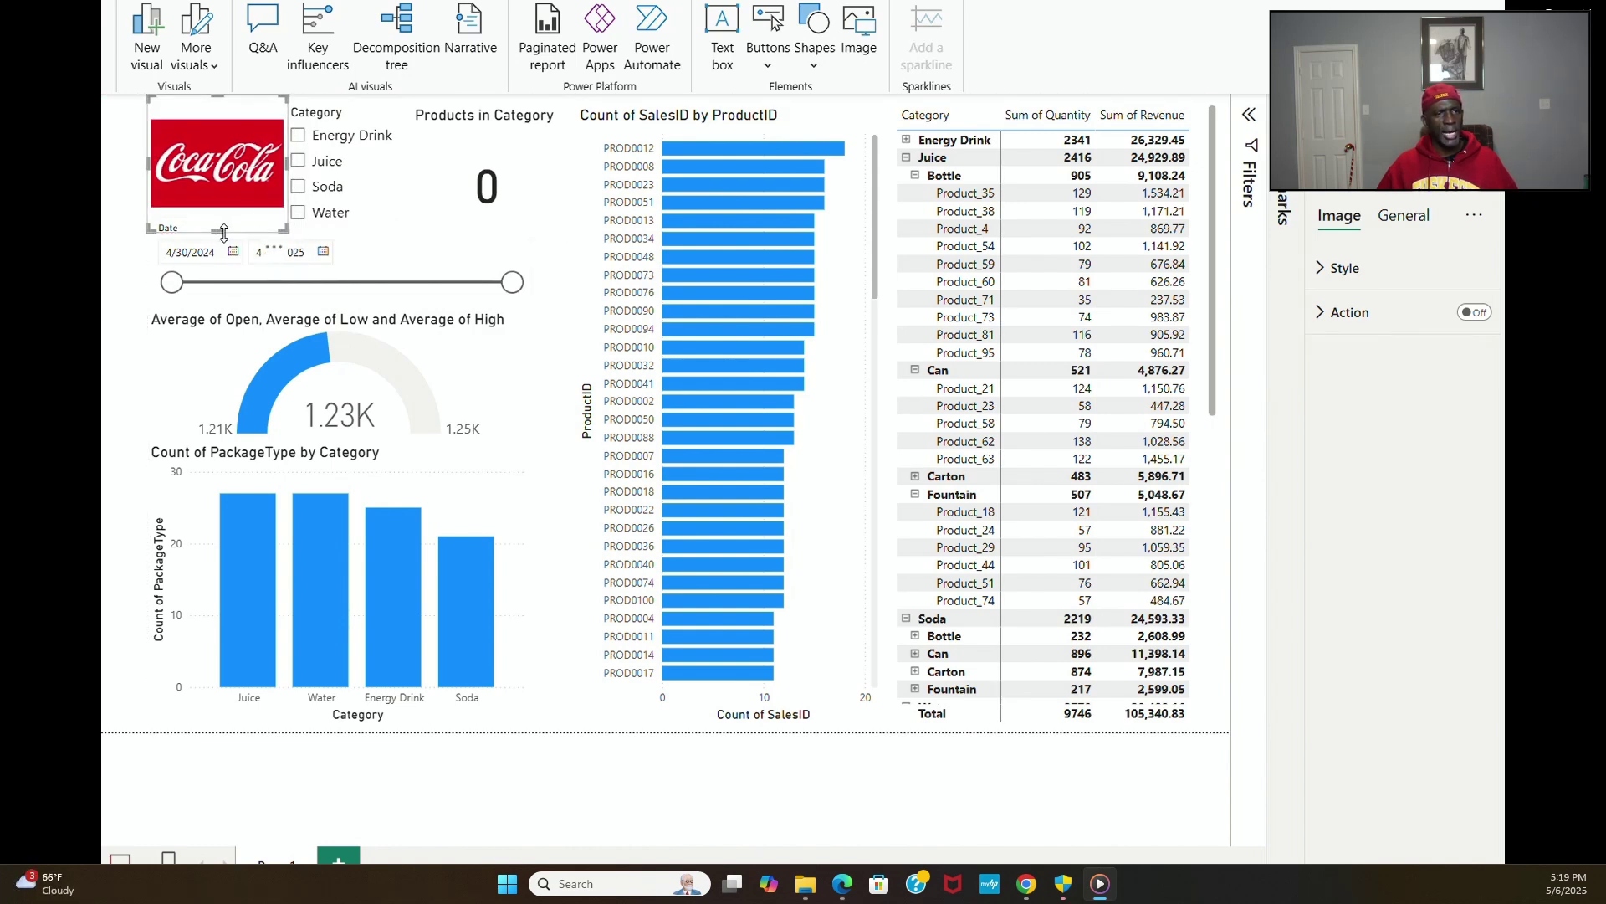
{"action": "left_click_drag", "start_coordinate": [220, 230], "coordinate": [204, 162]}
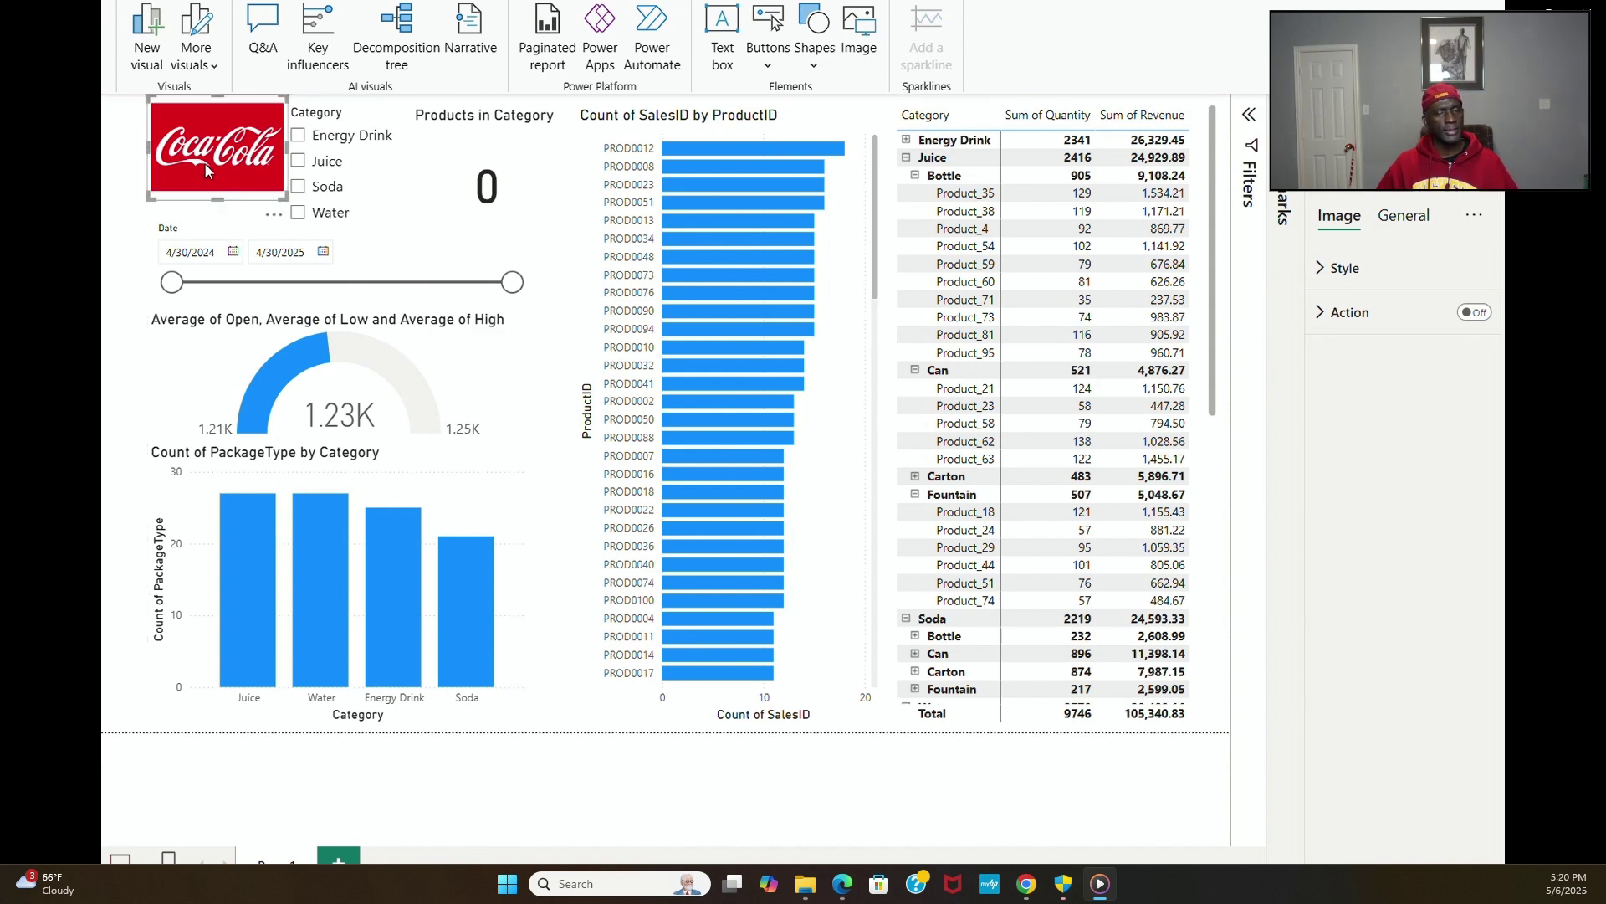
{"action": "left_click", "coordinate": [129, 266]}
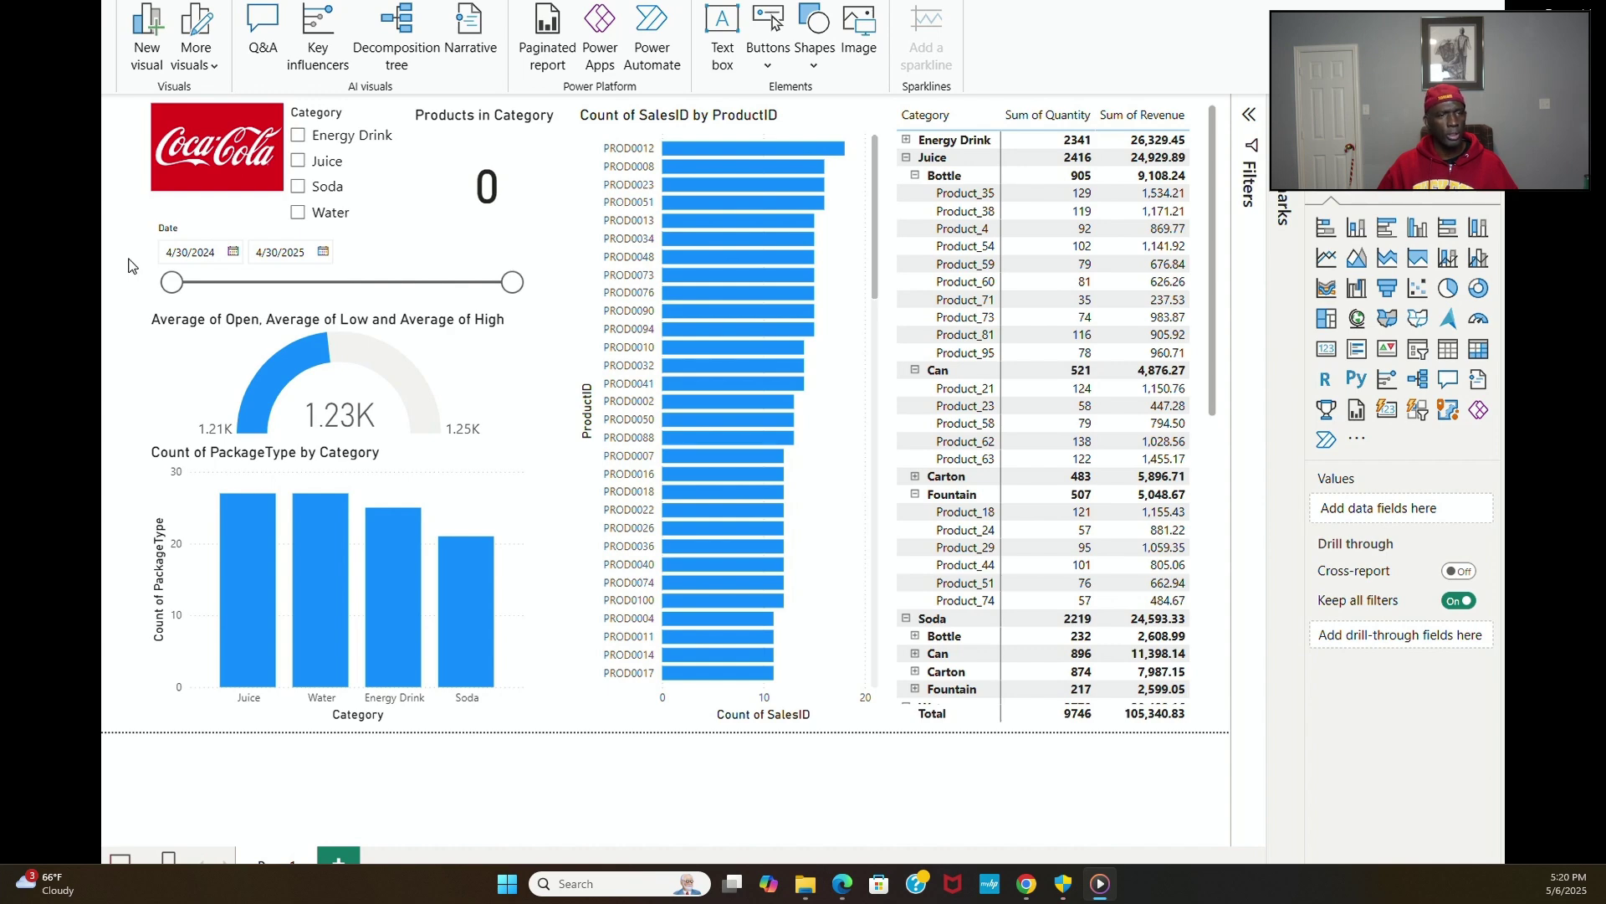
Step: Enlarge the logo toward the page's left edge and adjust its height to end just above the date slicer
{"action": "left_click", "coordinate": [207, 191]}
{"action": "left_click_drag", "start_coordinate": [213, 203], "coordinate": [215, 224]}
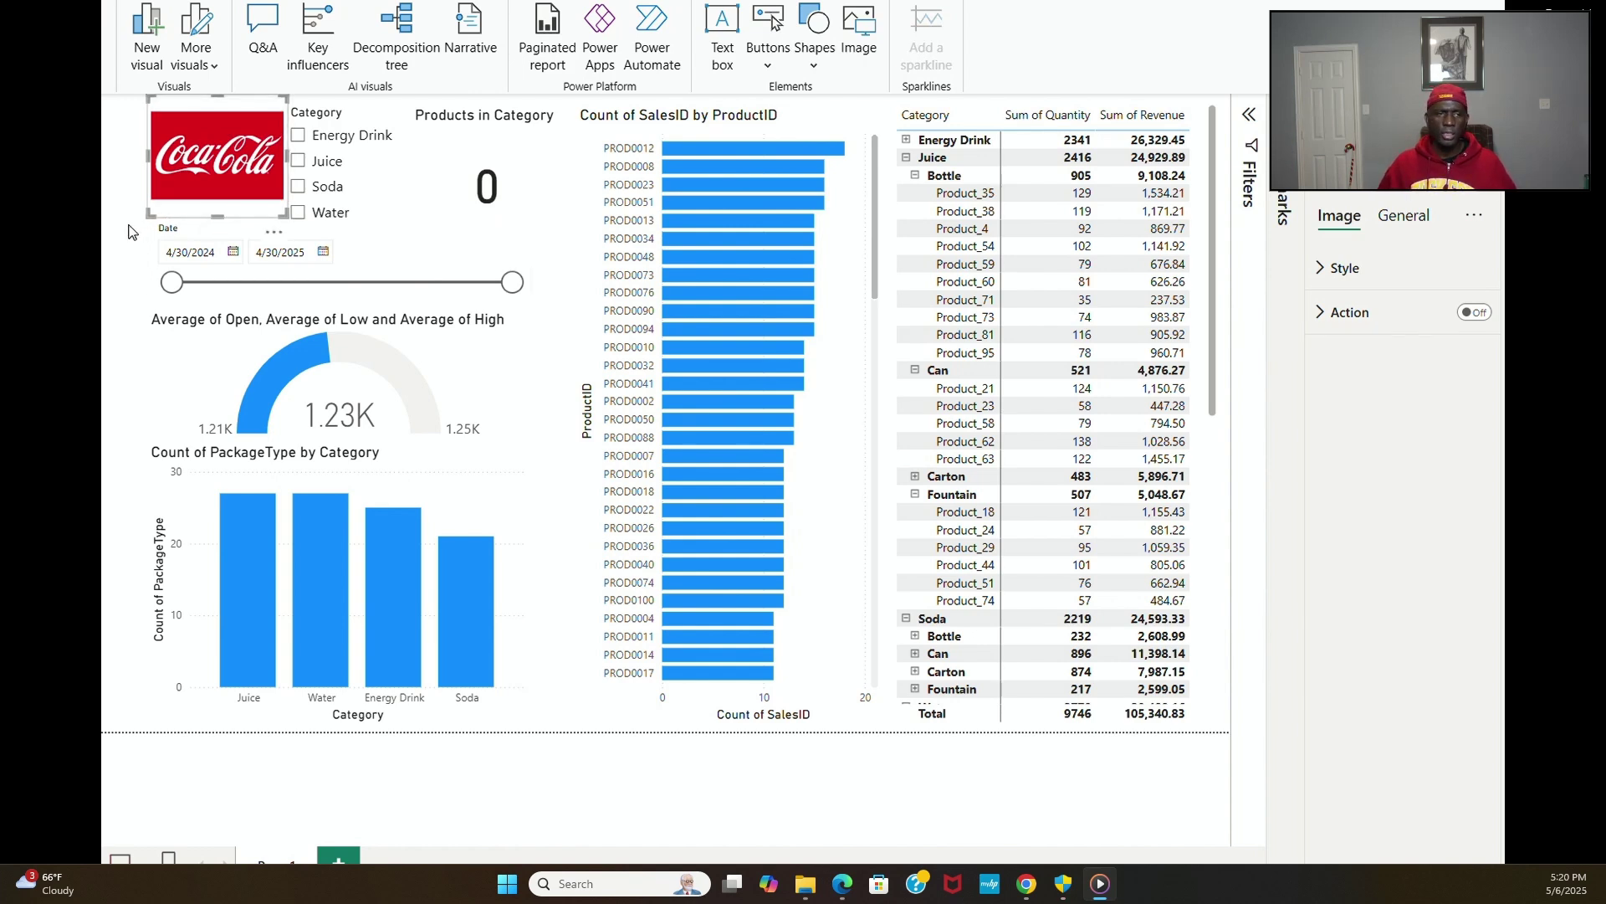
{"action": "left_click", "coordinate": [130, 232]}
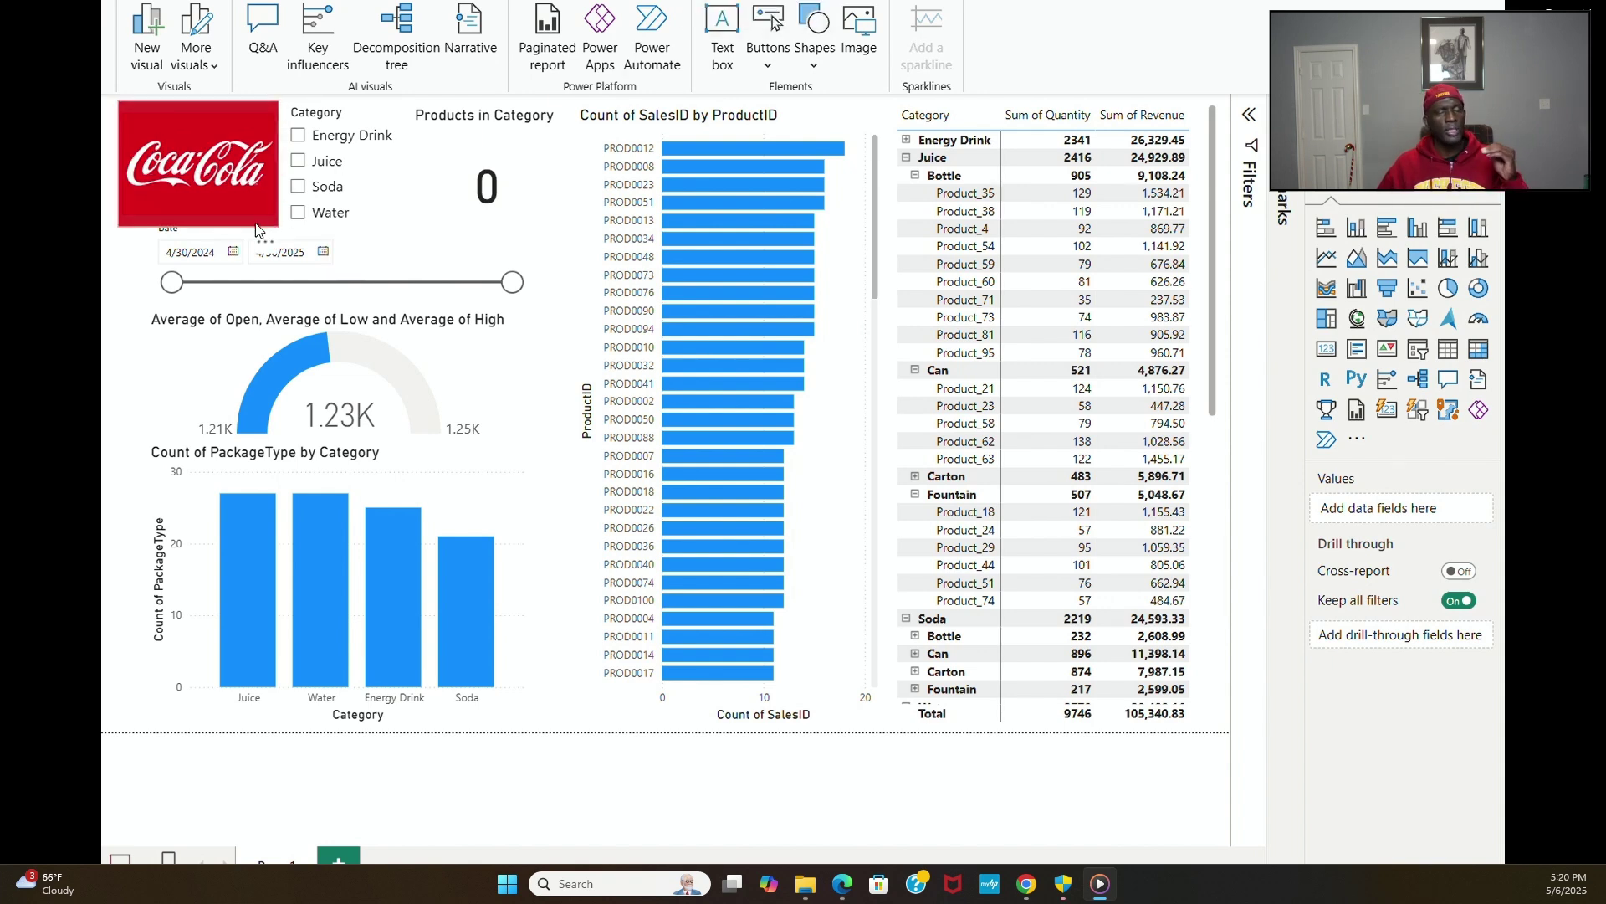
{"action": "left_click", "coordinate": [234, 224]}
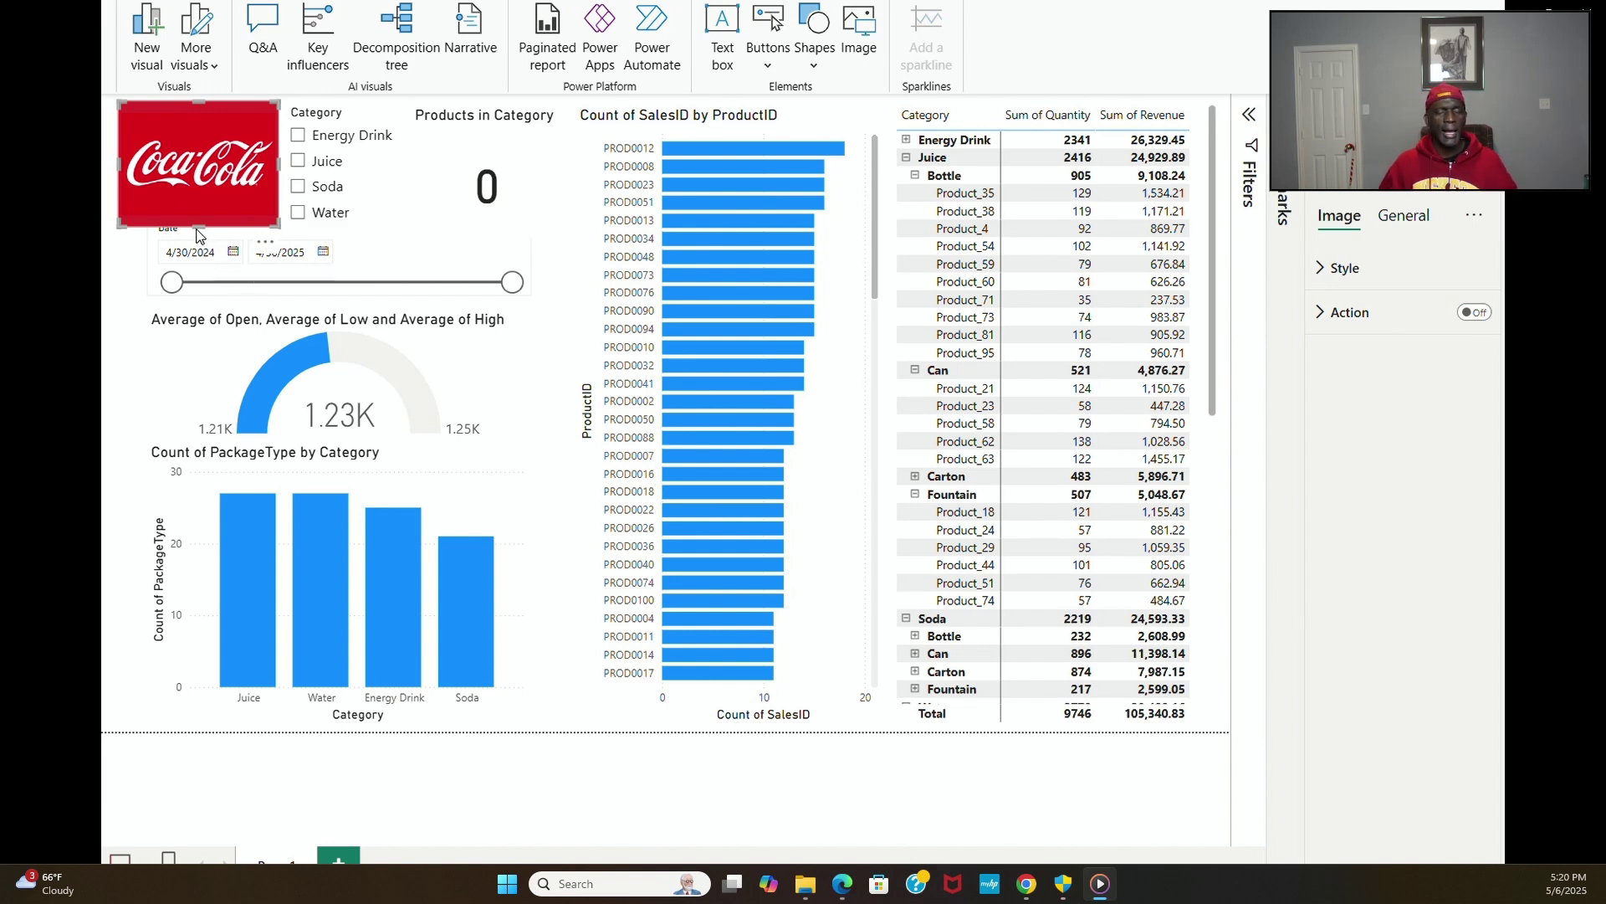
{"action": "left_click_drag", "start_coordinate": [200, 228], "coordinate": [197, 226]}
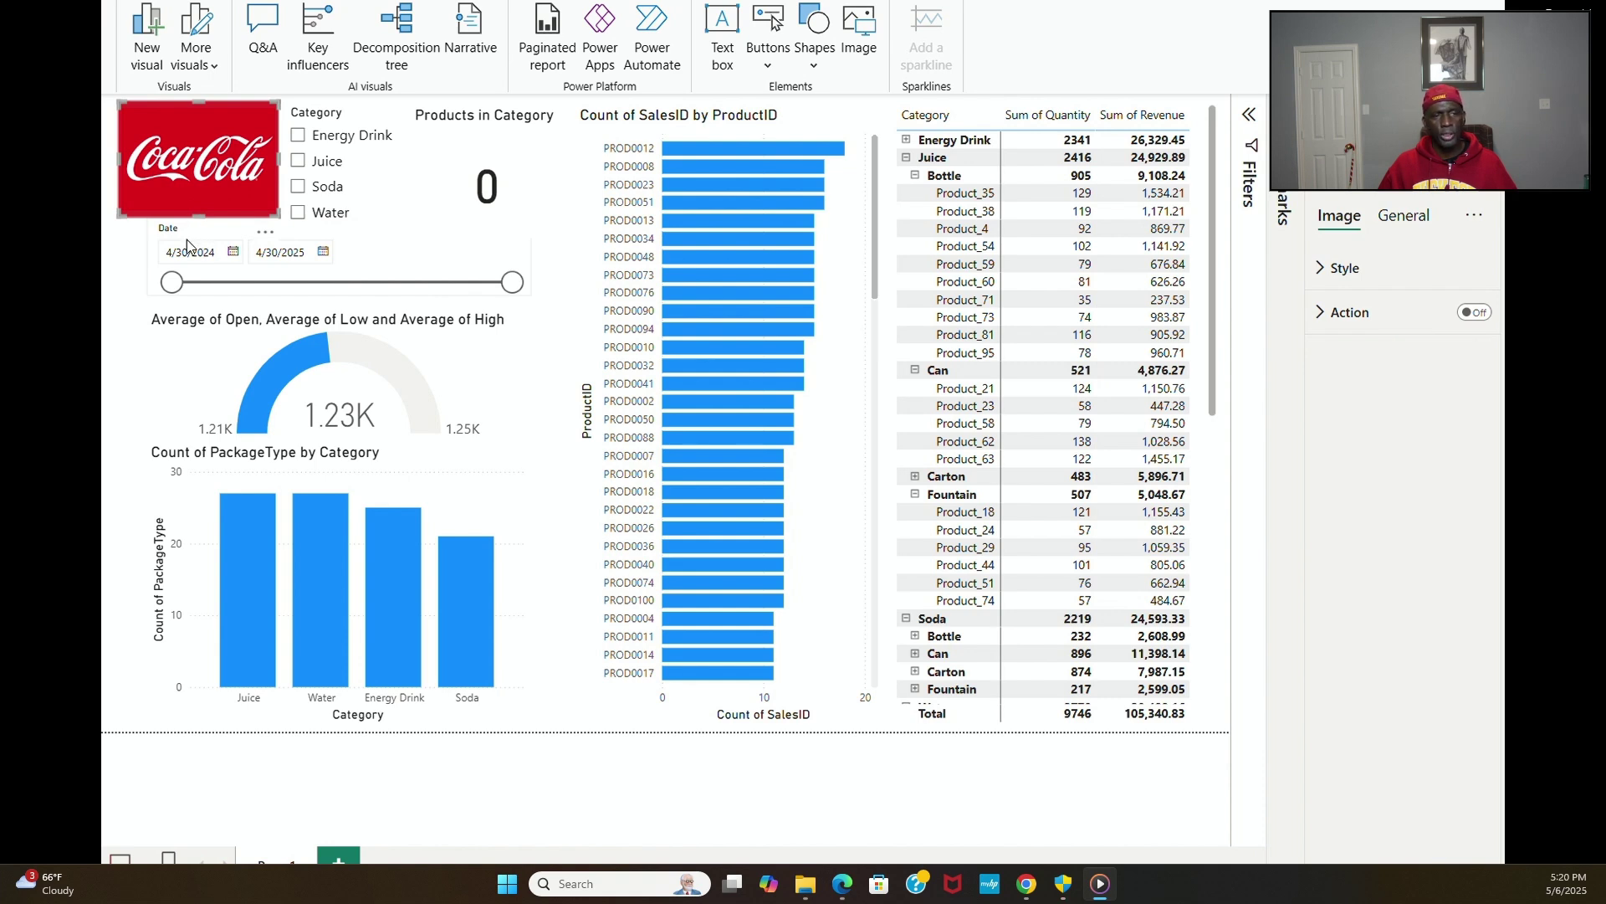
Step: Widen the date slicer leftward to align with the logo's left edge and lower its top edge below the Category slicer
{"action": "left_click", "coordinate": [207, 240]}
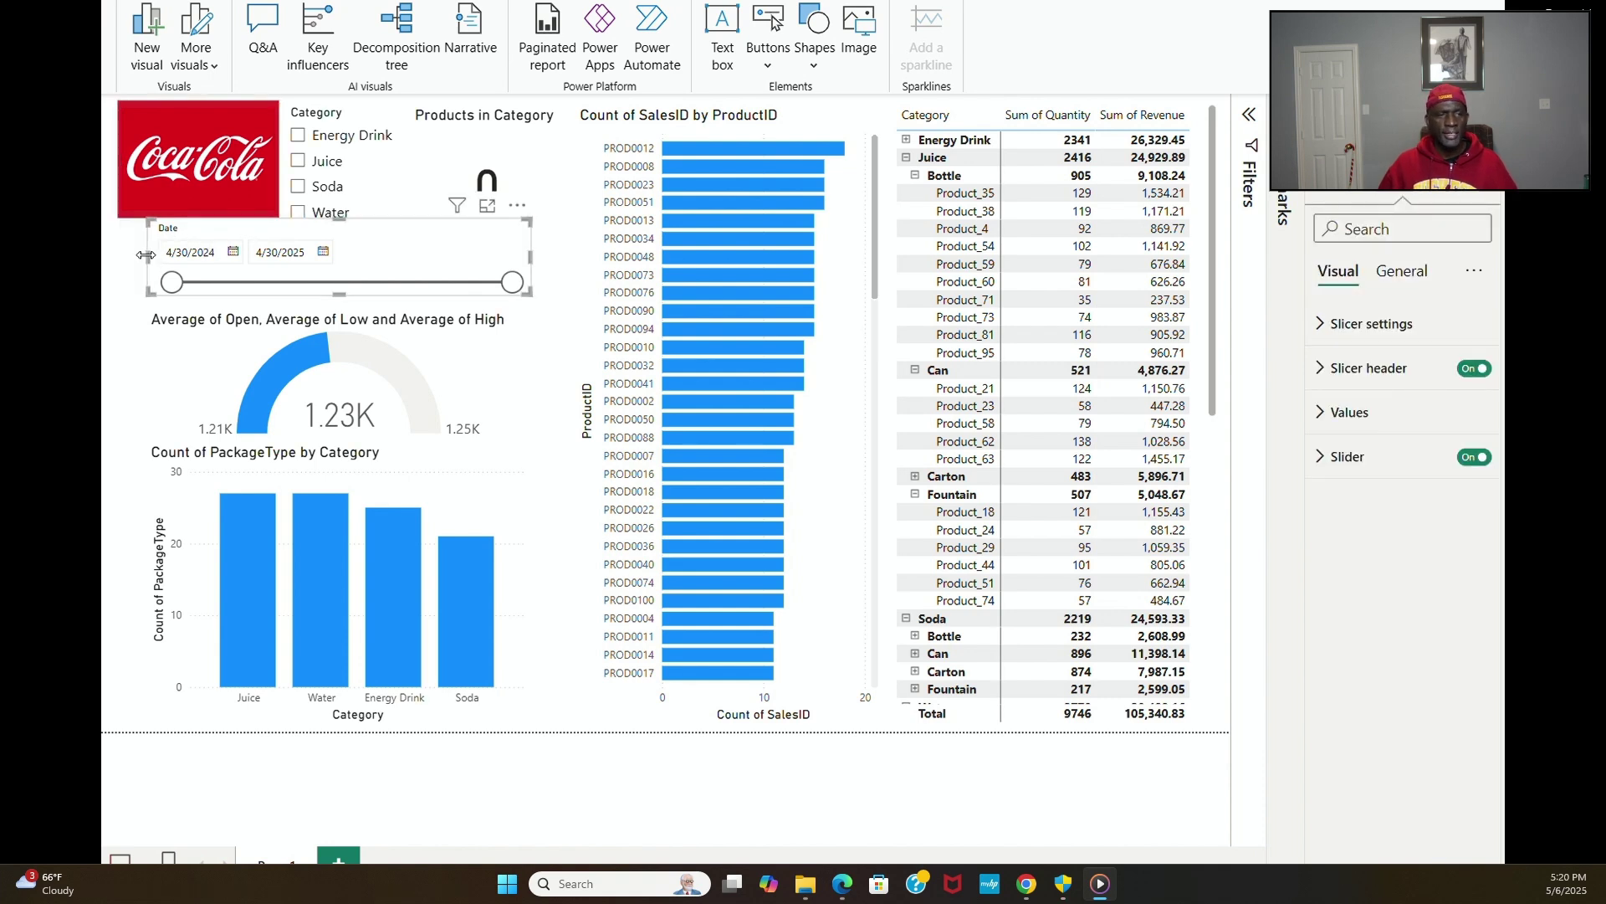
{"action": "left_click_drag", "start_coordinate": [146, 256], "coordinate": [120, 254]}
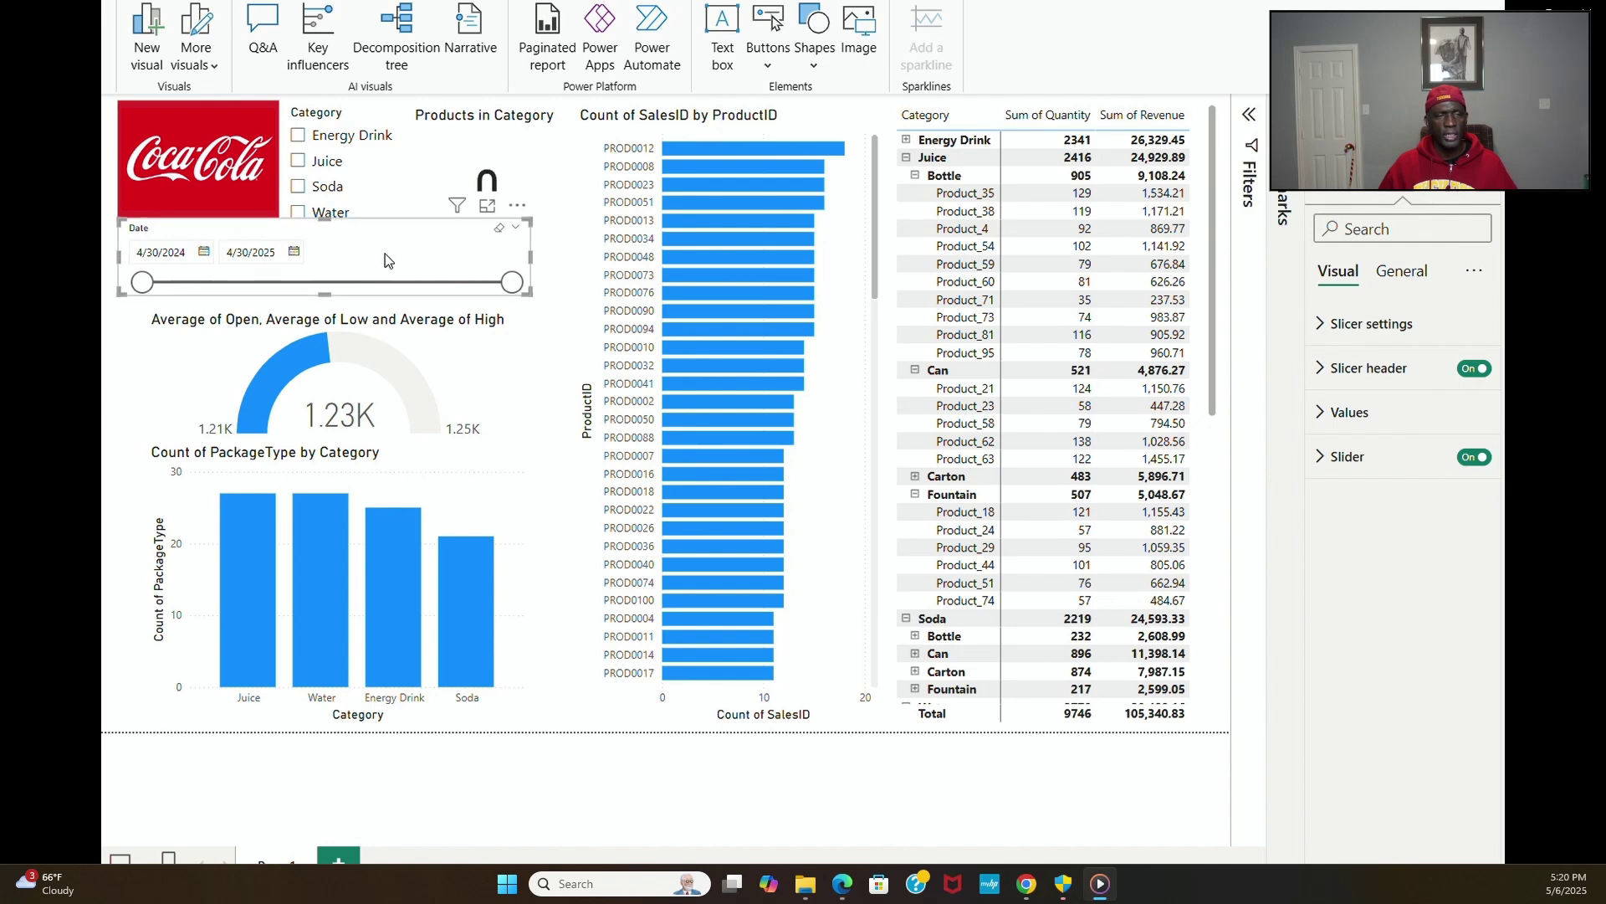
{"action": "left_click", "coordinate": [561, 276]}
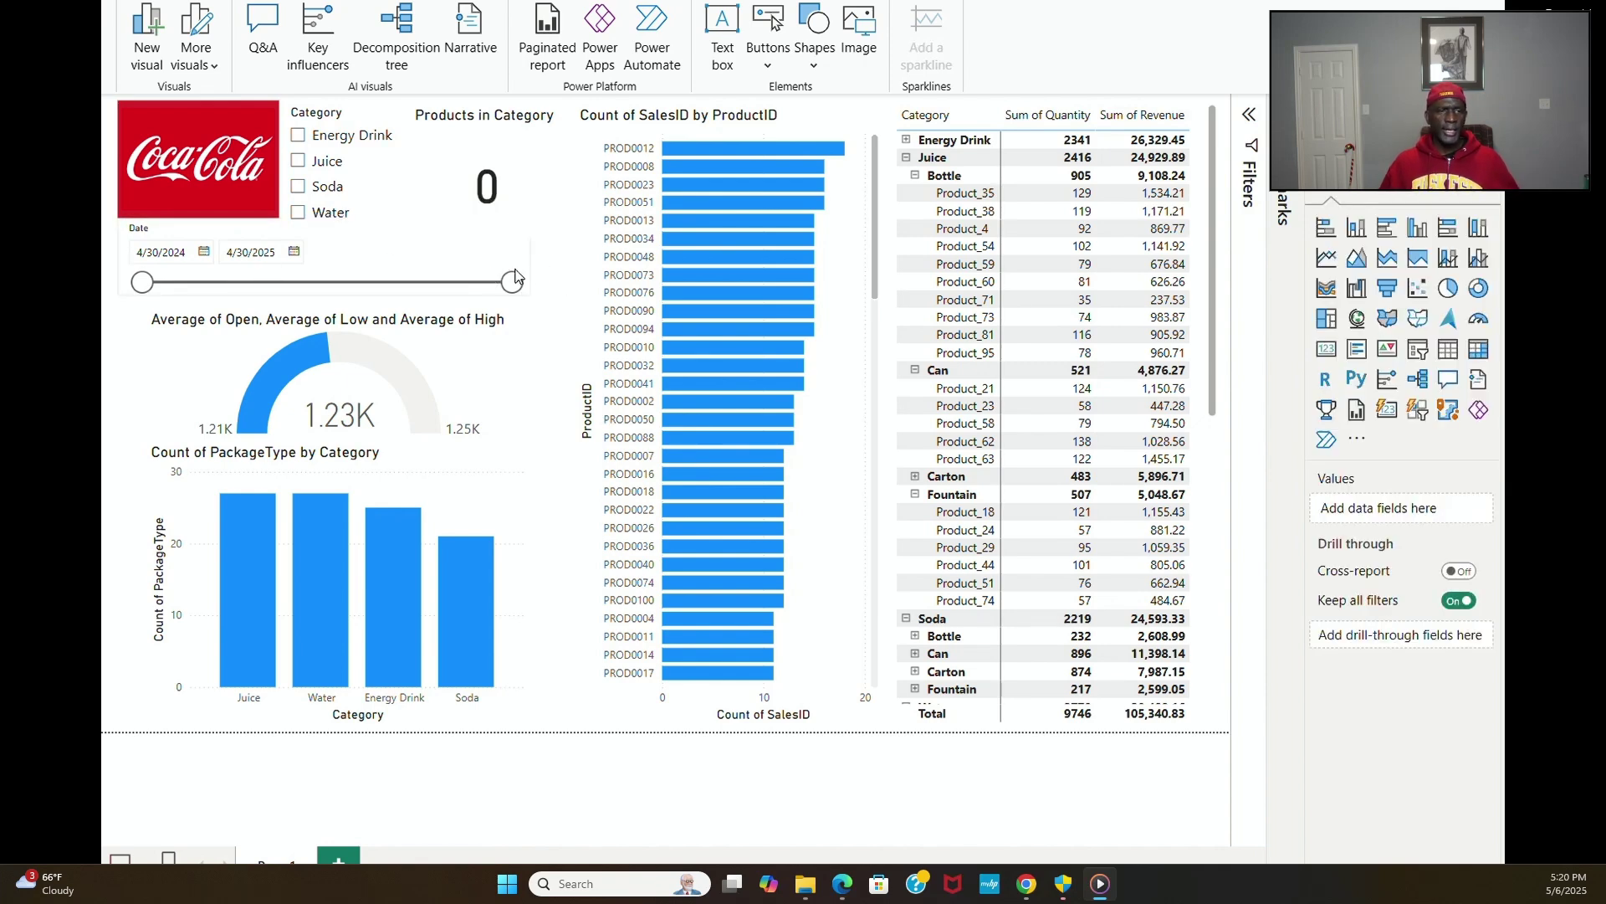
{"action": "left_click", "coordinate": [494, 249]}
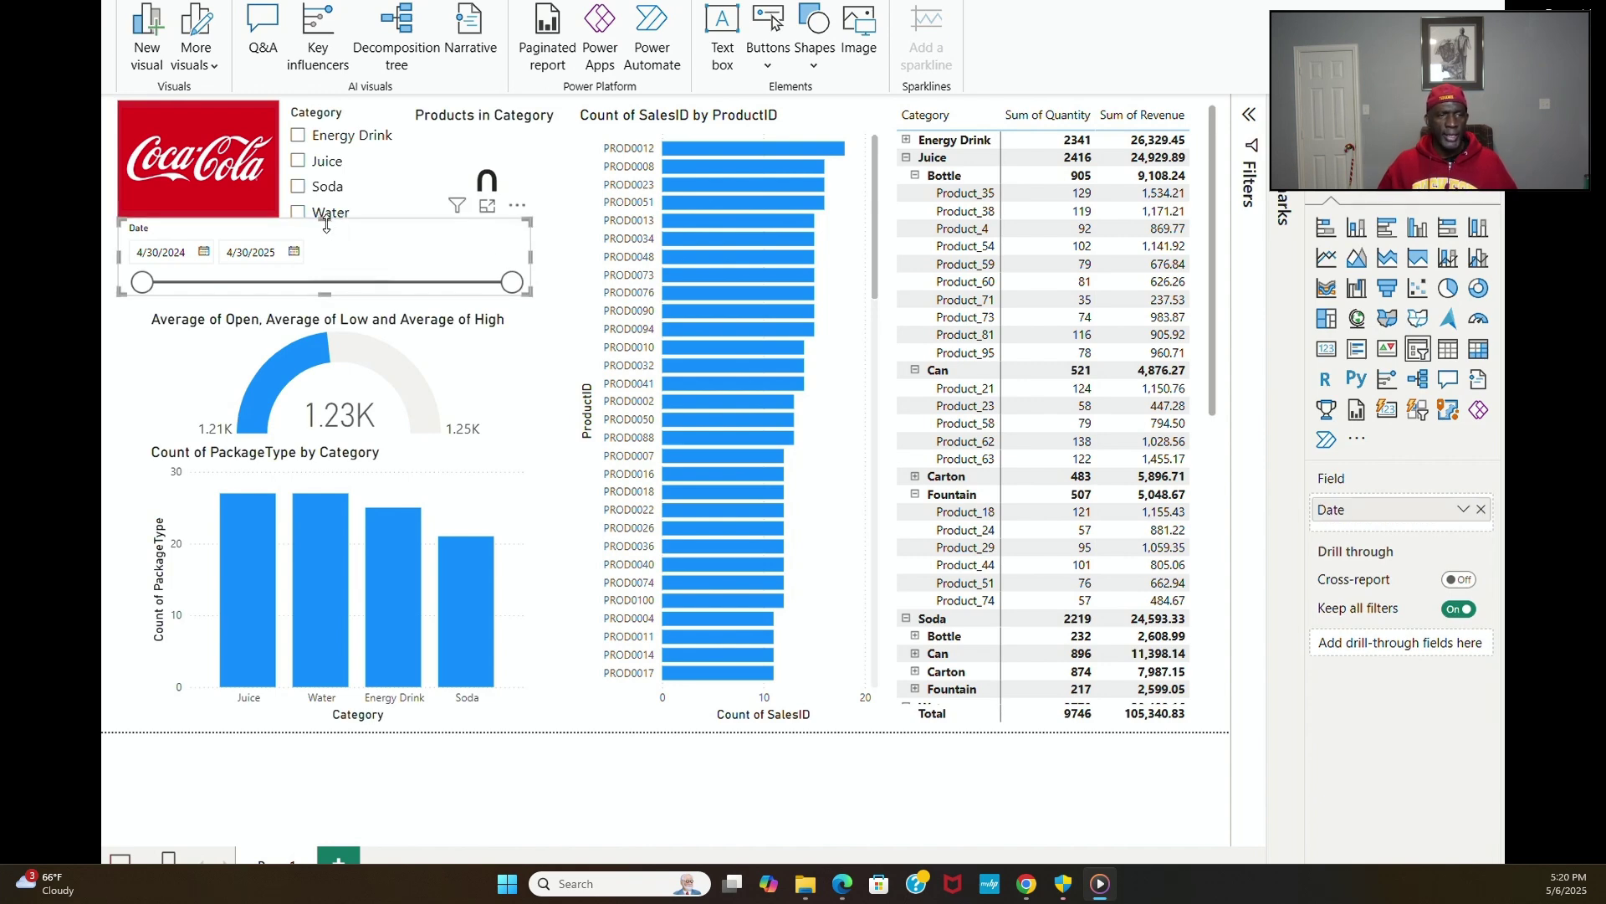
{"action": "left_click_drag", "start_coordinate": [339, 233], "coordinate": [331, 240]}
Step: Shorten the Products in Category card slightly from its bottom edge
{"action": "left_click", "coordinate": [473, 219]}
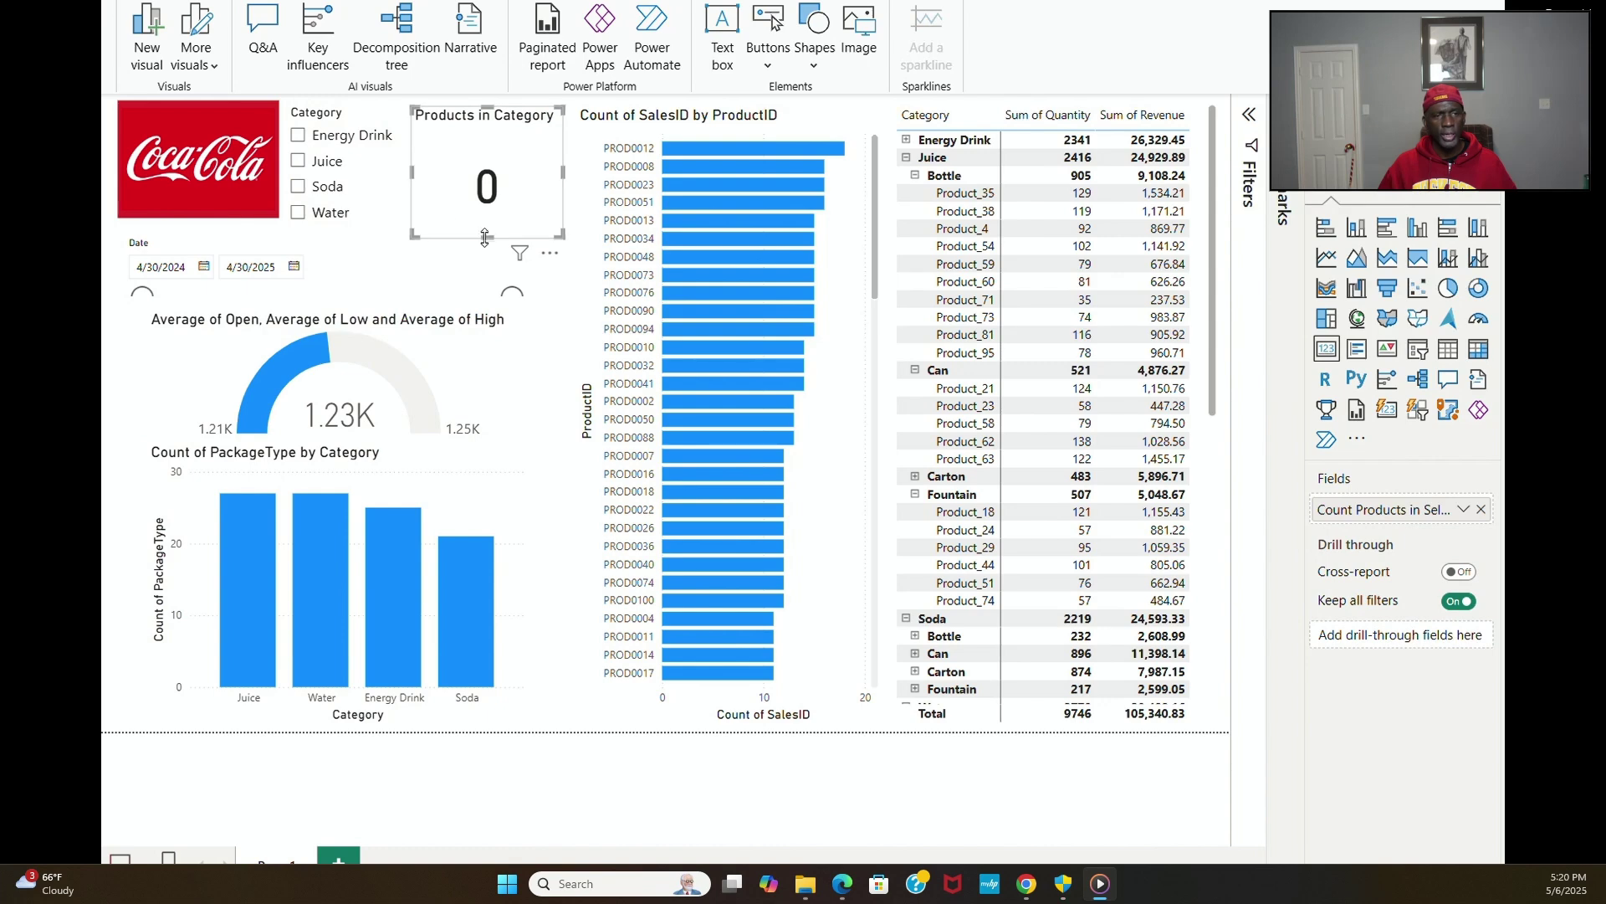
{"action": "left_click_drag", "start_coordinate": [485, 238], "coordinate": [468, 231]}
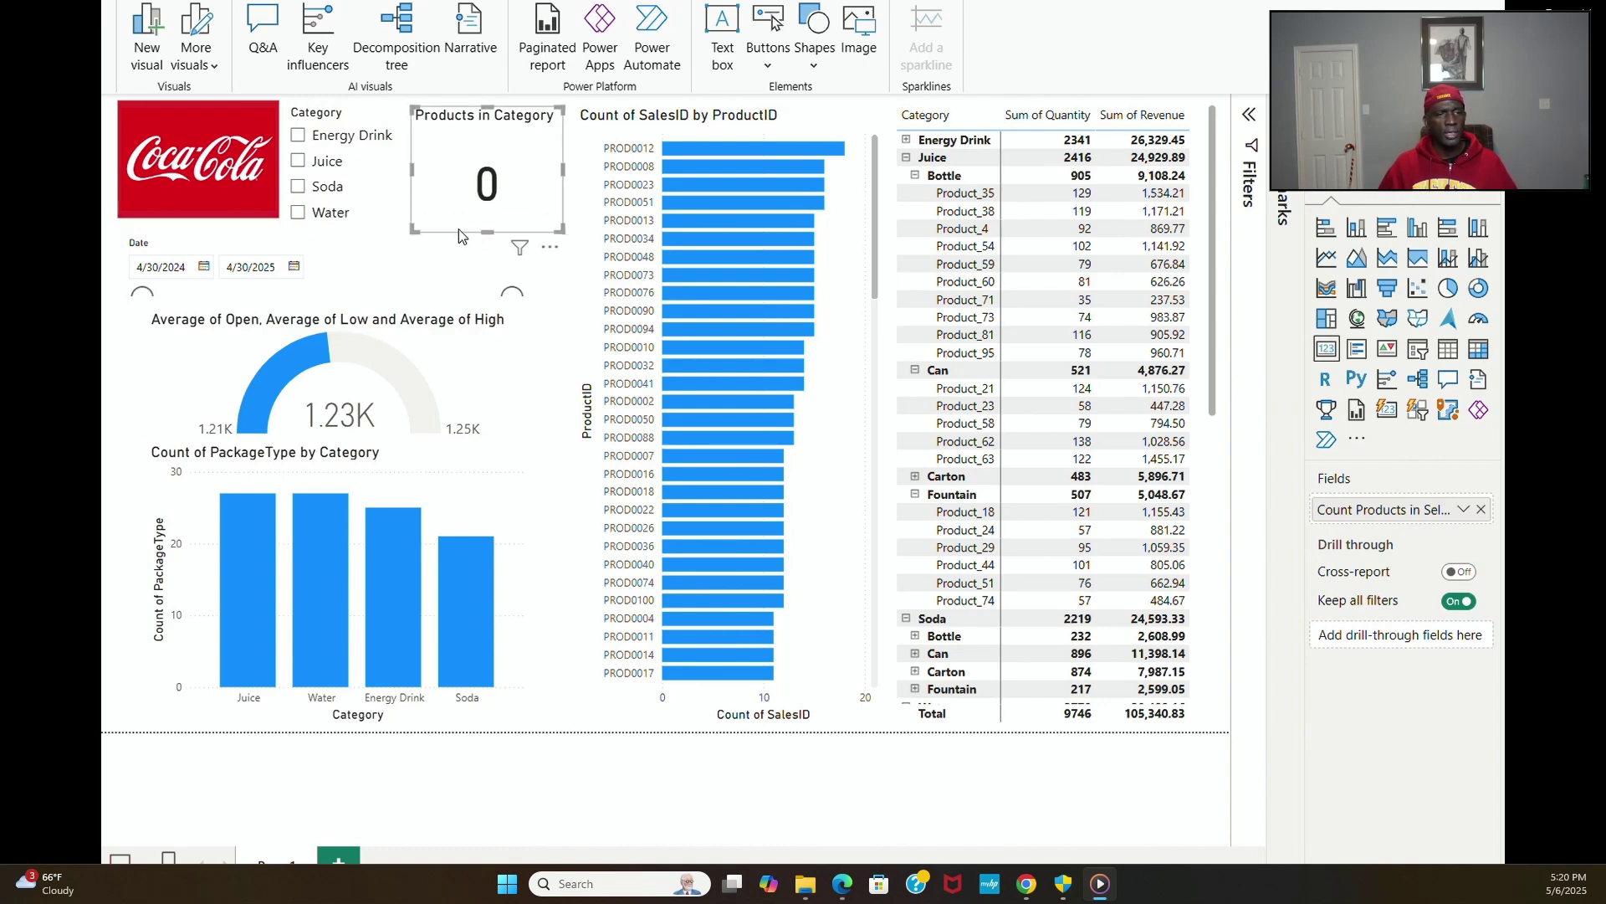
{"action": "left_click", "coordinate": [243, 220]}
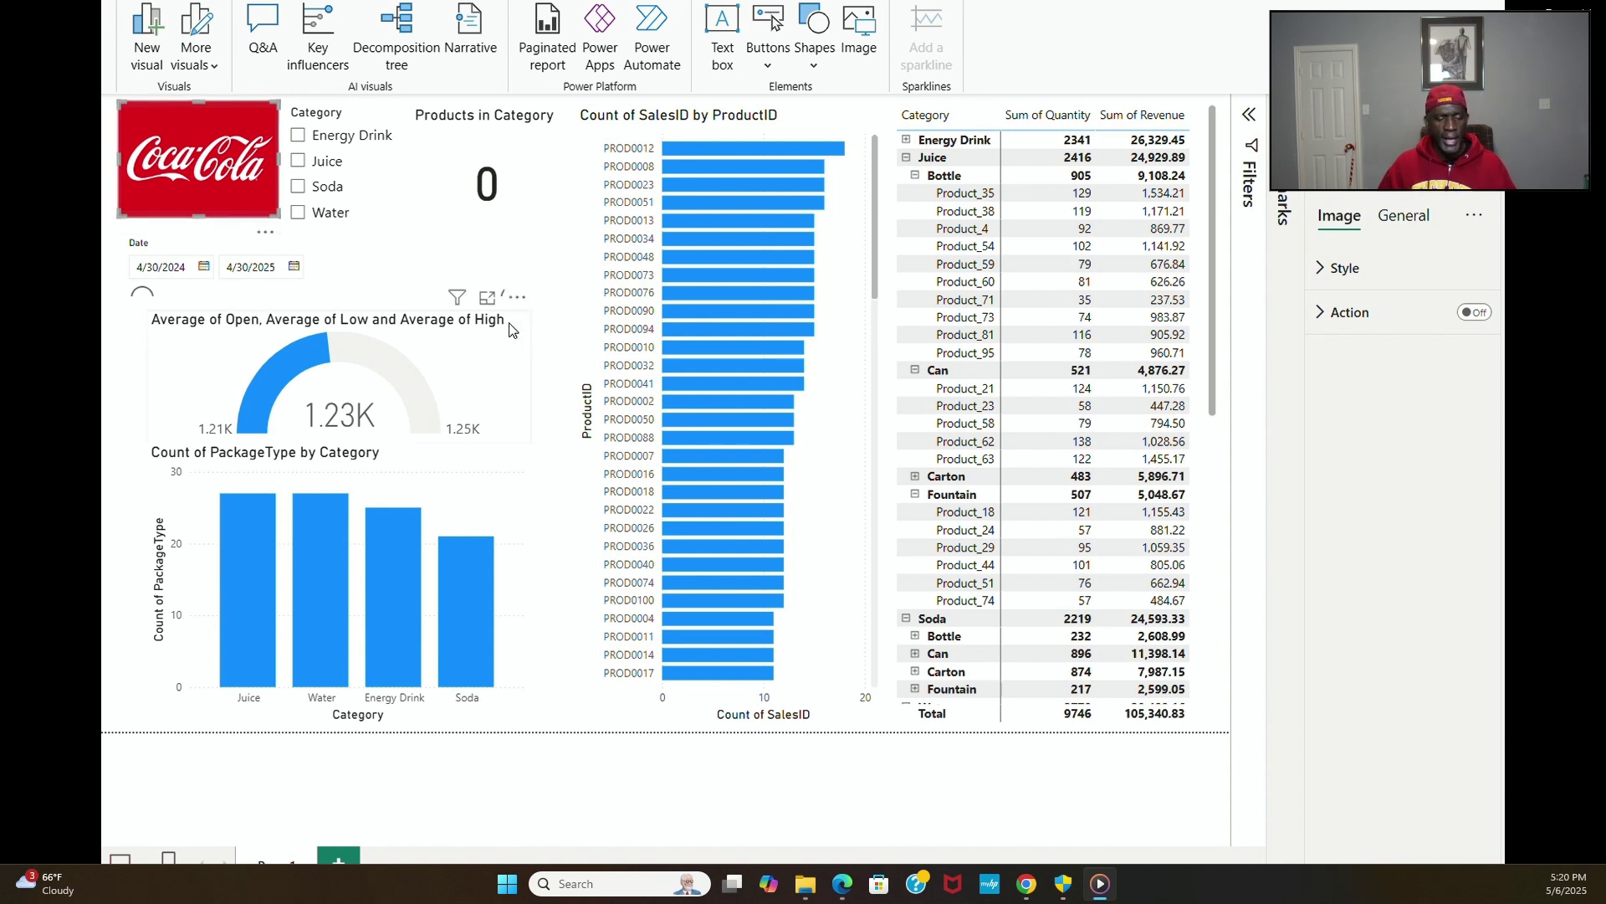
Step: Lower the gauge's top edge and extend the date slicer downward into the freed space so its slider fits fully
{"action": "left_click", "coordinate": [246, 331]}
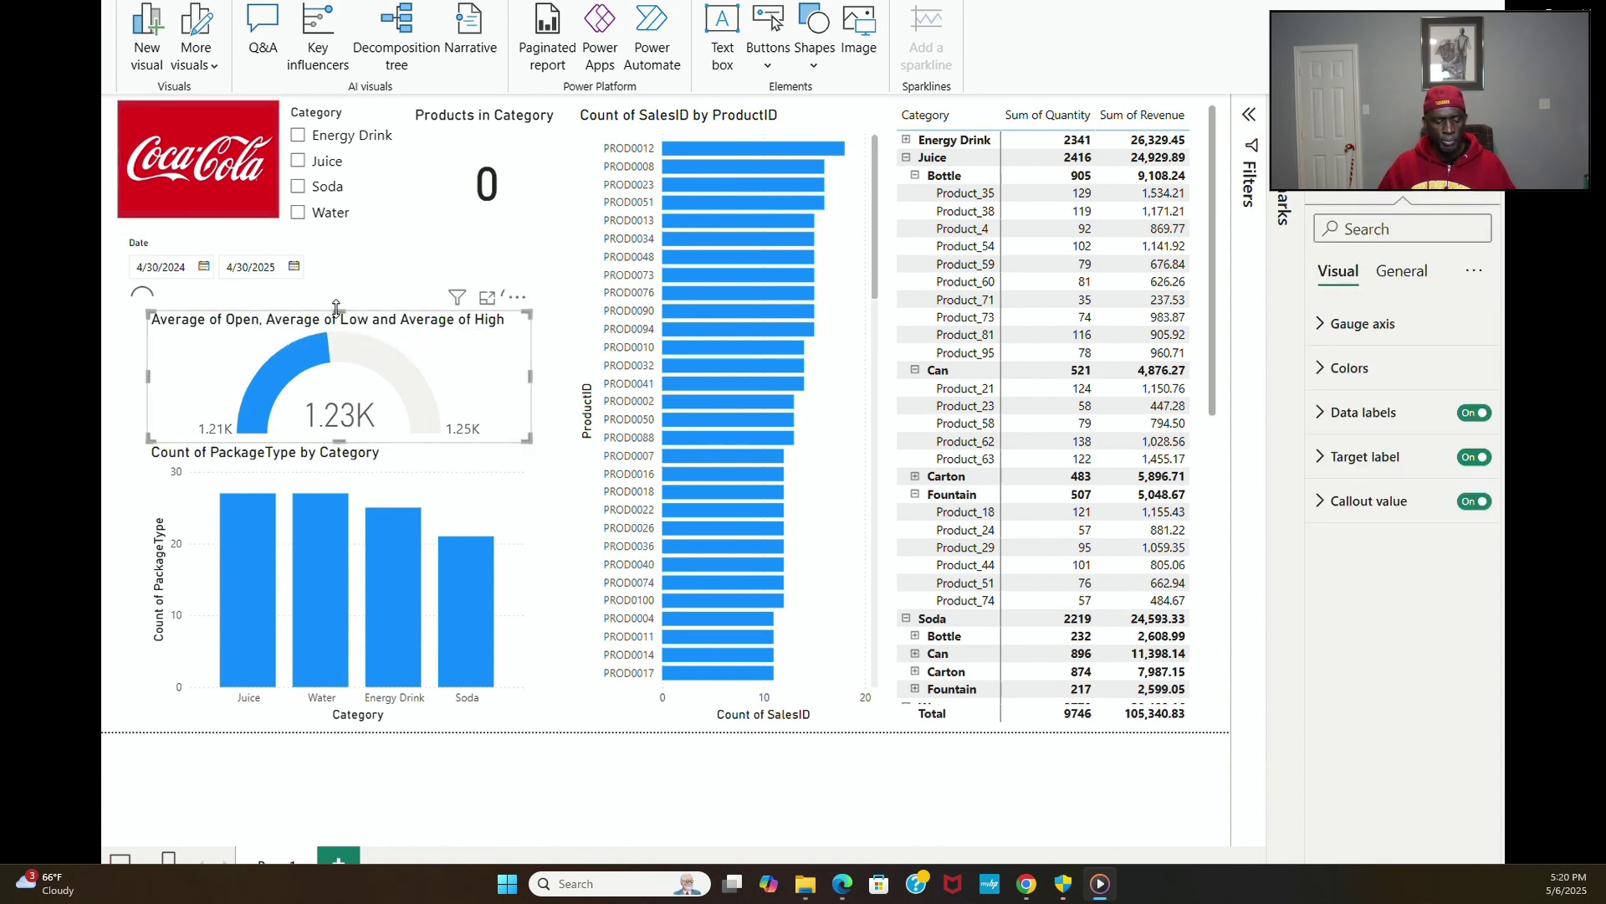
{"action": "left_click_drag", "start_coordinate": [336, 313], "coordinate": [333, 329]}
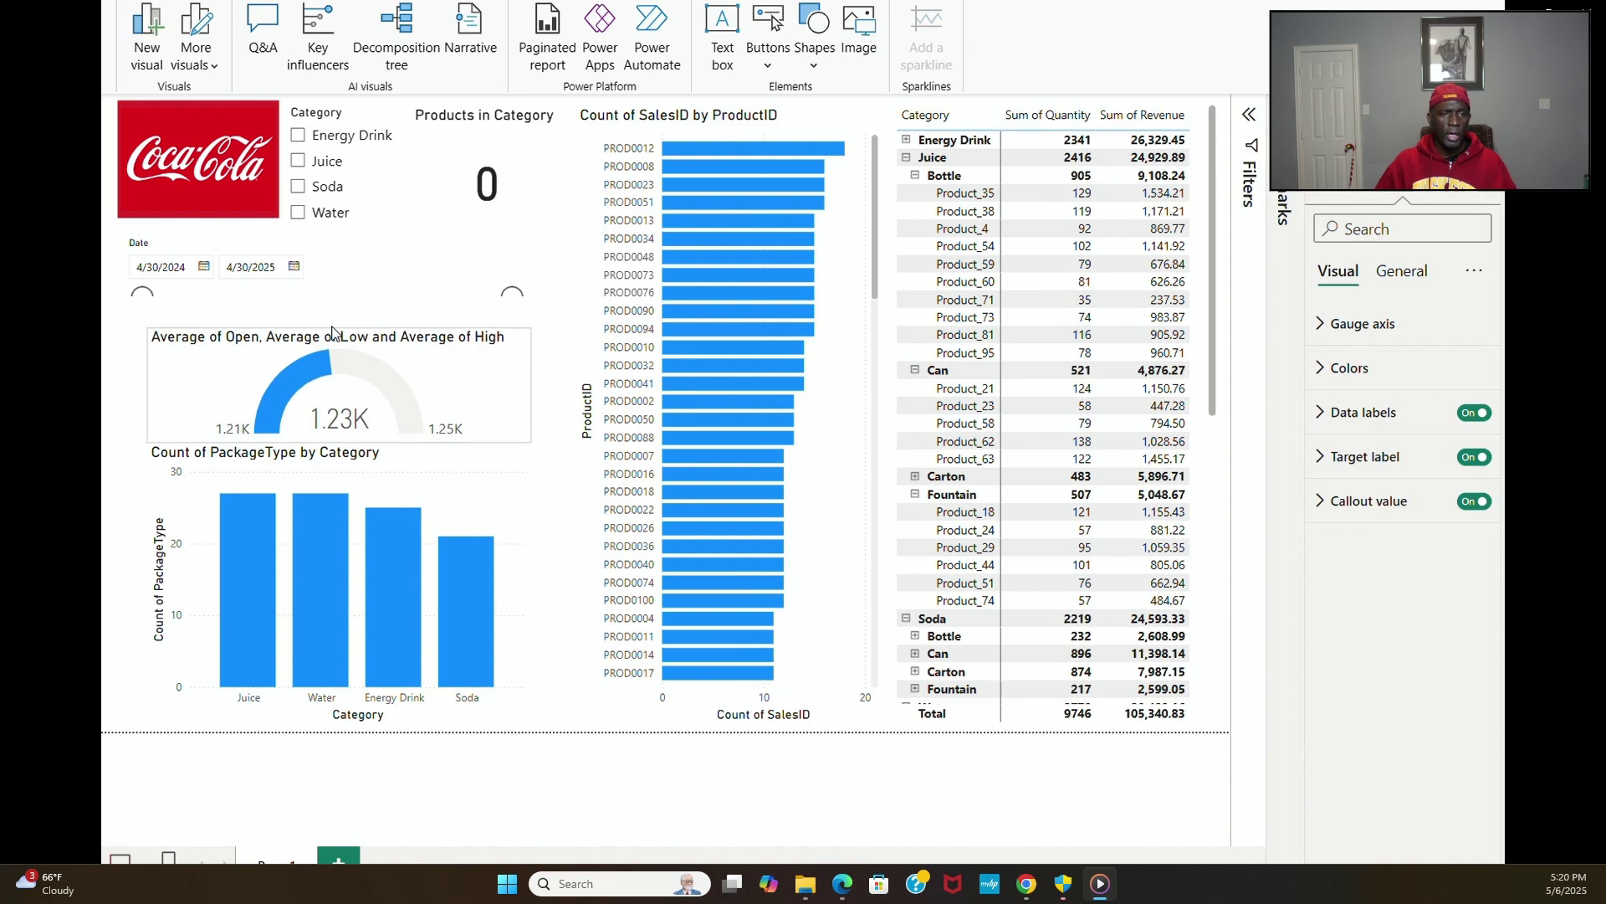
{"action": "left_click", "coordinate": [343, 280]}
{"action": "left_click_drag", "start_coordinate": [327, 290], "coordinate": [326, 315]}
Step: Widen the gauge leftward to align with the date slicer's left edge, keeping its right edge in place
{"action": "left_click", "coordinate": [322, 345]}
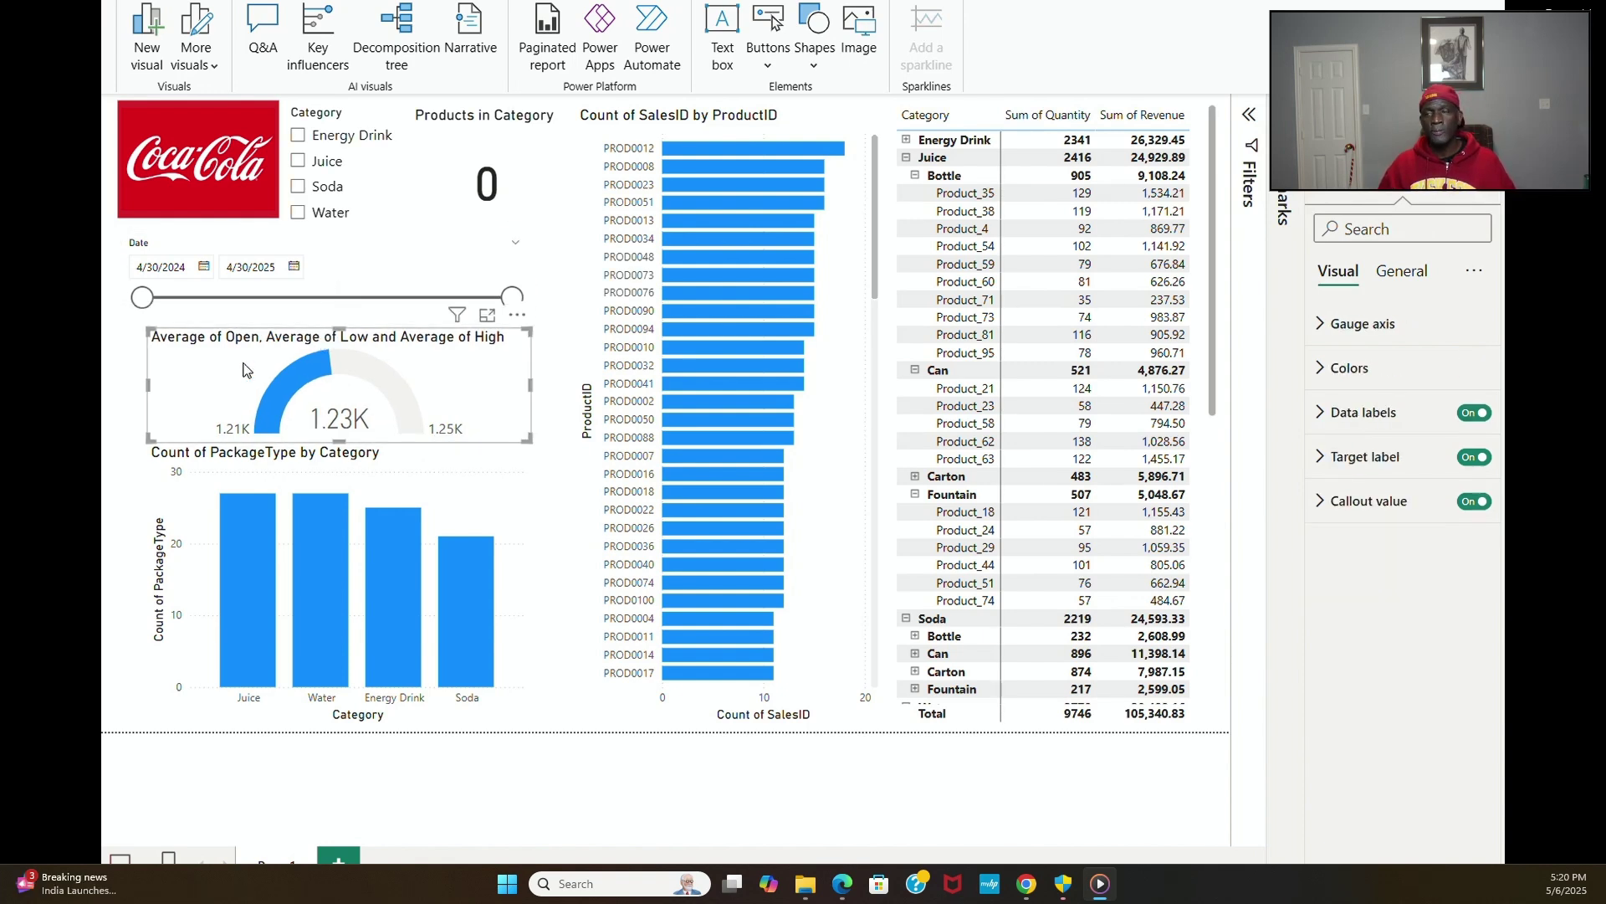
{"action": "left_click_drag", "start_coordinate": [150, 392], "coordinate": [120, 393]}
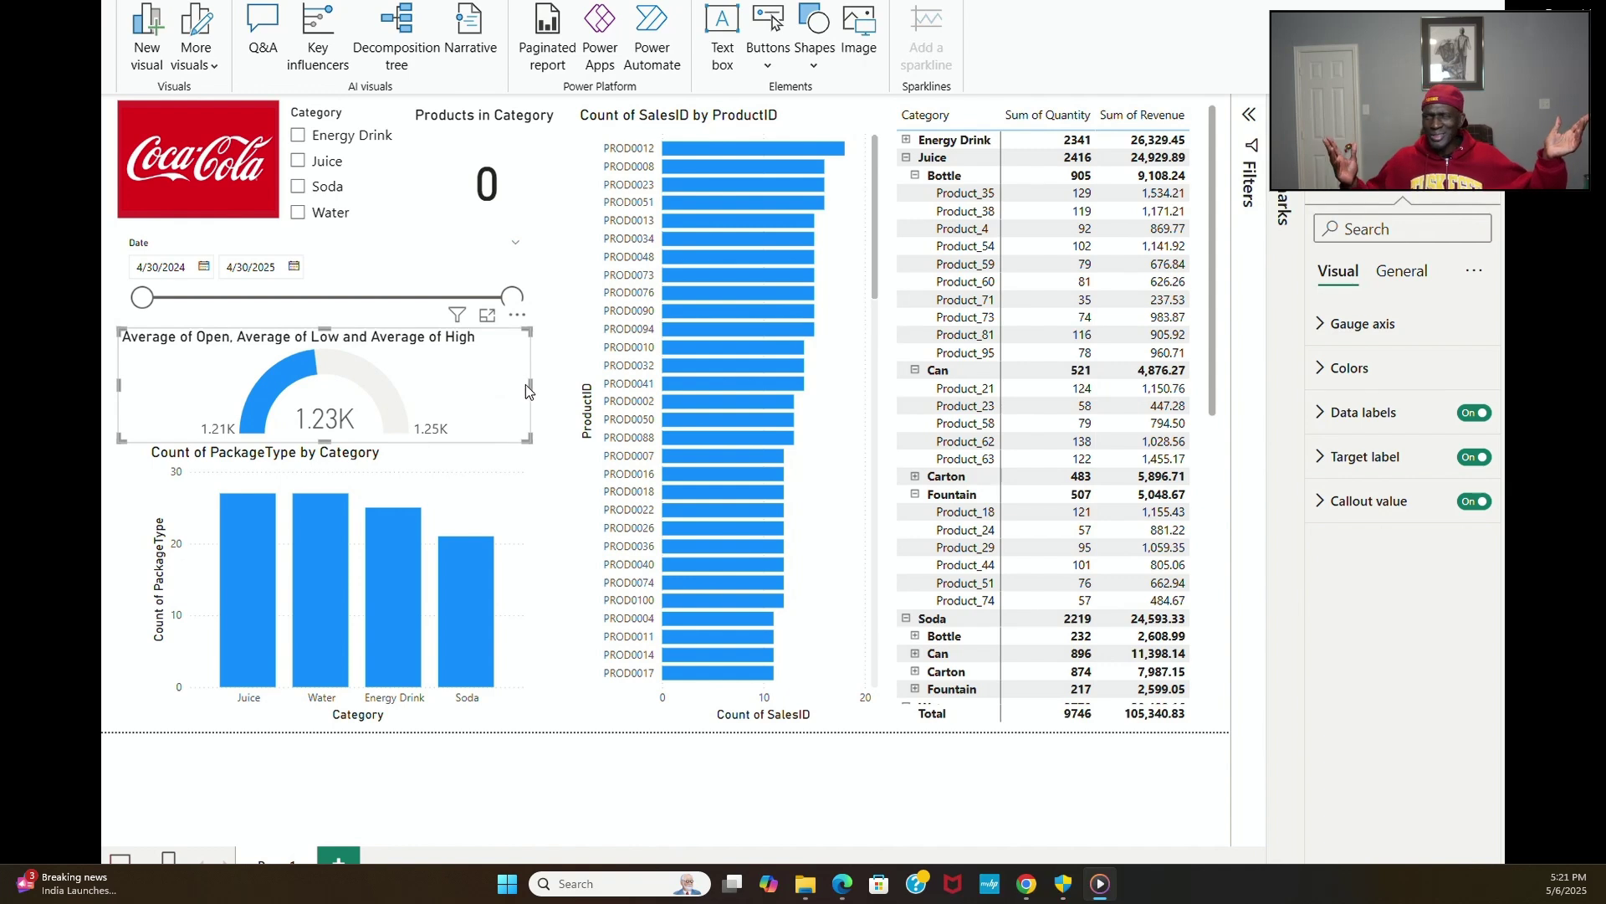
{"action": "left_click_drag", "start_coordinate": [525, 384], "coordinate": [529, 389]}
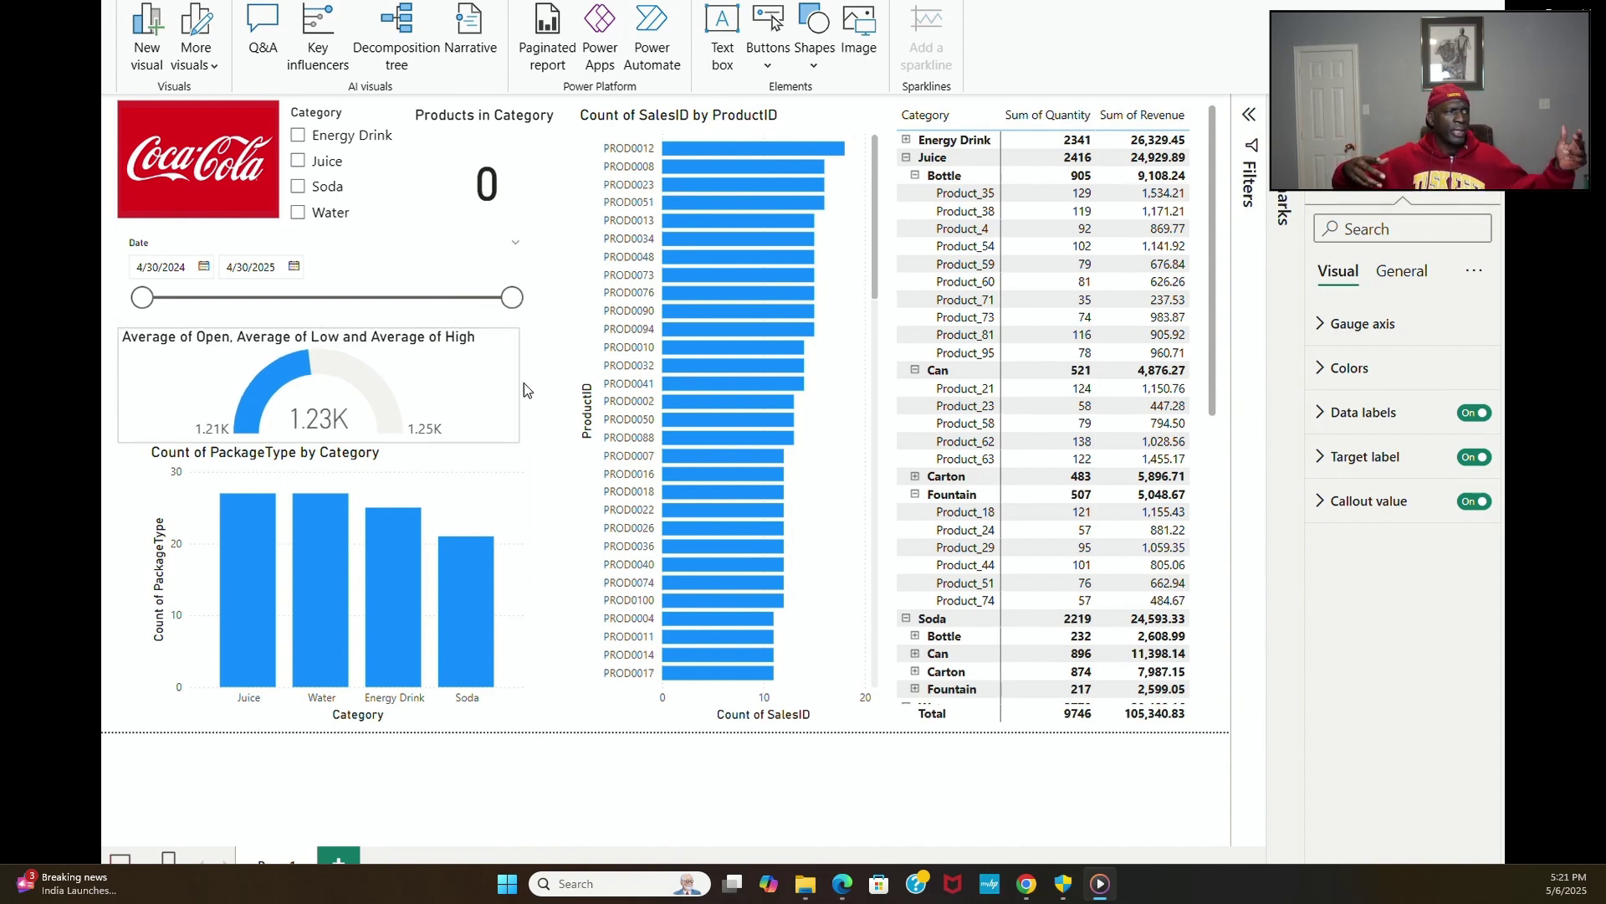
{"action": "left_click", "coordinate": [515, 502]}
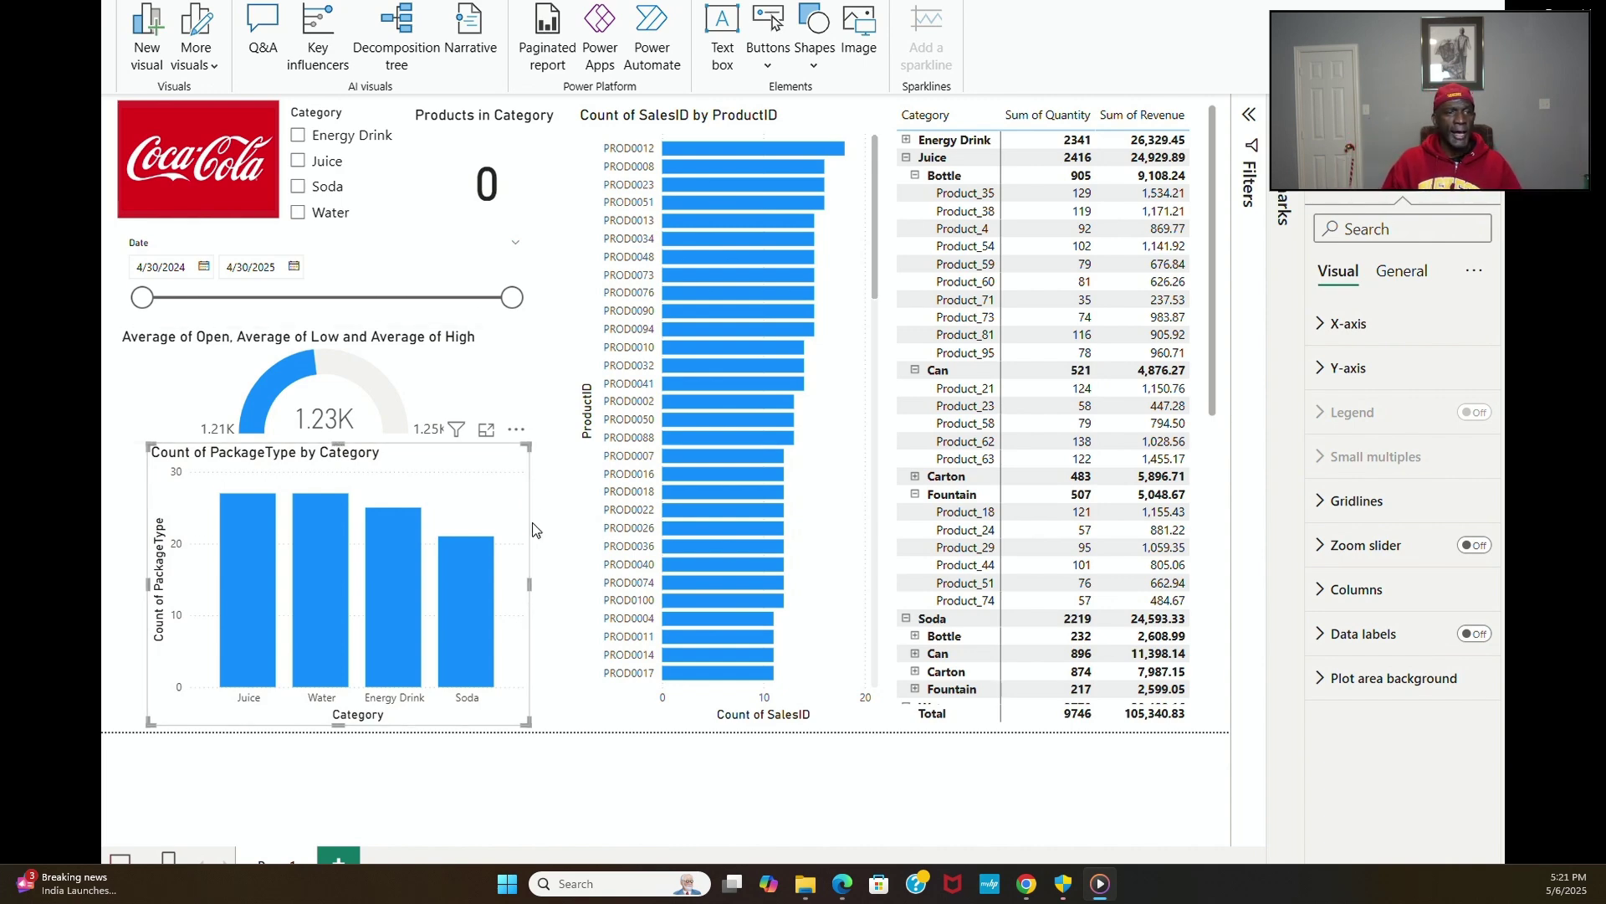
Step: Set the page's canvas background color to #D52229 and its transparency to 0%
{"action": "left_click", "coordinate": [558, 717]}
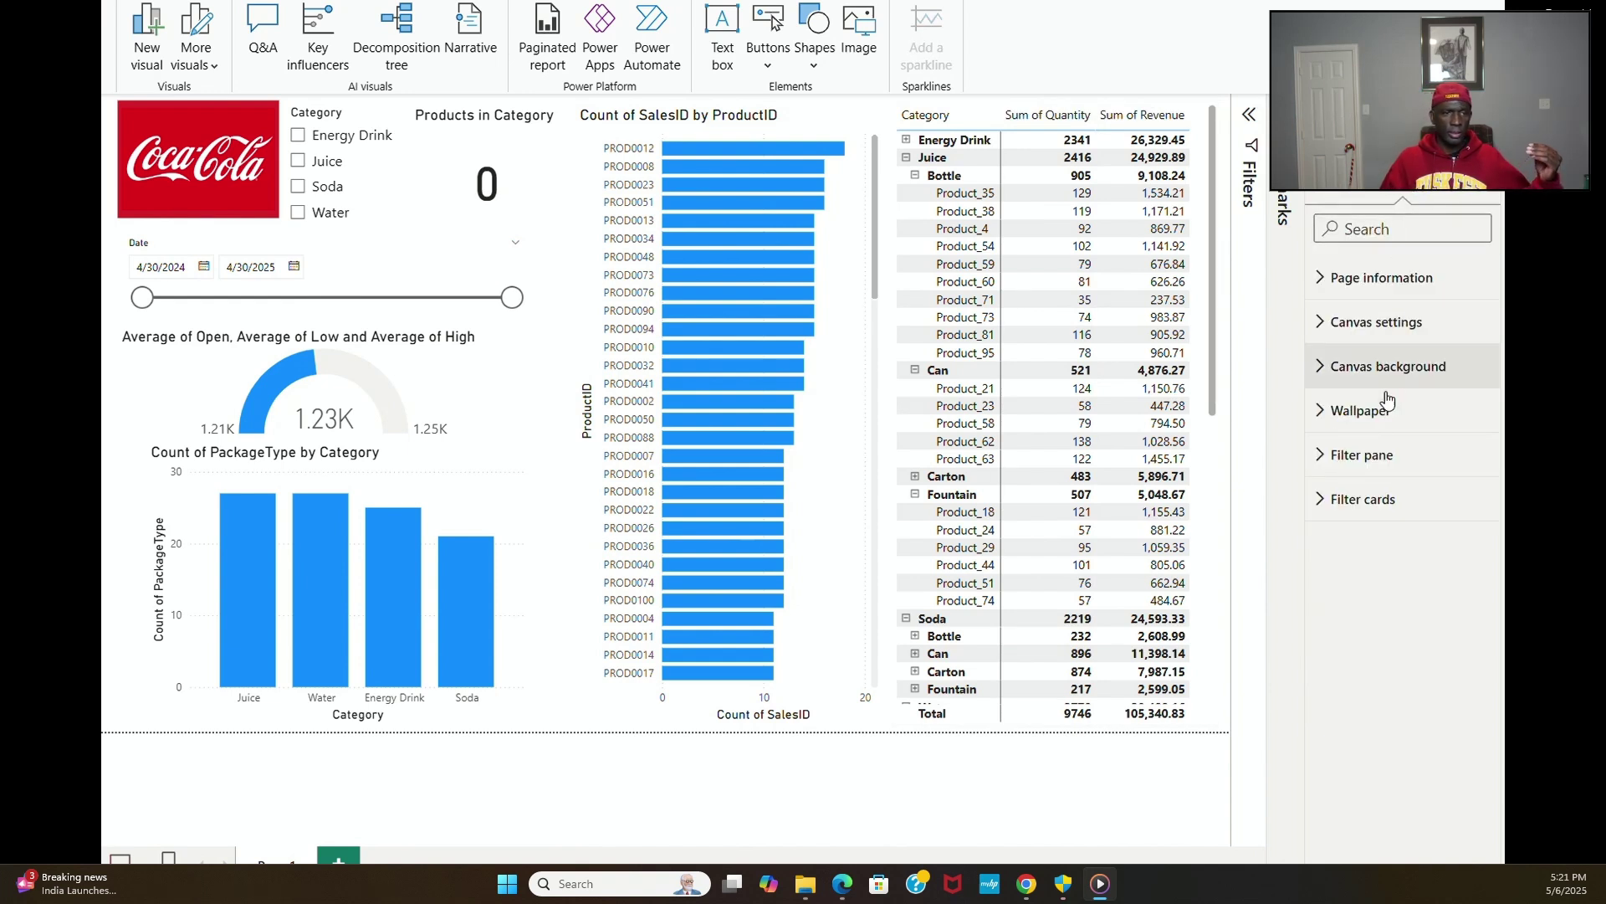
{"action": "left_click", "coordinate": [1374, 365]}
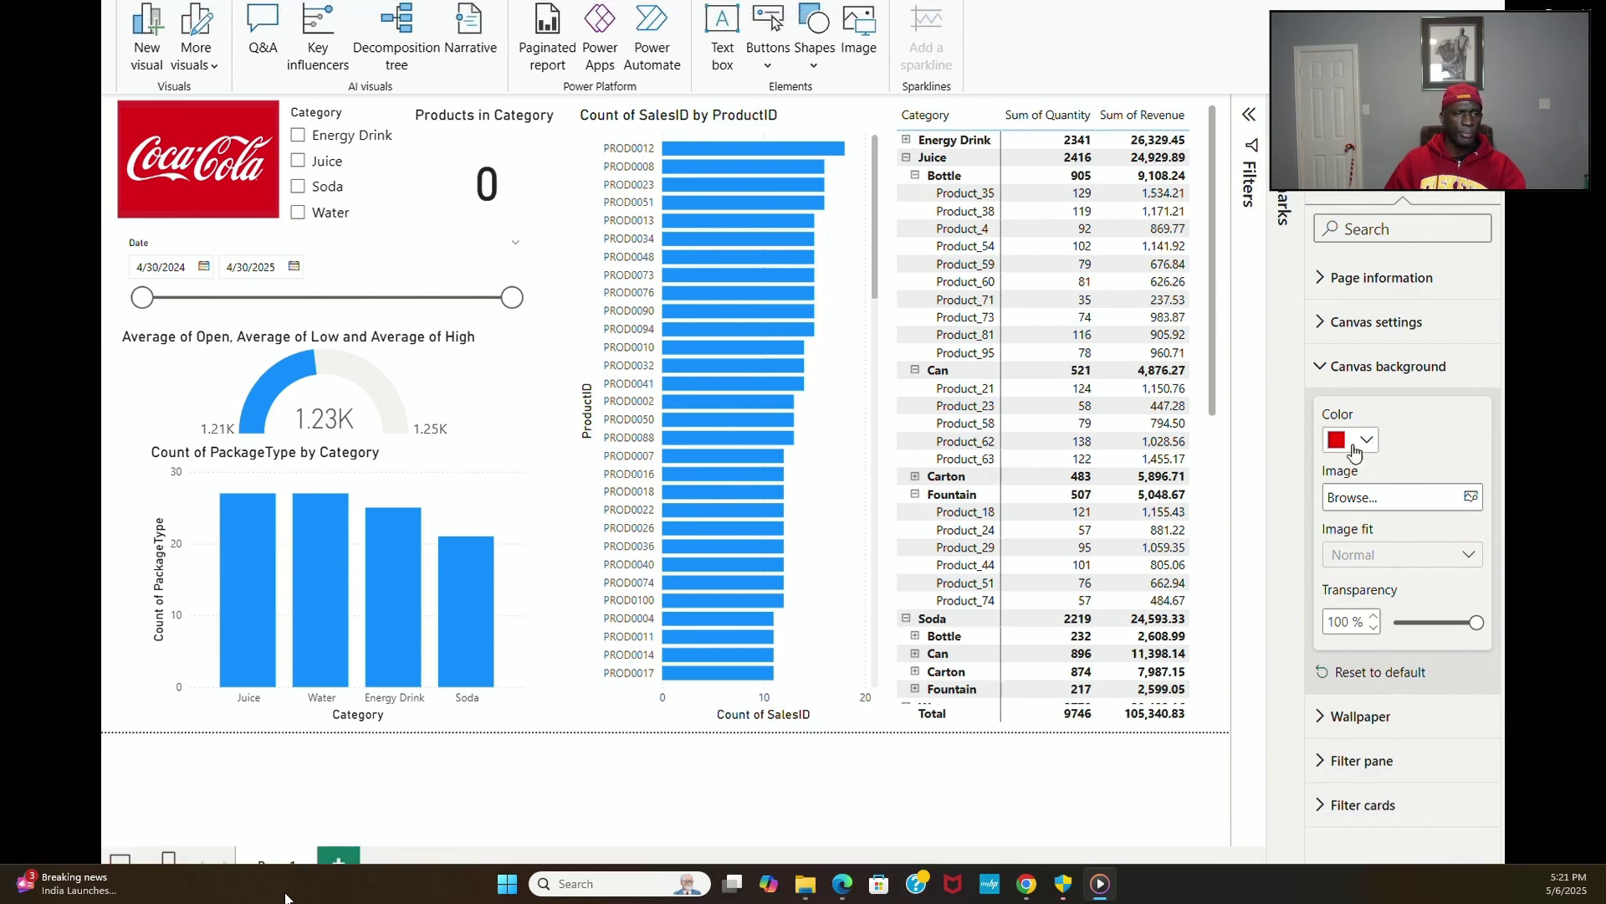
{"action": "left_click", "coordinate": [1364, 444]}
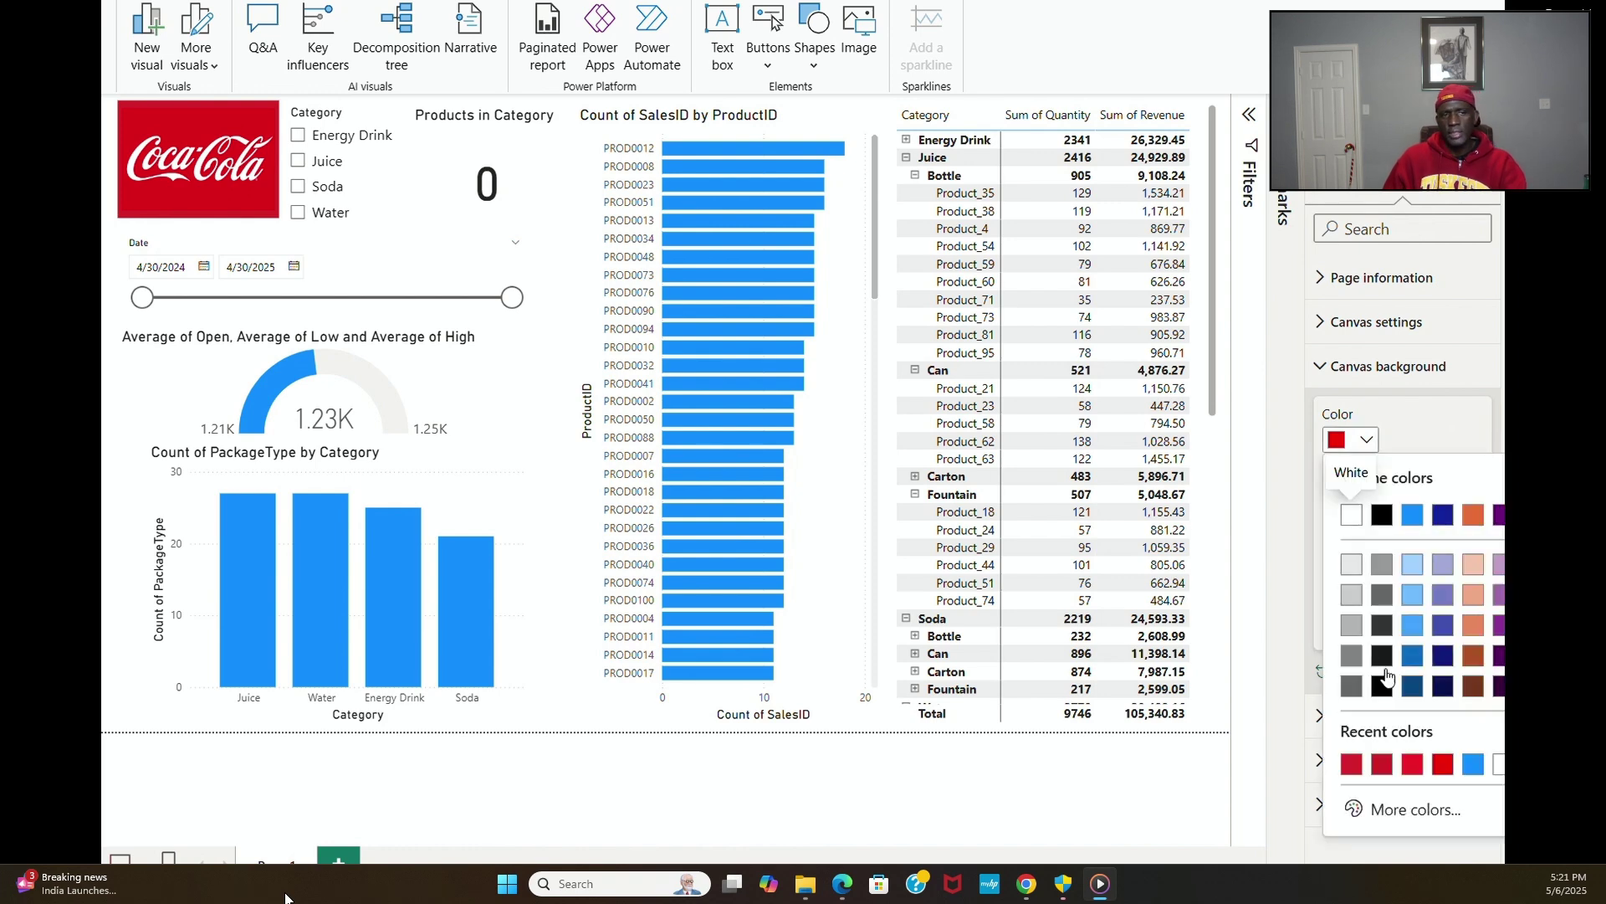
{"action": "left_click", "coordinate": [1397, 812]}
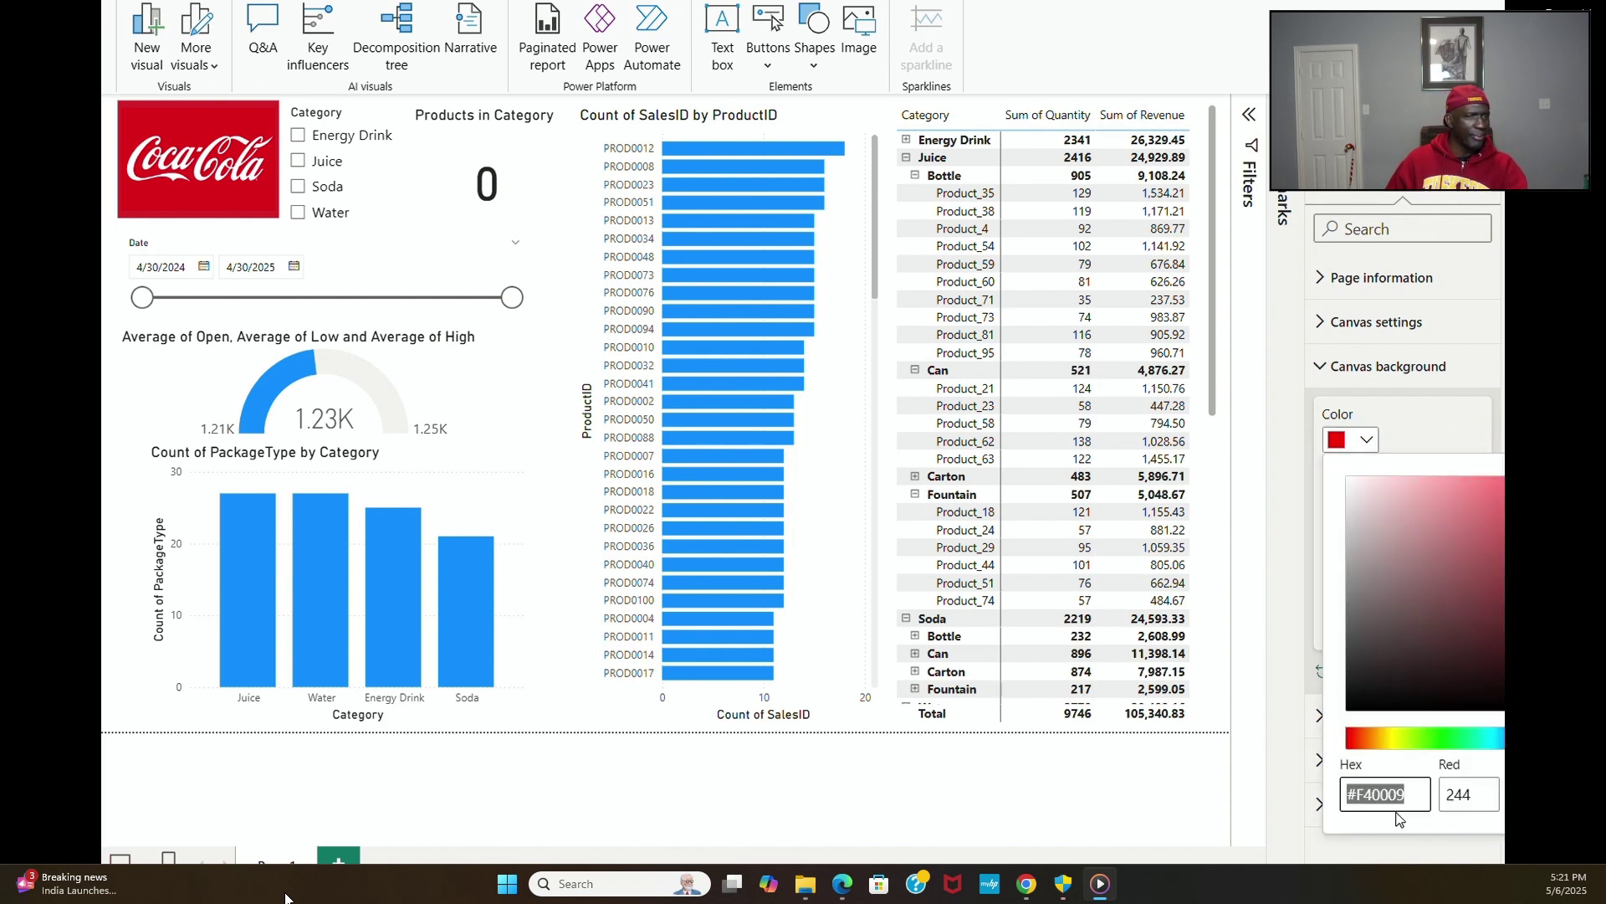
{"action": "type", "text": "#D52229"}
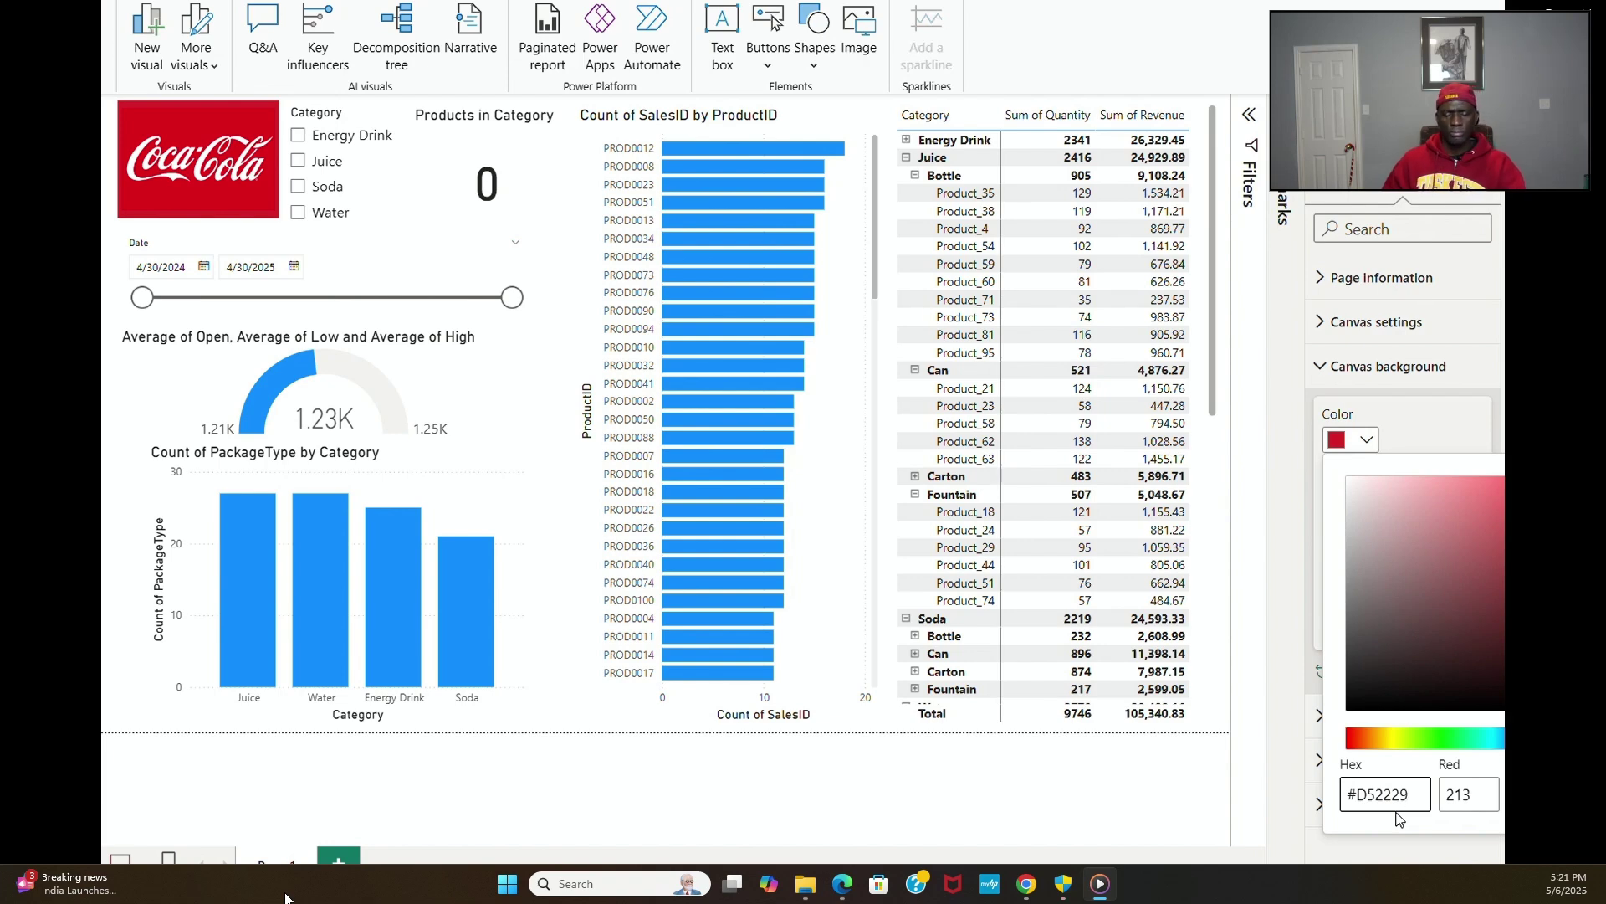
{"action": "left_click", "coordinate": [1298, 621]}
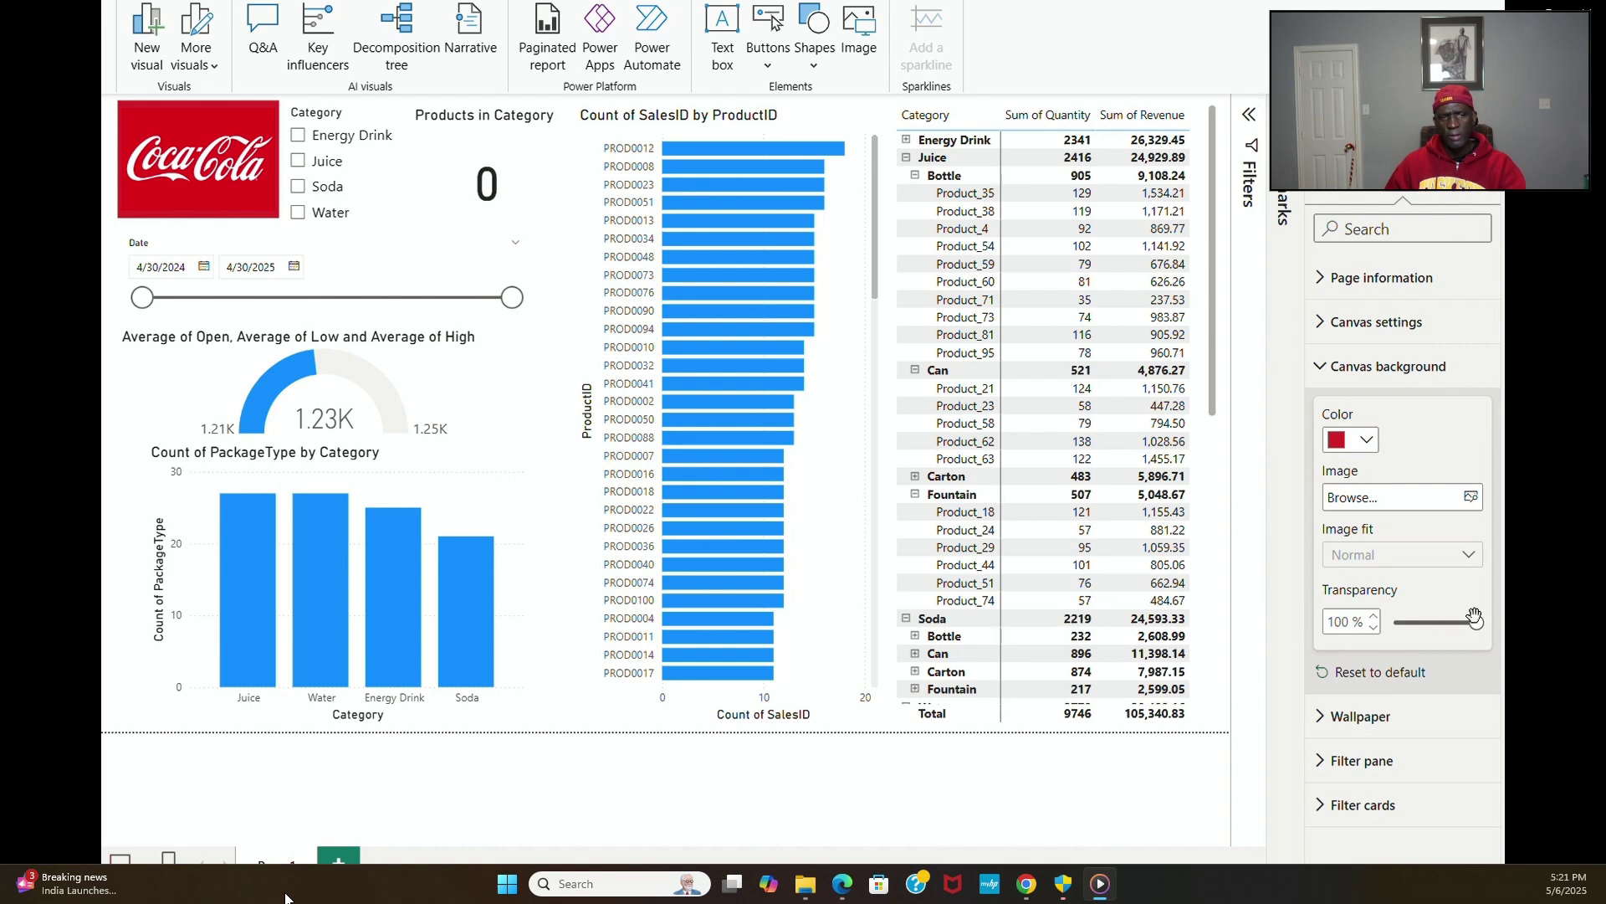
{"action": "left_click_drag", "start_coordinate": [1477, 622], "coordinate": [1390, 622]}
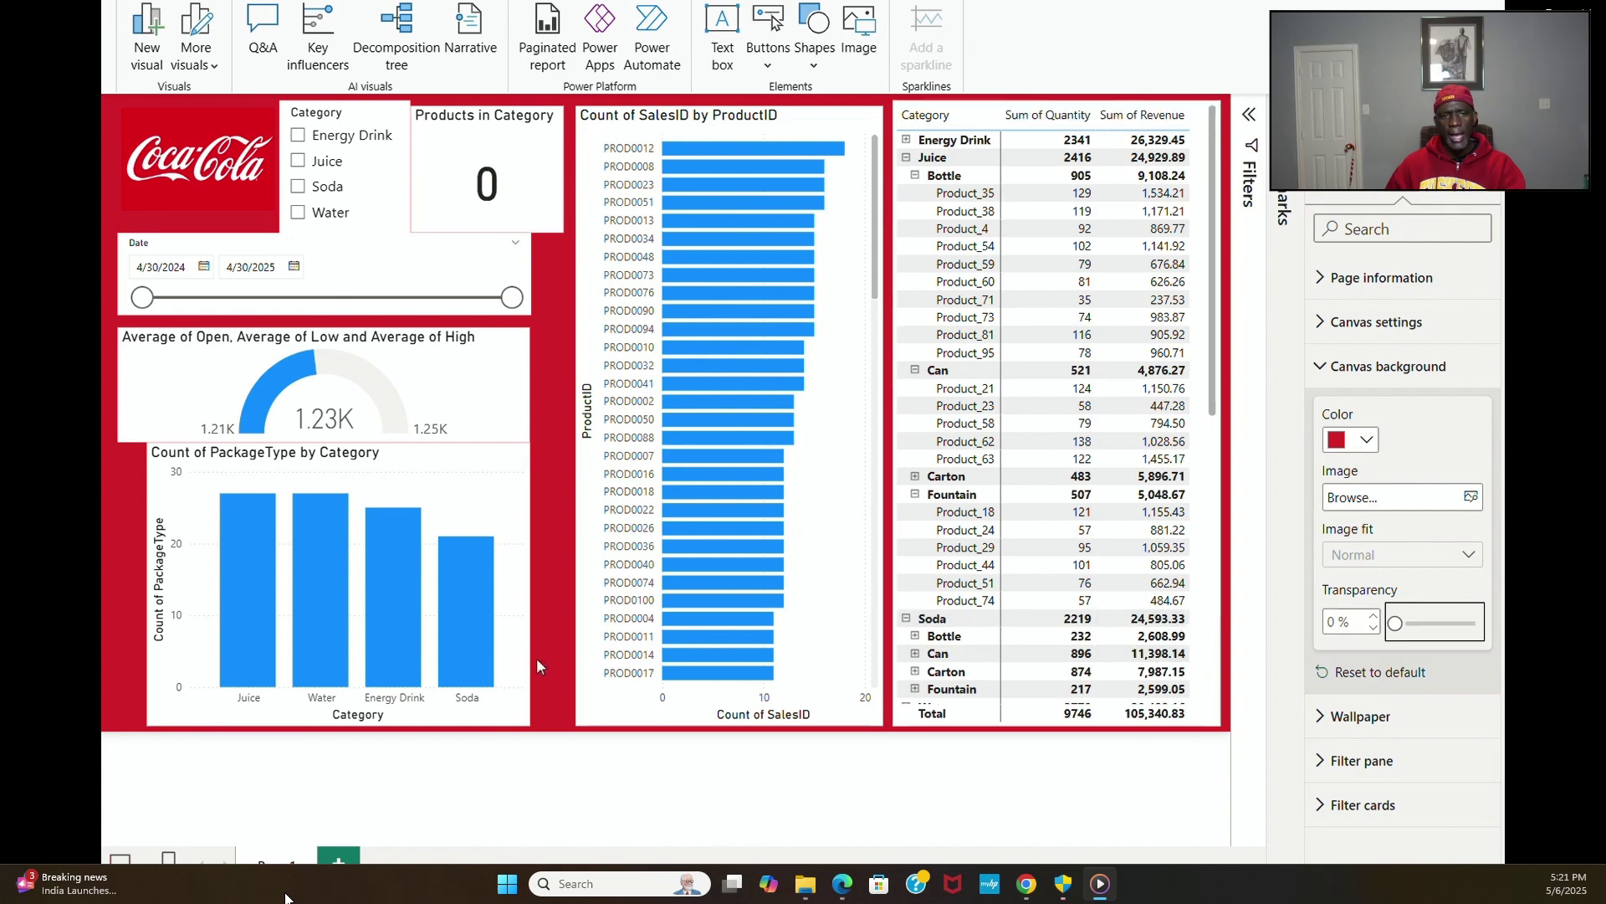
Step: Widen the Count of PackageType by Category chart leftward to align with the gauge's left edge
{"action": "left_click", "coordinate": [525, 521]}
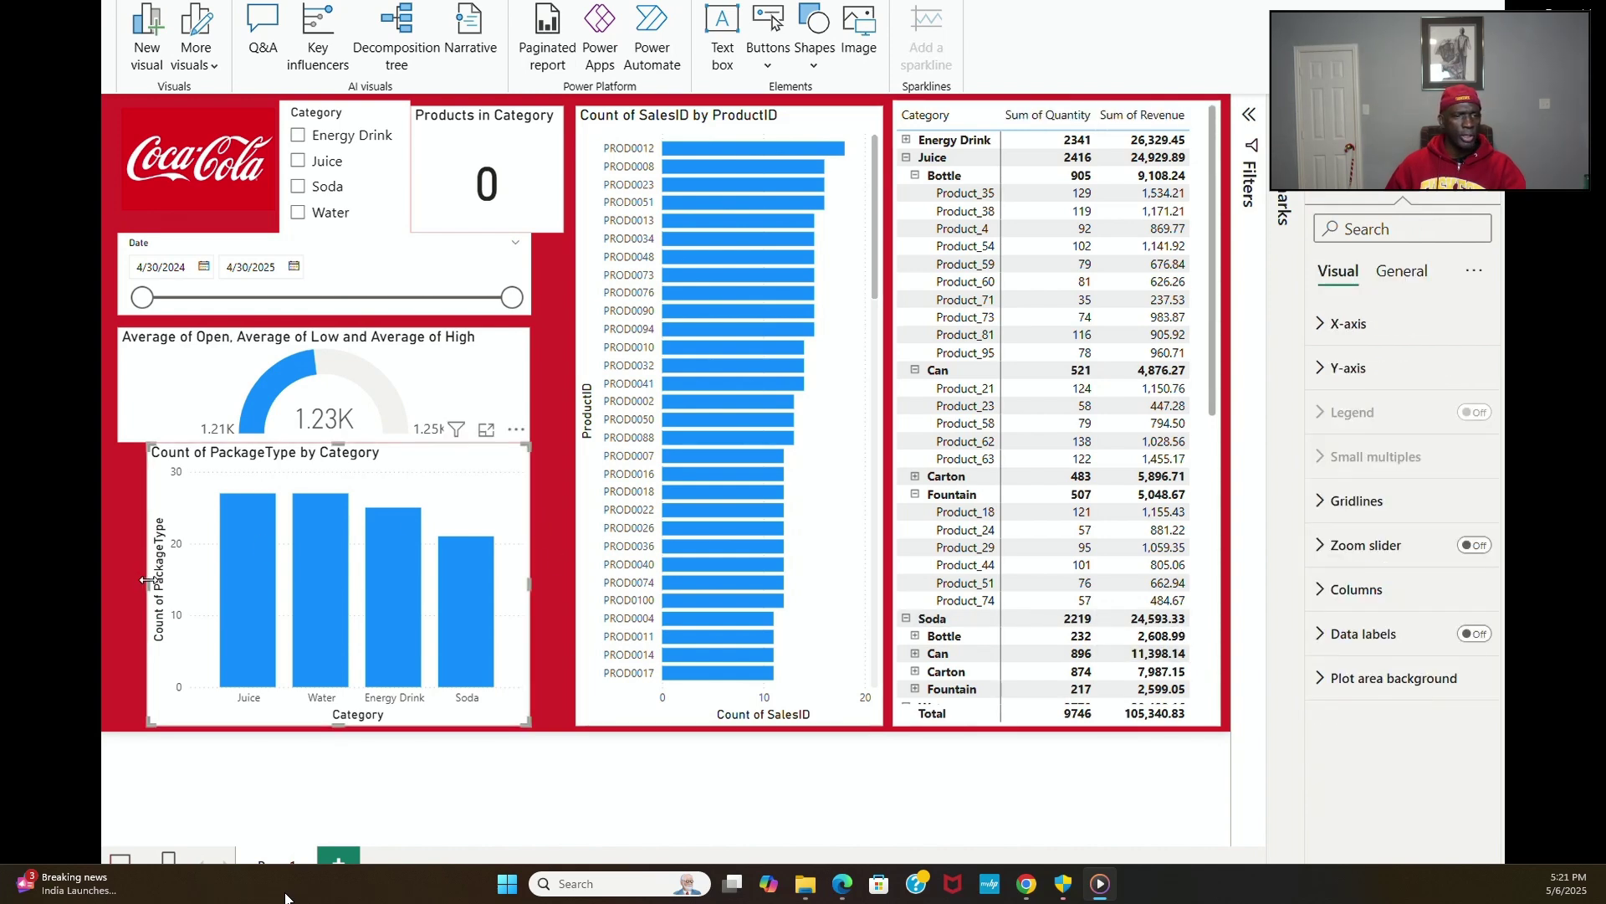
{"action": "left_click_drag", "start_coordinate": [147, 583], "coordinate": [119, 584]}
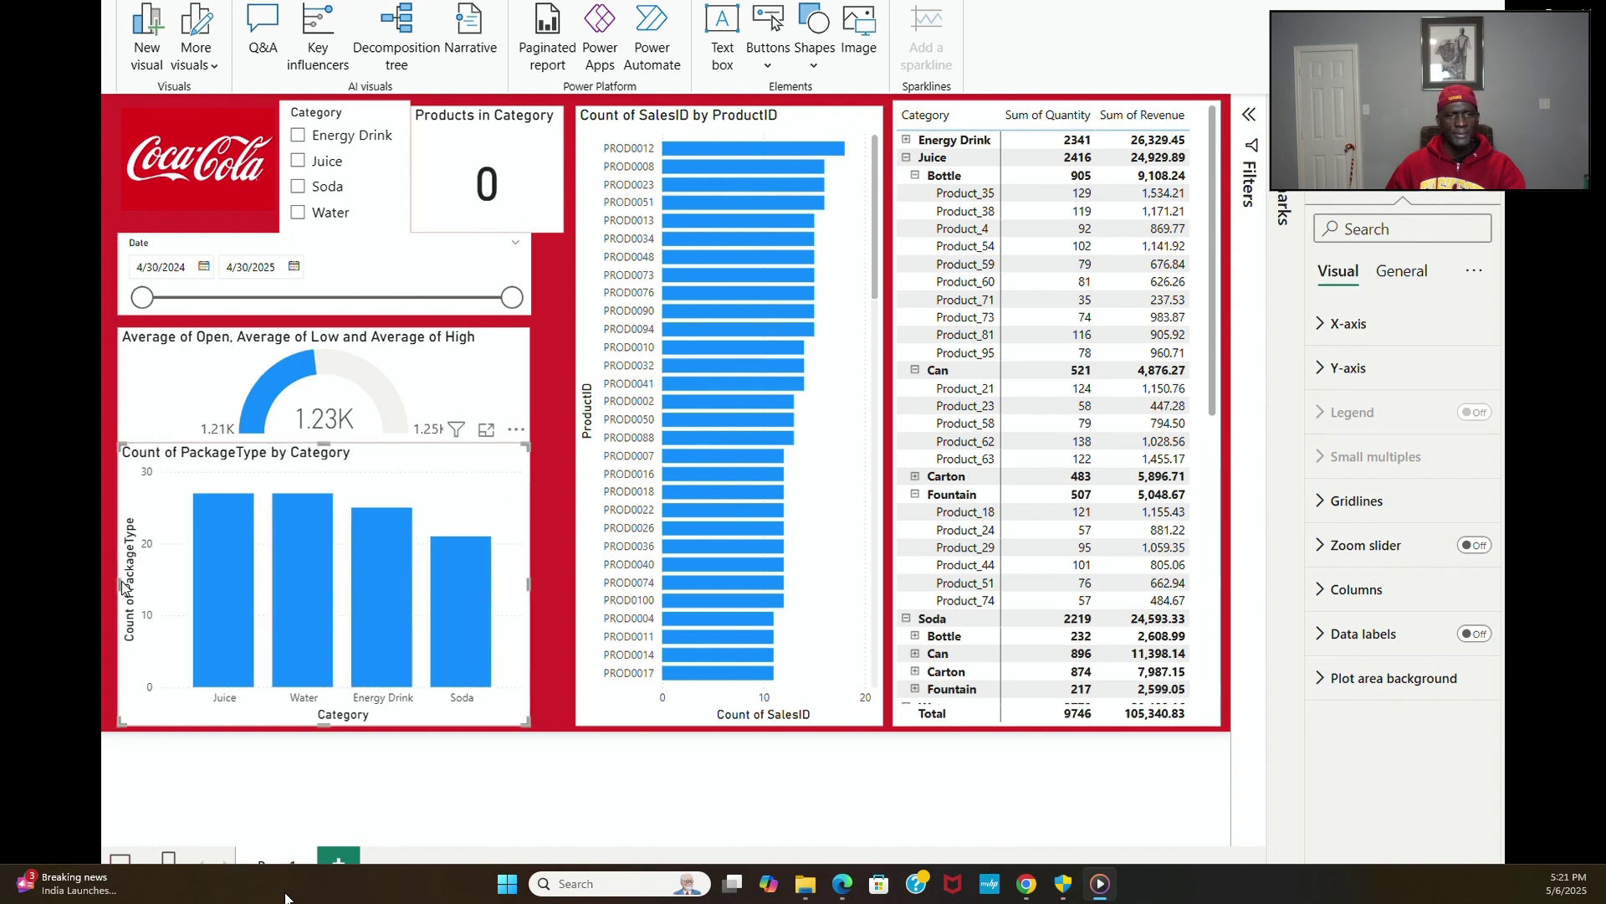
Step: Raise the Products in Category card's top edge slightly and pull its right edge in to align with the date slicer
{"action": "left_click", "coordinate": [512, 134]}
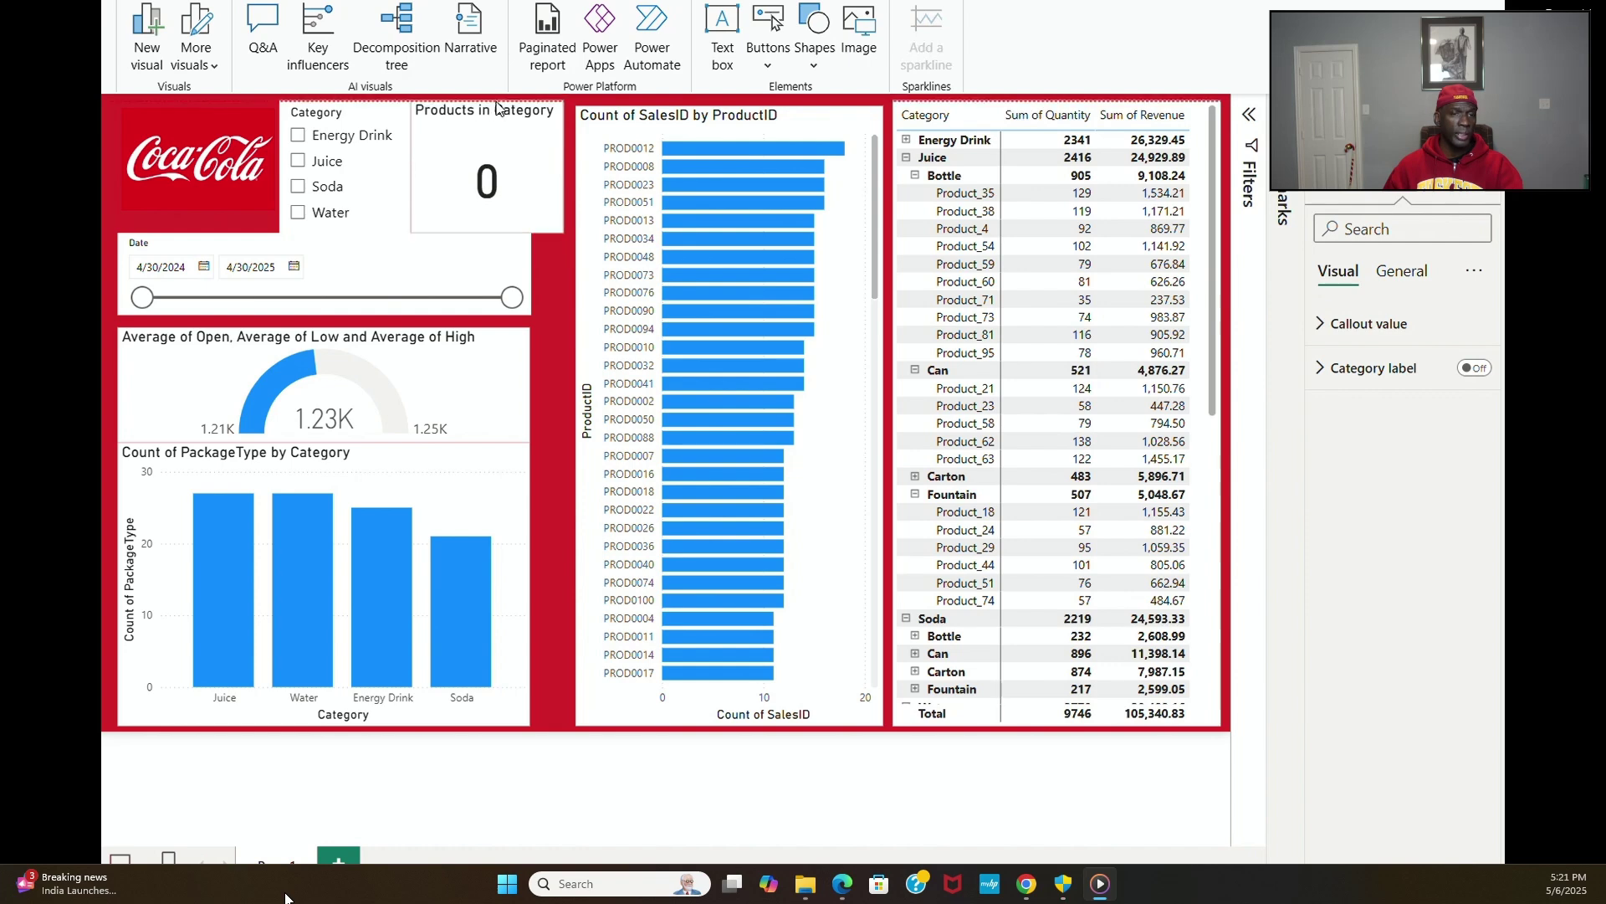
{"action": "left_click_drag", "start_coordinate": [496, 110], "coordinate": [496, 106]}
{"action": "left_click", "coordinate": [554, 308]}
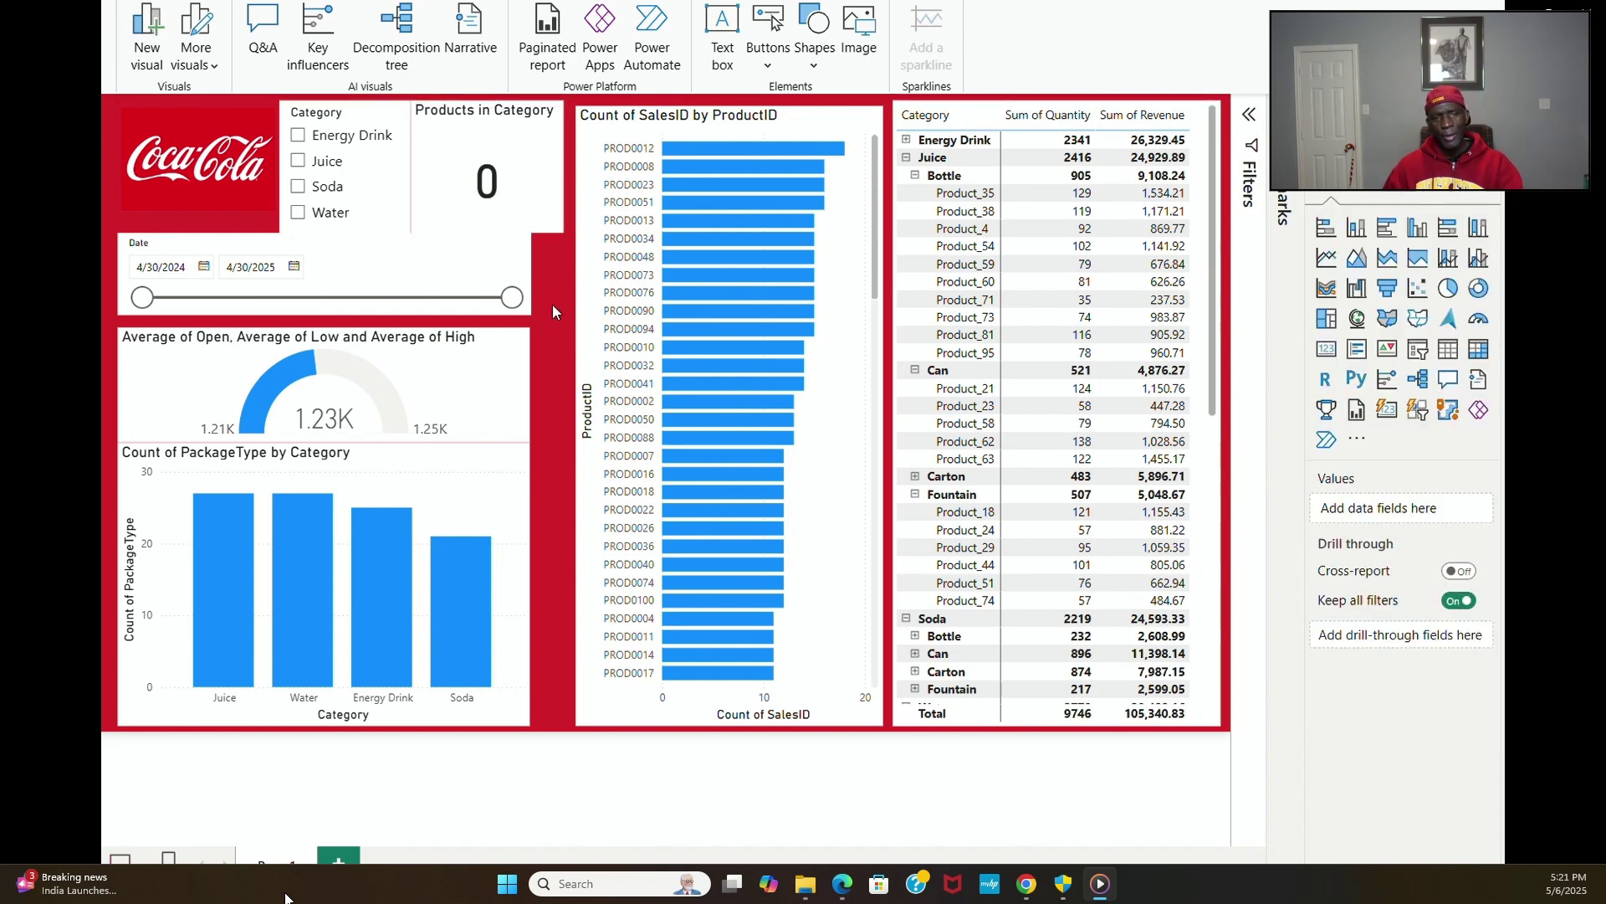
{"action": "left_click", "coordinate": [545, 185]}
{"action": "left_click_drag", "start_coordinate": [562, 174], "coordinate": [534, 164]}
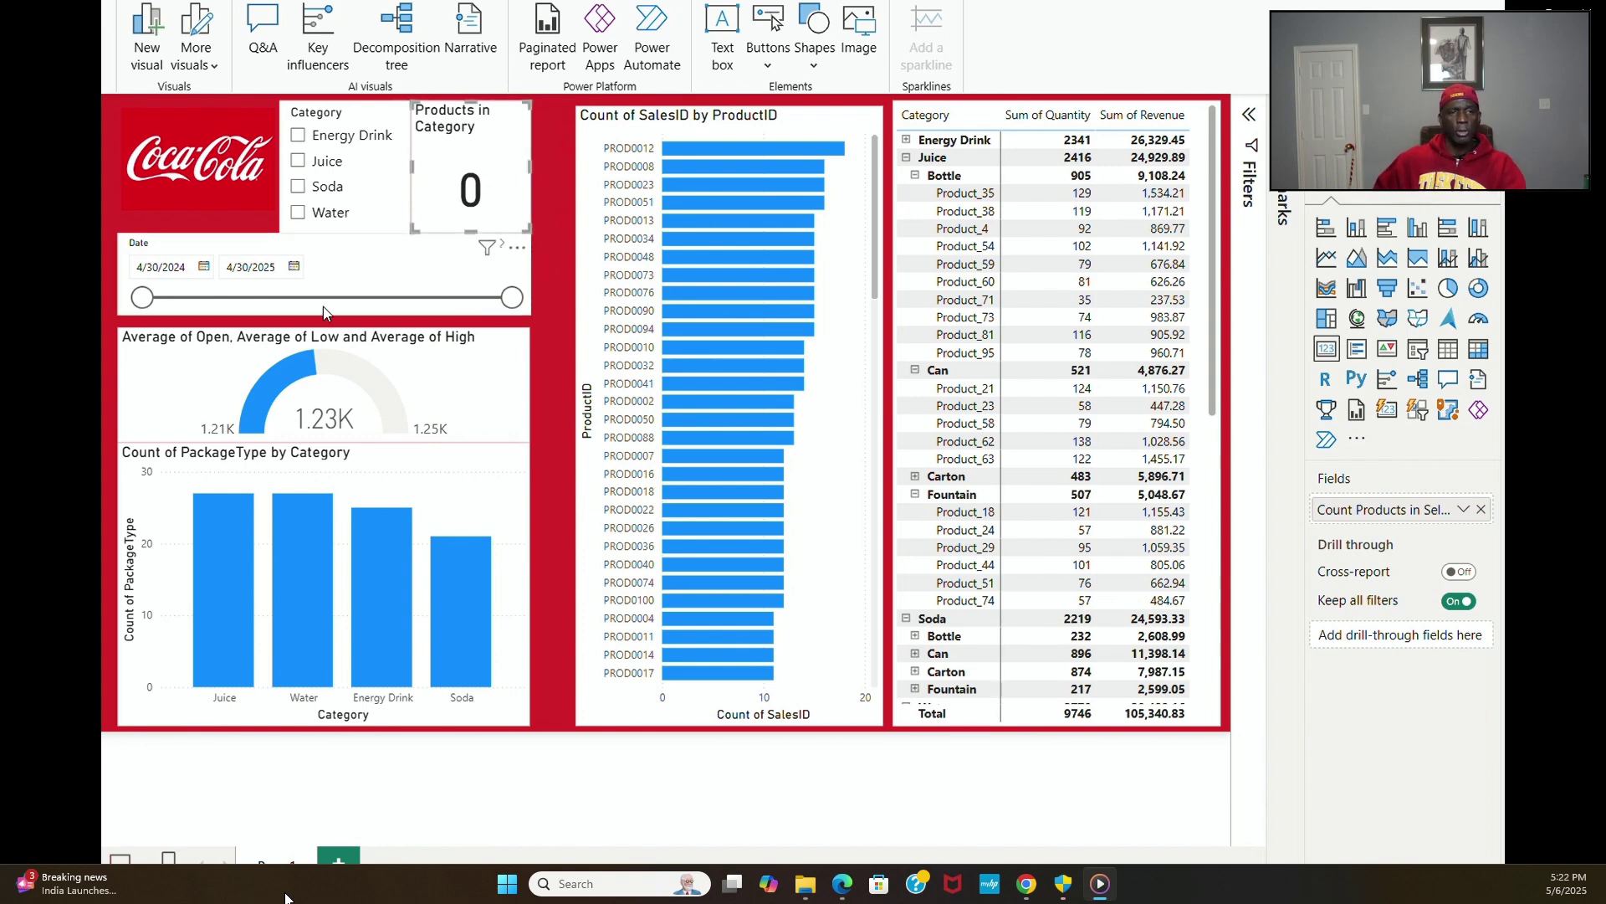
Step: Shrink the Products in Category card from its bottom and left edges to leave gaps above the date slicer and beside the Category slicer
{"action": "left_click", "coordinate": [358, 266]}
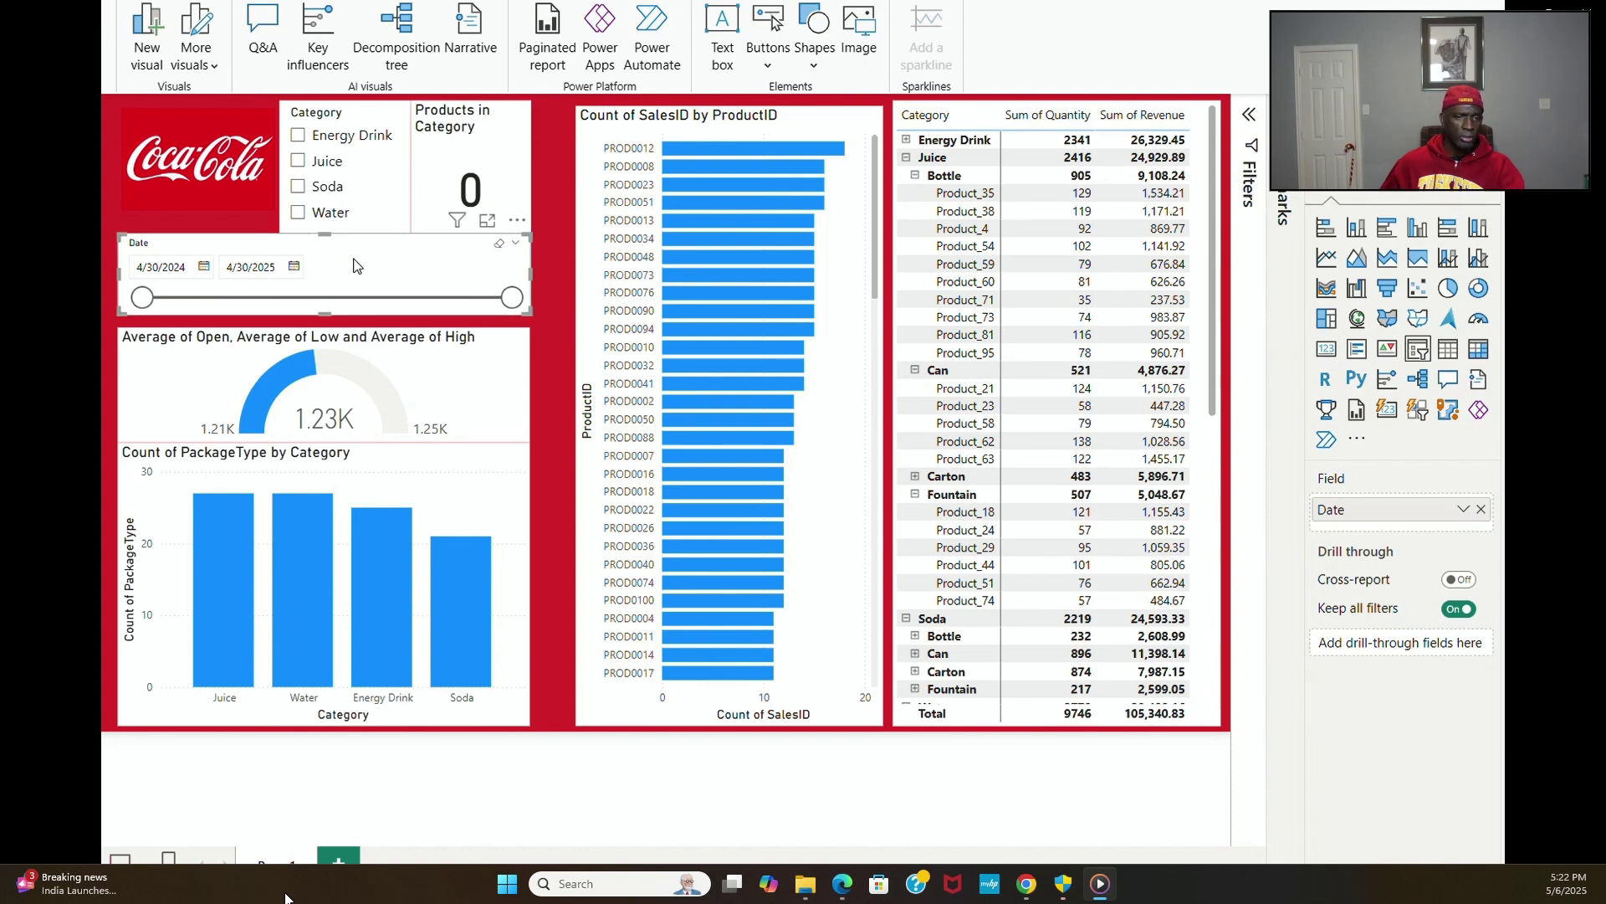
{"action": "left_click_drag", "start_coordinate": [357, 267], "coordinate": [357, 266]}
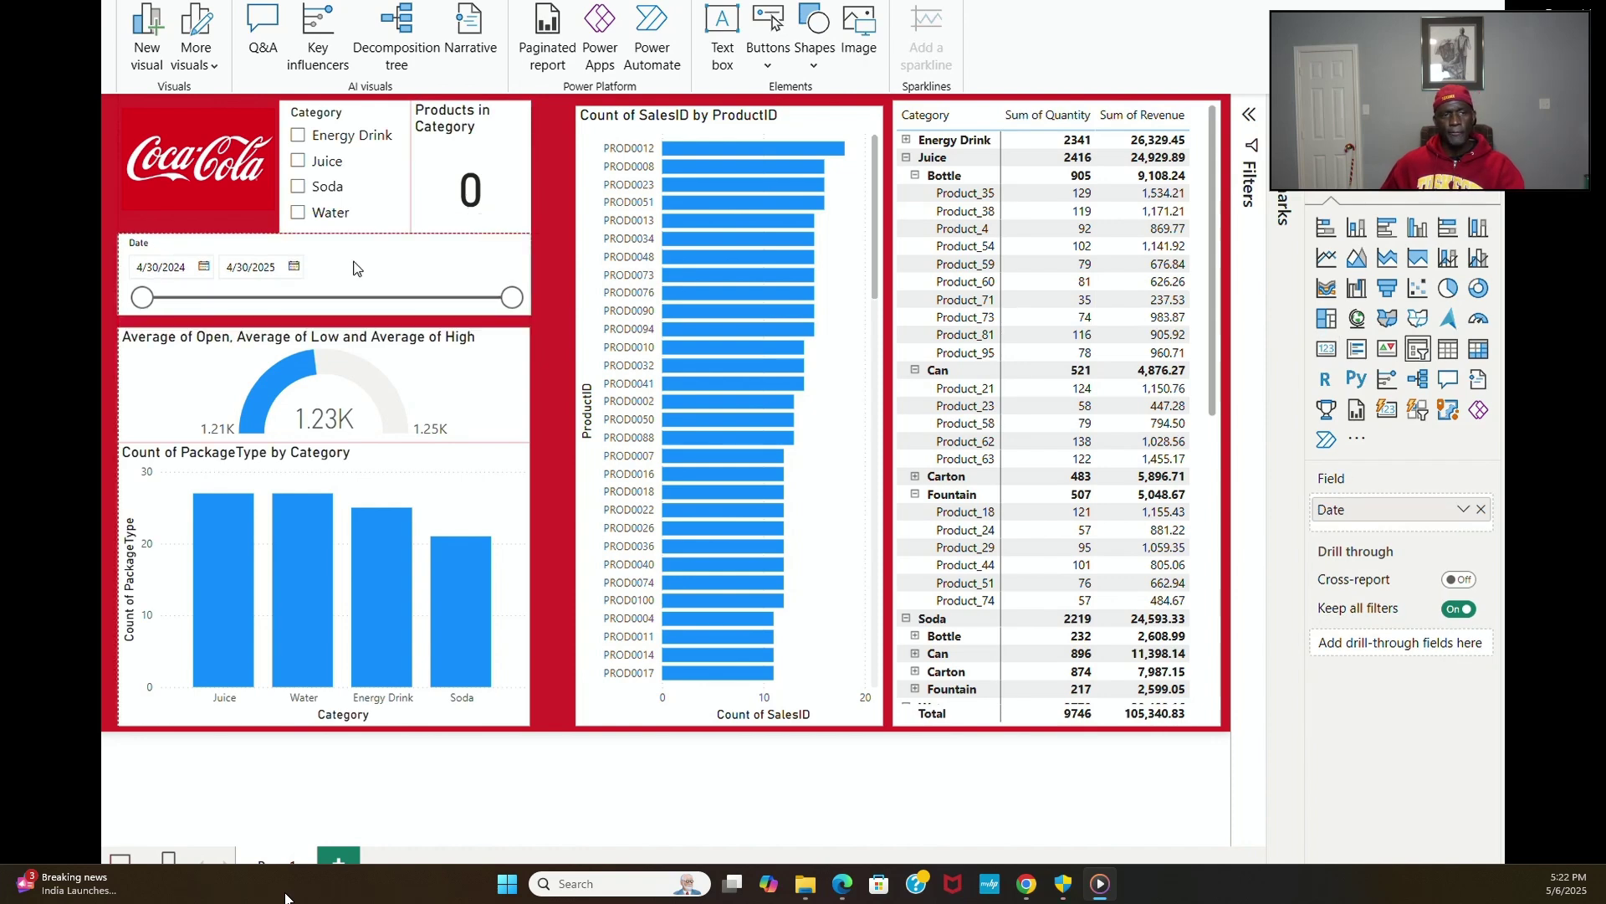
{"action": "left_click", "coordinate": [433, 178]}
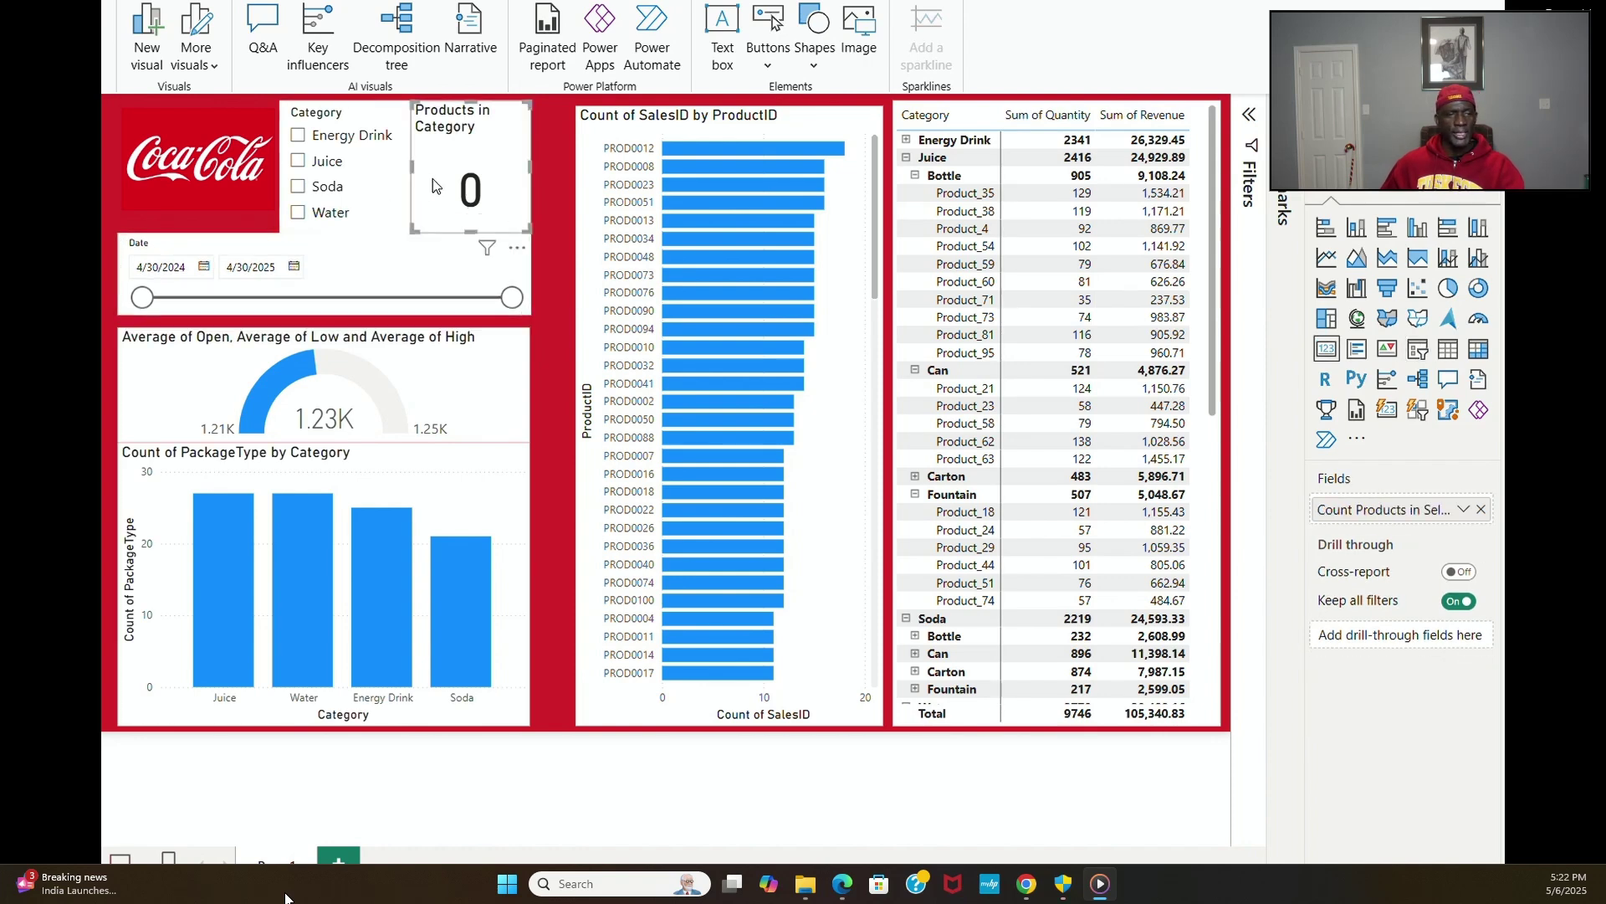
{"action": "left_click_drag", "start_coordinate": [471, 226], "coordinate": [470, 216]}
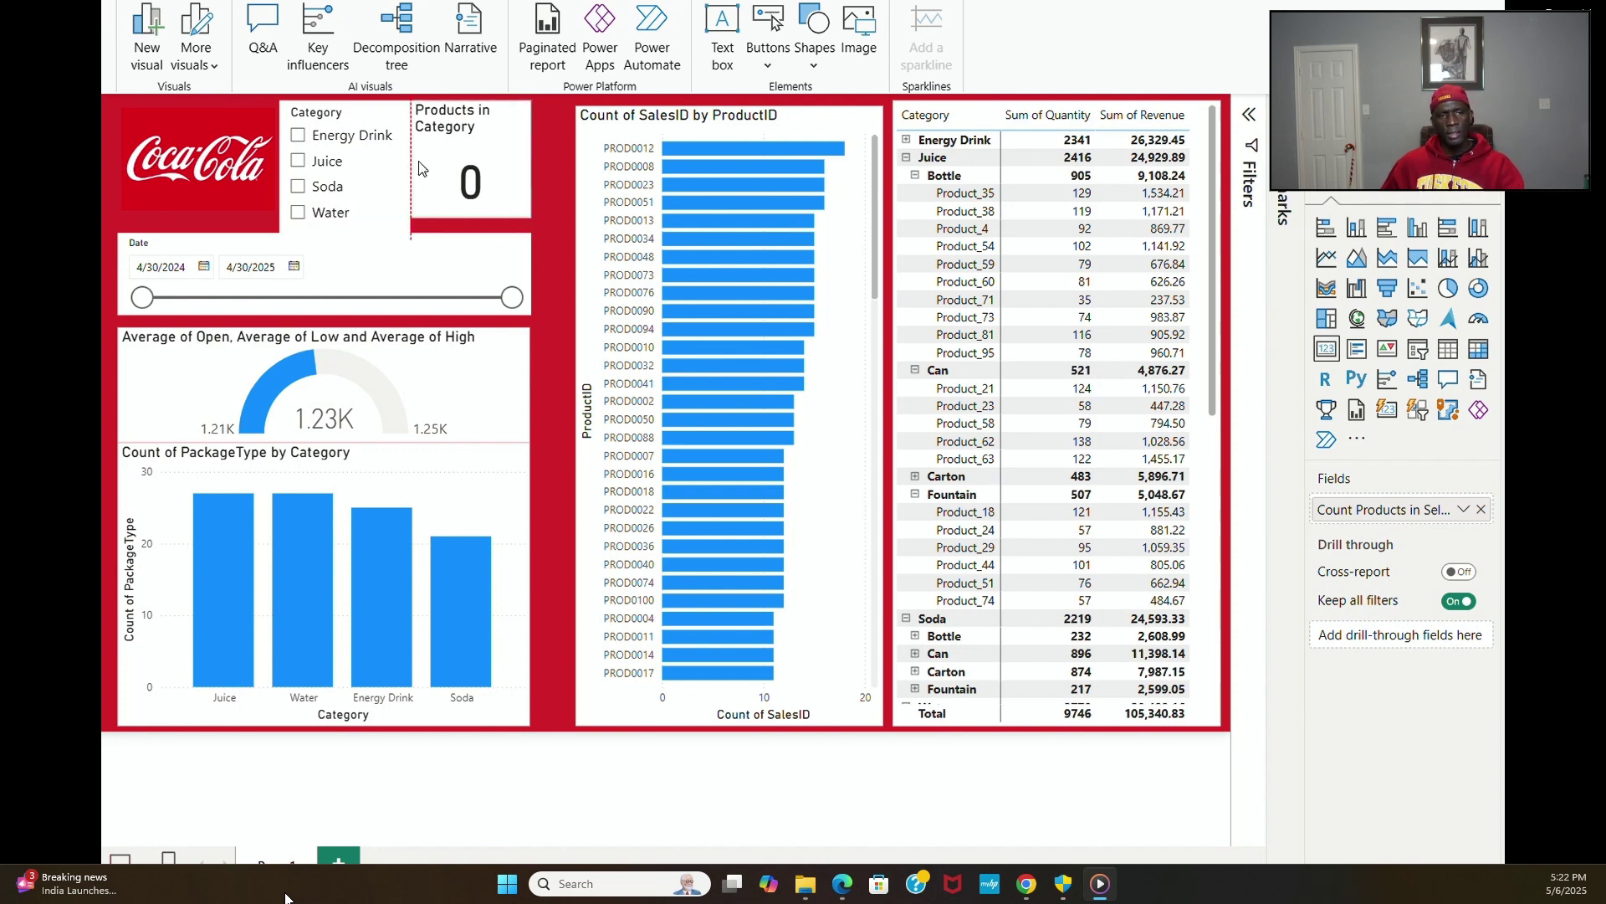
{"action": "left_click_drag", "start_coordinate": [410, 158], "coordinate": [418, 158]}
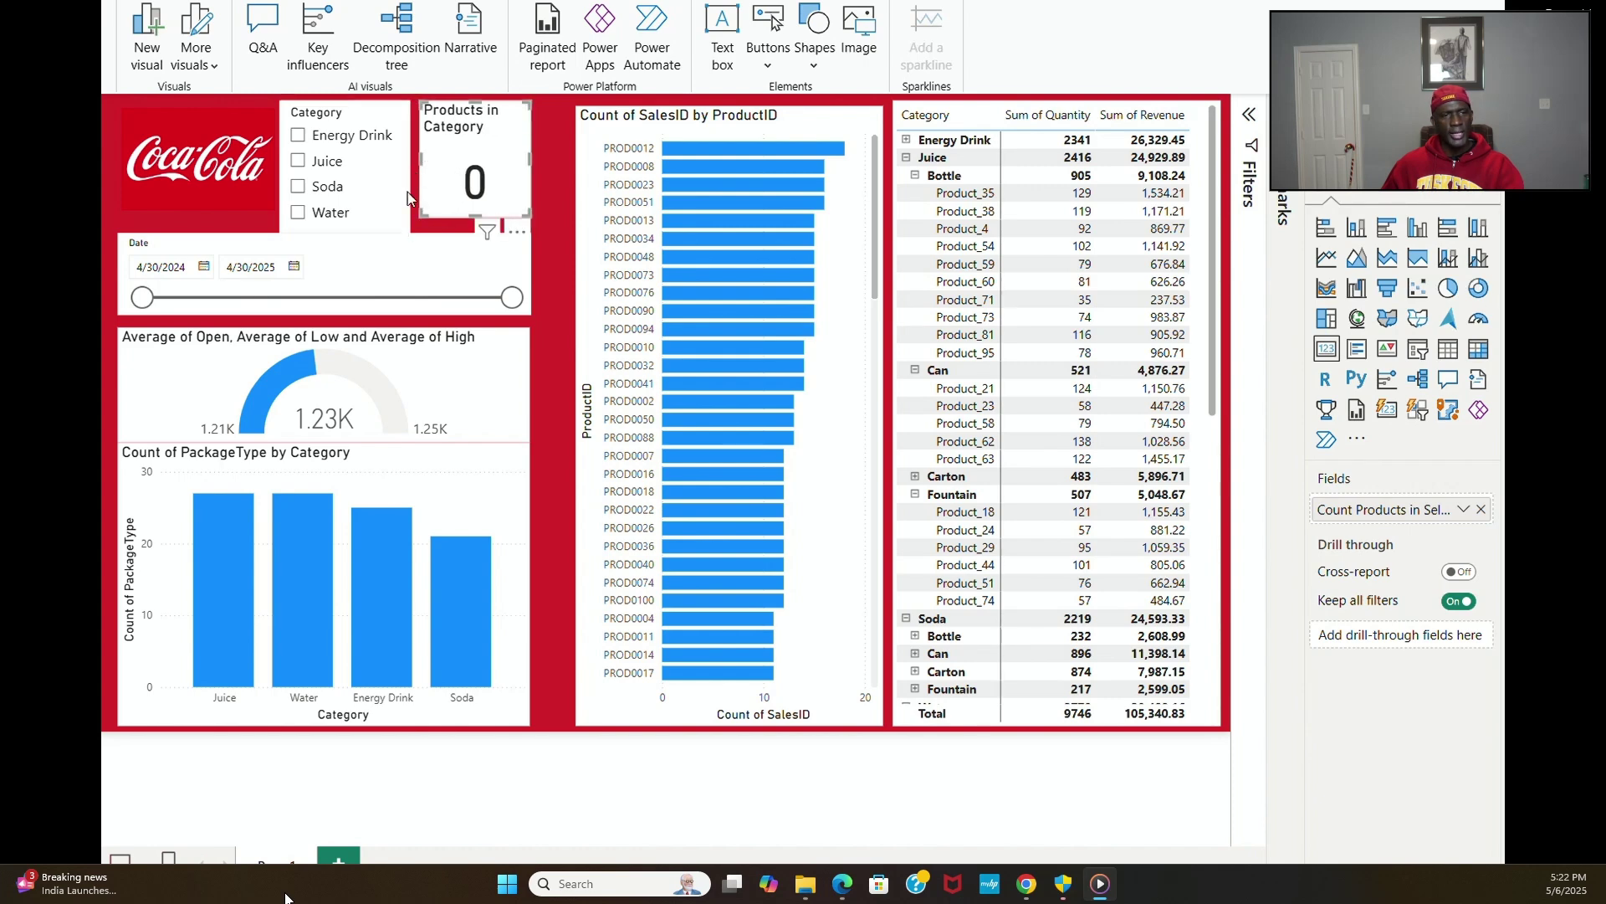
Step: Shorten the Category slicer from its bottom edge to match the height of the Products in Category card
{"action": "left_click", "coordinate": [389, 213]}
{"action": "left_click_drag", "start_coordinate": [345, 232], "coordinate": [358, 219]}
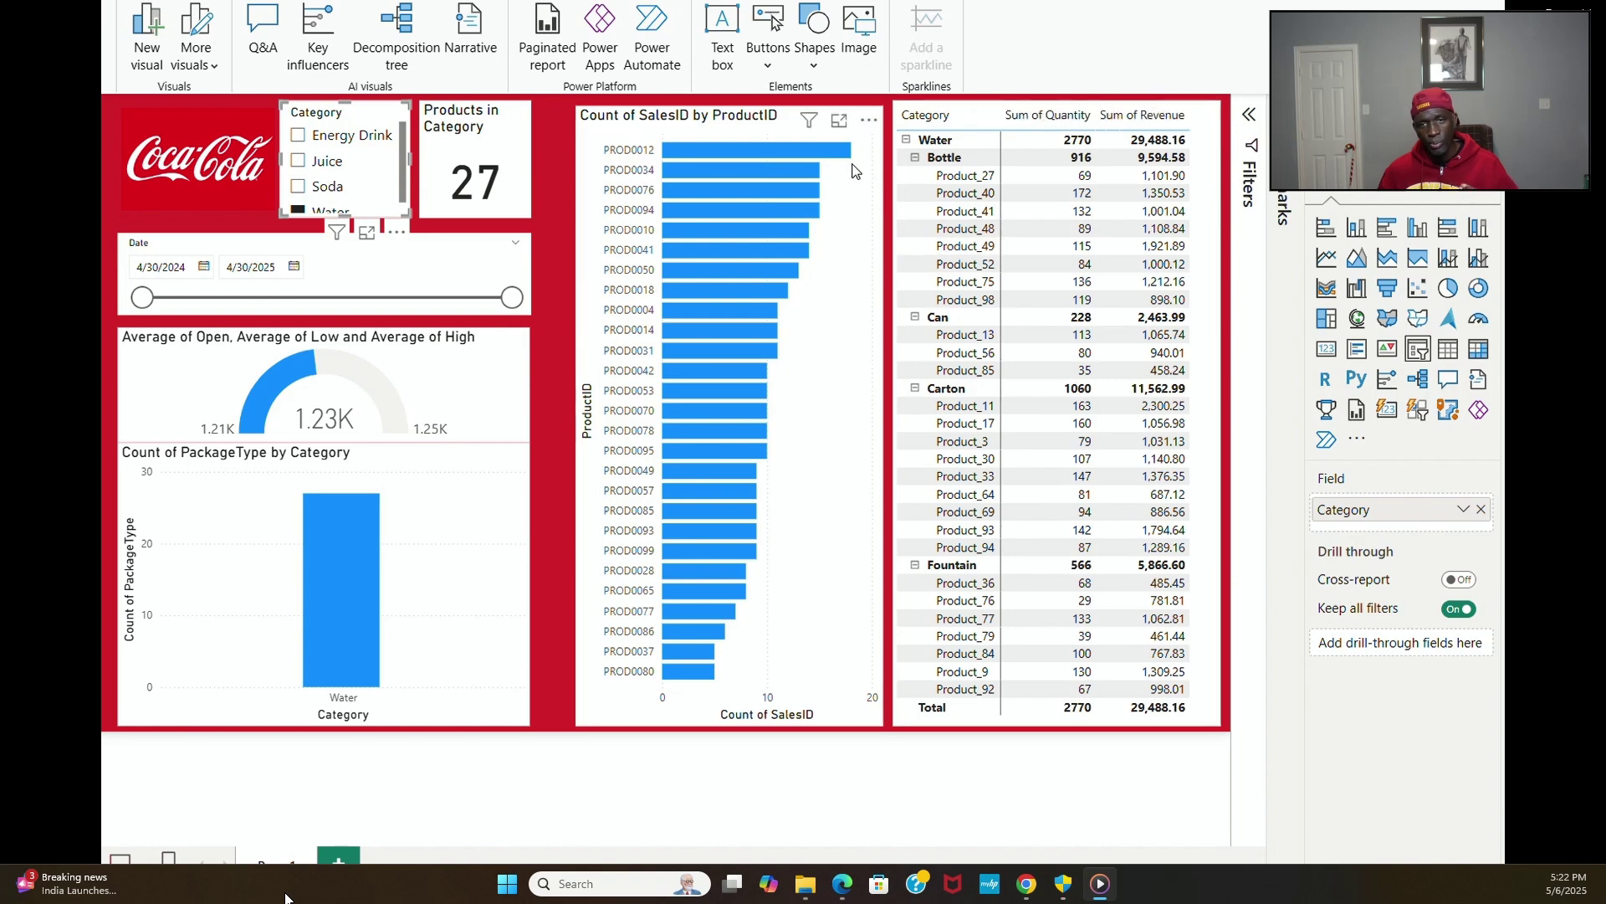
Step: Widen the Count of SalesID by ProductID chart leftward toward the date slicer and raise its top edge to align with the neighboring card
{"action": "left_click", "coordinate": [601, 132]}
{"action": "left_click_drag", "start_coordinate": [577, 410], "coordinate": [548, 402]}
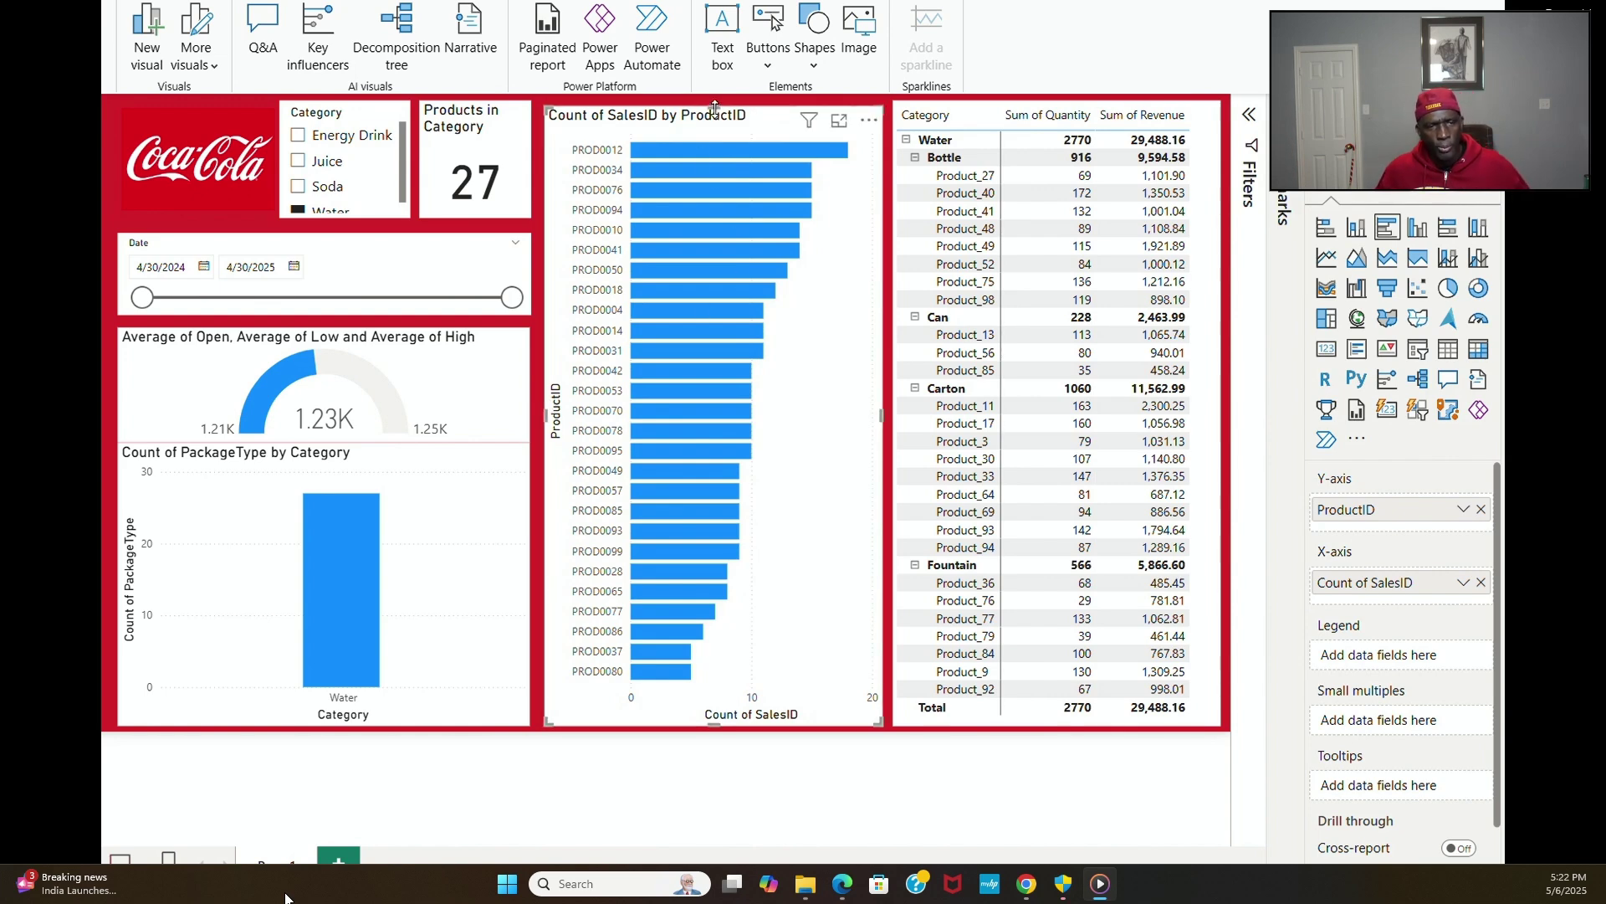
{"action": "left_click_drag", "start_coordinate": [715, 106], "coordinate": [715, 102]}
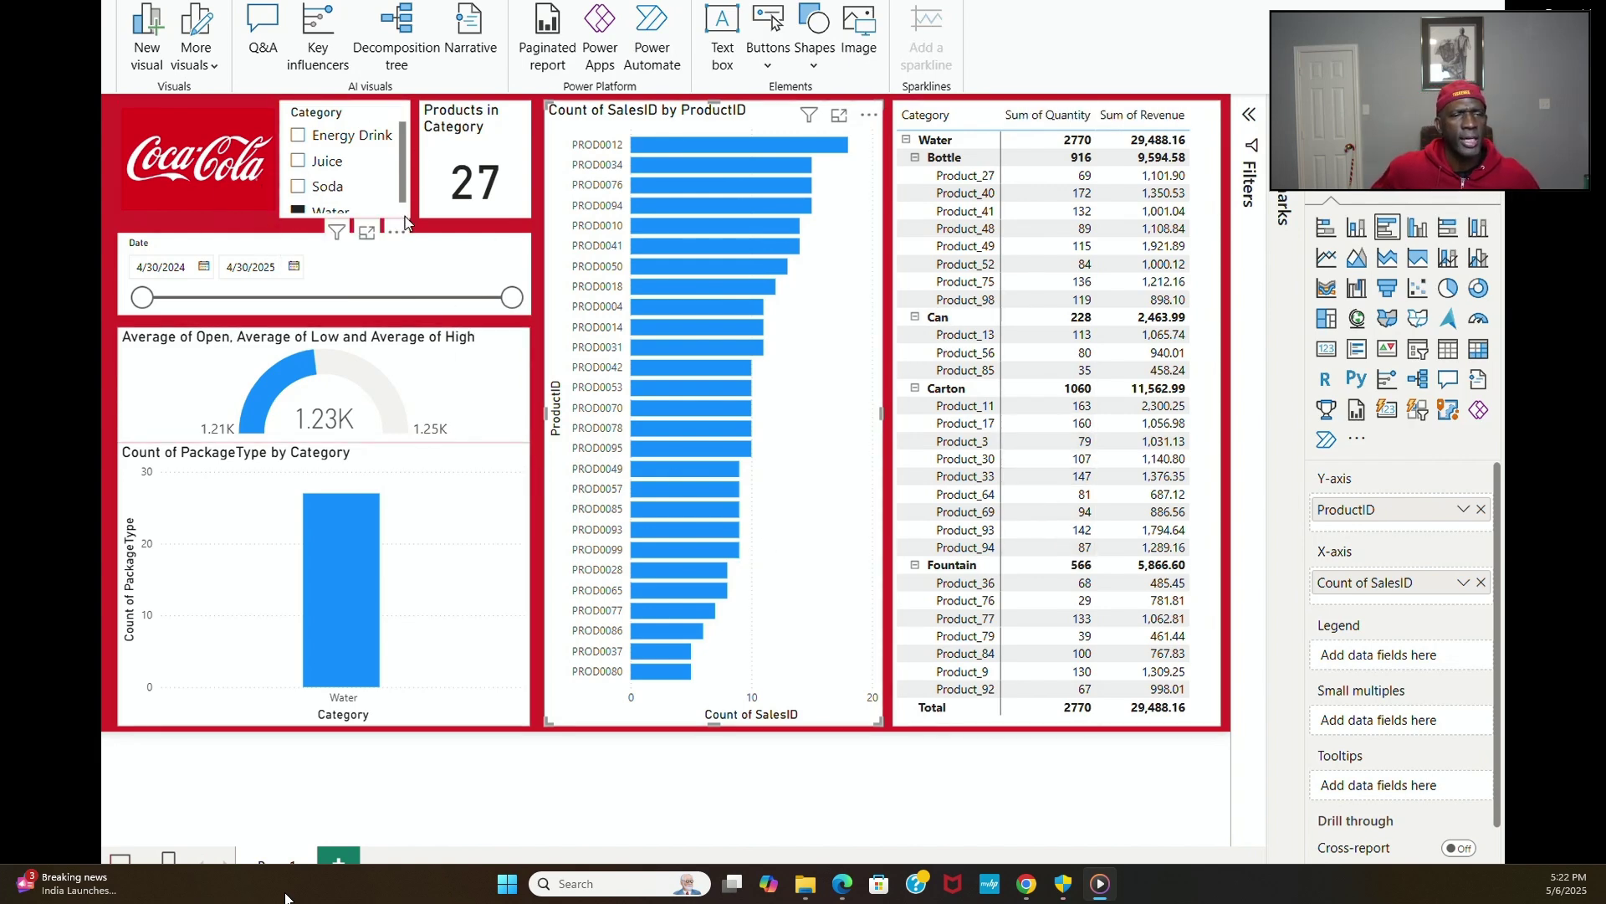
Step: Give the Category slicer a title reading "Category" and turn off its slicer header
{"action": "left_click", "coordinate": [405, 219]}
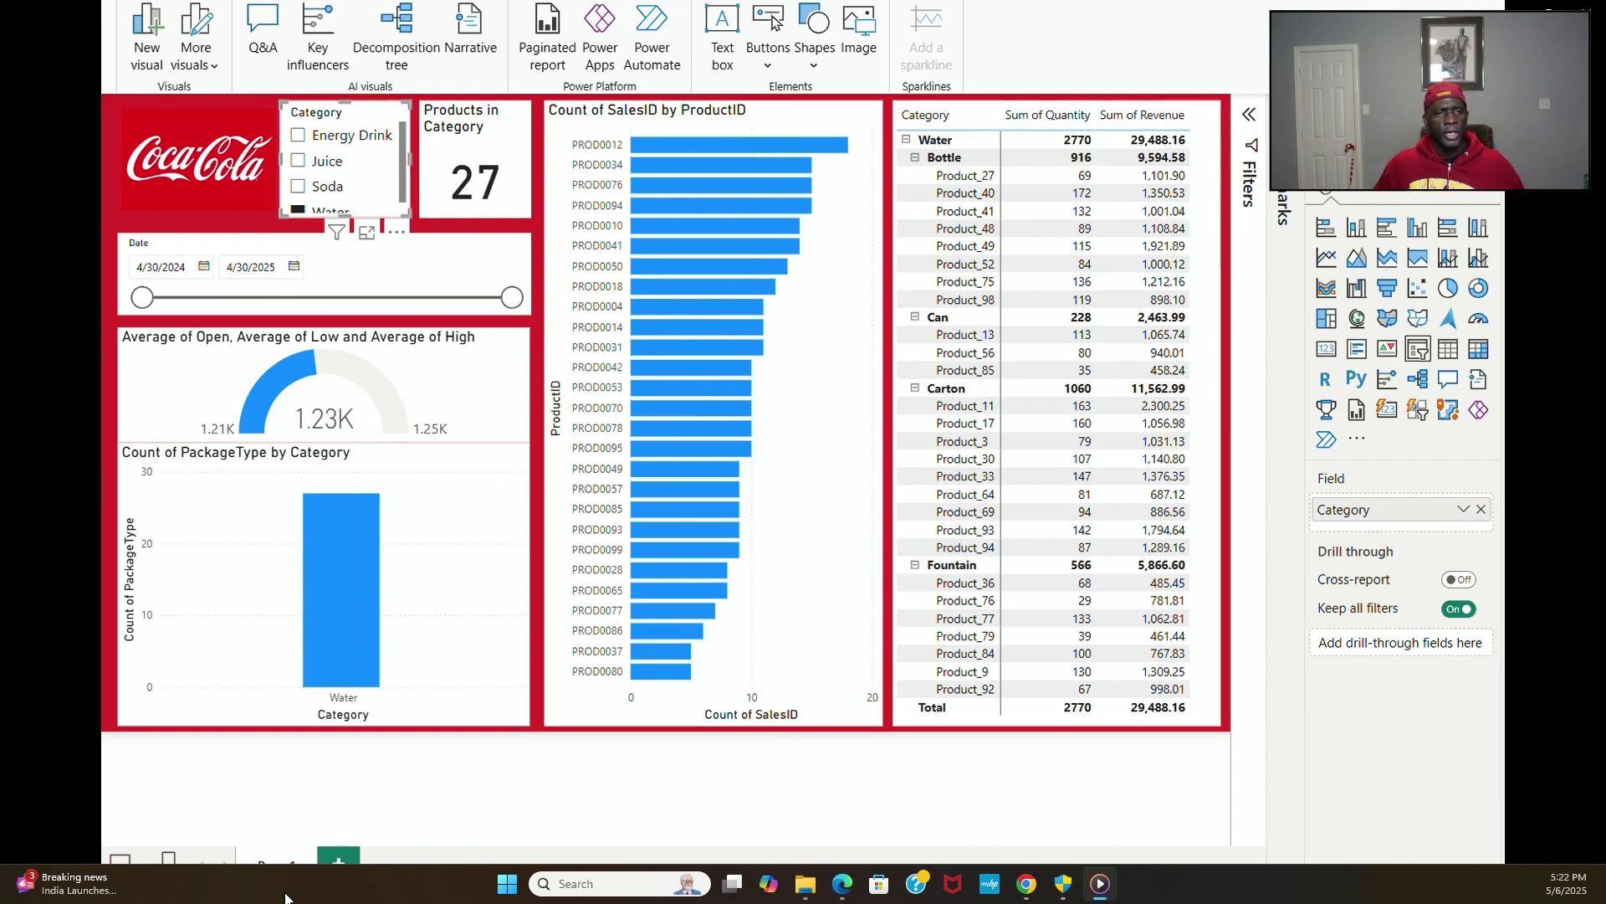
{"action": "left_click", "coordinate": [1396, 193]}
{"action": "left_click", "coordinate": [1399, 276]}
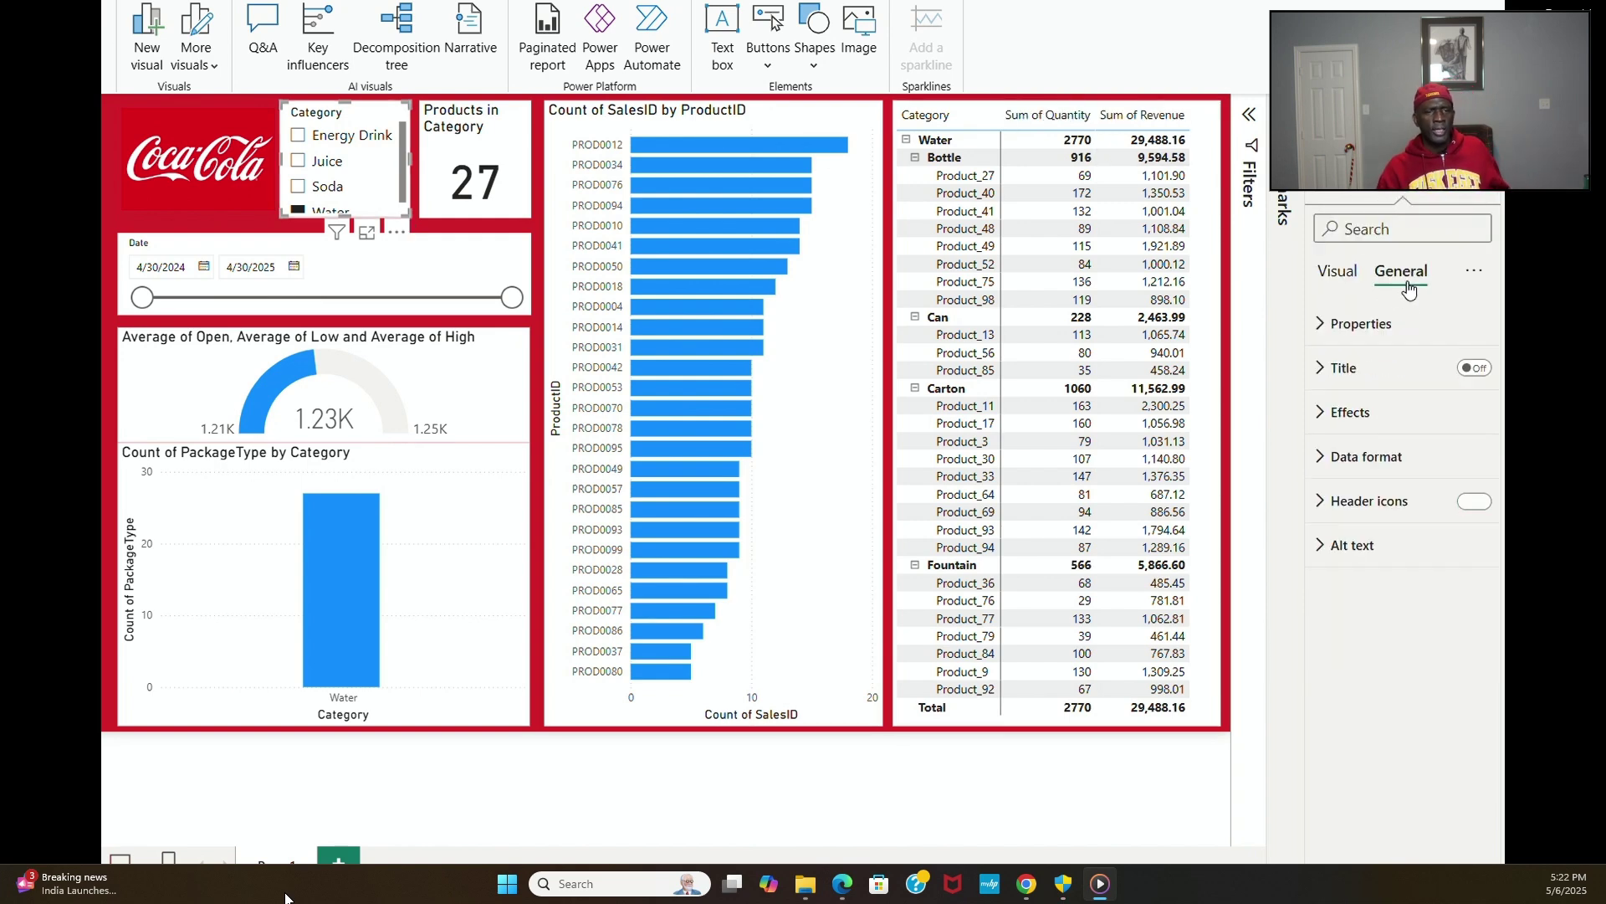
{"action": "left_click", "coordinate": [1357, 280]}
{"action": "left_click", "coordinate": [1399, 276]}
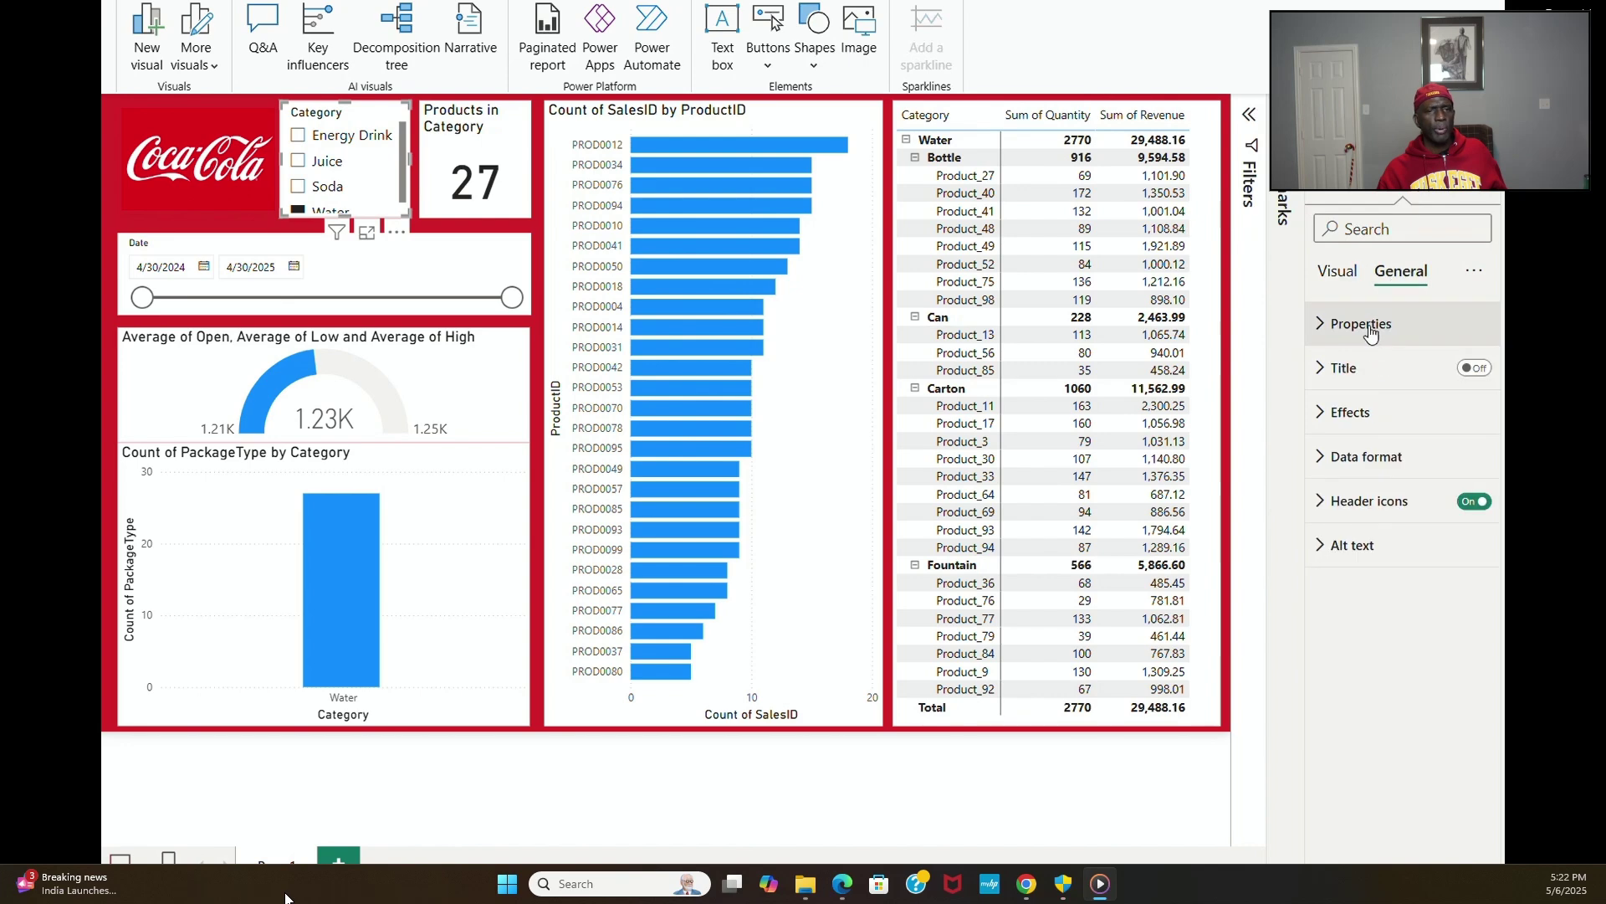
{"action": "left_click", "coordinate": [1471, 368]}
{"action": "left_click", "coordinate": [1343, 368]}
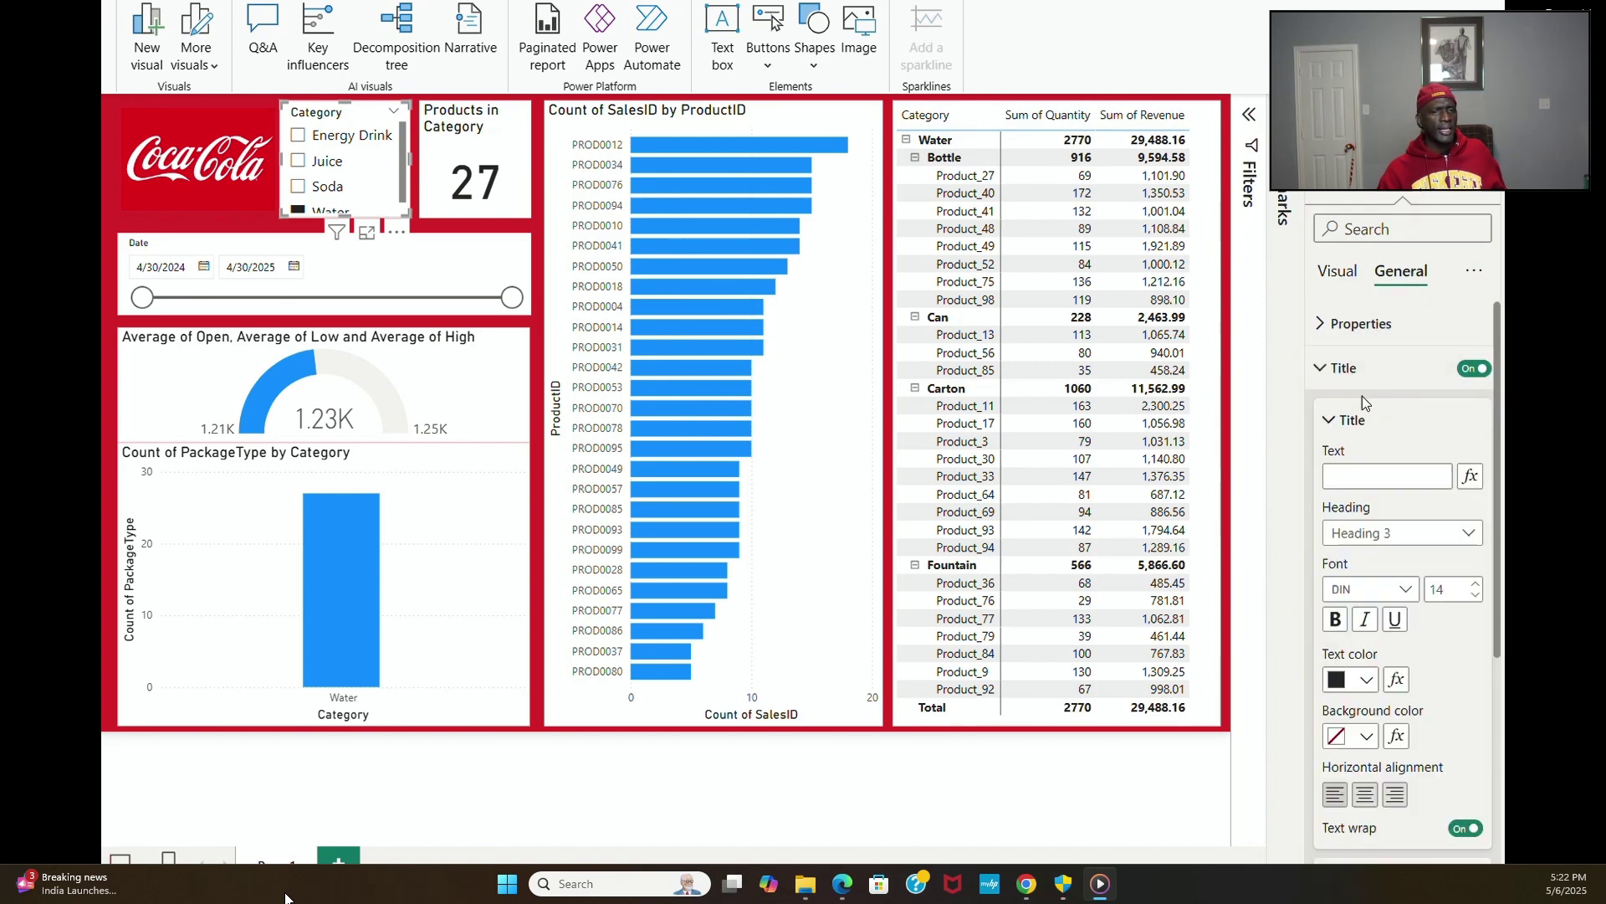
{"action": "left_click", "coordinate": [1367, 469]}
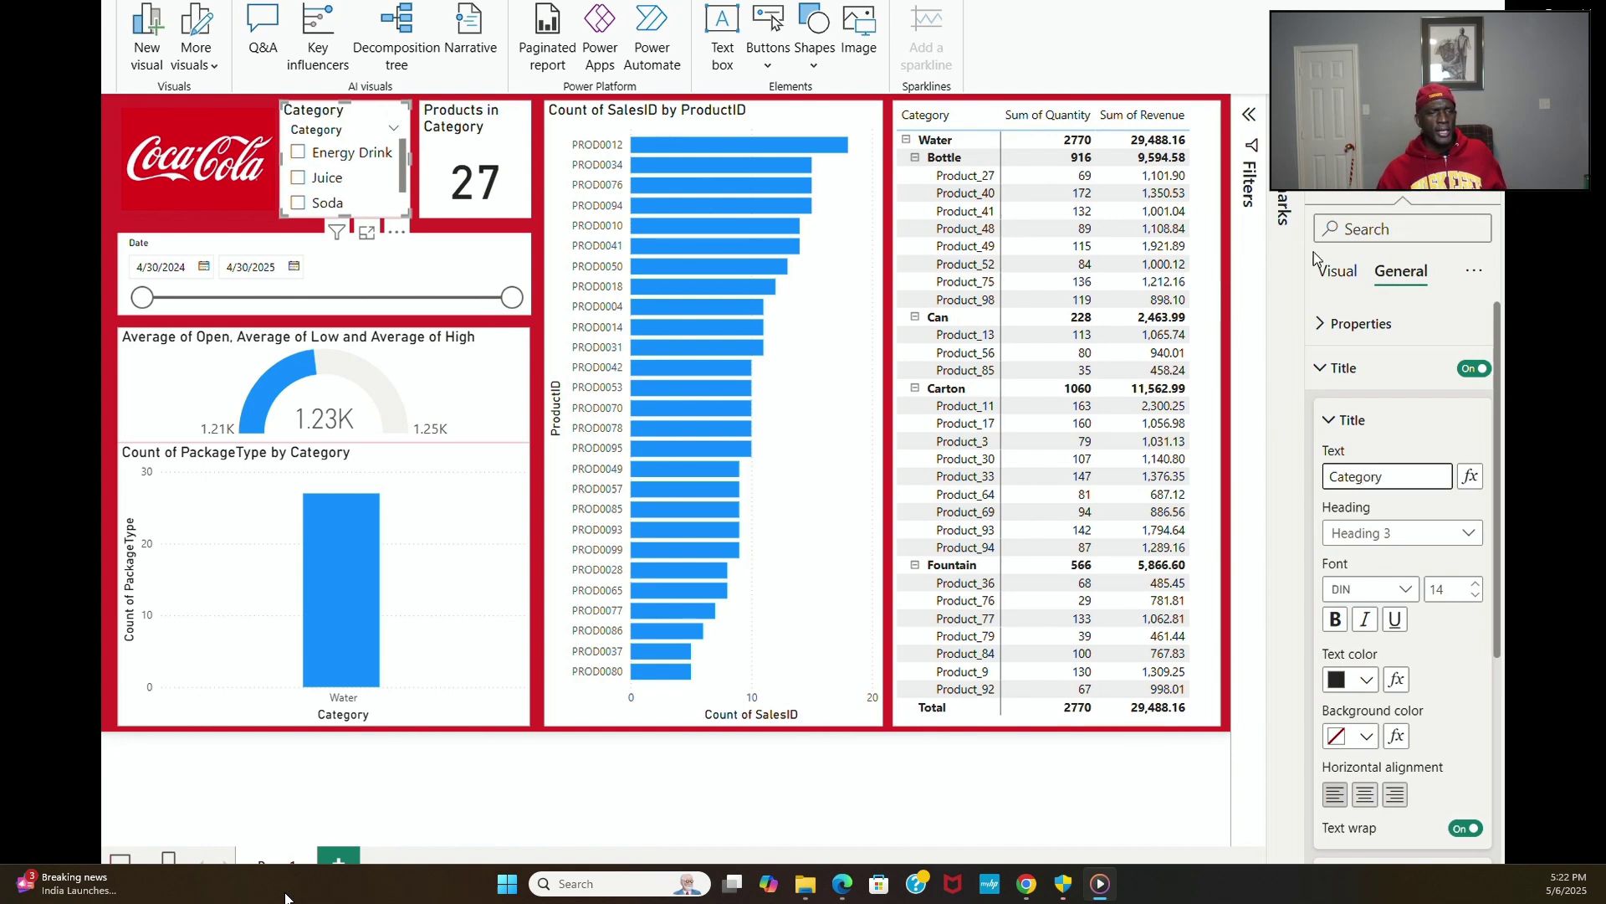
{"action": "left_click", "coordinate": [1341, 276]}
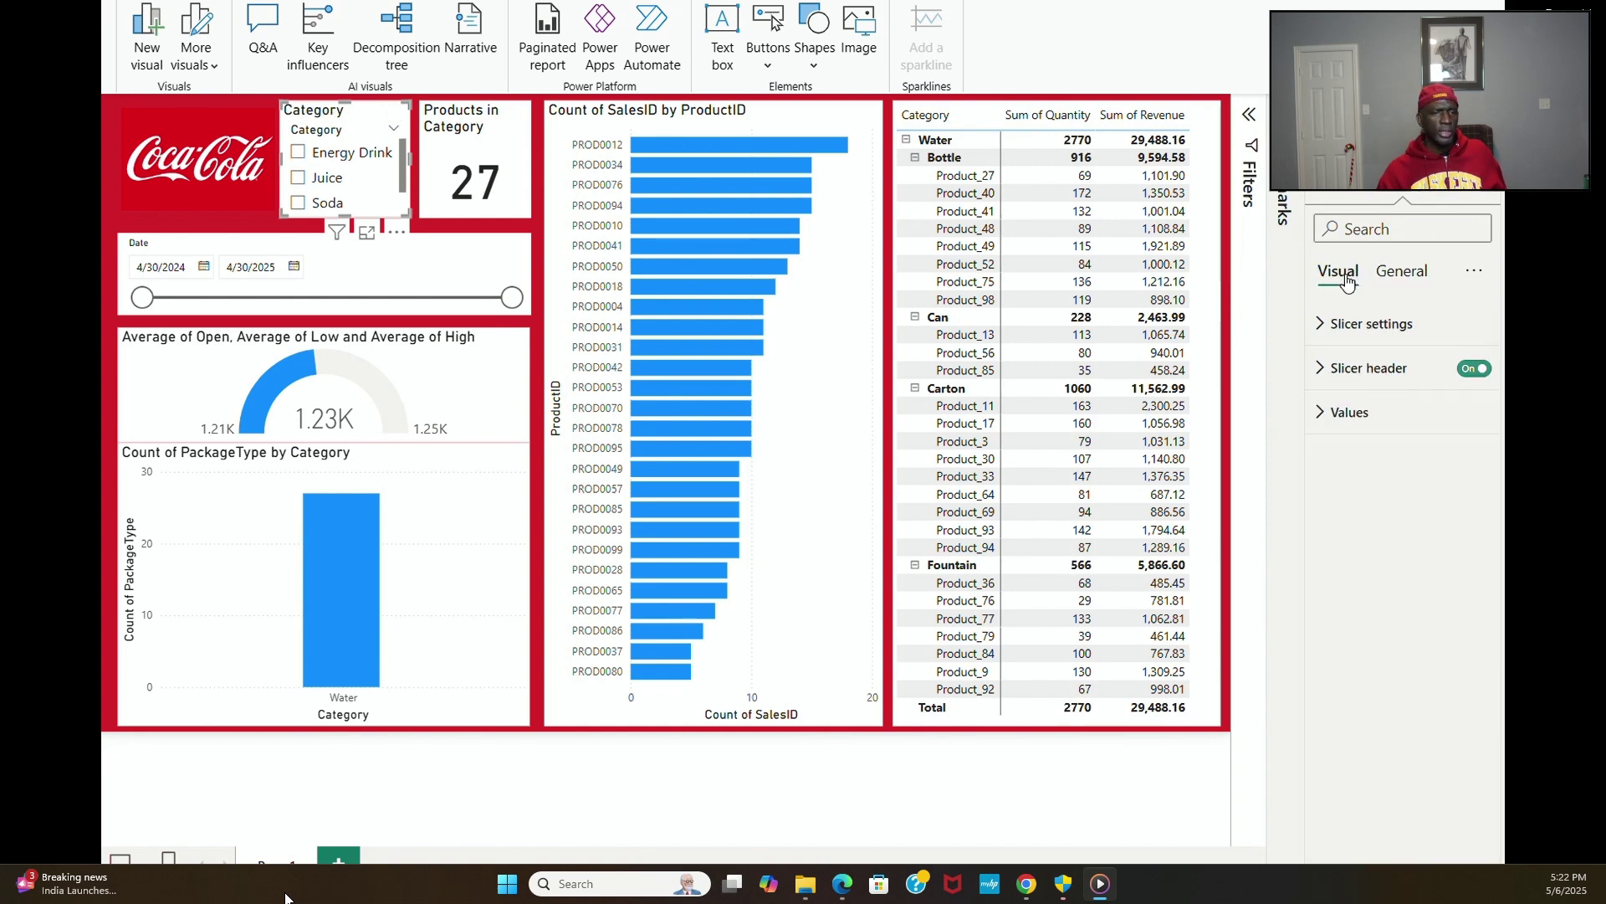
{"action": "left_click", "coordinate": [1478, 373]}
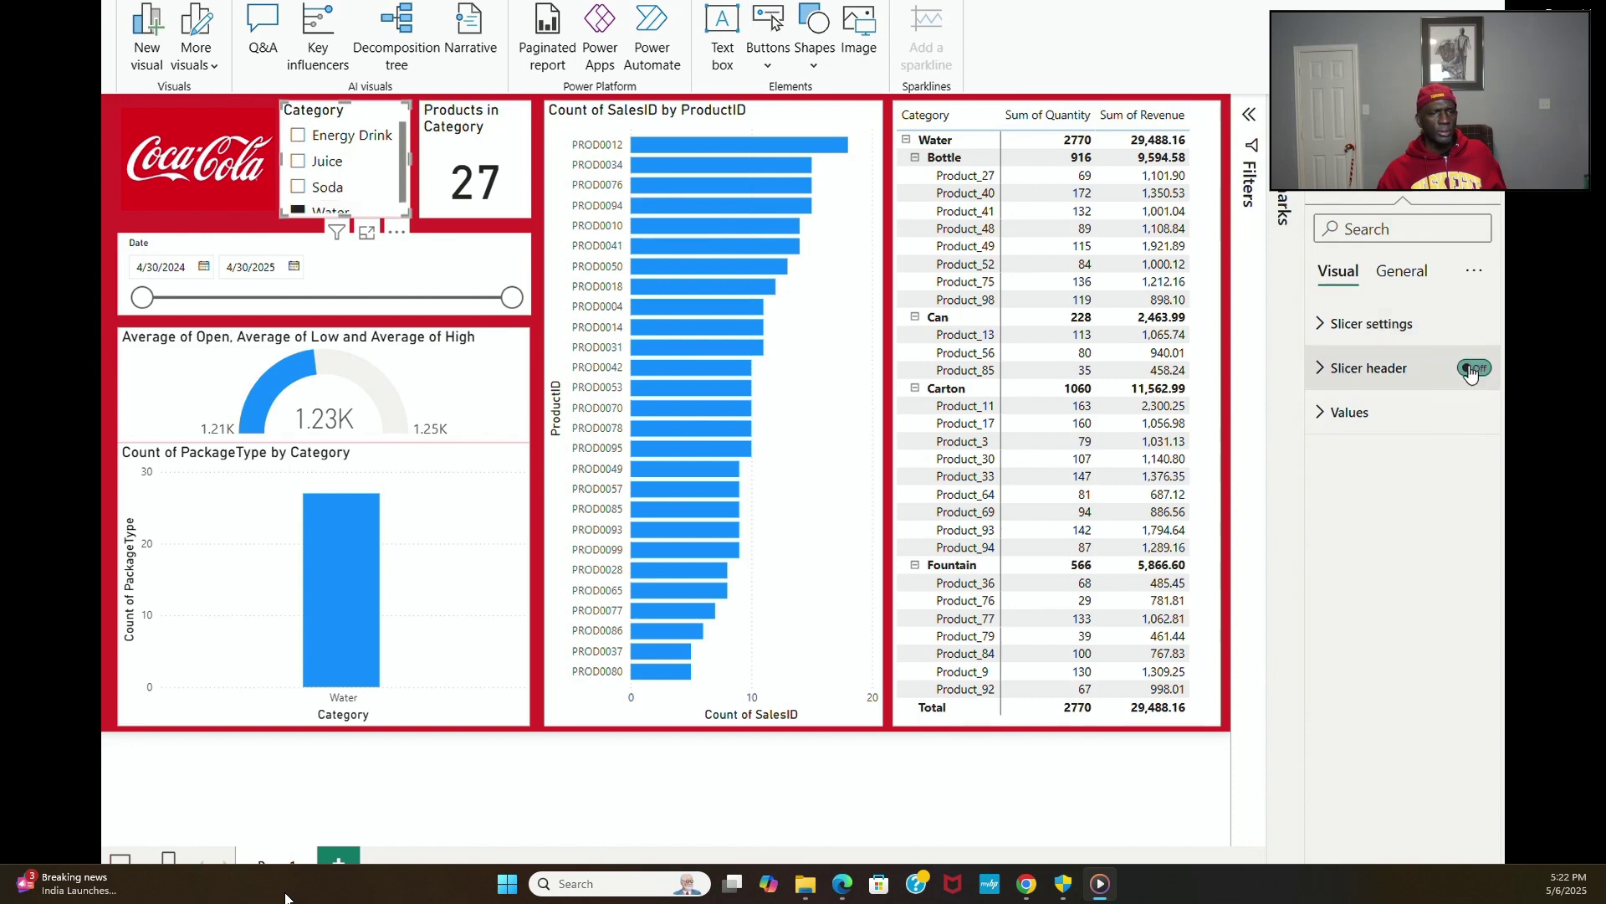
Step: Set the font size of the Category slicer's values to 10 and clear the Water selection
{"action": "left_click", "coordinate": [1378, 408]}
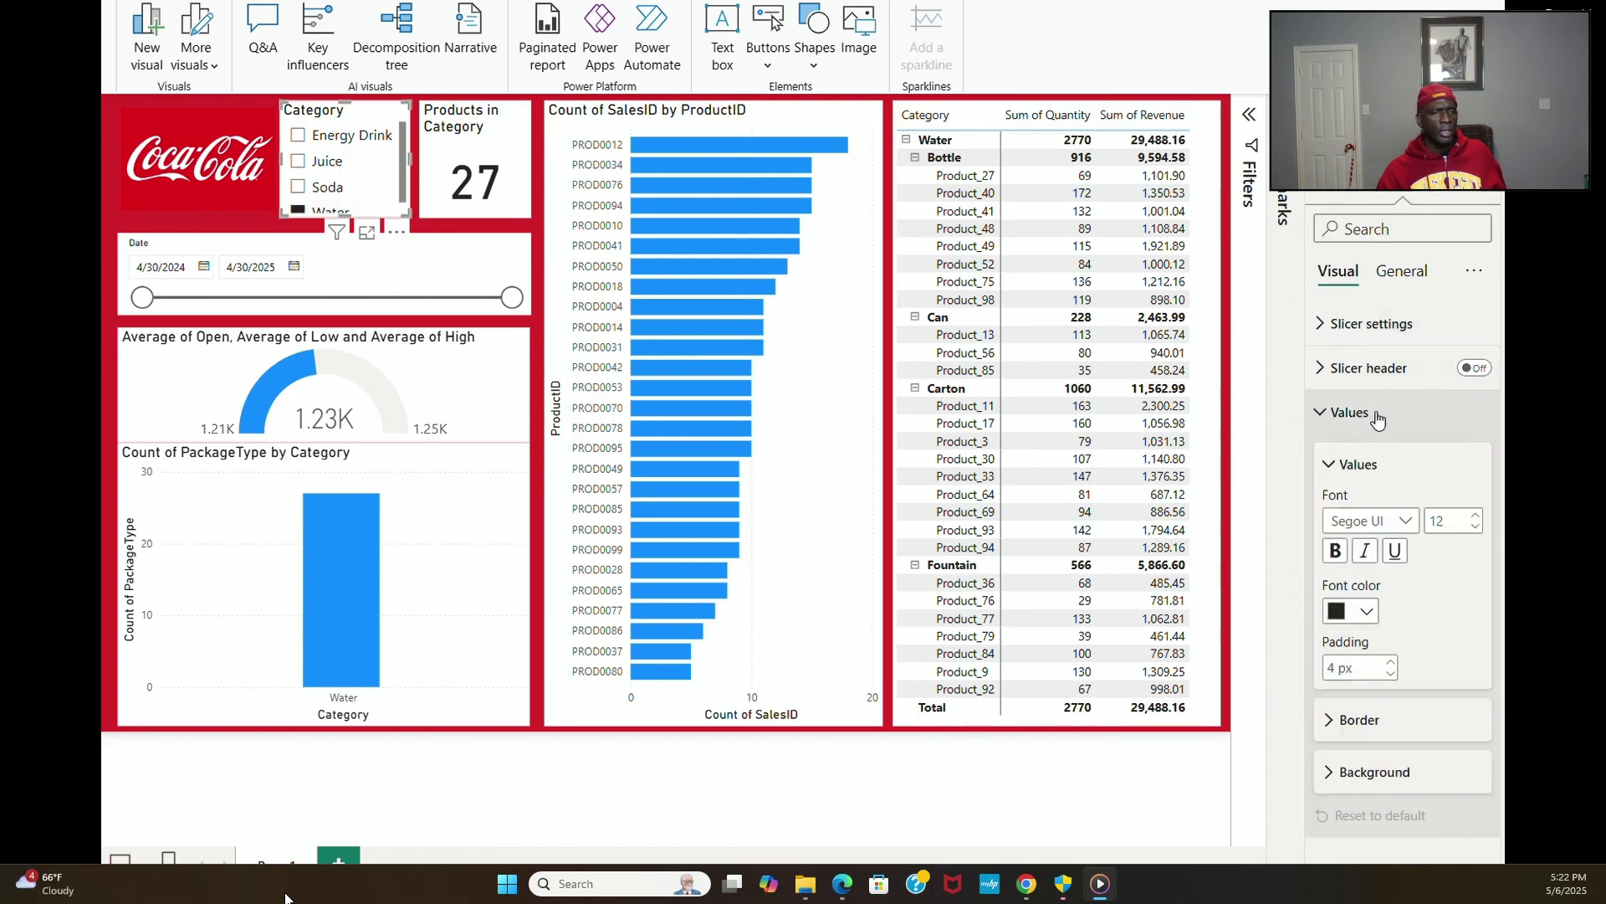
{"action": "left_click", "coordinate": [1476, 517]}
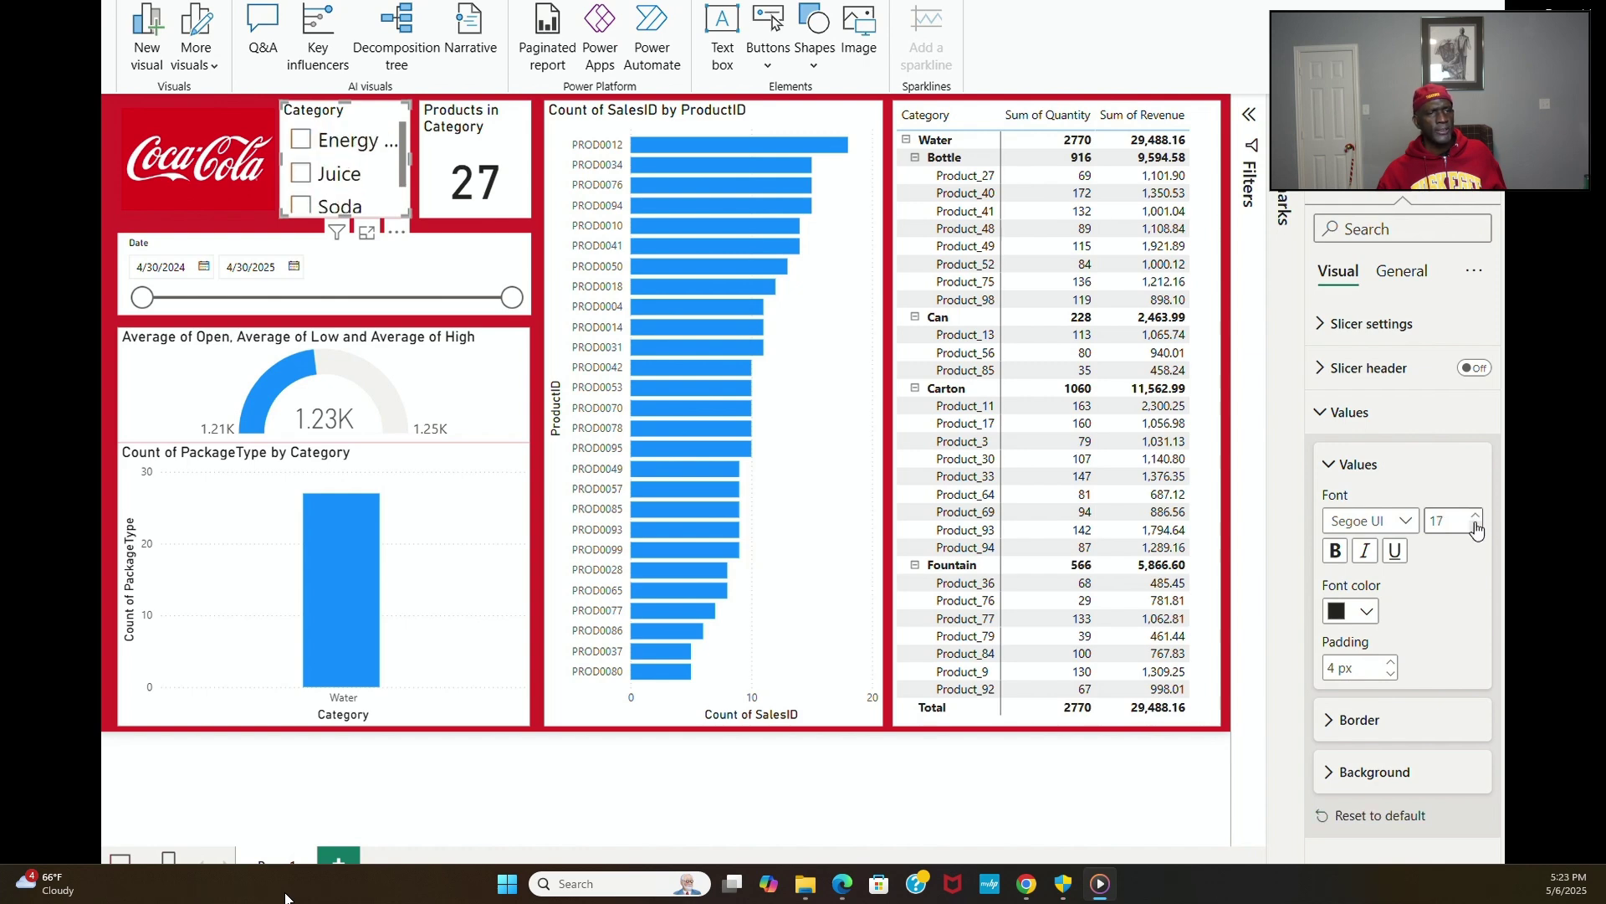
{"action": "left_click", "coordinate": [1477, 516]}
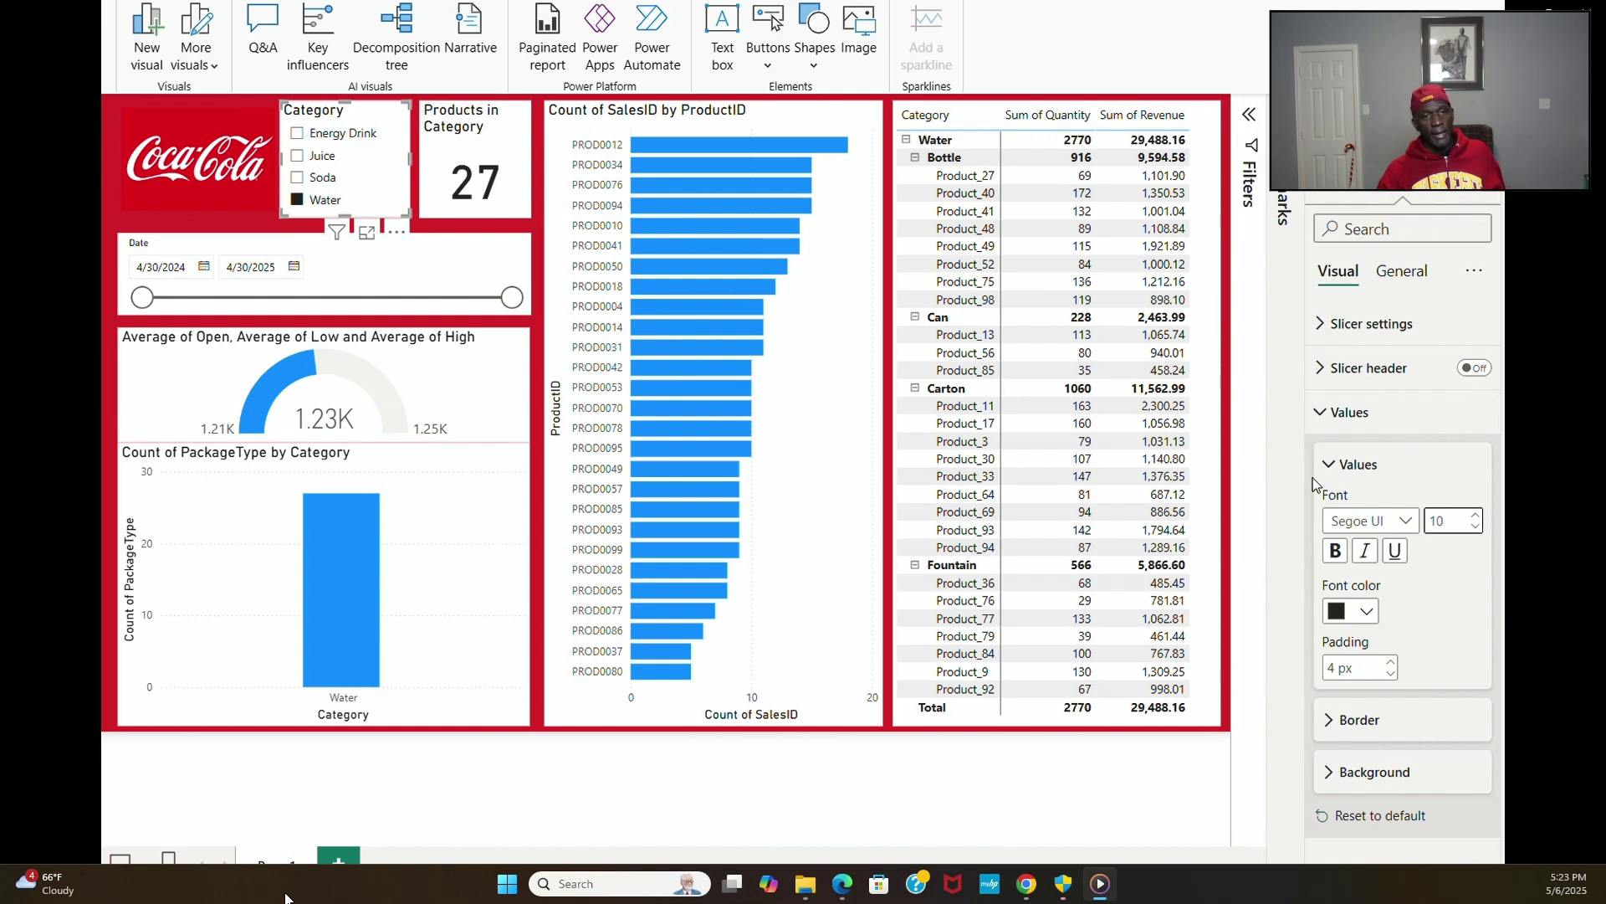
{"action": "left_click", "coordinate": [299, 202]}
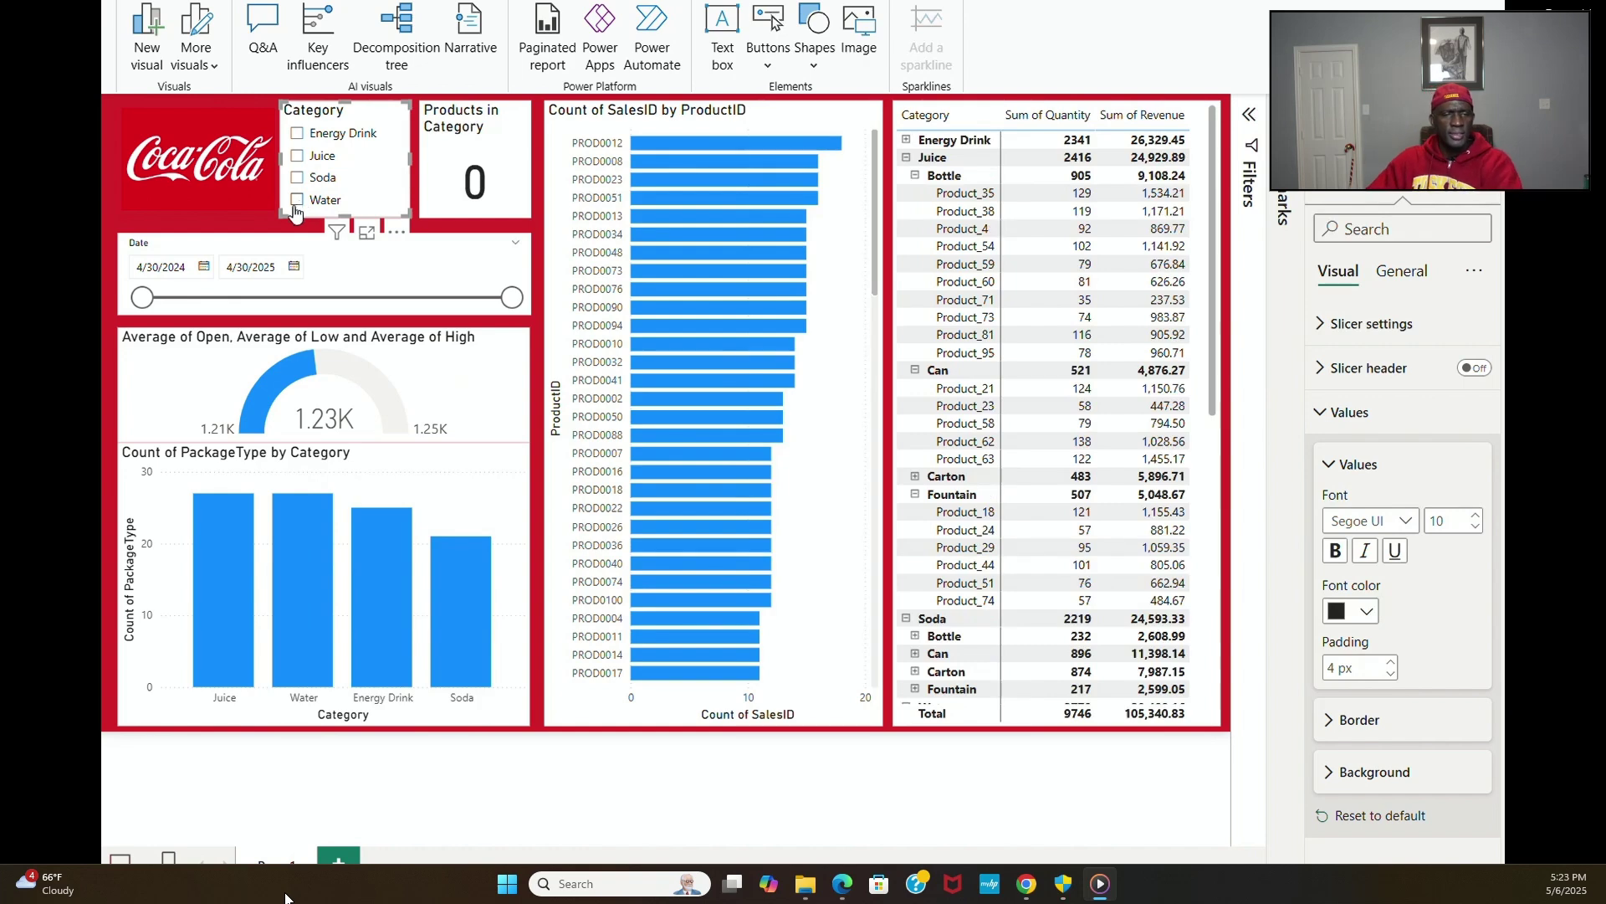
Step: Shorten the title of the Products in Category card to "Products"
{"action": "left_click", "coordinate": [440, 201]}
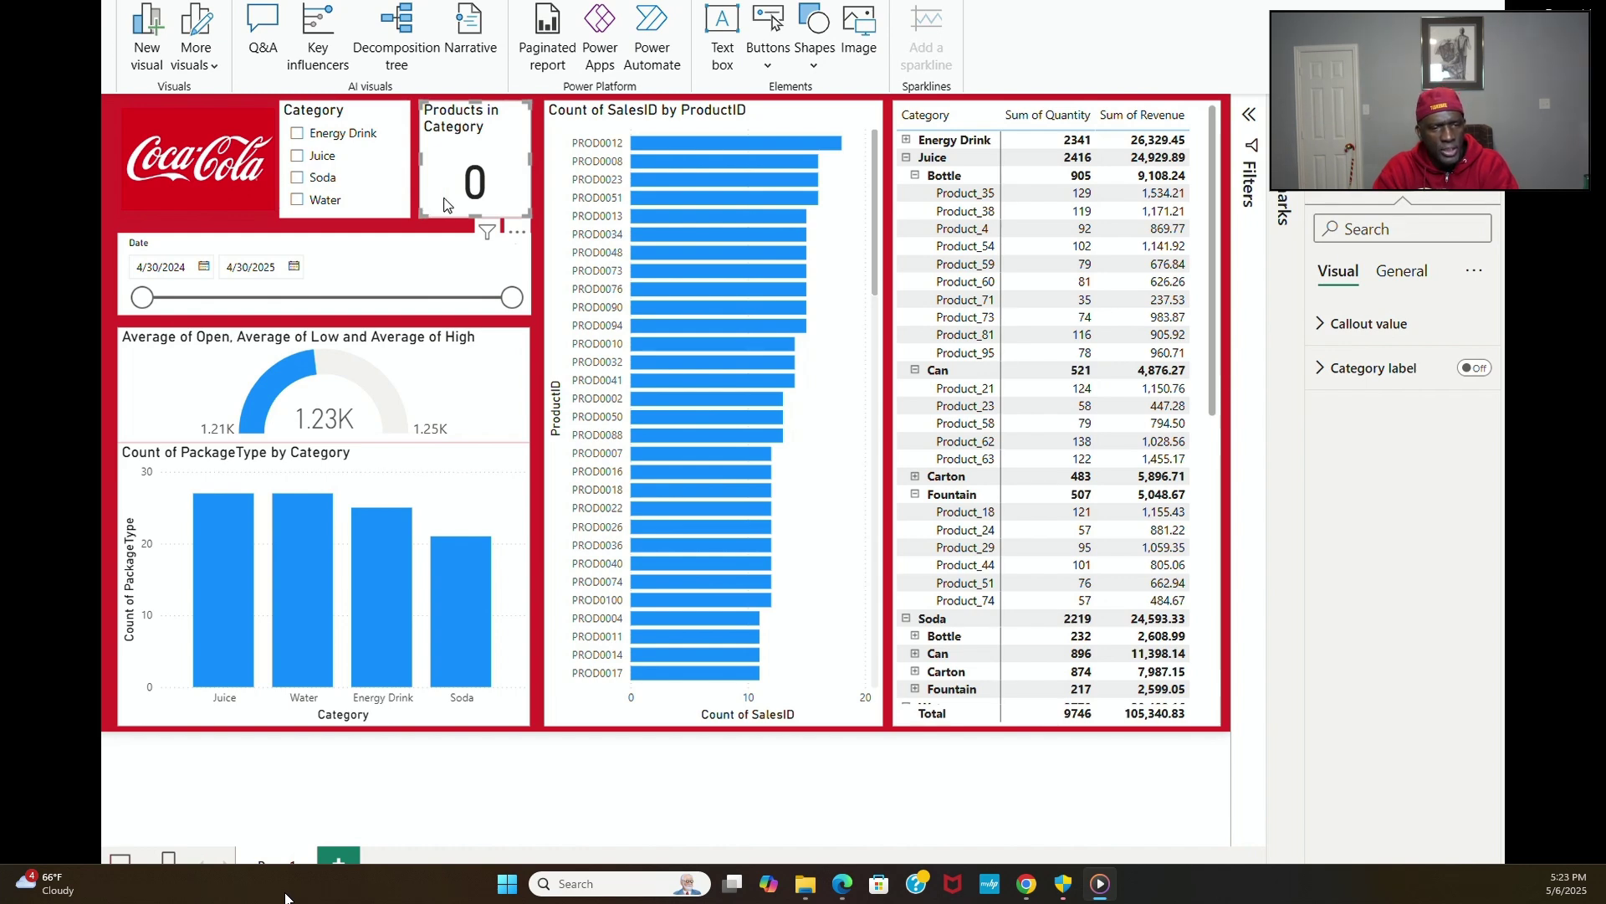
{"action": "left_click", "coordinate": [1406, 275]}
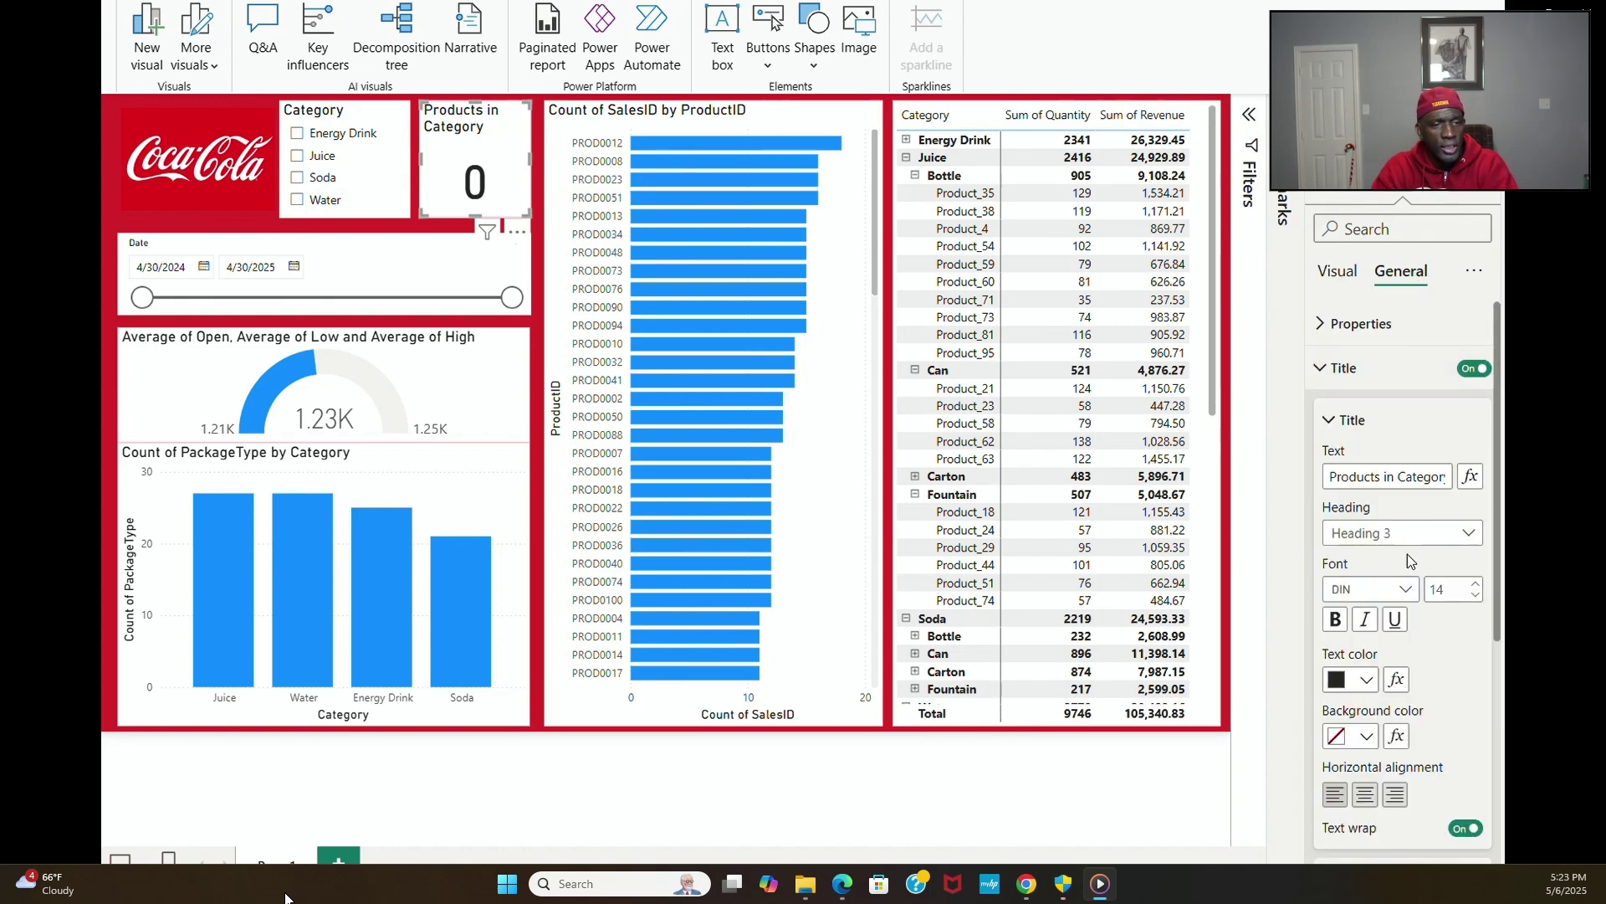
{"action": "triple_click", "coordinate": [1399, 478]}
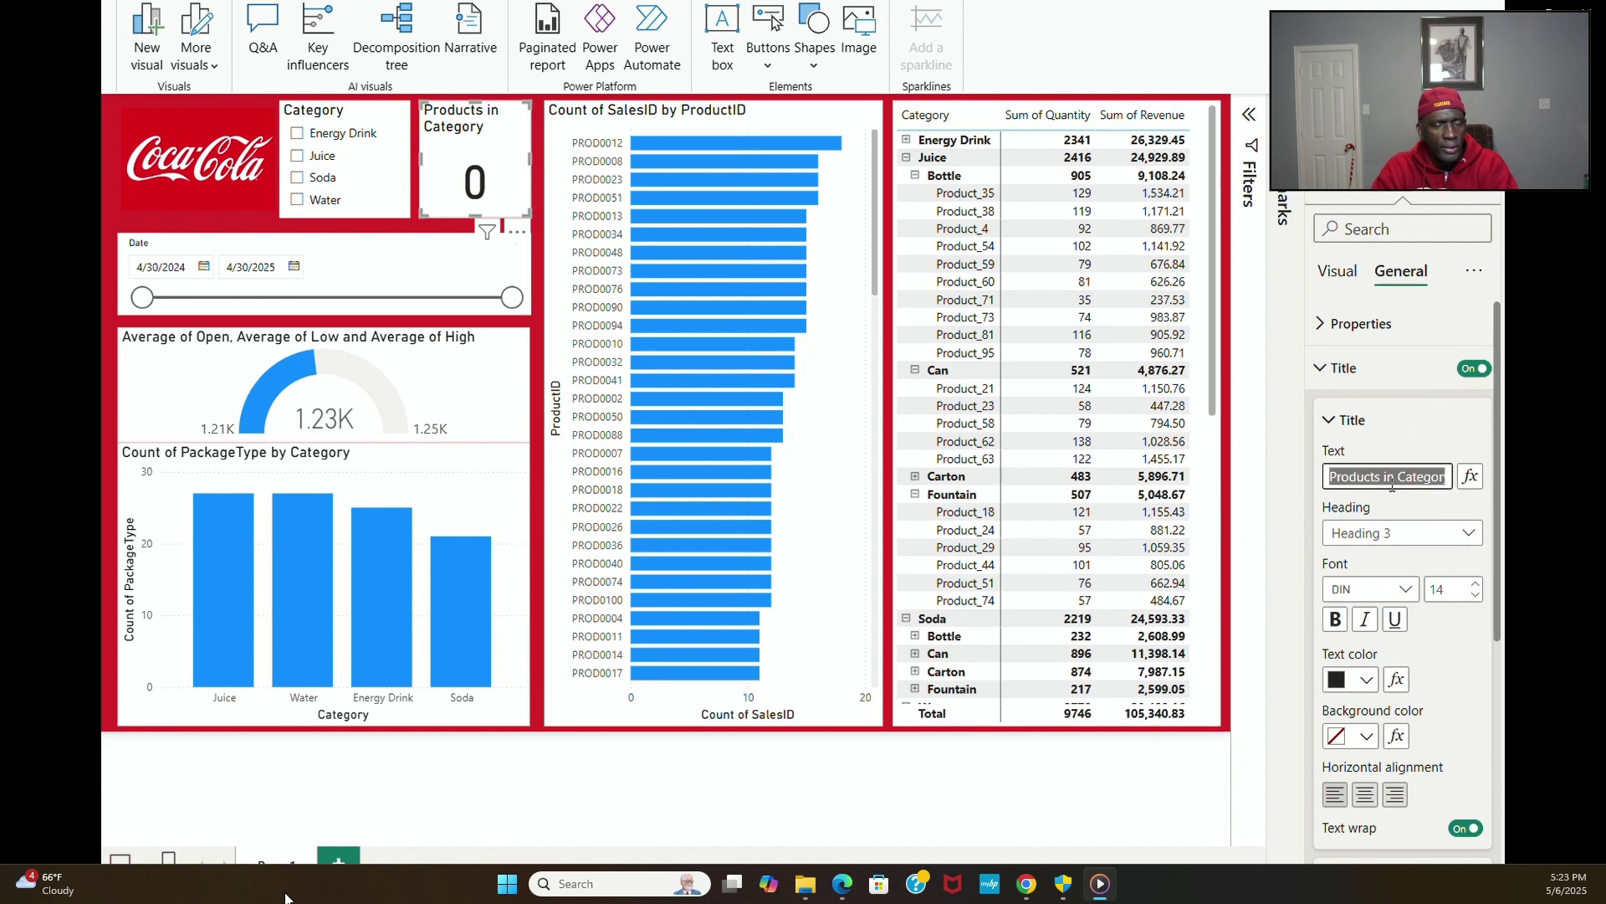
{"action": "left_click", "coordinate": [1384, 486]}
{"action": "triple_click", "coordinate": [1380, 478]}
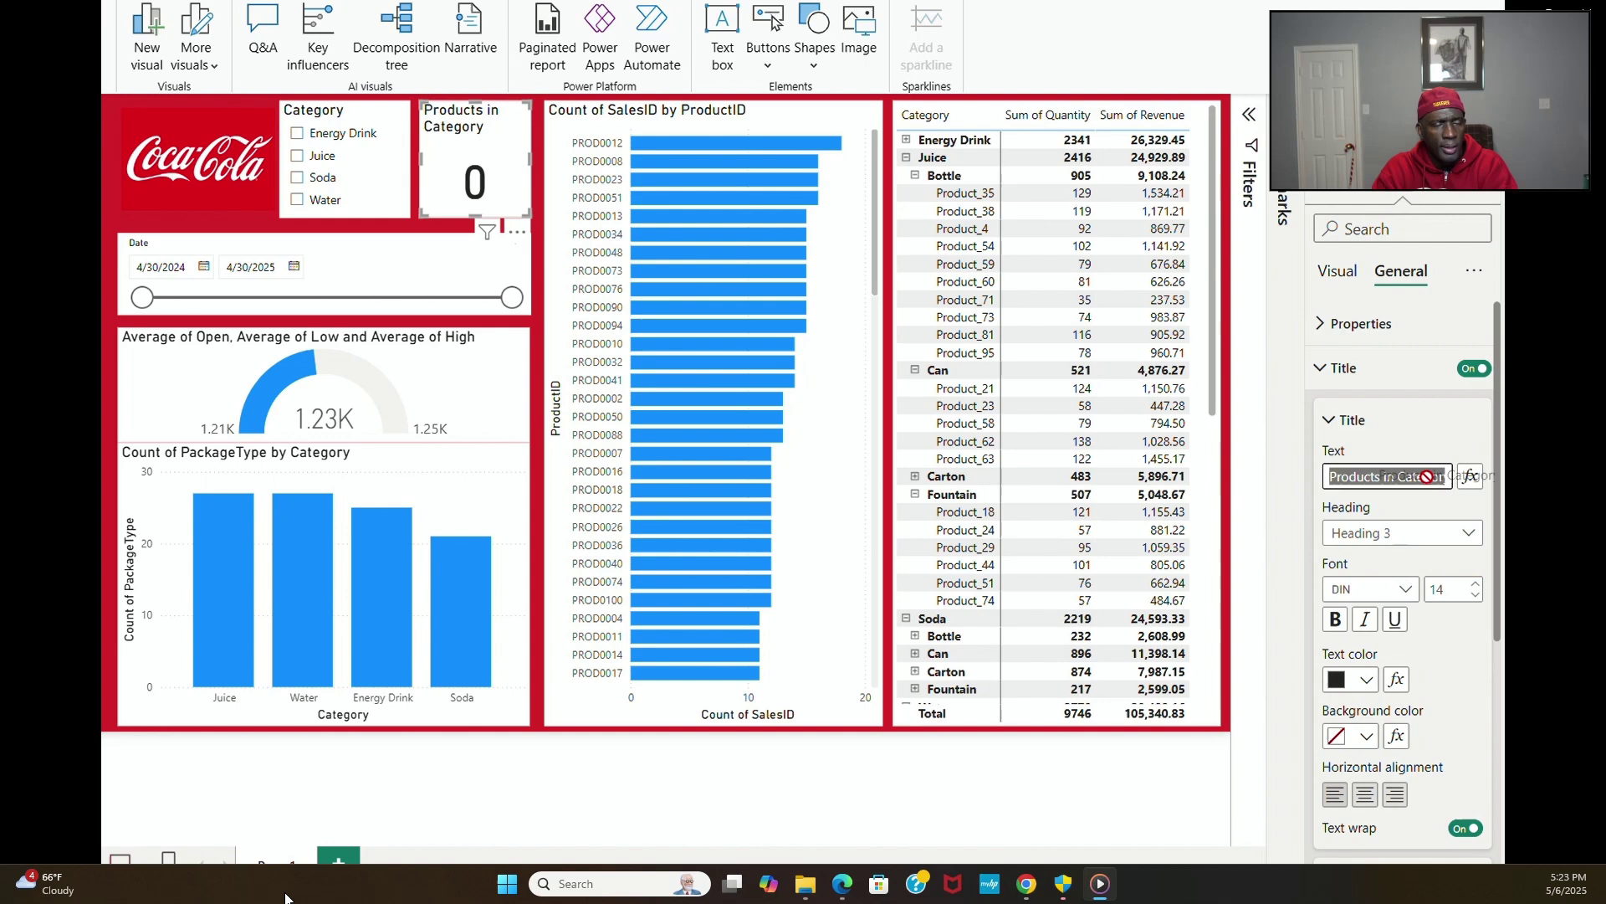
{"action": "left_click", "coordinate": [1373, 483]}
{"action": "left_click_drag", "start_coordinate": [1376, 478], "coordinate": [1465, 479]}
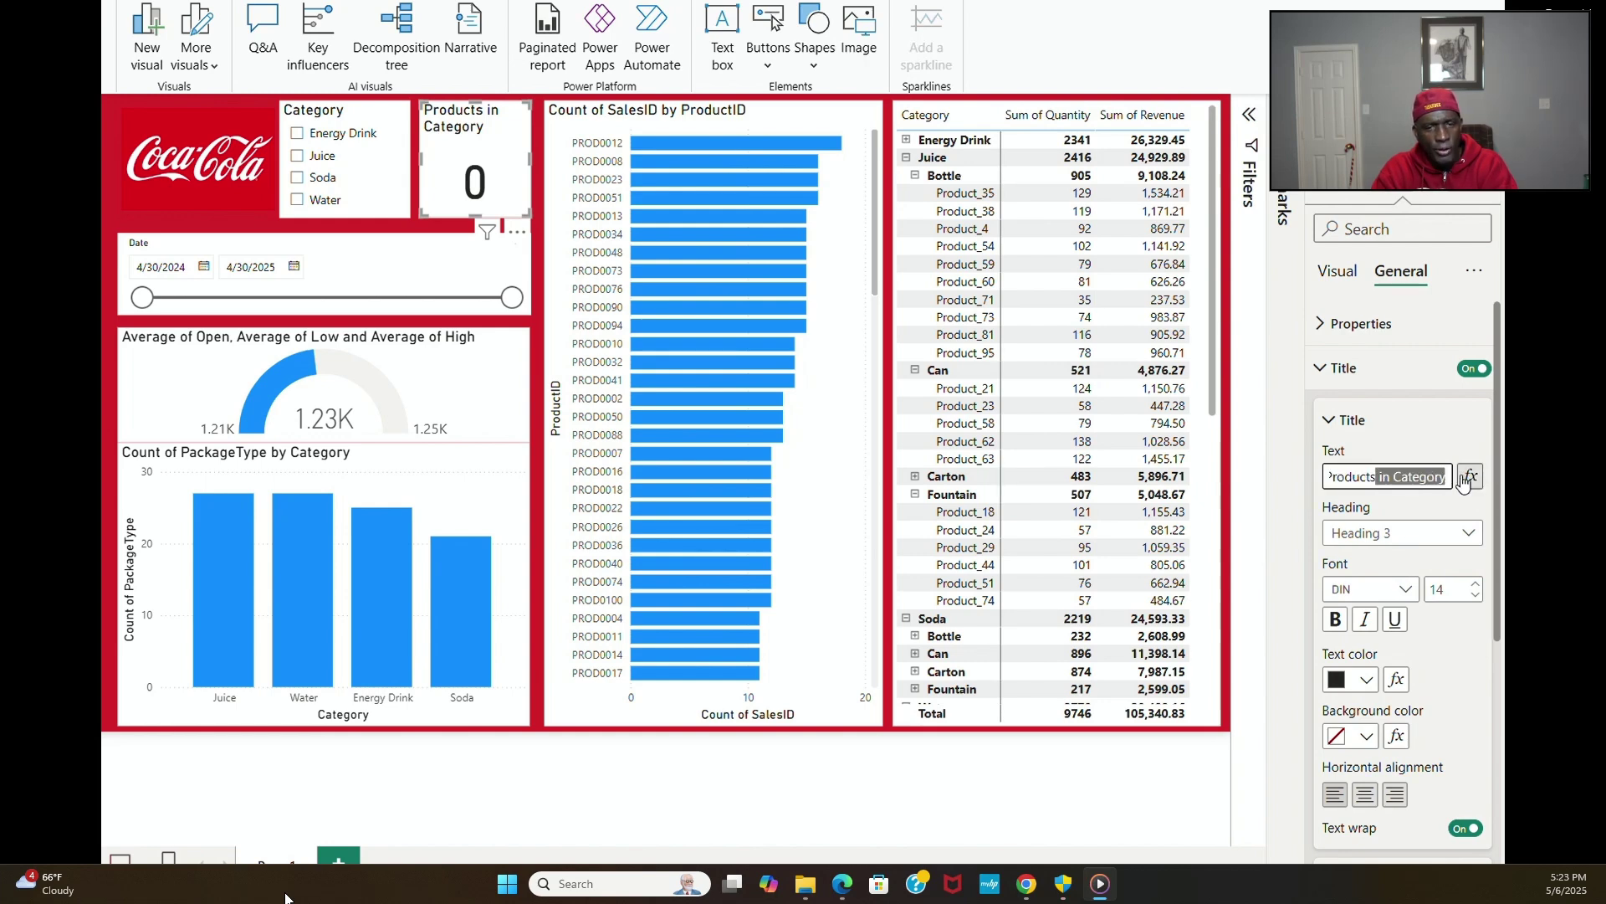
{"action": "key", "text": "BackSpace"}
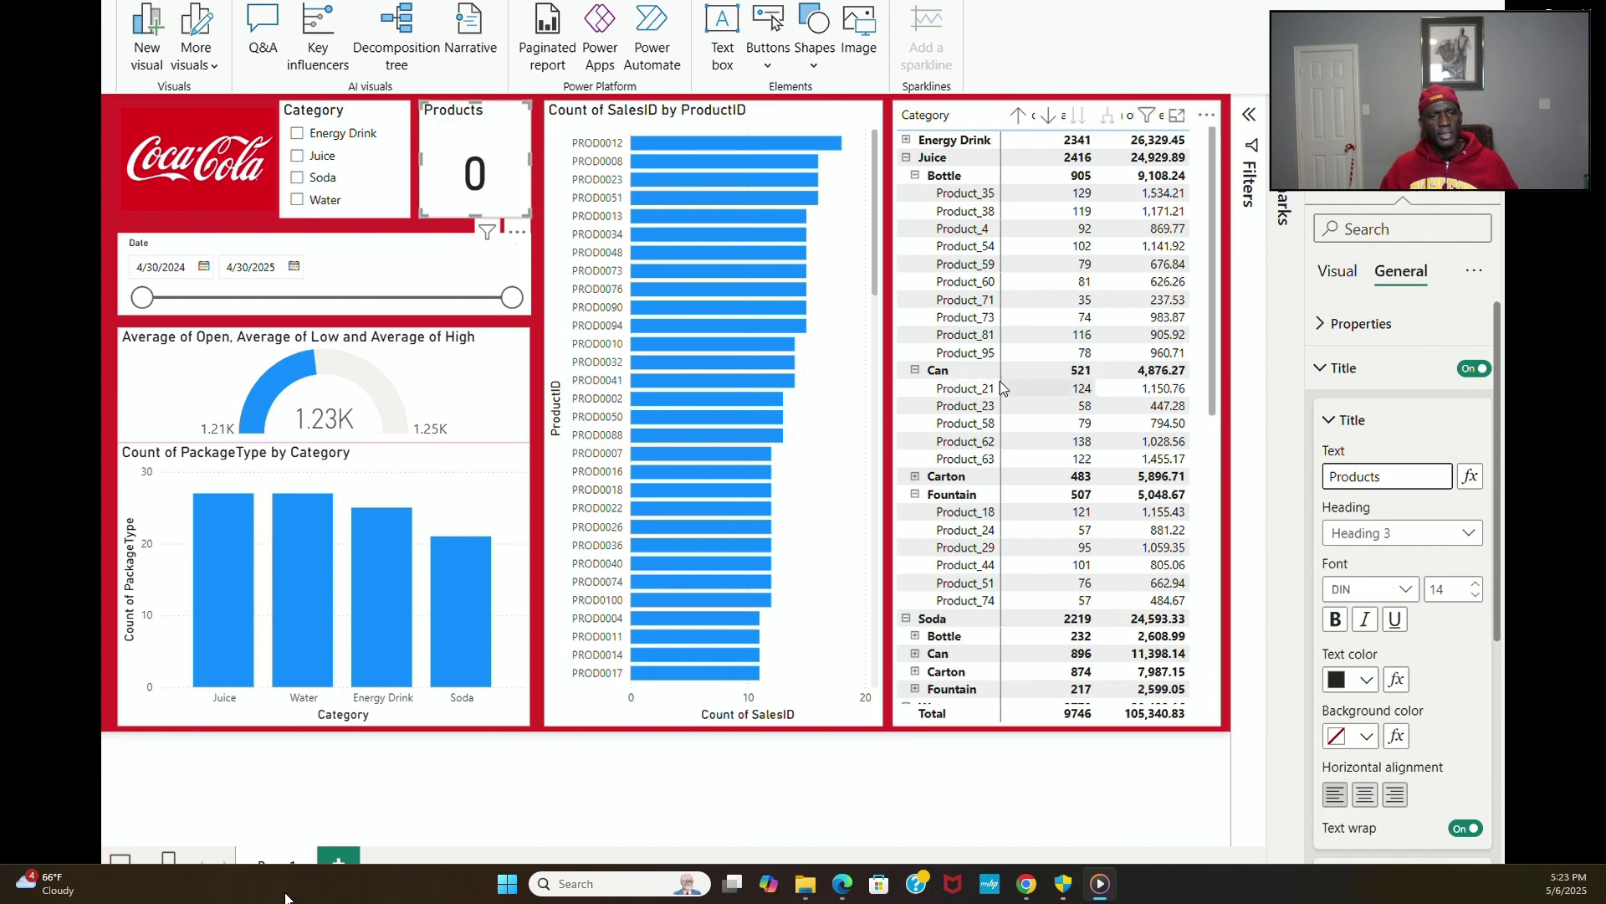
Step: Change the title of the Count of SalesID by ProductID chart to "Sales by Product"
{"action": "left_click", "coordinate": [643, 126]}
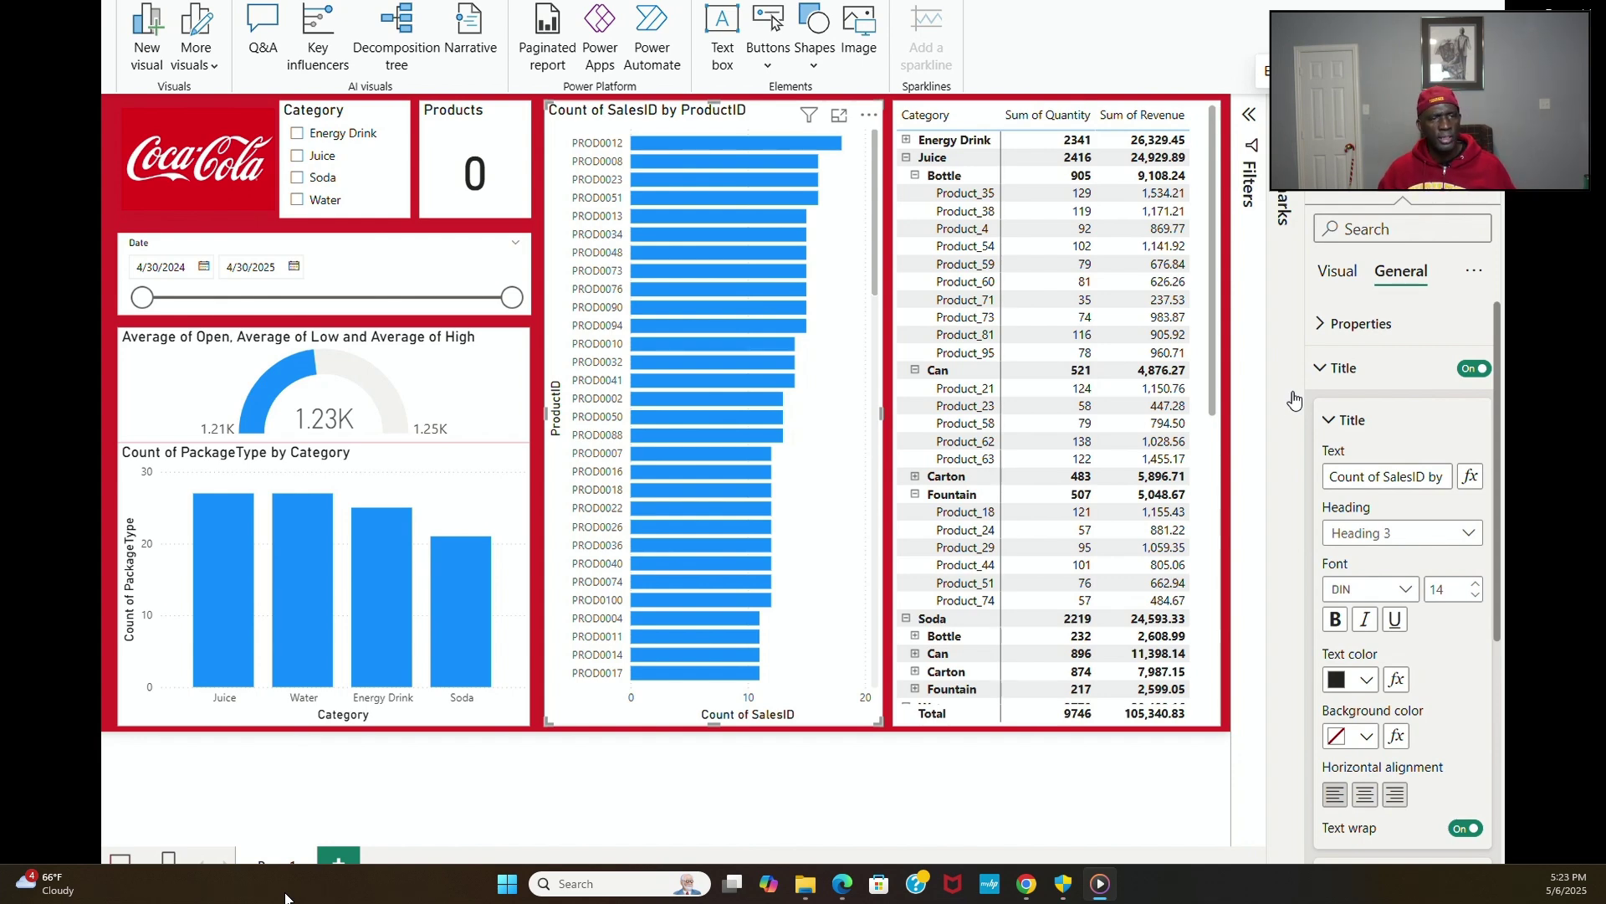
{"action": "left_click", "coordinate": [1382, 479]}
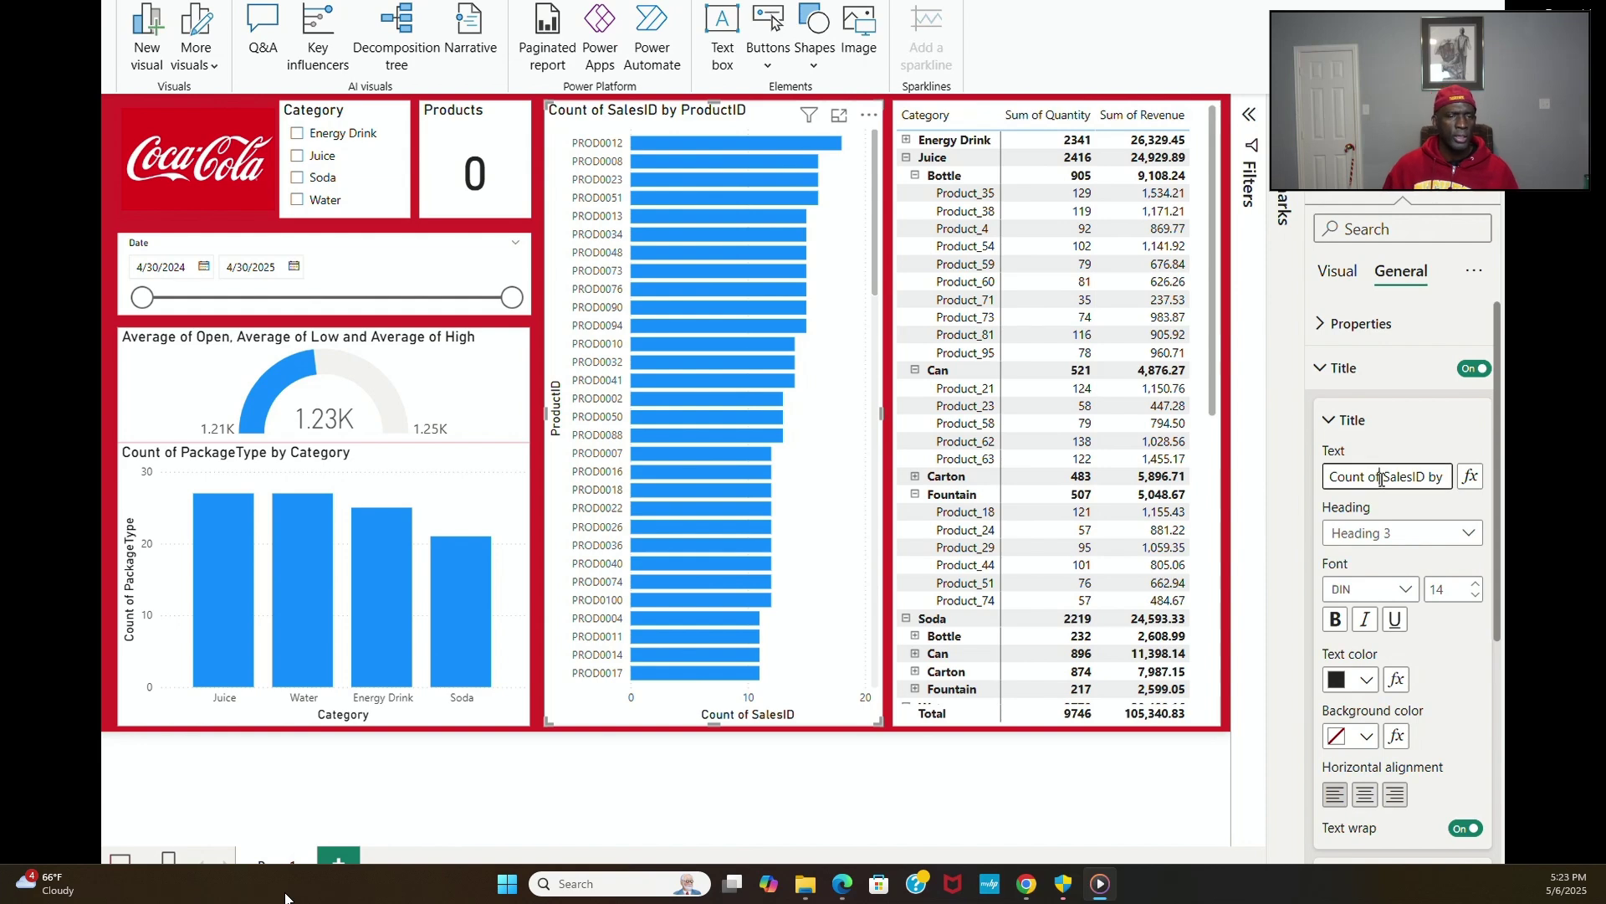
{"action": "key", "text": "ctrl+a"}
{"action": "type", "text": "Sa"}
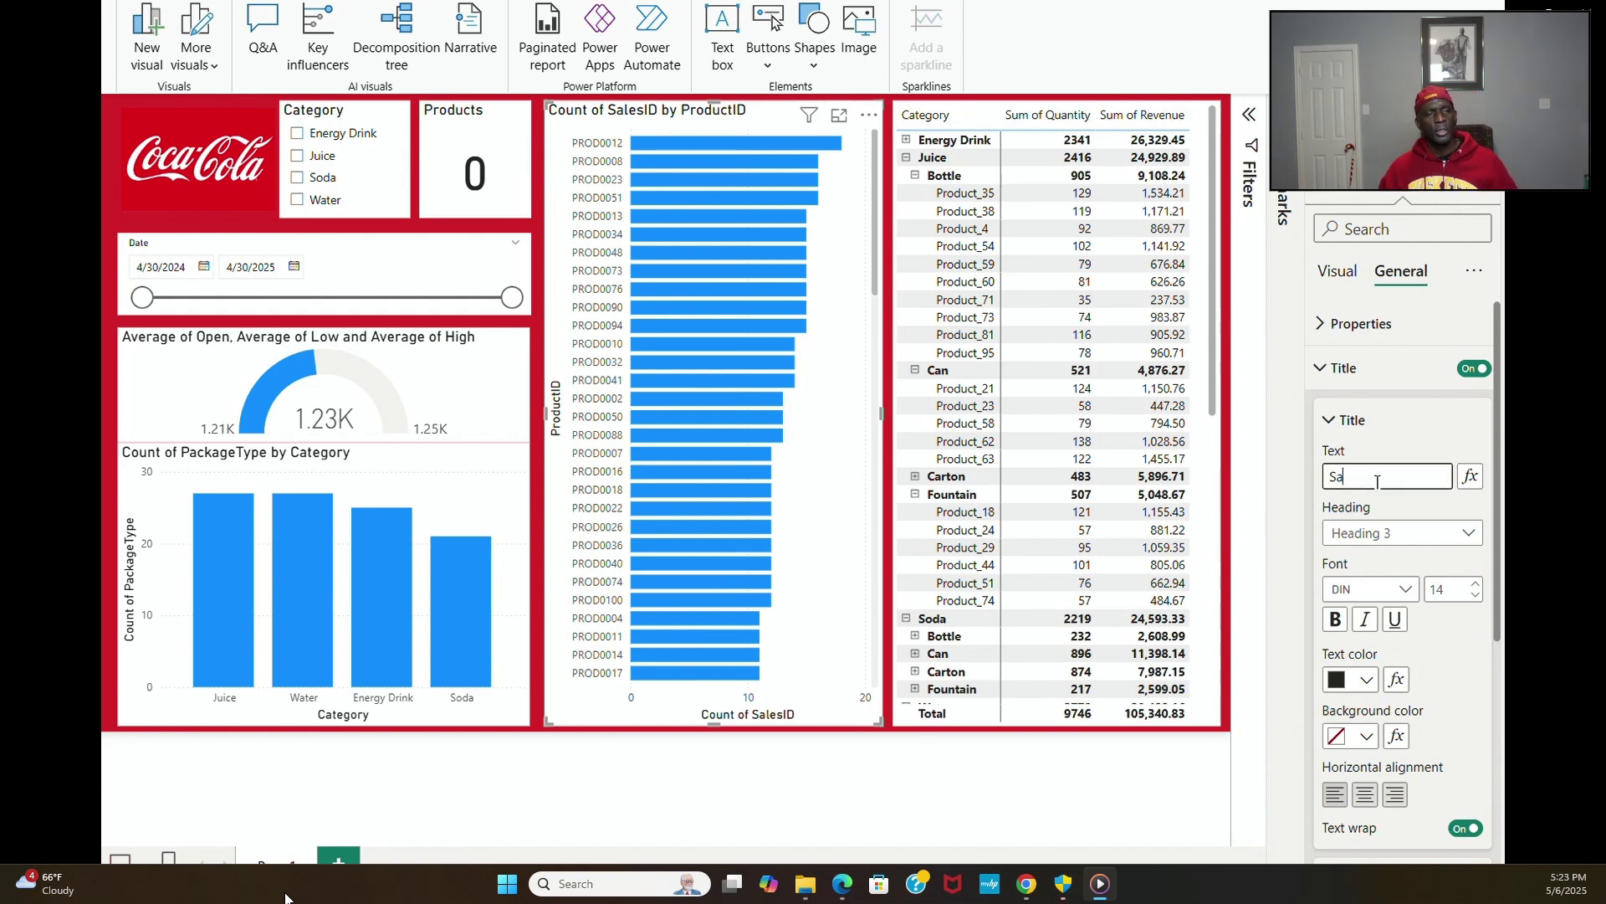
{"action": "type", "text": "les by "}
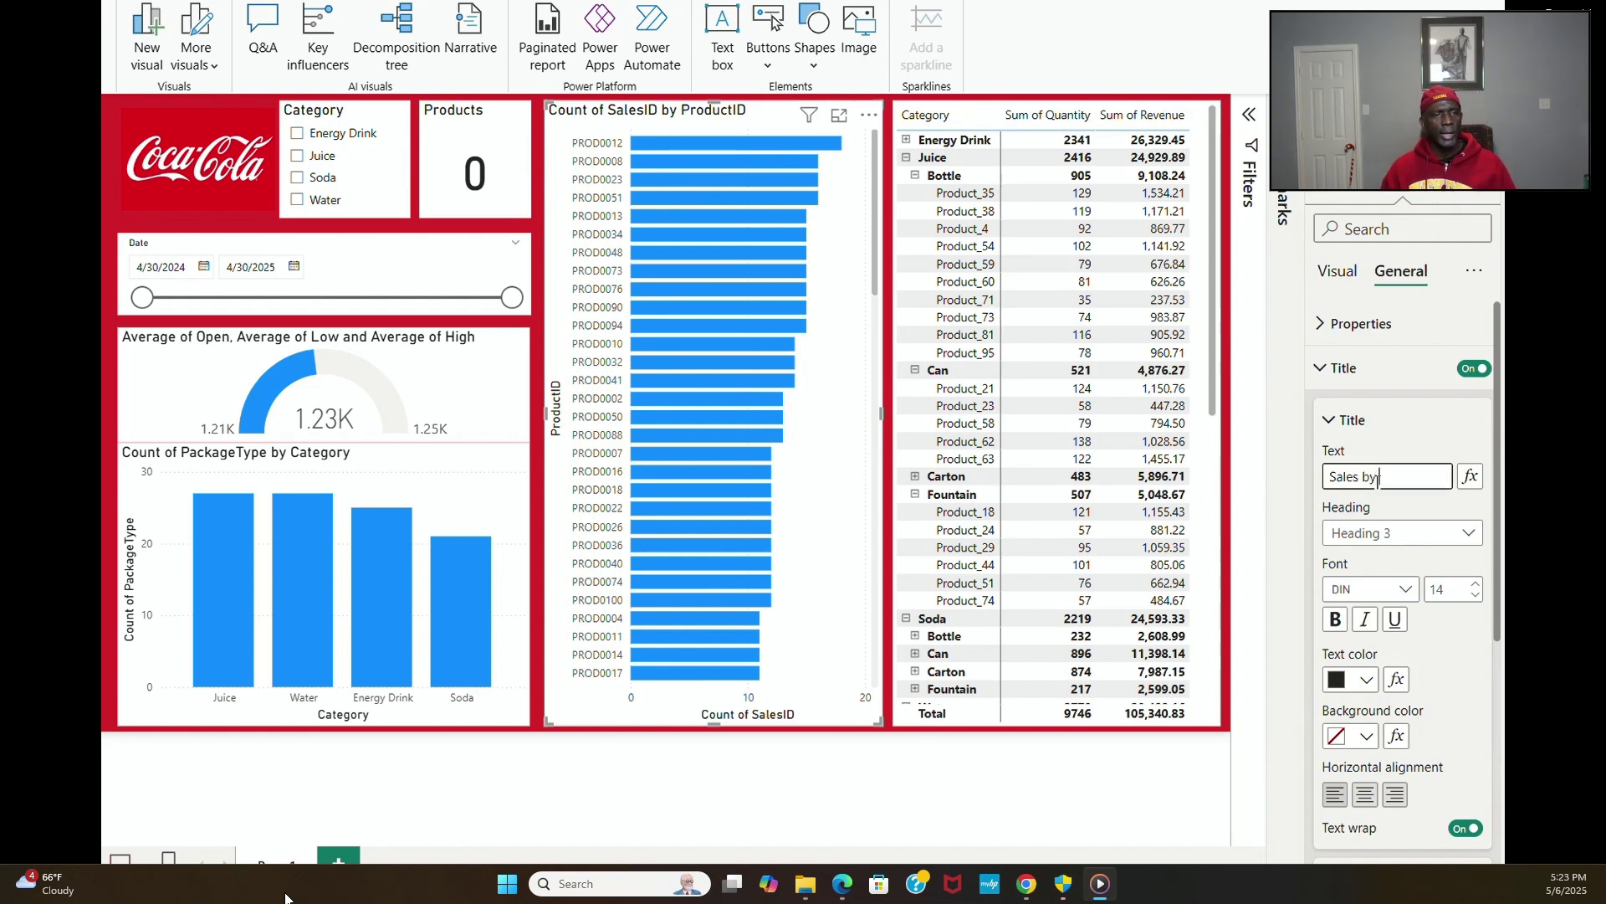
{"action": "type", "text": "Product"}
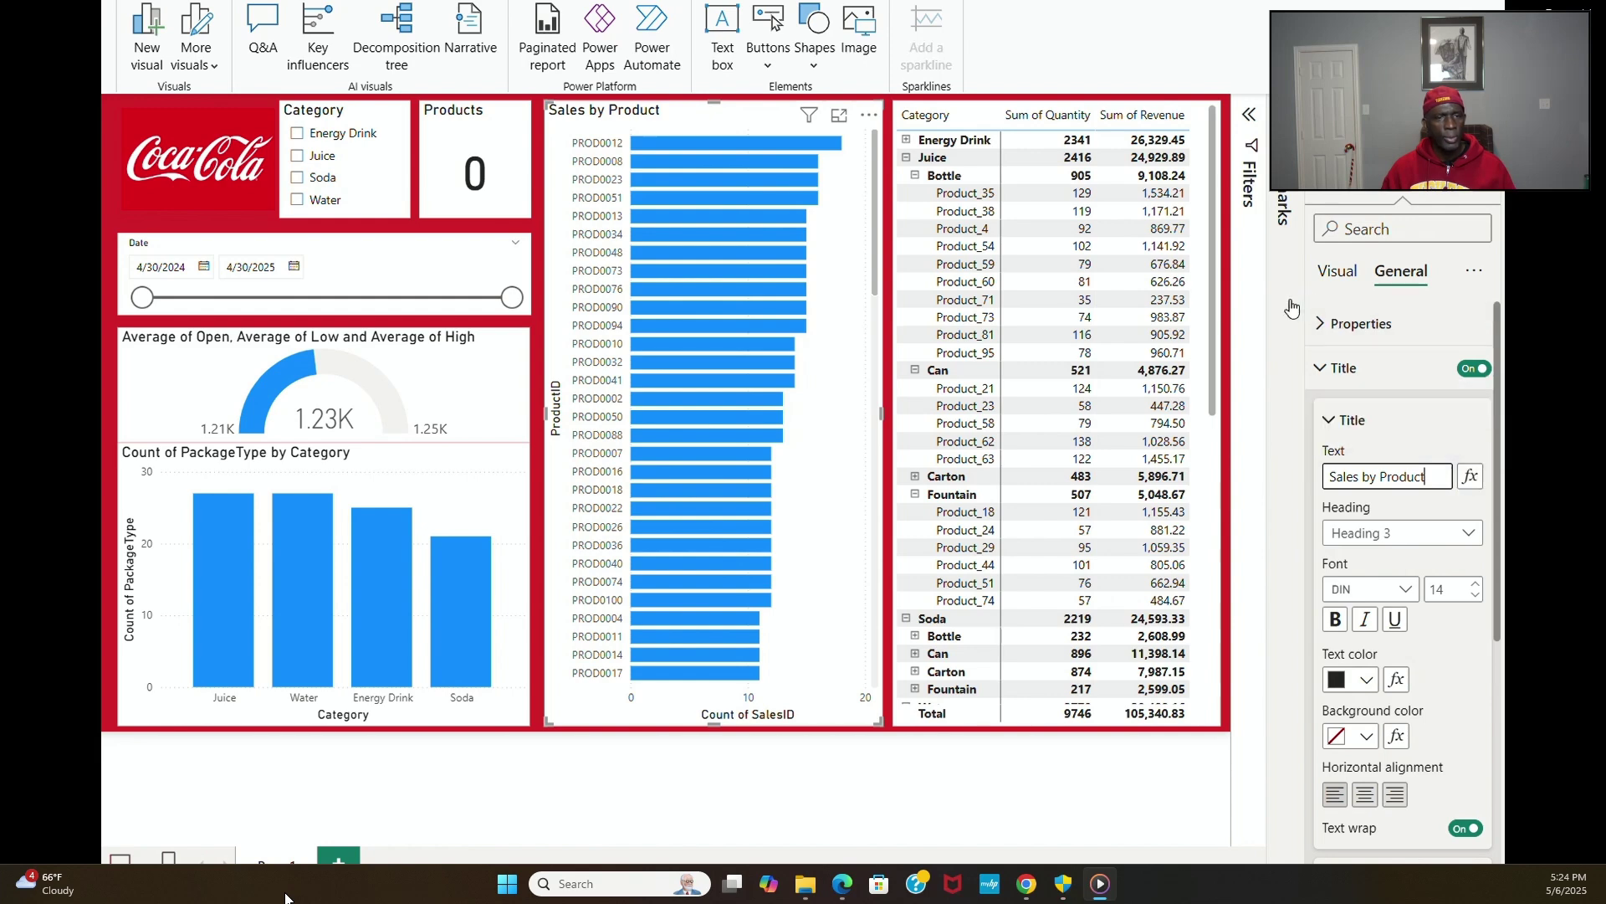
{"action": "left_click", "coordinate": [984, 117]}
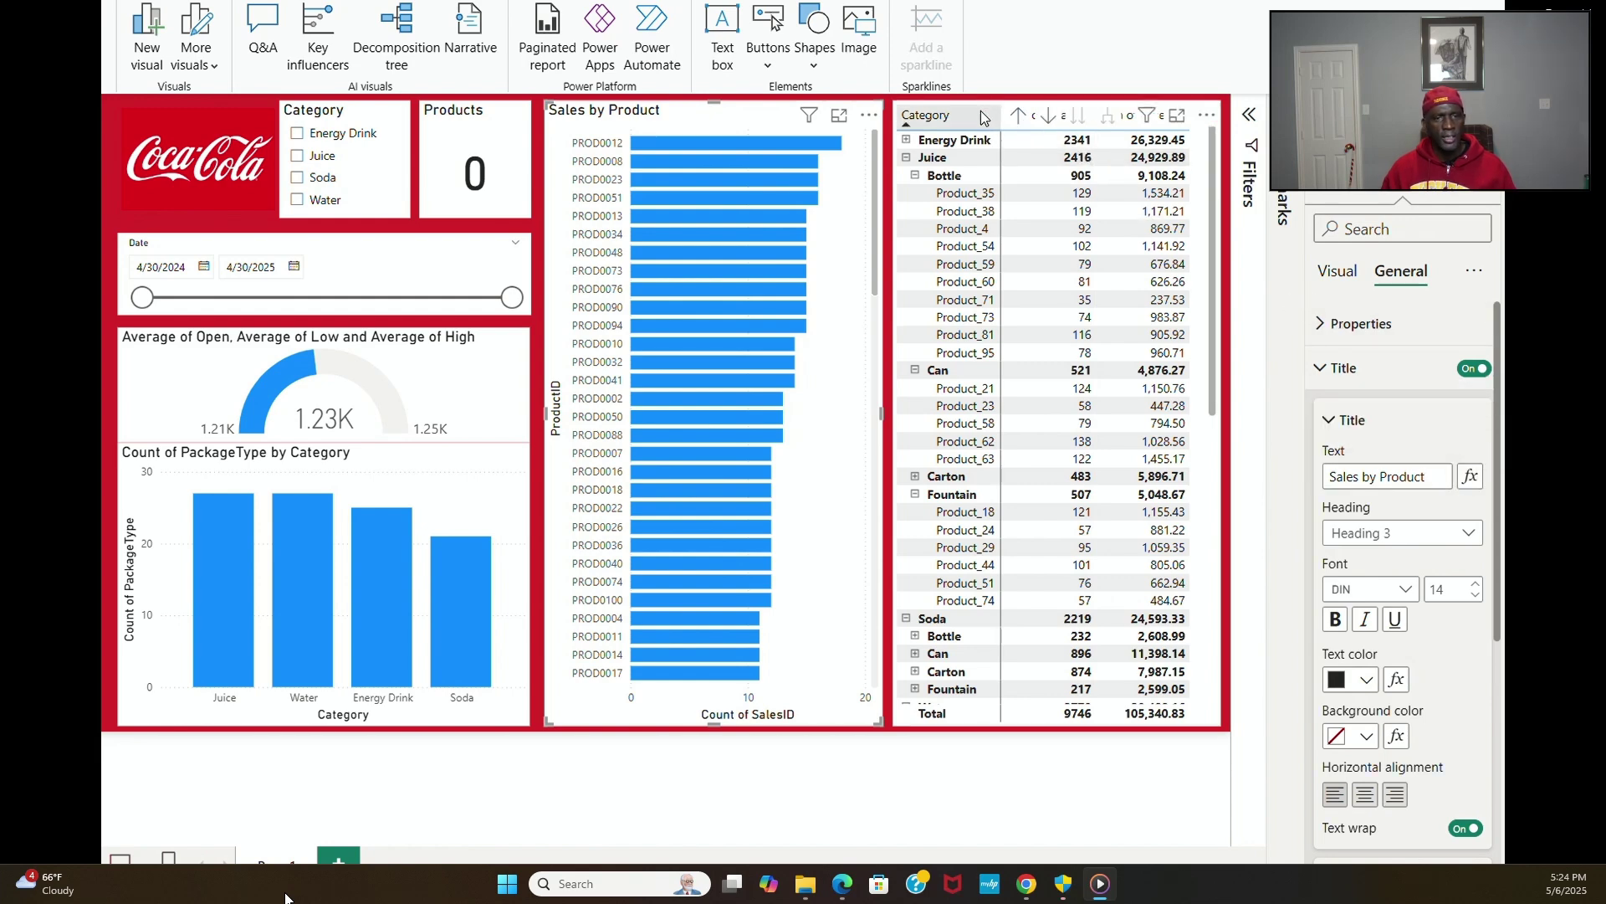
{"action": "left_click", "coordinate": [1218, 435]}
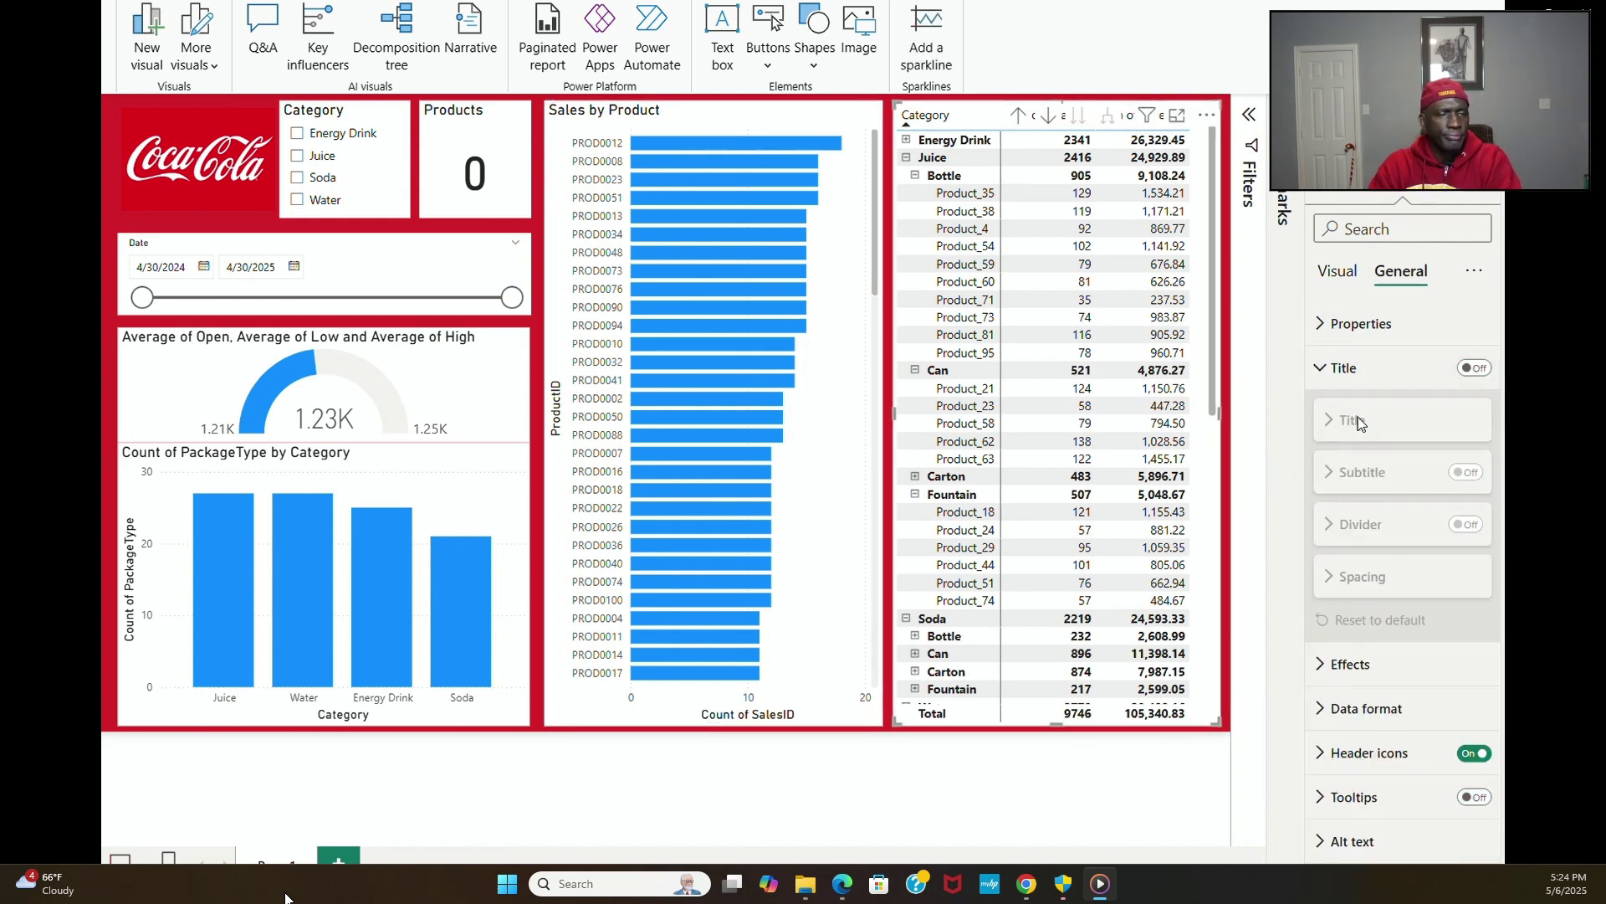
{"action": "left_click", "coordinate": [1336, 272]}
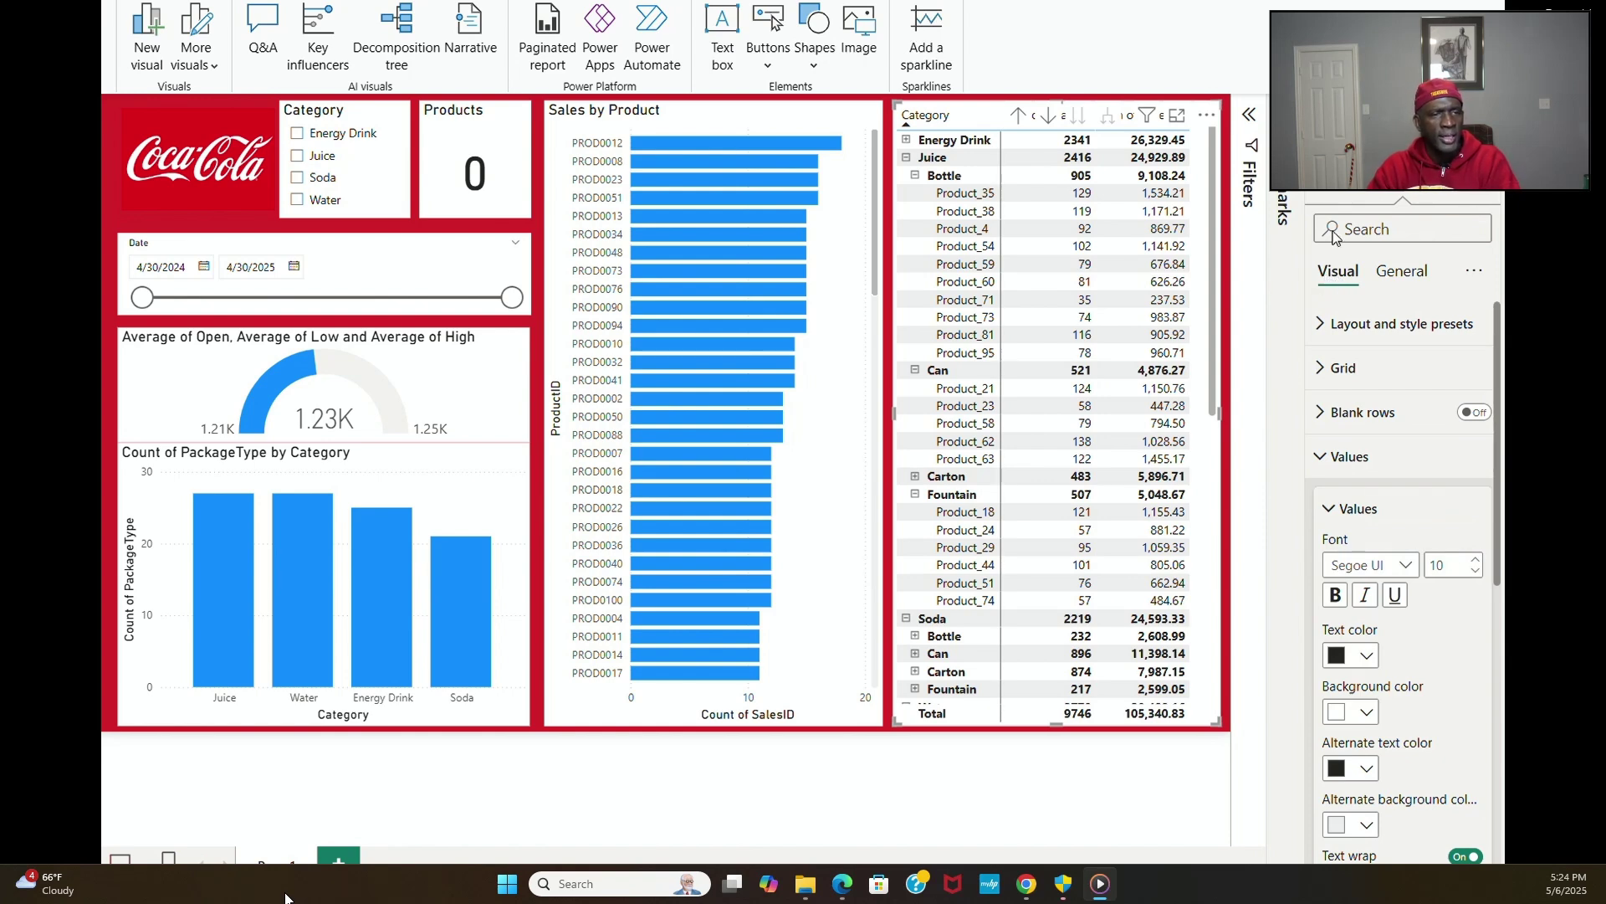
{"action": "left_click", "coordinate": [1325, 194]}
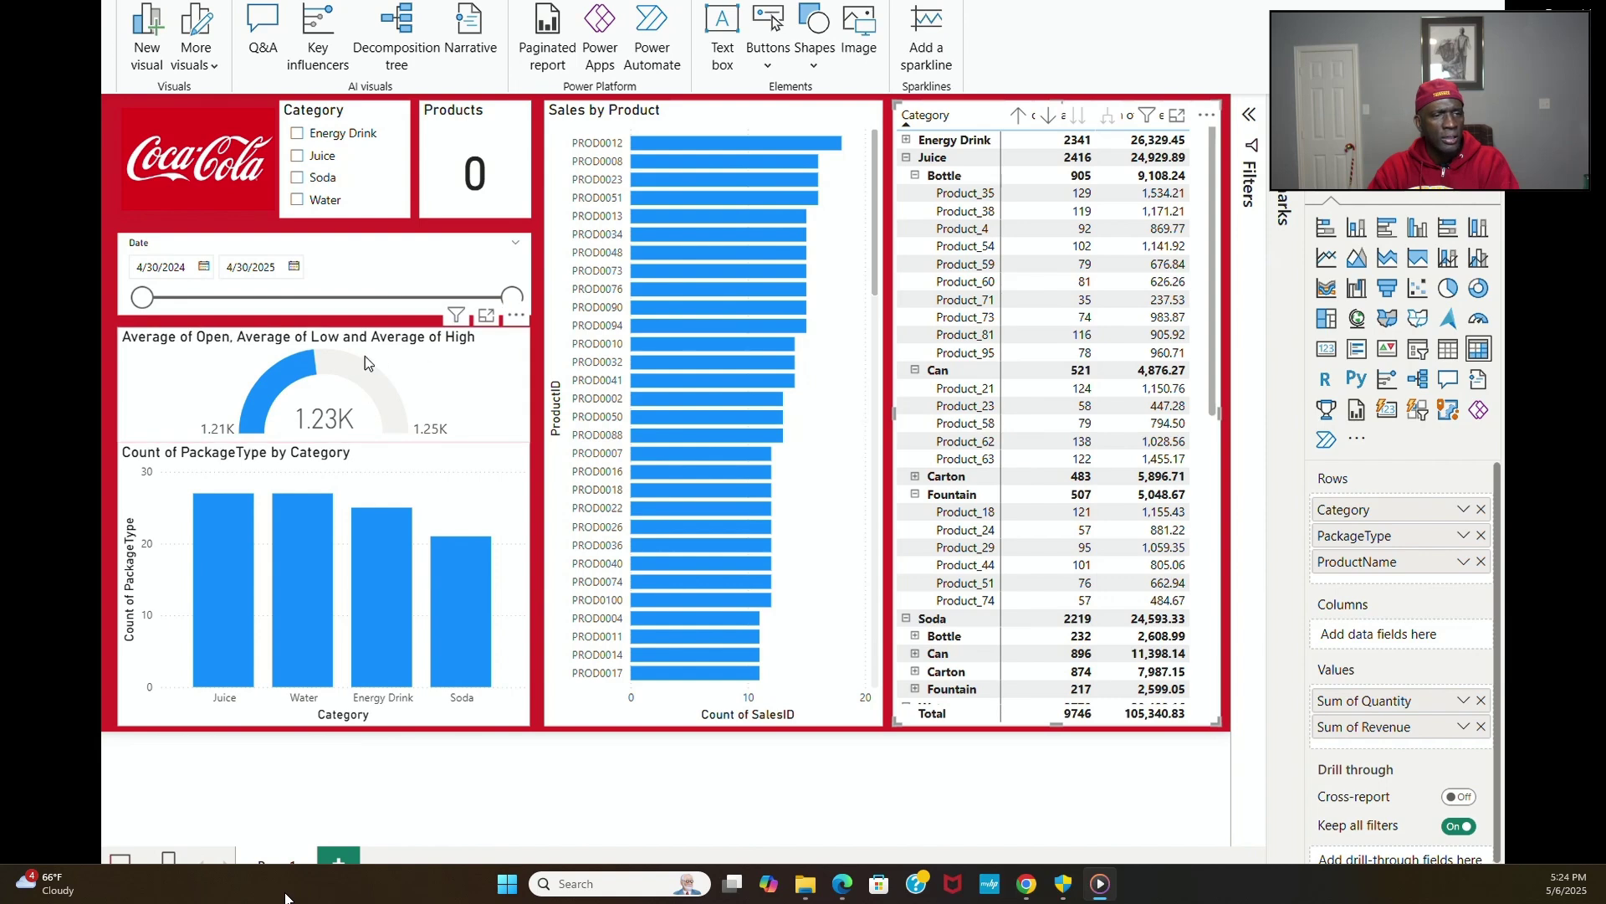
Step: Replace the title of the Average of Open, Low and High gauge with "Stock Price"
{"action": "left_click", "coordinate": [246, 340]}
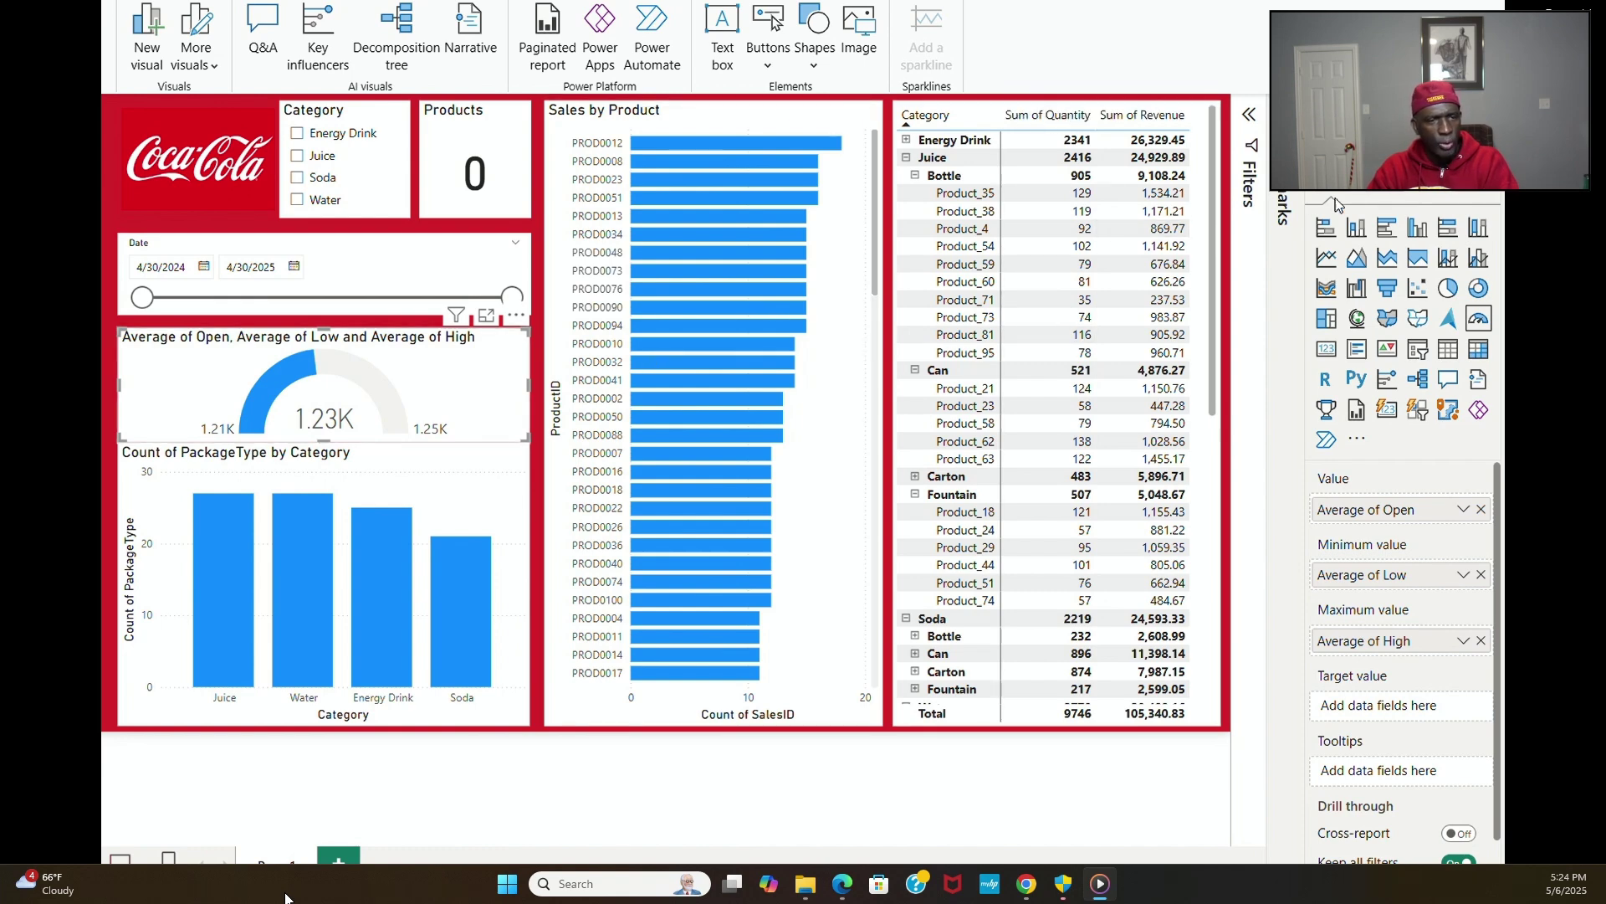
{"action": "left_click", "coordinate": [1404, 180]}
{"action": "left_click", "coordinate": [1402, 271]}
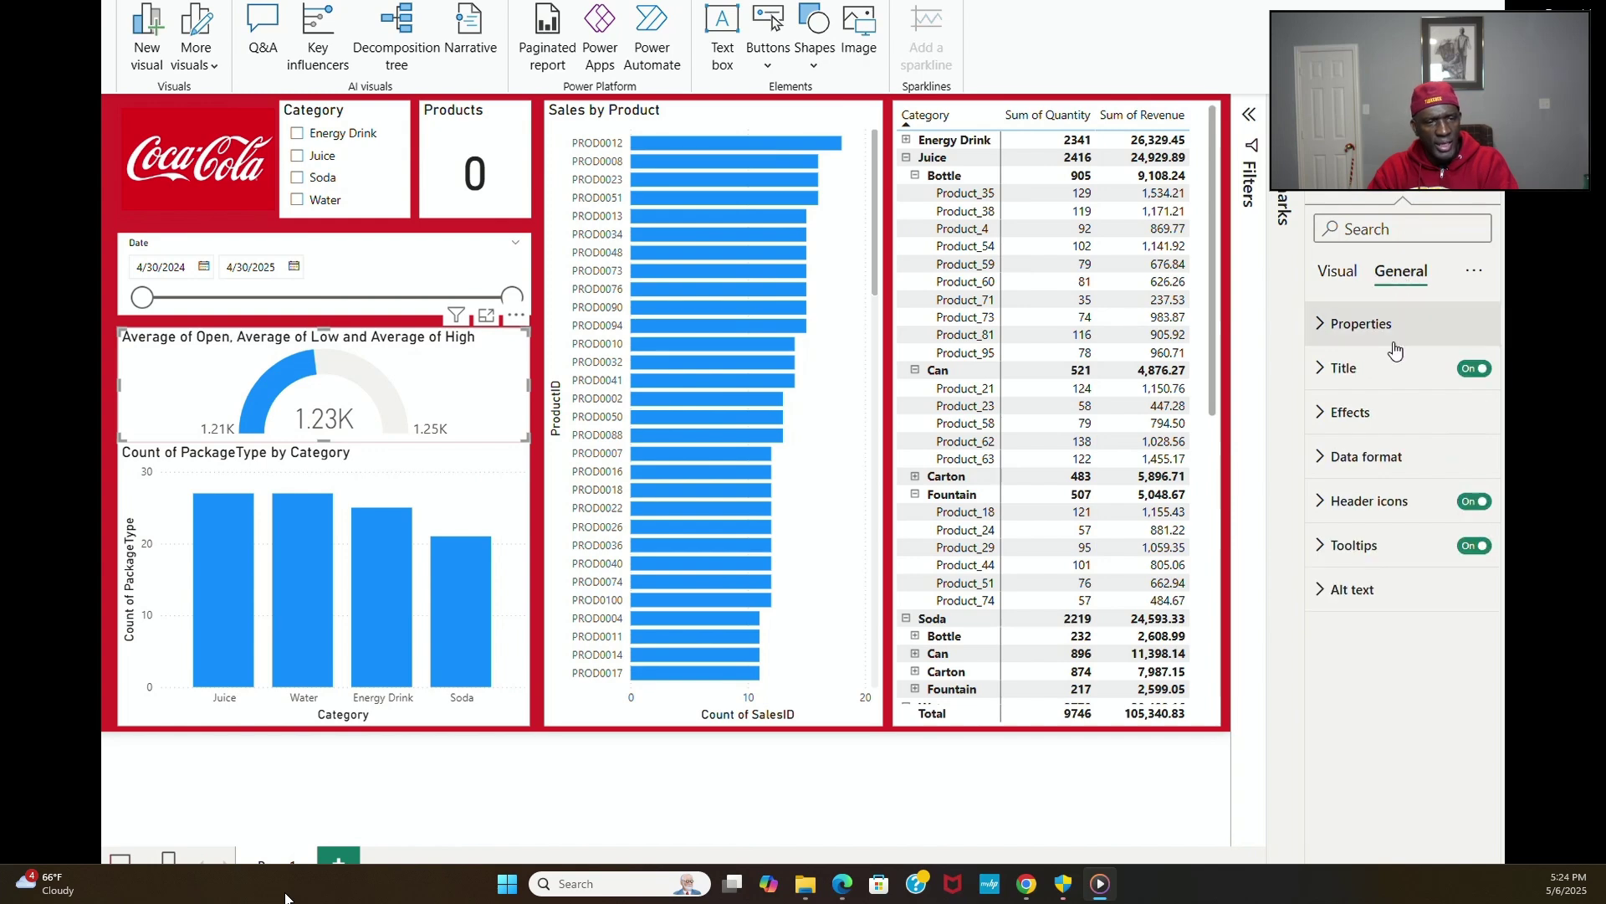
{"action": "left_click", "coordinate": [1412, 379]}
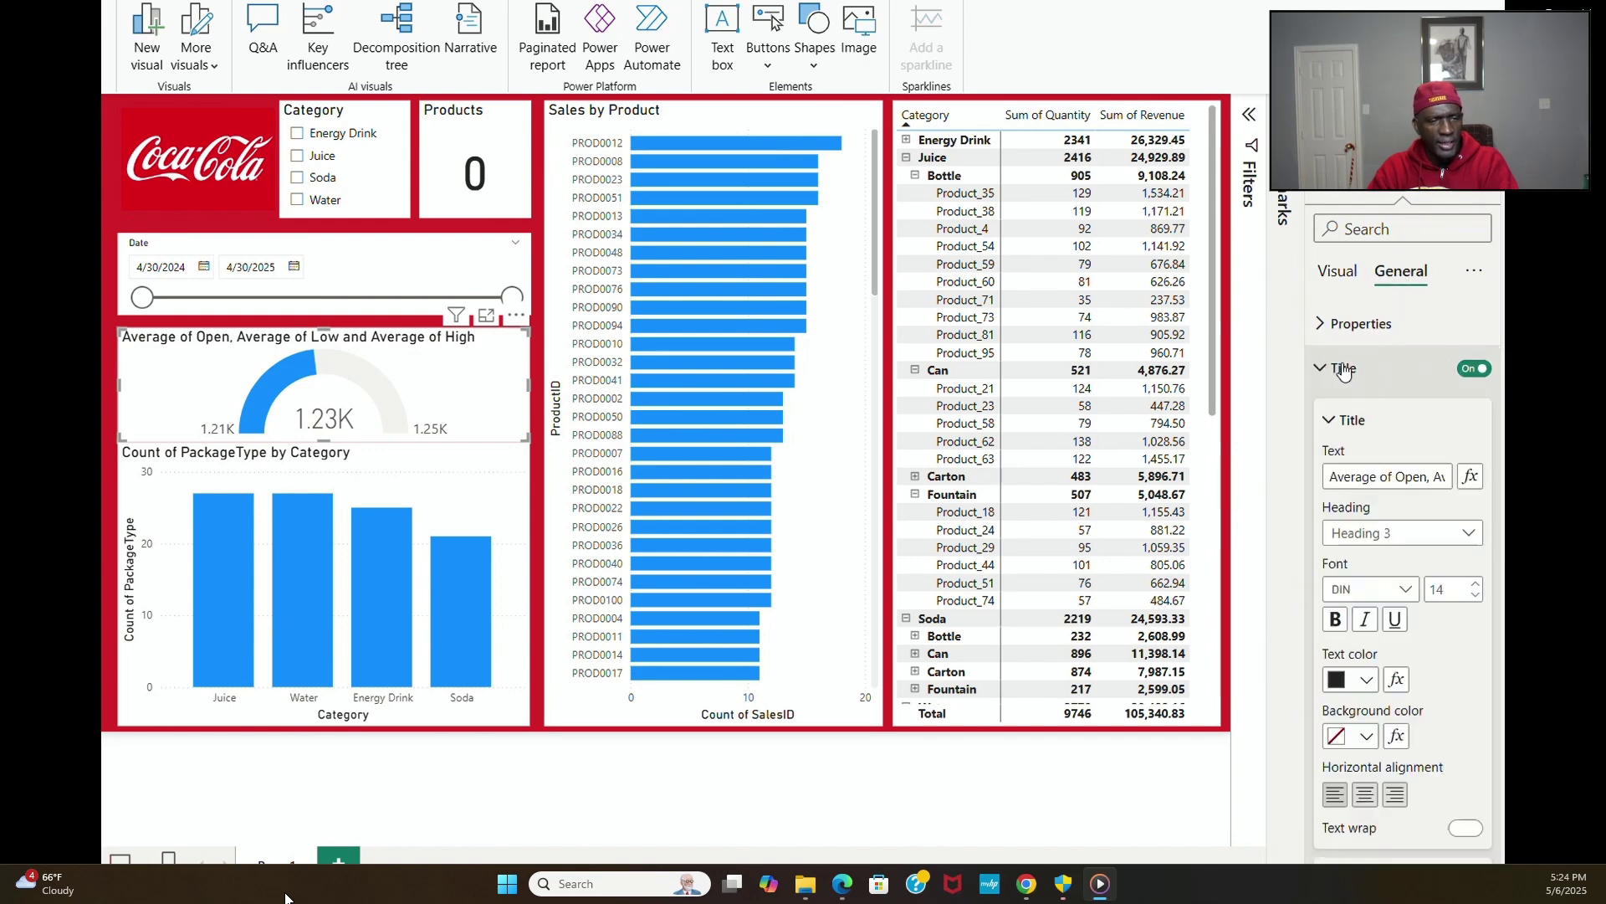
{"action": "triple_click", "coordinate": [1380, 474]}
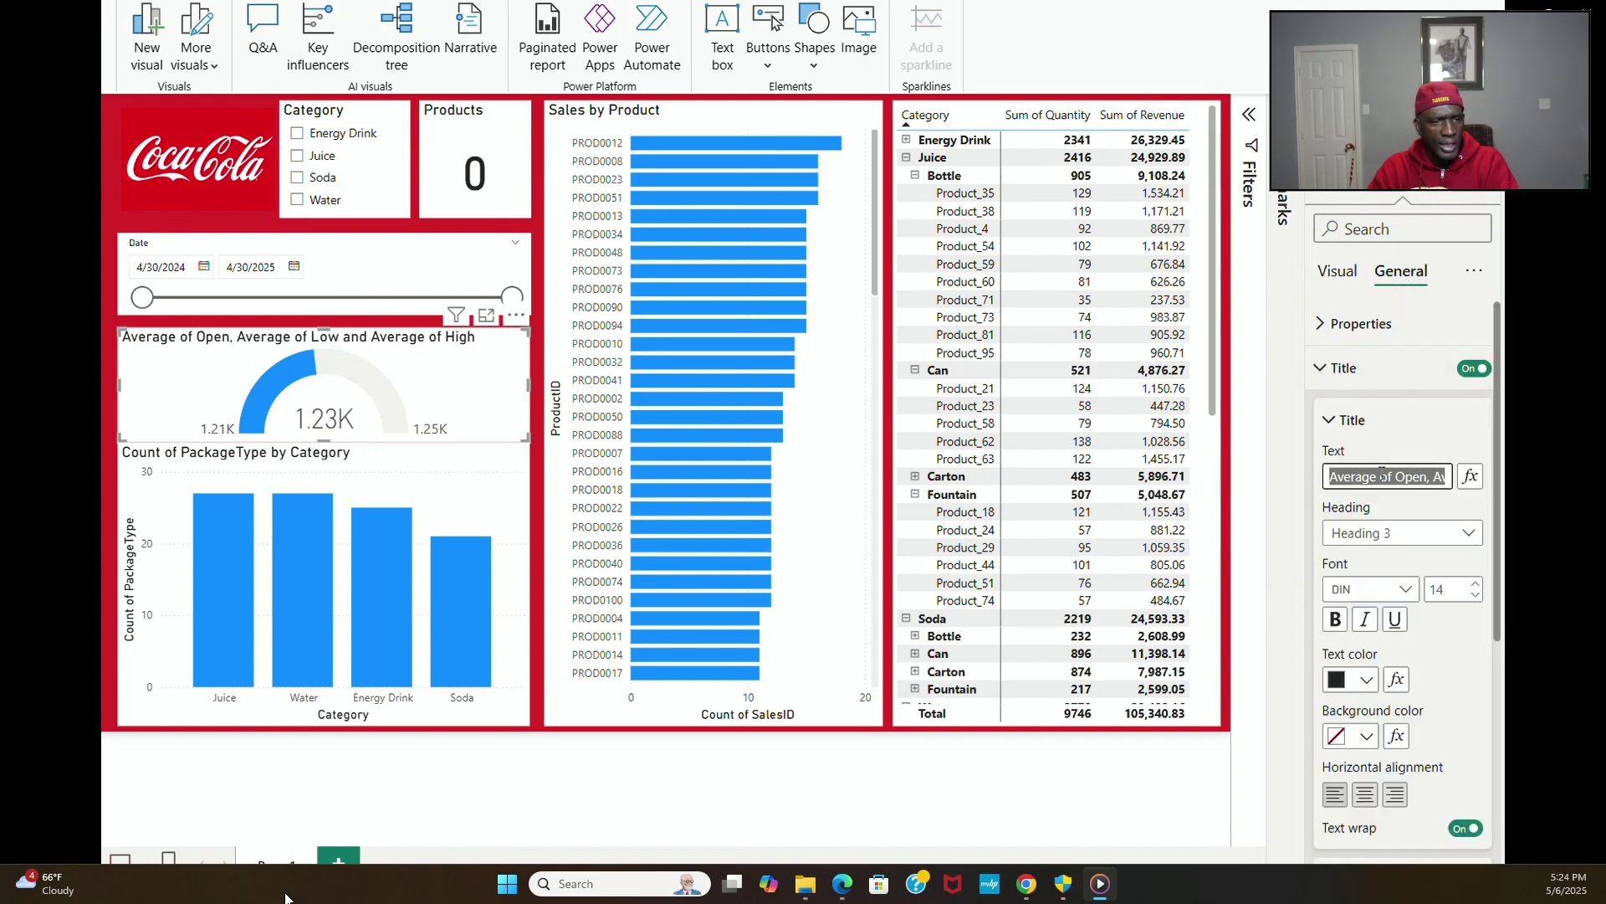
{"action": "type", "text": "Stoc"}
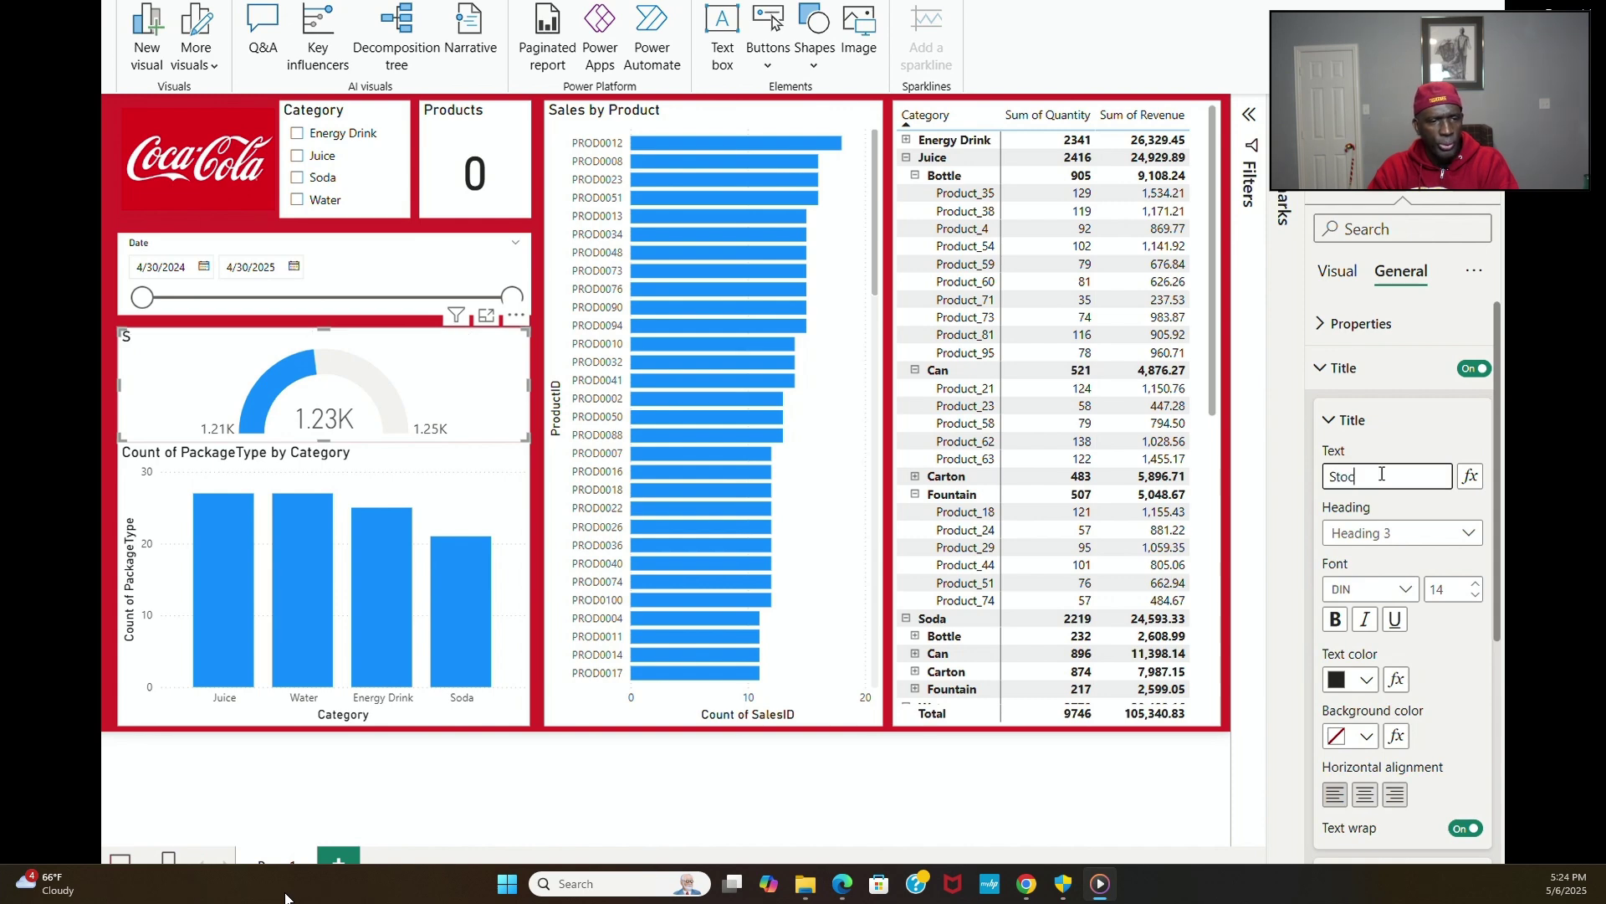
{"action": "type", "text": "k Price"}
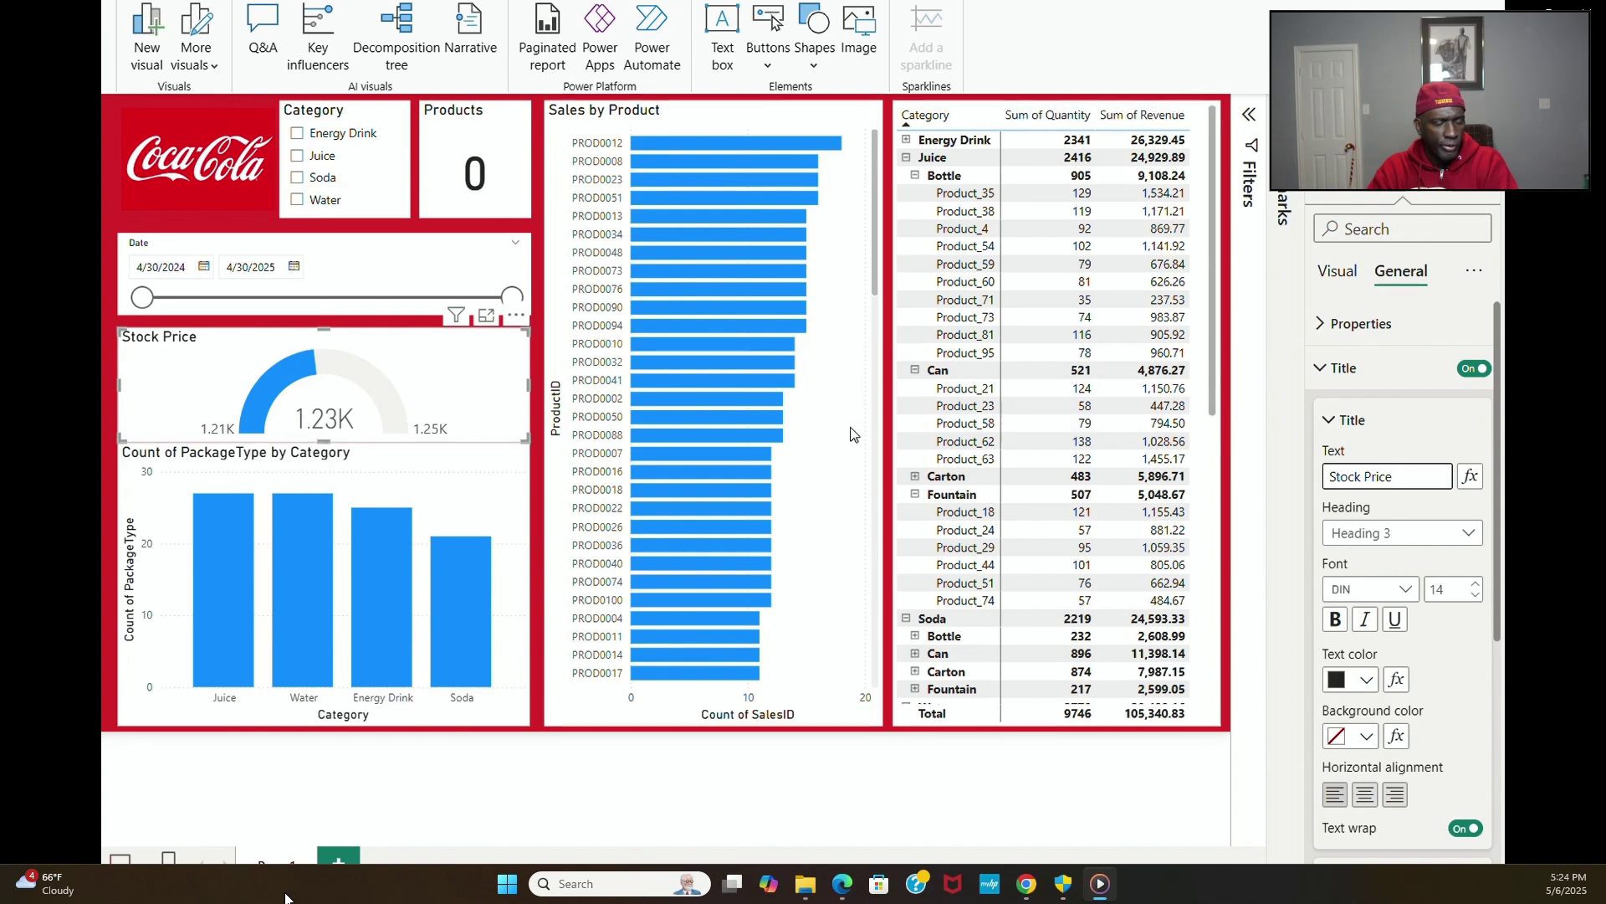
Step: Open the coke_stock table's data and format its Open column as dollar currency
{"action": "left_click", "coordinate": [71, 163]}
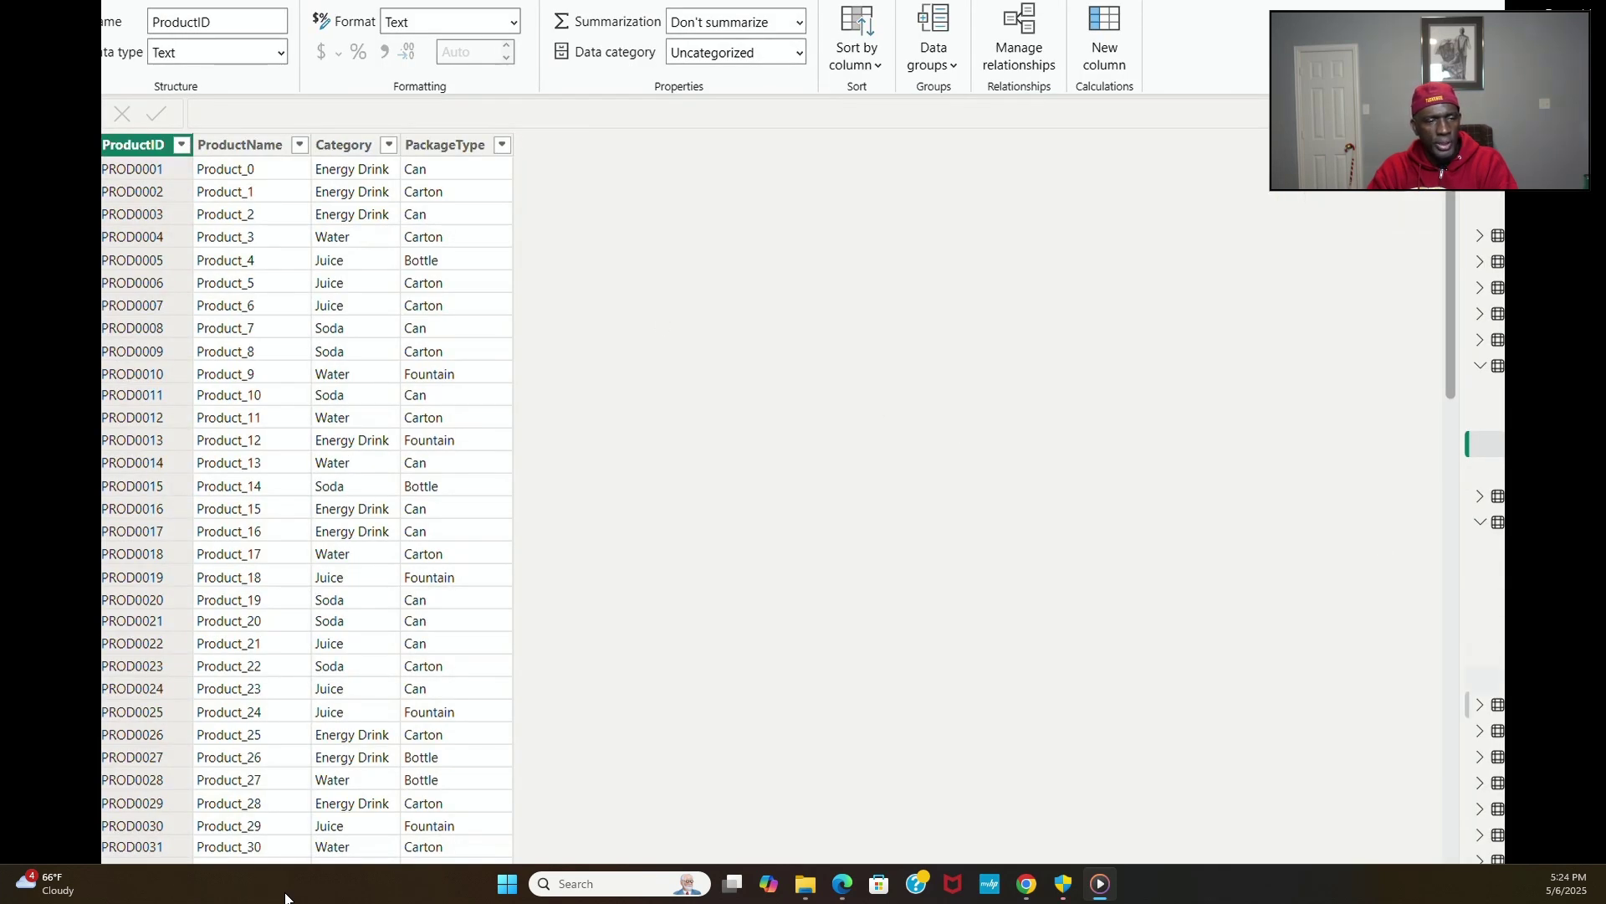
{"action": "left_click", "coordinate": [1491, 374]}
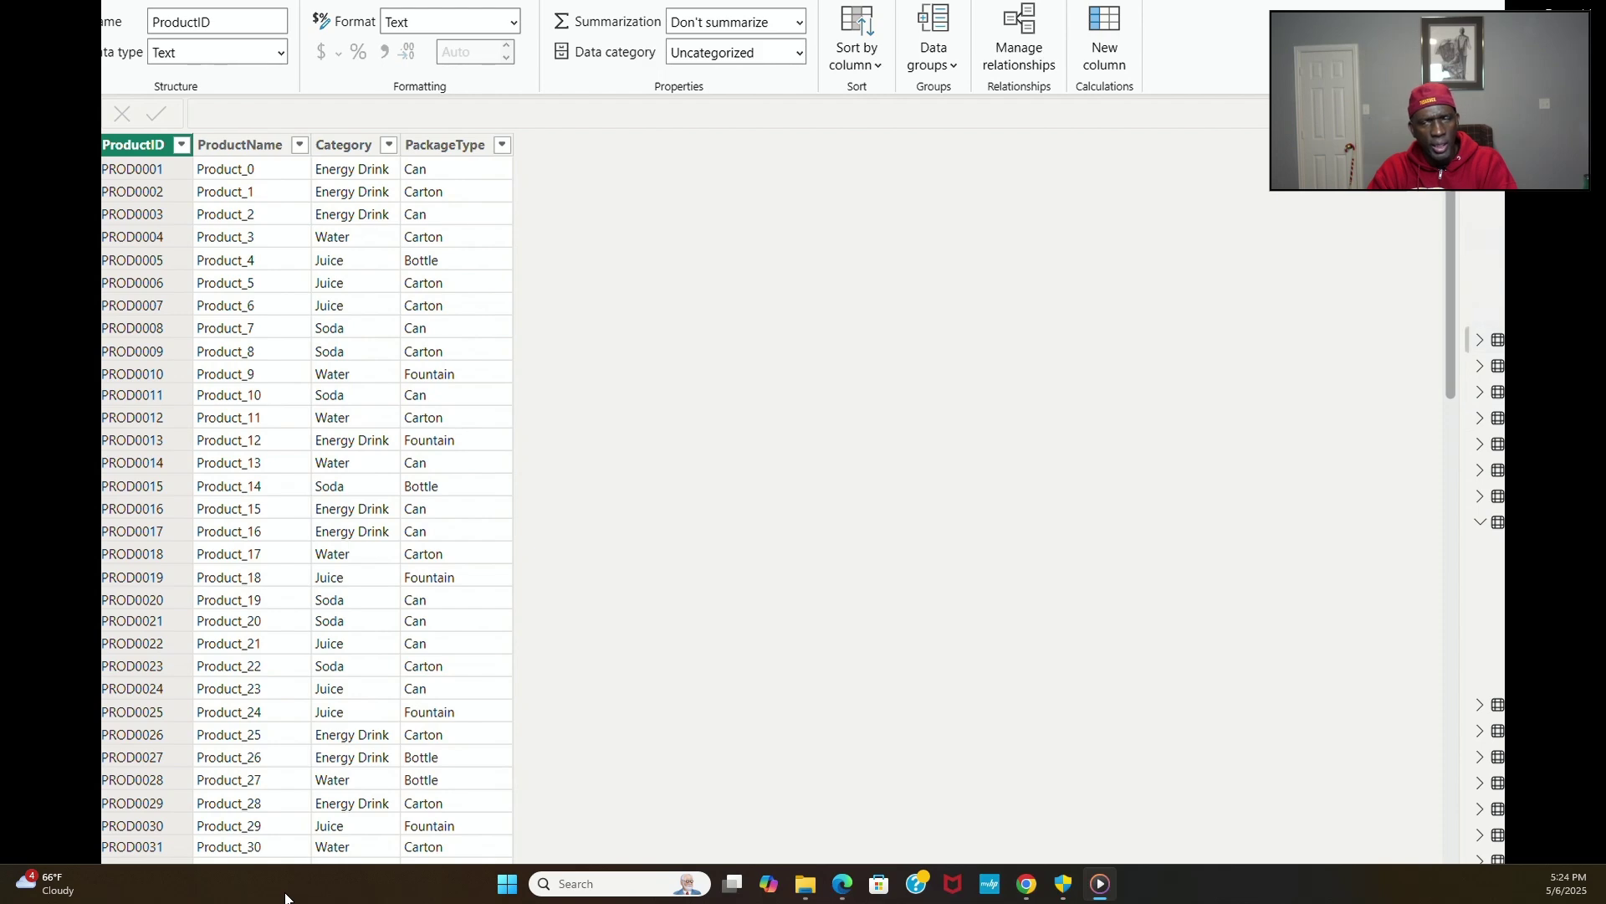
{"action": "scroll", "coordinate": [1485, 502], "scroll_direction": "down", "scroll_amount": 3}
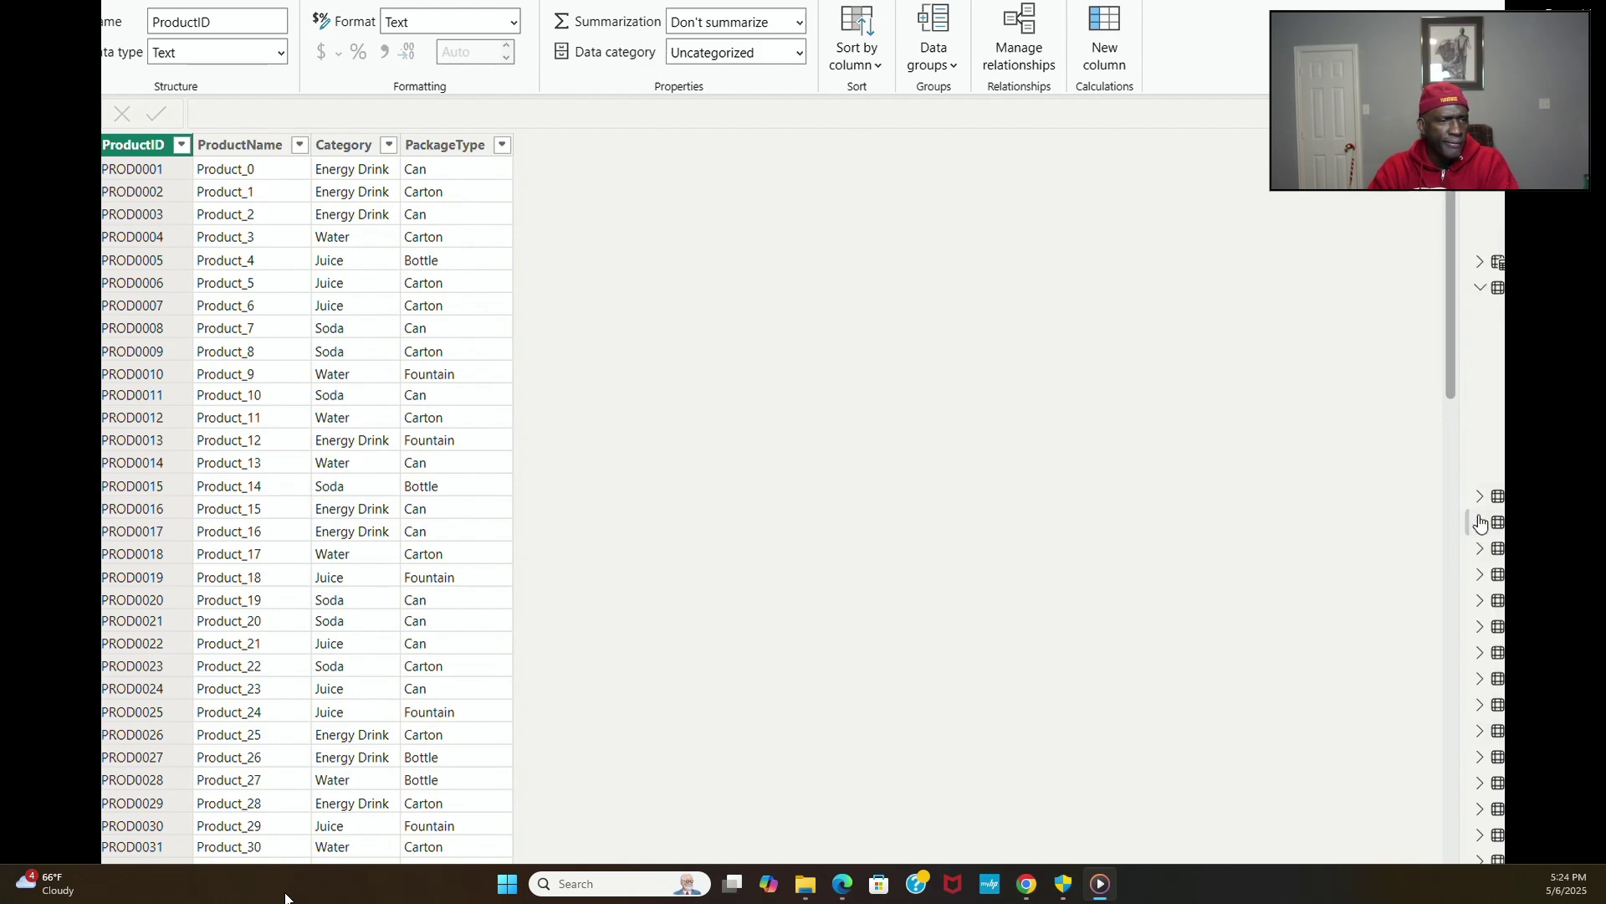
{"action": "left_click", "coordinate": [1498, 287]}
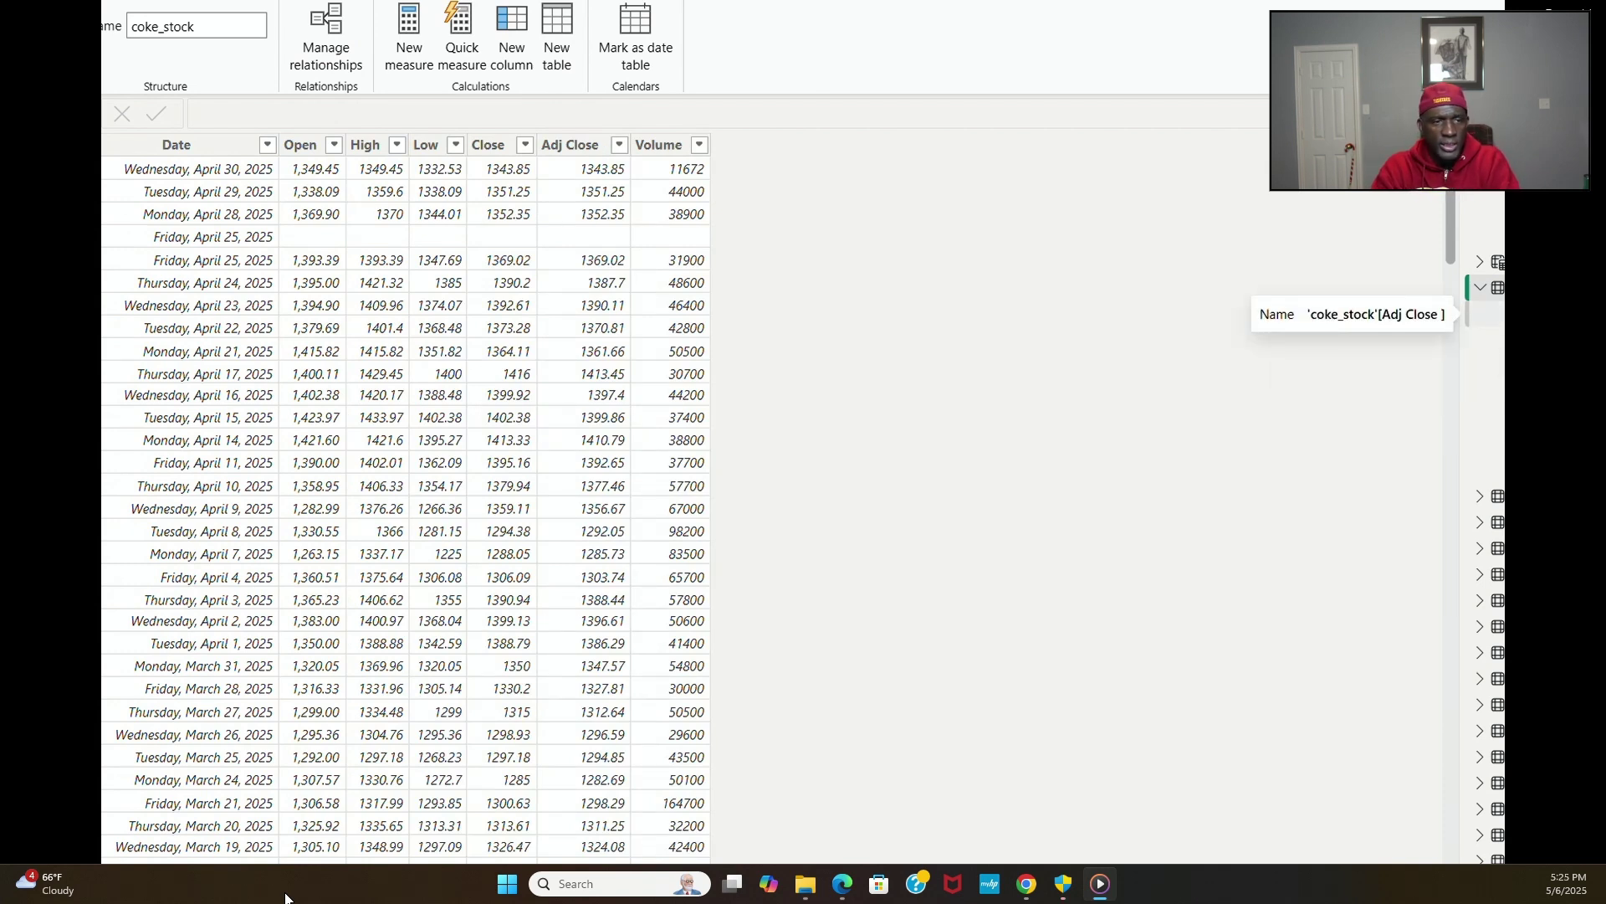
{"action": "left_click", "coordinate": [1481, 444]}
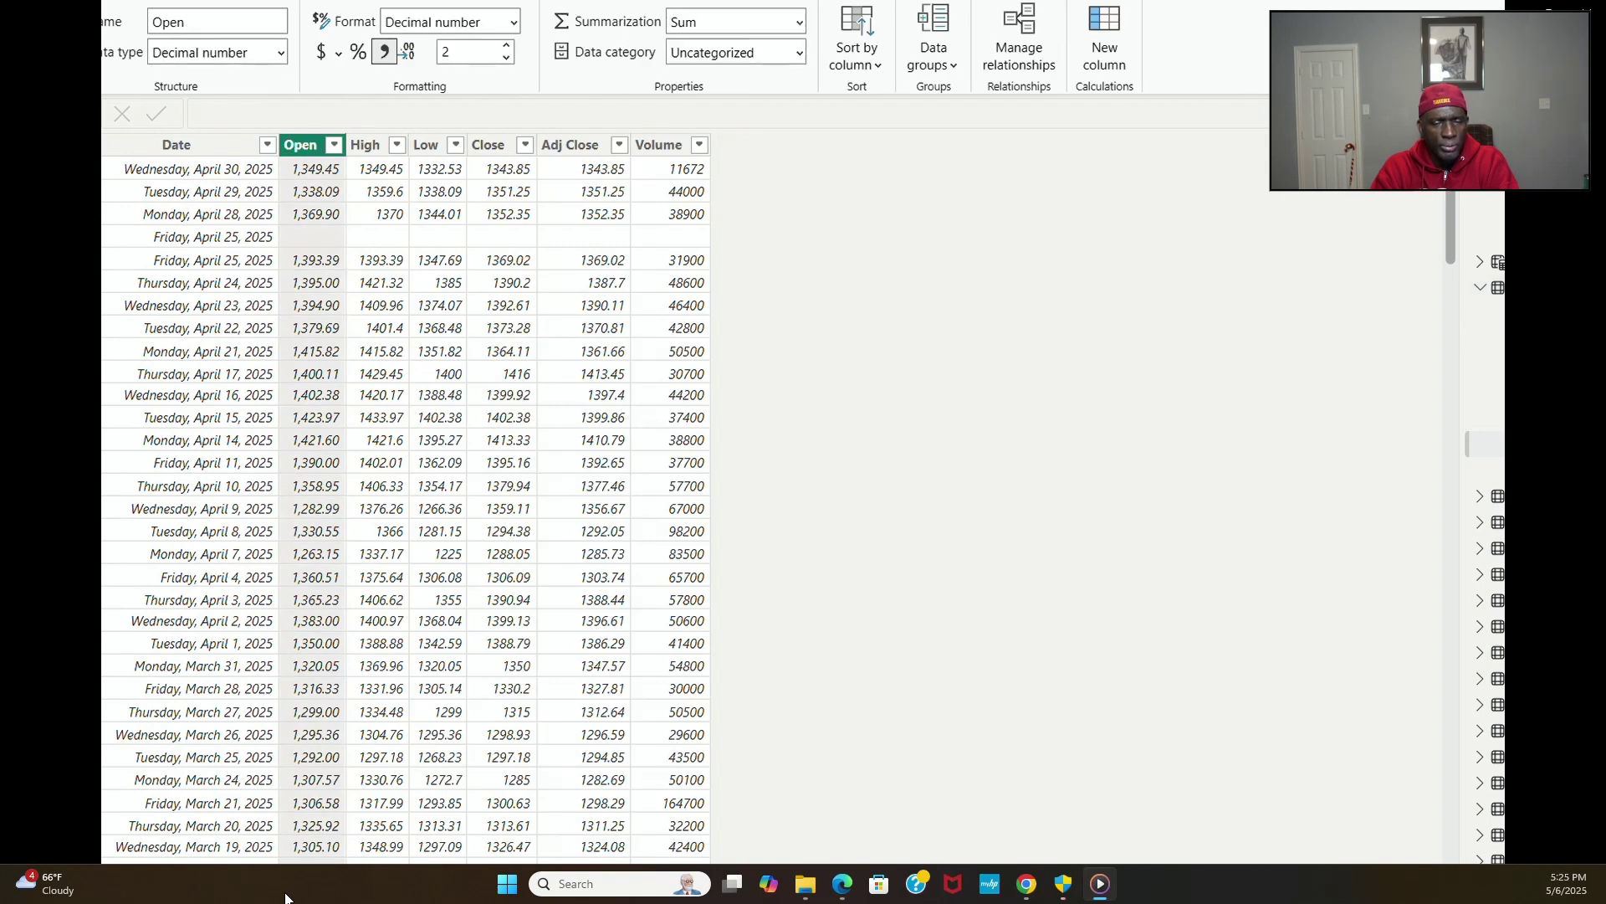
{"action": "left_click", "coordinate": [266, 56]}
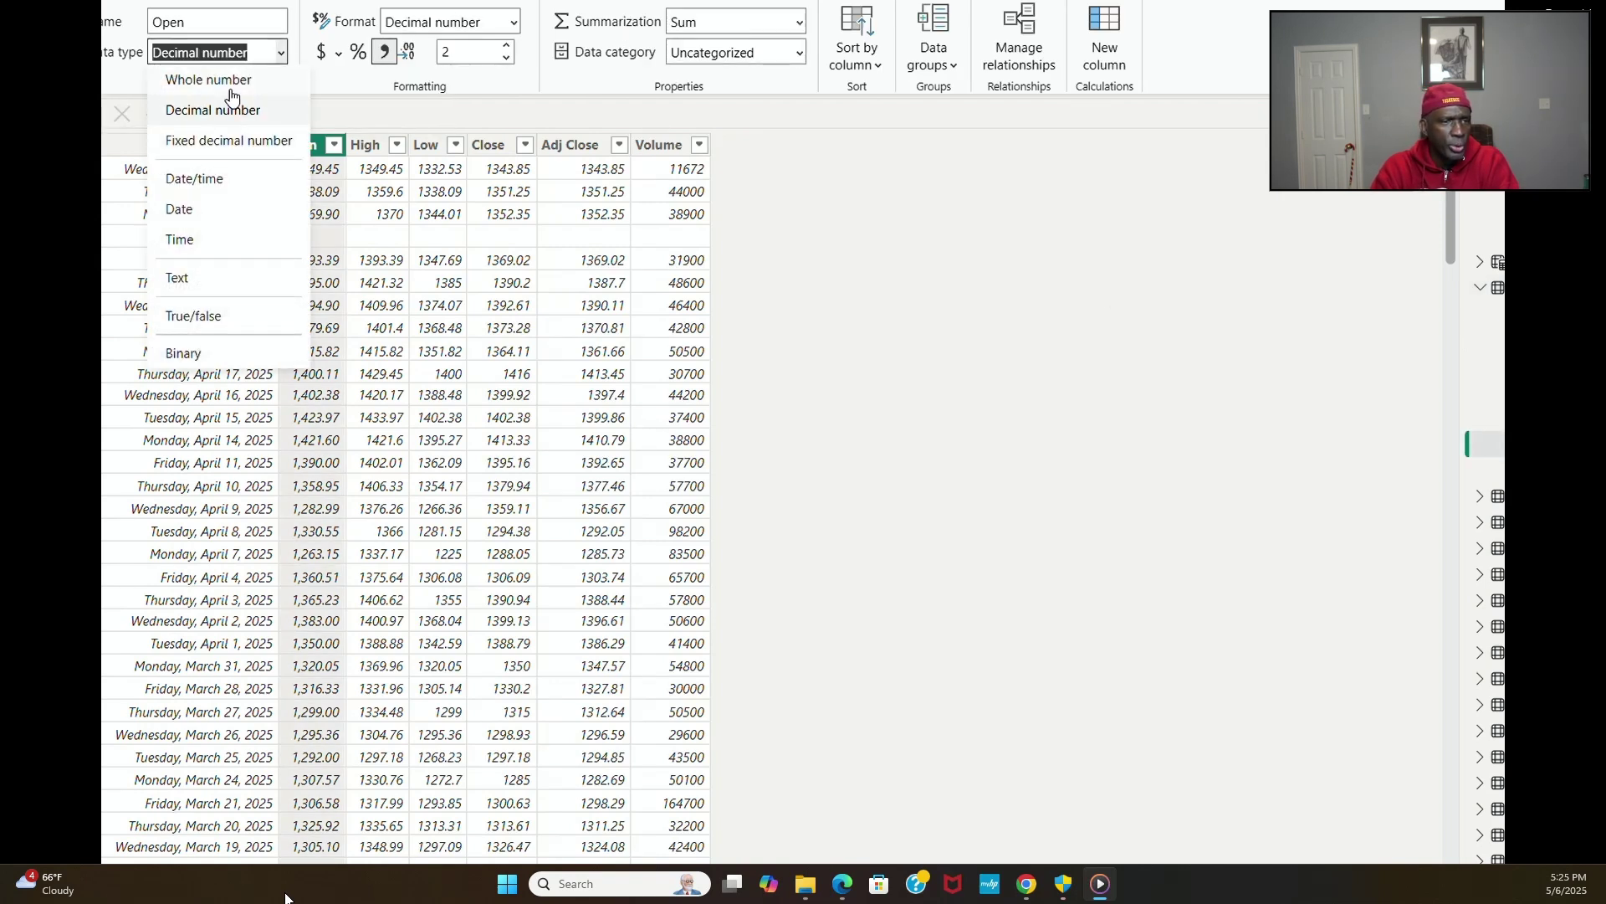
{"action": "left_click", "coordinate": [322, 56]}
{"action": "left_click", "coordinate": [322, 54]}
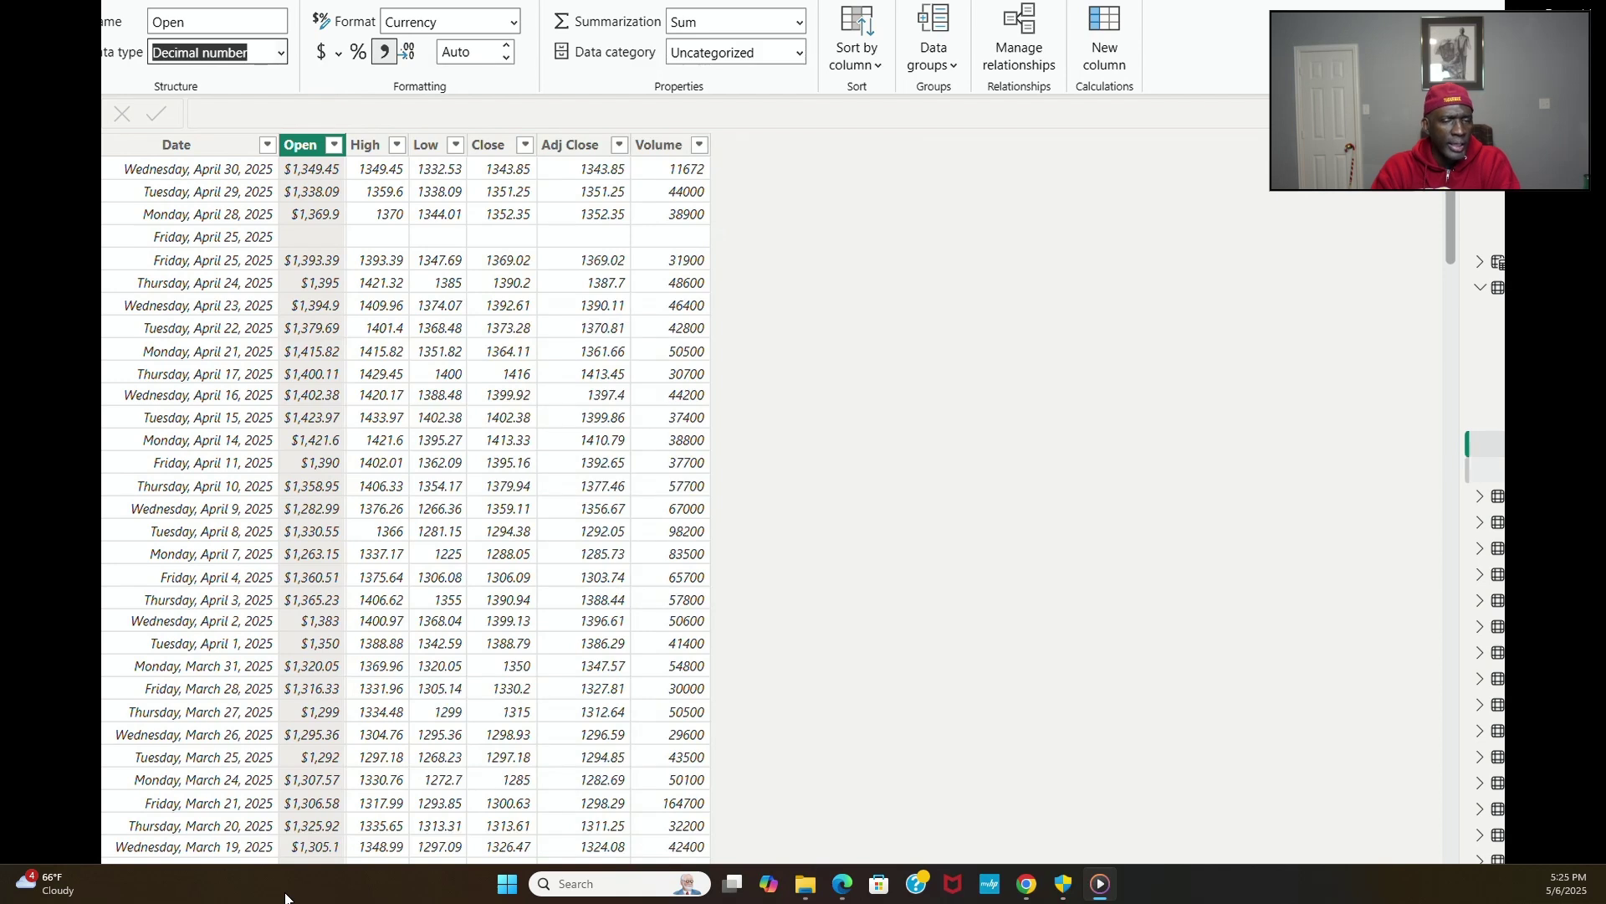
Step: Format the Low, High and Close columns of coke_stock as dollar currency and return to the report page
{"action": "left_click", "coordinate": [658, 145]}
{"action": "left_click", "coordinate": [426, 144]}
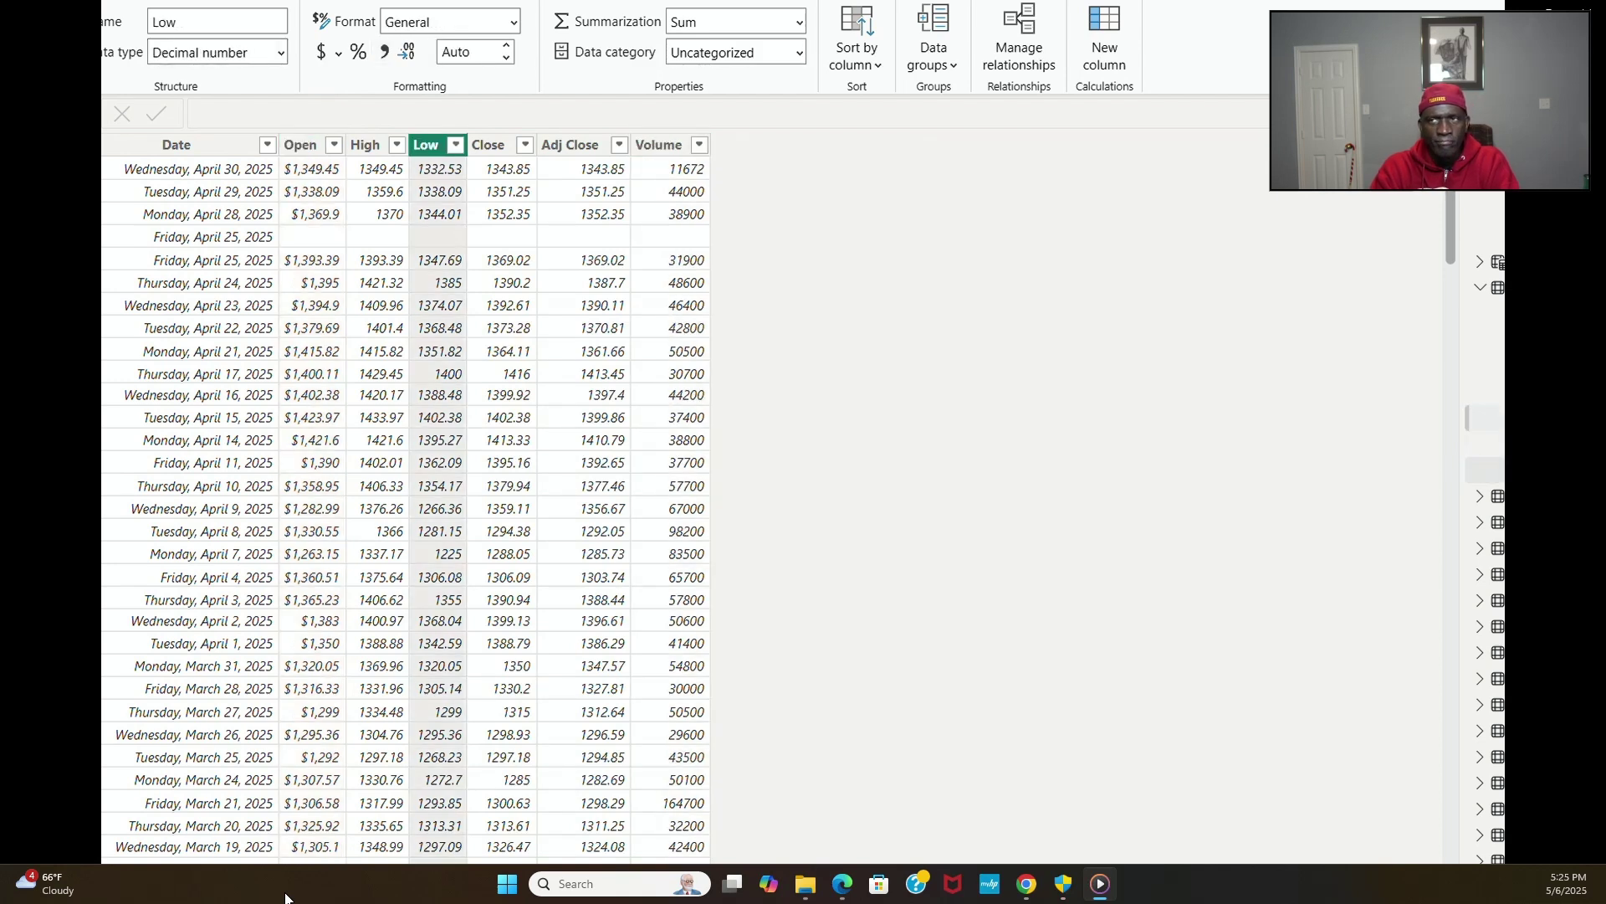
{"action": "left_click", "coordinate": [320, 52]}
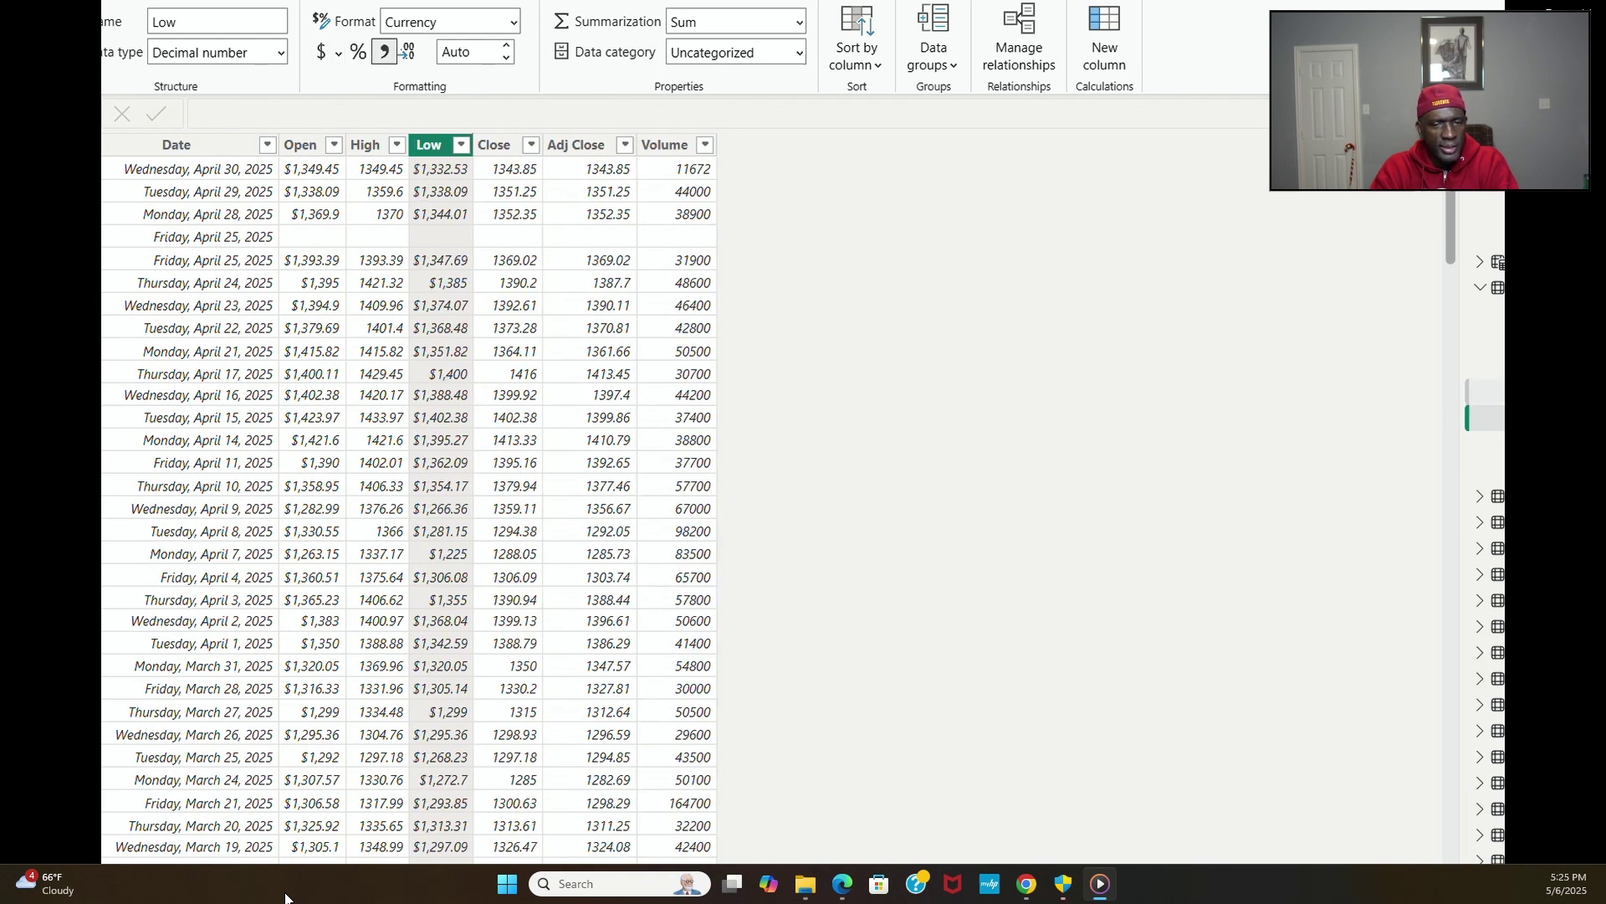
{"action": "left_click", "coordinate": [365, 144]}
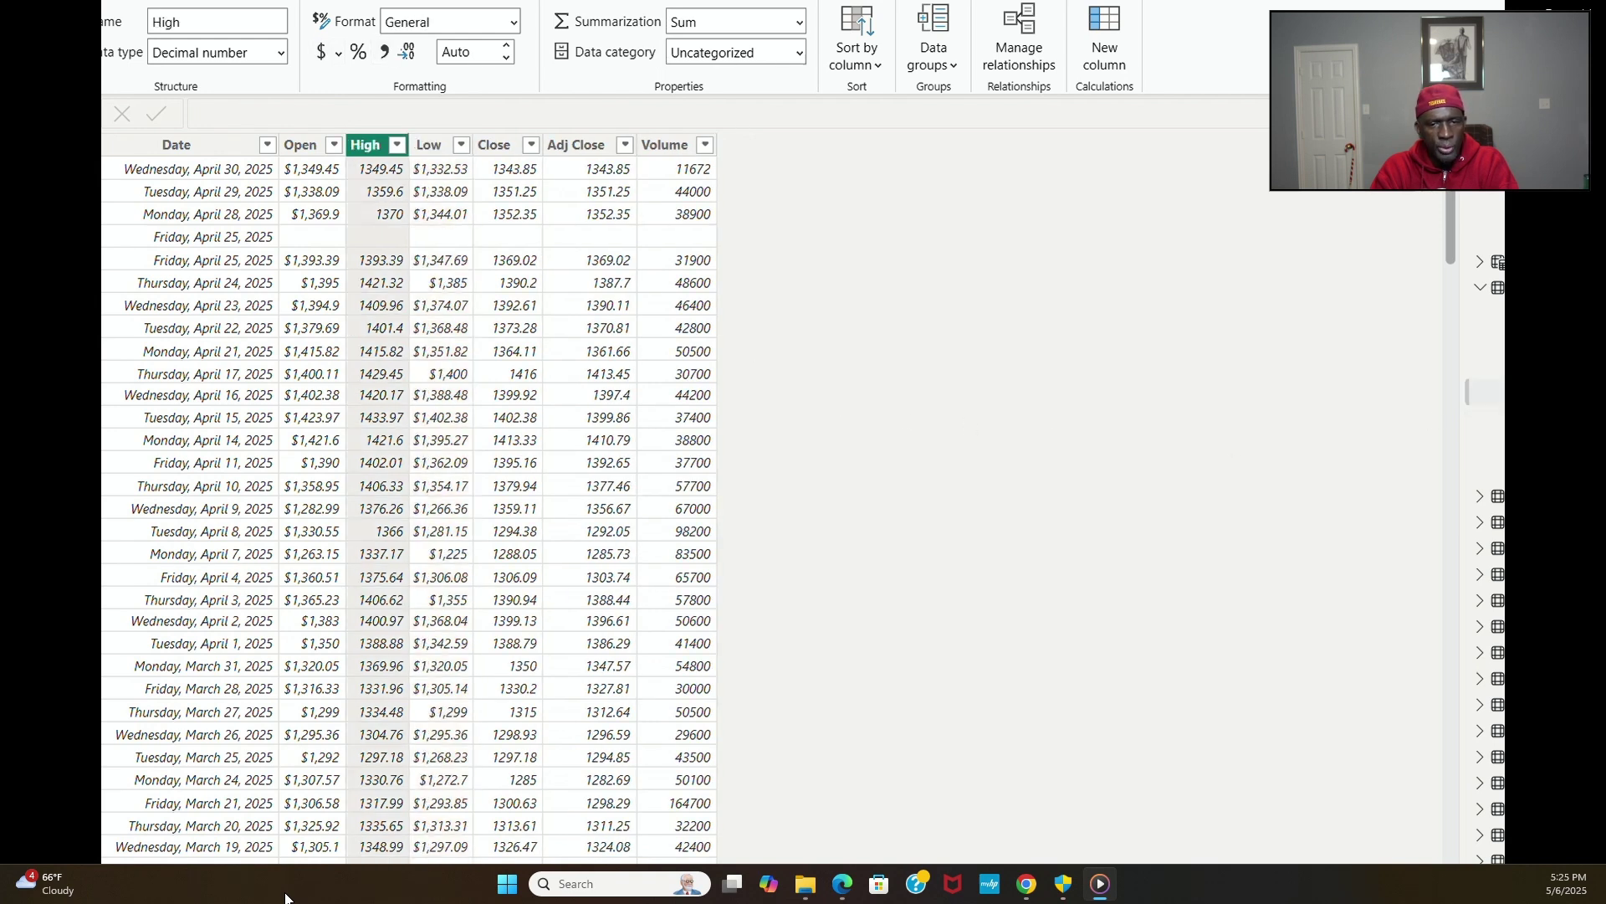
{"action": "left_click", "coordinate": [322, 55]}
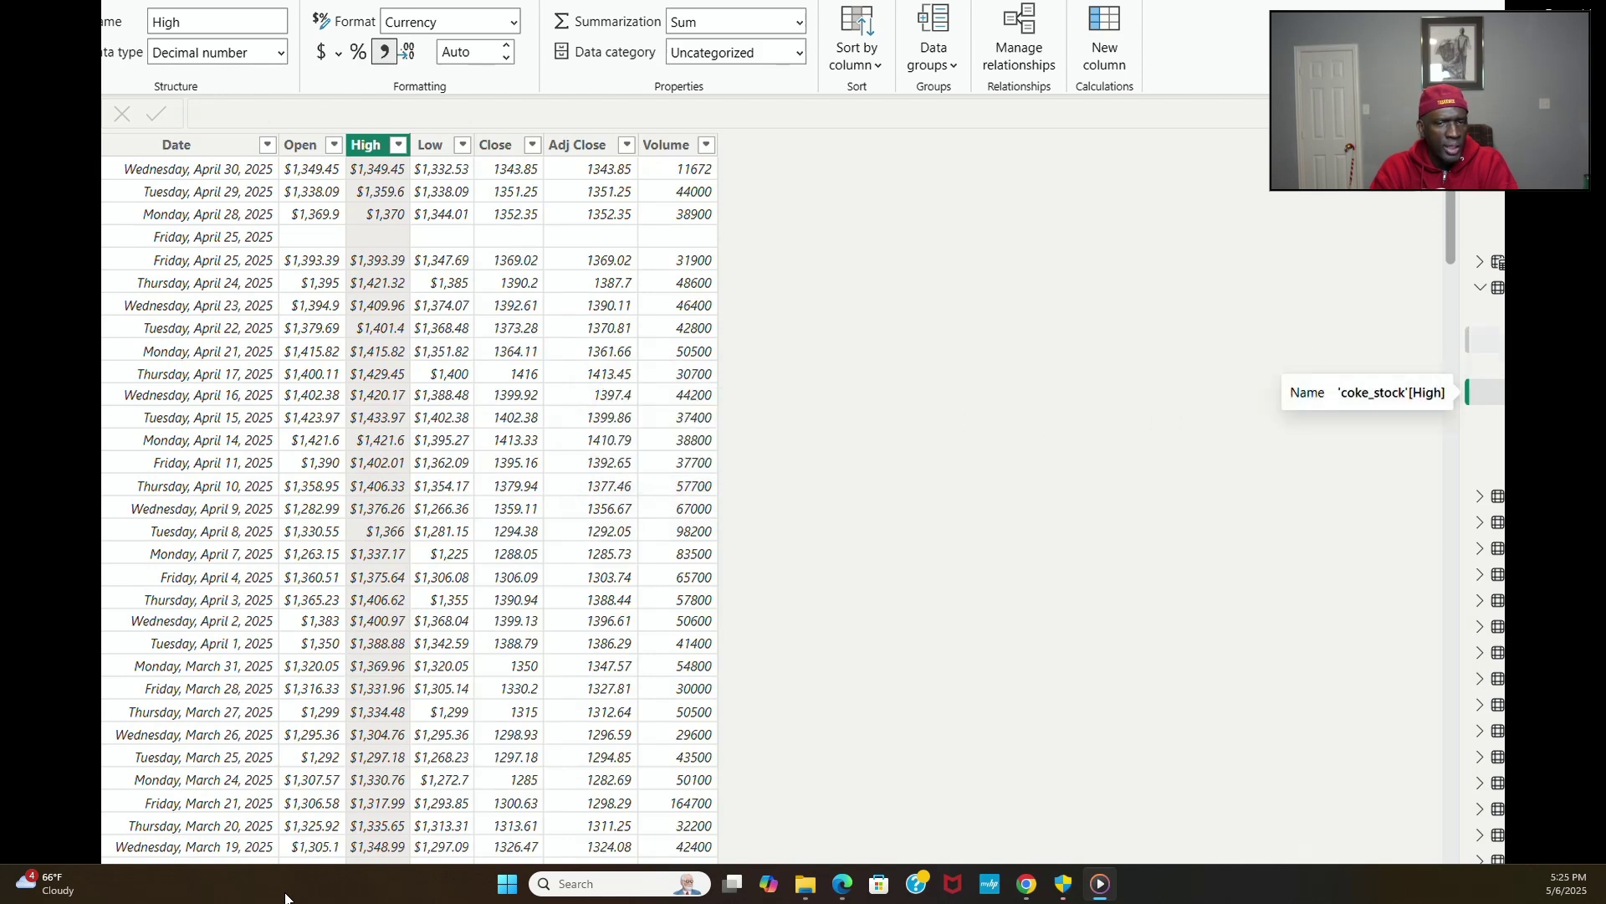
{"action": "left_click", "coordinate": [1485, 339]}
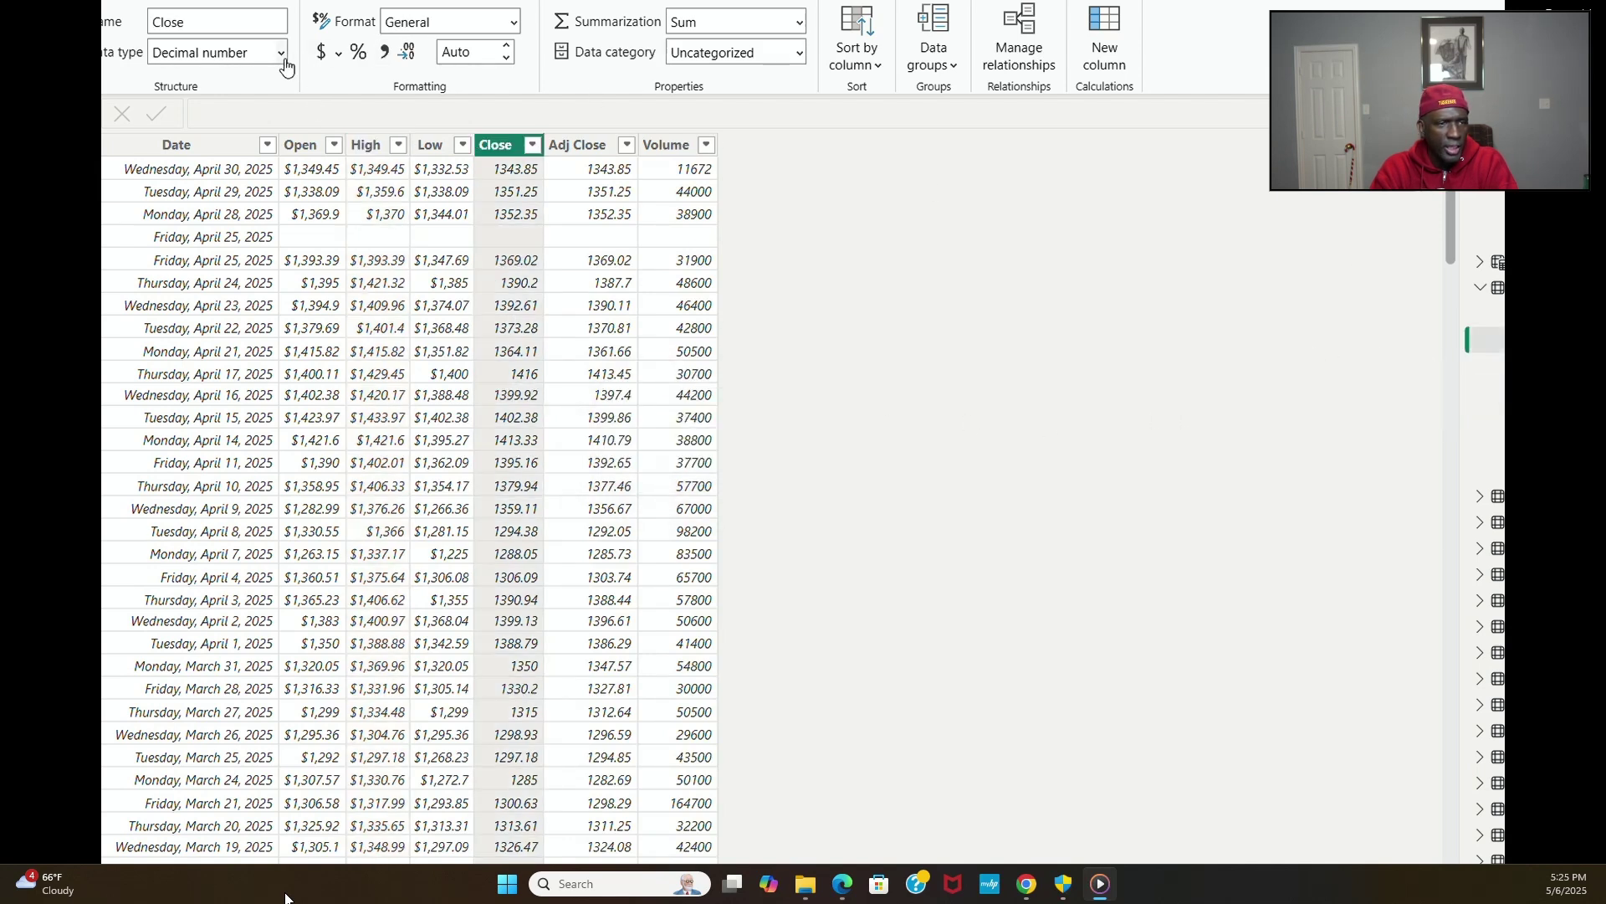
{"action": "left_click", "coordinate": [83, 117]}
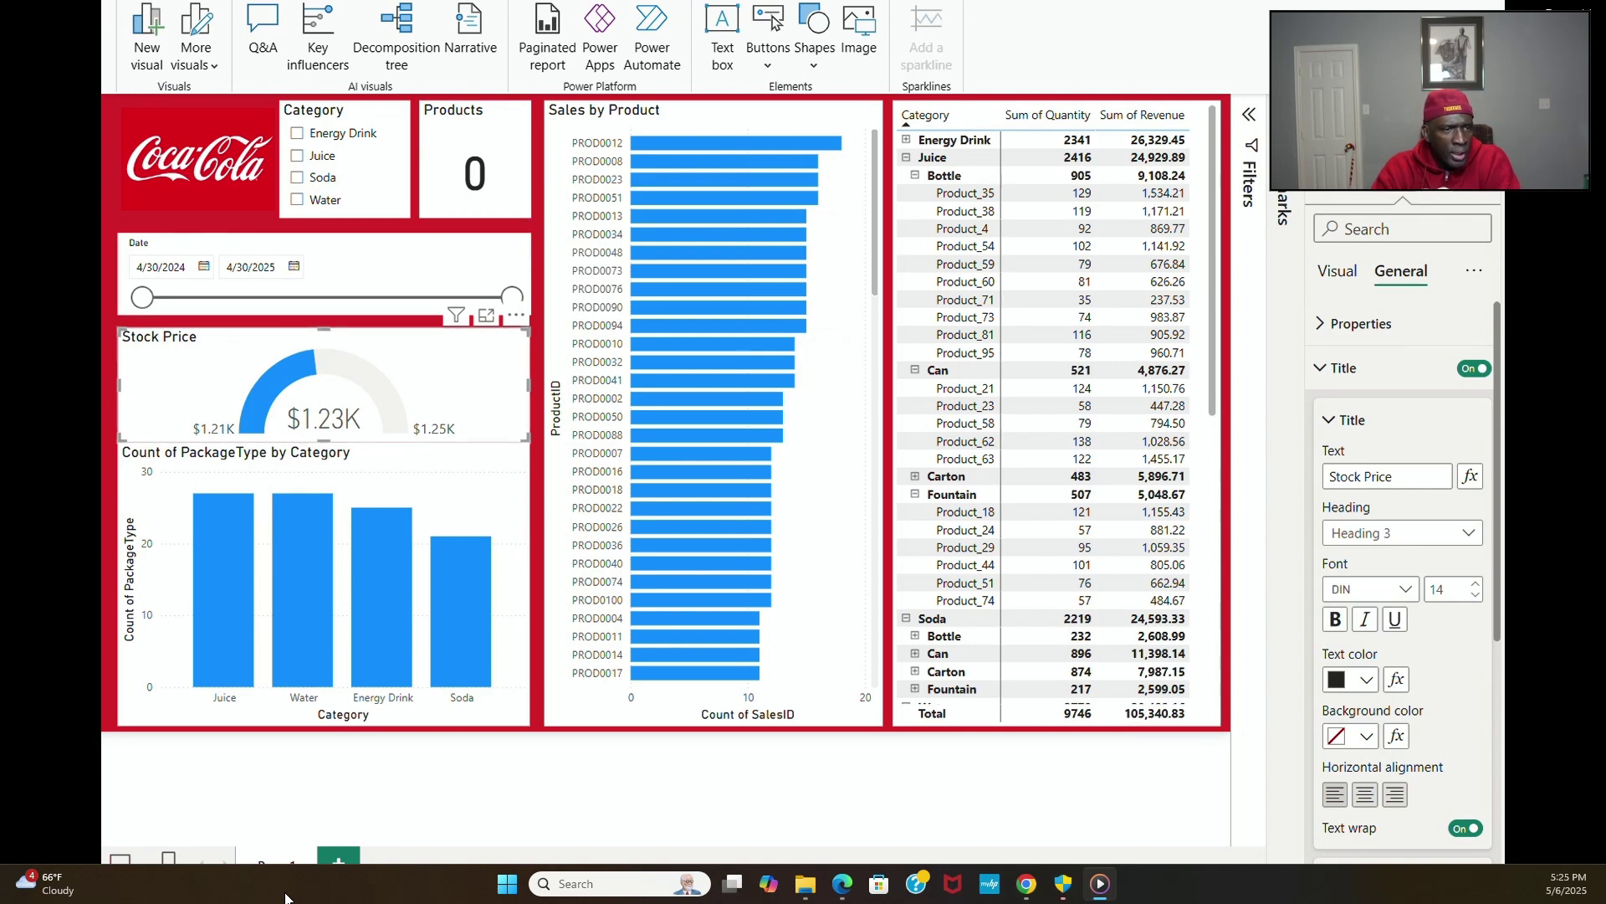
Step: Format the Volume column of the coke_stock table as dollar currency and return to the report page
{"action": "left_click", "coordinate": [83, 158]}
{"action": "left_click", "coordinate": [1505, 469]}
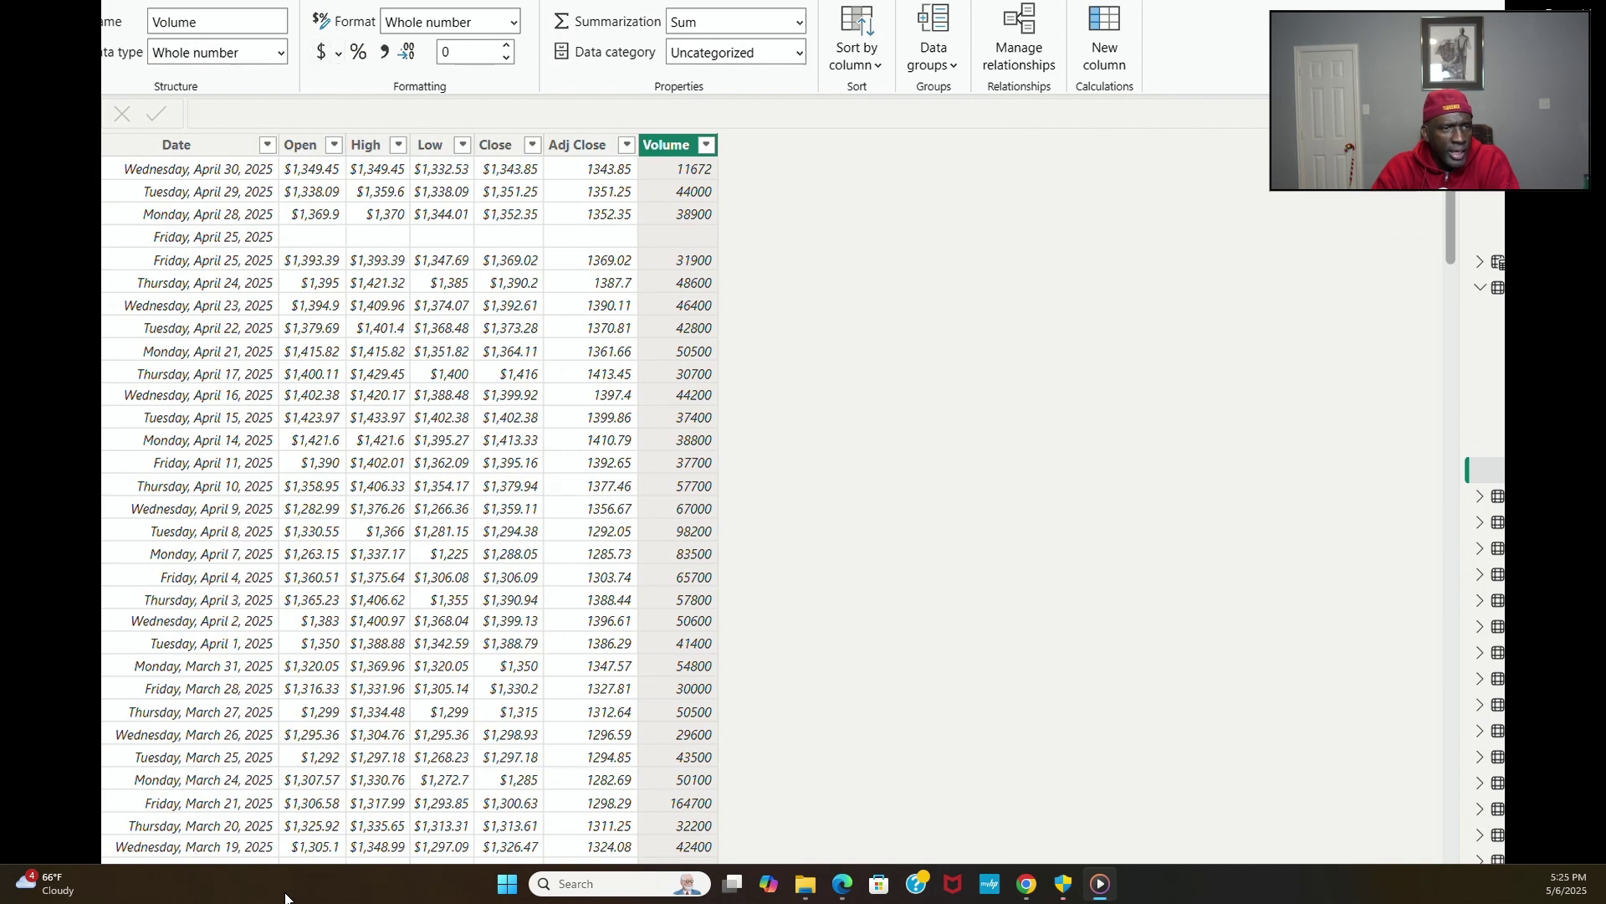
{"action": "left_click", "coordinate": [322, 52]}
{"action": "left_click", "coordinate": [84, 117]}
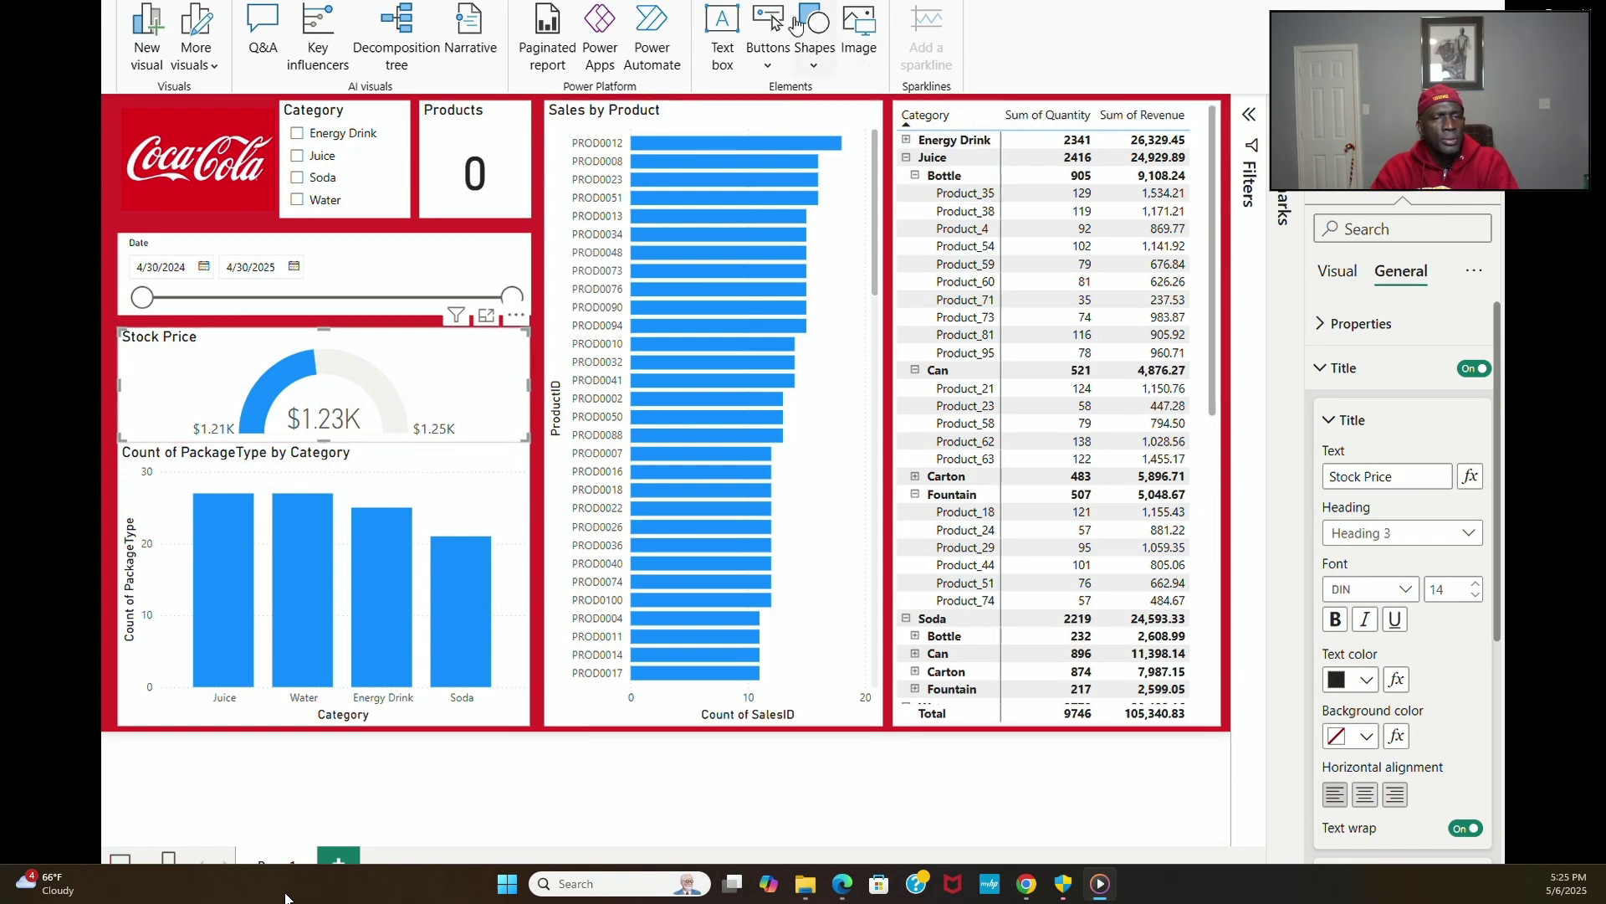
Step: Replace the title of the Count of PackageType by Category chart with "Package Type"
{"action": "left_click", "coordinate": [279, 460]}
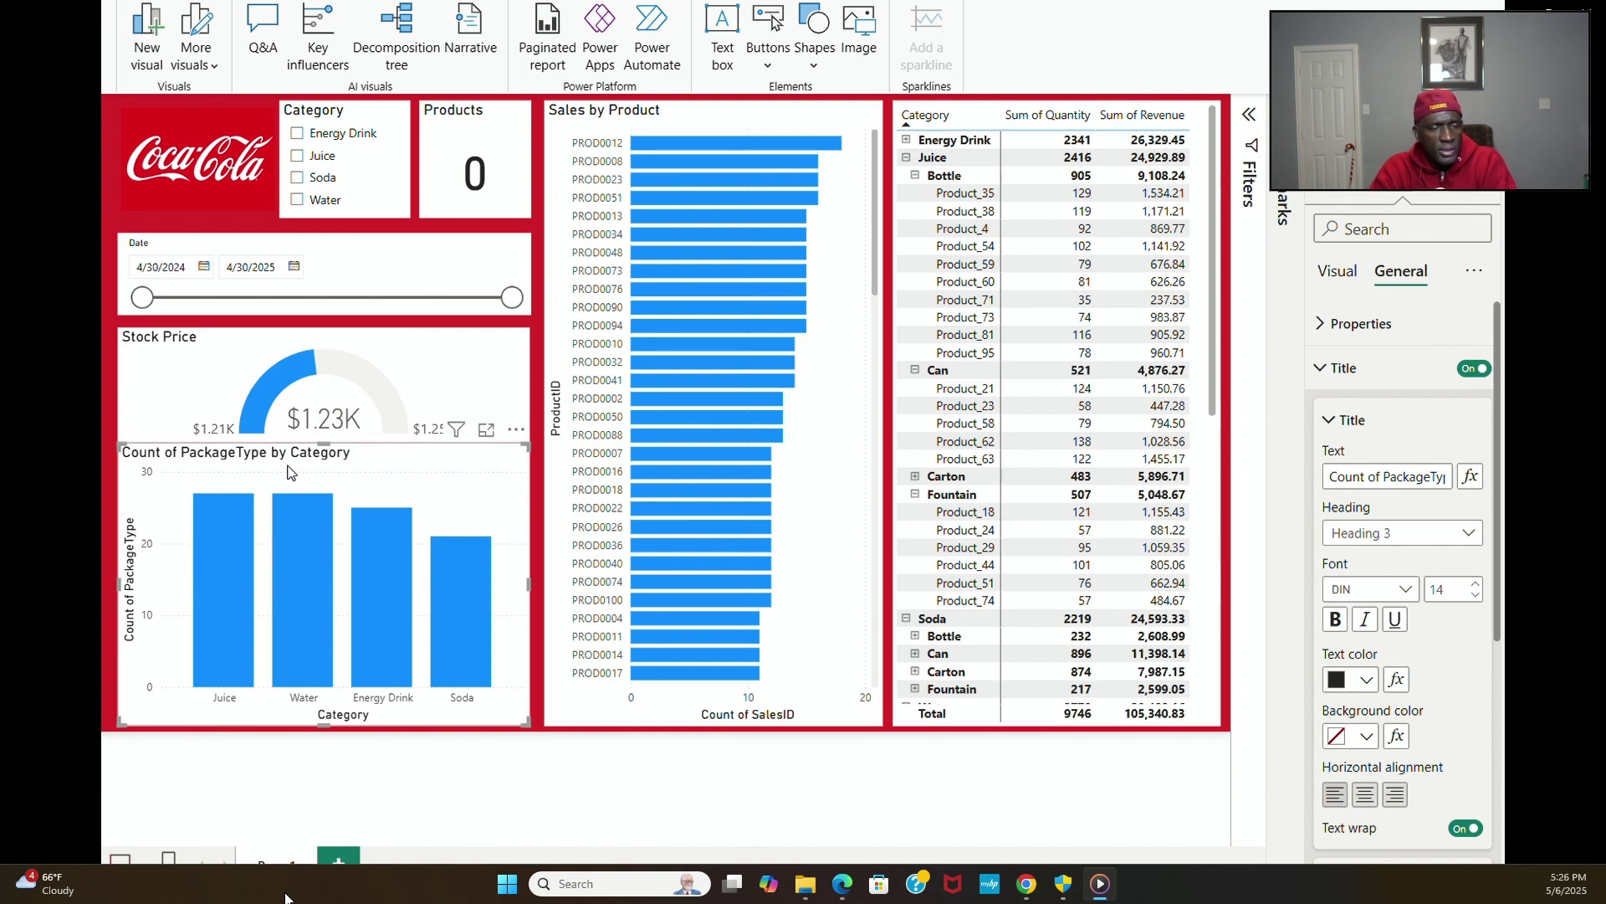
{"action": "left_click_drag", "start_coordinate": [1391, 483], "coordinate": [1237, 487]}
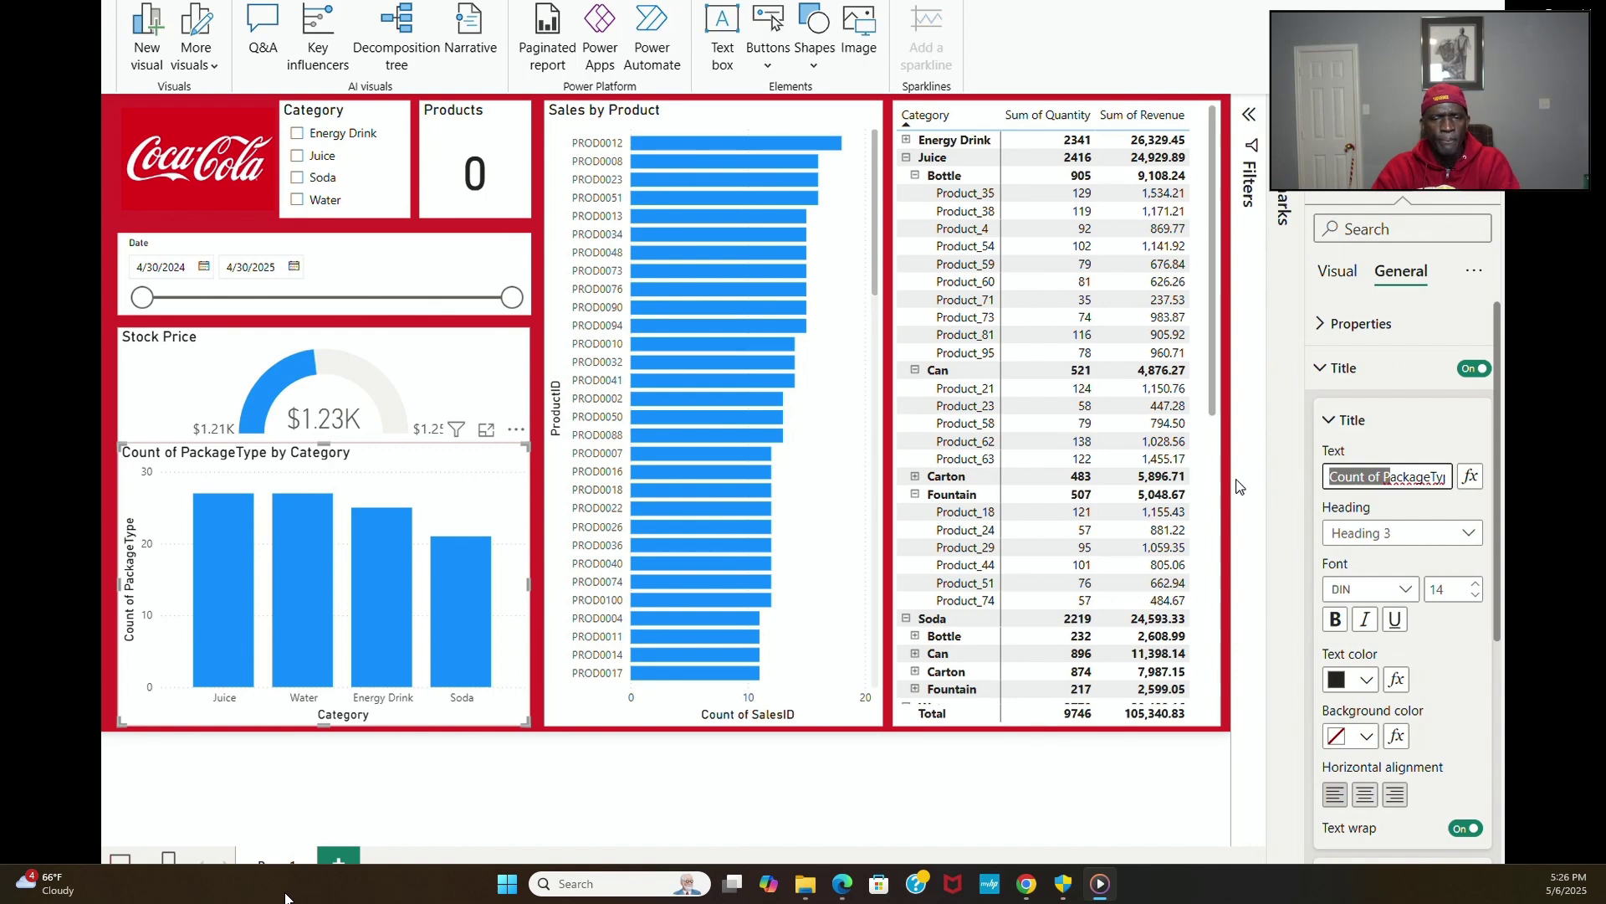
{"action": "triple_click", "coordinate": [1429, 485]}
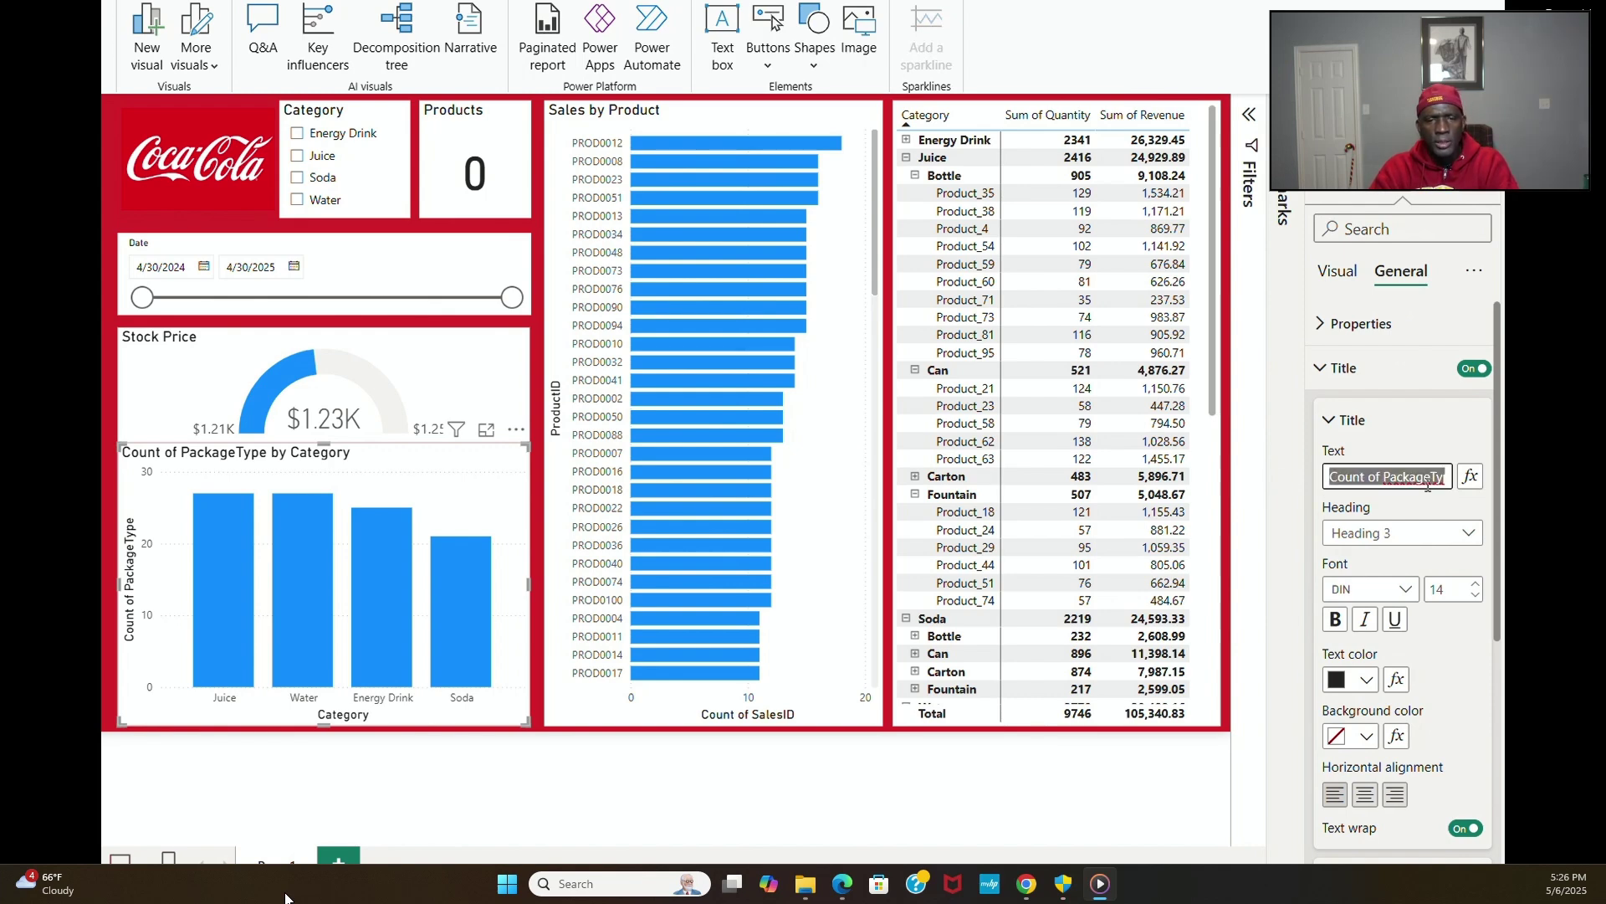
{"action": "type", "text": "pe"}
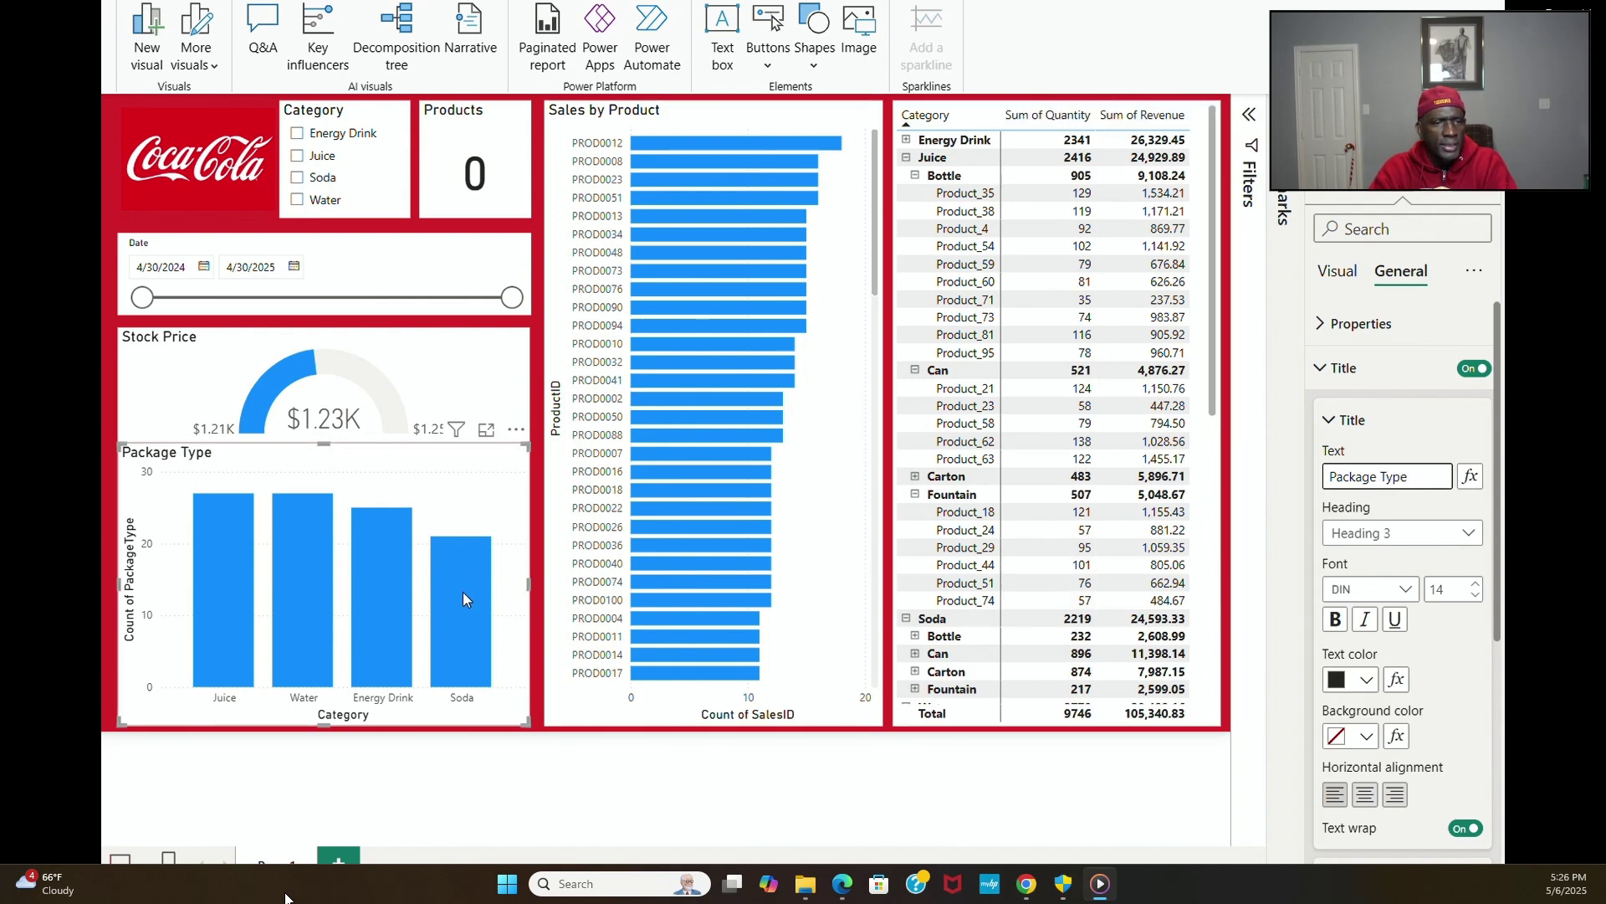
{"action": "left_click", "coordinate": [539, 702]}
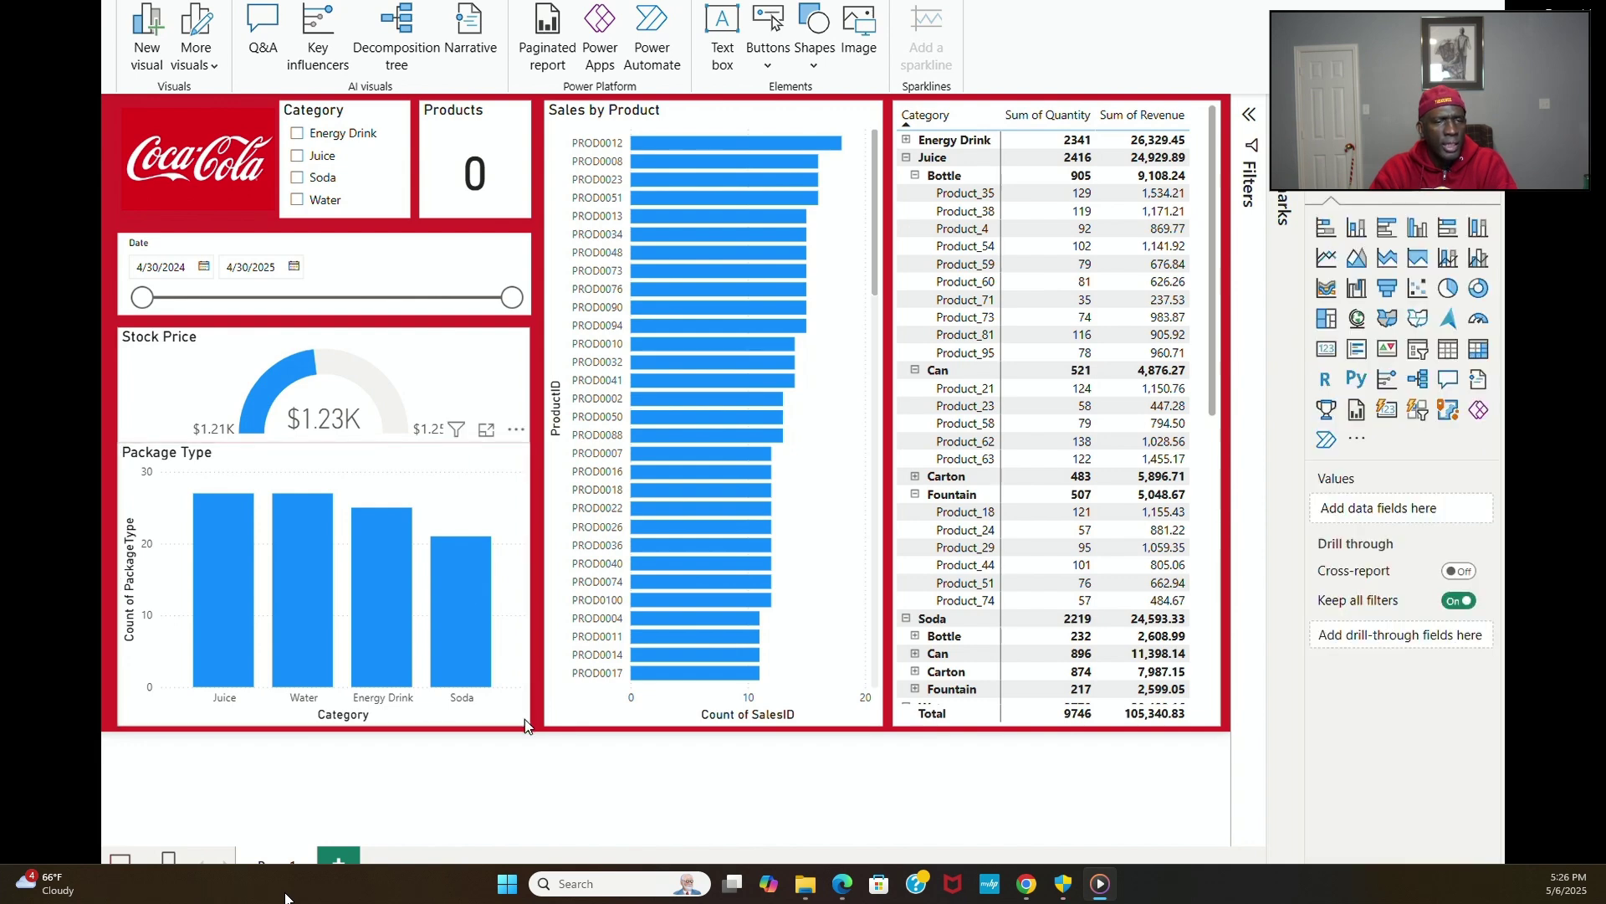
Step: Set the background of the Package Type chart to the first red among the recent colors
{"action": "left_click", "coordinate": [524, 720]}
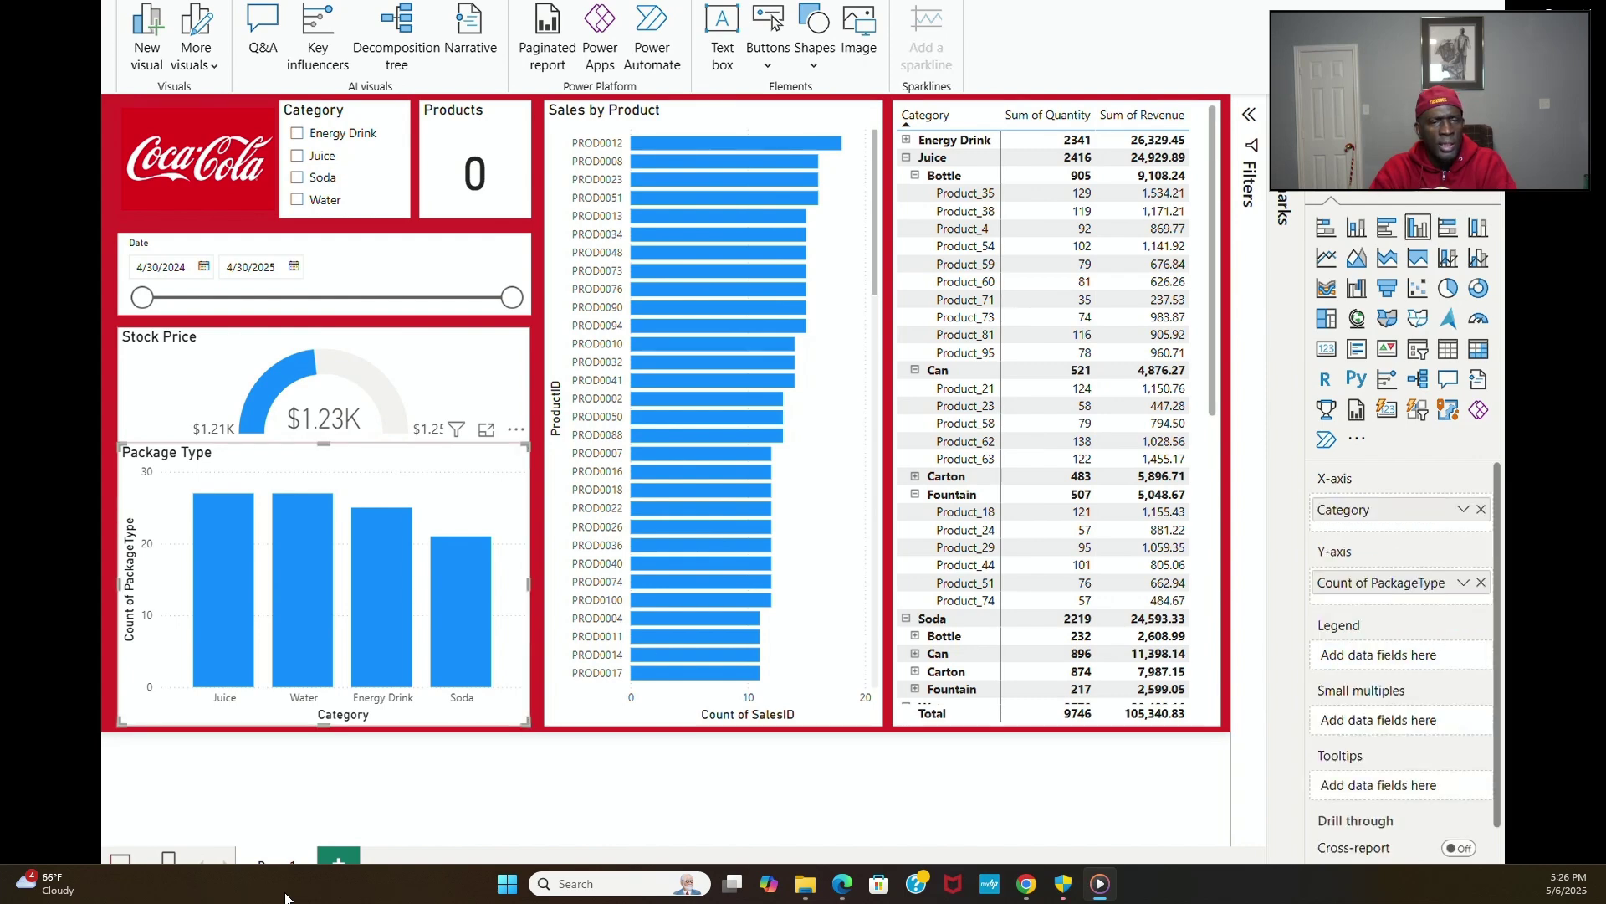
{"action": "left_click", "coordinate": [1404, 180]}
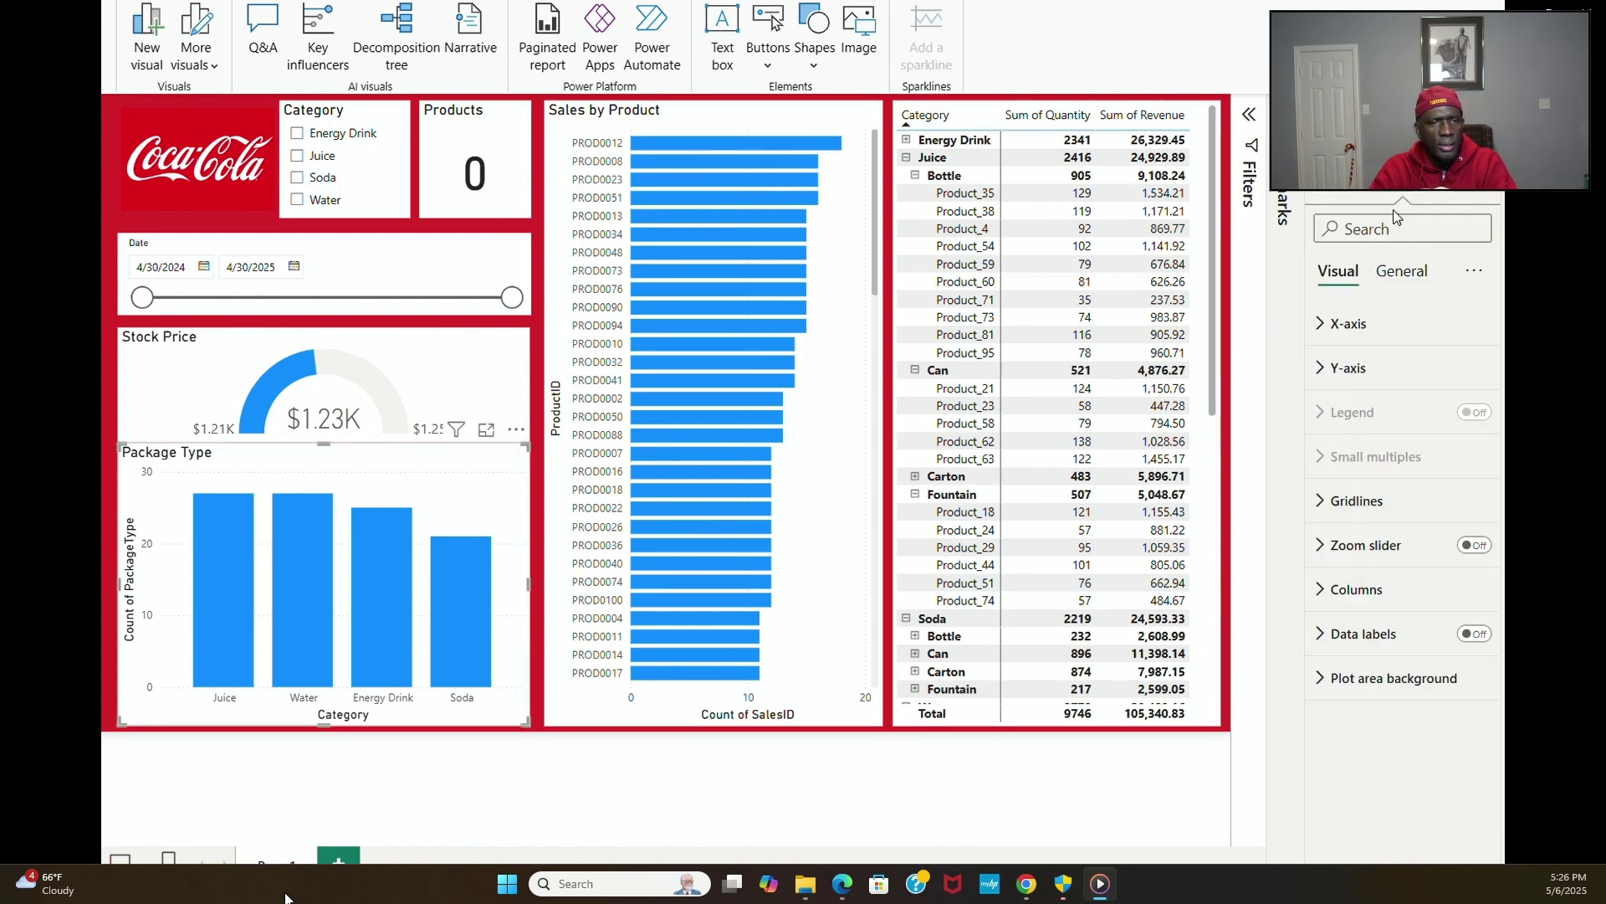
{"action": "left_click", "coordinate": [1404, 273]}
{"action": "left_click", "coordinate": [1349, 411]}
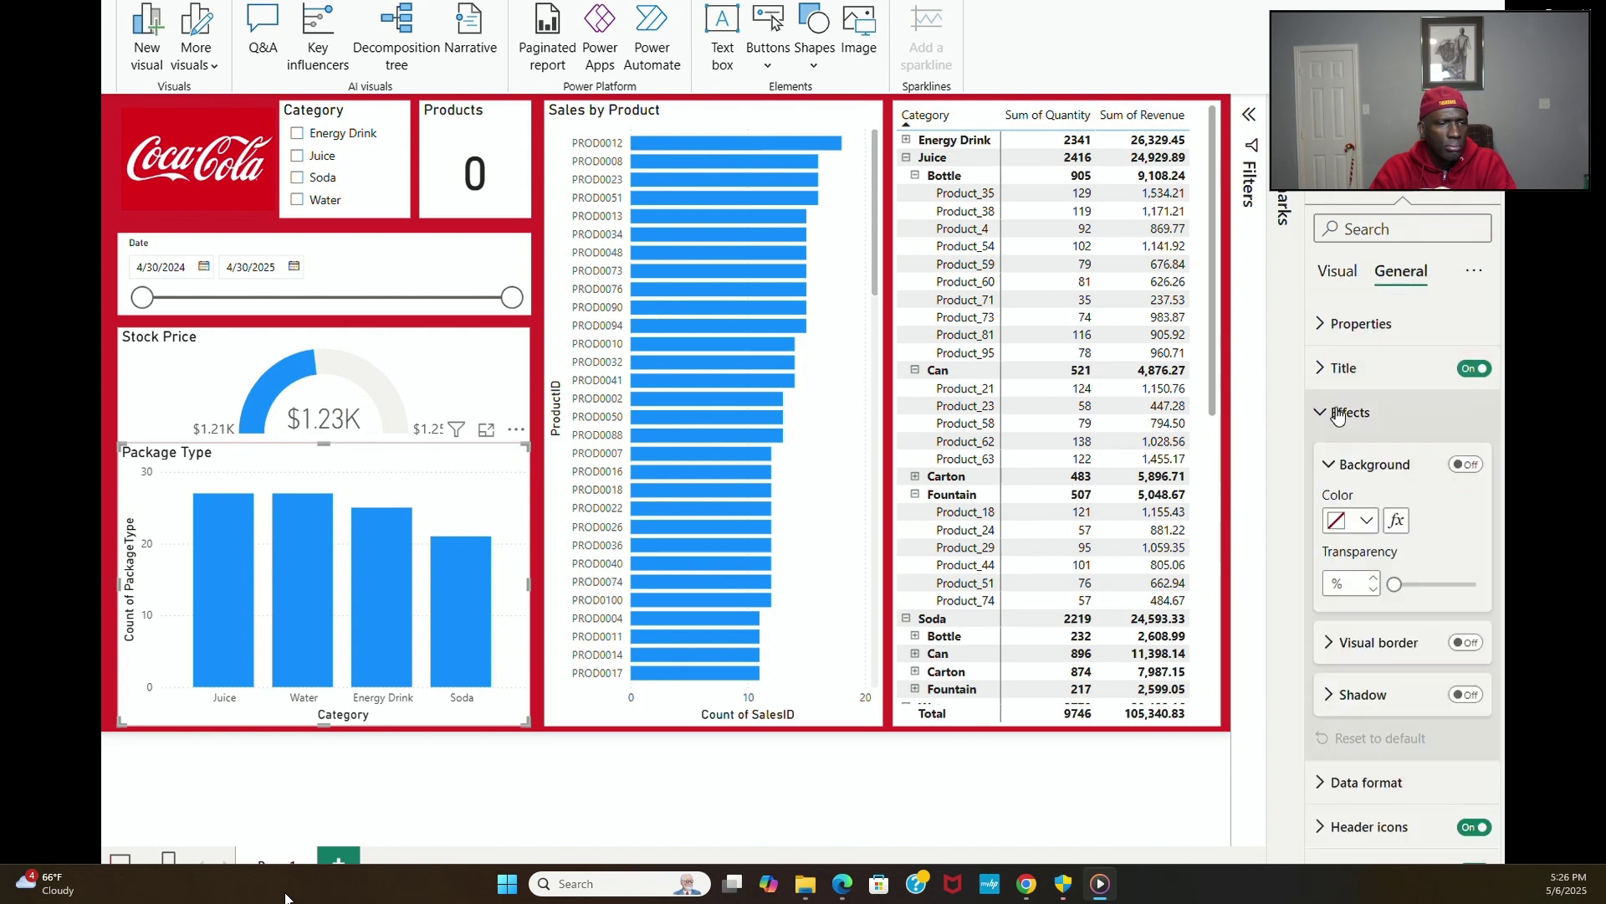
{"action": "left_click", "coordinate": [1367, 523]}
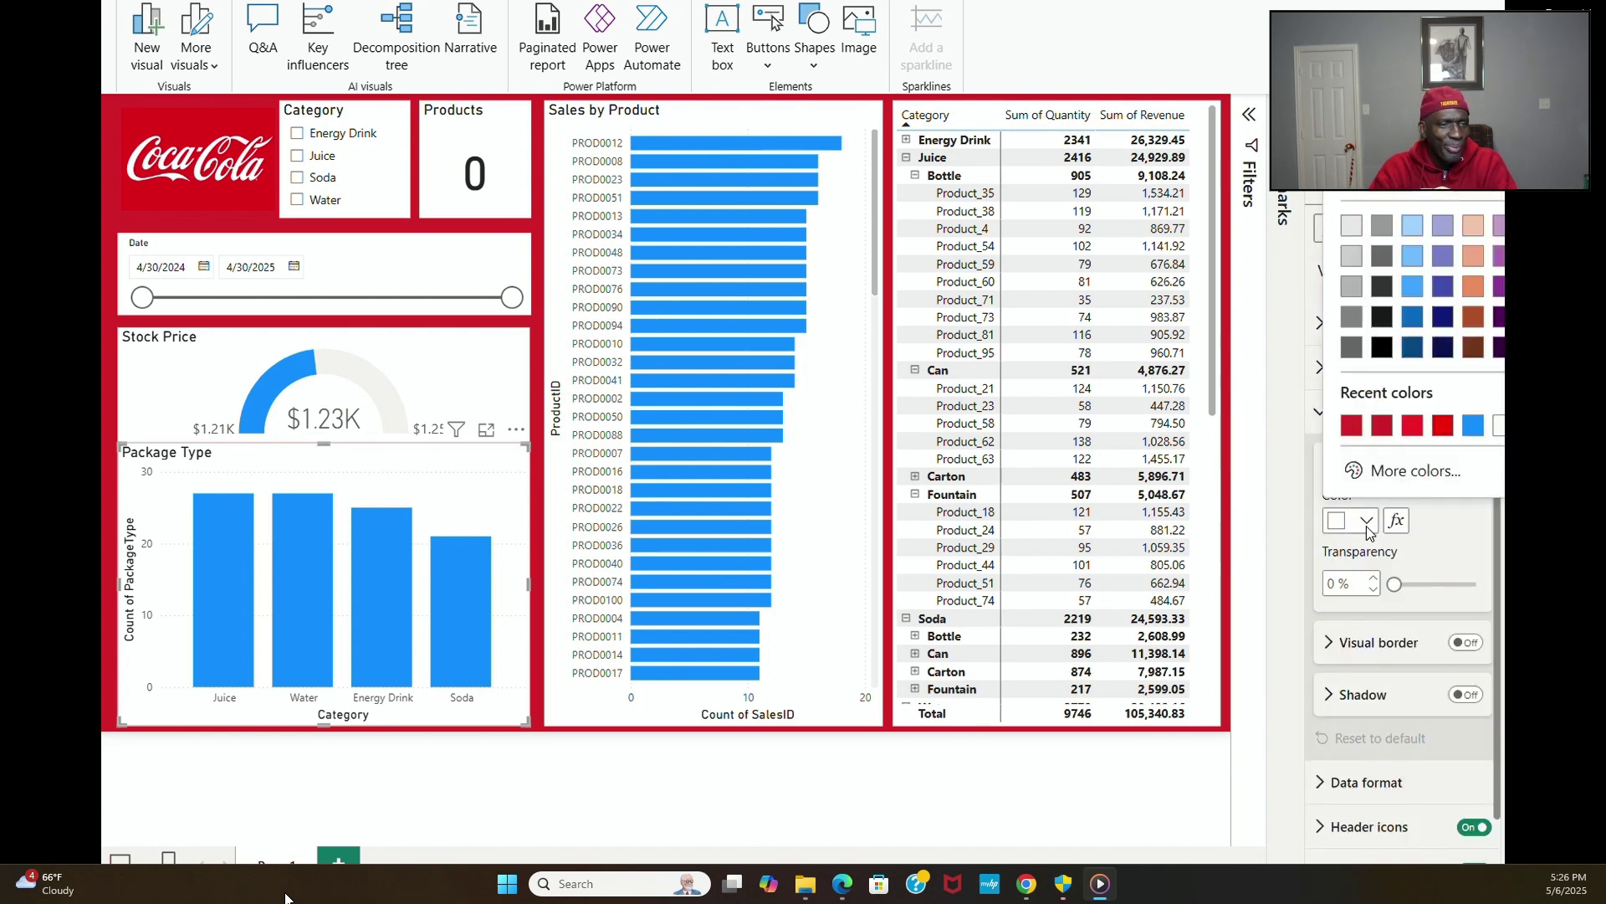
{"action": "left_click", "coordinate": [1350, 427]}
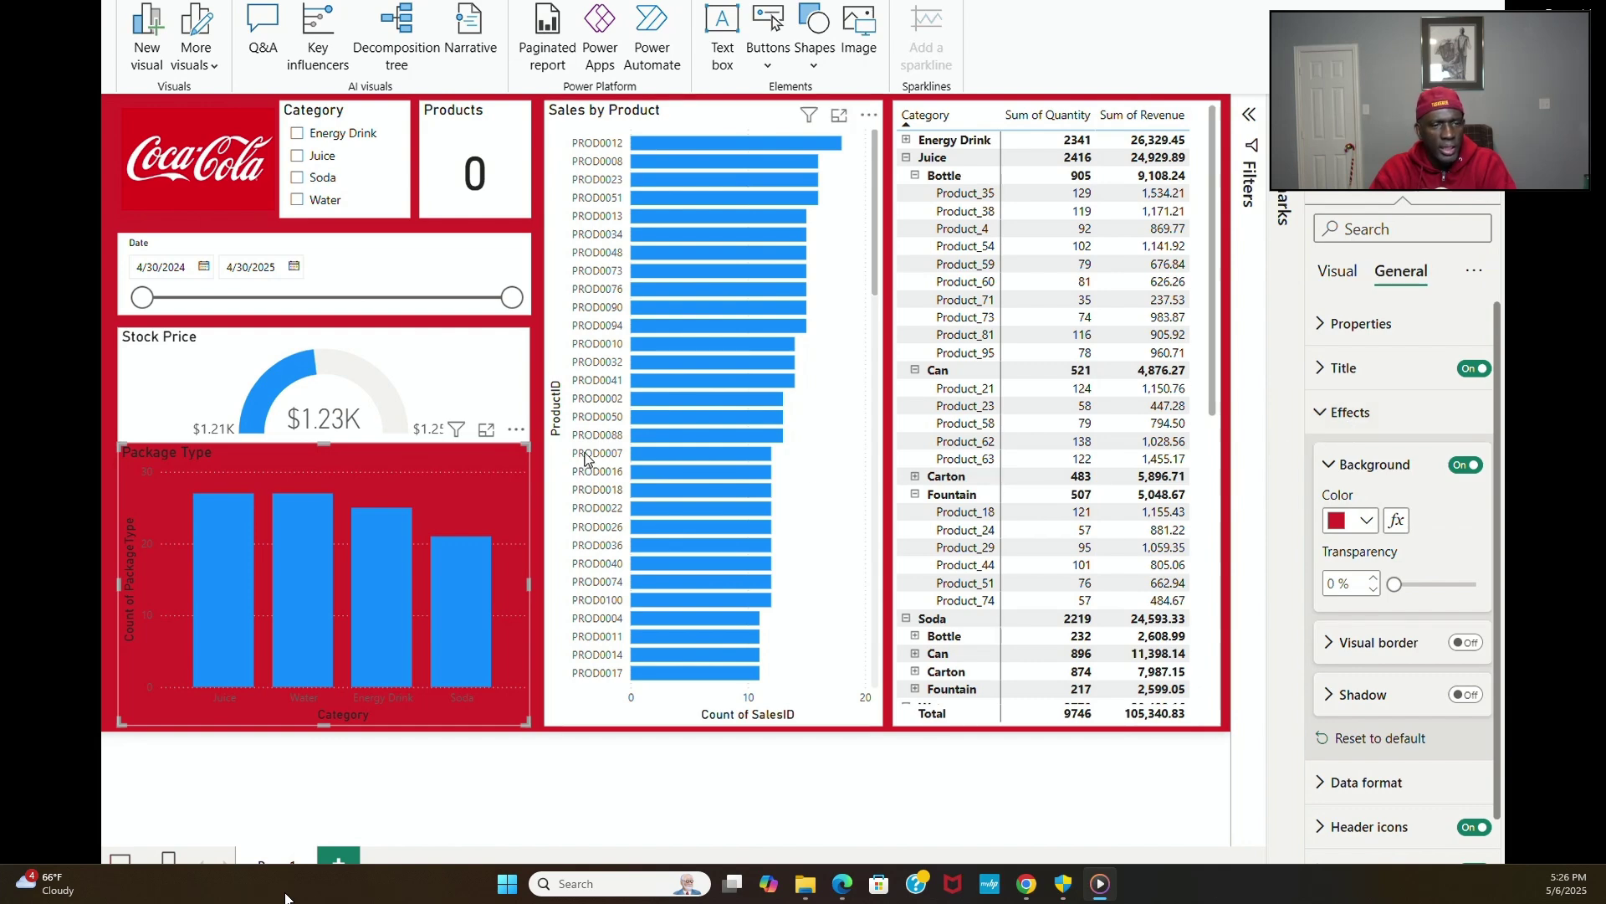
Step: Apply the same recent red as the background of the Stock Price gauge and the Date slicer
{"action": "left_click", "coordinate": [525, 356]}
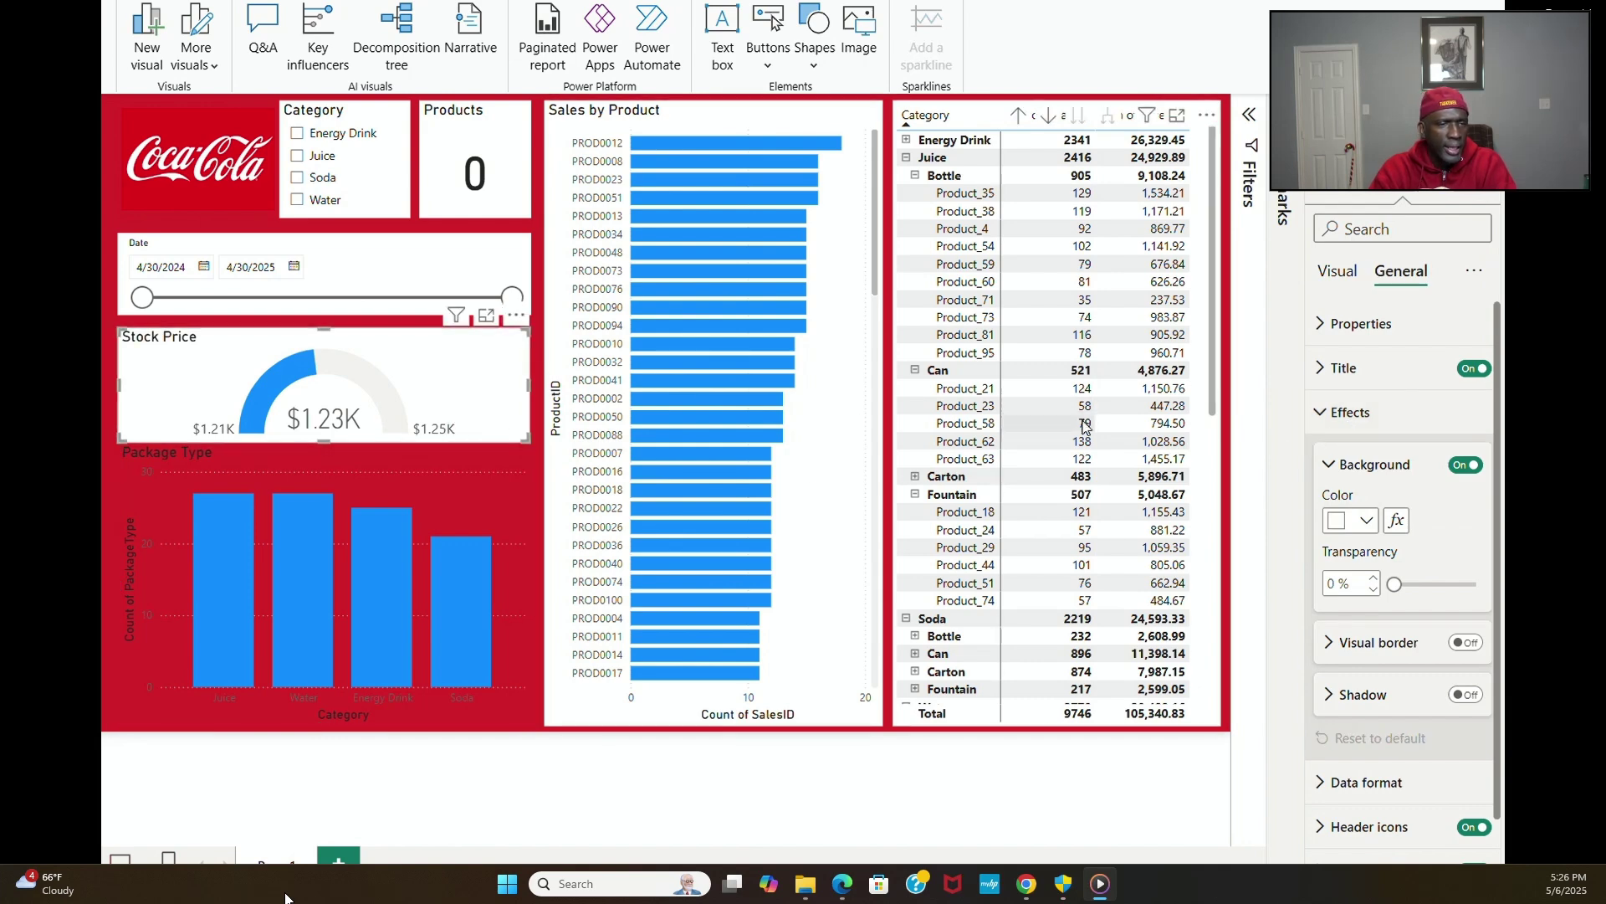
{"action": "left_click", "coordinate": [1365, 521]}
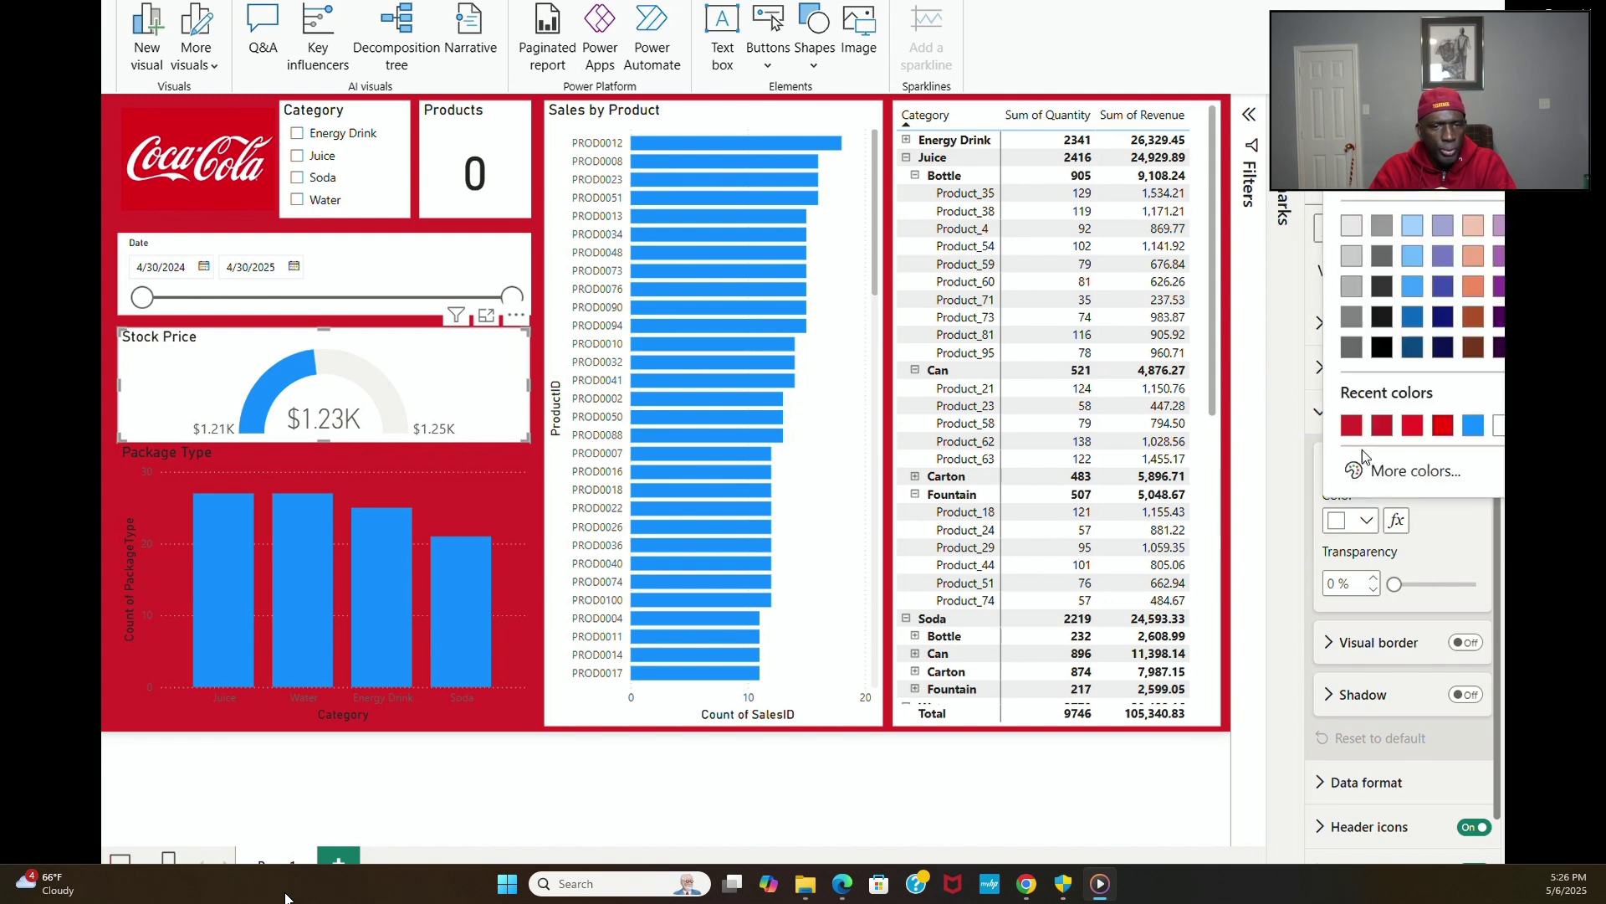
{"action": "left_click", "coordinate": [1353, 429]}
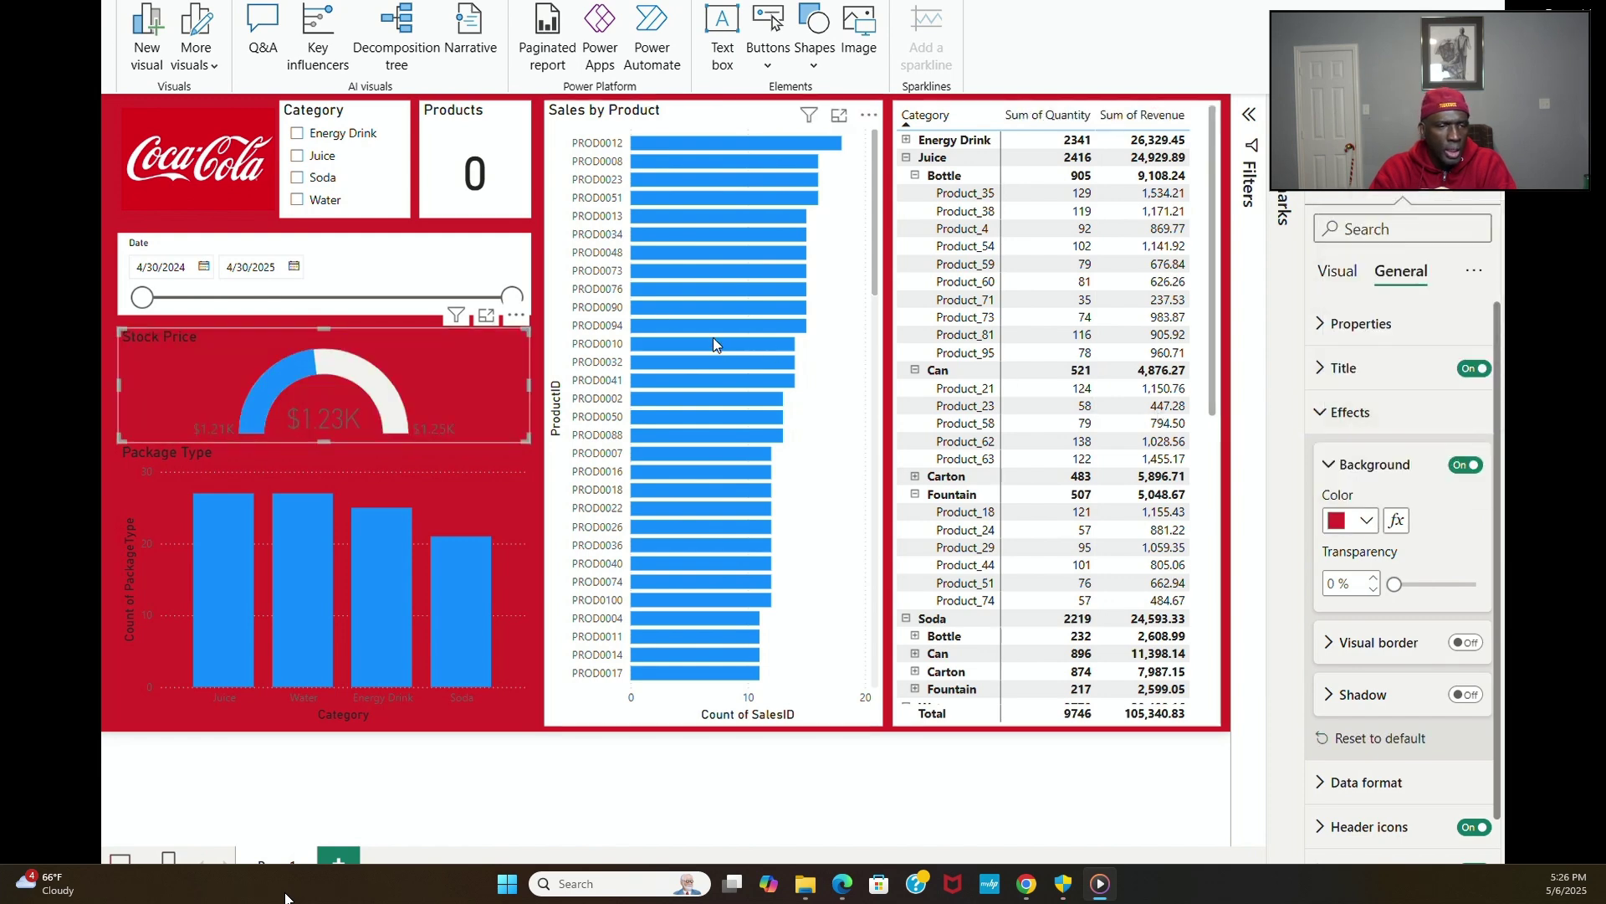
{"action": "left_click", "coordinate": [526, 263]}
{"action": "left_click", "coordinate": [1366, 520]}
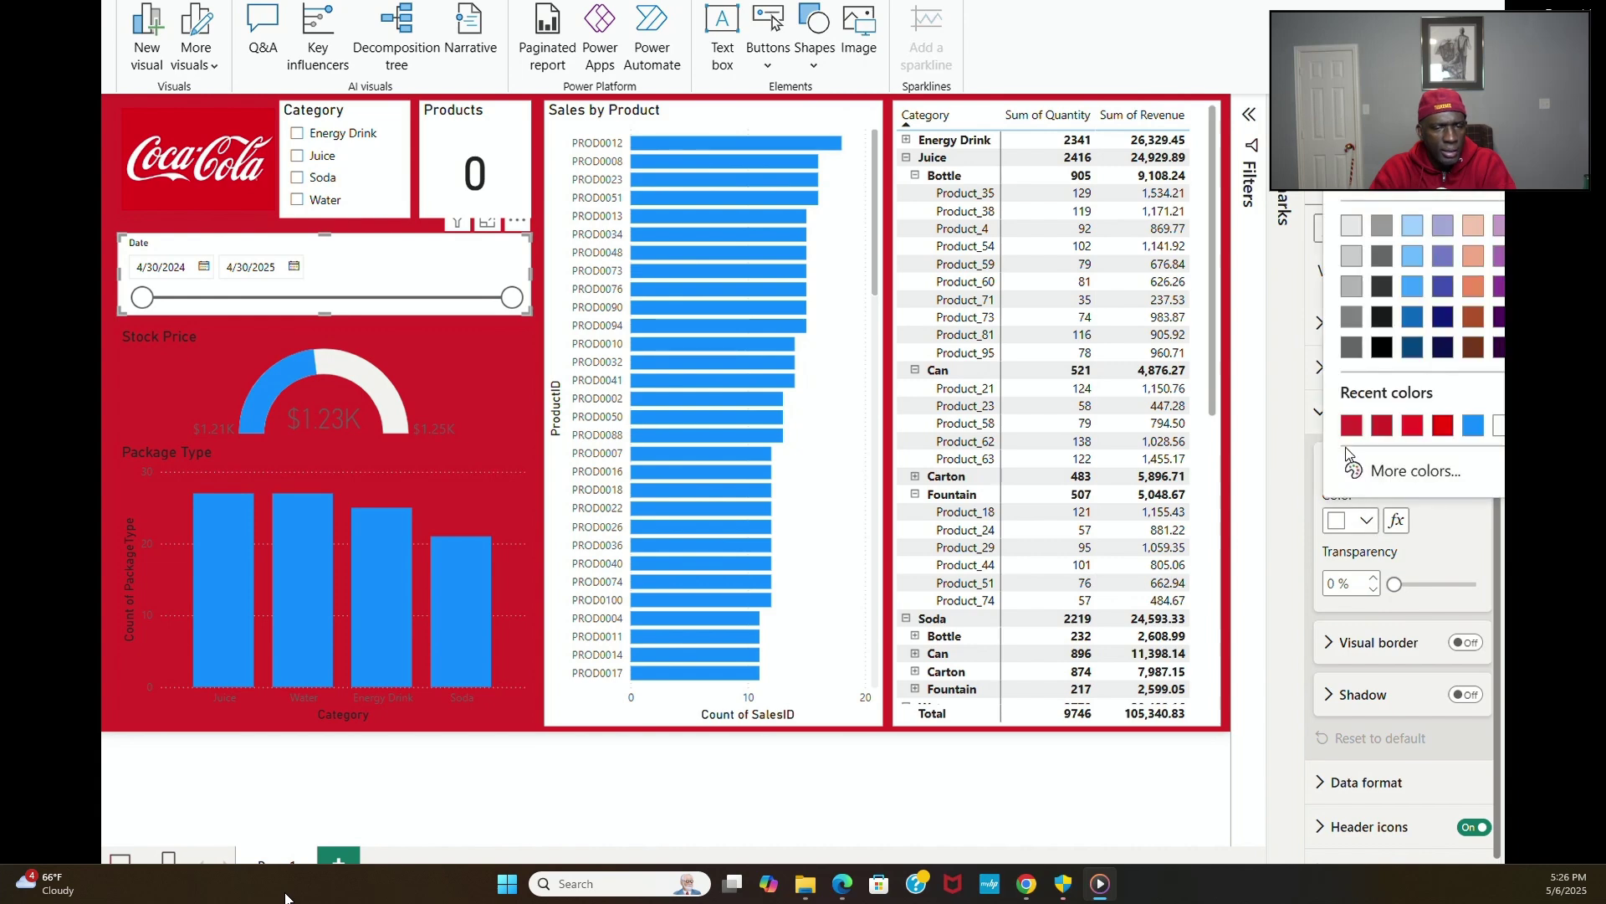
{"action": "left_click", "coordinate": [1350, 428]}
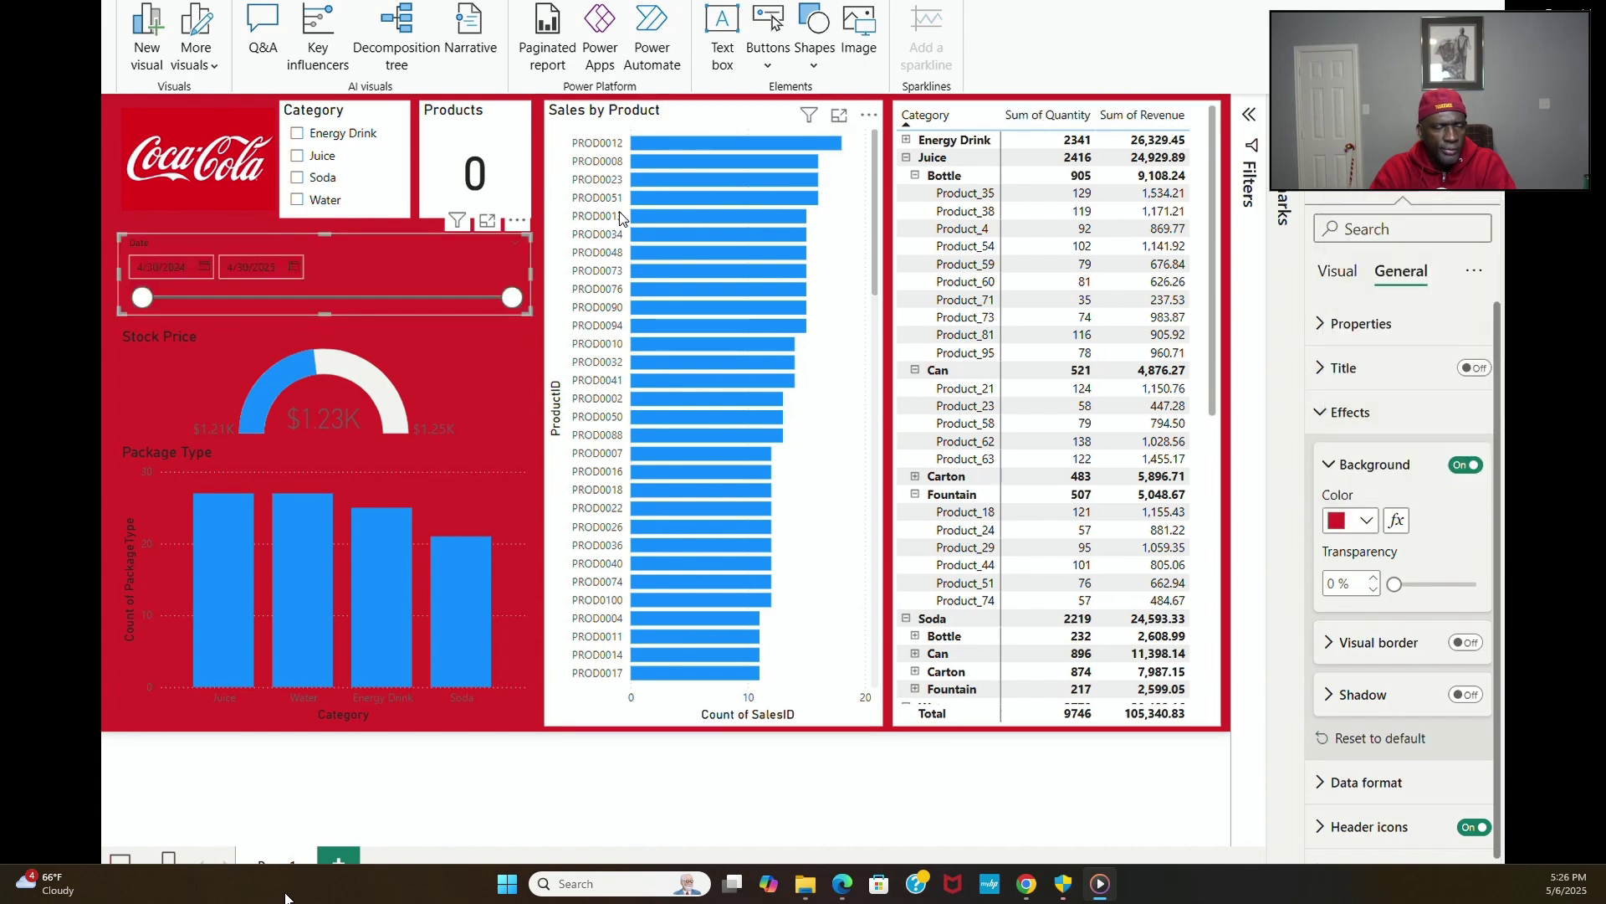
Step: Select Water in the Category slicer and set the slicer's background to the same recent red
{"action": "left_click", "coordinate": [405, 205]}
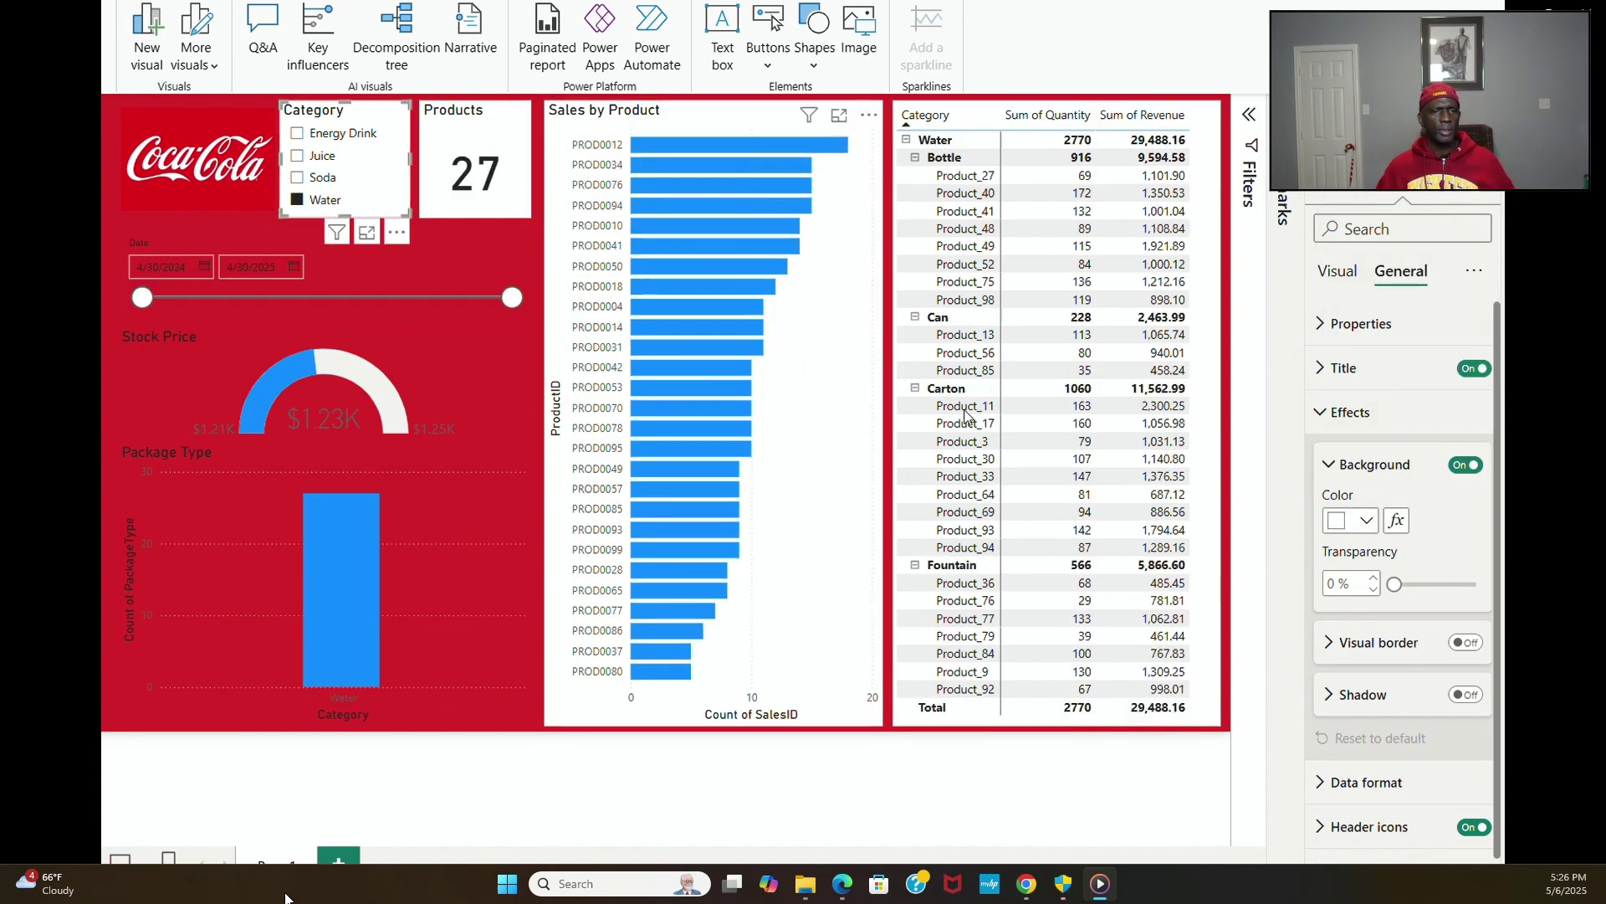
{"action": "left_click", "coordinate": [1369, 522]}
{"action": "left_click", "coordinate": [1351, 429]}
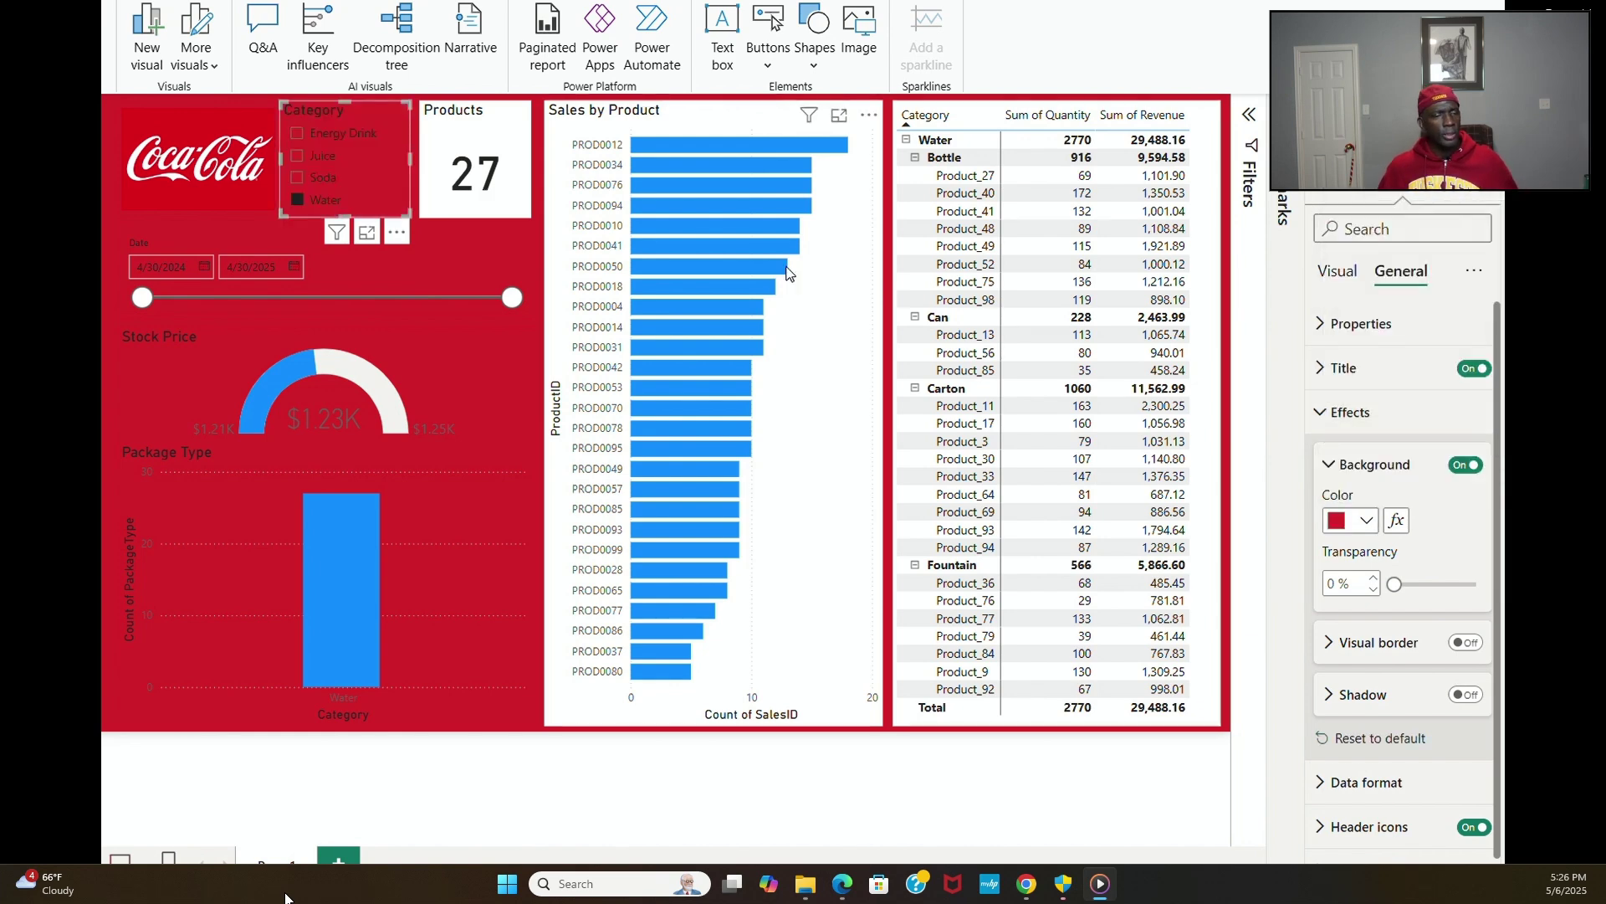
Step: Set the background of the Products card to the same recent red
{"action": "left_click", "coordinate": [530, 208]}
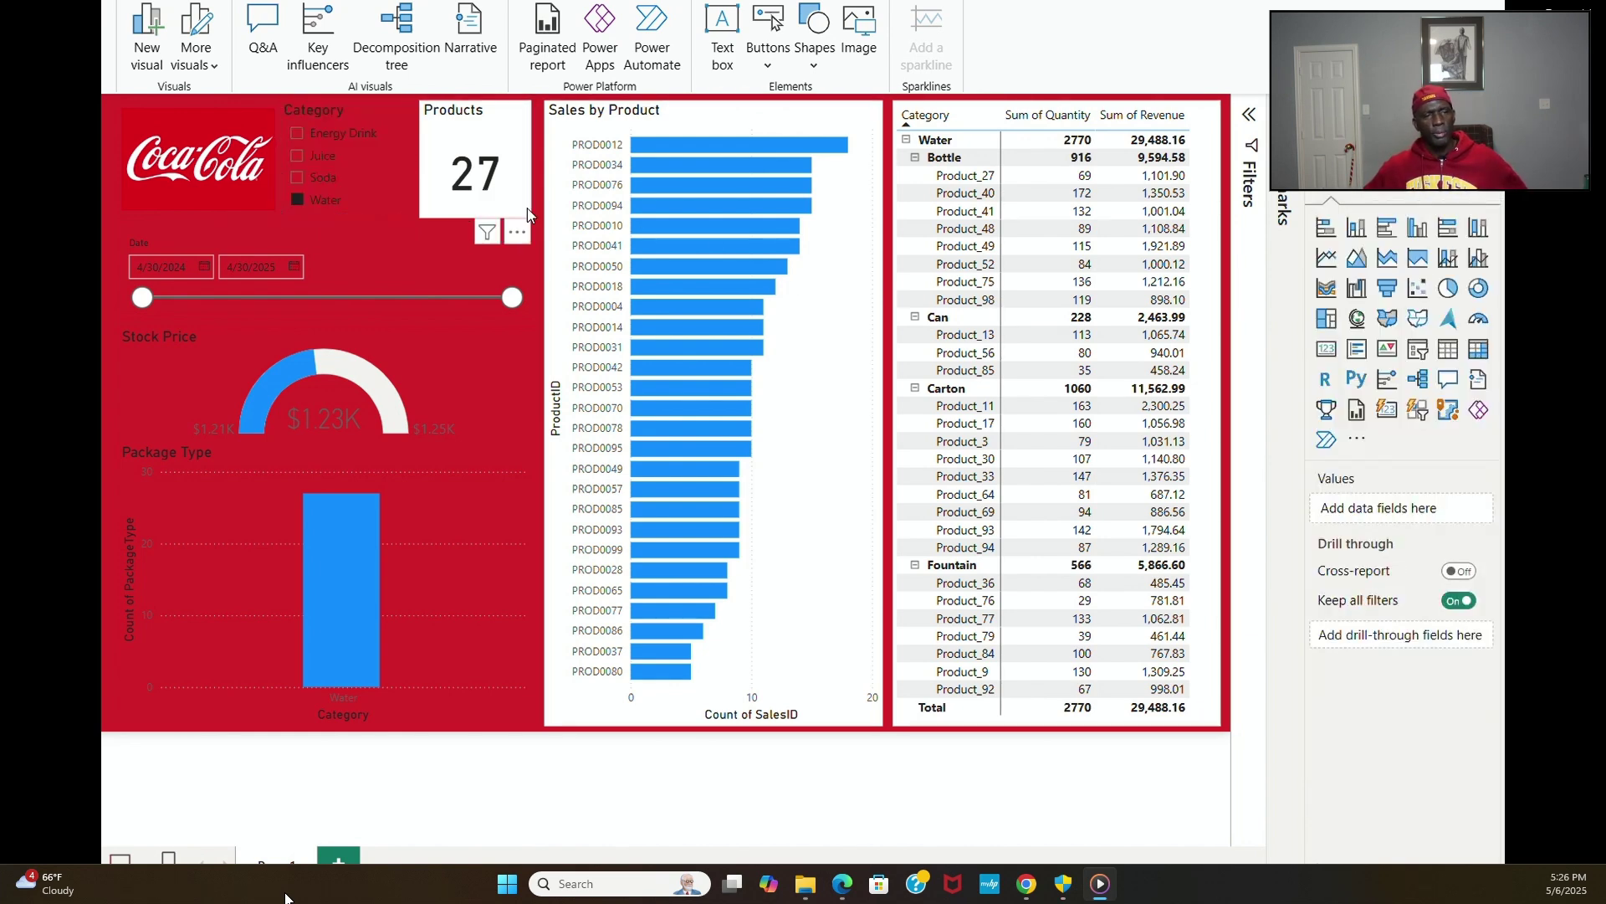
{"action": "left_click", "coordinate": [1390, 206]}
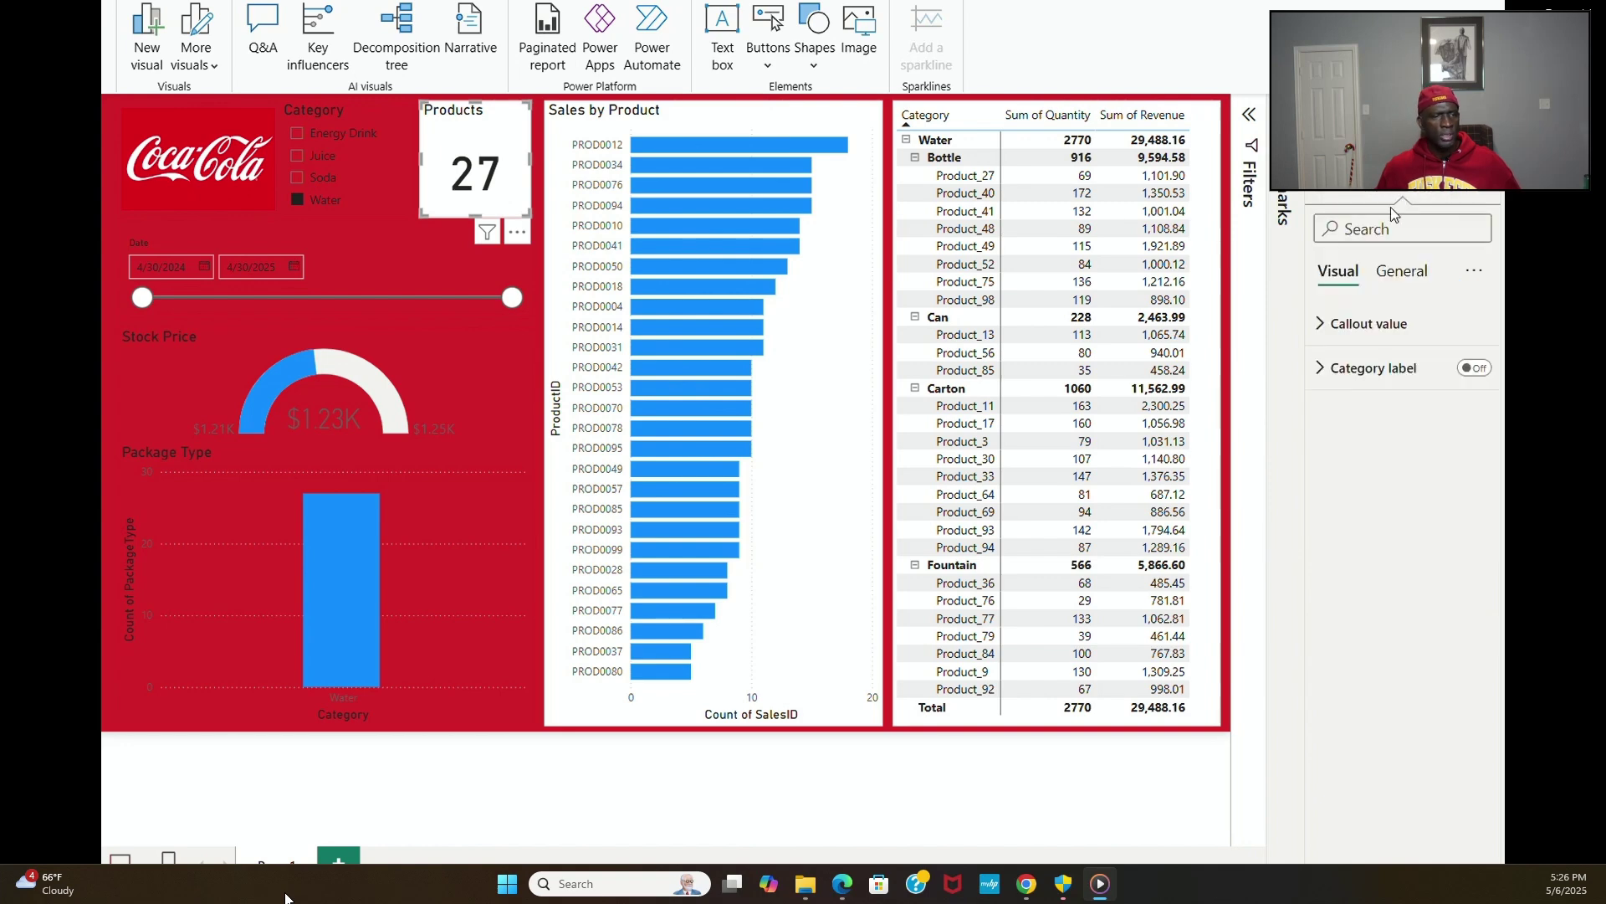
{"action": "left_click", "coordinate": [1401, 270]}
{"action": "left_click", "coordinate": [1349, 414]}
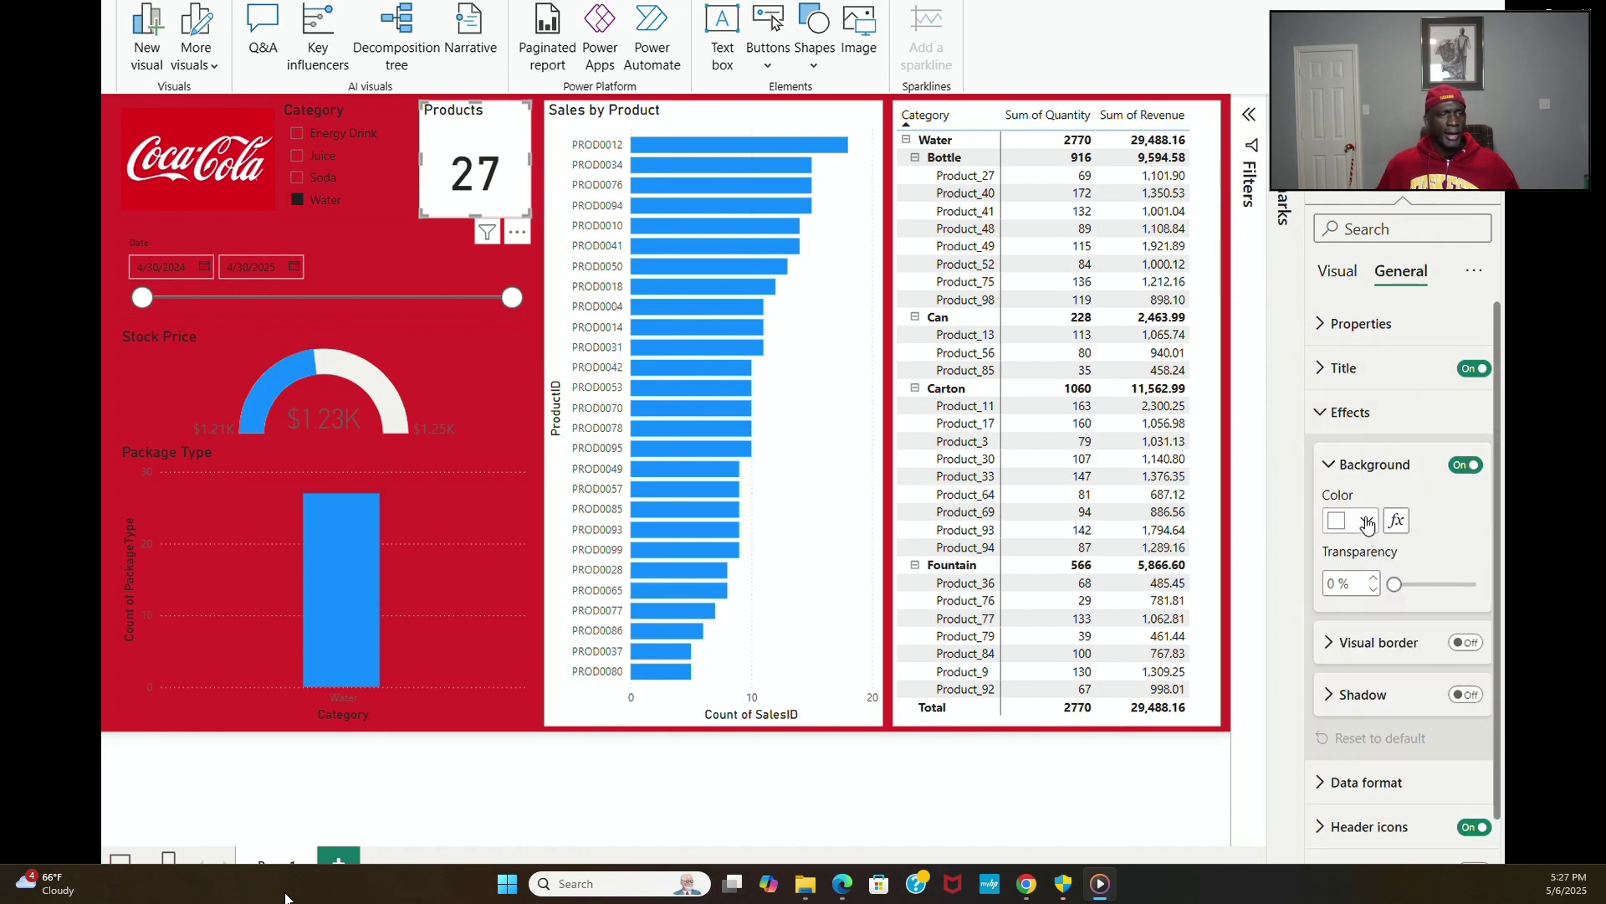
{"action": "left_click", "coordinate": [1354, 521]}
{"action": "left_click", "coordinate": [1352, 425]}
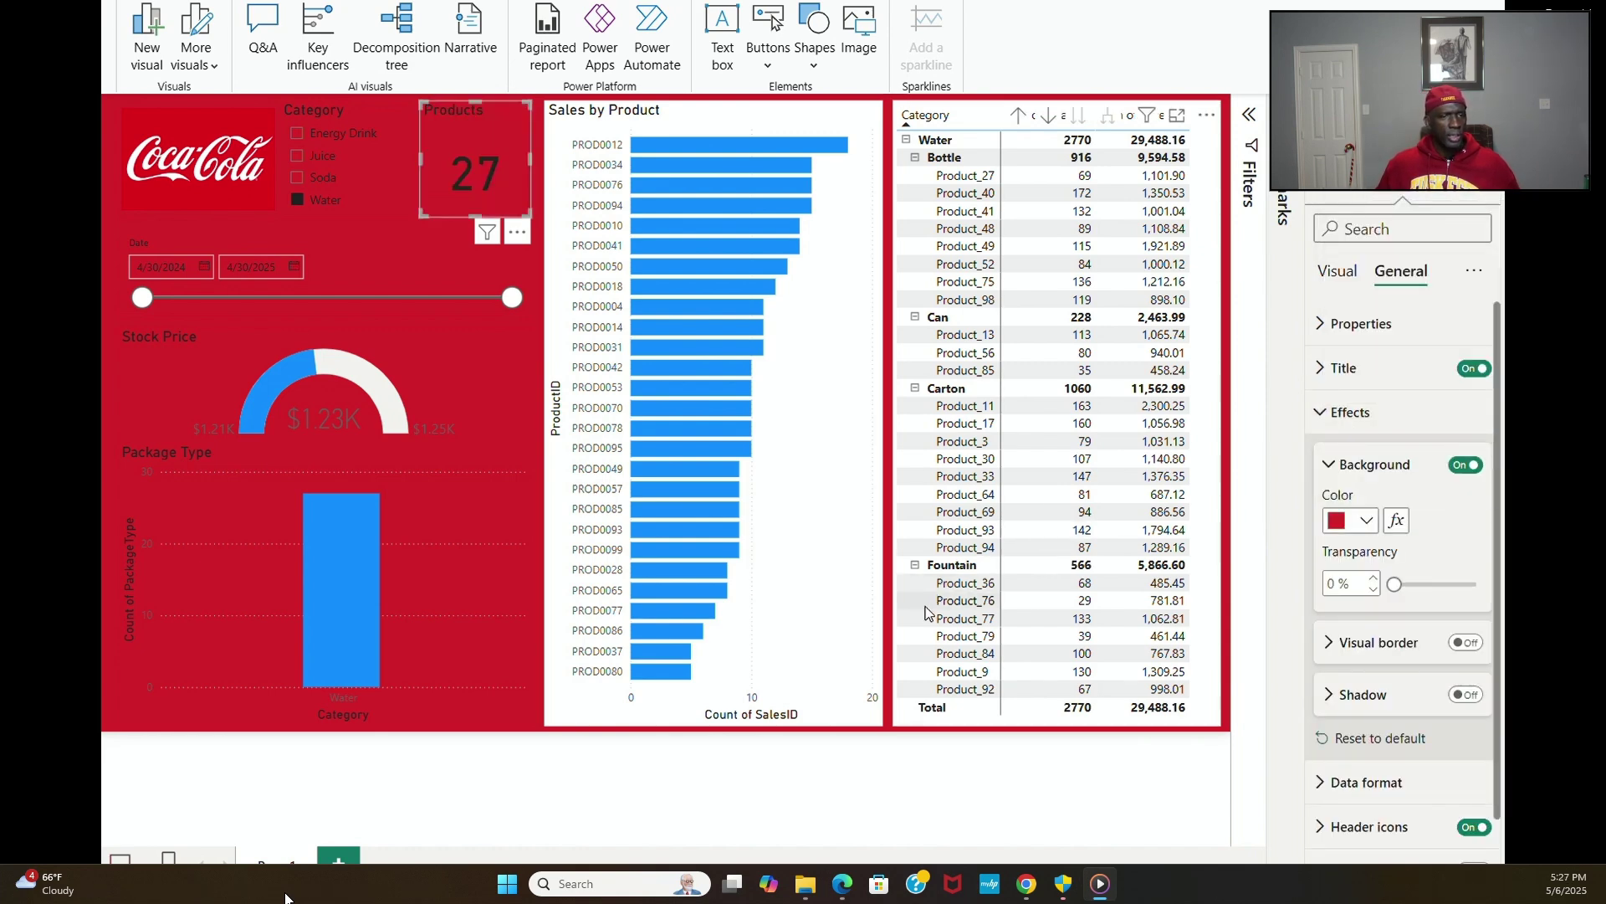
Step: Apply the same recent red as the background of the Sales by Product chart and the product matrix
{"action": "left_click", "coordinate": [882, 641]}
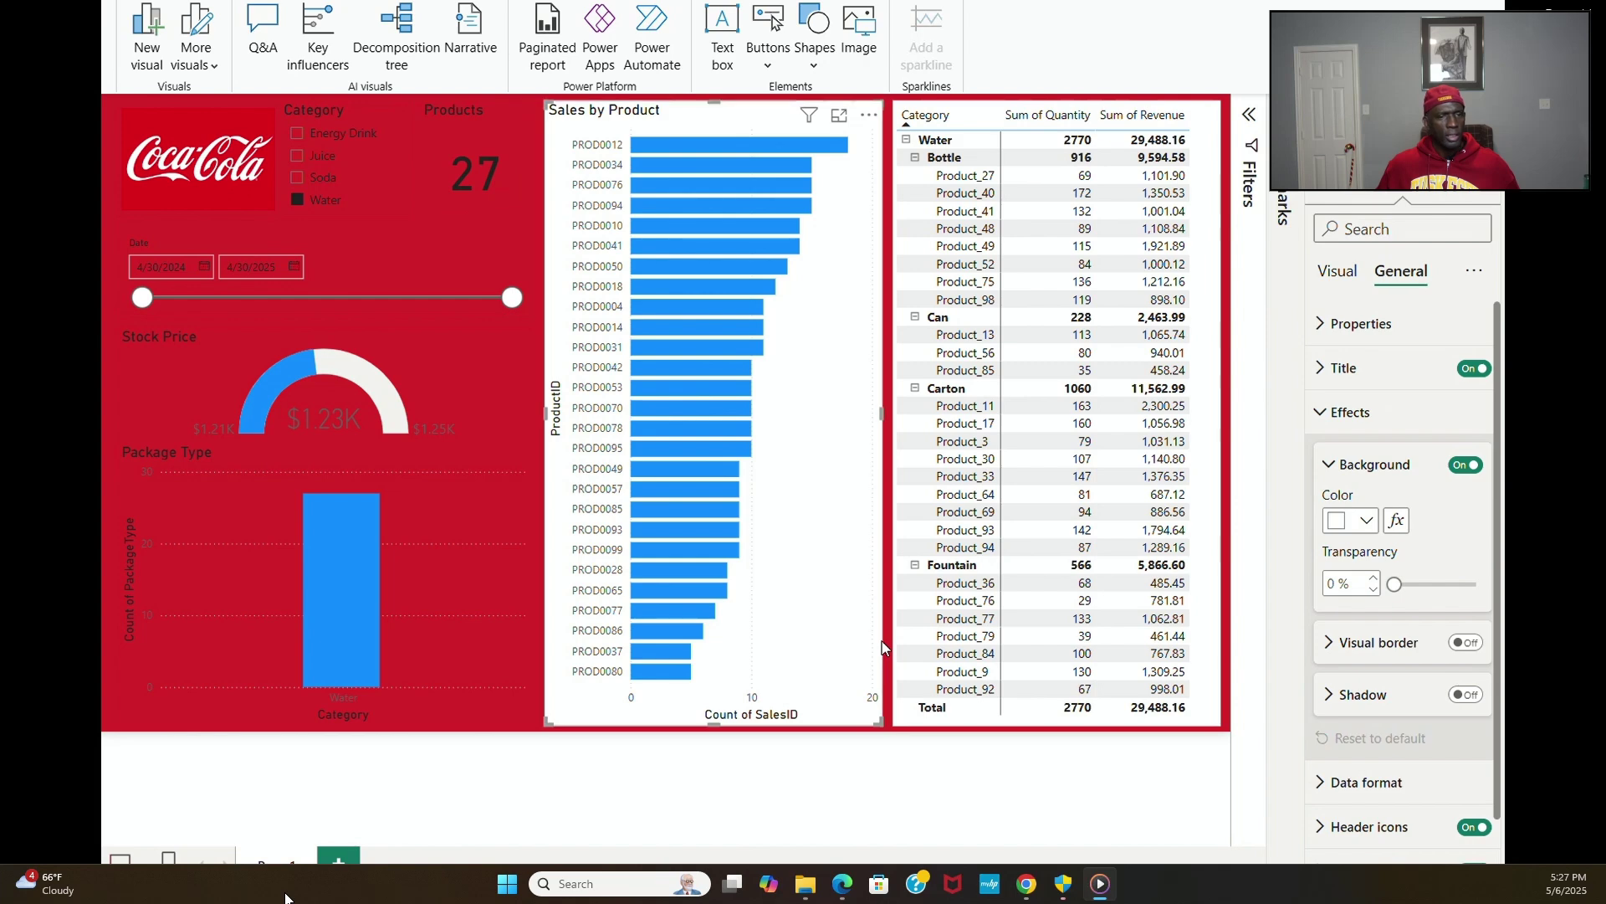
{"action": "left_click", "coordinate": [1367, 520]}
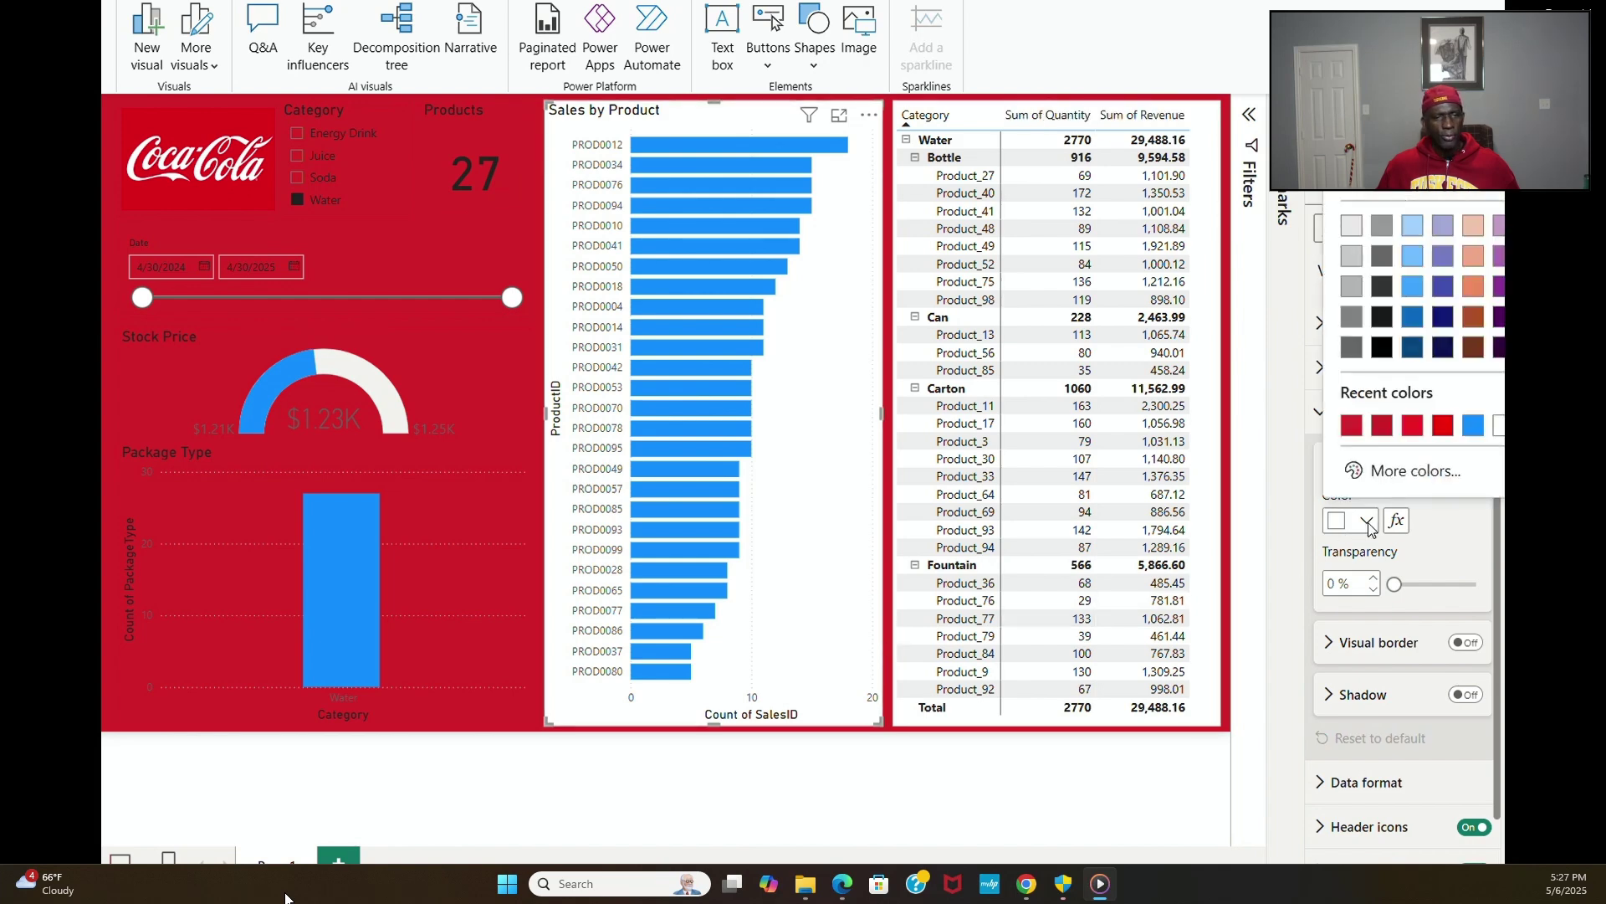
{"action": "left_click", "coordinate": [1352, 425]}
{"action": "left_click", "coordinate": [1220, 560]}
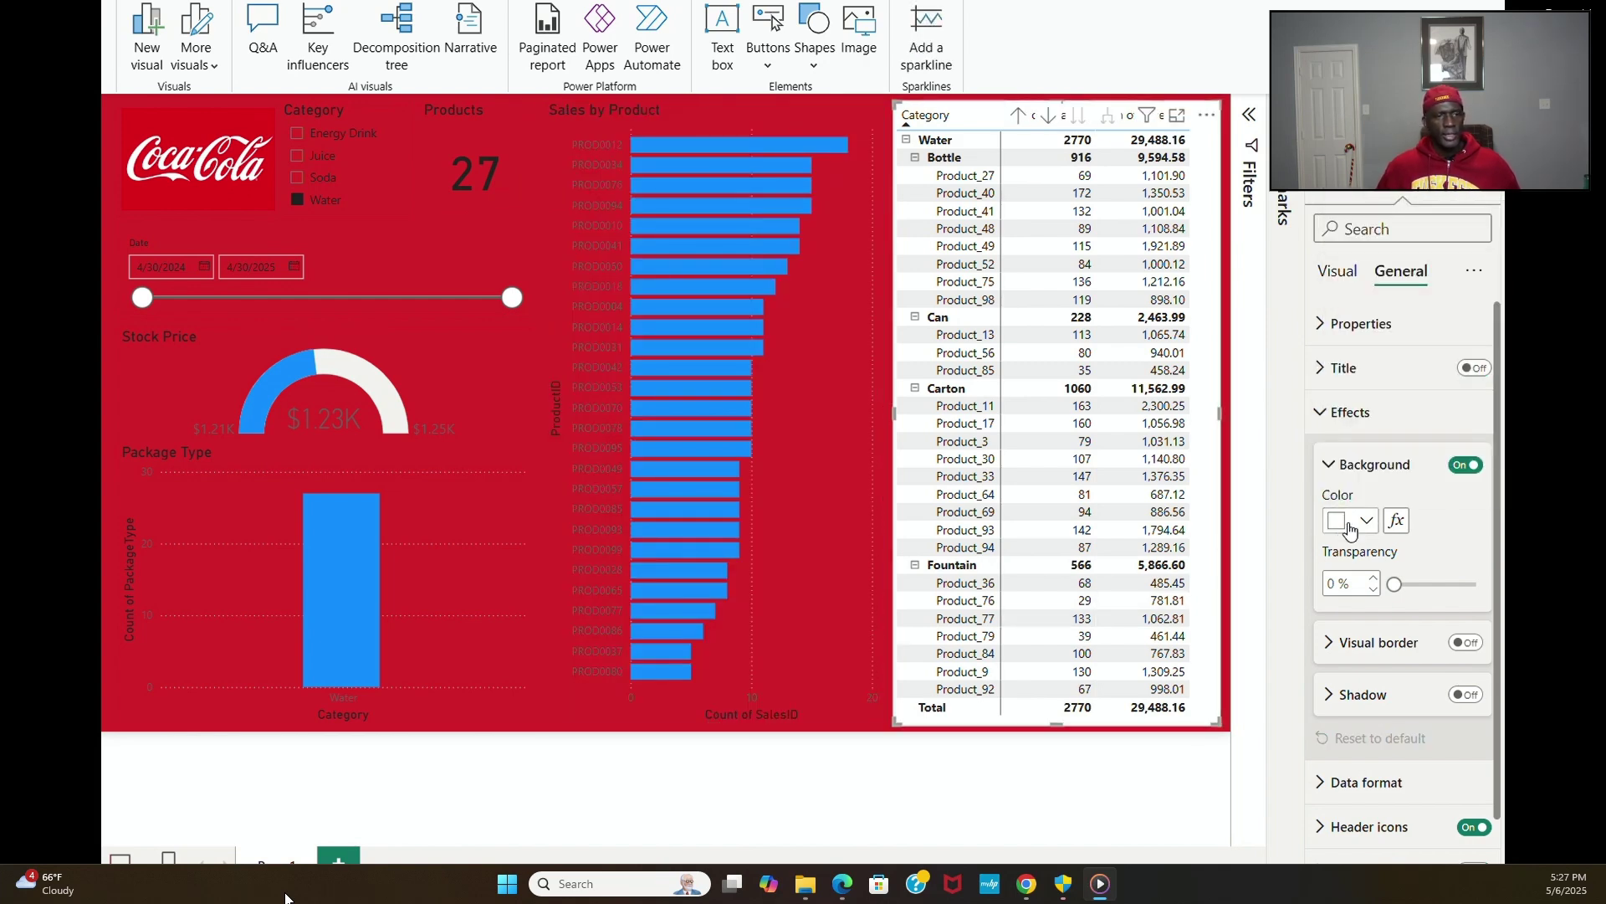
{"action": "left_click", "coordinate": [1367, 521]}
{"action": "left_click", "coordinate": [1350, 425]}
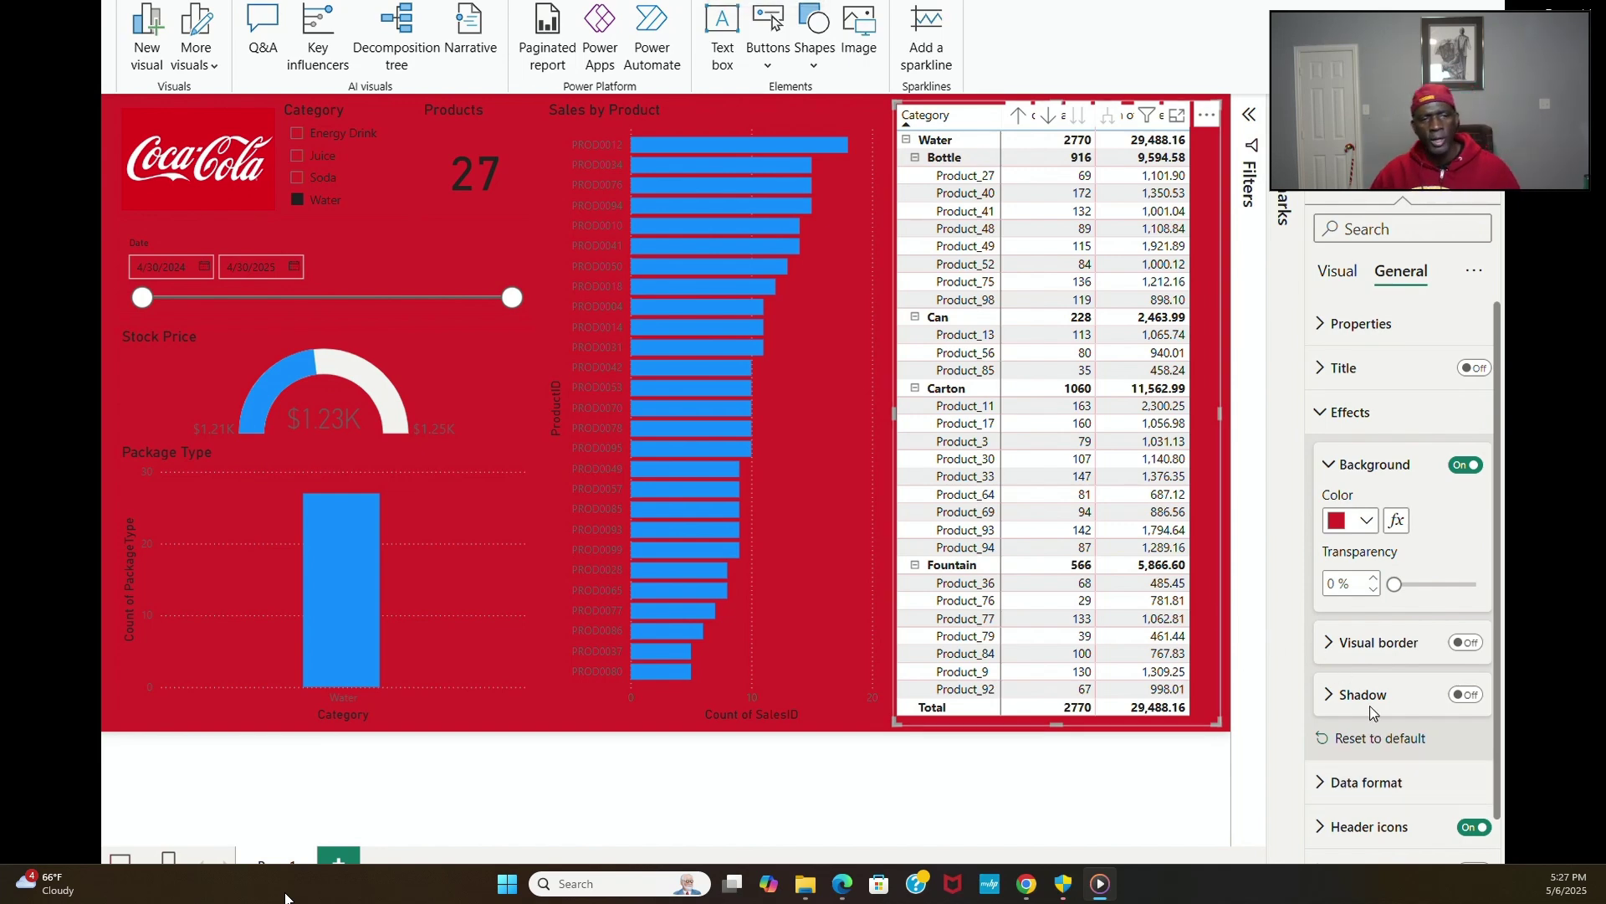
Step: Turn on the visual border of the product matrix and color it the same recent red
{"action": "left_click", "coordinate": [1465, 643]}
{"action": "left_click", "coordinate": [1332, 643]}
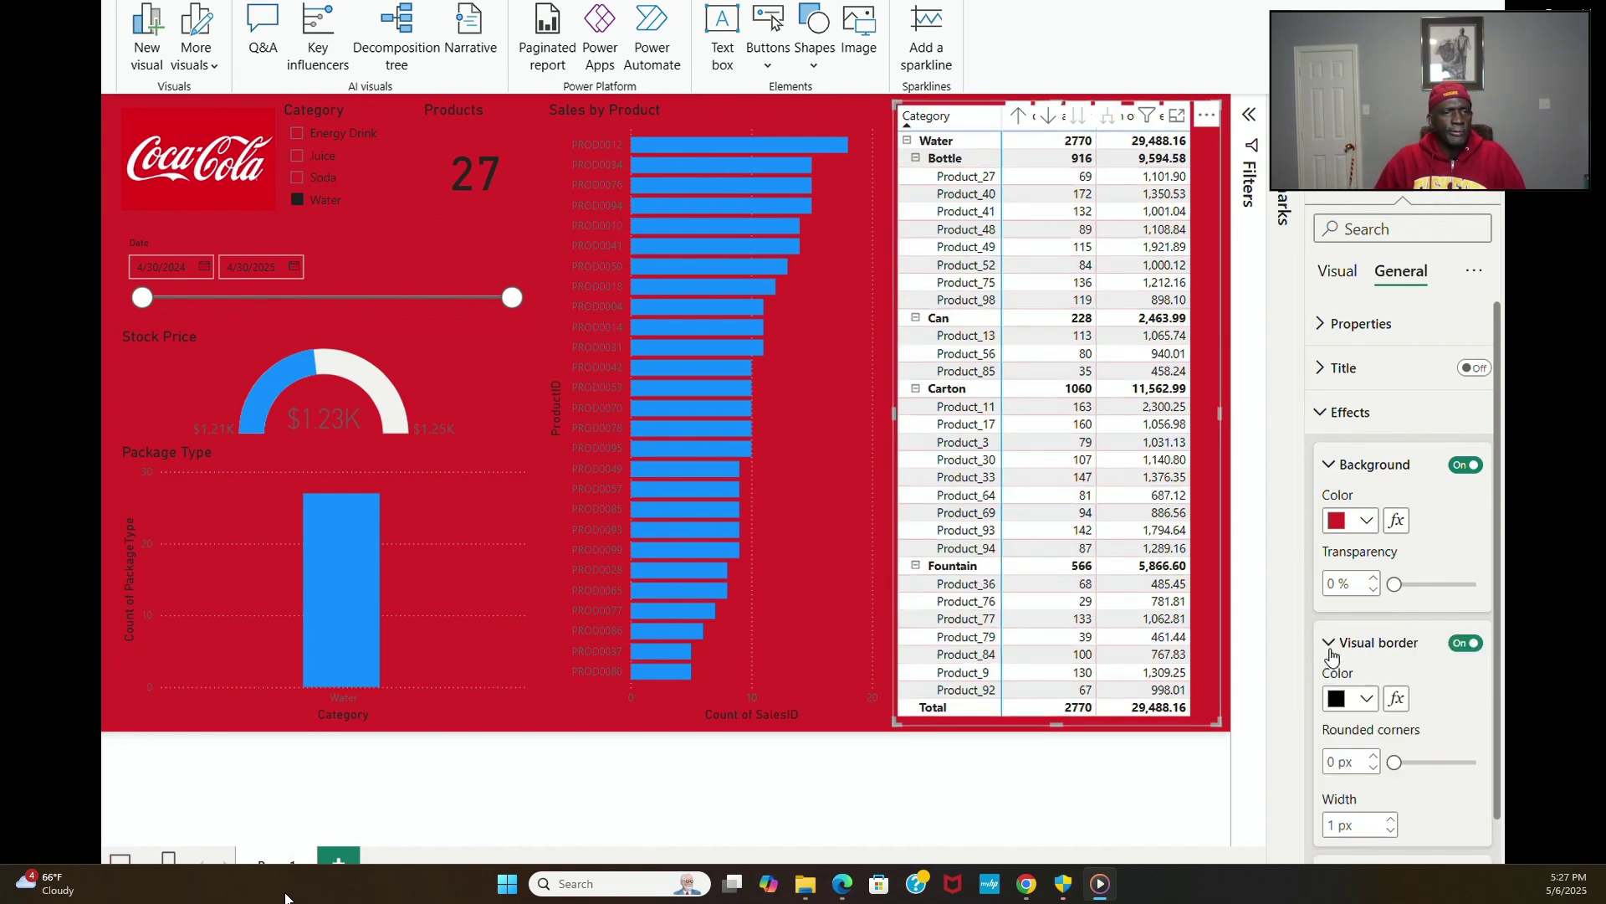
{"action": "left_click", "coordinate": [1364, 700]}
{"action": "left_click", "coordinate": [1353, 602]}
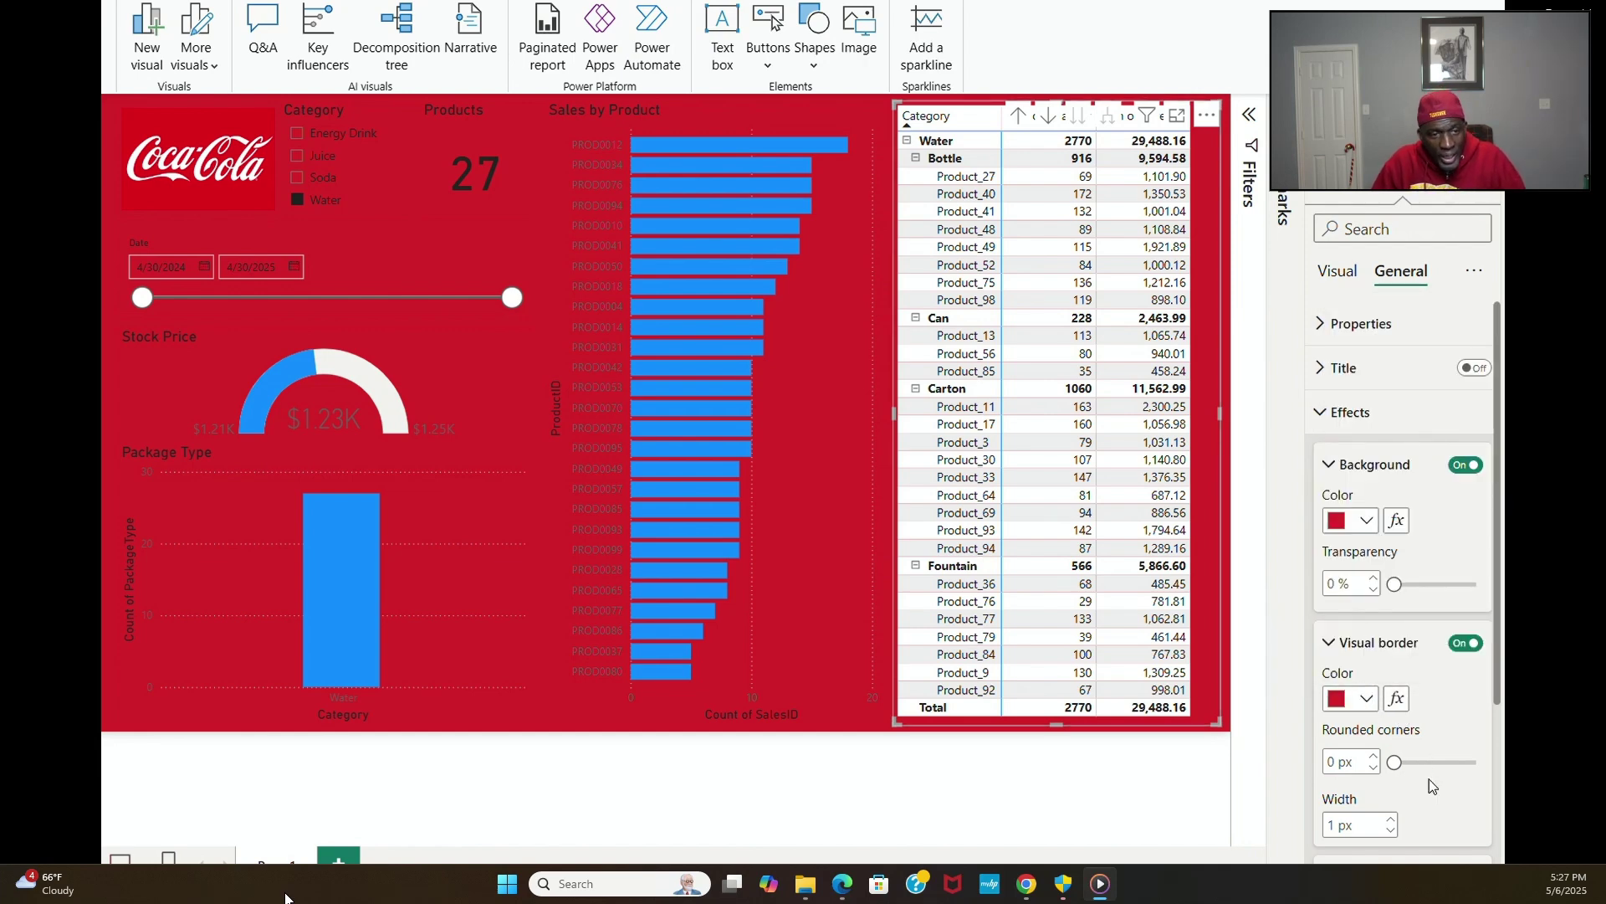
Step: Set the text color of the matrix's column headers to the same recent red
{"action": "scroll", "coordinate": [1430, 784], "scroll_direction": "down", "scroll_amount": 3}
{"action": "scroll", "coordinate": [1425, 788], "scroll_direction": "down", "scroll_amount": 1}
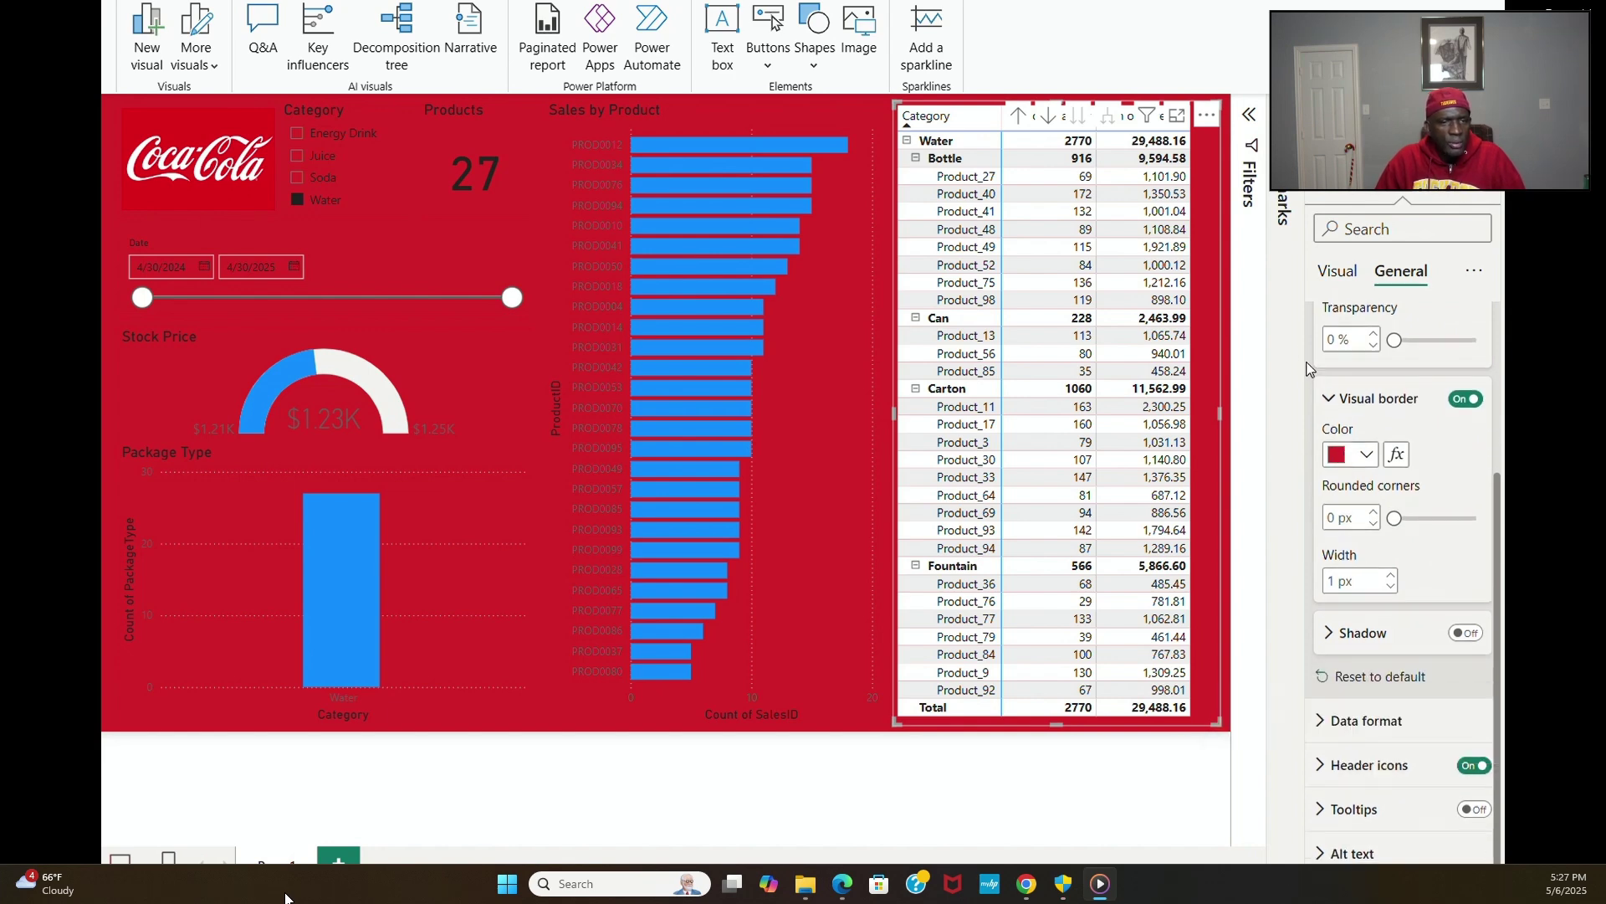
{"action": "left_click", "coordinate": [1337, 273]}
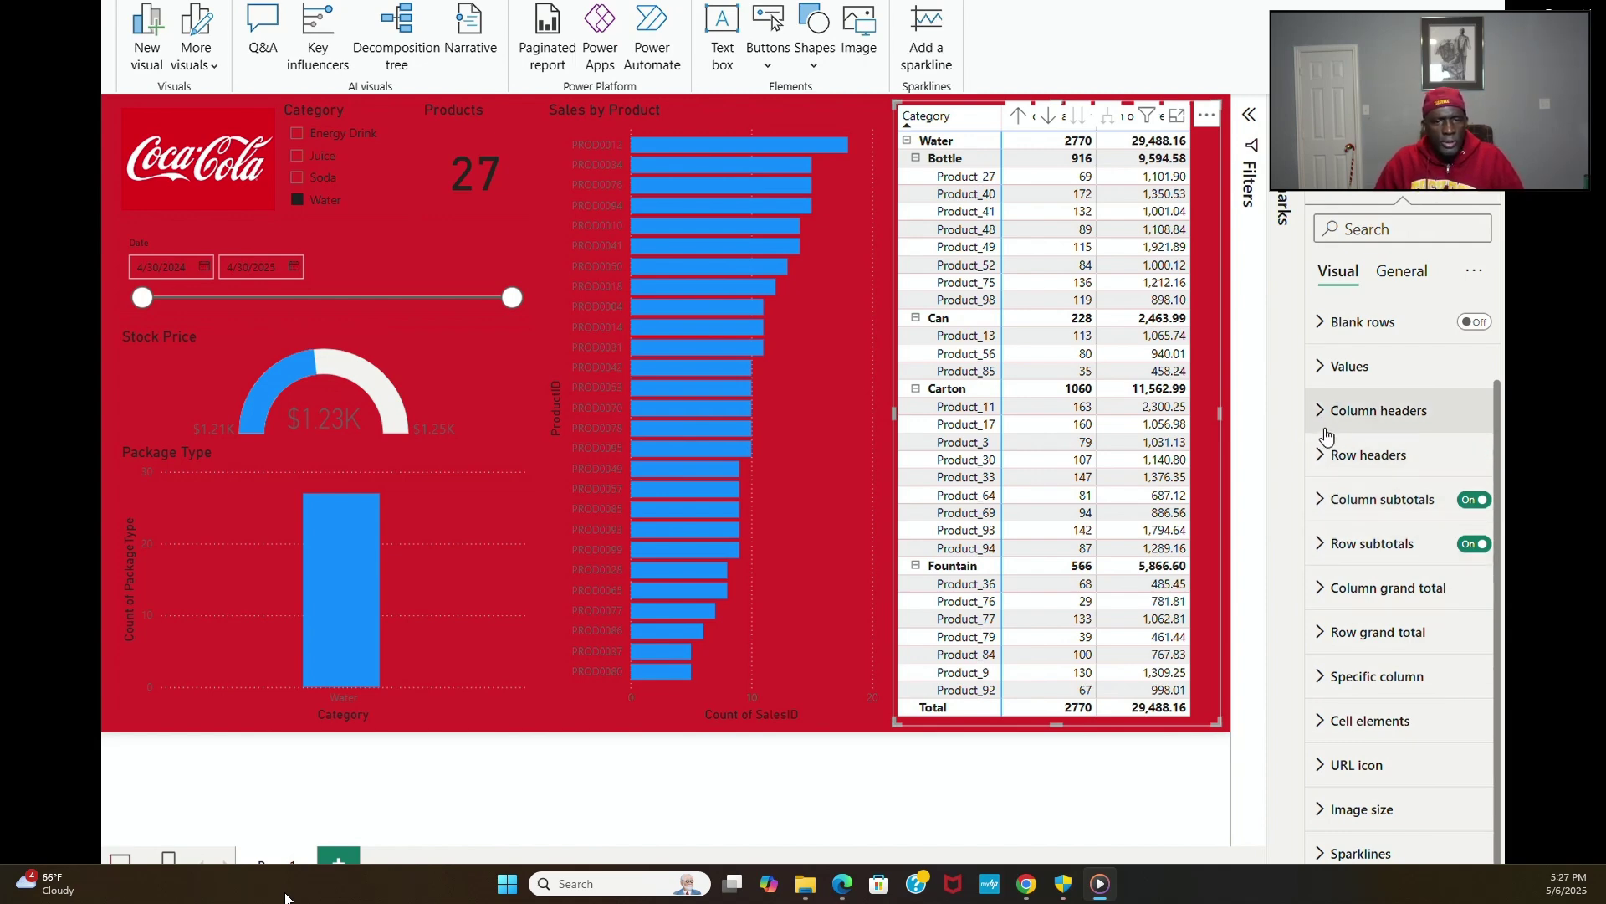
{"action": "left_click", "coordinate": [1330, 419]}
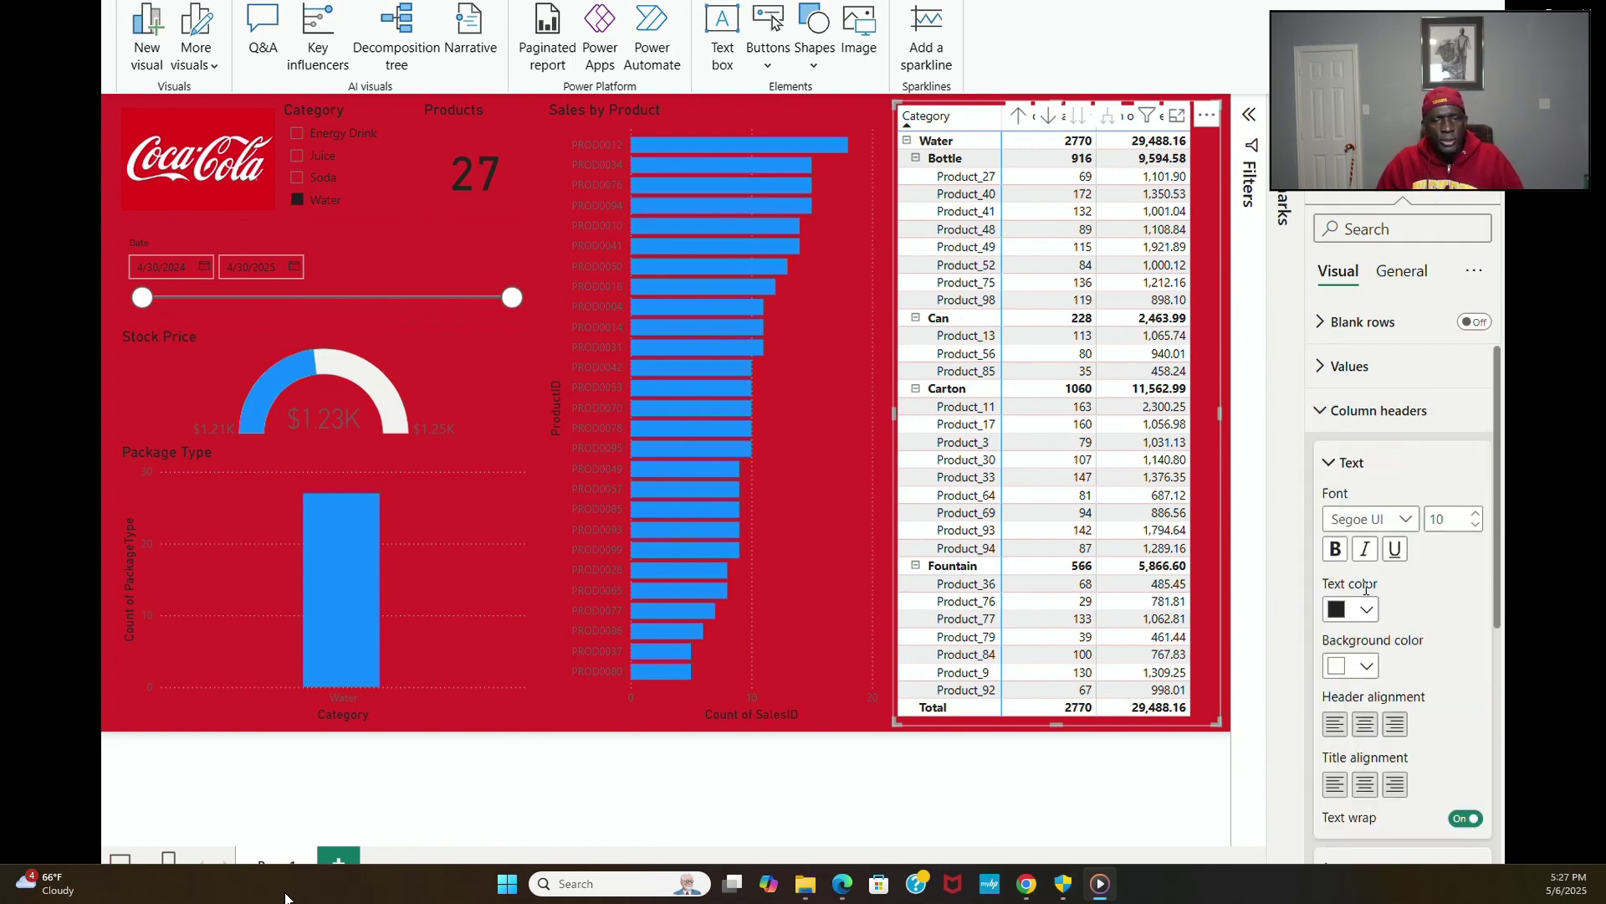
{"action": "left_click", "coordinate": [1367, 611]}
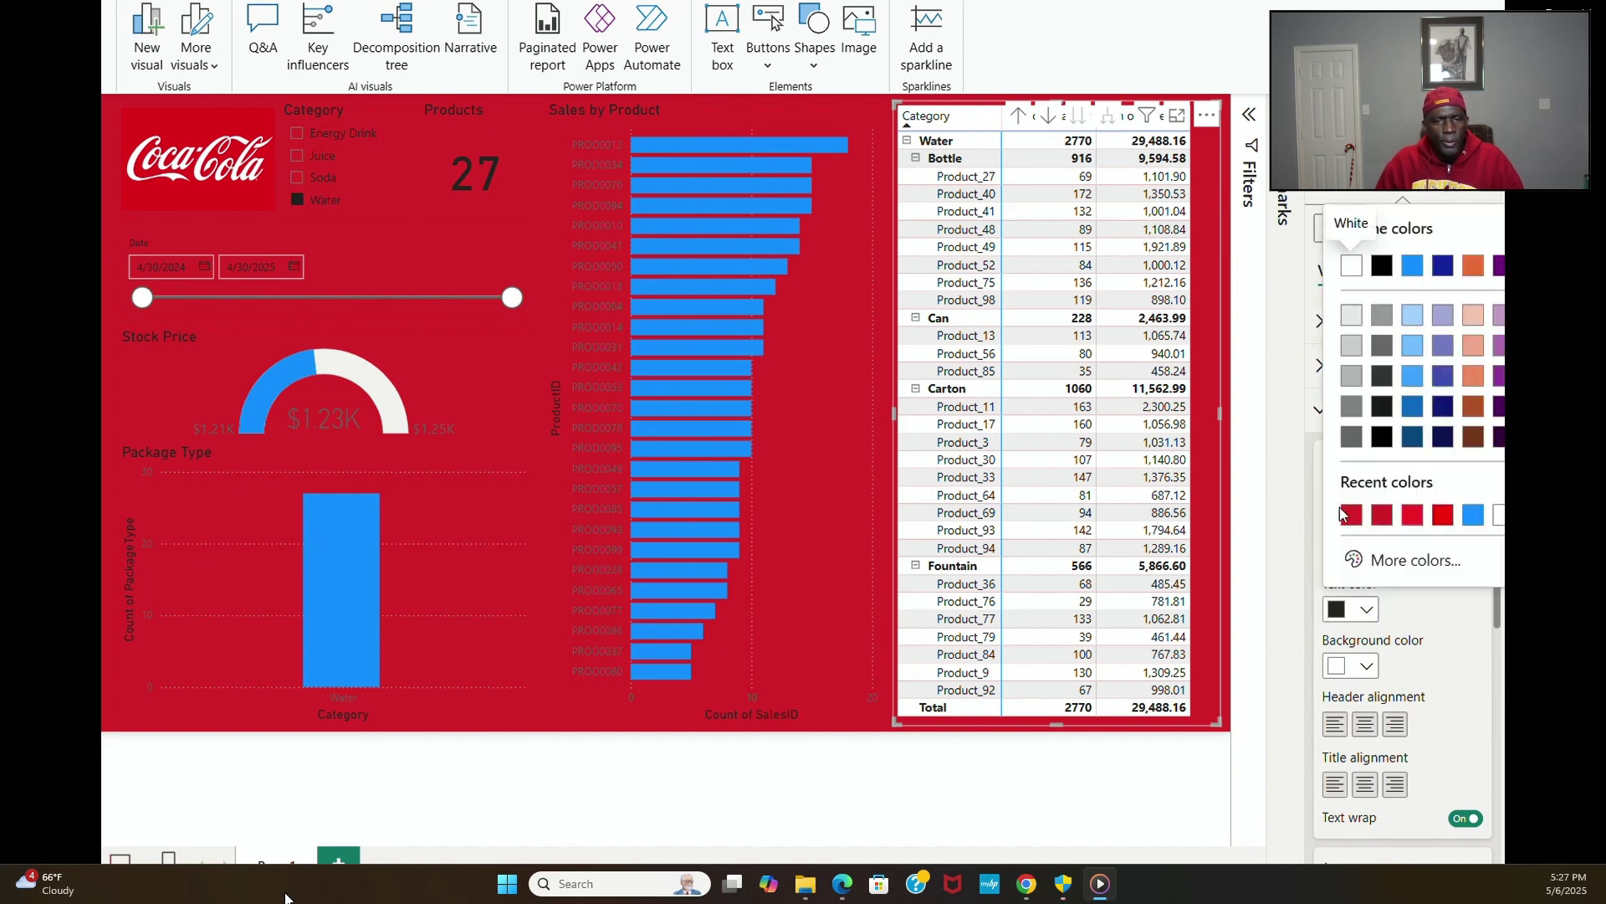
{"action": "left_click", "coordinate": [1357, 523]}
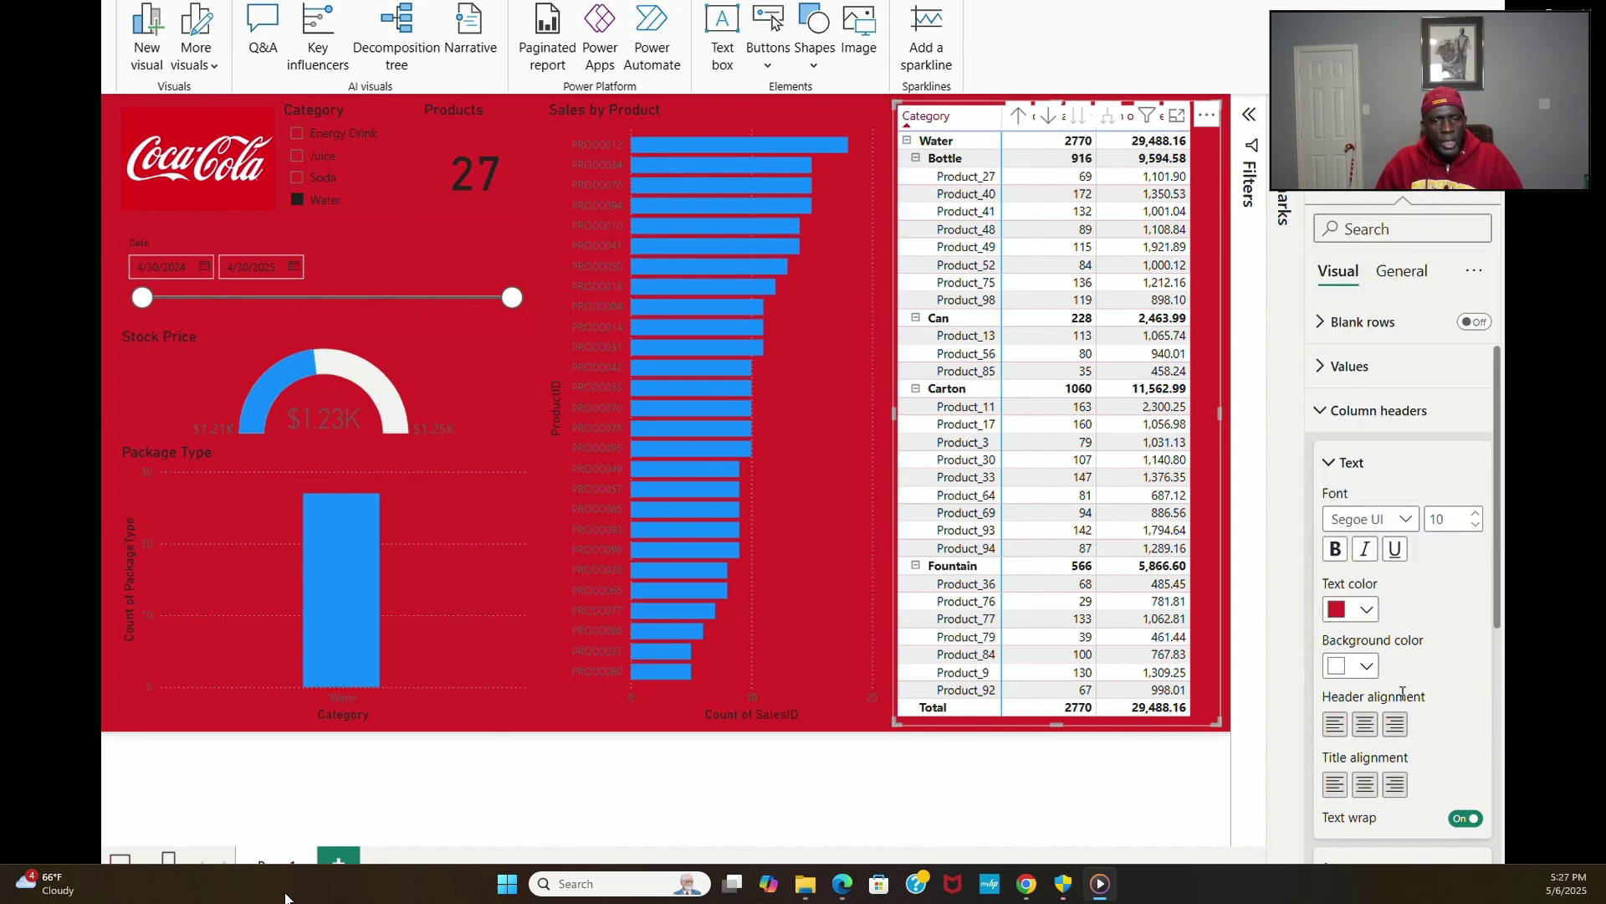
{"action": "scroll", "coordinate": [1403, 692], "scroll_direction": "down", "scroll_amount": 4}
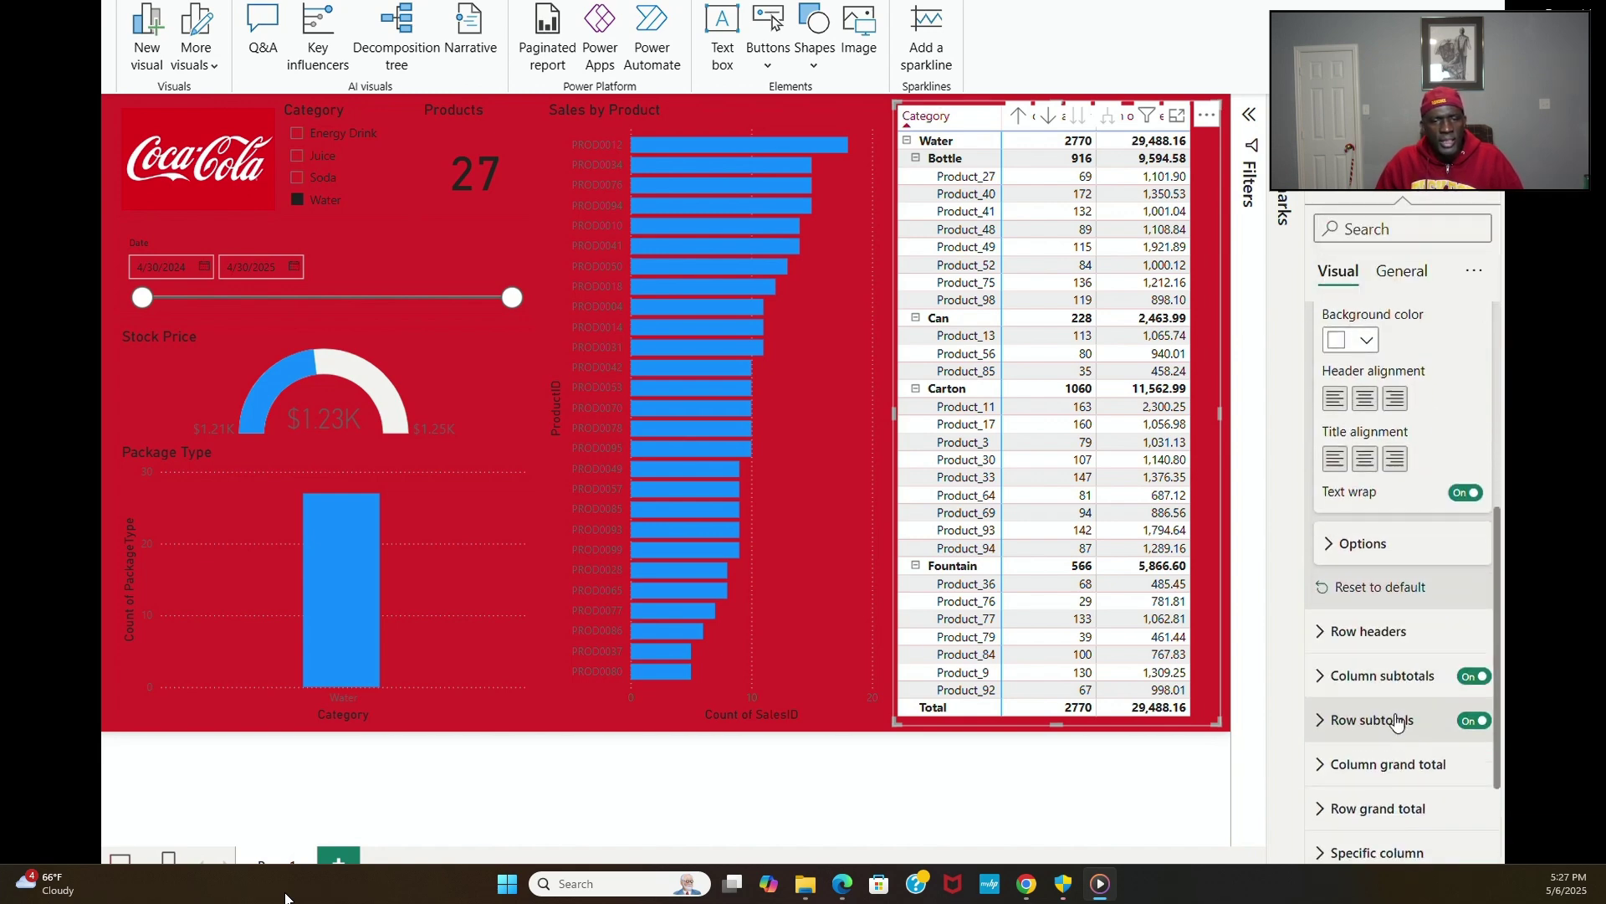
Step: Look through the product matrix's column subtotals, column grand total and specific column formatting settings
{"action": "left_click", "coordinate": [1327, 684]}
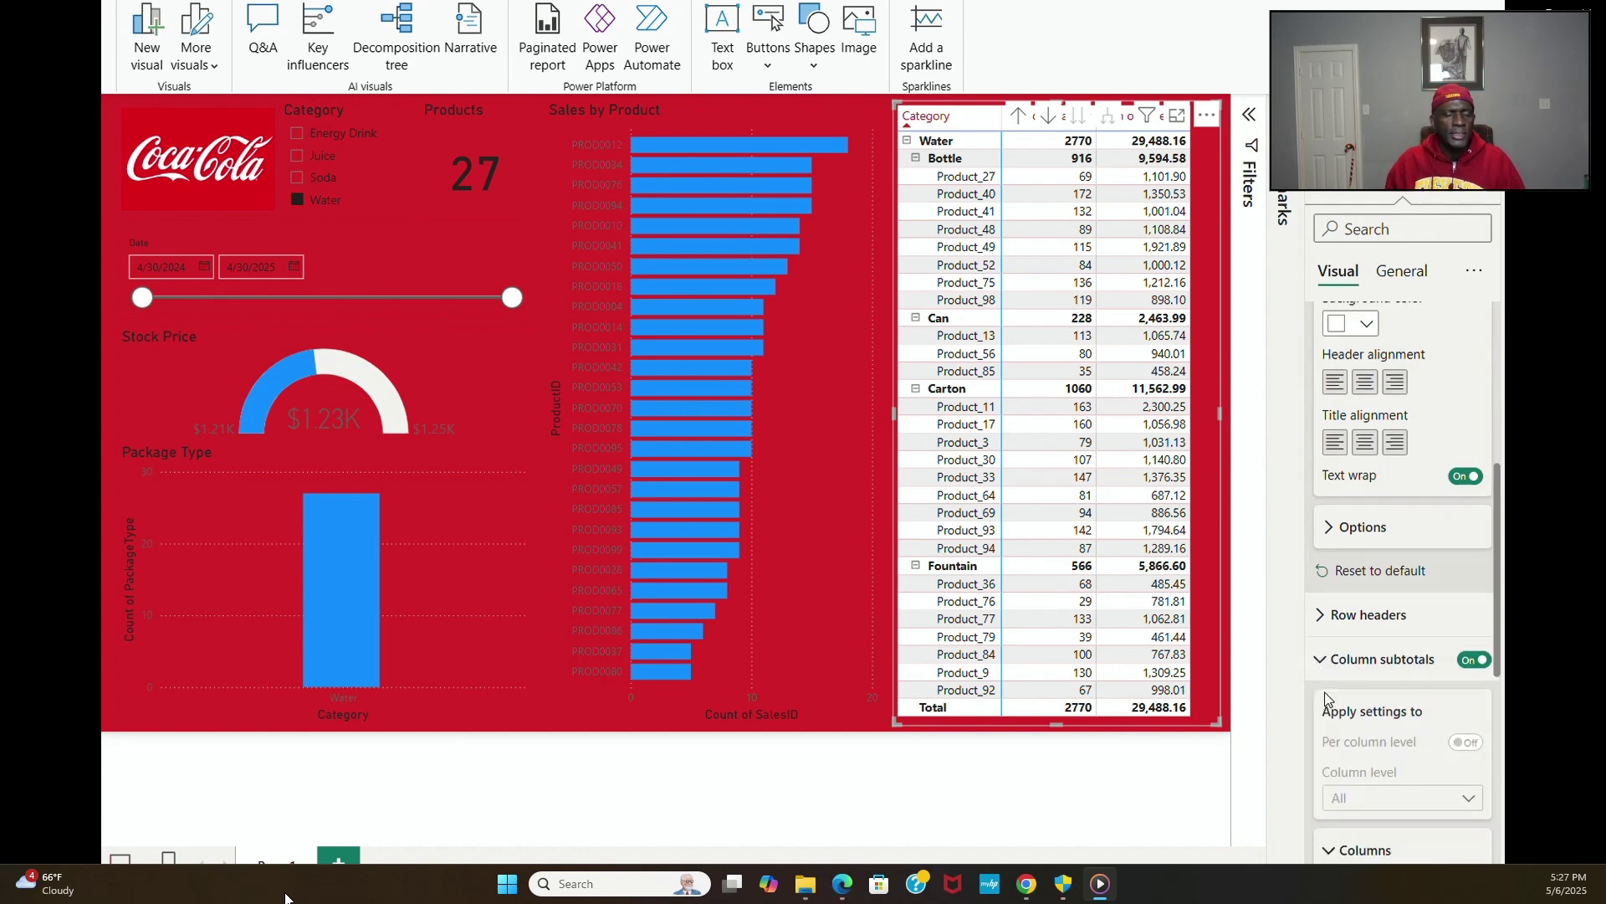
{"action": "scroll", "coordinate": [1327, 698], "scroll_direction": "down", "scroll_amount": 4}
{"action": "scroll", "coordinate": [1331, 542], "scroll_direction": "up", "scroll_amount": 1}
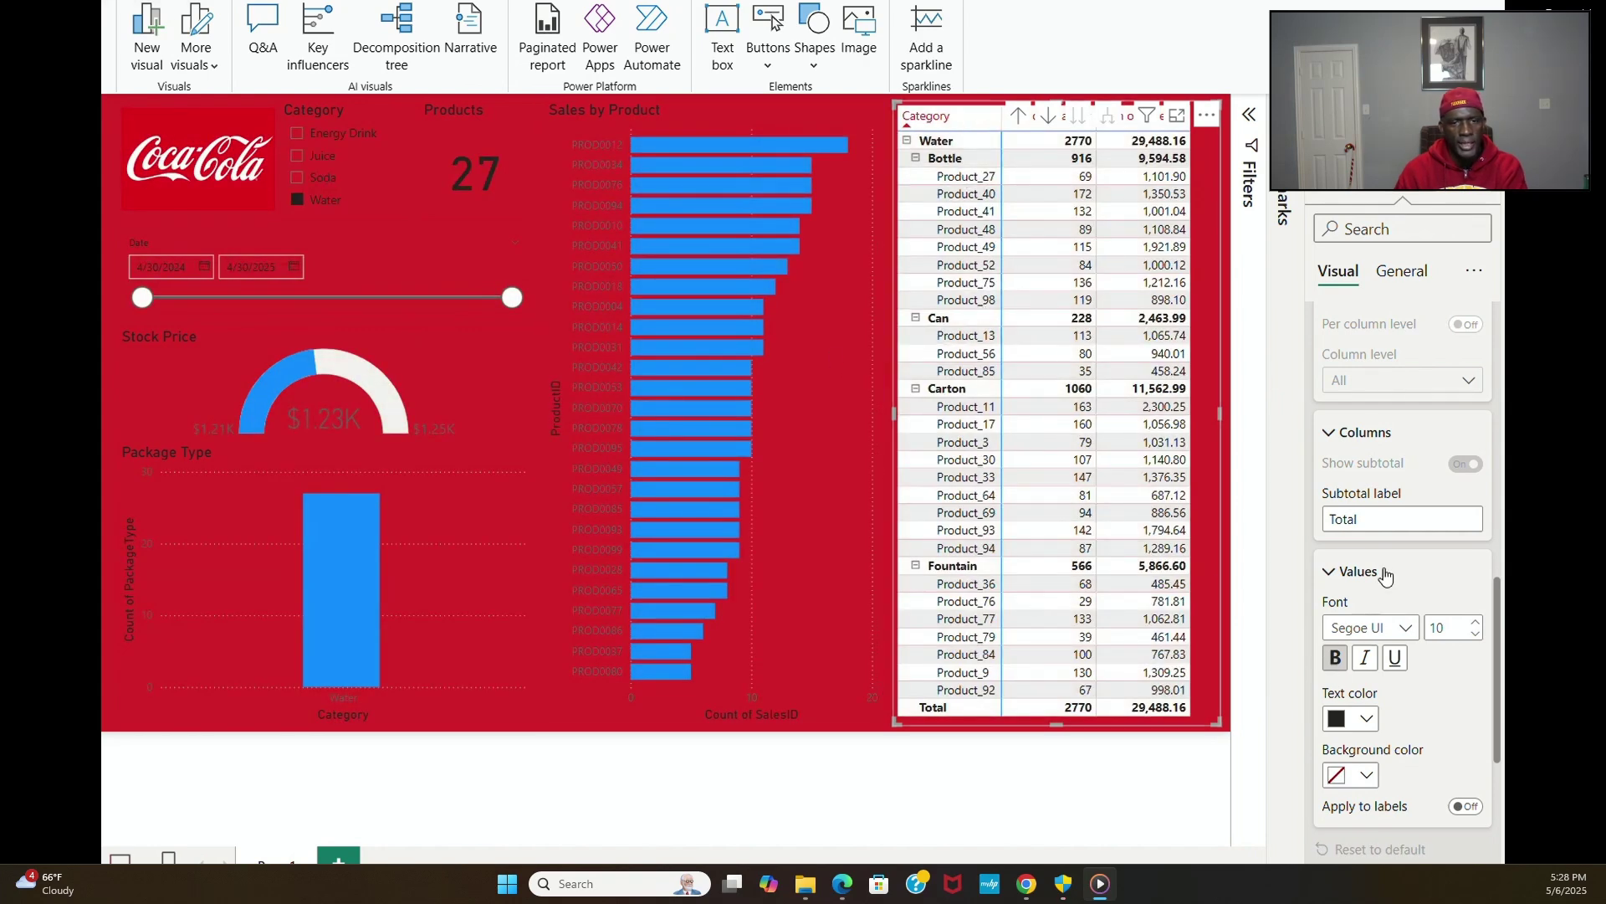
{"action": "mouse_move", "coordinate": [369, 674]}
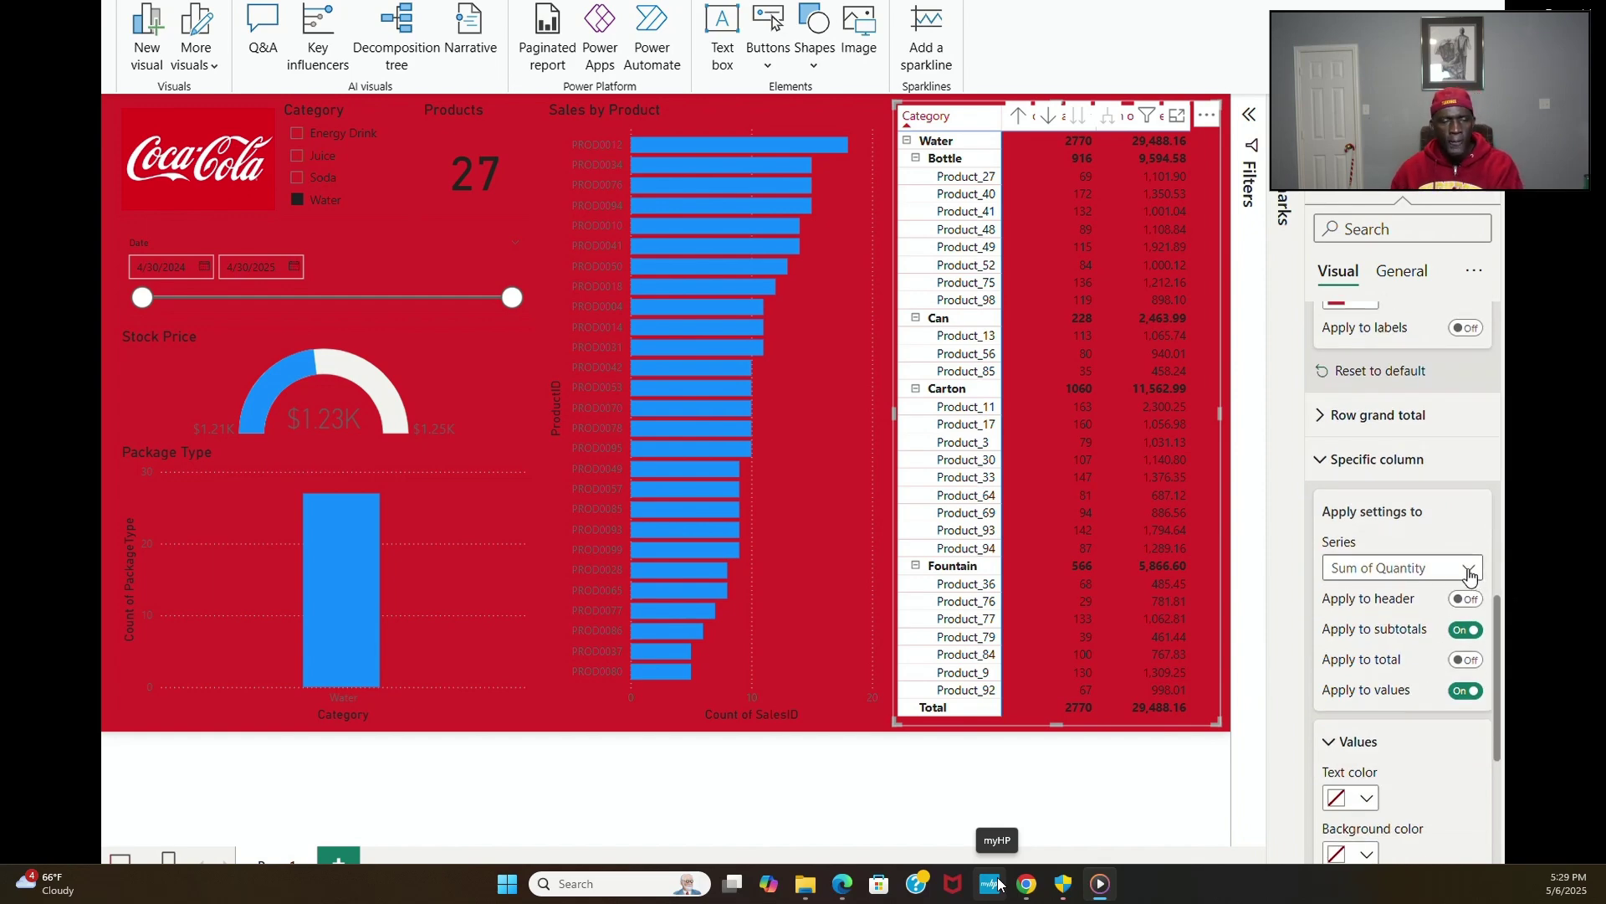
{"action": "mouse_move", "coordinate": [837, 706]}
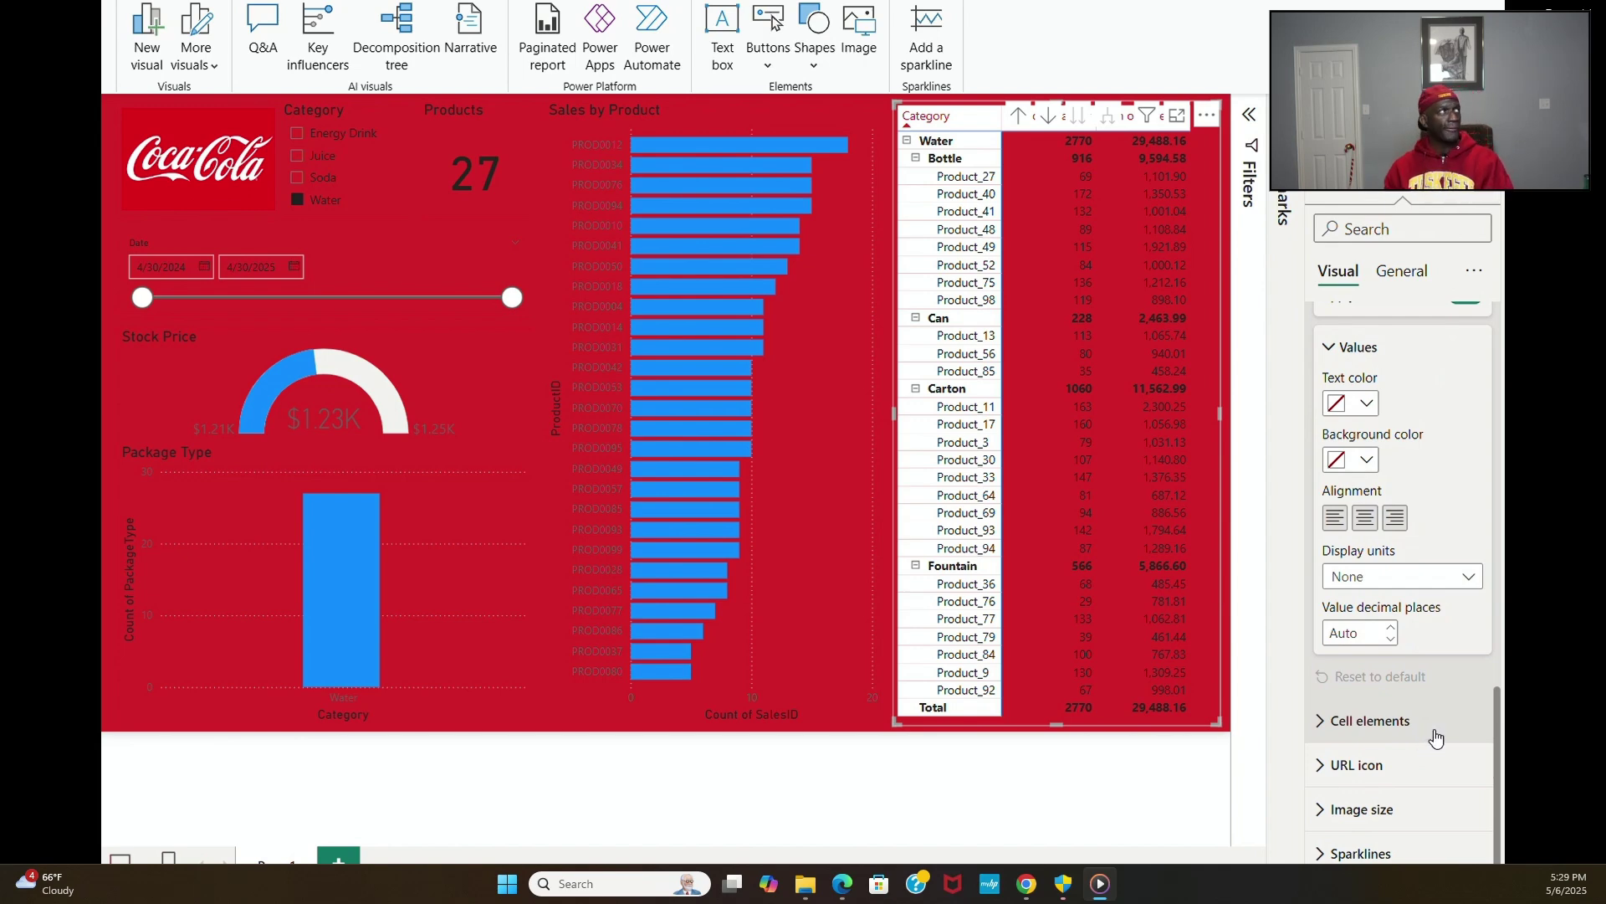
{"action": "scroll", "coordinate": [1434, 726], "scroll_direction": "up", "scroll_amount": 4}
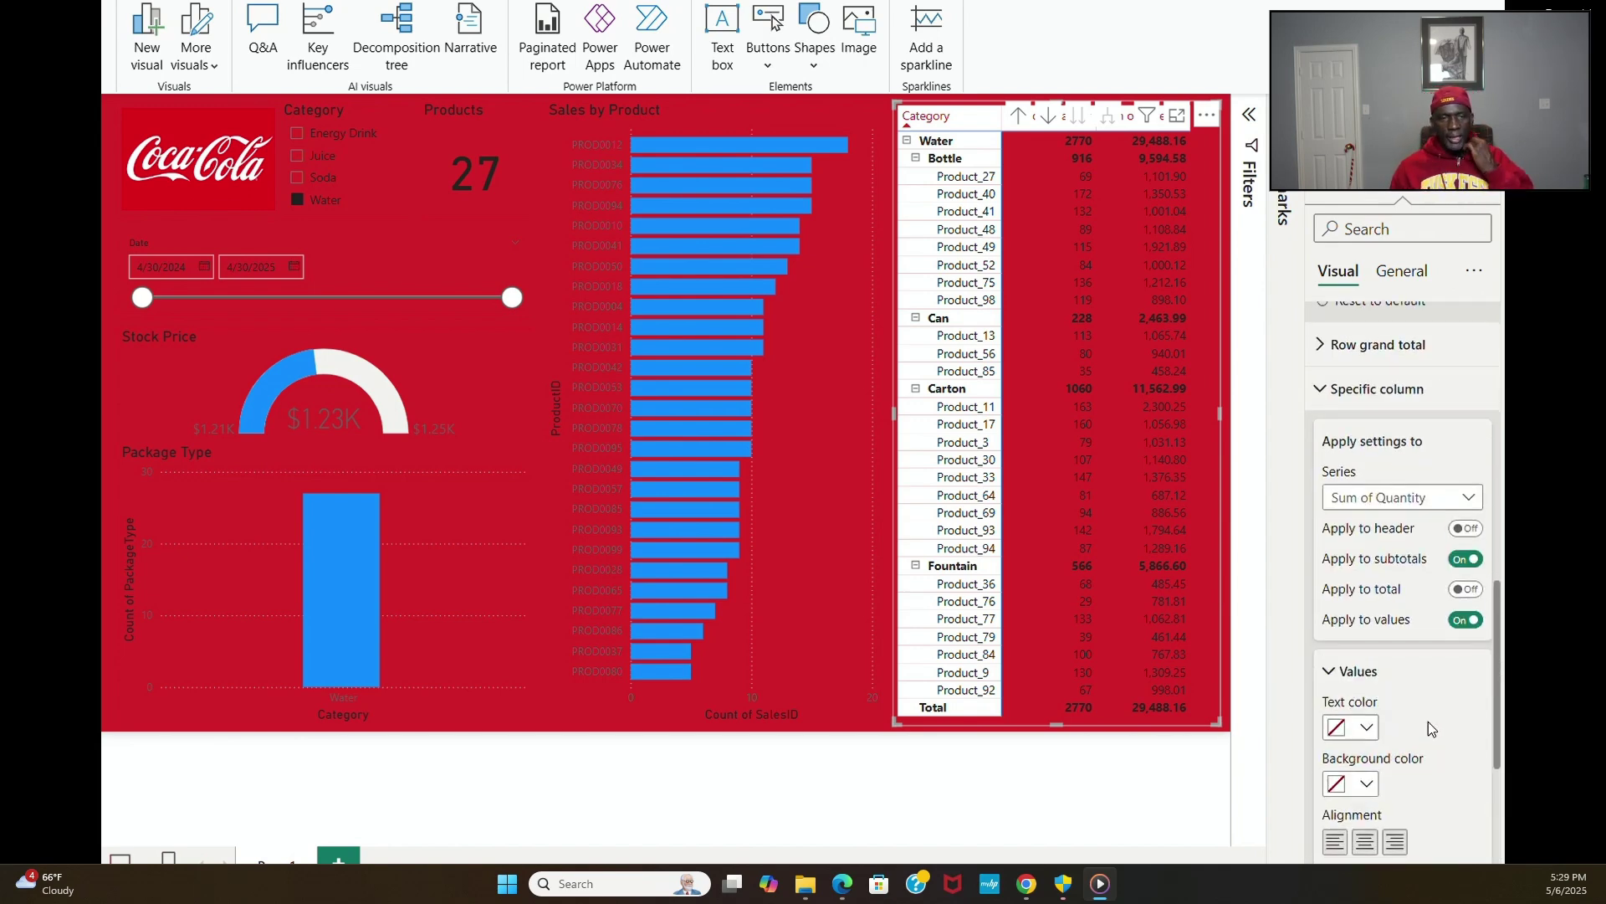
{"action": "scroll", "coordinate": [1428, 721], "scroll_direction": "down", "scroll_amount": 3}
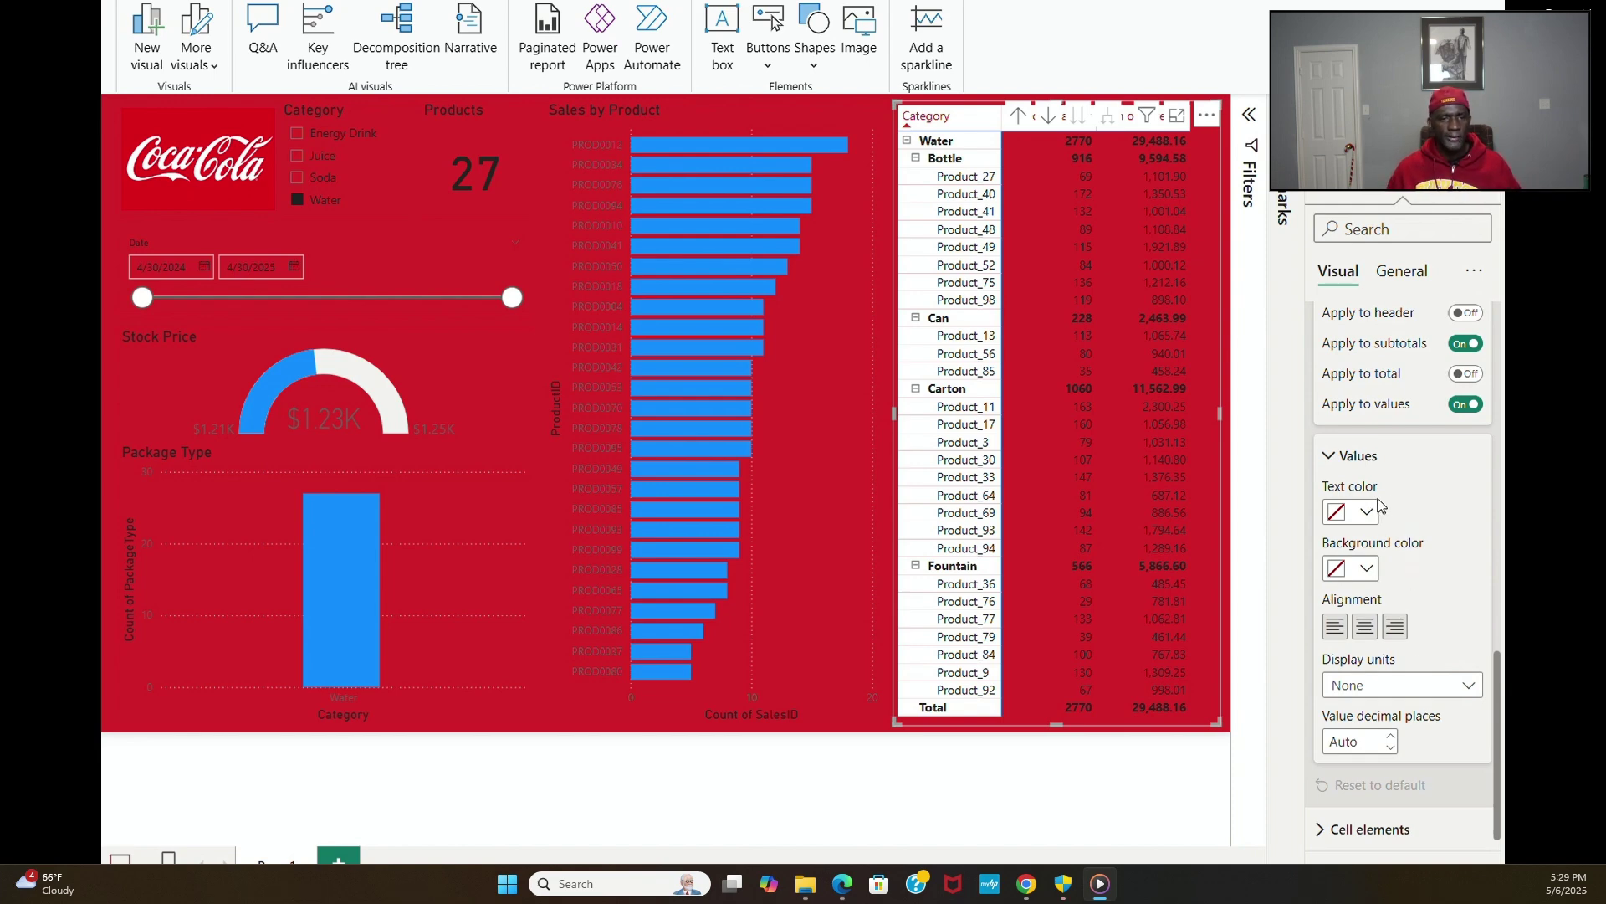
{"action": "scroll", "coordinate": [1409, 572], "scroll_direction": "up", "scroll_amount": 5}
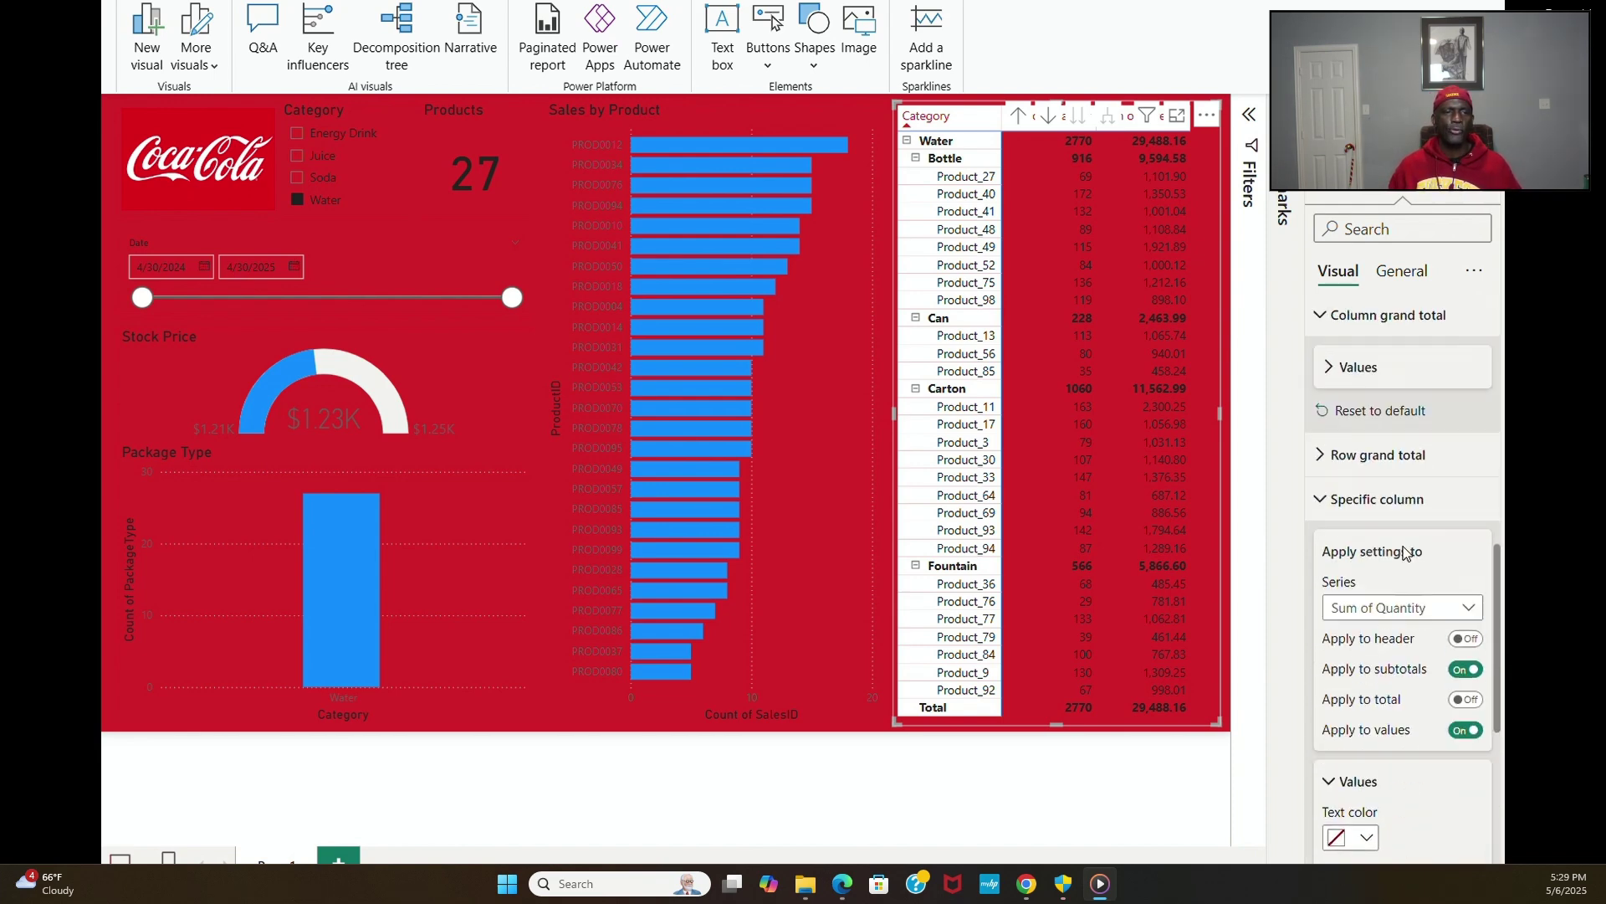
{"action": "scroll", "coordinate": [1385, 453], "scroll_direction": "up", "scroll_amount": 2}
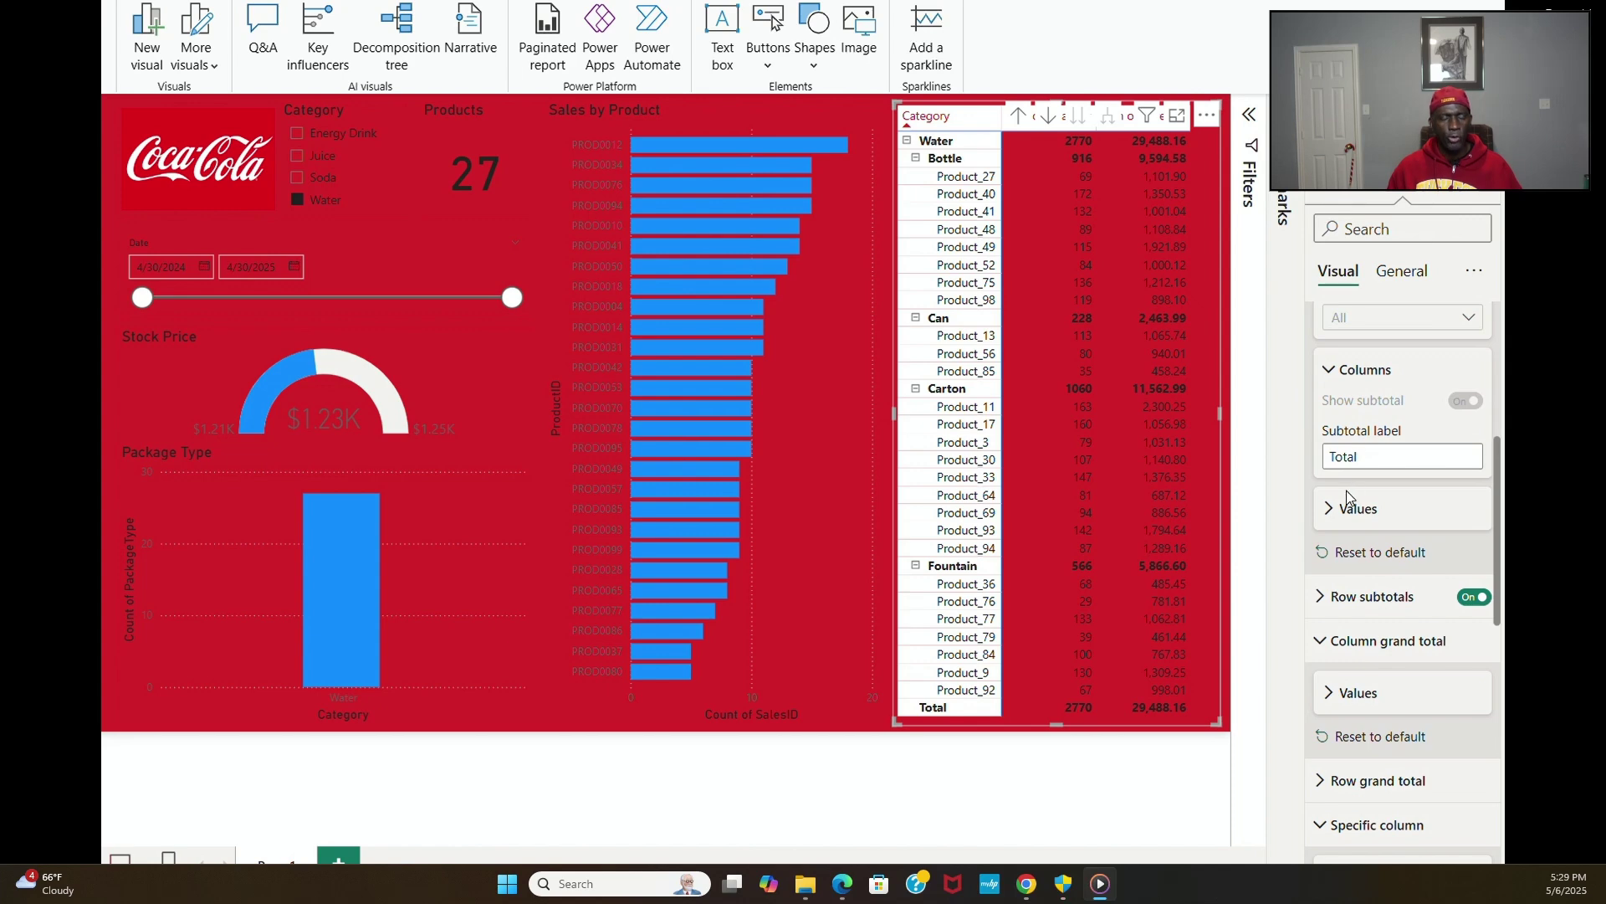
{"action": "scroll", "coordinate": [1347, 502], "scroll_direction": "up", "scroll_amount": 4}
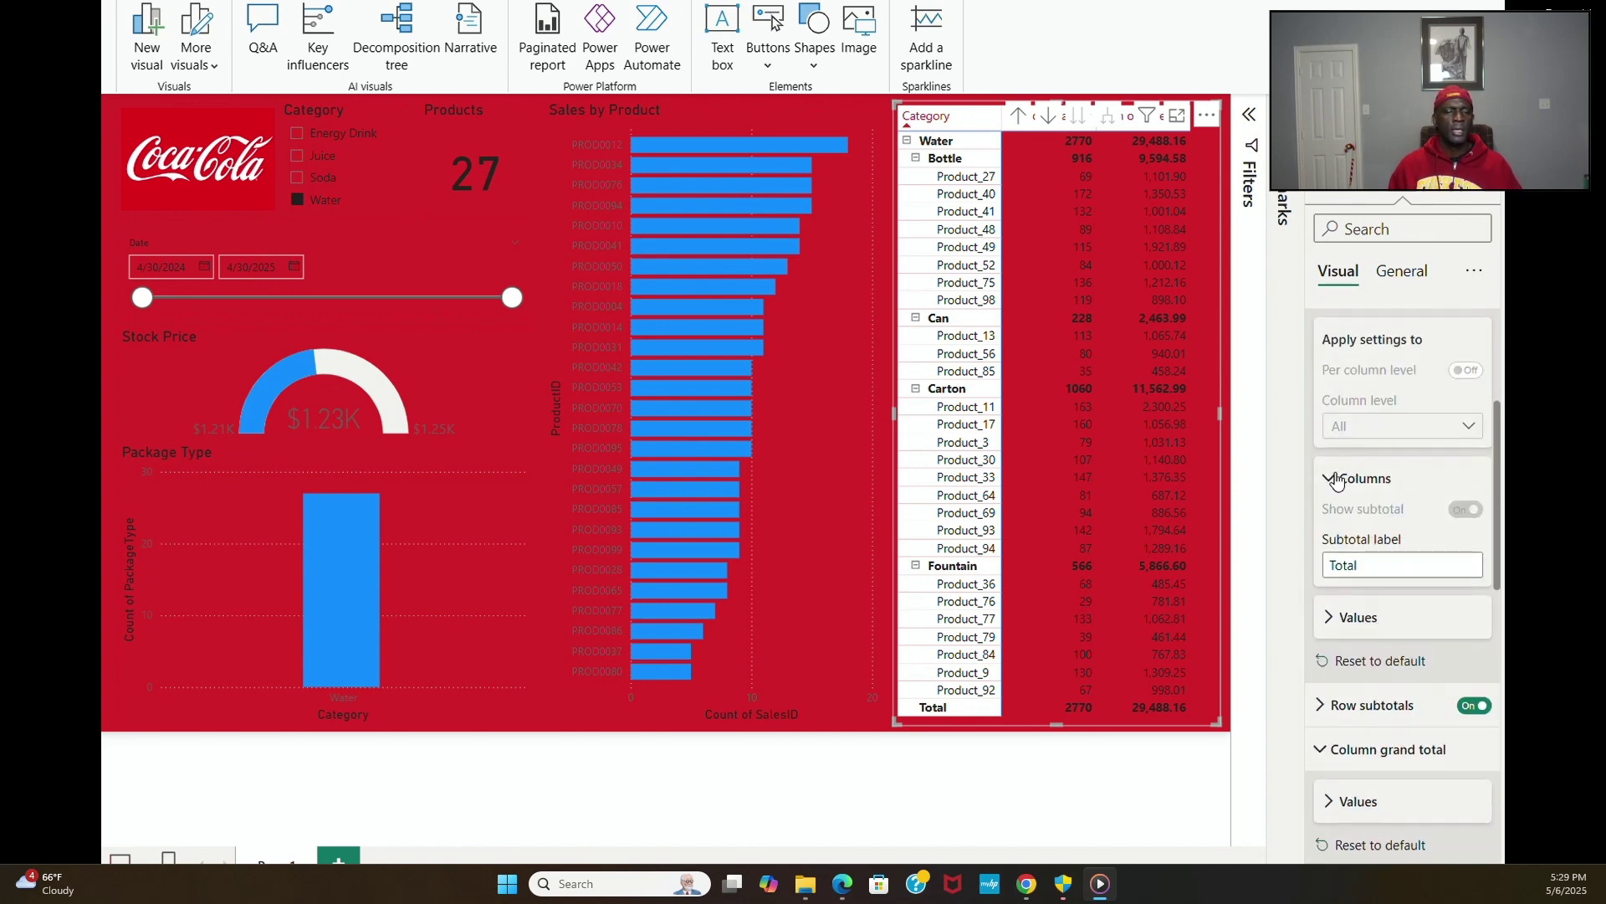
{"action": "scroll", "coordinate": [1345, 468], "scroll_direction": "up", "scroll_amount": 2}
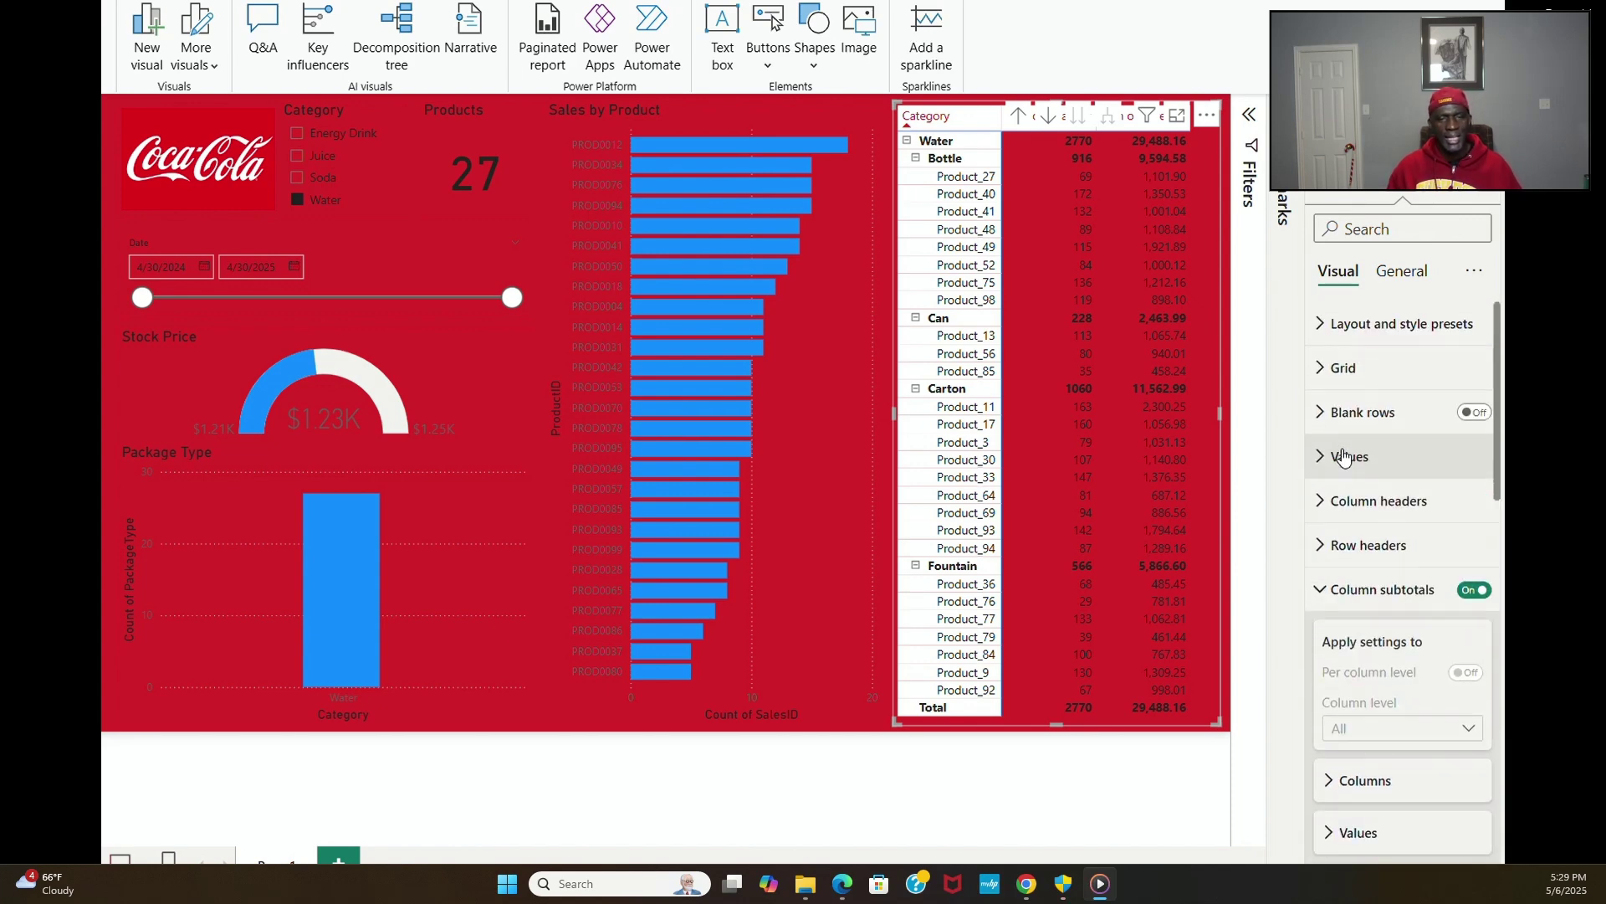
Step: Turn on the product matrix's horizontal gridlines and color them the recent Coca-Cola red
{"action": "left_click", "coordinate": [1322, 372]}
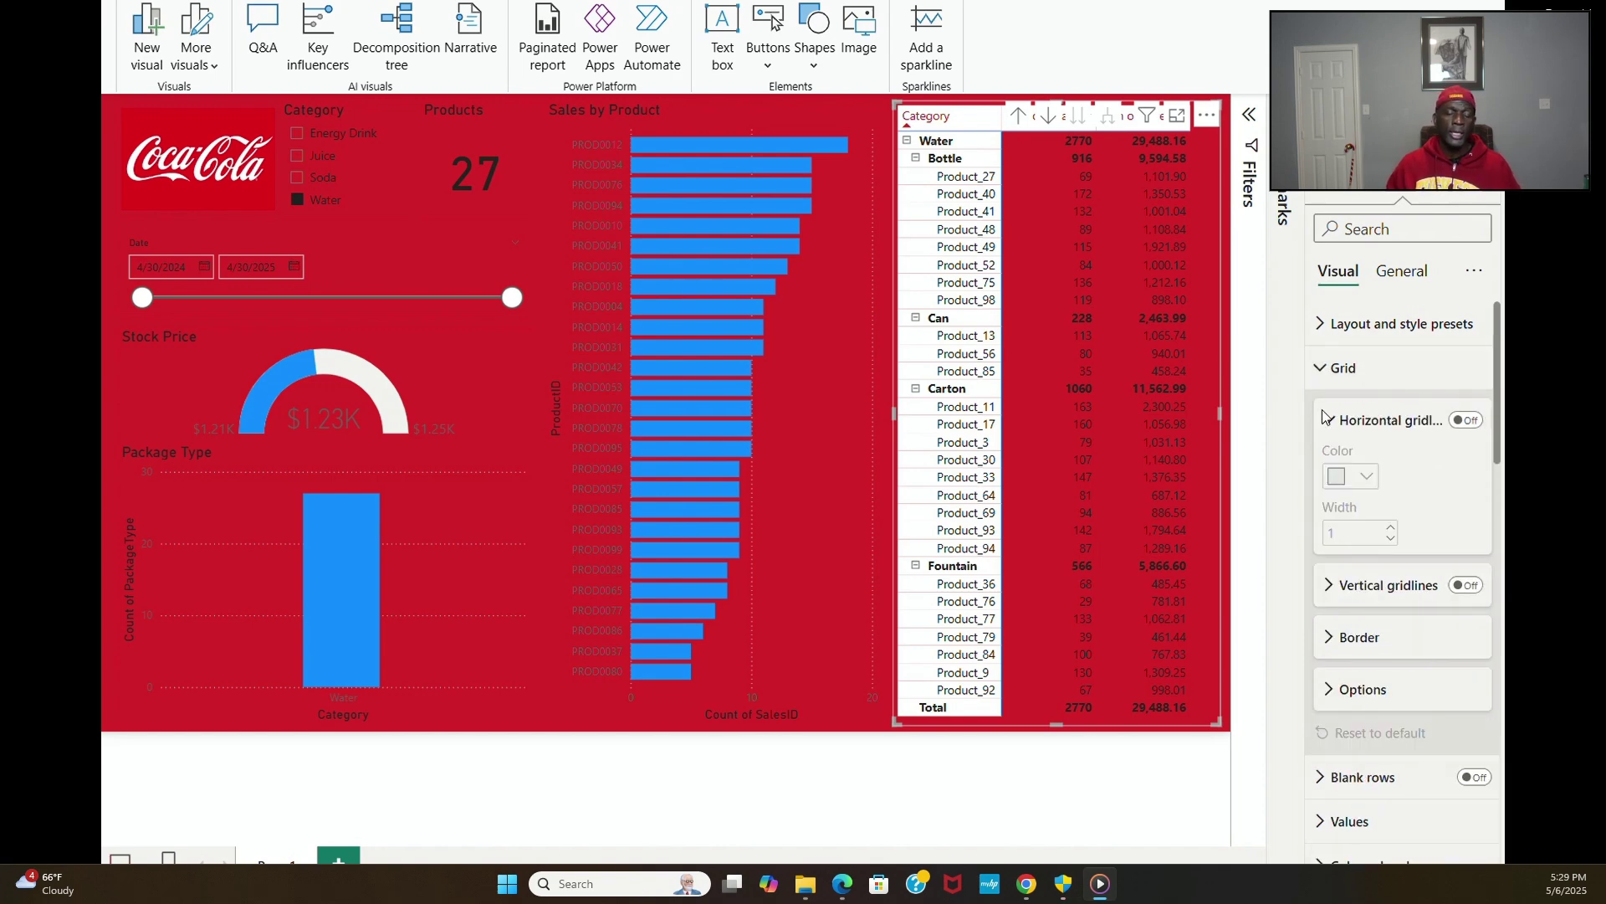
{"action": "left_click", "coordinate": [1466, 420]}
{"action": "left_click", "coordinate": [1368, 476]}
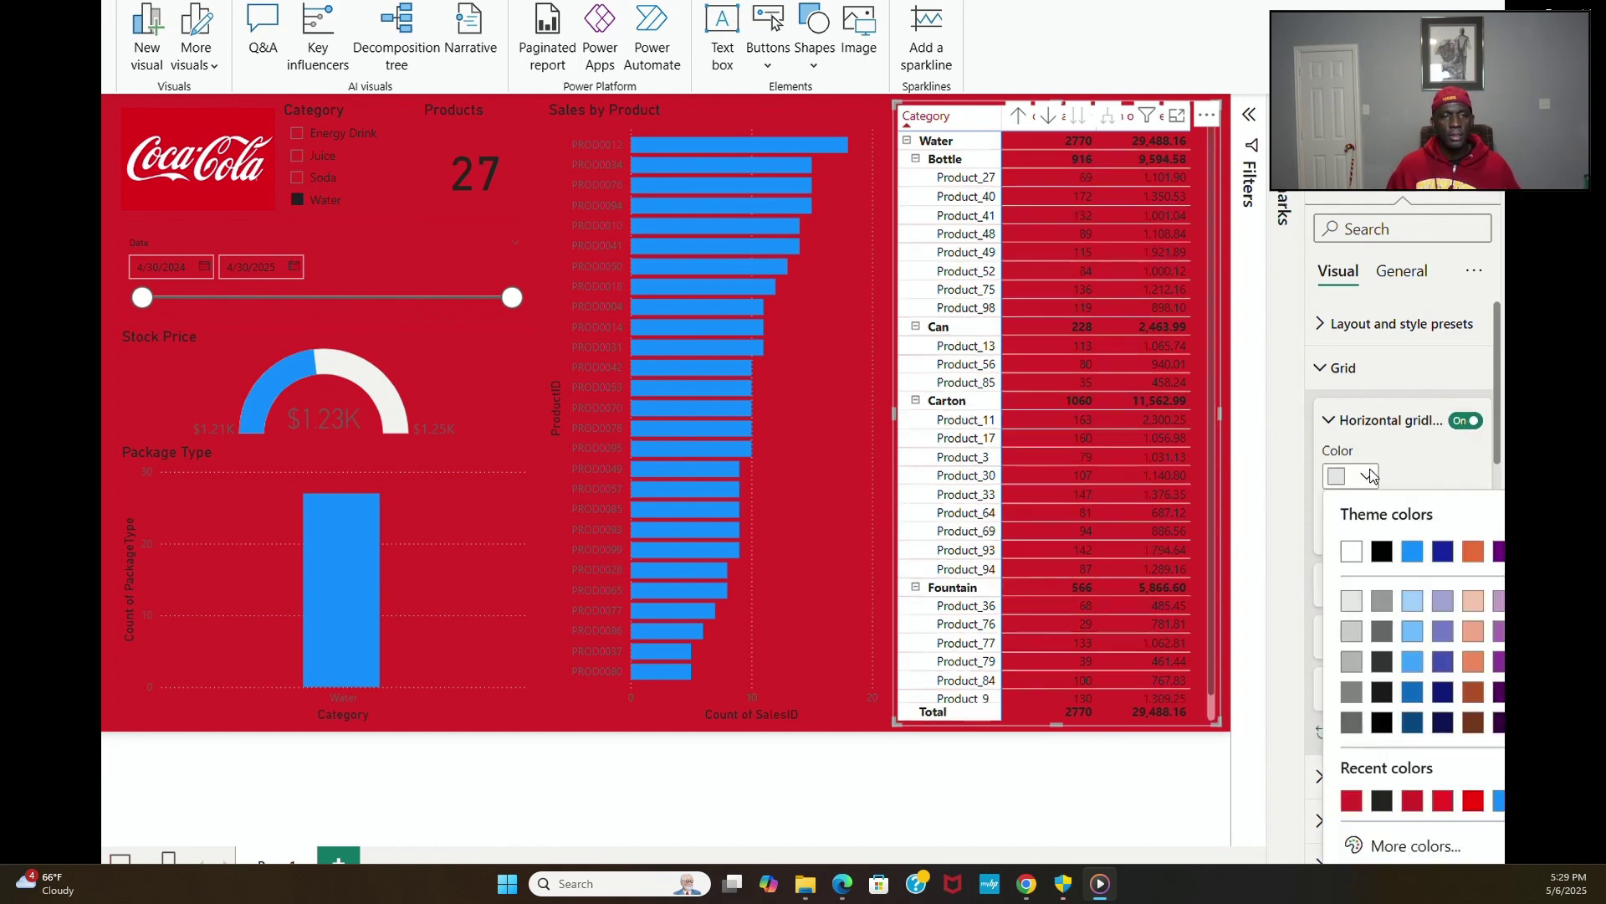
{"action": "left_click", "coordinate": [1353, 801]}
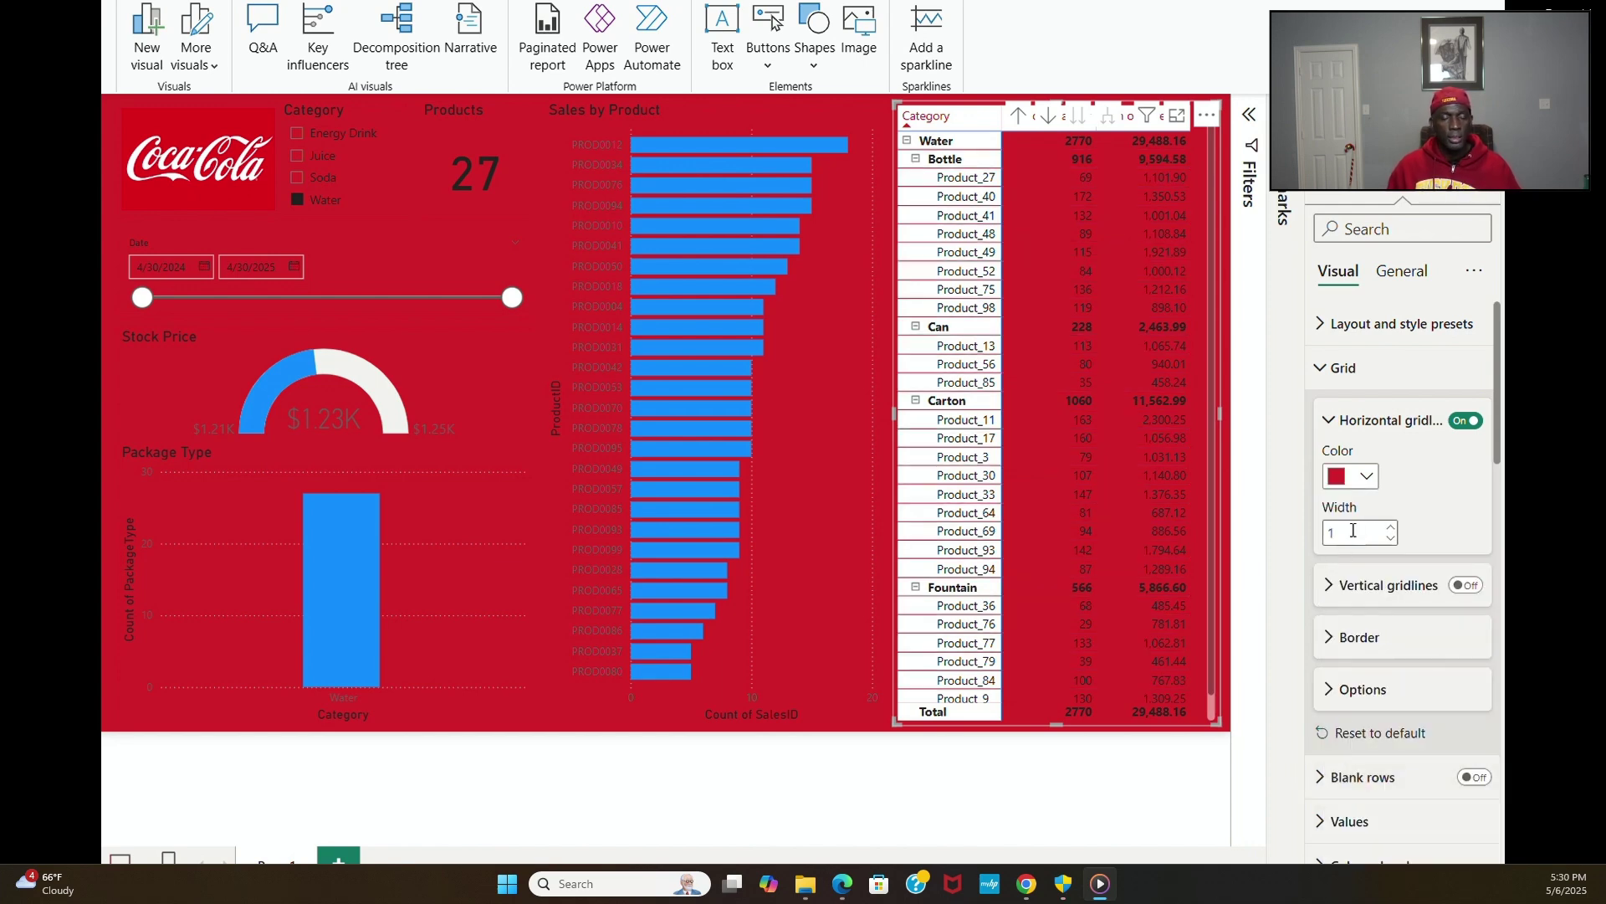
{"action": "left_click", "coordinate": [1325, 368]}
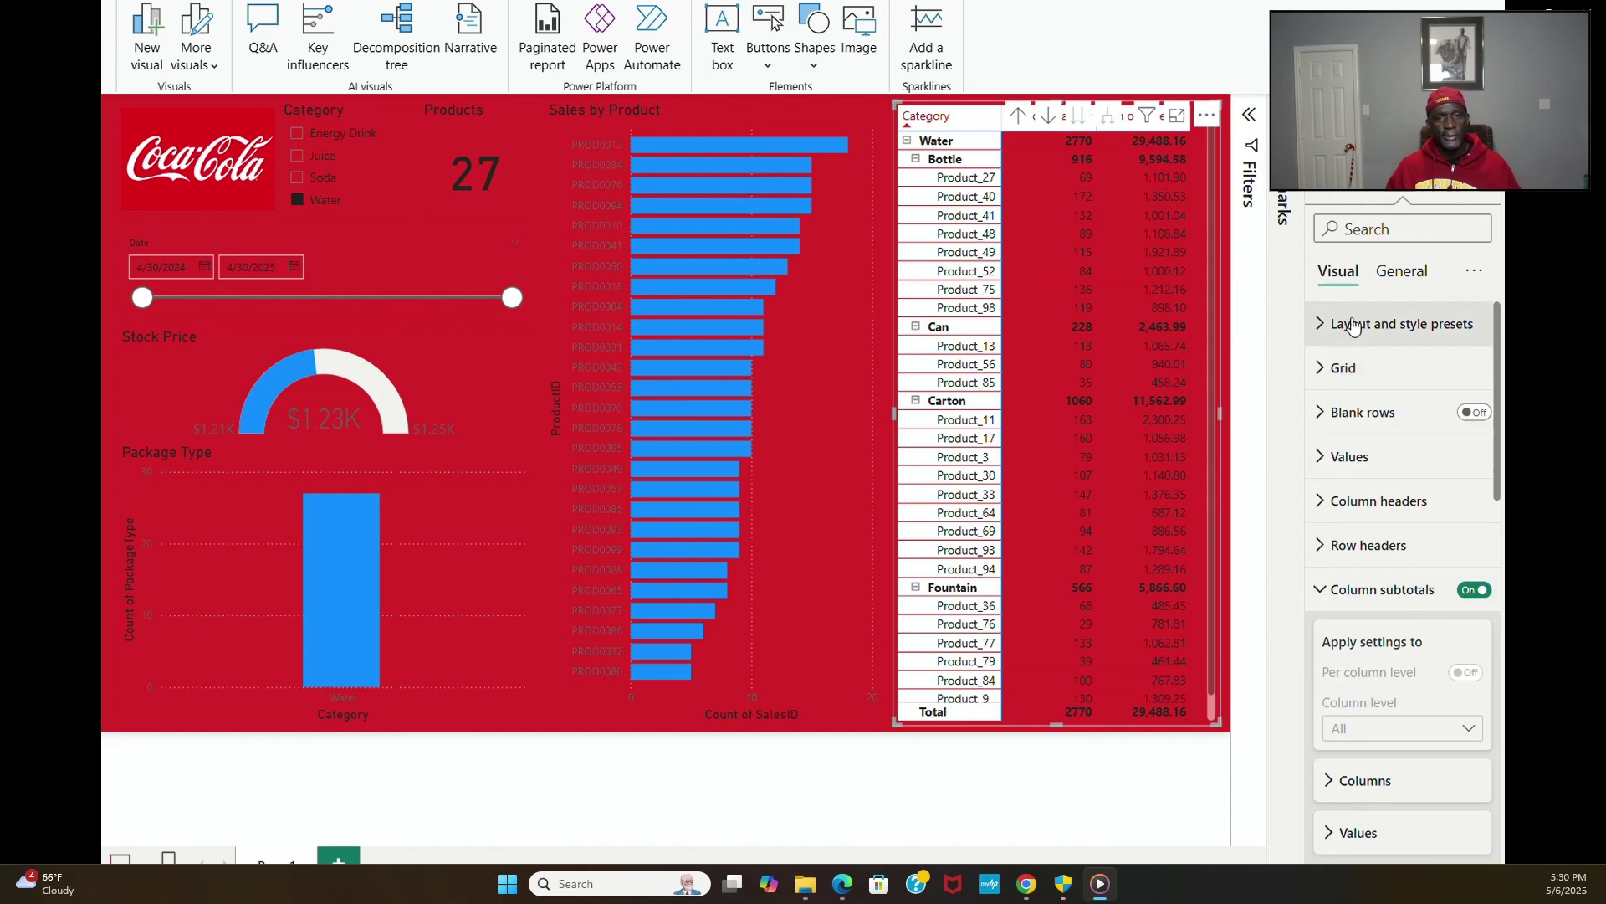
Step: Set the matrix row headers' background to the recent red and their text color to white
{"action": "left_click", "coordinate": [1402, 272]}
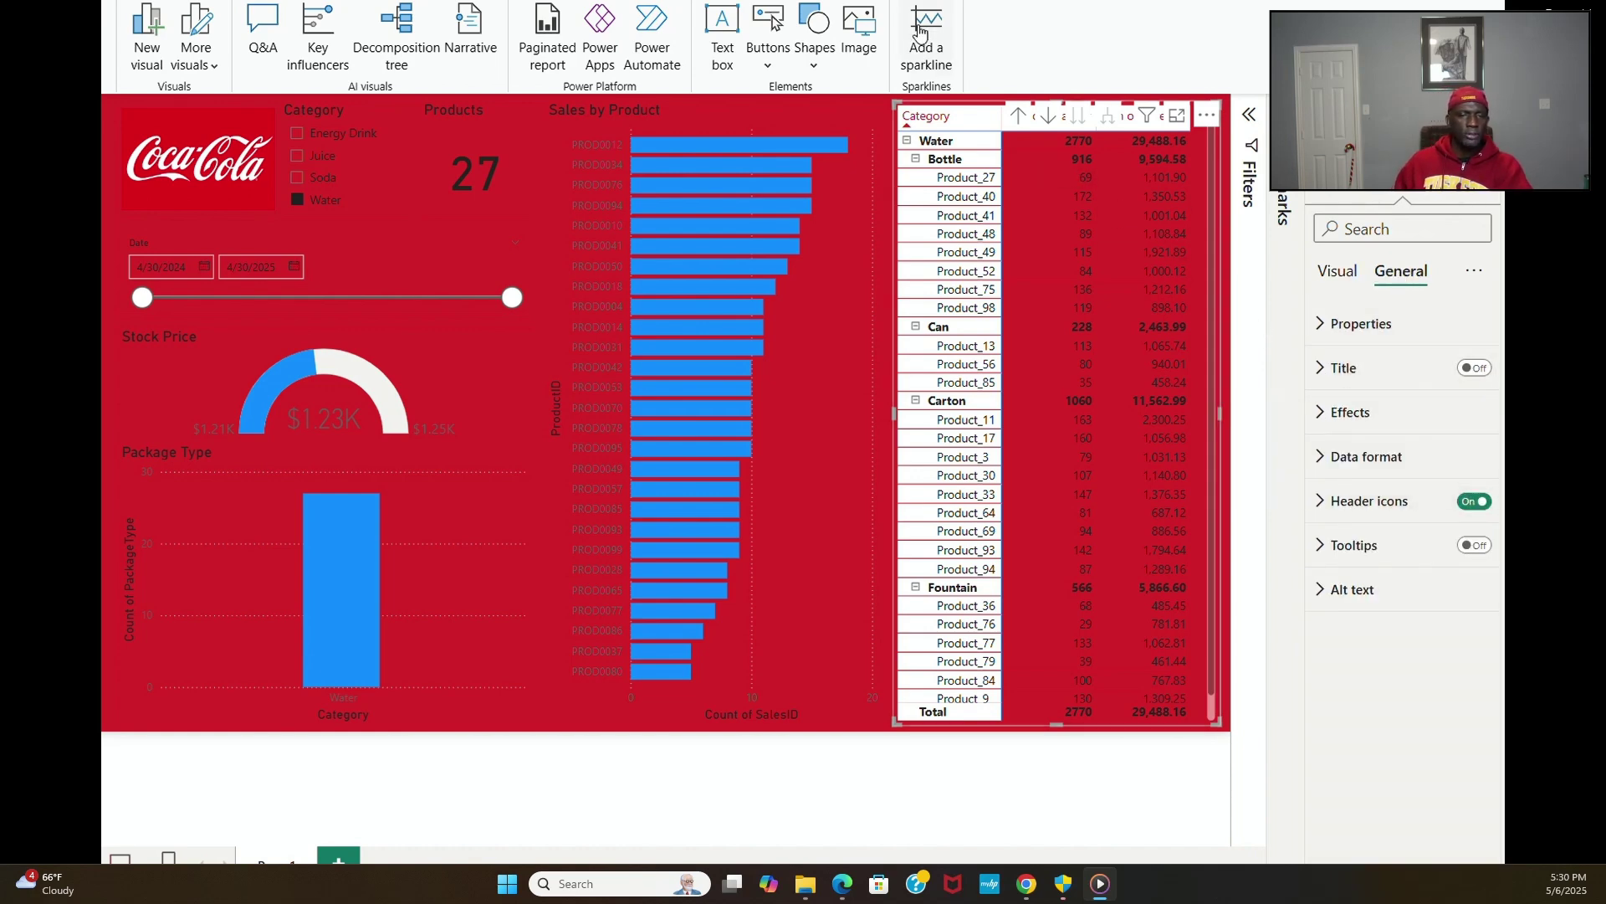
{"action": "left_click", "coordinate": [1338, 272]}
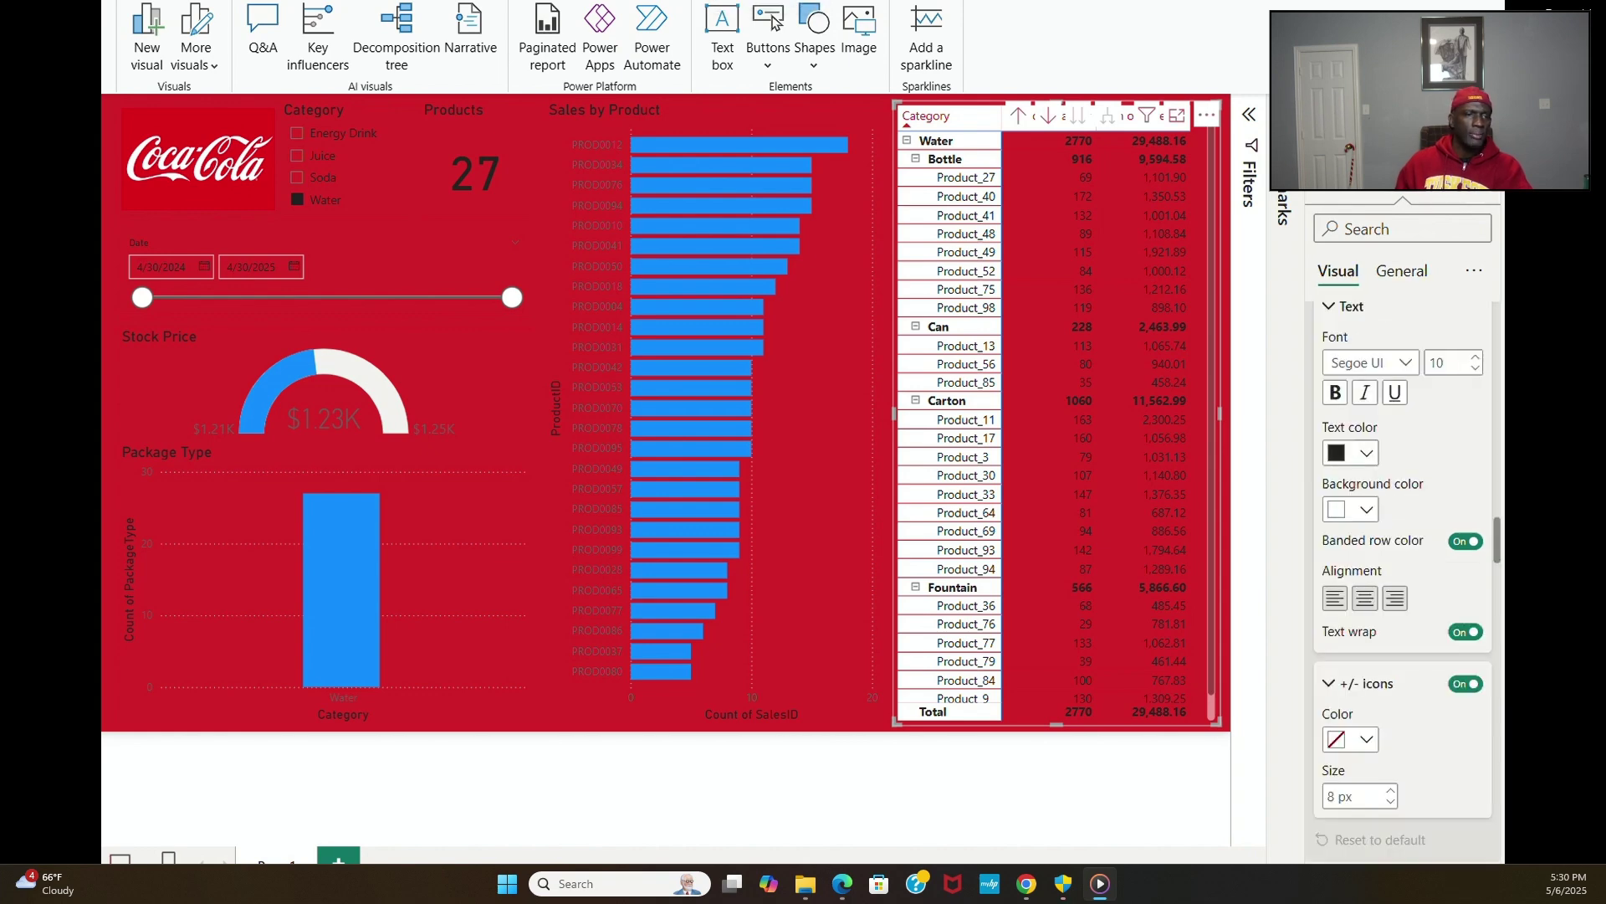
{"action": "left_click", "coordinate": [1365, 507]}
{"action": "left_click", "coordinate": [1349, 415]}
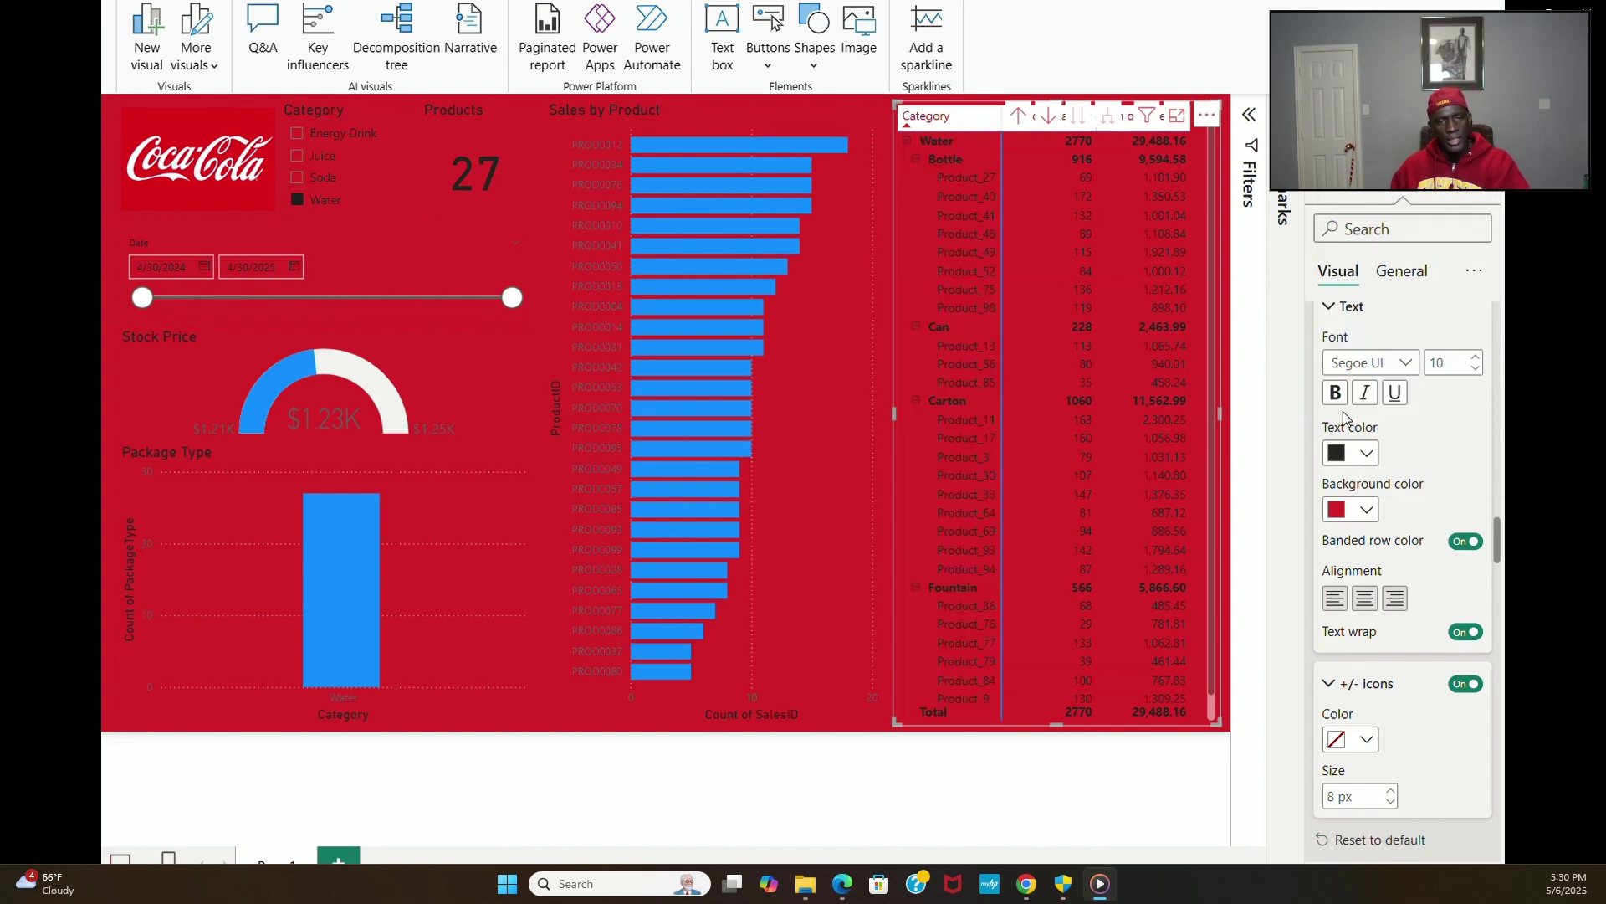
{"action": "left_click", "coordinate": [1368, 456]}
{"action": "left_click", "coordinate": [1353, 529]}
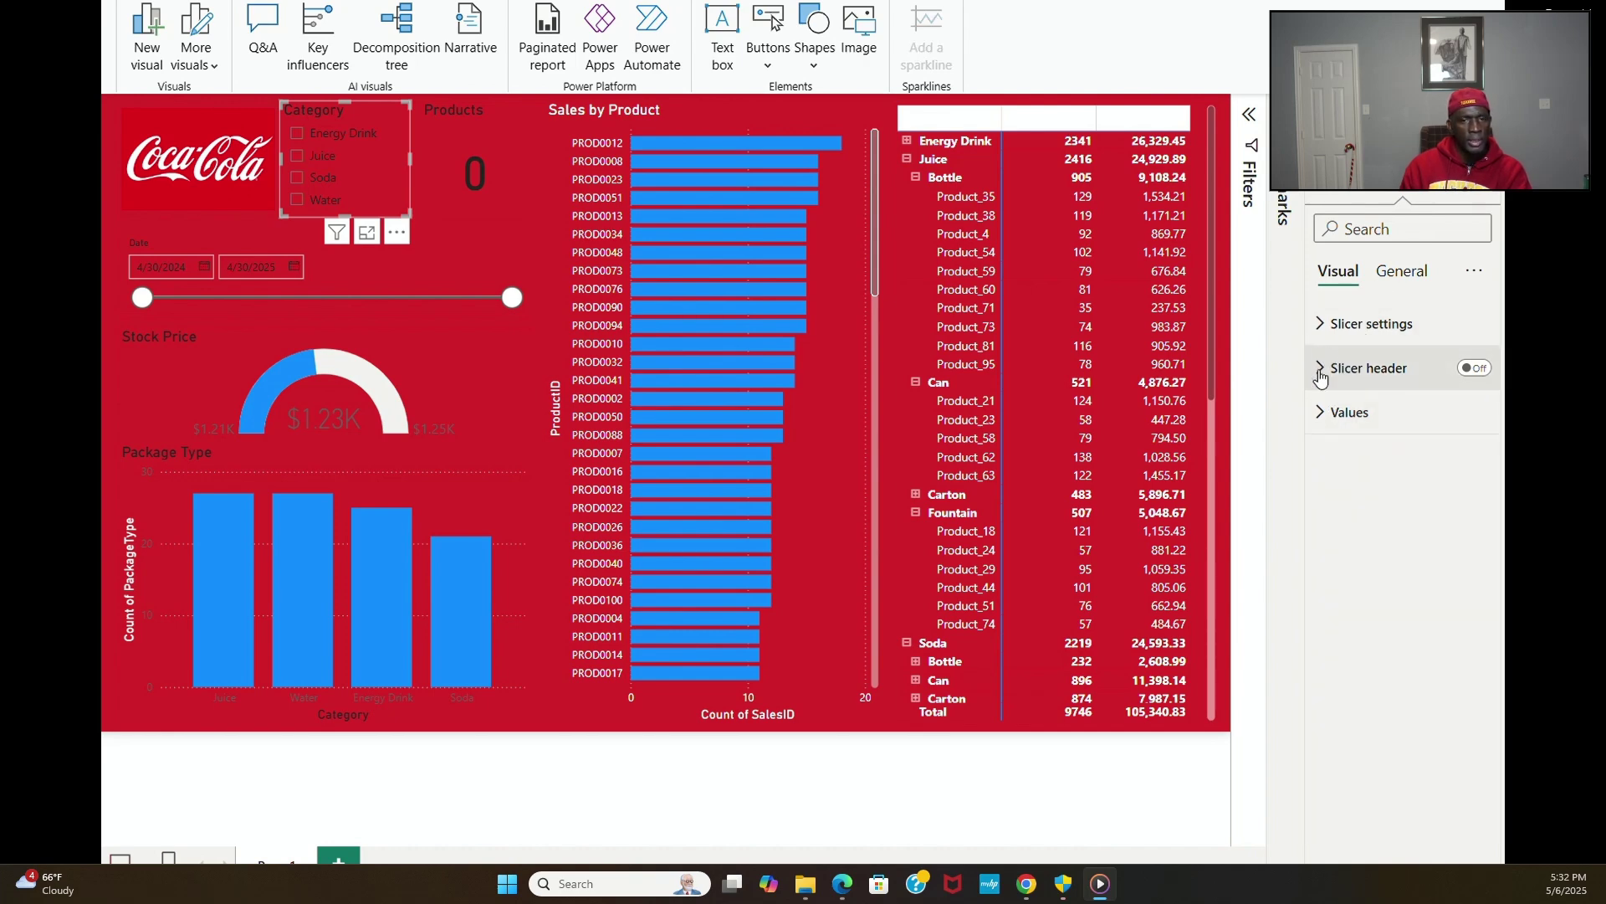
Step: Set the color of the Y-axis values in the Package Type chart to white
{"action": "left_click", "coordinate": [445, 465]}
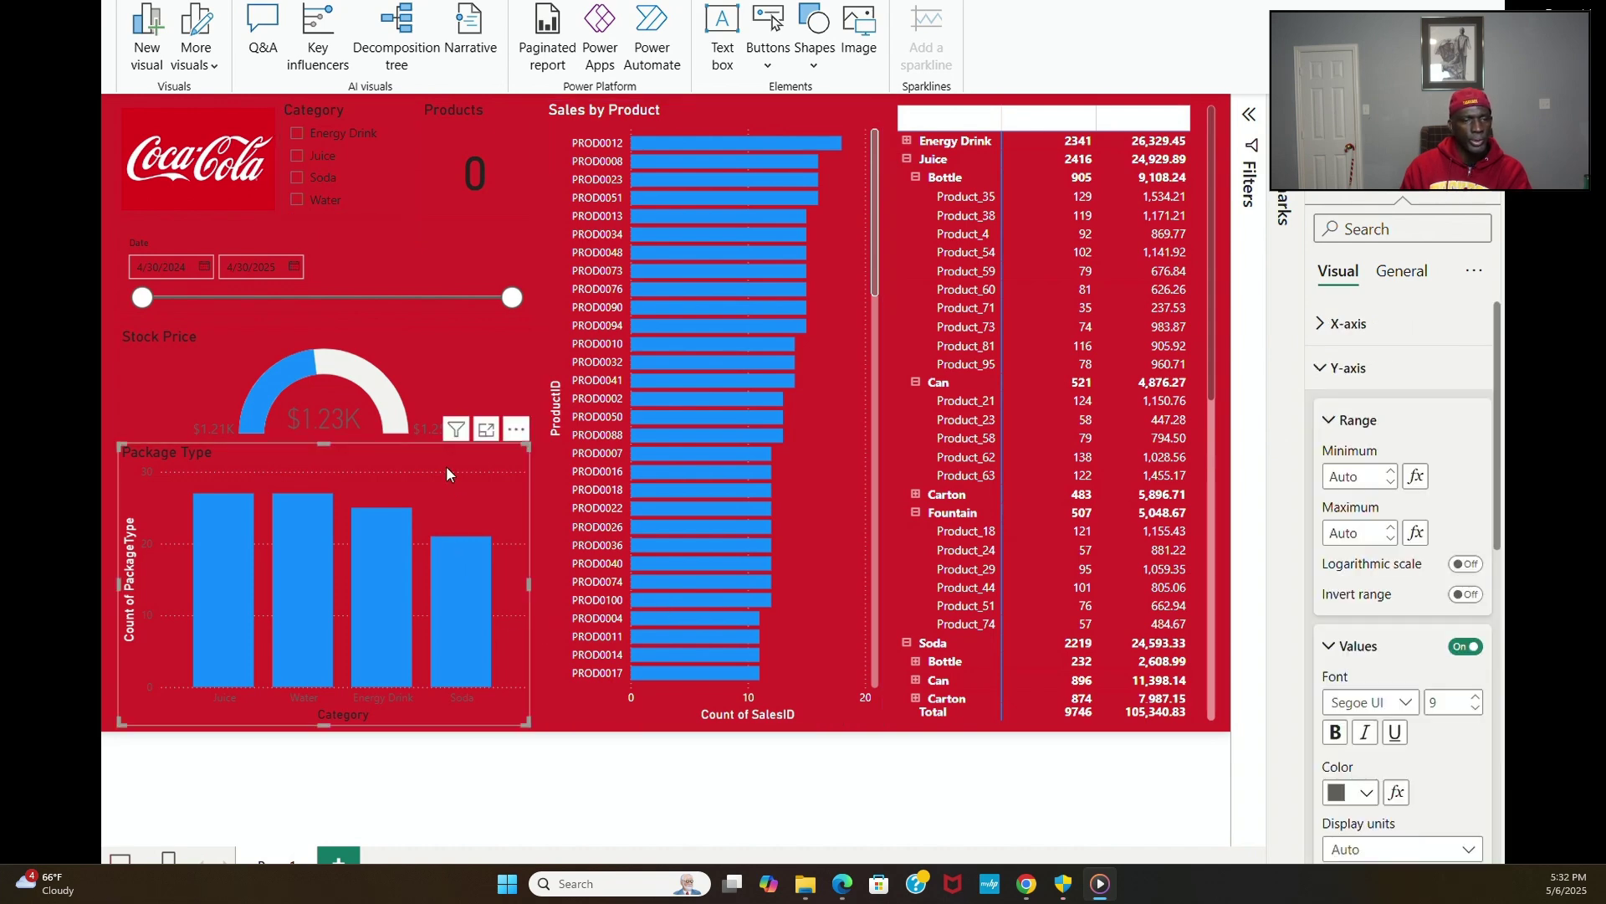
{"action": "left_click", "coordinate": [1366, 793]}
{"action": "left_click", "coordinate": [1351, 698]}
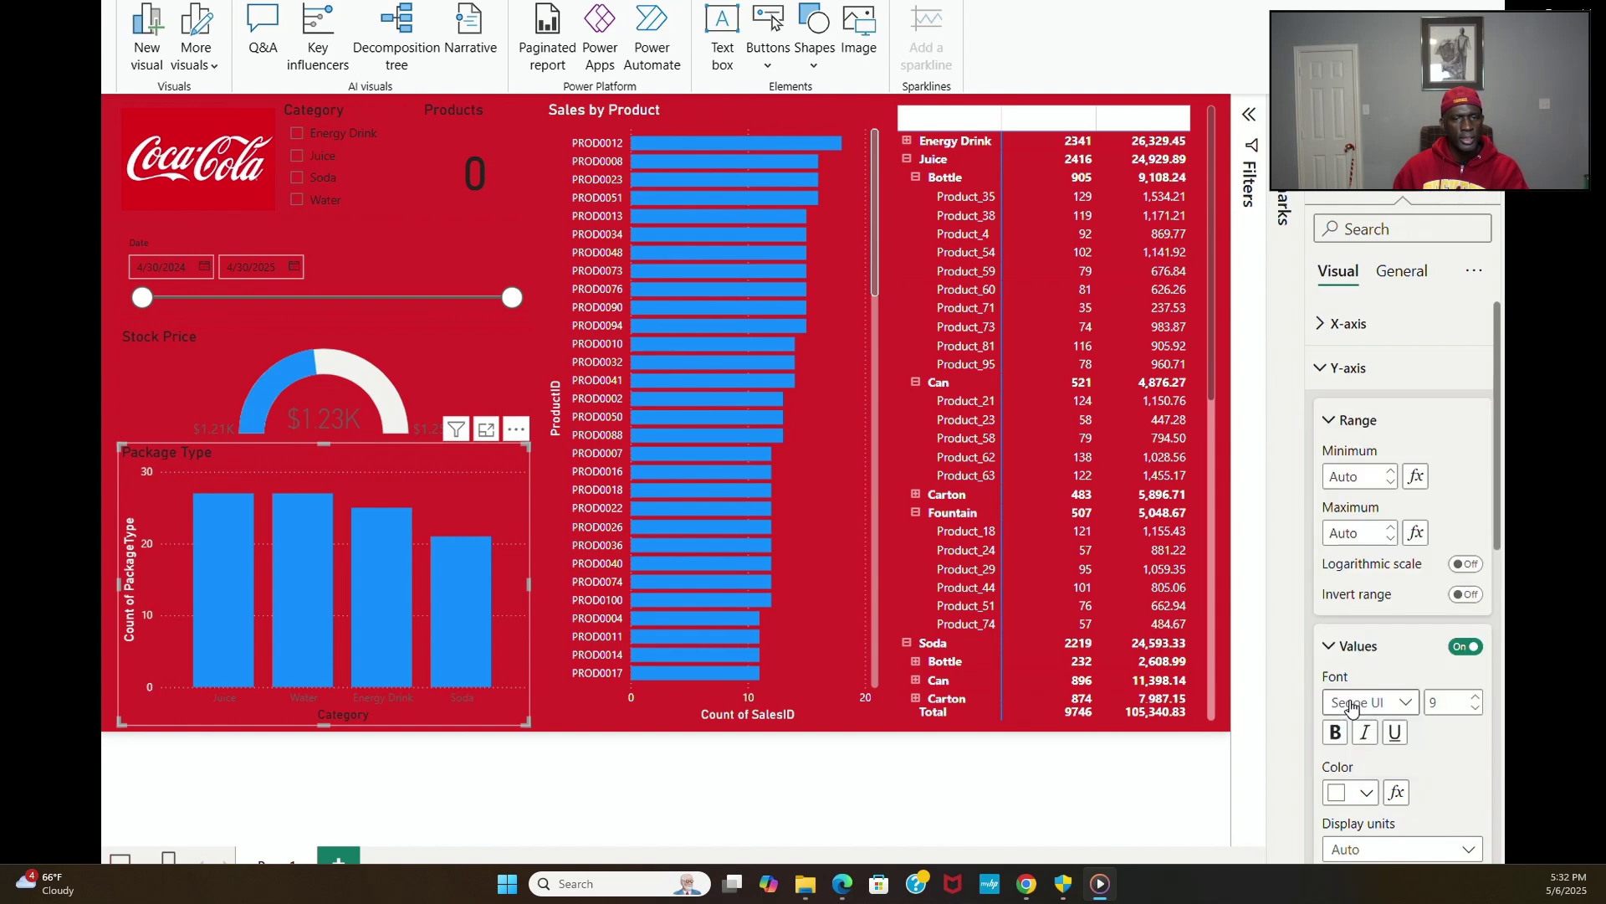
Step: Set the color of the X-axis category labels in the Package Type chart to white
{"action": "left_click", "coordinate": [1326, 324]}
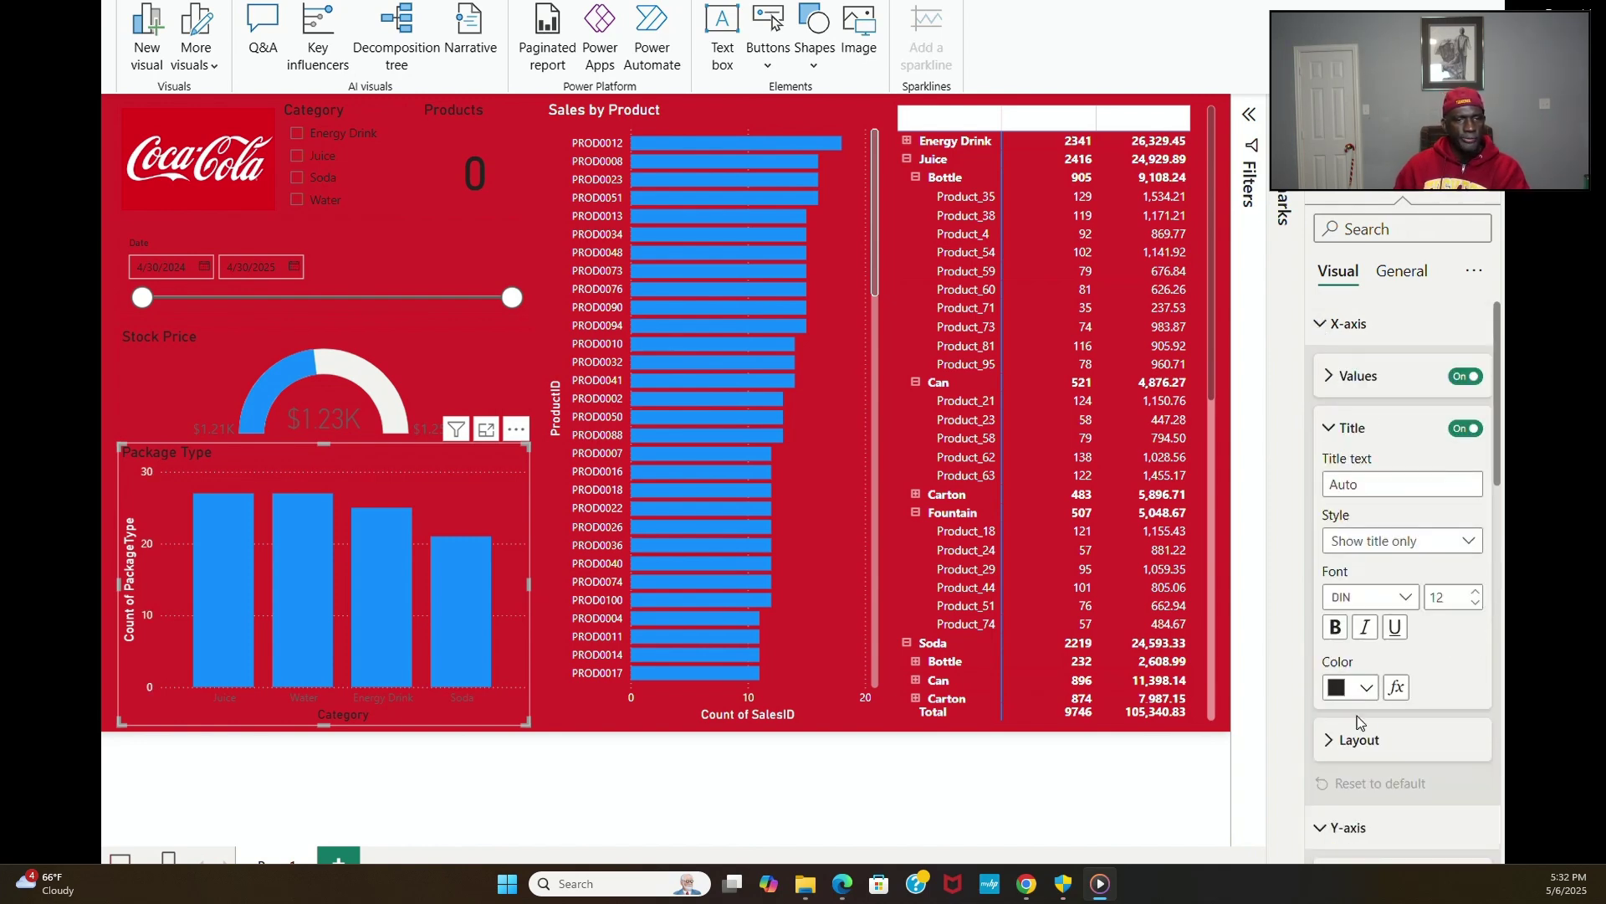
{"action": "scroll", "coordinate": [1342, 745], "scroll_direction": "down", "scroll_amount": 2}
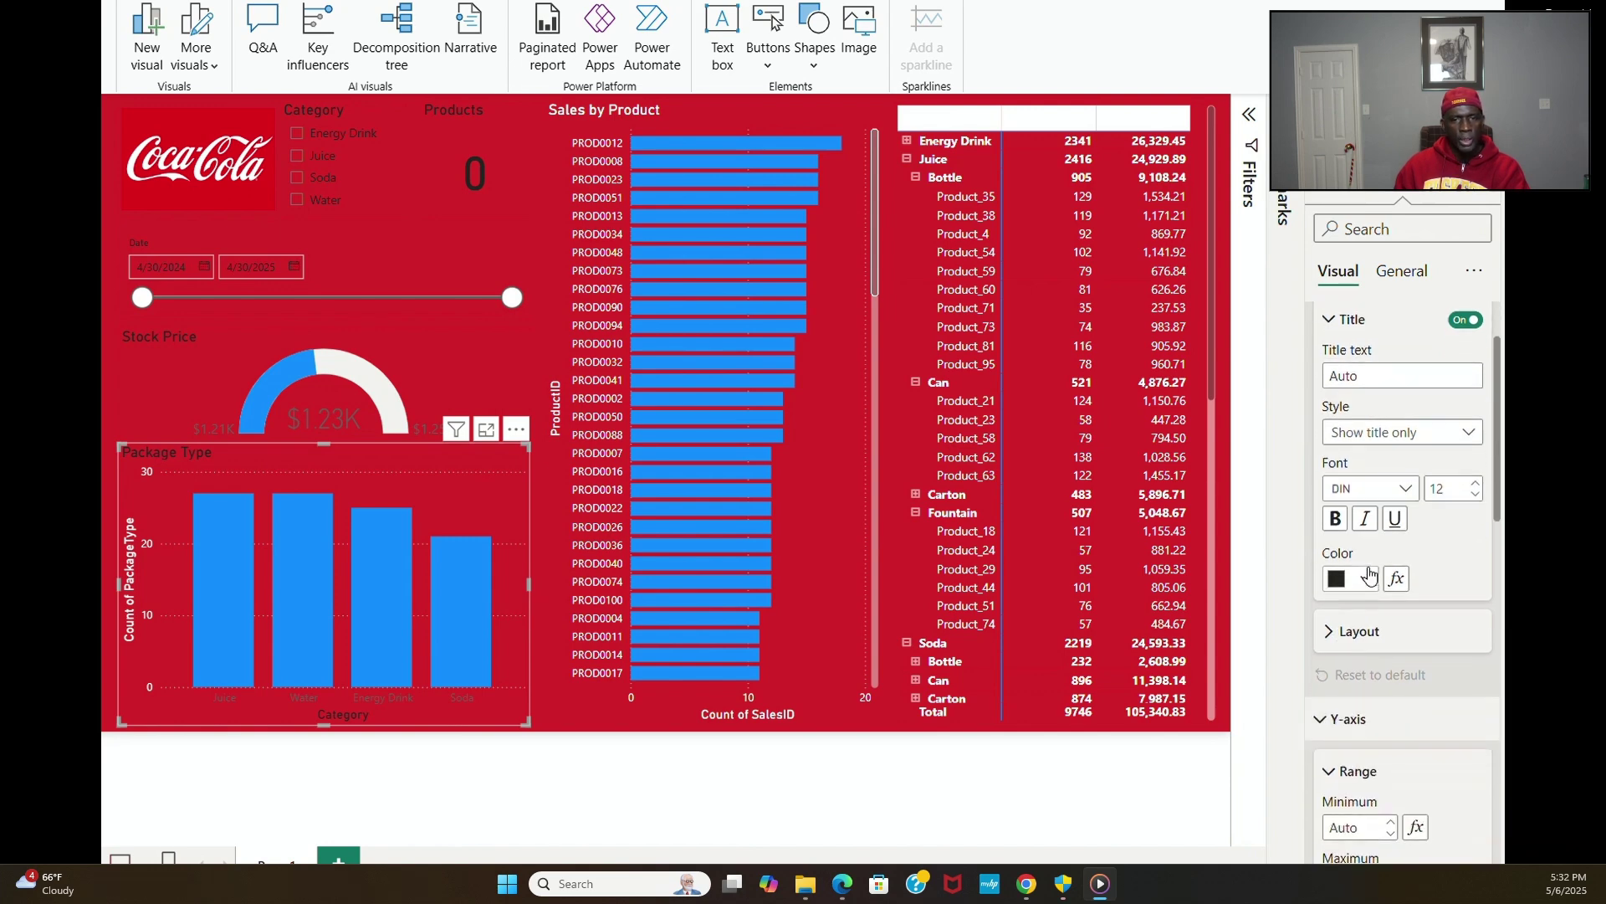
{"action": "scroll", "coordinate": [1370, 569], "scroll_direction": "up", "scroll_amount": 2}
{"action": "left_click", "coordinate": [1332, 382]}
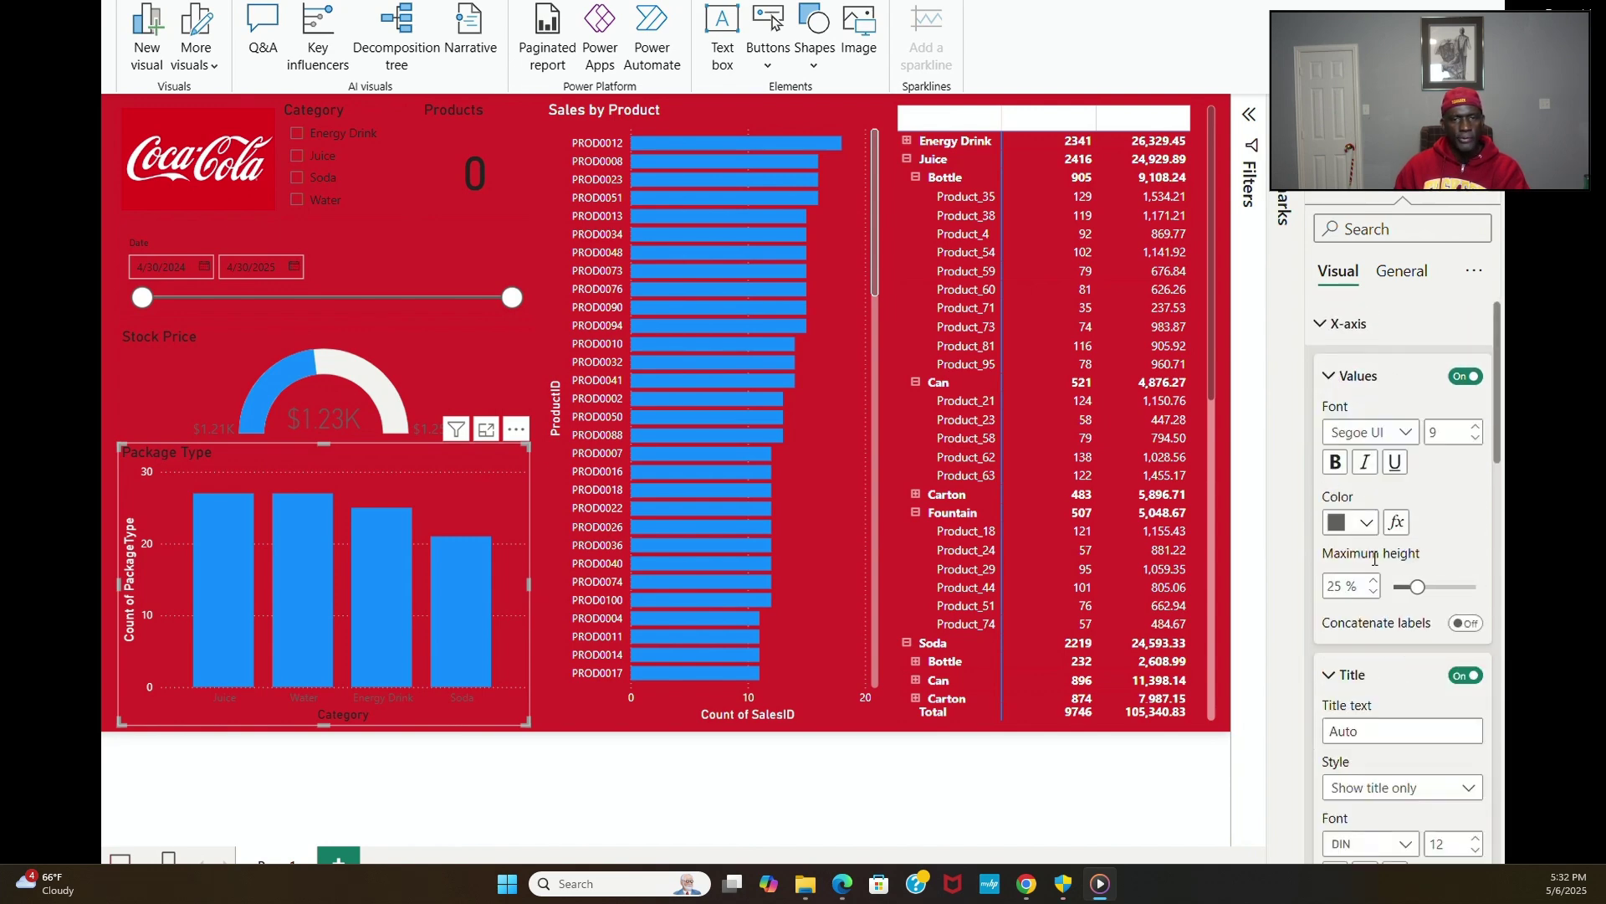
{"action": "left_click", "coordinate": [1366, 522]}
{"action": "left_click", "coordinate": [1350, 437]}
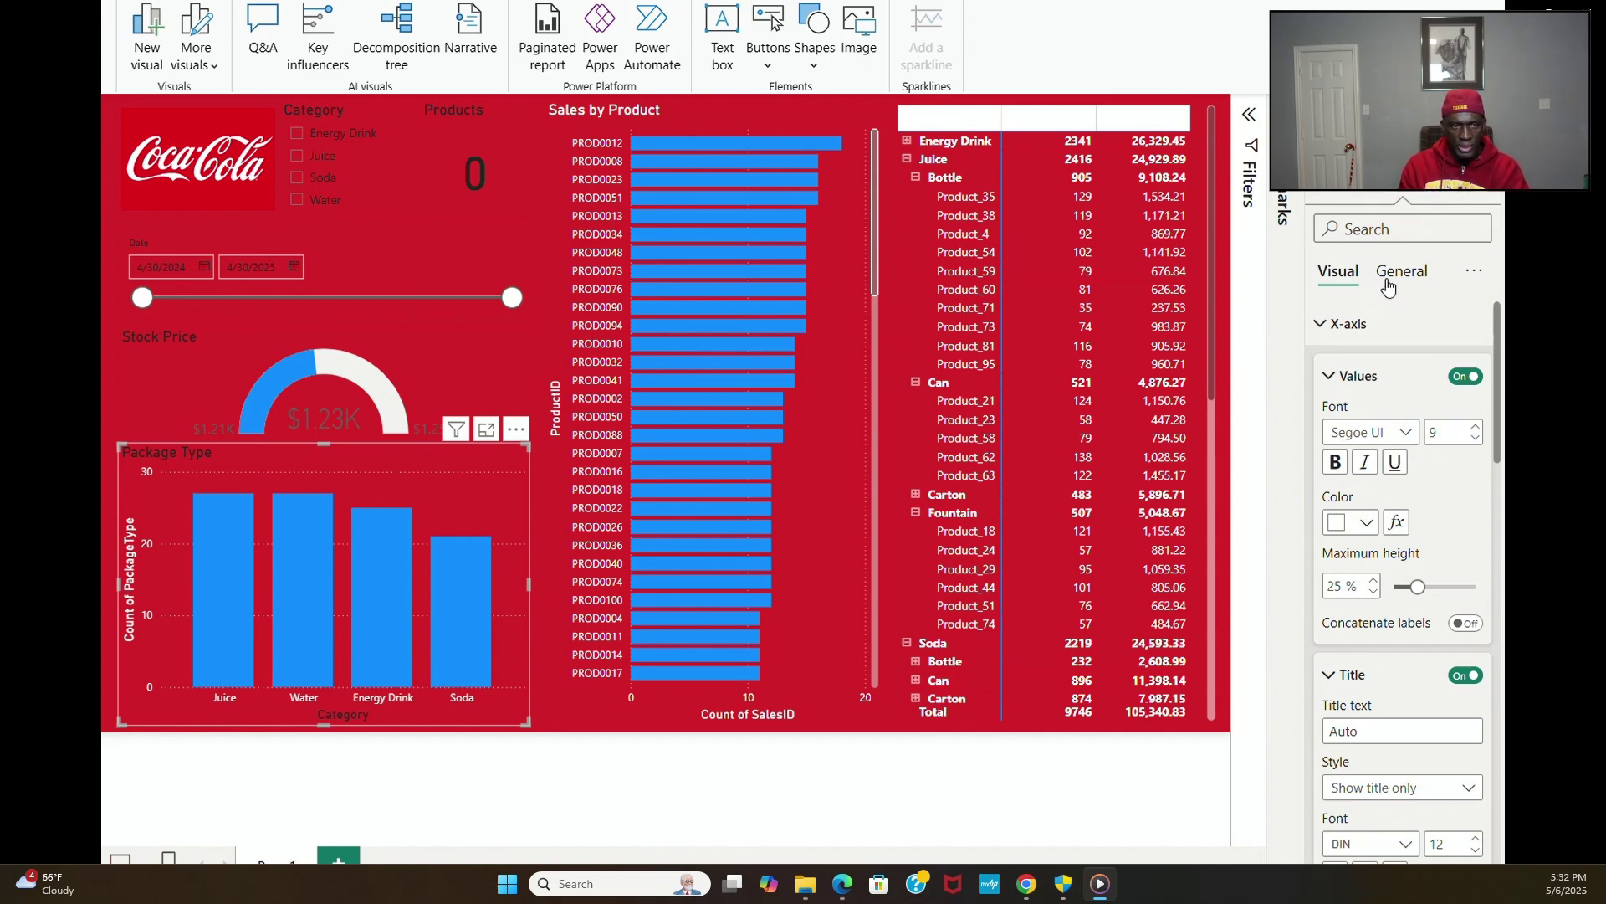
{"action": "left_click", "coordinate": [1331, 378]}
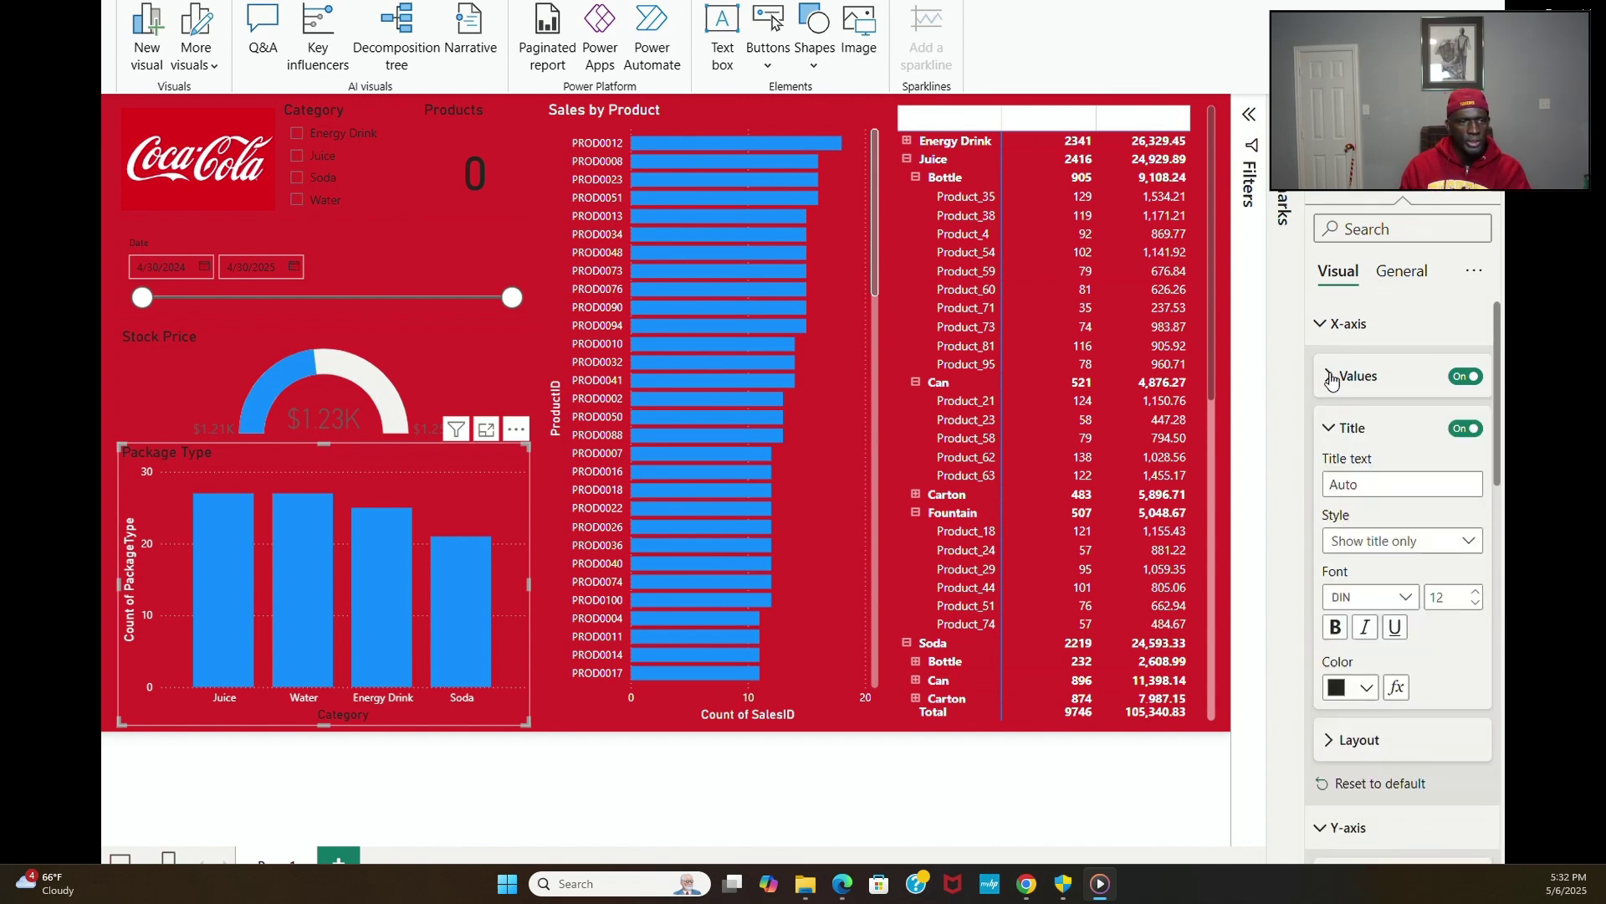
{"action": "left_click", "coordinate": [1330, 429]}
{"action": "left_click", "coordinate": [1325, 569]}
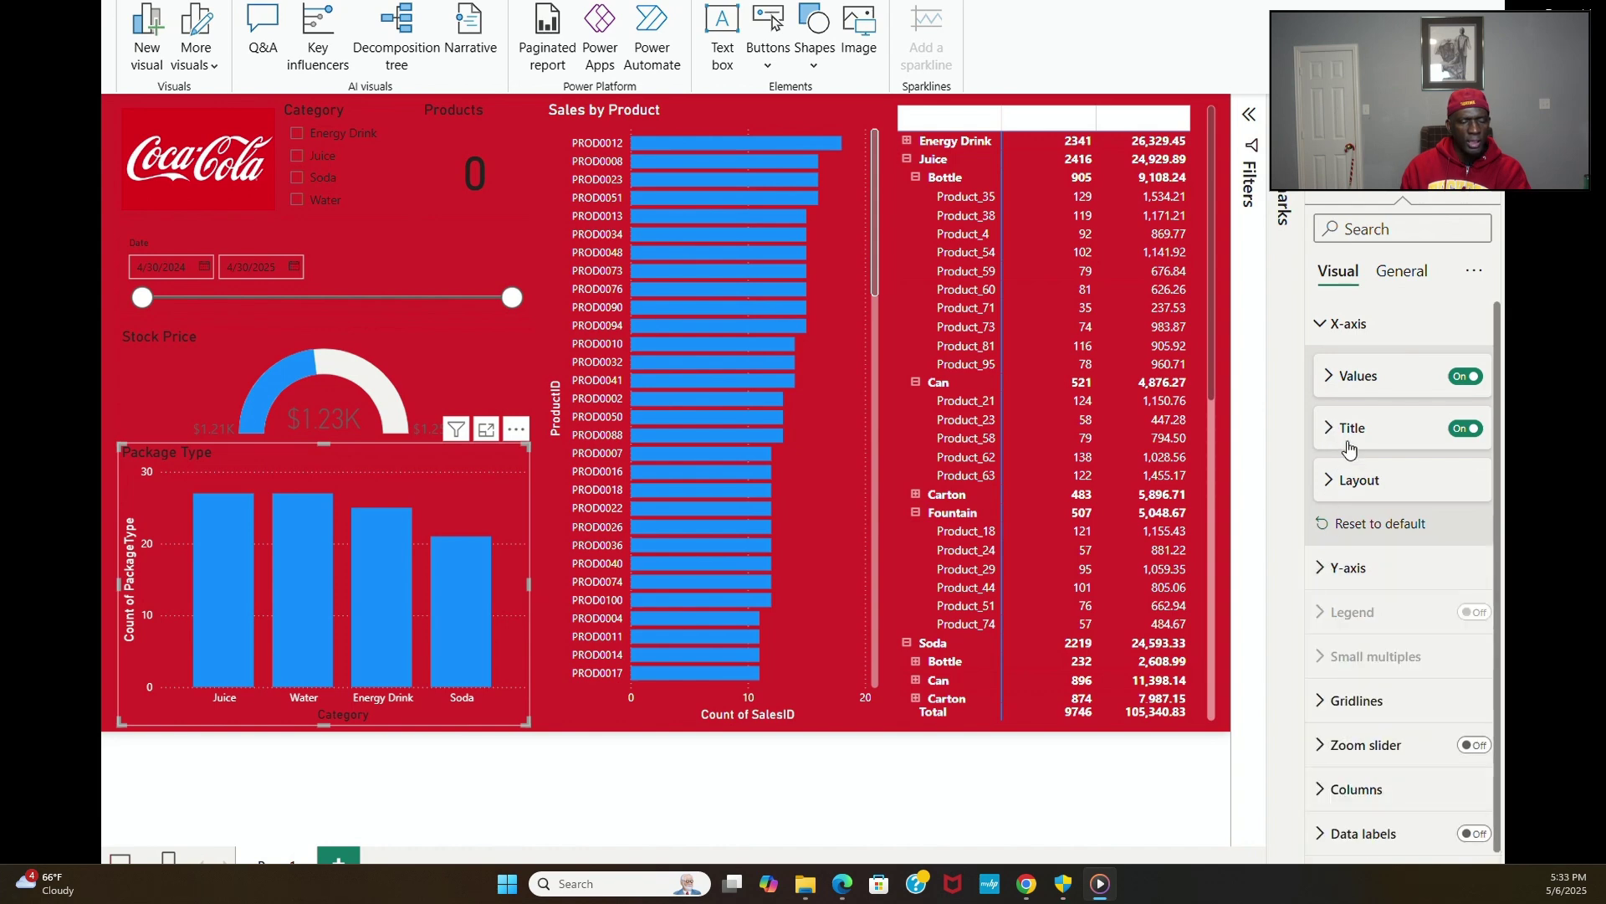
{"action": "left_click", "coordinate": [1331, 326]}
Step: Set the text color of the Package Type chart's title to white
{"action": "left_click", "coordinate": [1389, 276]}
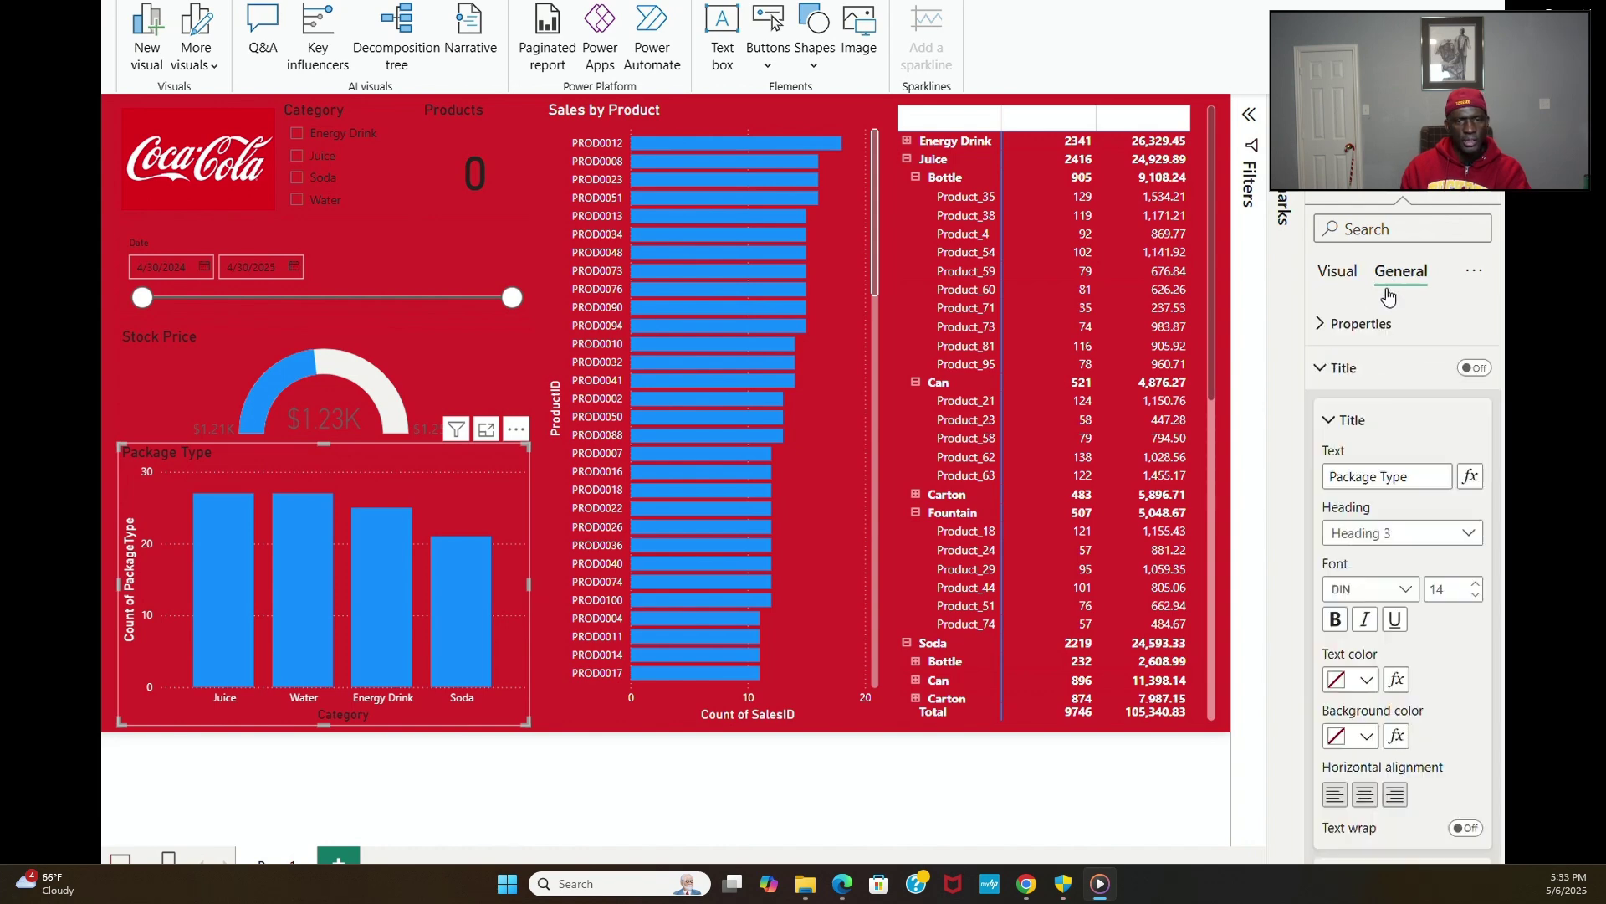
{"action": "left_click", "coordinate": [1360, 681]}
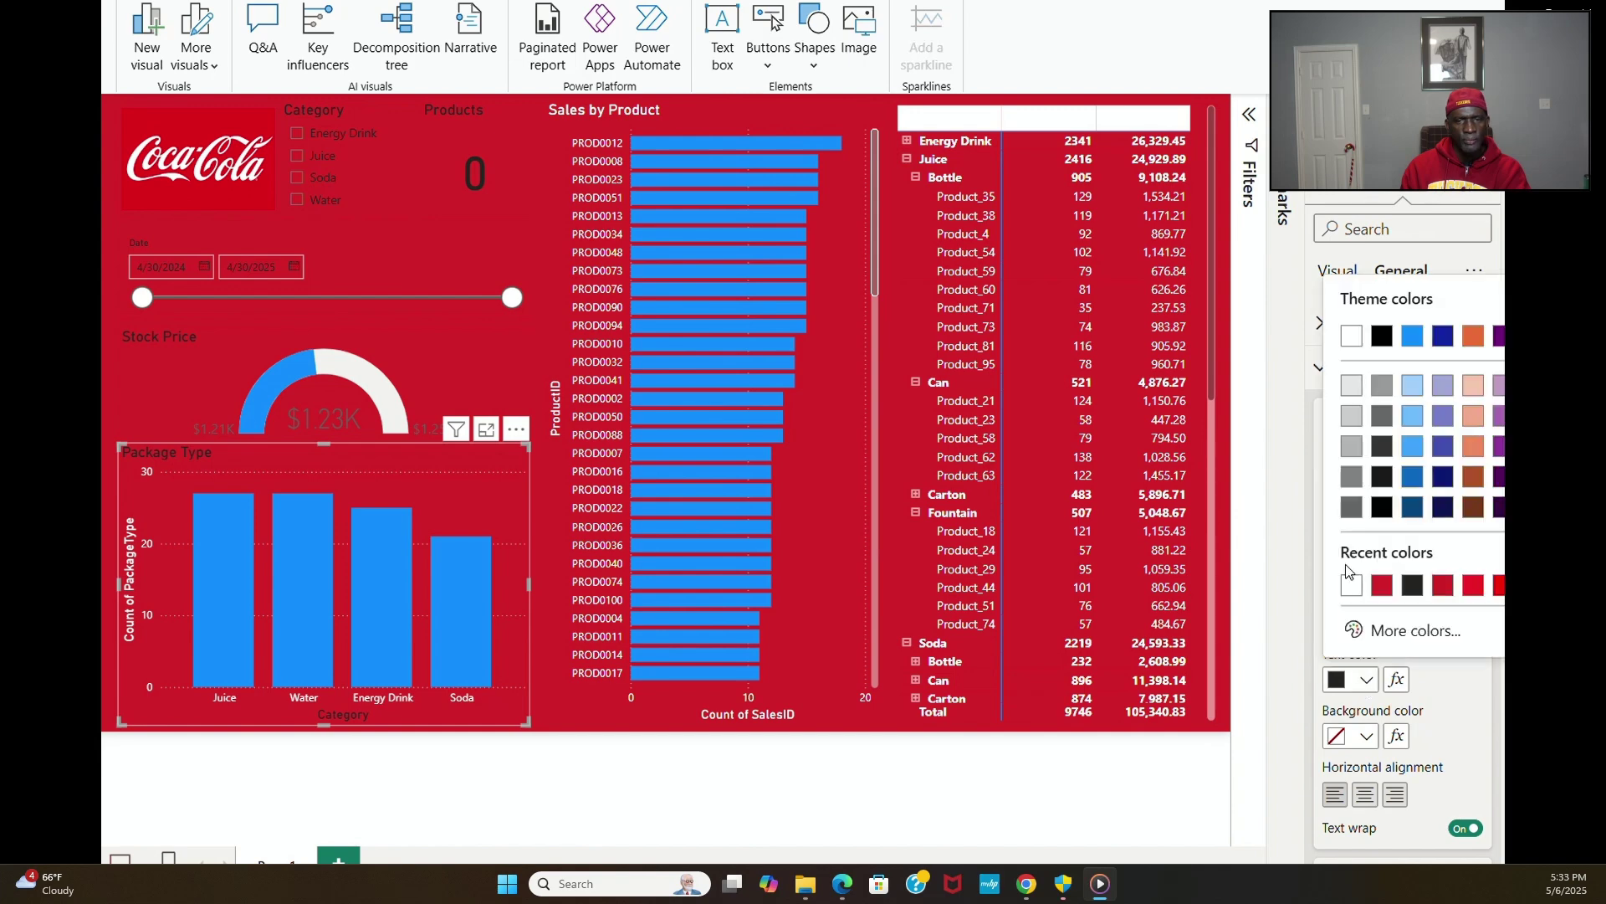
{"action": "left_click", "coordinate": [1346, 591]}
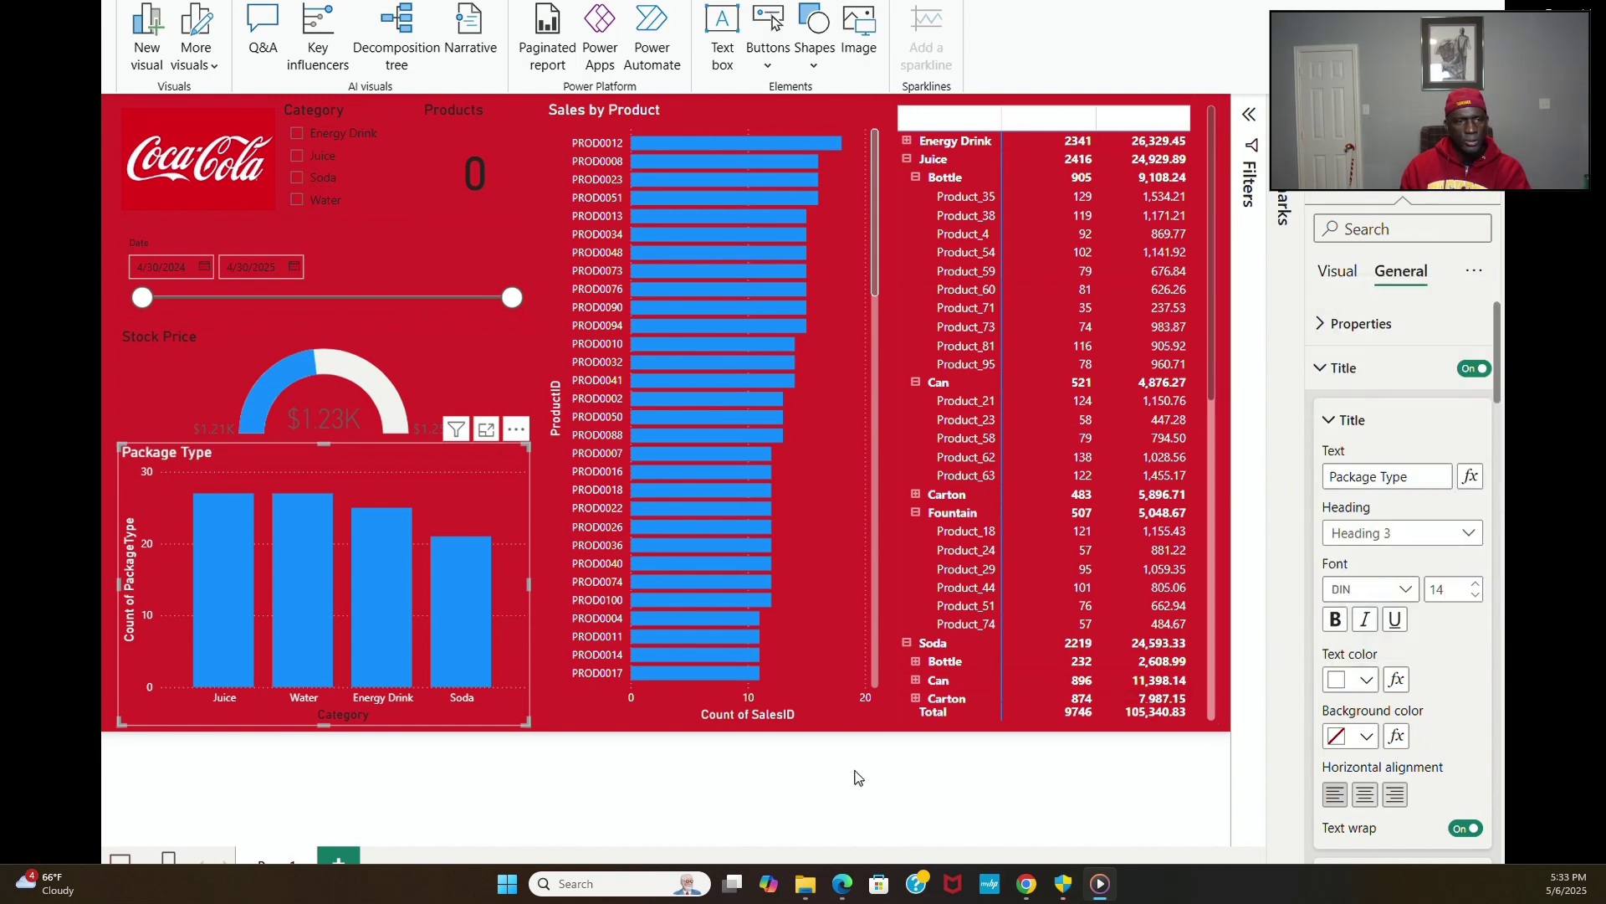
{"action": "left_click", "coordinate": [1331, 372]}
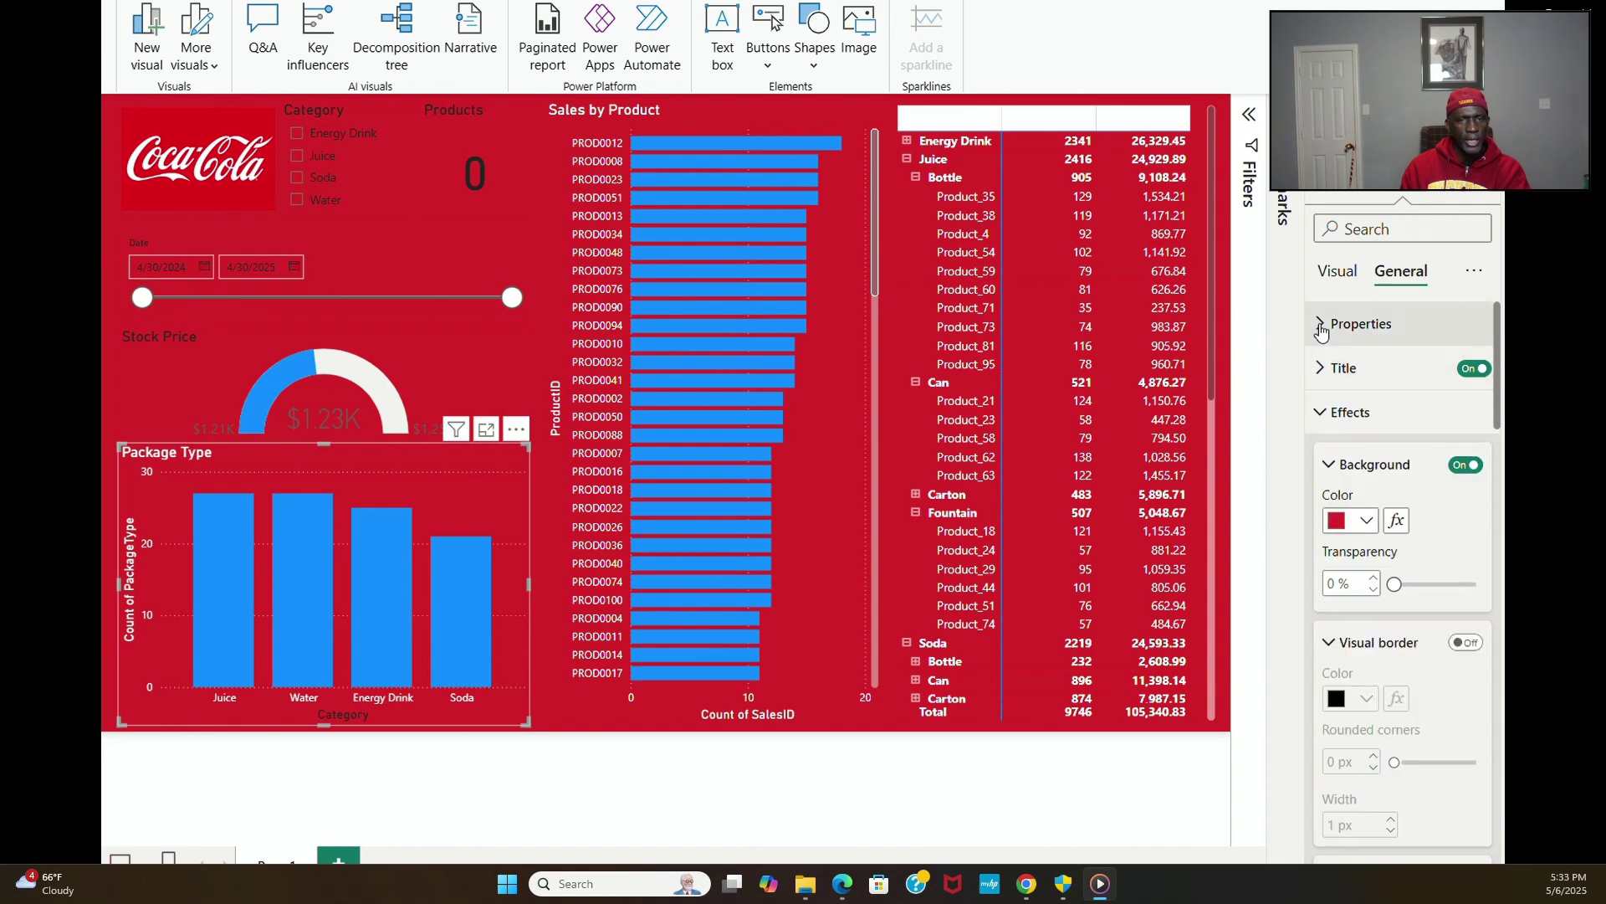
Step: Set the color of the Package Type chart's X-axis title to white
{"action": "left_click", "coordinate": [1337, 272]}
{"action": "left_click", "coordinate": [1331, 324]}
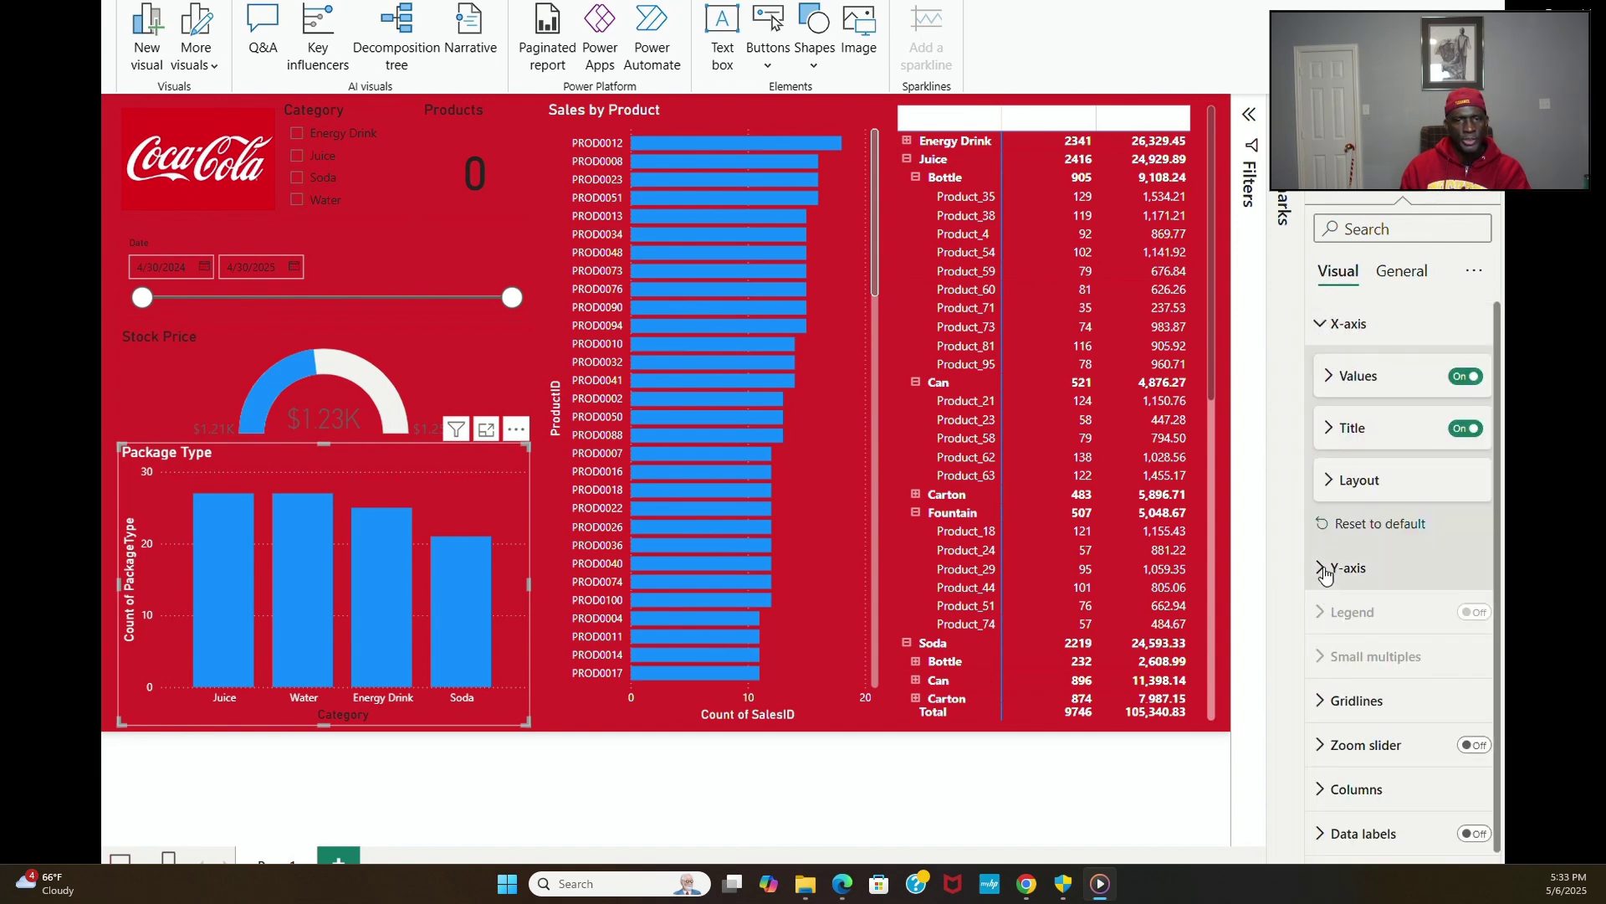
{"action": "left_click", "coordinate": [1339, 380]}
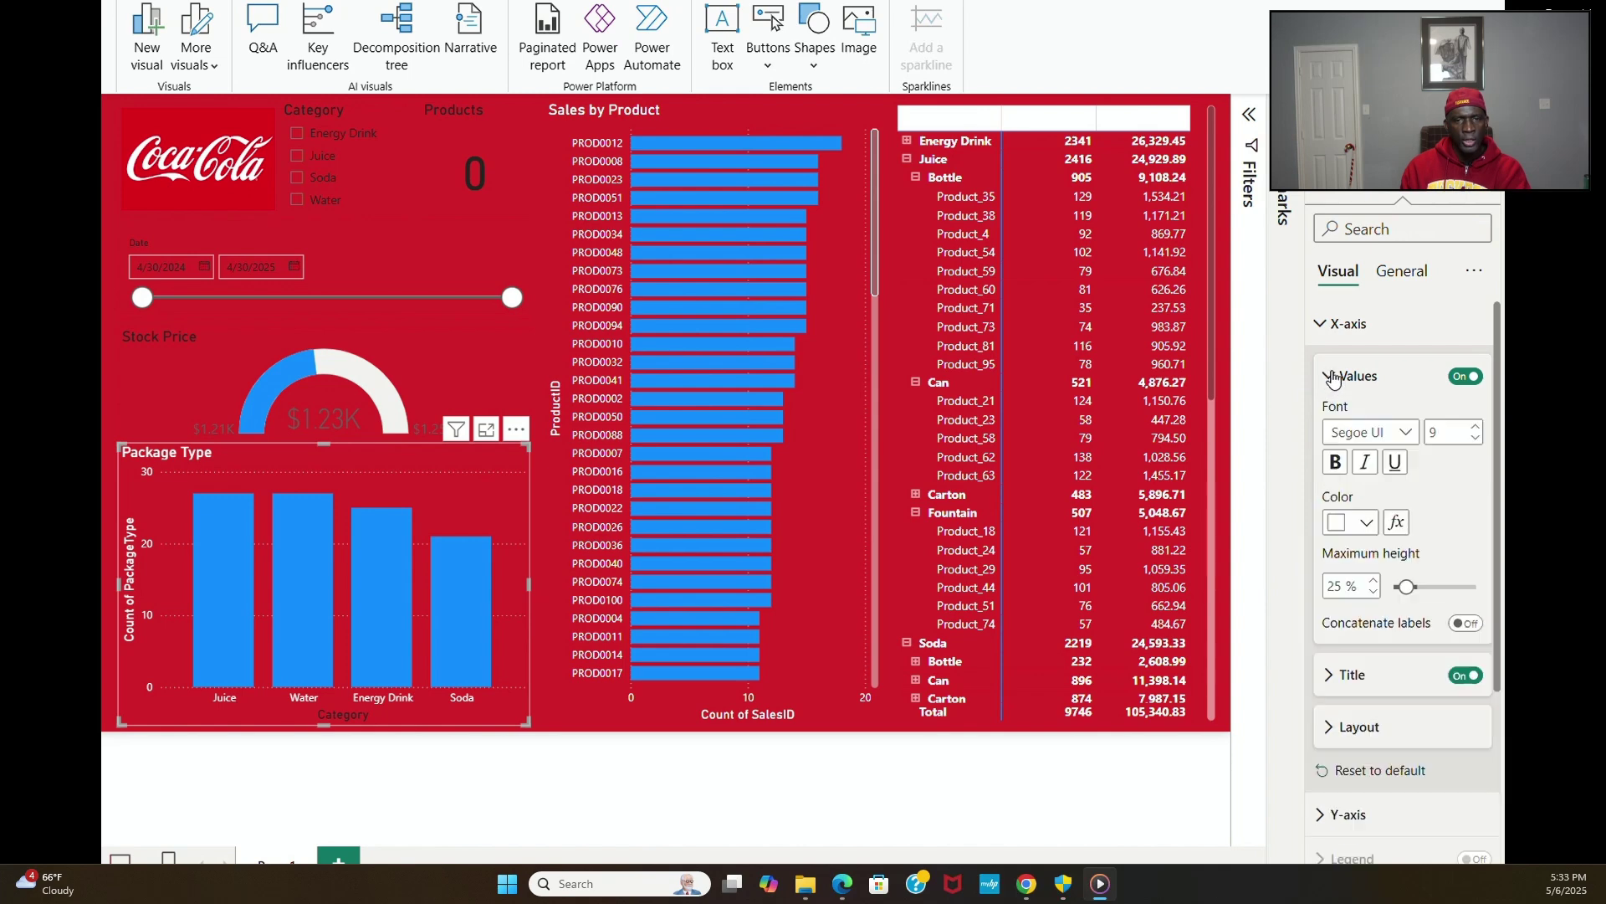
{"action": "left_click", "coordinate": [1339, 381]}
{"action": "left_click", "coordinate": [1334, 429]}
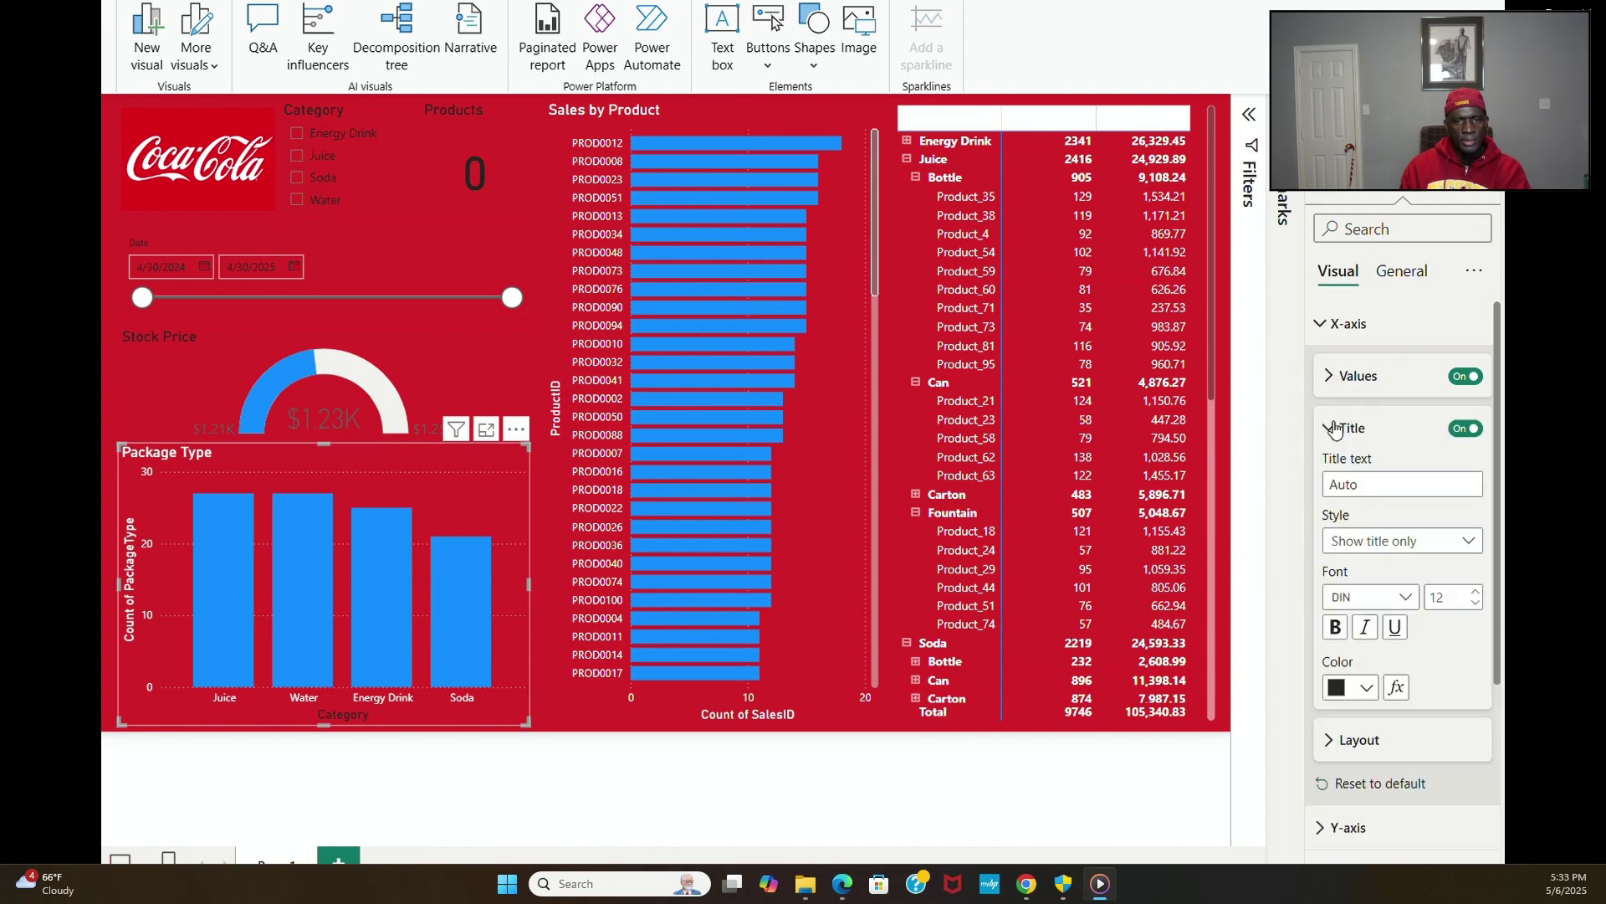
{"action": "left_click", "coordinate": [1366, 687]}
{"action": "left_click", "coordinate": [1352, 594]}
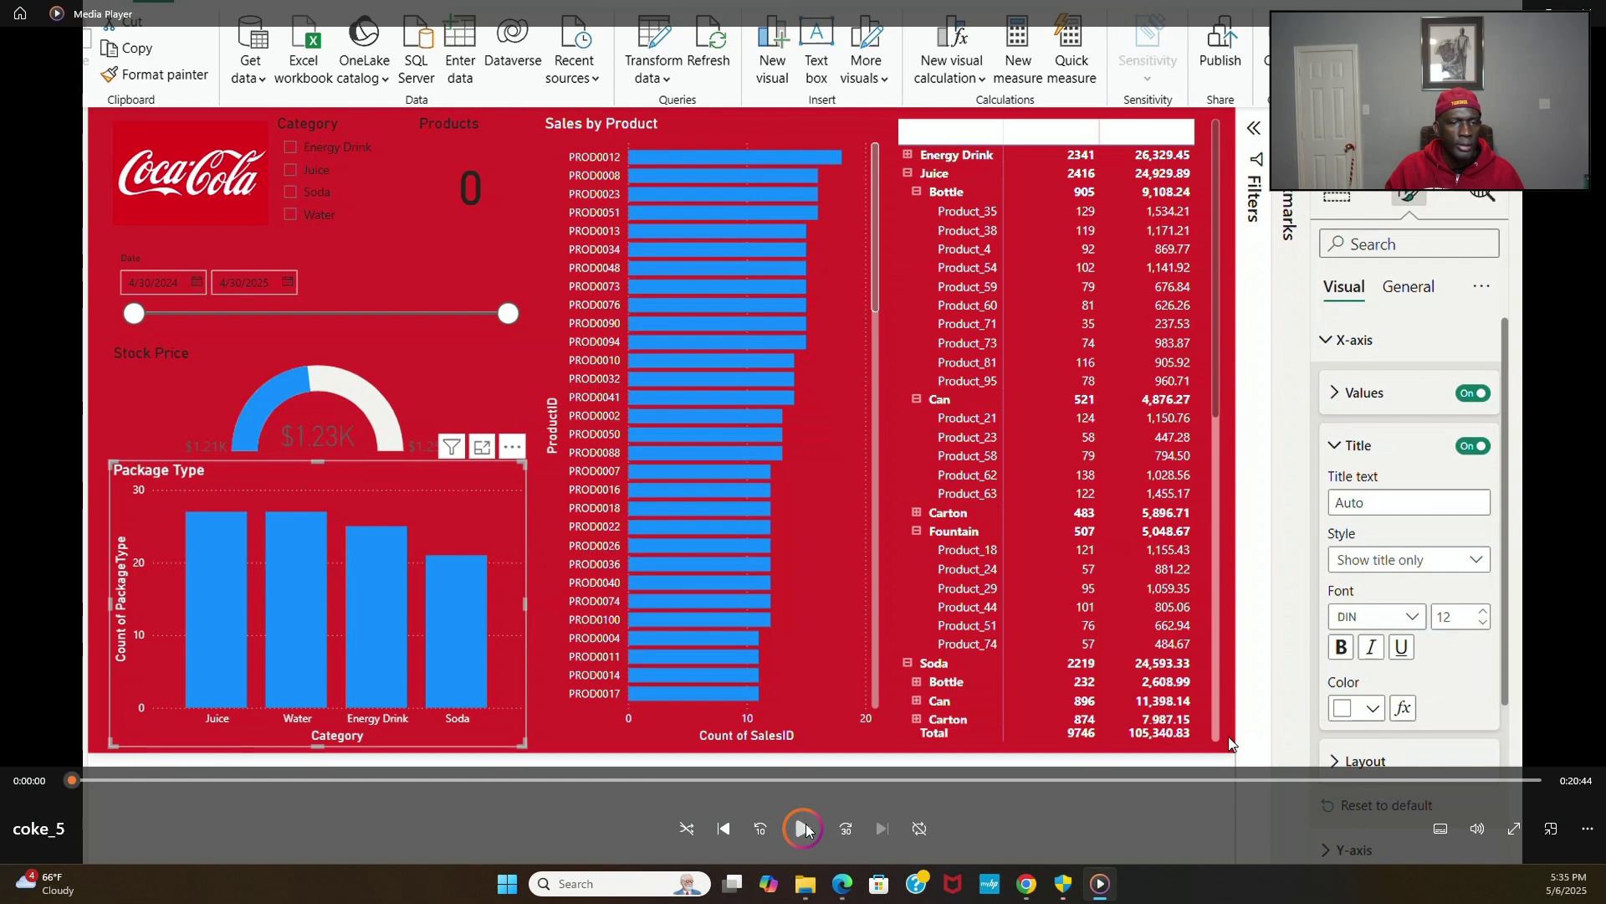
{"action": "left_click", "coordinate": [804, 828]}
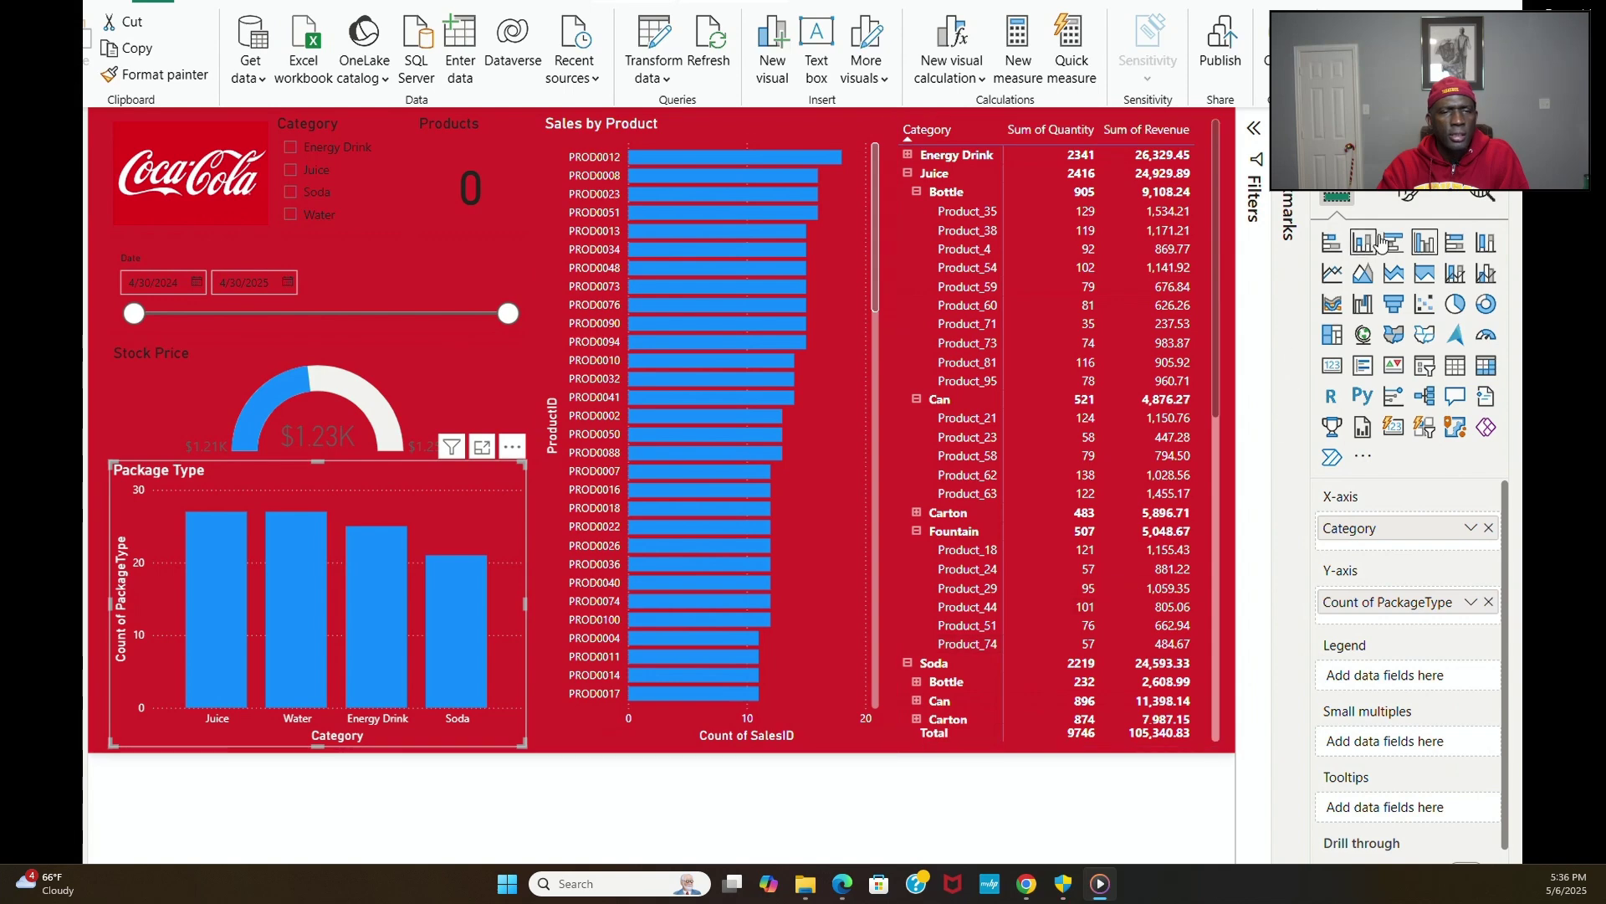
Step: Set the color of all columns in the Package Type chart to white
{"action": "left_click", "coordinate": [1416, 204]}
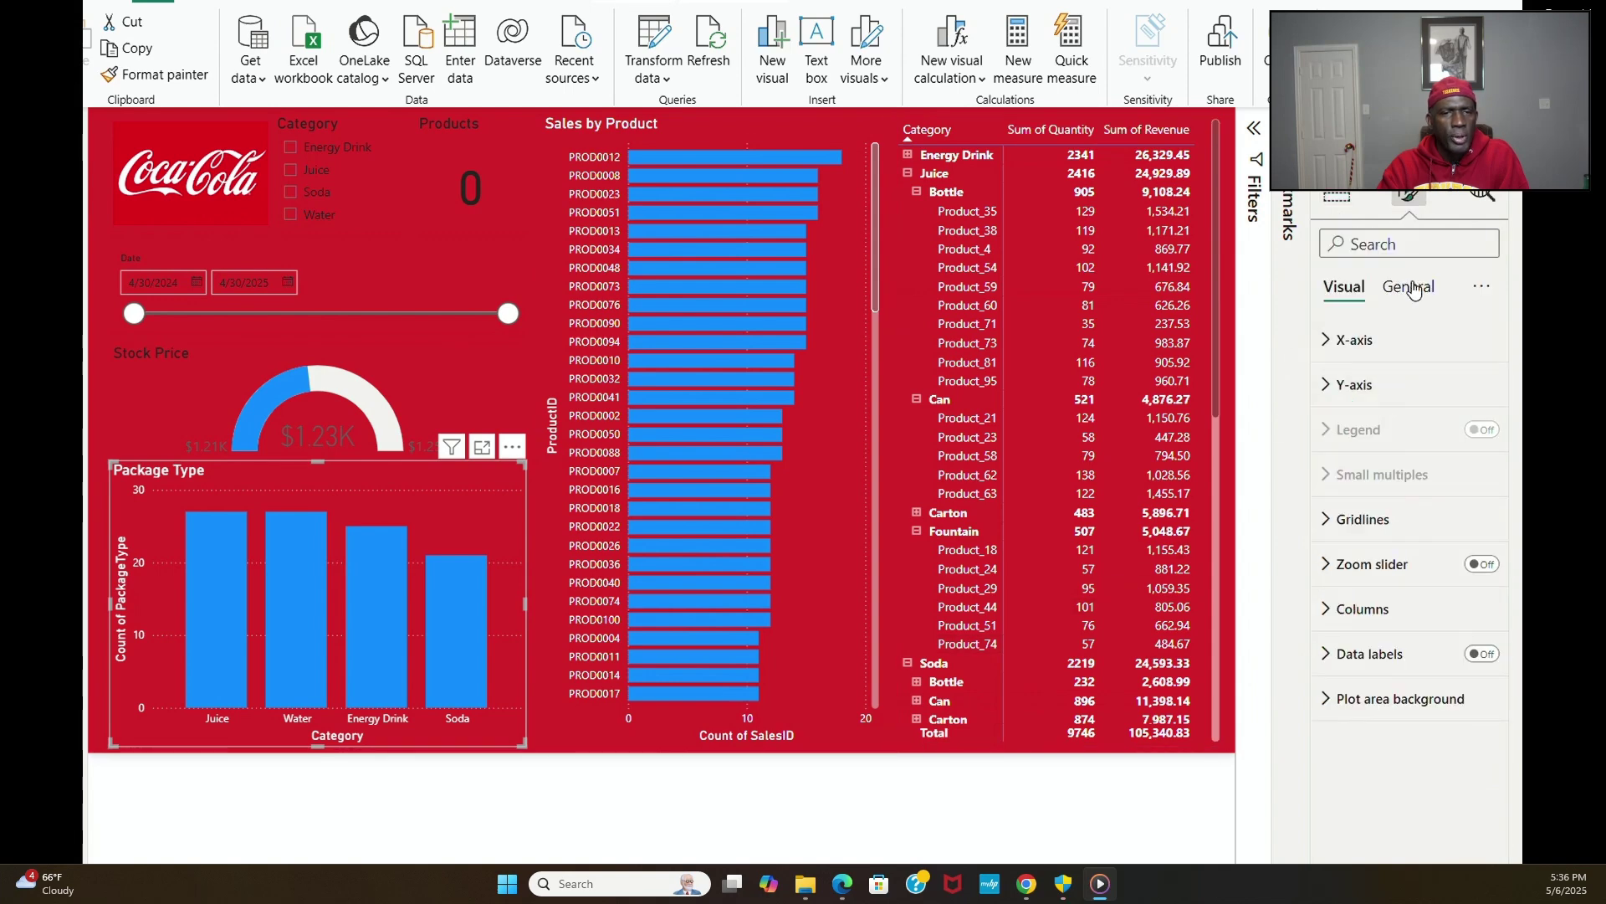
{"action": "left_click", "coordinate": [1408, 287]}
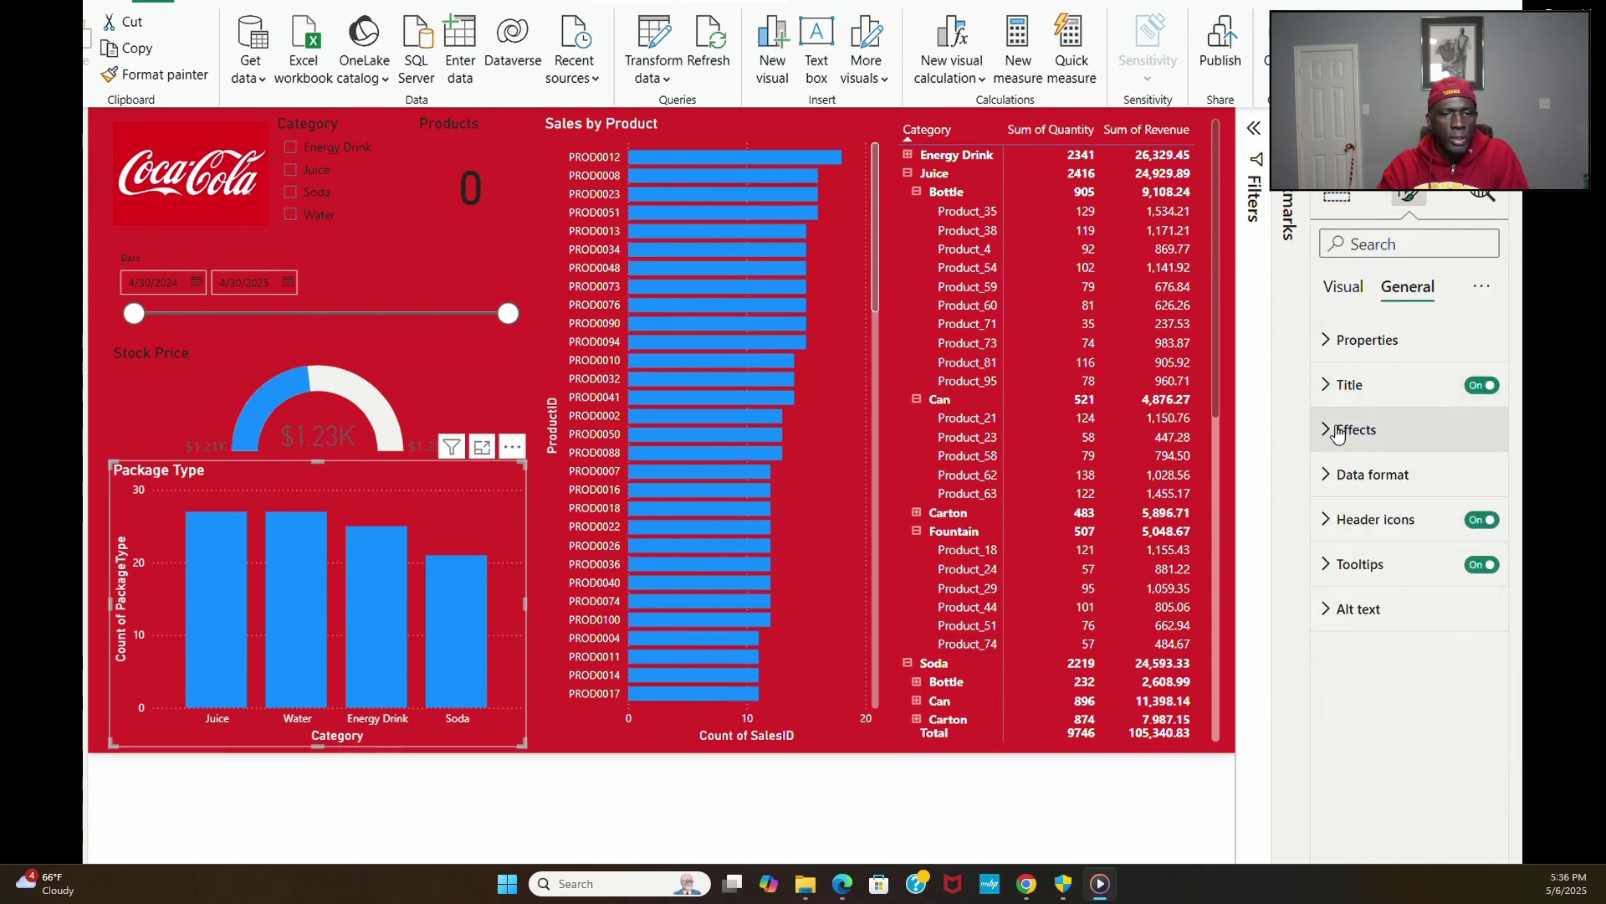
{"action": "left_click", "coordinate": [1342, 291]}
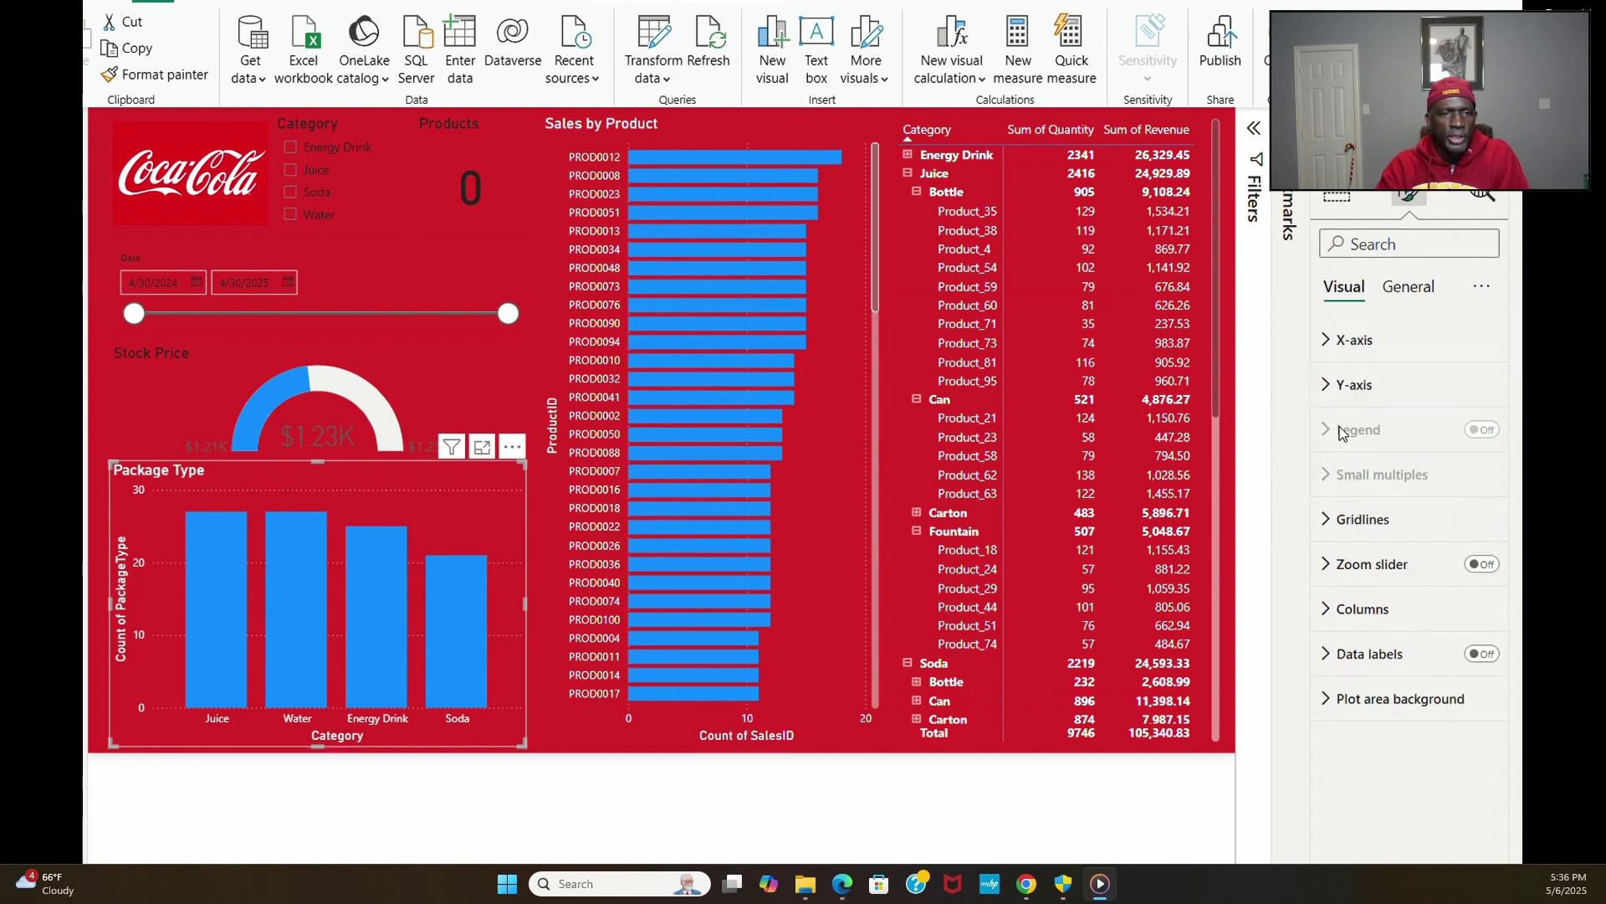
{"action": "left_click", "coordinate": [1348, 608]}
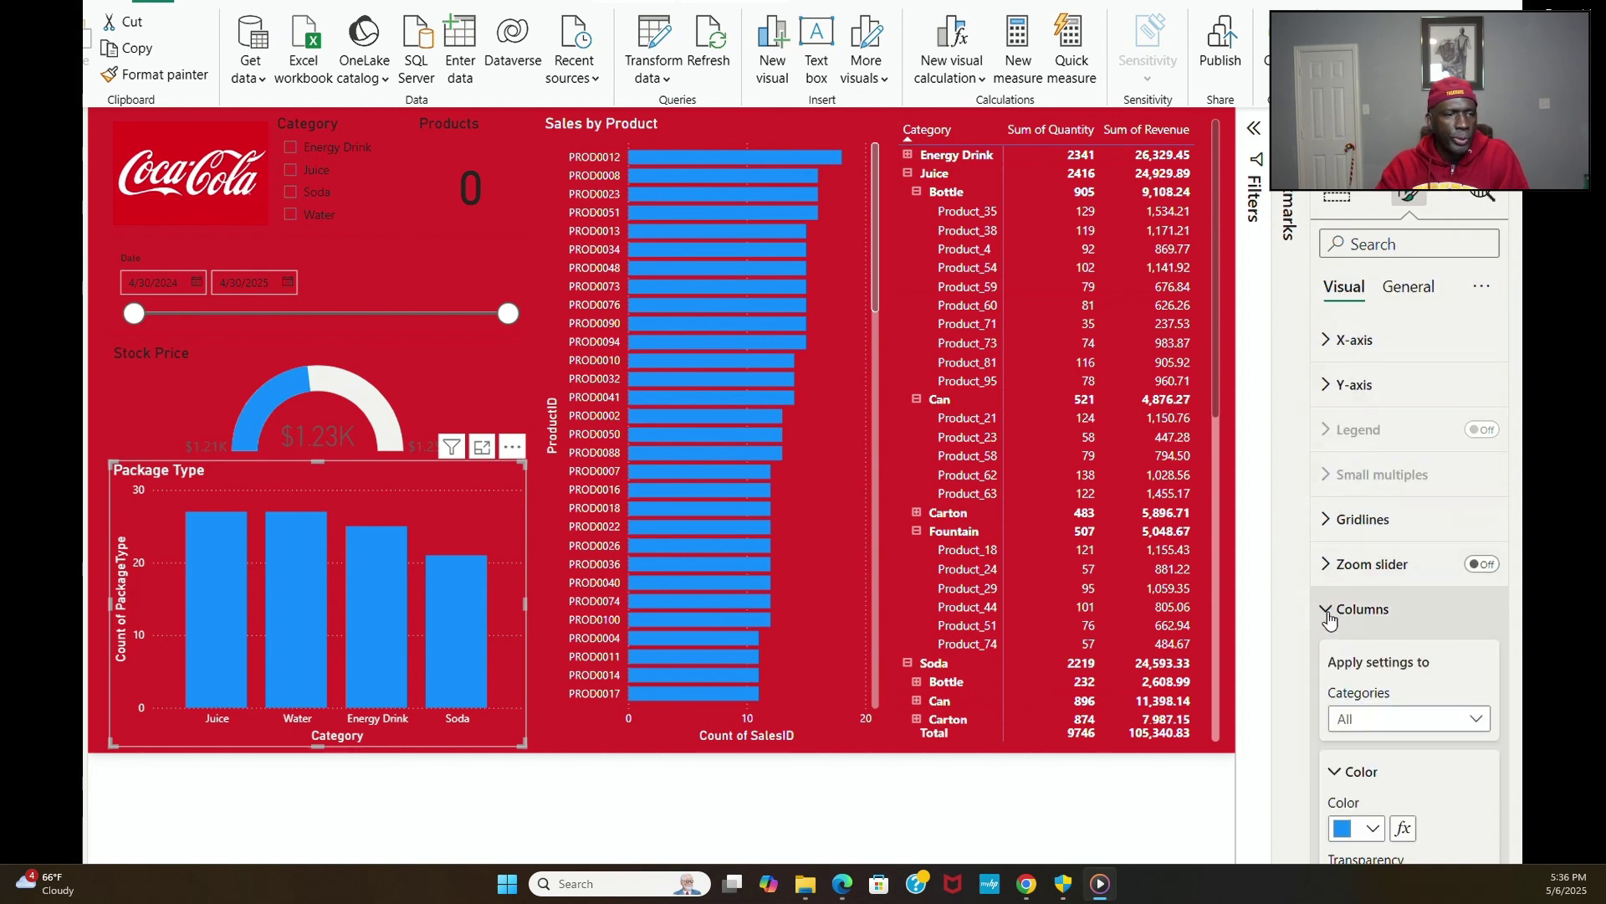
{"action": "left_click", "coordinate": [1357, 828]}
{"action": "left_click", "coordinate": [1351, 471]}
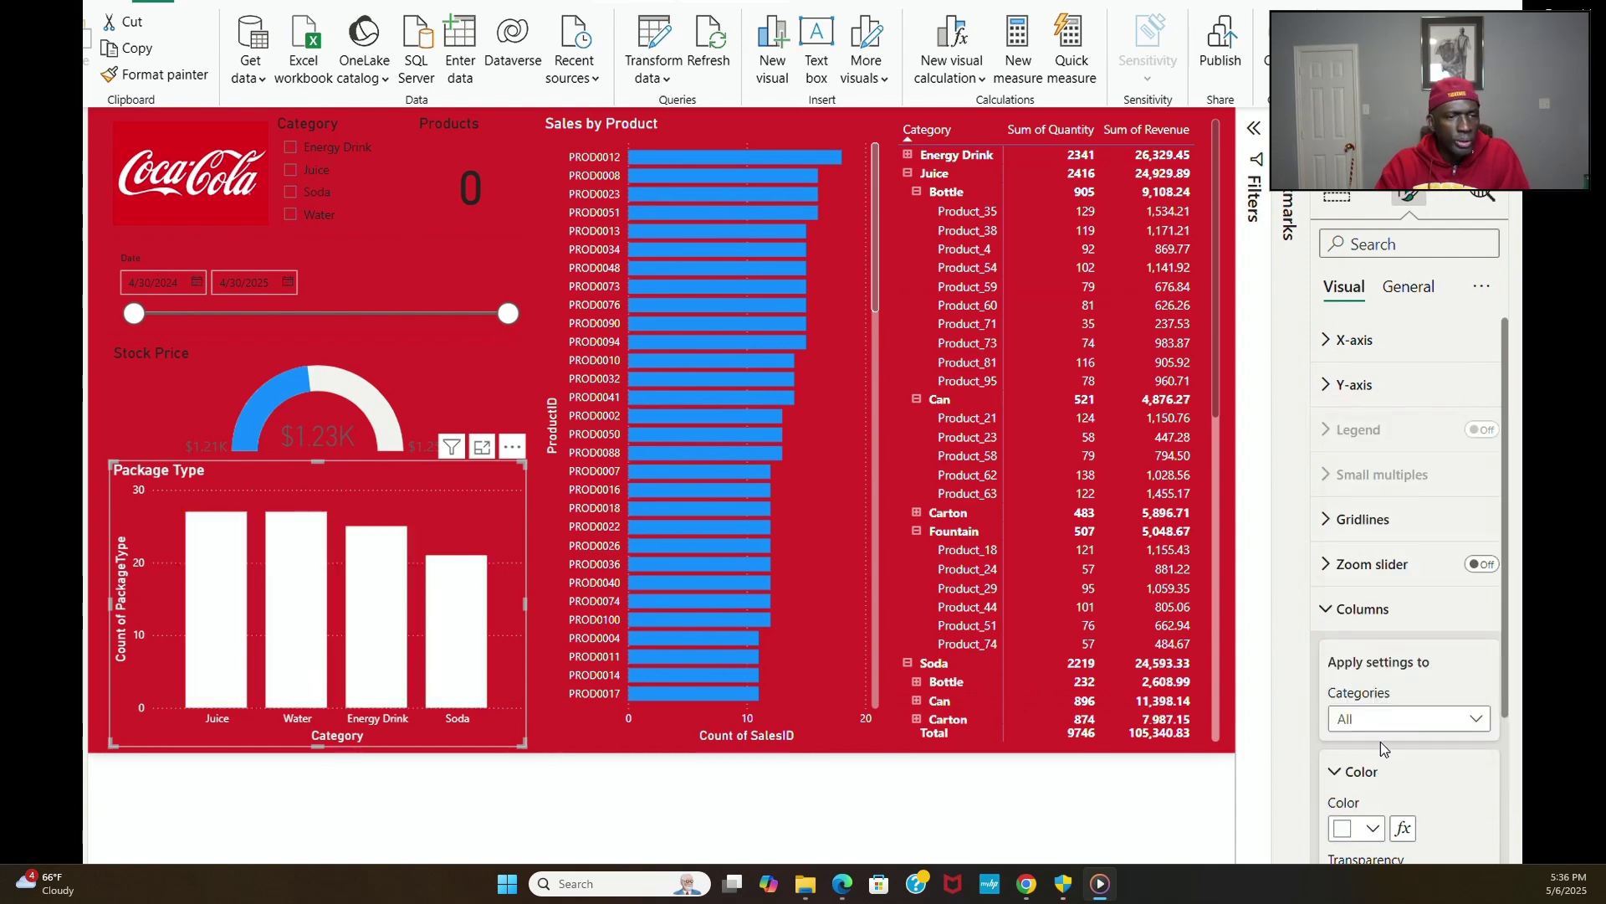
Step: Set the color of all bars in the Sales by Product chart to white
{"action": "left_click", "coordinate": [866, 745]}
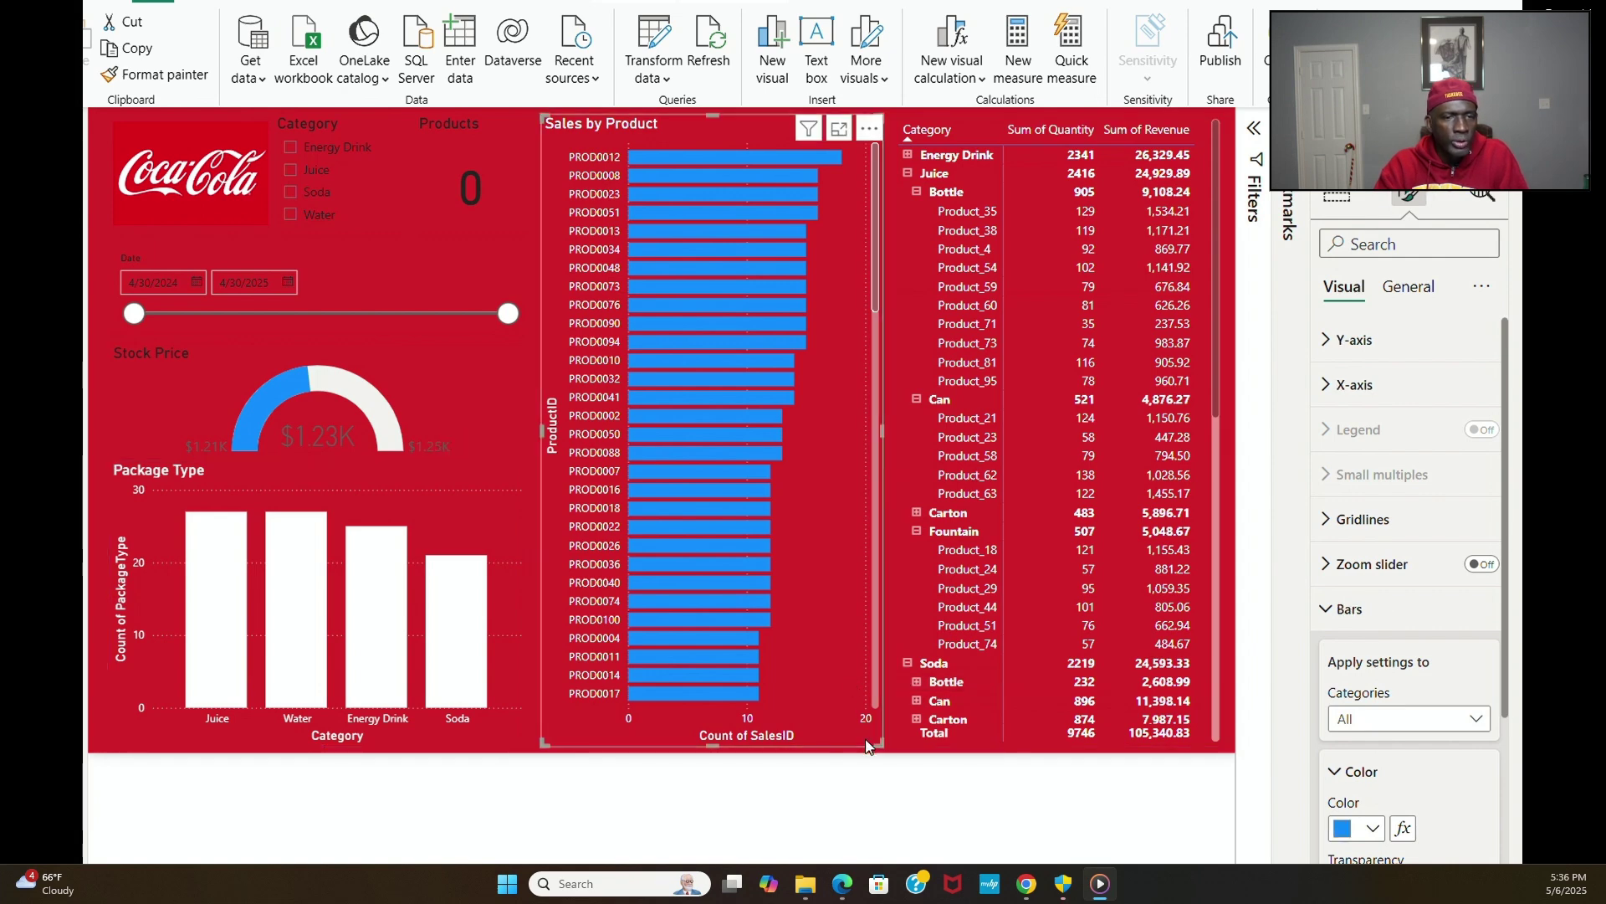
{"action": "left_click", "coordinate": [1373, 829]}
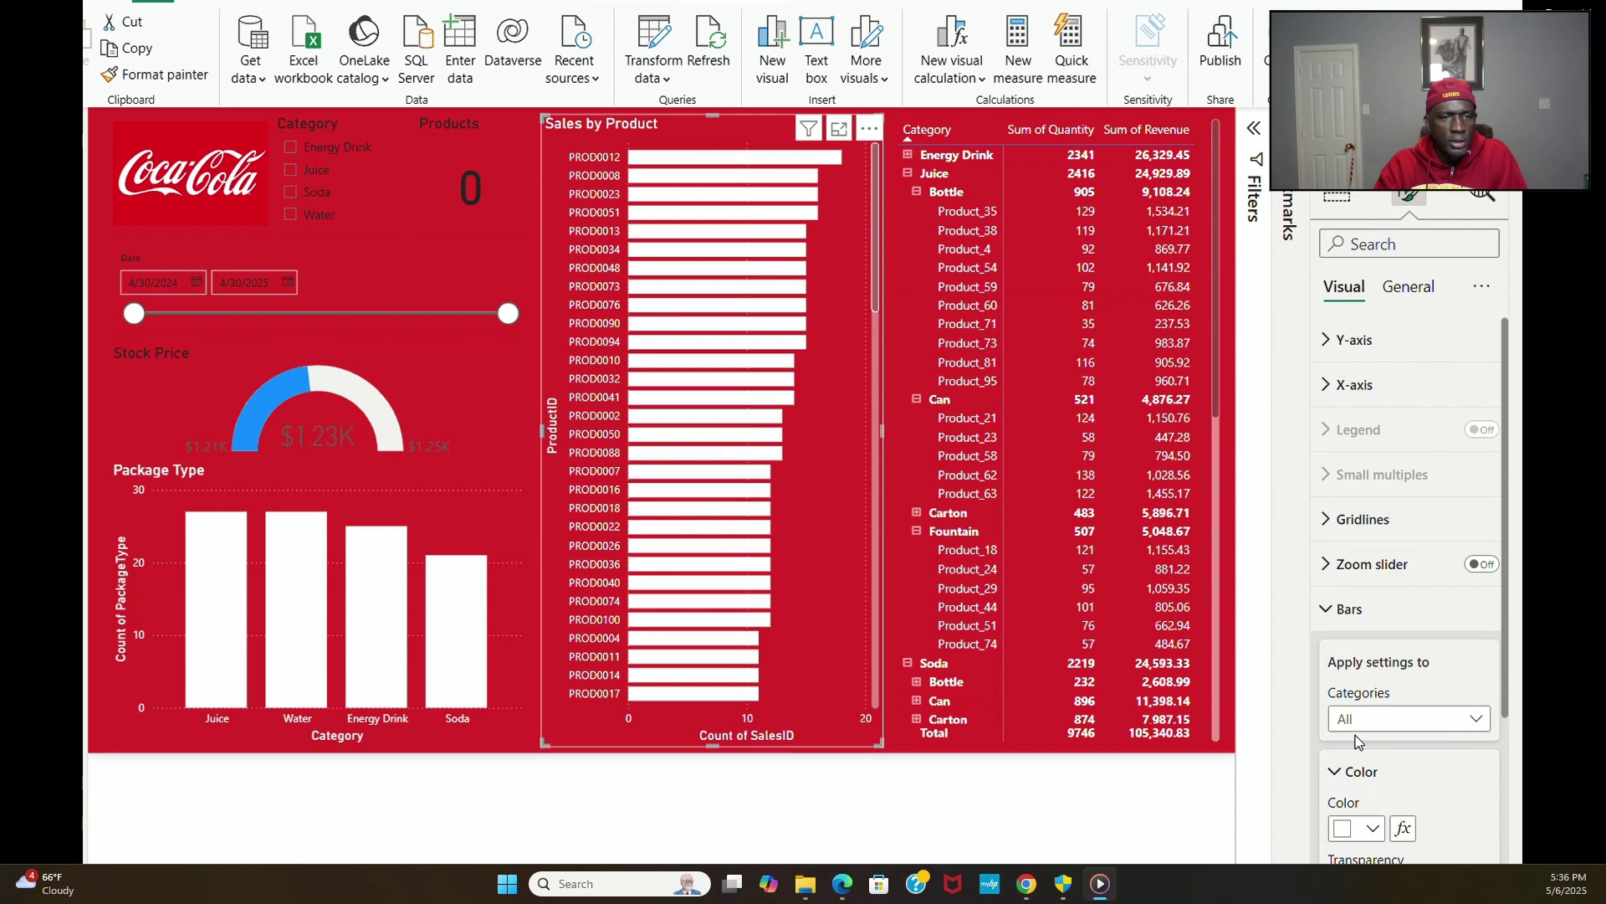
Step: Set the fill color of the Stock Price gauge to black
{"action": "left_click", "coordinate": [469, 458]}
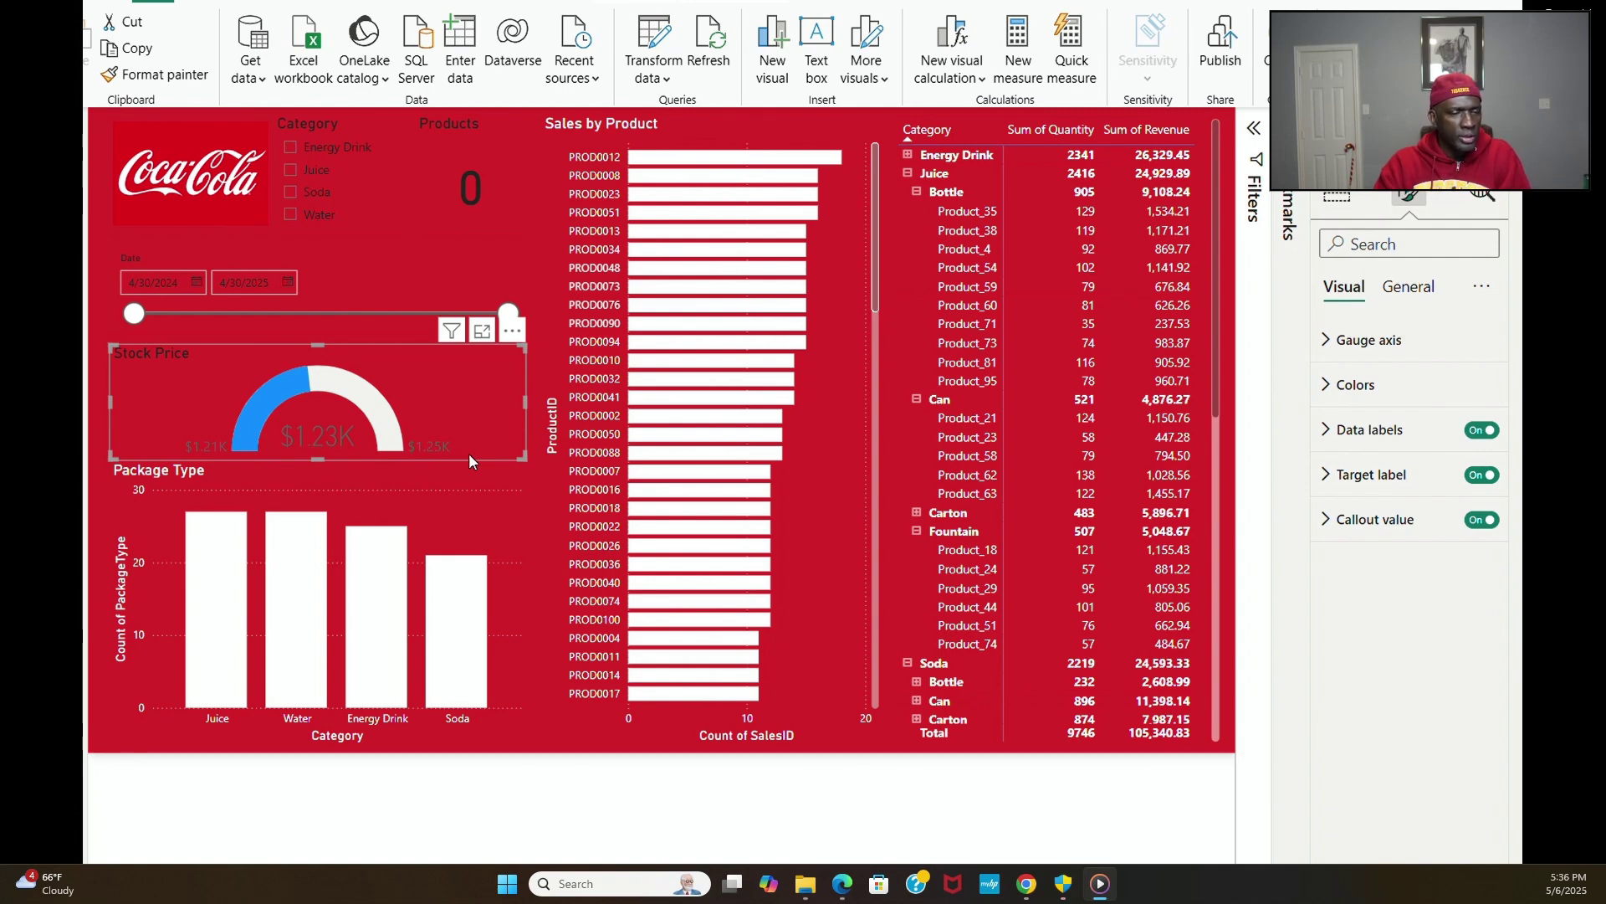
{"action": "left_click", "coordinate": [1329, 391]}
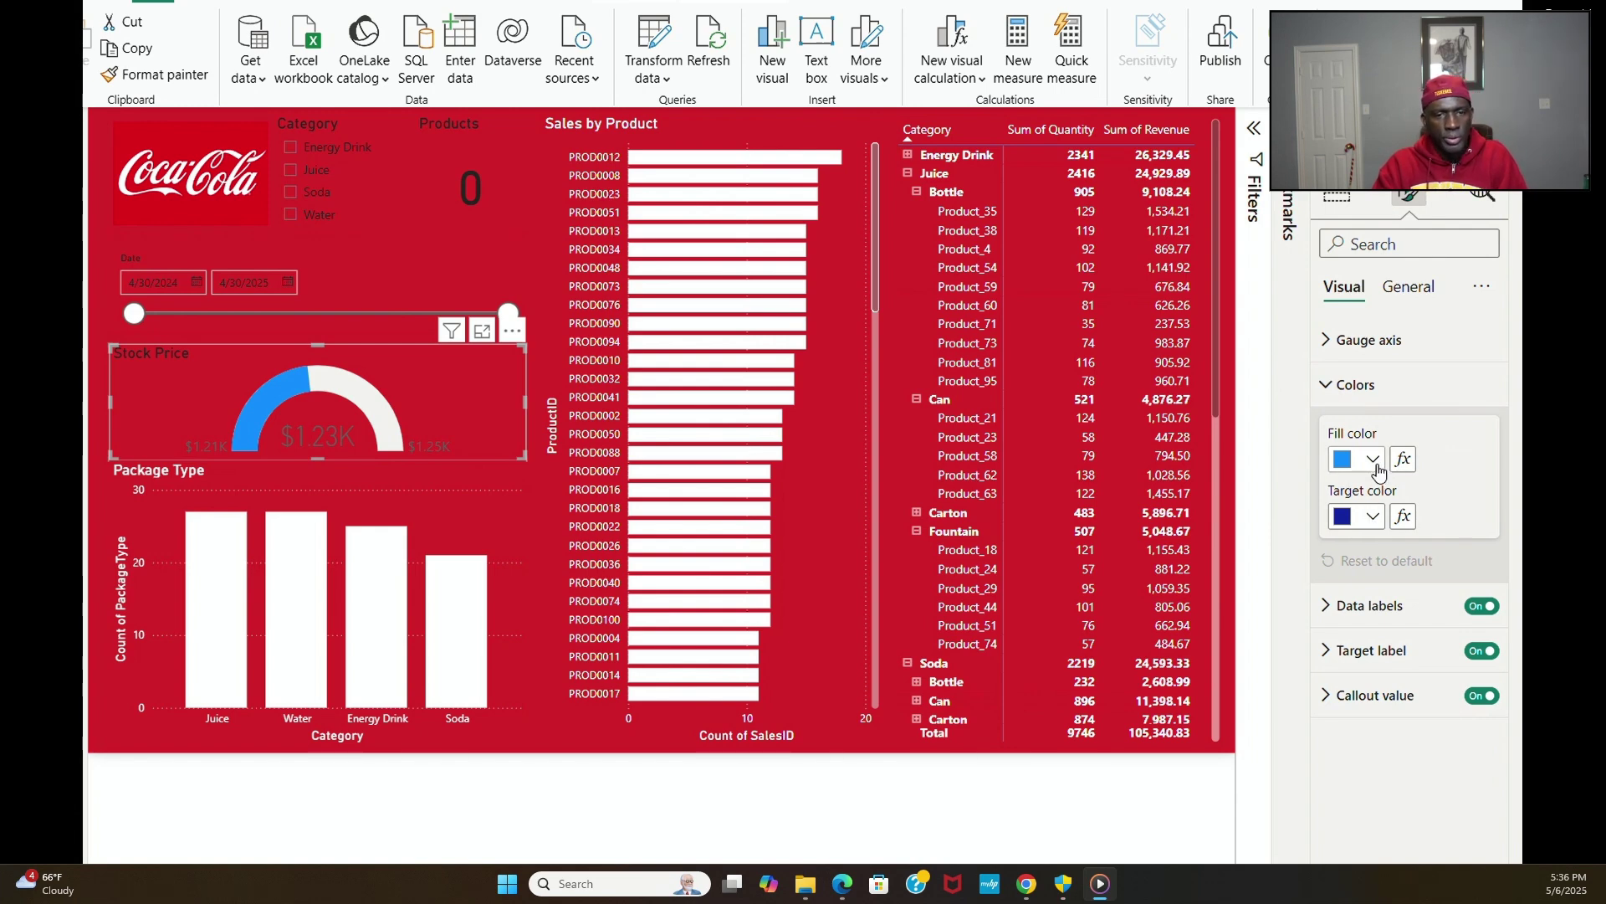
{"action": "left_click", "coordinate": [1379, 469]}
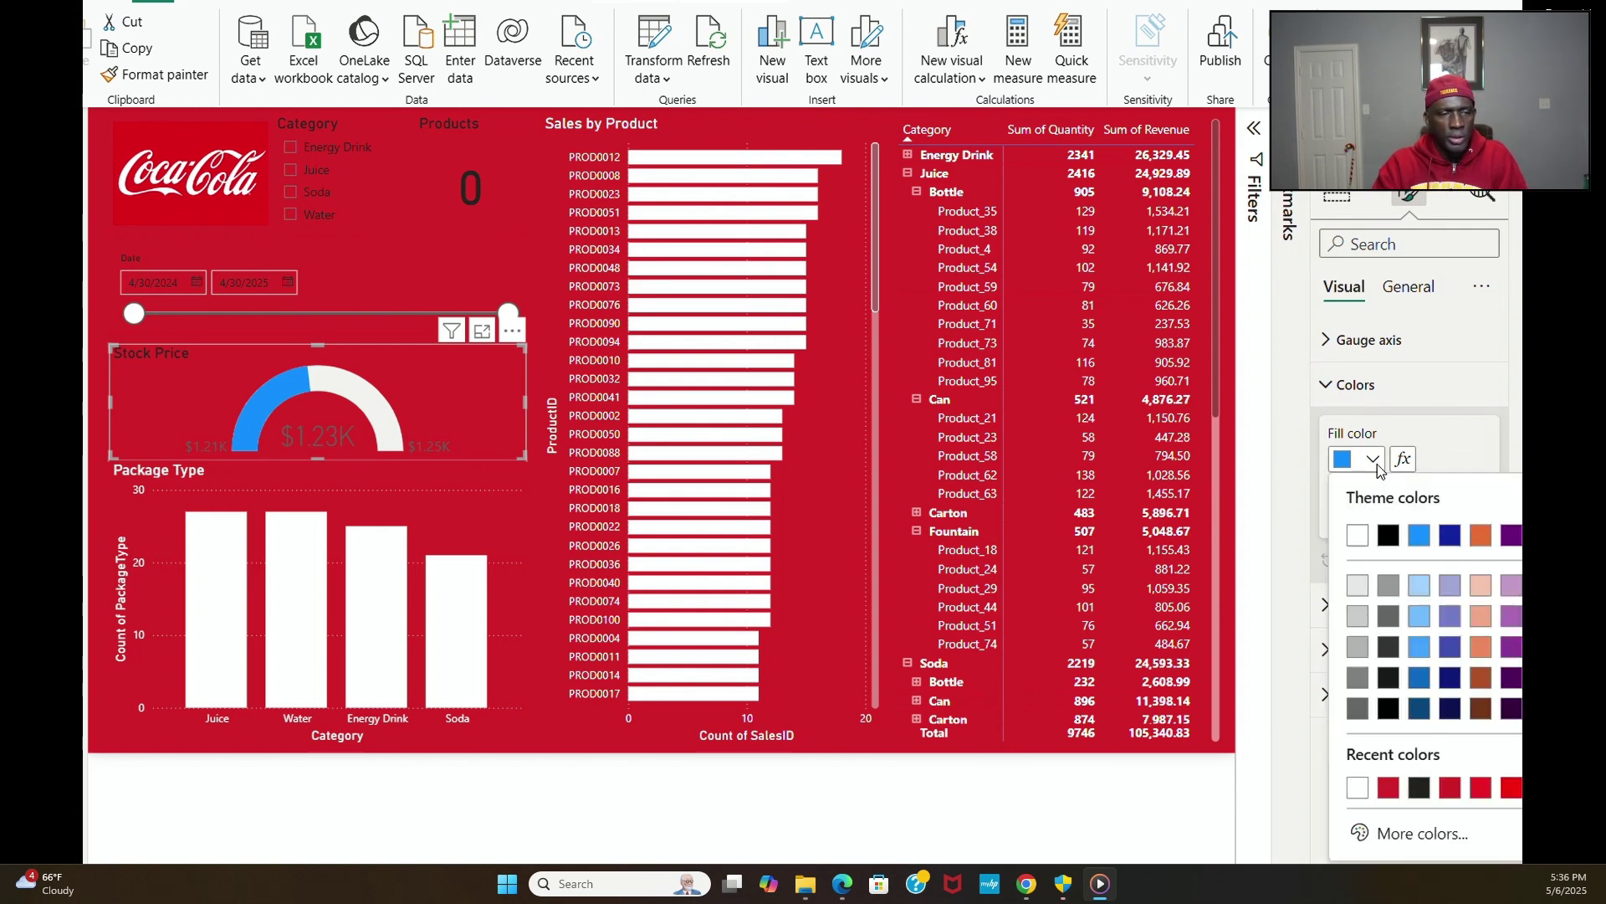
{"action": "left_click", "coordinate": [1380, 526]}
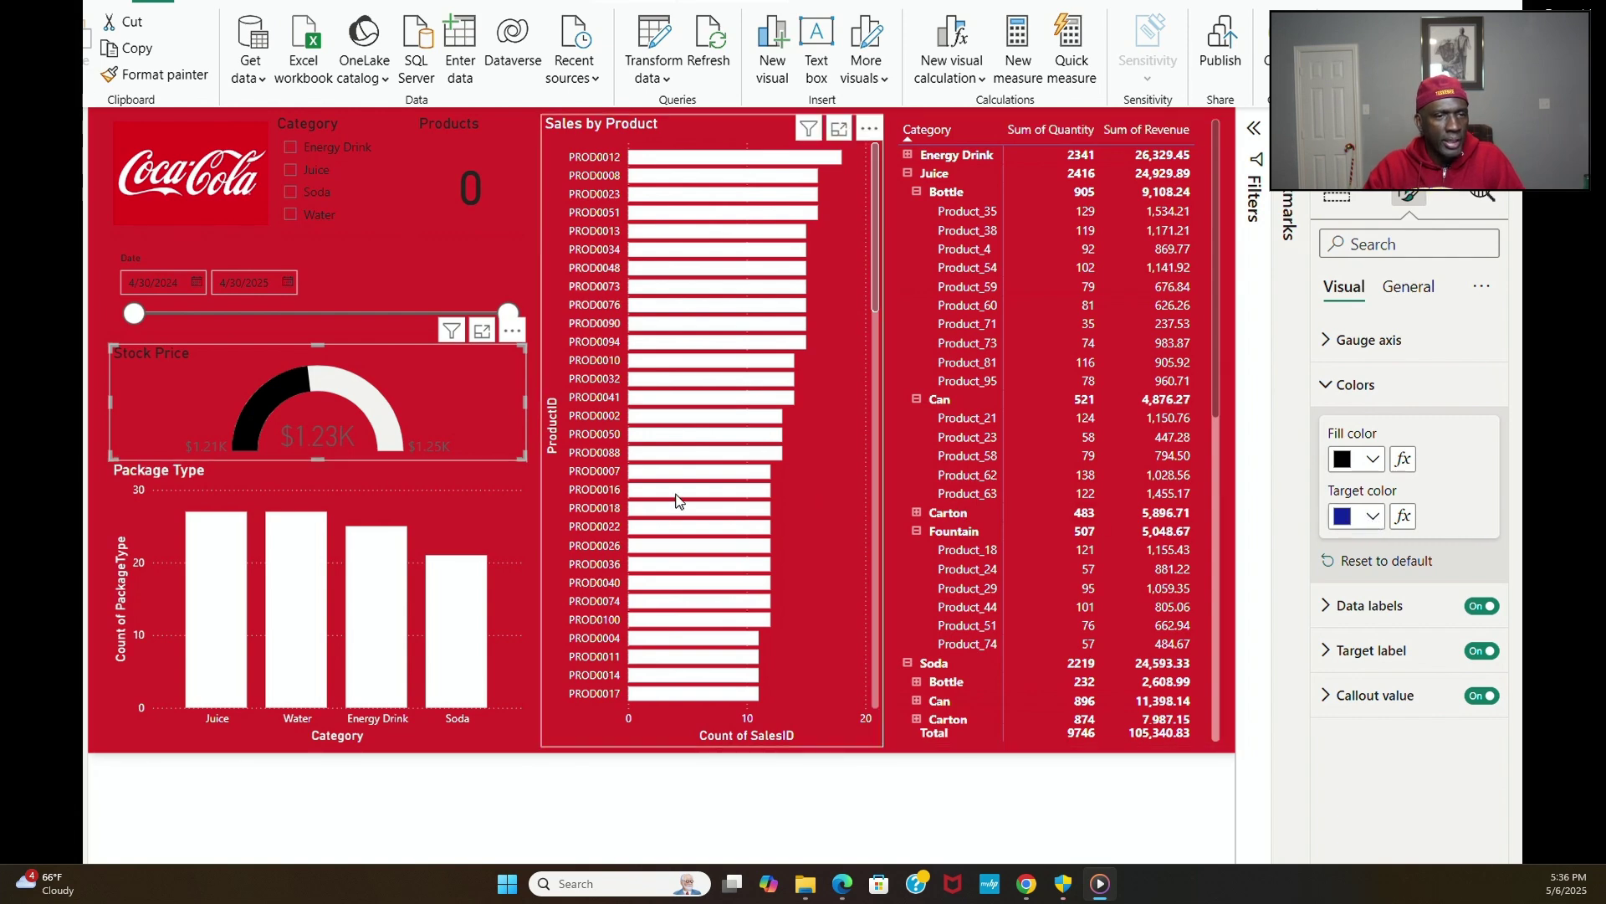
{"action": "left_click", "coordinate": [1330, 386]}
Step: Set the color of the Stock Price gauge's data labels to white
{"action": "left_click", "coordinate": [1331, 429]}
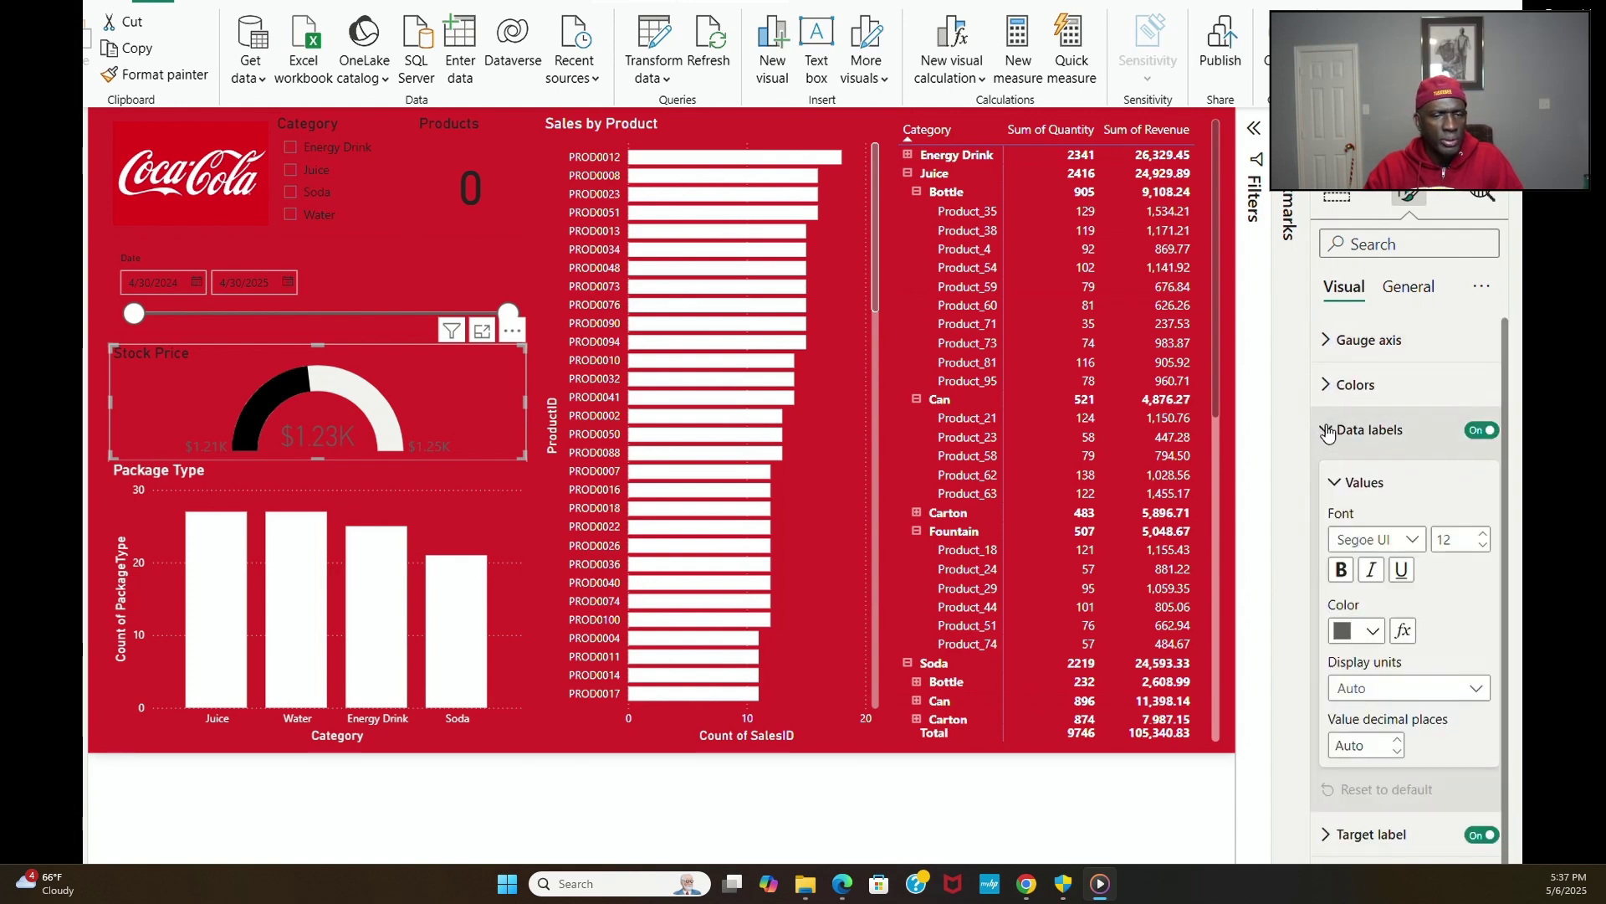
{"action": "left_click", "coordinate": [1373, 631]}
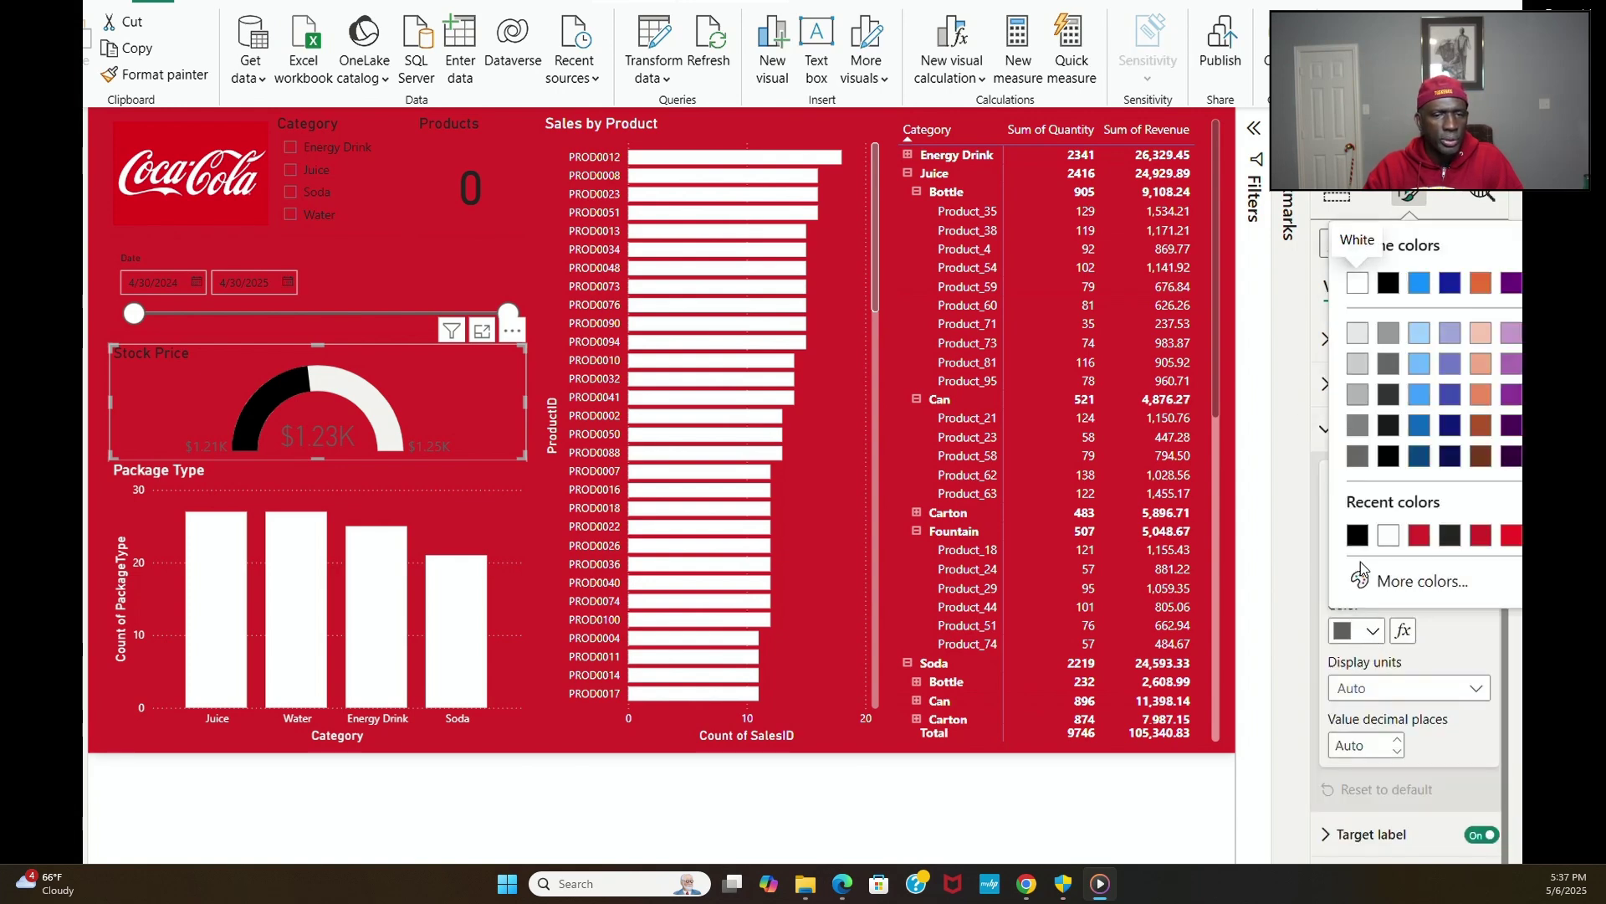
{"action": "left_click", "coordinate": [1389, 535]}
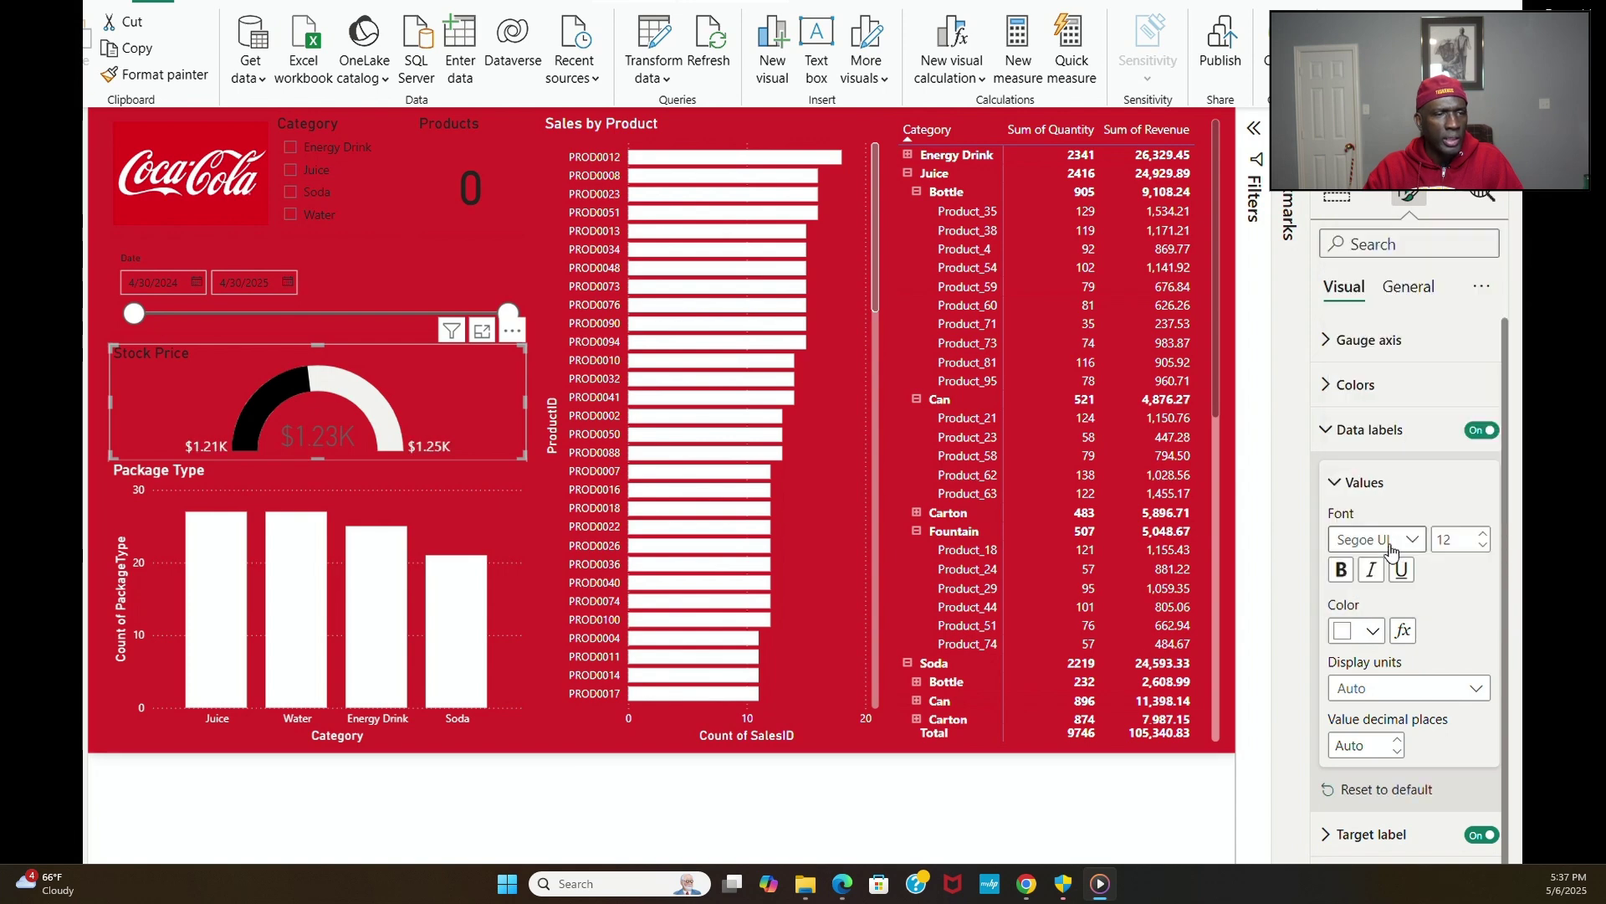
Step: Set the text color of the Stock Price gauge's title to white
{"action": "left_click", "coordinate": [1409, 289]}
{"action": "left_click", "coordinate": [1349, 385]}
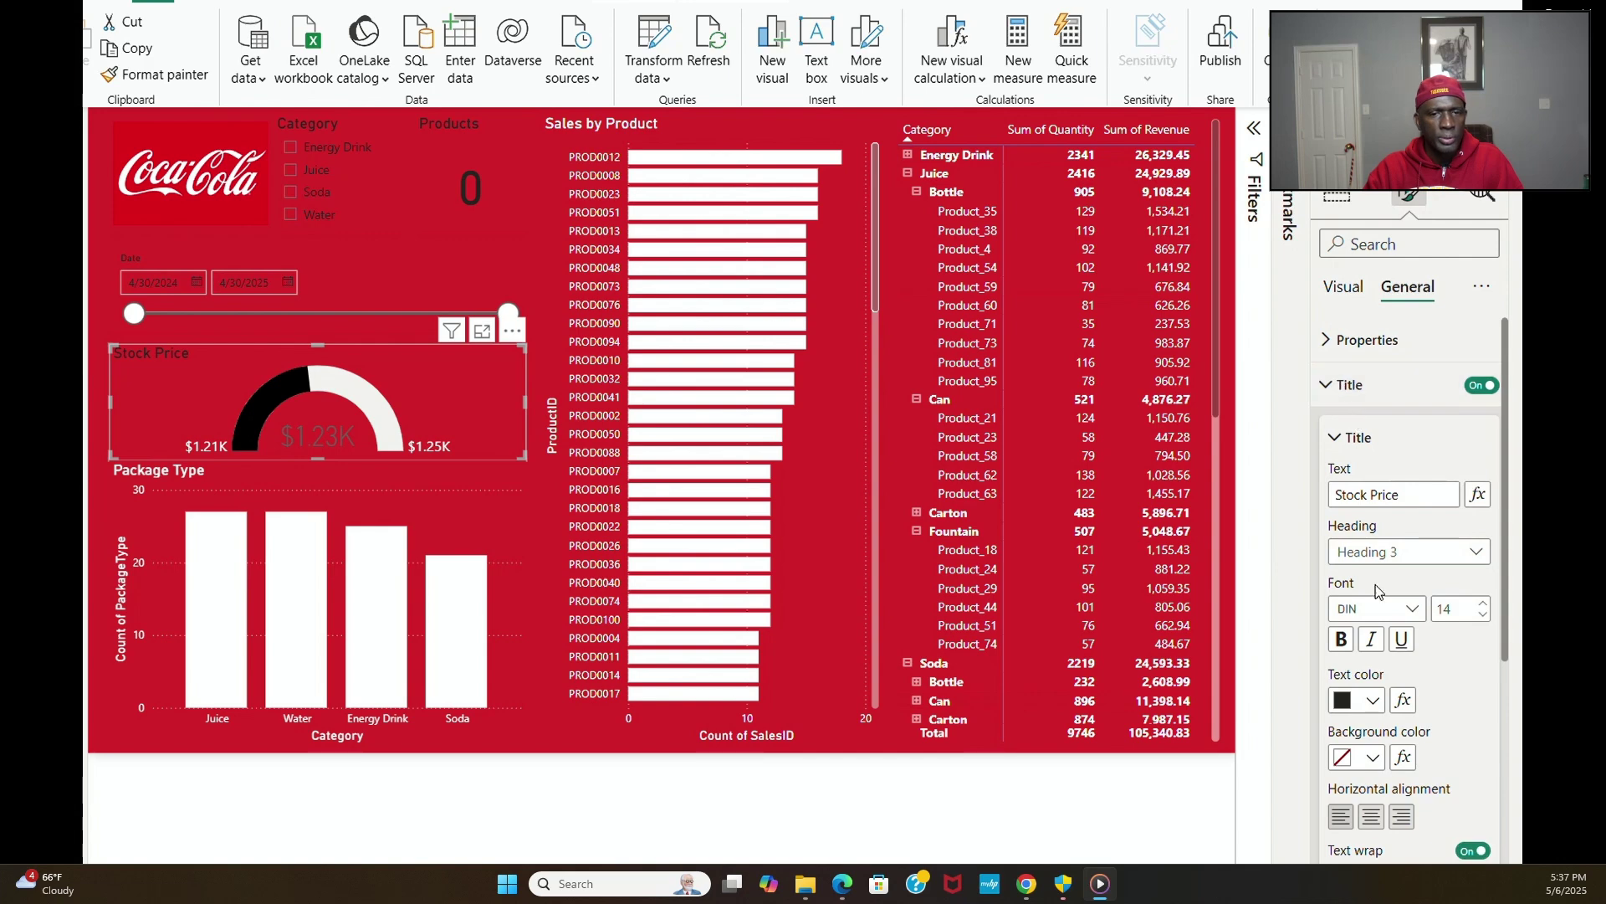
{"action": "left_click", "coordinate": [1372, 699]}
{"action": "left_click", "coordinate": [1361, 604]}
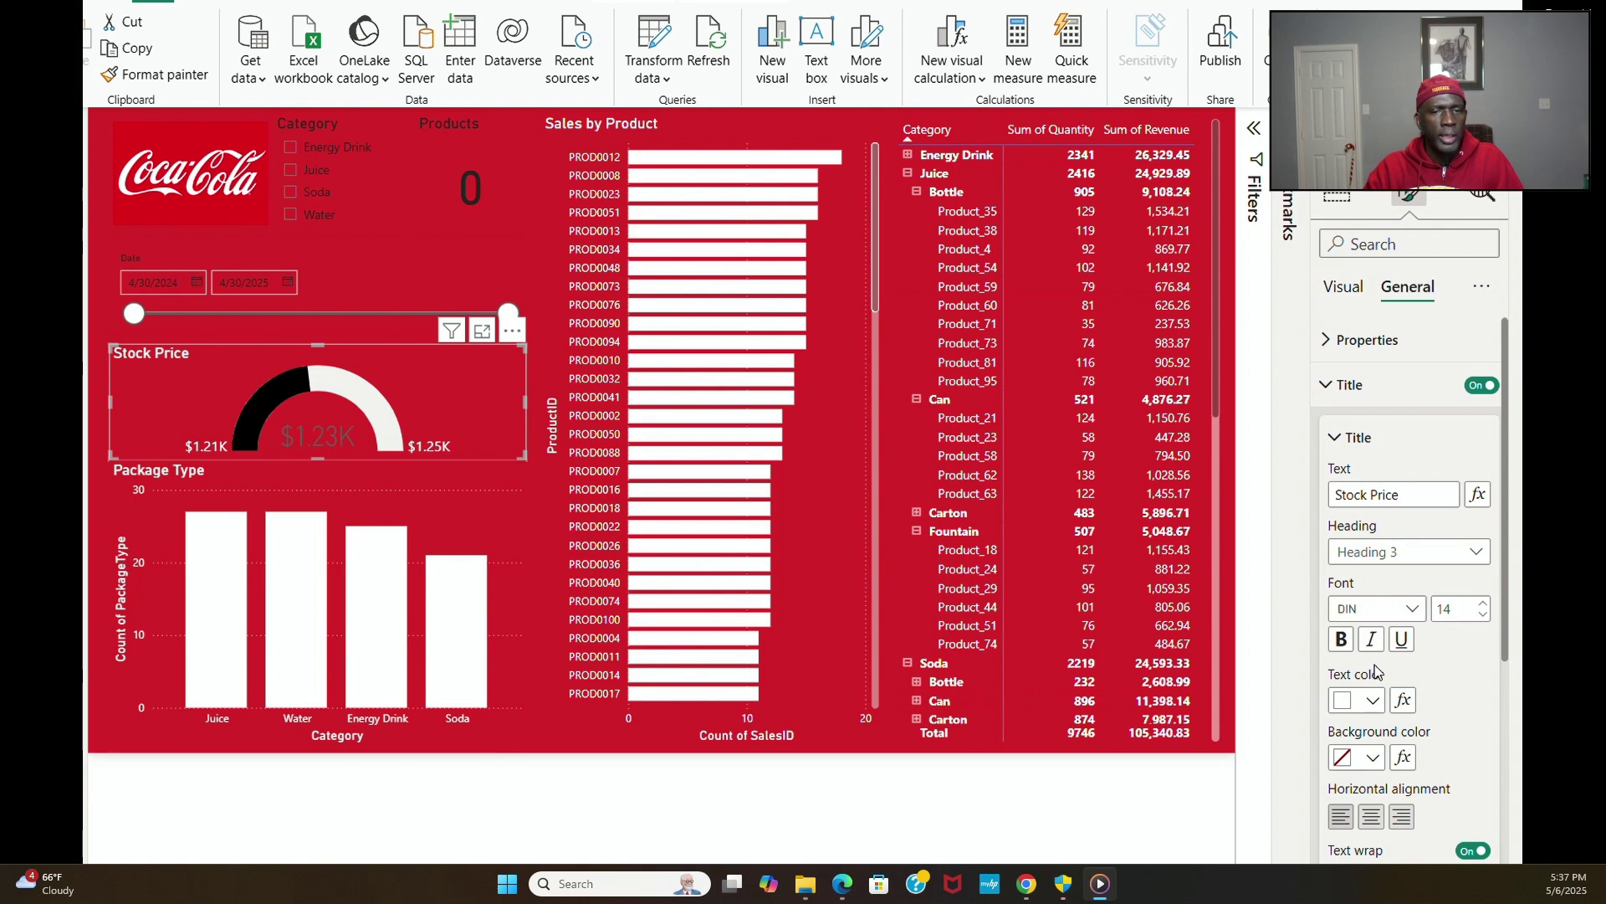
{"action": "left_click", "coordinate": [1339, 388]}
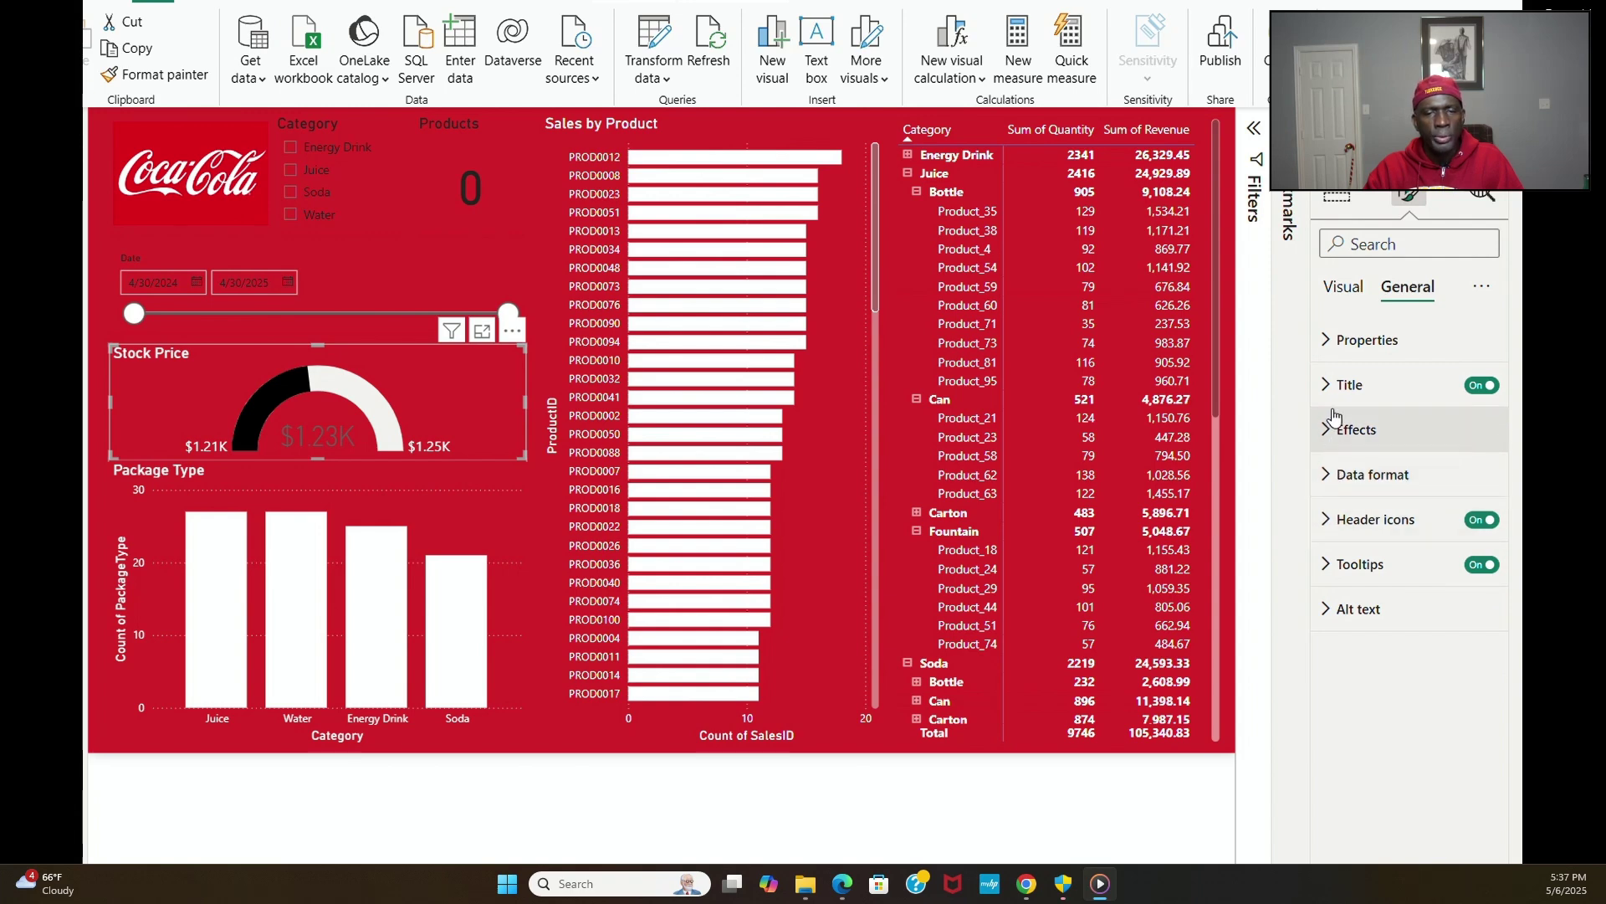
Step: Set the color of the Stock Price gauge's target label values to white
{"action": "left_click", "coordinate": [1343, 289]}
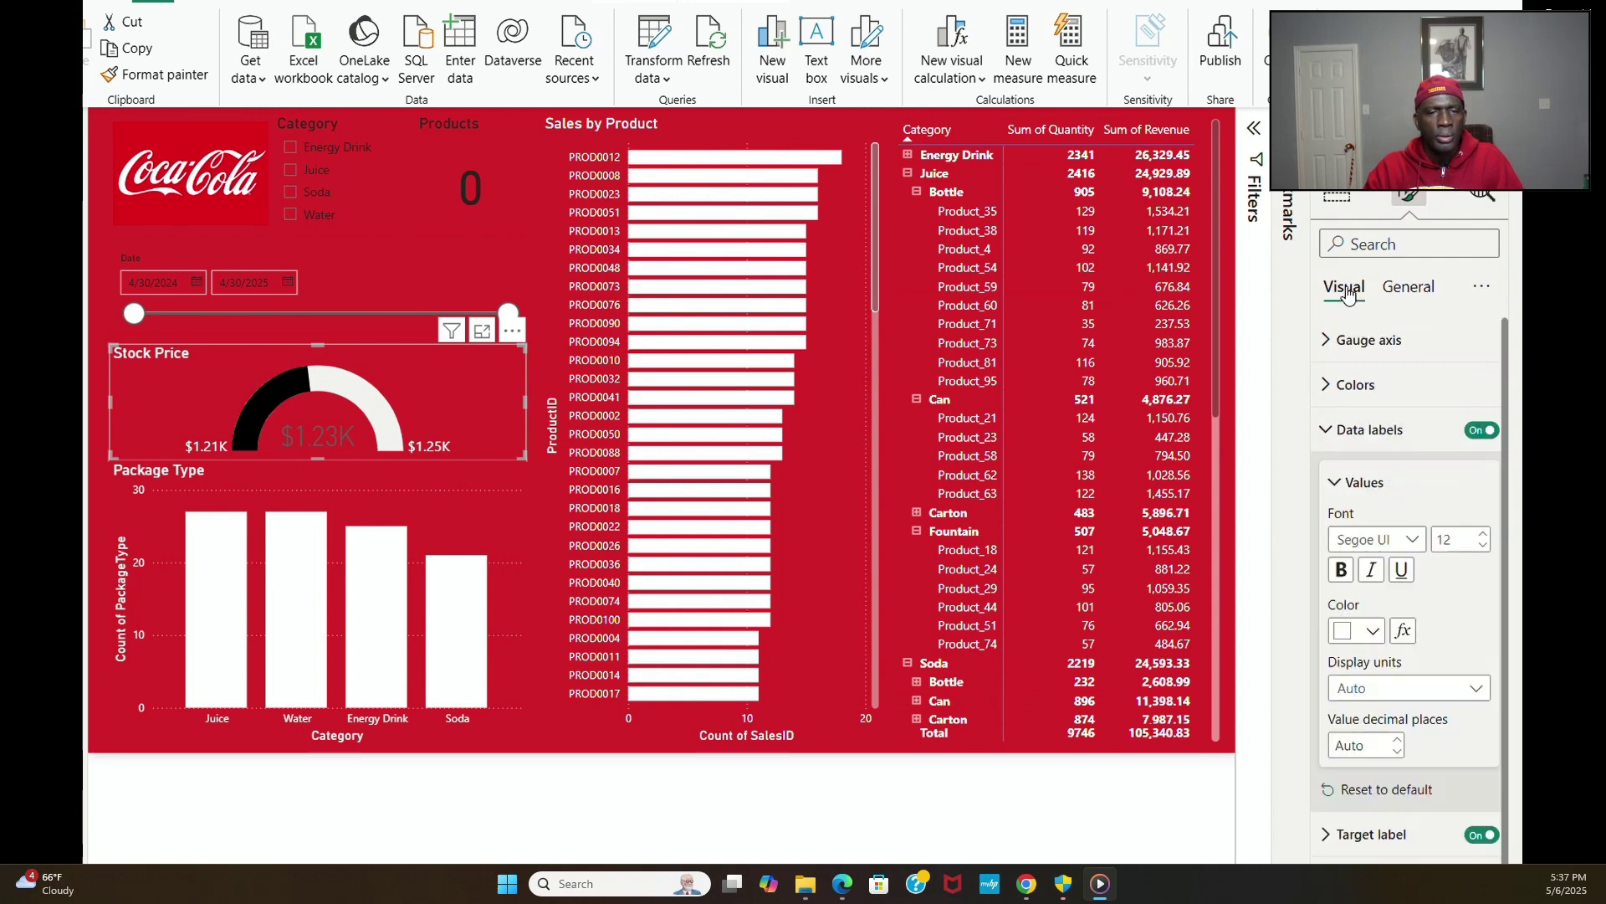
{"action": "left_click", "coordinate": [1325, 429]}
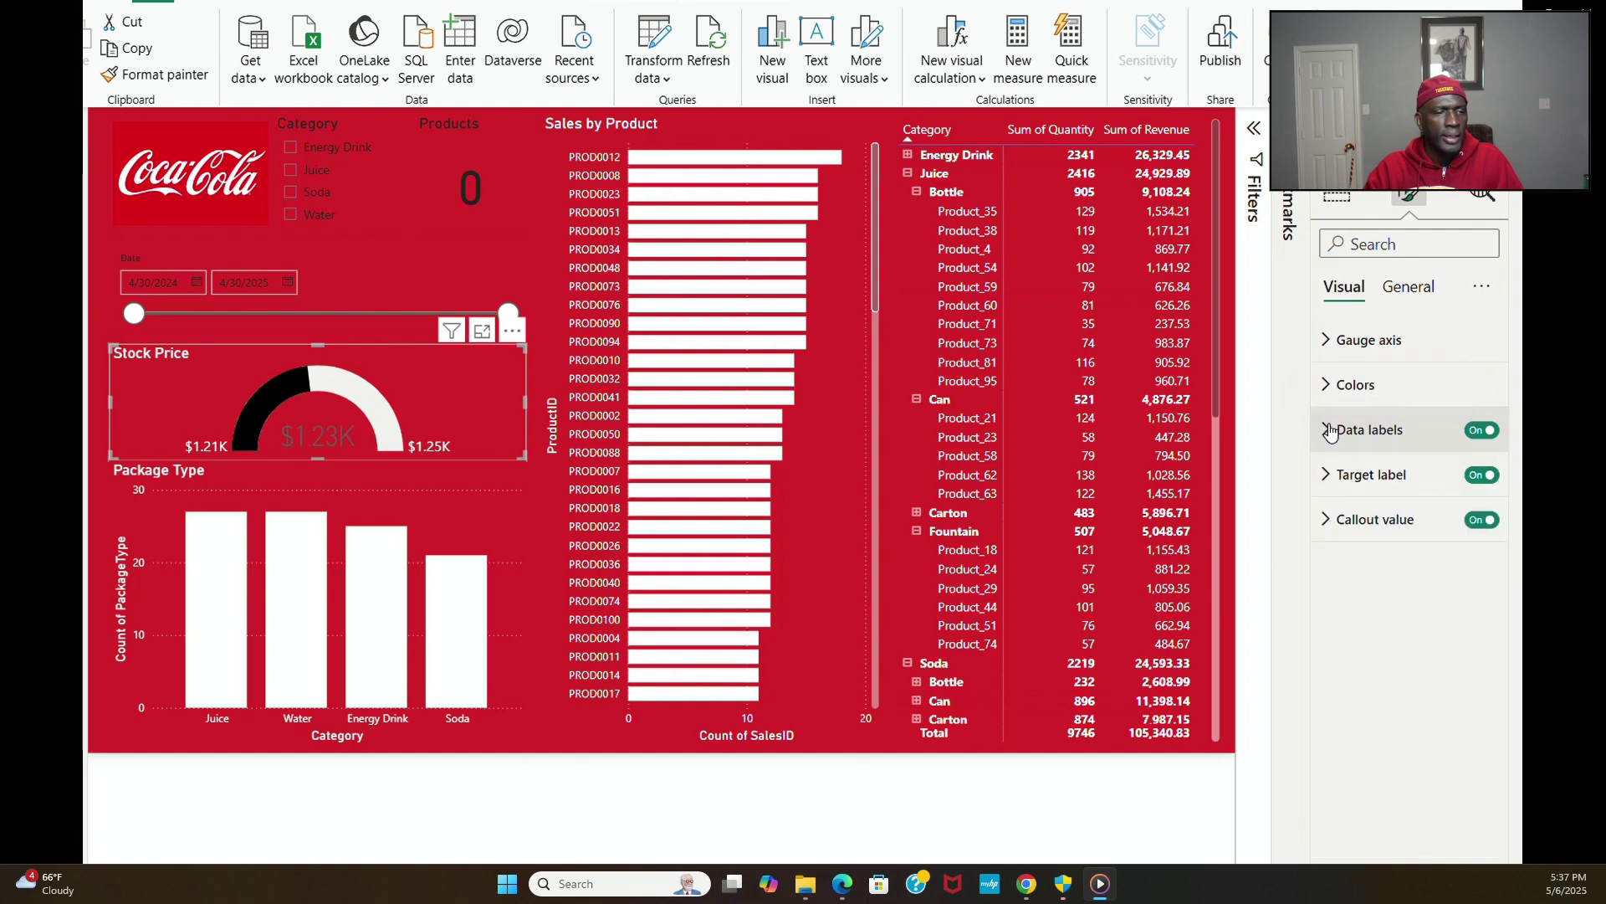
{"action": "left_click", "coordinate": [1325, 496]}
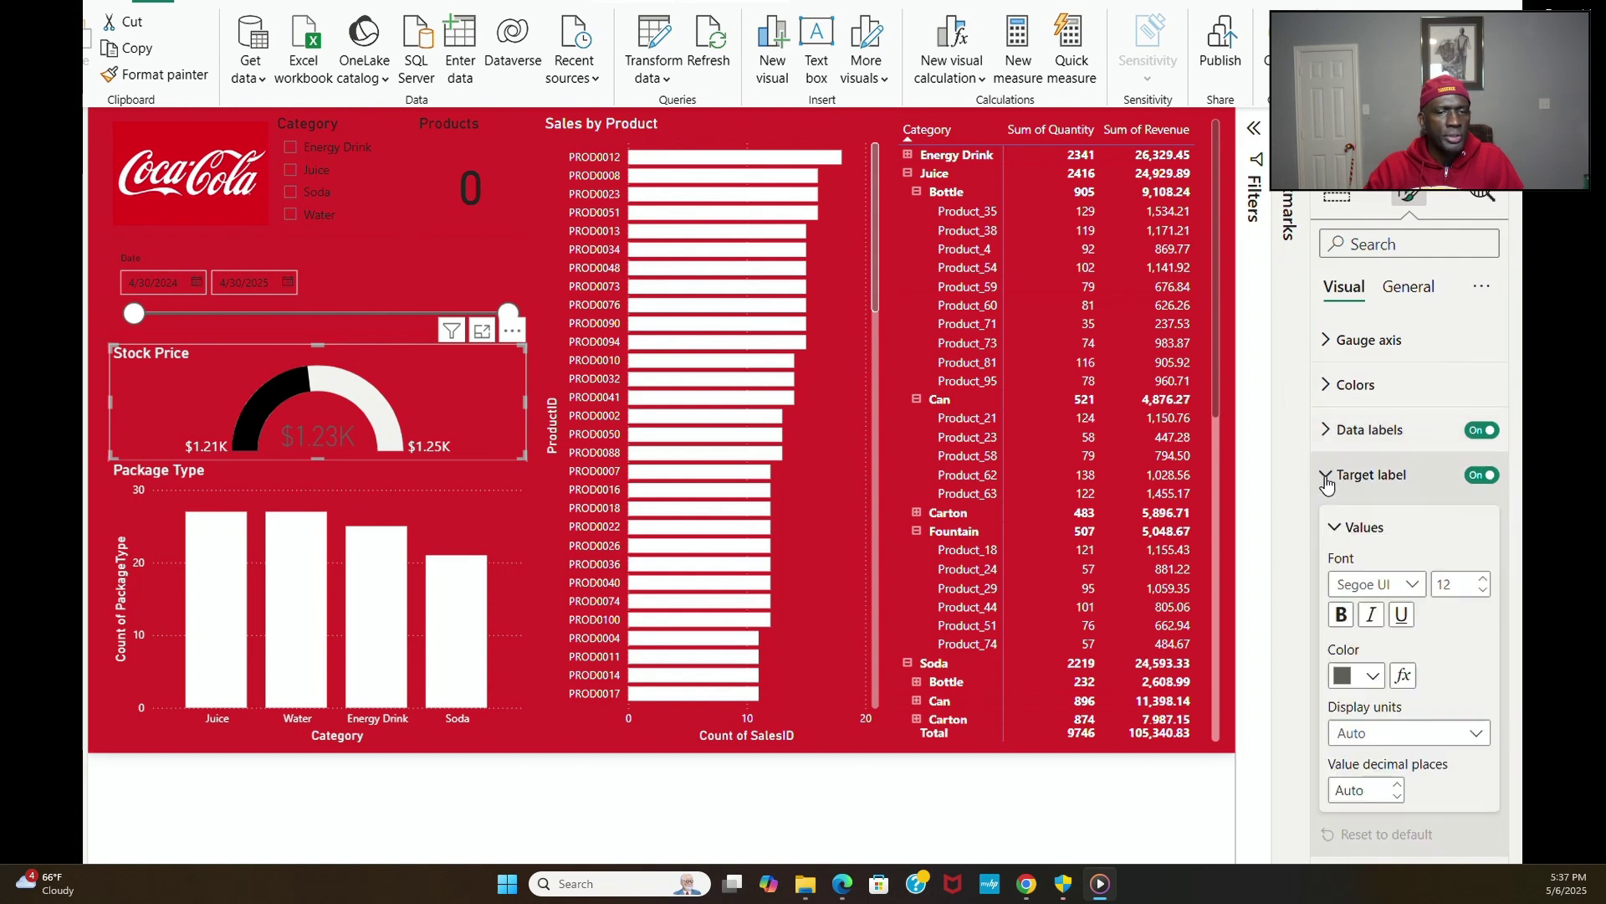
{"action": "left_click", "coordinate": [1375, 677]}
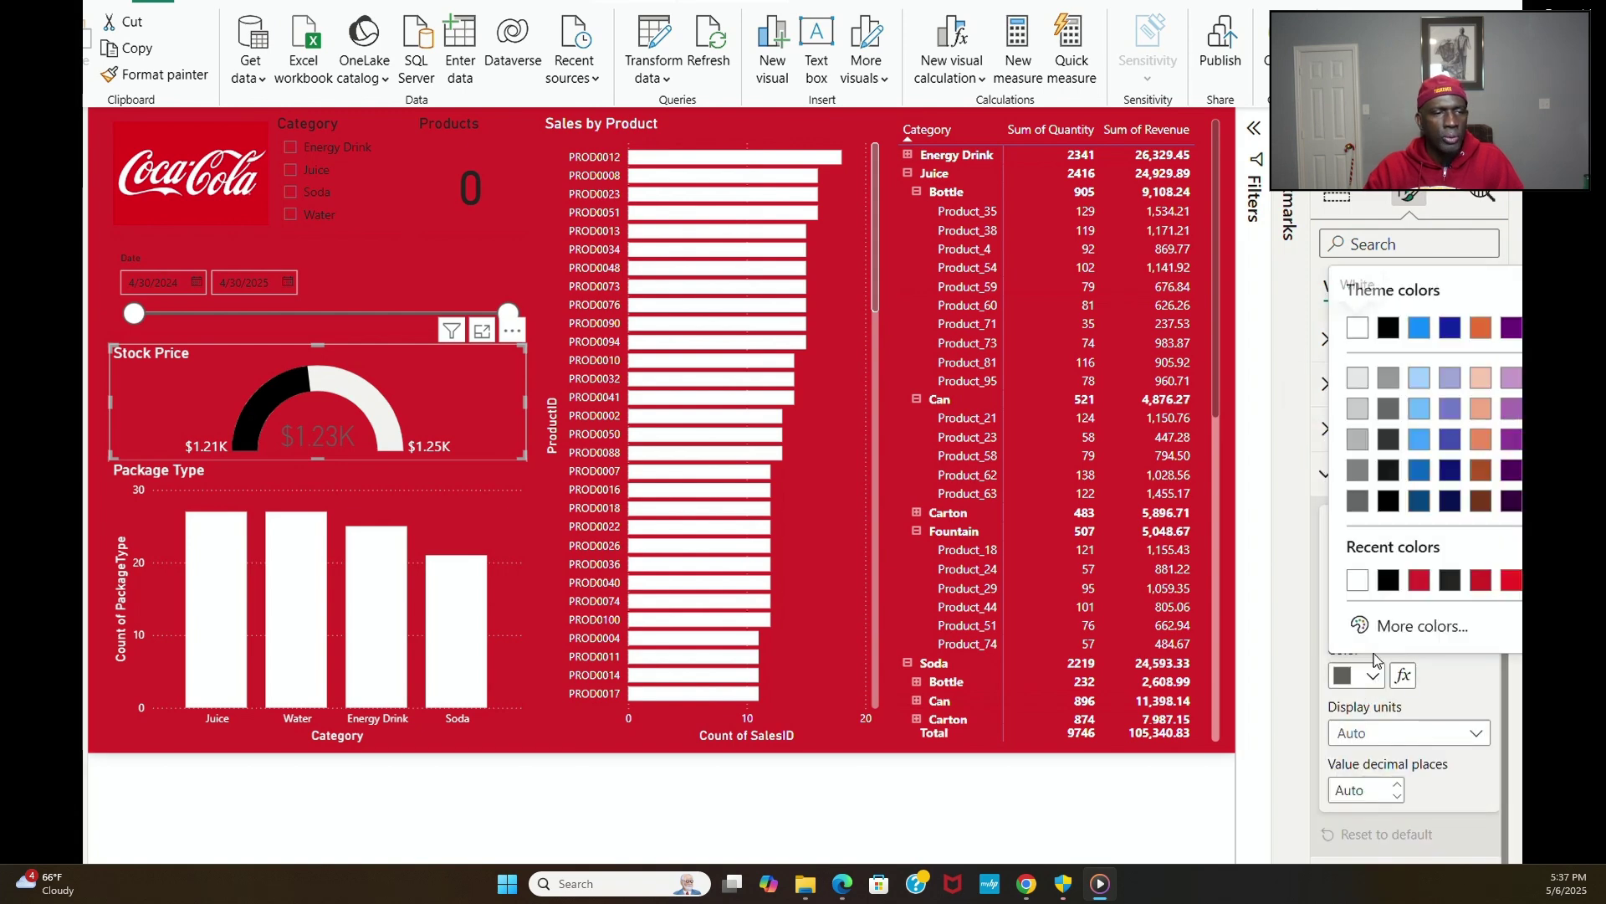
{"action": "left_click", "coordinate": [1357, 583]}
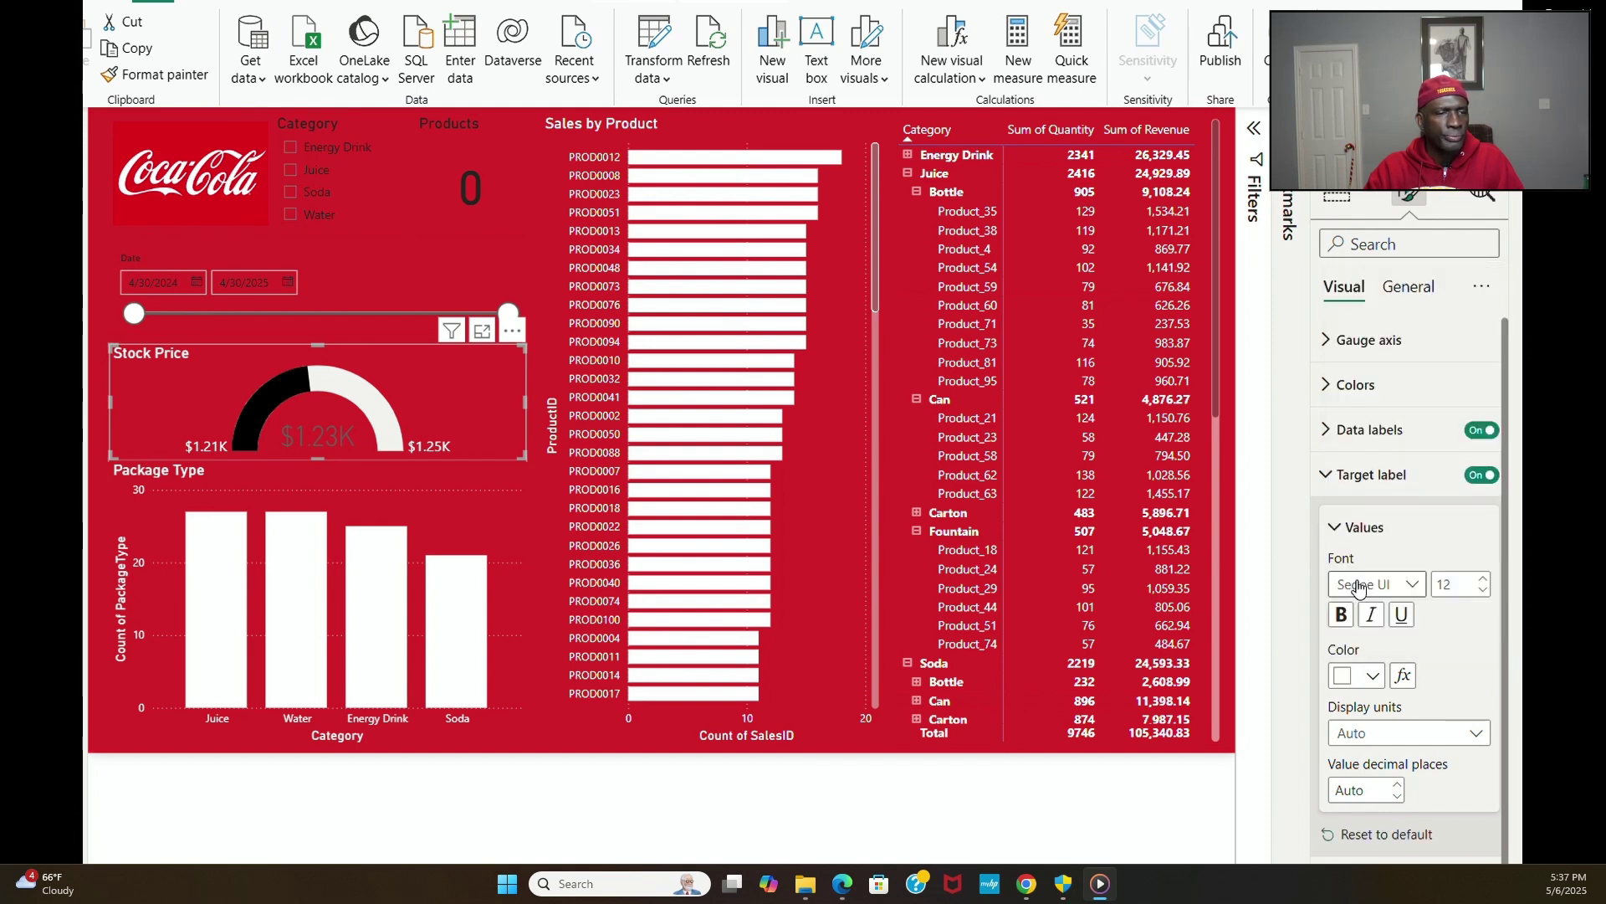
{"action": "left_click", "coordinate": [1372, 676]}
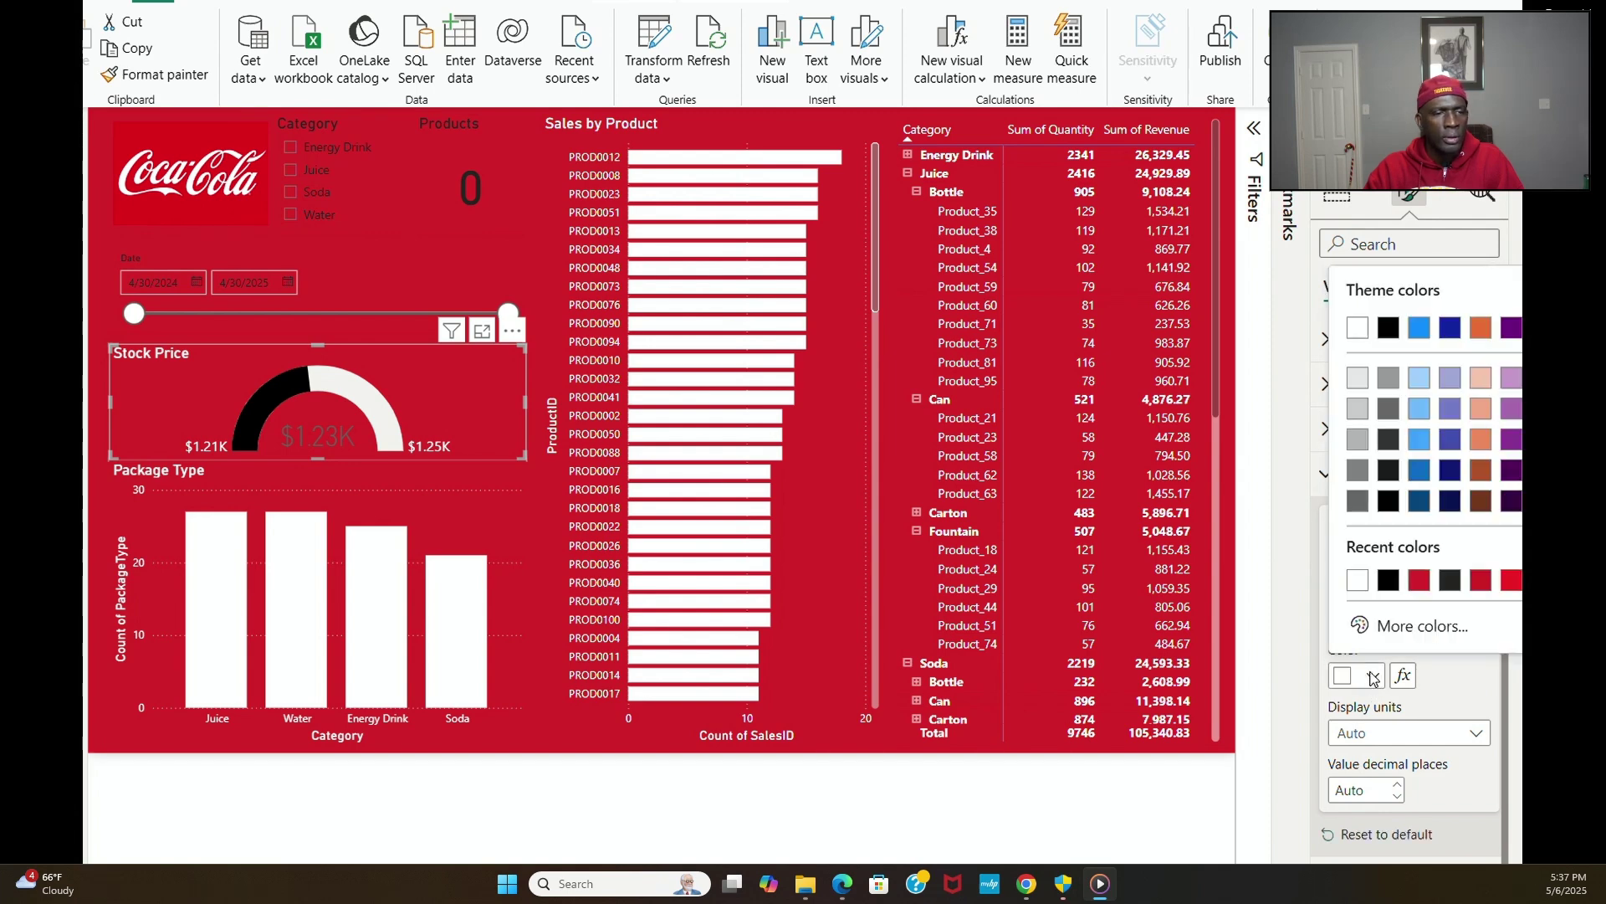
{"action": "left_click", "coordinate": [1357, 582]}
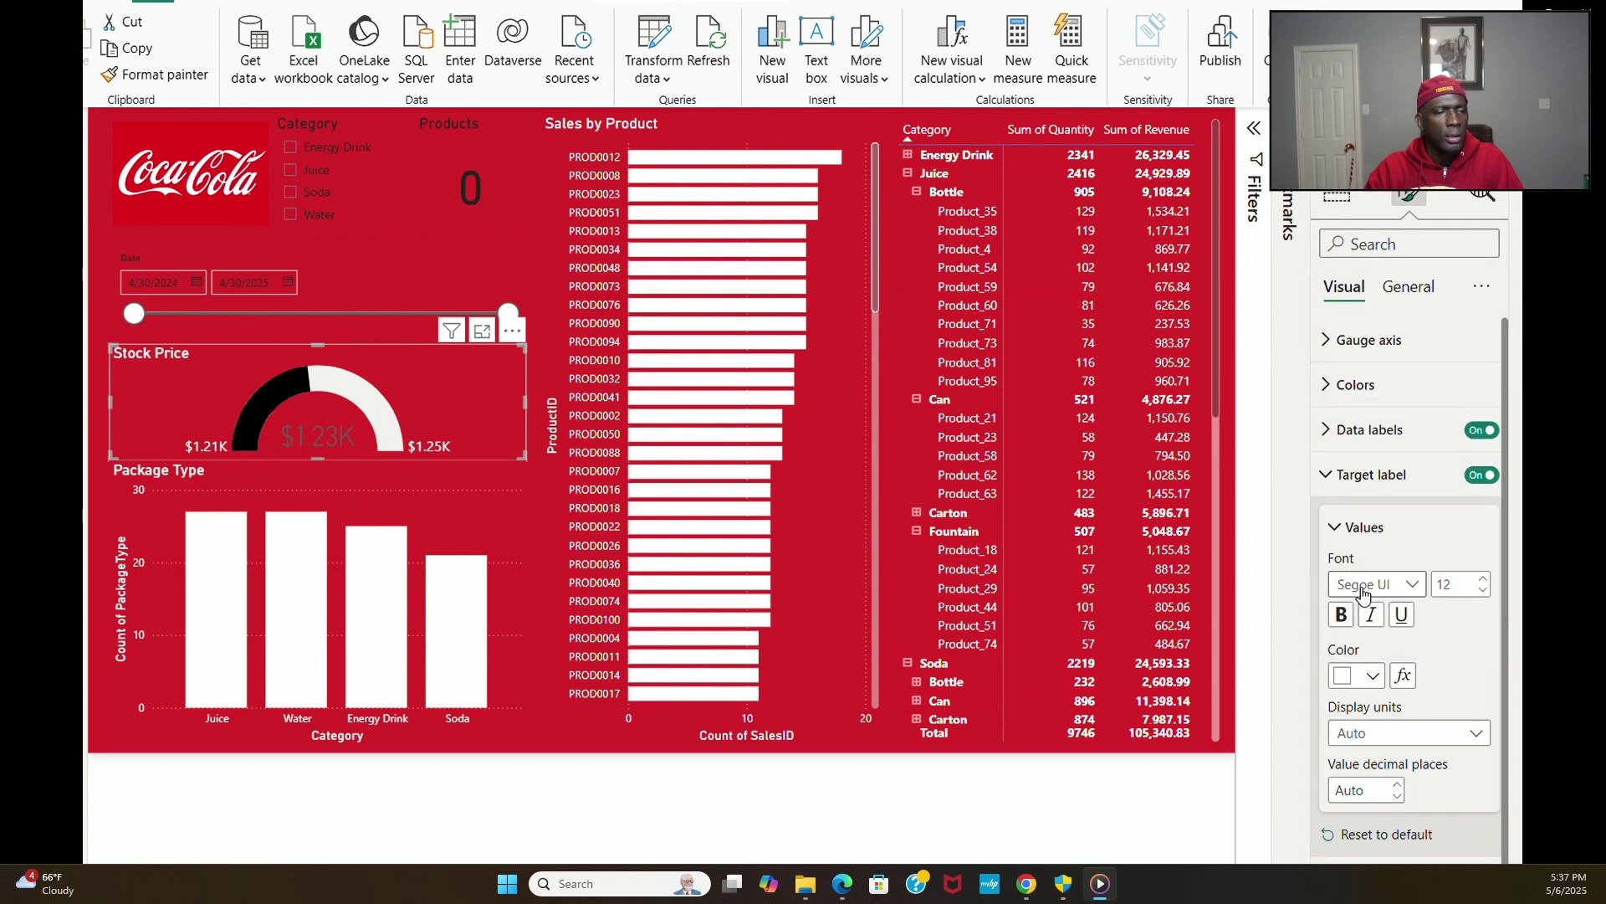
{"action": "left_click", "coordinate": [1330, 486]}
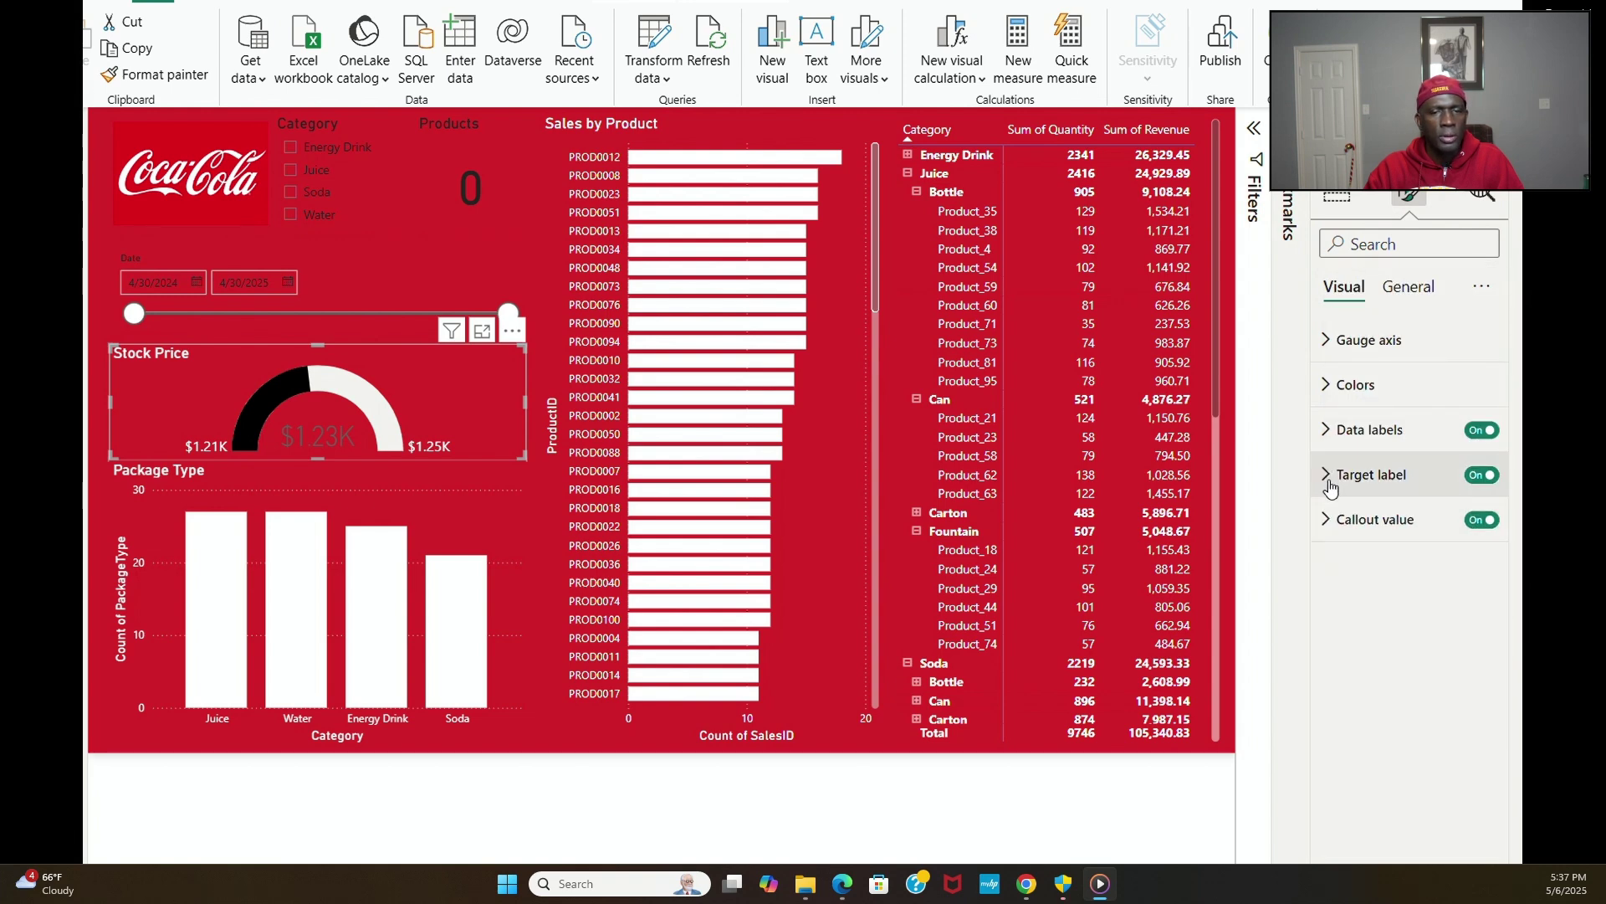
Step: Set the color of the Stock Price gauge's callout value to white
{"action": "left_click", "coordinate": [1332, 528]}
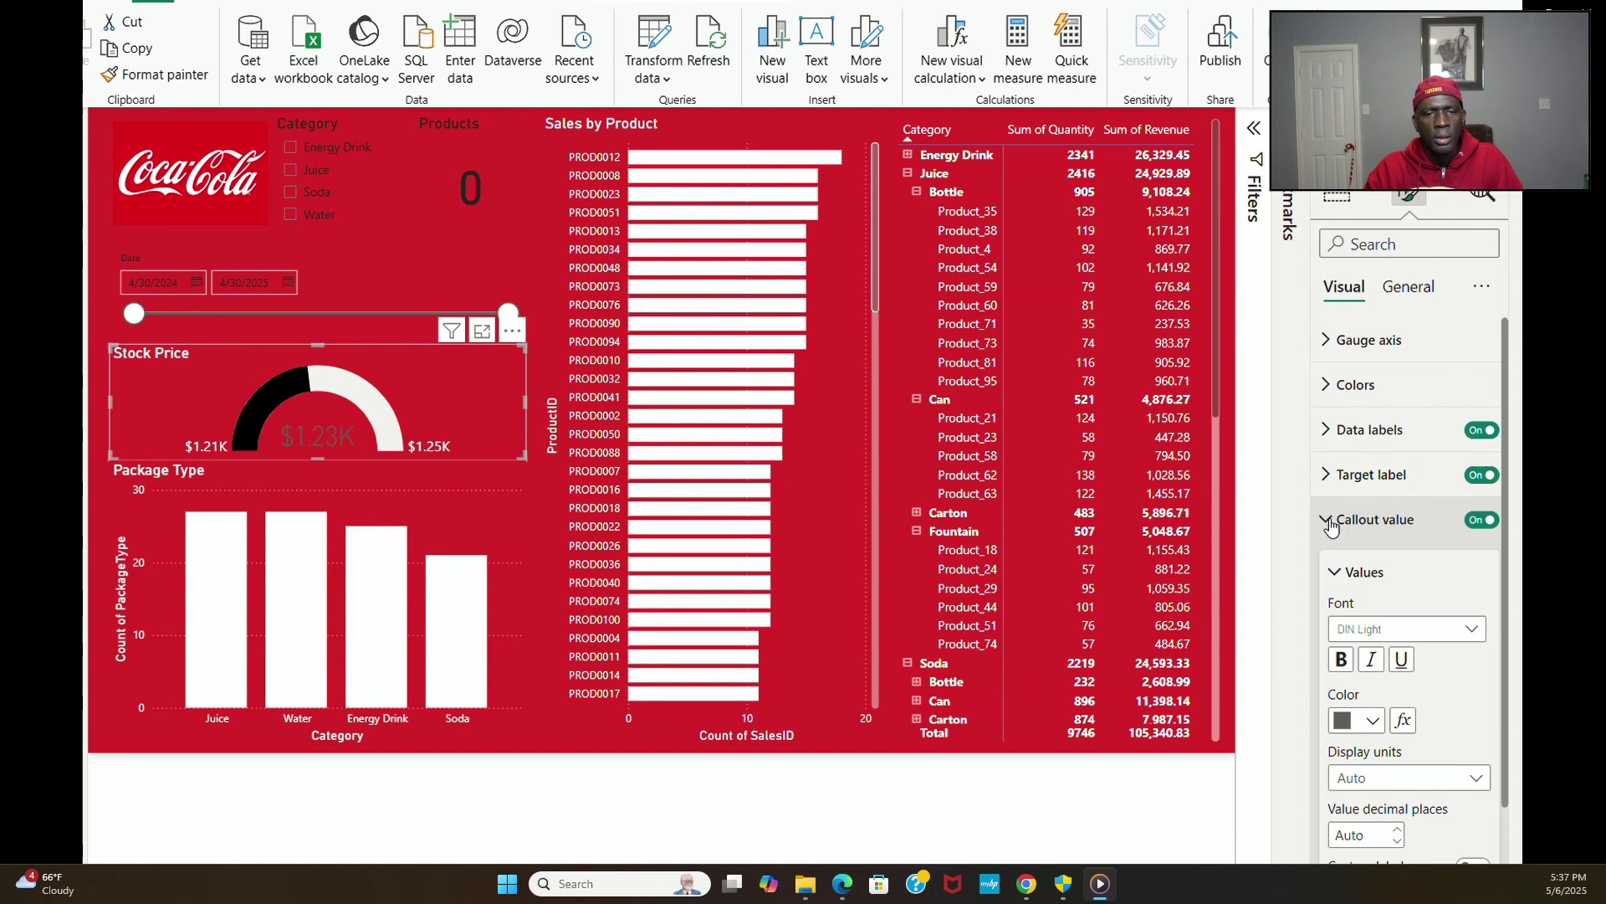
{"action": "left_click", "coordinate": [1375, 720]}
{"action": "left_click", "coordinate": [1360, 623]}
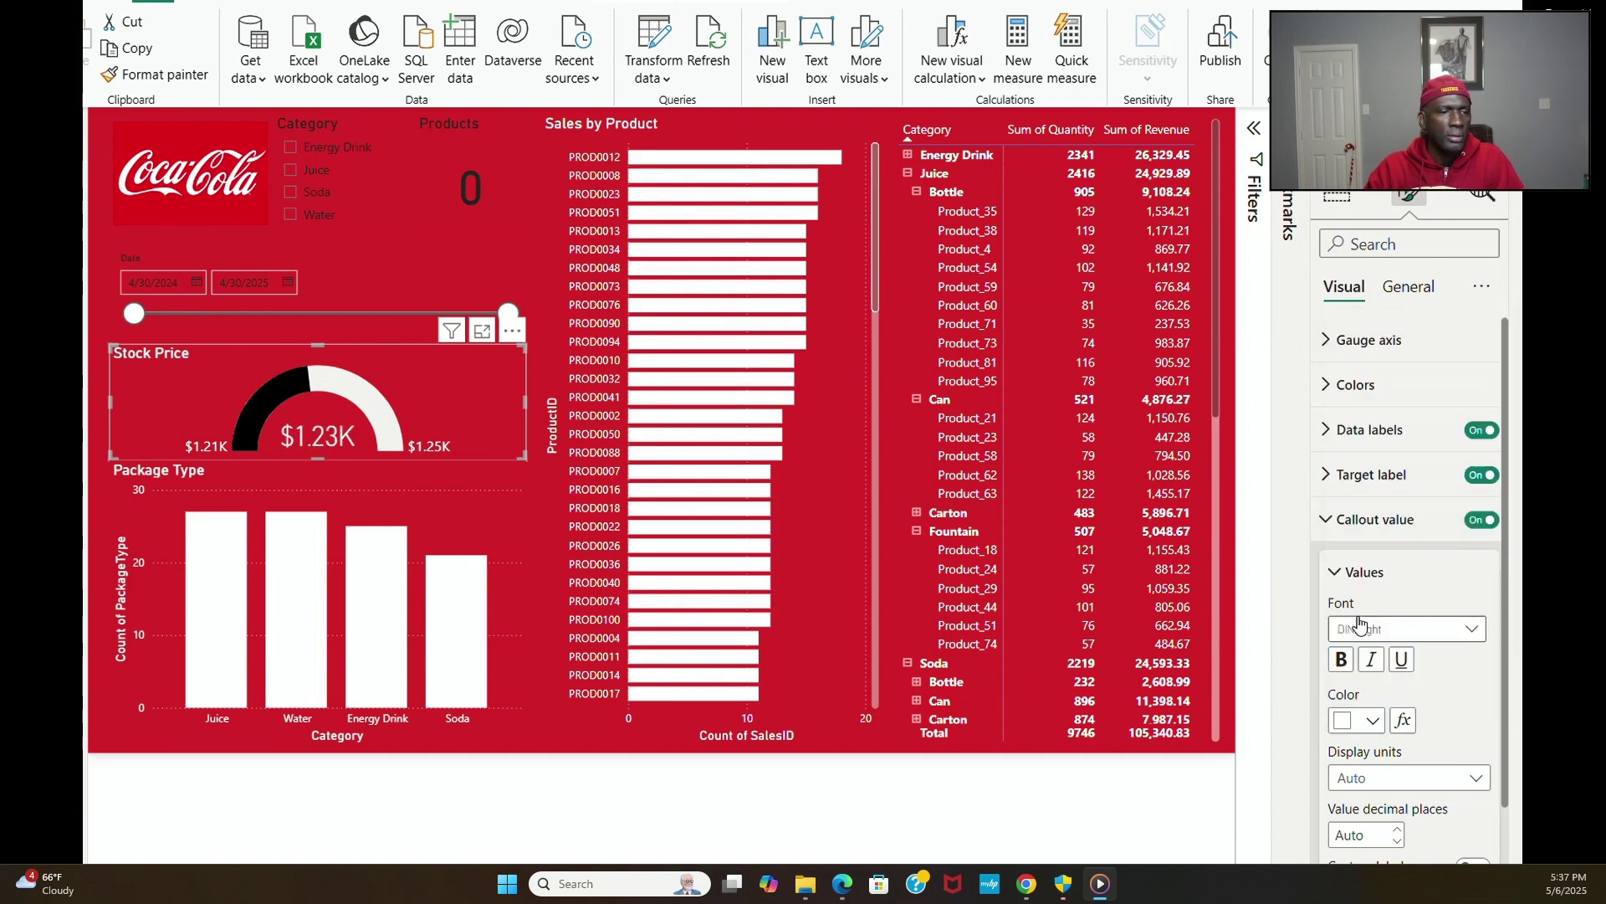
Step: Set the font color of the date values in the Date slicer to white
{"action": "left_click", "coordinate": [320, 249]}
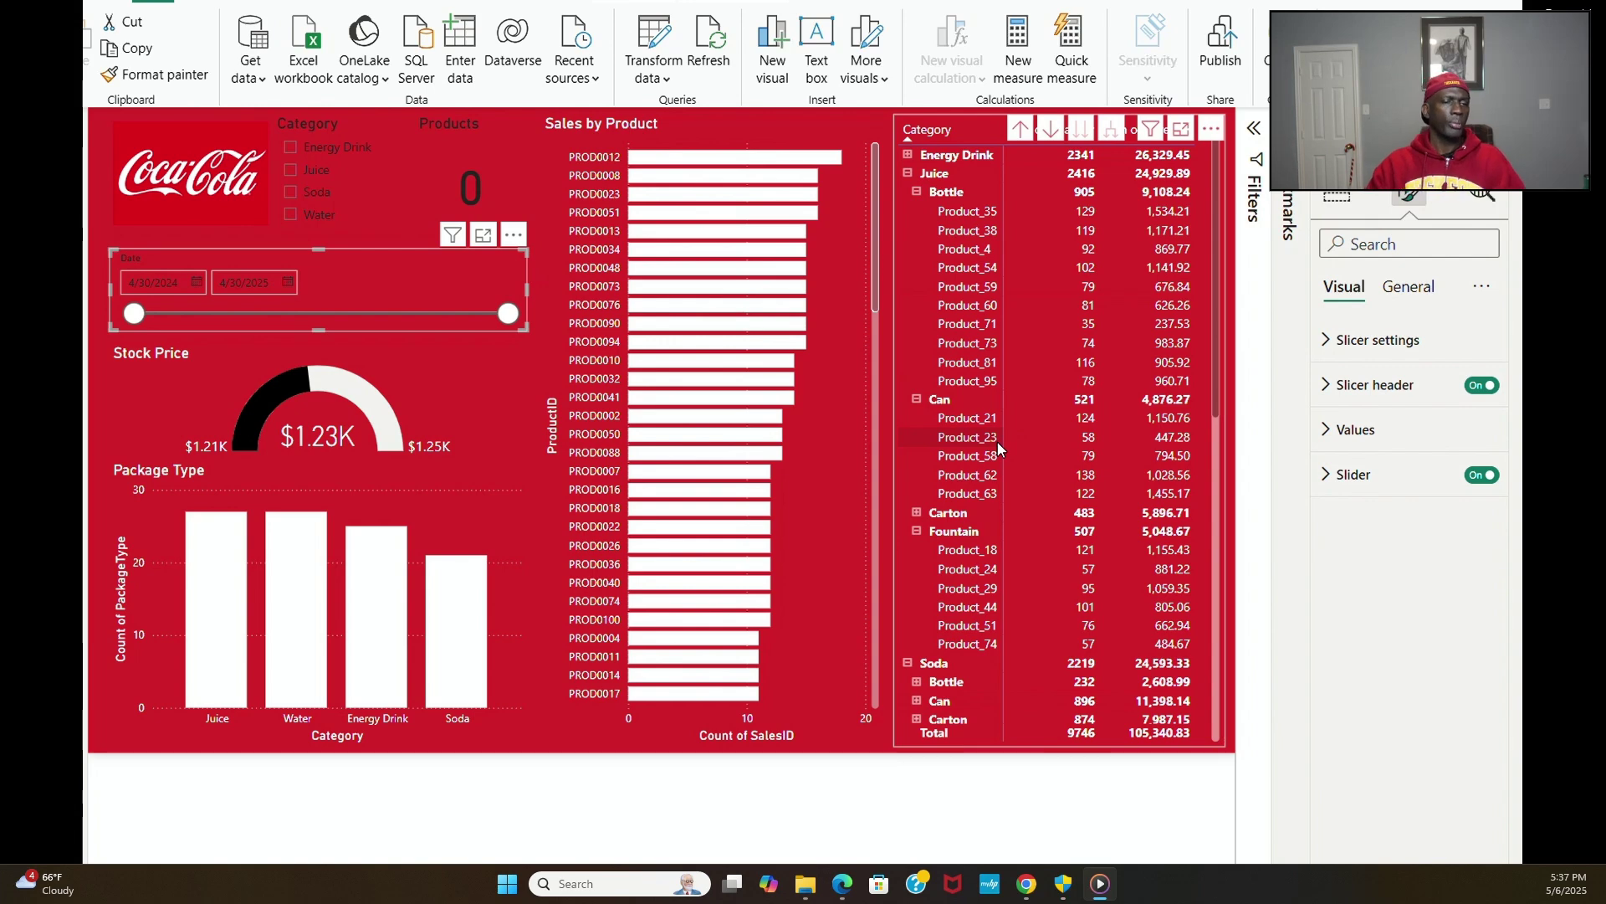
{"action": "left_click", "coordinate": [1326, 431]}
{"action": "left_click", "coordinate": [1372, 631]}
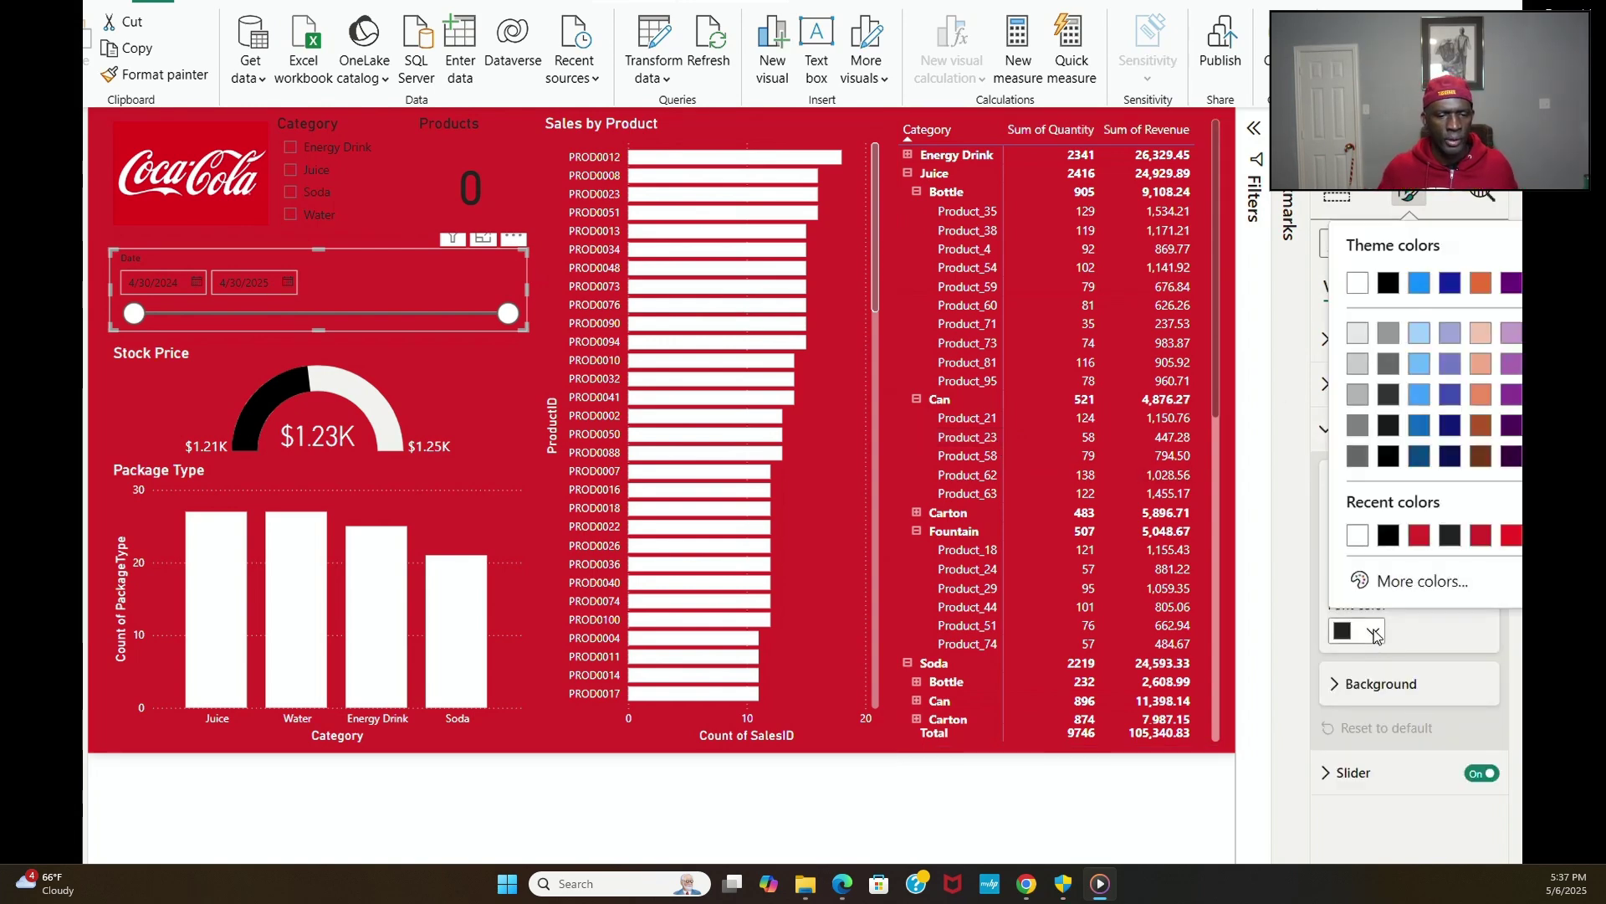
{"action": "left_click", "coordinate": [1359, 536]}
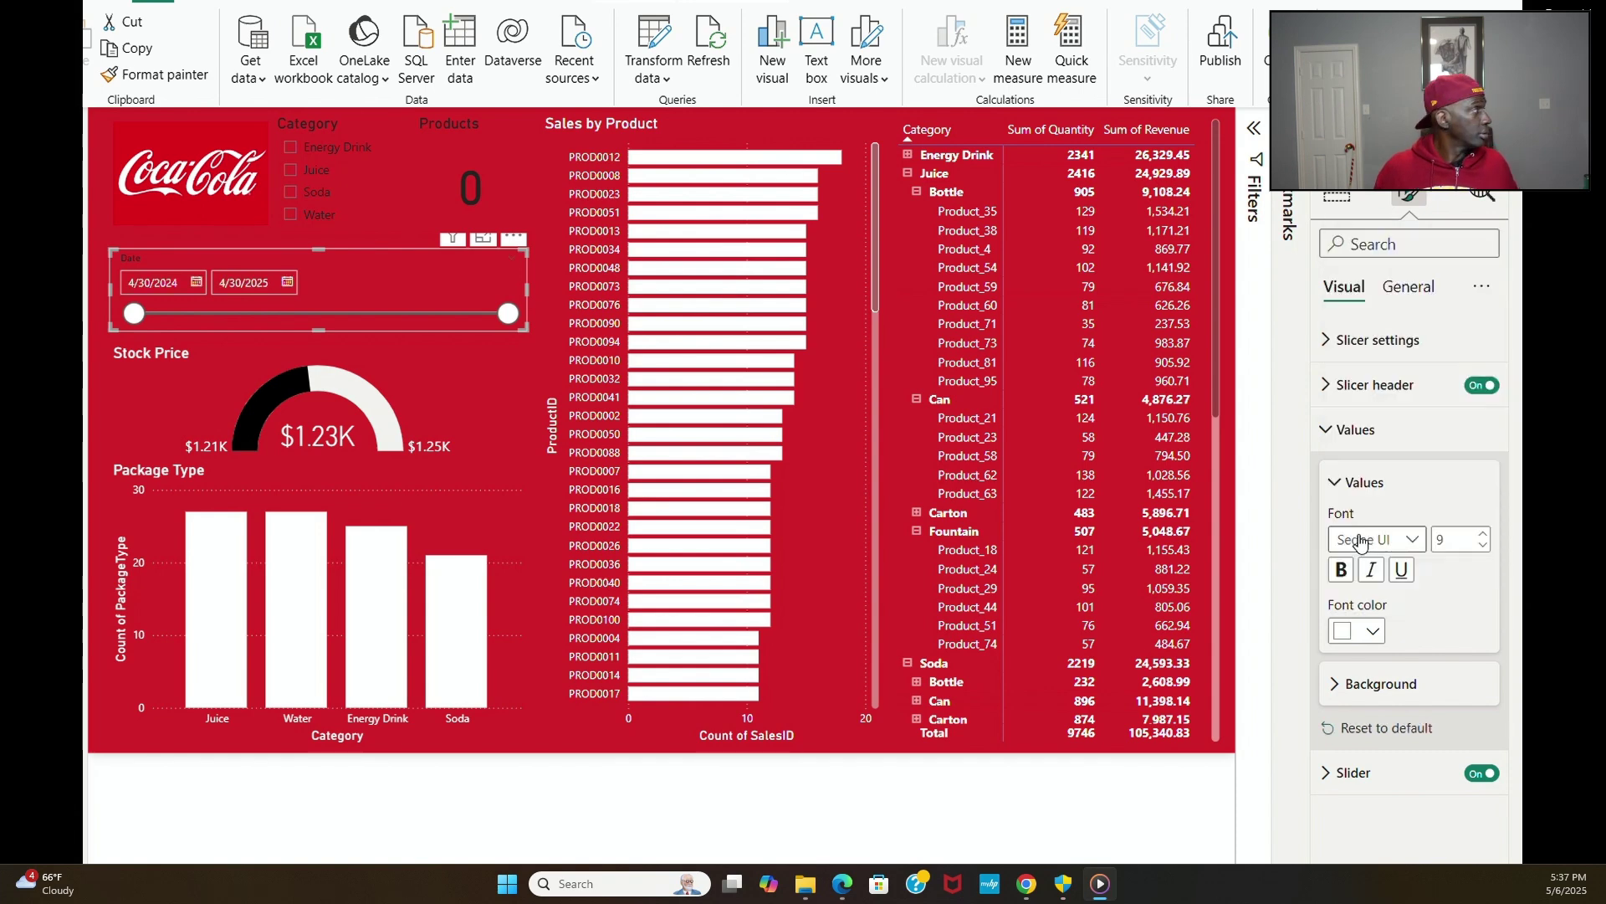
Step: Look through the Category slicer's general and visual format settings, with all setting groups expanded
{"action": "mouse_move", "coordinate": [475, 727]}
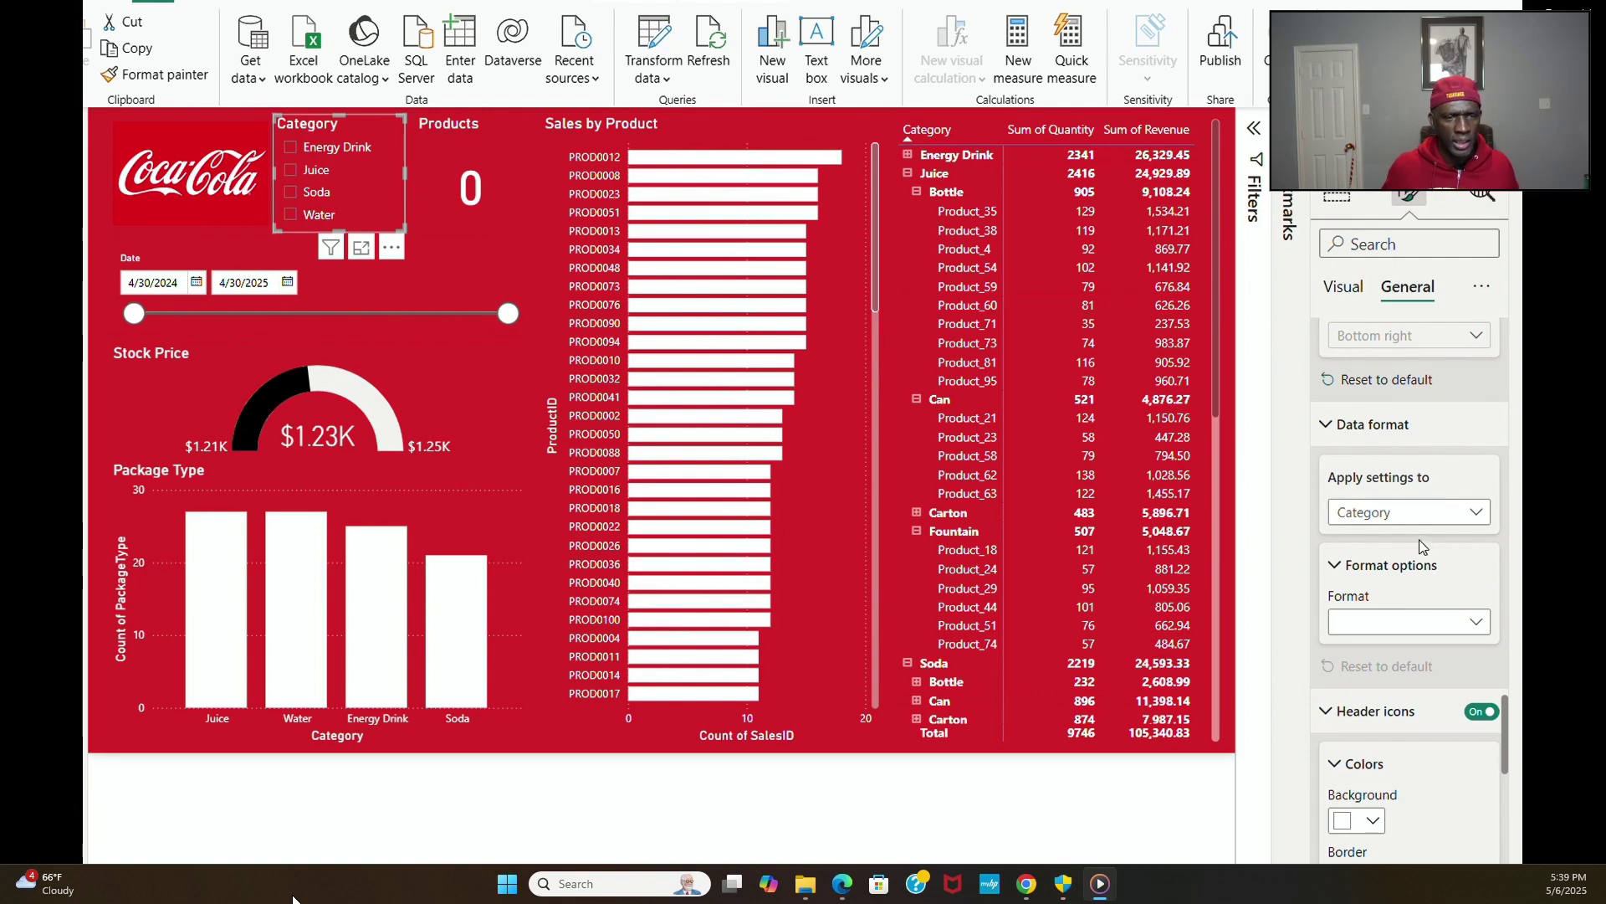
{"action": "scroll", "coordinate": [1422, 535], "scroll_direction": "down", "scroll_amount": 10}
{"action": "scroll", "coordinate": [1406, 567], "scroll_direction": "down", "scroll_amount": 3}
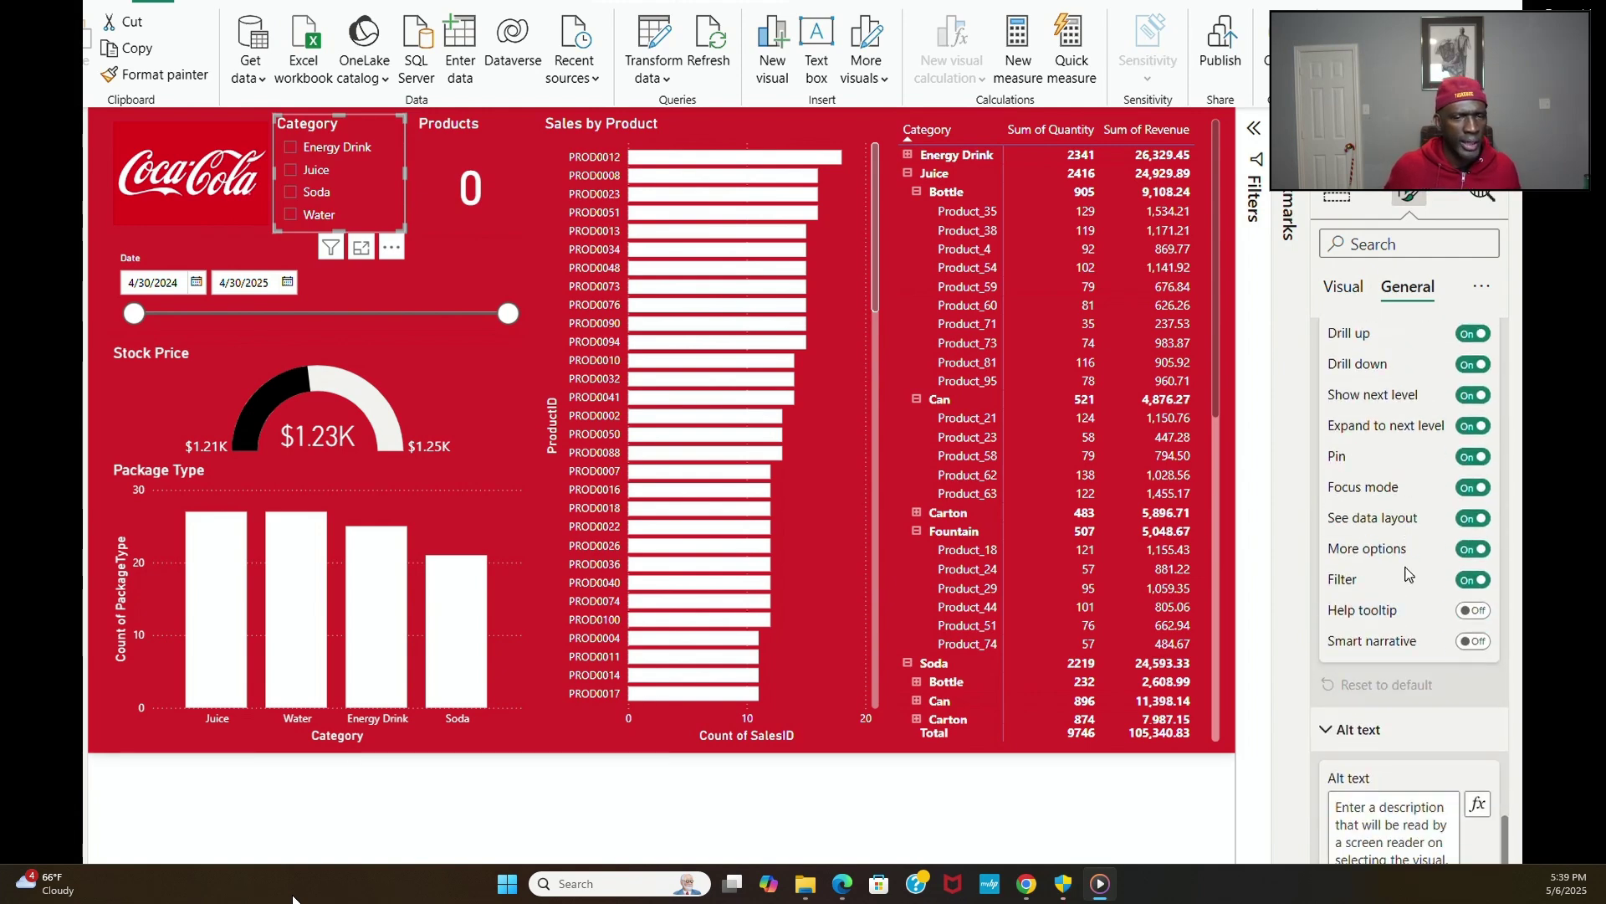
{"action": "scroll", "coordinate": [1410, 418], "scroll_direction": "up", "scroll_amount": 10}
{"action": "scroll", "coordinate": [1411, 365], "scroll_direction": "up", "scroll_amount": 15}
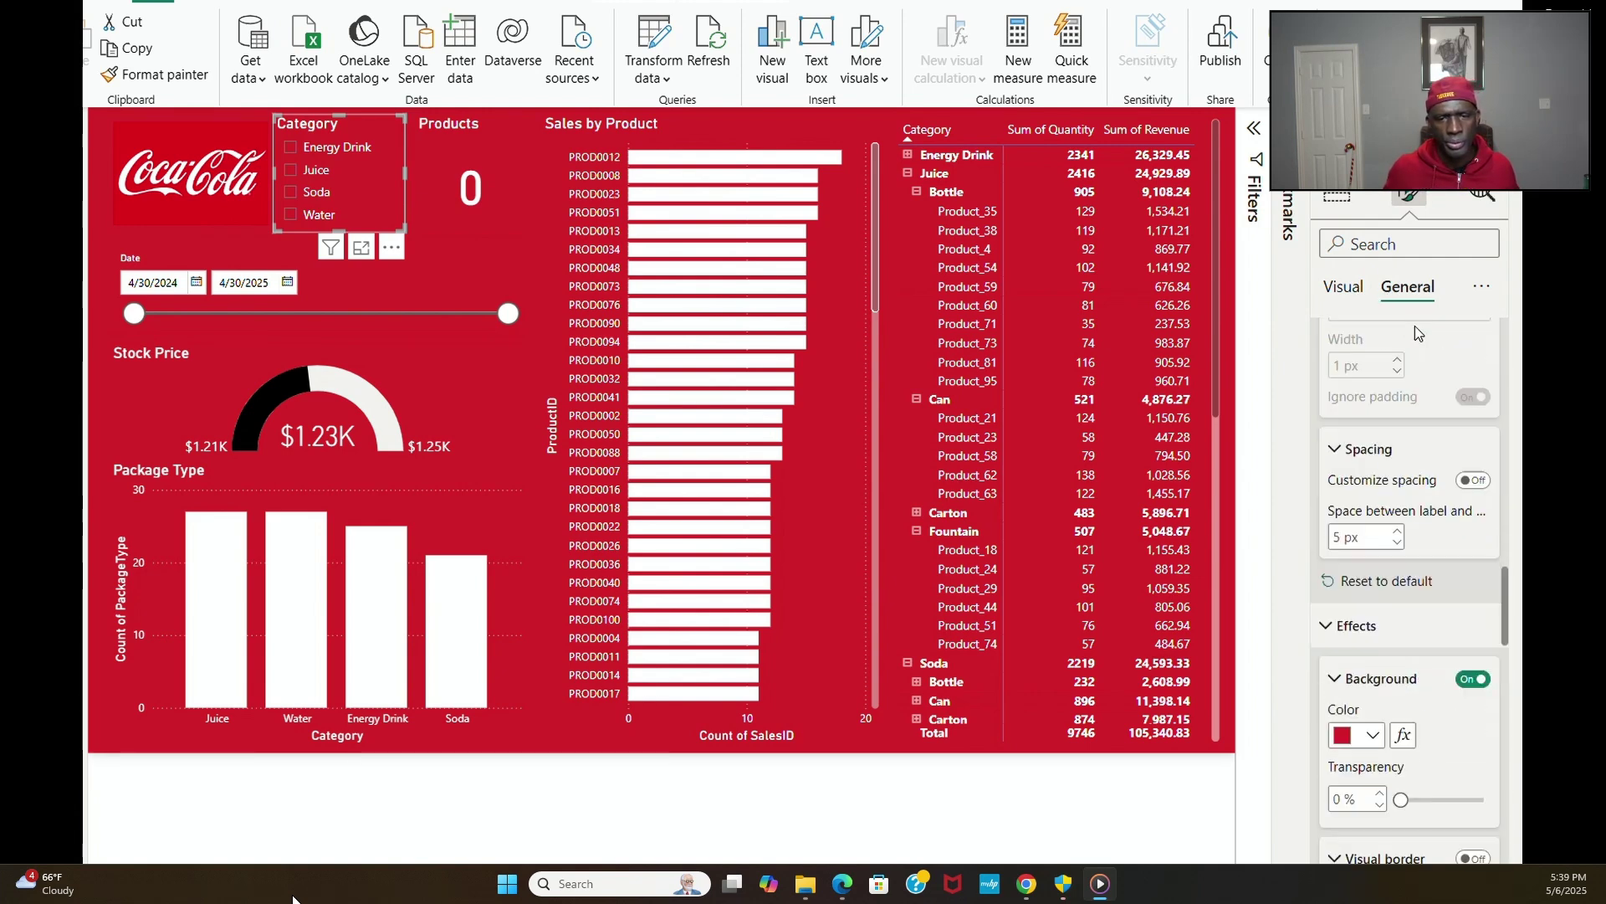
{"action": "left_click", "coordinate": [1344, 286]}
{"action": "scroll", "coordinate": [1402, 500], "scroll_direction": "down", "scroll_amount": 3}
{"action": "scroll", "coordinate": [1410, 494], "scroll_direction": "up", "scroll_amount": 3}
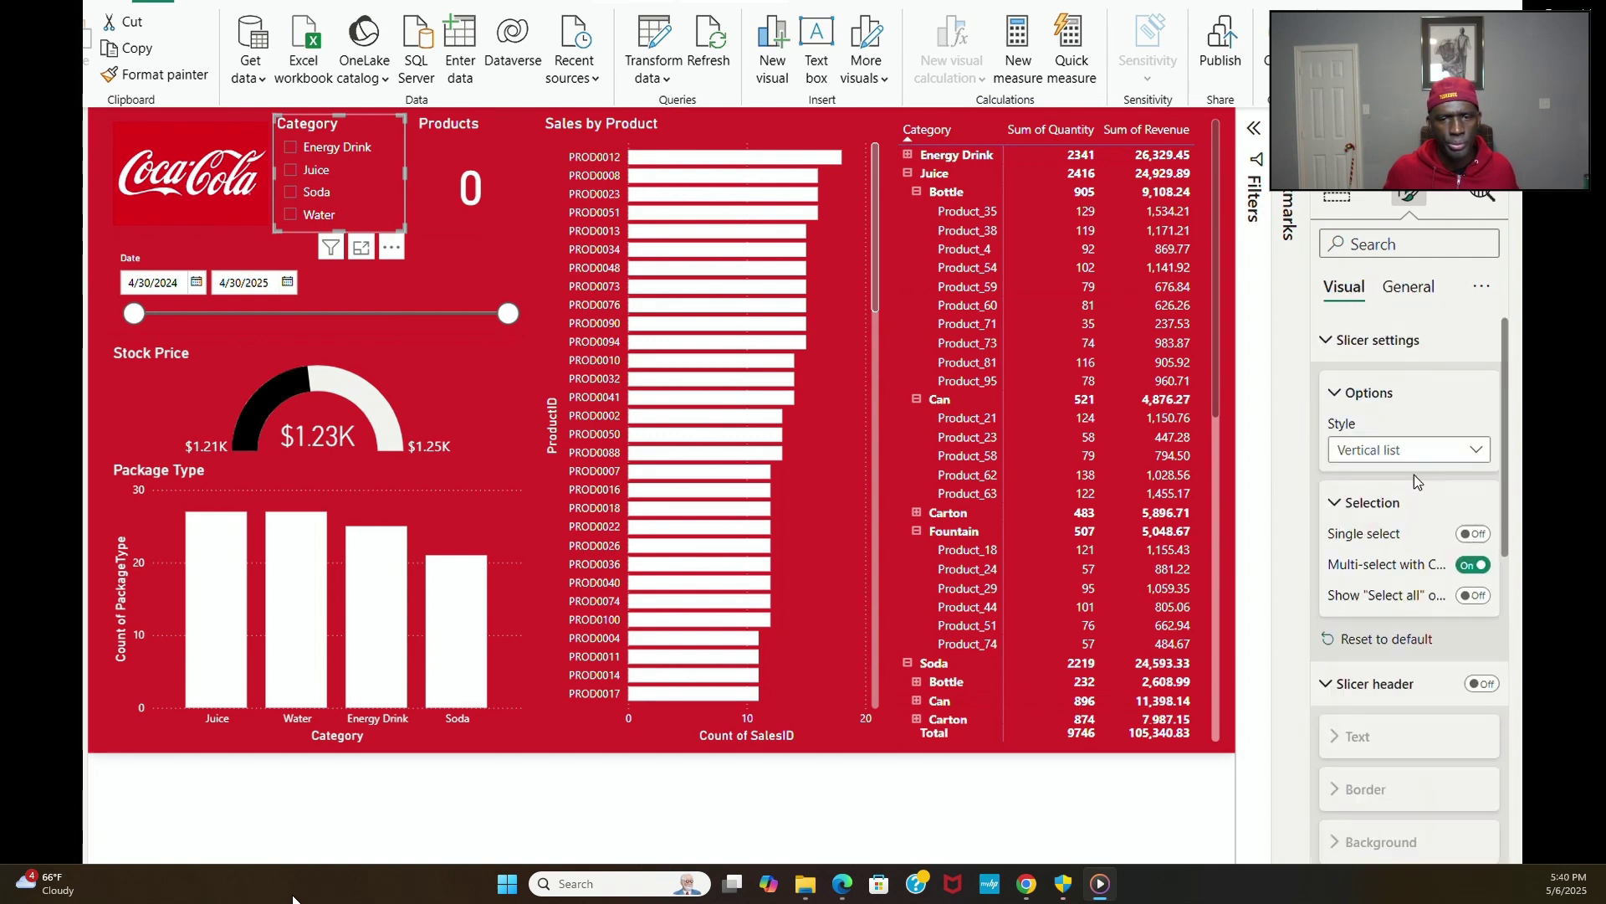
{"action": "left_click", "coordinate": [1482, 285]}
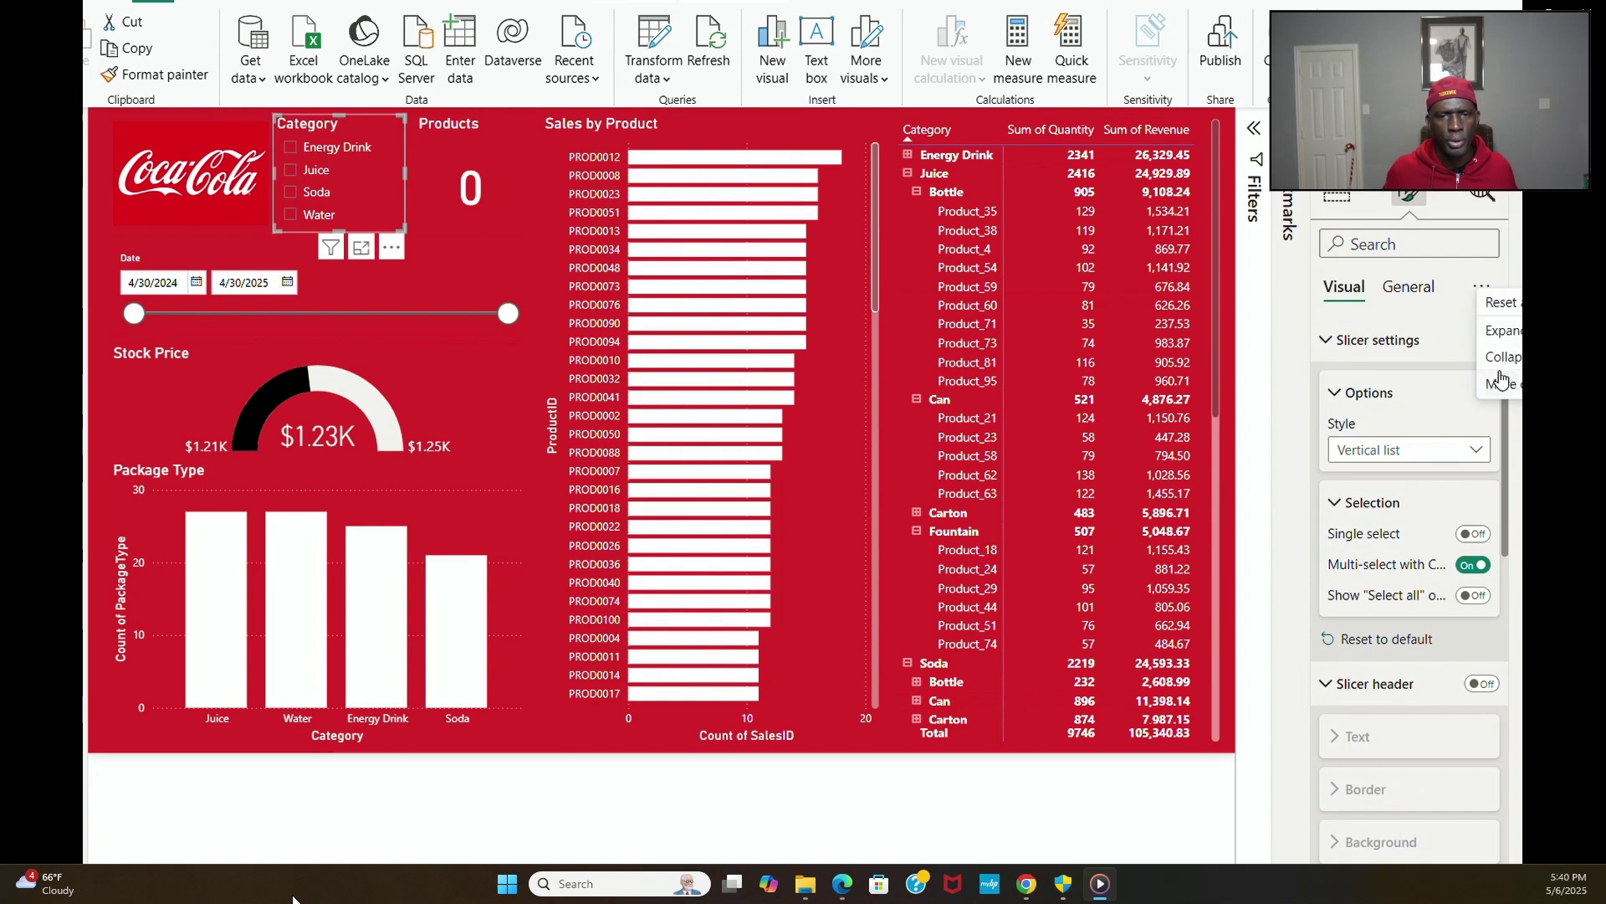
{"action": "left_click", "coordinate": [1502, 338]}
{"action": "scroll", "coordinate": [1412, 498], "scroll_direction": "down", "scroll_amount": 8}
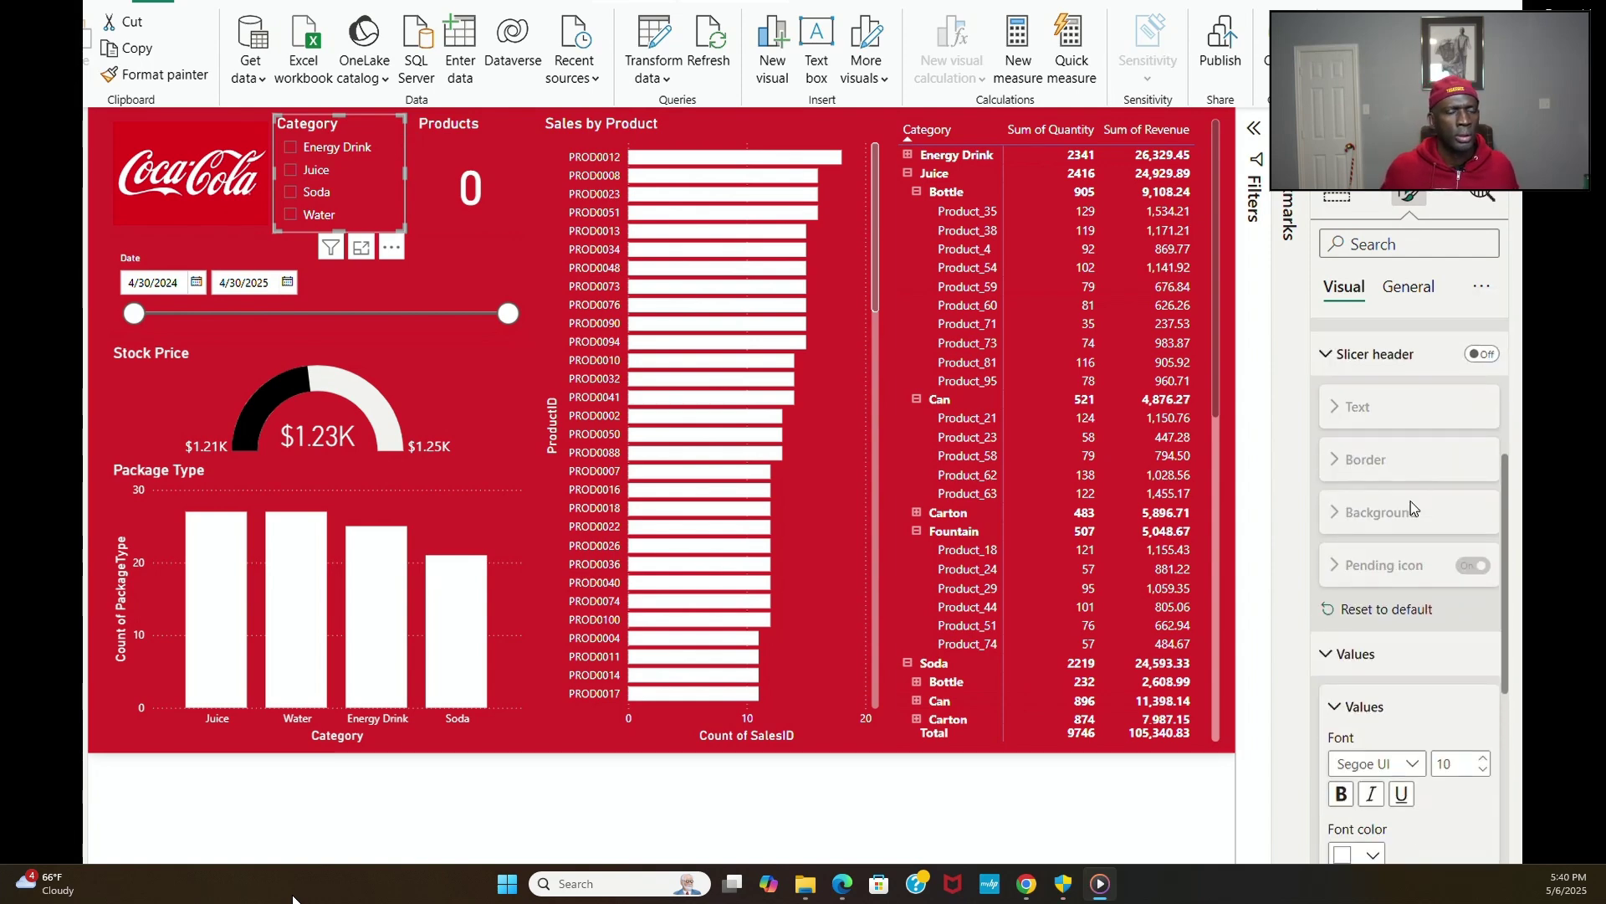
{"action": "scroll", "coordinate": [1413, 507], "scroll_direction": "down", "scroll_amount": 3}
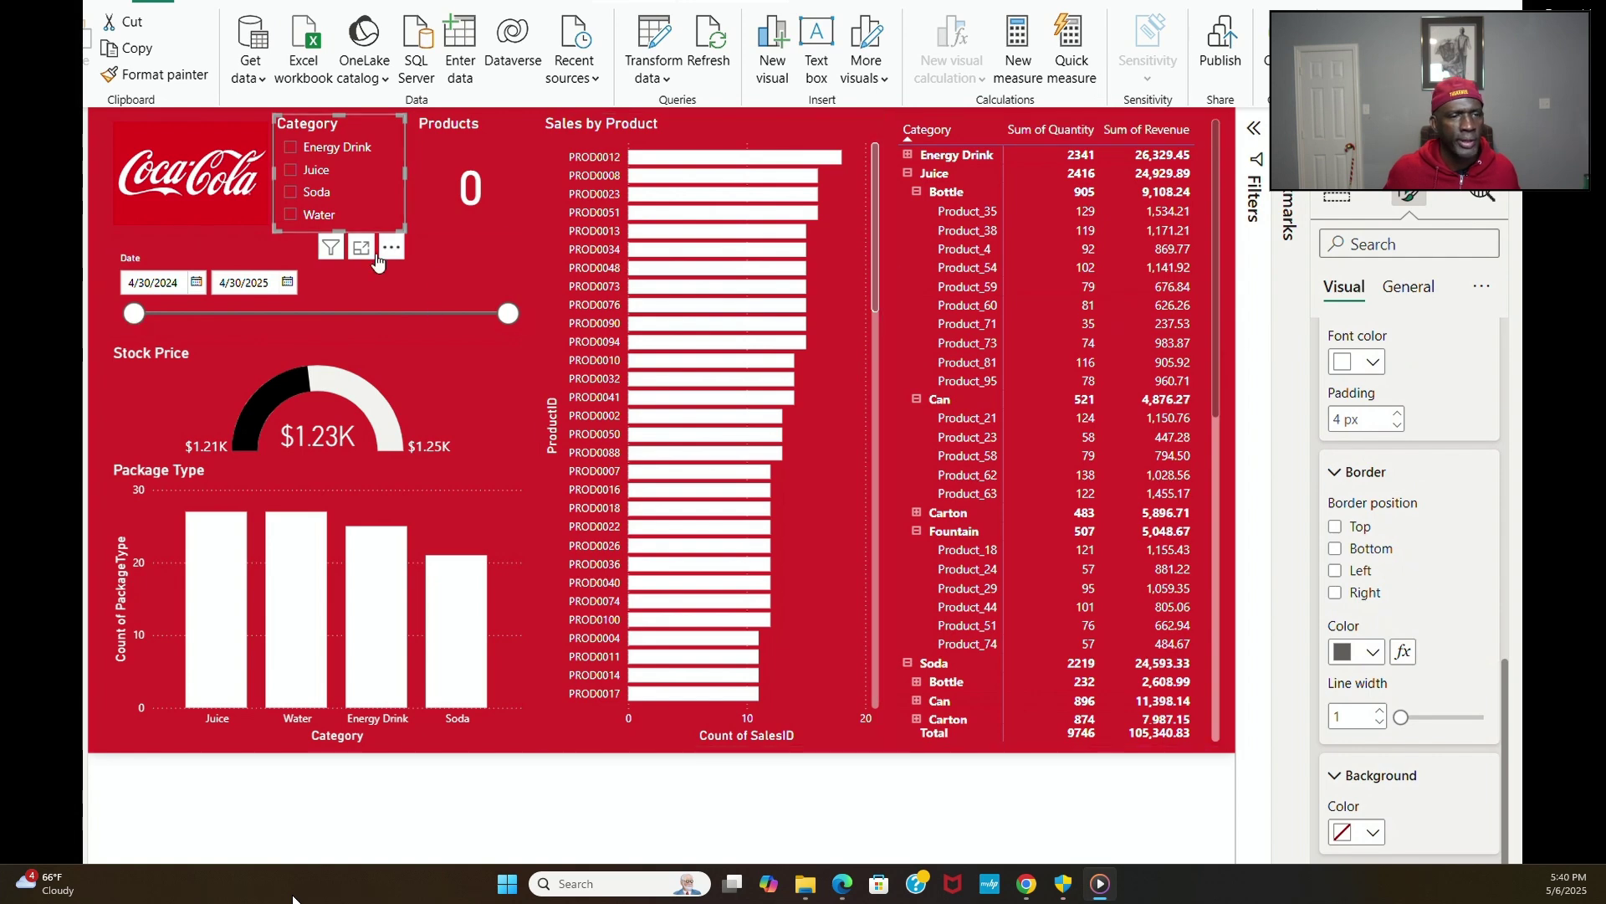
{"action": "left_click", "coordinate": [537, 223]}
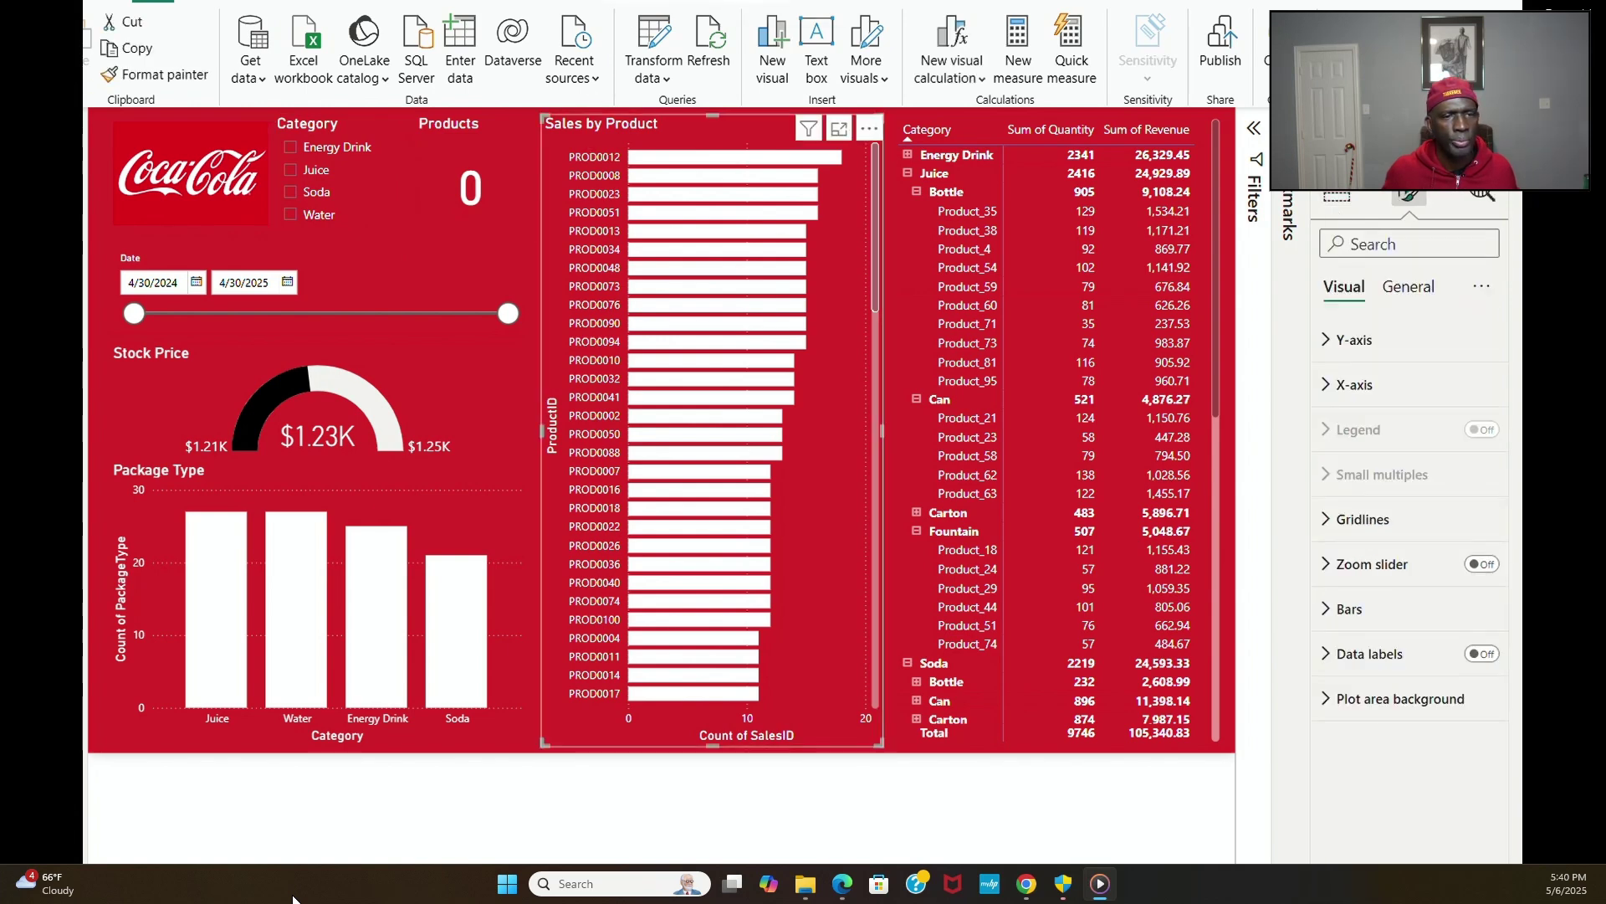
Step: Set the border color of the Category slicer's values to white
{"action": "left_click", "coordinate": [395, 216]}
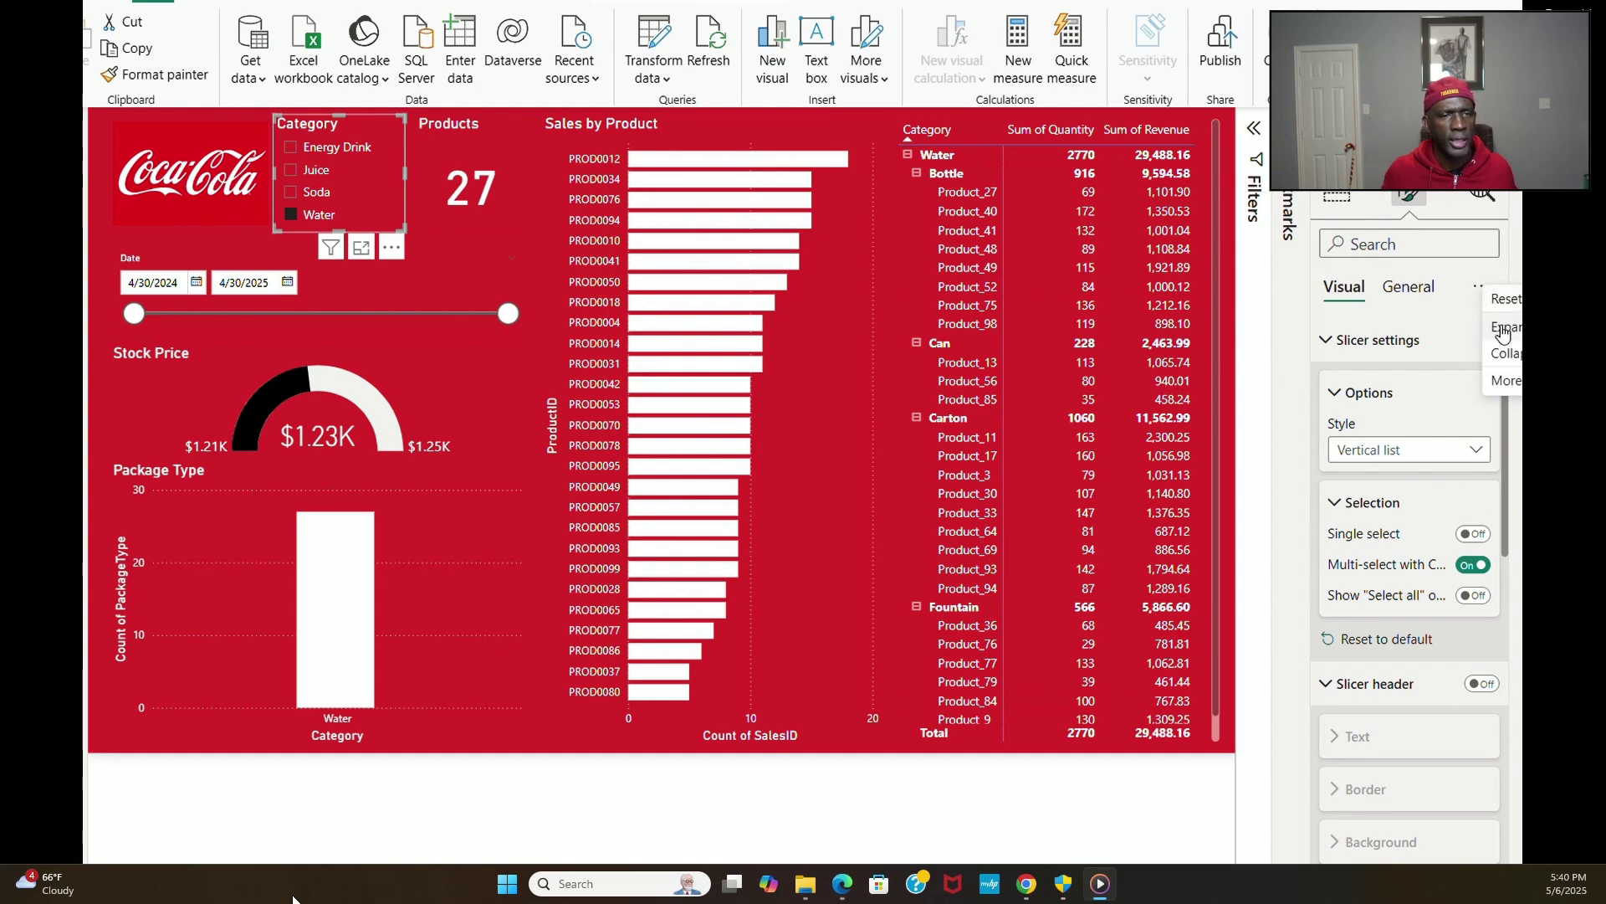
{"action": "scroll", "coordinate": [1393, 427], "scroll_direction": "down", "scroll_amount": 8}
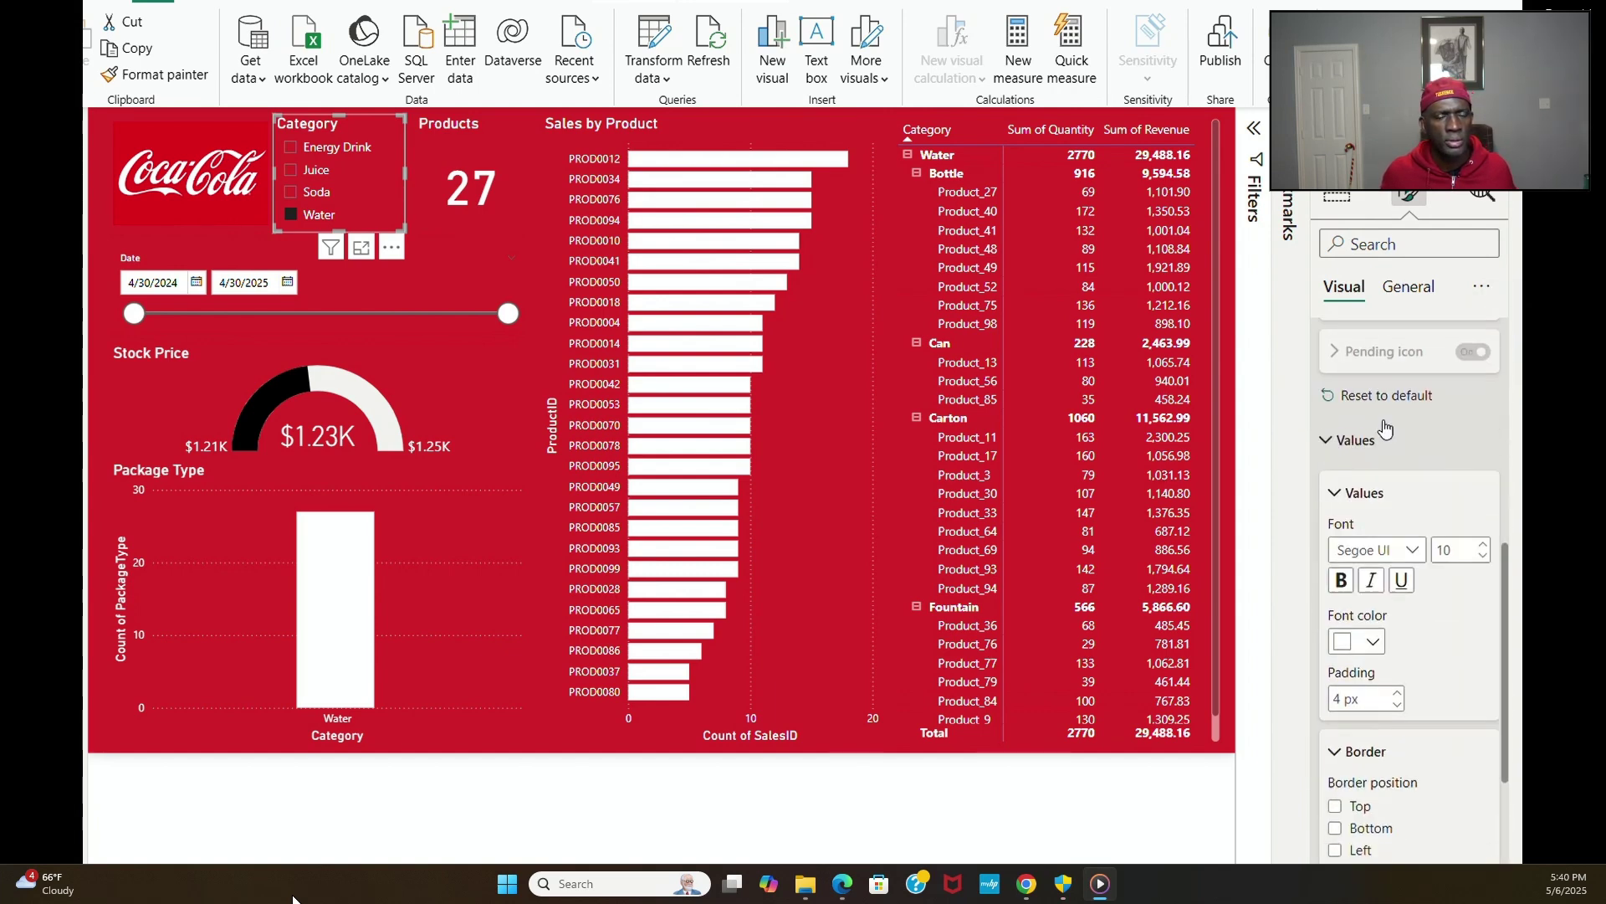
{"action": "scroll", "coordinate": [1393, 479], "scroll_direction": "down", "scroll_amount": 3}
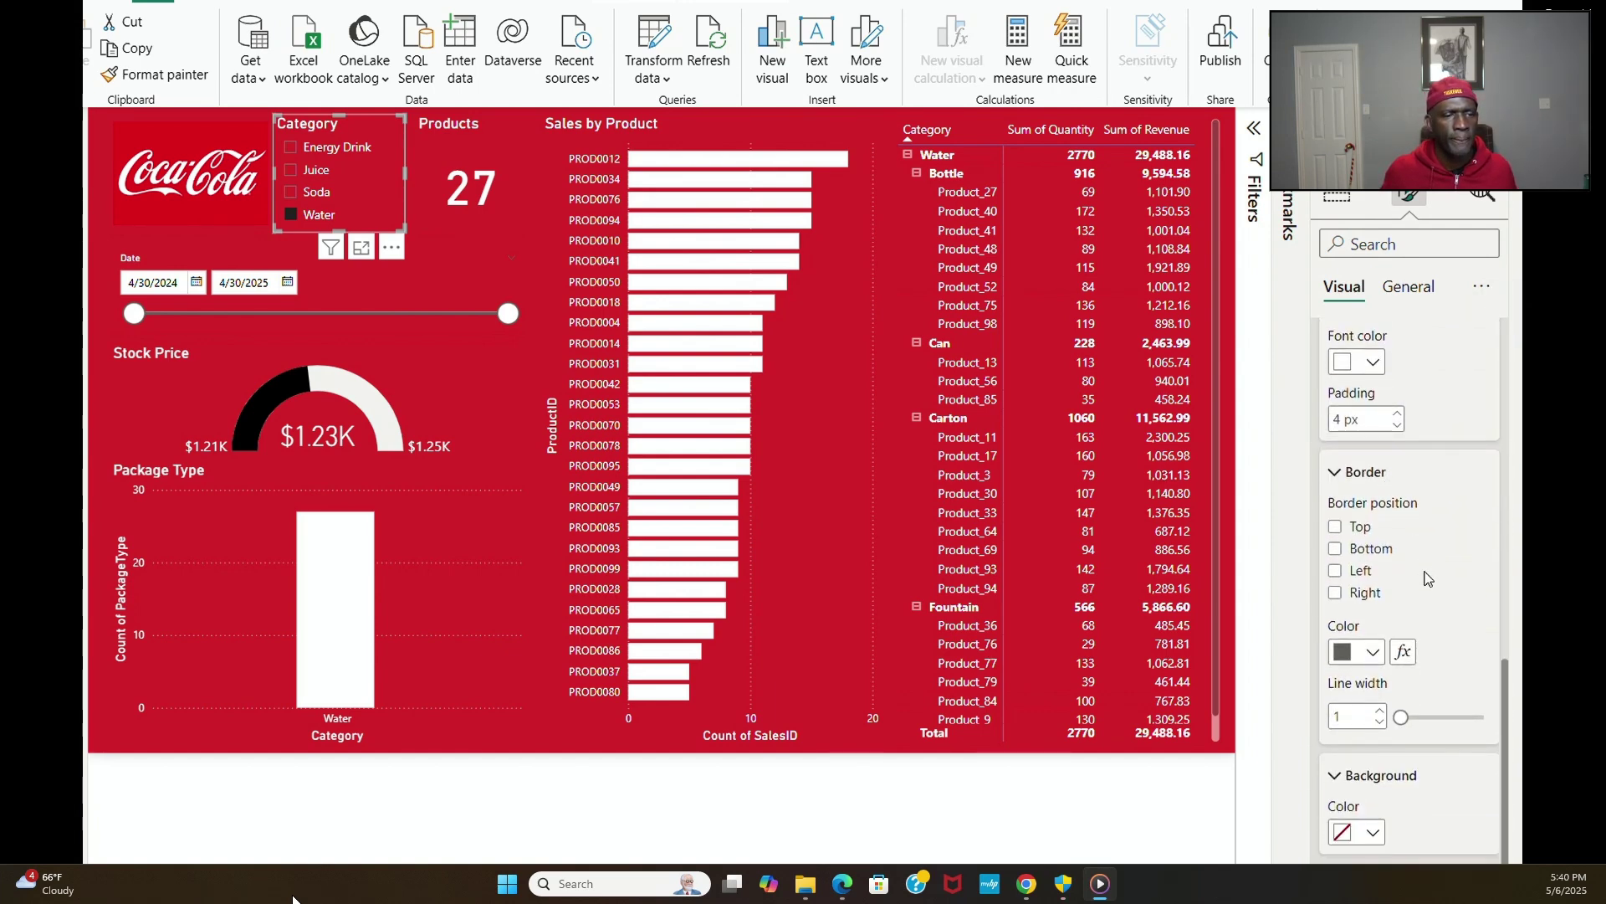
{"action": "left_click", "coordinate": [1373, 652]}
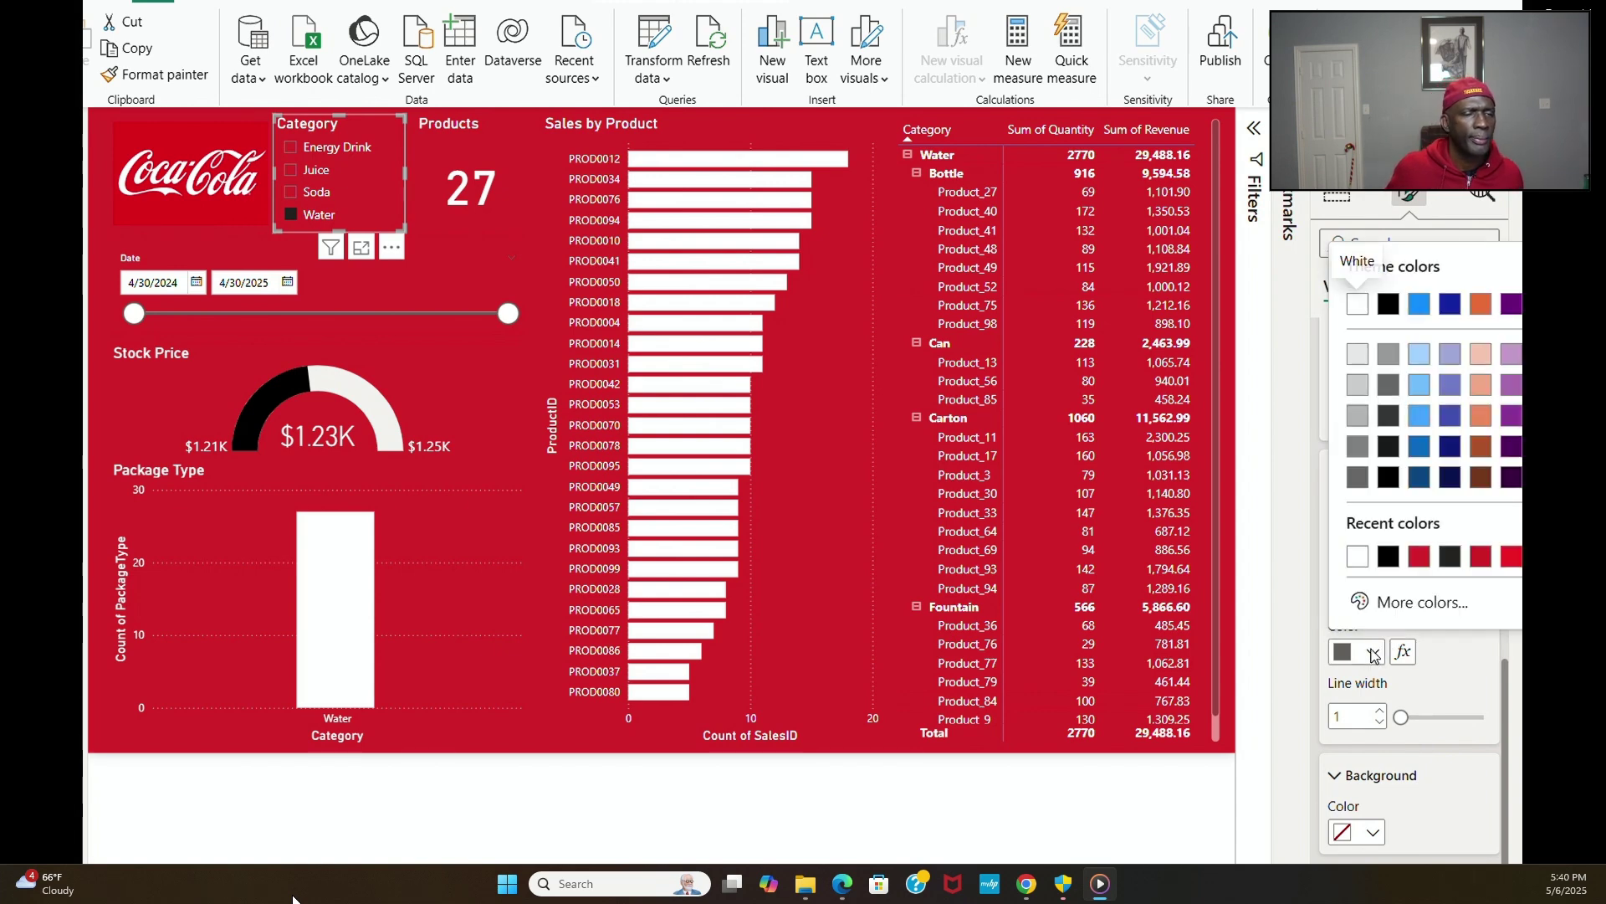
{"action": "left_click", "coordinate": [1358, 556]}
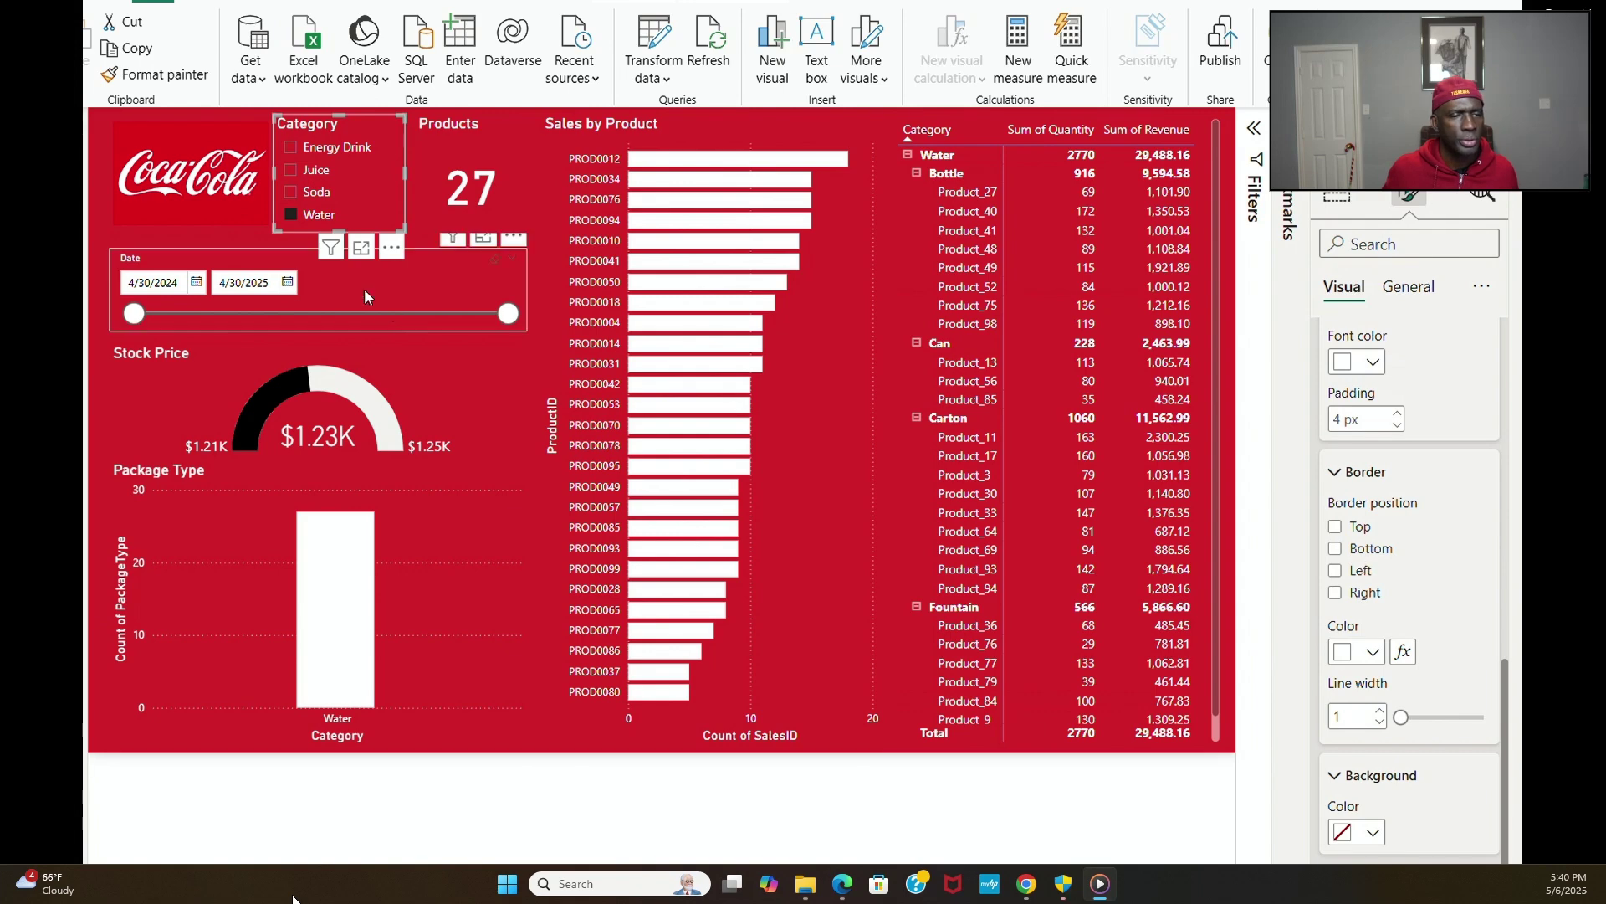
{"action": "left_click", "coordinate": [535, 221]}
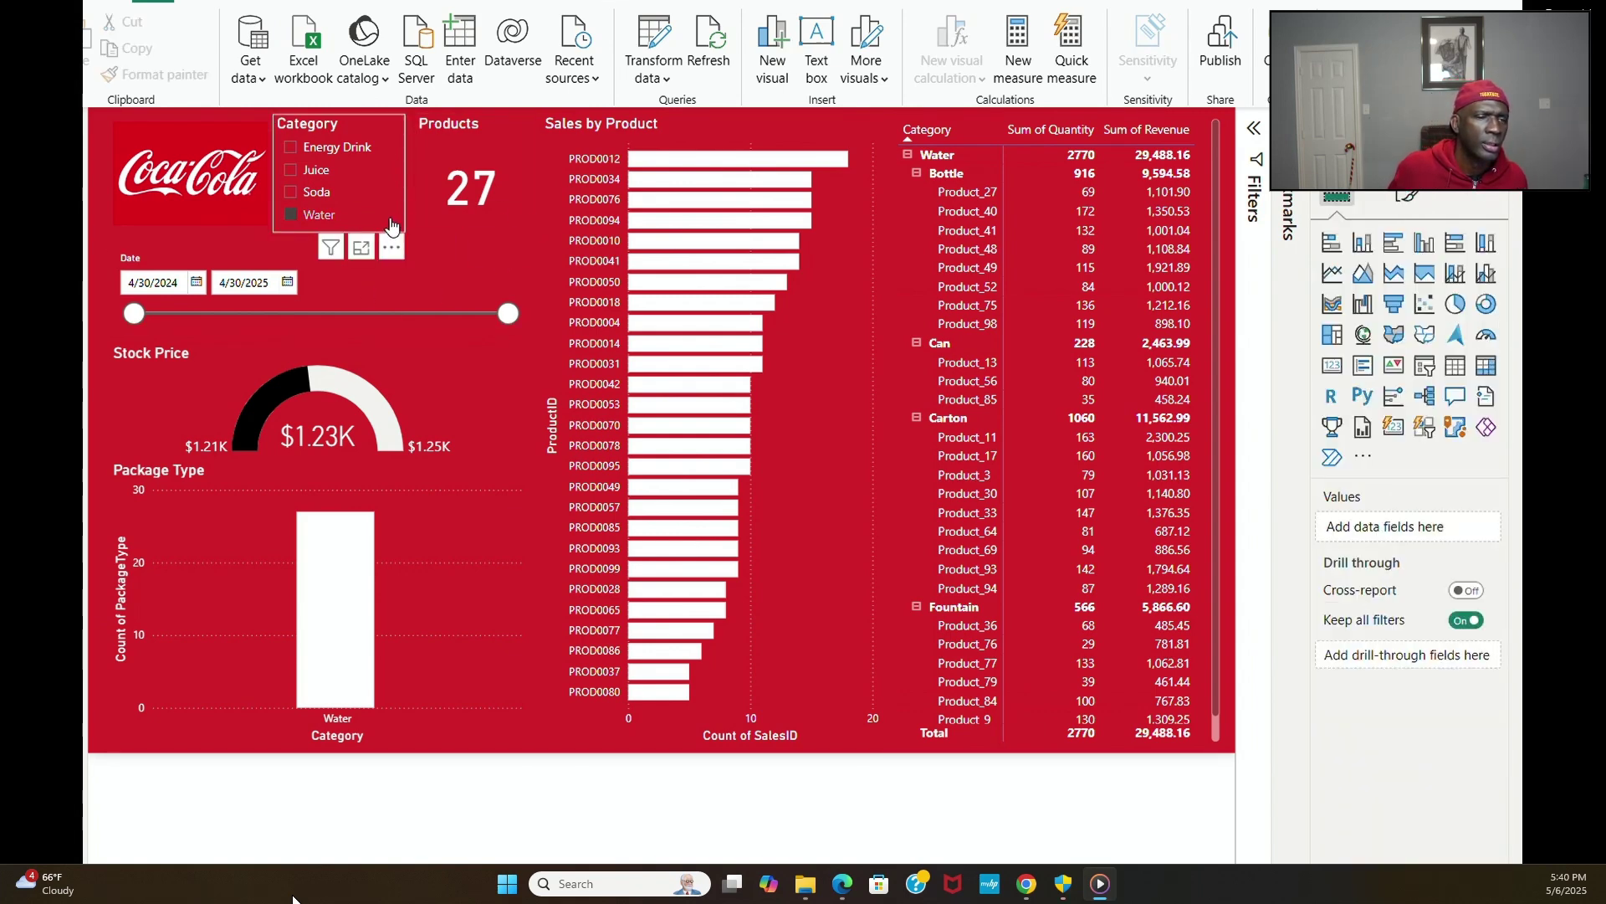
Step: Clear and reselect Water in the Category slicer, and expand all of its visual format settings
{"action": "left_click", "coordinate": [318, 214]}
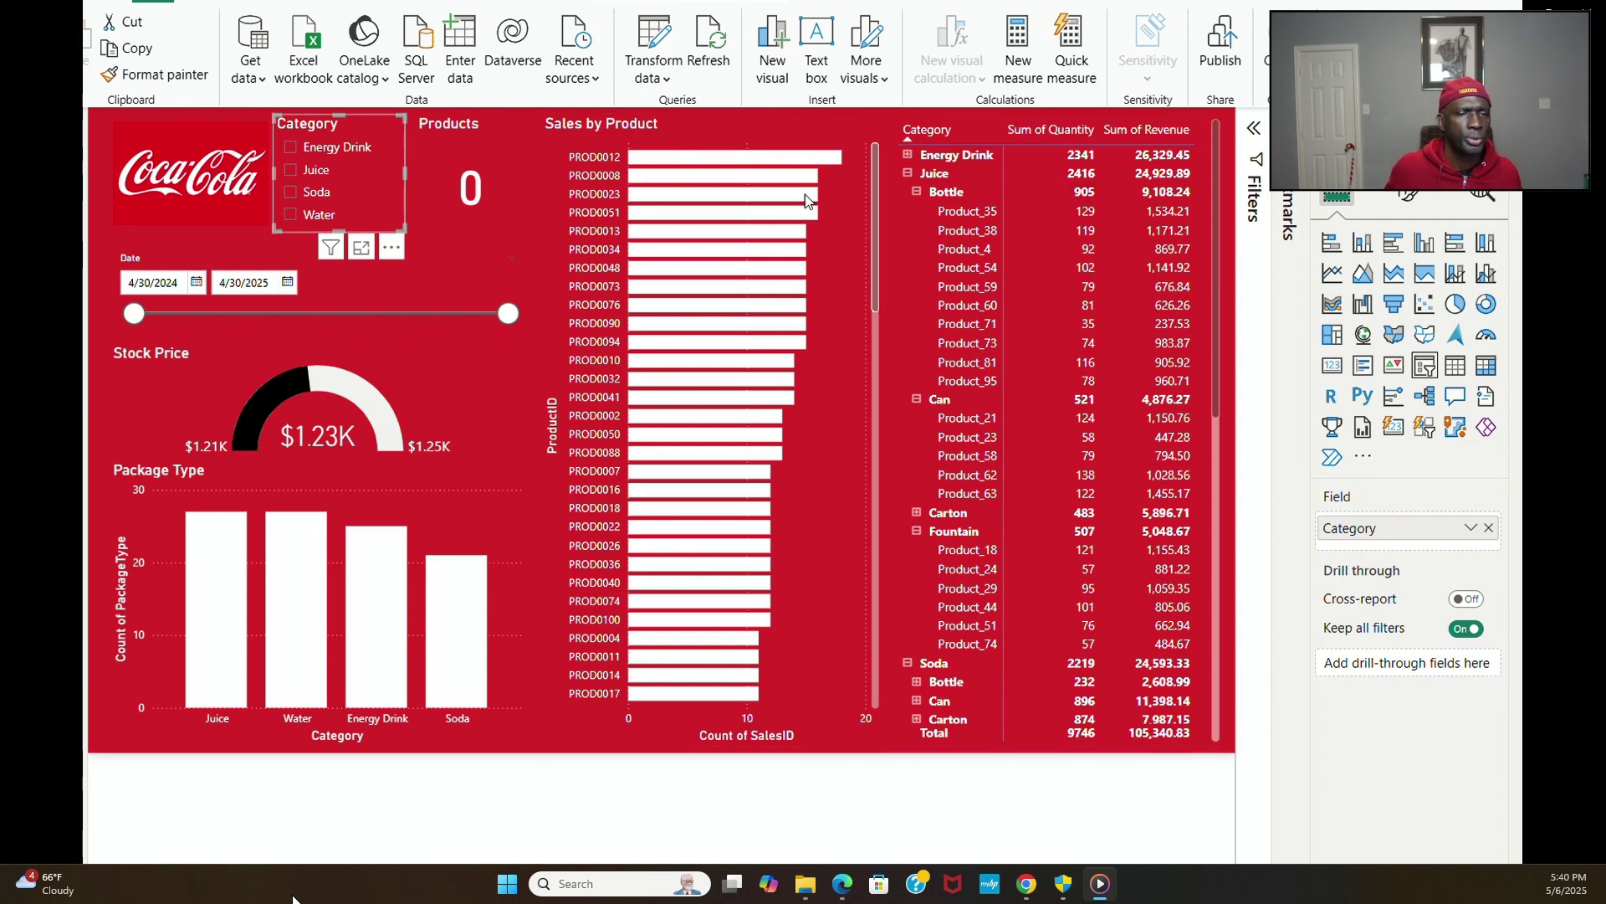
{"action": "left_click", "coordinate": [318, 214]}
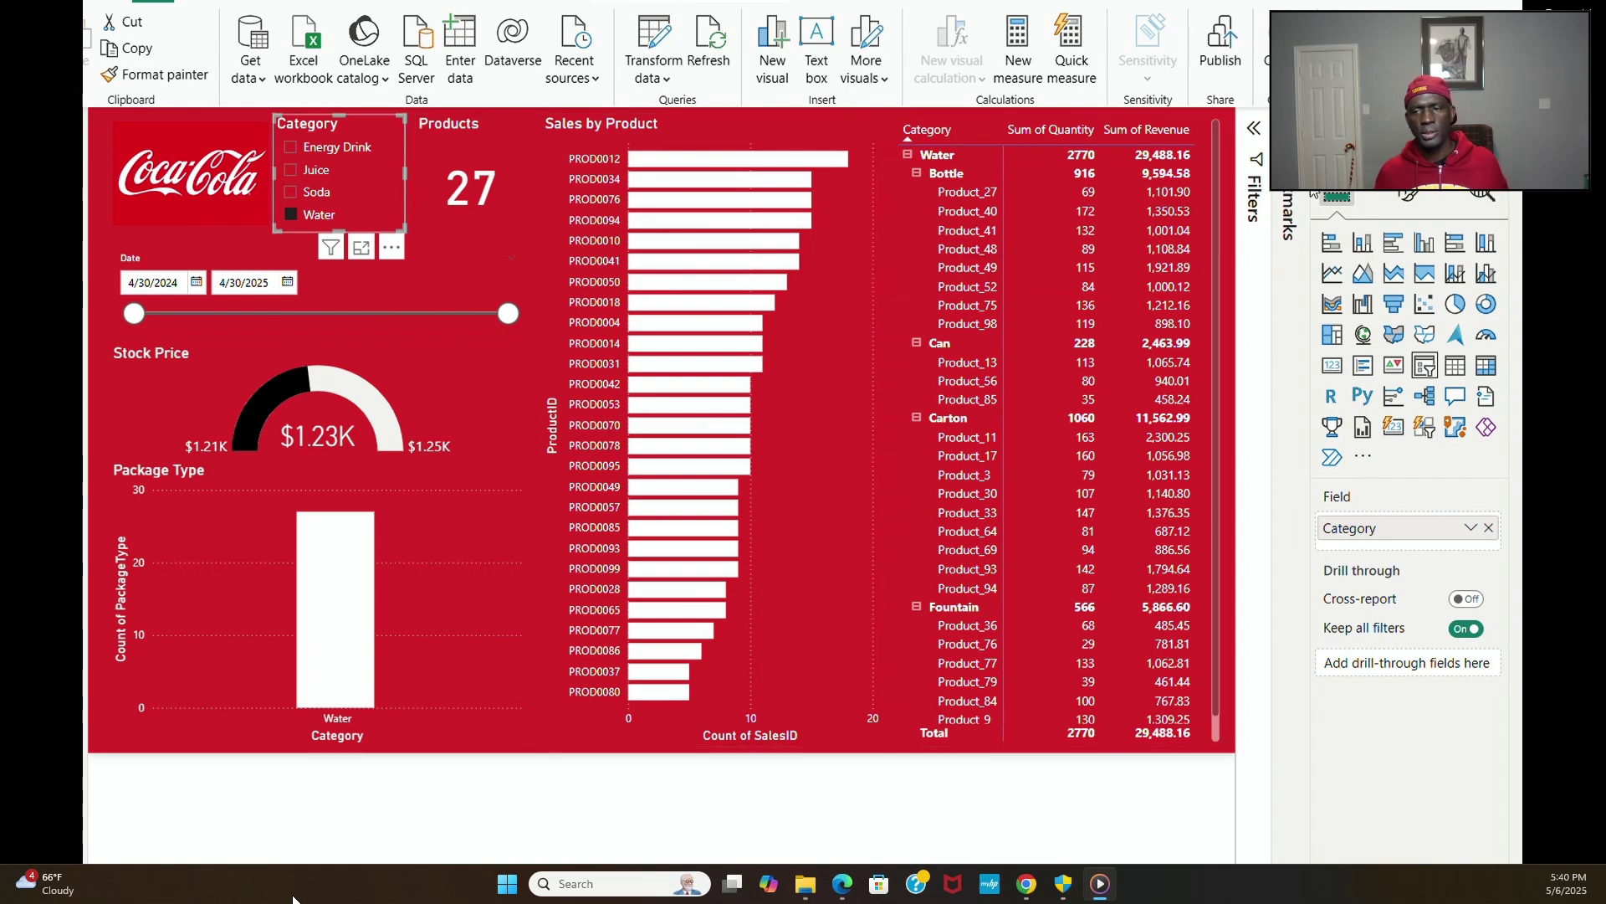
{"action": "left_click", "coordinate": [1409, 198]}
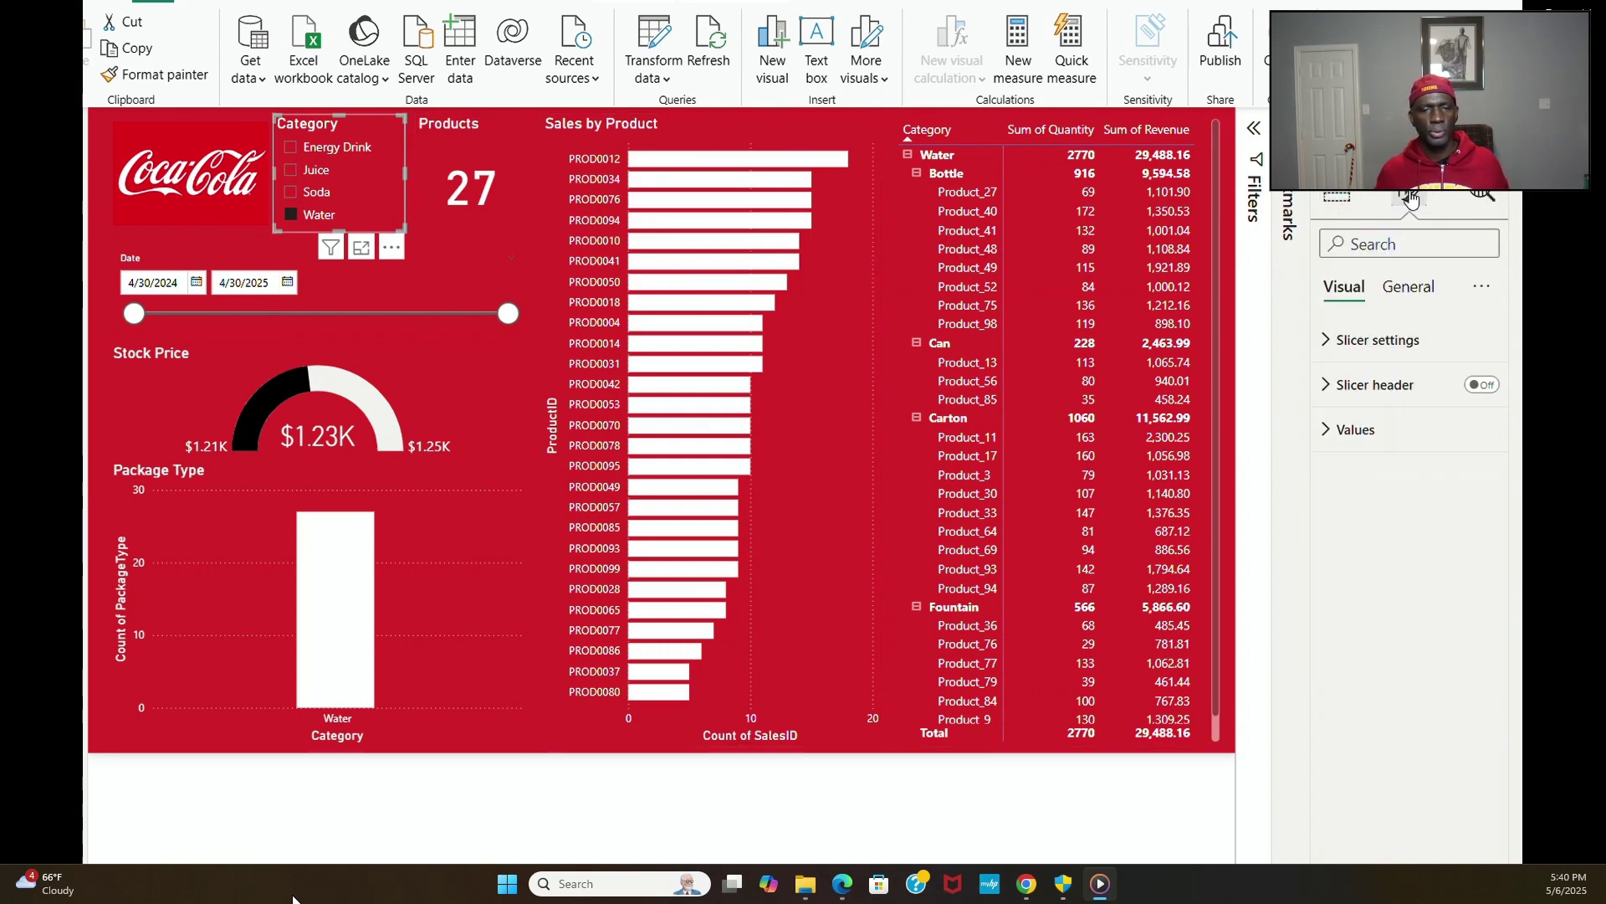
{"action": "left_click", "coordinate": [1481, 286]}
{"action": "left_click", "coordinate": [1517, 334]}
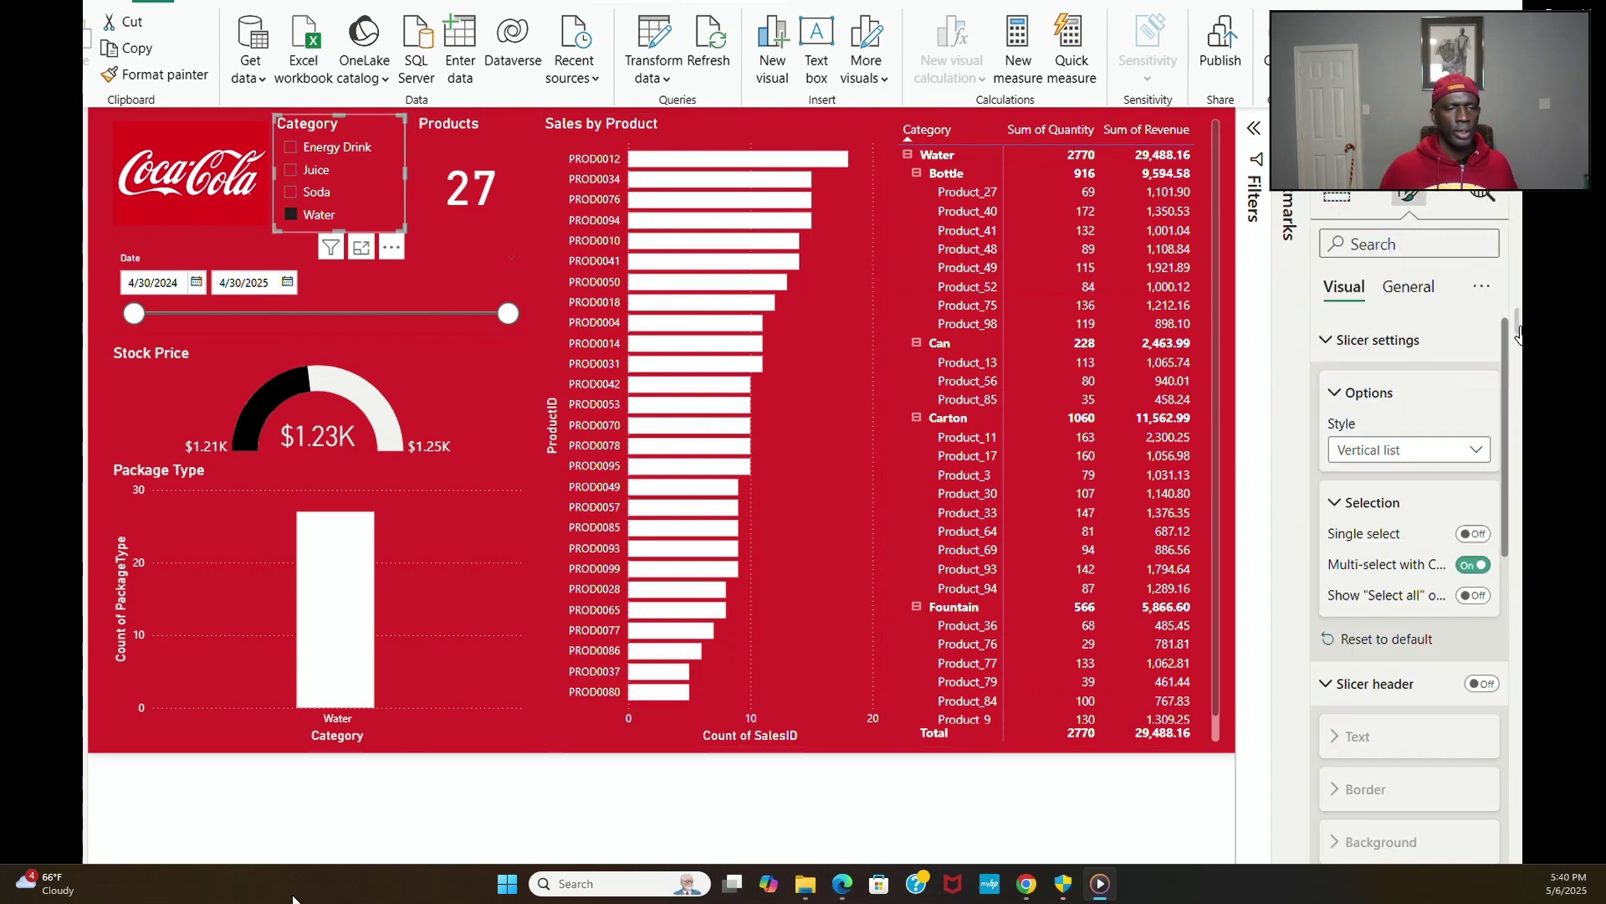
{"action": "mouse_move", "coordinate": [296, 760]}
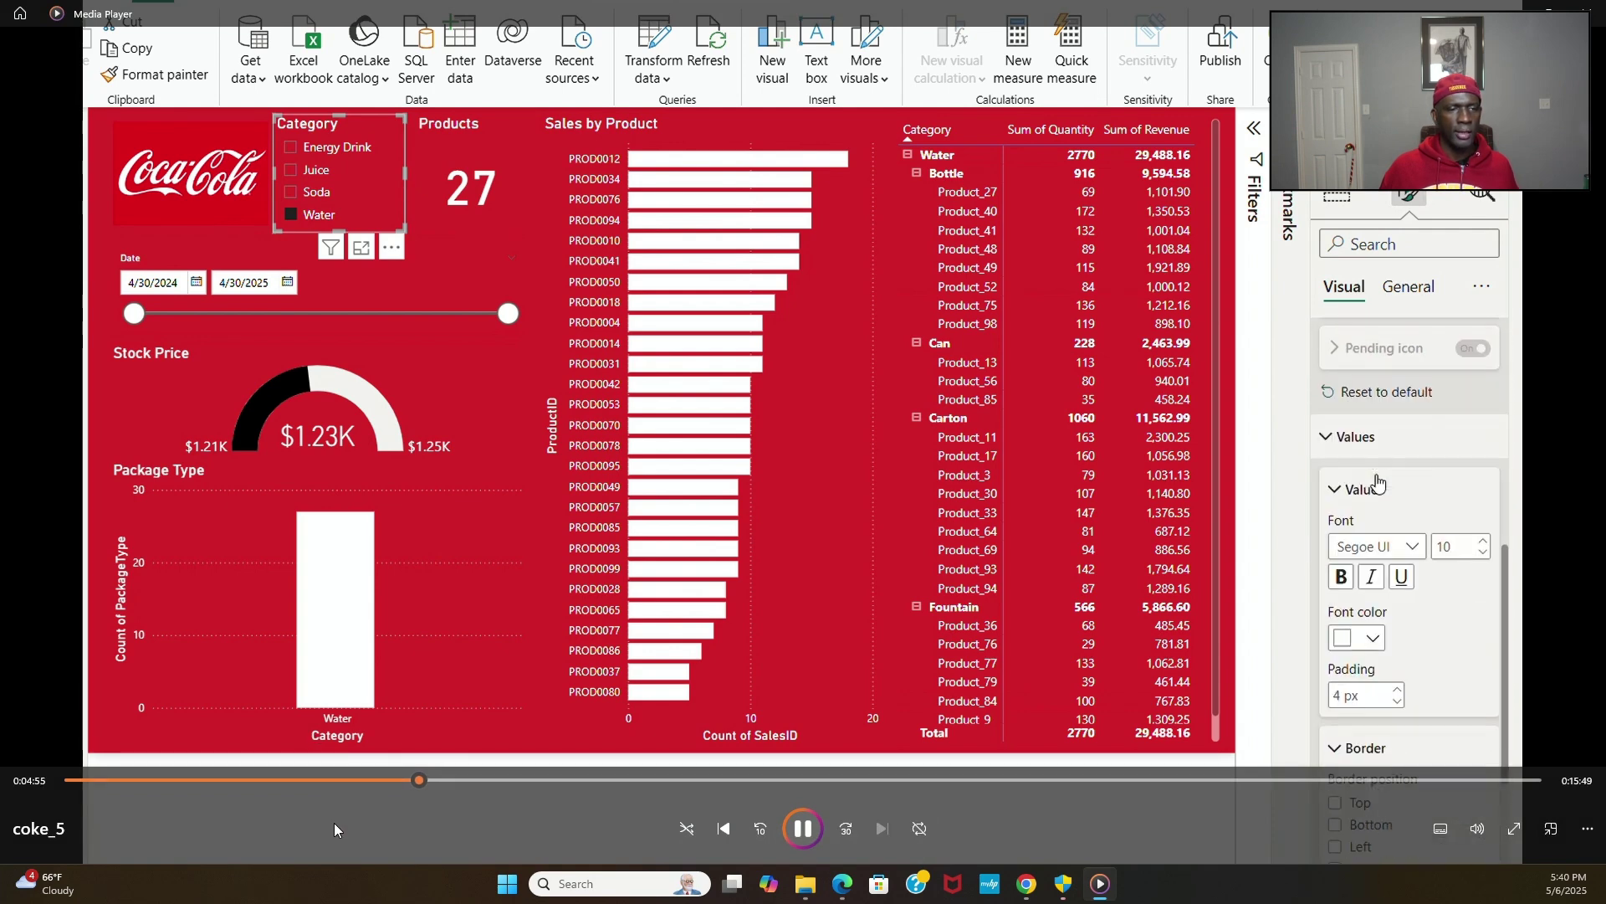
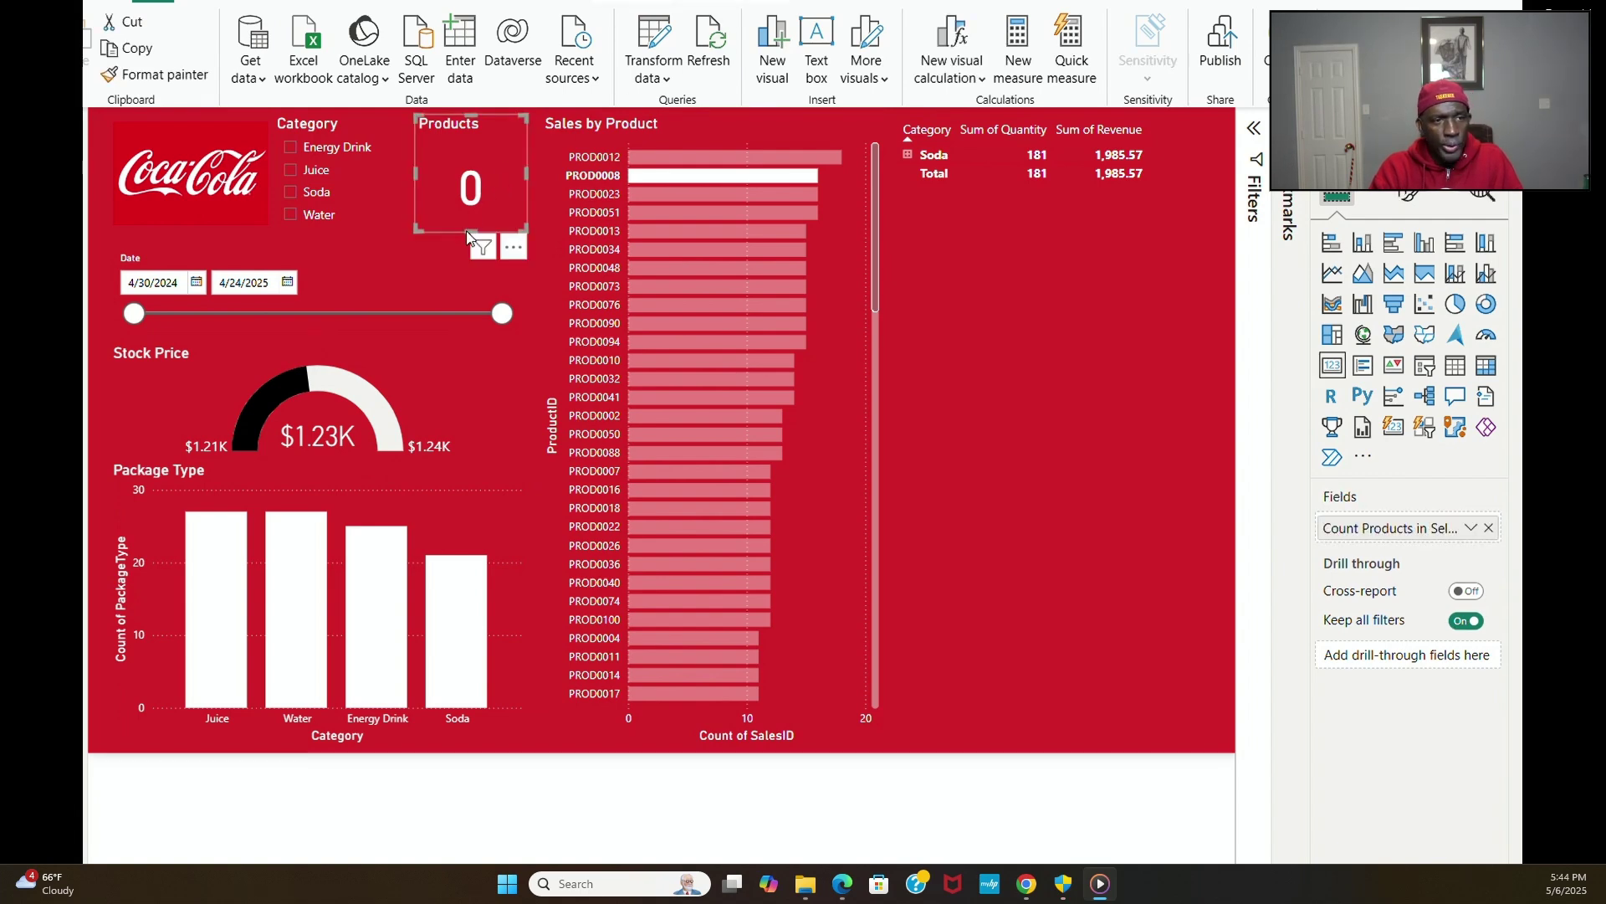
Step: Narrow the Date slicer so that its right edge lines up with the right edge of the Category slicer
{"action": "left_click", "coordinate": [499, 292]}
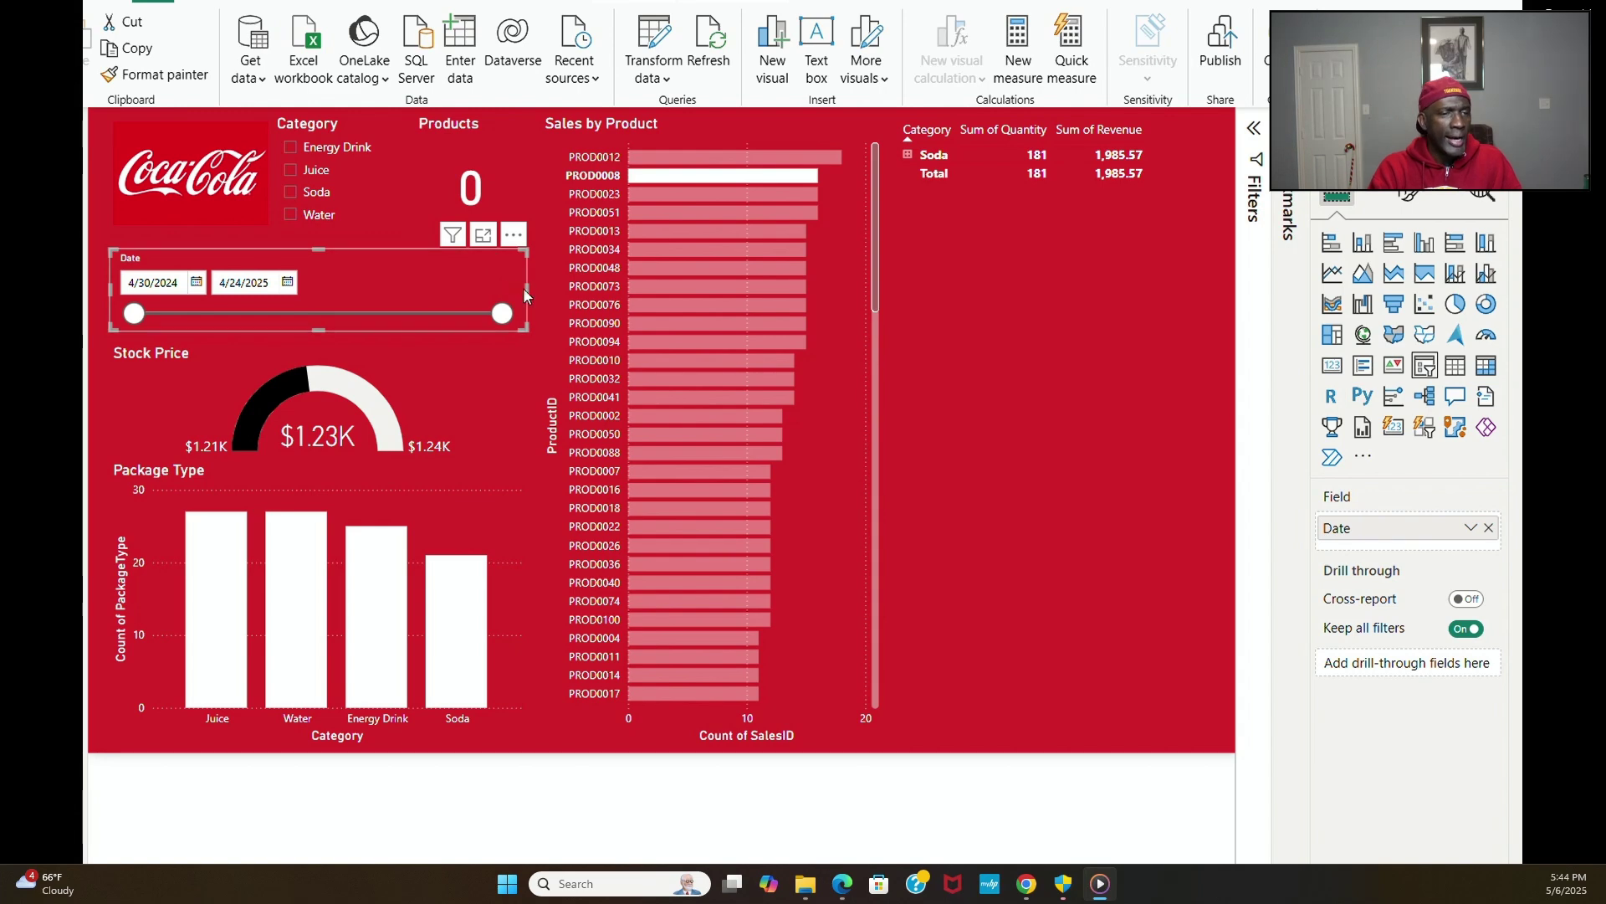
{"action": "left_click_drag", "start_coordinate": [526, 289], "coordinate": [459, 294]}
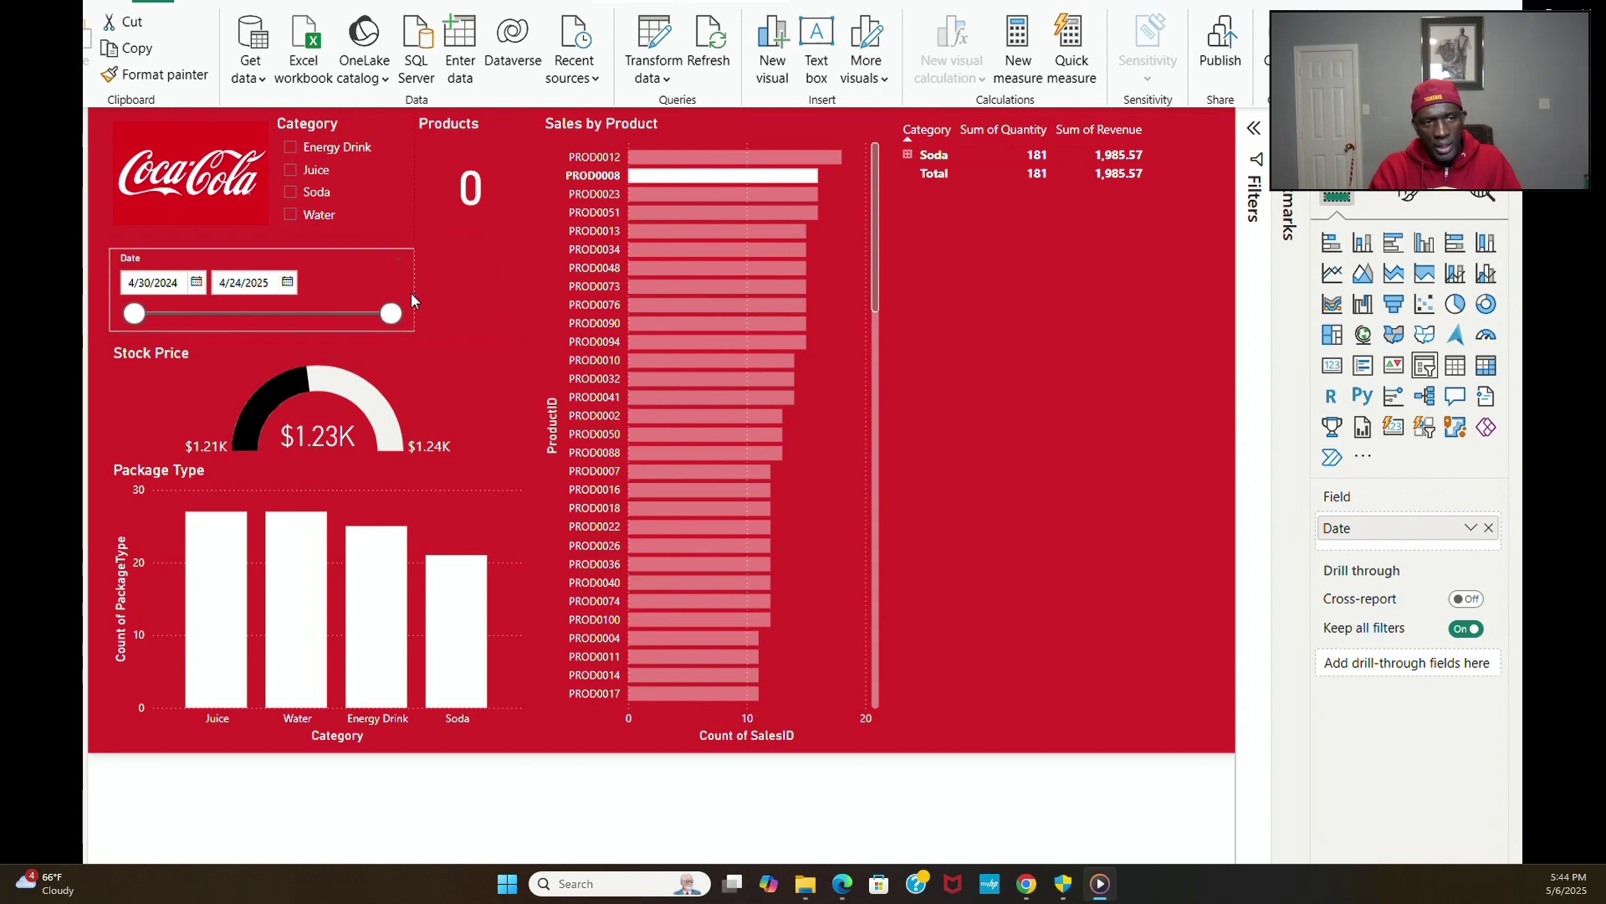
{"action": "left_click_drag", "start_coordinate": [412, 293], "coordinate": [407, 292]}
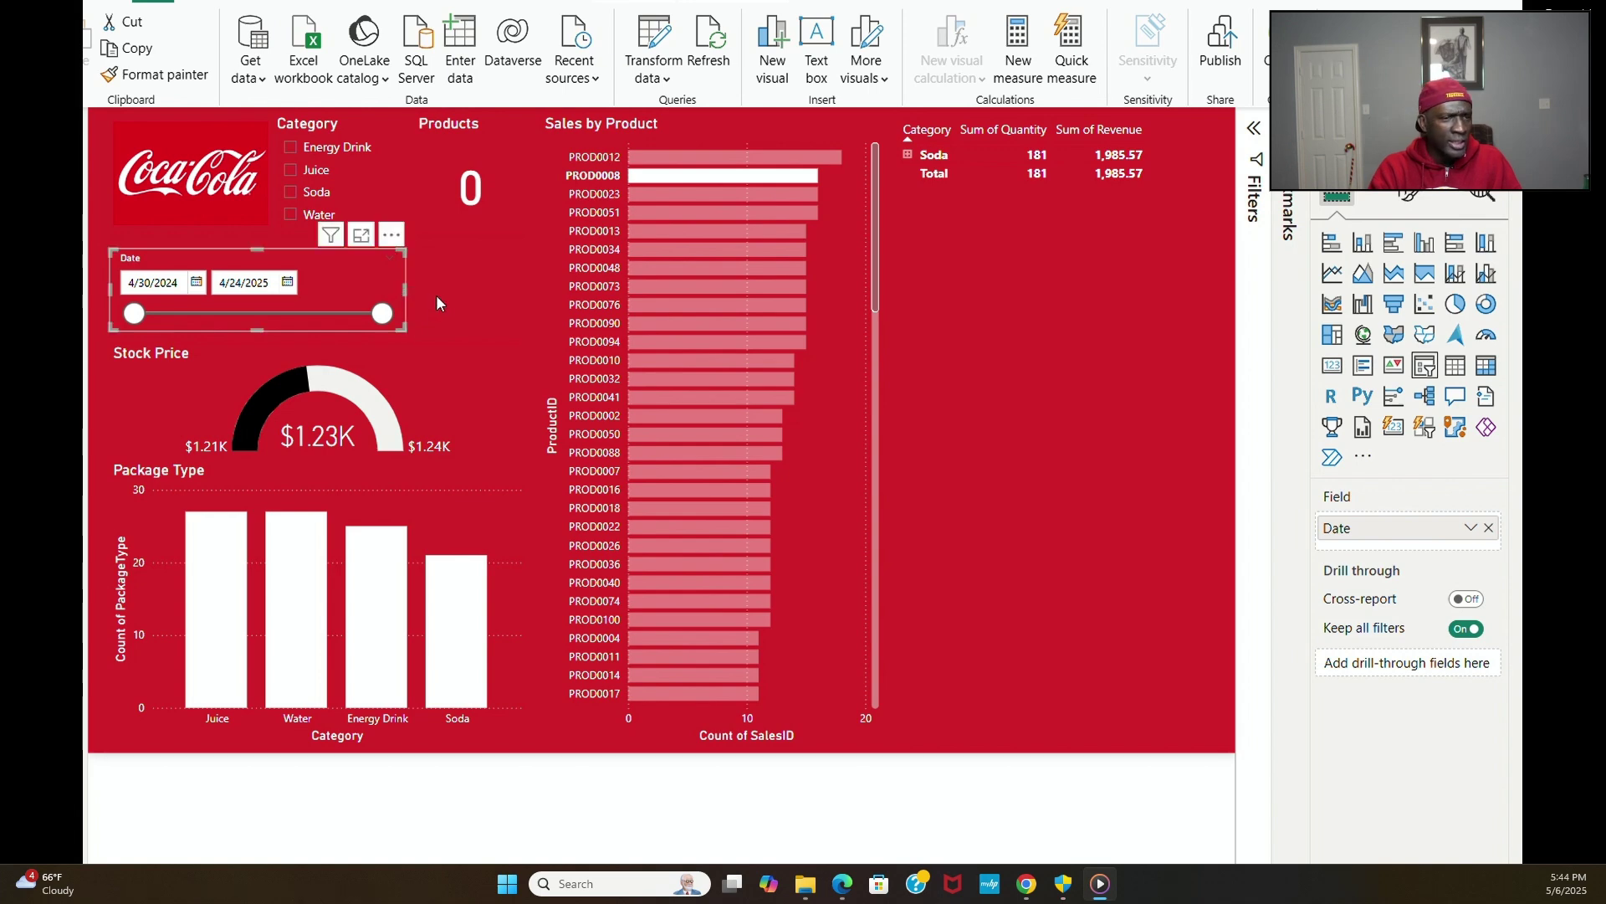
{"action": "left_click", "coordinate": [444, 294]}
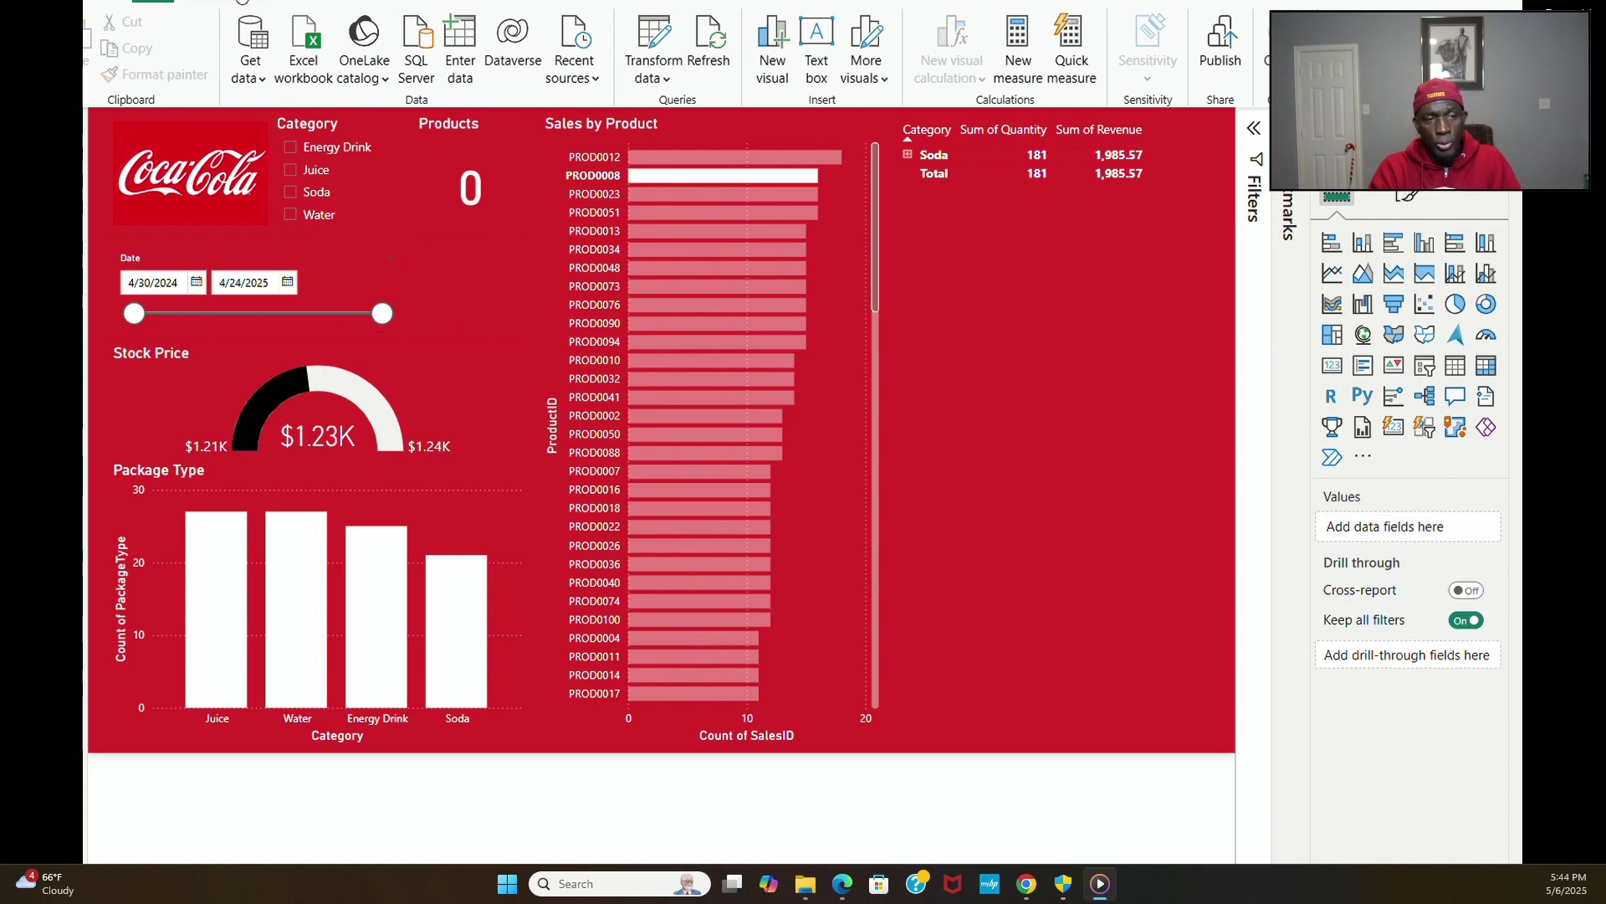
Step: Insert a blank button and place it directly below the Products card, beside the Date slicer
{"action": "left_click", "coordinate": [240, 2]}
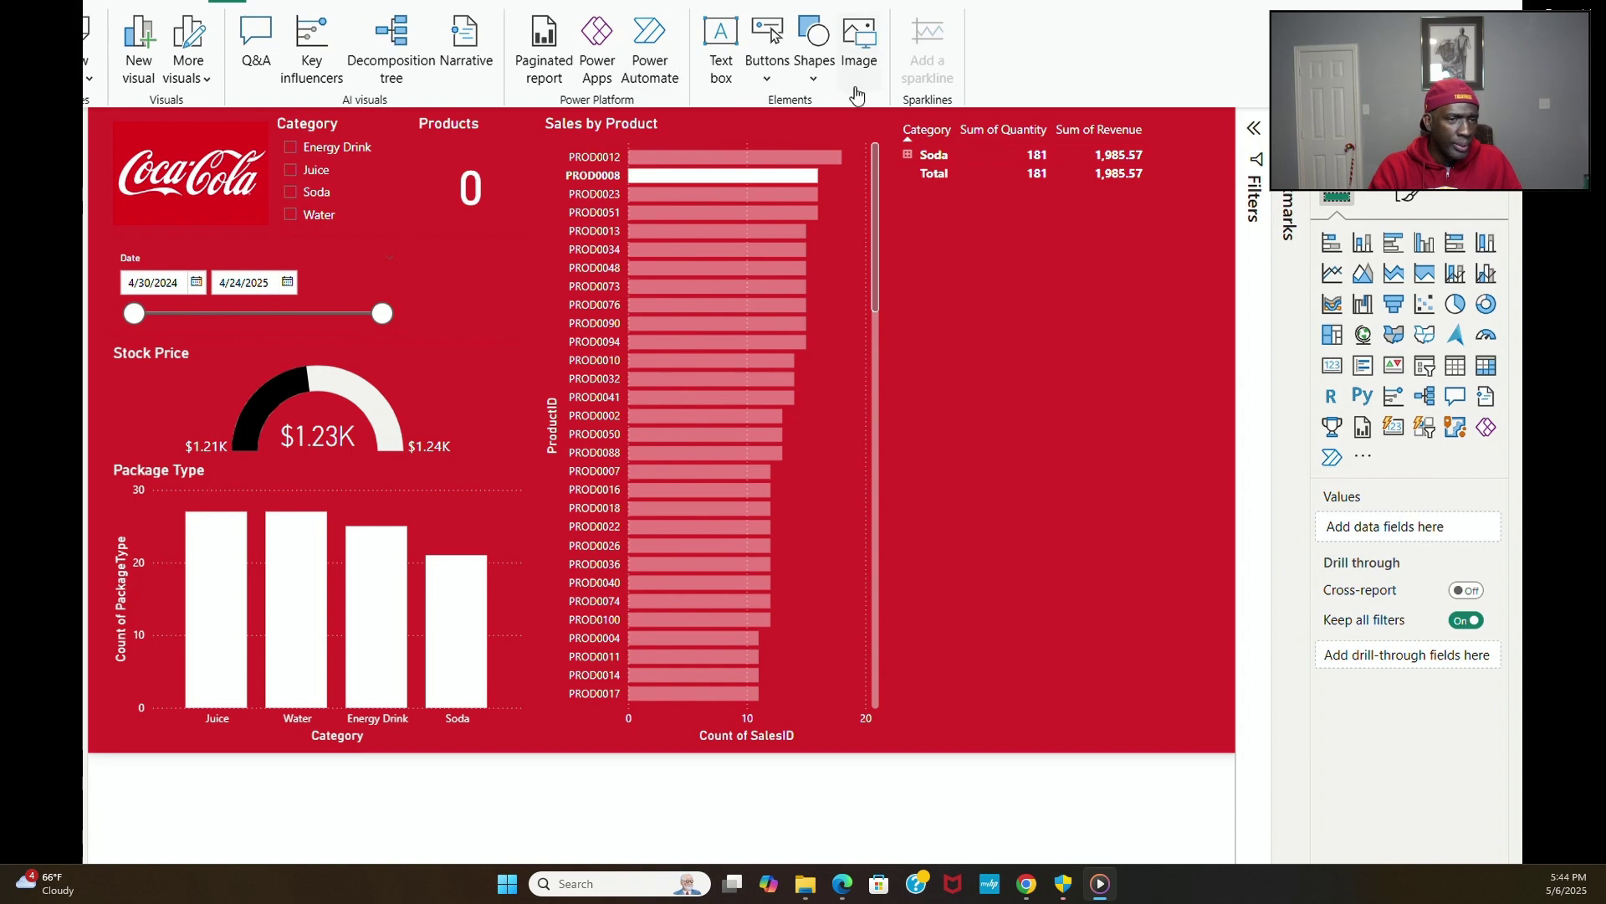
{"action": "left_click", "coordinate": [768, 82]}
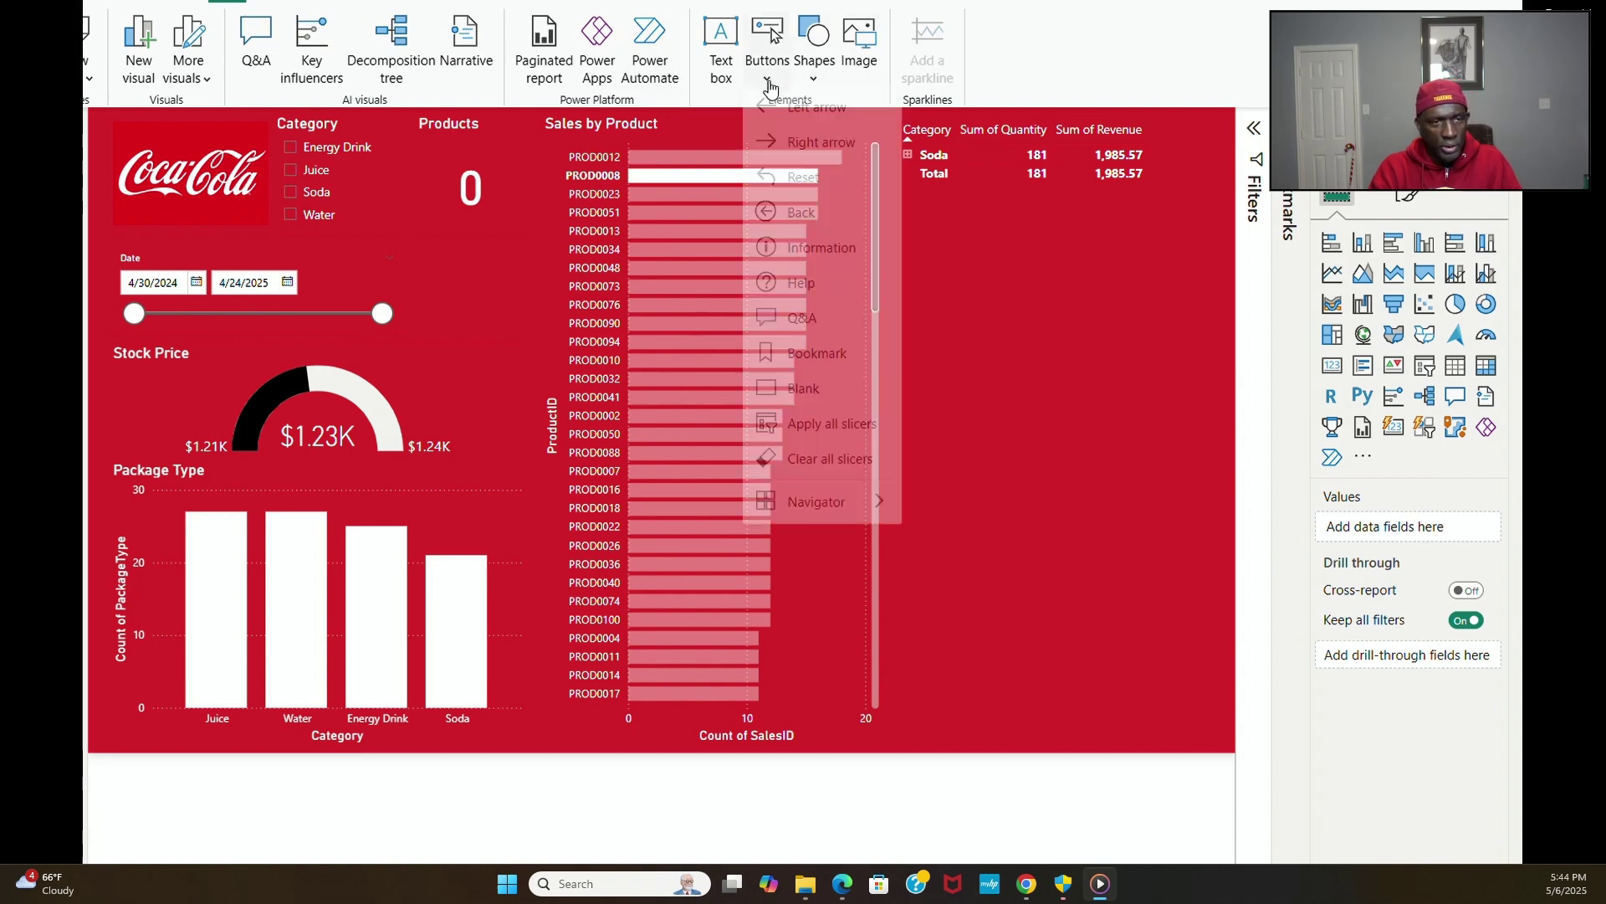
{"action": "left_click", "coordinate": [795, 401]}
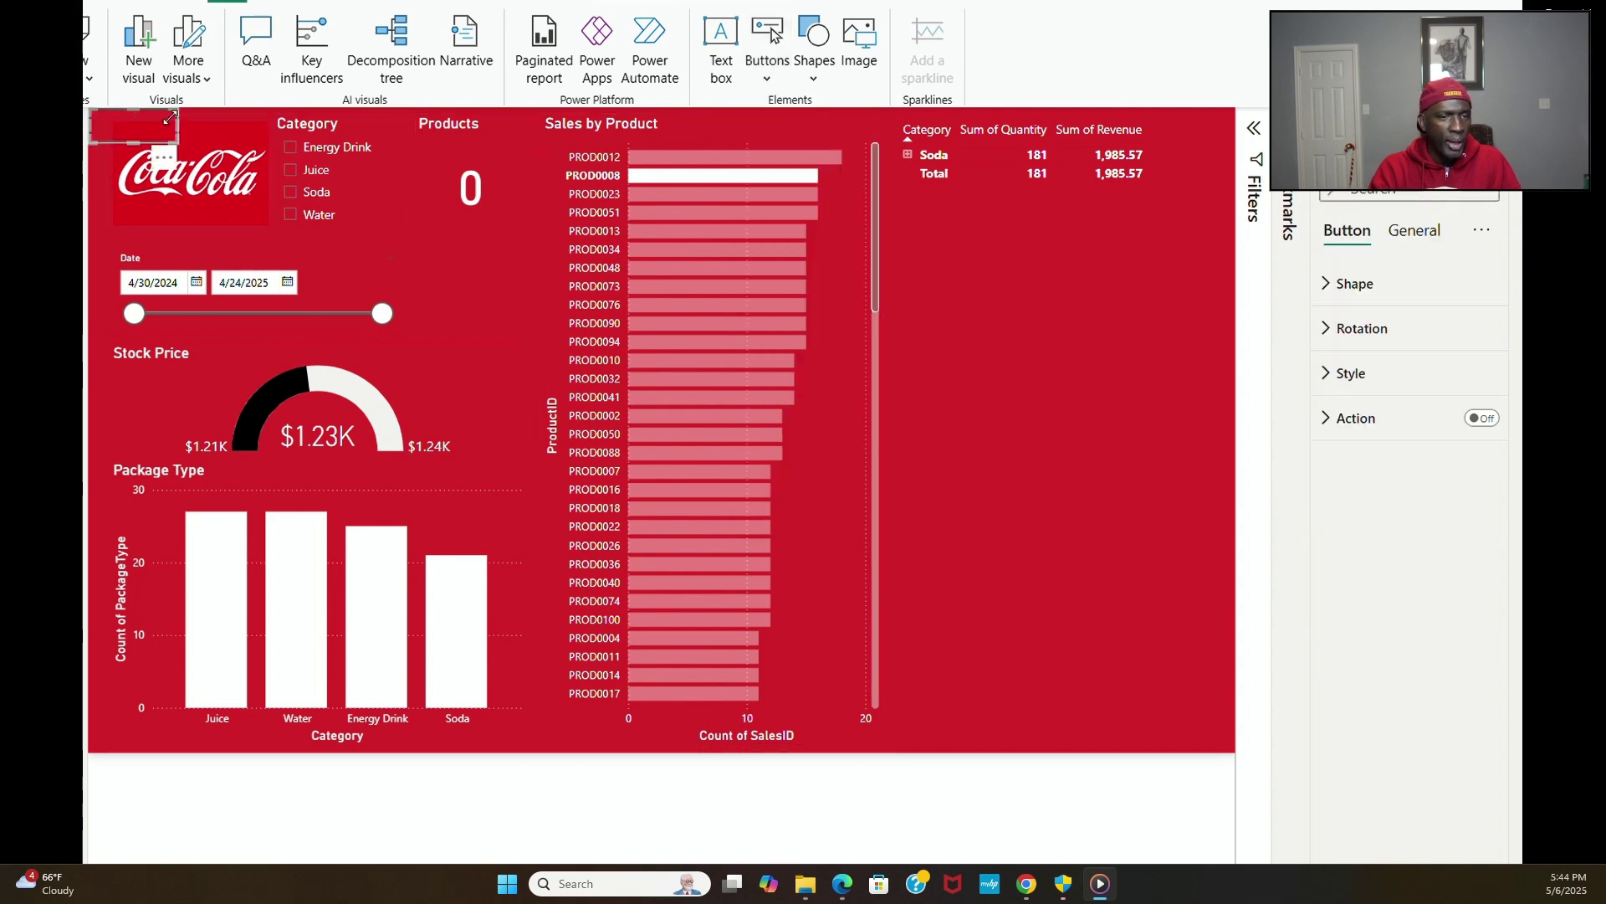
{"action": "left_click_drag", "start_coordinate": [139, 128], "coordinate": [469, 250]}
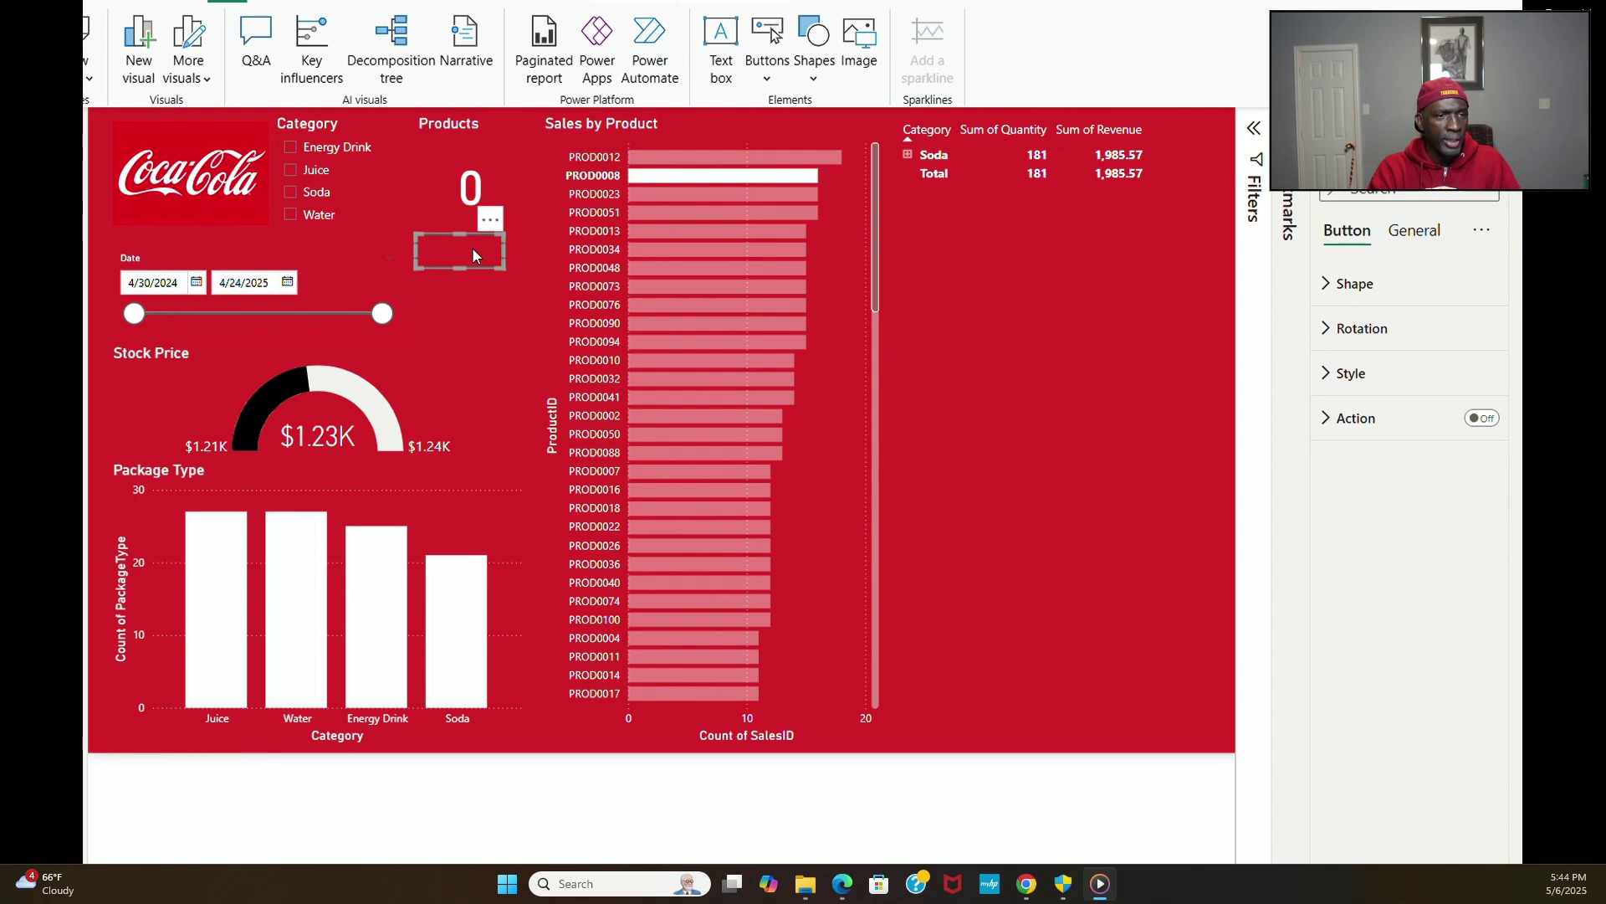
Step: Turn on a white background for the blank button below the Products card
{"action": "left_click", "coordinate": [1414, 231]}
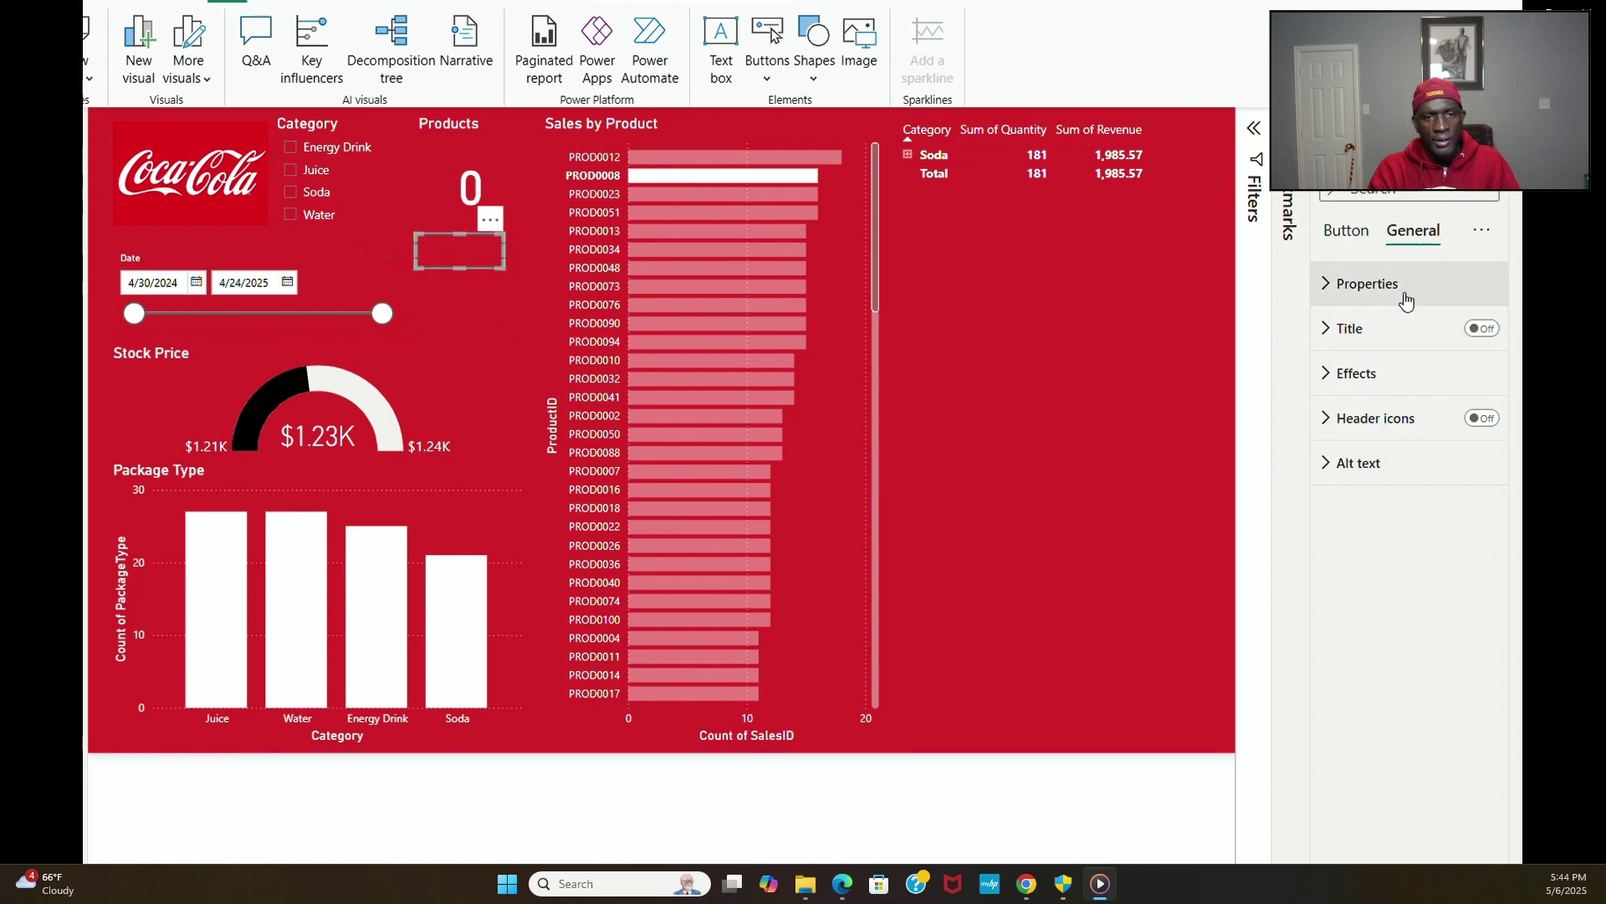
{"action": "left_click", "coordinate": [1378, 375]}
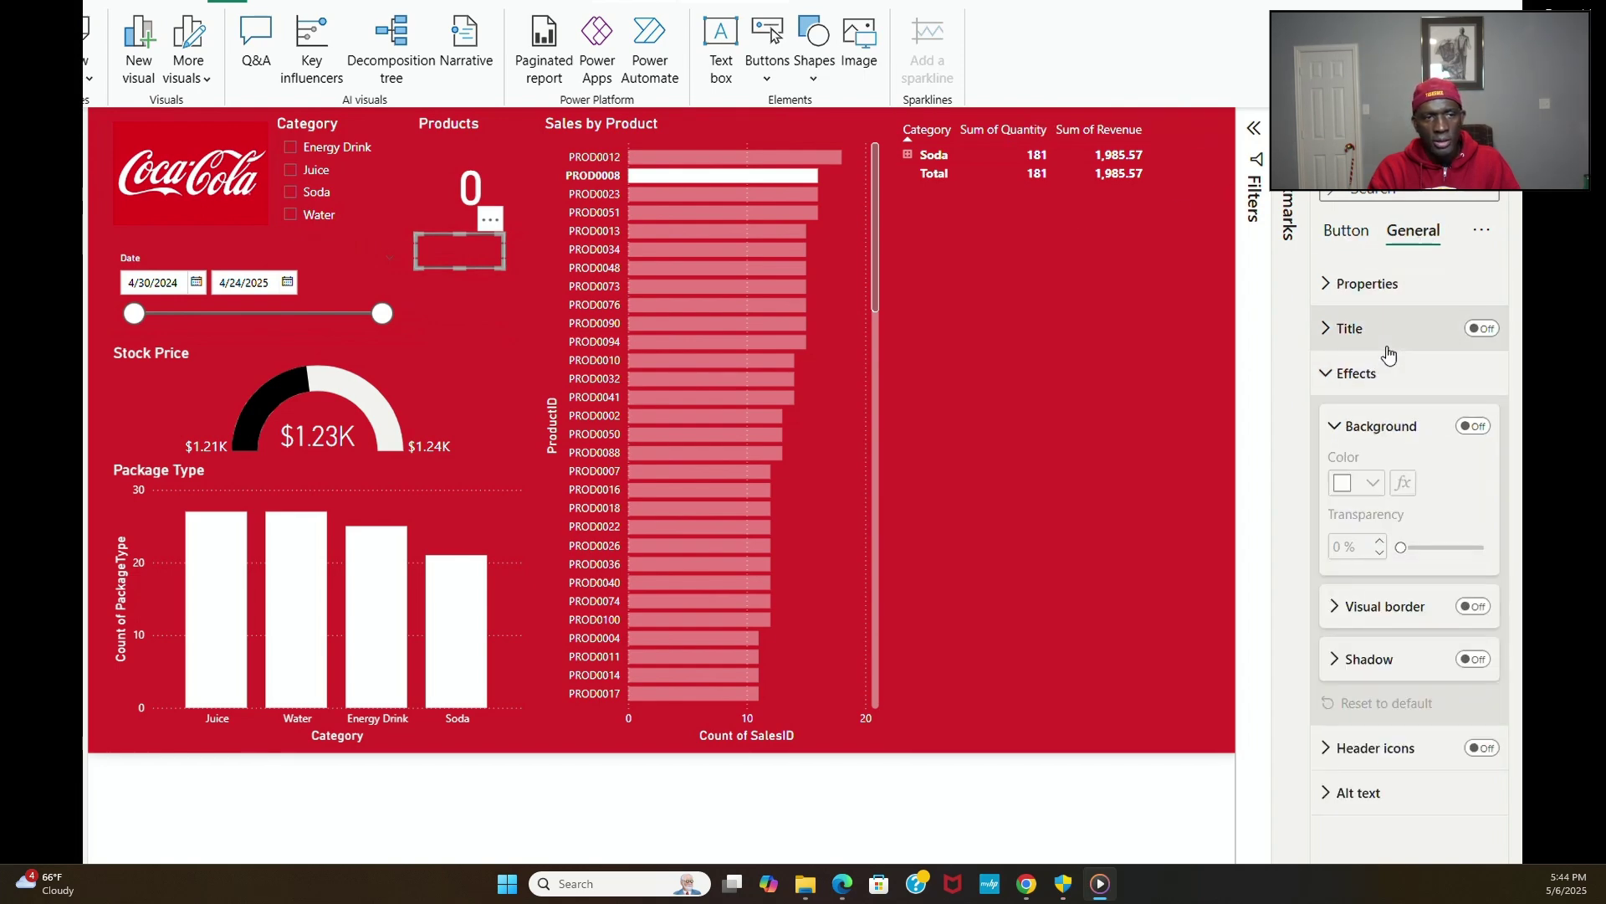
{"action": "left_click", "coordinate": [1478, 428]}
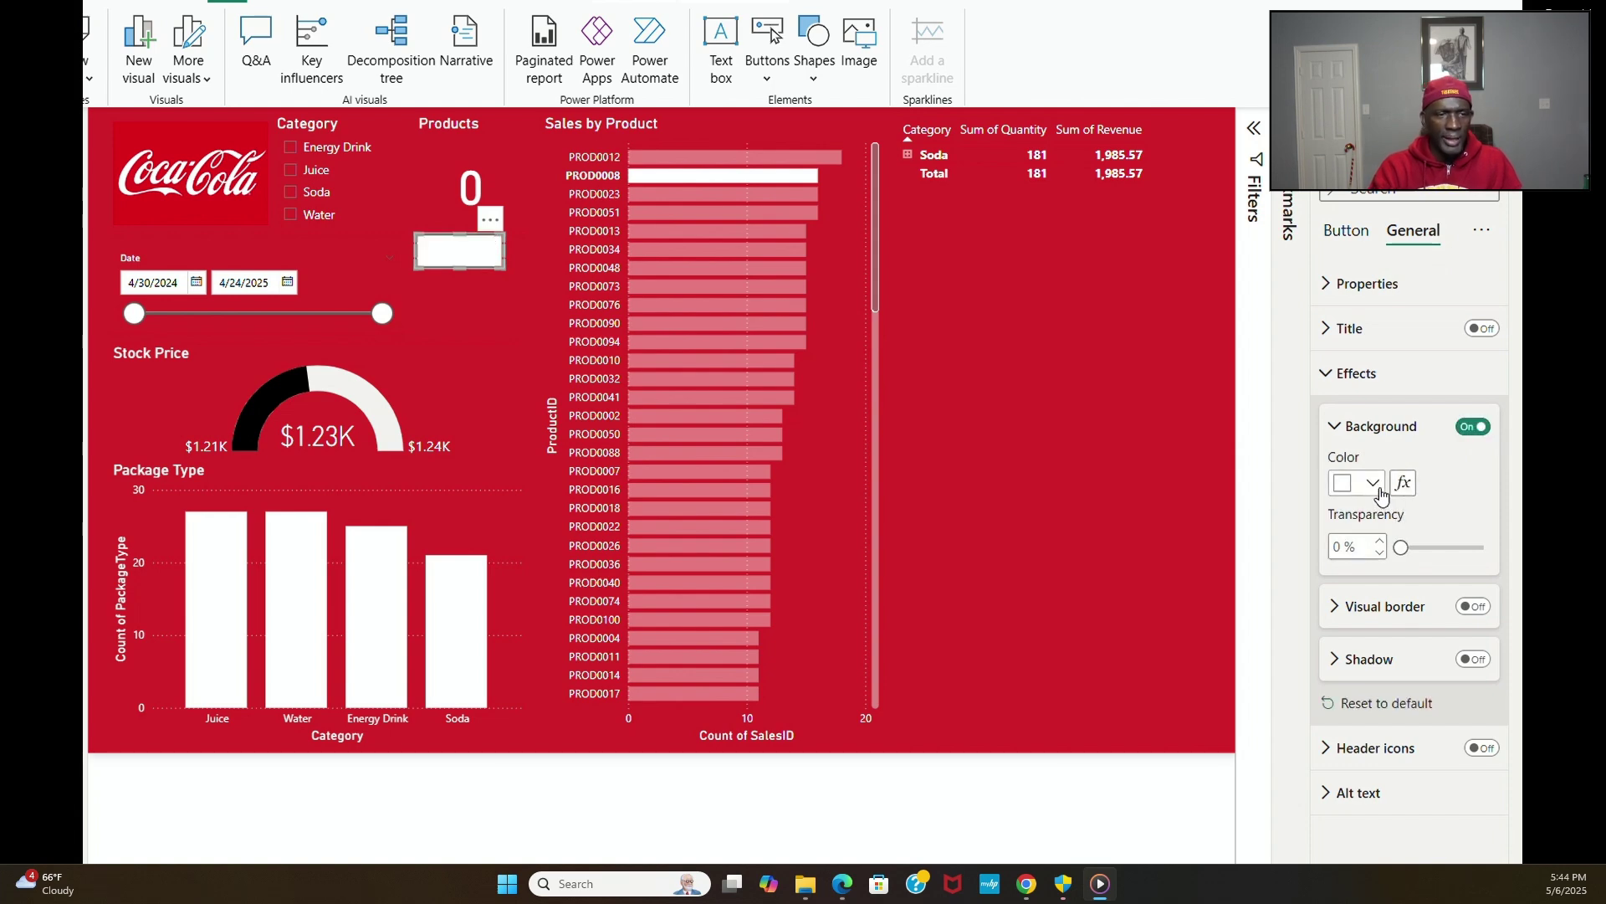
{"action": "left_click", "coordinate": [481, 281]}
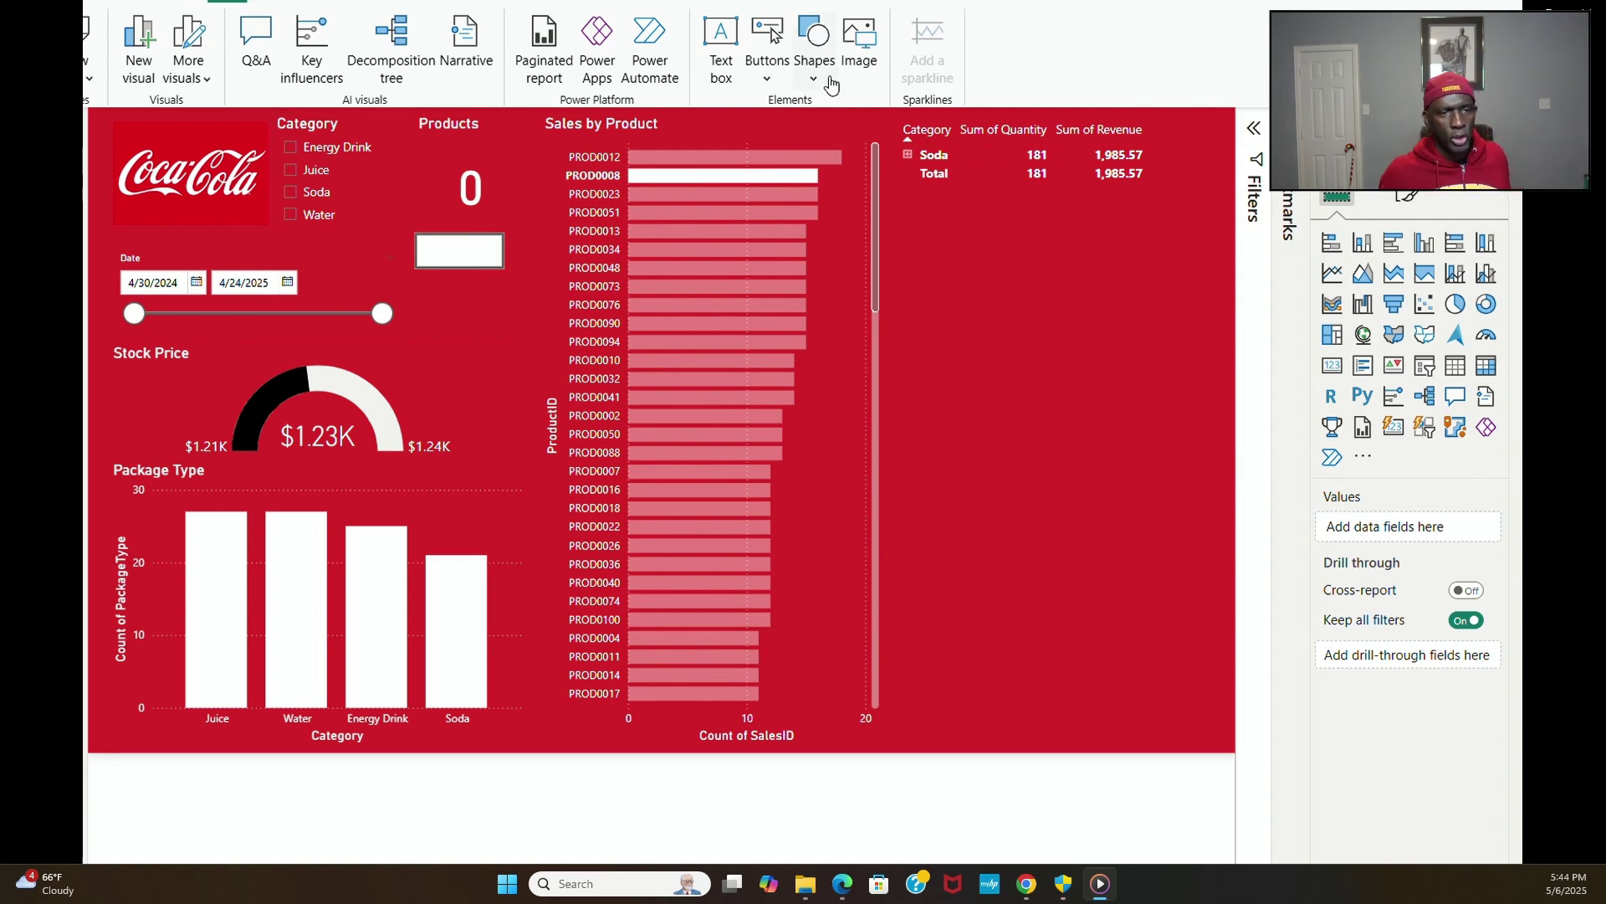
{"action": "mouse_move", "coordinate": [446, 778]}
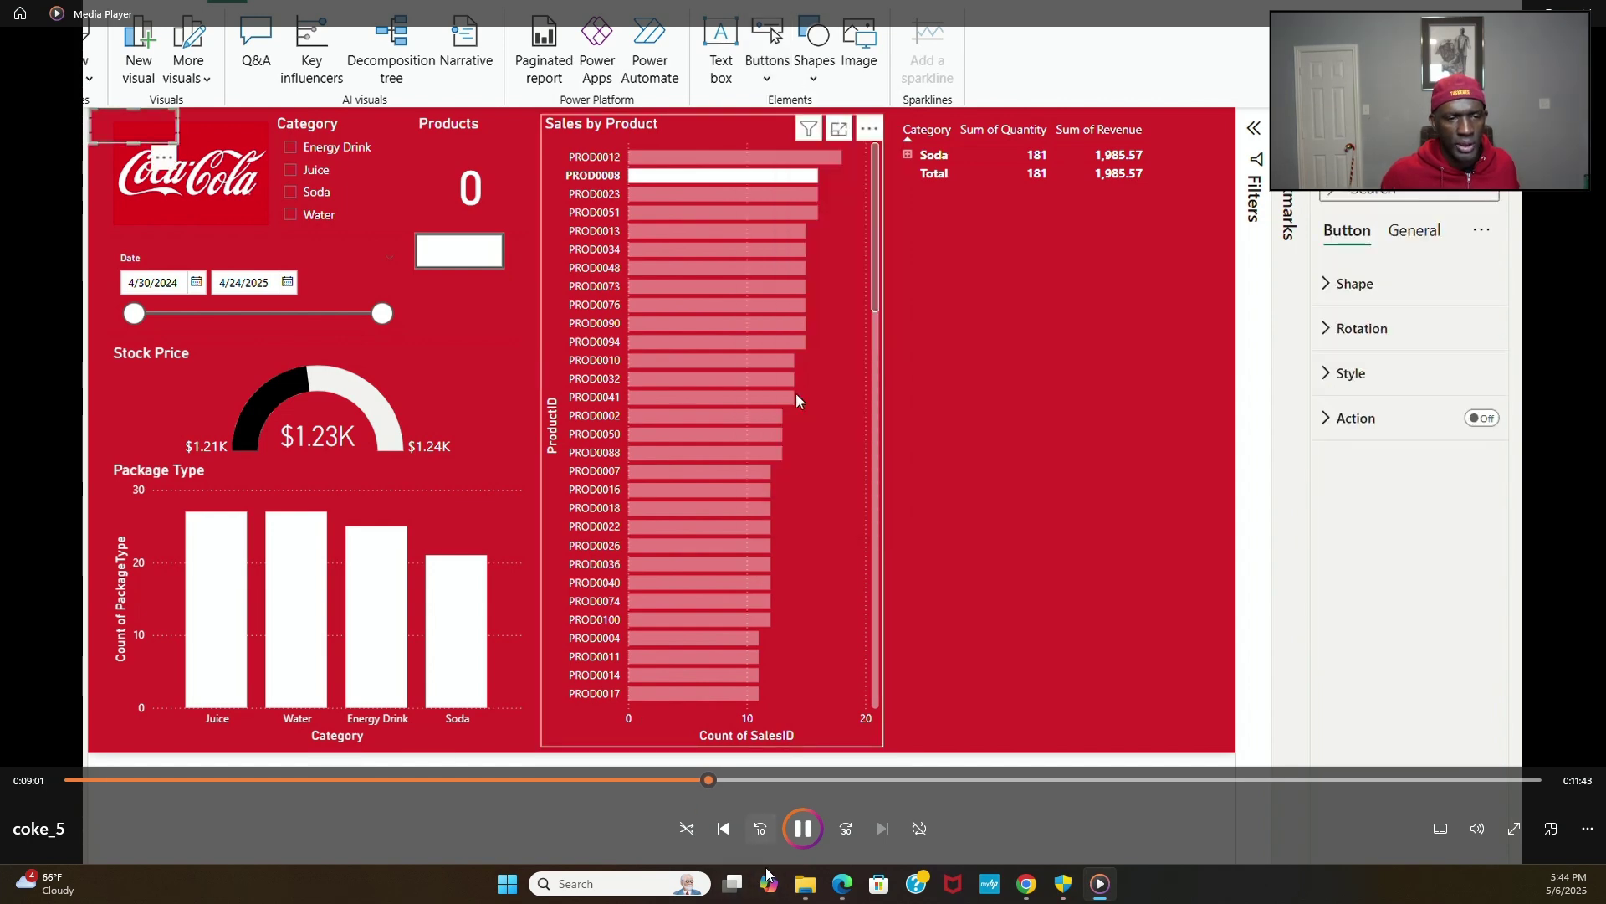
{"action": "left_click", "coordinate": [783, 780]}
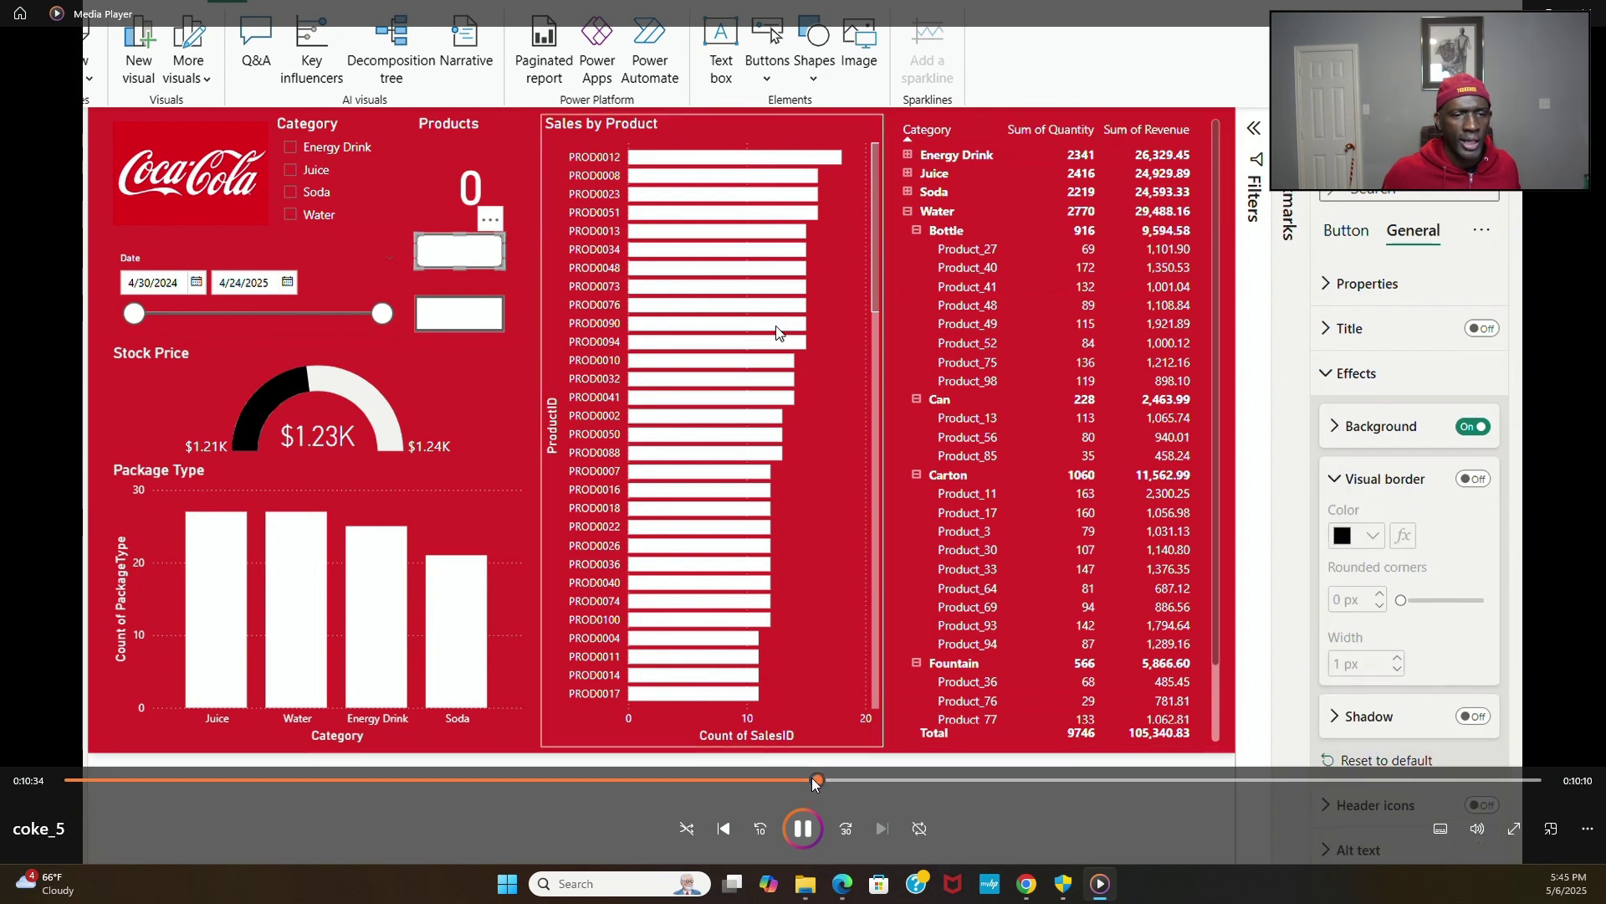
{"action": "left_click", "coordinate": [819, 780]}
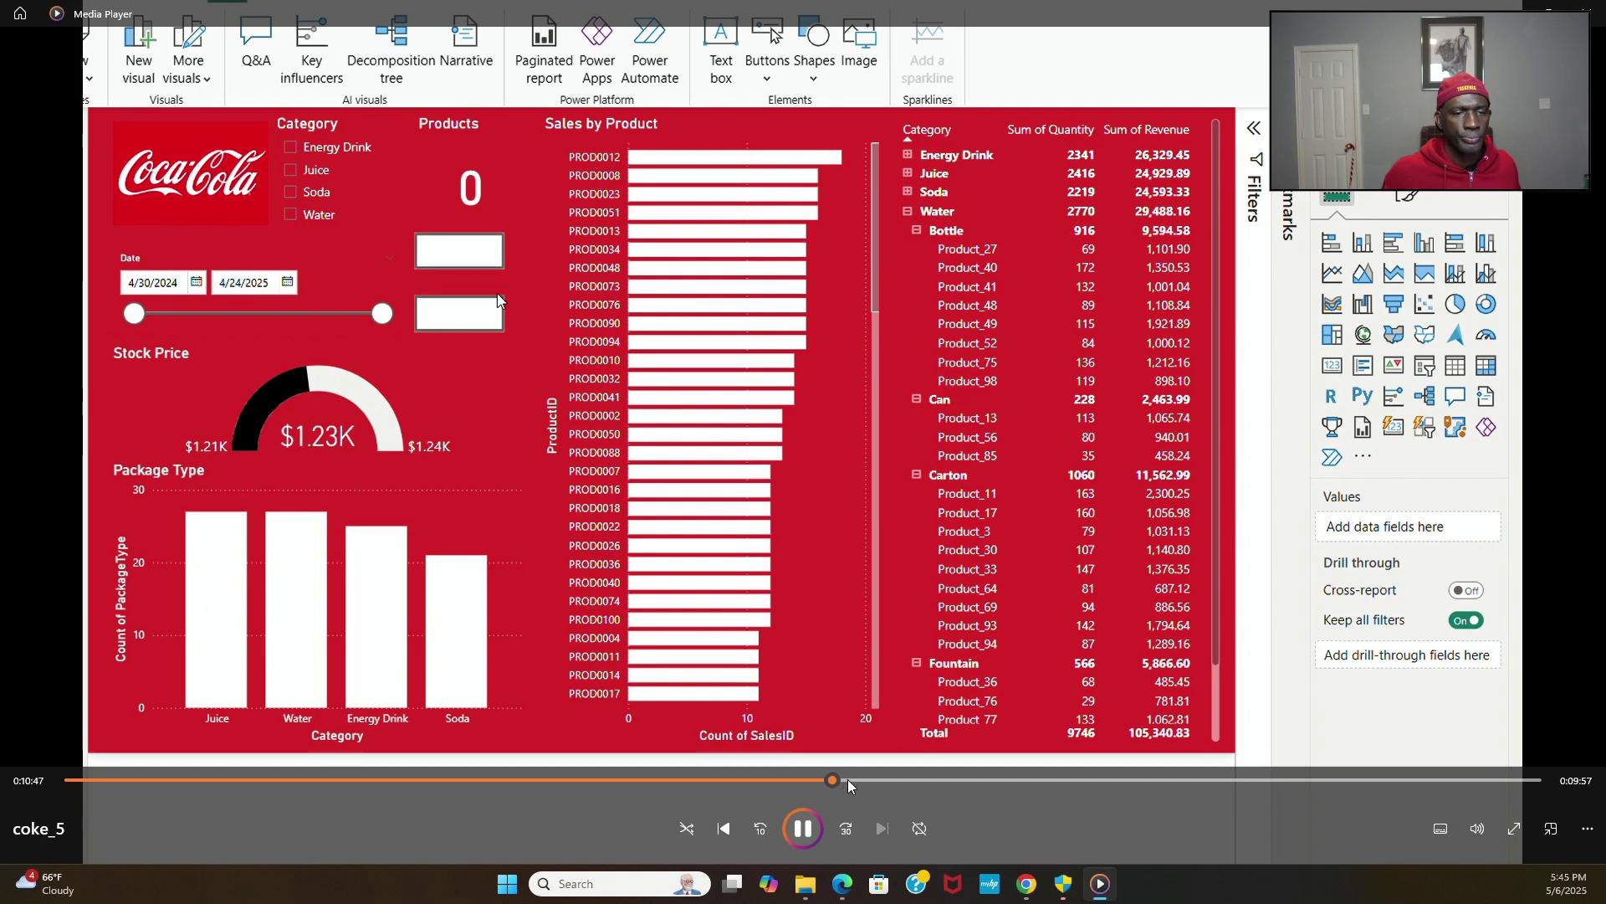
Step: Skip ahead through the coke_5 recording to review how the two blank buttons get their Sales and Marketing labels
{"action": "left_click", "coordinate": [847, 779]}
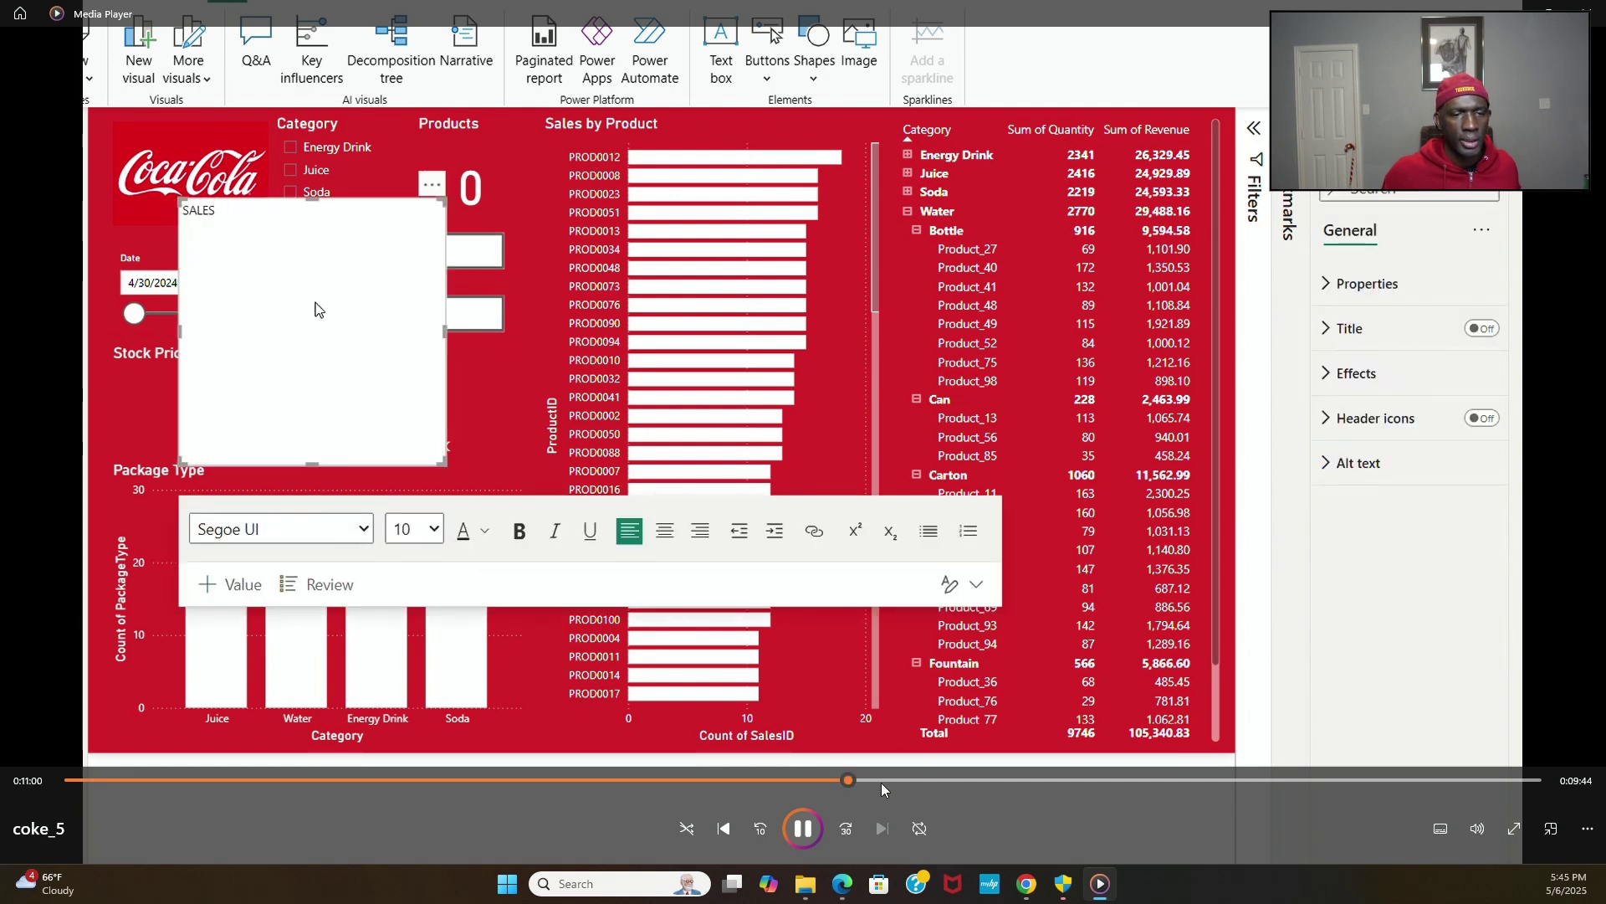
{"action": "left_click", "coordinate": [880, 780]}
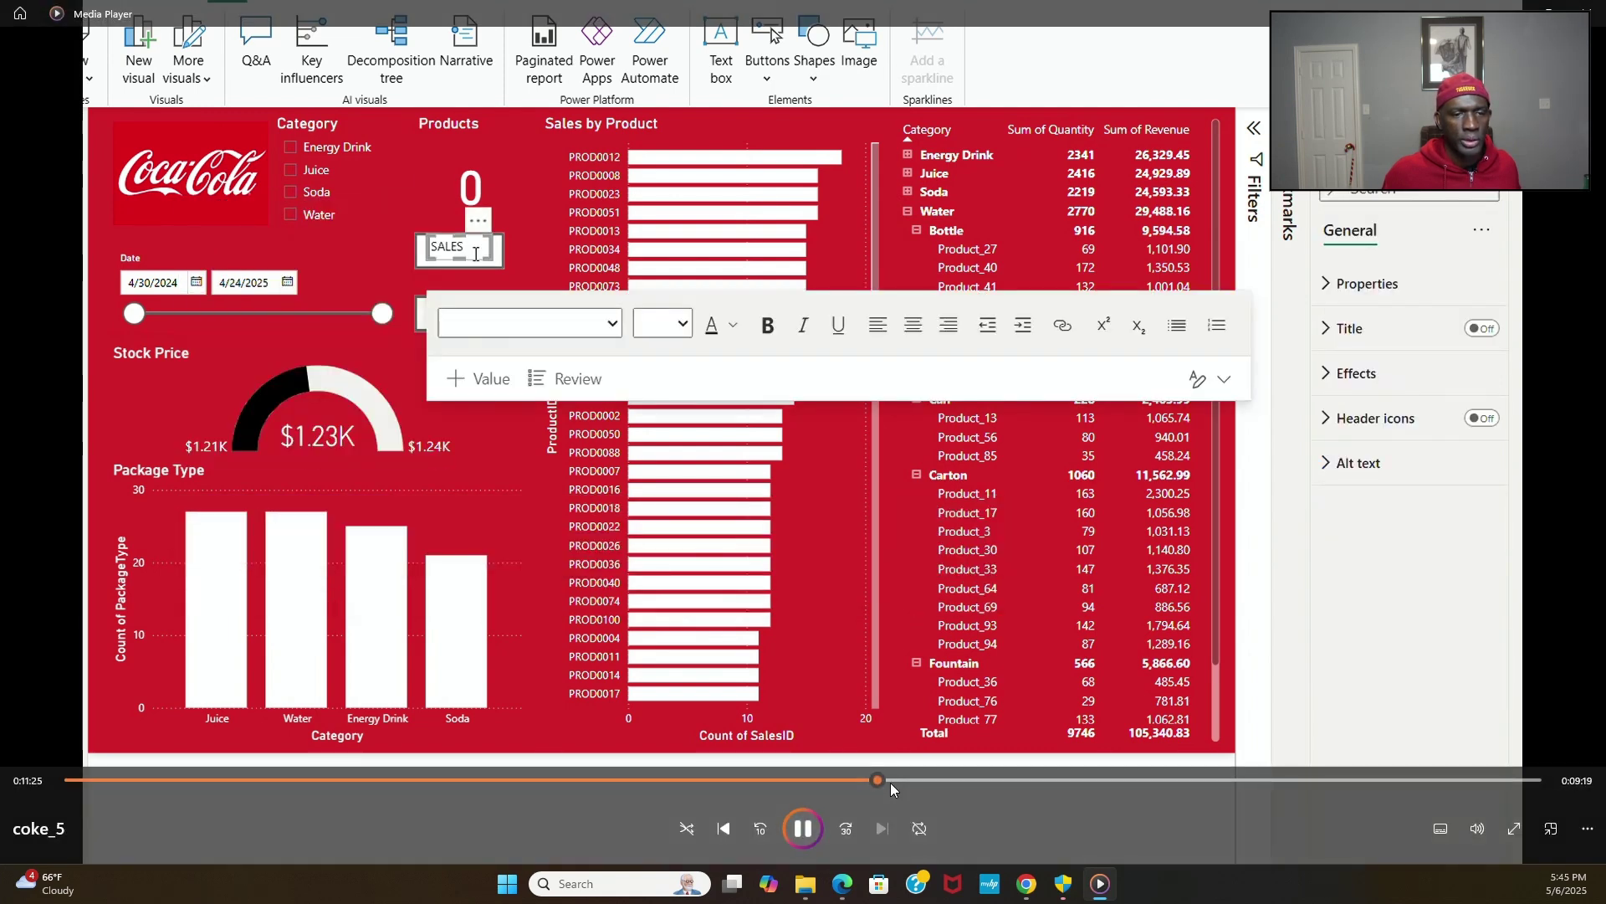
{"action": "left_click", "coordinate": [899, 779]}
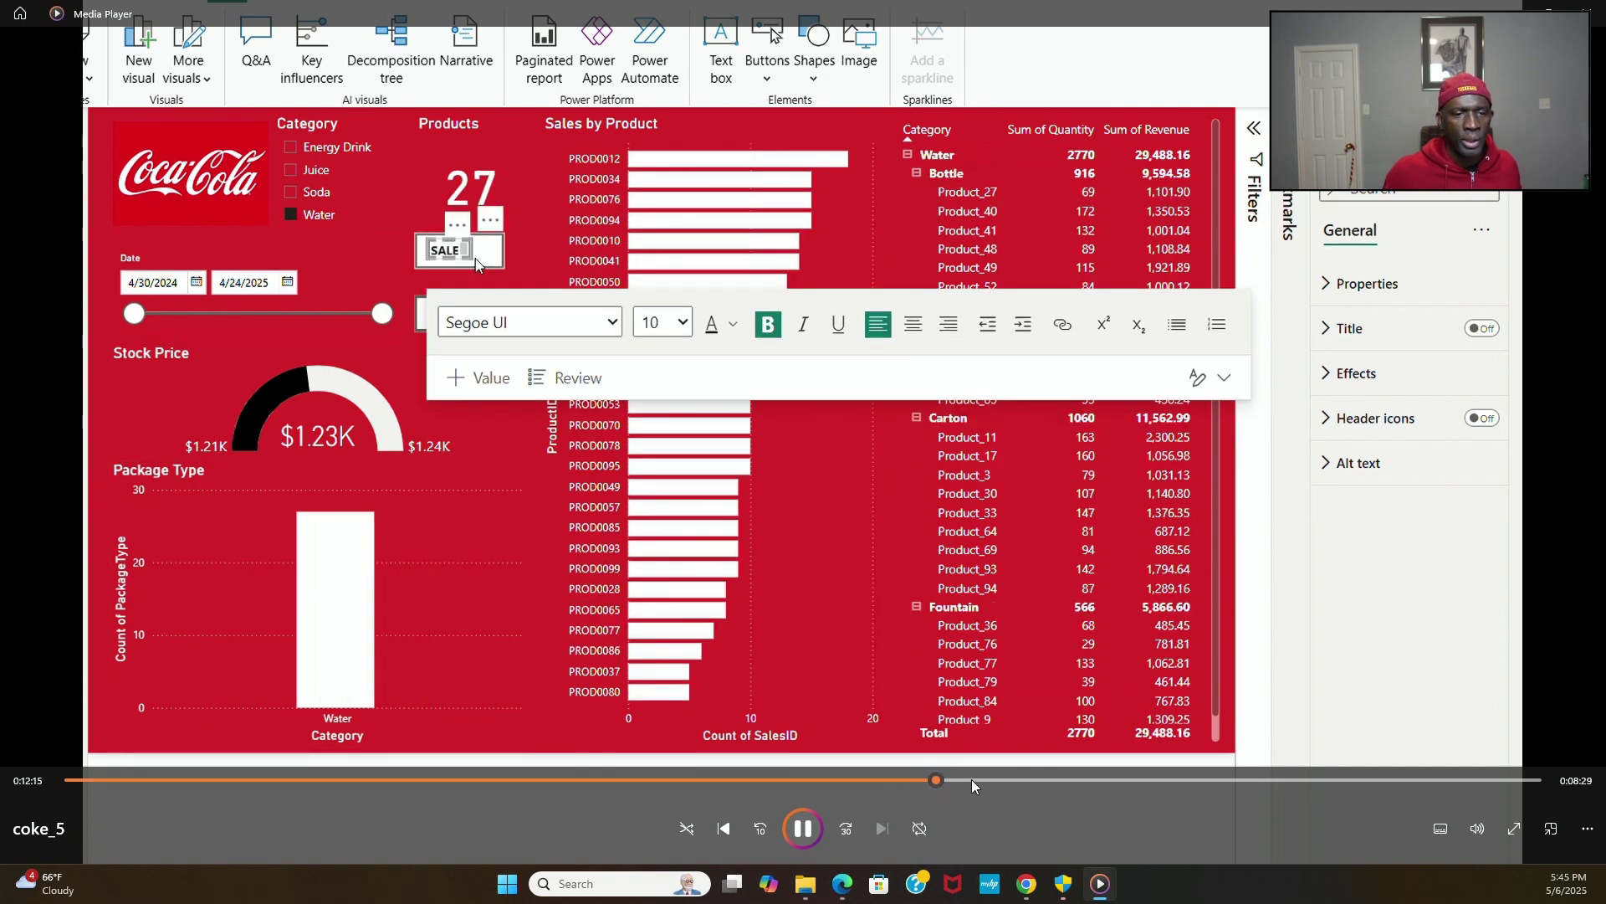
{"action": "left_click", "coordinate": [972, 780]}
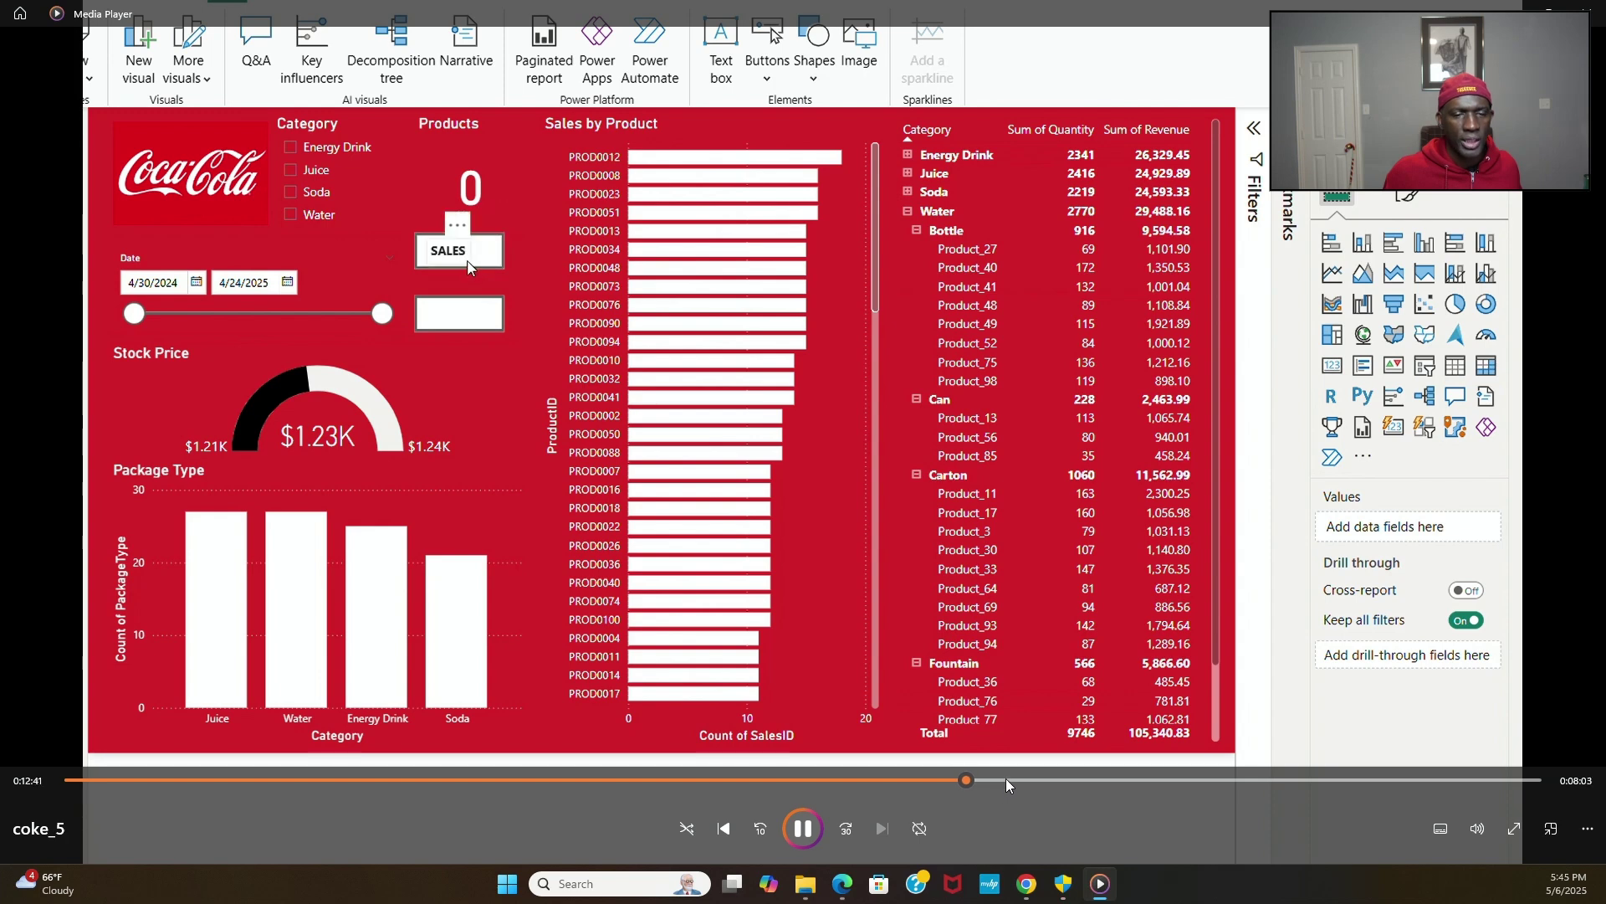
{"action": "left_click", "coordinate": [1007, 780]}
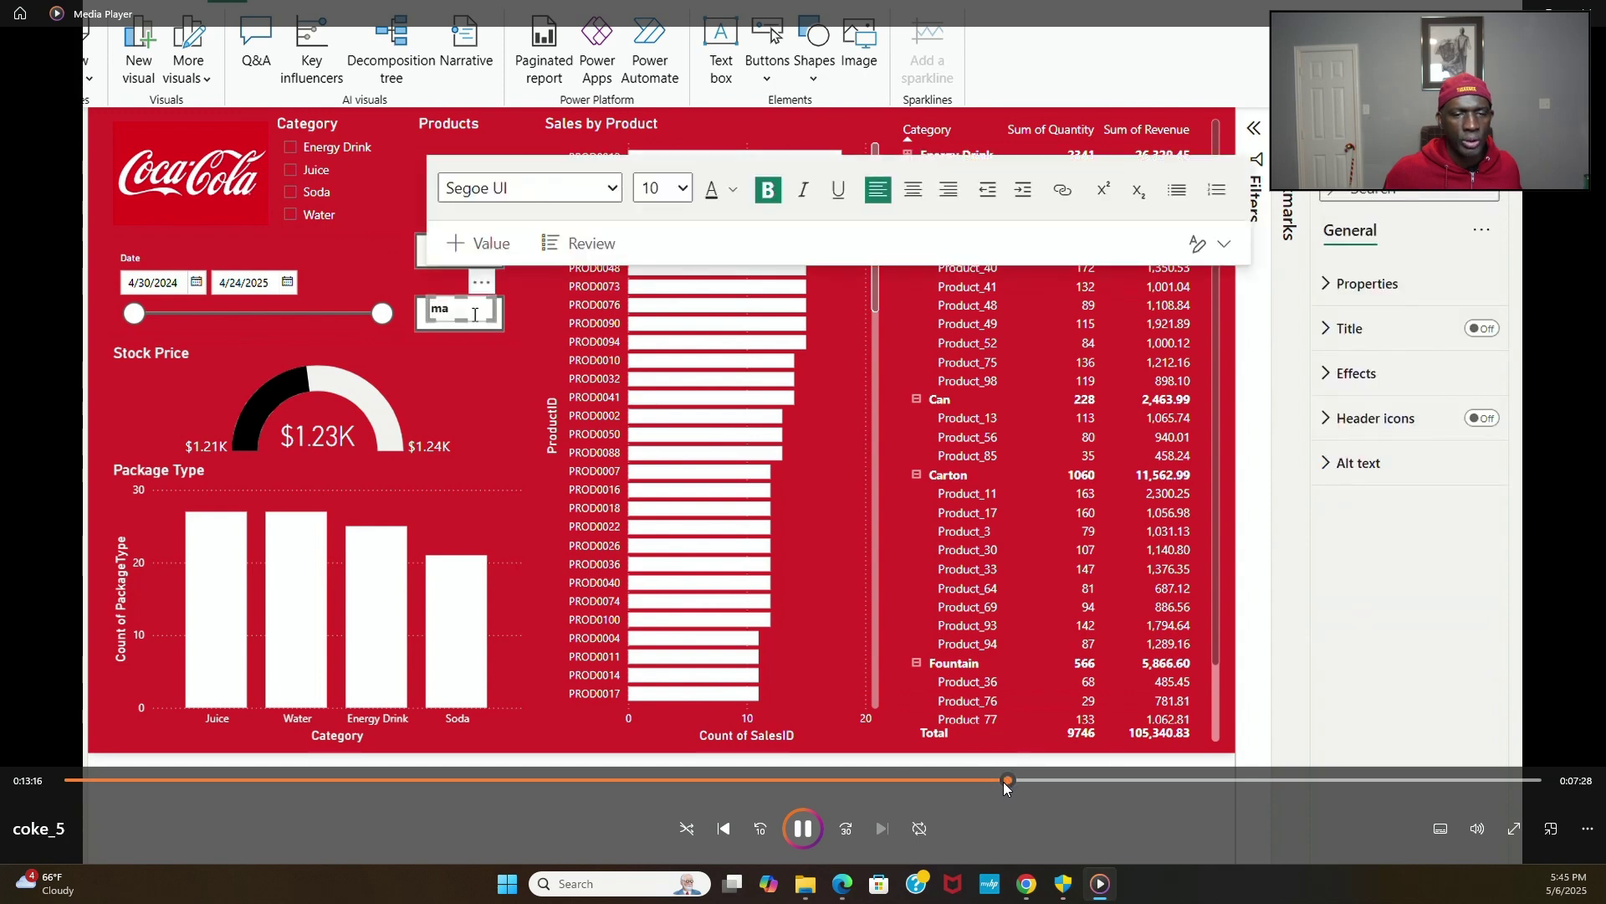
{"action": "left_click", "coordinate": [1037, 780]}
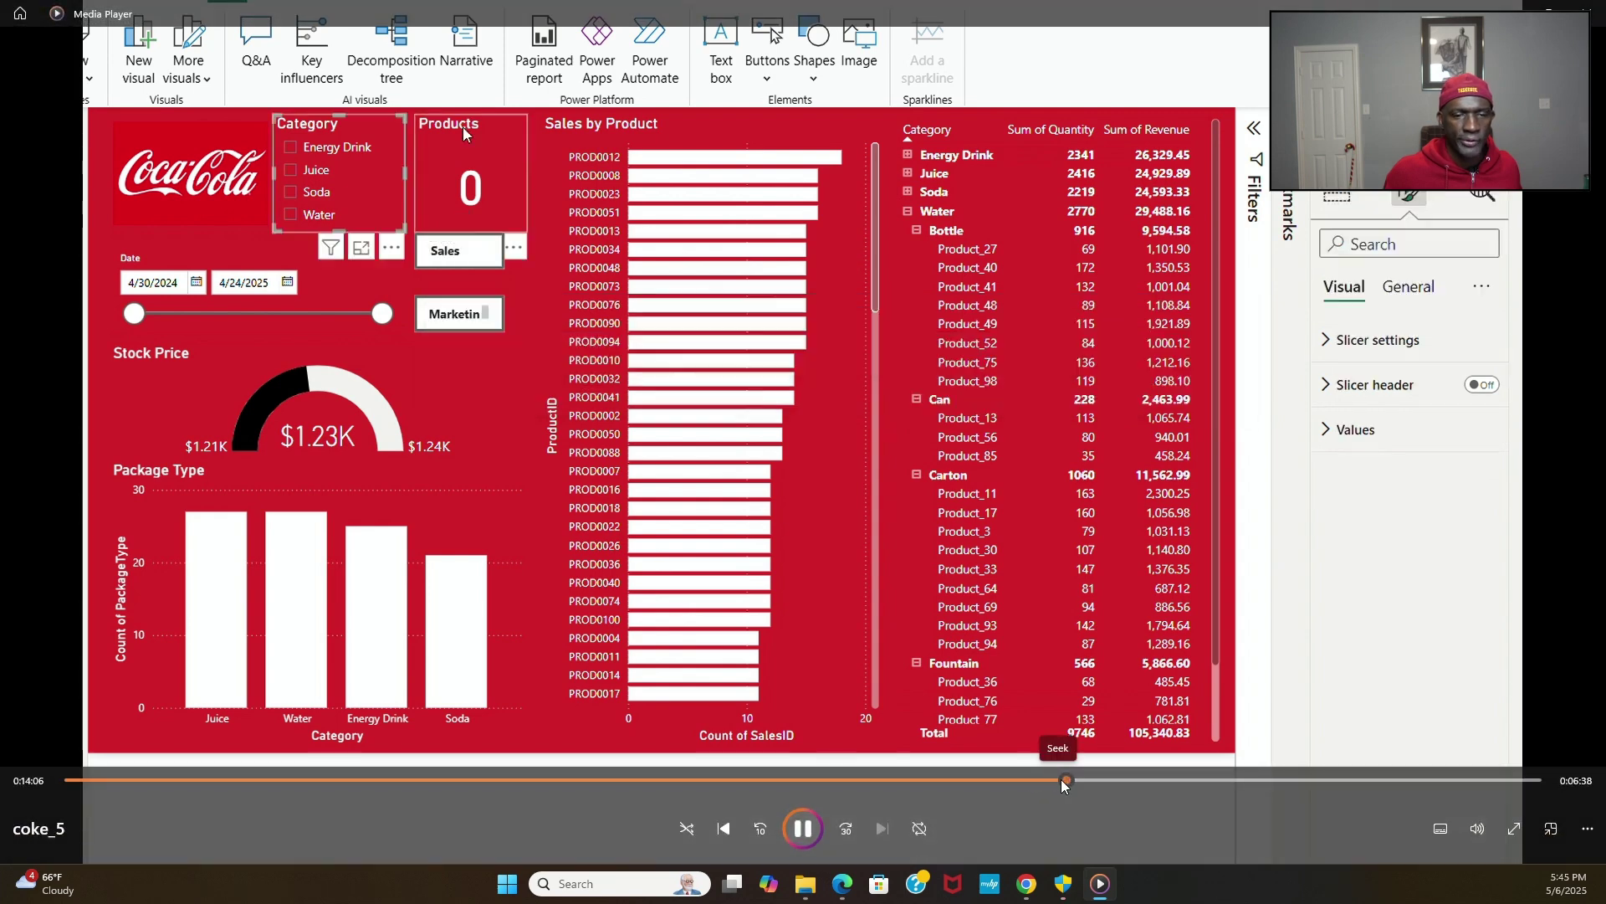
{"action": "left_click", "coordinate": [1071, 780]}
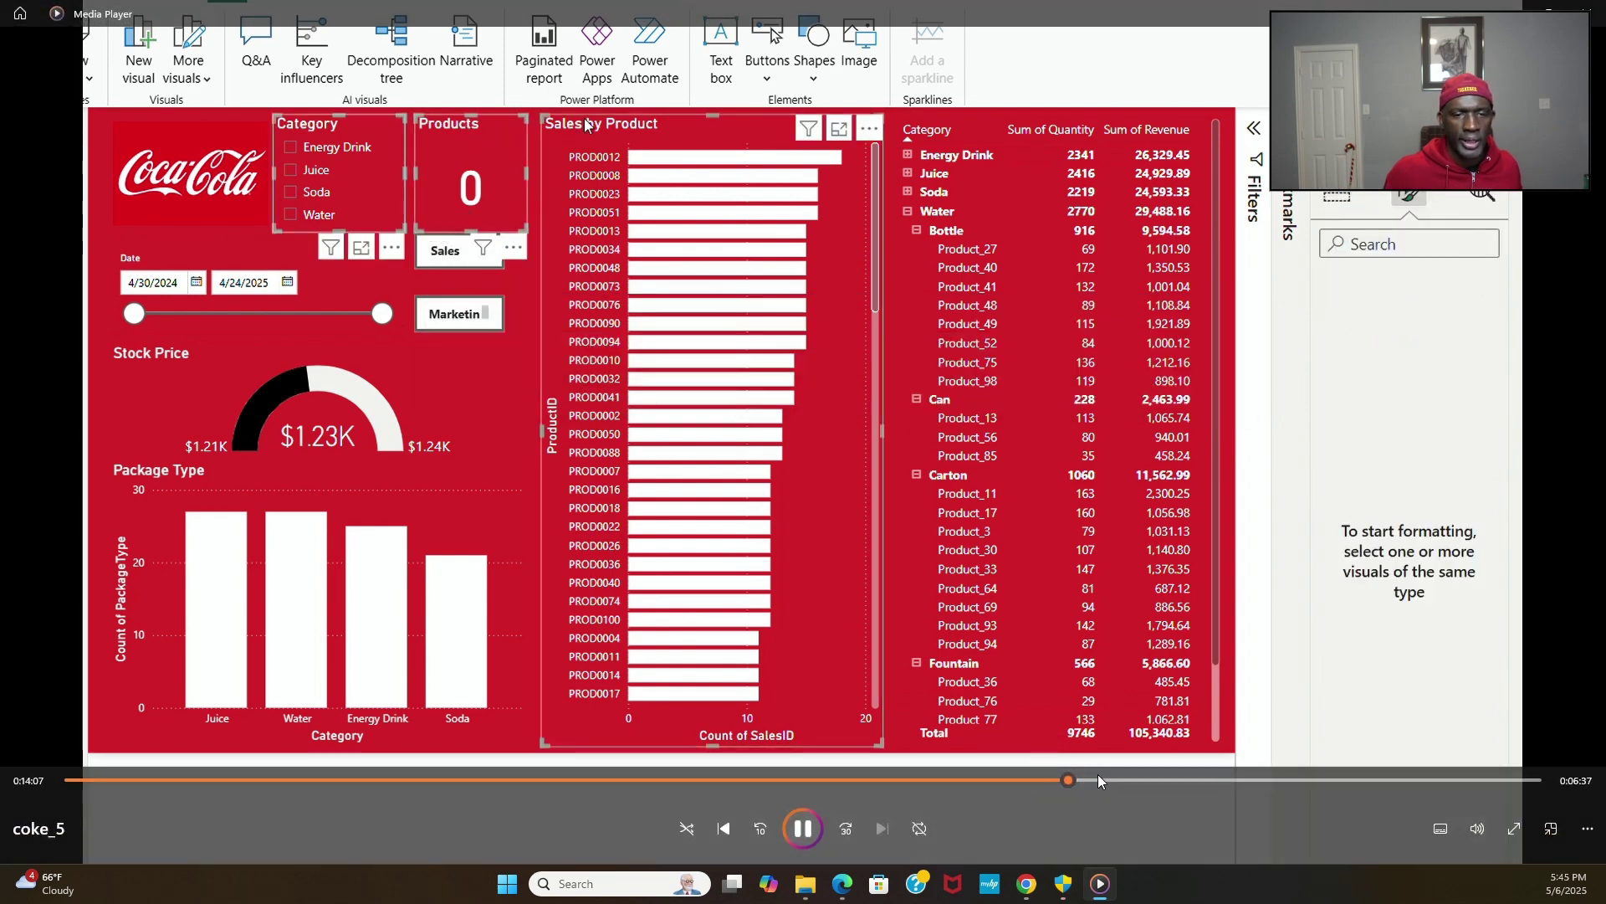
{"action": "left_click", "coordinate": [1111, 780]}
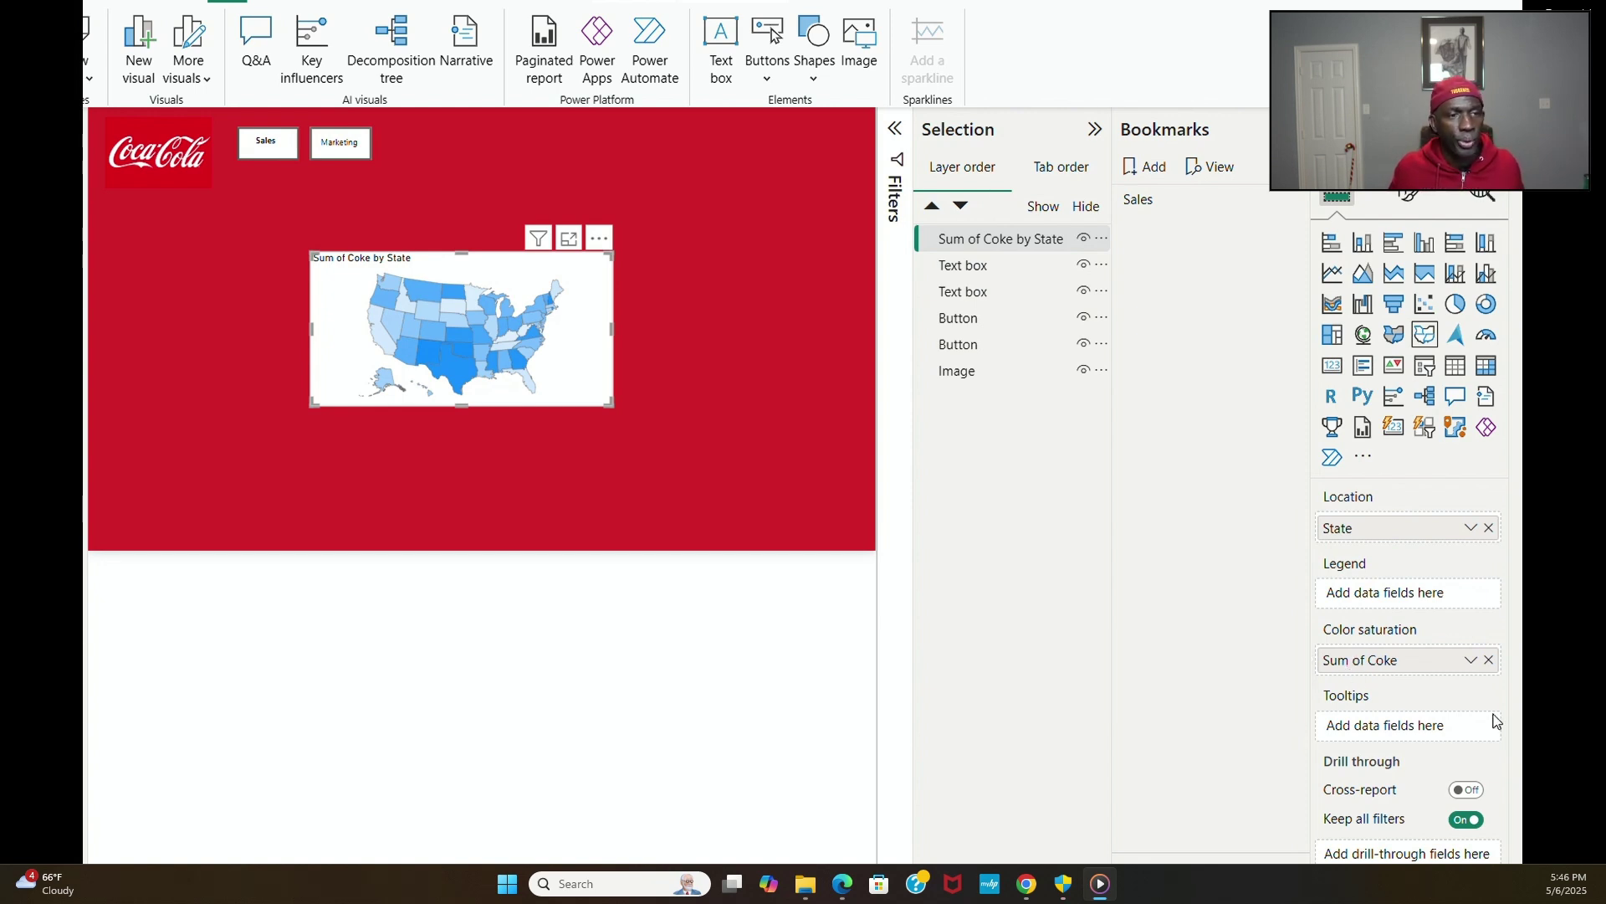
Step: Shift the US state map slightly right, and insert a new shape map in the upper-right corner of the report page
{"action": "left_click_drag", "start_coordinate": [555, 262], "coordinate": [567, 262]}
{"action": "left_click", "coordinate": [661, 500]}
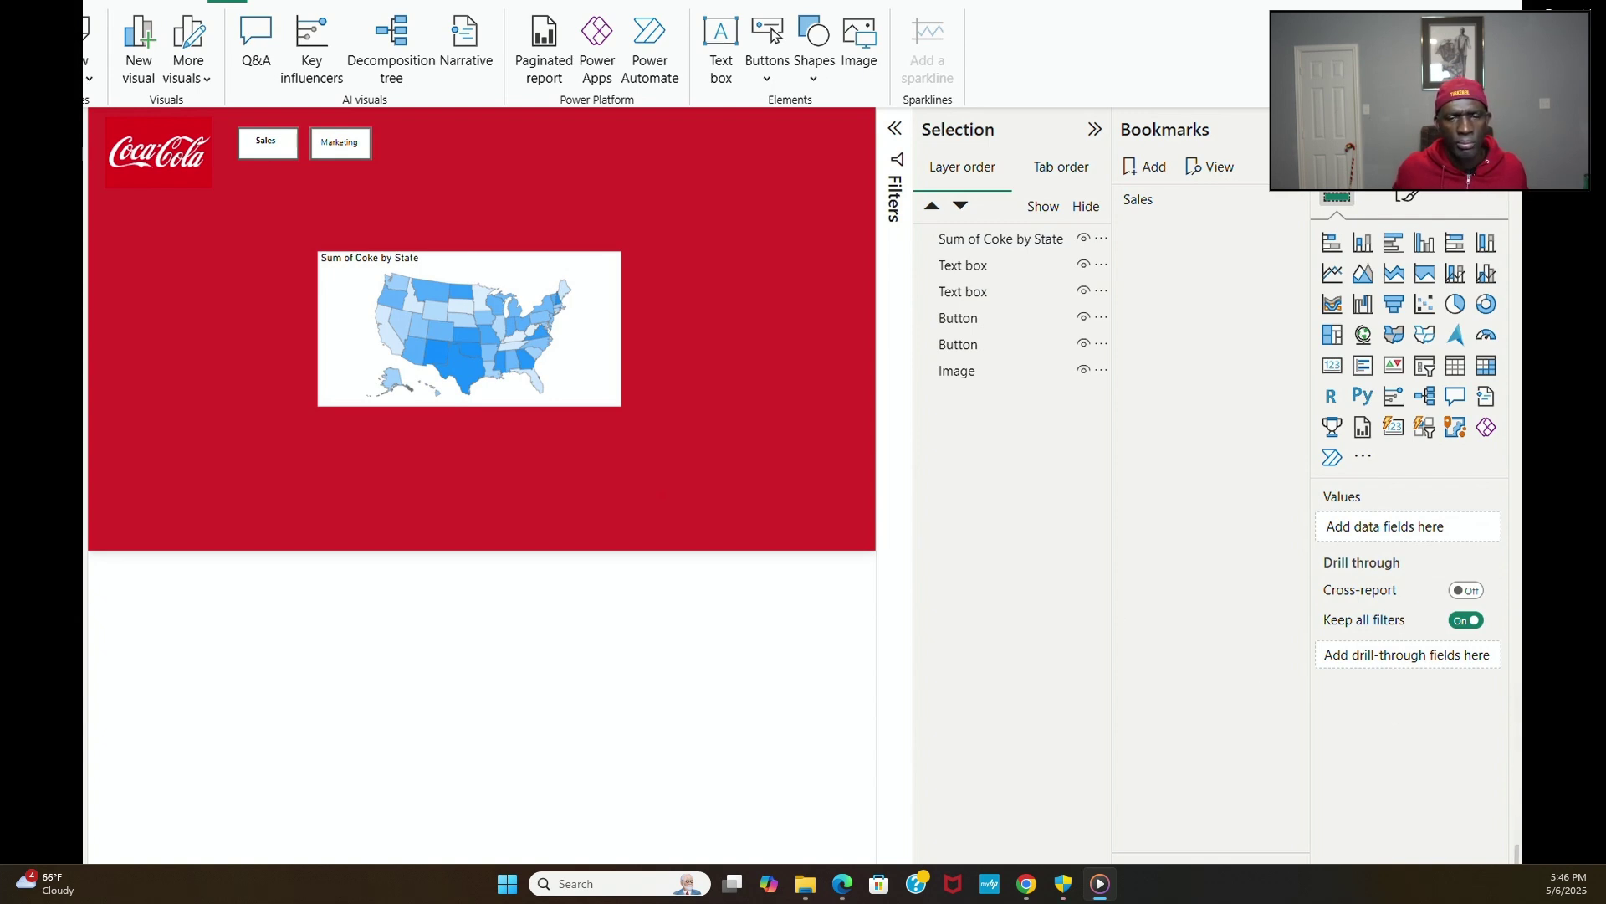
{"action": "left_click", "coordinate": [1425, 333]}
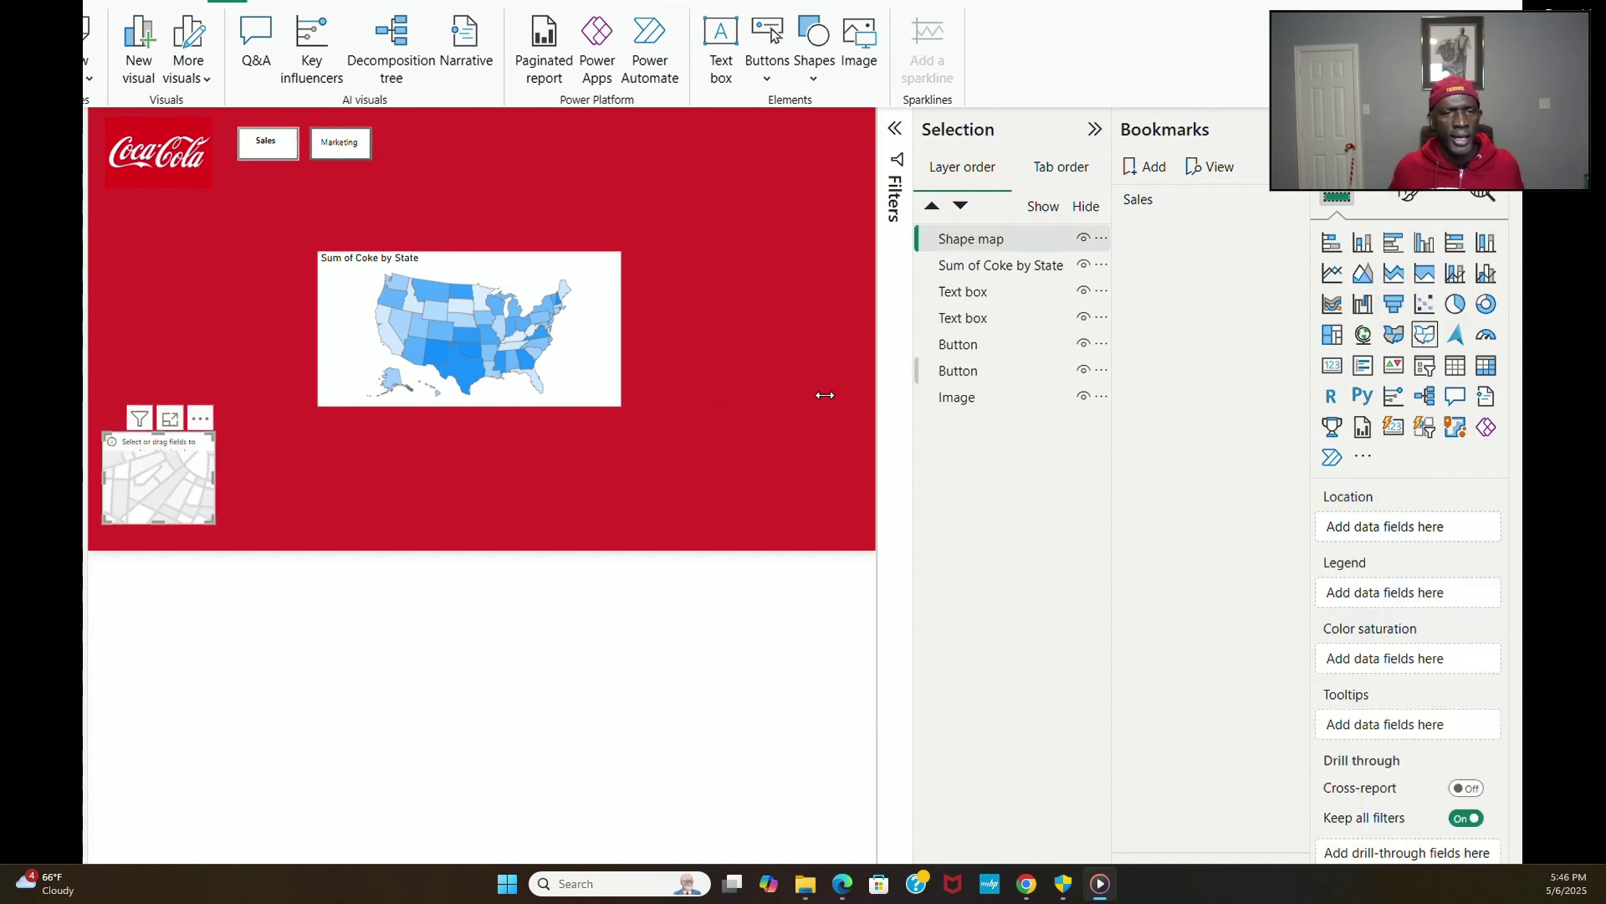
{"action": "left_click_drag", "start_coordinate": [189, 443], "coordinate": [763, 155]}
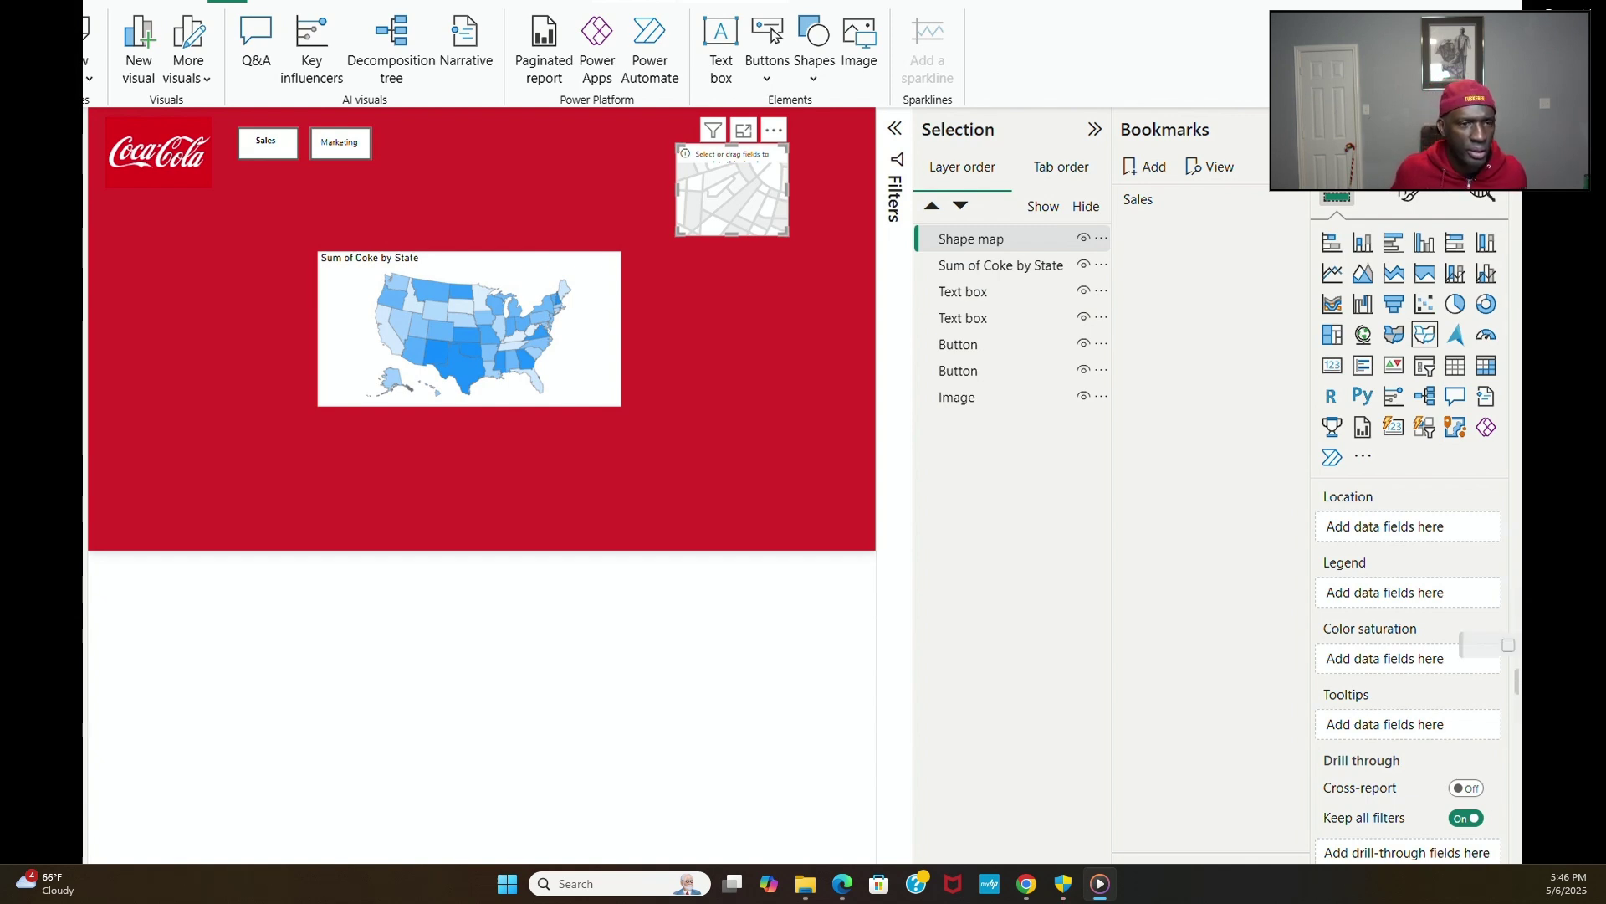
Step: Assign Country as location and Coke as color saturation of the new shape map, and set its map type to UK: countries
{"action": "left_click_drag", "start_coordinate": [1487, 645], "coordinate": [1463, 547]}
{"action": "left_click_drag", "start_coordinate": [1517, 642], "coordinate": [1417, 665]}
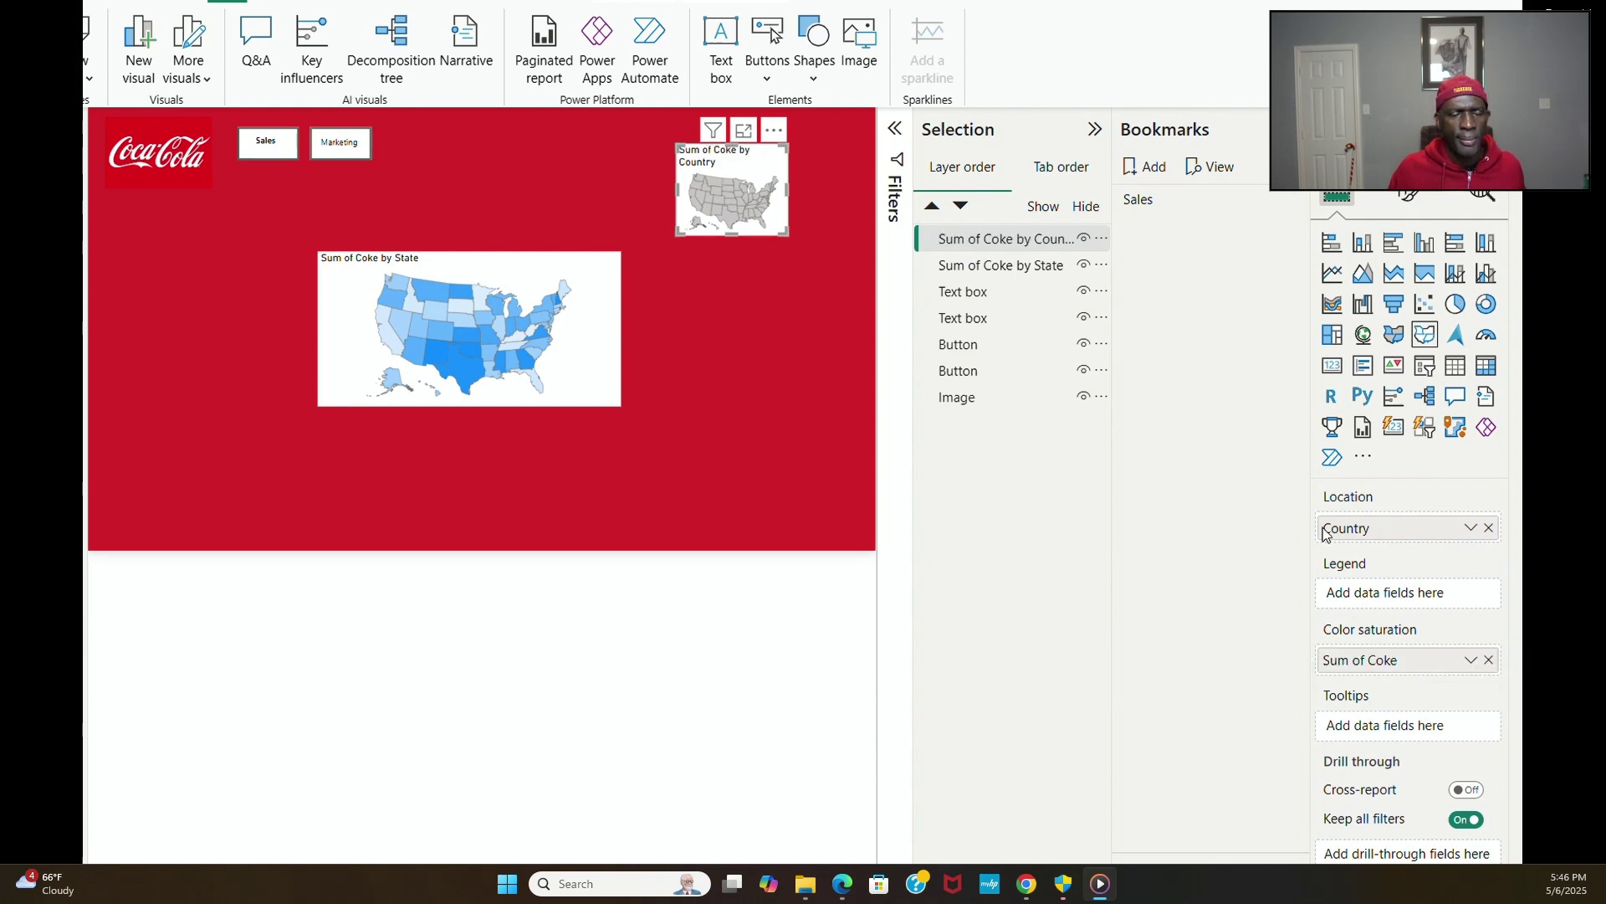
{"action": "left_click", "coordinate": [1410, 198]}
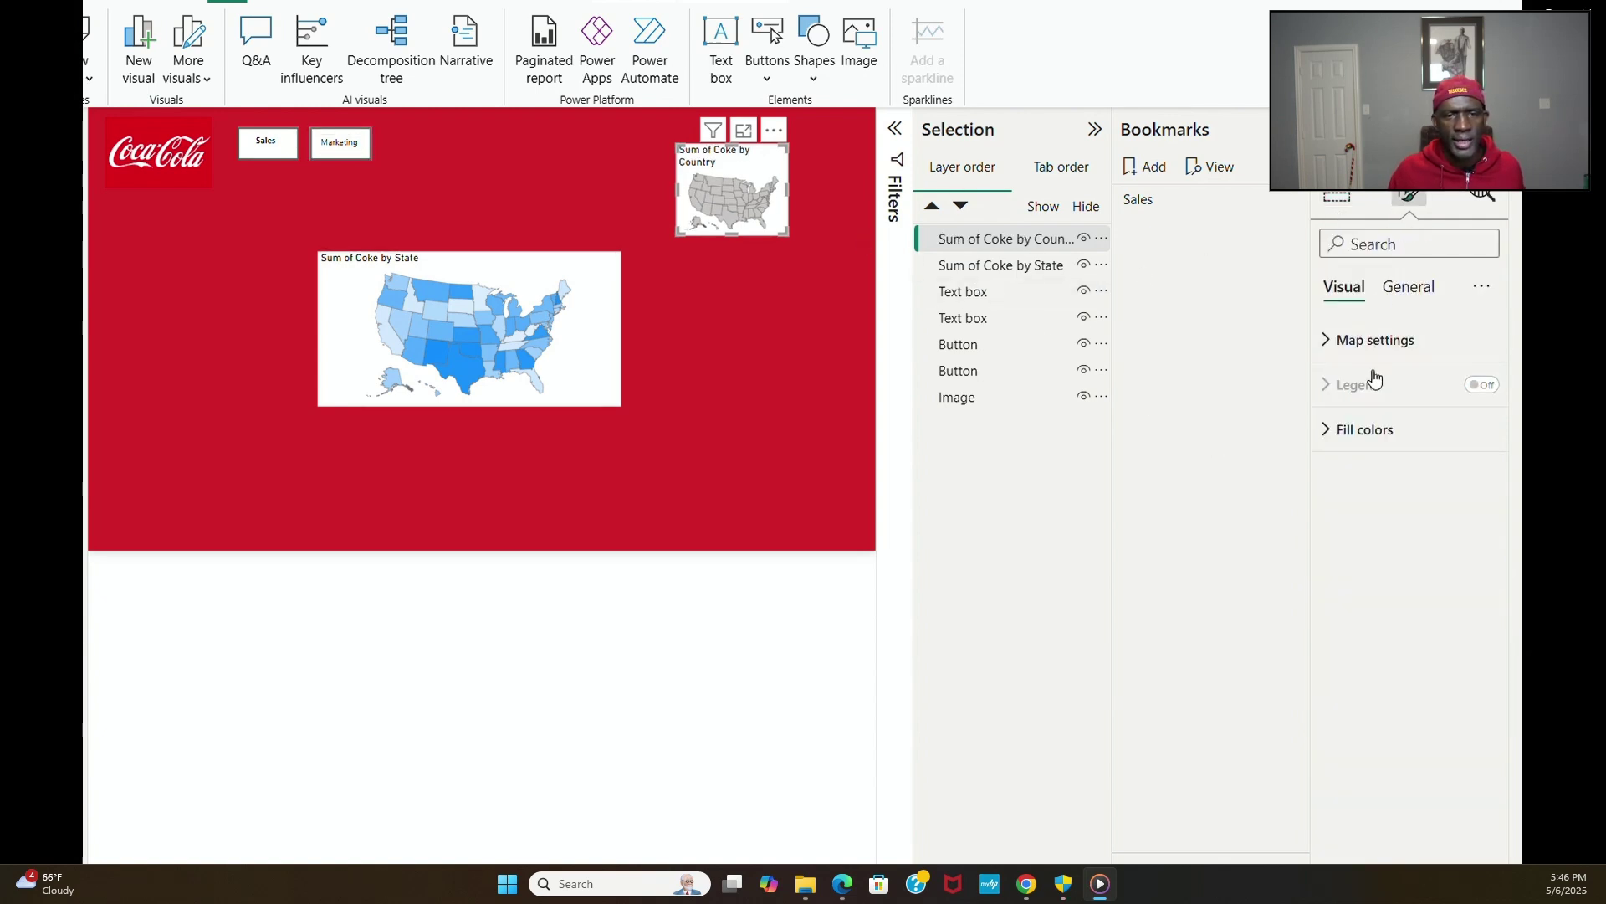
{"action": "left_click", "coordinate": [1372, 340]}
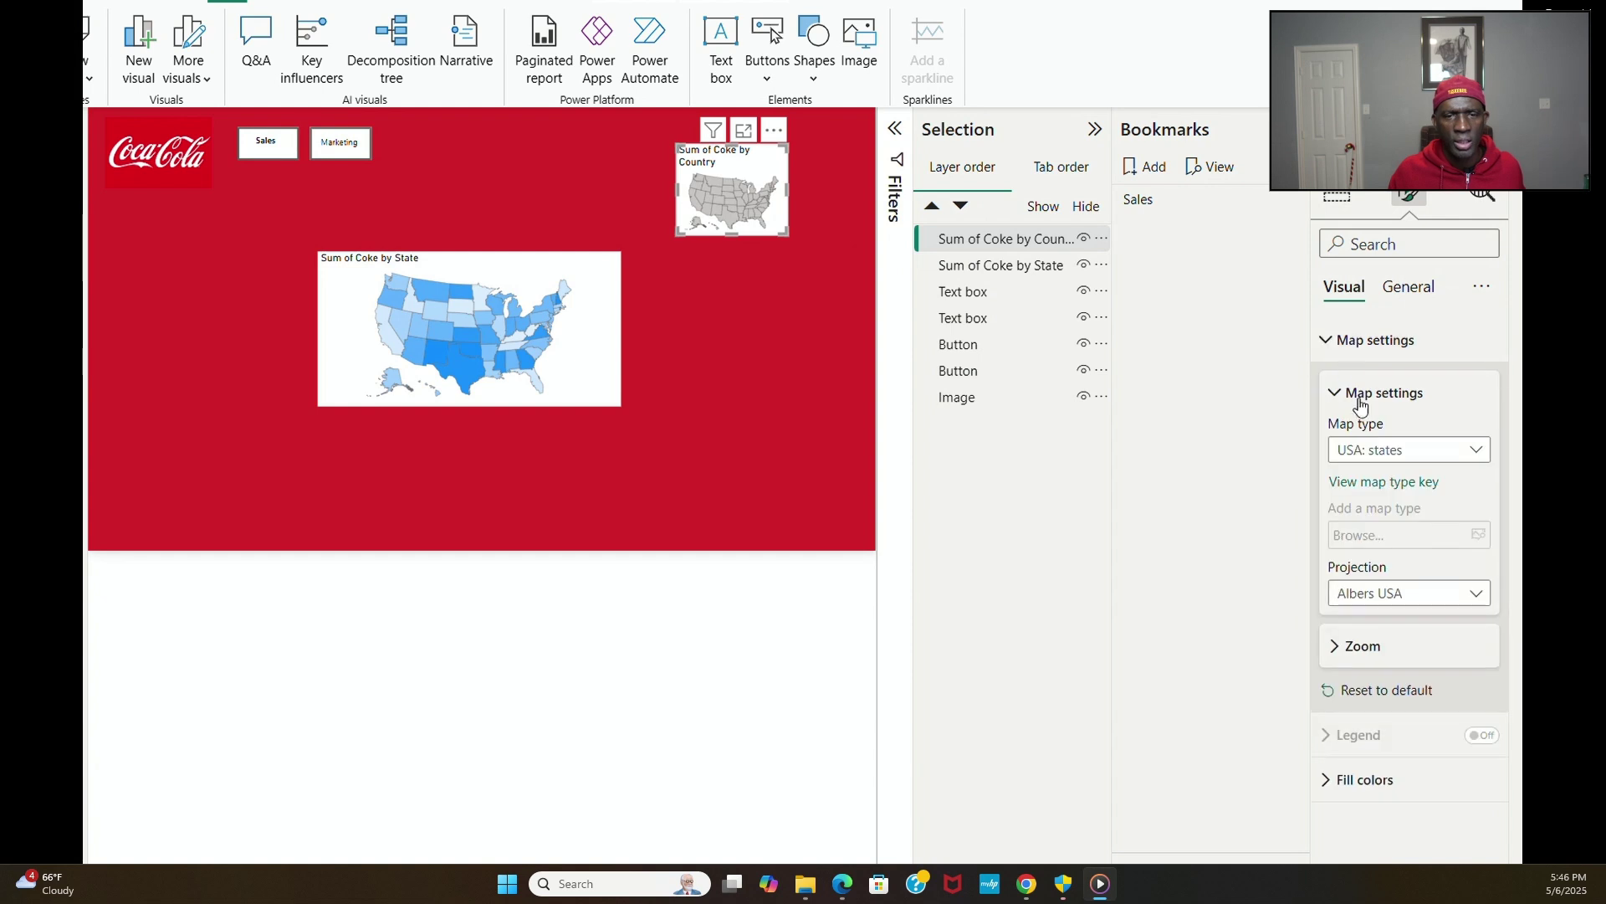
{"action": "left_click", "coordinate": [1476, 451]}
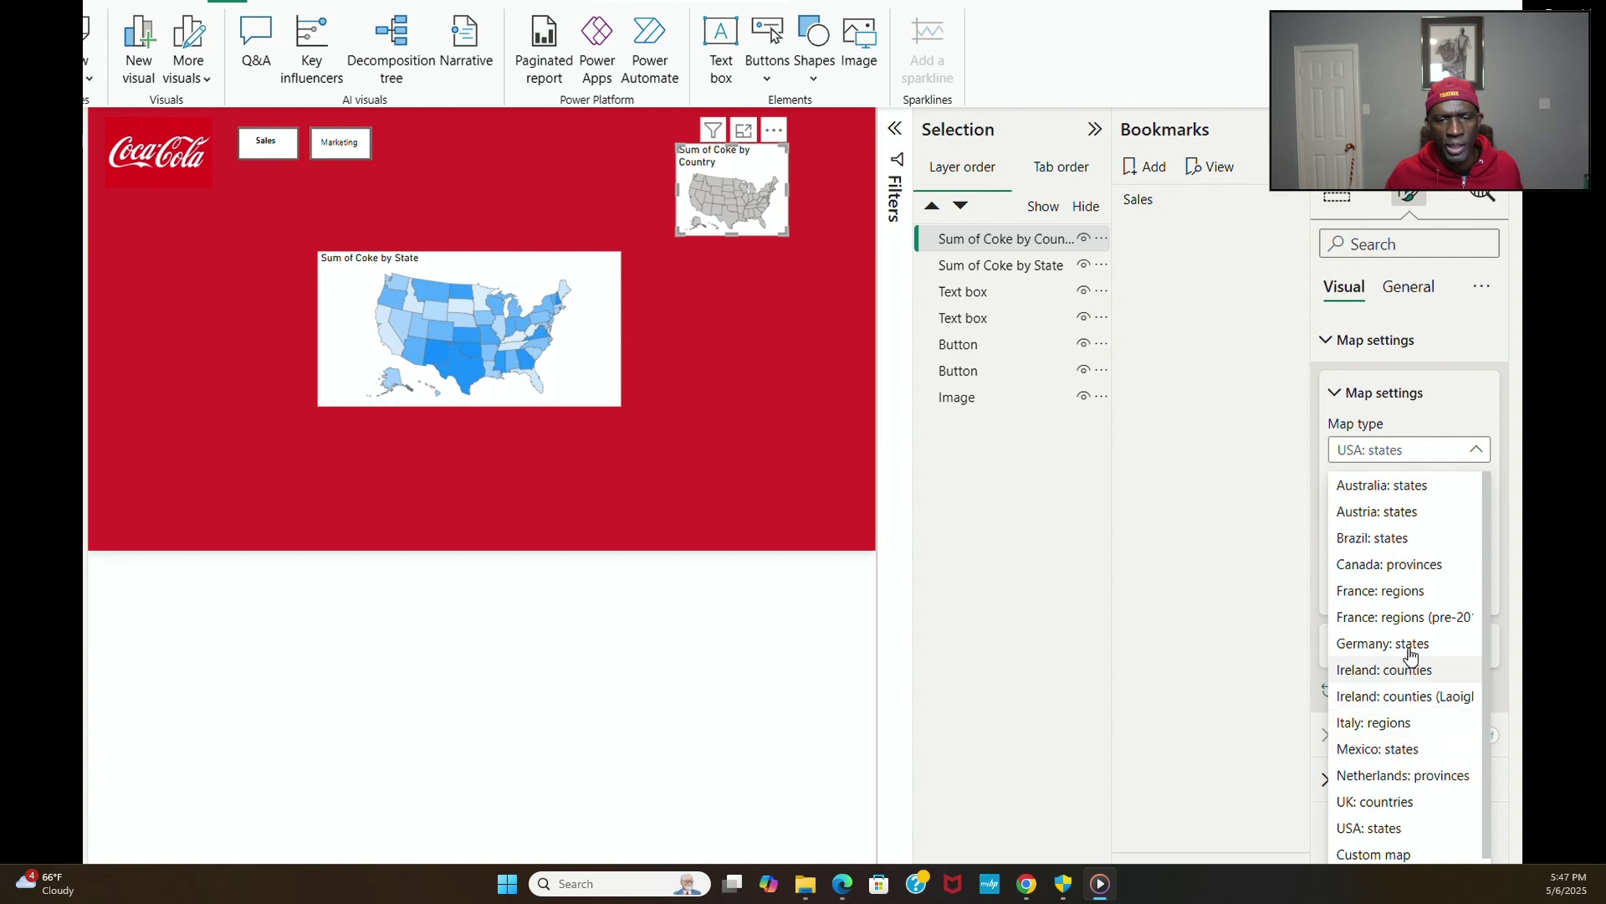
{"action": "scroll", "coordinate": [1402, 700], "scroll_direction": "down", "scroll_amount": 1}
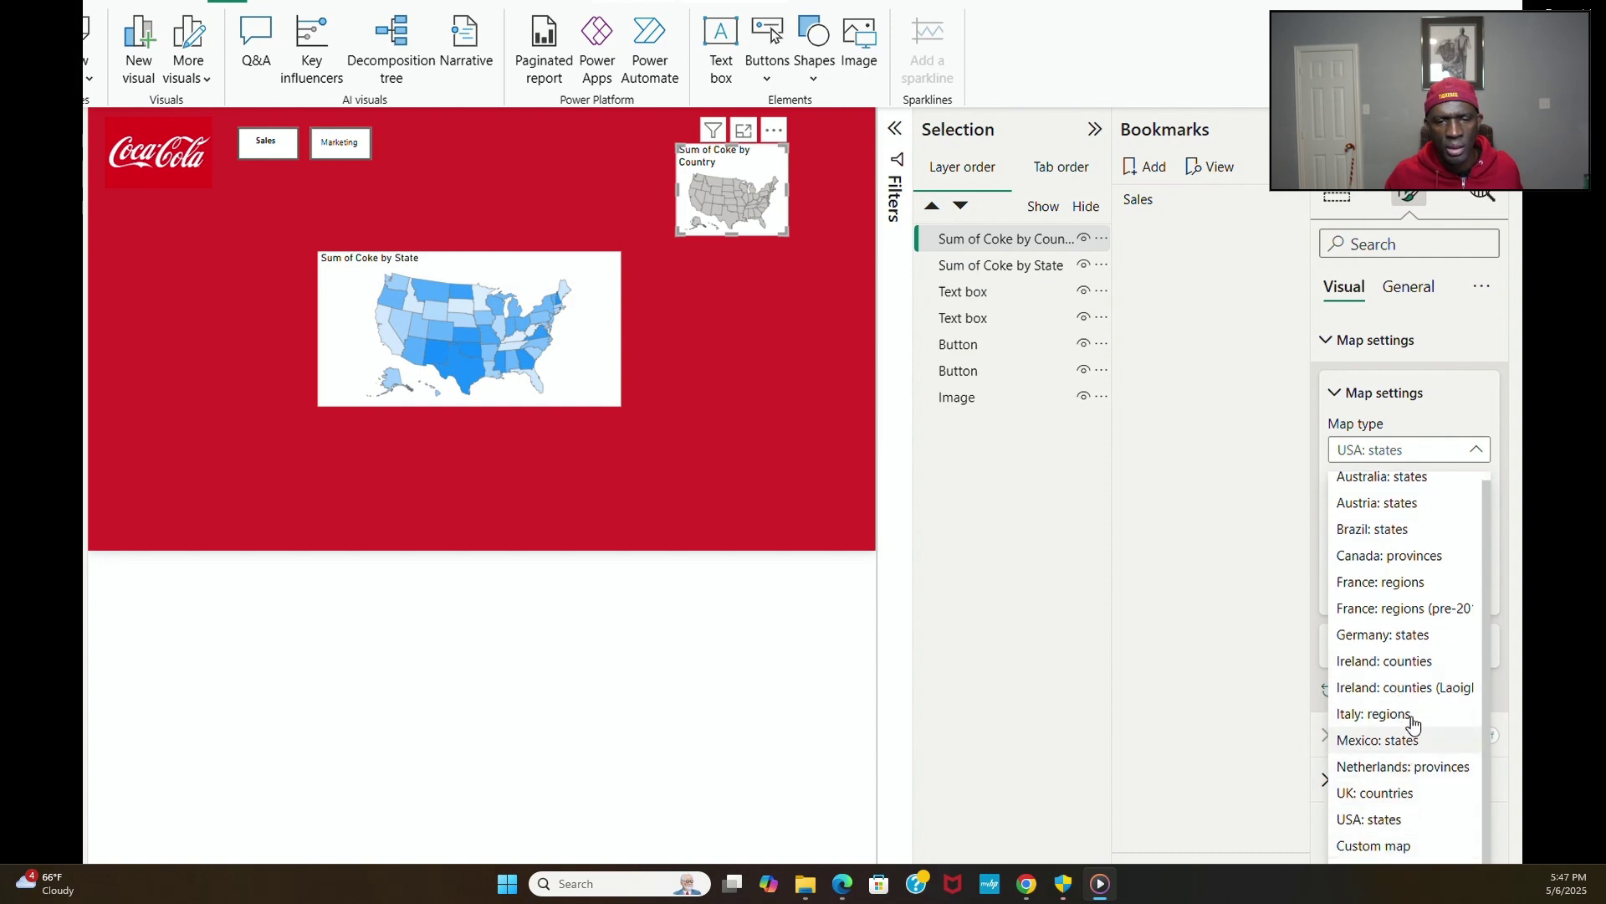
{"action": "left_click", "coordinate": [1383, 792]}
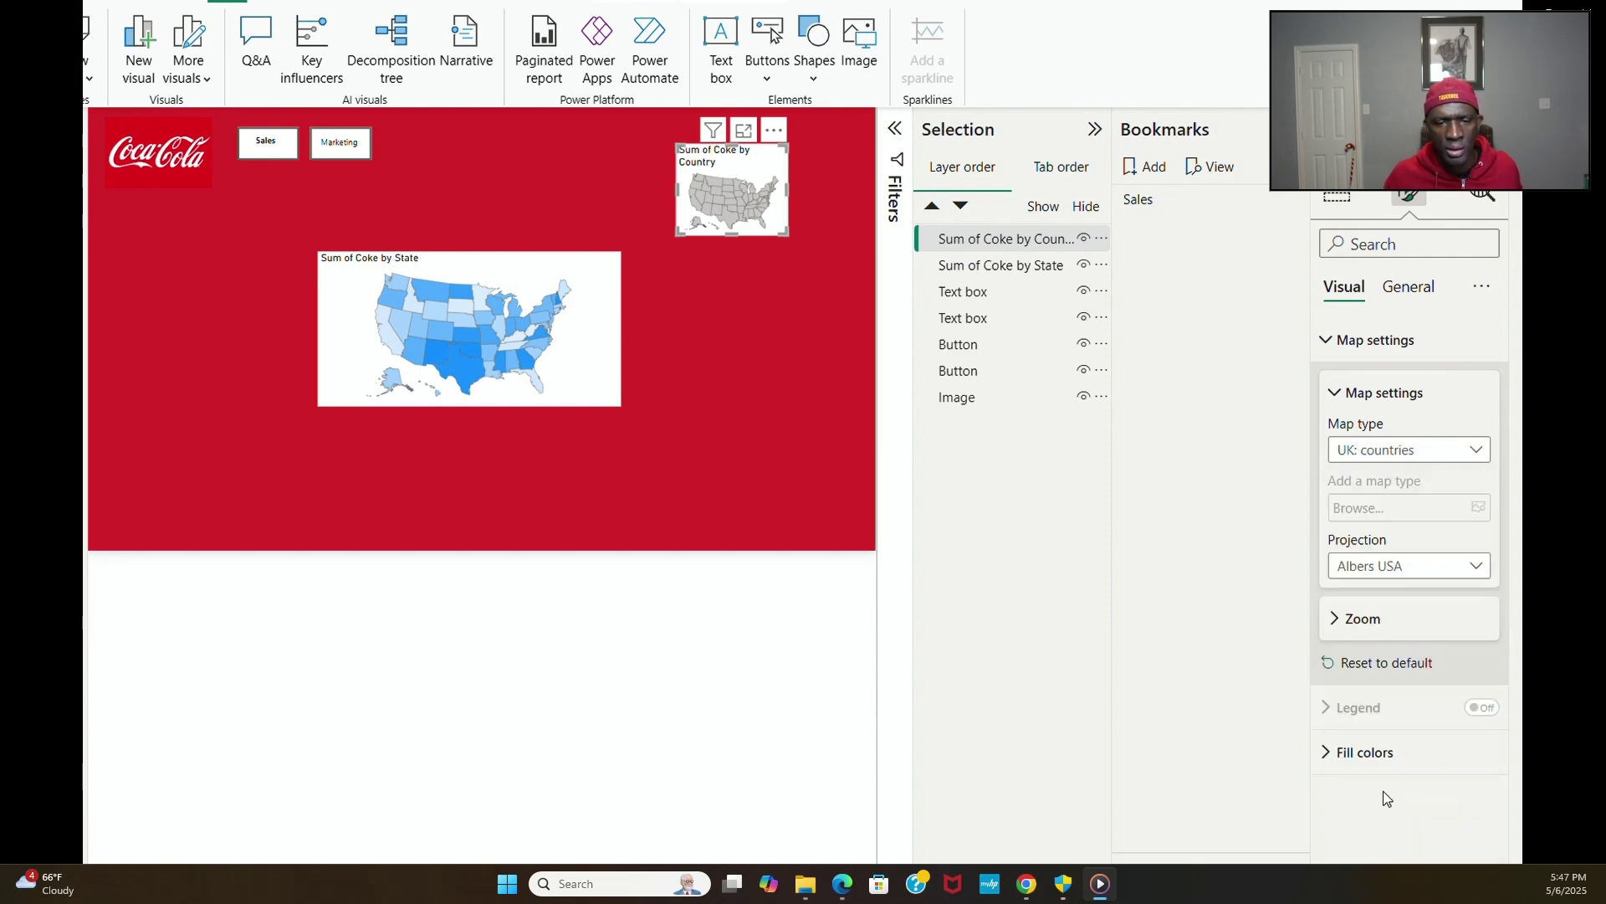
Step: Enlarge the UK map to fill the page's upper-right corner, extending it up to the height of the Coca-Cola logo
{"action": "left_click_drag", "start_coordinate": [787, 235], "coordinate": [857, 301]}
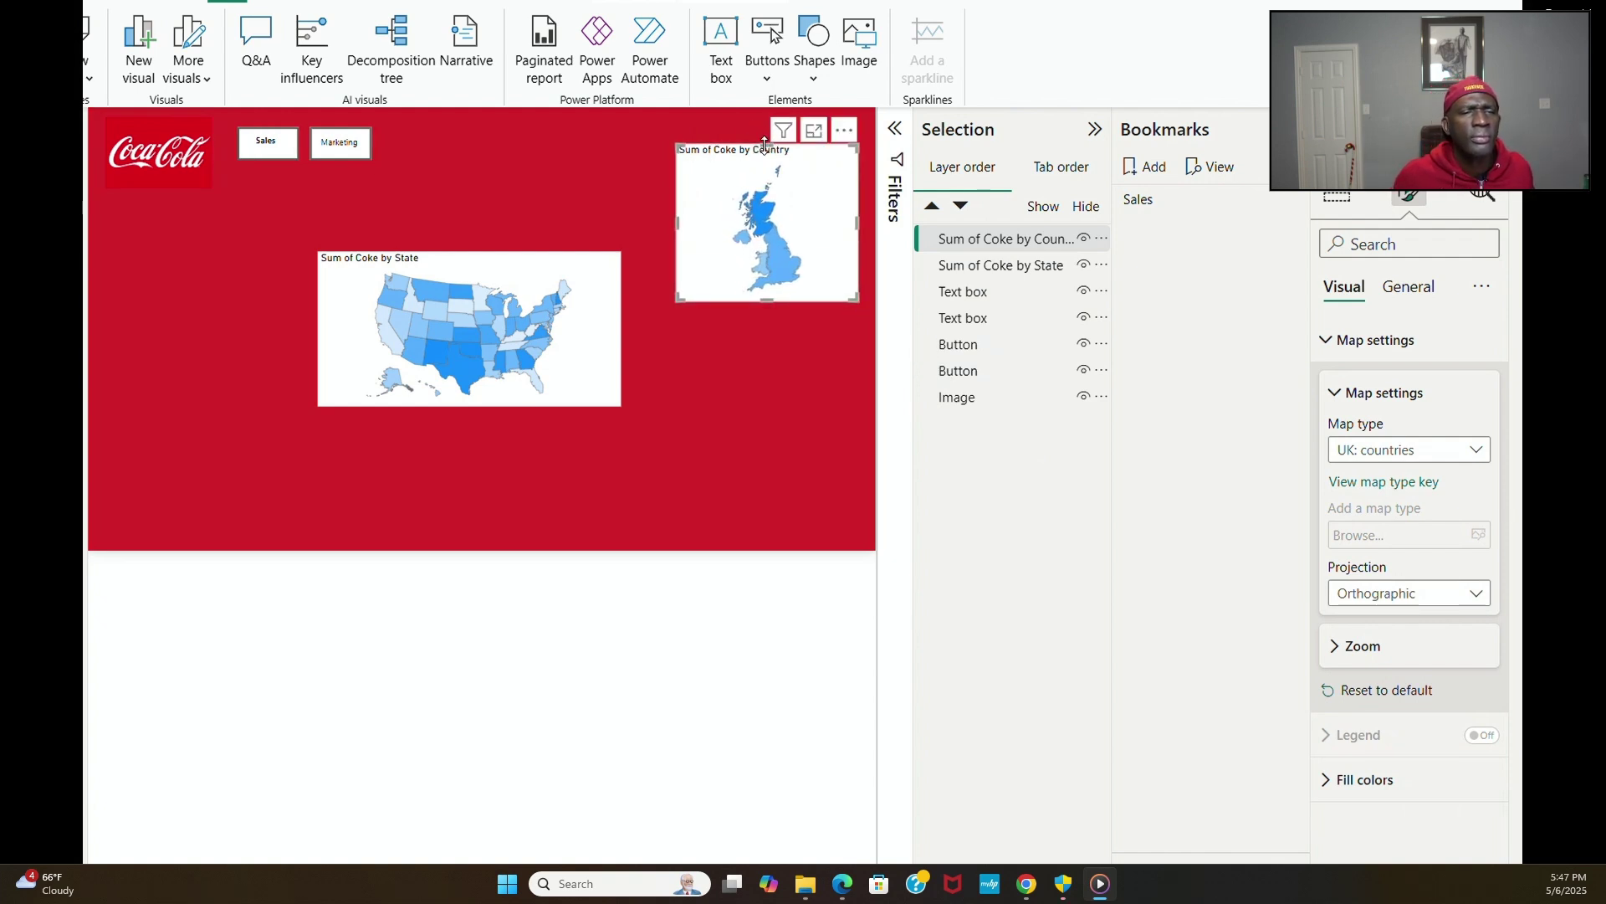
{"action": "left_click_drag", "start_coordinate": [767, 143], "coordinate": [769, 126]}
{"action": "left_click", "coordinate": [739, 389]}
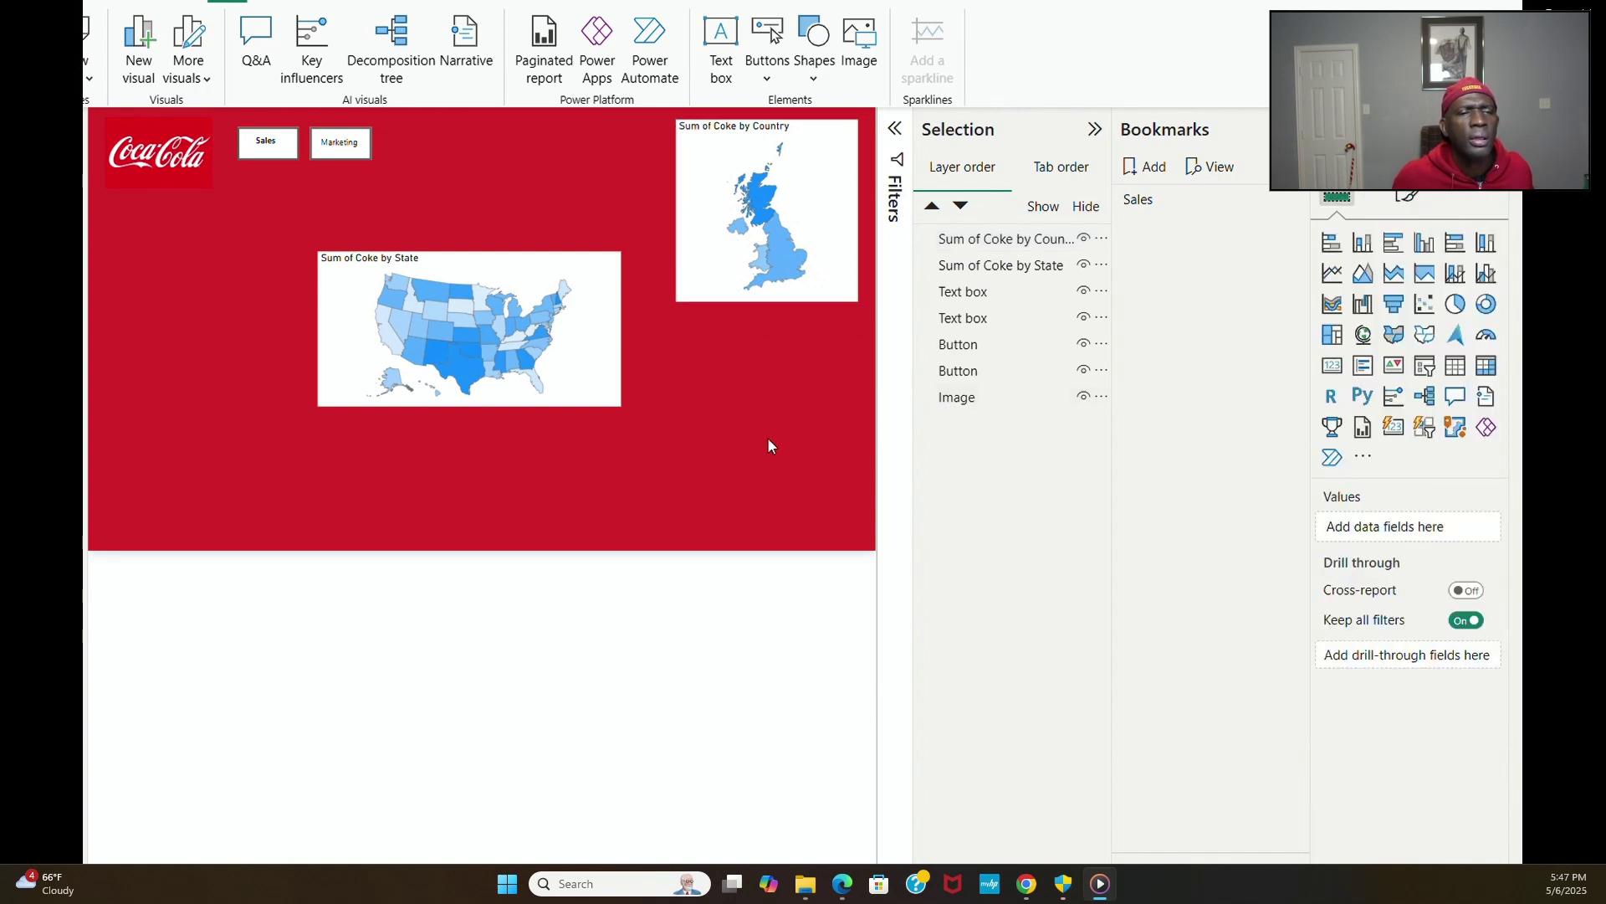
Step: Set the map type of the Coke by State shape map below the UK map to Brazil: states
{"action": "mouse_move", "coordinate": [702, 586]}
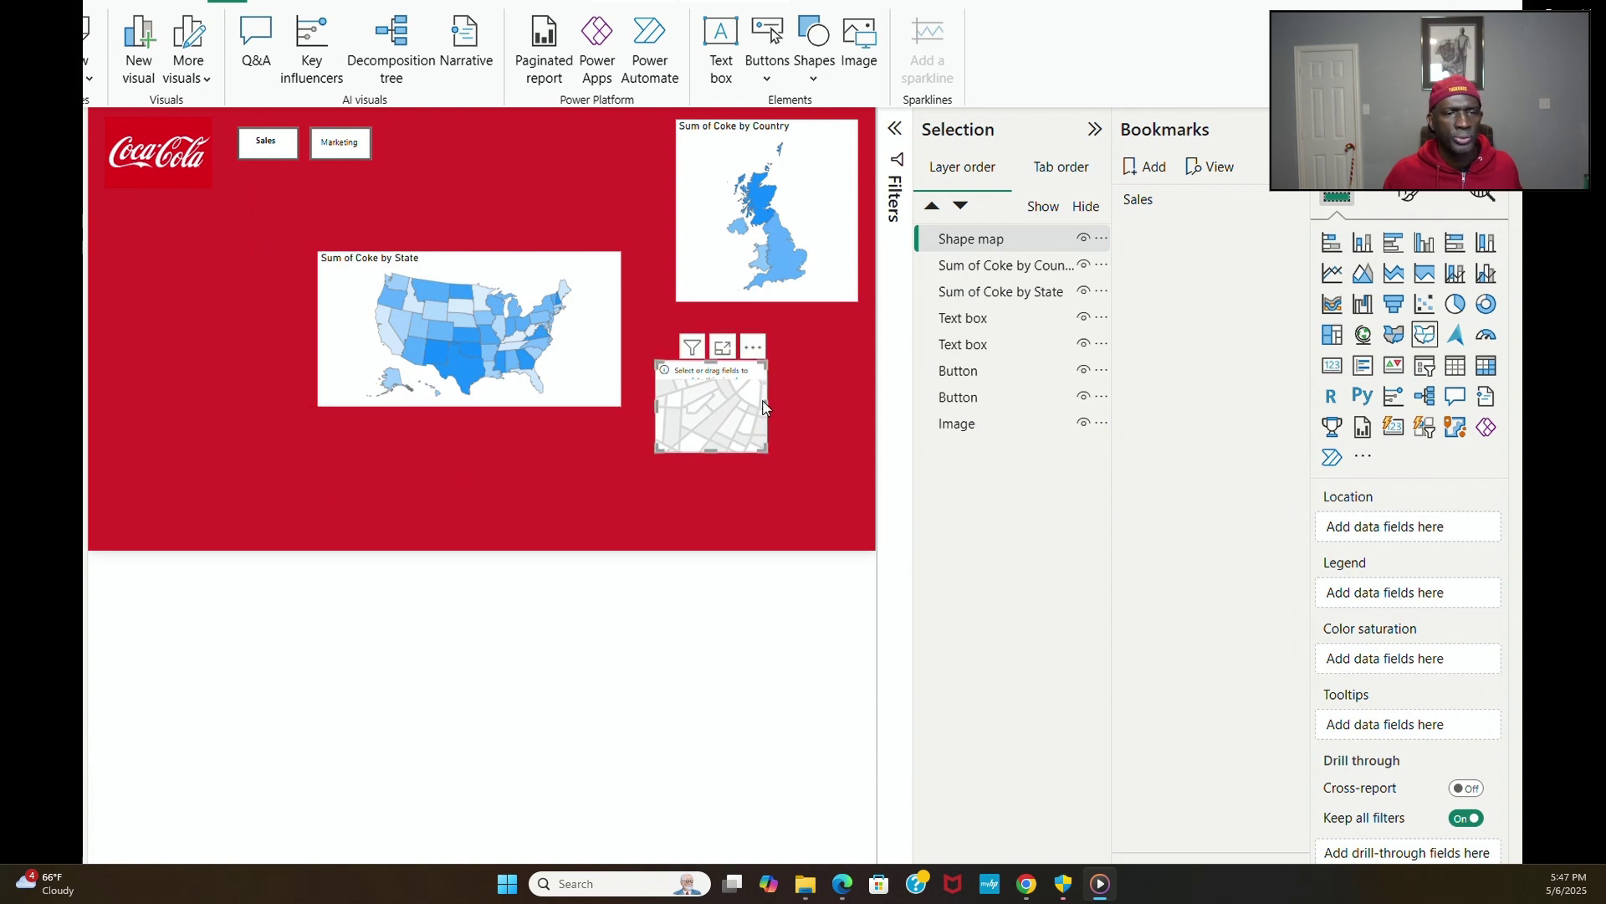
{"action": "mouse_move", "coordinate": [29, 686]}
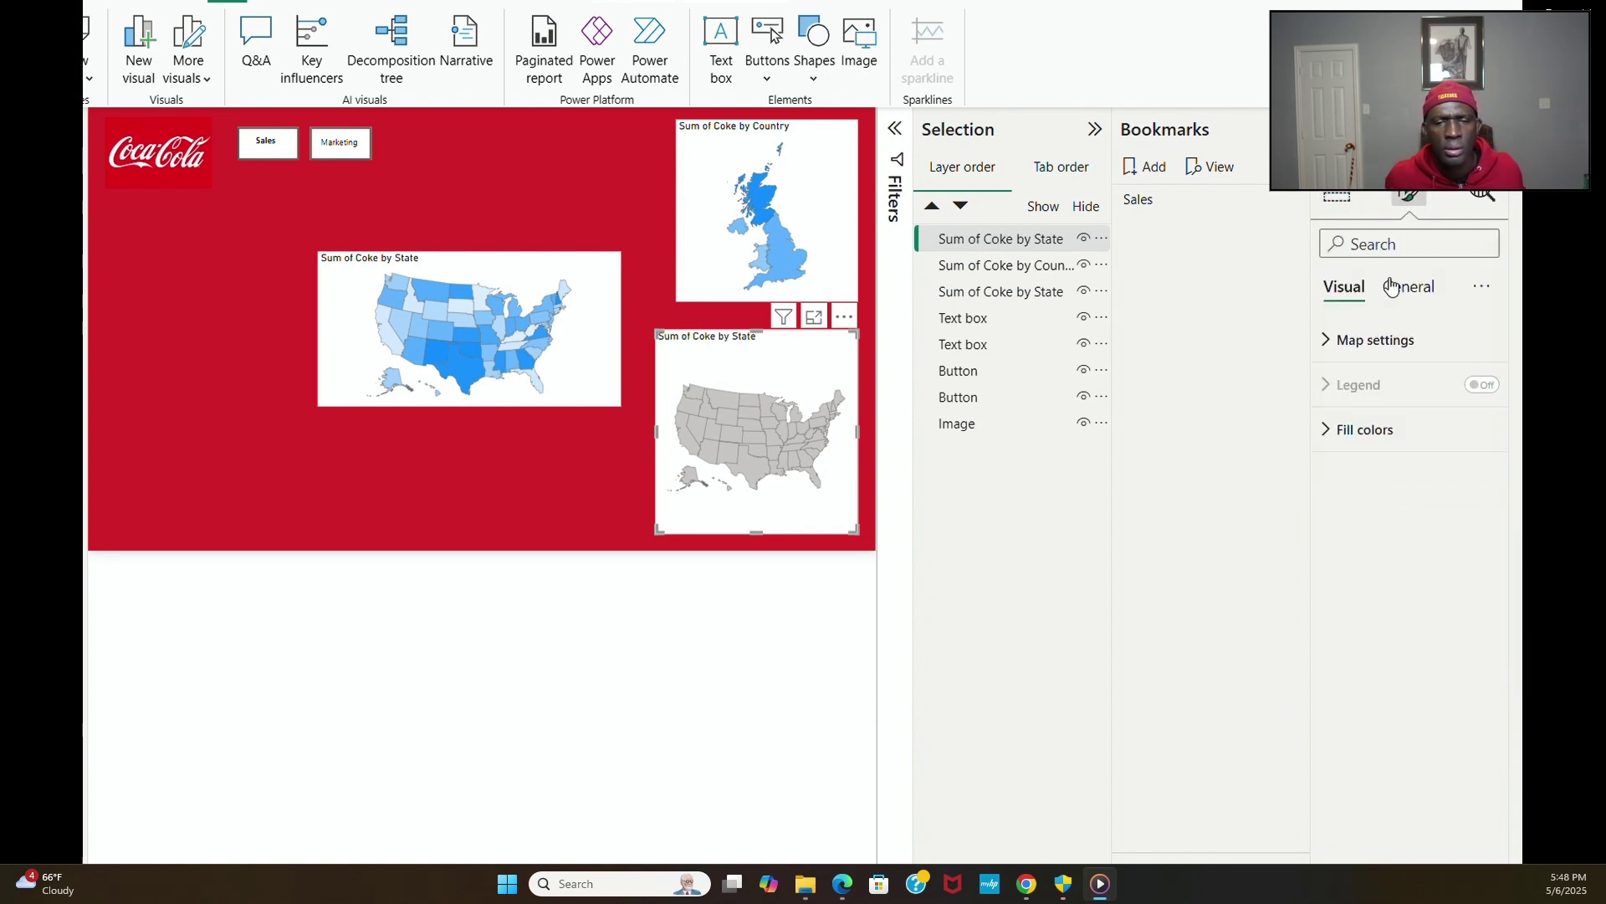
{"action": "left_click", "coordinate": [1334, 344]}
{"action": "left_click", "coordinate": [1477, 454]}
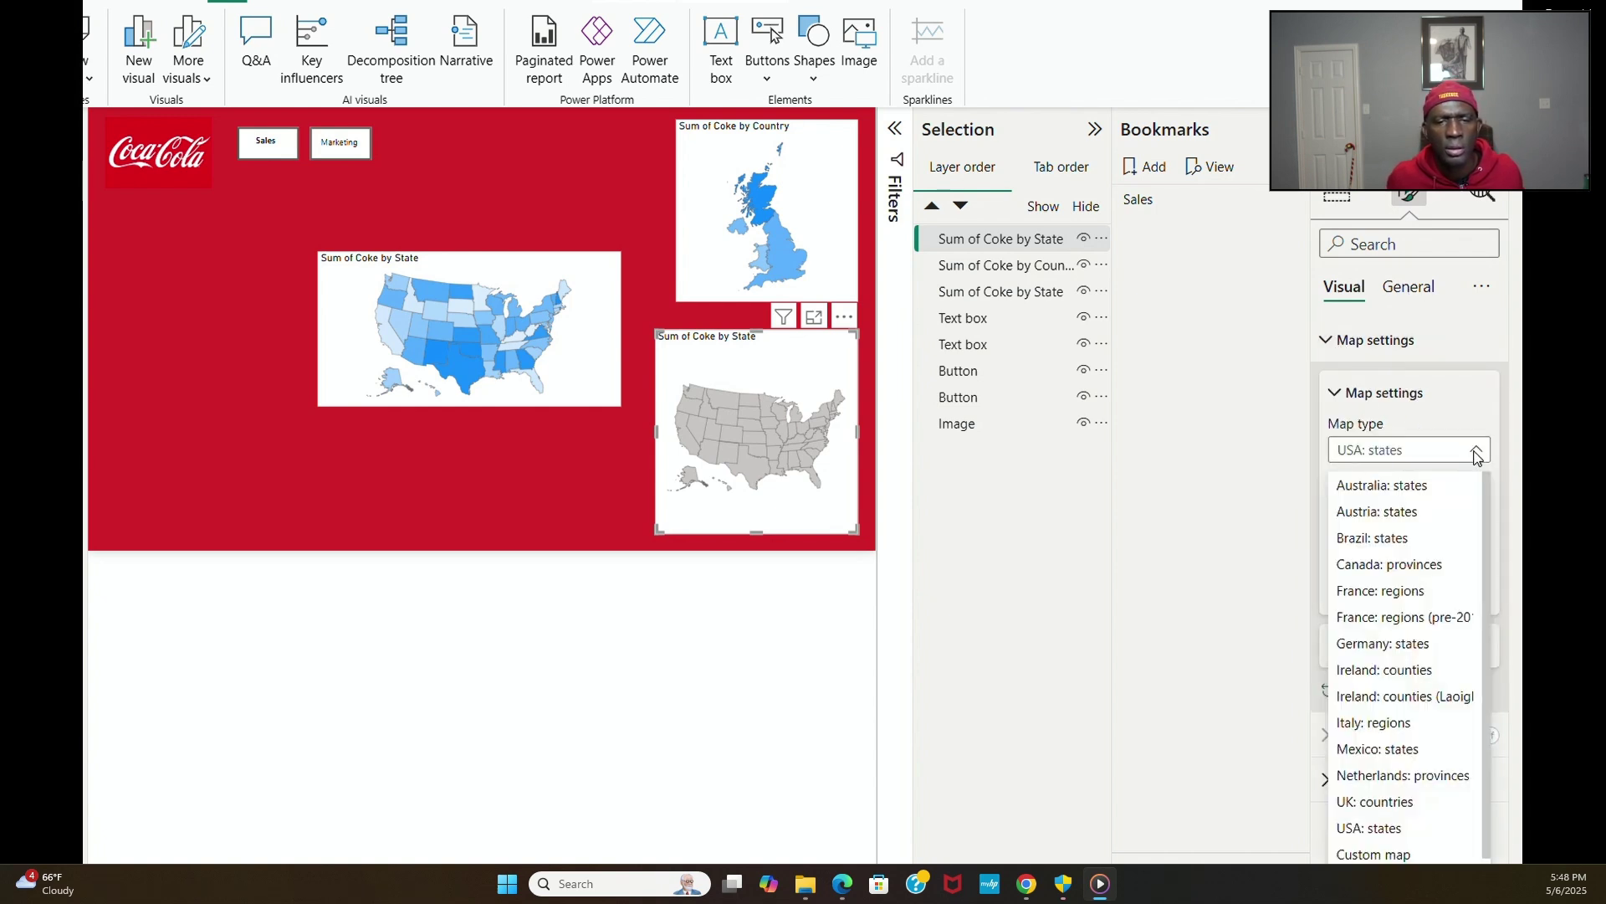
{"action": "left_click", "coordinate": [1434, 529]}
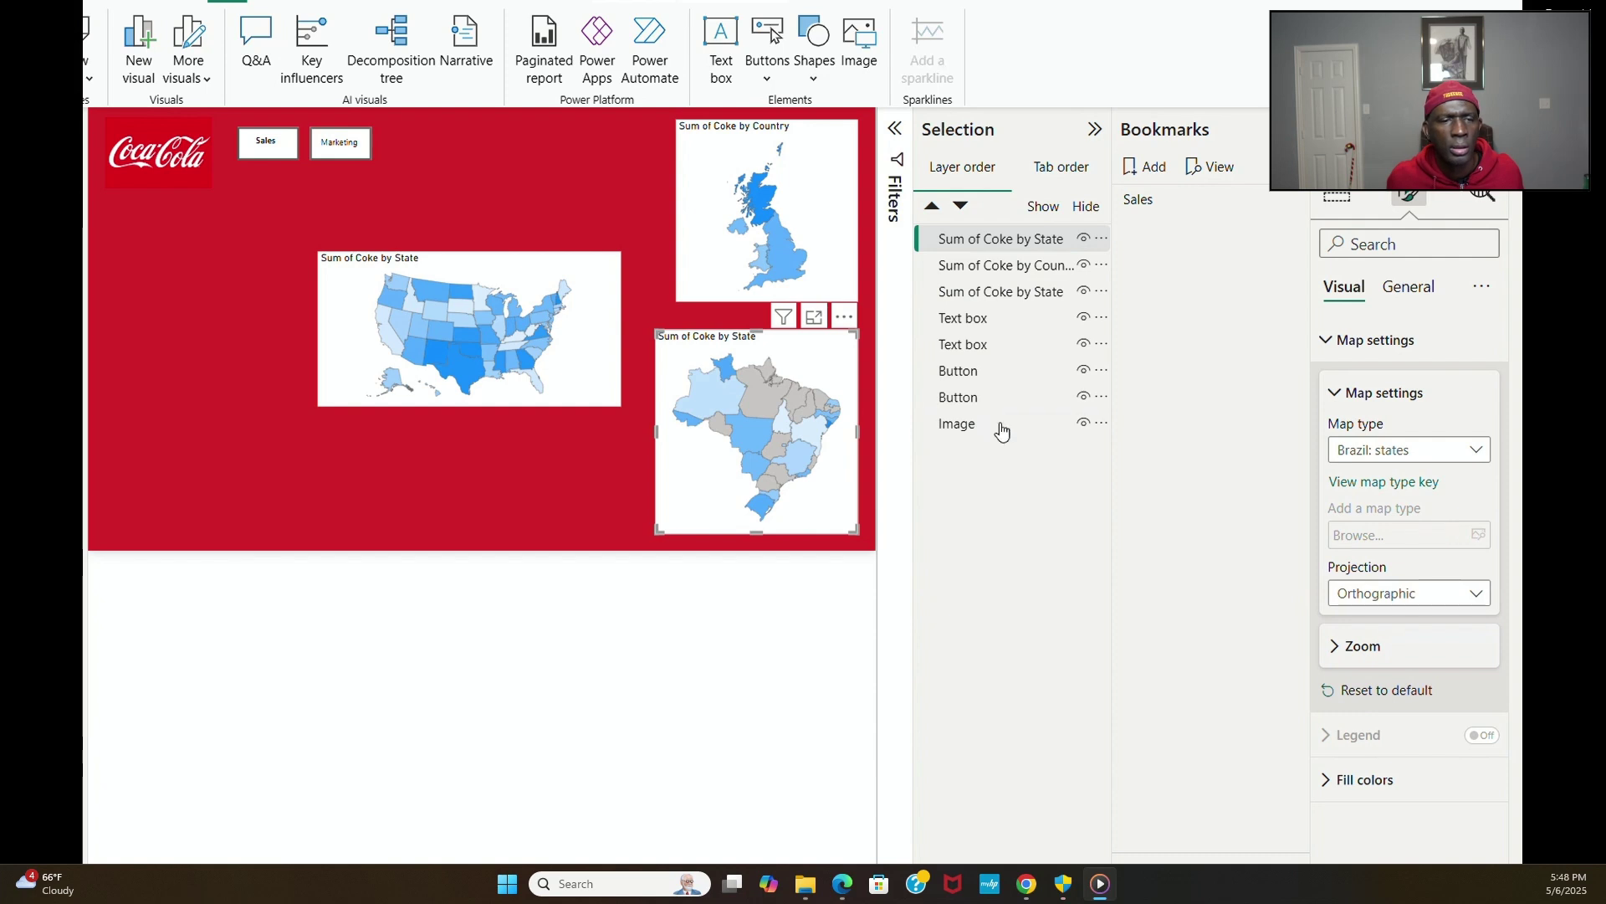
Step: Move the US state map slightly up and to the right, closer to the UK and Brazil maps
{"action": "left_click", "coordinate": [495, 254]}
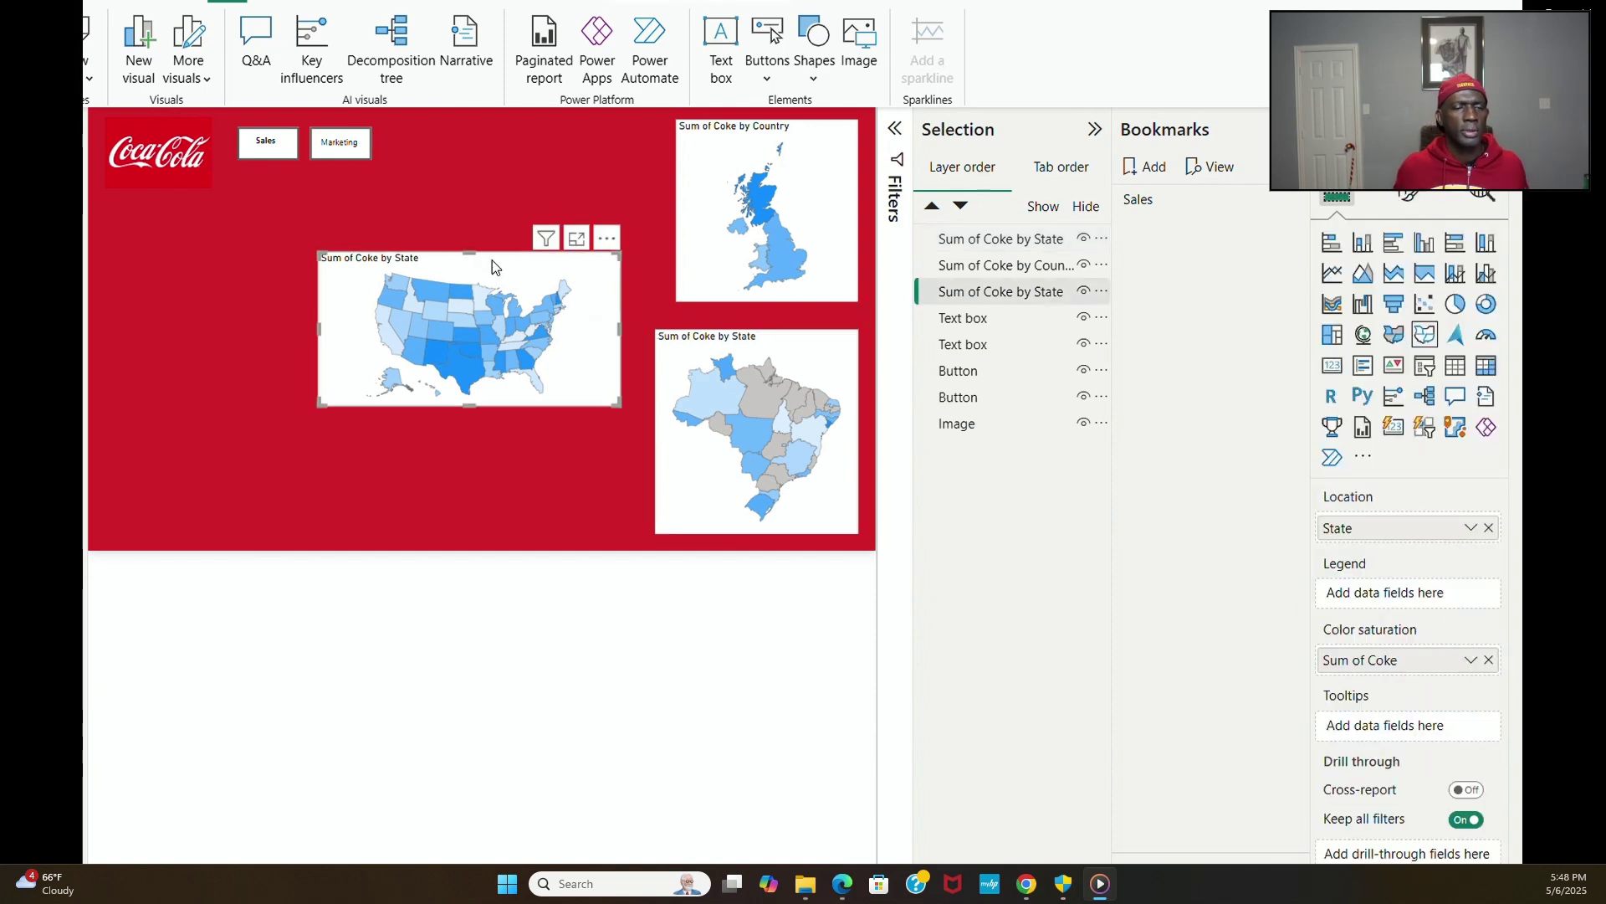
{"action": "left_click_drag", "start_coordinate": [496, 254], "coordinate": [521, 228]}
{"action": "left_click", "coordinate": [433, 468]}
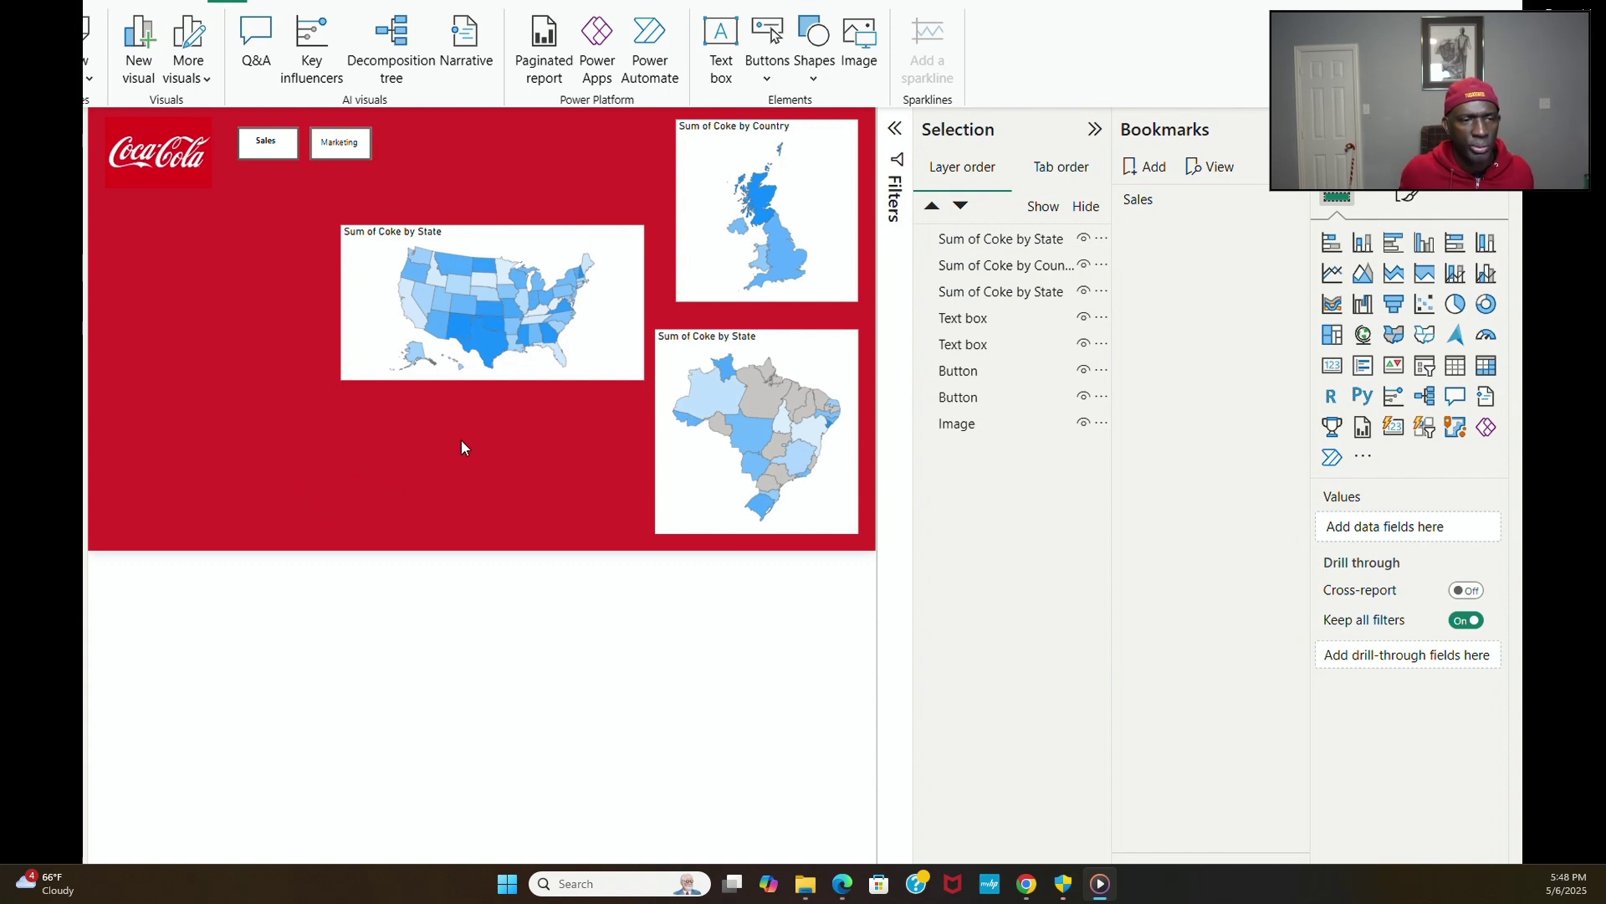
Step: Insert another shape map in the lower-left area of the report page and widen it toward the right
{"action": "left_click", "coordinate": [1426, 336]}
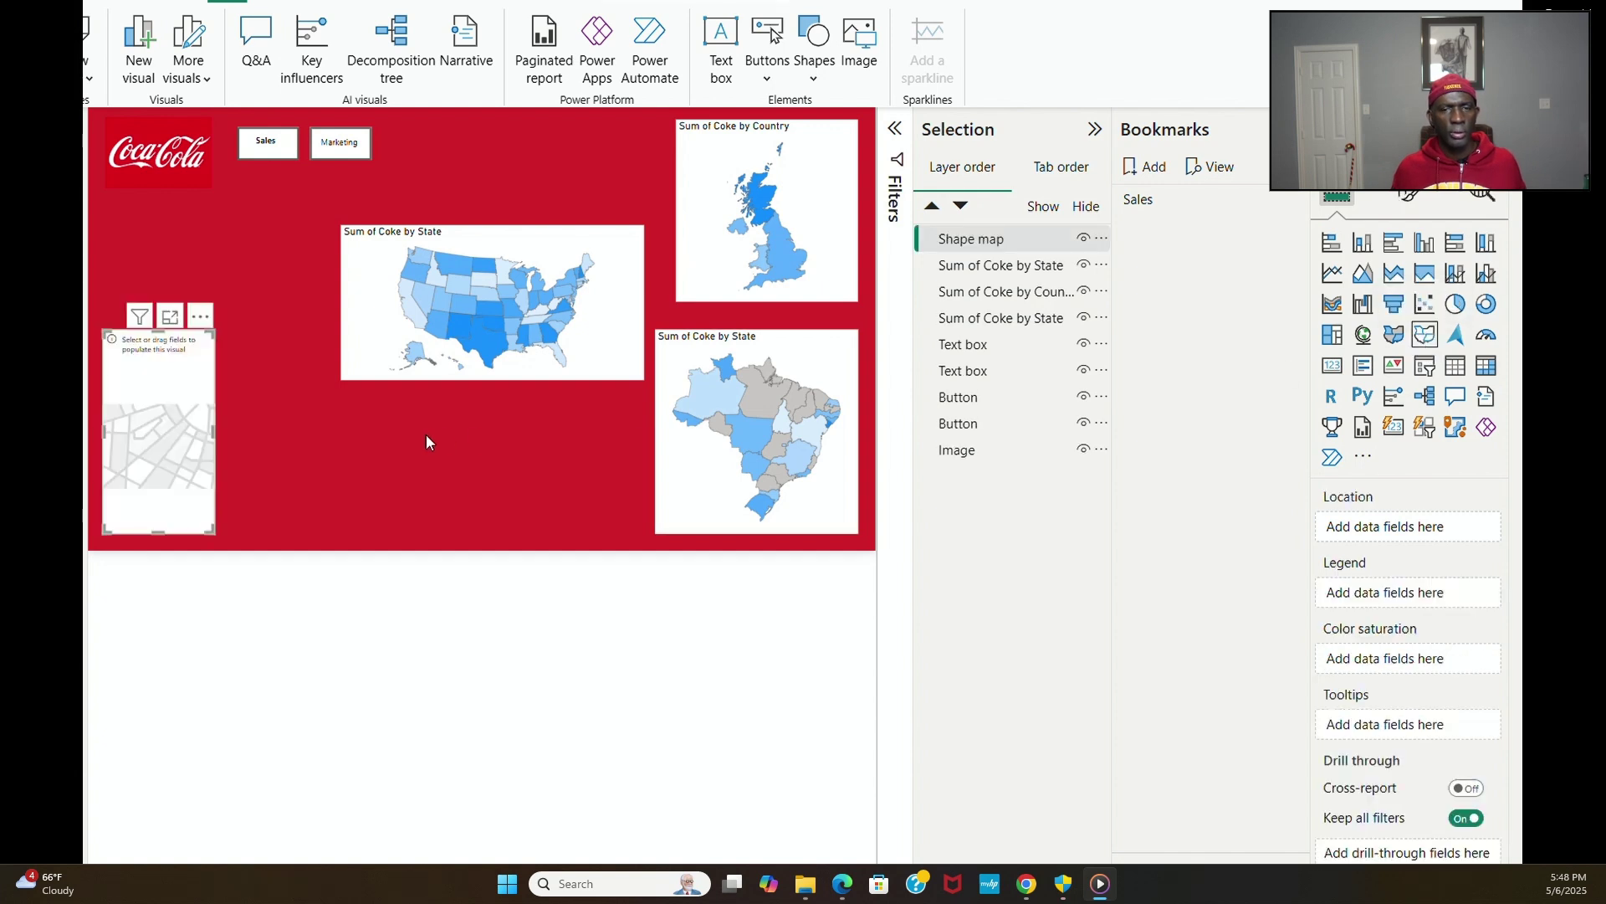
{"action": "left_click_drag", "start_coordinate": [212, 429], "coordinate": [317, 431]}
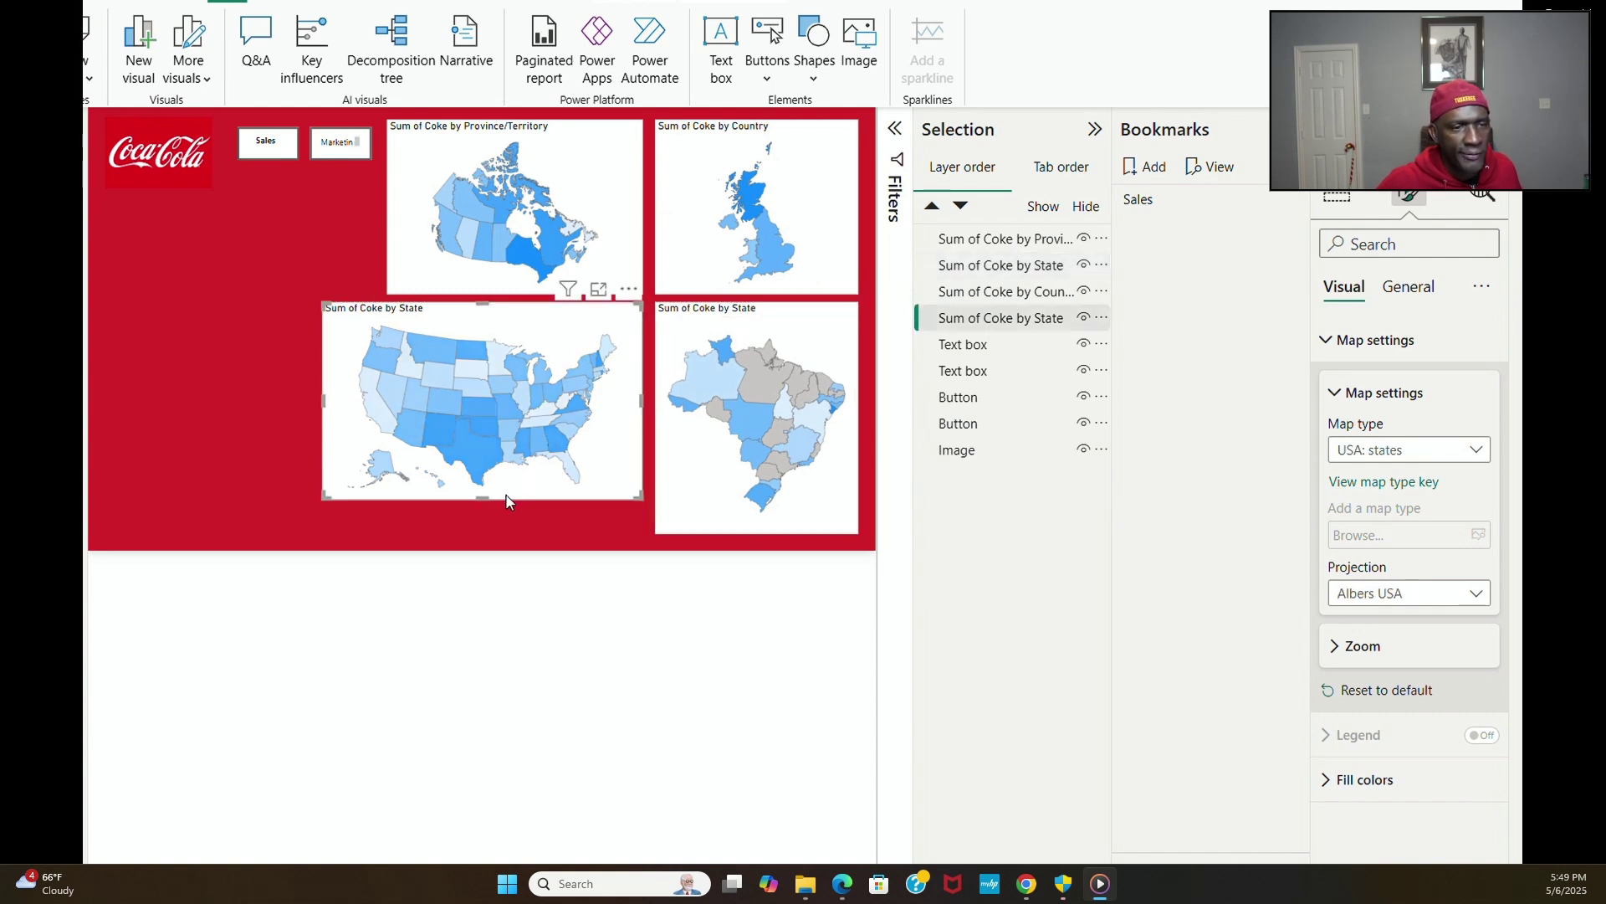
Step: Resize the US map so its bottom edge aligns with the Brazil map and its left edge with the Canada map
{"action": "left_click_drag", "start_coordinate": [482, 496], "coordinate": [484, 517]}
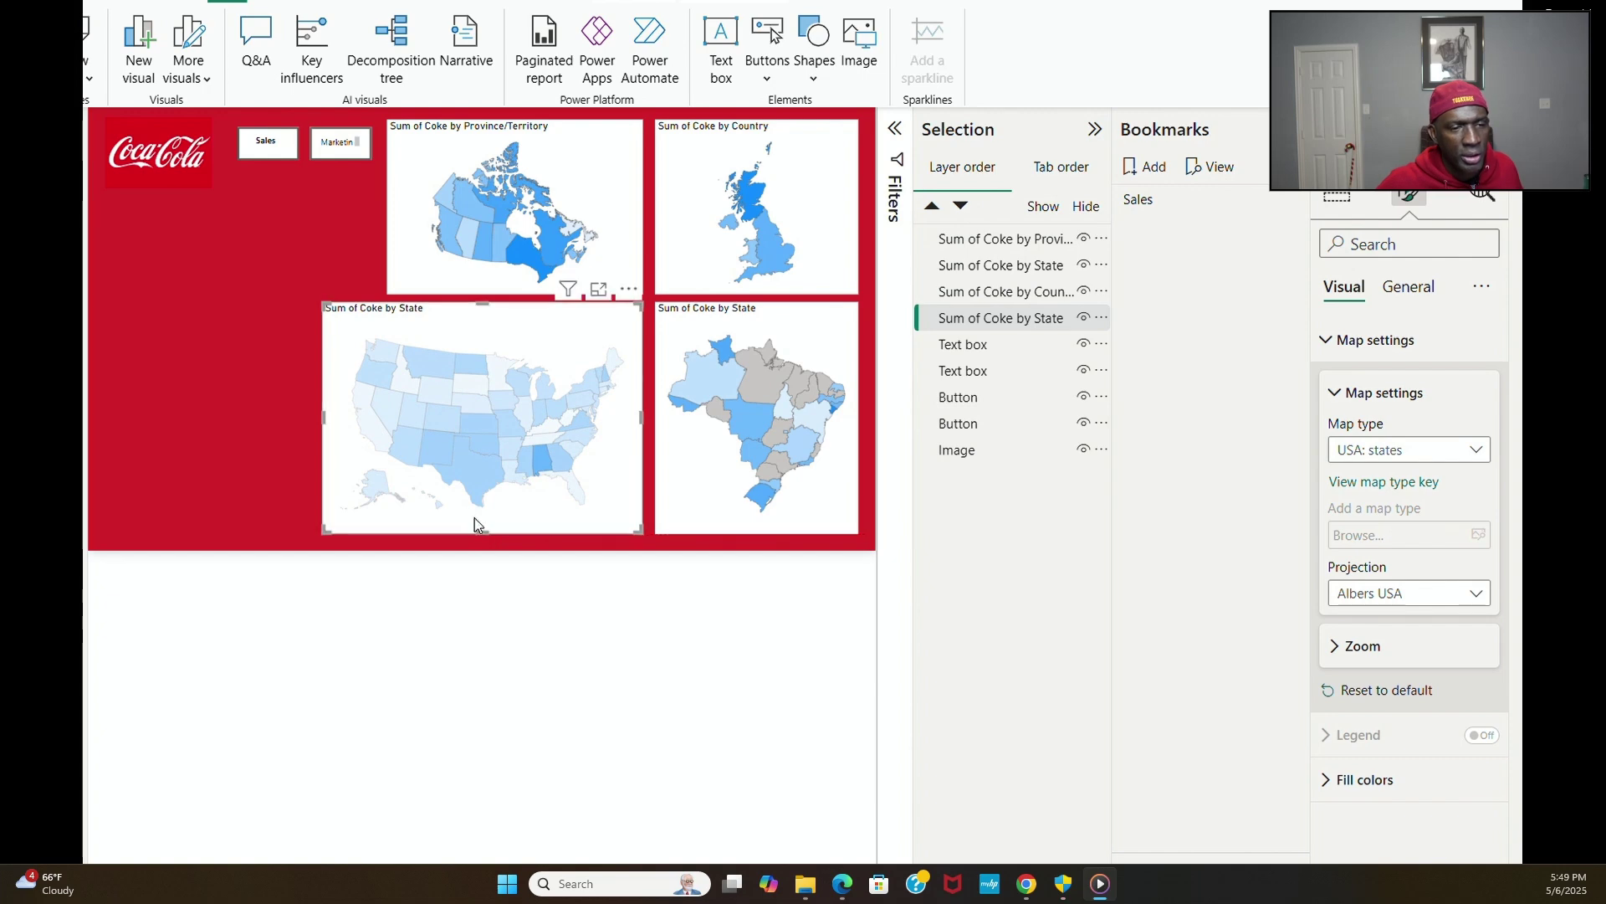
{"action": "left_click", "coordinate": [254, 439]}
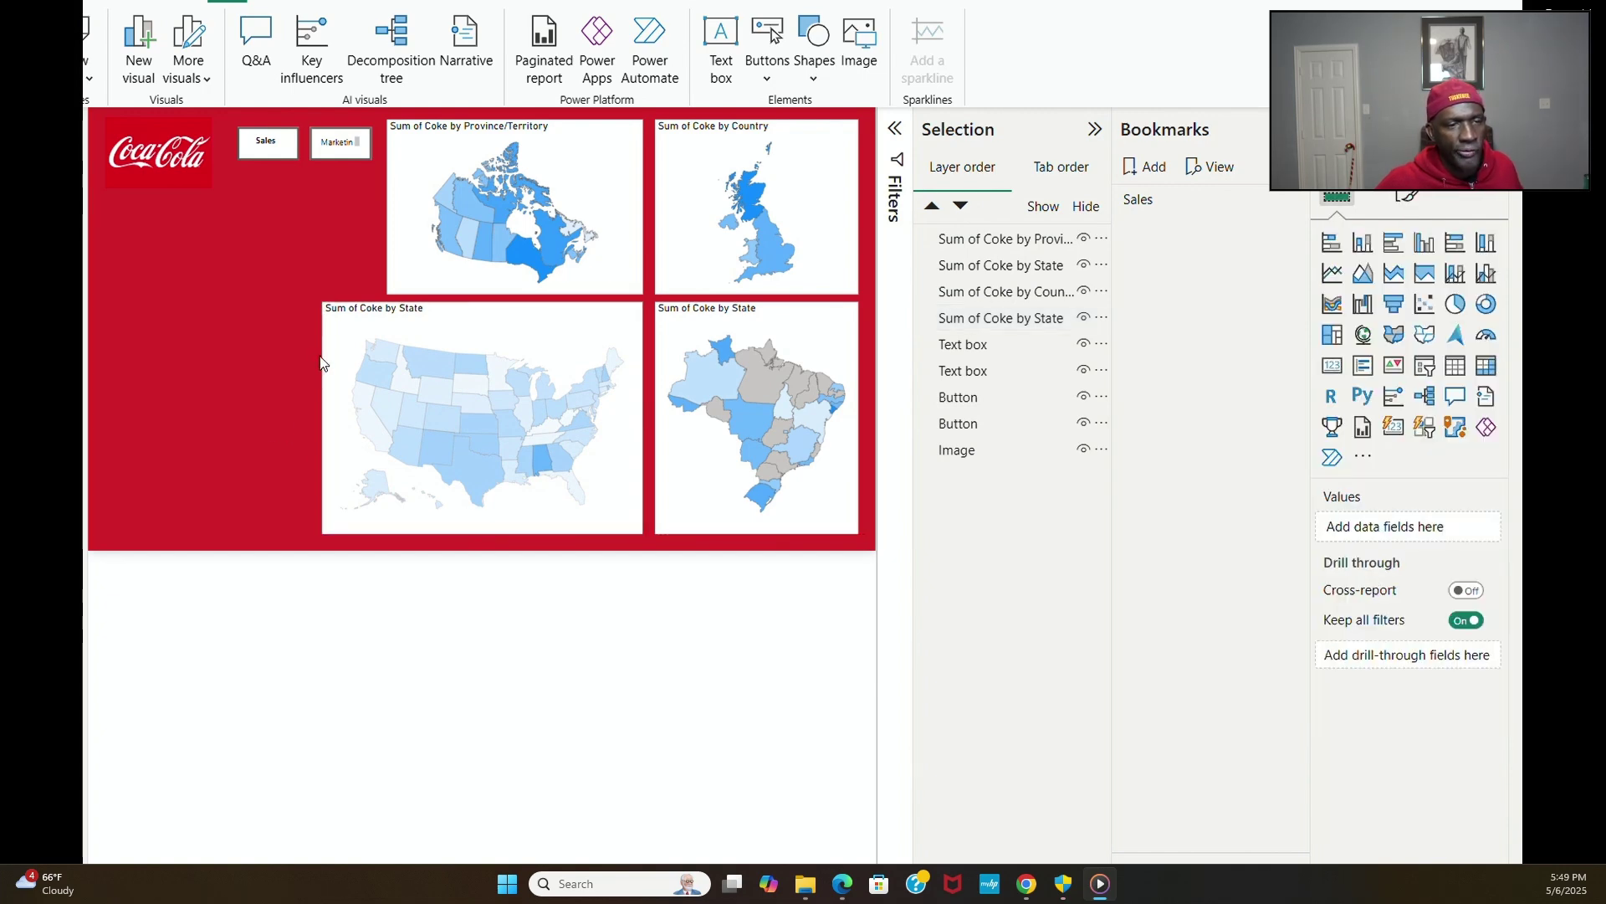
{"action": "left_click", "coordinate": [343, 401]}
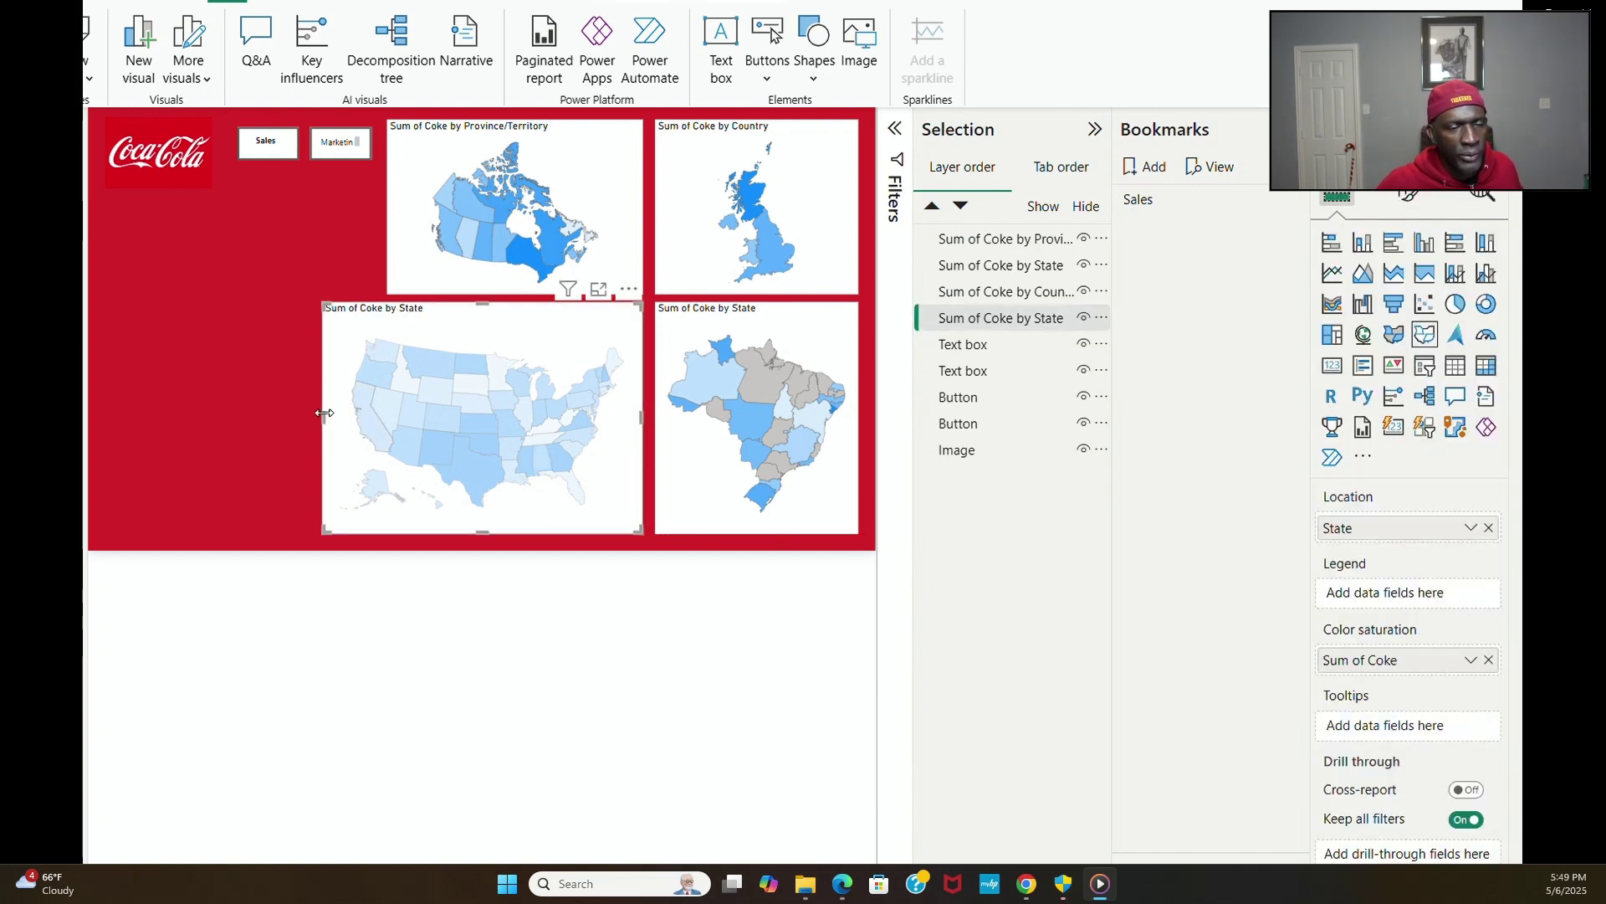
{"action": "left_click_drag", "start_coordinate": [324, 413], "coordinate": [387, 410]}
{"action": "left_click", "coordinate": [334, 403]}
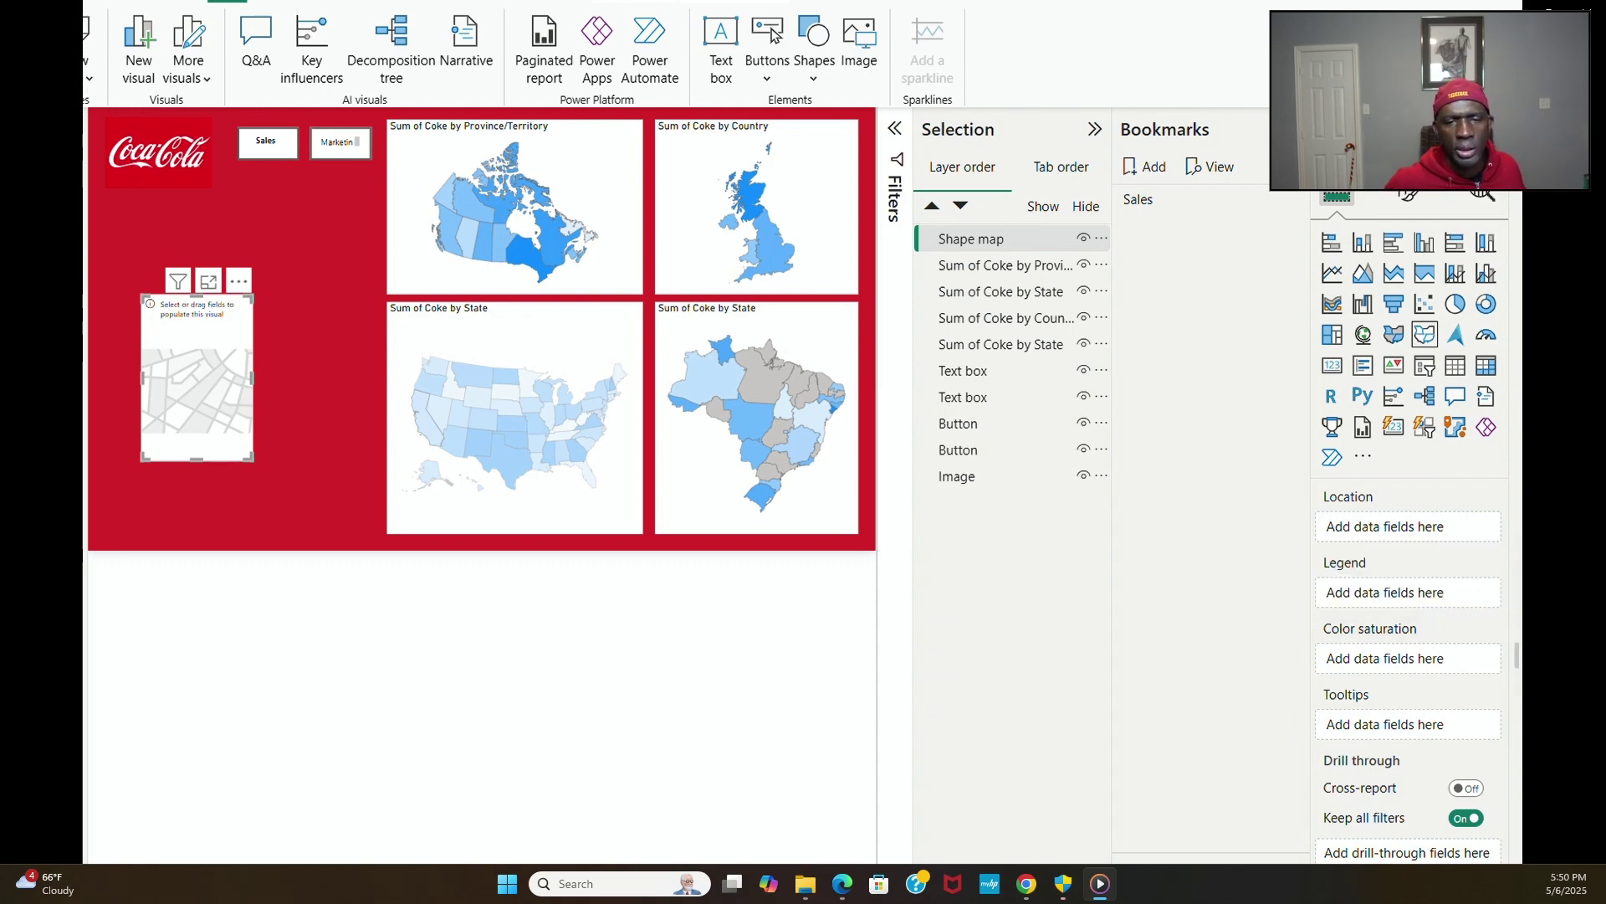
Step: Populate the new shape map with State as location and Coke as color saturation, and set its map type to Mexico: states
{"action": "left_click_drag", "start_coordinate": [1519, 708], "coordinate": [1449, 538]}
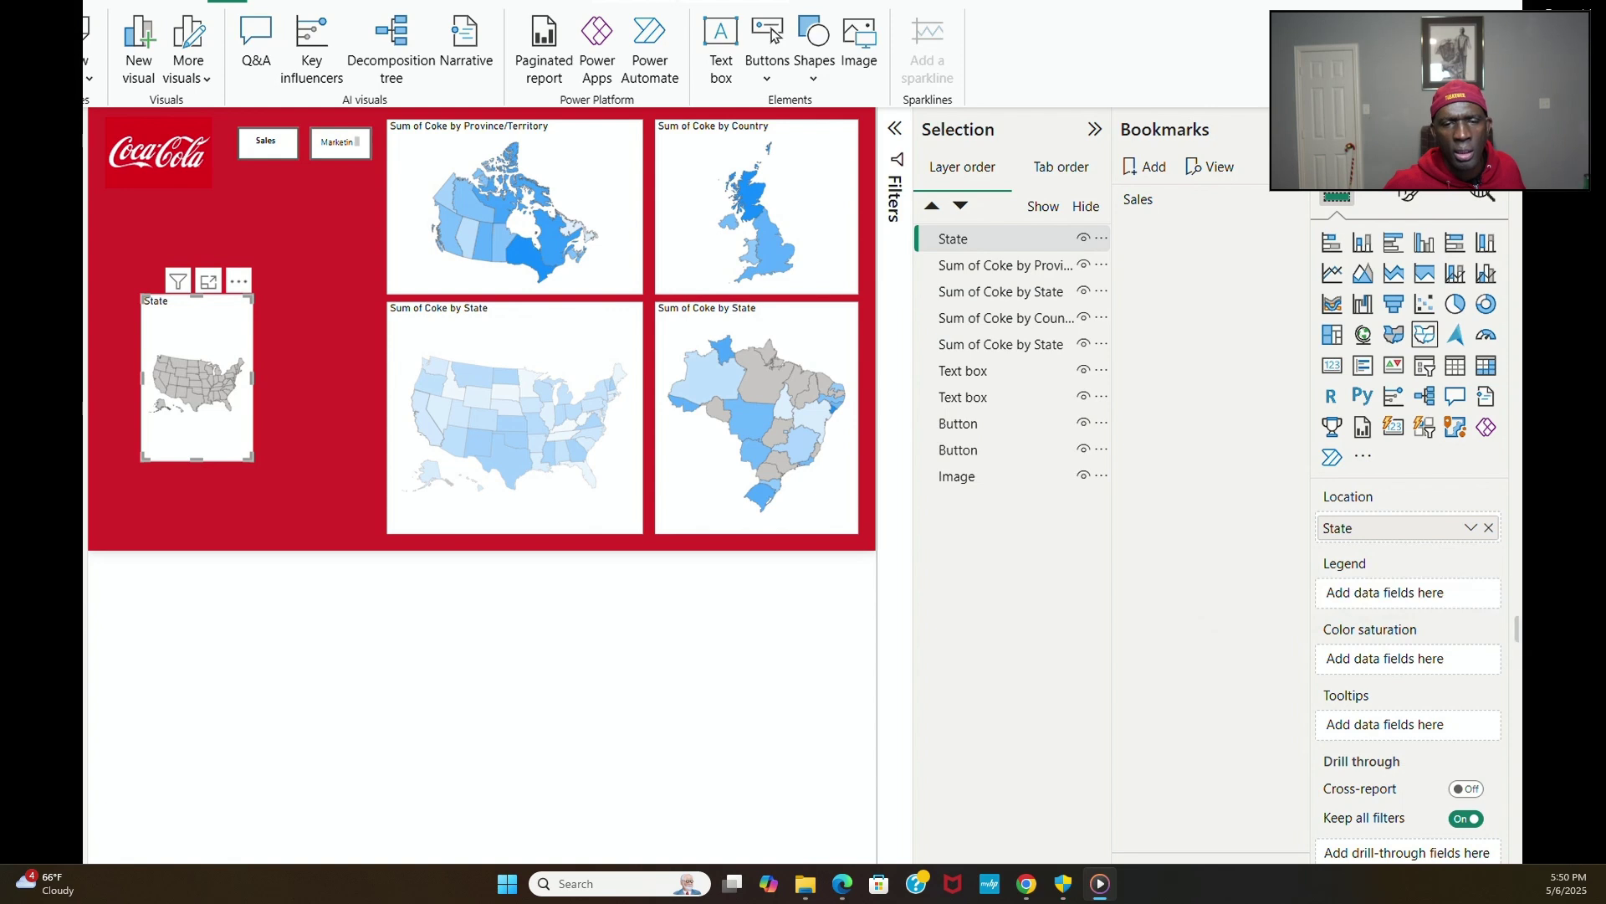
{"action": "left_click_drag", "start_coordinate": [1518, 615], "coordinate": [1424, 660]}
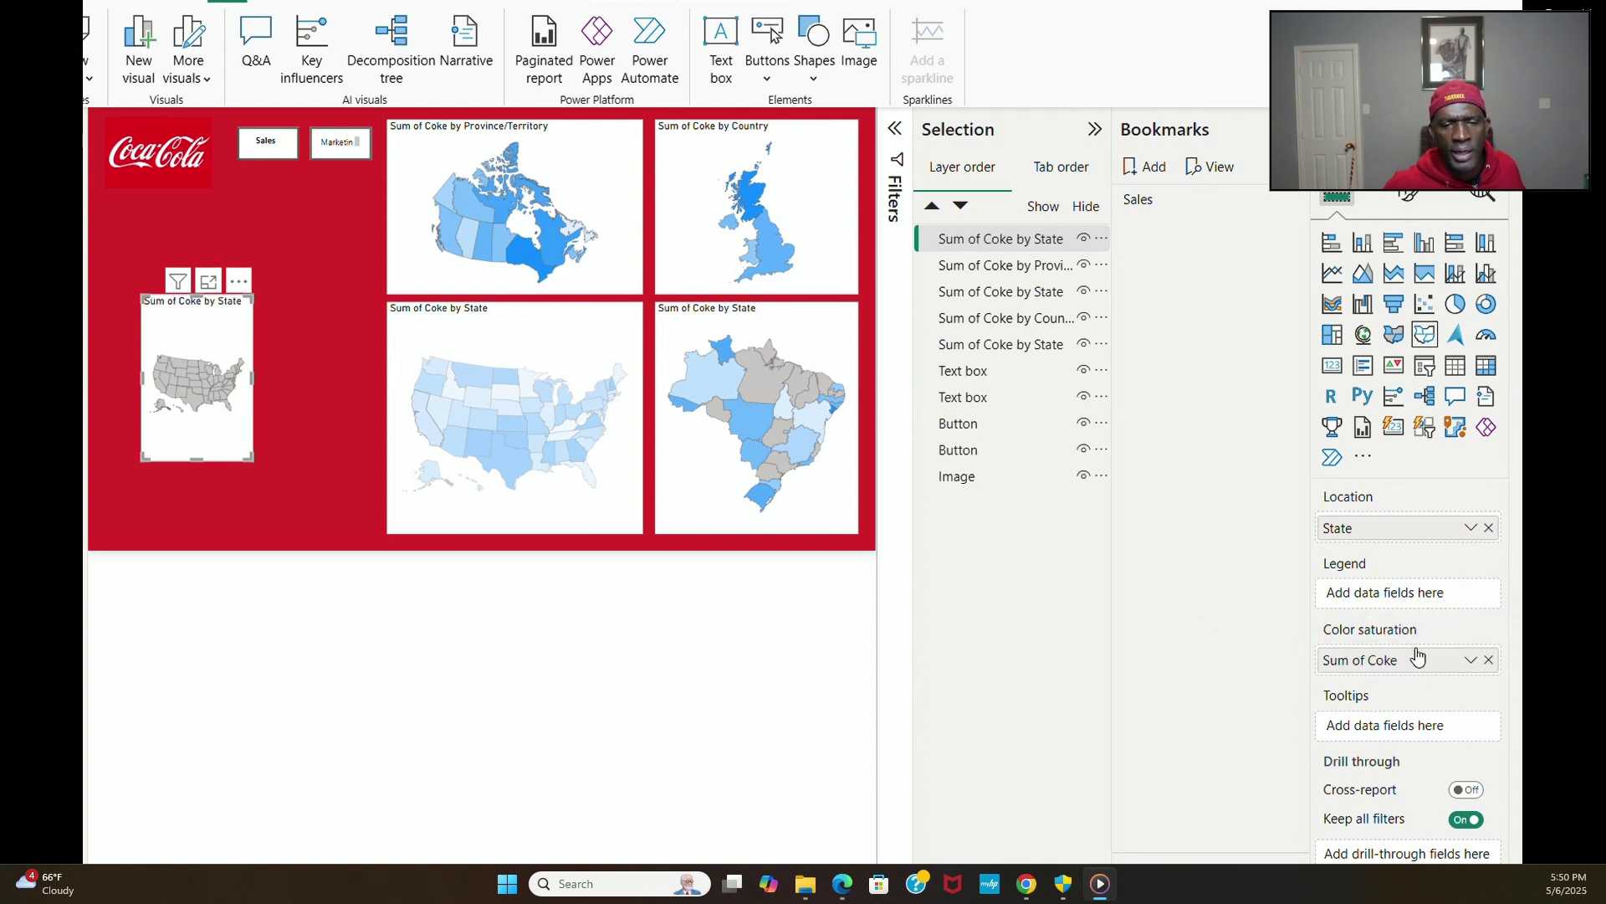
{"action": "left_click", "coordinate": [1408, 197]}
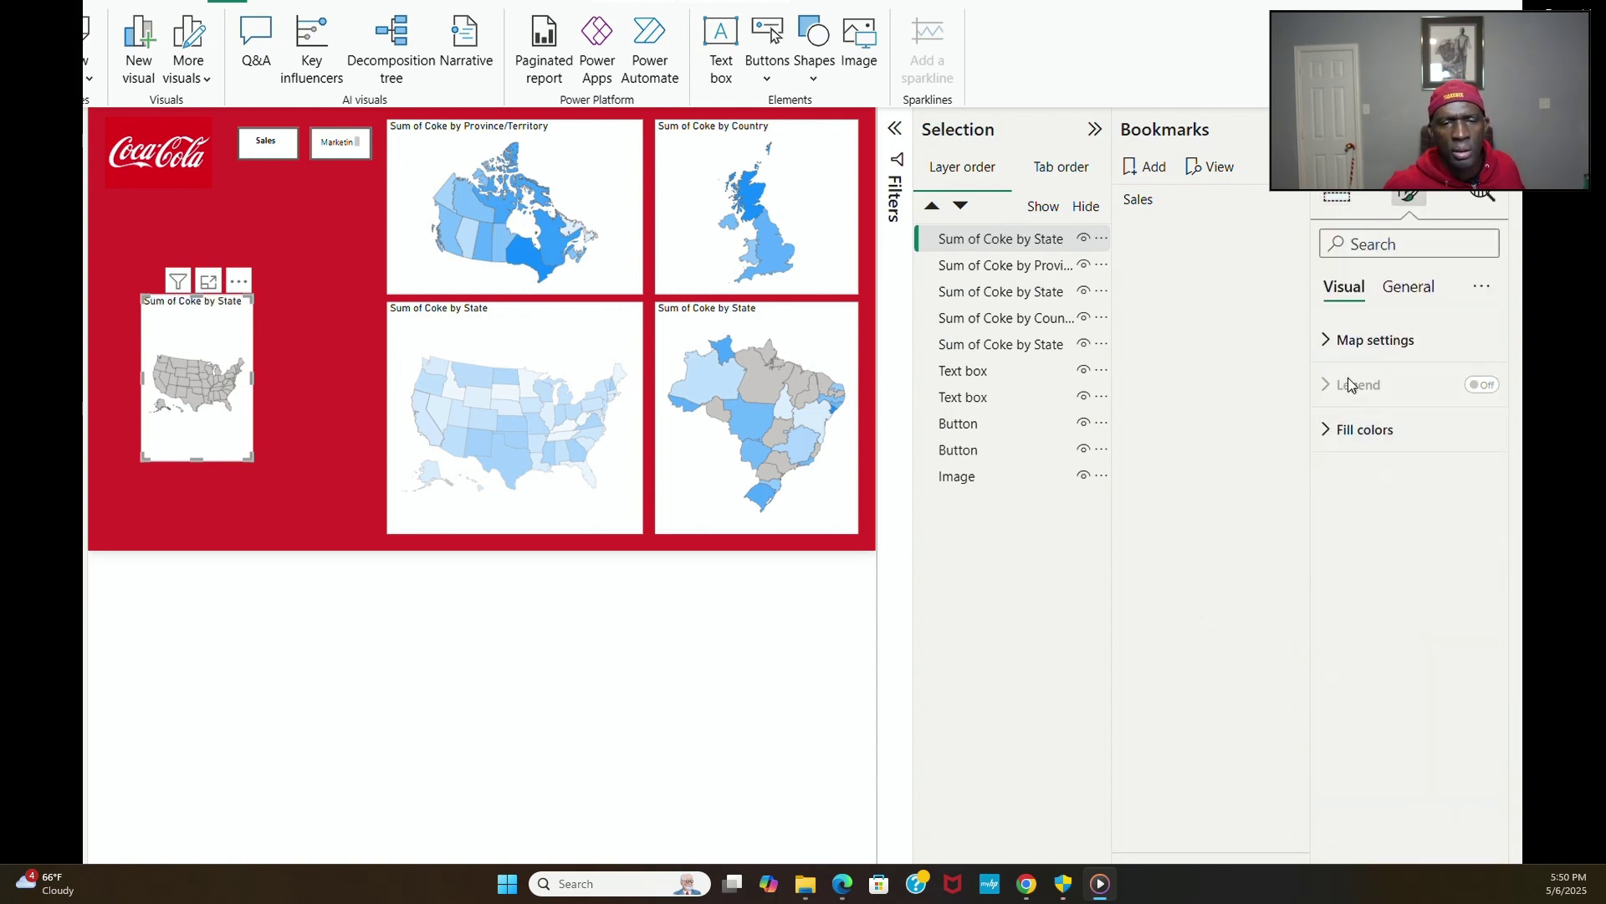
{"action": "left_click", "coordinate": [1328, 343]}
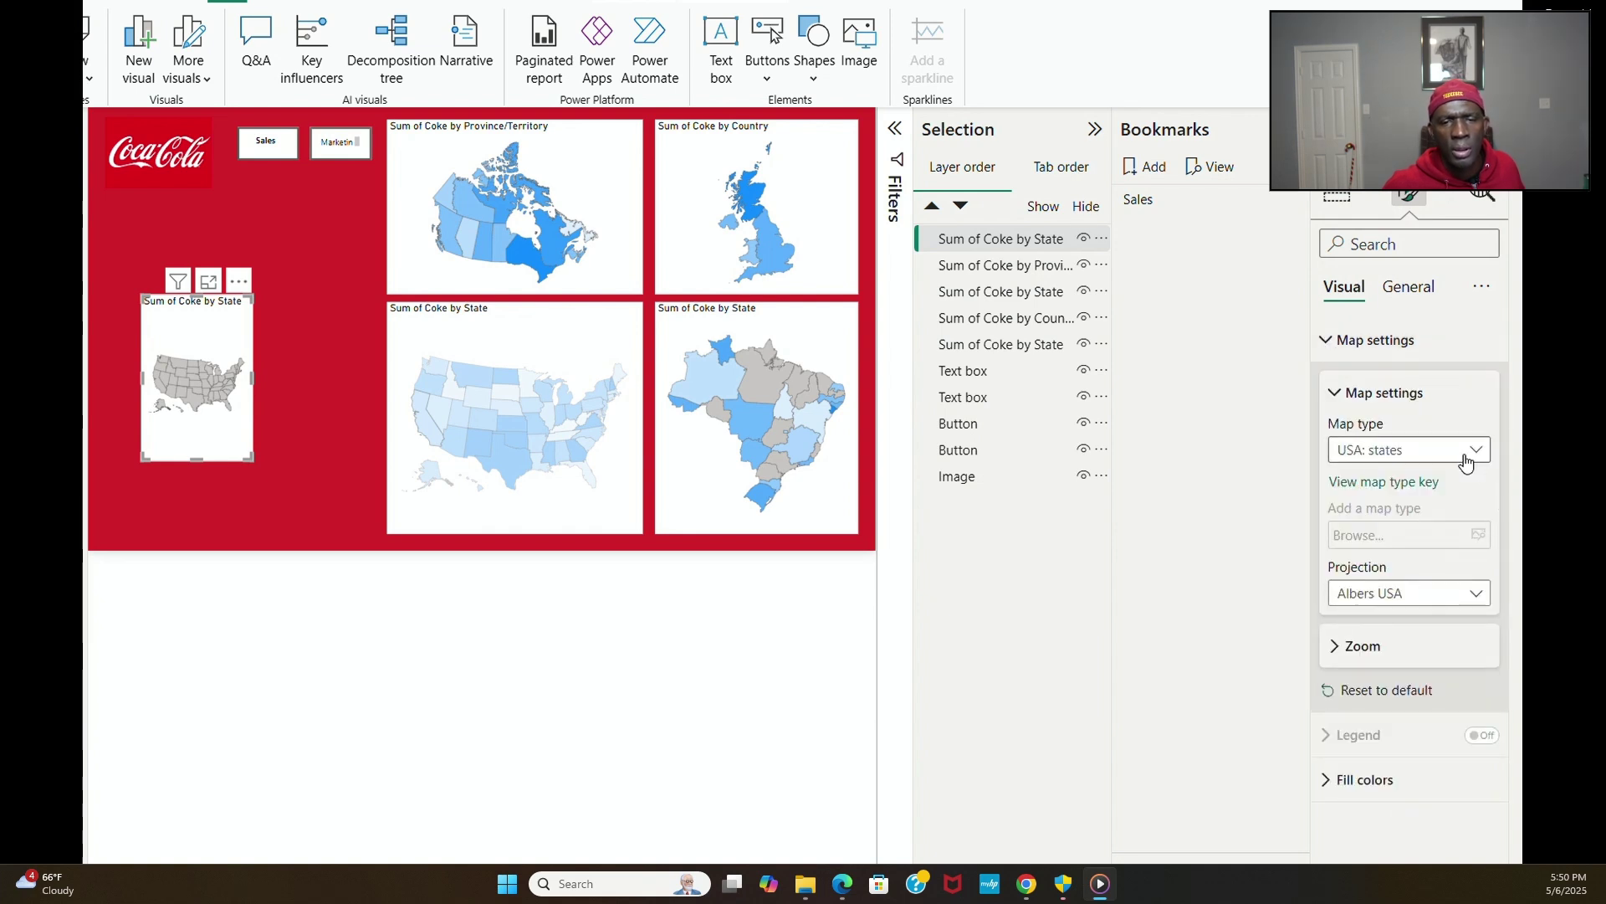
{"action": "left_click", "coordinate": [1474, 452]}
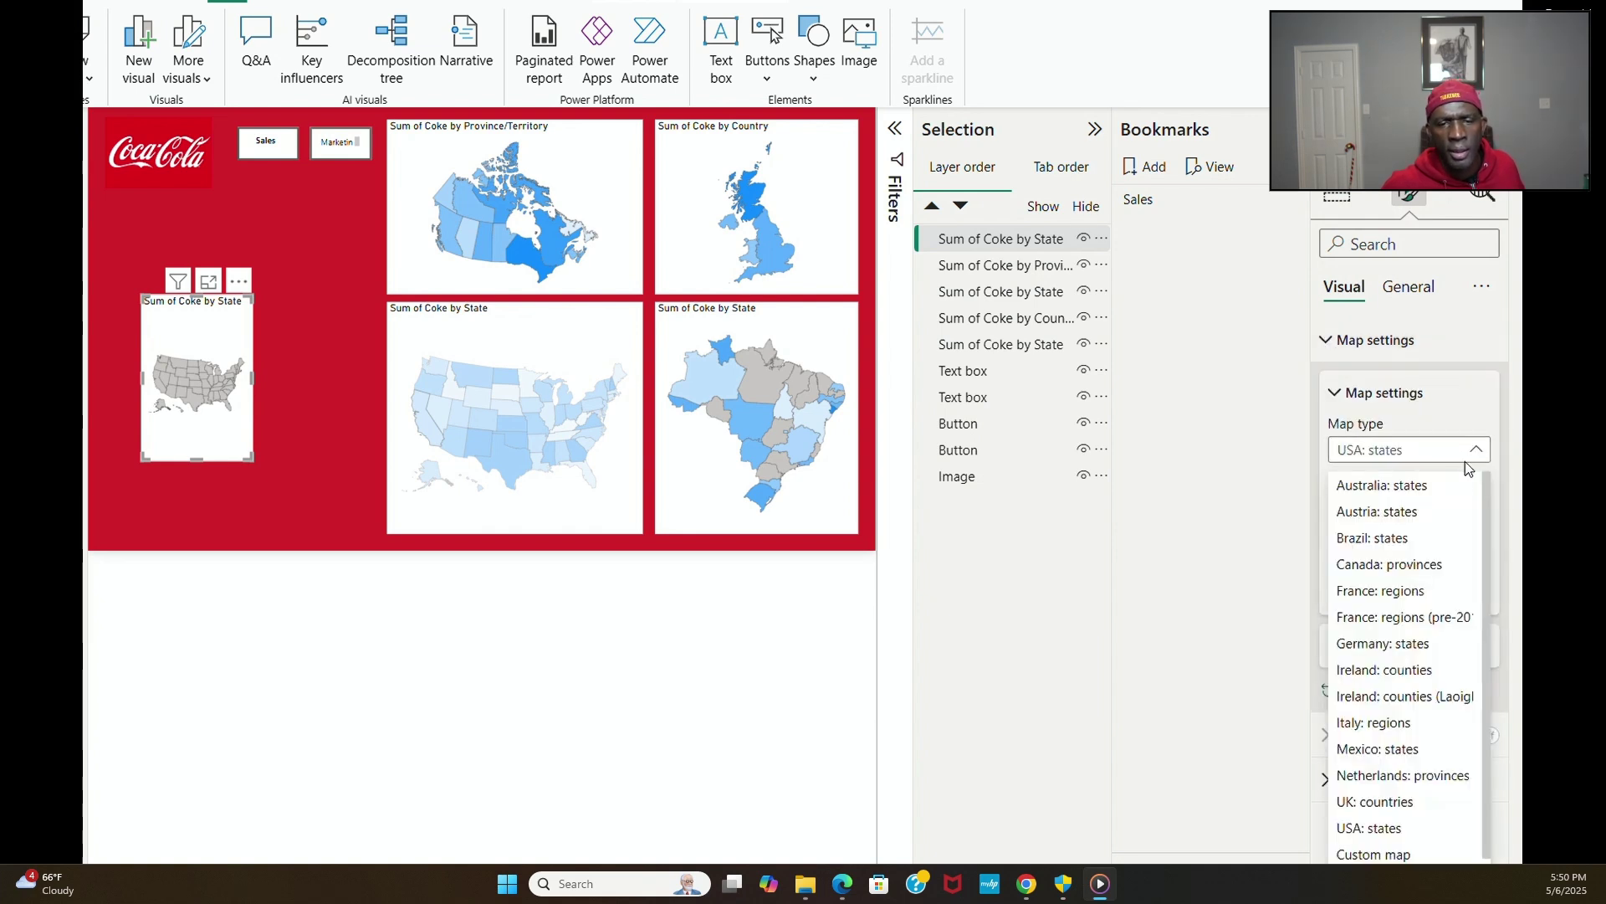
{"action": "left_click", "coordinate": [1416, 749]}
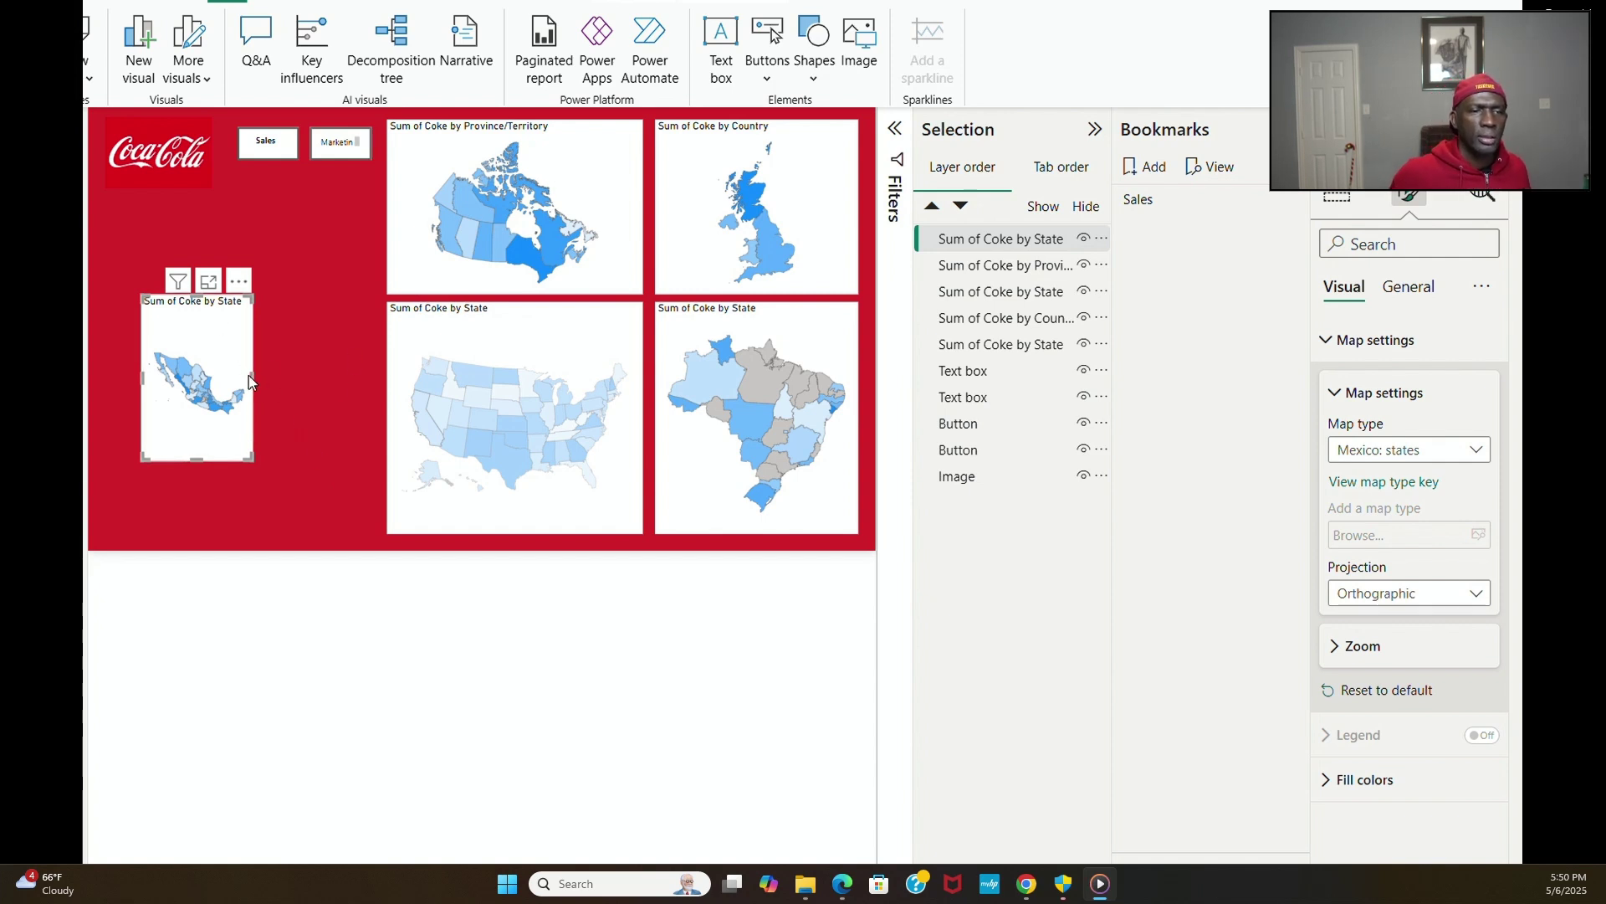
Step: Widen the Mexico map toward the US map and align its top and bottom edges with the US map
{"action": "left_click_drag", "start_coordinate": [253, 379], "coordinate": [375, 395]}
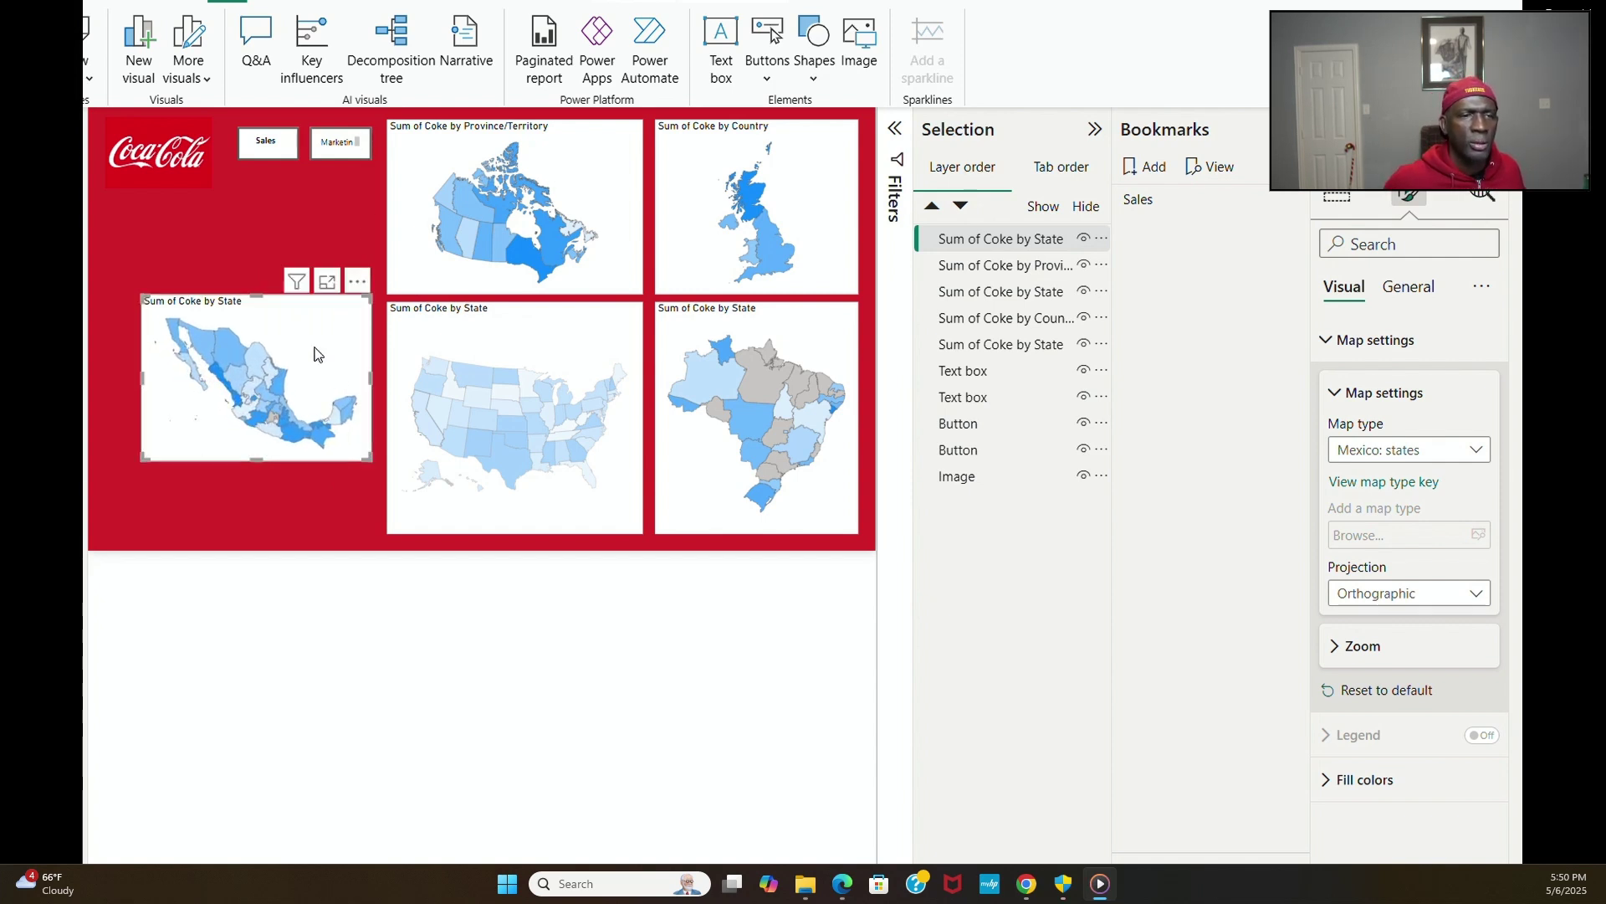
{"action": "left_click_drag", "start_coordinate": [284, 298], "coordinate": [288, 306]}
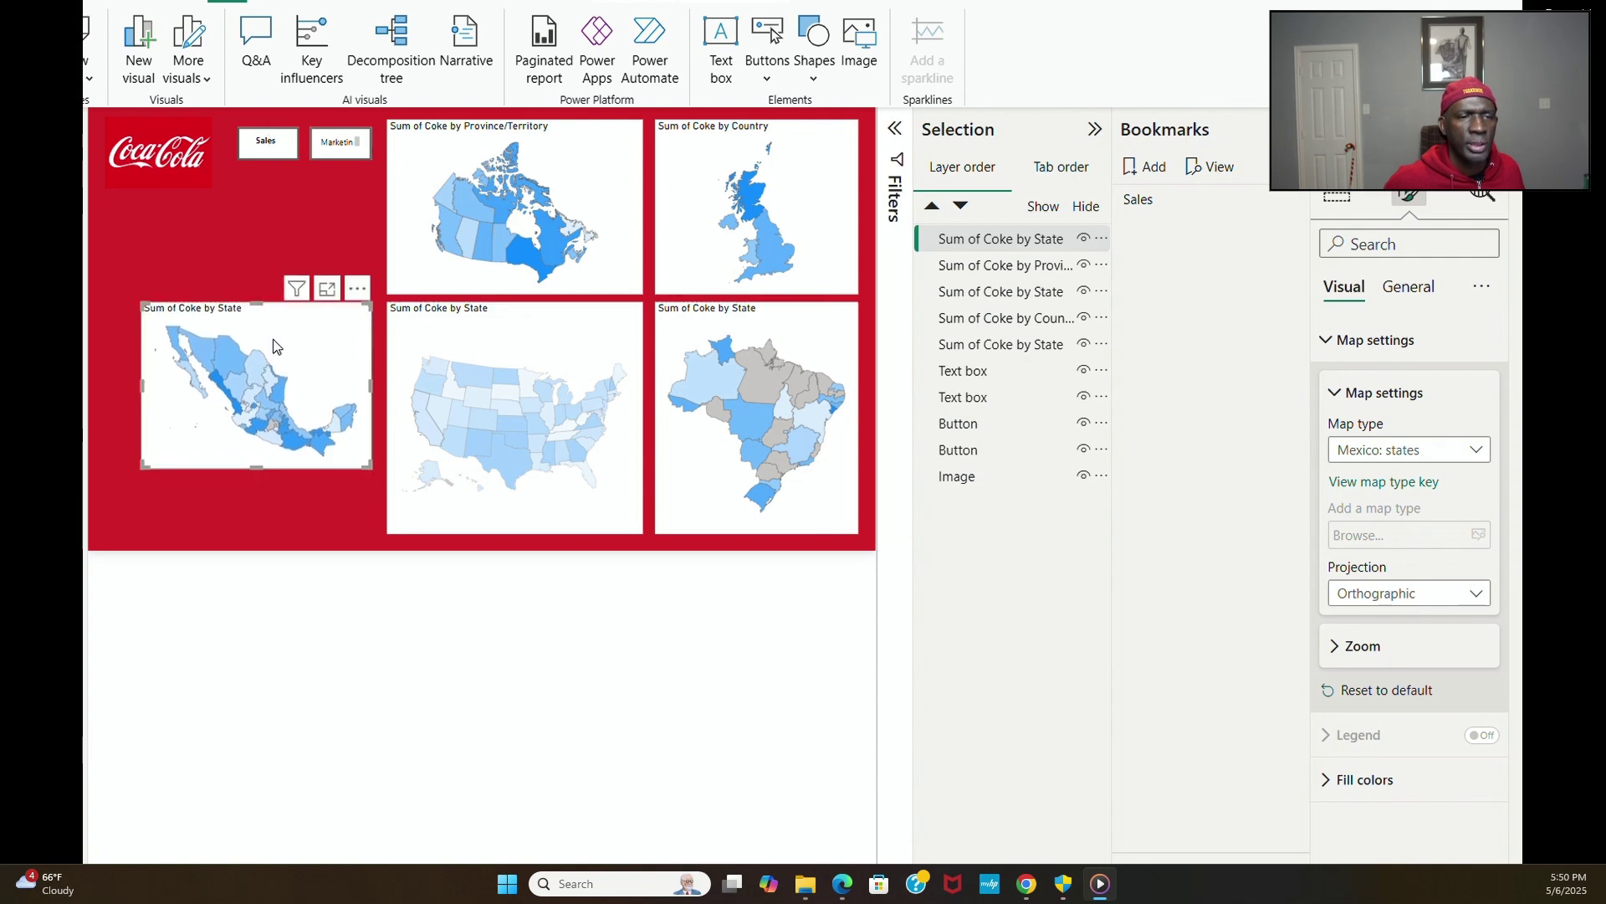
{"action": "left_click", "coordinate": [256, 505]}
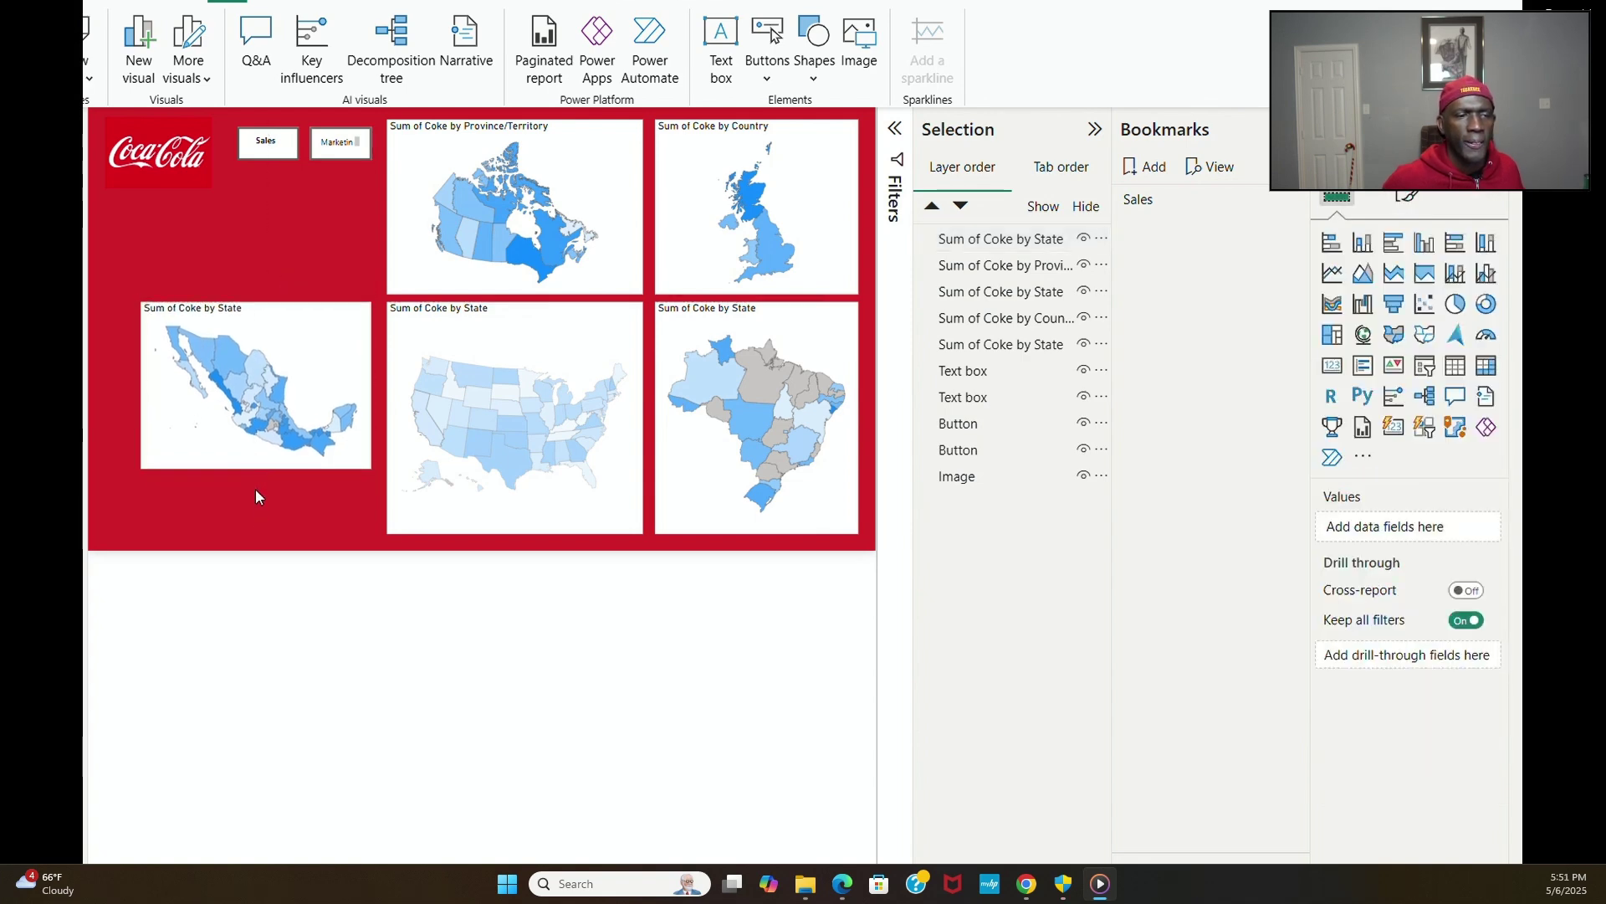
{"action": "left_click", "coordinate": [254, 460]}
{"action": "left_click_drag", "start_coordinate": [254, 467], "coordinate": [268, 527]}
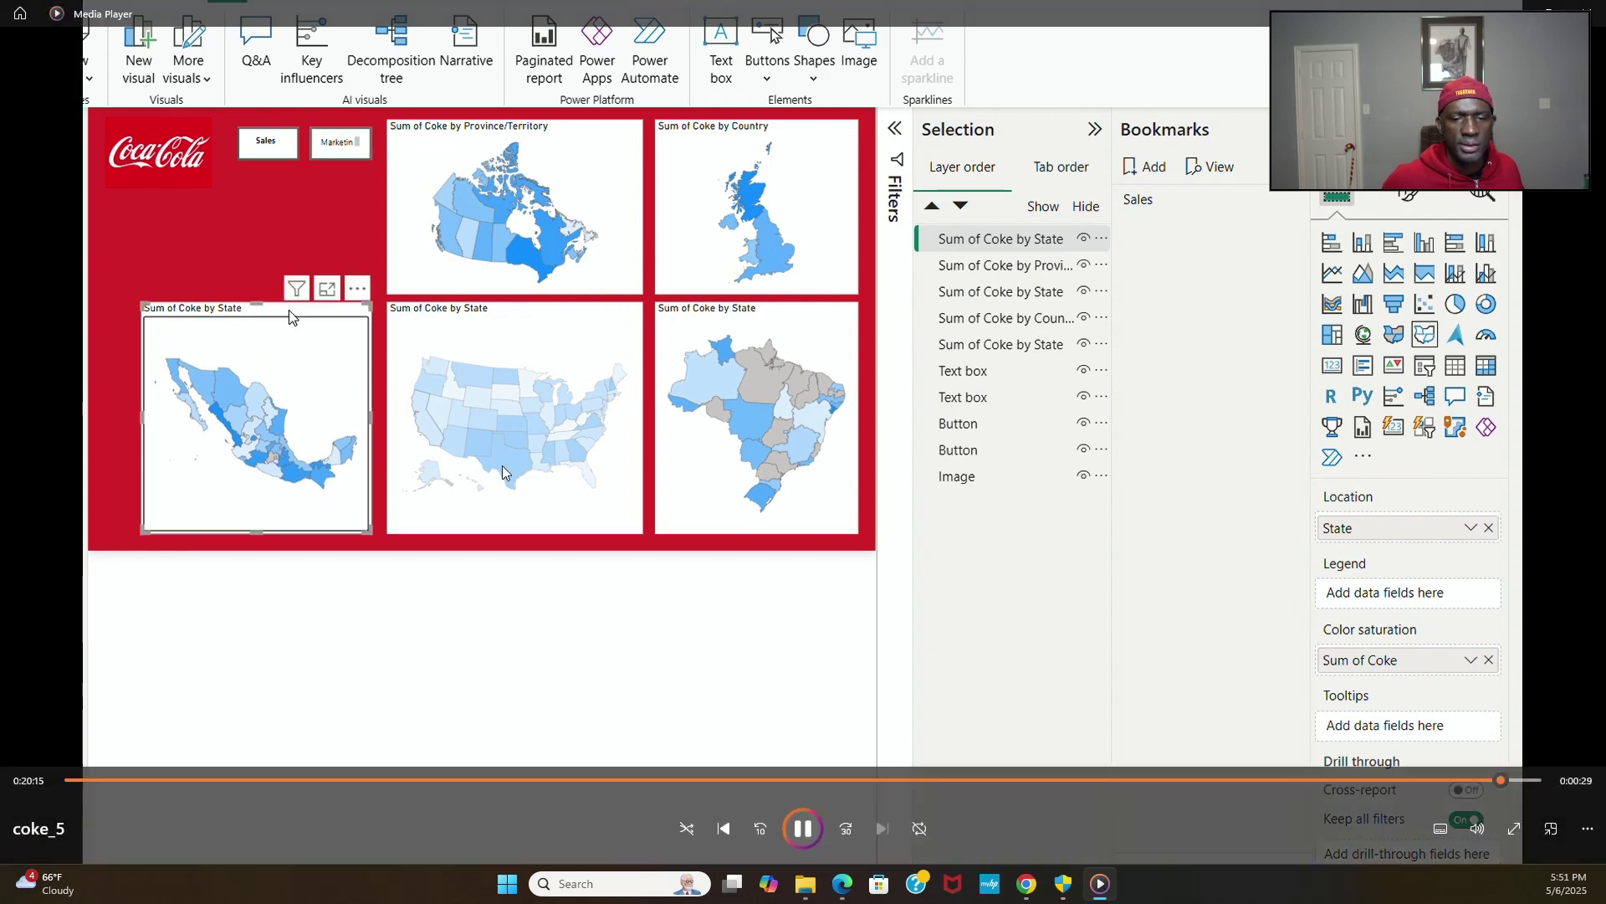
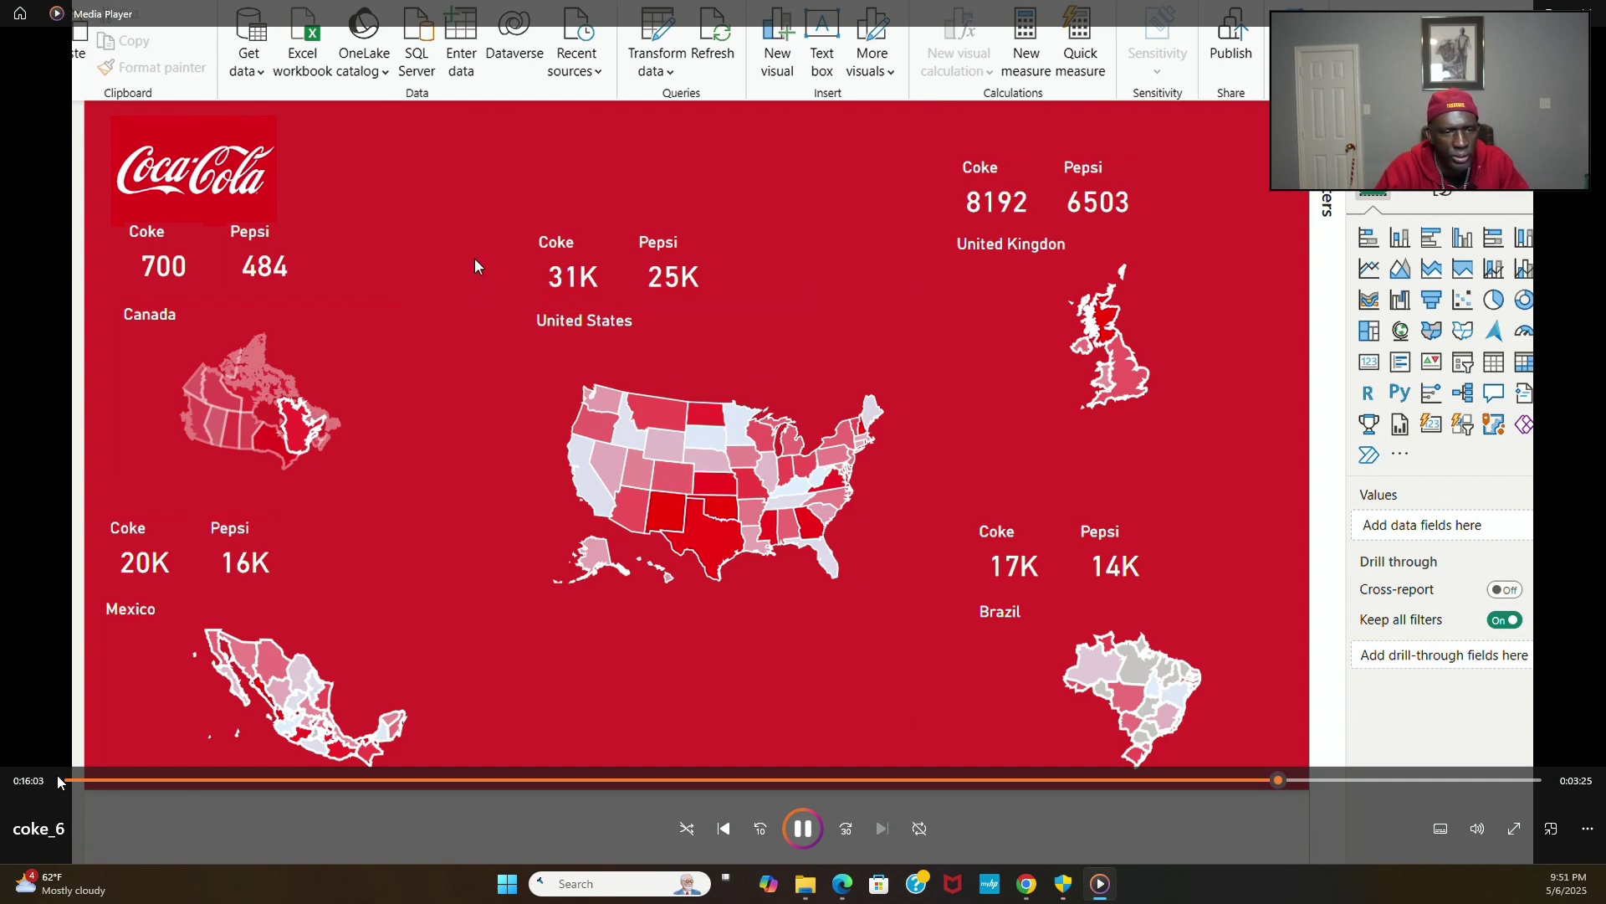
Step: Widen the United States map toward the Brazil map so it sits more centrally on the page
{"action": "mouse_move", "coordinate": [90, 876]}
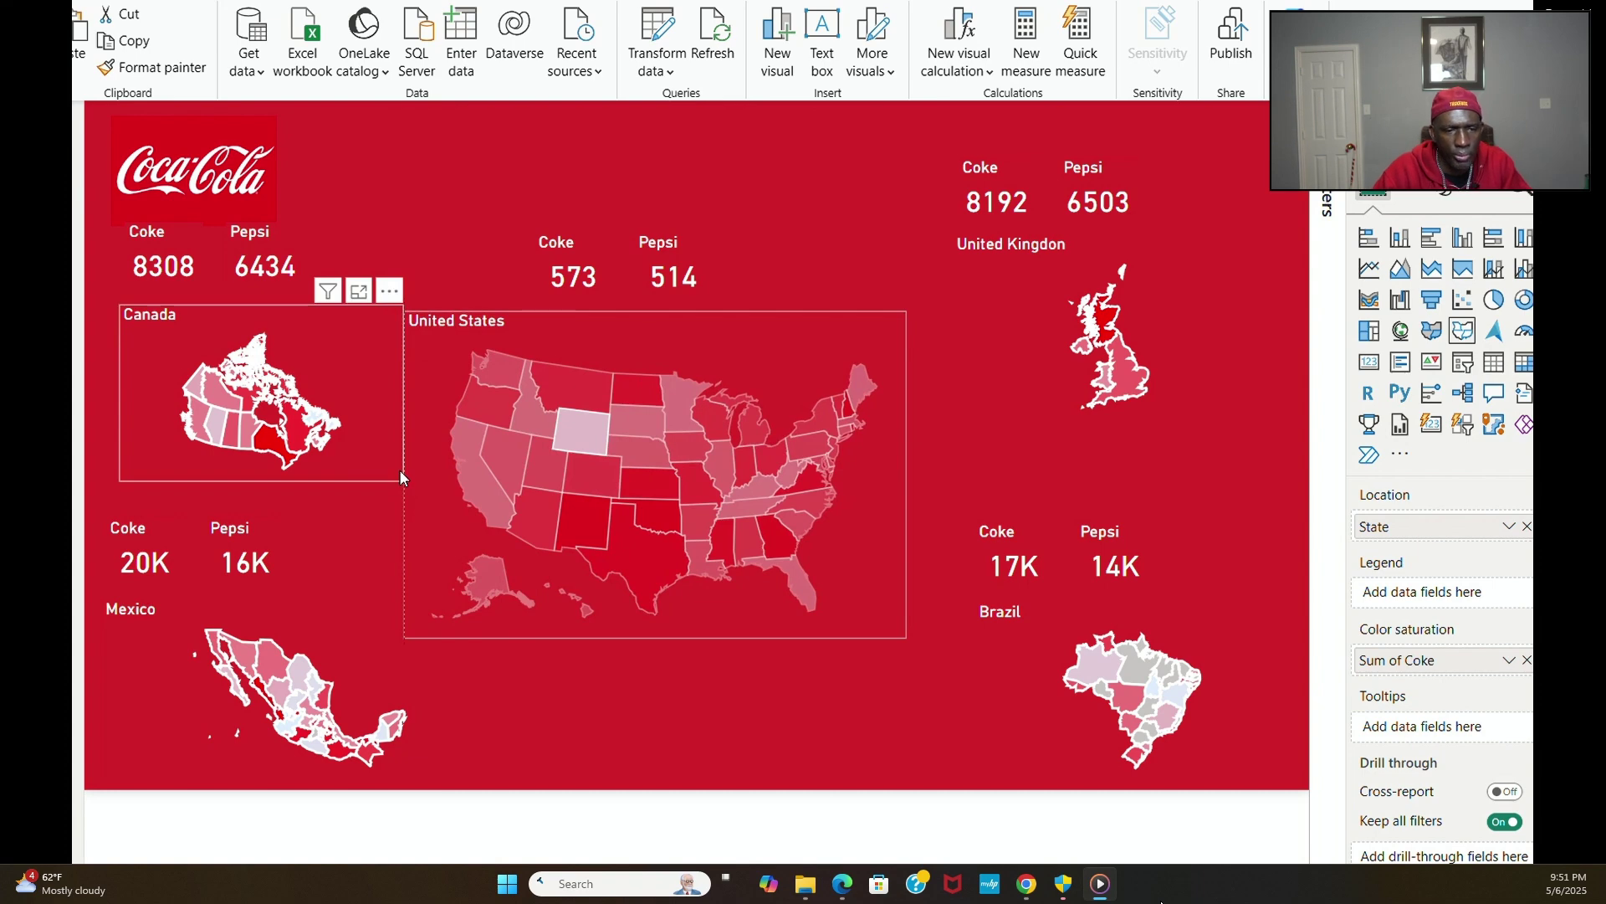
{"action": "left_click", "coordinate": [627, 499]}
{"action": "left_click_drag", "start_coordinate": [905, 474], "coordinate": [973, 467]}
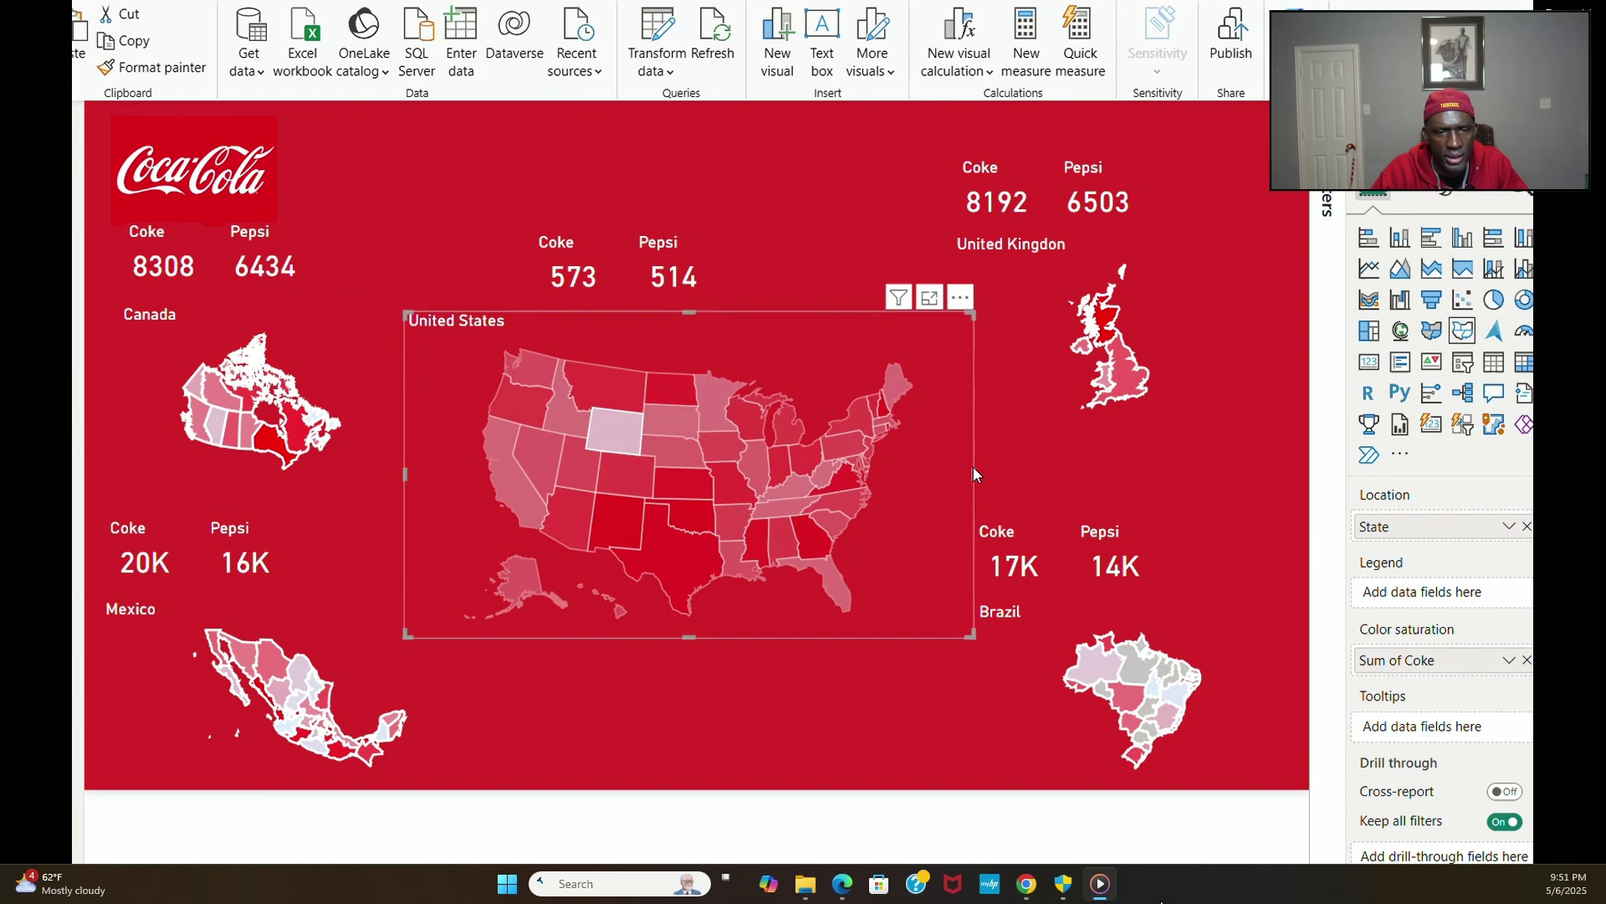
Step: Move the US Coke and Pepsi cards side by side directly above the United States map title
{"action": "left_click", "coordinate": [584, 290]}
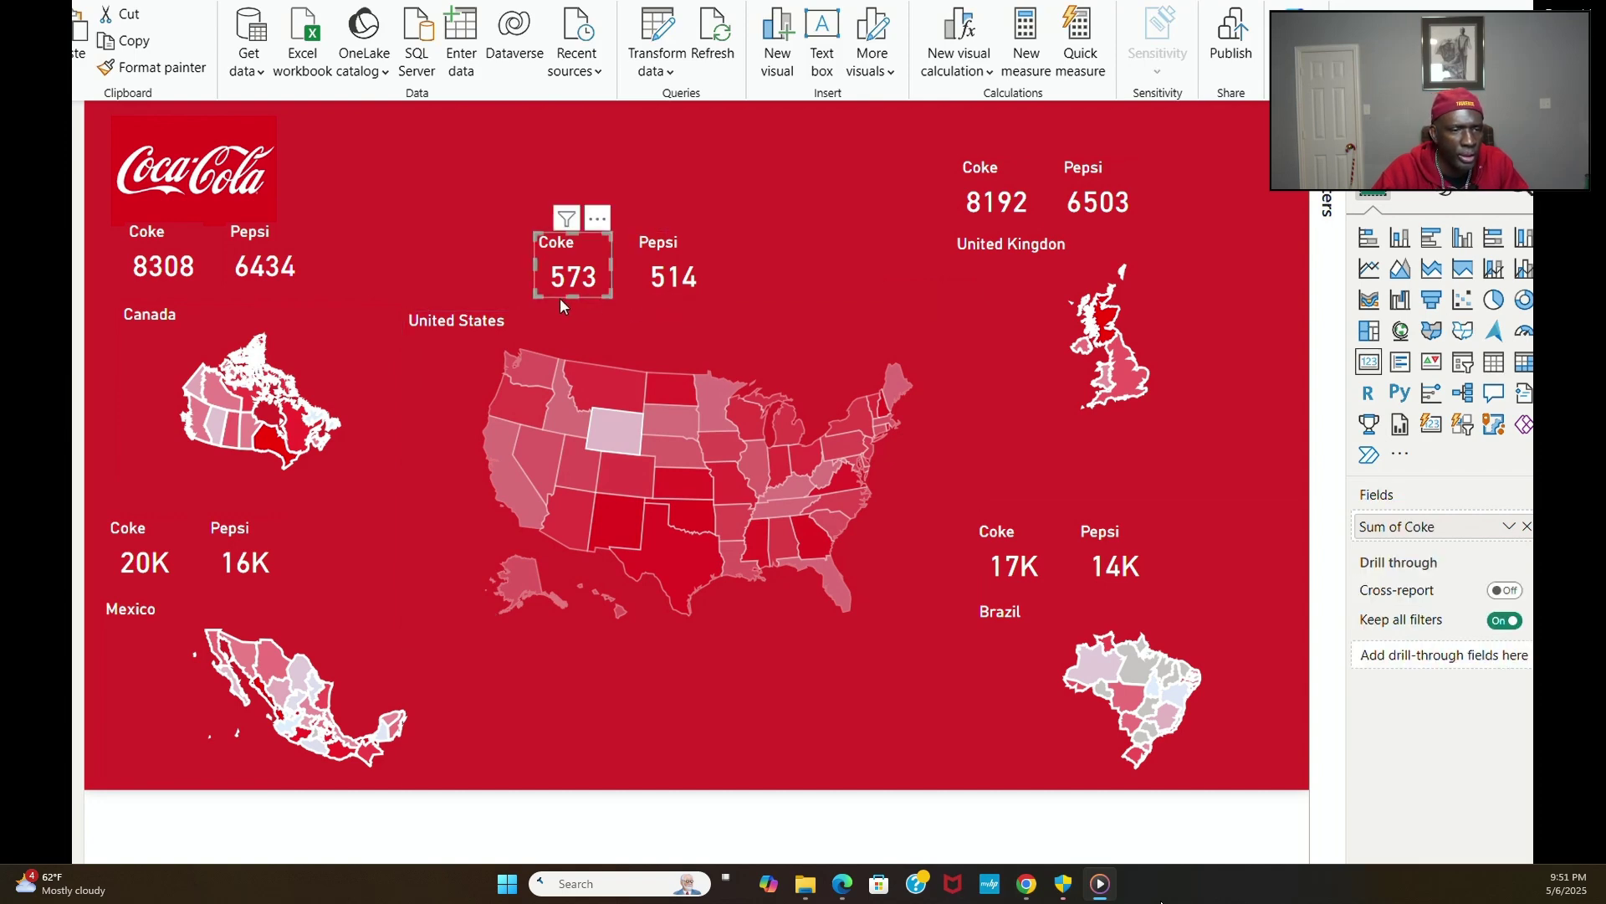
{"action": "left_click_drag", "start_coordinate": [559, 297], "coordinate": [425, 315]}
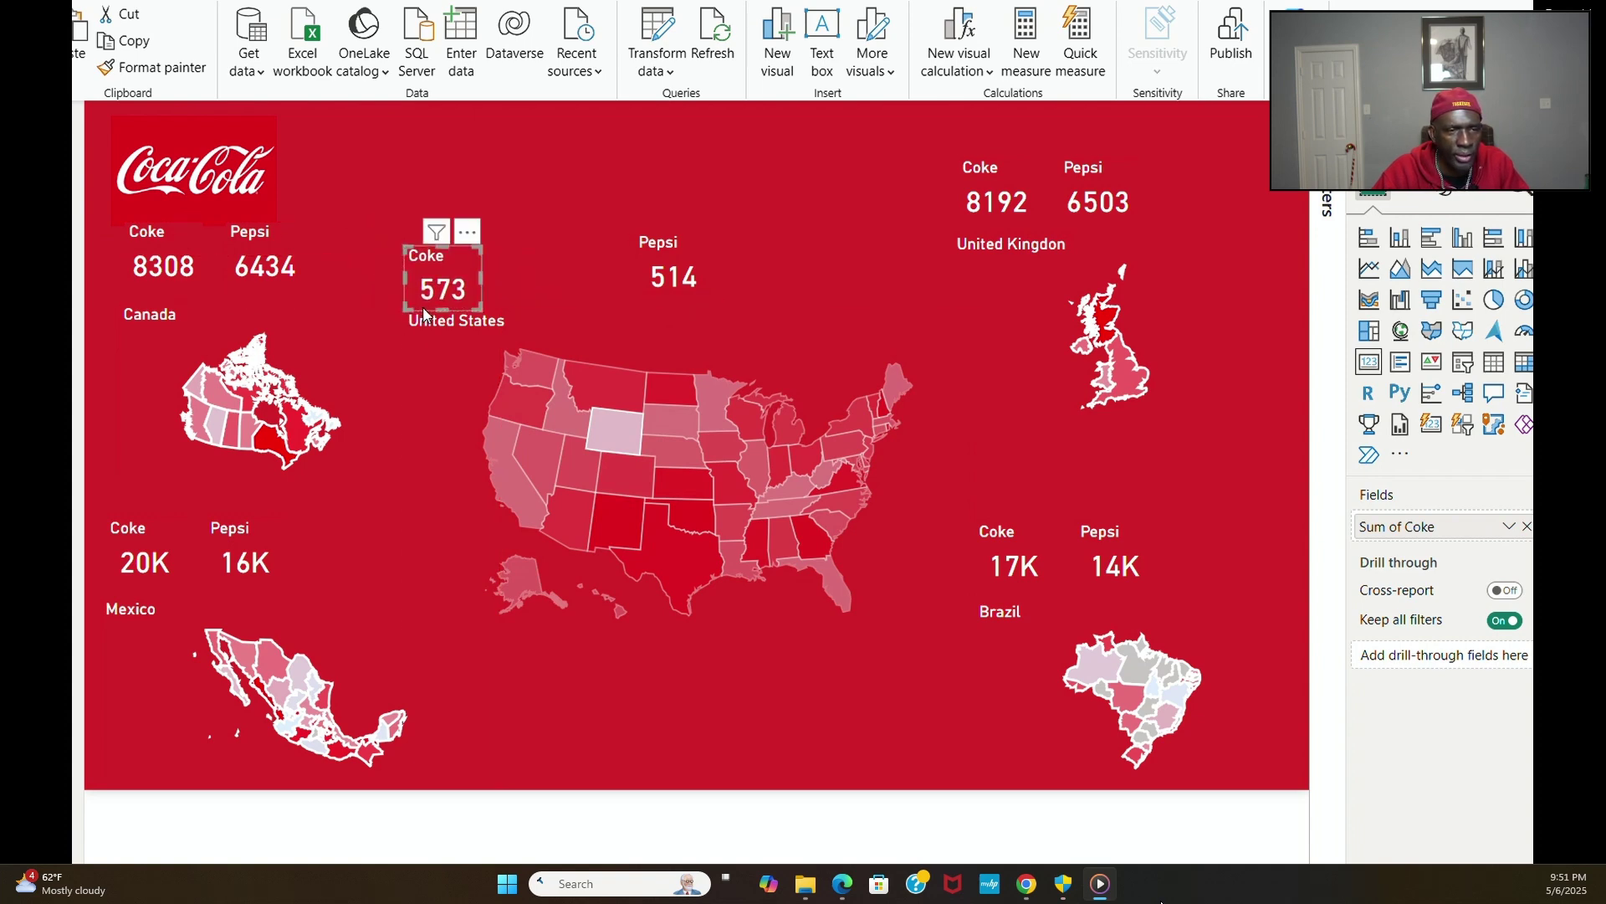
{"action": "left_click", "coordinate": [656, 290]}
{"action": "left_click_drag", "start_coordinate": [656, 297], "coordinate": [543, 306]}
{"action": "left_click", "coordinate": [732, 292]}
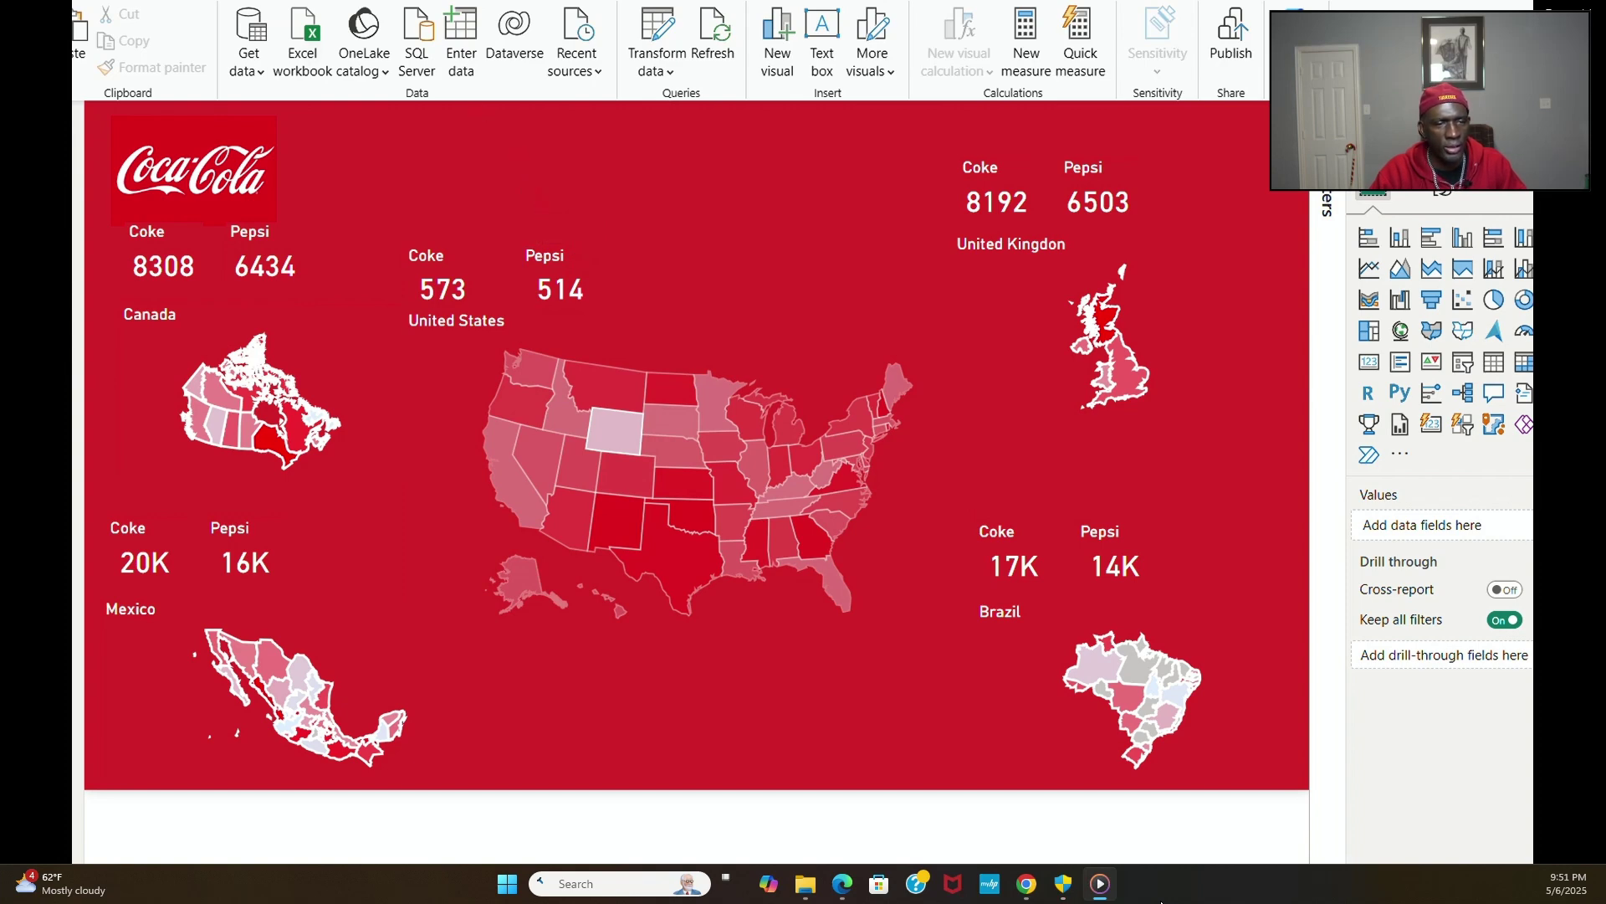
Step: Insert a text box containing "The Coca-Cola International Challenge" on the report page
{"action": "left_click", "coordinate": [333, 1]}
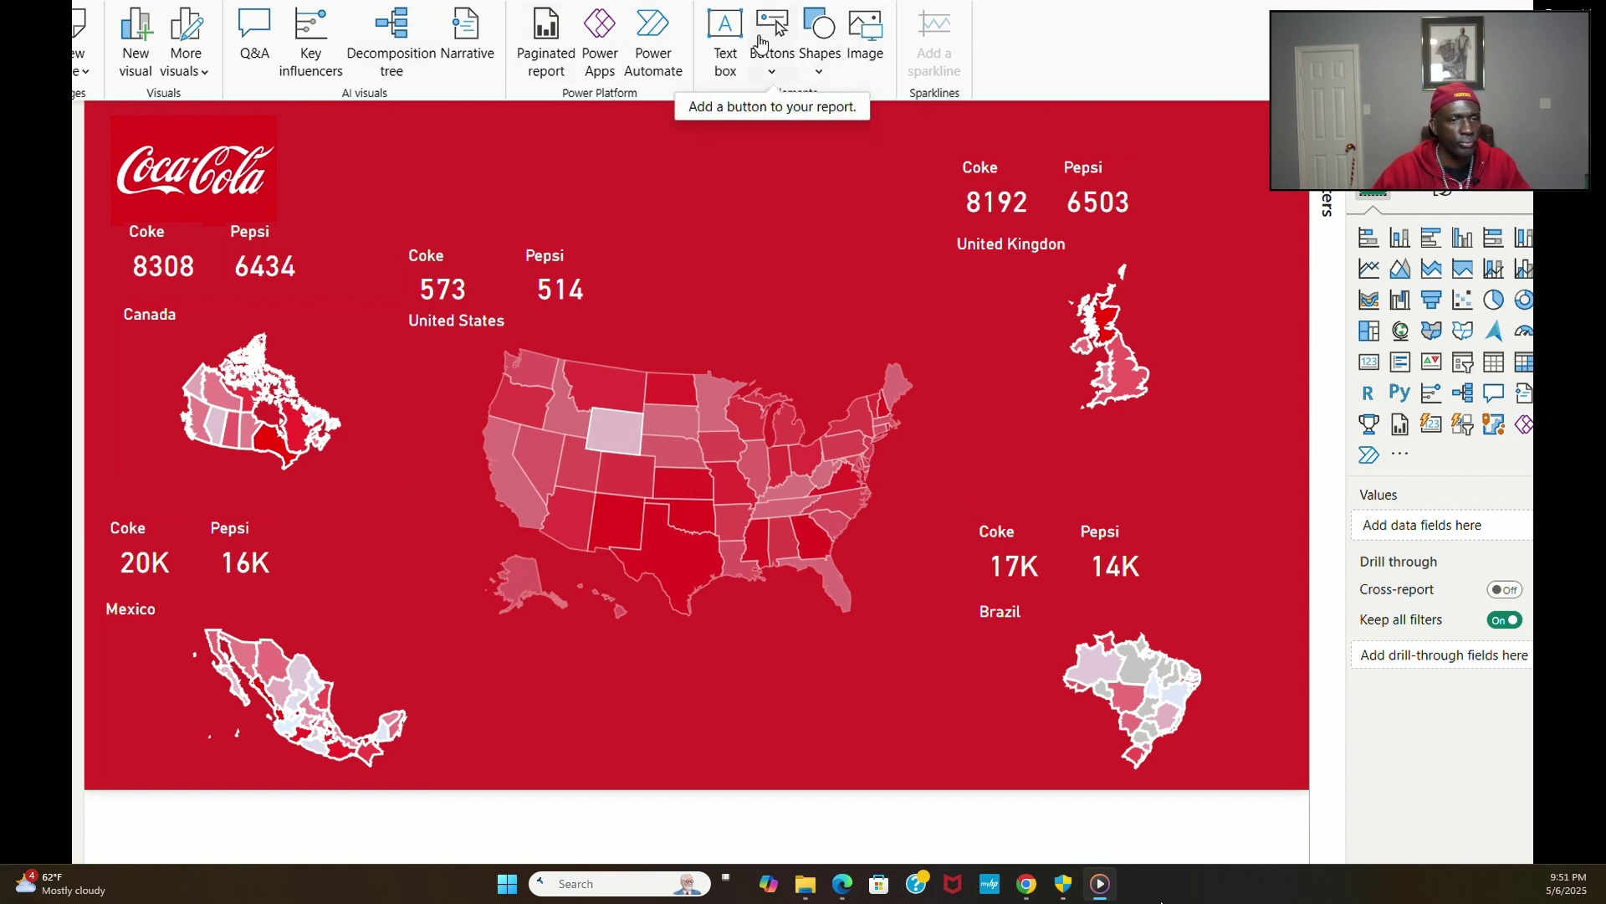
{"action": "left_click", "coordinate": [726, 38]}
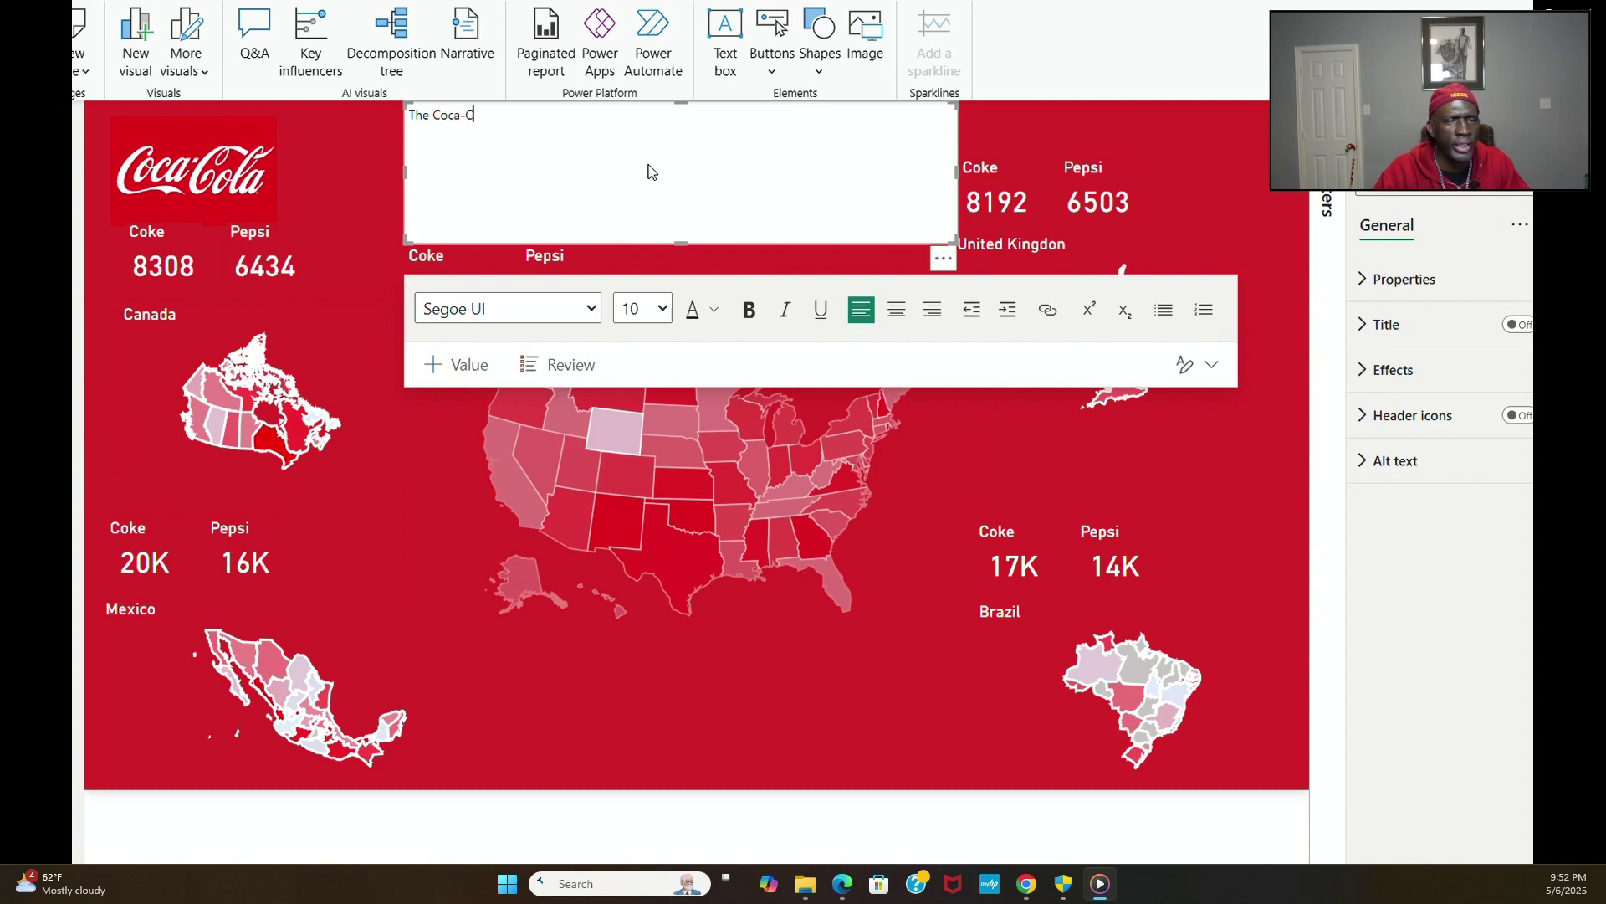
{"action": "type", "text": "la Internation"}
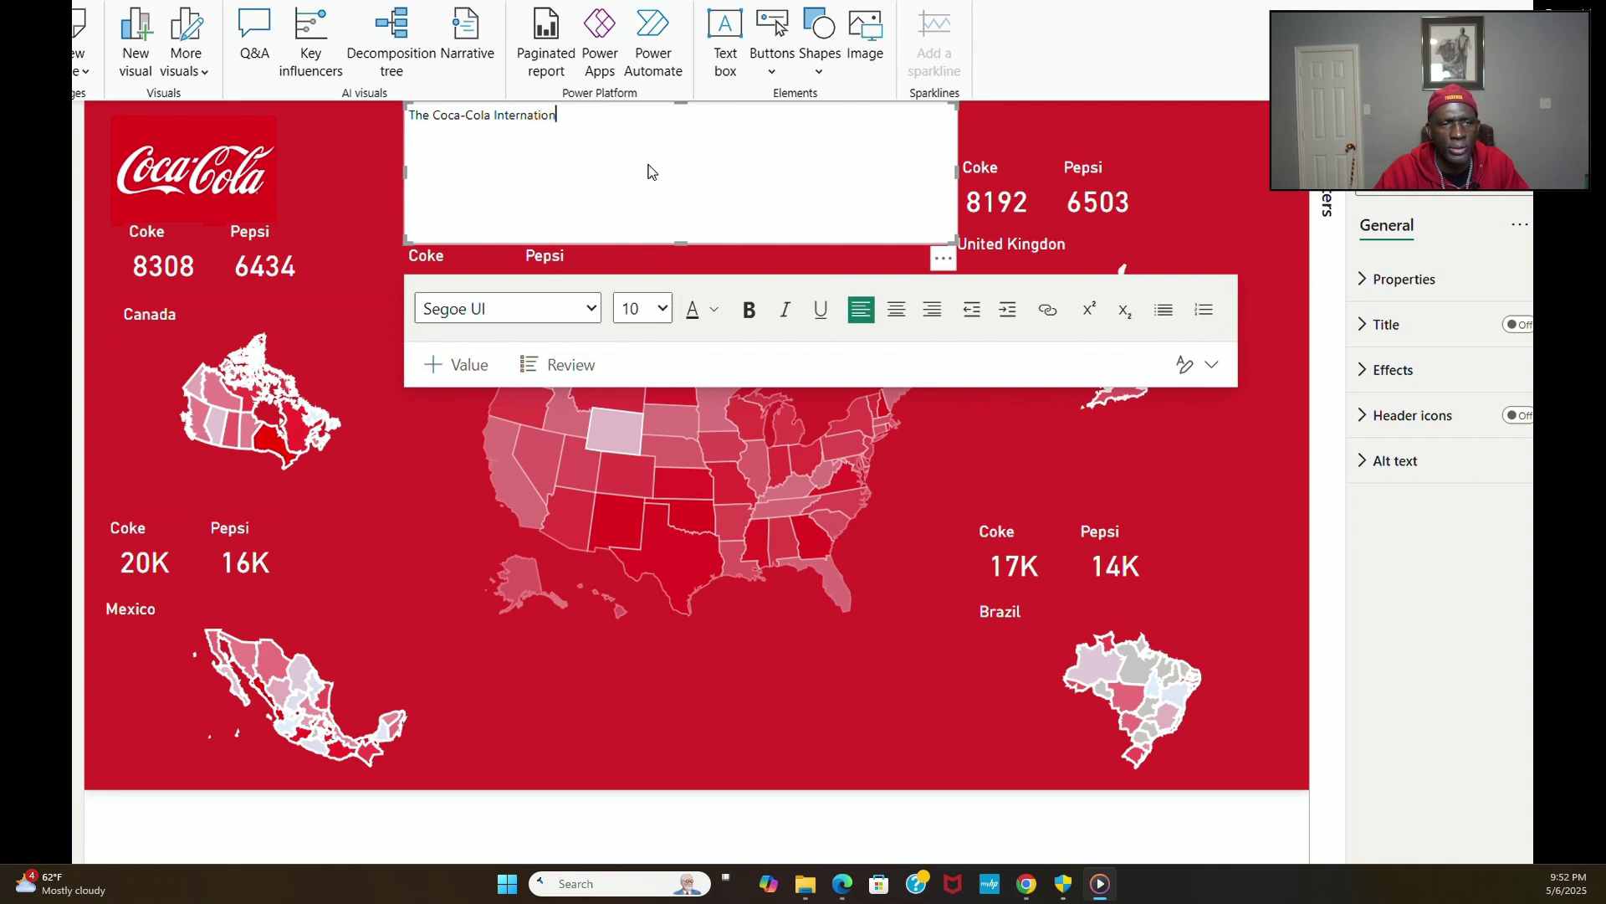
{"action": "type", "text": "al Ch"}
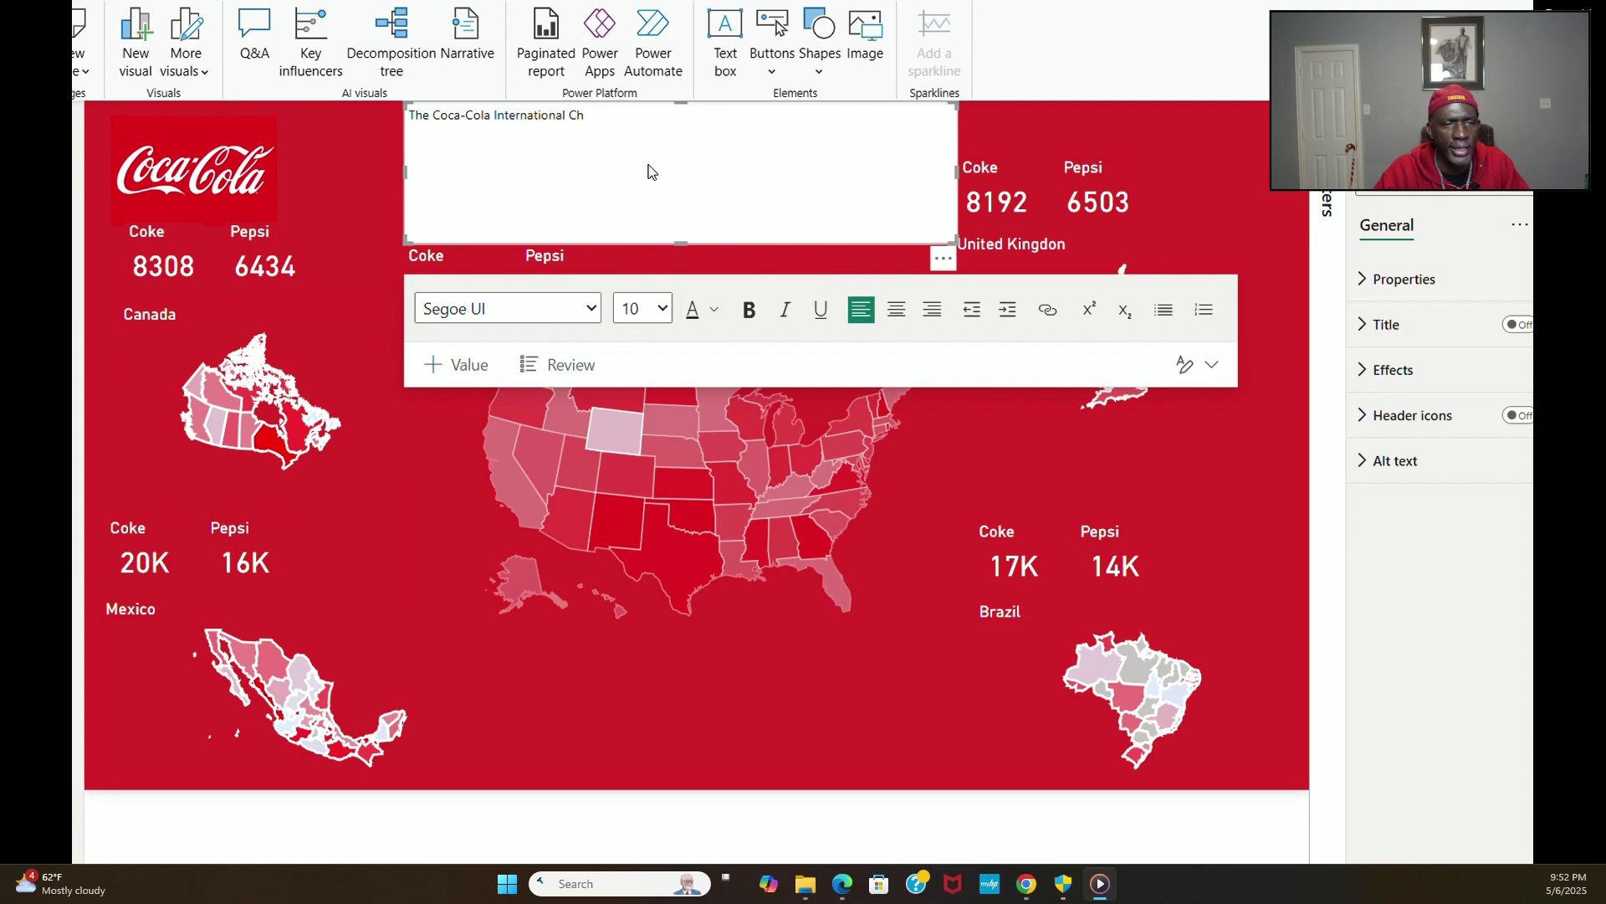
{"action": "type", "text": "allenge"}
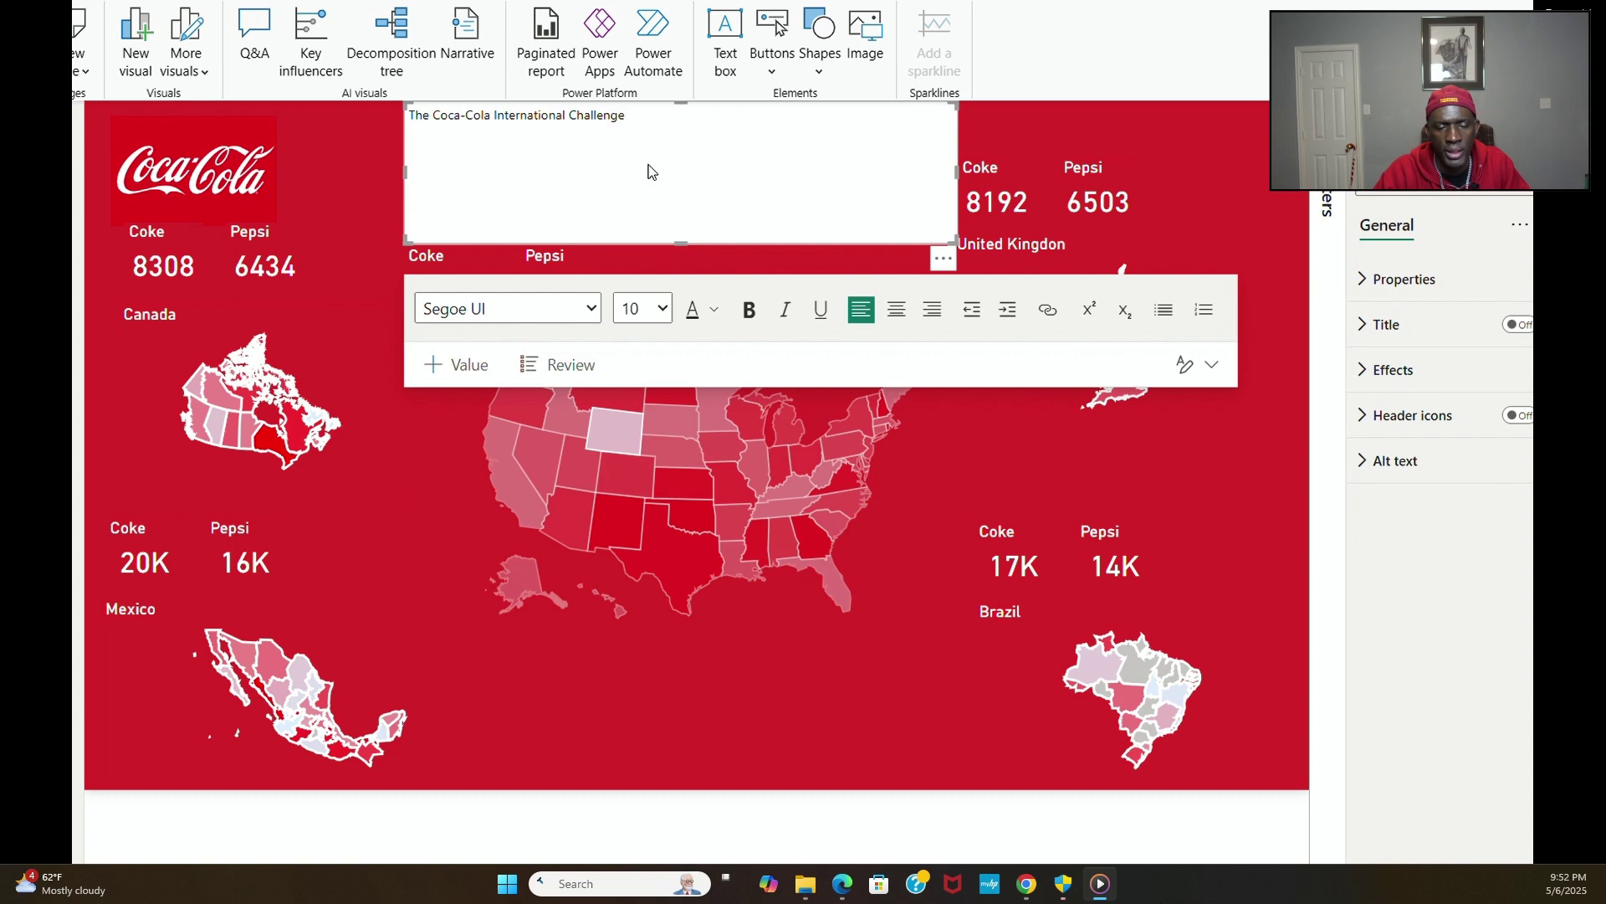
Step: Set the font size of the whole text box heading to 28
{"action": "left_click_drag", "start_coordinate": [626, 115], "coordinate": [408, 114]}
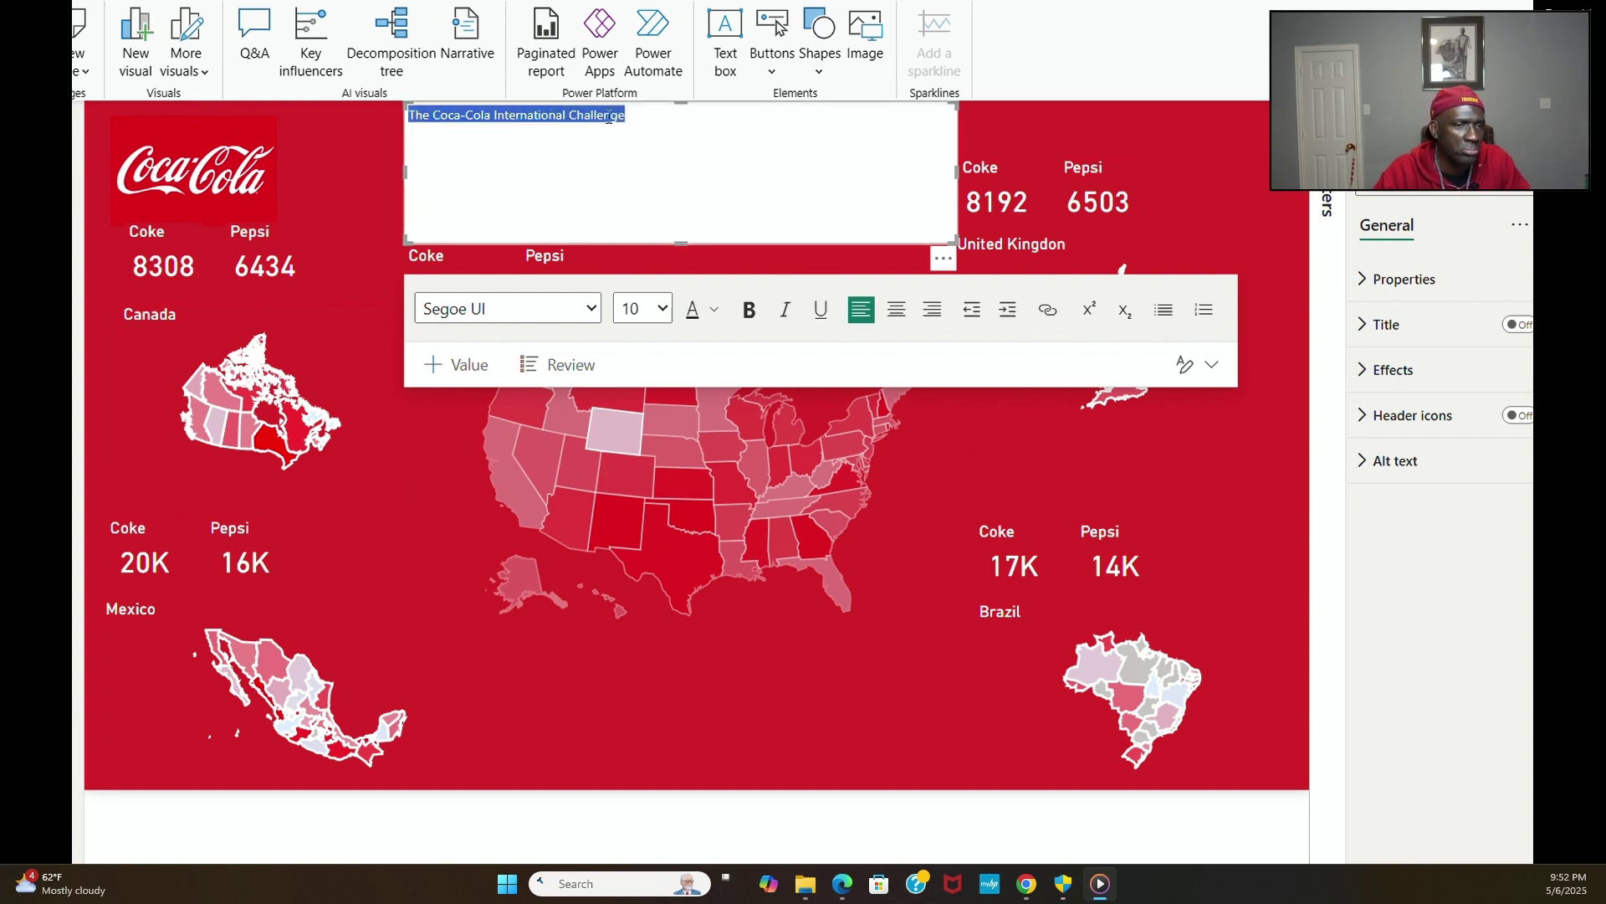
{"action": "left_click", "coordinate": [662, 309]}
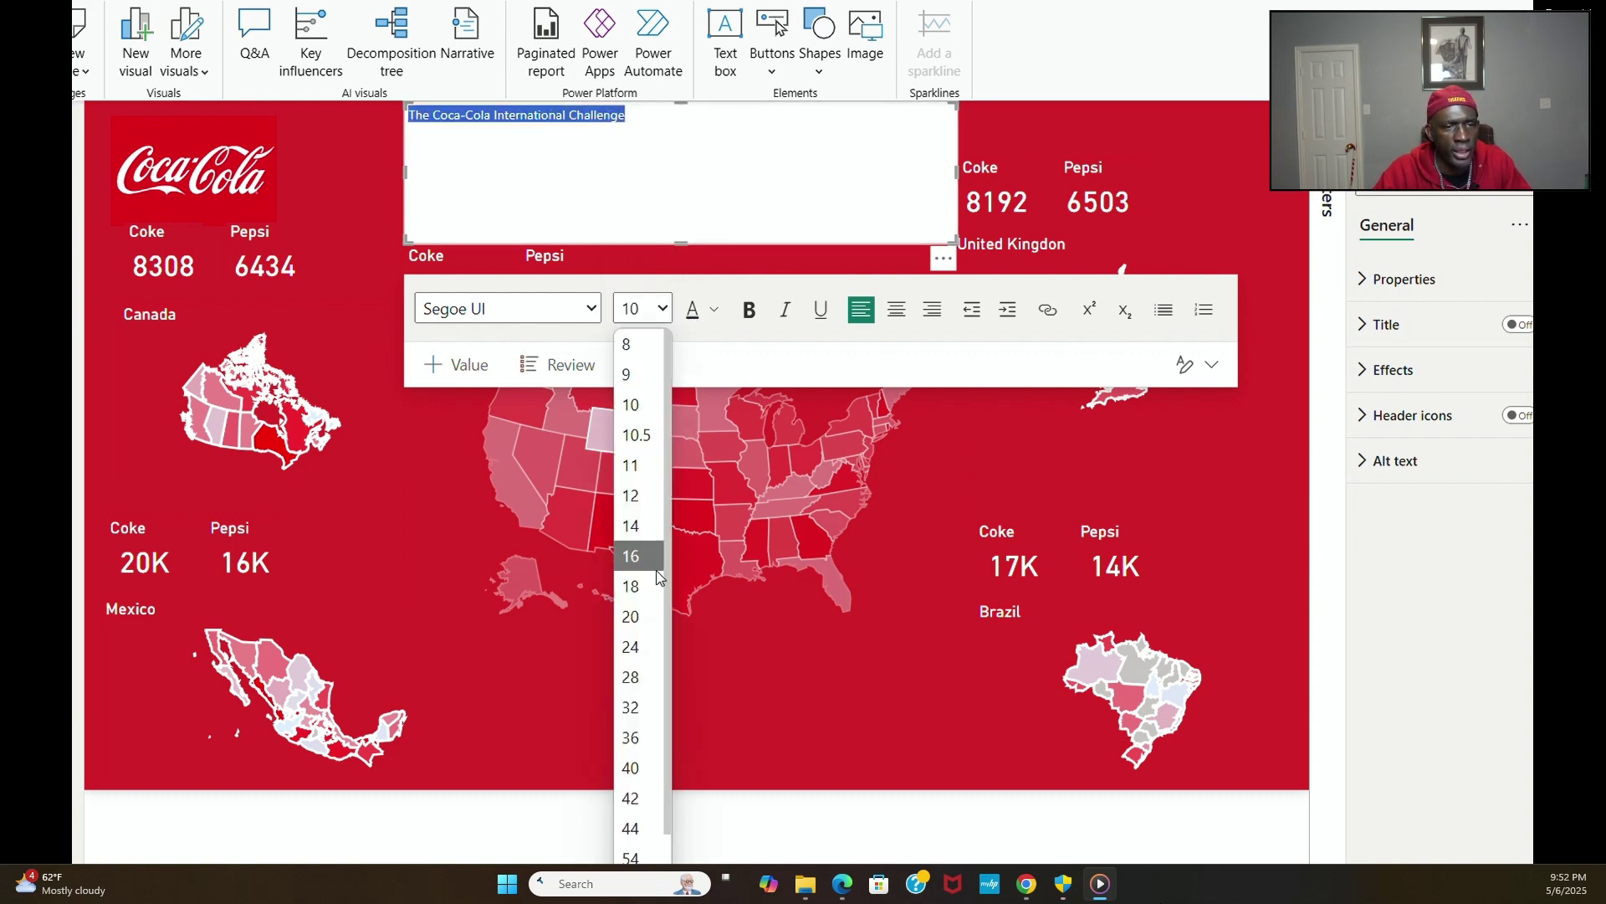
{"action": "left_click", "coordinate": [630, 708]}
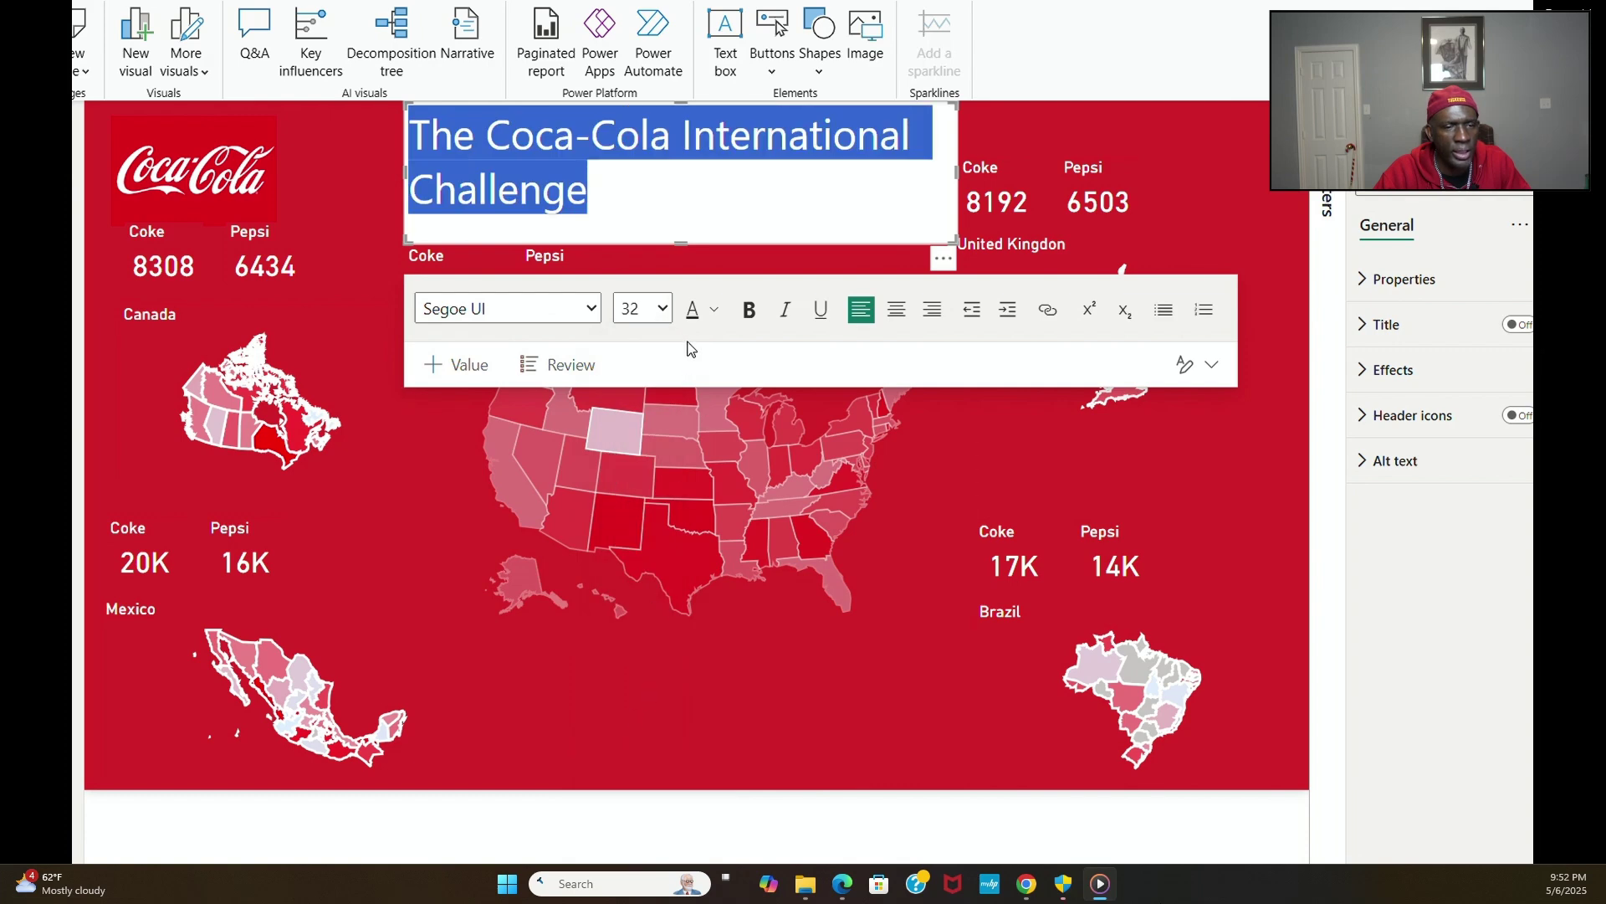
{"action": "left_click", "coordinate": [662, 309]}
{"action": "left_click", "coordinate": [632, 676]}
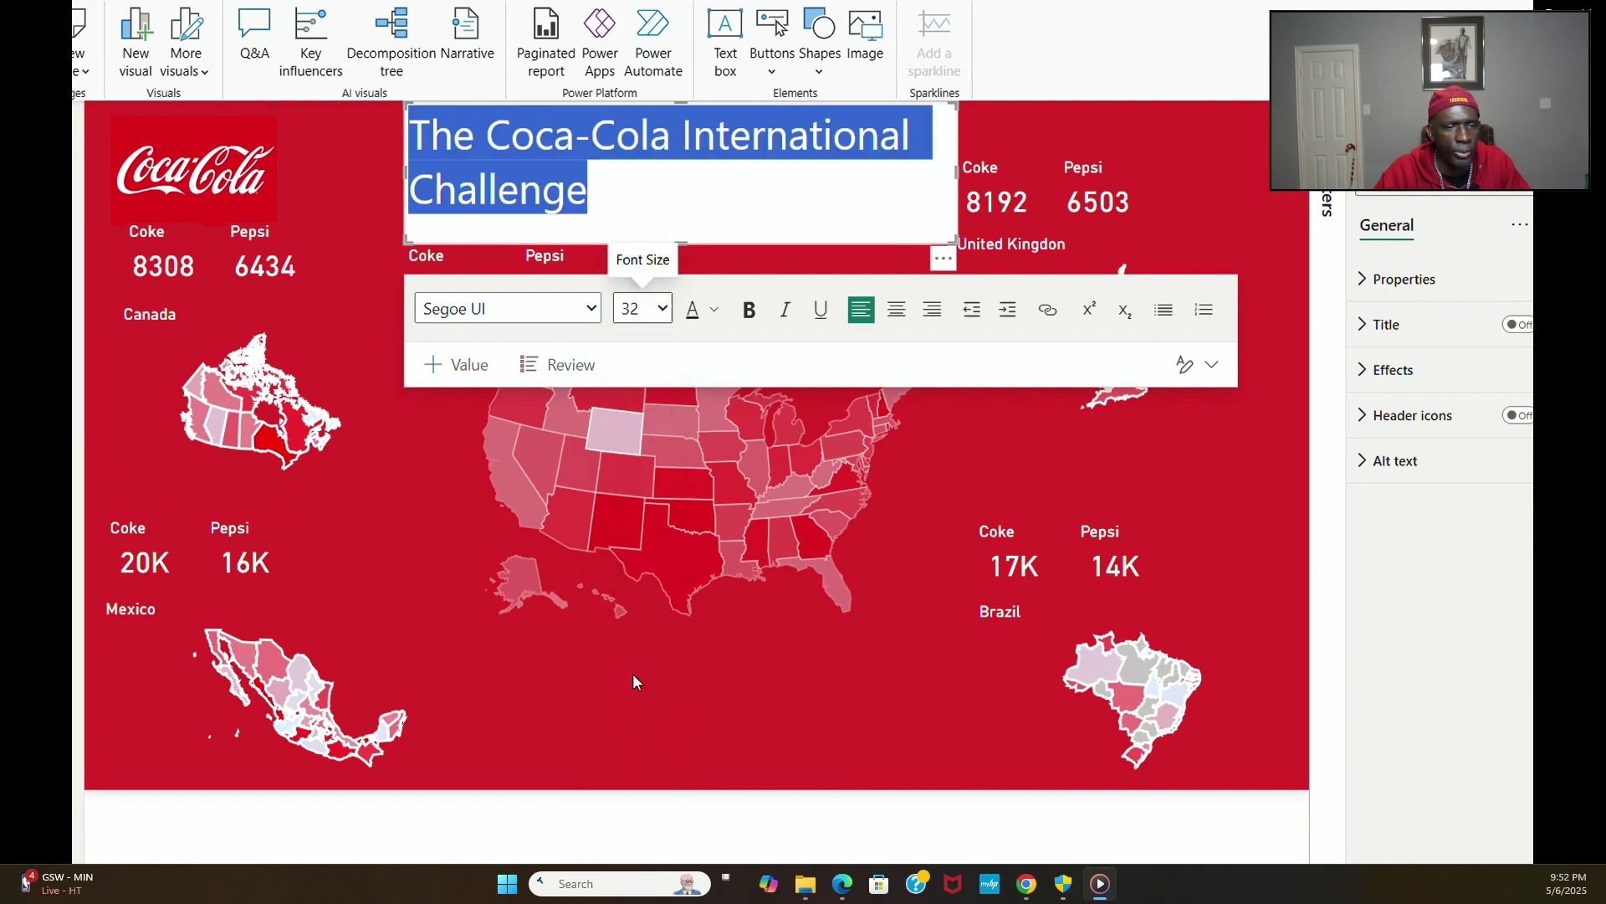
{"action": "left_click", "coordinate": [660, 316]}
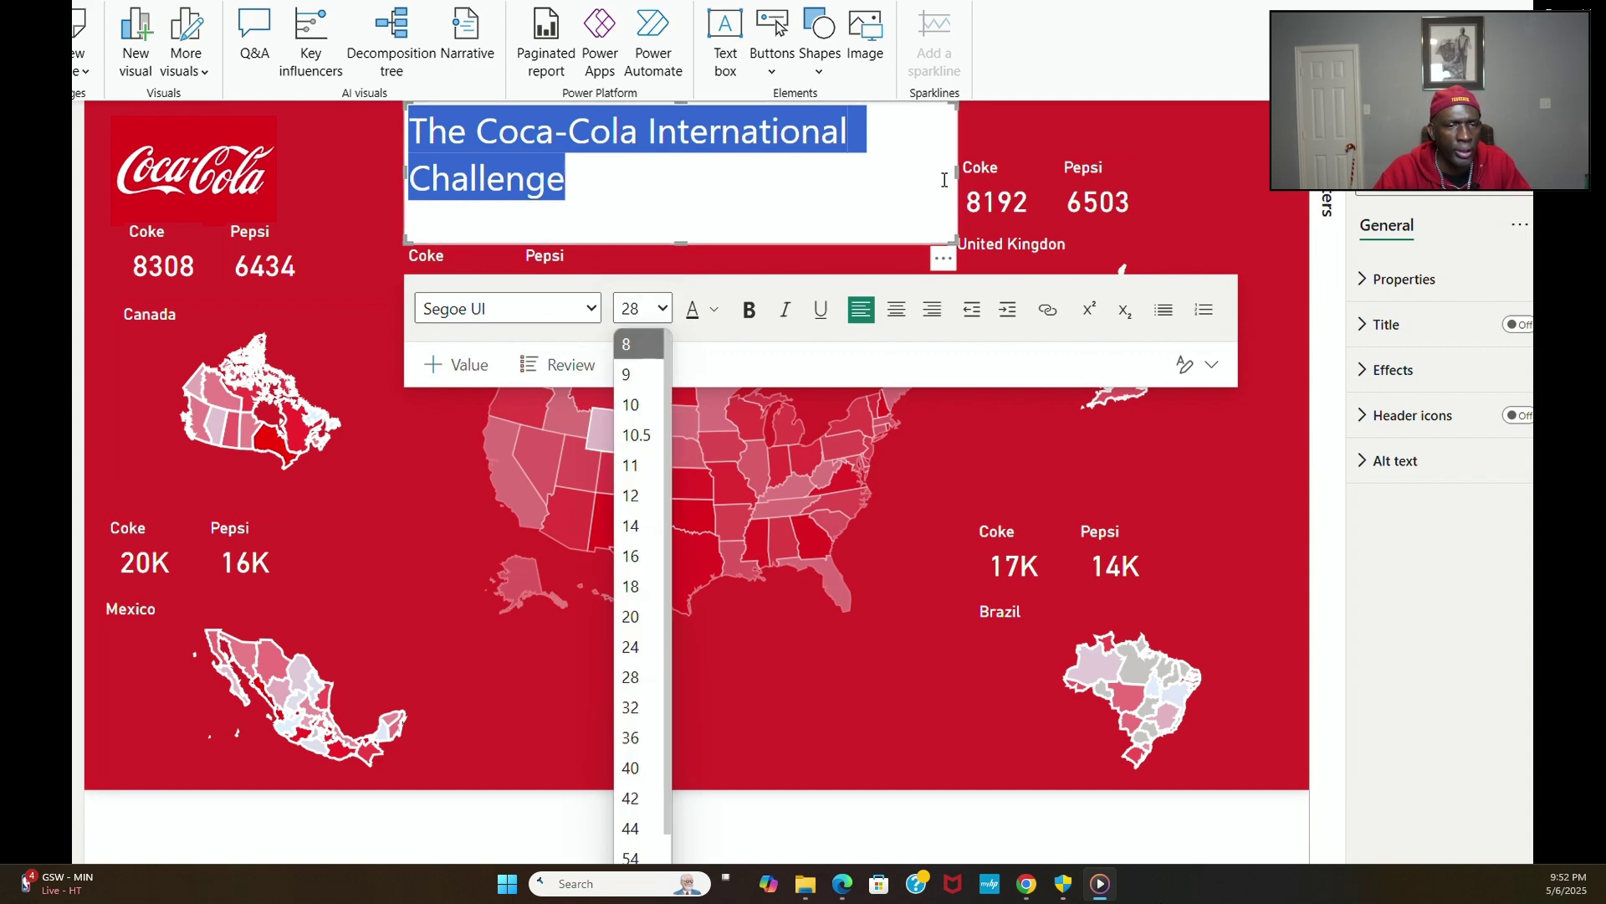
Step: Widen the heading text box so its text fits on one line, and reduce its height to that line
{"action": "left_click_drag", "start_coordinate": [958, 172], "coordinate": [1066, 169]}
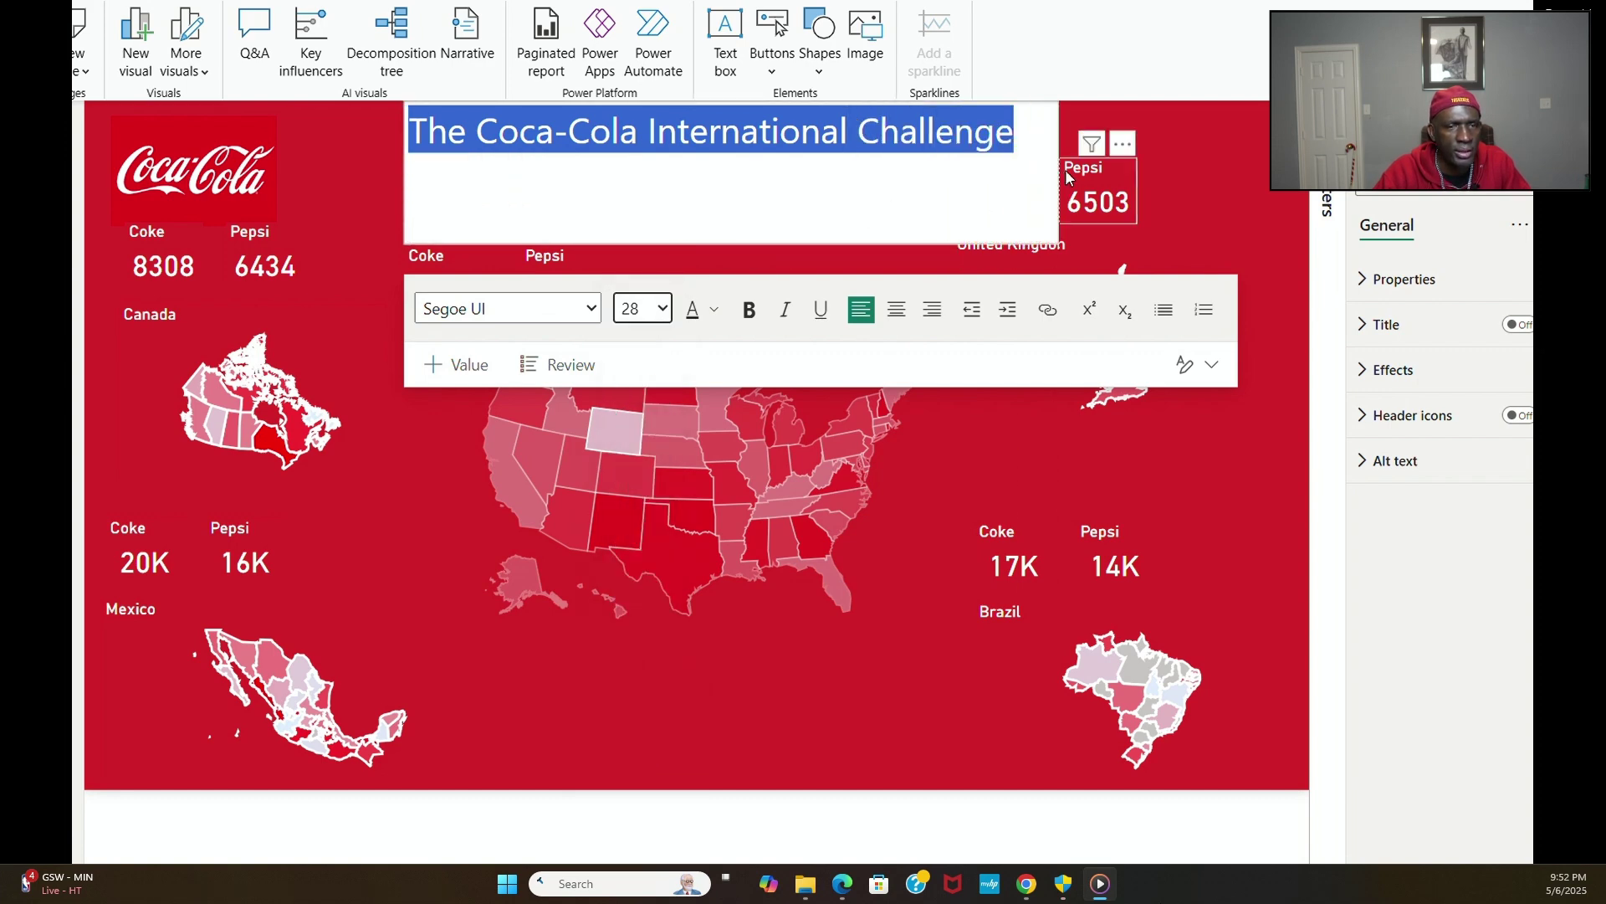
{"action": "left_click_drag", "start_coordinate": [732, 244], "coordinate": [733, 170]}
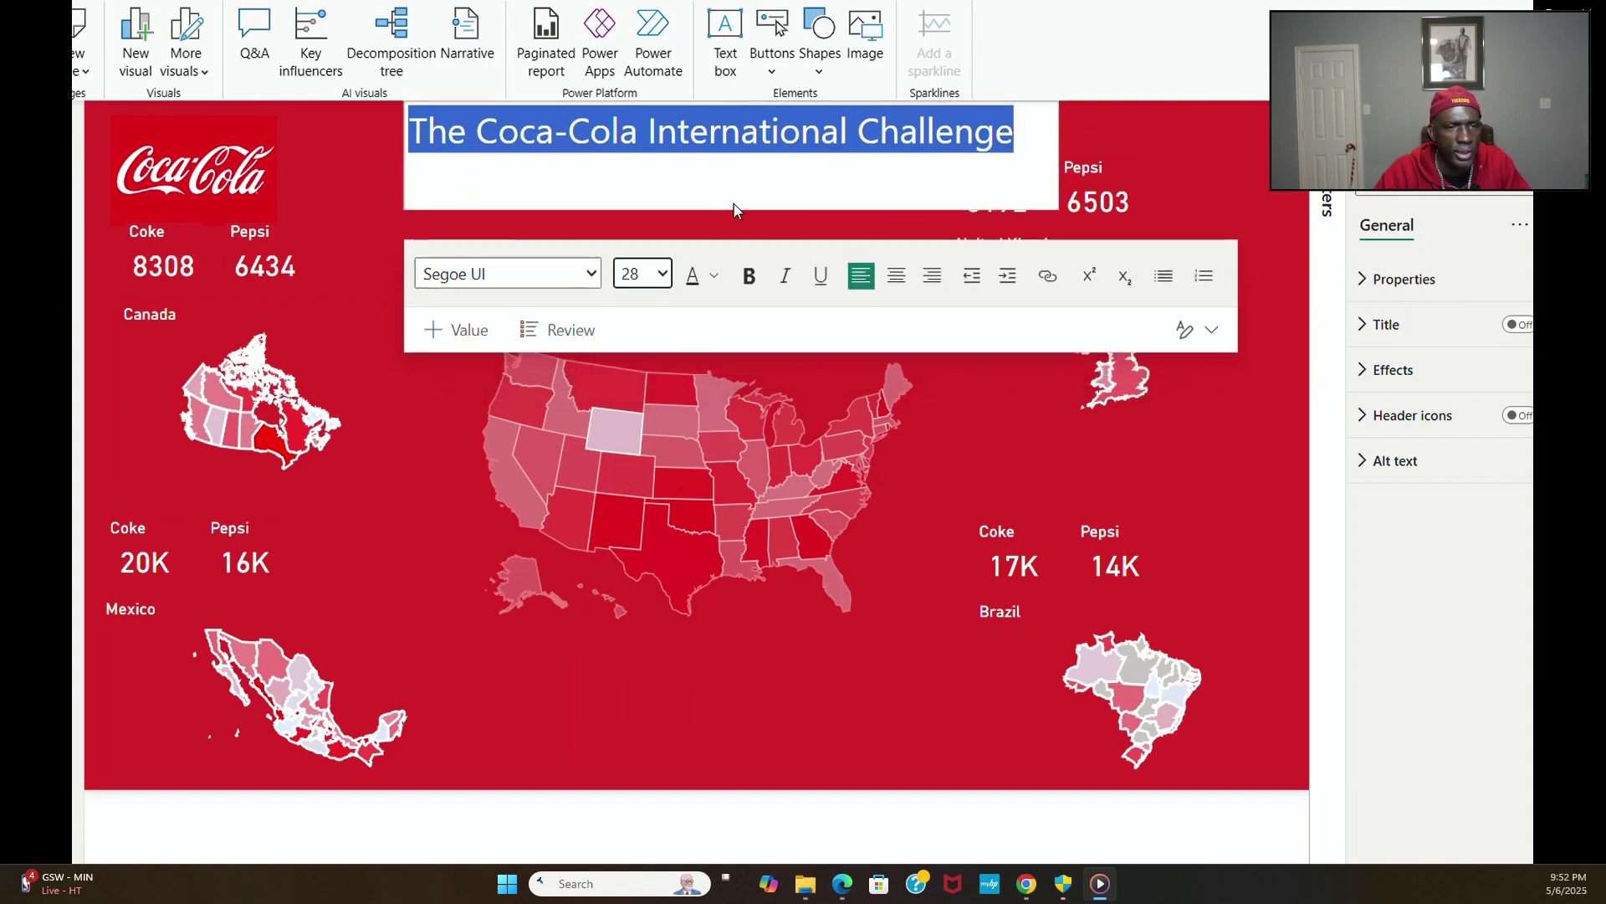
{"action": "left_click", "coordinate": [1243, 160]}
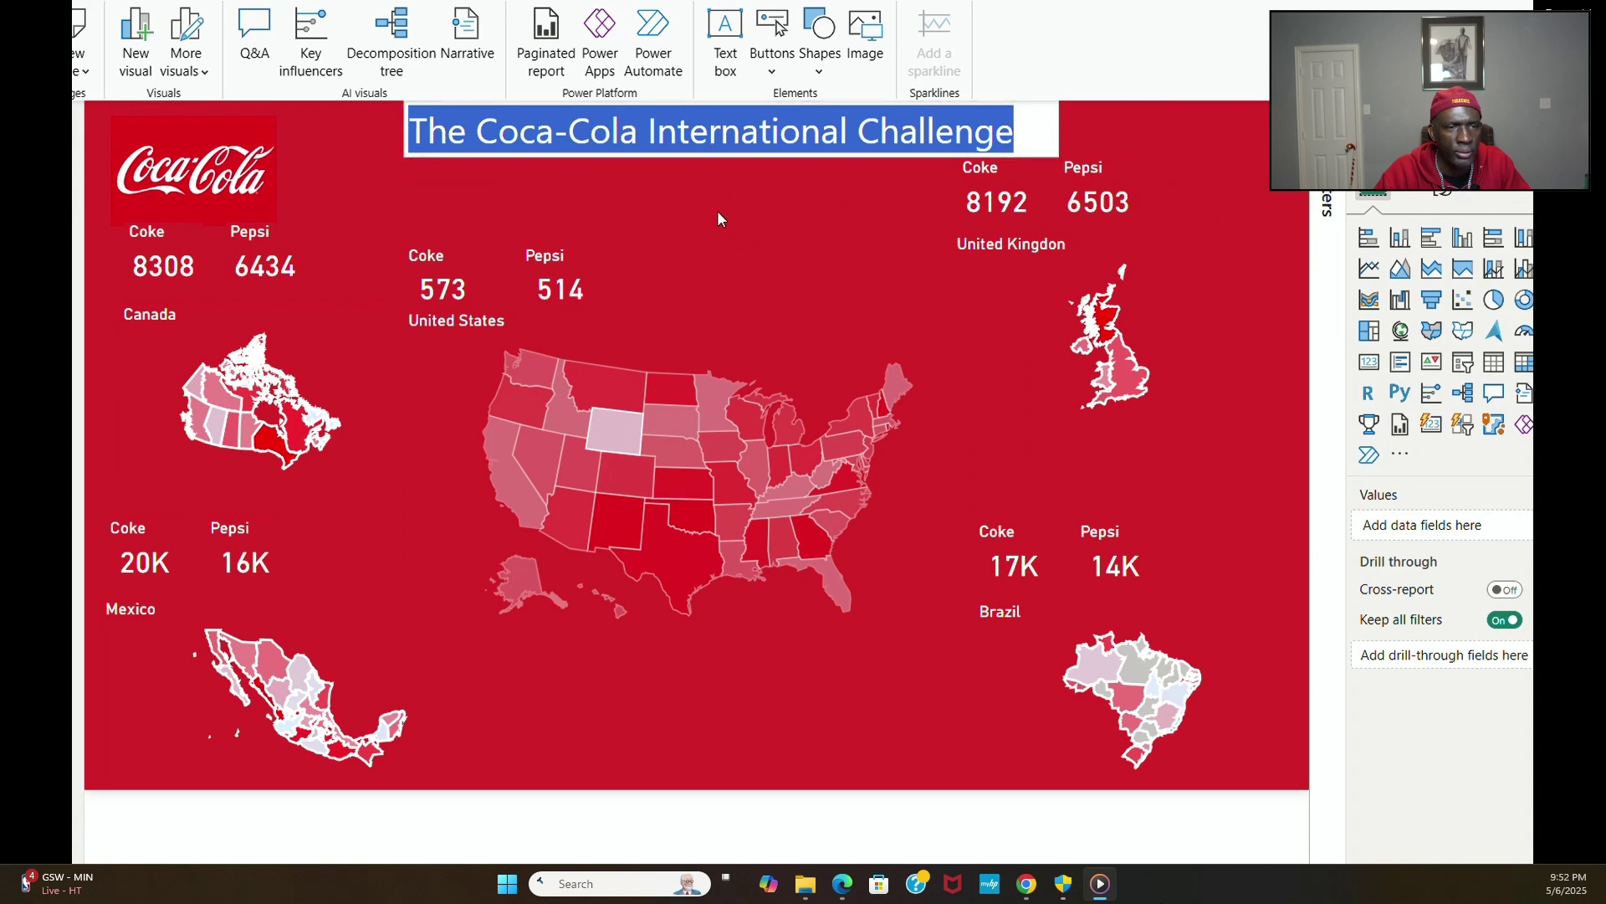
Step: Move the heading text box slightly toward the Coca-Cola logo, keeping it along the page's top edge
{"action": "left_click", "coordinate": [853, 507]}
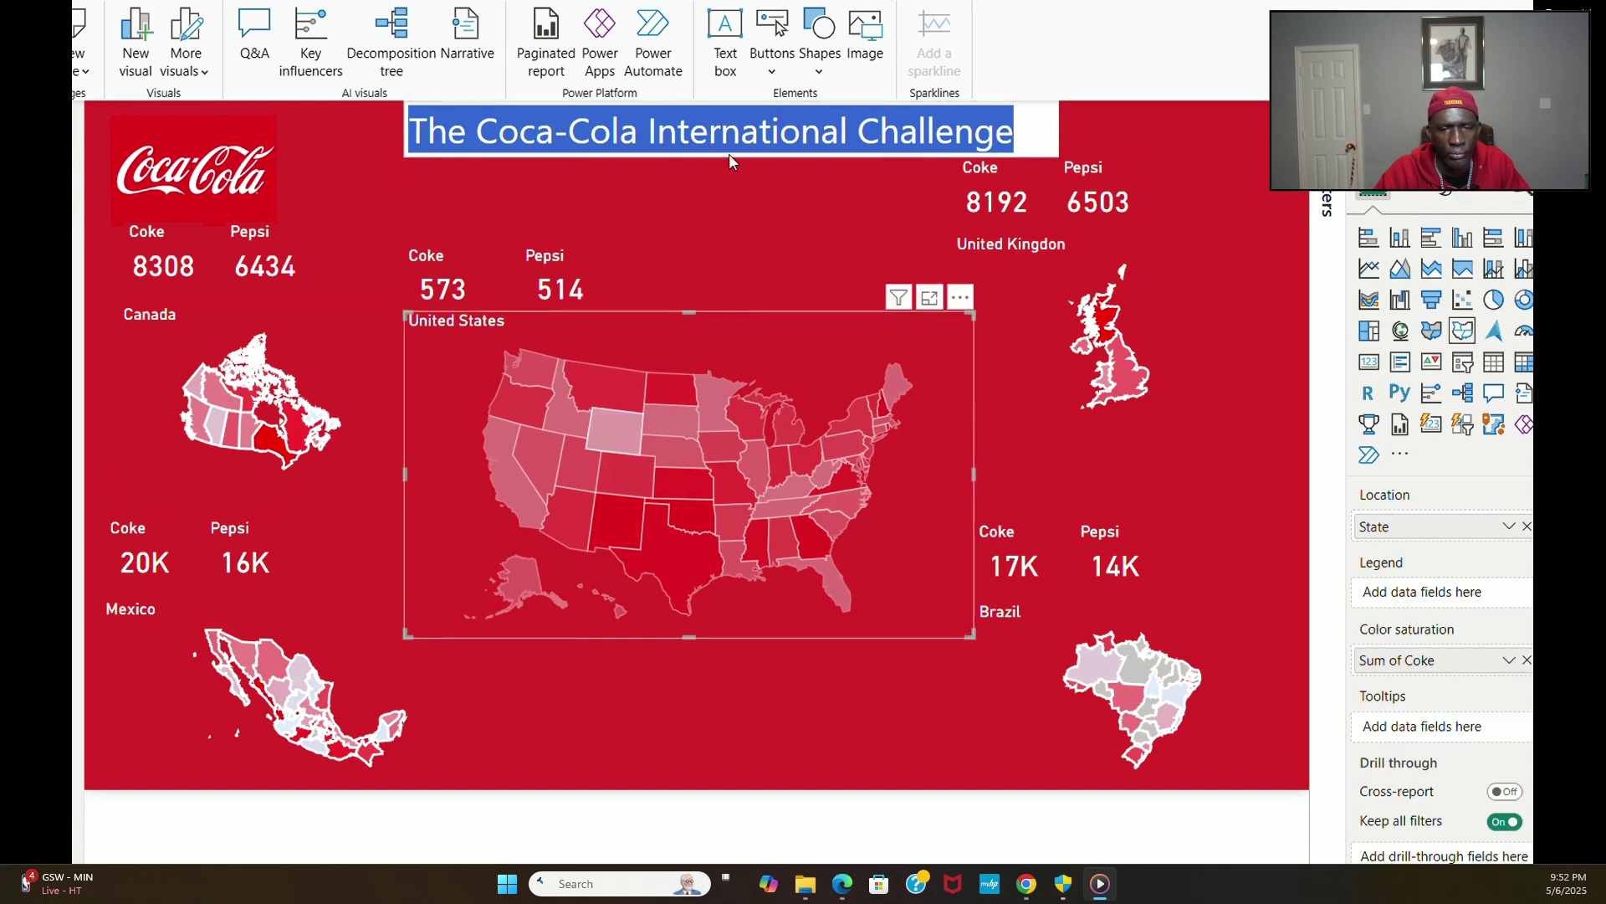
{"action": "left_click", "coordinate": [721, 159]}
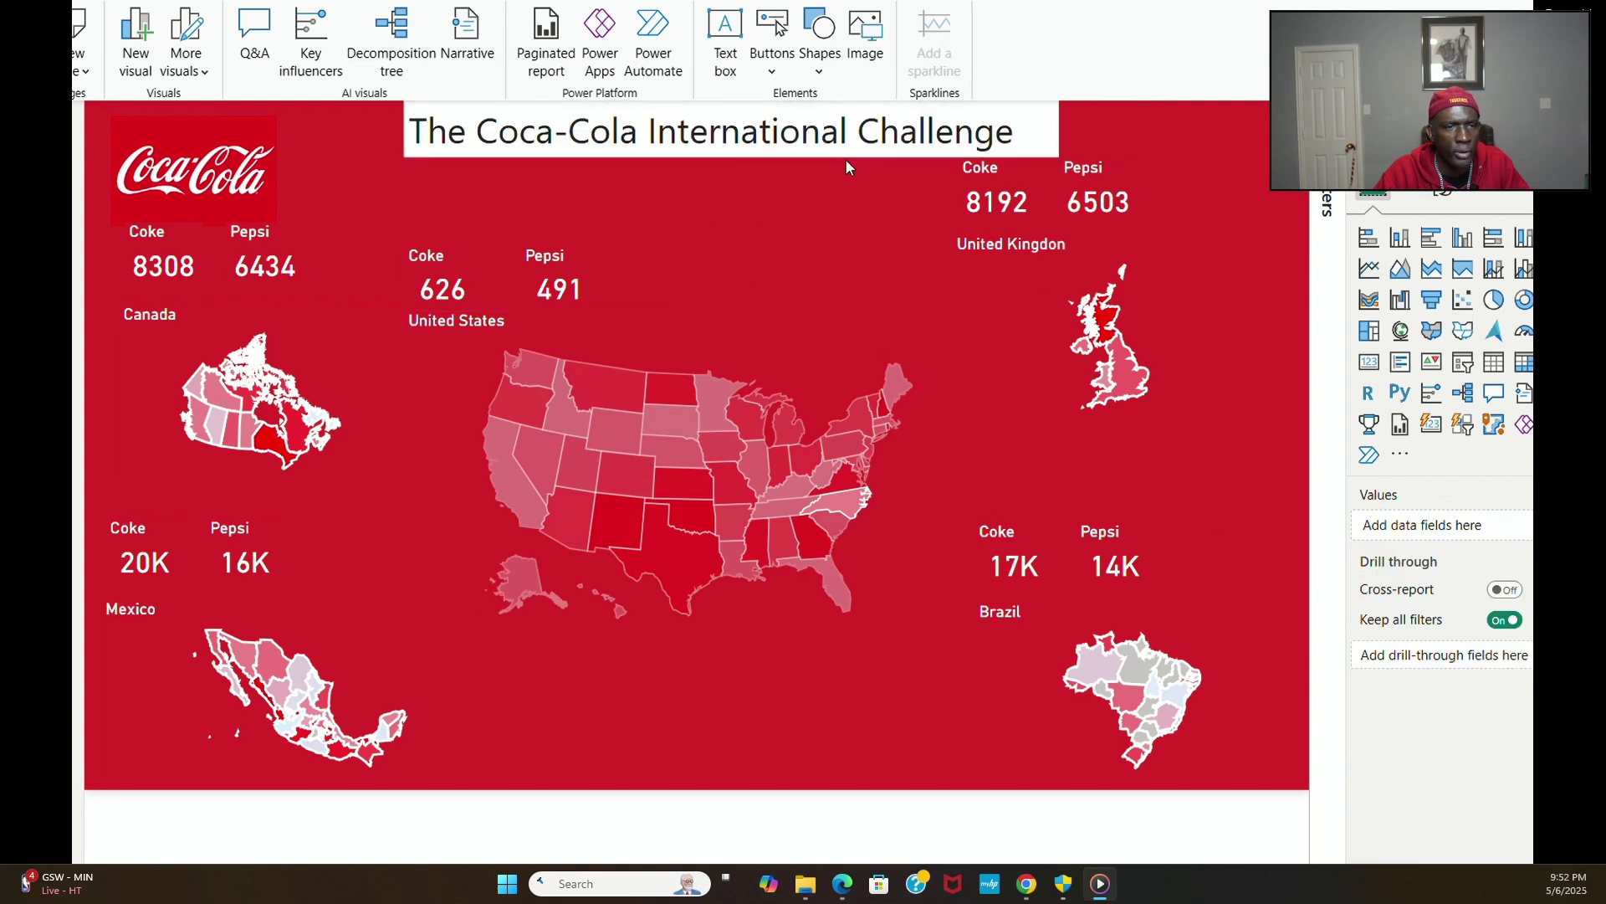
{"action": "left_click_drag", "start_coordinate": [843, 157], "coordinate": [780, 155]}
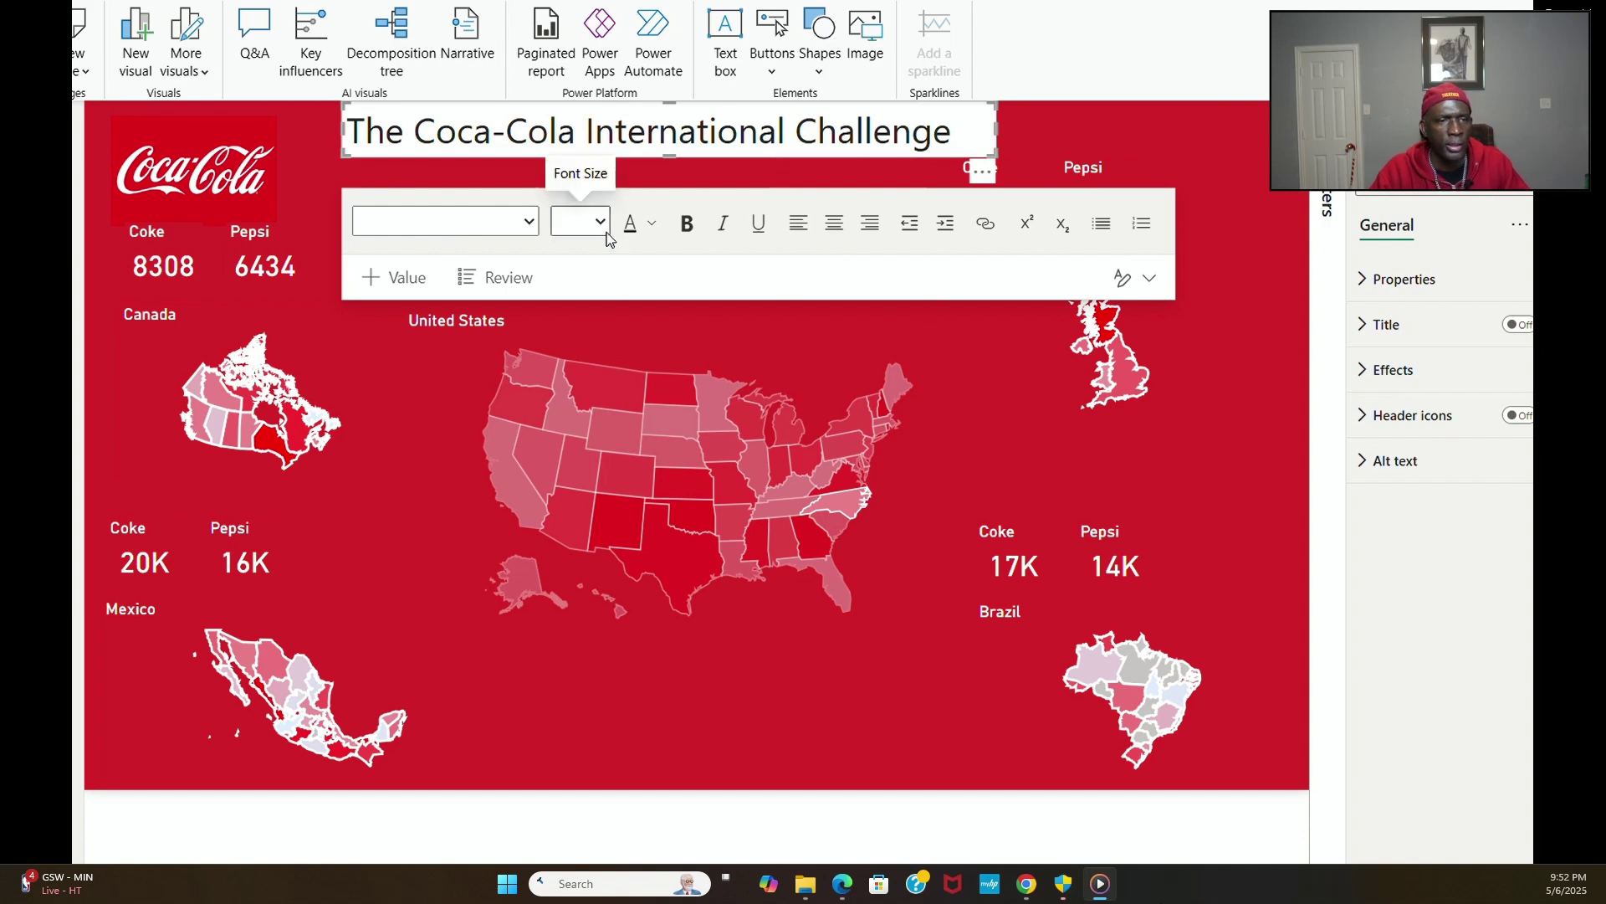
{"action": "left_click", "coordinate": [1420, 372]}
{"action": "left_click", "coordinate": [1414, 485]}
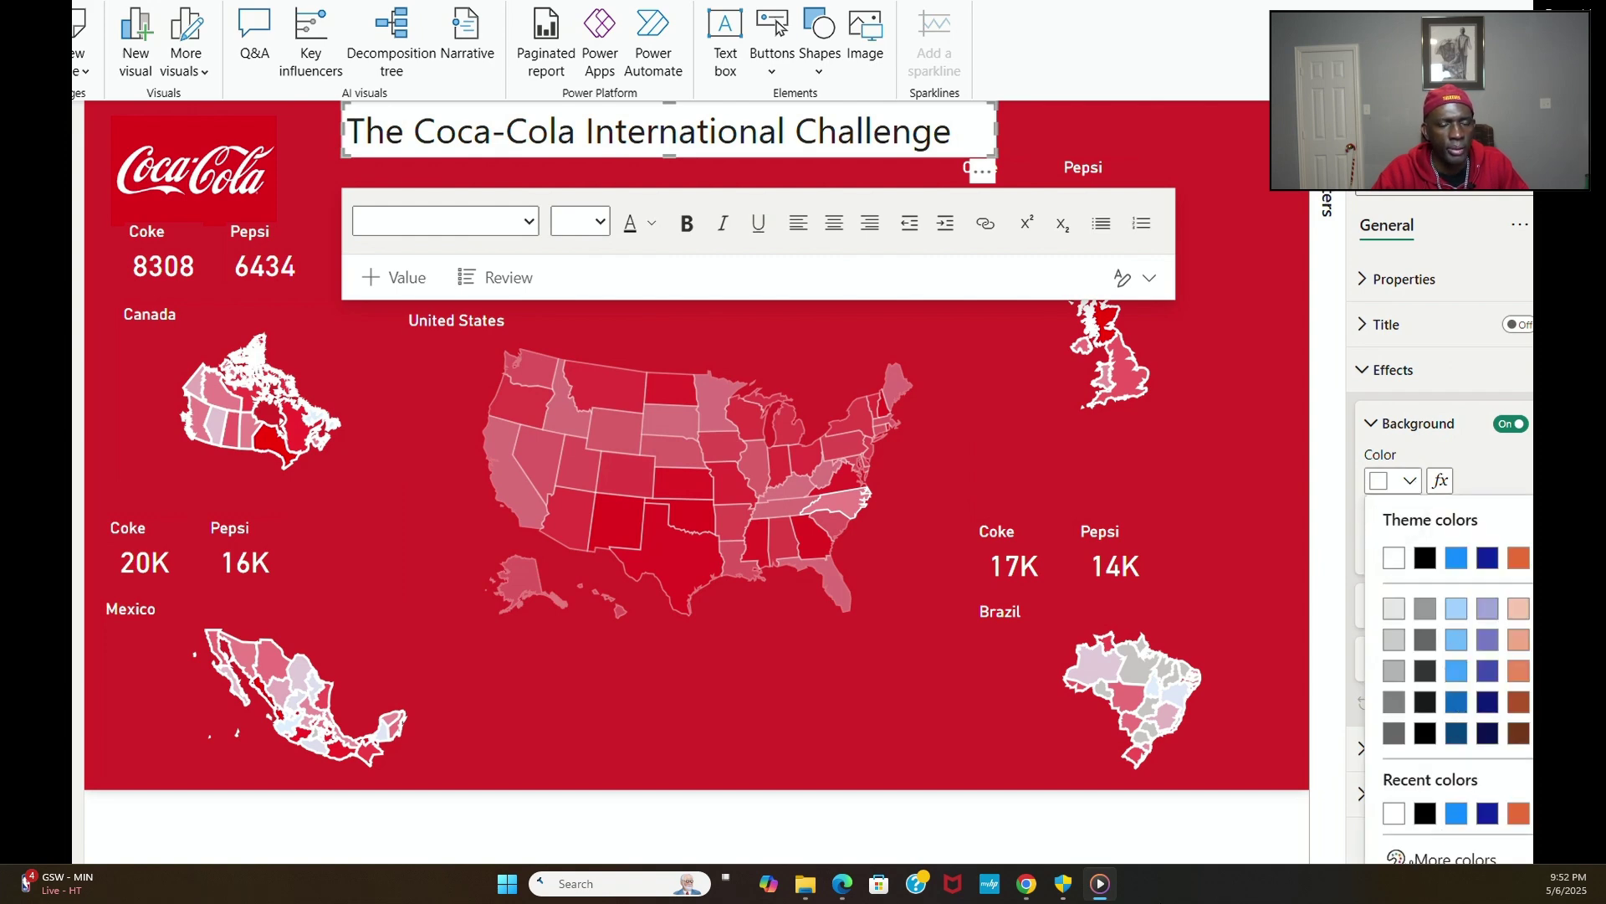
{"action": "left_click", "coordinate": [1414, 858]}
{"action": "left_click", "coordinate": [964, 710]}
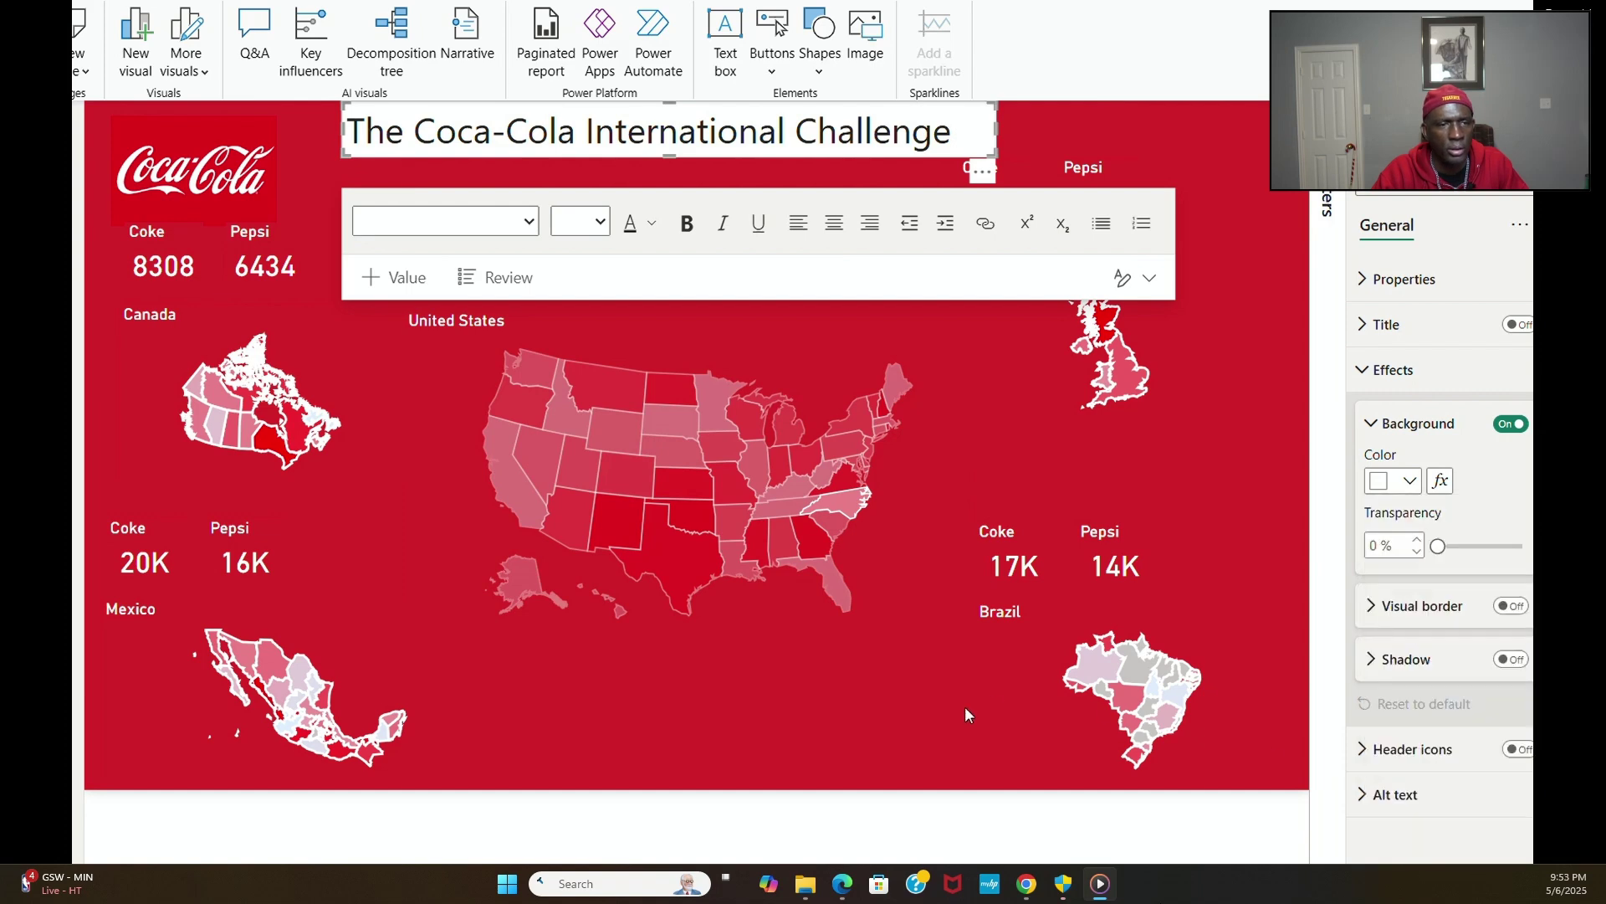
Step: Copy the hex code of the United Kingdom map's background color
{"action": "left_click", "coordinate": [1220, 526]}
{"action": "left_click", "coordinate": [1201, 419]}
{"action": "left_click", "coordinate": [1203, 418]}
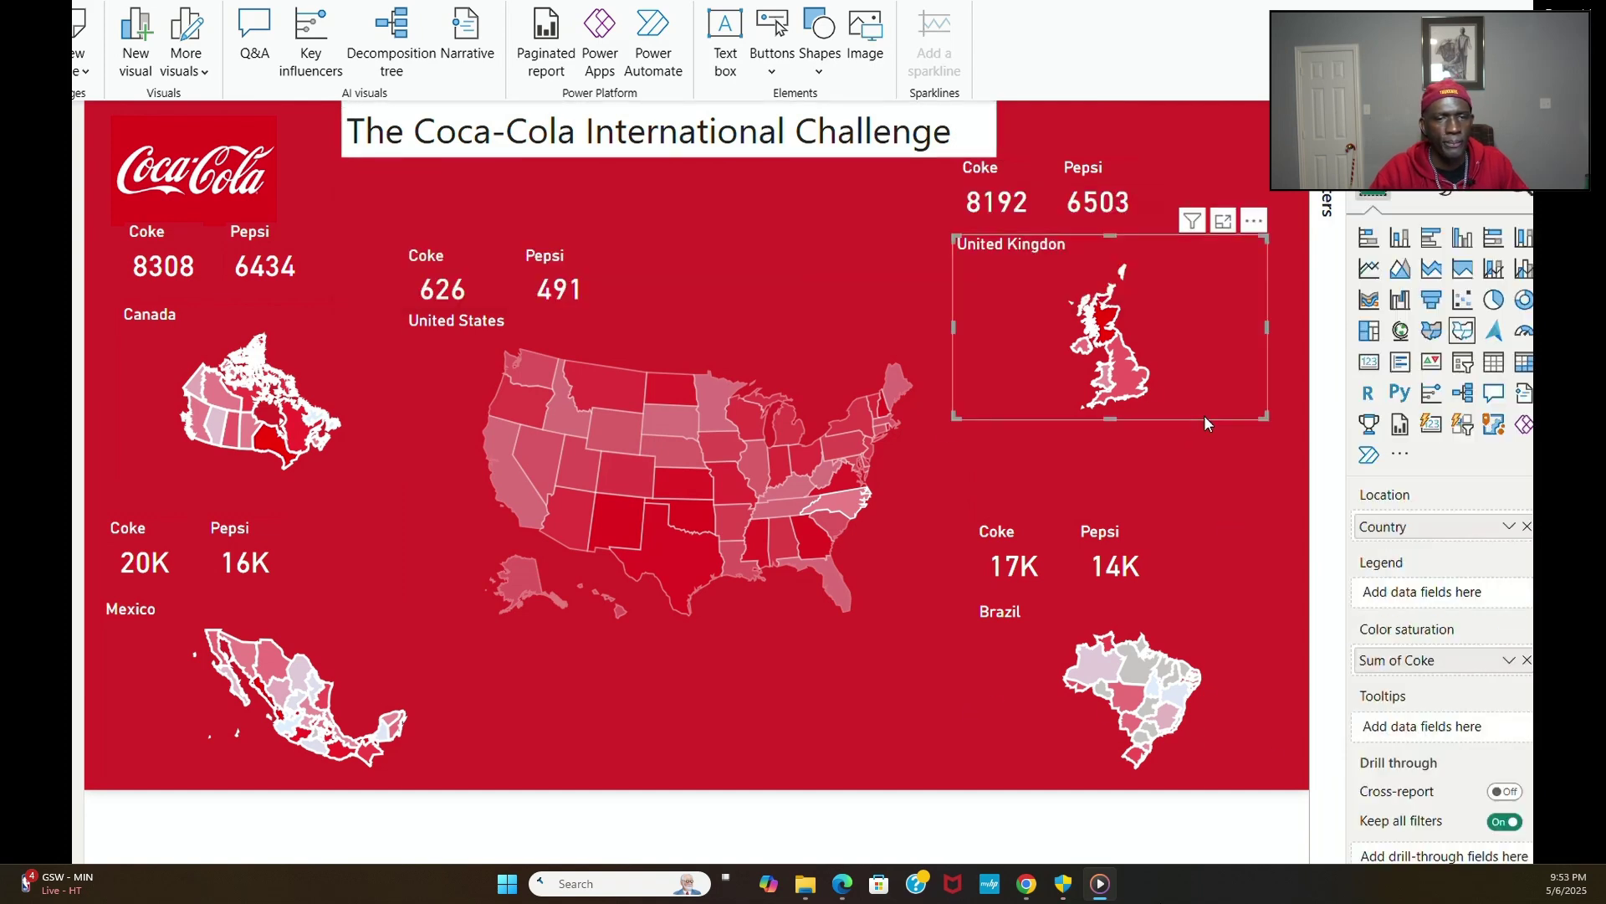
{"action": "left_click", "coordinate": [1447, 194]}
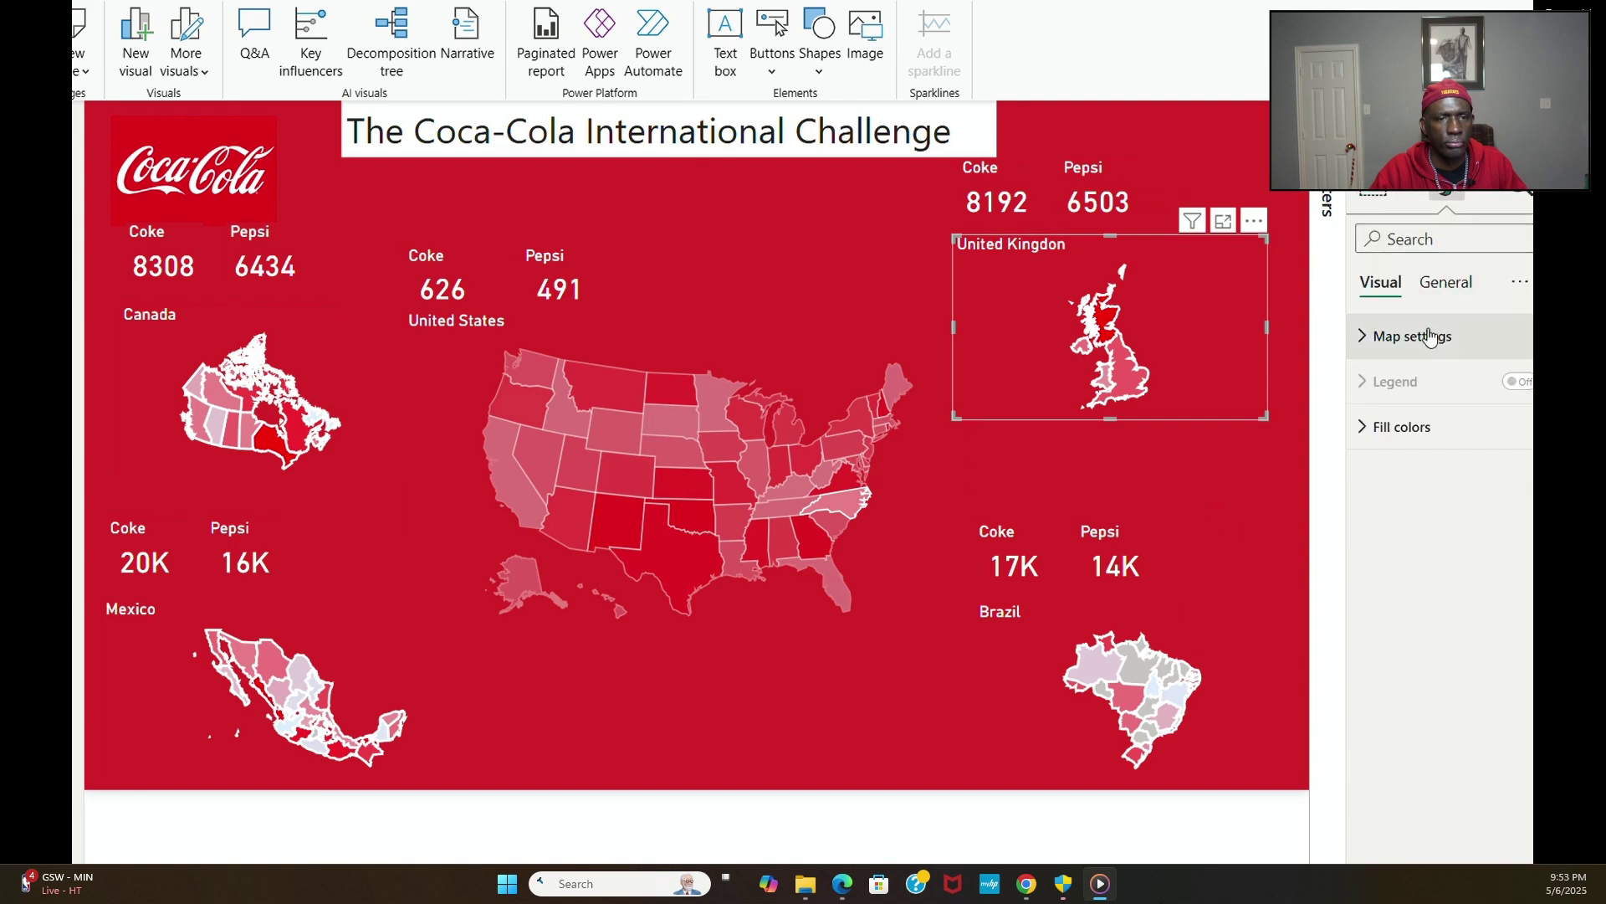
{"action": "left_click", "coordinate": [1466, 284]}
{"action": "left_click", "coordinate": [1406, 428]}
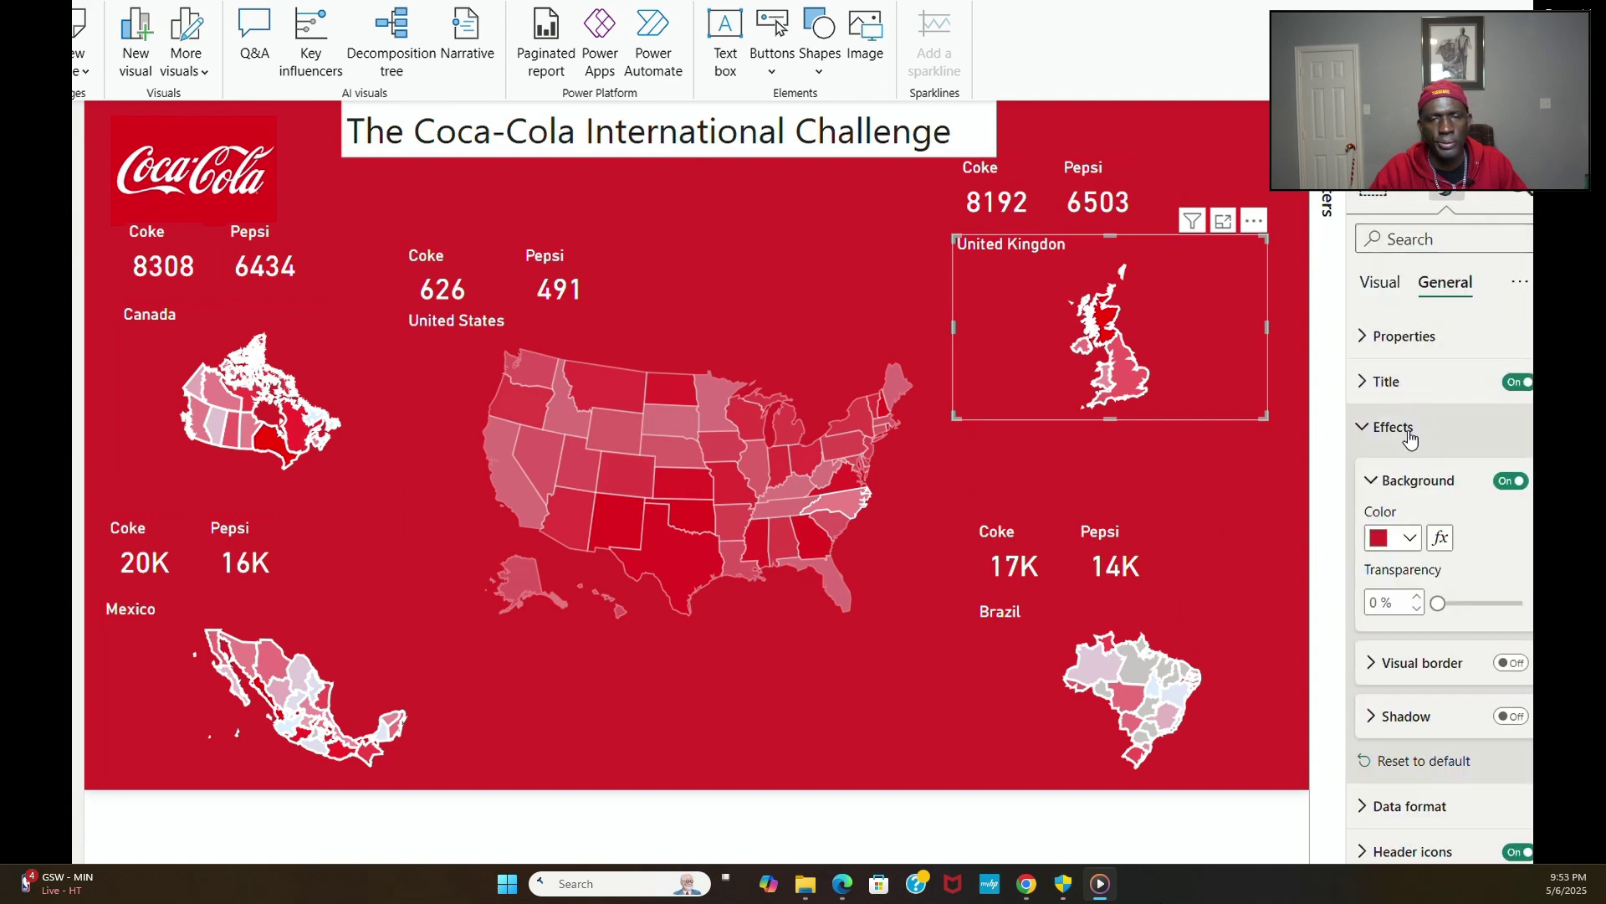
{"action": "left_click", "coordinate": [1407, 556]}
{"action": "left_click", "coordinate": [1429, 486]}
{"action": "key", "text": "ctrl+c"}
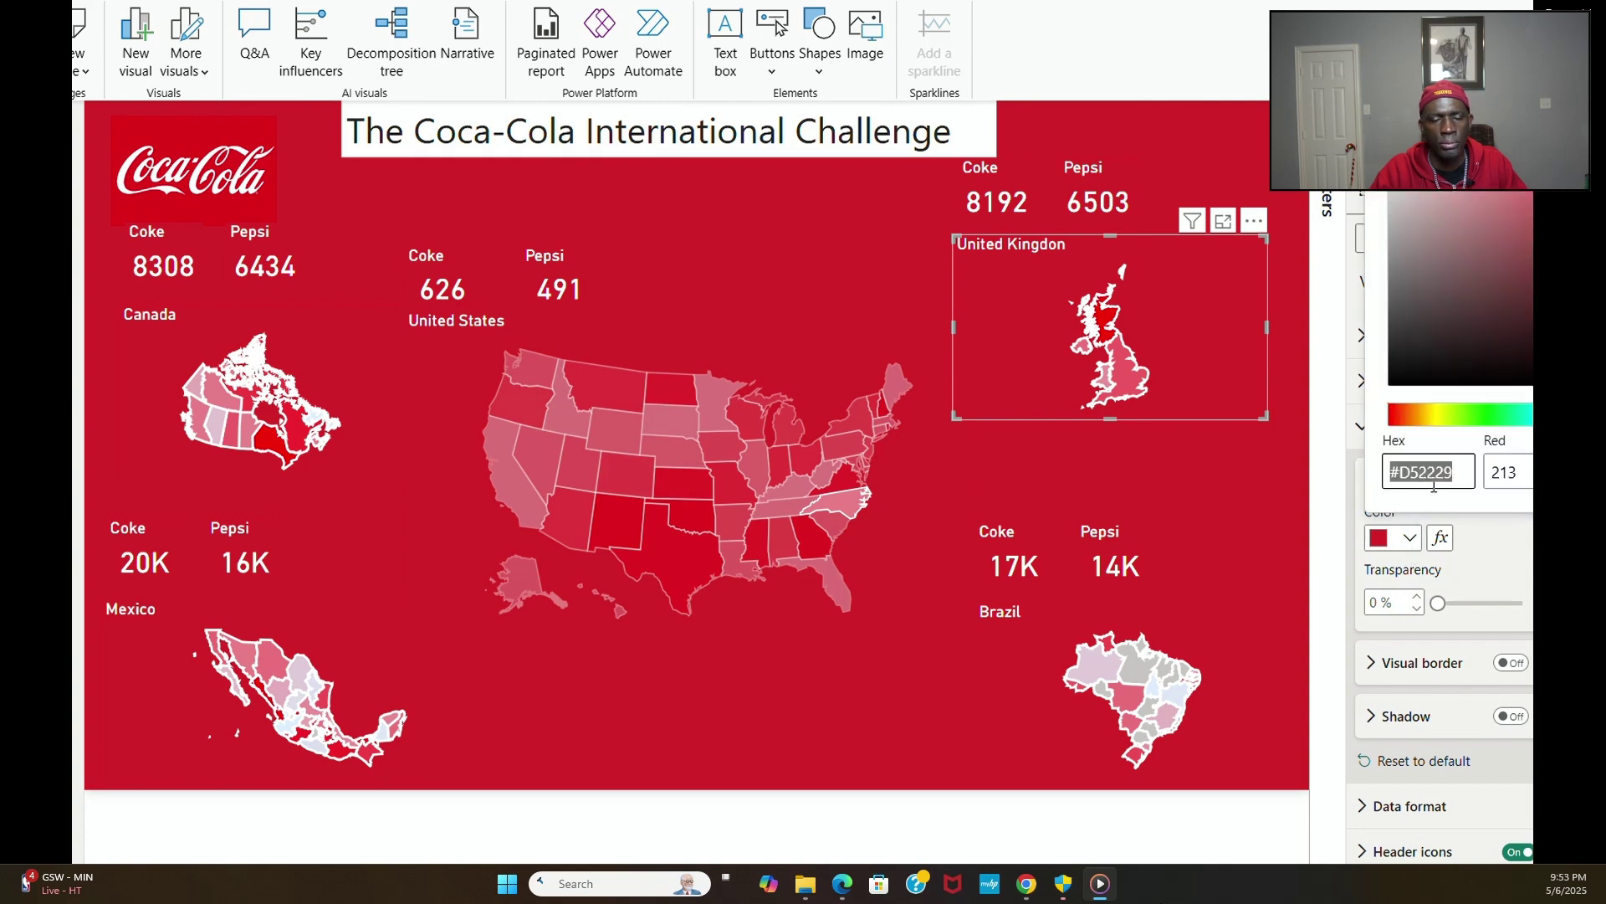
{"action": "left_click", "coordinate": [766, 252]}
{"action": "left_click", "coordinate": [775, 157]}
{"action": "left_click", "coordinate": [777, 153]}
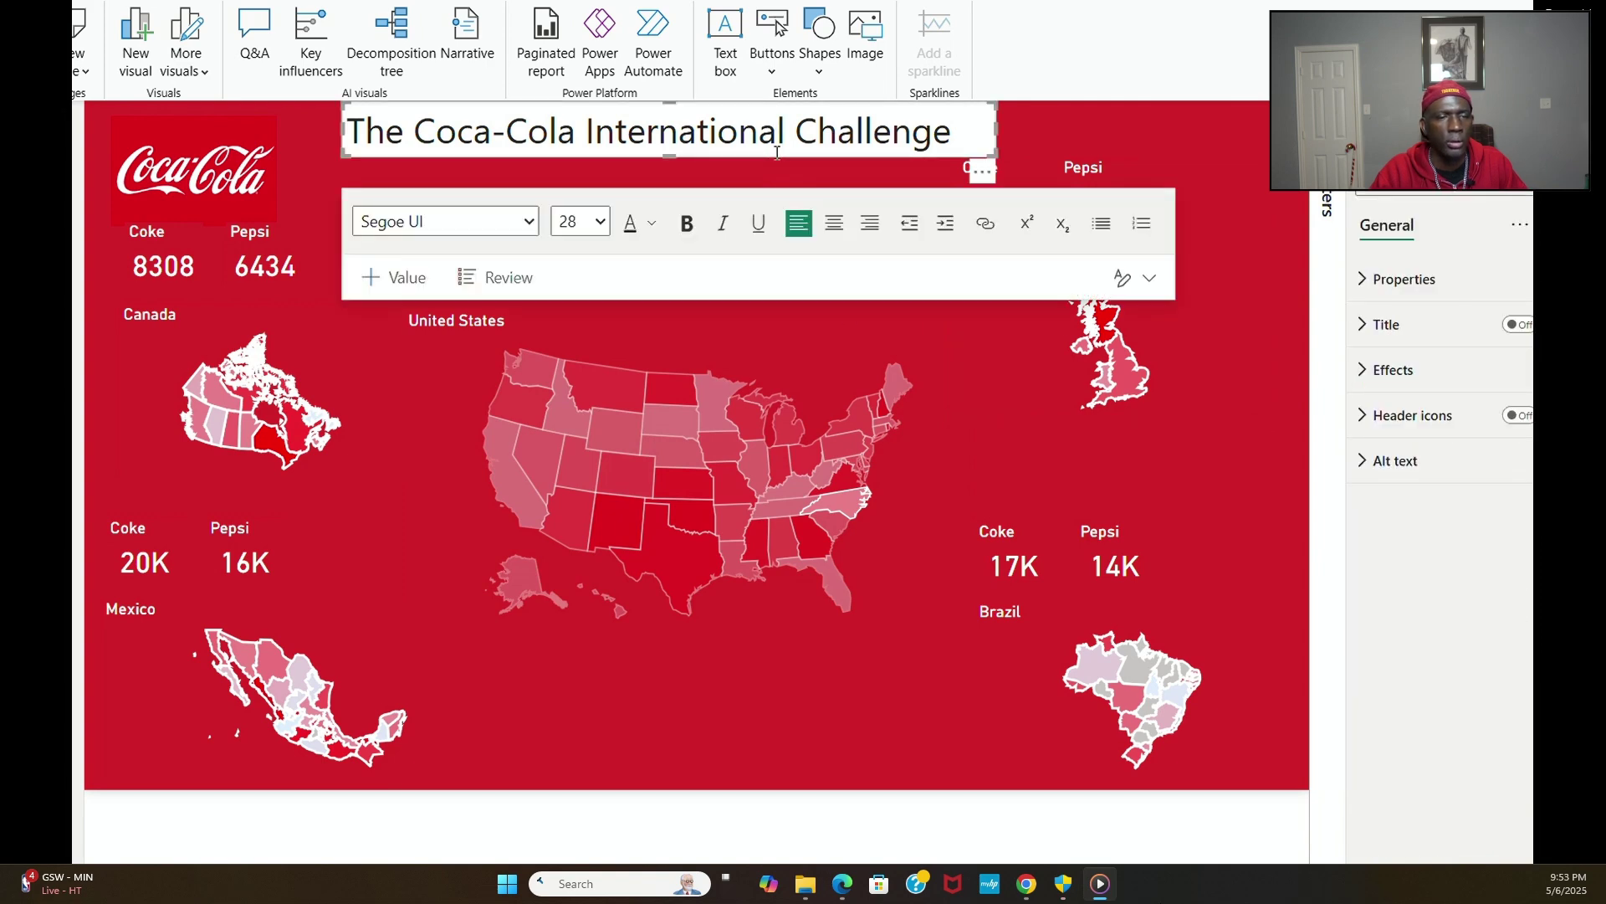
{"action": "left_click", "coordinate": [652, 222]}
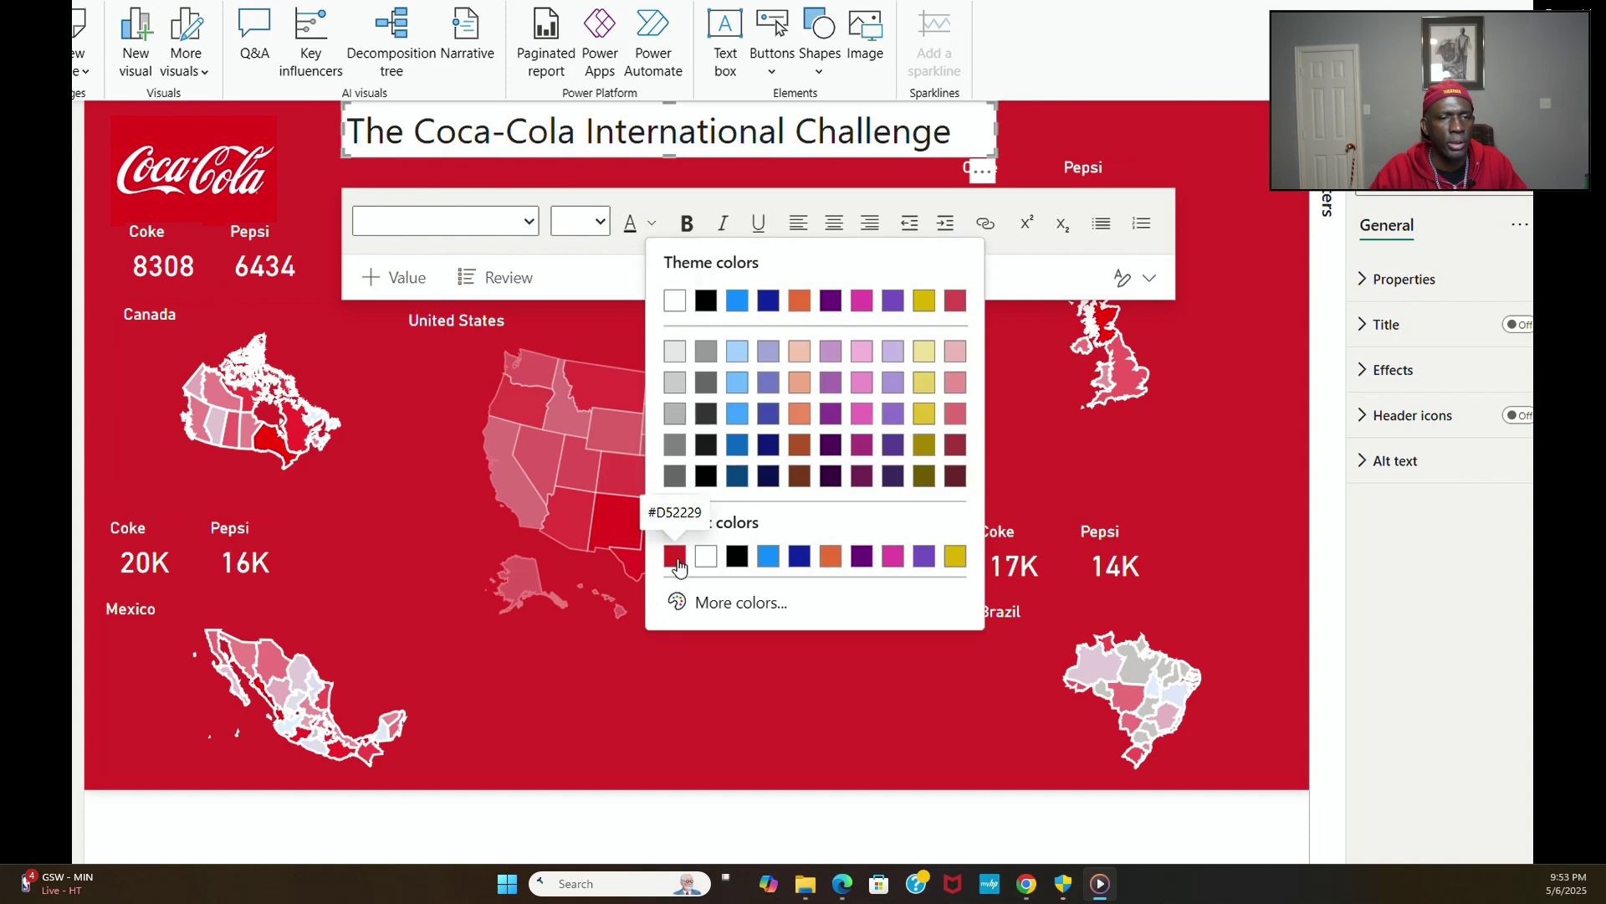
{"action": "left_click", "coordinate": [713, 603]}
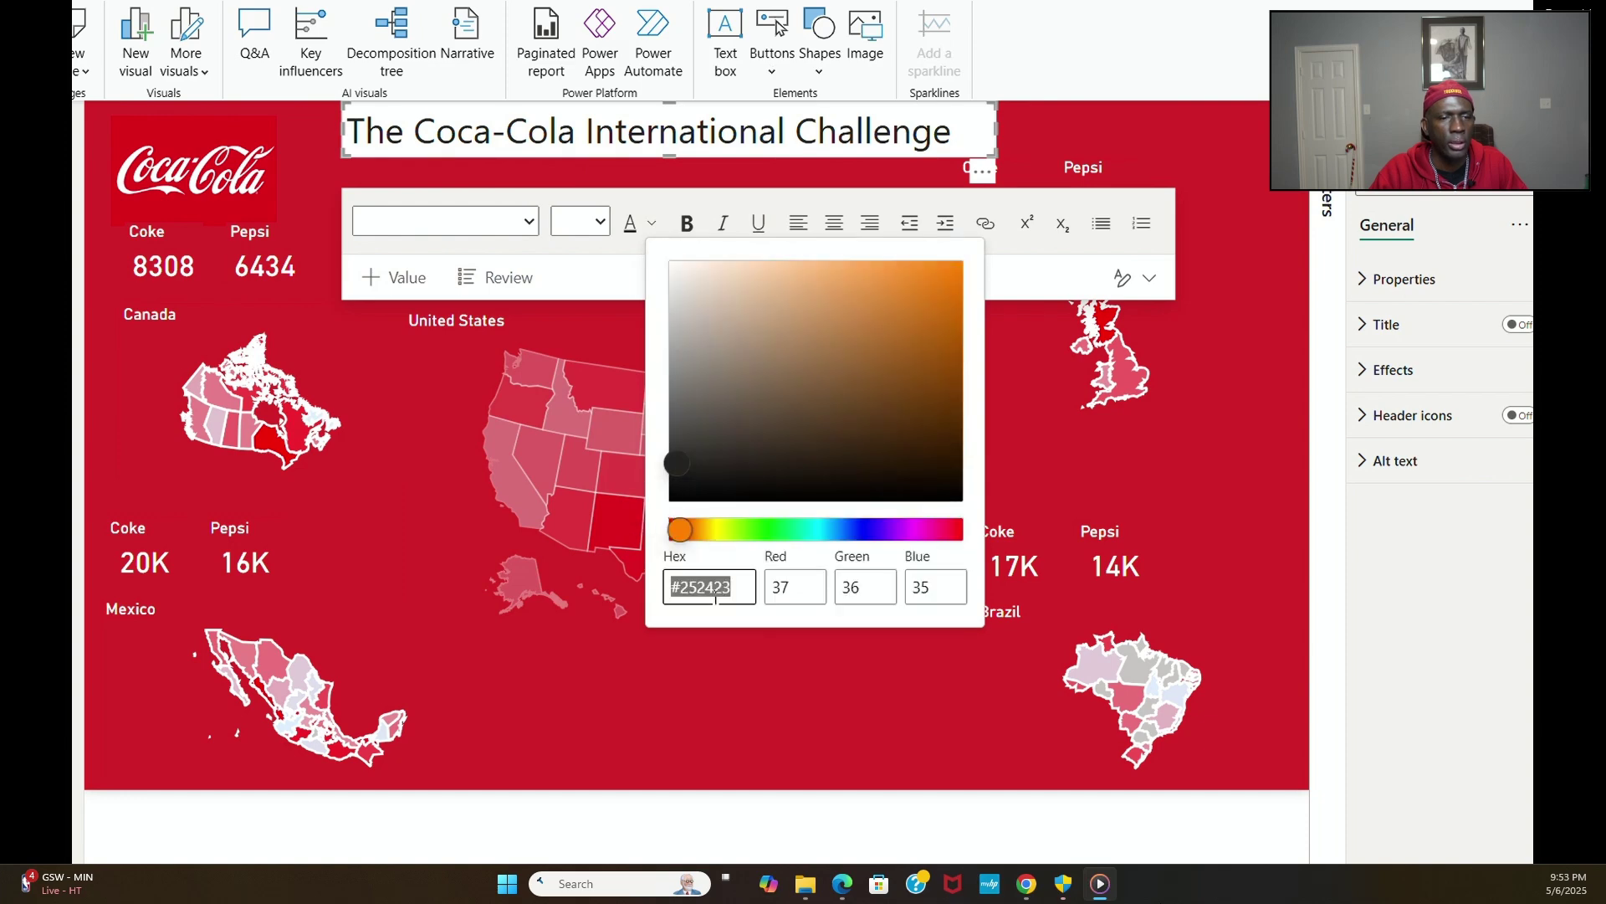
Step: Set the heading text box's background color to #D52229 using the copied hex code
{"action": "left_click", "coordinate": [366, 163]}
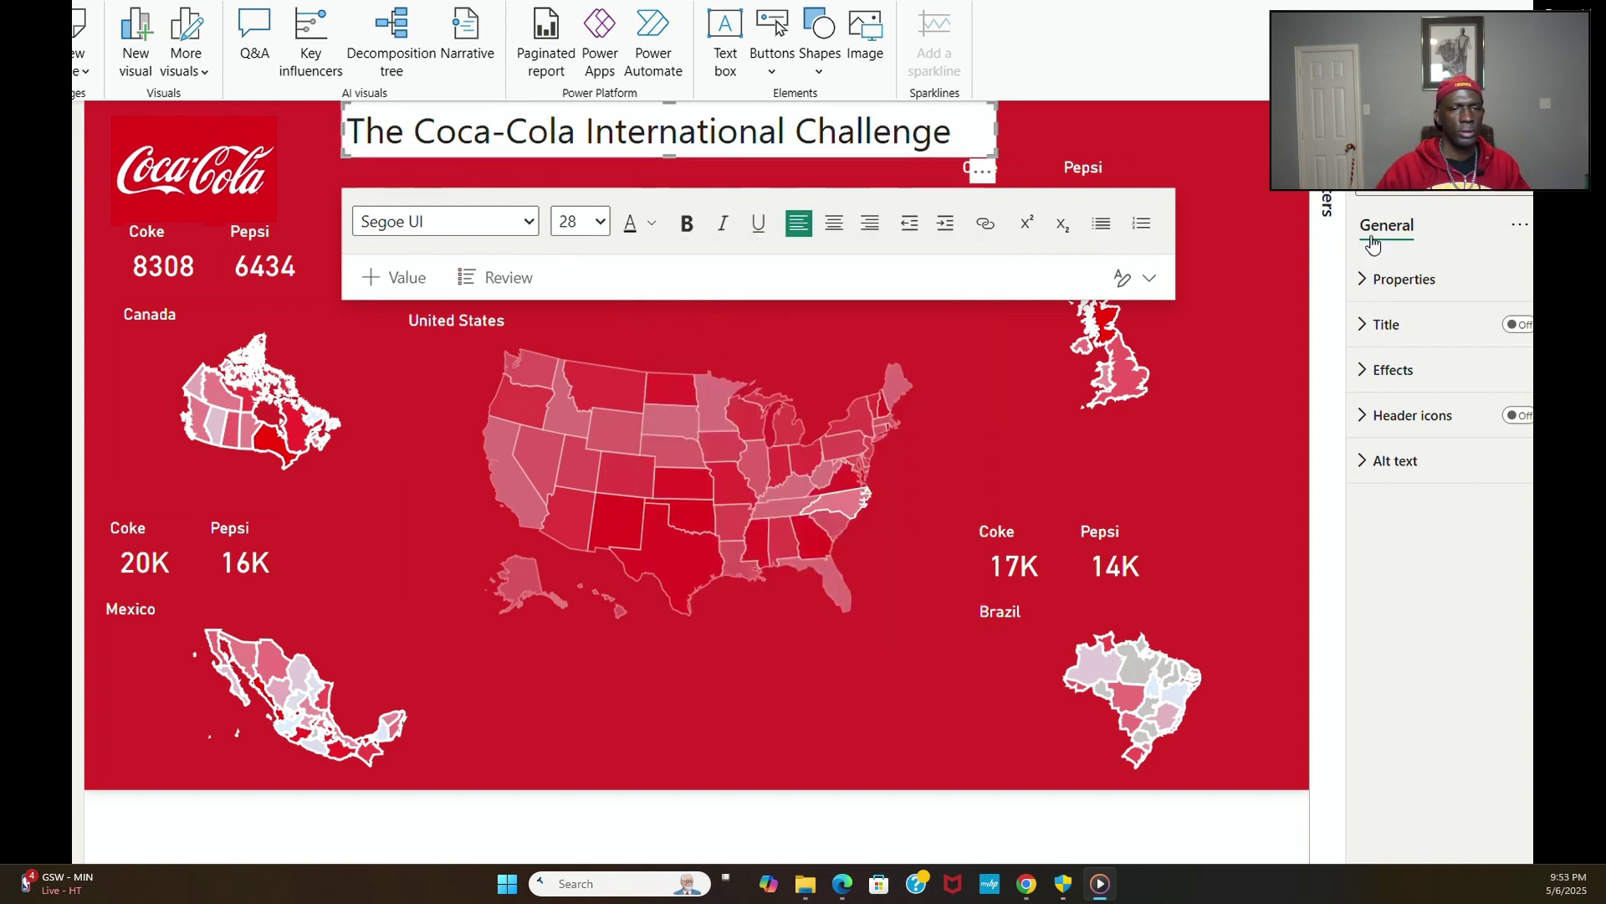
{"action": "left_click", "coordinate": [1393, 369]}
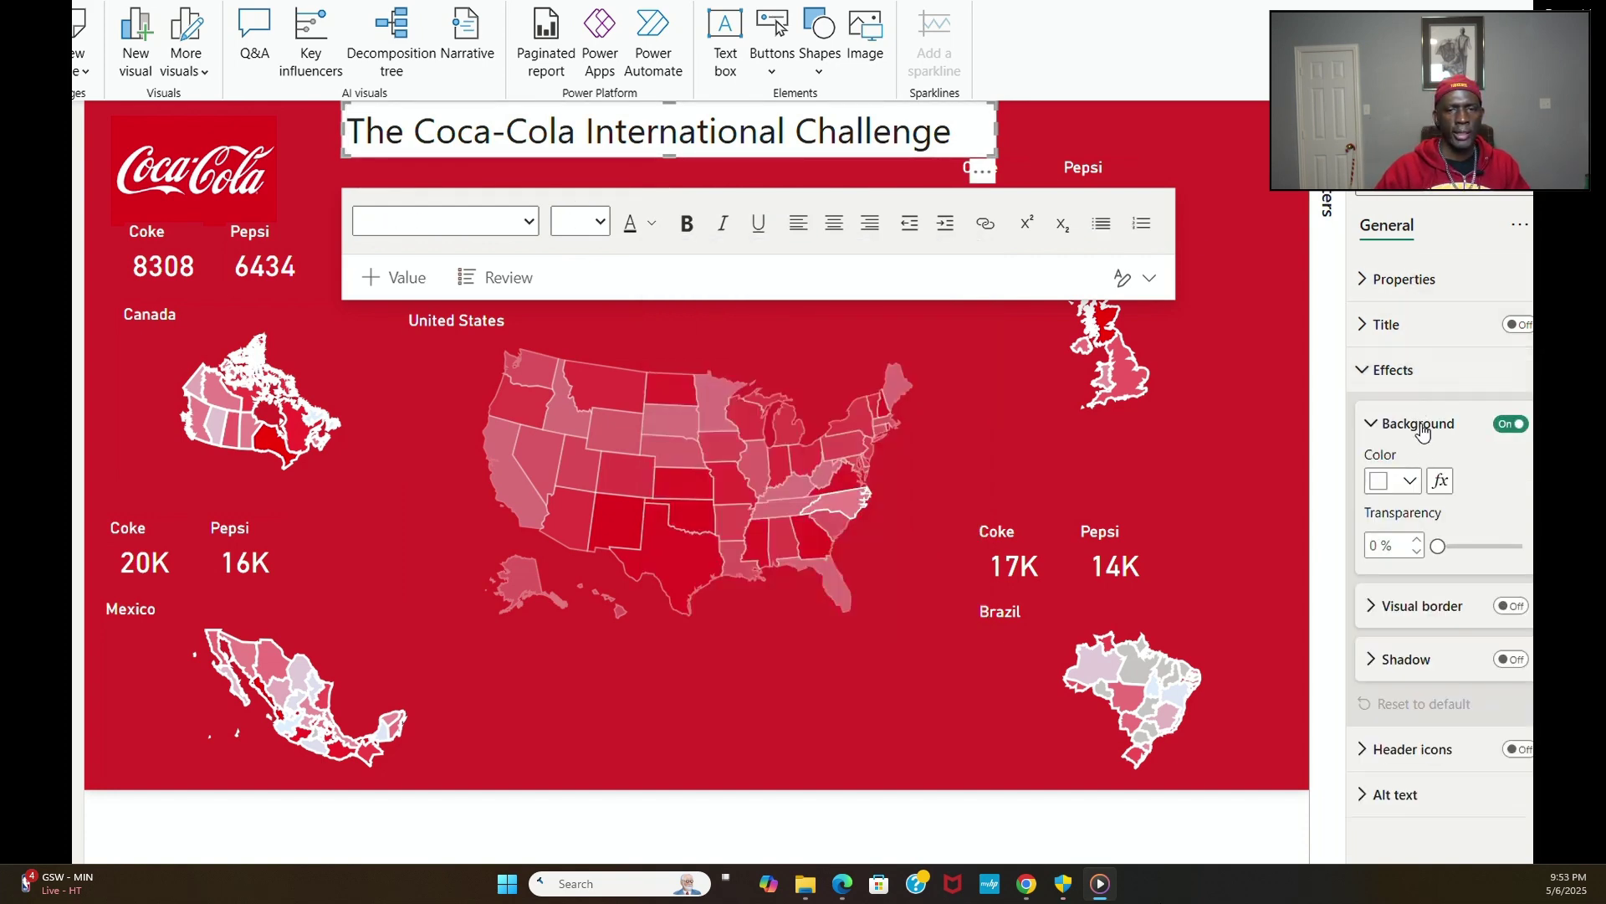
{"action": "left_click", "coordinate": [1418, 480]}
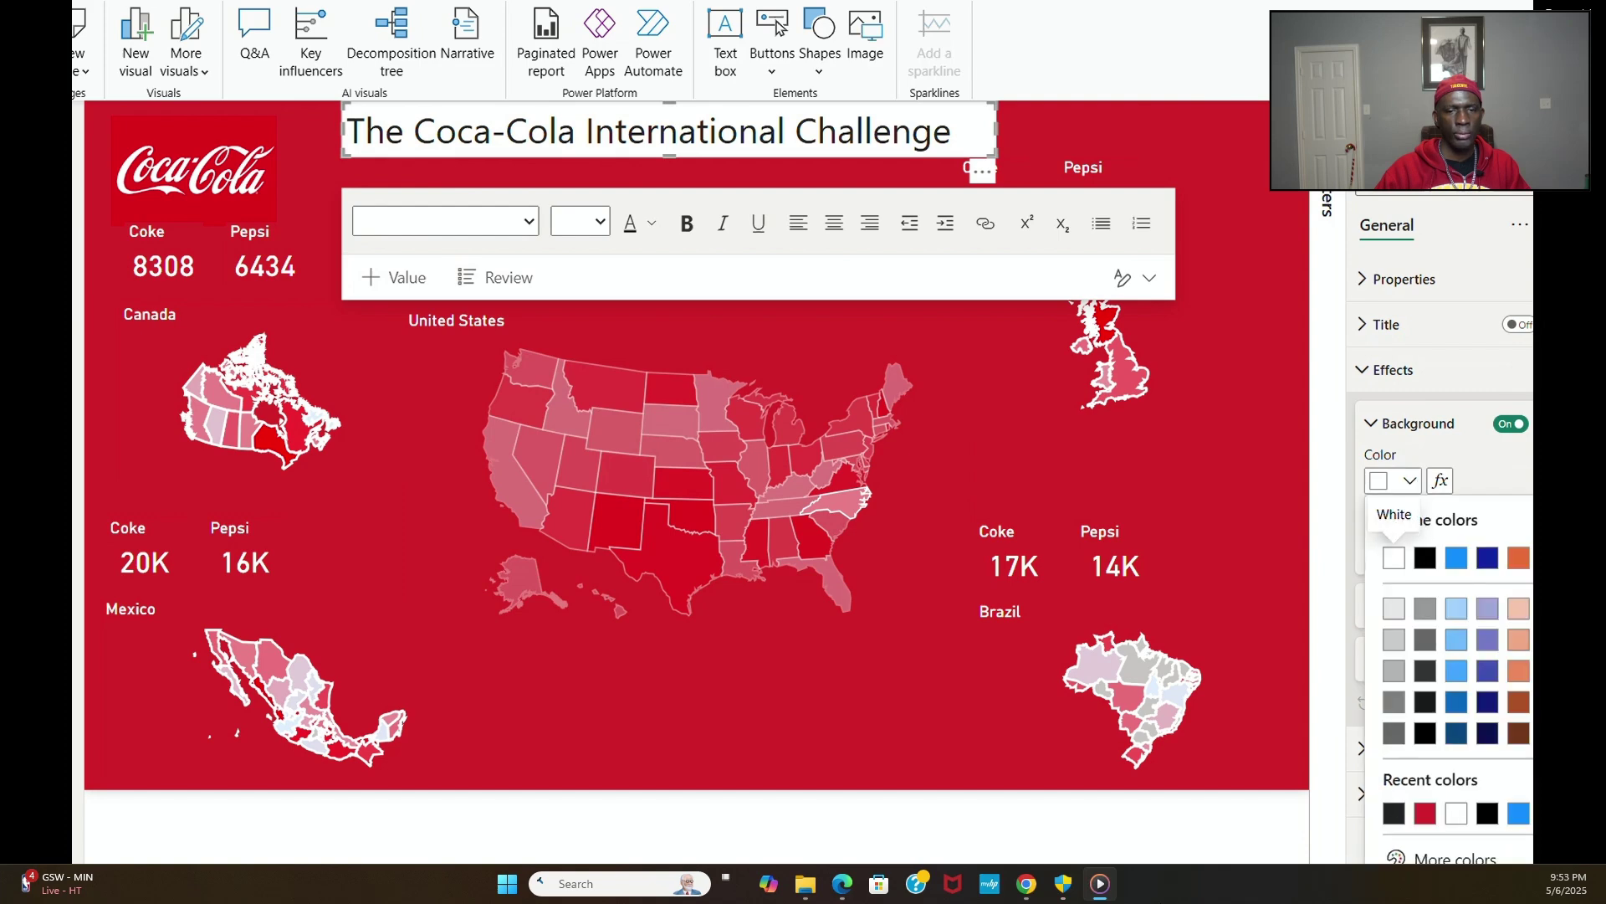
{"action": "left_click", "coordinate": [1432, 857]}
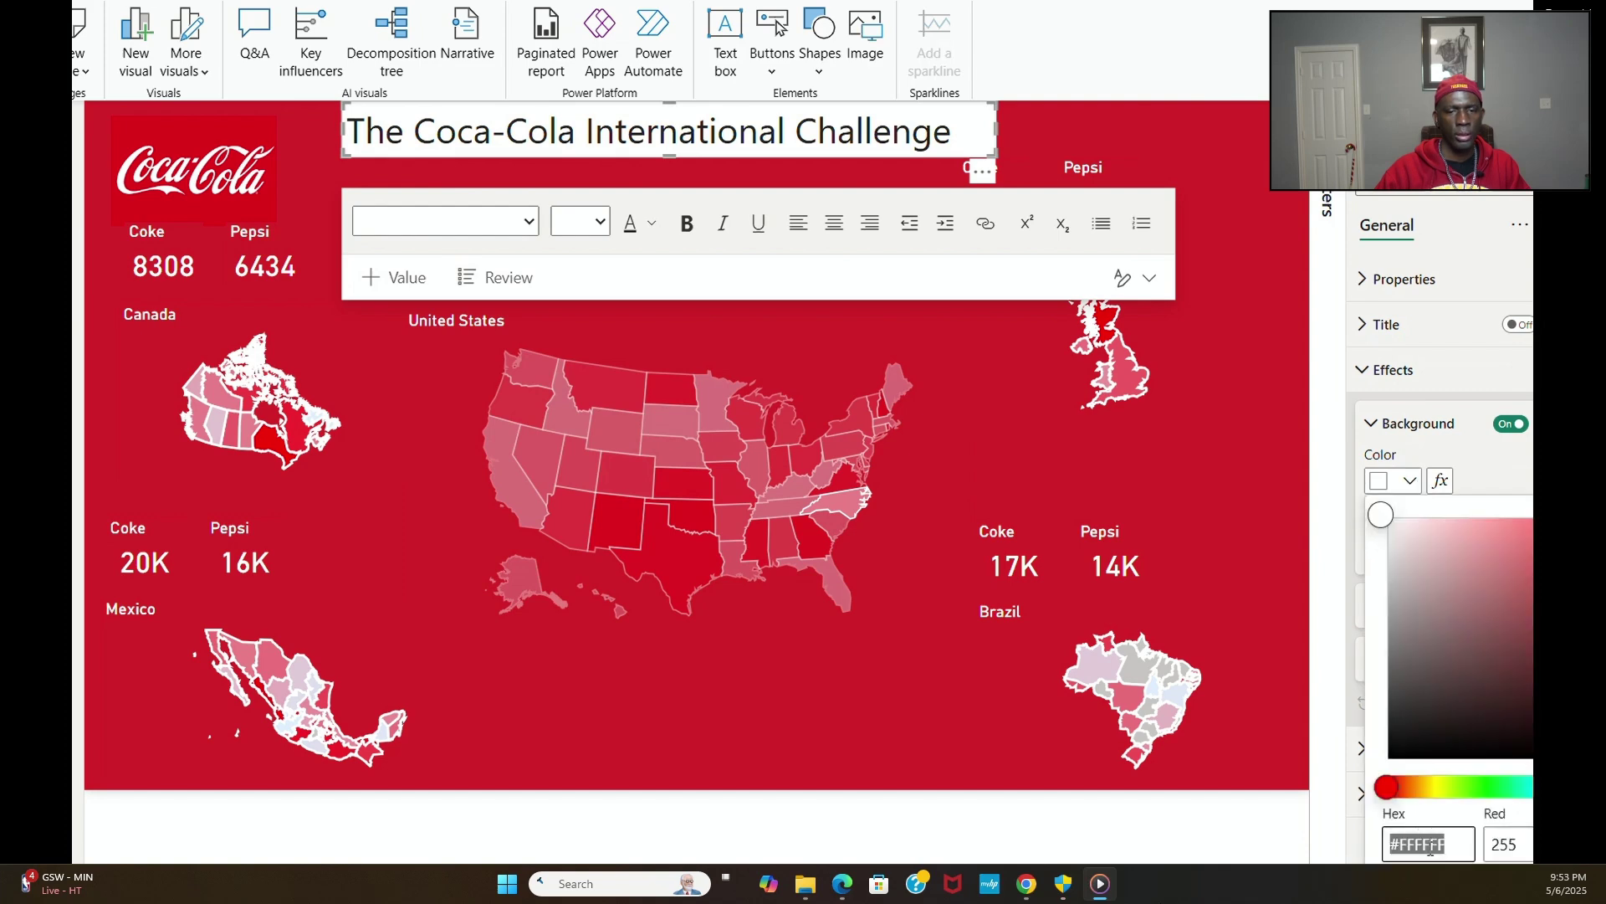
{"action": "key", "text": "ctrl+v"}
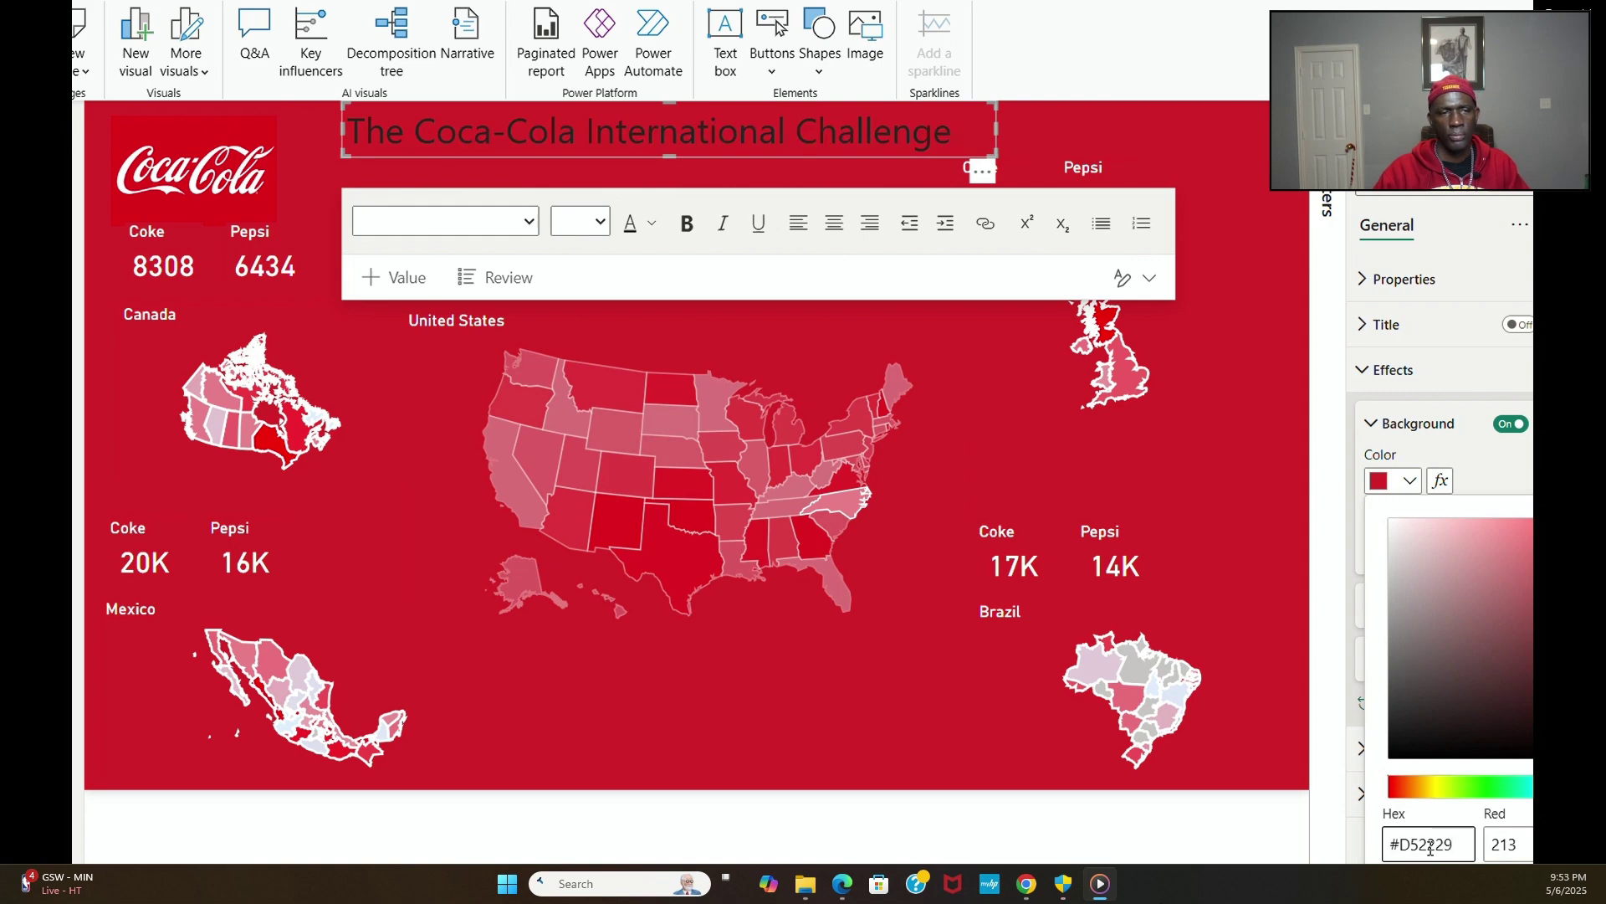
Step: Change the font color of the whole "The Coca-Cola International Challenge" heading to white and deselect the text box
{"action": "left_click", "coordinate": [654, 228]}
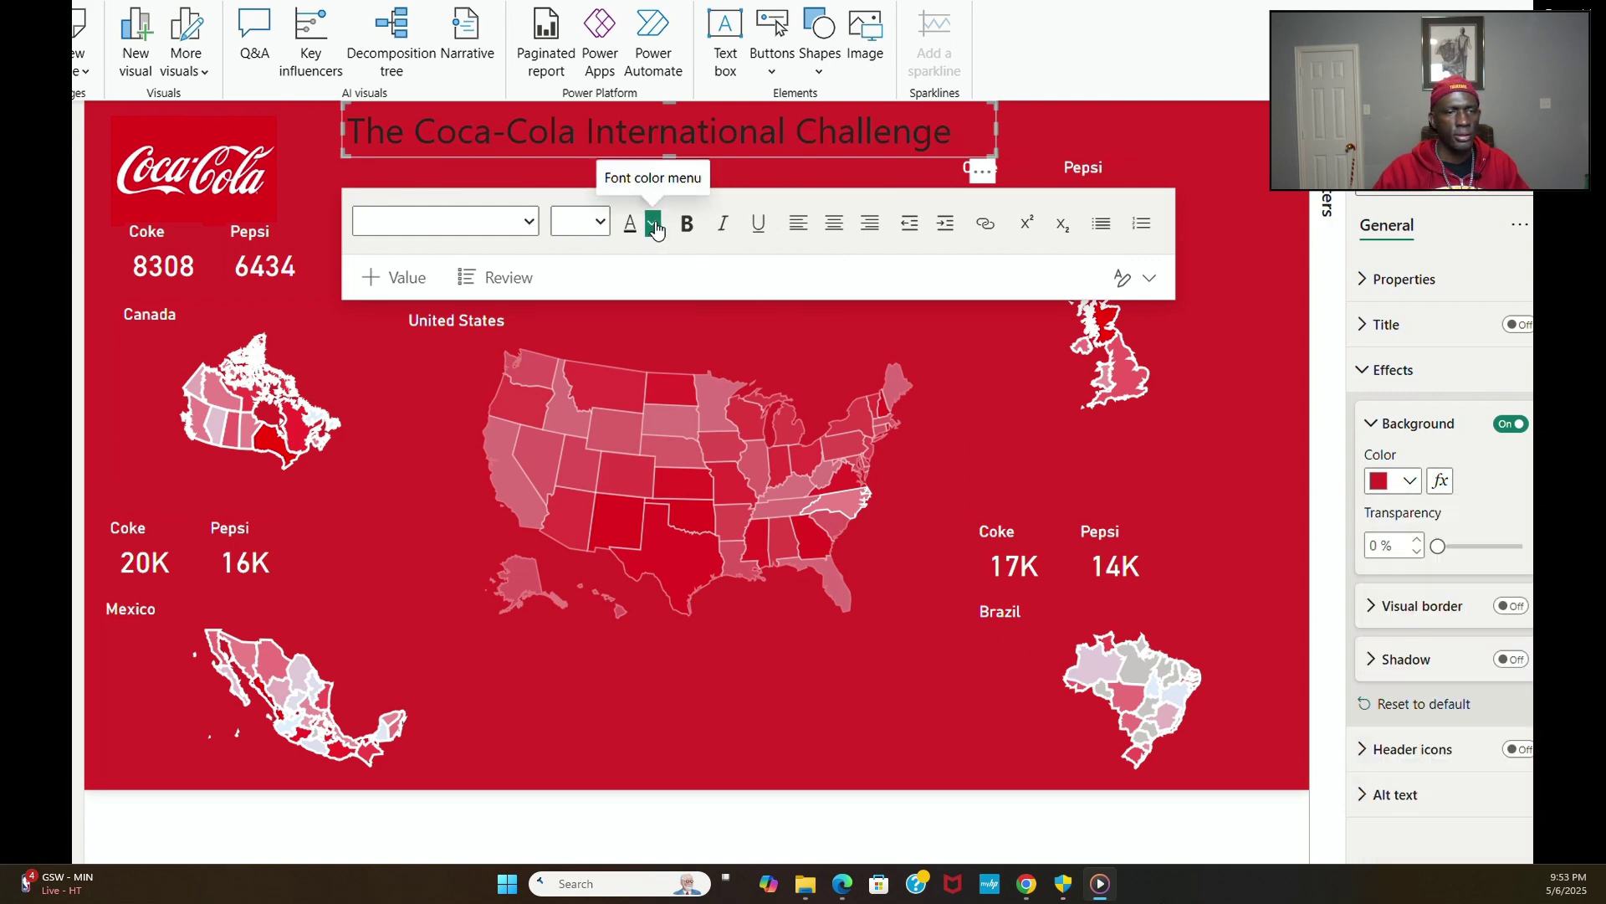
{"action": "left_click", "coordinate": [590, 223]}
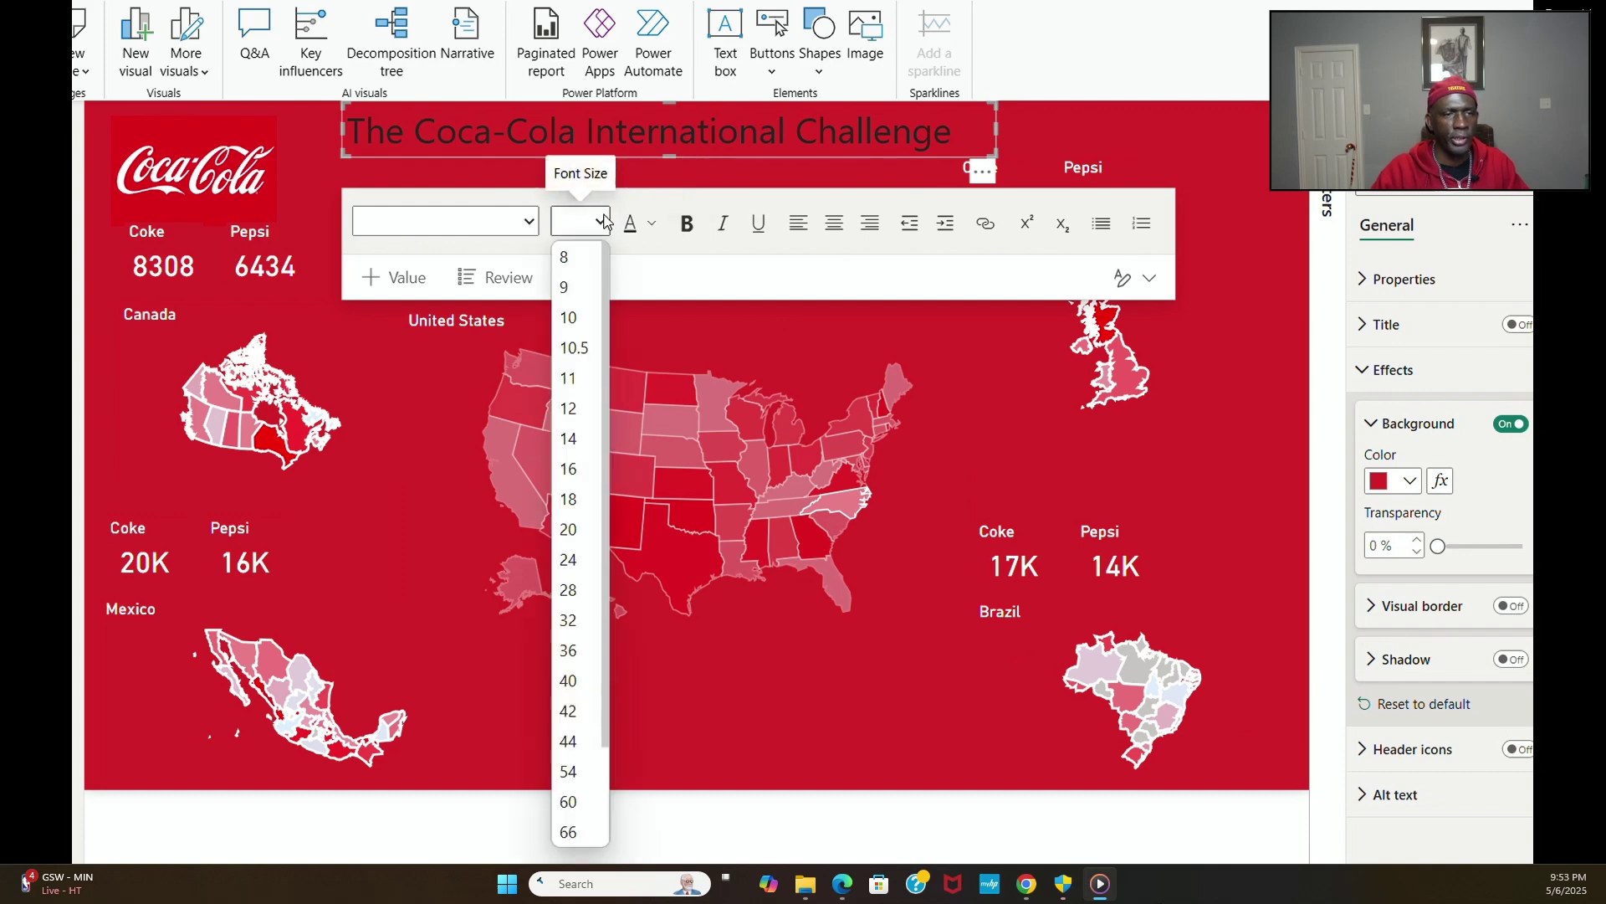
{"action": "left_click", "coordinate": [651, 225]}
{"action": "left_click", "coordinate": [652, 224]}
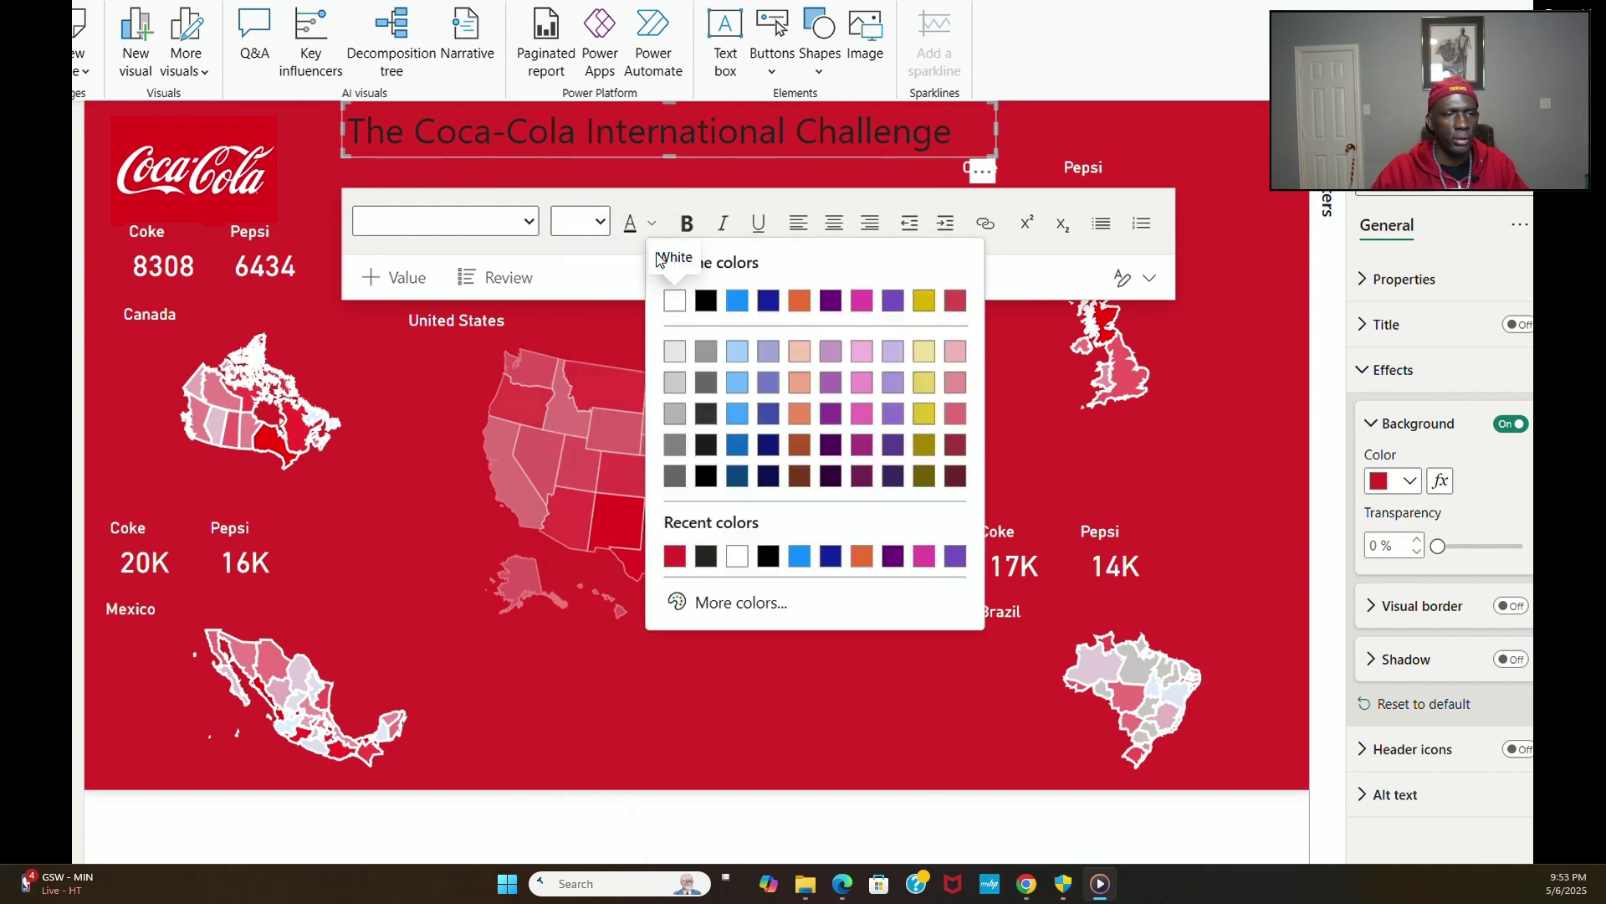
{"action": "left_click", "coordinate": [678, 306]}
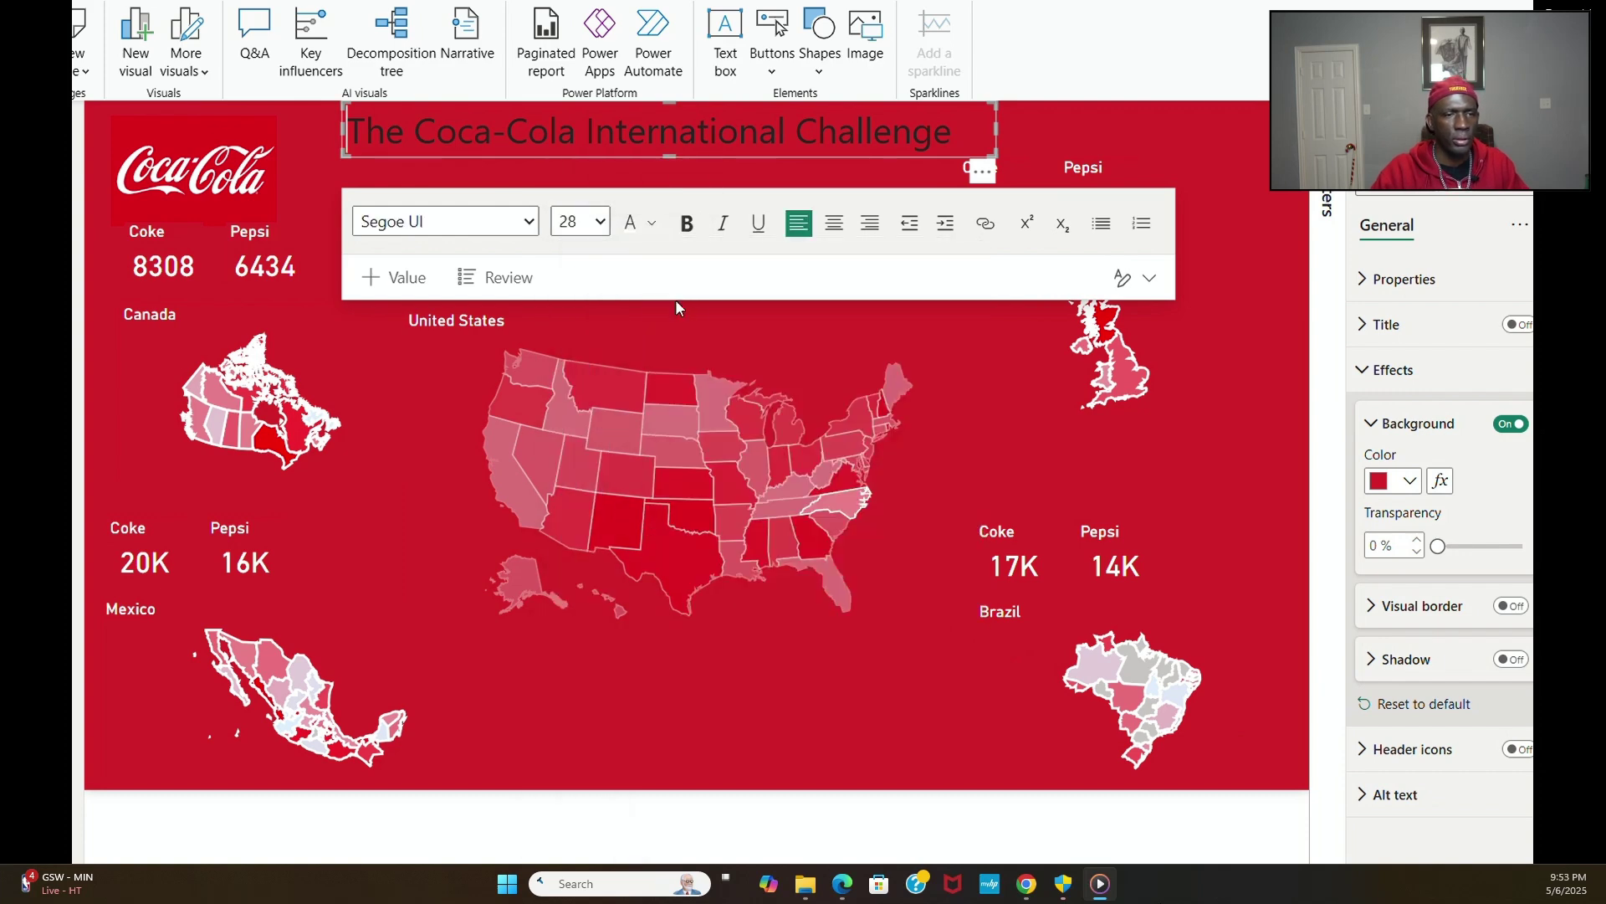
{"action": "left_click", "coordinate": [693, 134]}
{"action": "triple_click", "coordinate": [692, 134]}
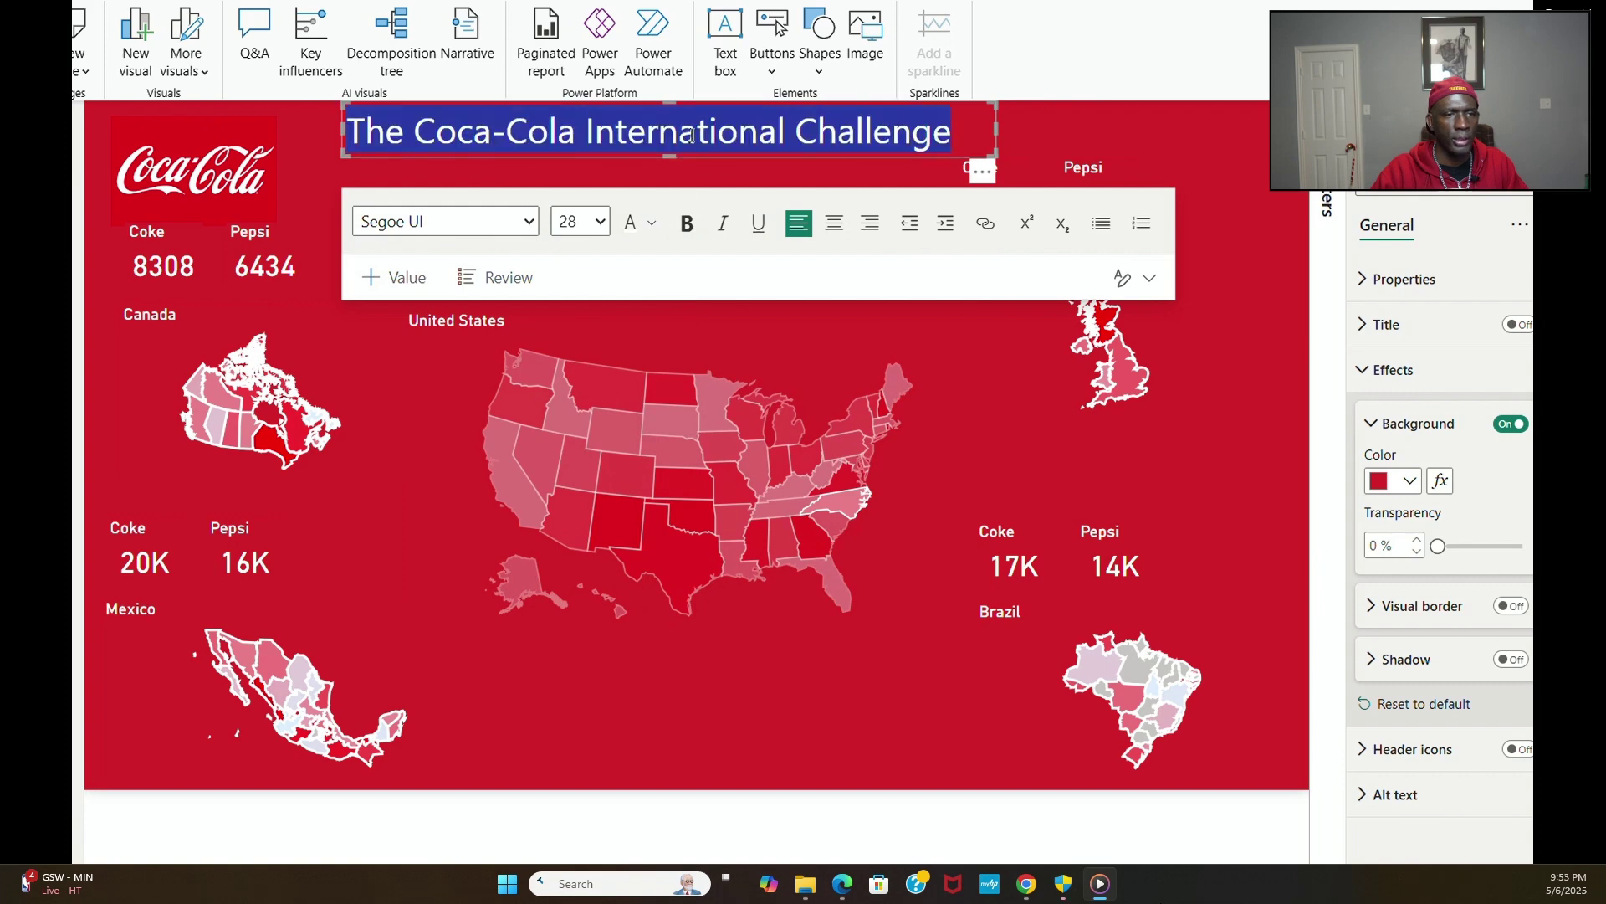
{"action": "left_click", "coordinate": [653, 224]}
{"action": "left_click", "coordinate": [674, 300]}
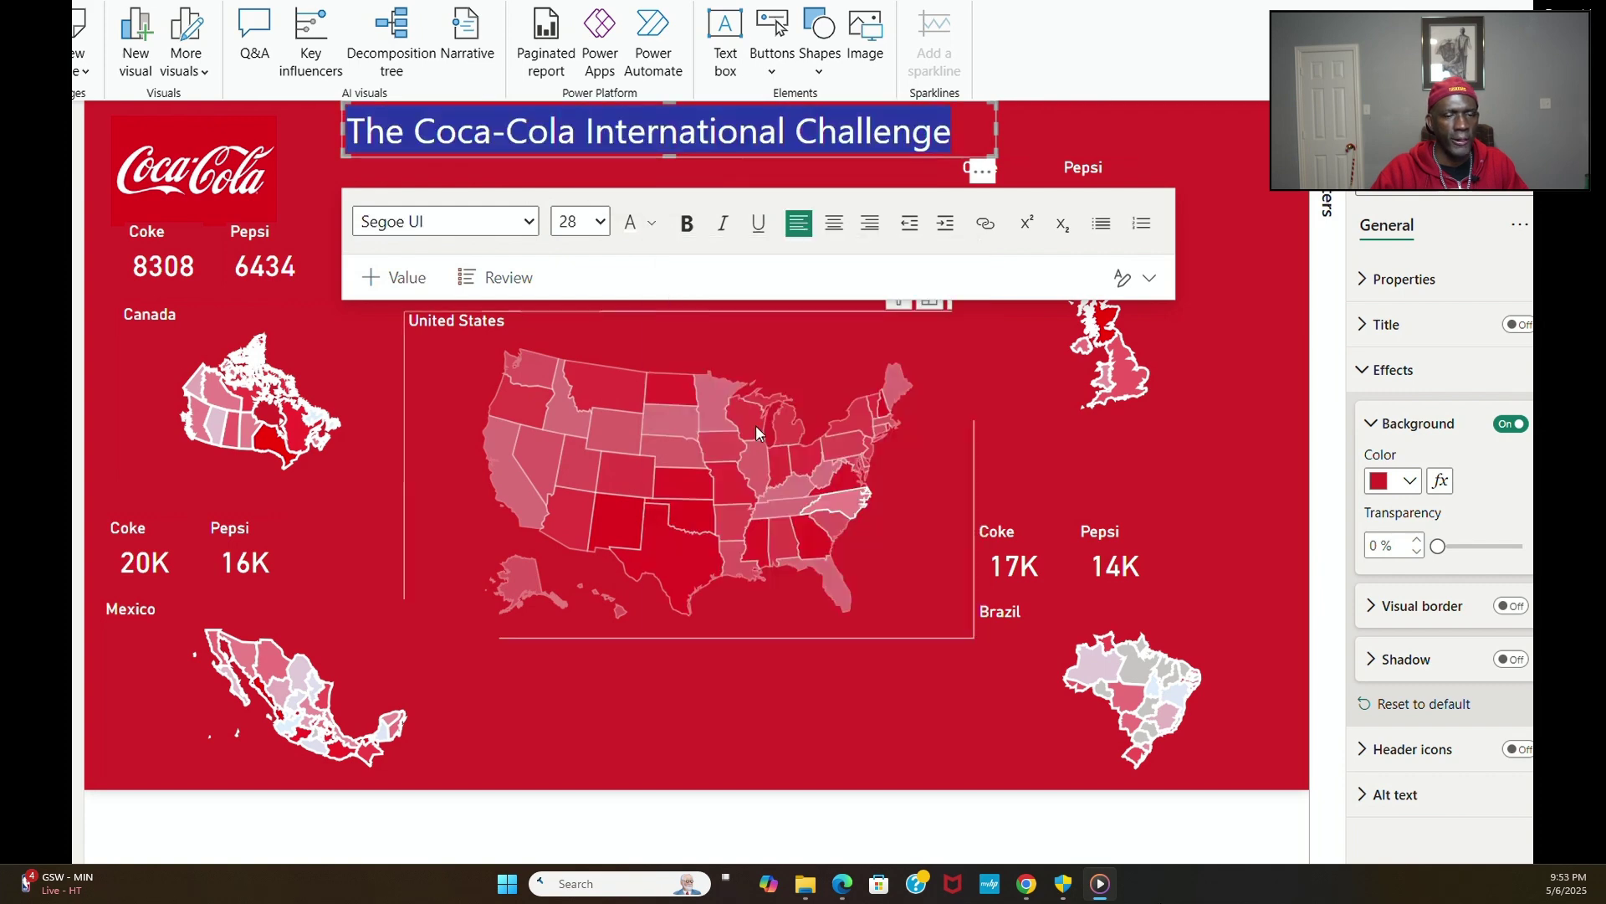
{"action": "left_click", "coordinate": [780, 734]}
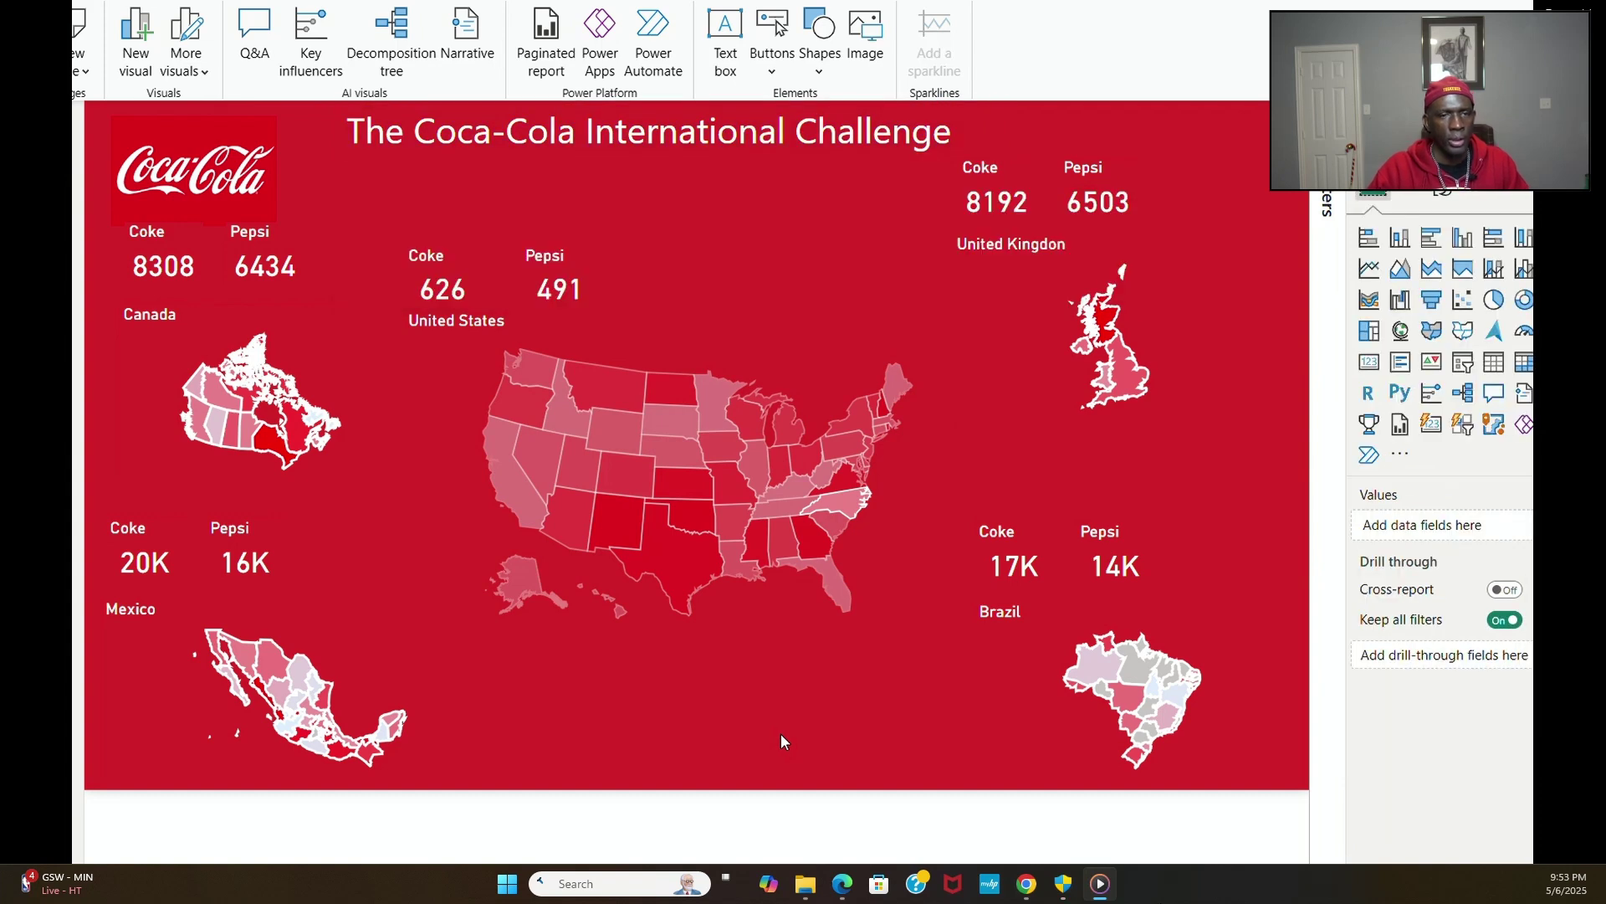